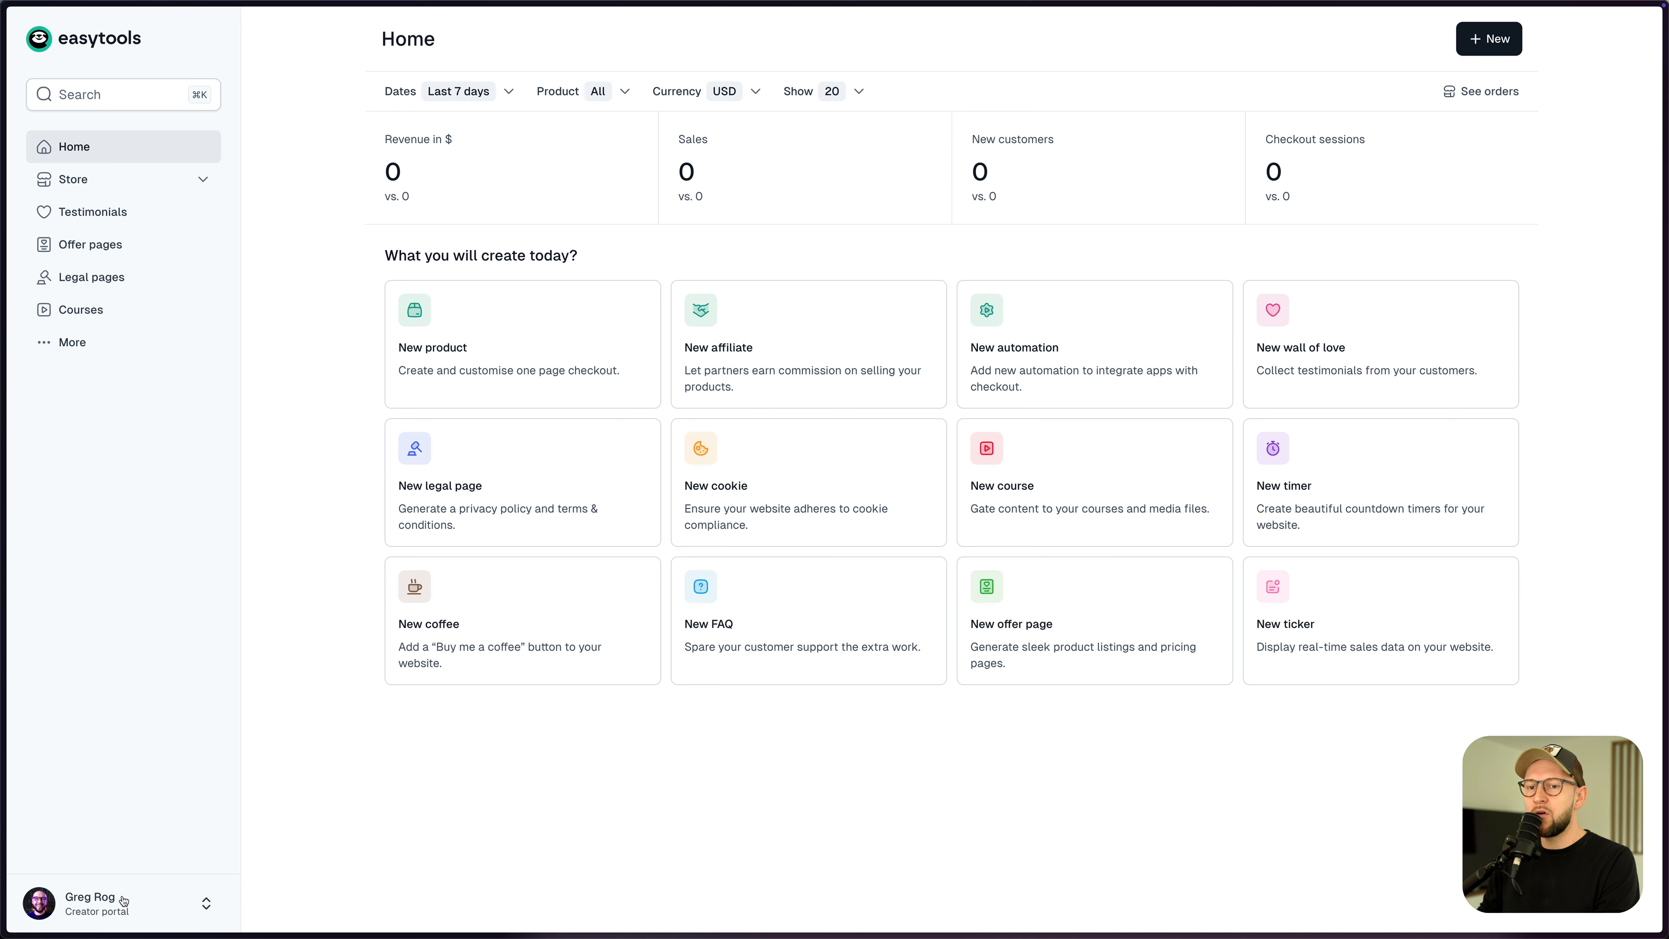
- Check the product list in the customer portal, then switch back to the creator portal
{"action": "left_click", "coordinate": [207, 905]}
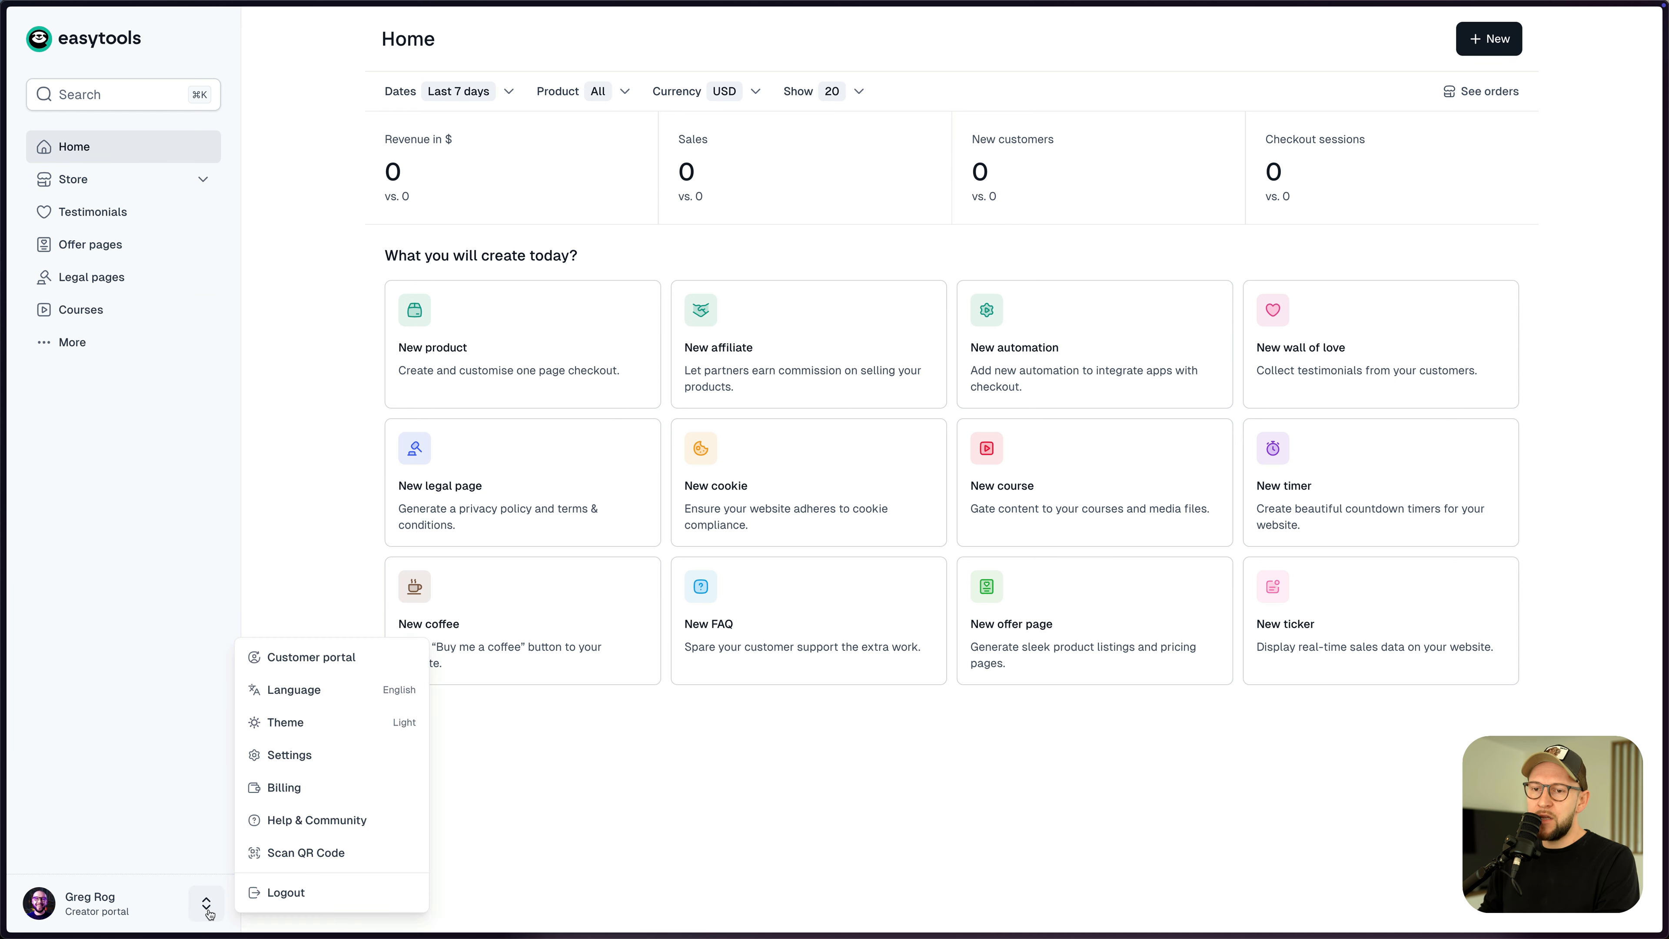
{"action": "left_click", "coordinate": [332, 658]}
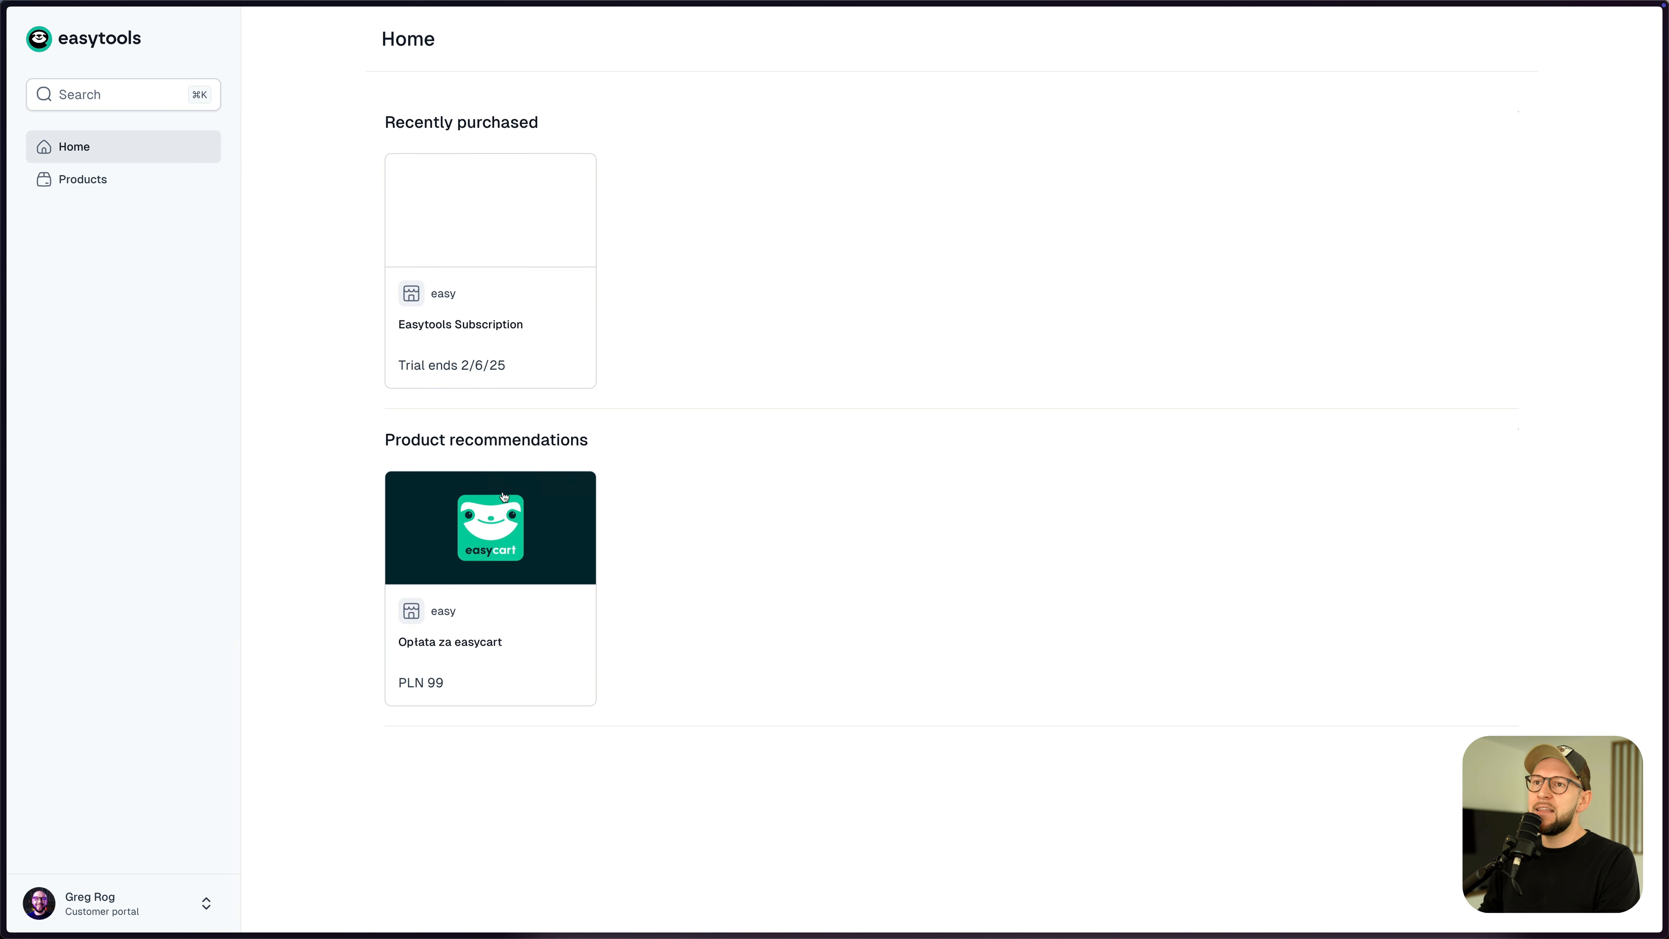
{"action": "left_click", "coordinate": [131, 178]}
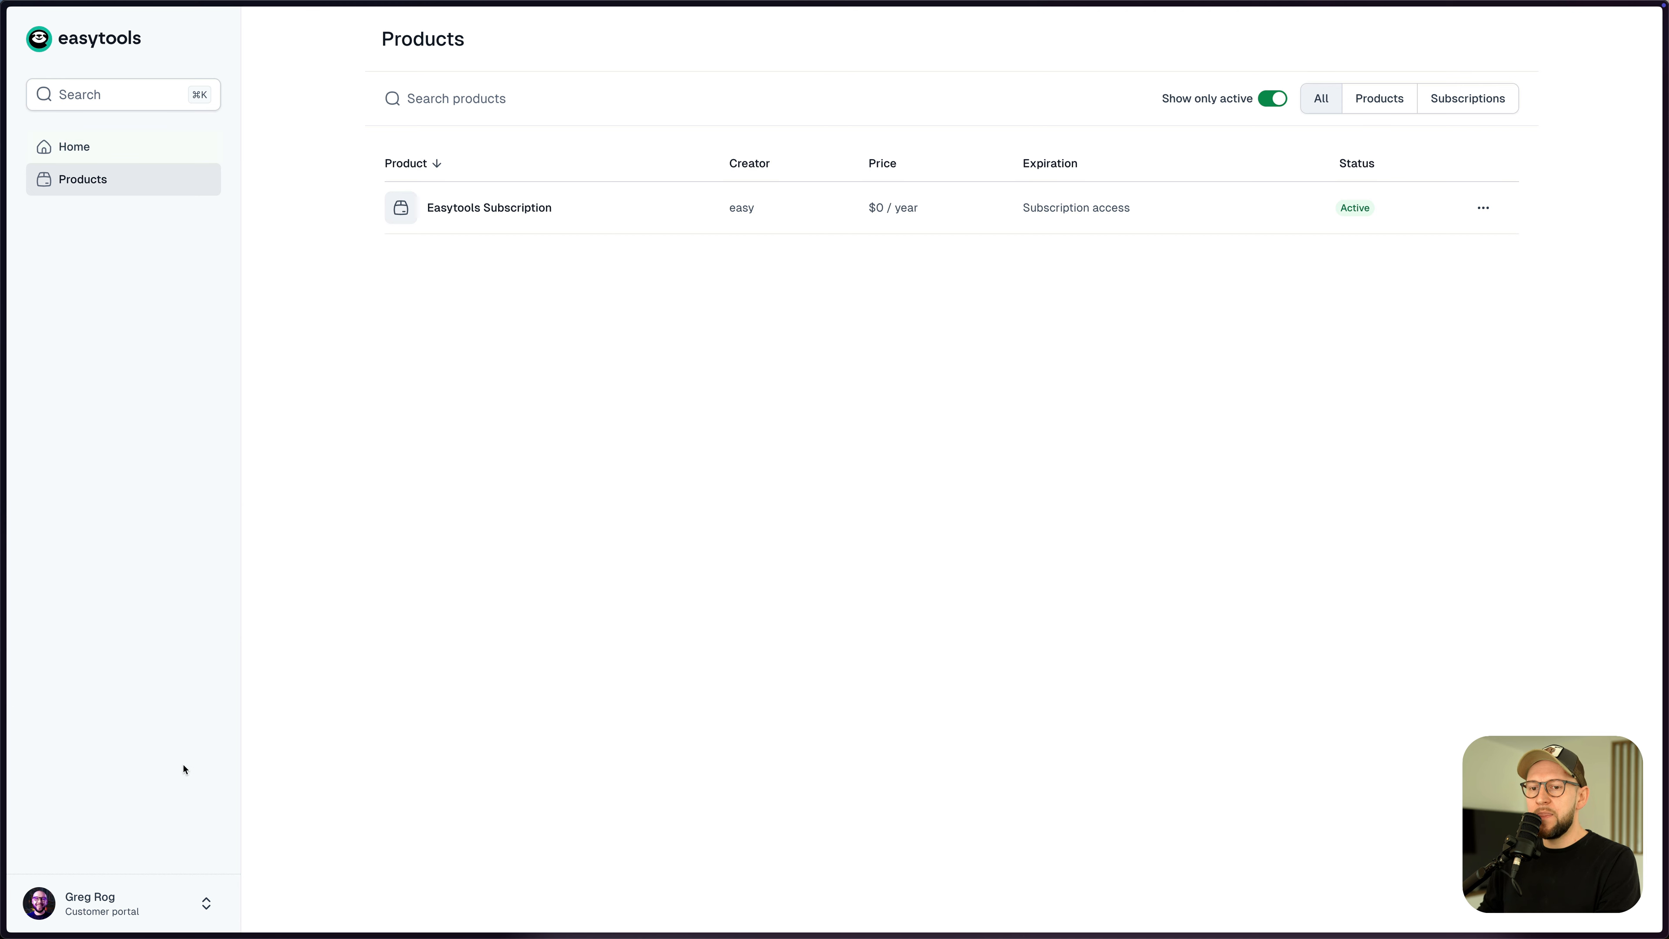
{"action": "left_click", "coordinate": [207, 911]}
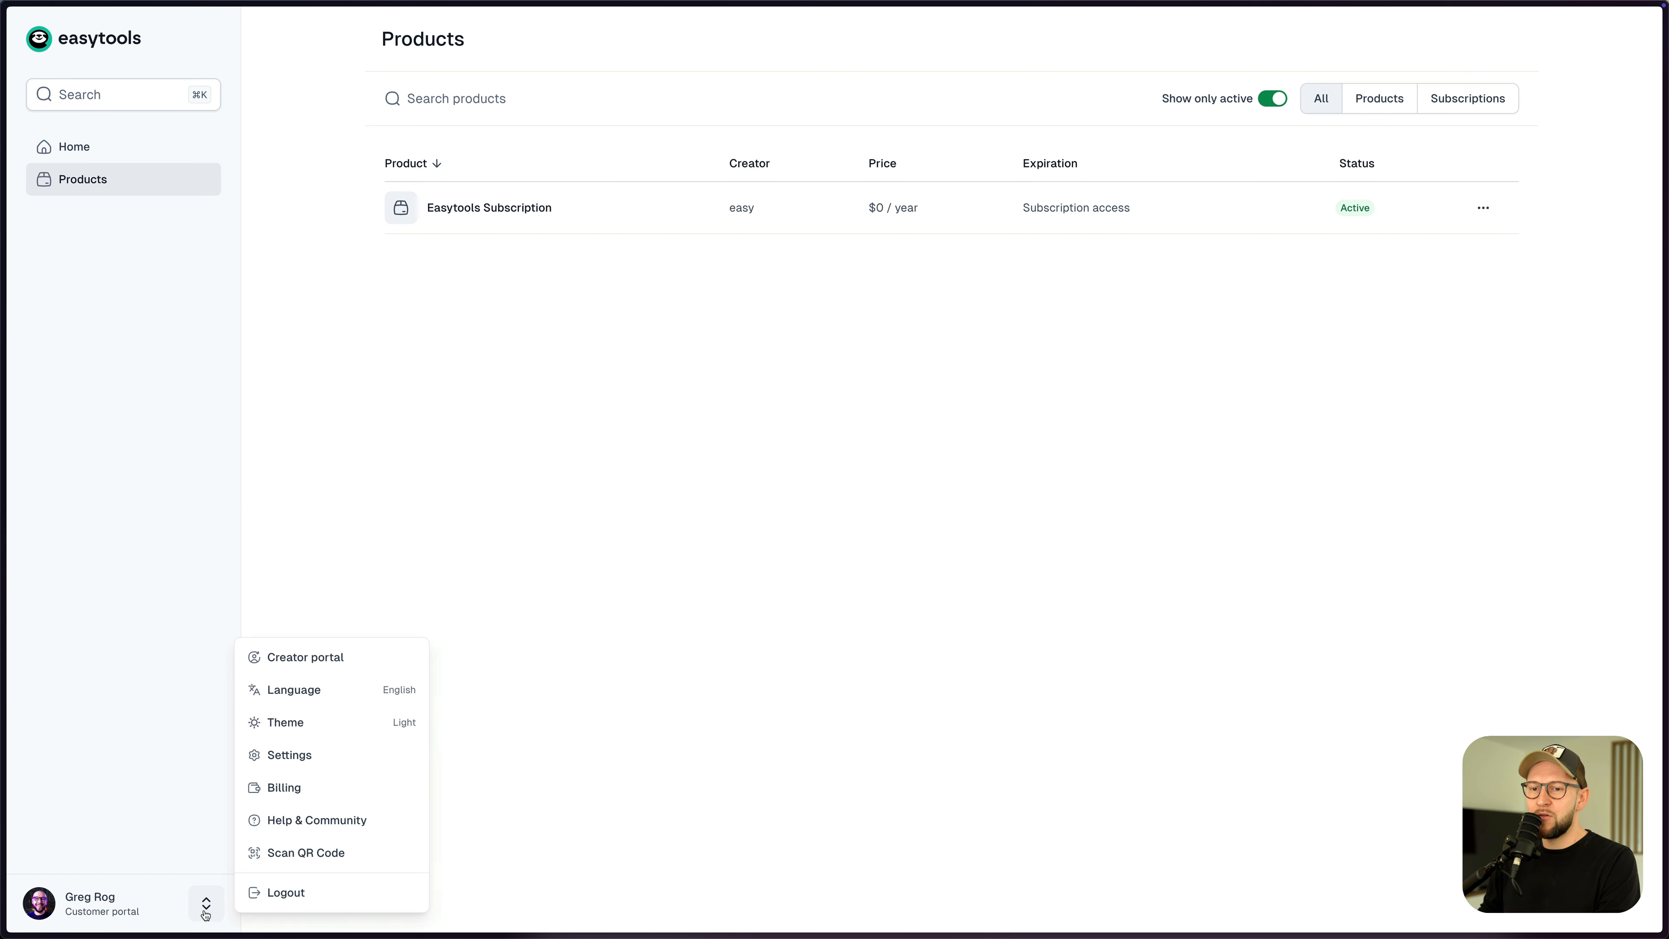
{"action": "left_click", "coordinate": [312, 658]}
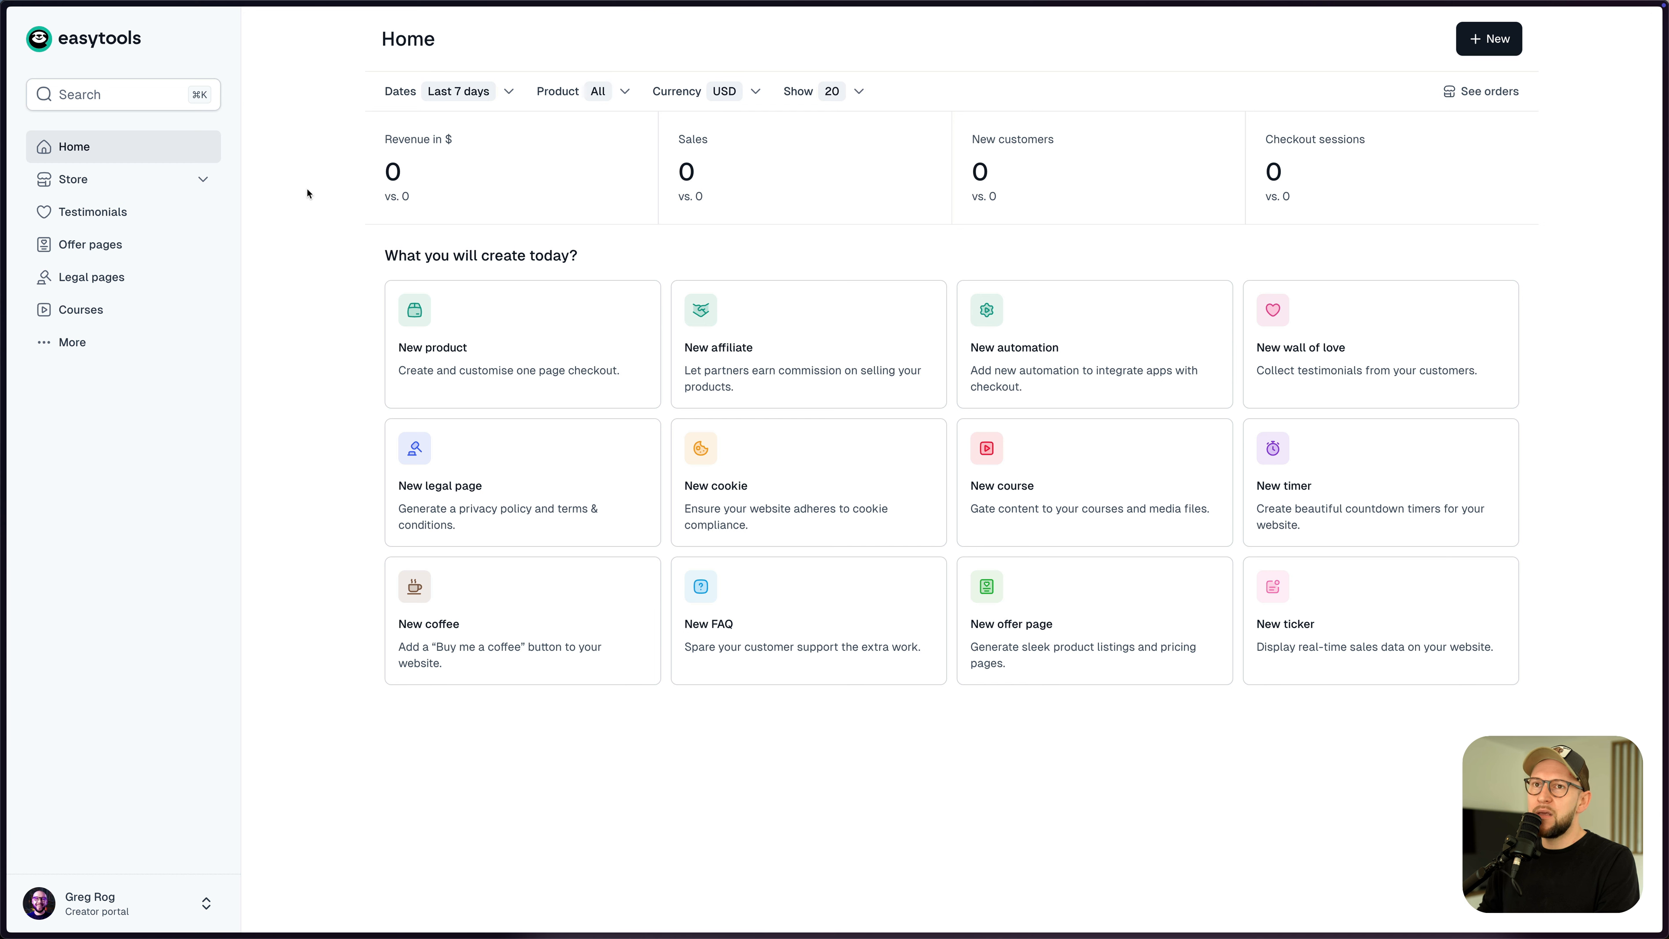
- Go to Store settings, look over Invoicing & taxes, then move to Branding
{"action": "left_click", "coordinate": [196, 182]}
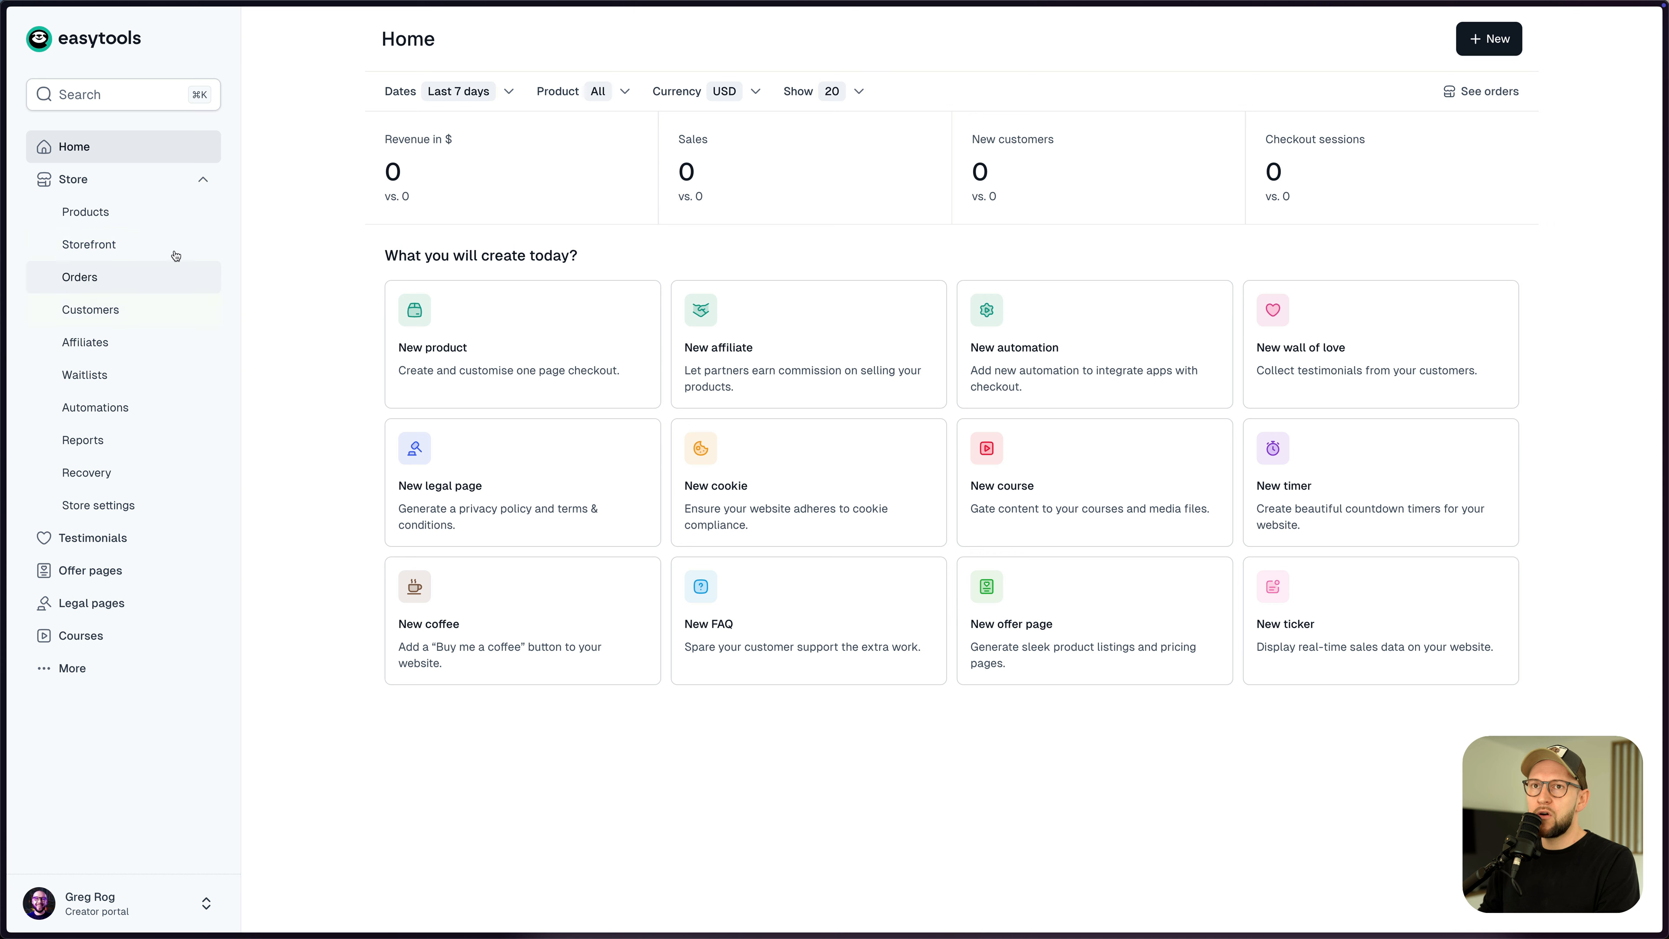
{"action": "left_click", "coordinate": [131, 512]}
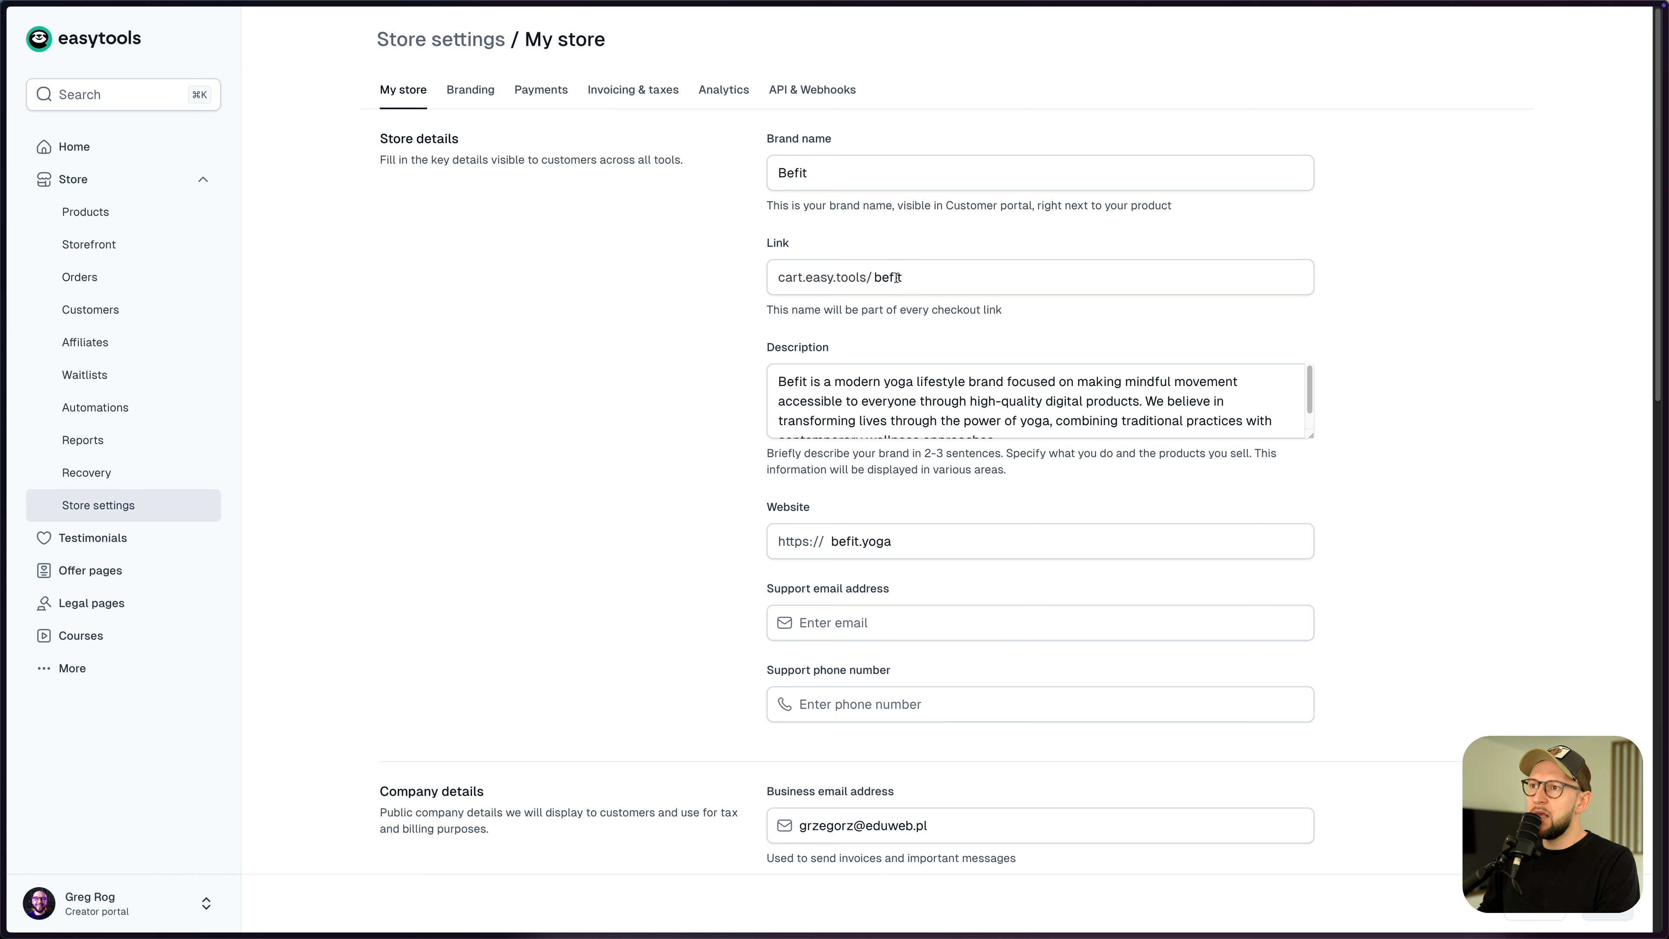
{"action": "scroll", "coordinate": [860, 412], "scroll_direction": "down", "scroll_amount": 5}
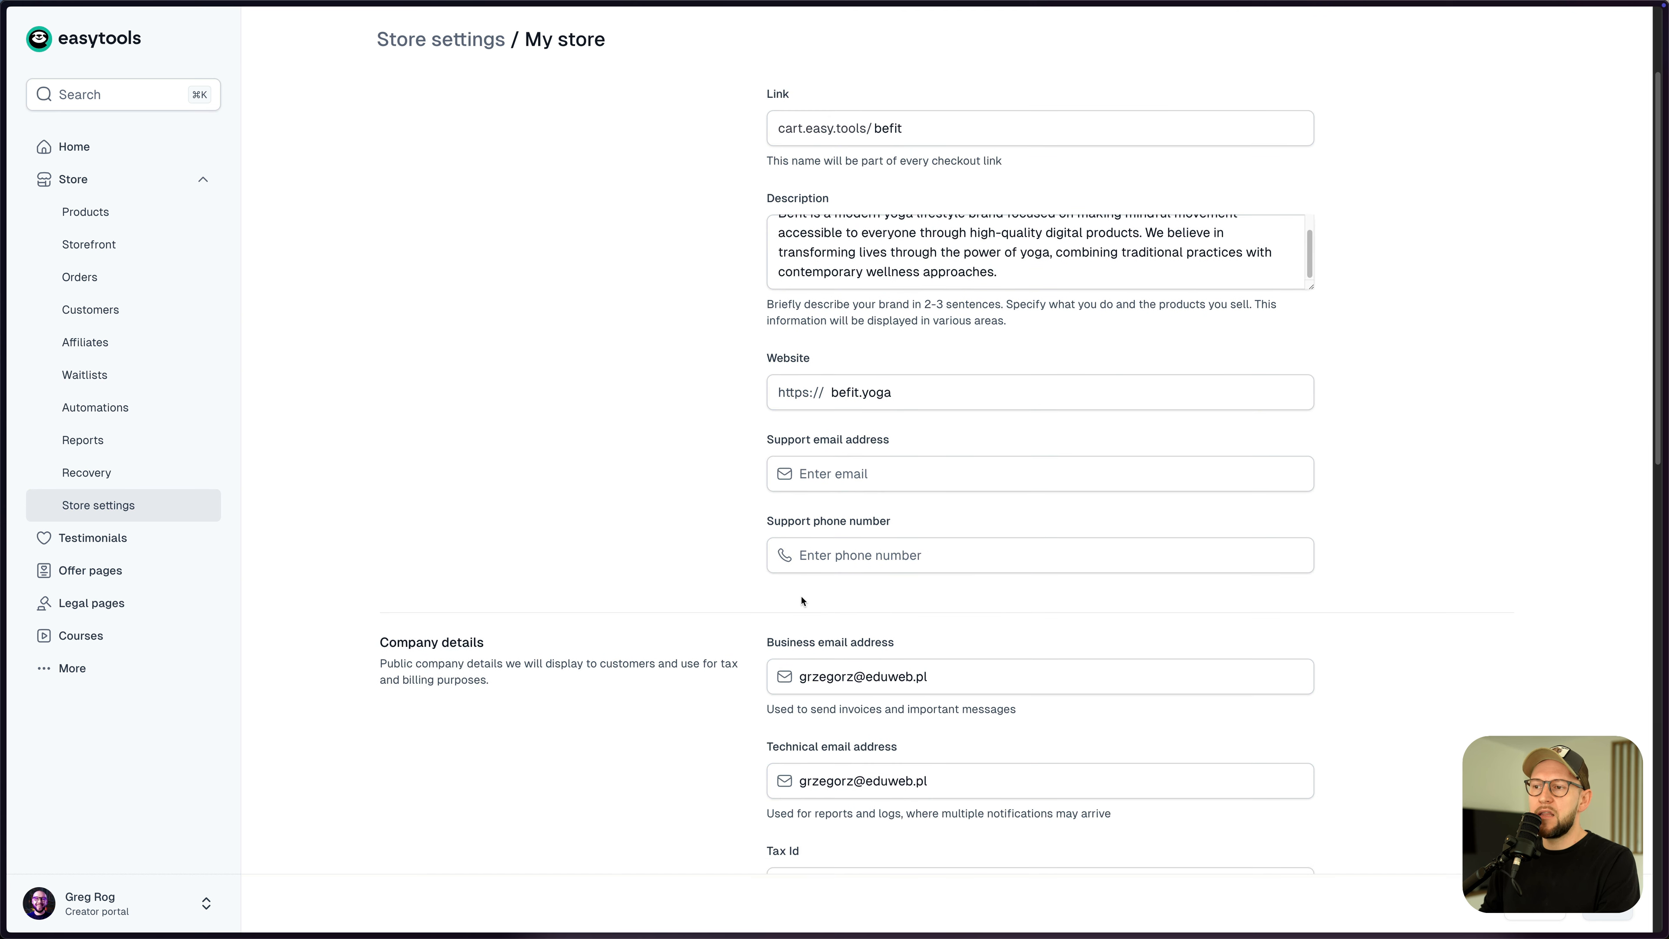
{"action": "scroll", "coordinate": [796, 507], "scroll_direction": "up", "scroll_amount": 5}
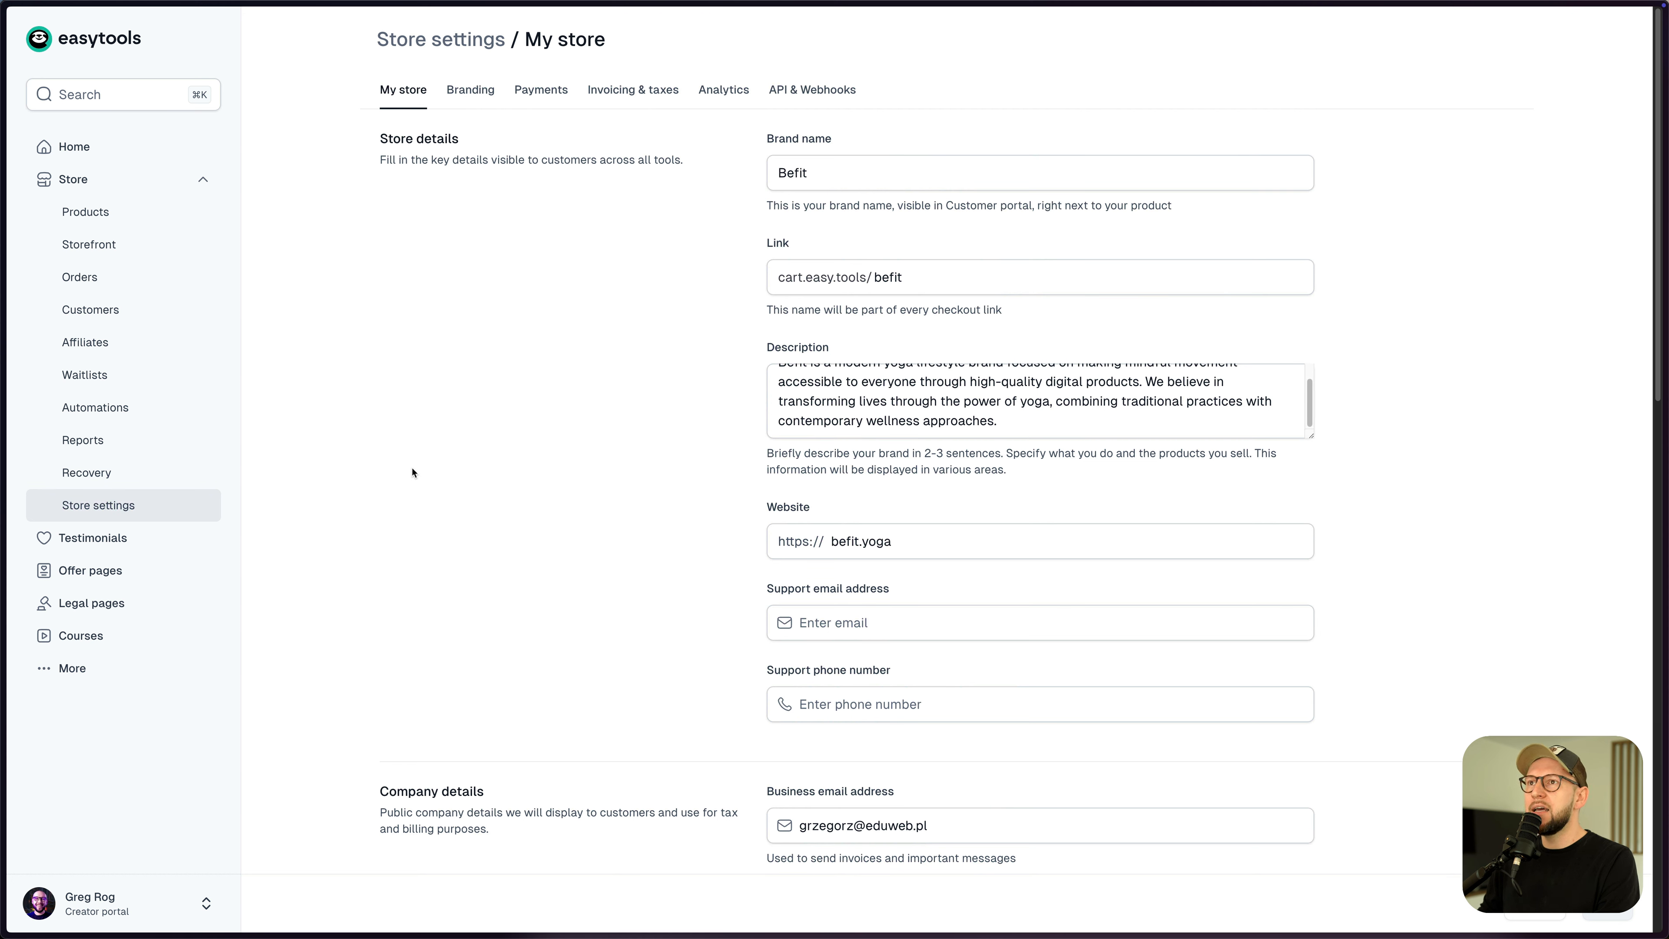
{"action": "left_click", "coordinate": [626, 100]}
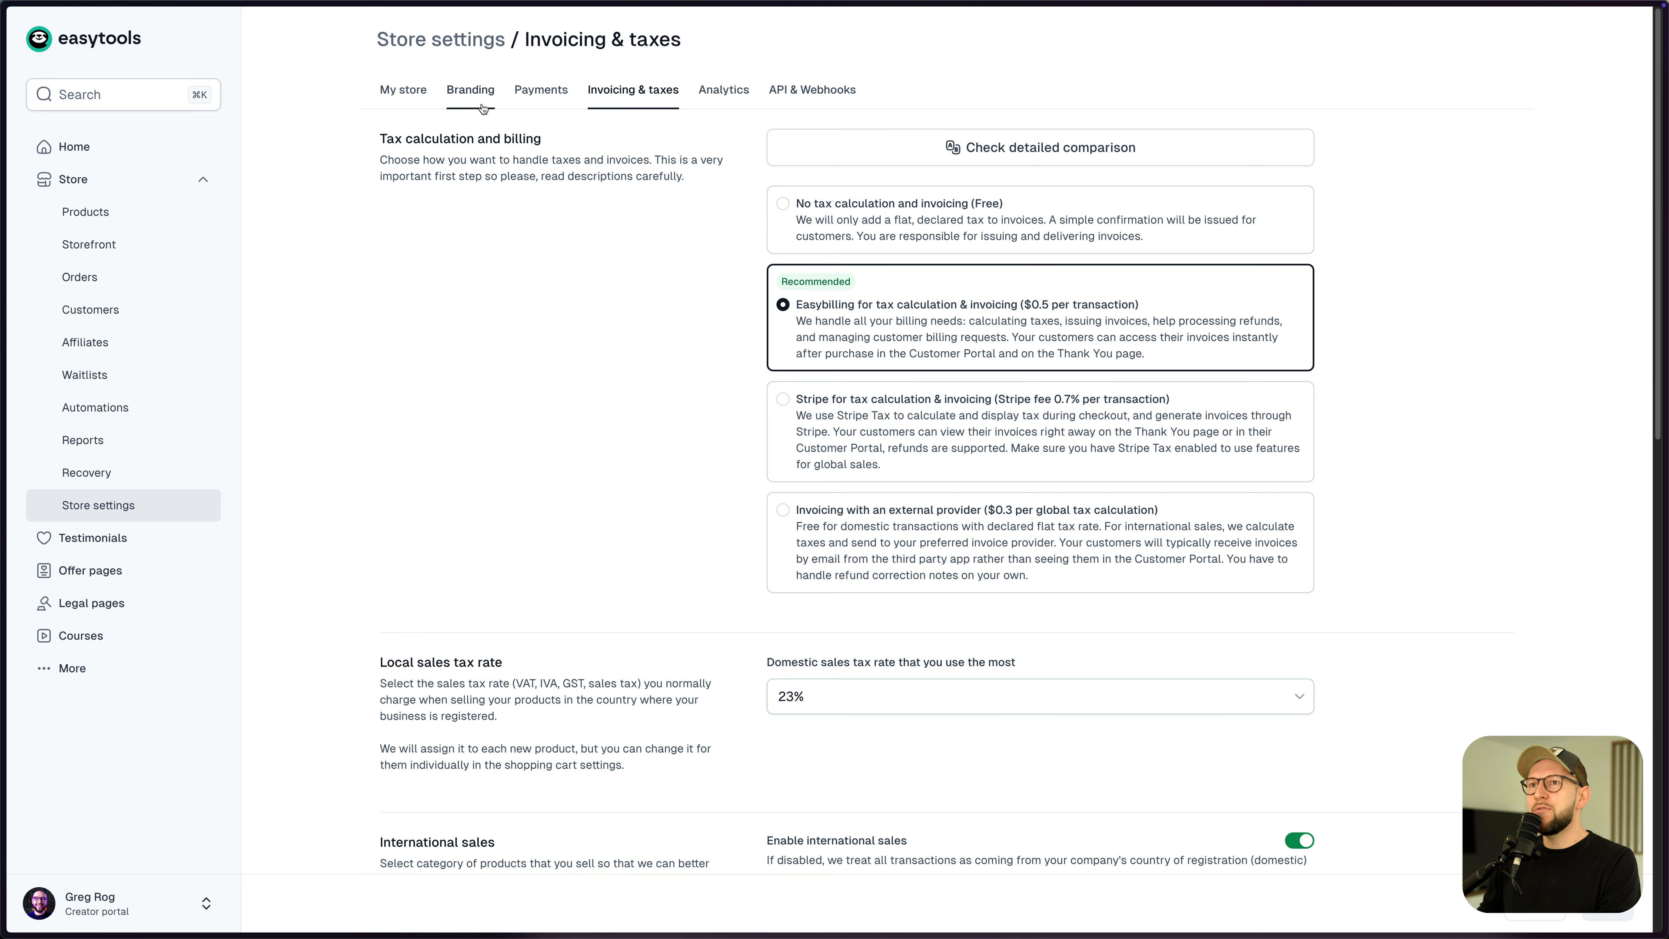
{"action": "left_click", "coordinate": [471, 95]}
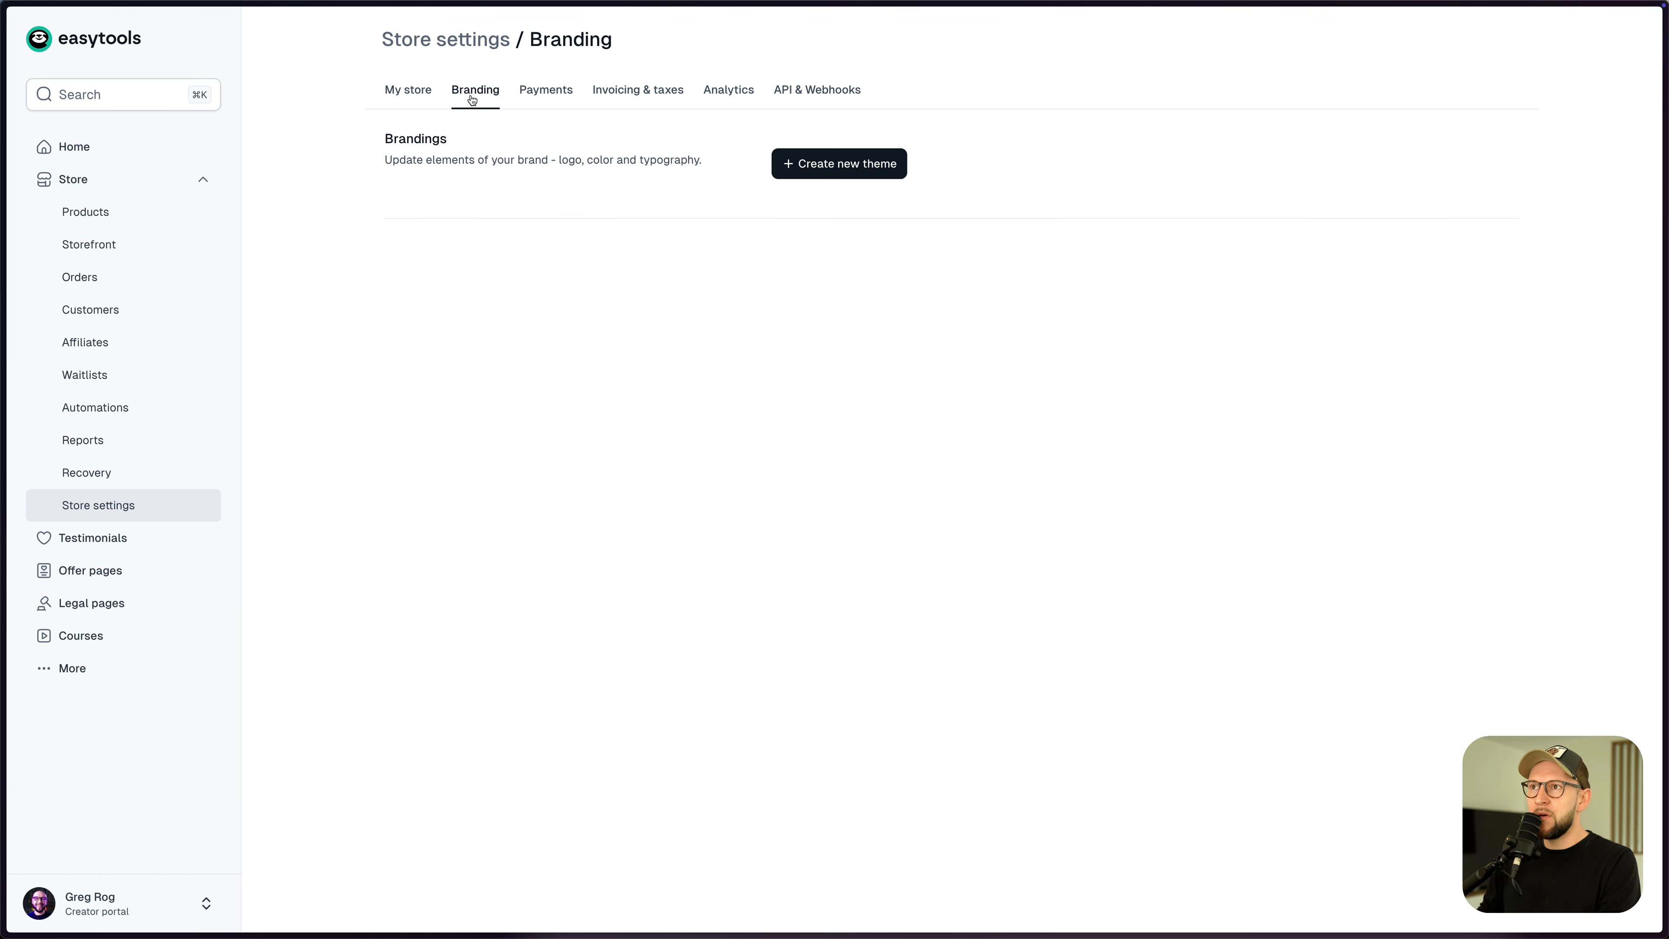
- Create a new brand theme named 'Befit' set as default for new products
{"action": "left_click", "coordinate": [815, 172]}
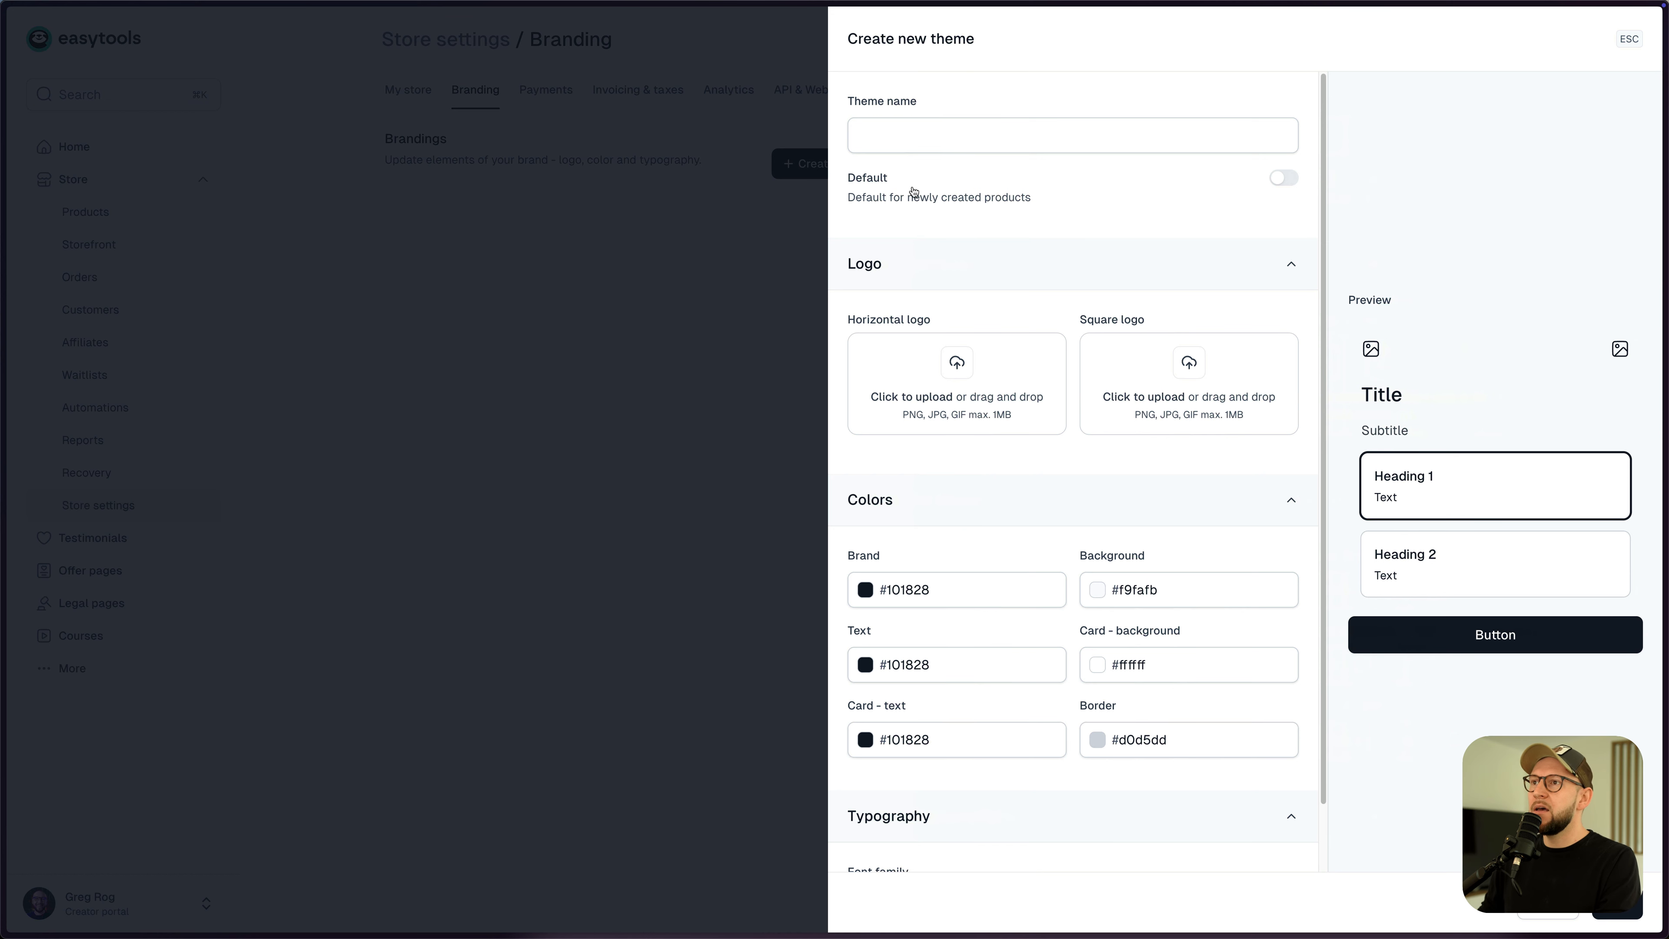
{"action": "left_click", "coordinate": [895, 140]}
{"action": "type", "text": "Befit"}
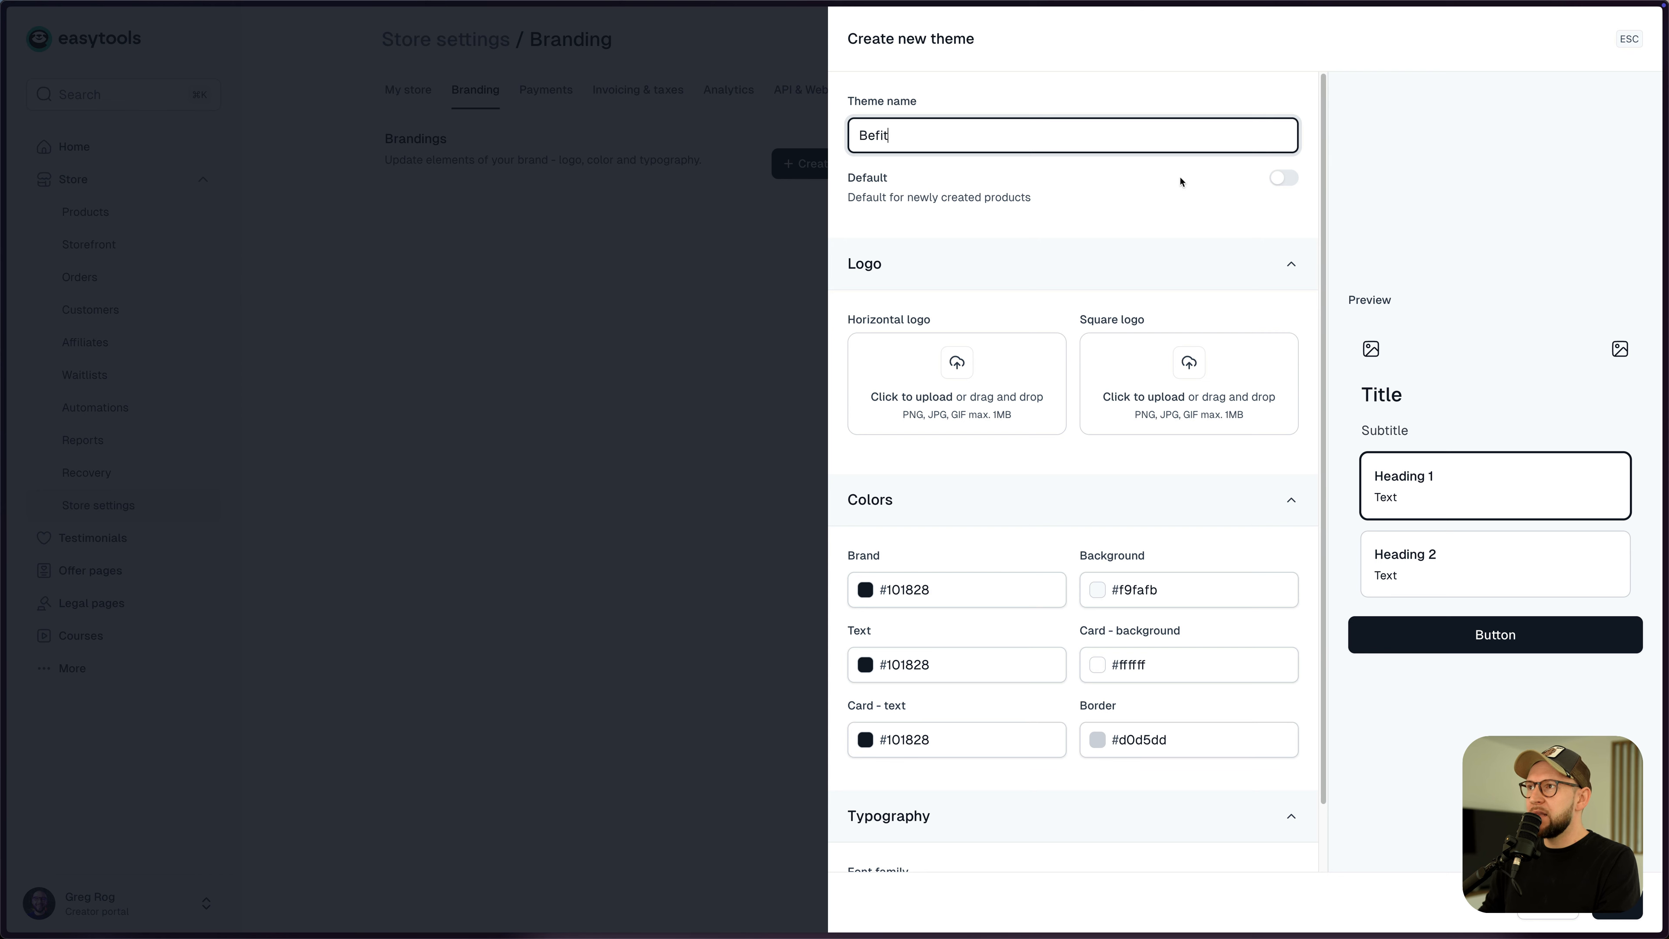
{"action": "left_click", "coordinate": [1278, 186]}
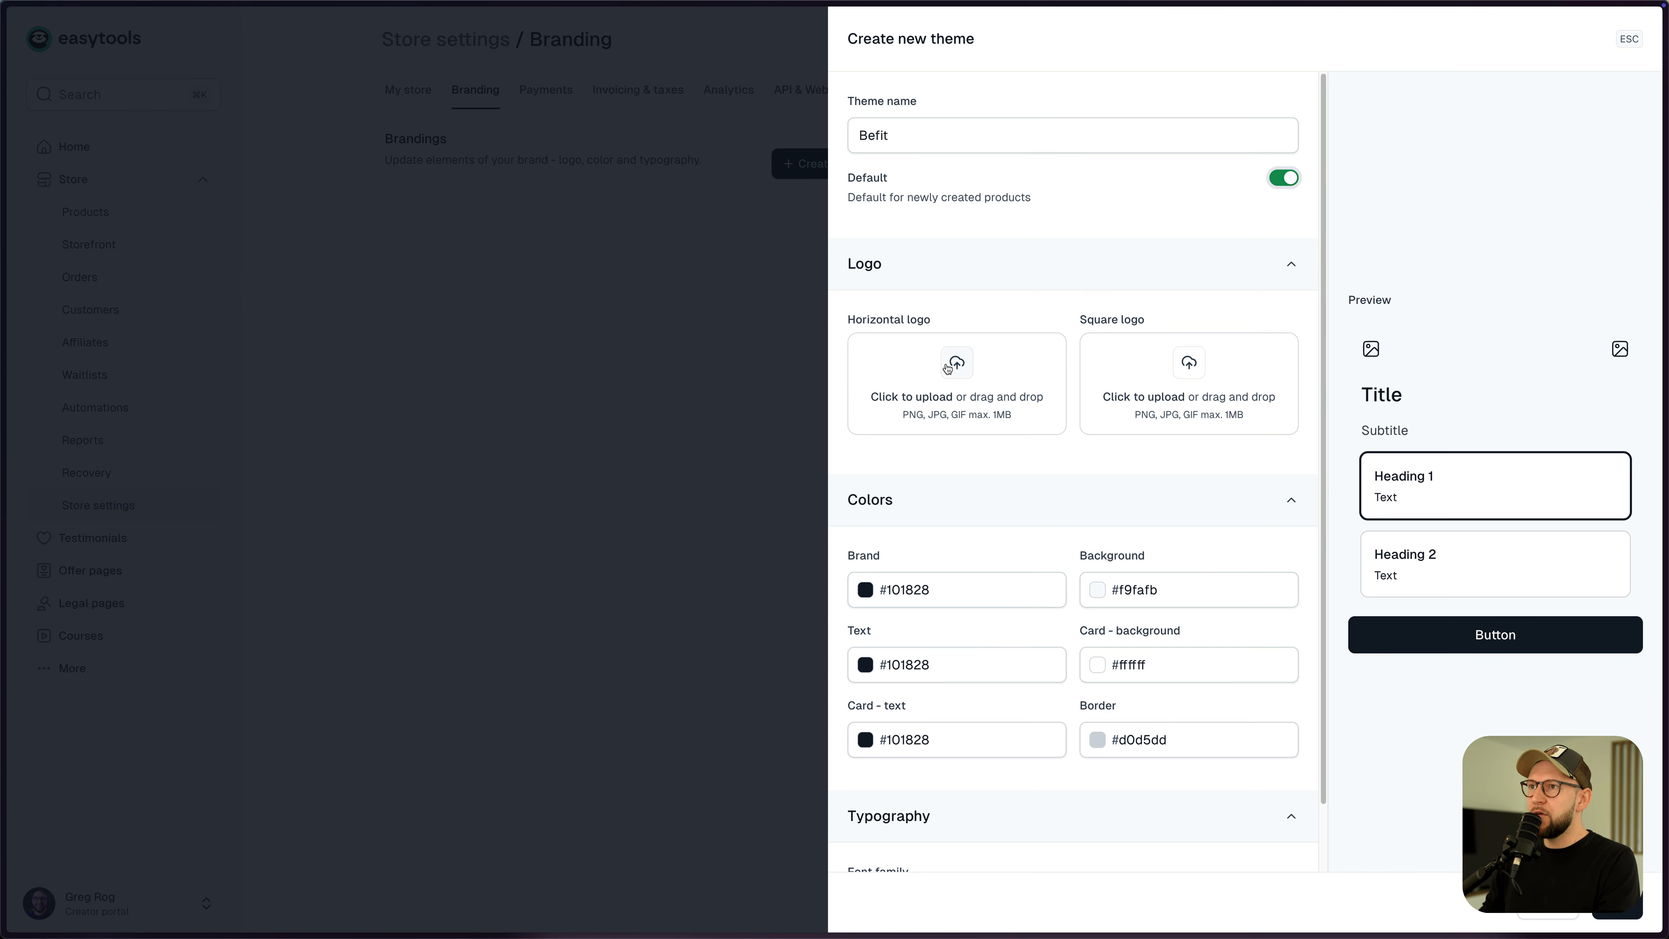
{"action": "key", "text": "super+Tab"}
{"action": "key", "text": "super+Tab"}
{"action": "key", "text": "super+Tab"}
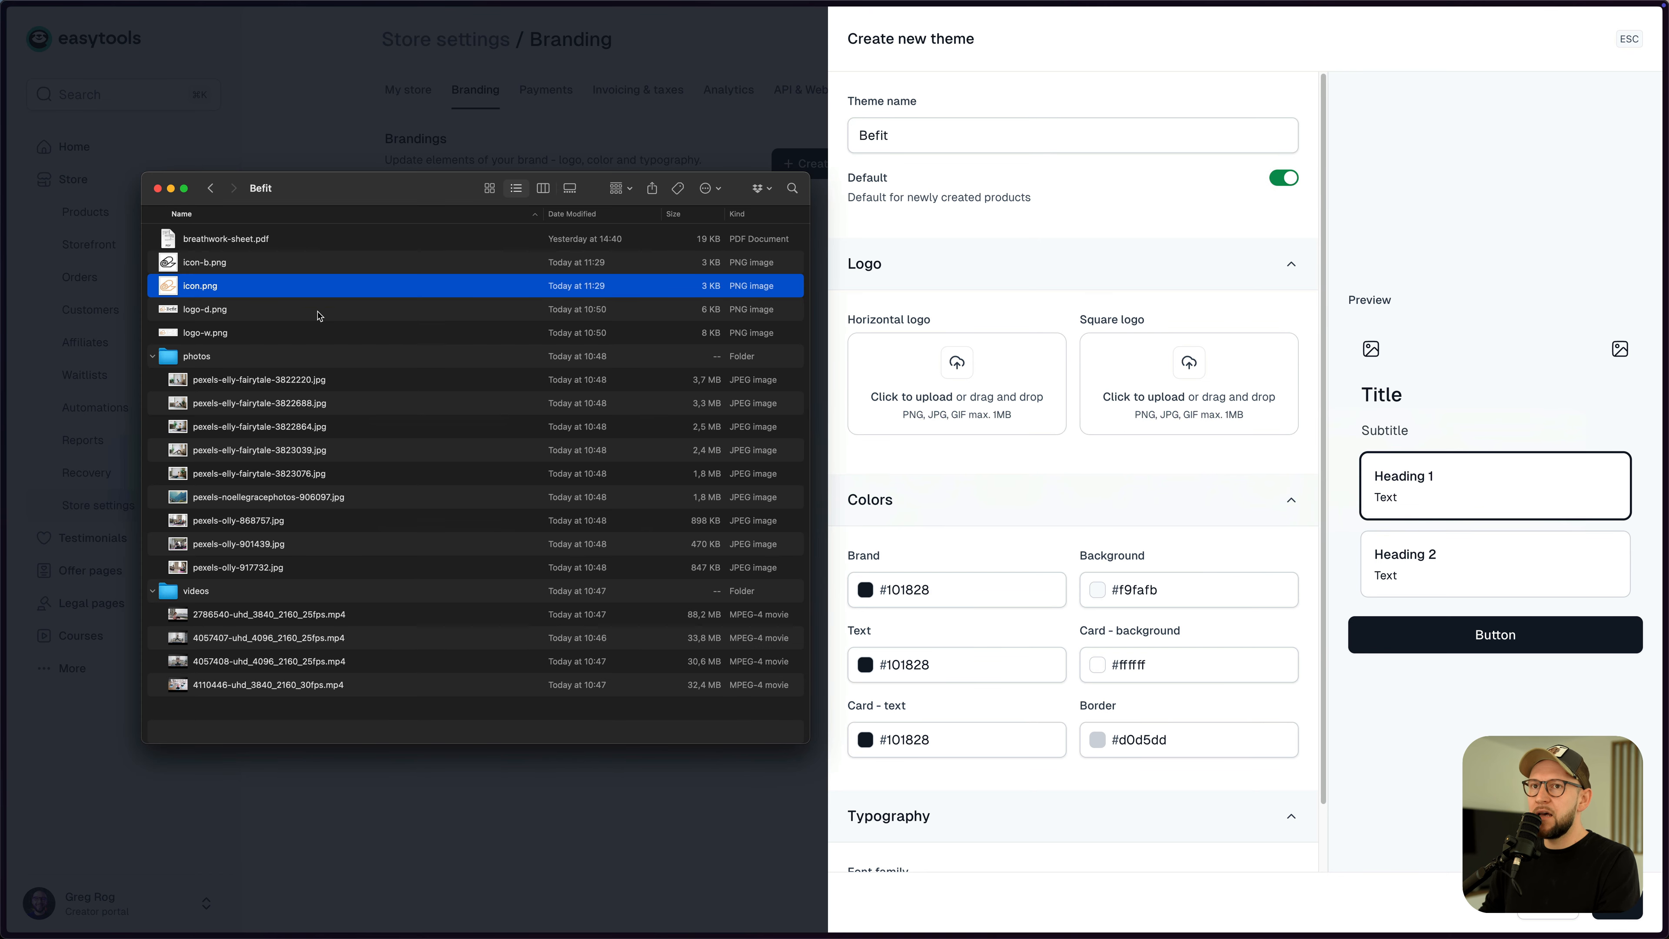
- Upload logo-d.png as the horizontal logo and icon-b.png as the square logo
{"action": "left_click", "coordinate": [264, 318]}
{"action": "left_click", "coordinate": [236, 266]}
{"action": "left_click", "coordinate": [224, 316]}
{"action": "left_click_drag", "start_coordinate": [211, 314], "coordinate": [883, 385]}
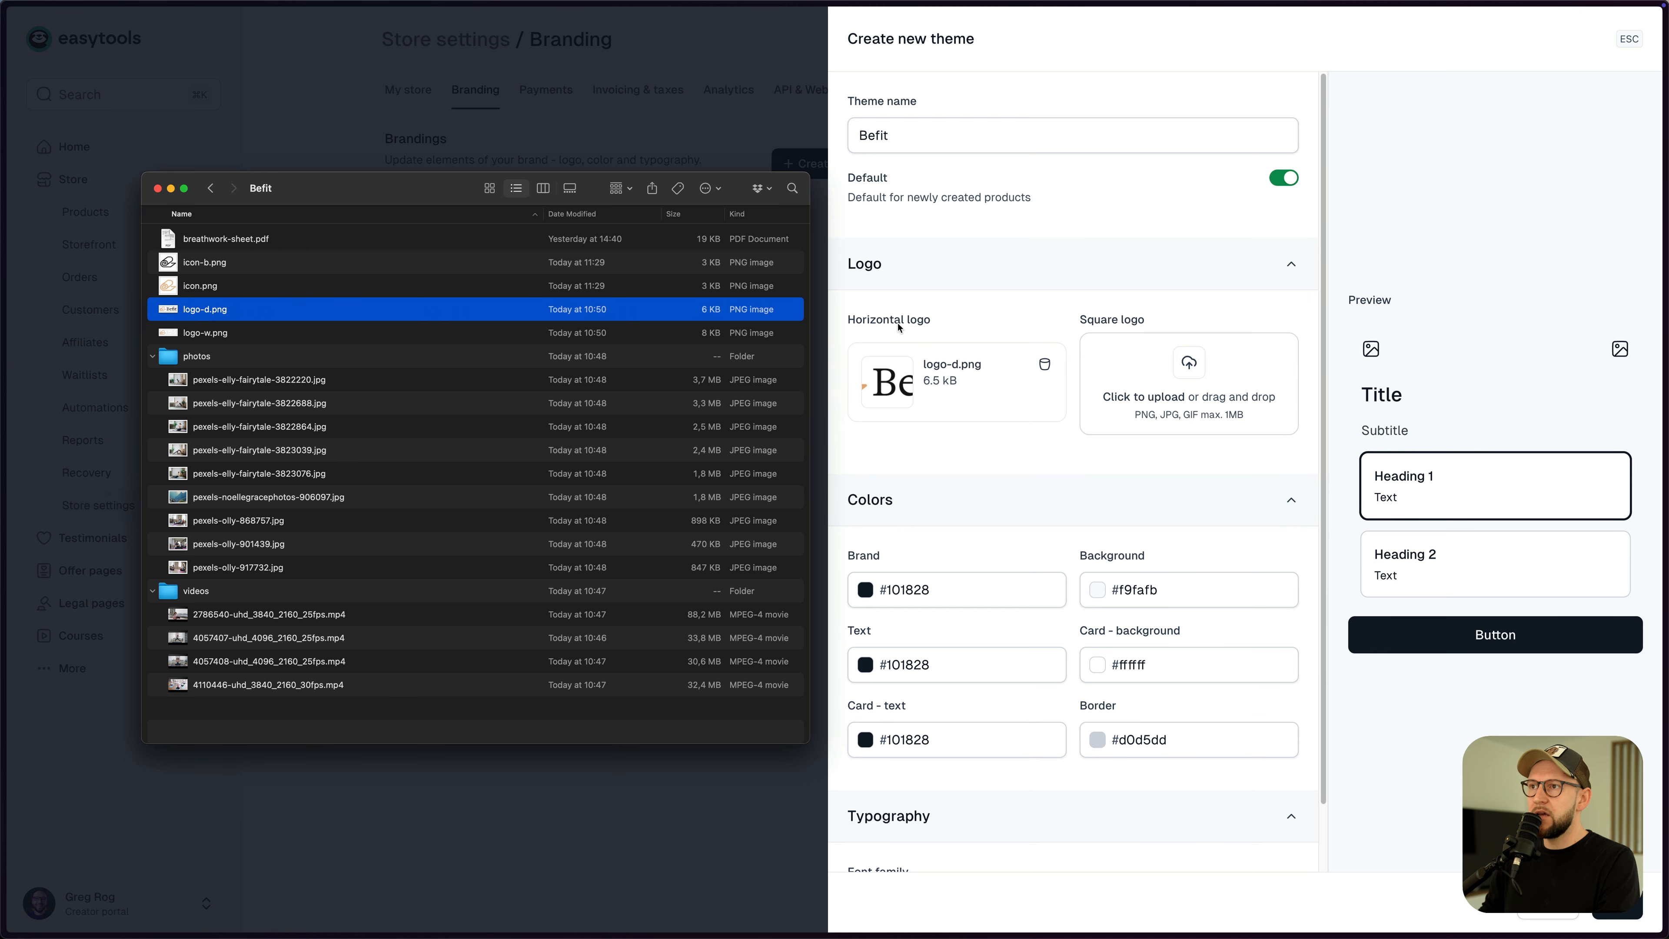
{"action": "left_click", "coordinate": [282, 291]}
{"action": "left_click", "coordinate": [238, 272]}
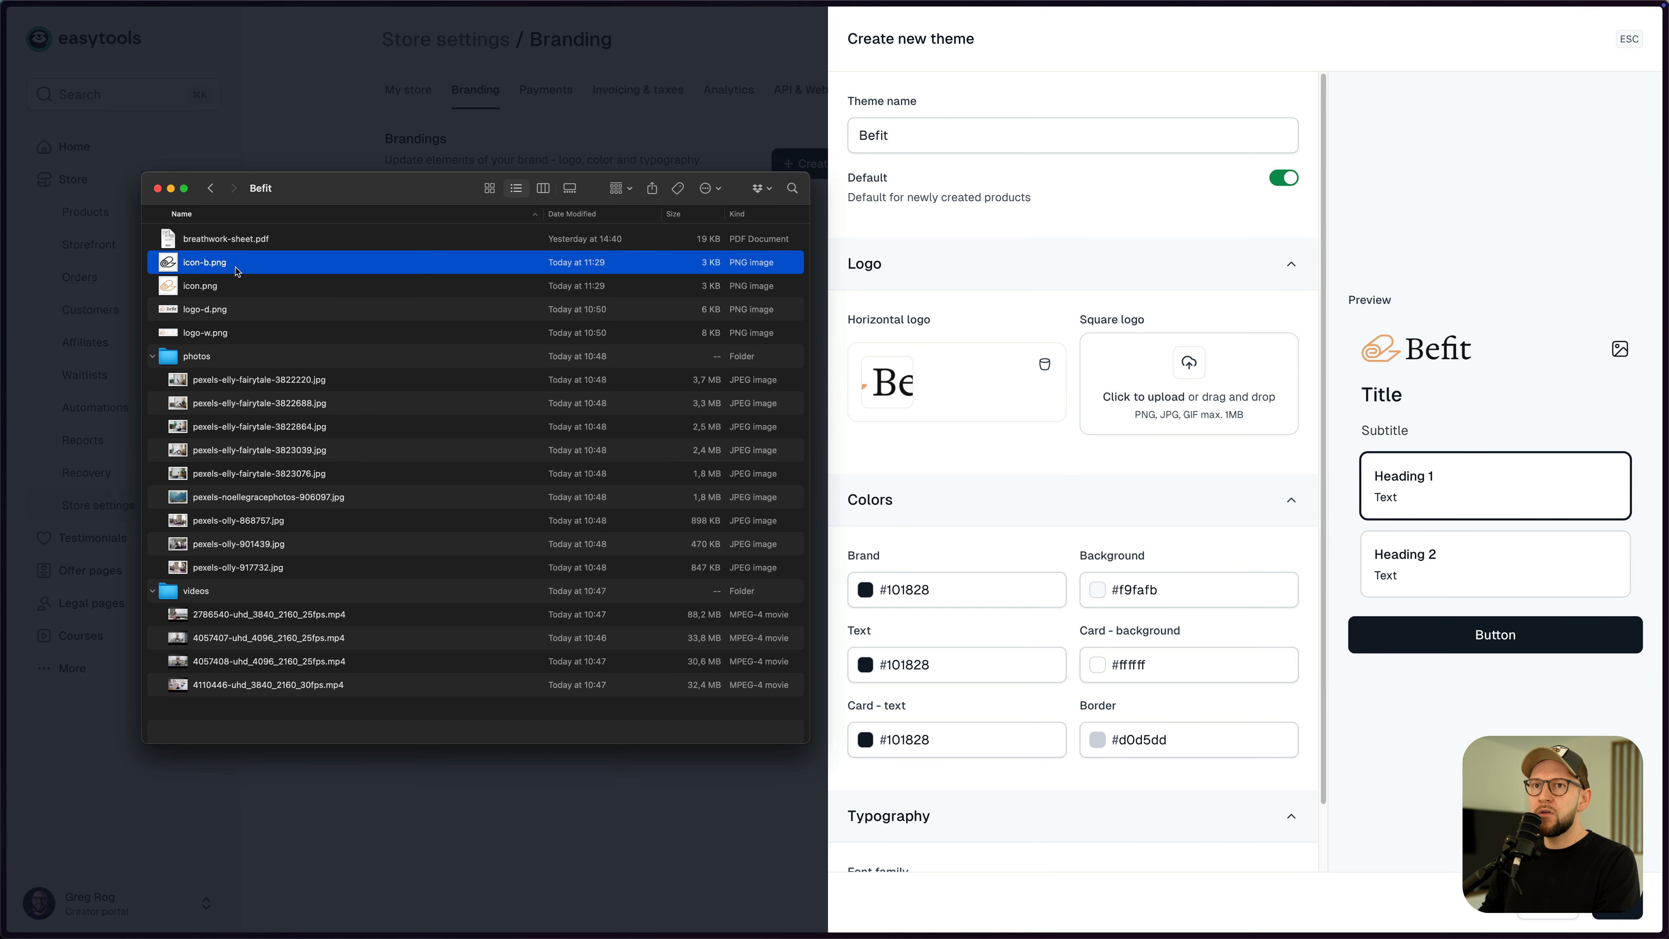
{"action": "left_click_drag", "start_coordinate": [207, 269], "coordinate": [1137, 388]}
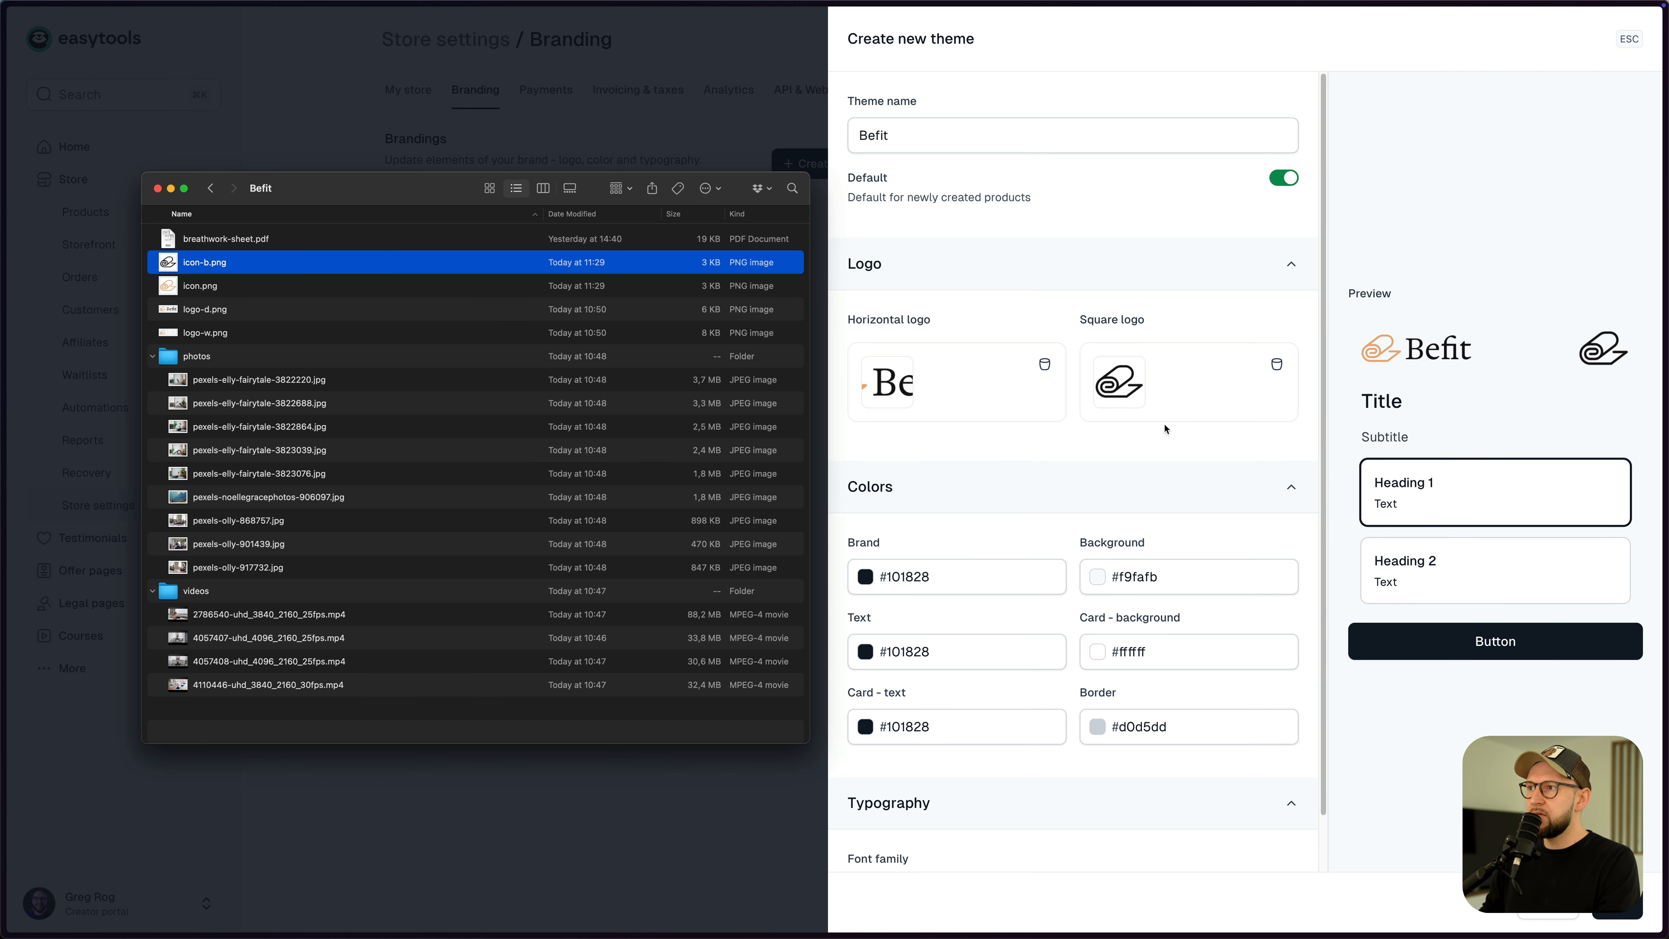
{"action": "left_click", "coordinate": [866, 579]}
{"action": "left_click", "coordinate": [867, 580]}
- Sample the logo's orange (#eaad79) as the theme's brand colour
{"action": "left_click", "coordinate": [874, 722]}
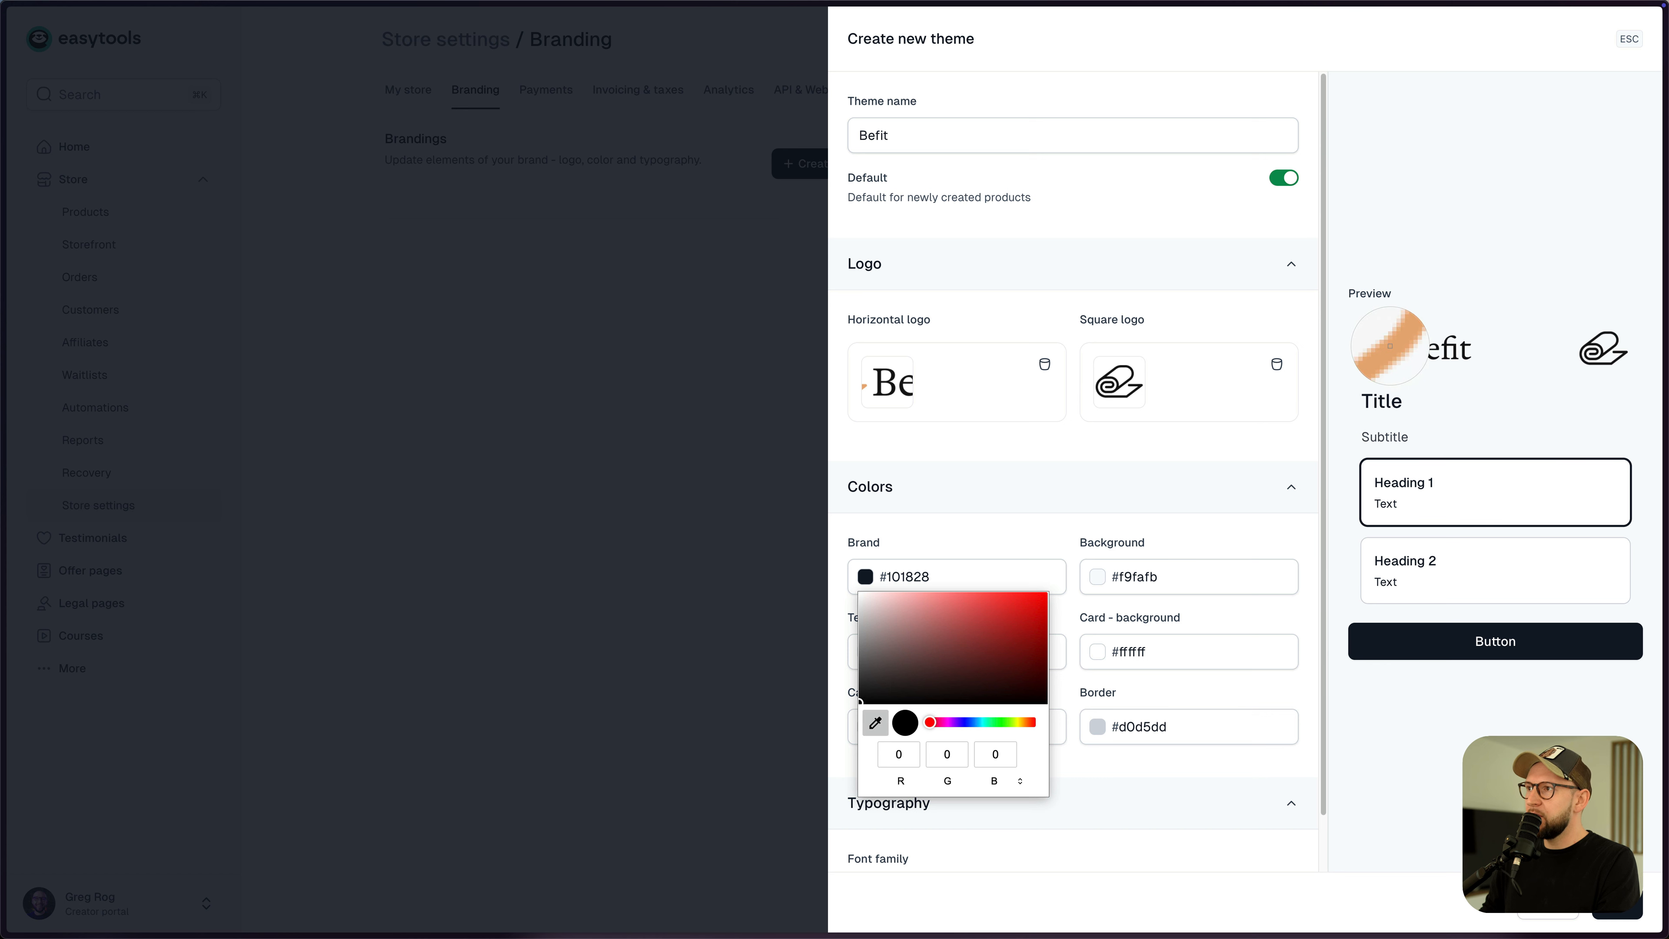
{"action": "left_click", "coordinate": [1392, 351]}
{"action": "left_click", "coordinate": [986, 549]}
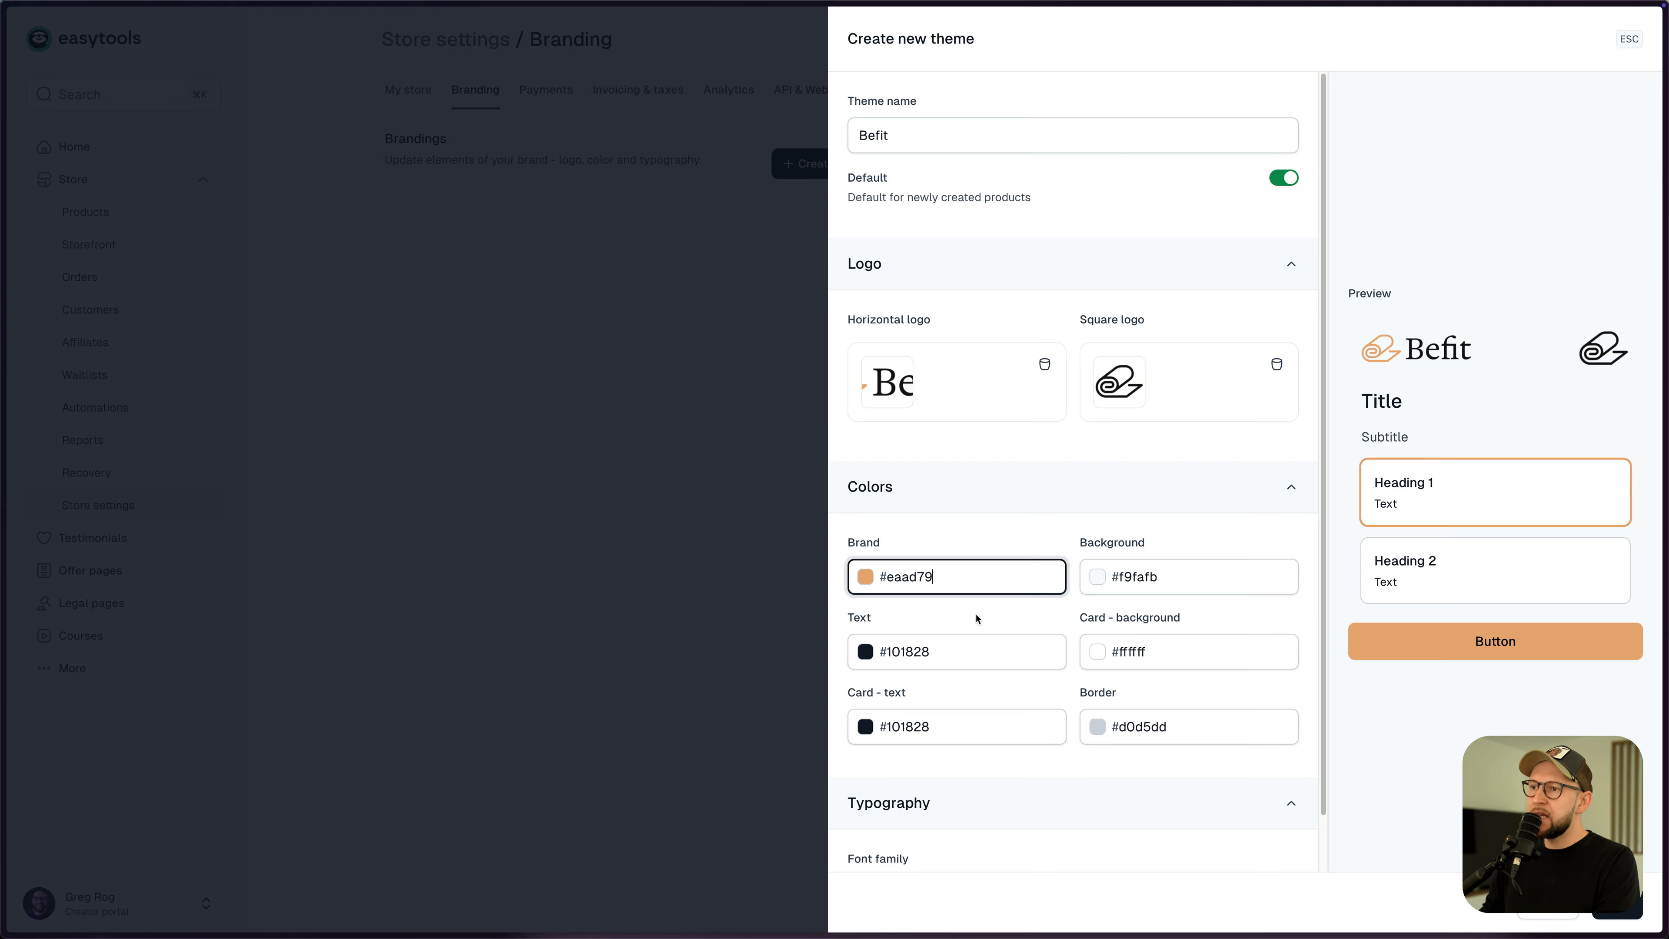
- Copy the peach fill from Figma and paste F8E9DC as the background colour
{"action": "key", "text": "super+Tab"}
{"action": "key", "text": "super+Tab"}
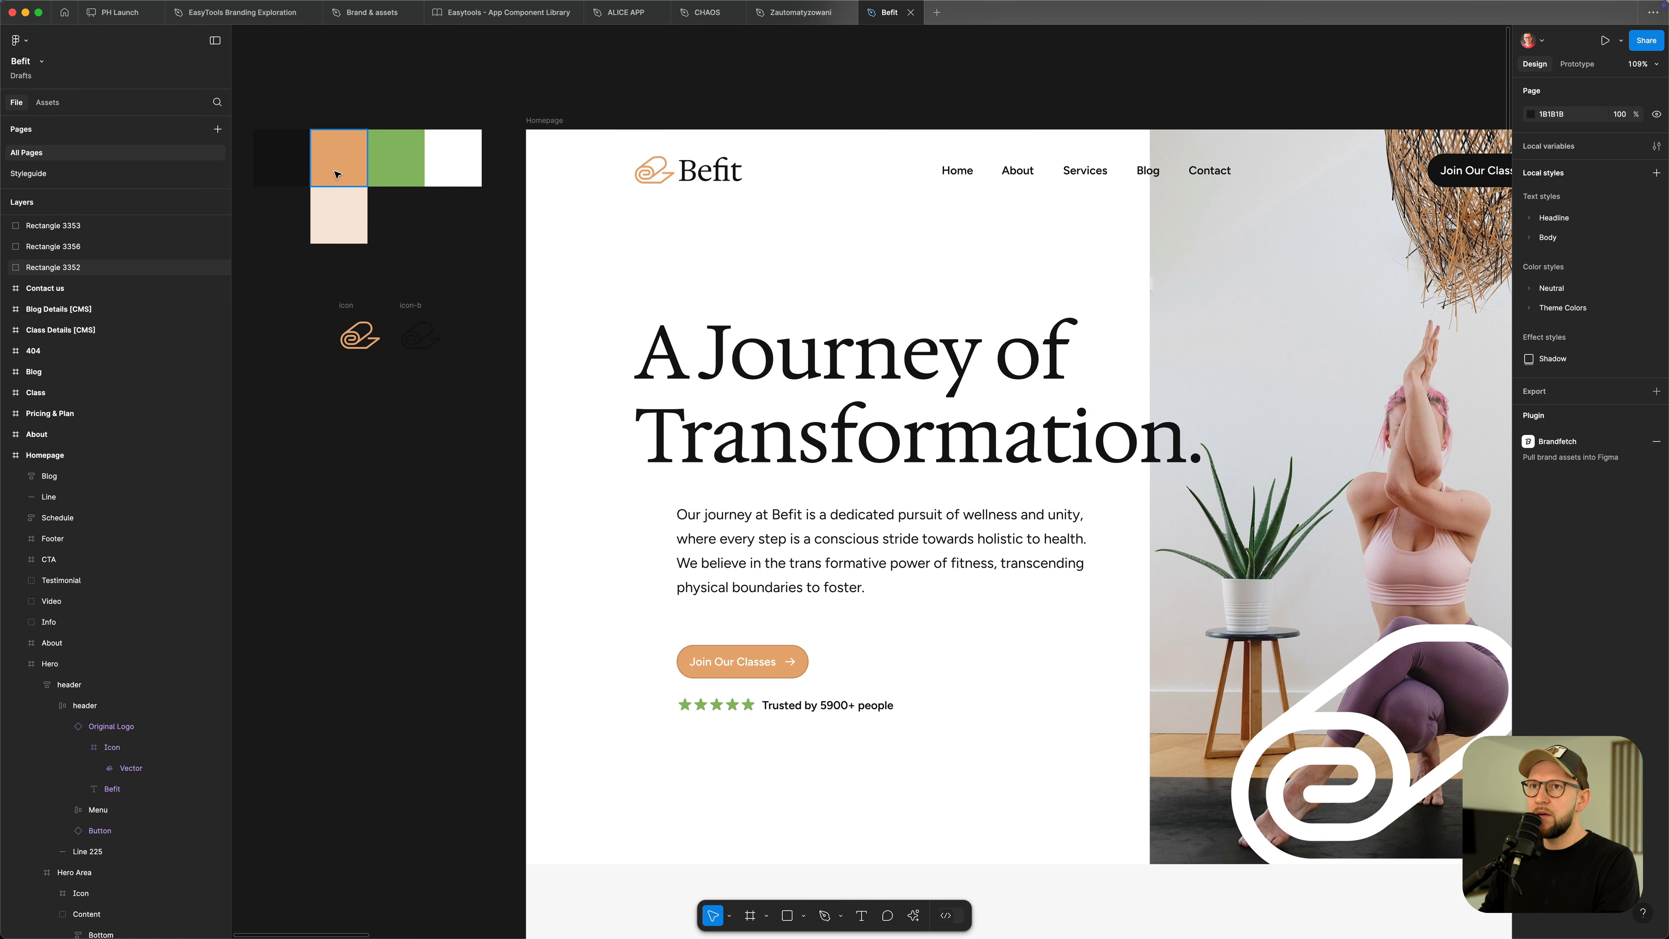
{"action": "left_click", "coordinate": [339, 206]}
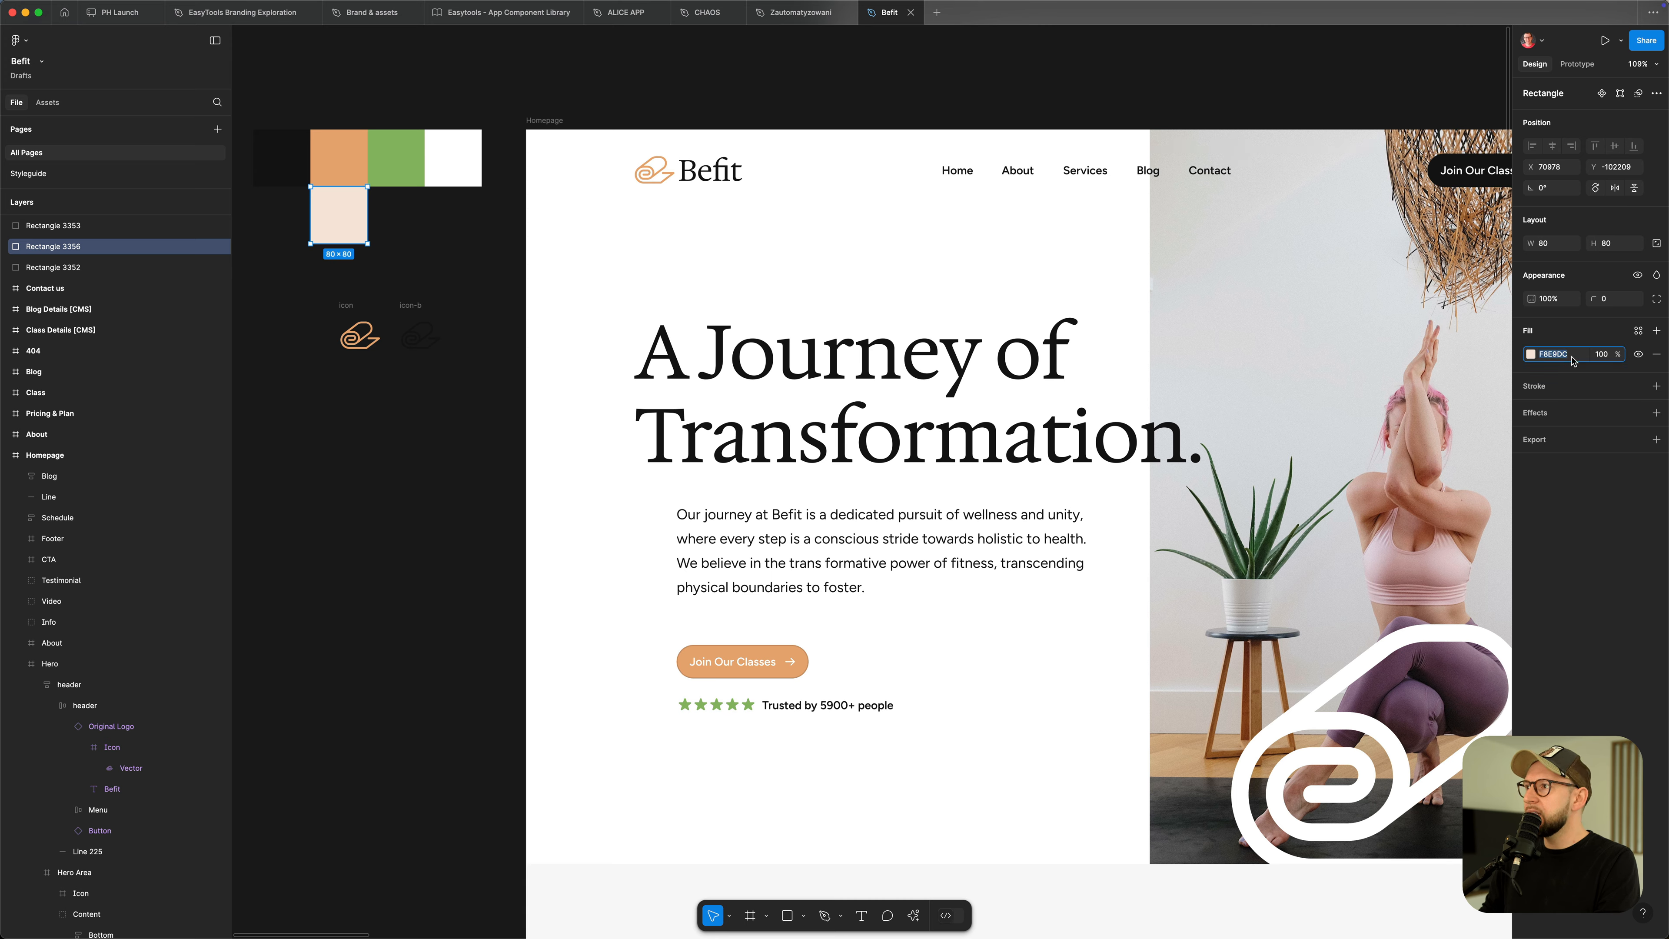
{"action": "key", "text": "super+Tab"}
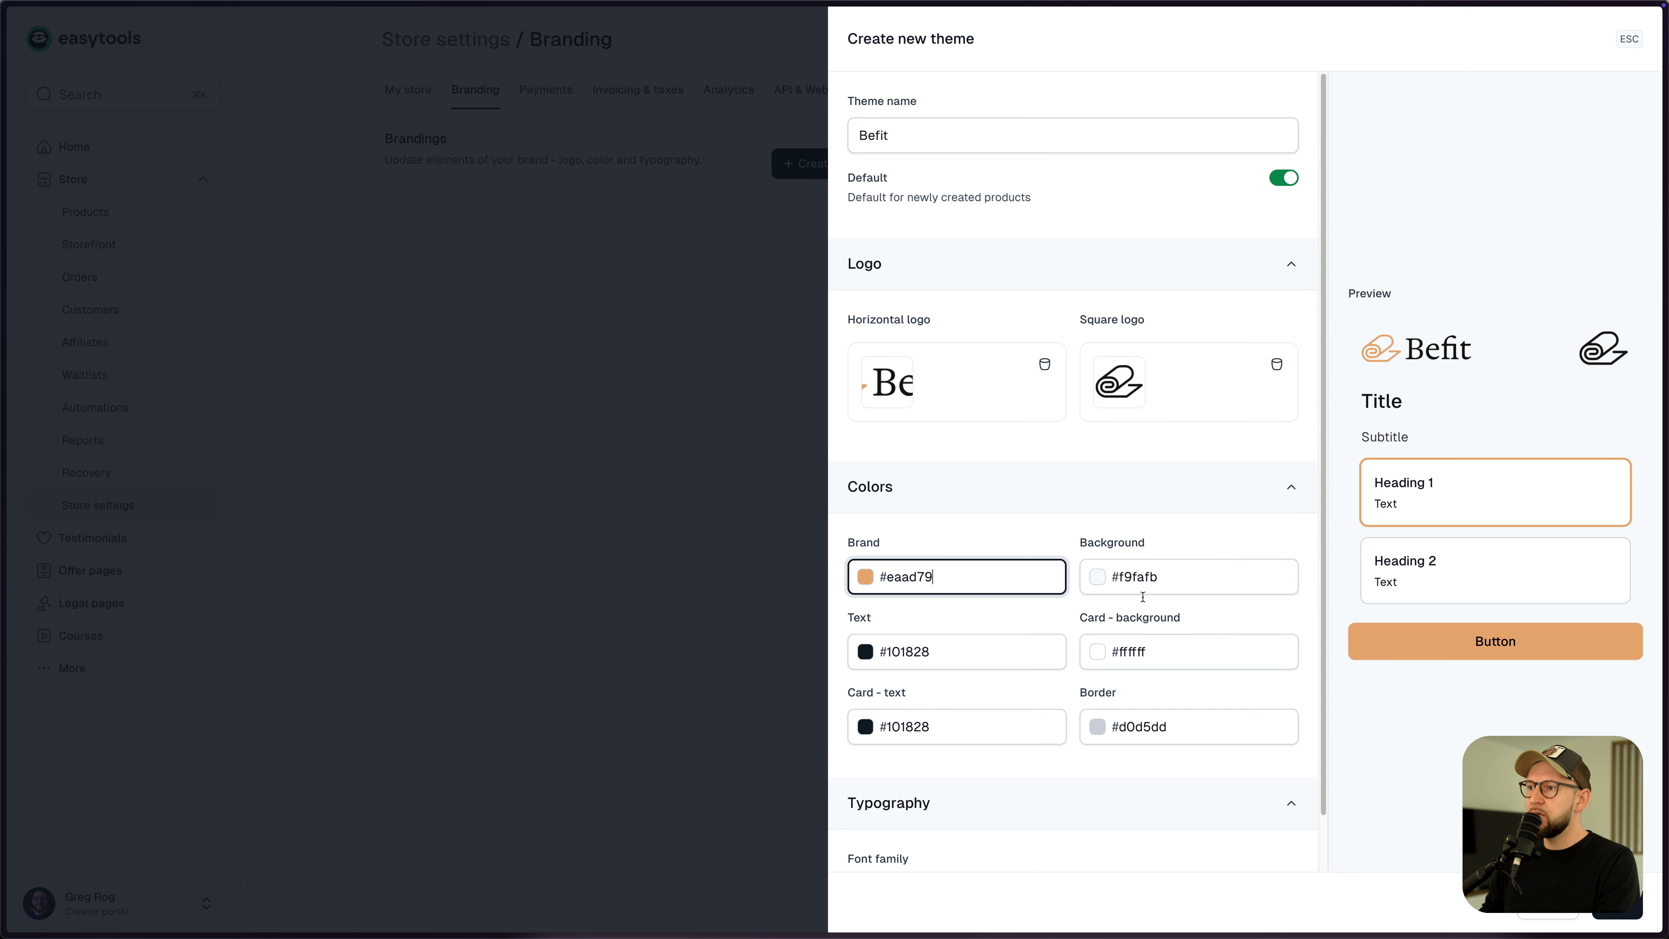
{"action": "double_click", "coordinate": [1124, 577]}
{"action": "type", "text": "F8E9DC"}
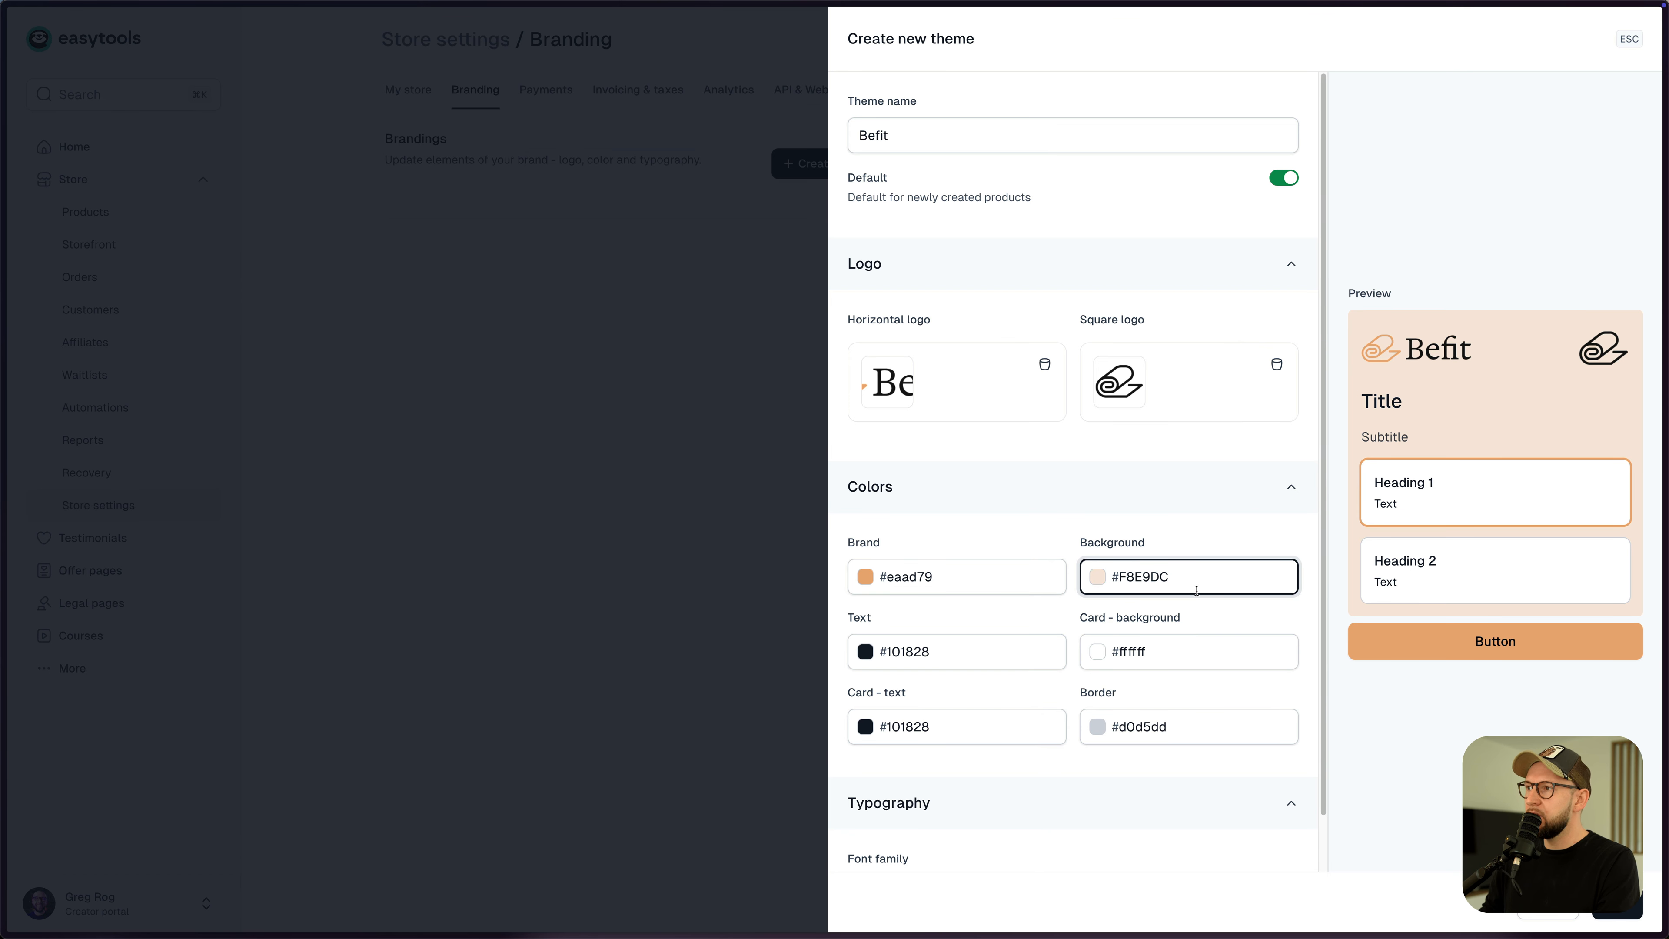
- Sample the same brand orange for the border colour
{"action": "left_click", "coordinate": [1096, 726]}
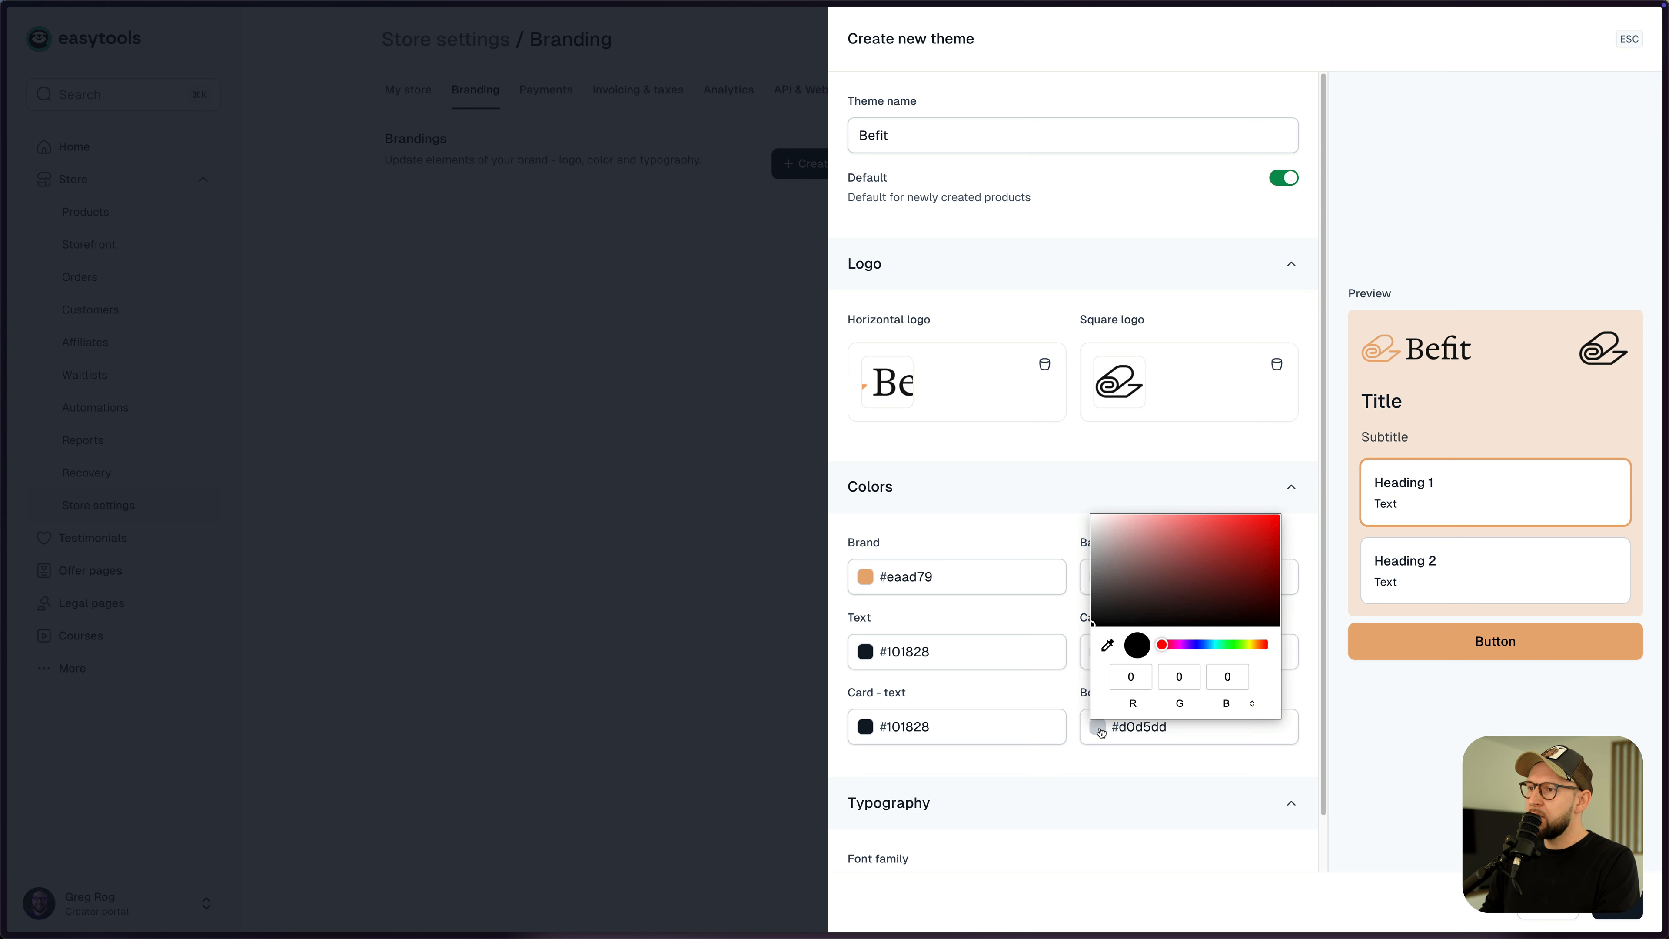
{"action": "left_click", "coordinate": [1108, 647]}
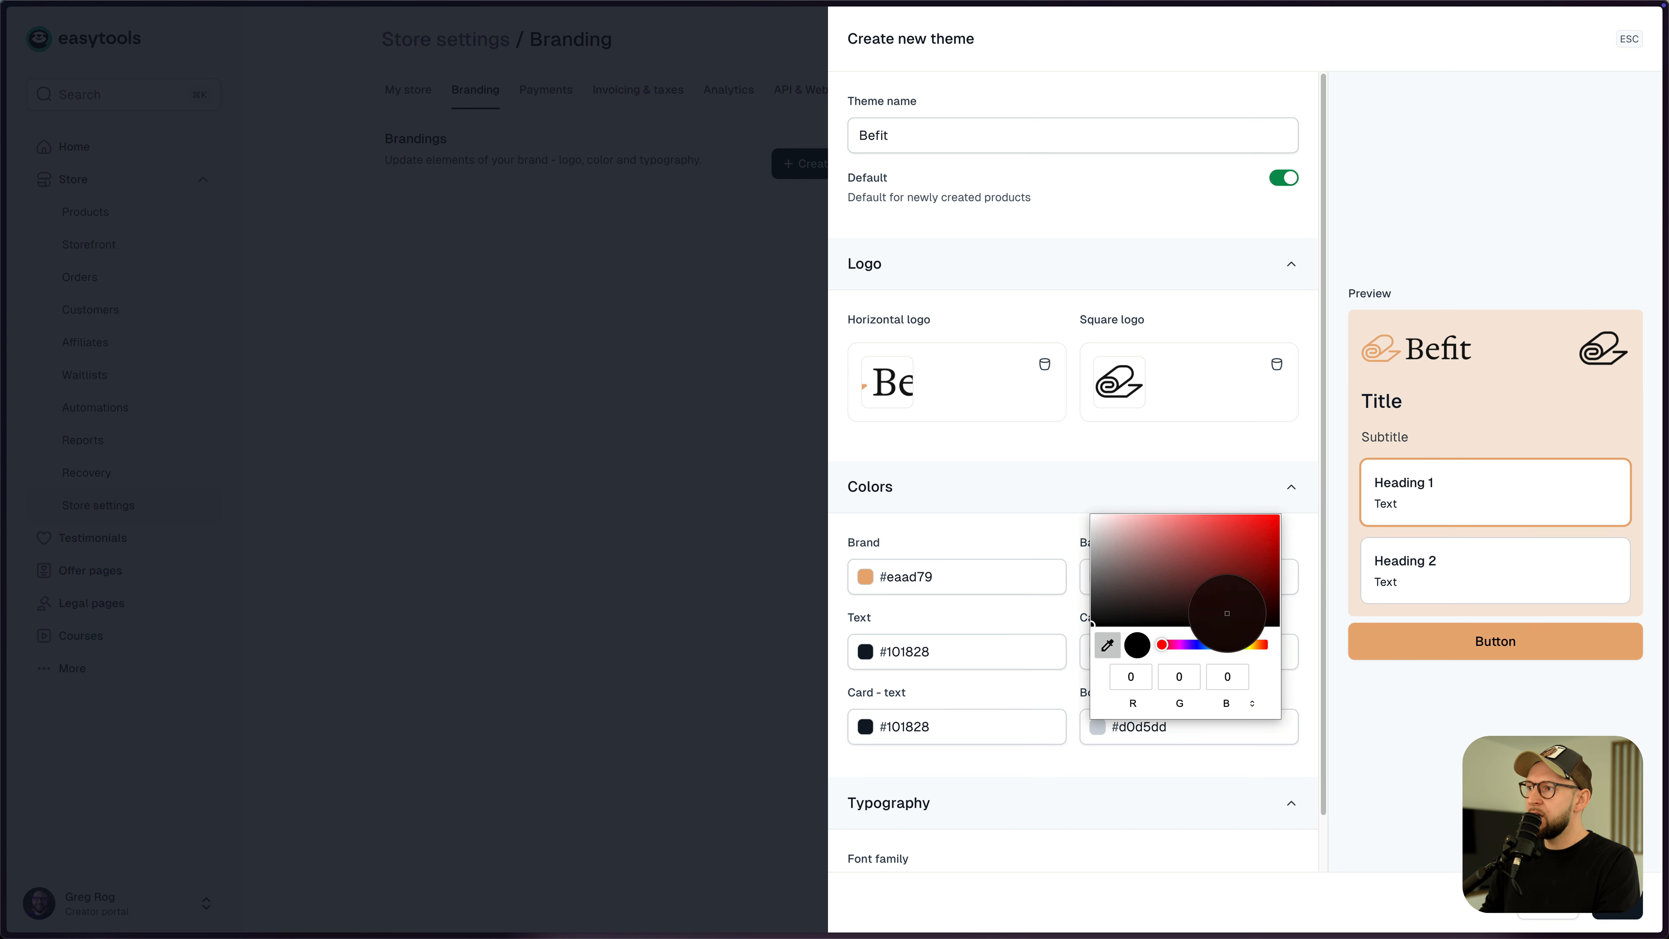
{"action": "left_click", "coordinate": [864, 576]}
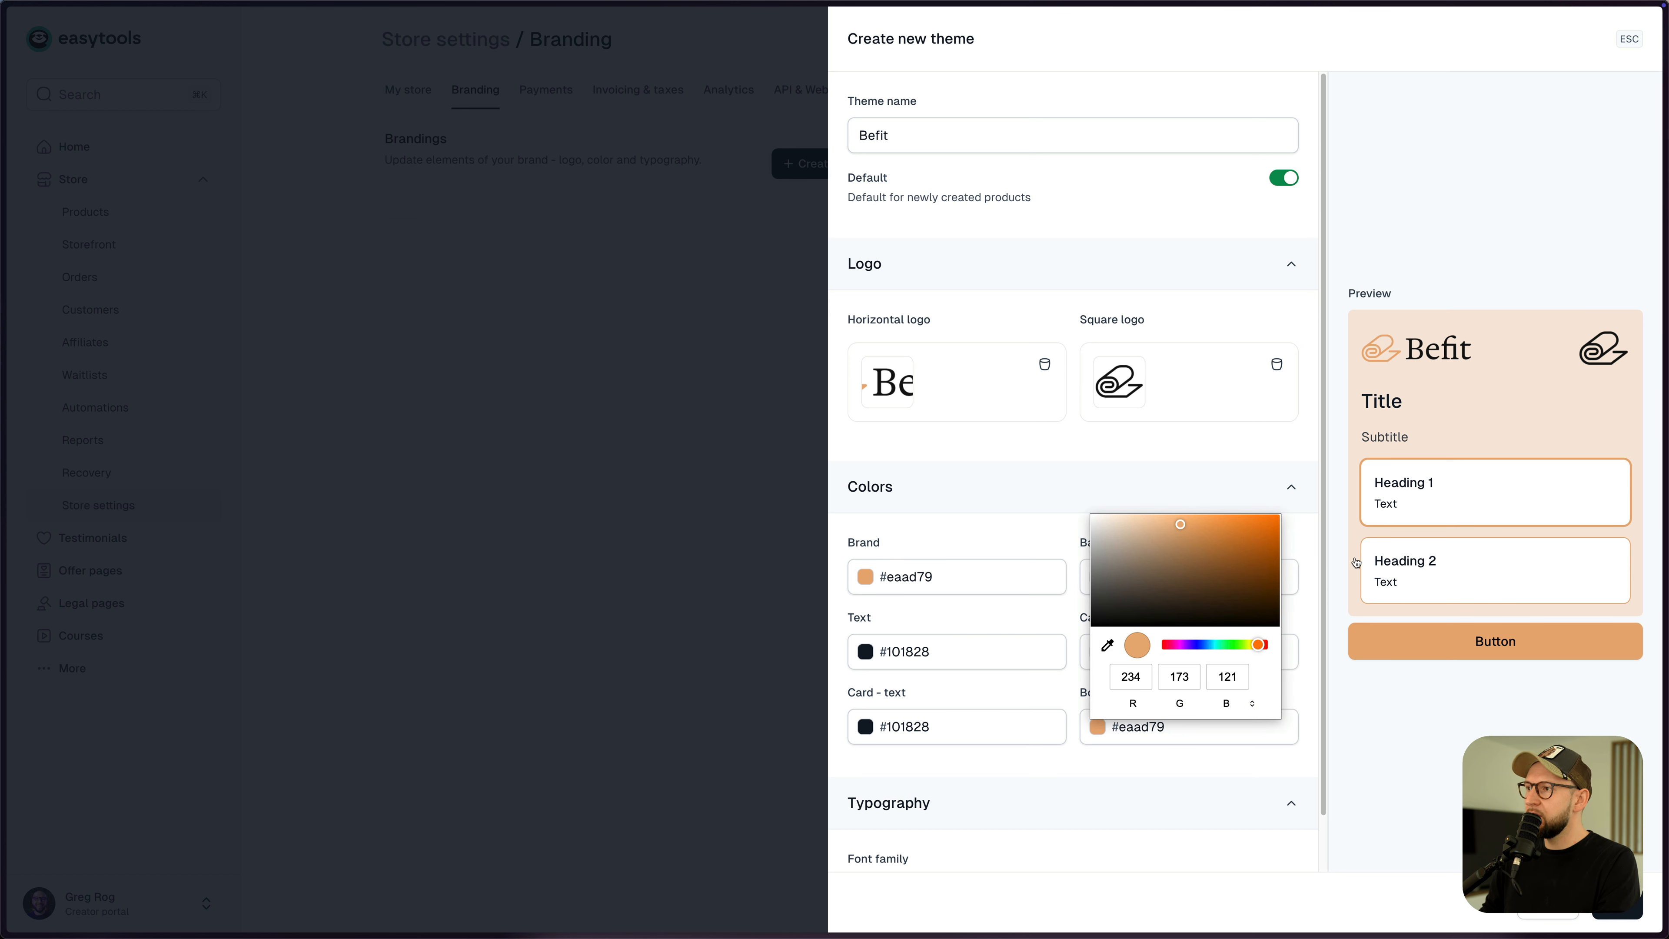
{"action": "left_click", "coordinate": [1301, 544]}
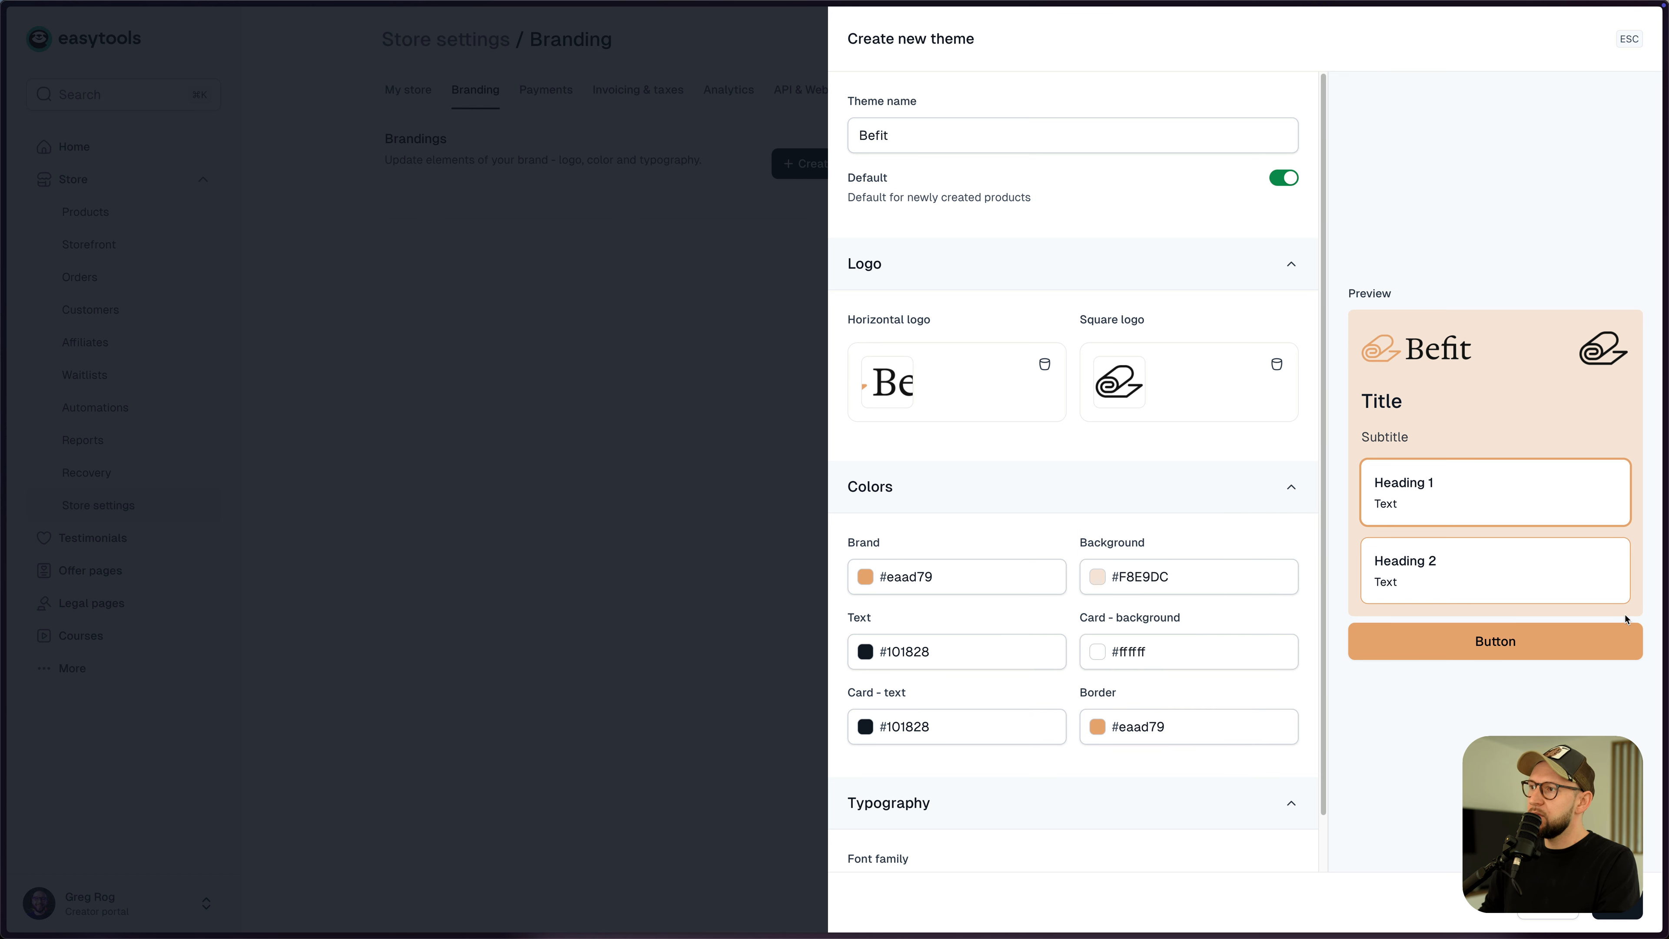
- Check the homepage paragraph text colour in the Figma design
{"action": "key", "text": "super+Tab"}
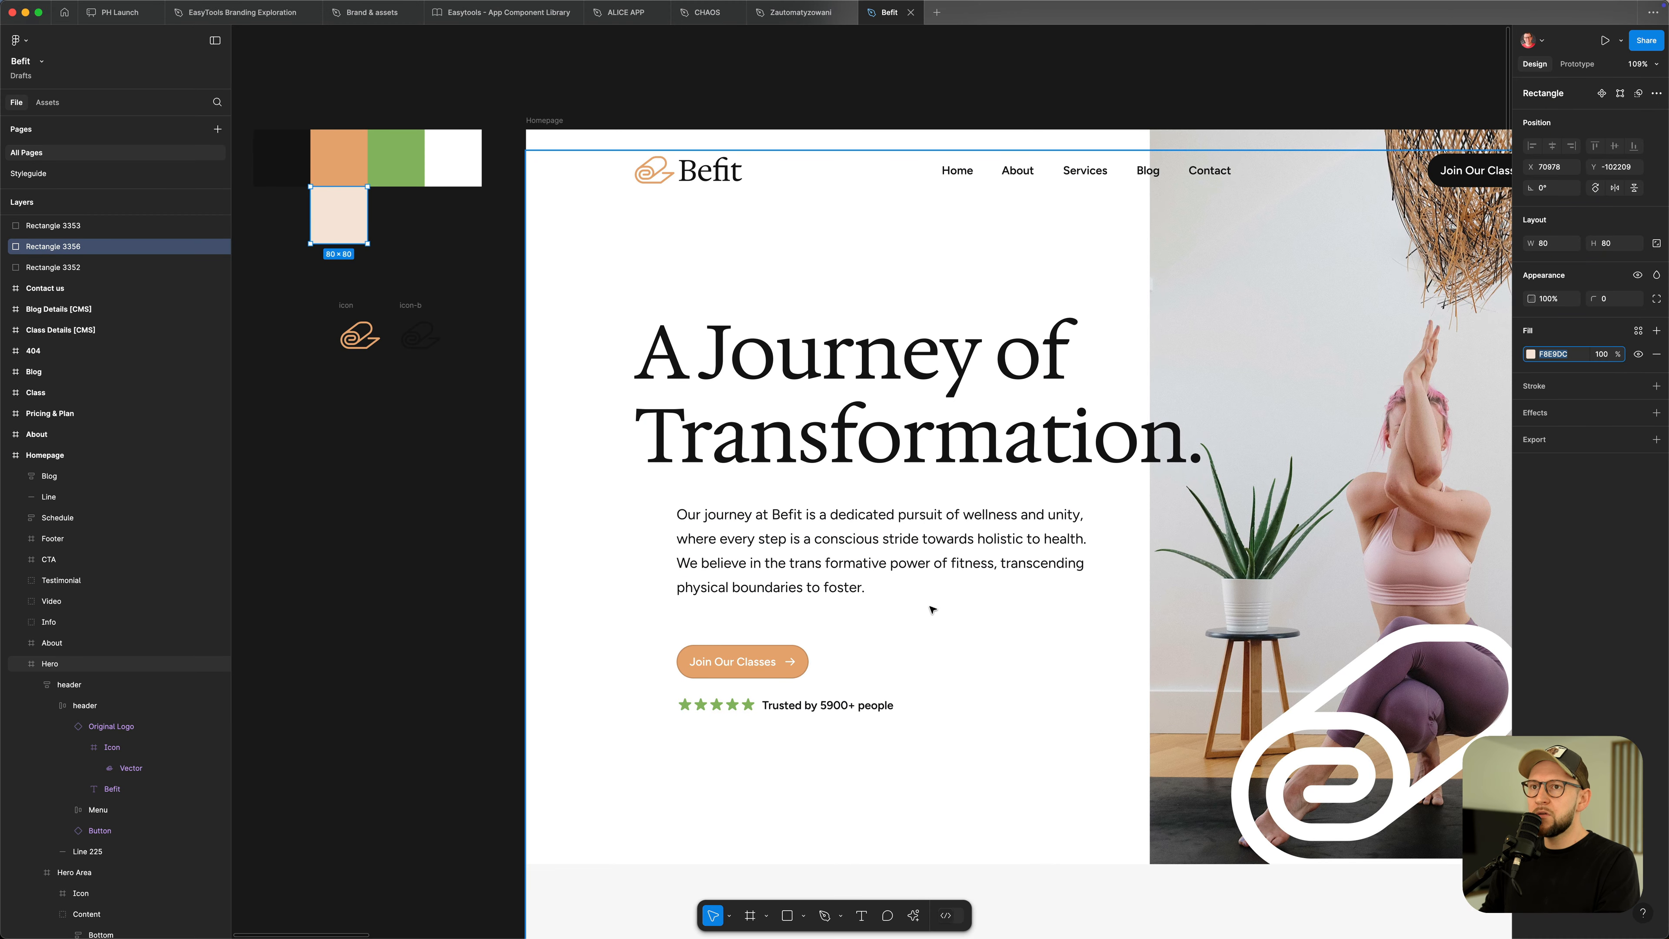
{"action": "left_click", "coordinate": [796, 544]}
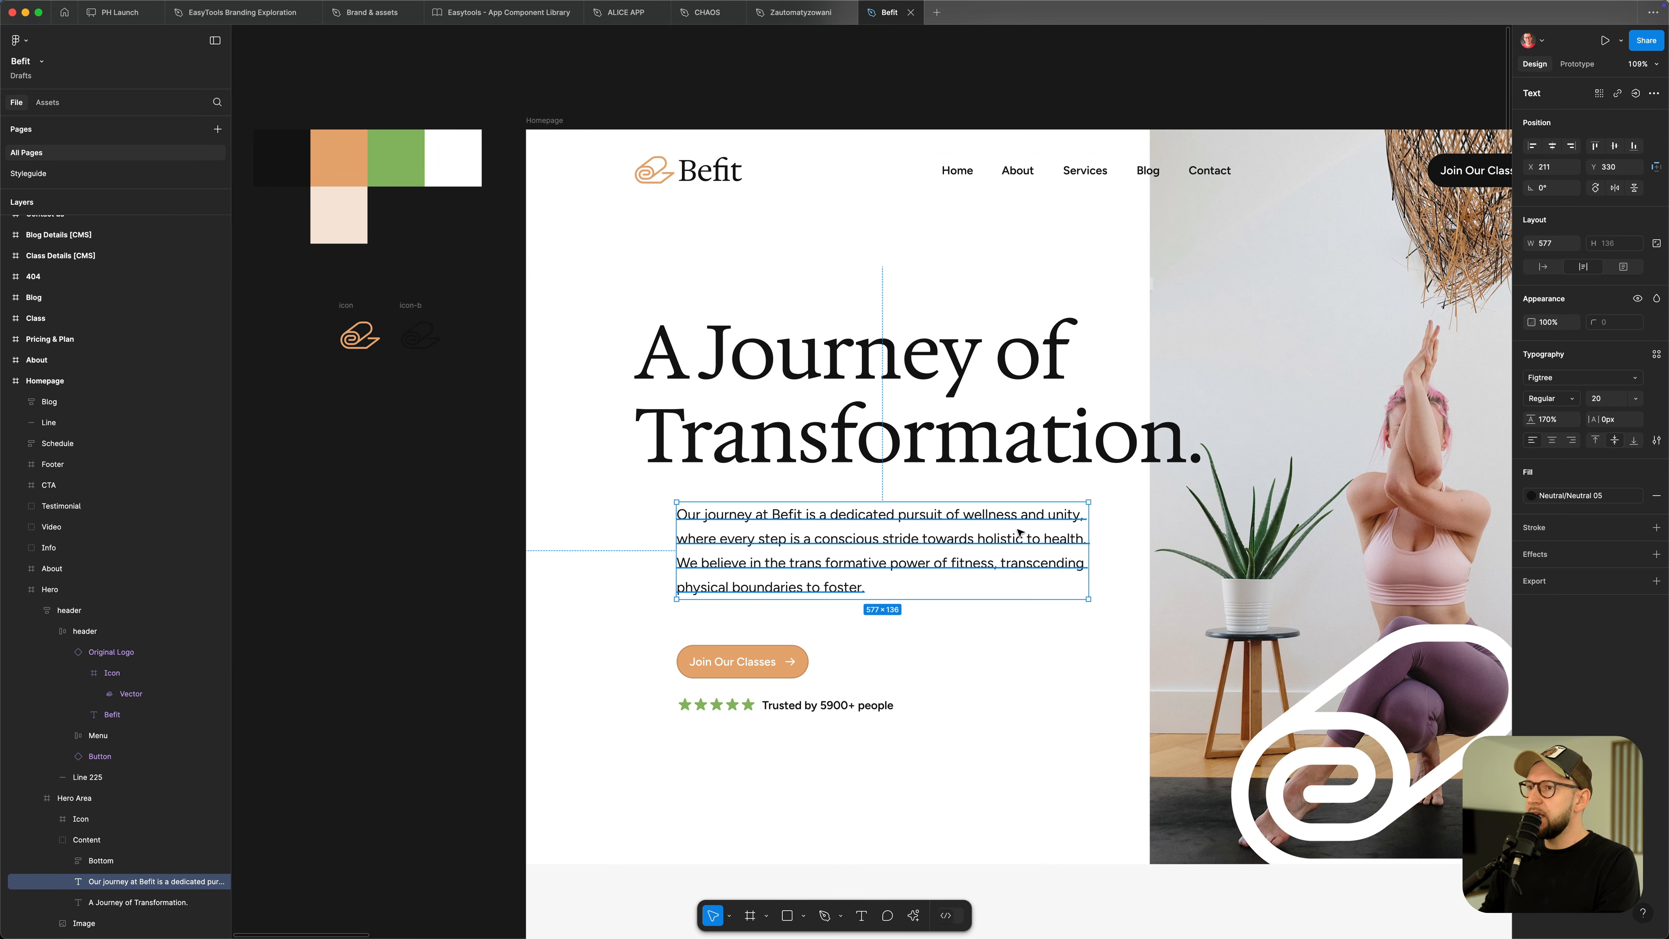
{"action": "key", "text": "super+Tab"}
{"action": "scroll", "coordinate": [1105, 805], "scroll_direction": "down", "scroll_amount": 1}
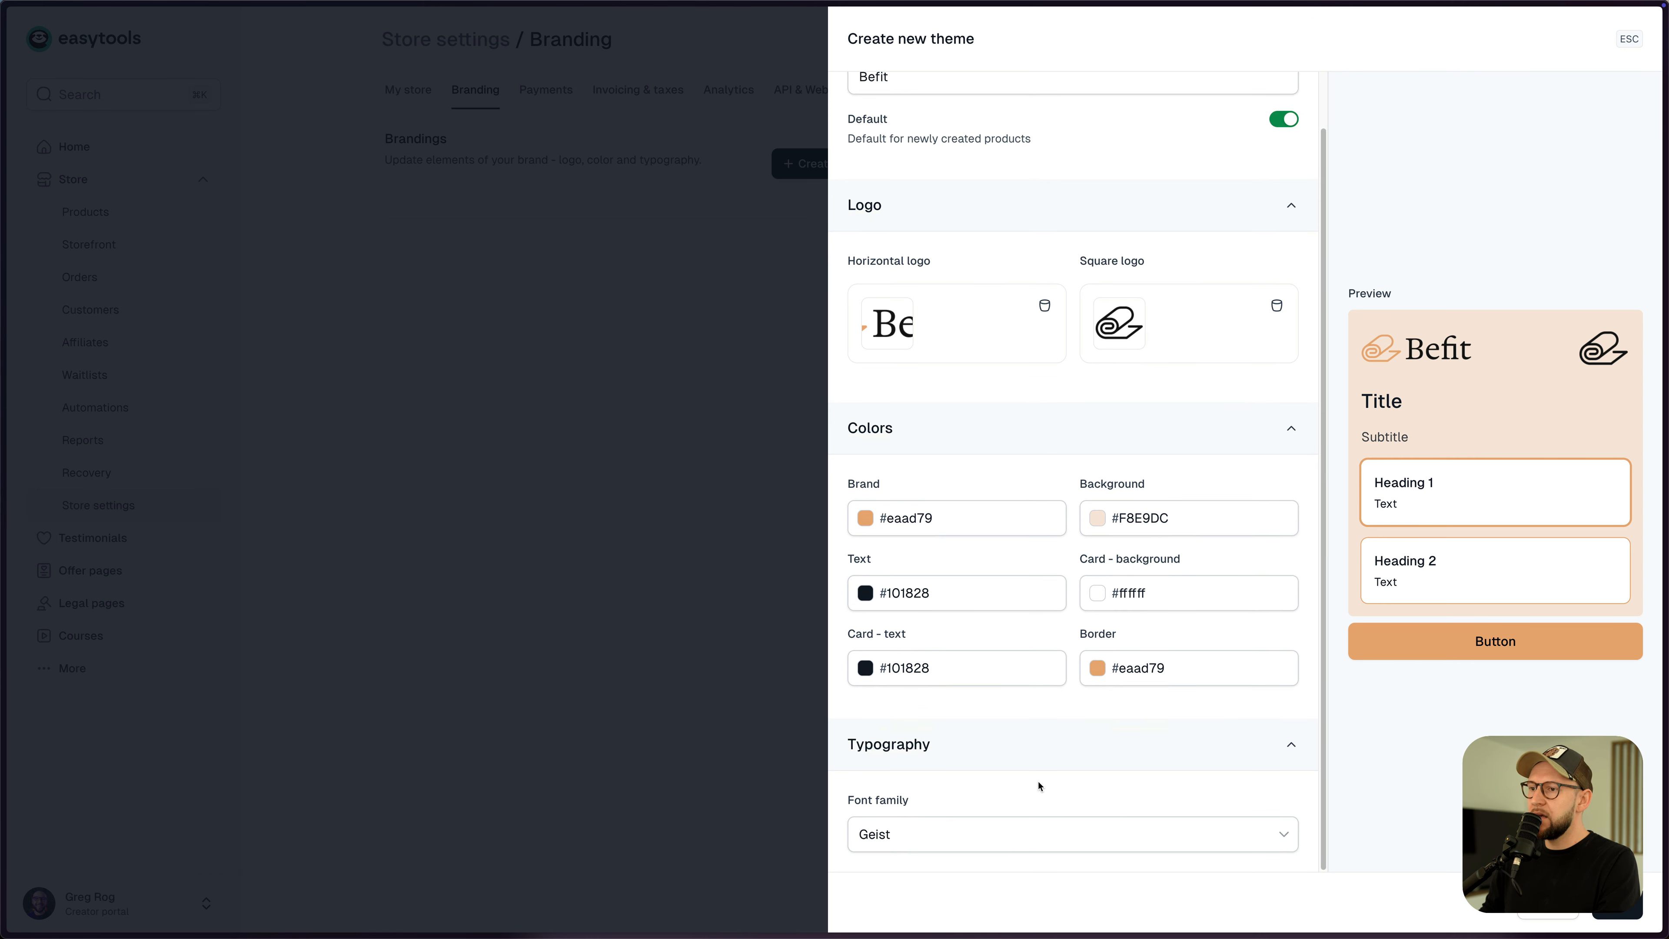
- Set the Befit theme font to Figtree, save it, and go to Products
{"action": "left_click", "coordinate": [949, 837]}
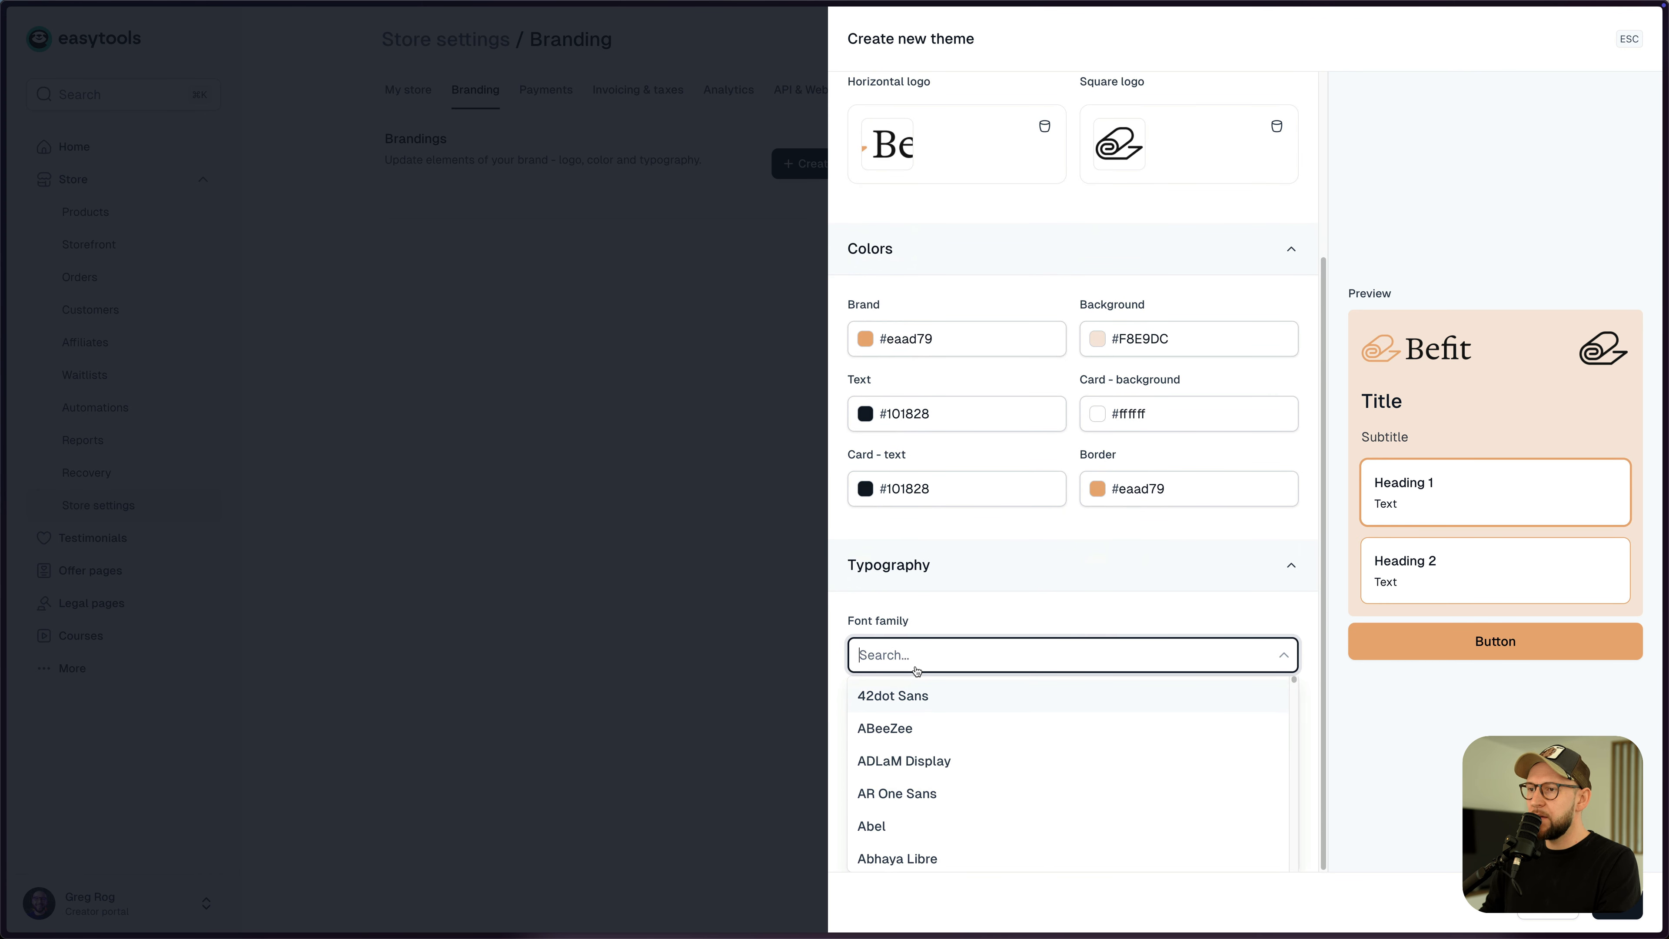
{"action": "type", "text": "fig"}
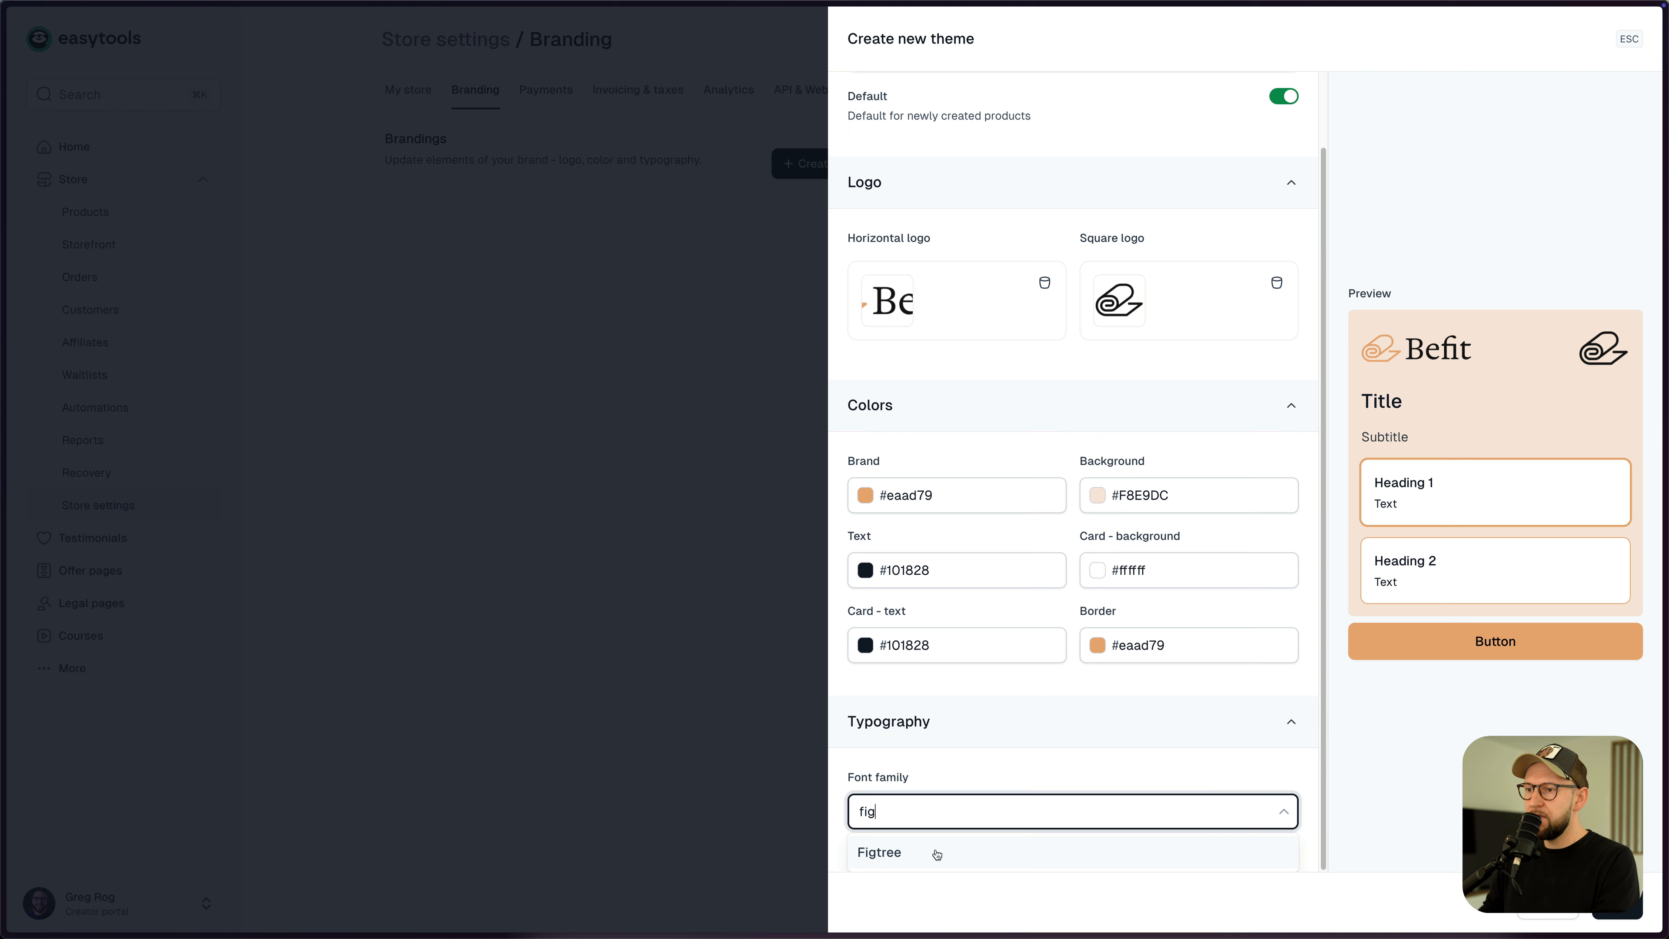
{"action": "left_click", "coordinate": [921, 853]}
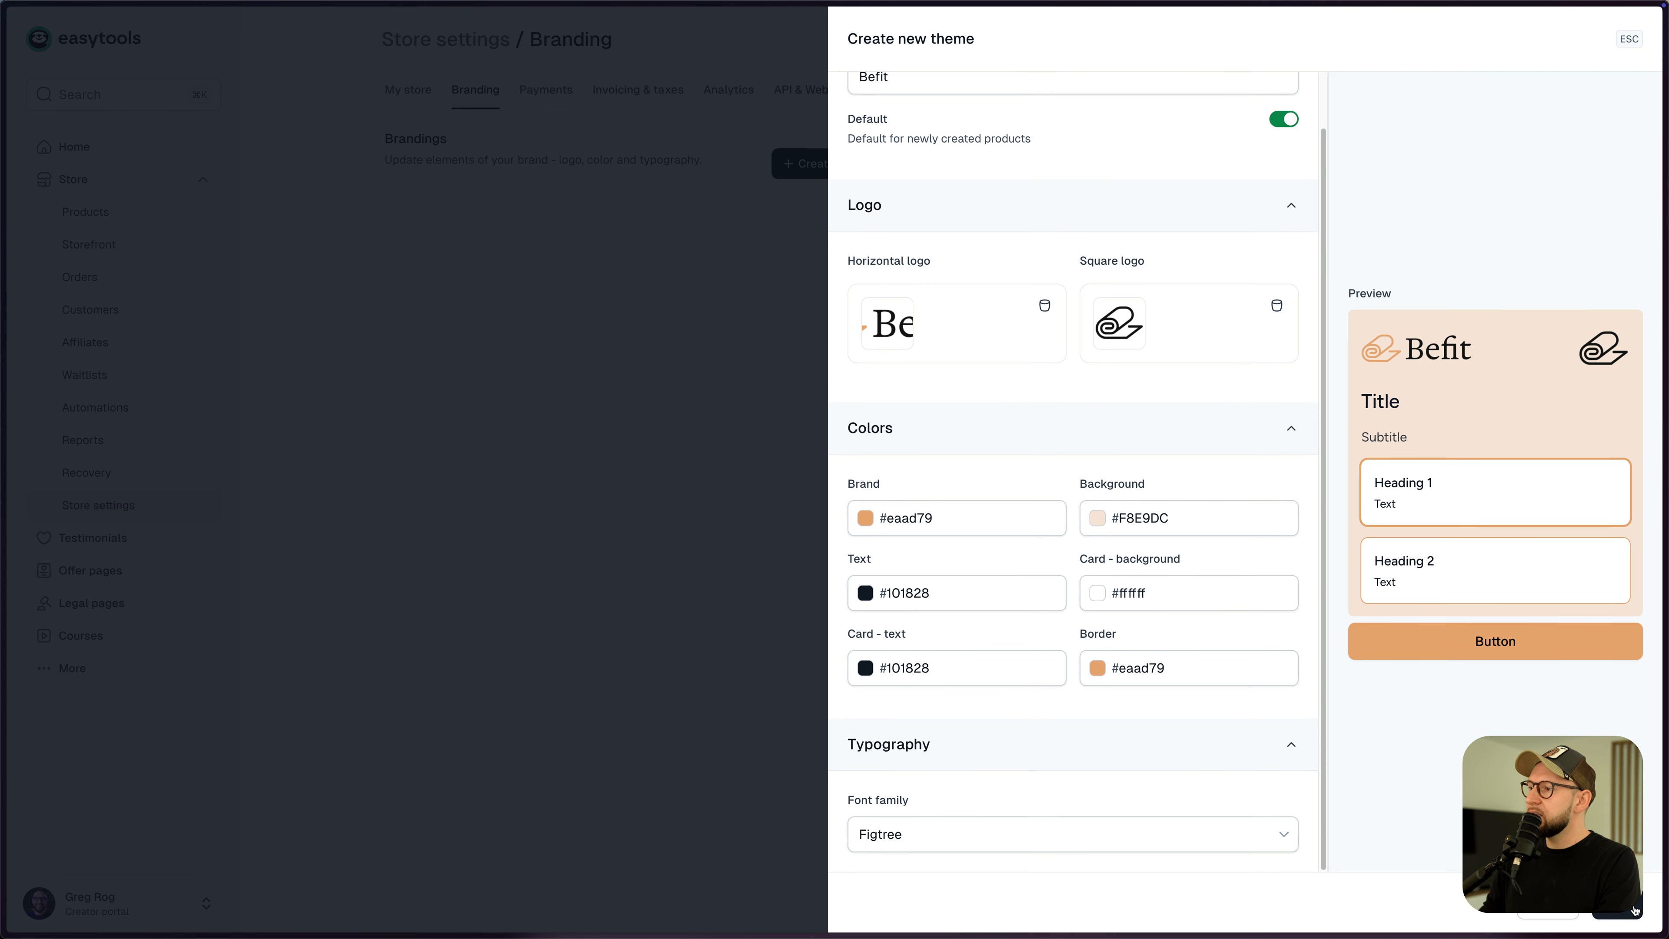
{"action": "left_click", "coordinate": [1635, 910]}
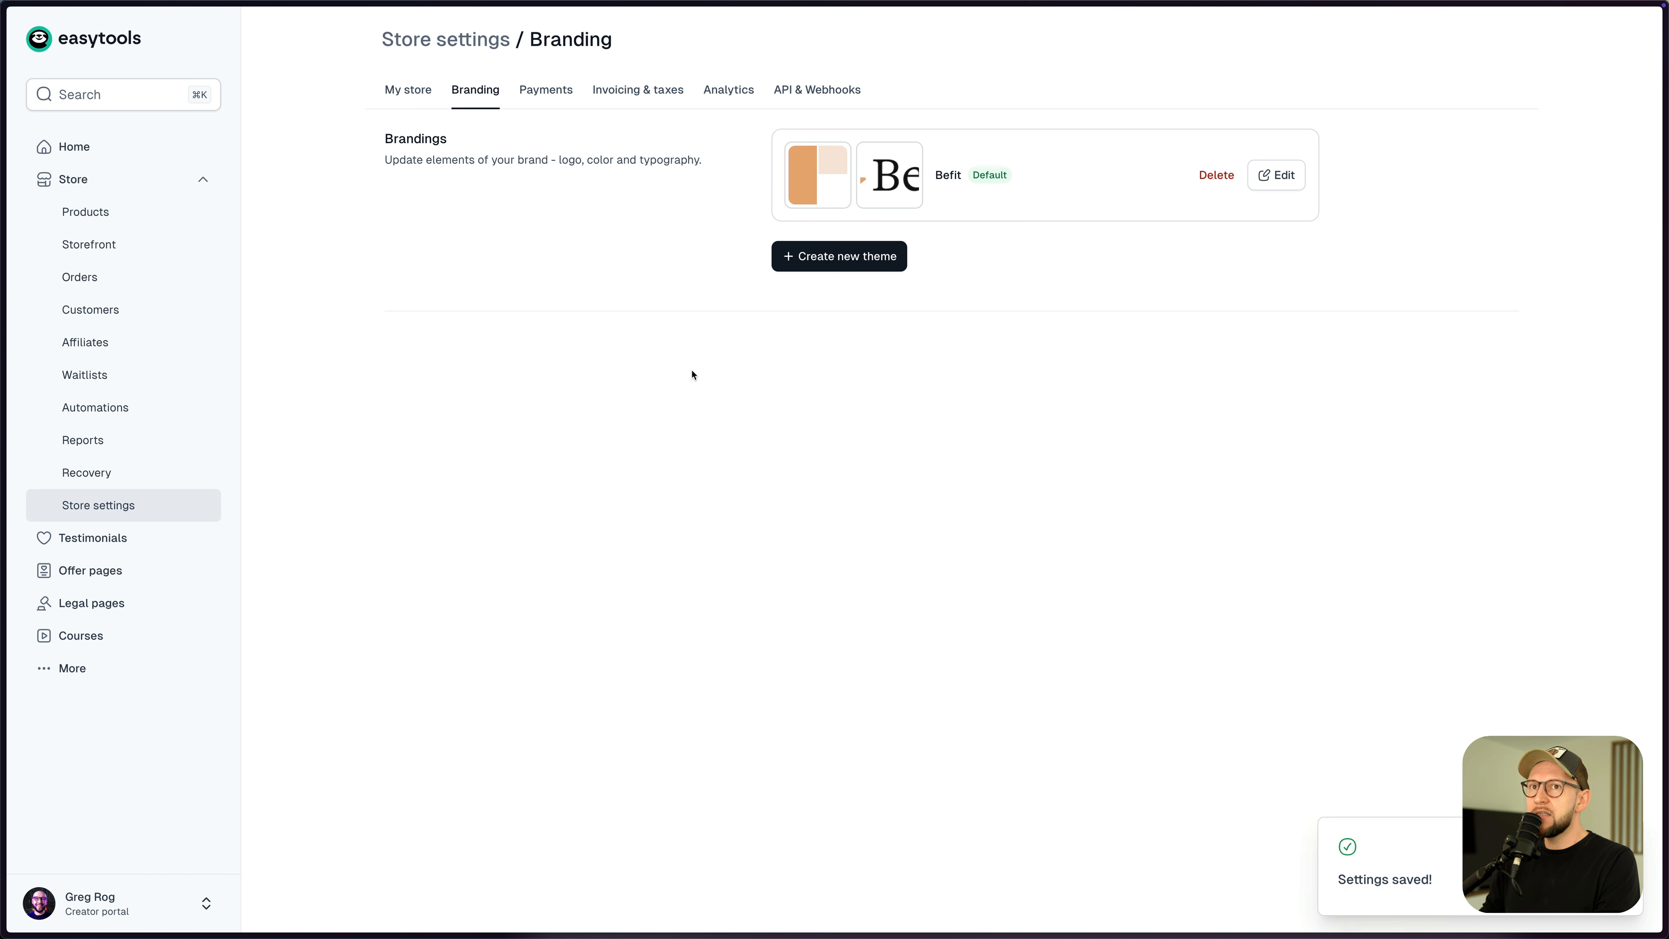
{"action": "left_click", "coordinate": [99, 220]}
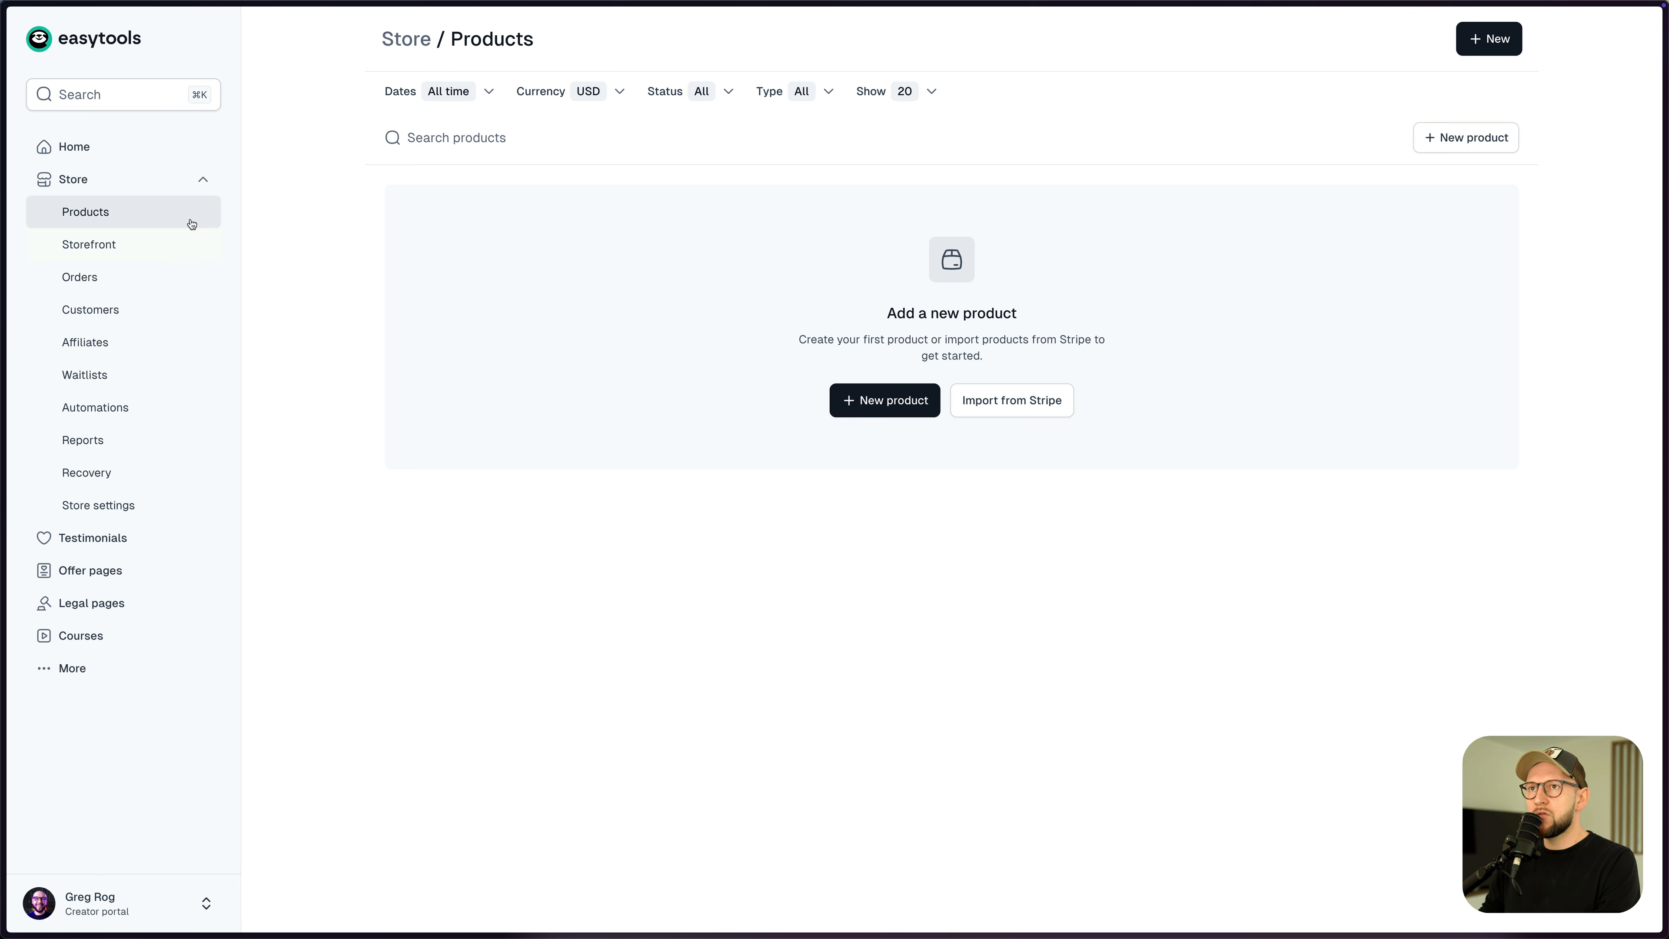
- Create a new product named 'Essential Breathwork Cheat Sheet'
{"action": "left_click", "coordinate": [897, 412]}
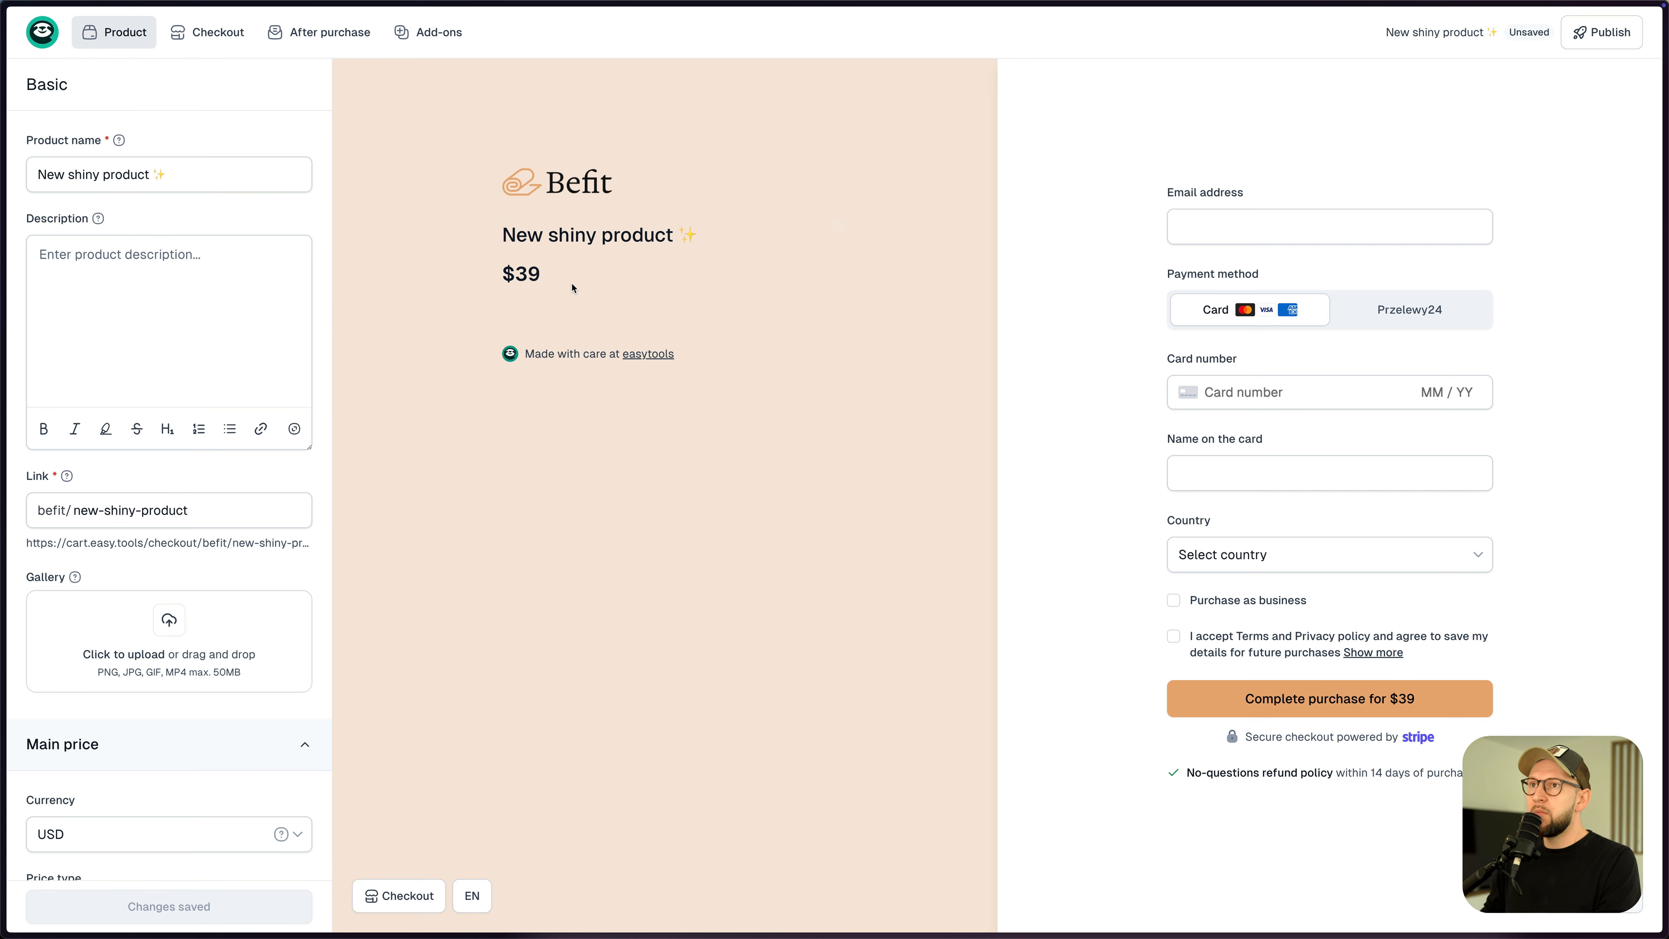
{"action": "left_click", "coordinate": [223, 175]}
{"action": "key", "text": "super+a"}
{"action": "type", "text": "Essential Breathwork Cheat Sheet"}
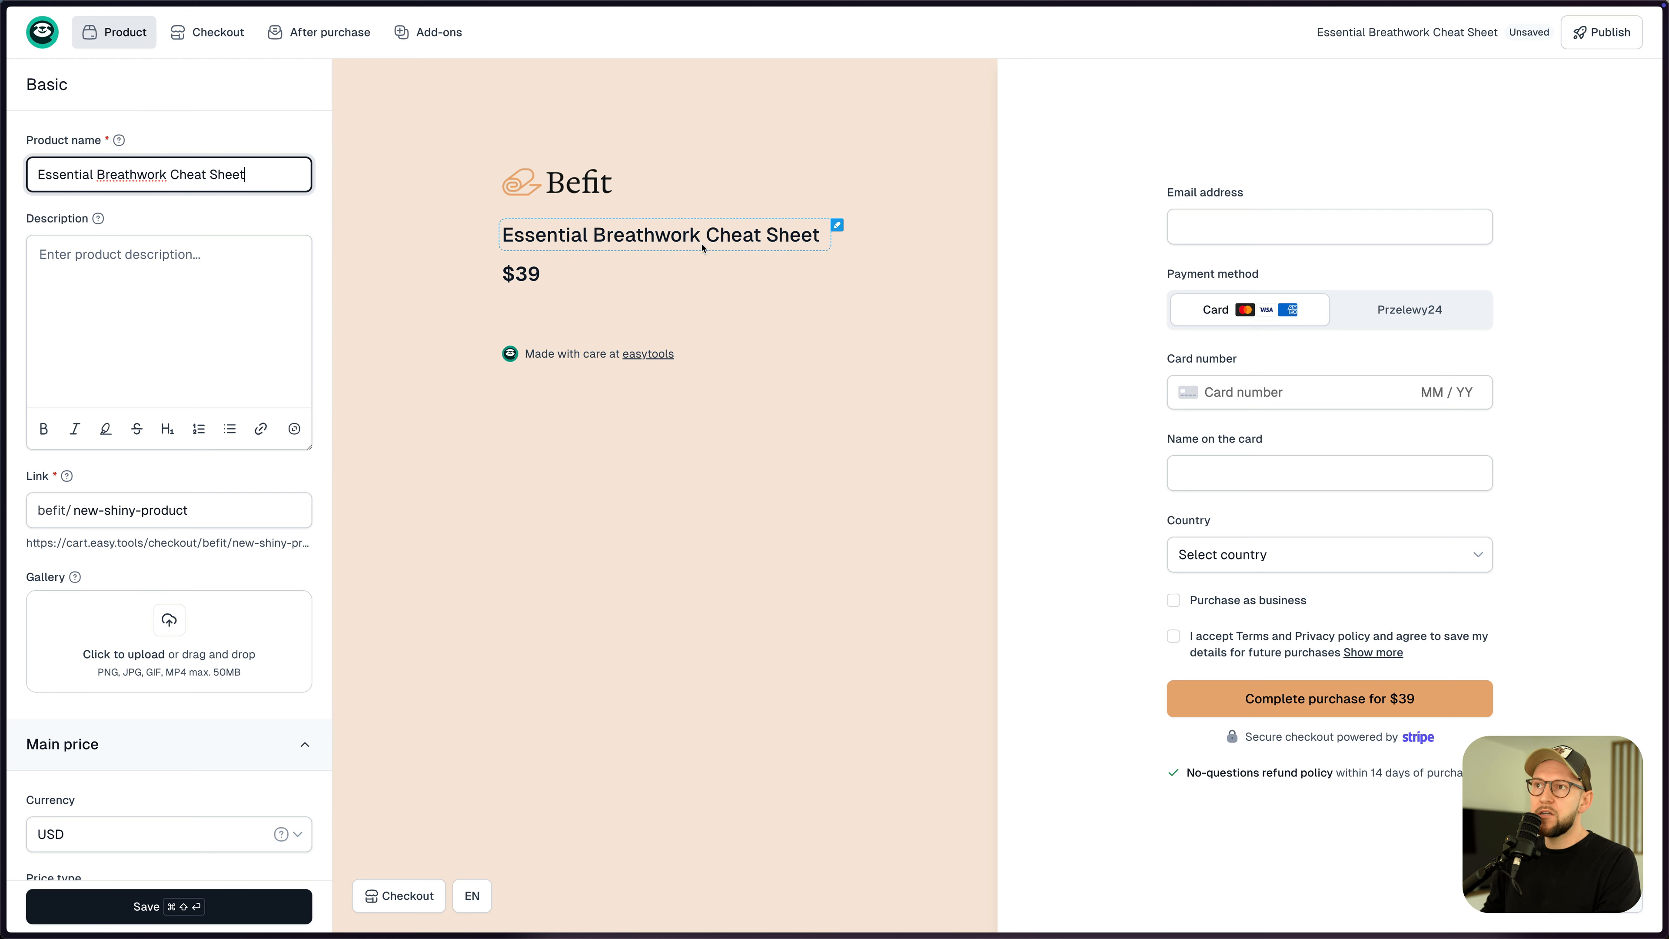
{"action": "key", "text": "super+Tab"}
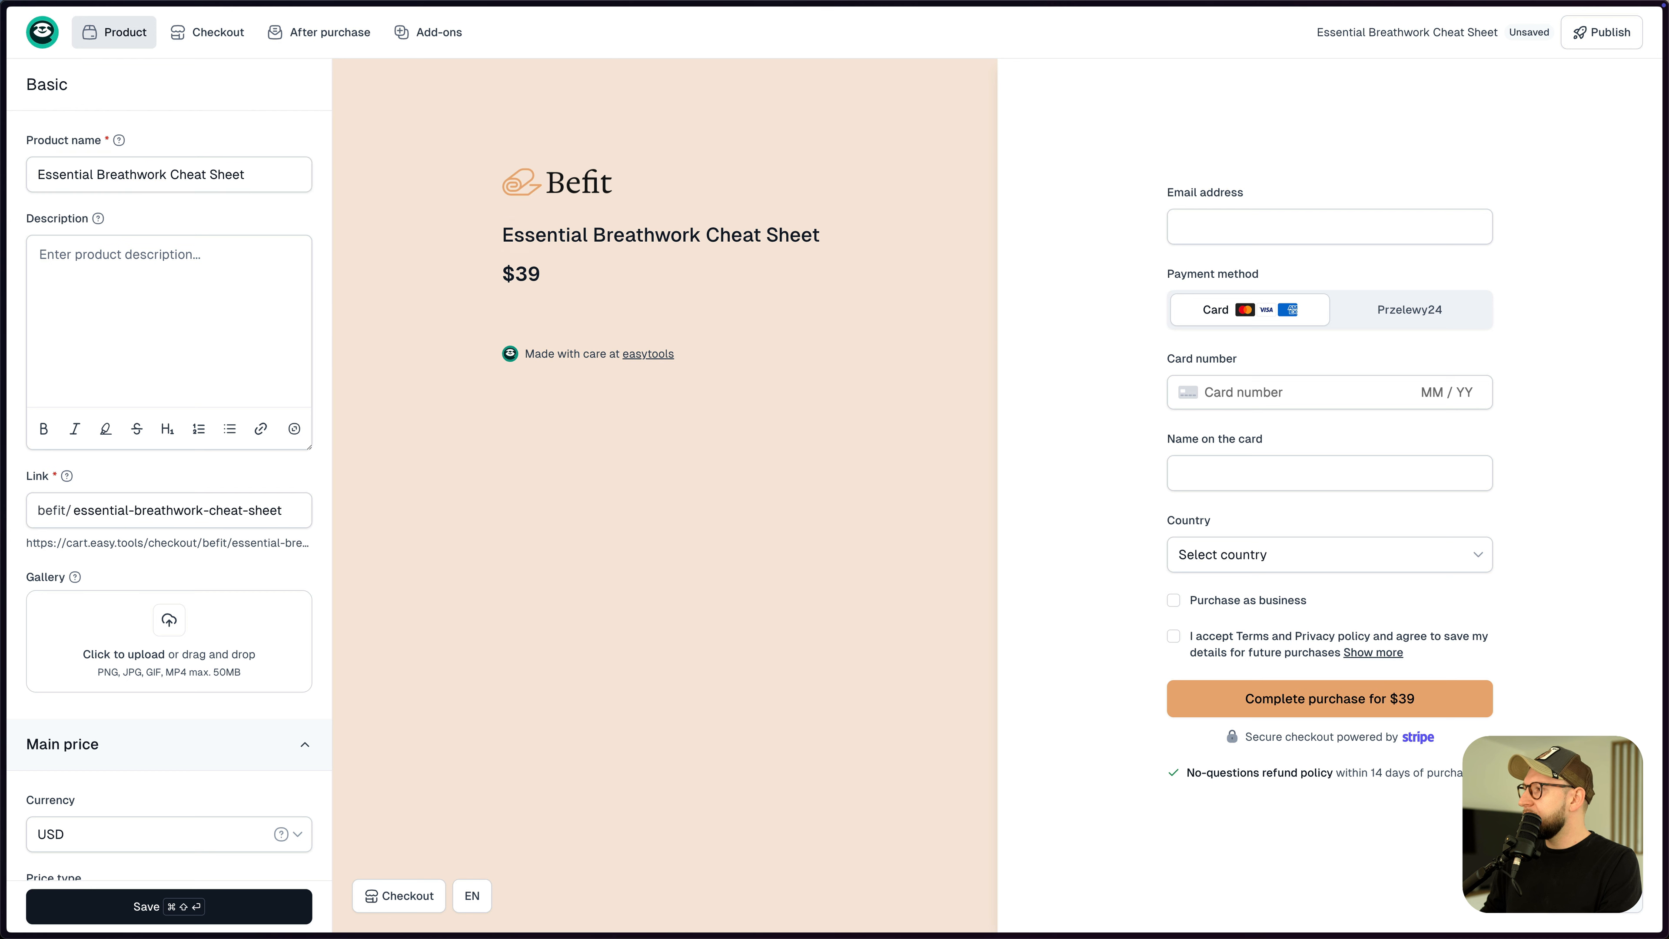
- Paste the product description, remove the stray final line, and bold its last sentence
{"action": "left_click", "coordinate": [175, 324]}
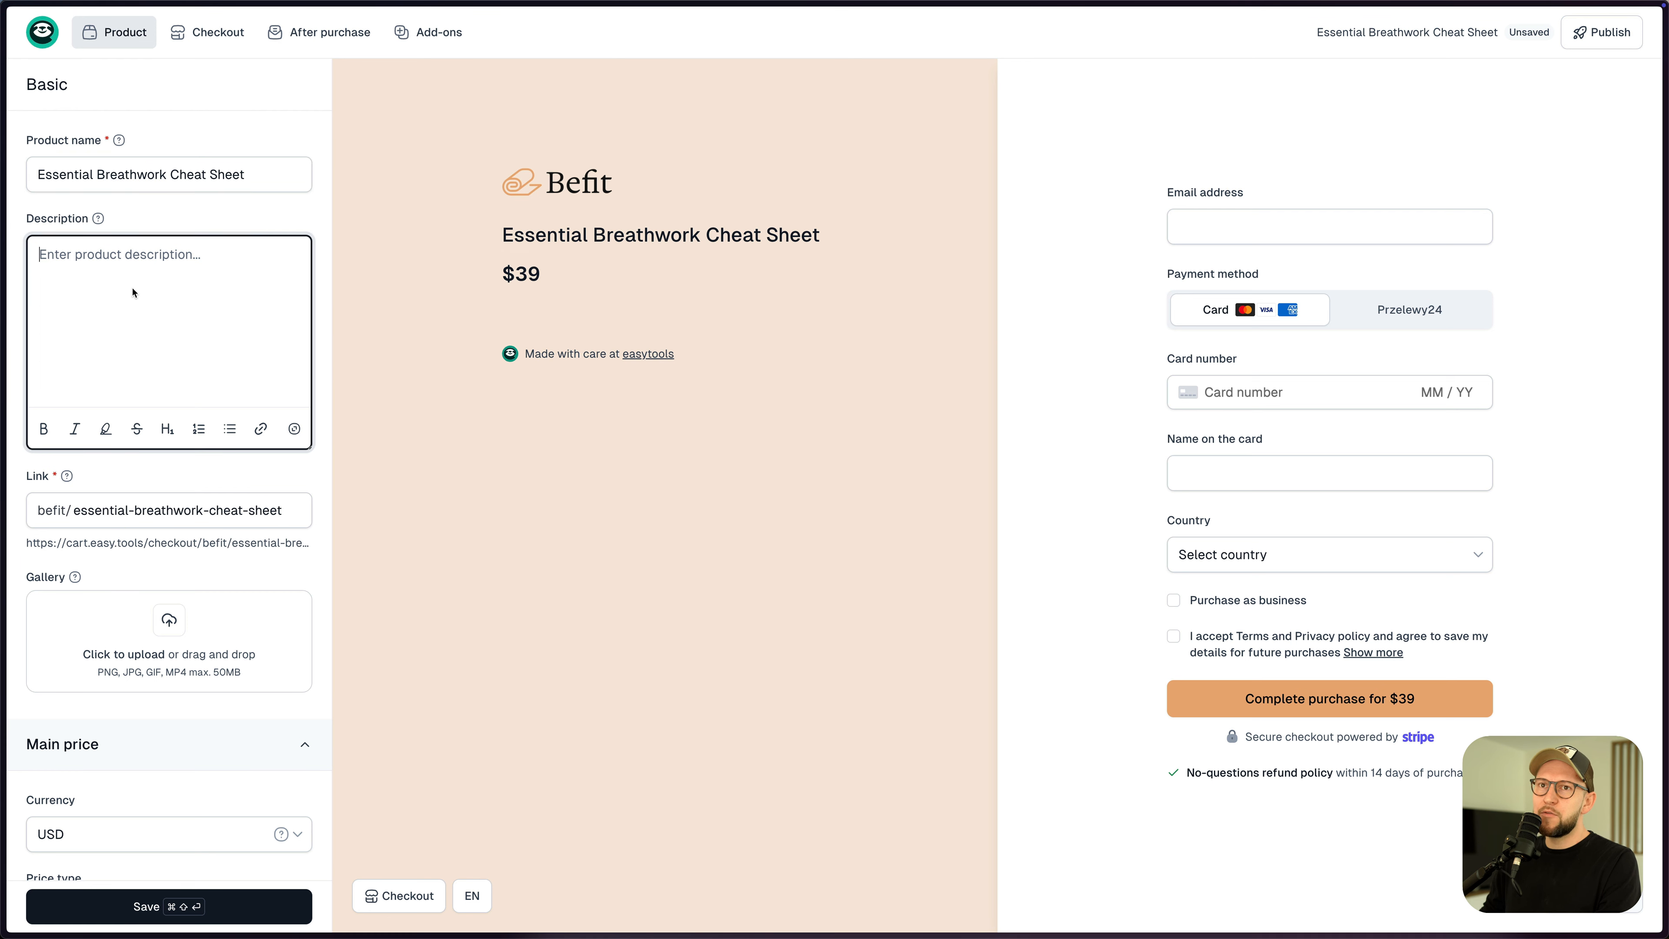
{"action": "type", "text": "Master the foundations of yogic breathing with our comprehensive cheat sheet. Perfect for beginners and seasoned practitioners alike. Includes 7 powerful breathing techniques to reduce stress, increase energy, and enhance your practice."}
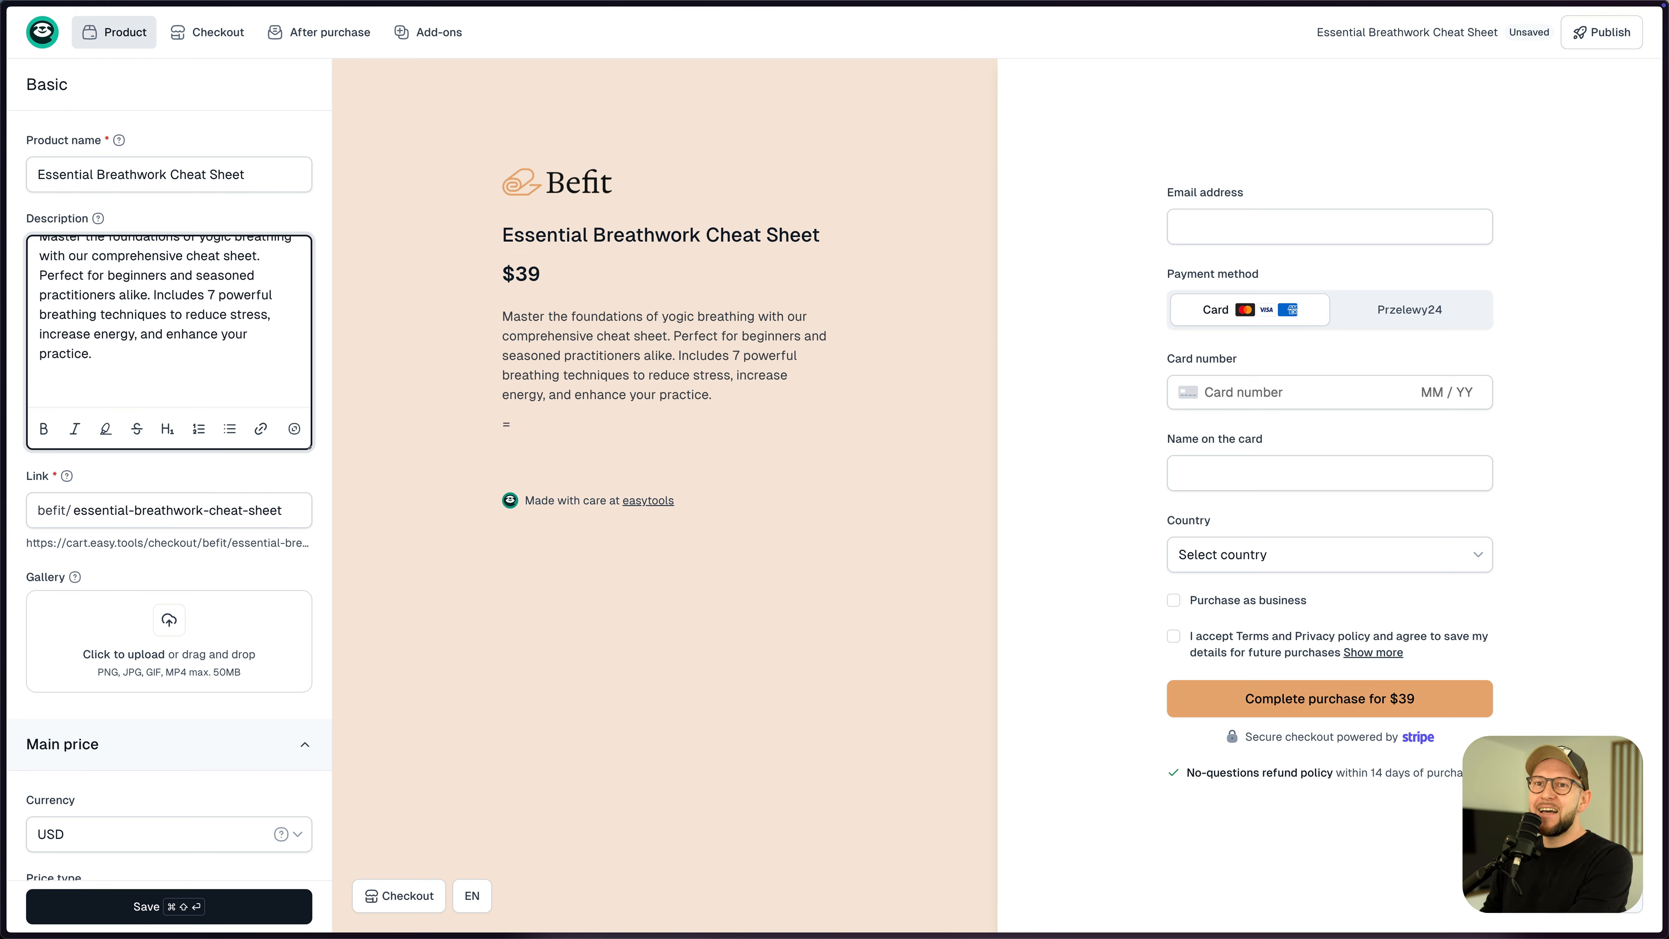
{"action": "key", "text": "BackSpace"}
{"action": "key", "text": "BackSpace"}
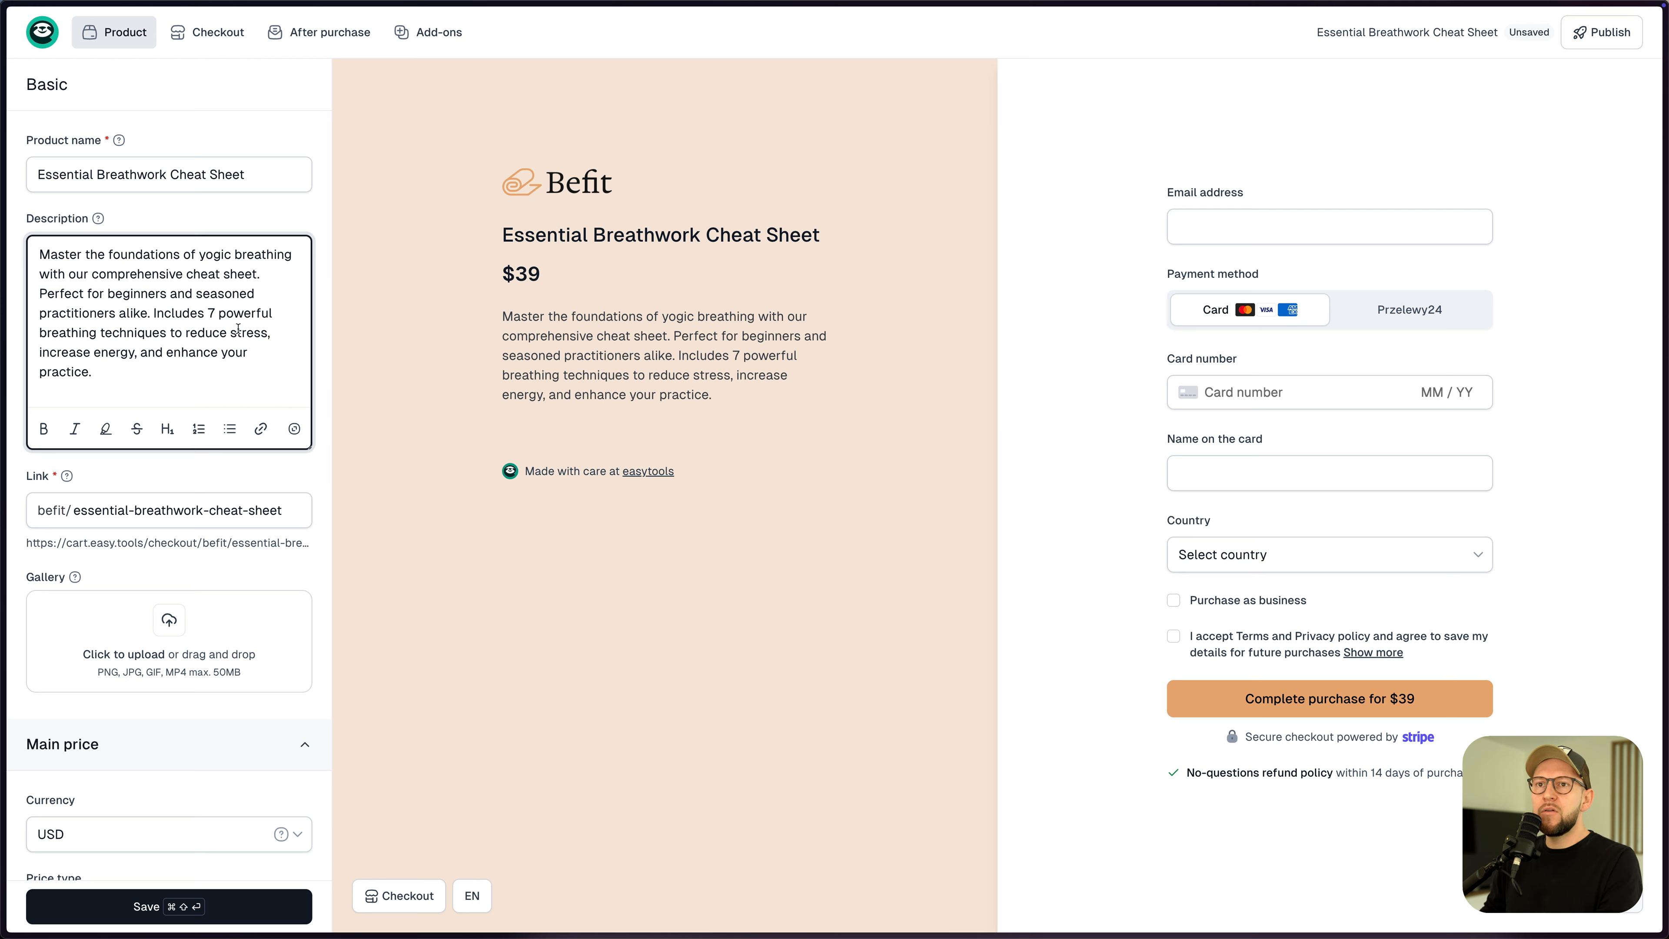
{"action": "left_click_drag", "start_coordinate": [150, 310], "coordinate": [170, 366]}
{"action": "key", "text": "super+b"}
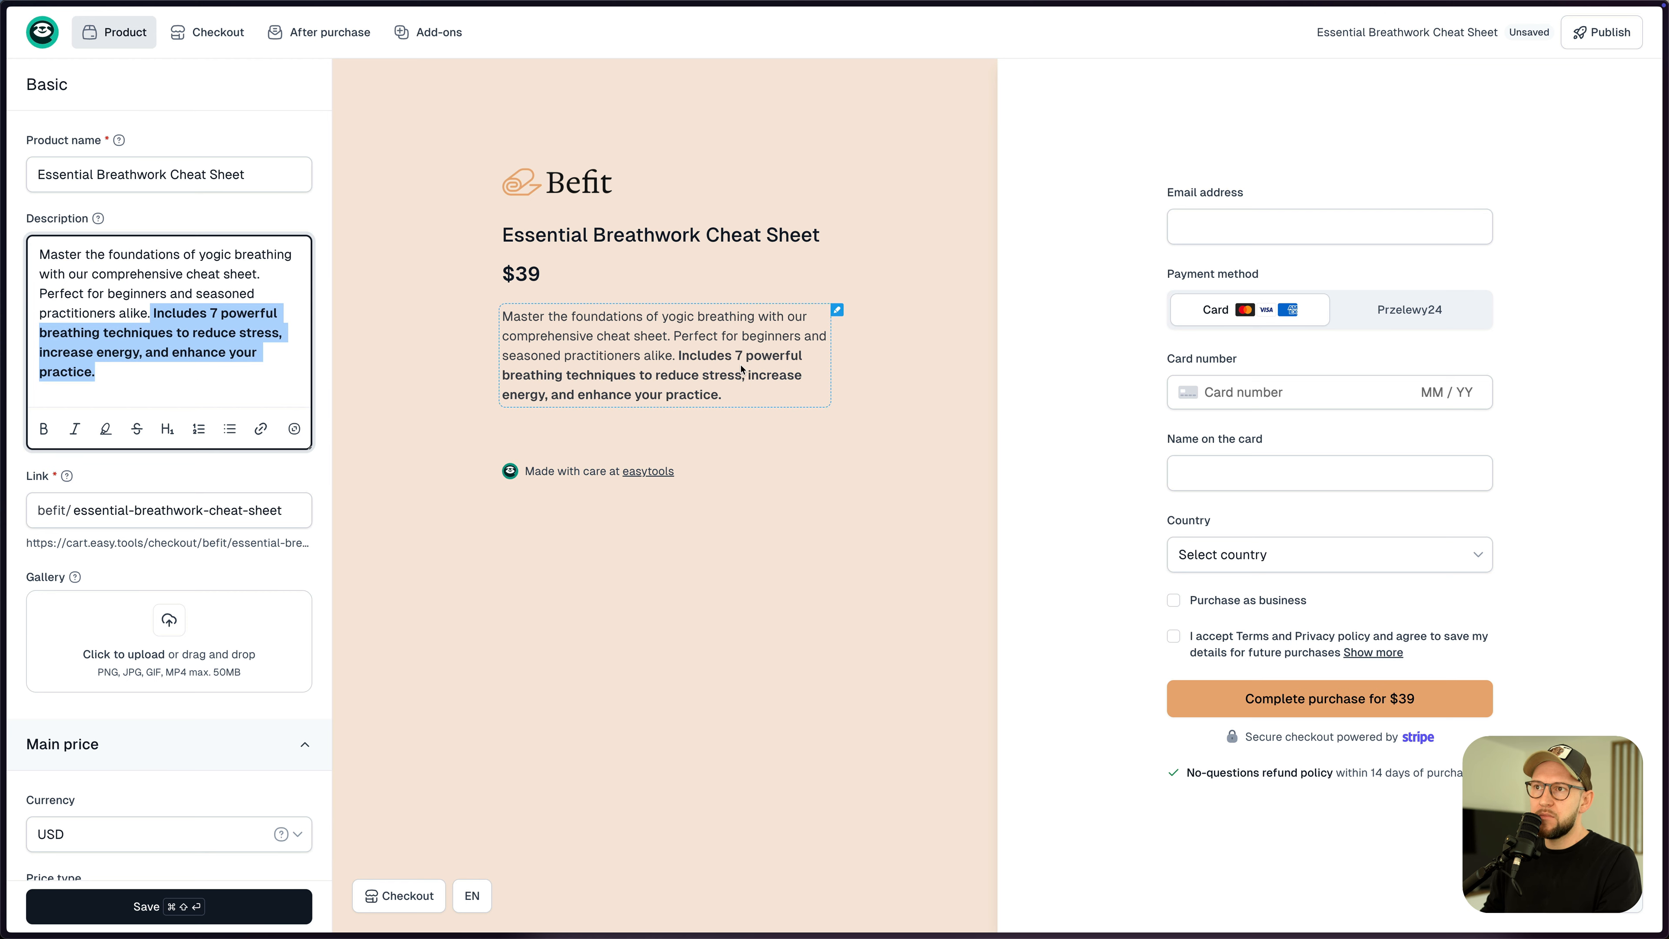
{"action": "left_click", "coordinate": [219, 349]}
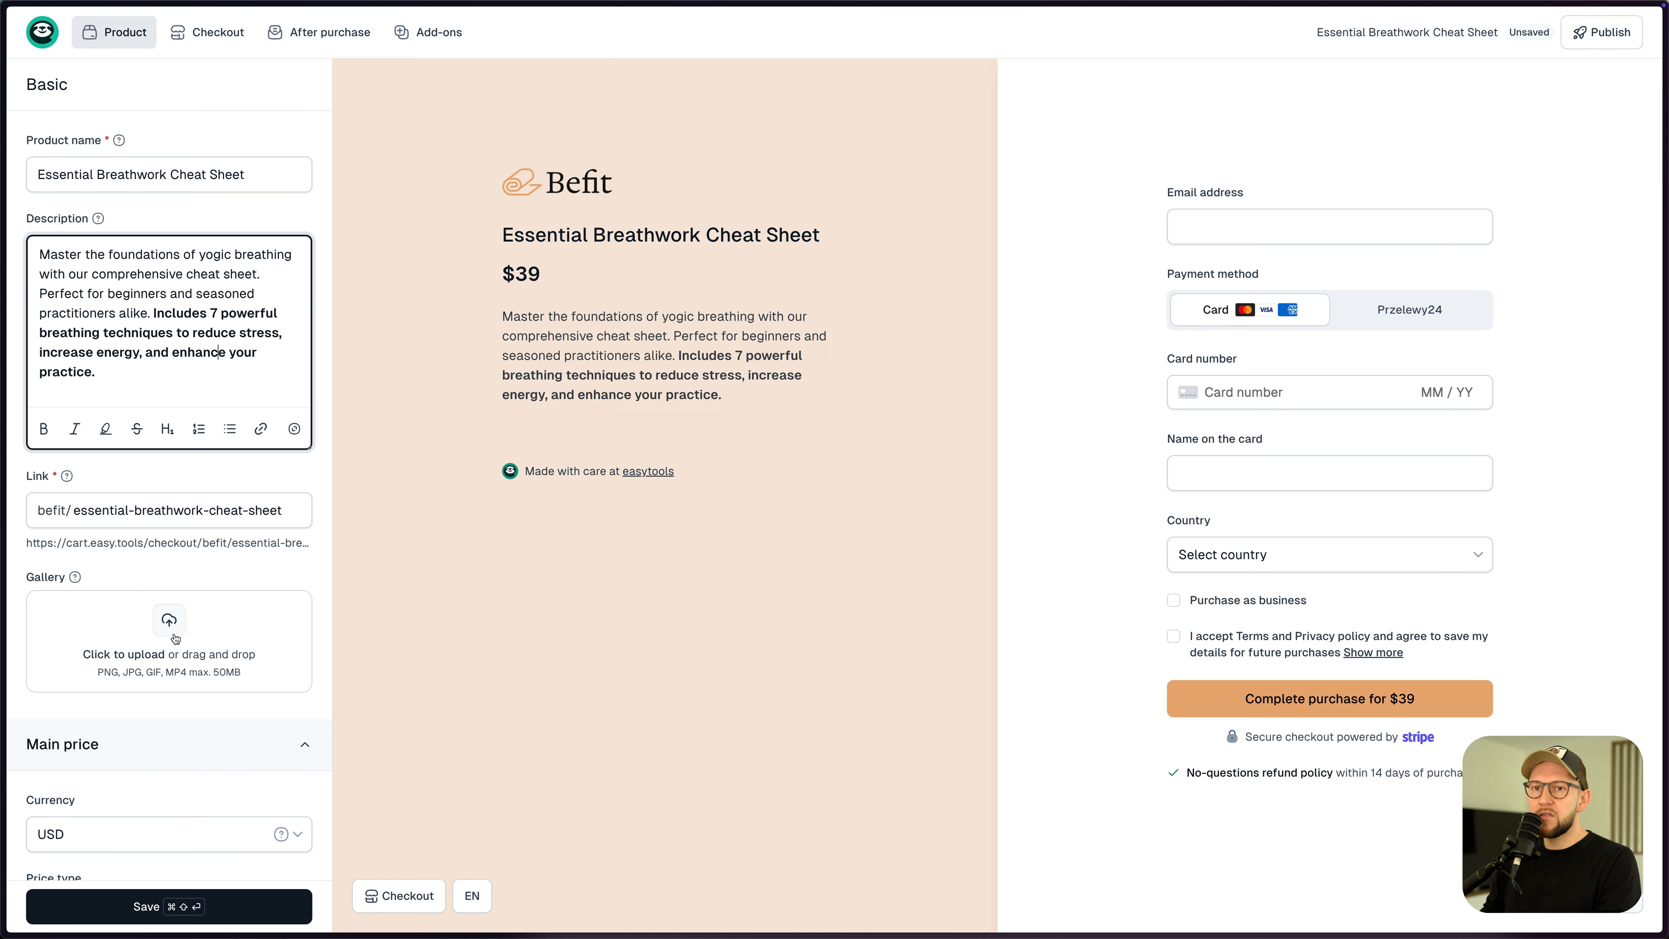
- Add the five fairytale yoga photos to the product gallery
{"action": "key", "text": "super+Tab"}
{"action": "key", "text": "super+Tab"}
{"action": "key", "text": "super+Tab"}
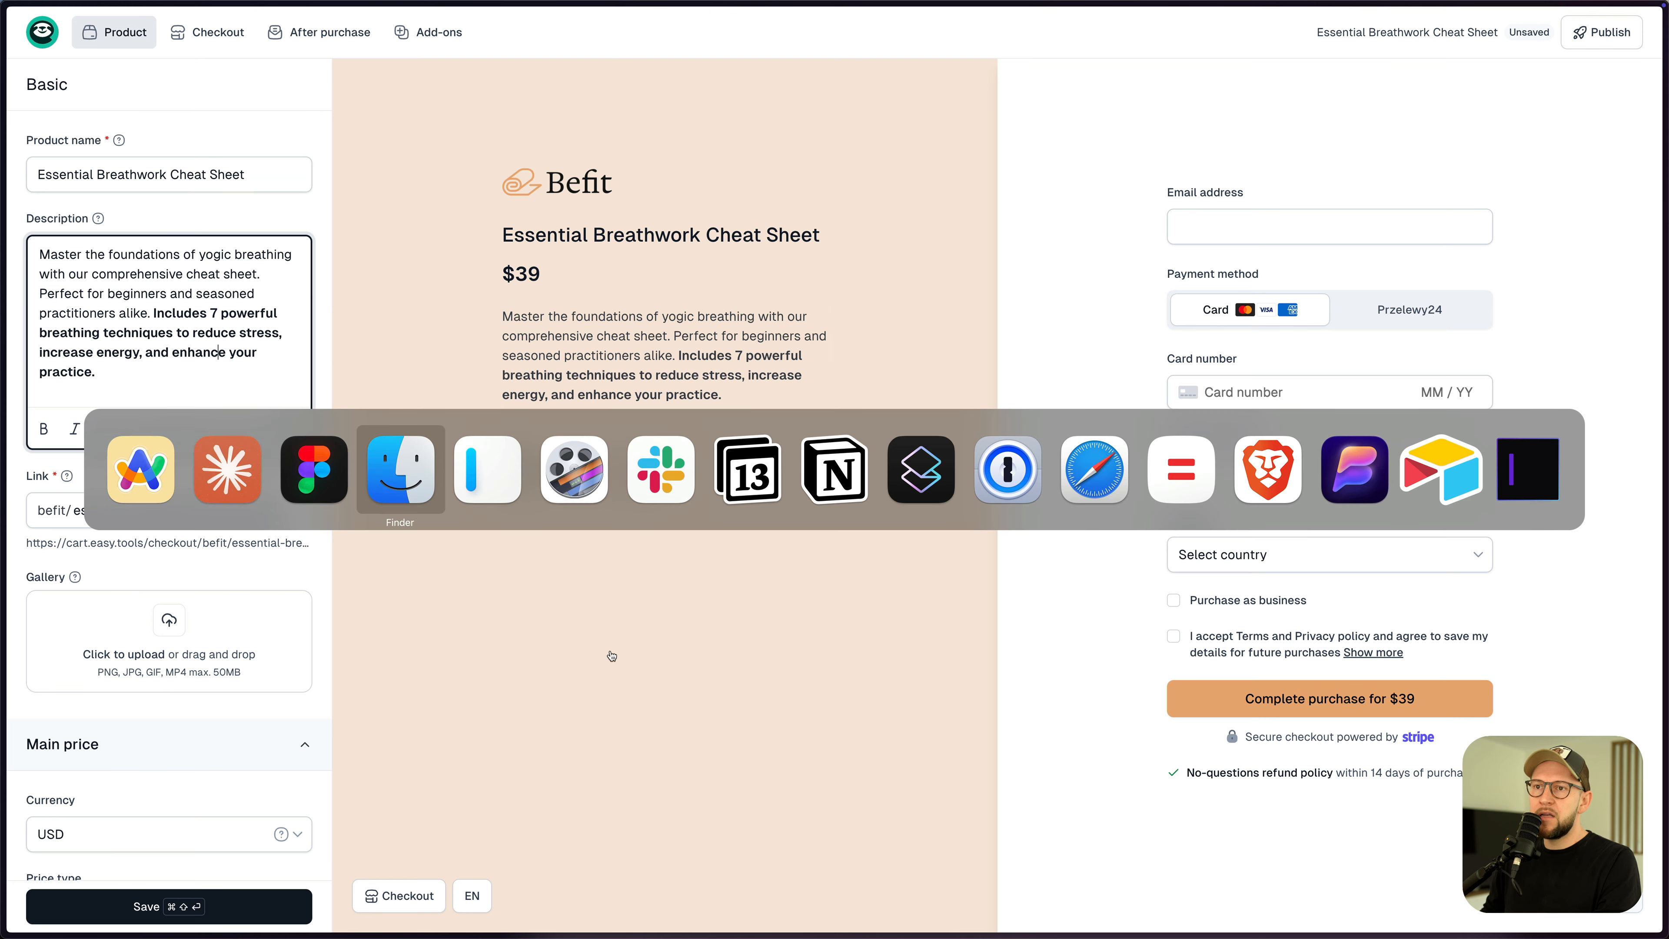
{"action": "left_click_drag", "start_coordinate": [355, 193], "coordinate": [908, 195]}
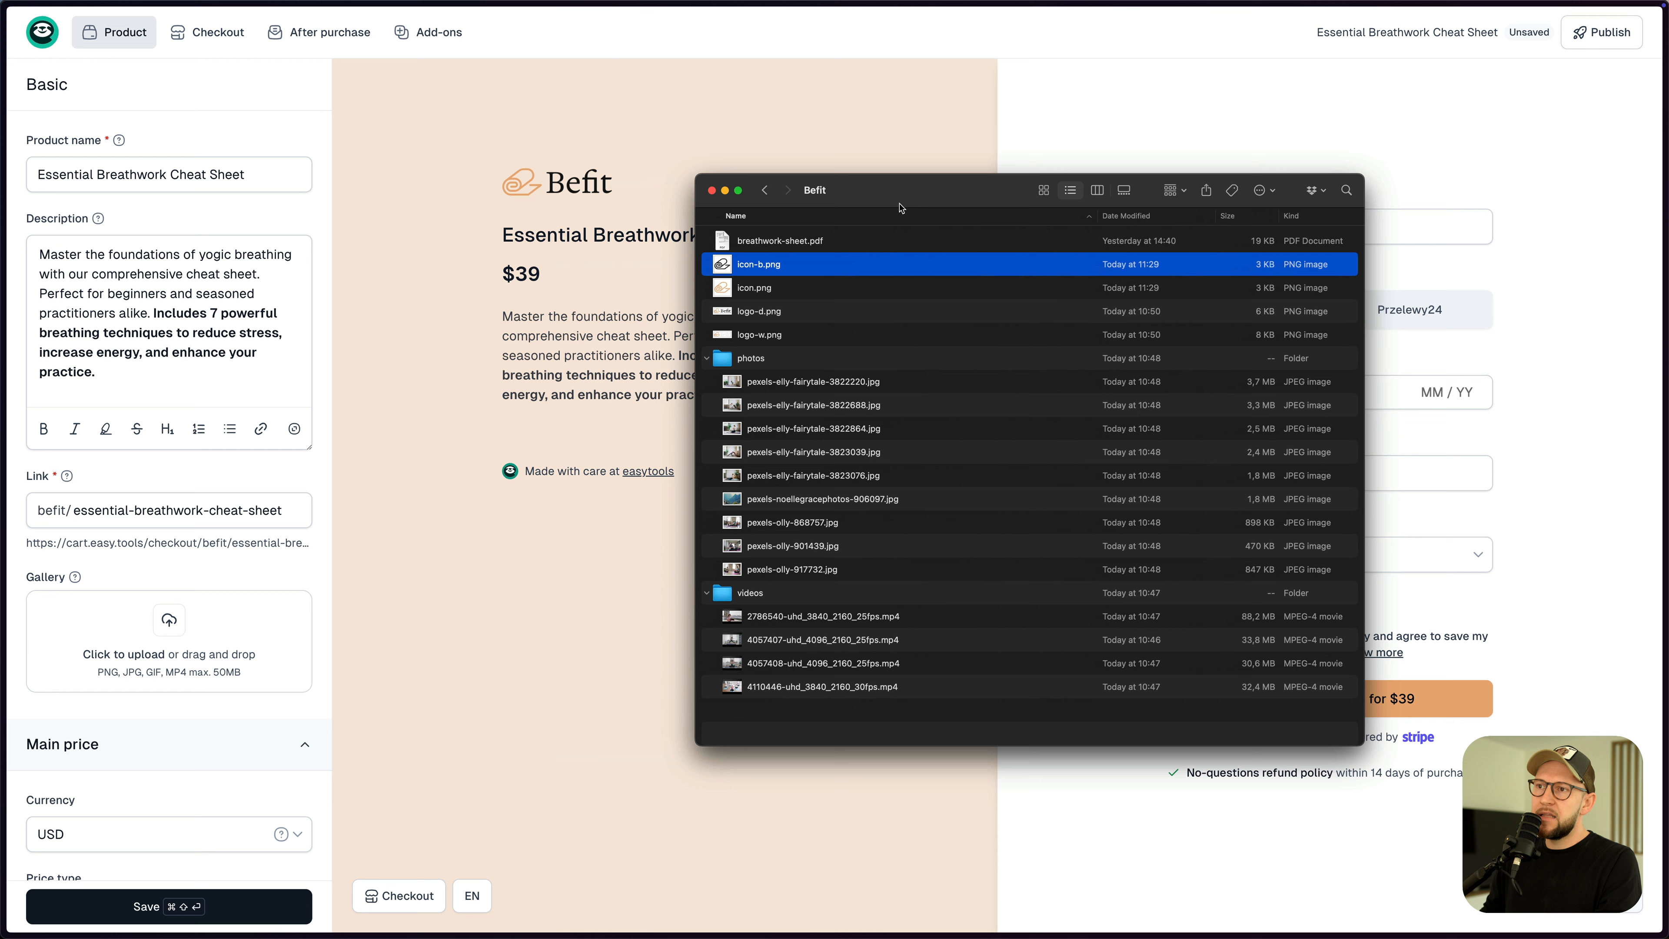
{"action": "left_click", "coordinate": [825, 526]}
{"action": "left_click", "coordinate": [791, 502]}
{"action": "left_click", "coordinate": [801, 455]}
{"action": "left_click", "coordinate": [792, 505]}
{"action": "left_click", "coordinate": [783, 545]}
{"action": "left_click", "coordinate": [782, 389]}
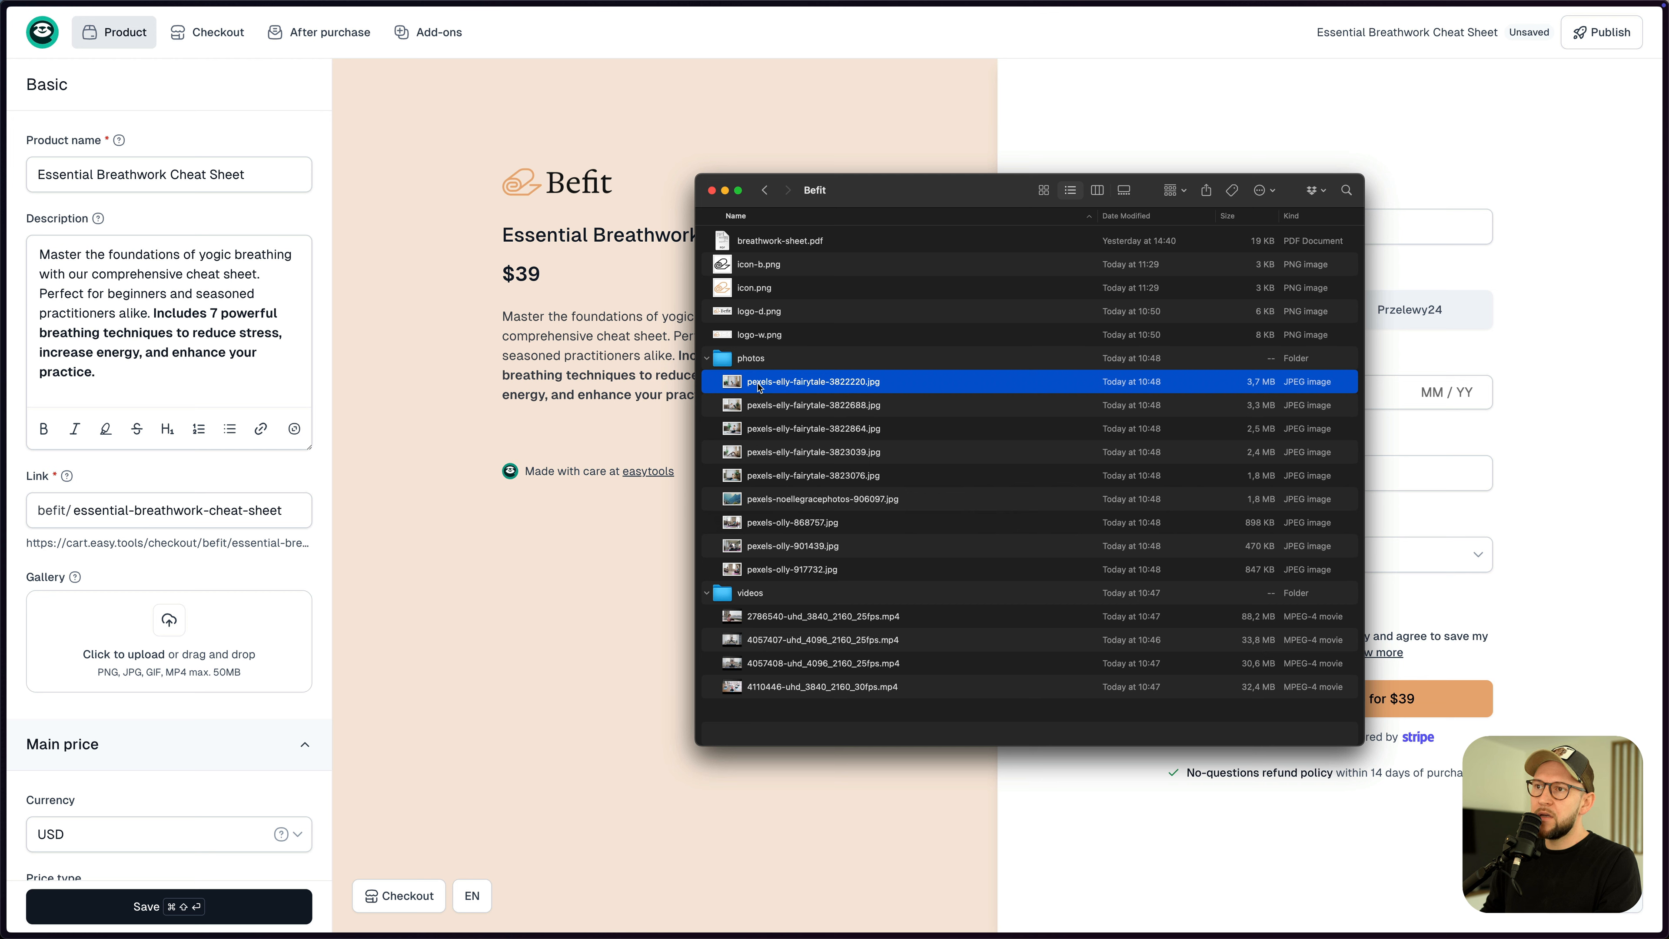
{"action": "left_click", "coordinate": [777, 473], "text": "shift"}
{"action": "left_click_drag", "start_coordinate": [780, 435], "coordinate": [236, 610]}
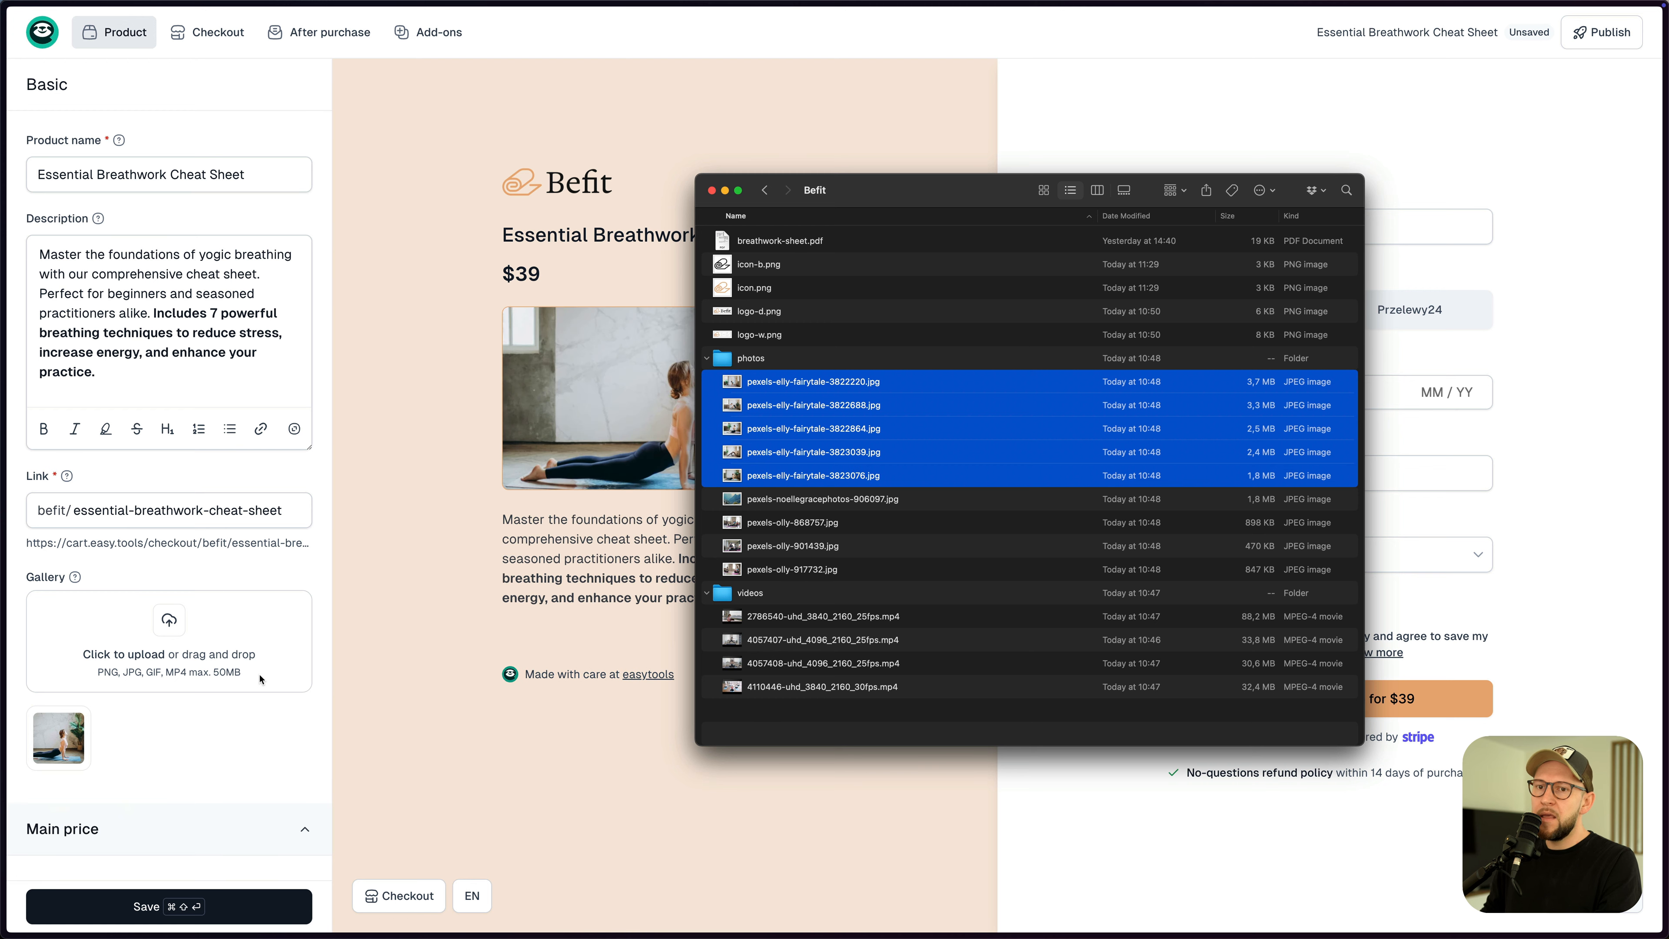
- Review each gallery image in the preview and the enlarged viewer
{"action": "left_click_drag", "start_coordinate": [884, 197], "coordinate": [1112, 207]}
{"action": "left_click", "coordinate": [610, 552]}
{"action": "left_click", "coordinate": [581, 530]}
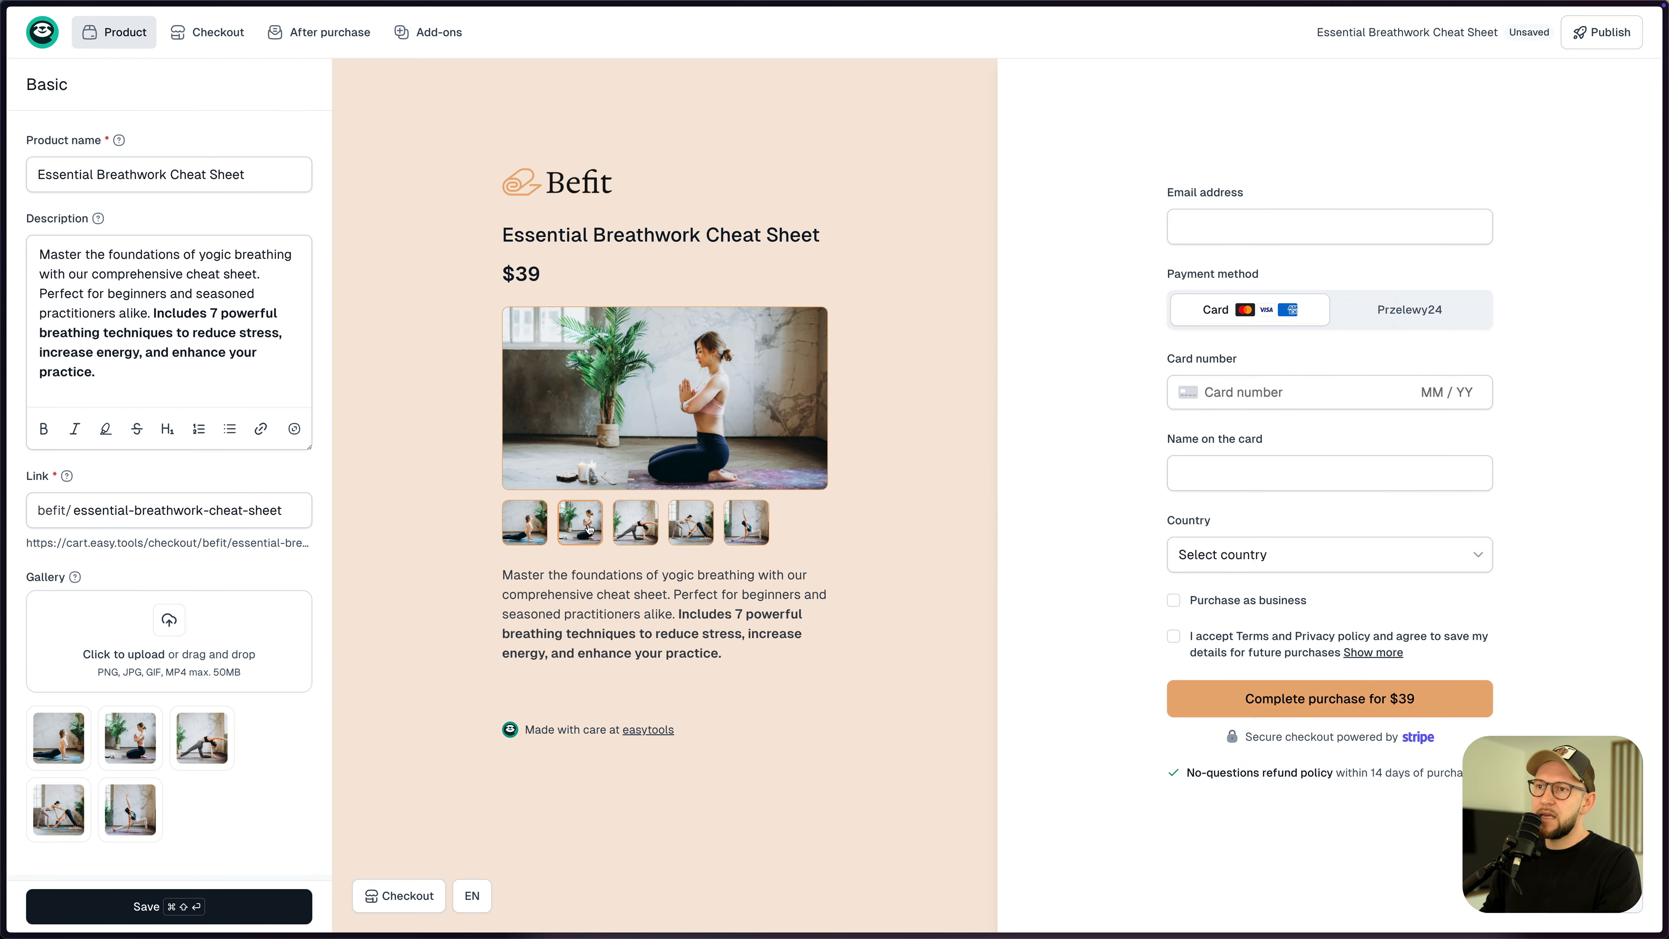
{"action": "left_click", "coordinate": [634, 523]}
{"action": "left_click", "coordinate": [693, 529]}
{"action": "left_click", "coordinate": [744, 528]}
{"action": "left_click", "coordinate": [526, 529]}
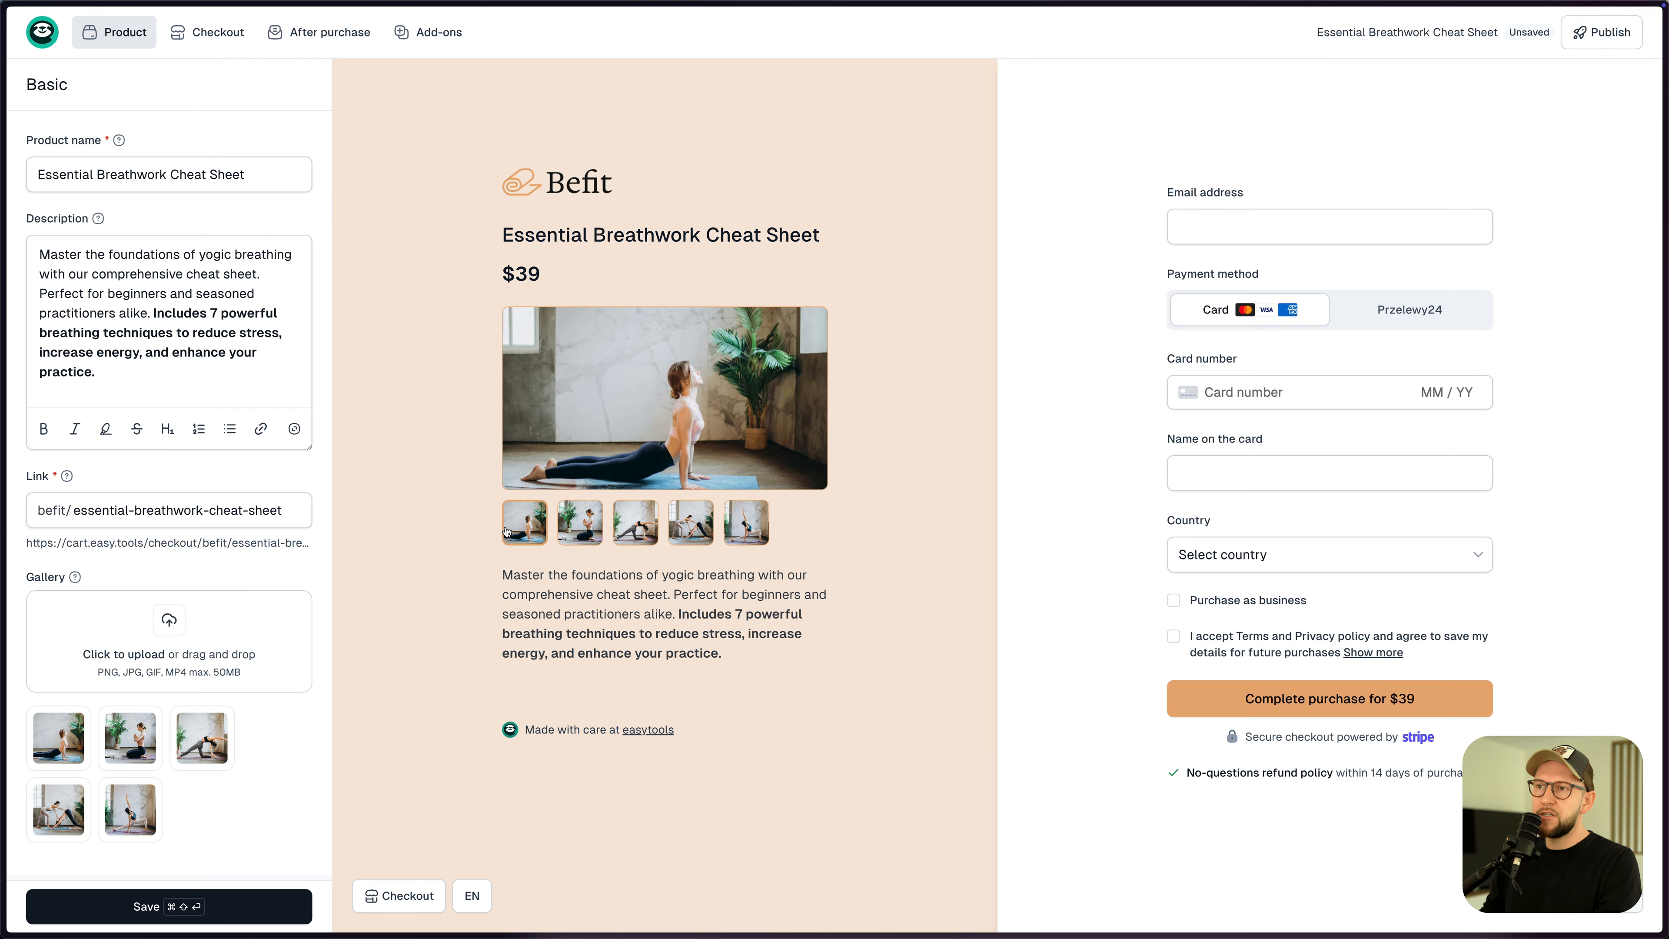
{"action": "left_click", "coordinate": [684, 406]}
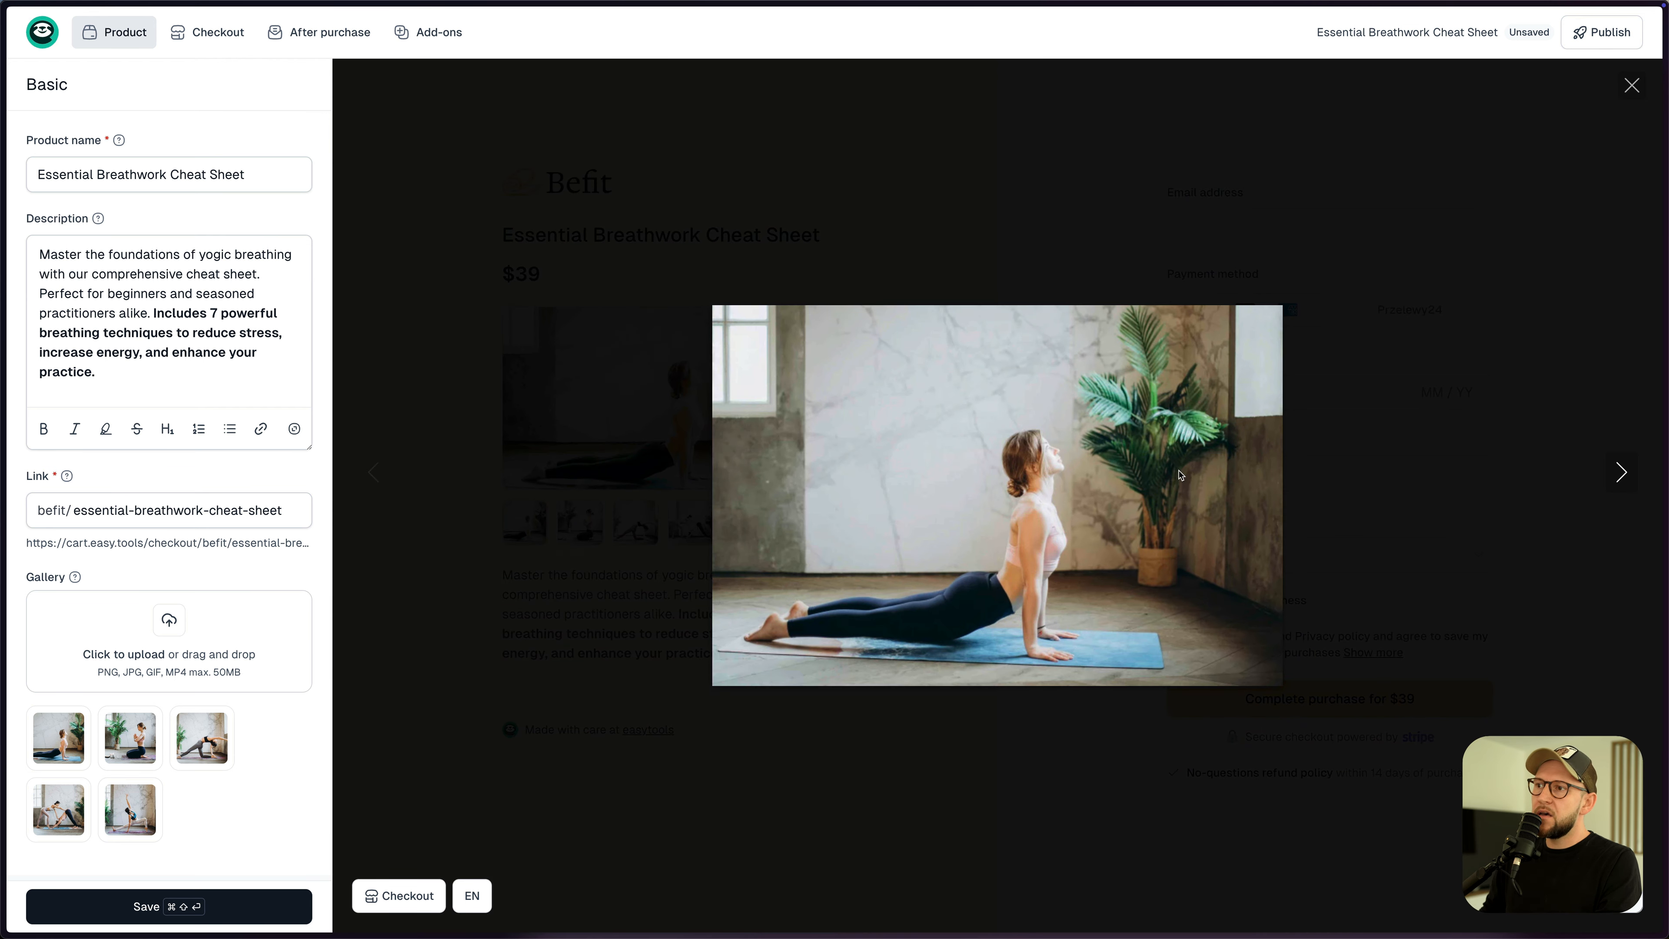
{"action": "left_click", "coordinate": [1620, 474]}
{"action": "left_click", "coordinate": [1620, 475]}
{"action": "left_click", "coordinate": [383, 533]}
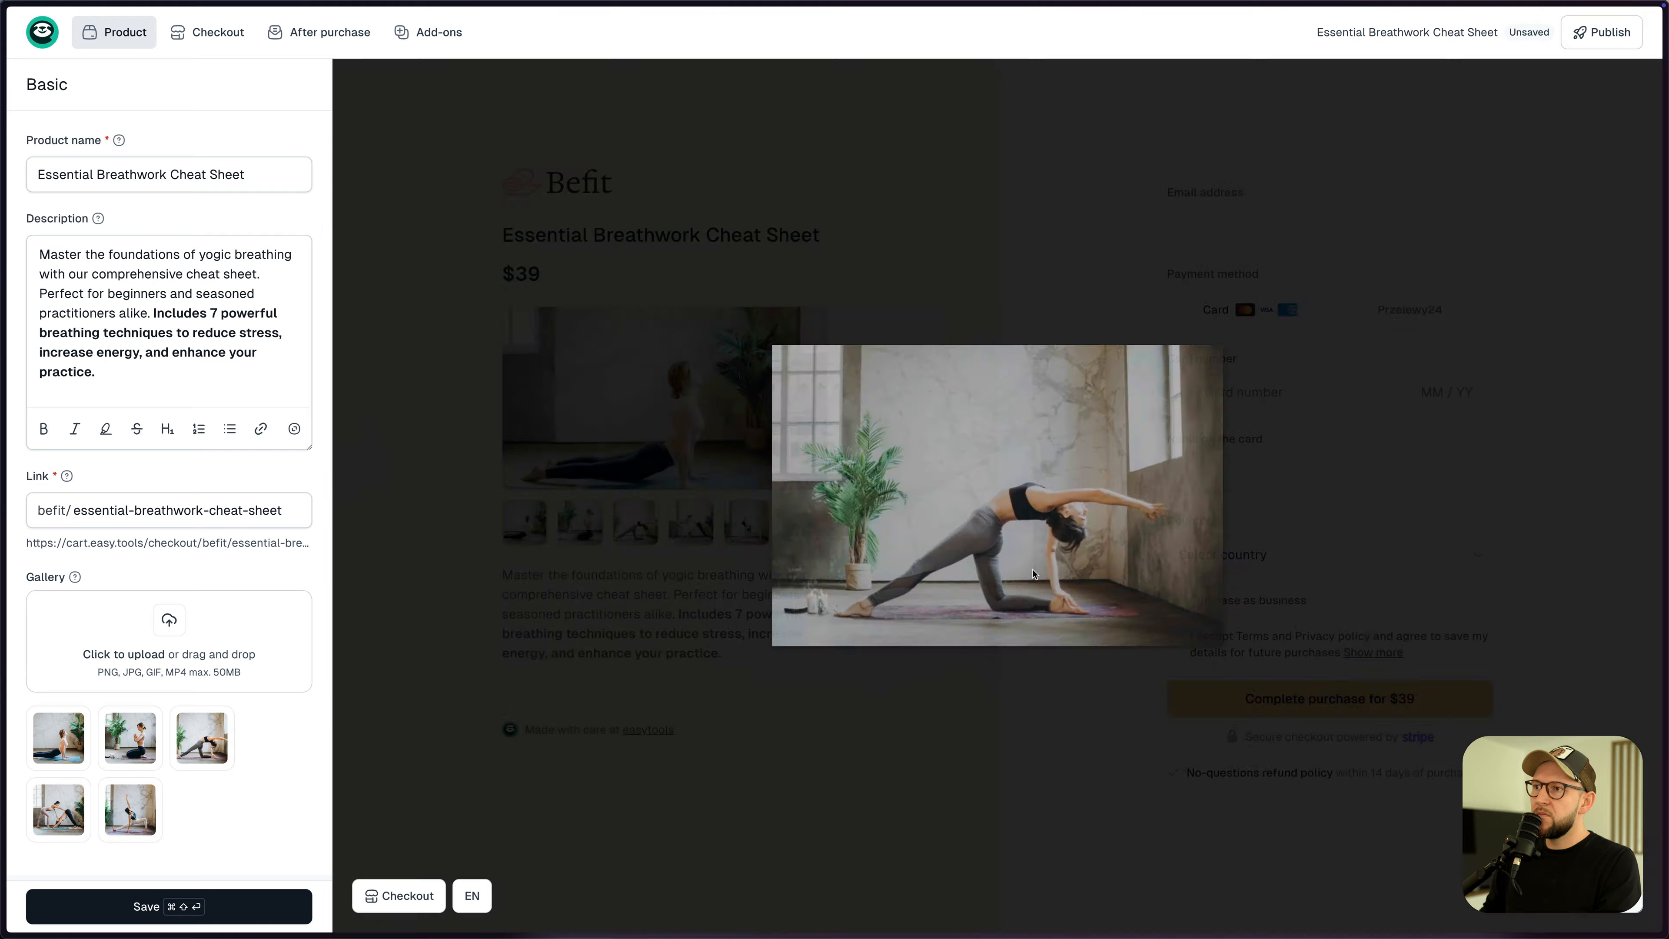
- Add the 4057408 meditation video to the gallery as the first item and play it
{"action": "key", "text": "super+Tab"}
{"action": "left_click", "coordinate": [1036, 630]}
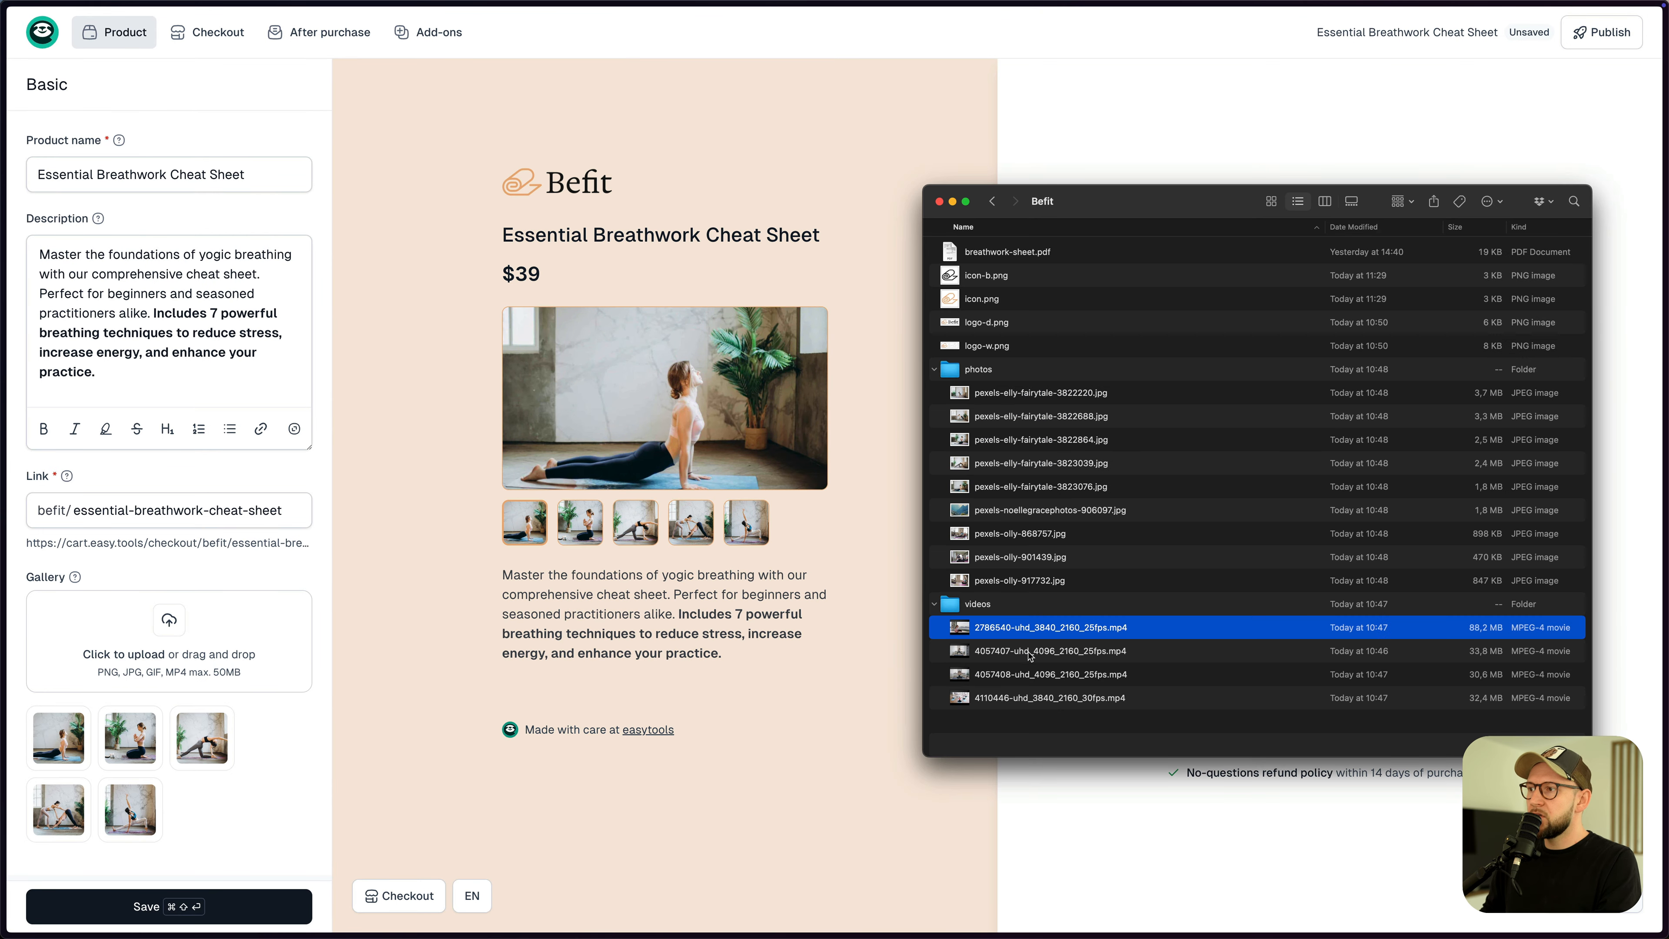
{"action": "left_click_drag", "start_coordinate": [1026, 676], "coordinate": [209, 677]}
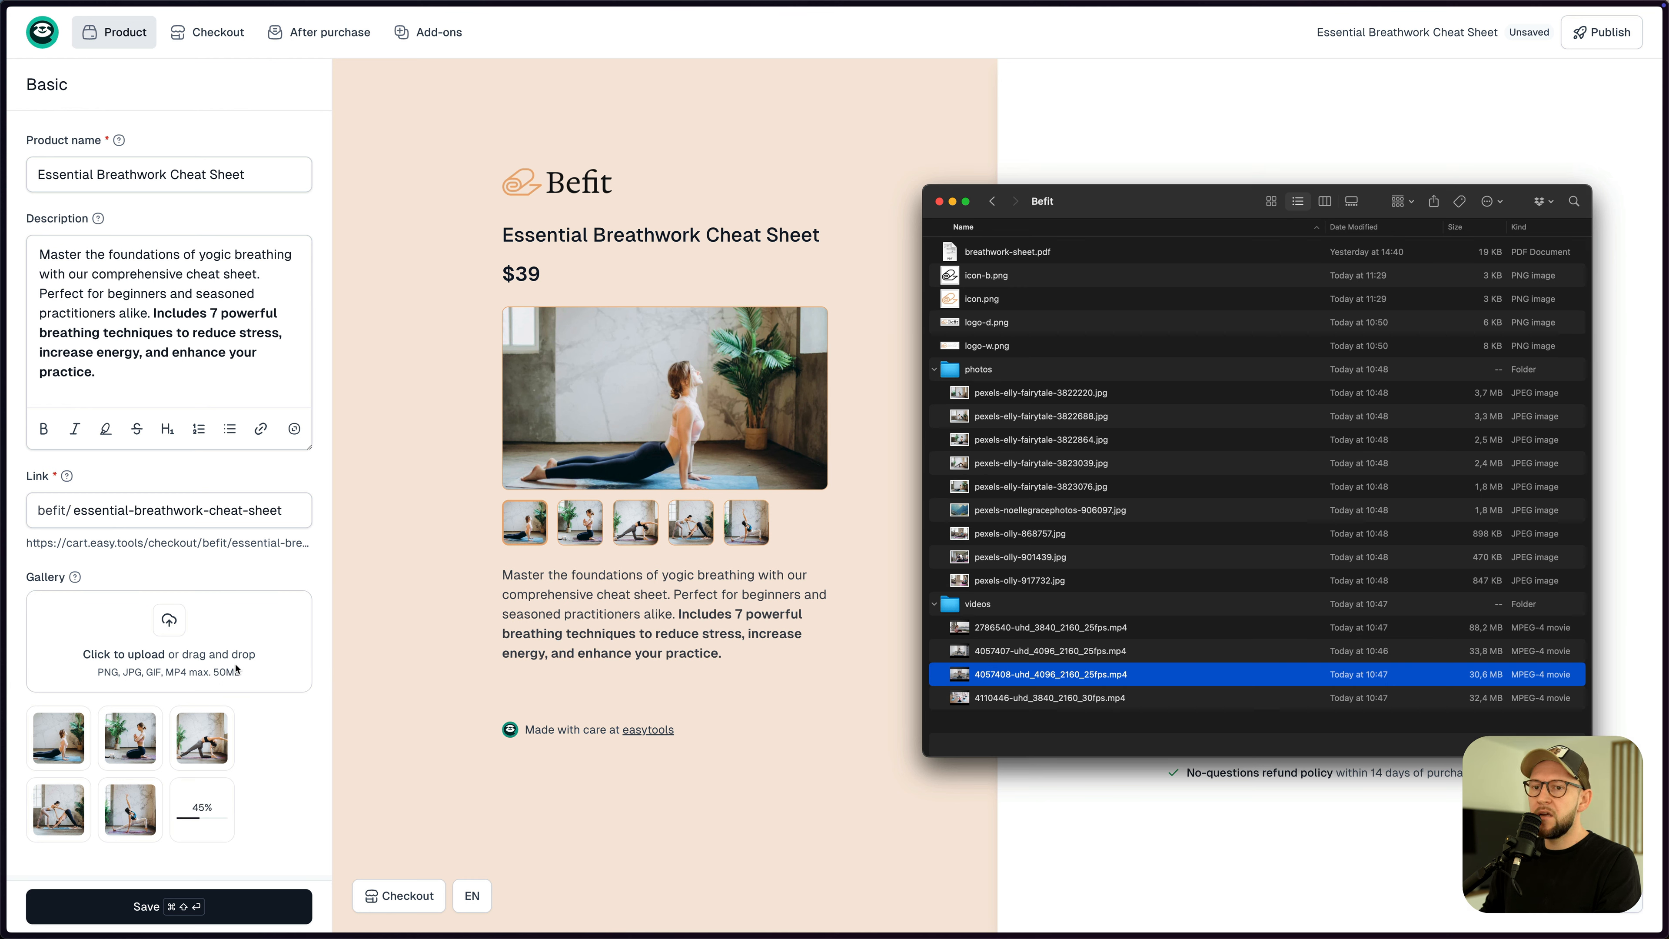
{"action": "left_click", "coordinate": [790, 530]}
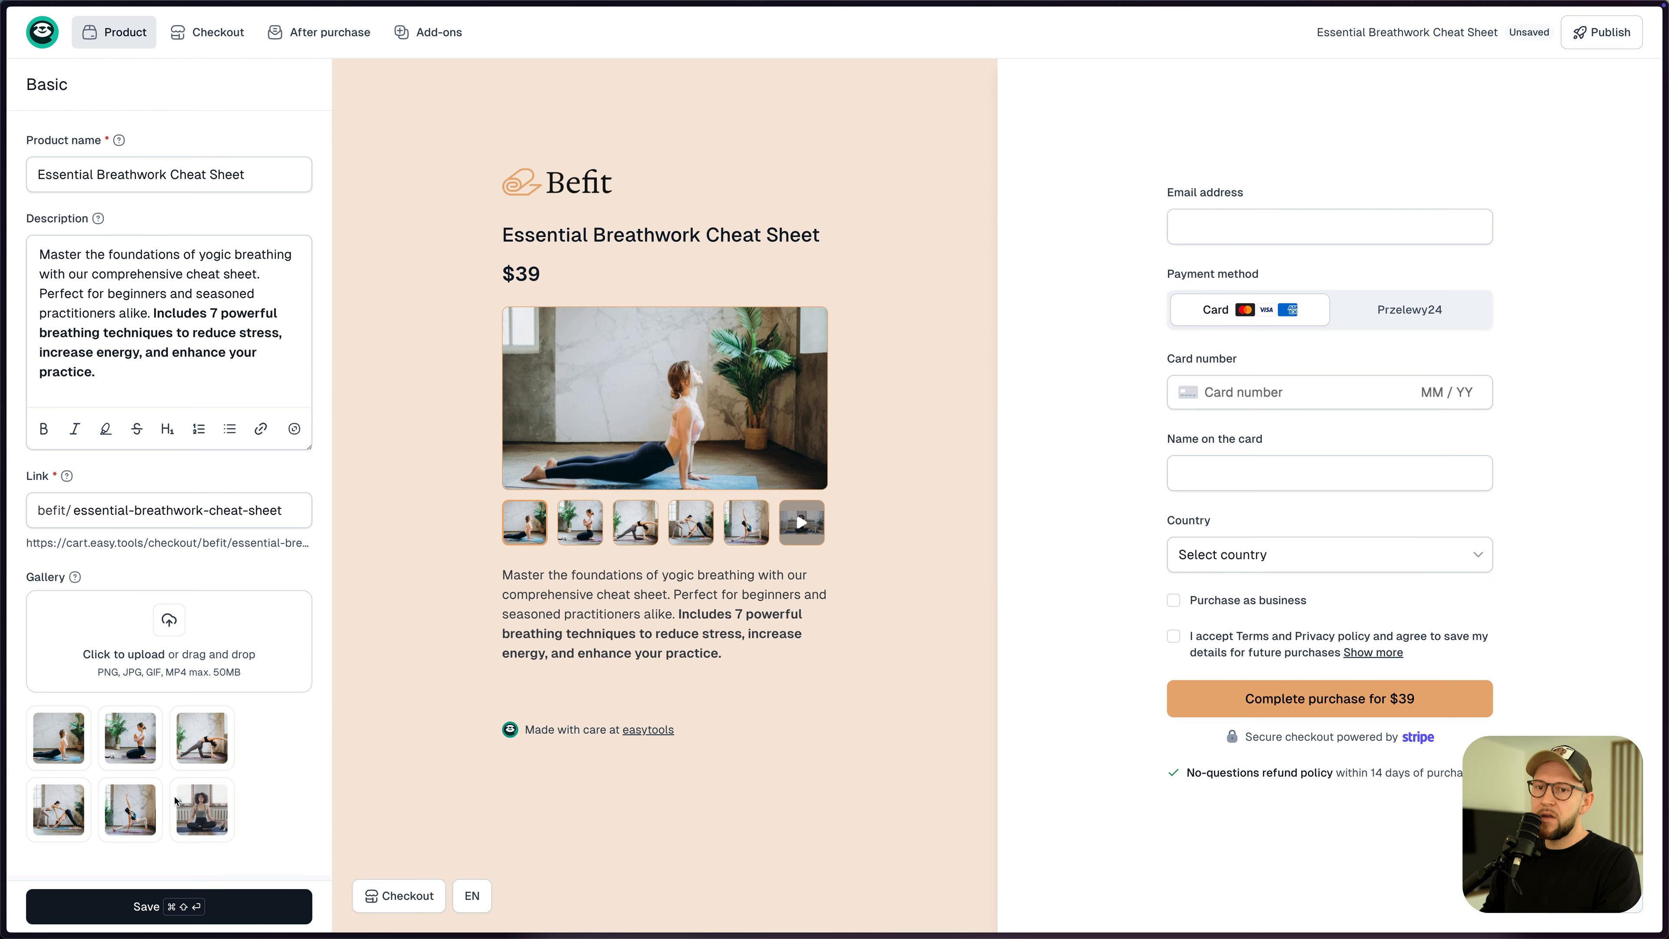
{"action": "left_click_drag", "start_coordinate": [170, 797], "coordinate": [92, 753]}
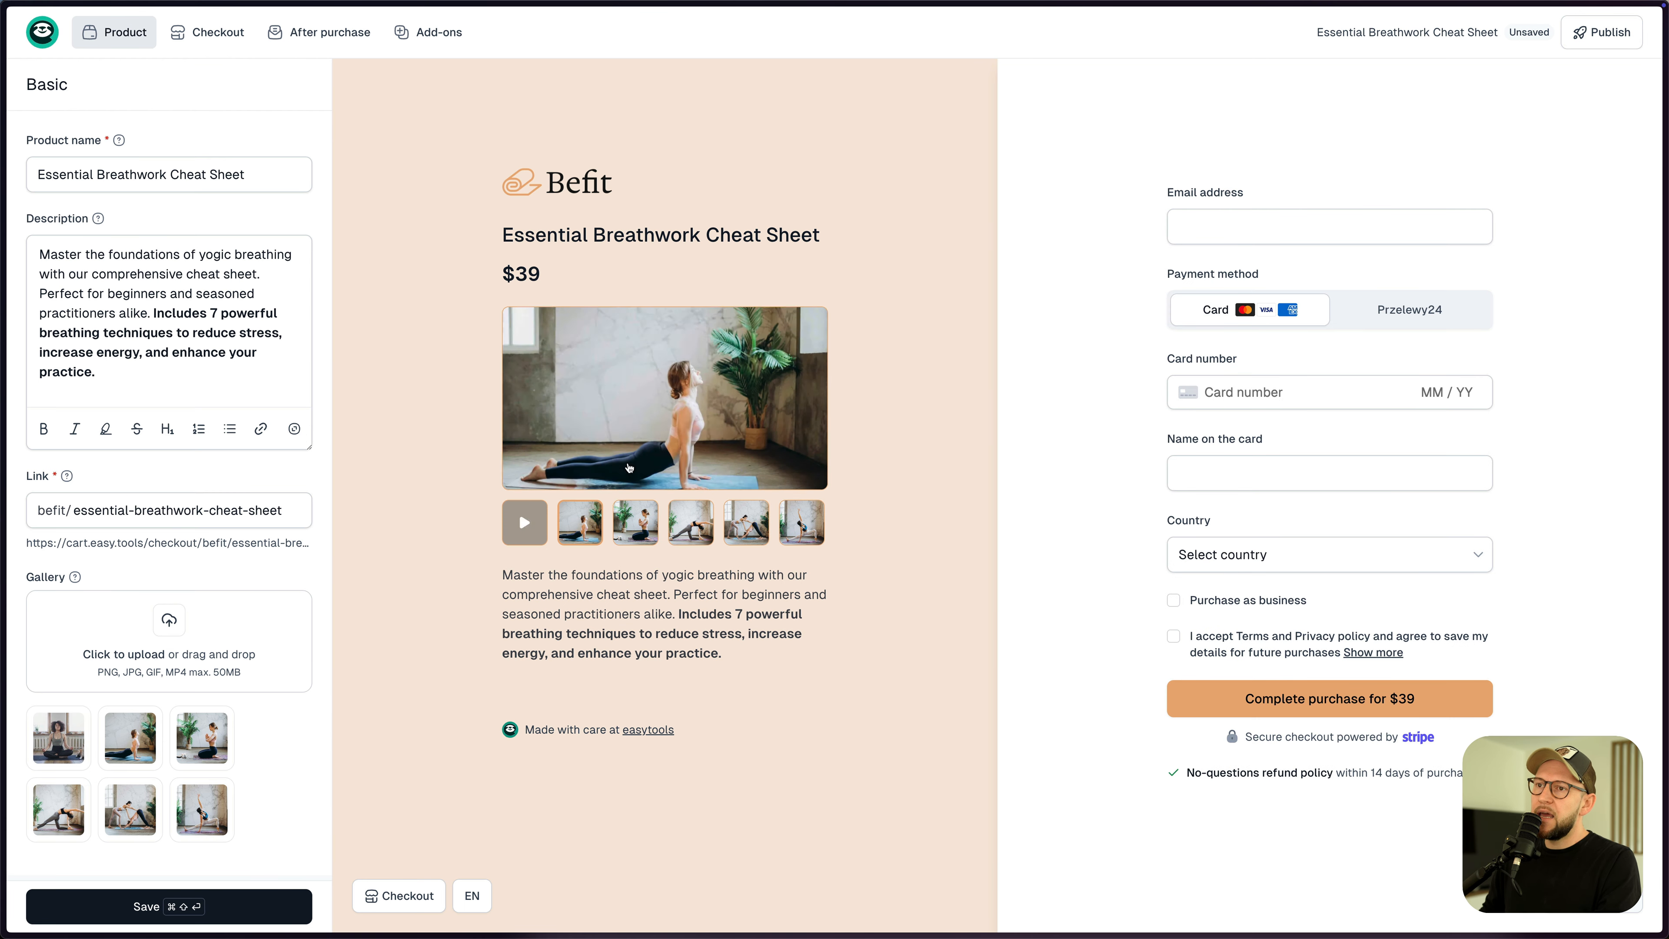
{"action": "left_click", "coordinate": [526, 524]}
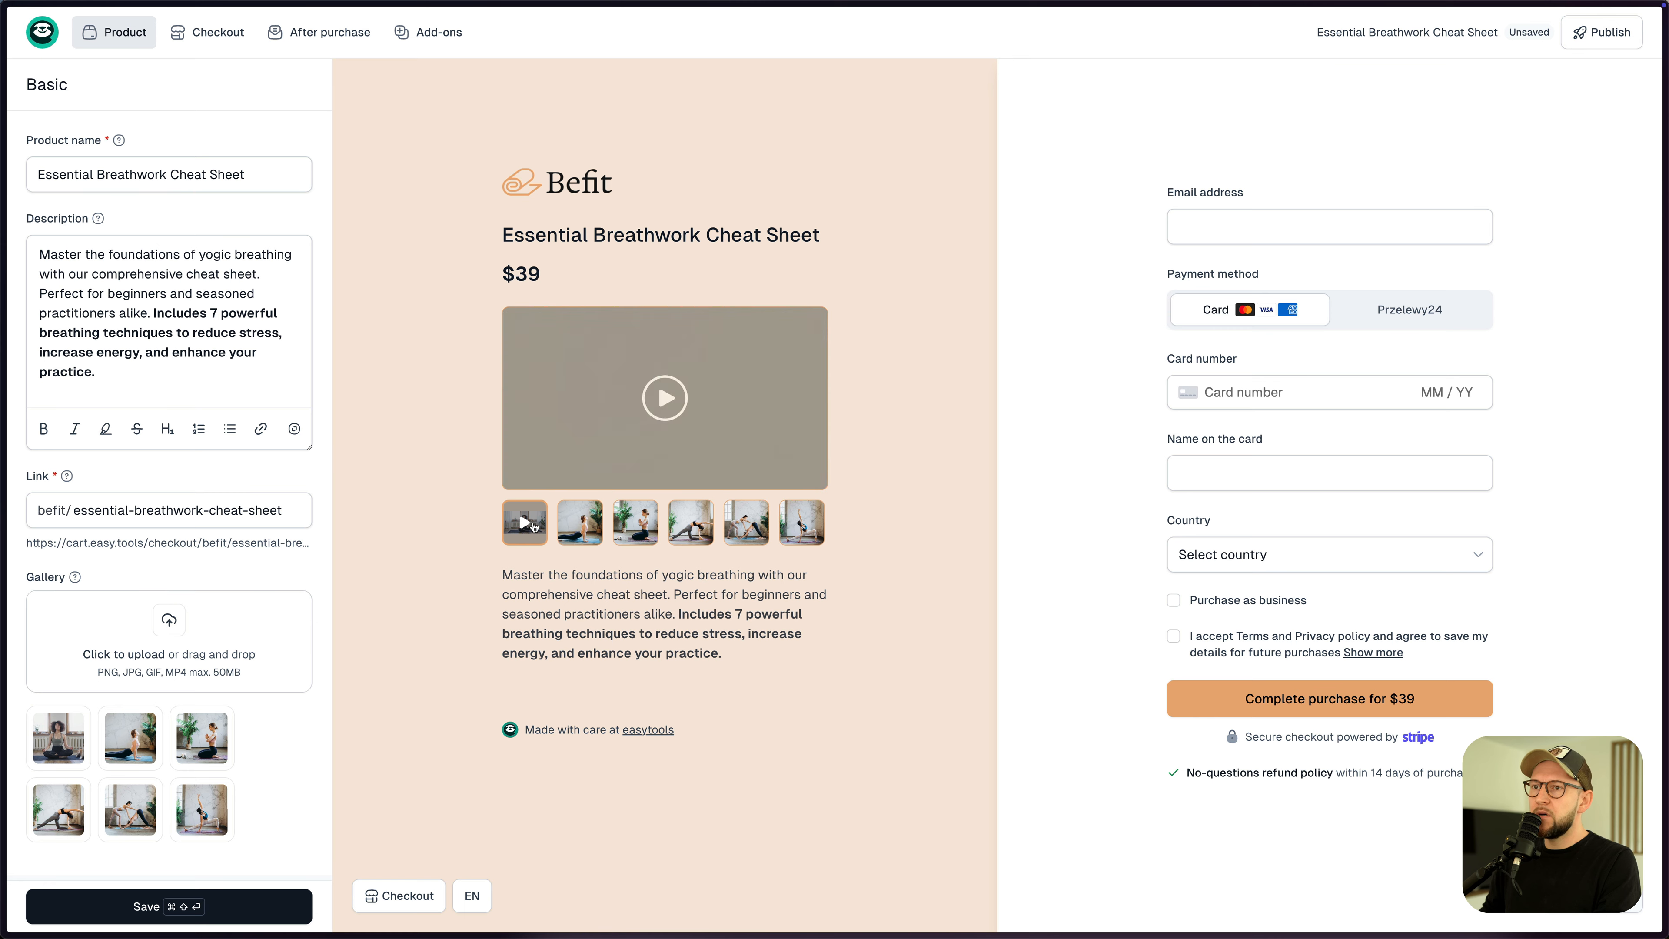
{"action": "left_click", "coordinate": [664, 398]}
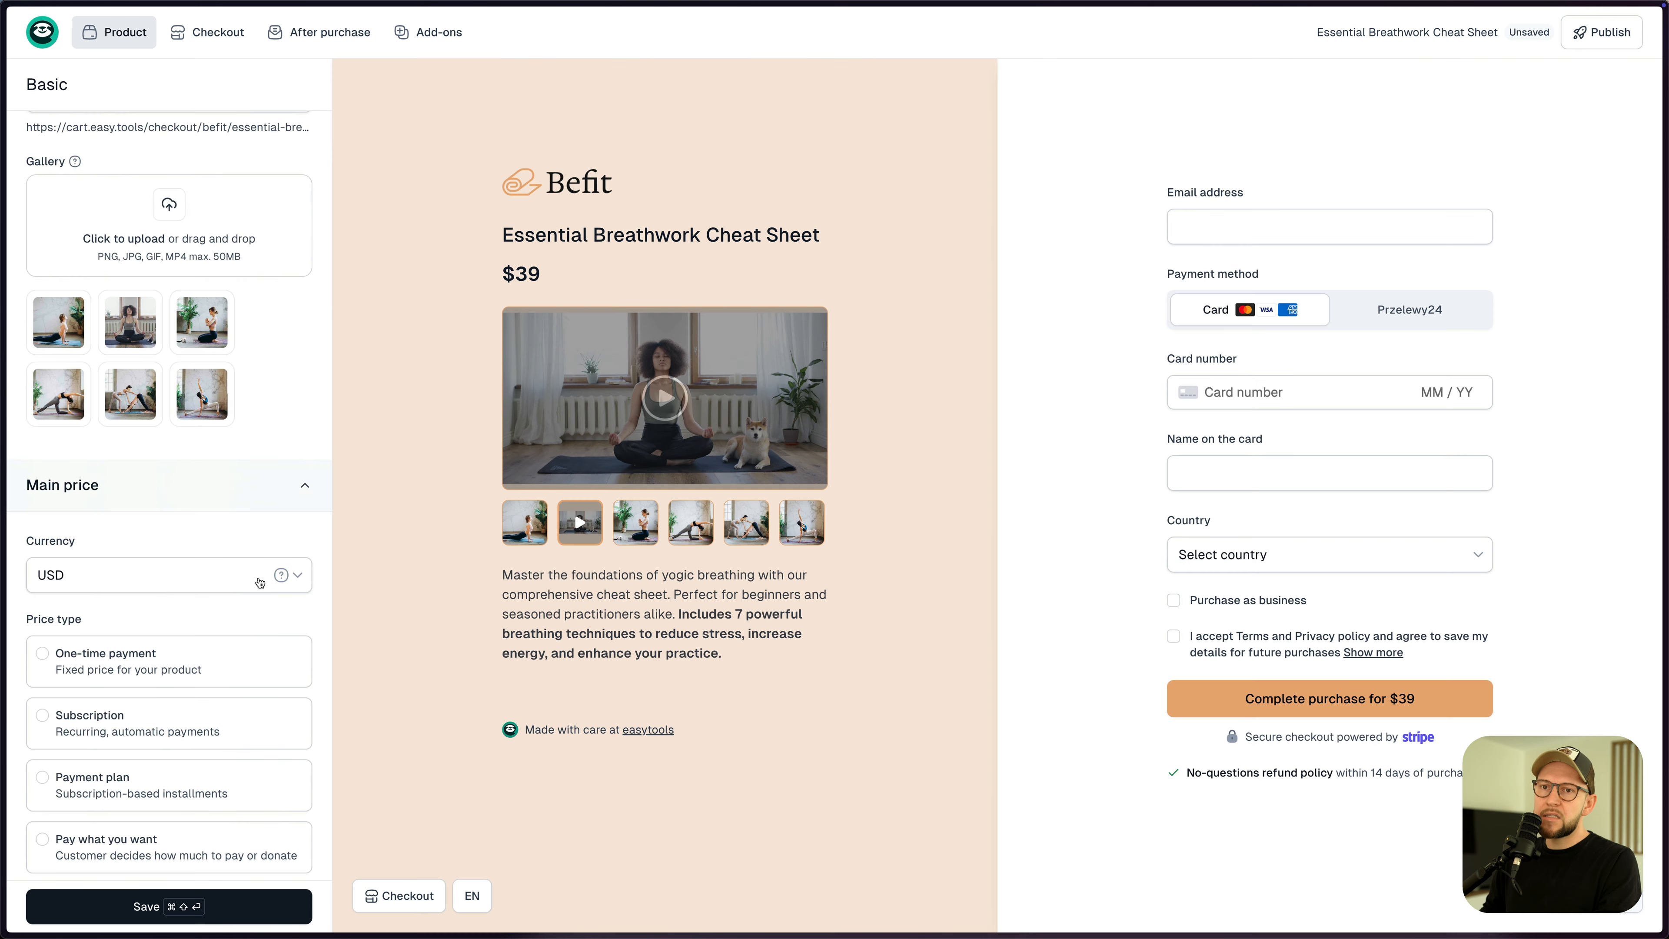
- Set the price type to Lead magnet so the cheat sheet costs $0
{"action": "scroll", "coordinate": [223, 571], "scroll_direction": "down", "scroll_amount": 1}
{"action": "scroll", "coordinate": [201, 563], "scroll_direction": "down", "scroll_amount": 2}
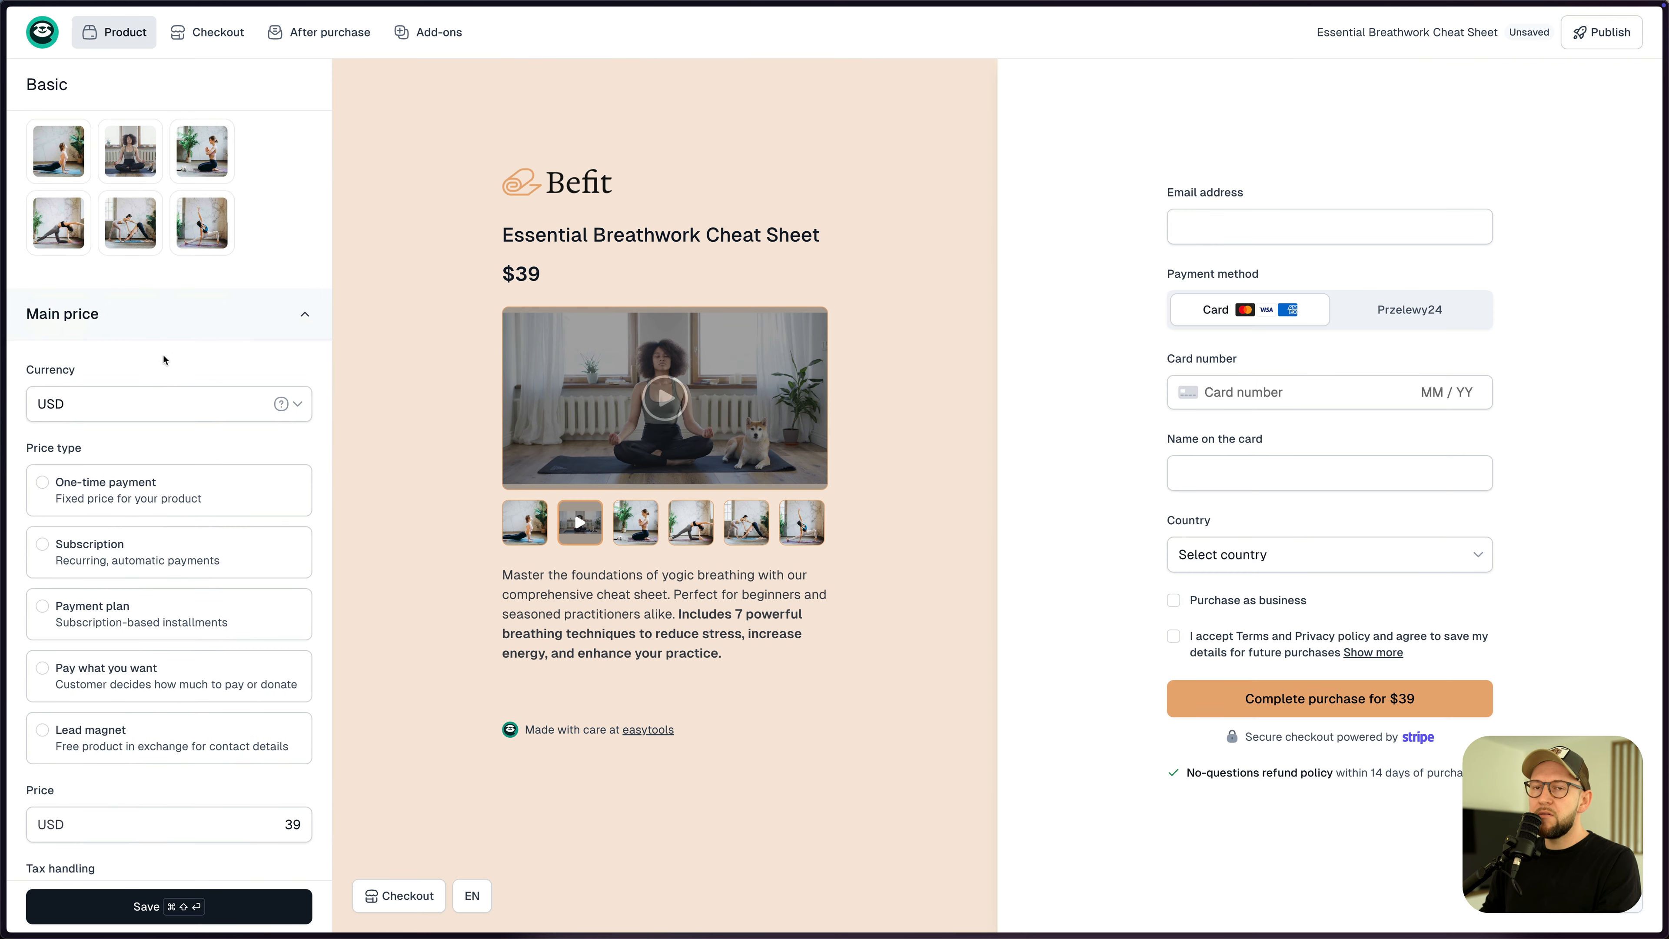
{"action": "scroll", "coordinate": [170, 421], "scroll_direction": "down", "scroll_amount": 1}
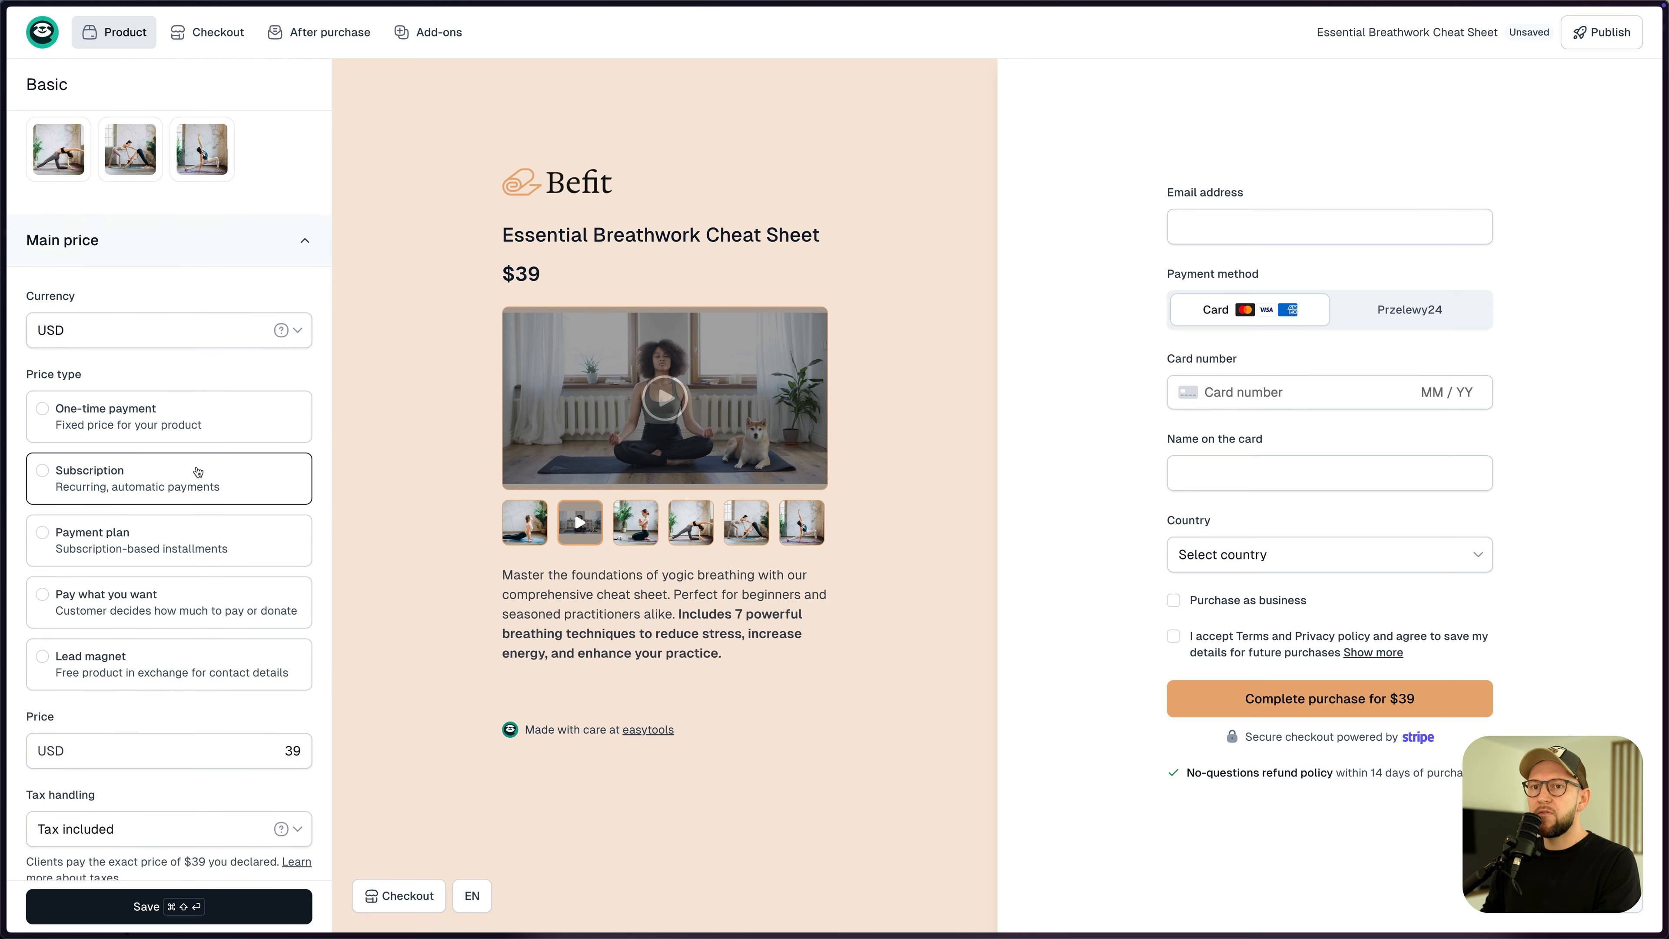
{"action": "scroll", "coordinate": [177, 513], "scroll_direction": "down", "scroll_amount": 3}
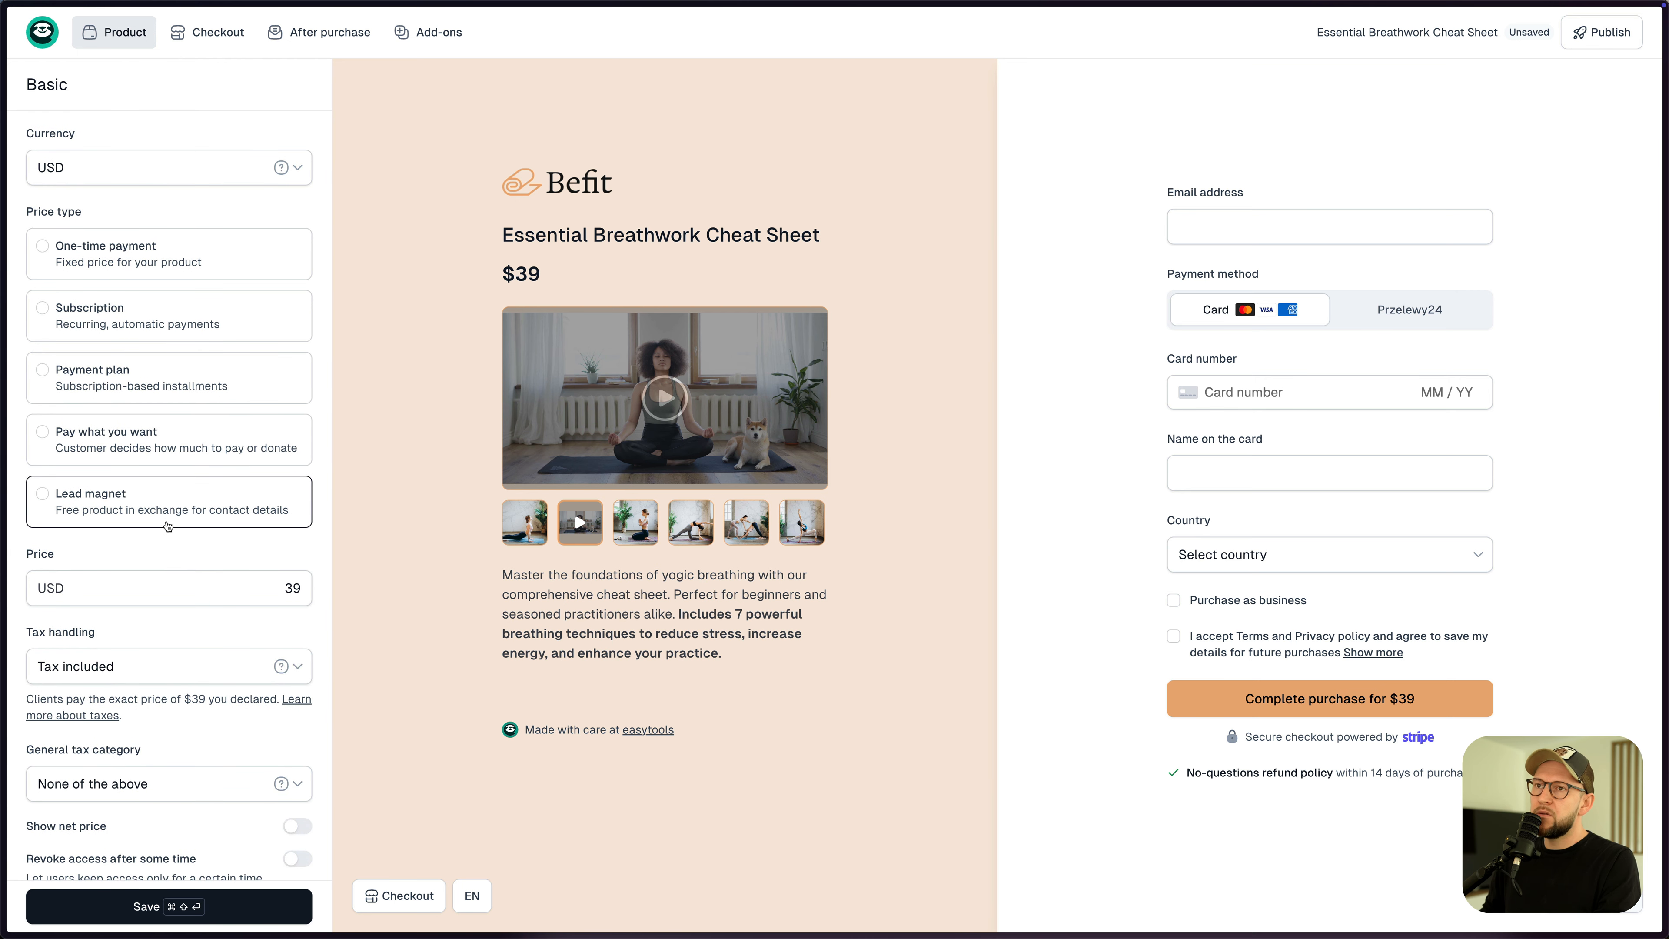
{"action": "left_click", "coordinate": [161, 501]}
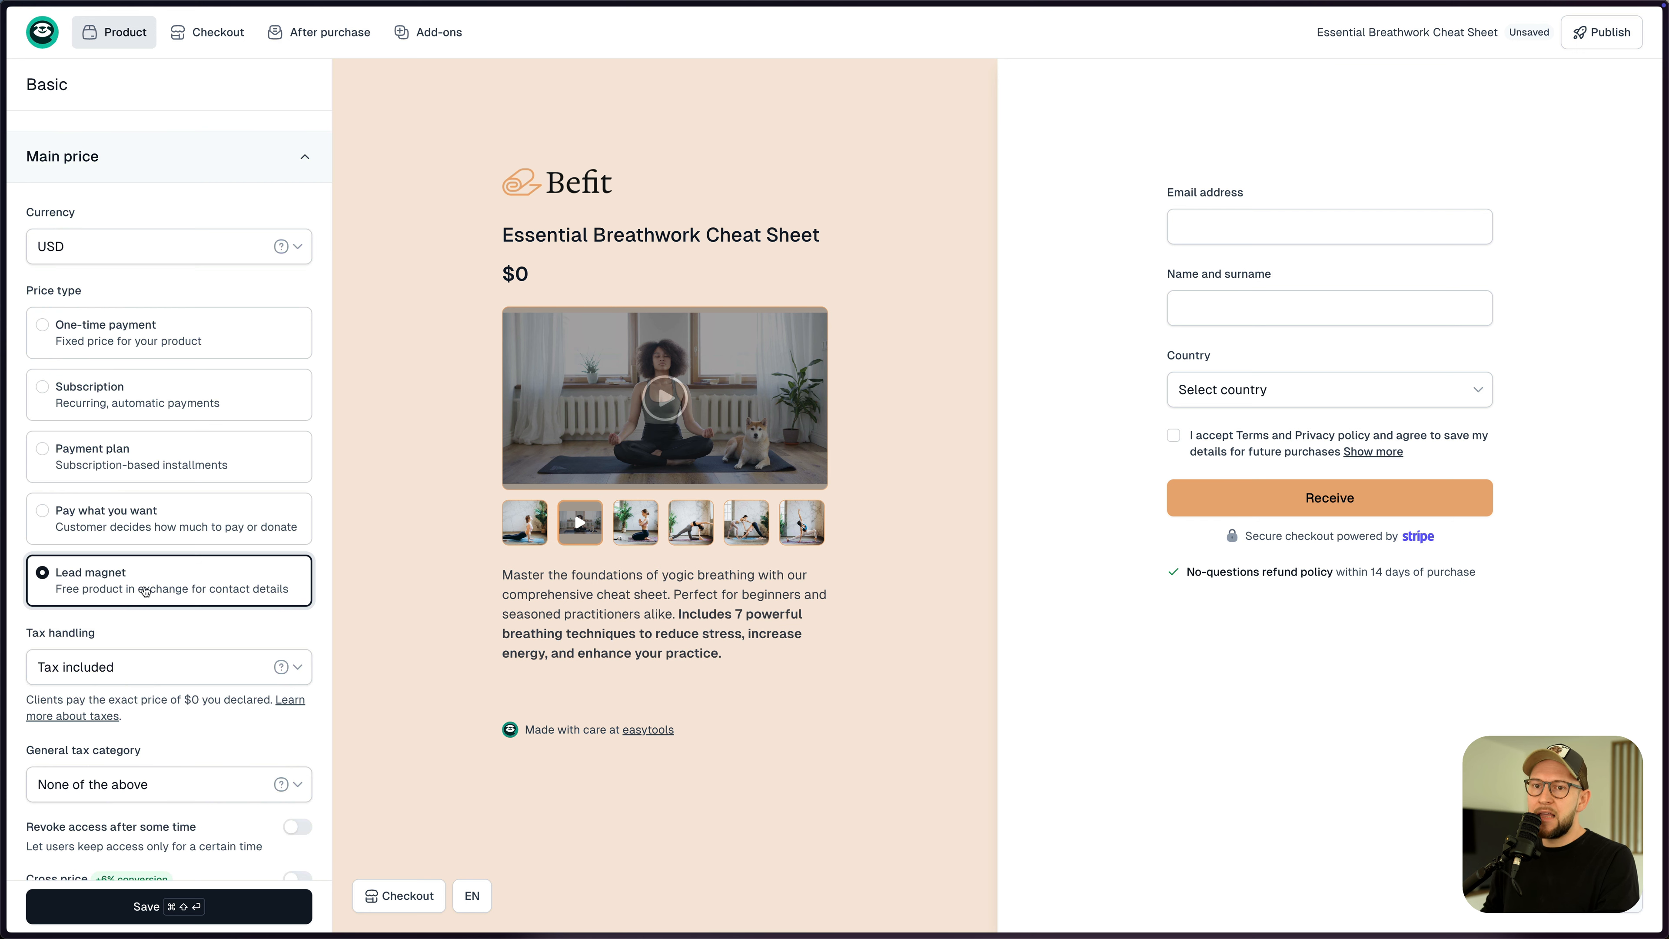
{"action": "scroll", "coordinate": [207, 595], "scroll_direction": "down", "scroll_amount": 4}
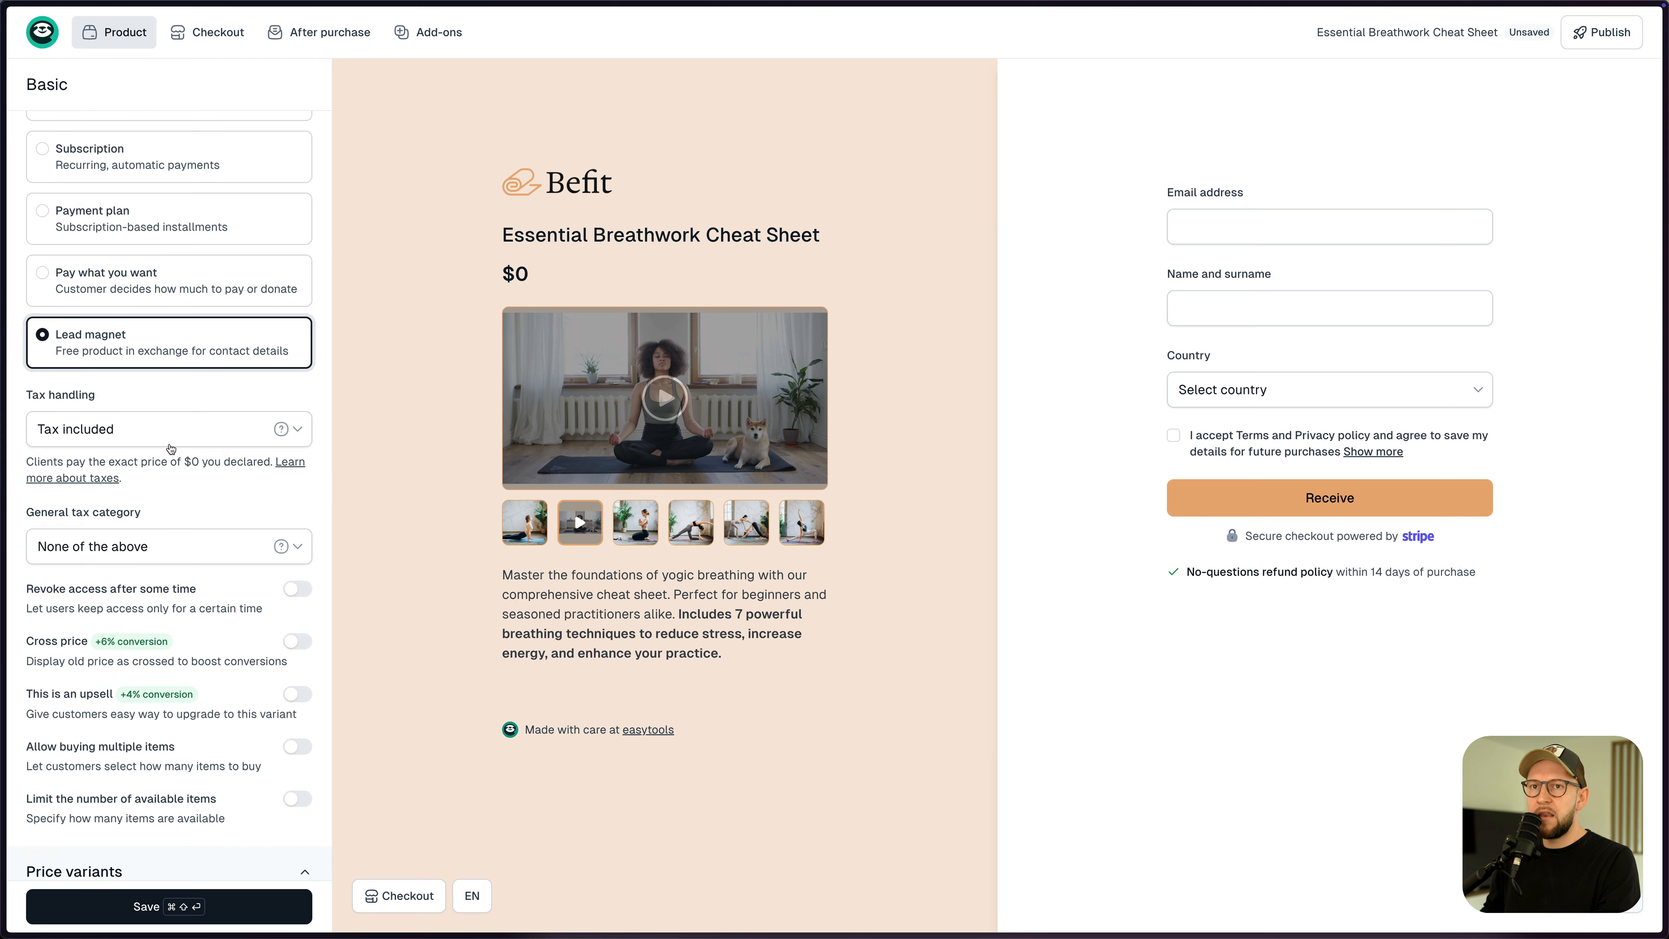
{"action": "scroll", "coordinate": [178, 454], "scroll_direction": "down", "scroll_amount": 3}
{"action": "scroll", "coordinate": [179, 448], "scroll_direction": "down", "scroll_amount": 3}
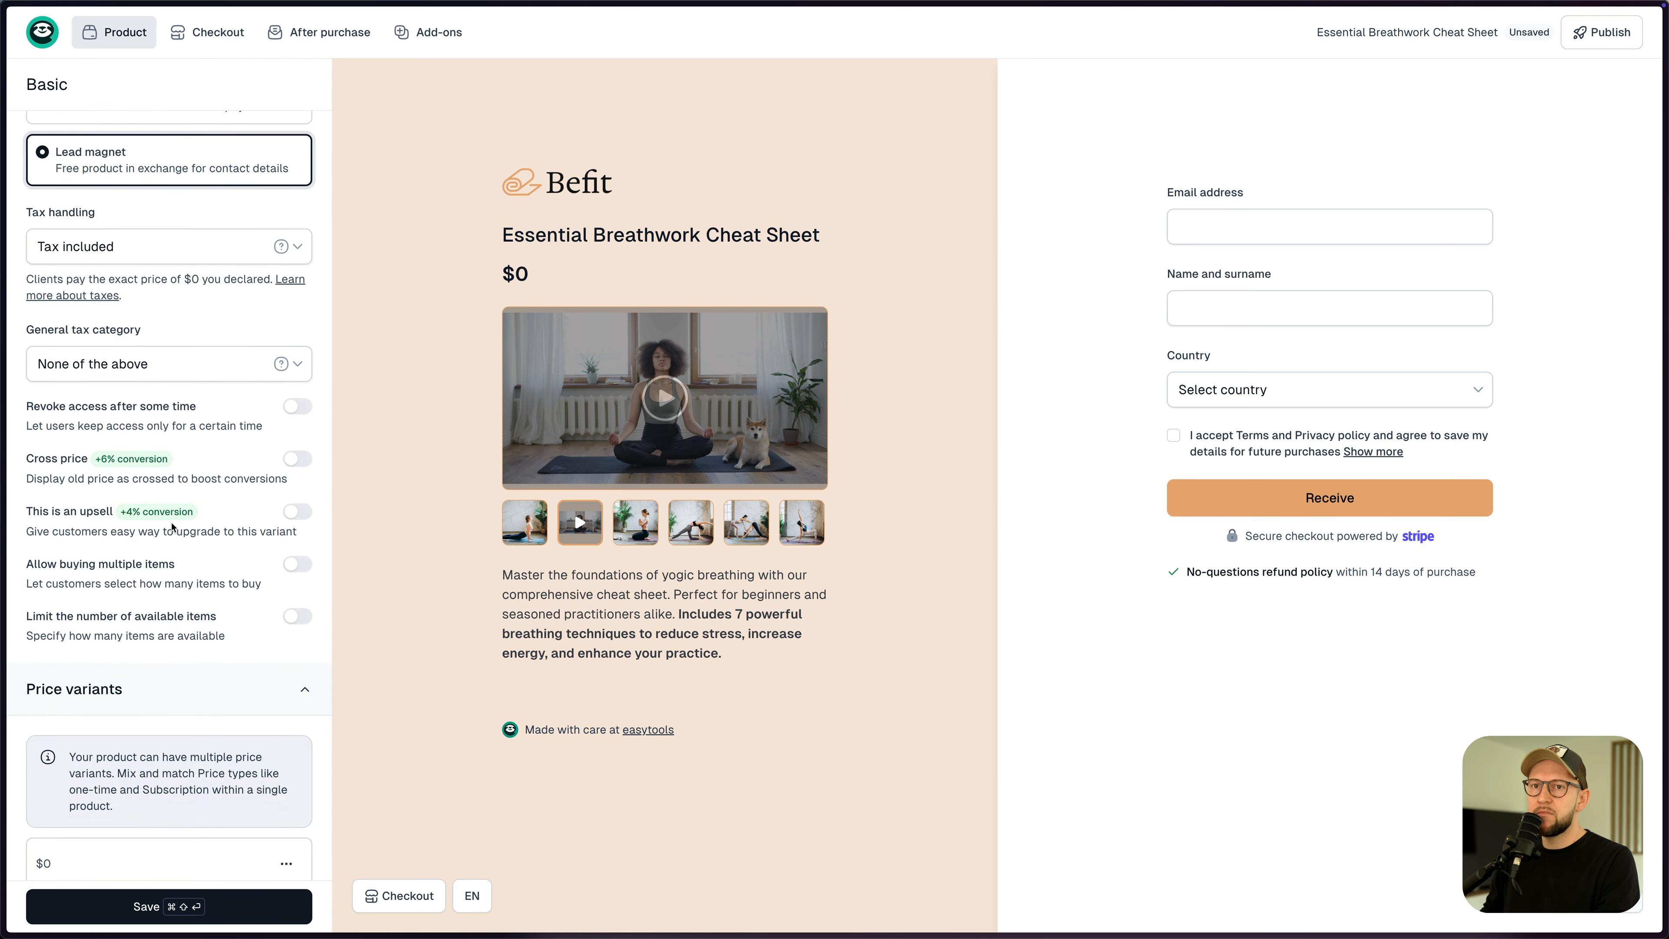
{"action": "scroll", "coordinate": [193, 540], "scroll_direction": "down", "scroll_amount": 4}
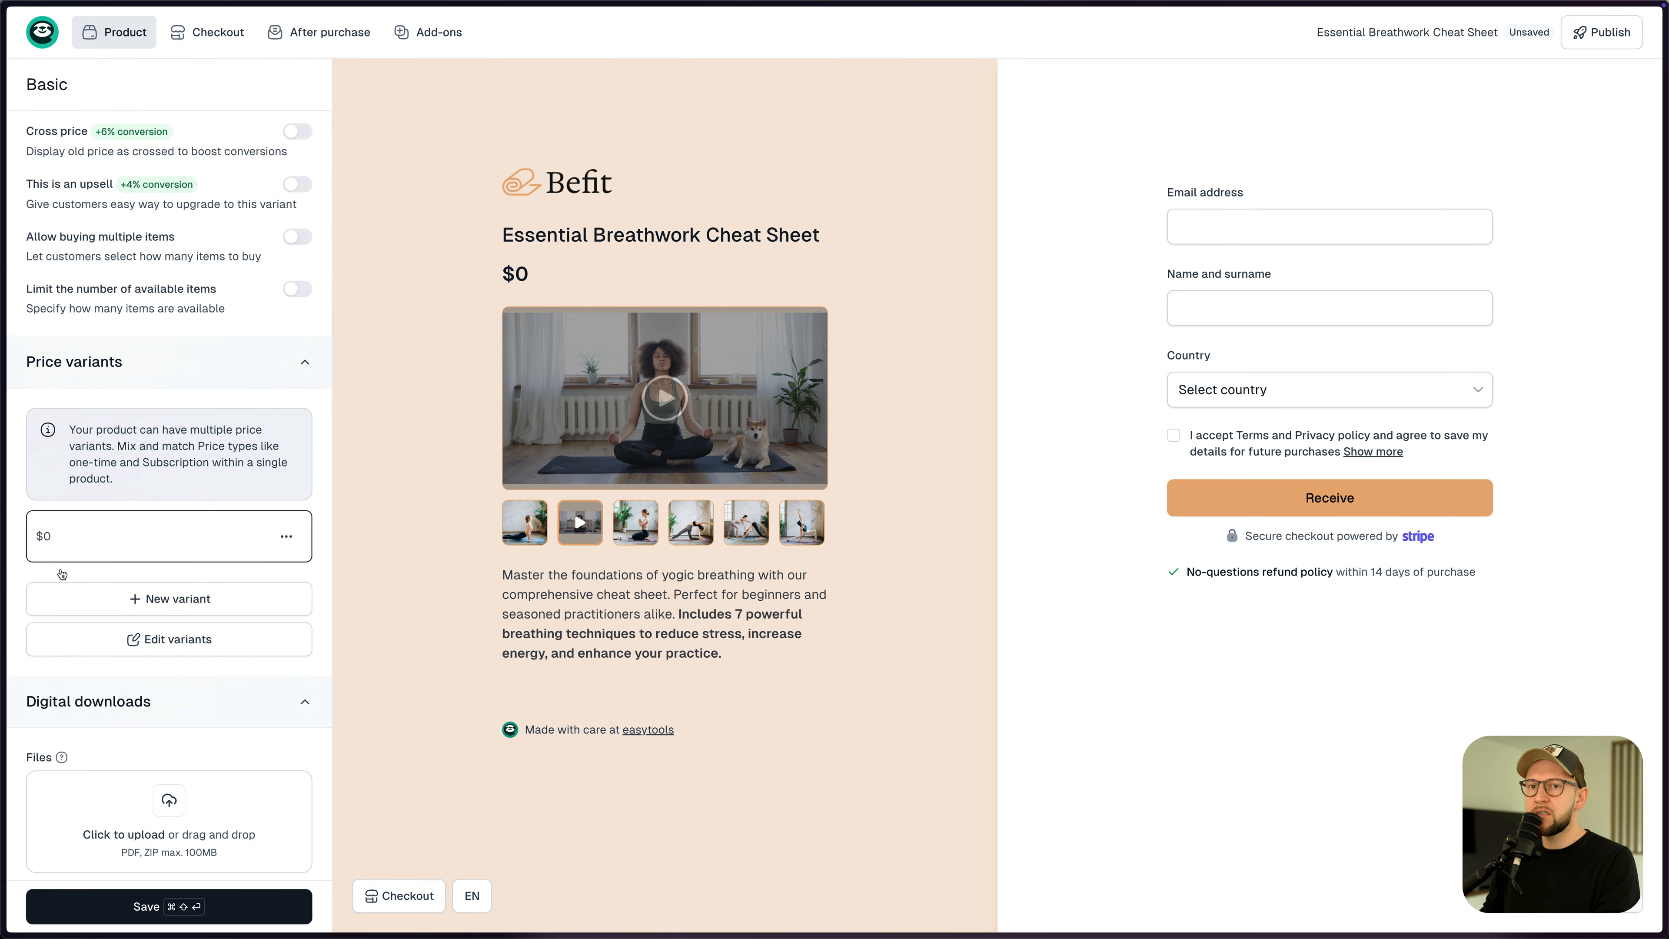
{"action": "scroll", "coordinate": [158, 556], "scroll_direction": "down", "scroll_amount": 3}
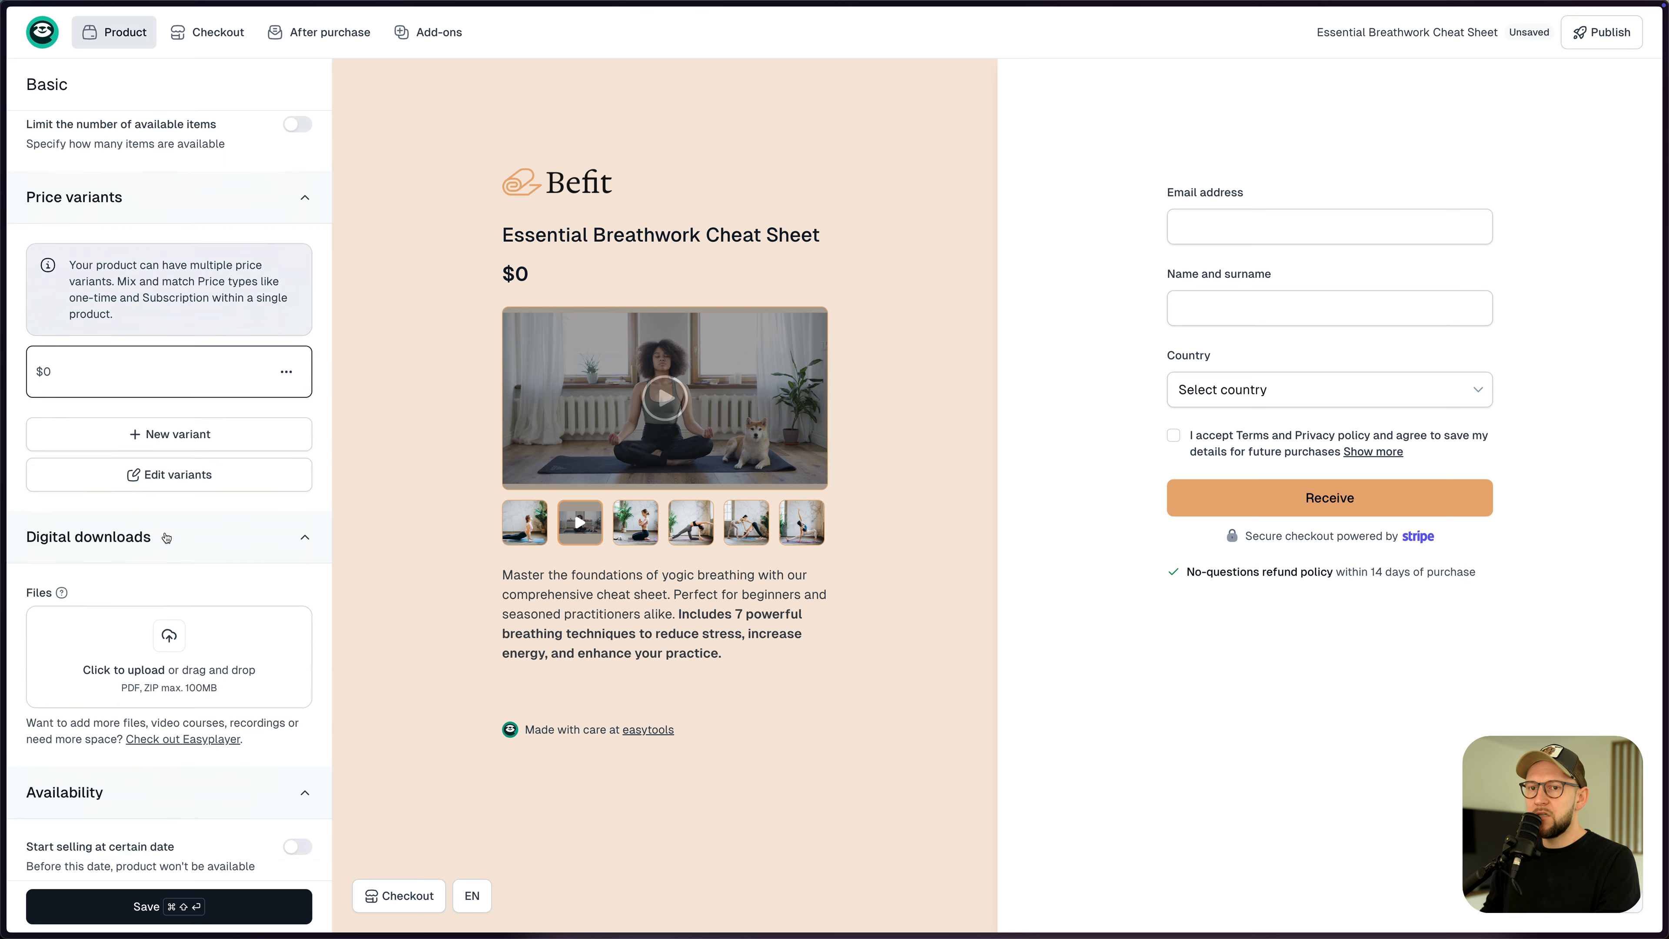
{"action": "key", "text": "super+Tab"}
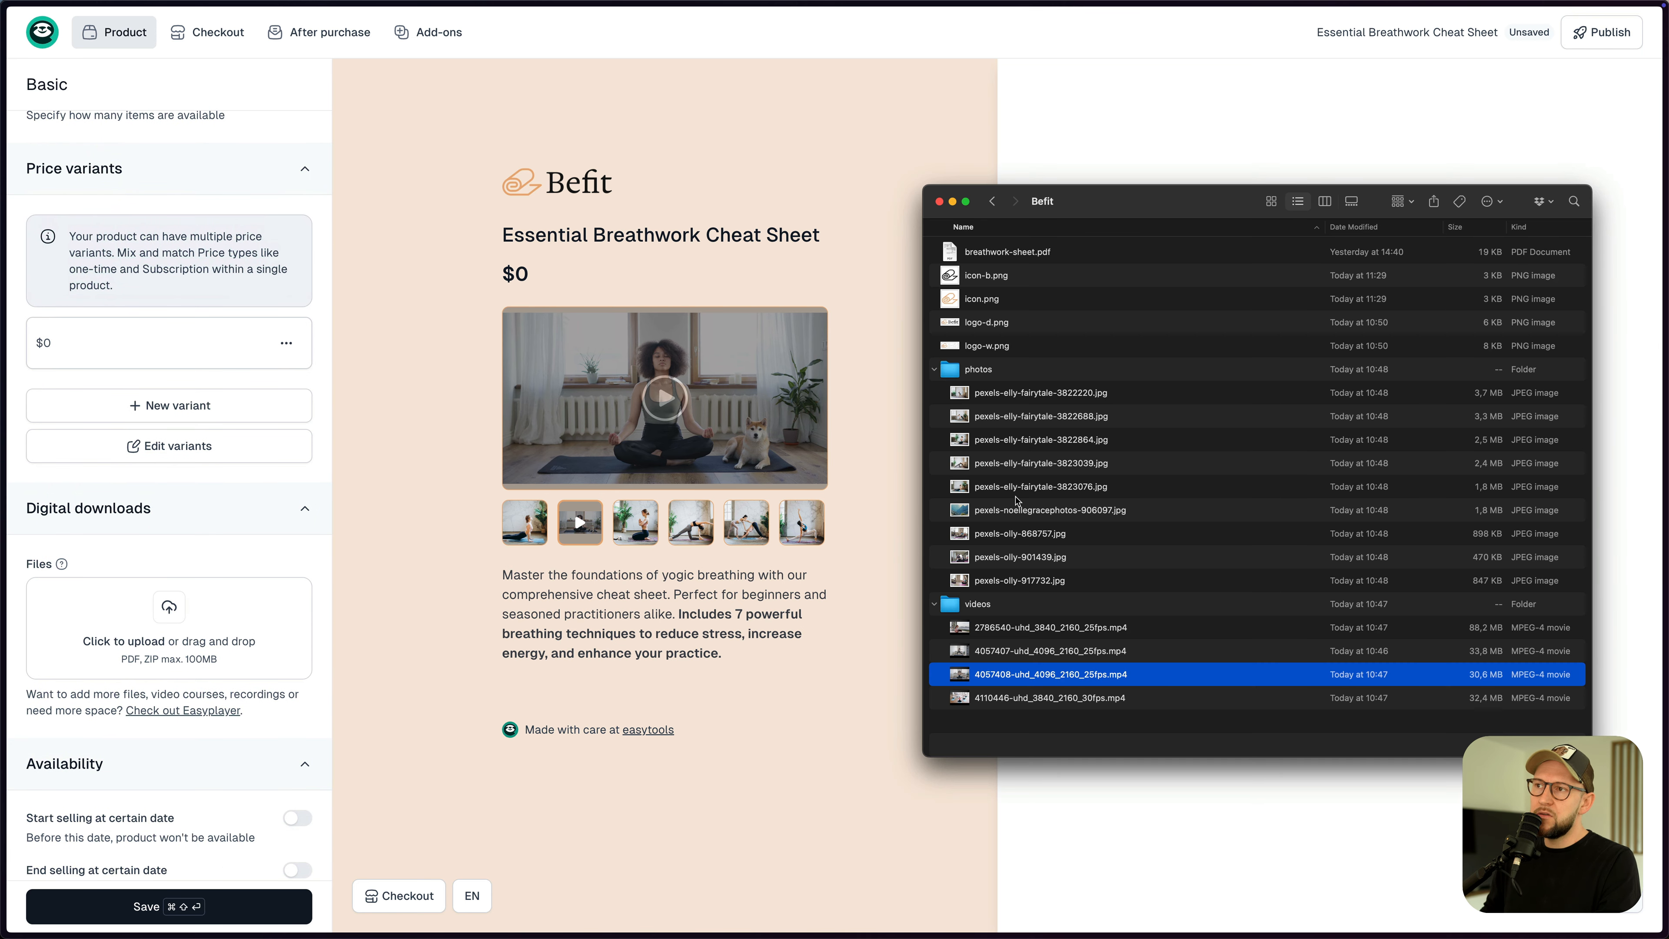
- Upload breathwork-sheet.pdf to the Files area under Digital downloads
{"action": "left_click", "coordinate": [1009, 253]}
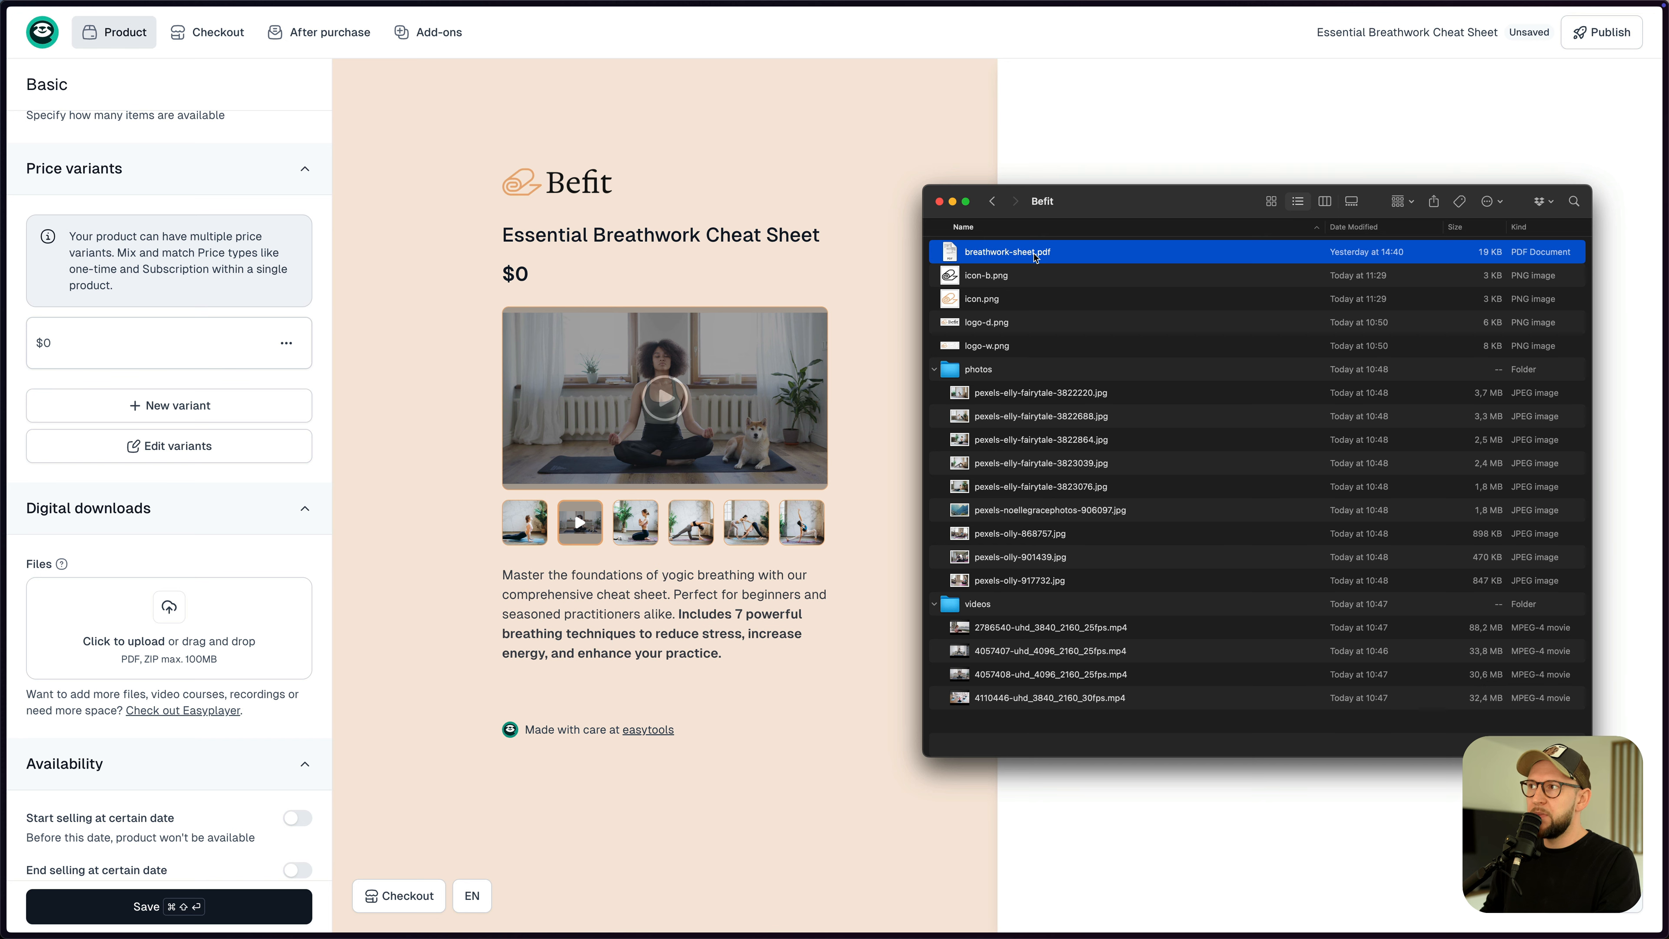
{"action": "left_click_drag", "start_coordinate": [1033, 256], "coordinate": [176, 601]}
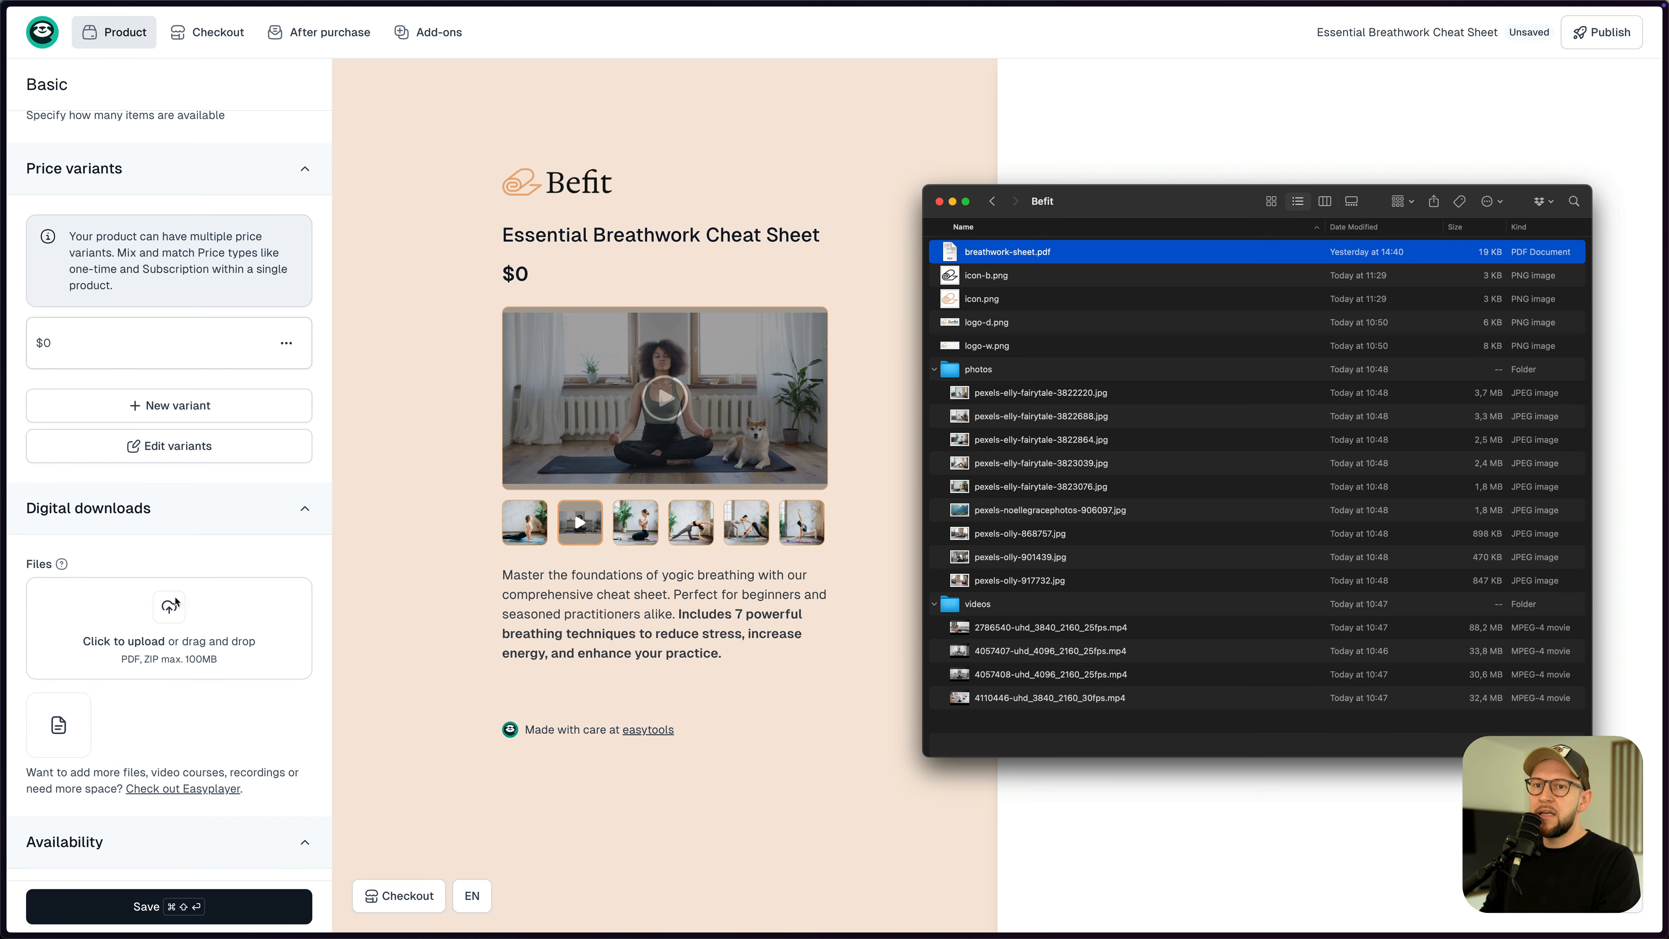
{"action": "left_click", "coordinate": [127, 566]}
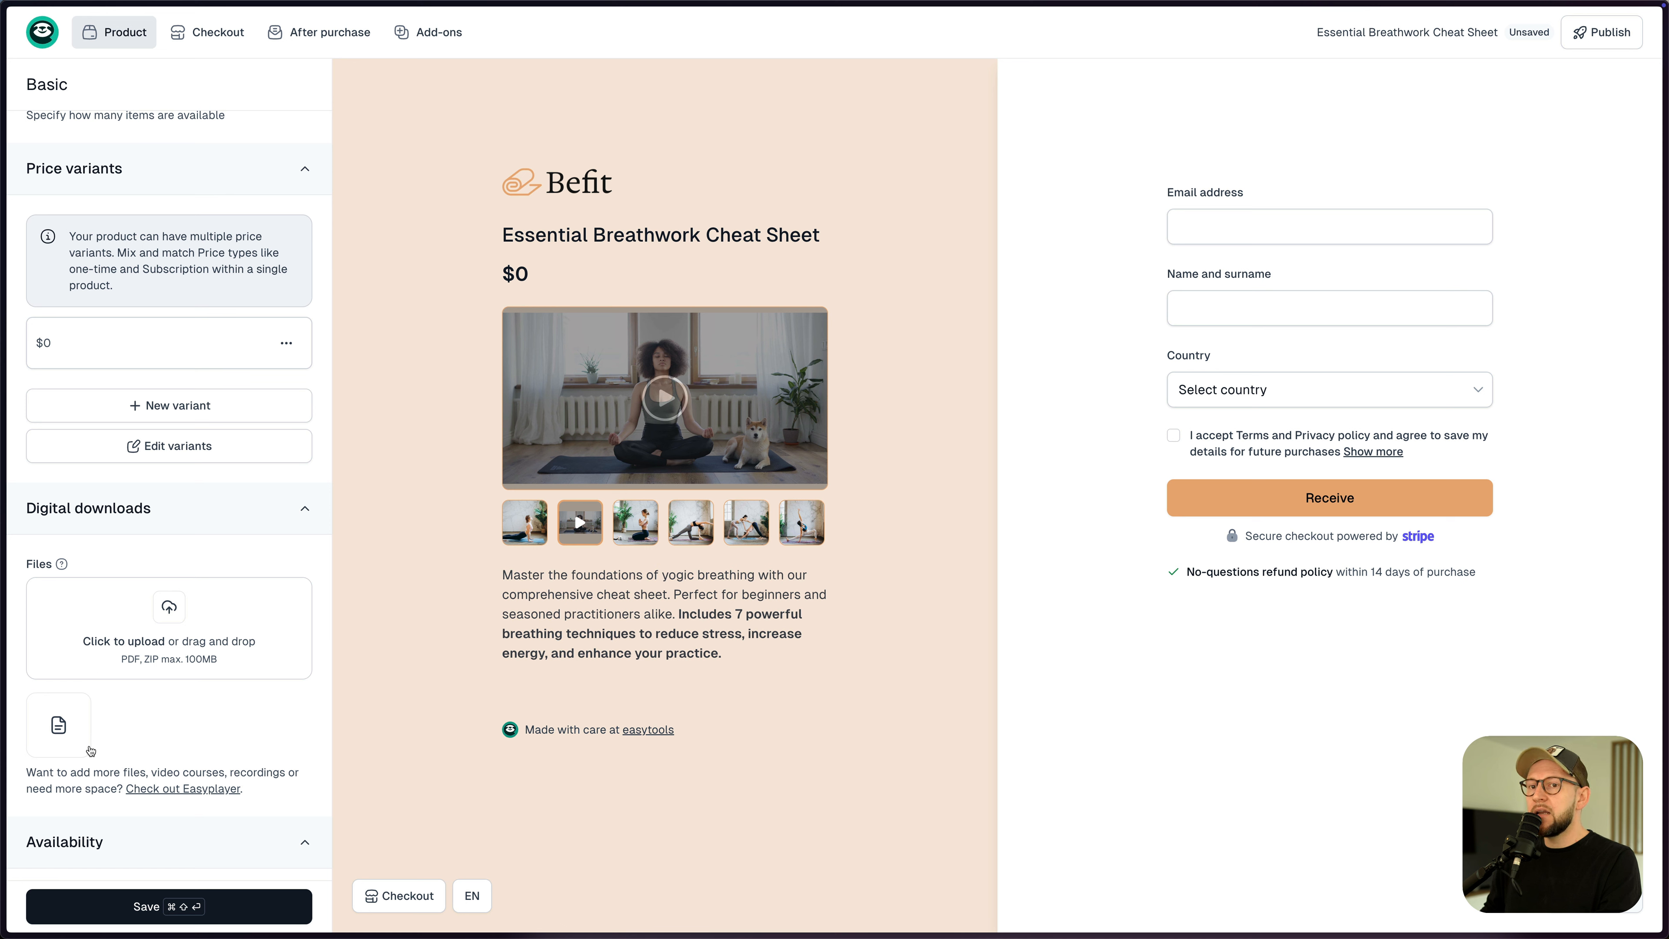
{"action": "mouse_move", "coordinate": [73, 750]}
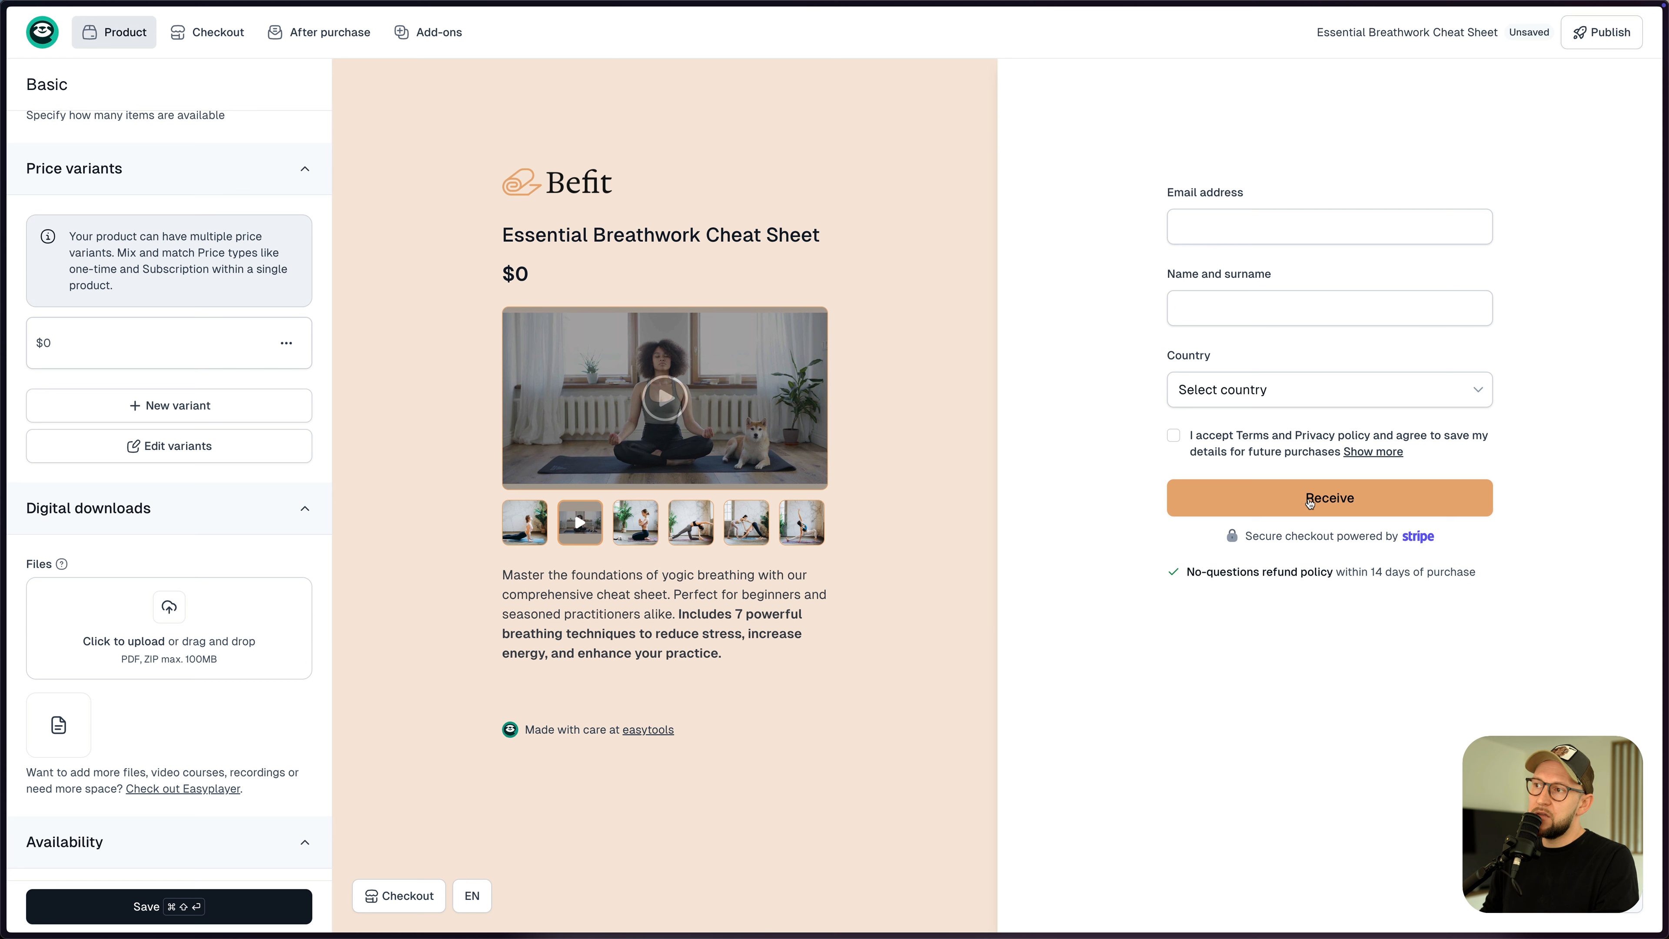
{"action": "scroll", "coordinate": [227, 660], "scroll_direction": "down", "scroll_amount": 1}
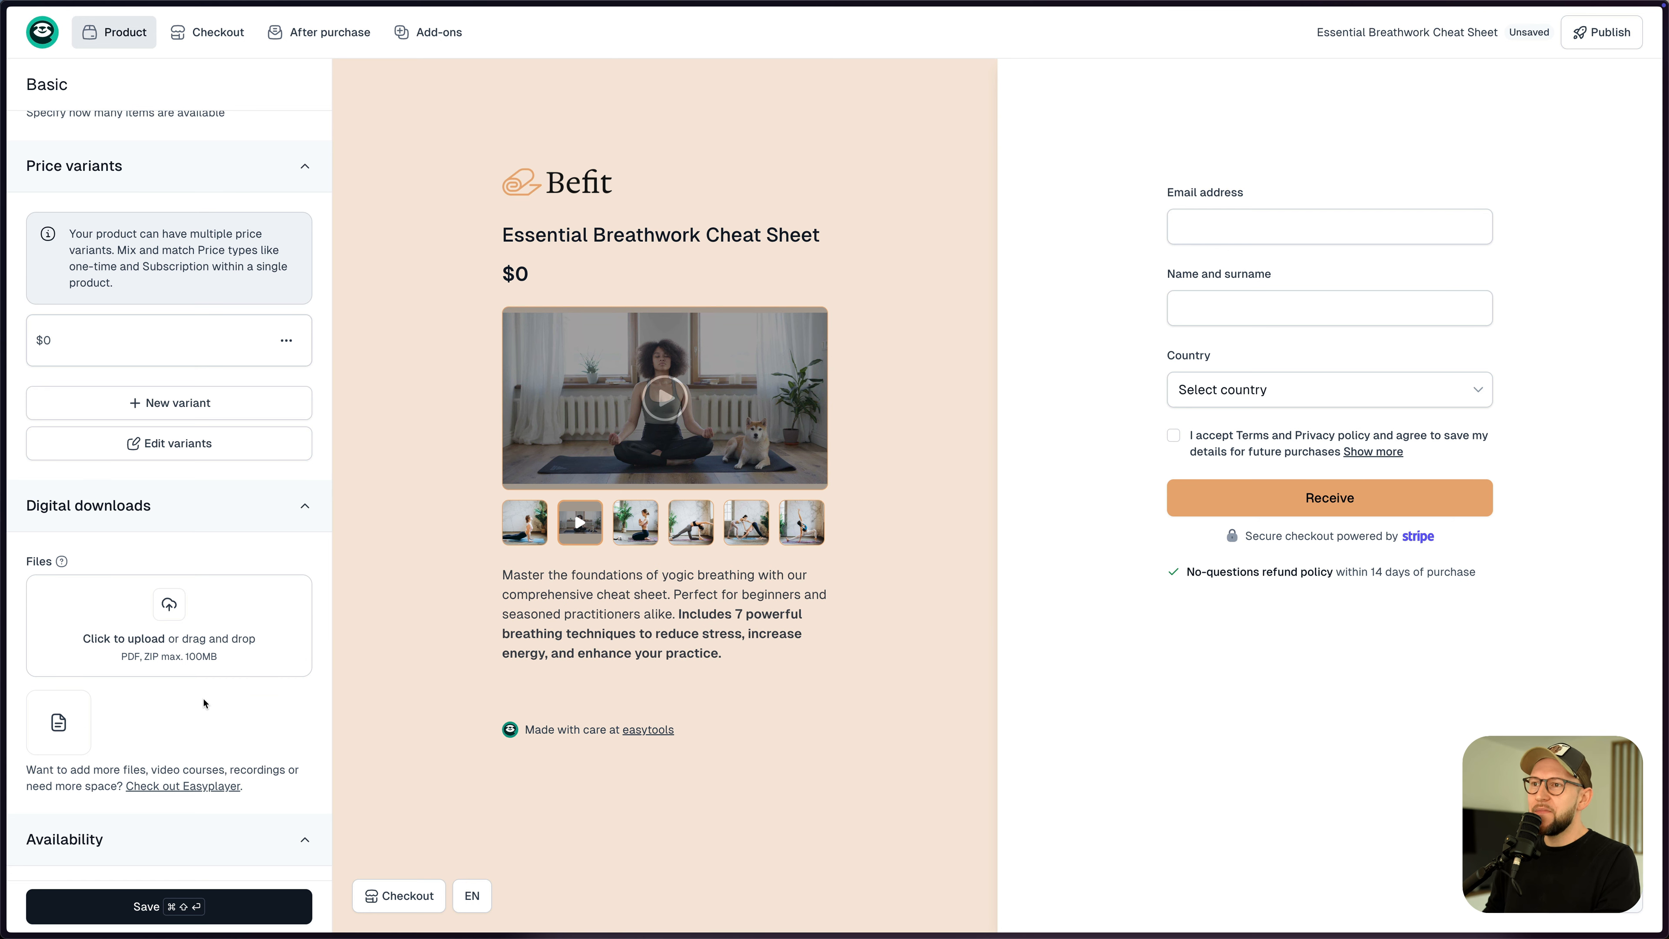
- Save and publish the cheat sheet, then open its checkout preview from Share
{"action": "left_click", "coordinate": [173, 906]}
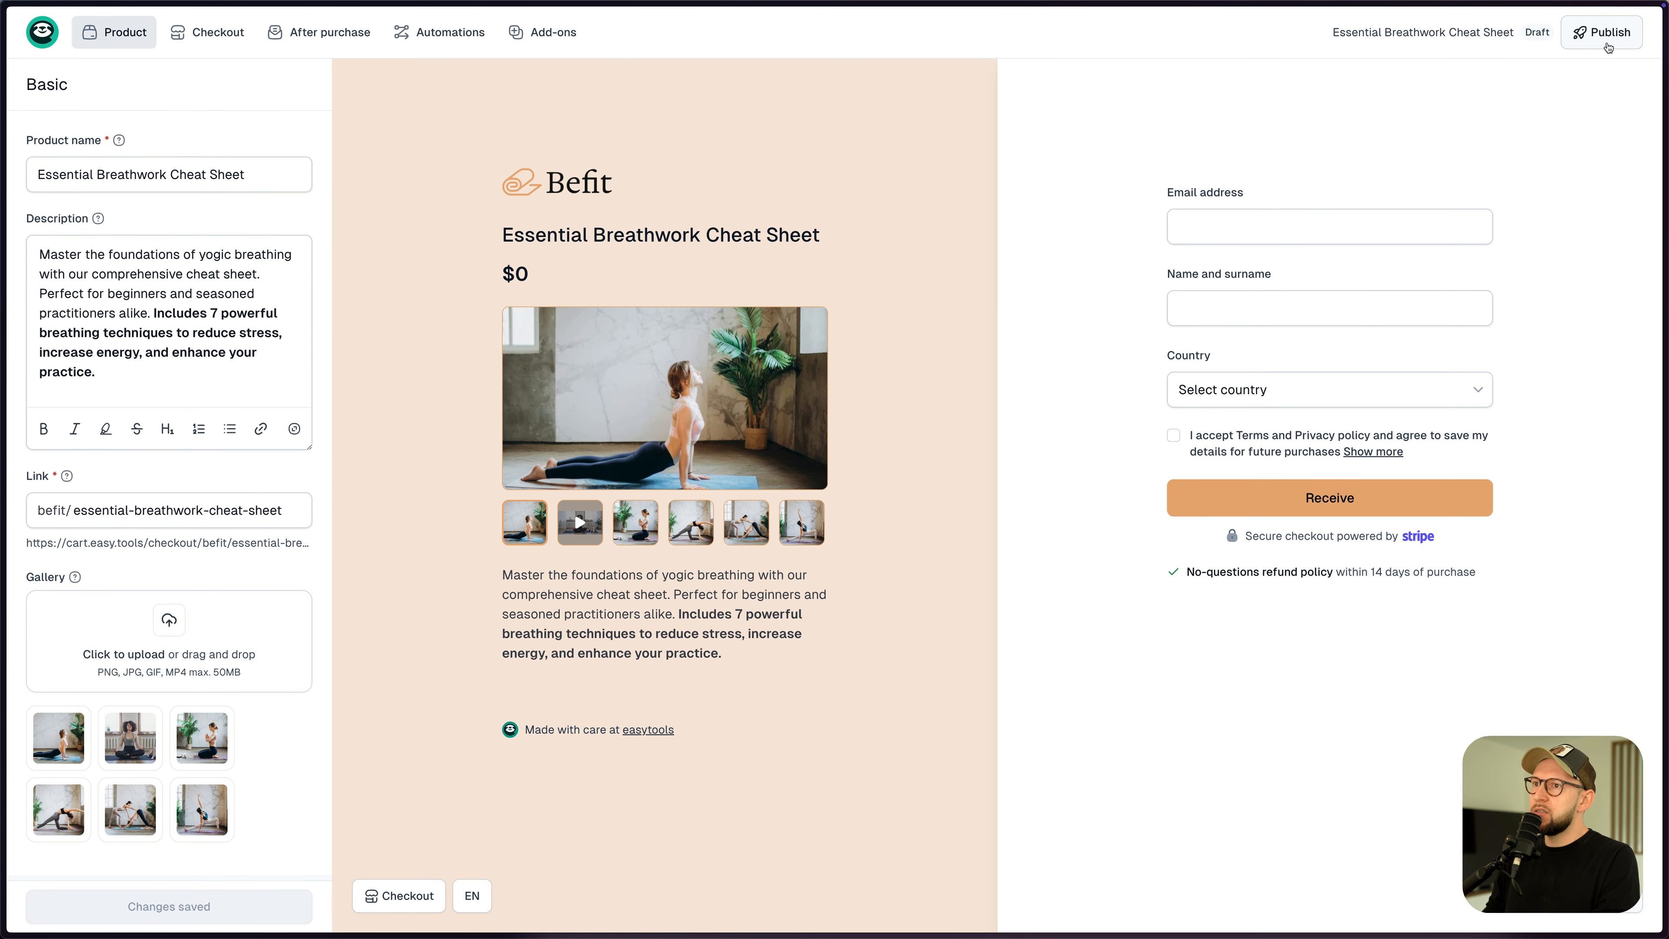
{"action": "left_click", "coordinate": [1603, 33]}
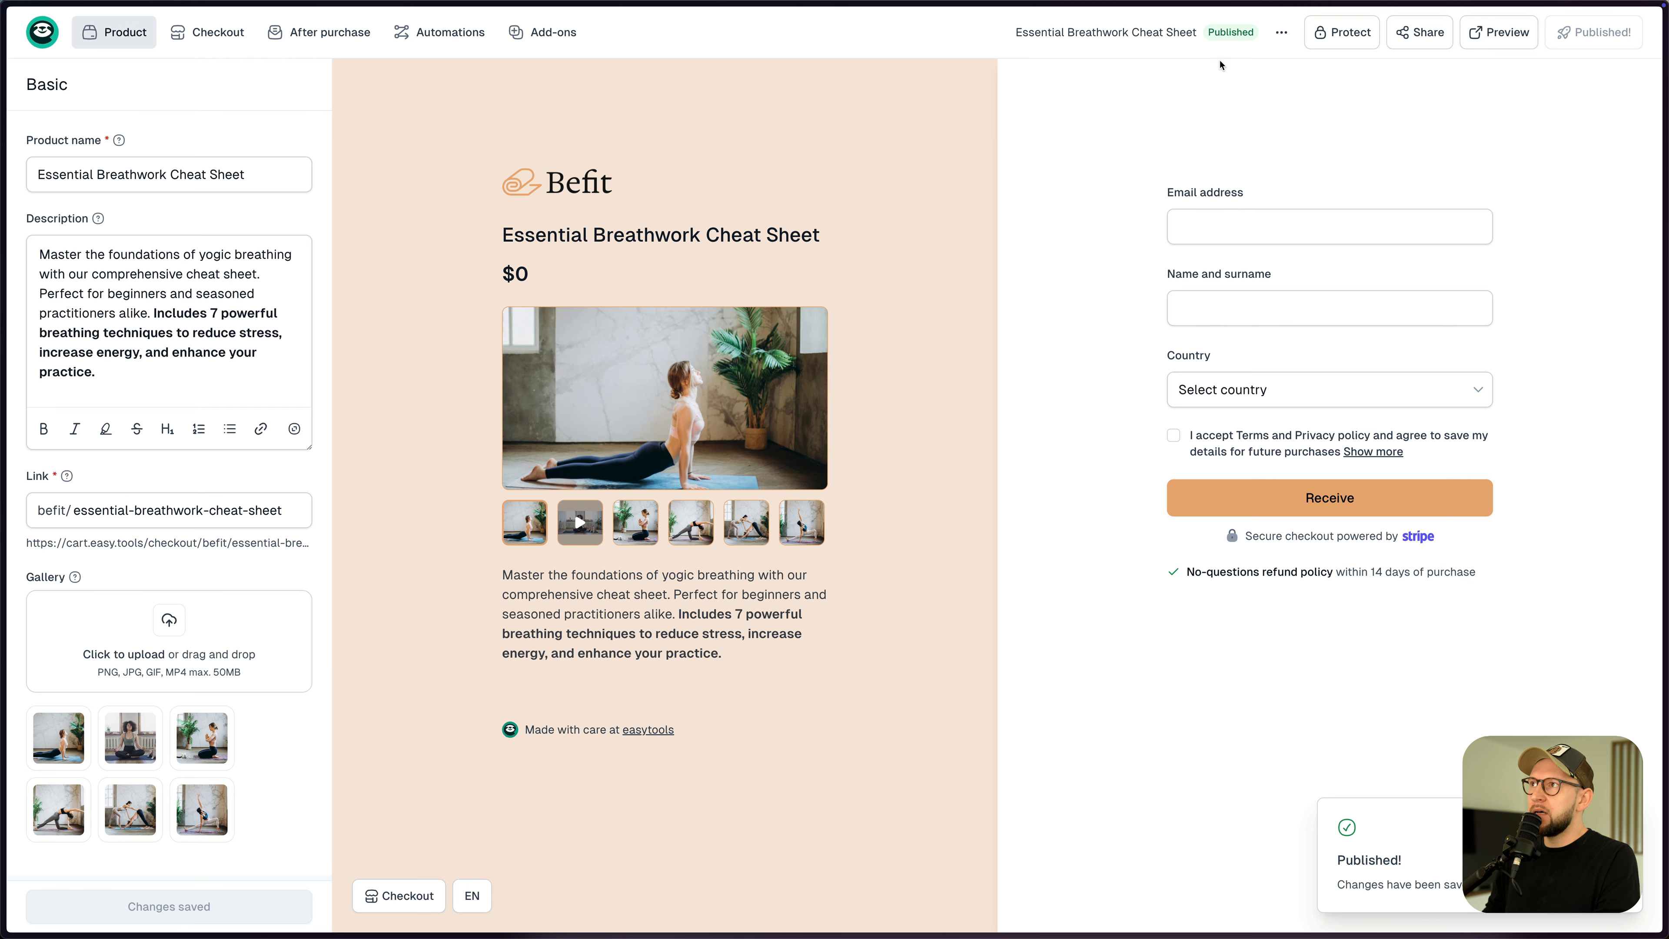
{"action": "left_click", "coordinate": [1423, 42]}
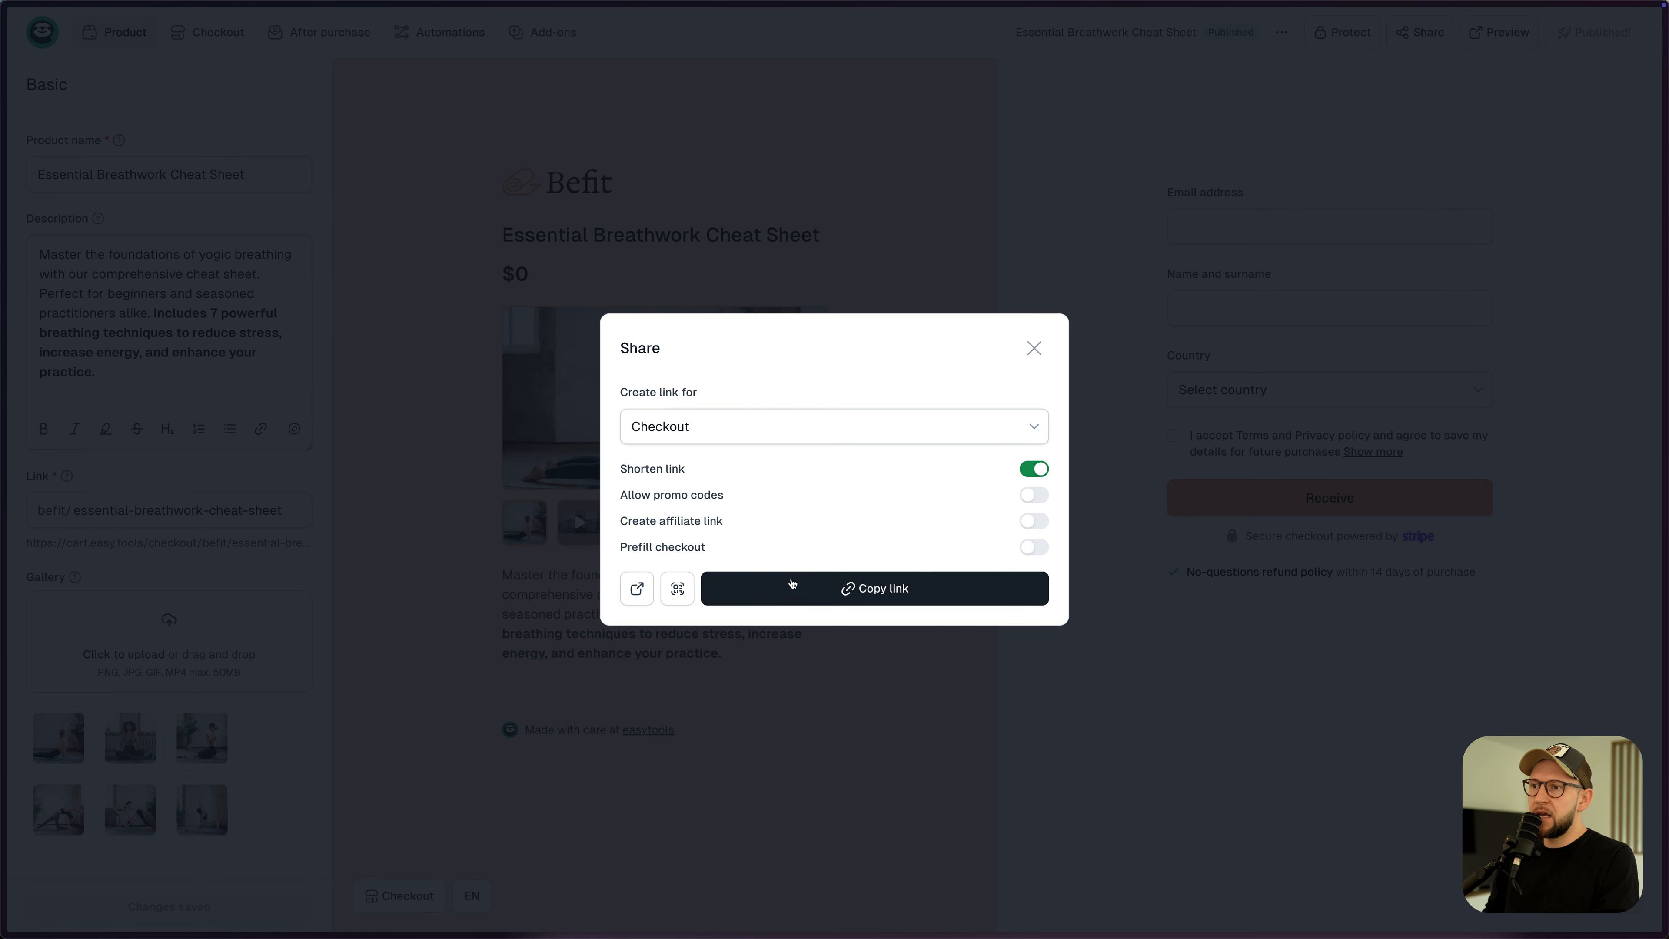
{"action": "left_click", "coordinate": [637, 588]}
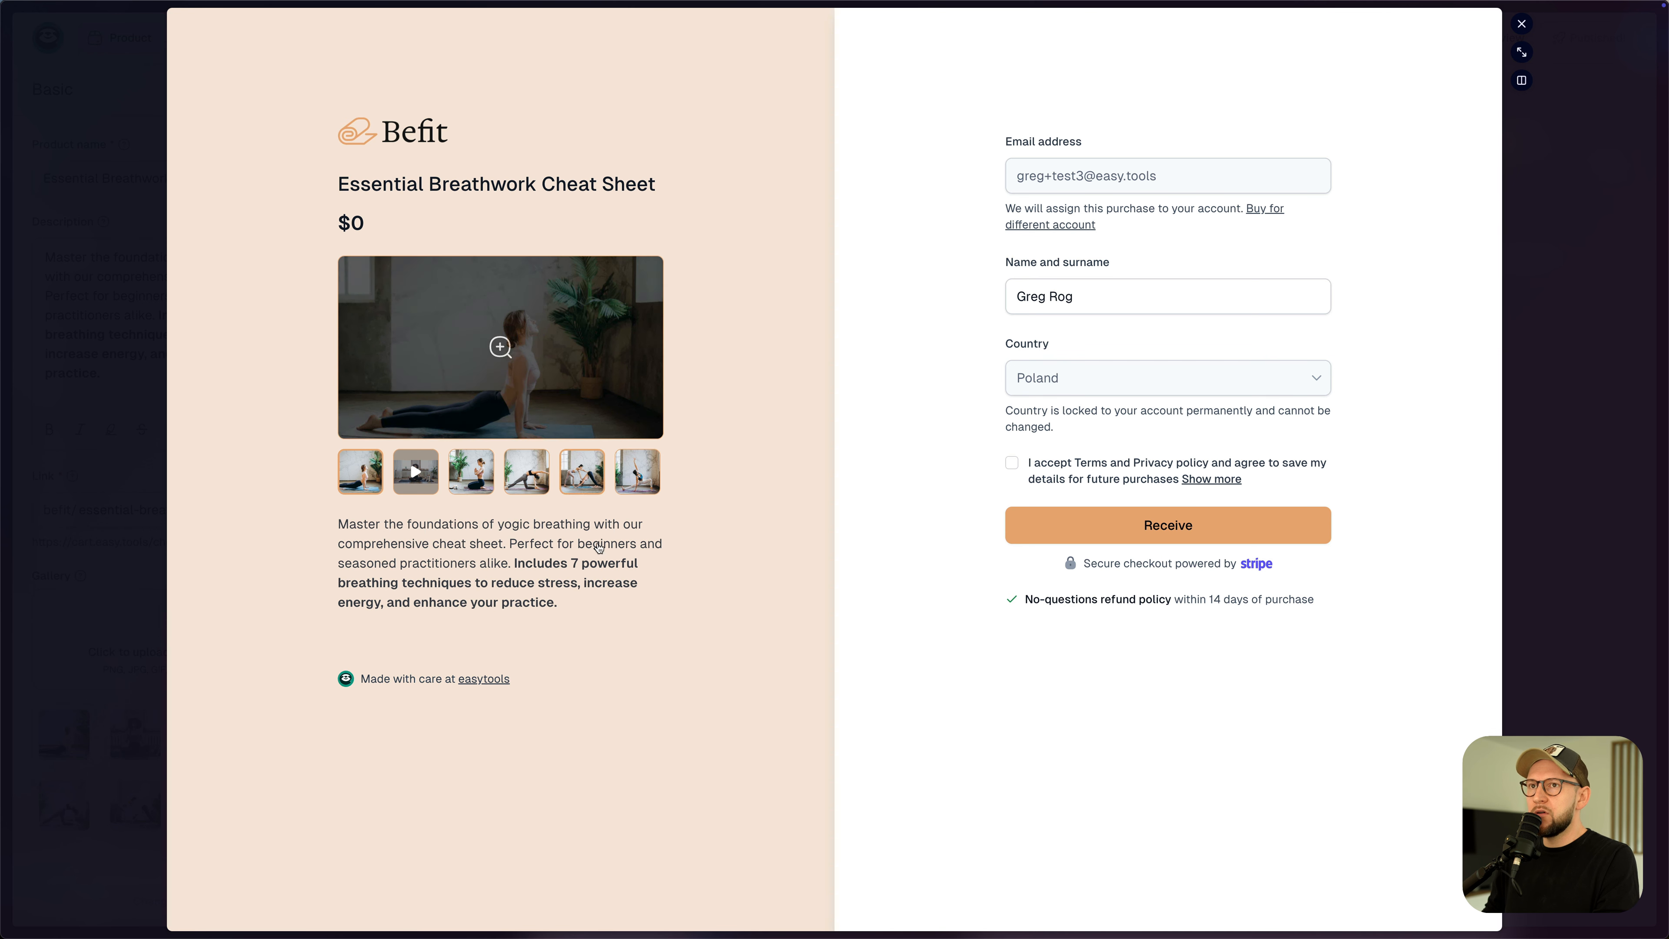
- Browse through the gallery images on the checkout page
{"action": "left_click", "coordinate": [422, 481]}
{"action": "left_click", "coordinate": [471, 482]}
{"action": "left_click", "coordinate": [527, 483]}
{"action": "left_click", "coordinate": [579, 482]}
{"action": "left_click", "coordinate": [350, 487]}
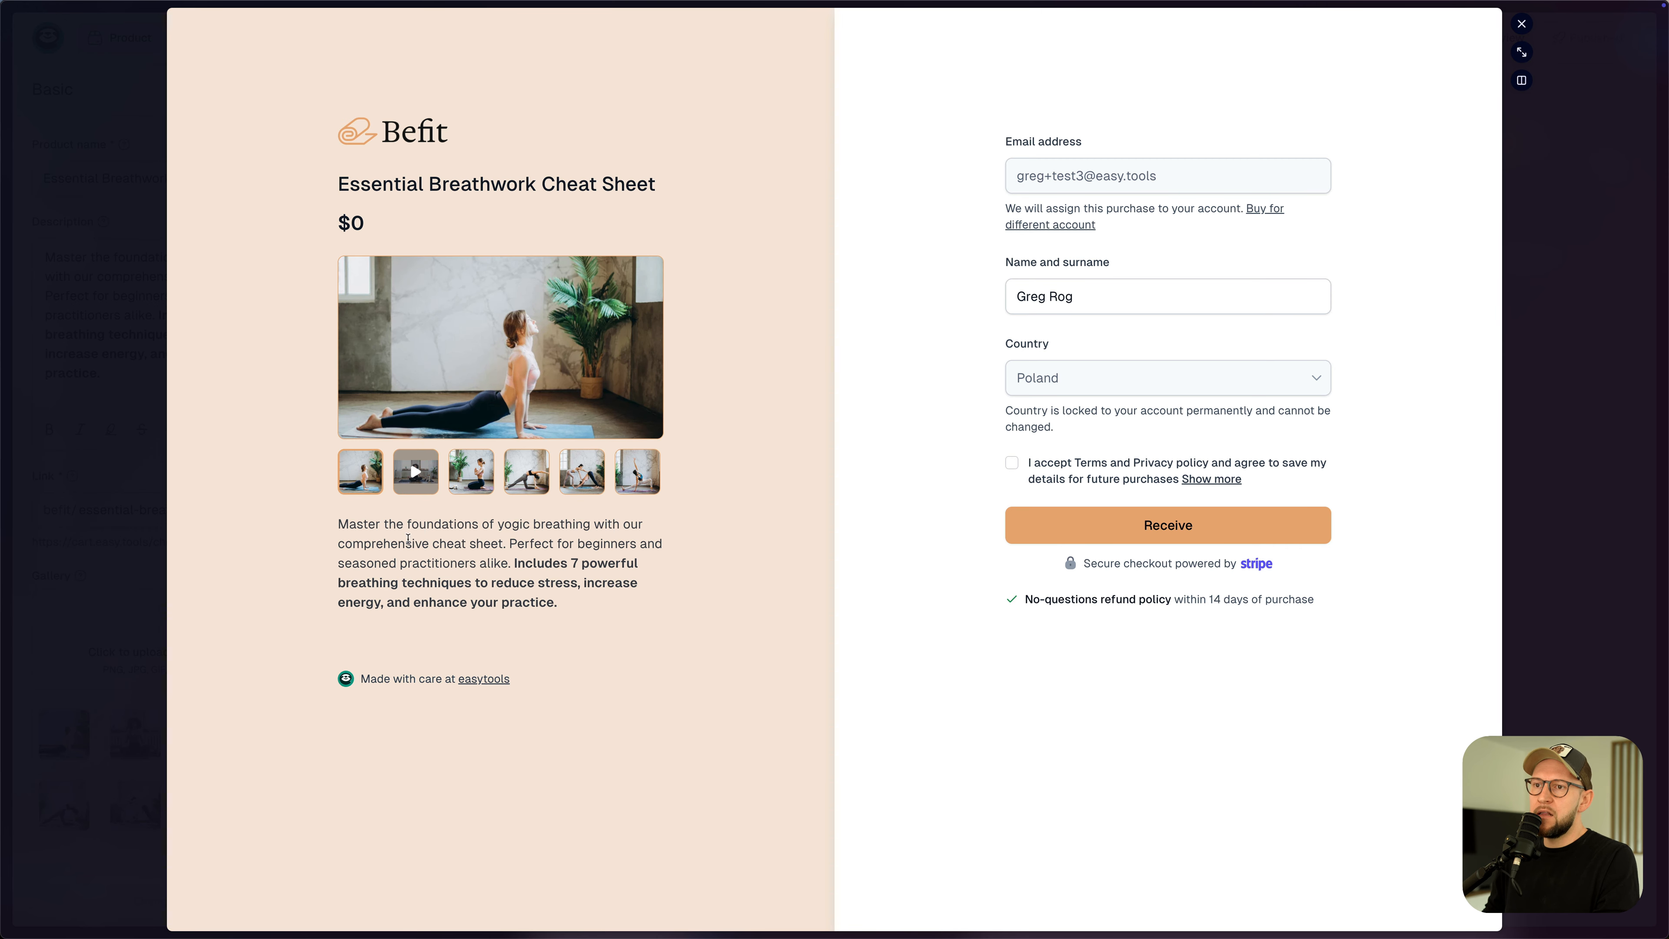
- Test the terms checkbox, leave it accepted, and close the preview
{"action": "left_click", "coordinate": [1012, 463]}
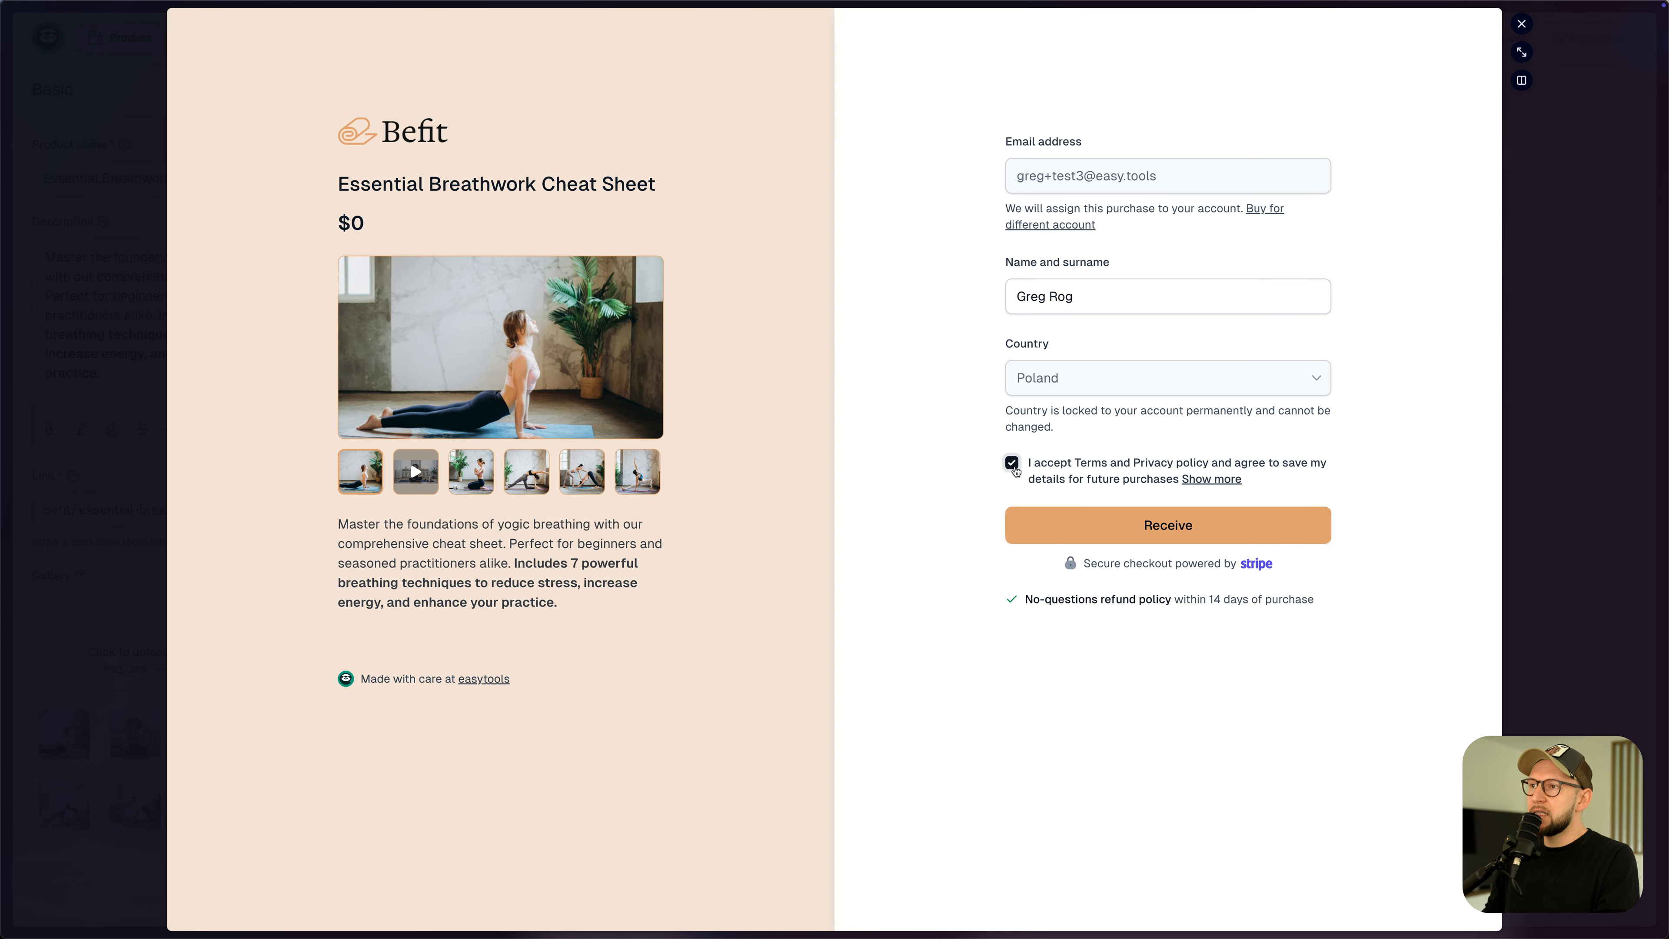
{"action": "left_click", "coordinate": [1012, 463]}
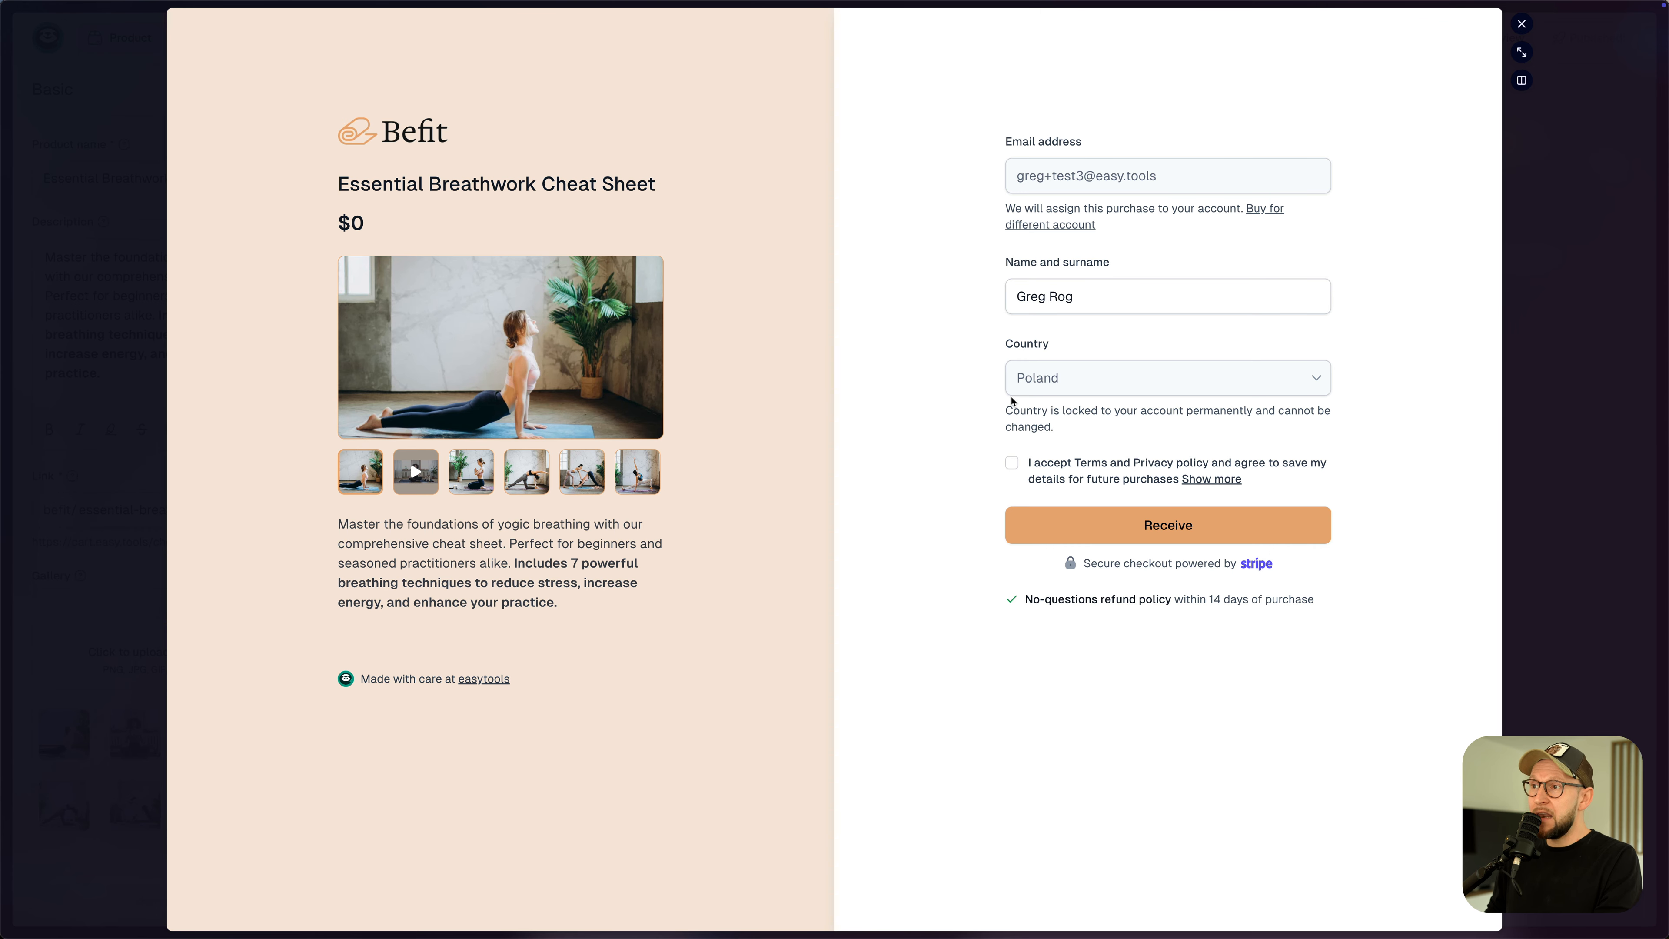
{"action": "left_click", "coordinate": [1018, 463]}
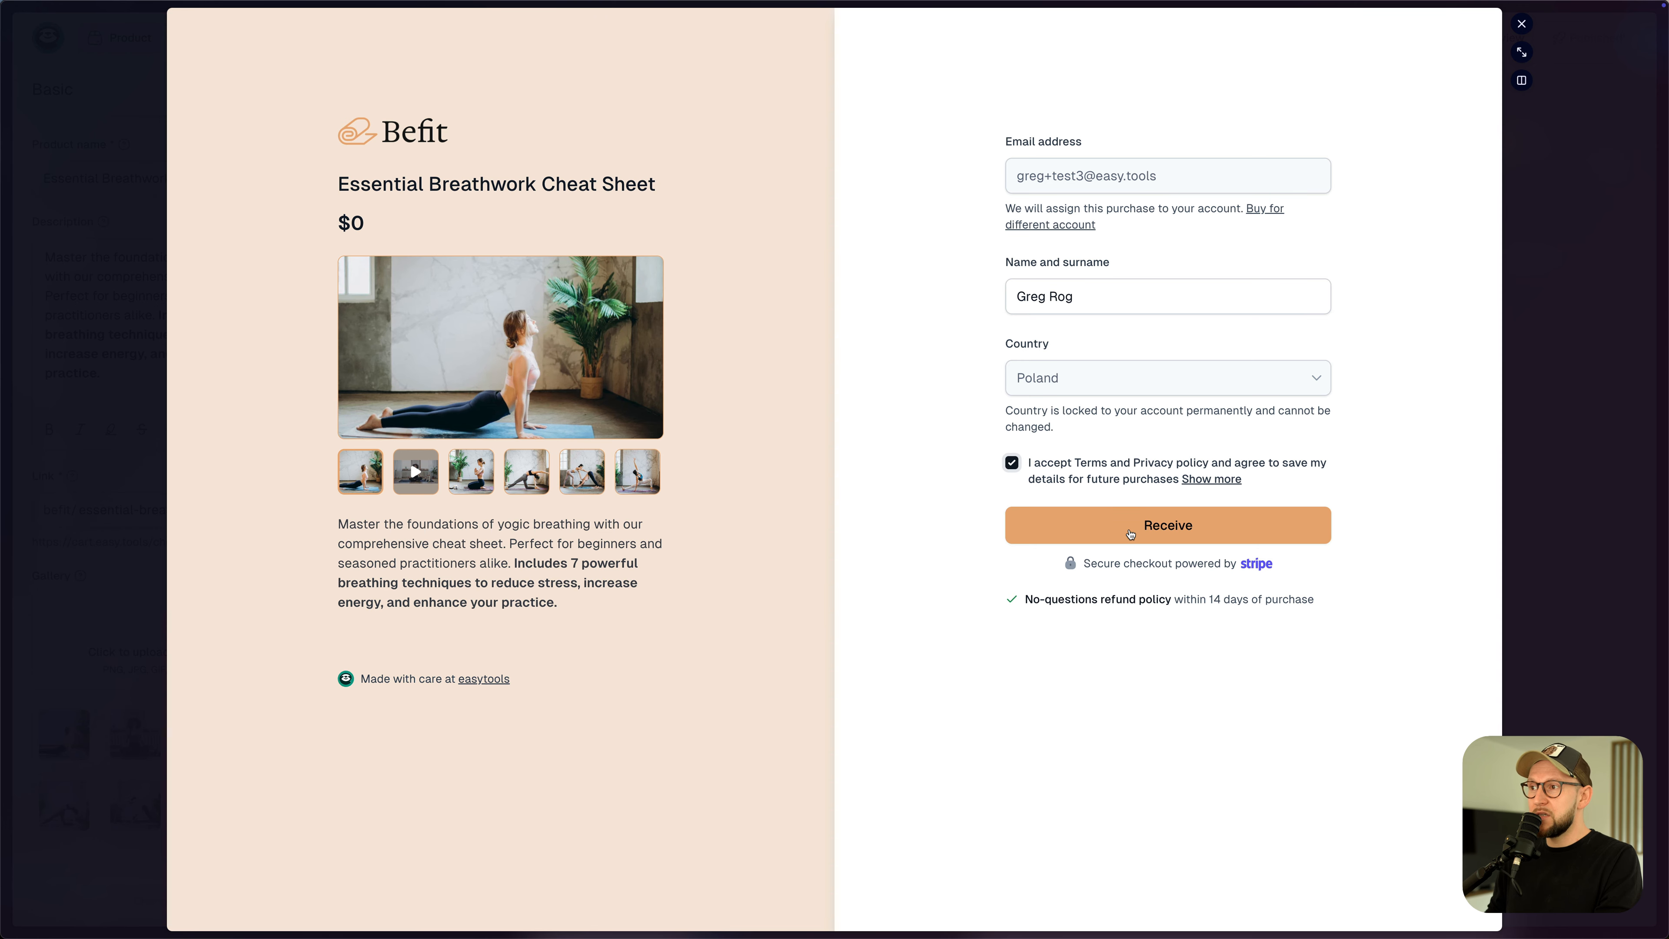
{"action": "left_click", "coordinate": [1012, 463]}
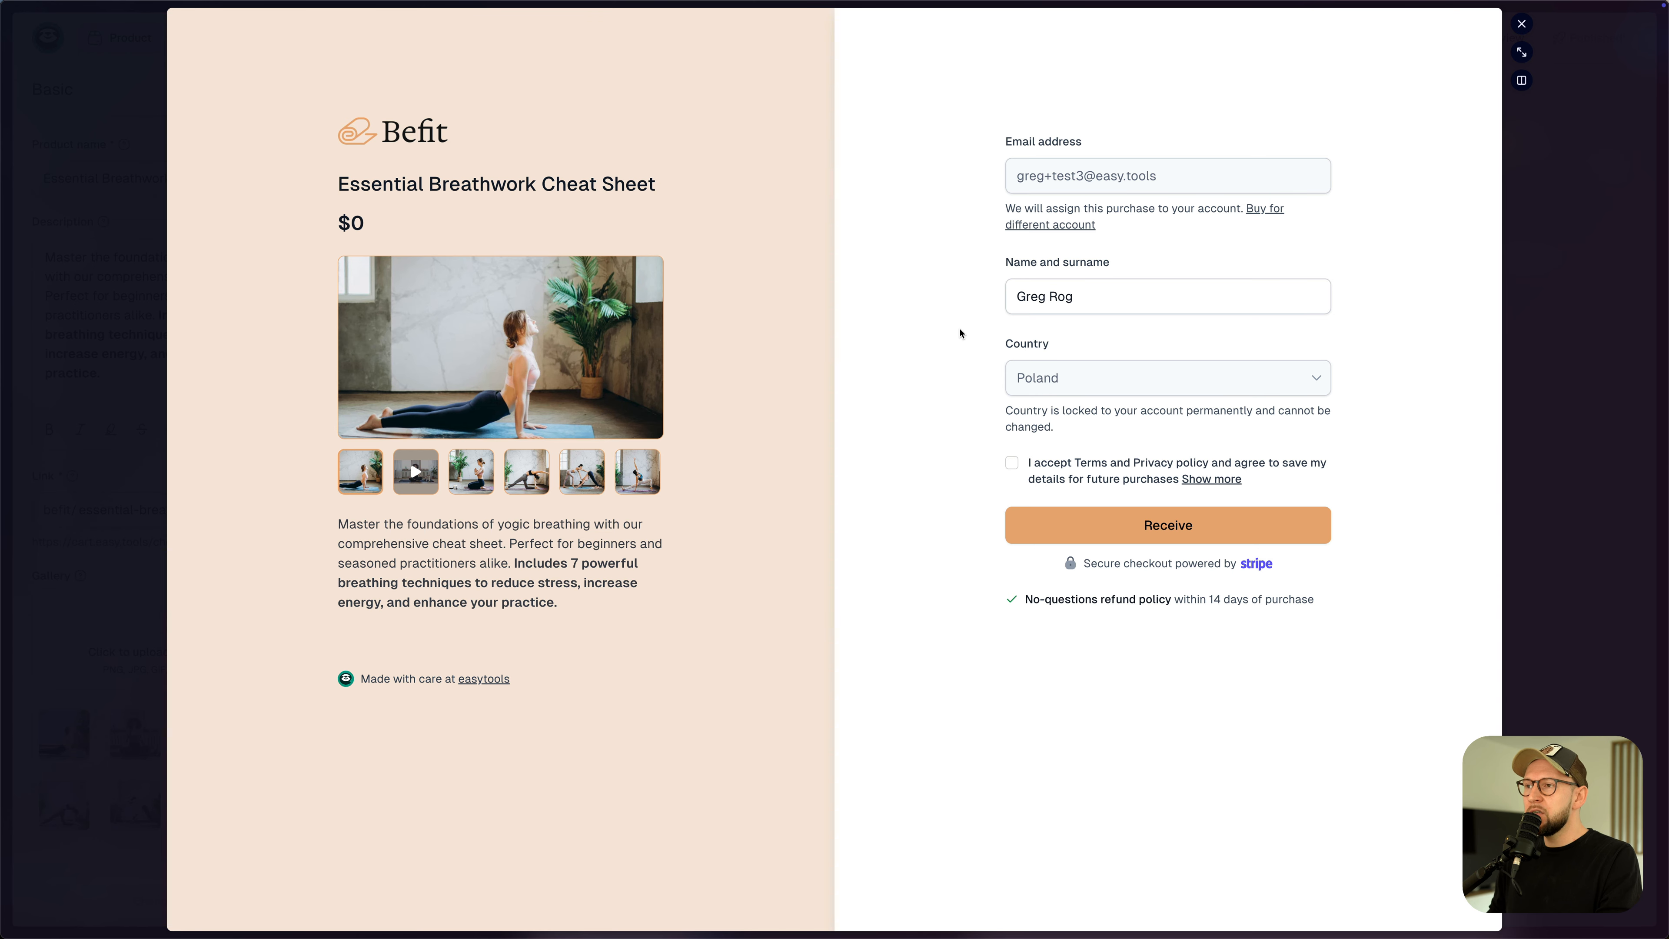
{"action": "left_click", "coordinate": [1012, 462]}
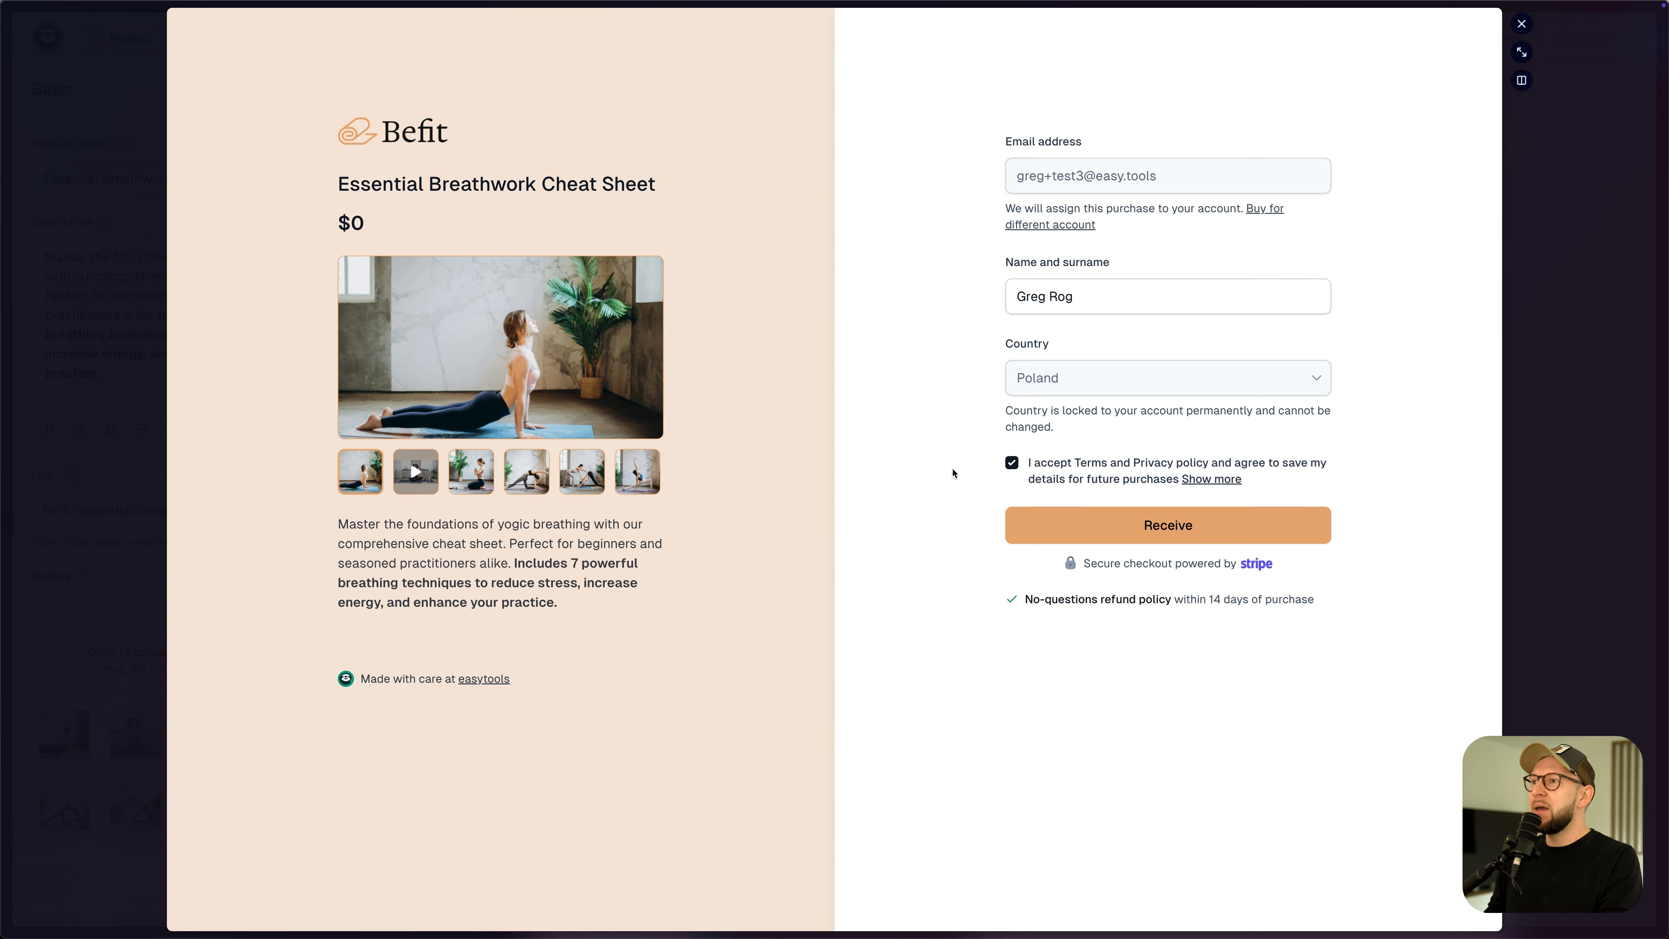
{"action": "key", "text": "Escape"}
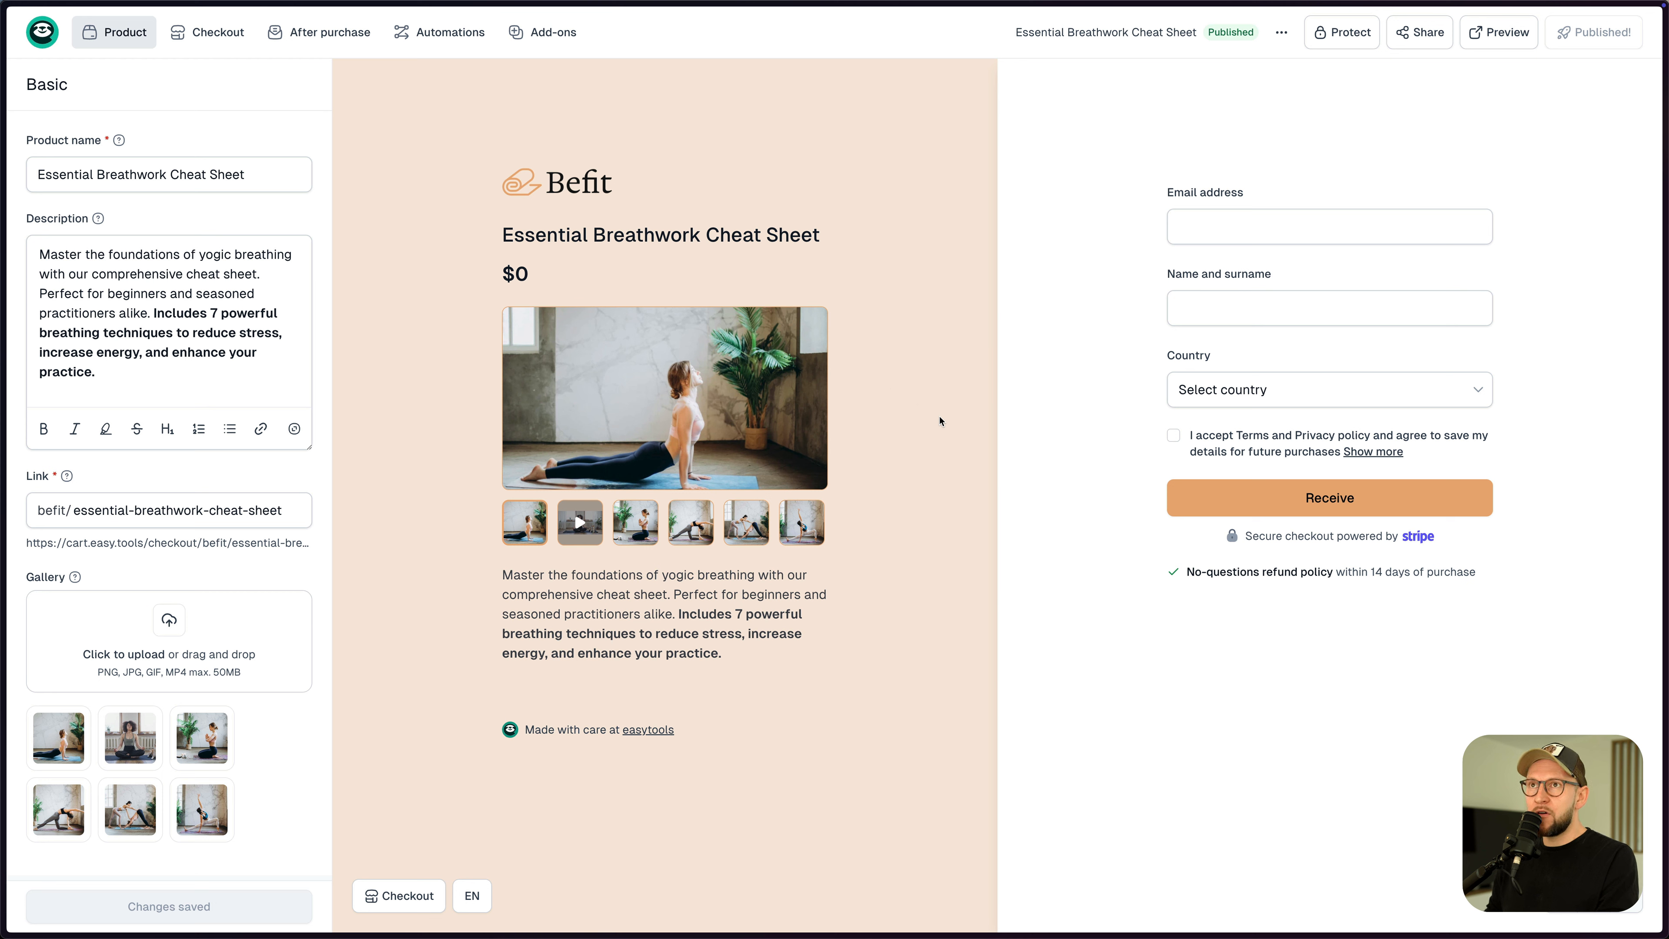
- Turn on the Marketing consent form field for the $0 price variant and save
{"action": "left_click", "coordinate": [113, 31]}
{"action": "left_click", "coordinate": [116, 103]}
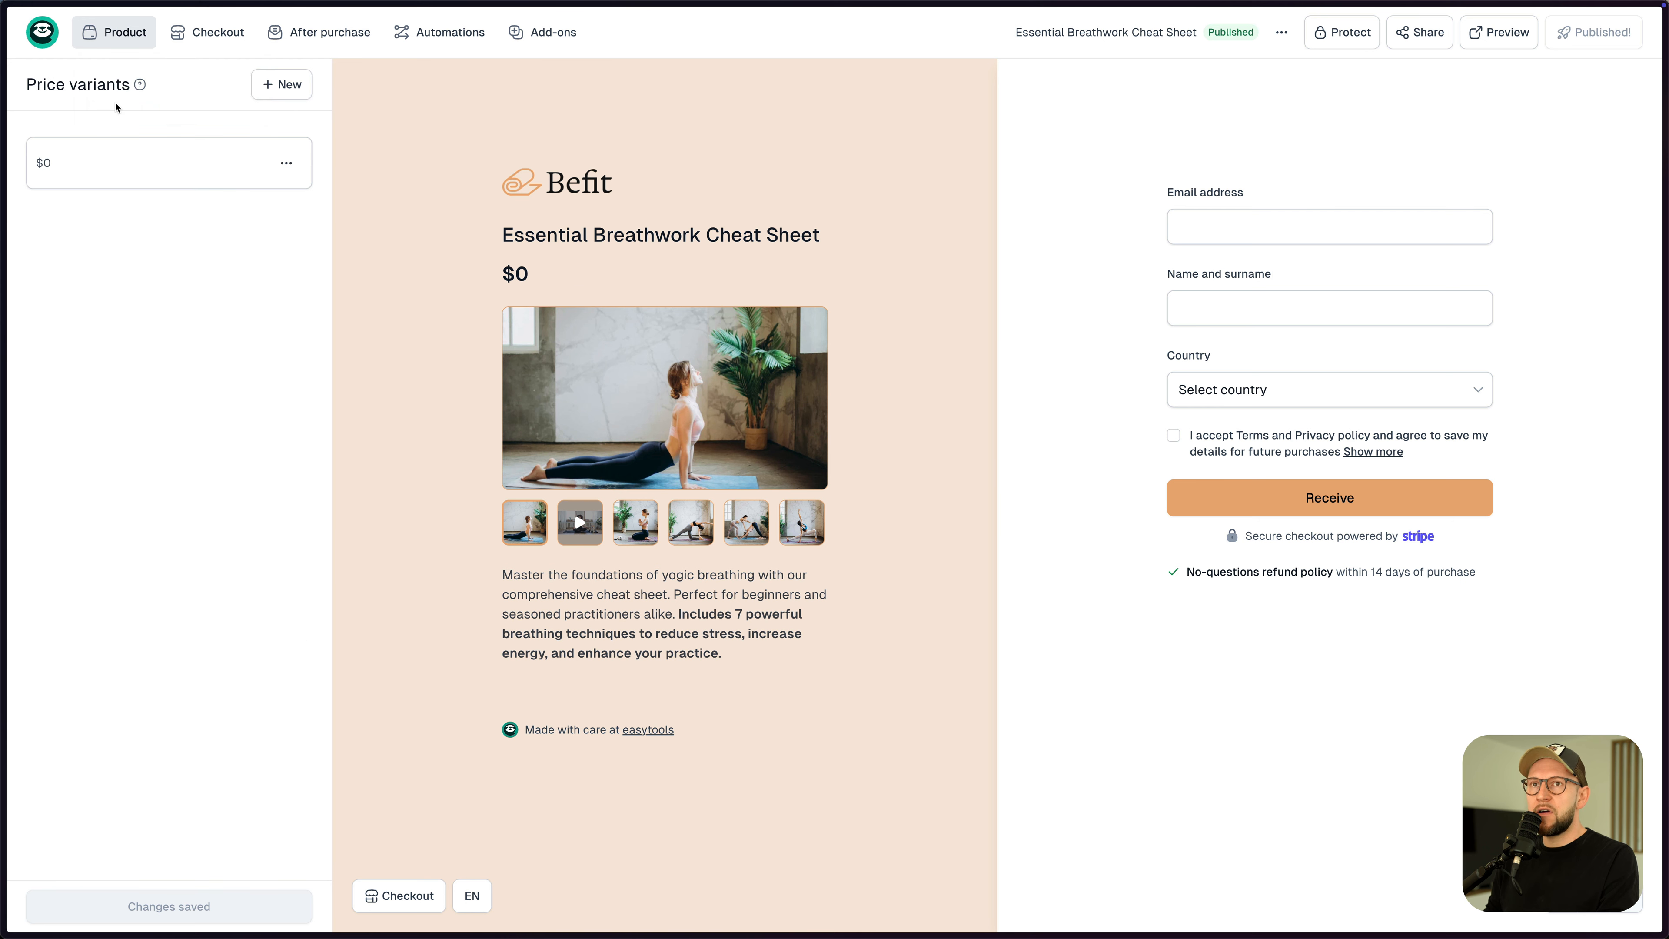
{"action": "left_click", "coordinate": [125, 166]}
{"action": "scroll", "coordinate": [140, 252], "scroll_direction": "down", "scroll_amount": 15}
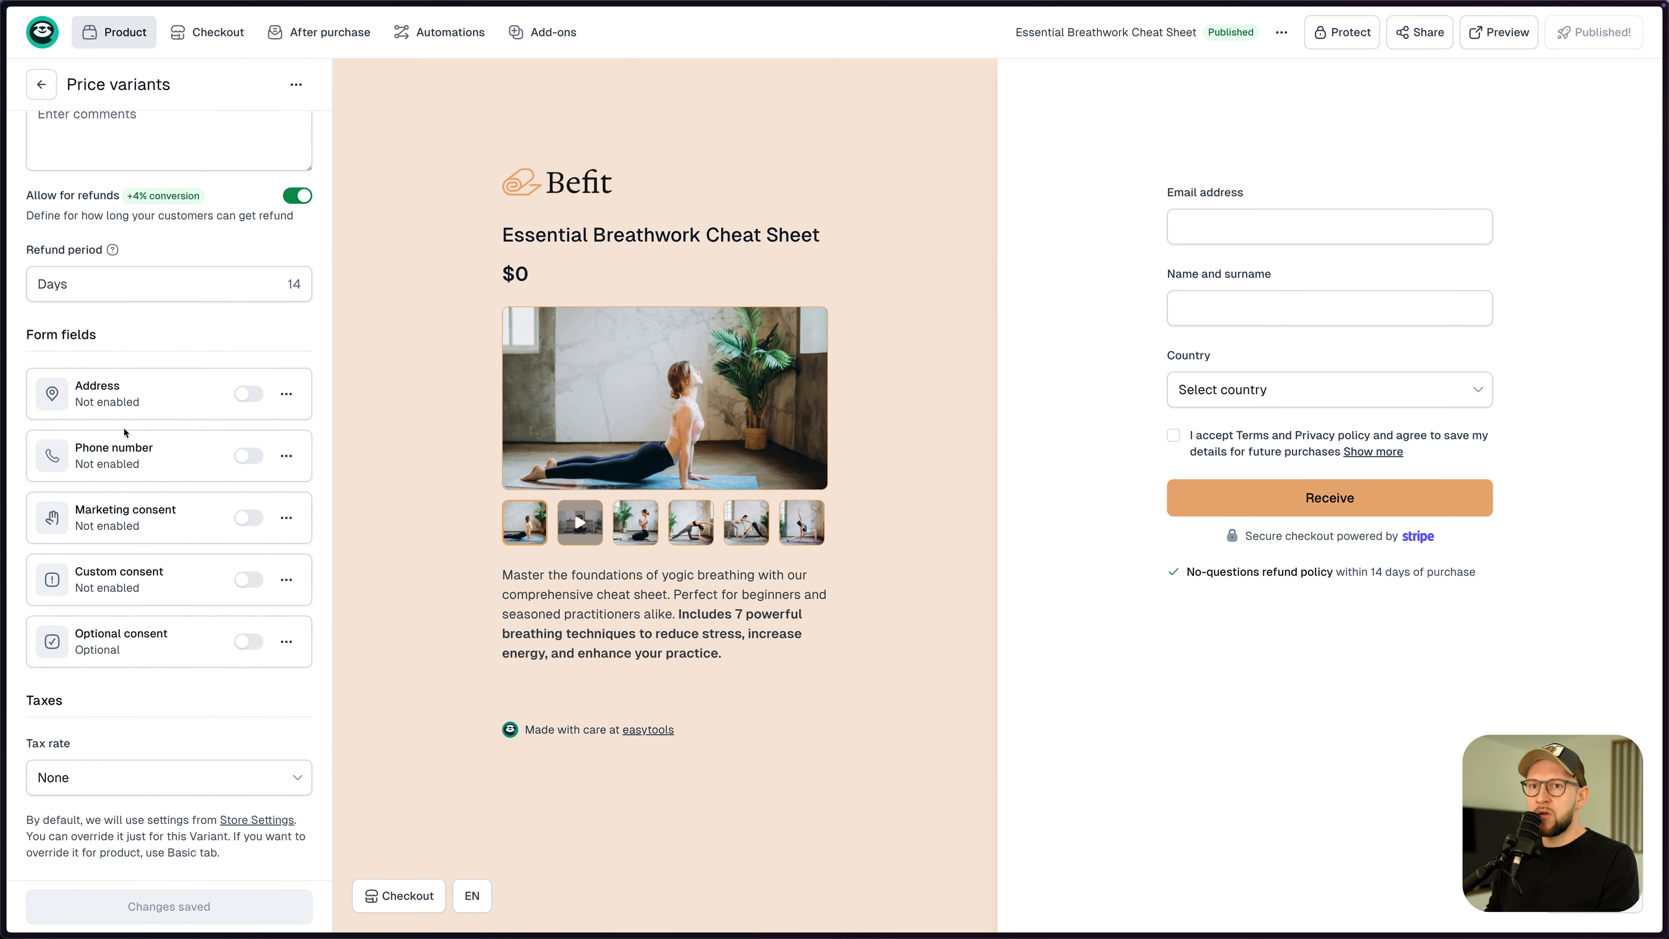
{"action": "left_click", "coordinate": [246, 519]}
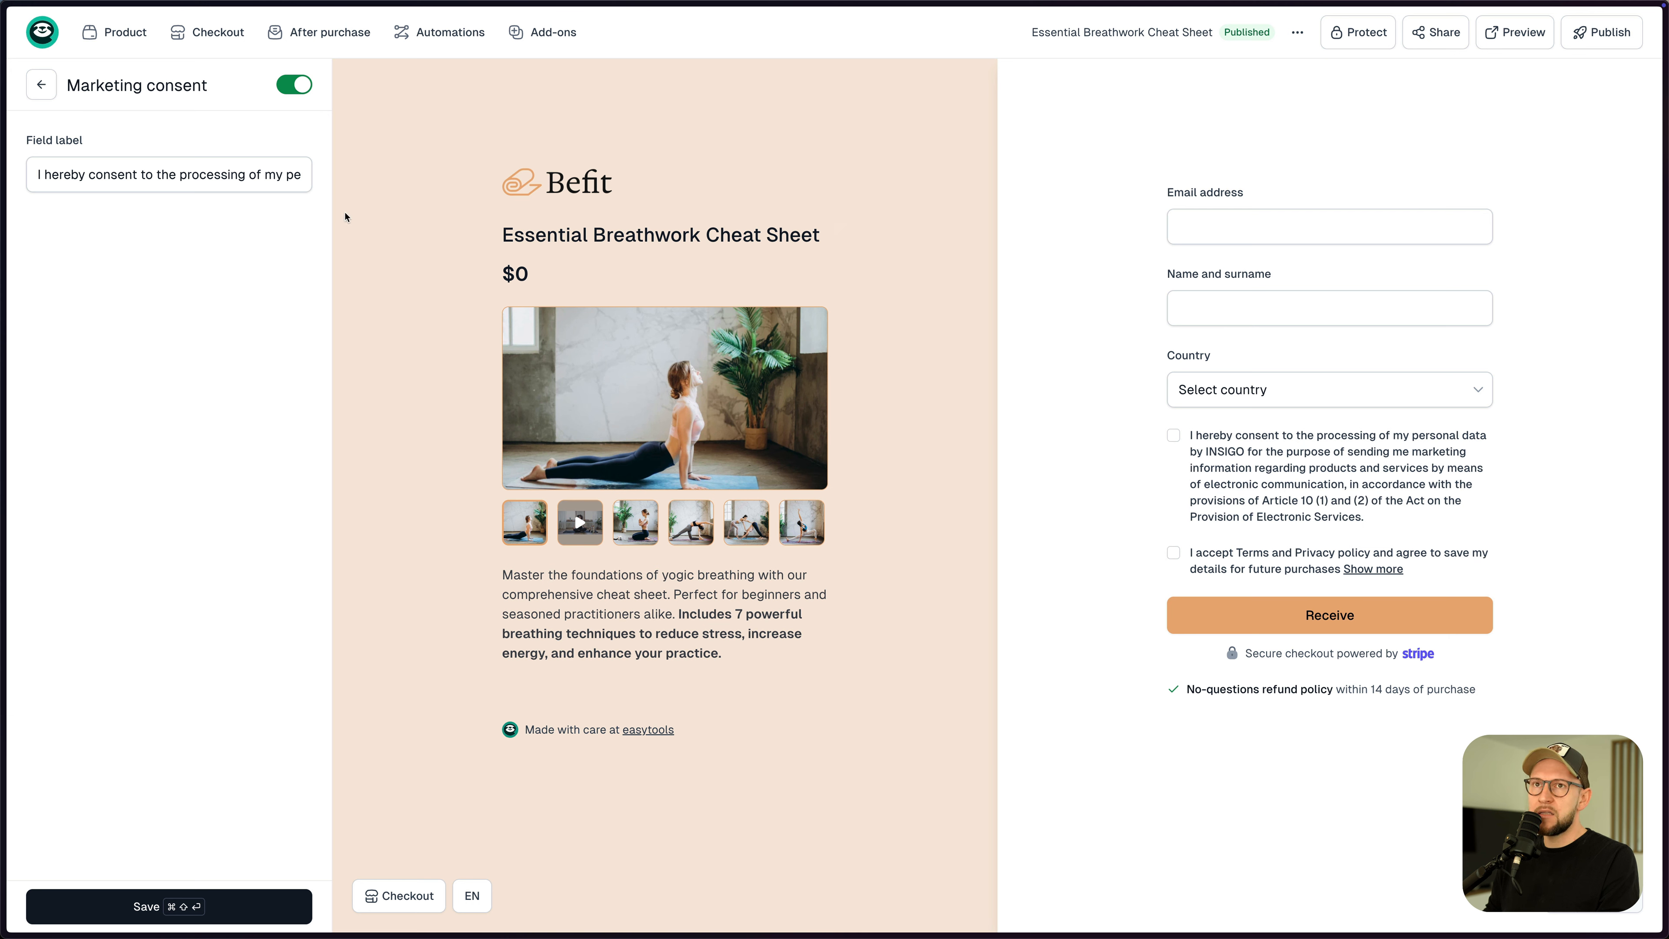
{"action": "left_click", "coordinate": [187, 915]}
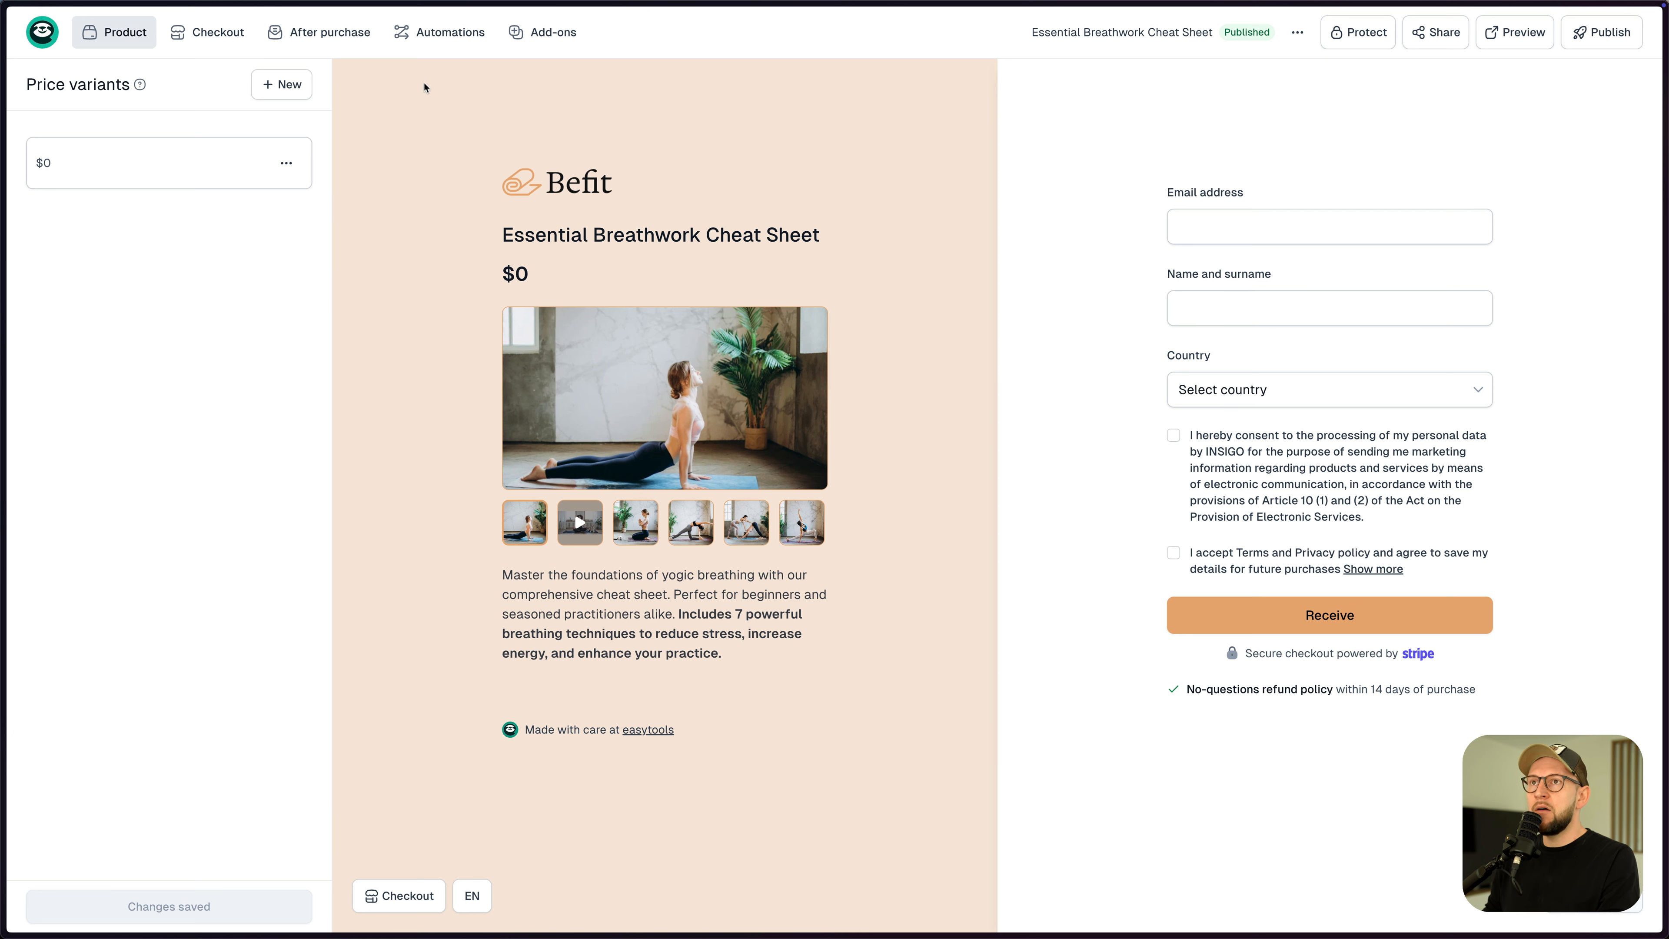
{"action": "mouse_move", "coordinate": [440, 48]}
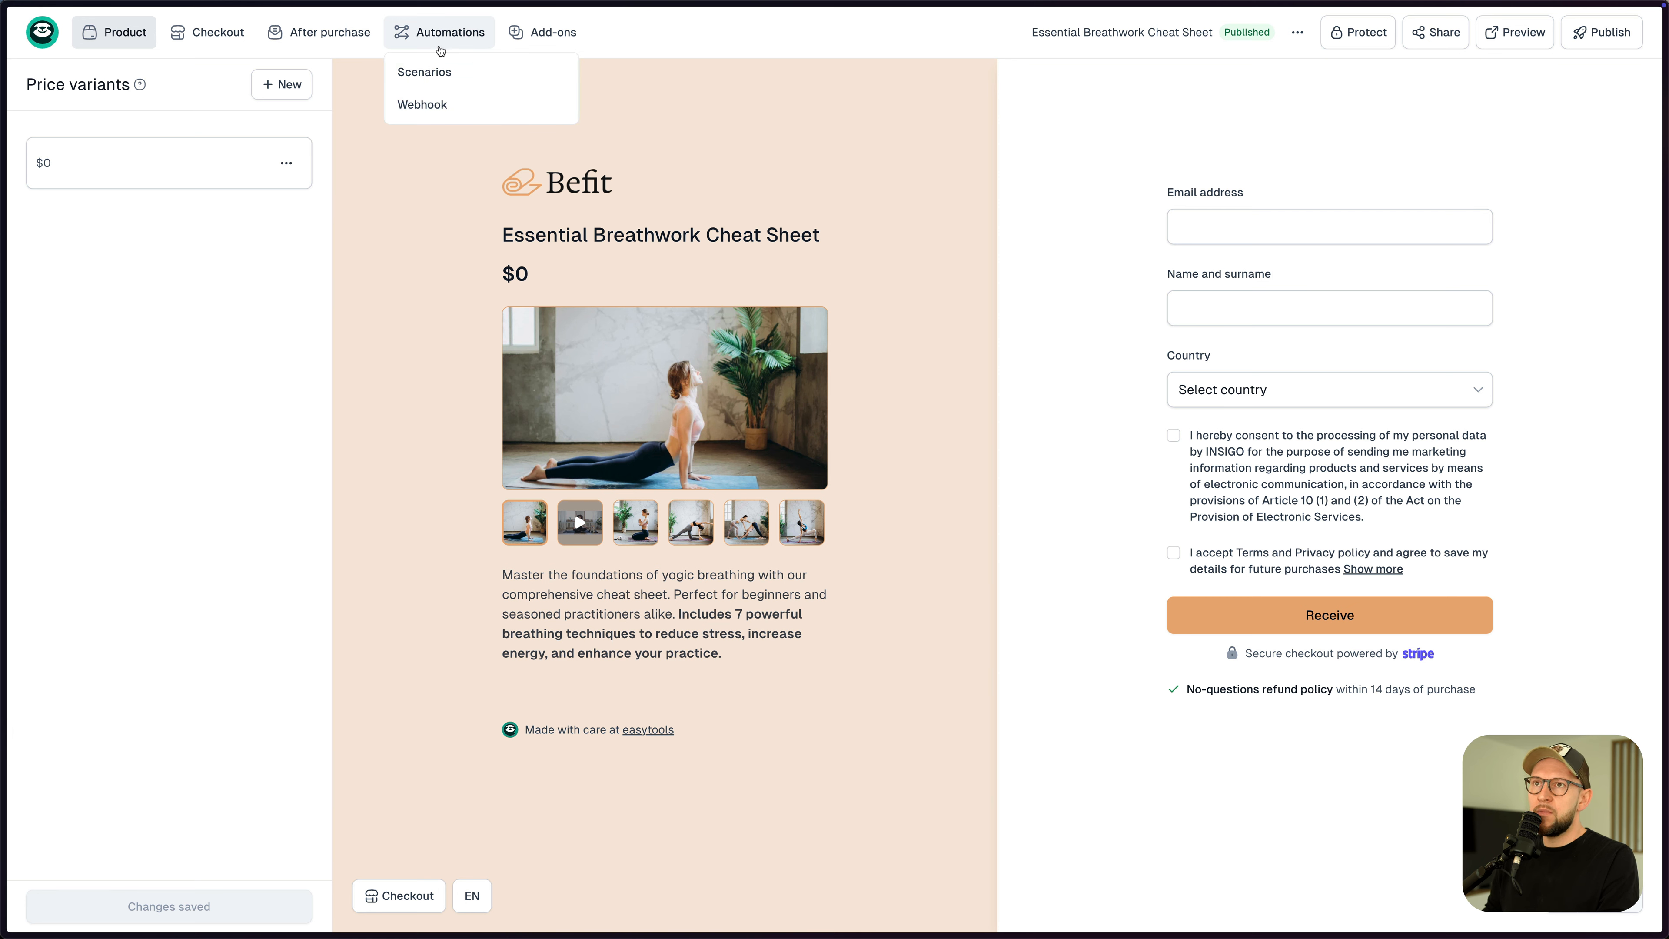
- Open Scenarios from the product's Automations tab
{"action": "left_click", "coordinate": [429, 74]}
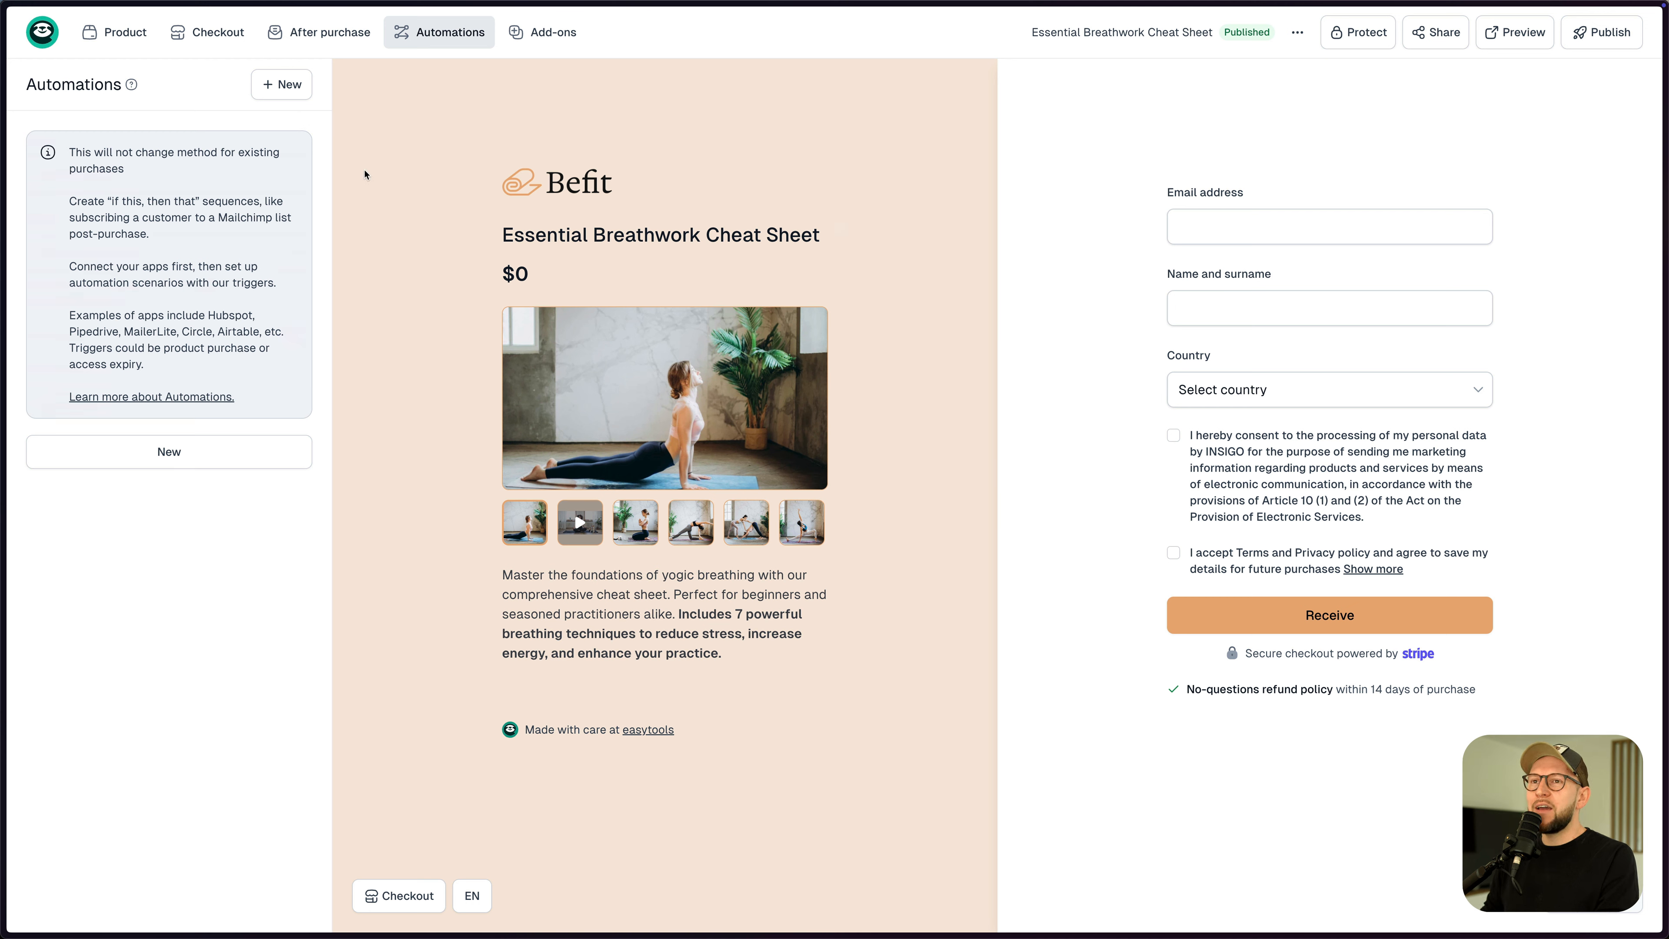
- Create a new automation named 'Mailing List' triggered by Order completed
{"action": "left_click", "coordinate": [283, 89]}
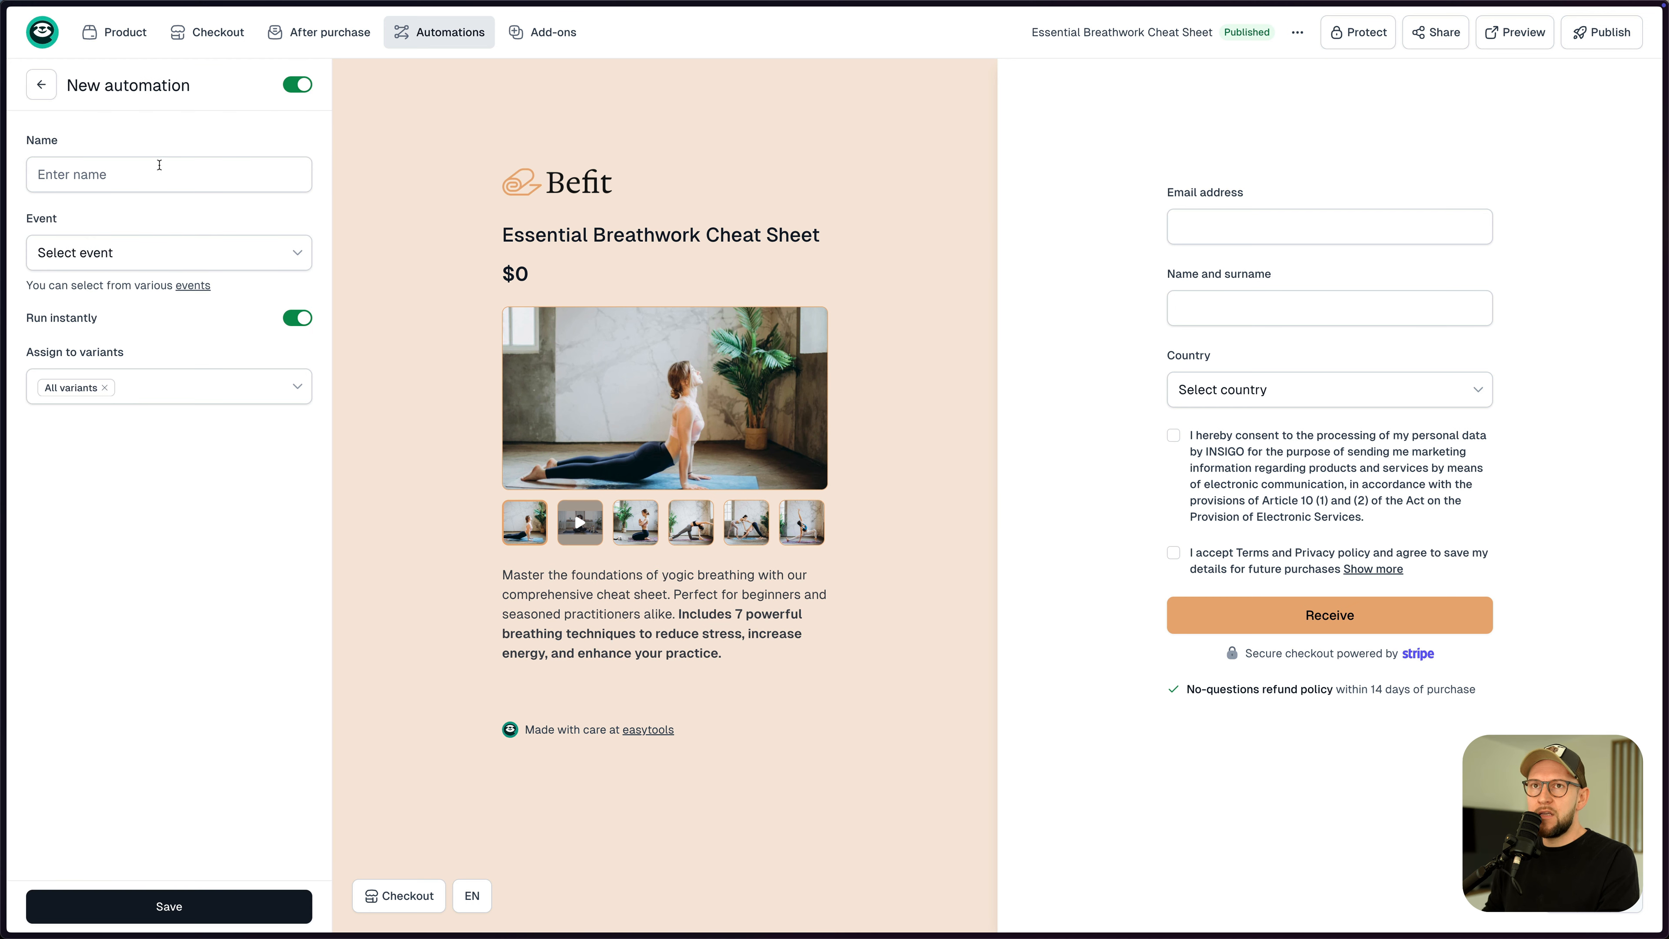
{"action": "left_click", "coordinate": [149, 175]}
{"action": "type", "text": "Mailing List"}
{"action": "left_click", "coordinate": [184, 252]}
{"action": "left_click", "coordinate": [110, 295]}
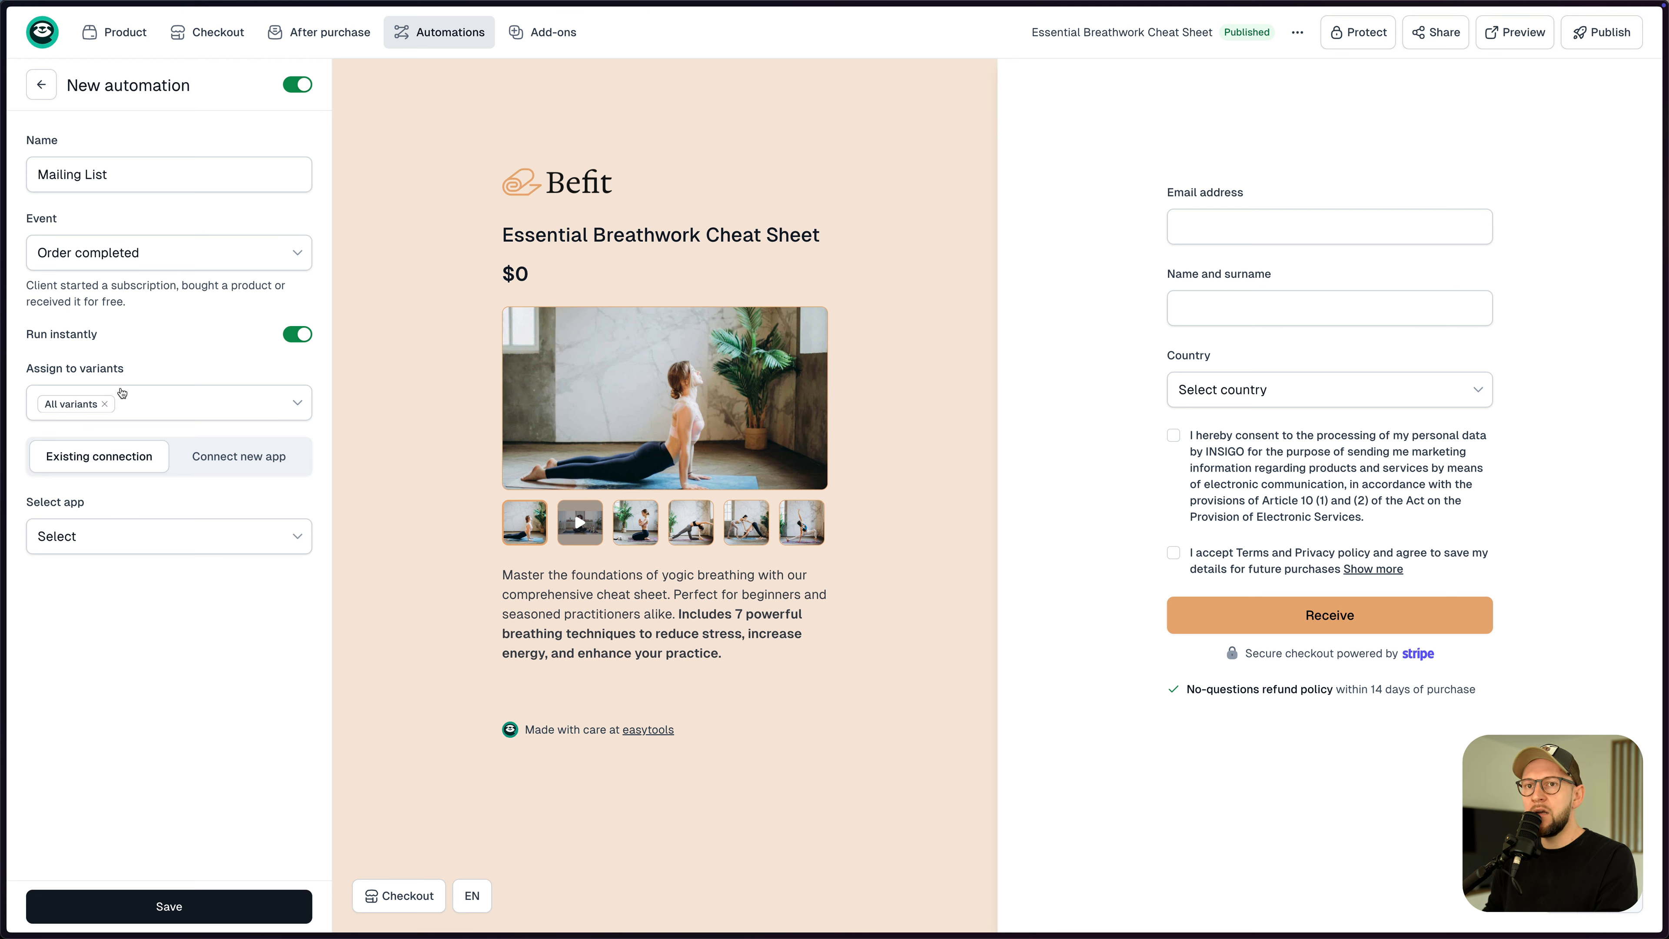
- Pick the Notification app with the send email notification action
{"action": "left_click", "coordinate": [149, 537]}
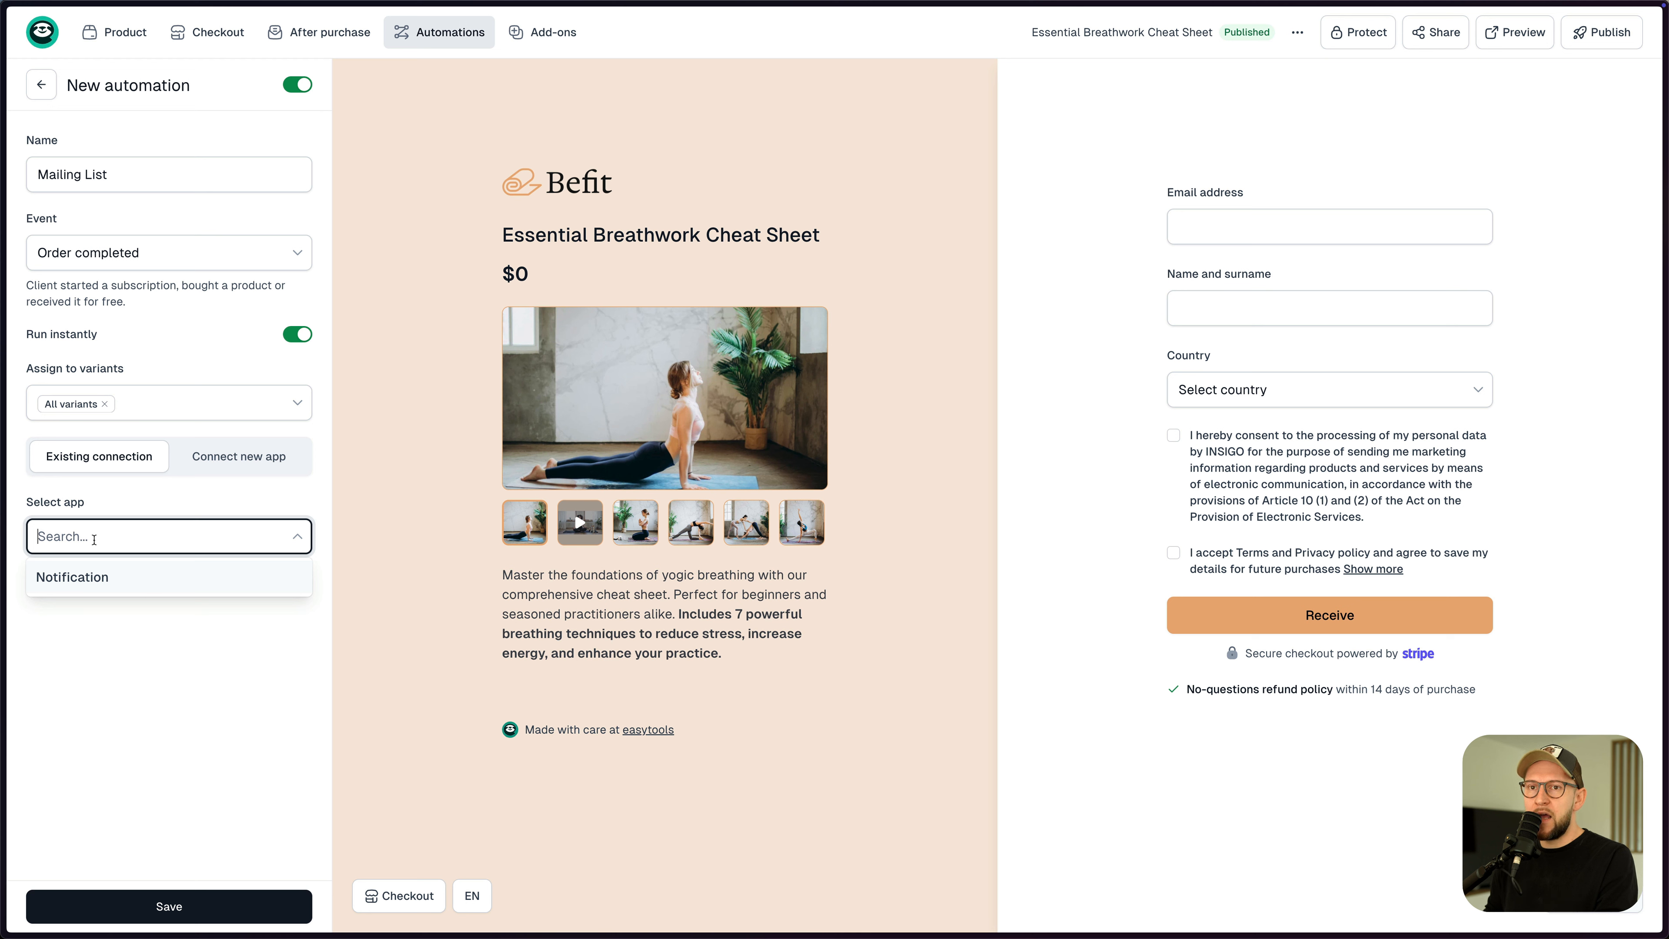
{"action": "left_click", "coordinate": [121, 584]}
{"action": "left_click", "coordinate": [135, 611]}
{"action": "left_click", "coordinate": [130, 657]}
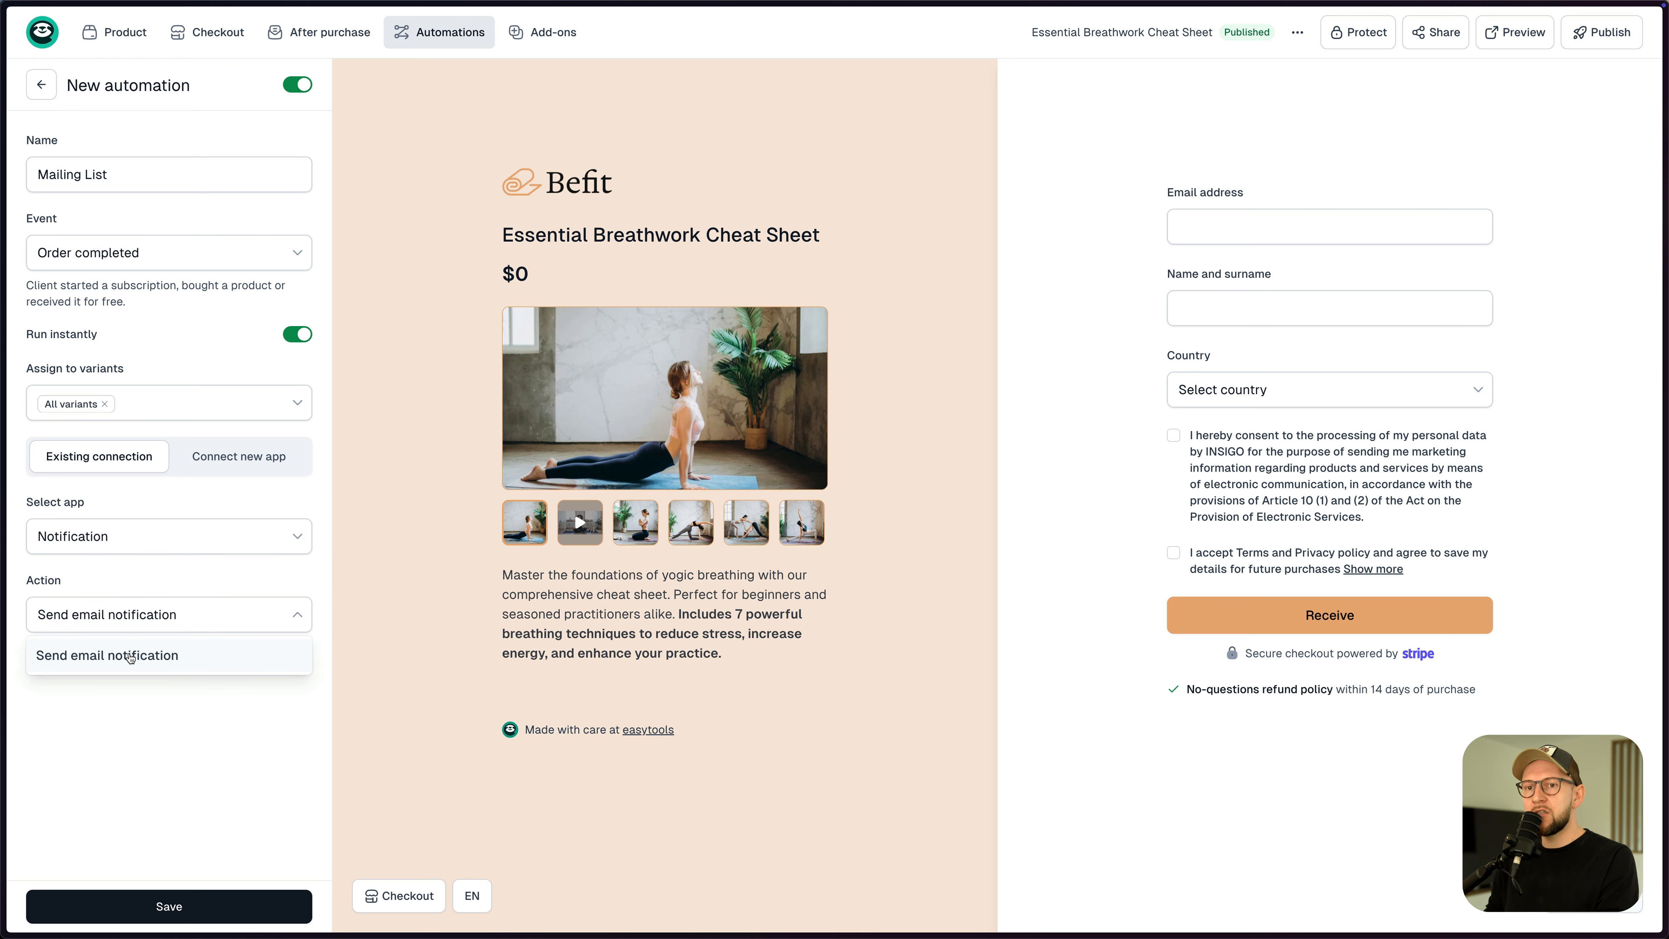
{"action": "left_click", "coordinate": [144, 697]}
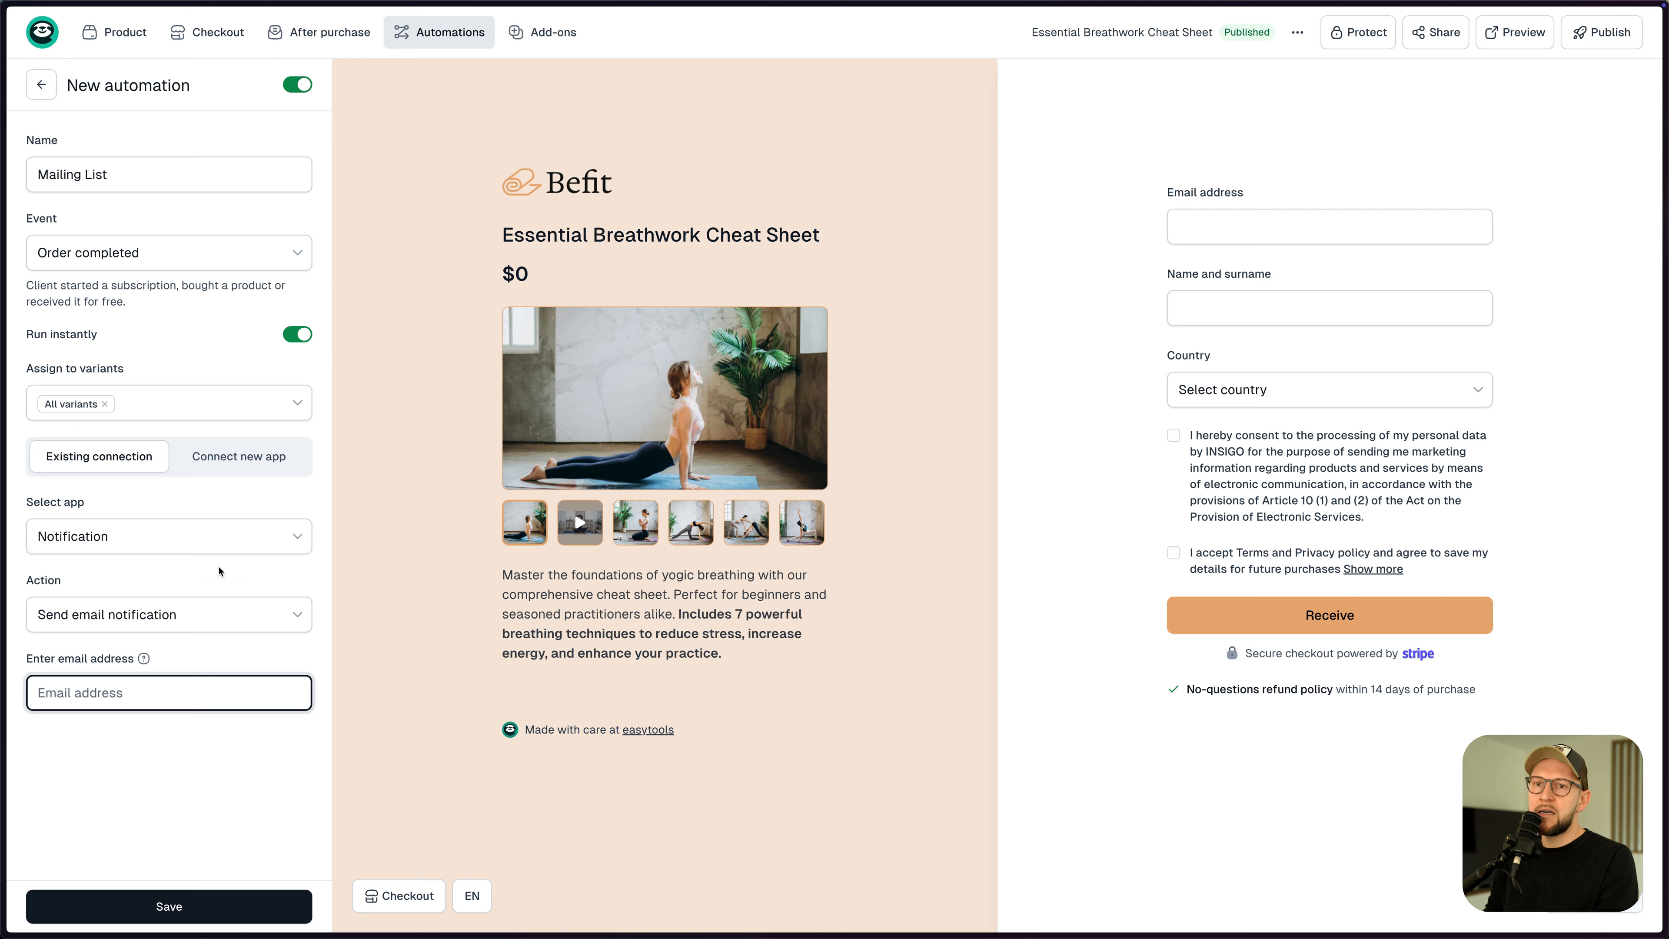
- Switch to connecting a new app and bring up the Create new integration panel
{"action": "left_click", "coordinate": [213, 468]}
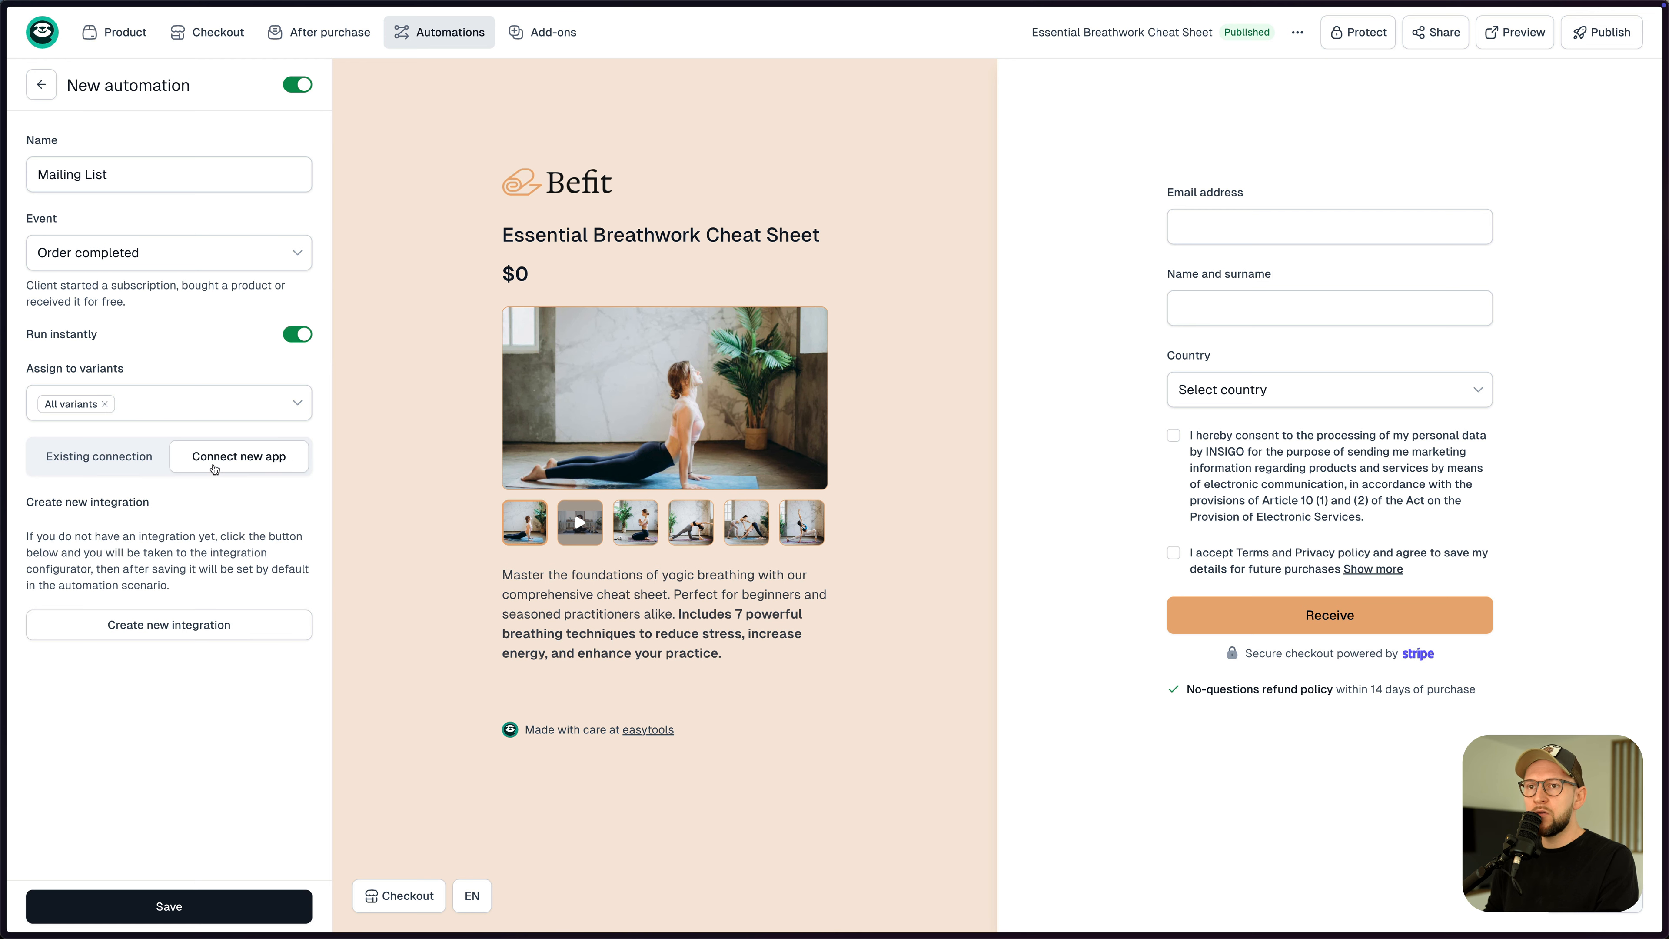
{"action": "left_click", "coordinate": [183, 631]}
{"action": "left_click", "coordinate": [1341, 136]}
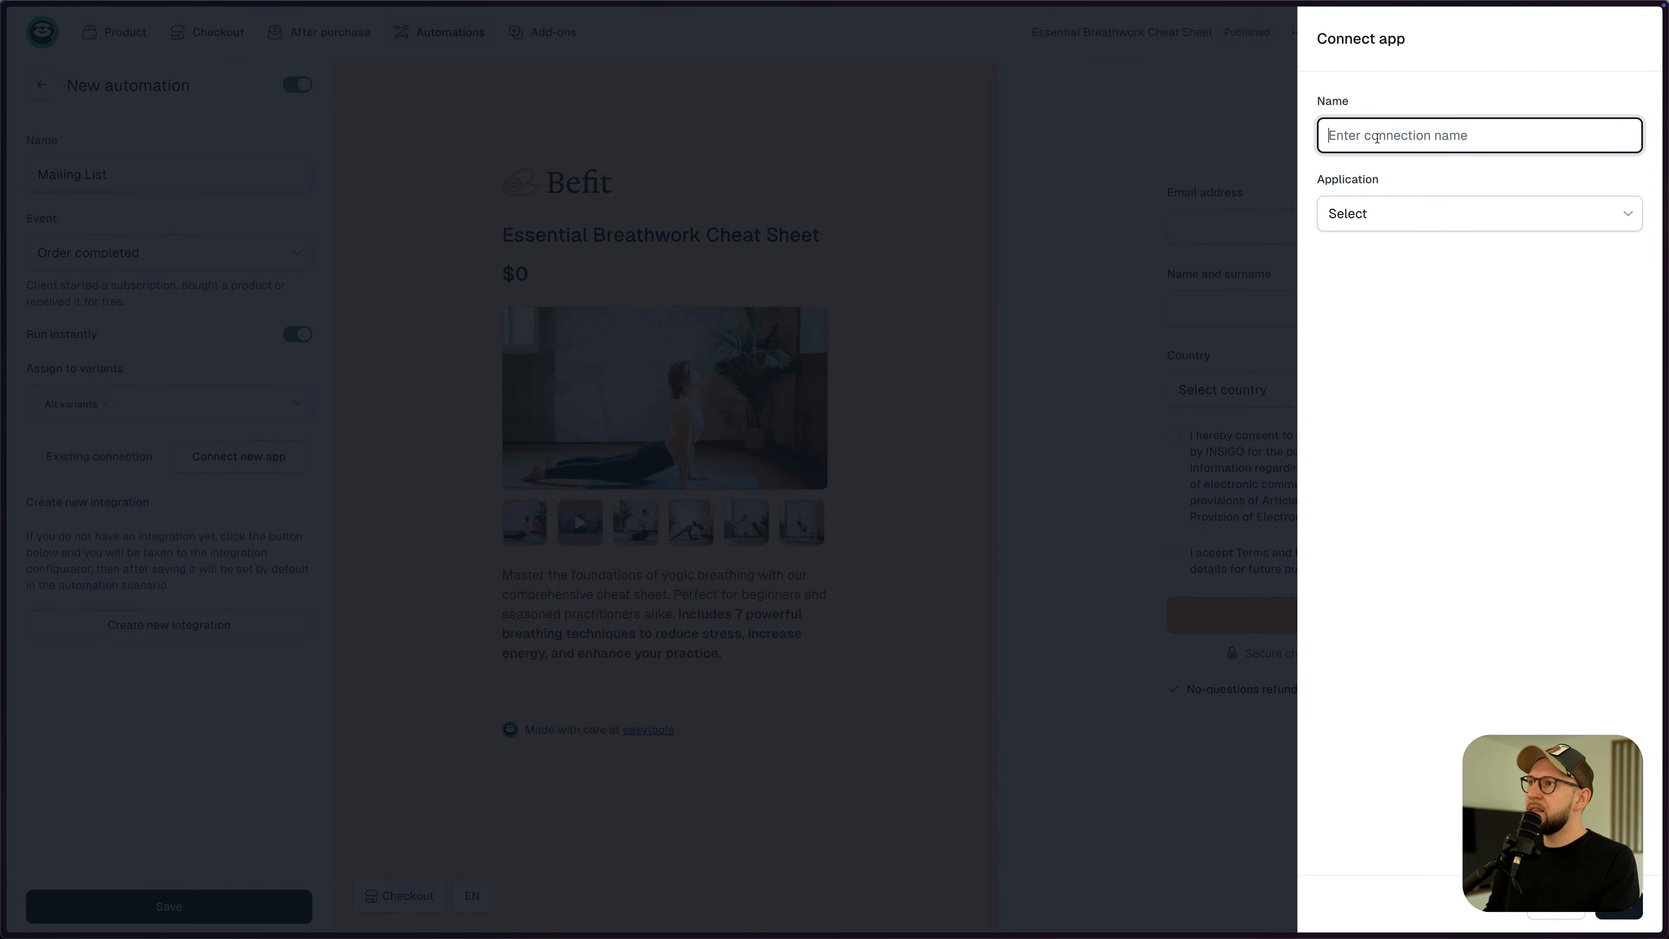
- Name the connection 'Mailer Lite' and choose MailerLite as its application
{"action": "type", "text": "Mailer Lite"}
{"action": "left_click", "coordinate": [1441, 217]}
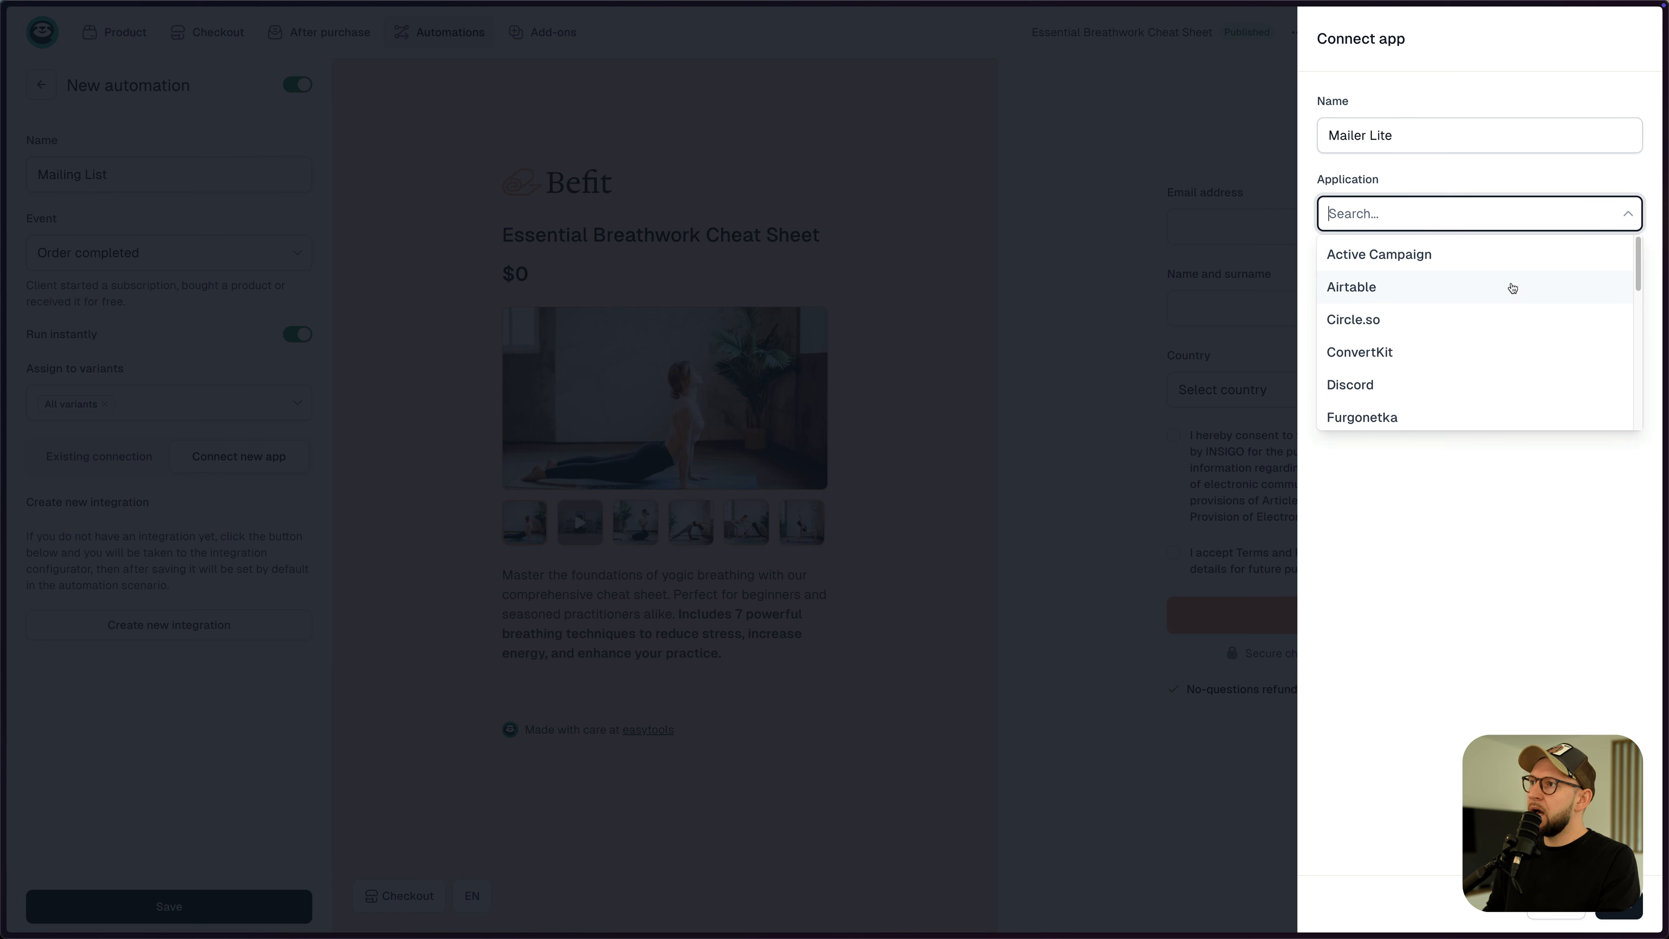
{"action": "left_click_drag", "start_coordinate": [1638, 257], "coordinate": [1643, 344]}
{"action": "left_click", "coordinate": [1426, 380]}
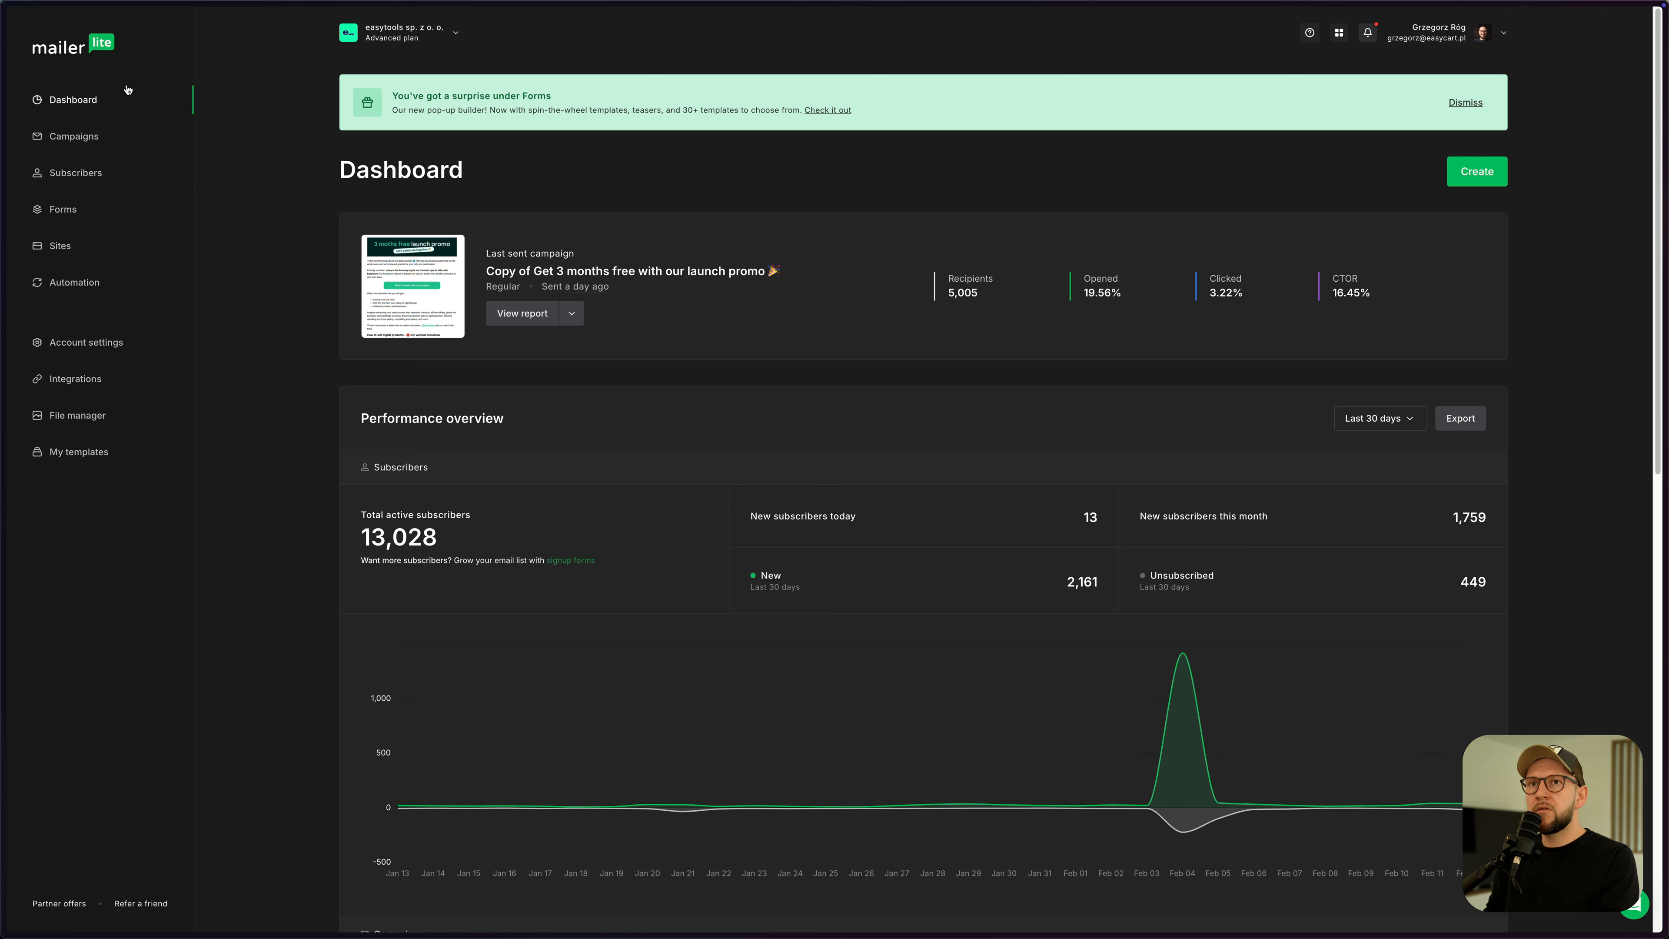
- In MailerLite's API integration, start a new token named 'Test'
{"action": "left_click", "coordinate": [82, 386]}
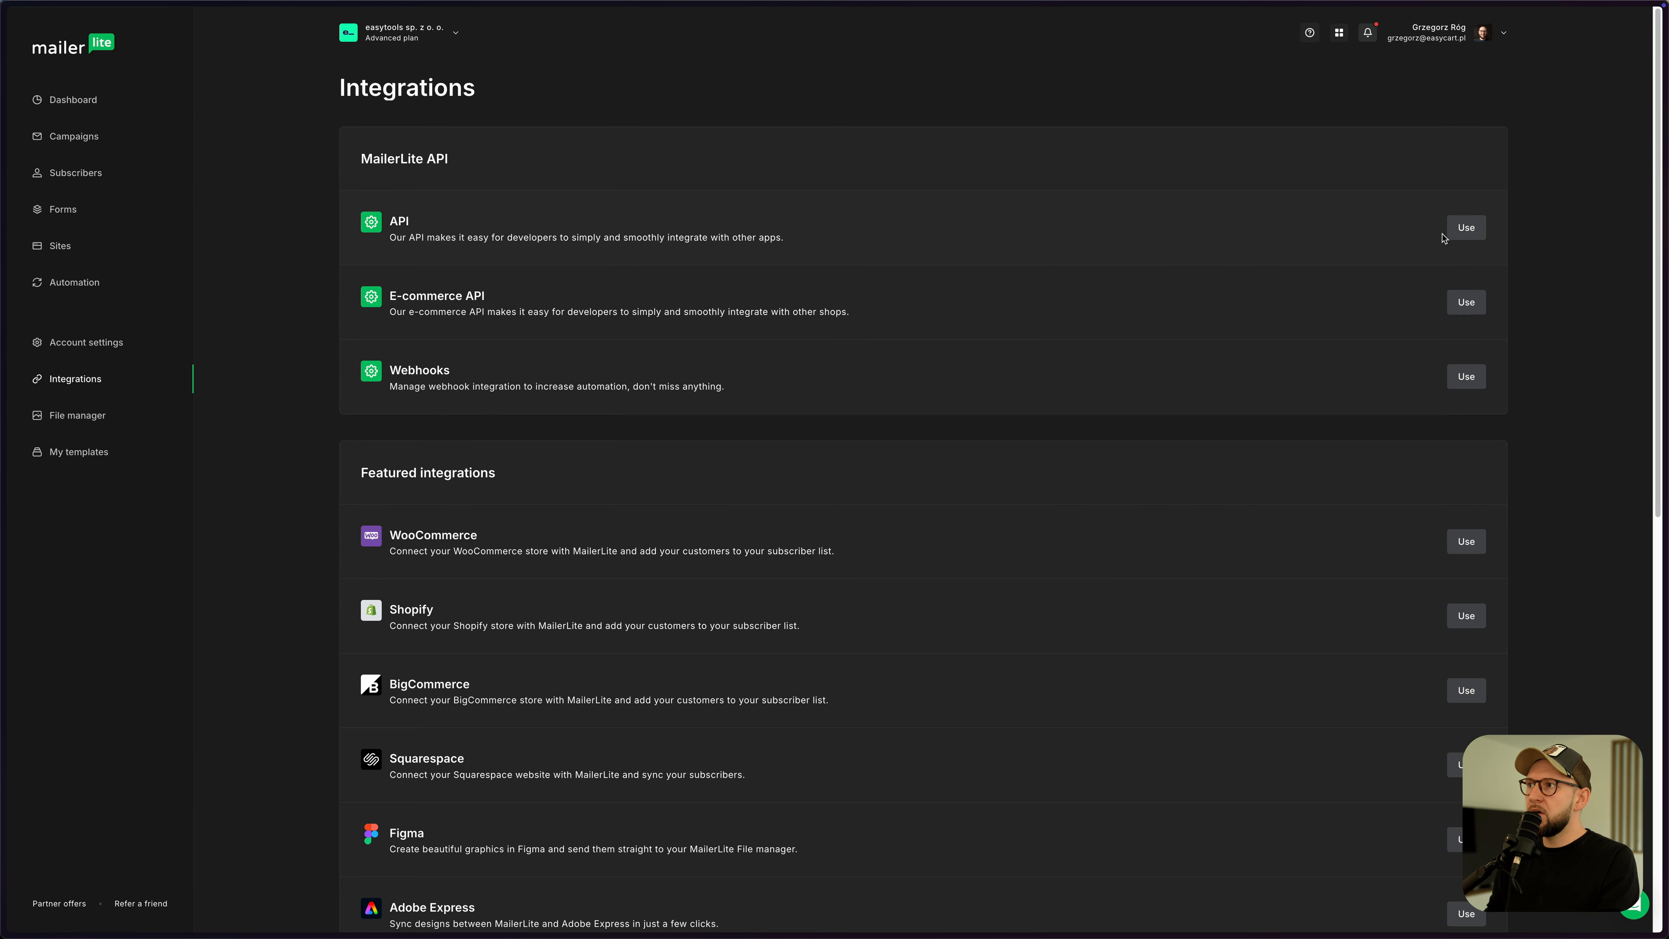
{"action": "left_click", "coordinate": [1472, 234]}
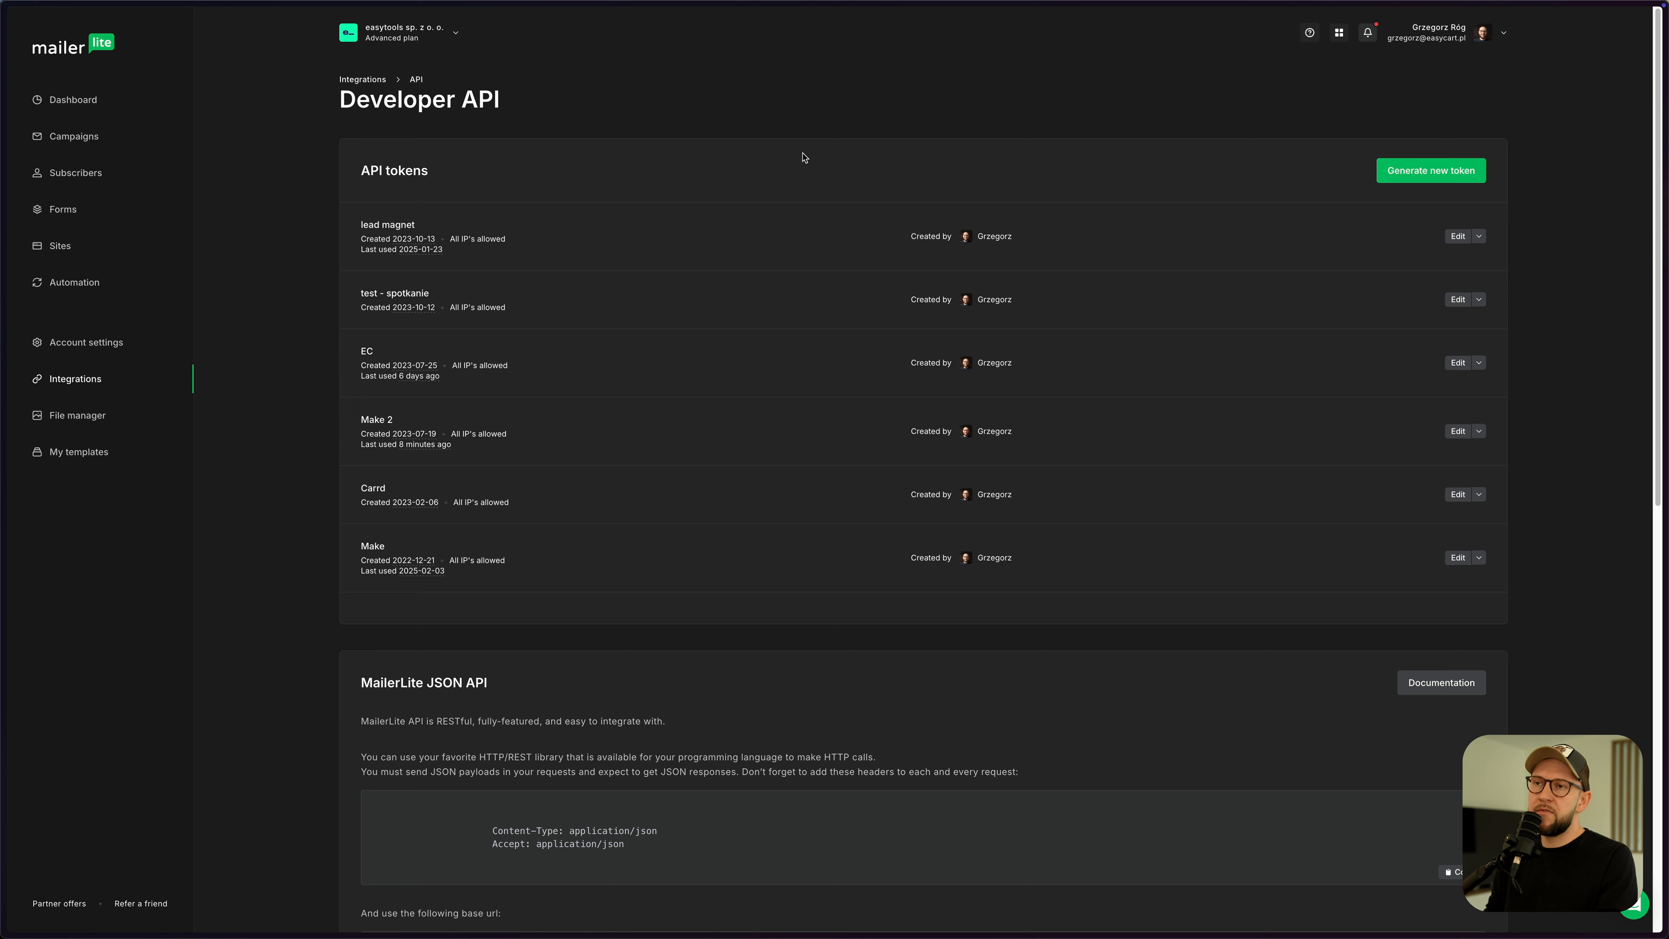
{"action": "left_click", "coordinate": [1433, 174]}
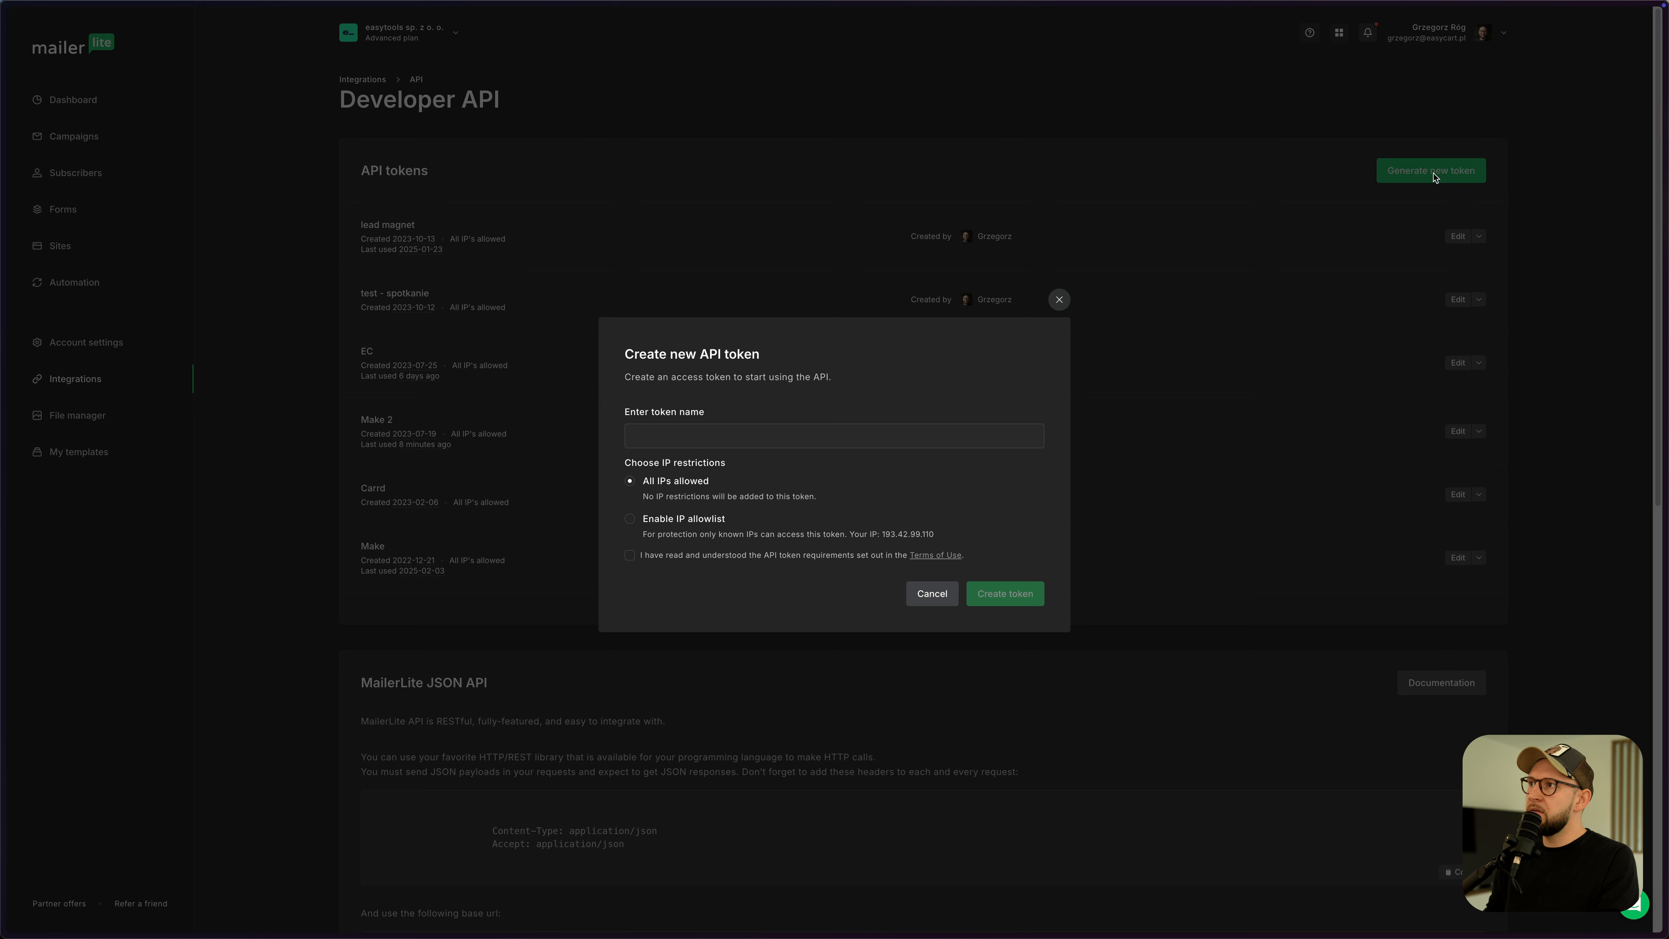
{"action": "left_click", "coordinate": [735, 432]}
{"action": "type", "text": "B"}
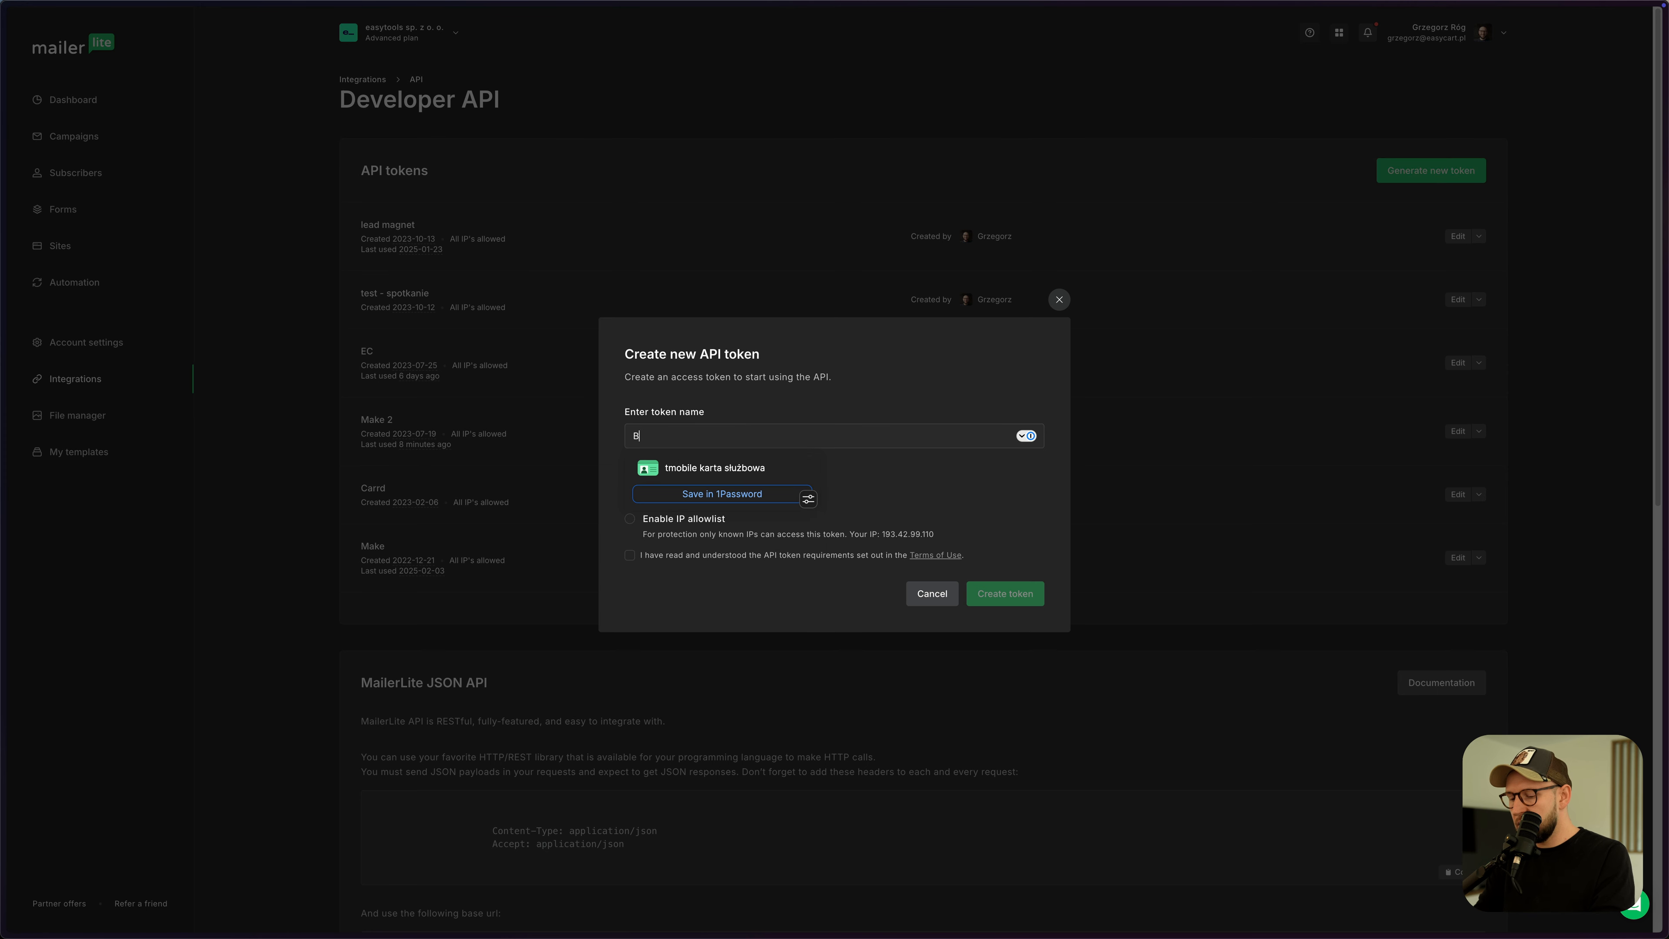
{"action": "key", "text": "BackSpace"}
{"action": "type", "text": "\\TE"}
{"action": "key", "text": "BackSpace"}
{"action": "key", "text": "BackSpace"}
{"action": "type", "text": "Test"}
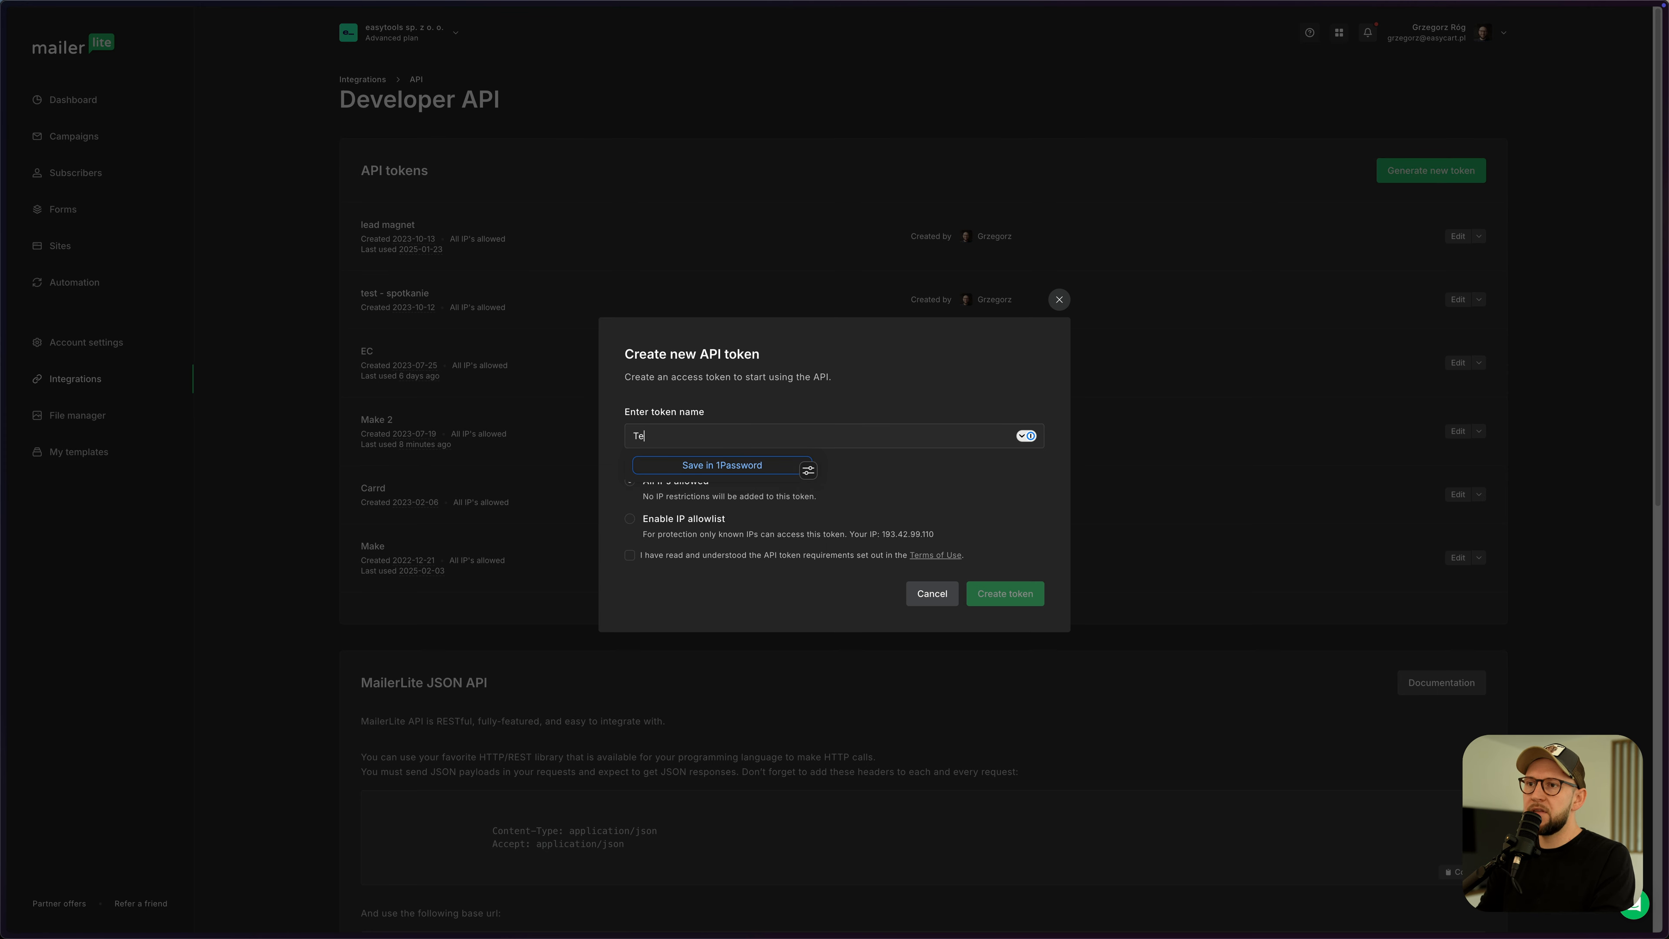
- Create the token with all IPs allowed and terms accepted, copy it, and return to easytools
{"action": "left_click", "coordinate": [942, 395]}
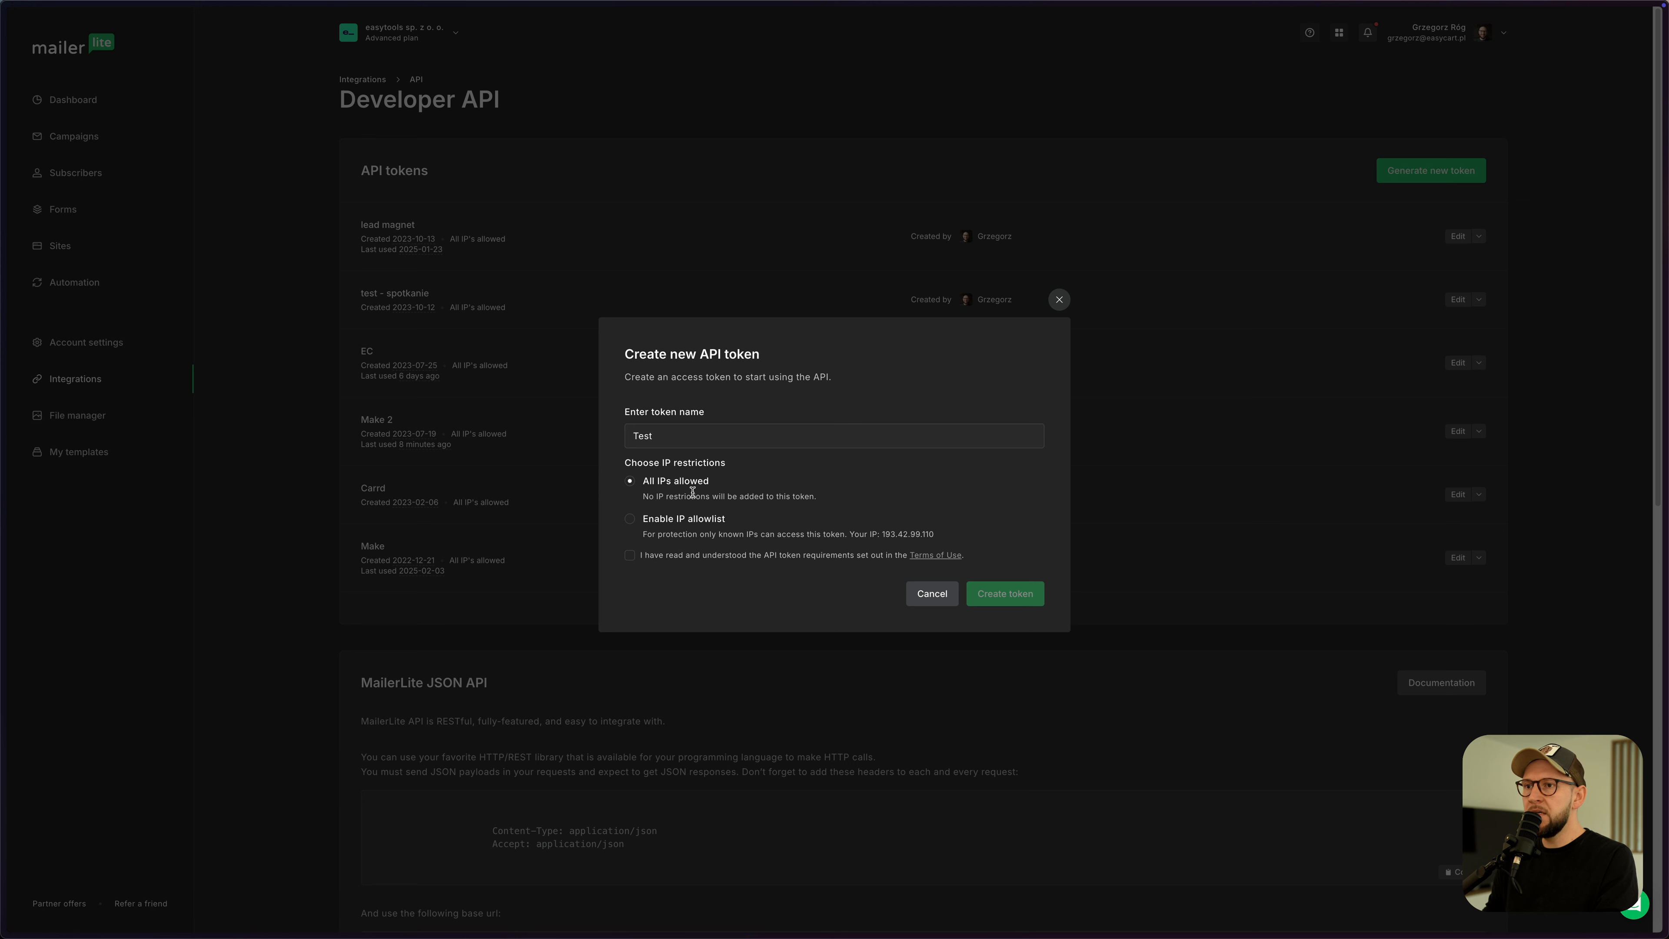
{"action": "left_click", "coordinate": [630, 555]}
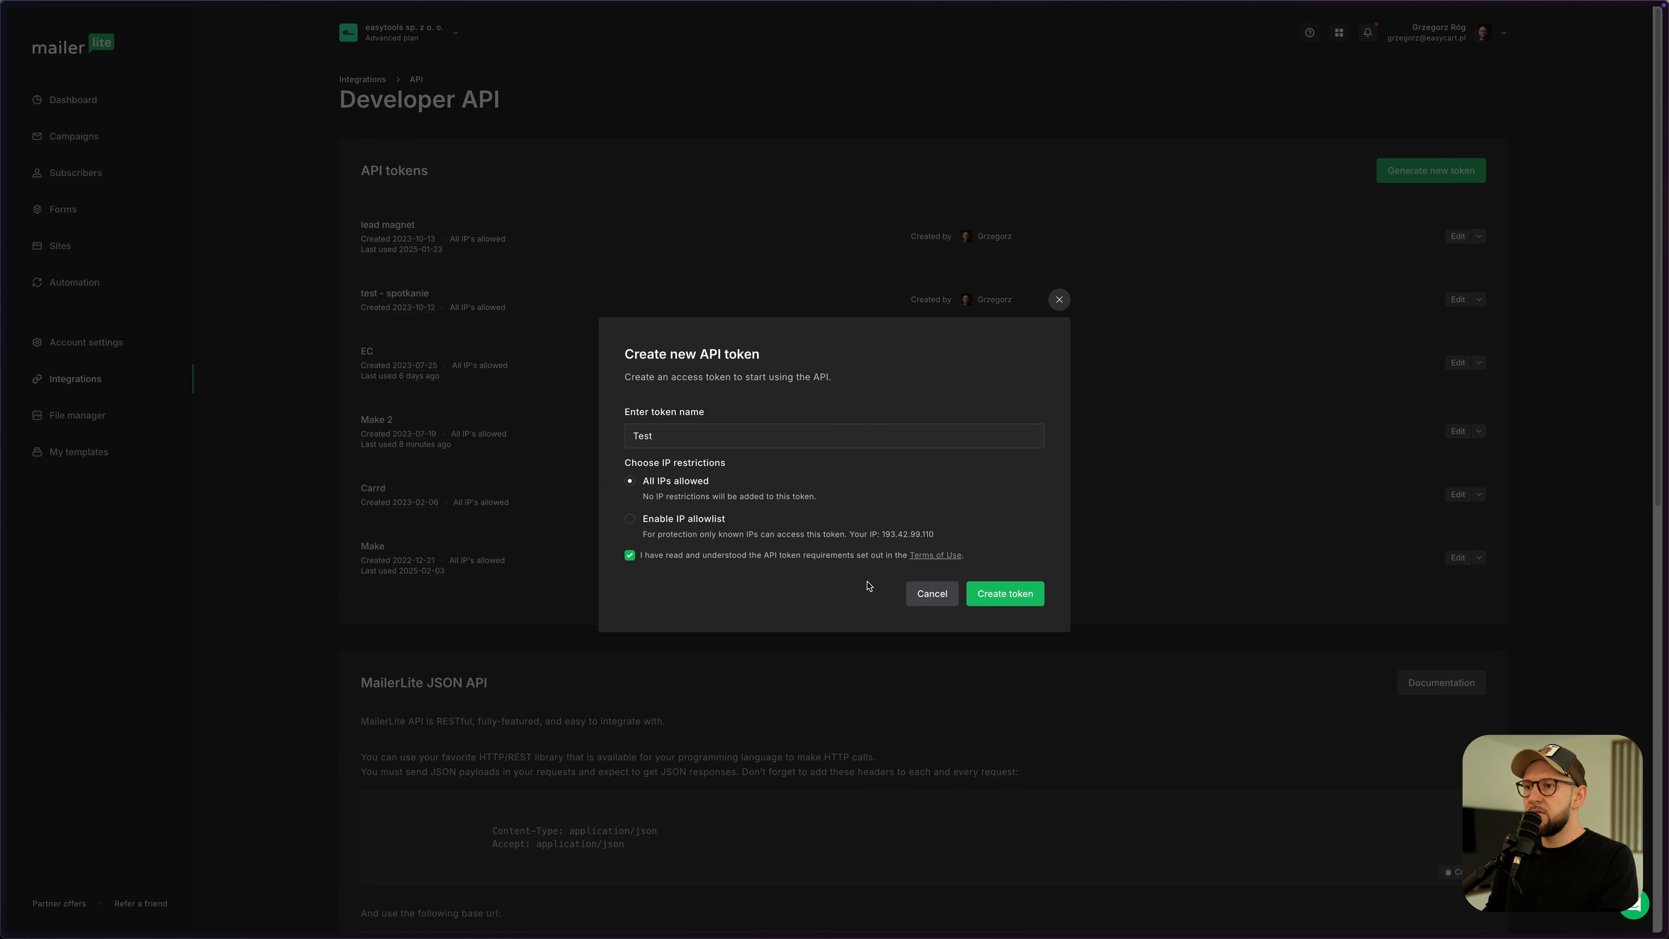
{"action": "left_click", "coordinate": [990, 595]}
{"action": "left_click", "coordinate": [996, 510]}
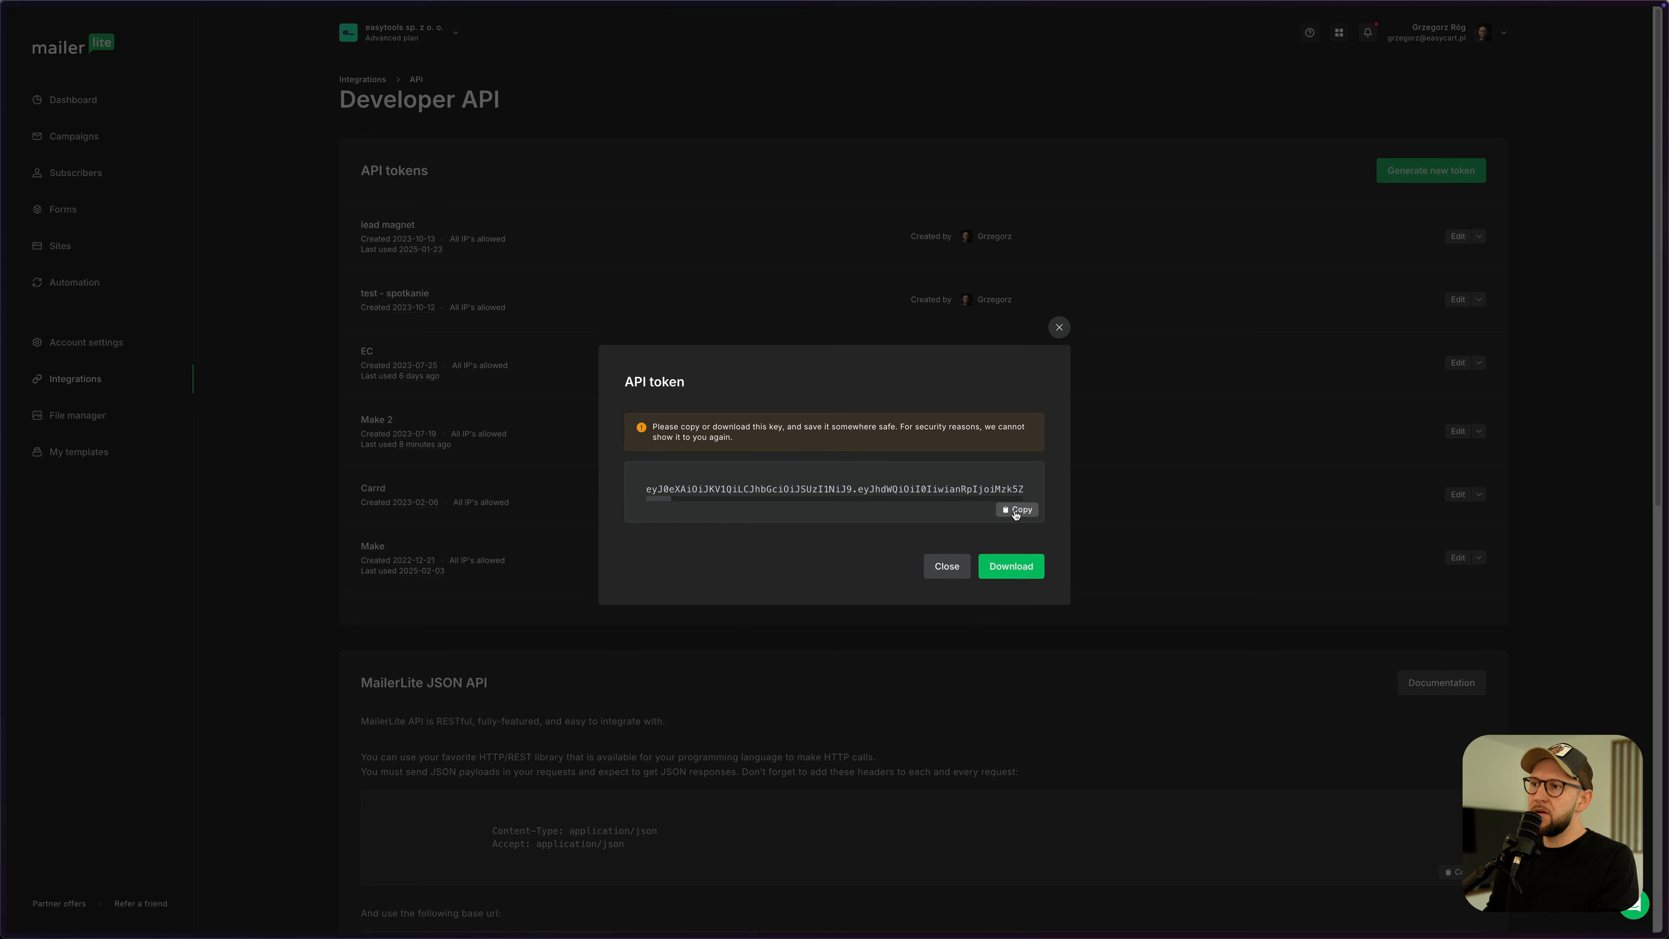
{"action": "key", "text": "ctrl+Tab"}
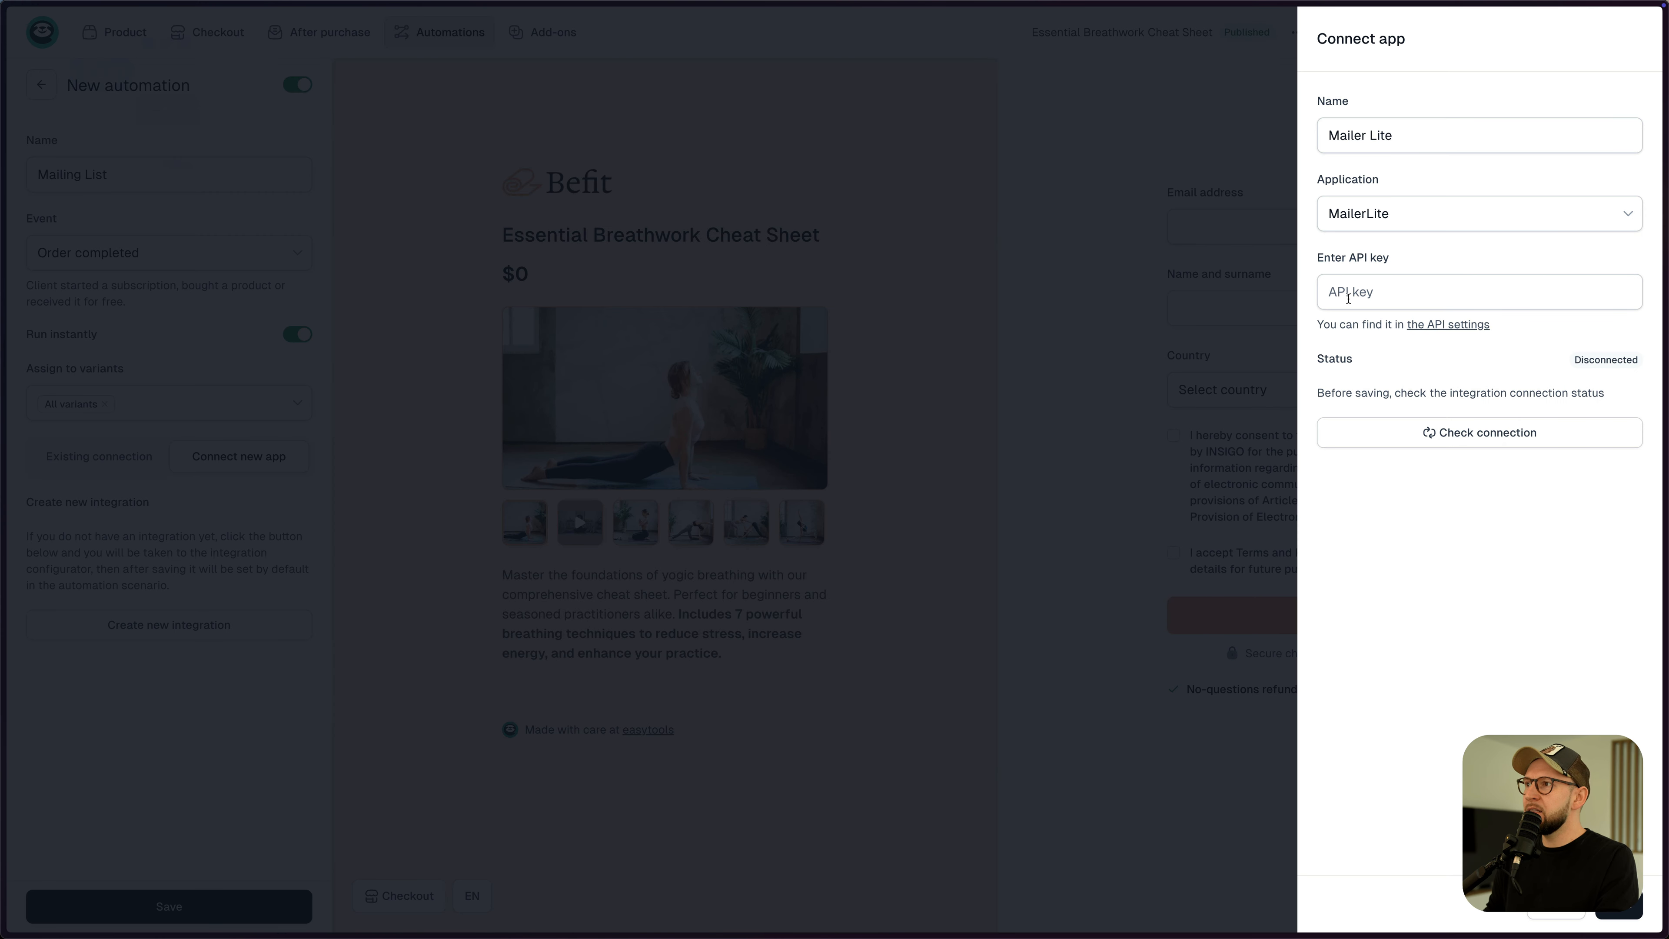
- Paste the API key into the Mailer Lite connection, verify it, and save
{"action": "left_click", "coordinate": [1349, 298]}
{"action": "key", "text": "ctrl+v"}
{"action": "left_click", "coordinate": [1446, 432]}
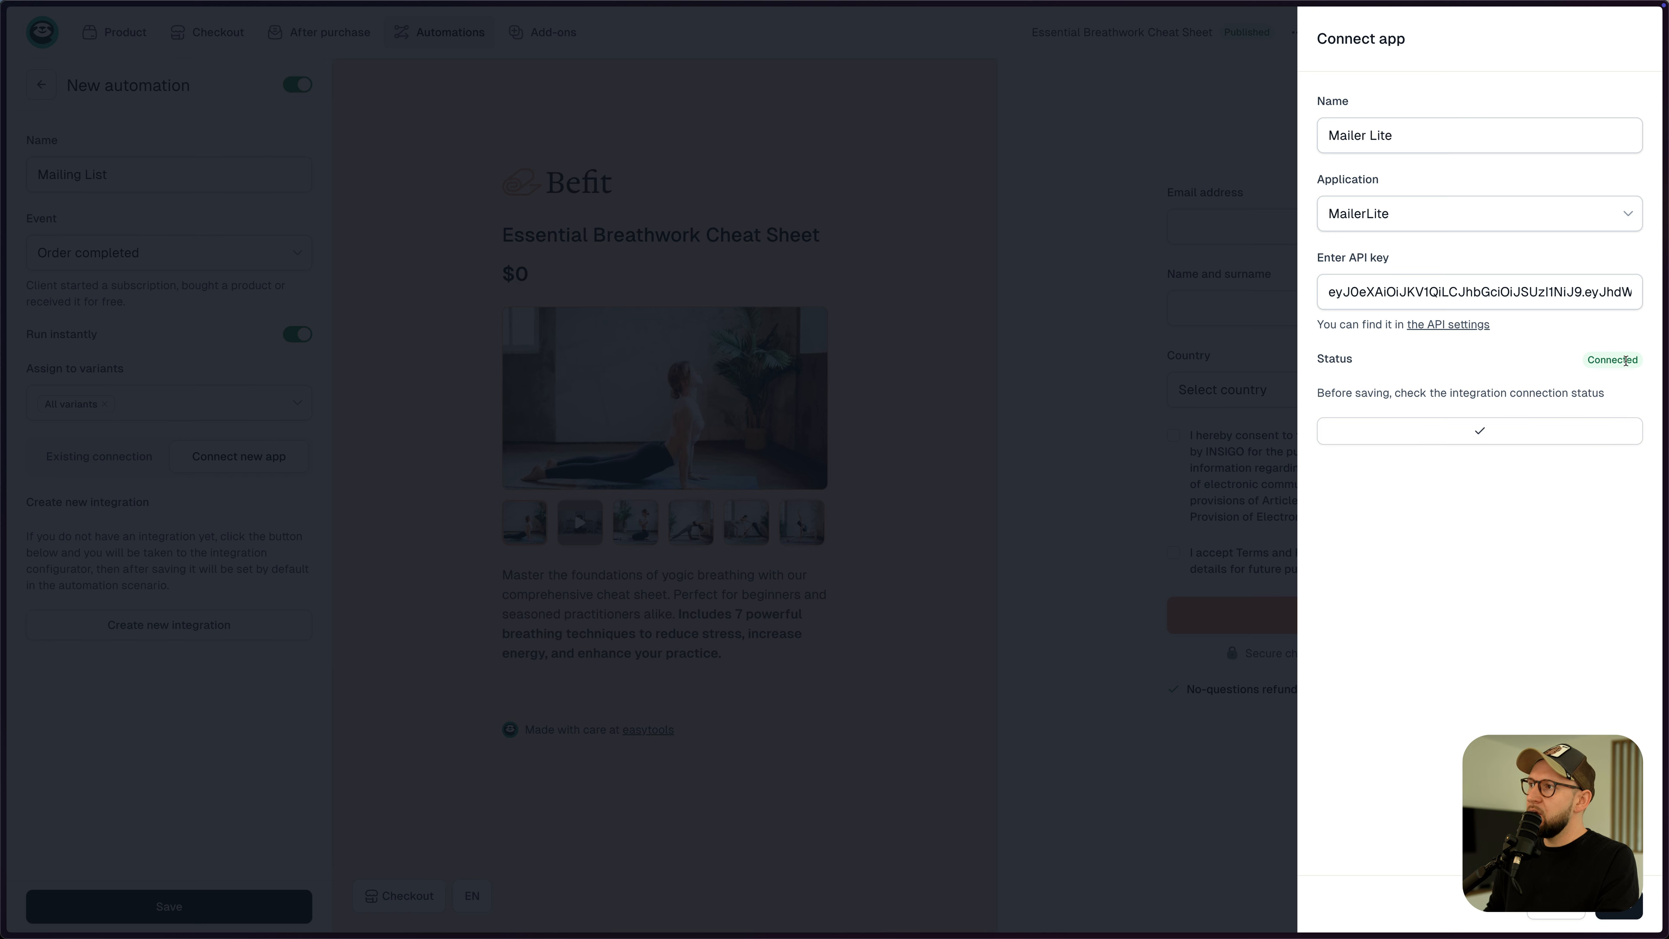
{"action": "left_click", "coordinate": [1619, 910]}
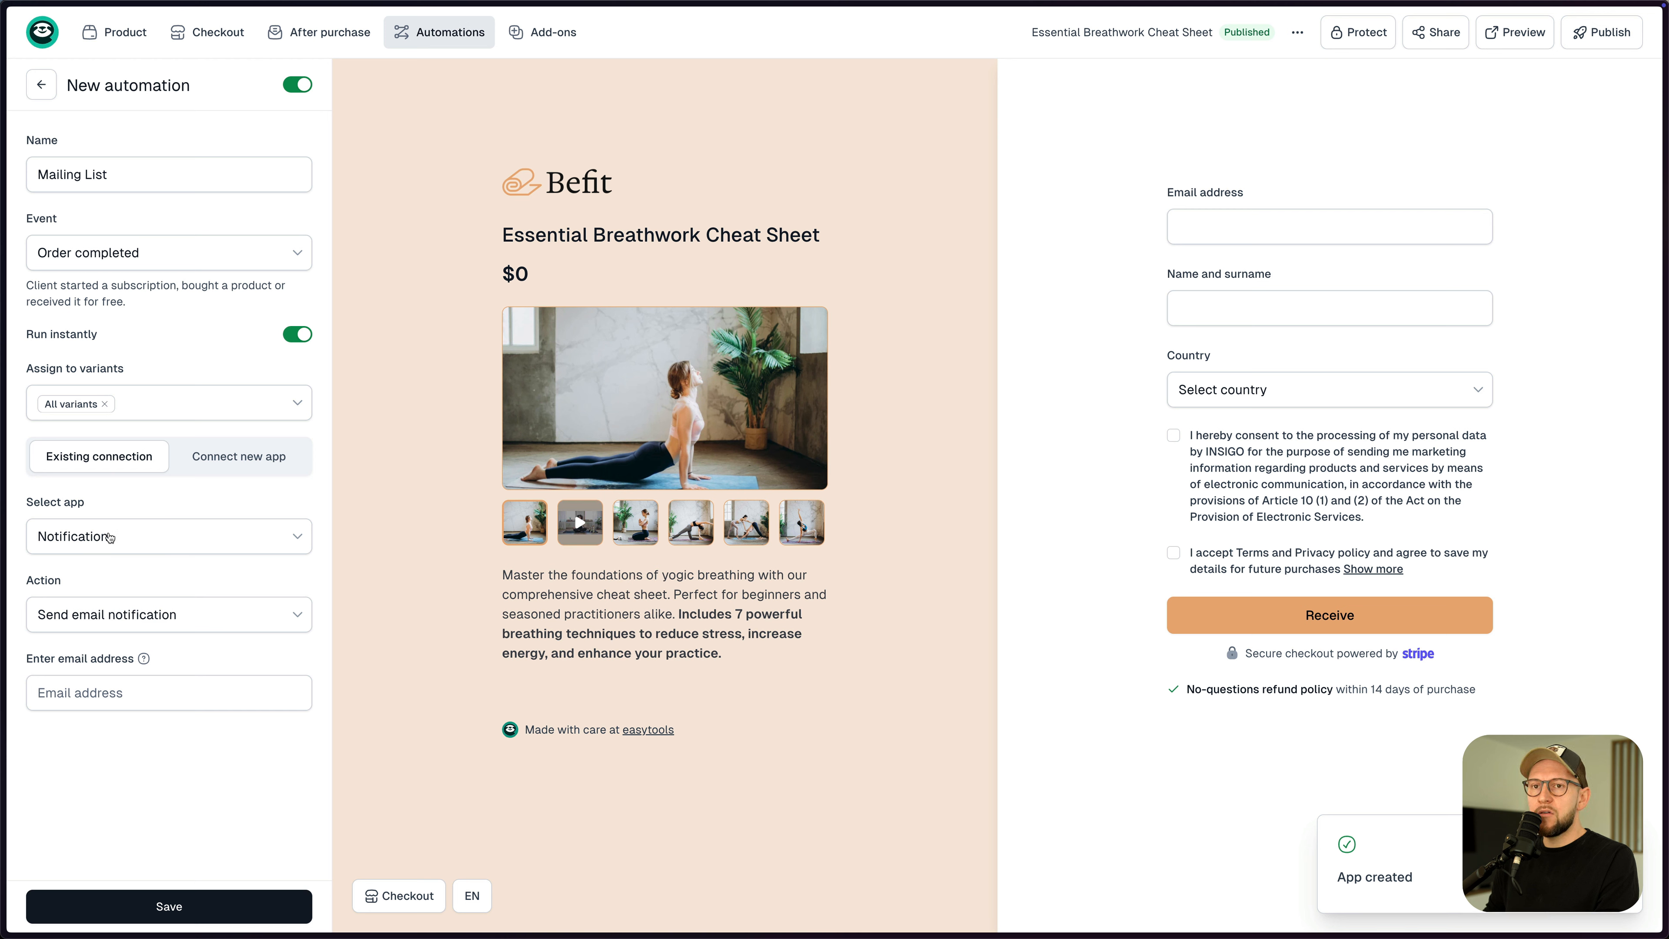
- Select MailerLite as the automation's app, then open MailerLite's Subscribers page
{"action": "left_click", "coordinate": [99, 538]}
{"action": "left_click", "coordinate": [94, 579]}
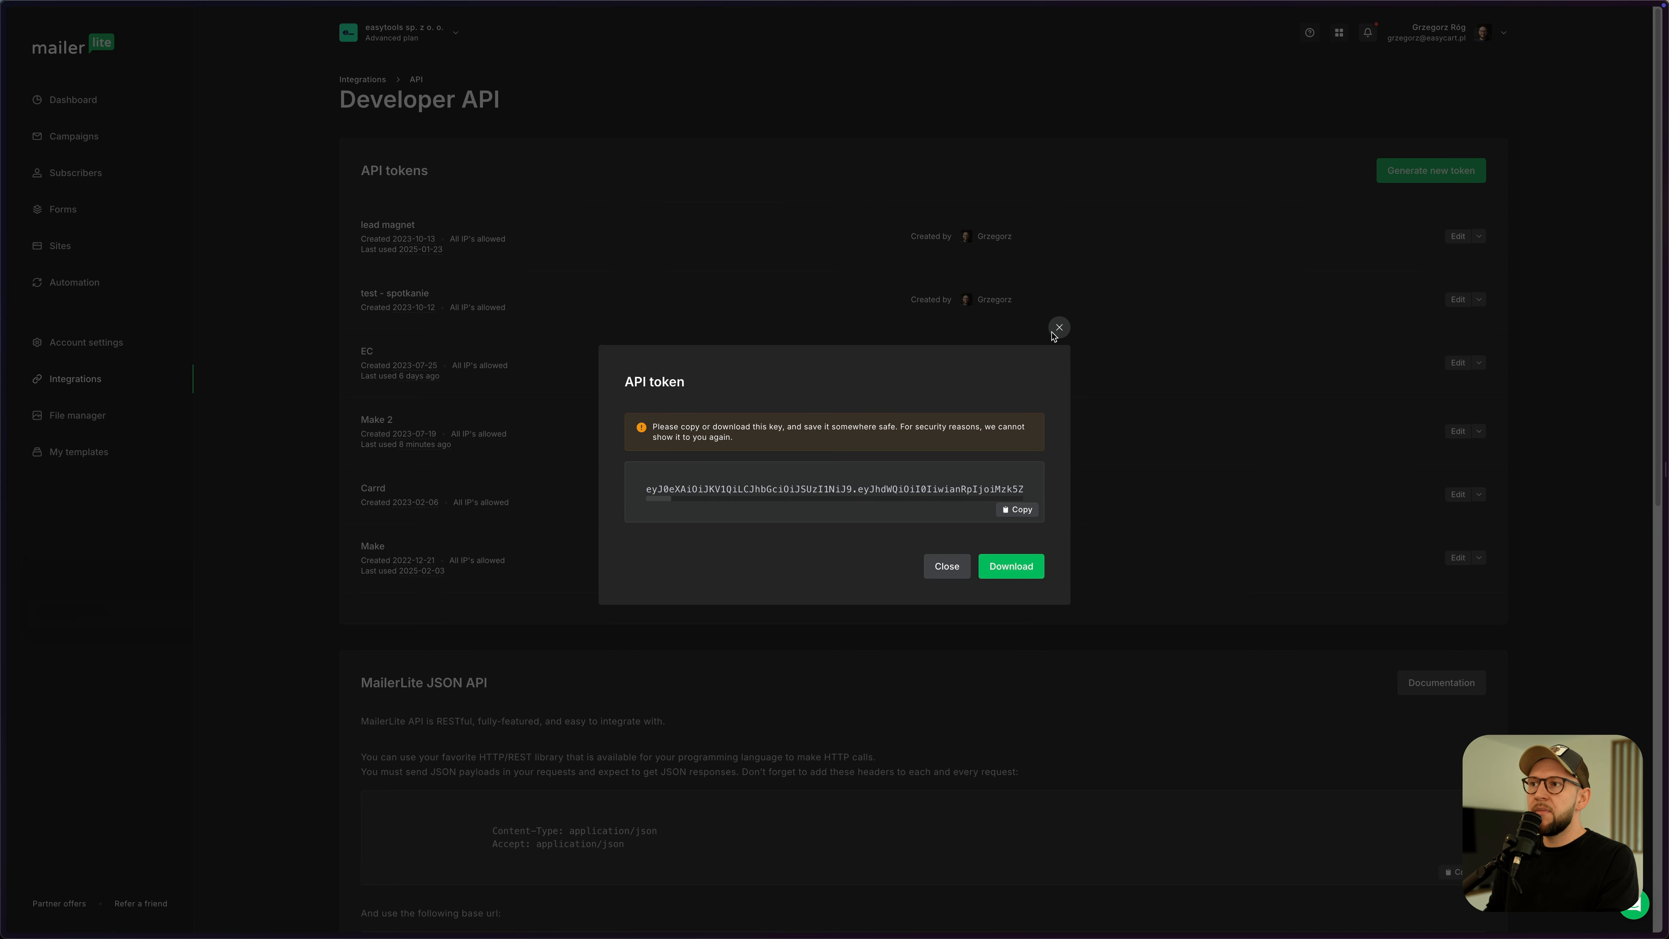
{"action": "left_click", "coordinate": [1060, 335]}
{"action": "left_click", "coordinate": [78, 142]}
{"action": "left_click", "coordinate": [80, 175]}
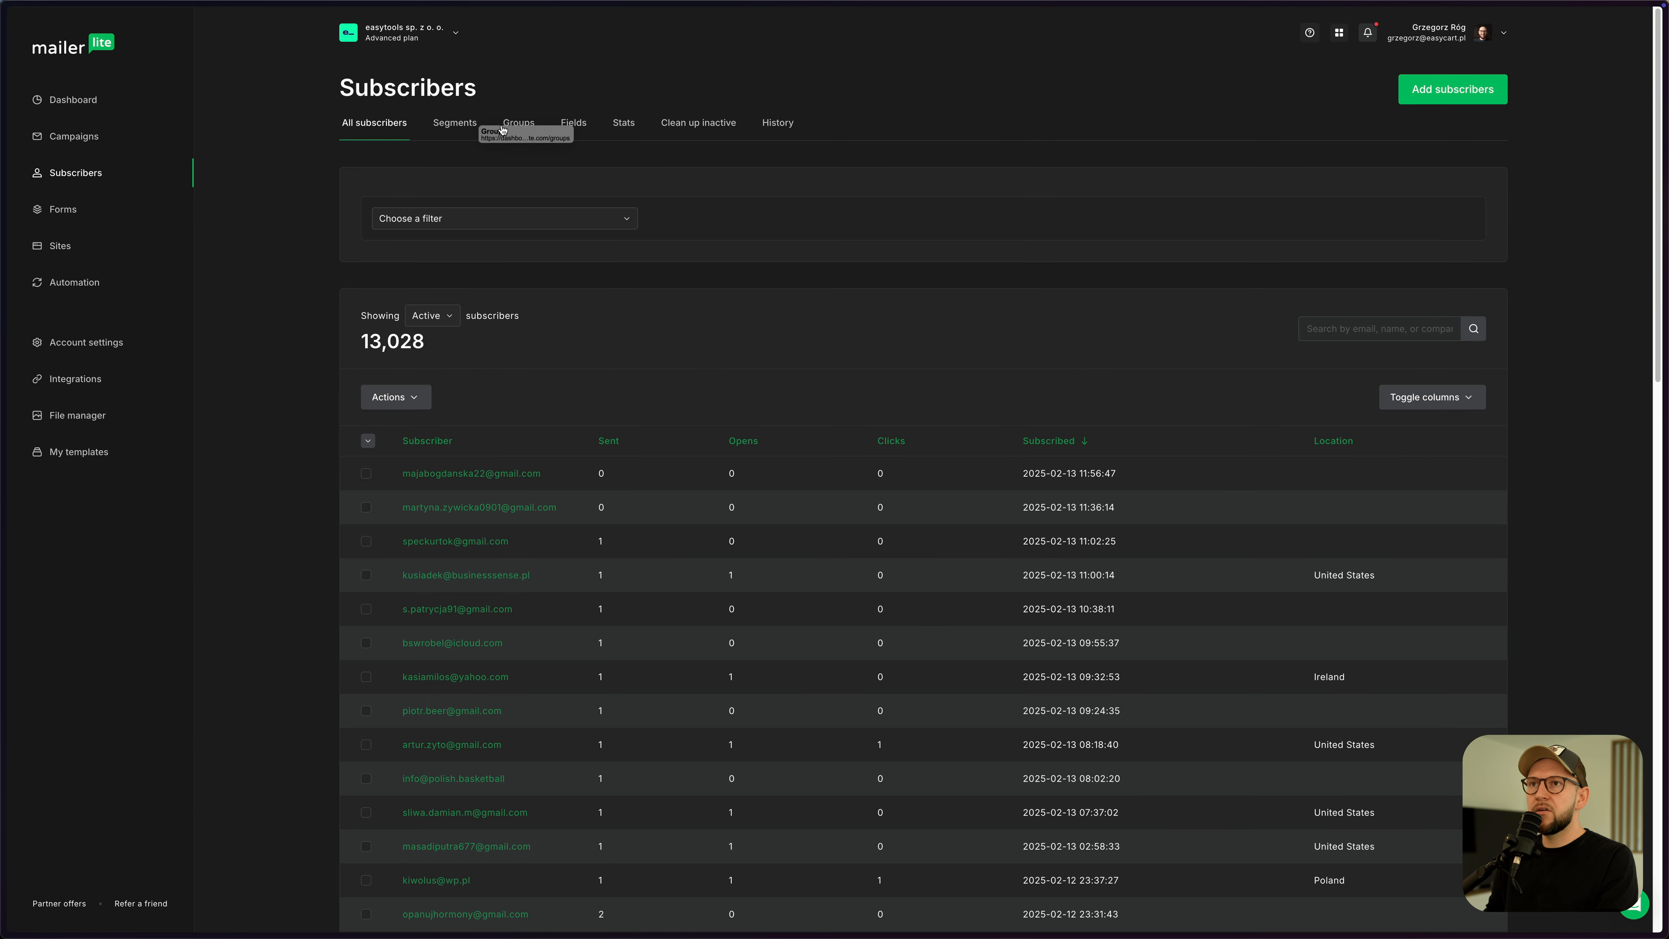
- Create a MailerLite subscriber group named 'Yoga' and return to the easytools automation
{"action": "left_click", "coordinate": [521, 123]}
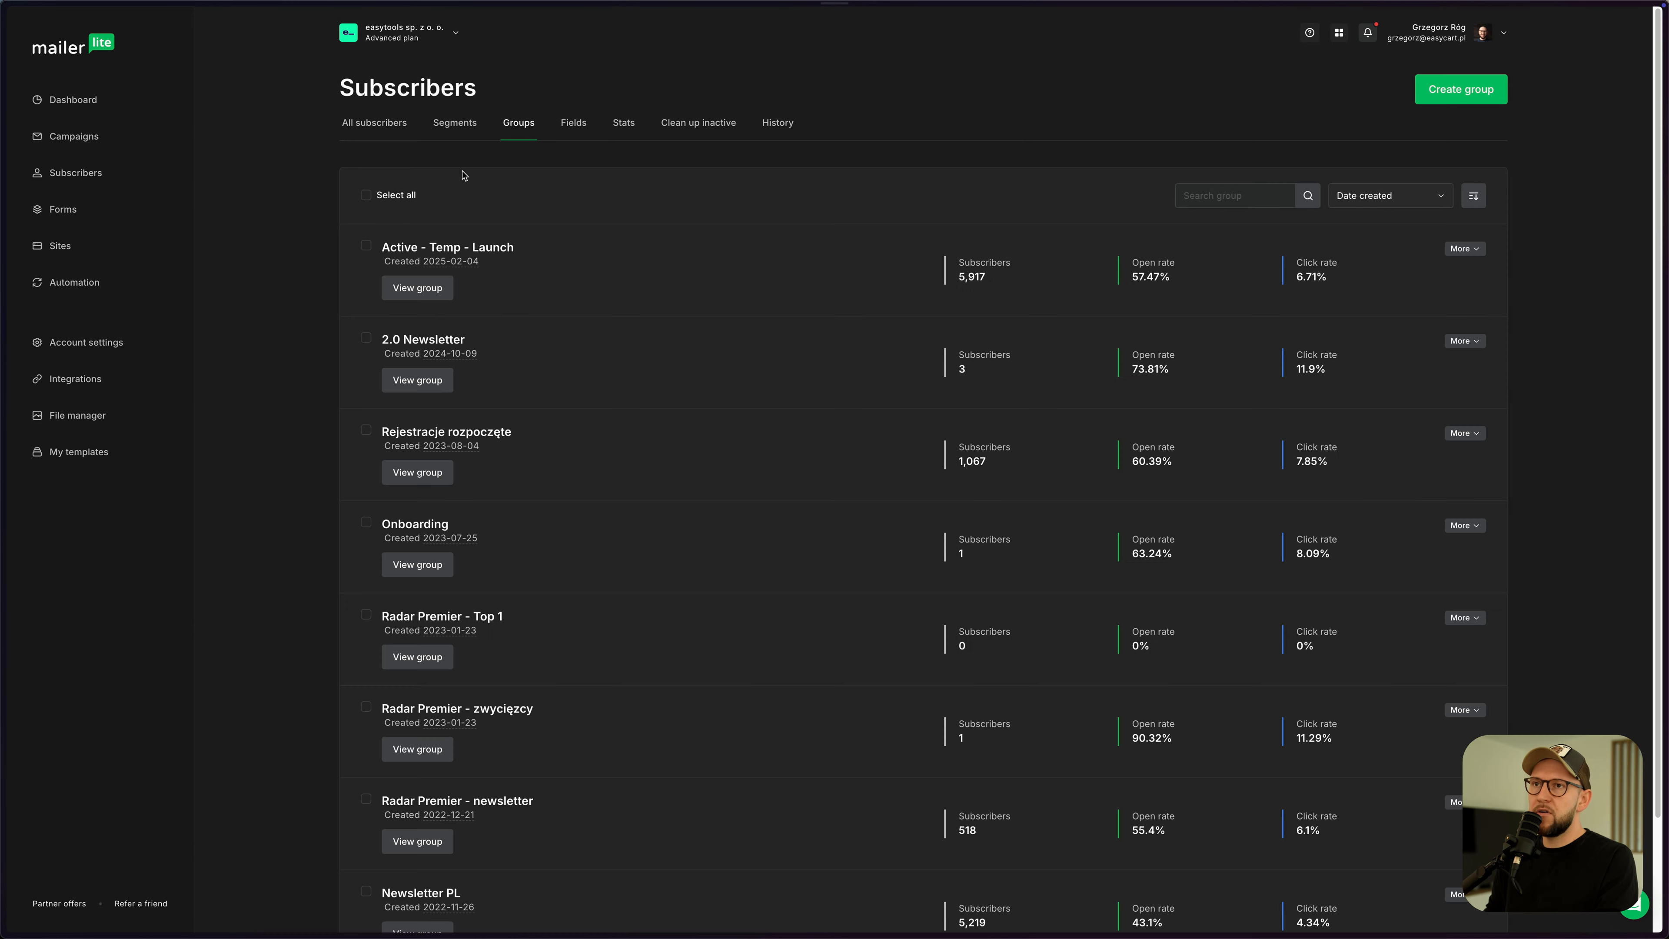
{"action": "left_click", "coordinate": [1461, 89]}
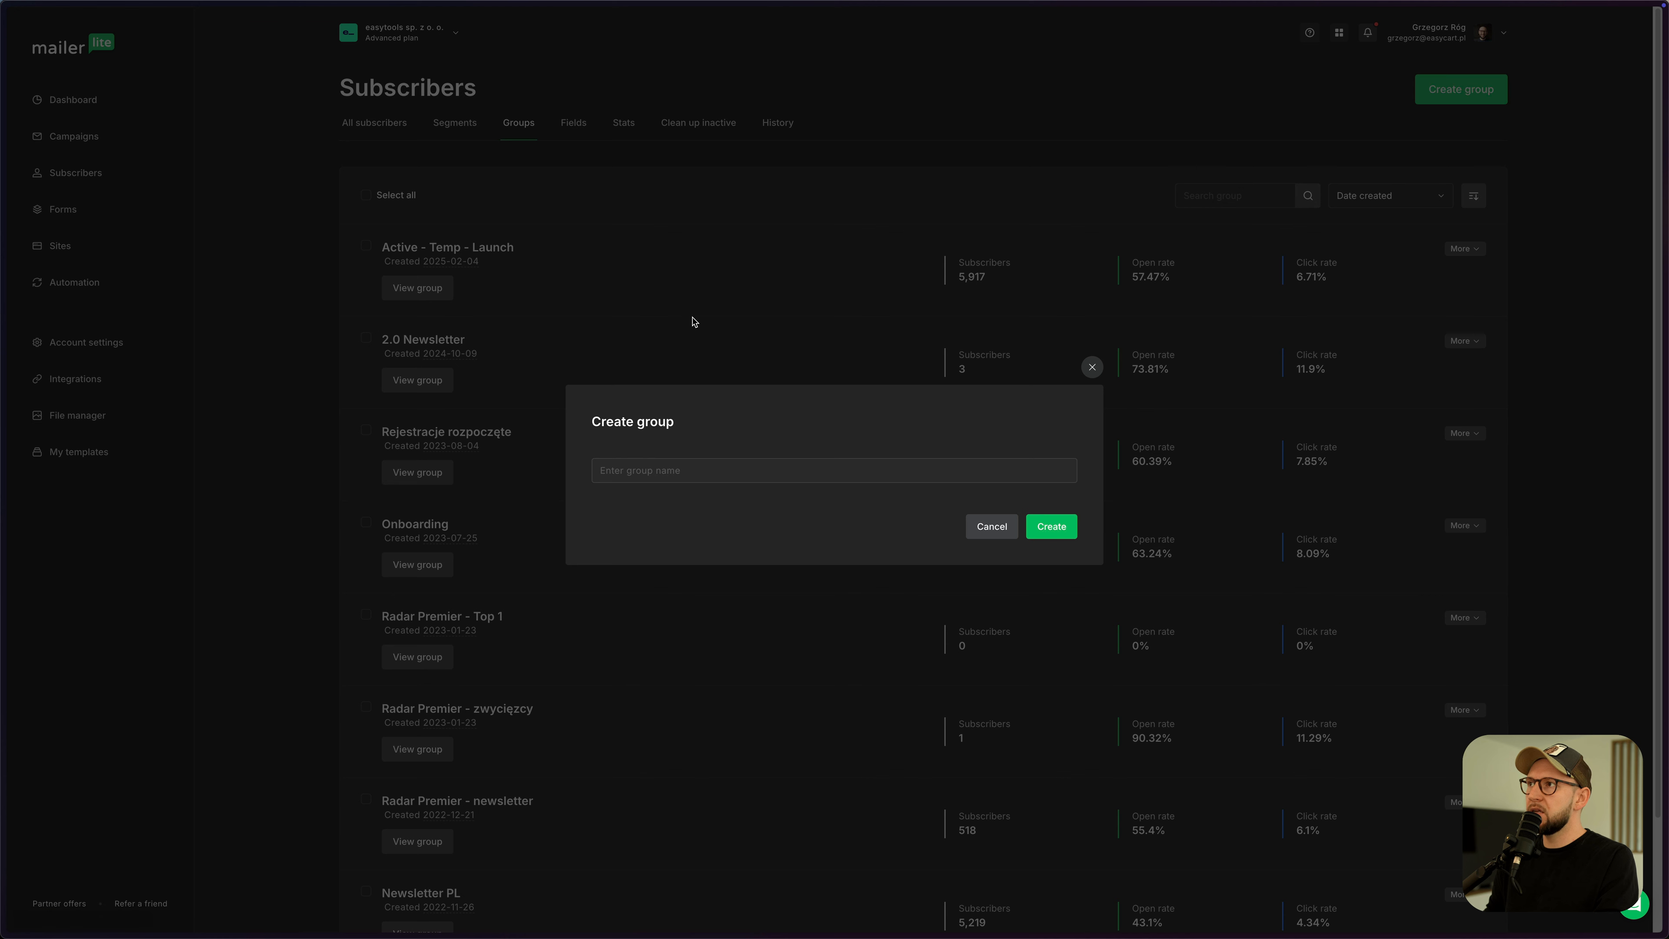
{"action": "left_click", "coordinate": [656, 468]}
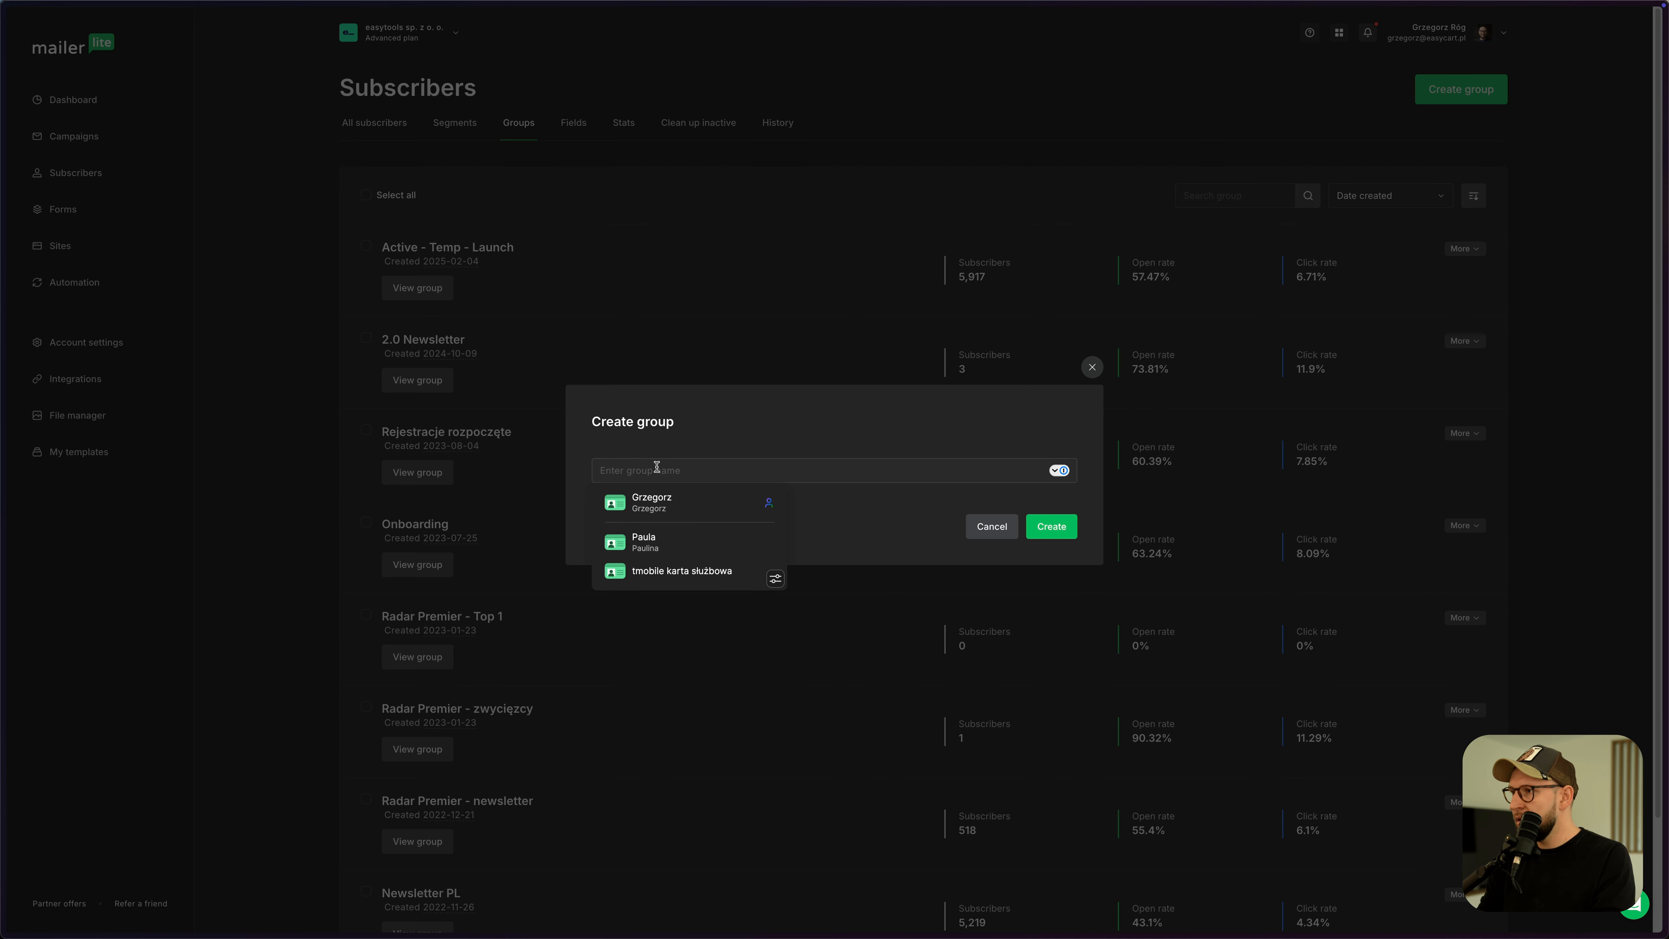
{"action": "type", "text": "Yoga"}
{"action": "left_click", "coordinate": [1051, 526]}
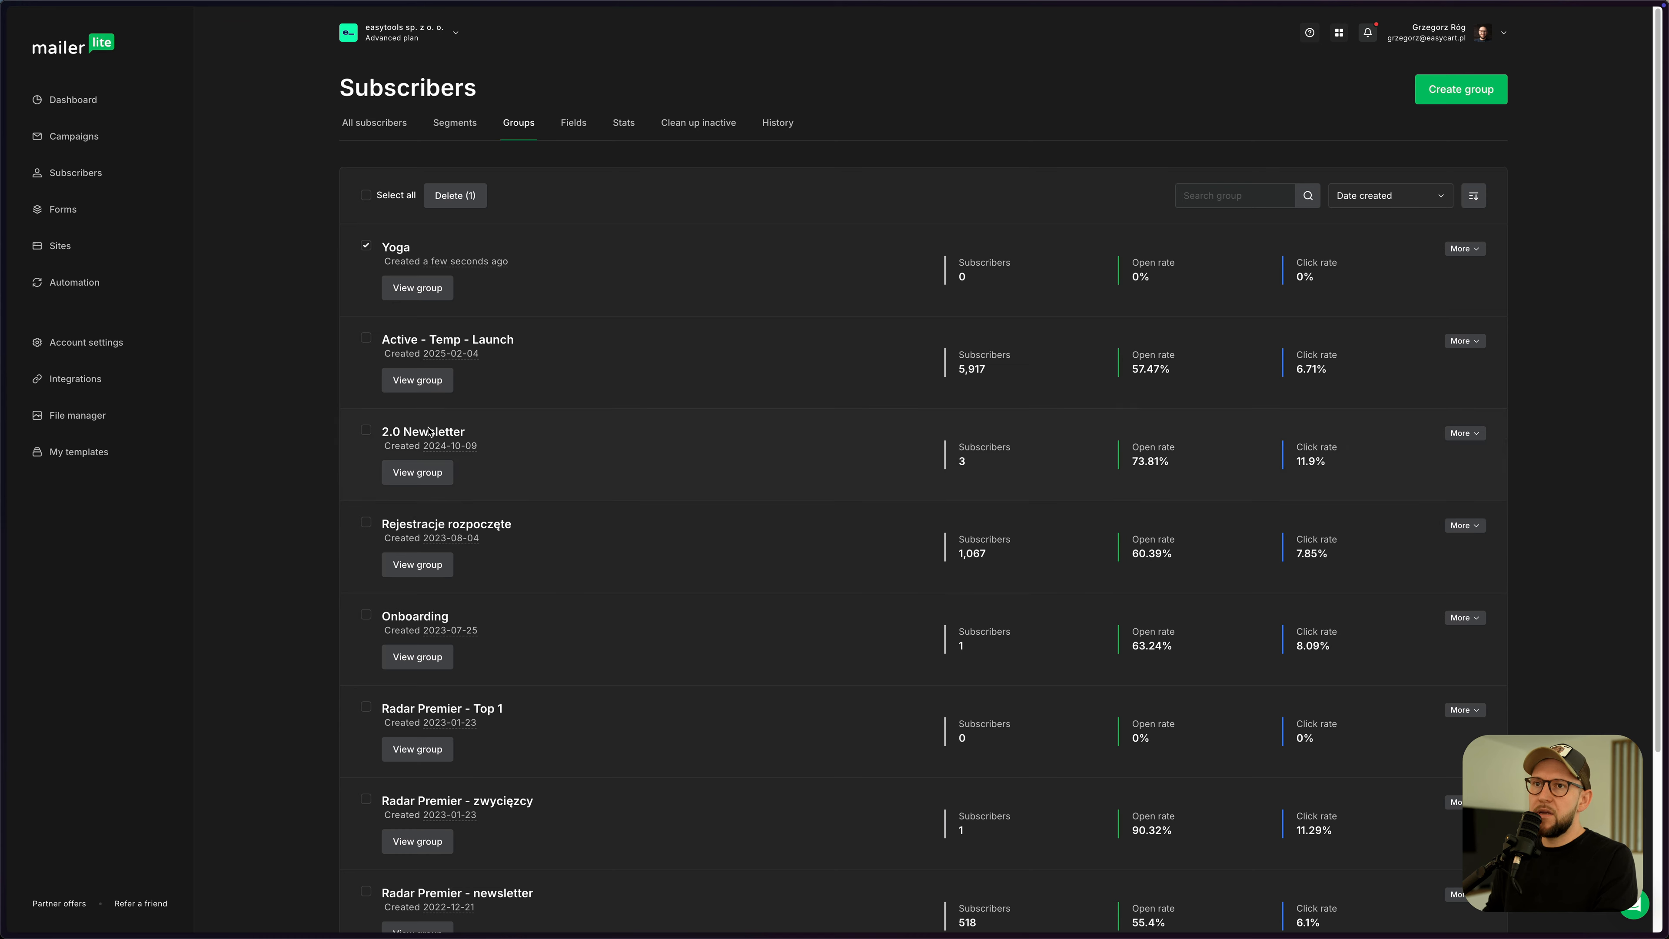
{"action": "key", "text": "ctrl+Tab"}
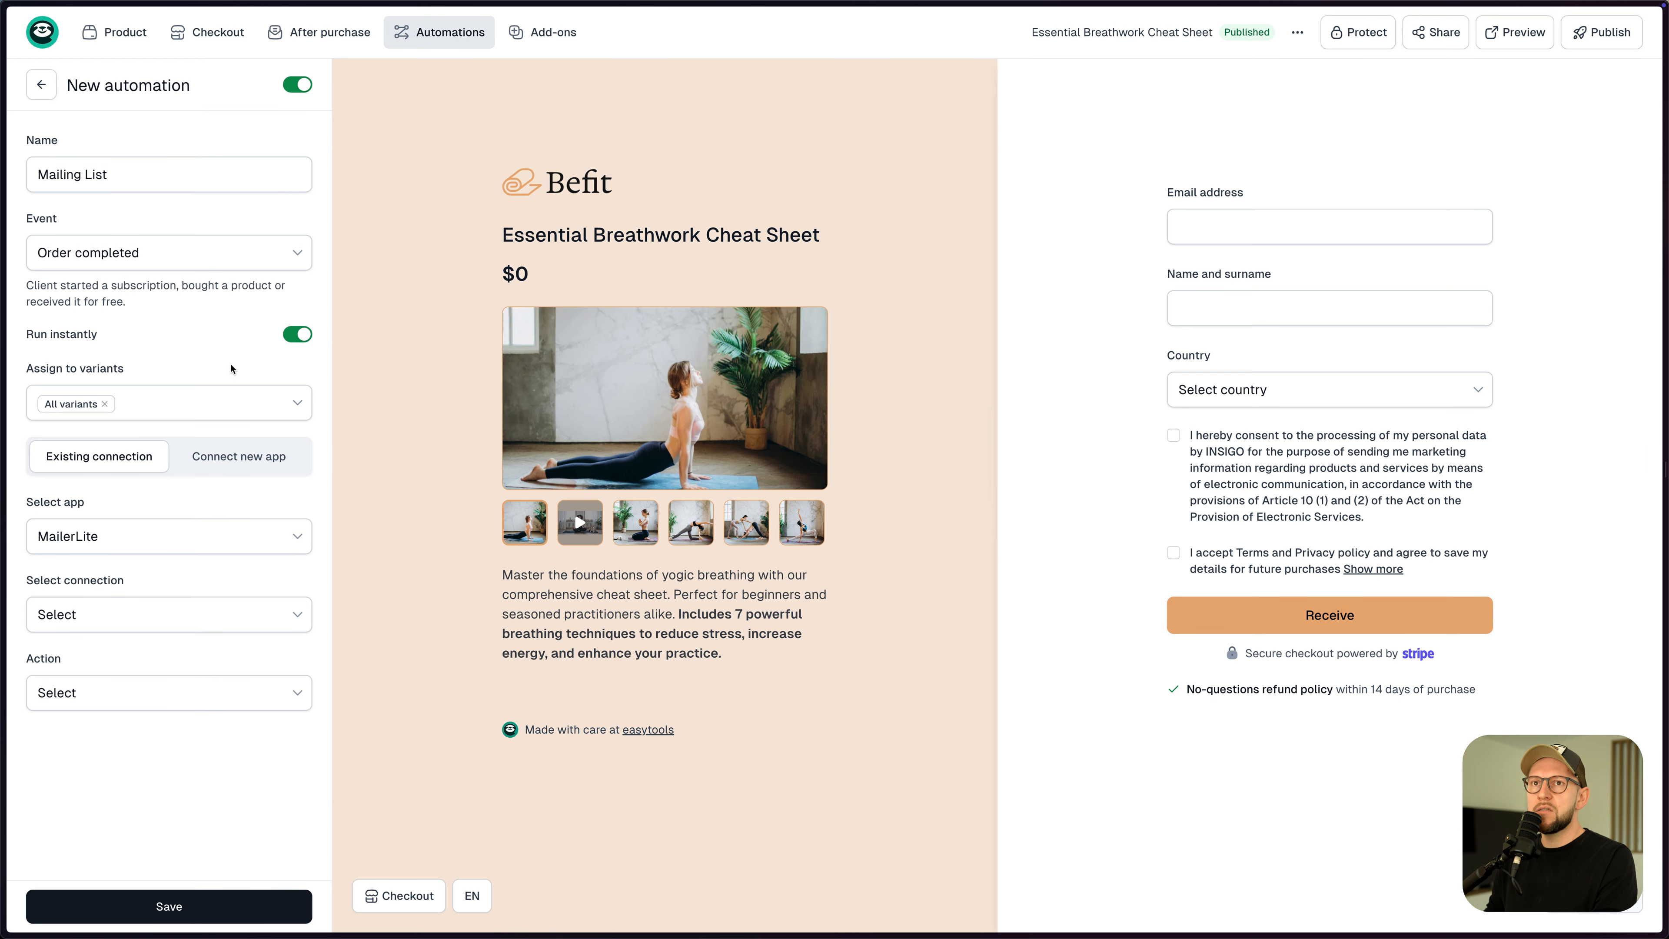
- Use the Mailer Lite connection to add customers to the 'Yoga' group, and save the automation
{"action": "left_click", "coordinate": [128, 619]}
{"action": "left_click", "coordinate": [112, 664]}
{"action": "left_click", "coordinate": [99, 694]}
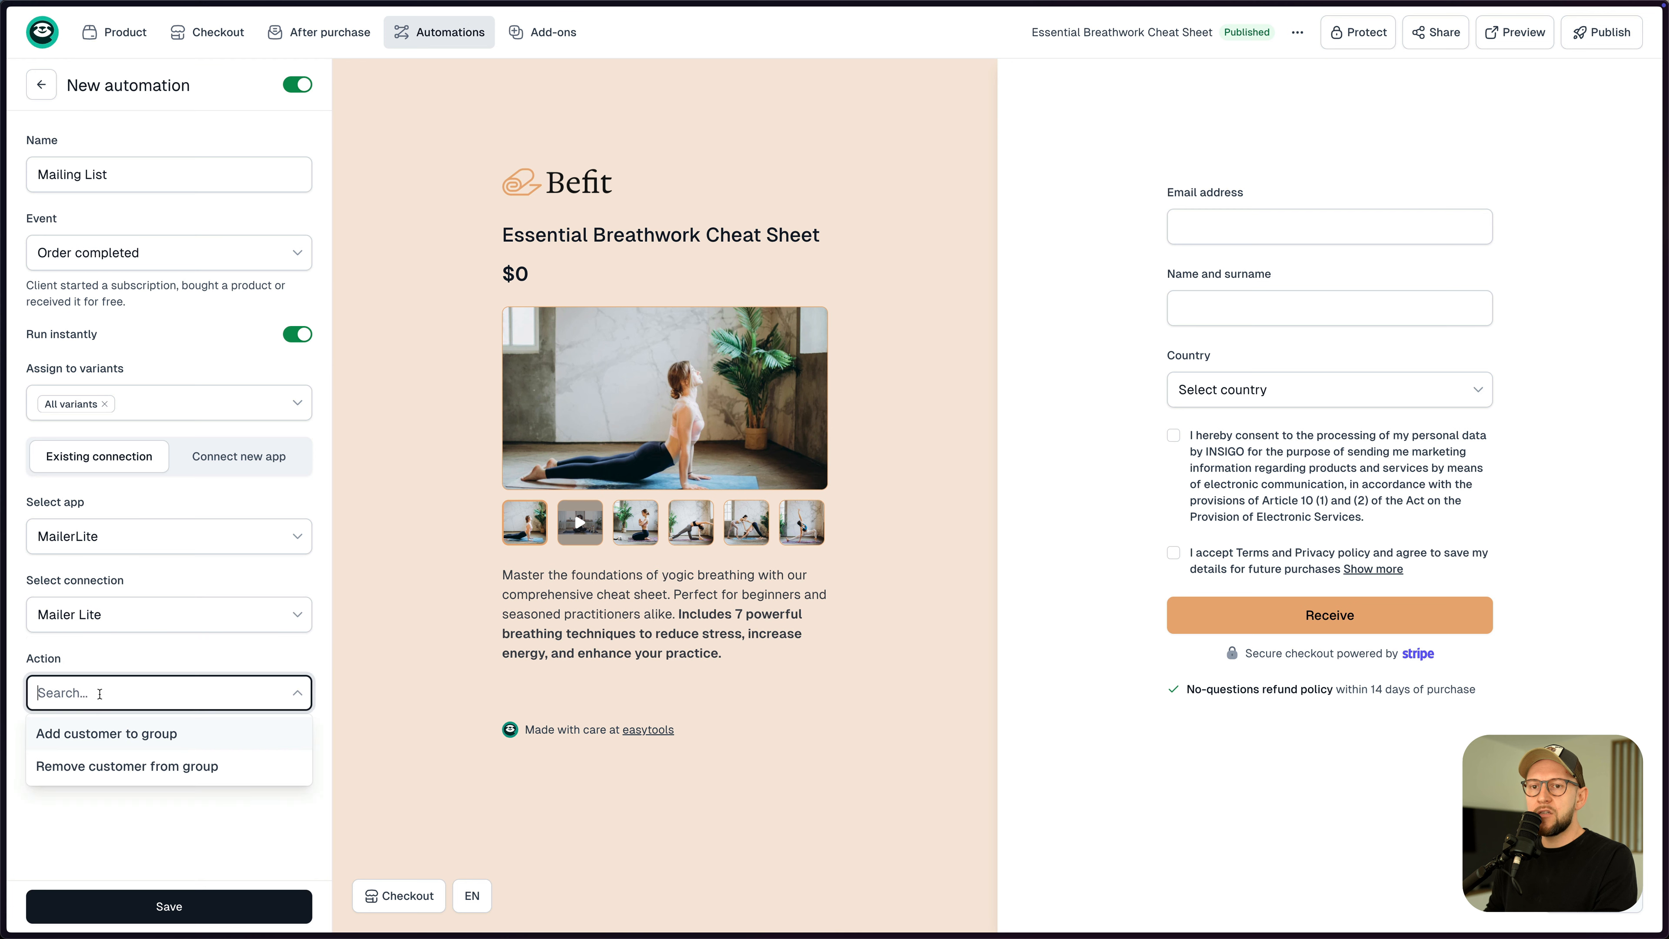
{"action": "left_click", "coordinate": [115, 745]}
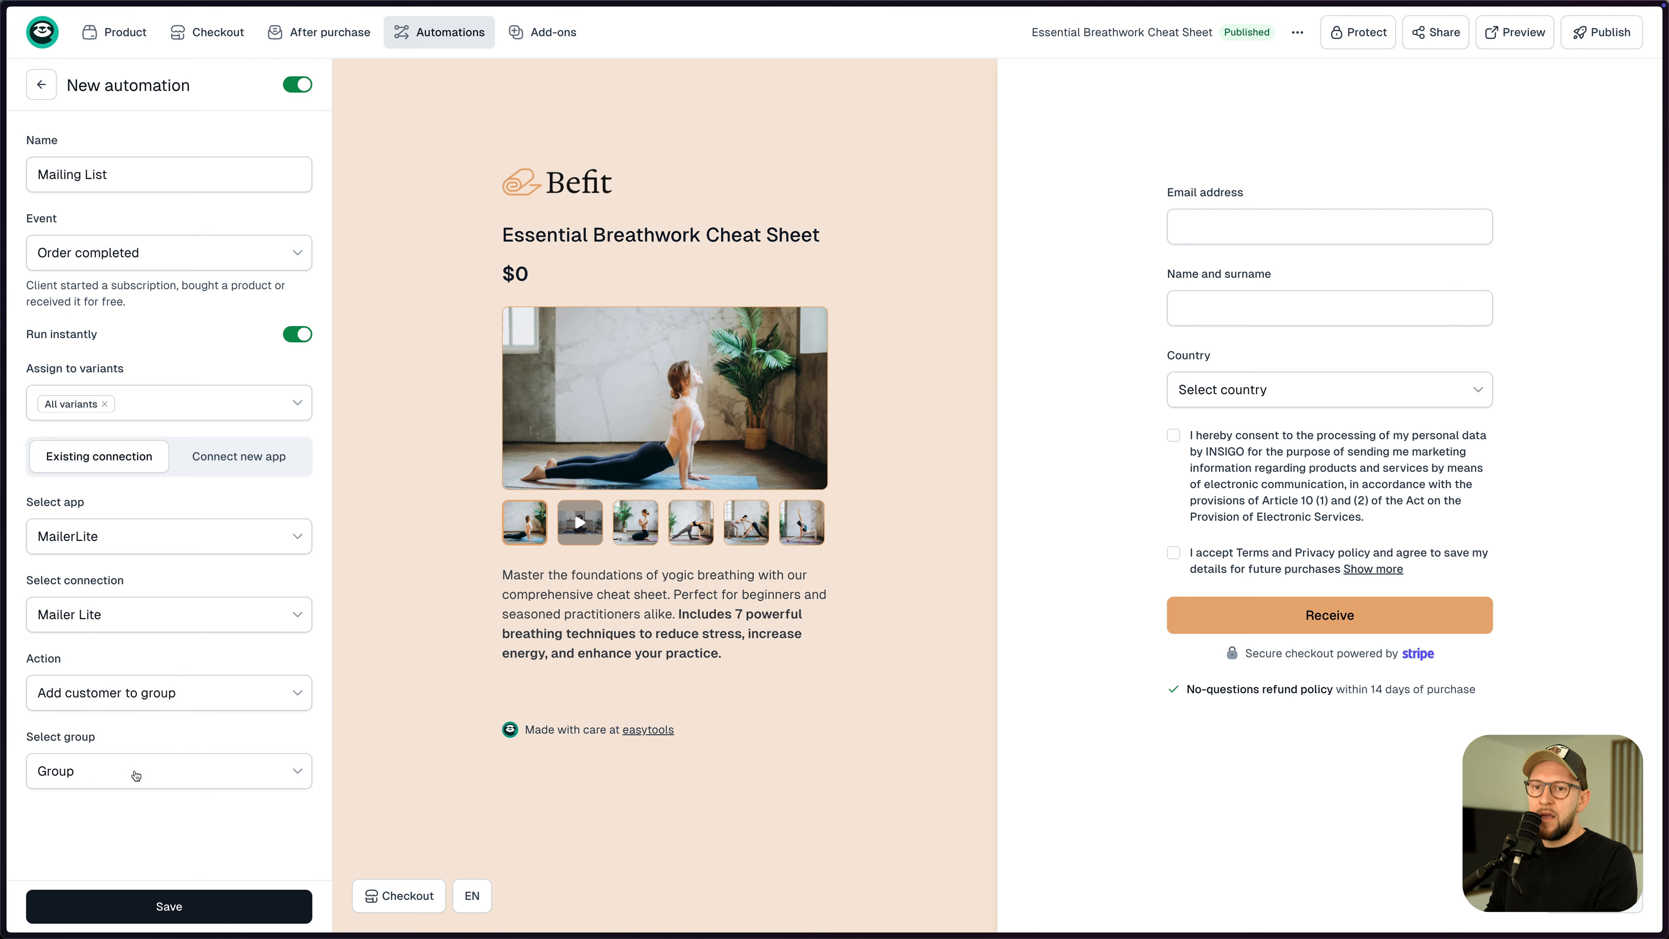
{"action": "left_click", "coordinate": [136, 771]}
{"action": "type", "text": "yo"}
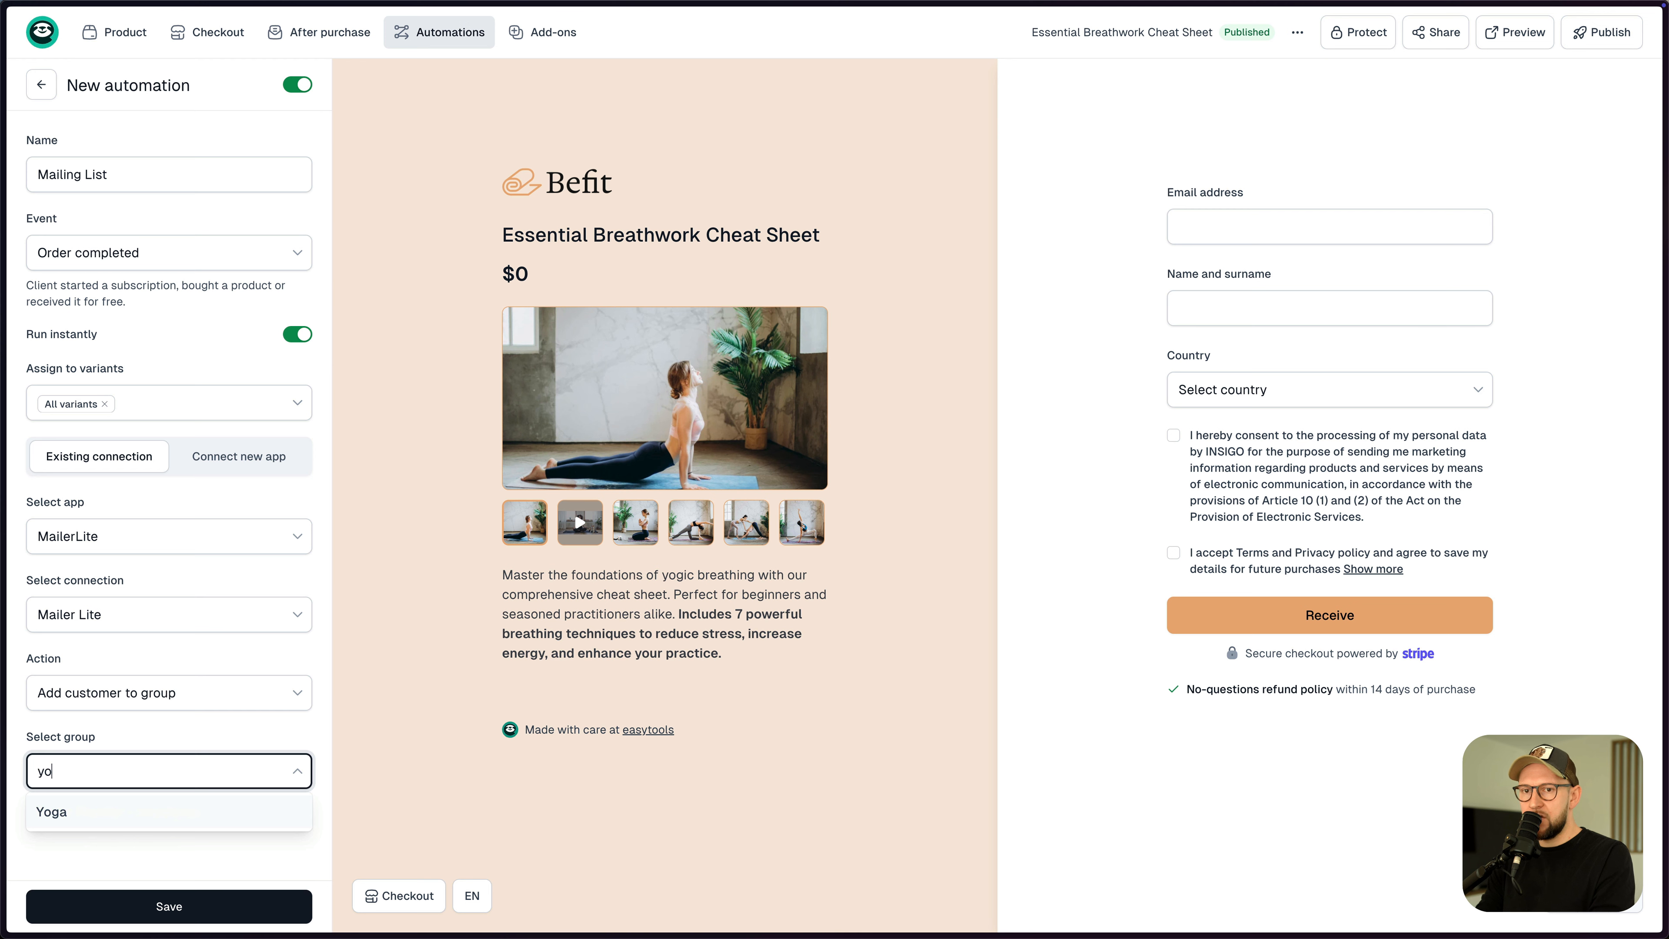
{"action": "left_click", "coordinate": [122, 824]}
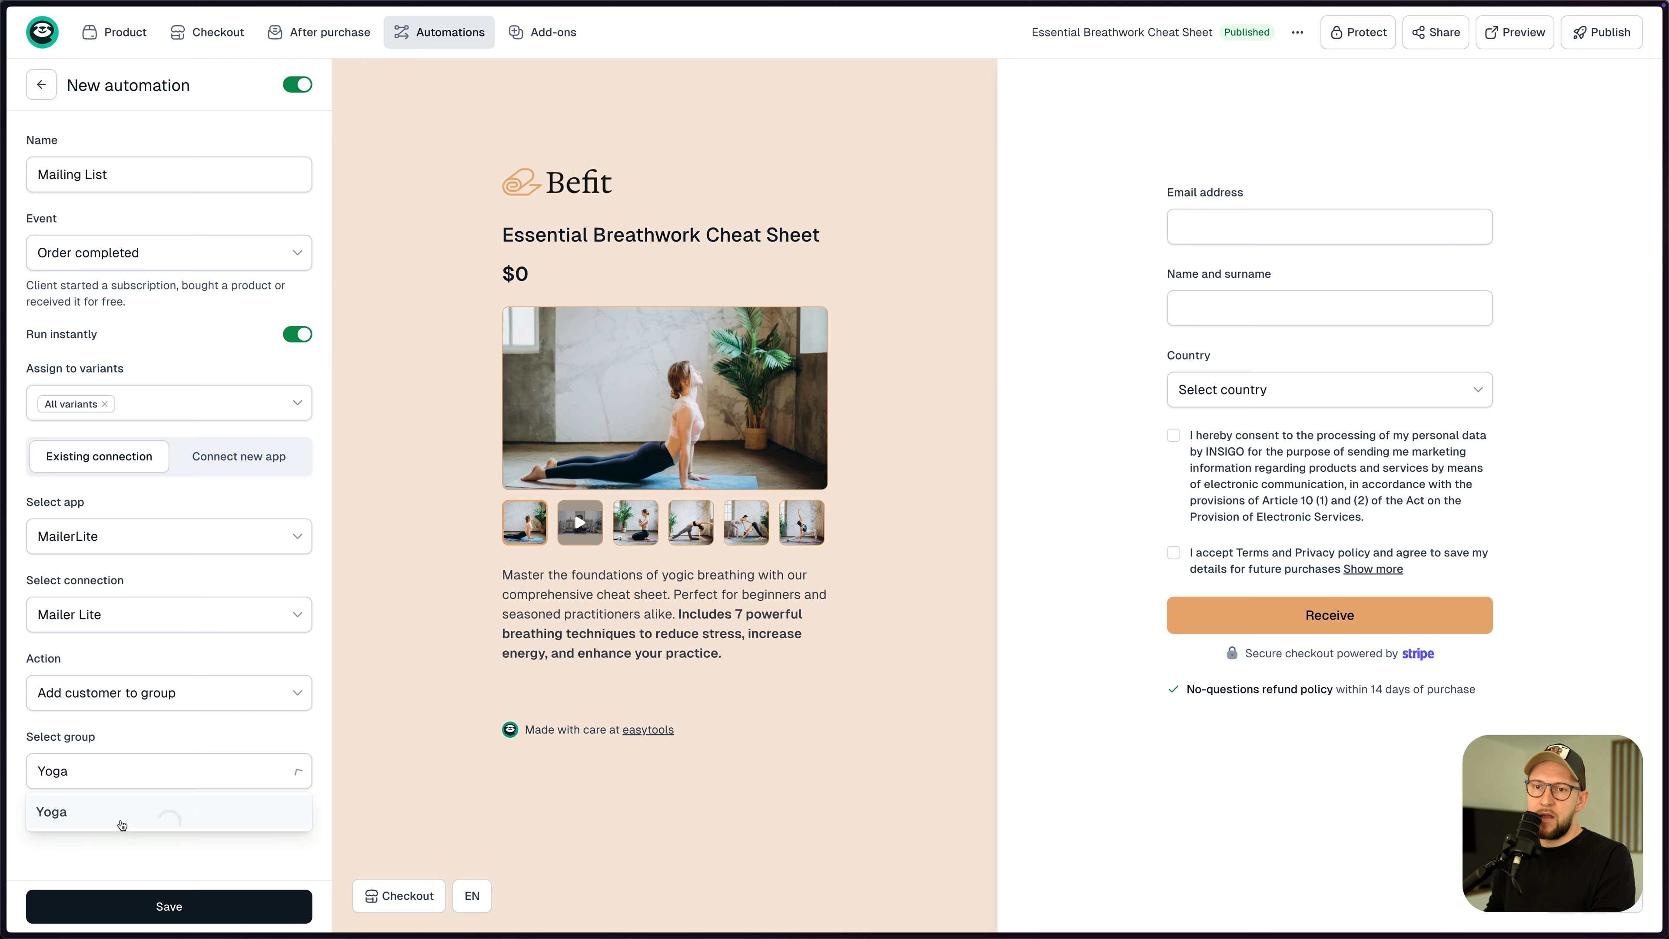
{"action": "left_click", "coordinate": [170, 904]}
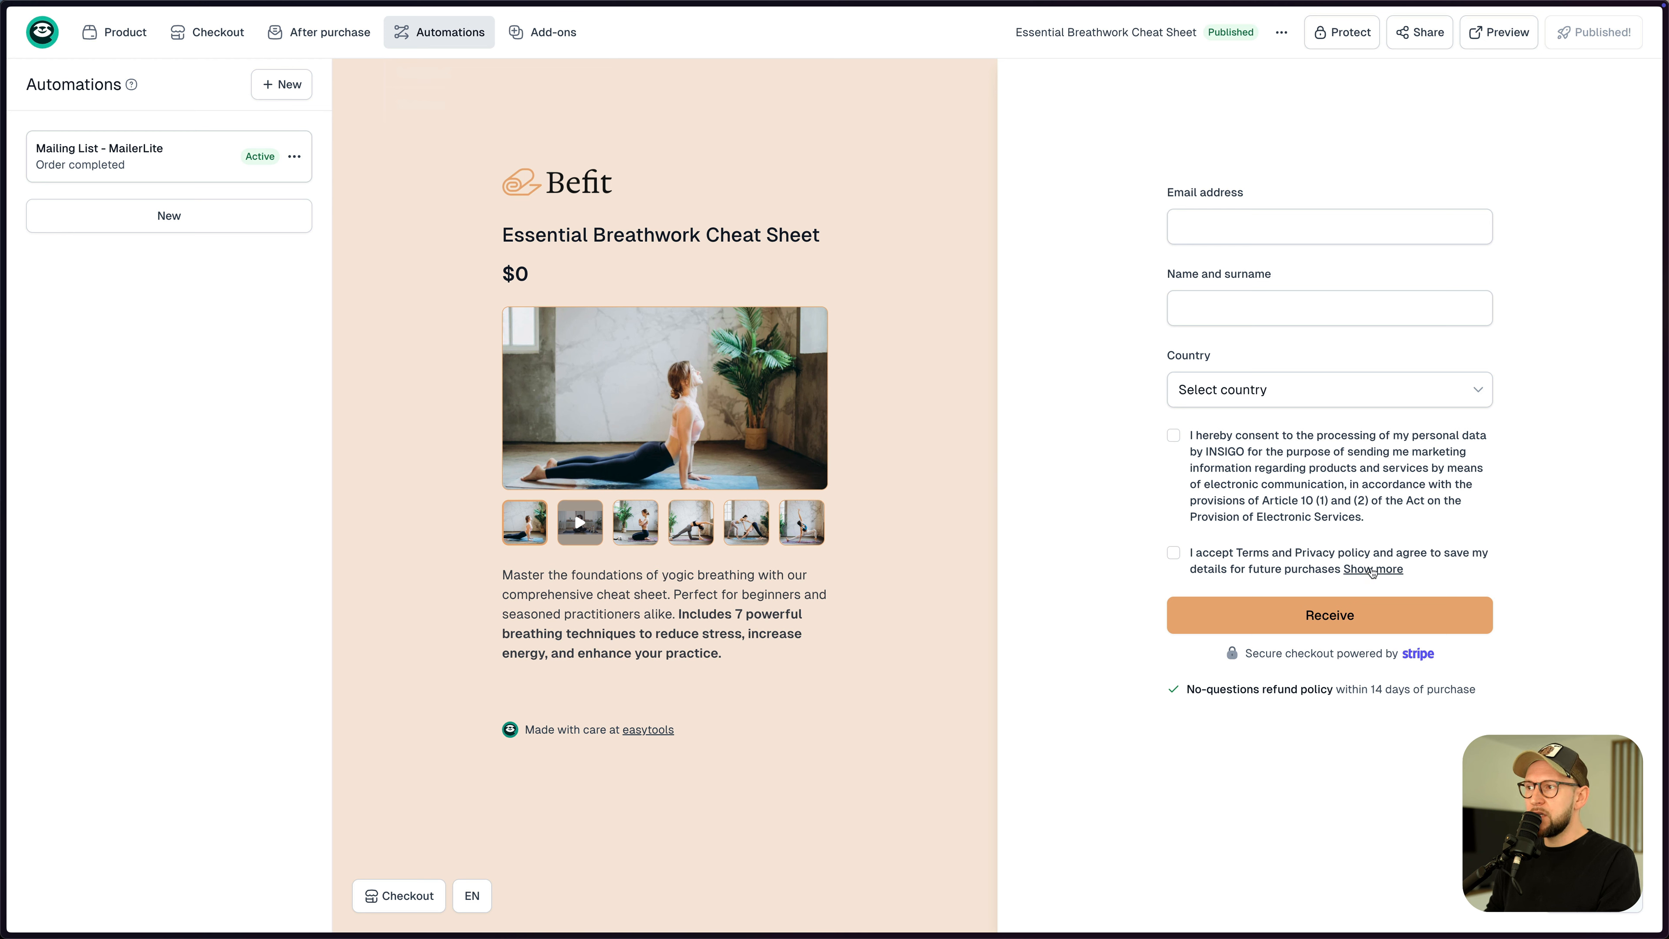
- Expand and collapse the terms consent text, then open Checkout's Legal and refunds settings
{"action": "left_click", "coordinate": [1372, 572]}
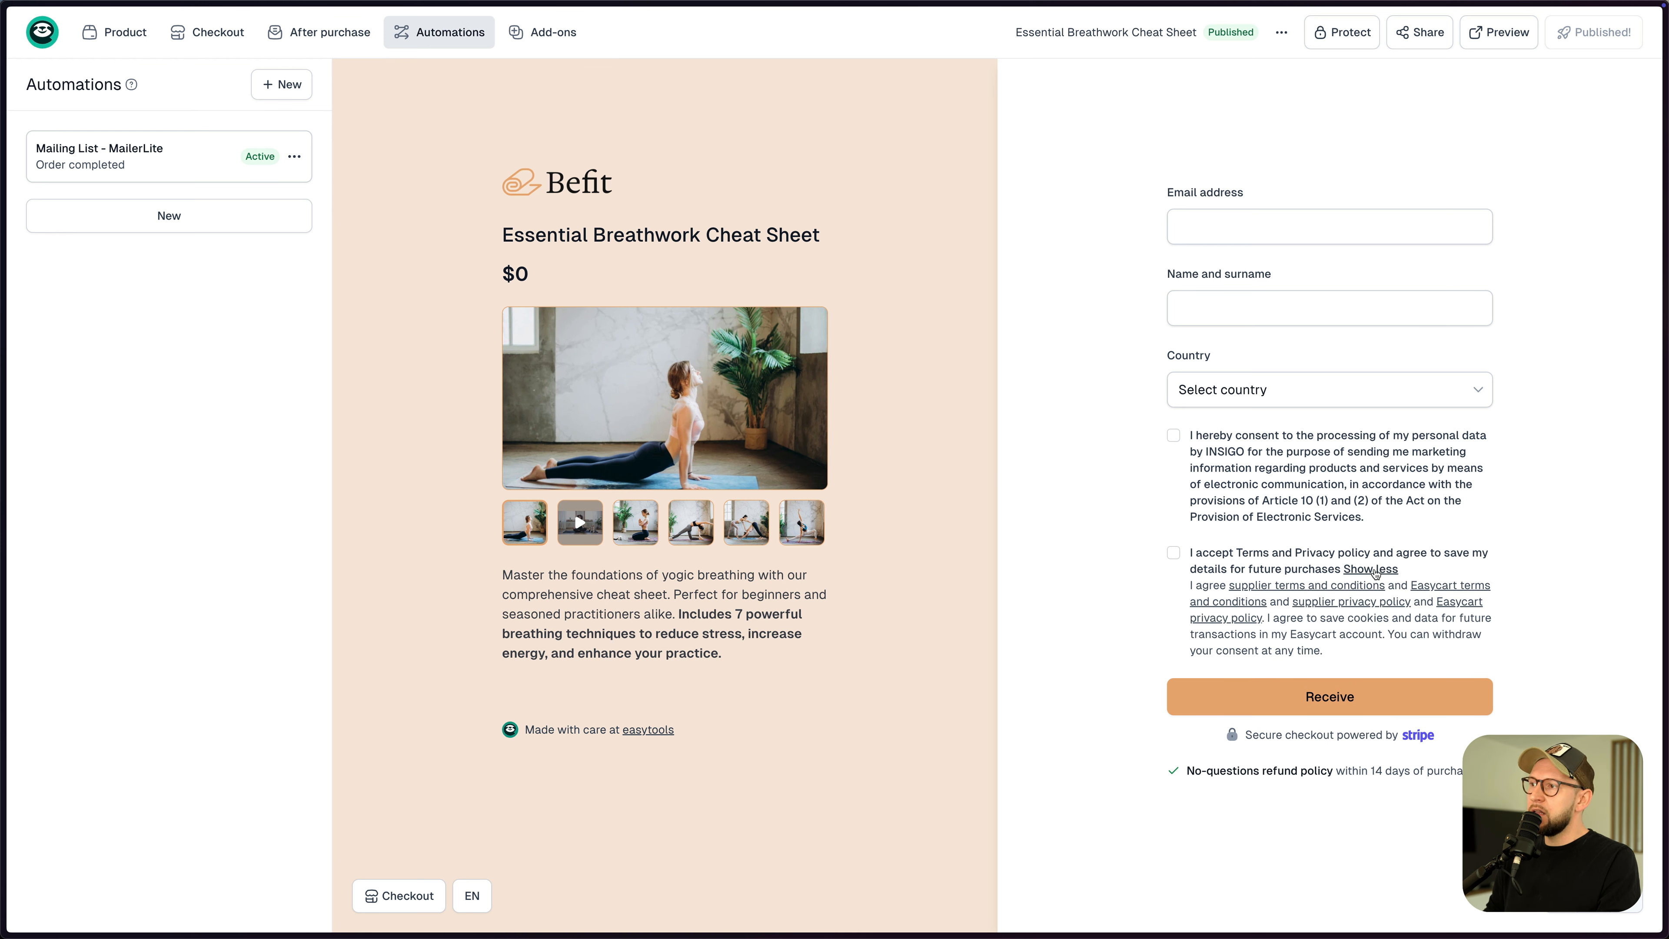
{"action": "left_click", "coordinate": [1375, 572]}
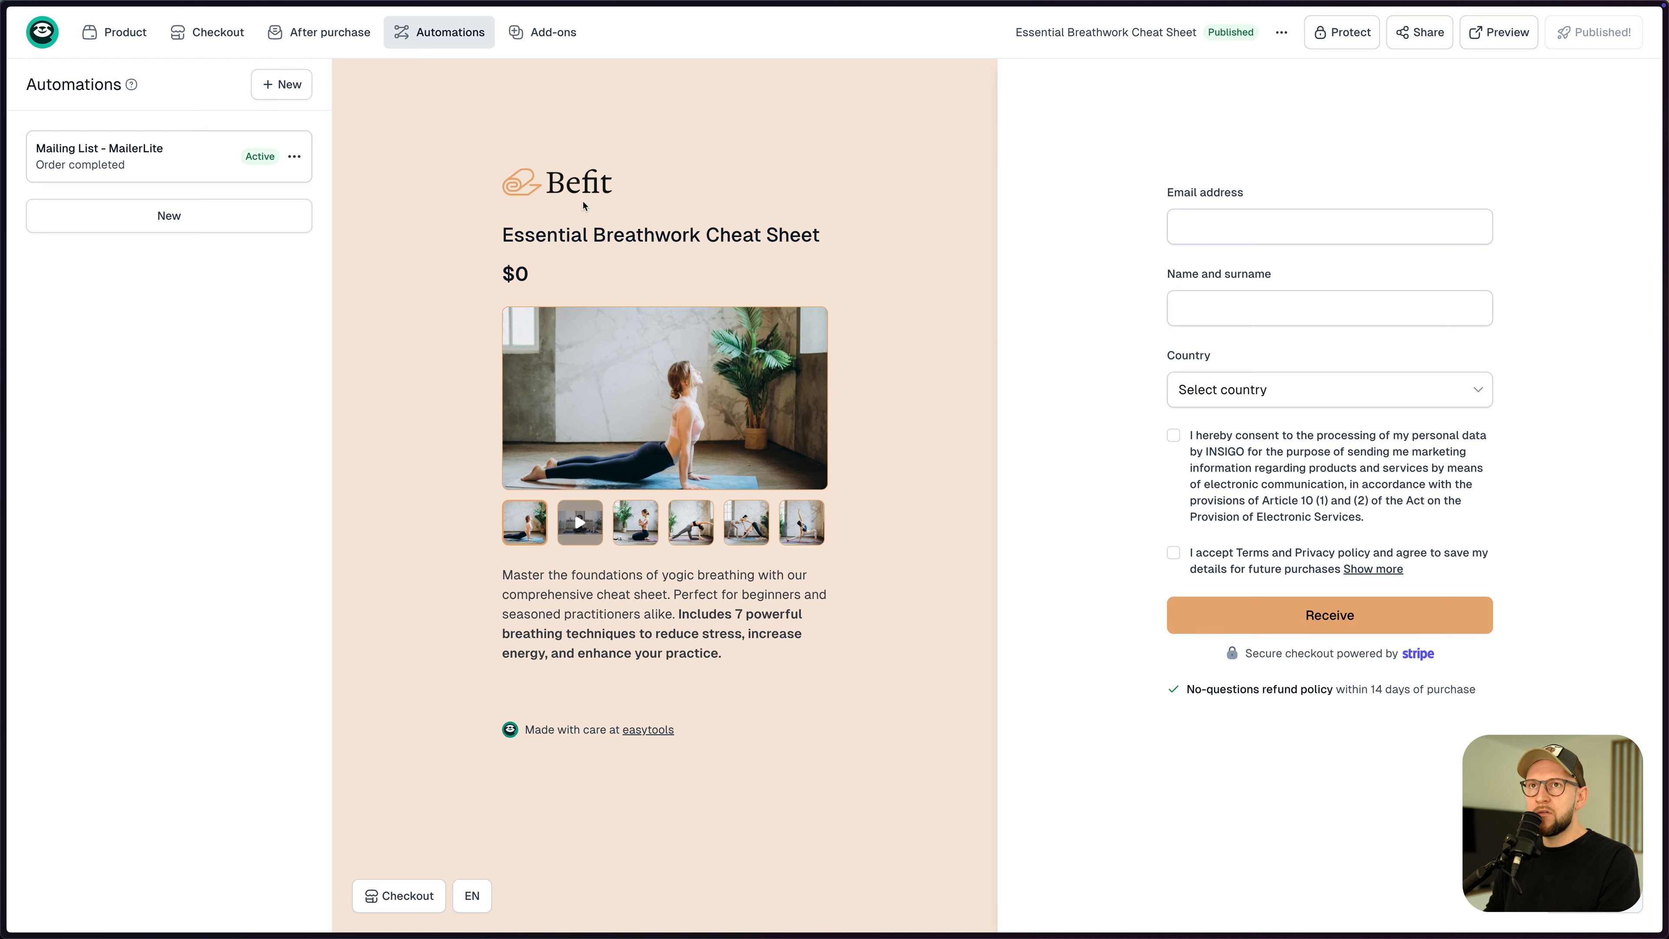
{"action": "mouse_move", "coordinate": [216, 36]}
{"action": "left_click", "coordinate": [236, 170]}
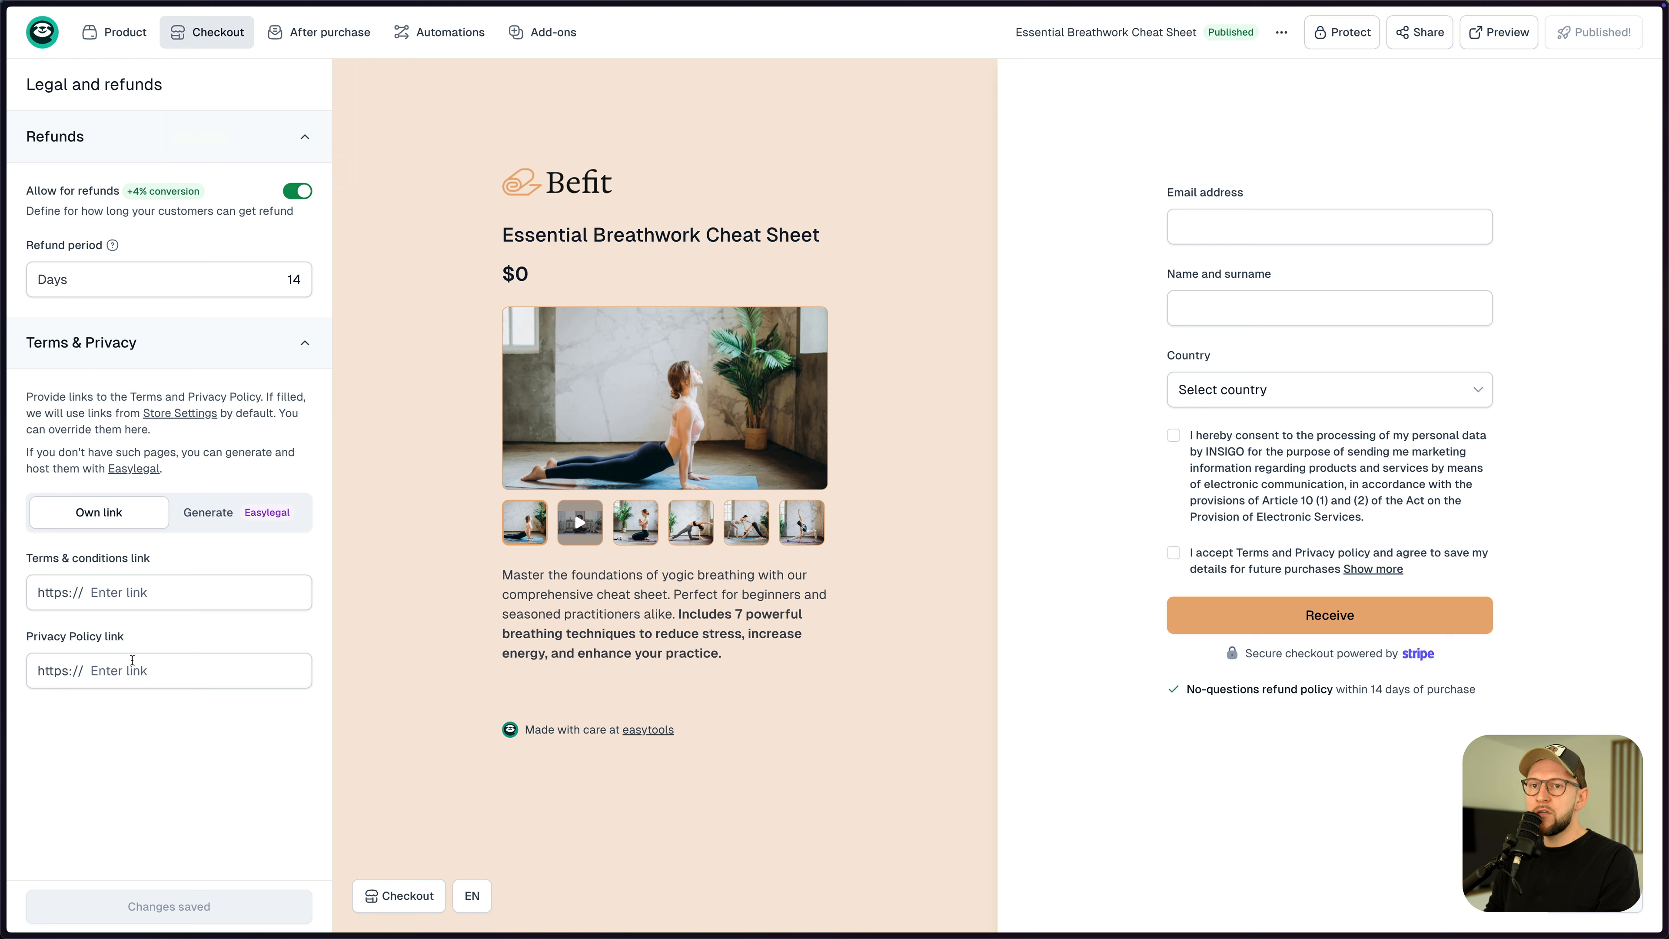
- Compare the Generate and Own link policy options, then go to the home Products list
{"action": "left_click", "coordinate": [116, 600]}
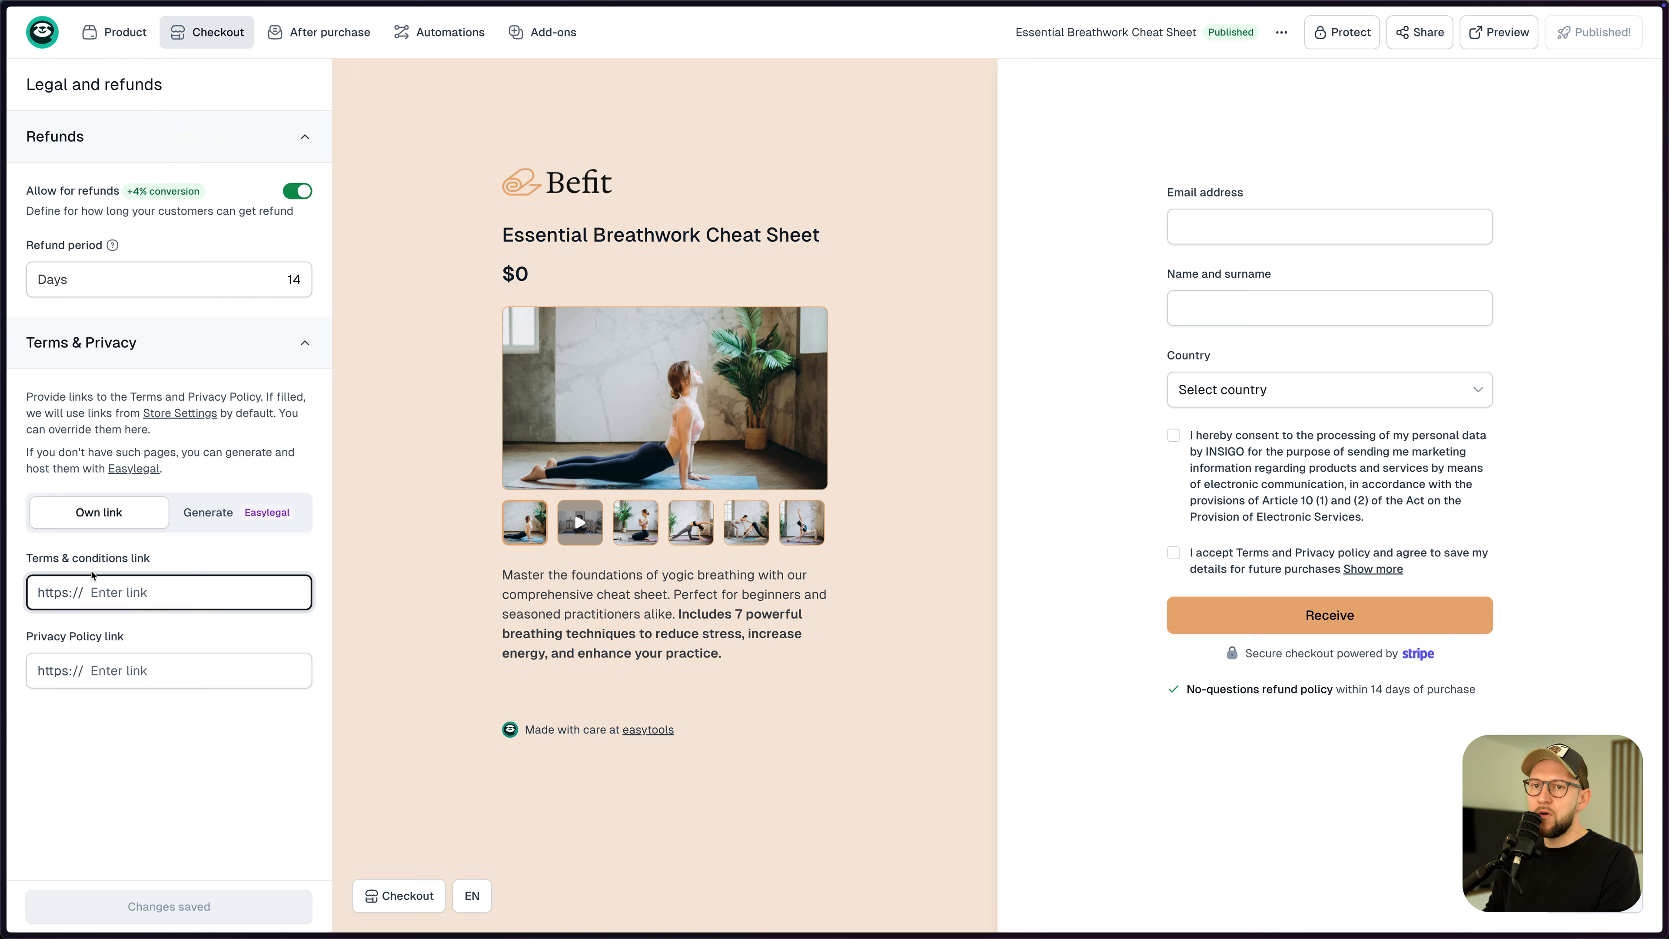
{"action": "left_click", "coordinate": [213, 529]}
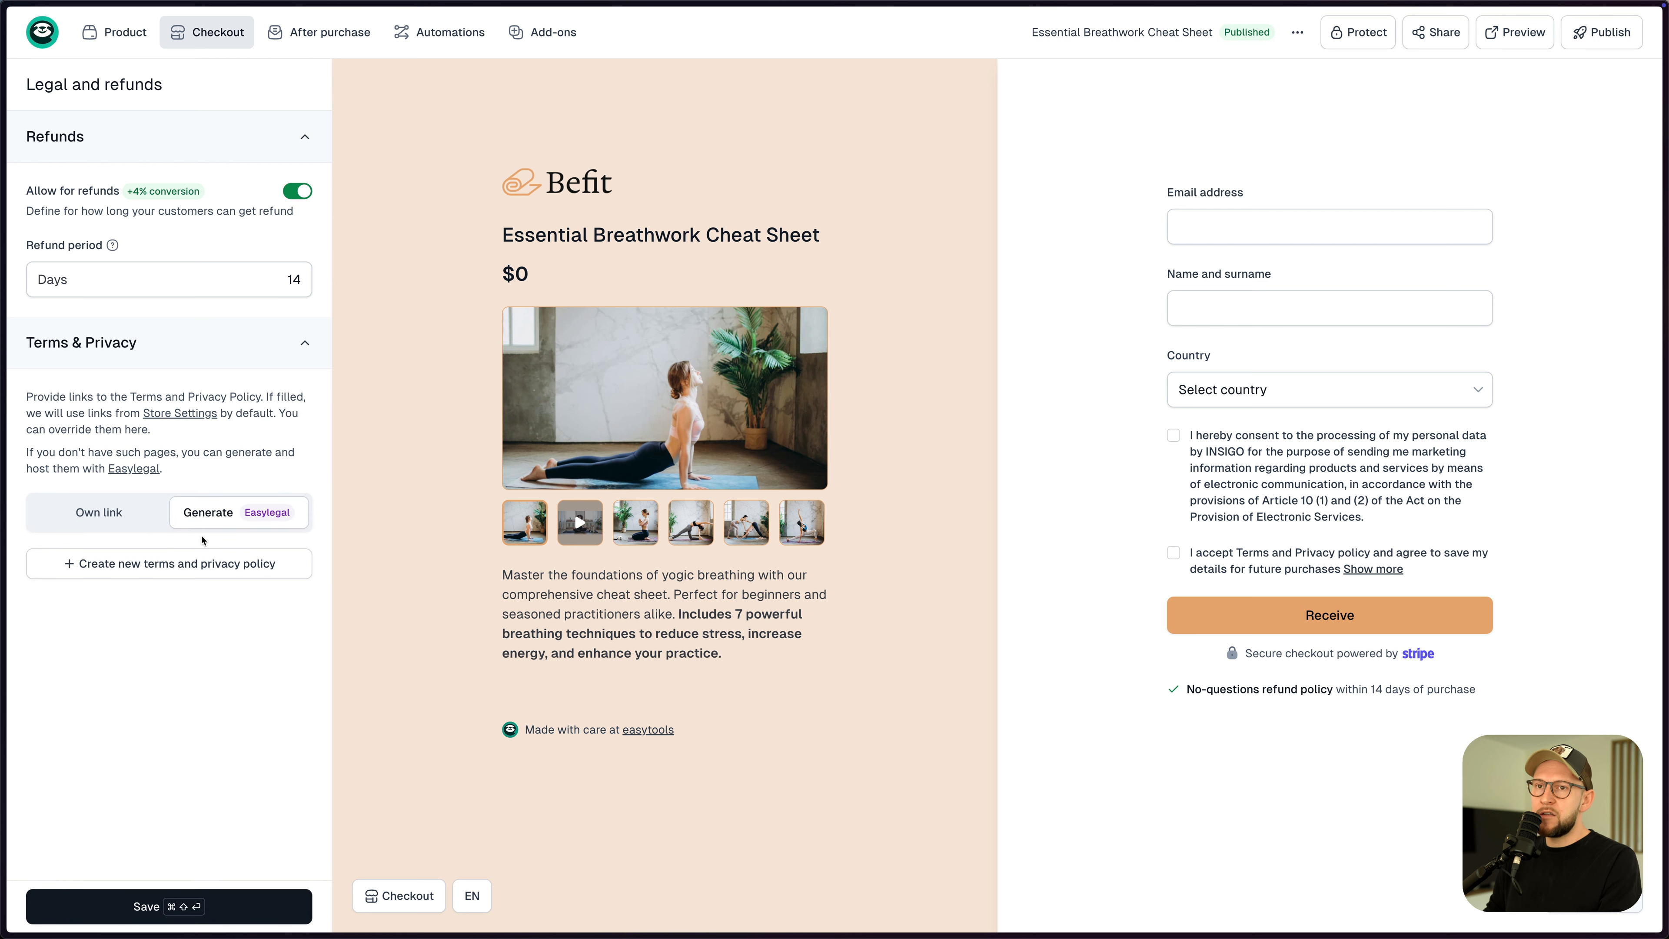
{"action": "left_click", "coordinate": [118, 521]}
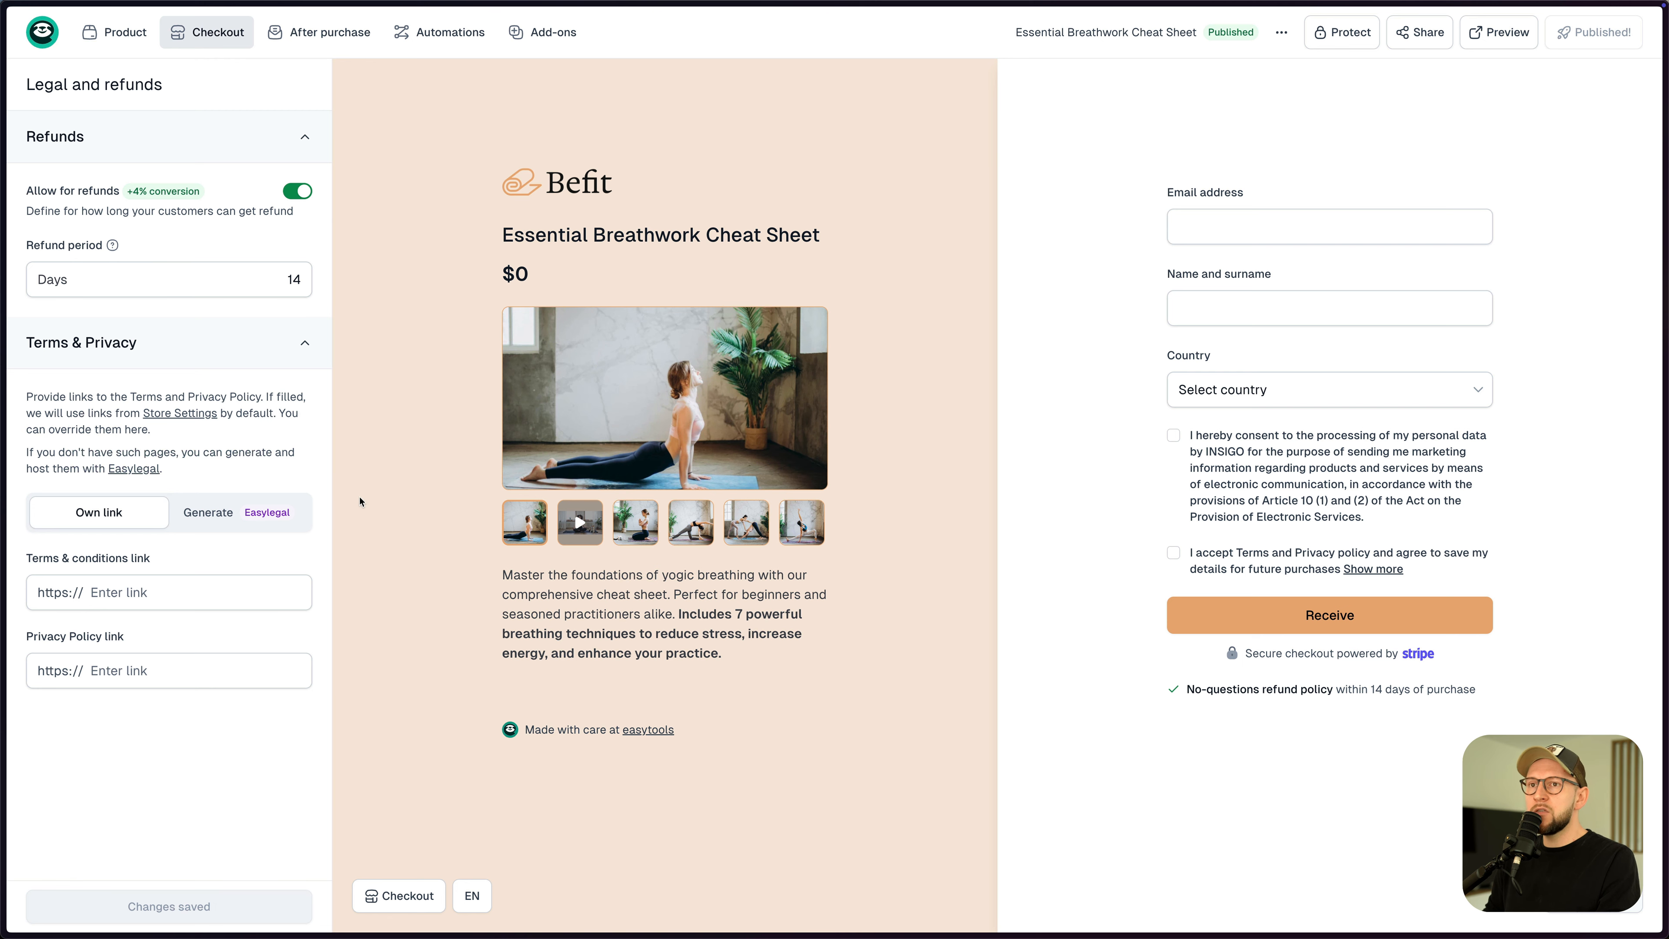
{"action": "left_click", "coordinate": [42, 33]}
{"action": "left_click", "coordinate": [82, 72]}
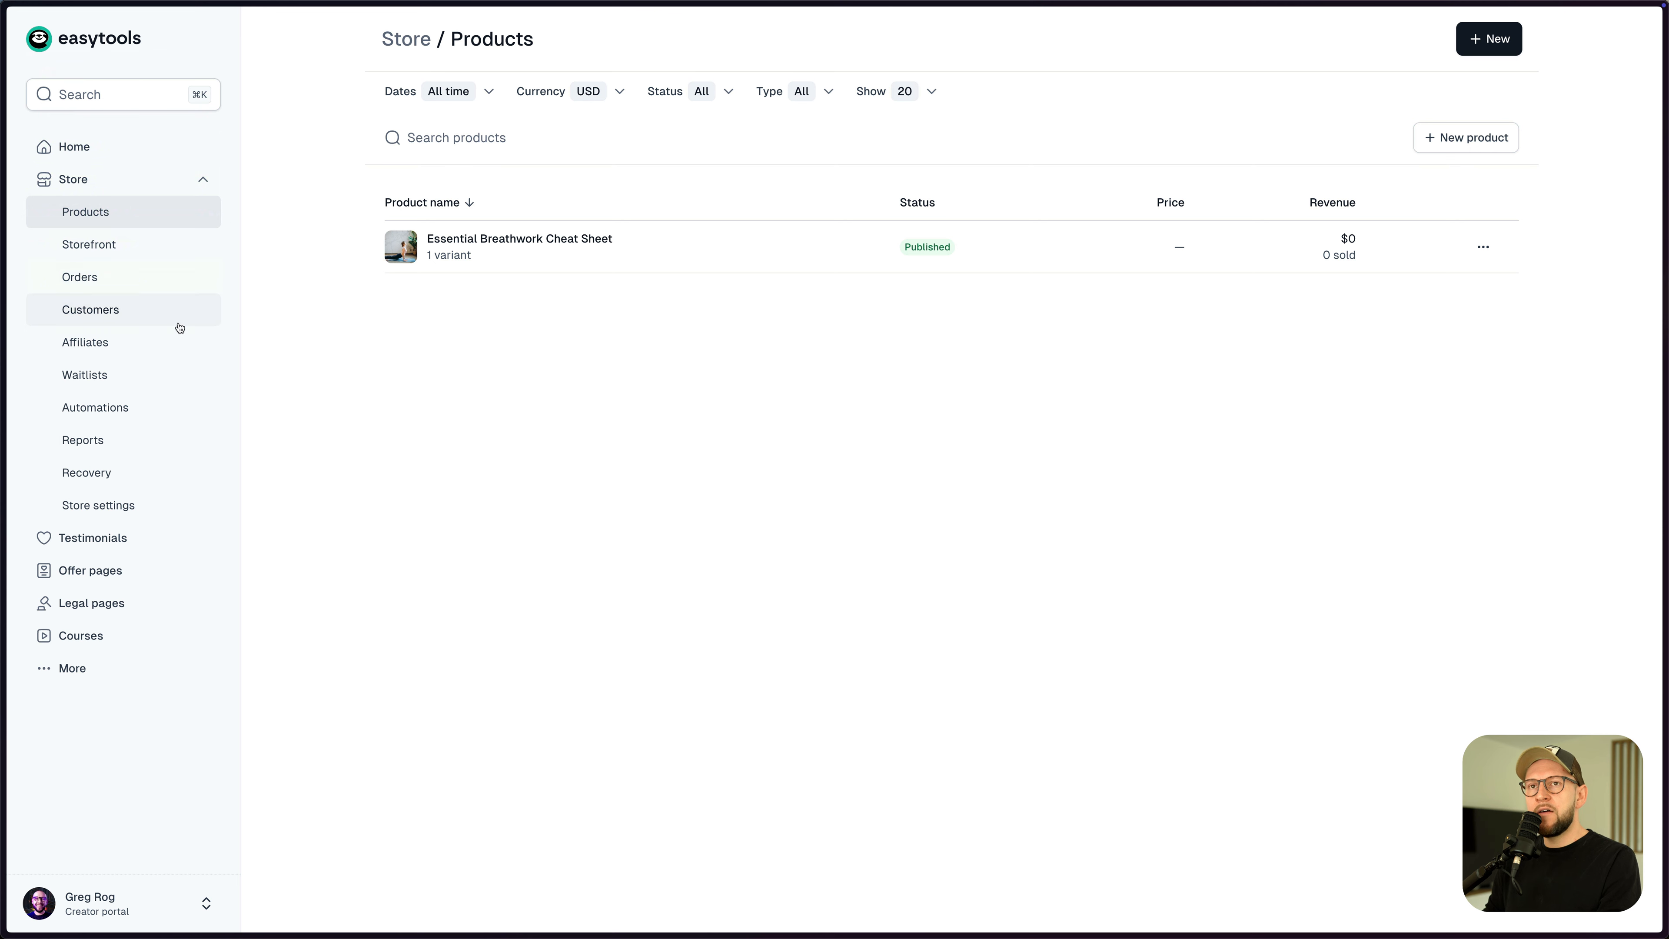
- Create a new legal pages project named 'Befit' and save its company details
{"action": "left_click", "coordinate": [115, 611]}
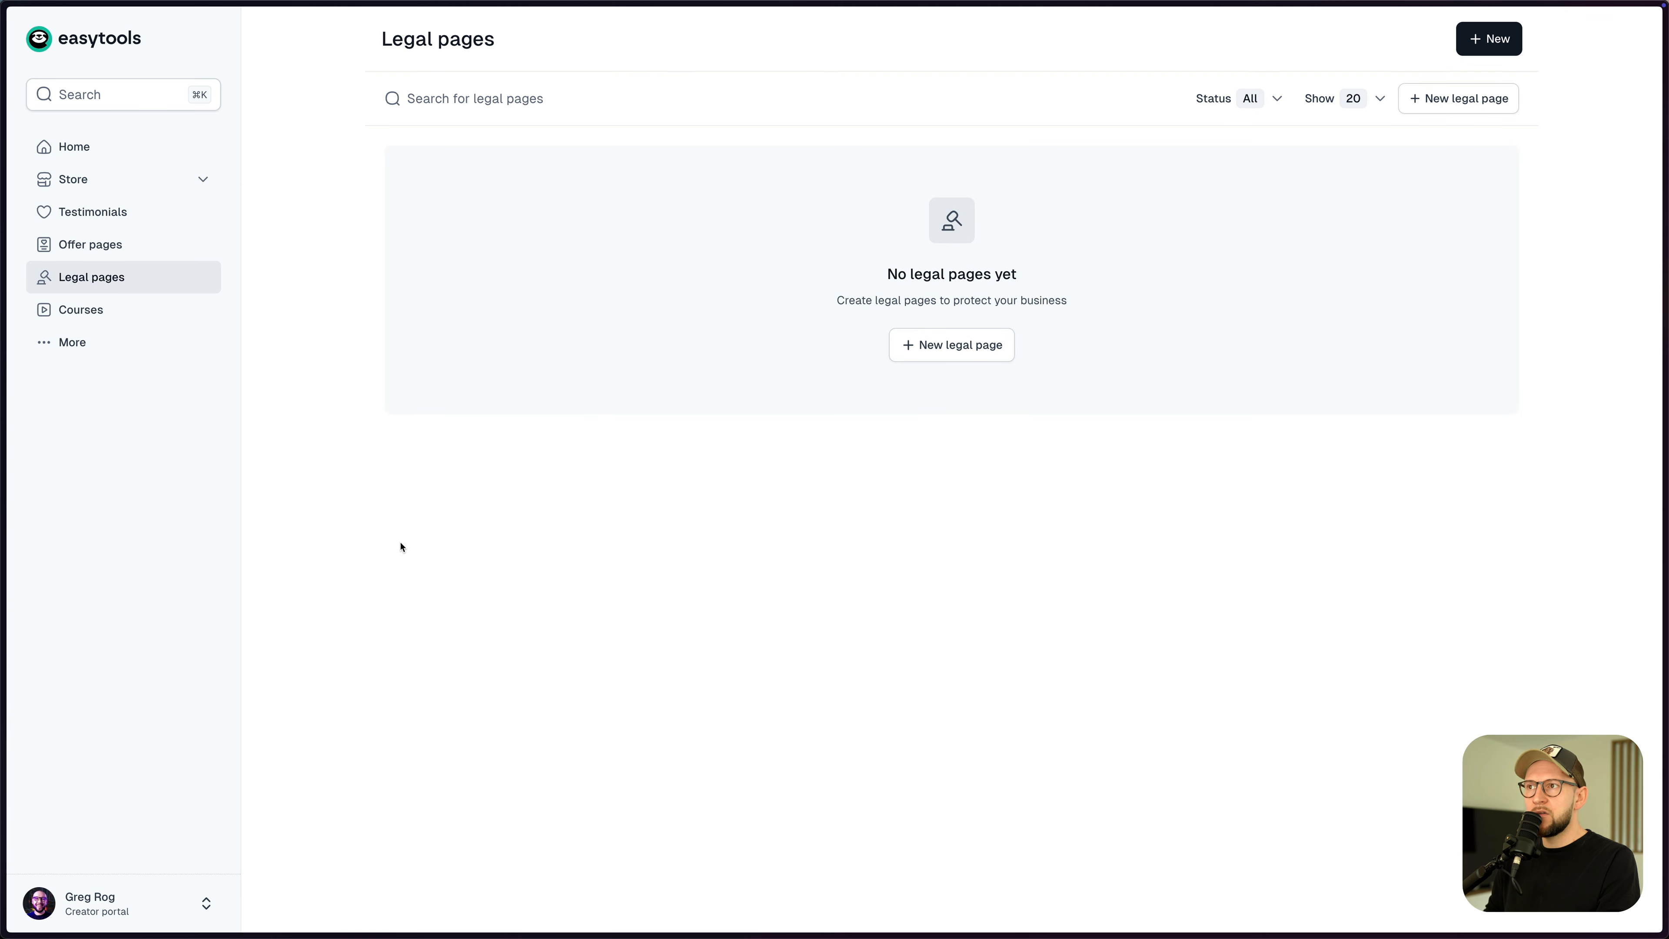
{"action": "left_click", "coordinate": [958, 346]}
{"action": "type", "text": "Befit"}
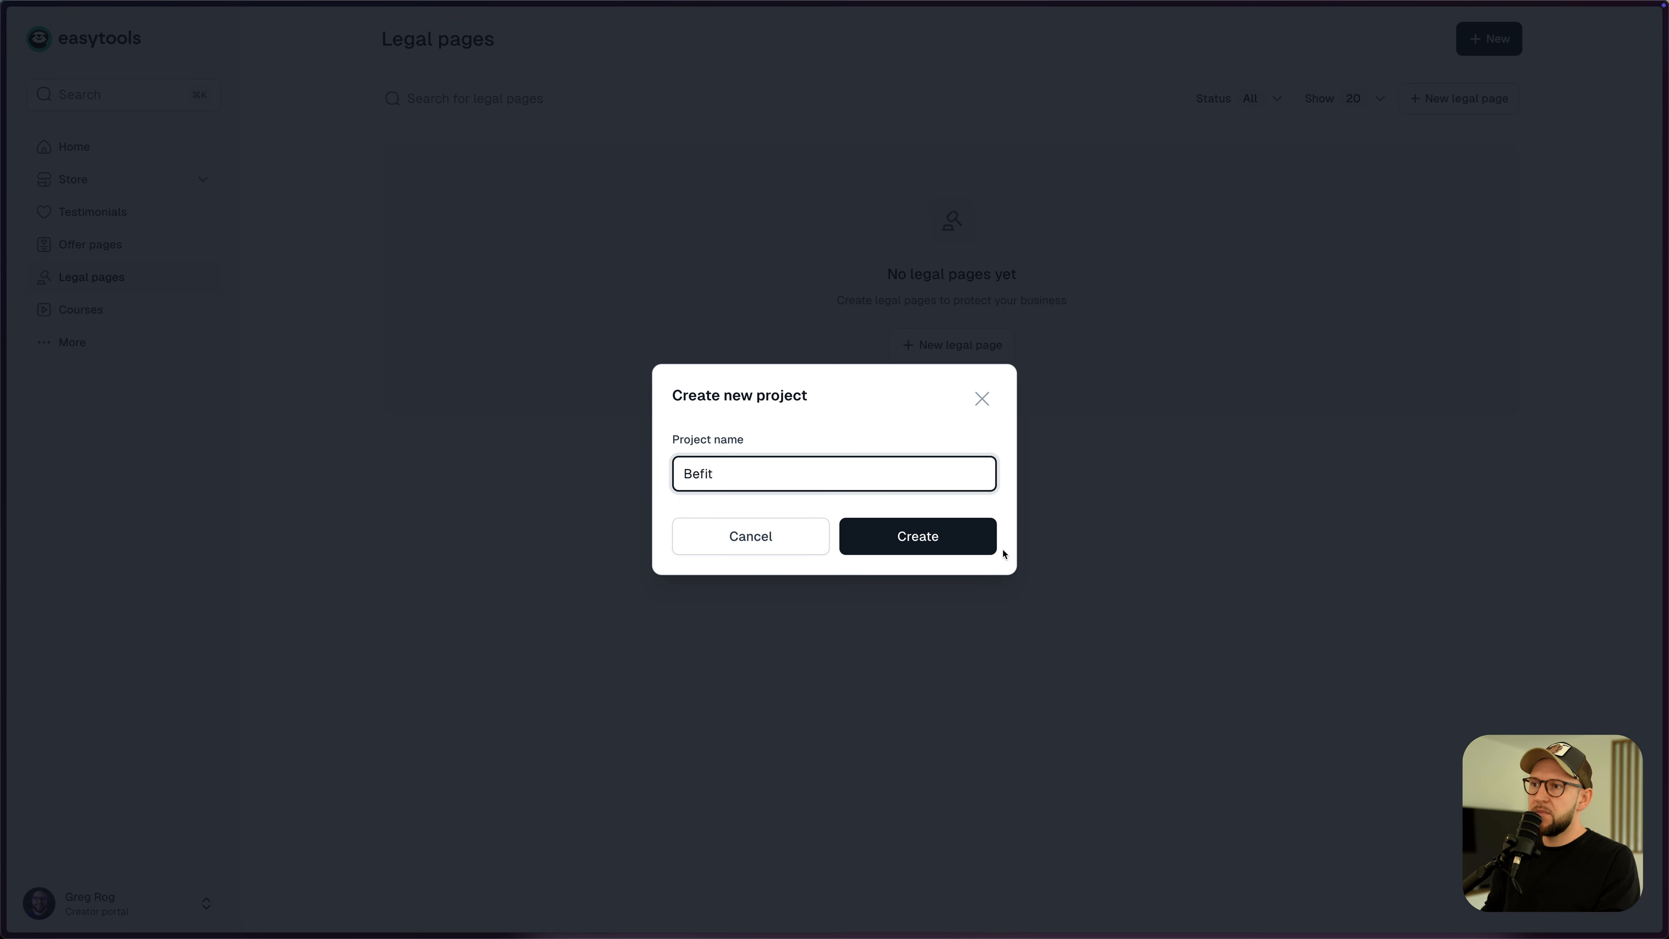
{"action": "left_click", "coordinate": [966, 541]}
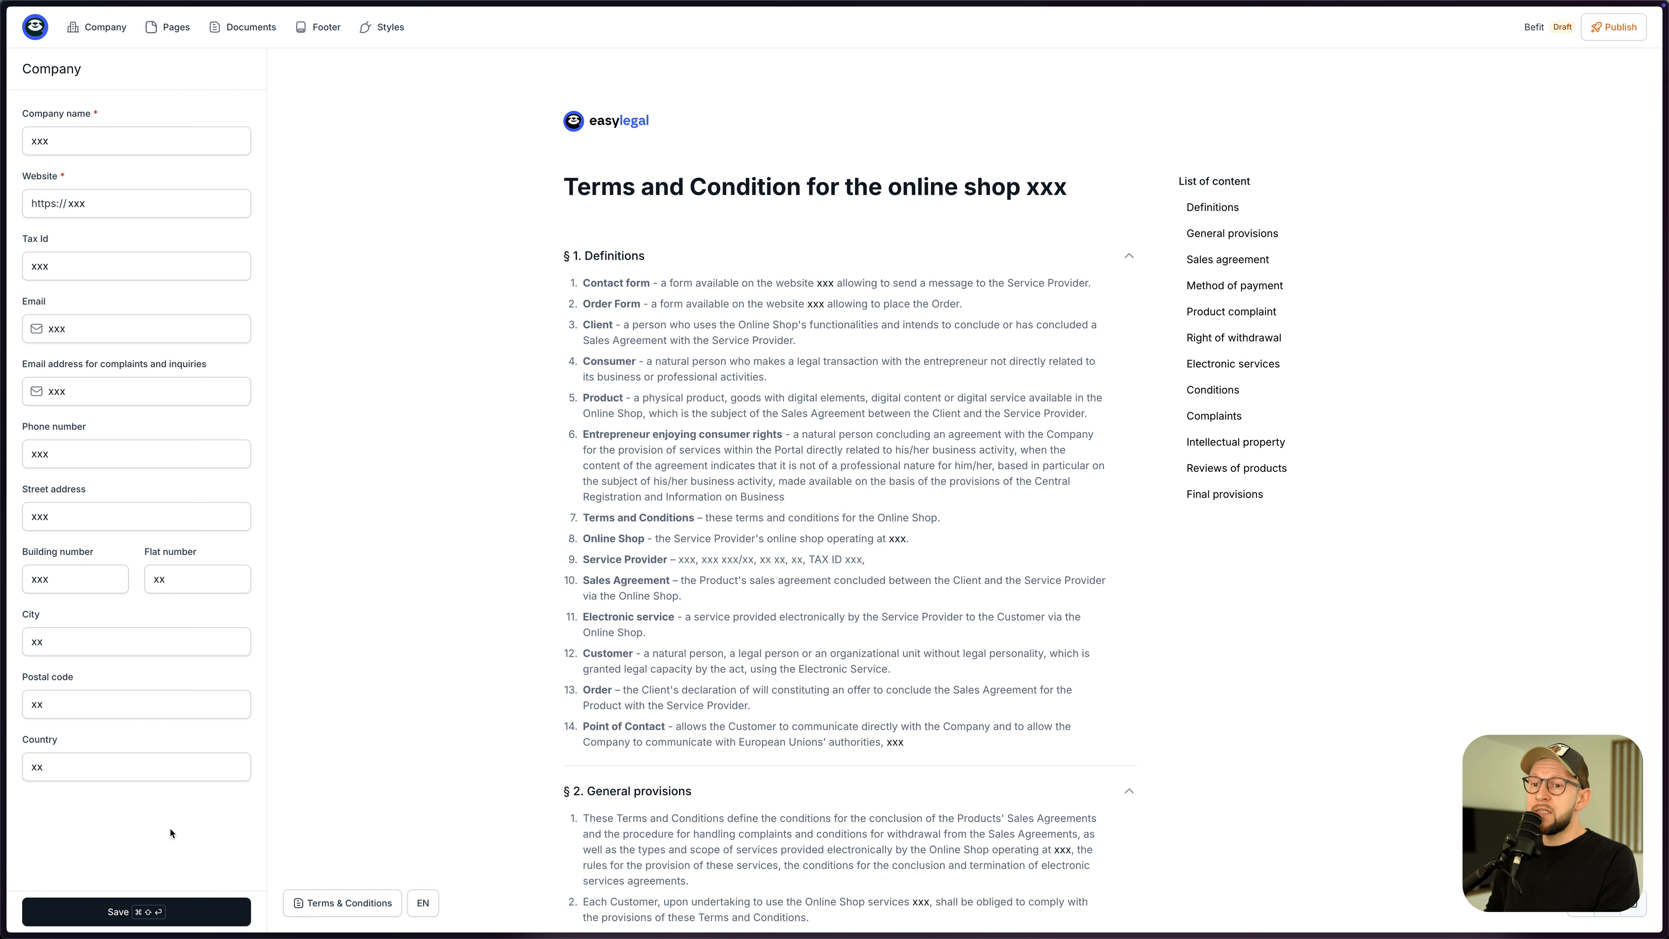
{"action": "left_click", "coordinate": [122, 919]}
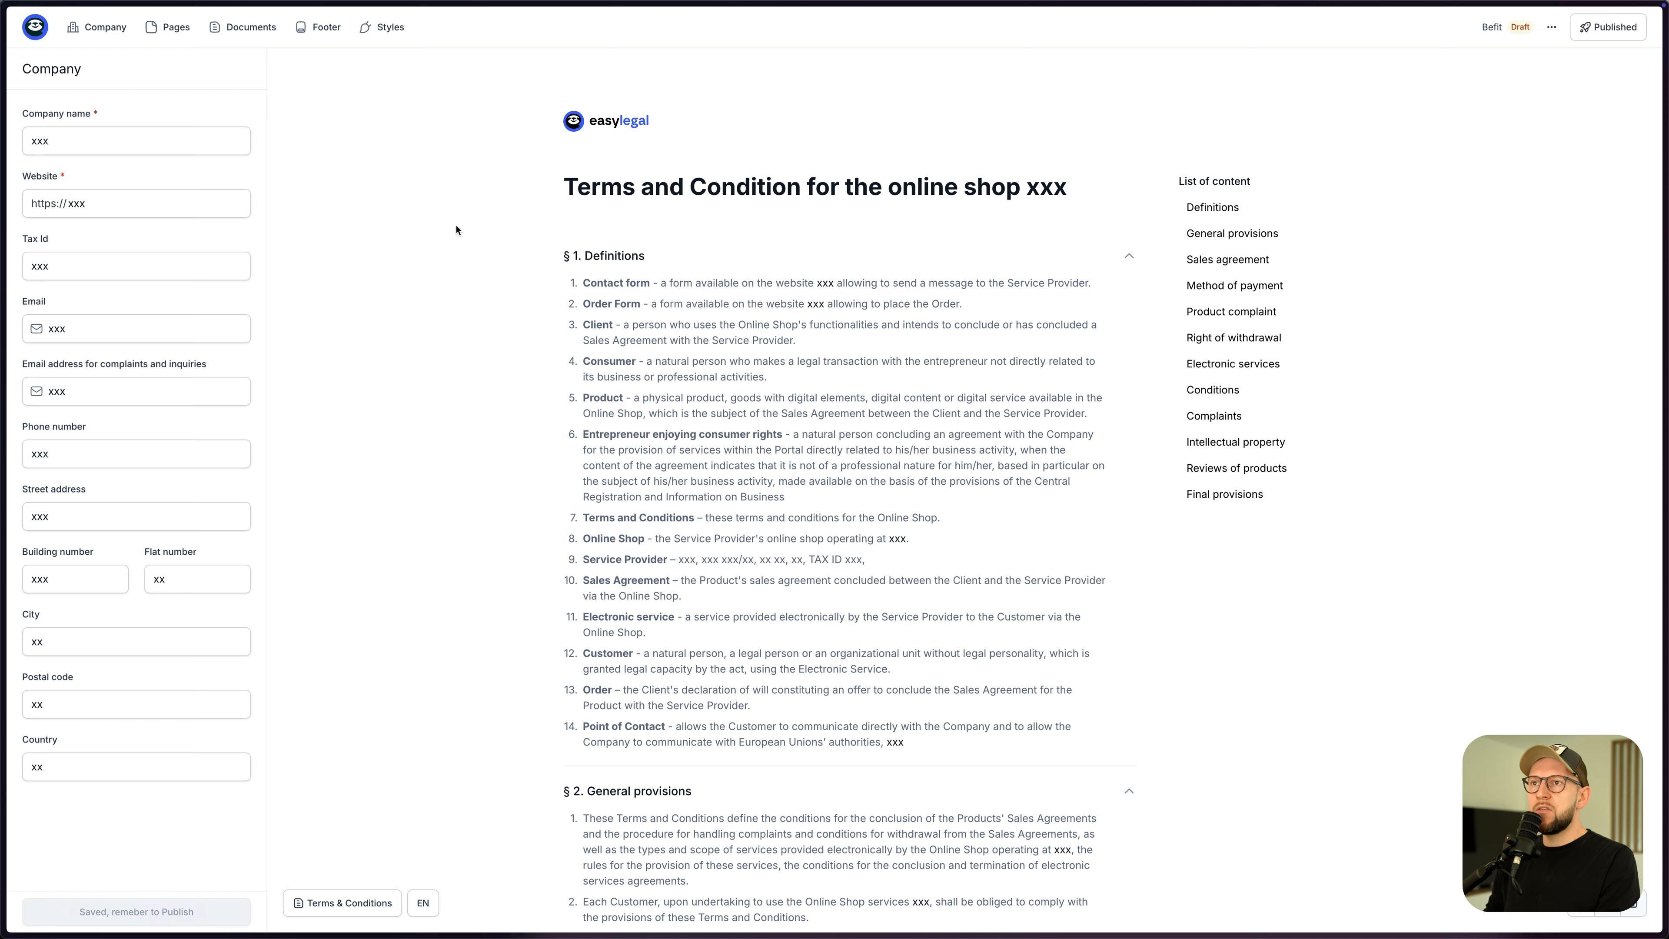
- Replace the legal pages logo with logo-d.png, save the style, and open Terms & Conditions
{"action": "left_click", "coordinate": [380, 37]}
{"action": "left_click", "coordinate": [234, 191]}
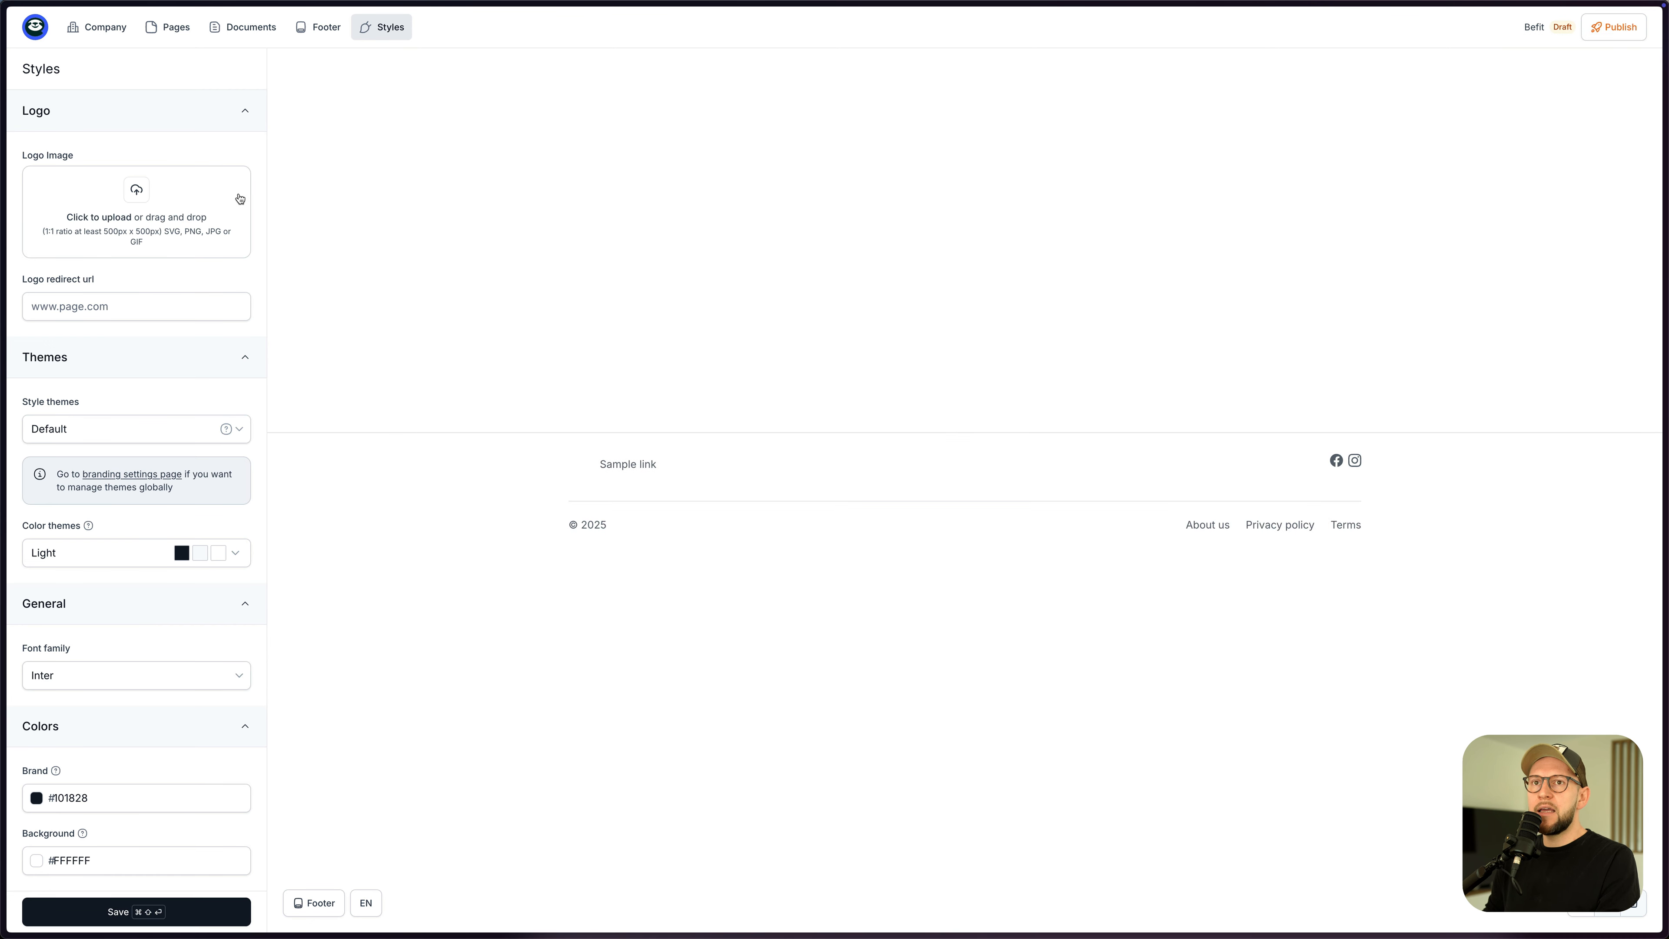
{"action": "key", "text": "super+Tab"}
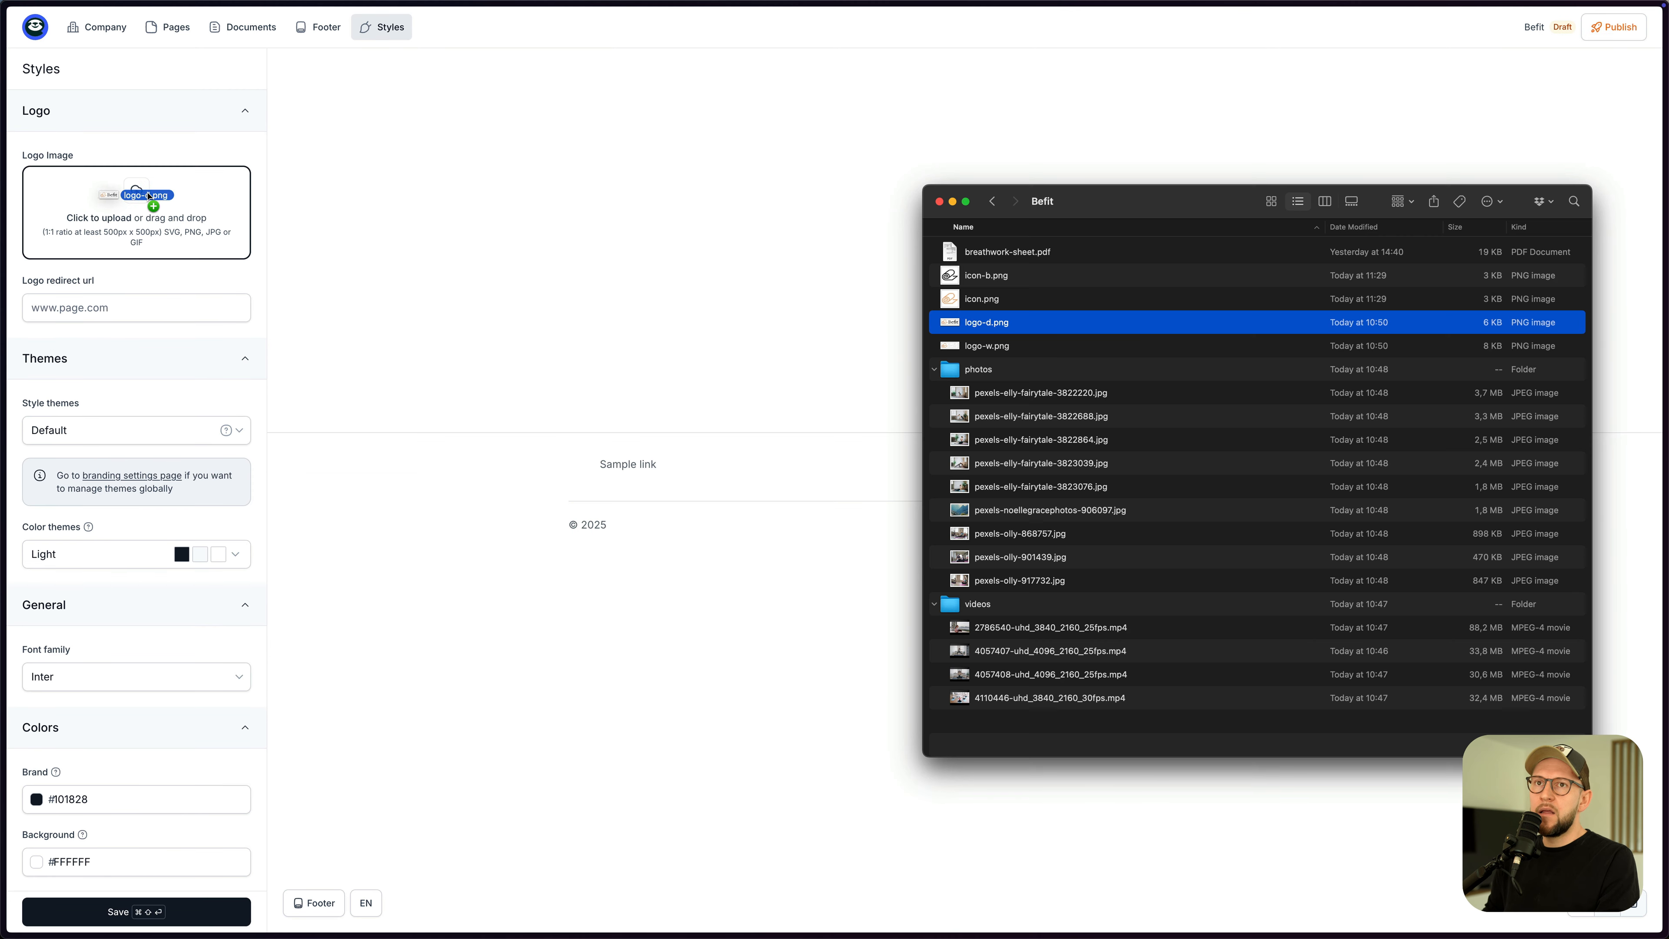
{"action": "left_click_drag", "start_coordinate": [986, 322], "coordinate": [155, 201]}
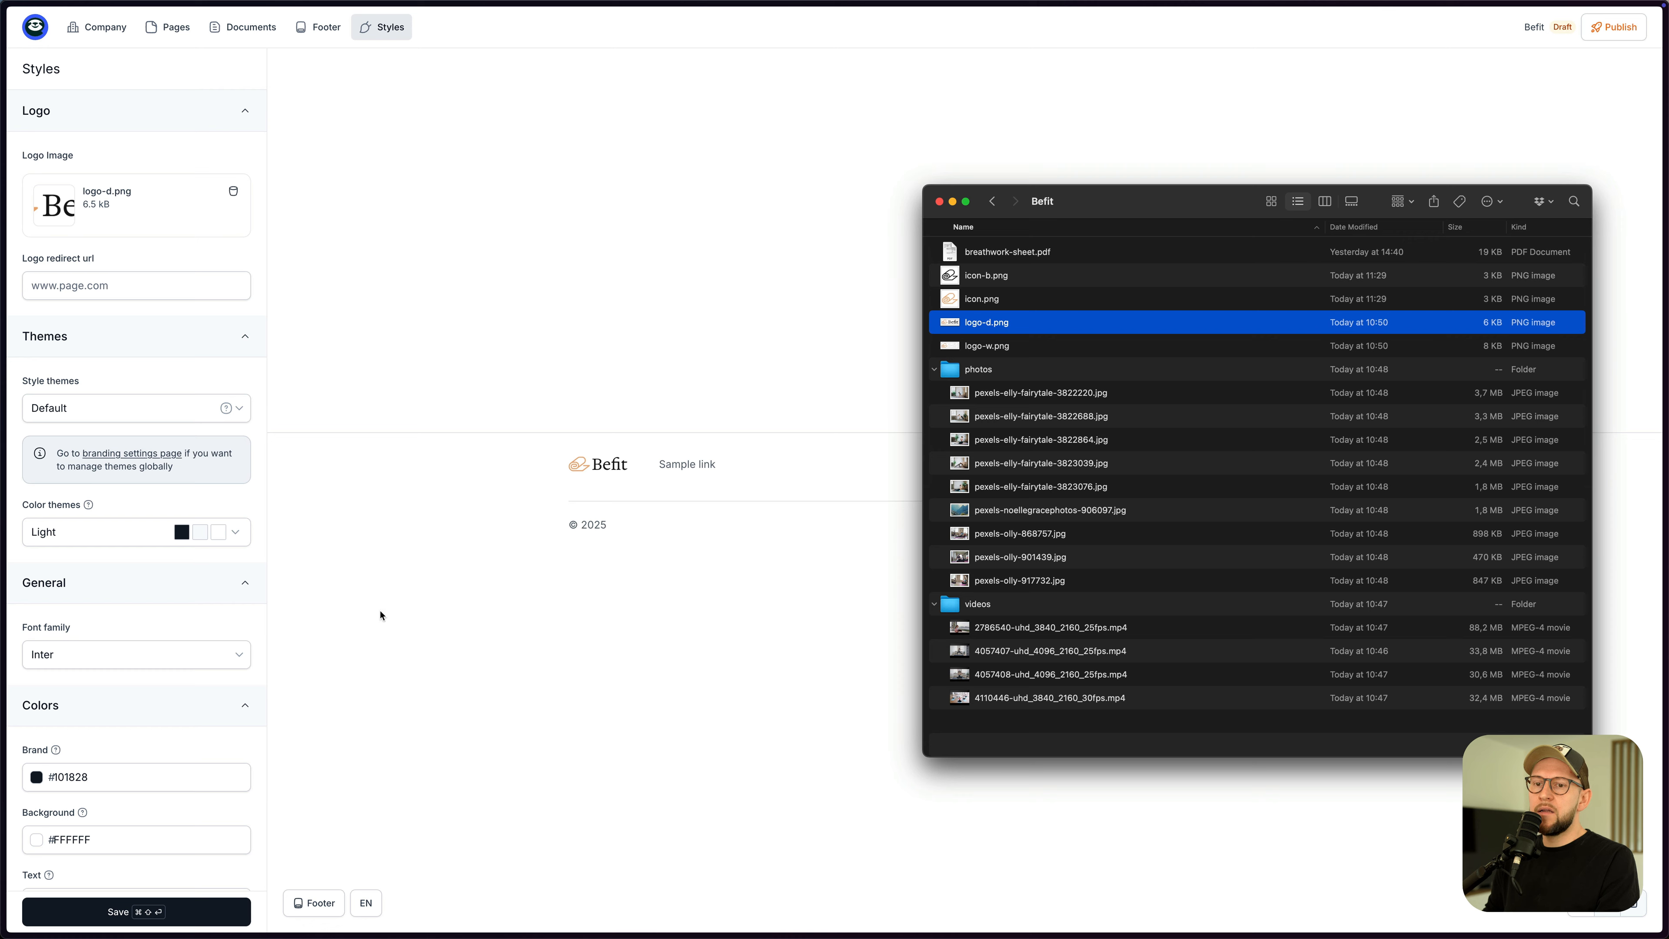
{"action": "left_click", "coordinate": [193, 913]}
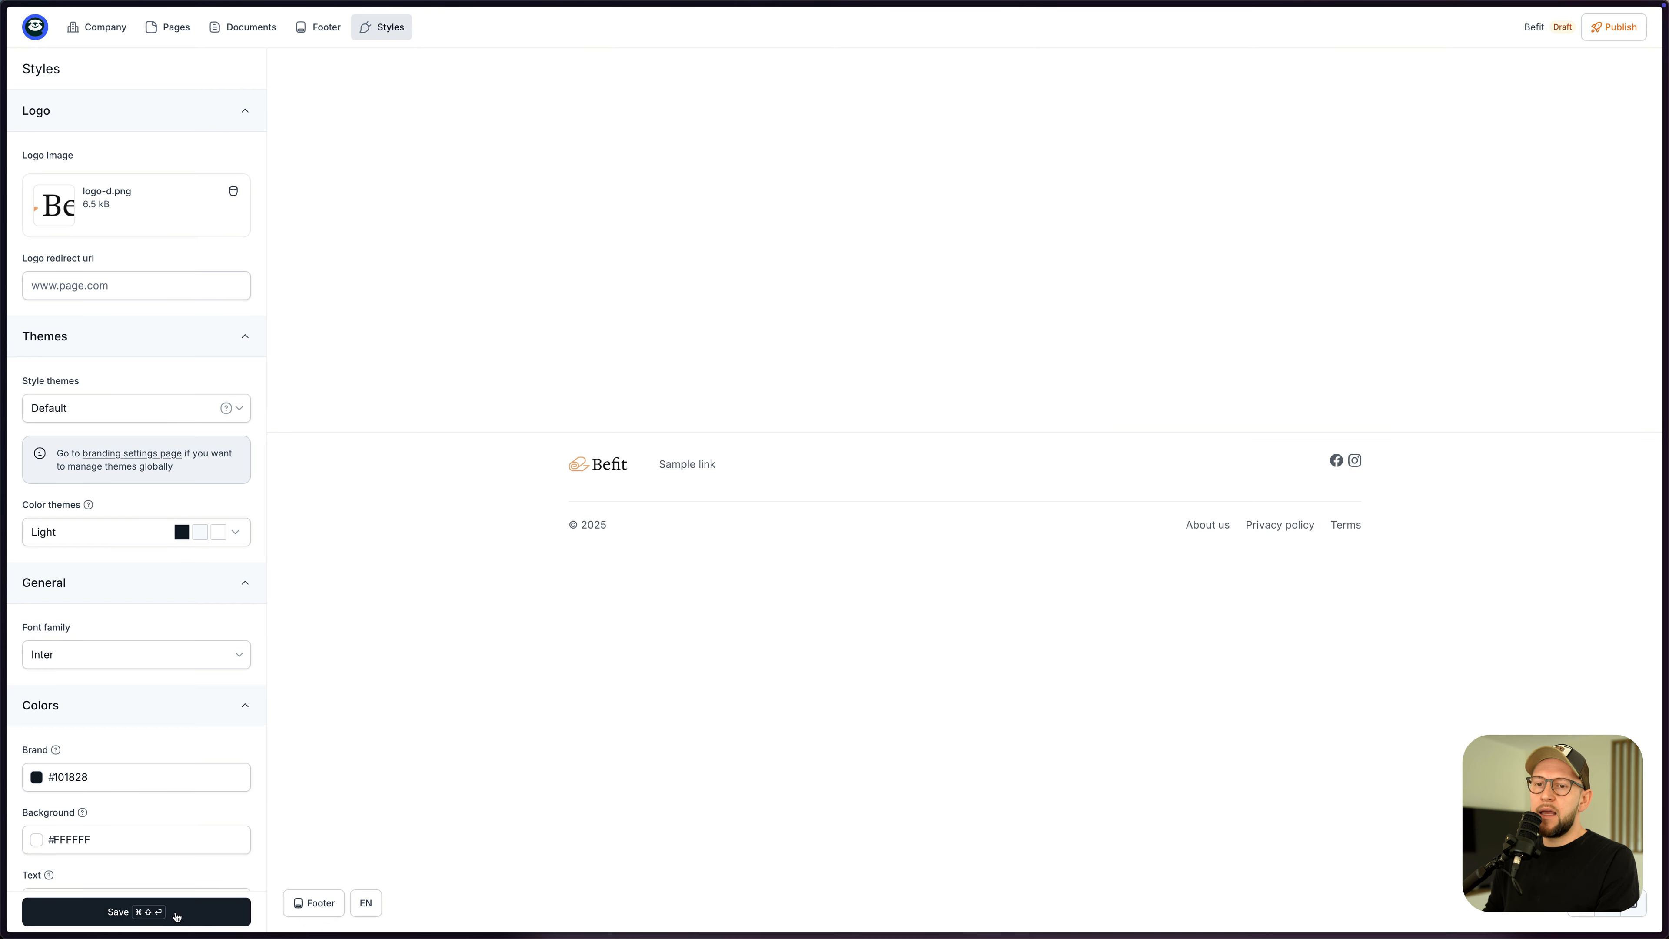
{"action": "left_click", "coordinate": [242, 27]}
{"action": "left_click", "coordinate": [163, 29]}
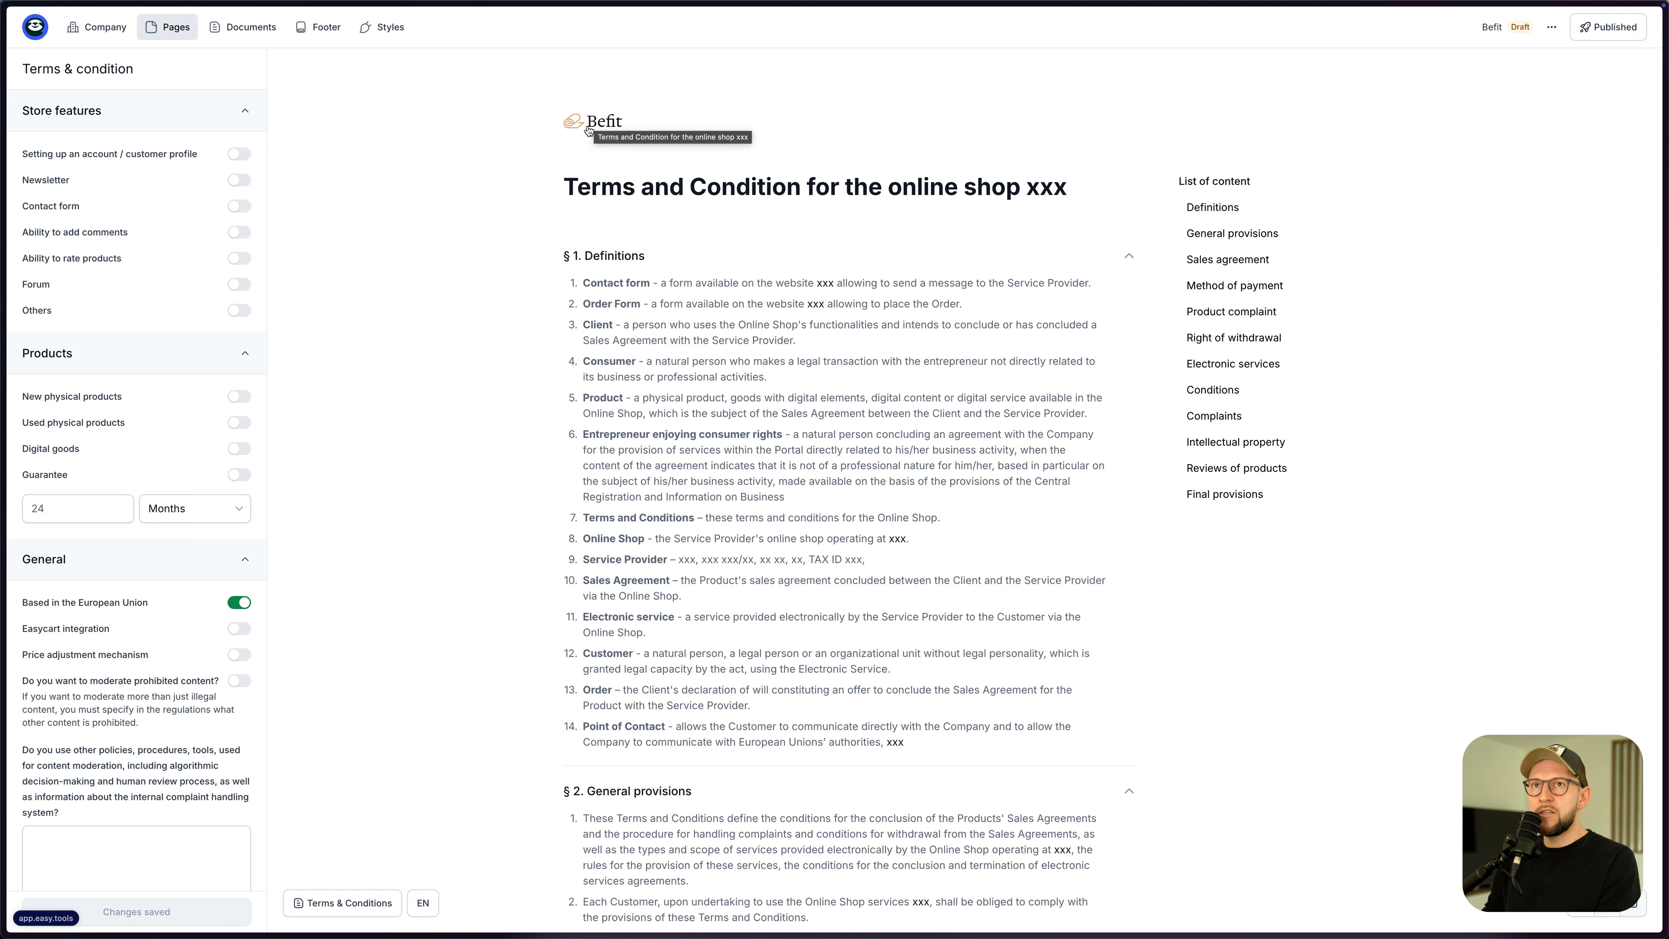
- Switch on Newsletter, Contact form, Forum and Easycart integration in the Befit Terms & Conditions
{"action": "left_click", "coordinate": [97, 27]}
{"action": "mouse_move", "coordinate": [164, 25]}
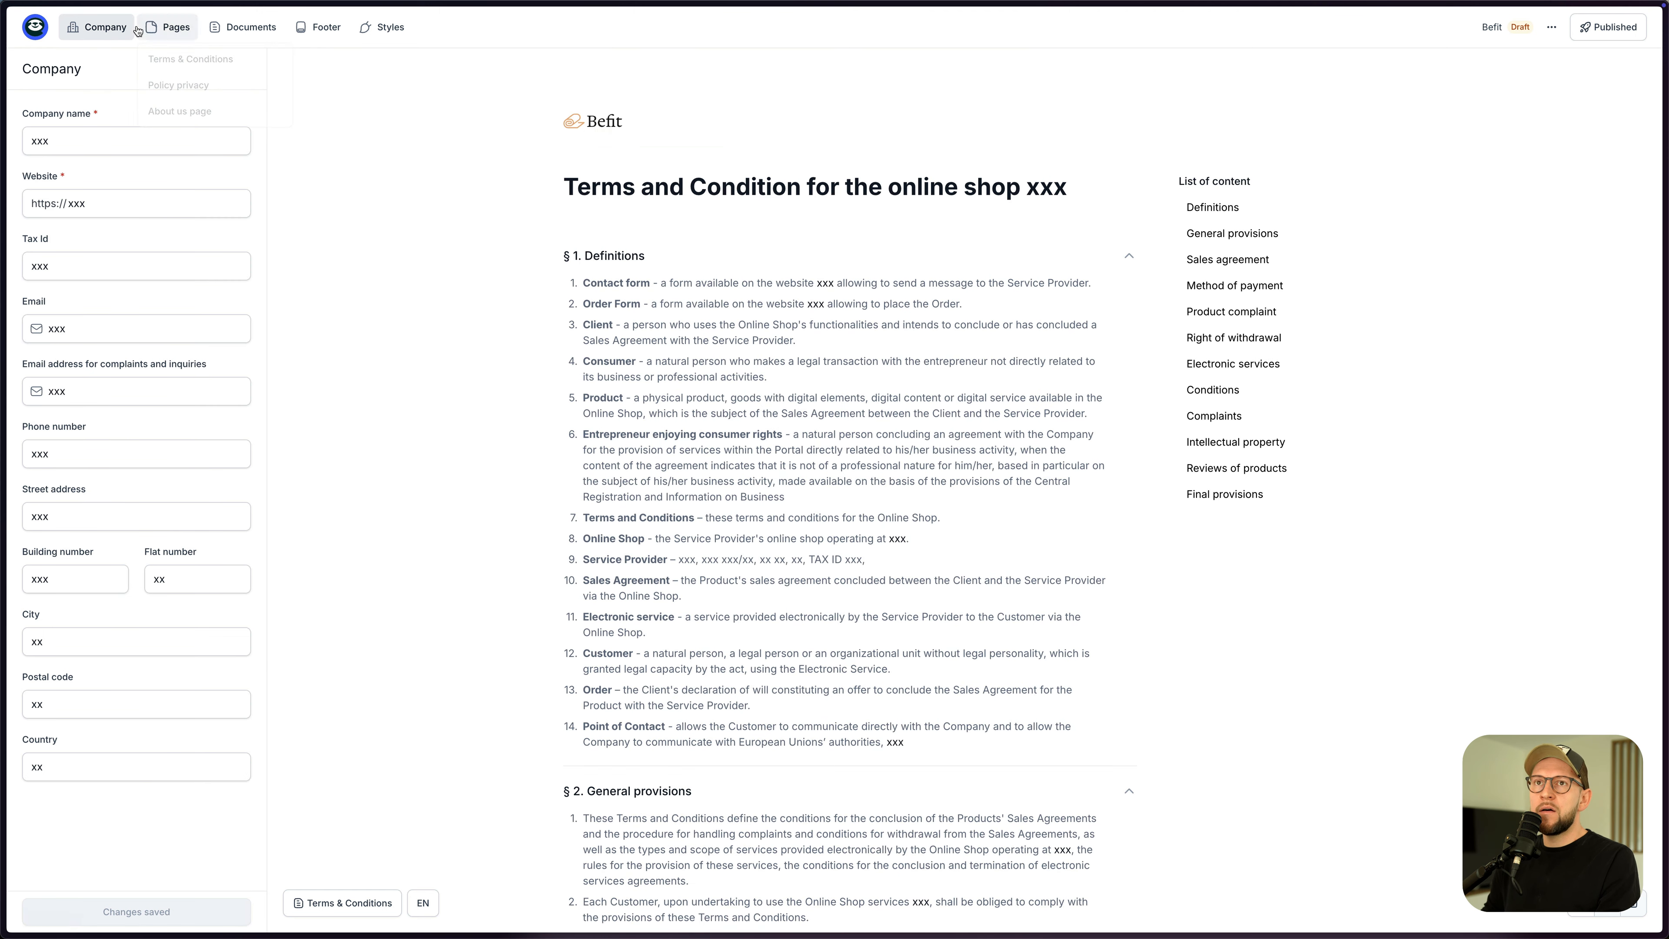
{"action": "left_click", "coordinate": [172, 59]}
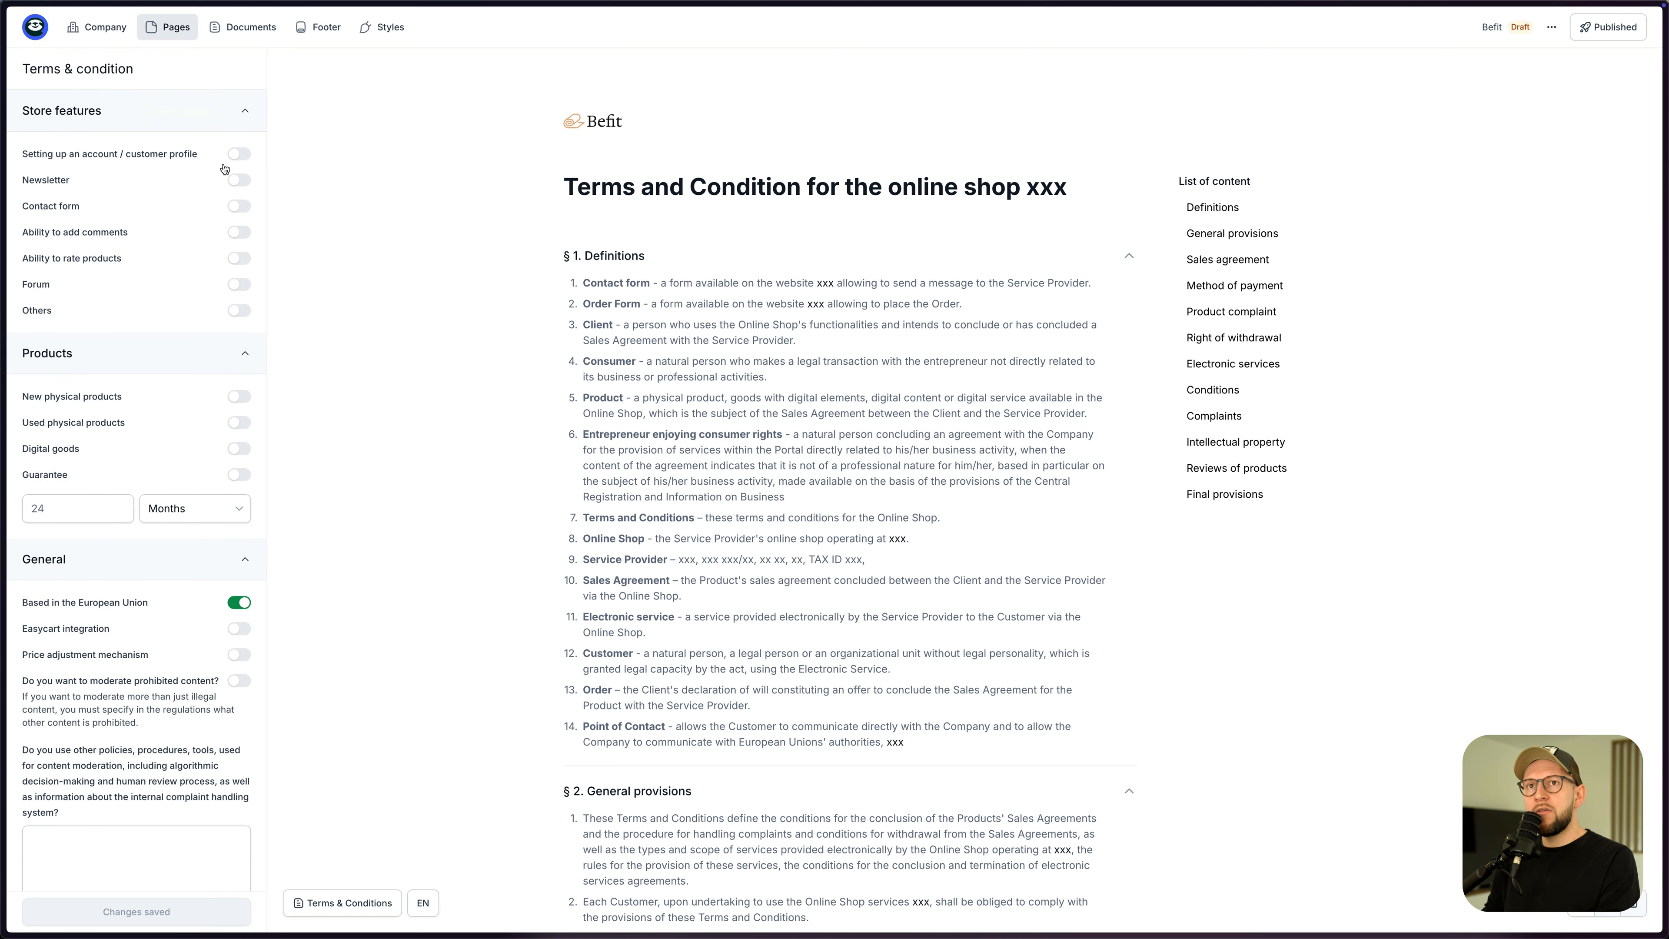
{"action": "left_click", "coordinate": [239, 180]}
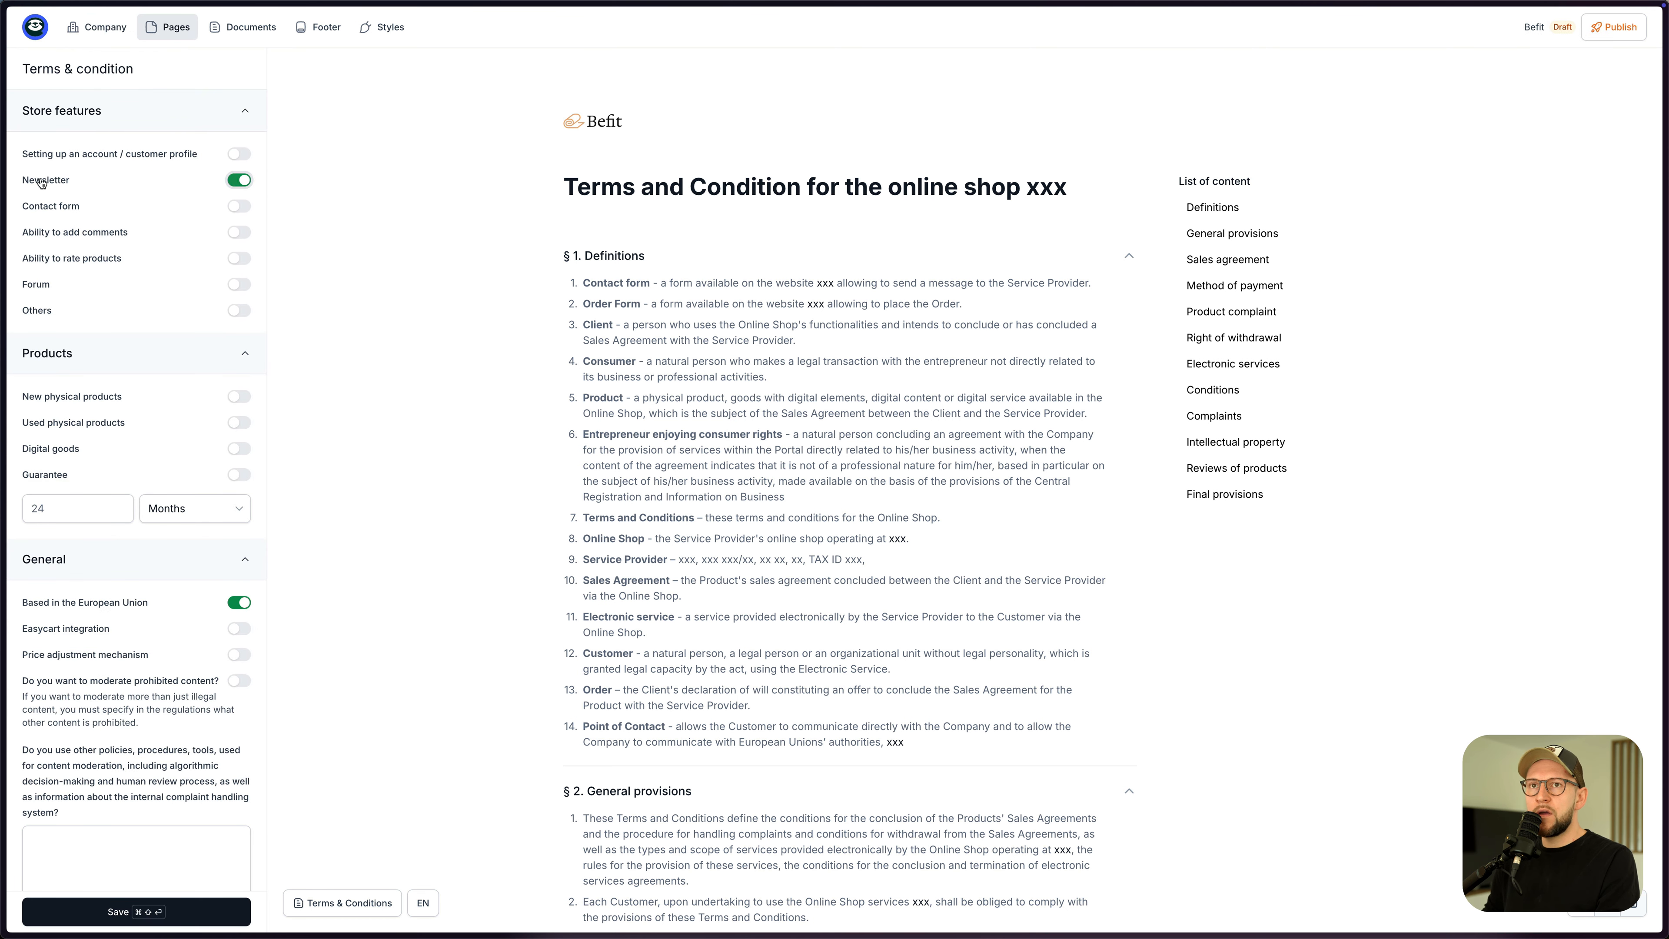
{"action": "left_click", "coordinate": [237, 207]}
{"action": "left_click", "coordinate": [239, 284]}
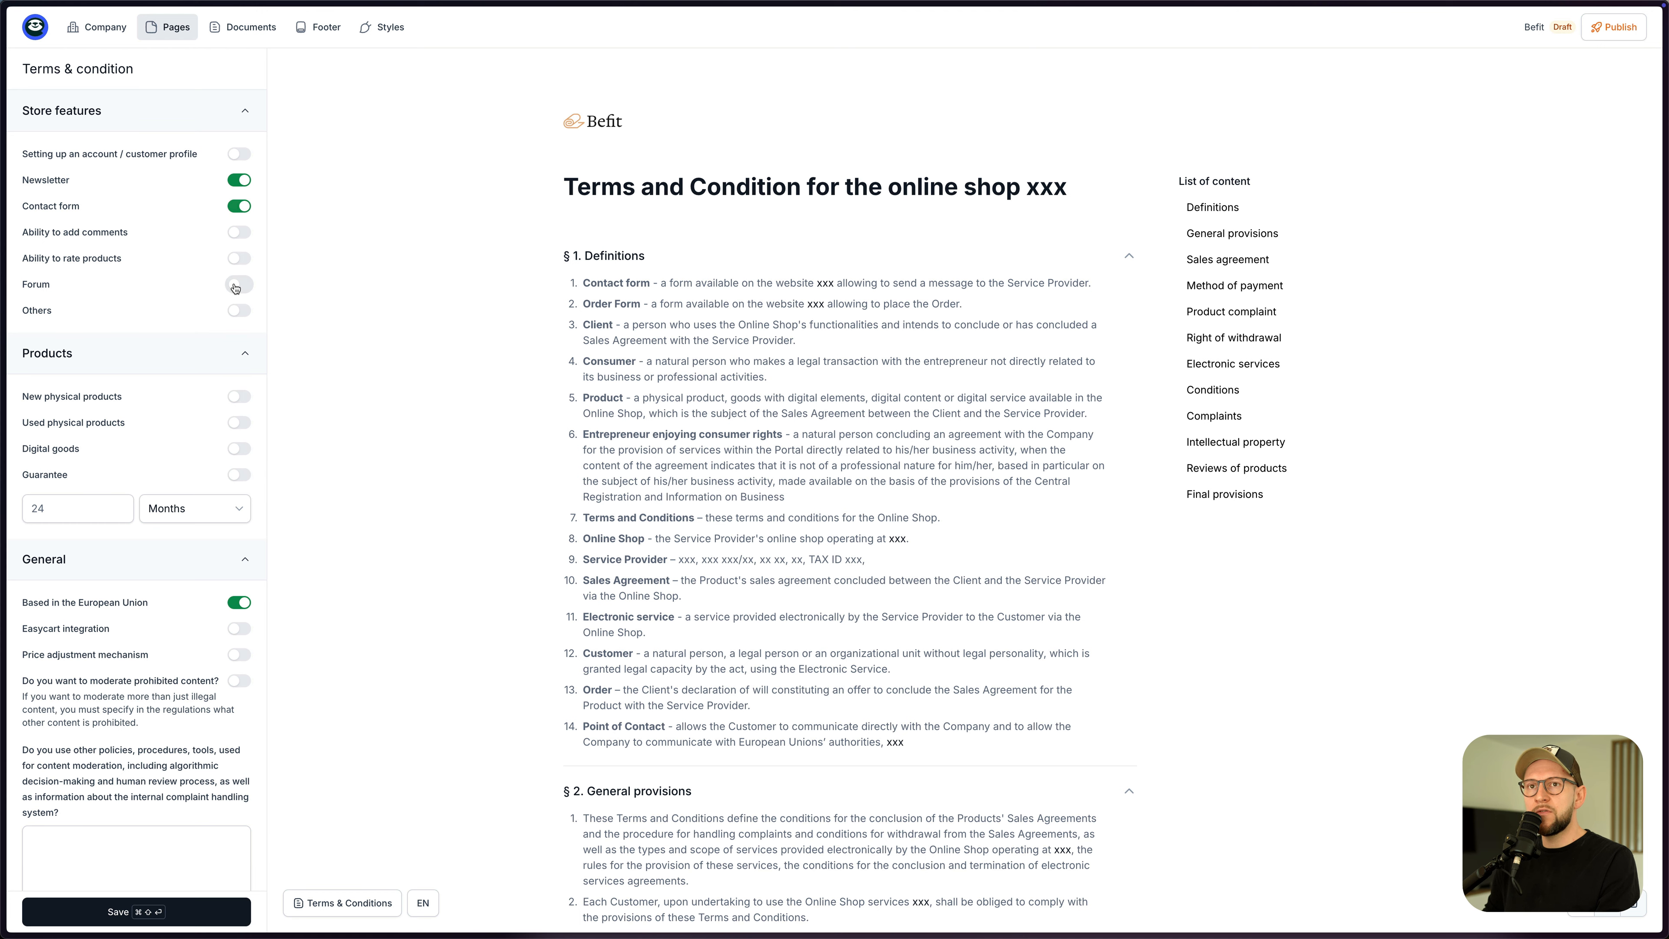
{"action": "scroll", "coordinate": [131, 467], "scroll_direction": "down", "scroll_amount": 5}
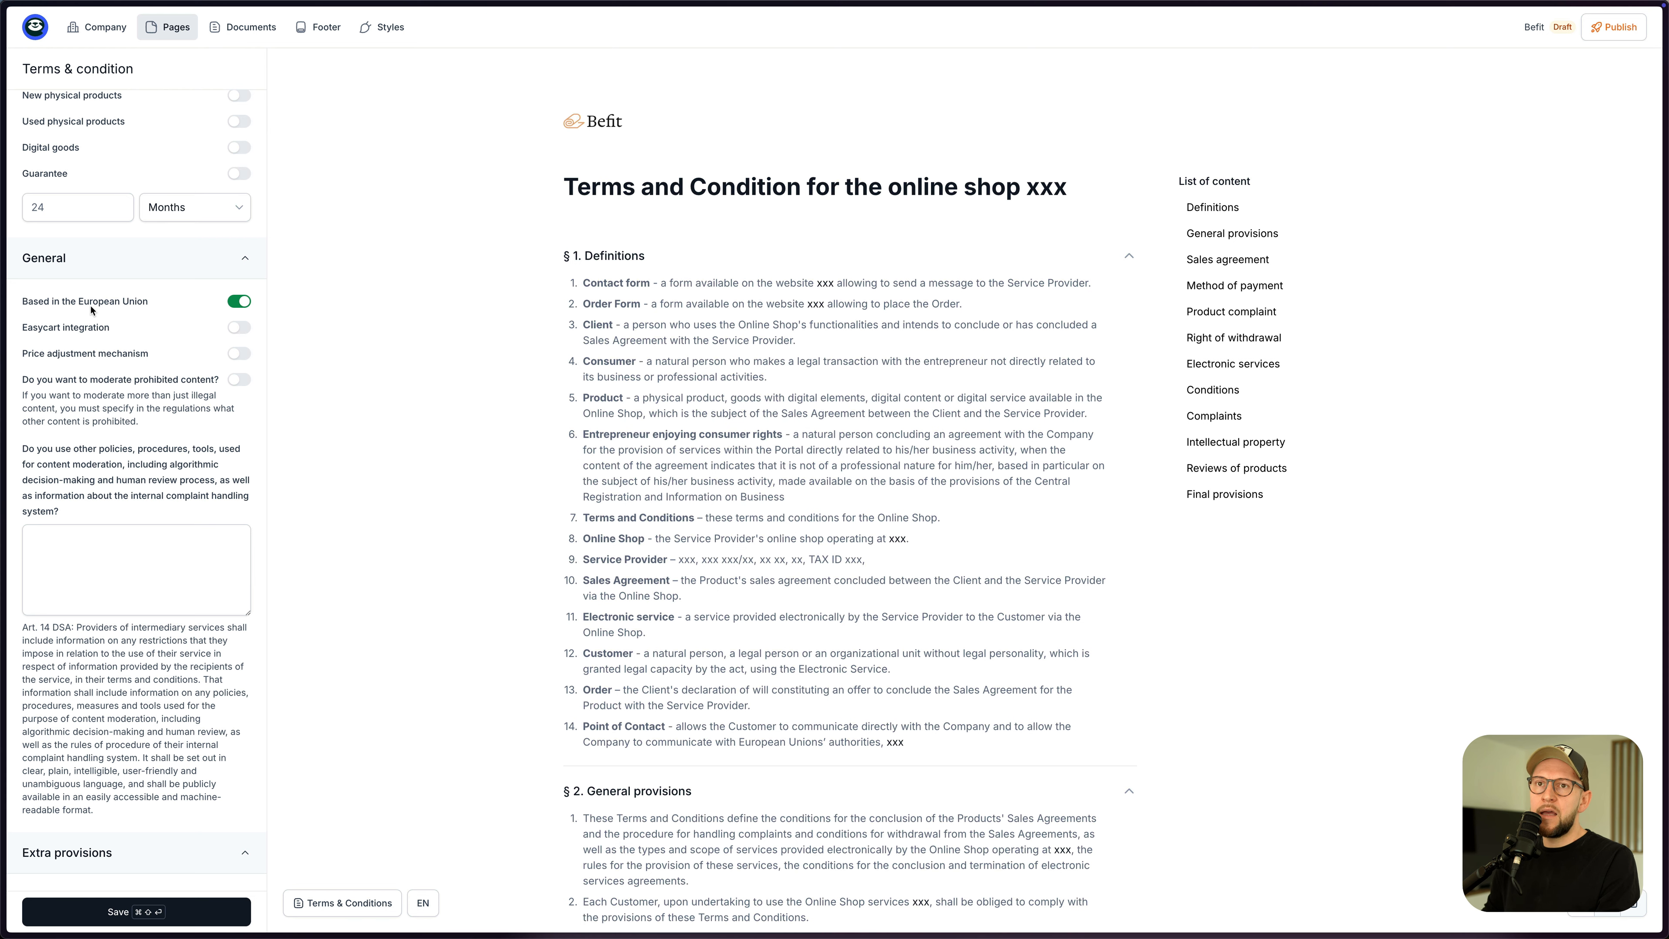
{"action": "left_click", "coordinate": [239, 327]}
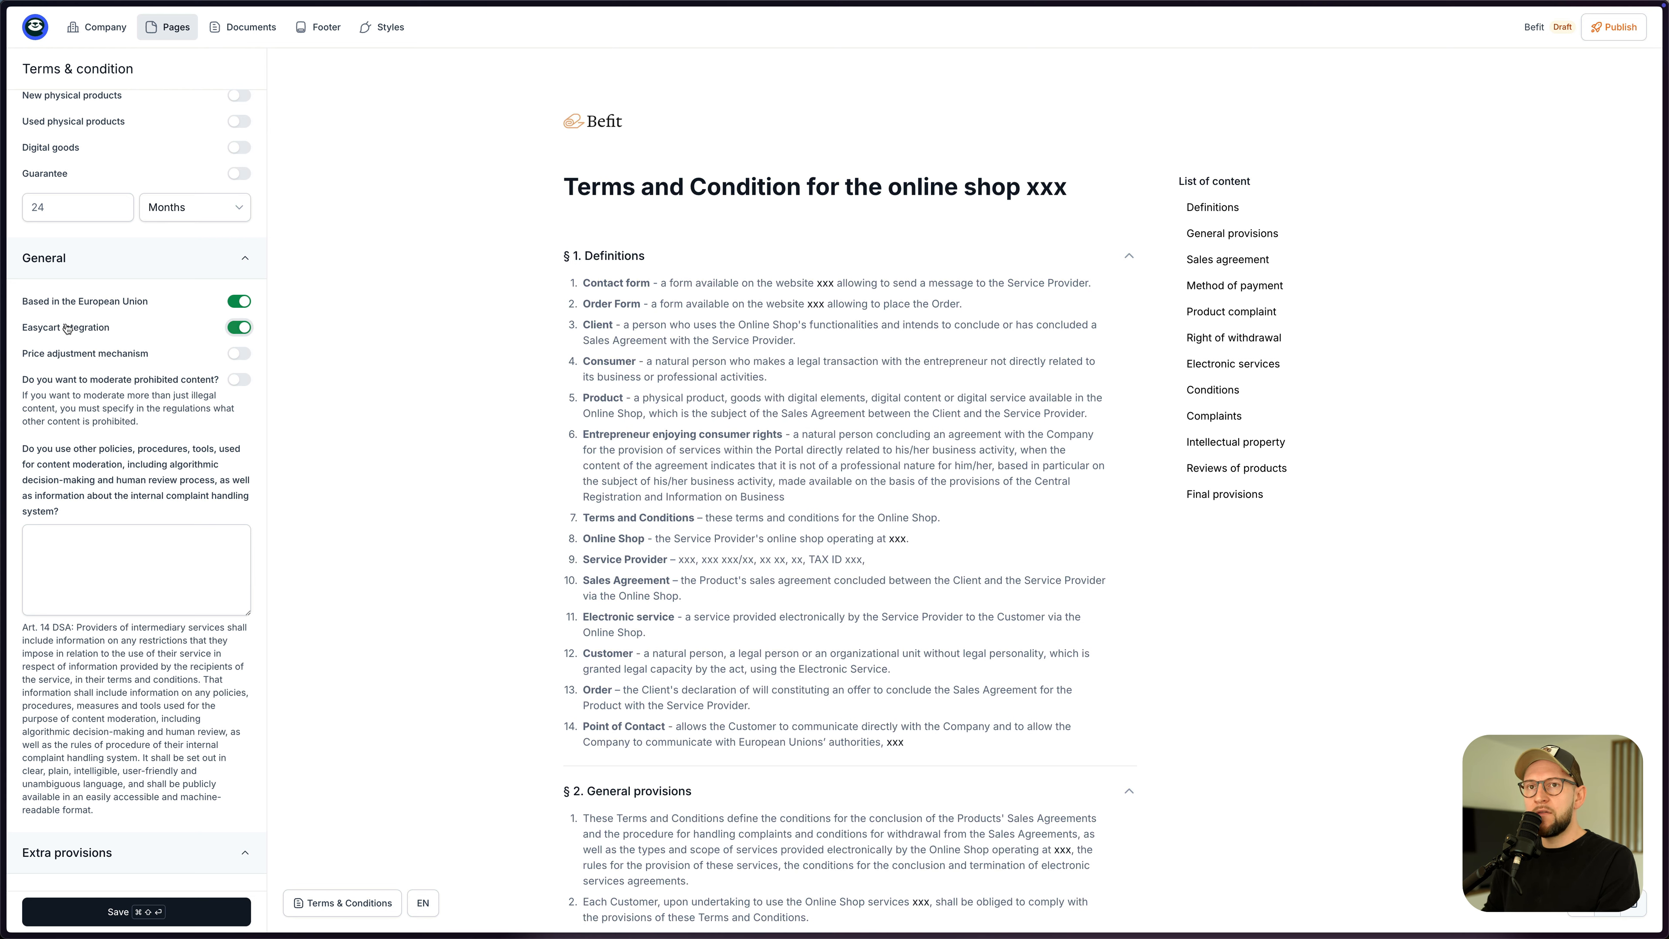
- Save the Terms & Conditions and publish the Befit footer and legal pages
{"action": "scroll", "coordinate": [708, 434], "scroll_direction": "down", "scroll_amount": 10}
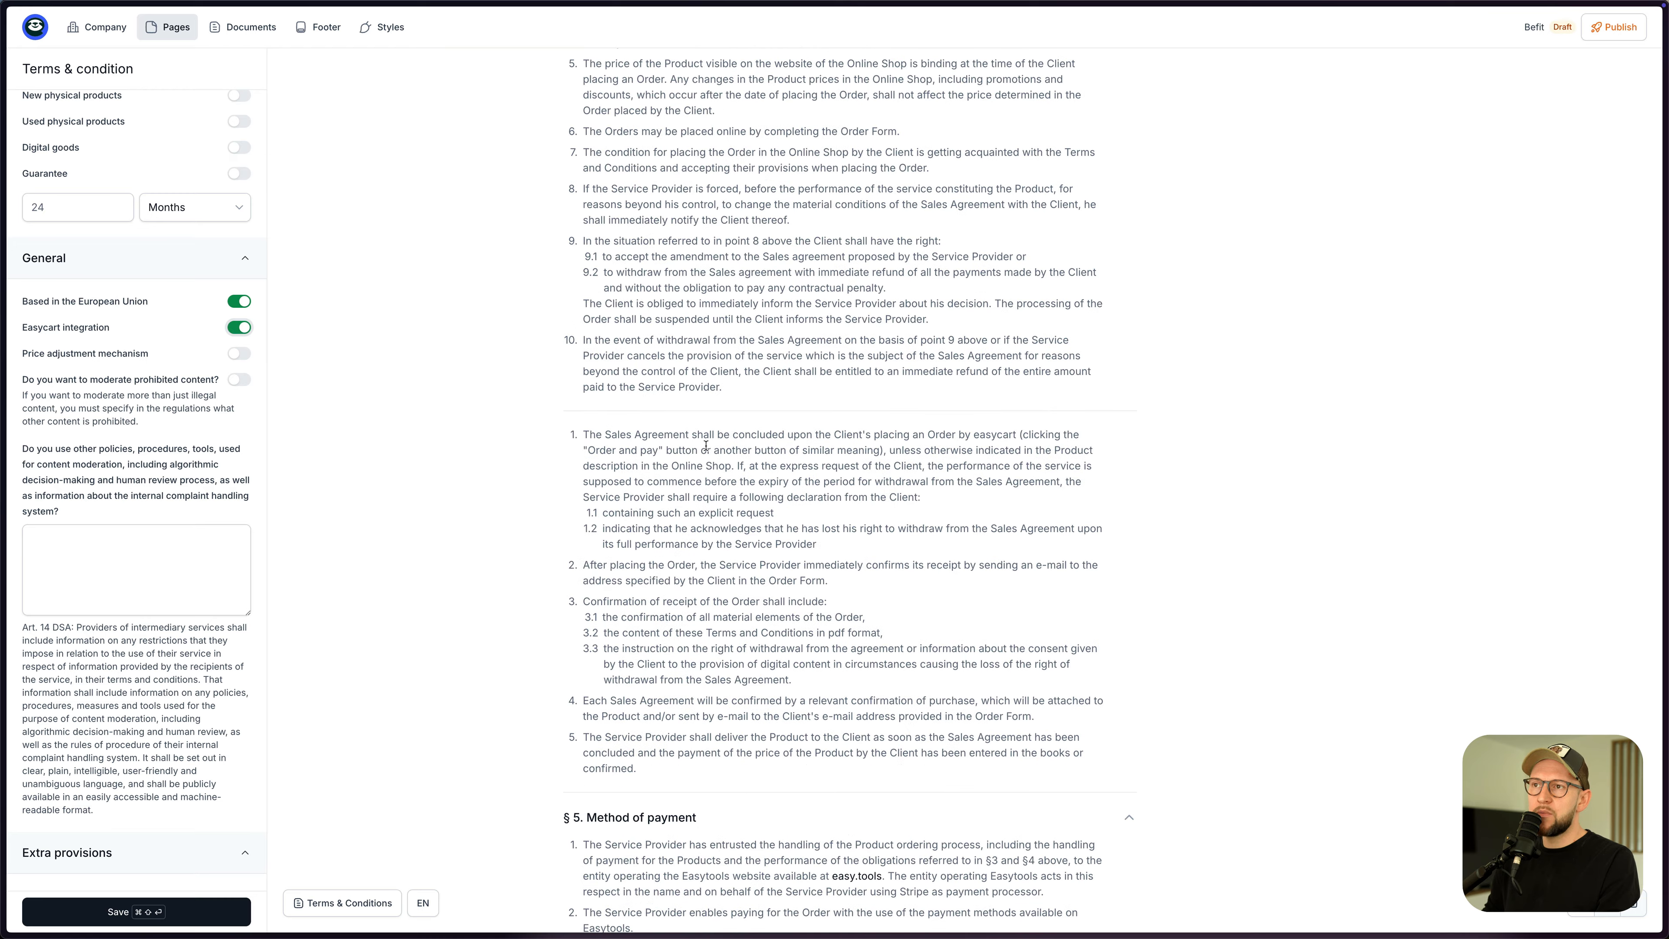
{"action": "scroll", "coordinate": [709, 451], "scroll_direction": "up", "scroll_amount": 15}
{"action": "scroll", "coordinate": [182, 439], "scroll_direction": "down", "scroll_amount": 2}
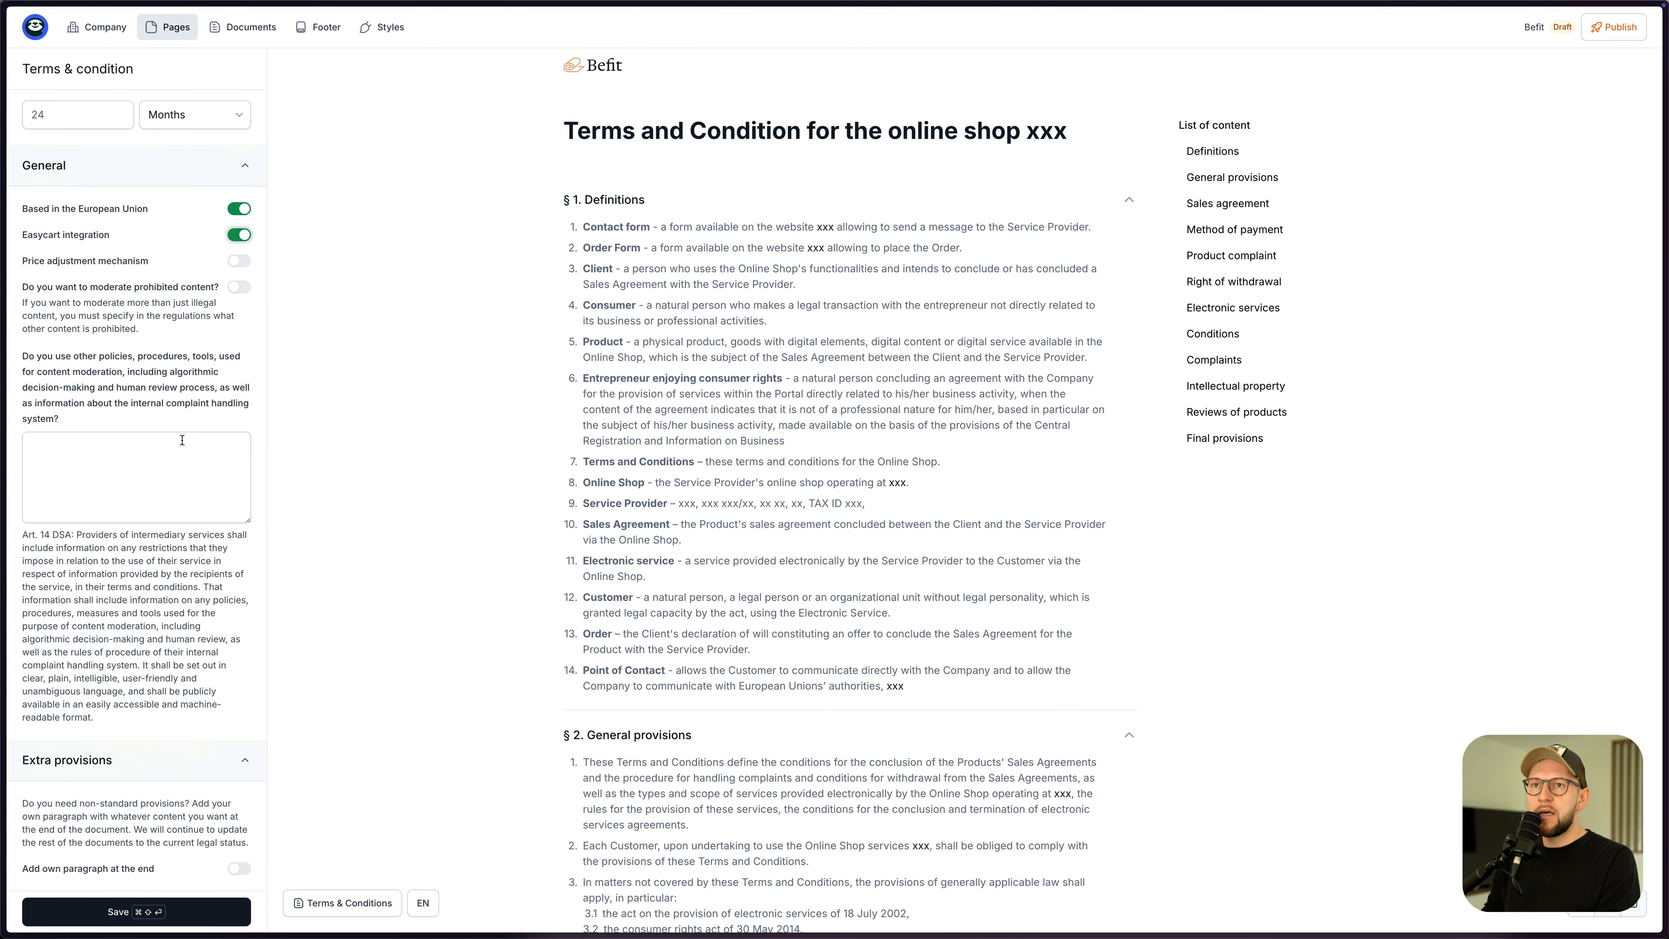
{"action": "scroll", "coordinate": [135, 536], "scroll_direction": "up", "scroll_amount": 8}
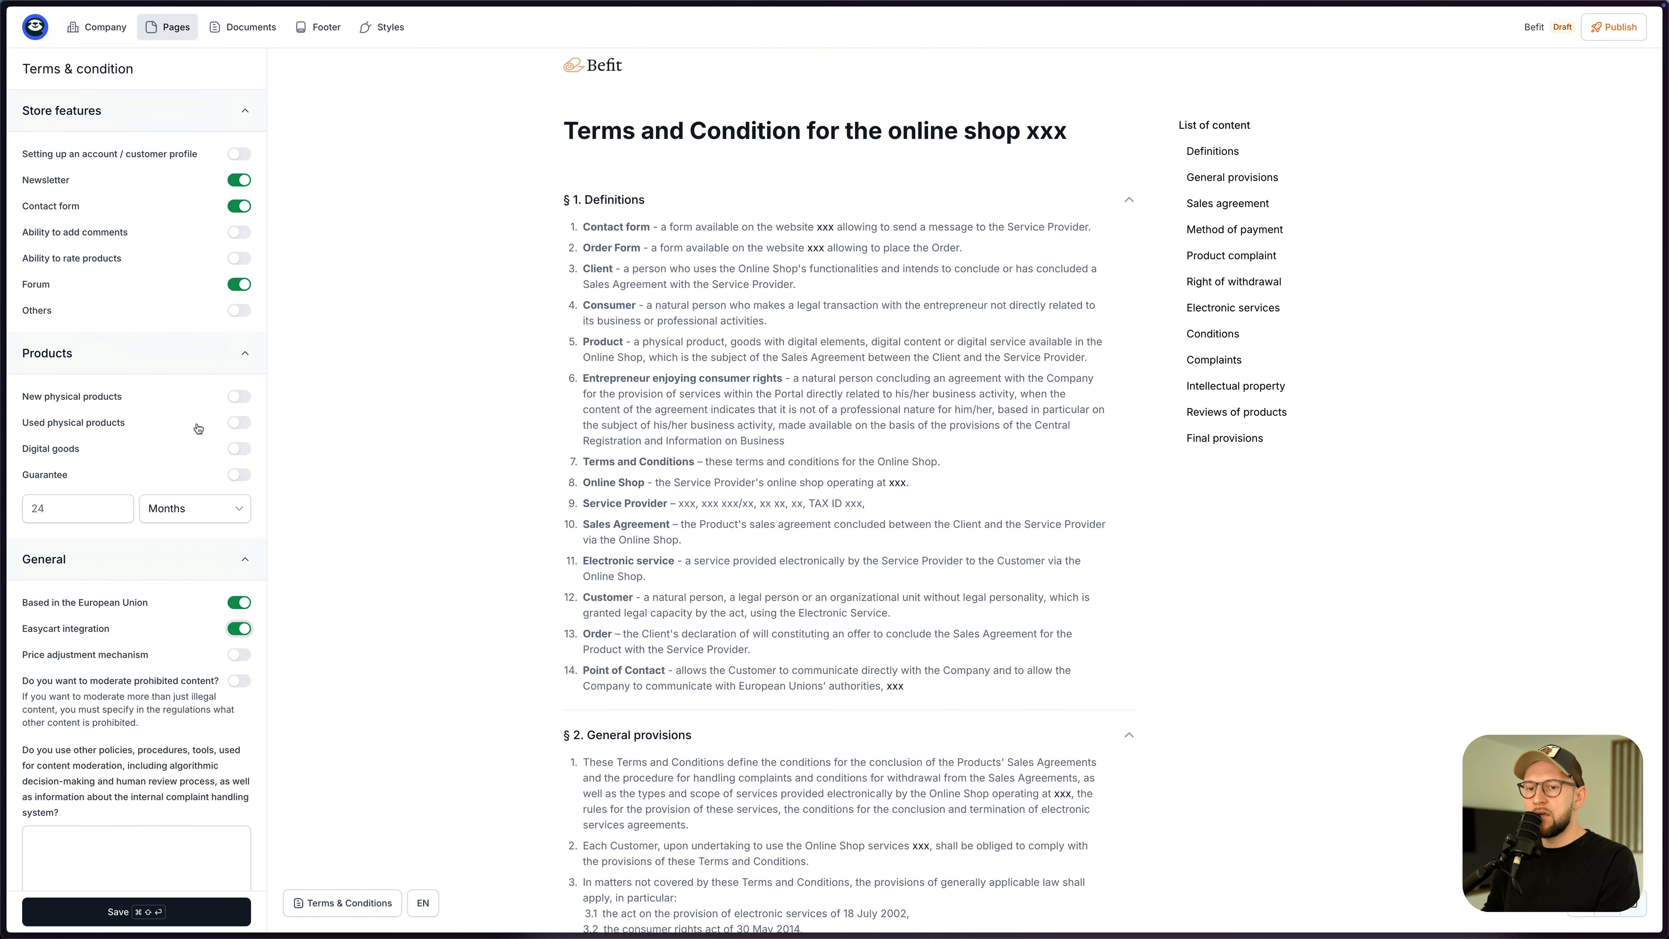
{"action": "left_click", "coordinate": [146, 914]}
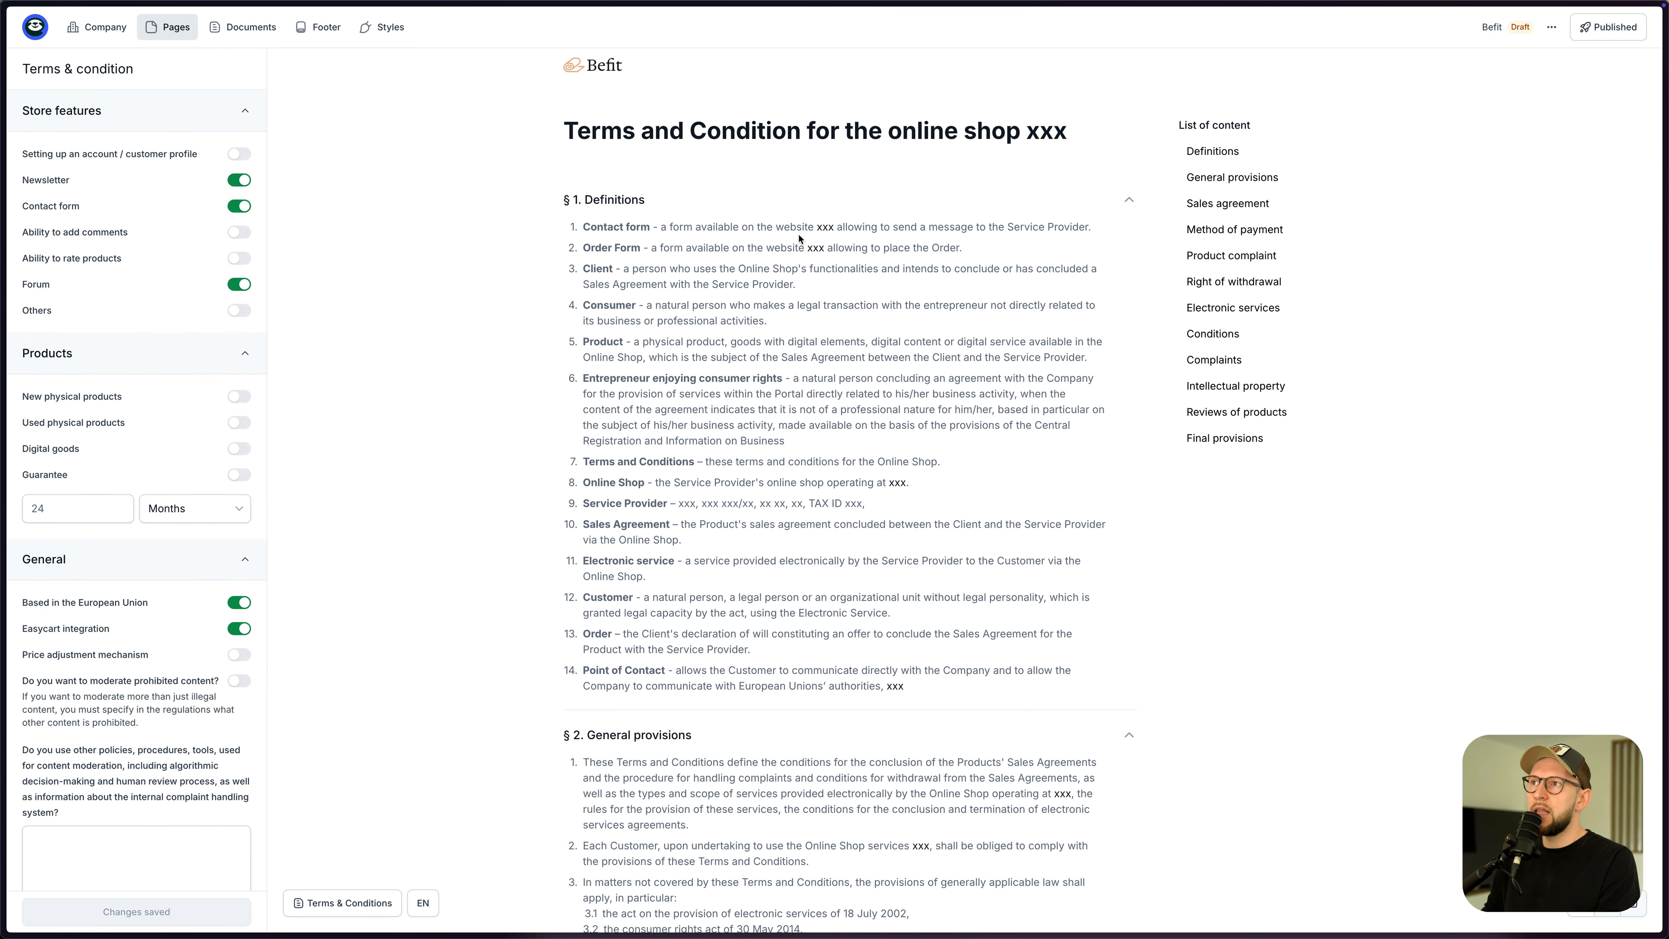
{"action": "left_click", "coordinate": [1595, 28]}
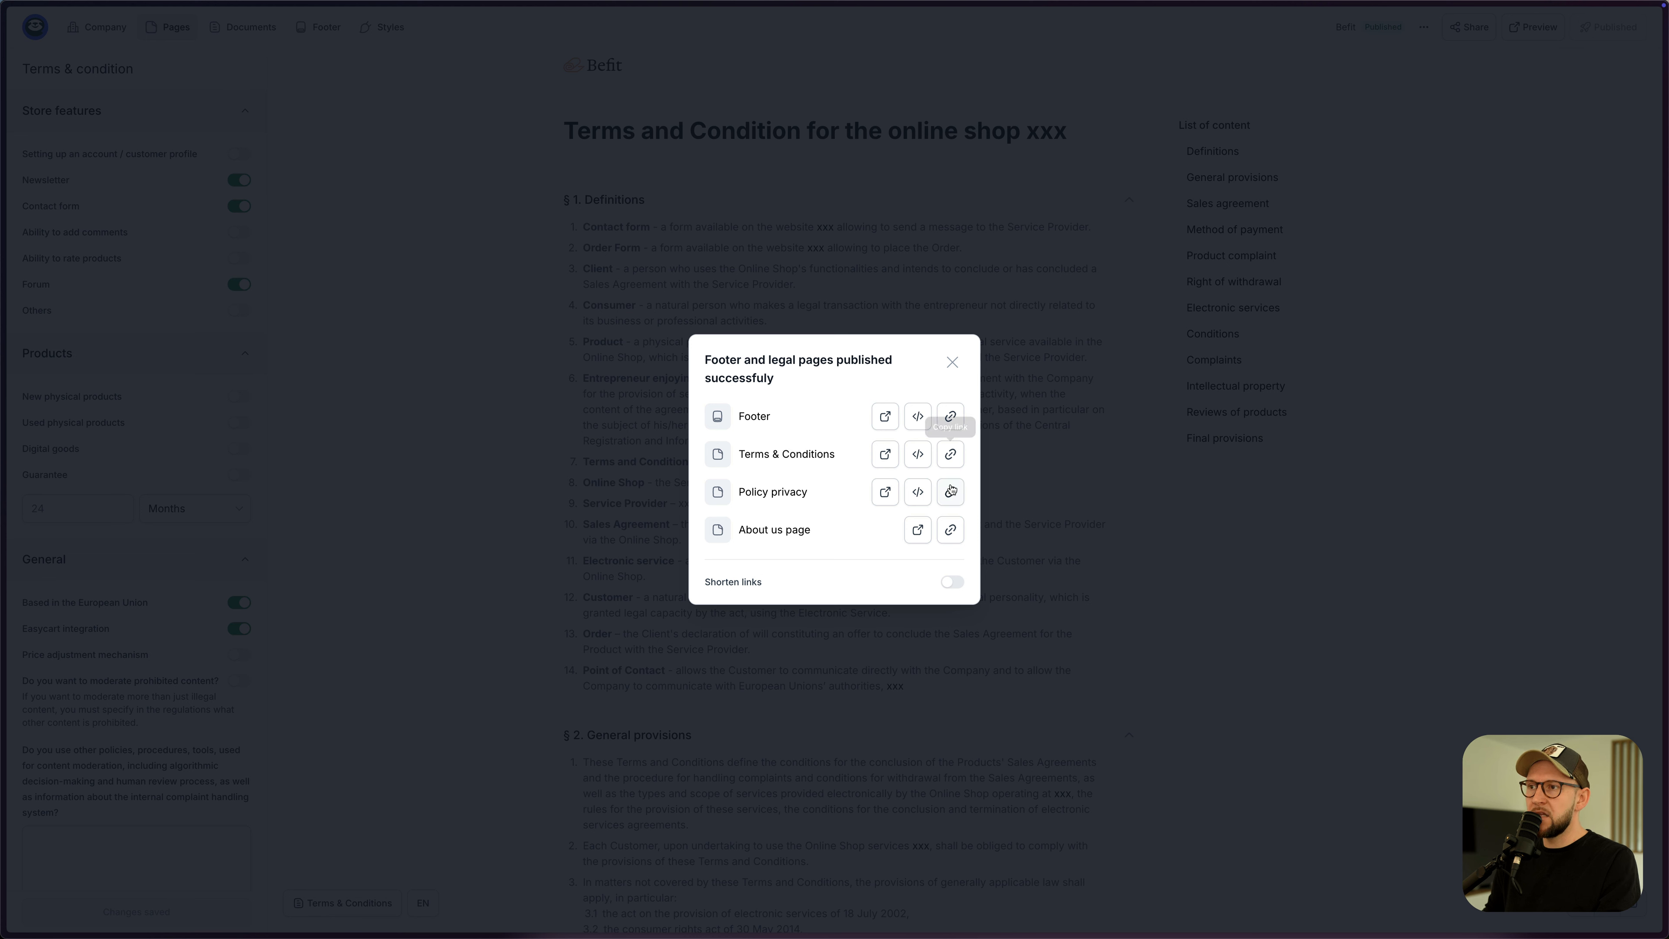
- Dismiss the publish confirmation, go Home, and return to the Store Products list
{"action": "left_click", "coordinate": [952, 362]}
{"action": "left_click", "coordinate": [35, 28]}
{"action": "left_click", "coordinate": [35, 28]}
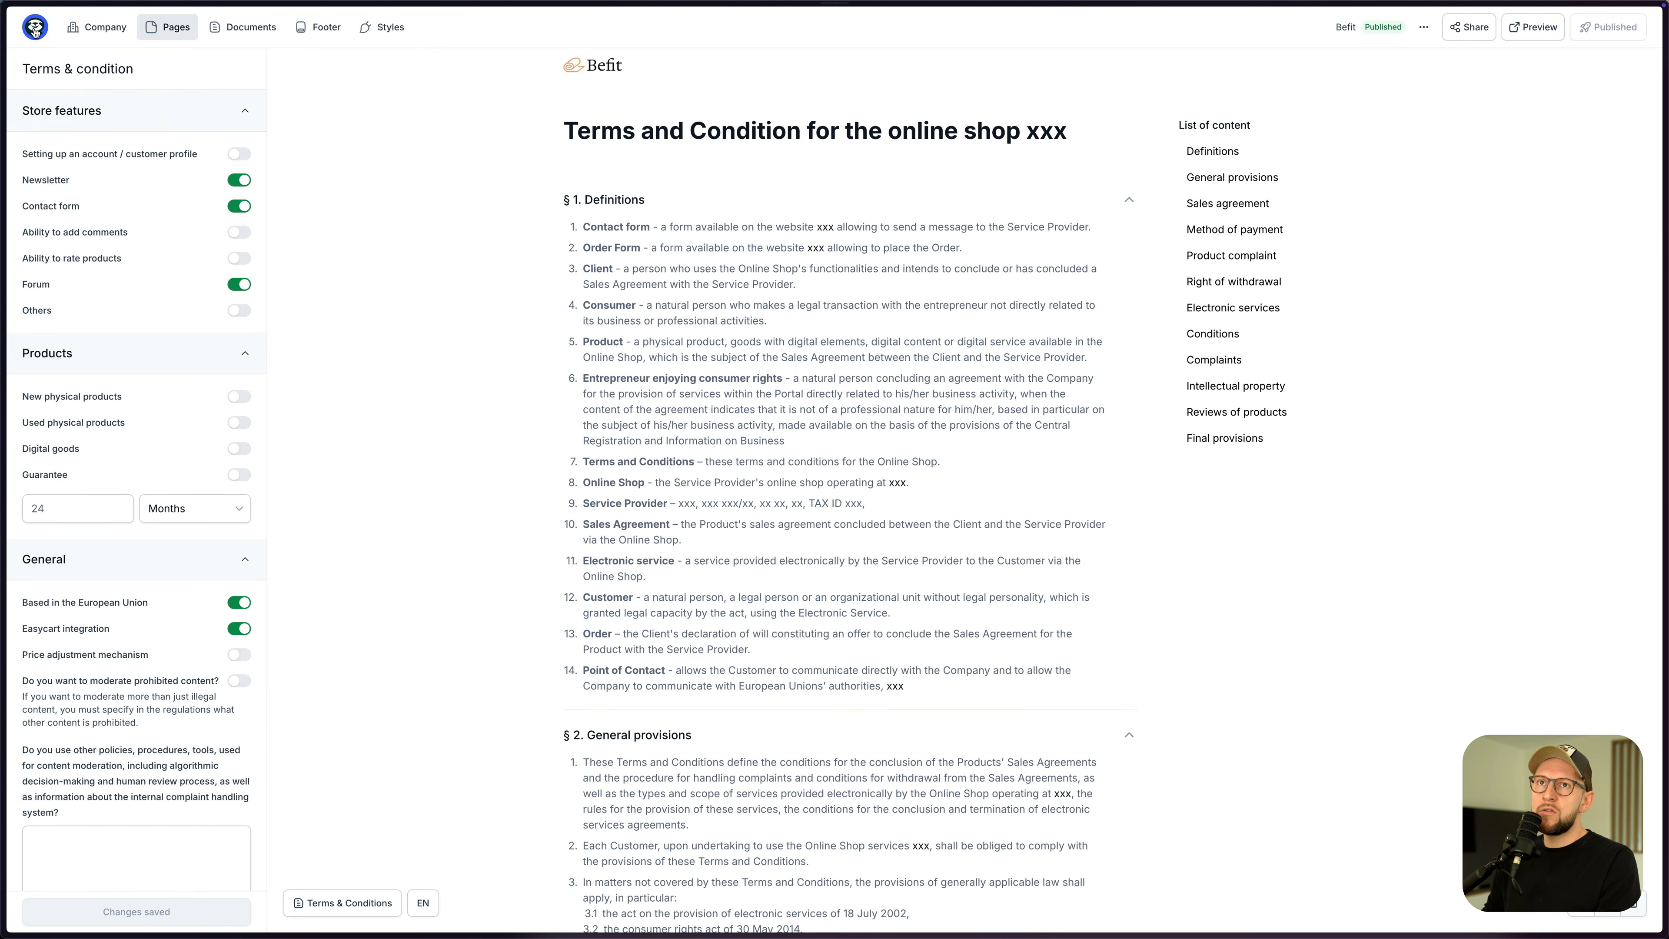
{"action": "left_click", "coordinate": [36, 28]}
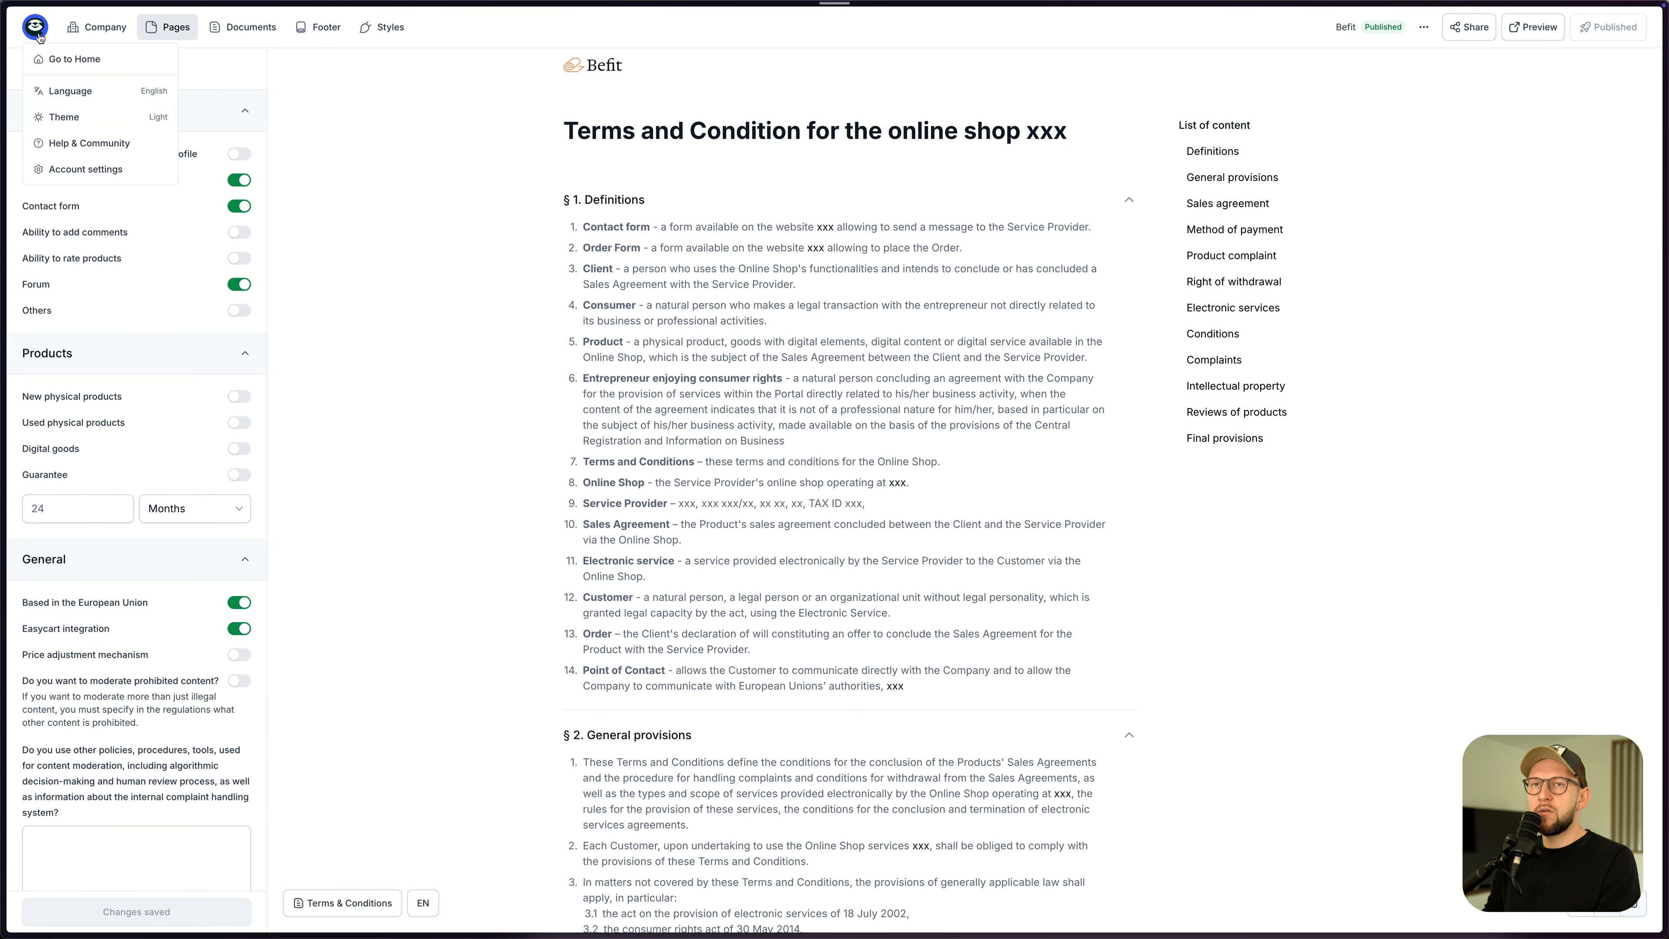
{"action": "left_click", "coordinate": [66, 59]}
{"action": "left_click", "coordinate": [99, 175]}
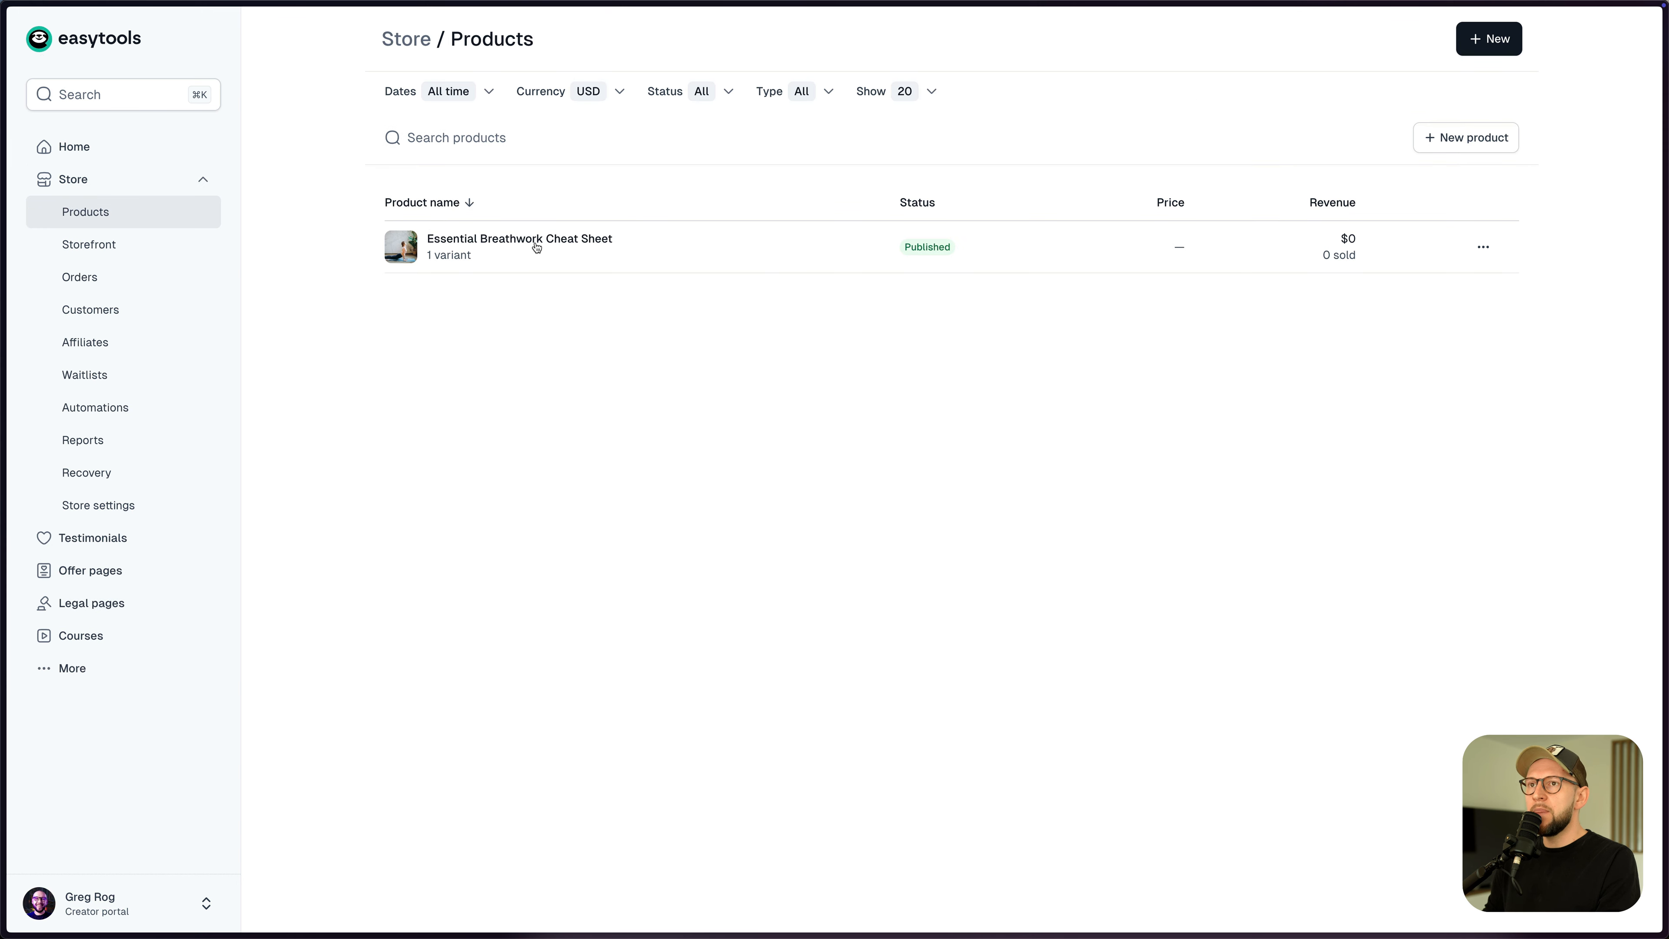
- Set the cheat sheet checkout's legal links to Easylegal-generated Befit terms, then save and publish
{"action": "left_click", "coordinate": [536, 247]}
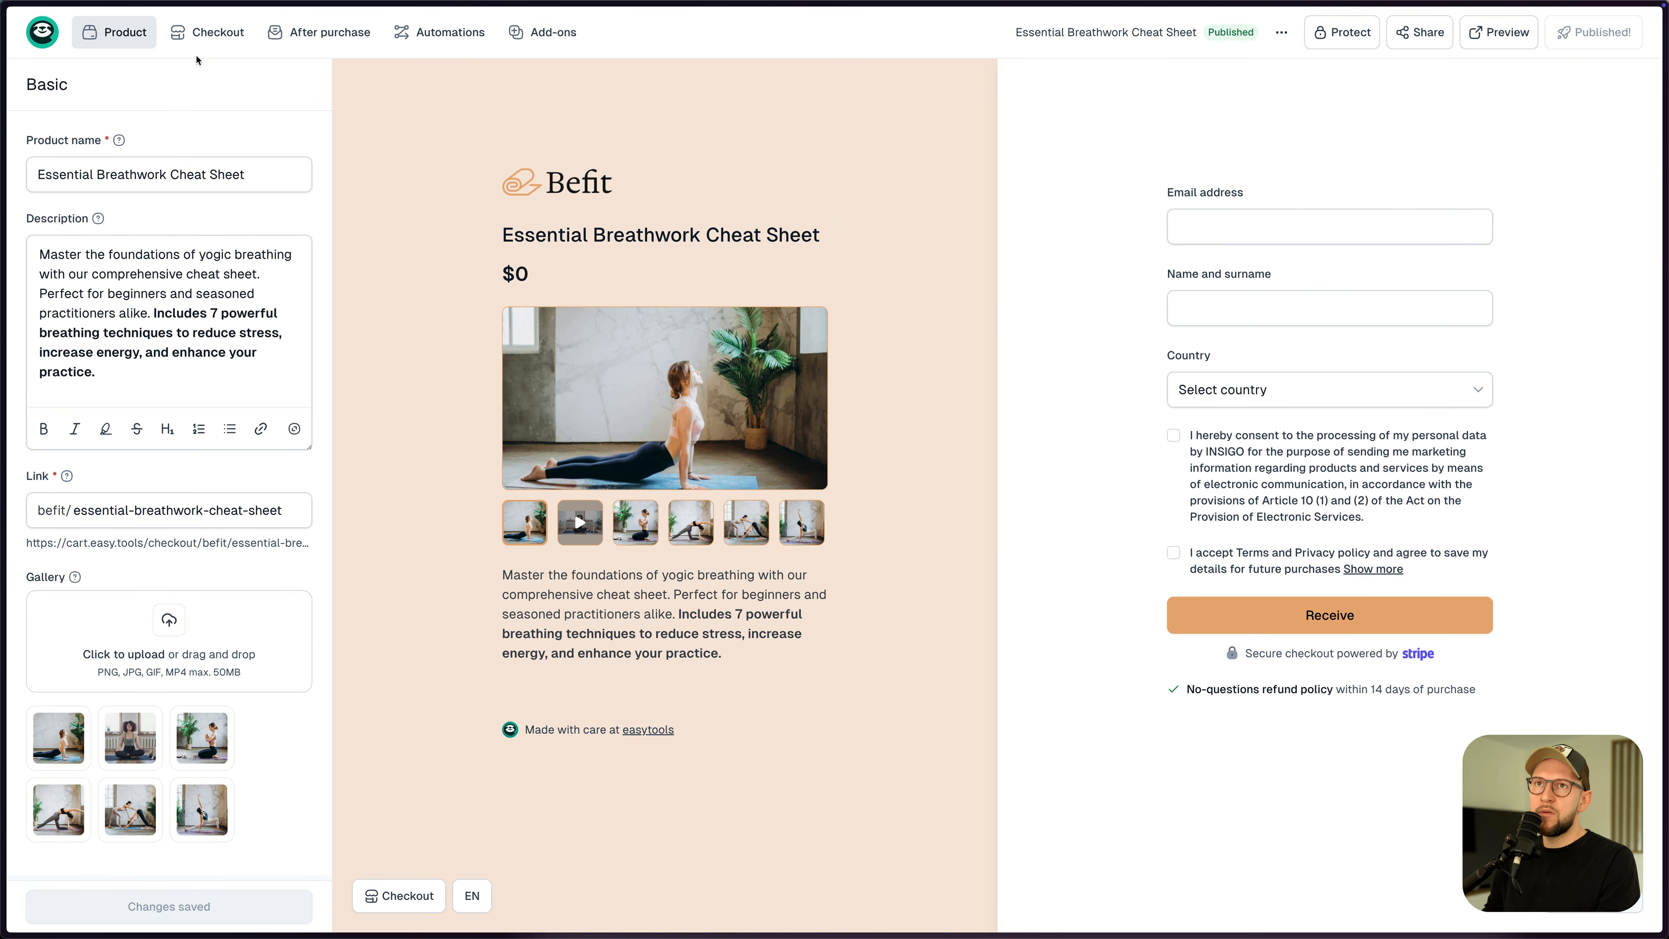
{"action": "mouse_move", "coordinate": [200, 33]}
{"action": "left_click", "coordinate": [200, 170]}
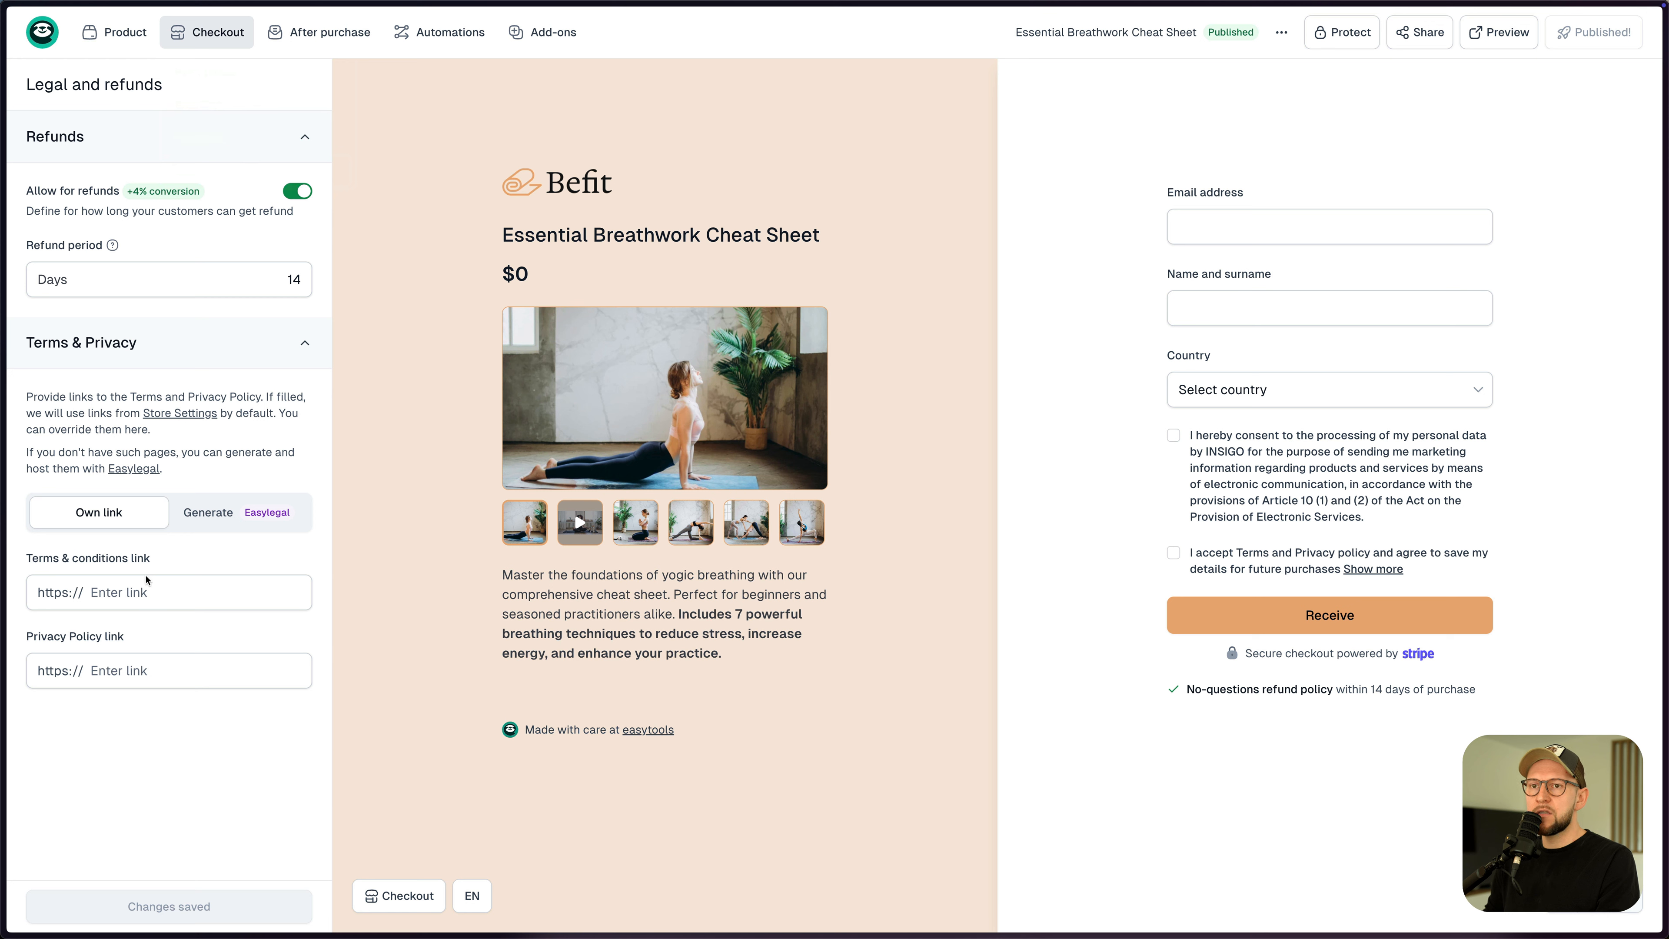
{"action": "left_click", "coordinate": [217, 520]}
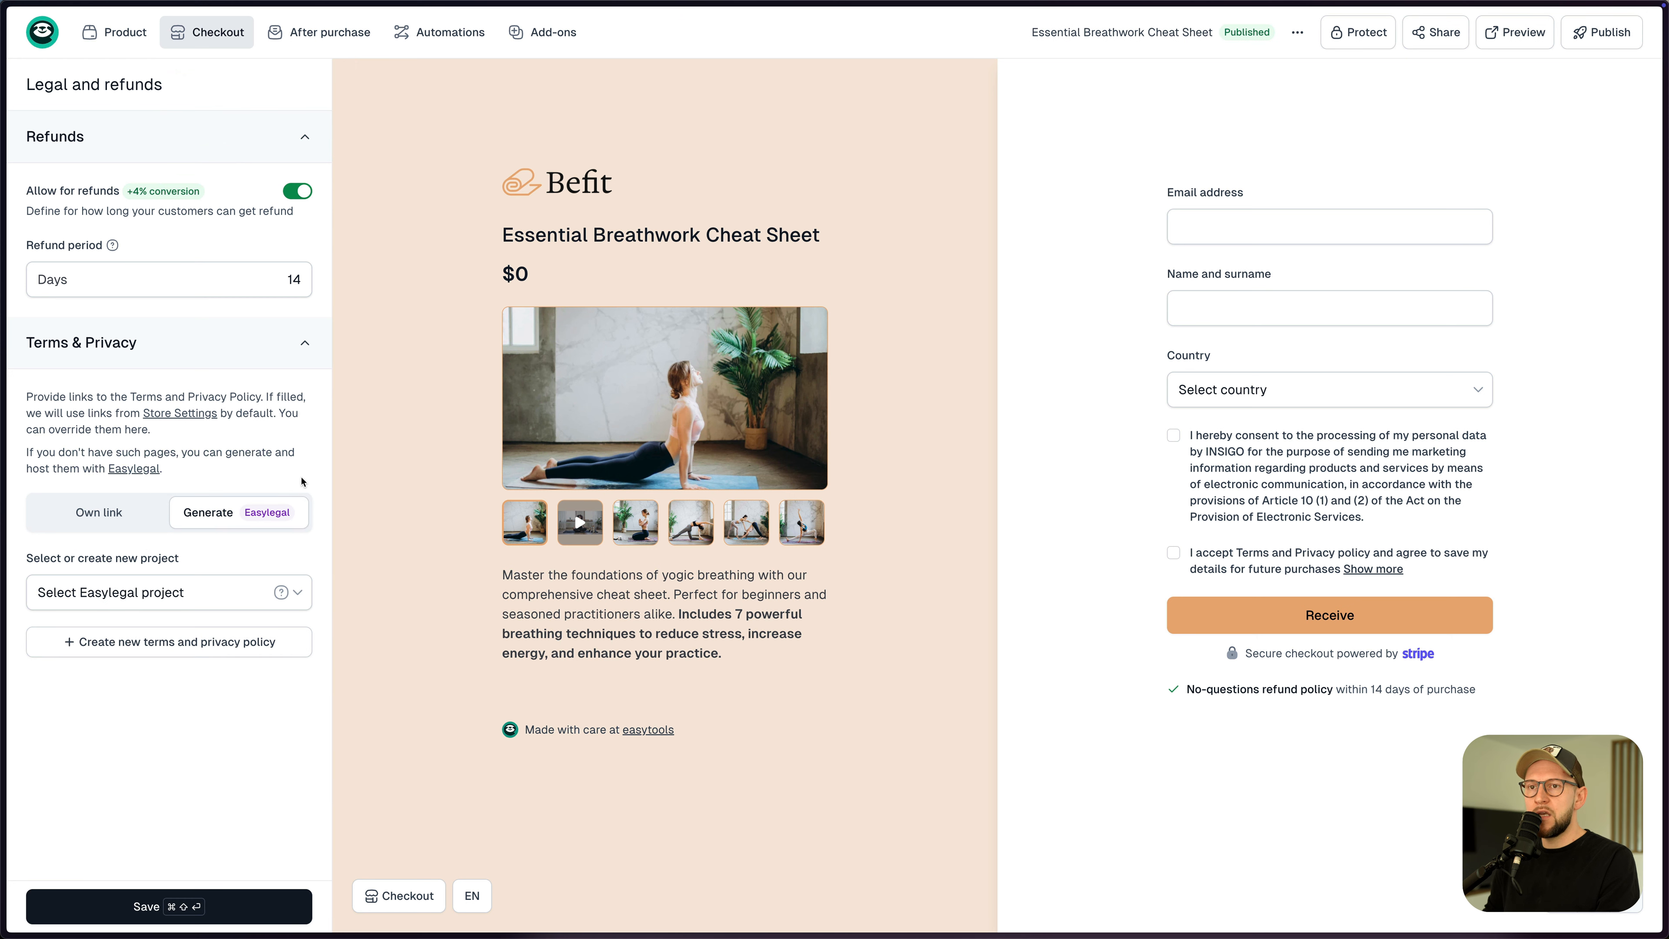
{"action": "left_click", "coordinate": [163, 595]}
{"action": "left_click", "coordinate": [141, 628]}
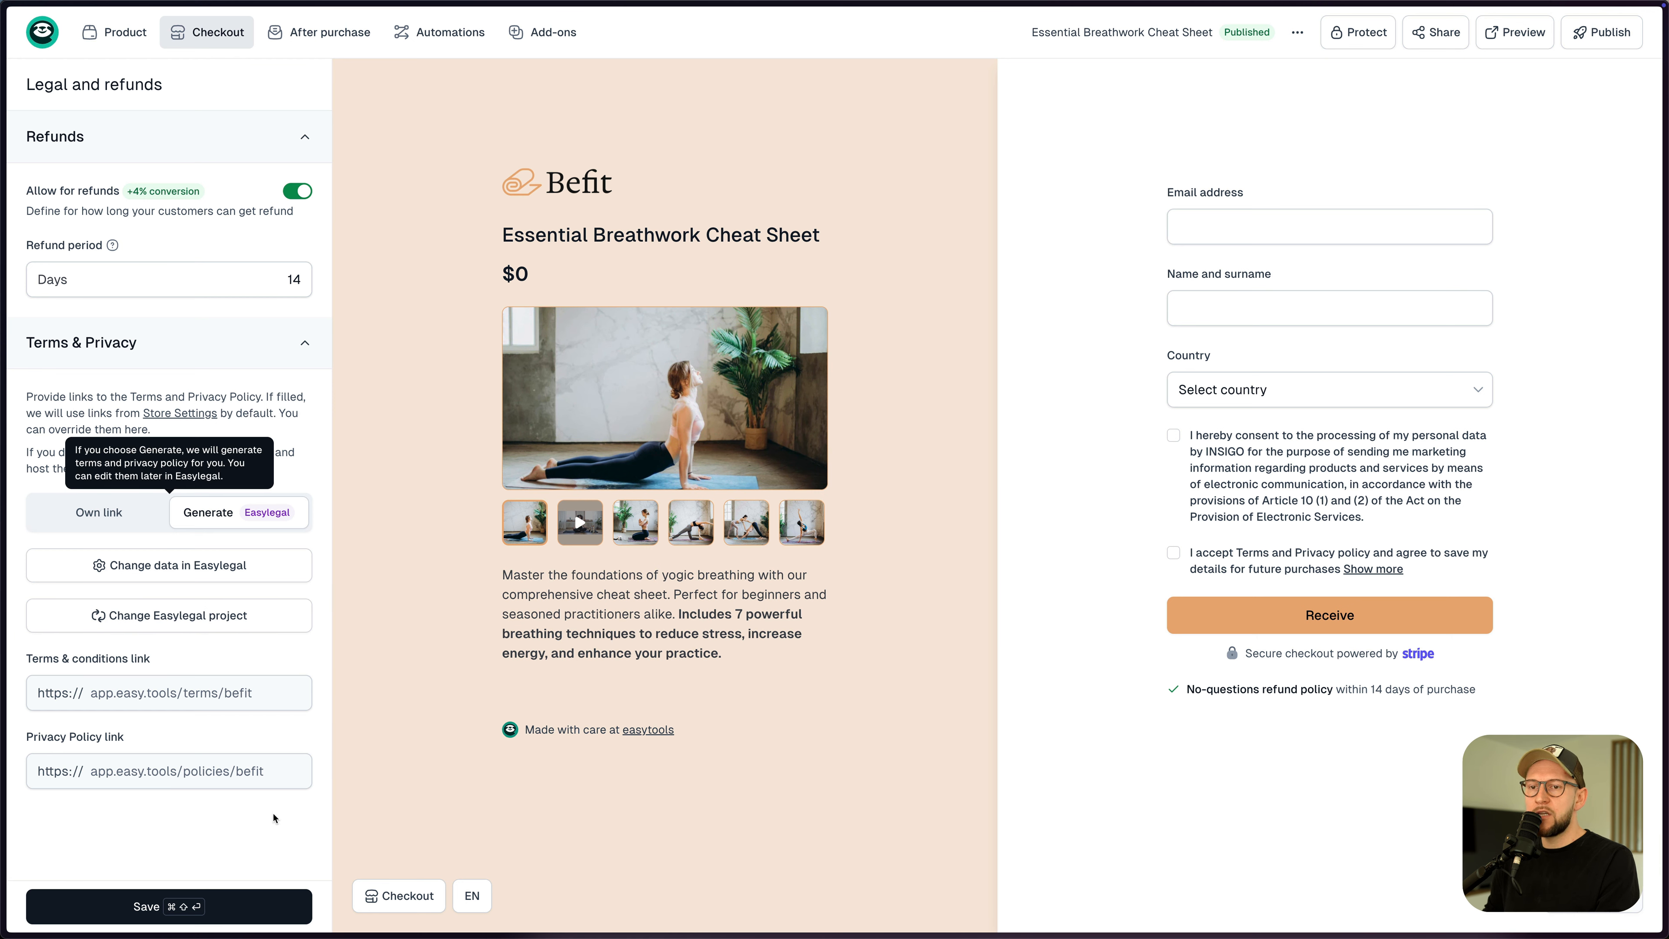
{"action": "left_click", "coordinate": [186, 915]}
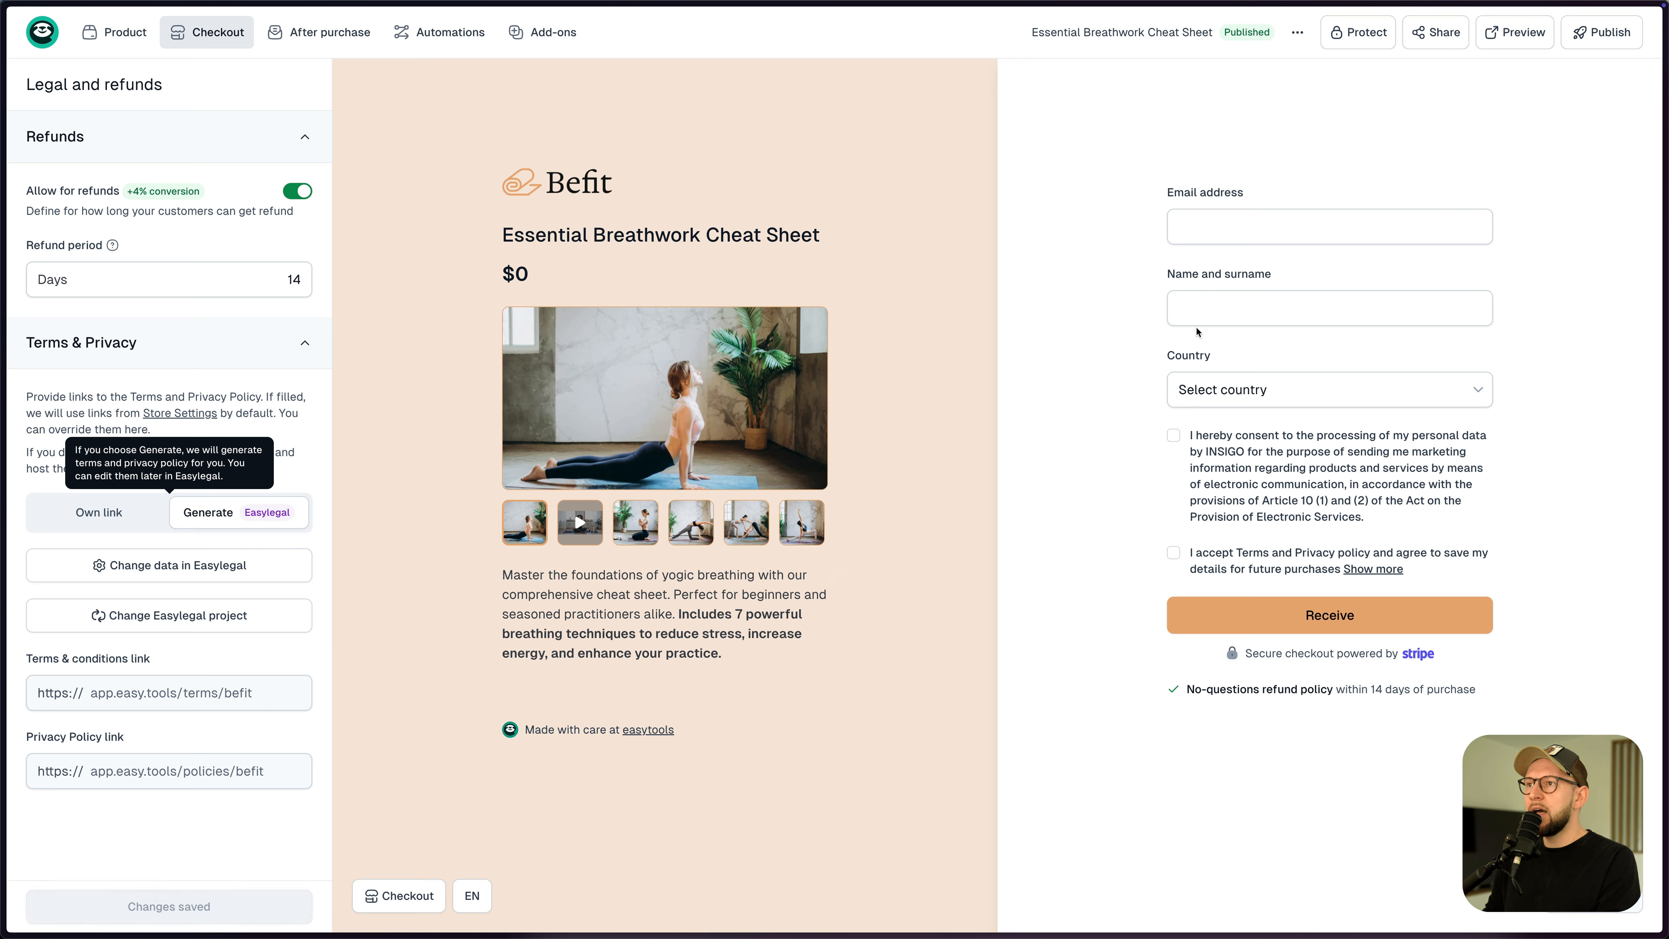
{"action": "left_click", "coordinate": [1595, 34]}
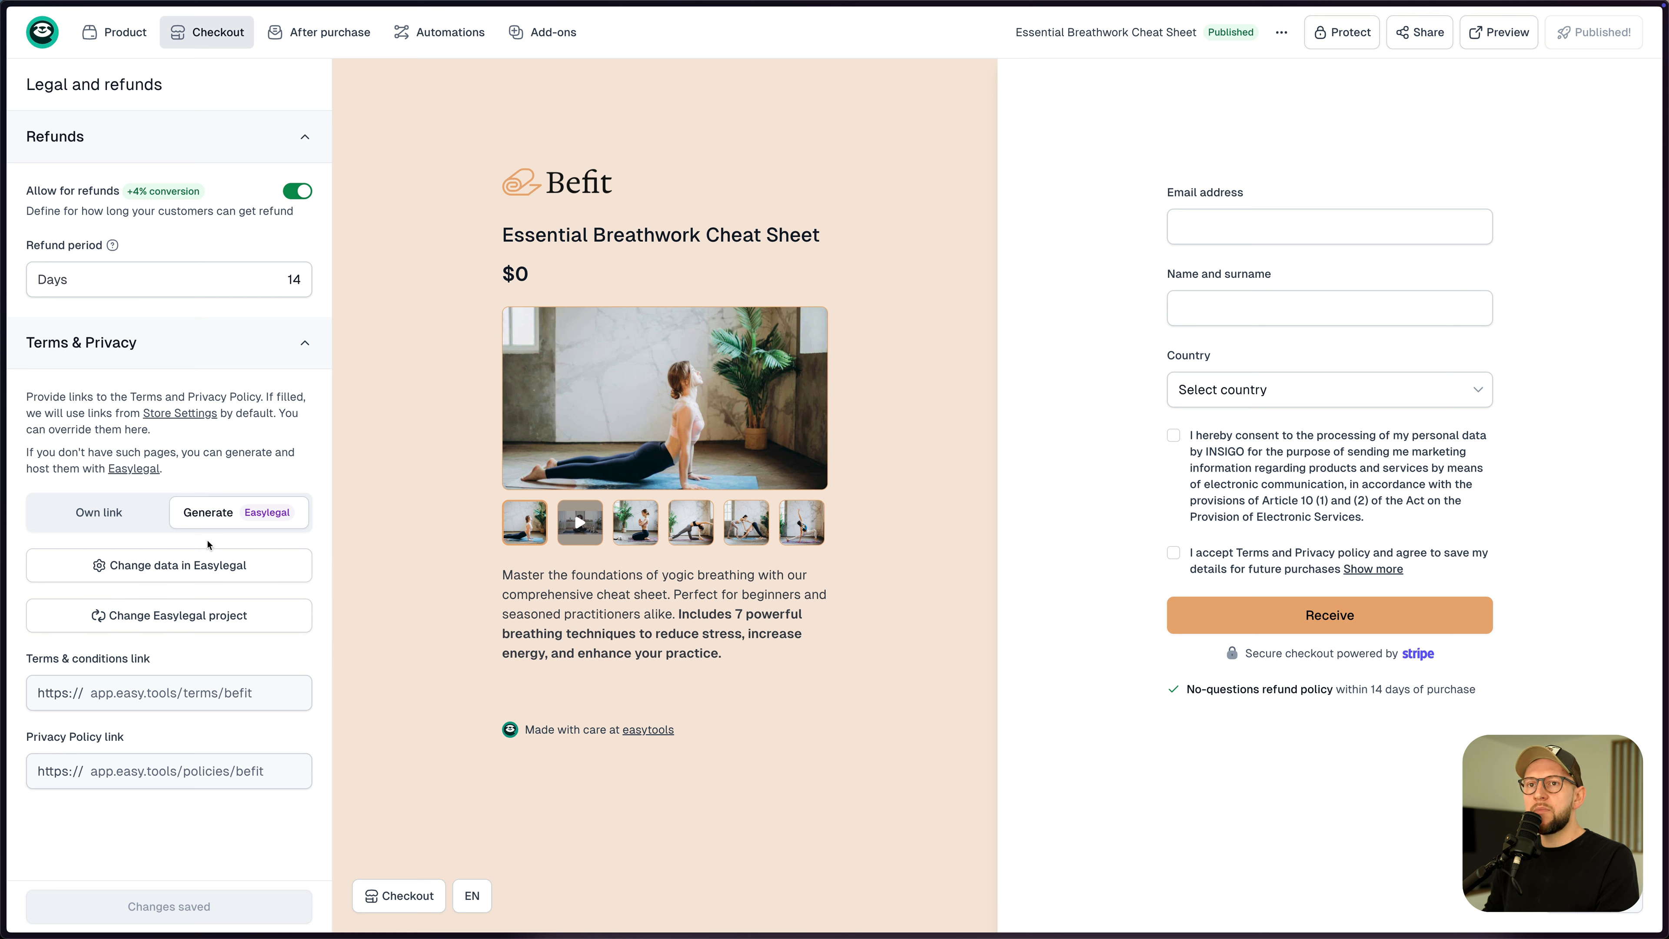
{"action": "left_click", "coordinate": [42, 33]}
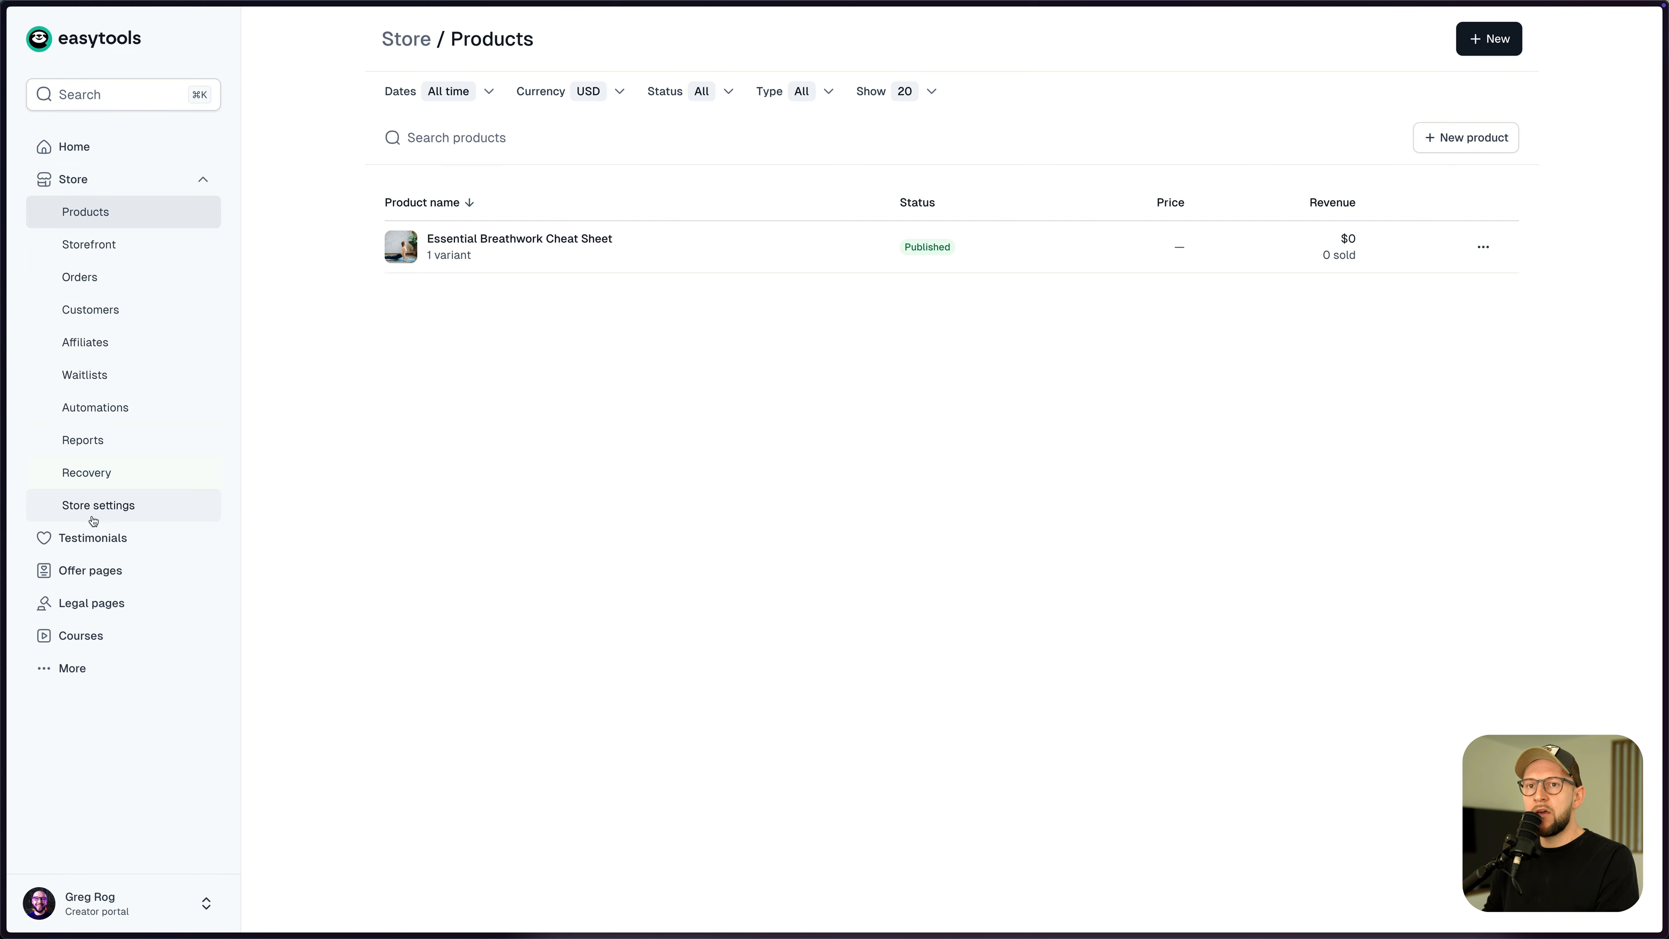
- Set store-wide legal pages to Easylegal-generated links from the Befit project, then return to Products
{"action": "left_click", "coordinate": [113, 515]}
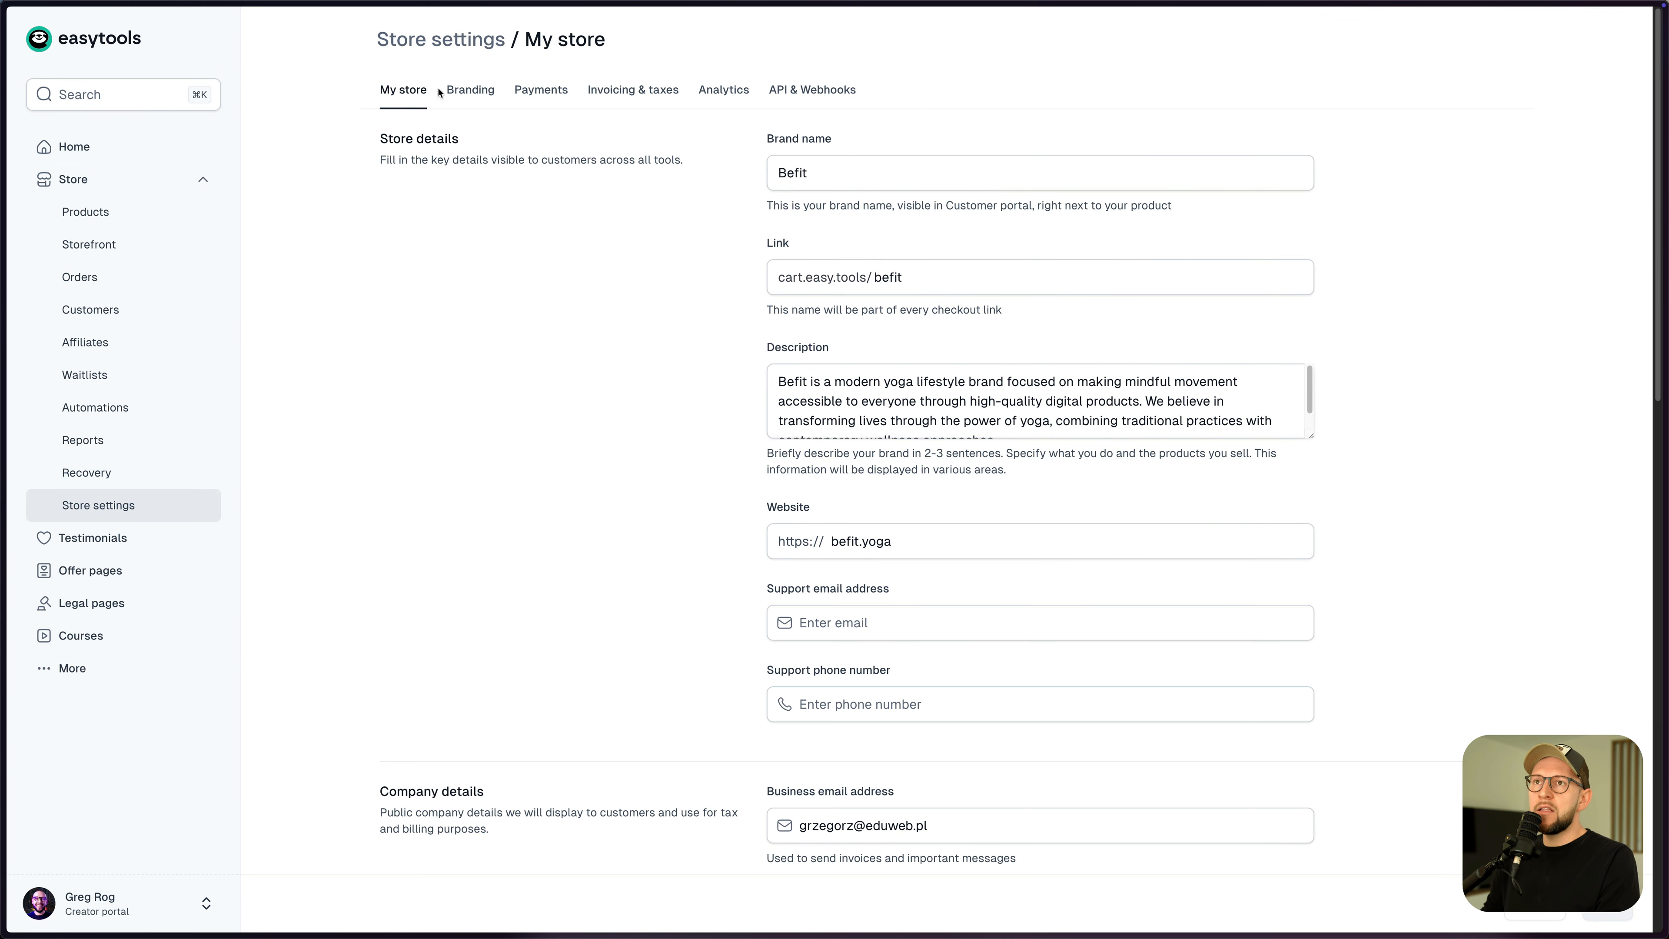
{"action": "scroll", "coordinate": [615, 290], "scroll_direction": "down", "scroll_amount": 15}
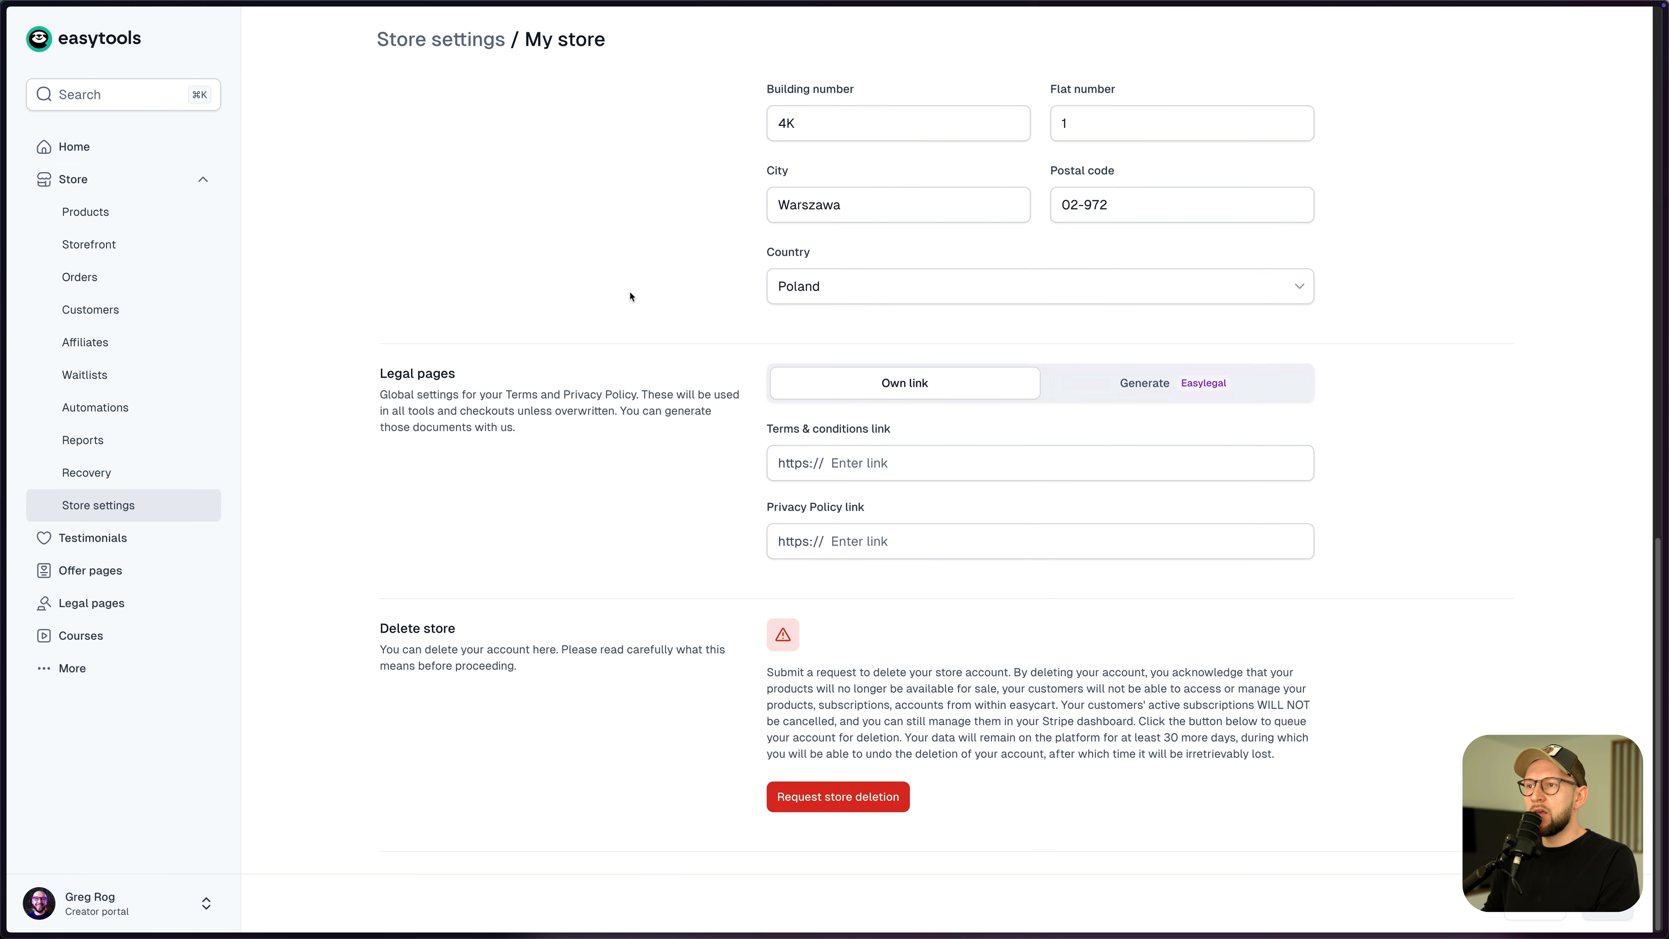
{"action": "left_click", "coordinate": [1137, 386]}
{"action": "left_click", "coordinate": [1000, 495]}
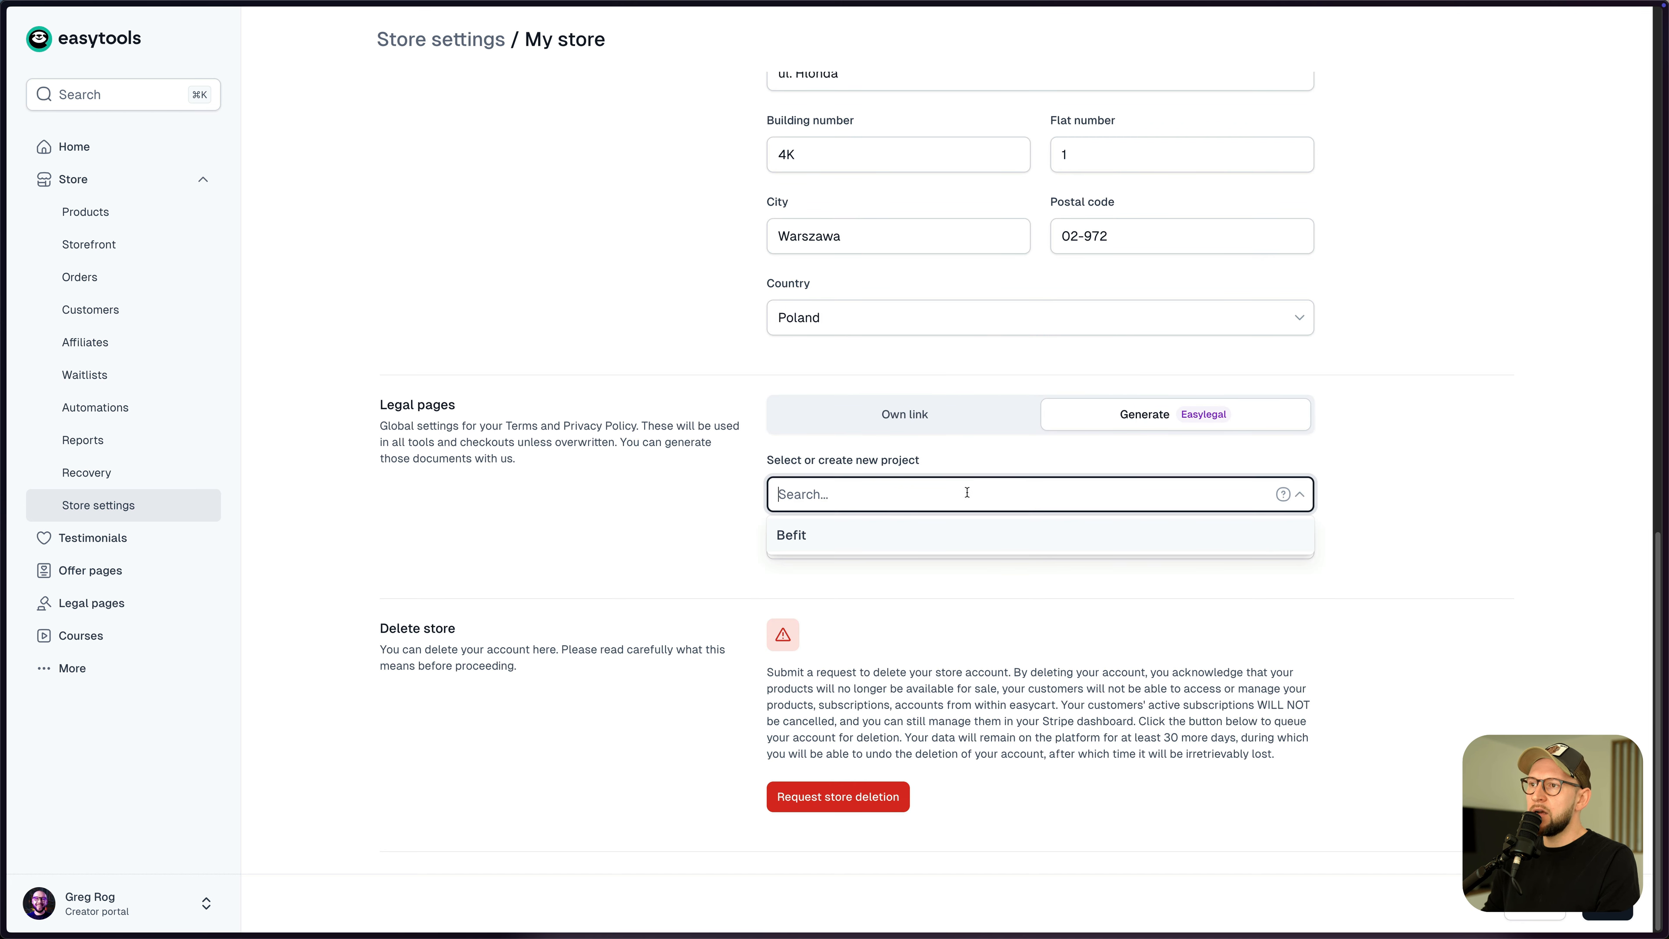
{"action": "key", "text": "Return"}
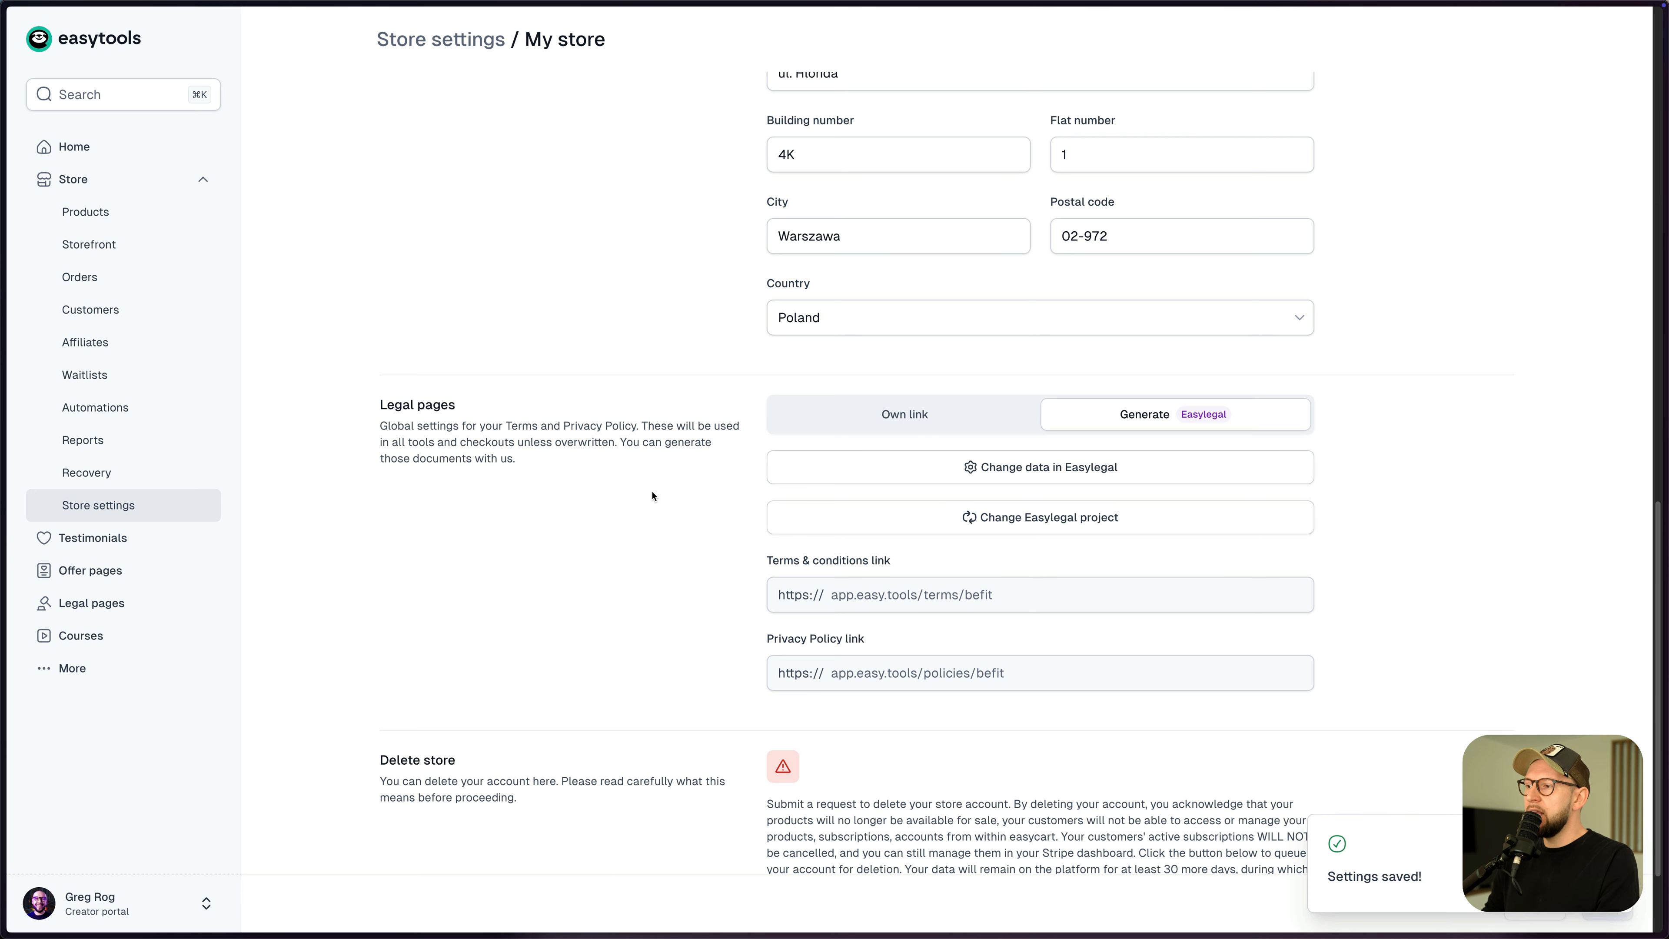
{"action": "left_click", "coordinate": [110, 221]}
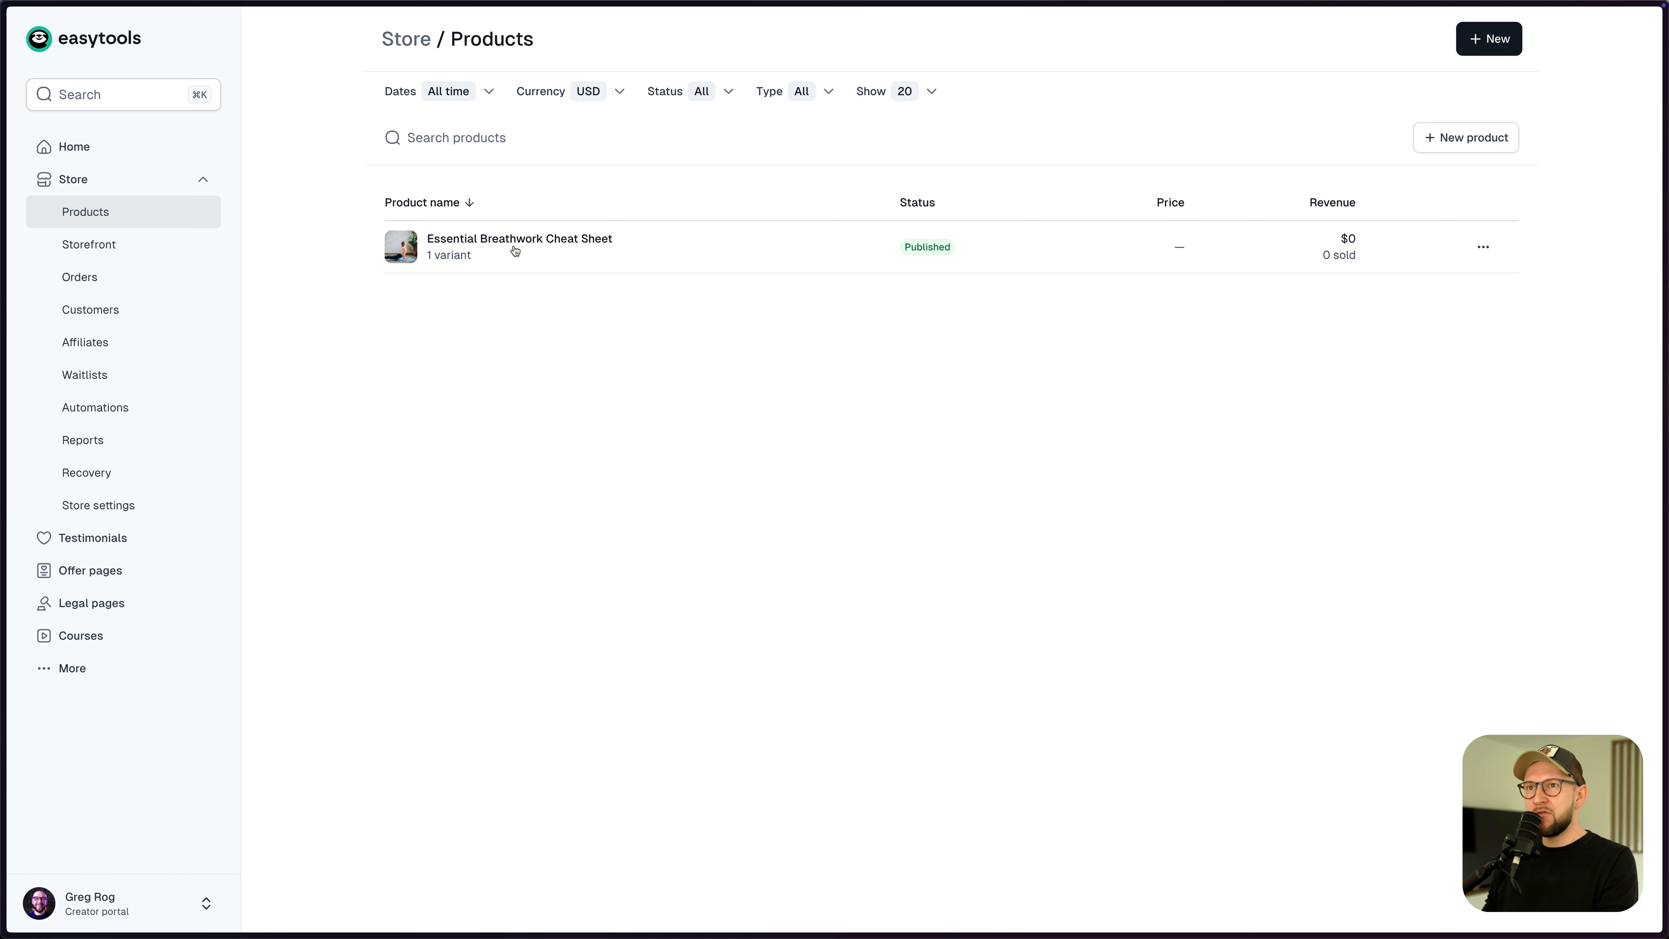
- Copy the Essential Breathwork Cheat Sheet's checkout link from its row menu
{"action": "left_click", "coordinate": [1484, 253]}
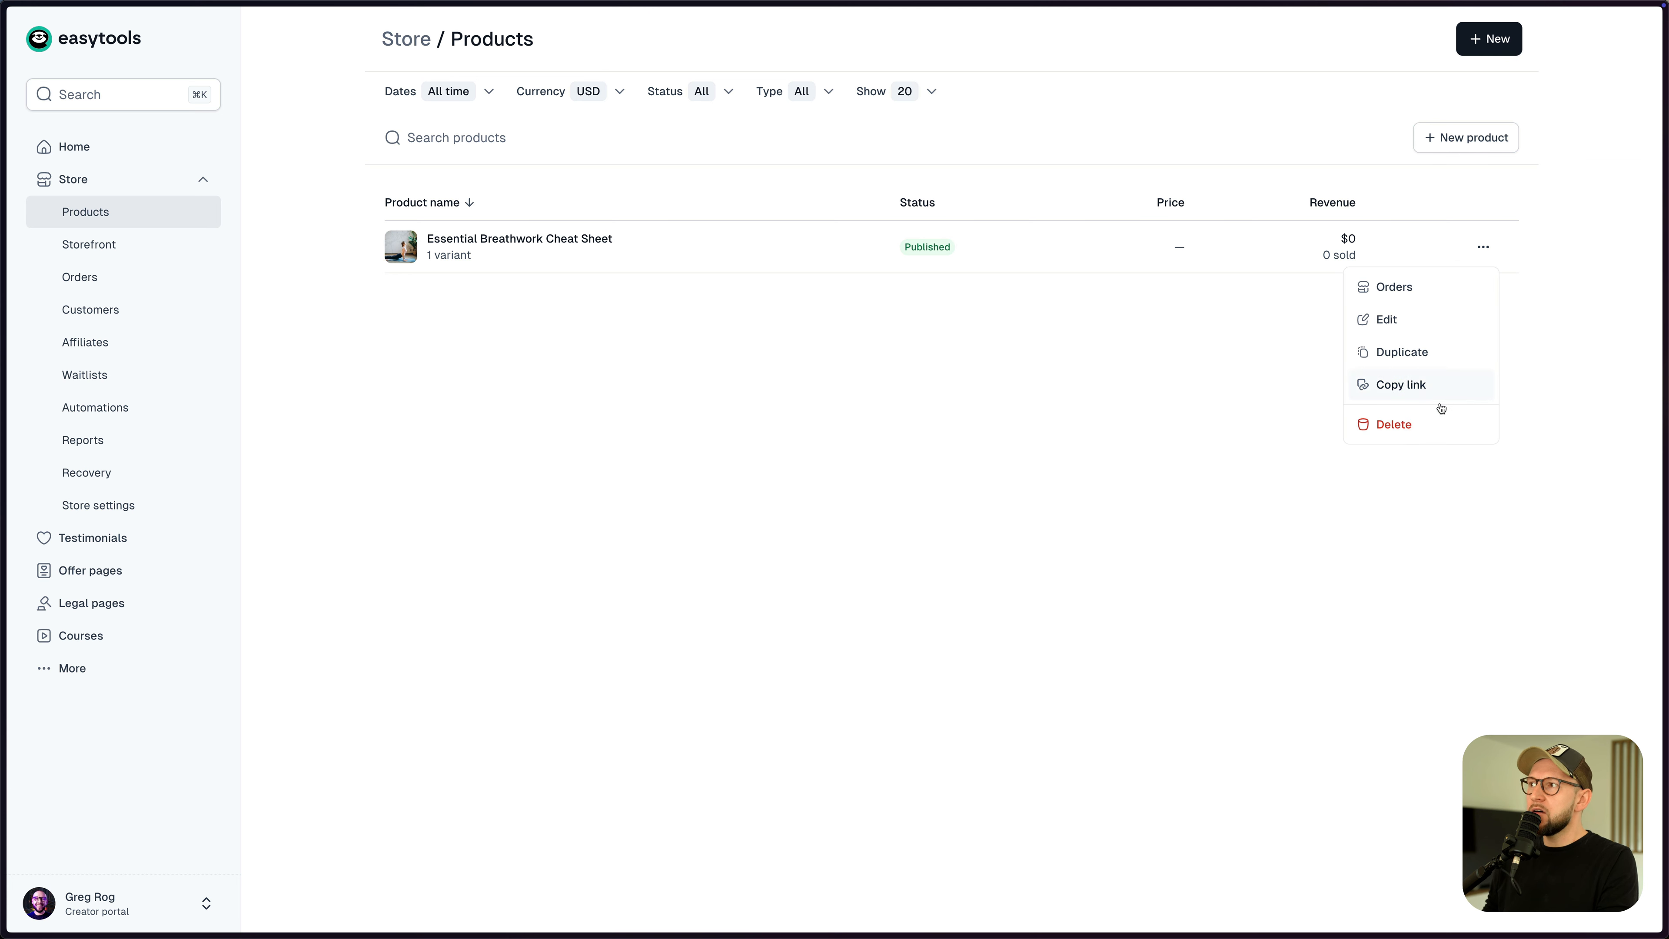
{"action": "left_click", "coordinate": [1400, 388]}
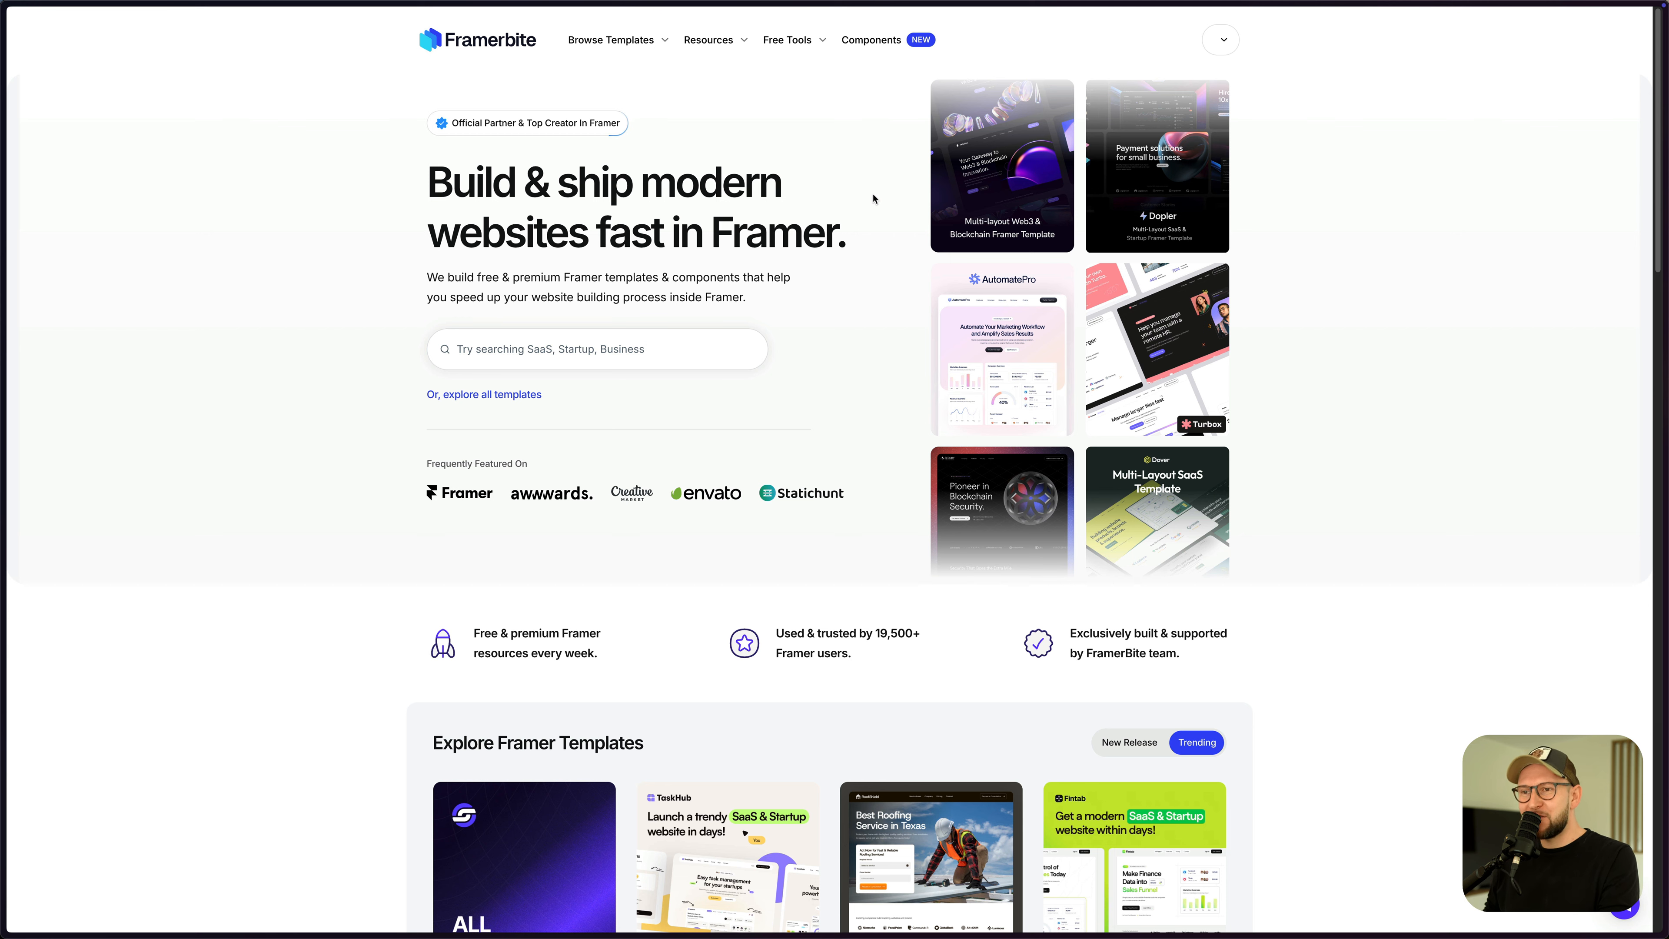
- Link the Download Breathwork PDF button to the pasted easytools checkout URL
{"action": "scroll", "coordinate": [883, 212], "scroll_direction": "down", "scroll_amount": 5}
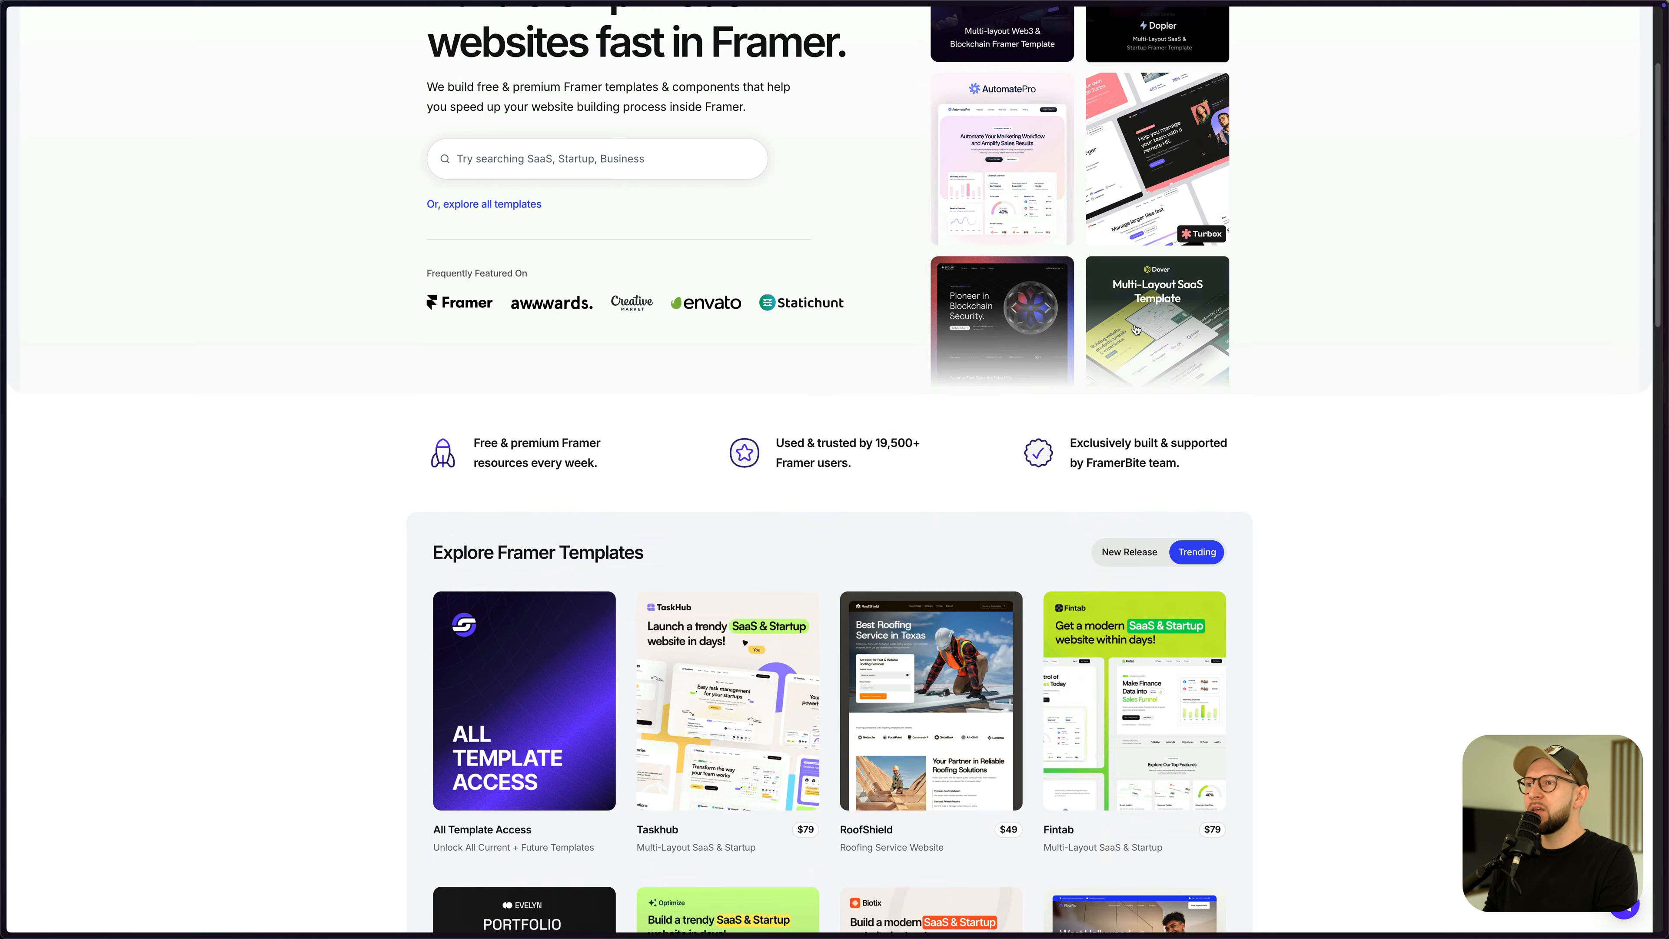
{"action": "scroll", "coordinate": [996, 402], "scroll_direction": "up", "scroll_amount": 5}
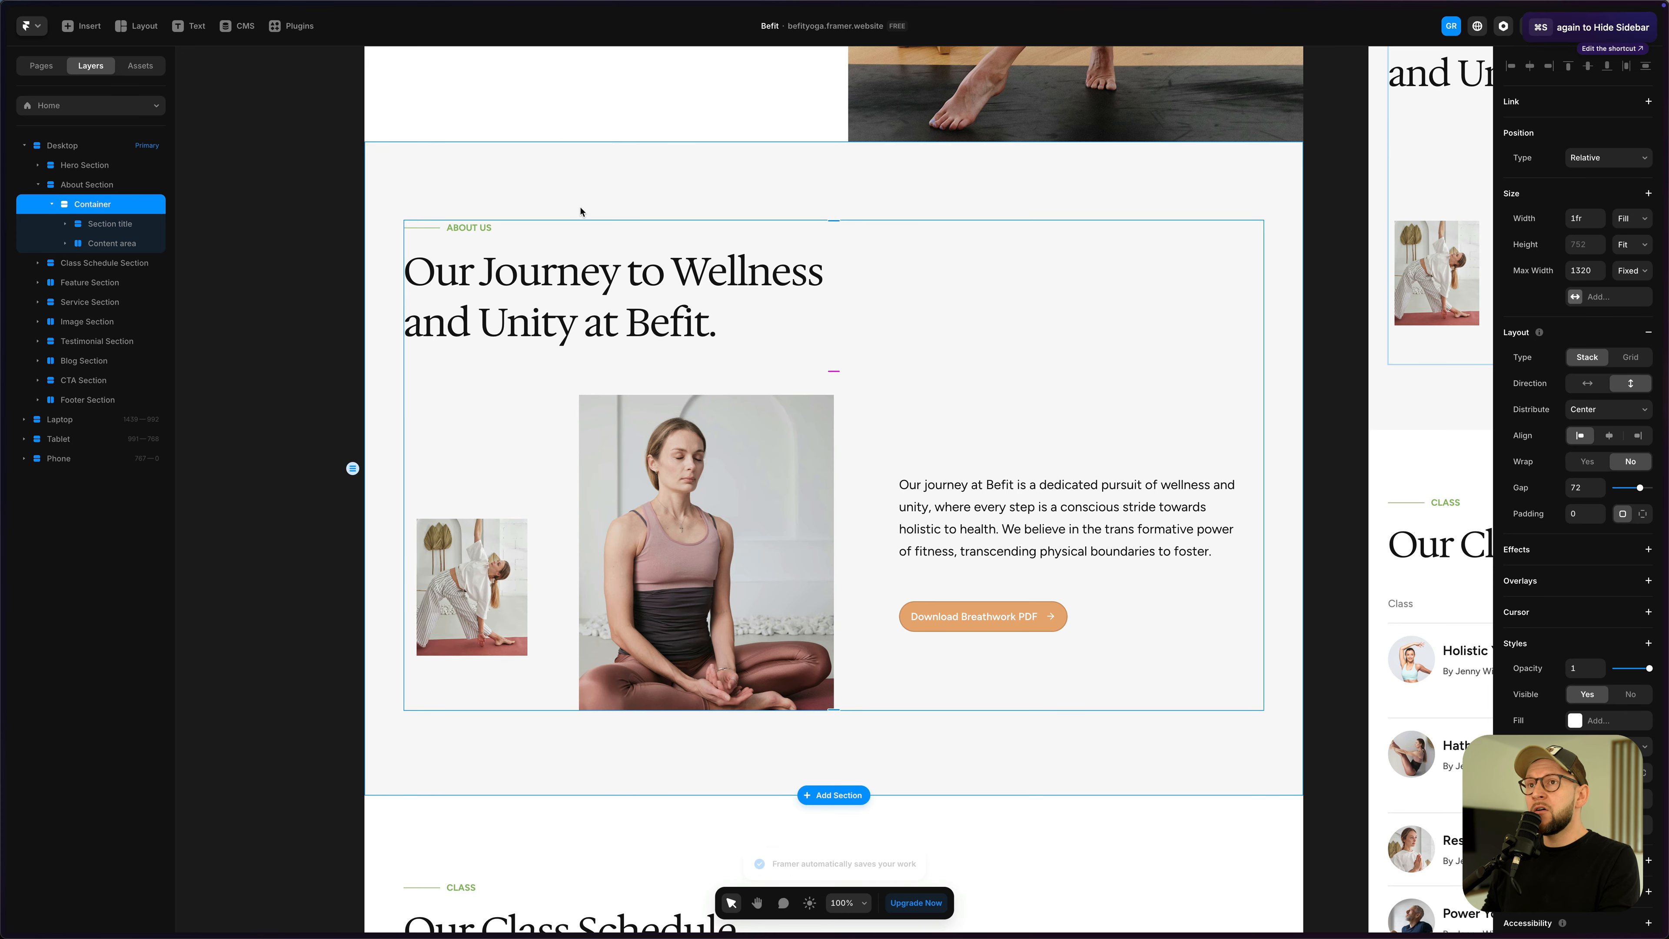
{"action": "left_click", "coordinate": [976, 621]}
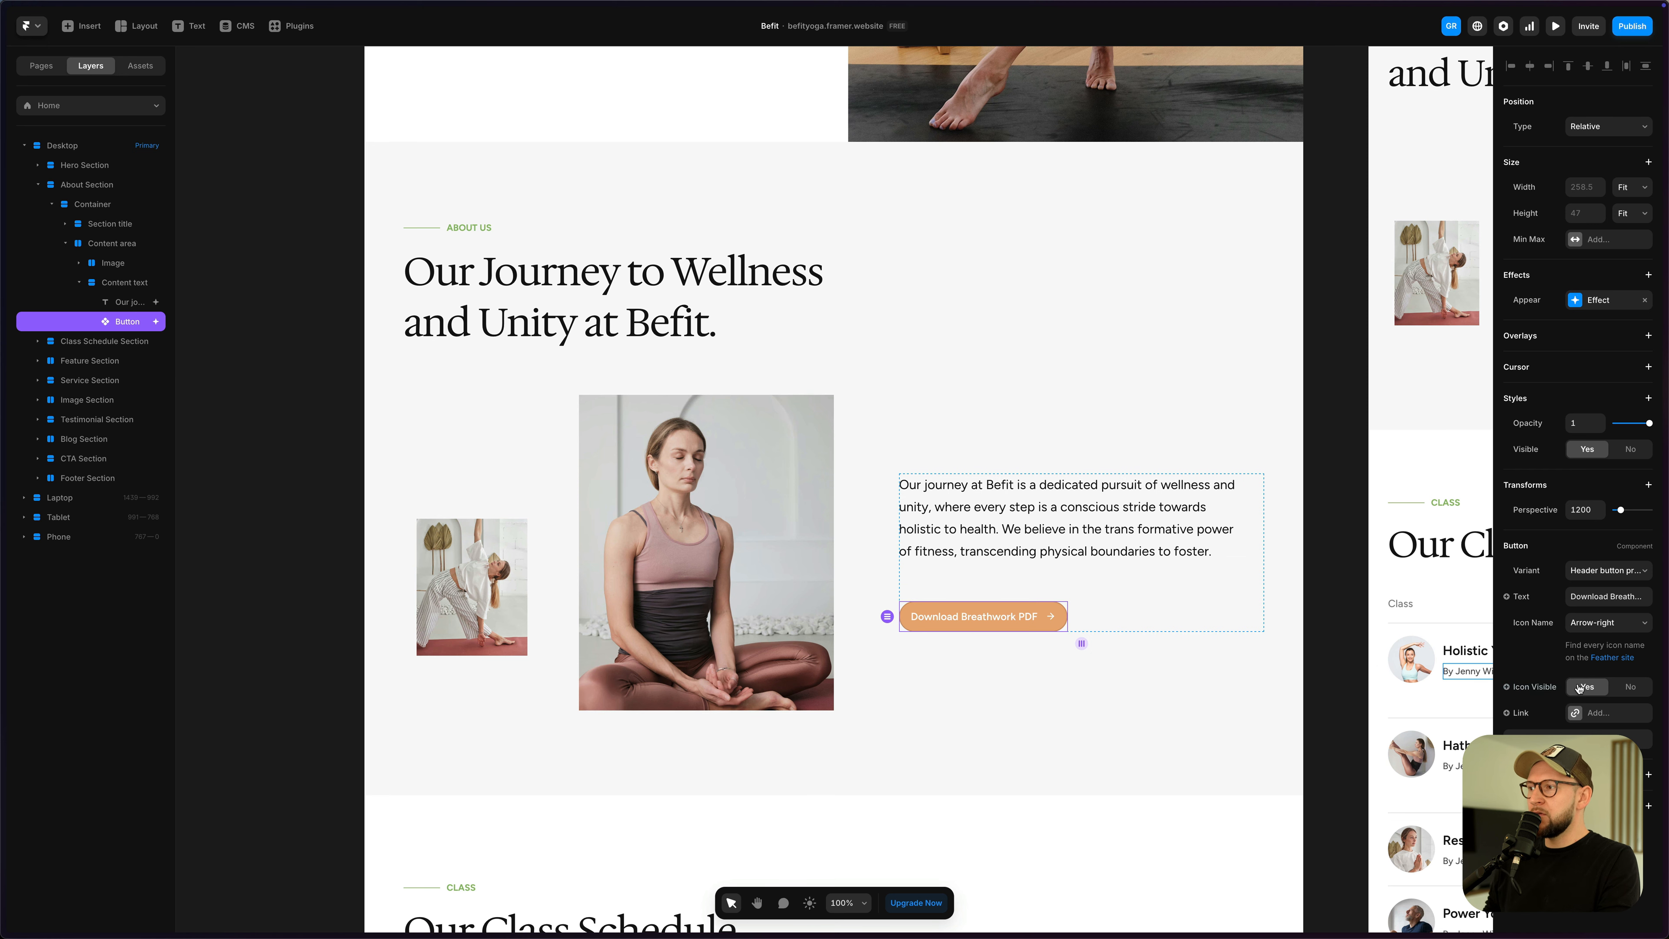
{"action": "left_click", "coordinate": [1601, 714]}
{"action": "left_click", "coordinate": [1401, 747]}
{"action": "key", "text": "ctrl+v"}
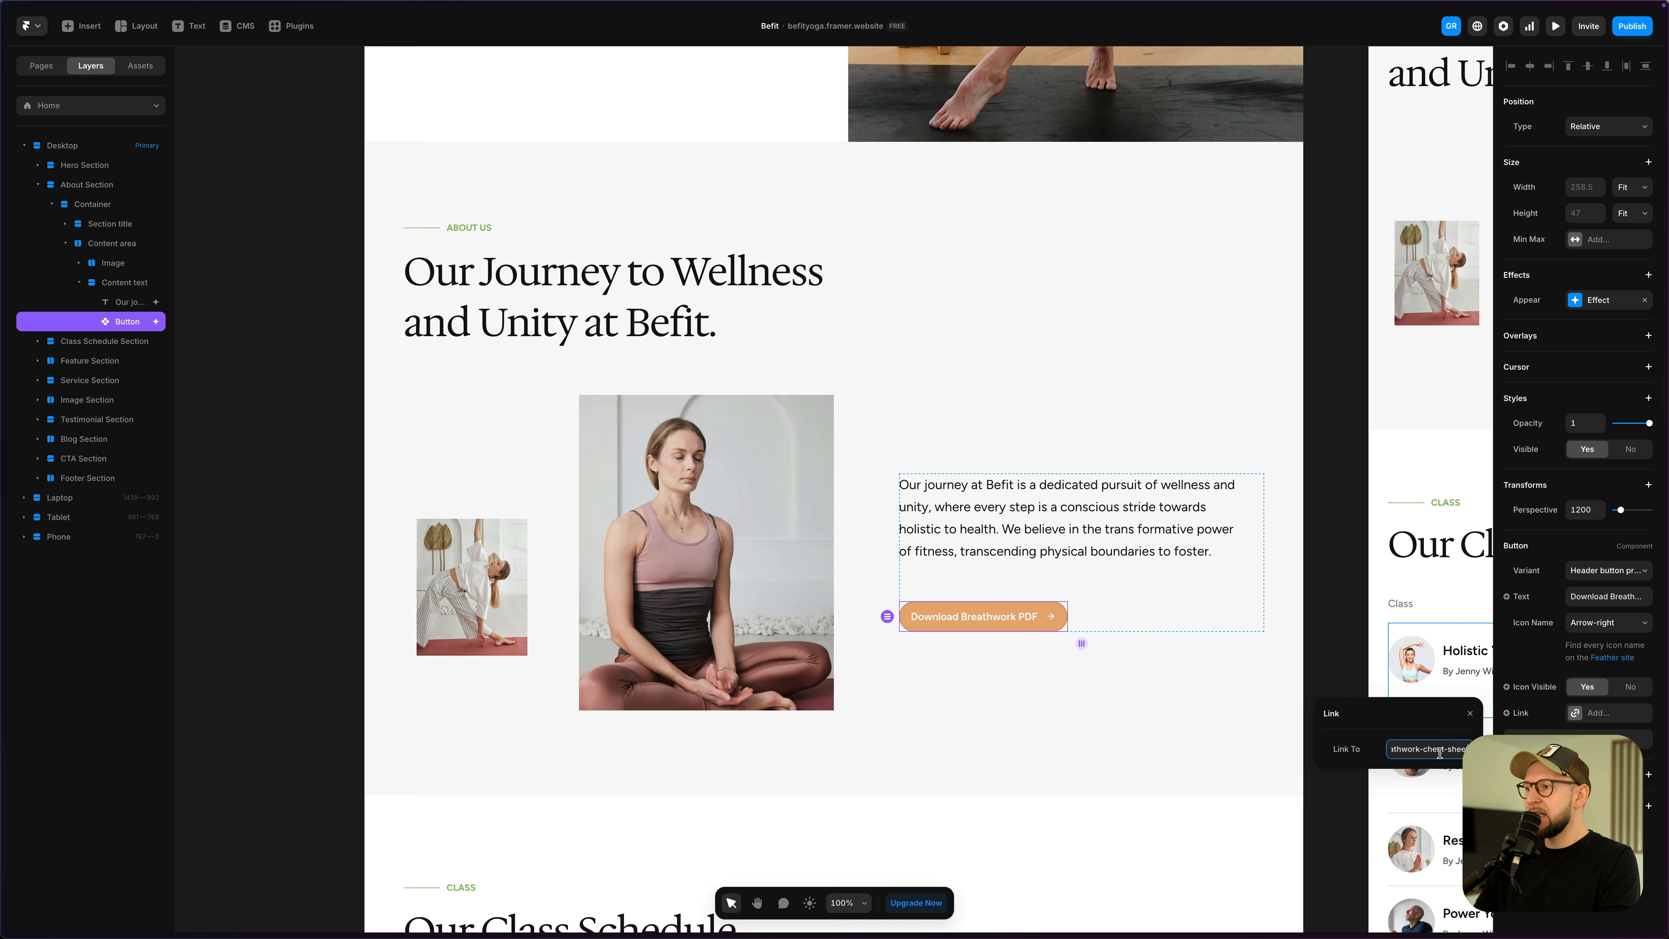
{"action": "key", "text": "Return"}
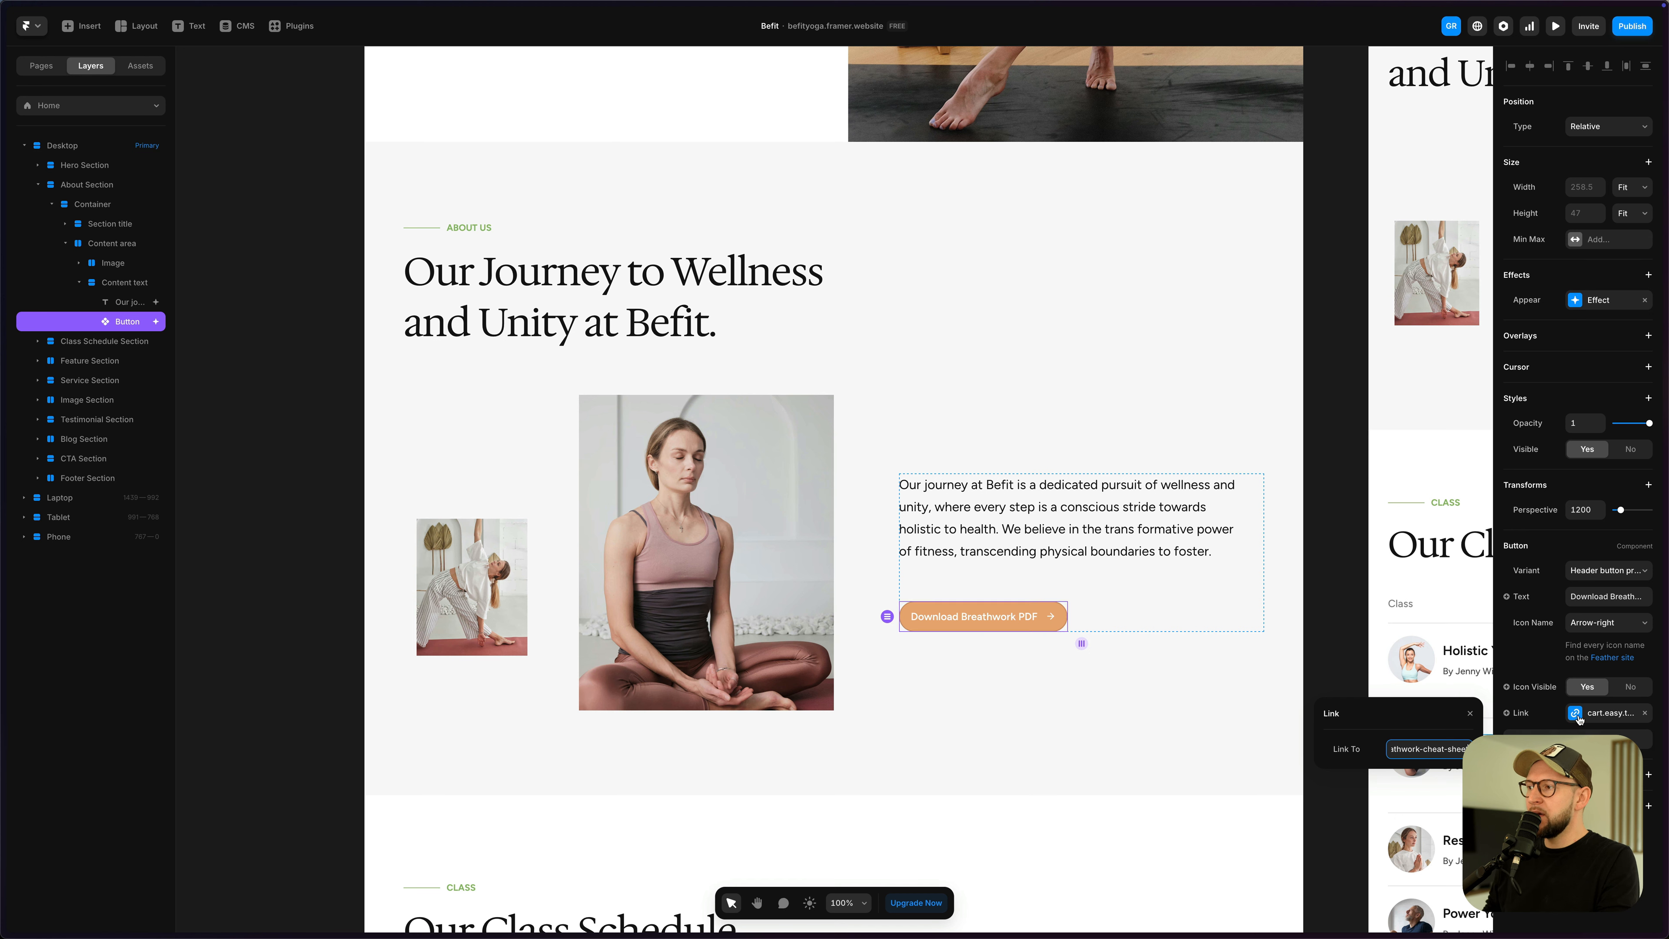
- Publish the update to the live Befit site
{"action": "left_click", "coordinate": [1631, 26]}
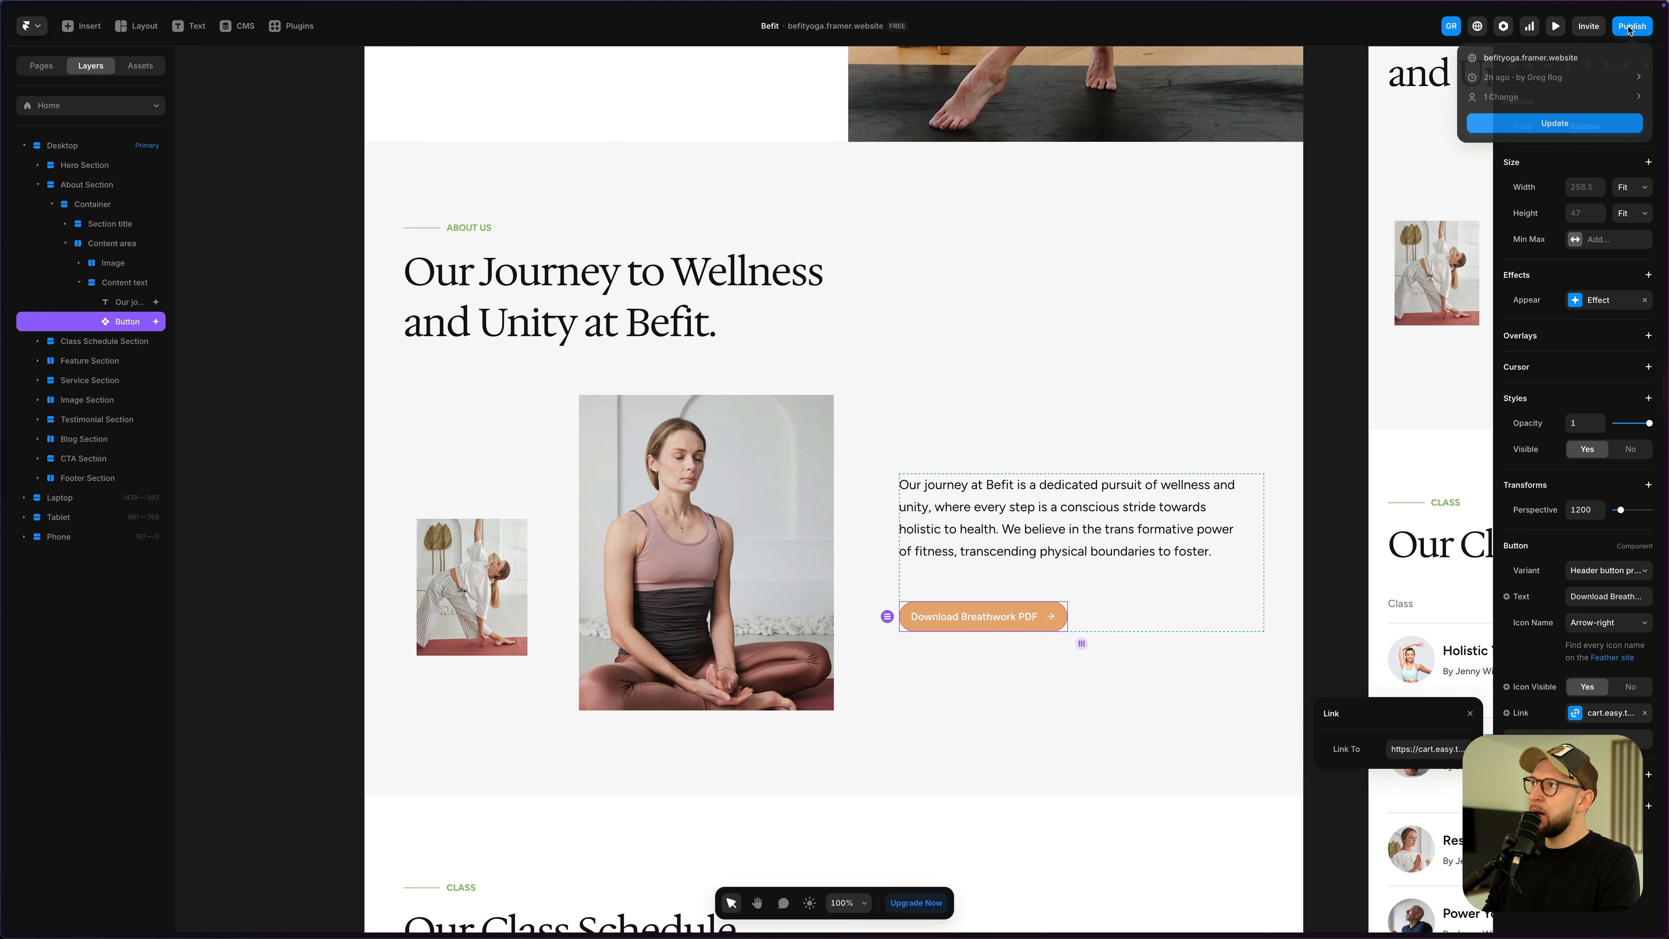
{"action": "left_click", "coordinate": [1561, 125]}
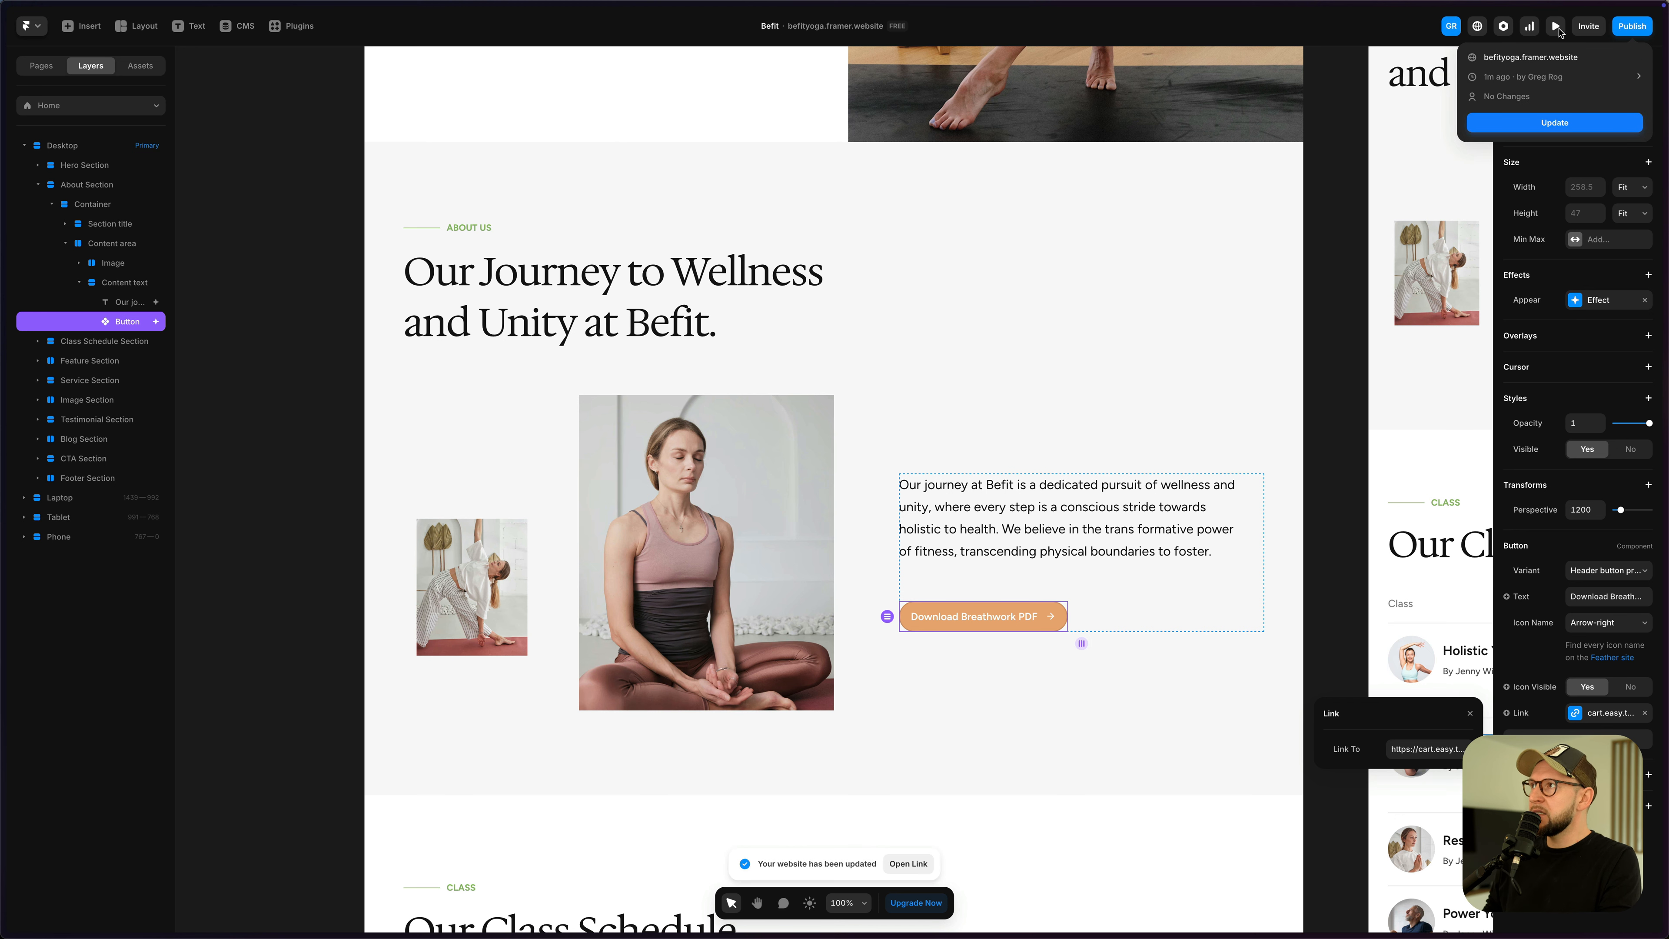
{"action": "left_click", "coordinate": [1555, 31]}
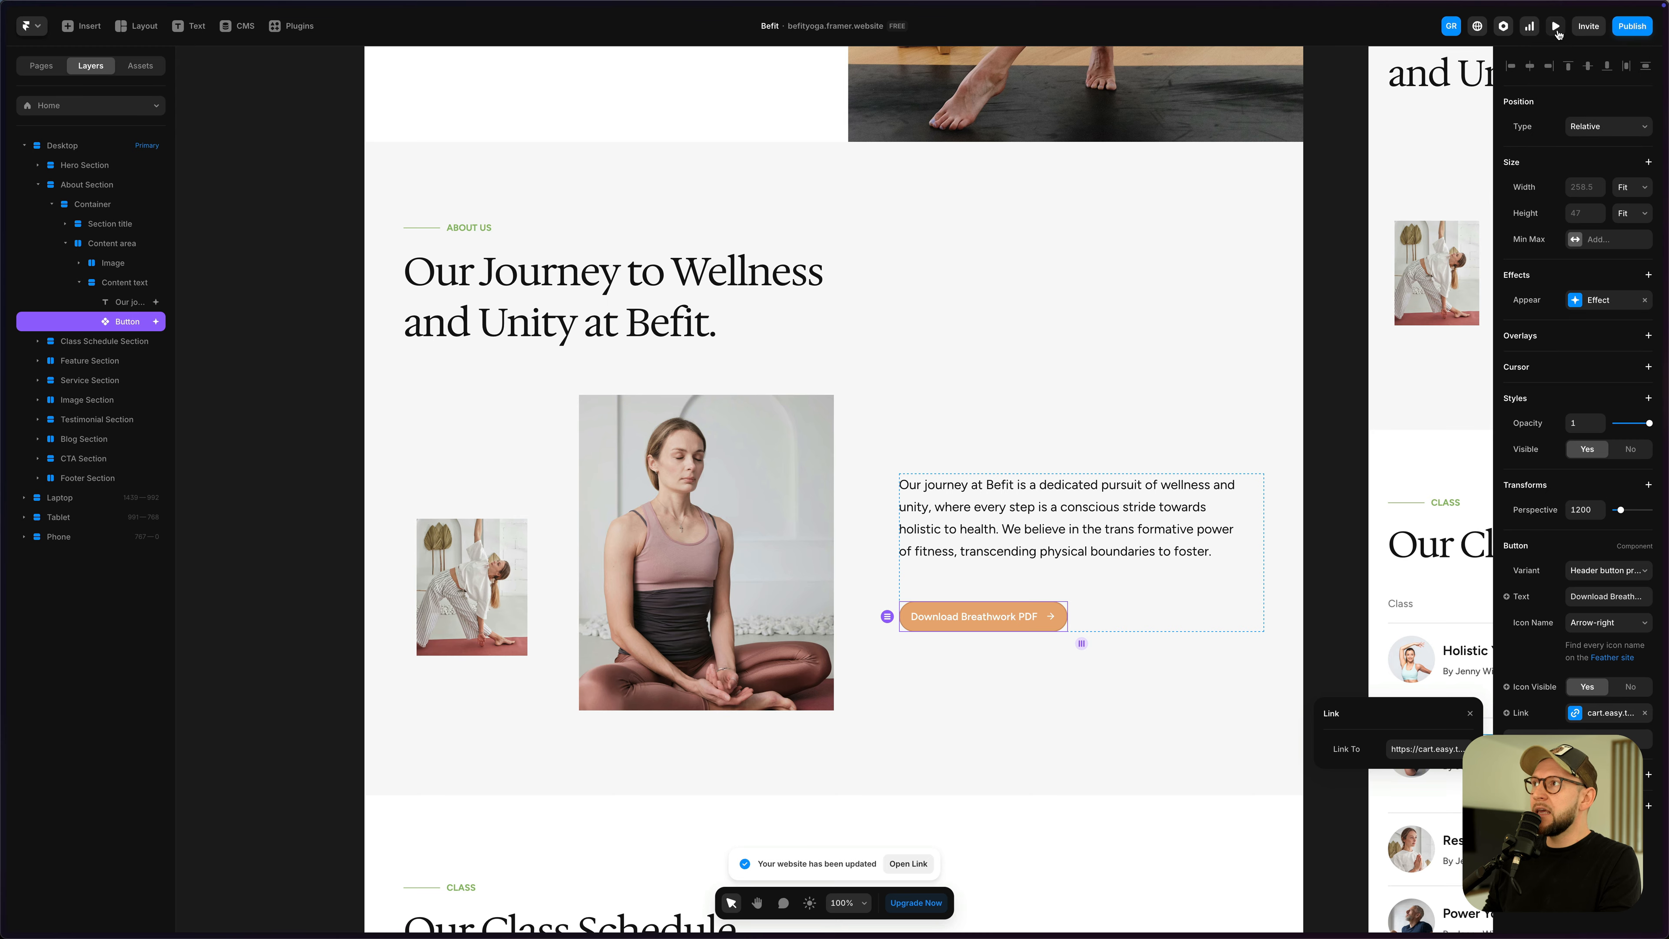
- Preview the site and click Download Breathwork PDF to reach the $0 cheat sheet checkout
{"action": "left_click", "coordinate": [1556, 28]}
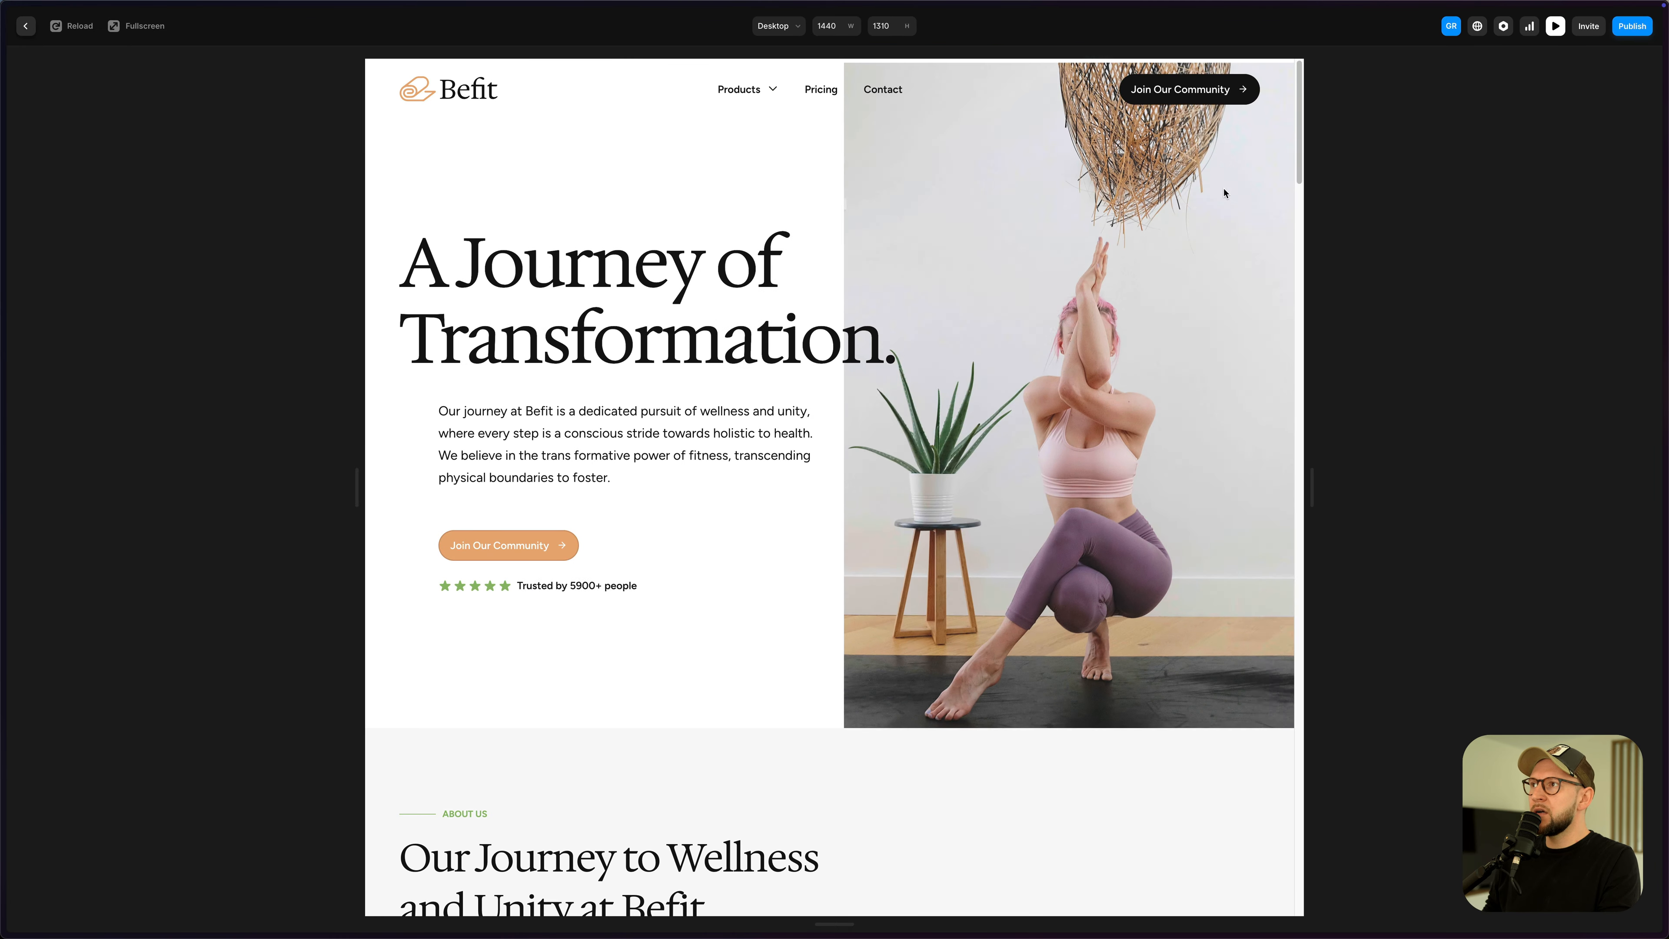
{"action": "scroll", "coordinate": [1275, 395], "scroll_direction": "down", "scroll_amount": 20}
{"action": "scroll", "coordinate": [1273, 365], "scroll_direction": "up", "scroll_amount": 8}
{"action": "scroll", "coordinate": [1273, 365], "scroll_direction": "up", "scroll_amount": 6}
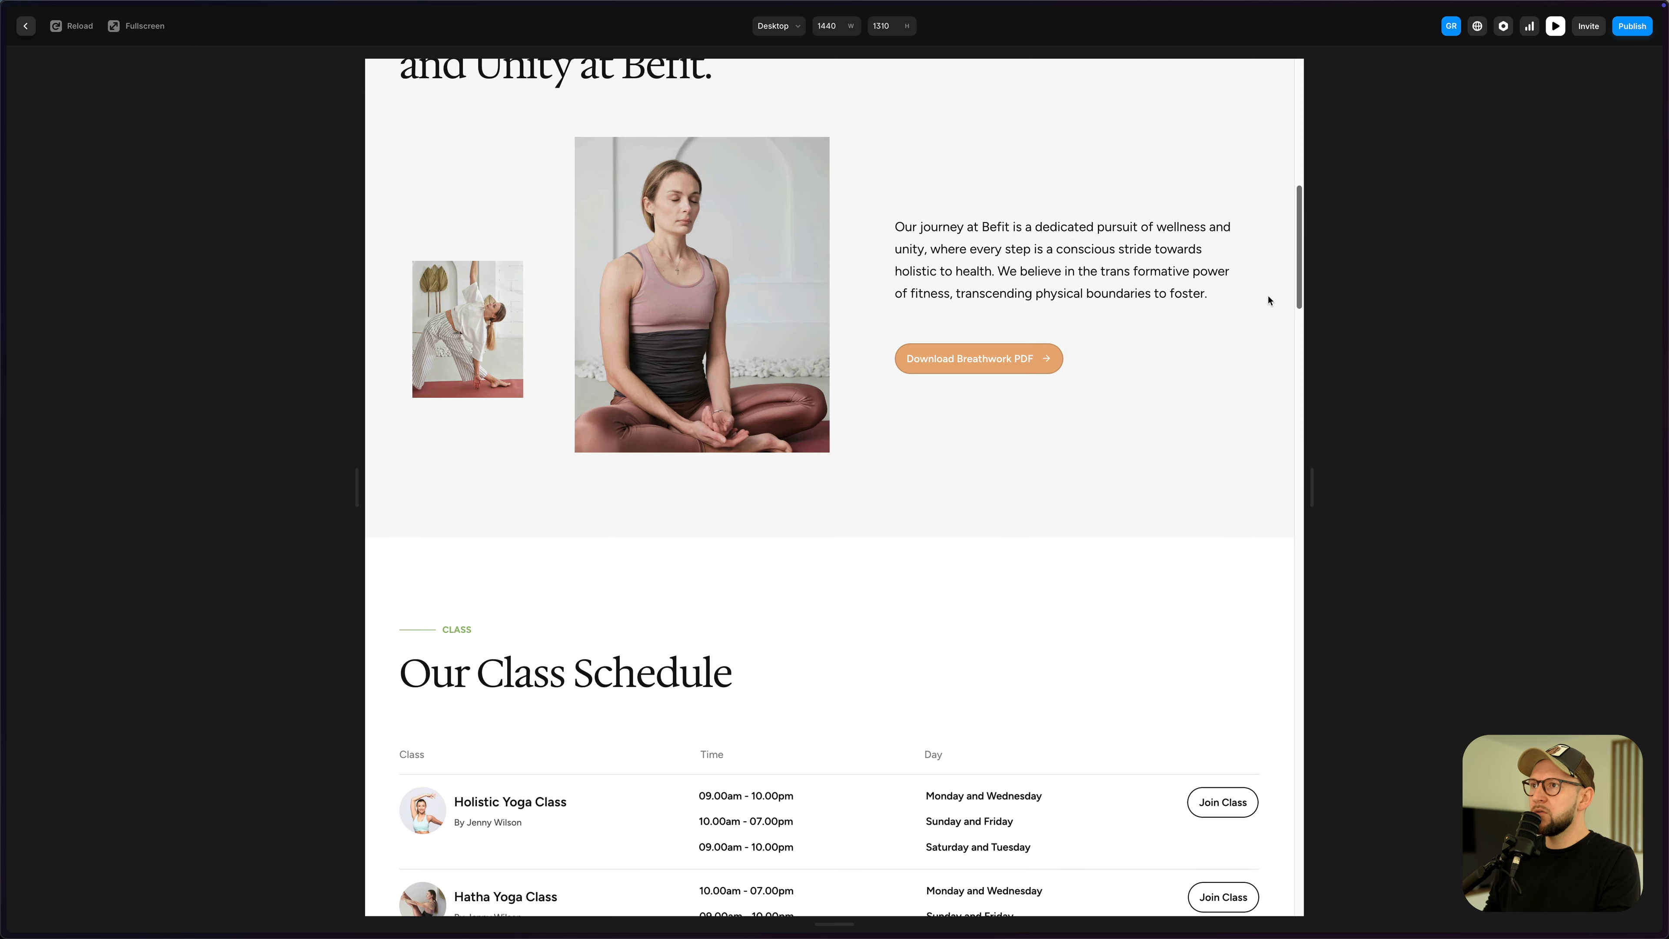
{"action": "left_click", "coordinate": [986, 362]}
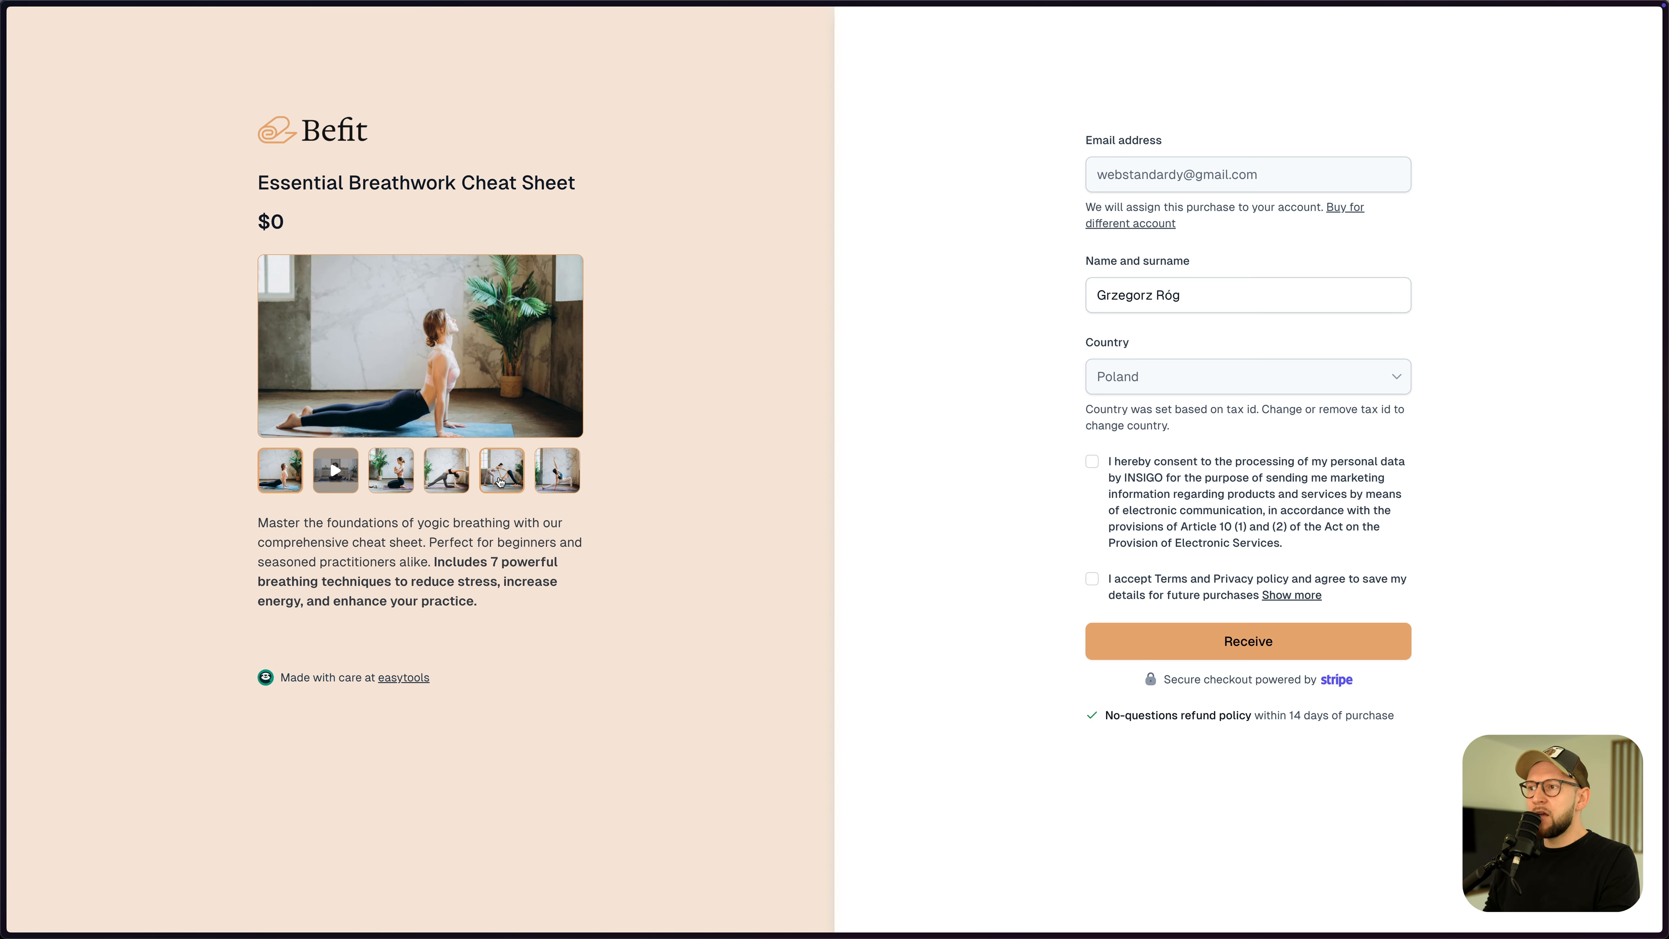
- Accept both consents, claim the free cheat sheet, download breathwork-sheet.pdf and view it in the portal
{"action": "left_click", "coordinate": [1092, 461]}
{"action": "left_click", "coordinate": [1092, 578]}
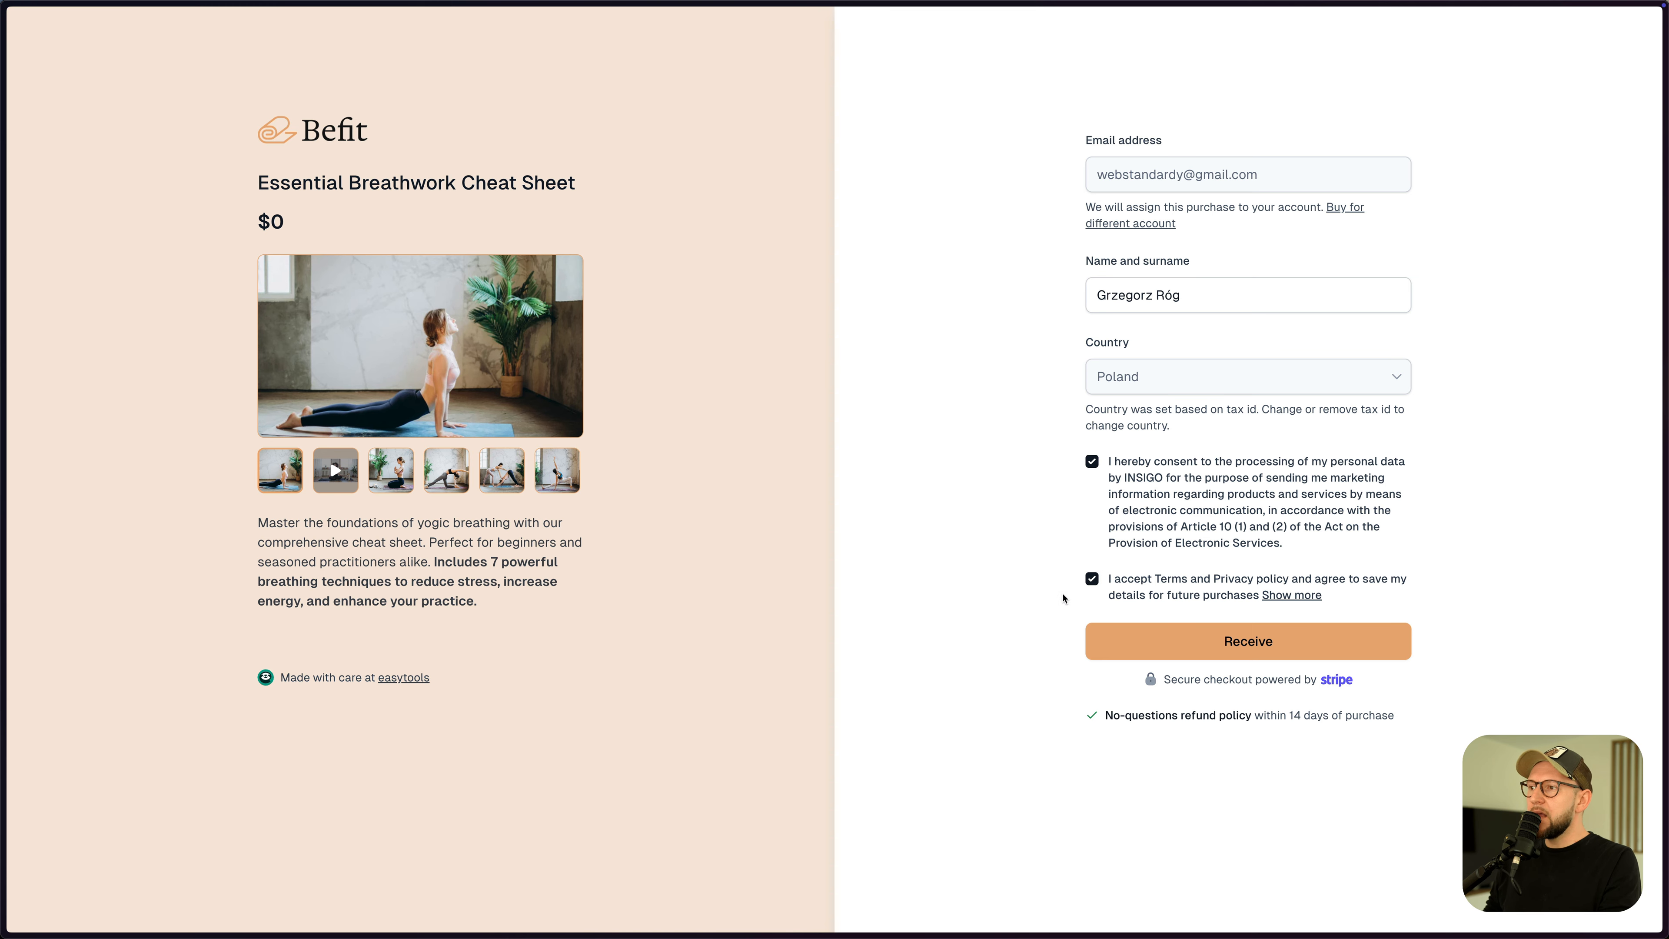
{"action": "left_click", "coordinate": [1252, 653]}
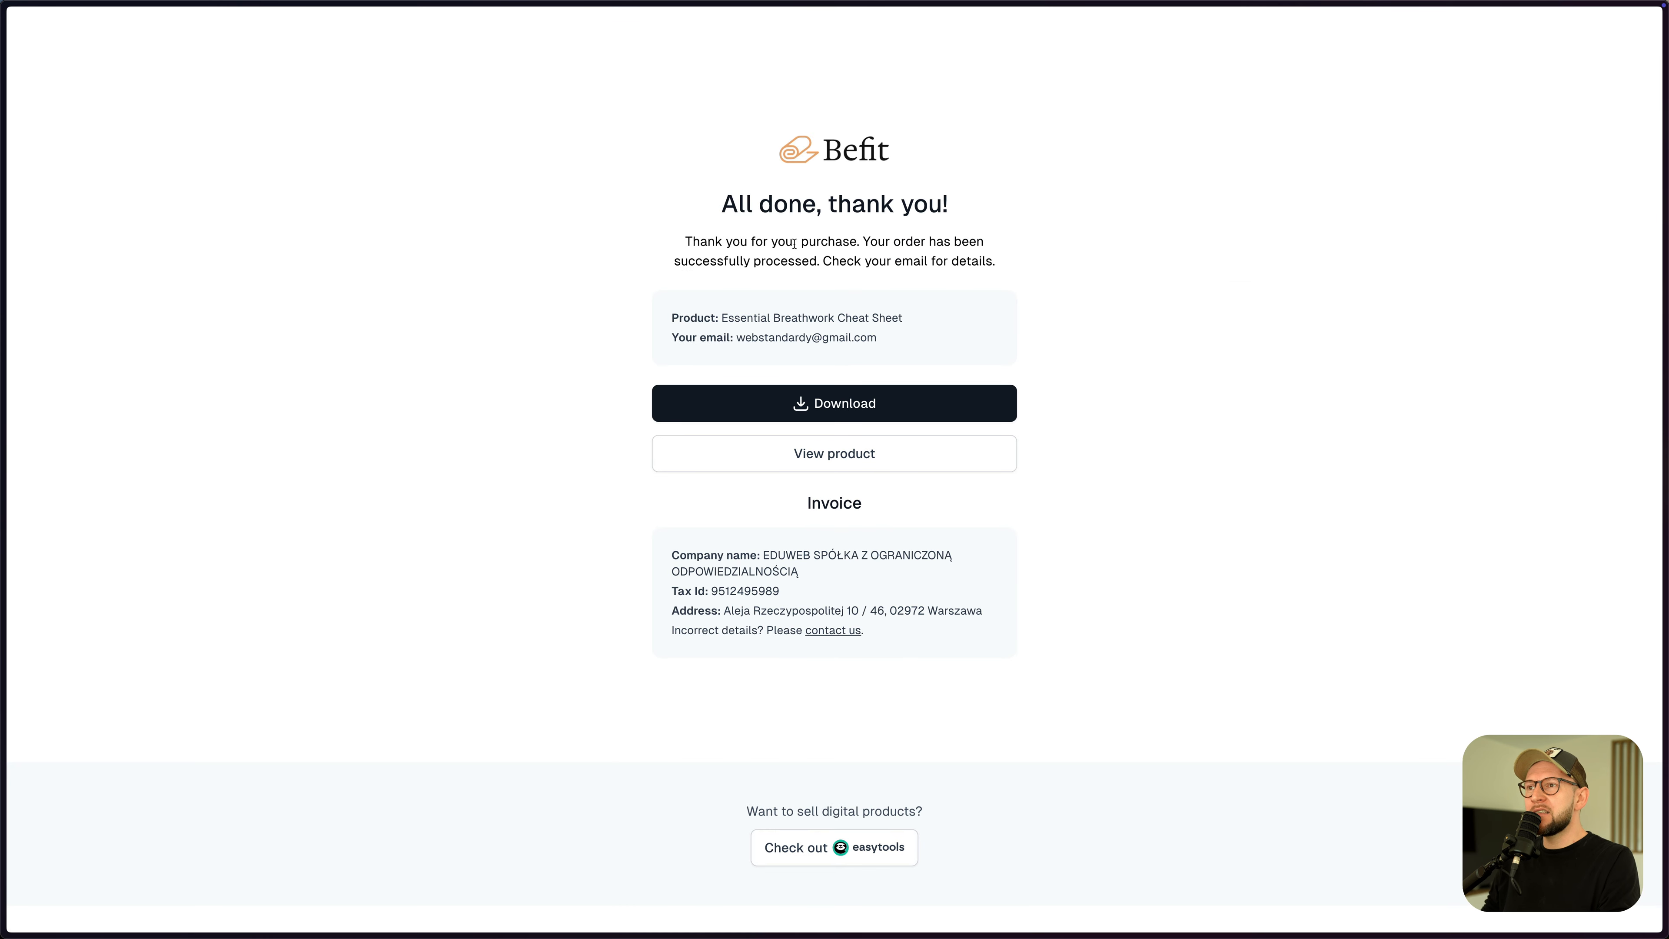
{"action": "left_click", "coordinate": [866, 413]}
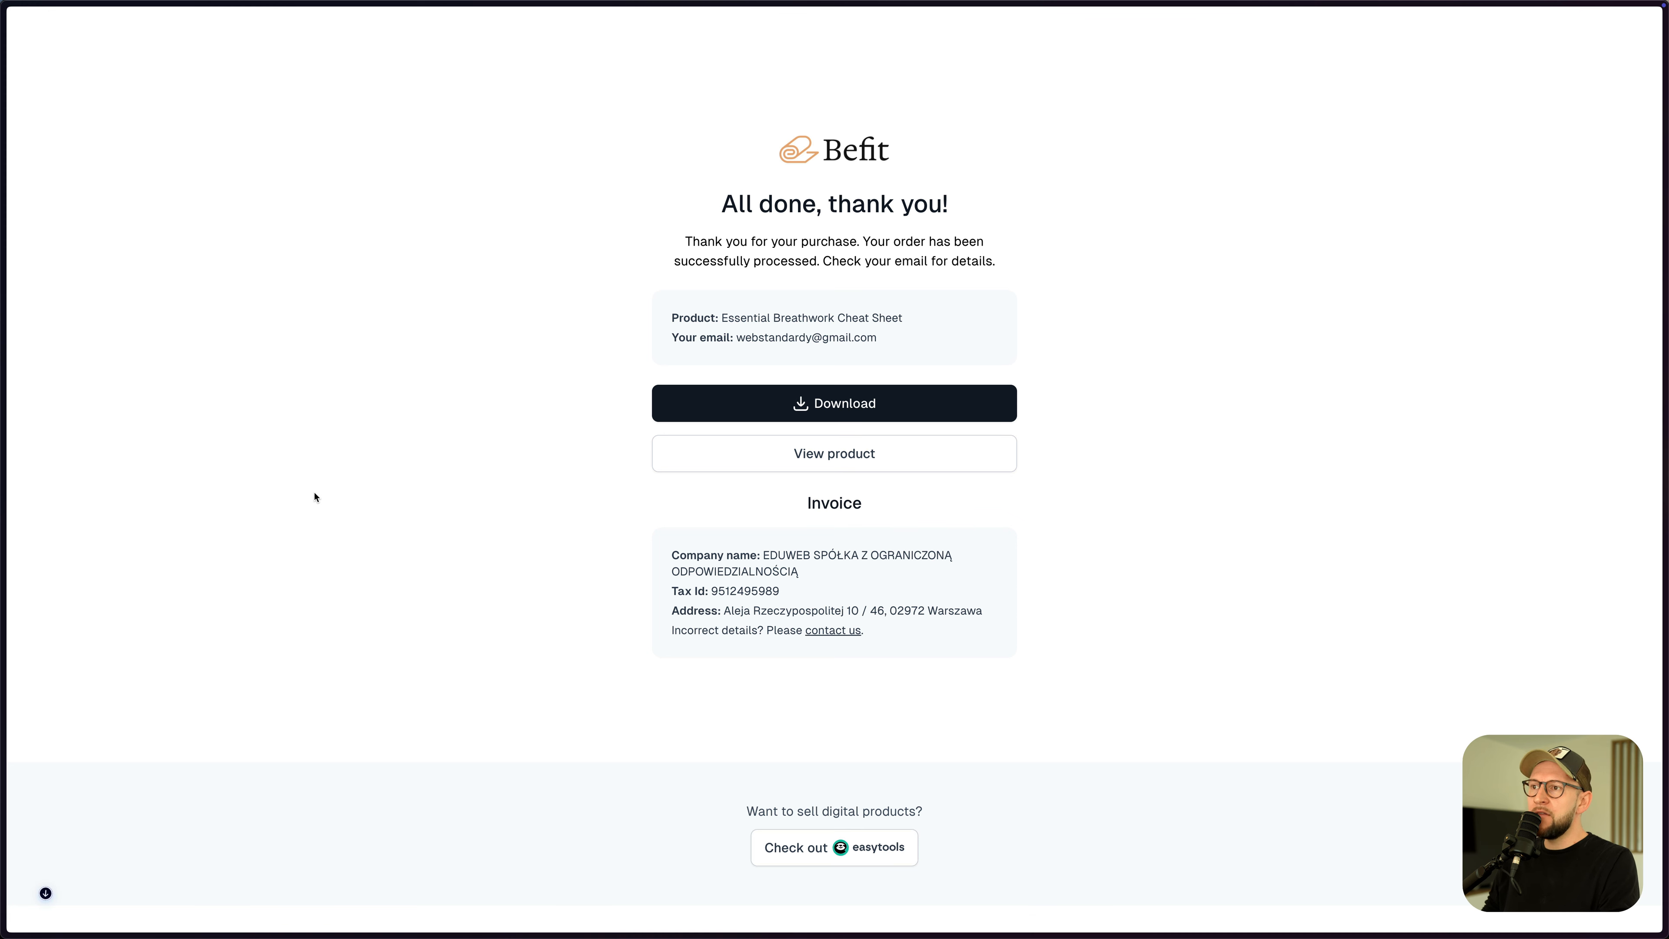
{"action": "left_click", "coordinate": [851, 465]}
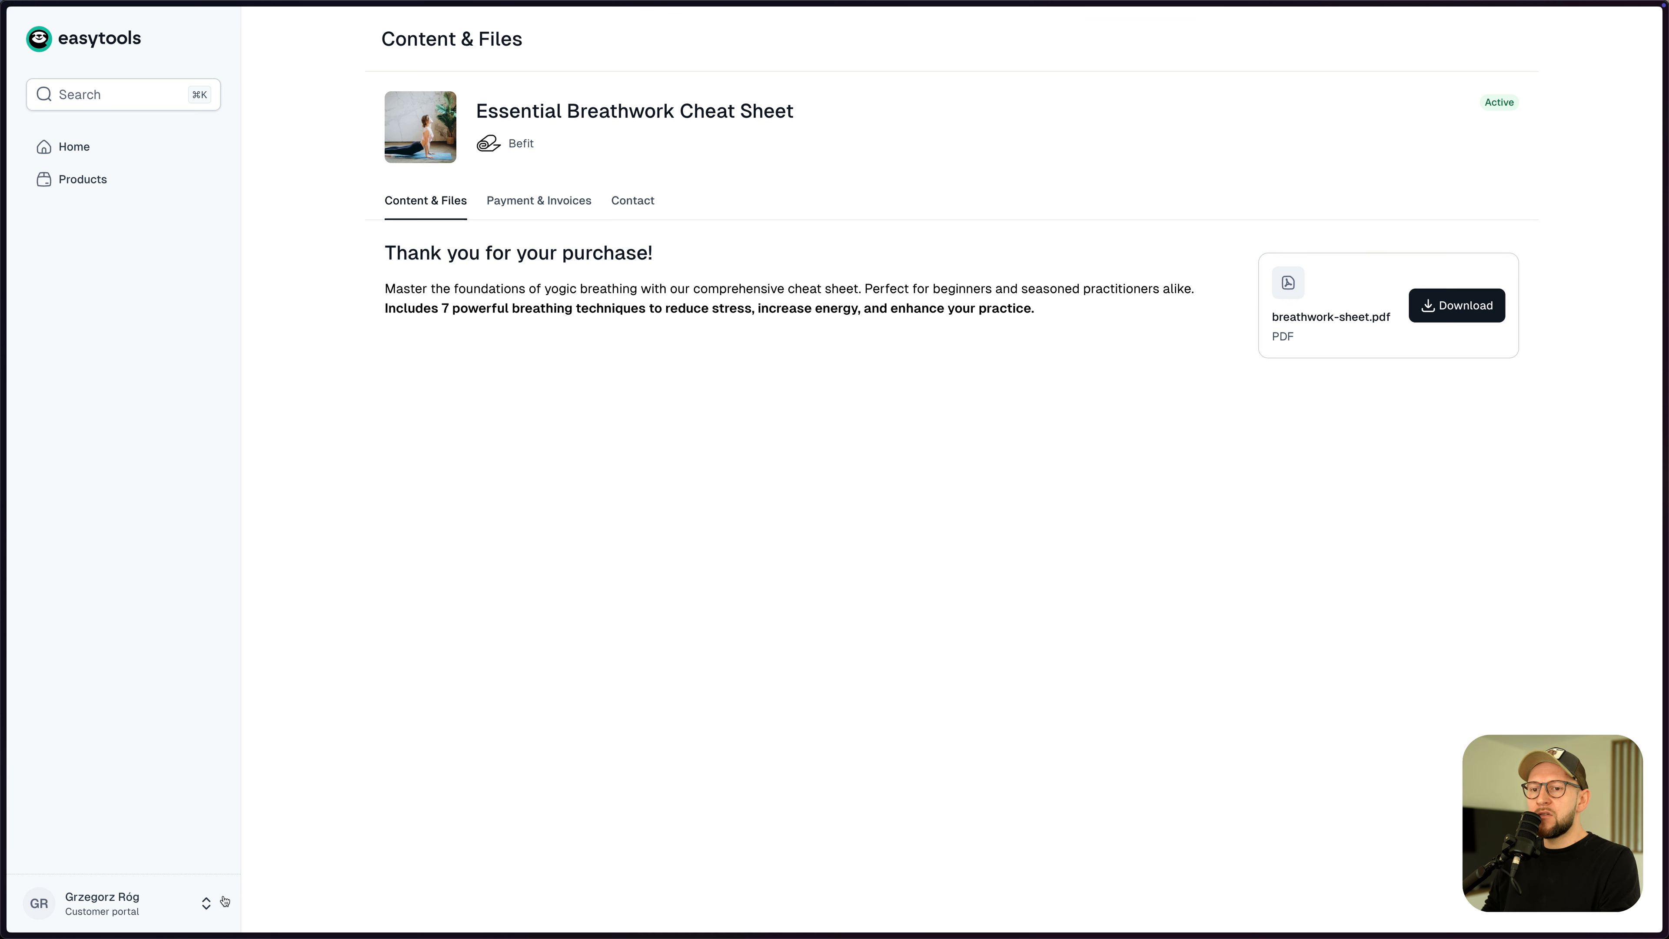
{"action": "left_click", "coordinate": [89, 191]}
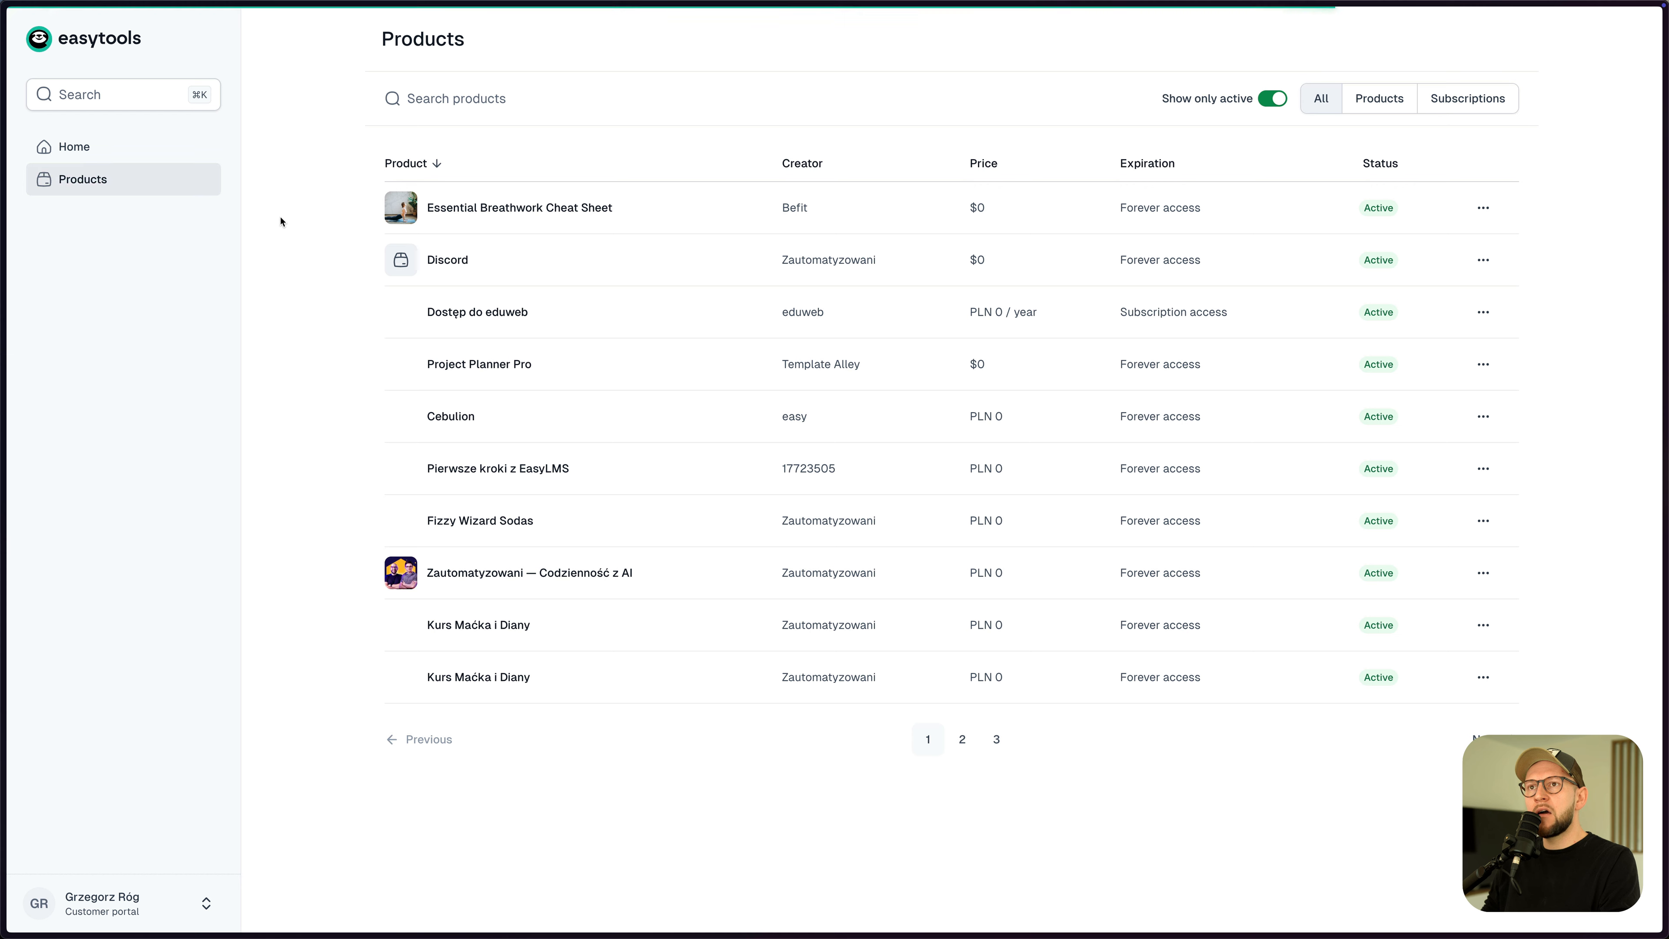
{"action": "left_click", "coordinate": [963, 741]}
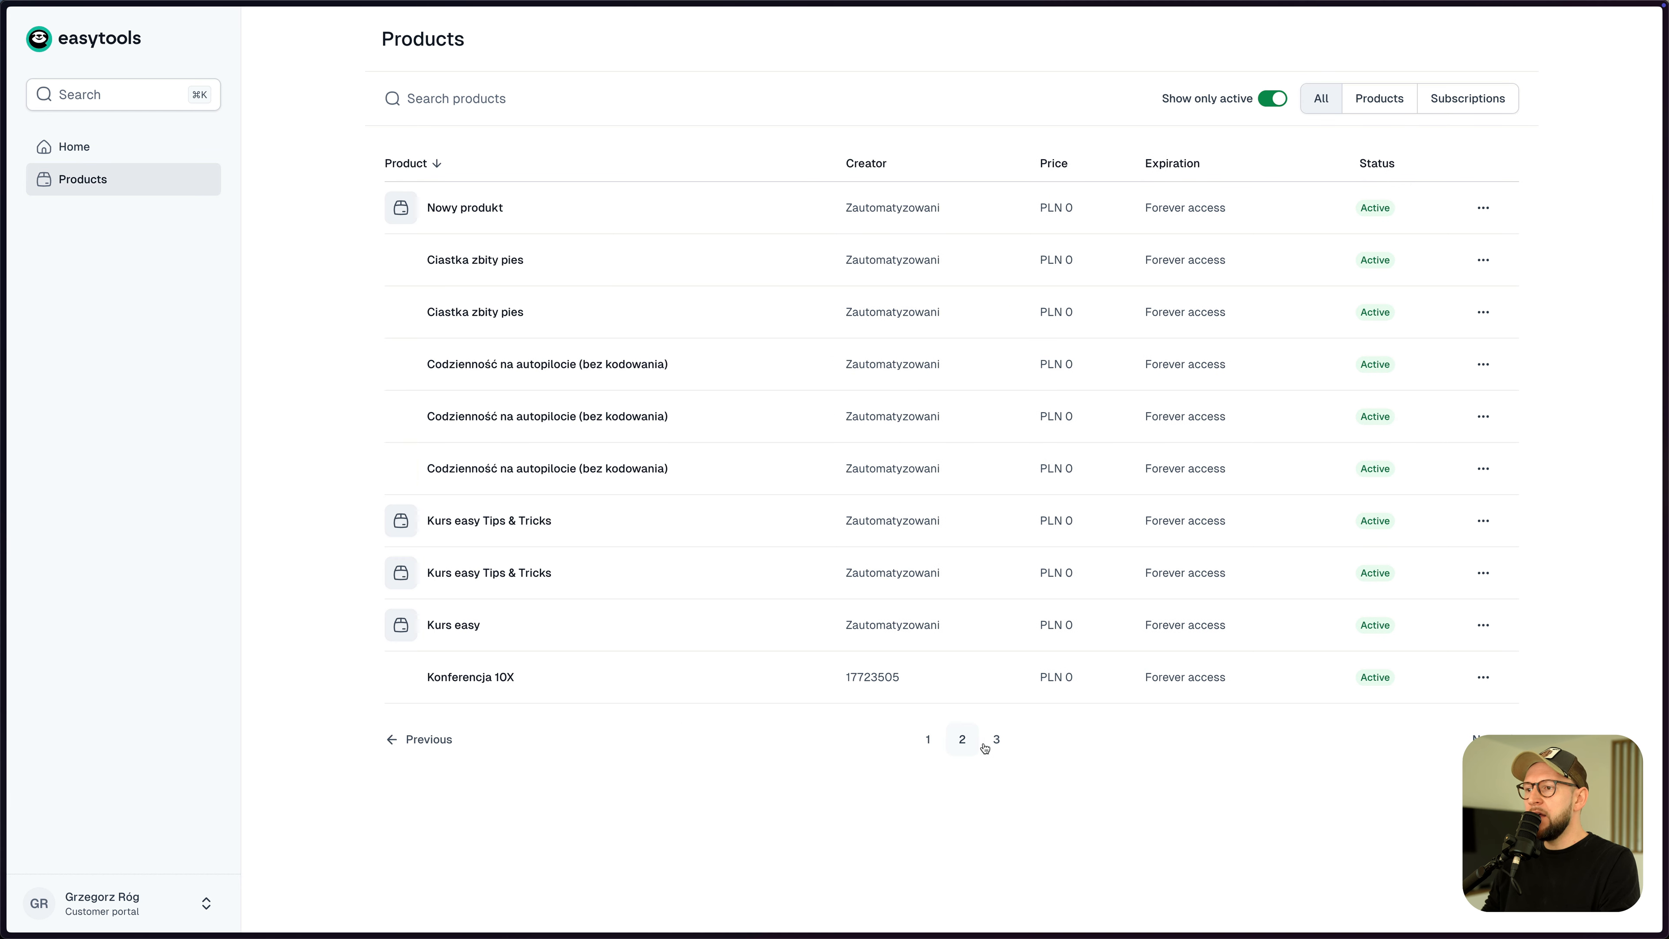
{"action": "left_click", "coordinate": [995, 741]}
{"action": "left_click", "coordinate": [962, 742]}
{"action": "left_click", "coordinate": [926, 748]}
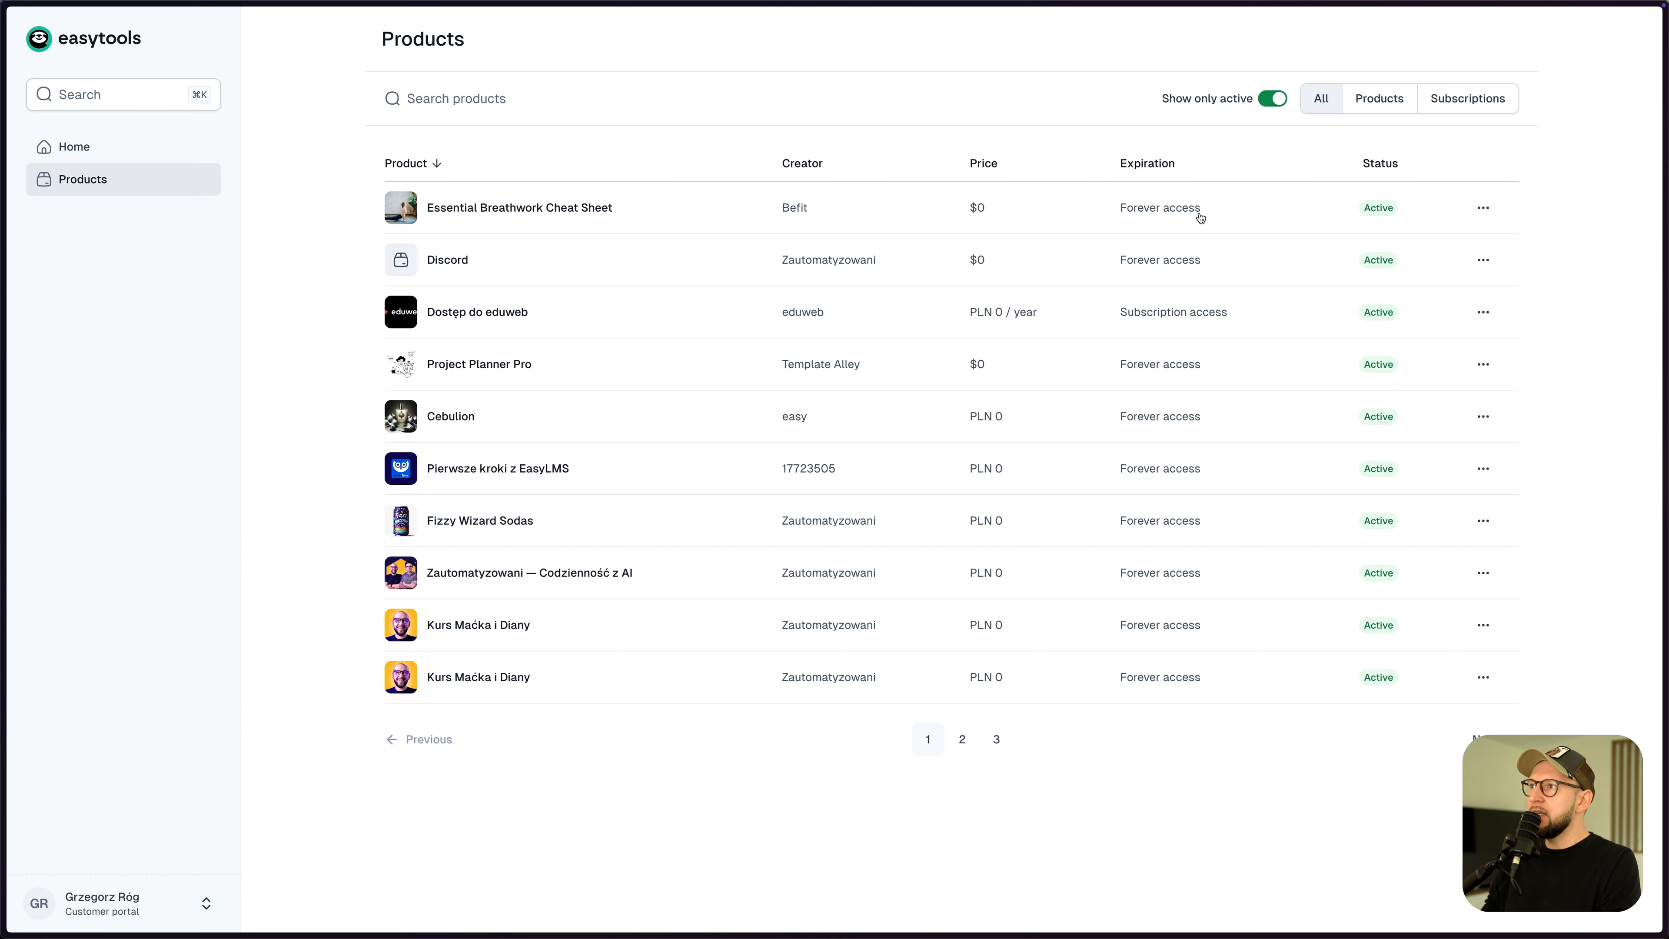
{"action": "left_click", "coordinate": [605, 211]}
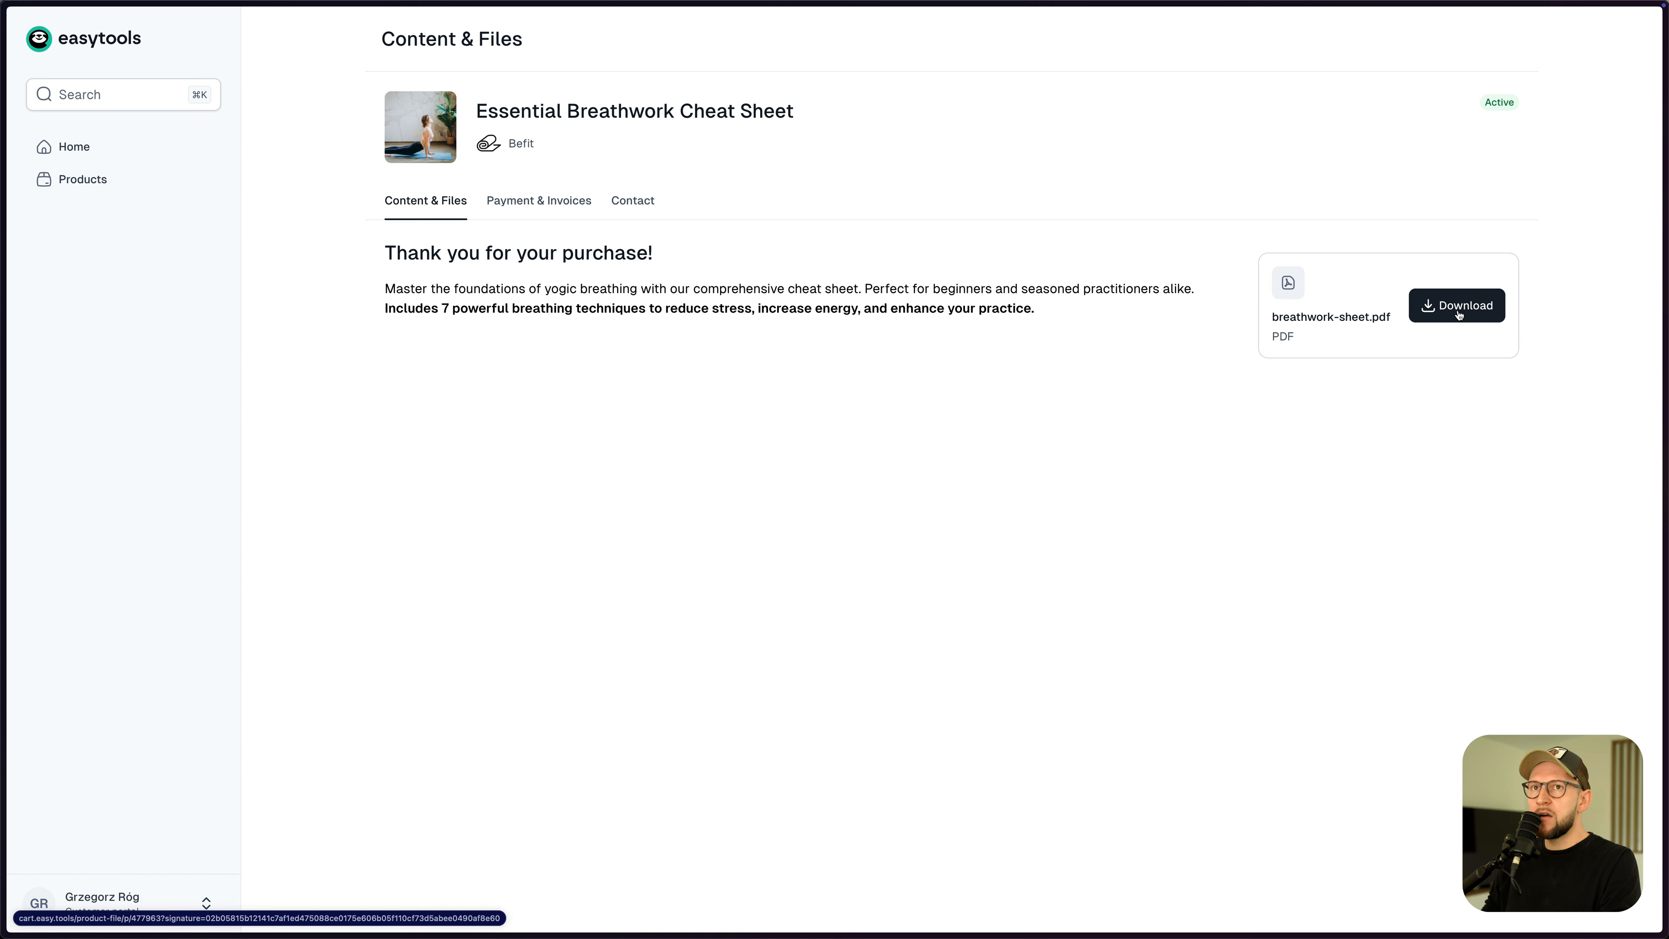
{"action": "key", "text": "super+Tab"}
{"action": "key", "text": "super+Tab"}
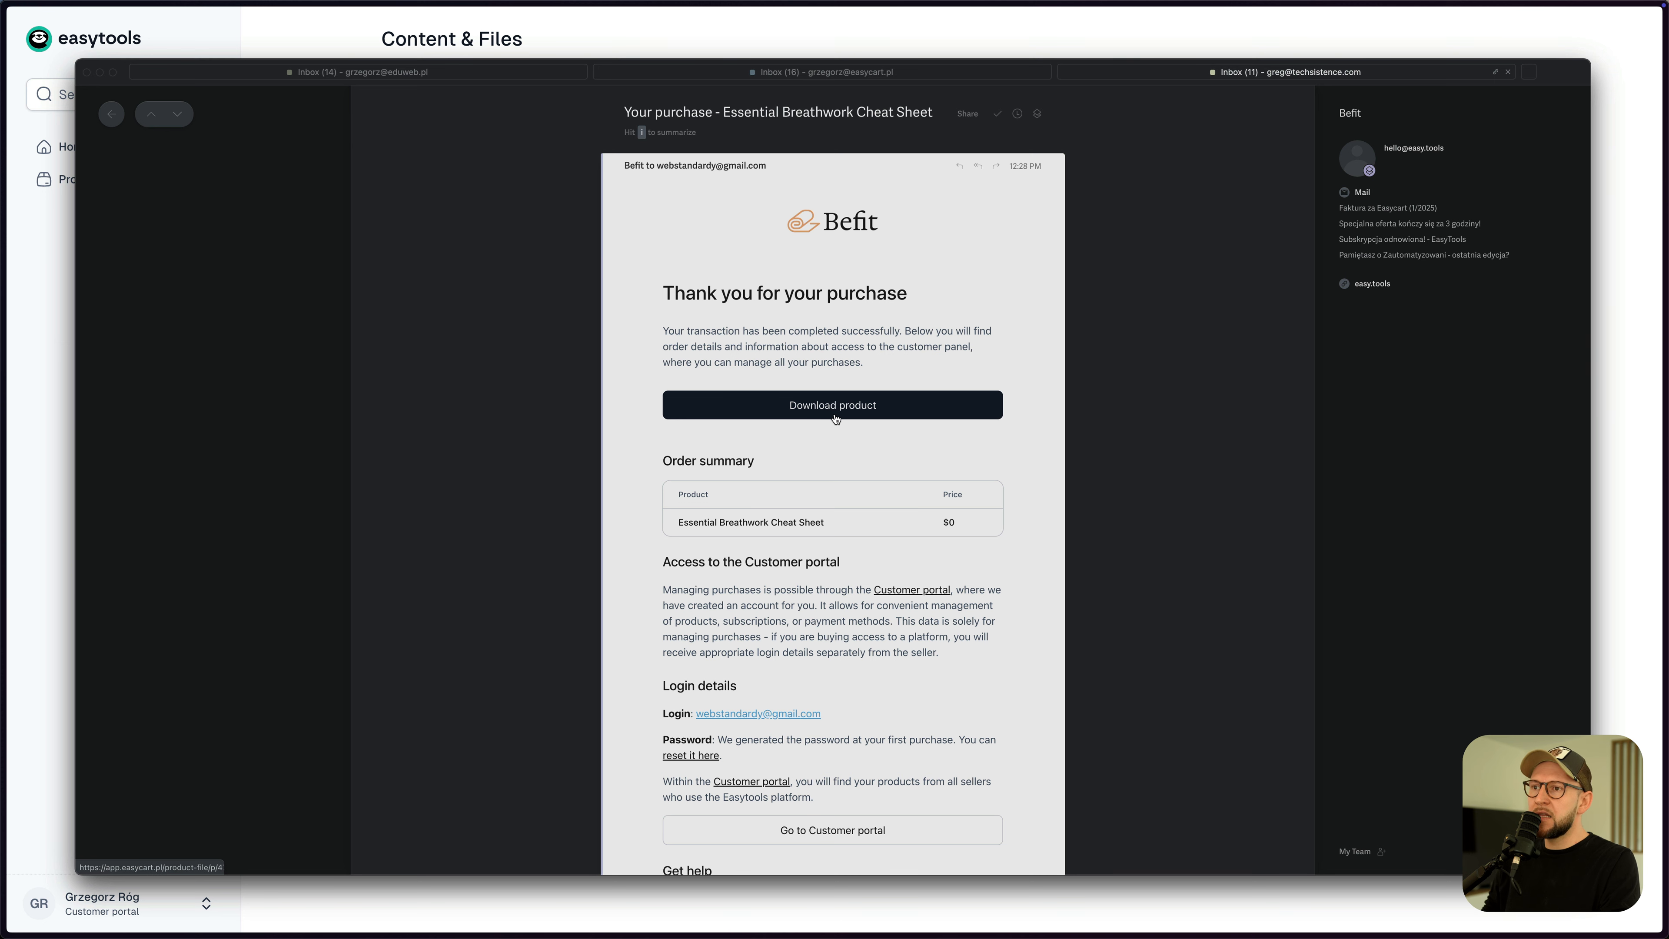
- Read through the purchase confirmation email, then close it to return to easytools Products
{"action": "scroll", "coordinate": [830, 413], "scroll_direction": "down", "scroll_amount": 3}
{"action": "scroll", "coordinate": [782, 430], "scroll_direction": "down", "scroll_amount": 2}
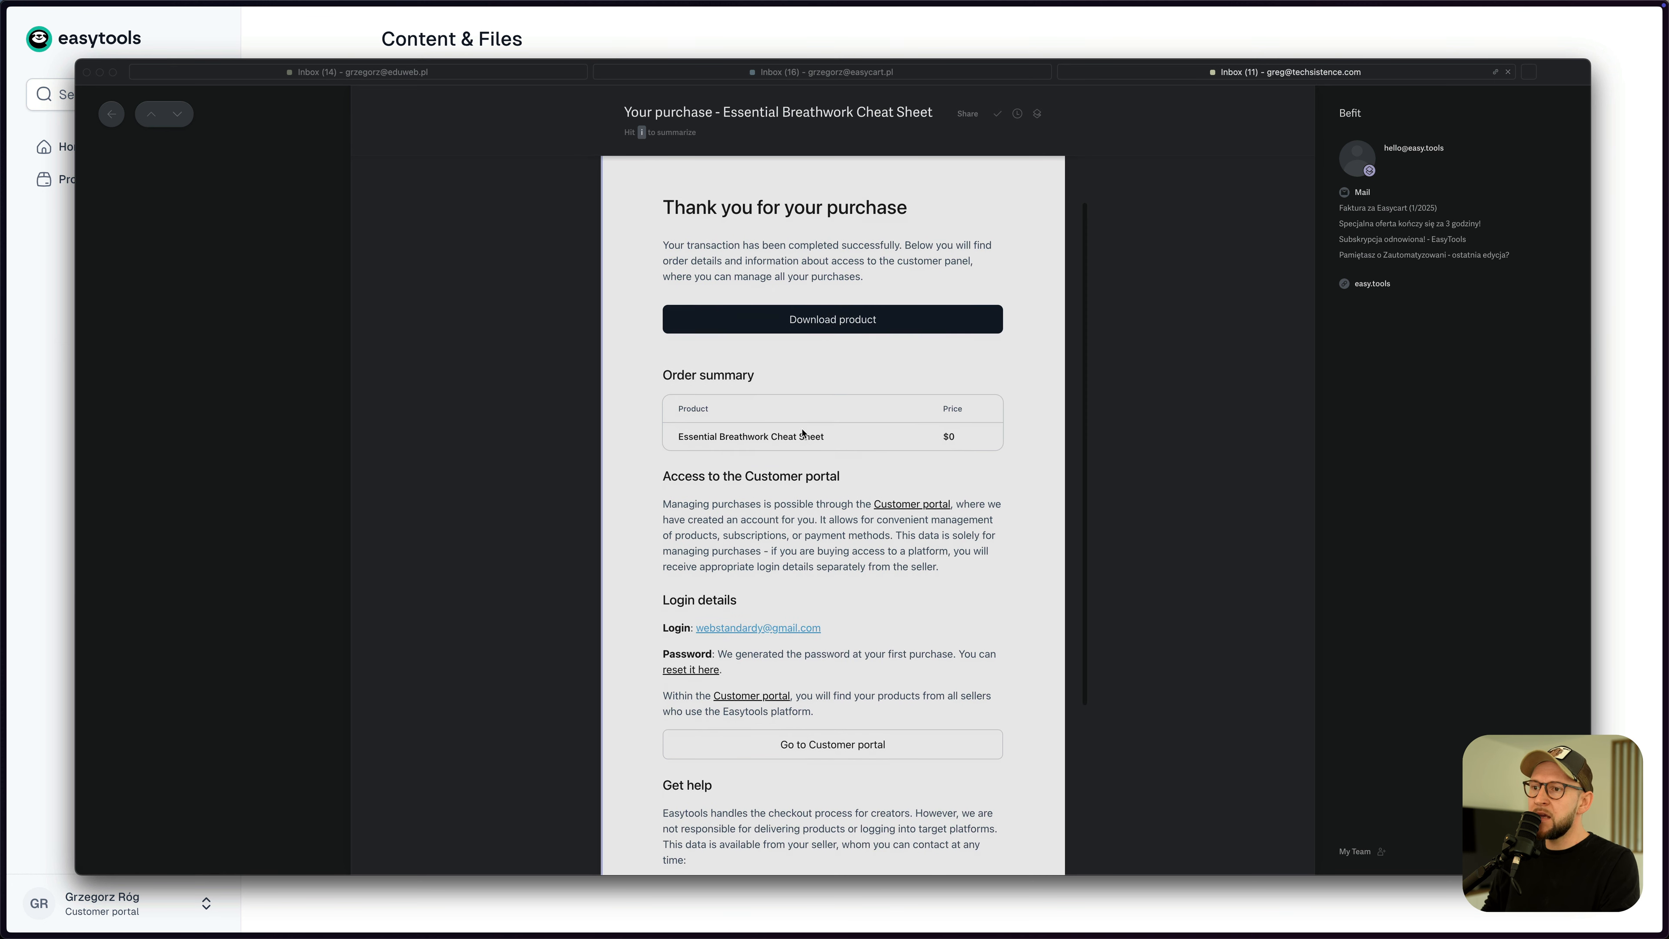
{"action": "scroll", "coordinate": [840, 426], "scroll_direction": "down", "scroll_amount": 2}
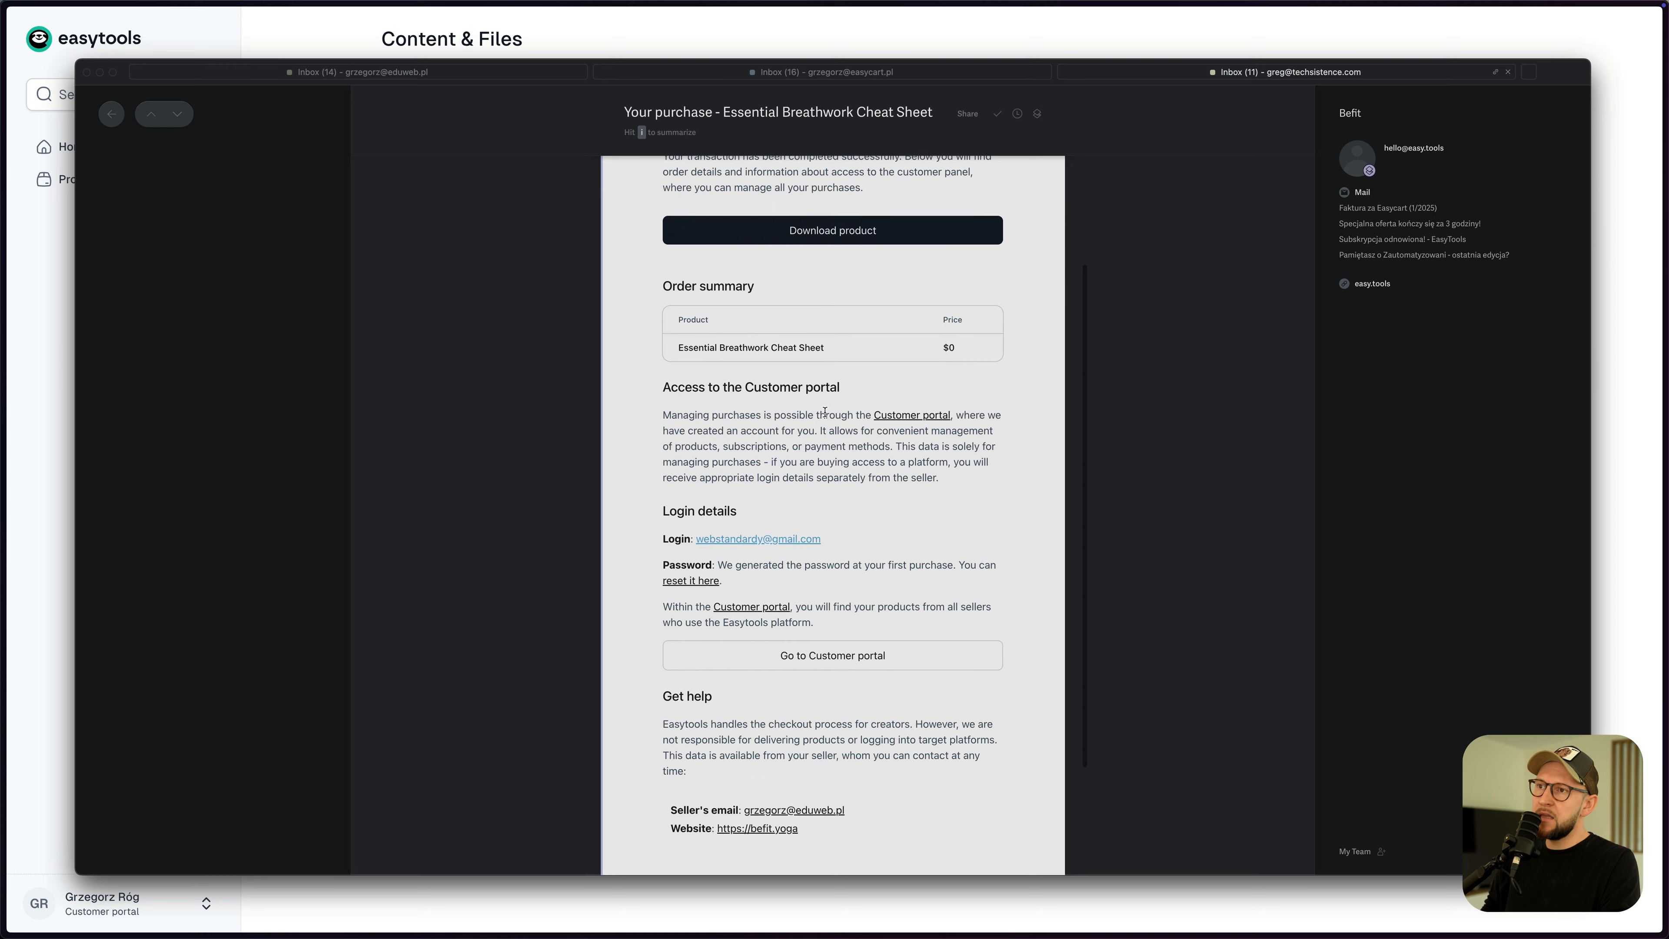
{"action": "scroll", "coordinate": [841, 426], "scroll_direction": "down", "scroll_amount": 2}
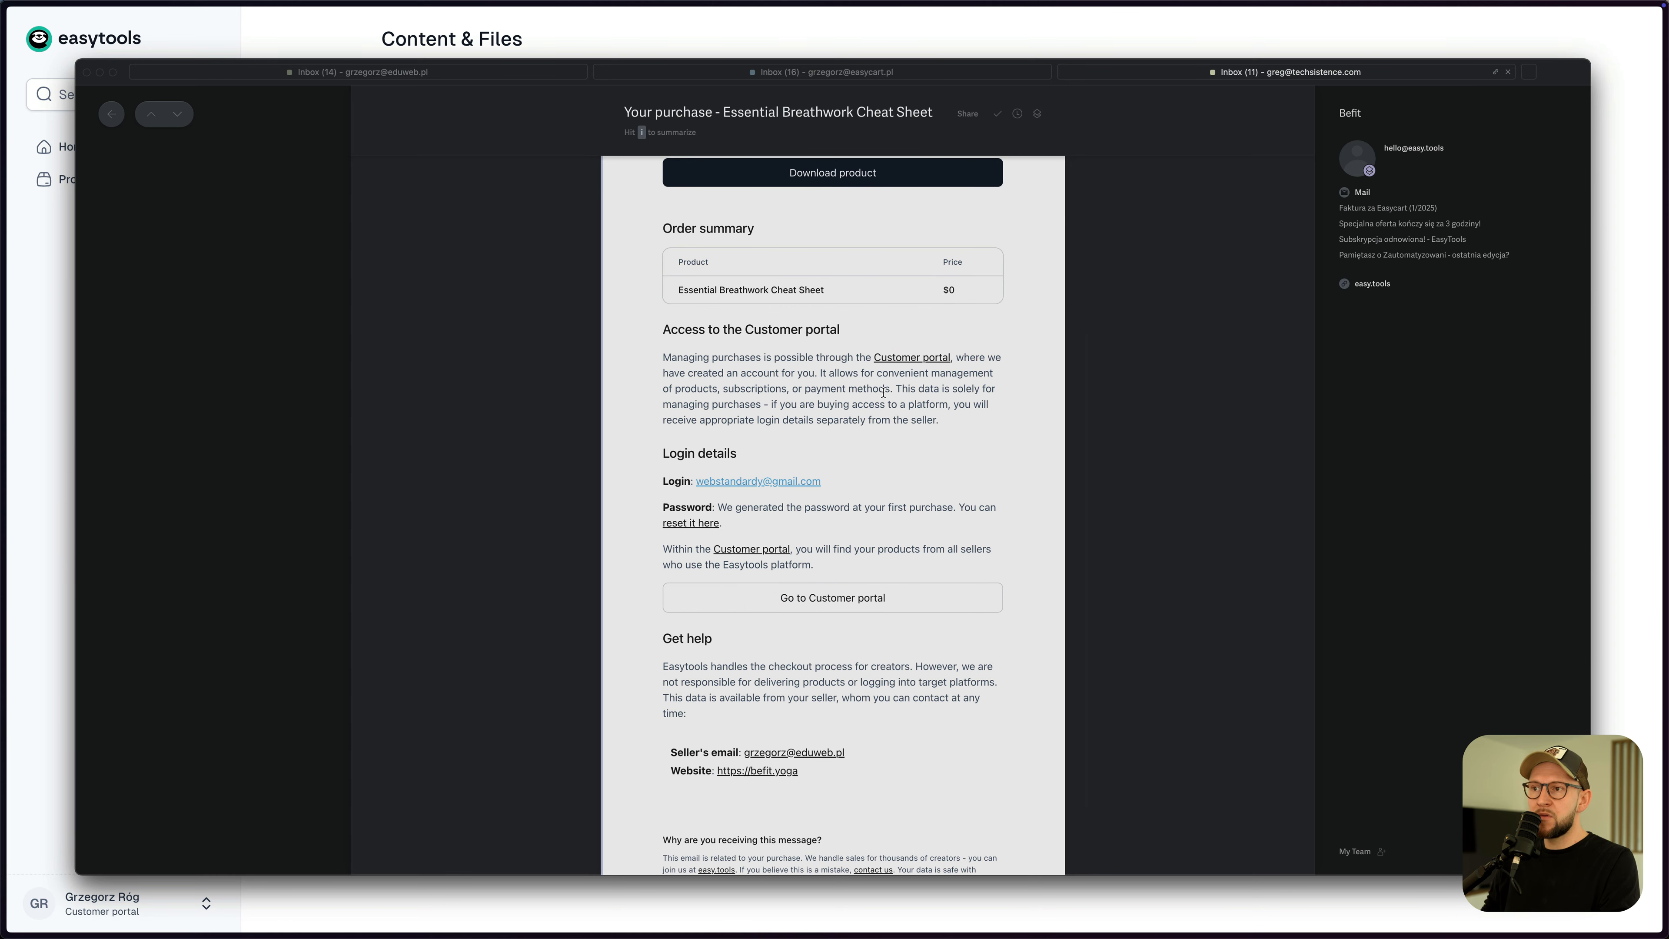
{"action": "scroll", "coordinate": [883, 393], "scroll_direction": "down", "scroll_amount": 3}
{"action": "scroll", "coordinate": [898, 437], "scroll_direction": "up", "scroll_amount": 6}
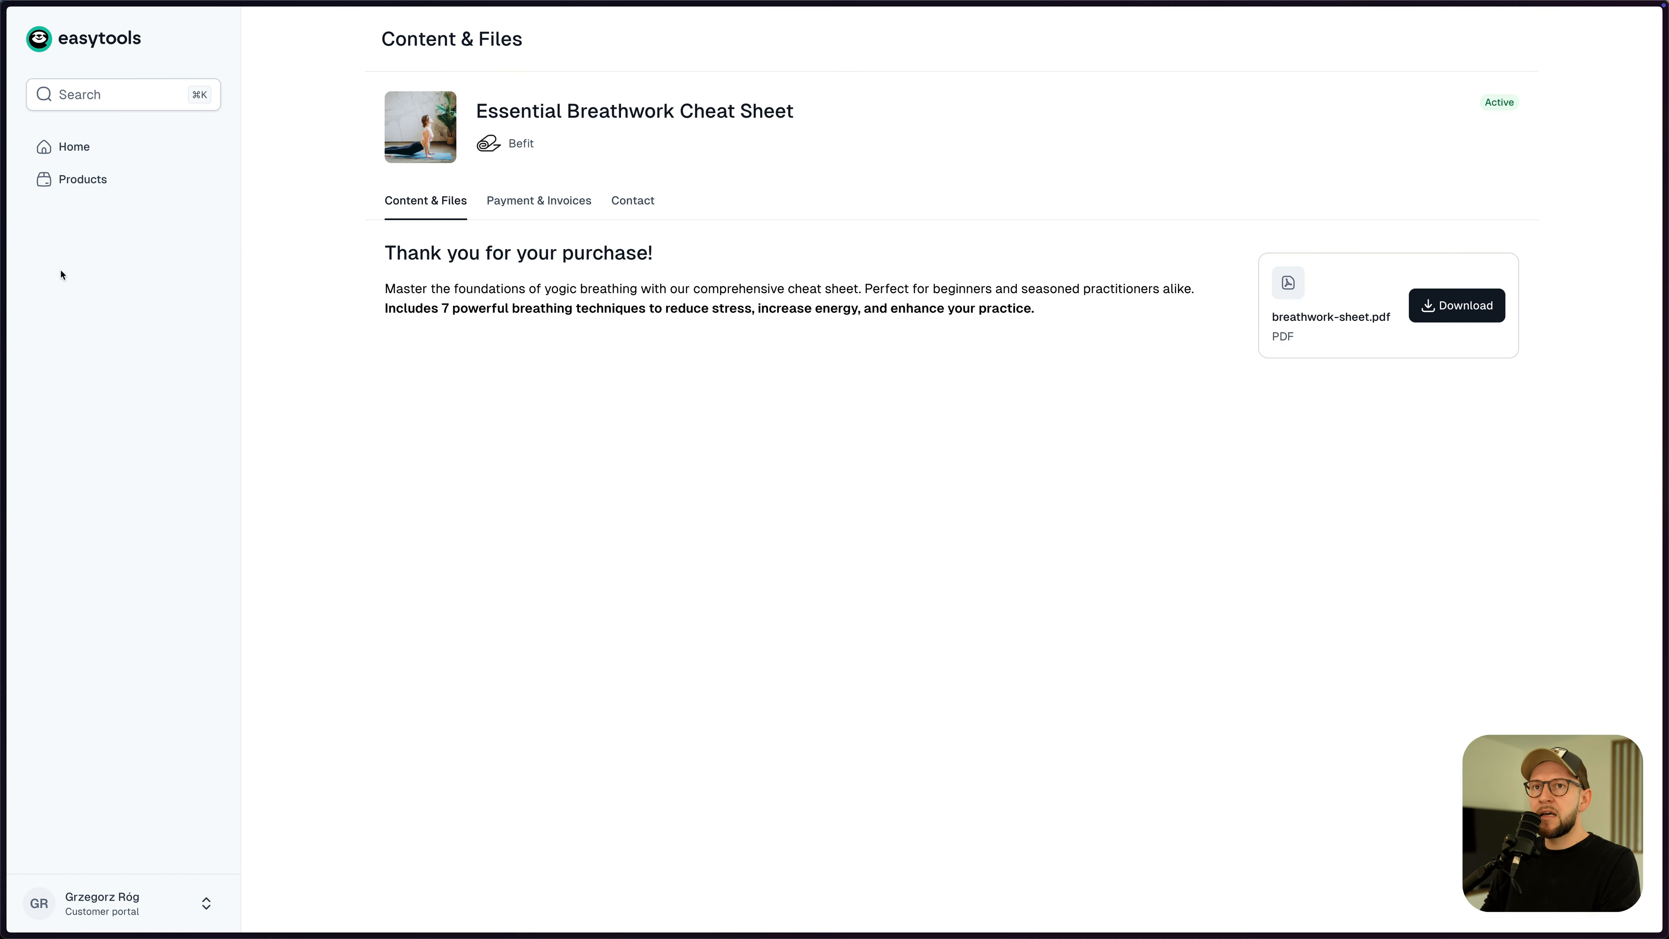
{"action": "left_click", "coordinate": [63, 275]}
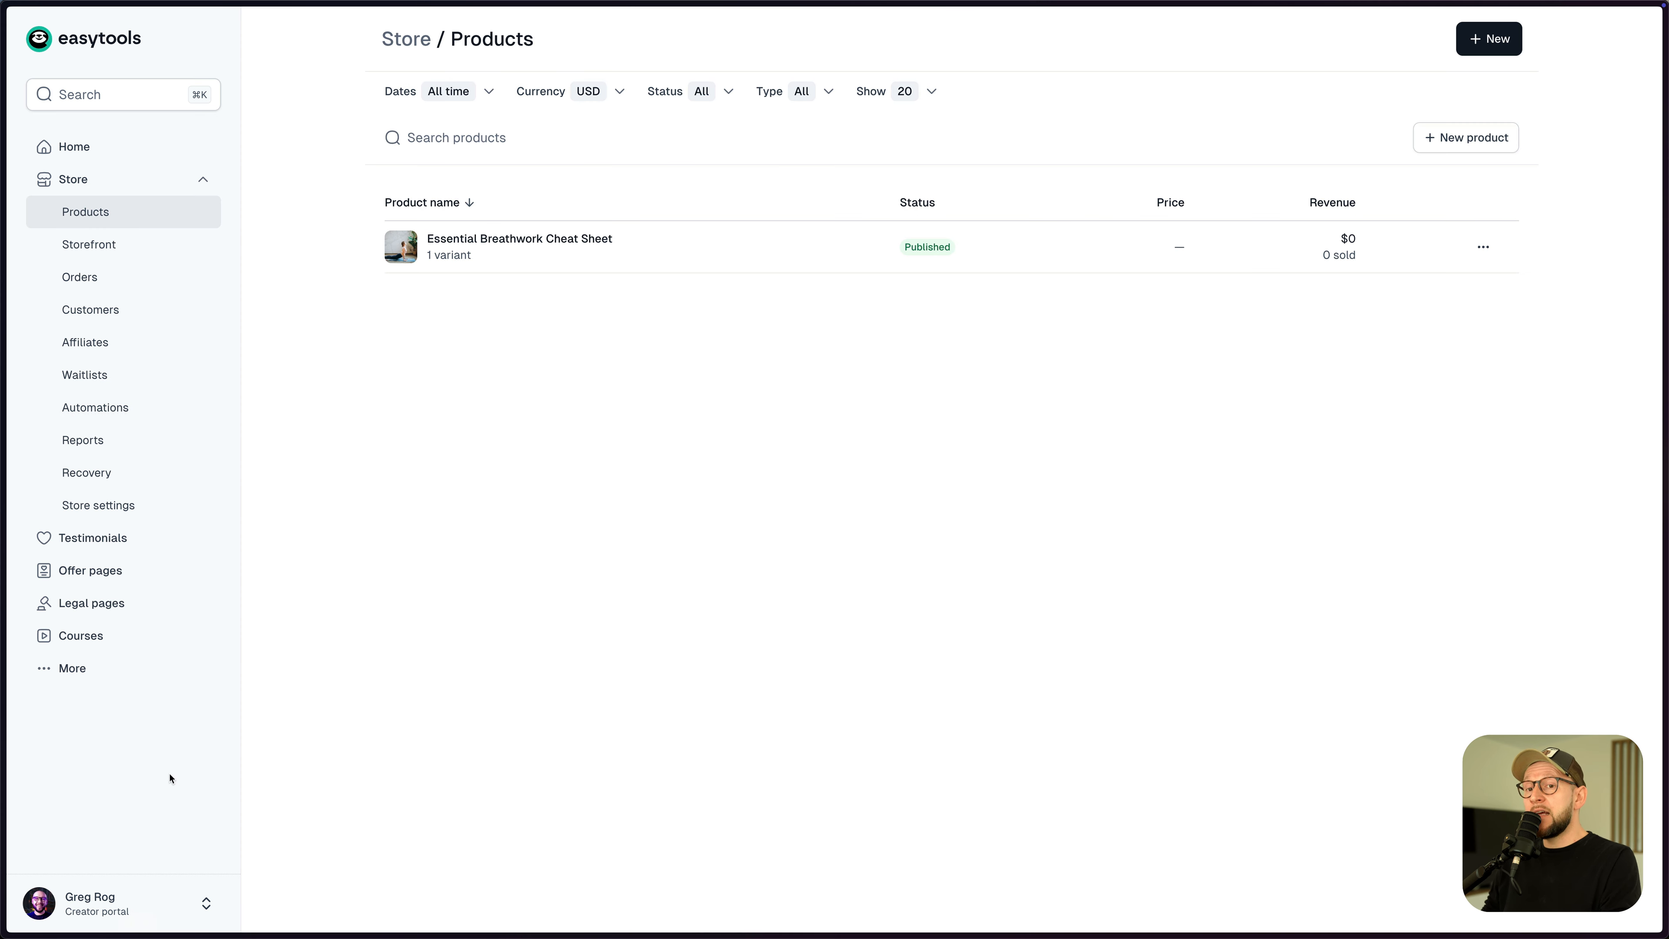
- Inspect the cheat sheet's Purchase confirmation notification content and header under After purchase
{"action": "left_click", "coordinate": [564, 246]}
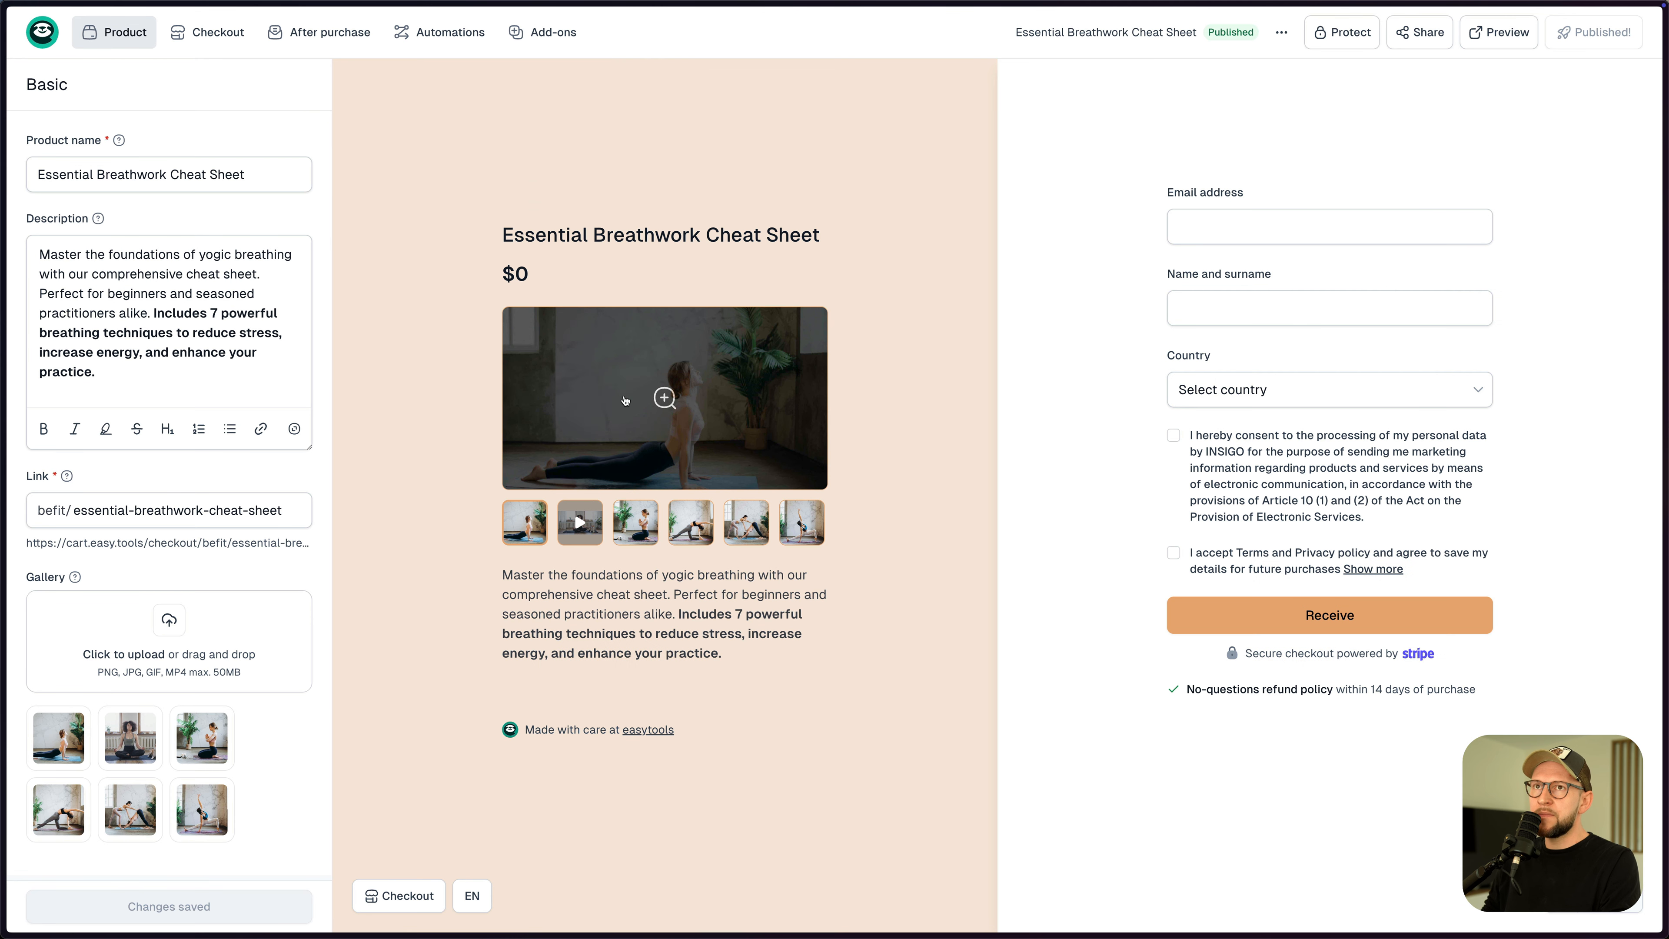
{"action": "left_click", "coordinate": [316, 33]}
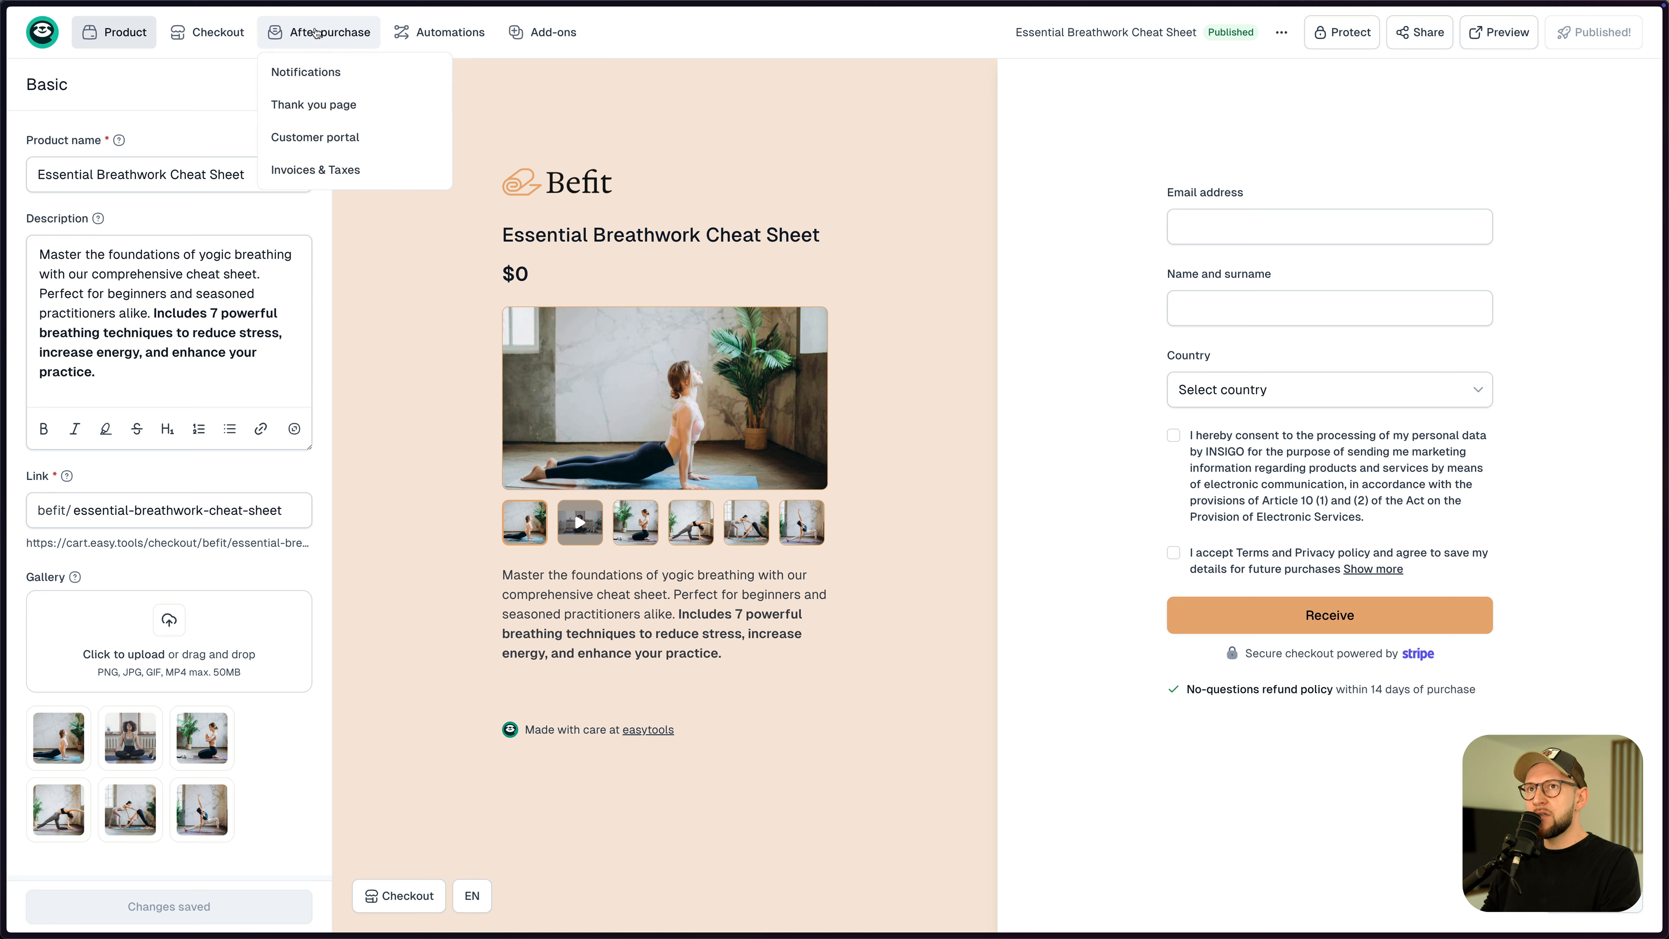
{"action": "left_click", "coordinate": [316, 77]}
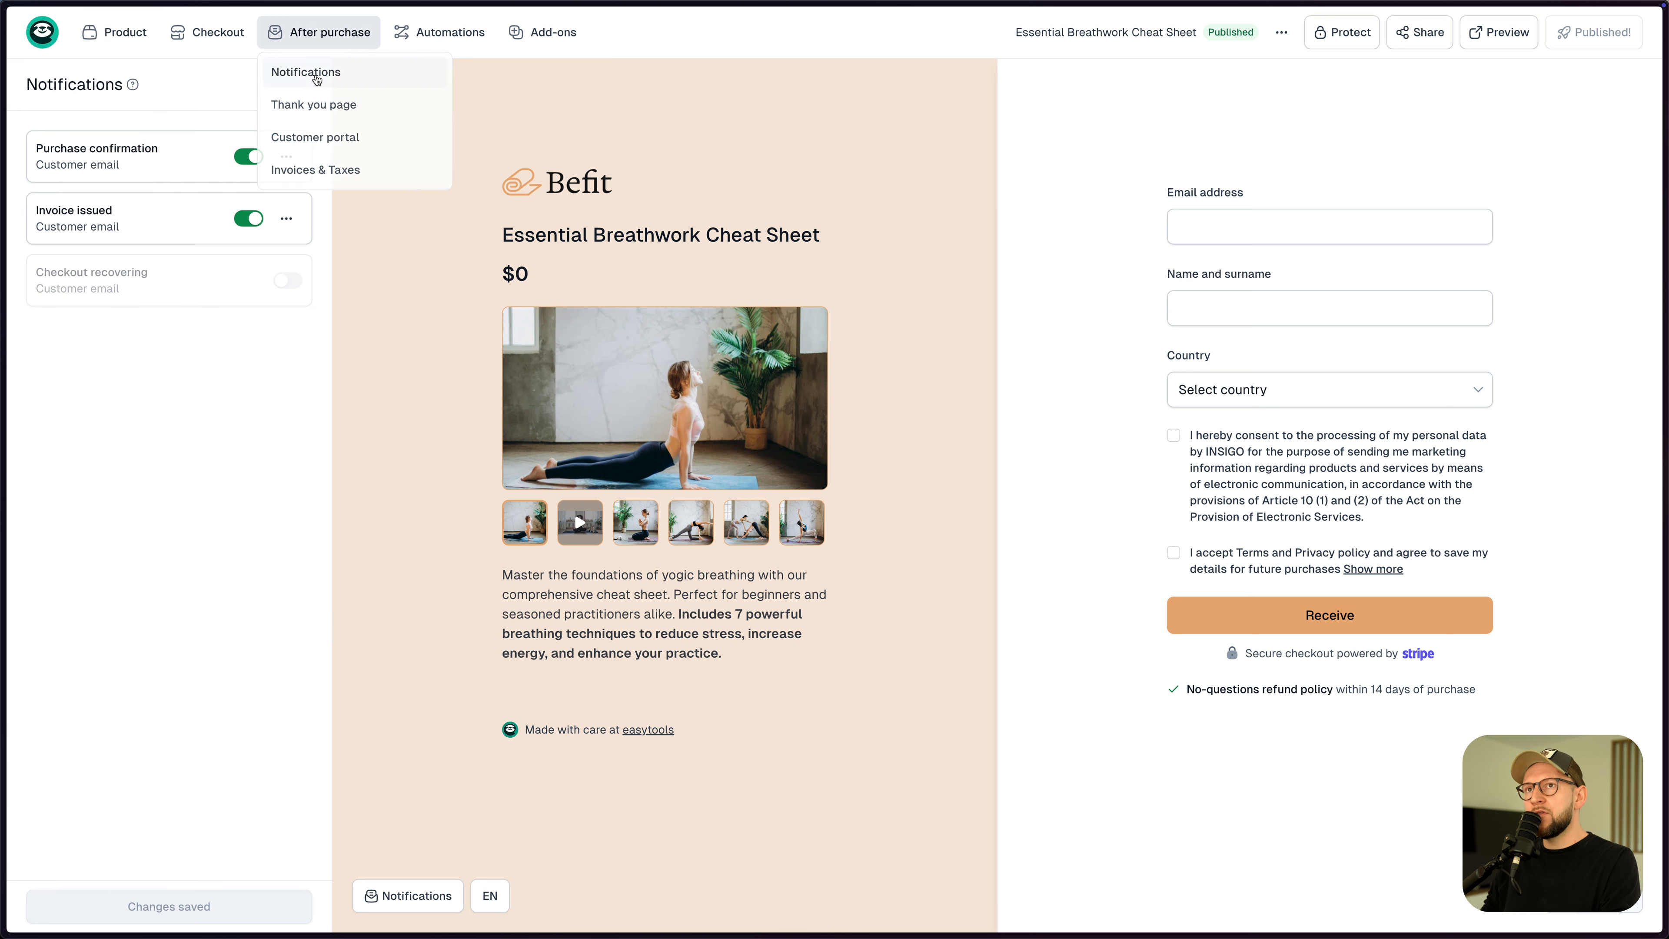
{"action": "left_click", "coordinate": [158, 168]}
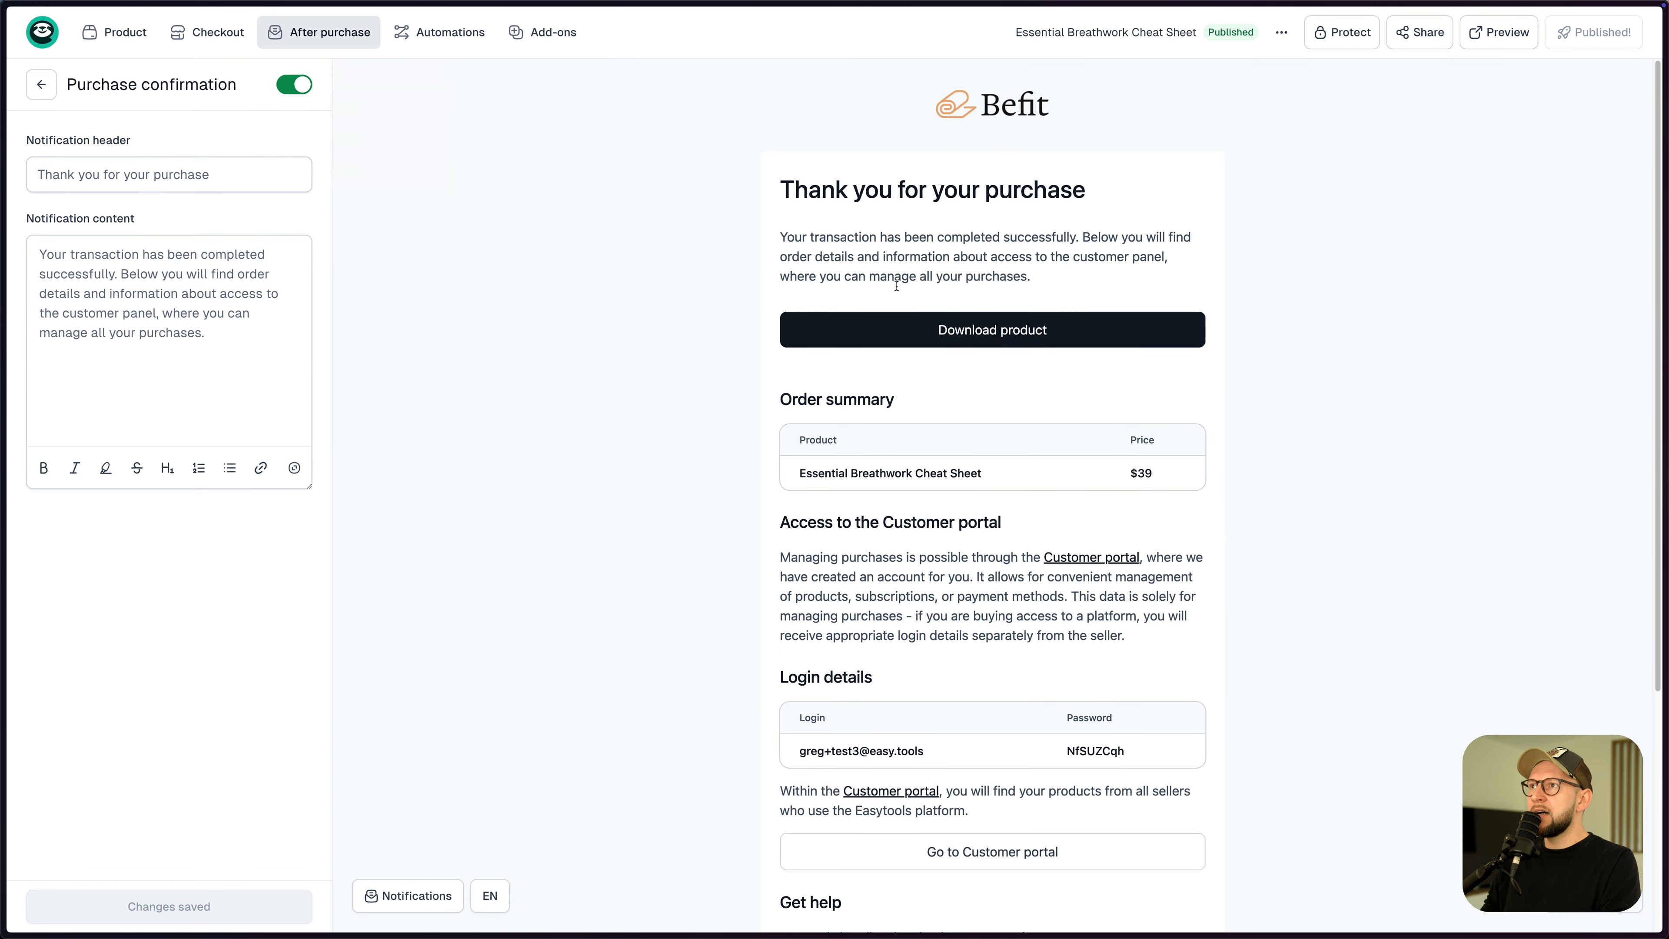
{"action": "scroll", "coordinate": [935, 478], "scroll_direction": "down", "scroll_amount": 5}
{"action": "scroll", "coordinate": [936, 476], "scroll_direction": "up", "scroll_amount": 5}
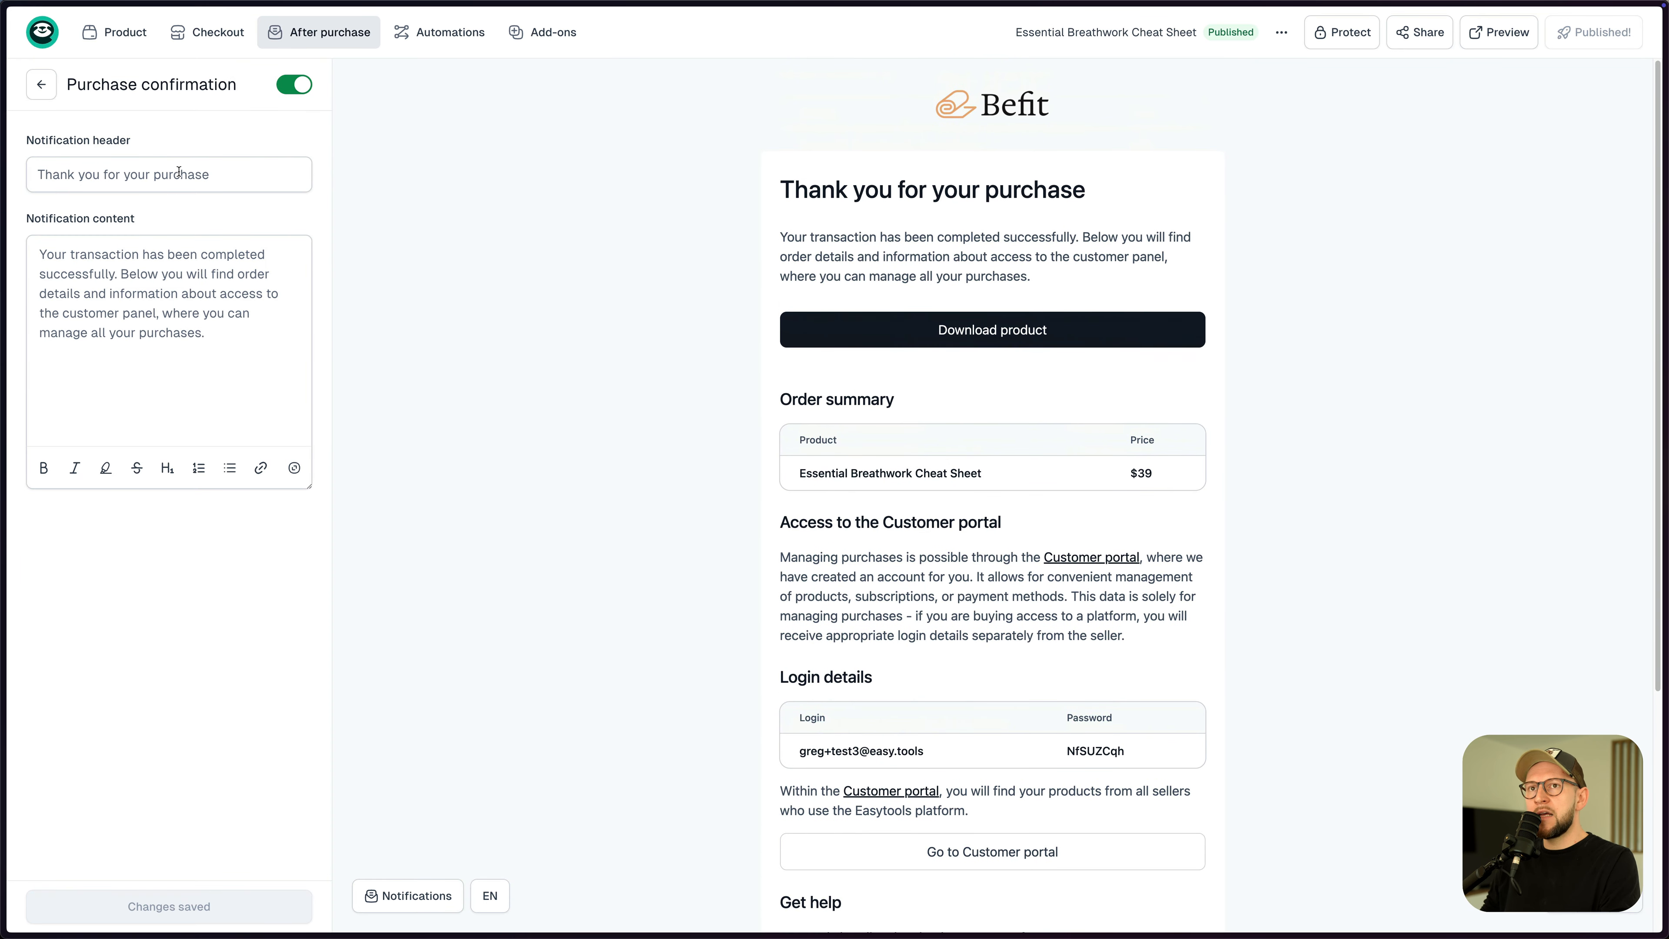
{"action": "left_click", "coordinate": [172, 317]}
{"action": "left_click", "coordinate": [99, 143]}
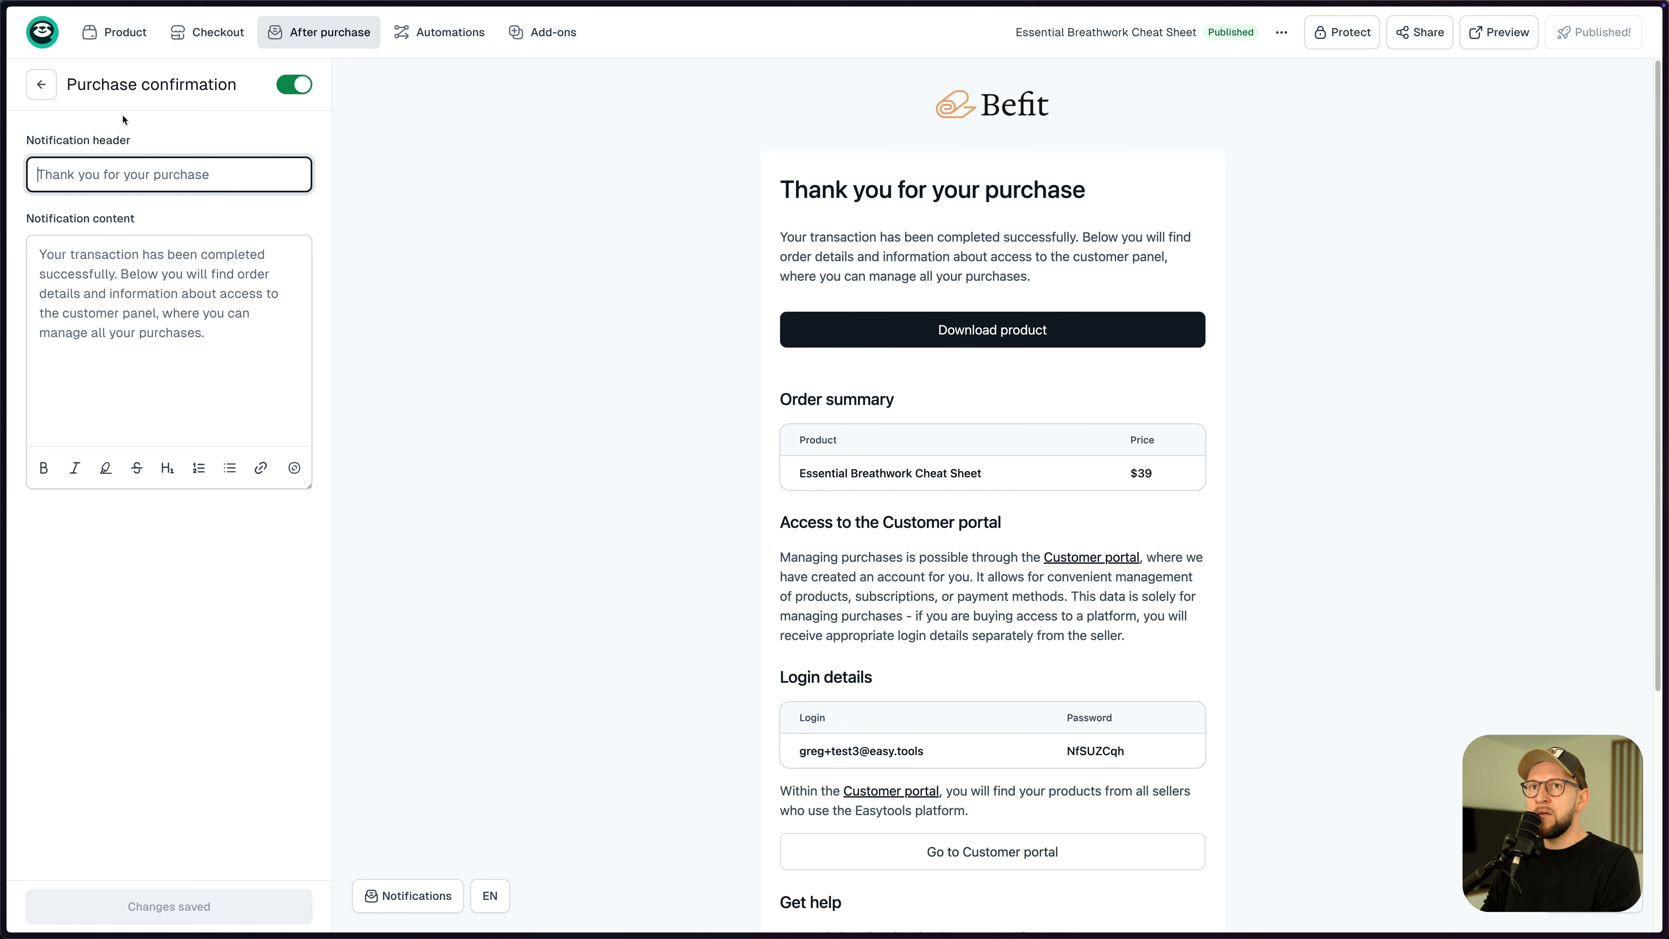
{"action": "left_click", "coordinate": [41, 84]}
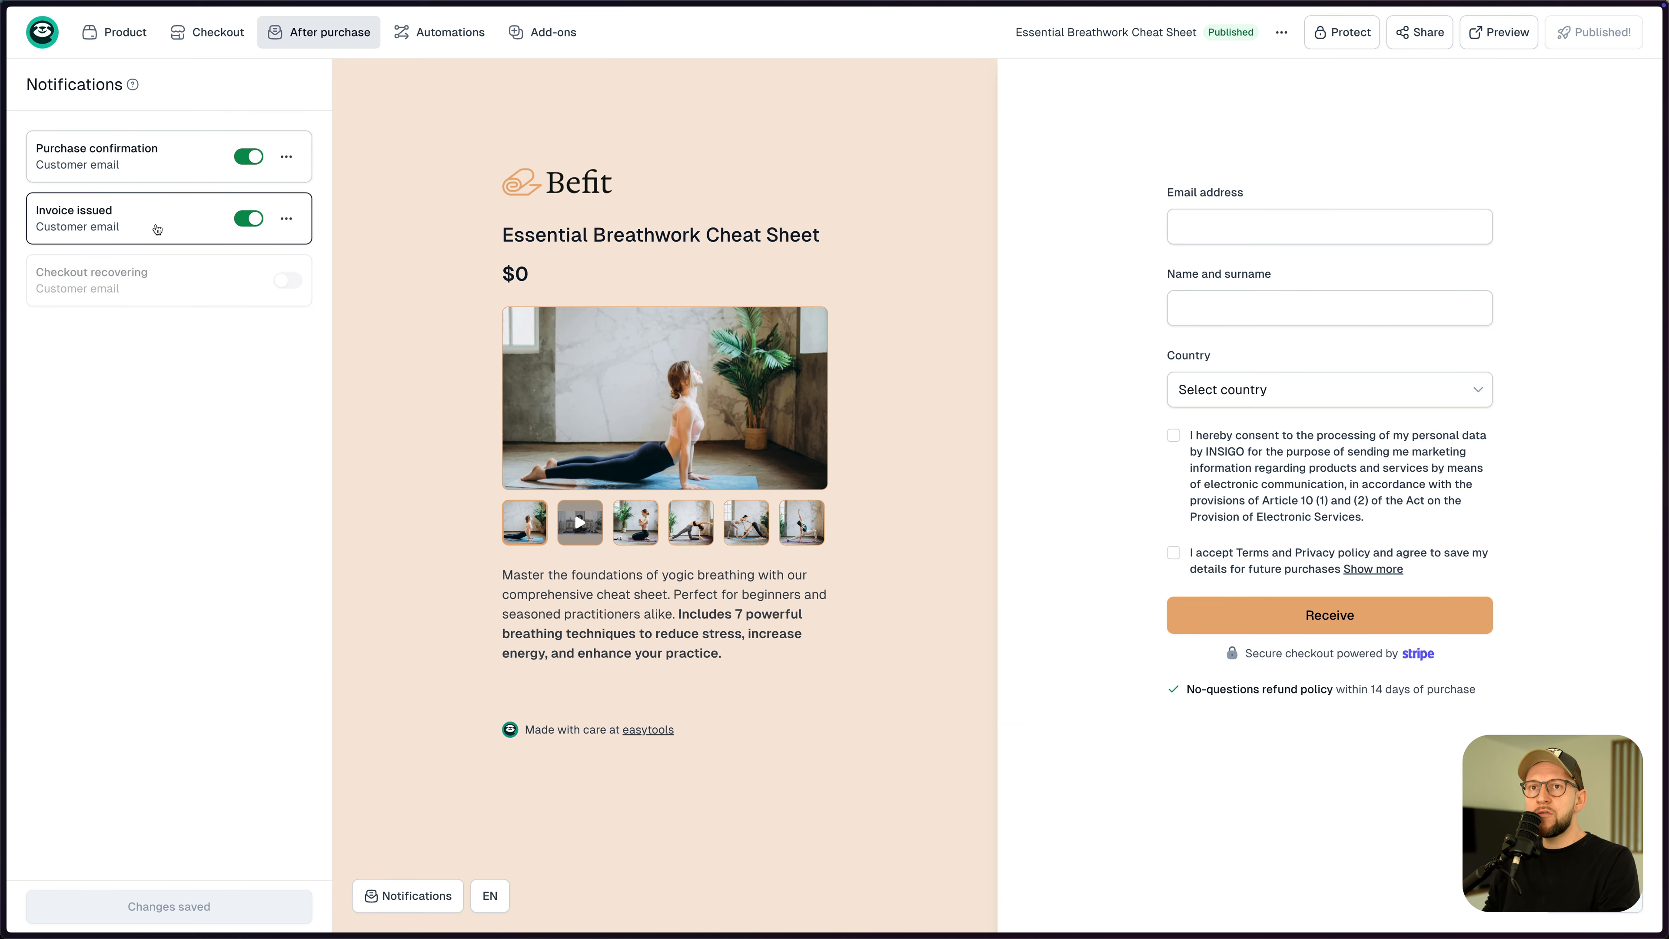
- Toggle the purchase confirmation email off and back on, then show the Thank you page settings
{"action": "mouse_move", "coordinate": [122, 290]}
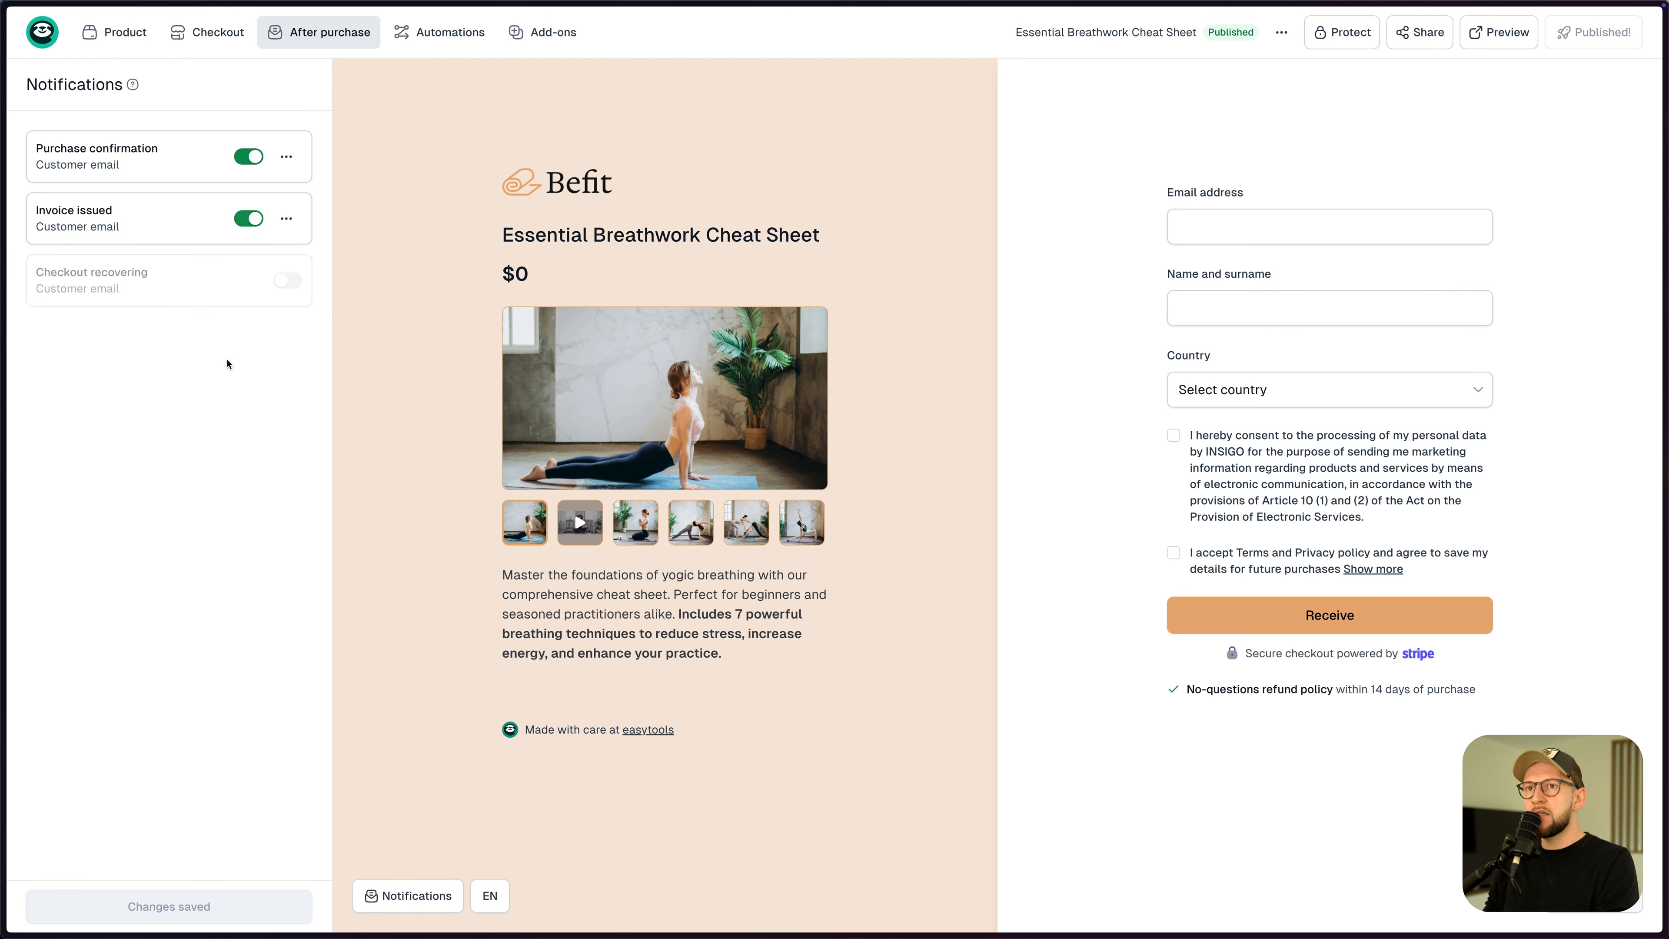
{"action": "left_click", "coordinate": [249, 159]}
{"action": "left_click", "coordinate": [249, 160]}
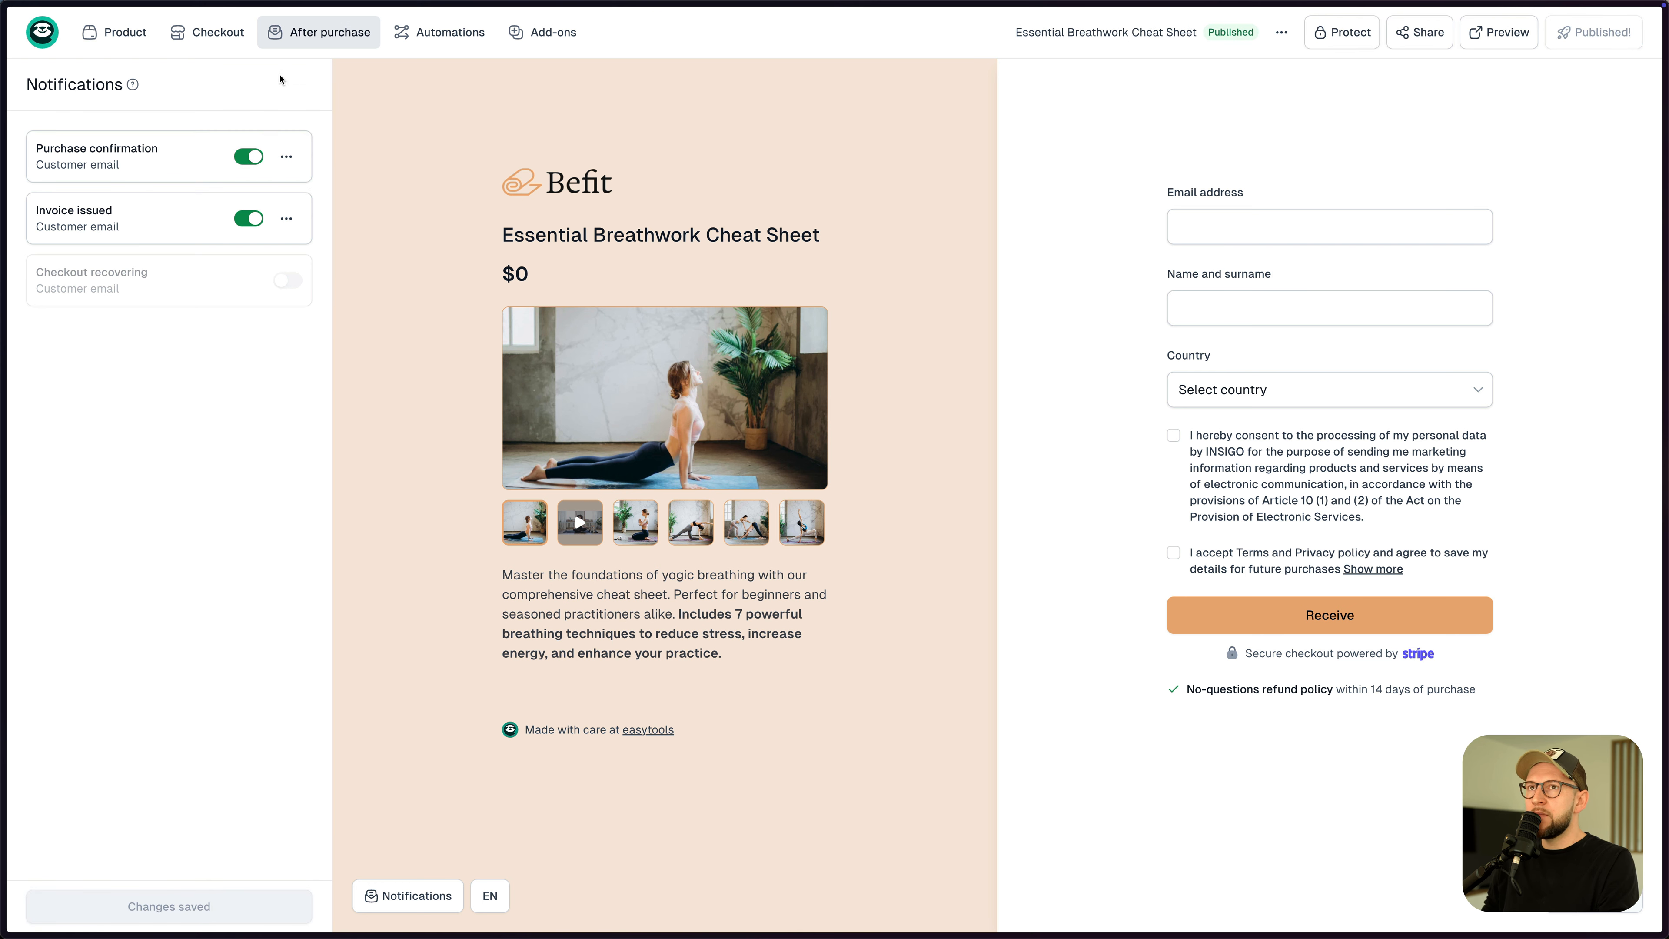
{"action": "left_click", "coordinate": [316, 35]}
{"action": "left_click", "coordinate": [329, 106]}
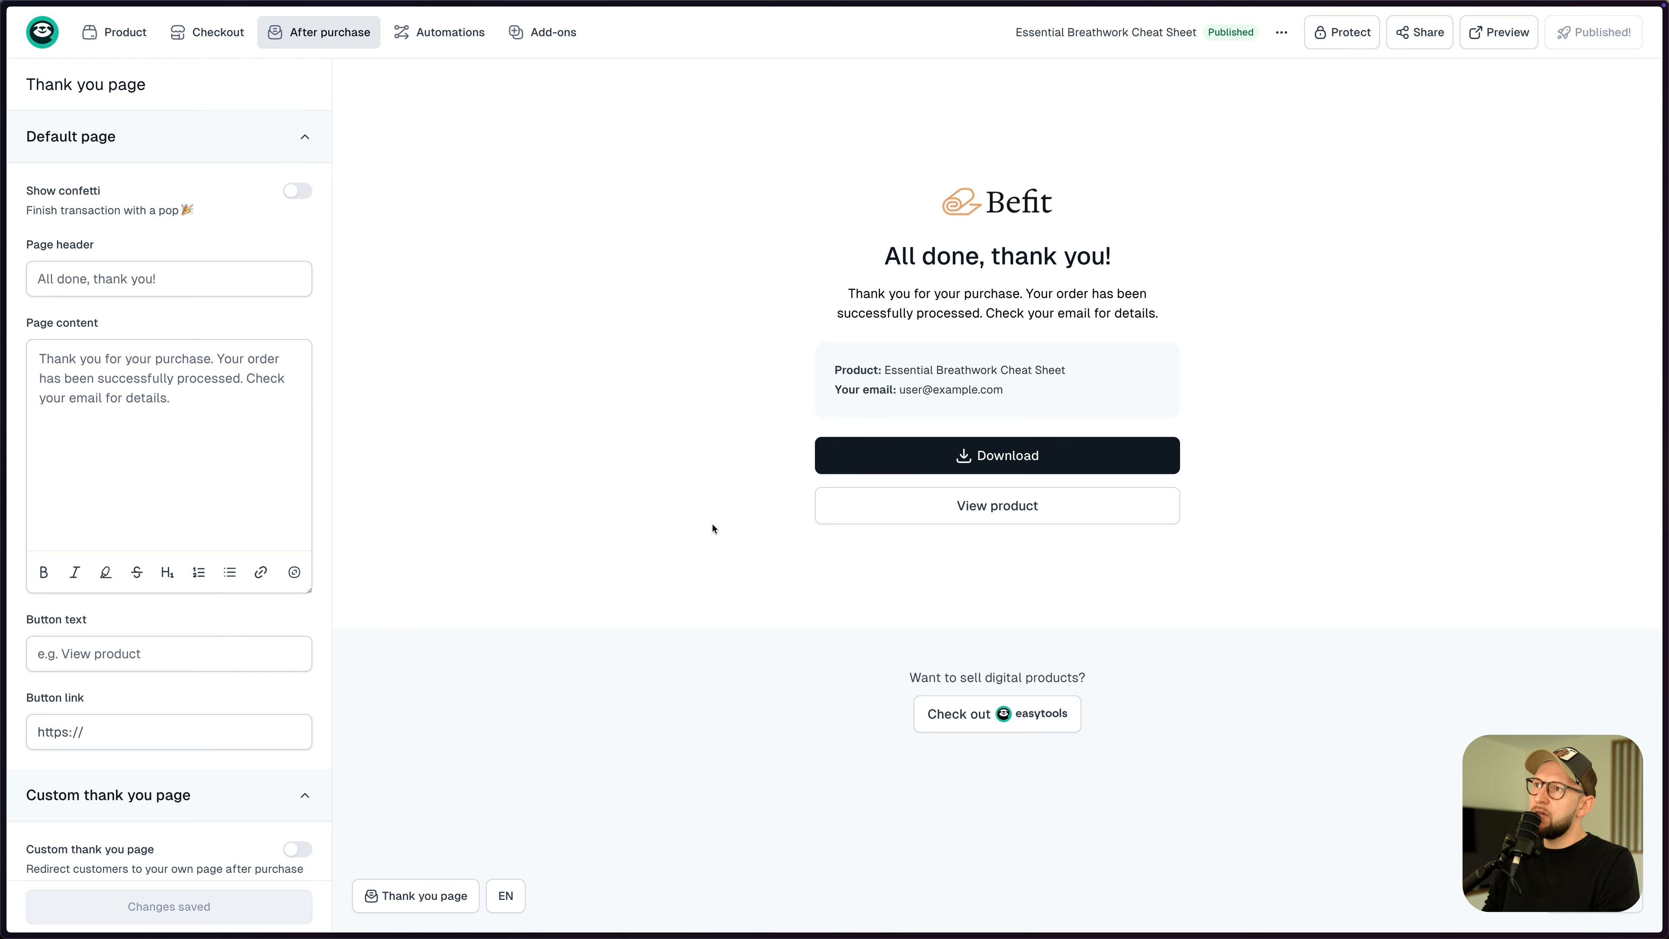
- Turn on Show confetti on the cheat sheet's thank-you page
{"action": "left_click", "coordinate": [142, 281]}
{"action": "left_click", "coordinate": [297, 191]}
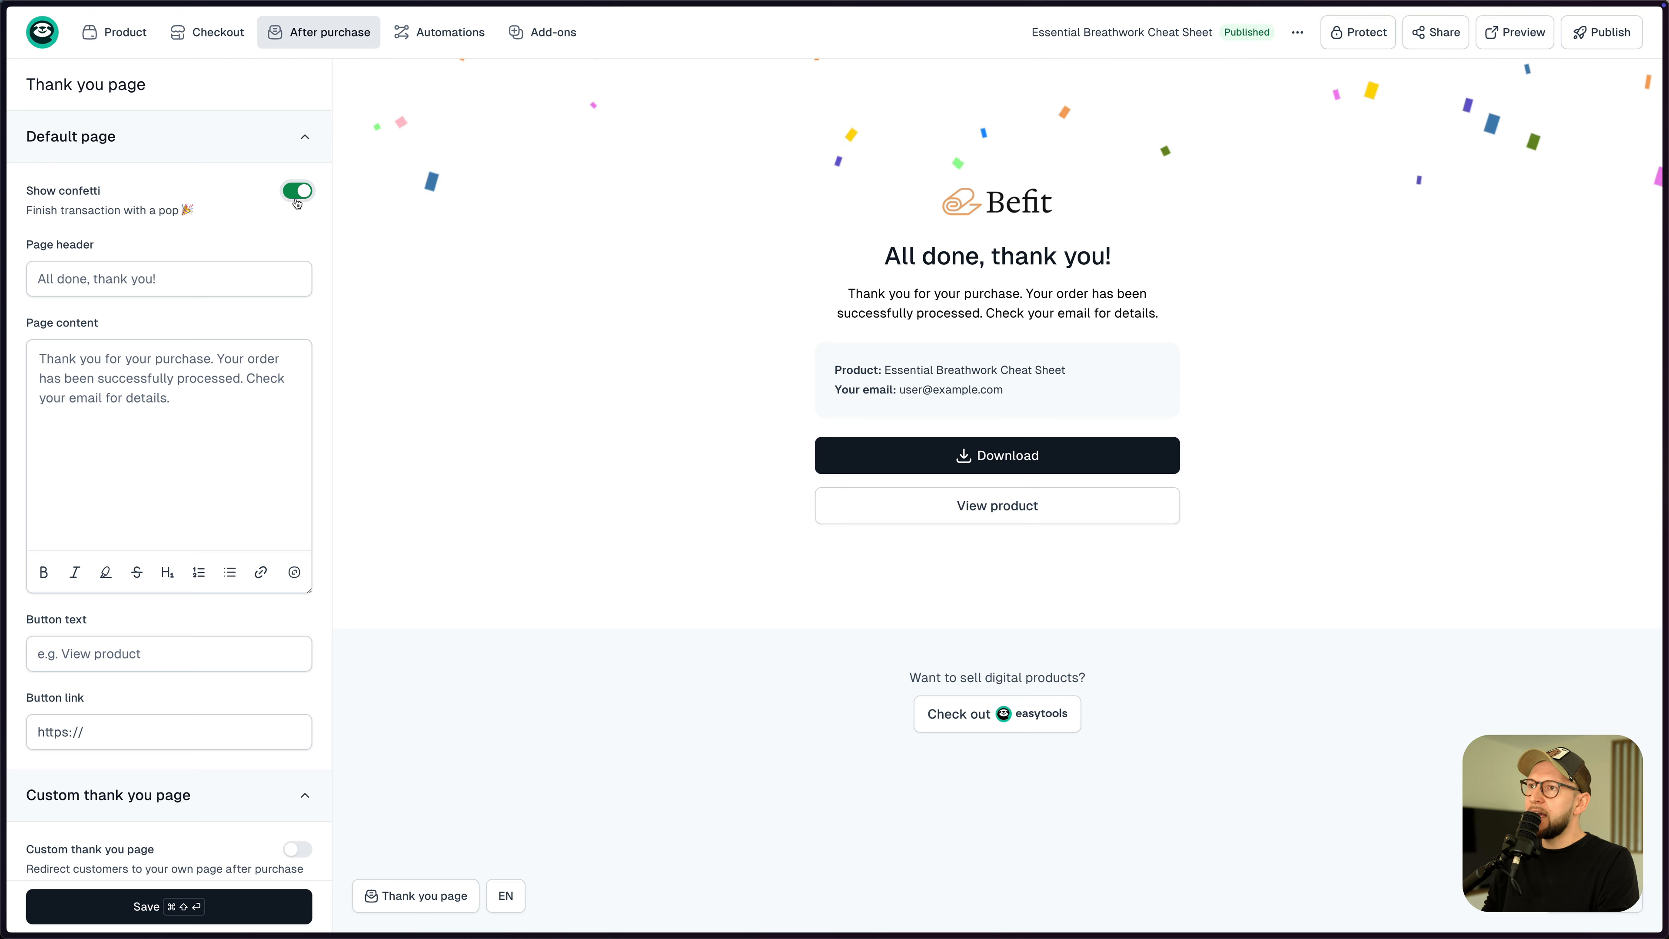
{"action": "left_click", "coordinate": [175, 647]}
{"action": "key", "text": "Tab"}
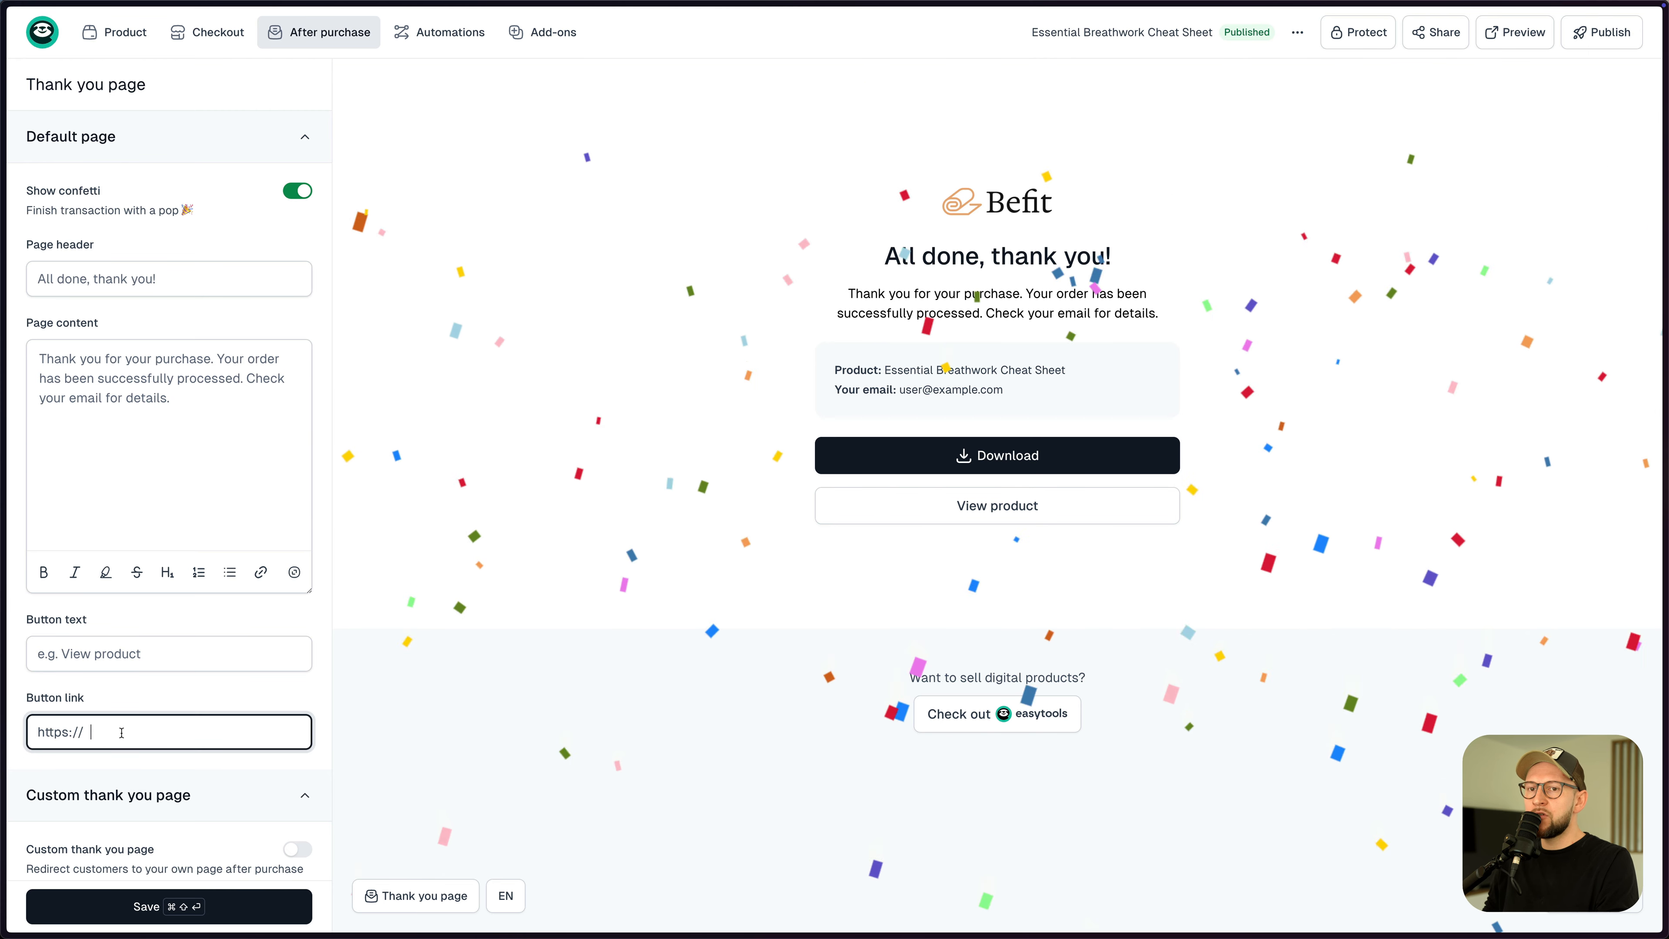
{"action": "scroll", "coordinate": [210, 691], "scroll_direction": "down", "scroll_amount": 1}
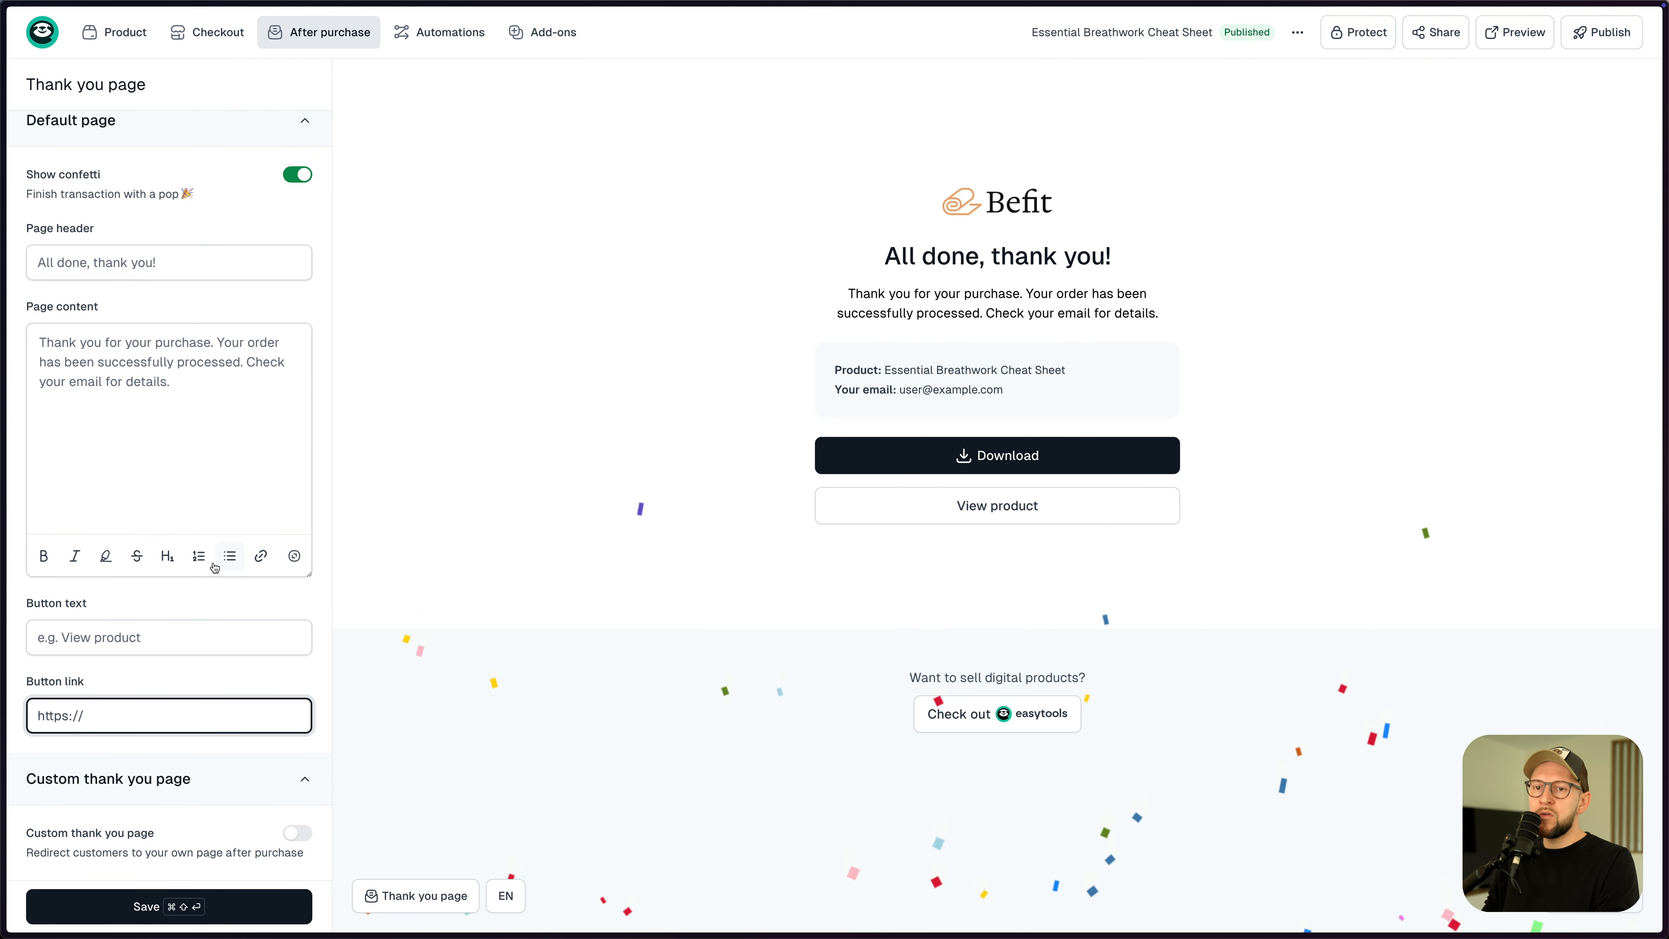
- Try the custom thank-you page redirect with a 0-second delay, then switch it back off
{"action": "left_click", "coordinate": [298, 832]}
{"action": "scroll", "coordinate": [212, 591], "scroll_direction": "down", "scroll_amount": 3}
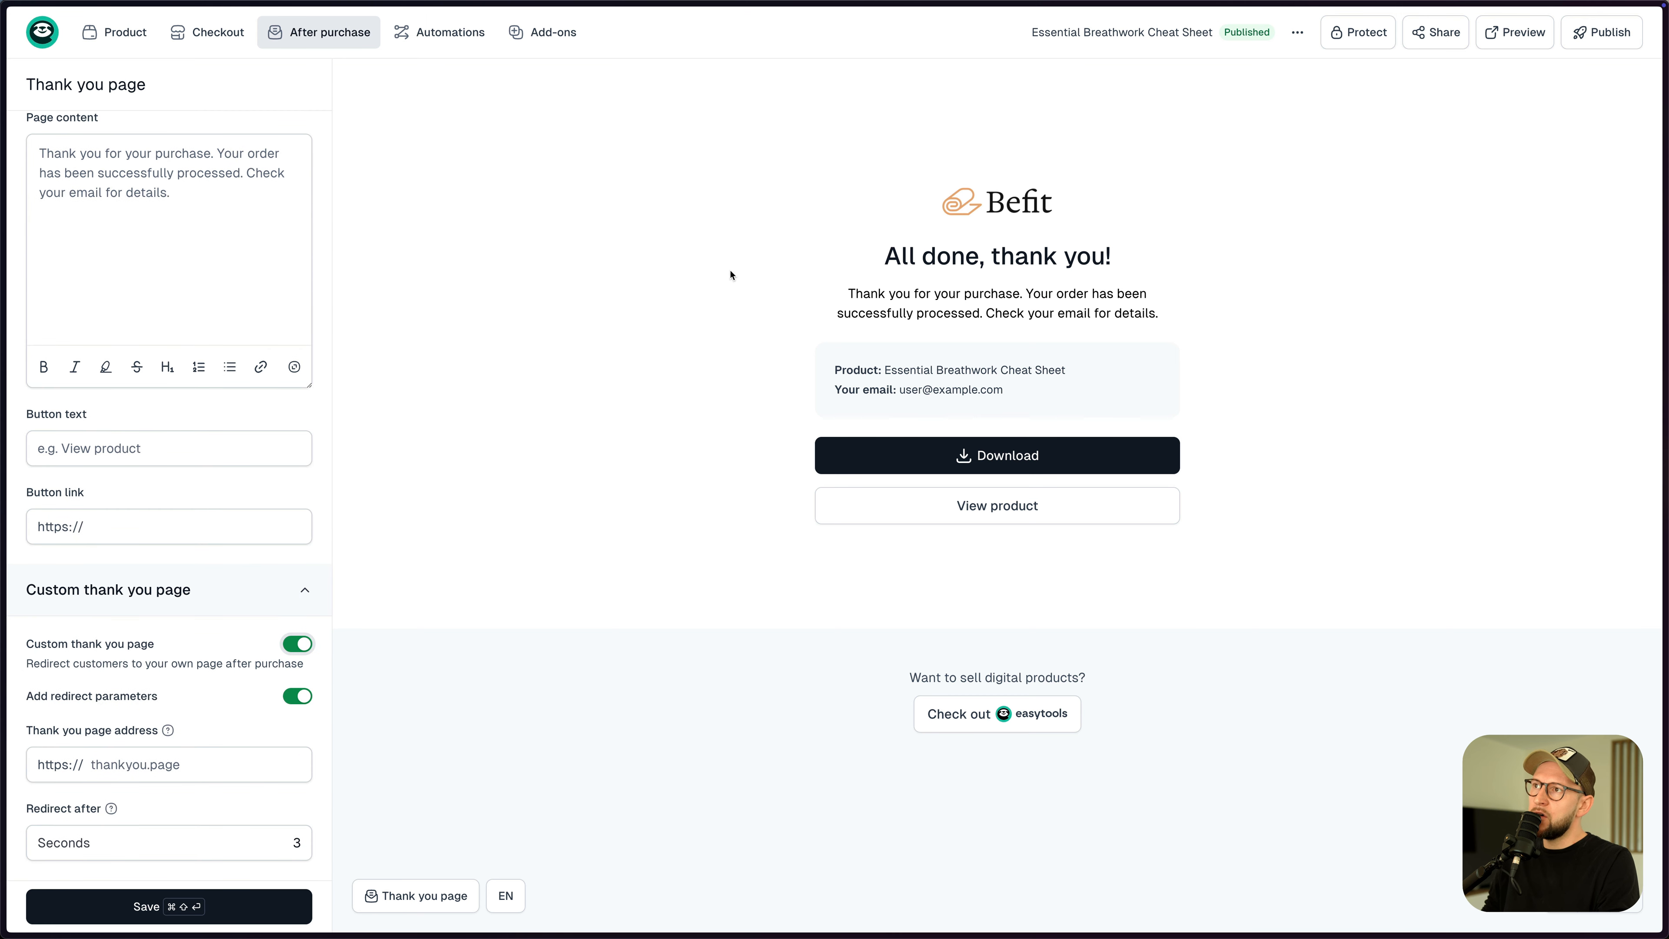
{"action": "left_click", "coordinate": [125, 766]}
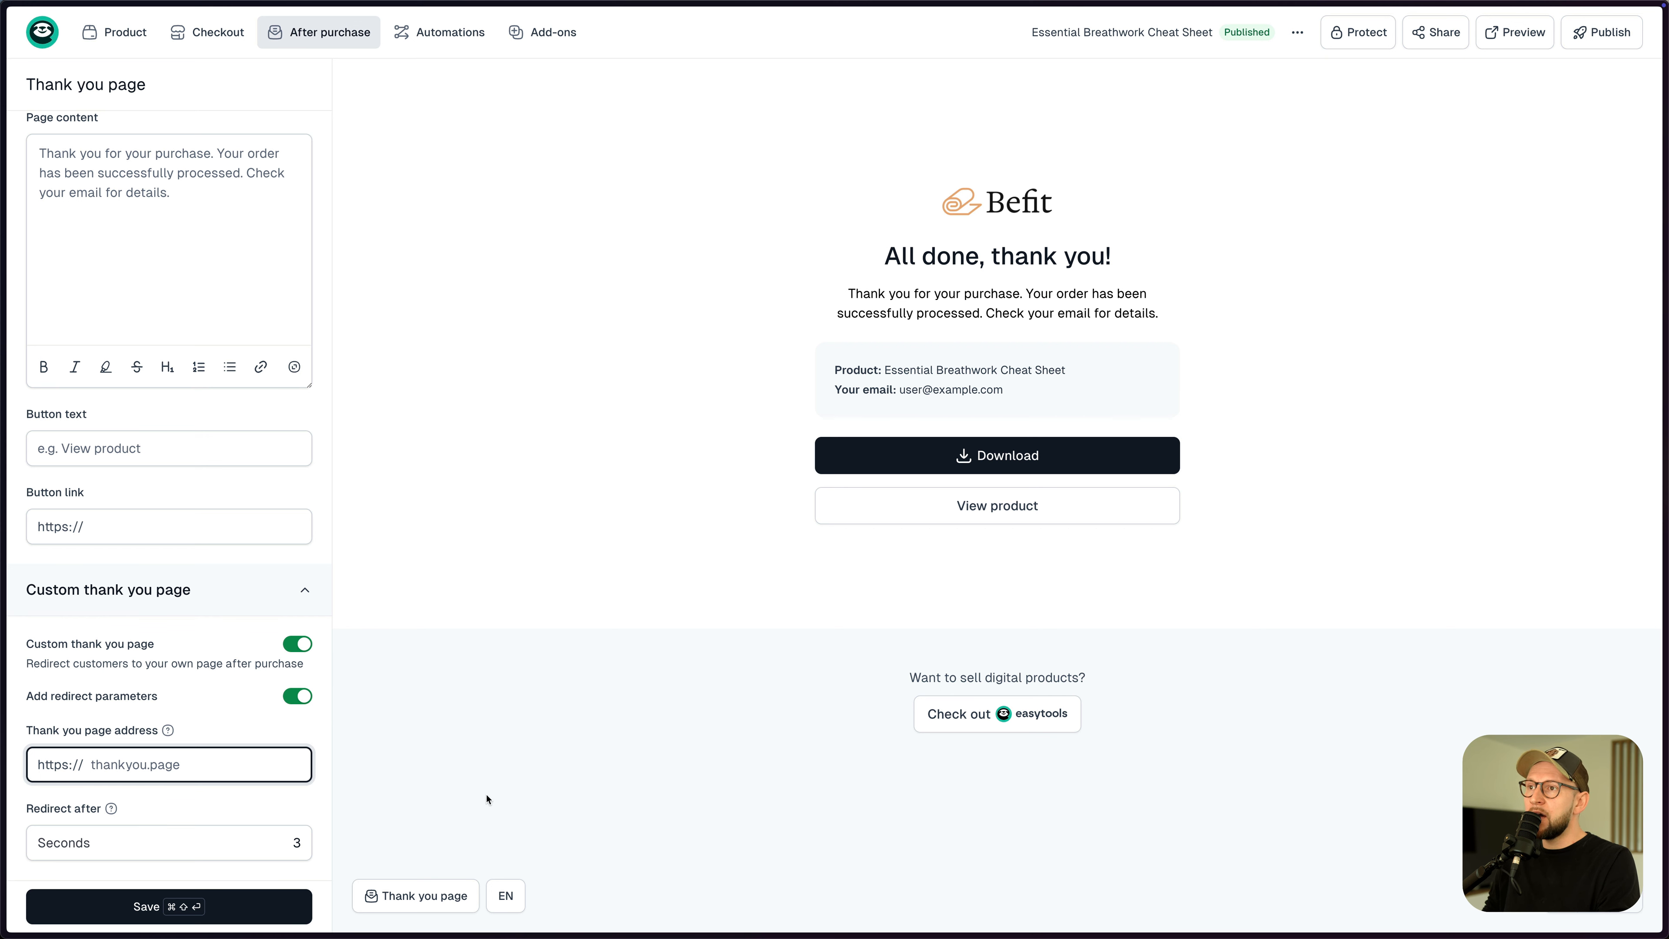
{"action": "left_click", "coordinate": [304, 840]}
{"action": "key", "text": "BackSpace"}
{"action": "type", "text": "0"}
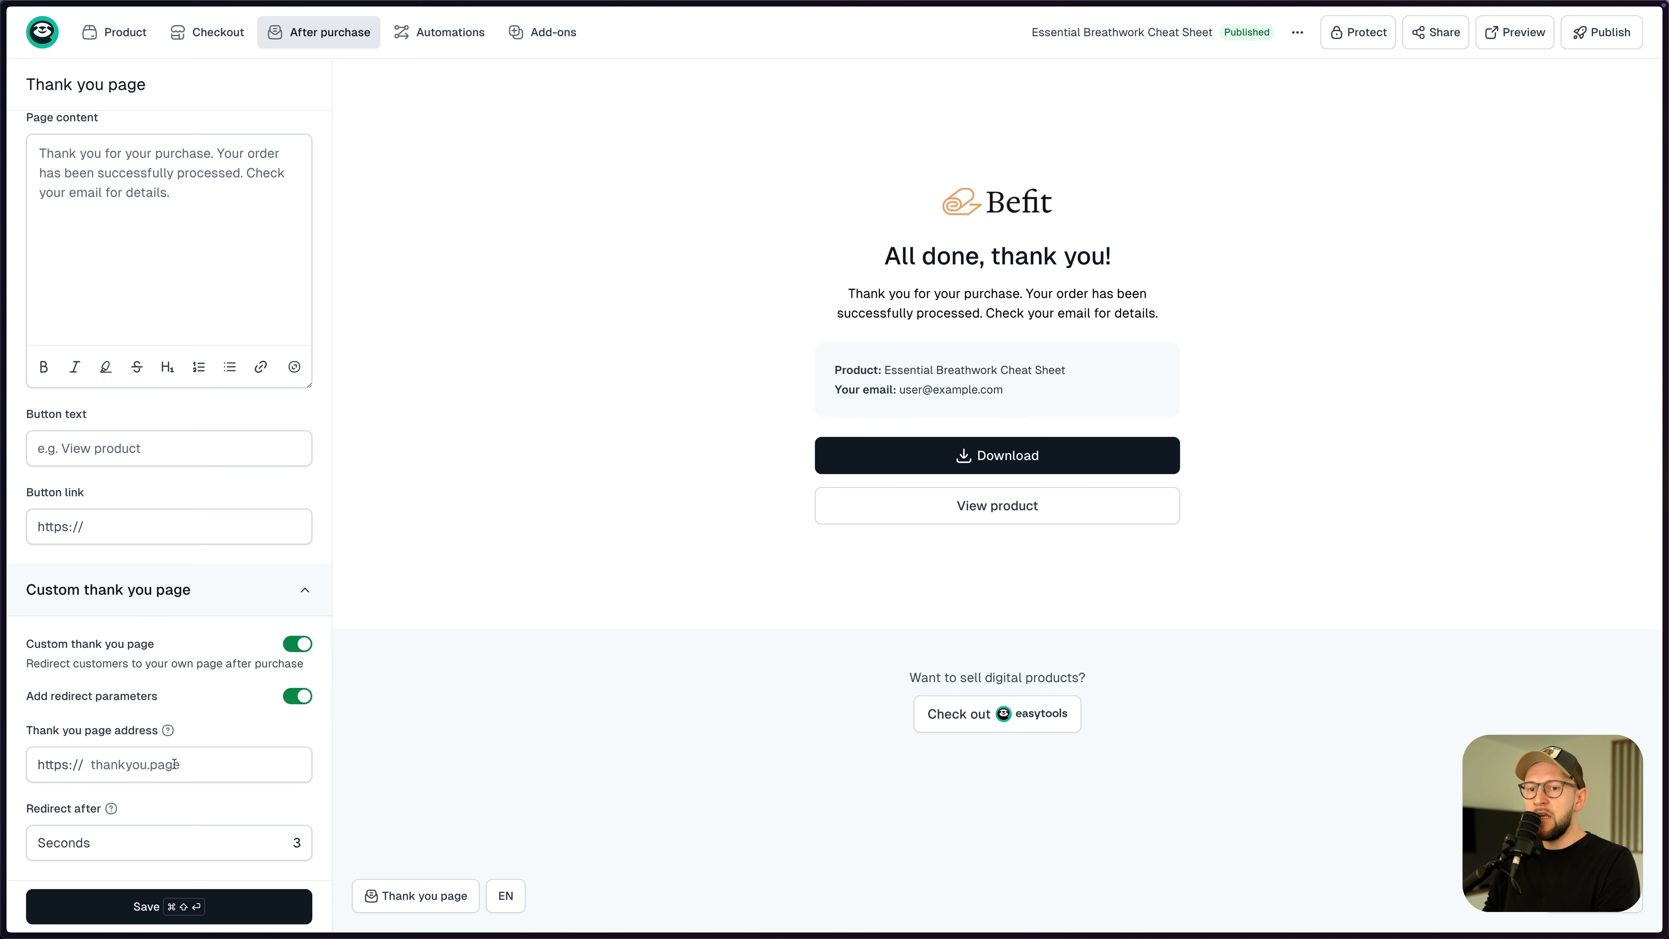
{"action": "double_click", "coordinate": [299, 844]}
{"action": "type", "text": "0"}
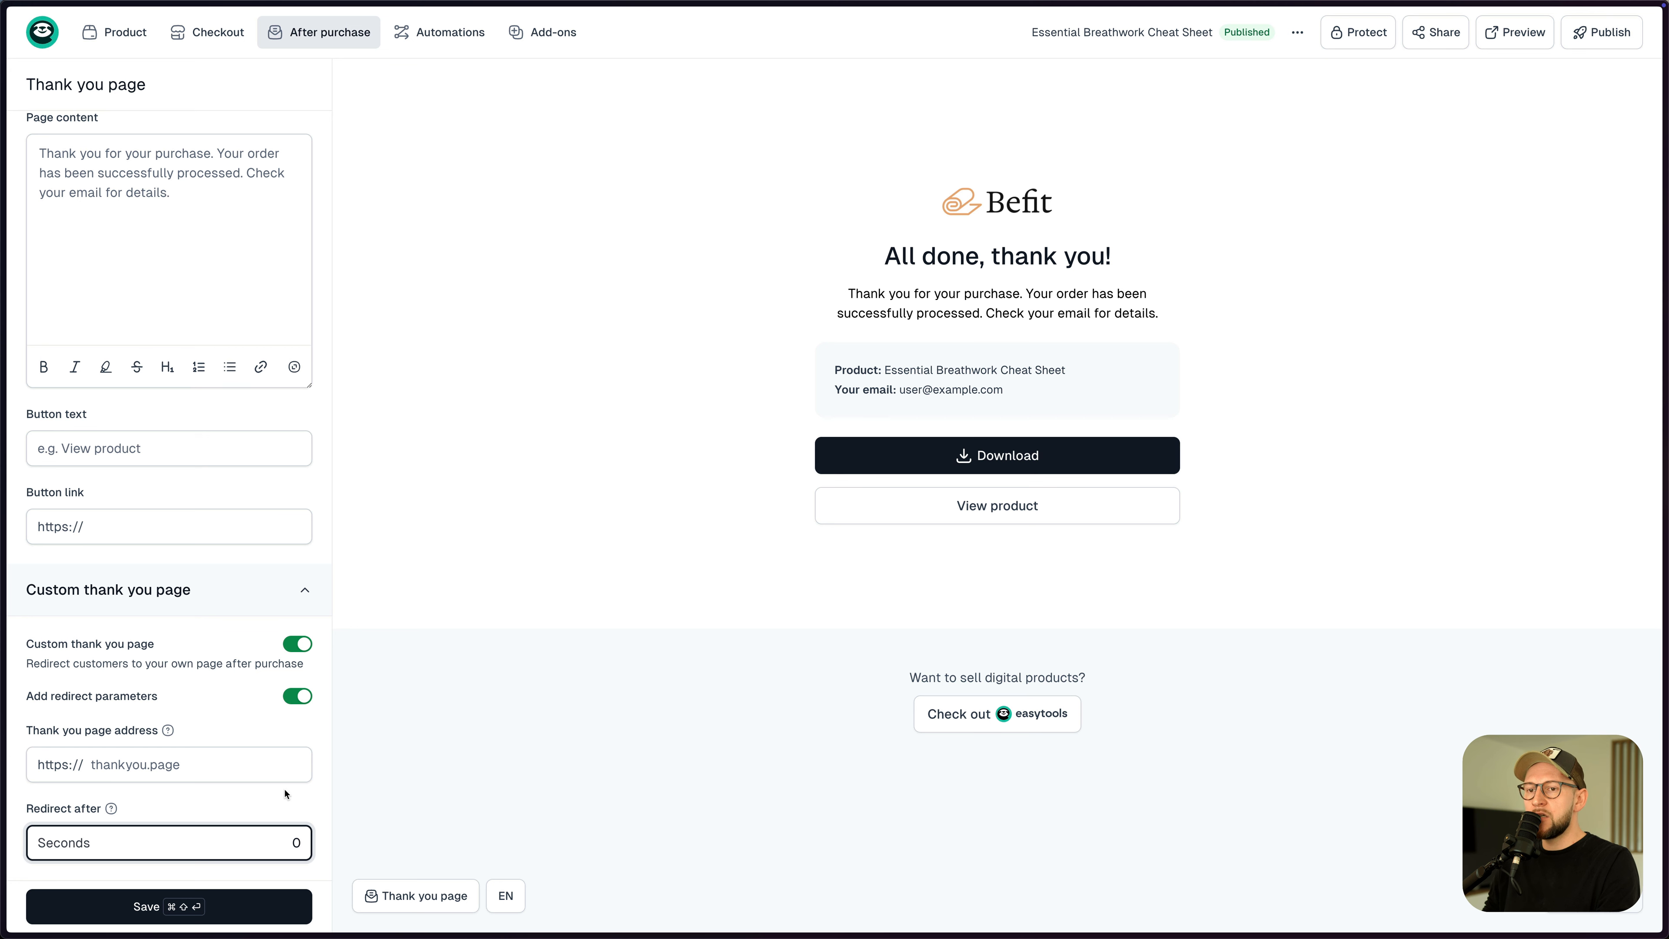
{"action": "left_click", "coordinate": [307, 648]}
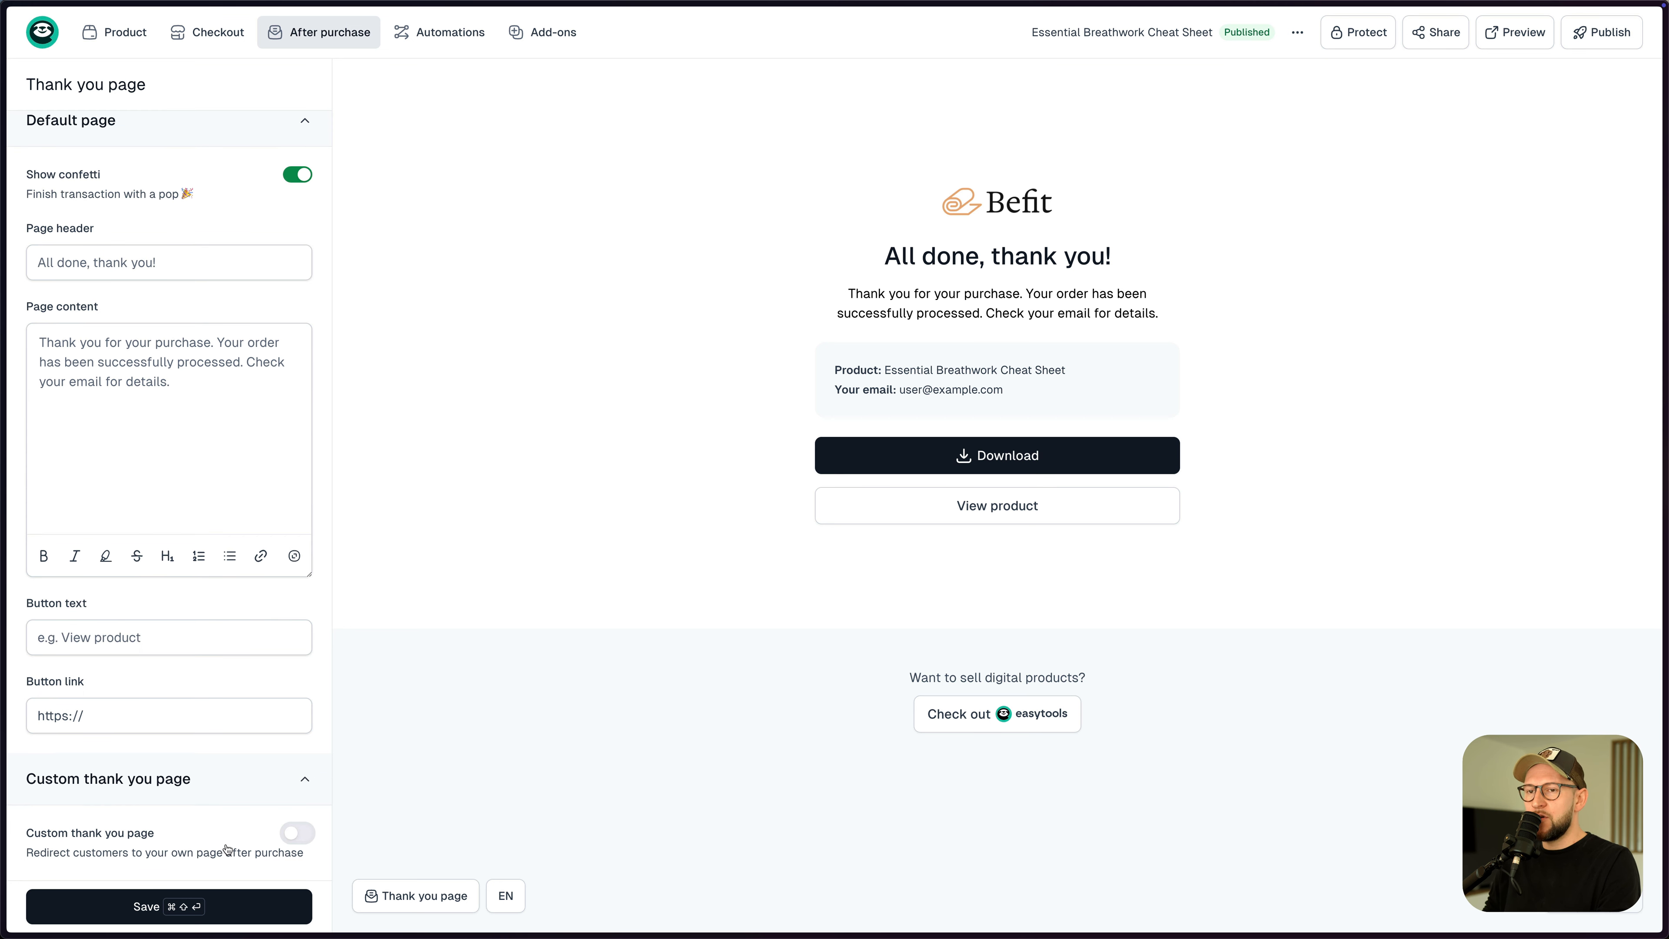
{"action": "mouse_move", "coordinate": [307, 45]}
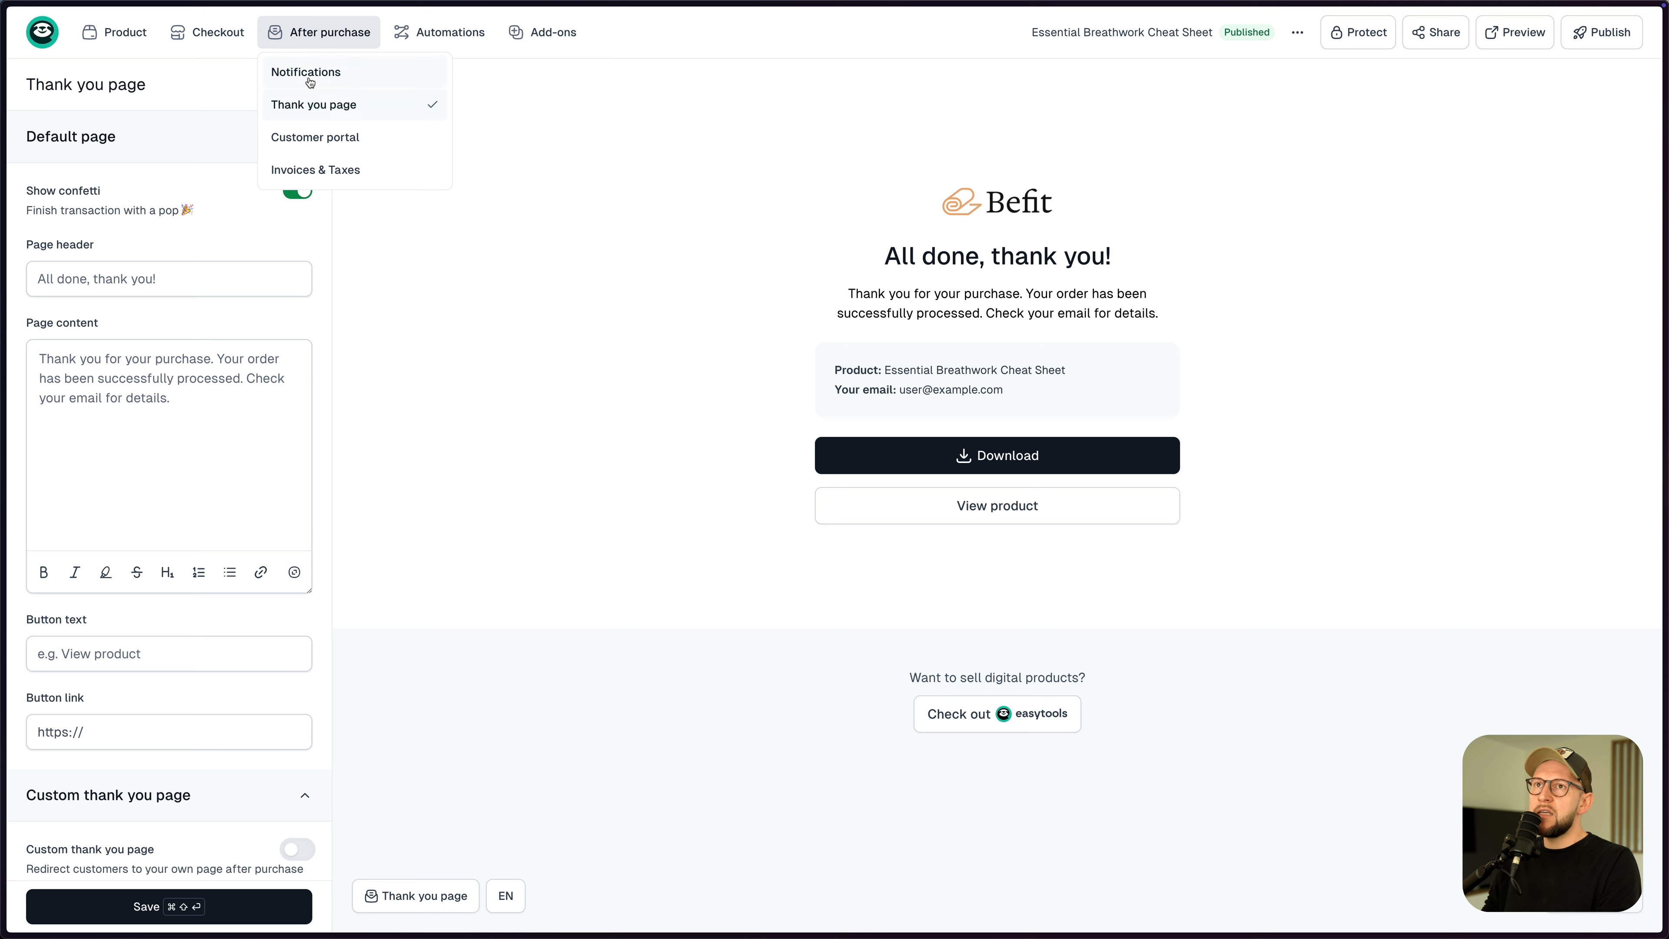
- Save the thank-you page edits, look over the Customer portal header and description, then go Home
{"action": "left_click", "coordinate": [335, 141]}
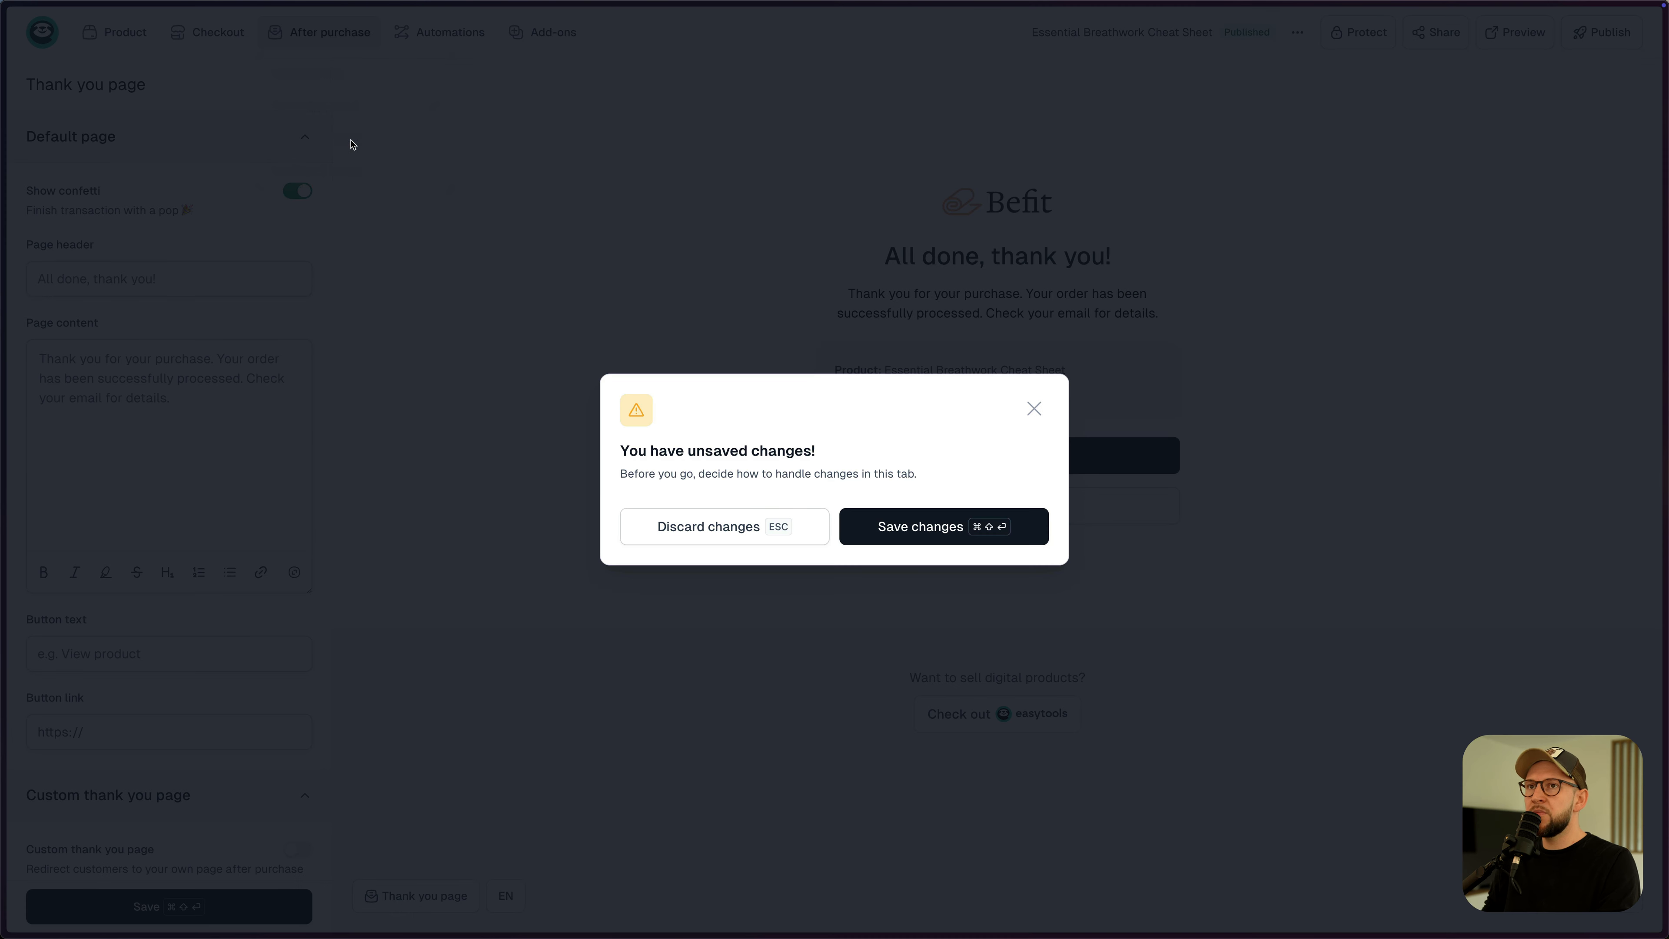
{"action": "left_click", "coordinate": [884, 528]}
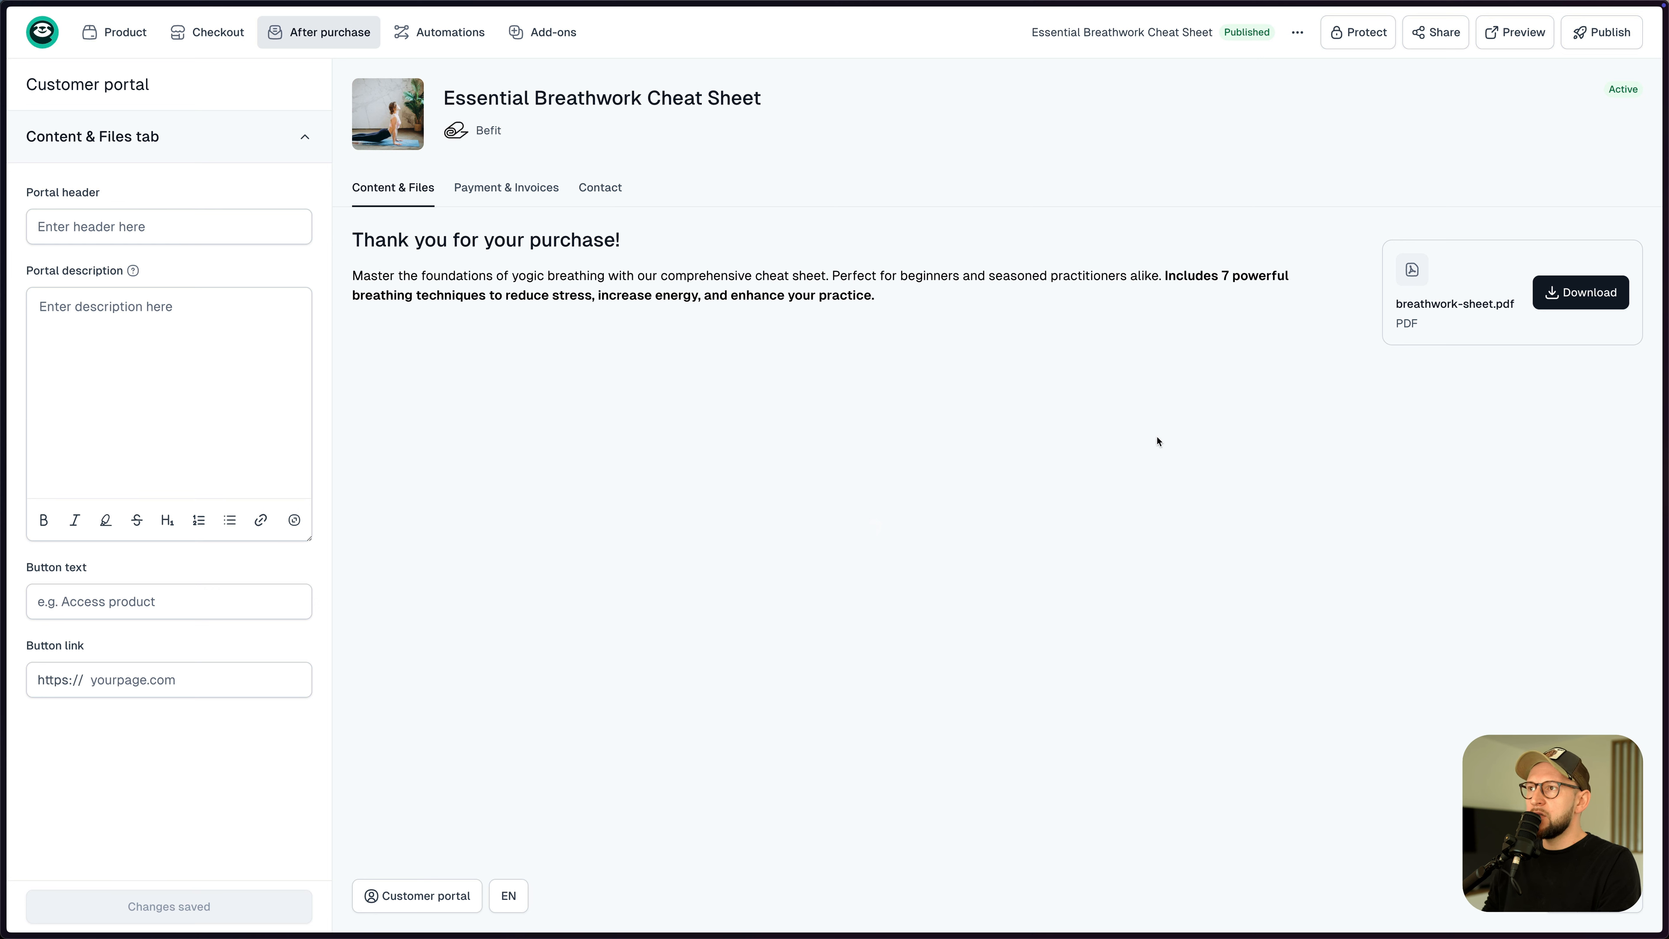
{"action": "left_click", "coordinate": [141, 228]}
{"action": "left_click", "coordinate": [127, 348]}
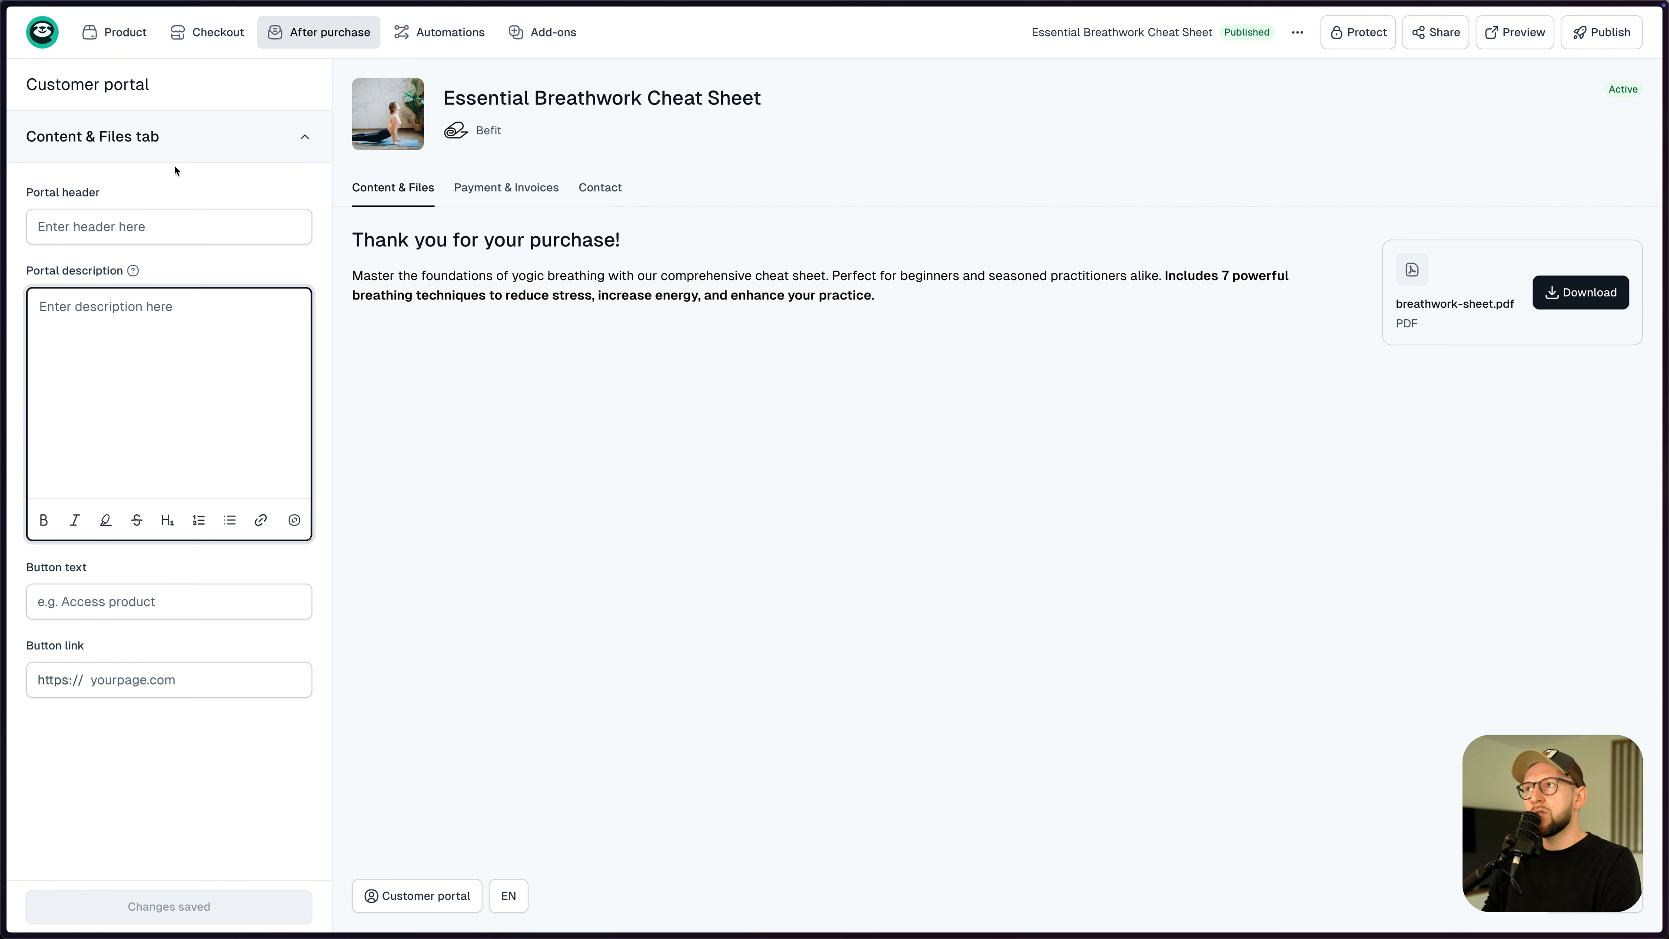
{"action": "left_click", "coordinate": [58, 48]}
{"action": "left_click", "coordinate": [64, 75]}
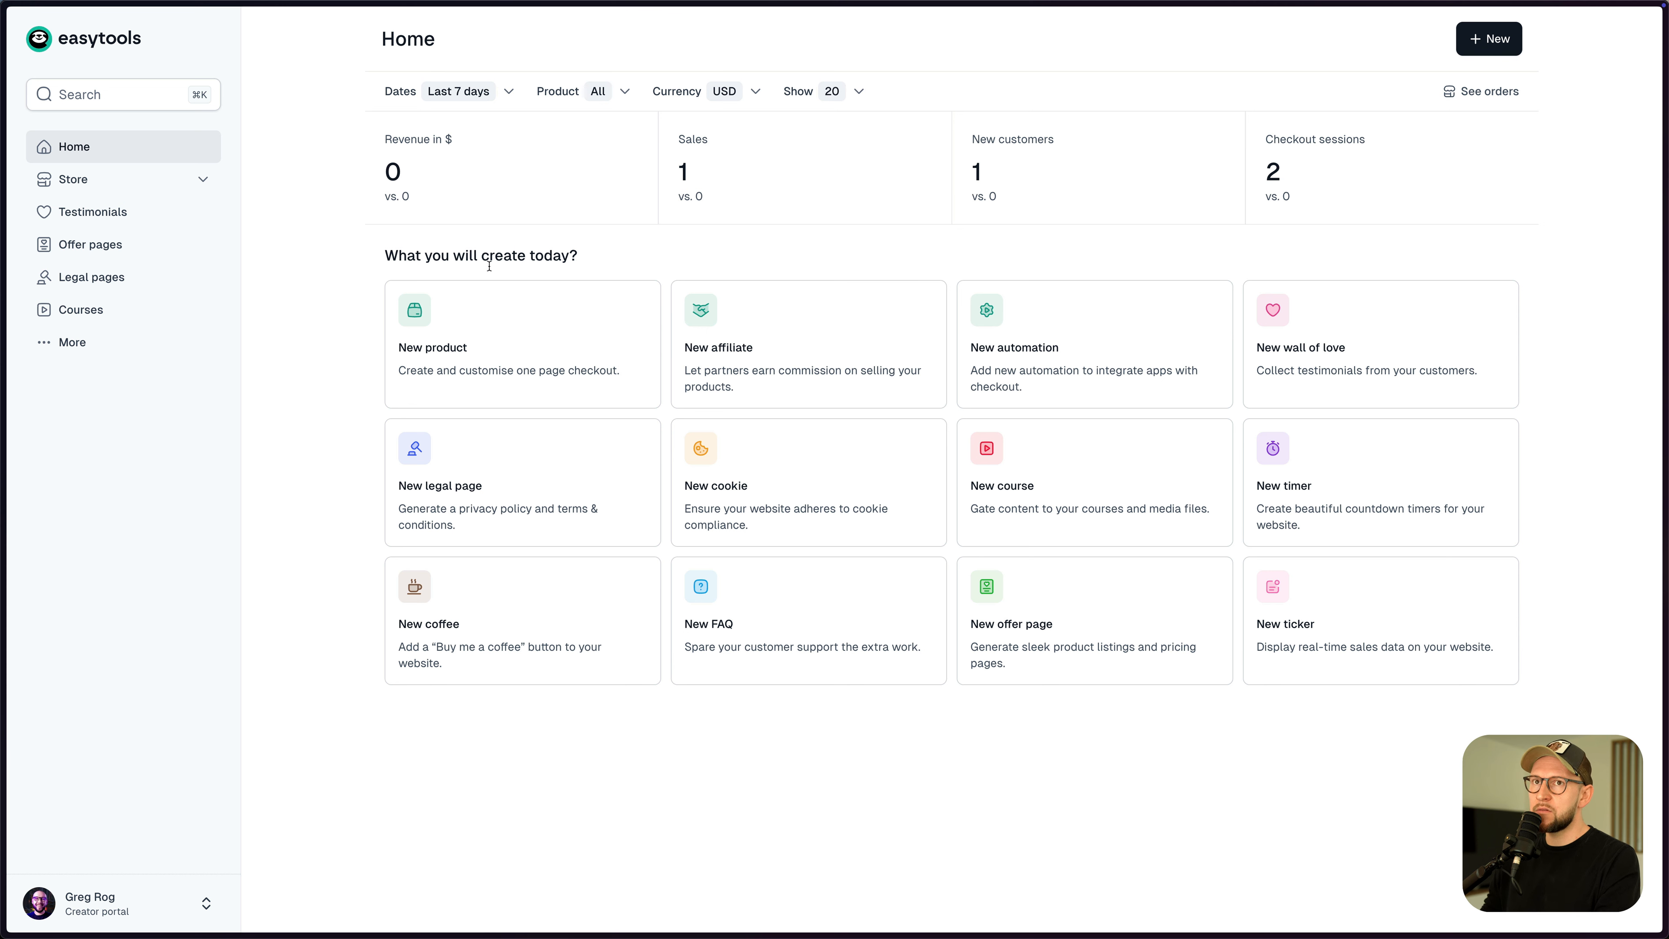
- Review the details of the single order under Store > Orders
{"action": "left_click", "coordinate": [191, 187]}
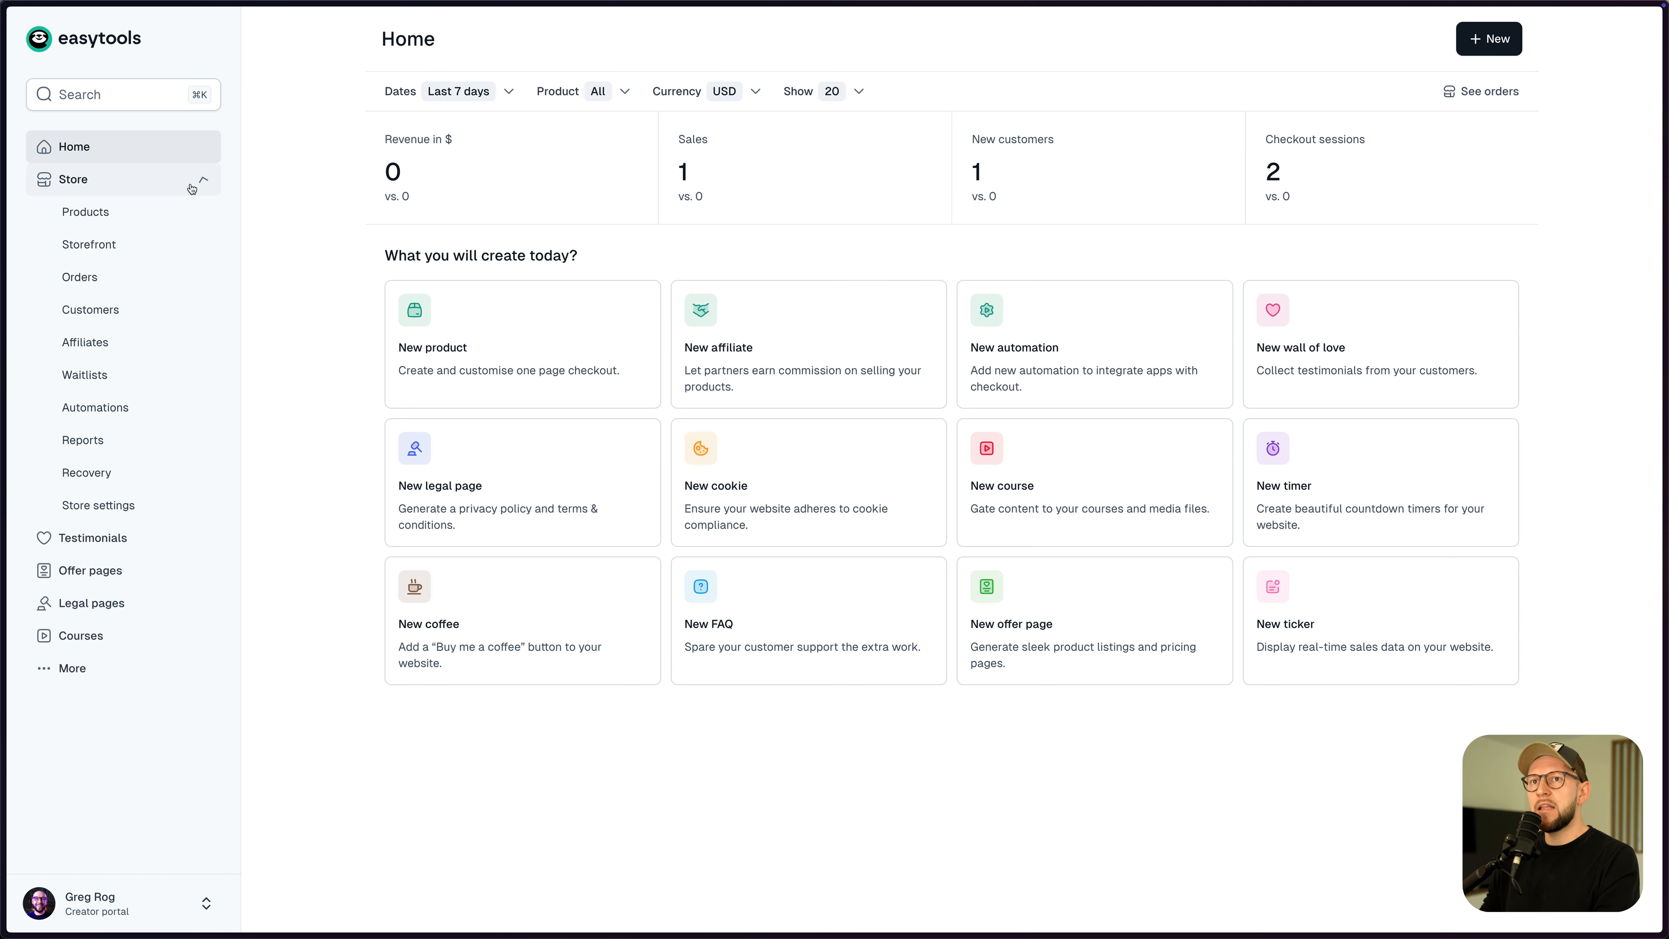
{"action": "left_click", "coordinate": [130, 277]}
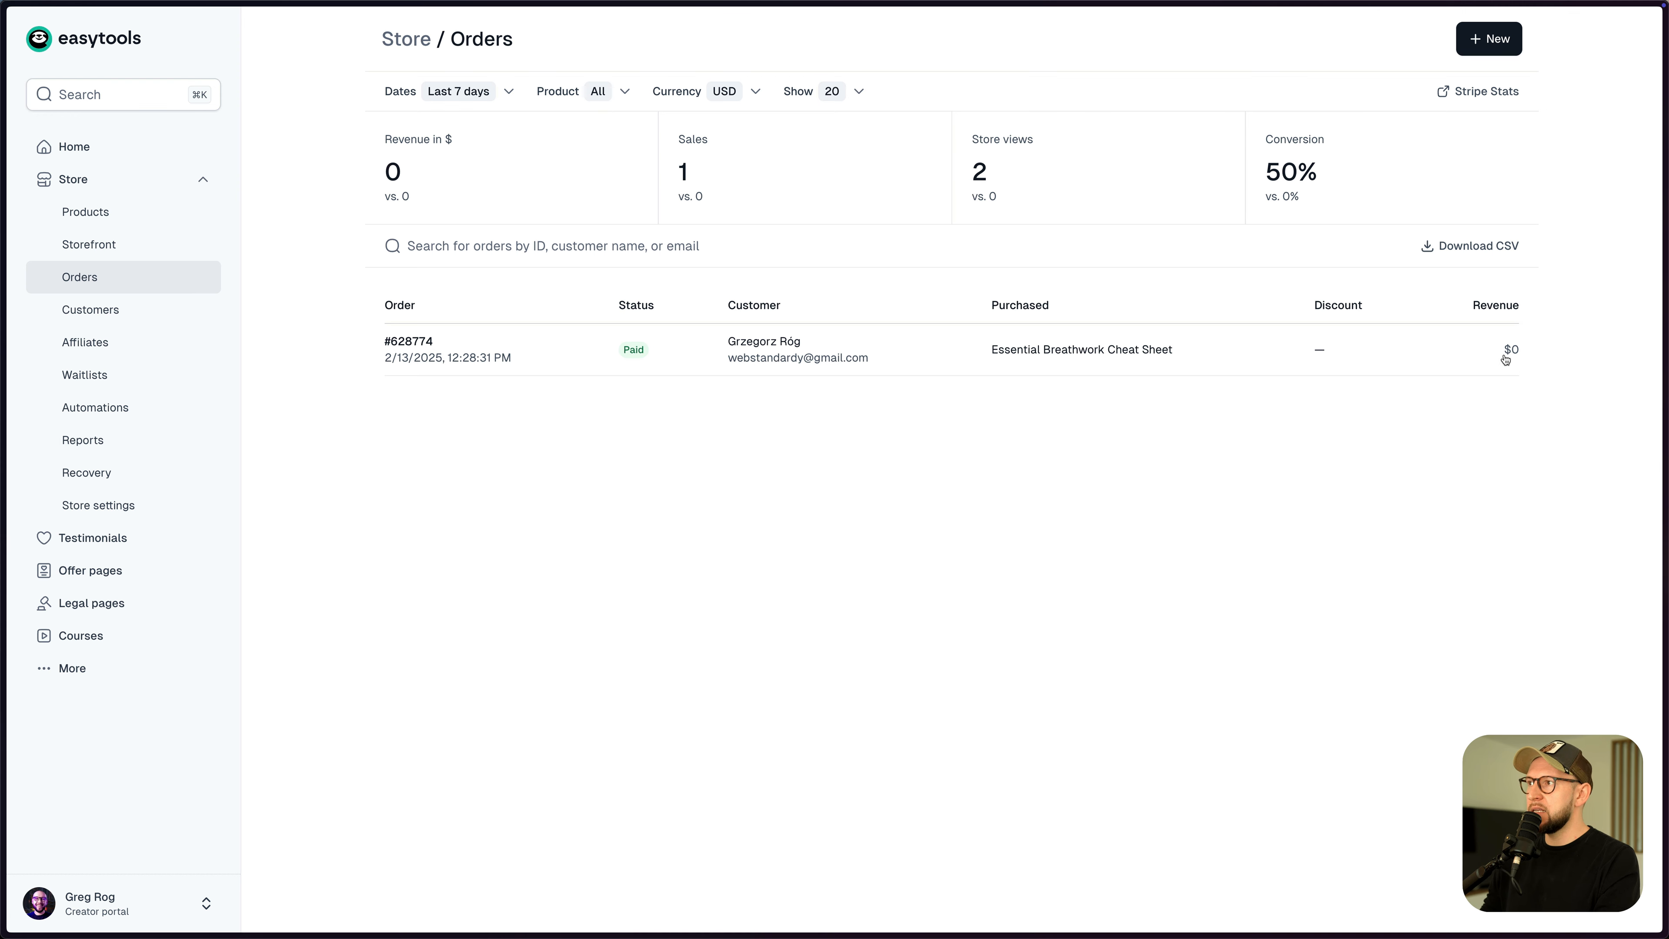
{"action": "left_click", "coordinate": [954, 362]}
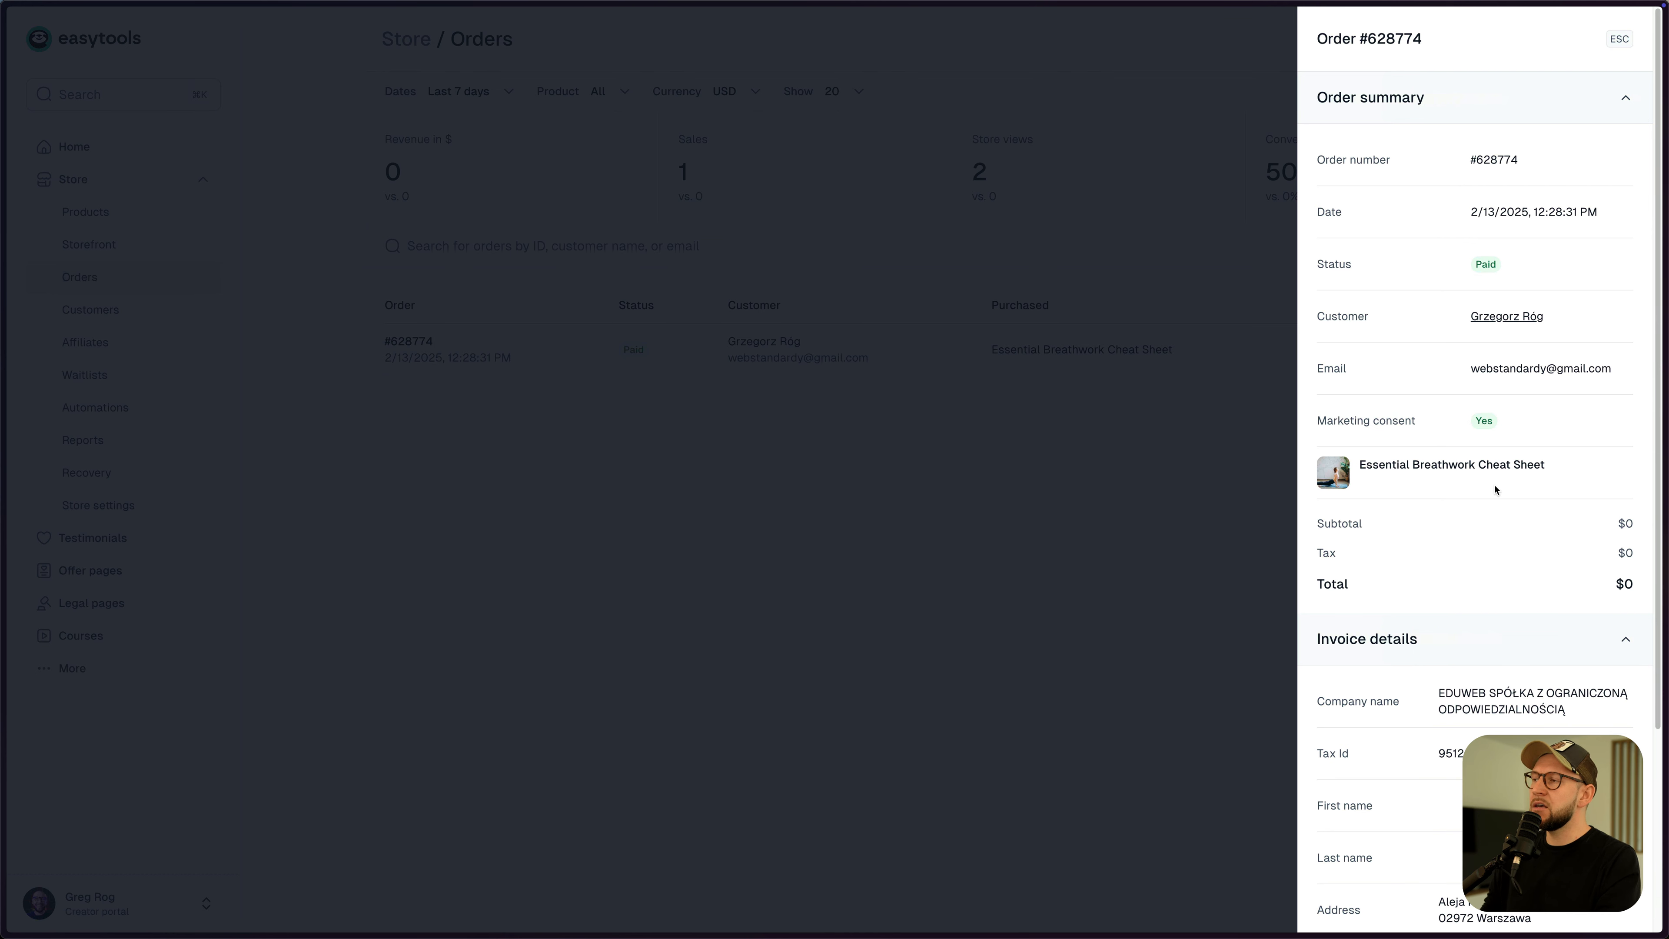
{"action": "scroll", "coordinate": [1497, 489], "scroll_direction": "down", "scroll_amount": 1}
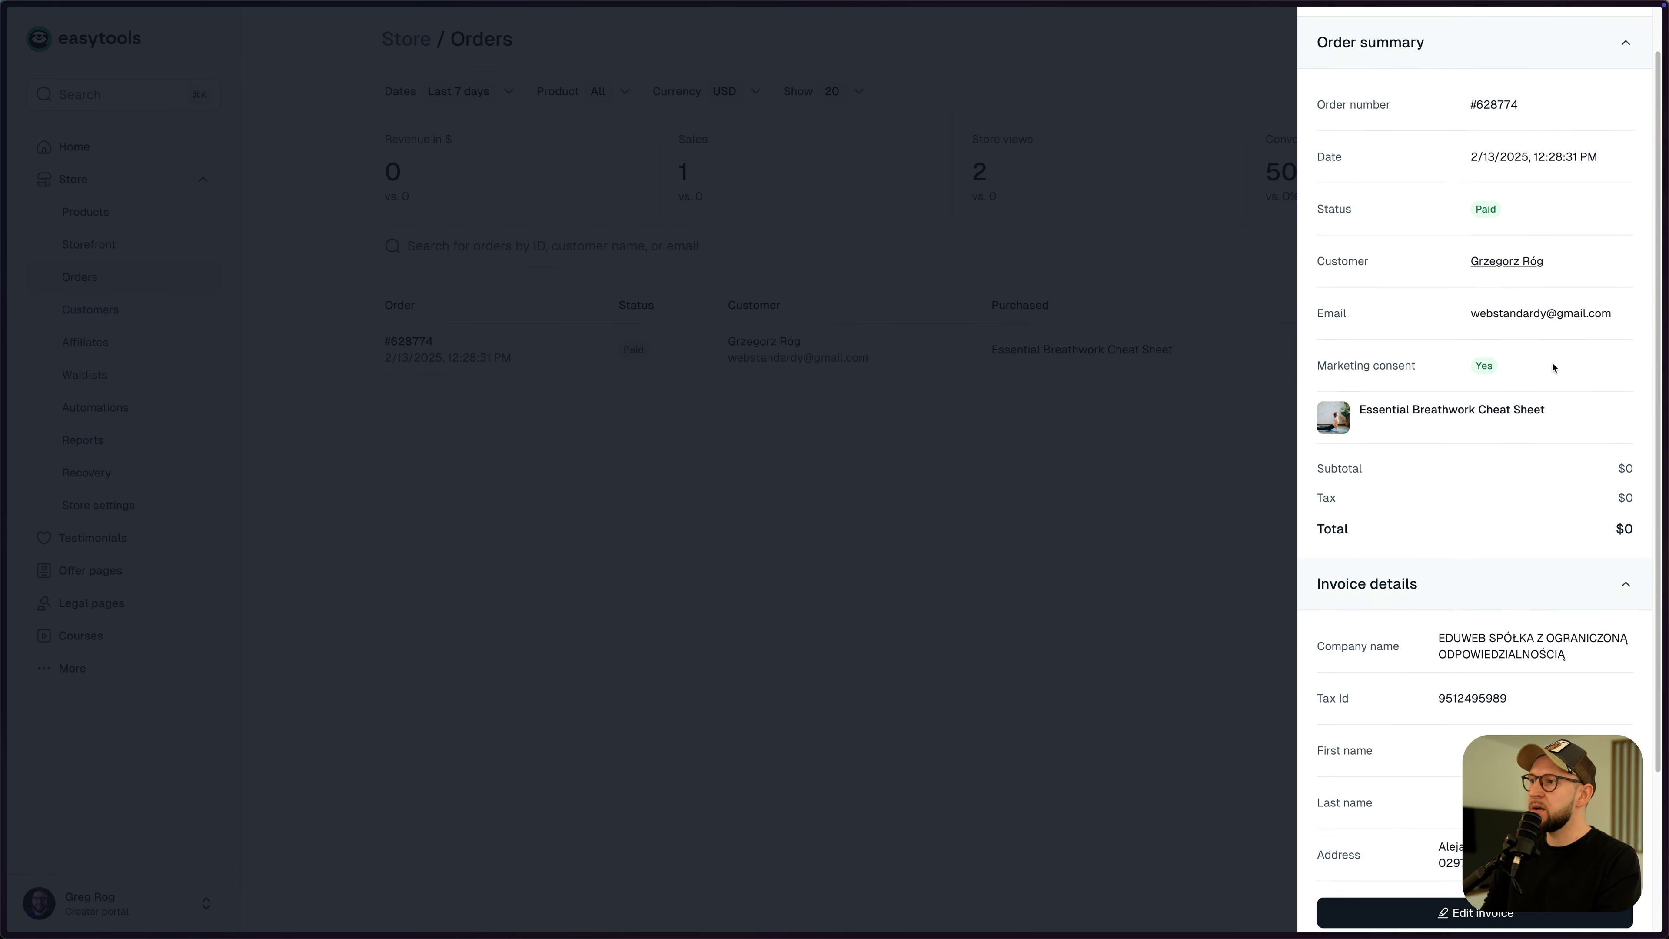
{"action": "scroll", "coordinate": [1557, 388], "scroll_direction": "down", "scroll_amount": 3}
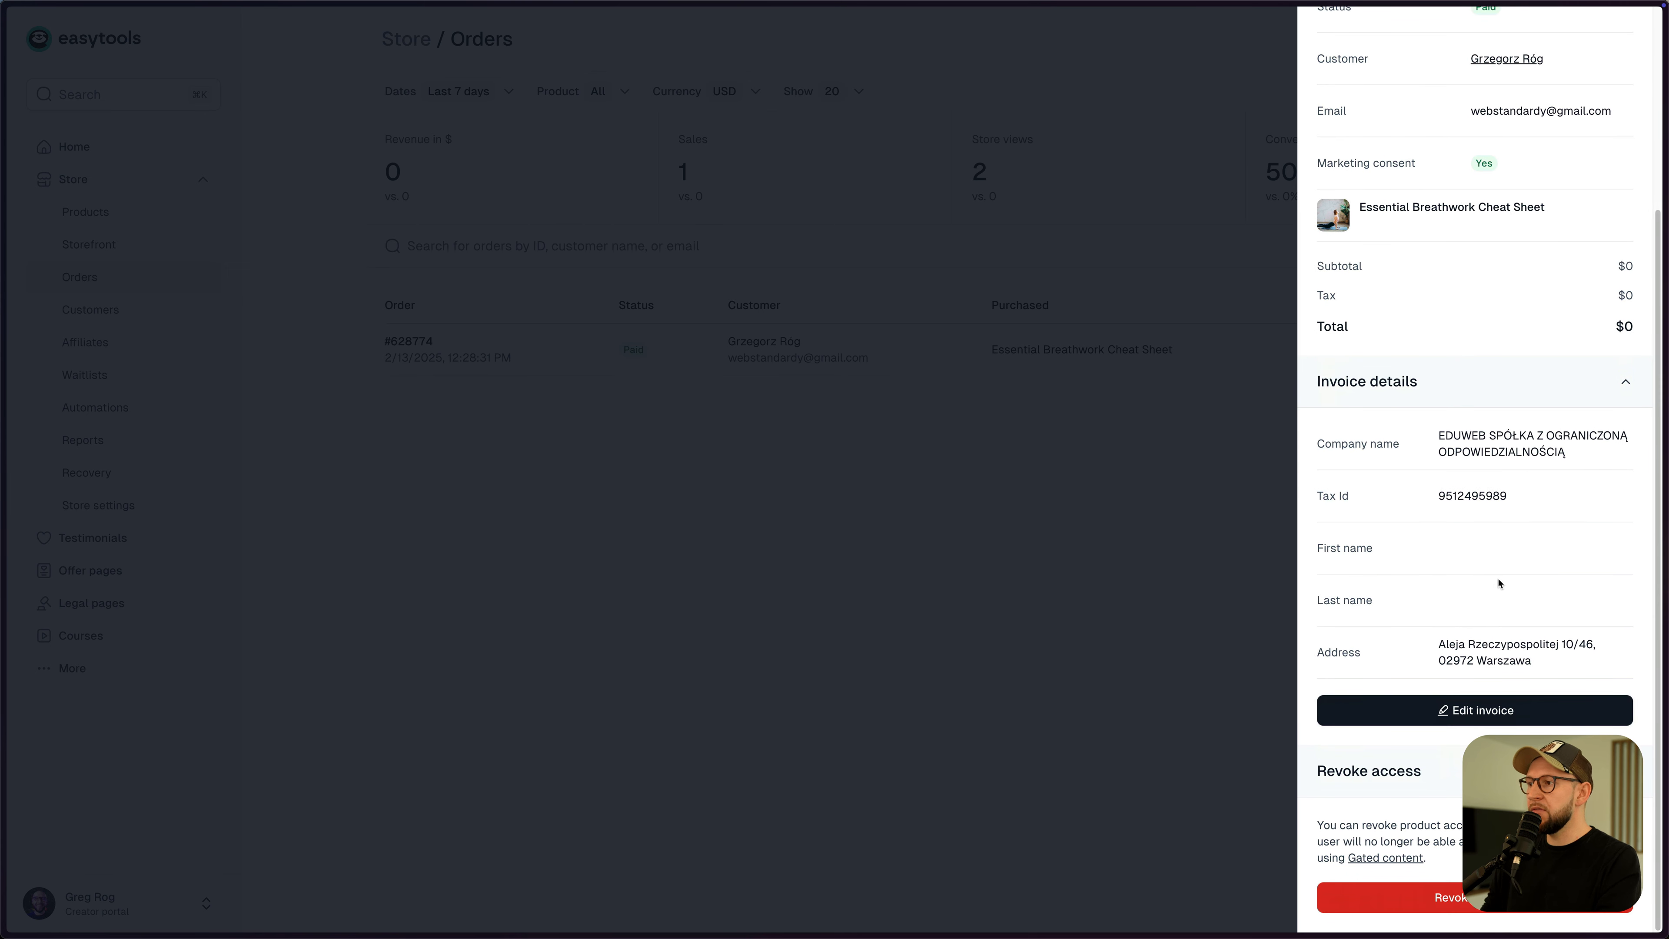
{"action": "scroll", "coordinate": [1512, 509], "scroll_direction": "up", "scroll_amount": 4}
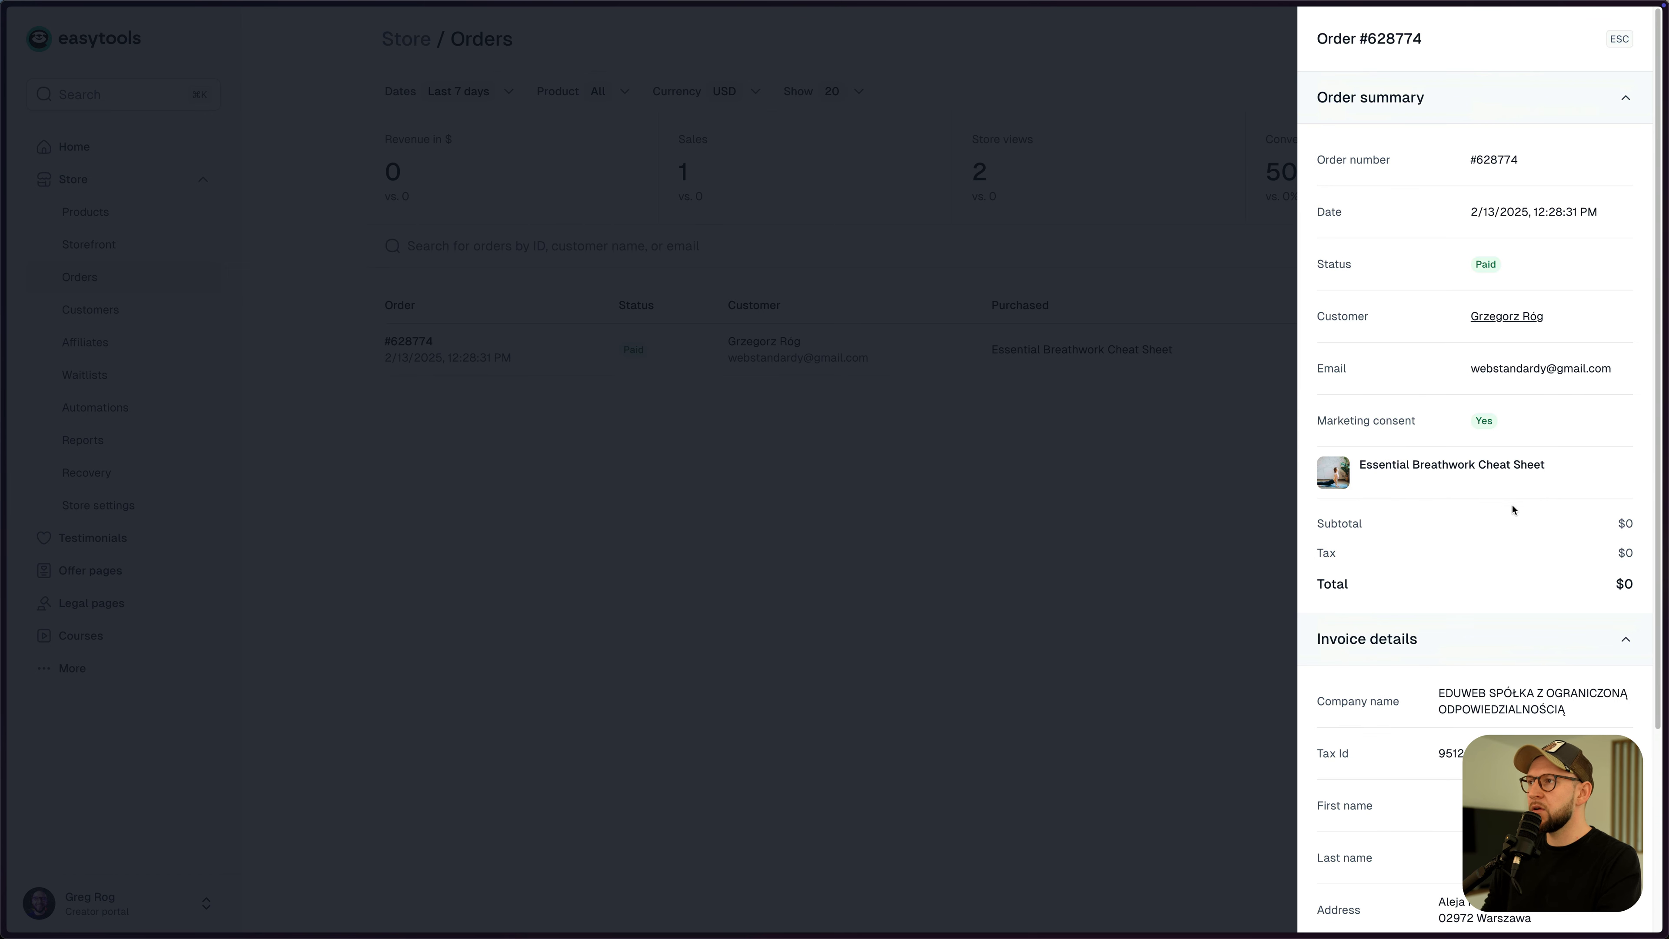
{"action": "key", "text": "Escape"}
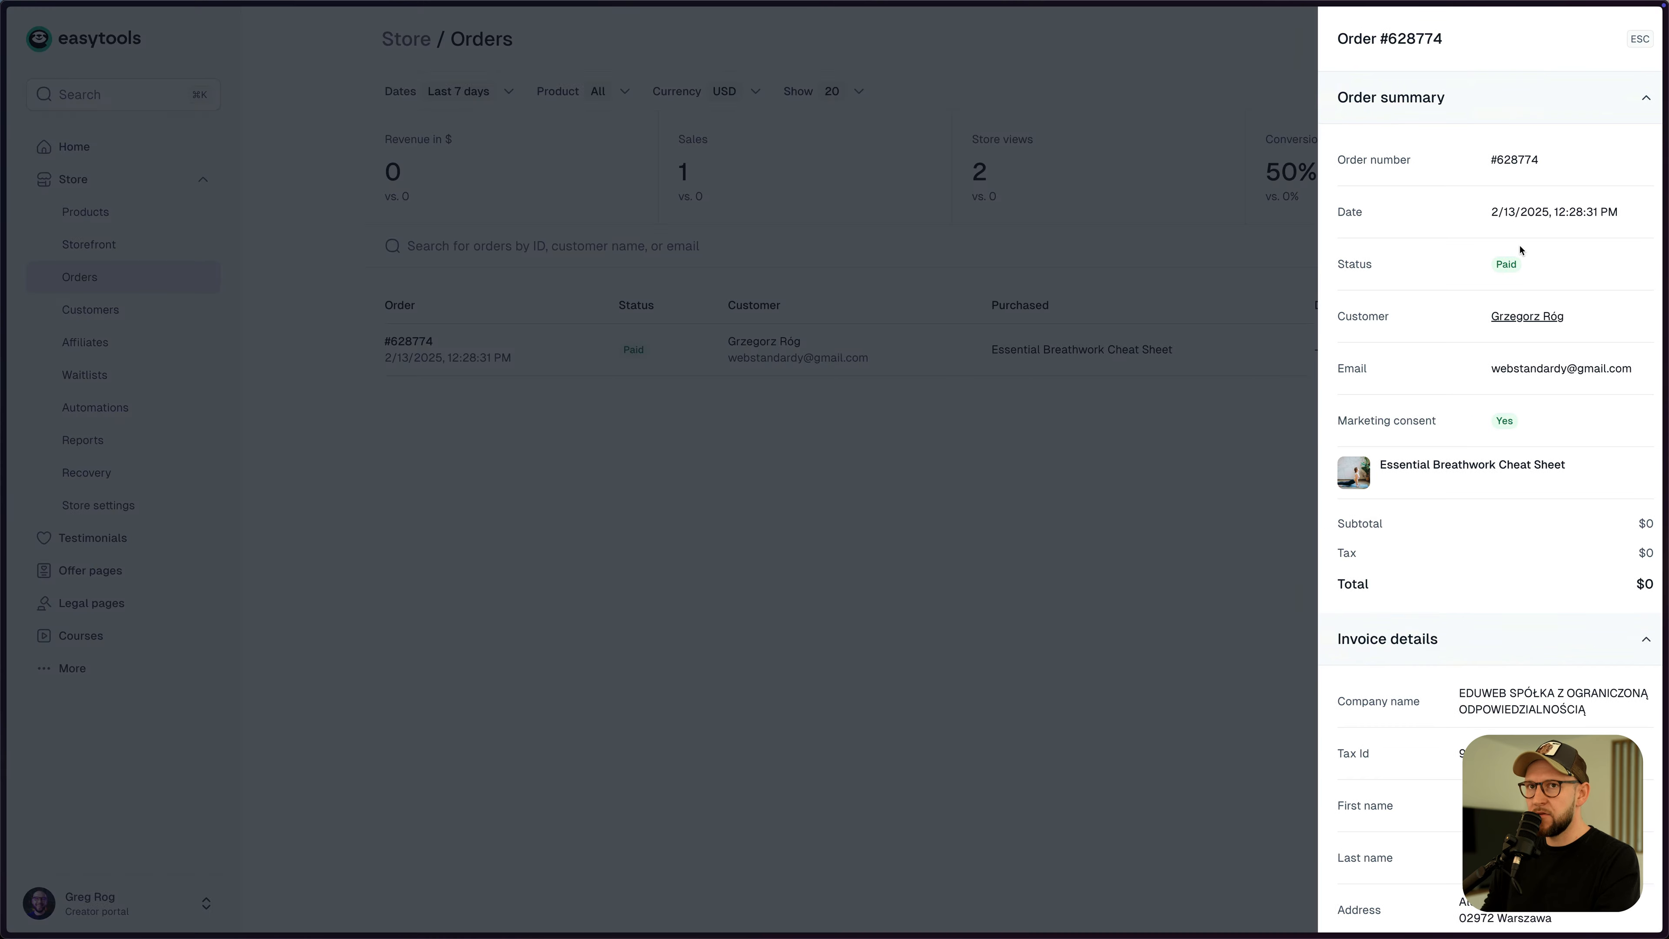
- Review the customer's details, then return to the Products list
{"action": "left_click", "coordinate": [138, 311]}
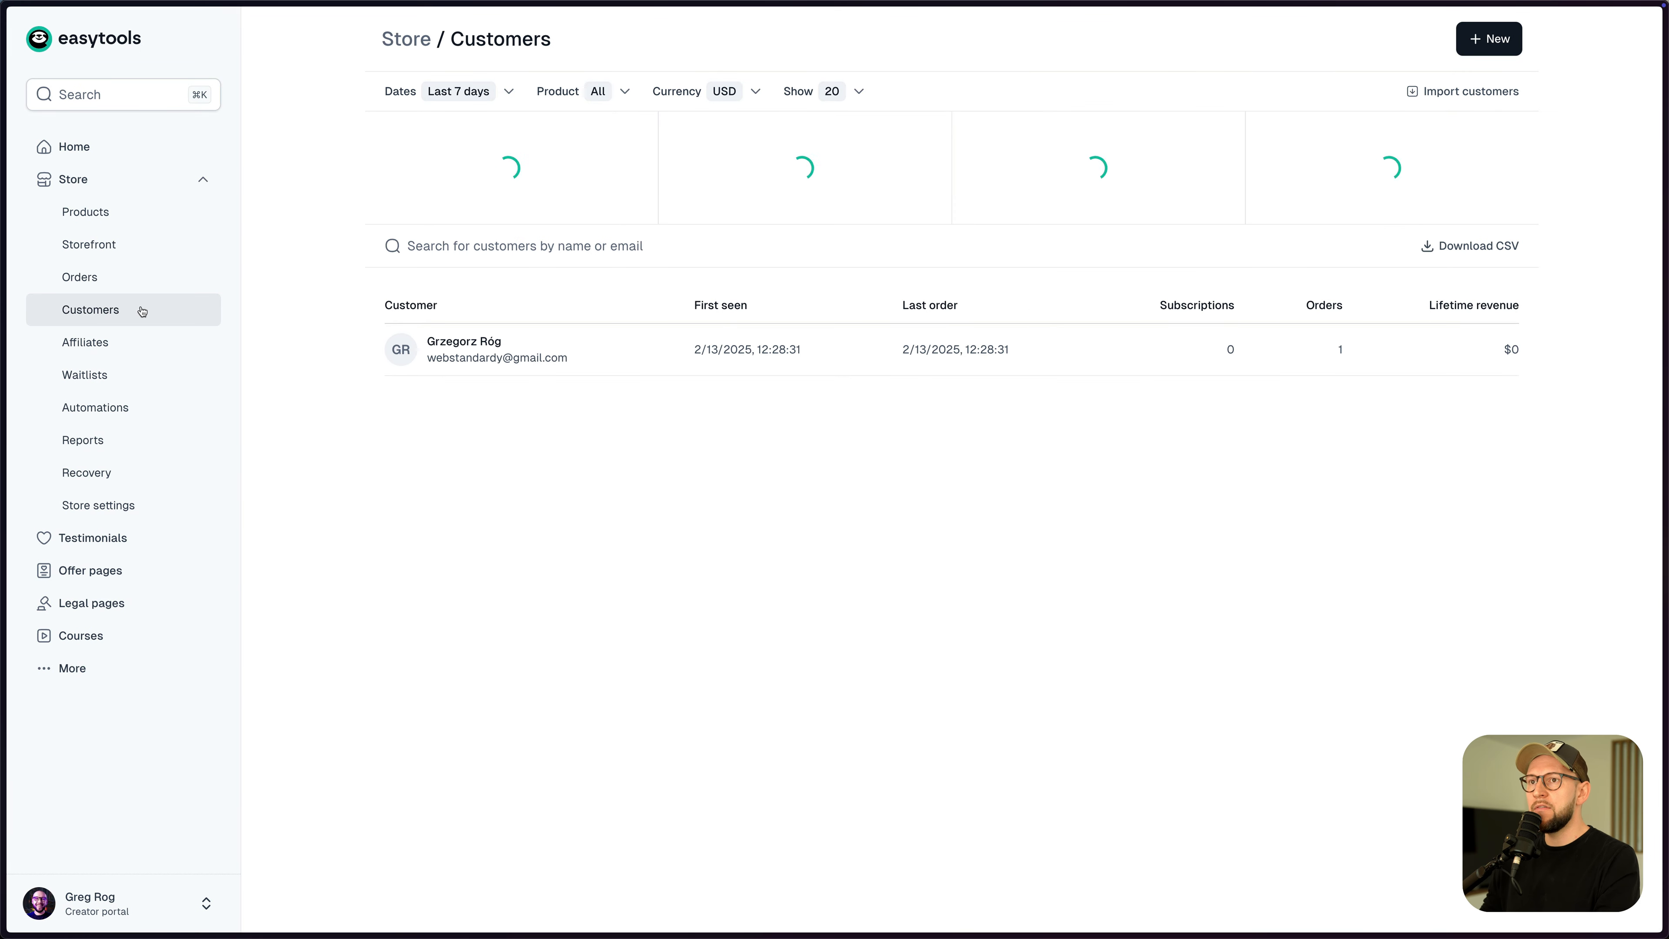
{"action": "left_click", "coordinate": [522, 357]}
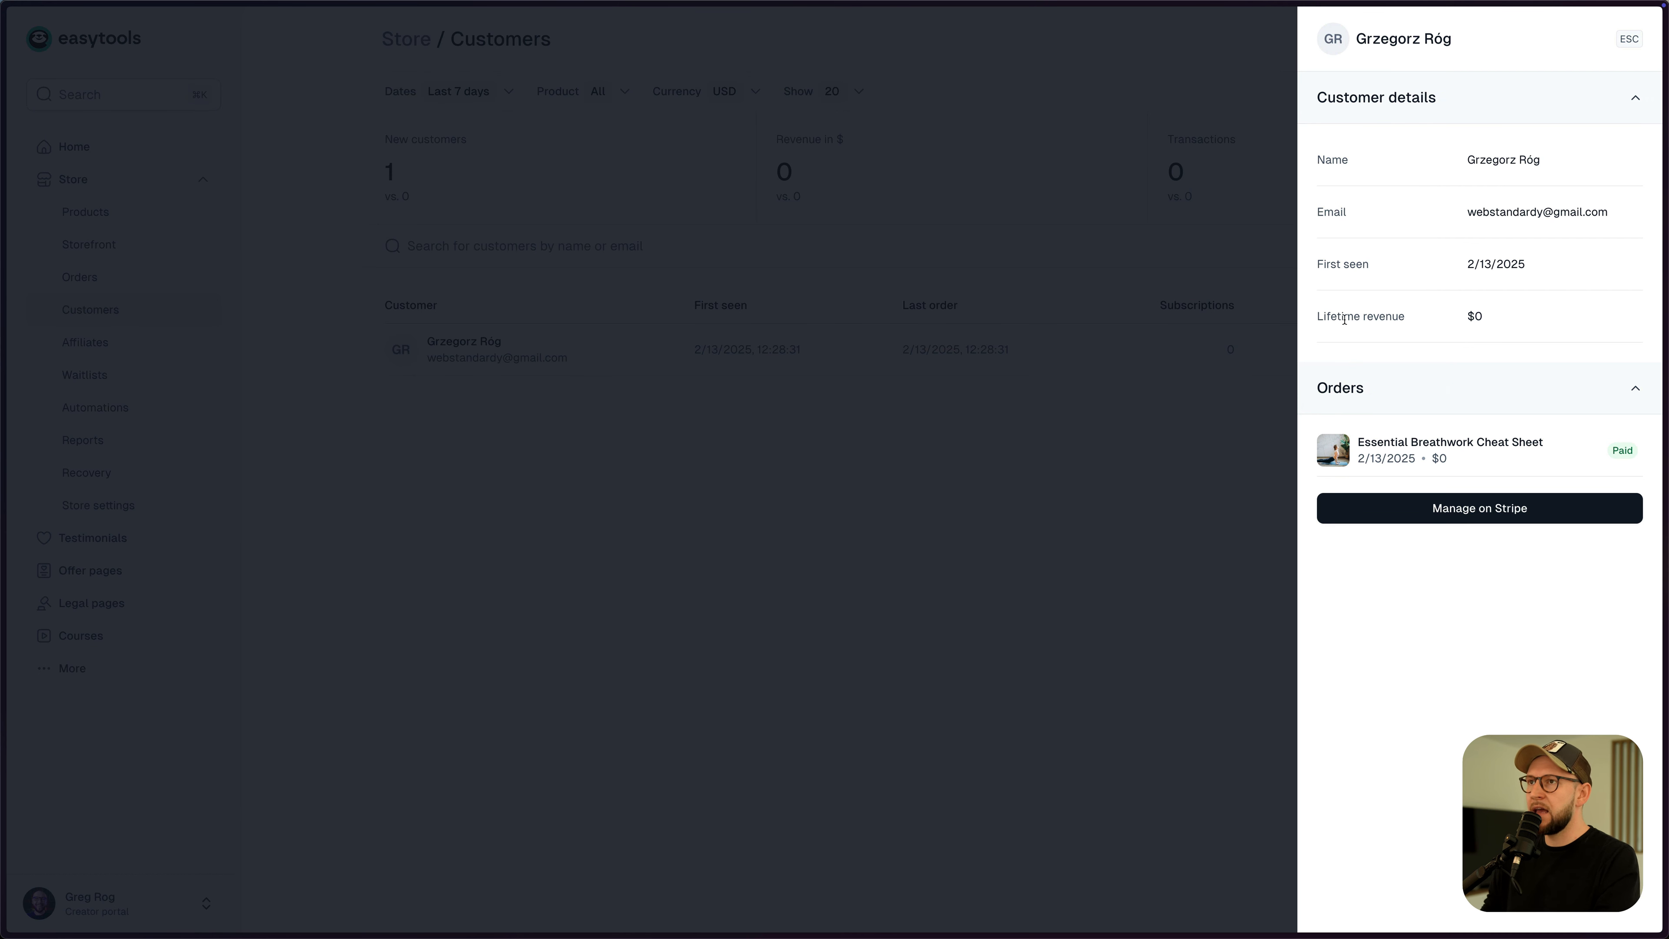
{"action": "key", "text": "Escape"}
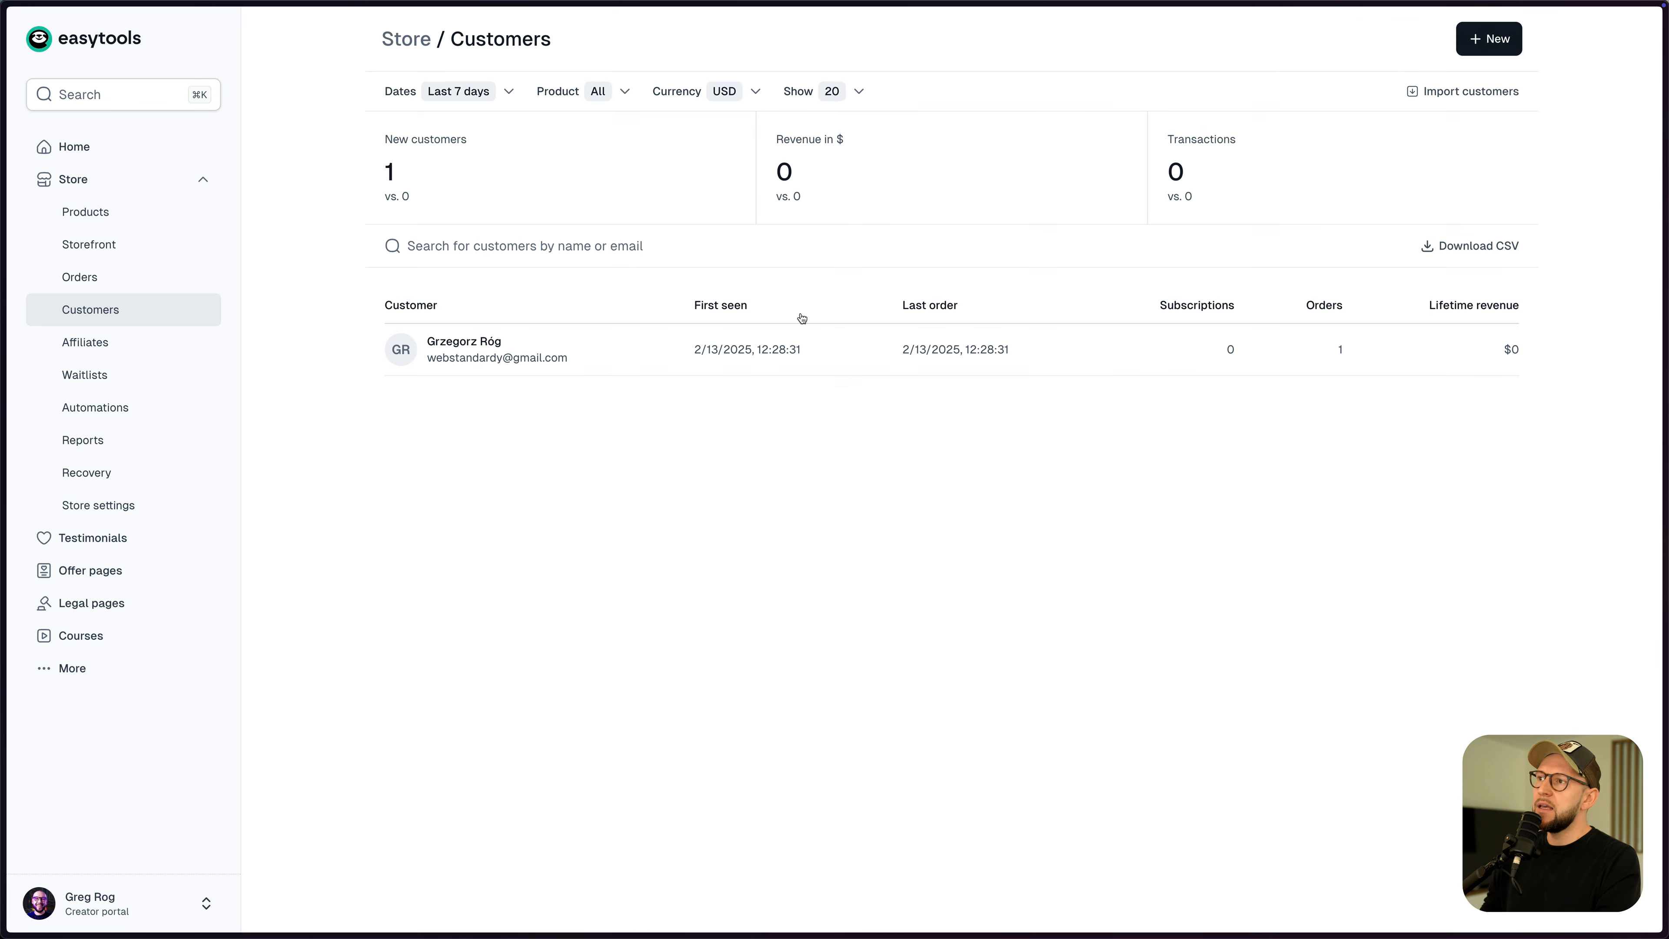
{"action": "left_click", "coordinate": [117, 223]}
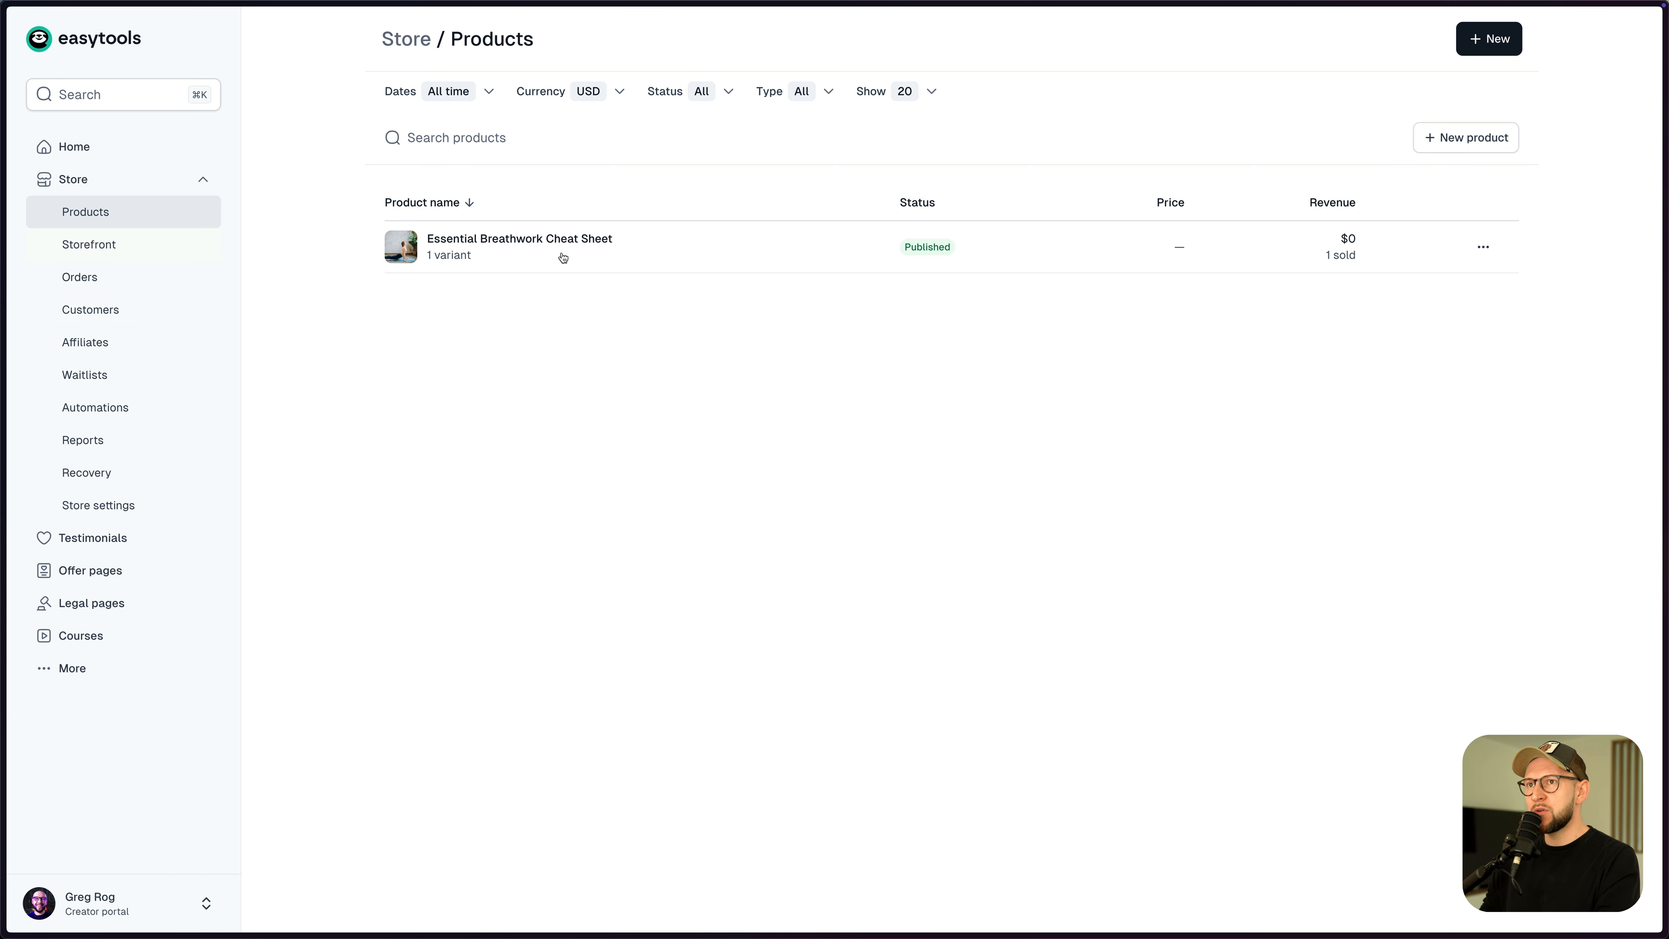
{"action": "left_click", "coordinate": [1487, 253]}
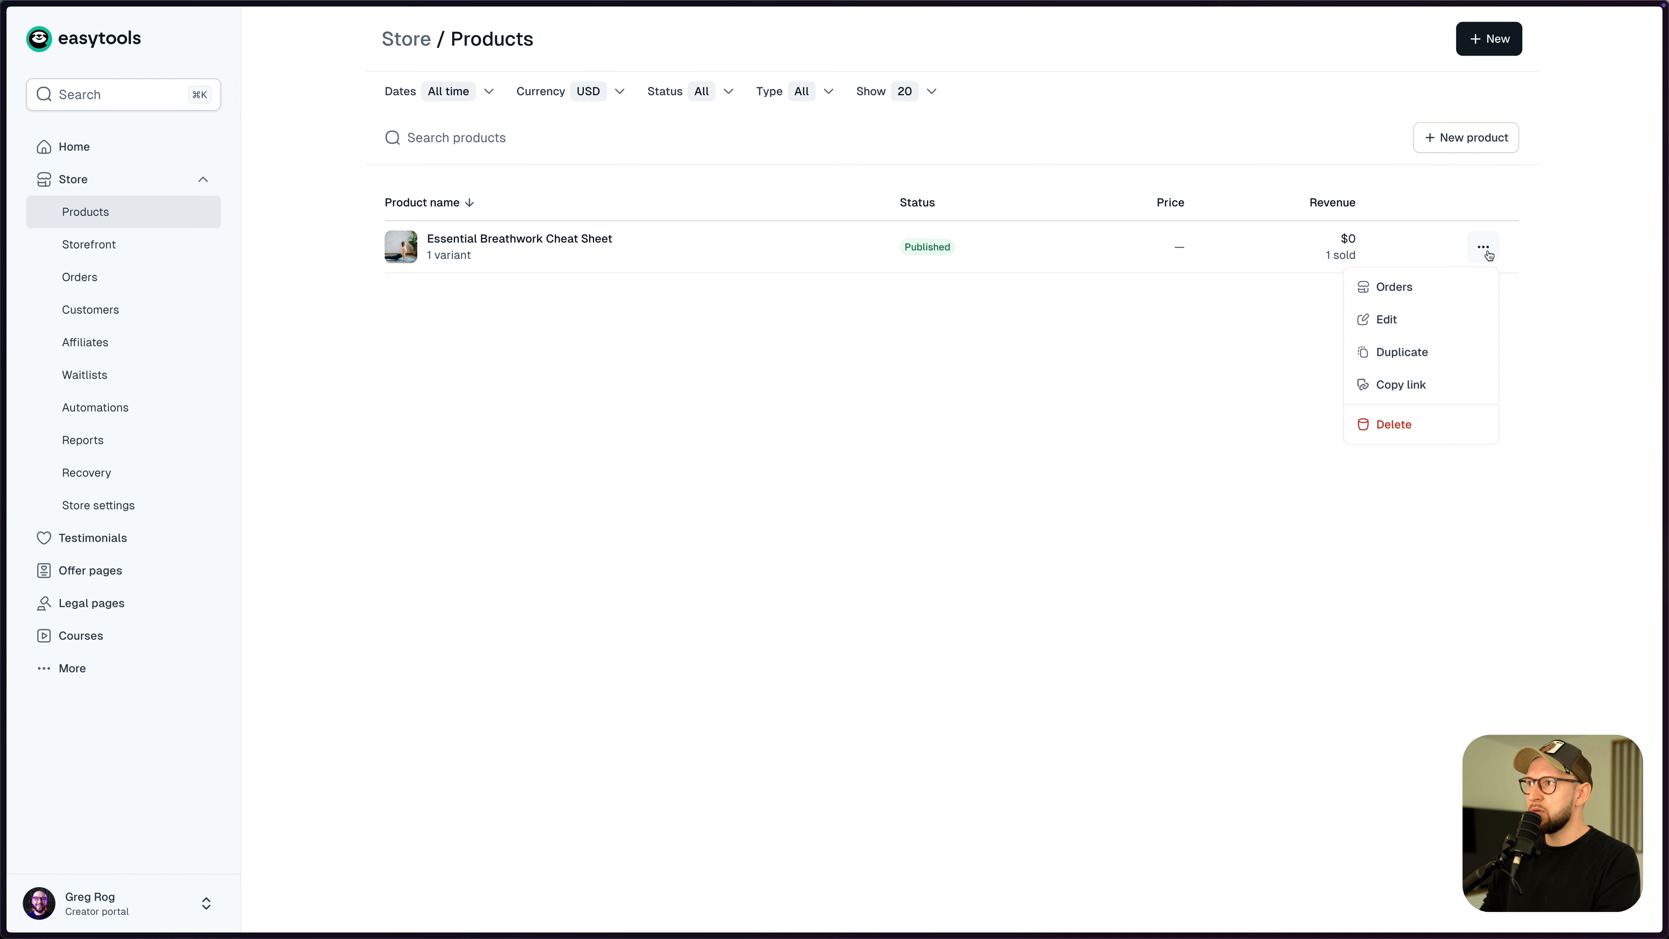
- Duplicate the Essential Breathwork Cheat Sheet product from its actions menu
{"action": "left_click", "coordinate": [1239, 363]}
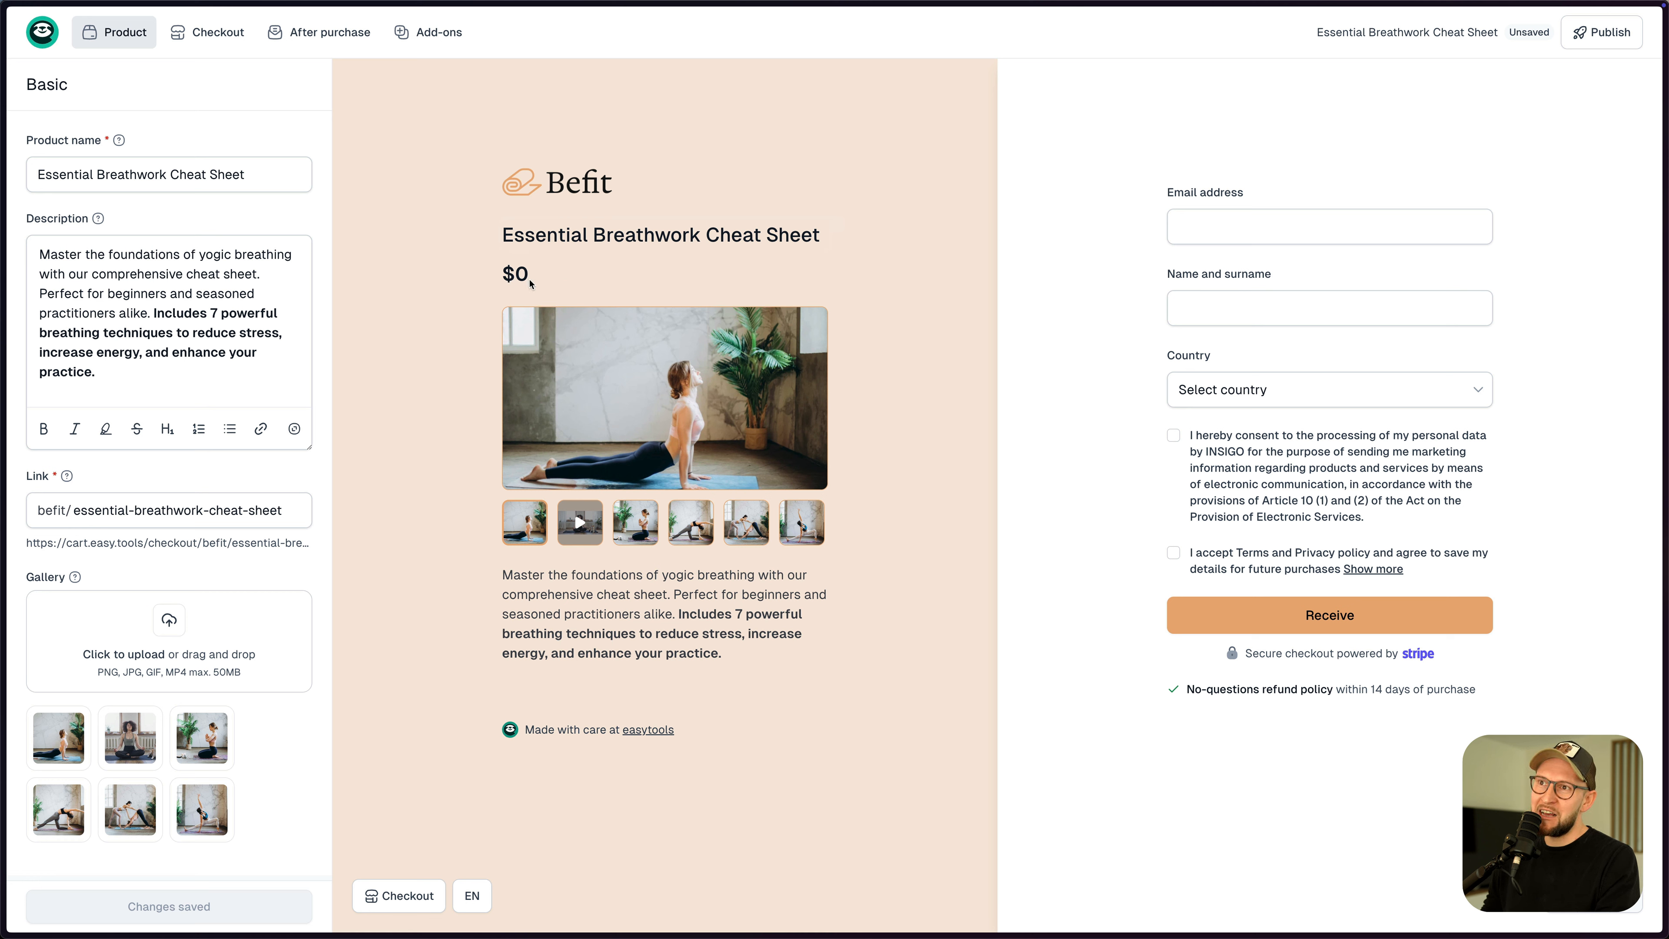
- Add a new $39 Variant 2 price and compare both prices in the checkout preview
{"action": "mouse_move", "coordinate": [131, 43]}
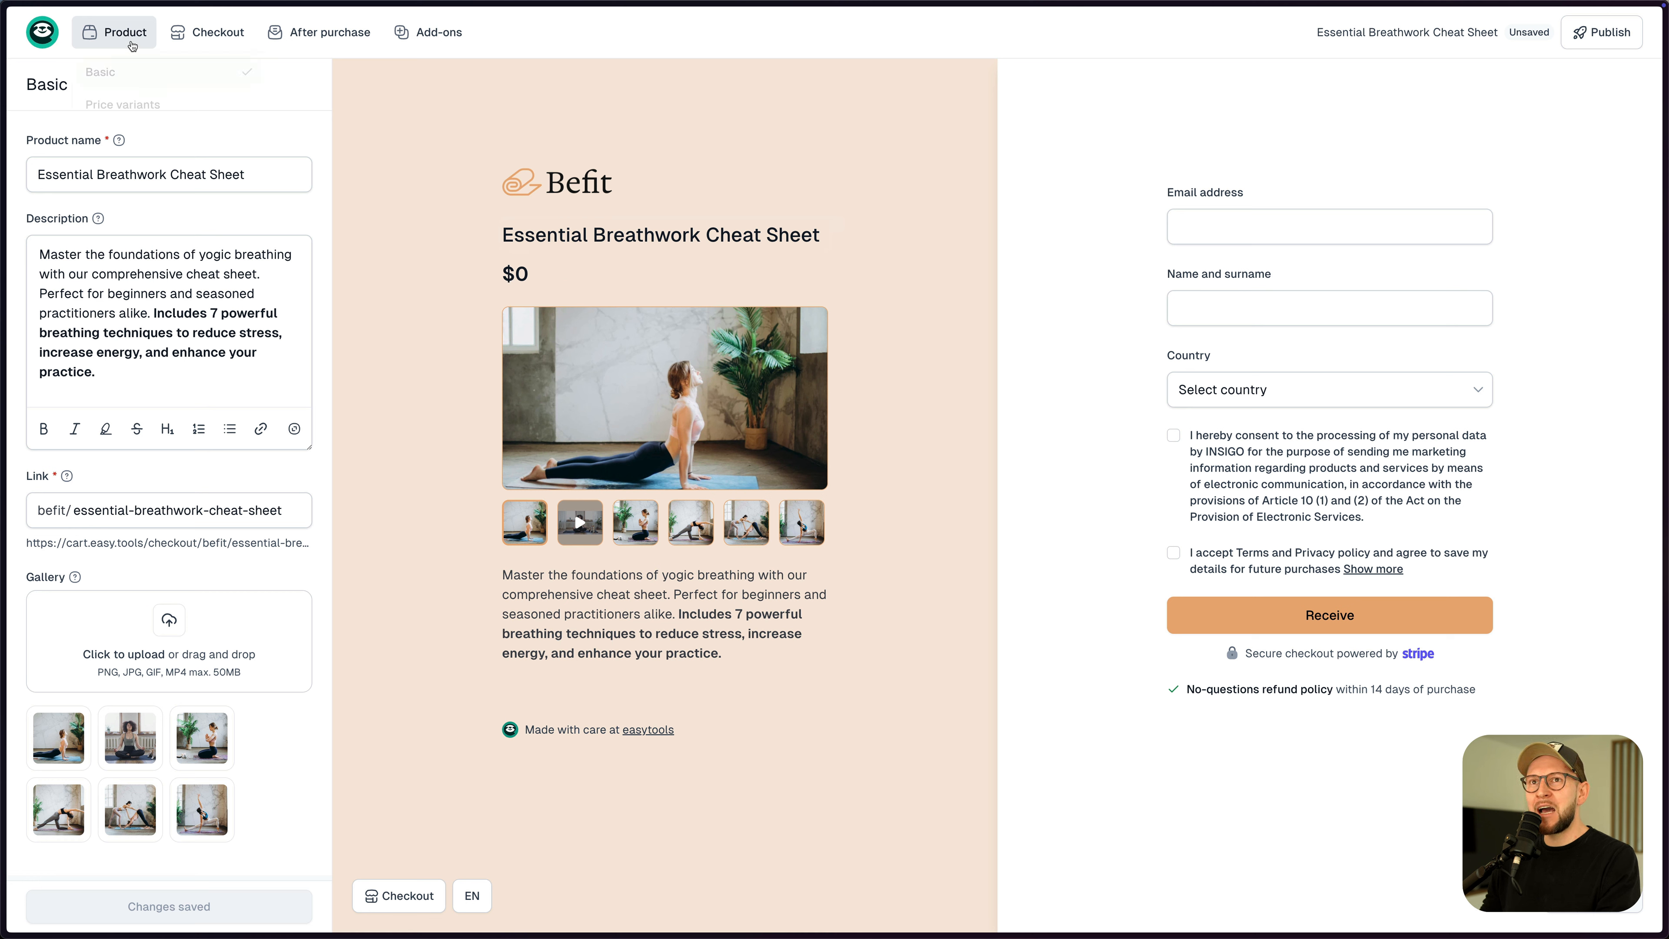
{"action": "left_click", "coordinate": [128, 111]}
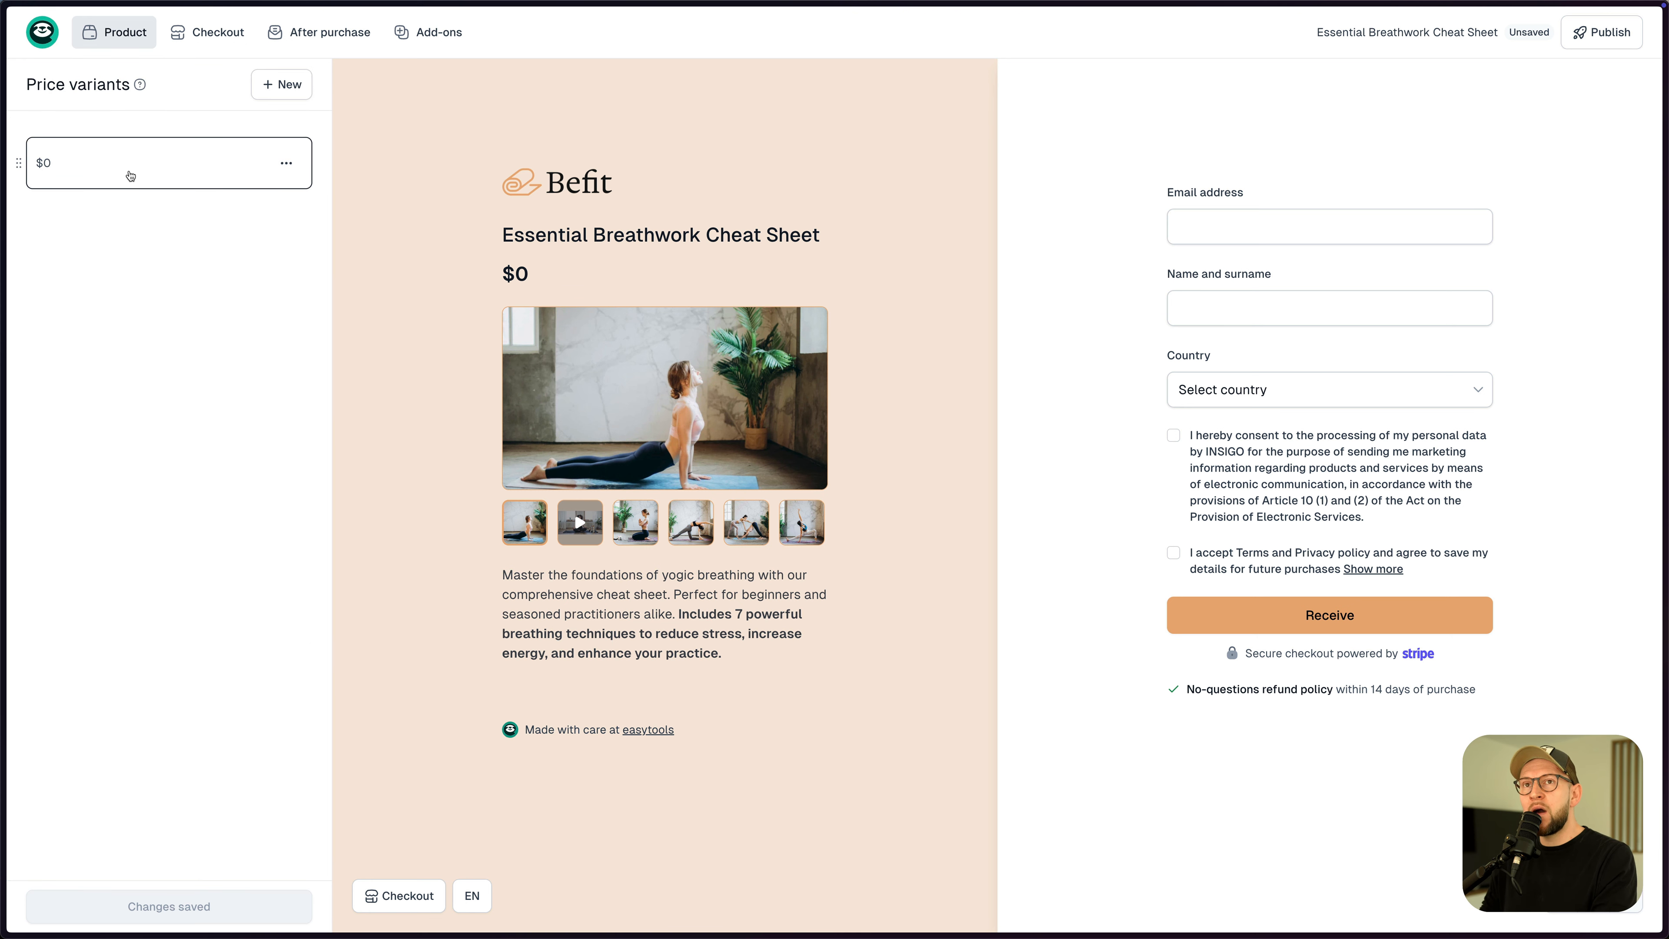
{"action": "left_click", "coordinate": [282, 86]}
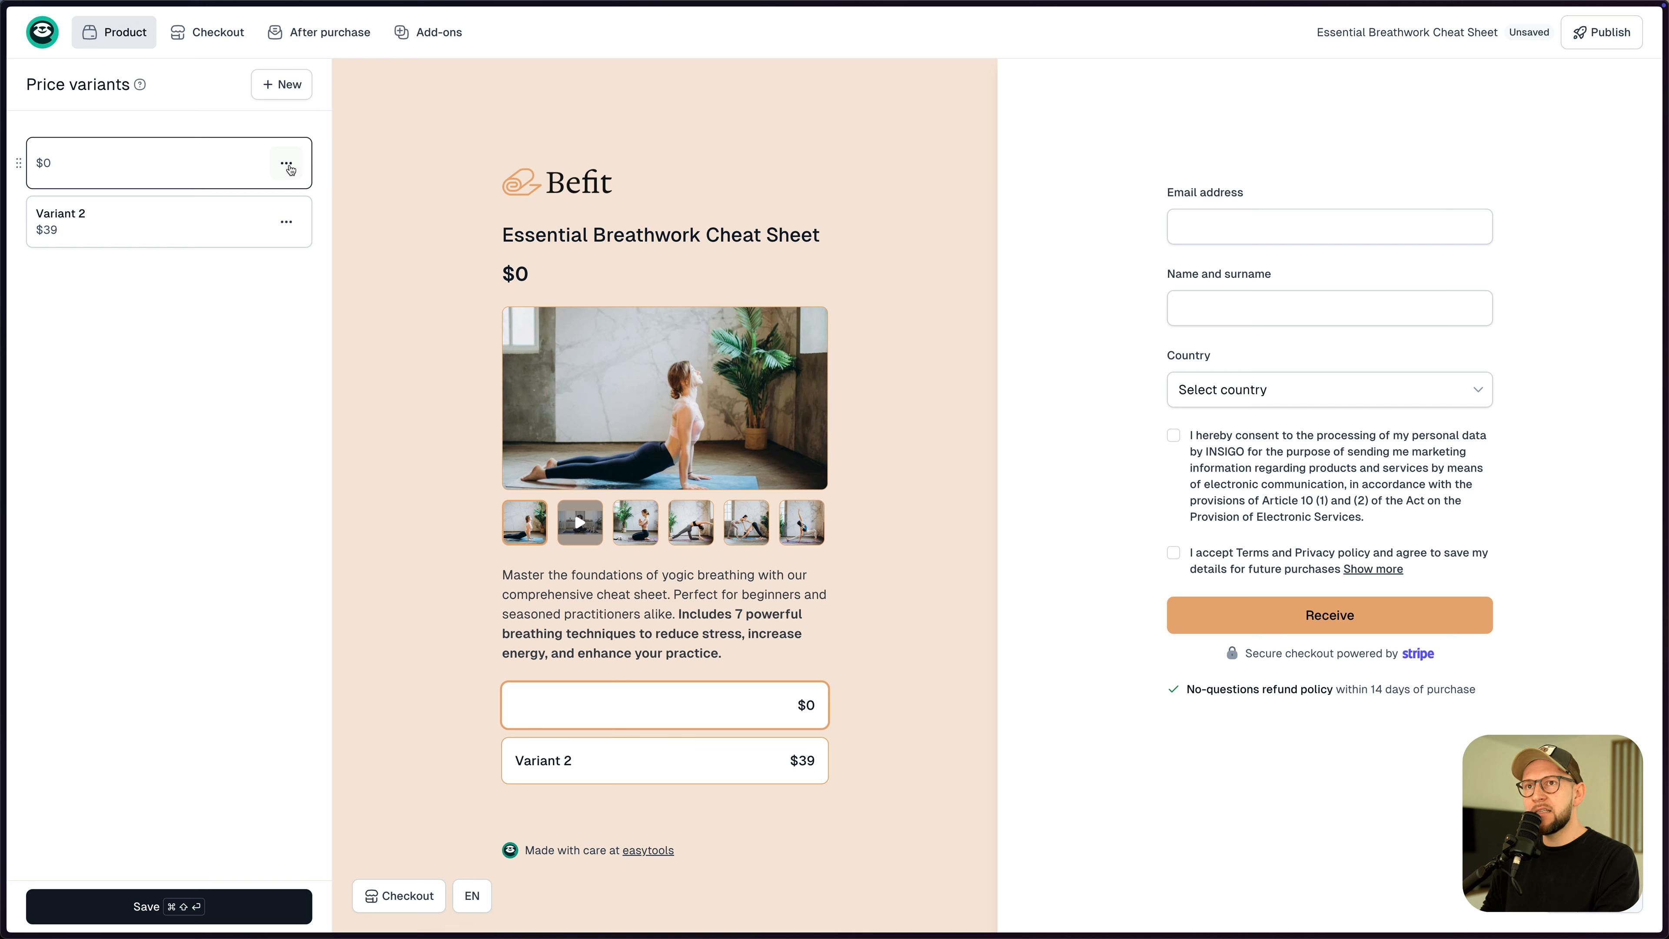
{"action": "left_click", "coordinate": [625, 760]}
{"action": "left_click", "coordinate": [629, 716]}
{"action": "left_click", "coordinate": [630, 756]}
{"action": "left_click", "coordinate": [634, 714]}
{"action": "left_click", "coordinate": [654, 752]}
{"action": "left_click", "coordinate": [674, 721]}
{"action": "left_click", "coordinate": [760, 751]}
{"action": "left_click", "coordinate": [759, 709]}
{"action": "left_click", "coordinate": [763, 743]}
{"action": "left_click", "coordinate": [756, 724]}
{"action": "left_click", "coordinate": [805, 763]}
{"action": "left_click", "coordinate": [809, 723]}
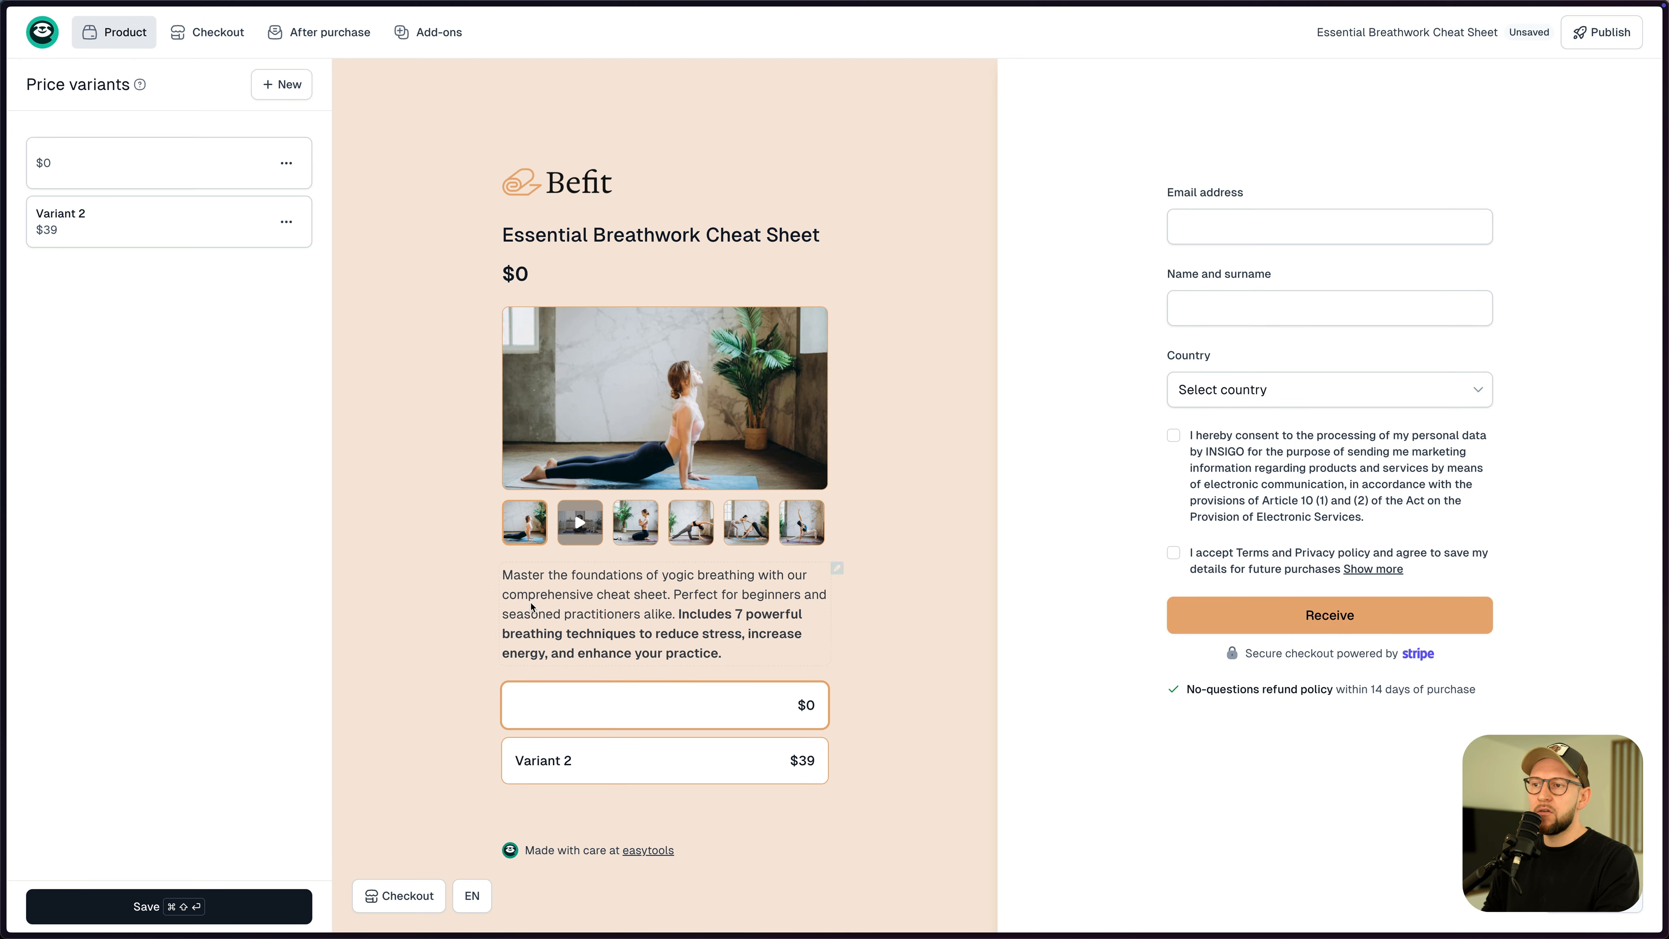
- Delete the $0 price variant and open Variant 2's settings
{"action": "left_click", "coordinate": [286, 164]}
{"action": "left_click", "coordinate": [204, 276]}
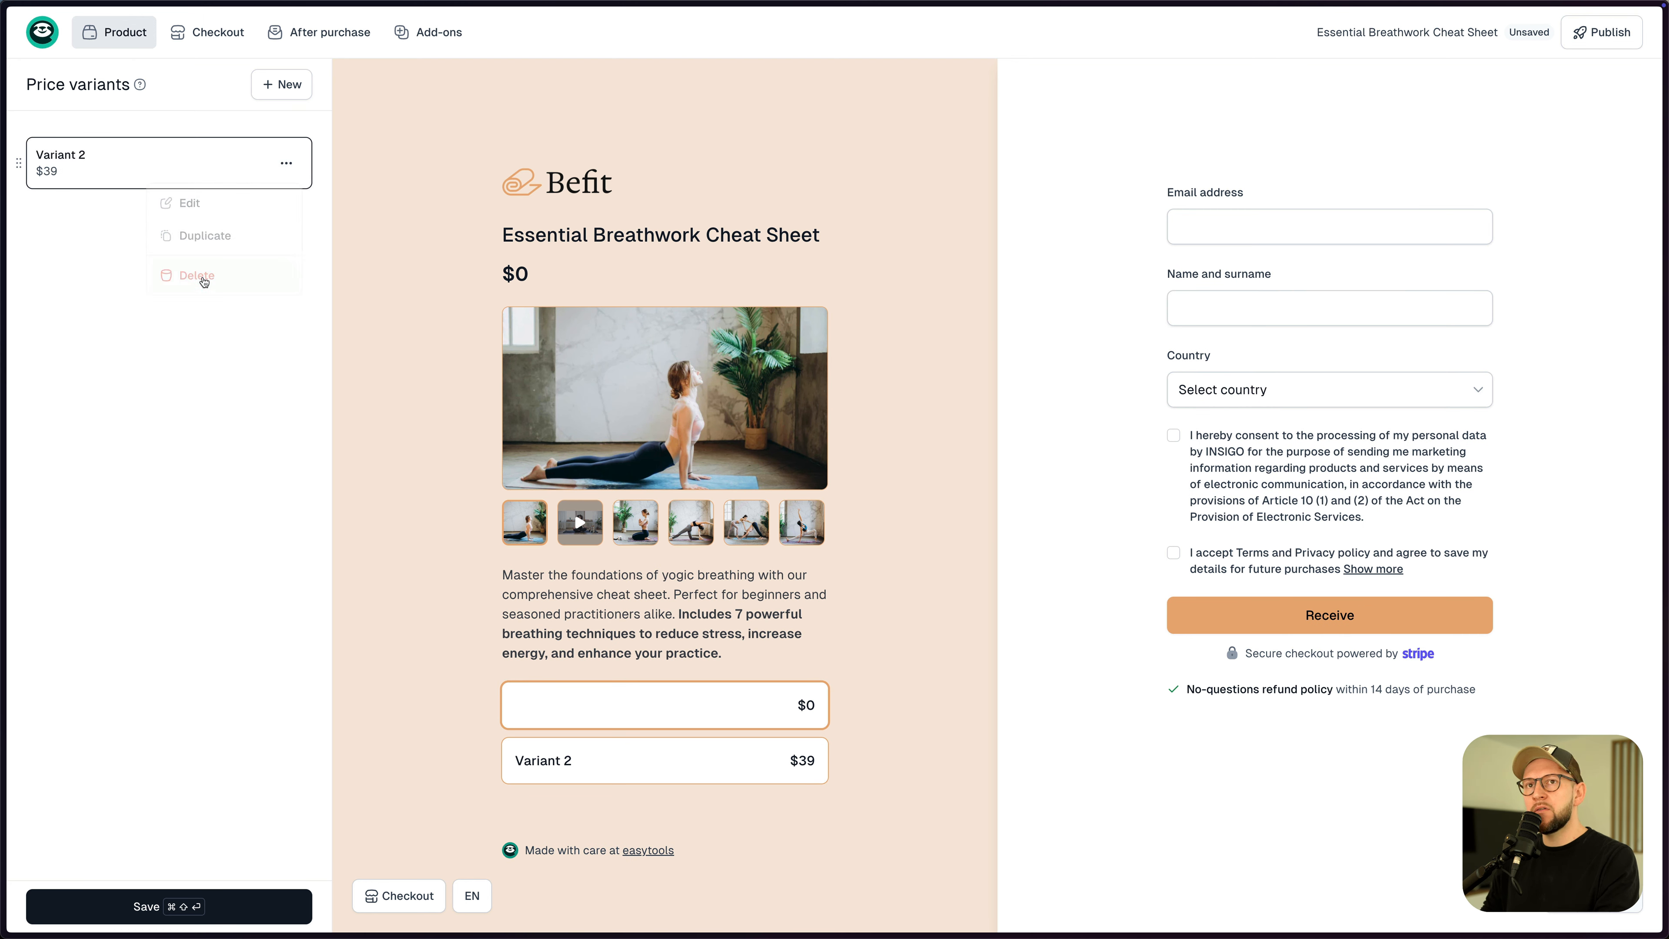
{"action": "left_click", "coordinate": [123, 160]}
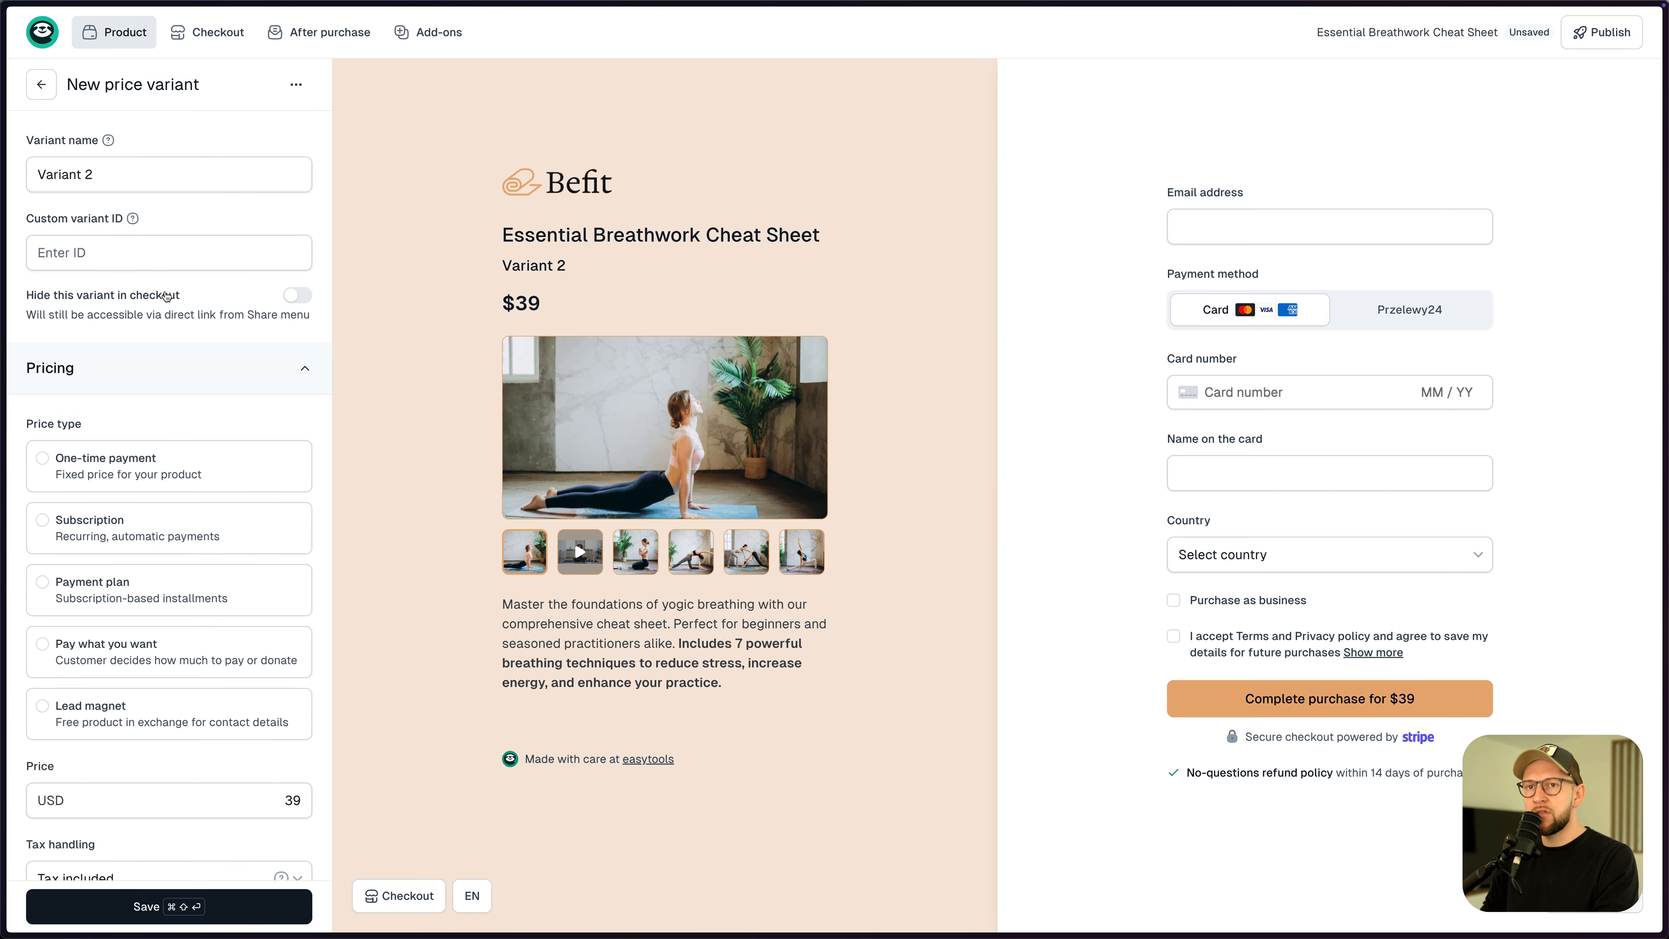
- Make Variant 2 pay-what-you-want with Digital books tax category and a suggested price of 9
{"action": "scroll", "coordinate": [149, 545], "scroll_direction": "down", "scroll_amount": 3}
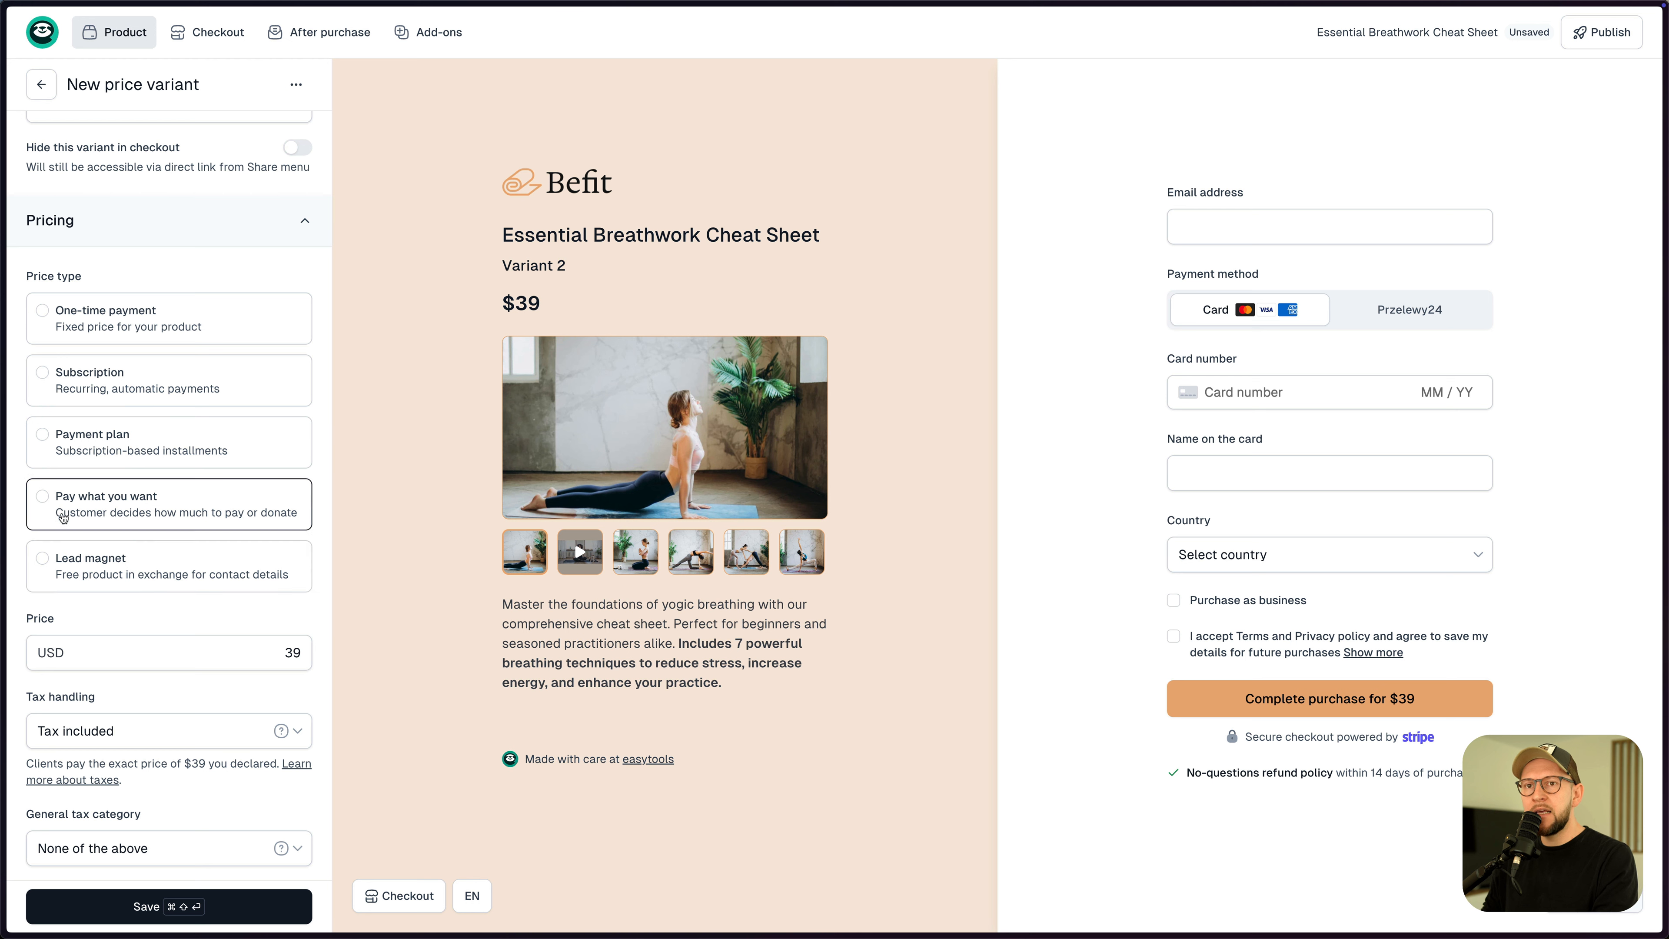
{"action": "left_click", "coordinate": [140, 519]}
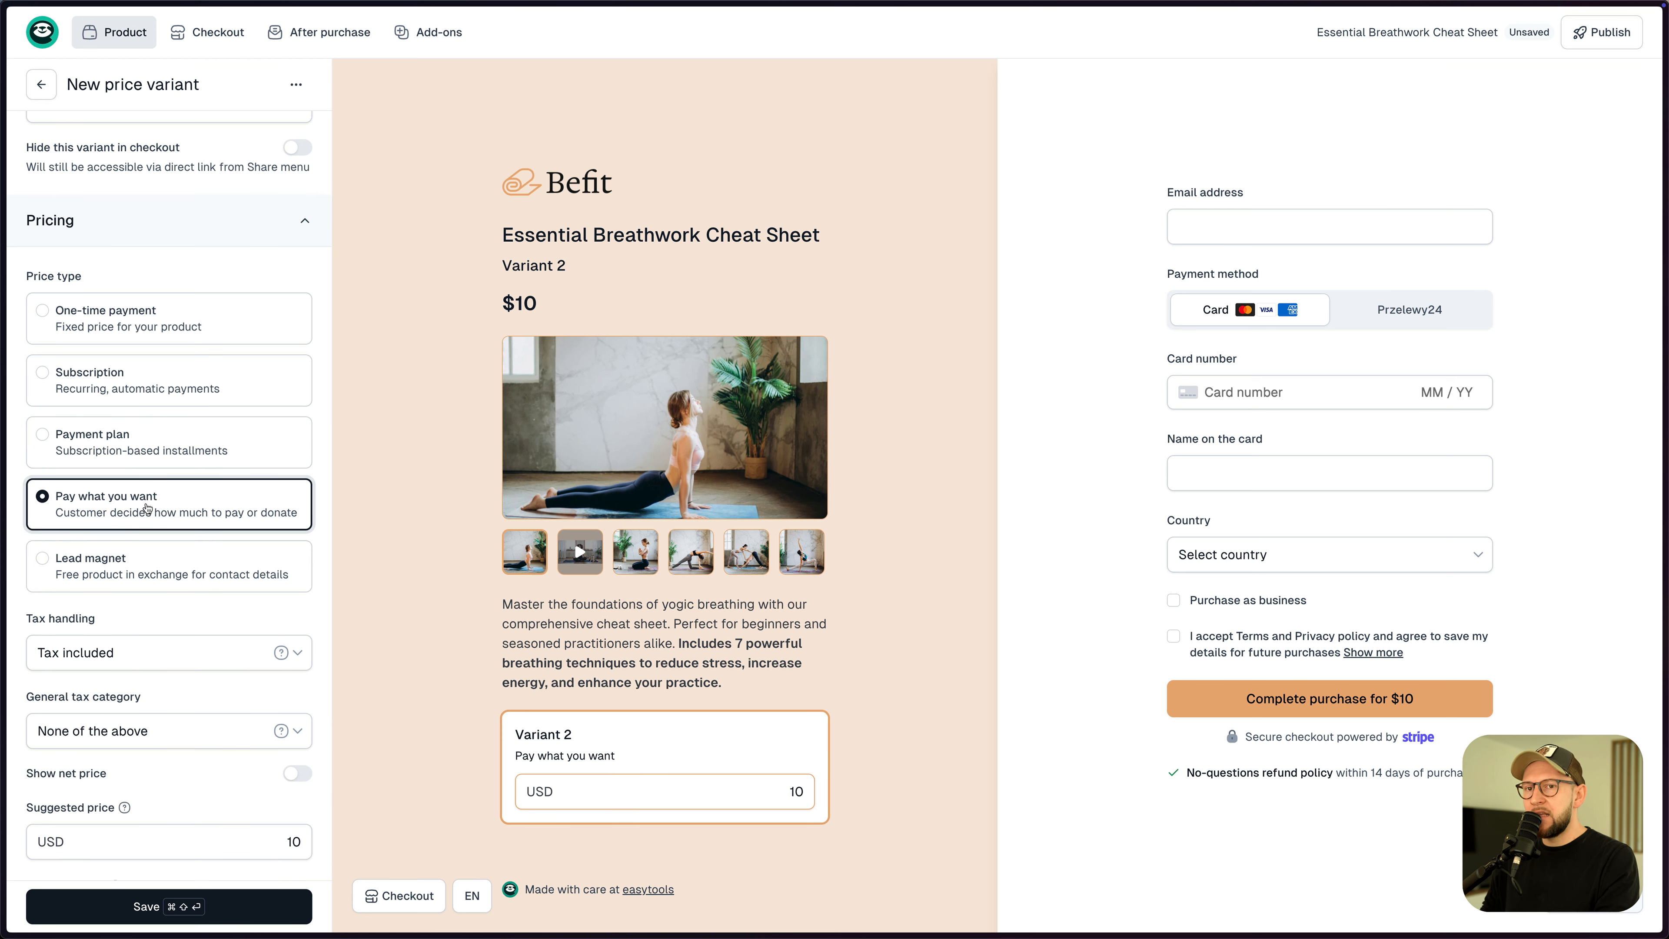
{"action": "scroll", "coordinate": [263, 486], "scroll_direction": "down", "scroll_amount": 3}
{"action": "scroll", "coordinate": [51, 449], "scroll_direction": "down", "scroll_amount": 3}
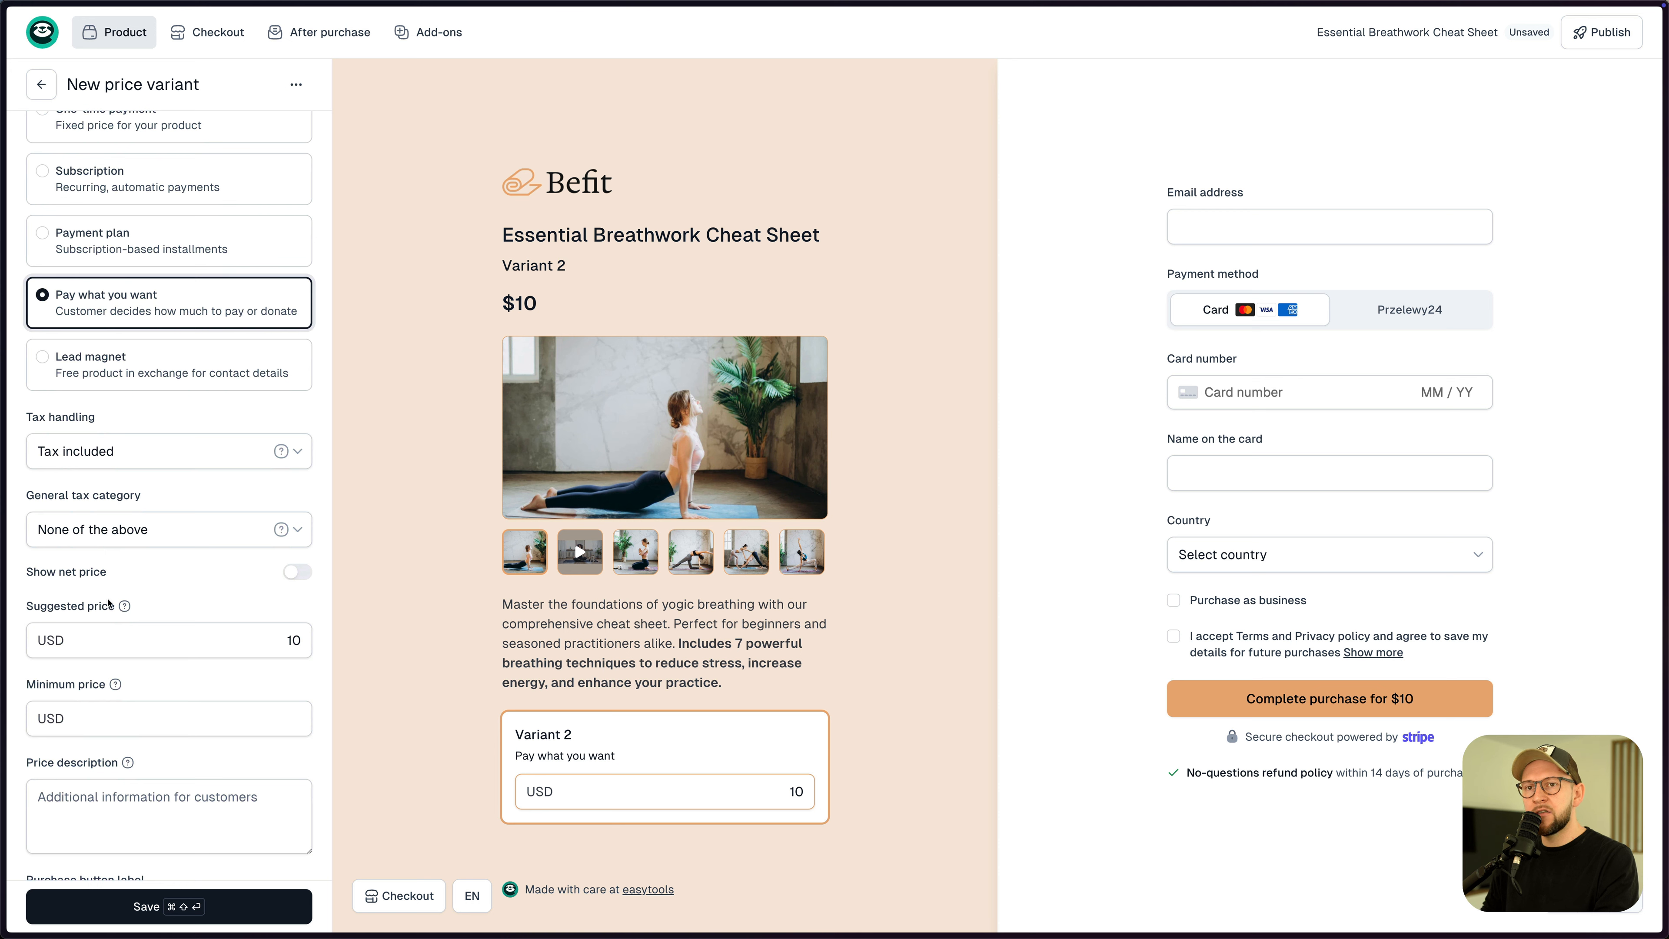
{"action": "left_click", "coordinate": [127, 534]}
{"action": "left_click", "coordinate": [109, 606]}
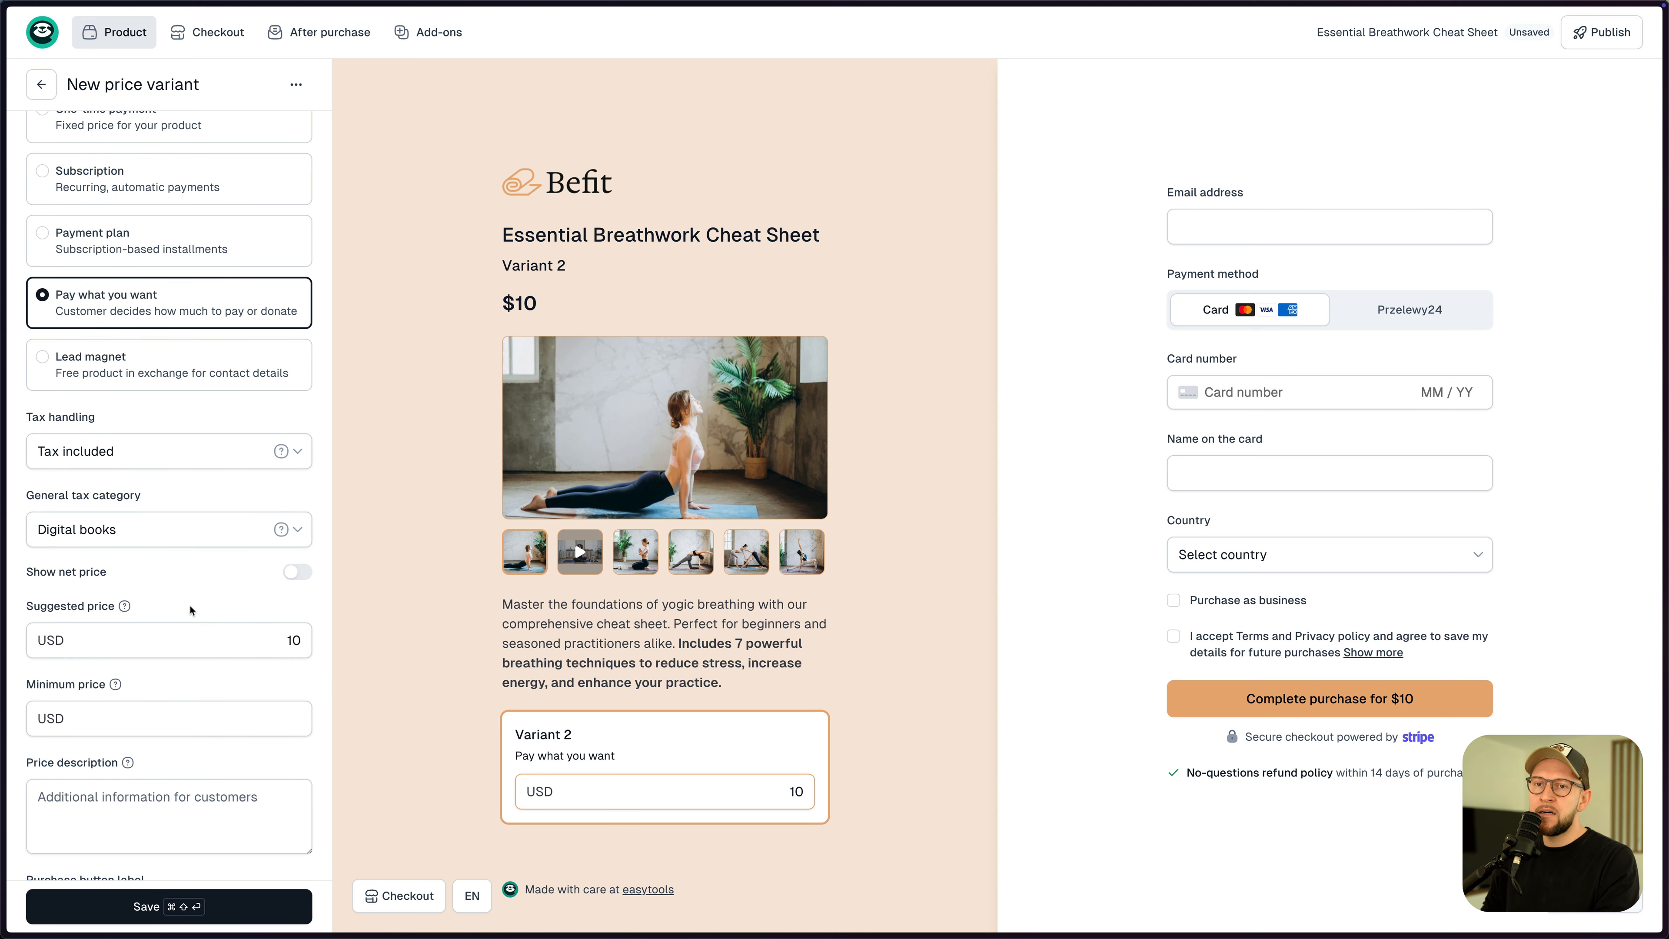
{"action": "scroll", "coordinate": [210, 614], "scroll_direction": "down", "scroll_amount": 1}
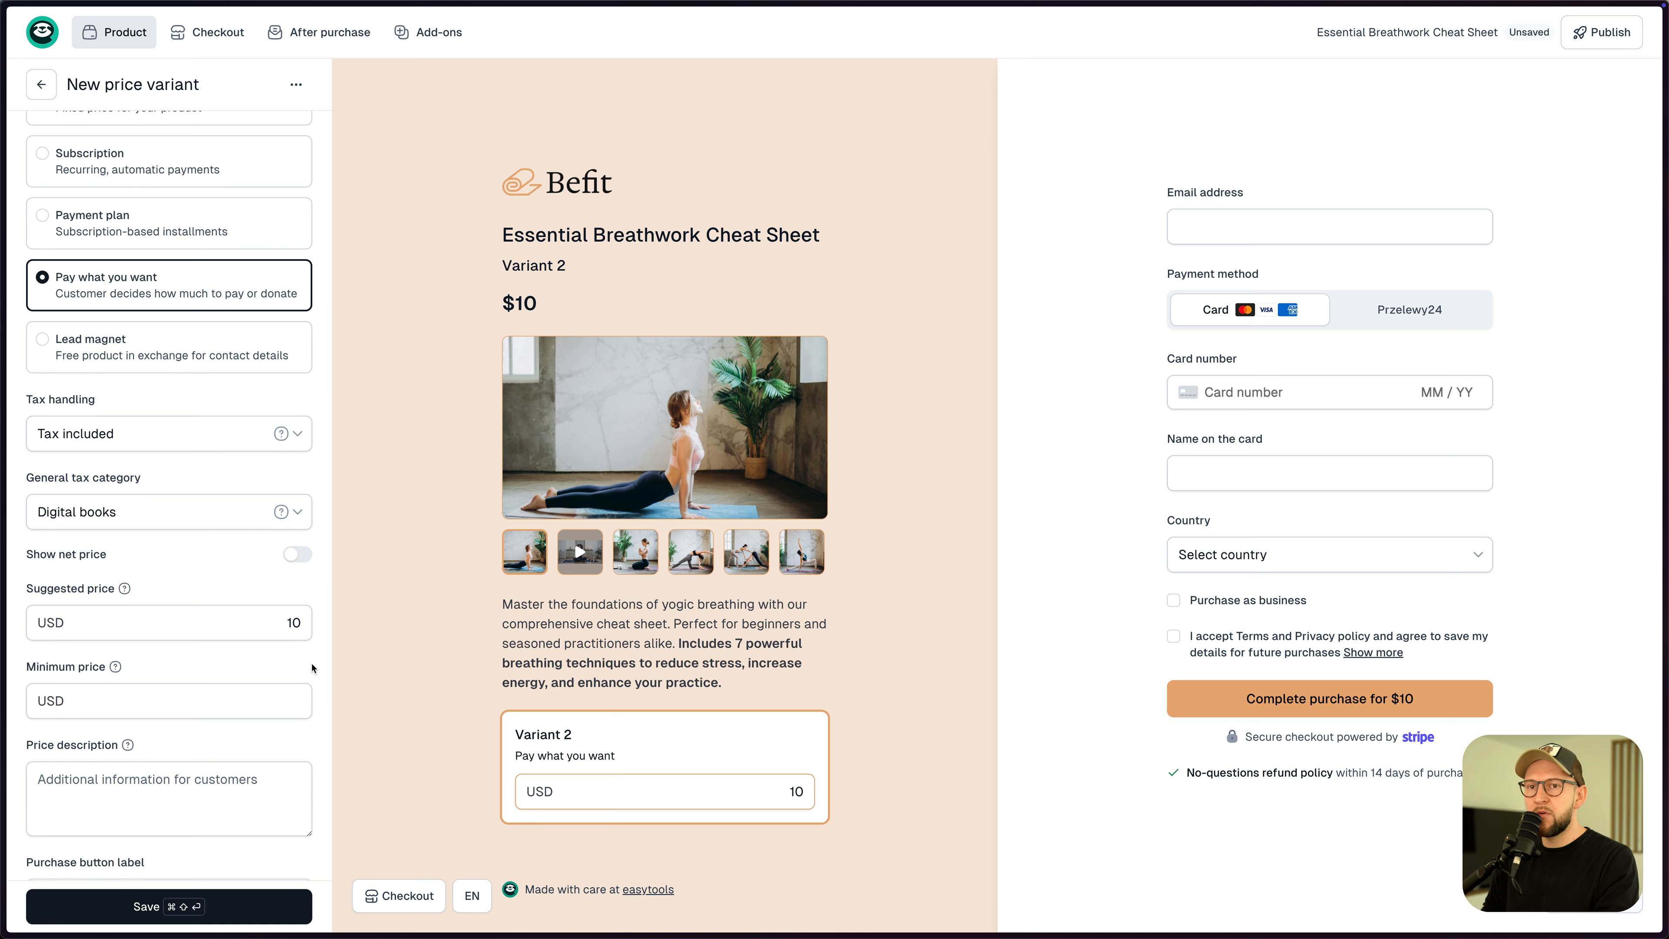
{"action": "left_click_drag", "start_coordinate": [287, 622], "coordinate": [298, 623]}
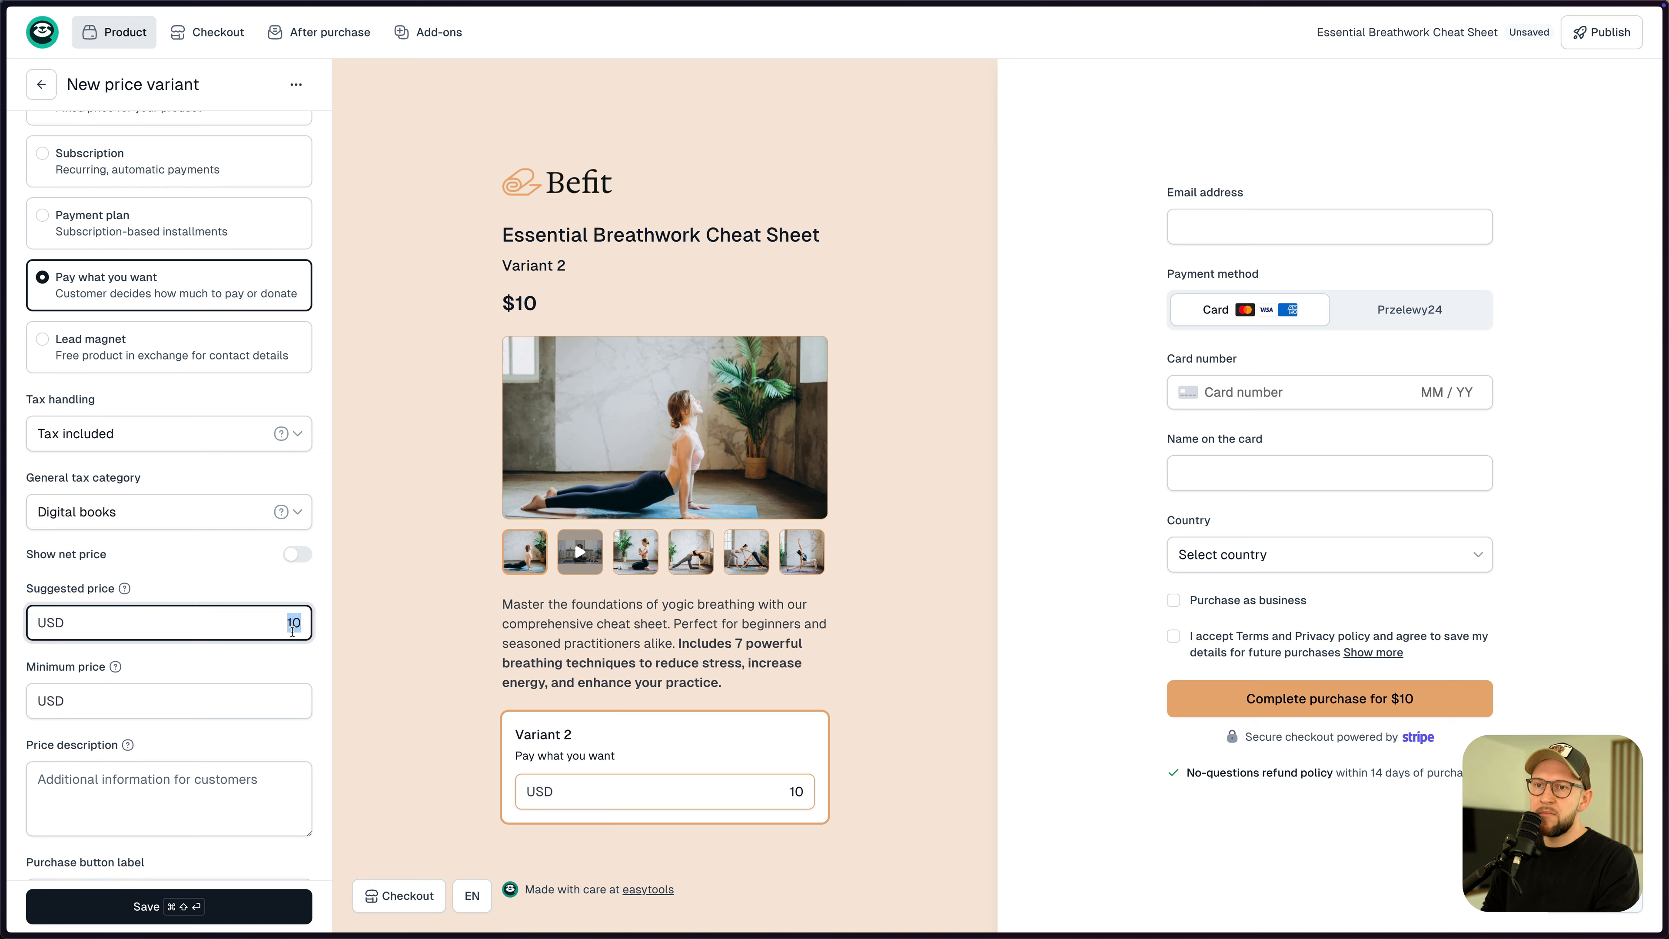
{"action": "type", "text": "9"}
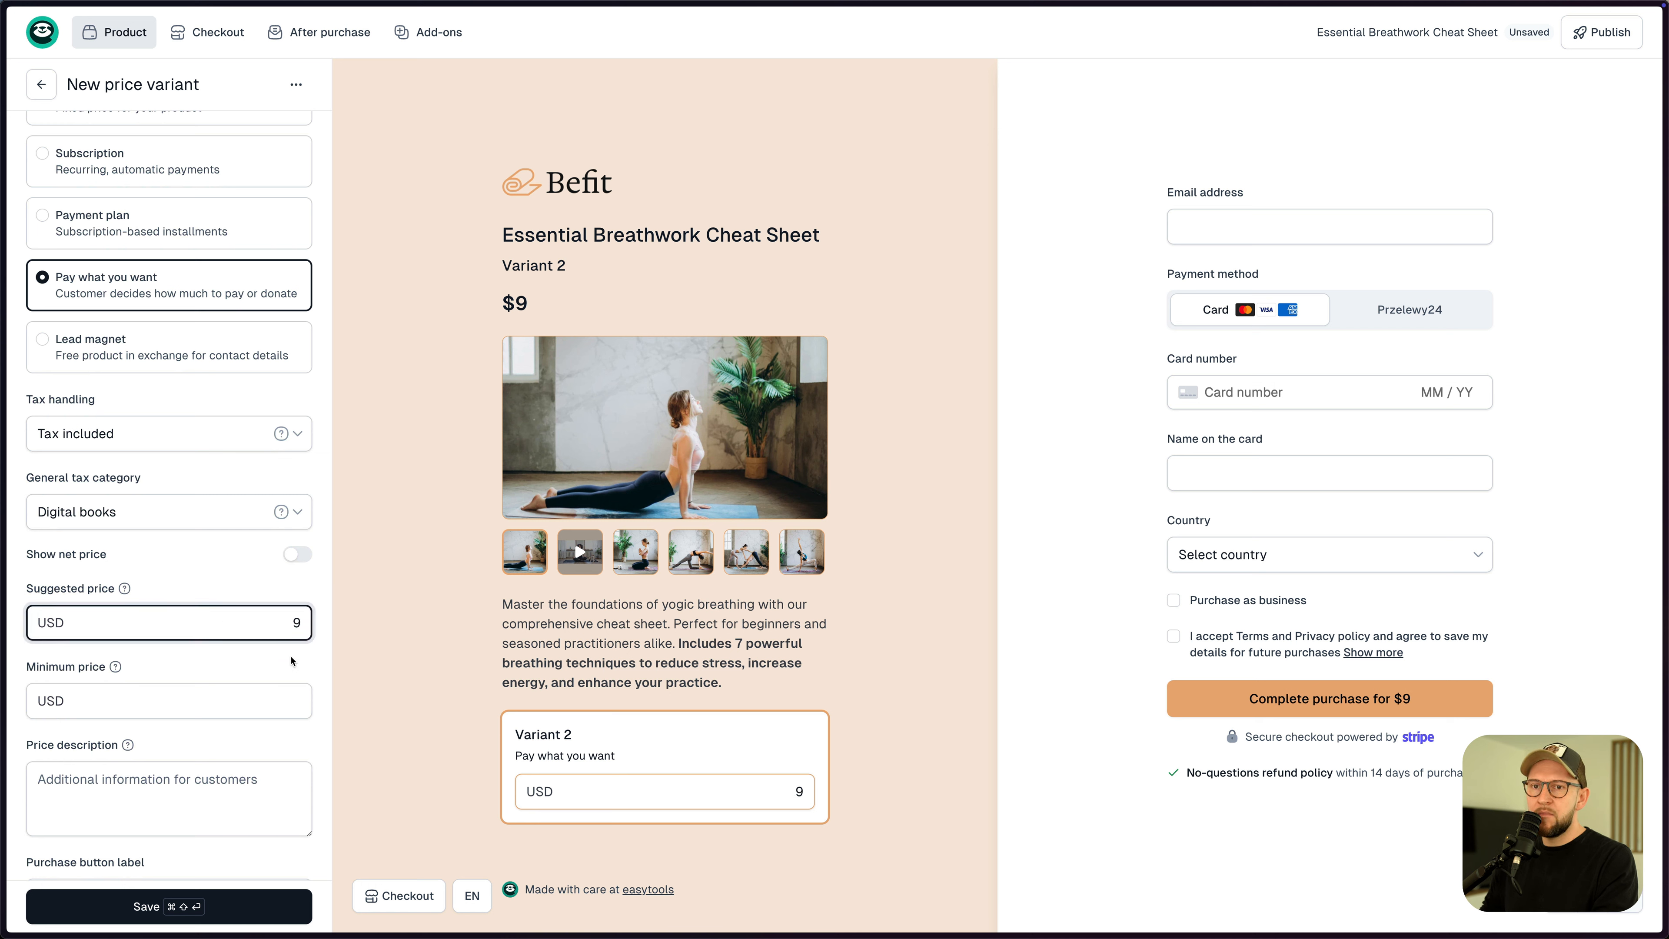
- Test a minimum price of 1 against amounts 0 and 1 in the checkout preview
{"action": "left_click", "coordinate": [257, 699]}
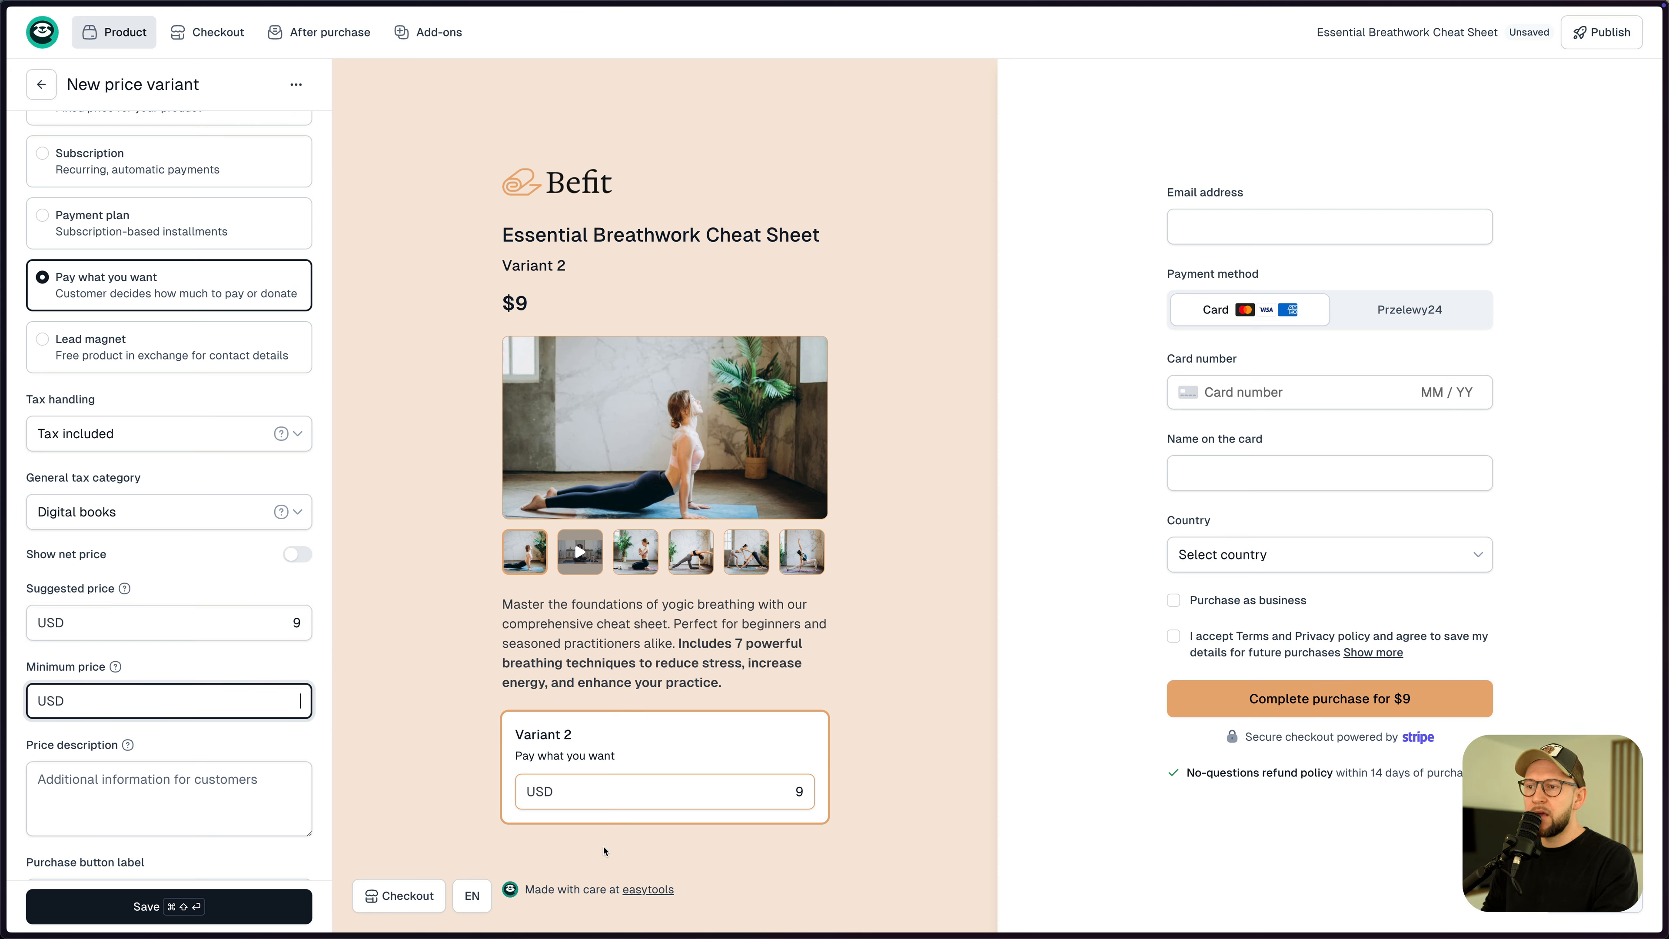
{"action": "double_click", "coordinate": [799, 792]}
{"action": "type", "text": "0"}
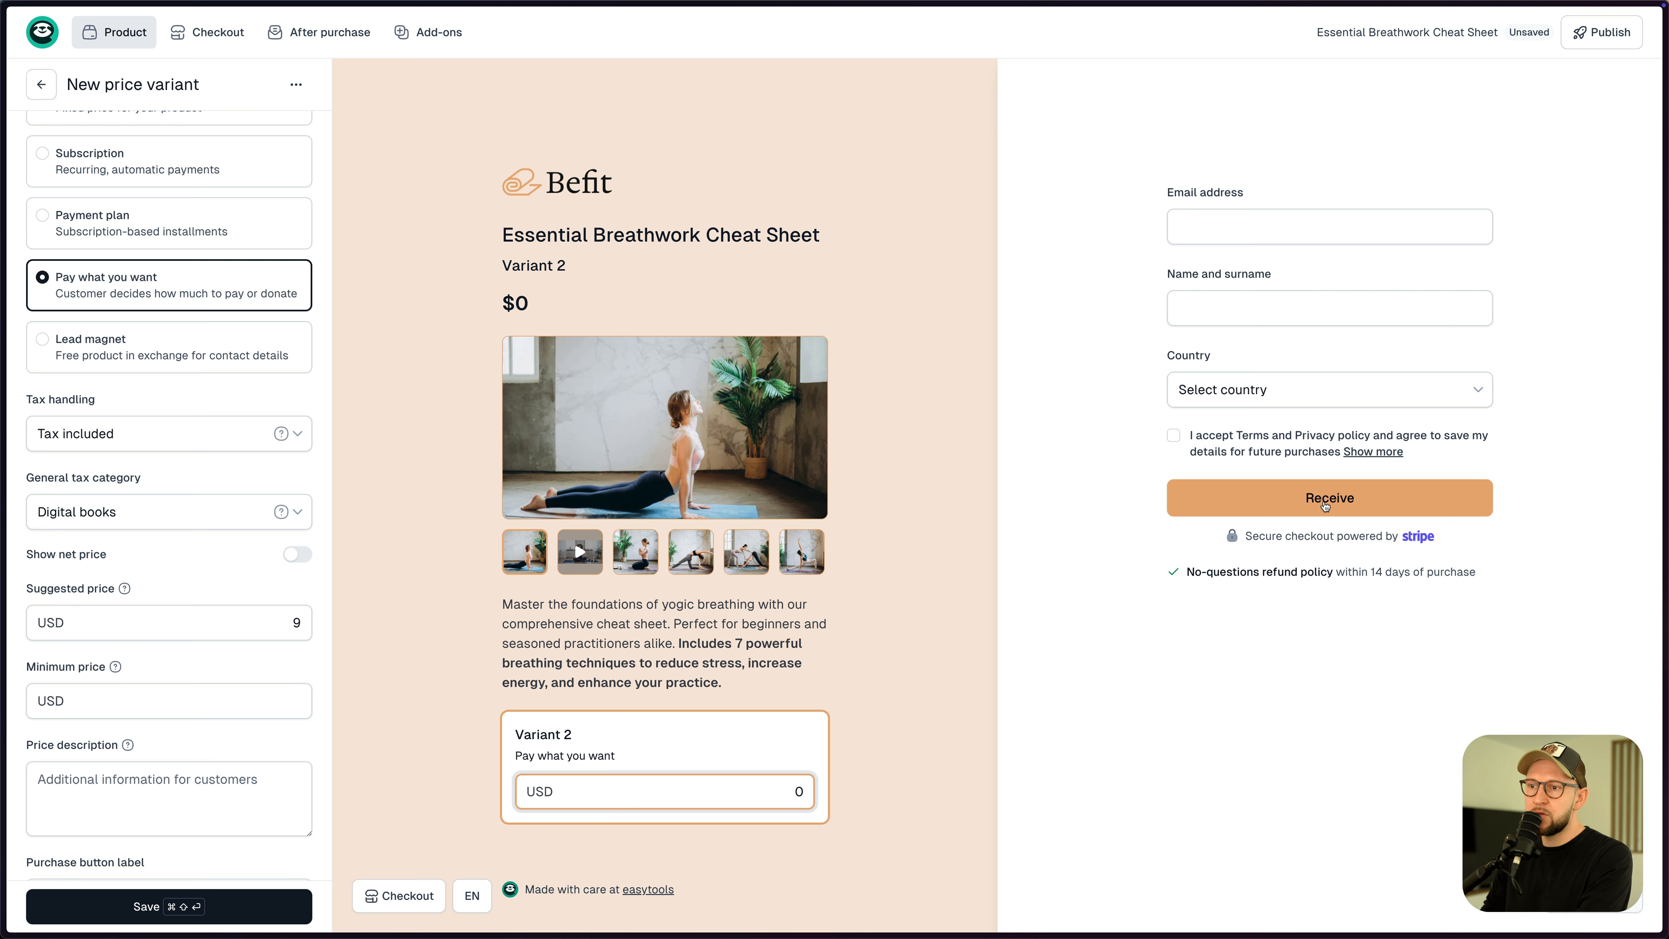
{"action": "left_click", "coordinate": [297, 700]}
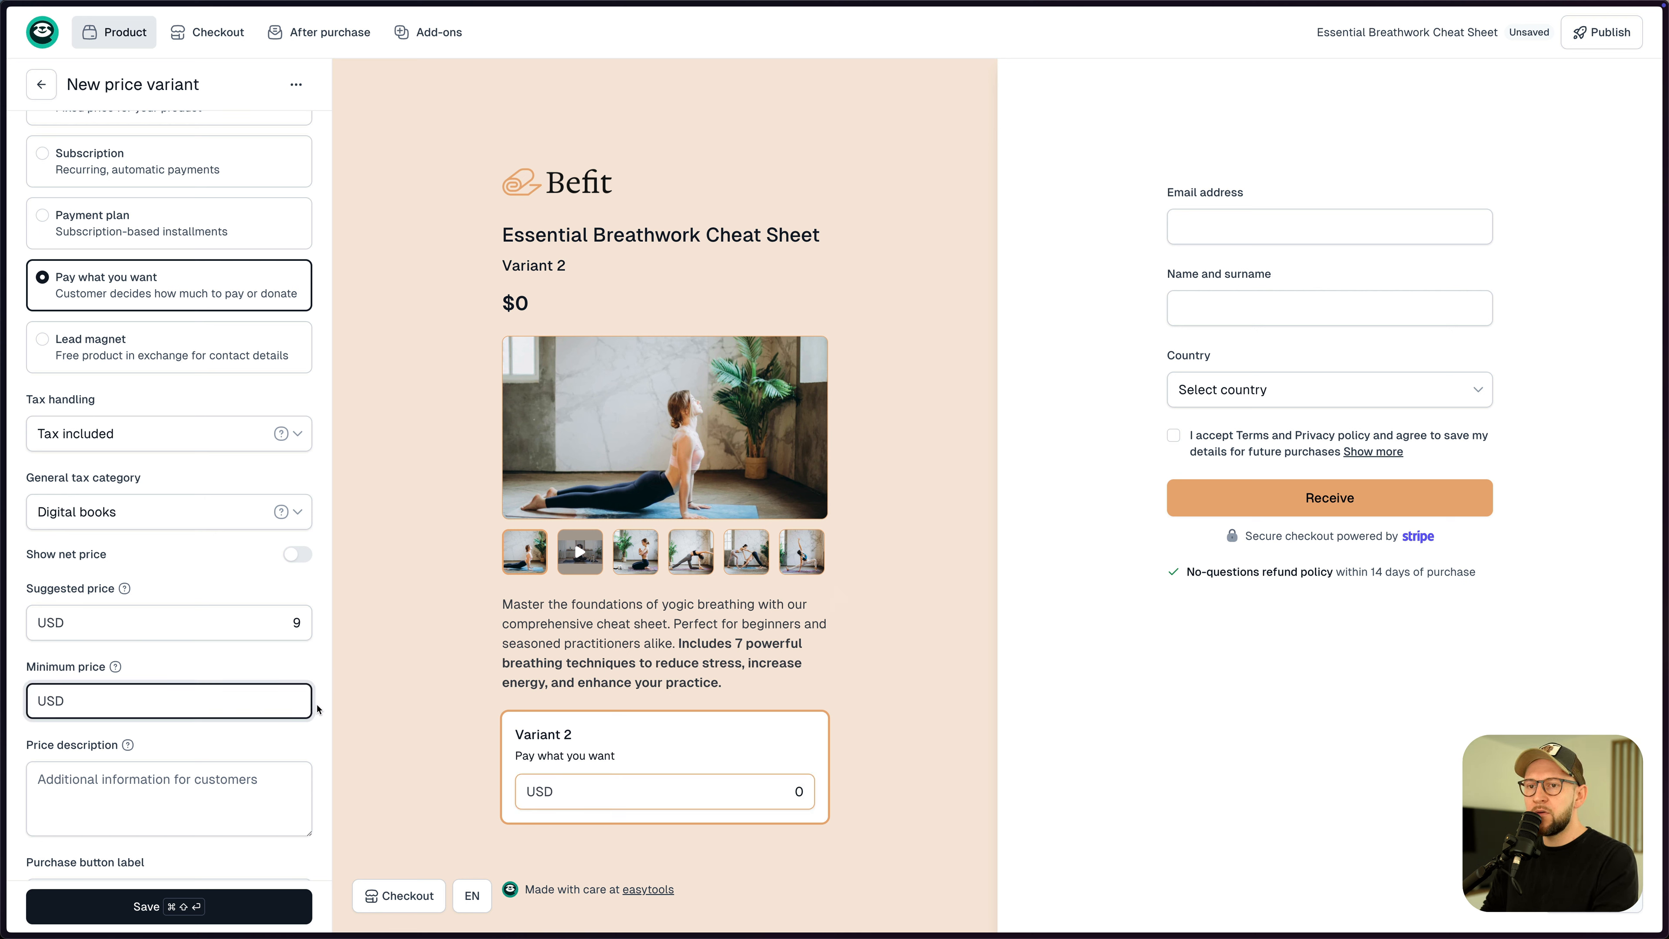
{"action": "type", "text": "1"}
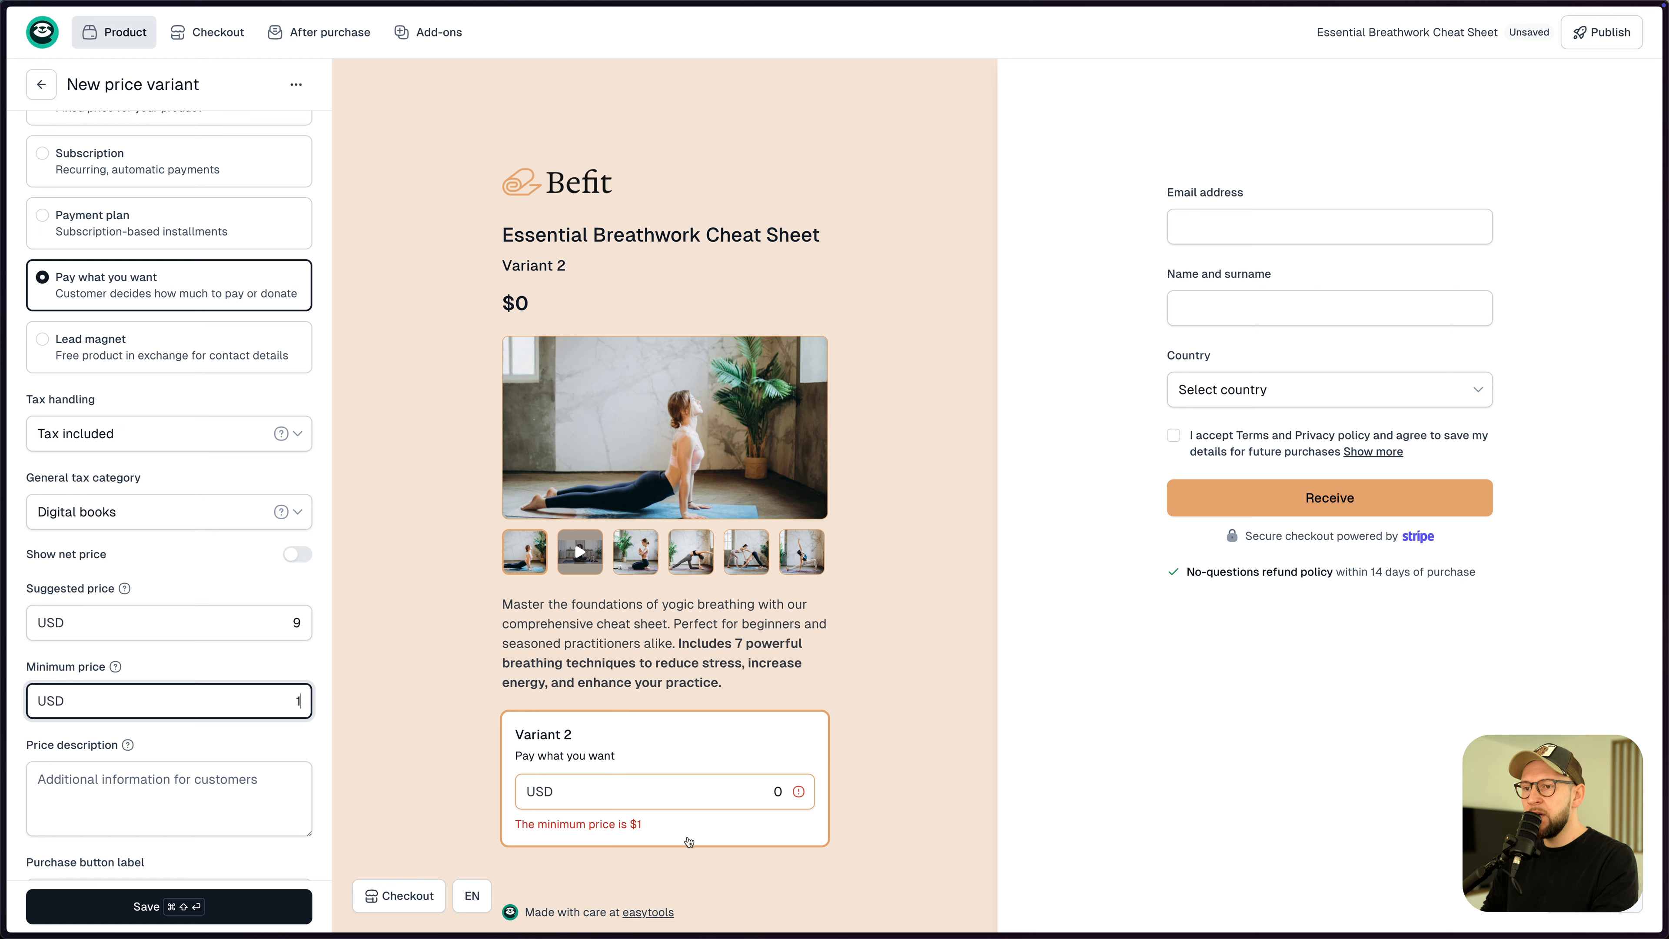
{"action": "double_click", "coordinate": [786, 791]}
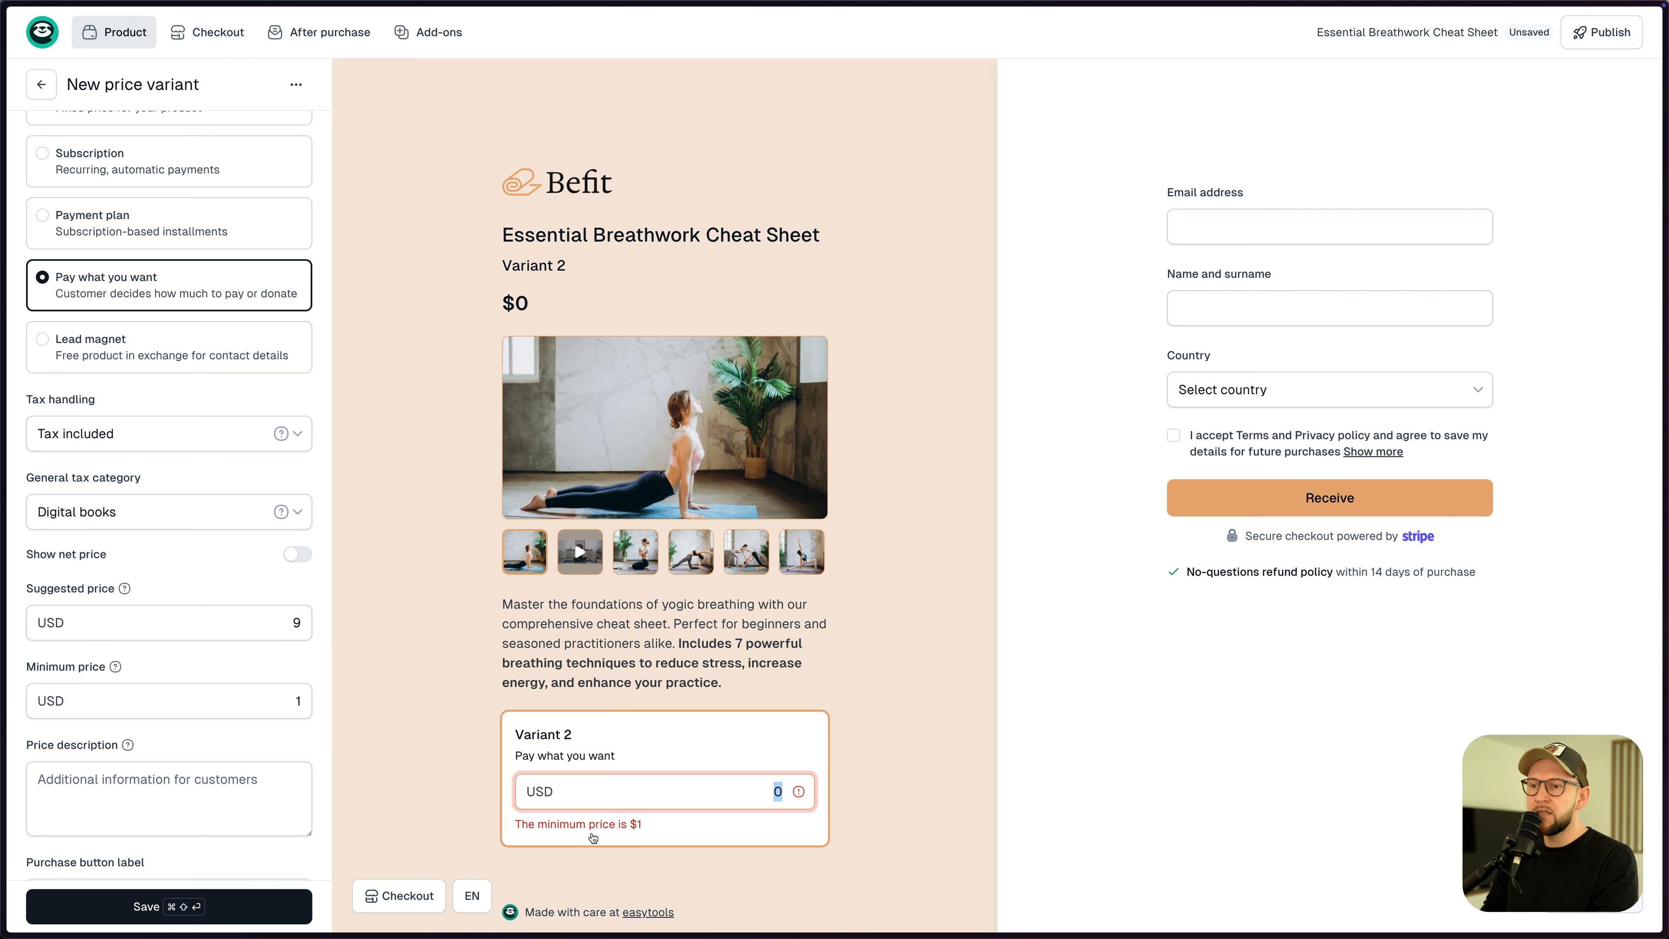
{"action": "type", "text": "1"}
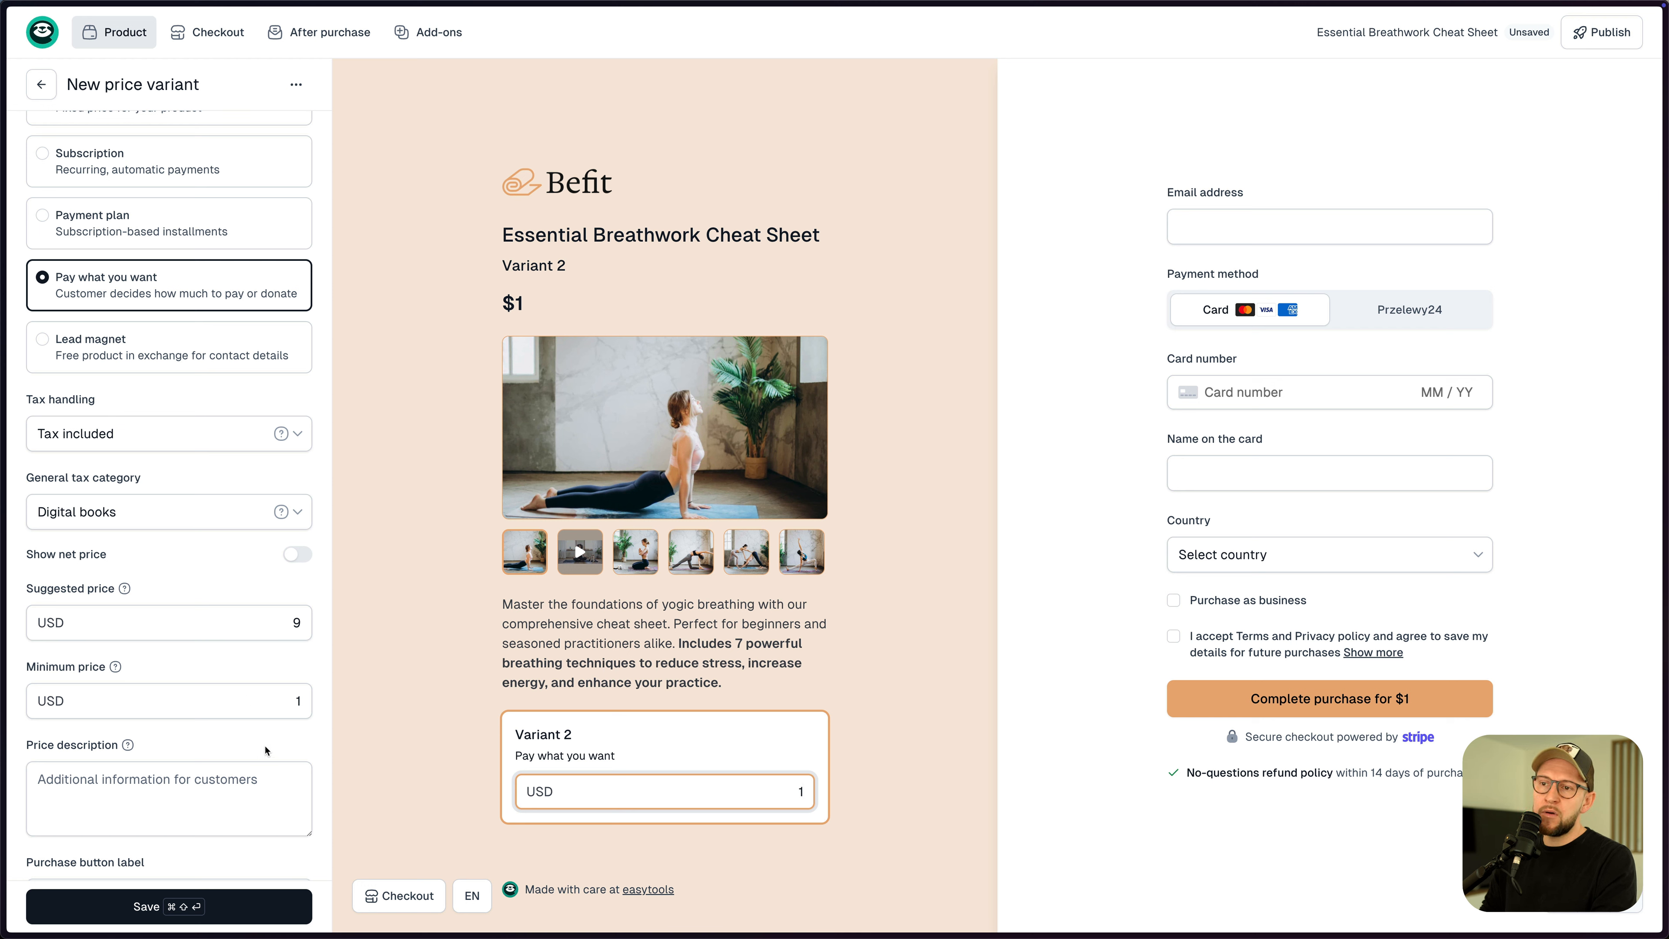
{"action": "double_click", "coordinate": [297, 702]}
- Set the minimum price back to 0 and name the variant 'PDF version'
{"action": "type", "text": "0"}
{"action": "left_click", "coordinate": [749, 784]}
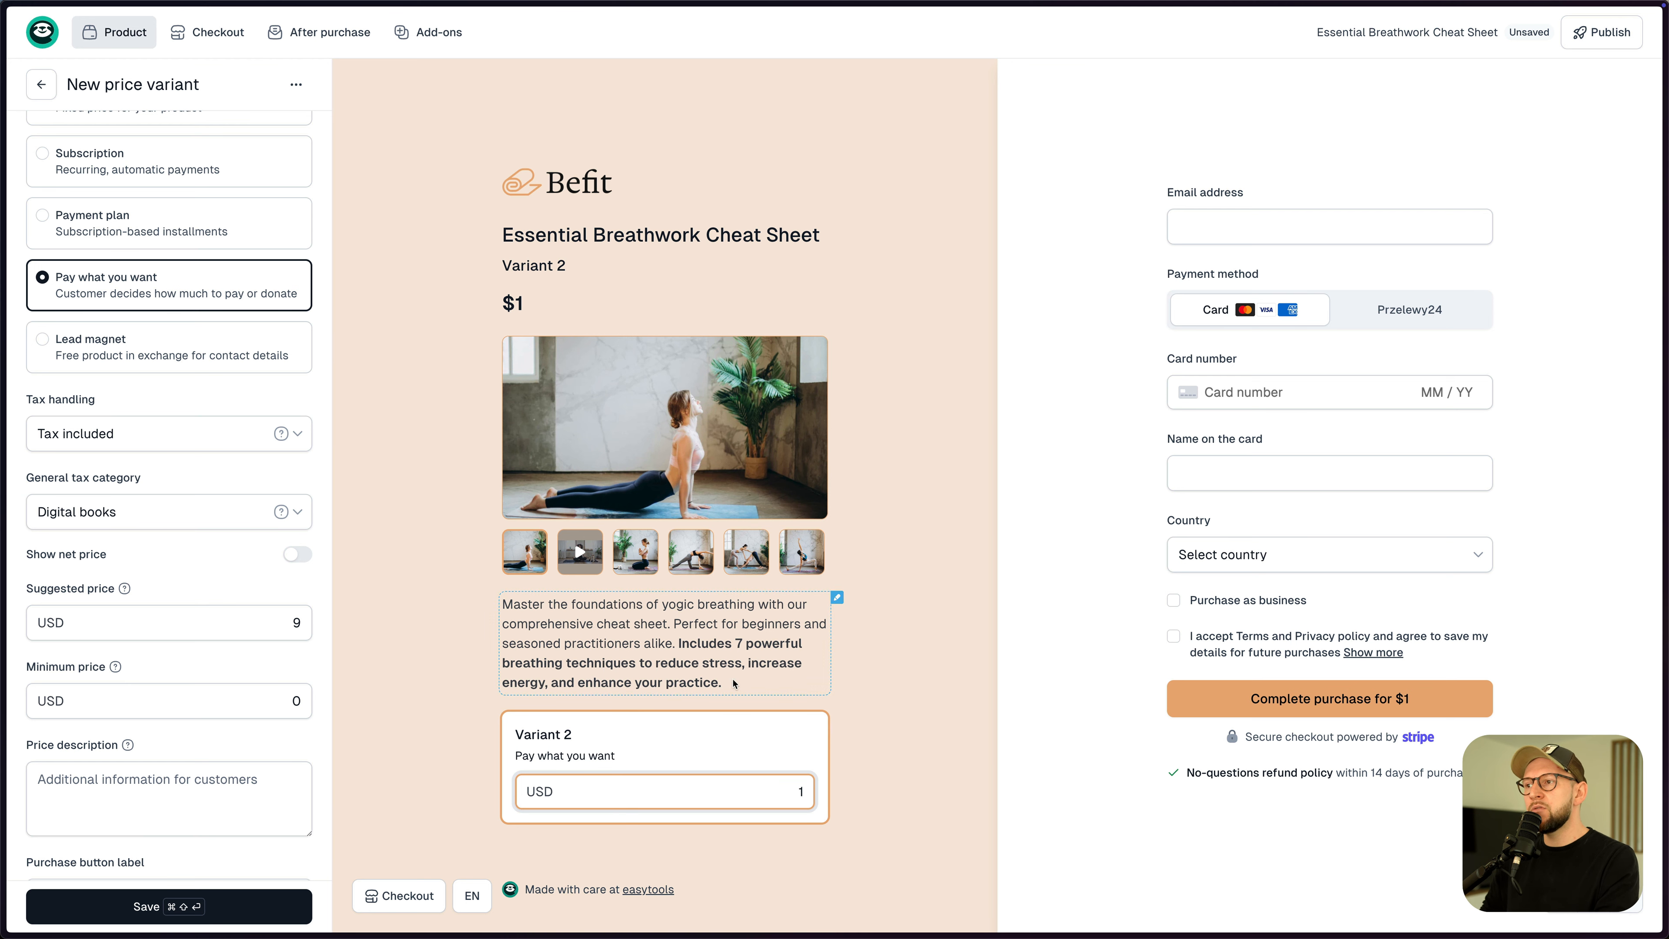
{"action": "scroll", "coordinate": [748, 671], "scroll_direction": "down", "scroll_amount": 2}
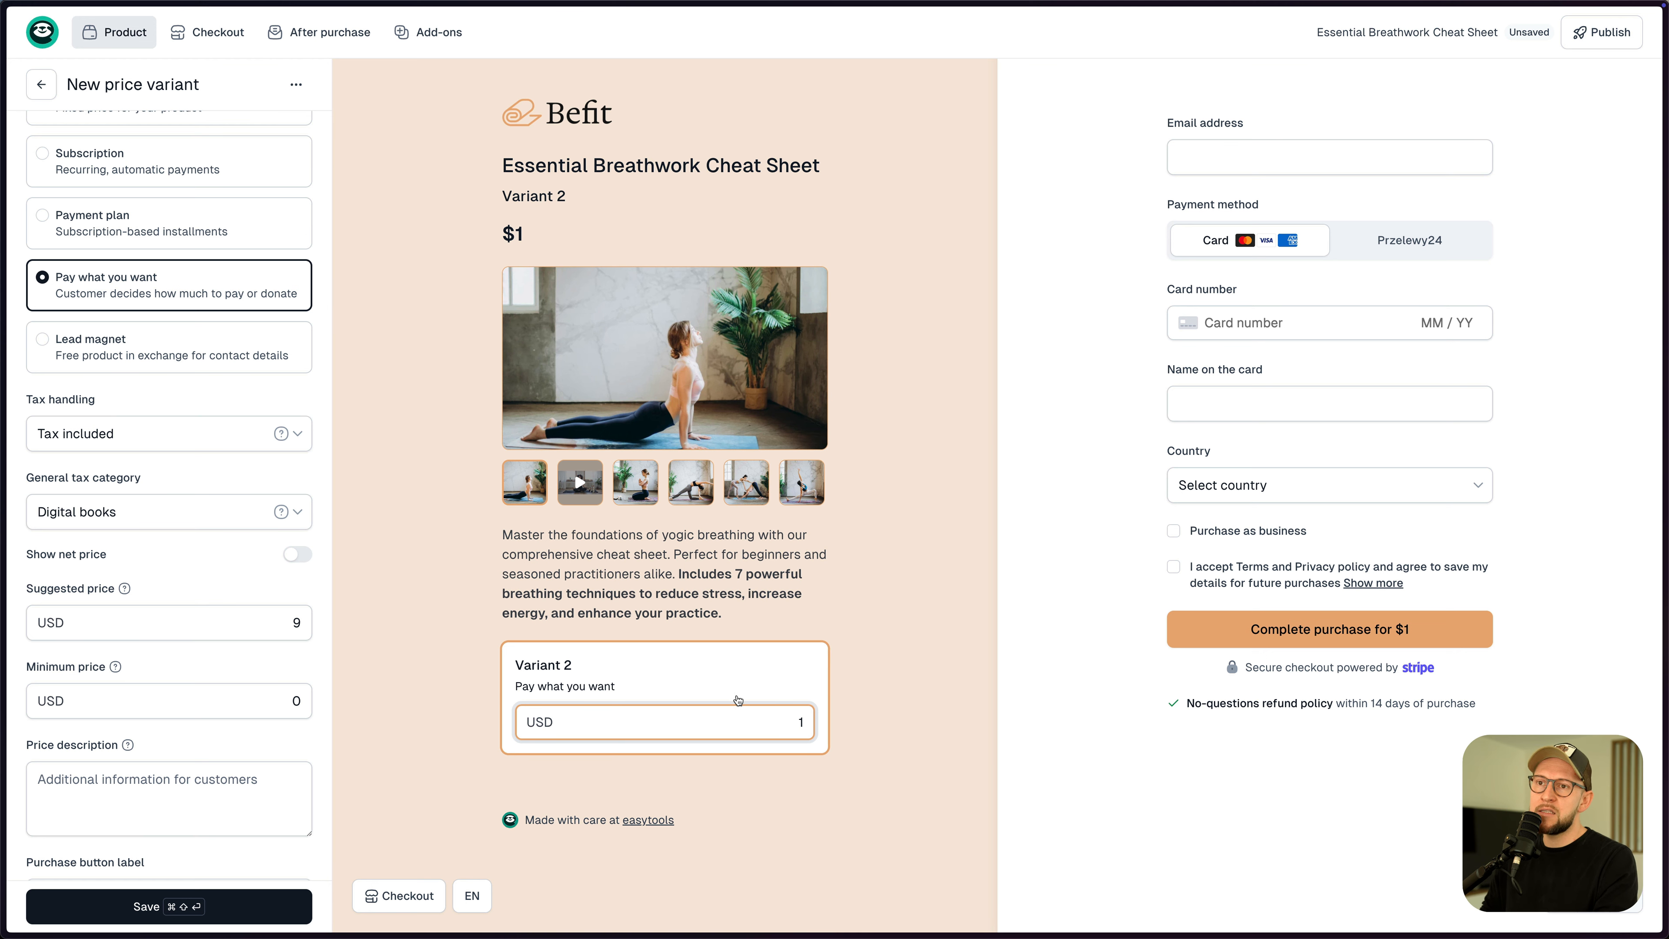
{"action": "scroll", "coordinate": [752, 730], "scroll_direction": "up", "scroll_amount": 1}
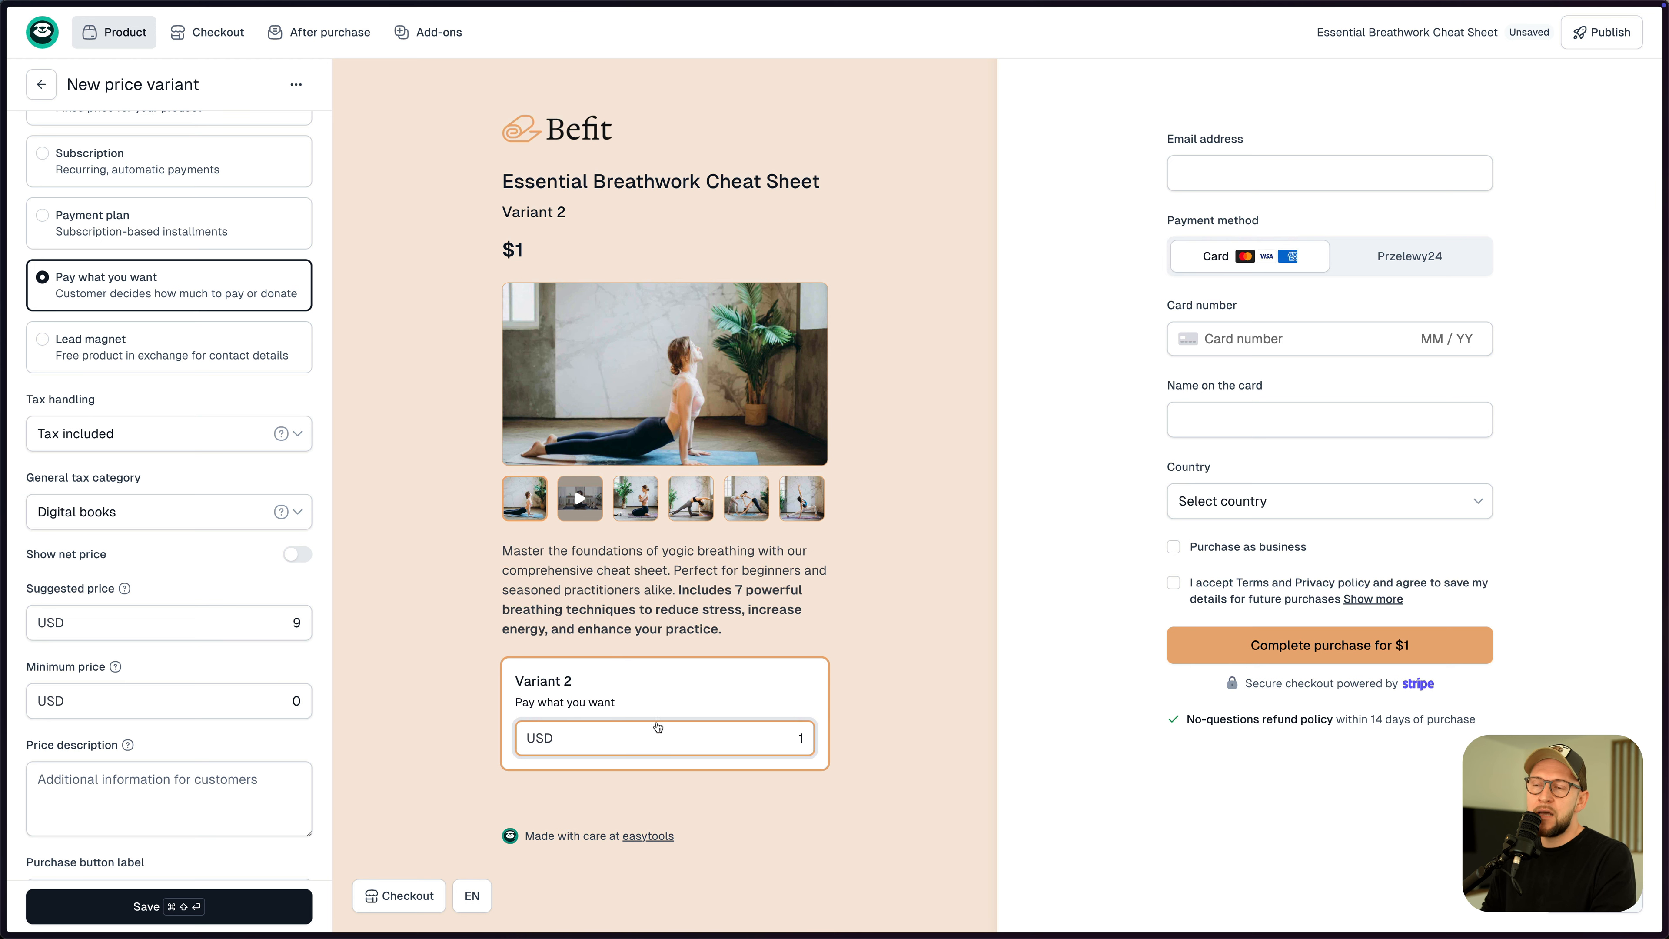
{"action": "scroll", "coordinate": [640, 734], "scroll_direction": "up", "scroll_amount": 1}
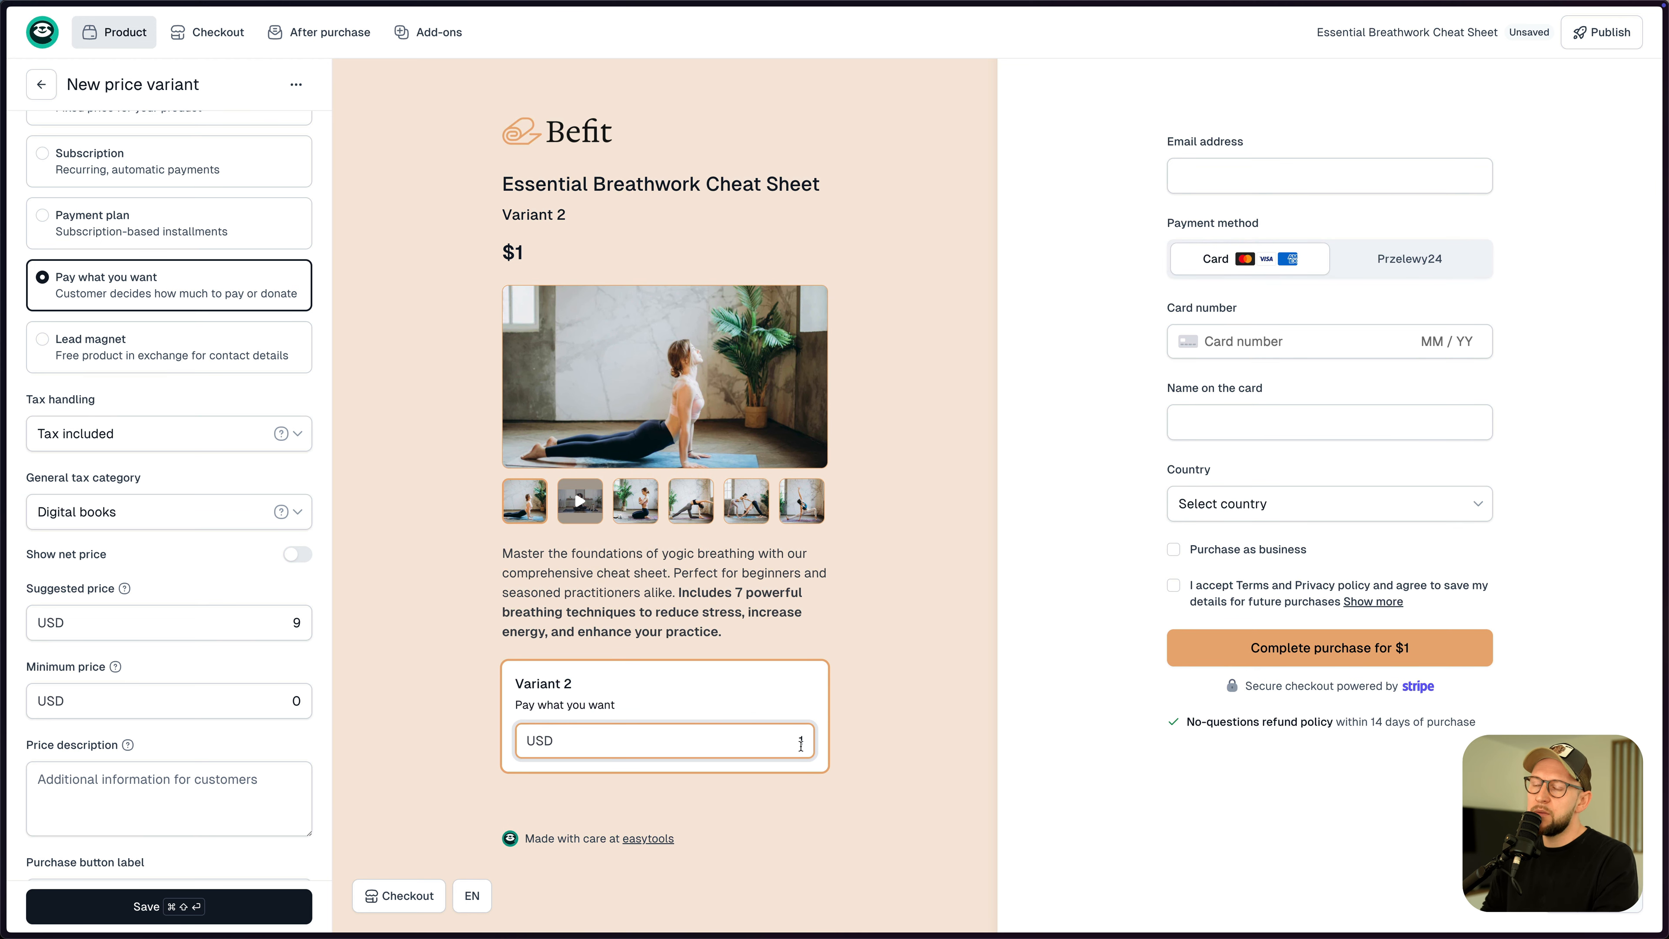
{"action": "scroll", "coordinate": [198, 667], "scroll_direction": "down", "scroll_amount": 1}
{"action": "scroll", "coordinate": [199, 671], "scroll_direction": "down", "scroll_amount": 1}
{"action": "left_click", "coordinate": [208, 769]}
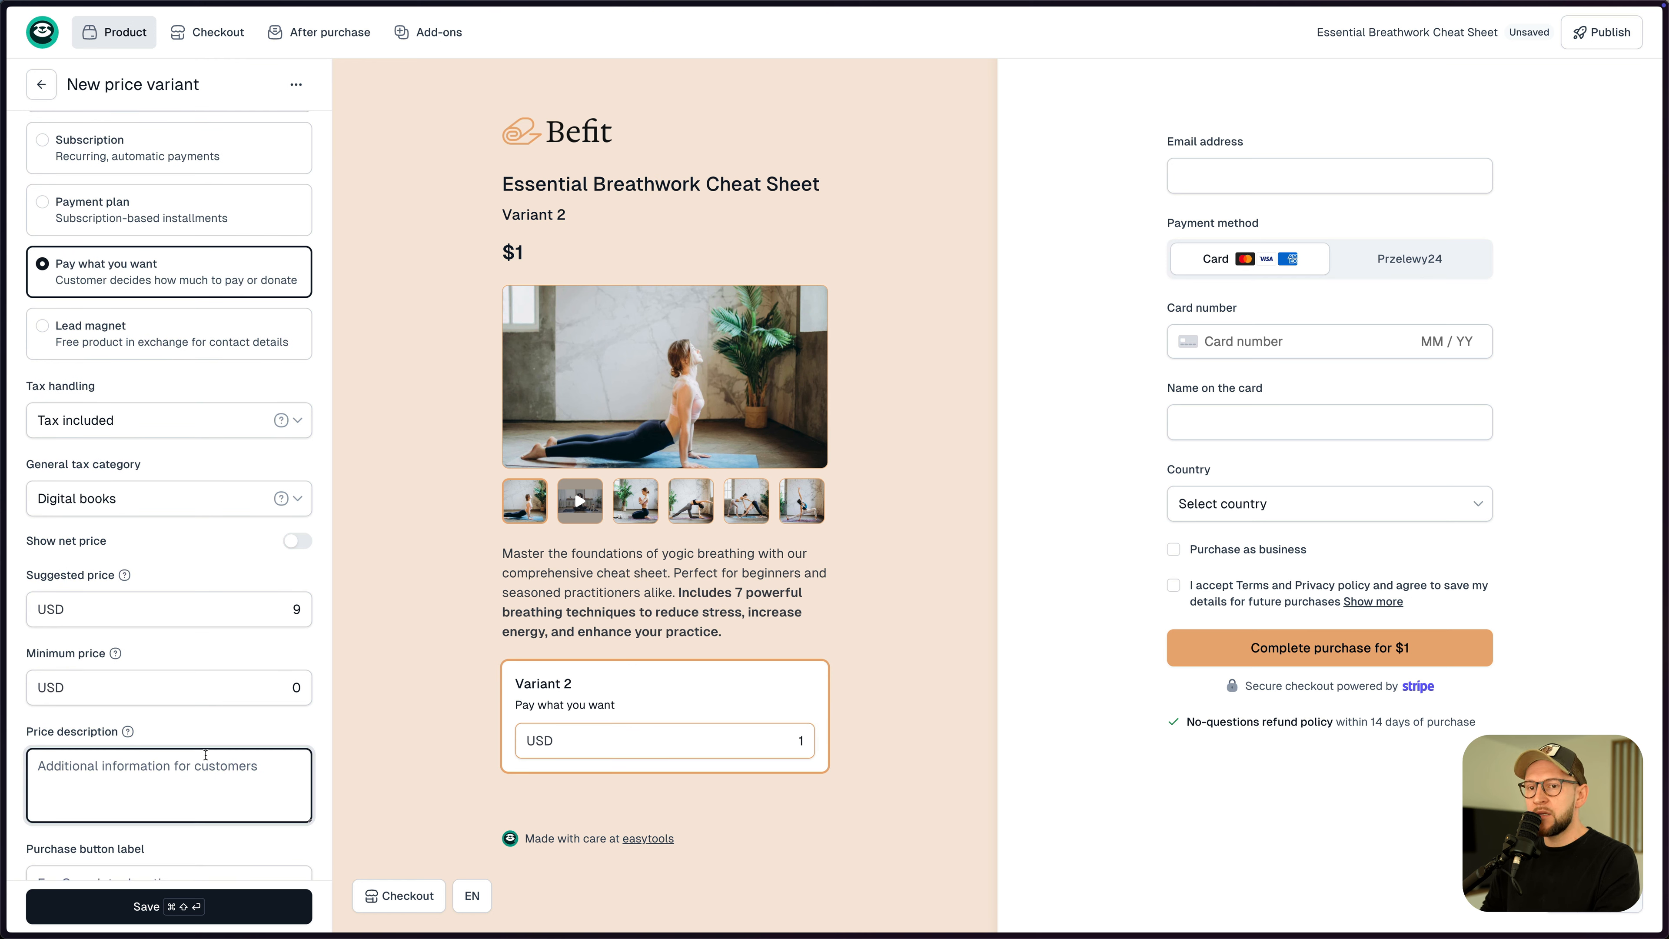
{"action": "type", "text": "sdasd"}
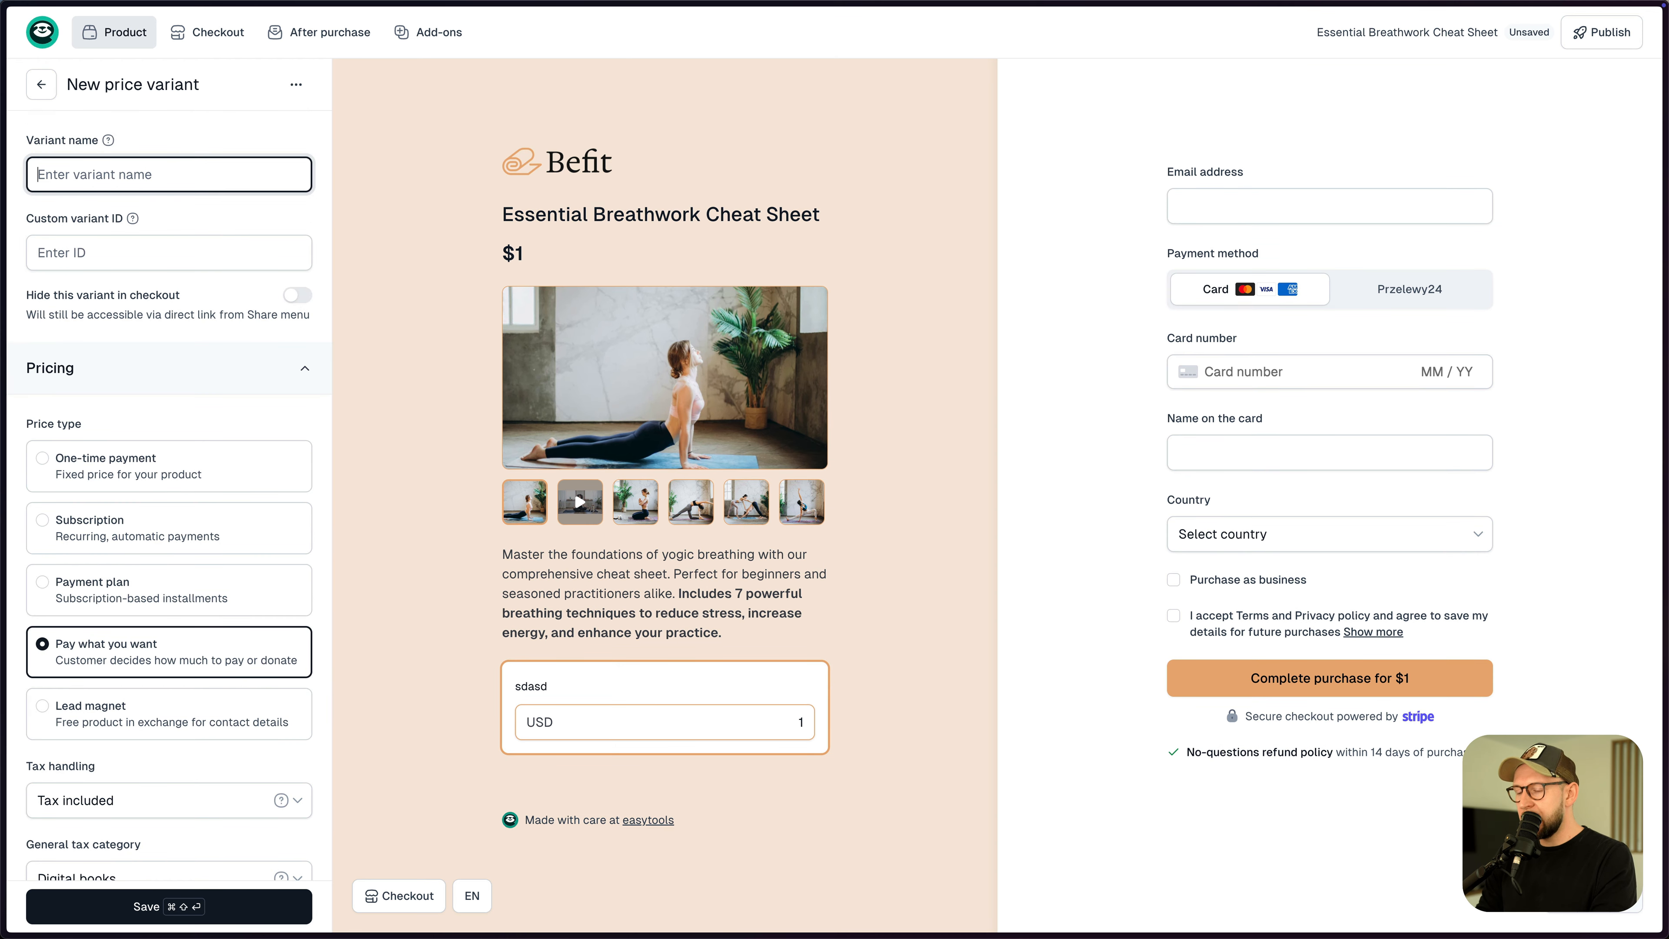
{"action": "type", "text": "PDF version"}
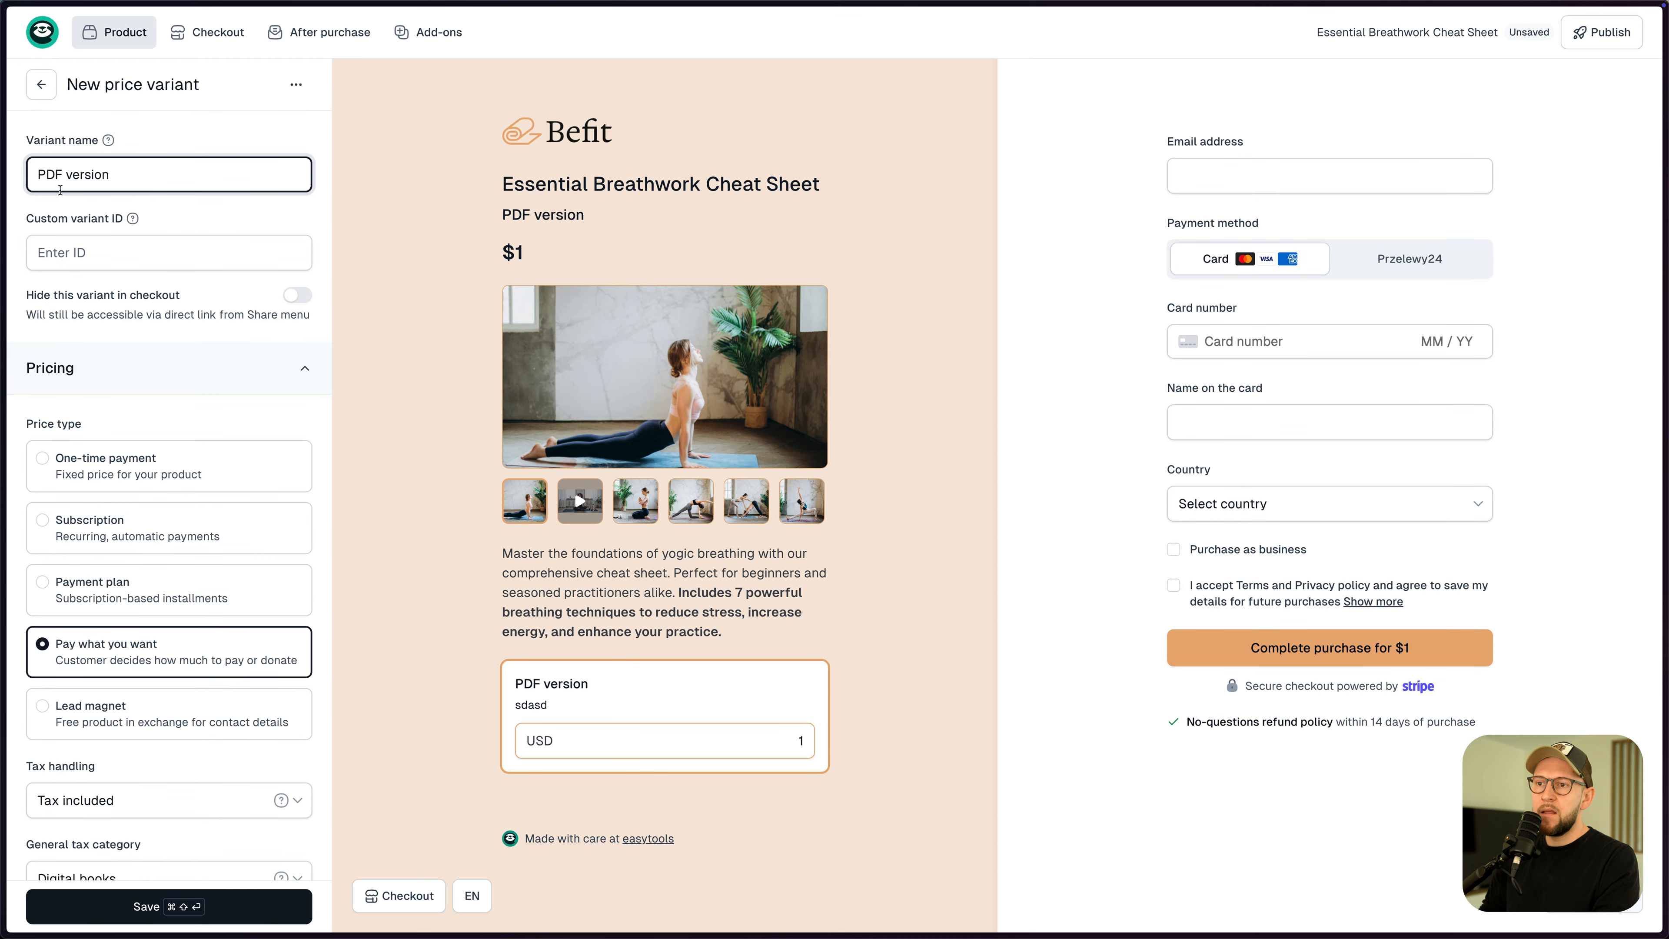
- Set the price description to 'Name your price' and save the variant
{"action": "scroll", "coordinate": [99, 526], "scroll_direction": "down", "scroll_amount": 7}
{"action": "left_click", "coordinate": [117, 721]}
{"action": "double_click", "coordinate": [127, 715]}
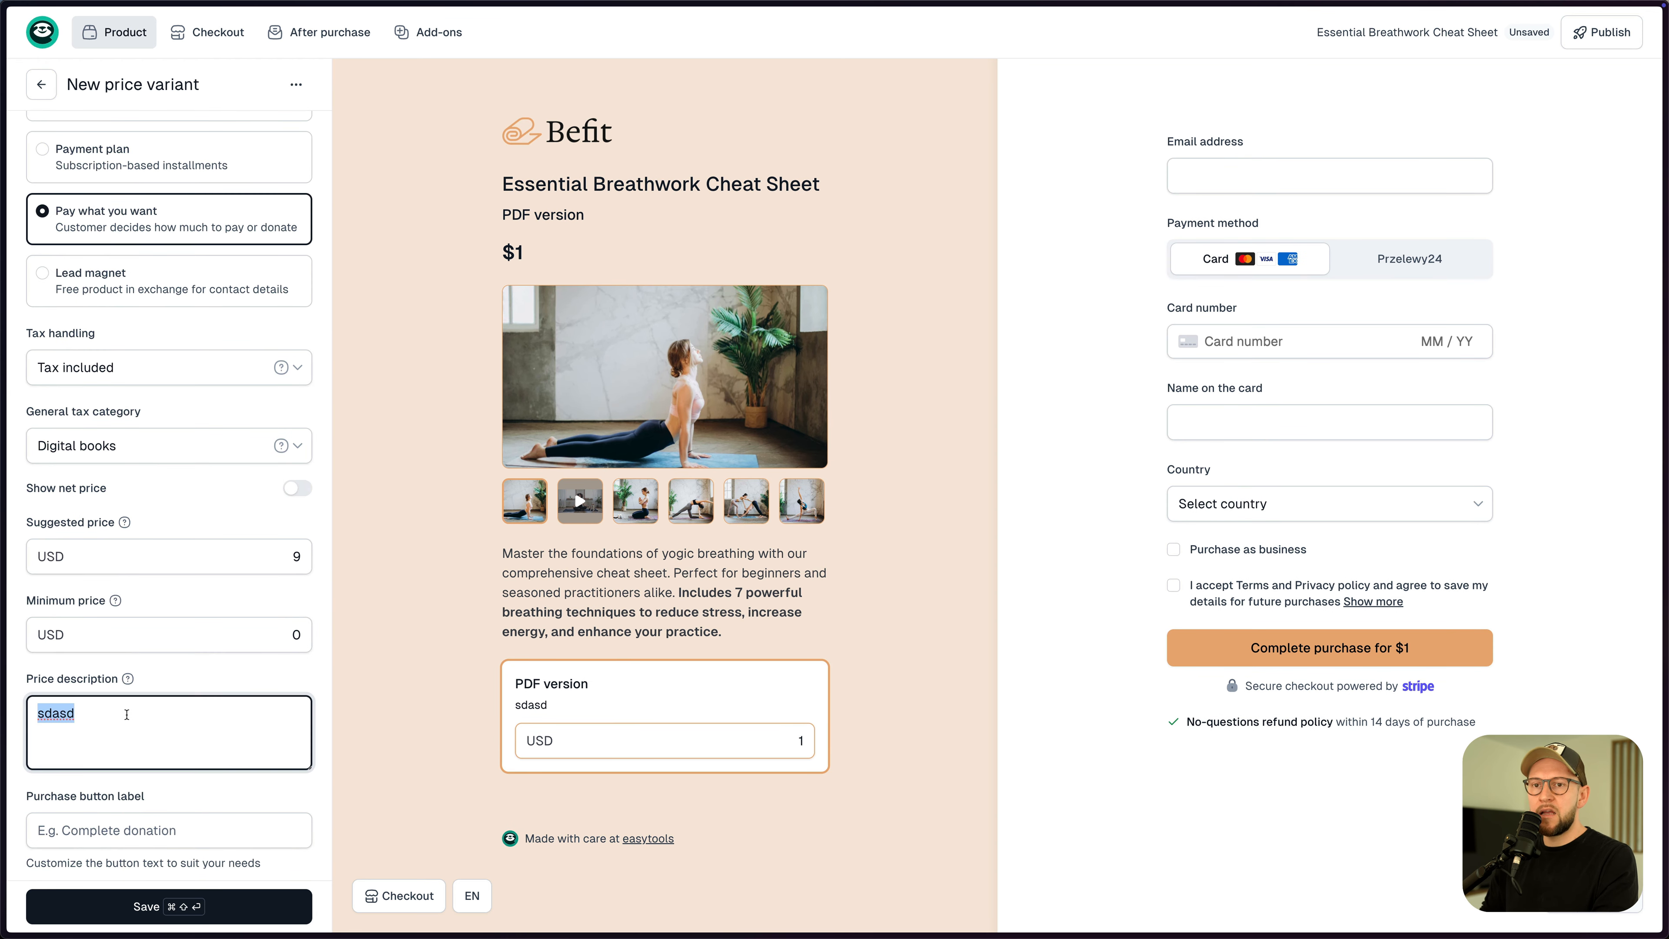
{"action": "type", "text": "Name your price"}
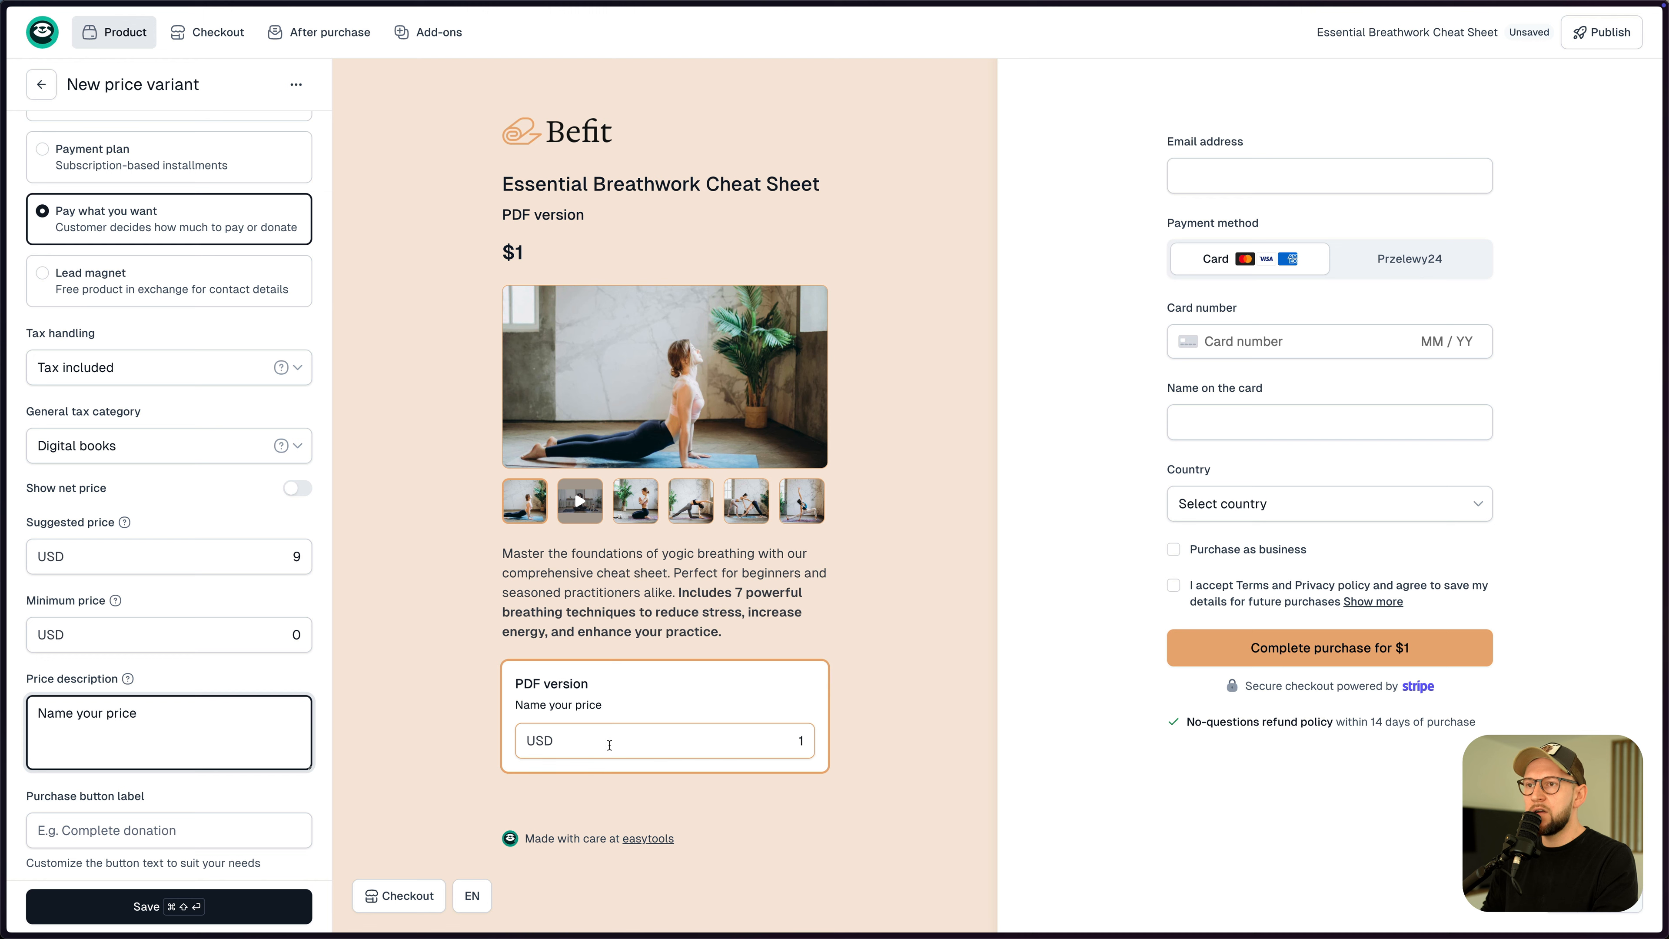
{"action": "left_click", "coordinate": [176, 918]}
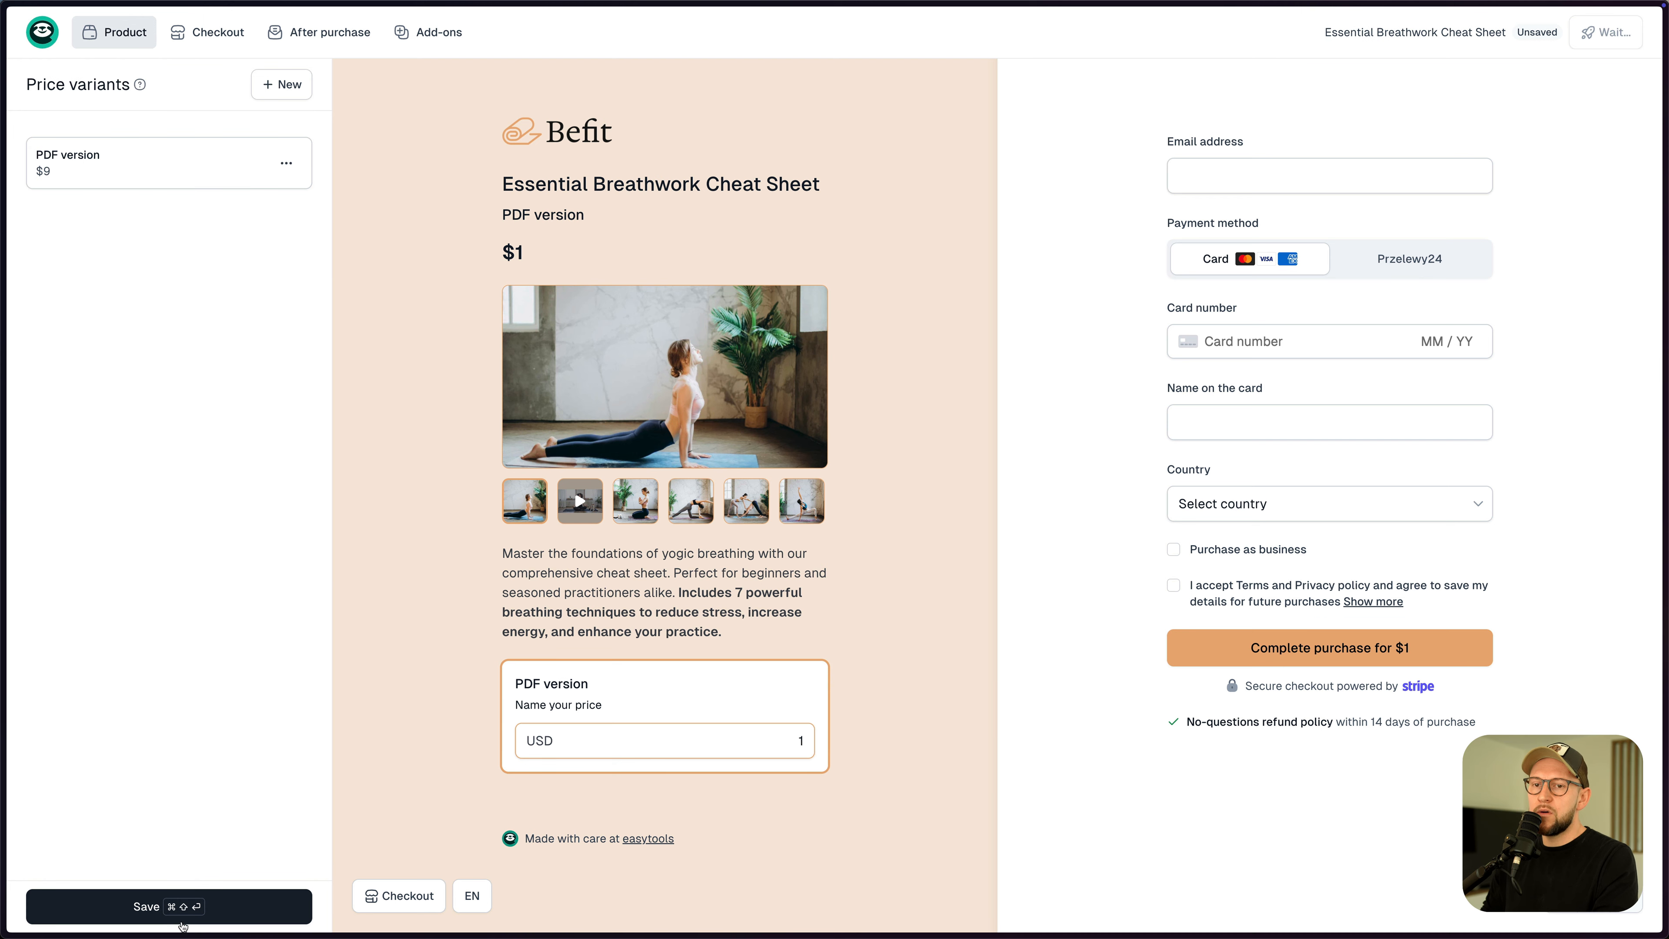
{"action": "left_click", "coordinate": [185, 915]}
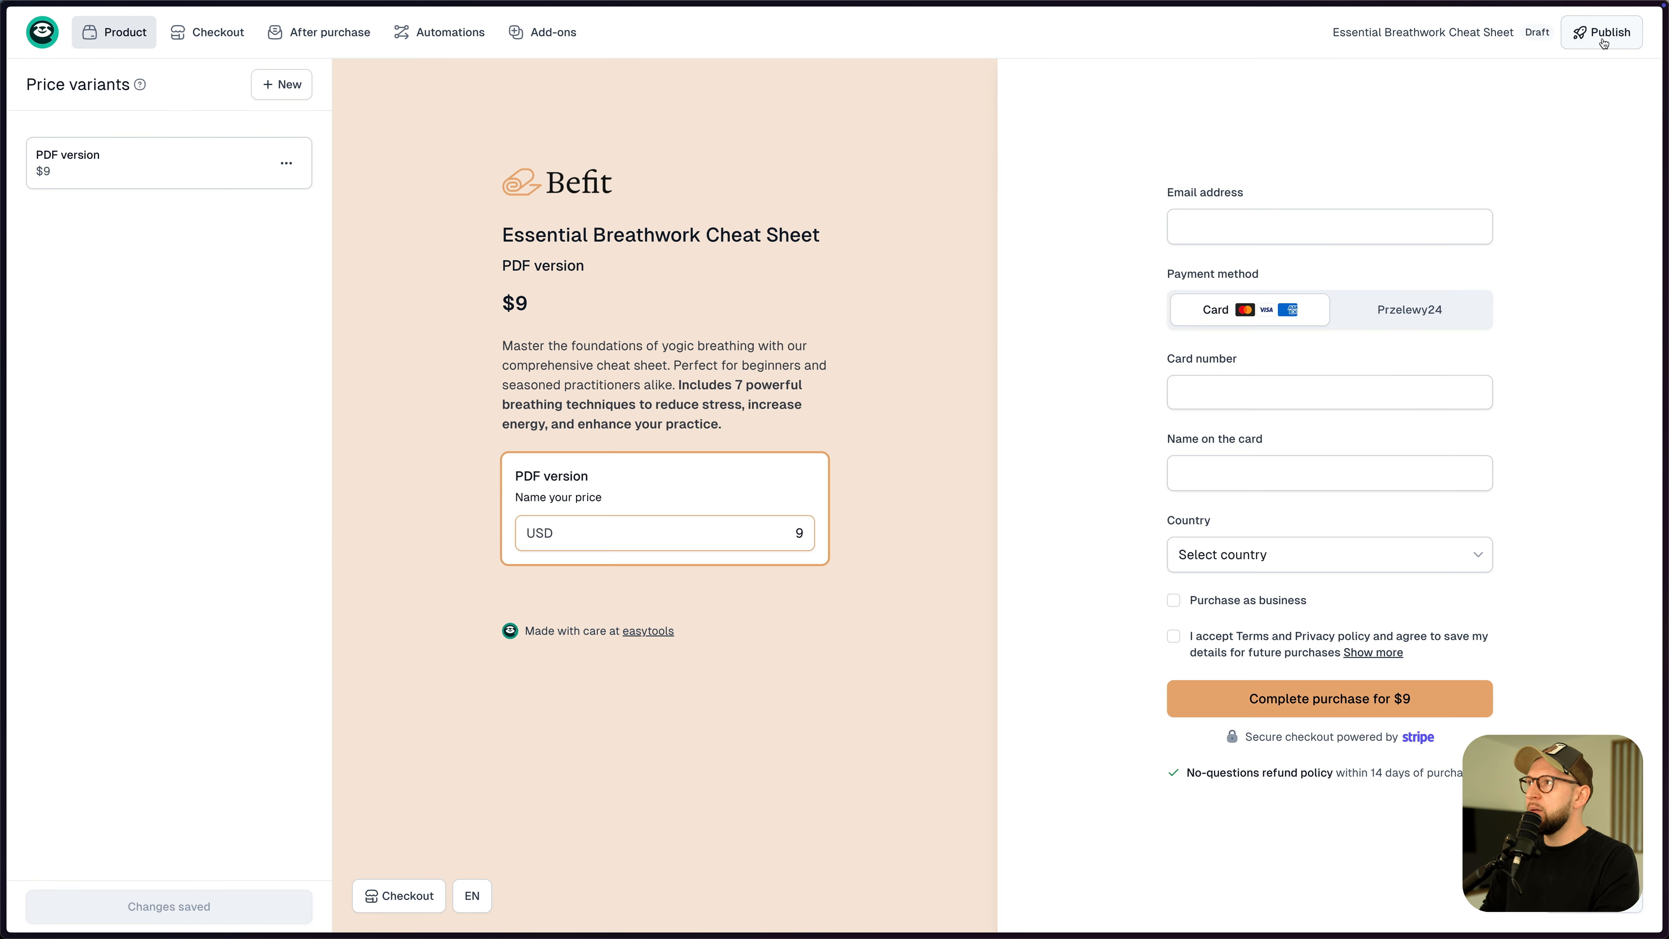
- Publish the product and enter 10 as the amount in the checkout preview
{"action": "left_click", "coordinate": [1602, 40]}
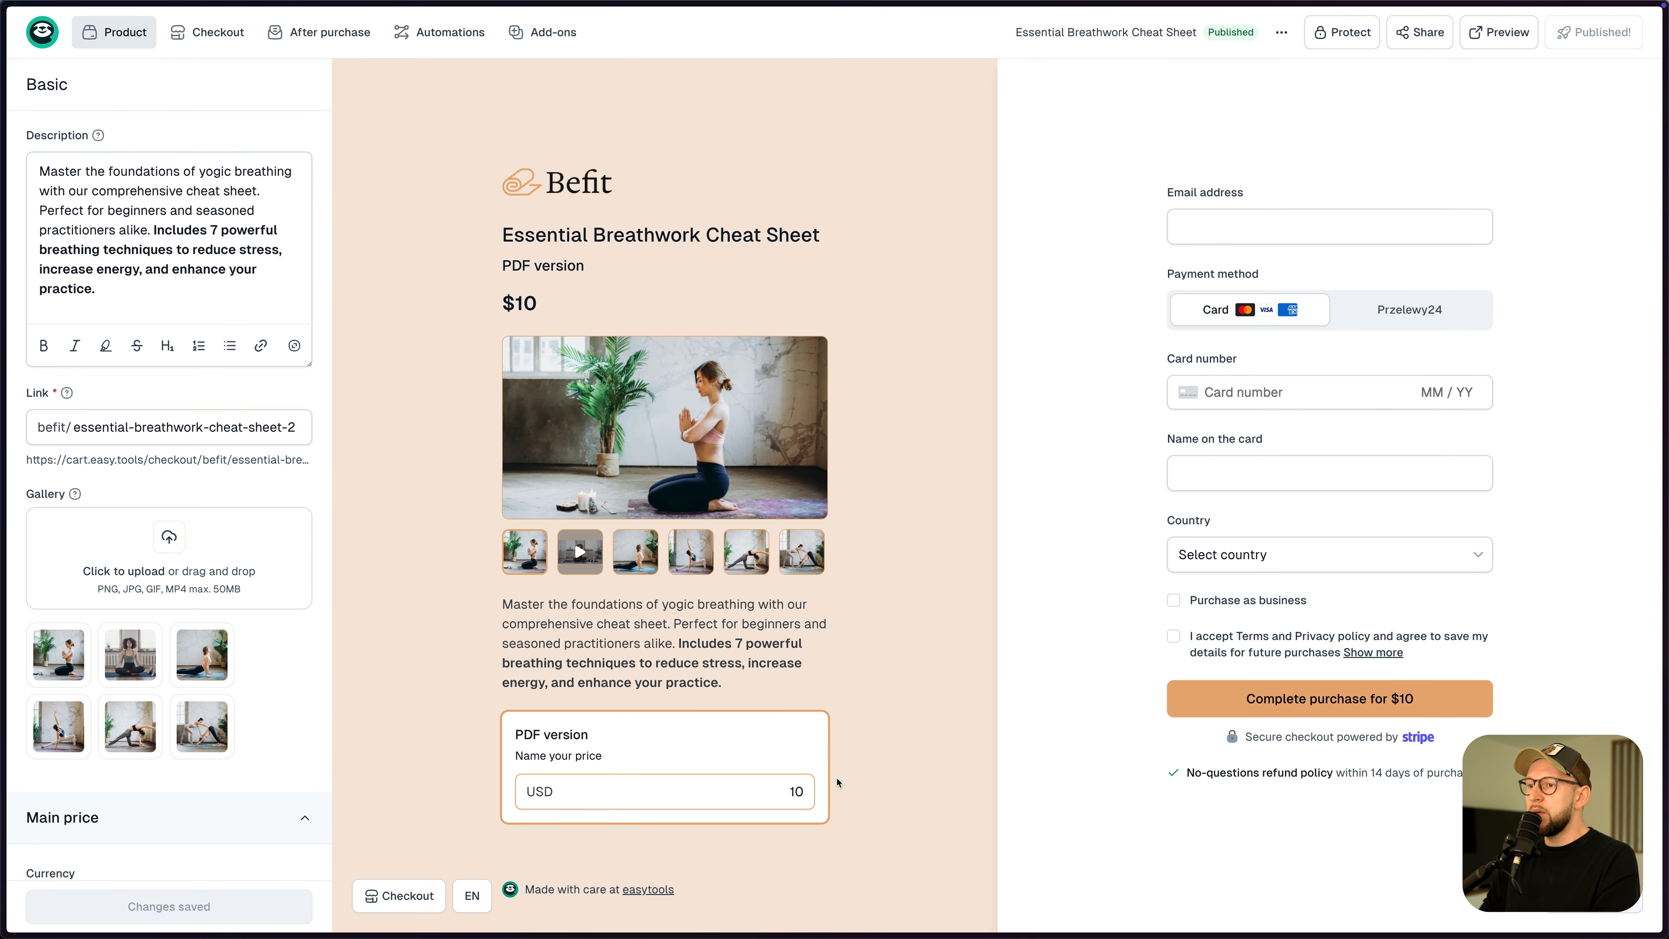
{"action": "left_click", "coordinate": [794, 791]}
{"action": "key", "text": "BackSpace"}
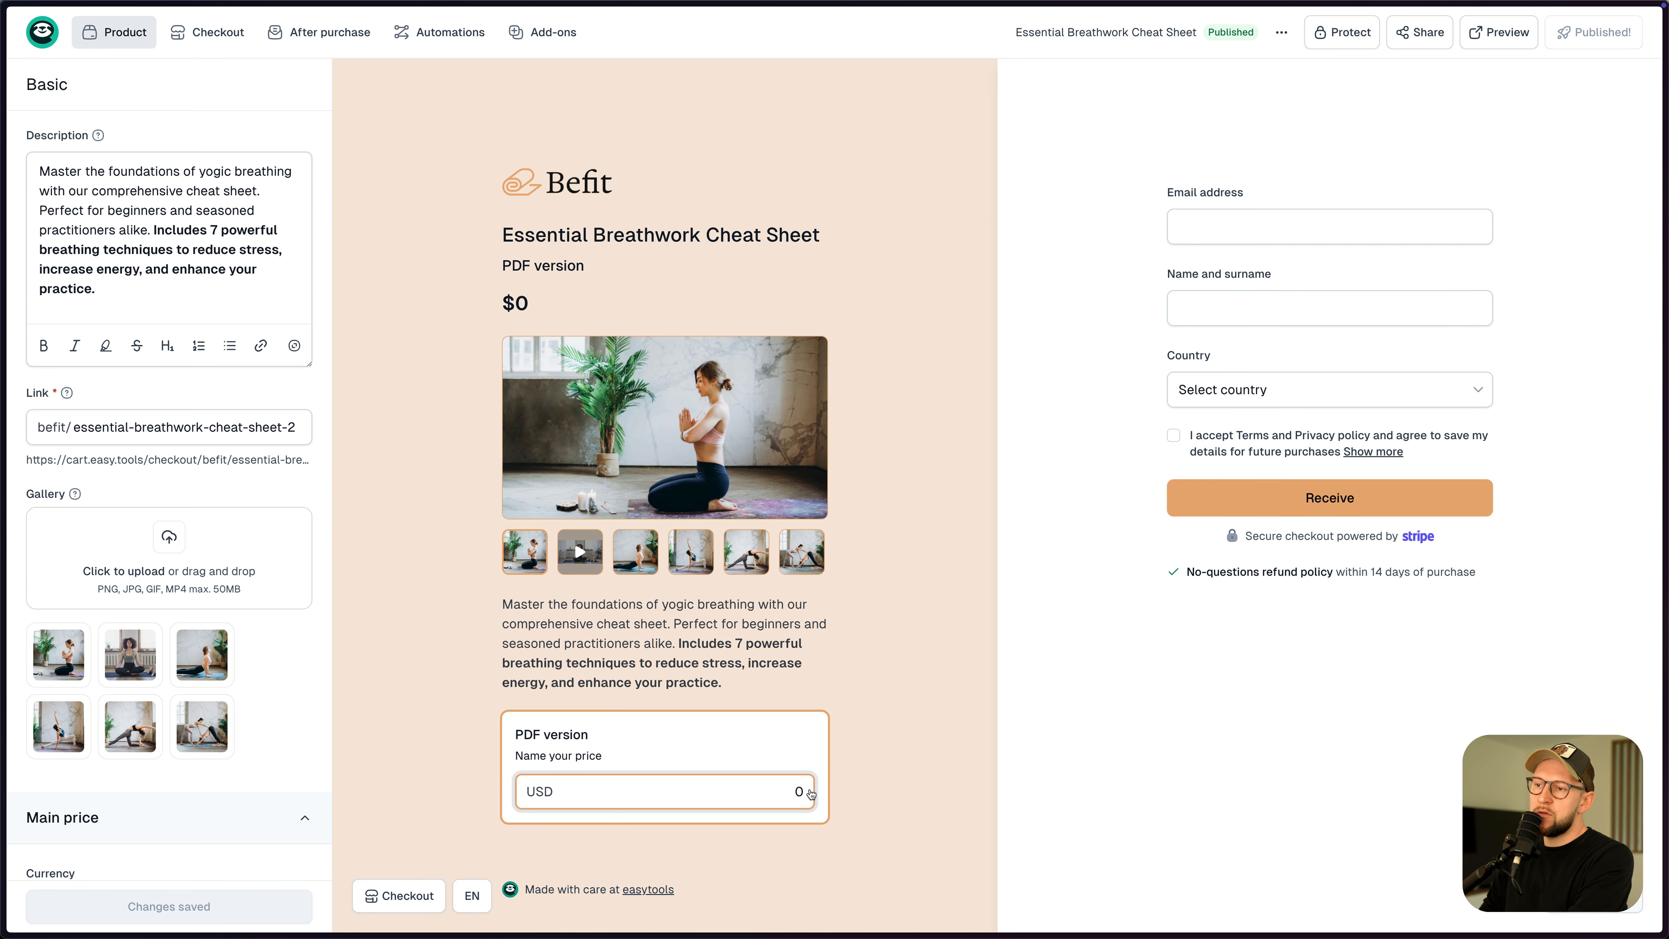
{"action": "type", "text": "1"}
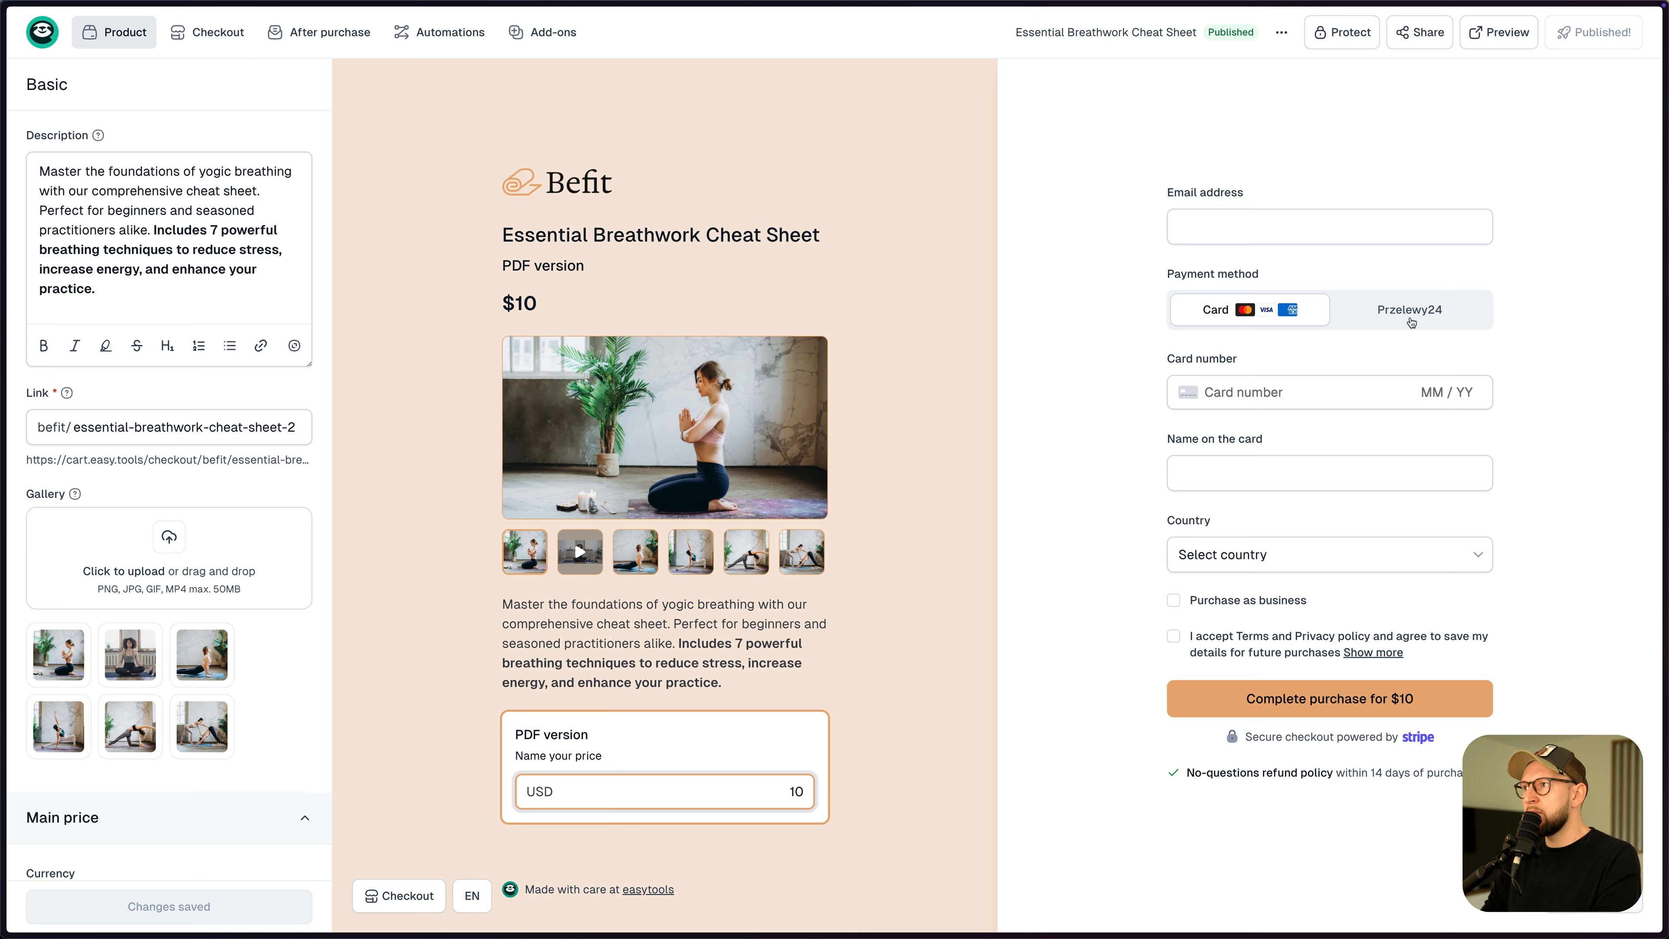
- Choose American Samoa as the checkout country and open the full checkout preview
{"action": "left_click", "coordinate": [1313, 563]}
{"action": "left_click", "coordinate": [1255, 676]}
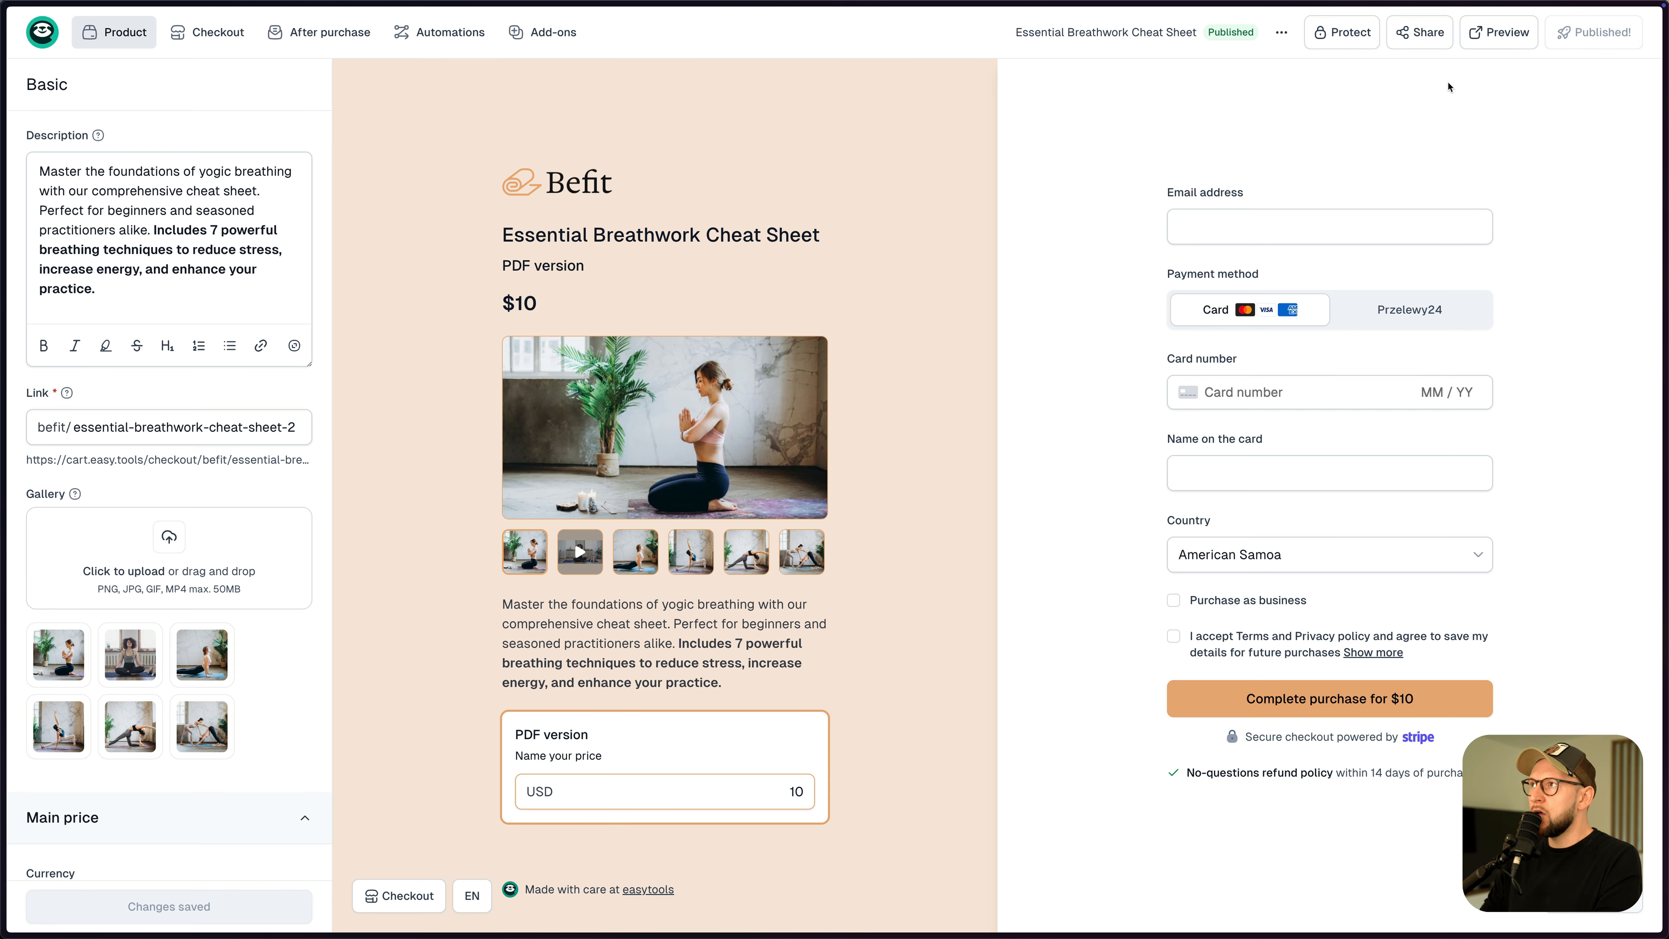
{"action": "left_click", "coordinate": [1498, 31]}
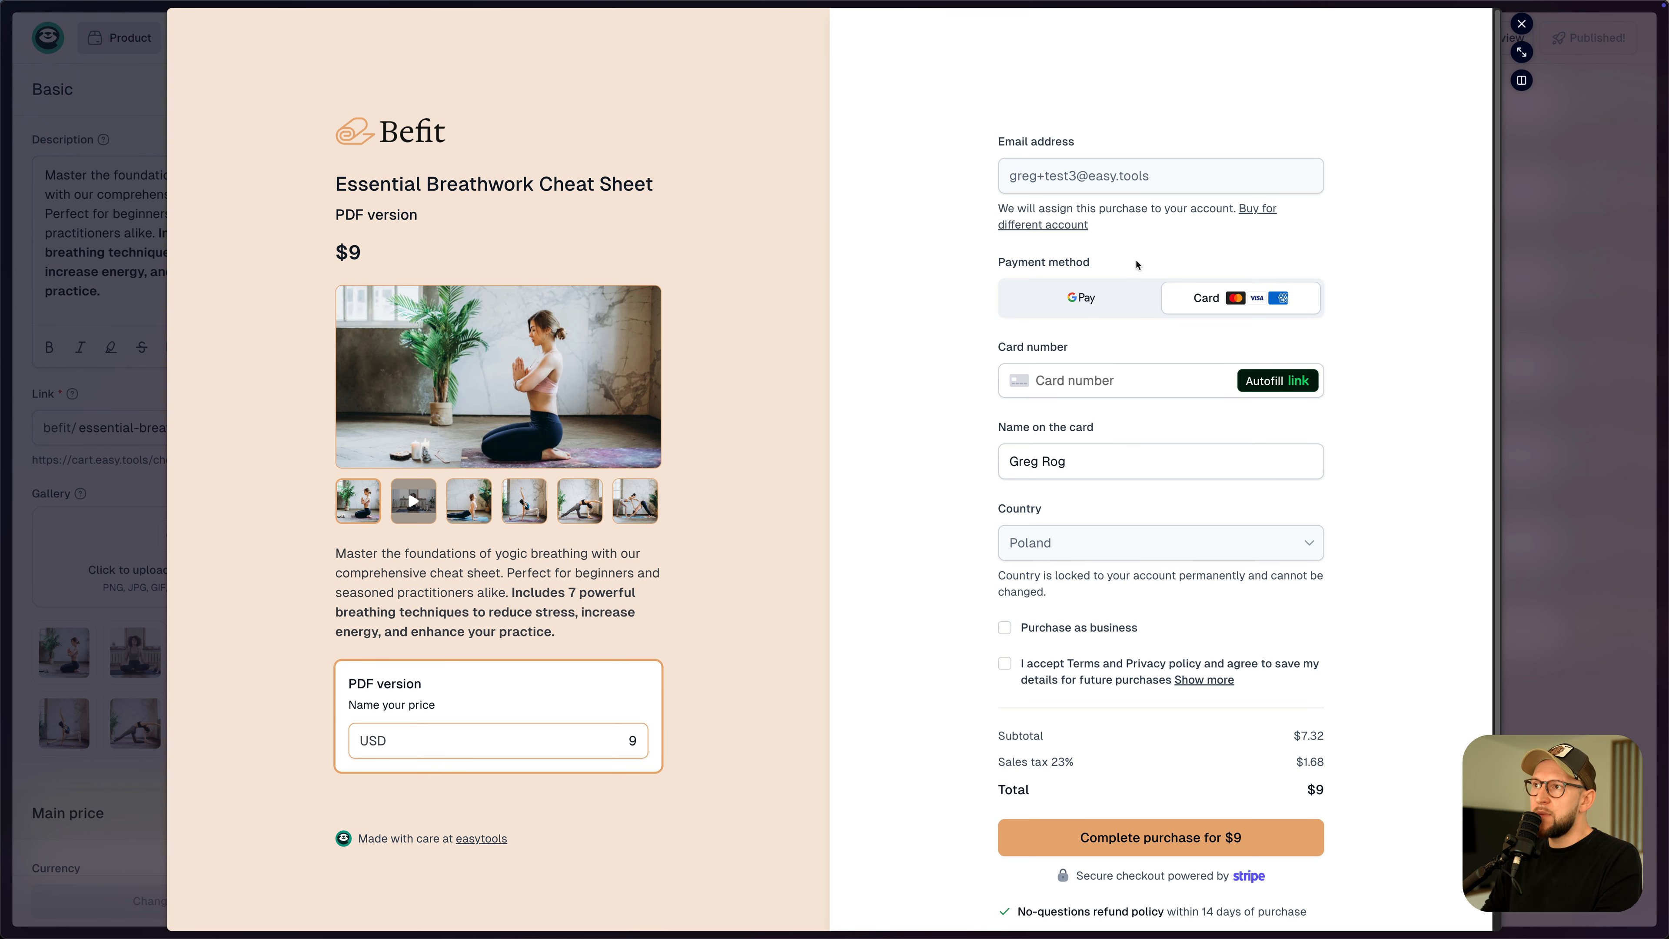
- Select Google Pay, check the 23% sales tax total, and close the preview
{"action": "left_click", "coordinate": [1084, 303]}
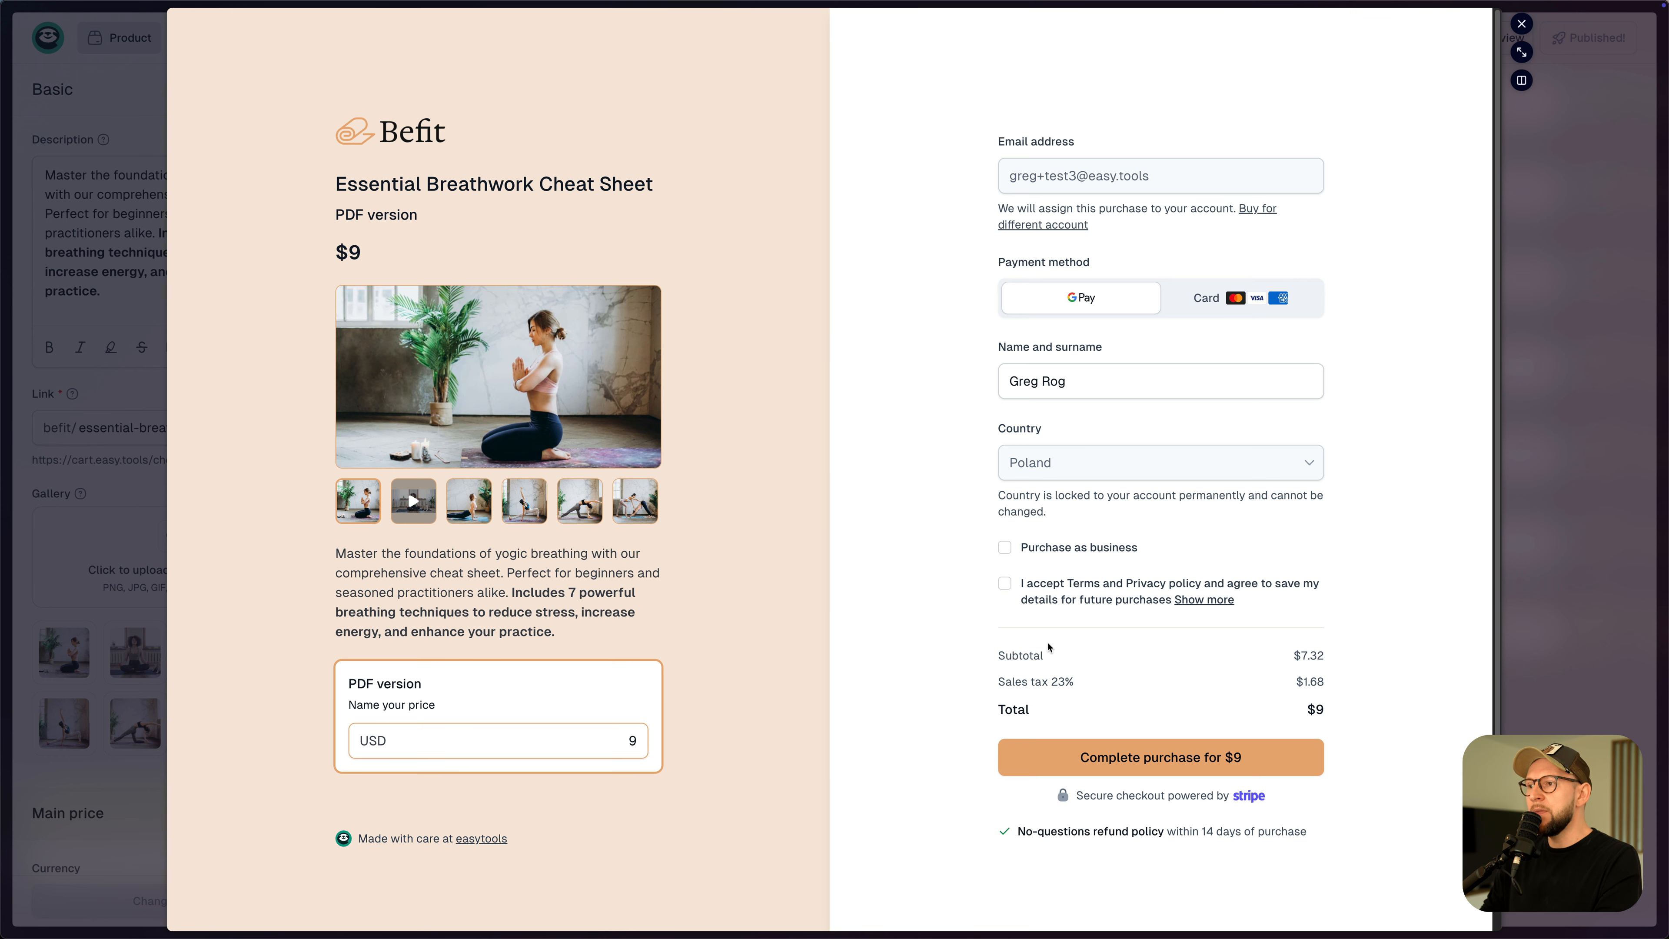
{"action": "left_click_drag", "start_coordinate": [1052, 682], "coordinate": [1067, 684]}
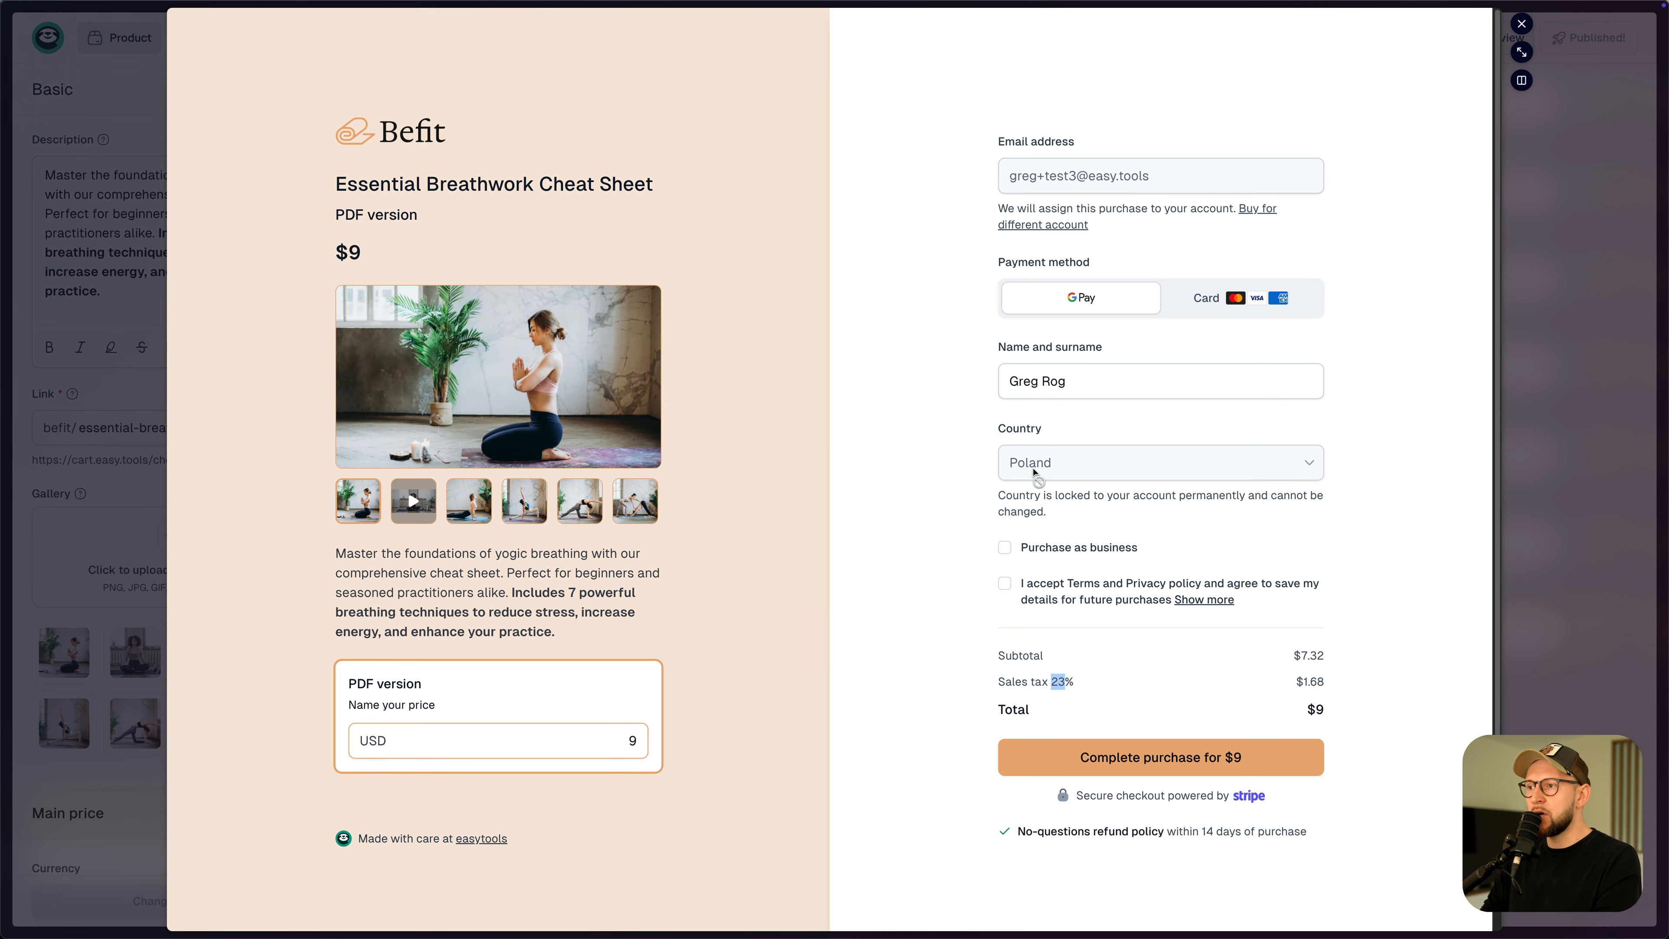
{"action": "left_click", "coordinate": [916, 452]}
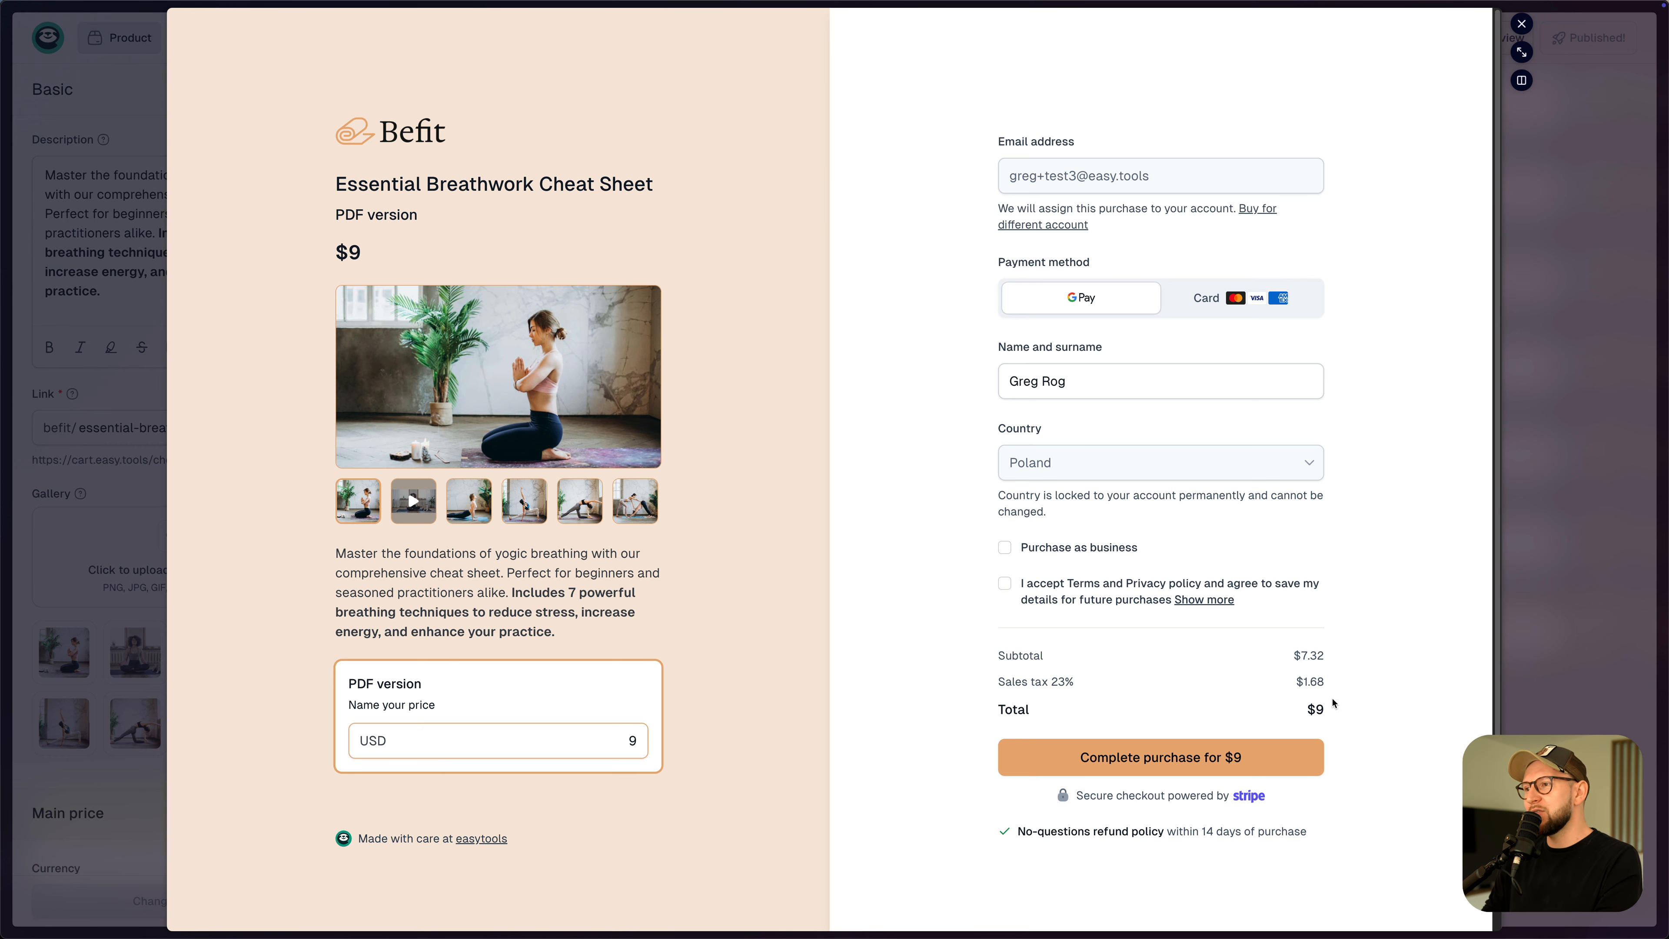
{"action": "left_click", "coordinate": [1524, 25]}
- Reopen the PDF version variant's pricing settings under Price variants
{"action": "mouse_move", "coordinate": [141, 34]}
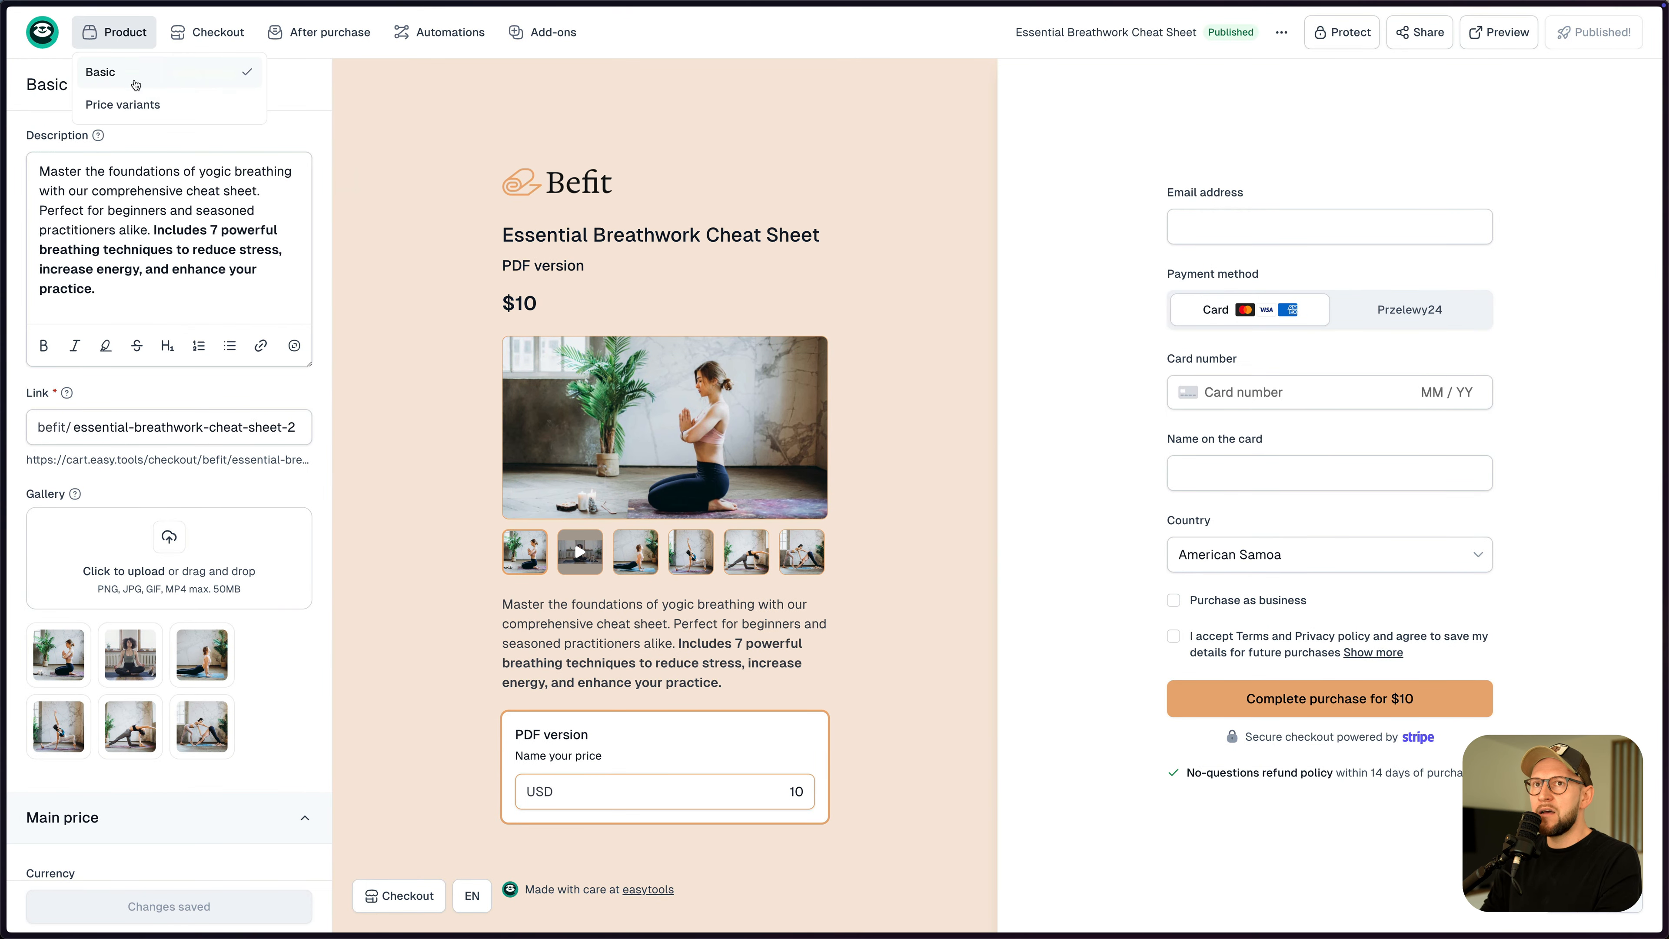
{"action": "left_click", "coordinate": [122, 104]}
{"action": "left_click", "coordinate": [125, 176]}
{"action": "scroll", "coordinate": [185, 534], "scroll_direction": "down", "scroll_amount": 5}
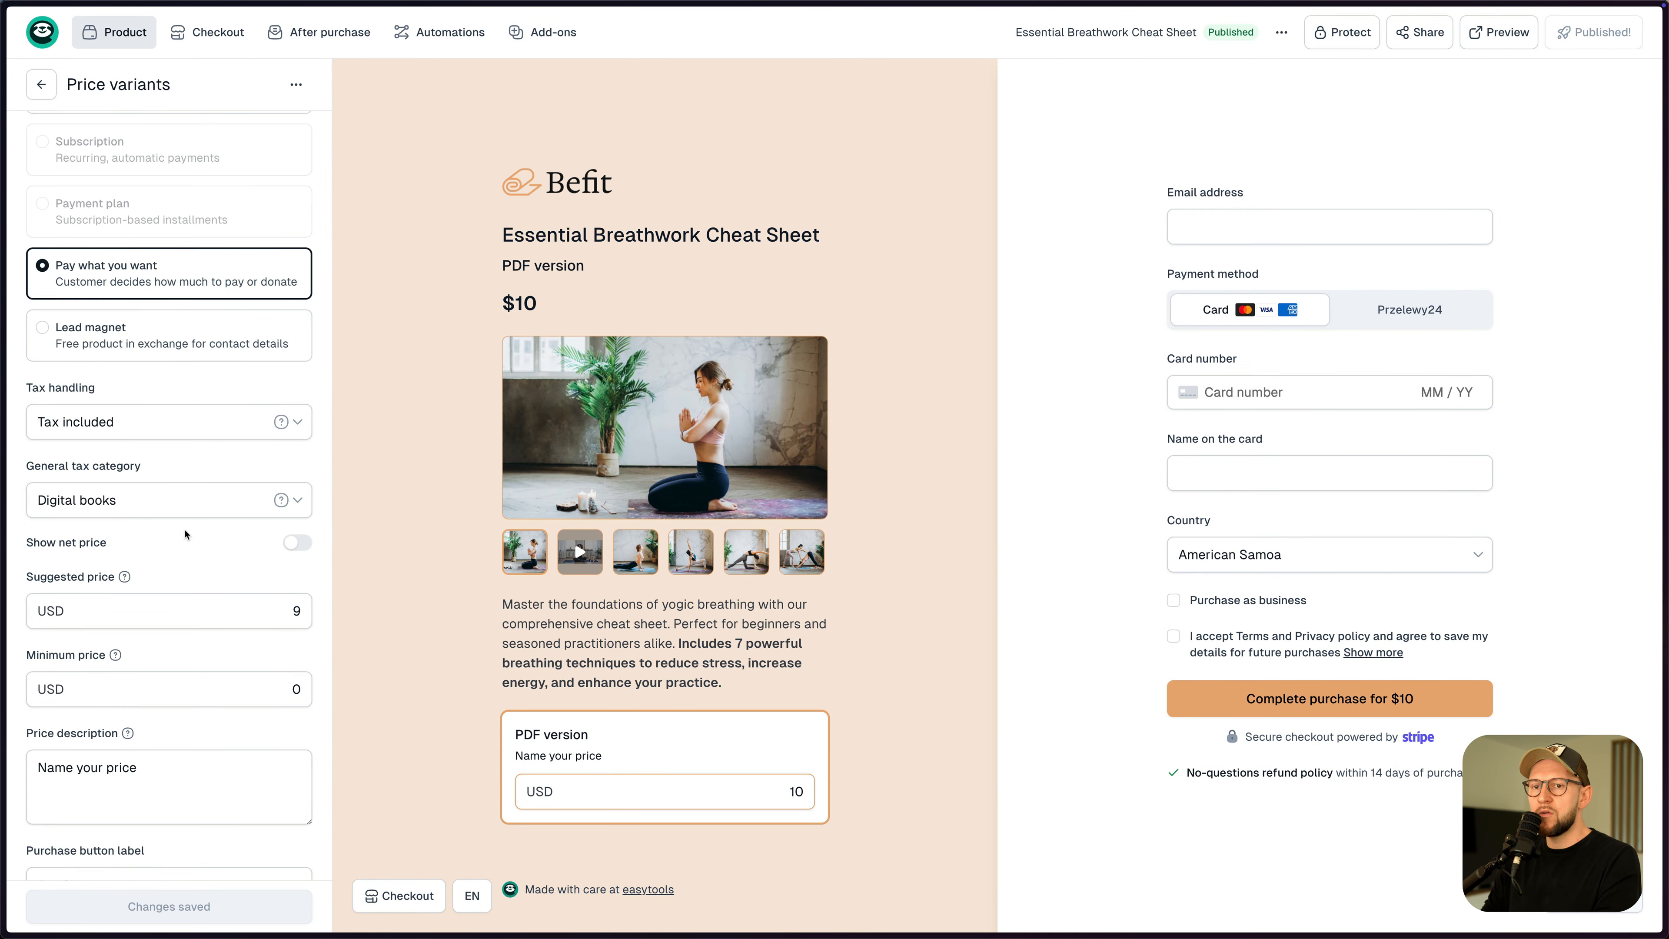
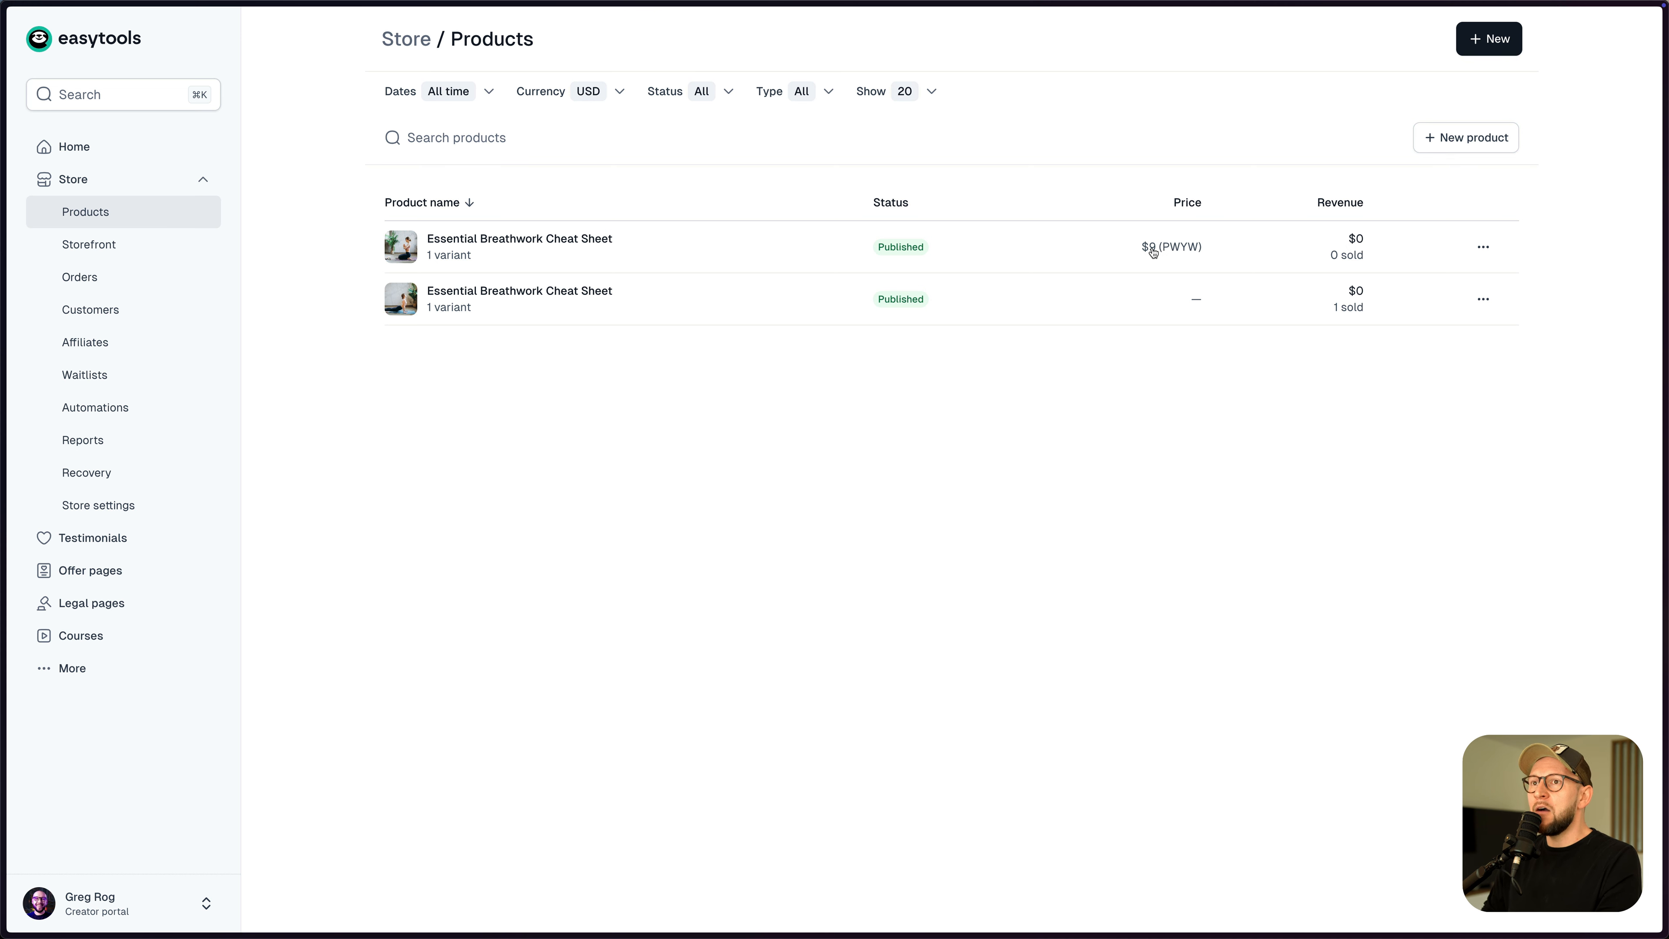
- Create a new product and paste 'Yoga Fundamentals' Video Course as its name
{"action": "left_click", "coordinate": [1459, 139]}
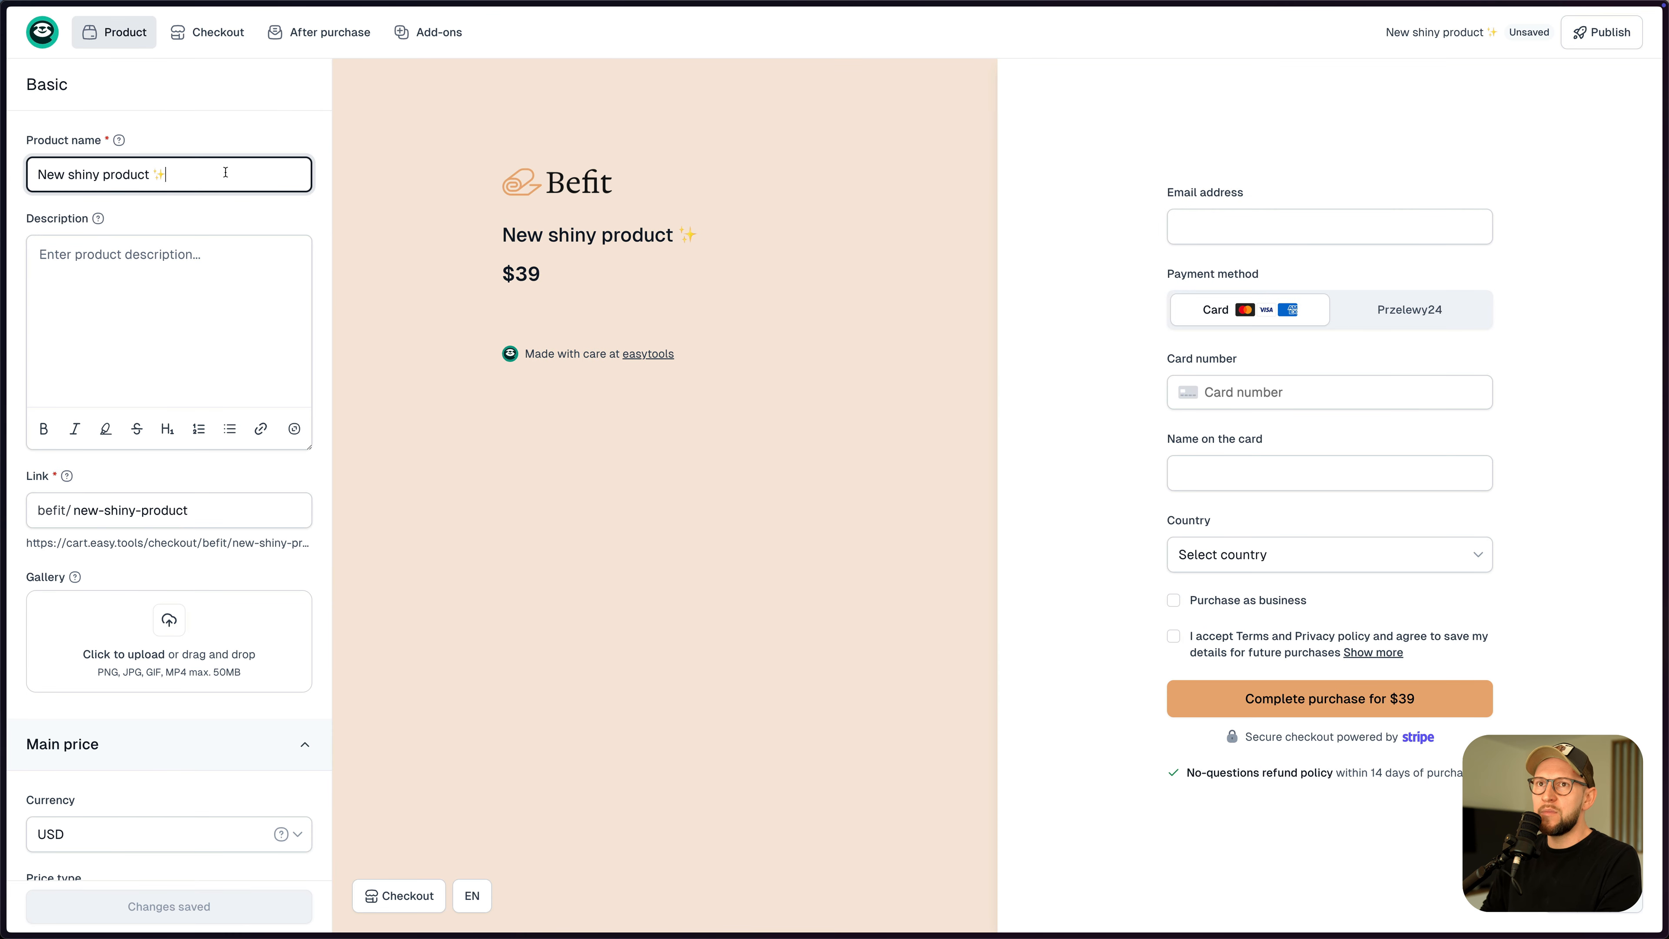
{"action": "triple_click", "coordinate": [241, 174]}
{"action": "key", "text": "super+Tab"}
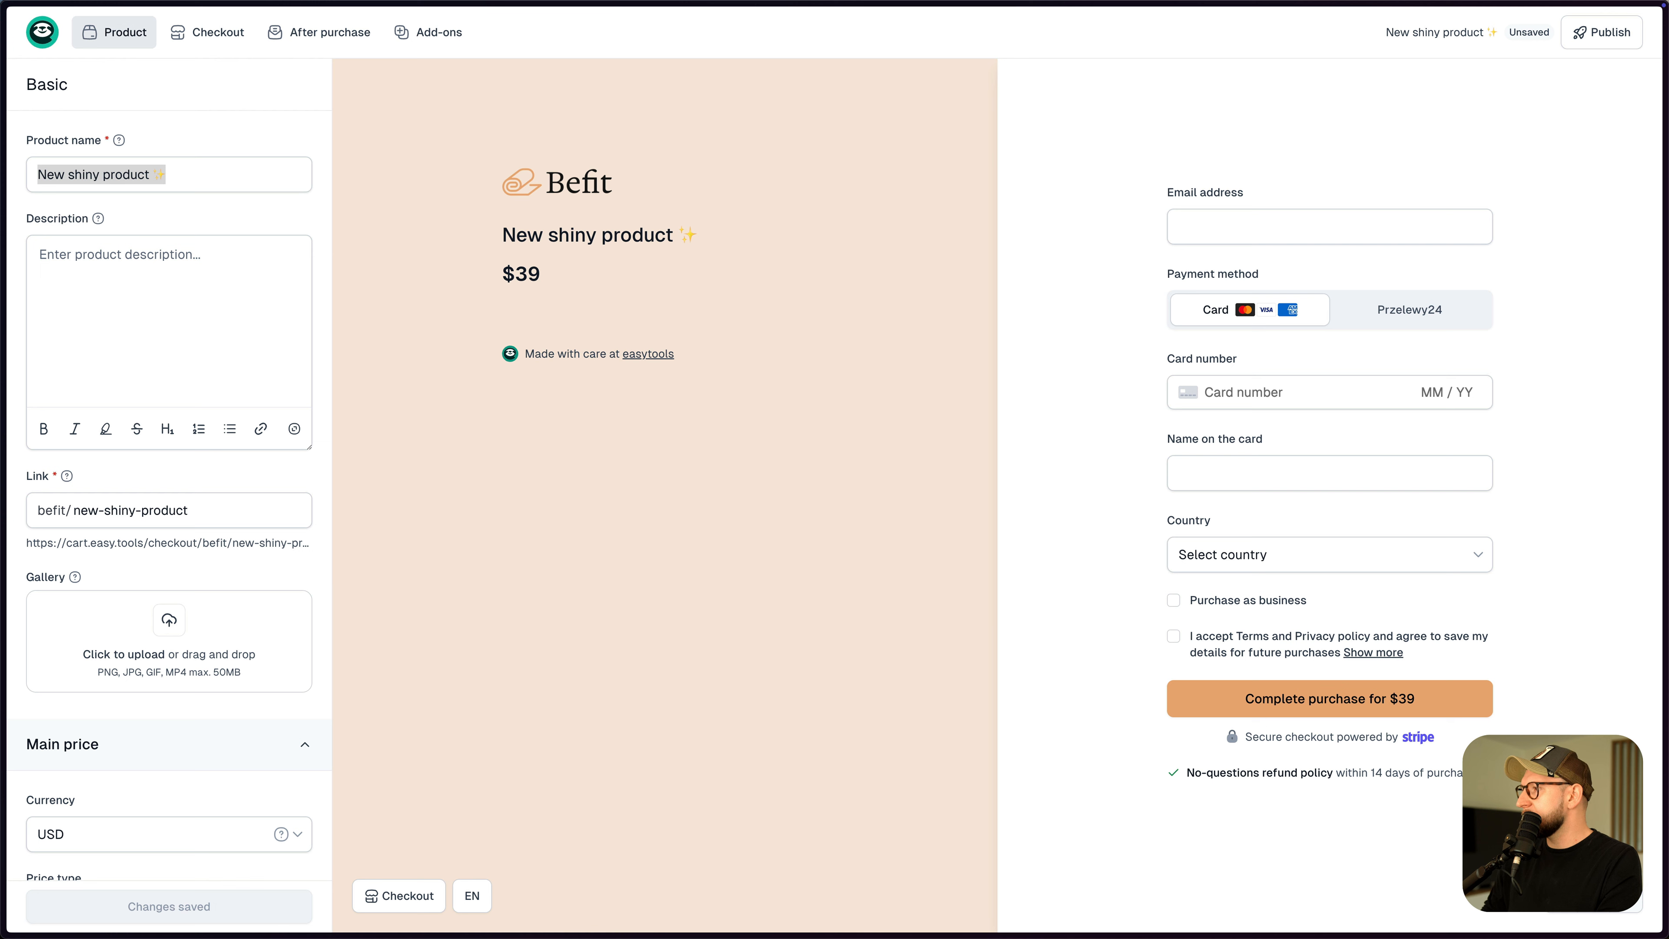
{"action": "key", "text": "super+Tab"}
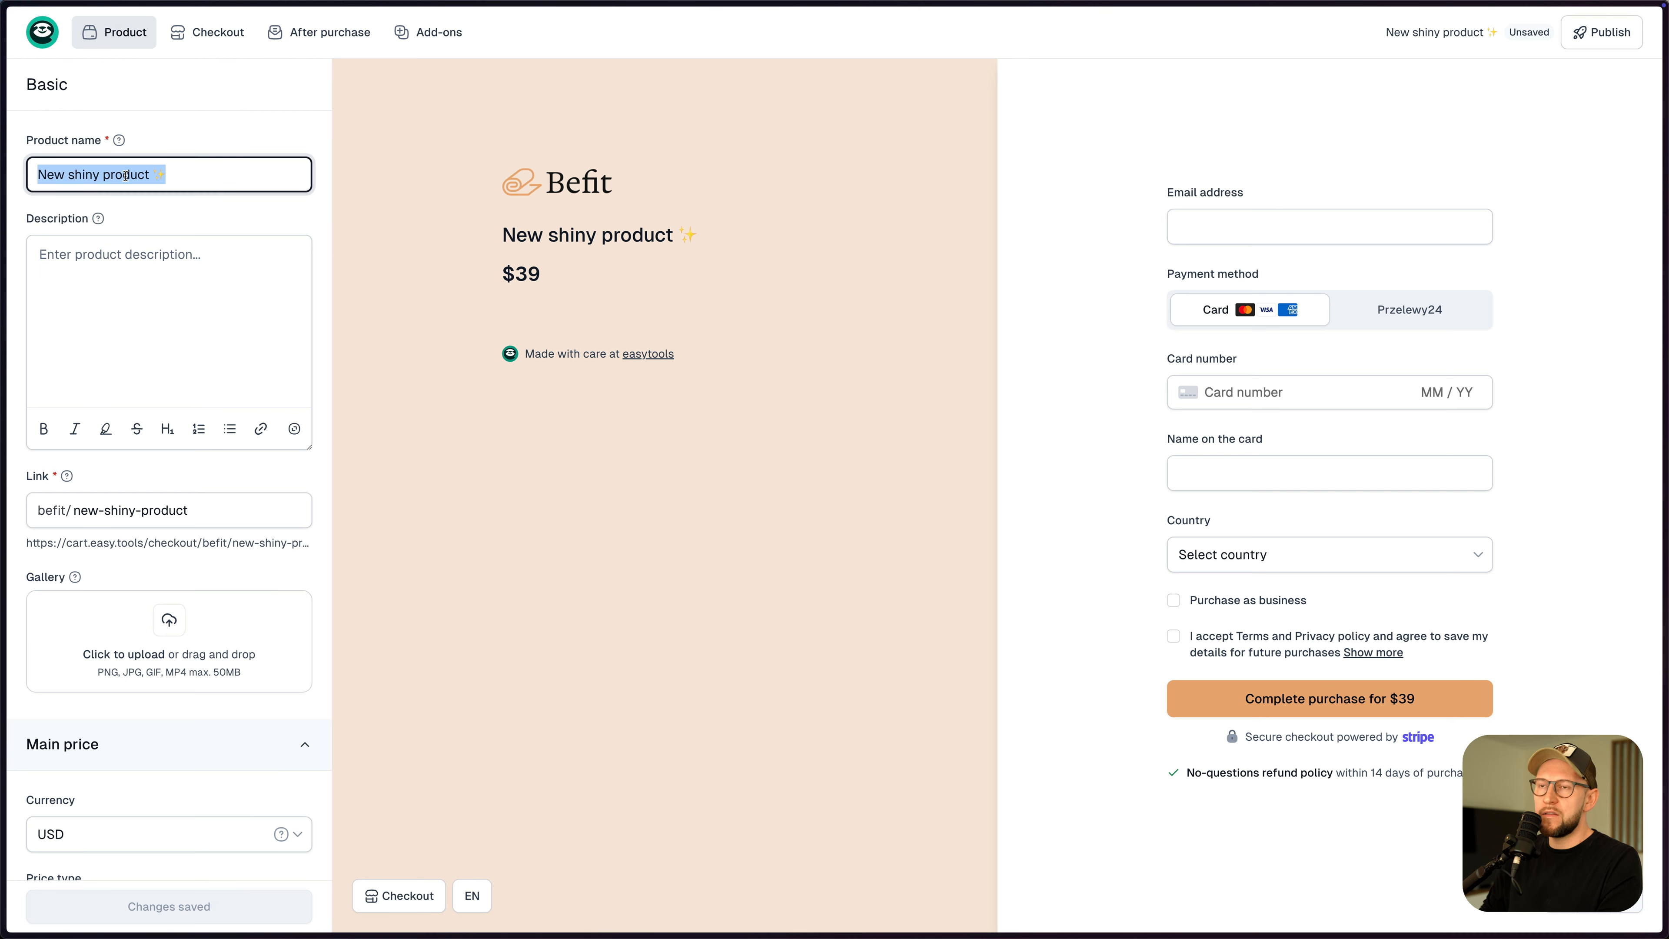
{"action": "type", "text": "\"Yoga Fundamentals\" Video Course"}
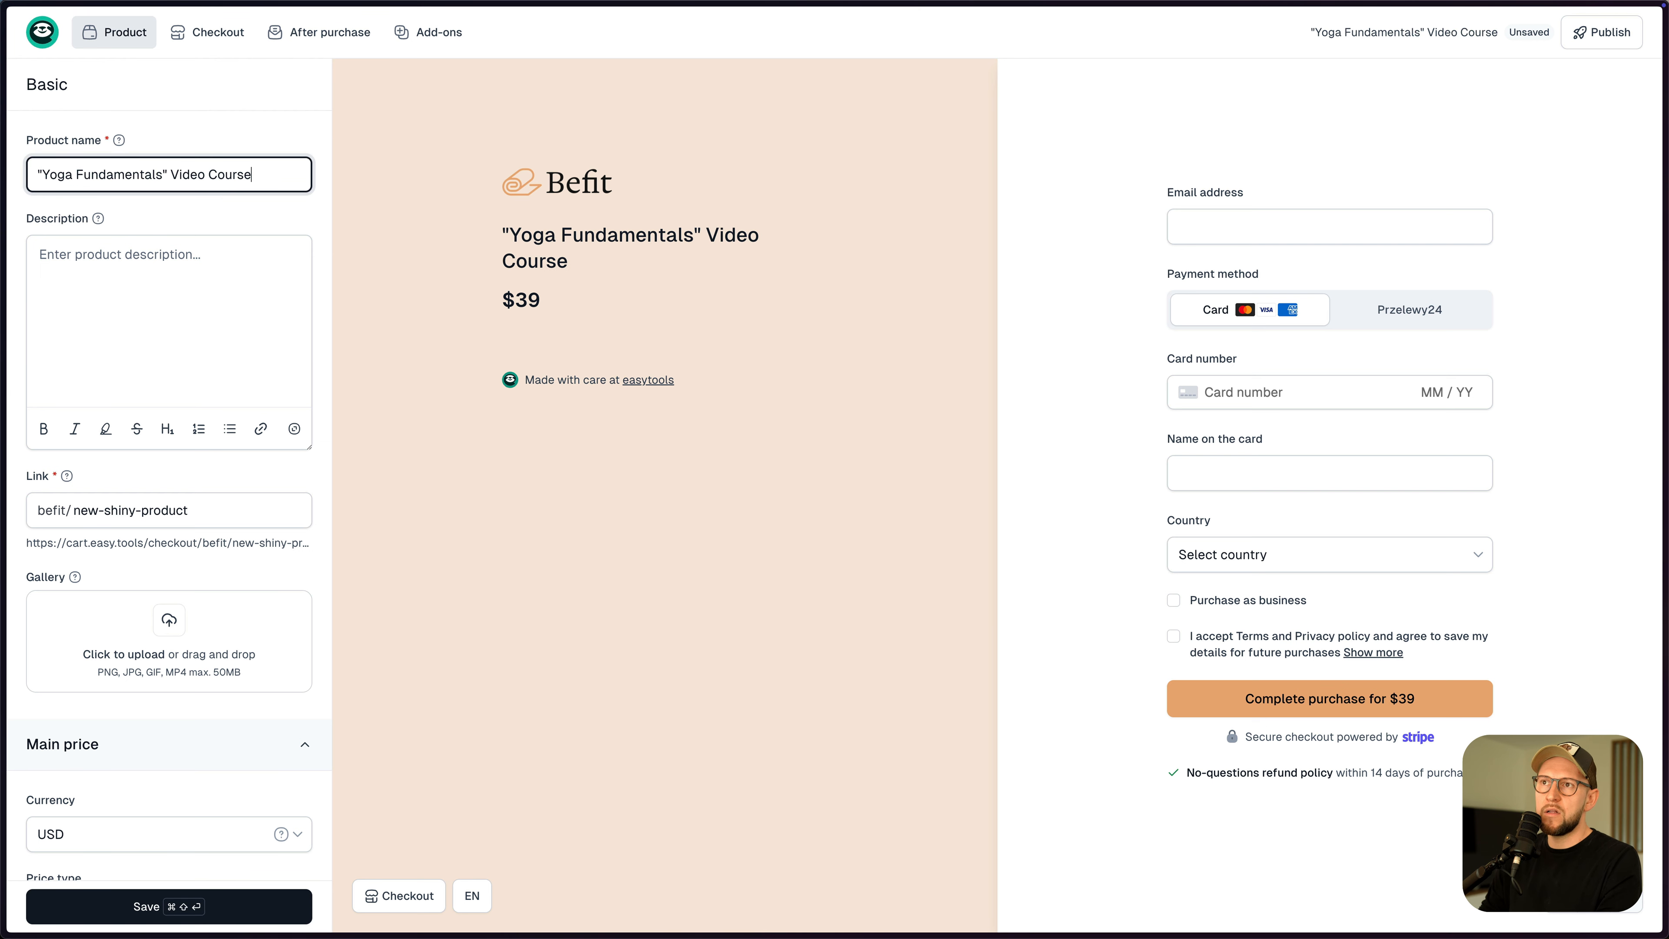
- Paste the bulleted course description and remove the trailing empty line
{"action": "left_click", "coordinate": [146, 290]}
{"action": "key", "text": "super+Tab"}
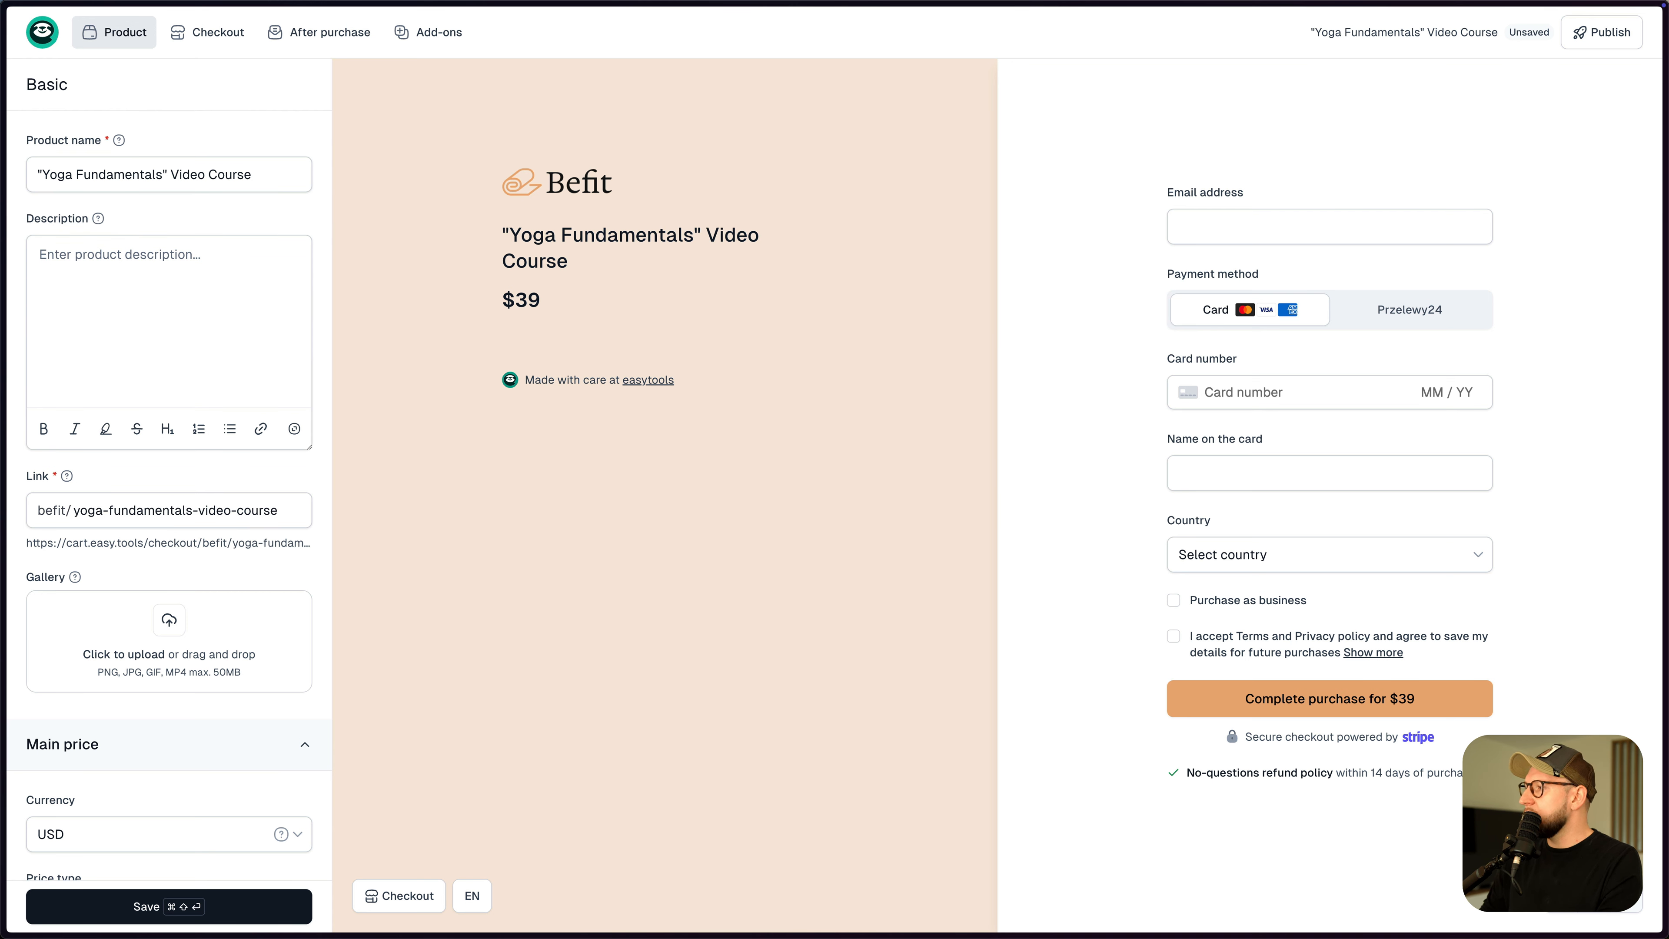
{"action": "key", "text": "super+Tab"}
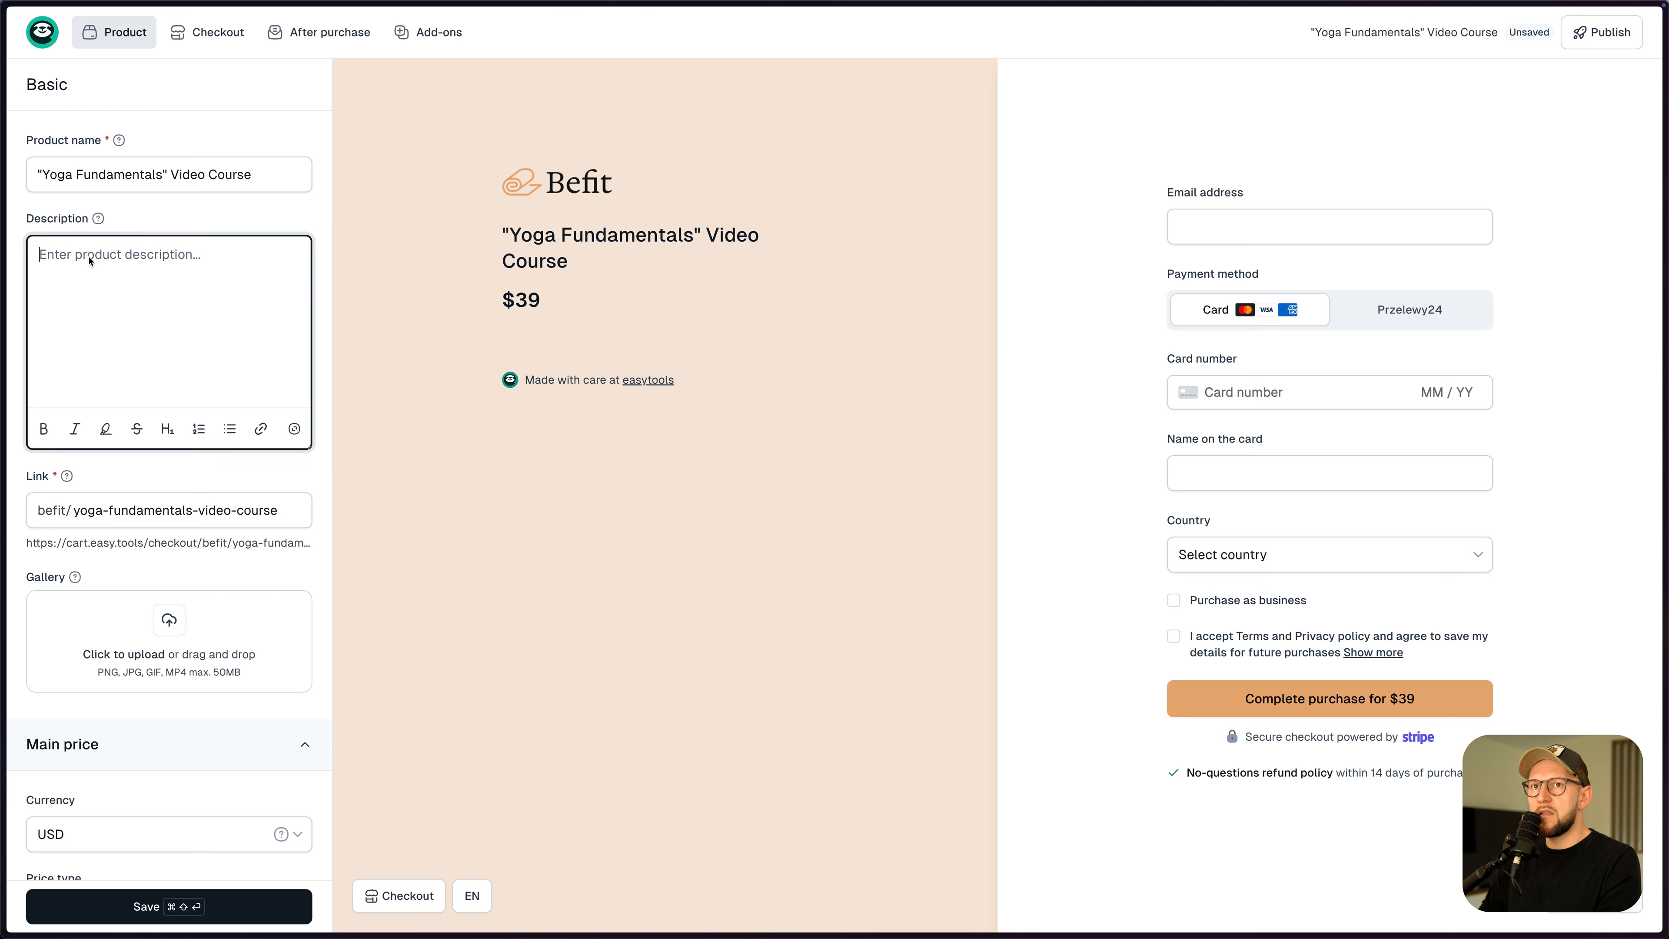
{"action": "type", "text": "Master essential yoga protocols with 30+ HD video lessons. Perfect form, understand alignments, and develop a strong foundation for your practice. 12 foundational sequences Detailed pose breakdowns Progress tracking worksheets Mobile-optimized platform"}
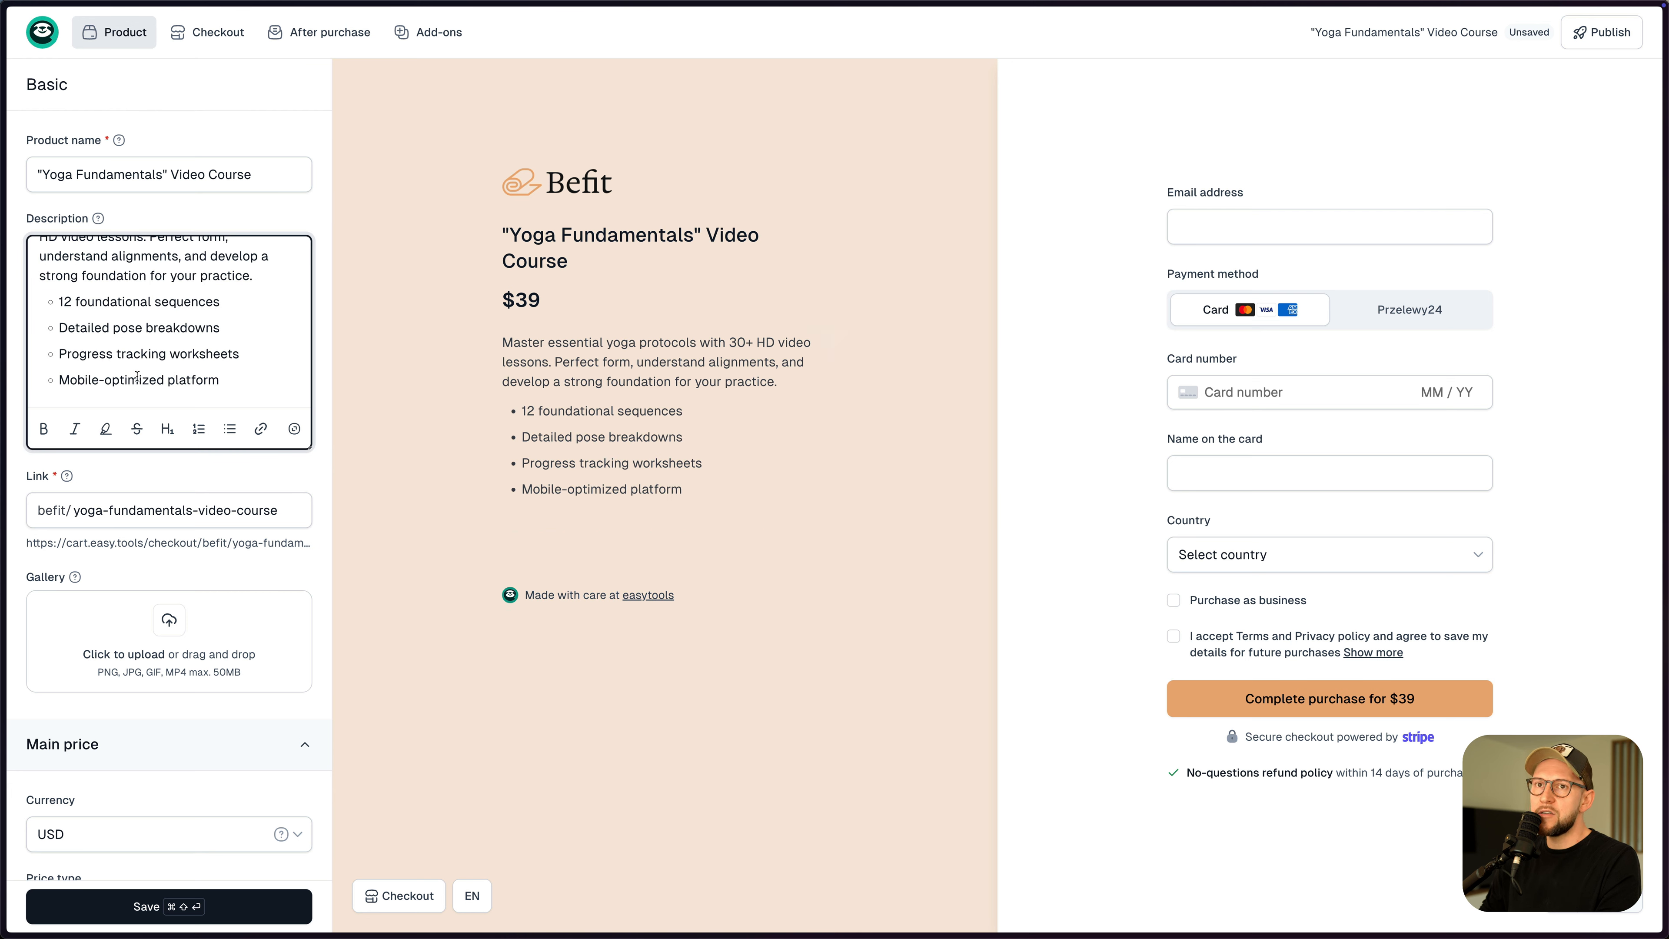
{"action": "key", "text": "BackSpace"}
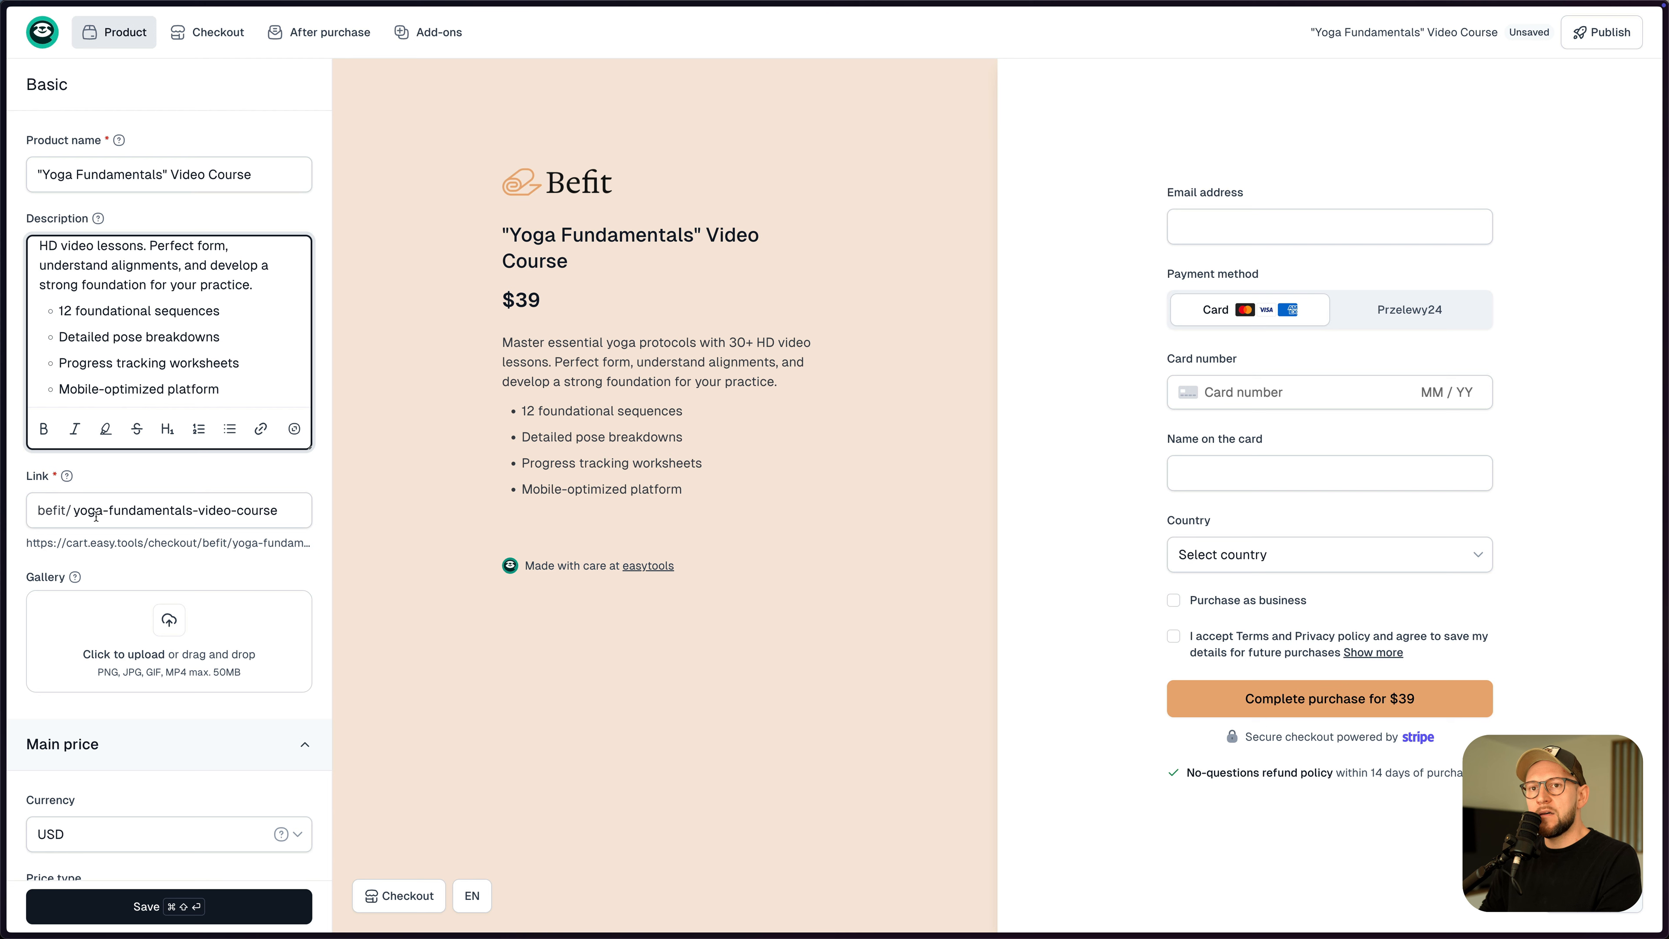
- Add a yoga photo and the 4057407 video clip from Finder to the product gallery
{"action": "key", "text": "super+Tab"}
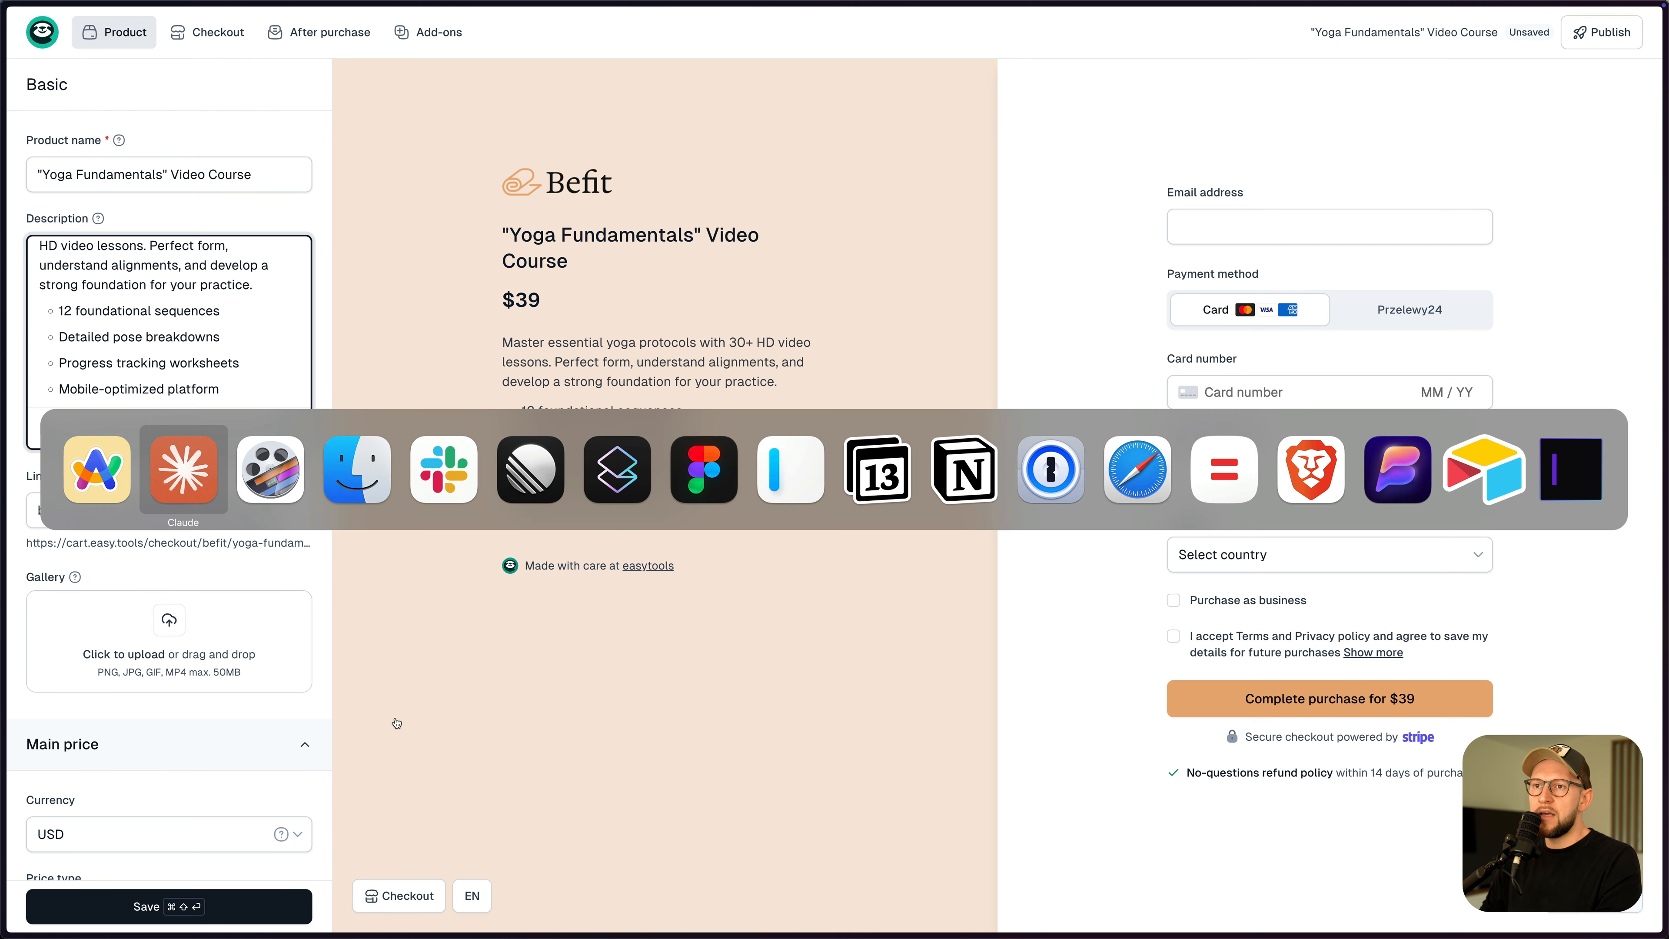
{"action": "key", "text": "super+Tab"}
{"action": "key", "text": "super+Tab"}
{"action": "left_click", "coordinate": [1009, 516]}
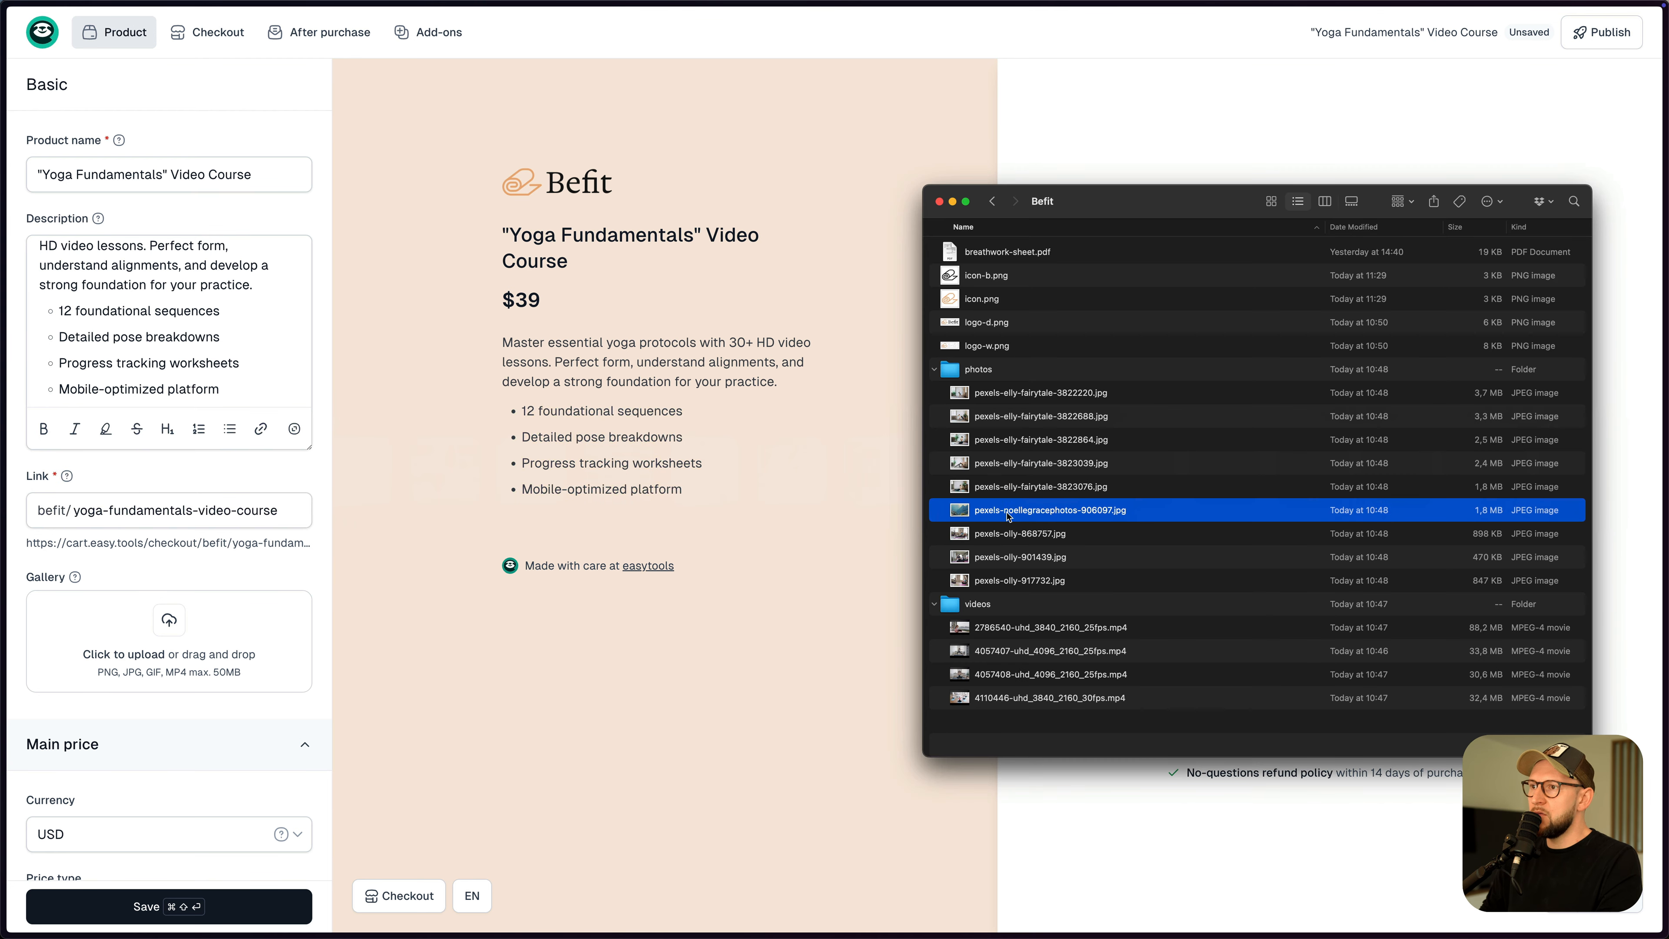
{"action": "left_click", "coordinate": [988, 582]}
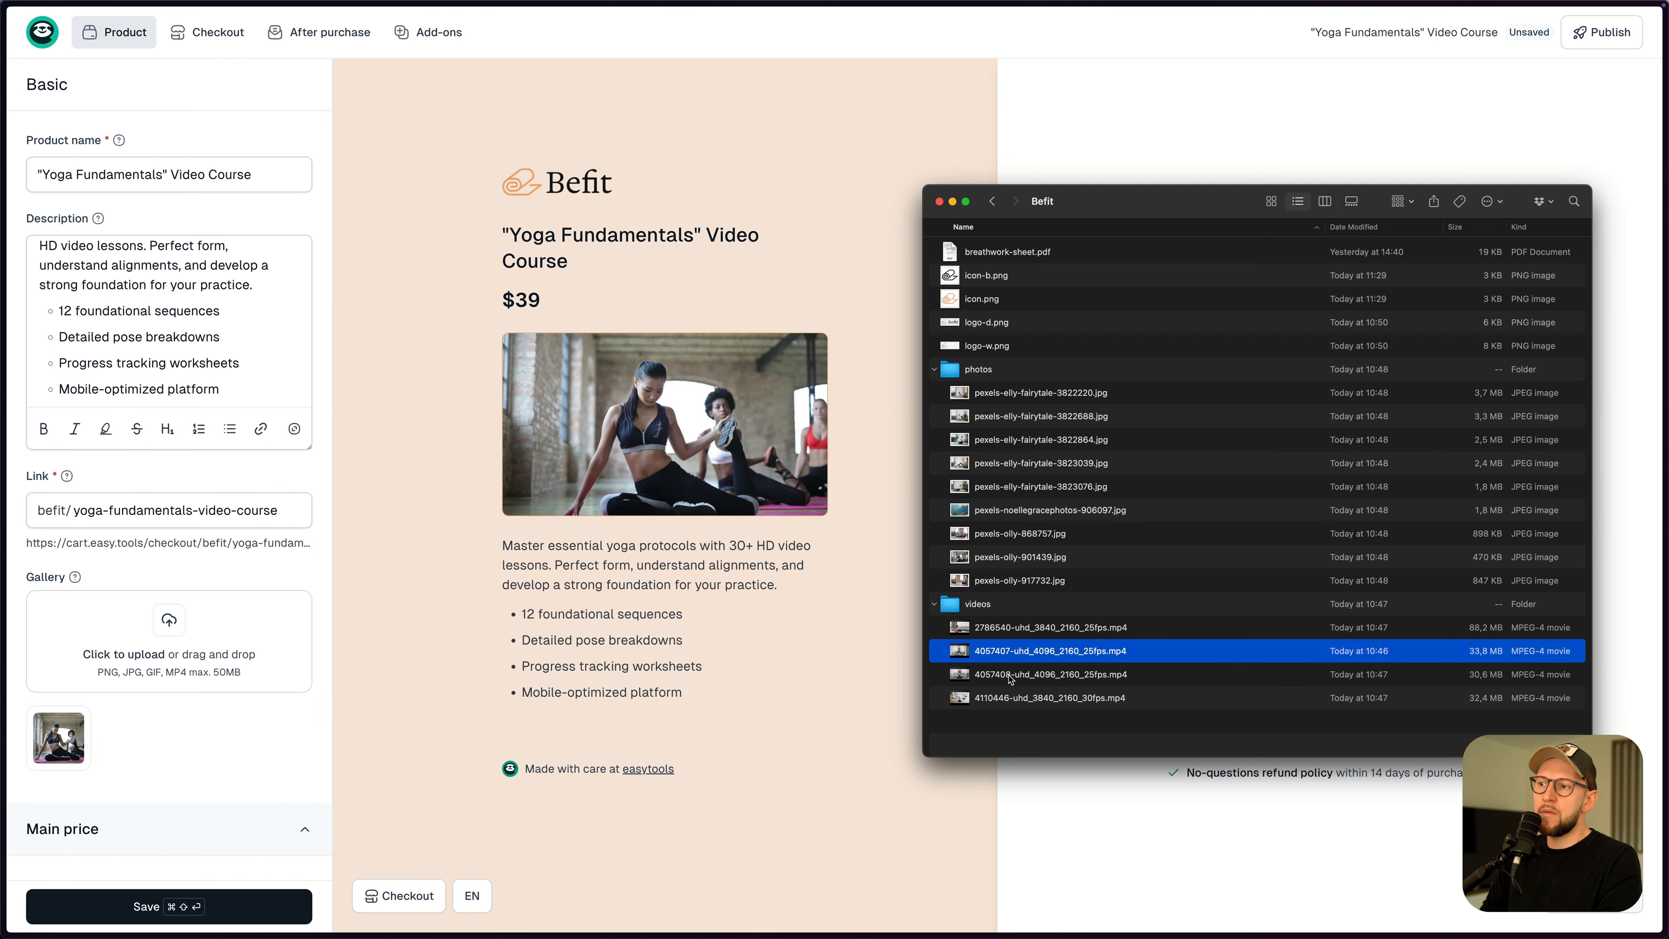
{"action": "left_click", "coordinate": [1012, 676]}
{"action": "left_click", "coordinate": [1013, 654]}
{"action": "left_click_drag", "start_coordinate": [1008, 656], "coordinate": [230, 653]}
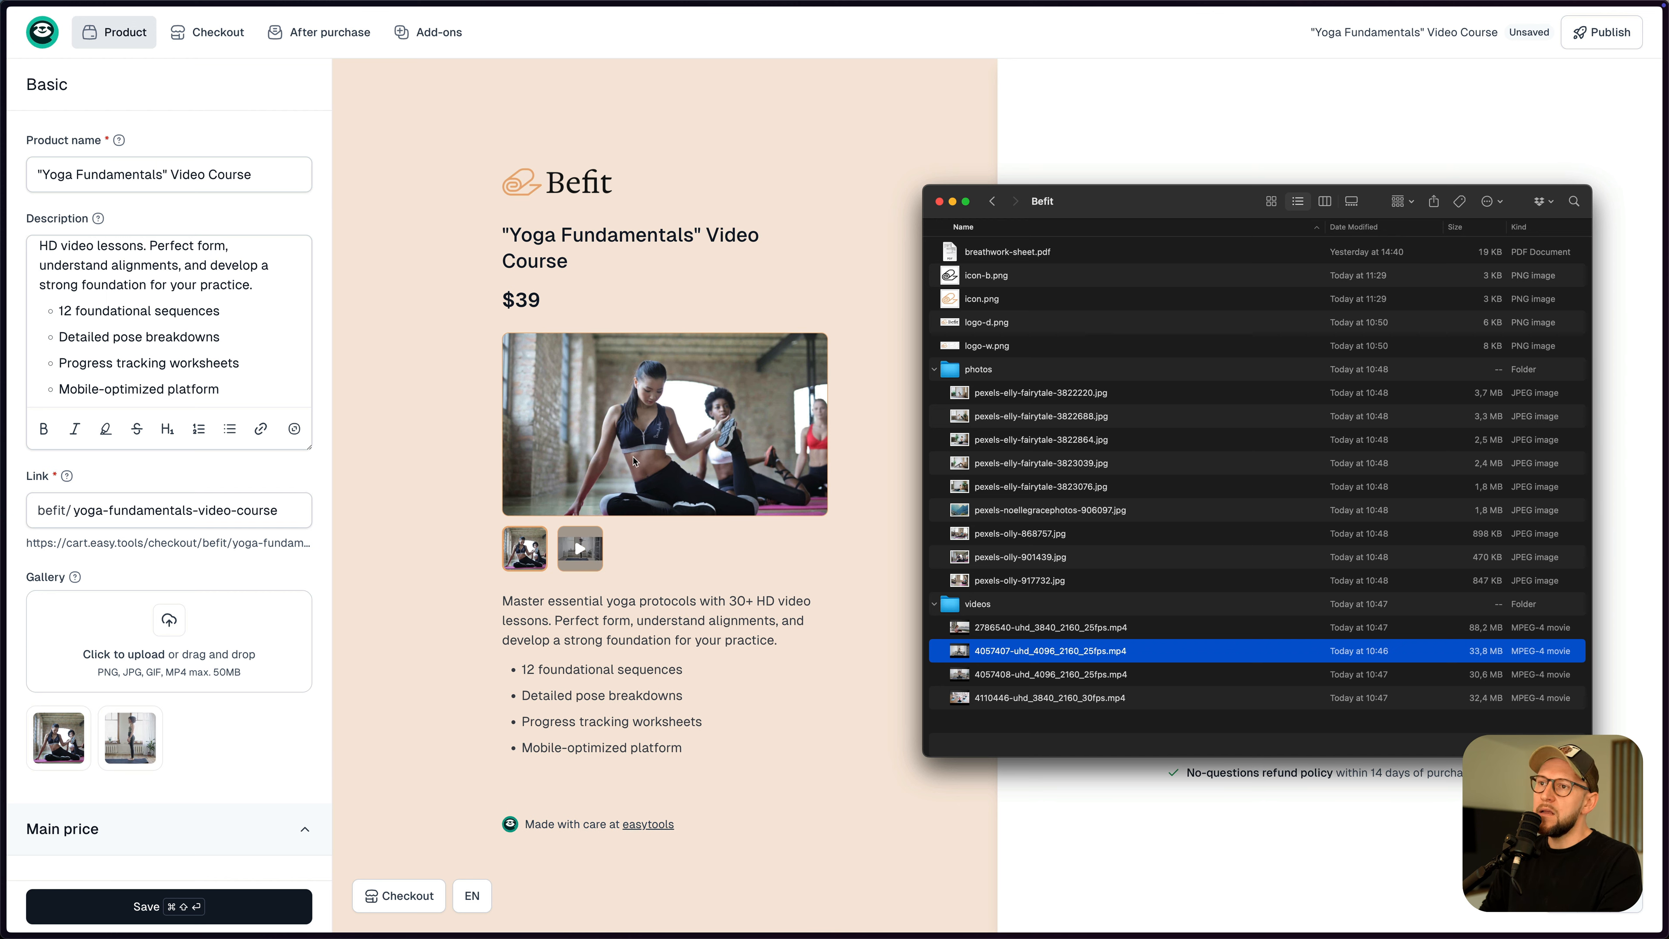
- Make the course a one-time payment priced at $99
{"action": "scroll", "coordinate": [175, 684], "scroll_direction": "down", "scroll_amount": 6}
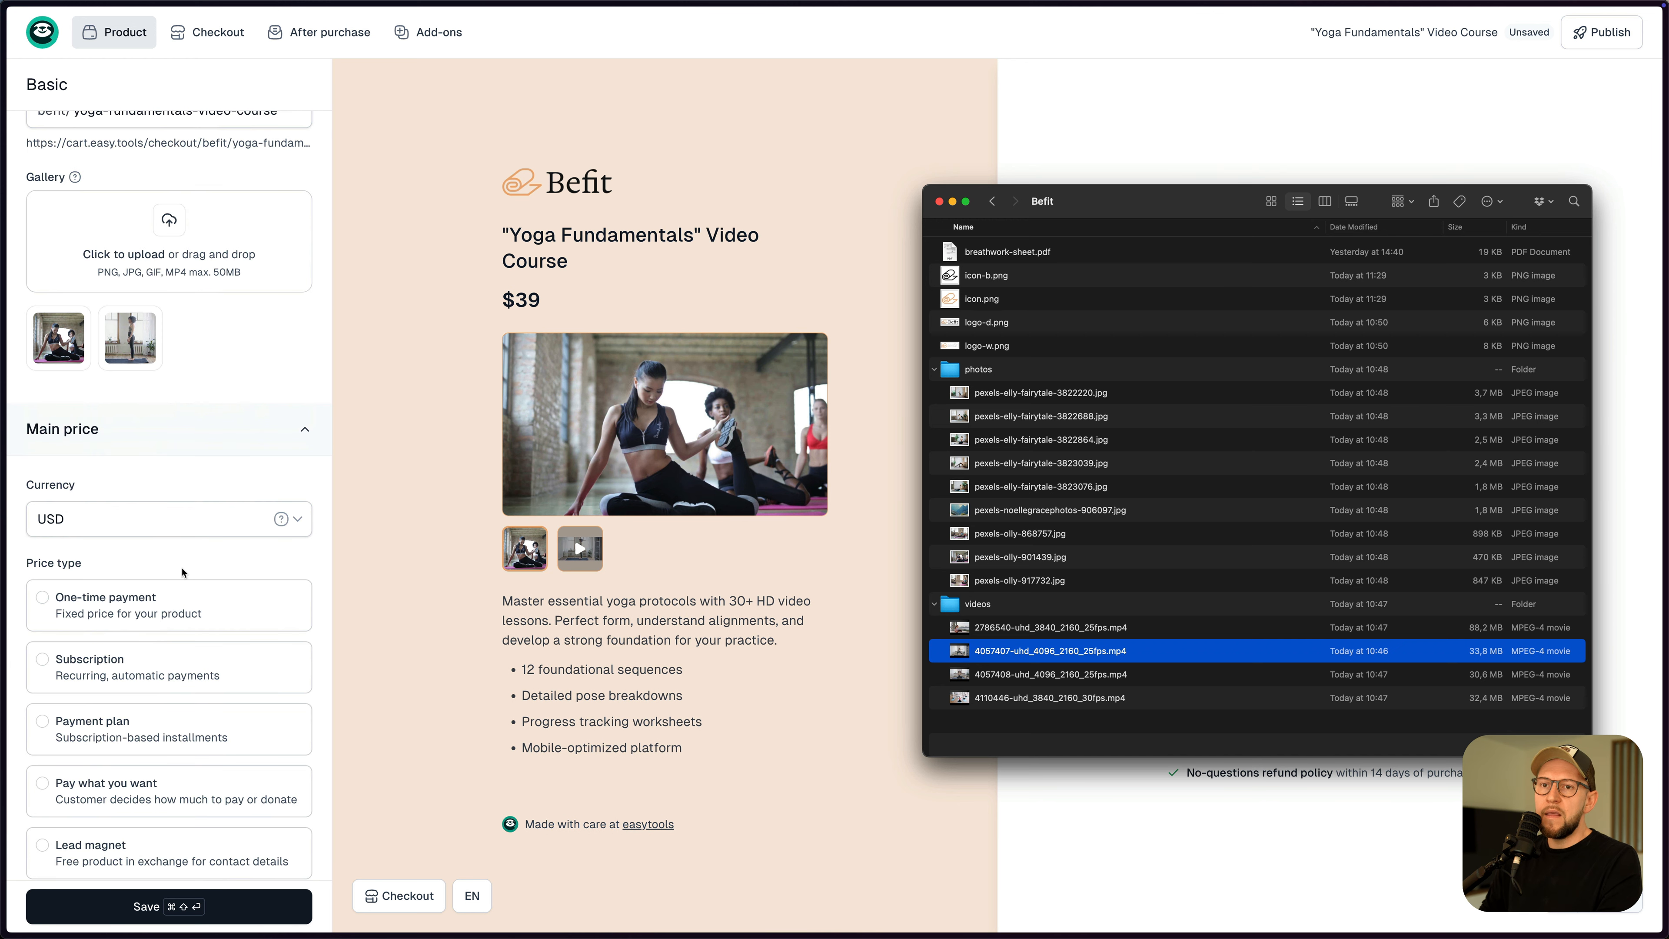
{"action": "scroll", "coordinate": [164, 565], "scroll_direction": "down", "scroll_amount": 2}
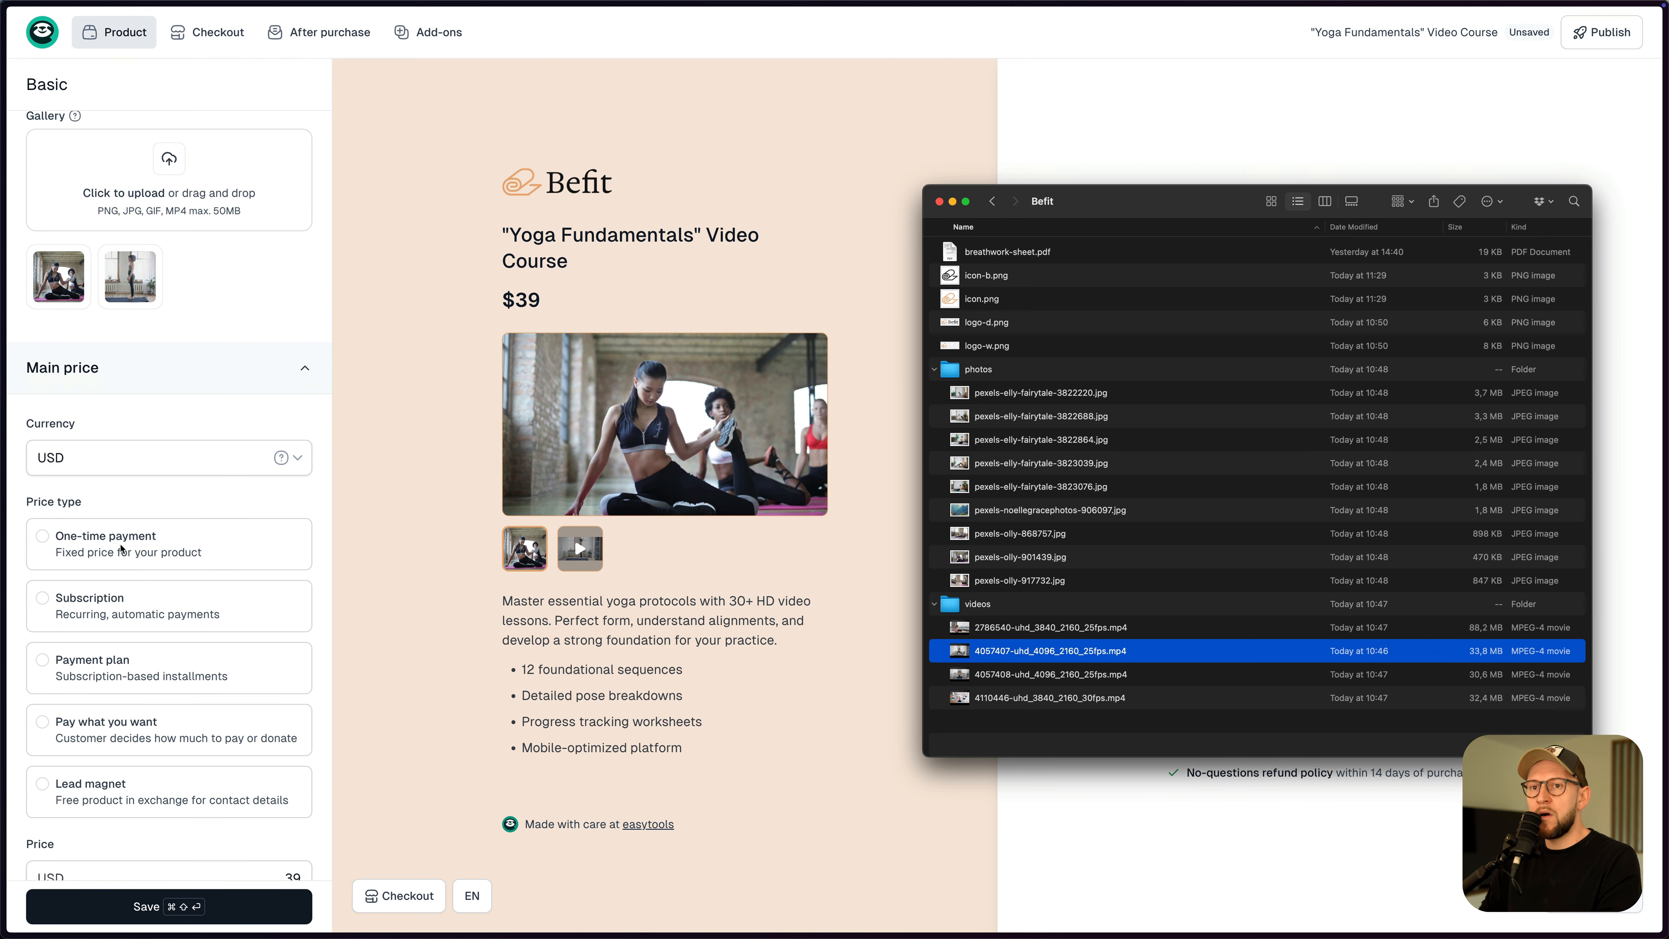
{"action": "left_click", "coordinate": [121, 549]}
{"action": "left_click", "coordinate": [151, 551]}
{"action": "scroll", "coordinate": [217, 526], "scroll_direction": "down", "scroll_amount": 2}
{"action": "scroll", "coordinate": [214, 500], "scroll_direction": "down", "scroll_amount": 4}
{"action": "left_click", "coordinate": [241, 541]}
{"action": "type", "text": "1"}
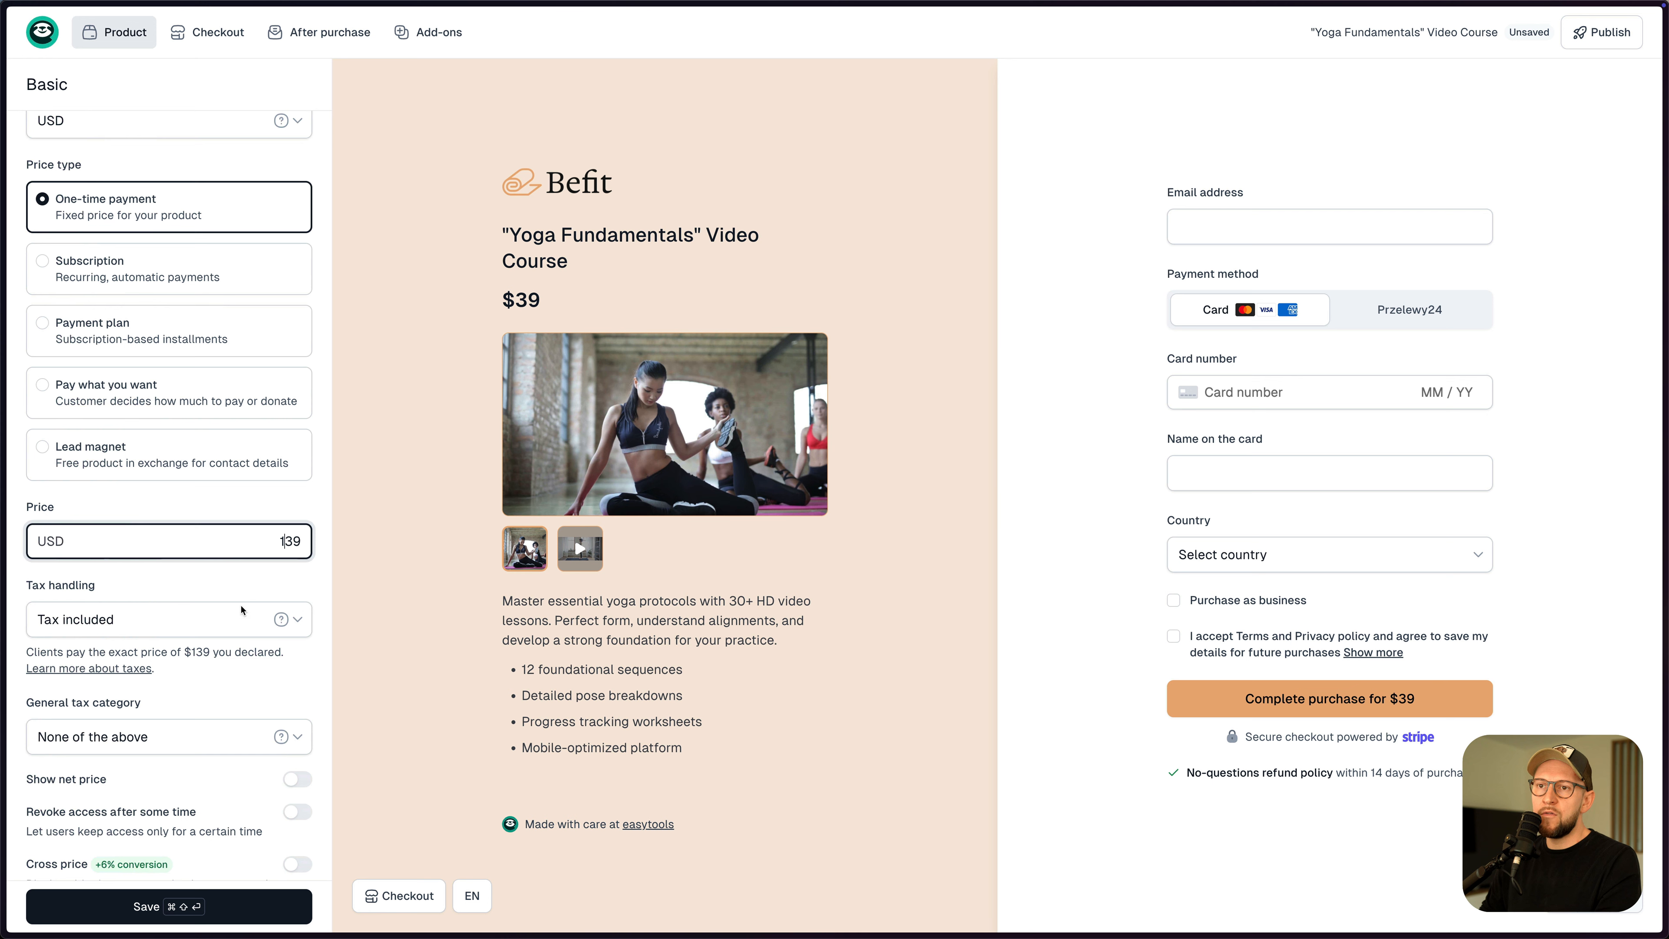
{"action": "scroll", "coordinate": [288, 533], "scroll_direction": "down", "scroll_amount": 2}
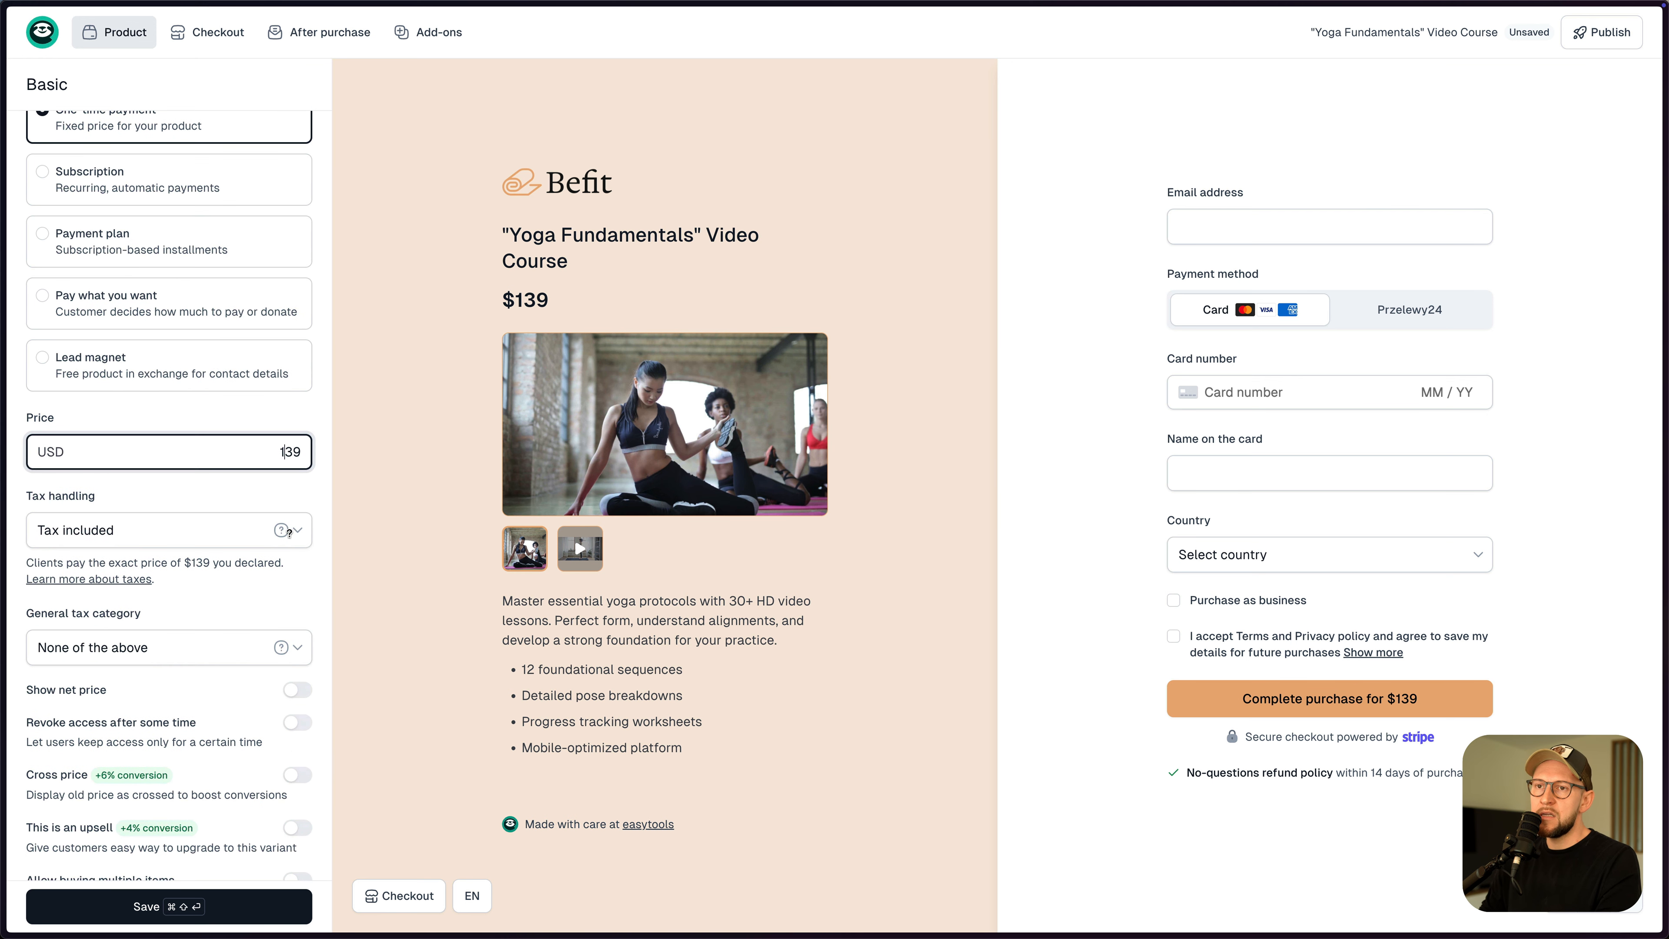
{"action": "left_click_drag", "start_coordinate": [294, 455], "coordinate": [280, 449]}
{"action": "type", "text": "99"}
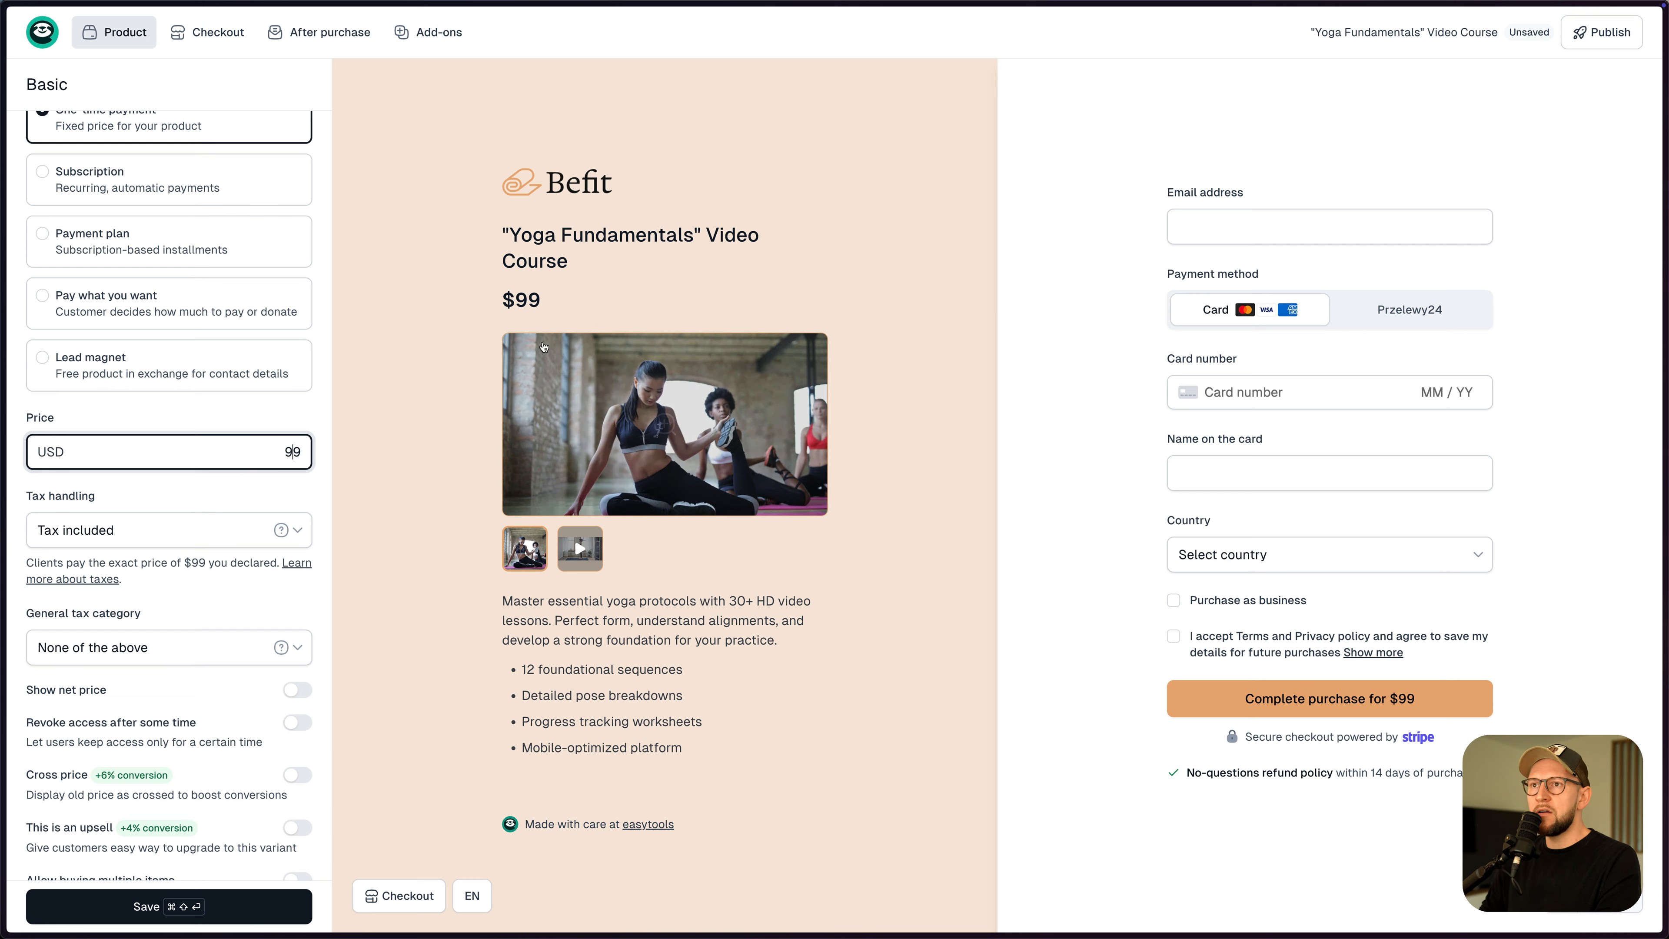
- Turn on Cross price with a $139 crossed price and save the product
{"action": "scroll", "coordinate": [110, 427], "scroll_direction": "down", "scroll_amount": 8}
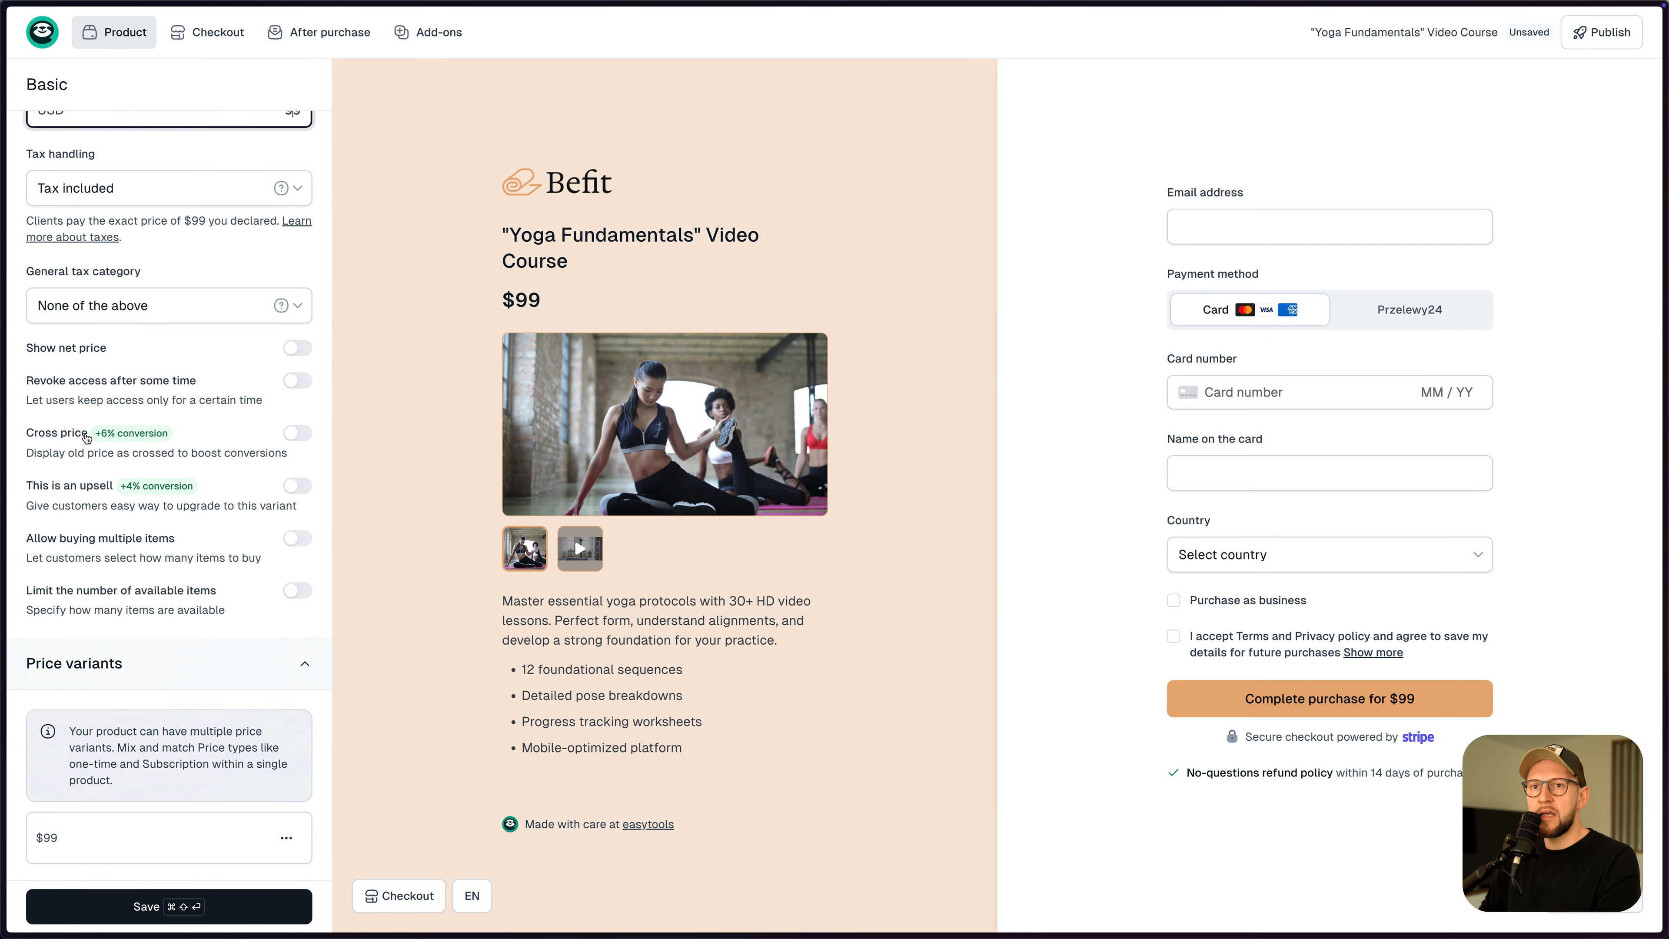
{"action": "left_click", "coordinate": [298, 432]}
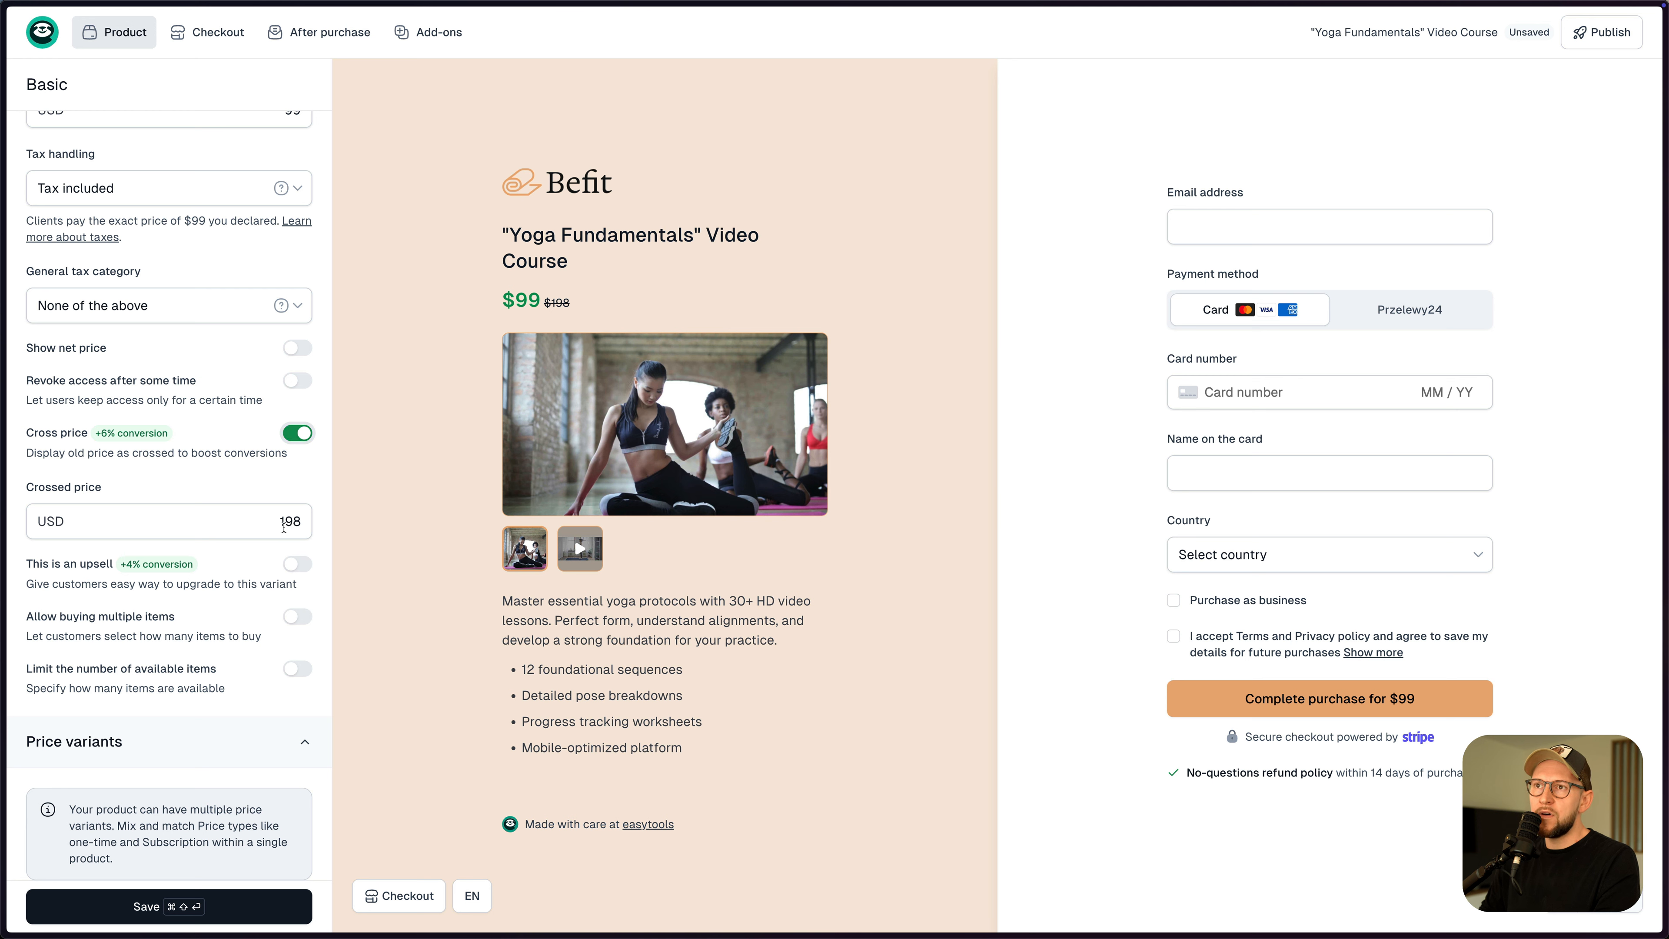
{"action": "left_click_drag", "start_coordinate": [287, 524], "coordinate": [303, 525]}
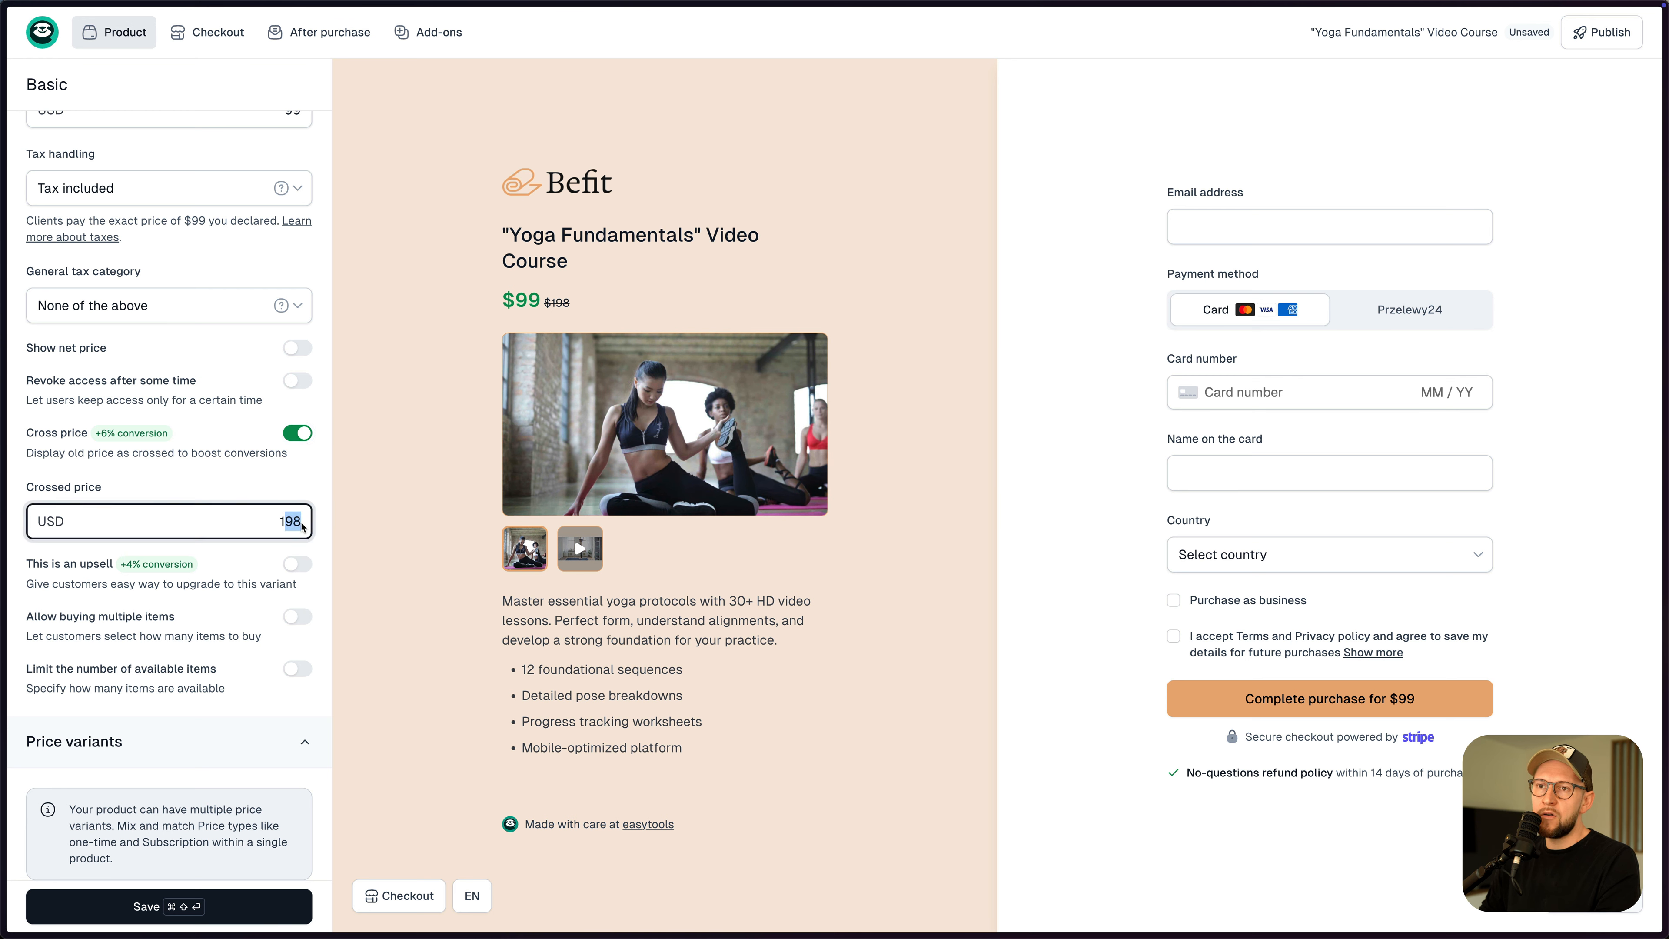
{"action": "type", "text": "39"}
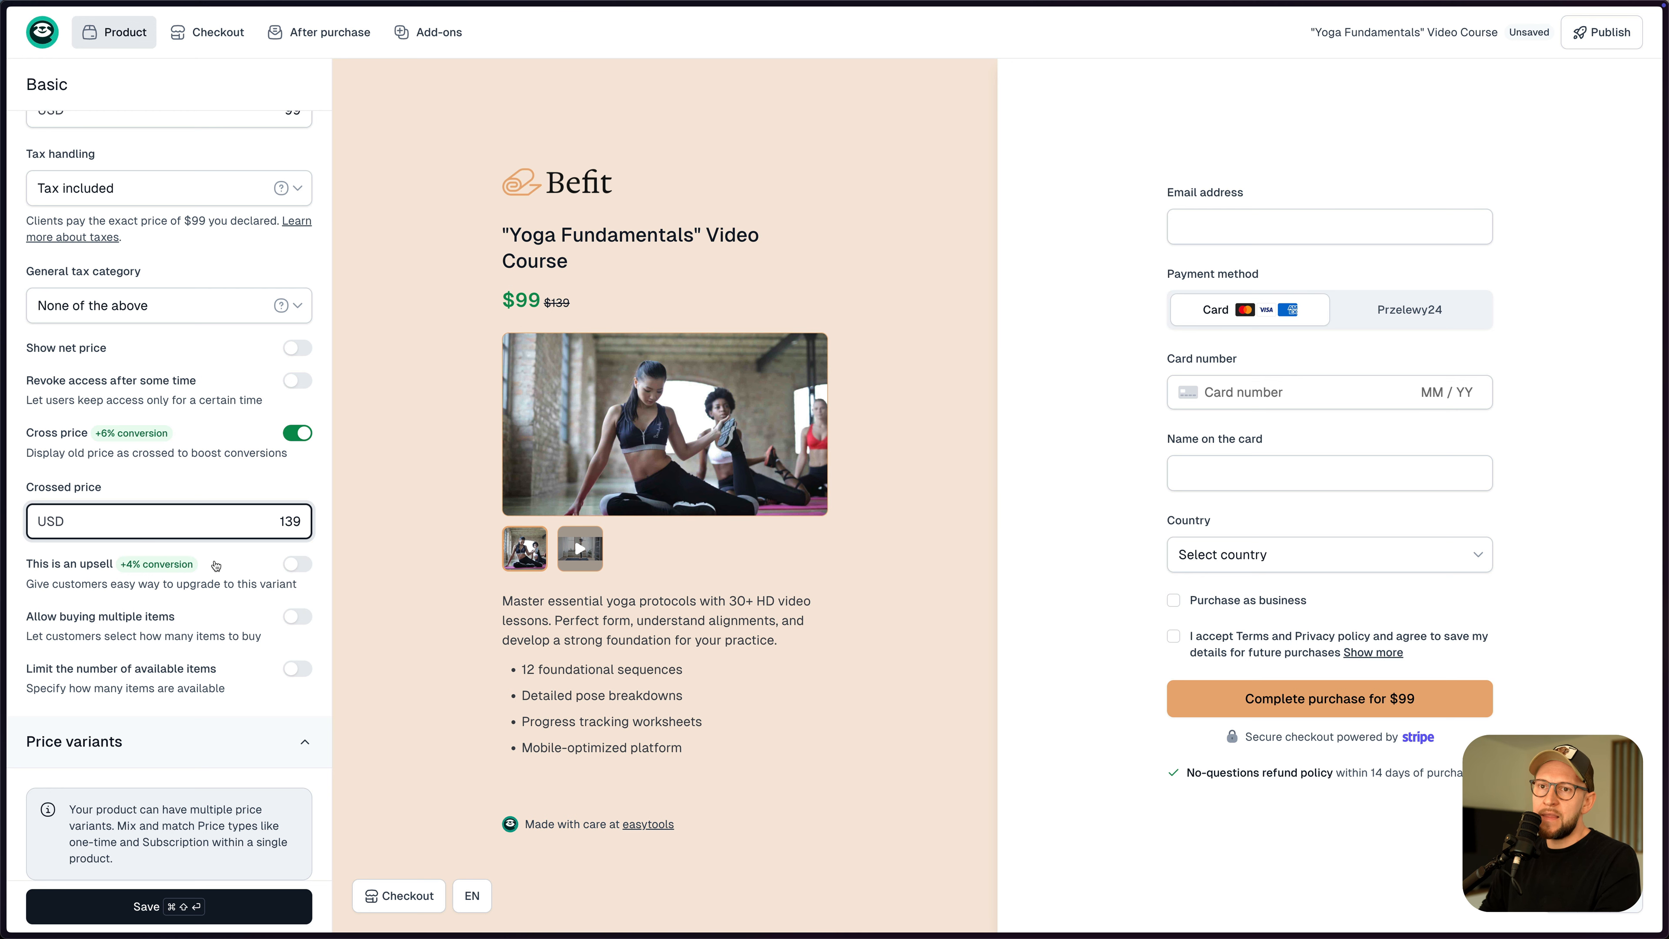
{"action": "scroll", "coordinate": [206, 581], "scroll_direction": "down", "scroll_amount": 1}
{"action": "scroll", "coordinate": [205, 582], "scroll_direction": "down", "scroll_amount": 1}
{"action": "left_click", "coordinate": [320, 403]}
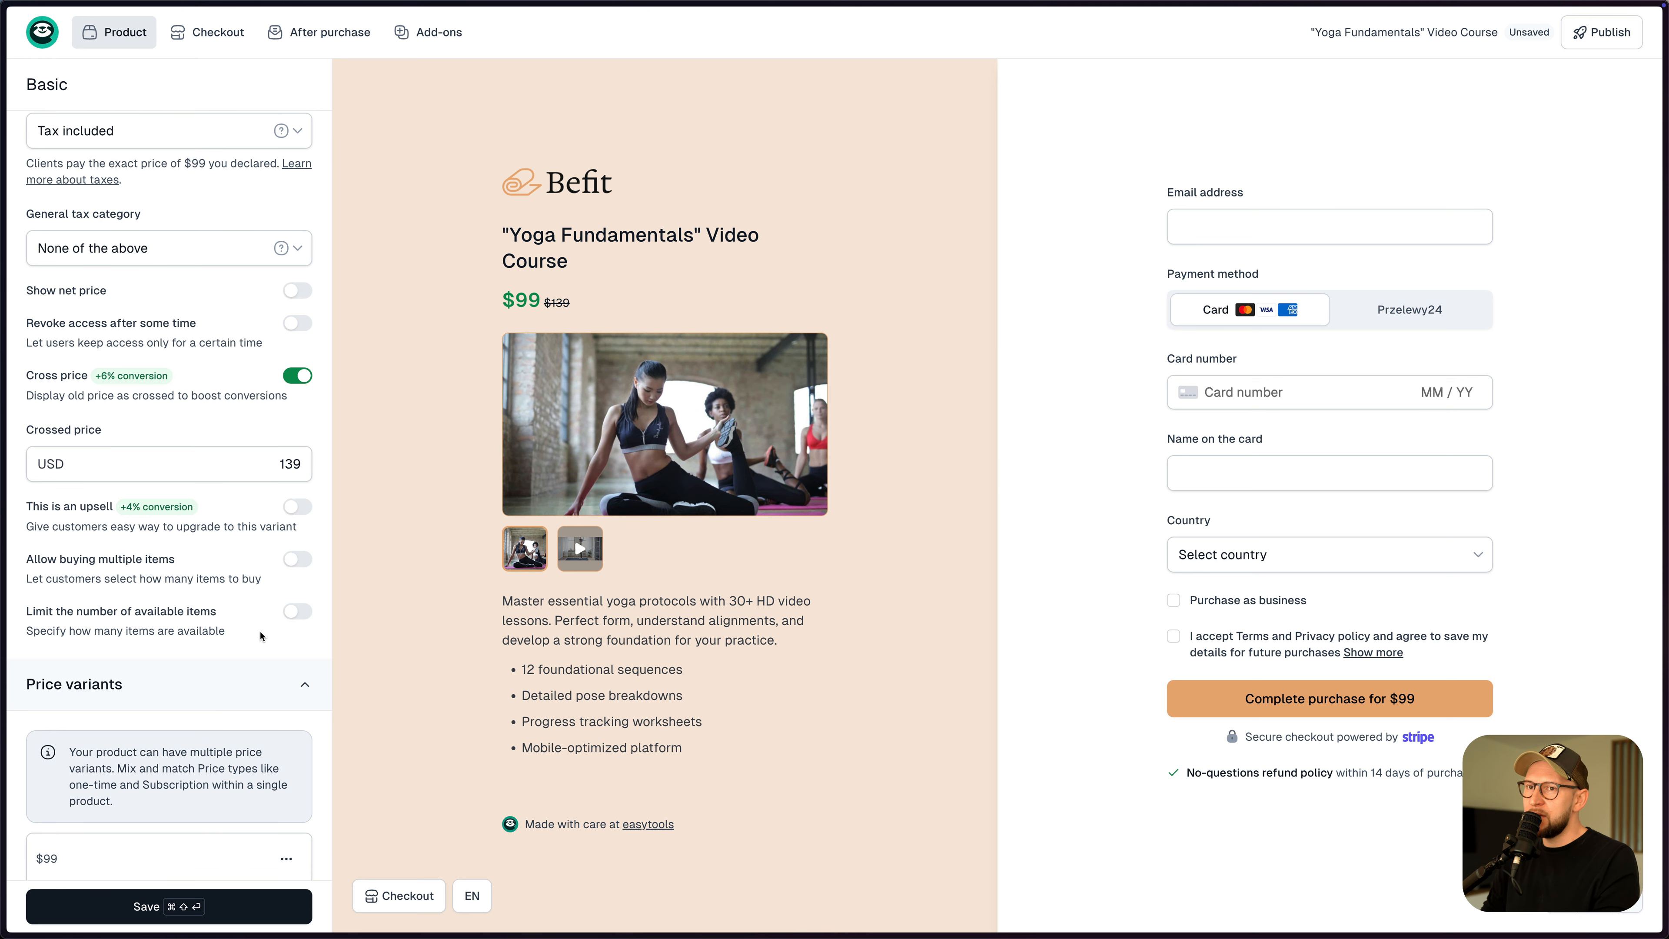
{"action": "scroll", "coordinate": [260, 637], "scroll_direction": "down", "scroll_amount": 10}
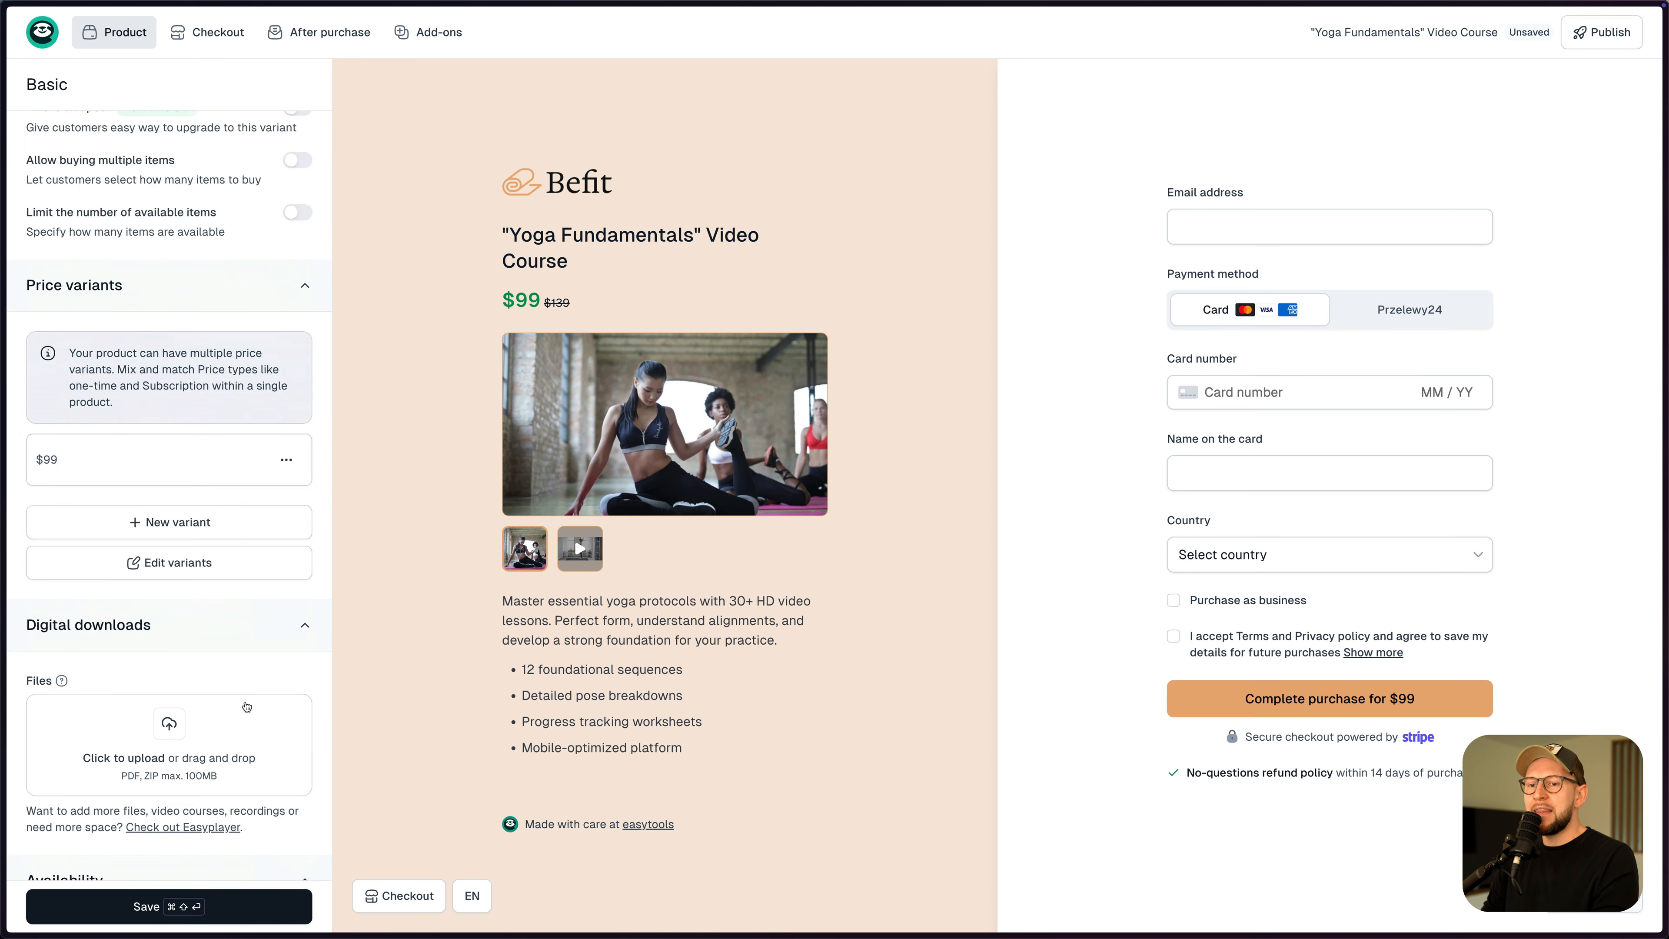
{"action": "scroll", "coordinate": [246, 707], "scroll_direction": "up", "scroll_amount": 15}
{"action": "left_click", "coordinate": [191, 911]}
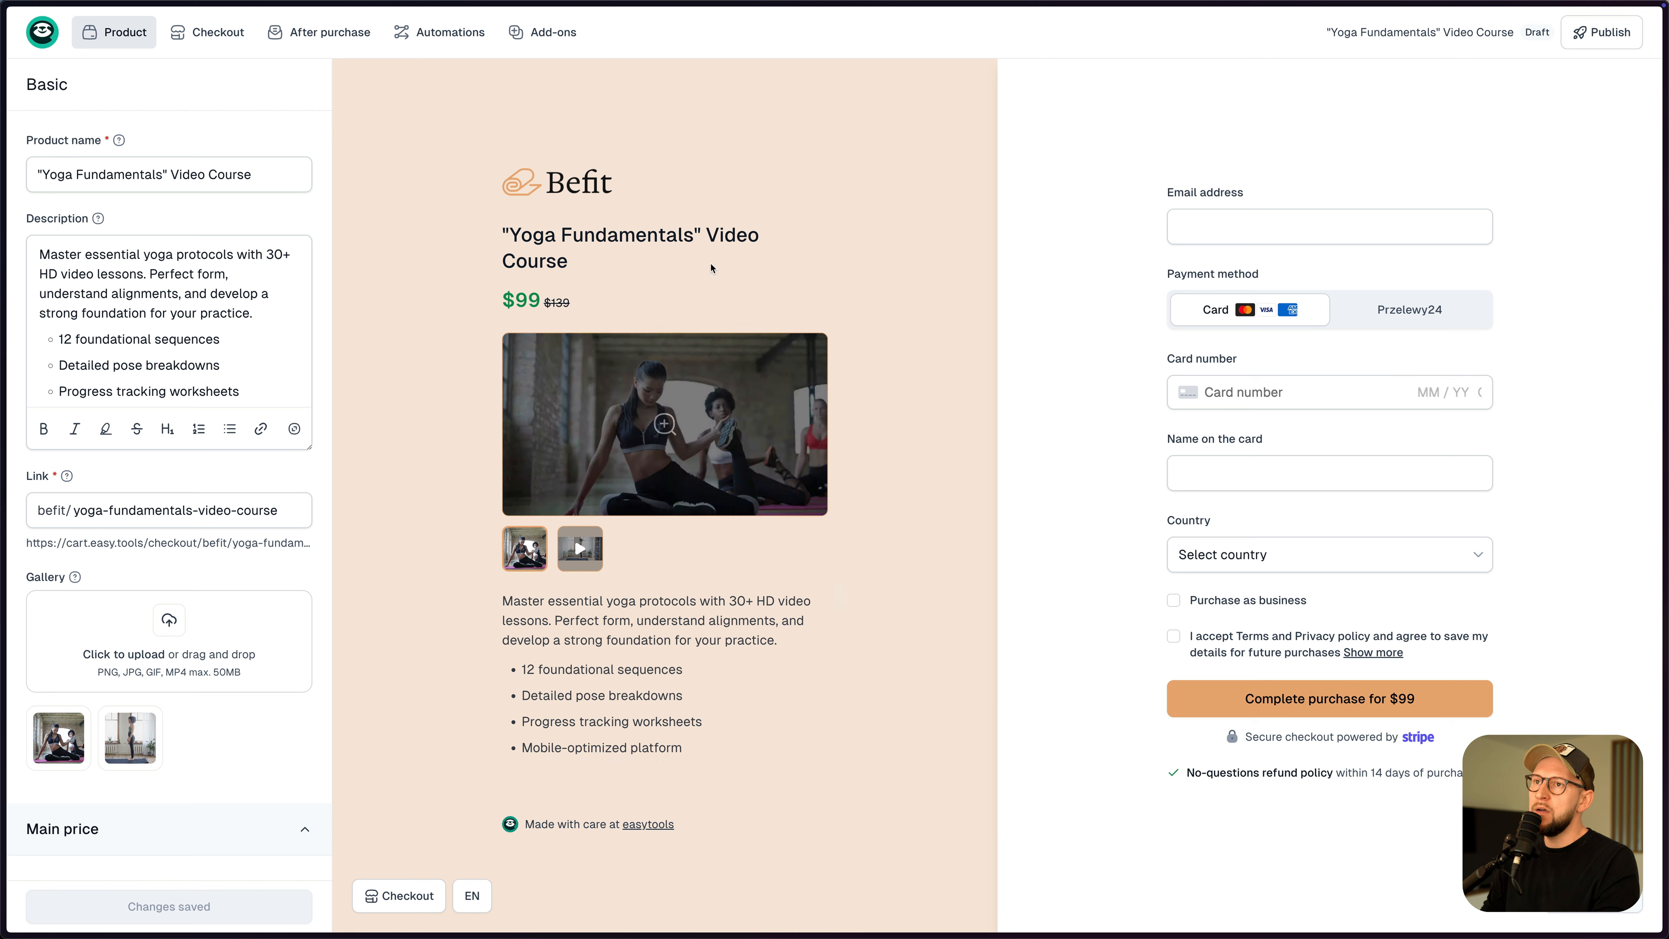
- Set the checkout background colour to pink #ffd6d6 and save the branding
{"action": "left_click", "coordinate": [603, 181]}
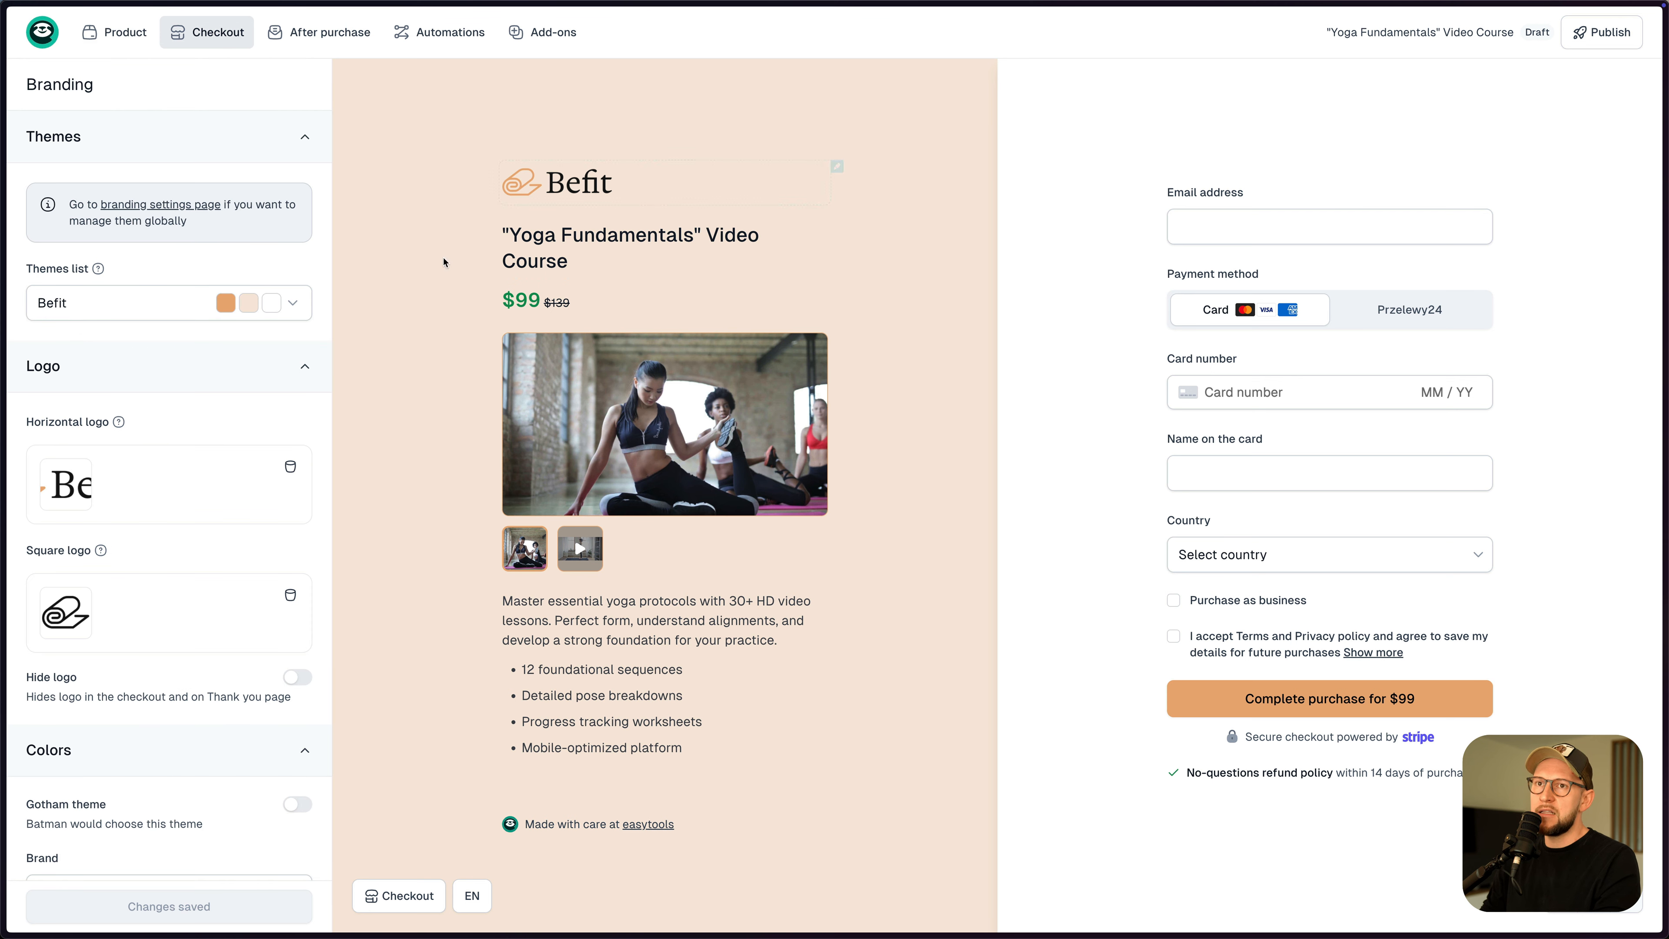
{"action": "scroll", "coordinate": [217, 482], "scroll_direction": "down", "scroll_amount": 1}
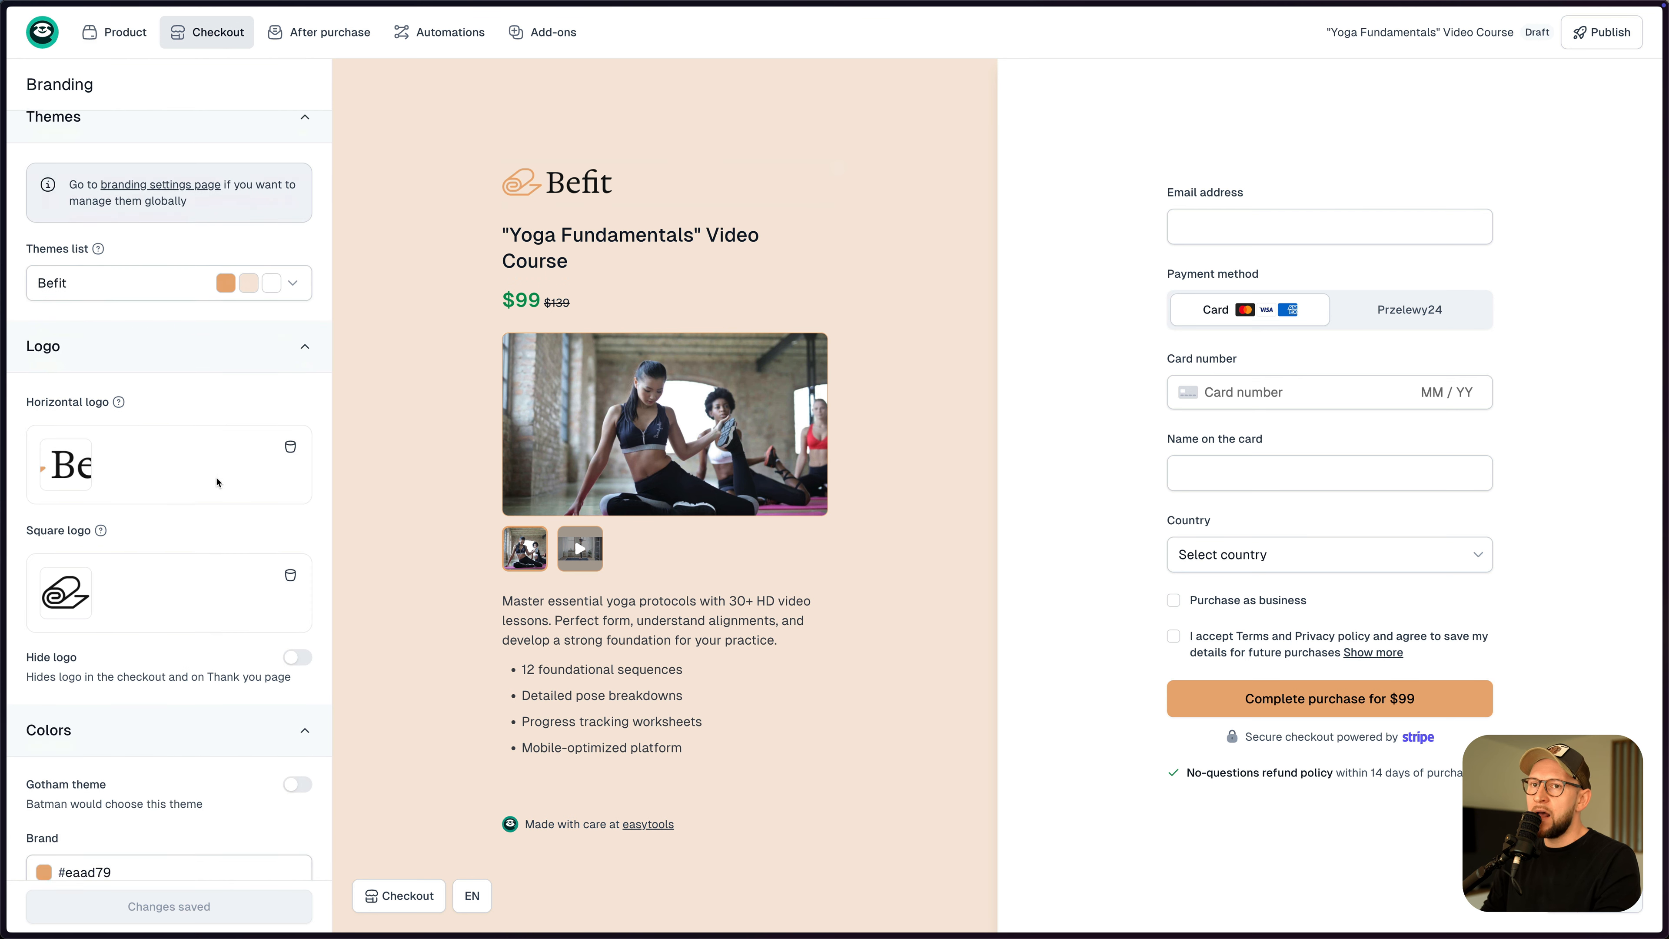
{"action": "scroll", "coordinate": [216, 482], "scroll_direction": "down", "scroll_amount": 3}
{"action": "left_click", "coordinate": [103, 204]}
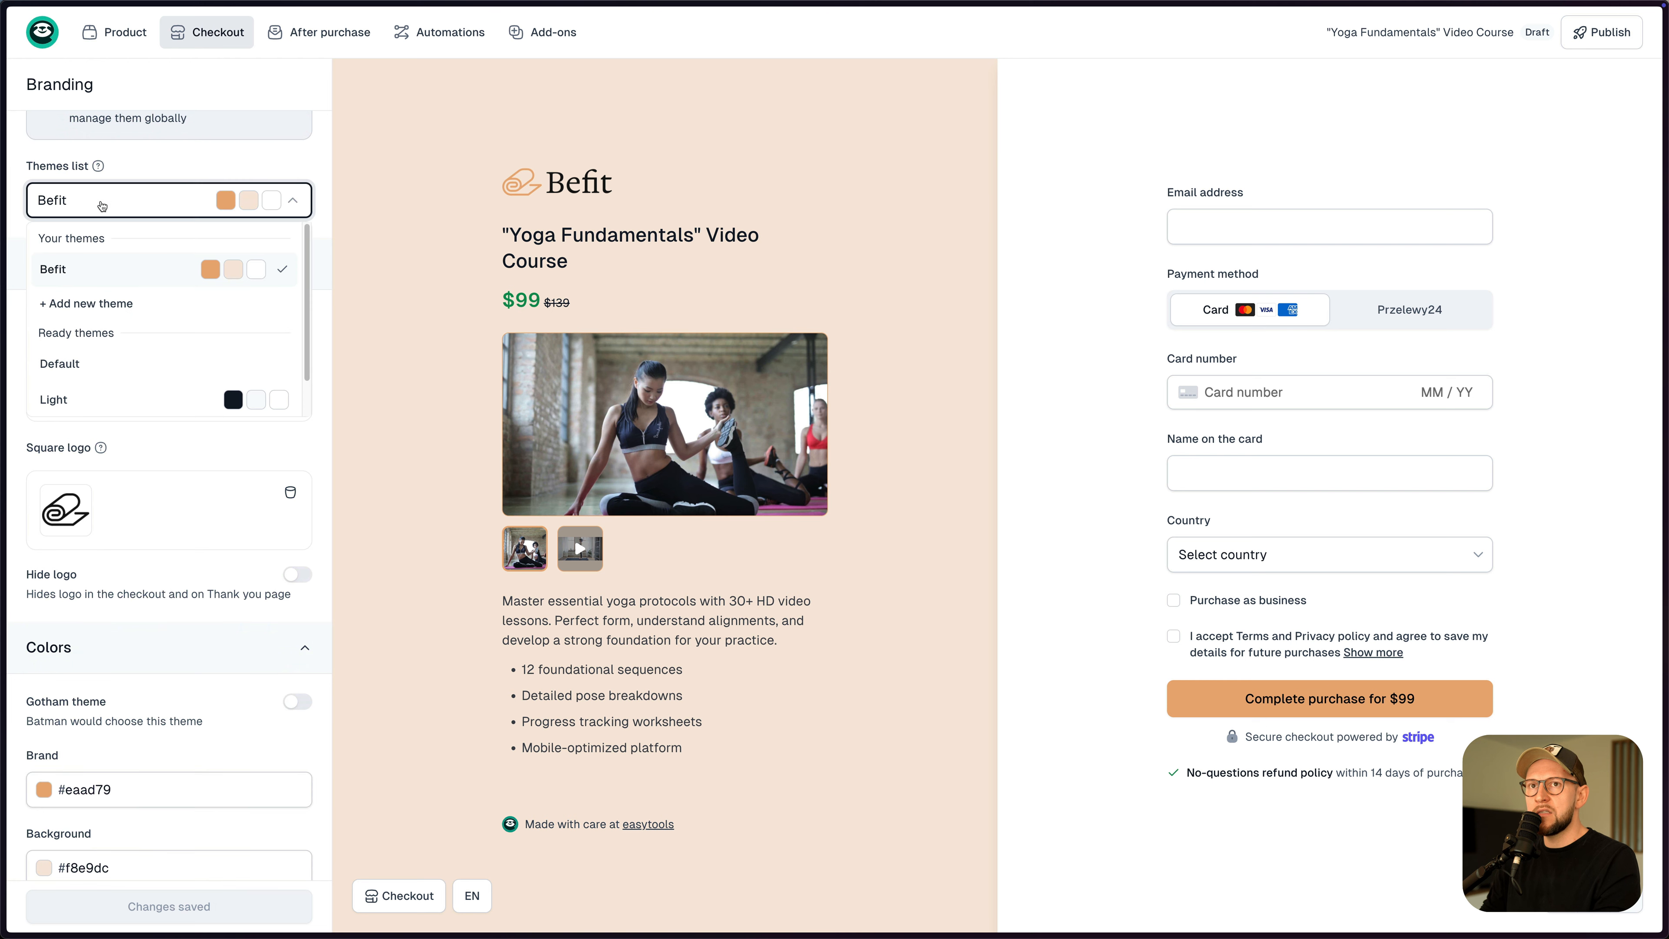
{"action": "scroll", "coordinate": [229, 342], "scroll_direction": "down", "scroll_amount": 1}
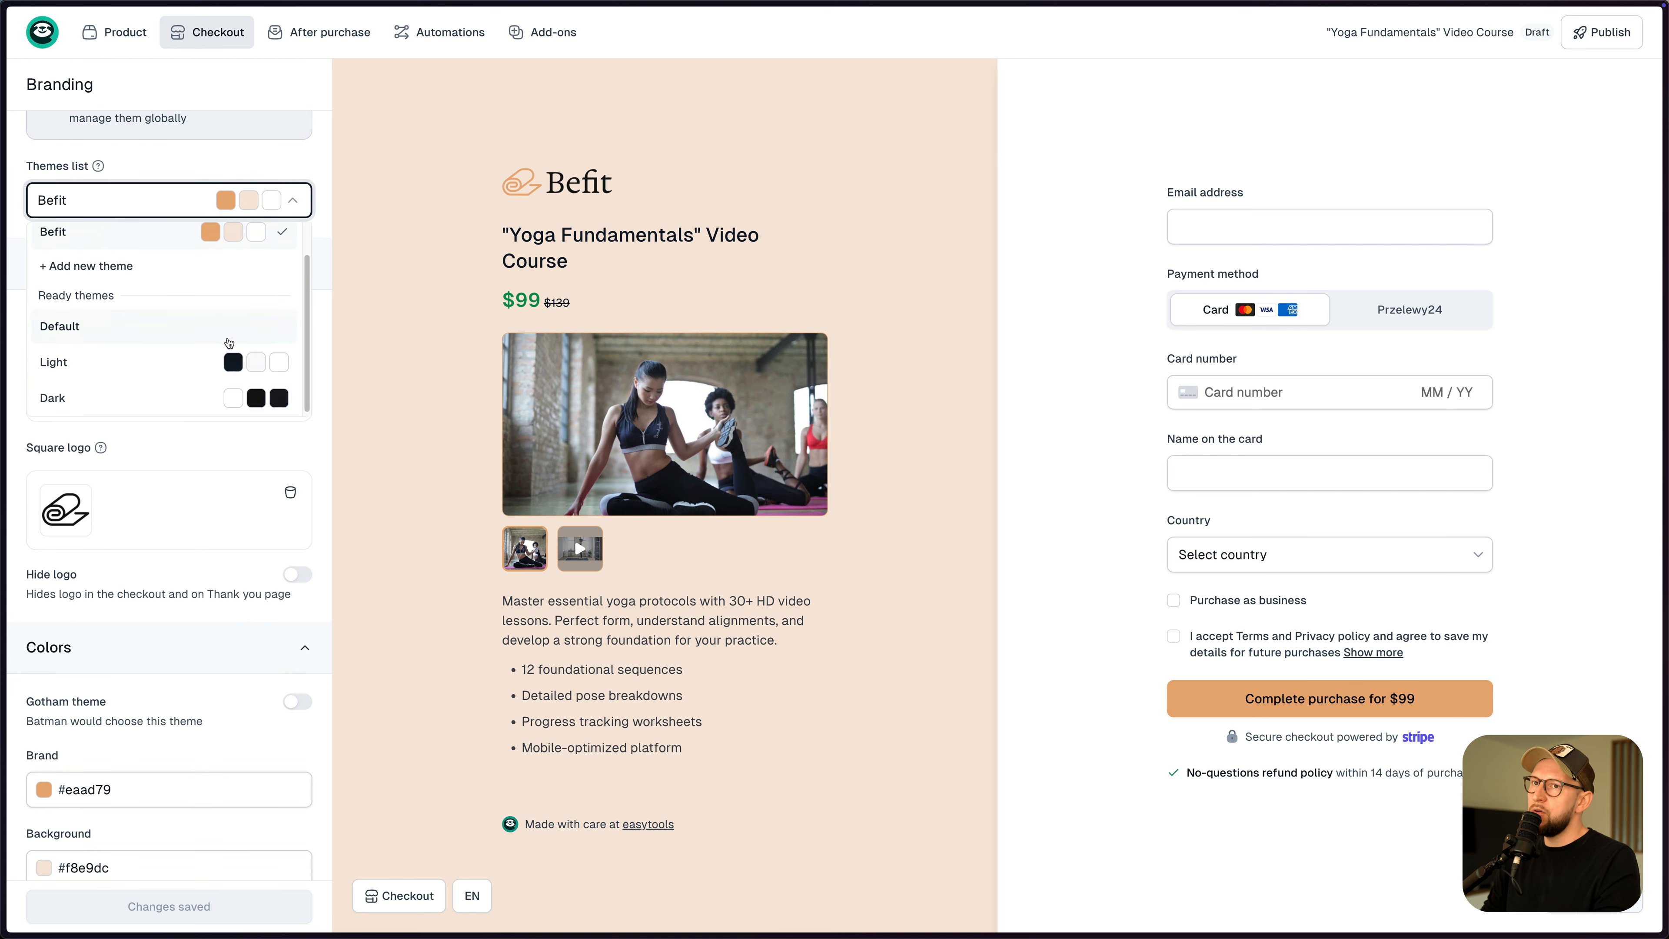
{"action": "left_click", "coordinate": [149, 164]}
{"action": "scroll", "coordinate": [184, 533], "scroll_direction": "down", "scroll_amount": 10}
{"action": "scroll", "coordinate": [184, 533], "scroll_direction": "up", "scroll_amount": 9}
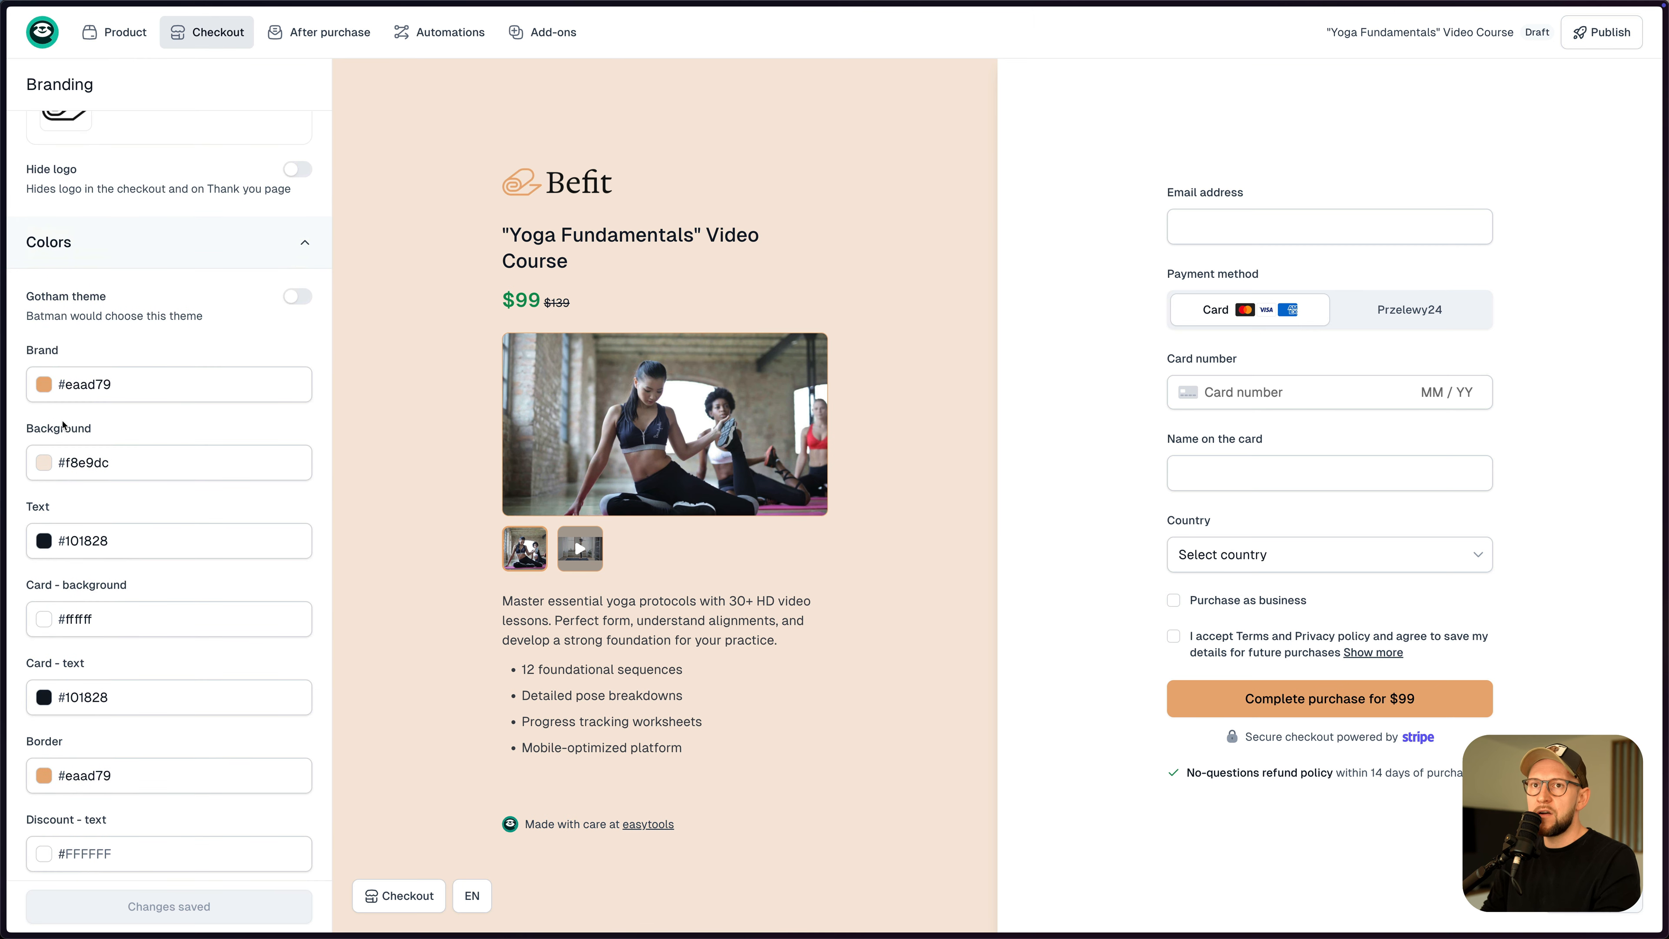
{"action": "left_click", "coordinate": [43, 462]}
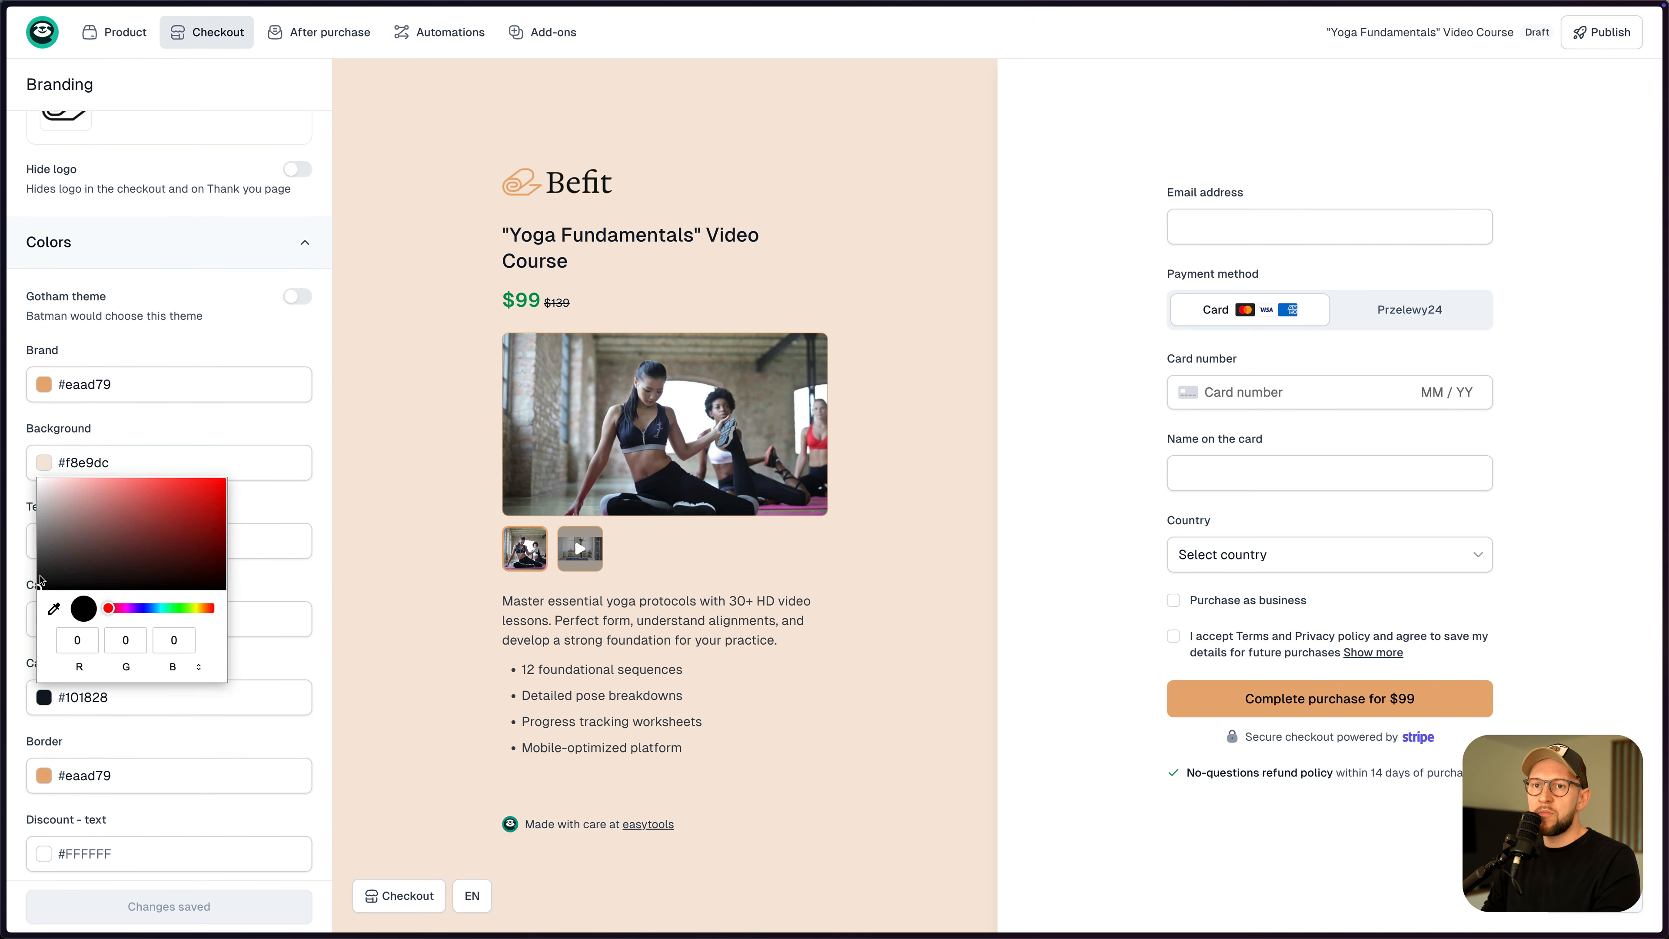
{"action": "left_click_drag", "start_coordinate": [40, 577], "coordinate": [70, 472]}
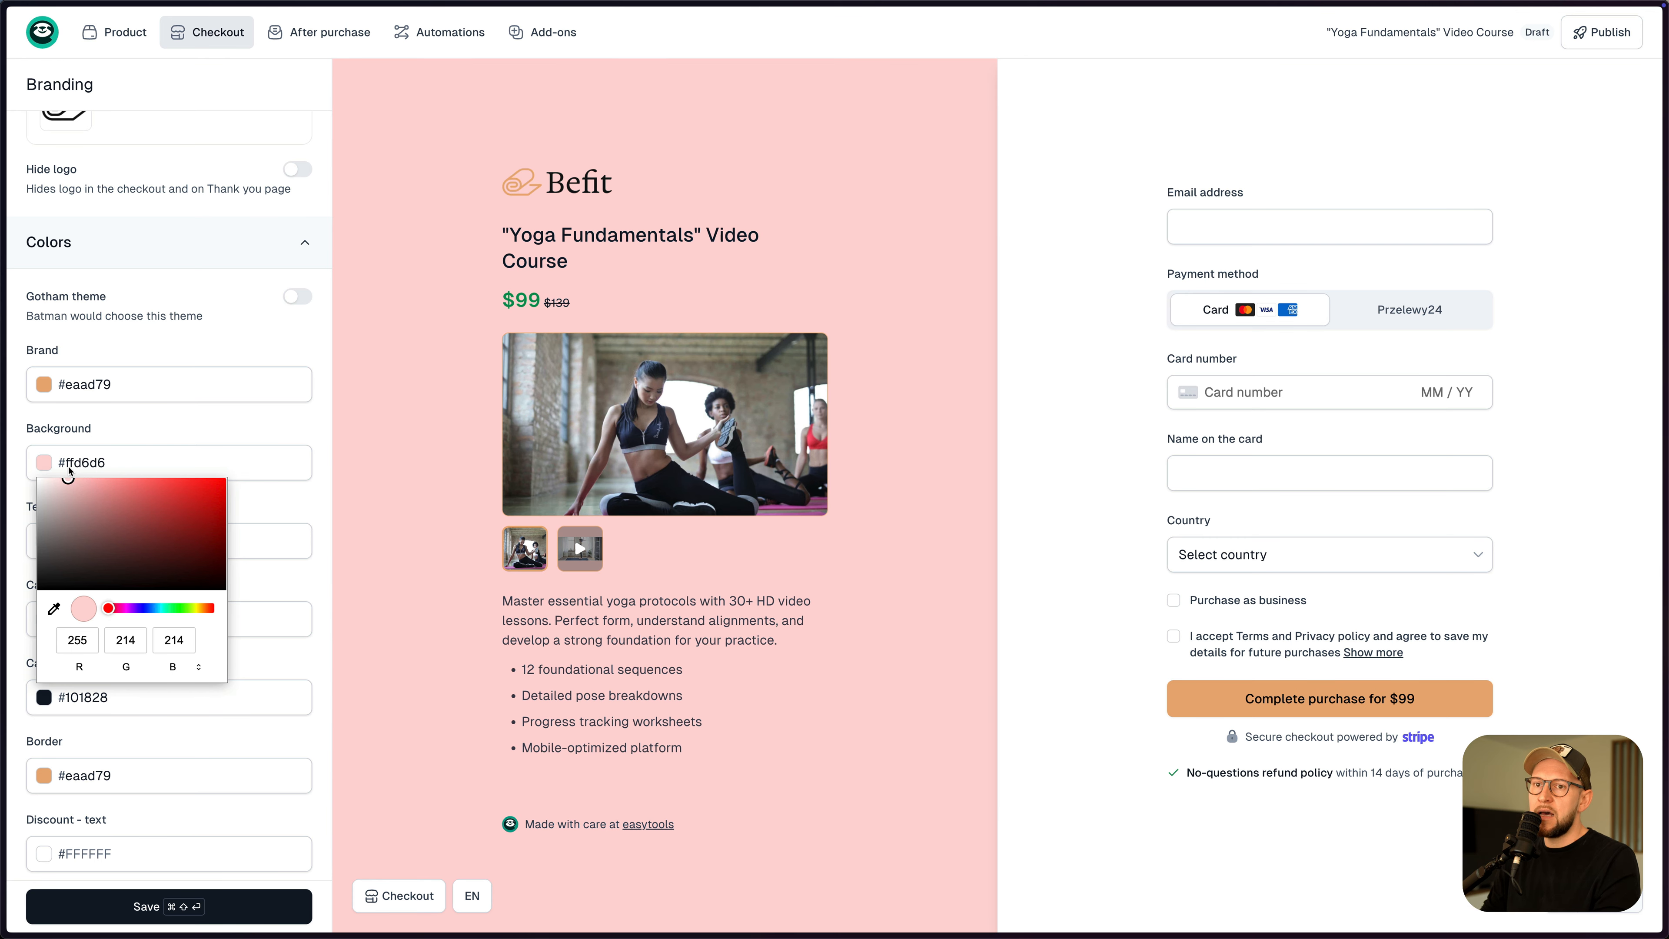
{"action": "left_click", "coordinate": [215, 428]}
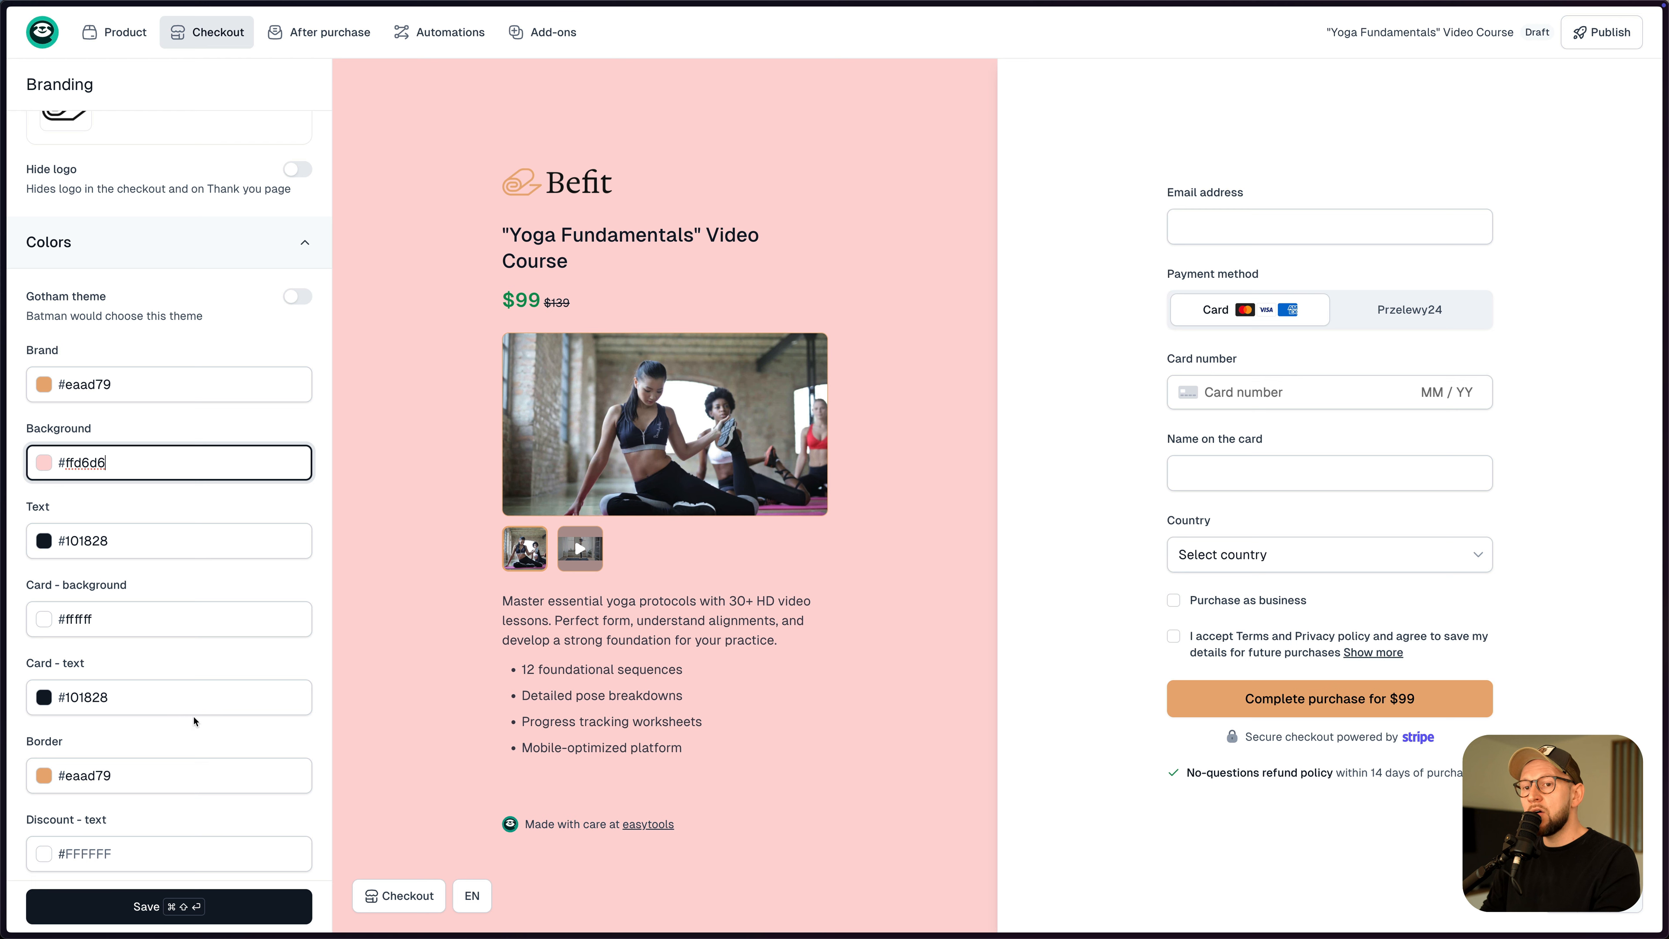
{"action": "left_click", "coordinate": [169, 909]}
- Hide the checkout logo, save, publish the product, and return to Home
{"action": "scroll", "coordinate": [149, 526], "scroll_direction": "up", "scroll_amount": 8}
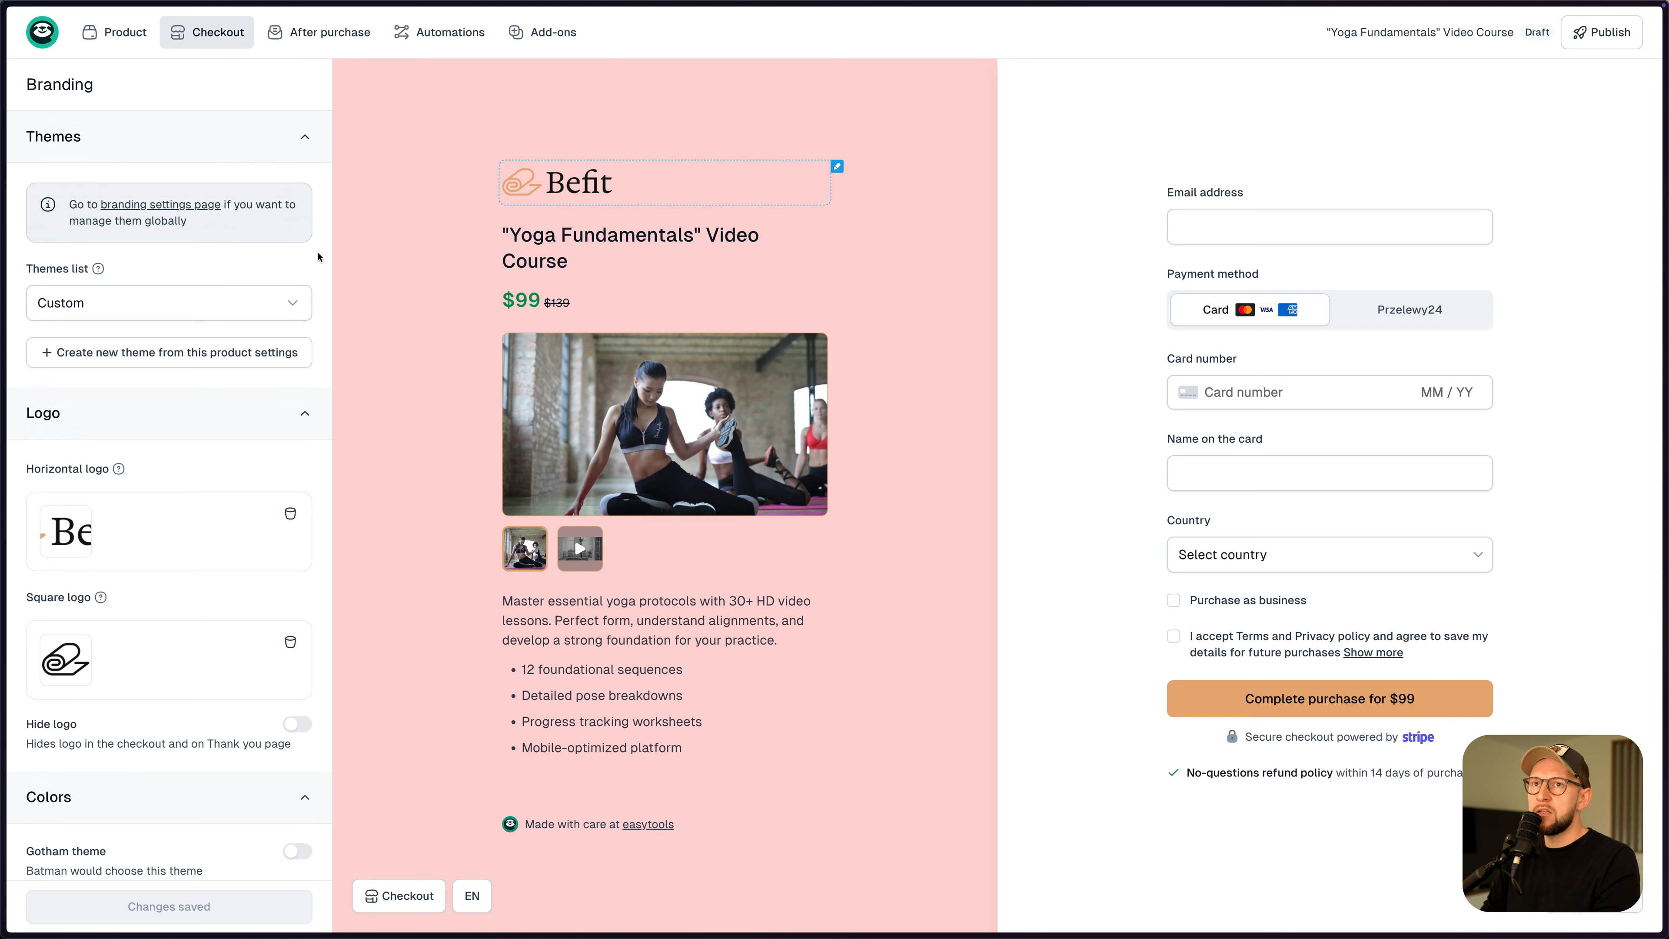
{"action": "left_click", "coordinate": [297, 725]}
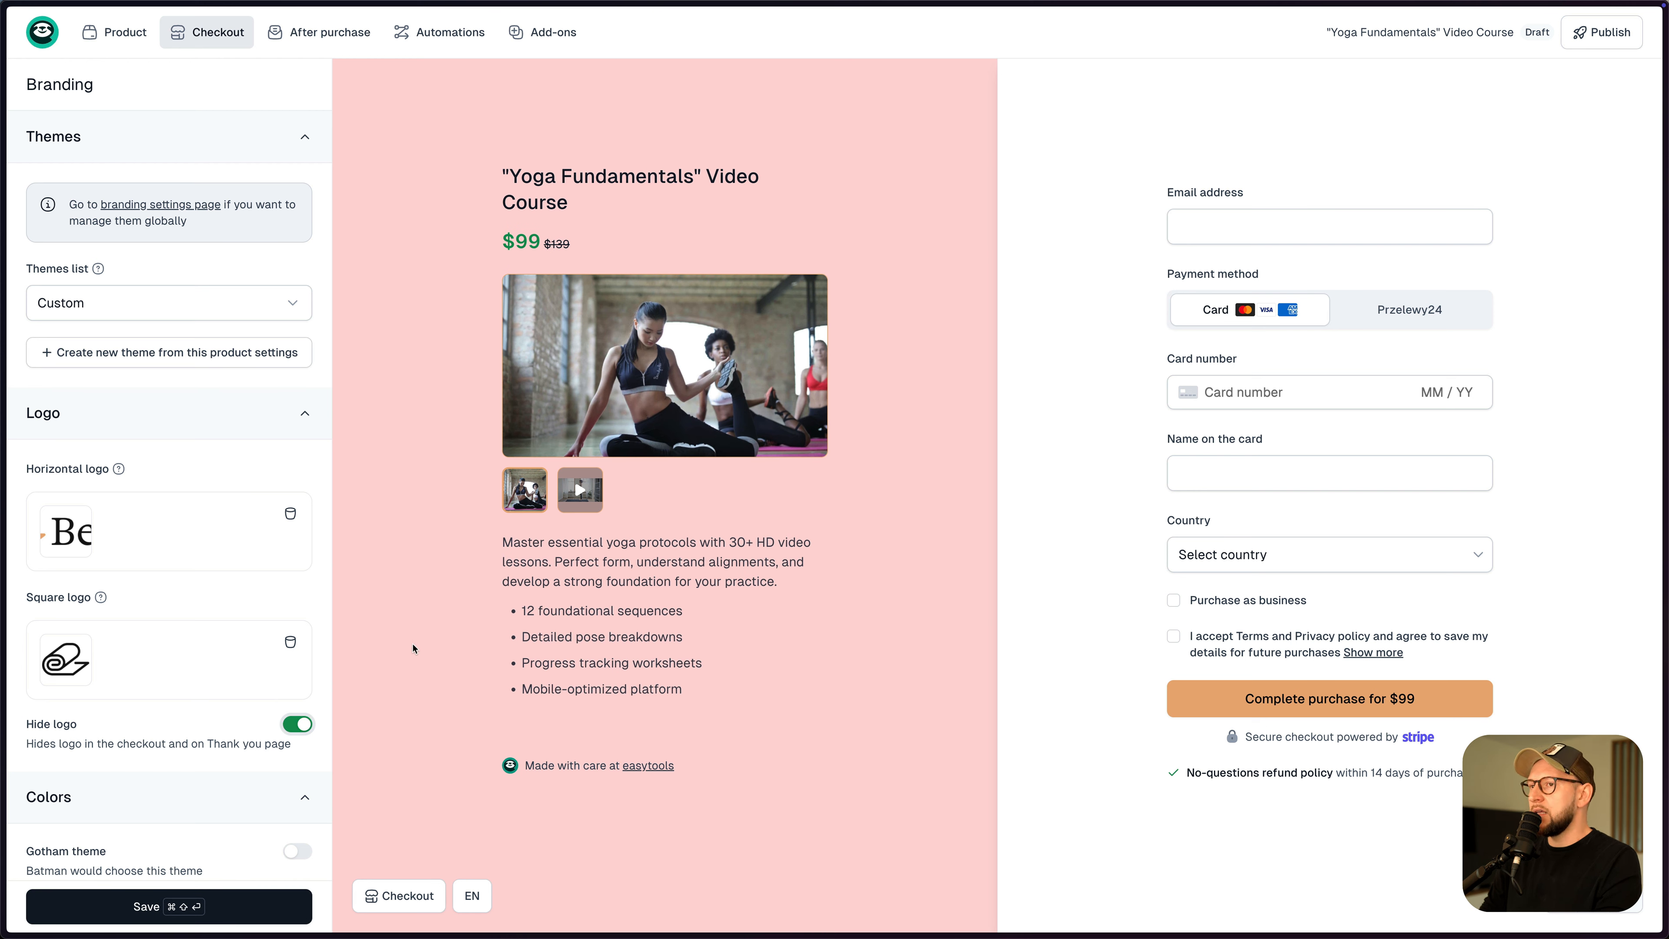
{"action": "key", "text": "super+shift+Return"}
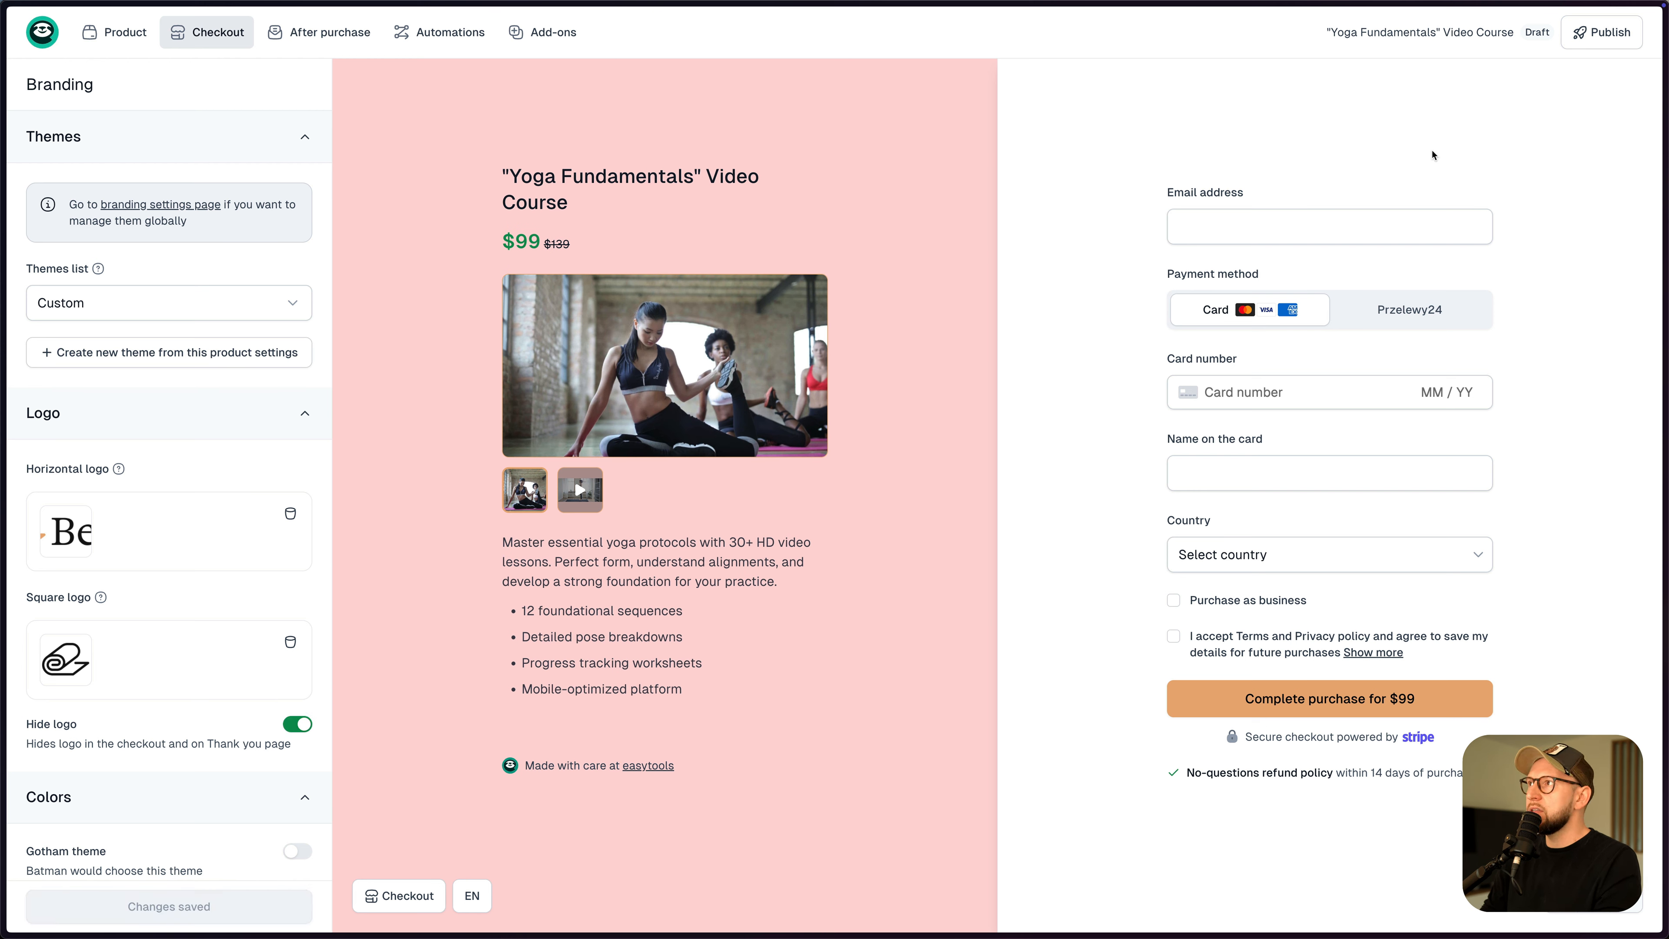
{"action": "left_click", "coordinate": [1577, 32]}
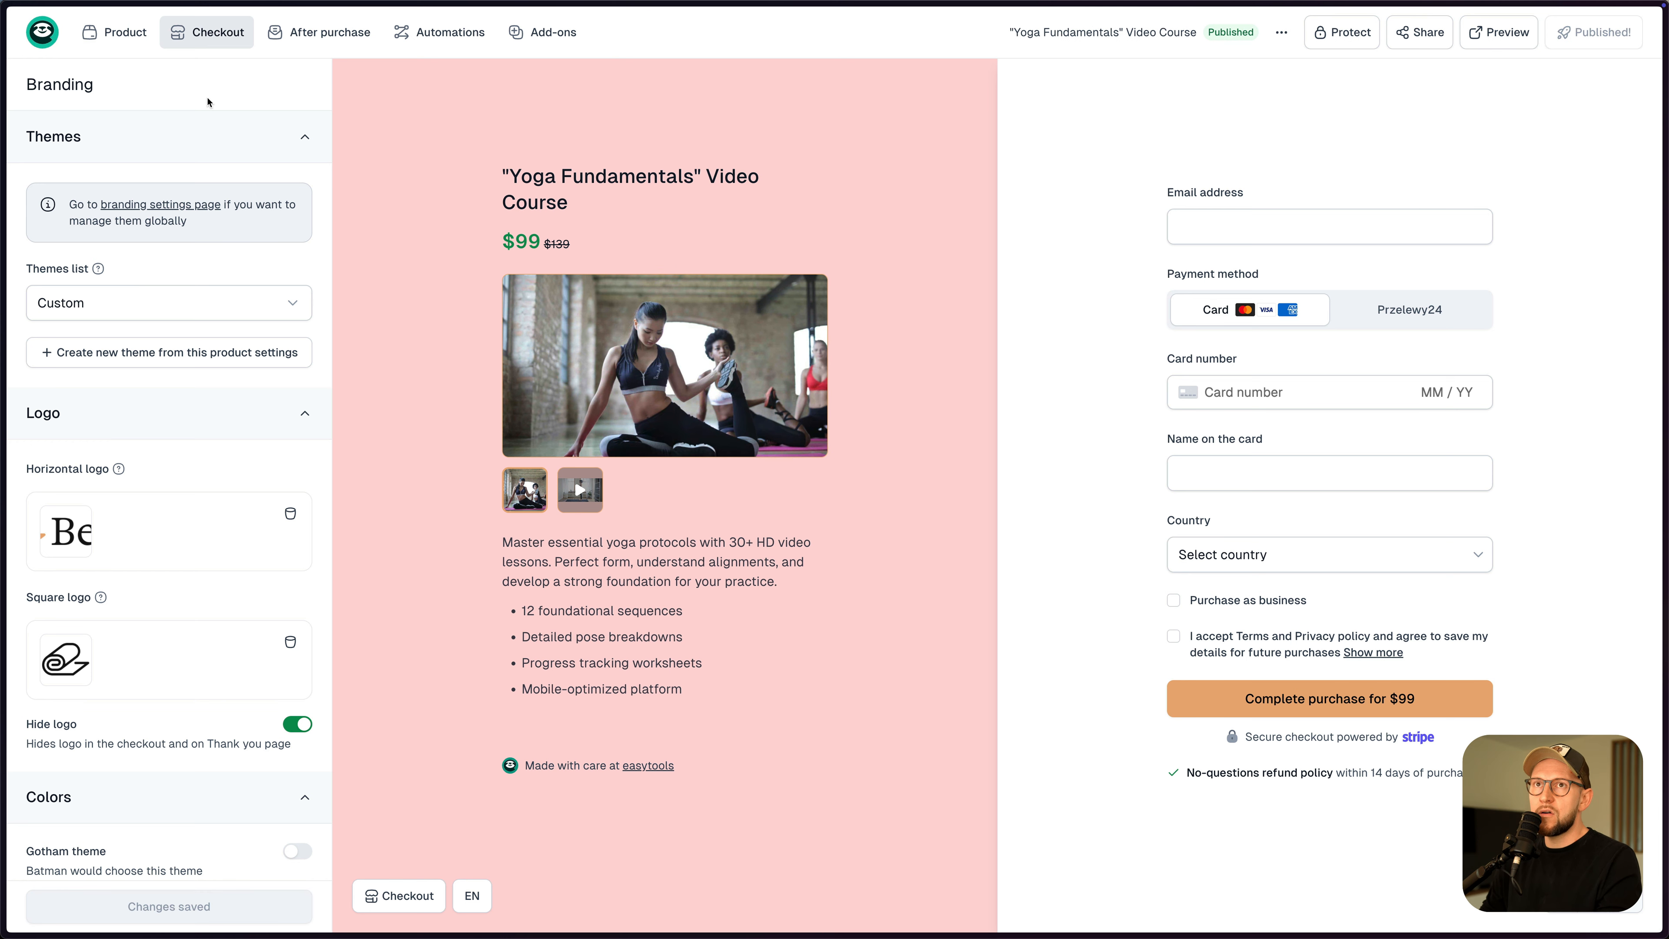
{"action": "left_click", "coordinate": [41, 34]}
{"action": "left_click", "coordinate": [59, 78]}
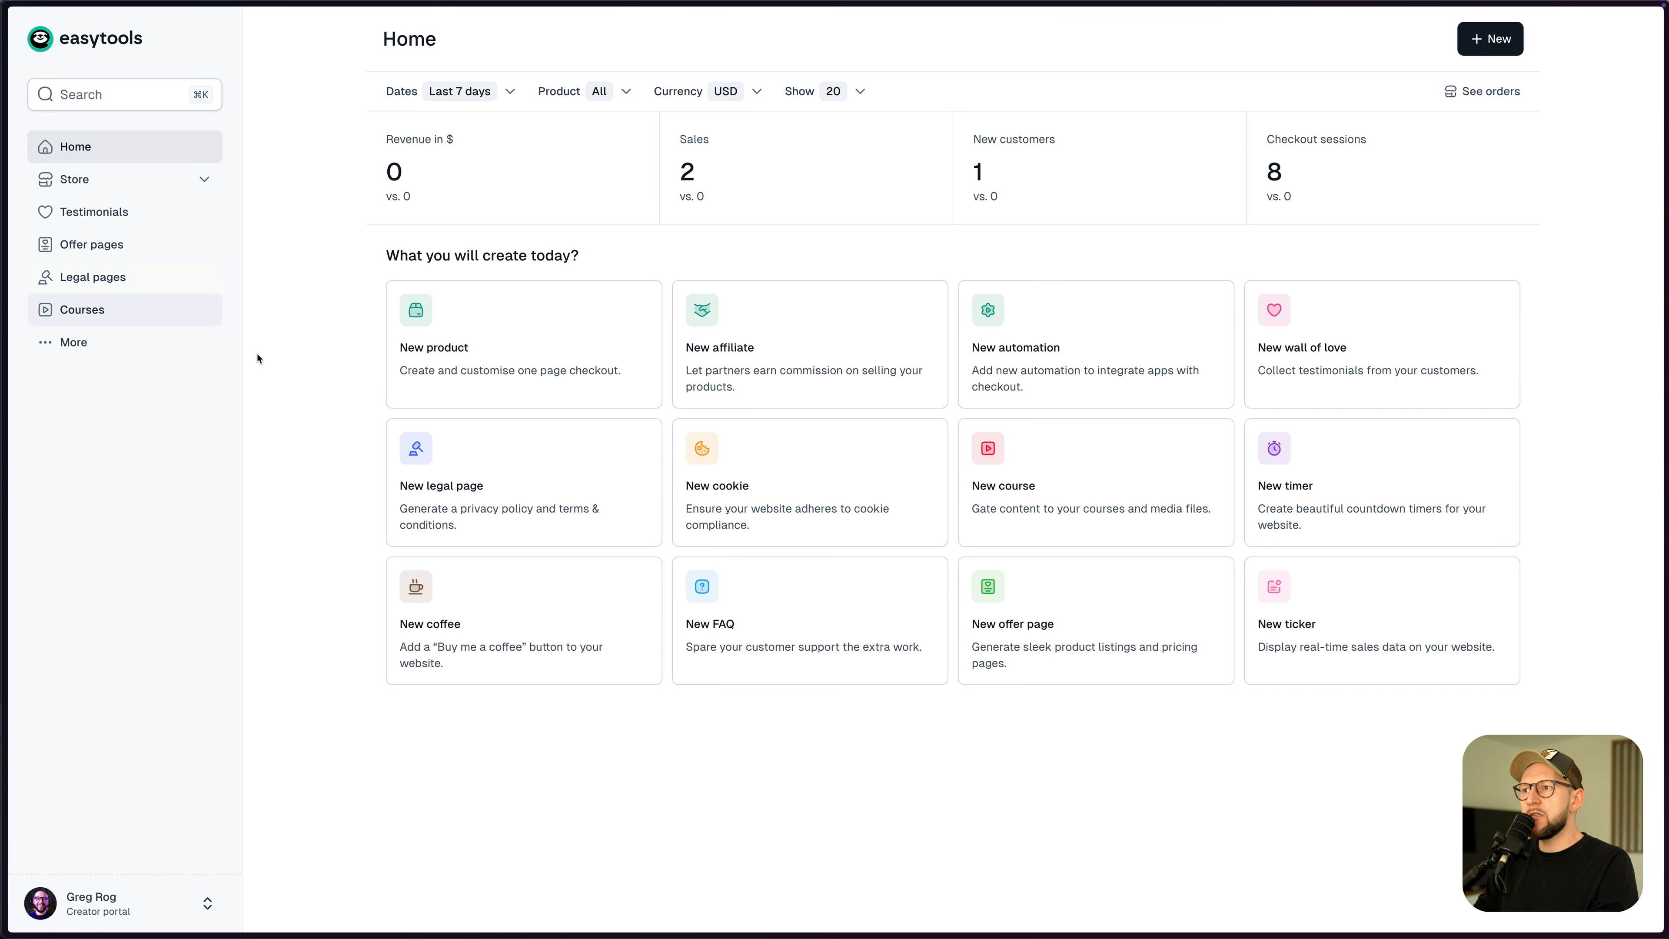
- Create a course project named 'Yoga Fundamentals' Video Course from the Video lesson example
{"action": "left_click", "coordinate": [995, 459]}
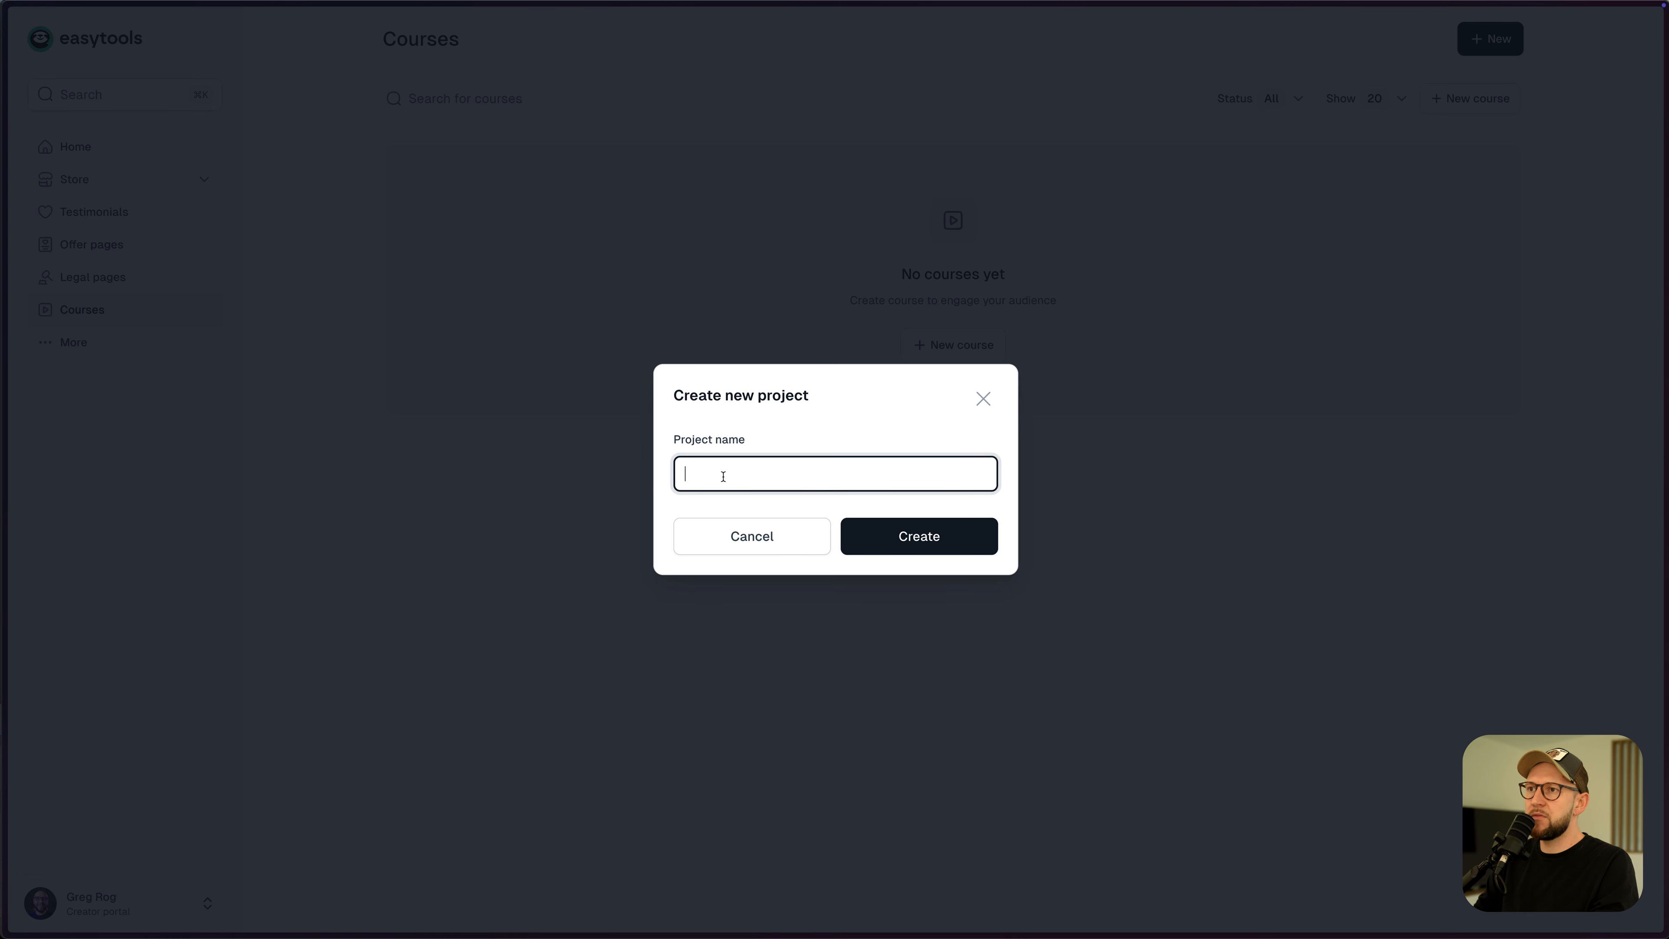
{"action": "type", "text": "\"Yoga Fundamentals\" Video Course"}
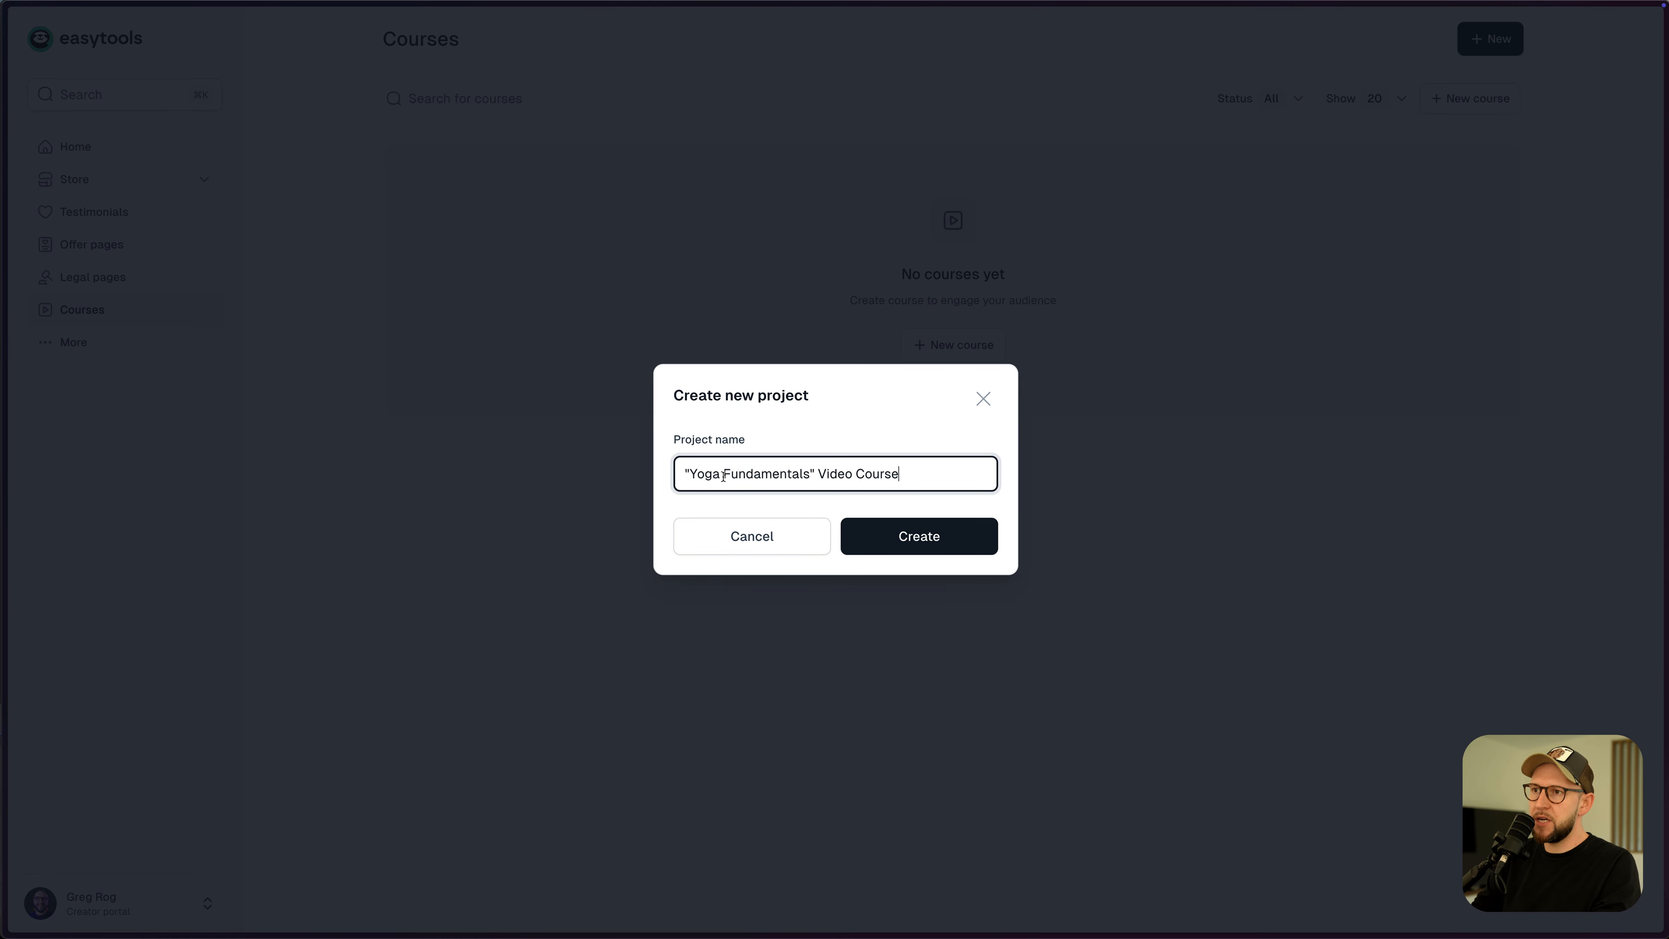
{"action": "left_click", "coordinate": [901, 542]}
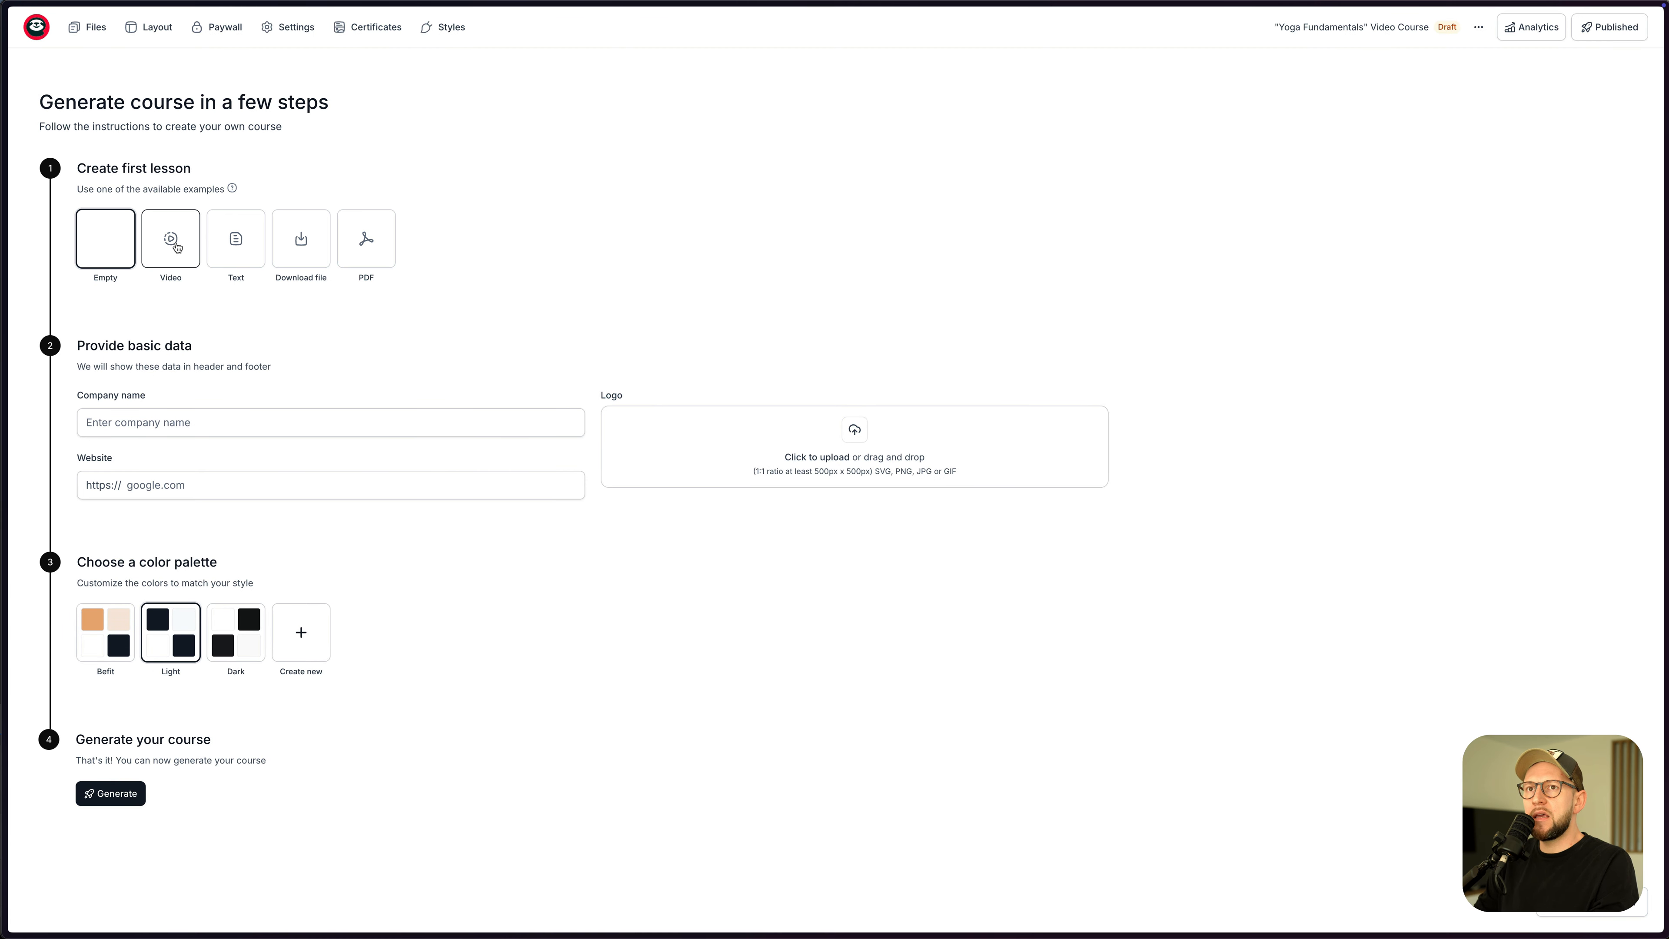
{"action": "left_click", "coordinate": [176, 246]}
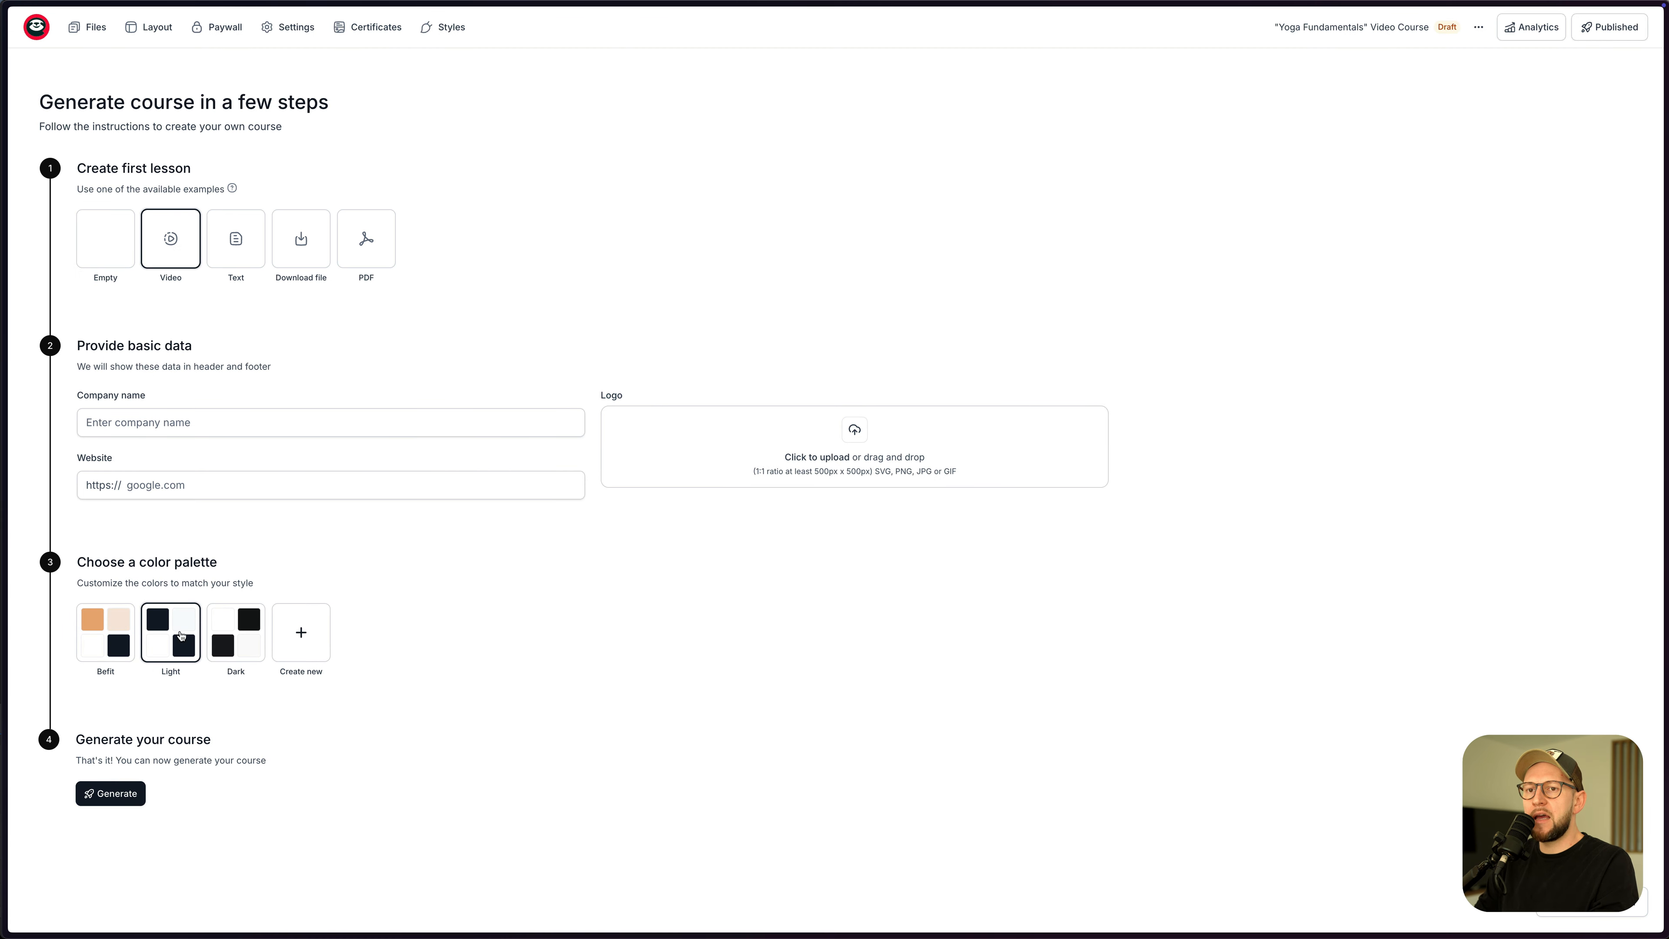
{"action": "left_click", "coordinate": [118, 796]}
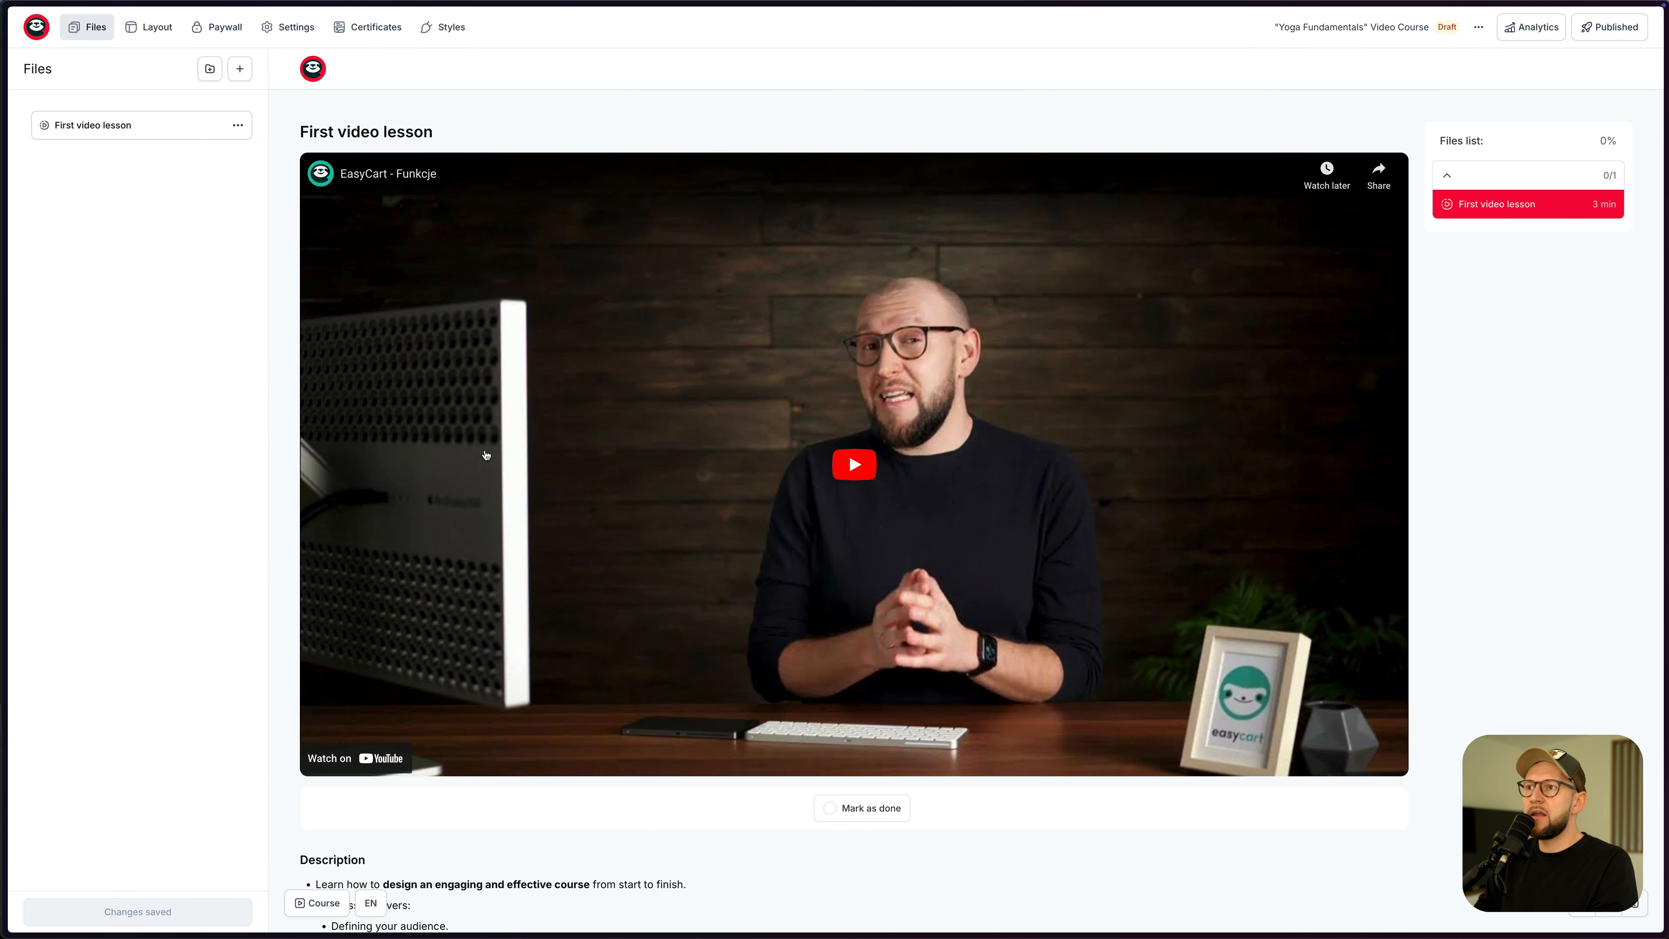
- Rename the first lesson to 'Yoga lesson', keeping the Video type and YouTube source
{"action": "left_click", "coordinate": [107, 132]}
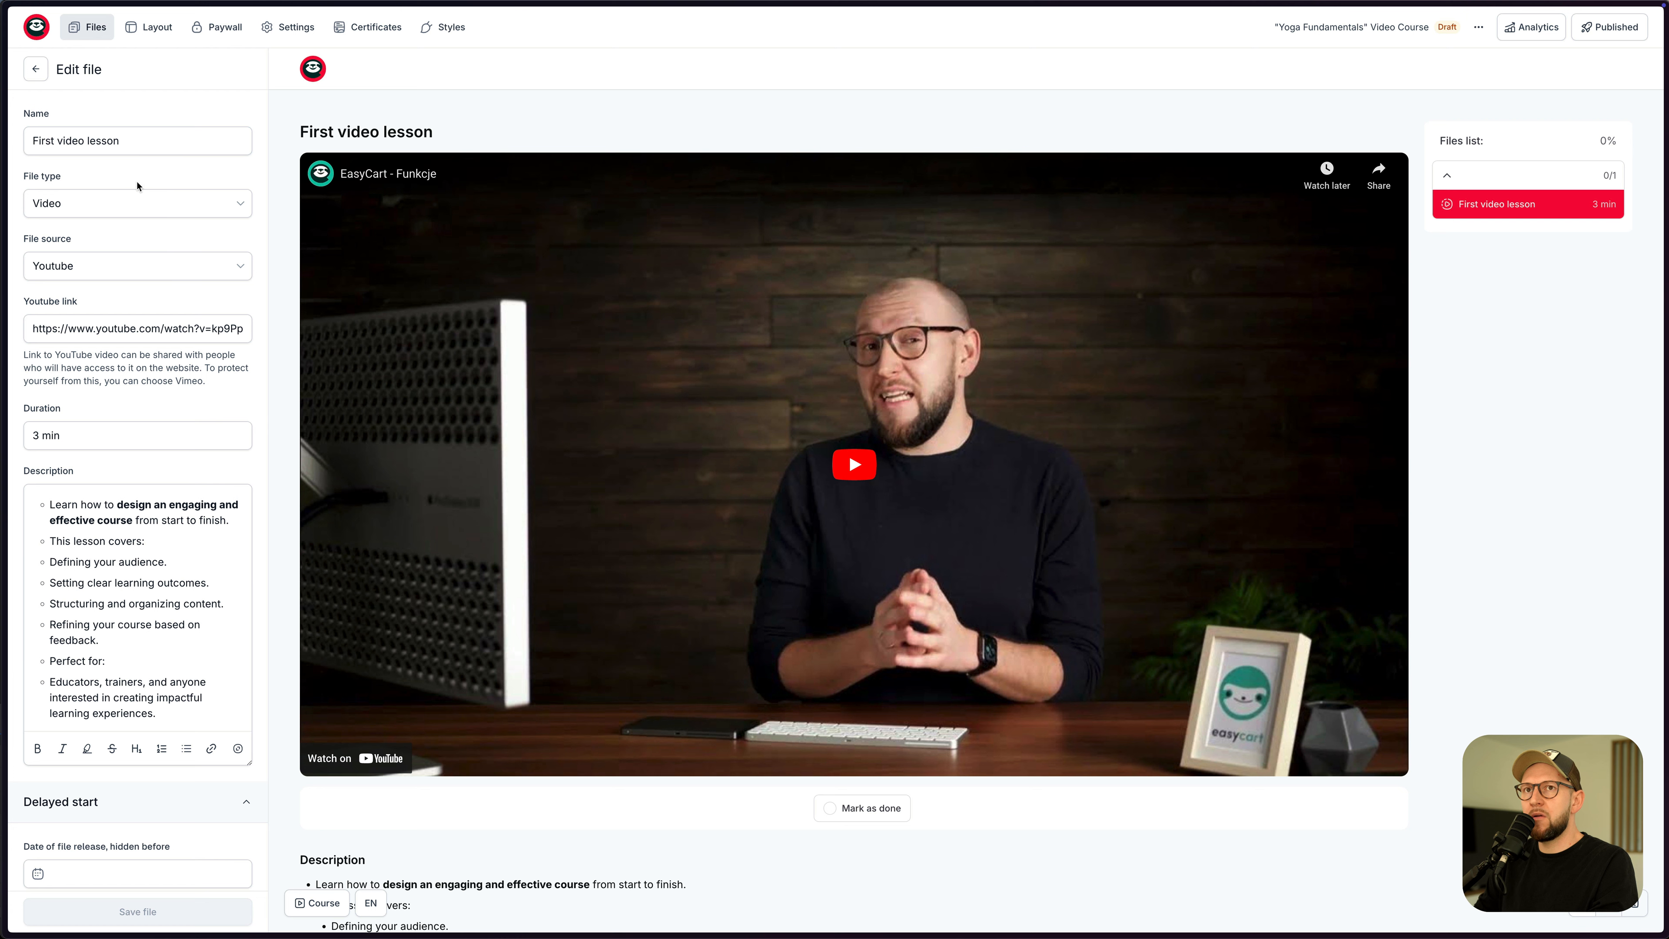
{"action": "key", "text": "Left"}
{"action": "key", "text": "shift+alt+Right"}
{"action": "key", "text": "shift+alt+Right"}
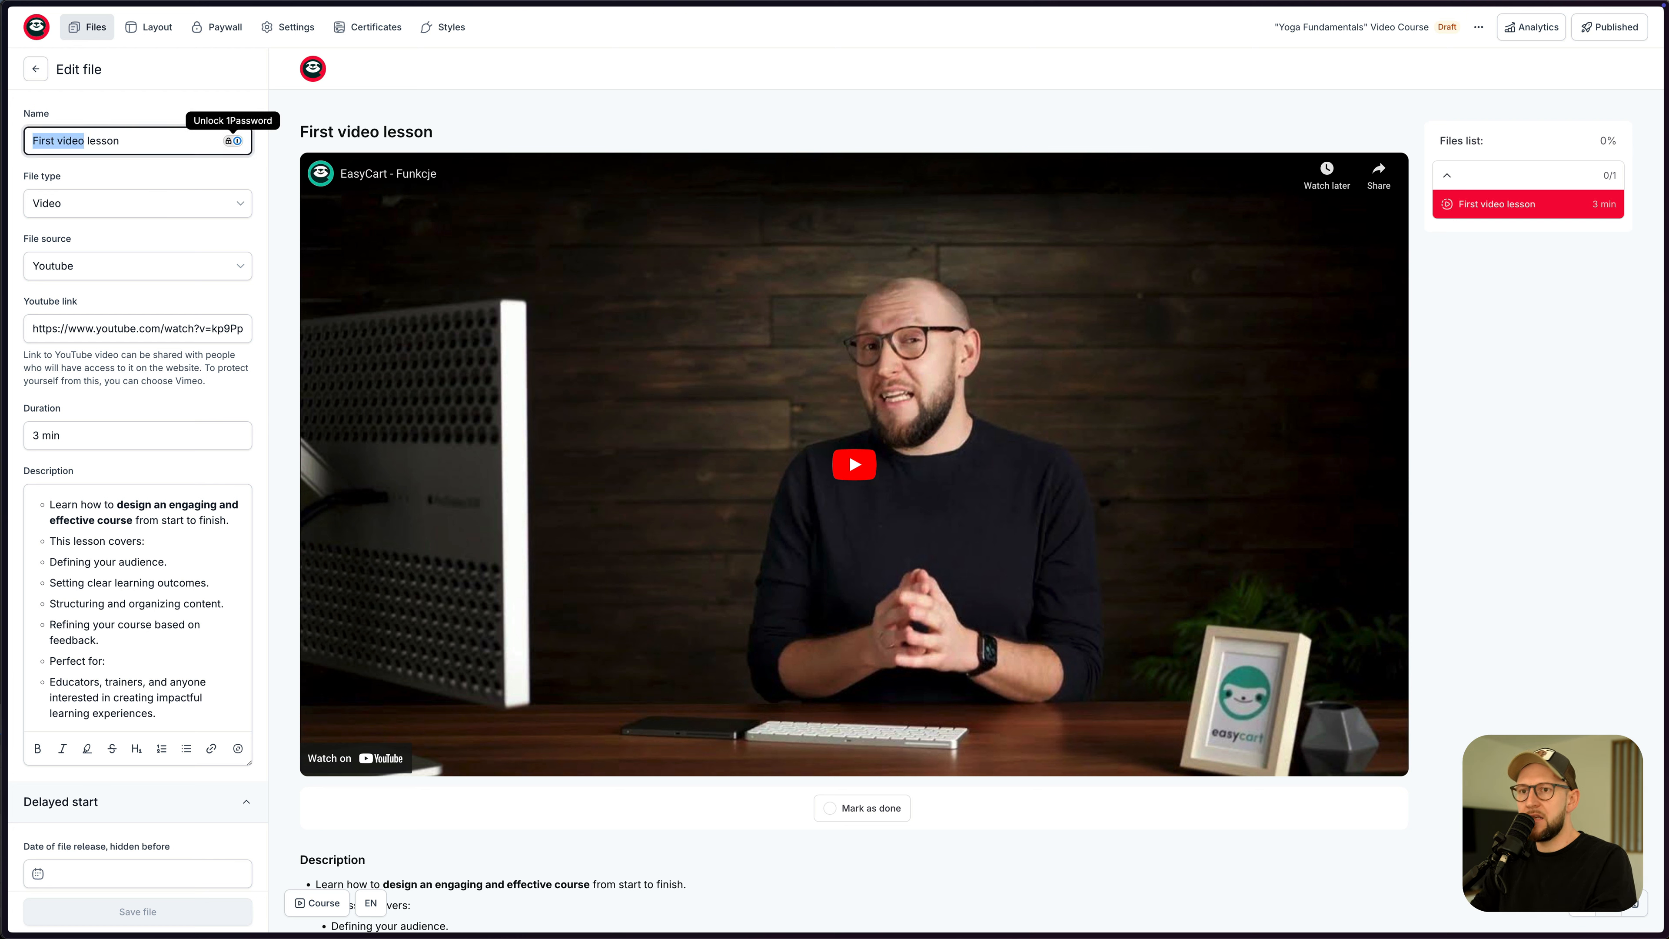
{"action": "type", "text": "Yoga"}
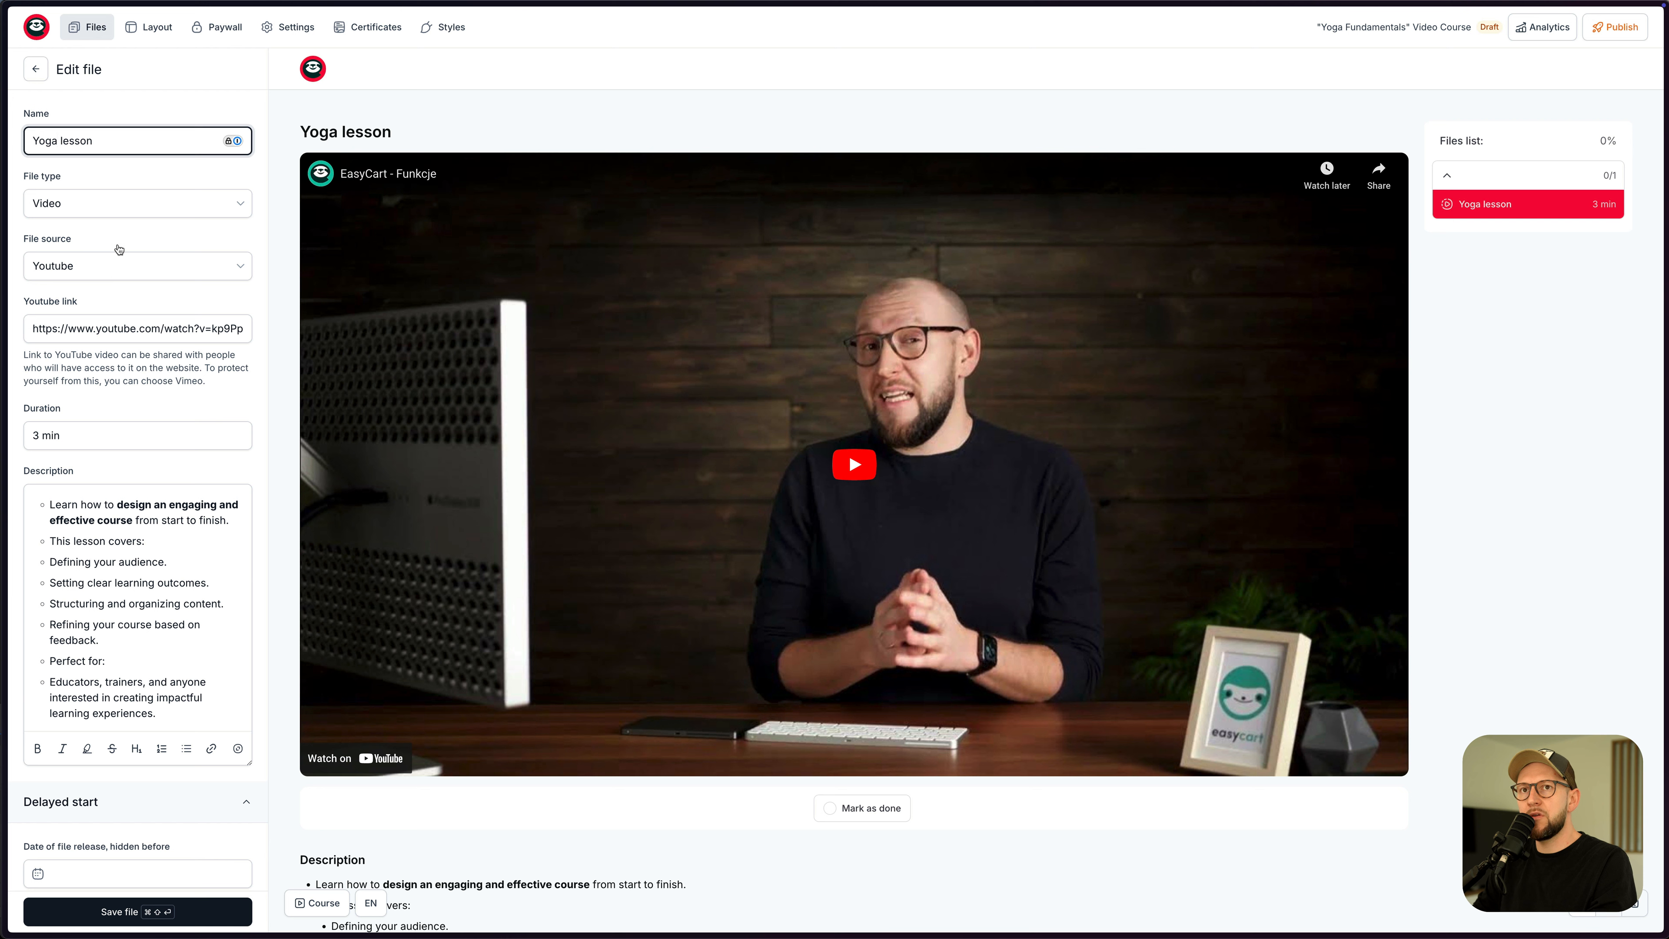
{"action": "left_click", "coordinate": [116, 203]}
{"action": "left_click_drag", "start_coordinate": [248, 277], "coordinate": [241, 231]}
{"action": "left_click", "coordinate": [237, 236]}
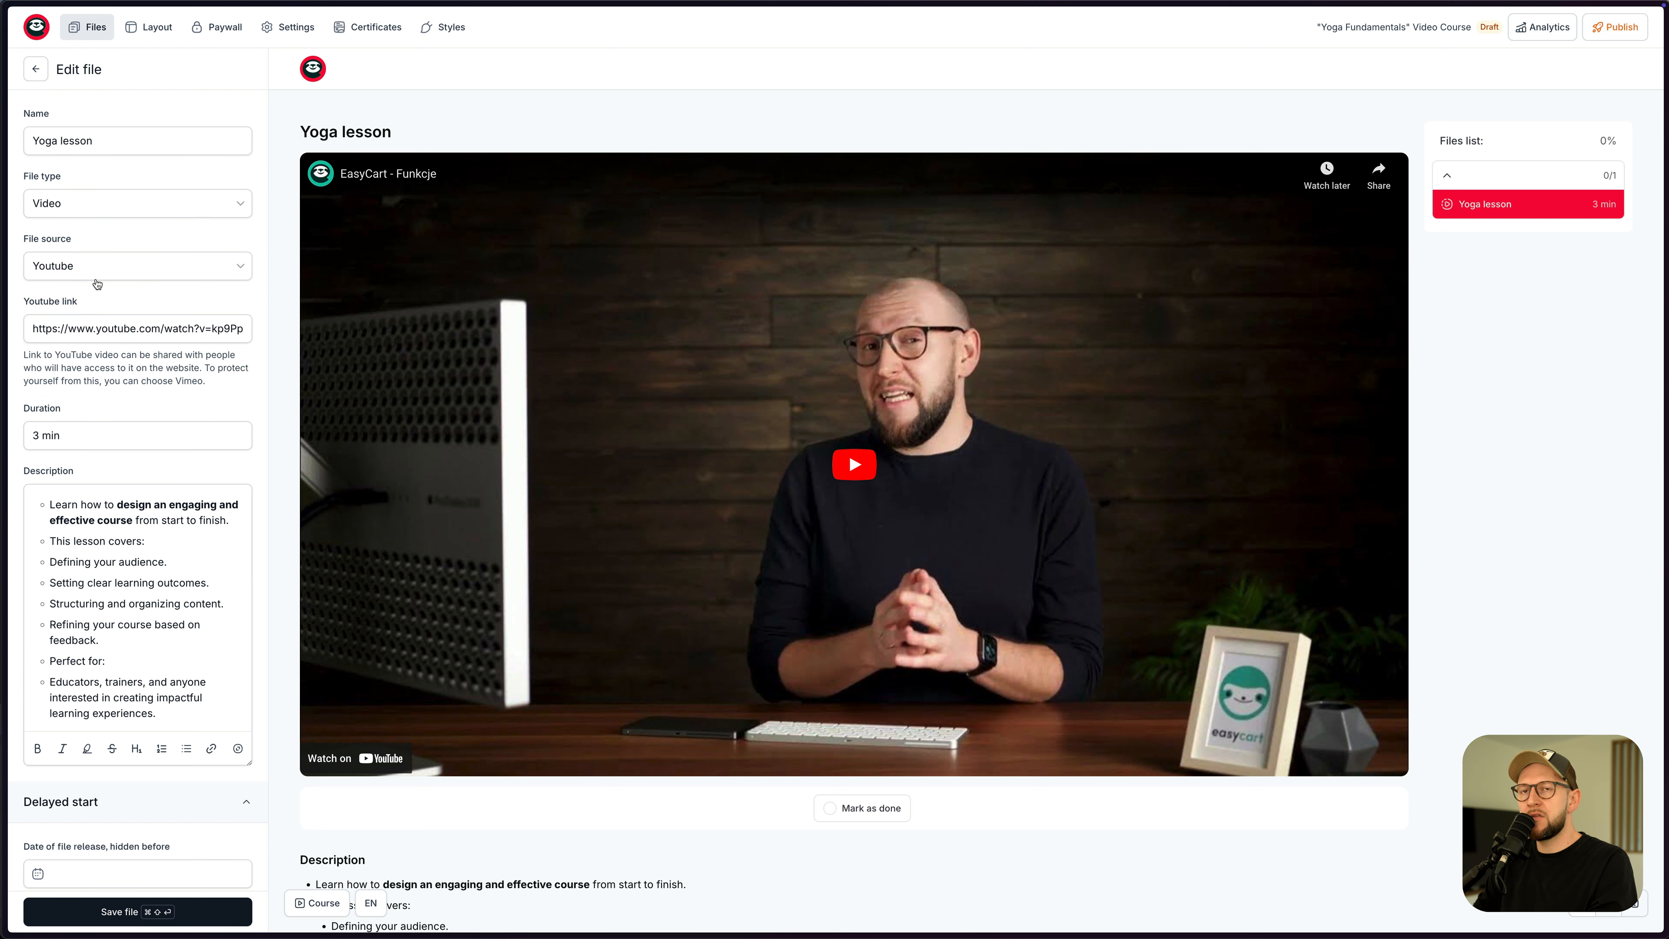
{"action": "left_click", "coordinate": [81, 264]}
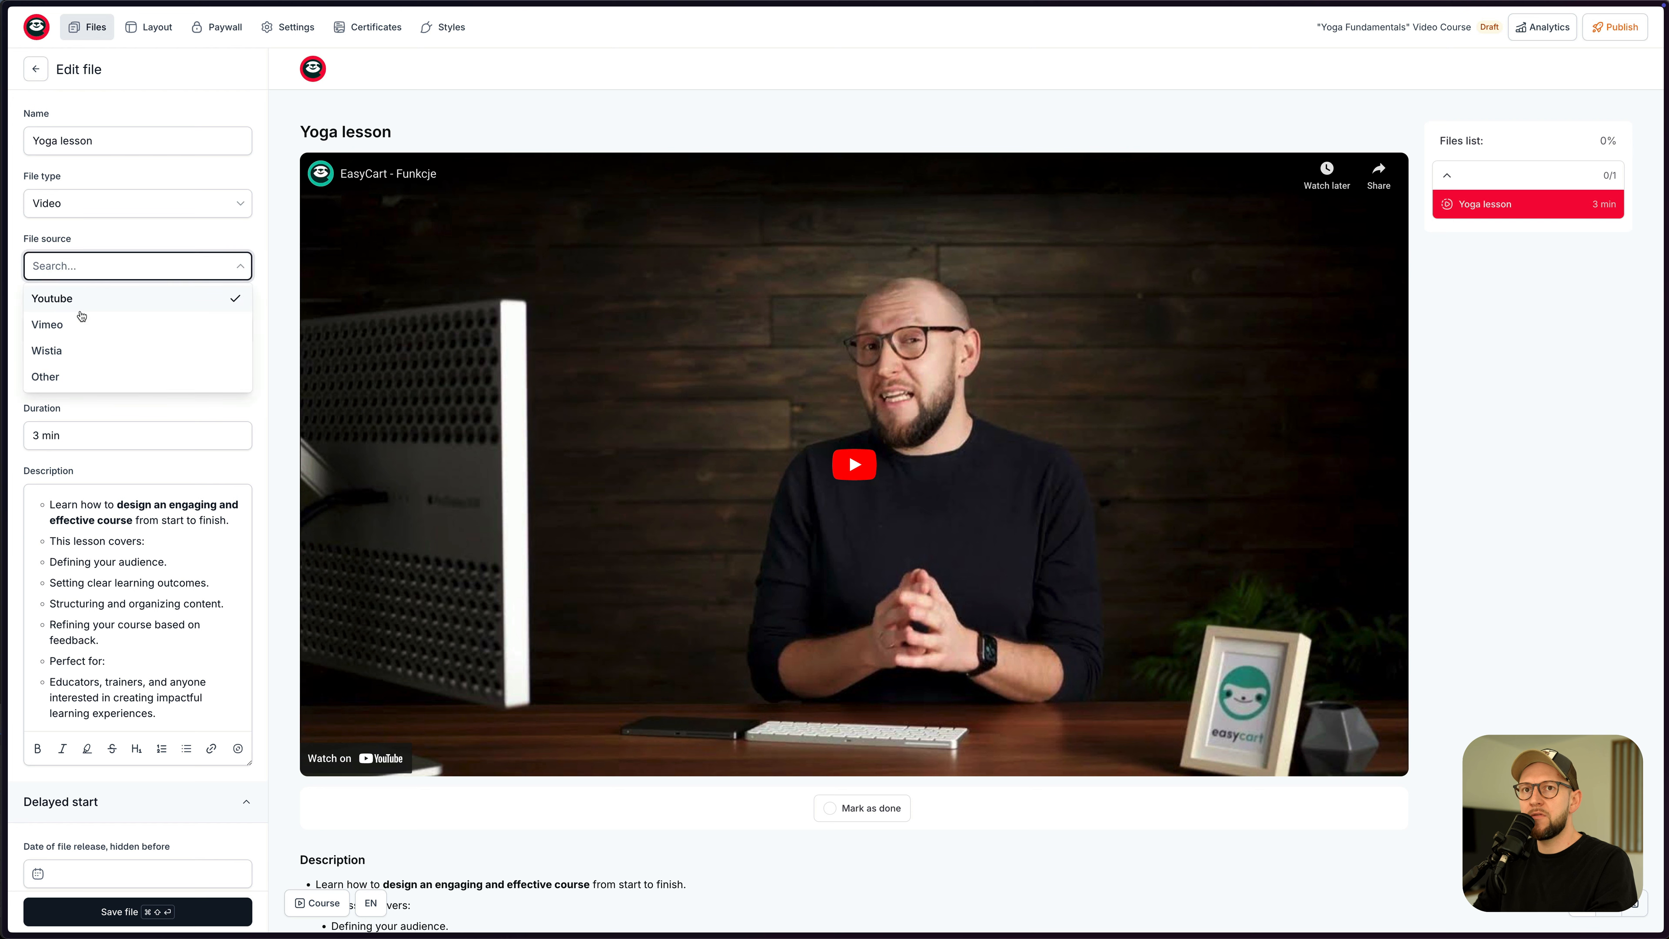
{"action": "left_click", "coordinate": [82, 289]}
- Replace the lesson's YouTube link with the 30 Min Full Body Flow video and save
{"action": "left_click", "coordinate": [98, 329]}
{"action": "key", "text": "super+a"}
{"action": "key", "text": "BackSpace"}
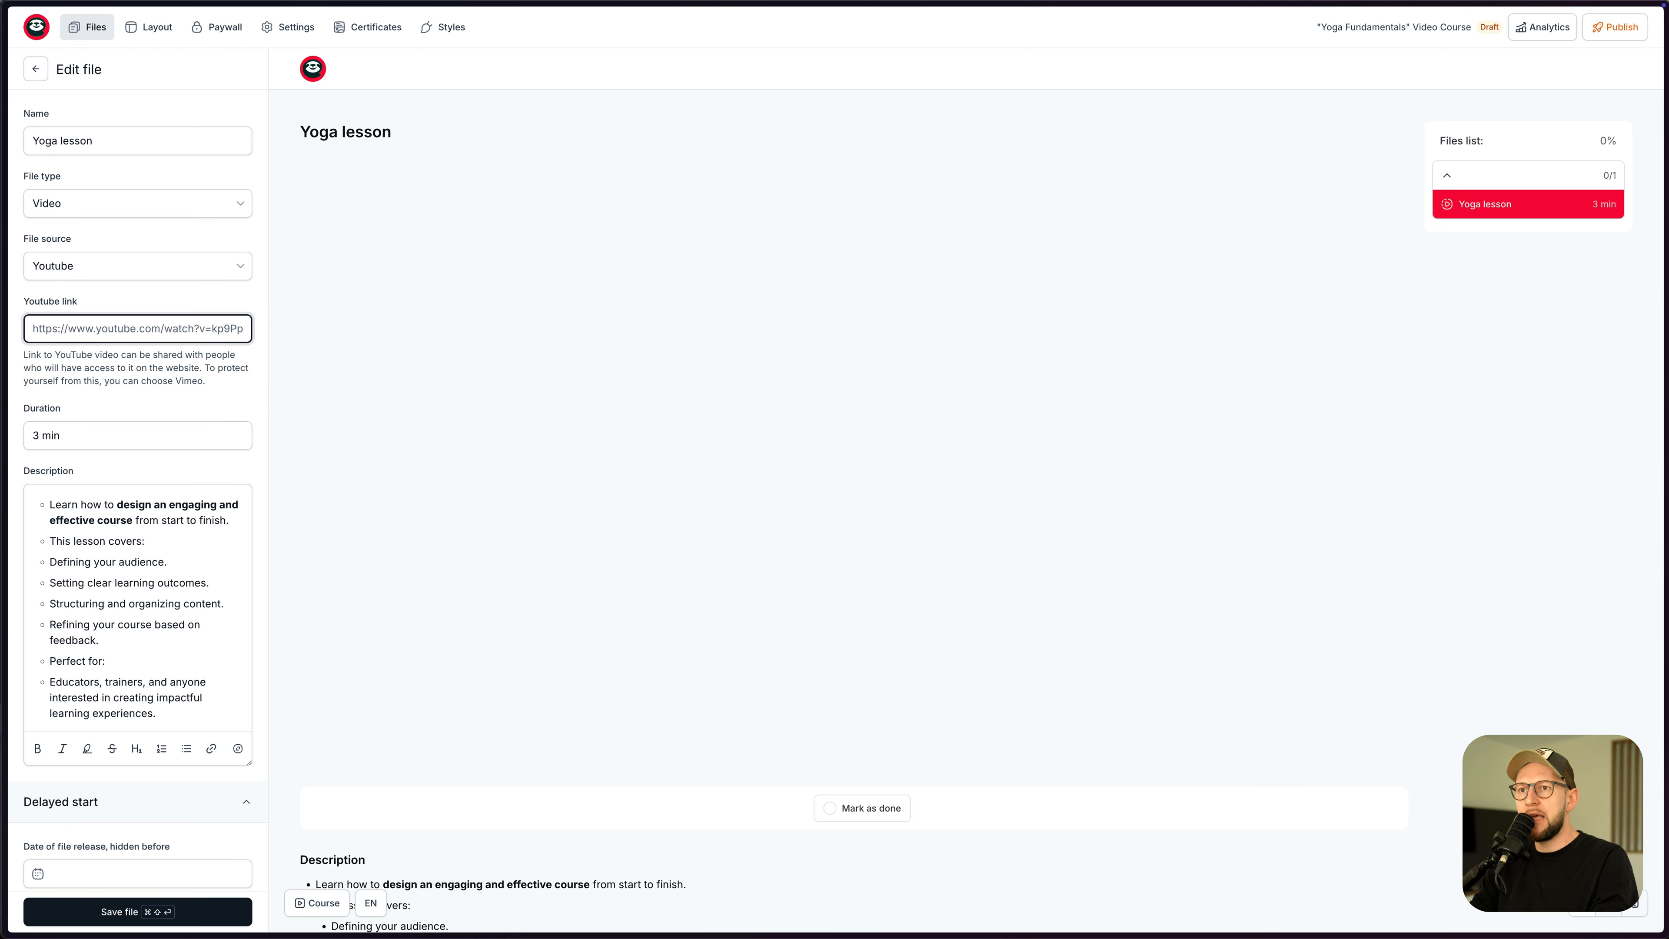
{"action": "key", "text": "shift+super+v"}
{"action": "type", "text": "you"}
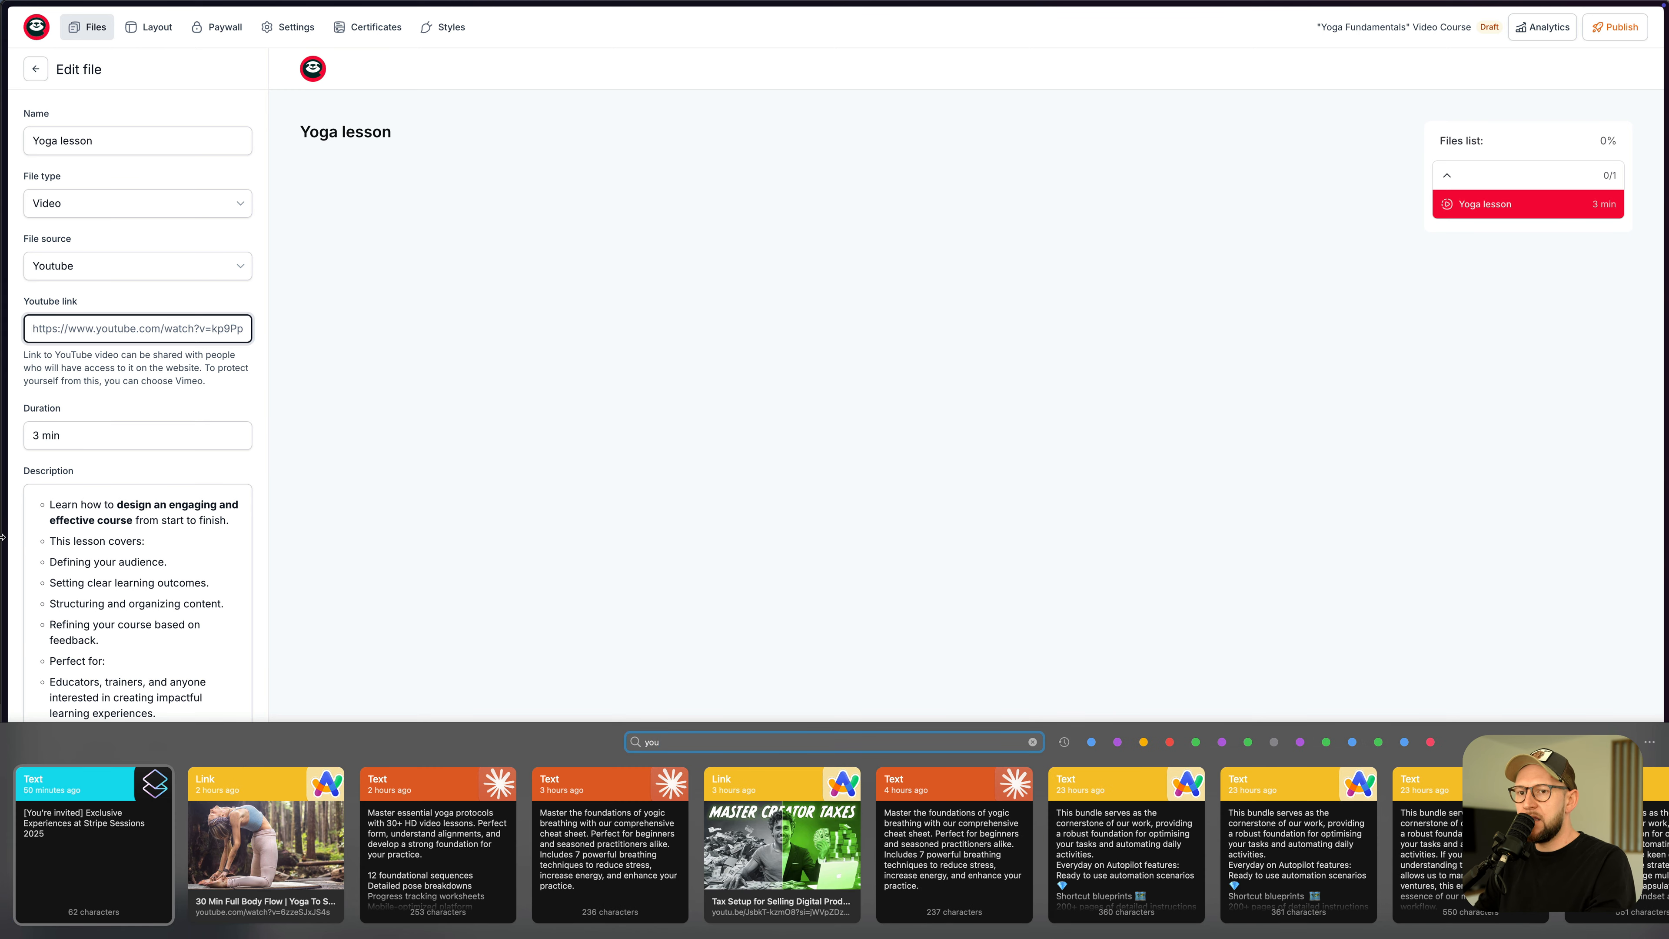
{"action": "key", "text": "Right"}
{"action": "key", "text": "Return"}
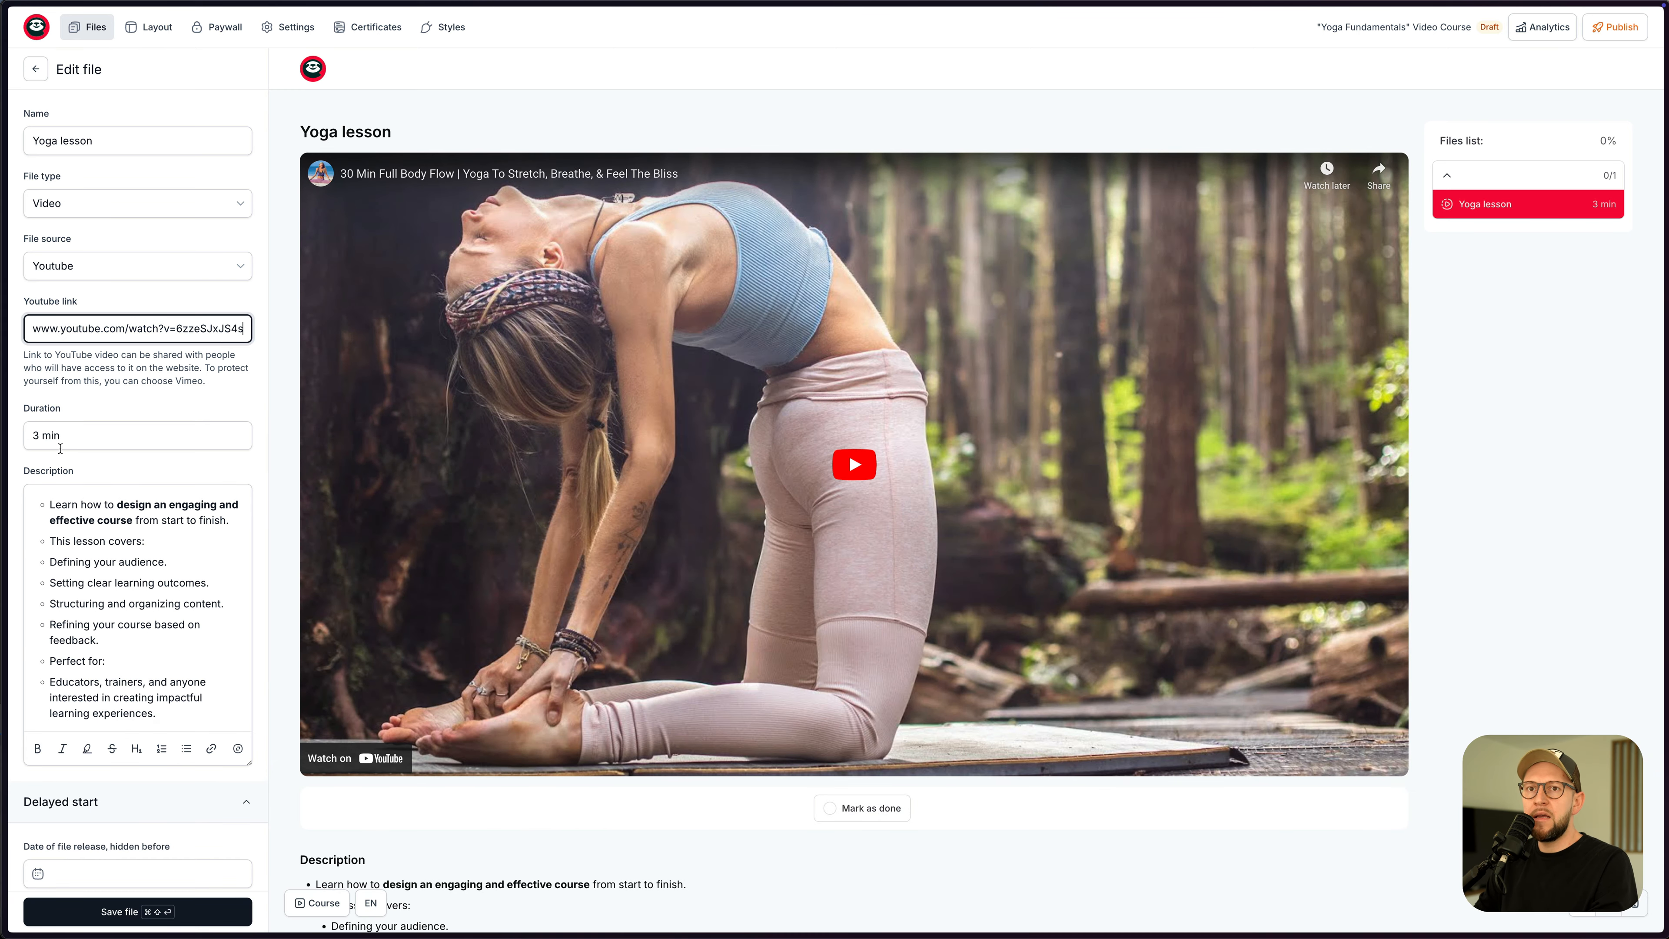
{"action": "left_click", "coordinate": [173, 582]}
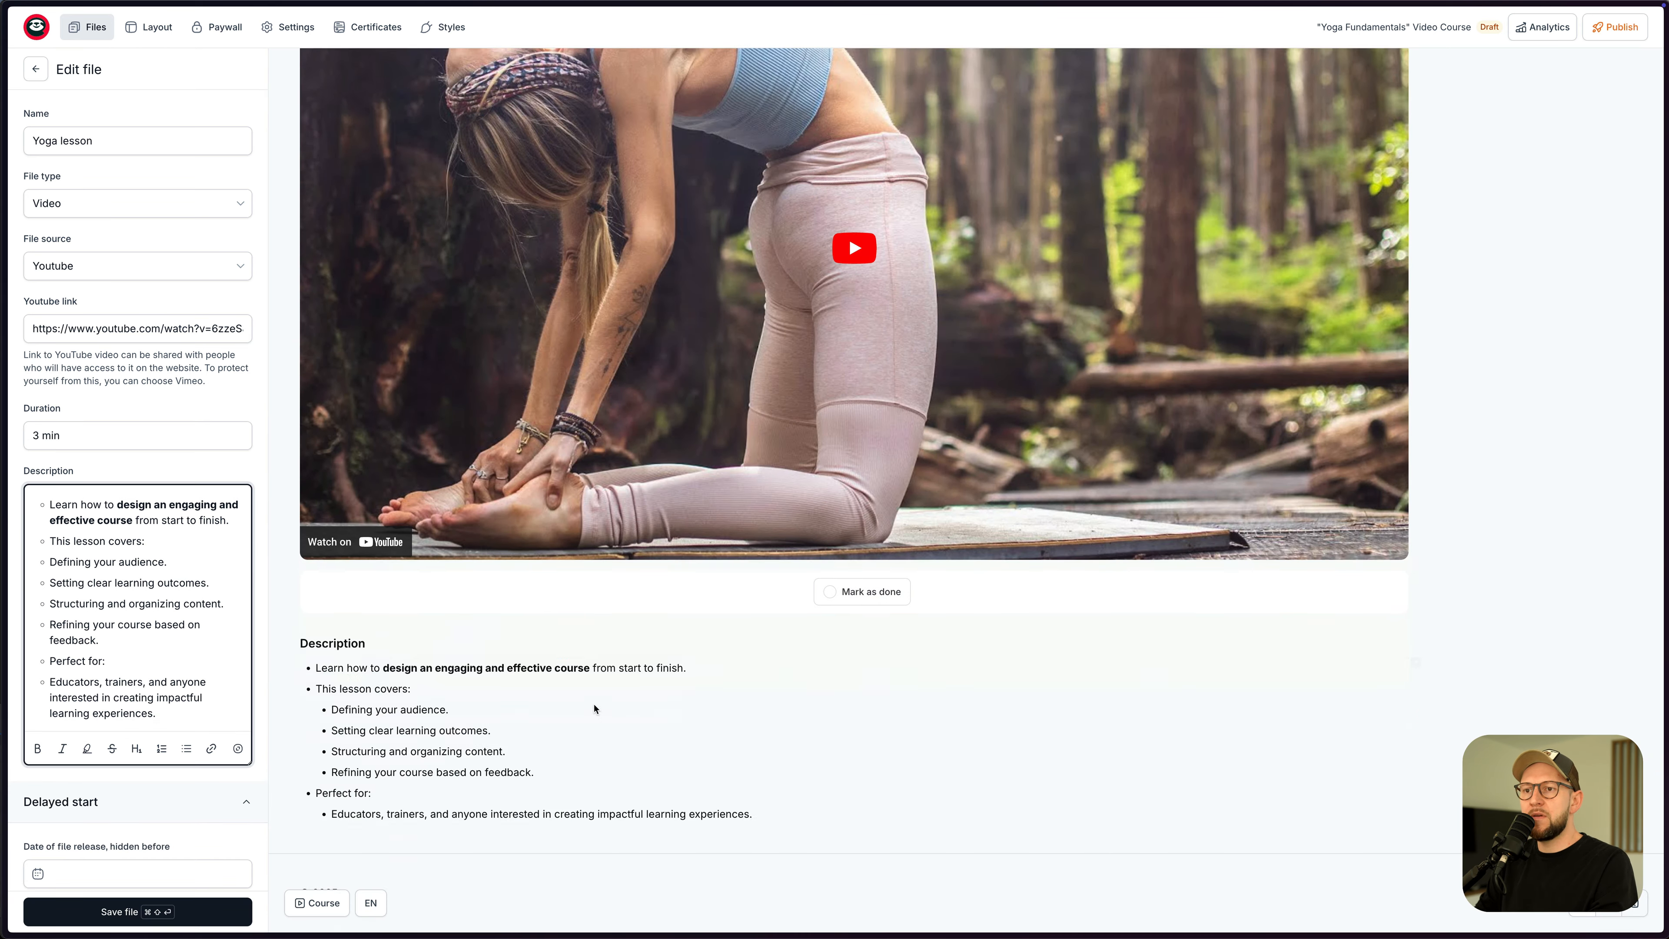
{"action": "scroll", "coordinate": [183, 690], "scroll_direction": "down", "scroll_amount": 1}
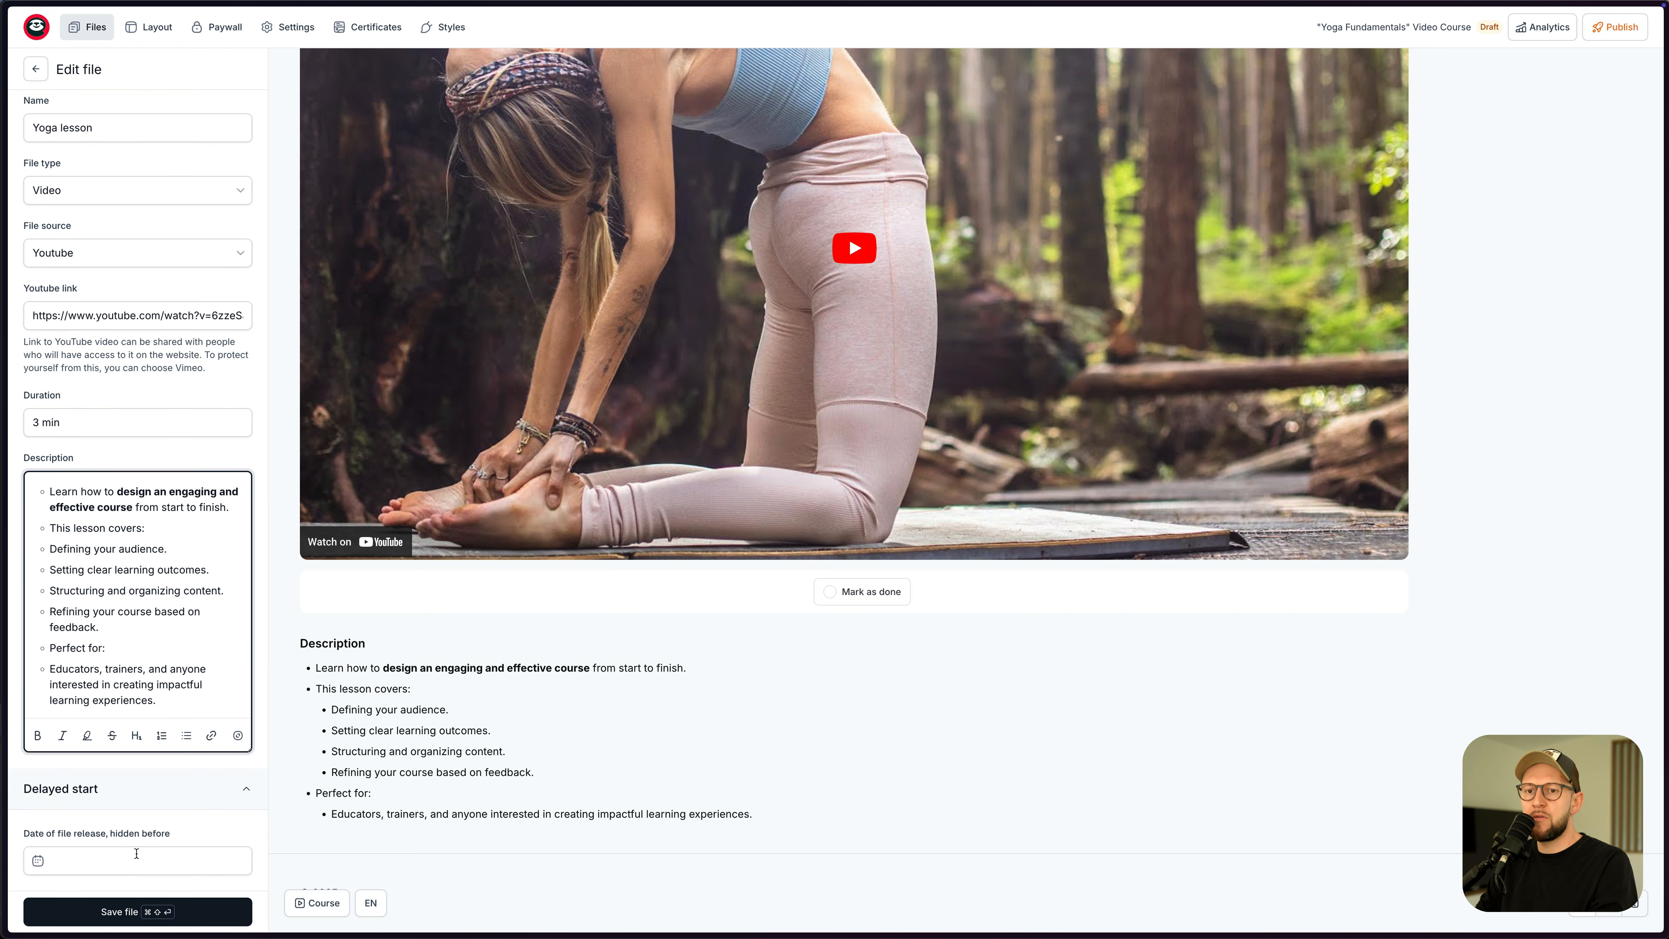
{"action": "scroll", "coordinate": [154, 820], "scroll_direction": "up", "scroll_amount": 1}
{"action": "left_click", "coordinate": [149, 913]}
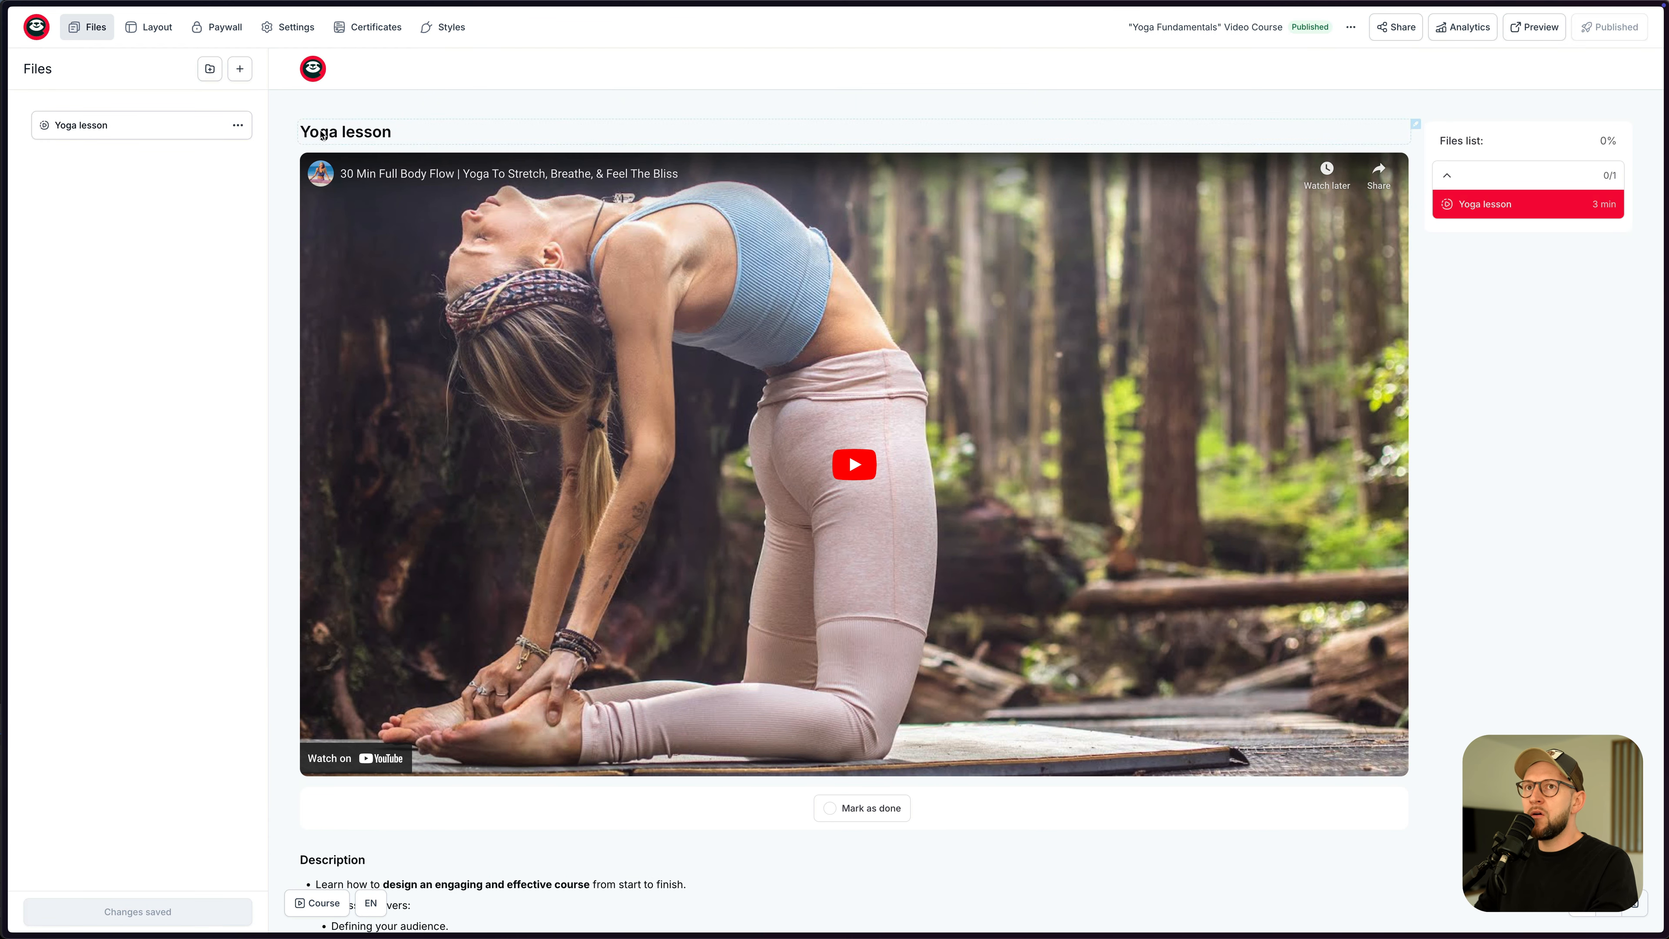
- Add a chapter header named 'Chapter 1' to the course
{"action": "left_click", "coordinate": [209, 71]}
{"action": "left_click", "coordinate": [66, 146]}
{"action": "type", "text": "Chapter 1"}
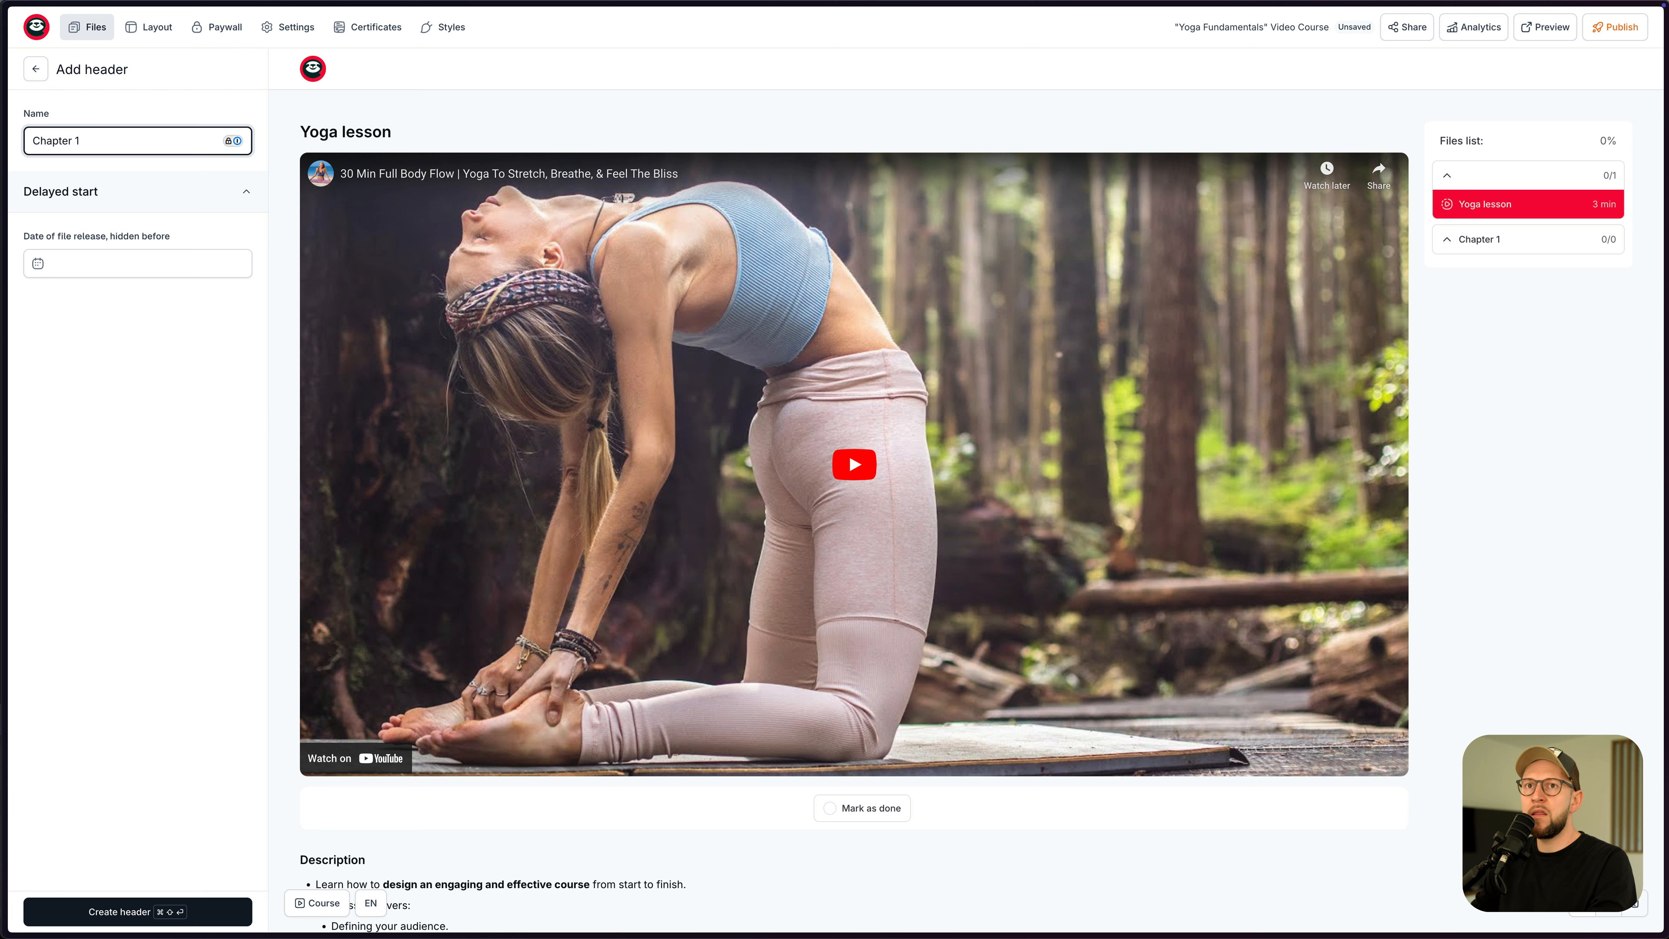
{"action": "left_click", "coordinate": [180, 905]}
- Move Yoga lesson into Chapter 1 and publish the course
{"action": "mouse_move", "coordinate": [112, 130]}
{"action": "left_mouse_down"}
{"action": "mouse_move", "coordinate": [112, 150]}
{"action": "mouse_move", "coordinate": [82, 135]}
{"action": "mouse_move", "coordinate": [105, 143]}
{"action": "left_mouse_up"}
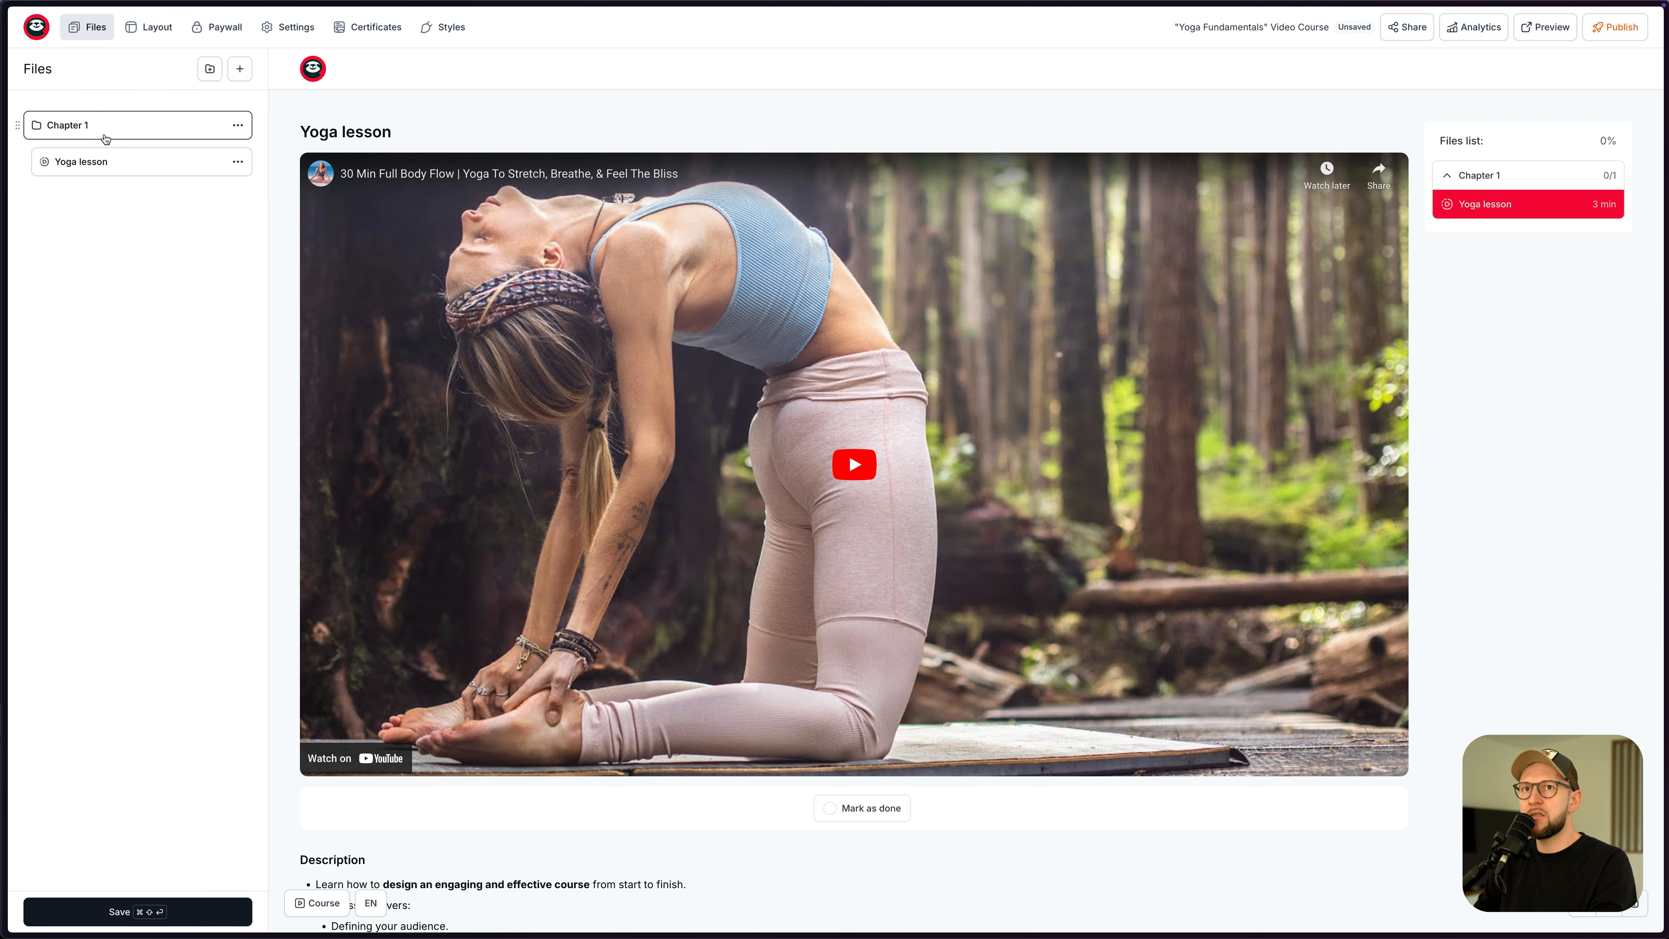
{"action": "left_click", "coordinate": [1449, 179]}
{"action": "left_click", "coordinate": [1452, 183]}
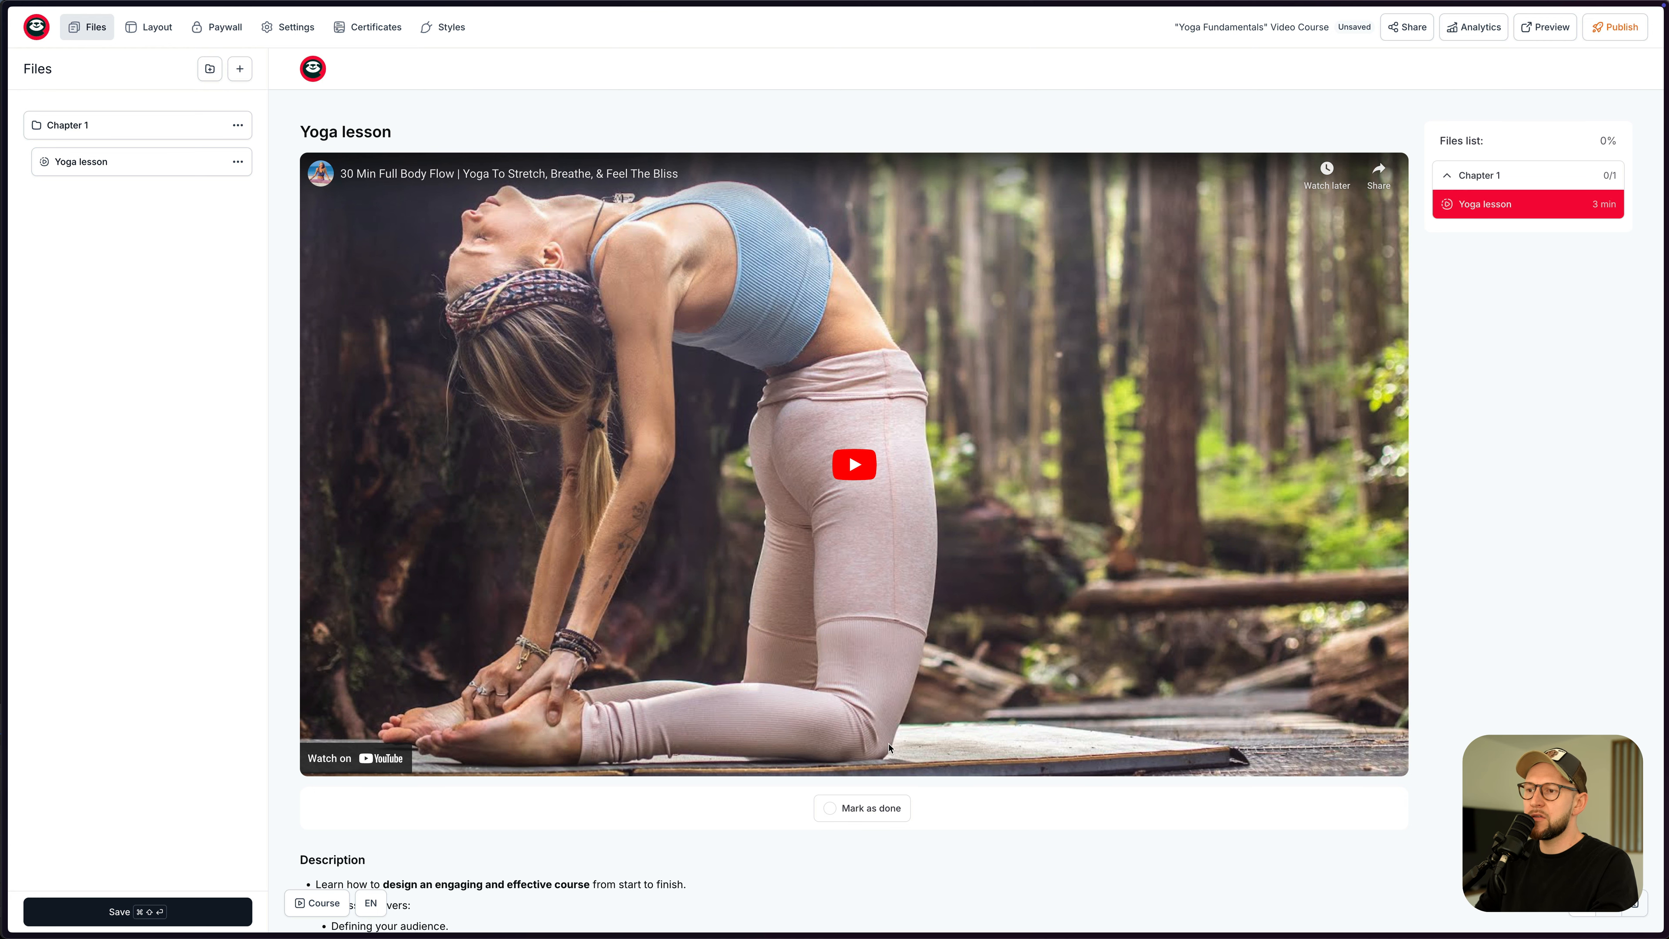
{"action": "scroll", "coordinate": [888, 747], "scroll_direction": "down", "scroll_amount": 2}
{"action": "scroll", "coordinate": [898, 734], "scroll_direction": "up", "scroll_amount": 2}
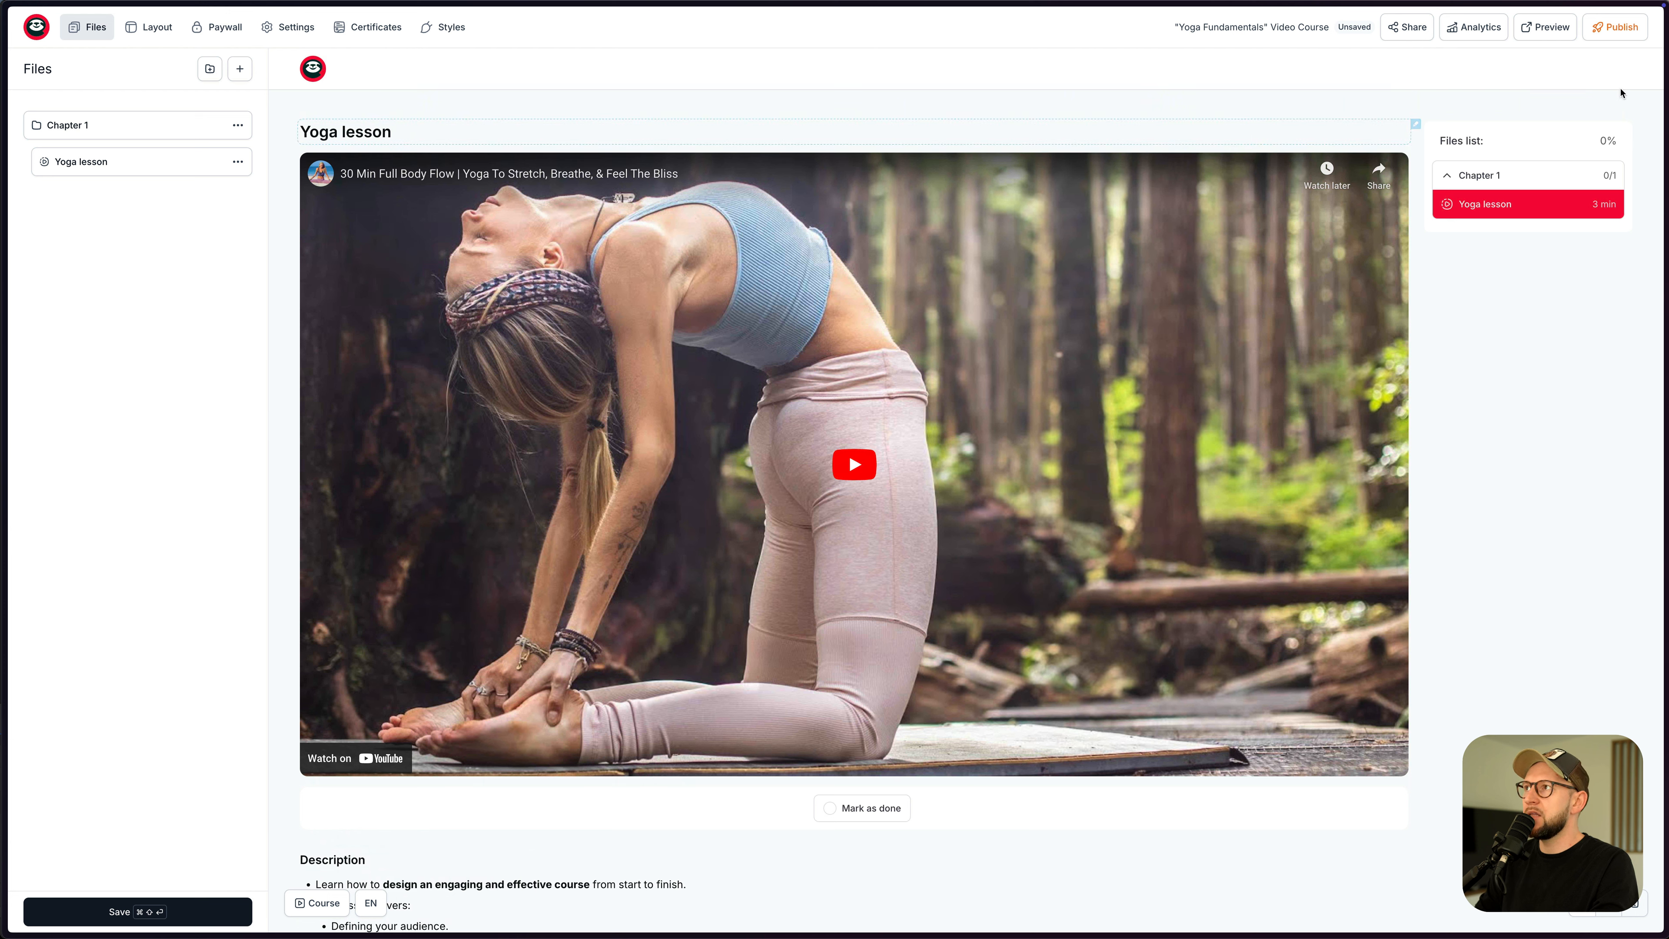
{"action": "left_click", "coordinate": [1615, 26]}
- Set icon-b.png as the course header logo in Layout, then go to the Paywall settings
{"action": "left_click", "coordinate": [331, 63]}
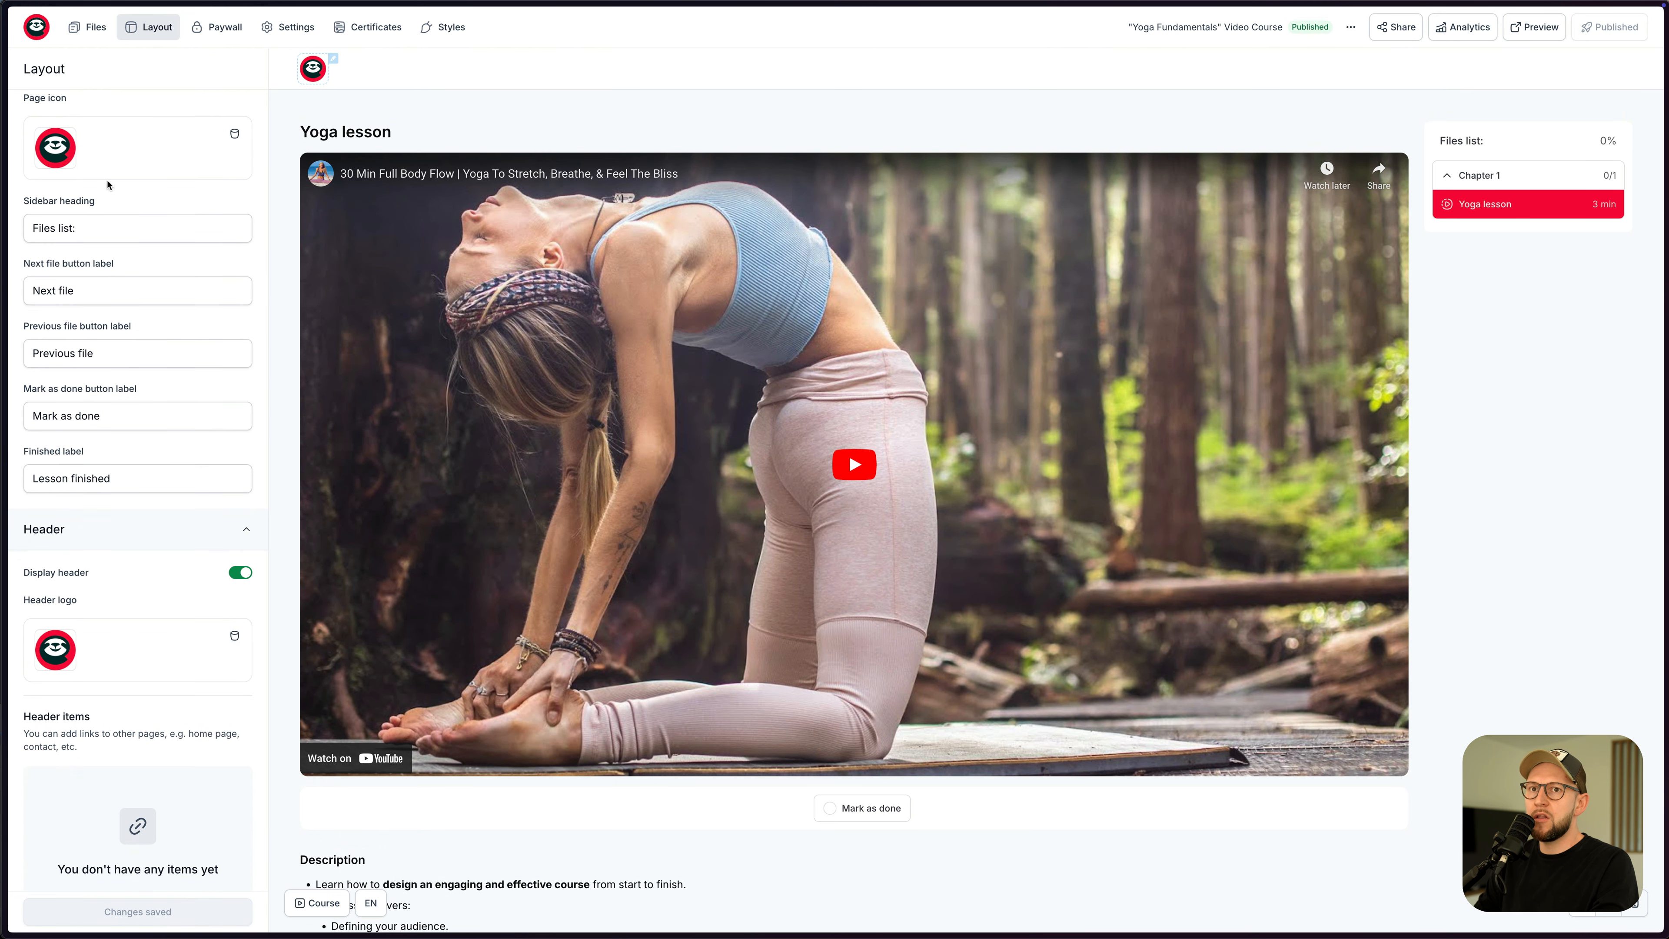
{"action": "left_click", "coordinate": [234, 635]}
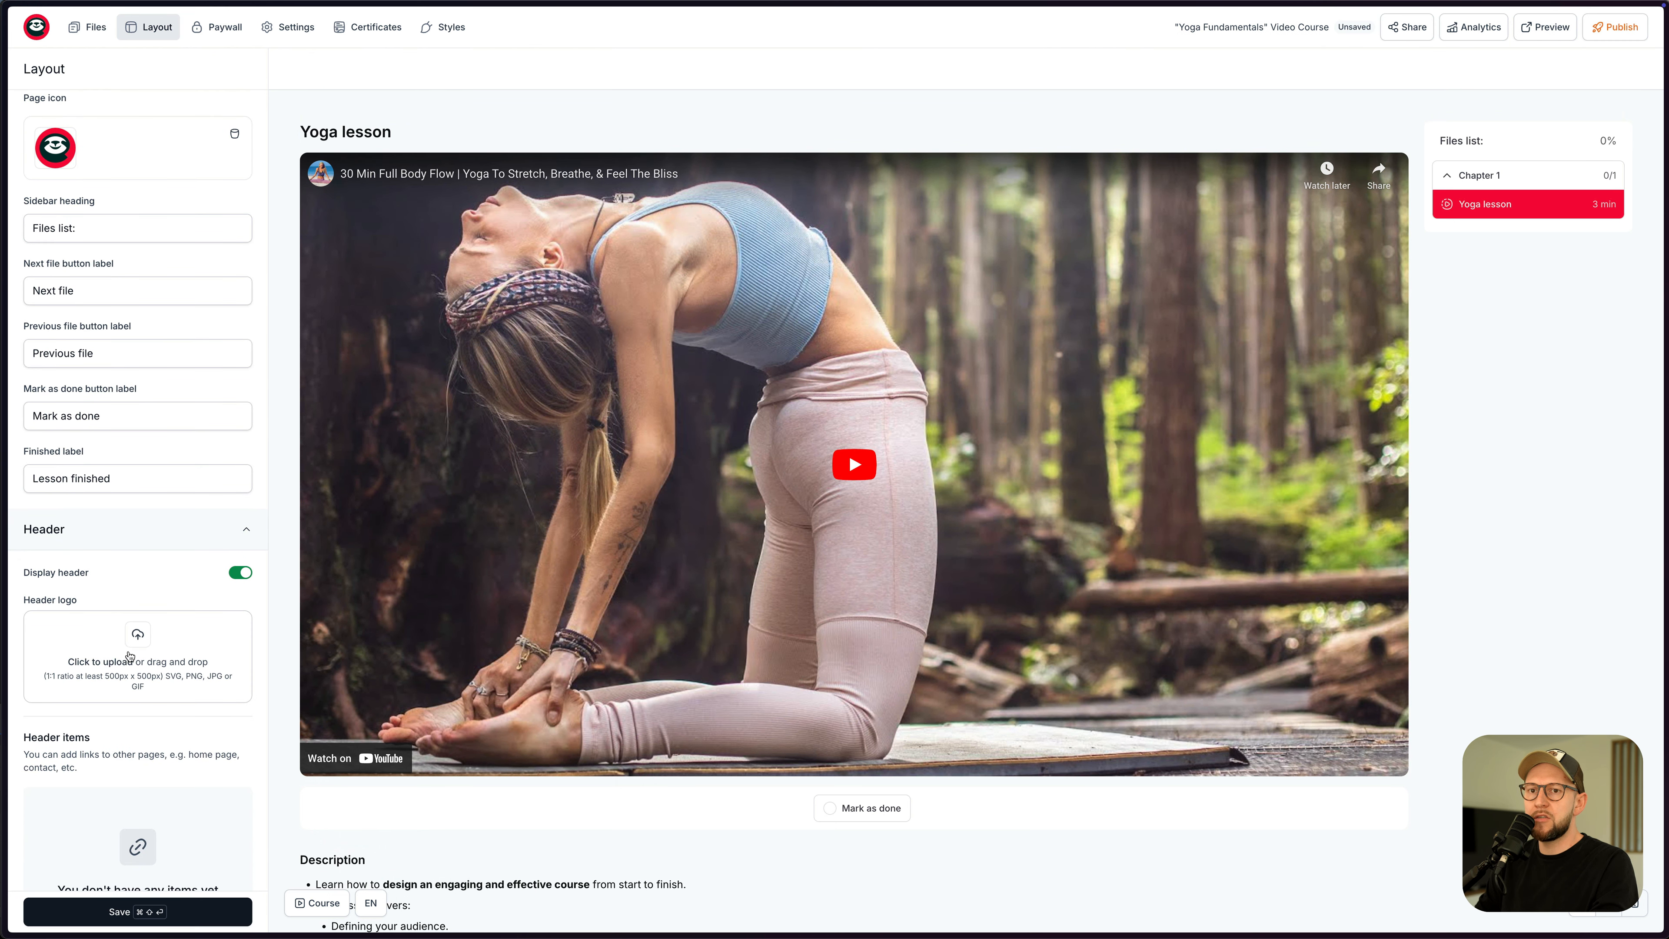
{"action": "key", "text": "super+Tab"}
{"action": "key", "text": "super+Tab"}
{"action": "key", "text": "super+Tab"}
{"action": "key", "text": "super+Tab"}
{"action": "key", "text": "super+Tab"}
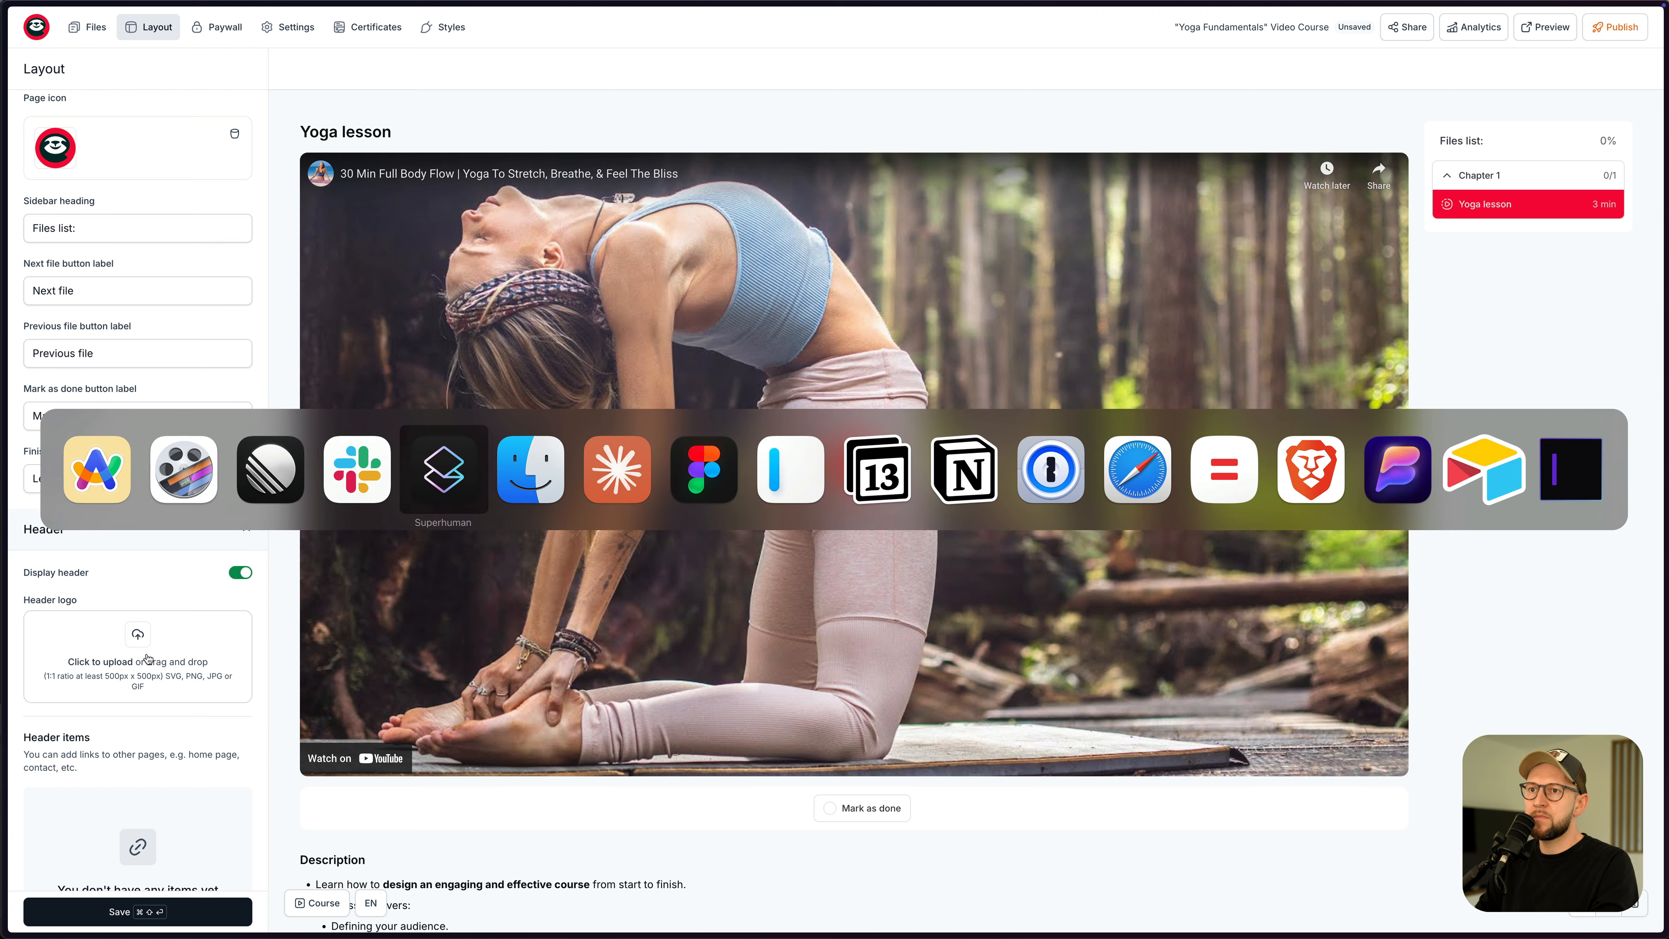
{"action": "left_click_drag", "start_coordinate": [990, 283], "coordinate": [137, 657]}
{"action": "left_click", "coordinate": [152, 911]}
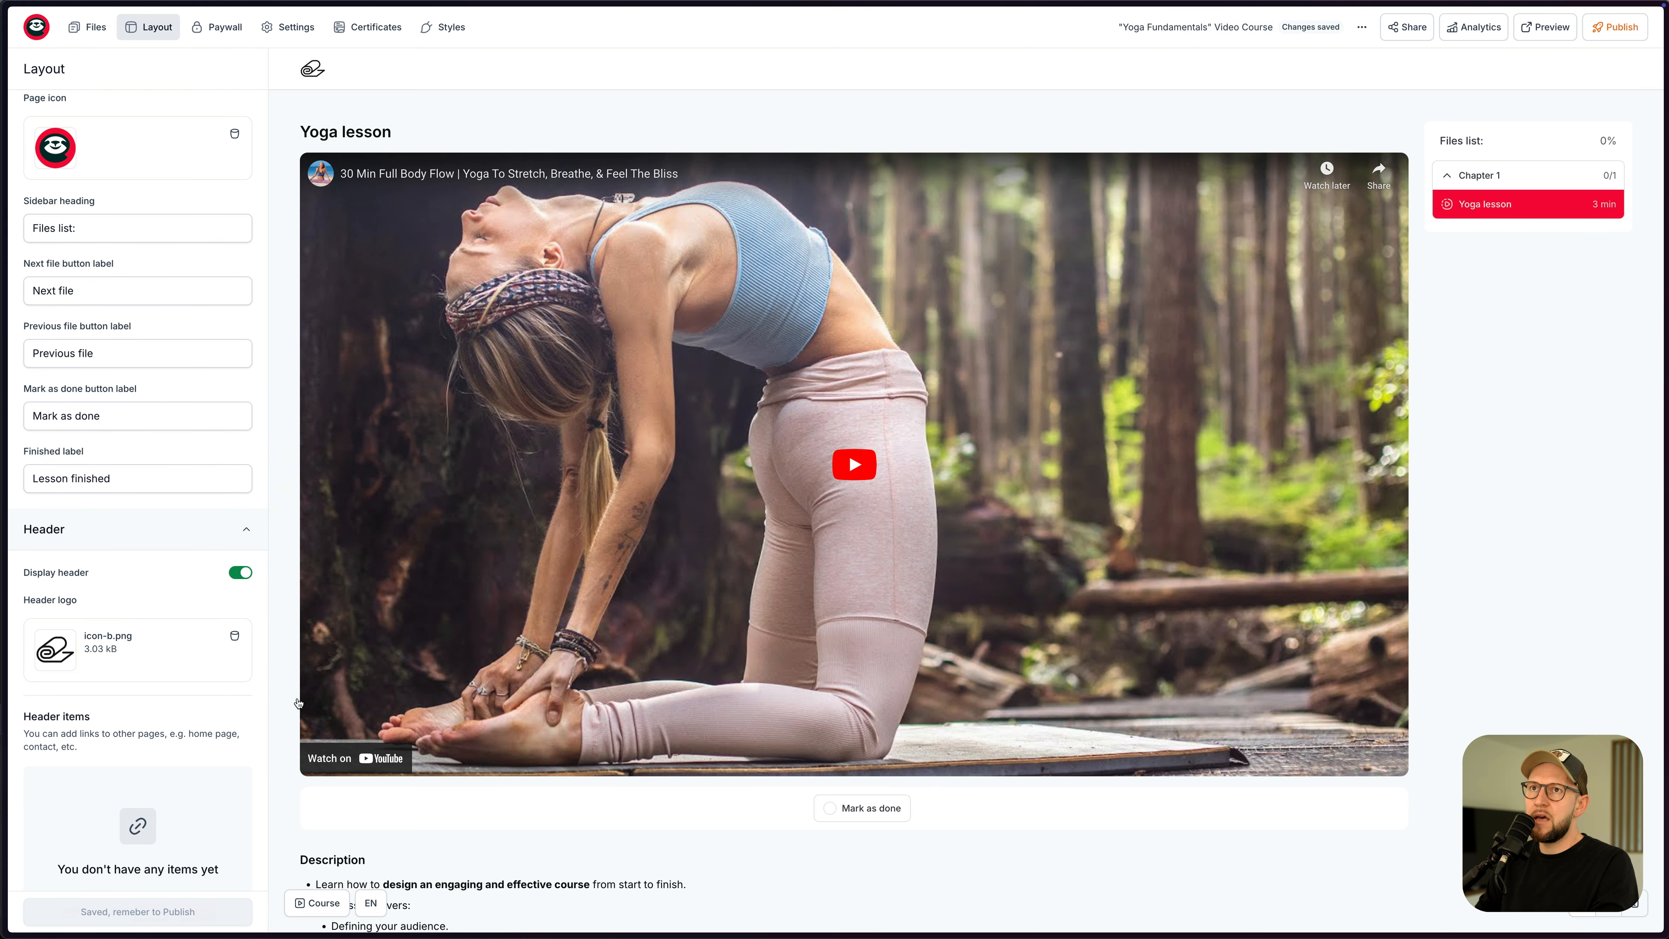
{"action": "scroll", "coordinate": [191, 545], "scroll_direction": "up", "scroll_amount": 3}
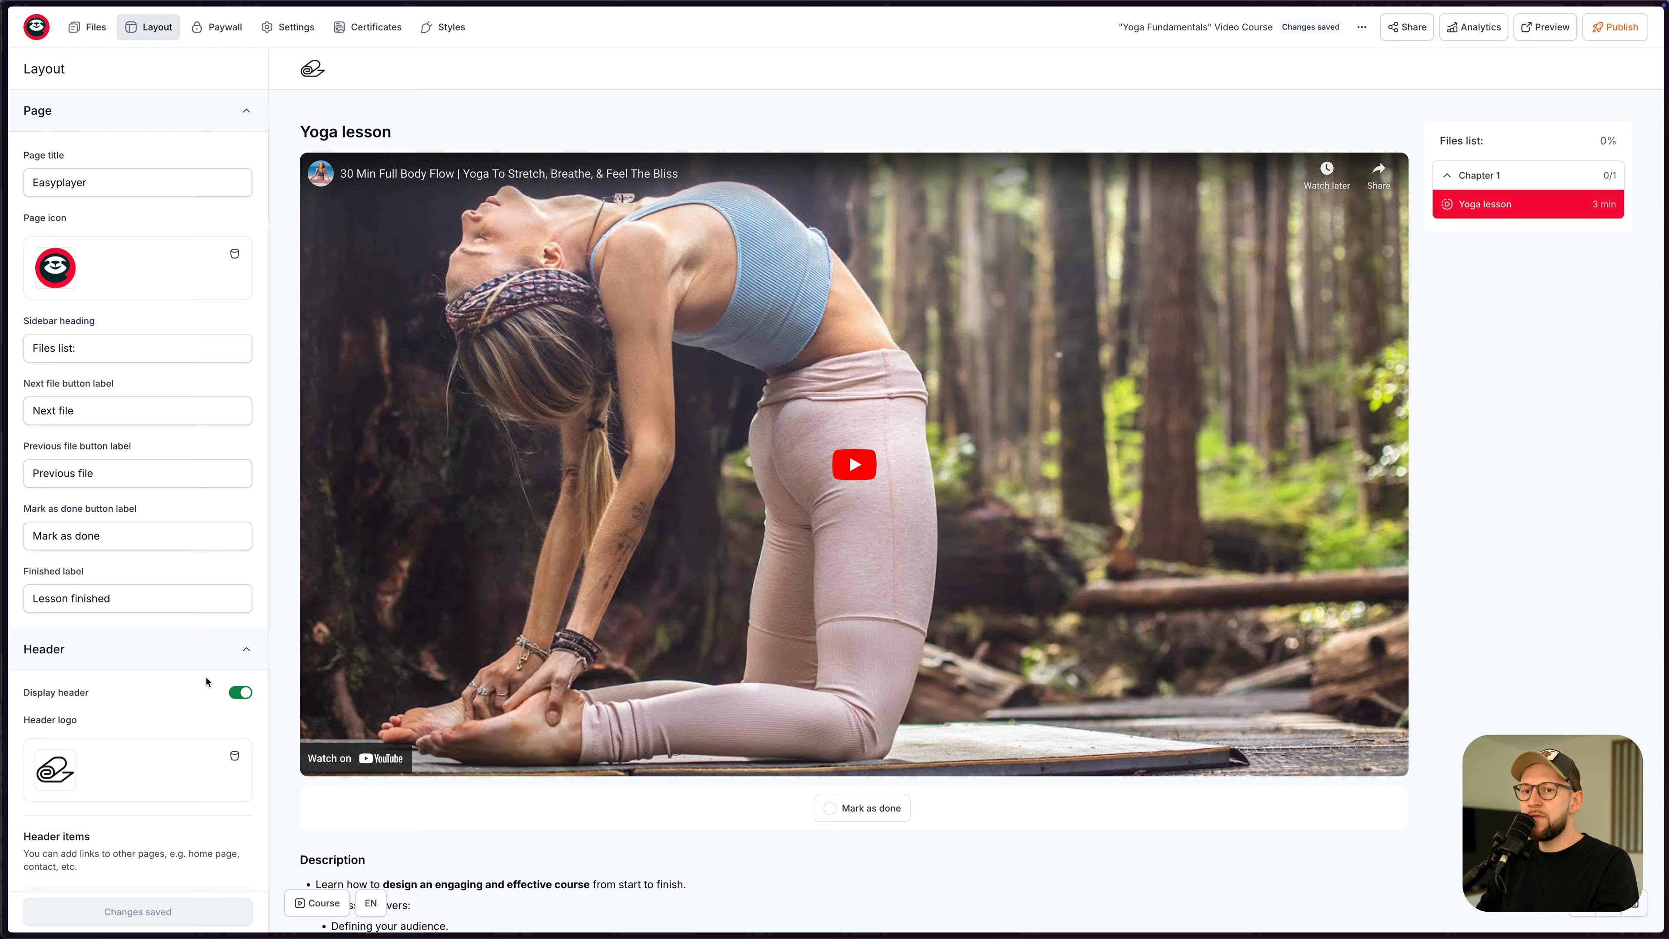
{"action": "scroll", "coordinate": [177, 657], "scroll_direction": "down", "scroll_amount": 4}
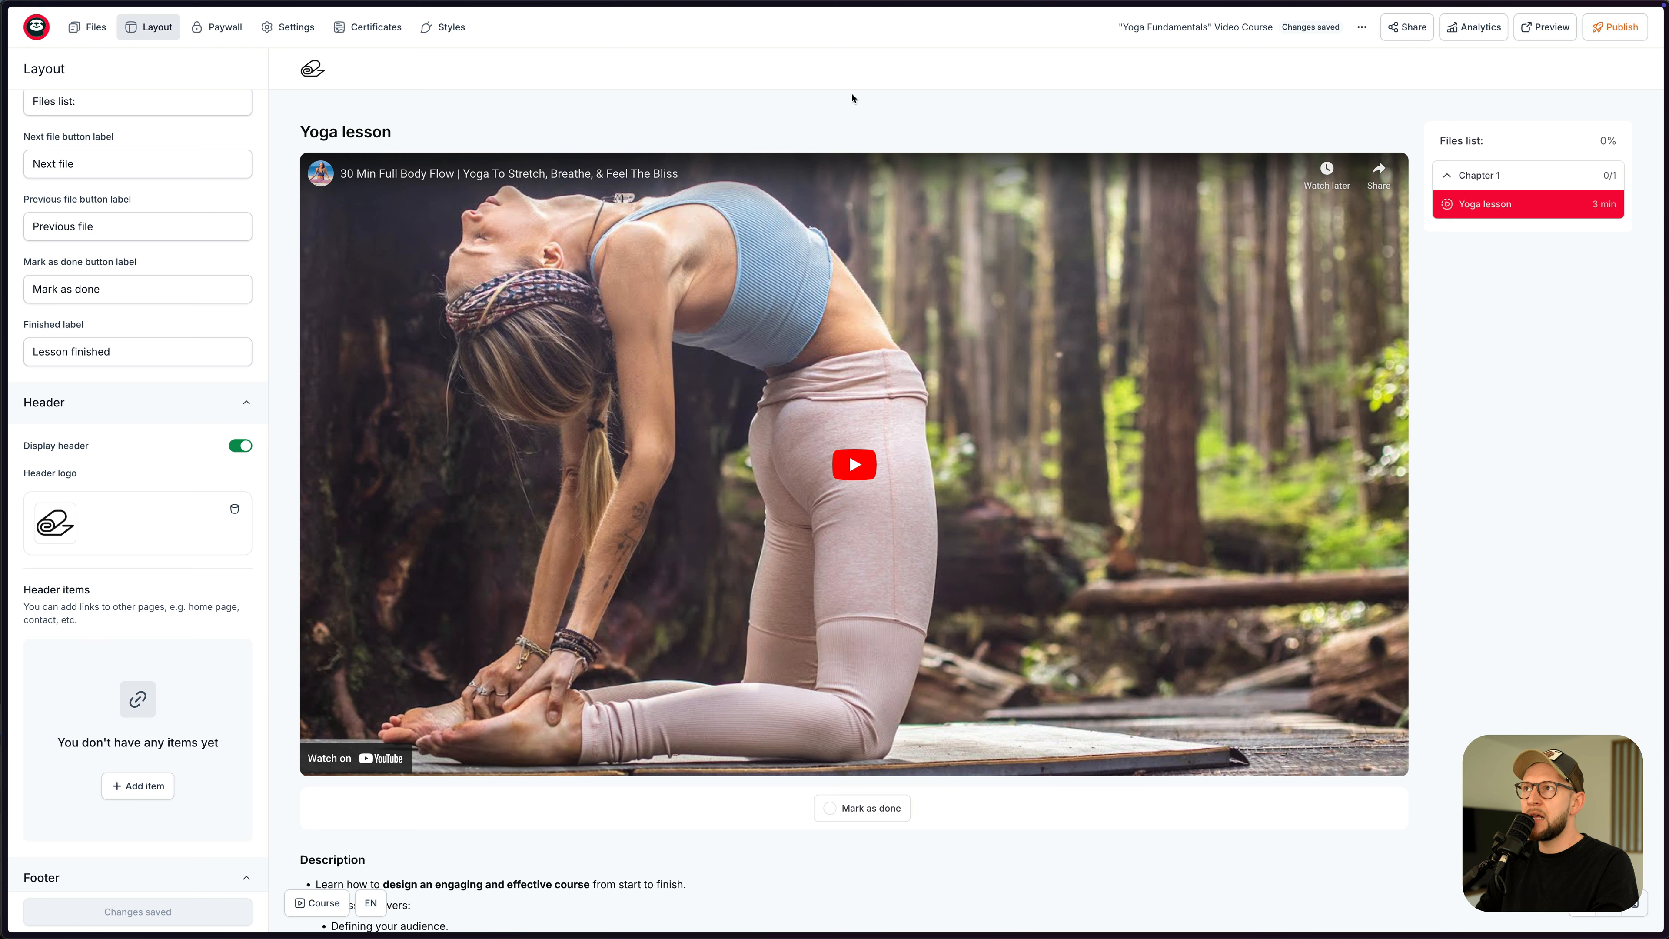
{"action": "scroll", "coordinate": [151, 666], "scroll_direction": "down", "scroll_amount": 2}
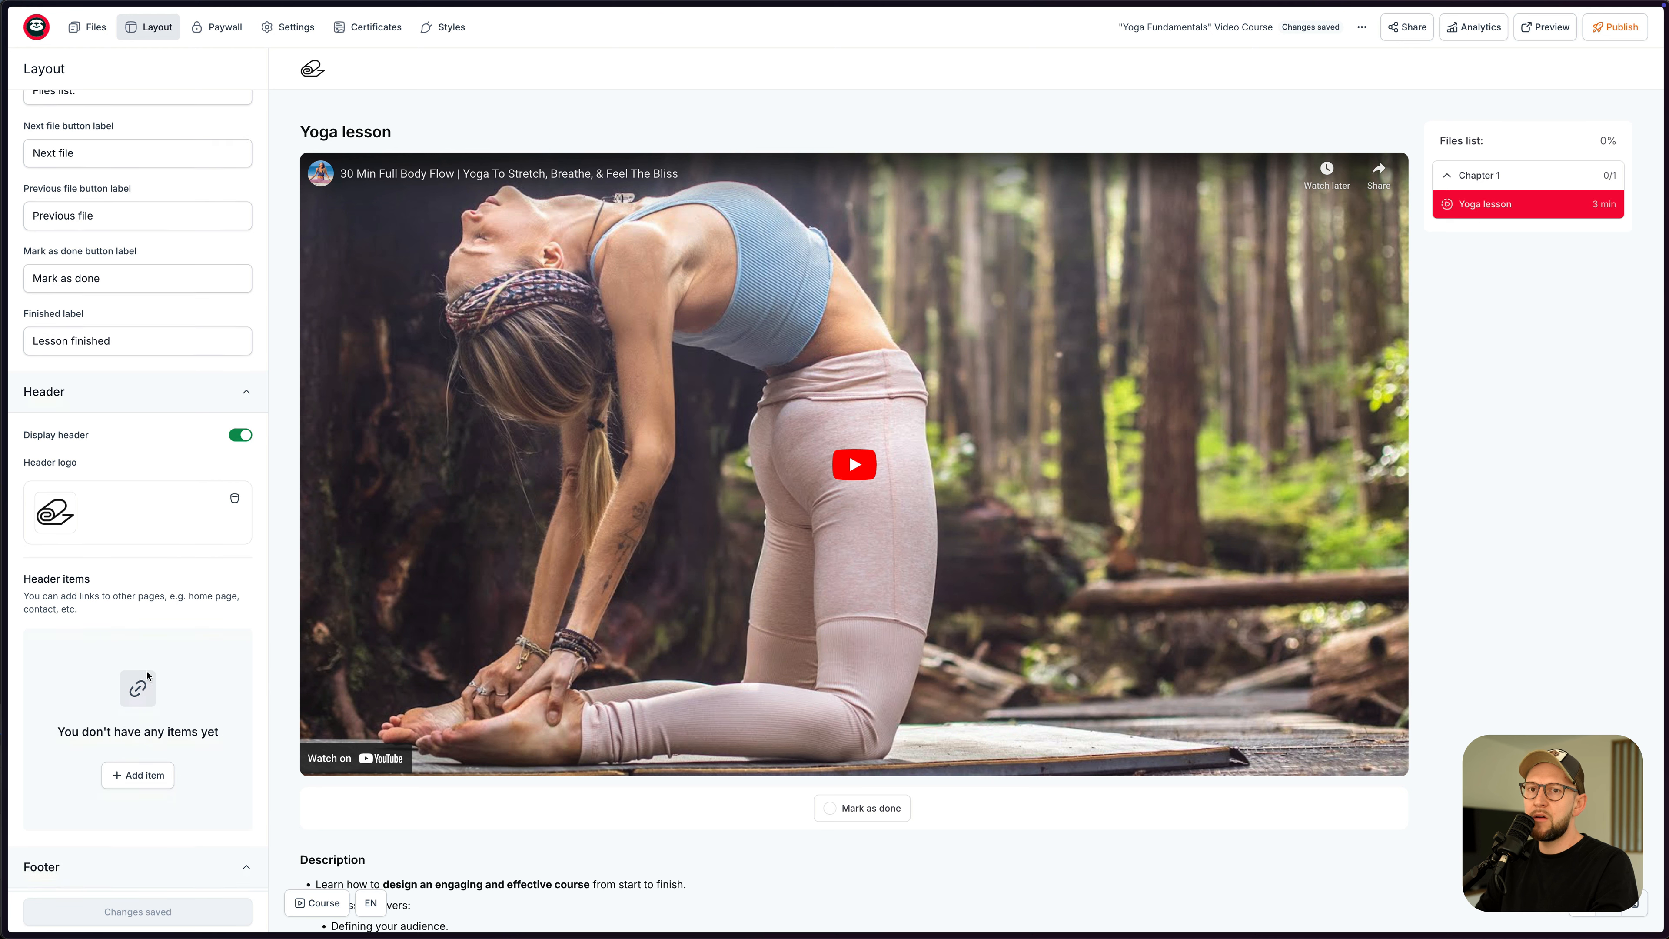
{"action": "scroll", "coordinate": [176, 616], "scroll_direction": "down", "scroll_amount": 2}
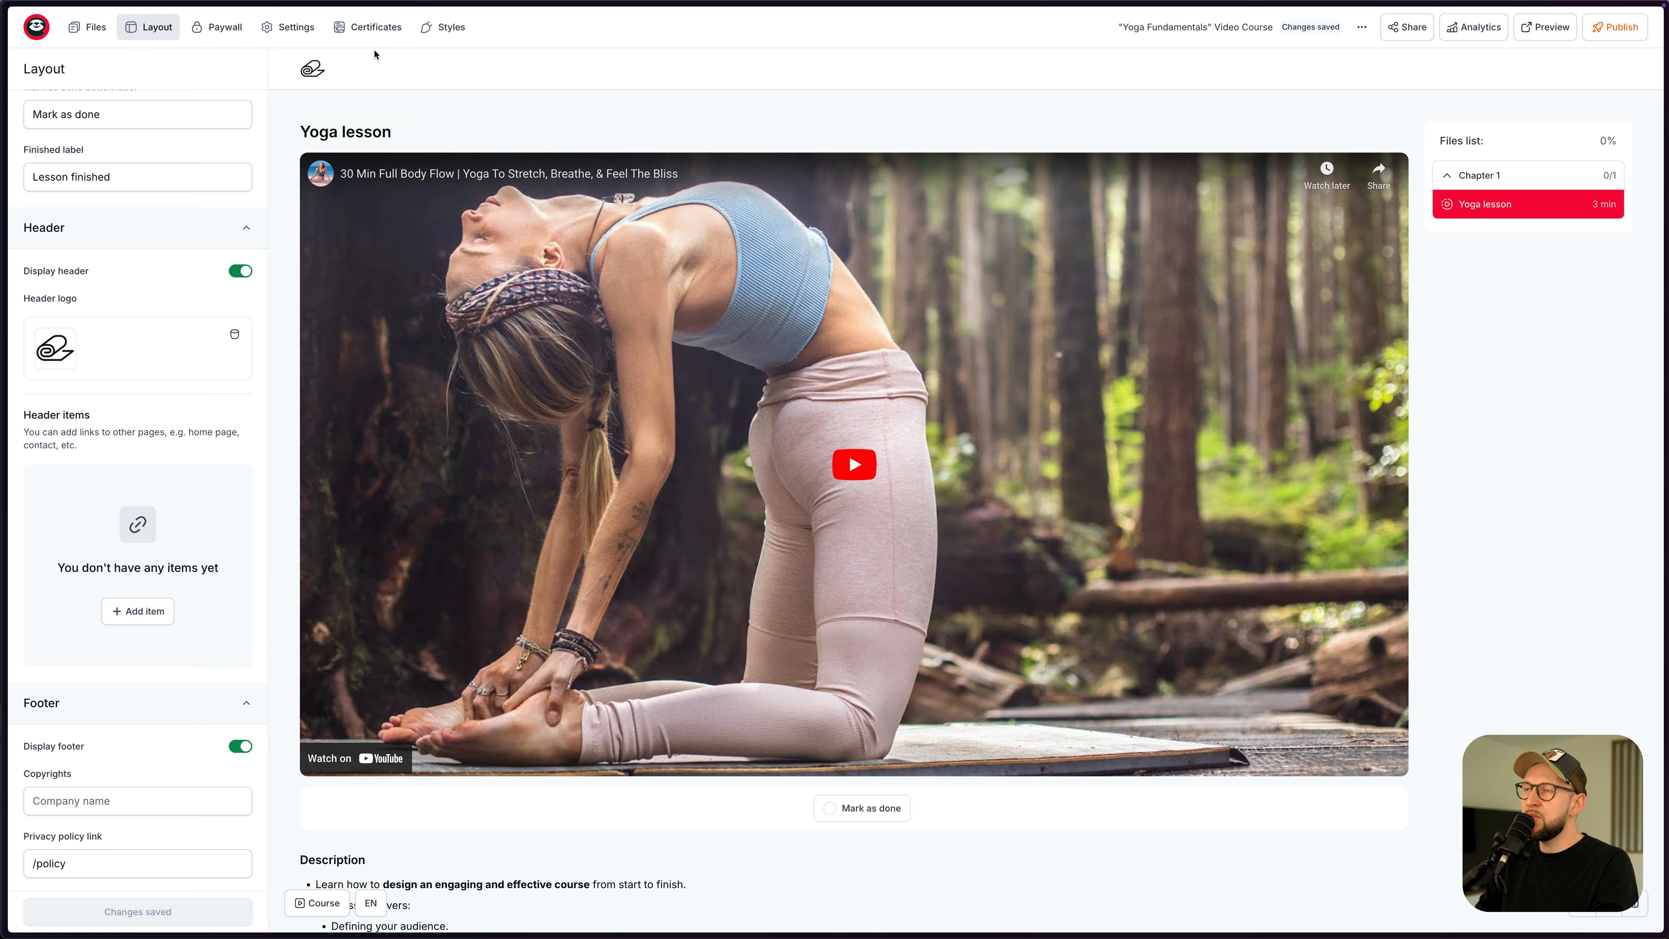
{"action": "left_click", "coordinate": [216, 33]}
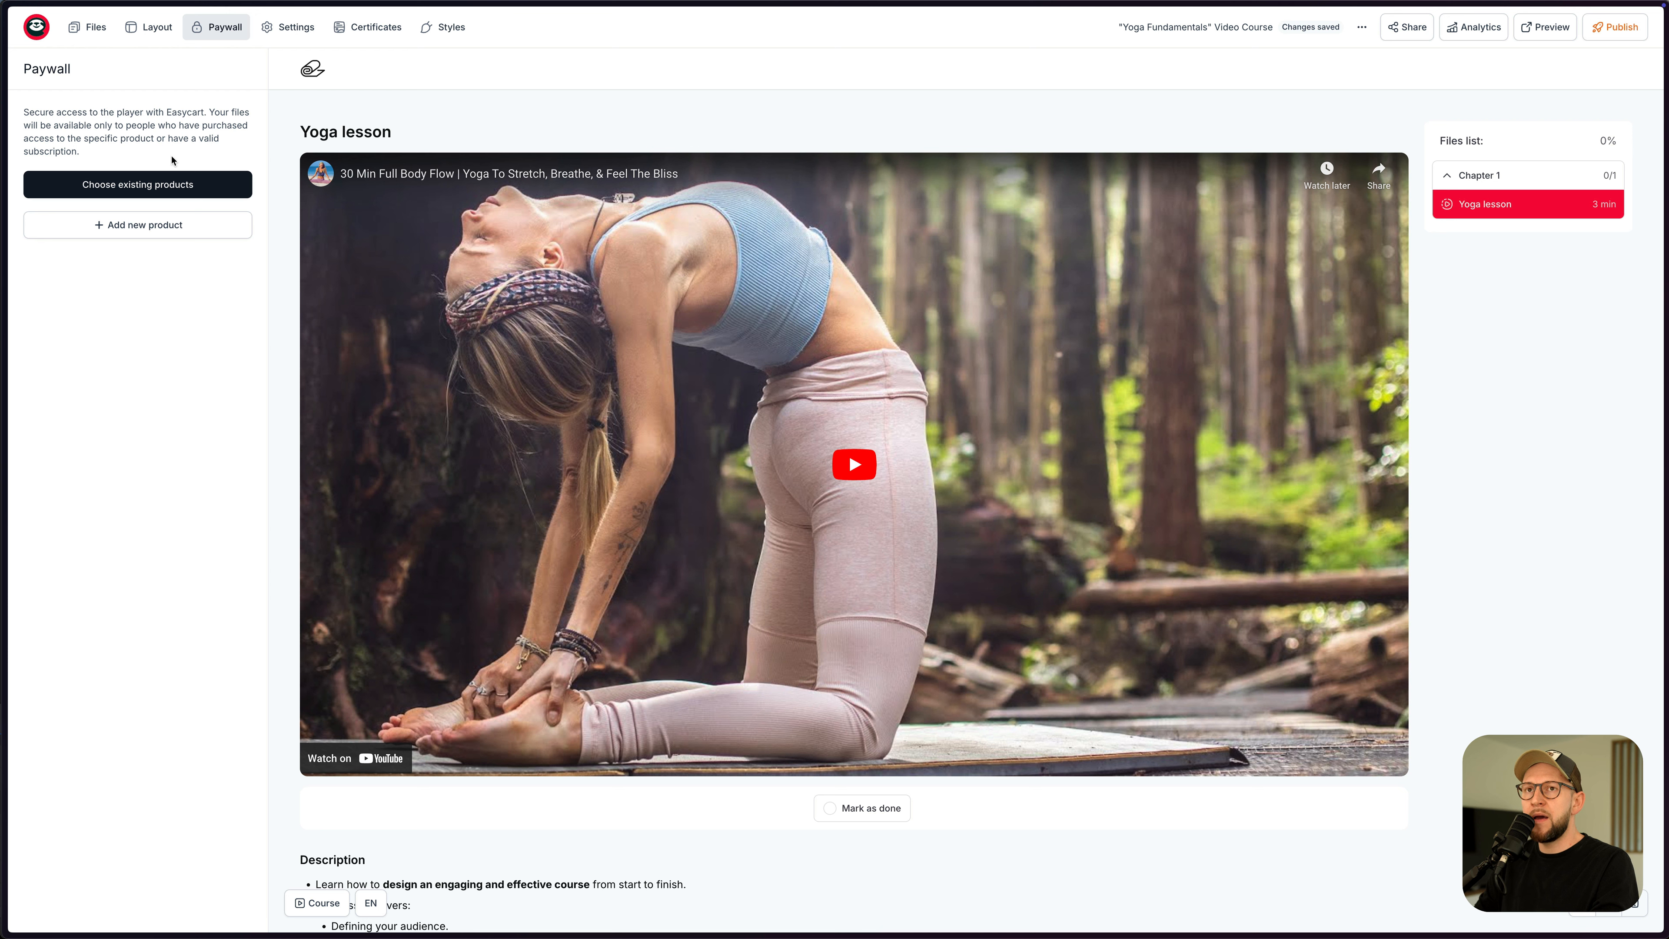
- Link the existing Yoga Fundamentals product as the course paywall, then go back to Home
{"action": "left_click", "coordinate": [144, 193]}
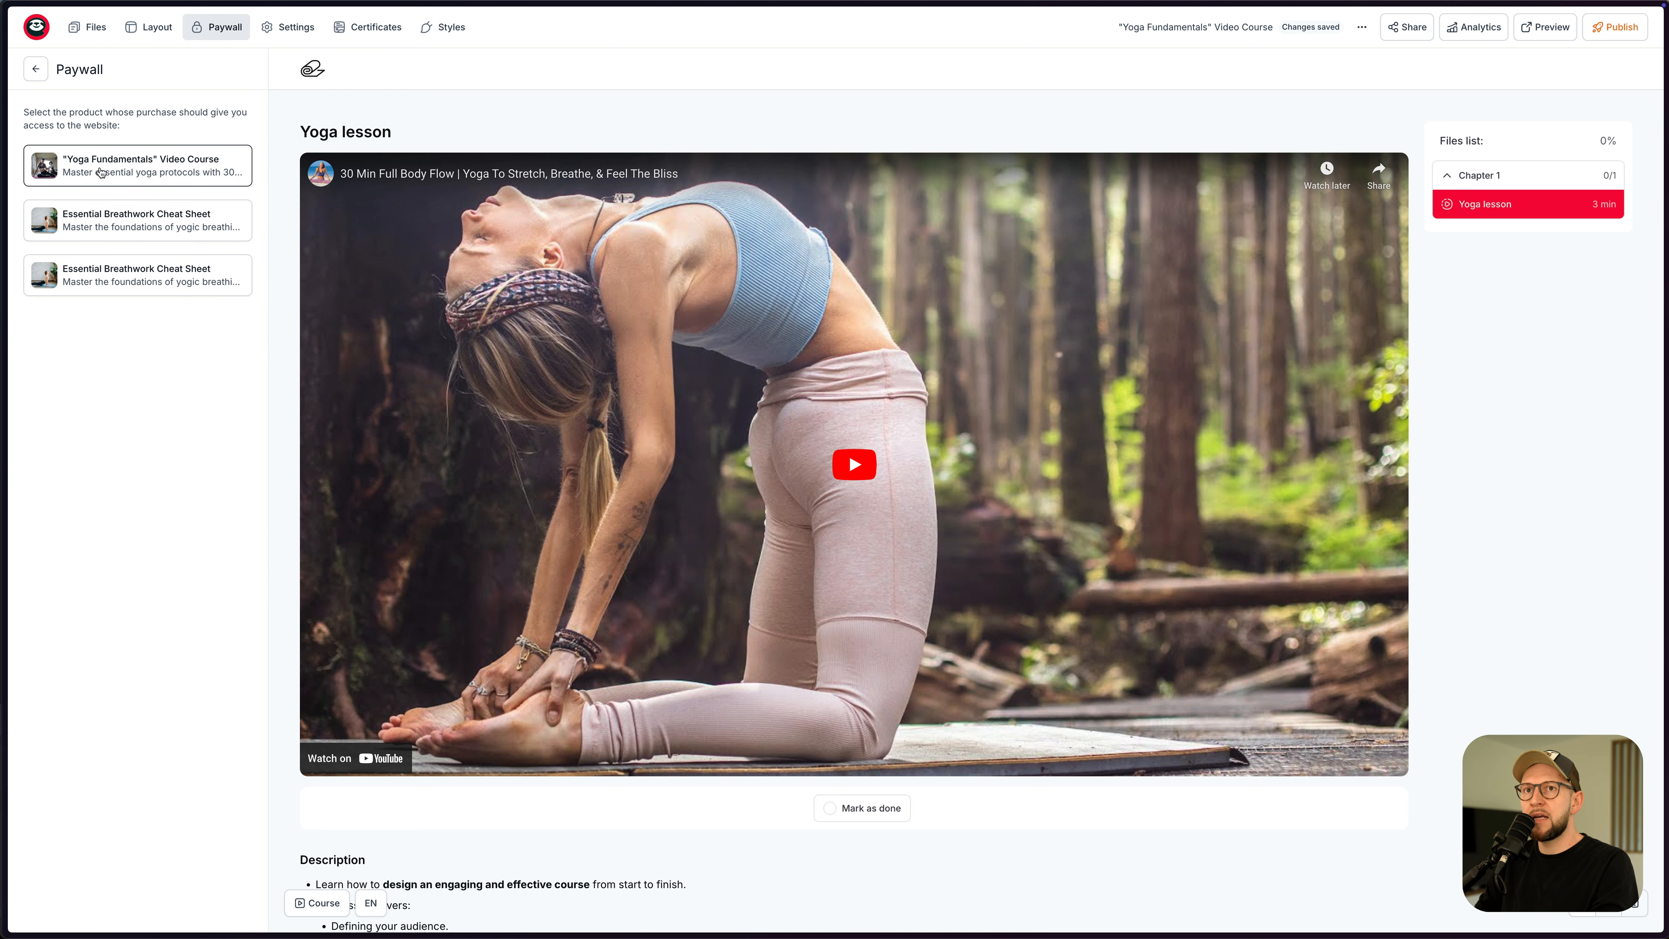
{"action": "left_click", "coordinate": [114, 173]}
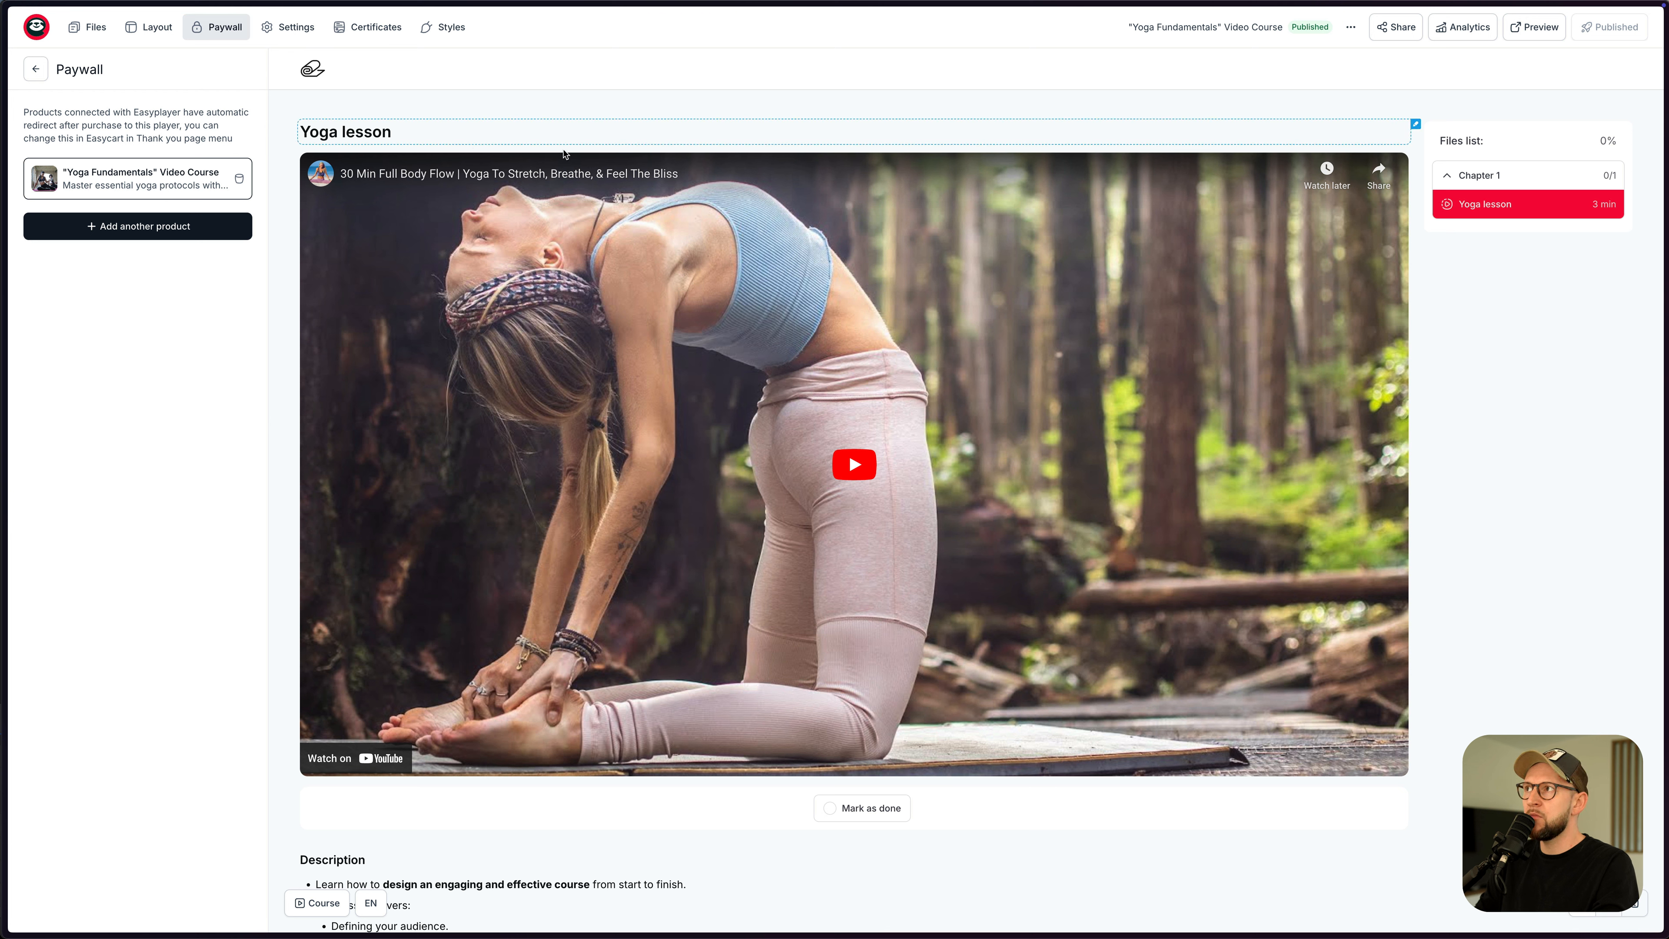
{"action": "left_click", "coordinate": [45, 70]}
{"action": "left_click", "coordinate": [46, 37]}
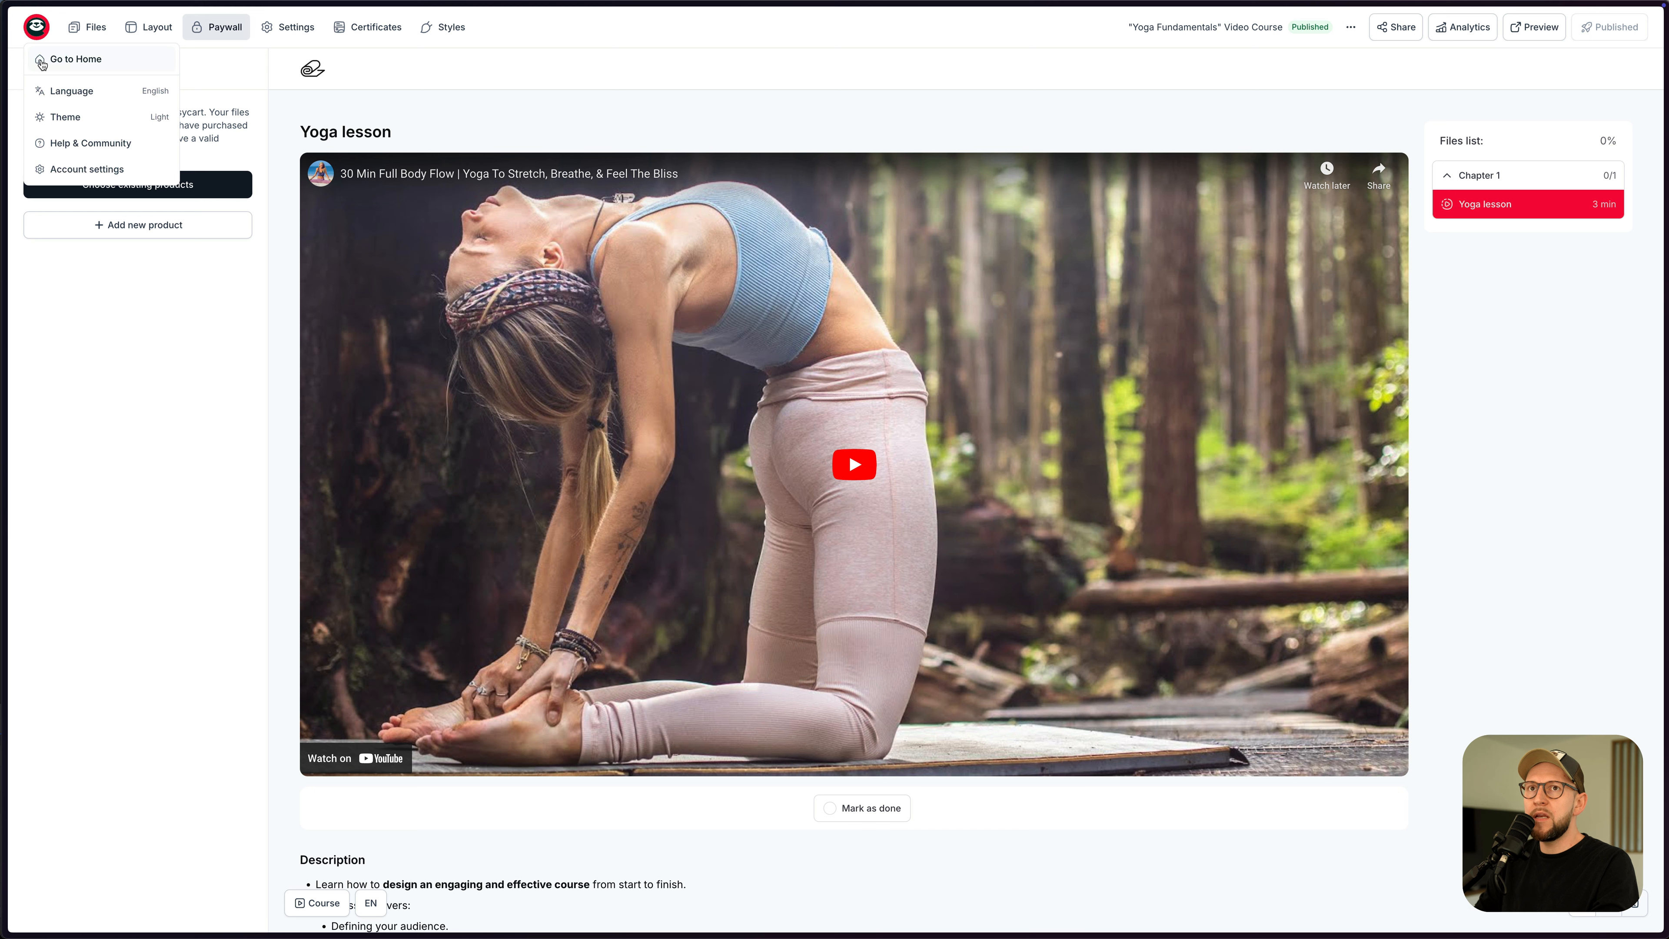
{"action": "left_click", "coordinate": [142, 135]}
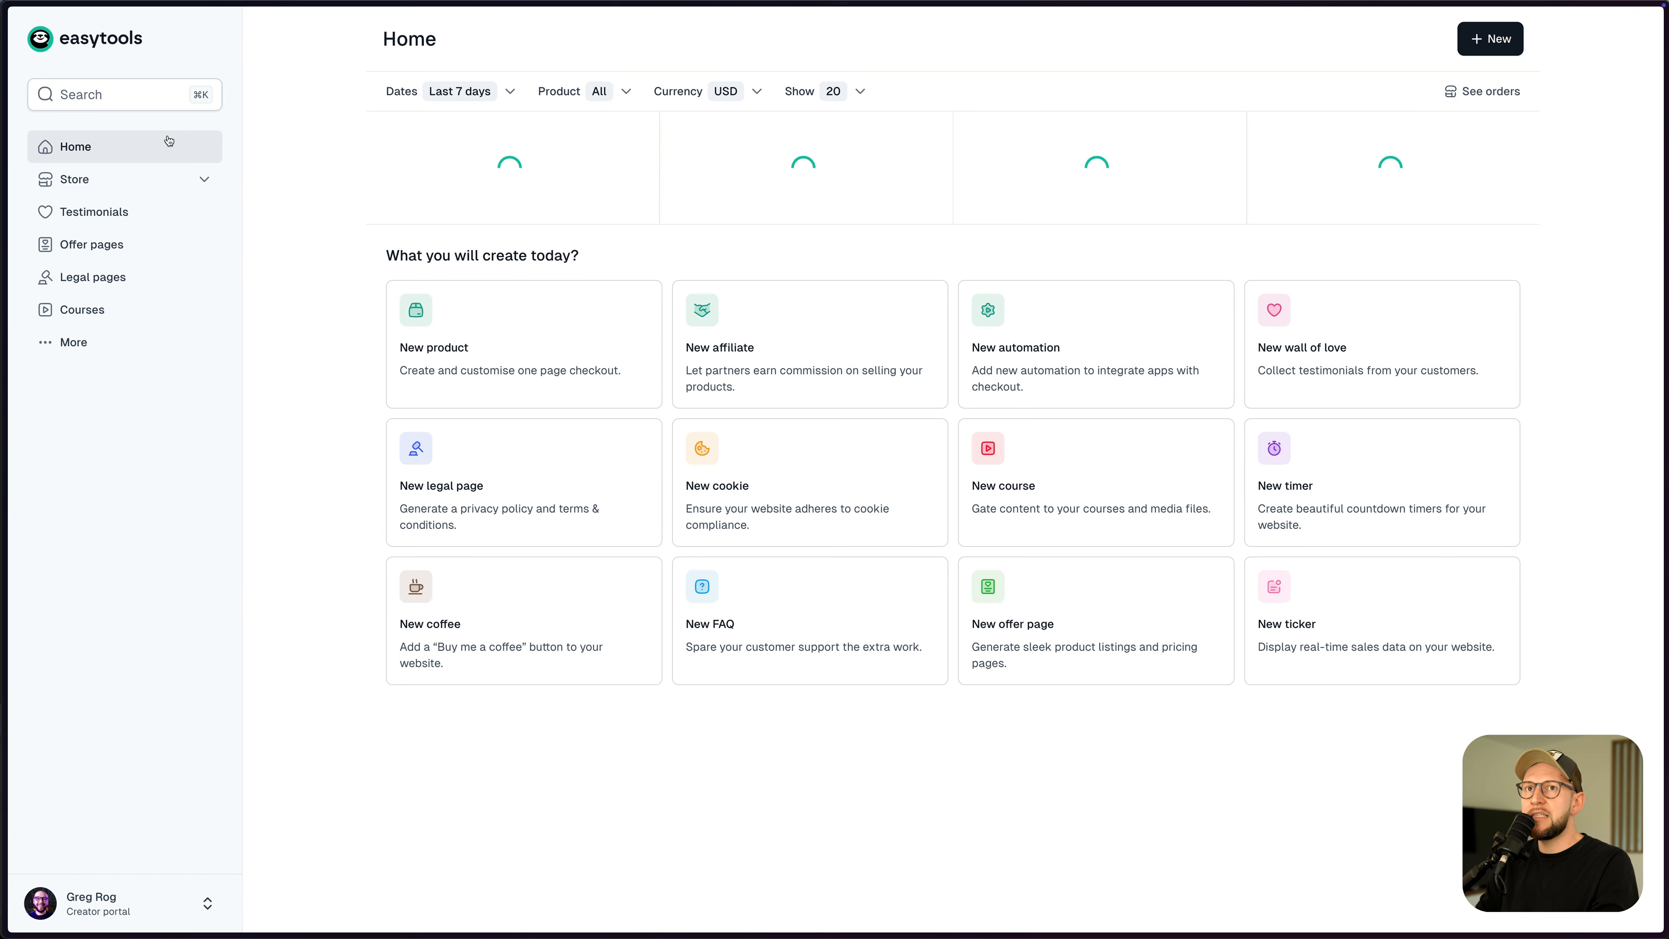
- Create a $0 custom-price share link for the Yoga Fundamentals product and preview it
{"action": "left_click", "coordinate": [125, 179]}
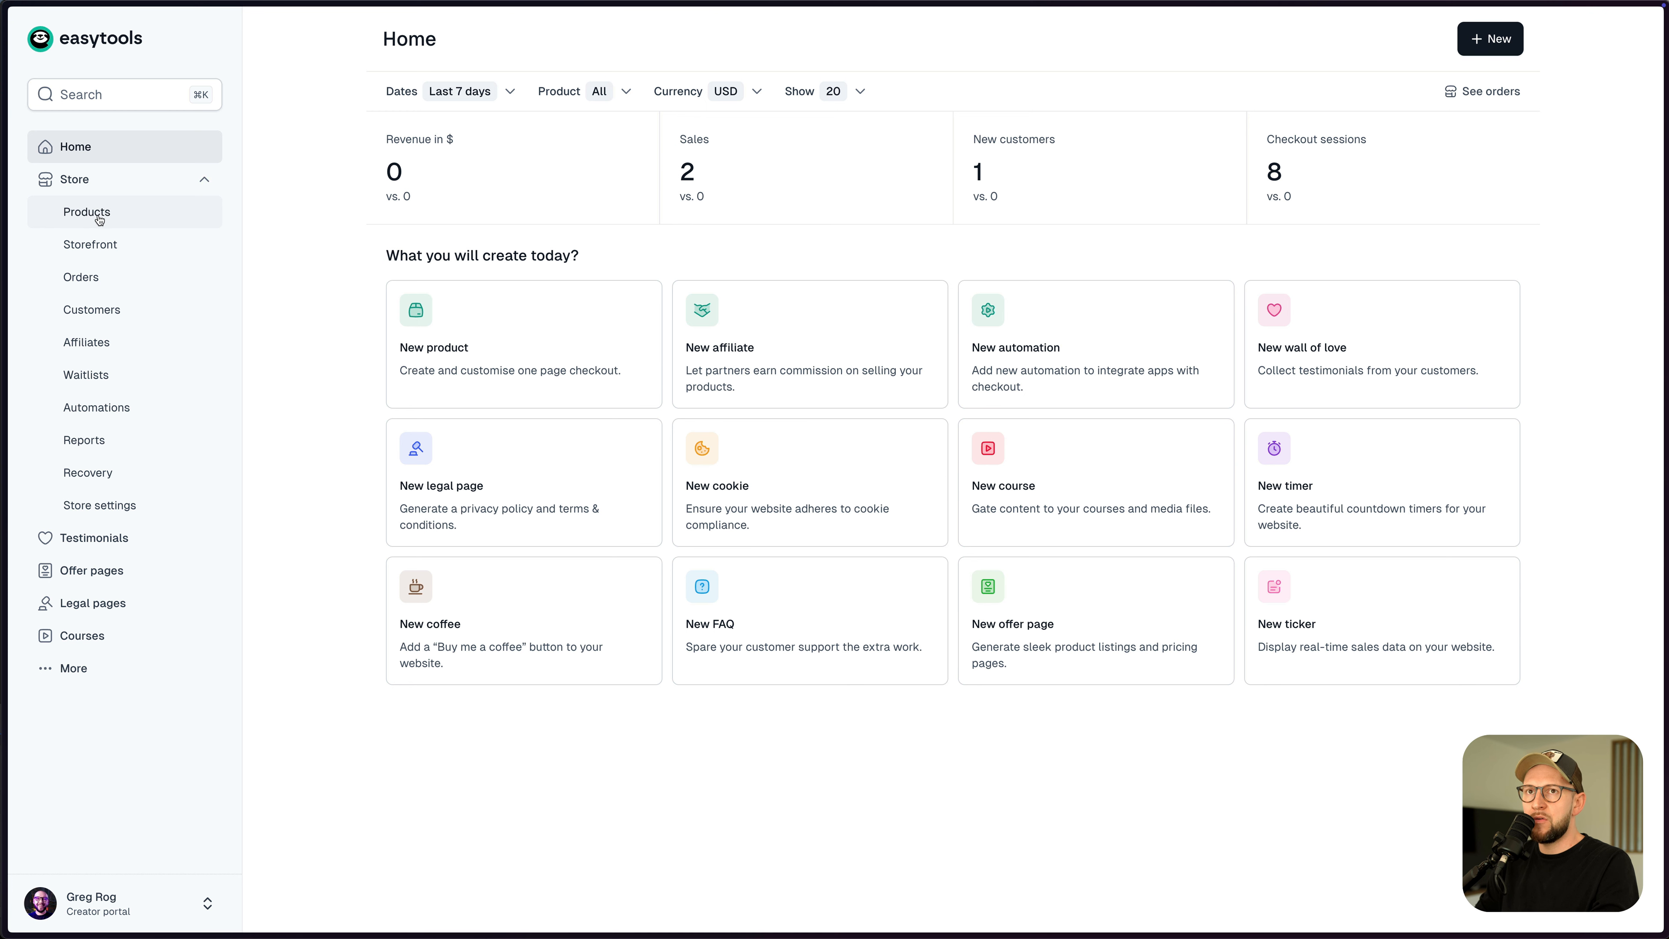
{"action": "left_click", "coordinate": [117, 220]}
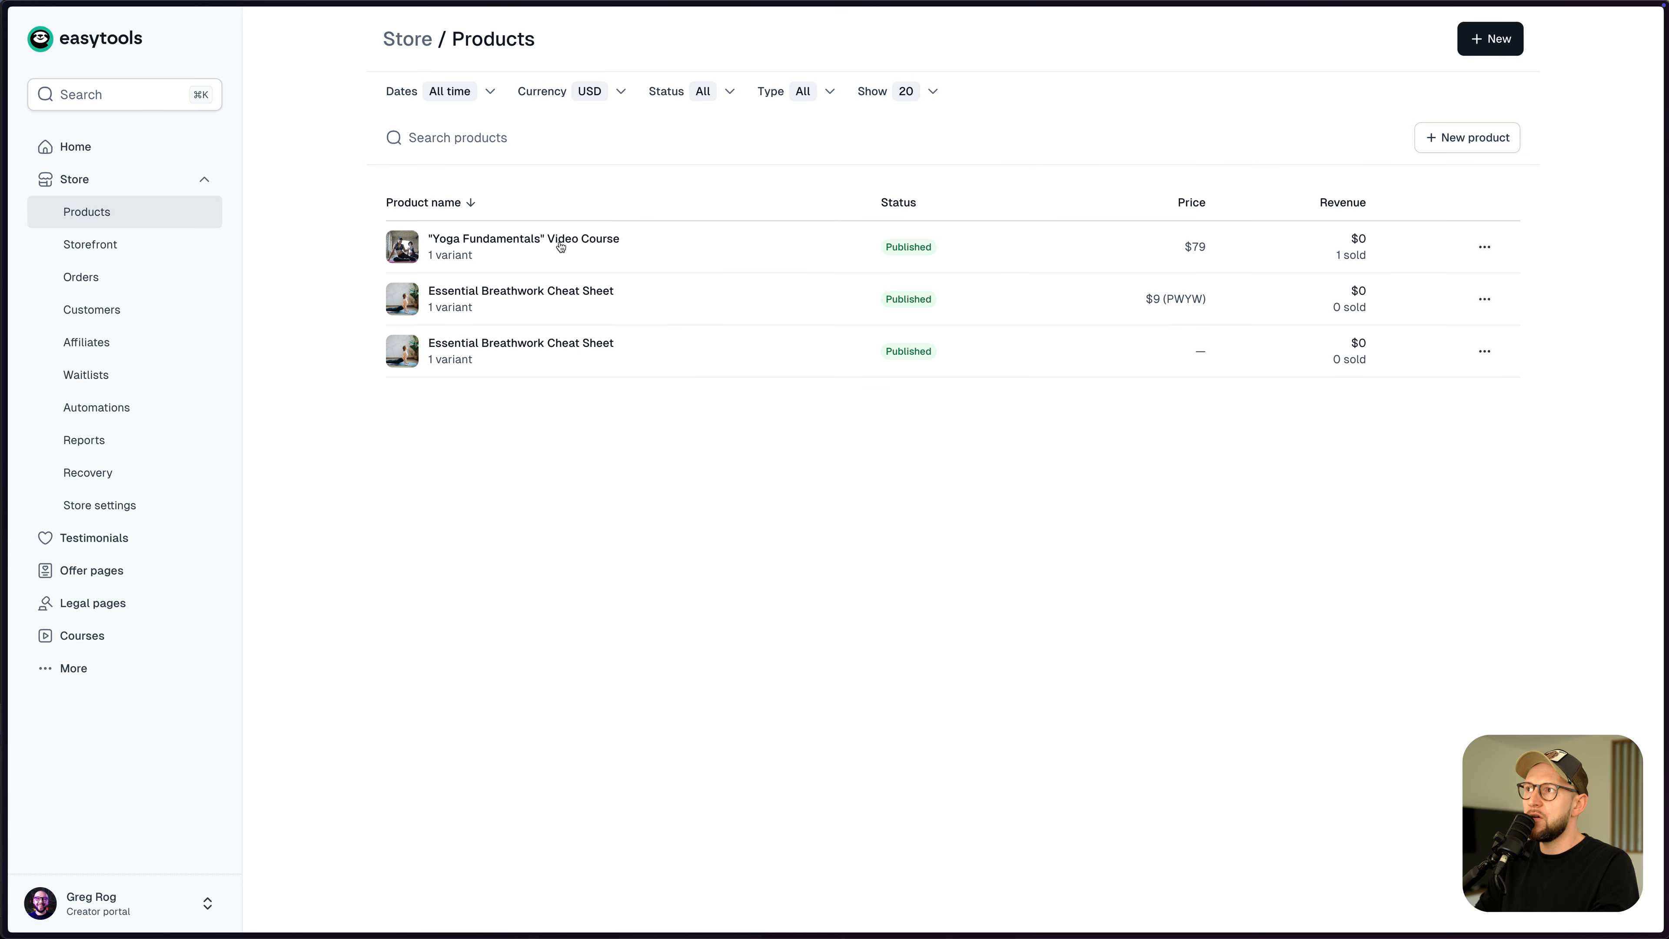
{"action": "left_click", "coordinate": [573, 267]}
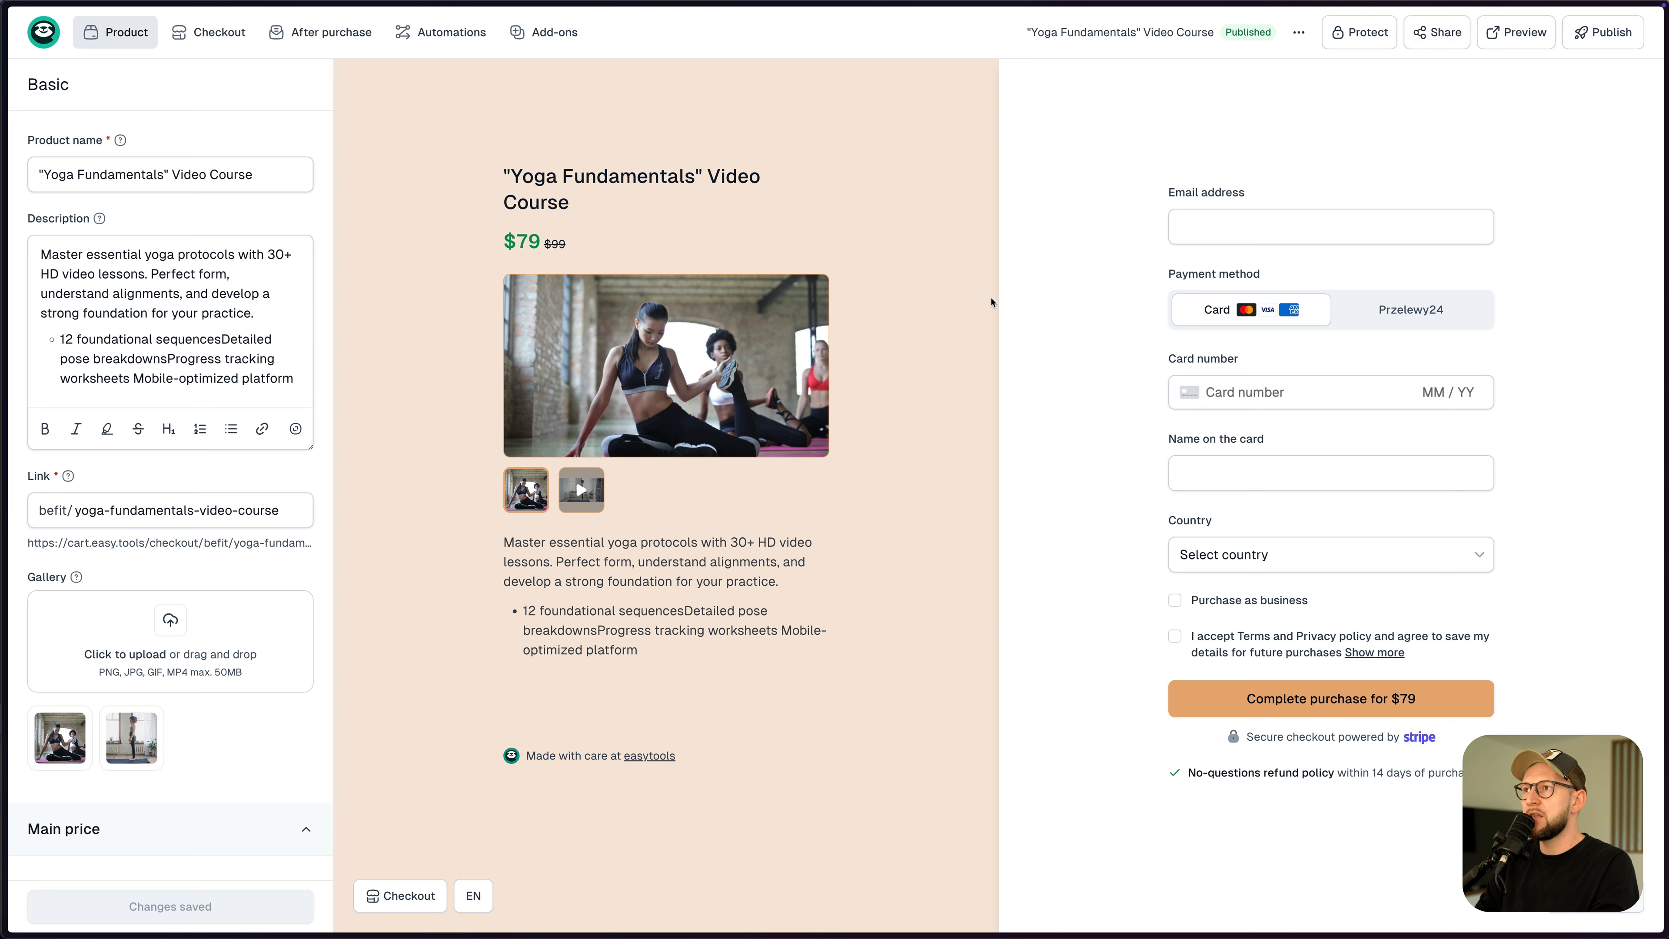
{"action": "left_click", "coordinate": [1437, 32]}
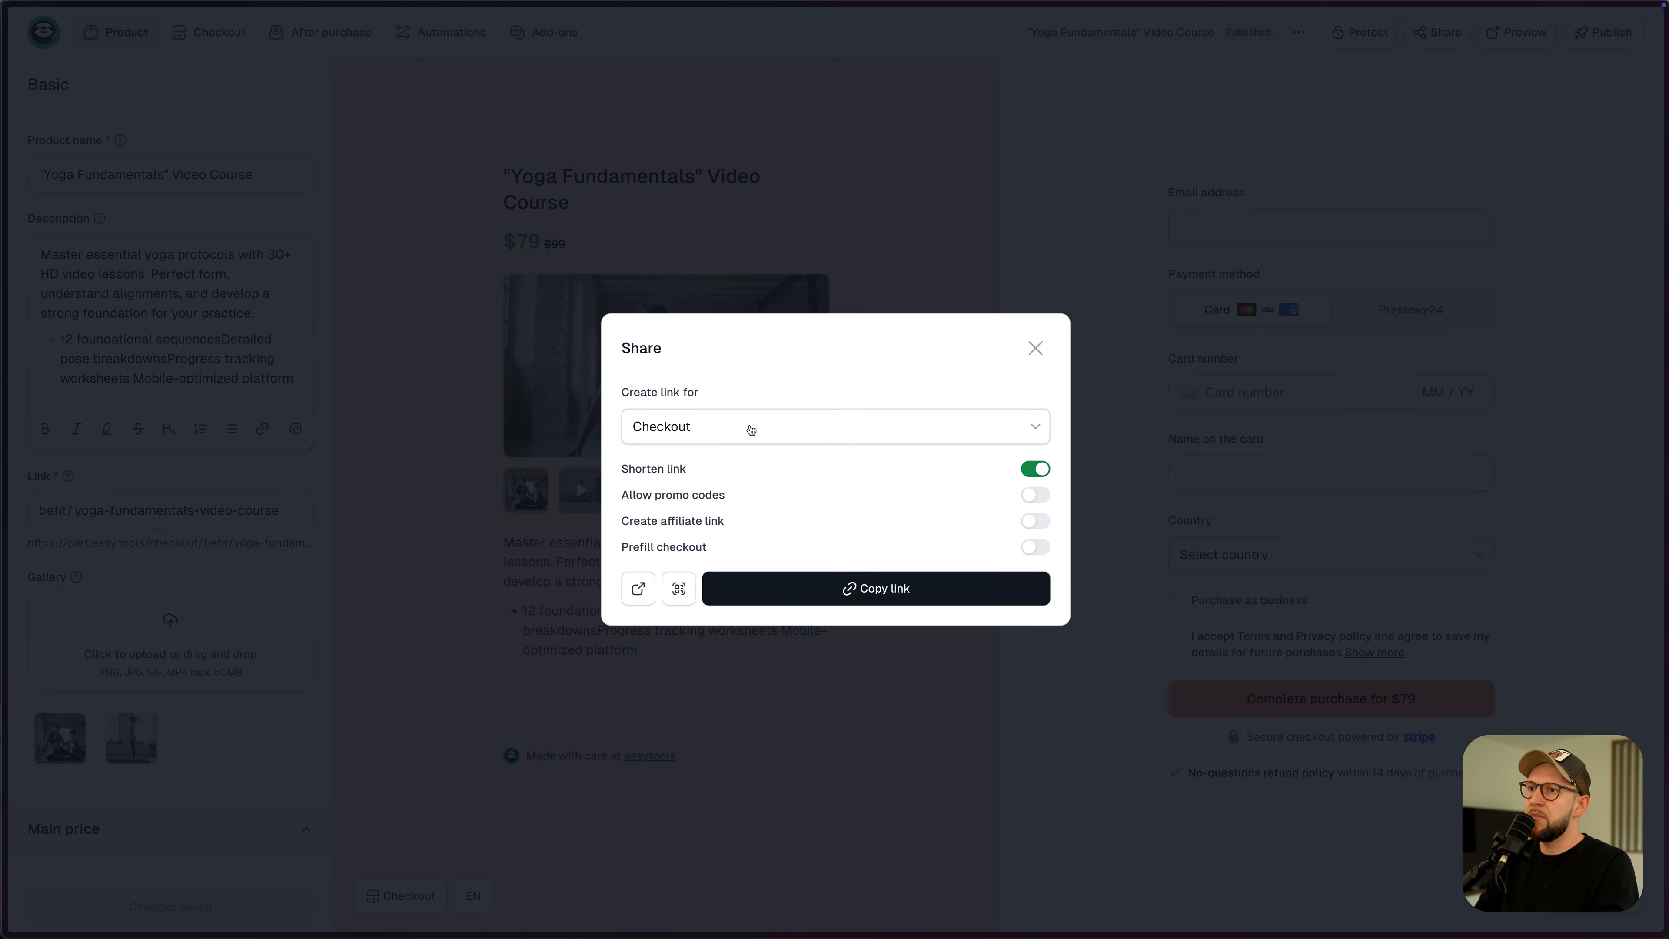
{"action": "left_click", "coordinate": [751, 429]}
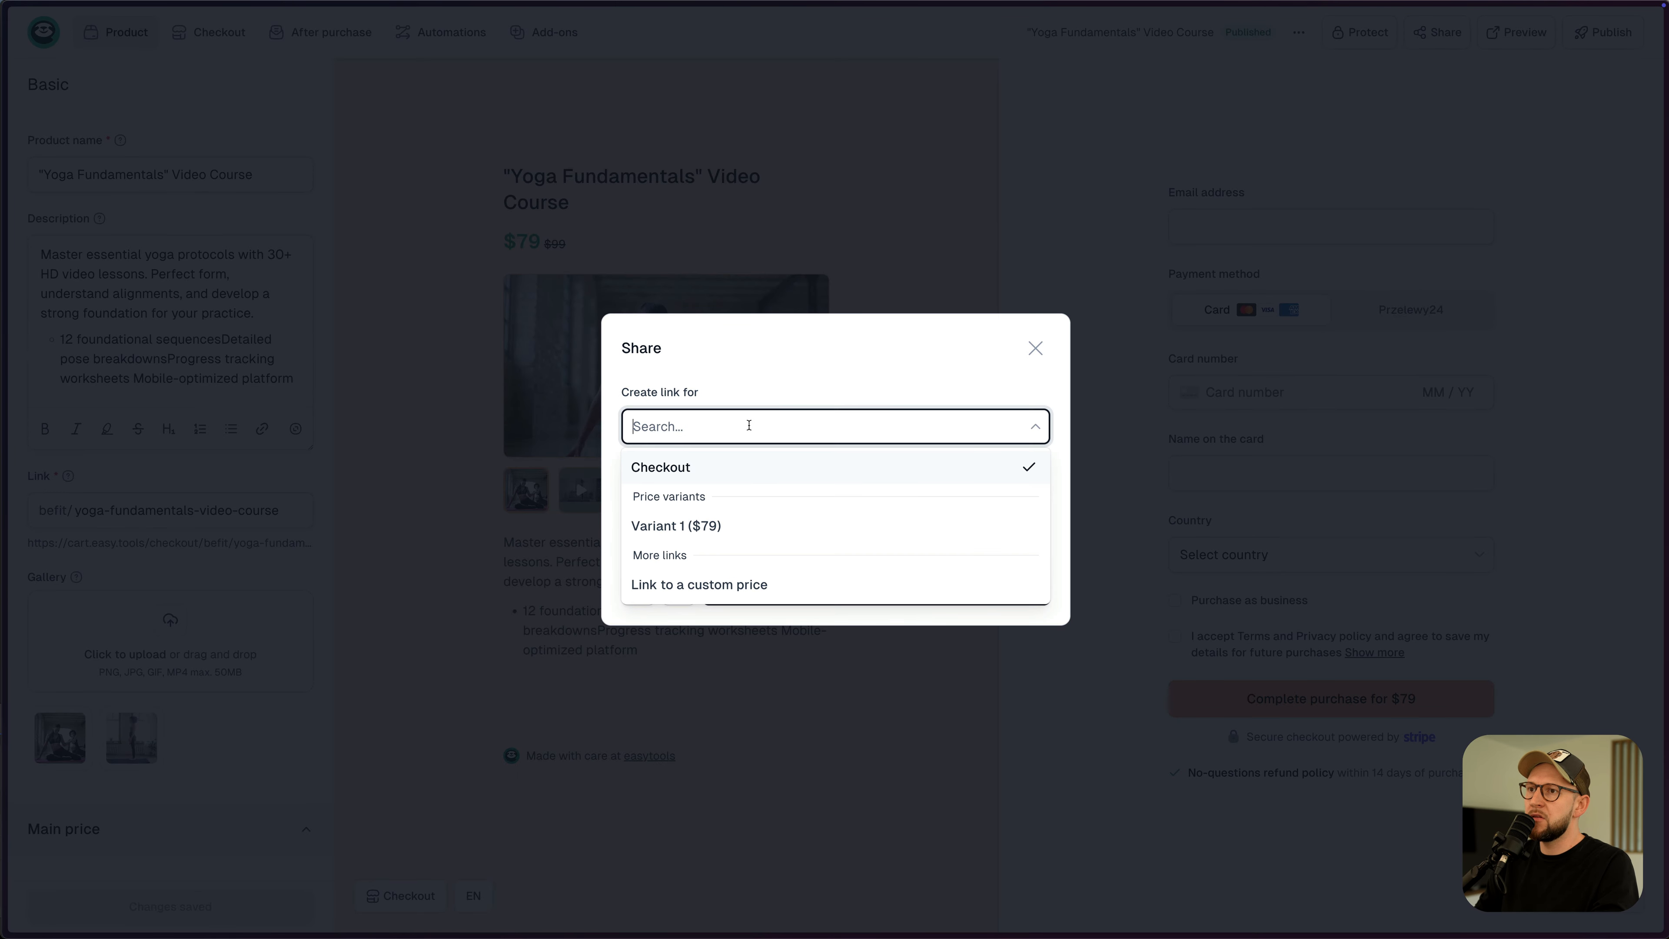
{"action": "left_click", "coordinate": [730, 585]}
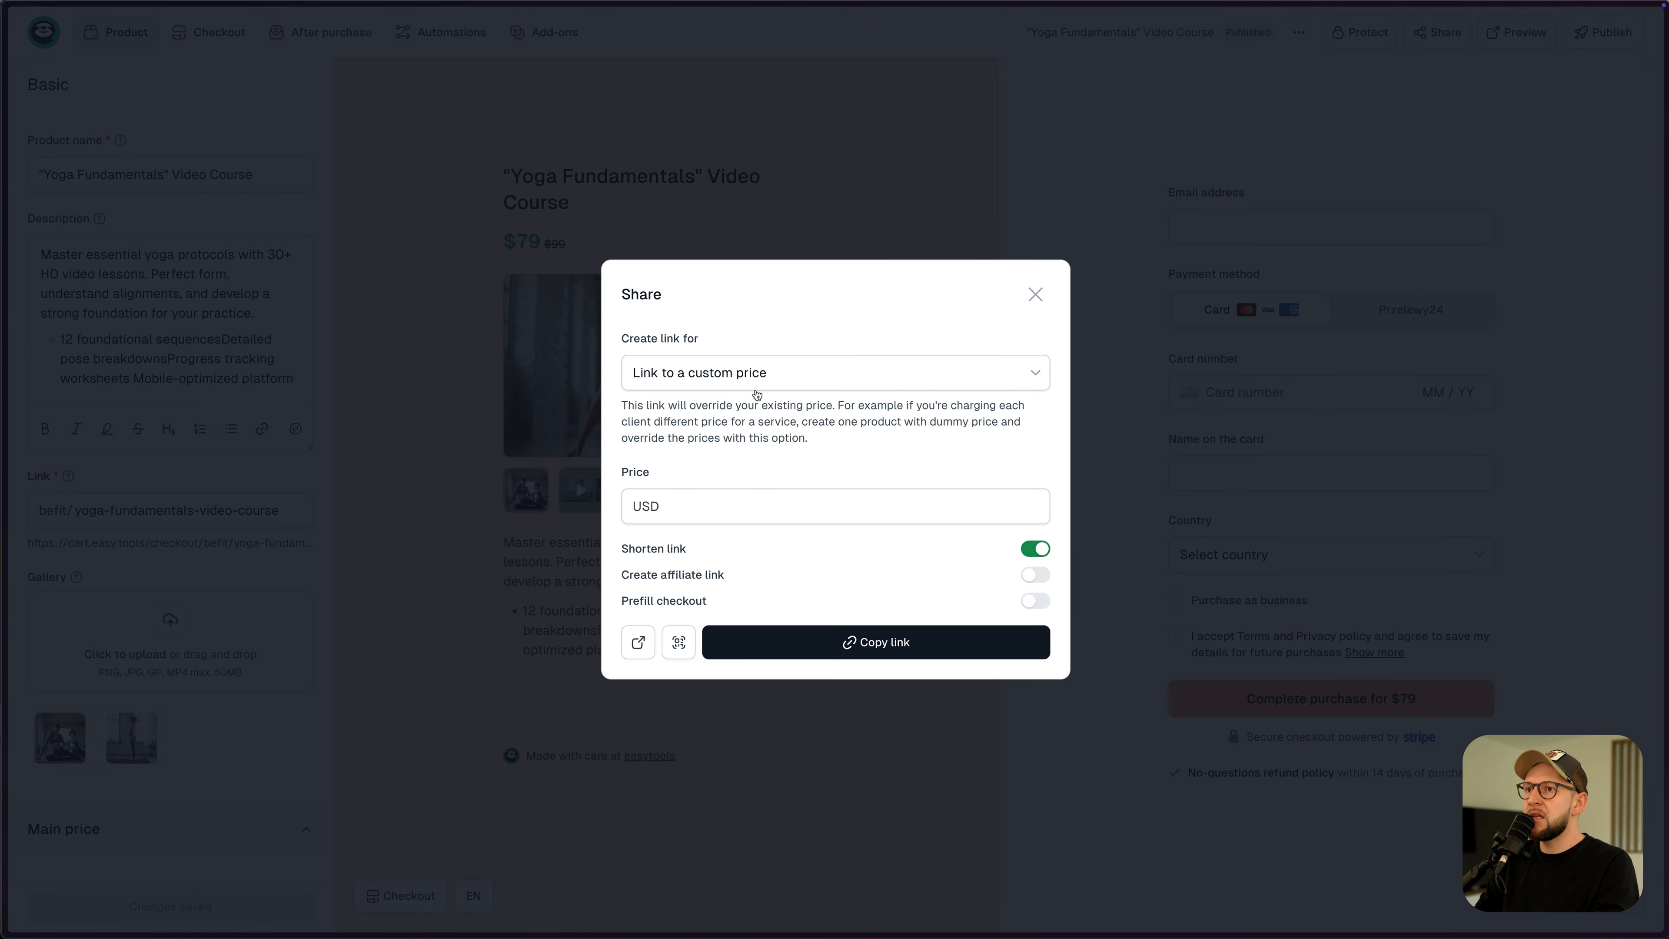
{"action": "left_click", "coordinate": [1019, 505]}
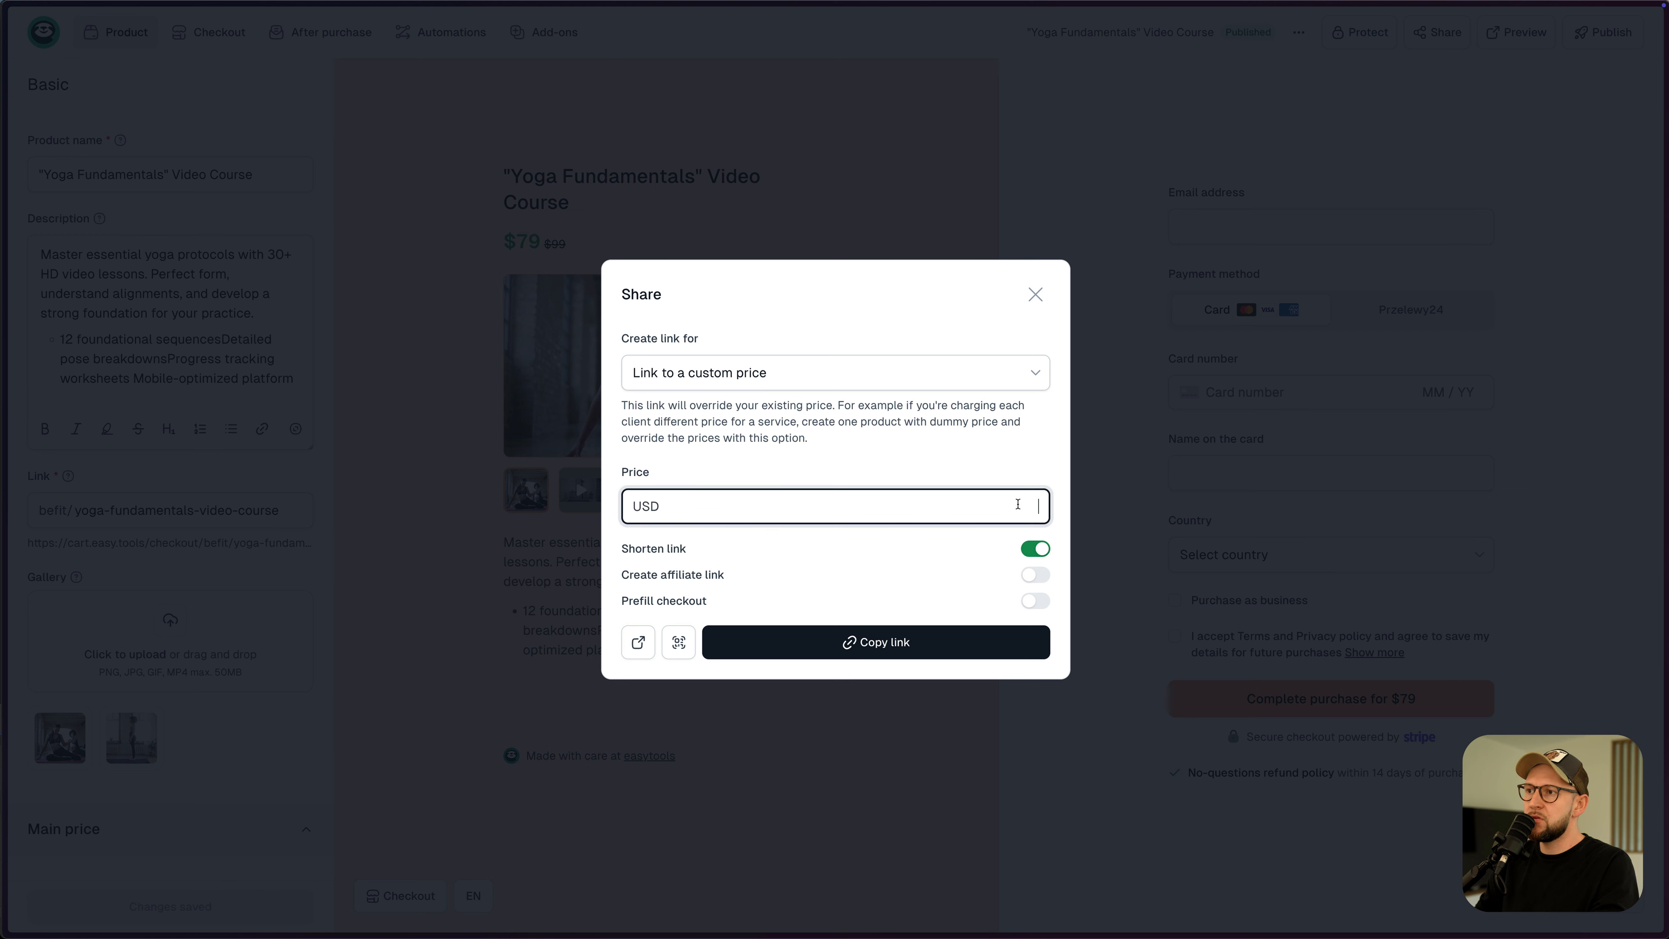
{"action": "type", "text": "0"}
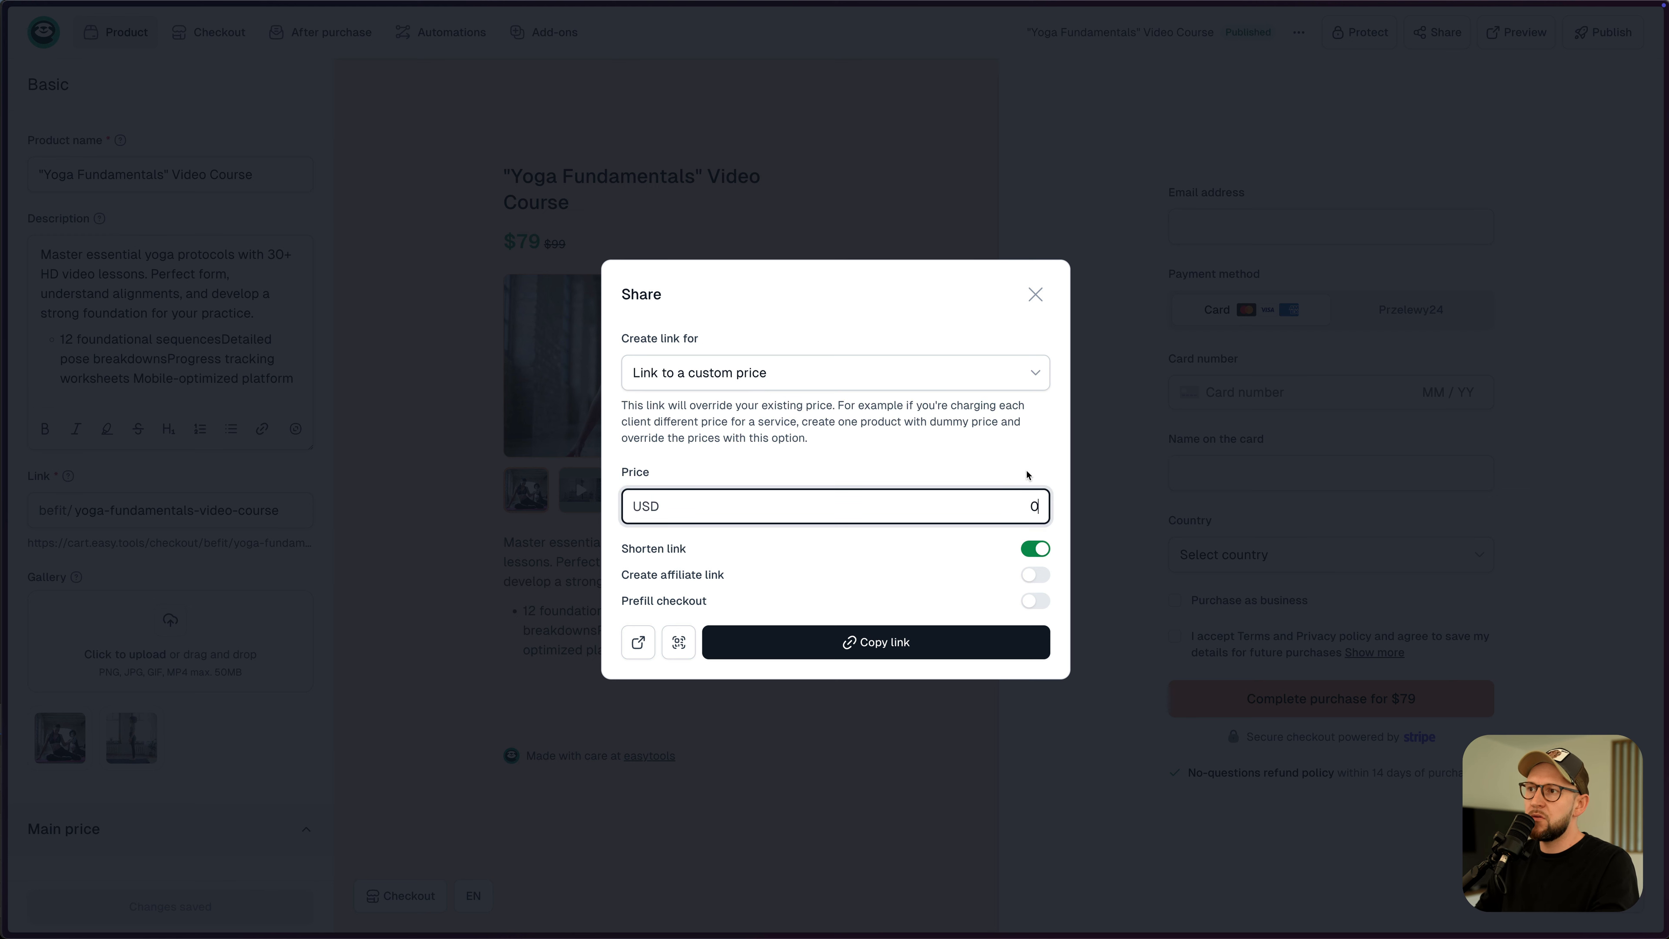
{"action": "left_click", "coordinate": [933, 463]}
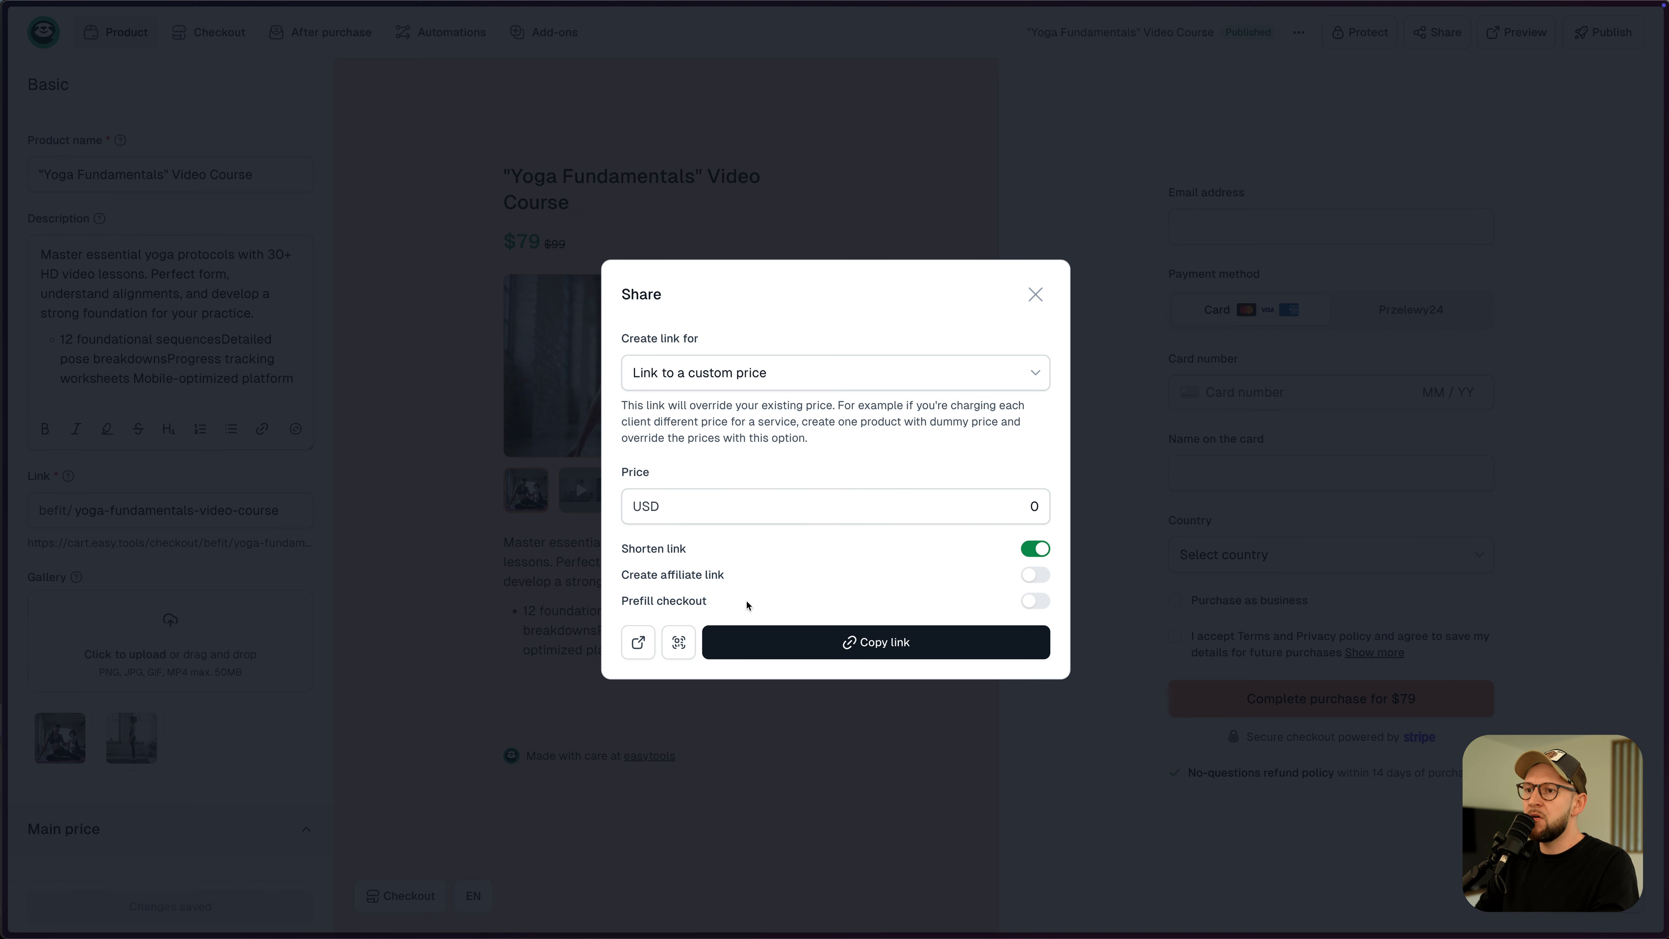
{"action": "left_click", "coordinate": [639, 644]}
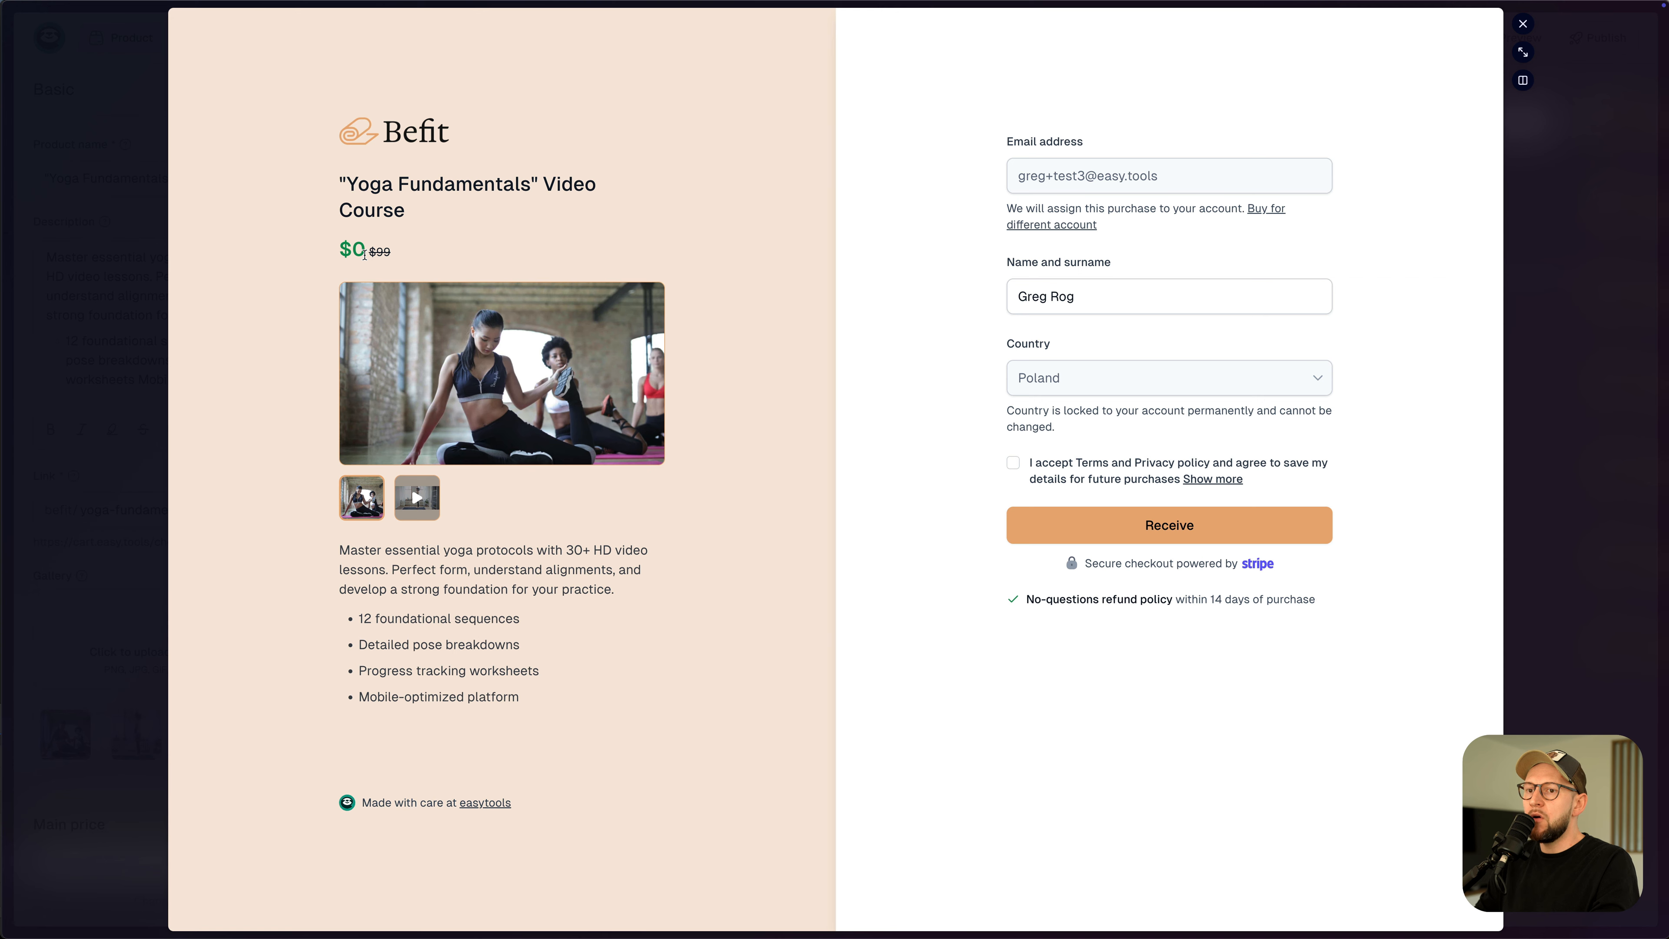
- Accept the terms and complete the free checkout, landing on the Yoga lesson
{"action": "left_click", "coordinate": [1173, 530]}
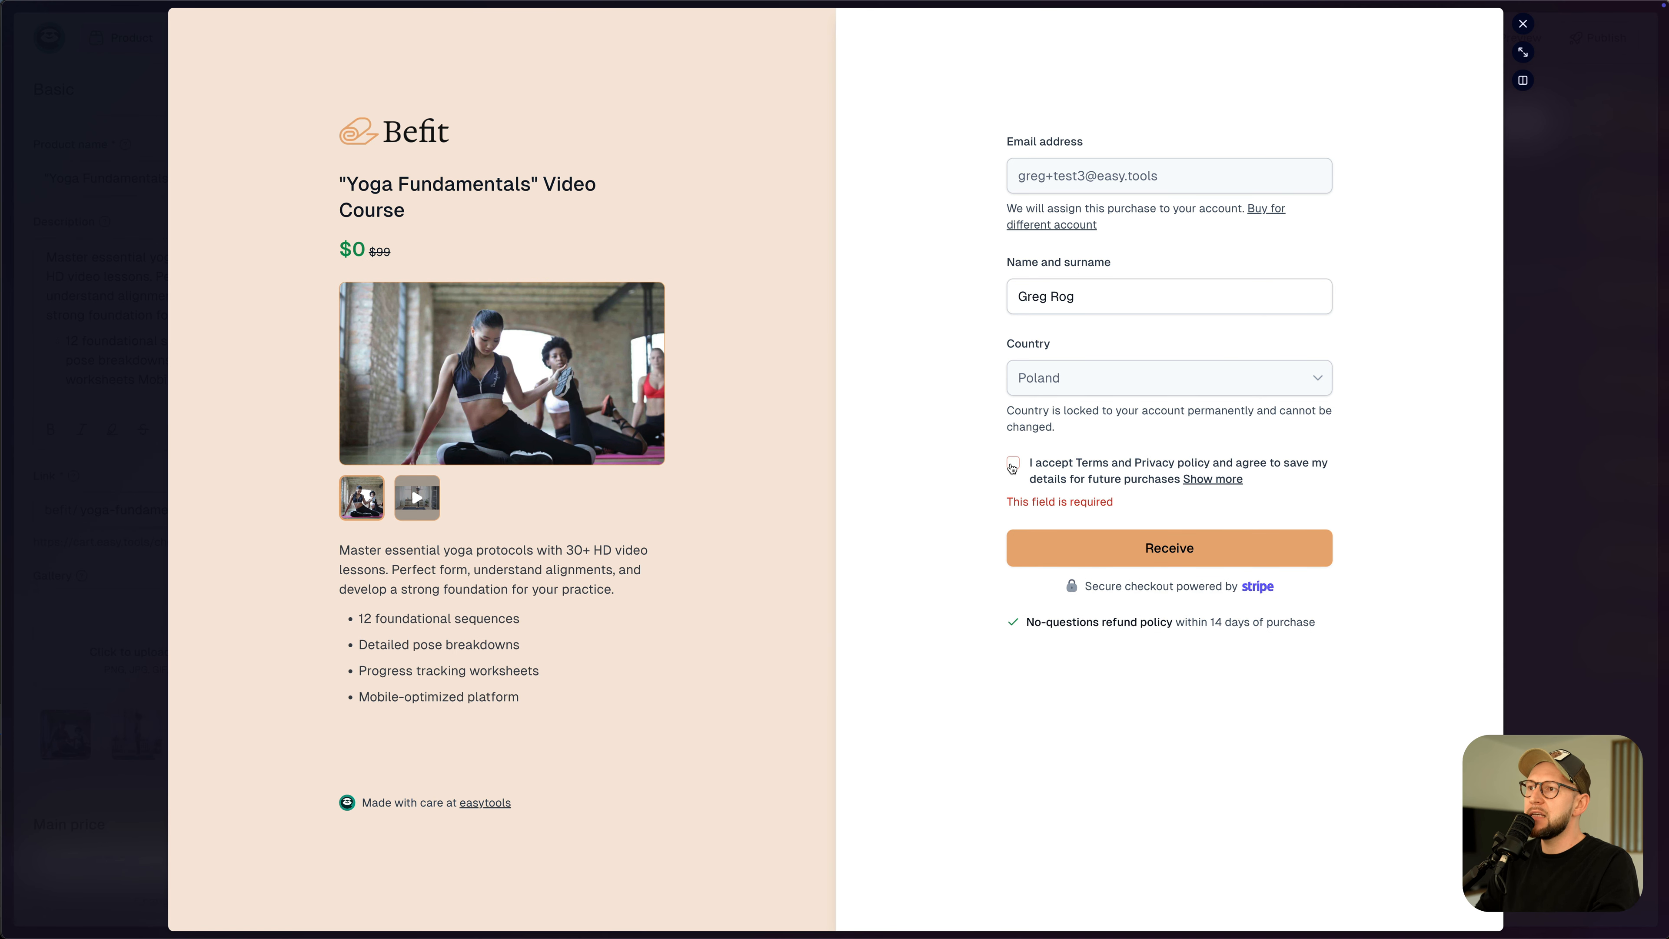
{"action": "left_click", "coordinate": [1012, 462]}
{"action": "left_click", "coordinate": [1147, 540]}
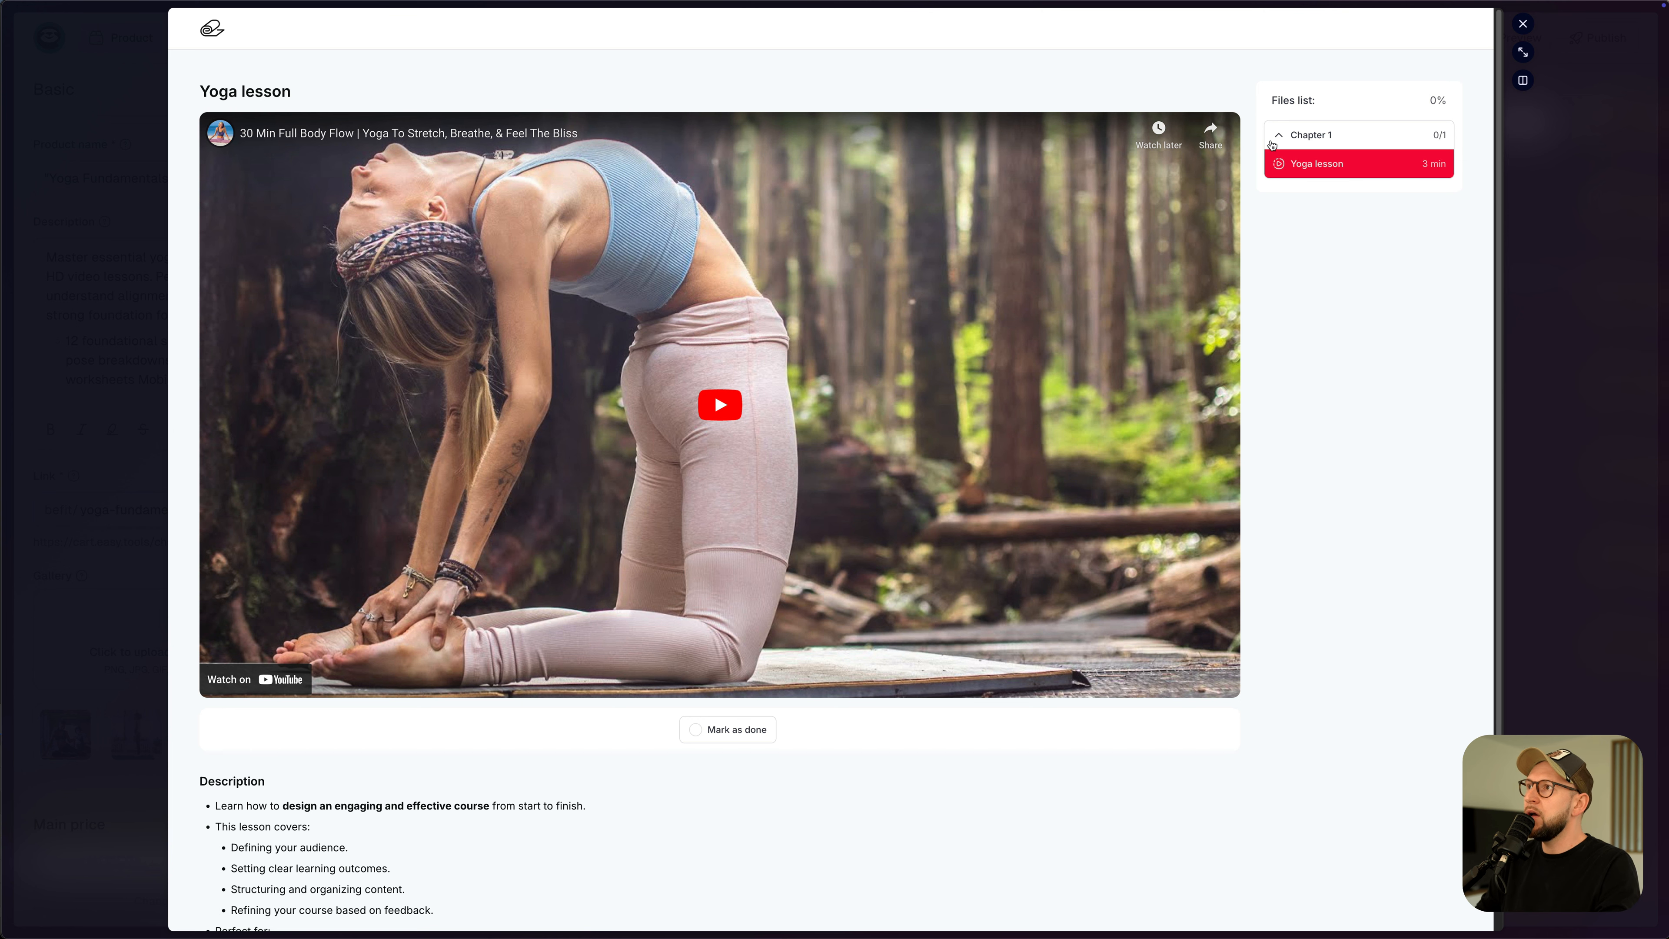
{"action": "scroll", "coordinate": [1076, 497], "scroll_direction": "down", "scroll_amount": 1}
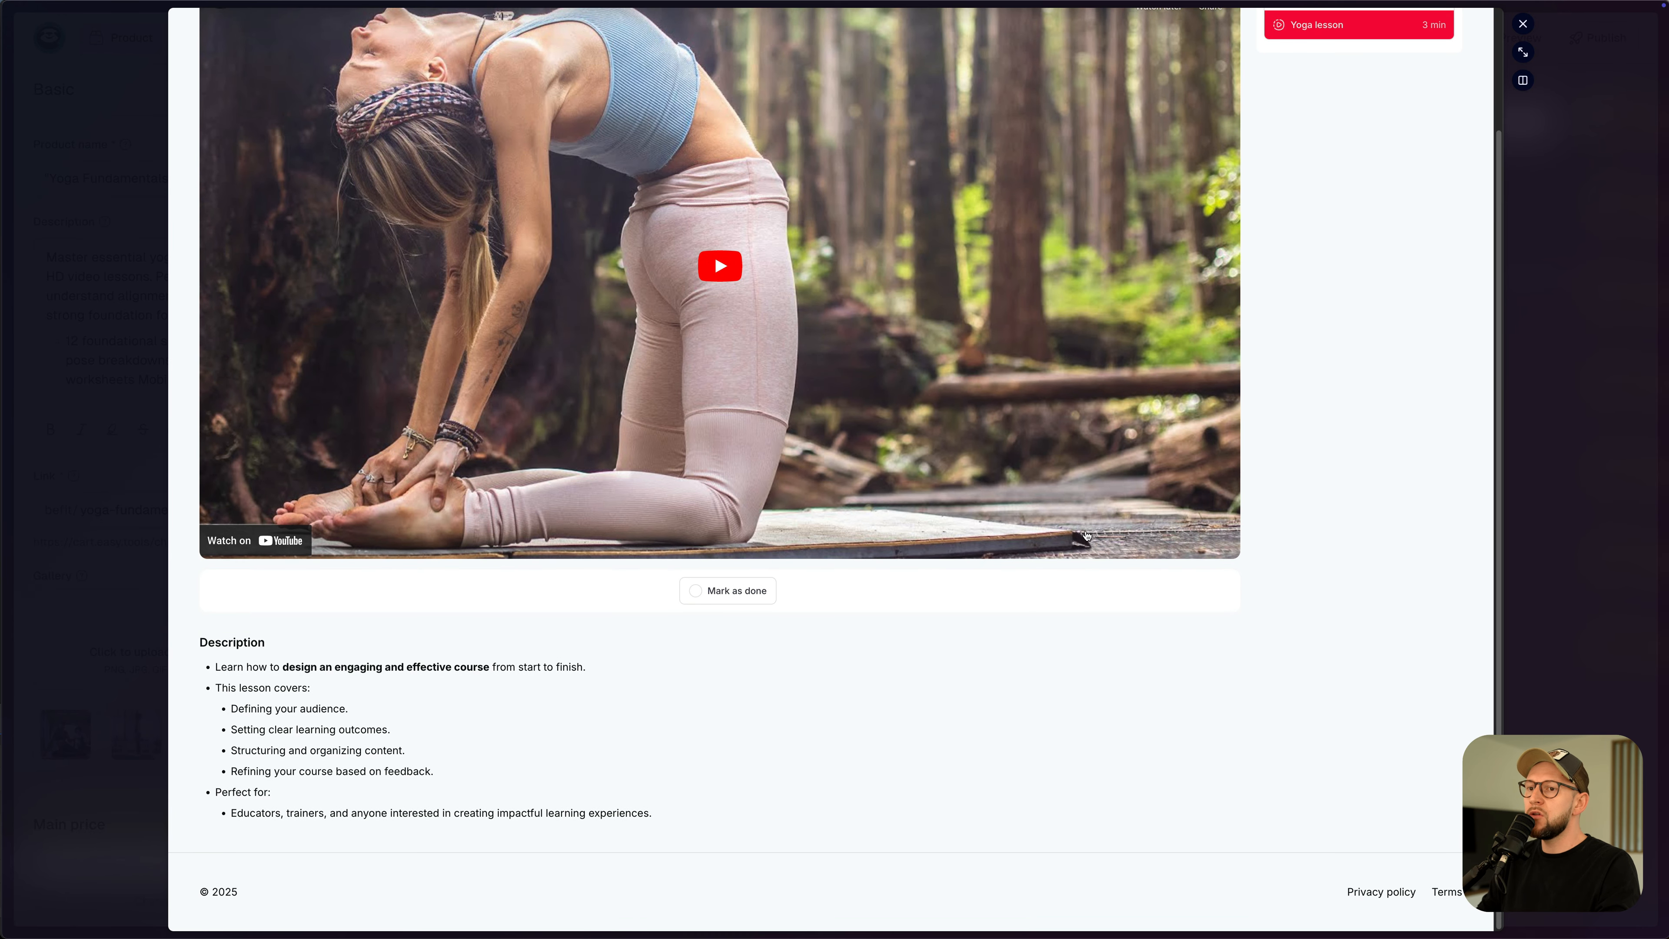
{"action": "scroll", "coordinate": [1087, 531], "scroll_direction": "up", "scroll_amount": 3}
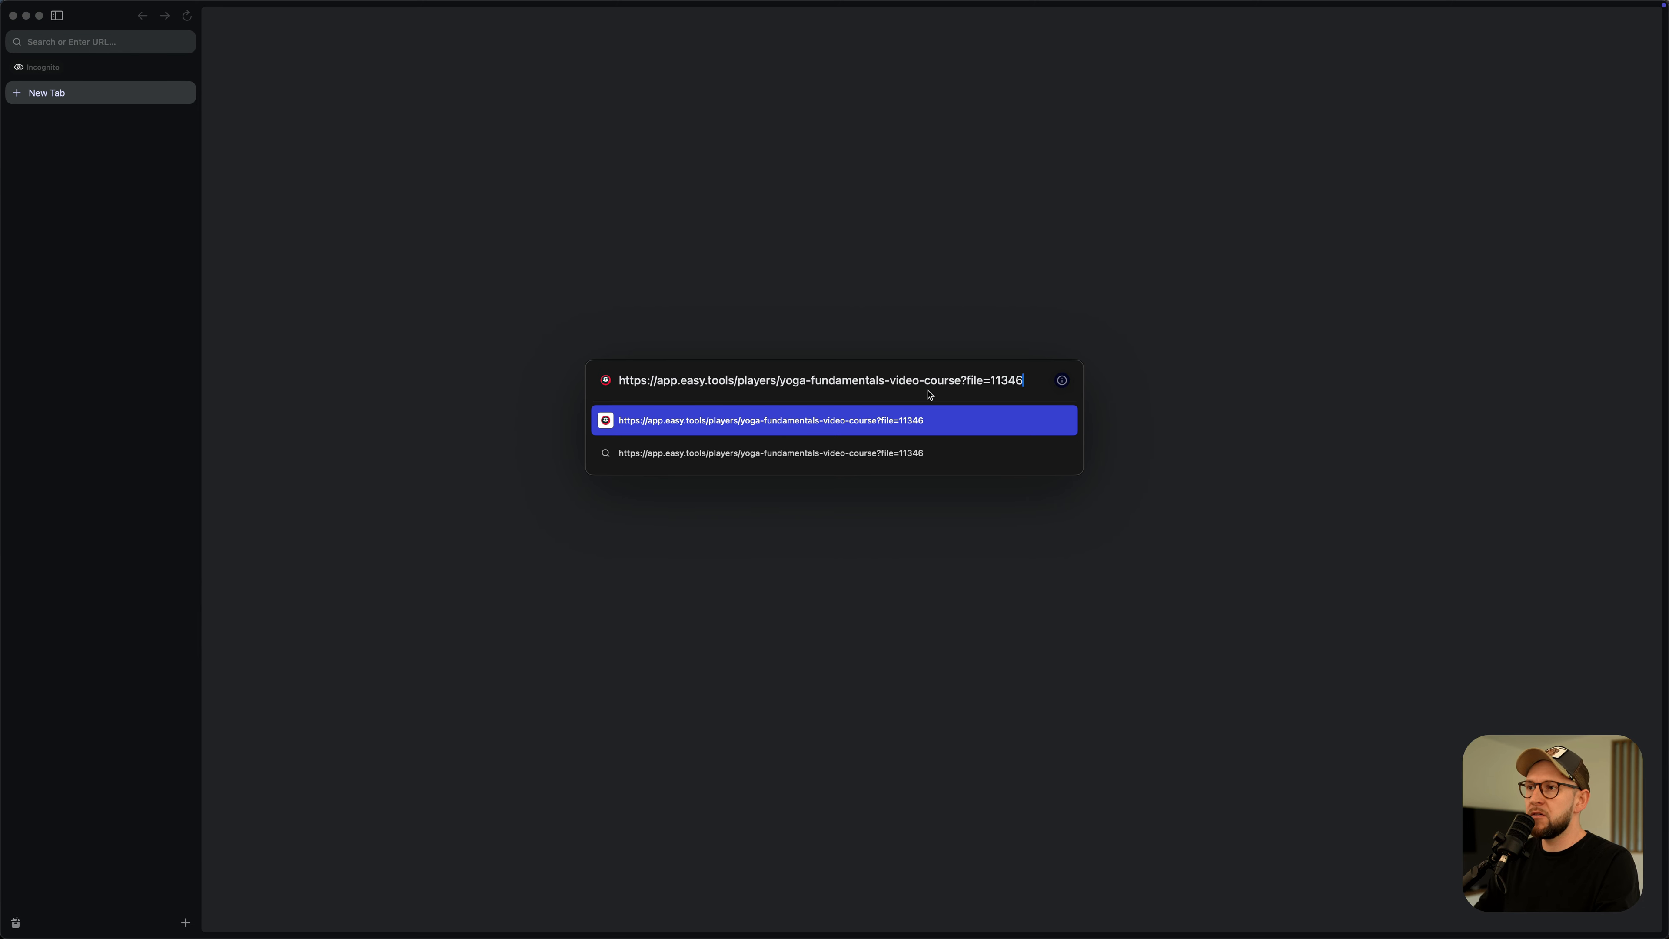
- Load the course player URL in incognito, view the Unlock access page, then close the window
{"action": "key", "text": "Return"}
{"action": "key", "text": "super+s"}
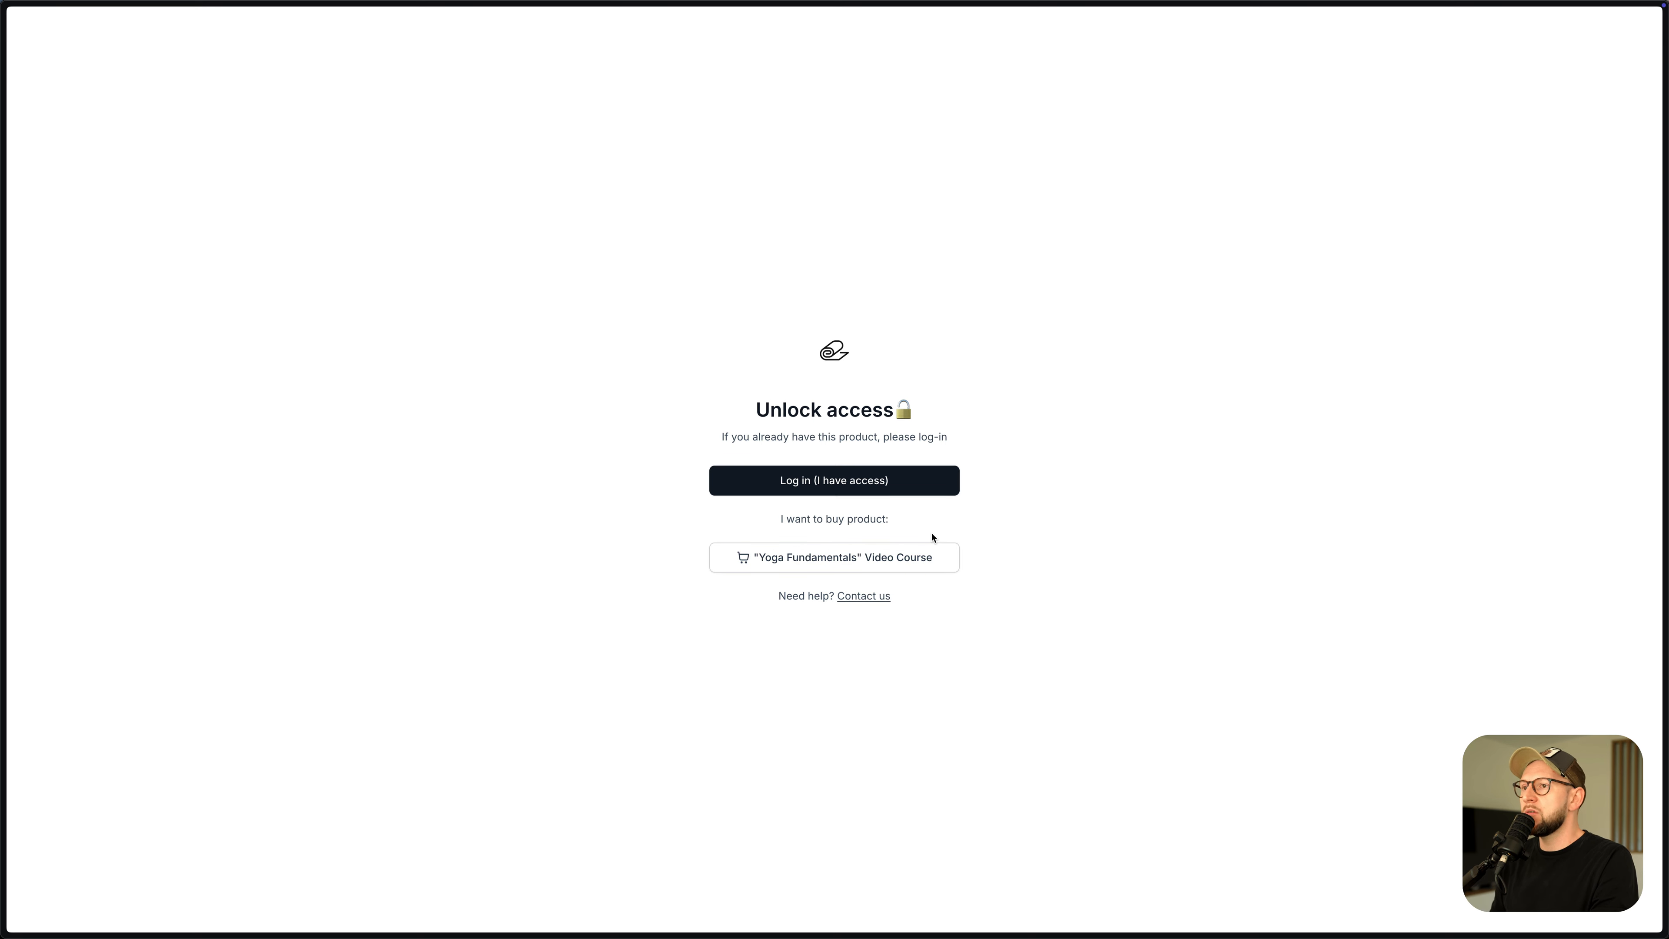
{"action": "key", "text": "super+w"}
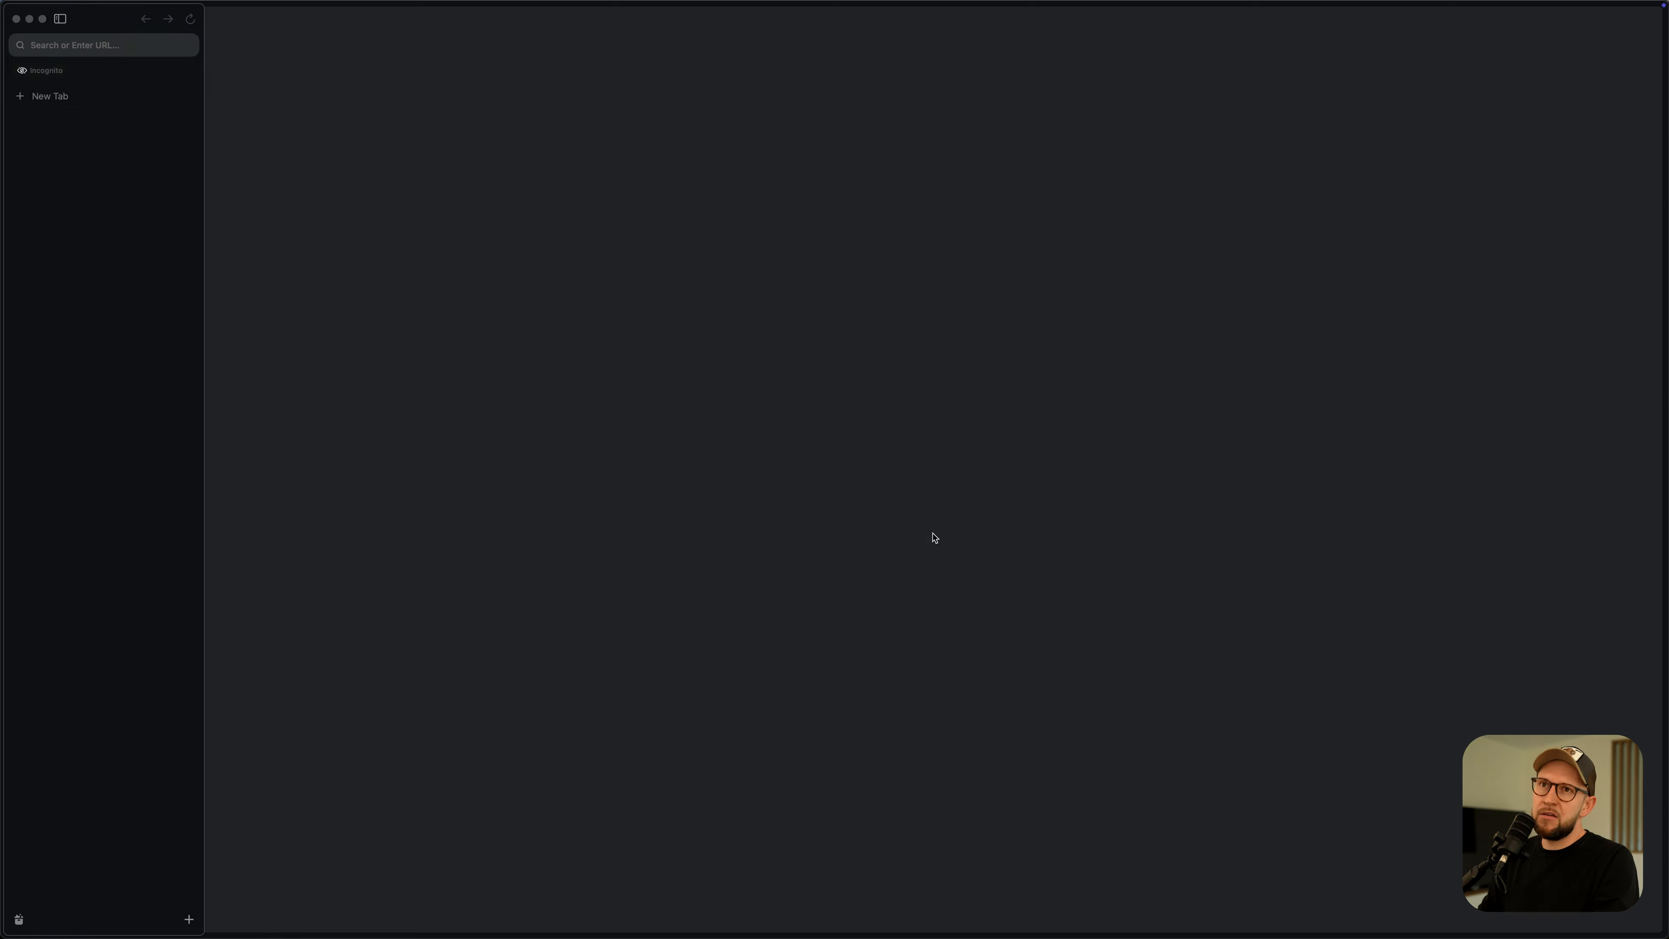
{"action": "left_click", "coordinate": [15, 20]}
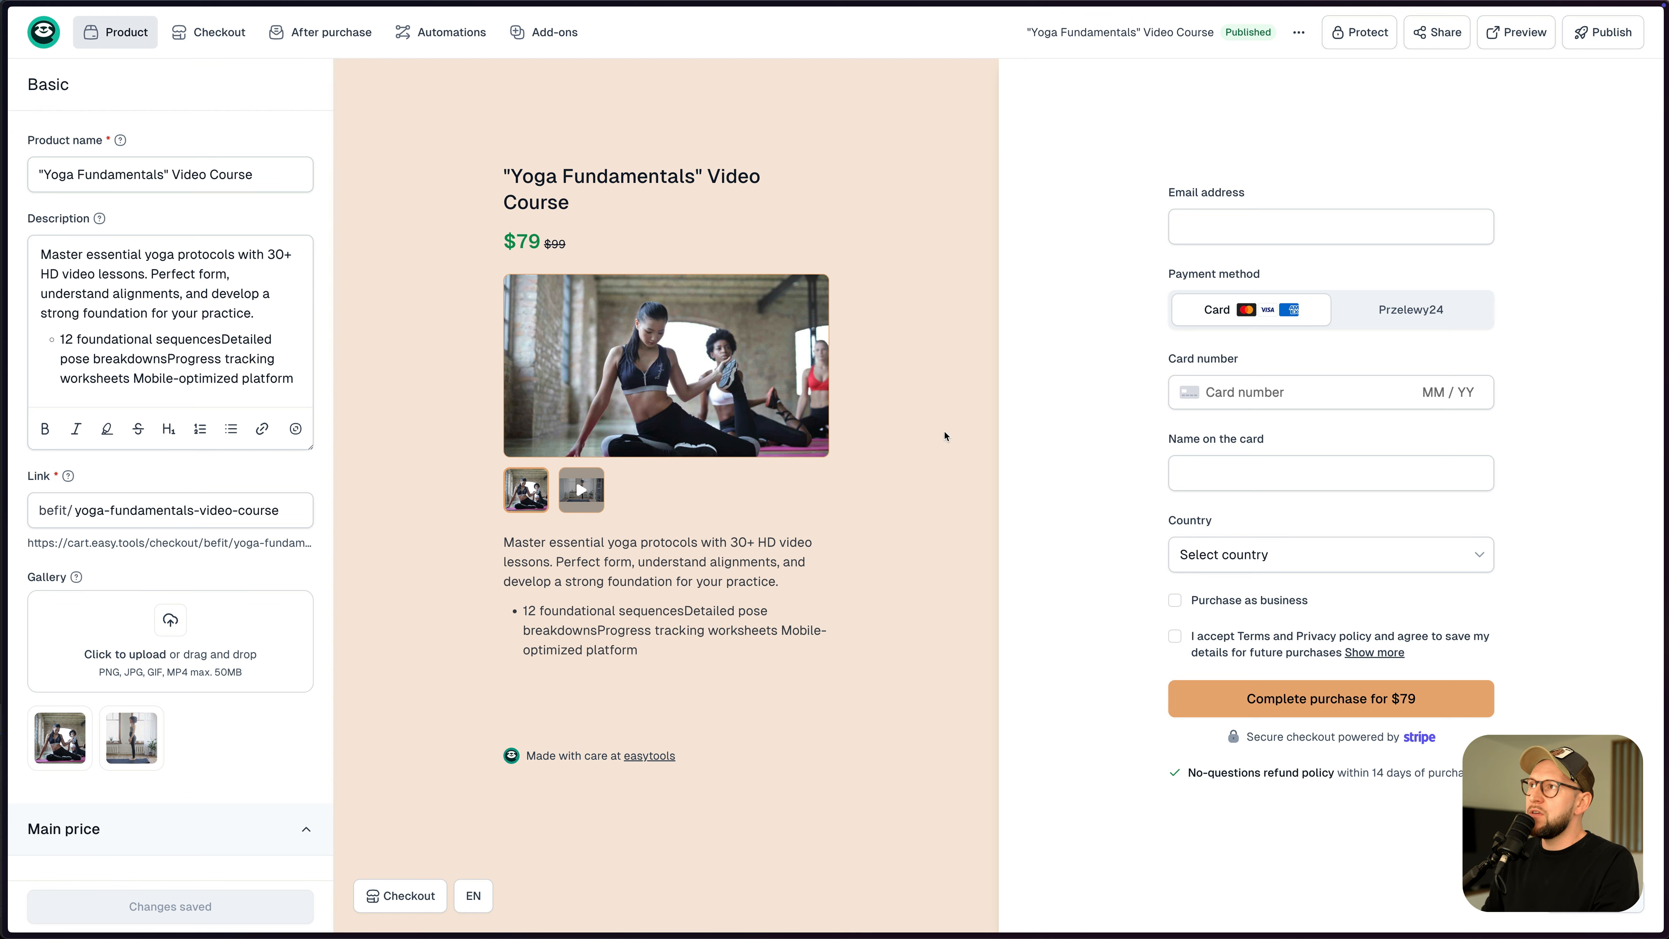
- Copy the Secure entire page protection script from the product's Protect options
{"action": "left_click", "coordinate": [1352, 37]}
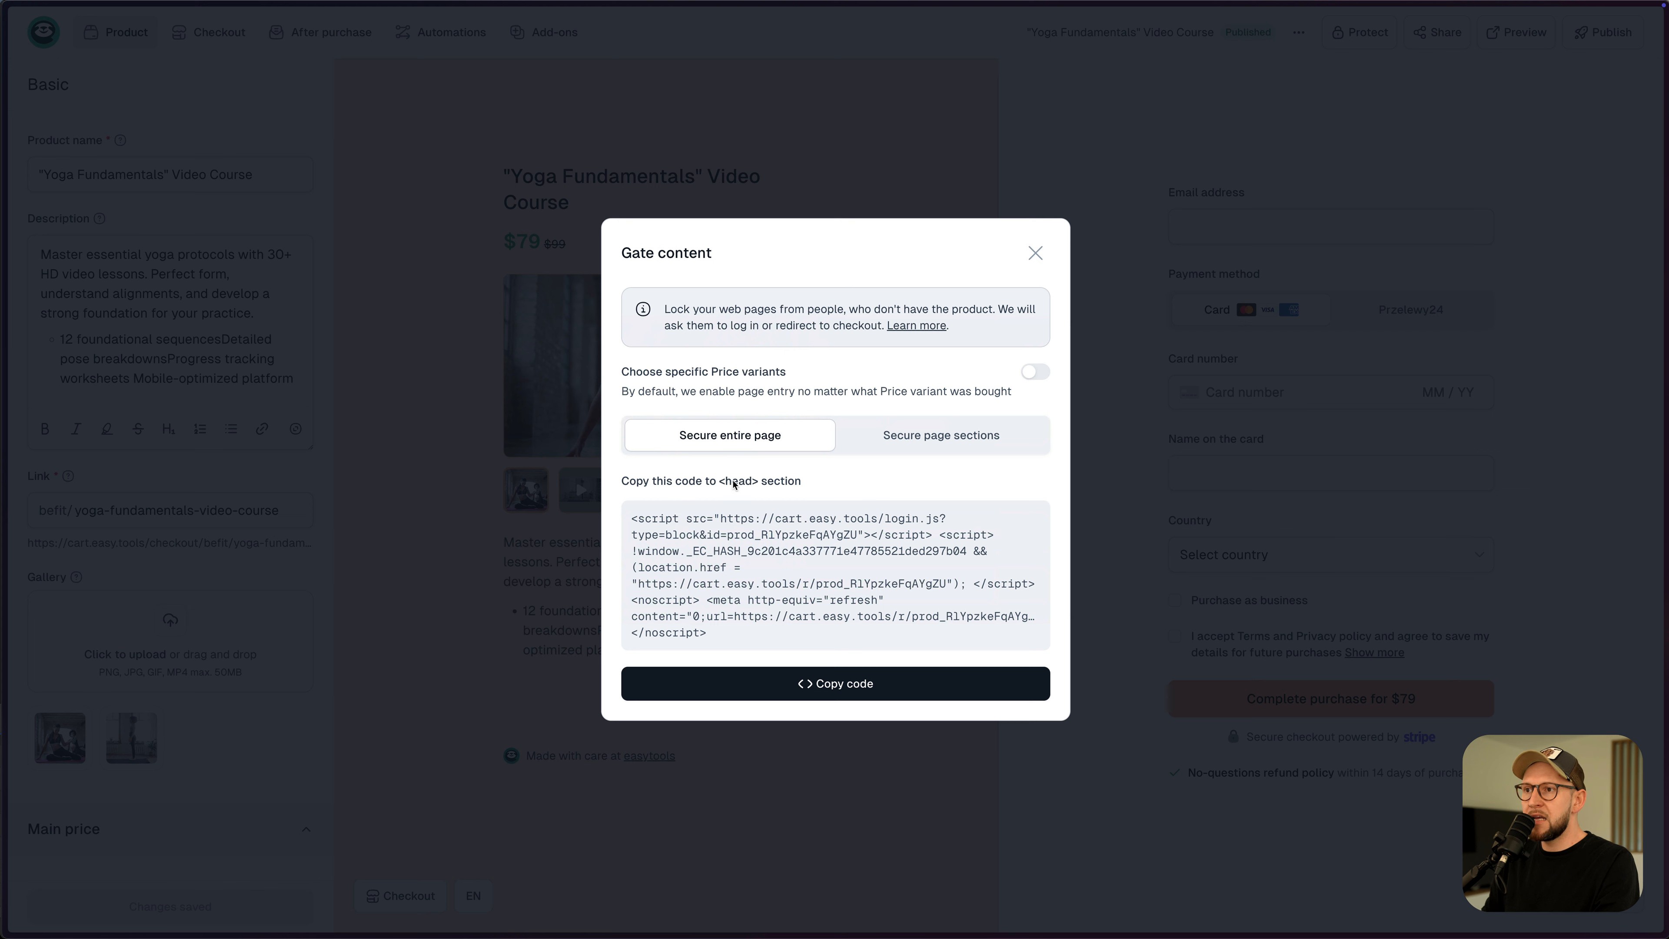
{"action": "left_click", "coordinate": [840, 685]}
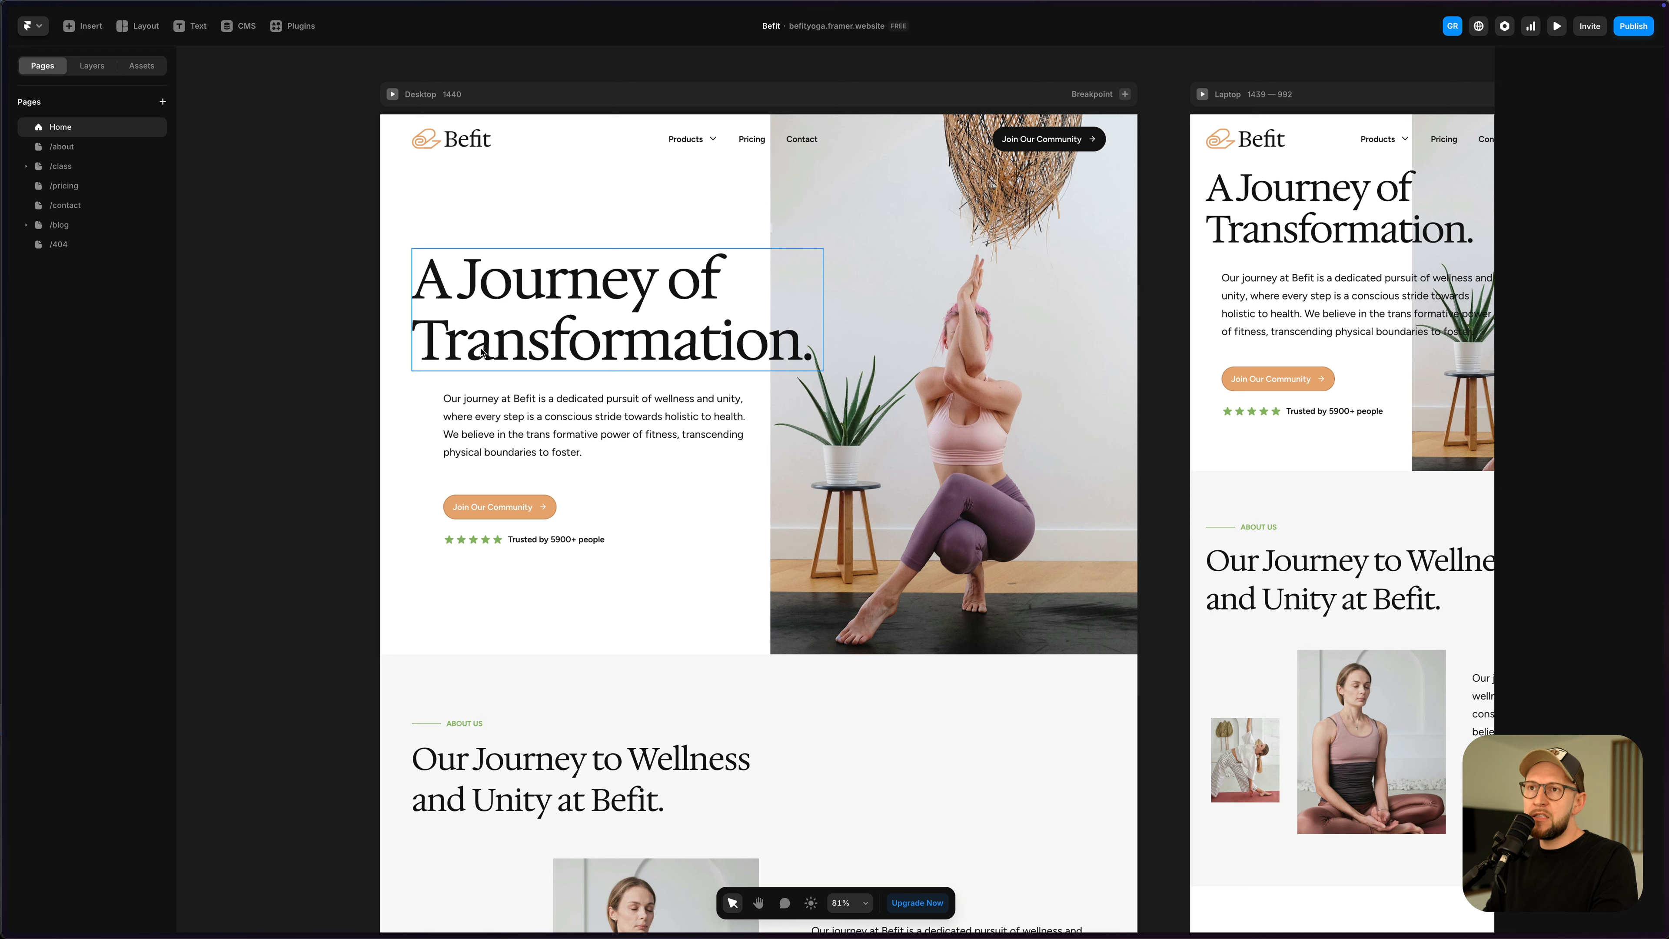
{"action": "left_click", "coordinate": [64, 171]}
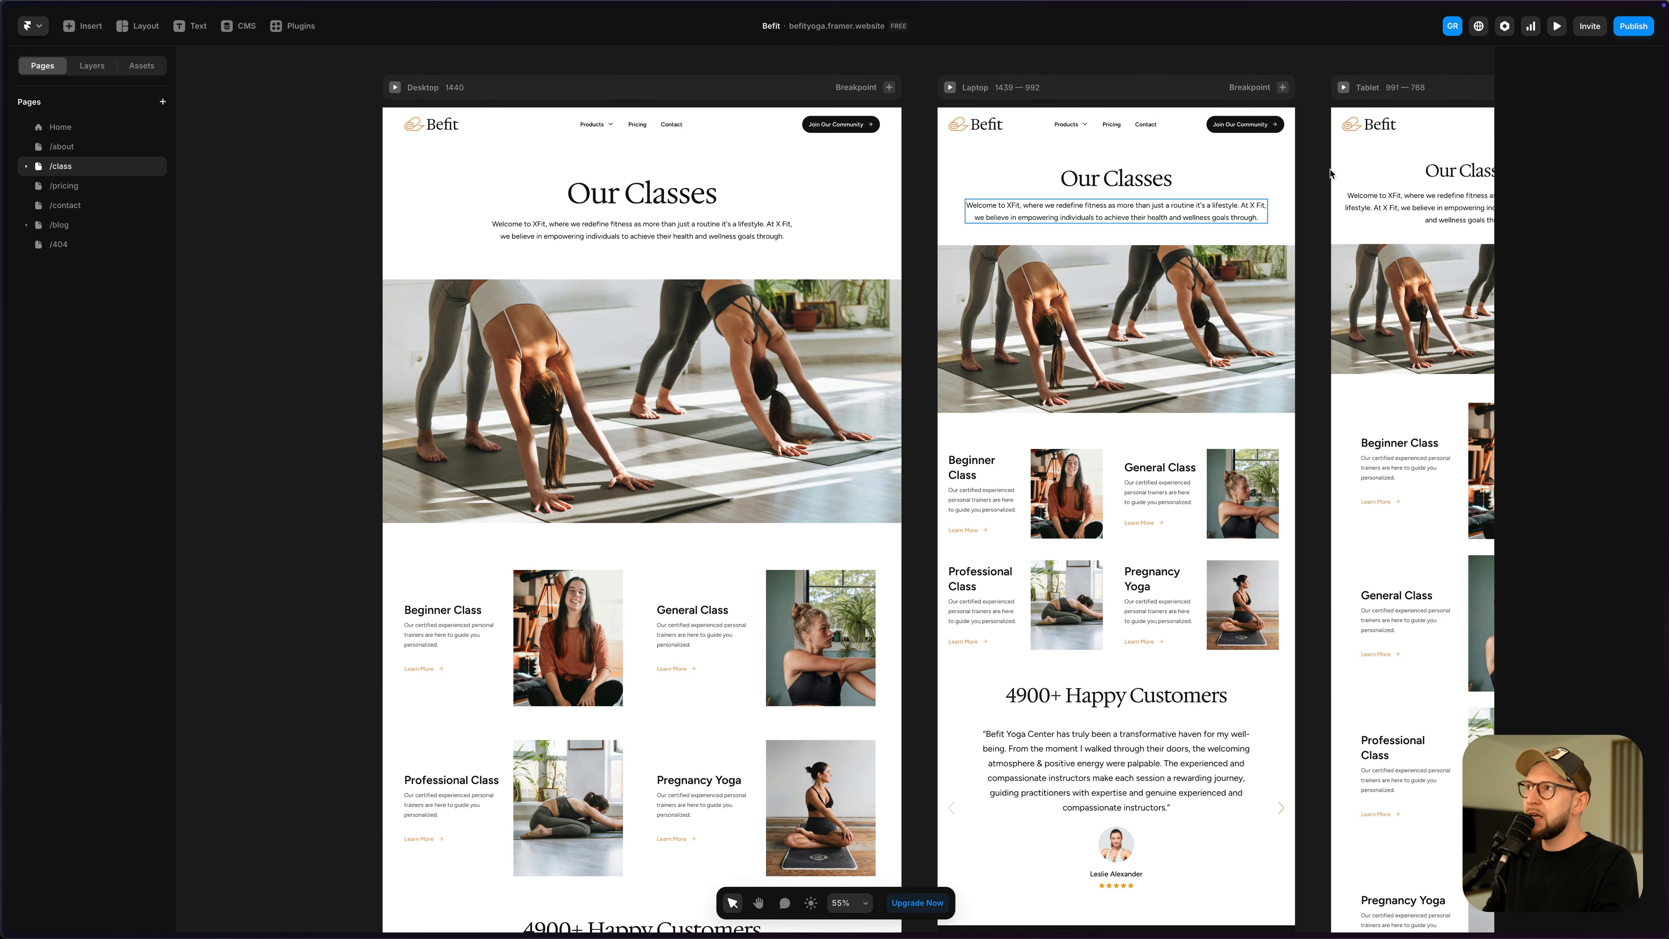
{"action": "left_click", "coordinate": [1557, 26]}
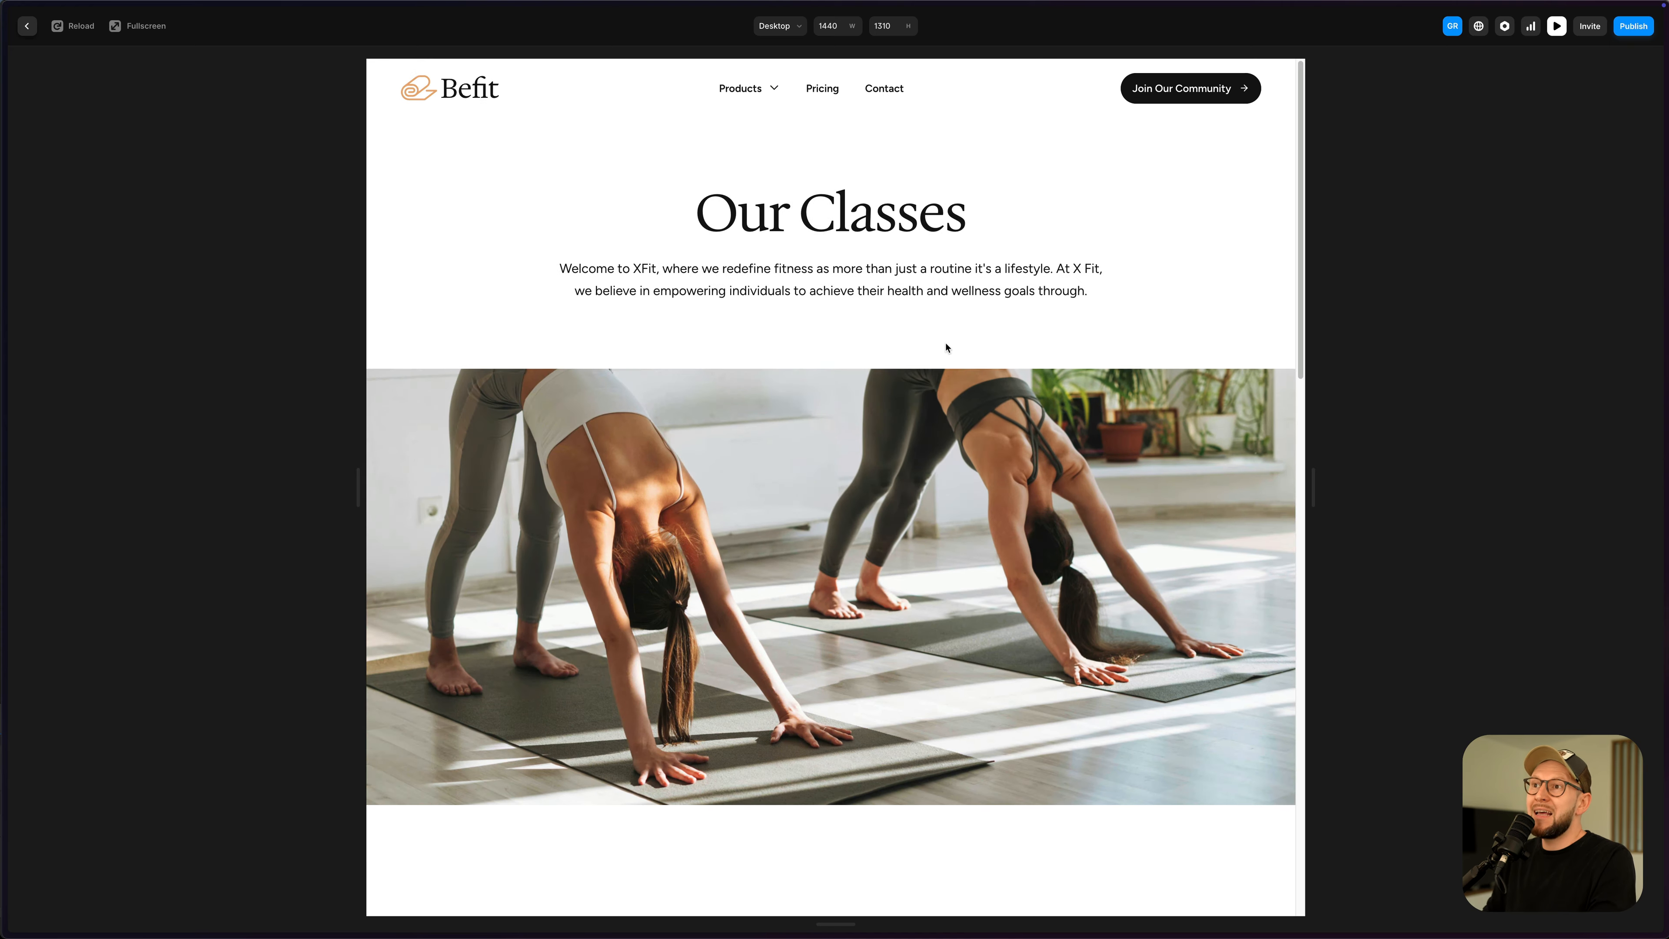
{"action": "scroll", "coordinate": [946, 348], "scroll_direction": "down", "scroll_amount": 8}
{"action": "scroll", "coordinate": [946, 359], "scroll_direction": "up", "scroll_amount": 8}
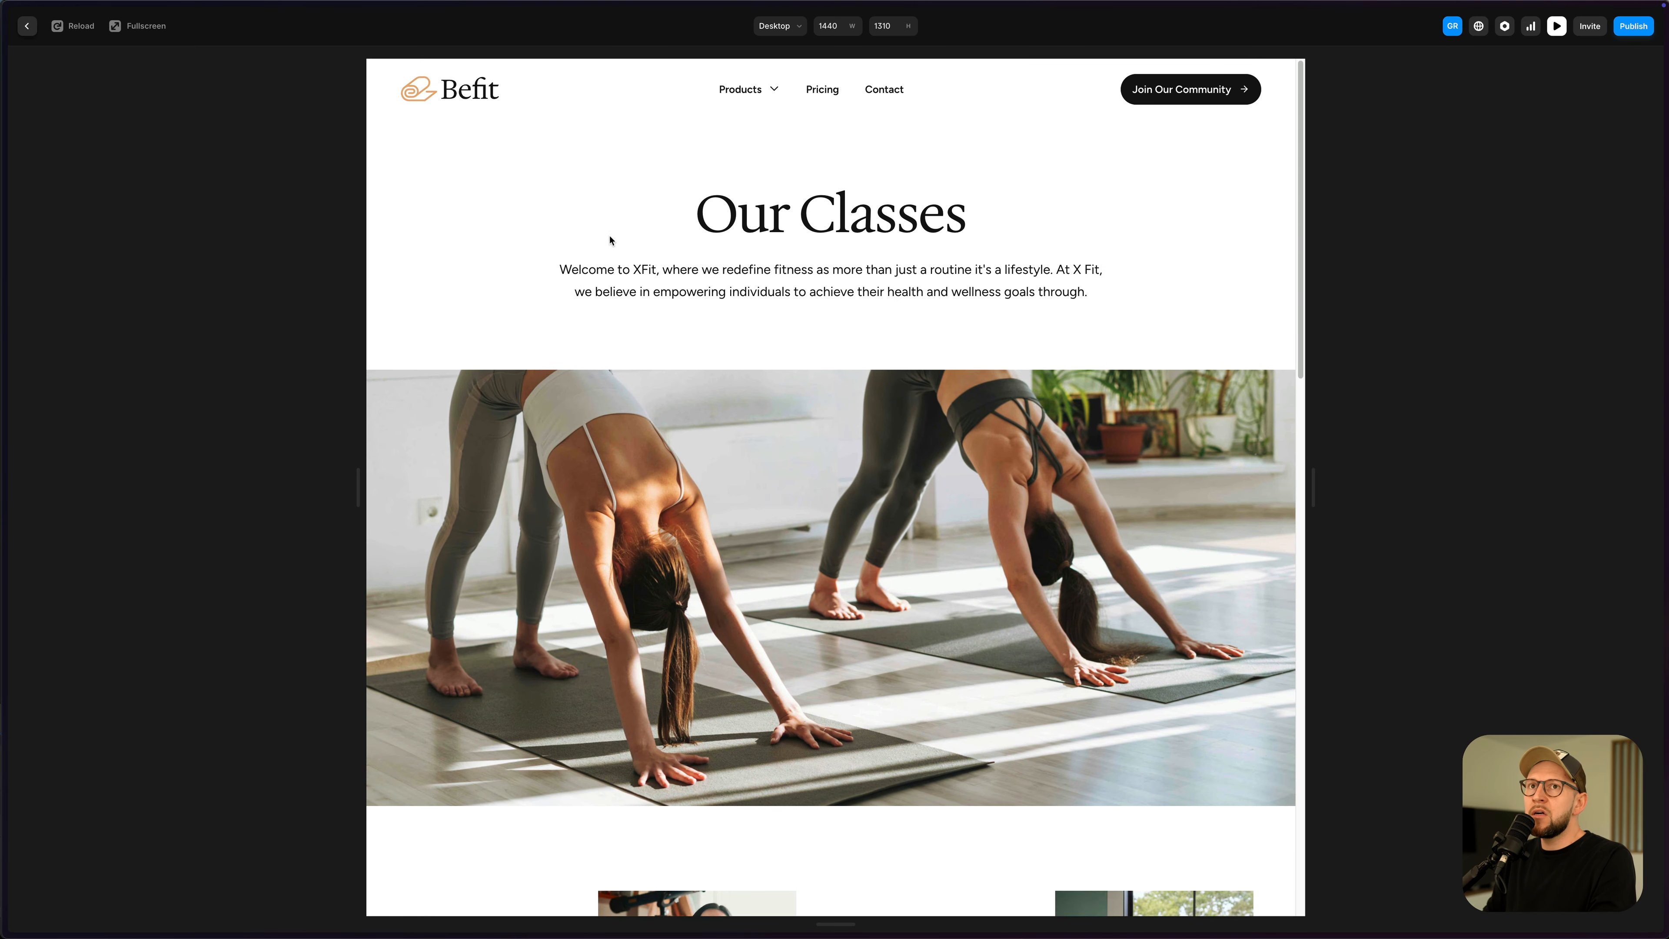
{"action": "left_click", "coordinate": [26, 26]}
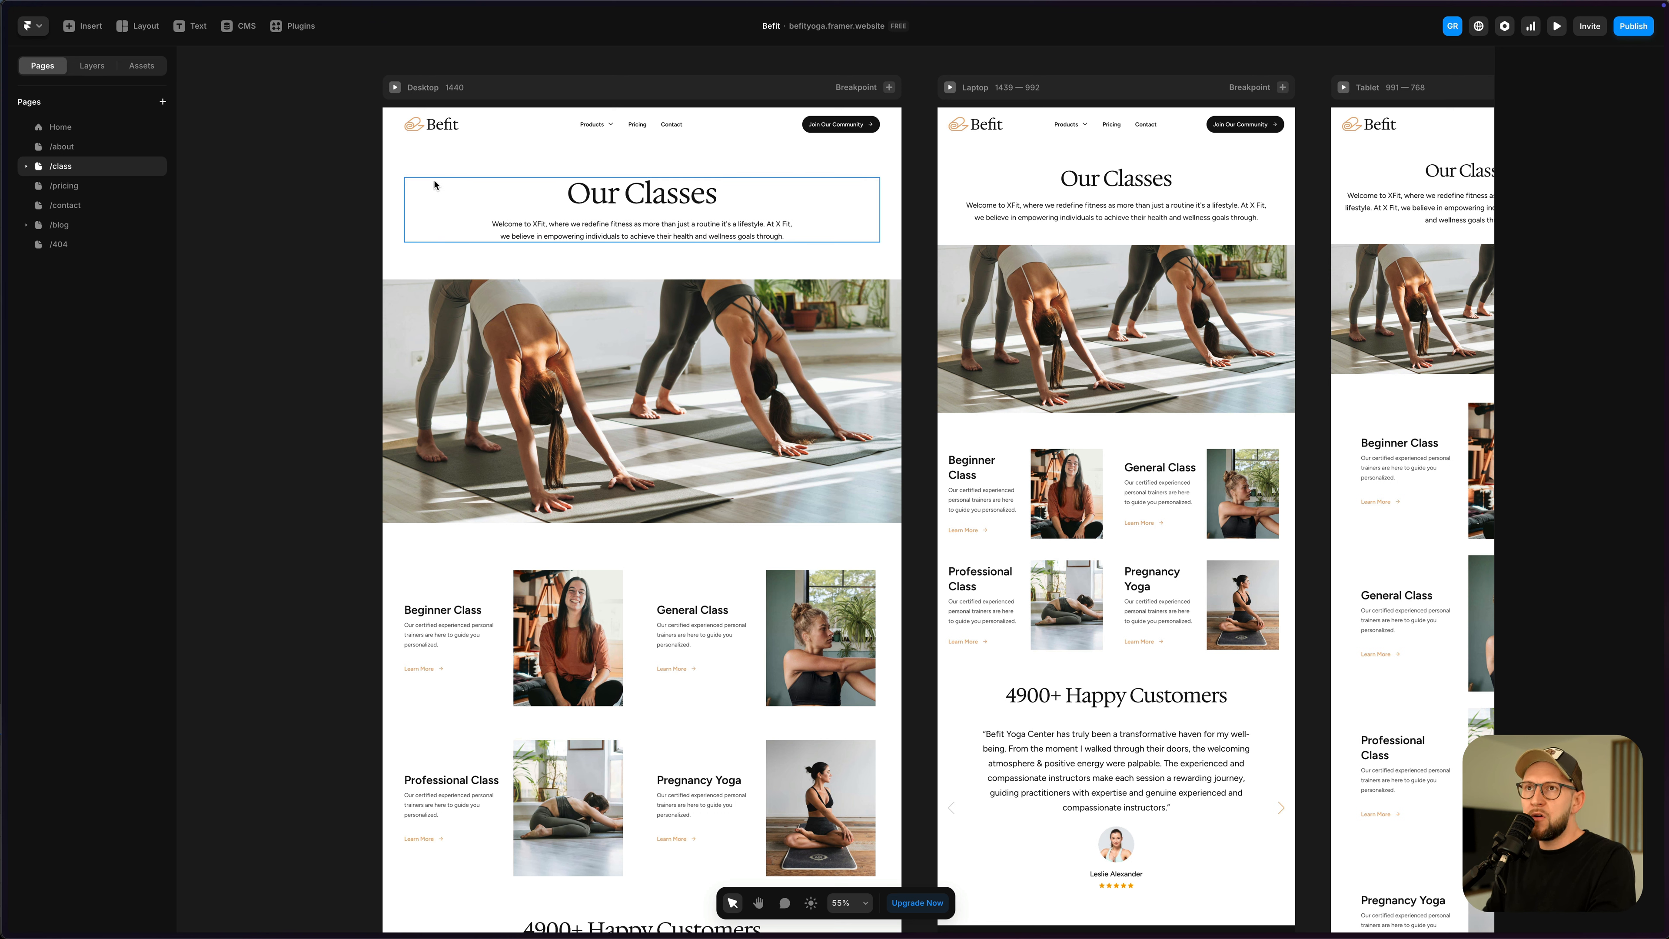
- Open Settings for the /class page in Framer and scroll to its Custom Code section
{"action": "left_click", "coordinate": [154, 166]}
{"action": "left_click", "coordinate": [157, 188]}
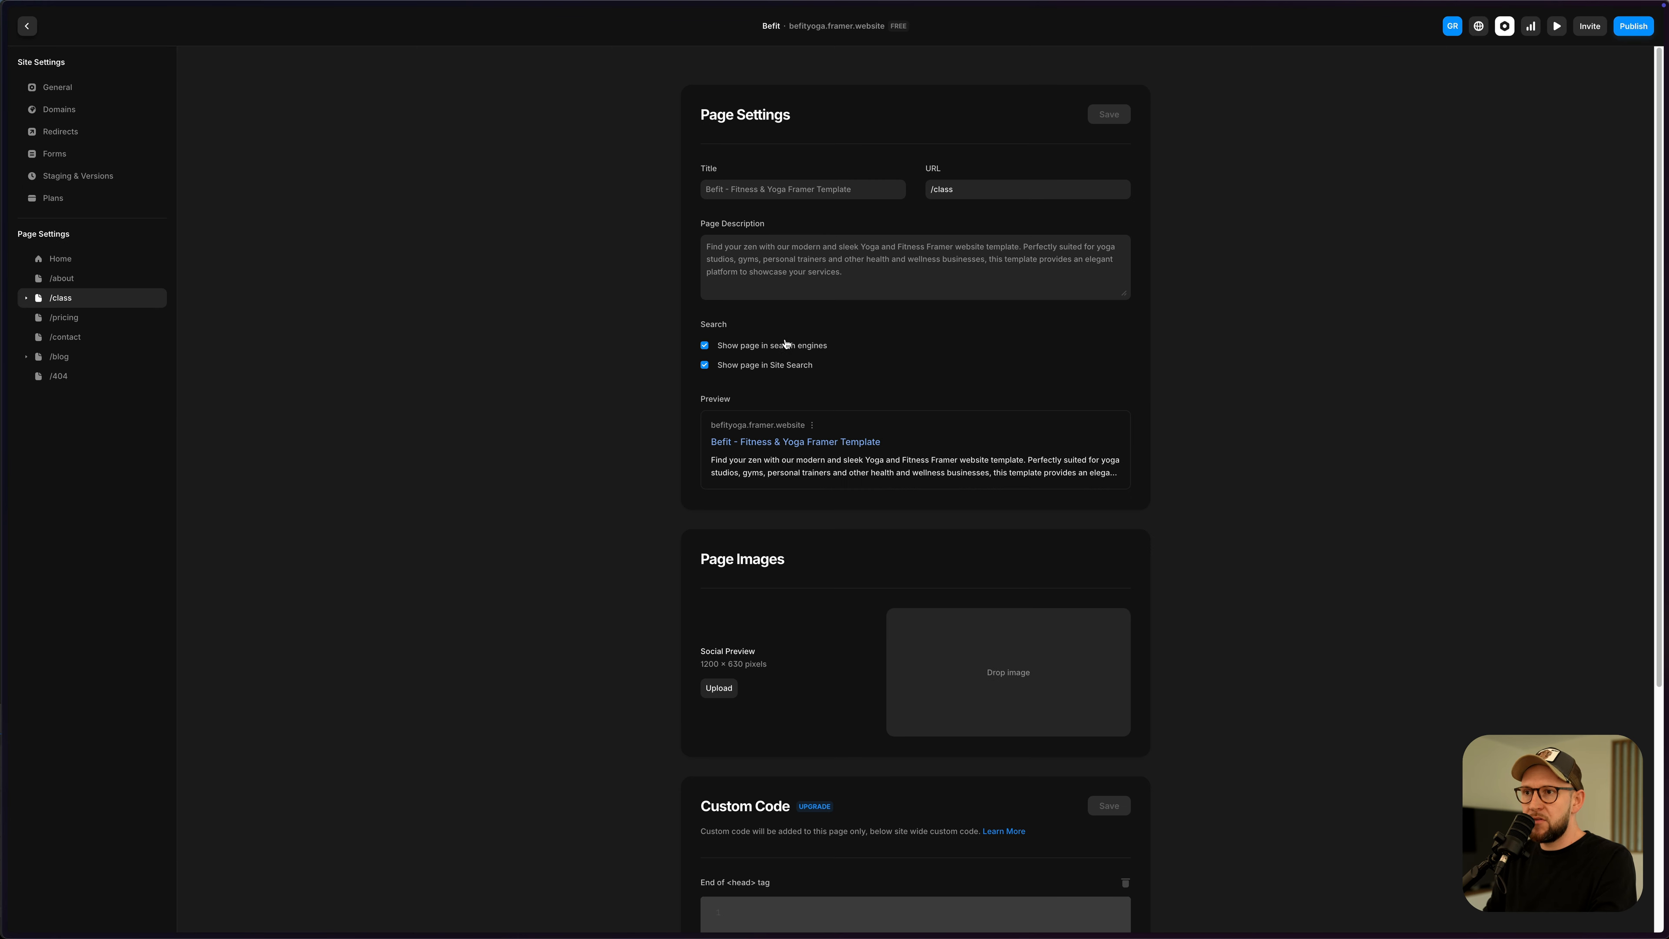
{"action": "scroll", "coordinate": [874, 345], "scroll_direction": "down", "scroll_amount": 5}
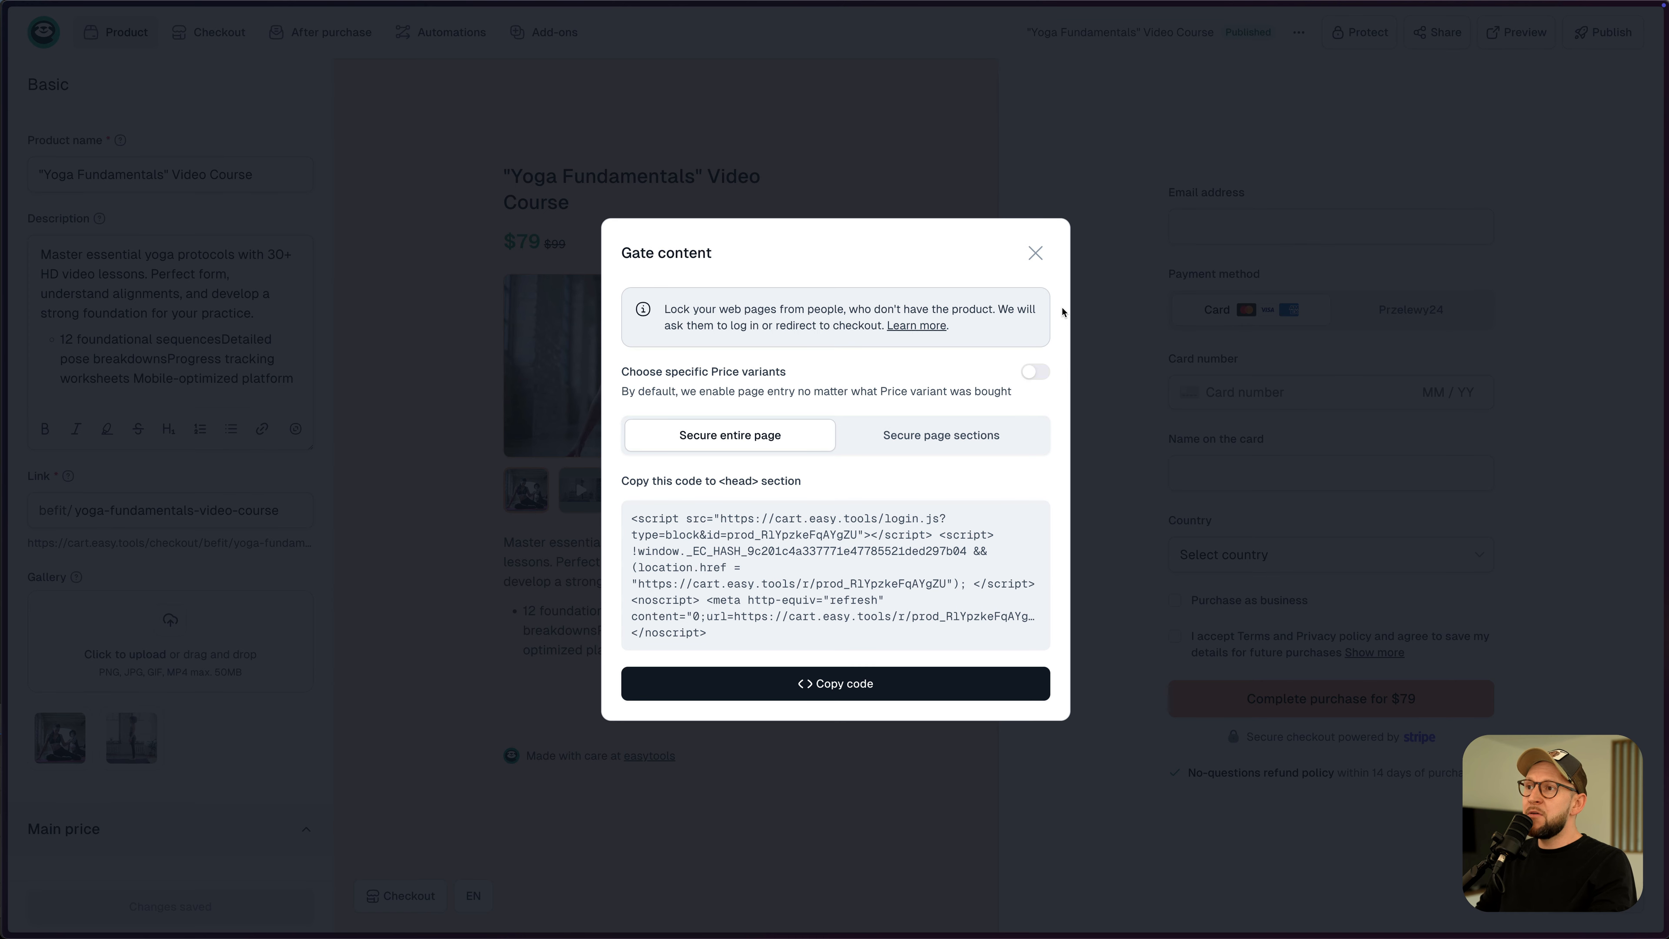
- Leave price variants unrestricted, switch the gate code to Secure page sections, and close Gate content
{"action": "left_click", "coordinate": [1035, 372]}
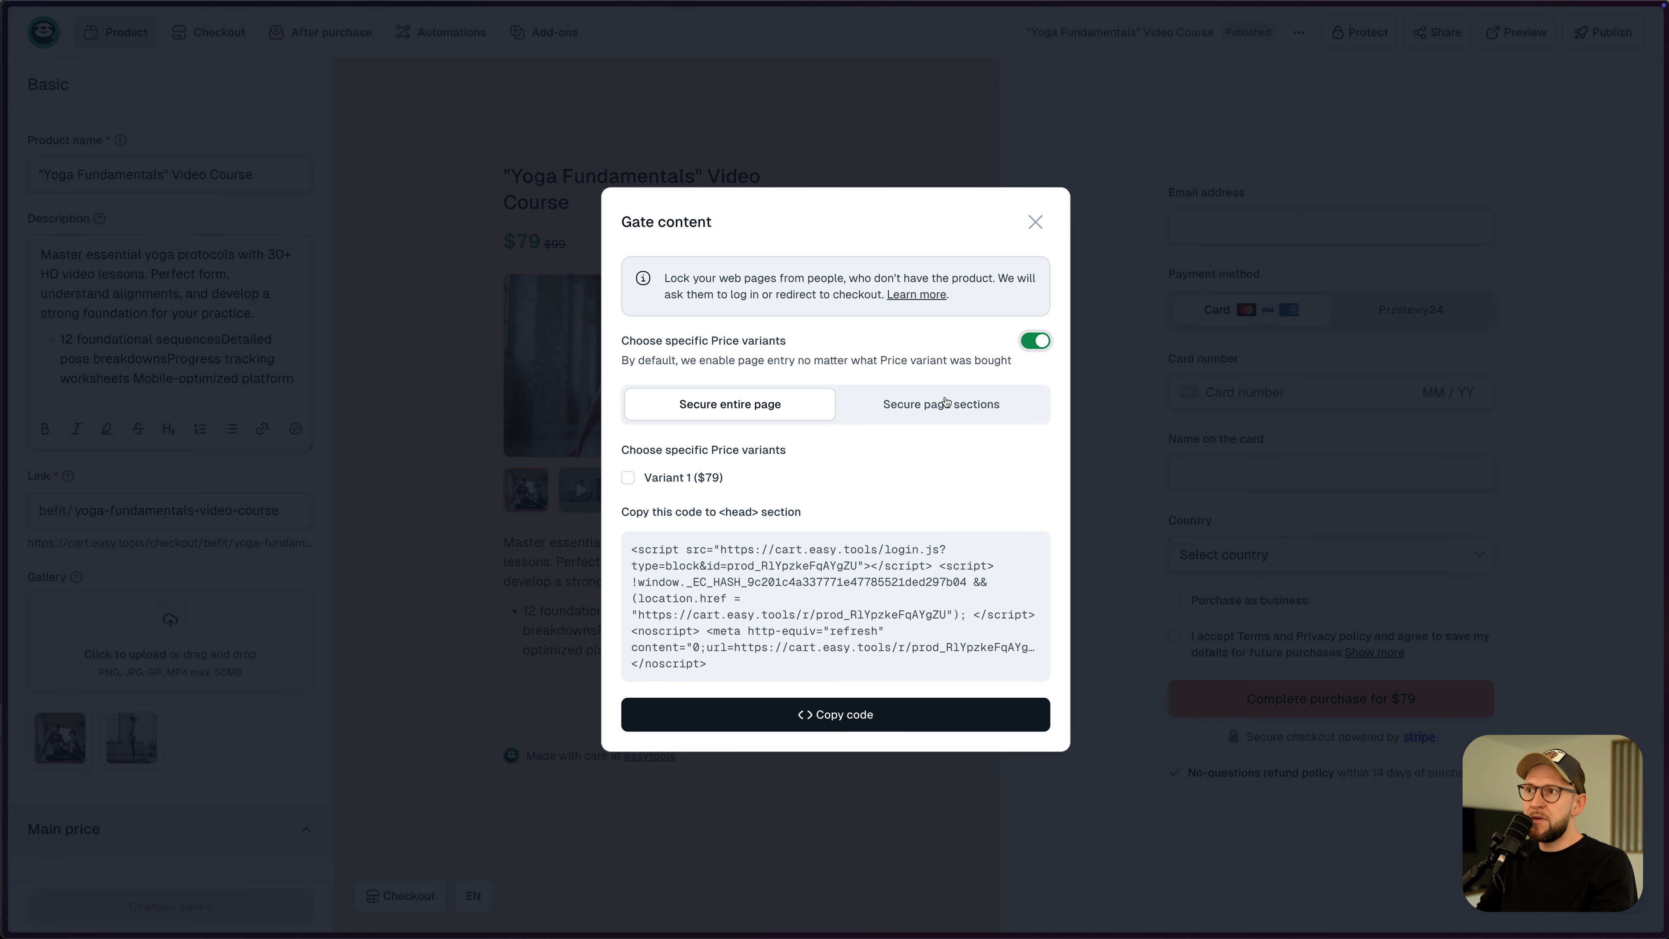
{"action": "left_click", "coordinate": [1036, 342]}
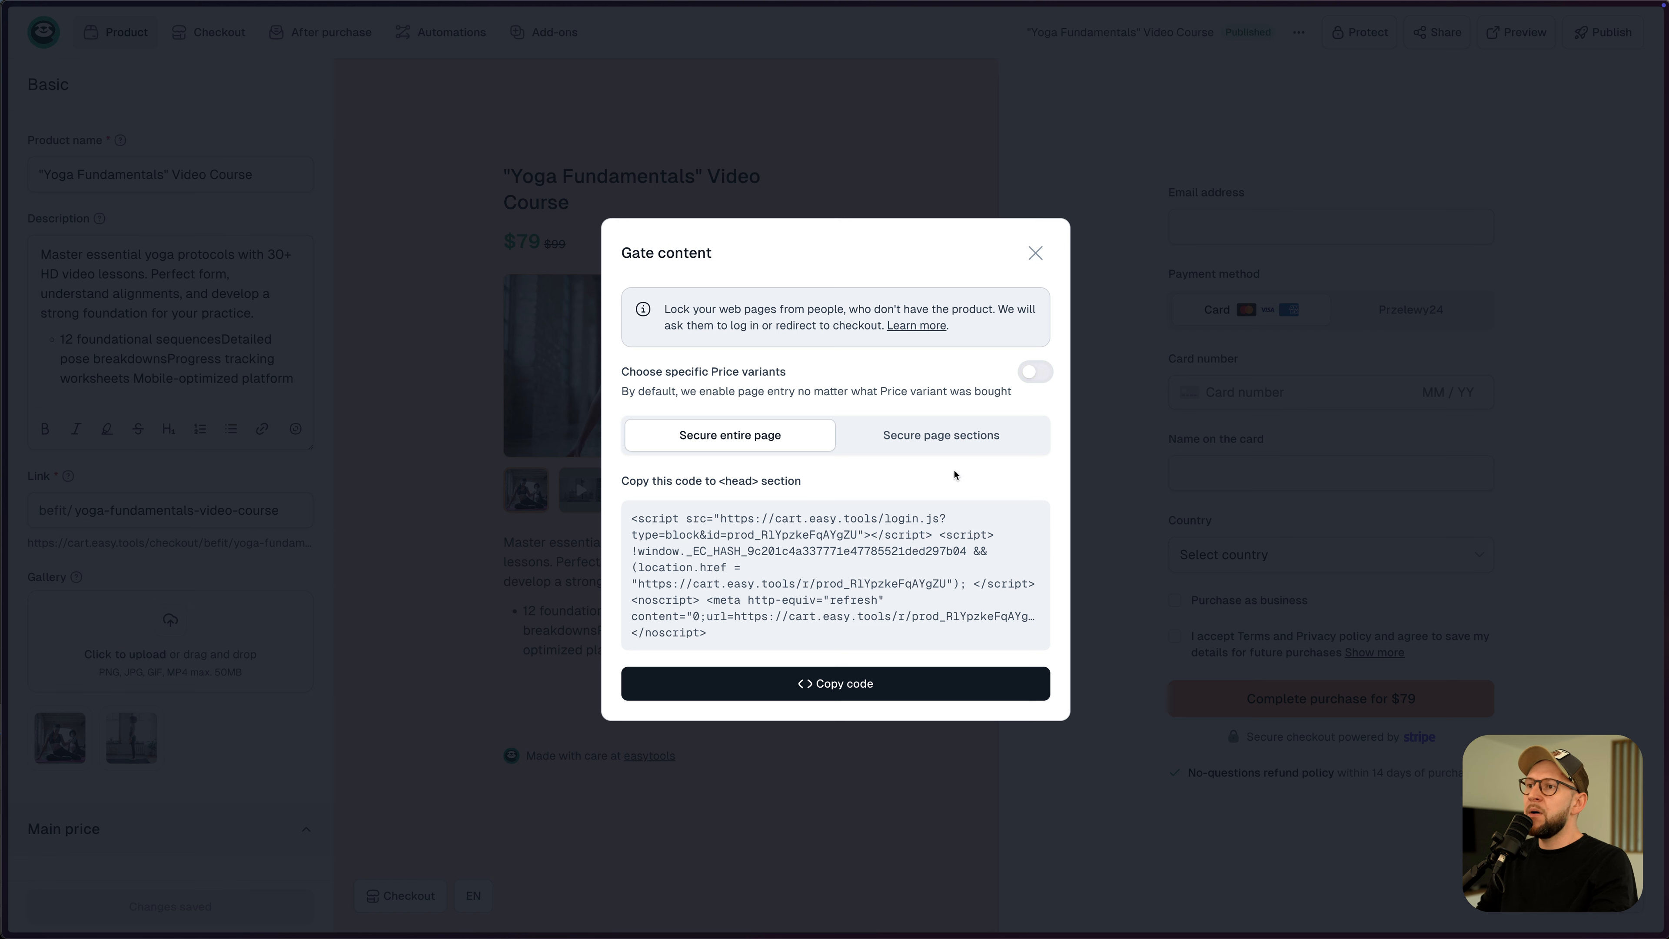
{"action": "left_click", "coordinate": [940, 442]}
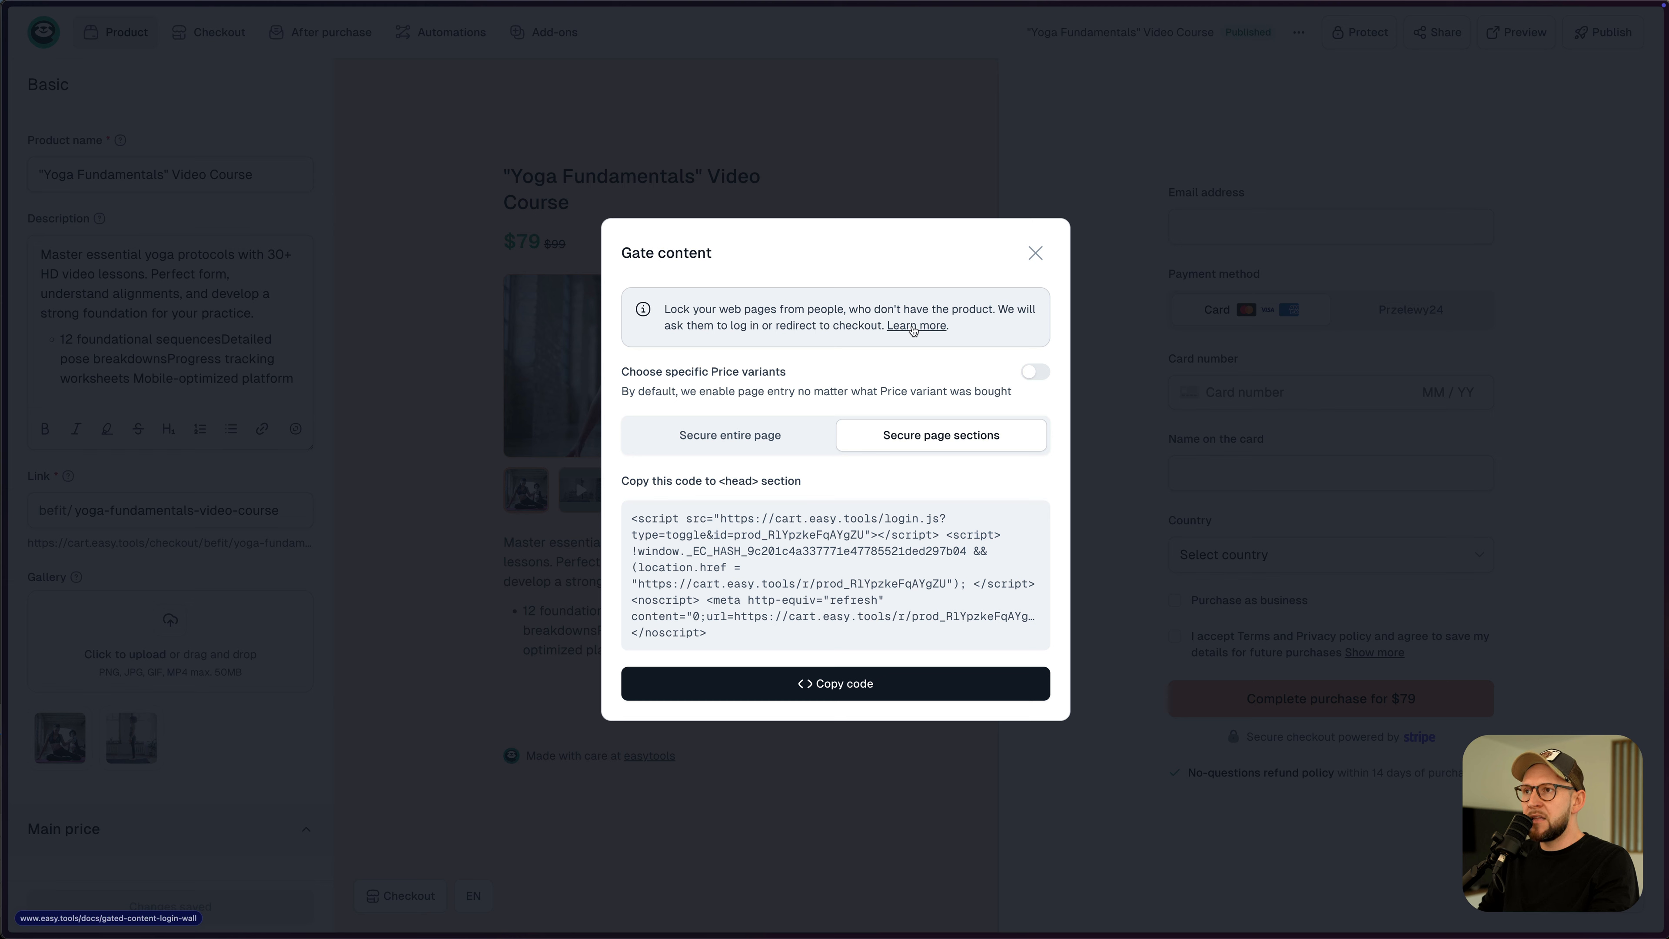
{"action": "left_click", "coordinate": [1036, 253]}
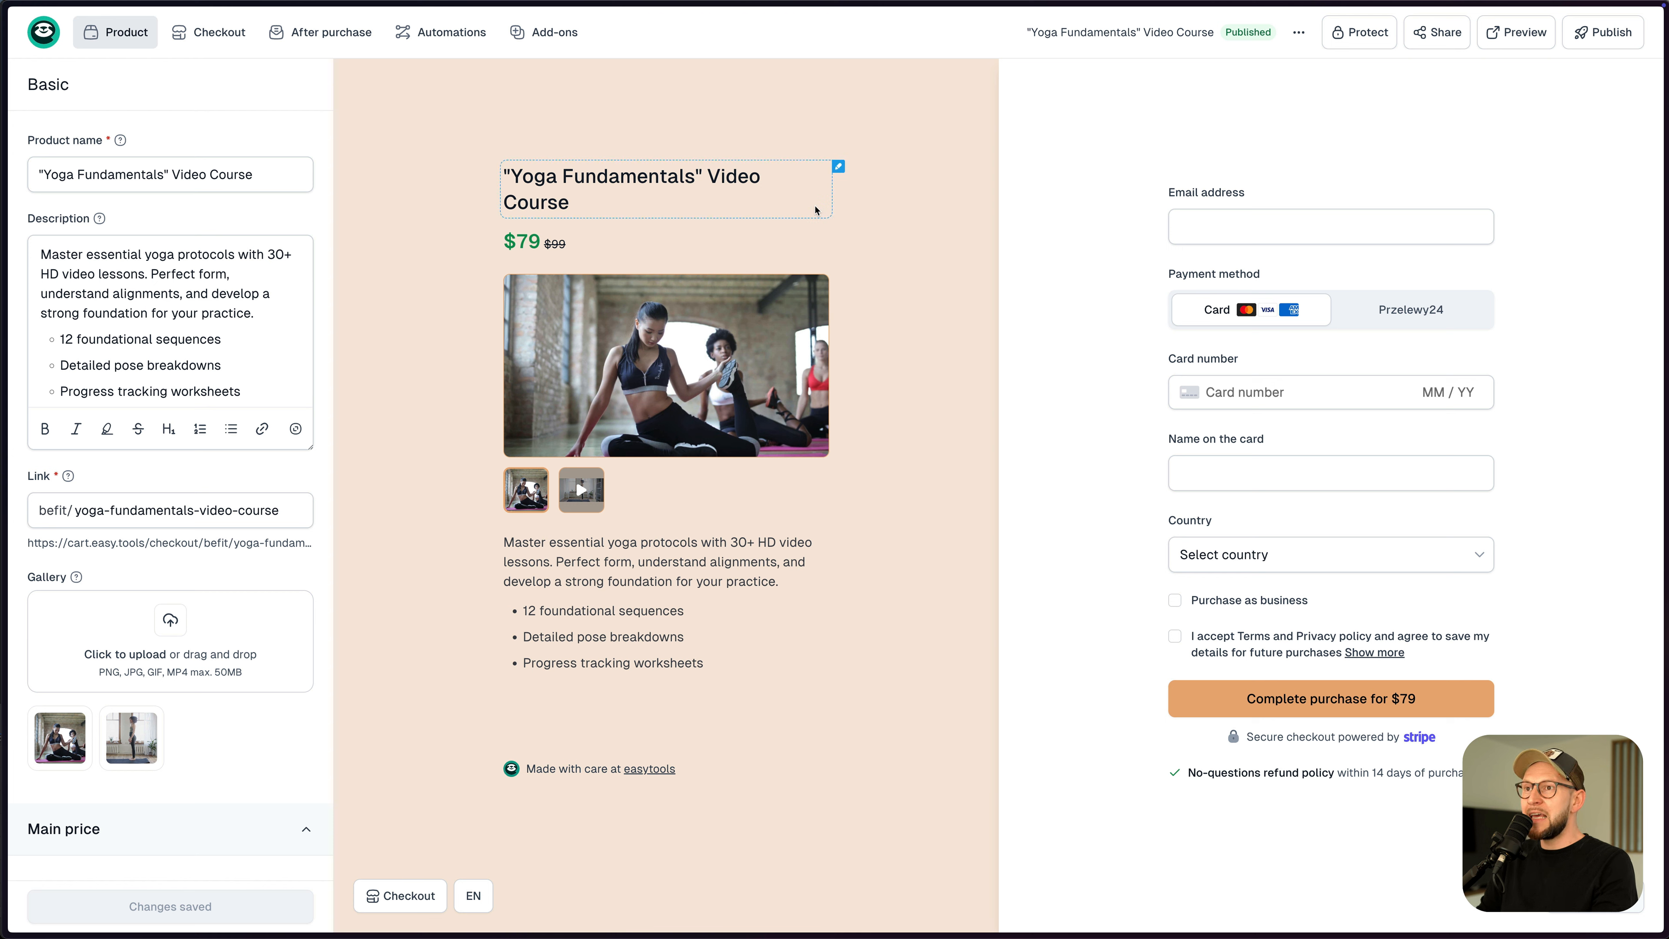
- Go to the easytools Testimonials page from the sidebar, which shows no walls yet
{"action": "mouse_move", "coordinate": [551, 32]}
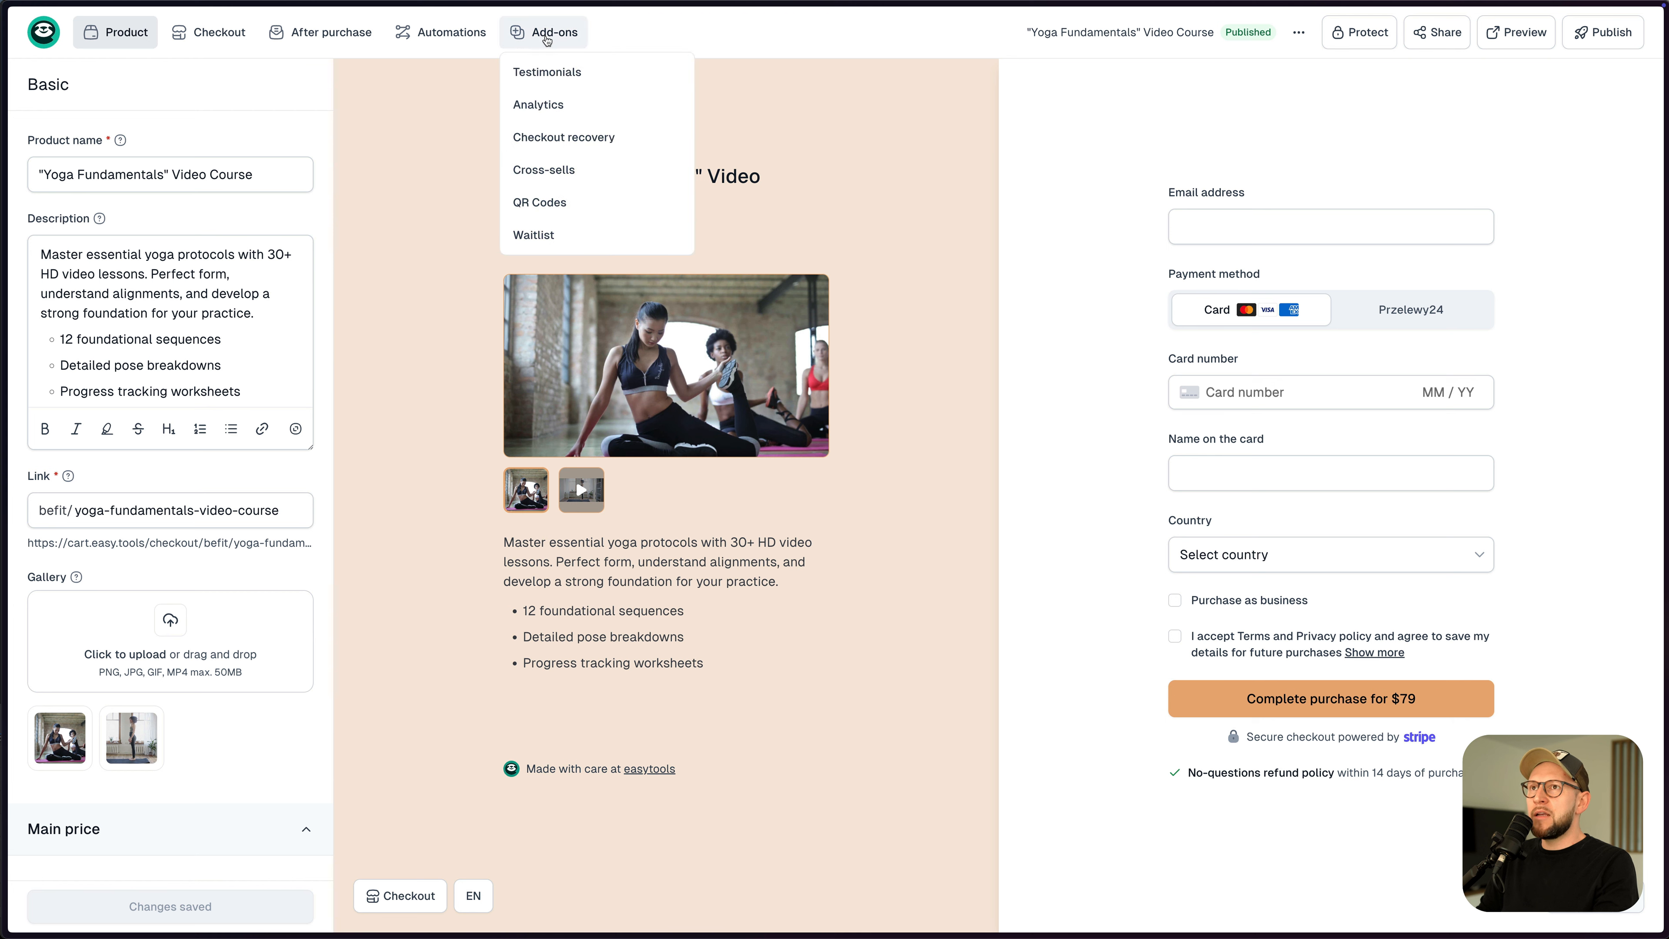
{"action": "left_click", "coordinate": [547, 71]}
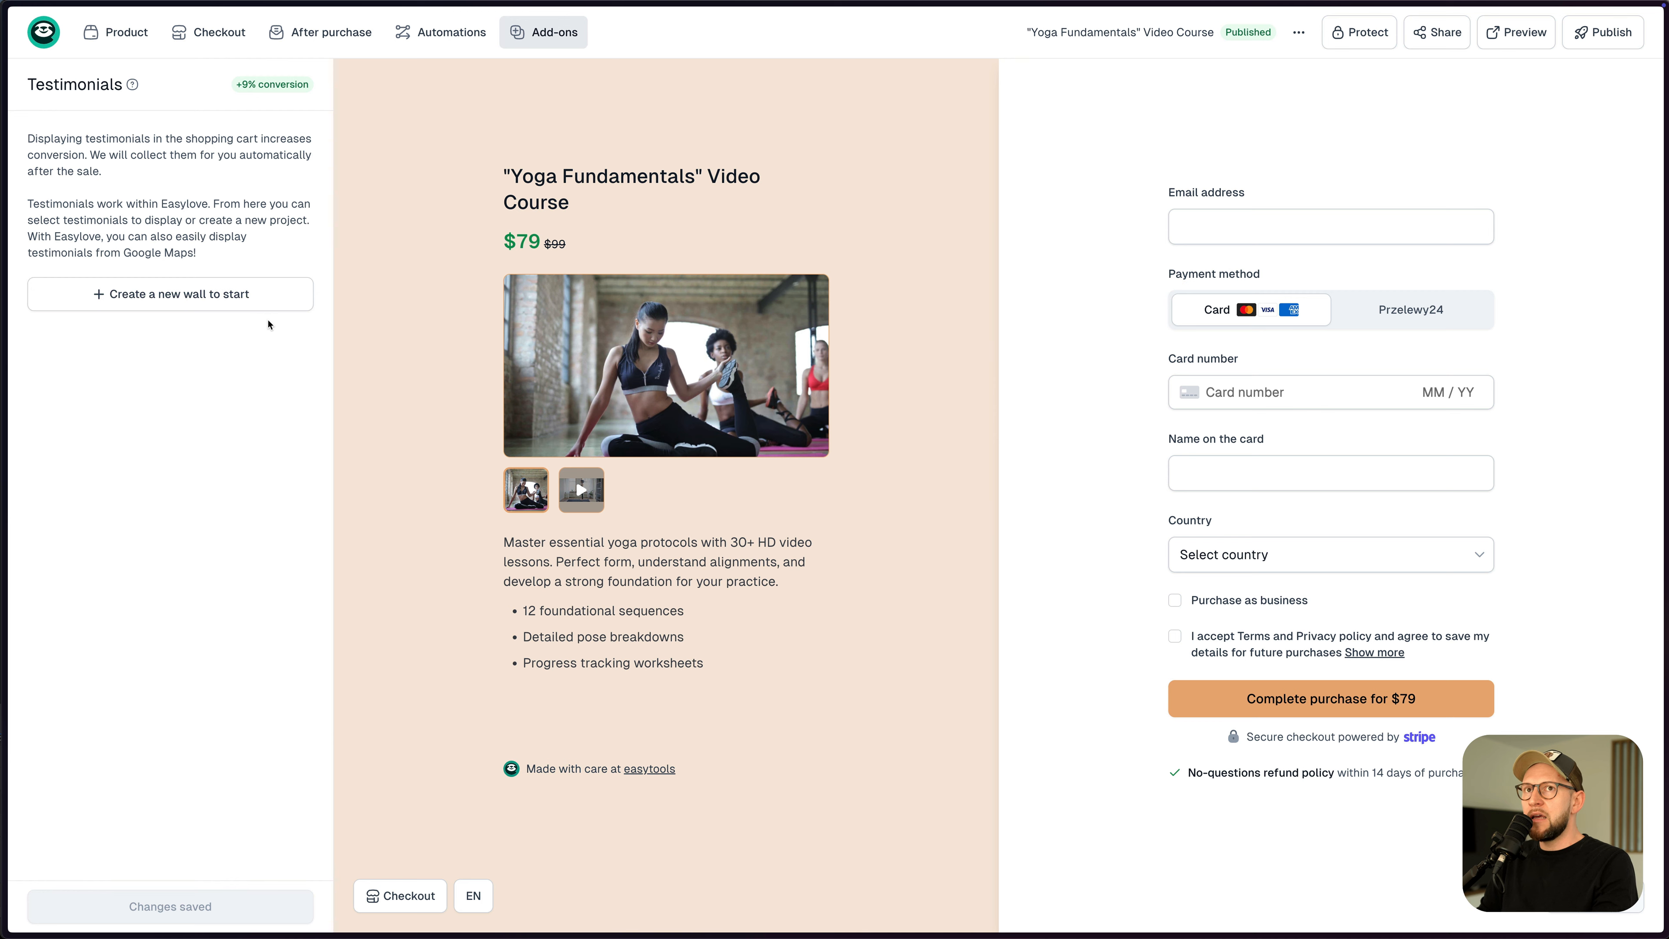
{"action": "left_click", "coordinate": [50, 44]}
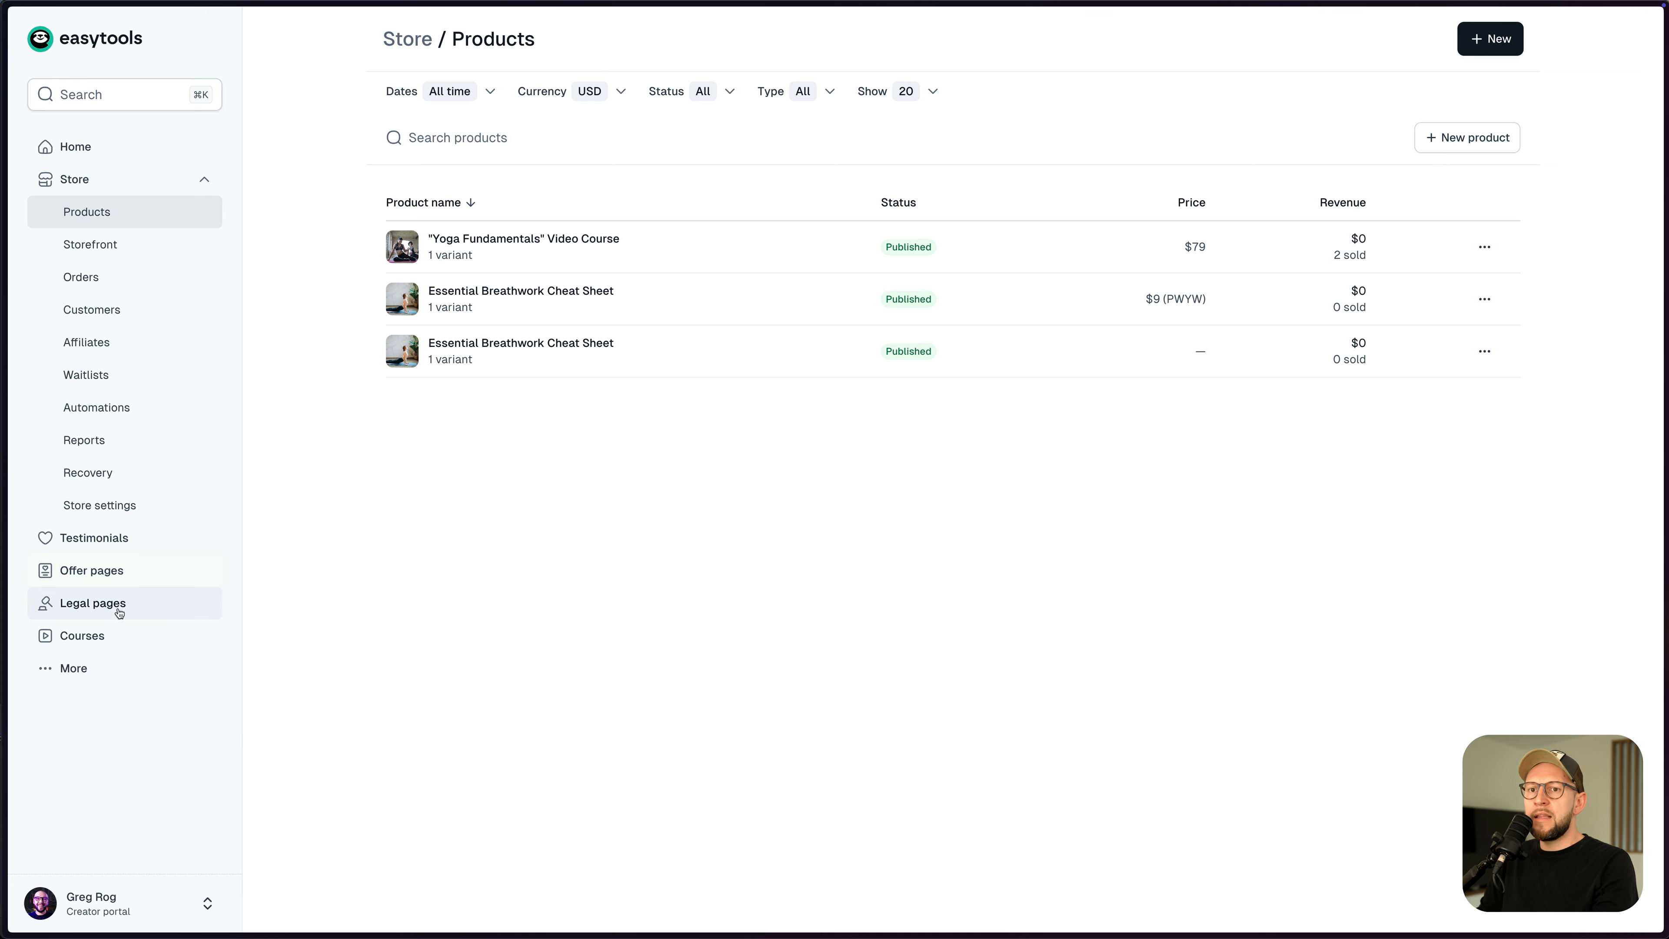
{"action": "left_click", "coordinate": [106, 546]}
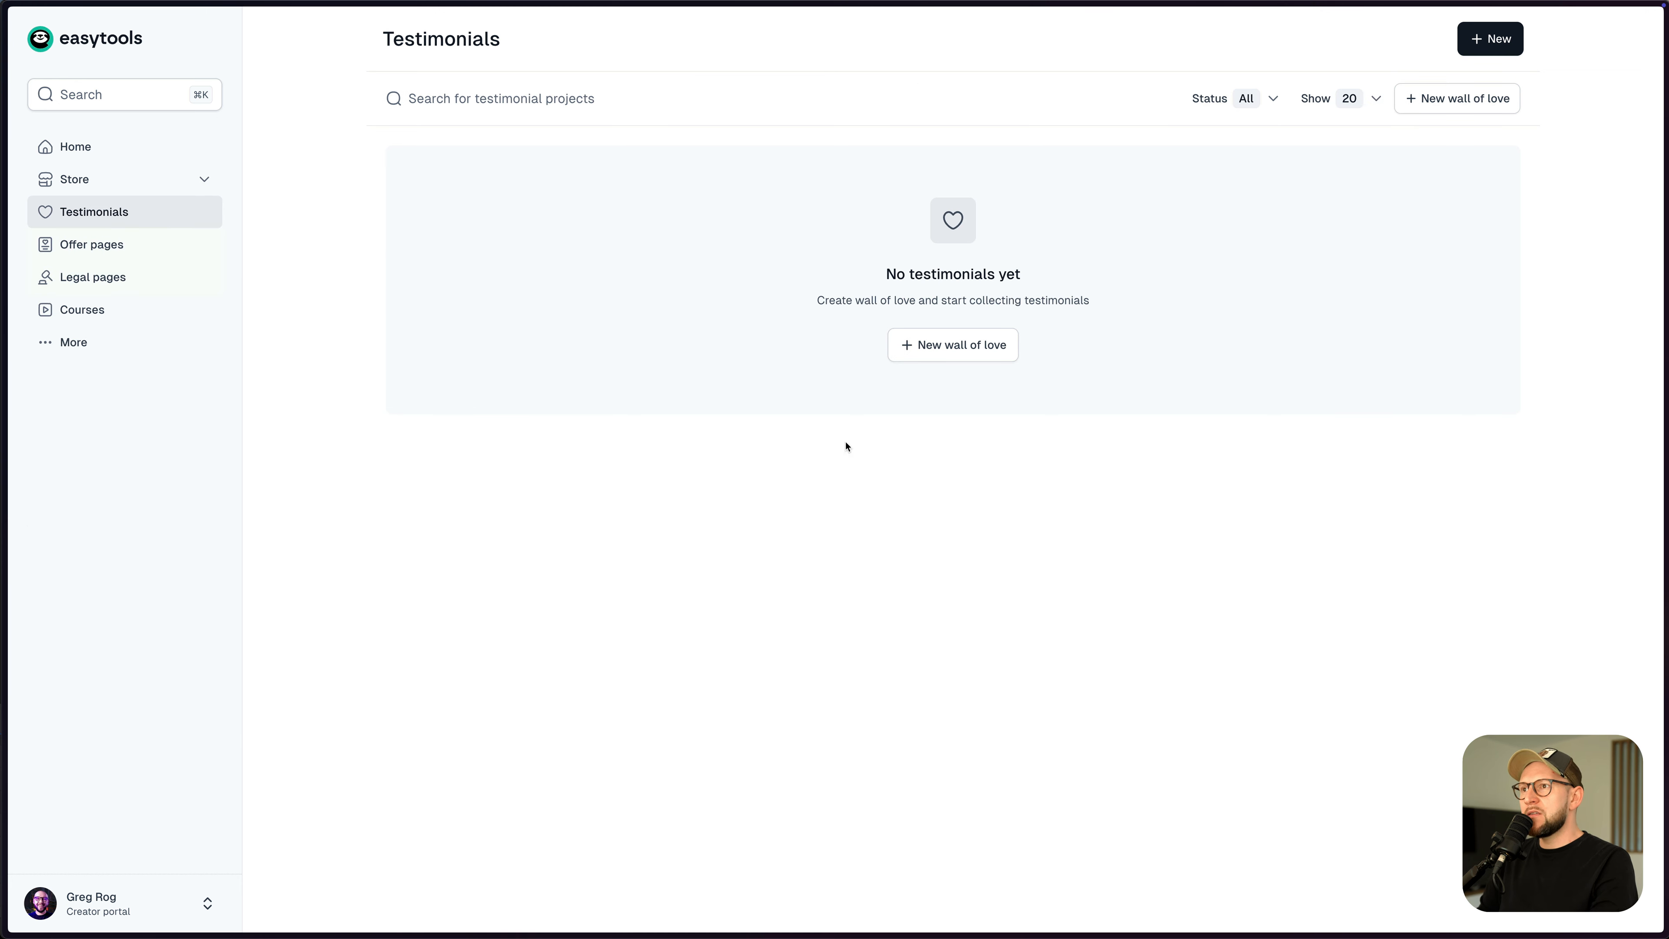
- Create a new wall of love project named 'Befit Wall'
{"action": "left_click", "coordinate": [925, 347]}
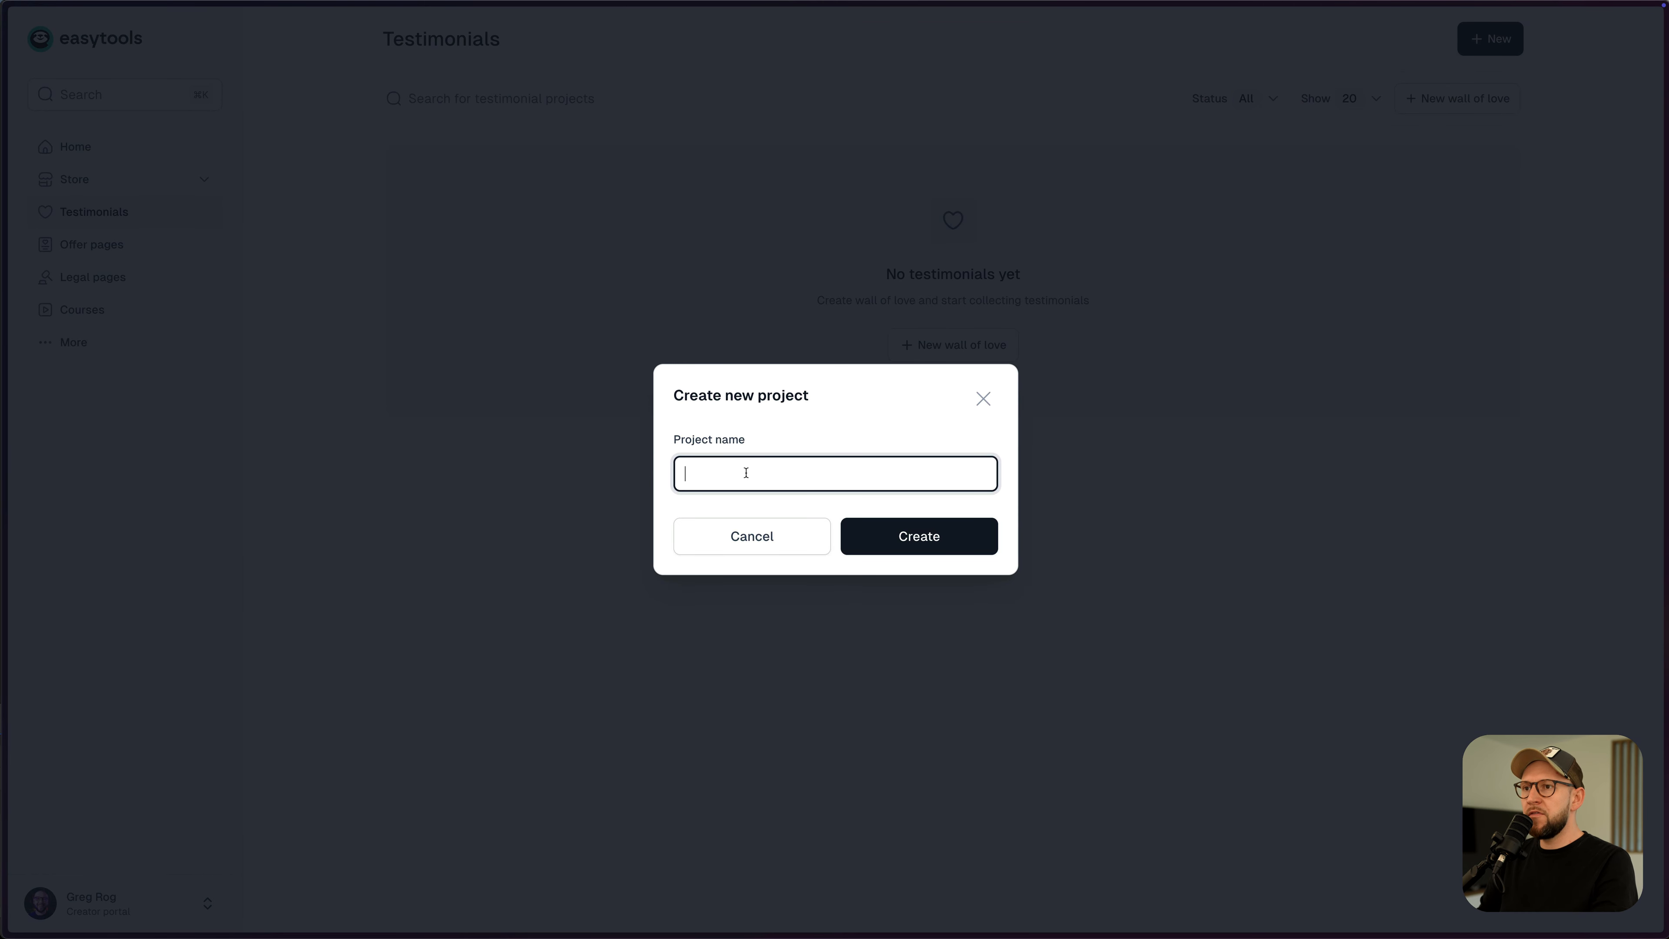
{"action": "type", "text": "Befit Bra"}
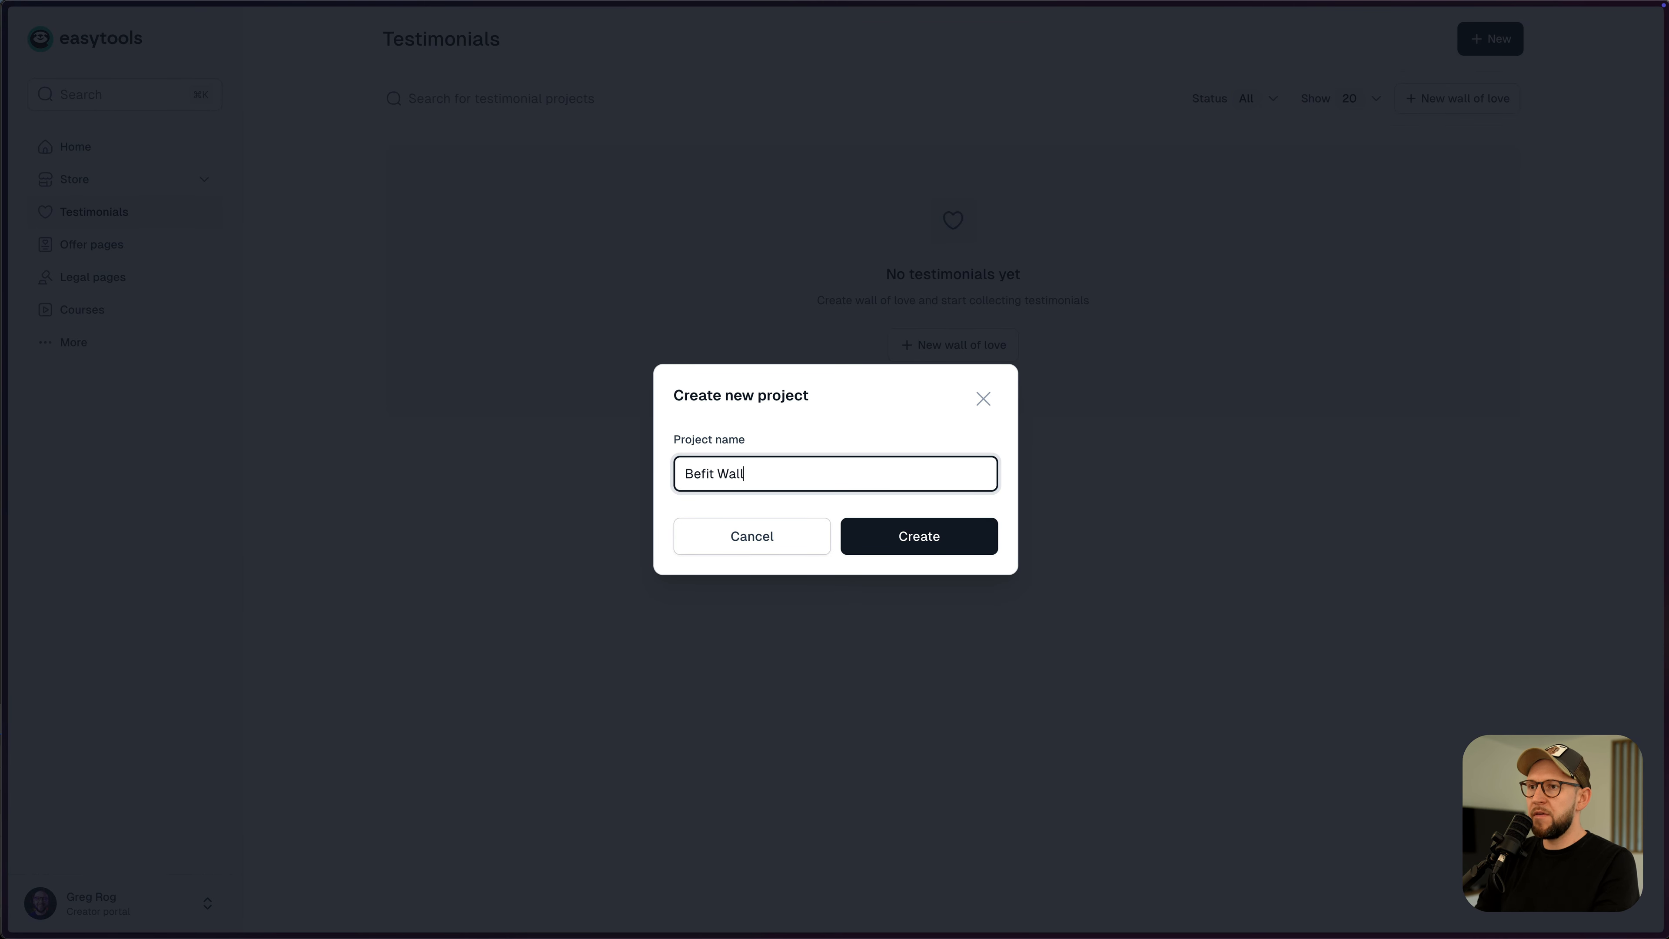
{"action": "left_click", "coordinate": [888, 536]}
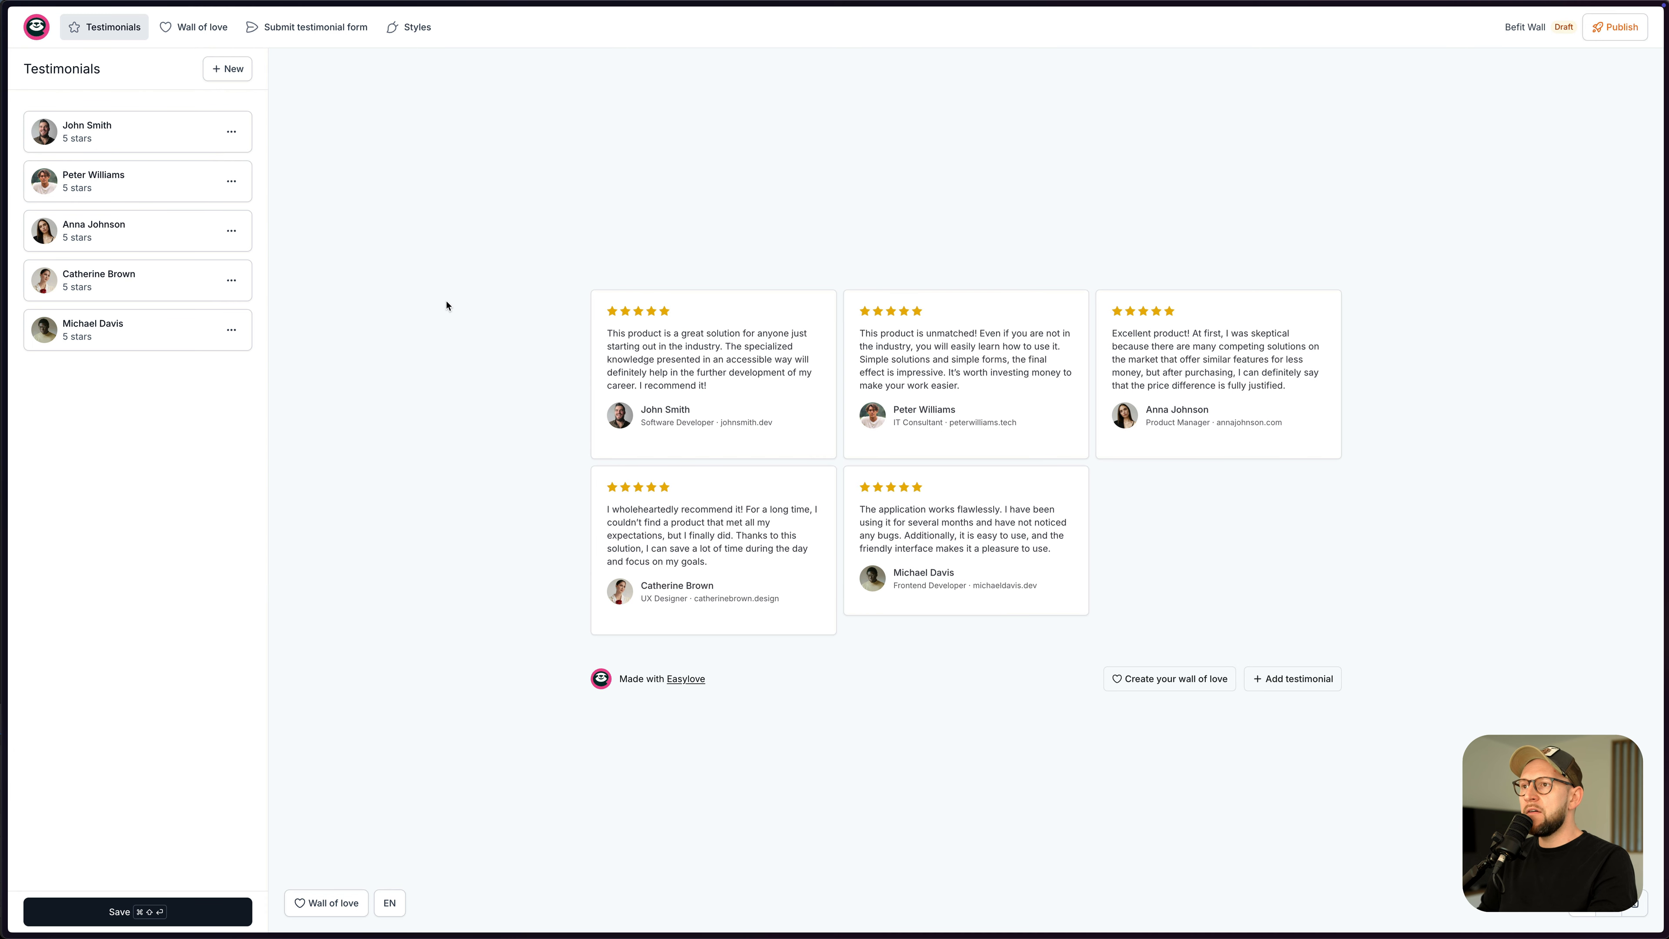
- Move the third testimonial above the second and save the new order
{"action": "left_click_drag", "start_coordinate": [127, 224], "coordinate": [131, 186]}
{"action": "left_click", "coordinate": [231, 182]}
{"action": "left_click", "coordinate": [59, 454]}
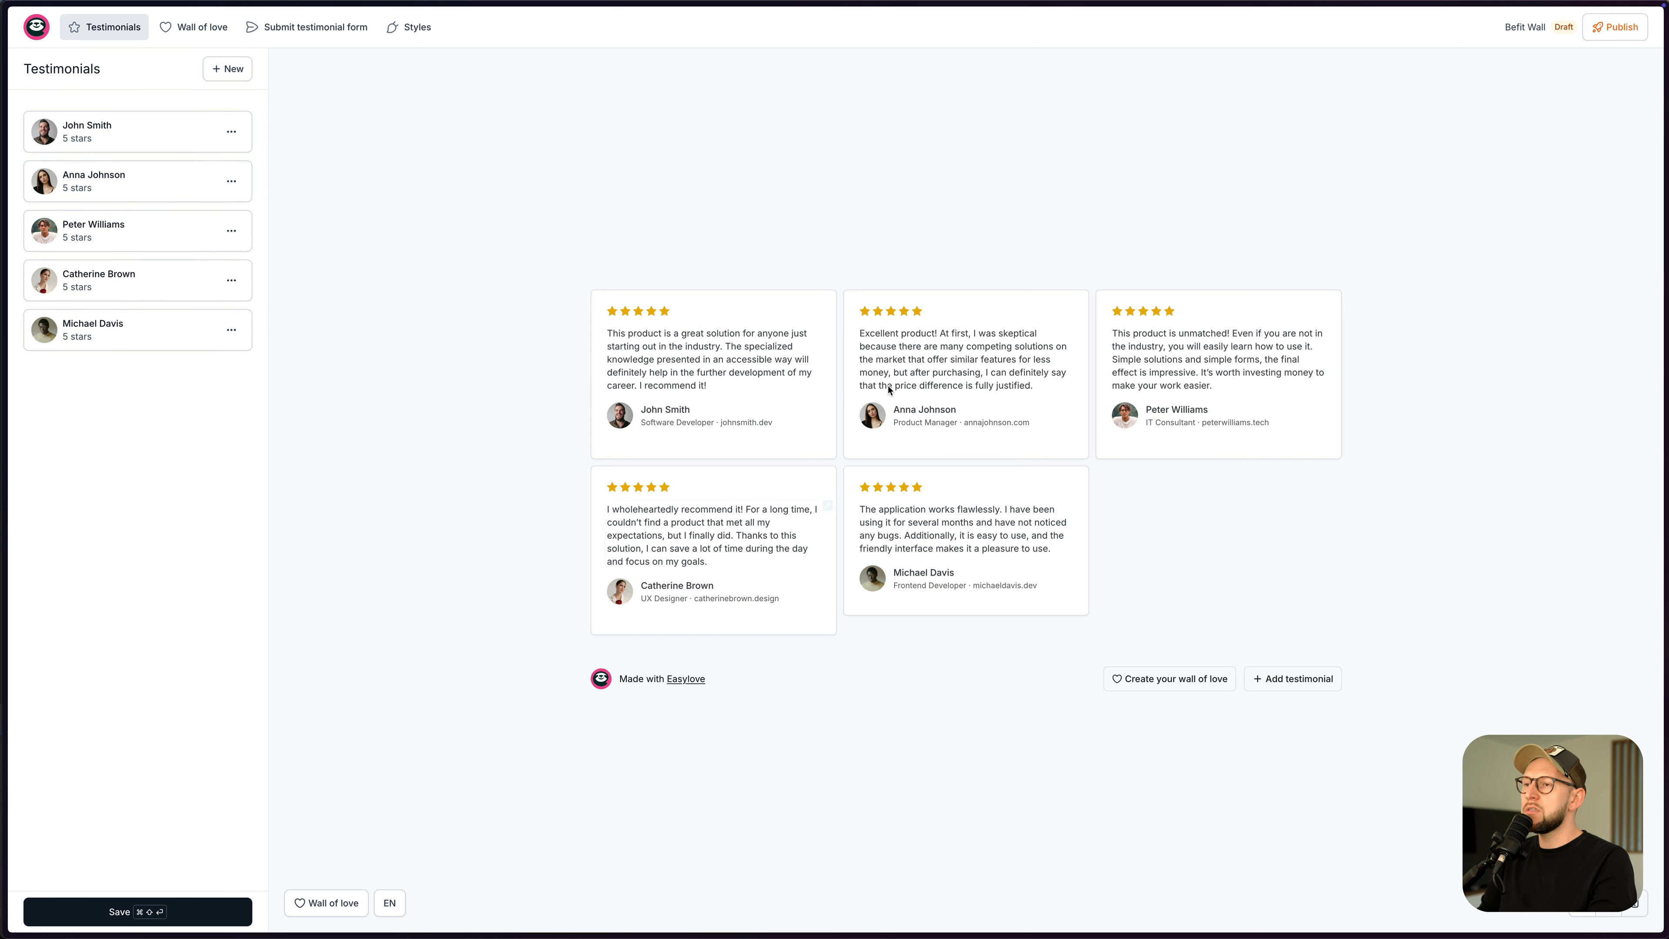
{"action": "left_click", "coordinate": [221, 75]}
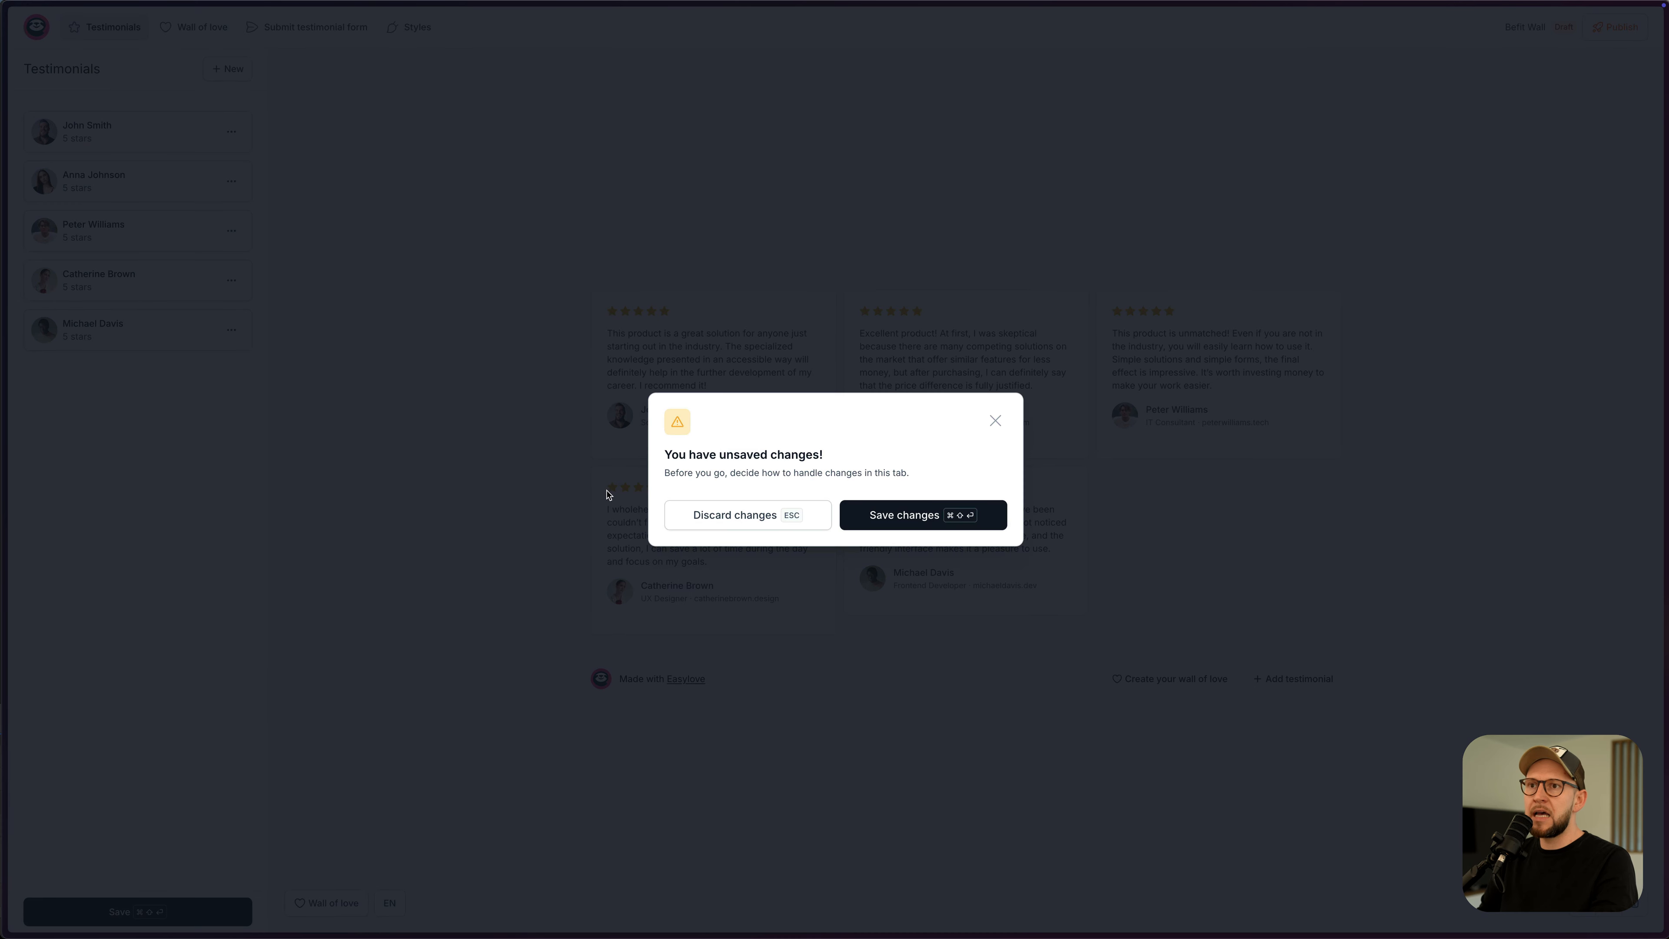
{"action": "left_click", "coordinate": [897, 514]}
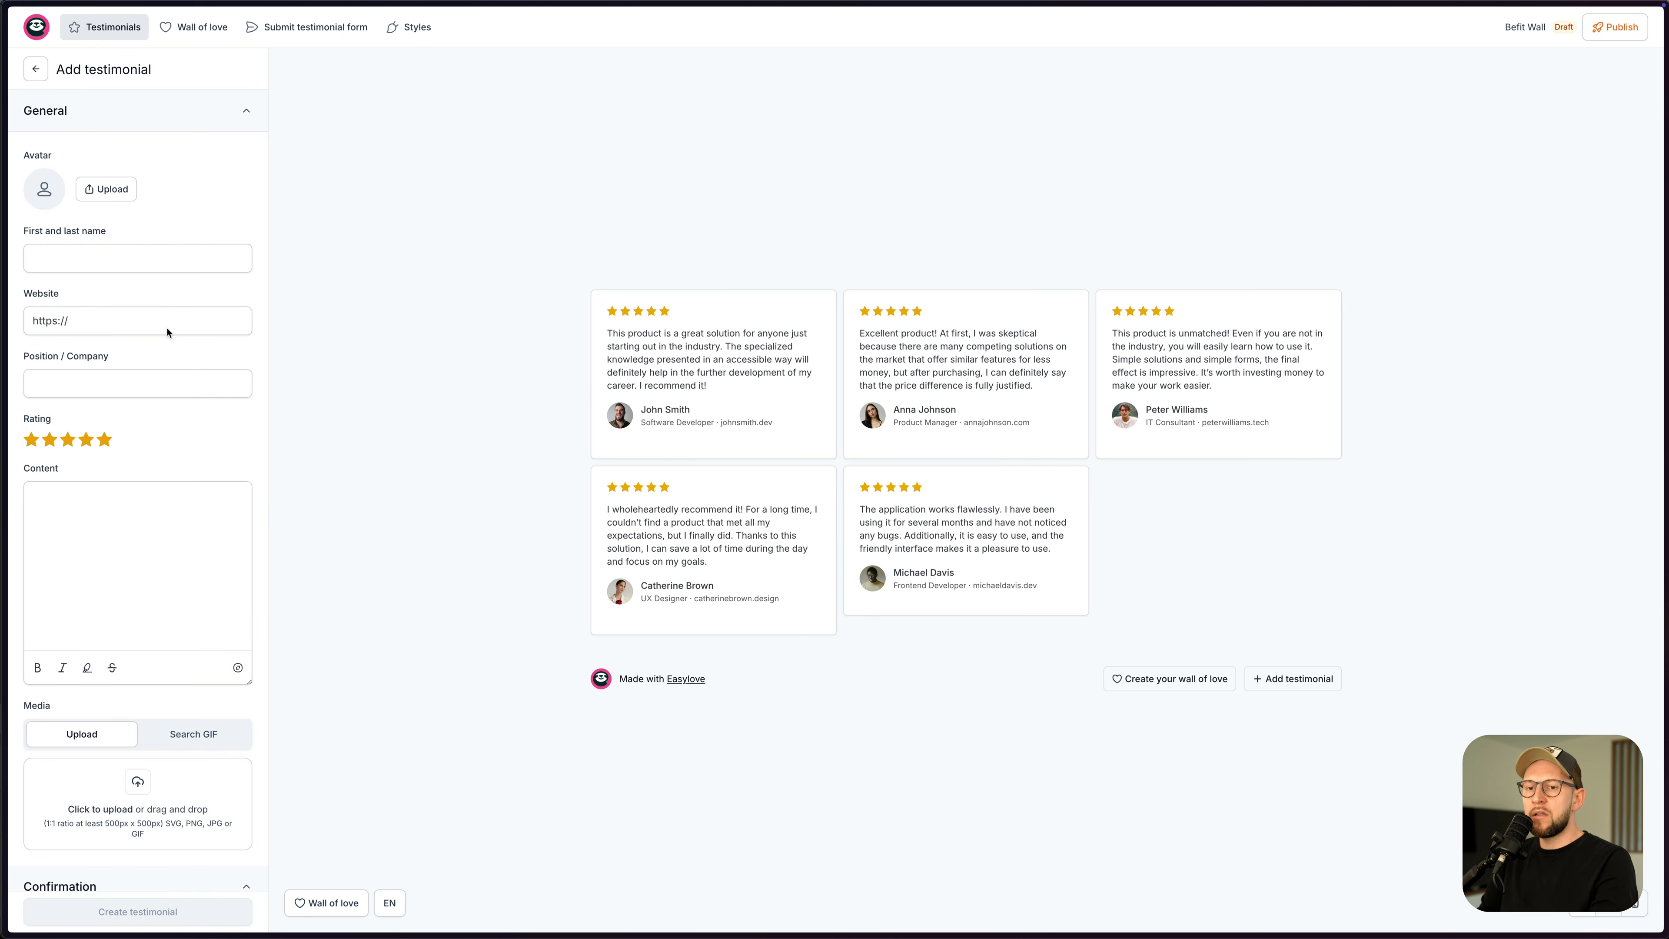
- Delete the blank new testimonial from the Befit Wall list
{"action": "left_click", "coordinate": [35, 68]}
{"action": "left_click", "coordinate": [231, 494]}
{"action": "left_click", "coordinate": [181, 710]}
{"action": "left_click", "coordinate": [917, 525]}
- Save pending changes, review the Submit testimonial form, then go to the Styles settings
{"action": "left_click", "coordinate": [308, 35]}
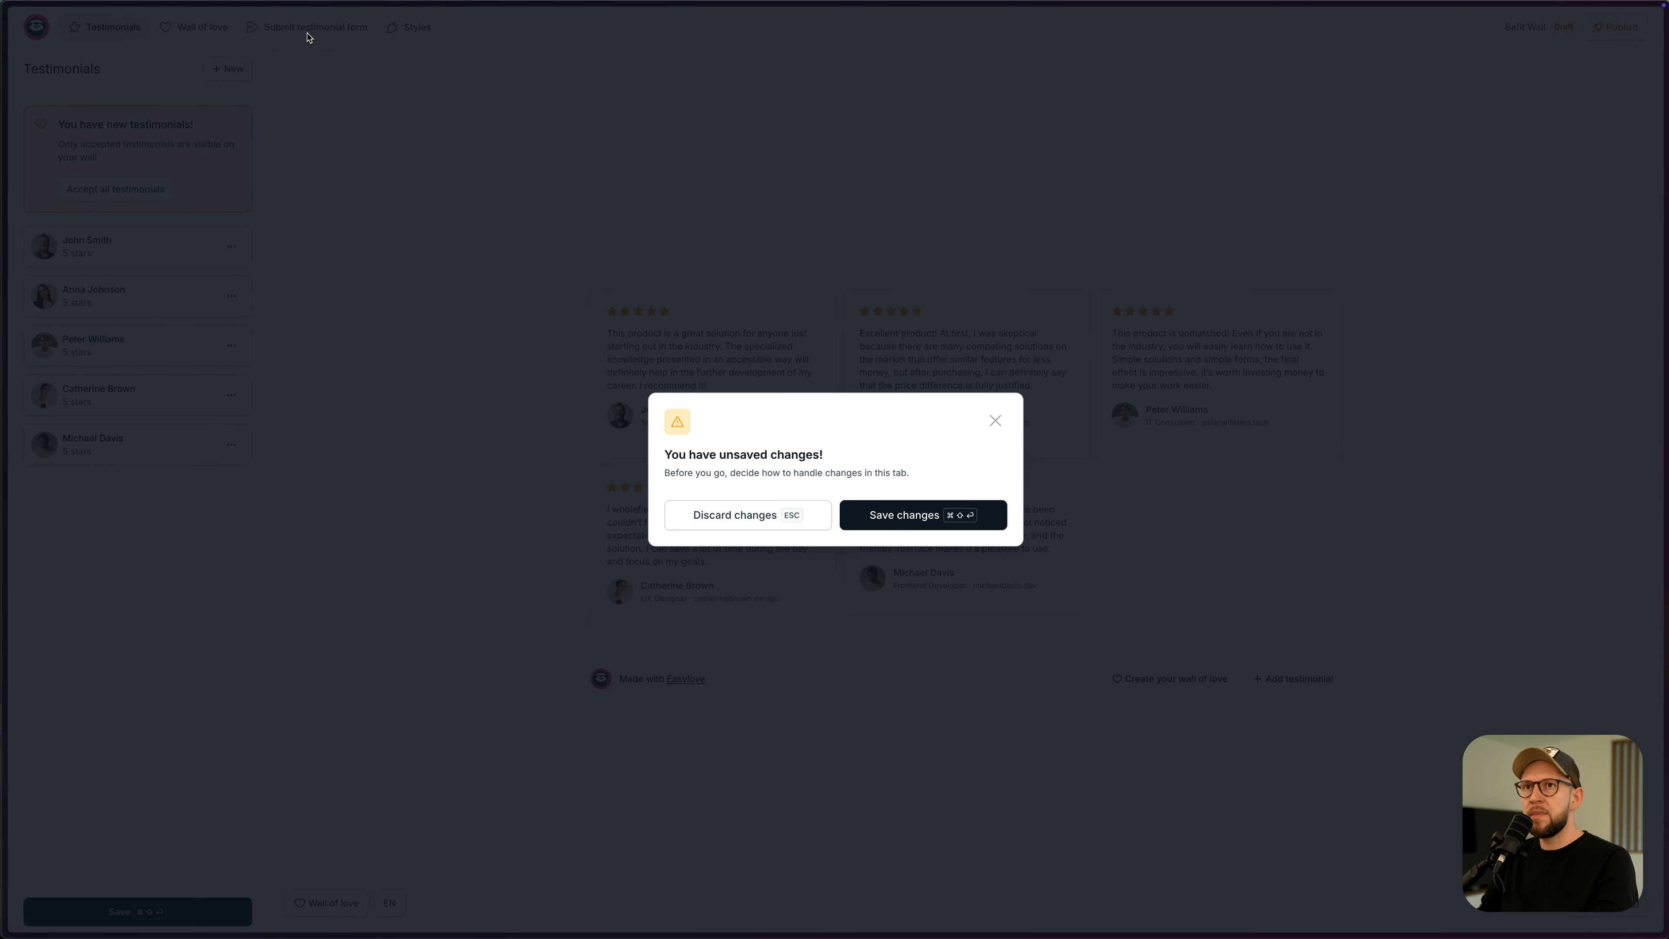
{"action": "left_click", "coordinate": [869, 514]}
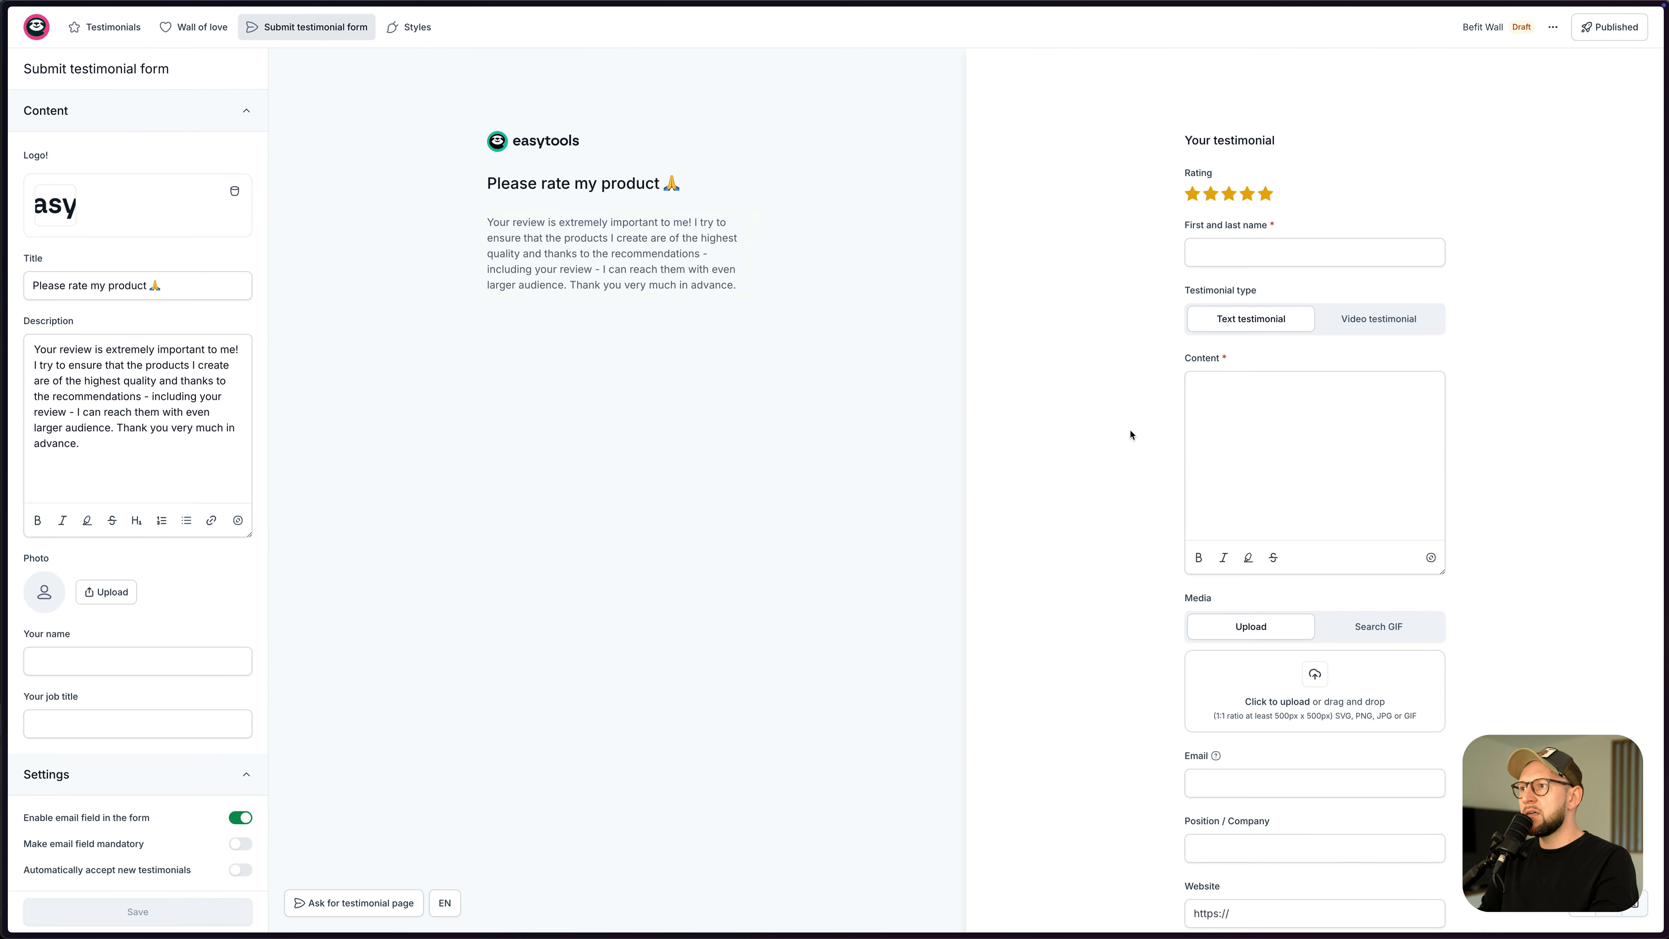
{"action": "scroll", "coordinate": [1150, 443], "scroll_direction": "down", "scroll_amount": 4}
{"action": "scroll", "coordinate": [1154, 435], "scroll_direction": "up", "scroll_amount": 3}
{"action": "scroll", "coordinate": [1205, 333], "scroll_direction": "up", "scroll_amount": 2}
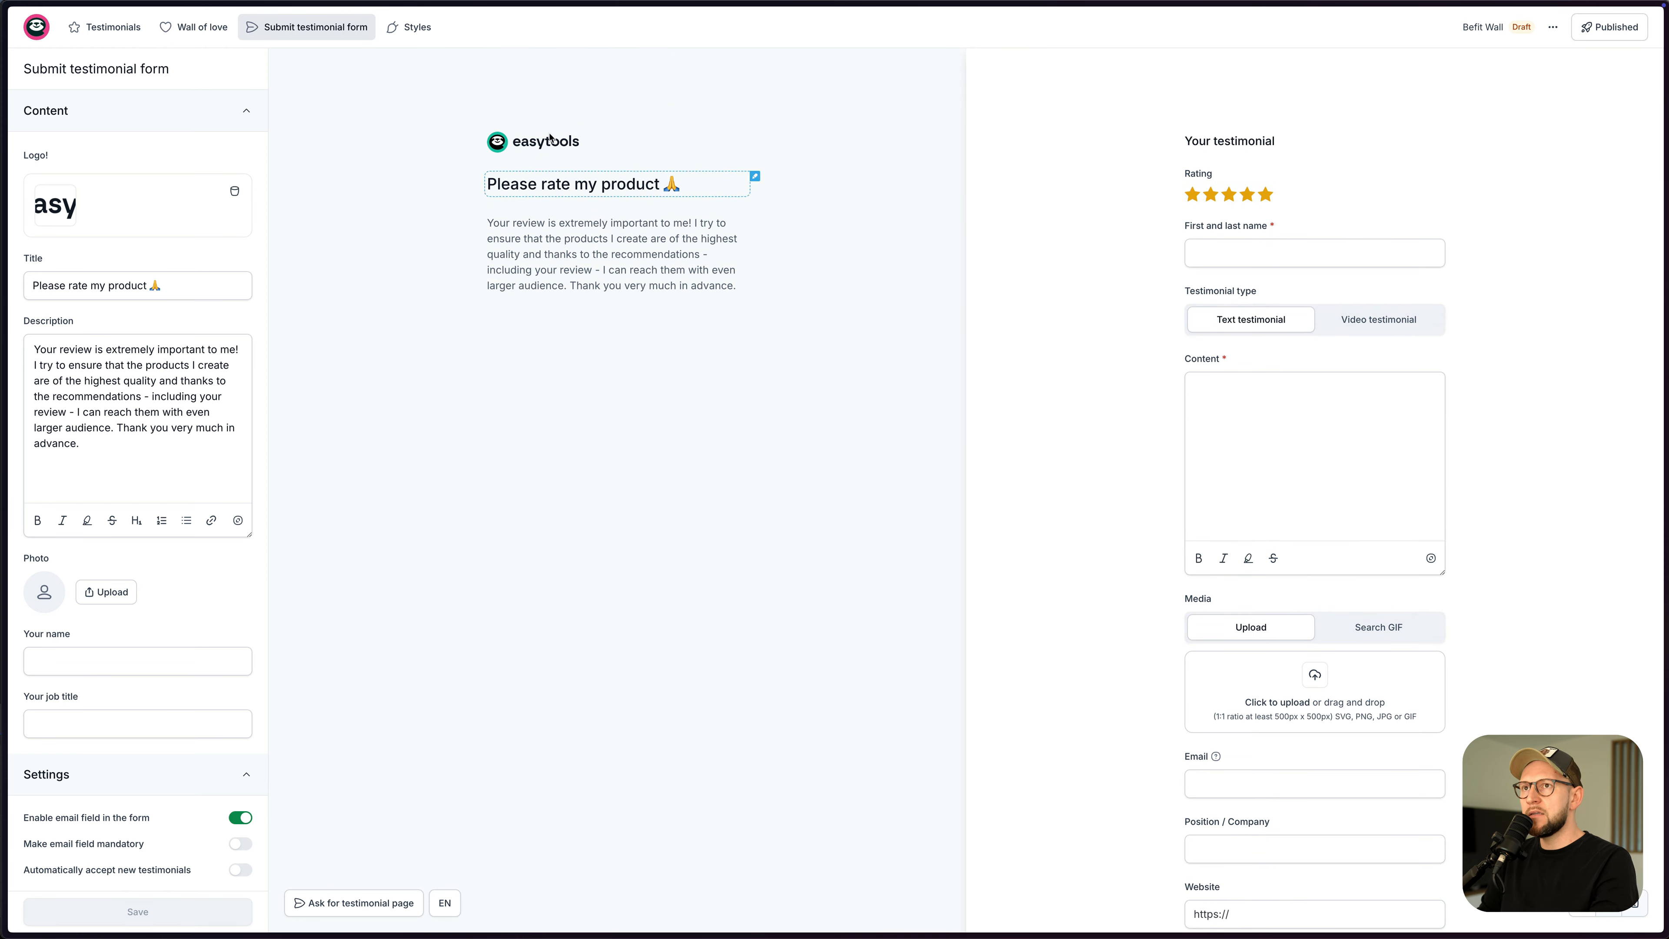
{"action": "left_click", "coordinate": [388, 37]}
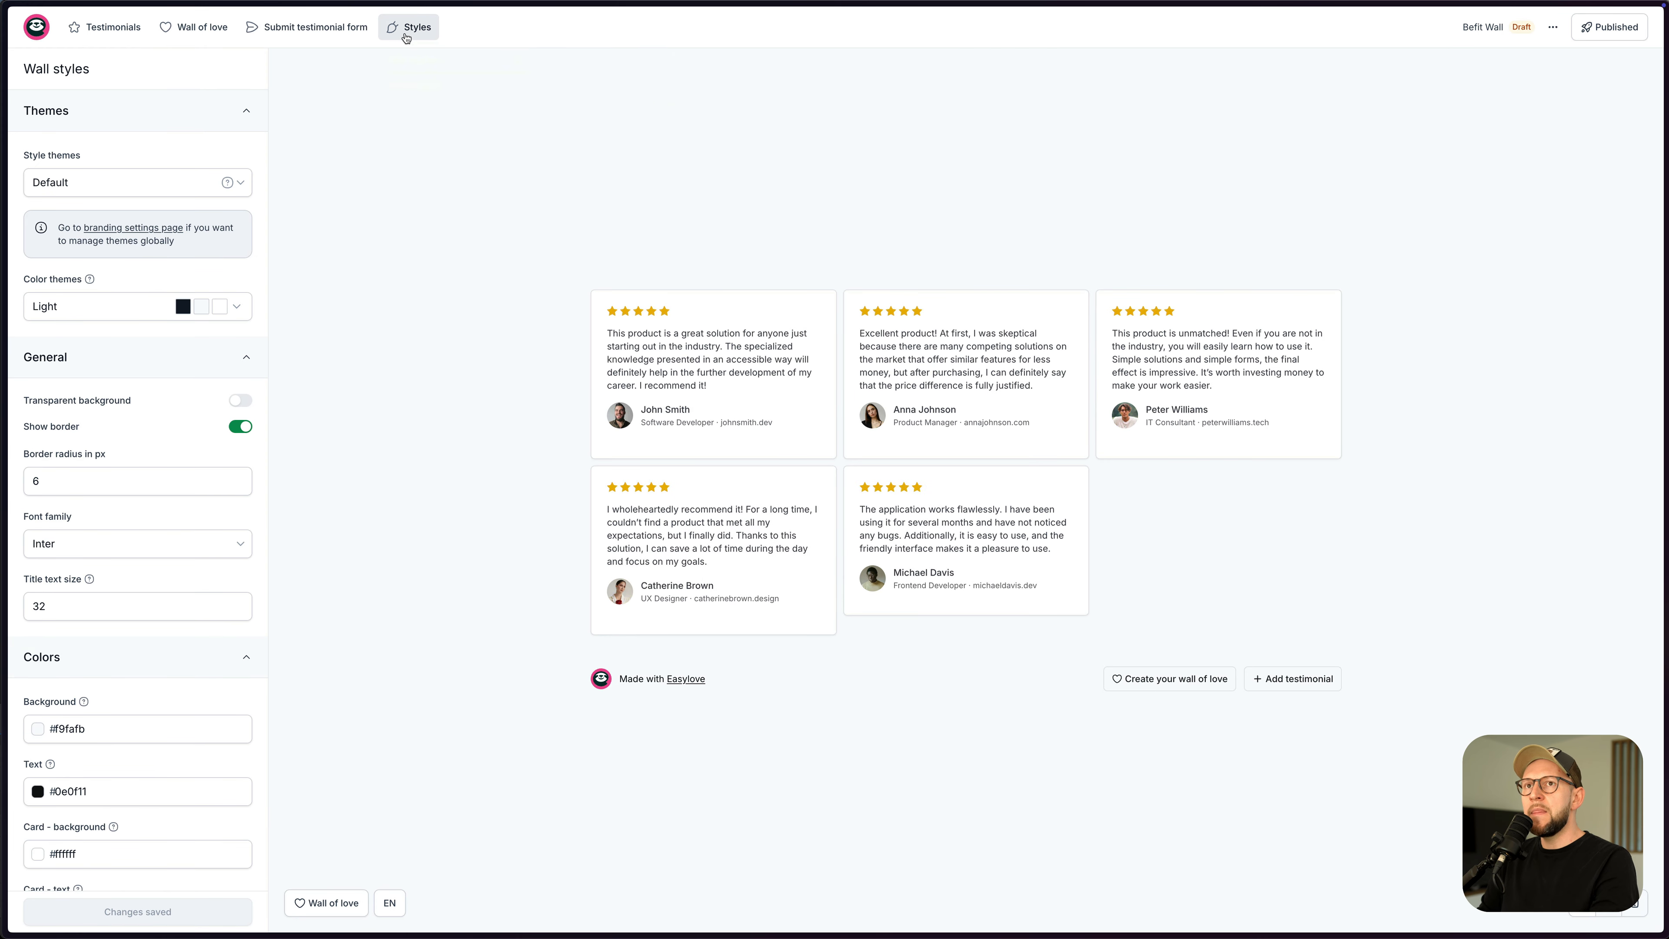
- Set the wall layout to Classic slider and hide the Made with Easylove footer
{"action": "scroll", "coordinate": [137, 420], "scroll_direction": "down", "scroll_amount": 3}
{"action": "scroll", "coordinate": [141, 404], "scroll_direction": "up", "scroll_amount": 5}
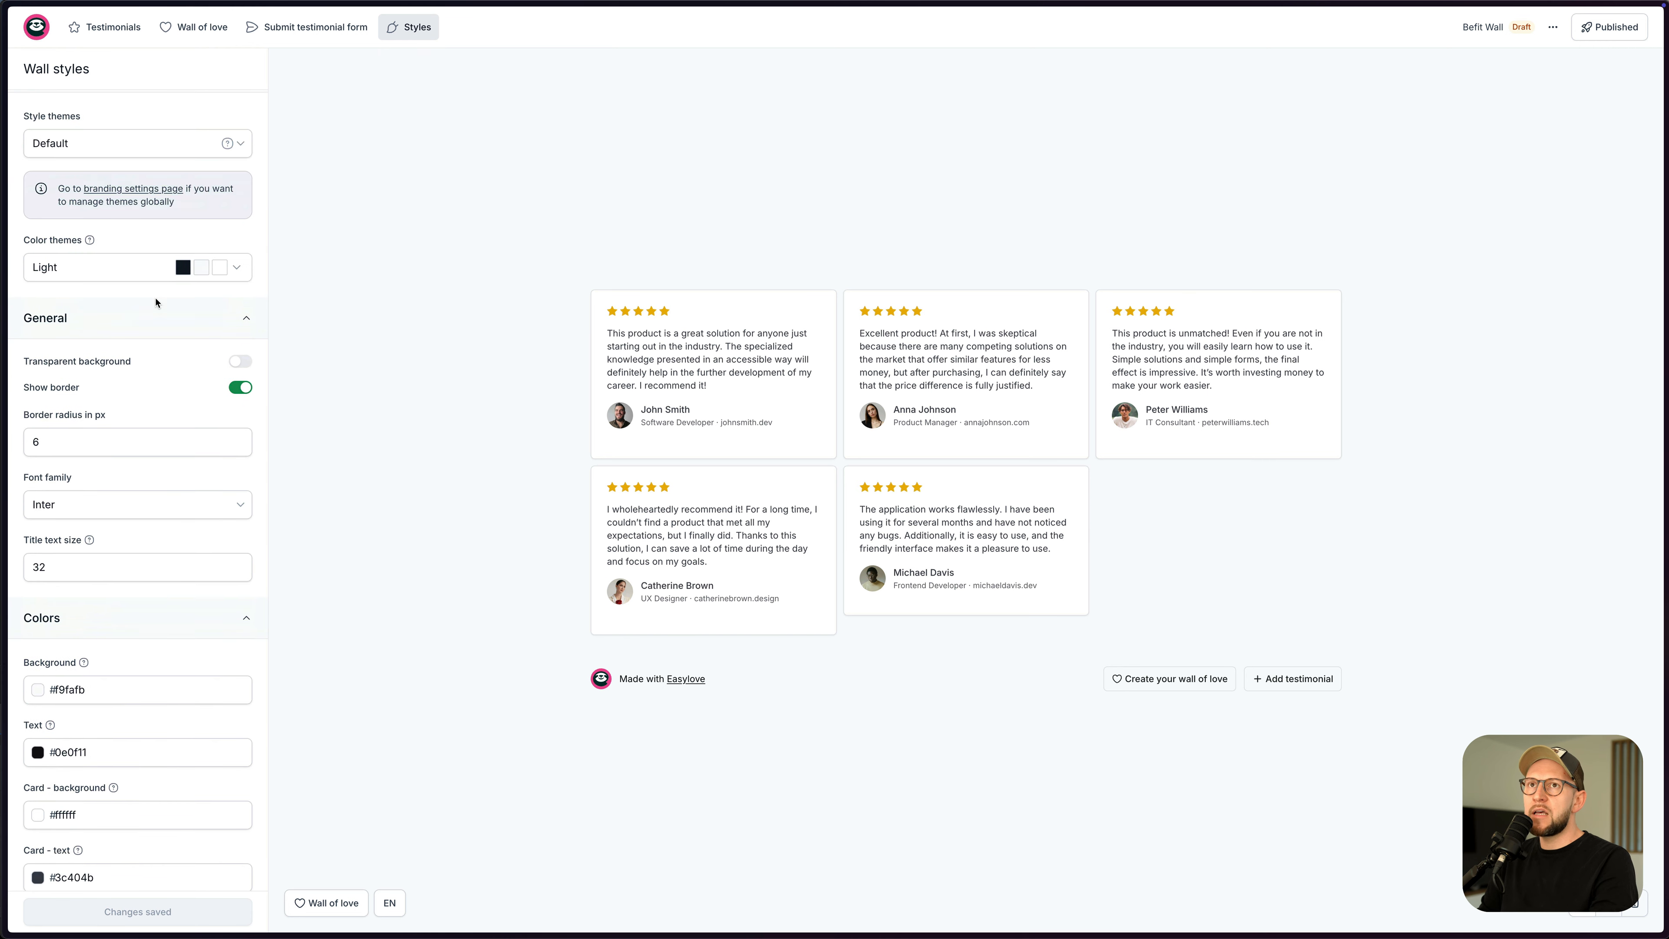
{"action": "left_click", "coordinate": [199, 30]}
{"action": "left_click", "coordinate": [108, 324]}
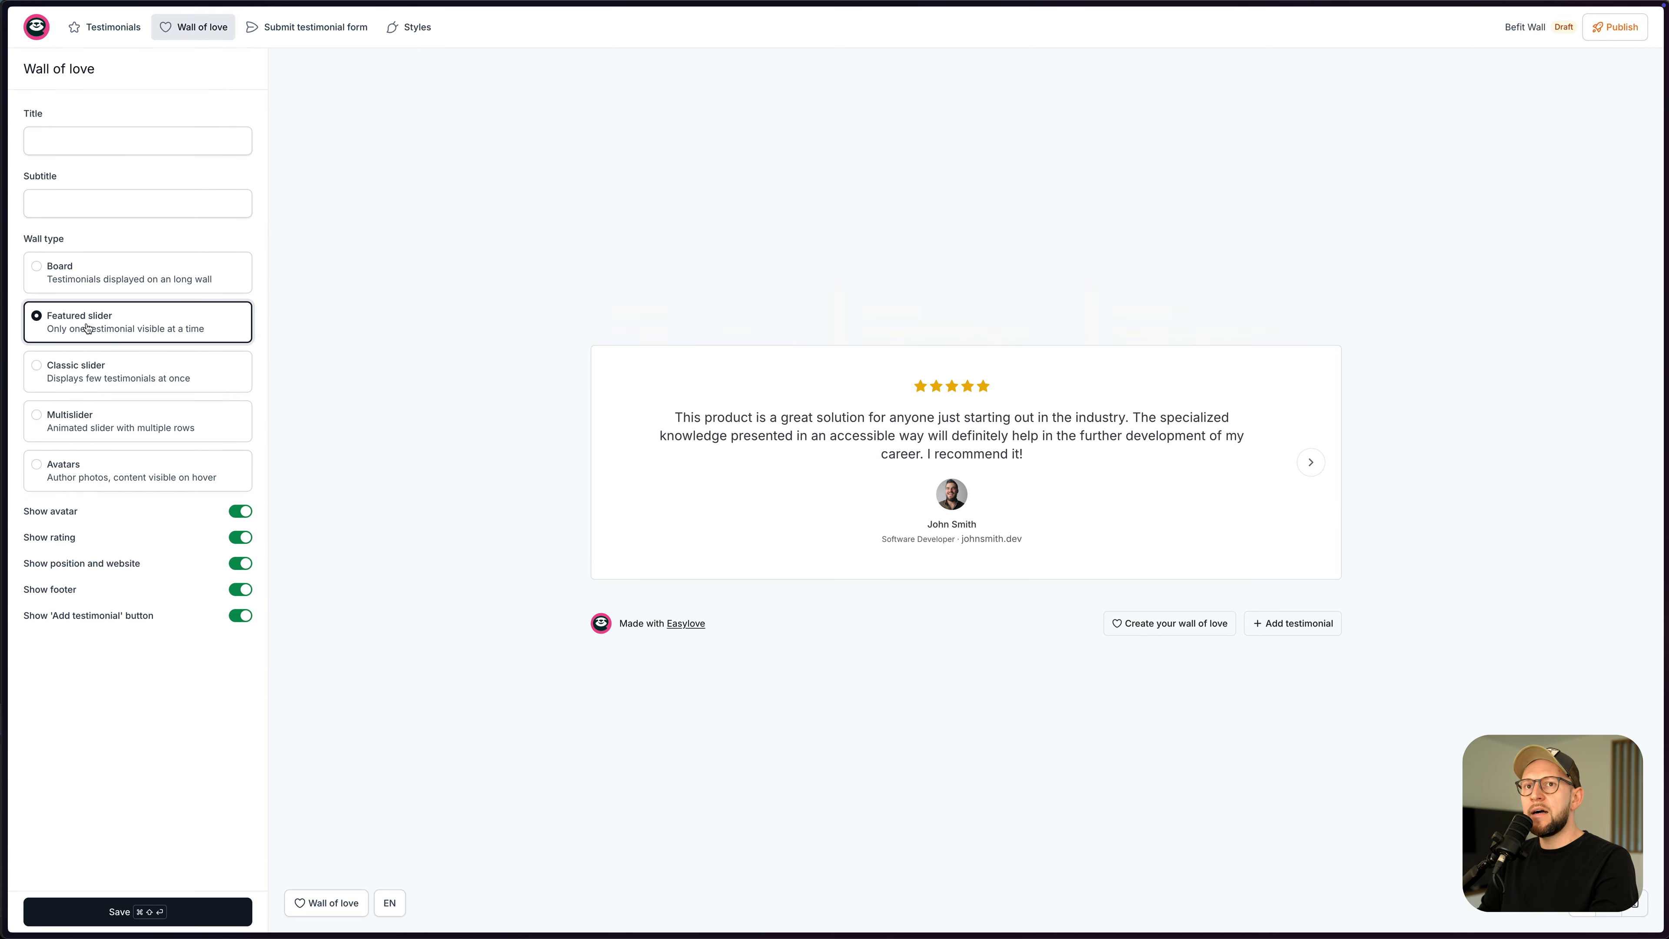
{"action": "left_click", "coordinate": [112, 365]}
{"action": "left_click", "coordinate": [112, 421]}
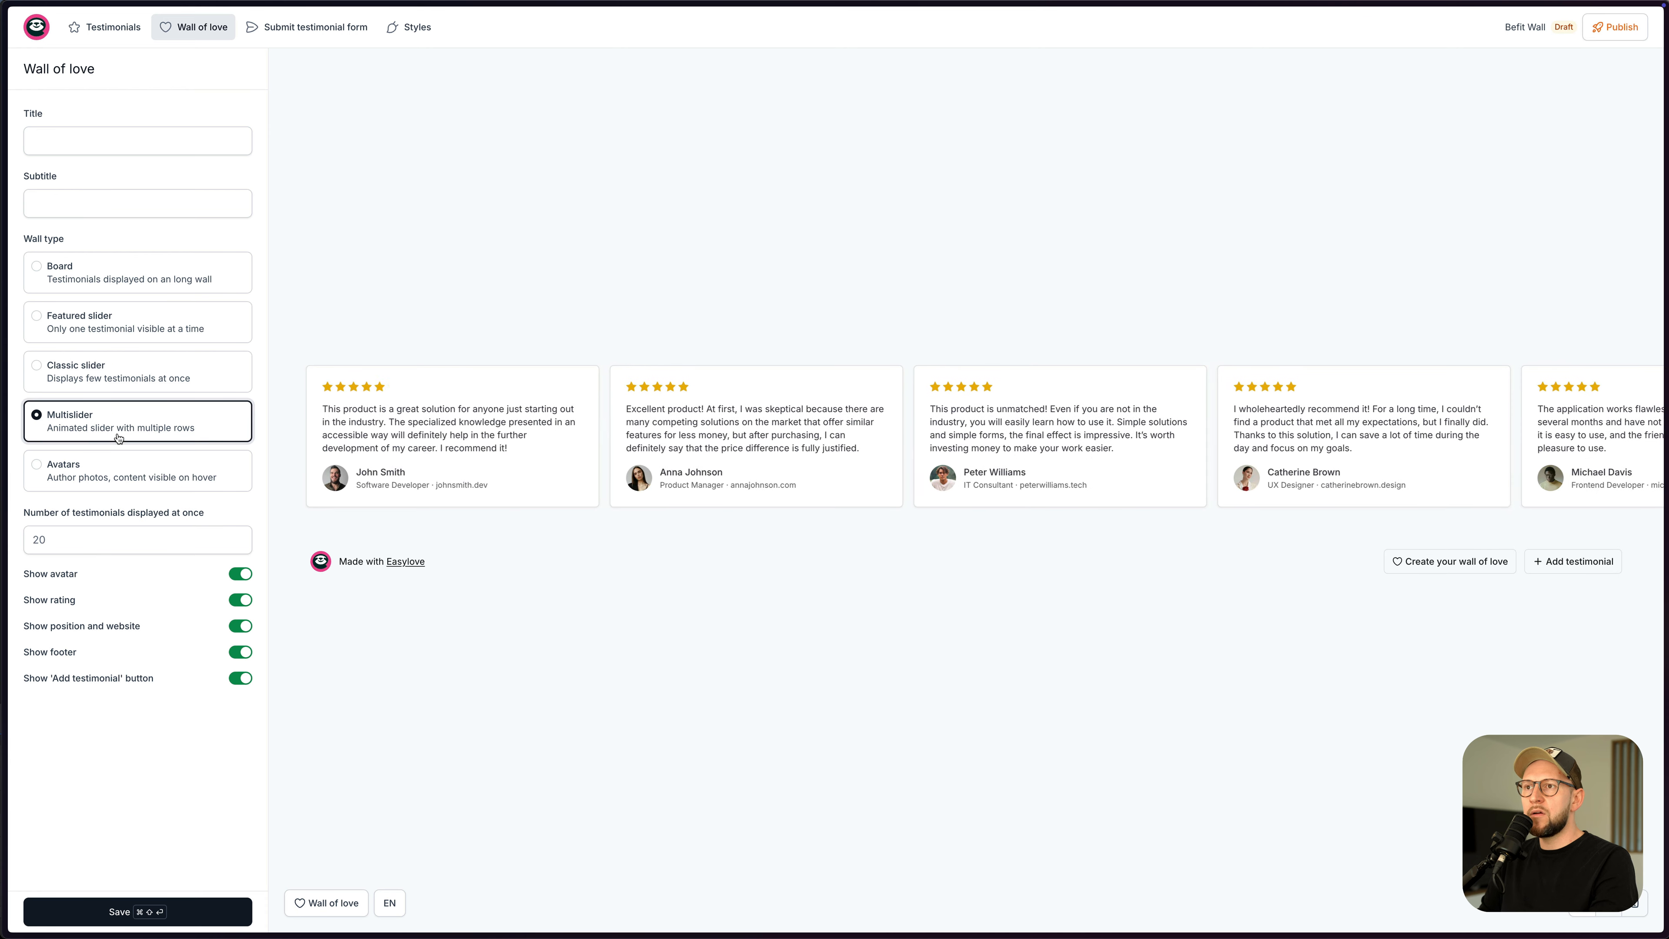
{"action": "left_click", "coordinate": [128, 480]}
{"action": "left_click", "coordinate": [129, 431]}
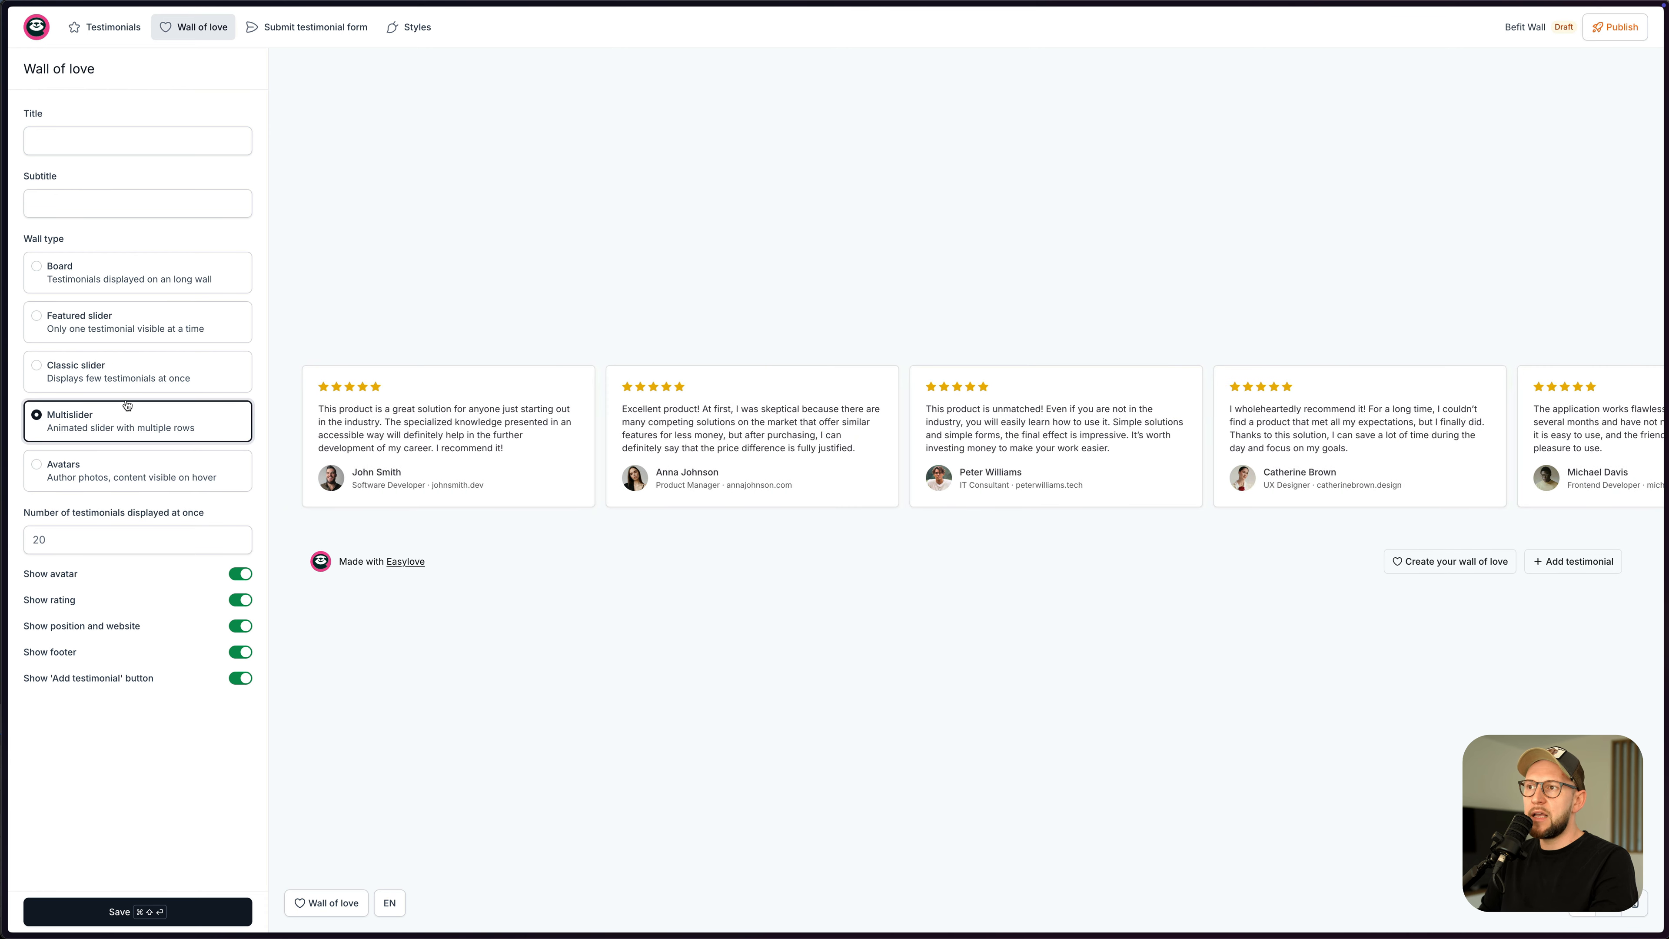
{"action": "left_click", "coordinate": [129, 323]}
{"action": "left_click", "coordinate": [128, 273]}
{"action": "left_click", "coordinate": [123, 372]}
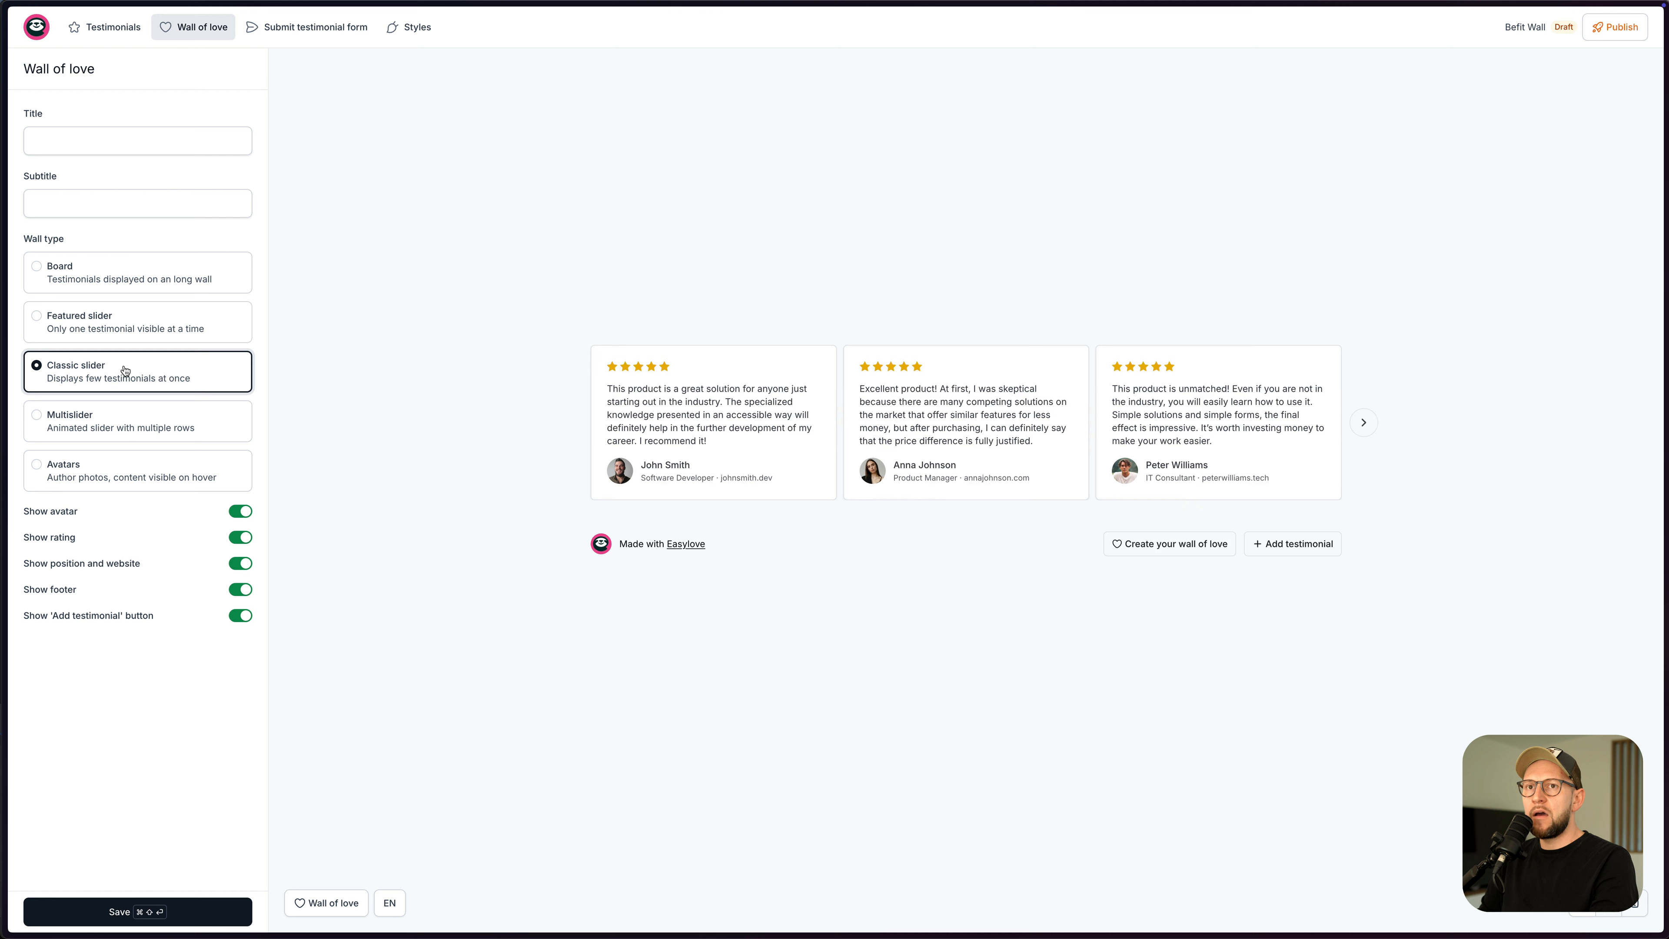
{"action": "left_click", "coordinate": [241, 591]}
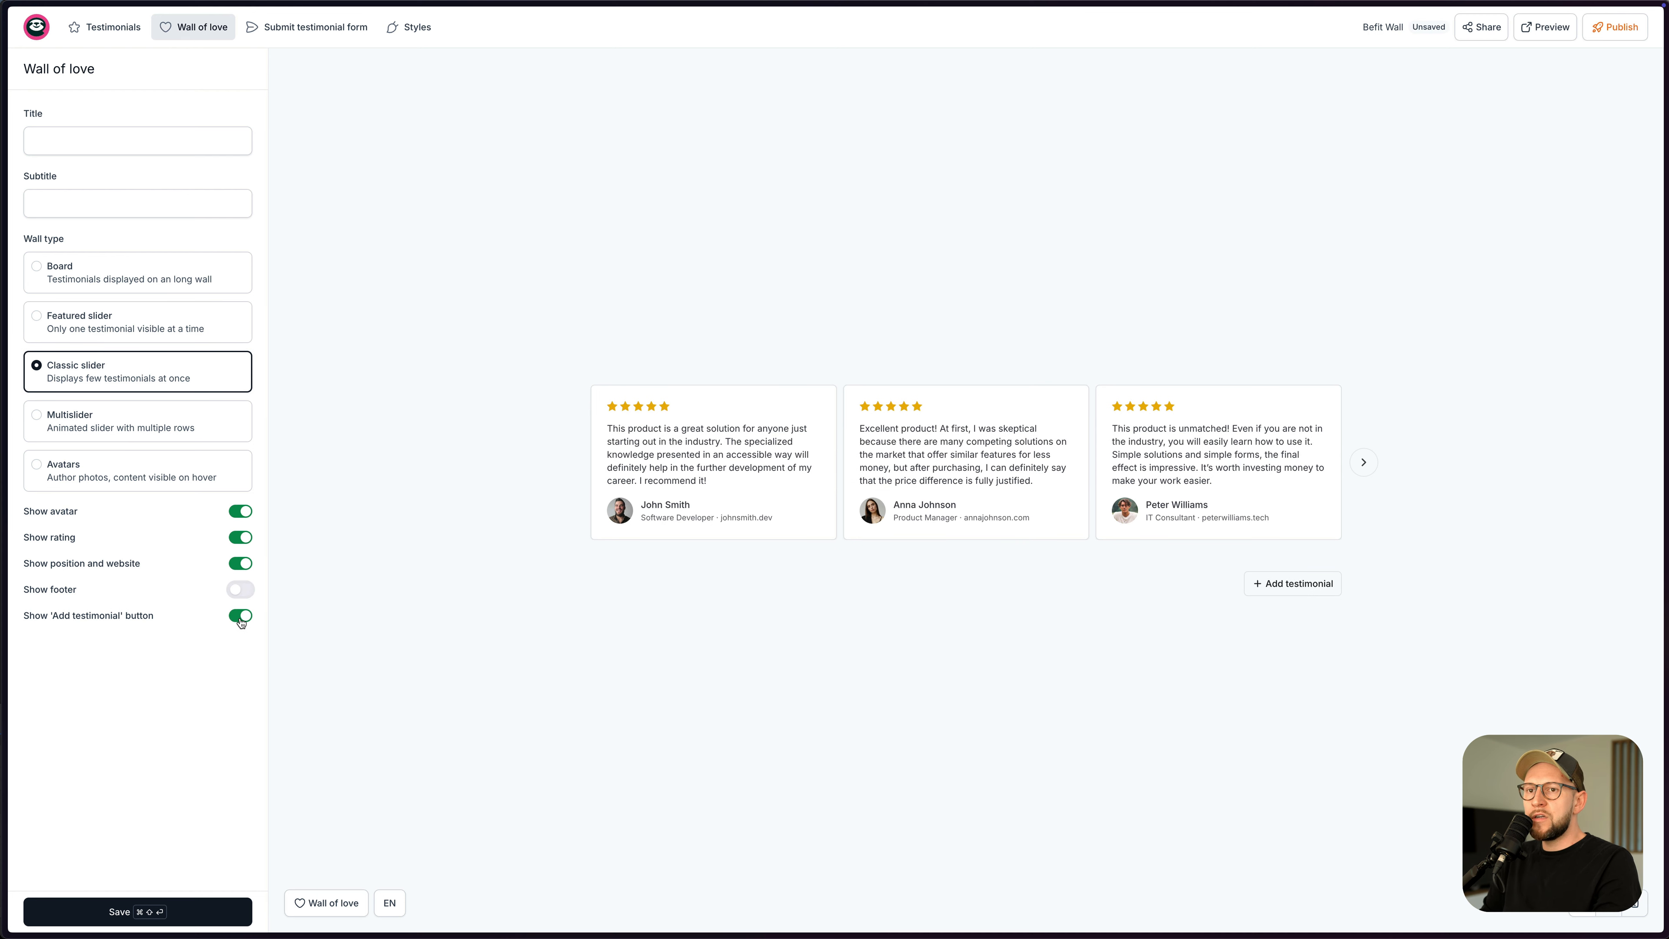
{"action": "left_click", "coordinate": [241, 618]}
{"action": "left_click", "coordinate": [247, 620]}
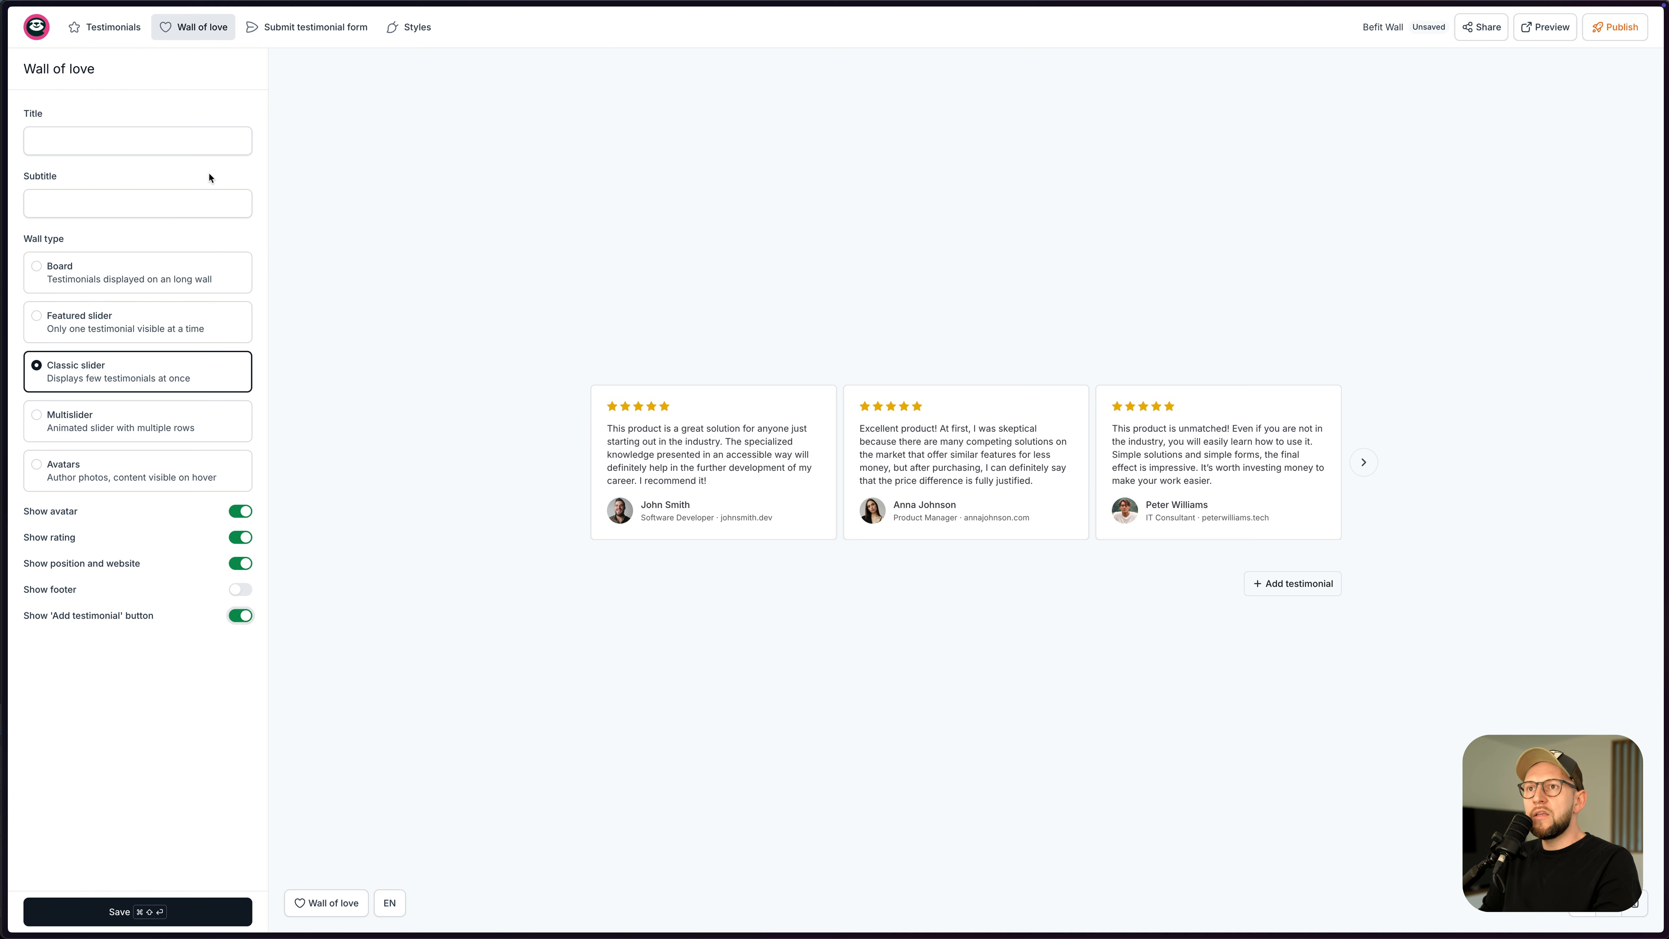
- Title the wall 'Customer review', then save and publish it
{"action": "left_click", "coordinate": [86, 135]}
{"action": "type", "text": "asdasd"}
{"action": "key", "text": "super+a"}
{"action": "type", "text": "Customer review"}
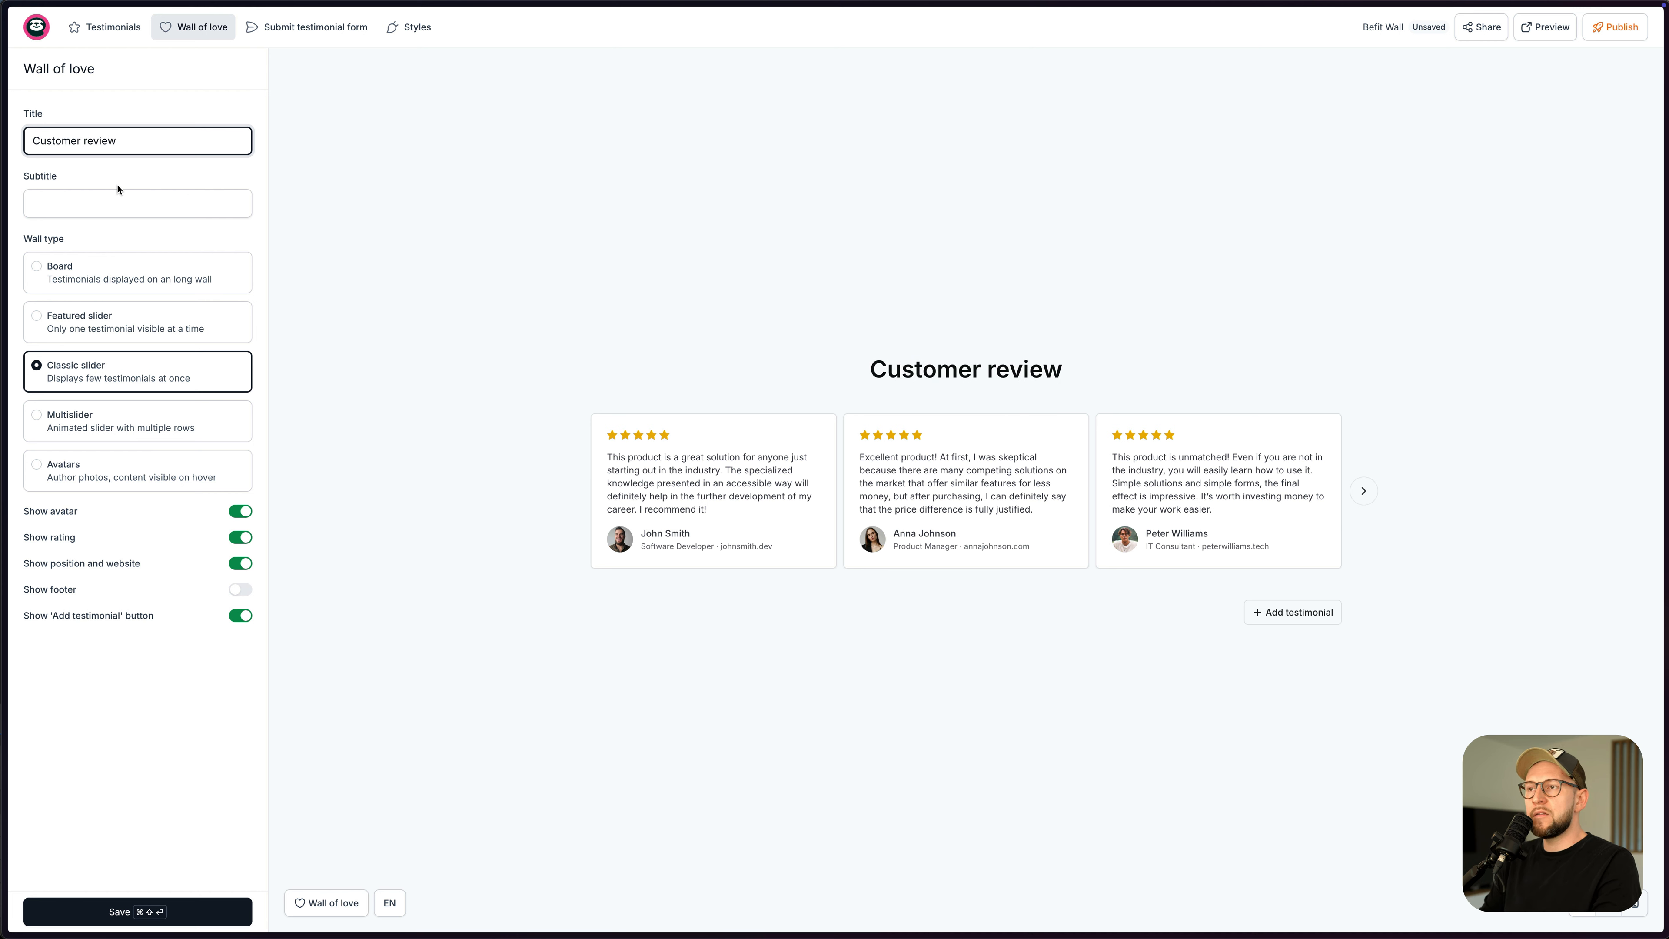
{"action": "left_click", "coordinate": [200, 908]}
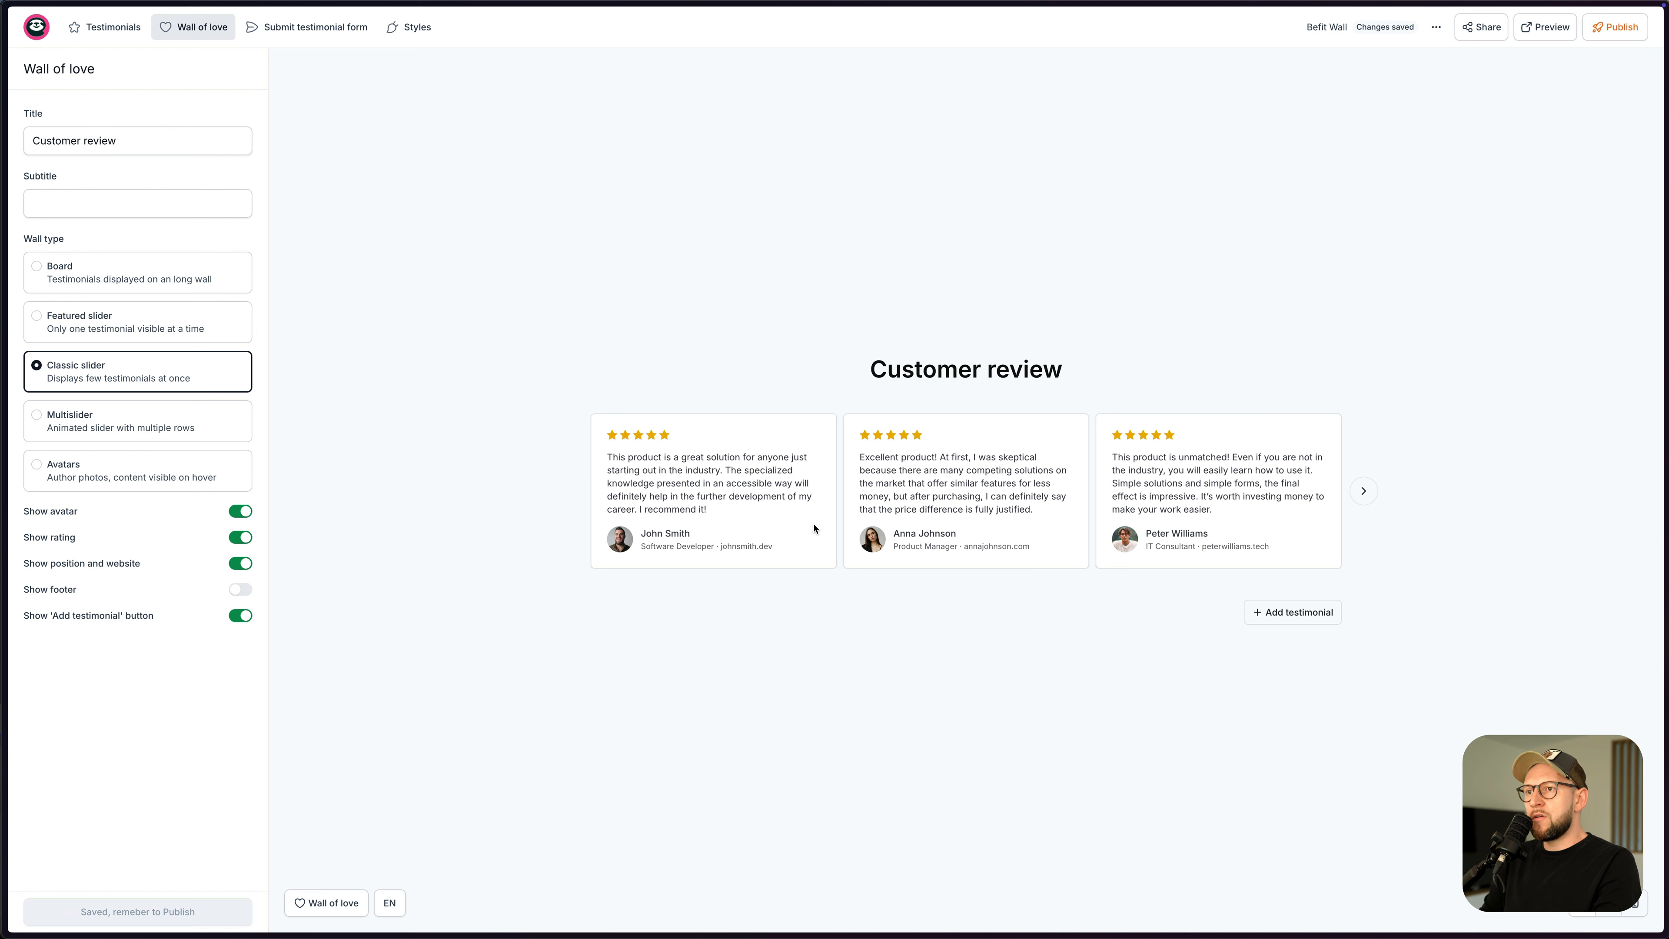
{"action": "left_click", "coordinate": [1615, 28]}
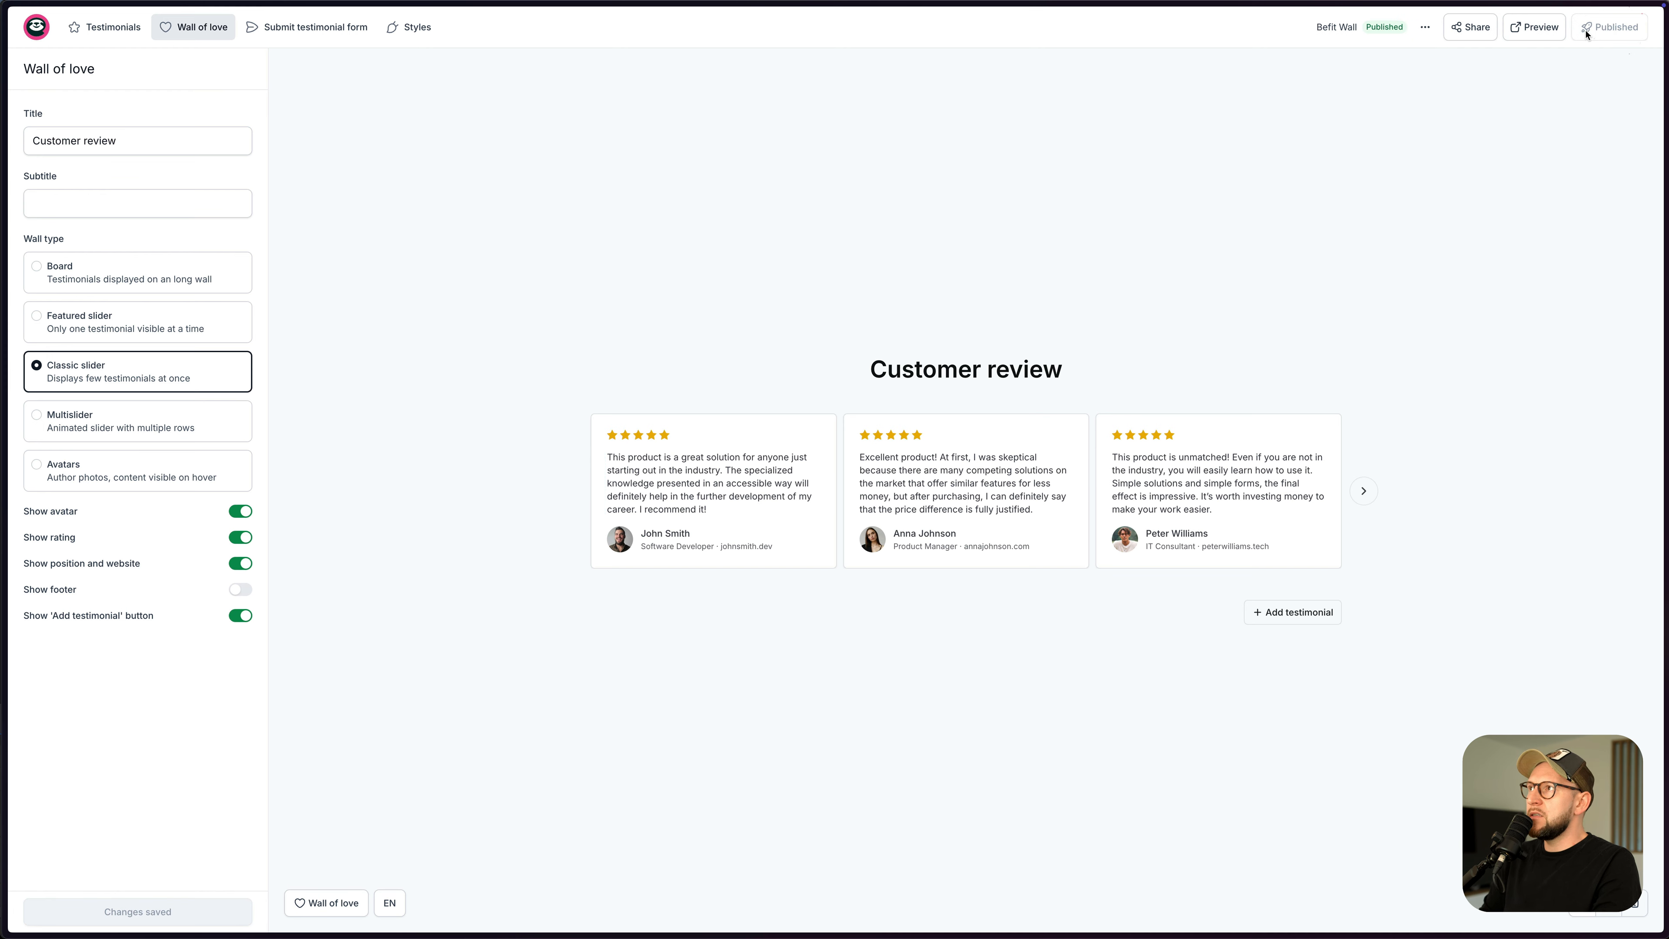
- Copy the Befit Wall's Wall of love embed code from the Share dialog
{"action": "left_click", "coordinate": [1472, 30]}
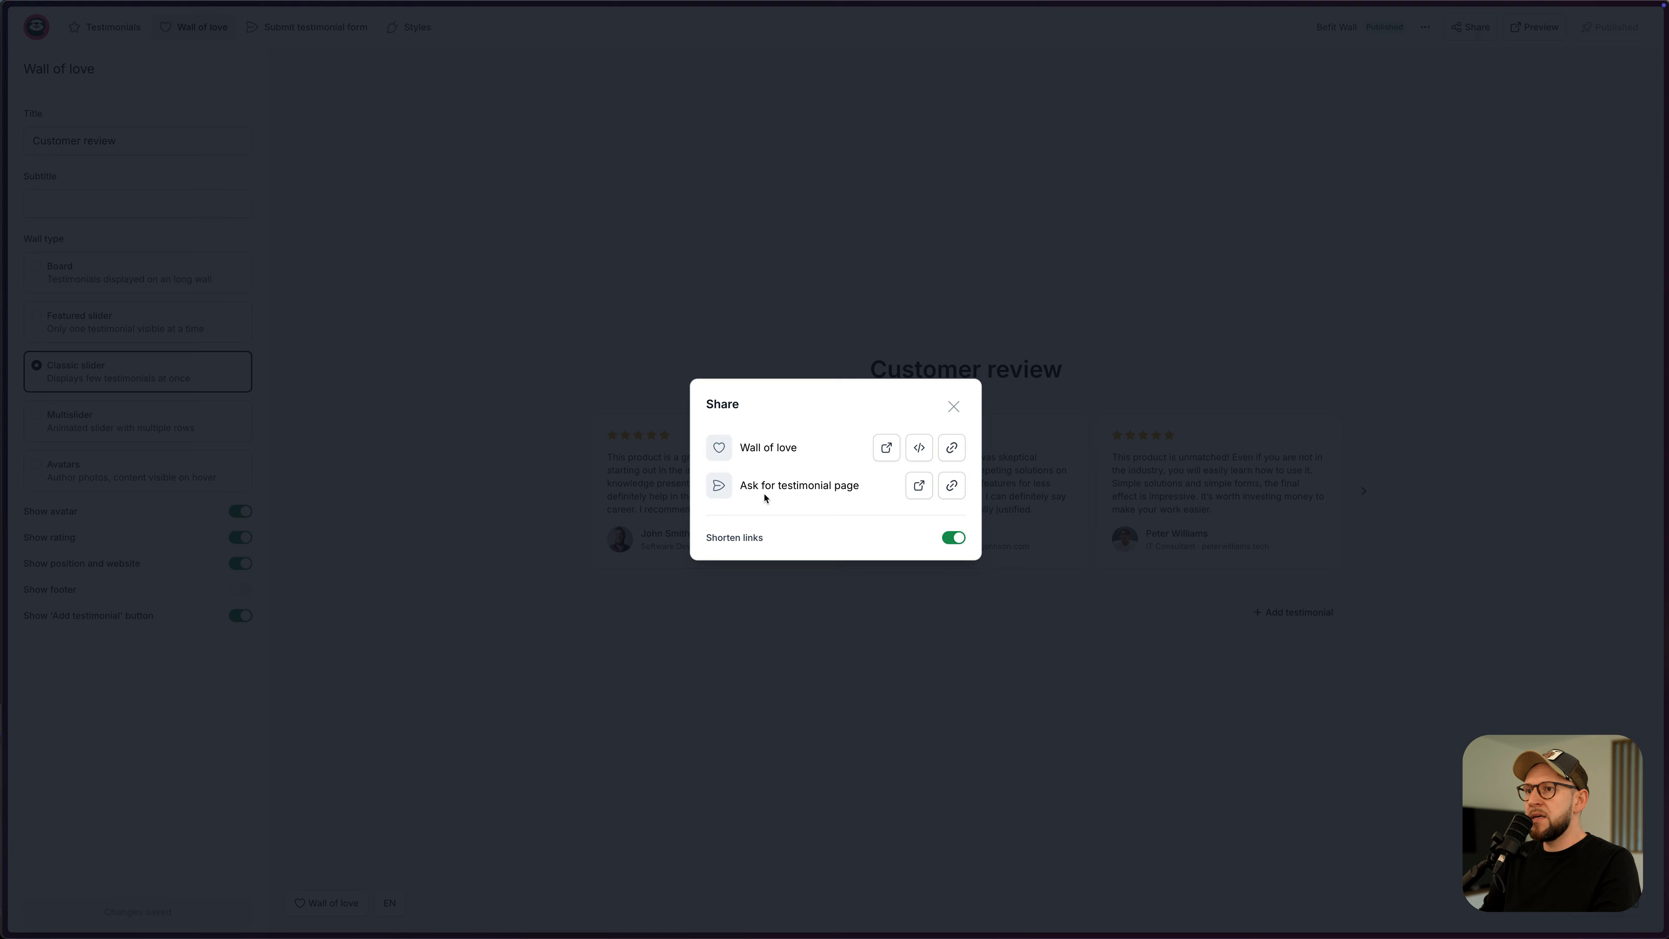
{"action": "left_click", "coordinate": [920, 453]}
{"action": "left_click", "coordinate": [953, 406]}
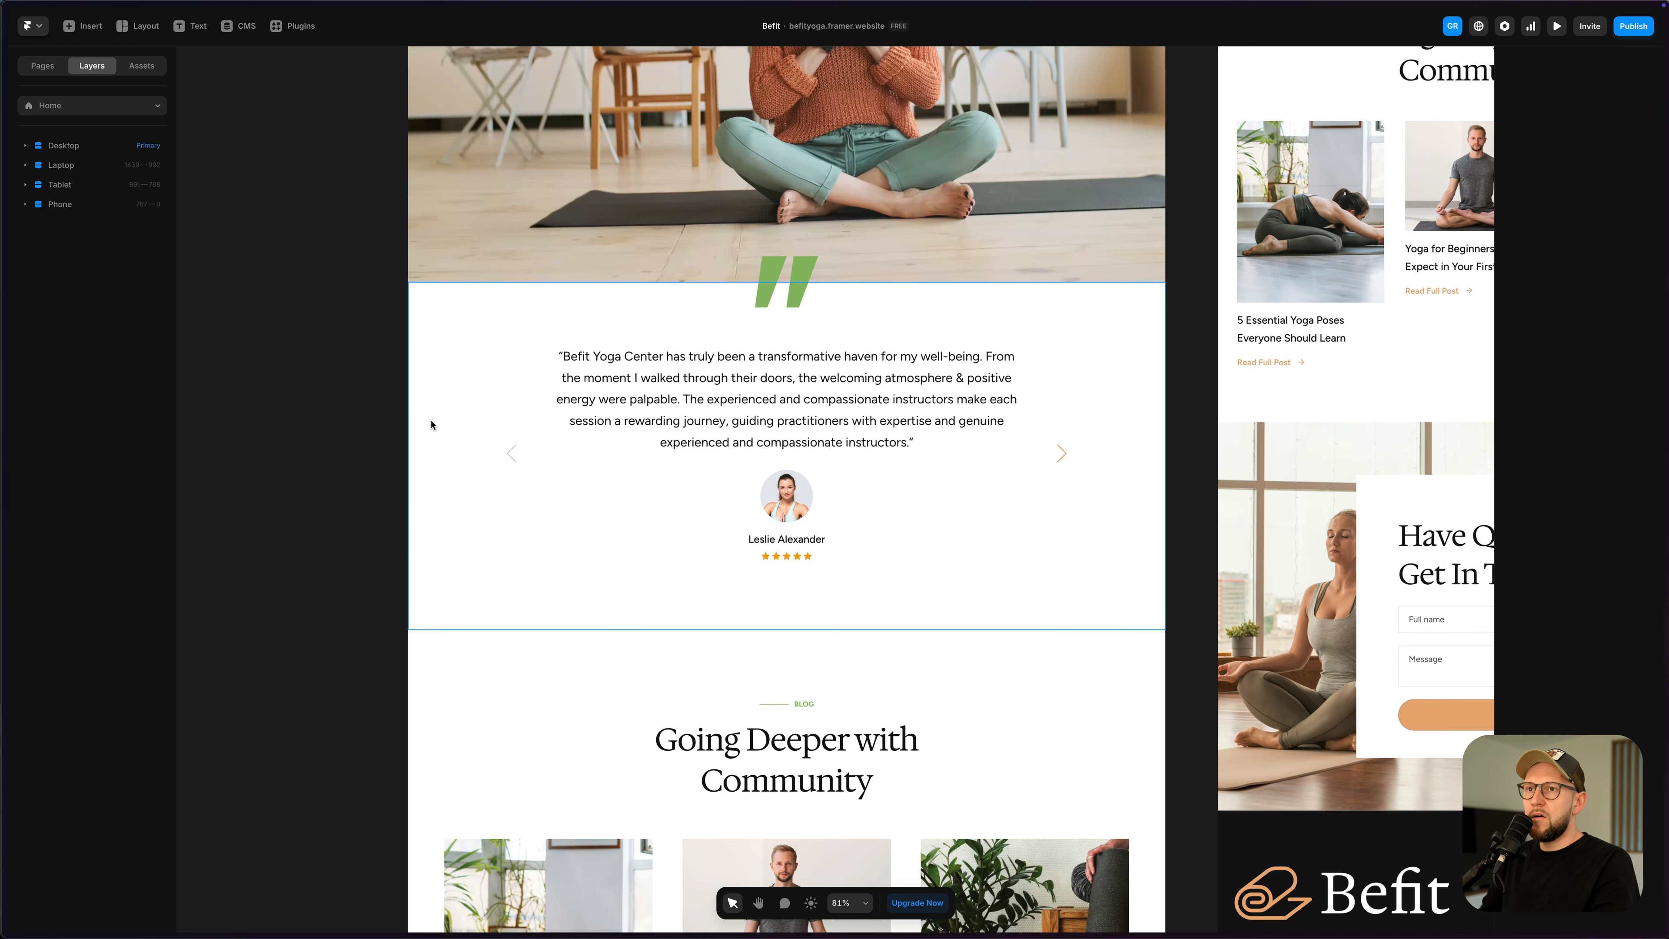
{"action": "left_click", "coordinate": [453, 447]}
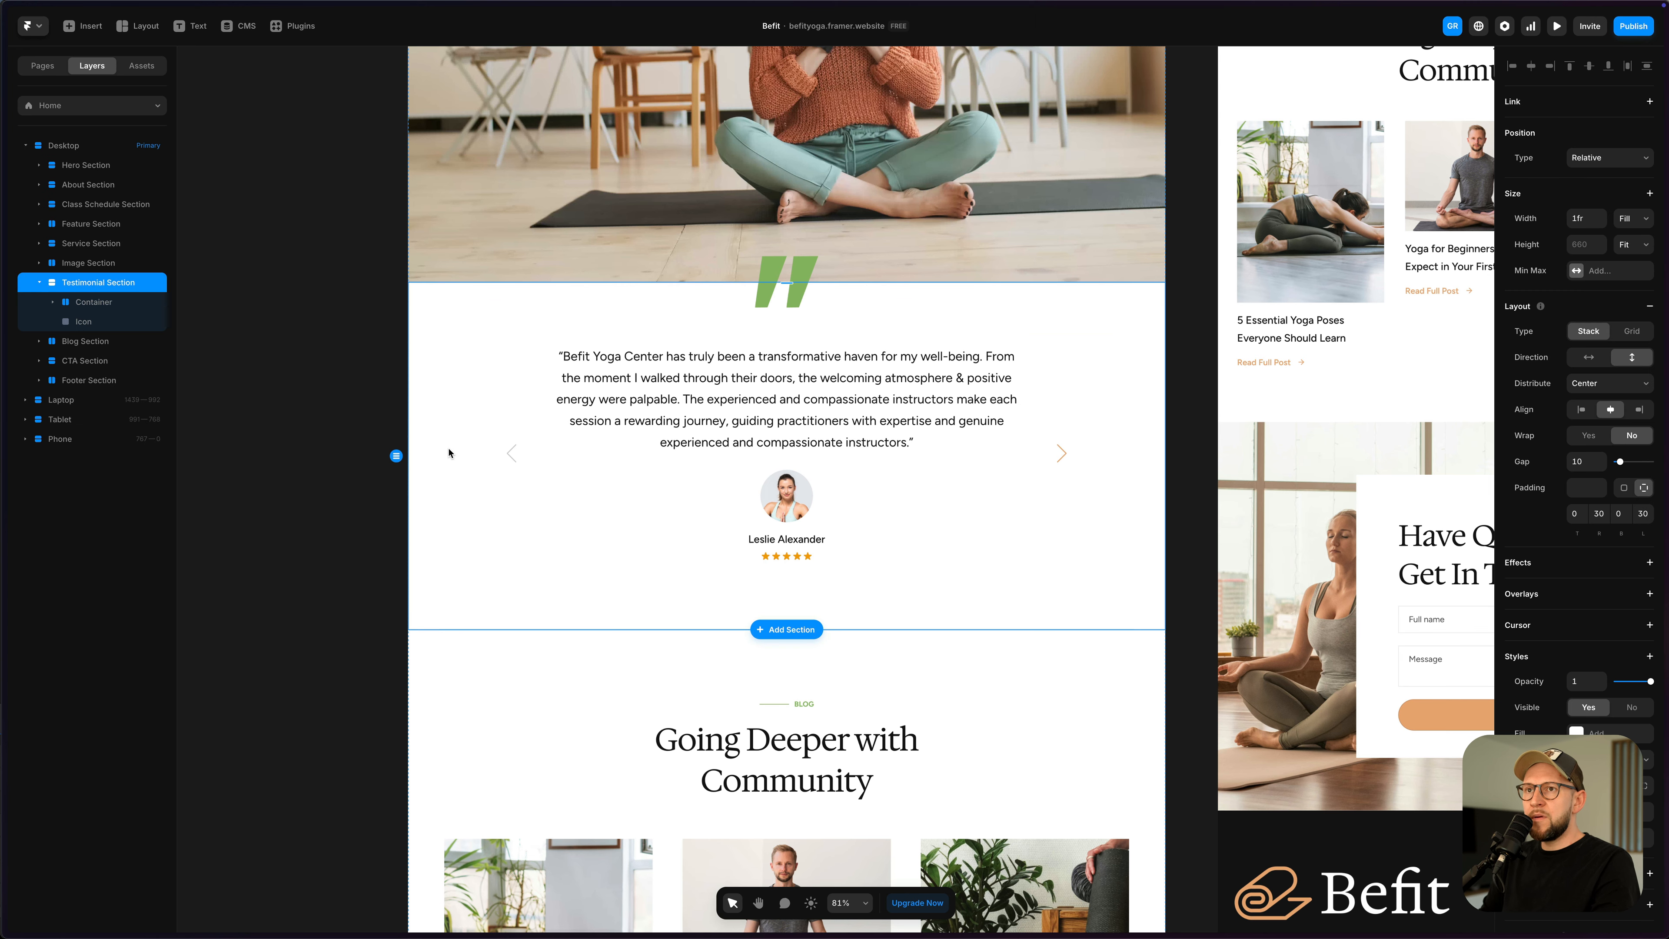
- Duplicate the Testimonial Section and replace its Single Testimonial with the pasted wall embed
{"action": "key", "text": "ctrl+d"}
{"action": "scroll", "coordinate": [722, 657], "scroll_direction": "down", "scroll_amount": 2}
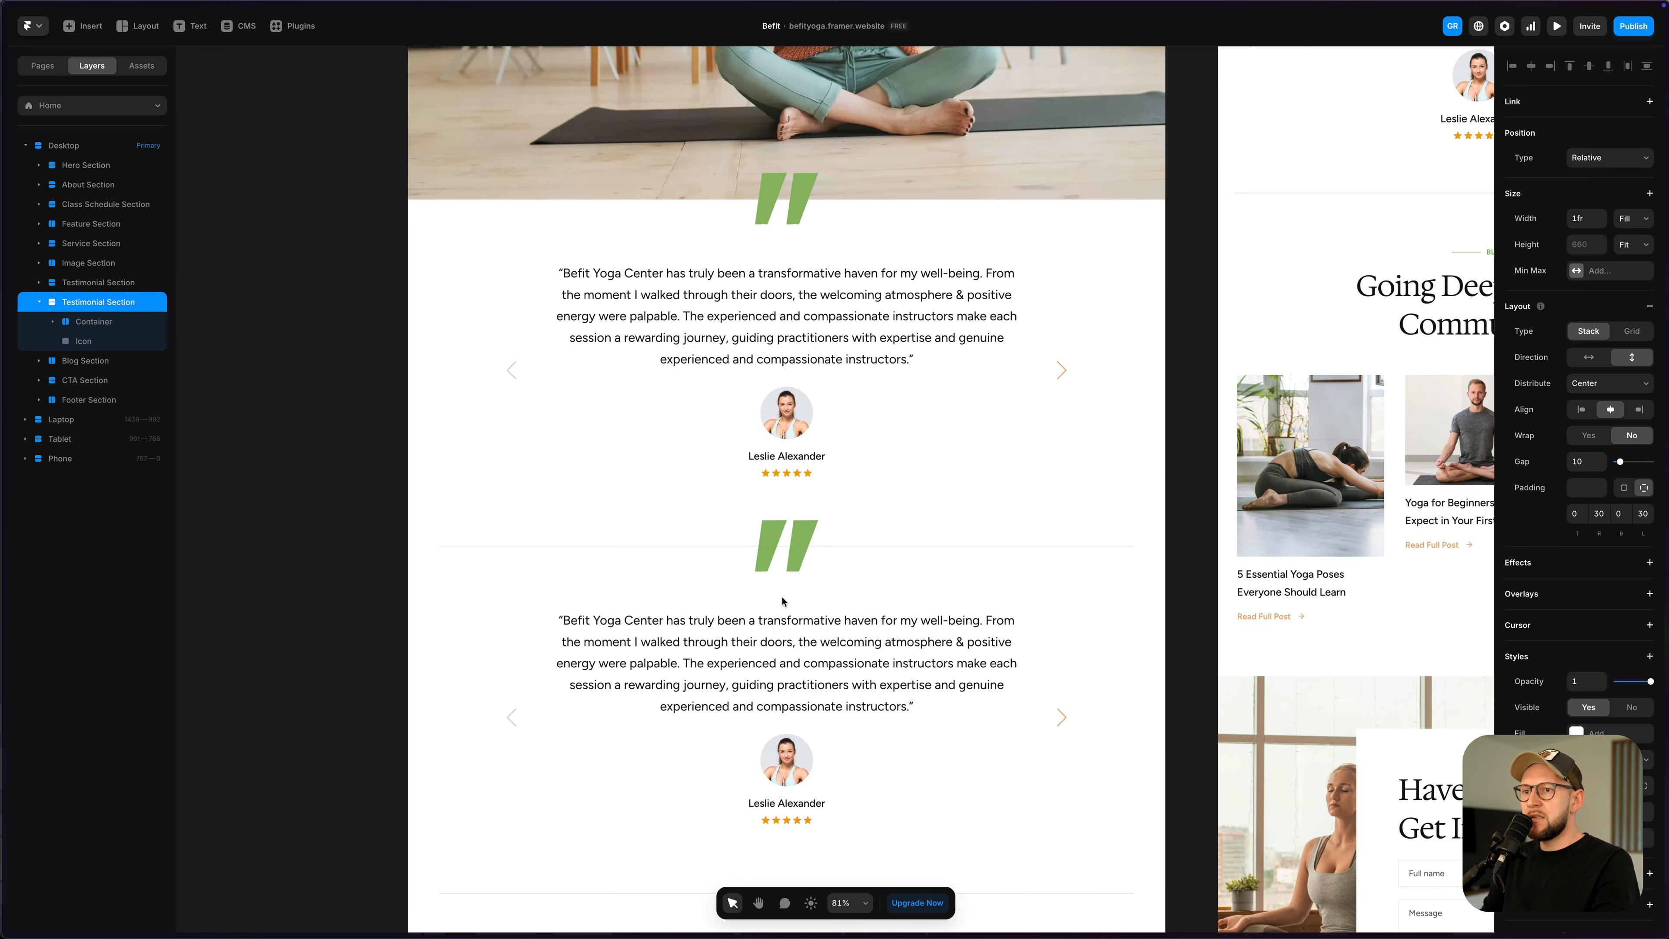
{"action": "left_click", "coordinate": [758, 699]}
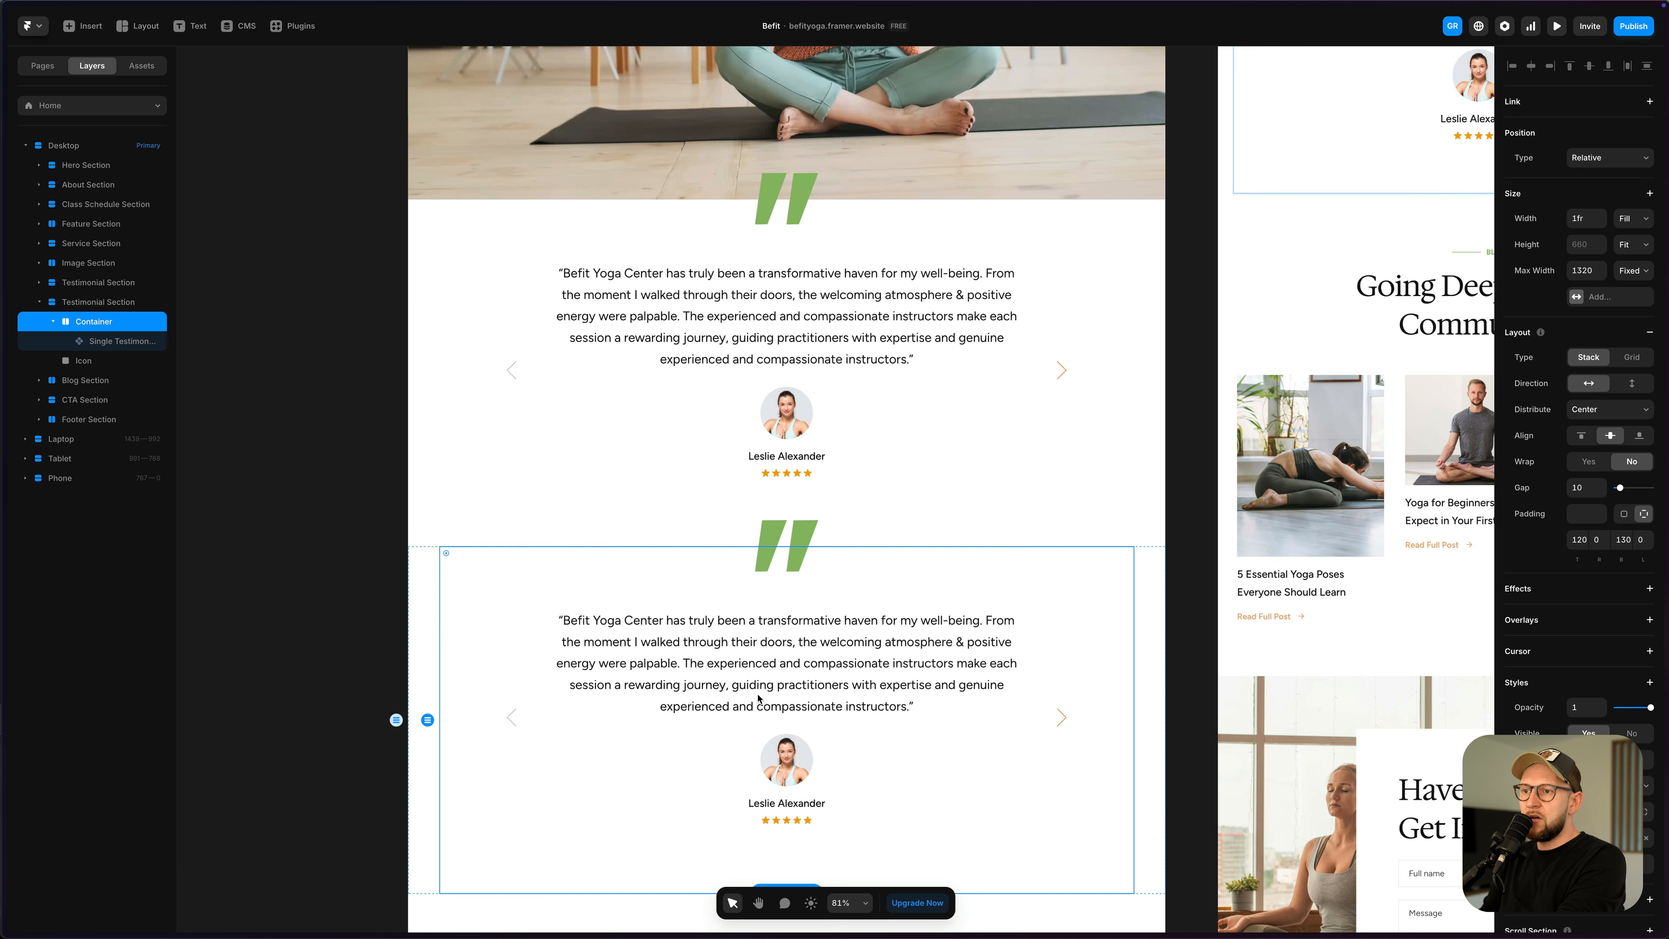
{"action": "left_click", "coordinate": [761, 699]}
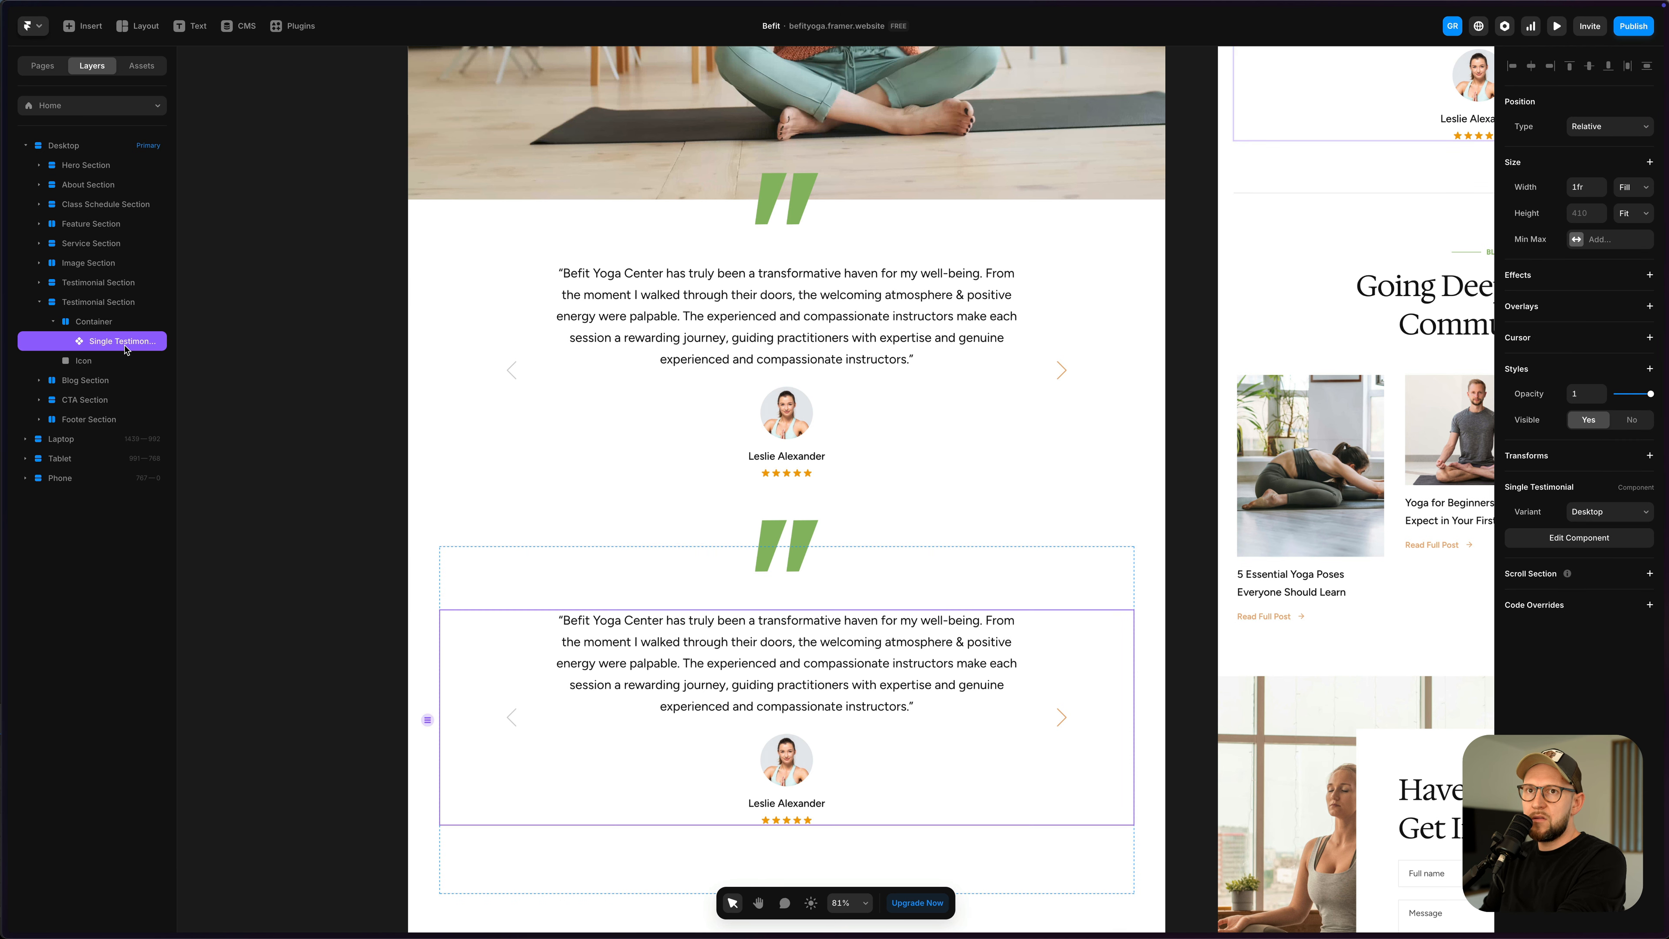
{"action": "key", "text": "Delete"}
{"action": "left_click", "coordinate": [797, 720]}
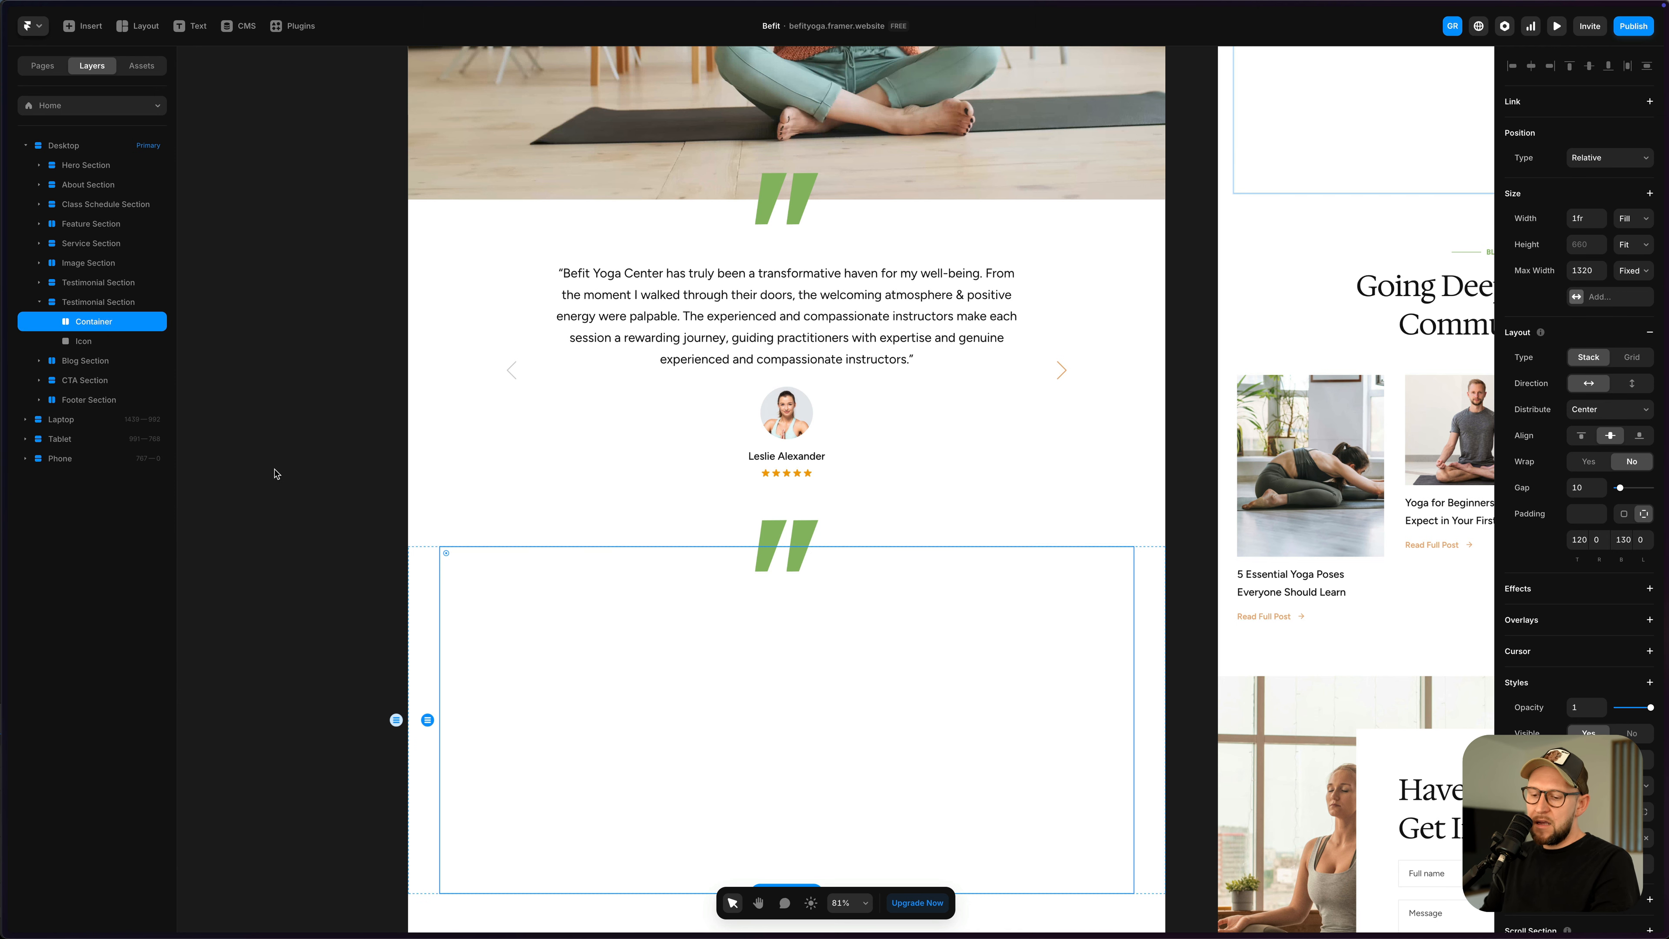
{"action": "key", "text": "super+shift+v"}
{"action": "double_click", "coordinate": [243, 858]}
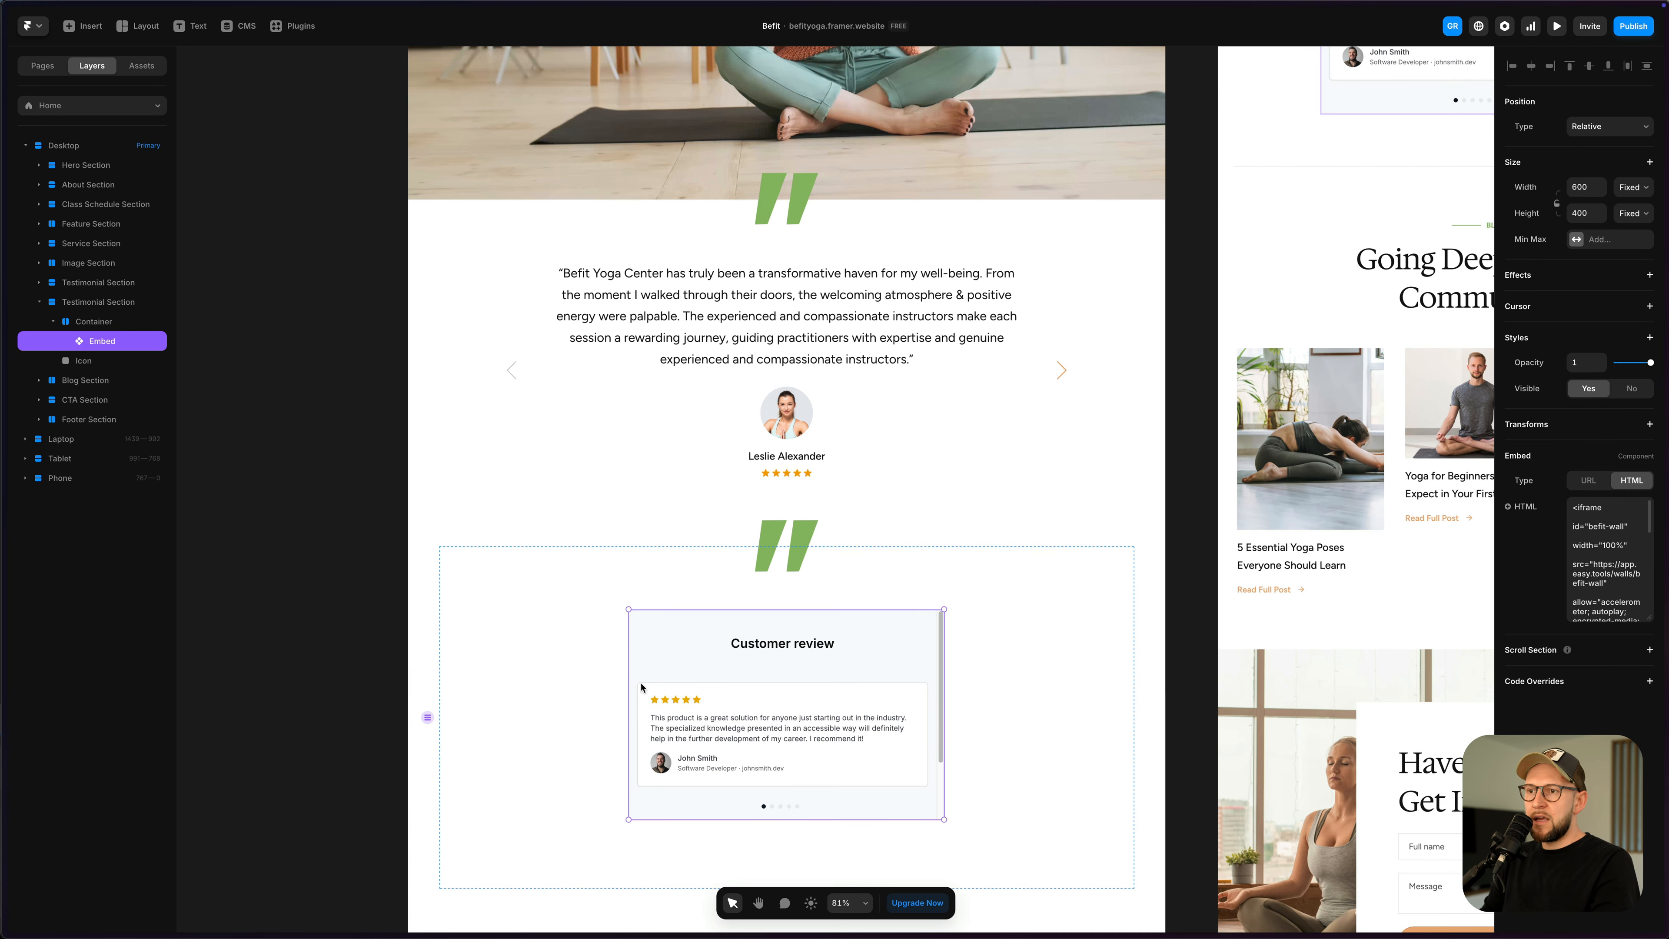
- Size the embedded wall to Fill width and Fit Content height
{"action": "left_click_drag", "start_coordinate": [628, 607], "coordinate": [419, 595]}
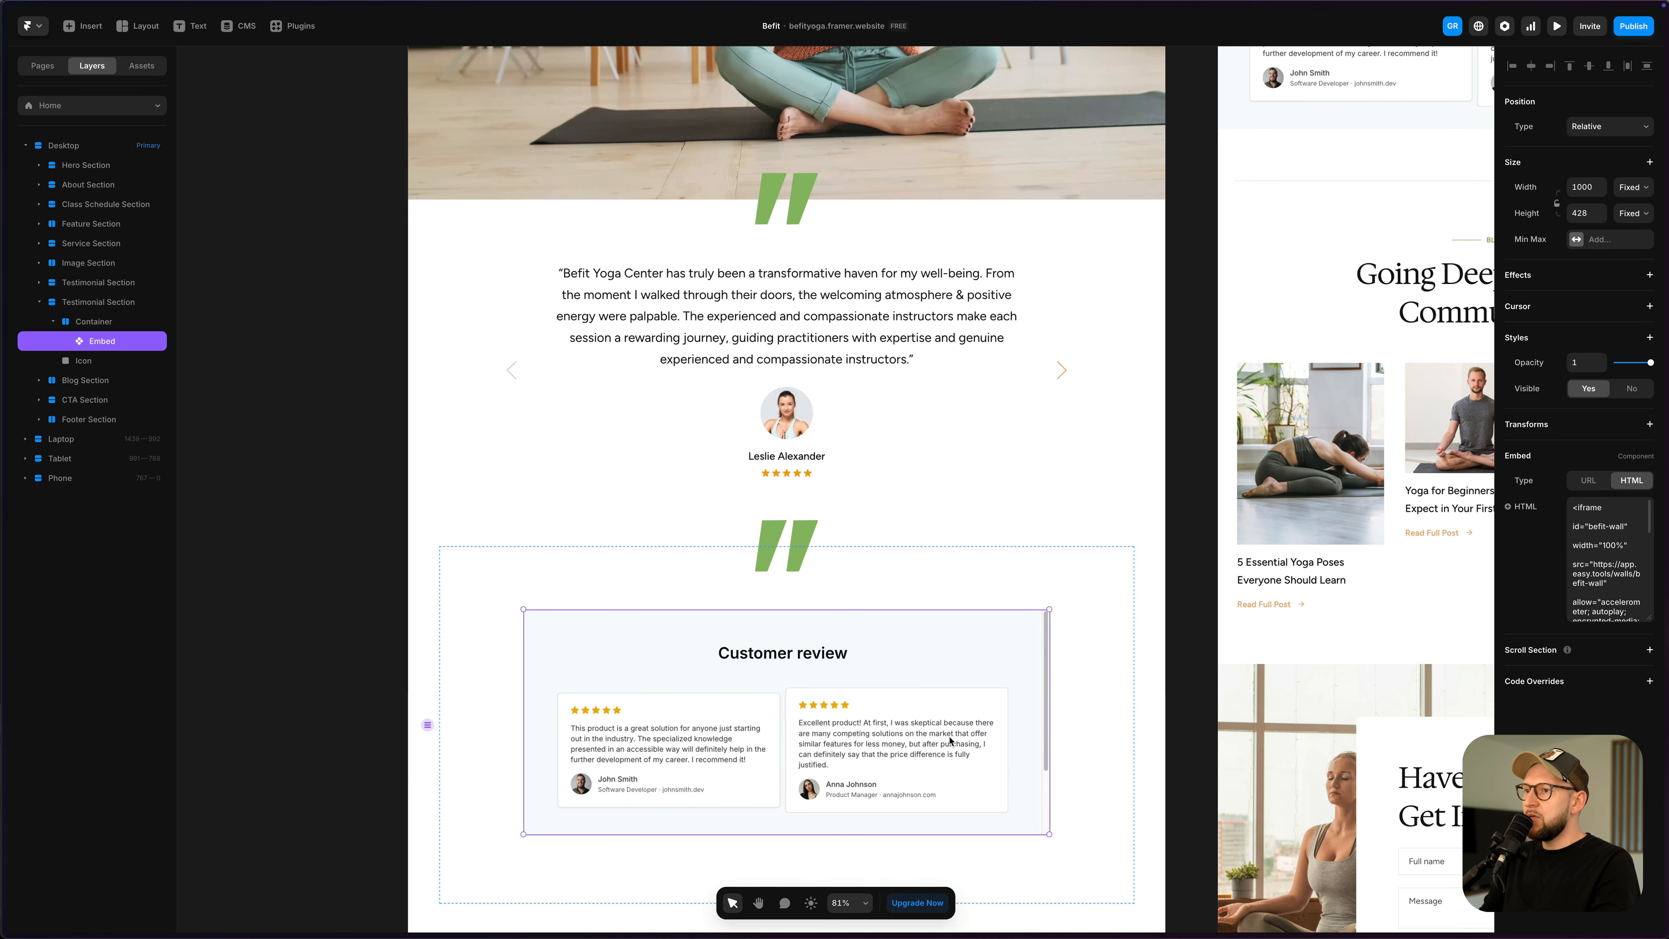
{"action": "left_click", "coordinate": [1630, 190]}
{"action": "left_click", "coordinate": [1630, 216]}
{"action": "left_click", "coordinate": [1631, 213]}
{"action": "left_click", "coordinate": [1627, 263]}
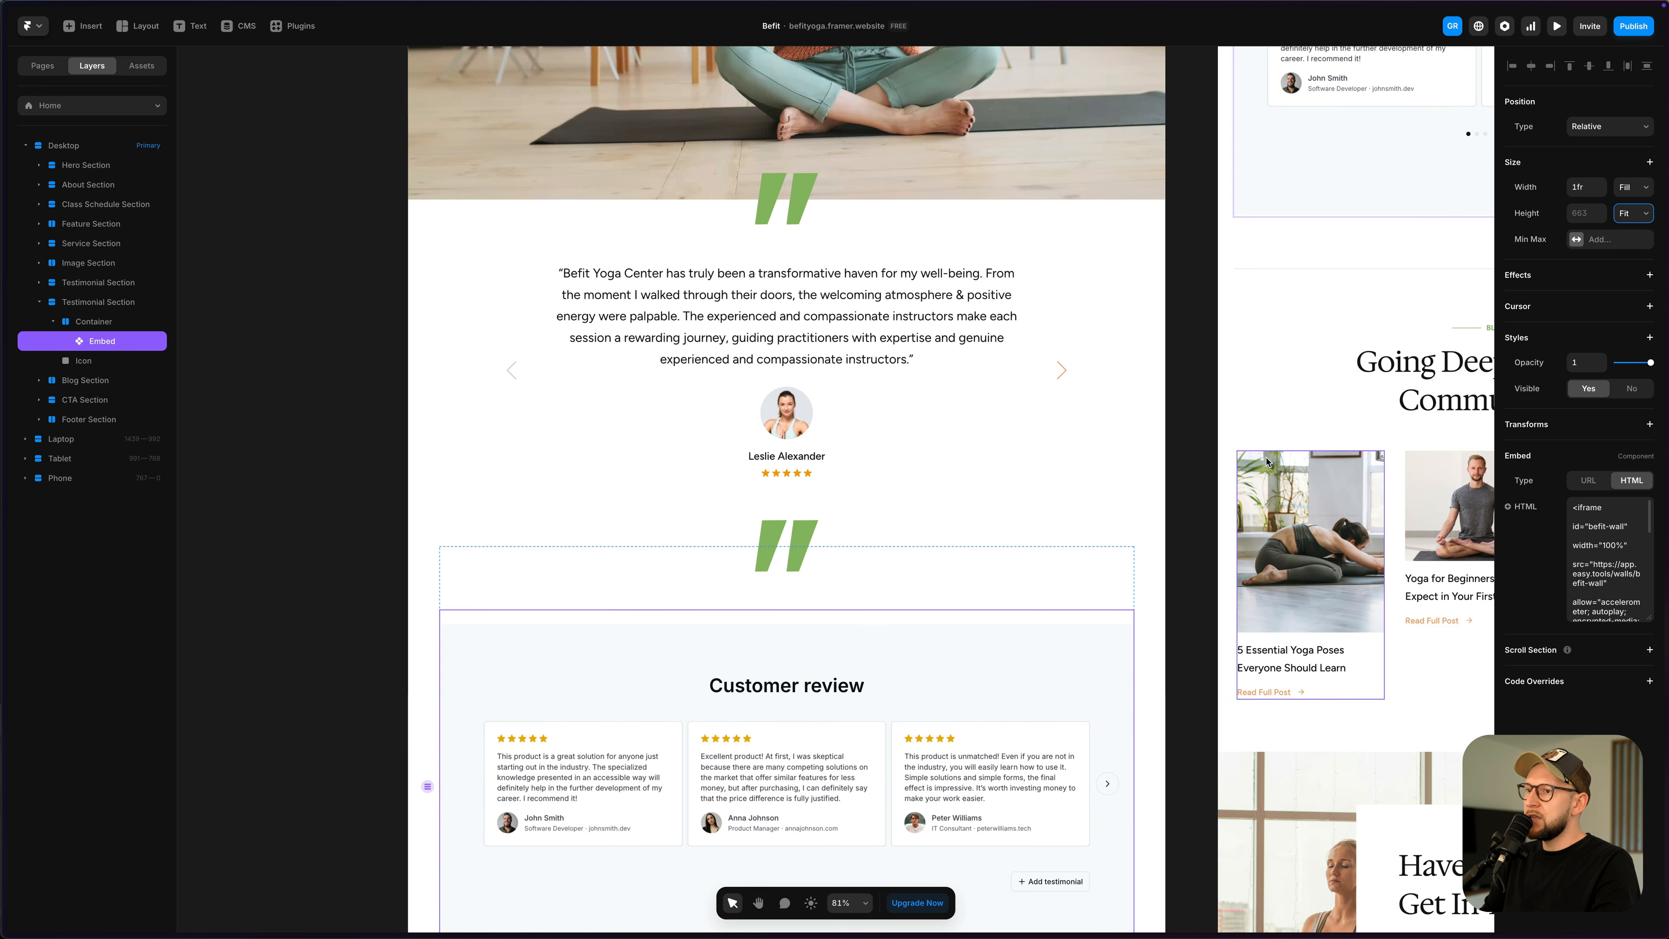
{"action": "scroll", "coordinate": [845, 532], "scroll_direction": "down", "scroll_amount": 6}
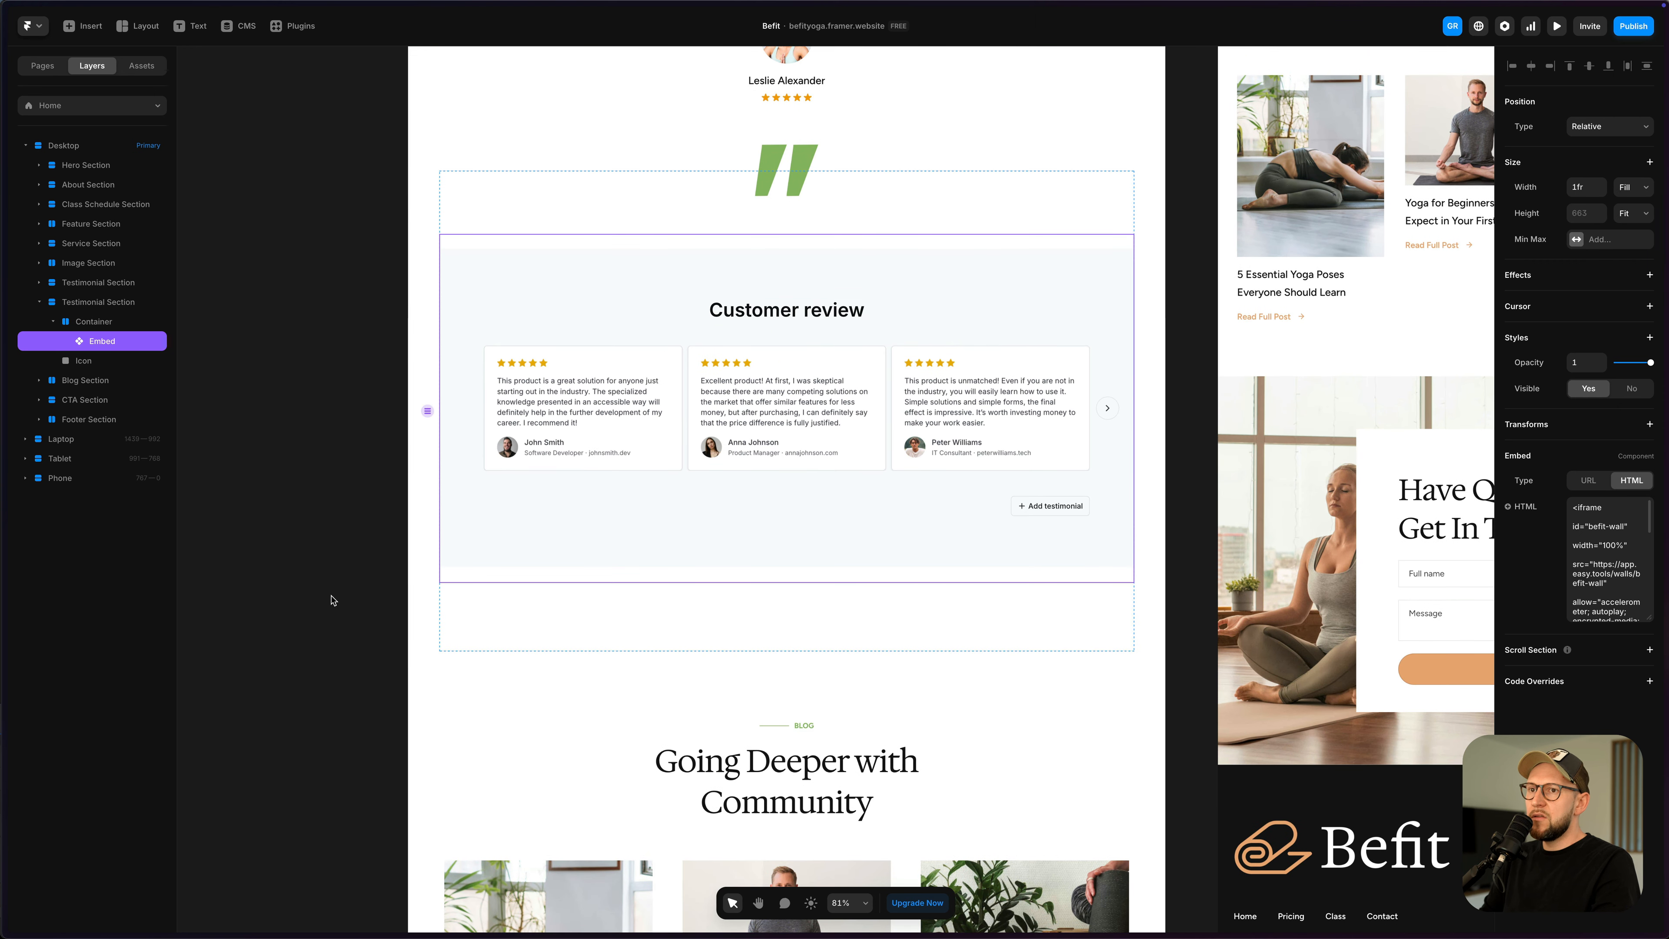
{"action": "left_click", "coordinate": [386, 610]}
{"action": "scroll", "coordinate": [911, 464], "scroll_direction": "up", "scroll_amount": 3}
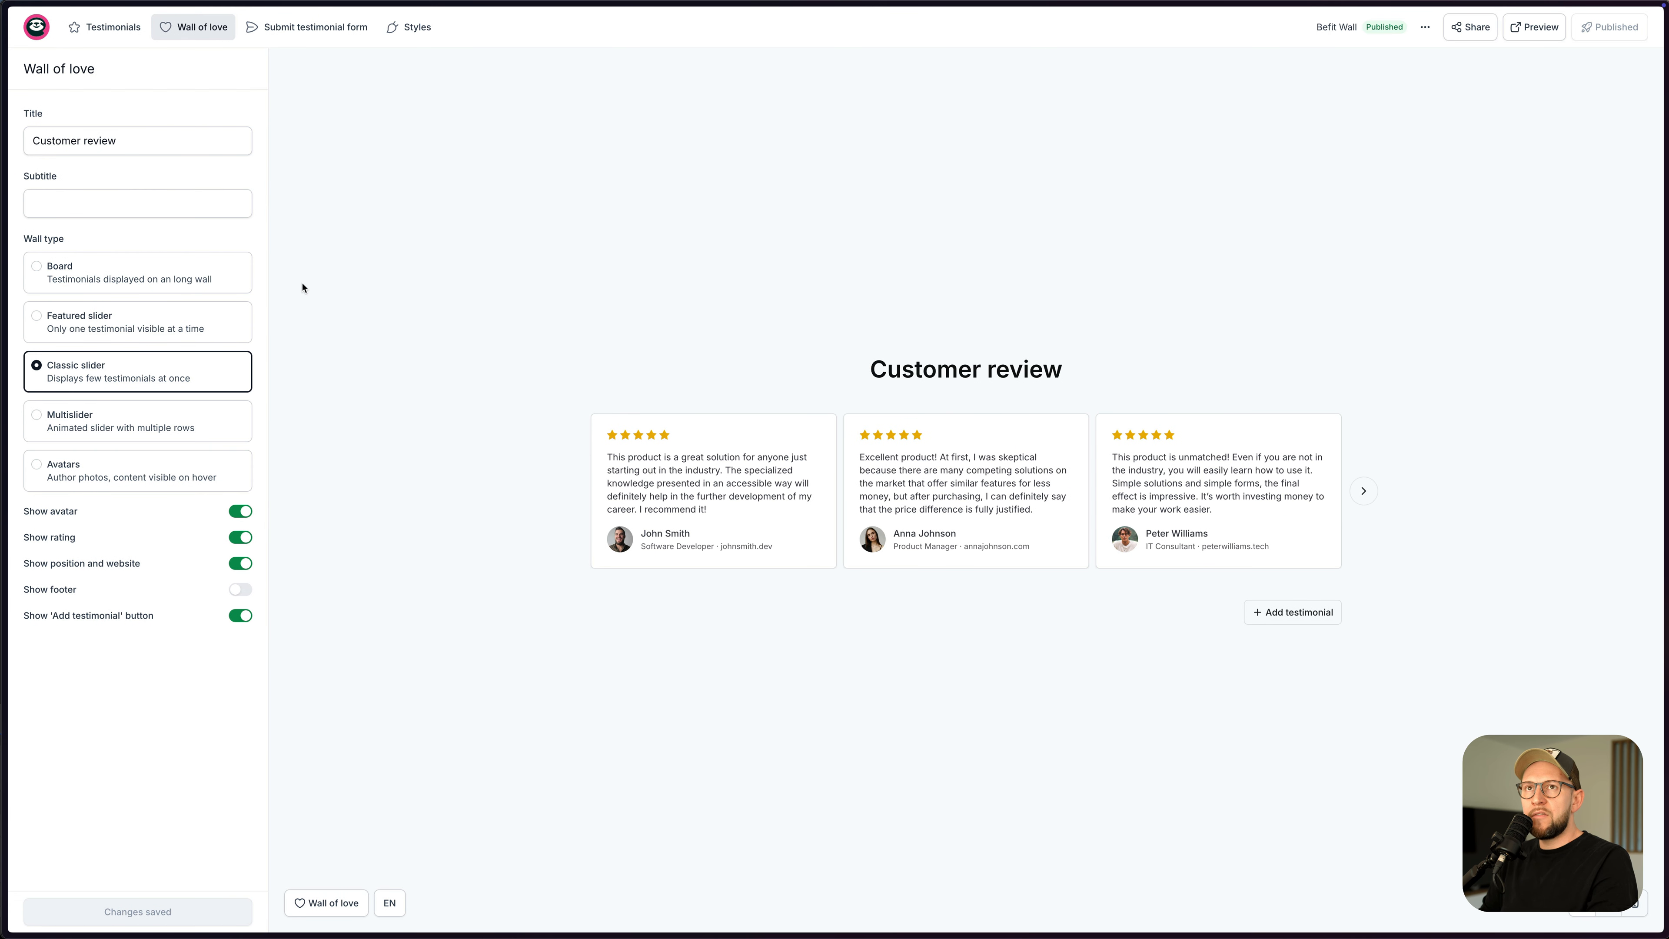
- Set the Befit Wall background colour to white #ffffff in Styles and save
{"action": "left_click", "coordinate": [422, 60]}
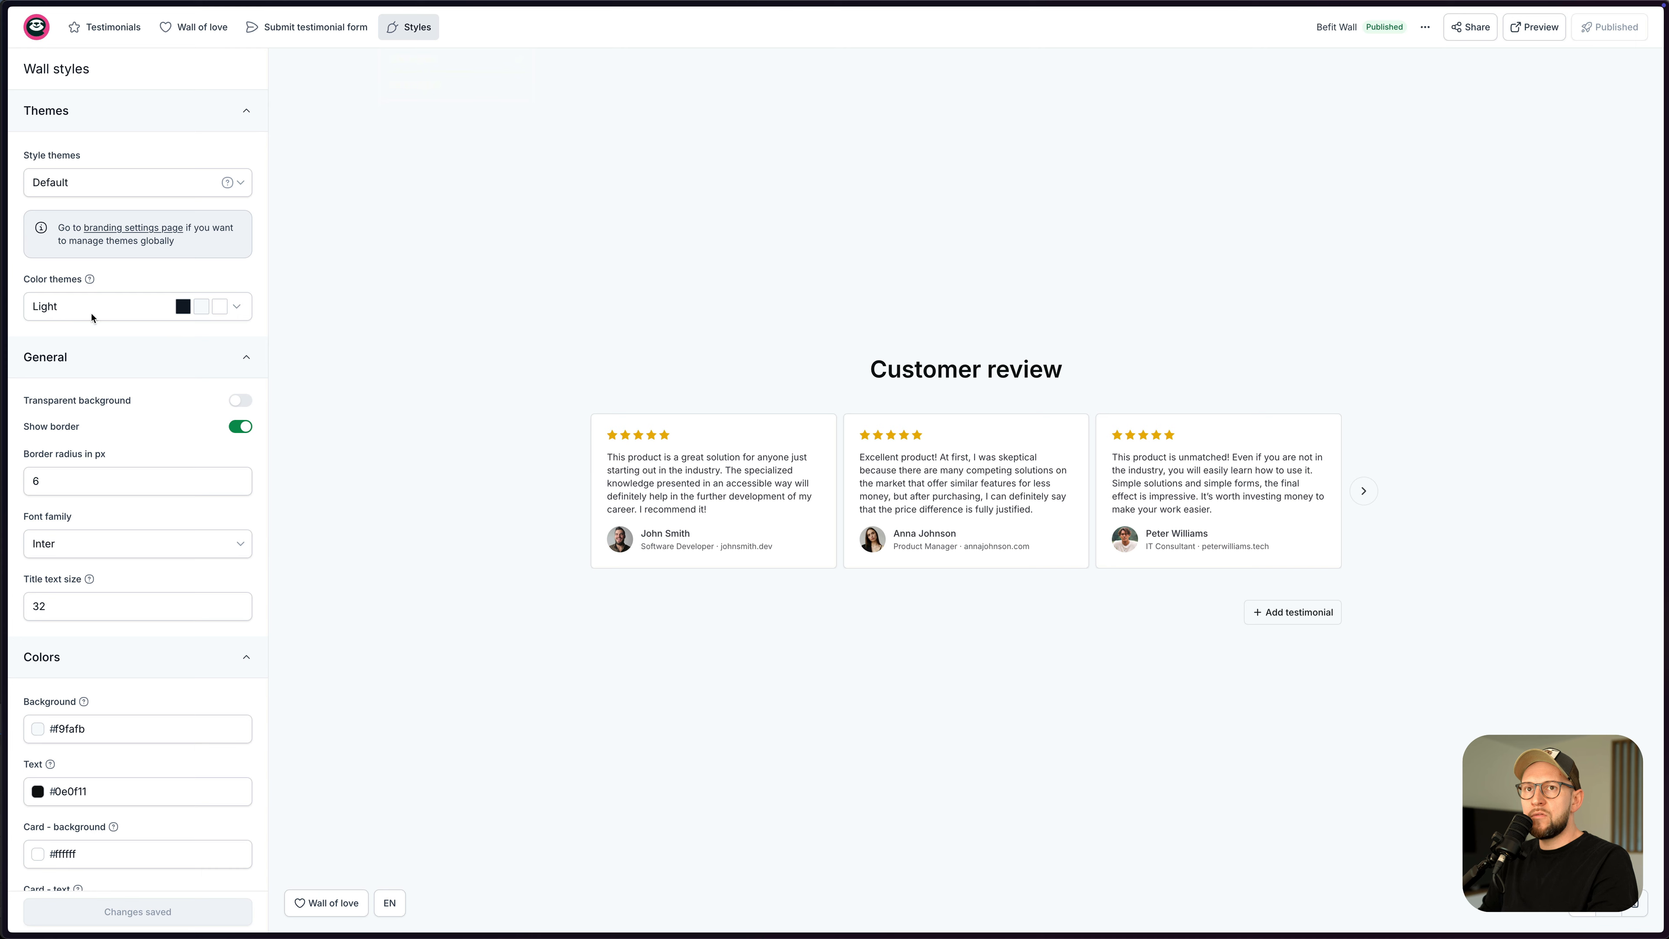
{"action": "scroll", "coordinate": [98, 572], "scroll_direction": "down", "scroll_amount": 2}
{"action": "left_click", "coordinate": [45, 631]}
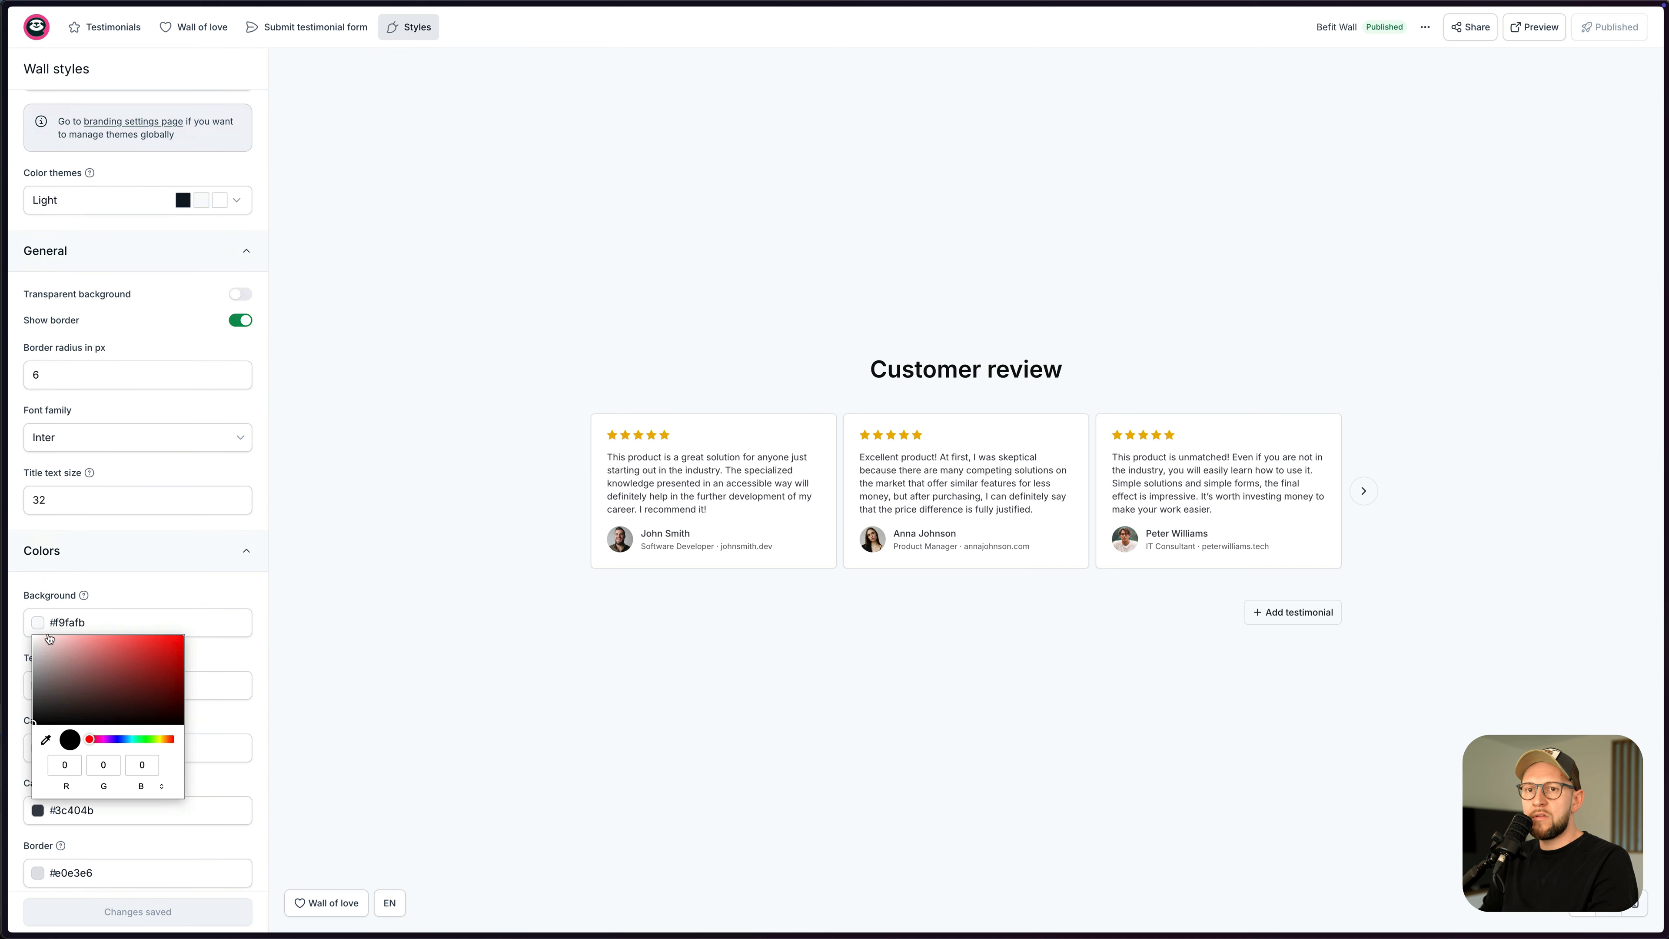
{"action": "left_click_drag", "start_coordinate": [49, 638], "coordinate": [20, 621]}
{"action": "left_click", "coordinate": [166, 911]}
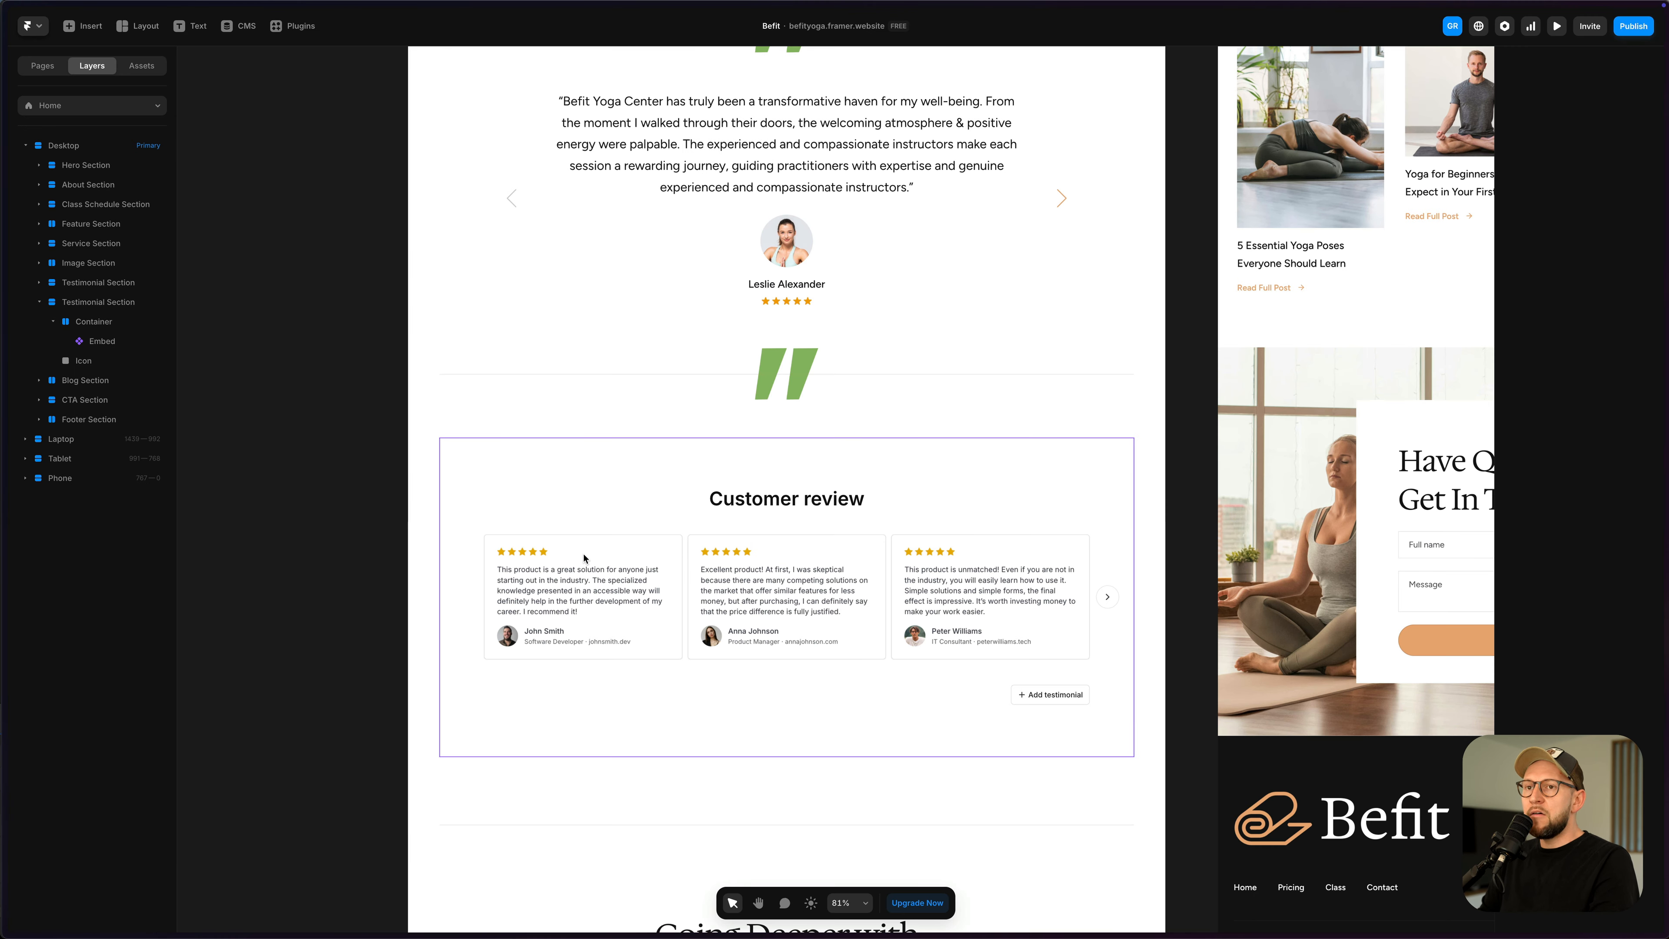
{"action": "left_click", "coordinate": [583, 558]}
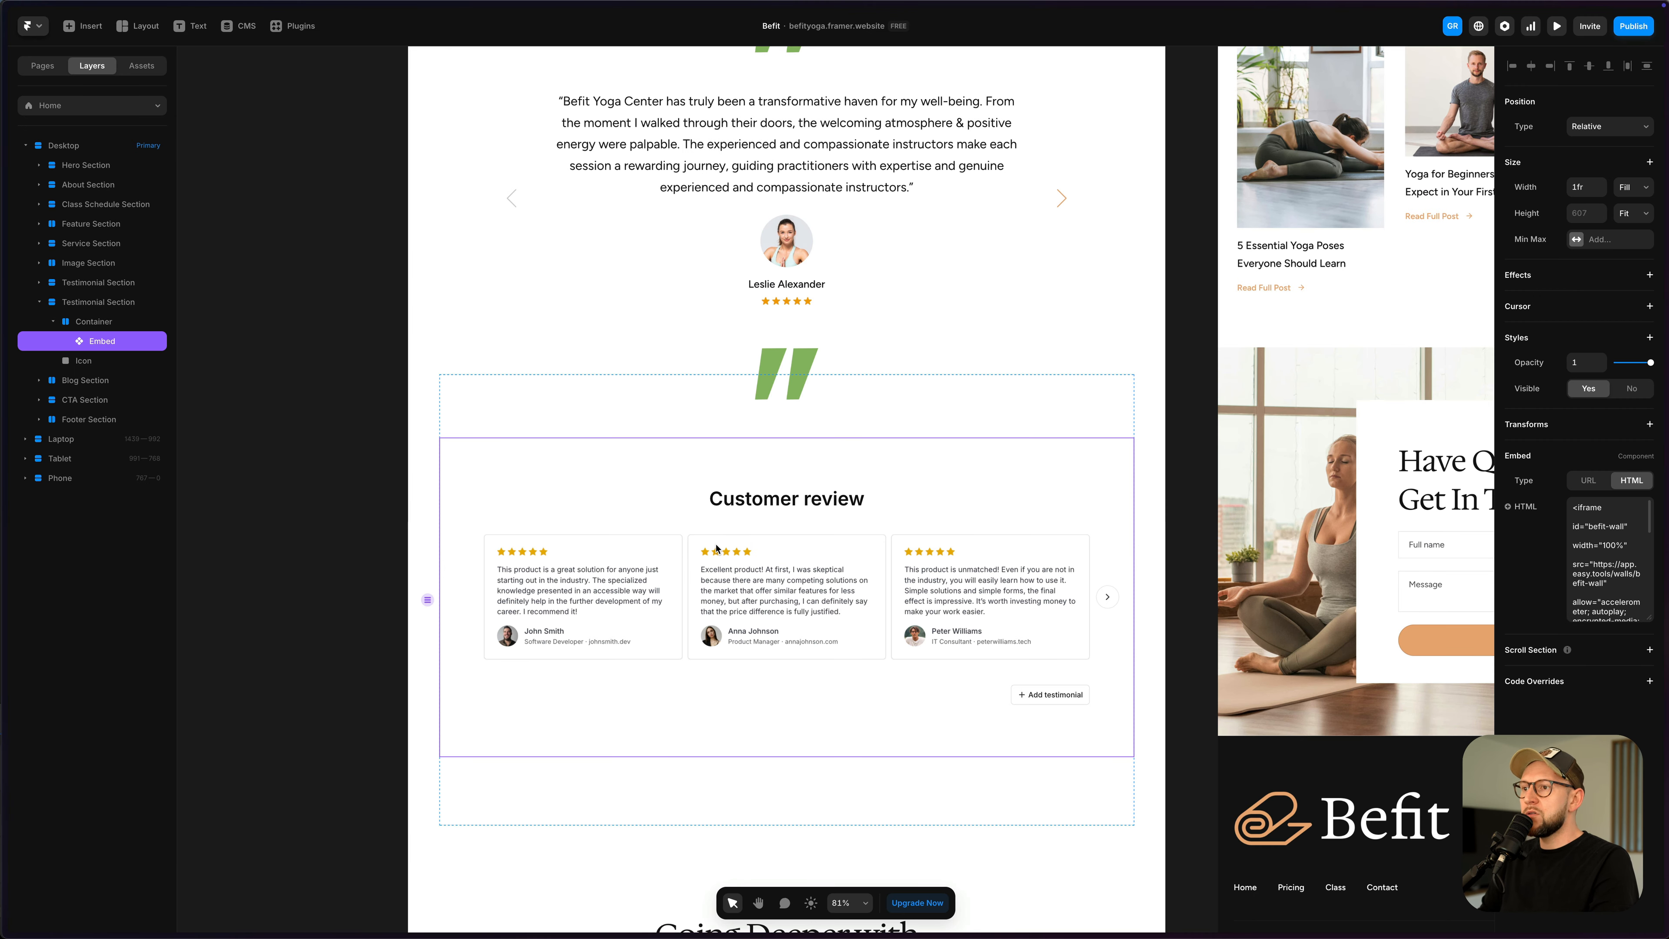
- Preview the Framer site and slide the Customer review carousel forward and back
{"action": "left_click", "coordinate": [1634, 27]}
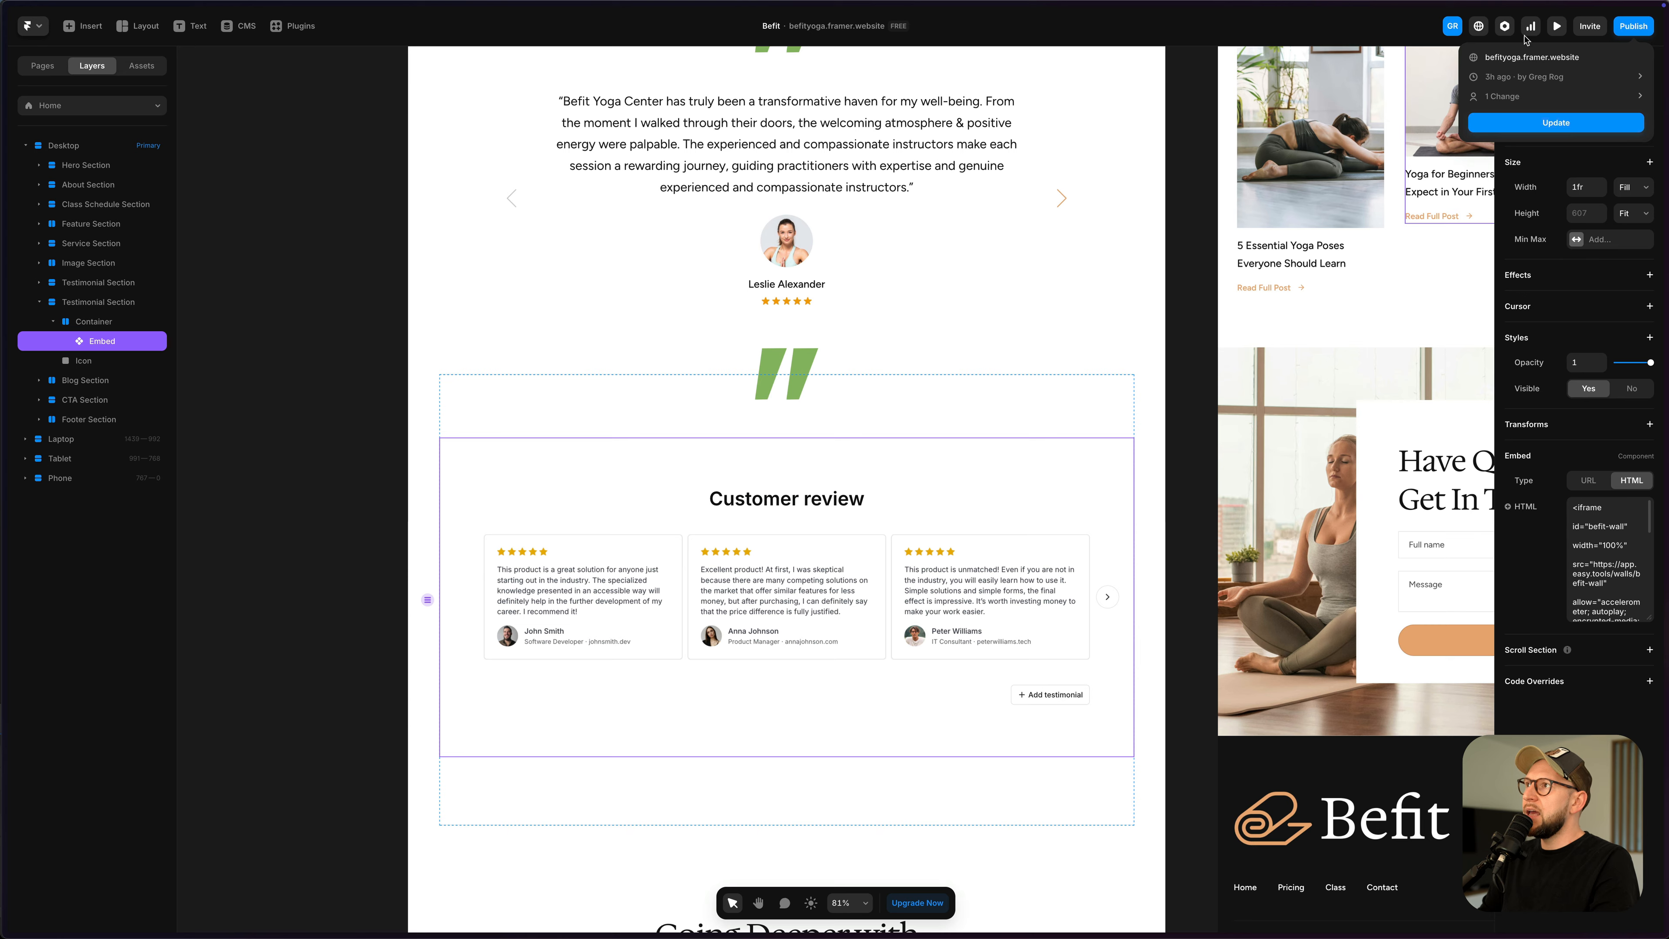
{"action": "left_click", "coordinate": [1553, 29]}
{"action": "left_click", "coordinate": [1555, 29]}
{"action": "scroll", "coordinate": [1144, 427], "scroll_direction": "down", "scroll_amount": 20}
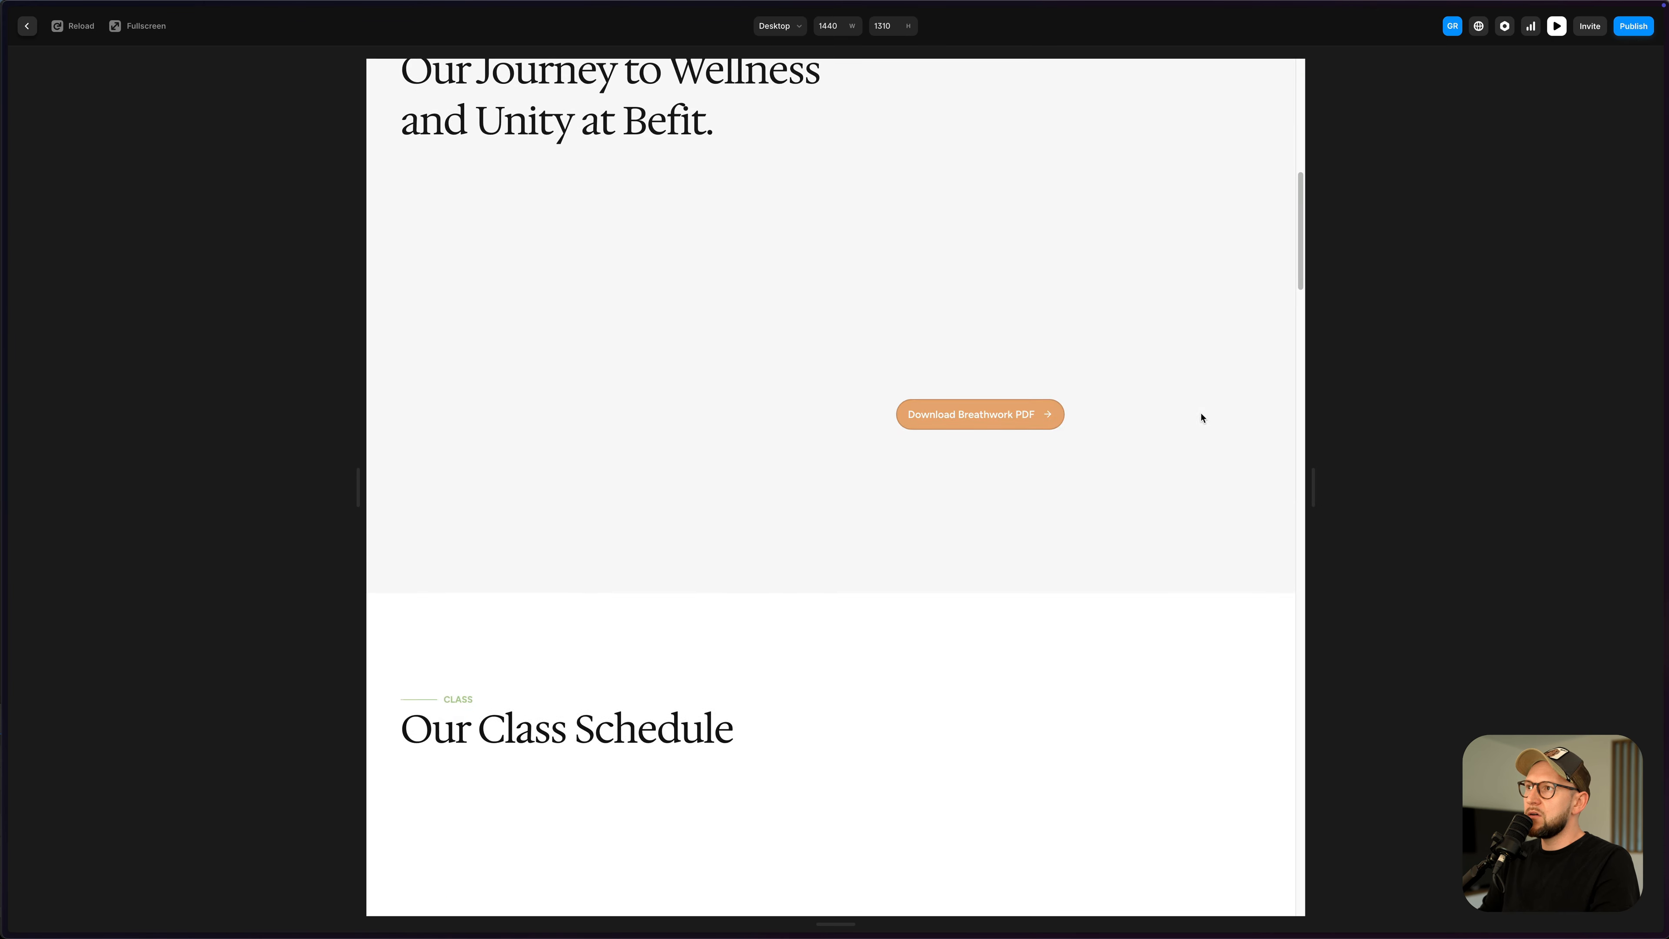
{"action": "scroll", "coordinate": [1138, 431], "scroll_direction": "down", "scroll_amount": 10}
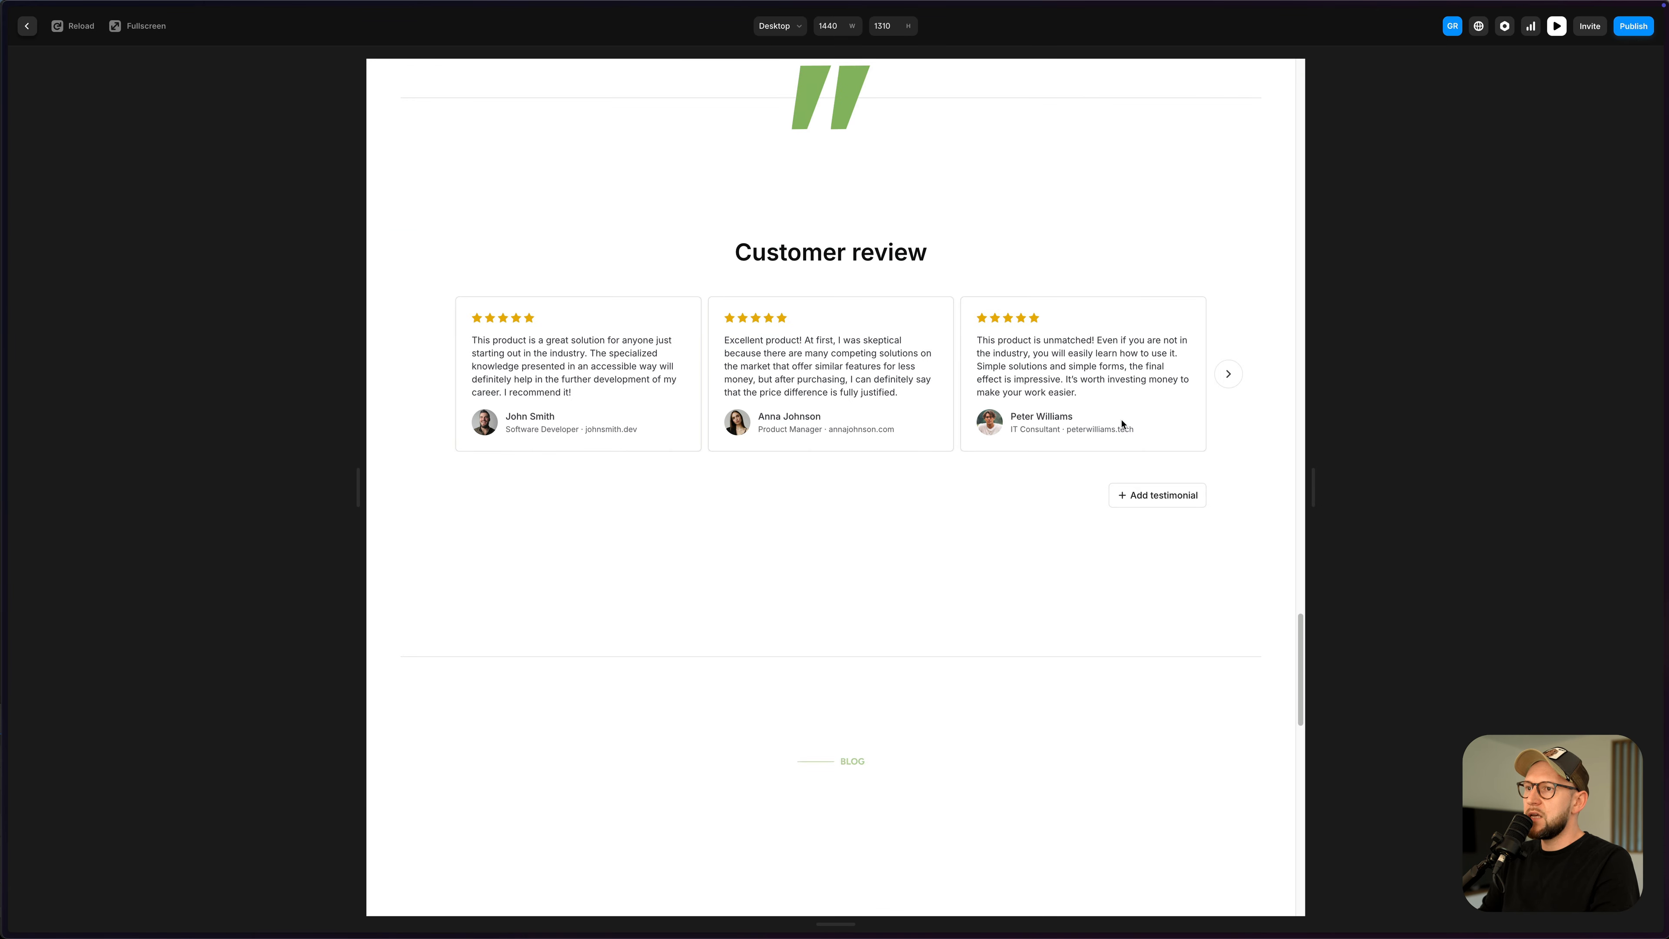
{"action": "left_click", "coordinate": [1227, 376]}
{"action": "left_click", "coordinate": [433, 374]}
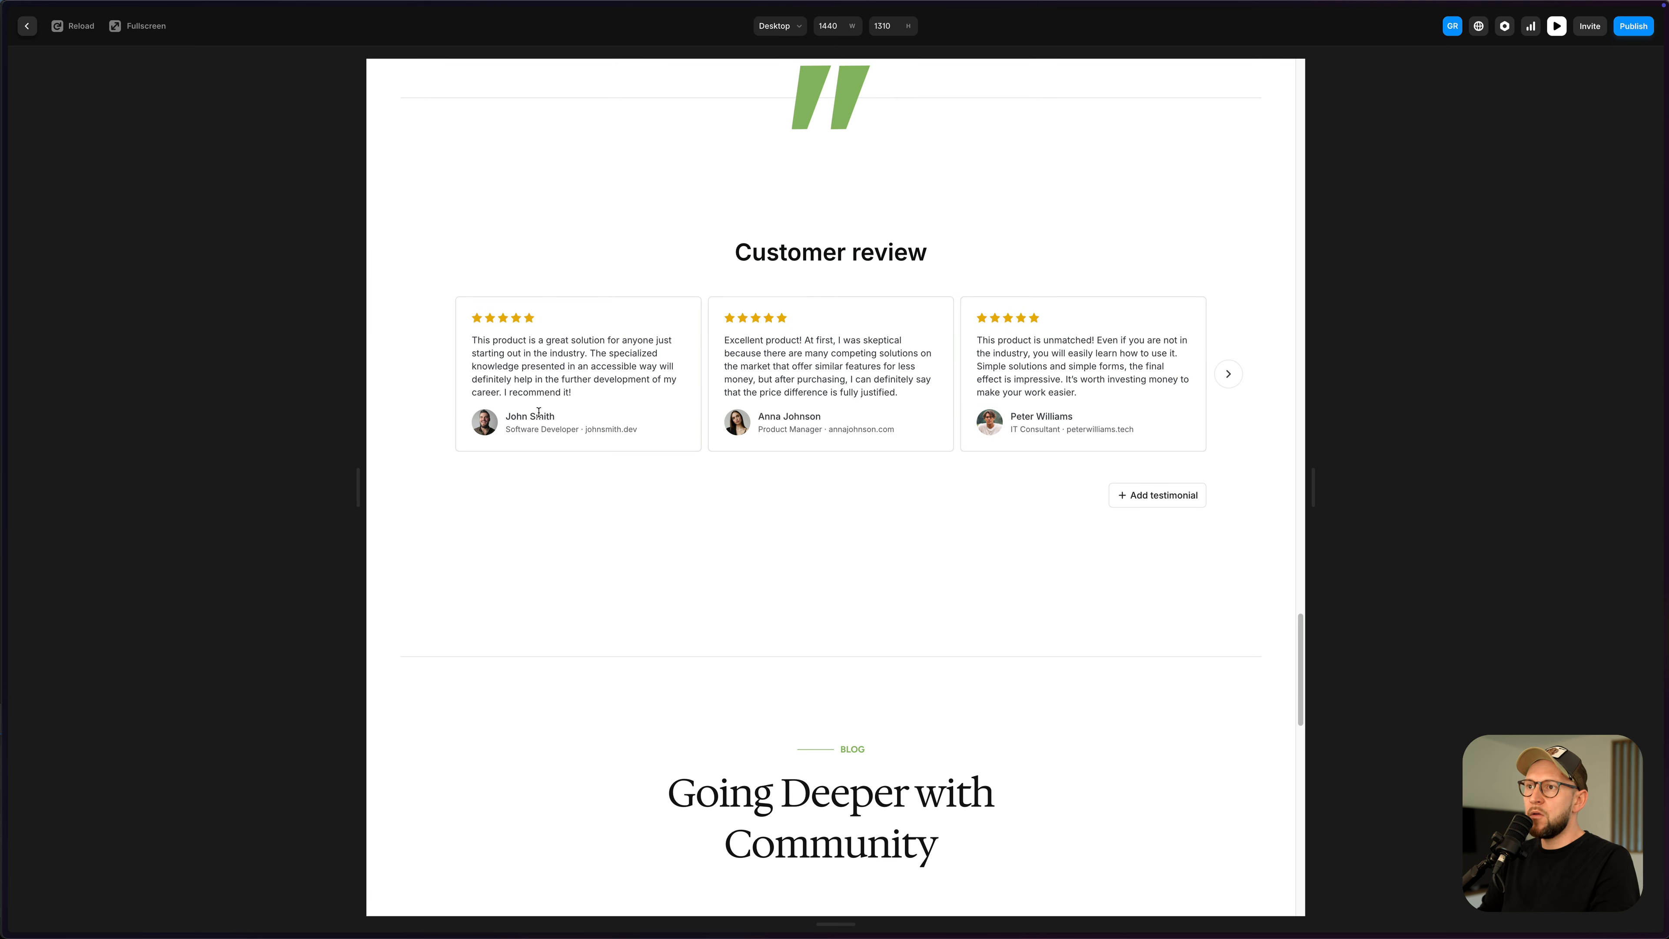
{"action": "key", "text": "ctrl+Tab"}
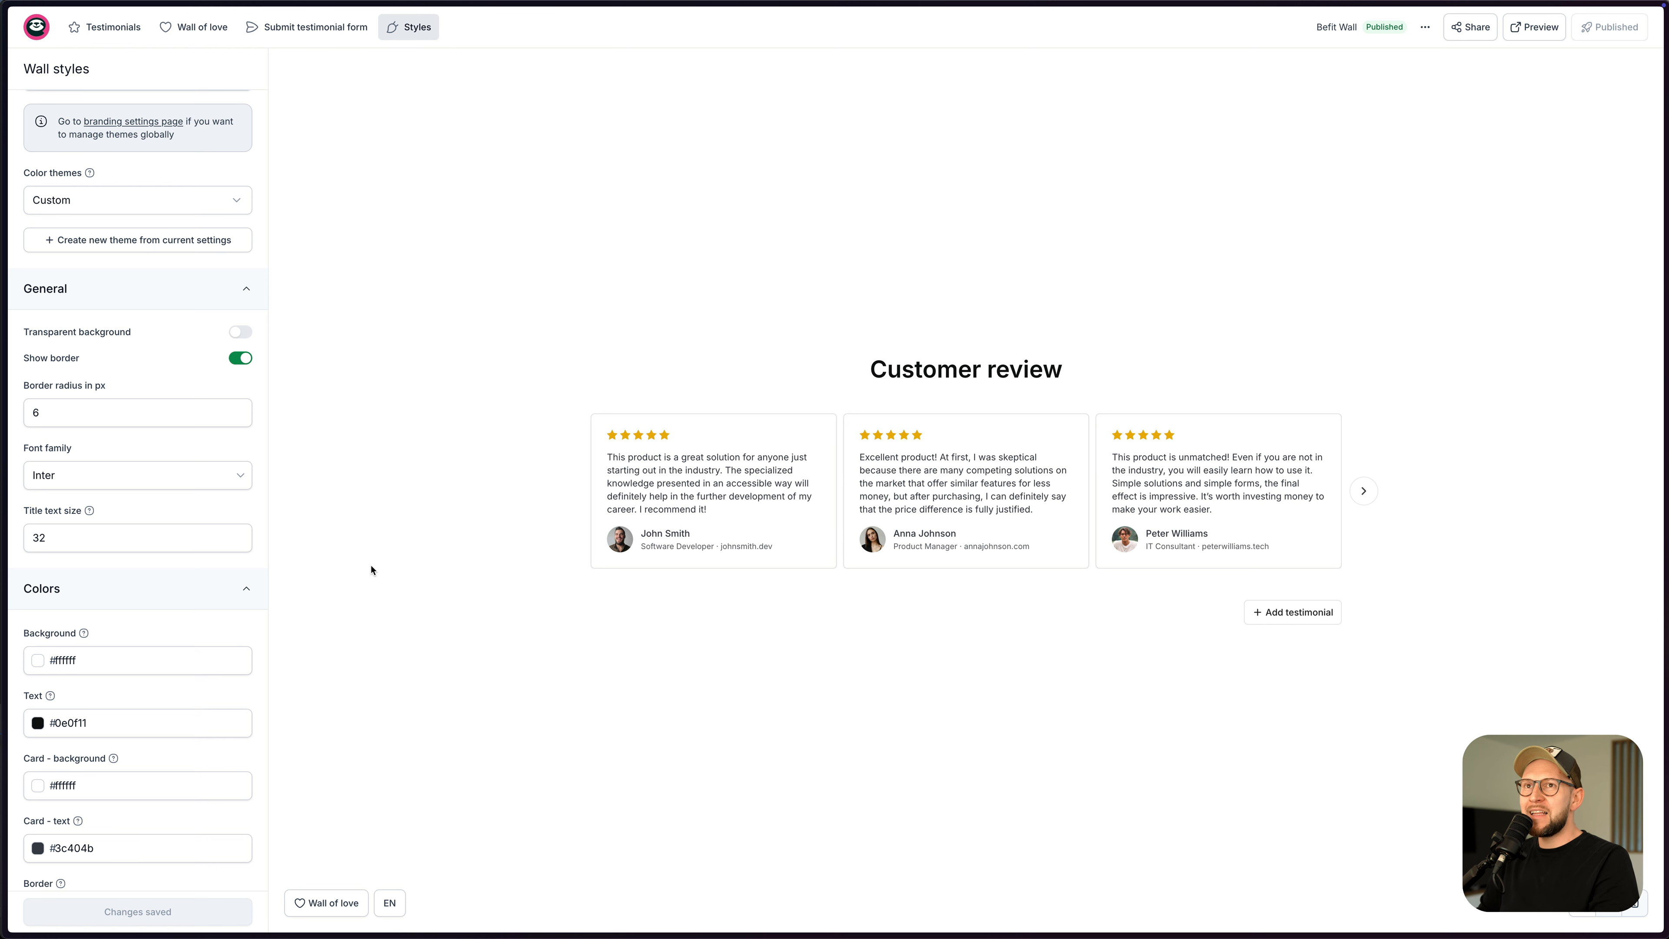
- Go to Store > Products, open the Yoga Fundamentals Video Course, and open its Testimonials add-on
{"action": "left_click", "coordinate": [40, 36]}
{"action": "left_click", "coordinate": [40, 36]}
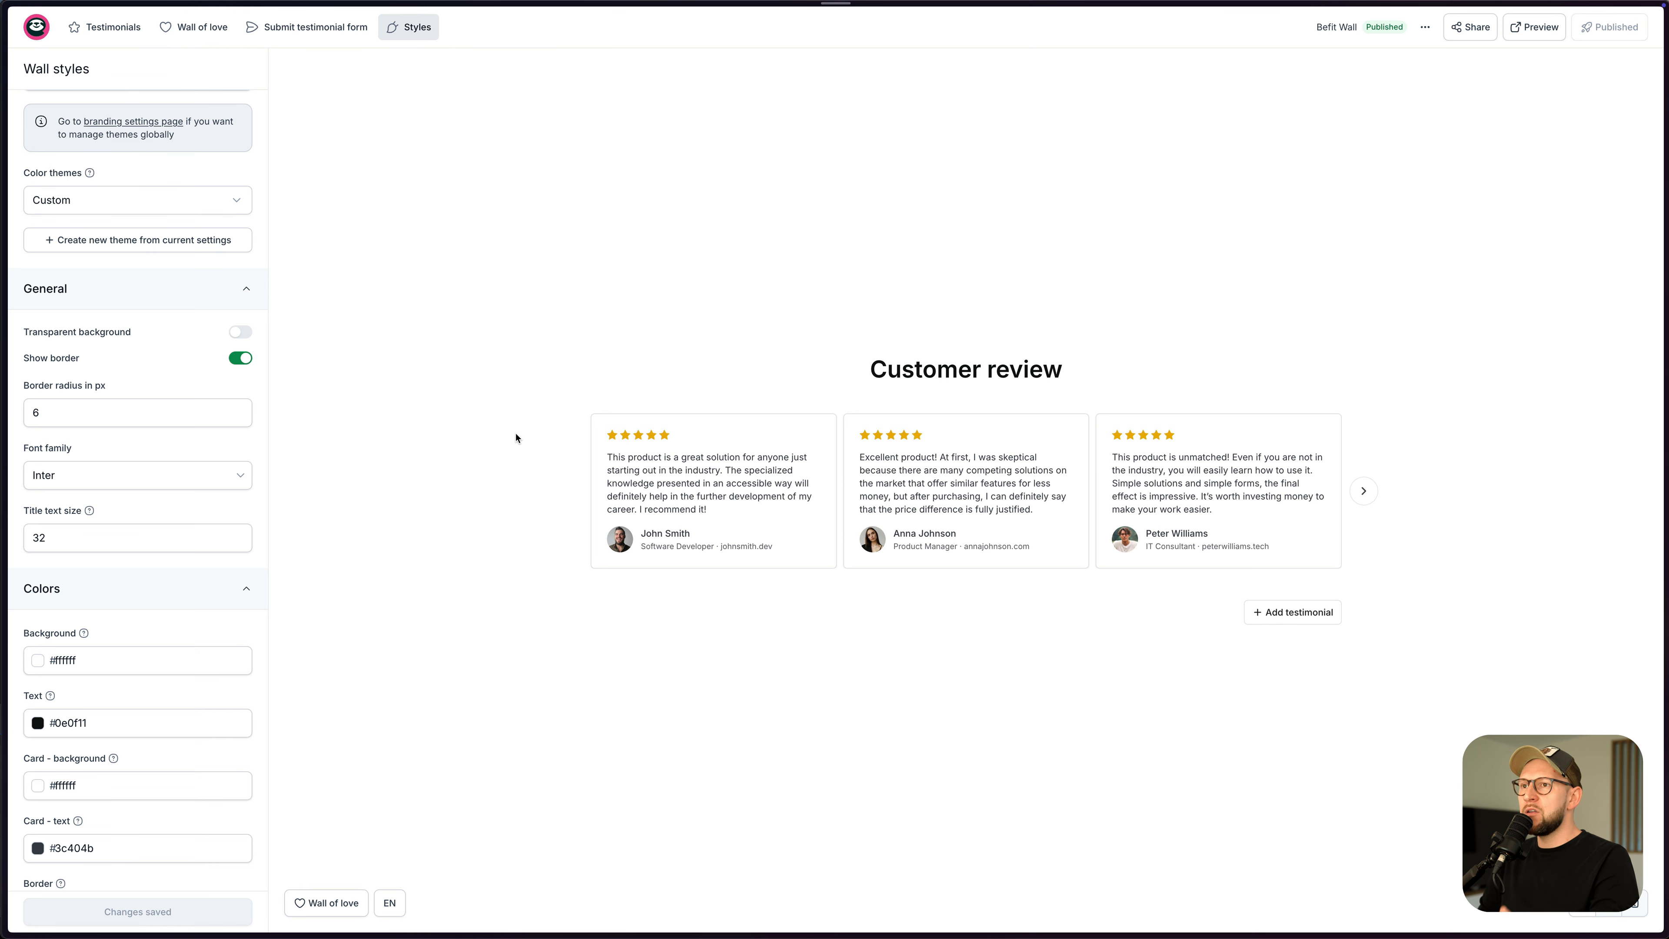
{"action": "left_click", "coordinate": [38, 33]}
{"action": "left_click", "coordinate": [66, 58]}
{"action": "left_click", "coordinate": [92, 176]}
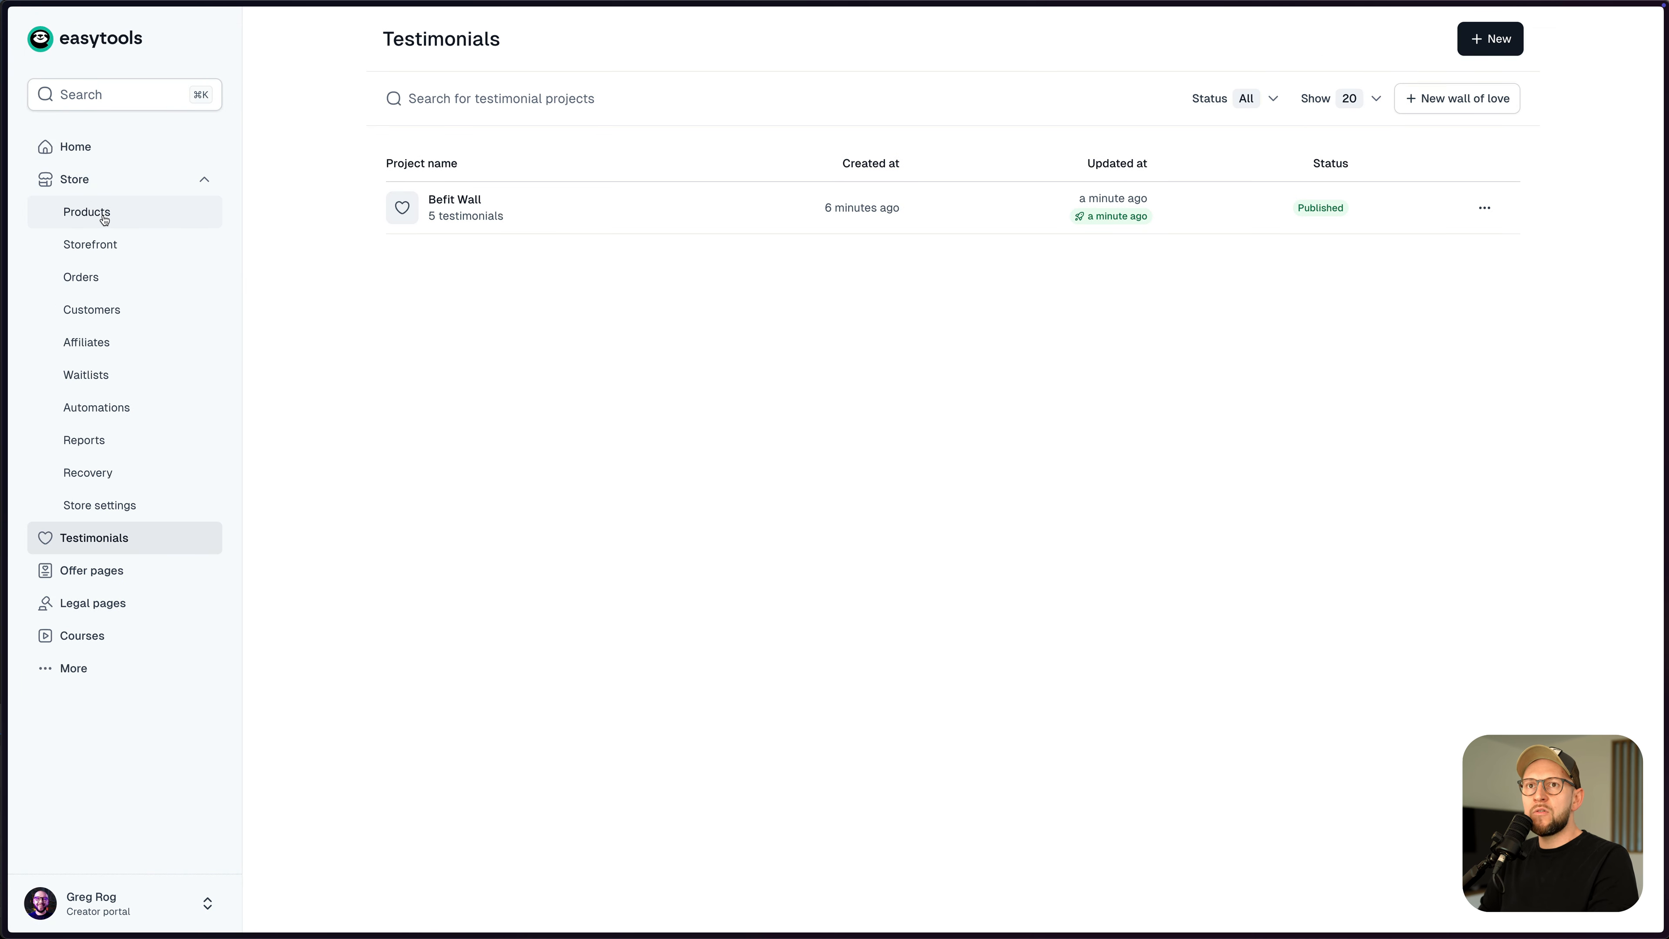
{"action": "left_click", "coordinate": [112, 217]}
{"action": "left_click", "coordinate": [515, 241]}
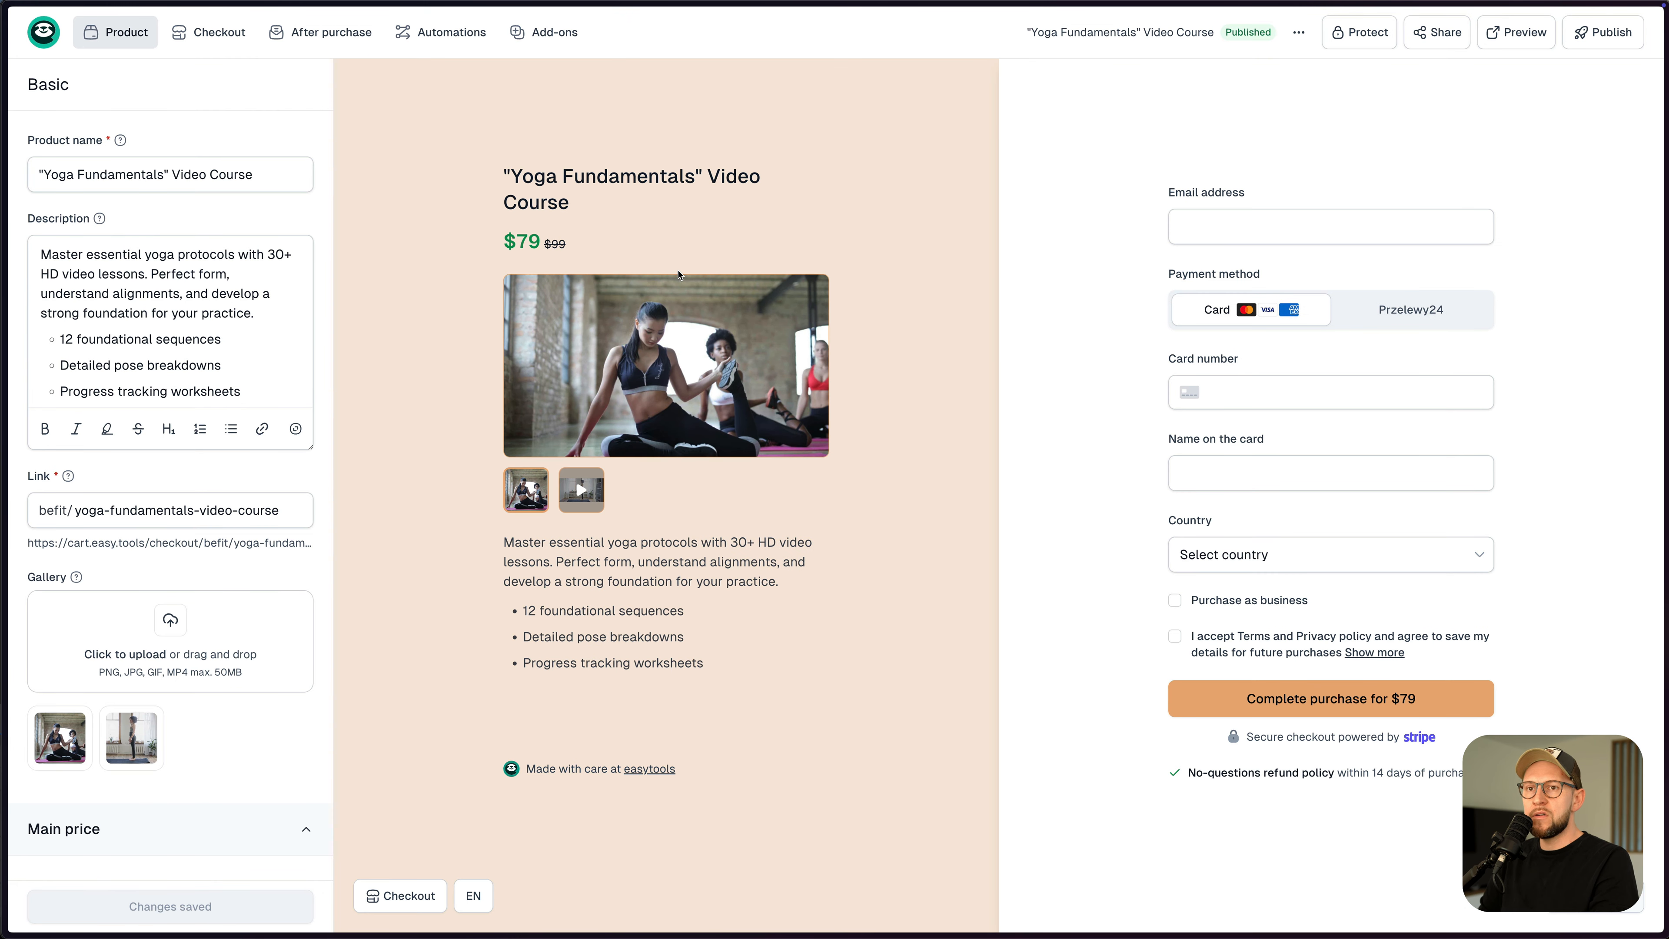
{"action": "left_click", "coordinate": [554, 31]}
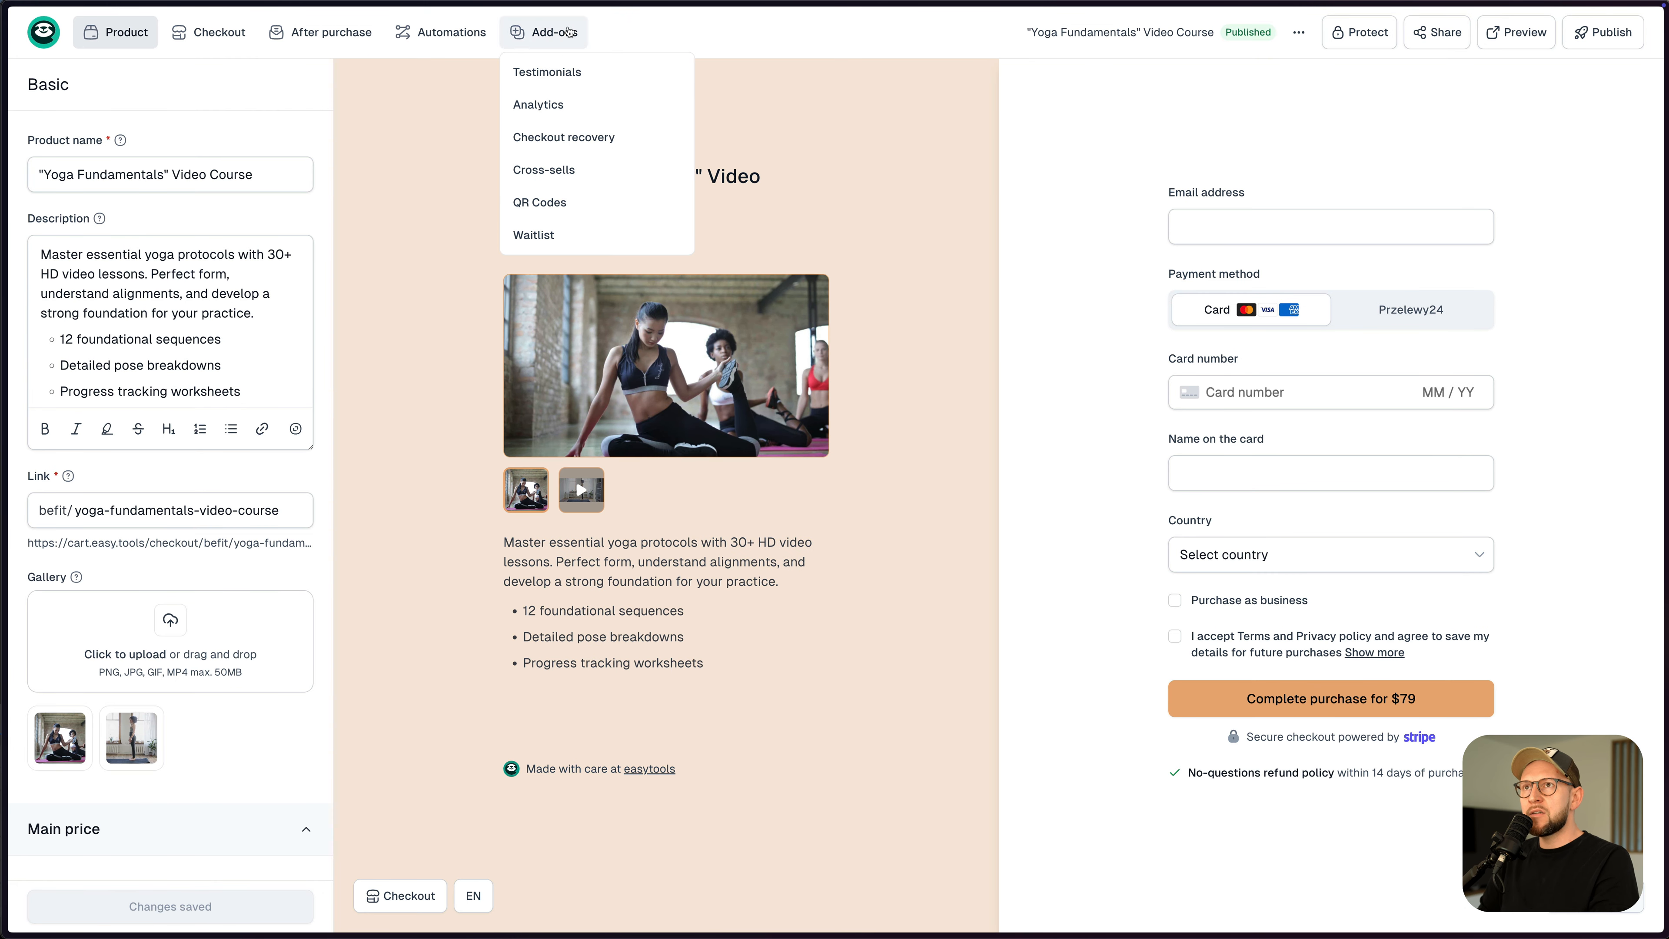
{"action": "left_click", "coordinate": [548, 73]}
{"action": "left_click", "coordinate": [206, 372]}
{"action": "left_click", "coordinate": [109, 418]}
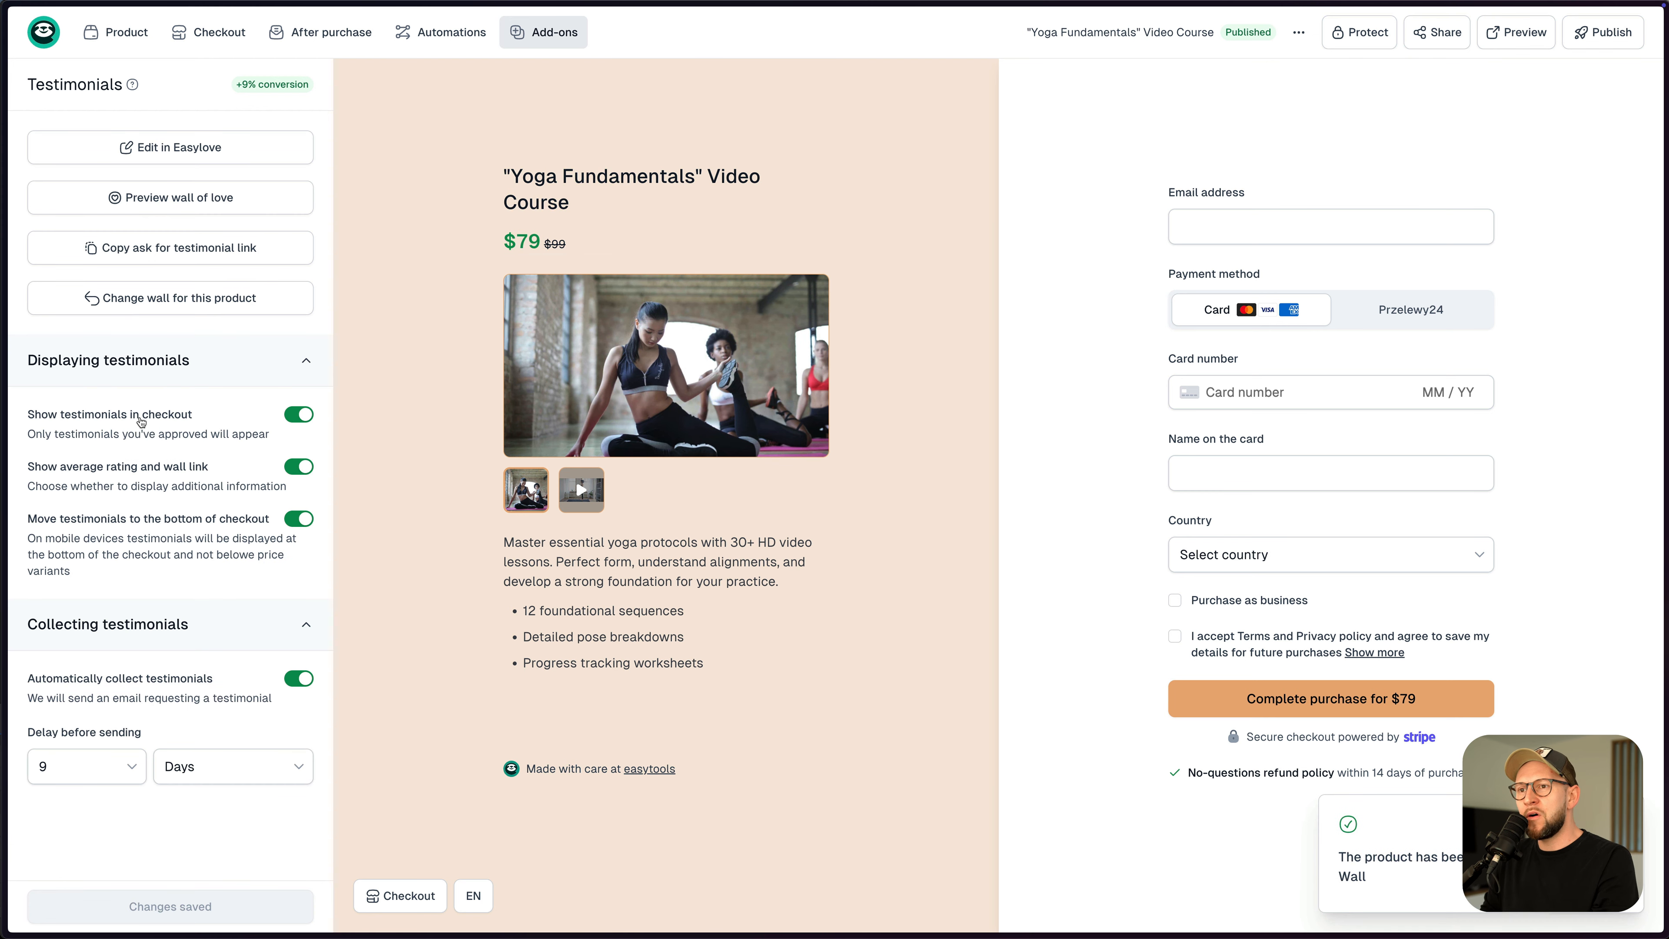
{"action": "scroll", "coordinate": [789, 575], "scroll_direction": "down", "scroll_amount": 5}
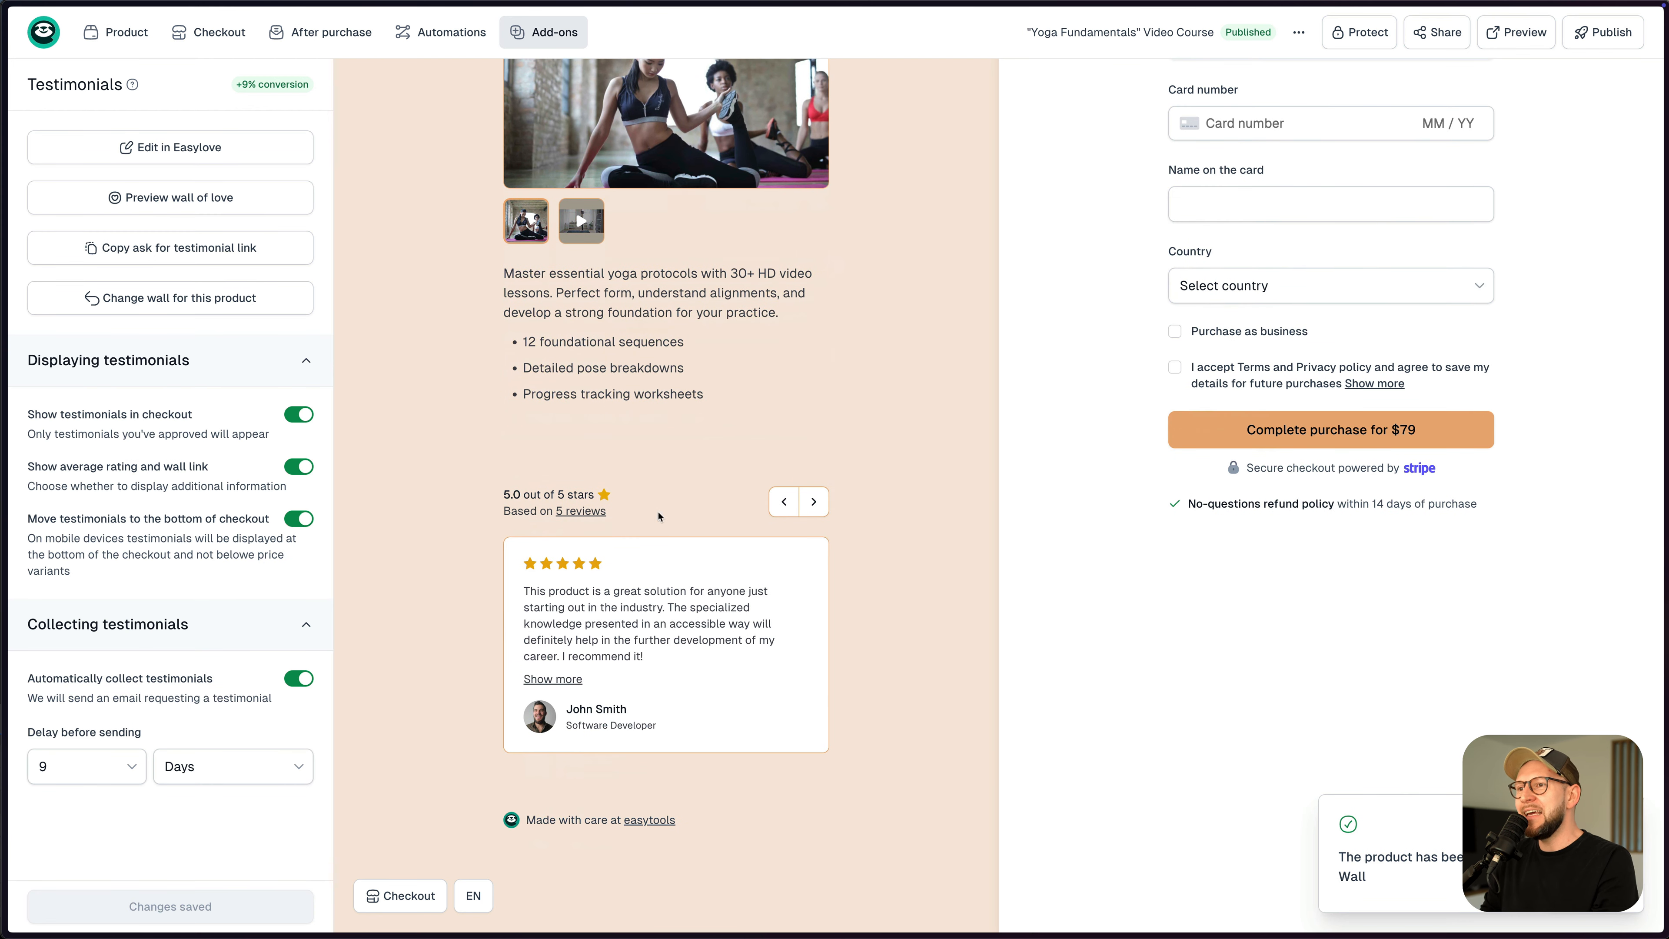
{"action": "left_click", "coordinate": [811, 509]}
{"action": "left_click", "coordinate": [811, 509]}
{"action": "left_click", "coordinate": [784, 503]}
{"action": "left_click", "coordinate": [816, 509]}
{"action": "left_click", "coordinate": [814, 506]}
{"action": "left_click", "coordinate": [784, 501]}
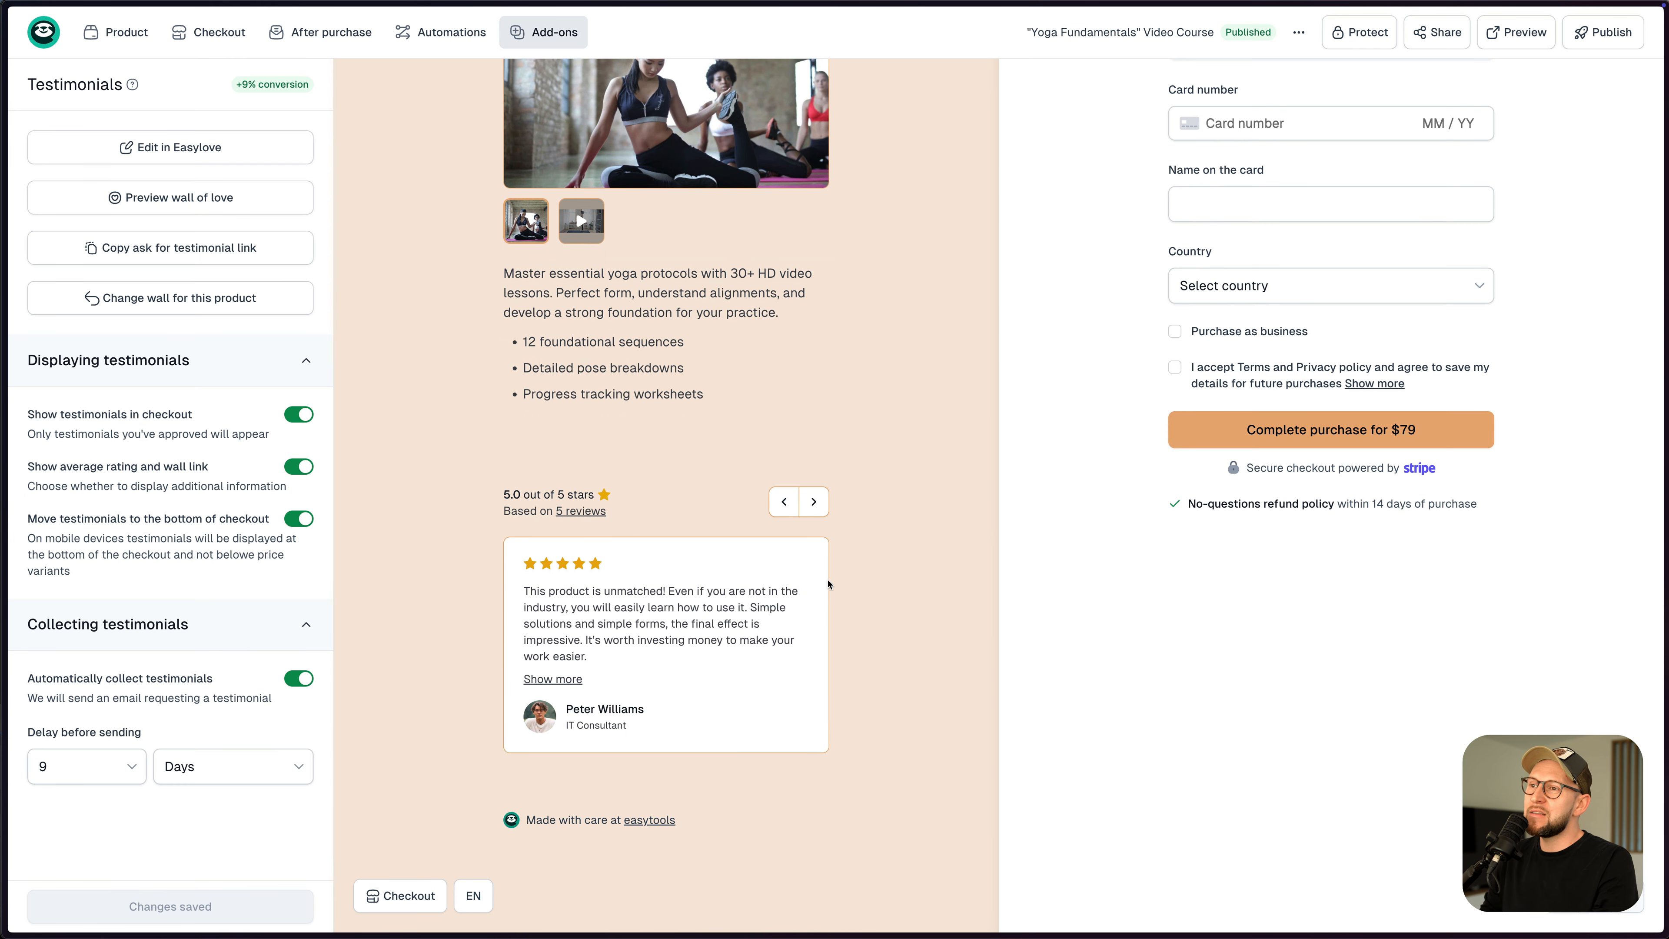
{"action": "scroll", "coordinate": [868, 588], "scroll_direction": "up", "scroll_amount": 5}
{"action": "scroll", "coordinate": [867, 588], "scroll_direction": "up", "scroll_amount": 1}
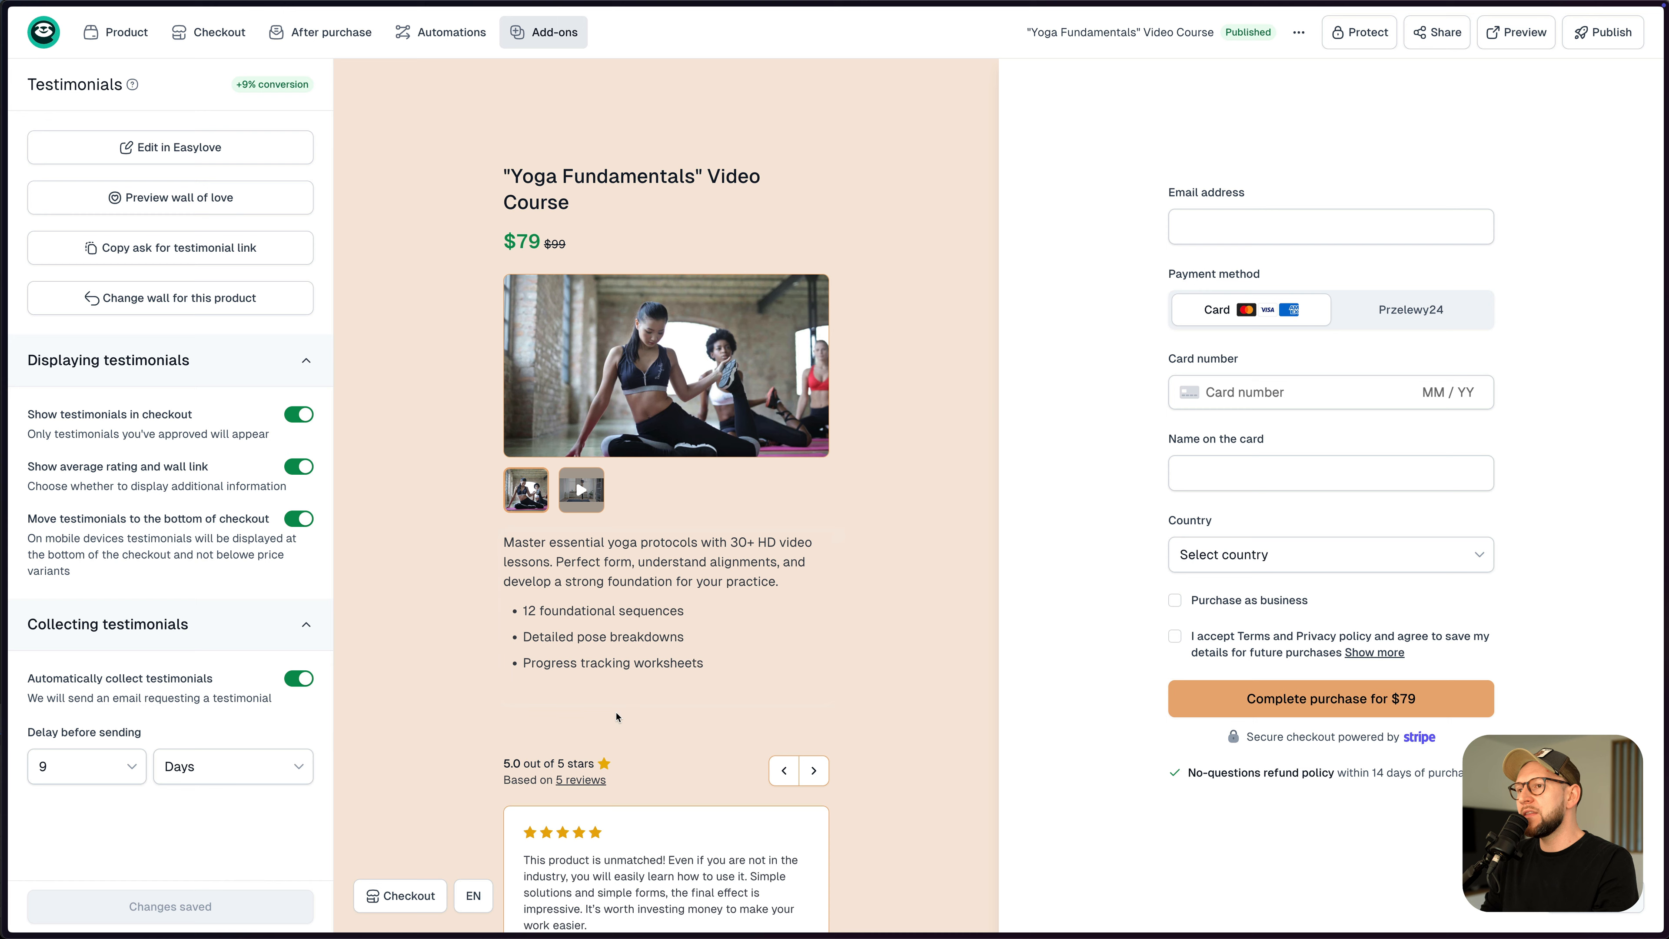
{"action": "scroll", "coordinate": [617, 716], "scroll_direction": "down", "scroll_amount": 2}
{"action": "scroll", "coordinate": [716, 696], "scroll_direction": "down", "scroll_amount": 3}
{"action": "scroll", "coordinate": [735, 647], "scroll_direction": "down", "scroll_amount": 2}
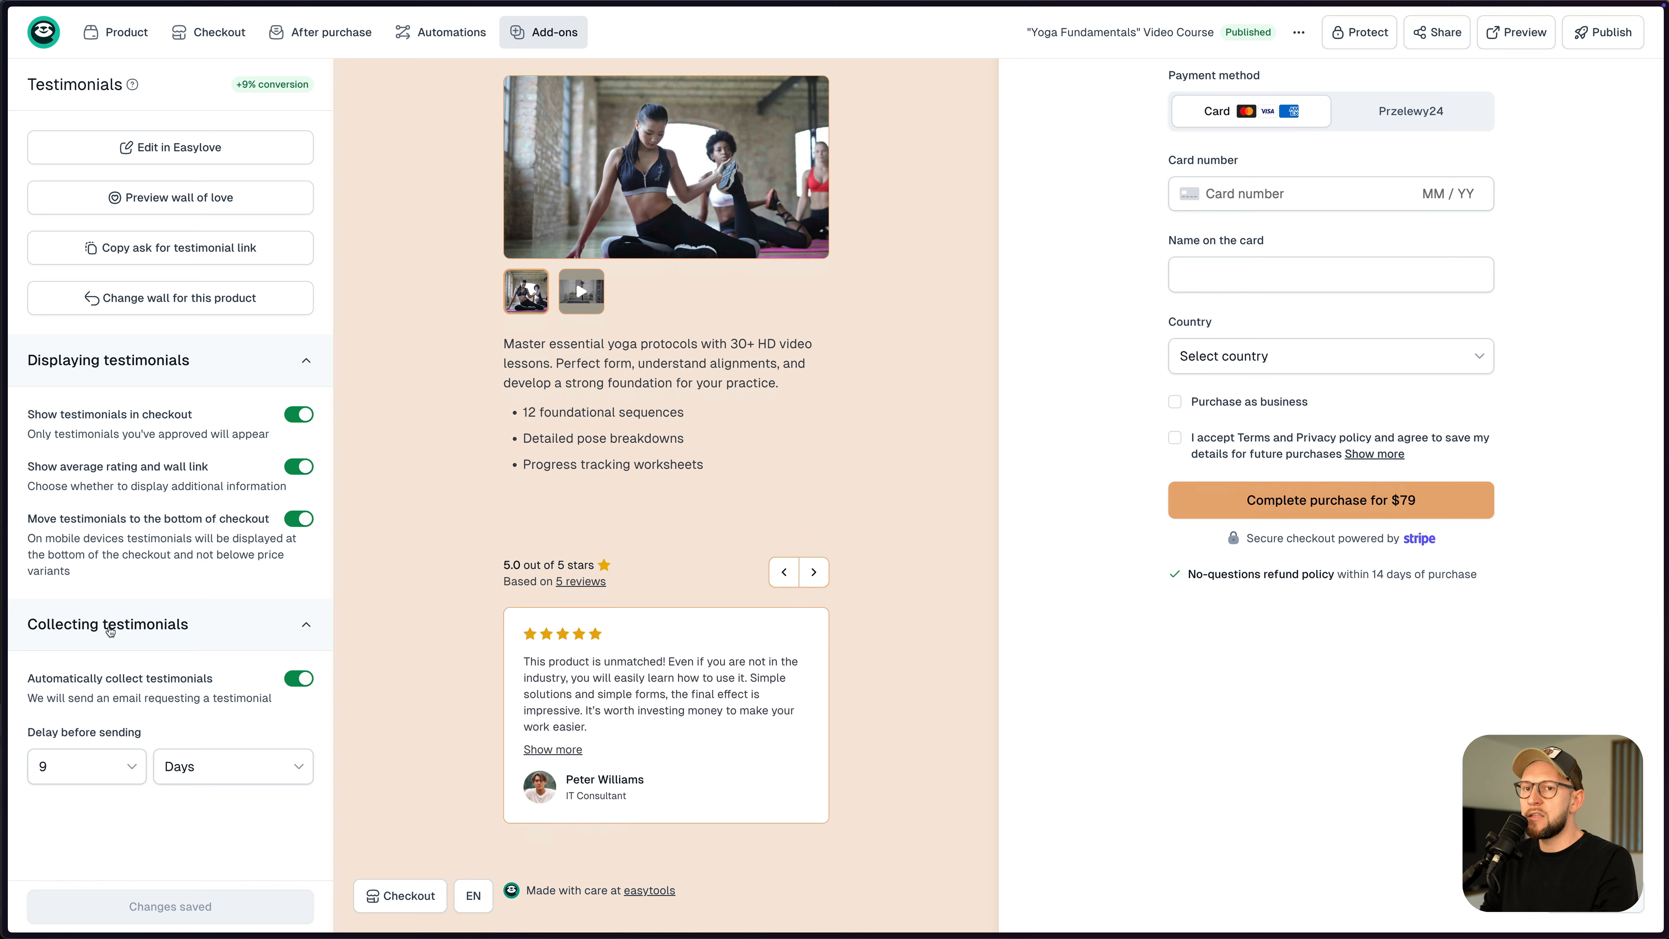
- Set Delay before sending to 2 Weeks, save it, and go back to the Products list
{"action": "mouse_move", "coordinate": [134, 681]}
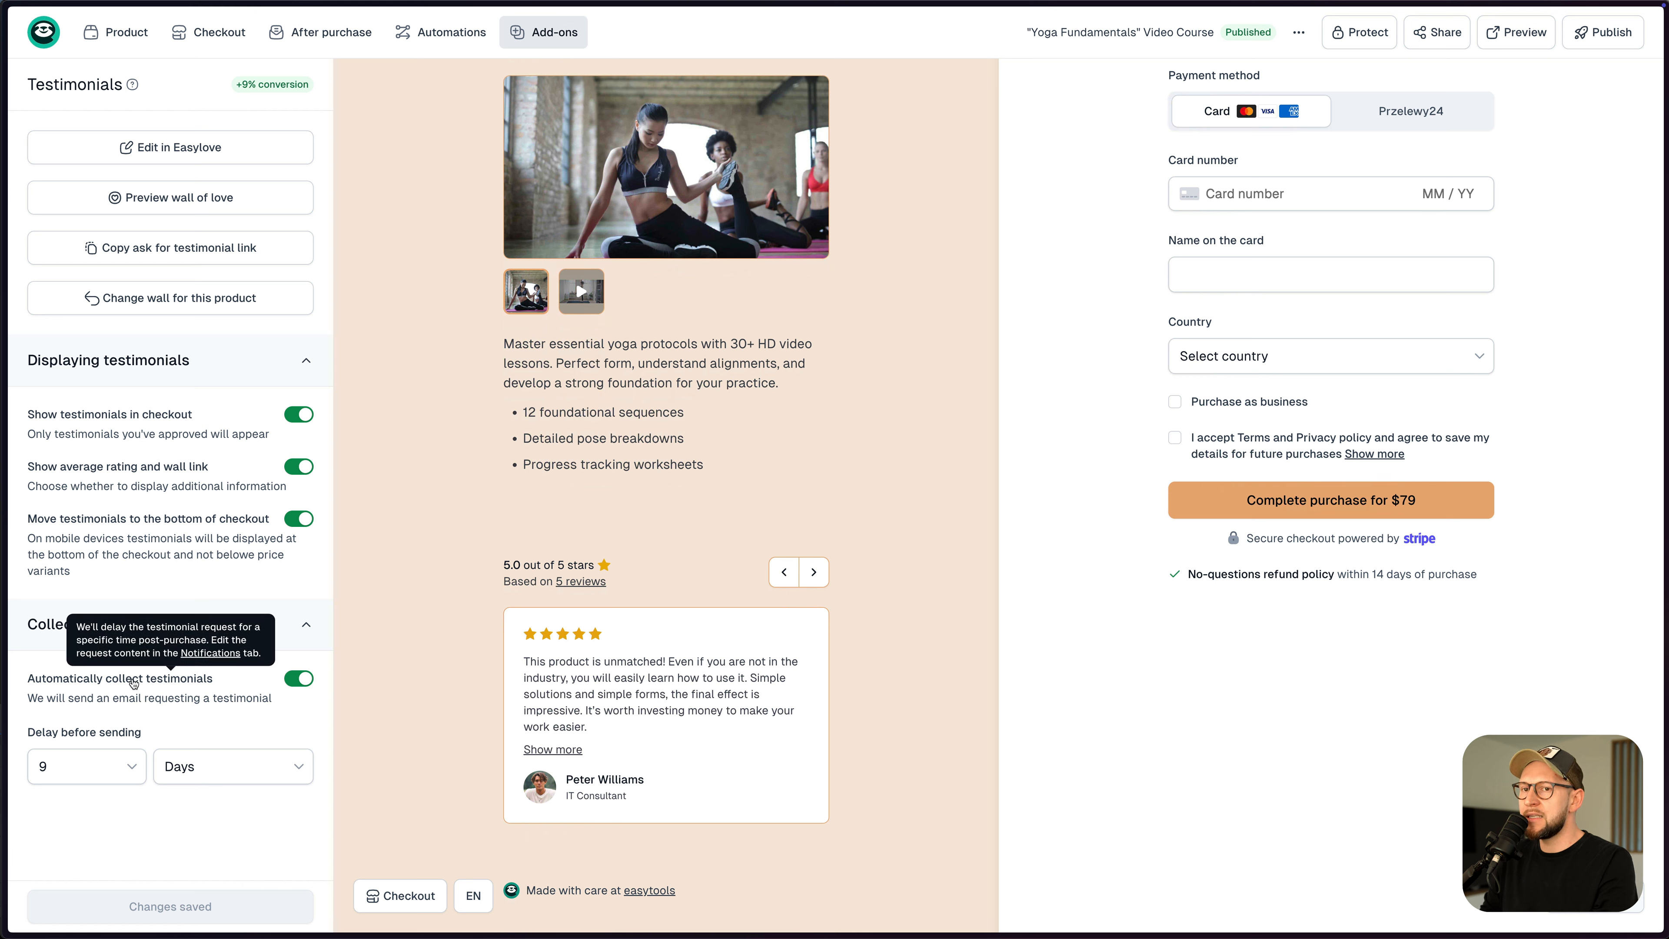
{"action": "left_click", "coordinate": [107, 776]}
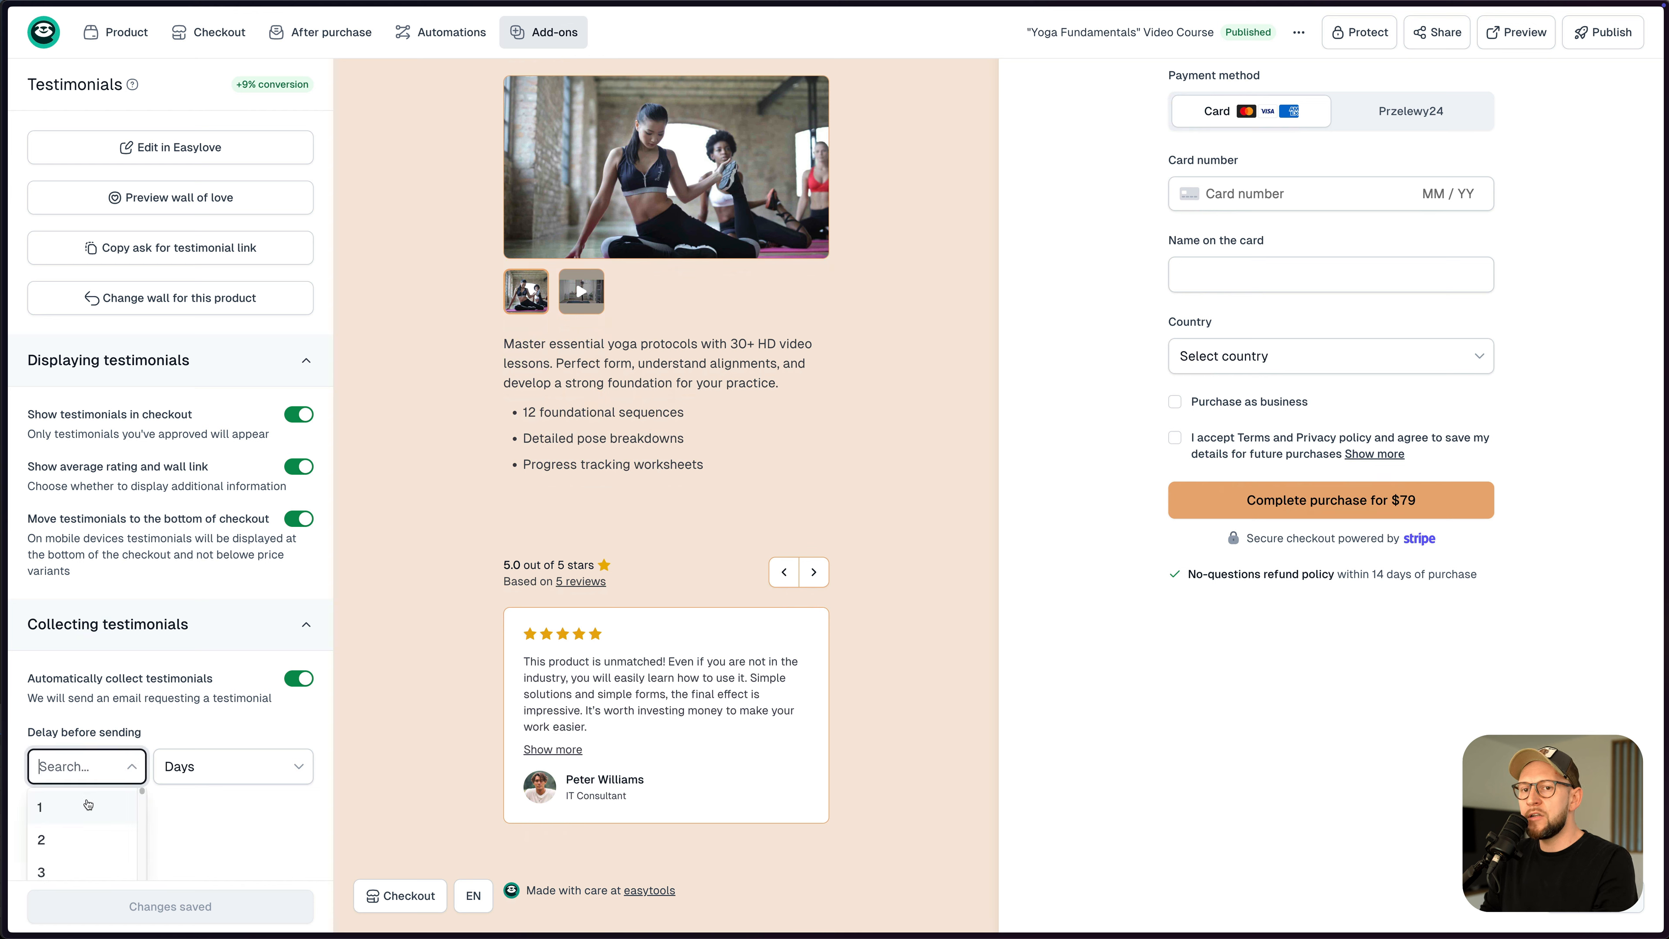
{"action": "left_click", "coordinate": [87, 844]}
{"action": "left_click", "coordinate": [221, 771]}
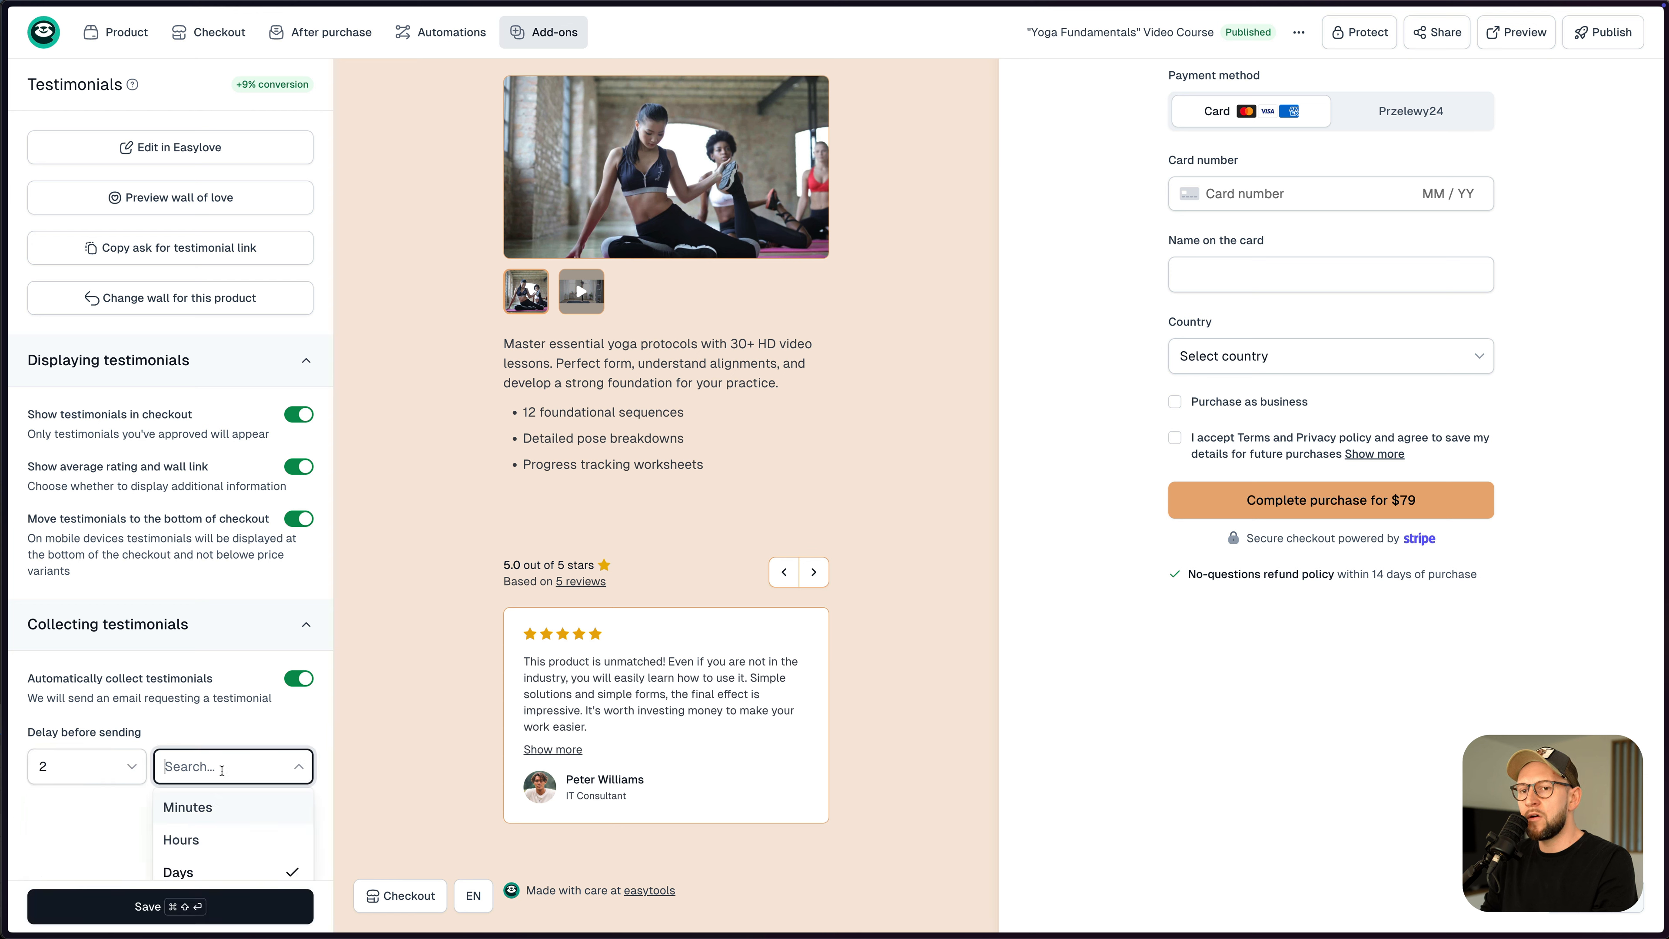
{"action": "scroll", "coordinate": [227, 850], "scroll_direction": "down", "scroll_amount": 2}
{"action": "left_click", "coordinate": [228, 861]}
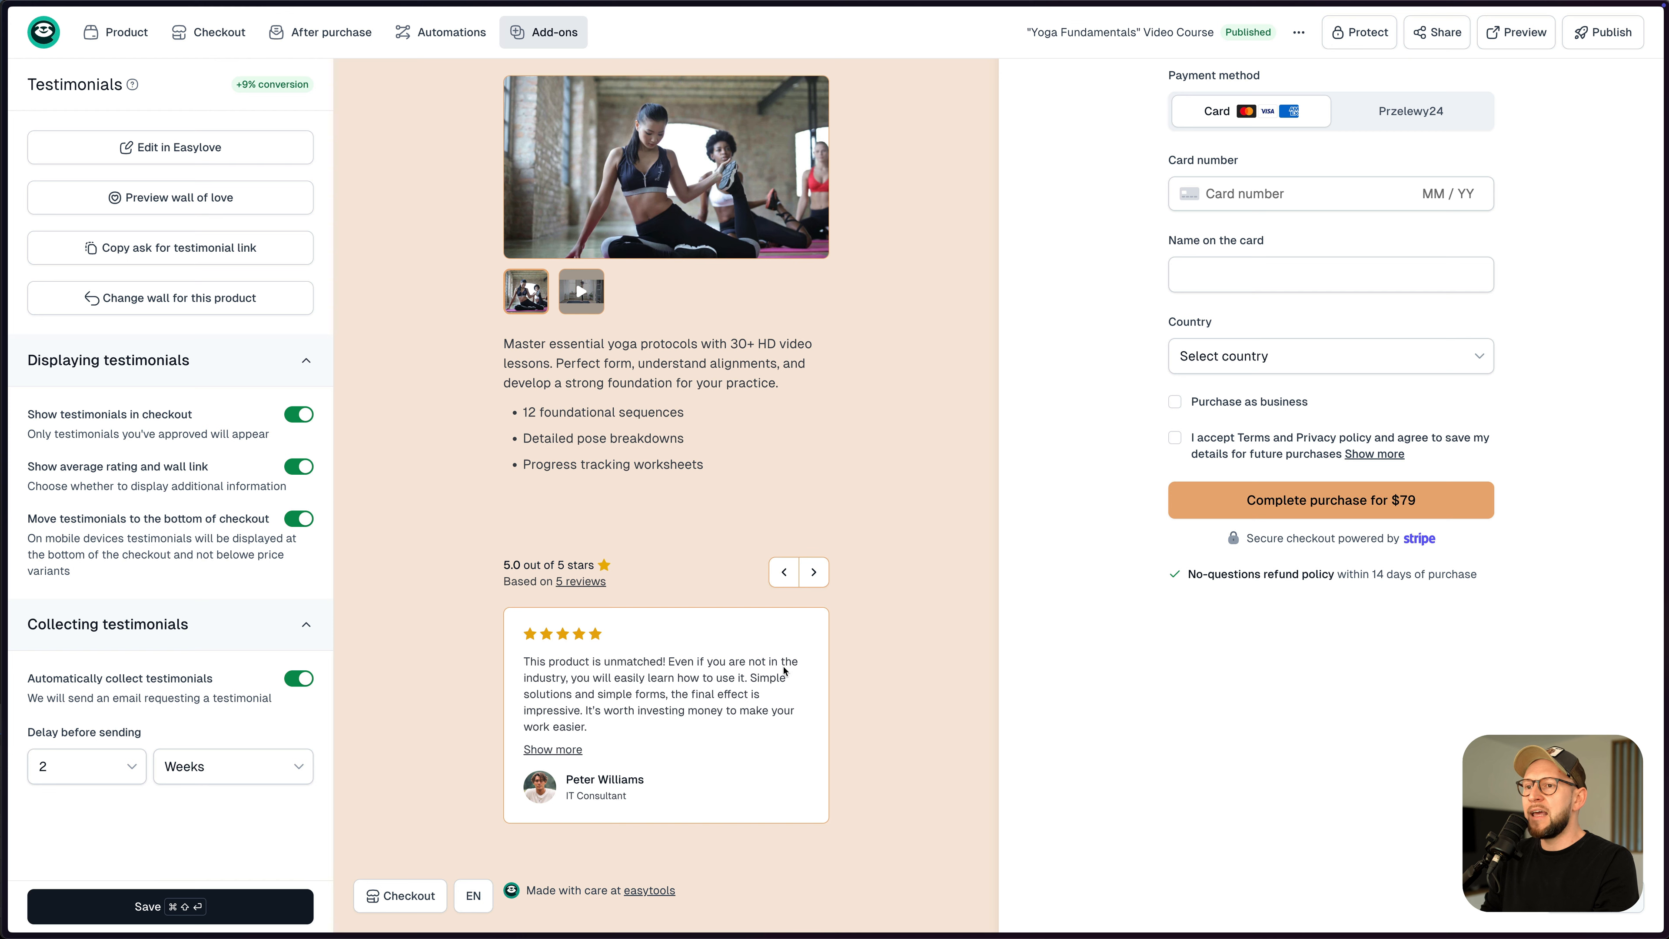
{"action": "scroll", "coordinate": [688, 766], "scroll_direction": "up", "scroll_amount": 1}
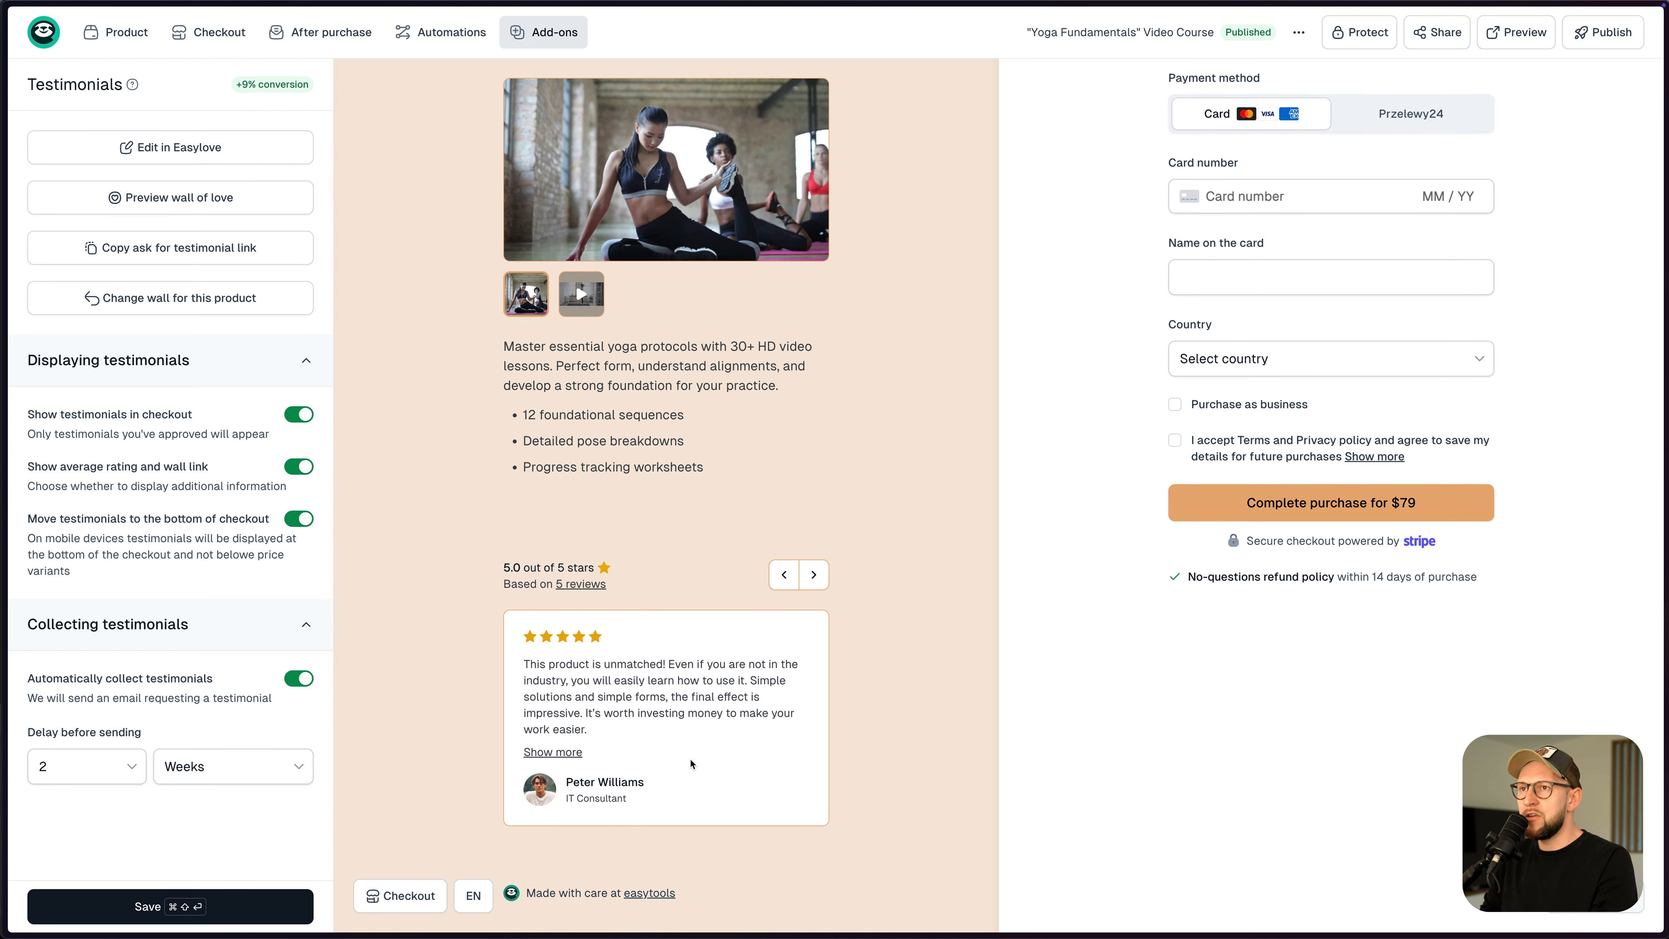
{"action": "left_click", "coordinate": [237, 908]}
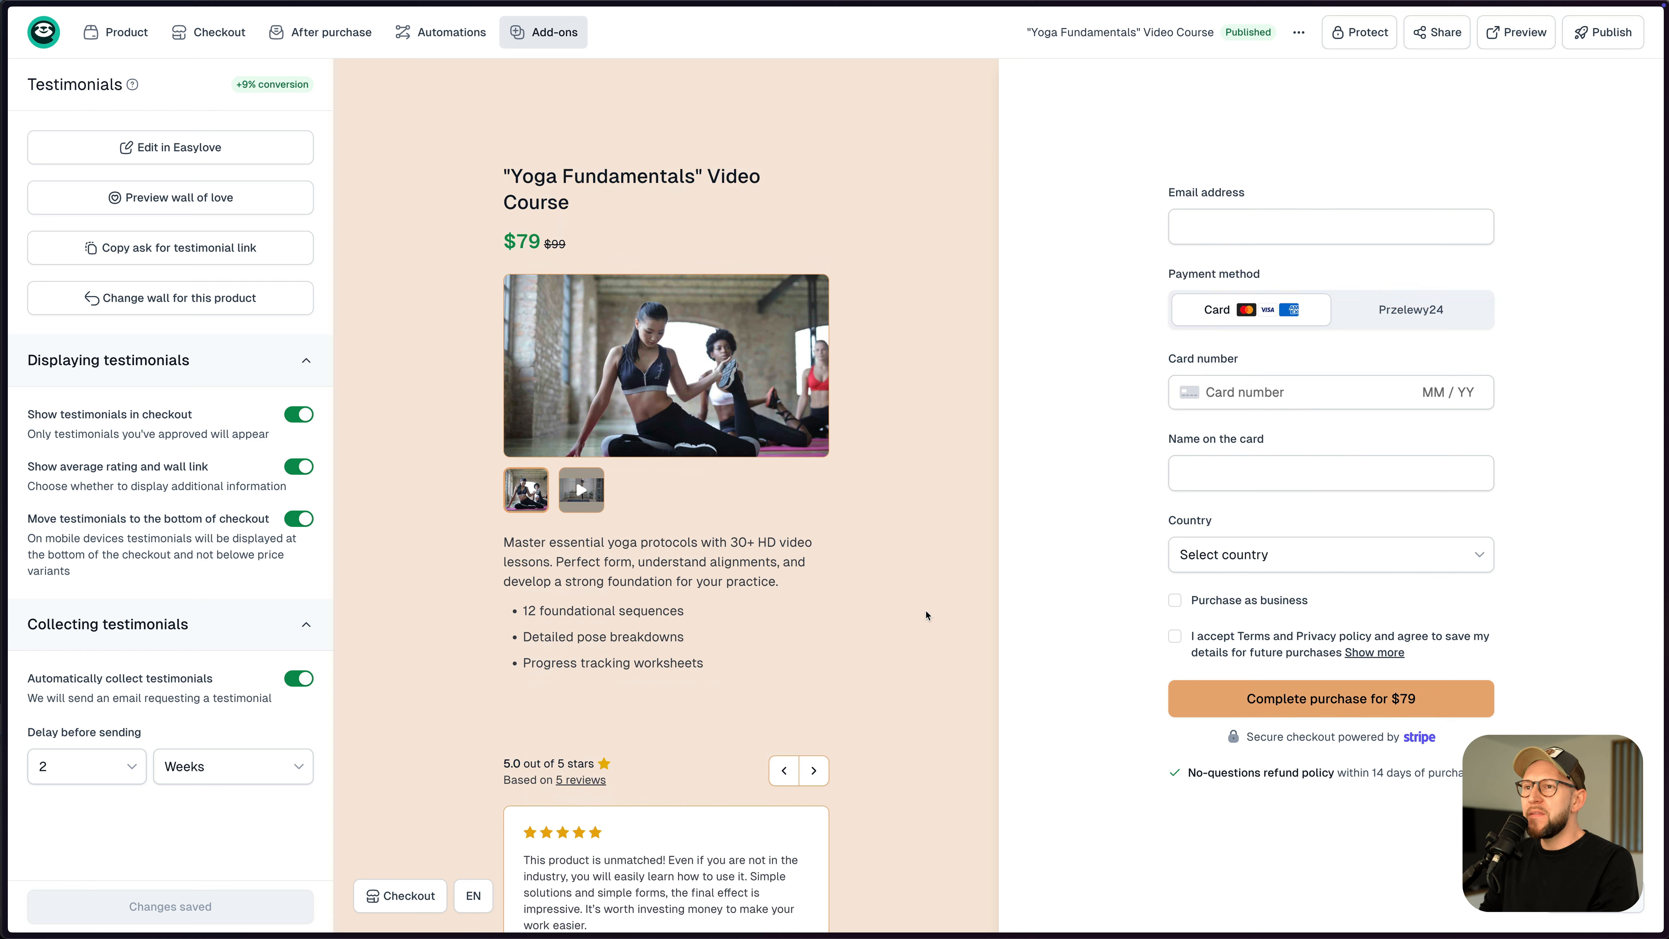
{"action": "left_click", "coordinate": [50, 44]}
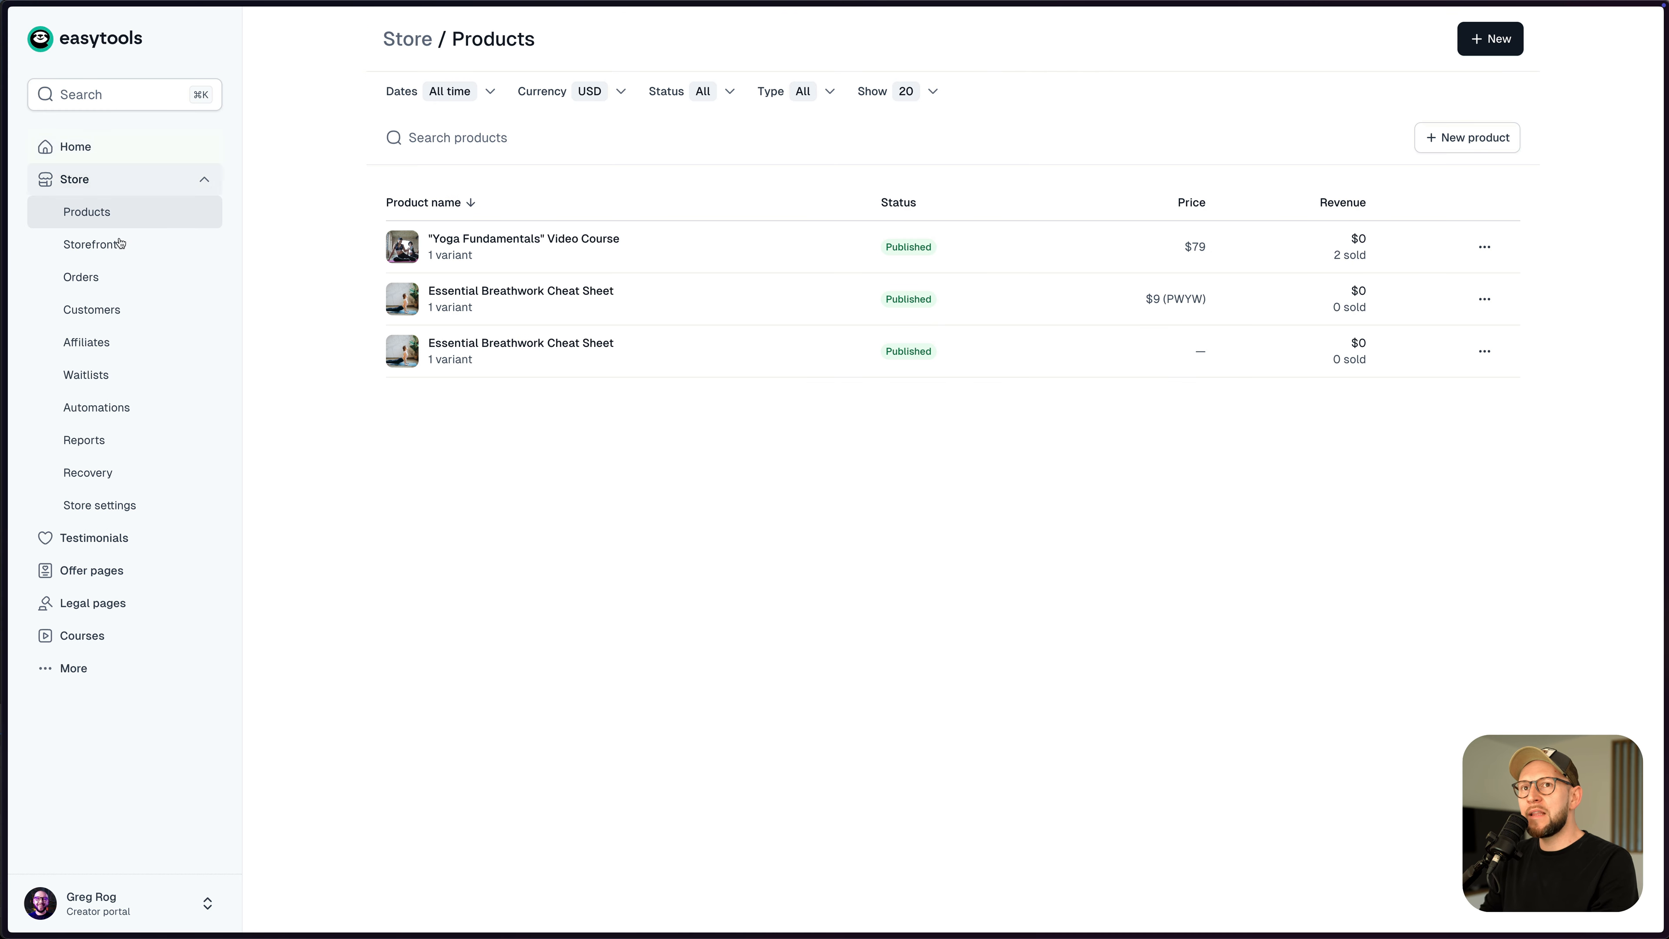
- Create a new product named Befit Yoga Summit 2027: "Elevate Your Practice" and paste in the summit description
{"action": "left_click", "coordinate": [1448, 147]}
{"action": "type", "text": "Befit Yoga Summit 2027: \"Elevate Your Practice\""}
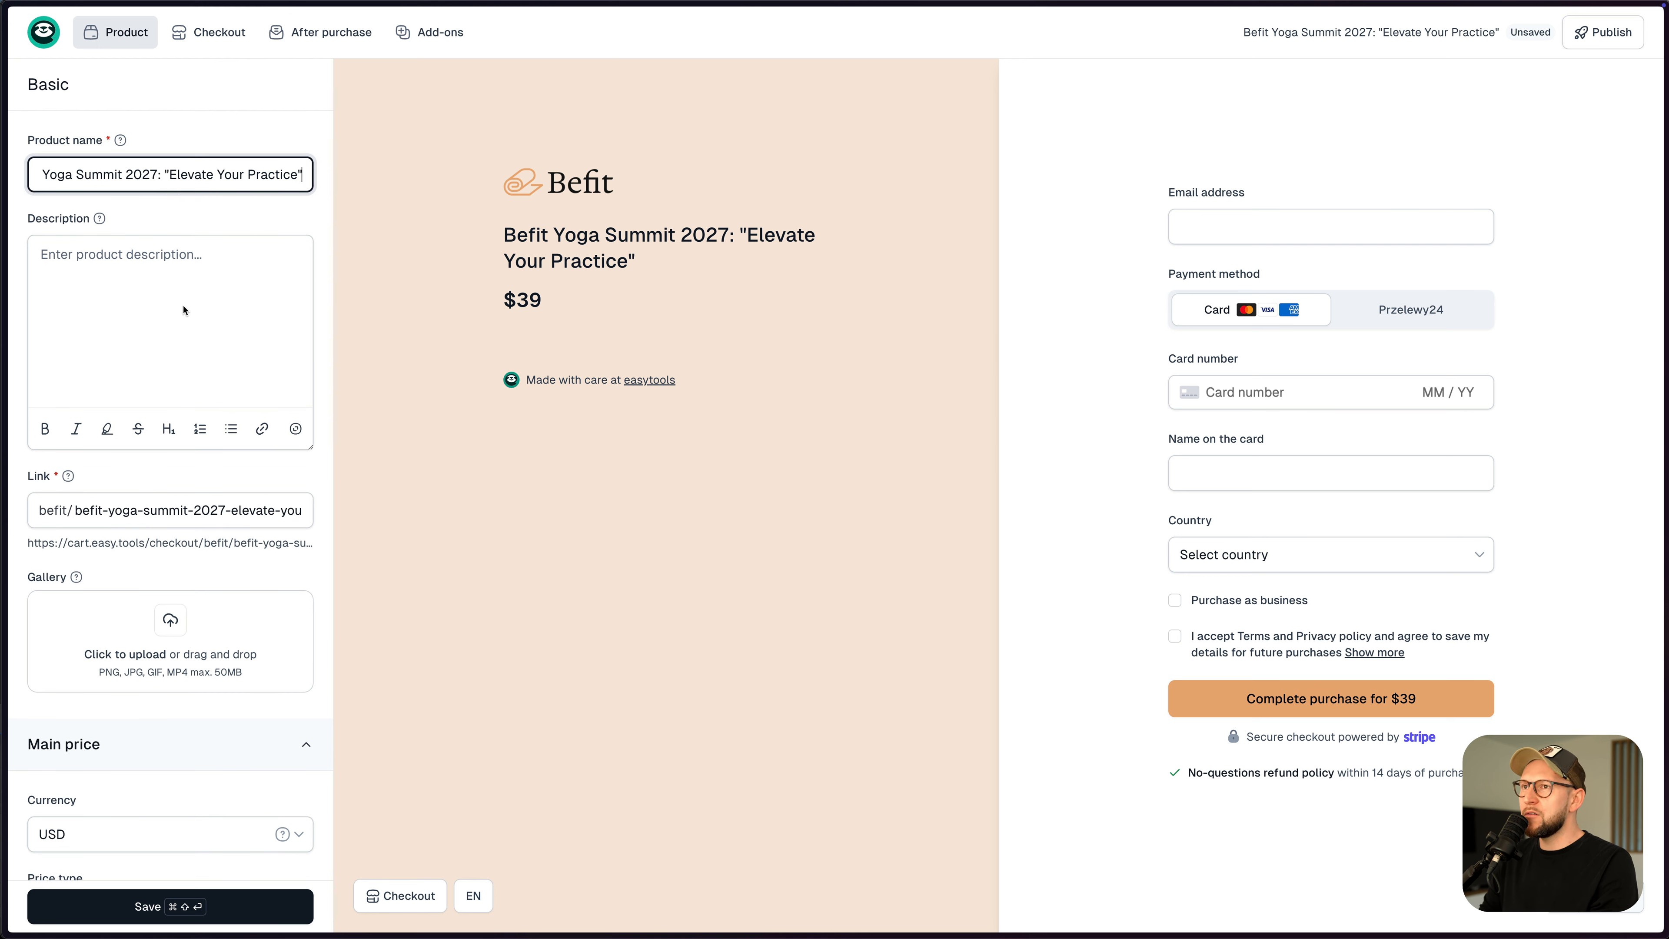
{"action": "left_click", "coordinate": [249, 316]}
{"action": "key", "text": "super+Tab"}
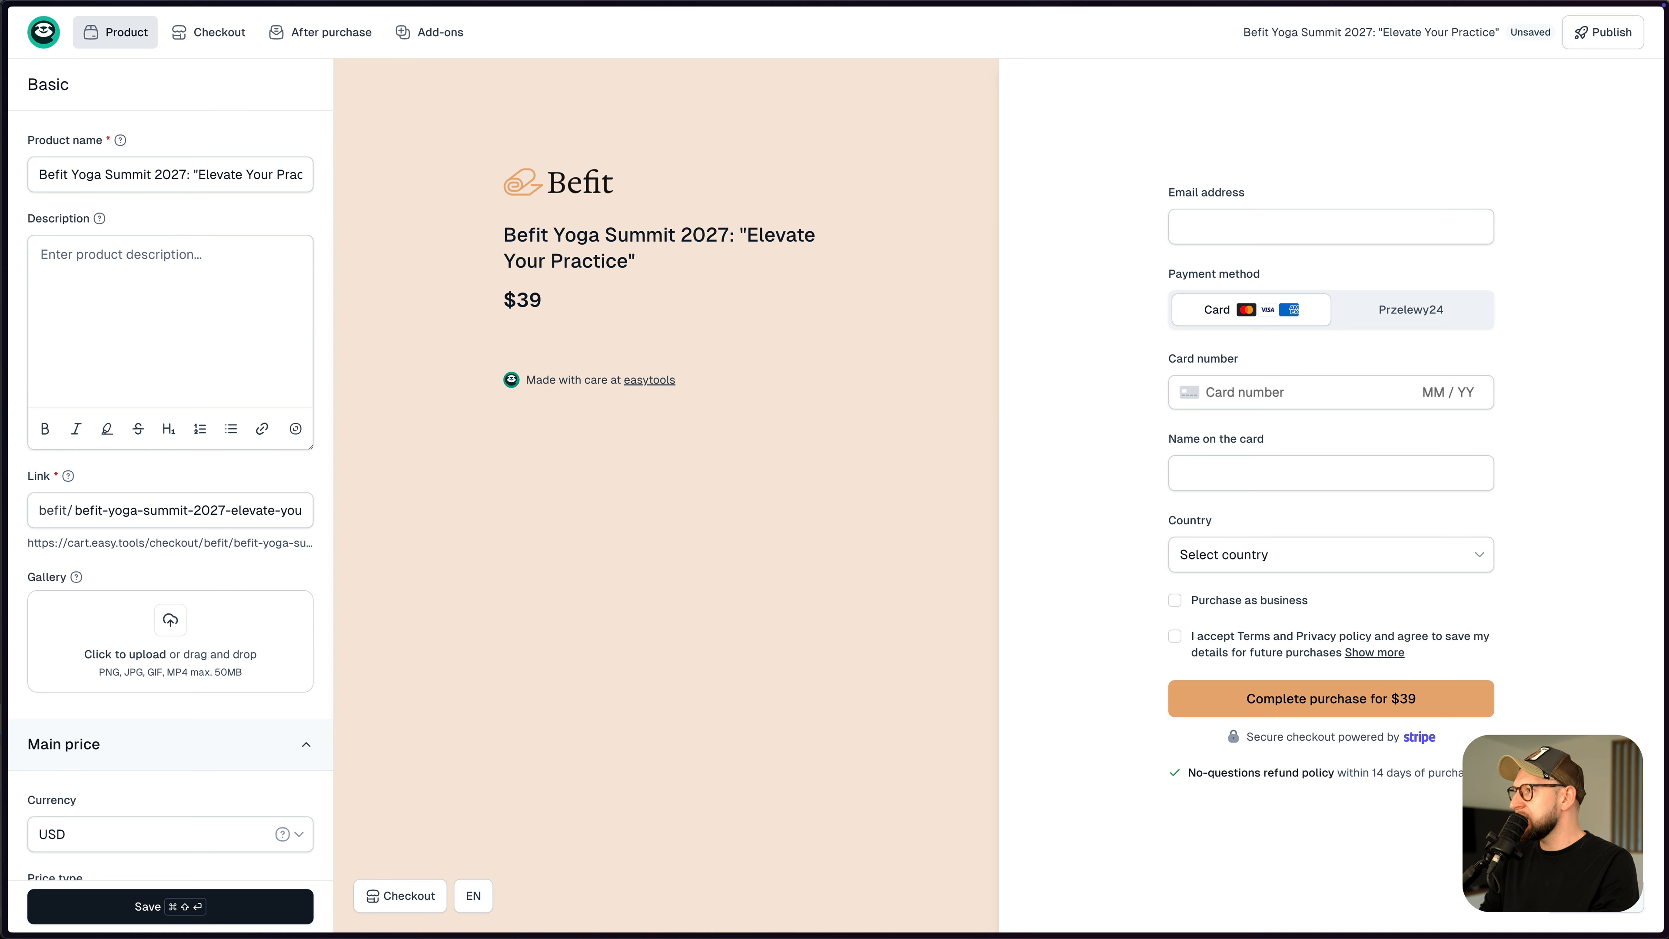
{"action": "left_click", "coordinate": [149, 295]}
{"action": "type", "text": "A two-day immersive experience combining workshops, masterclasses, and networking opportunities with leading yoga practitioners and wellness experts."}
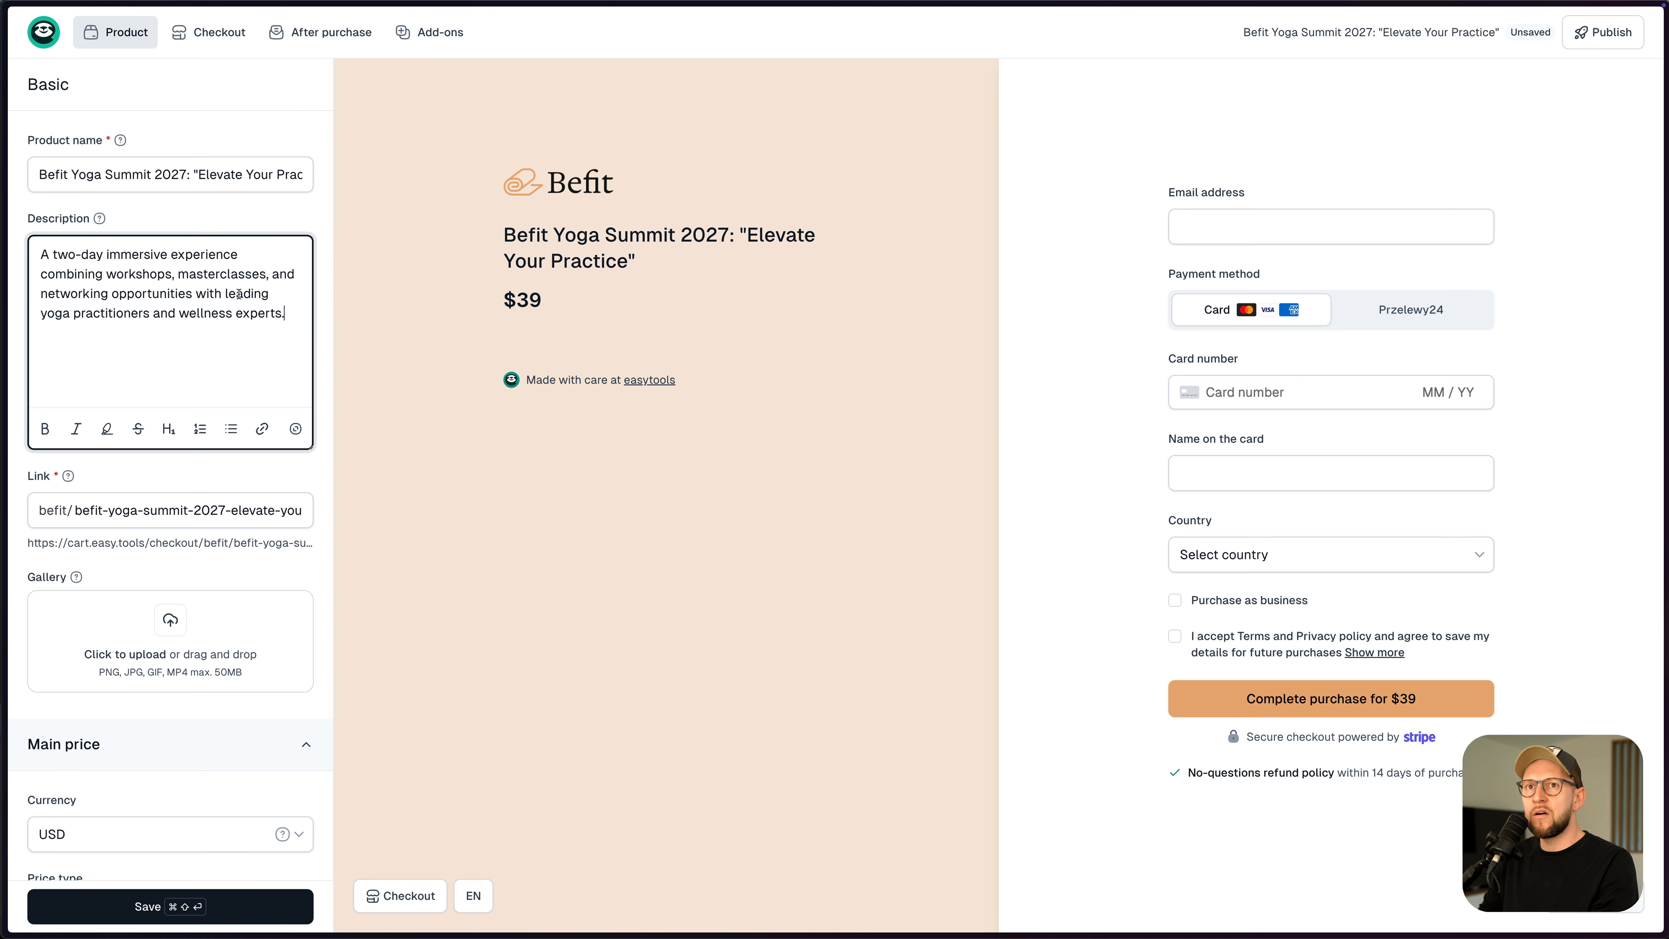
{"action": "left_click", "coordinate": [166, 560]}
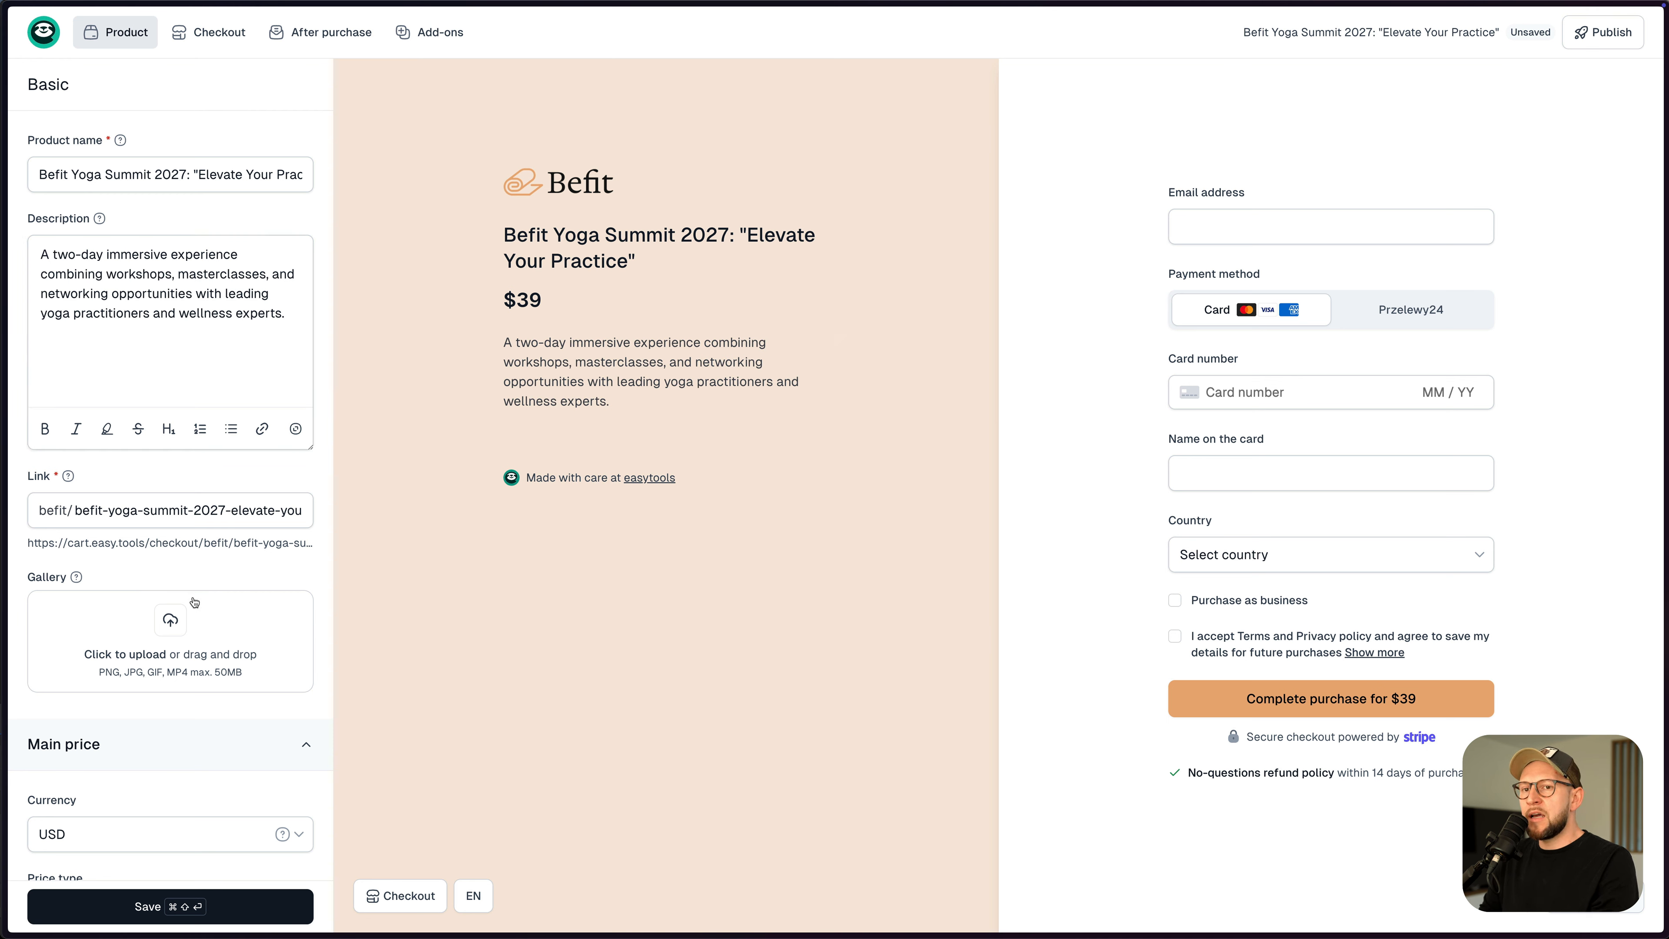
{"action": "scroll", "coordinate": [204, 605], "scroll_direction": "down", "scroll_amount": 9}
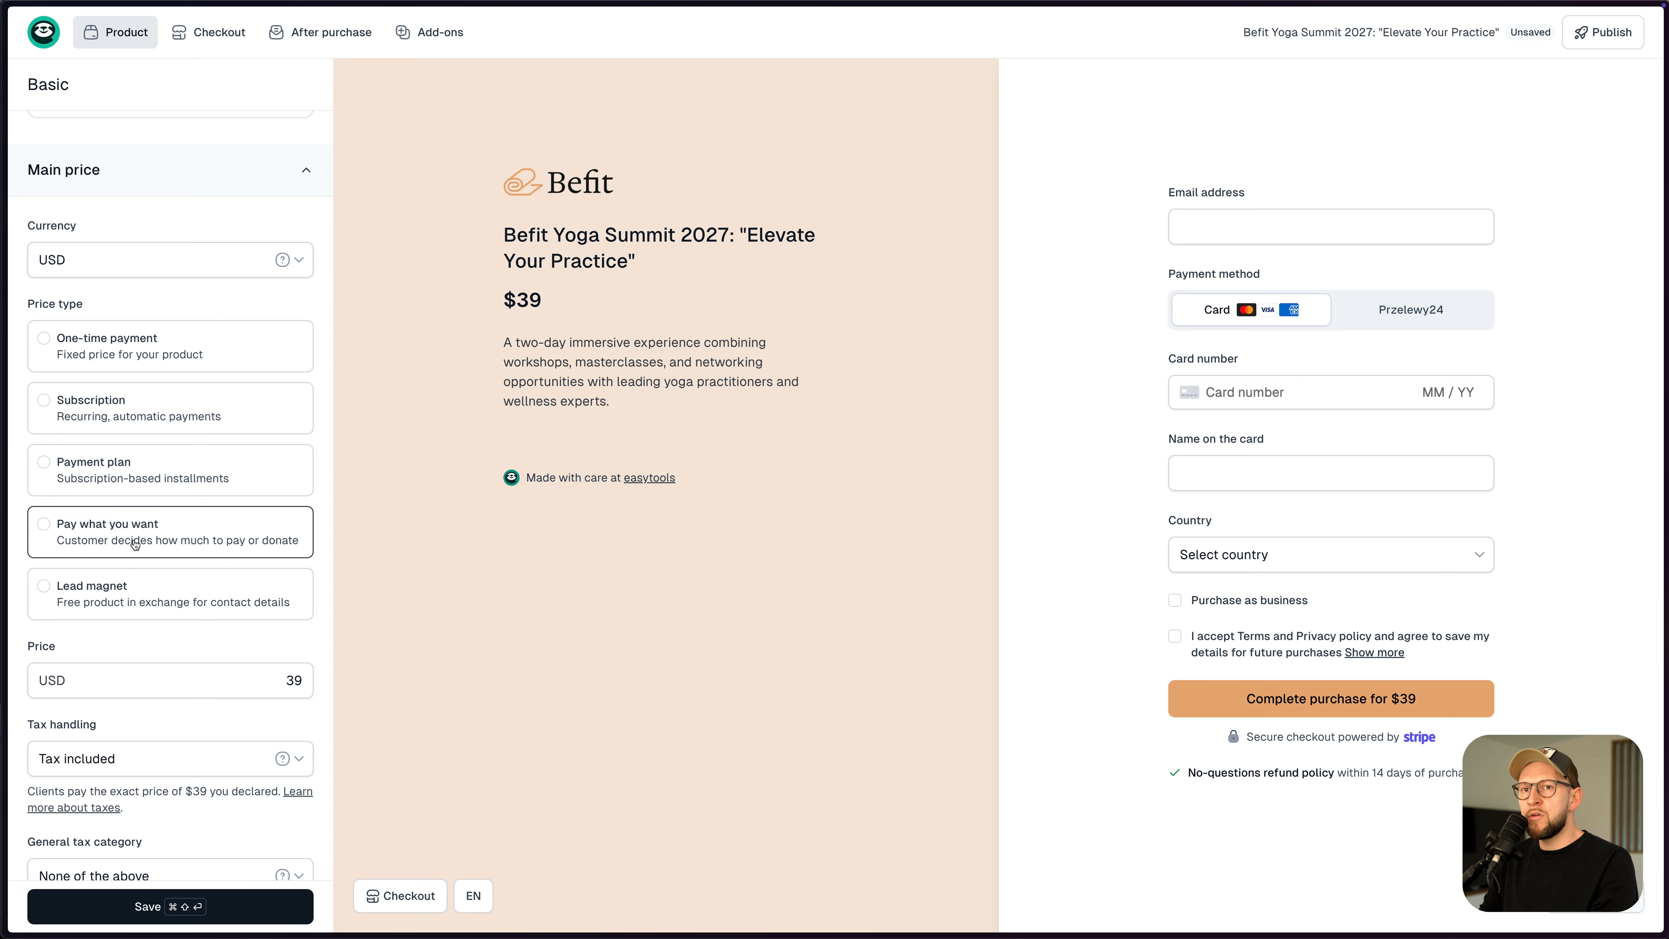
- Switch the summit to a one-time payment and set the price to $99
{"action": "scroll", "coordinate": [145, 364], "scroll_direction": "down", "scroll_amount": 2}
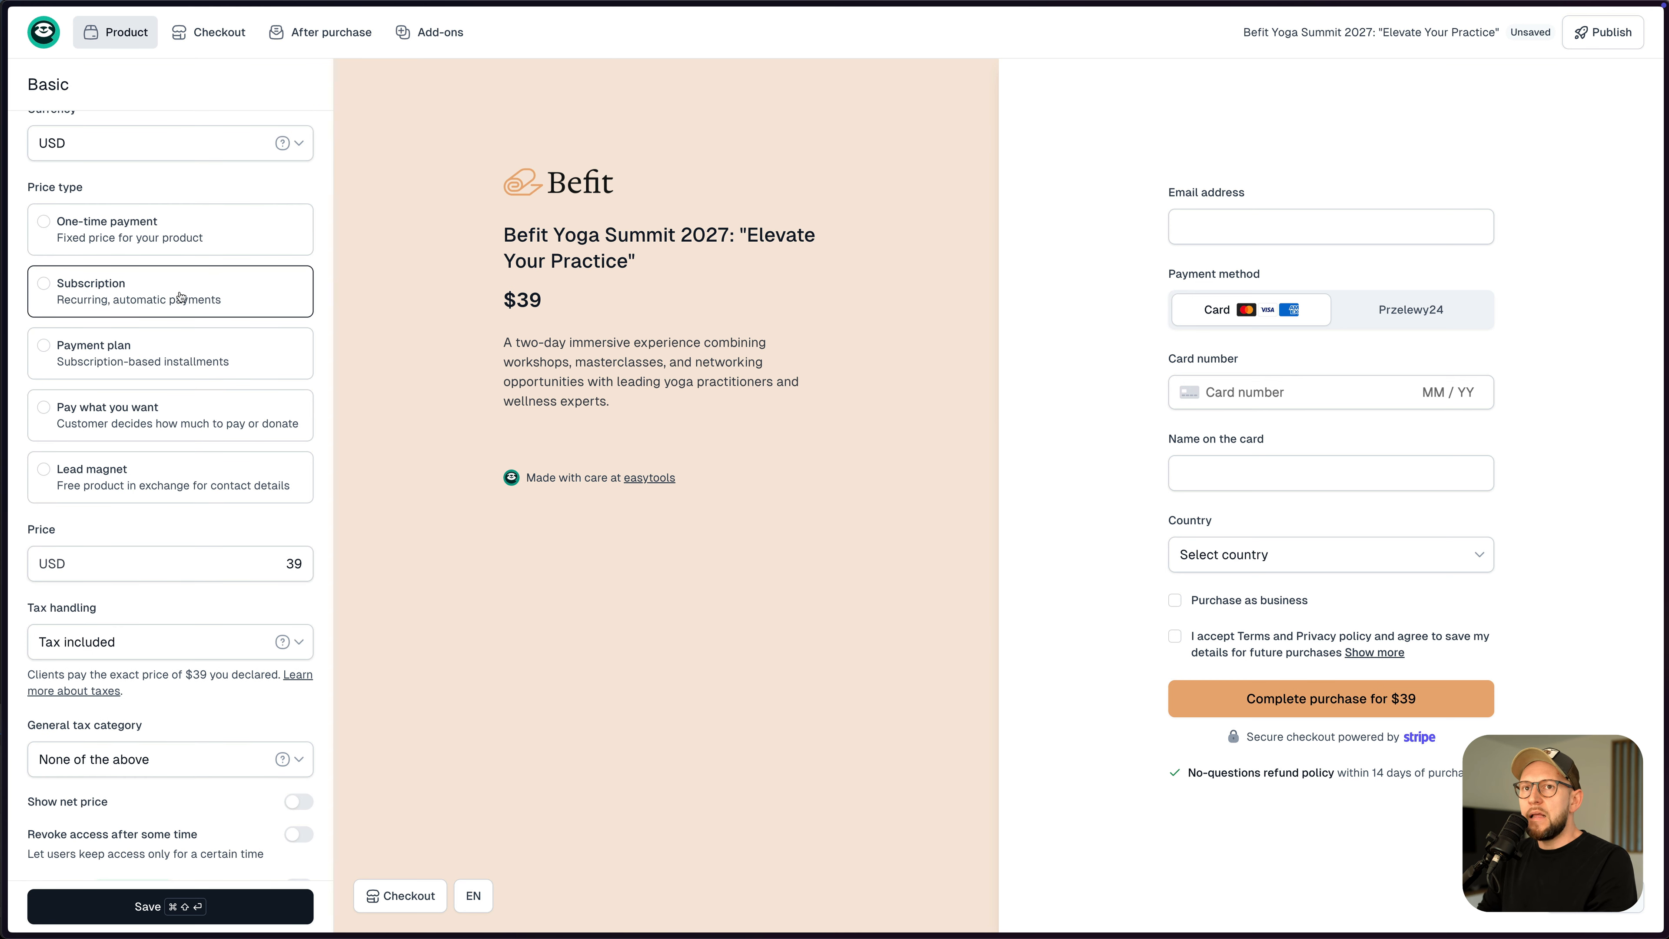
{"action": "left_click", "coordinate": [118, 244]}
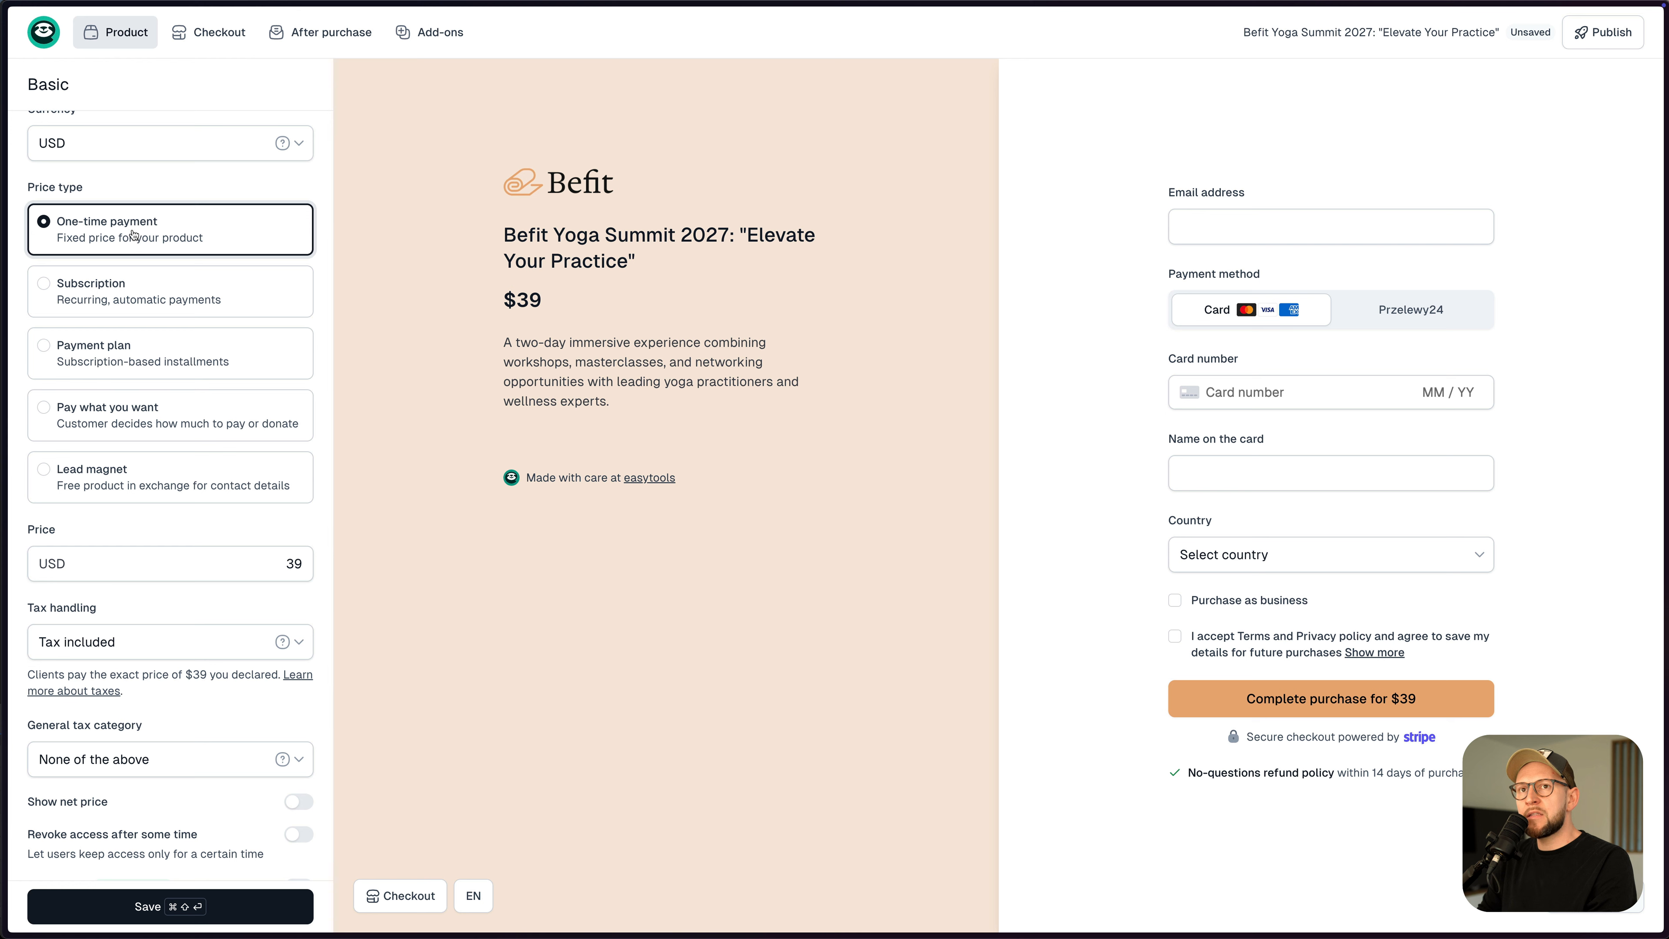
{"action": "scroll", "coordinate": [72, 355], "scroll_direction": "down", "scroll_amount": 2}
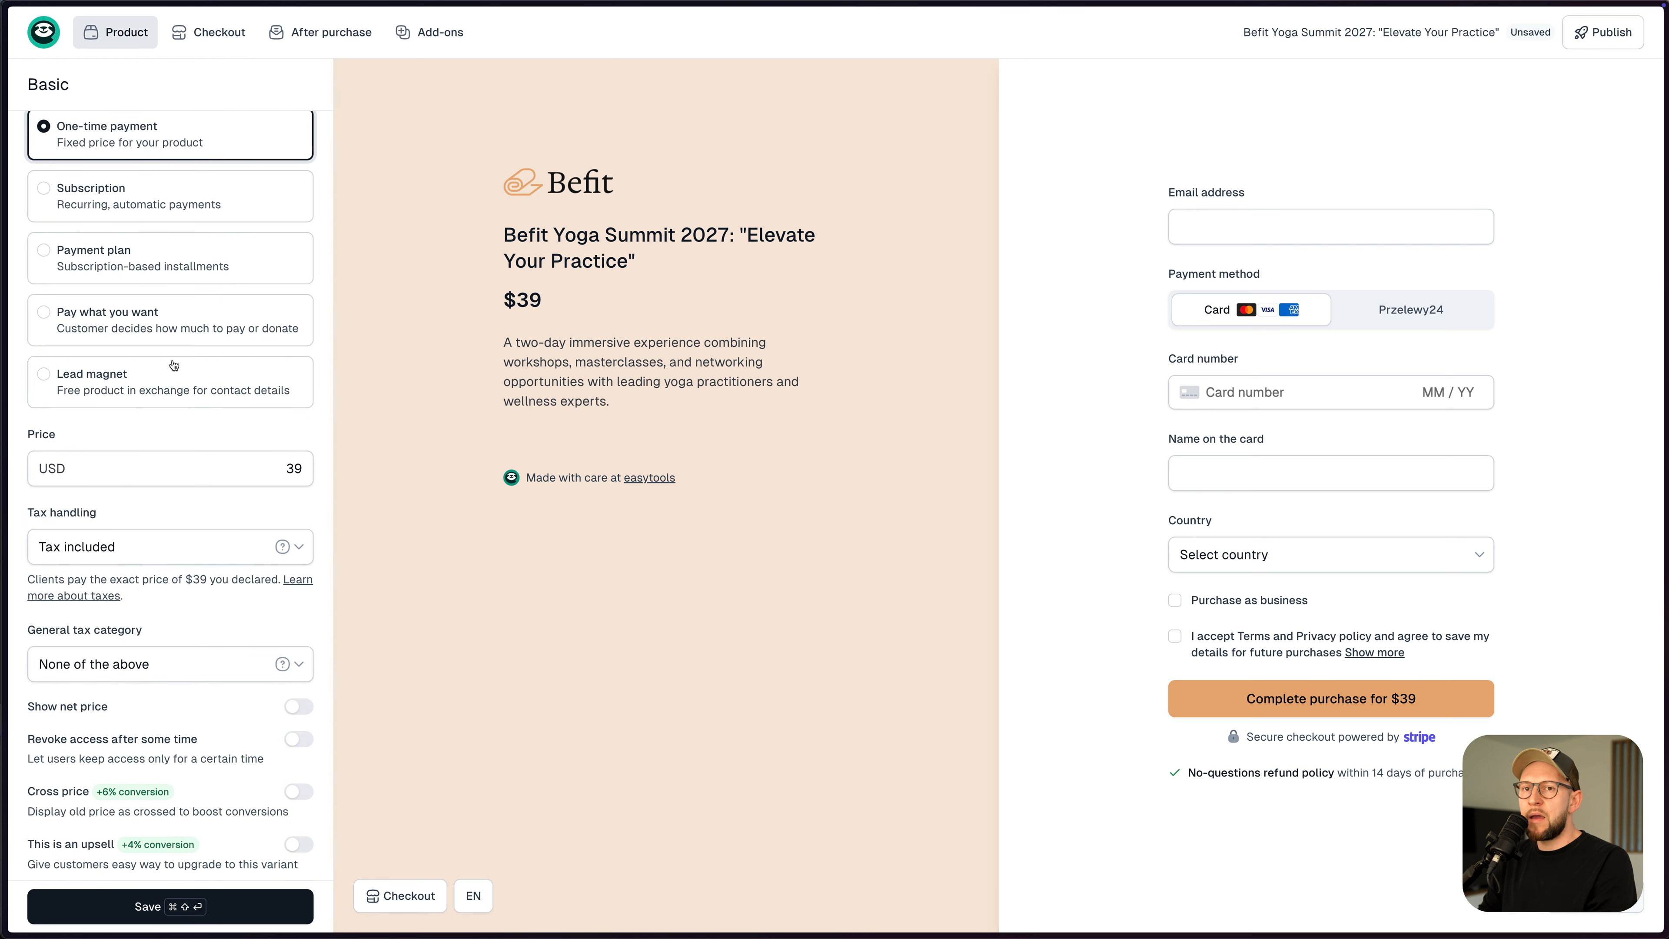
{"action": "left_click", "coordinate": [284, 468]}
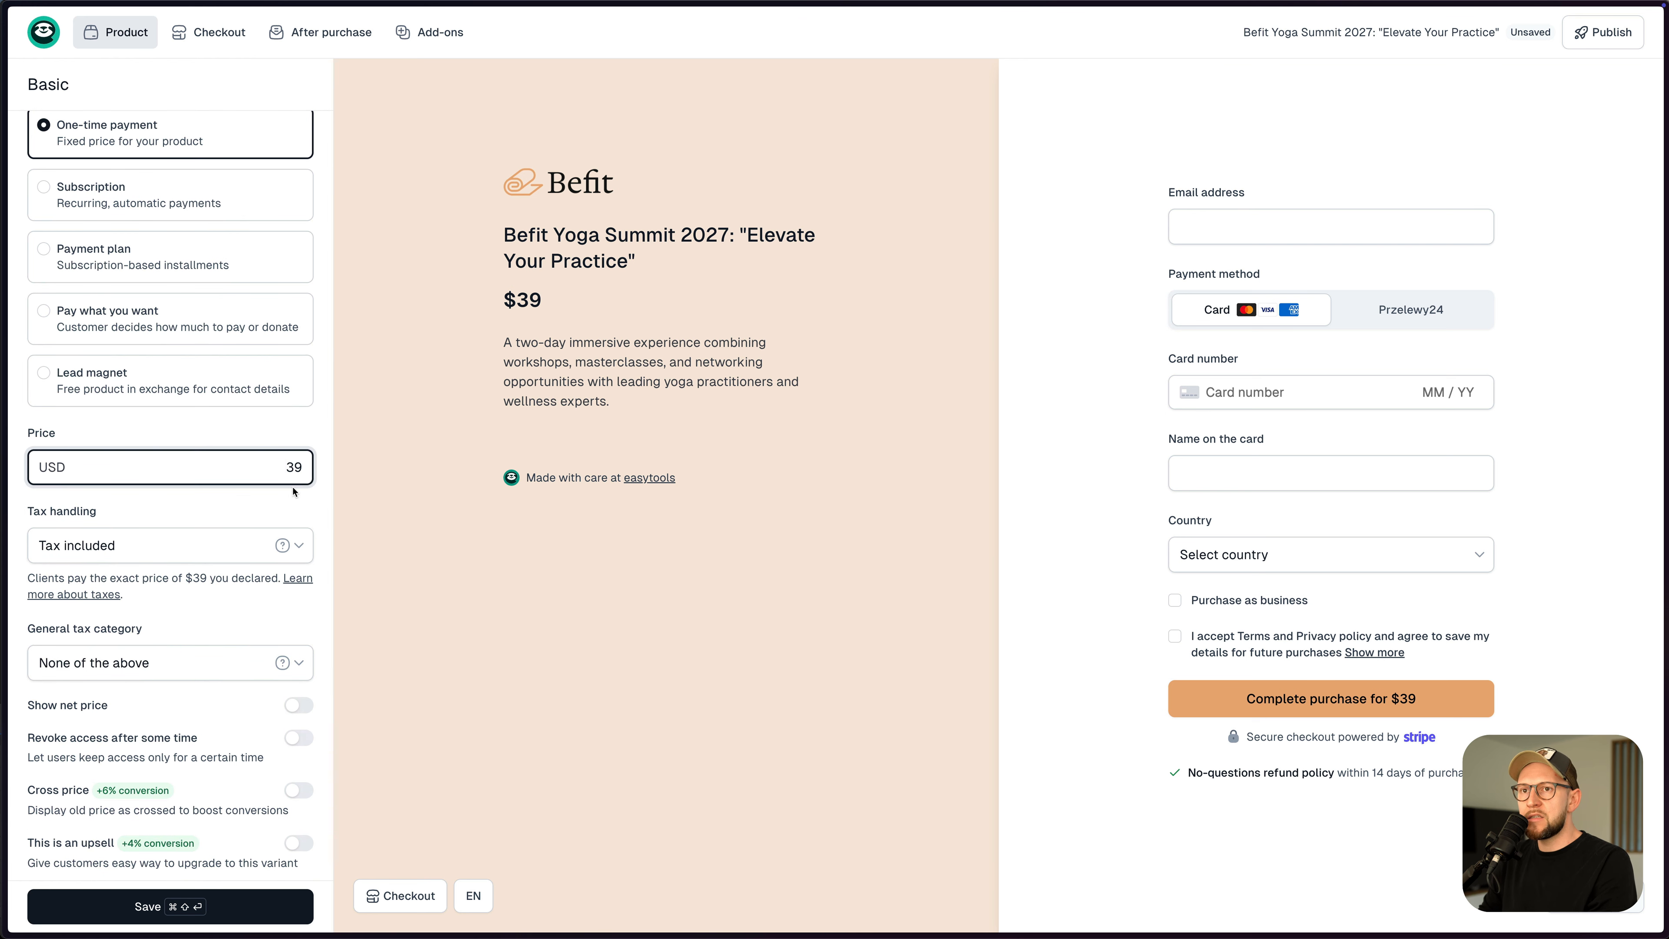
{"action": "left_click_drag", "start_coordinate": [287, 469], "coordinate": [292, 468]}
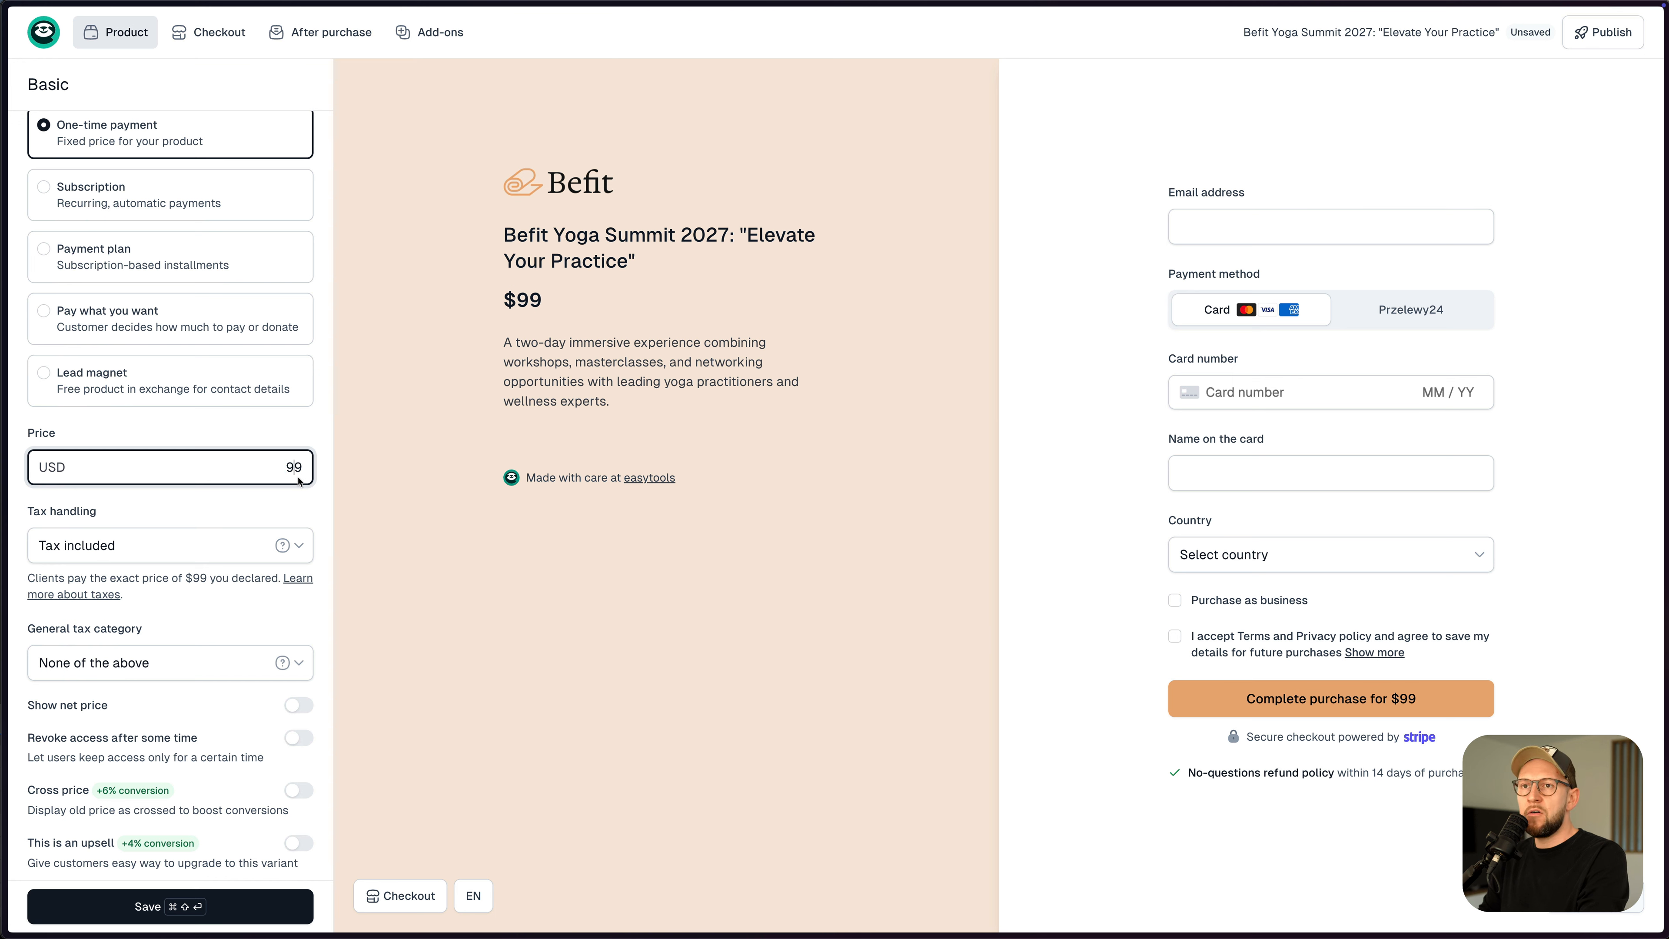
{"action": "scroll", "coordinate": [229, 483], "scroll_direction": "down", "scroll_amount": 3}
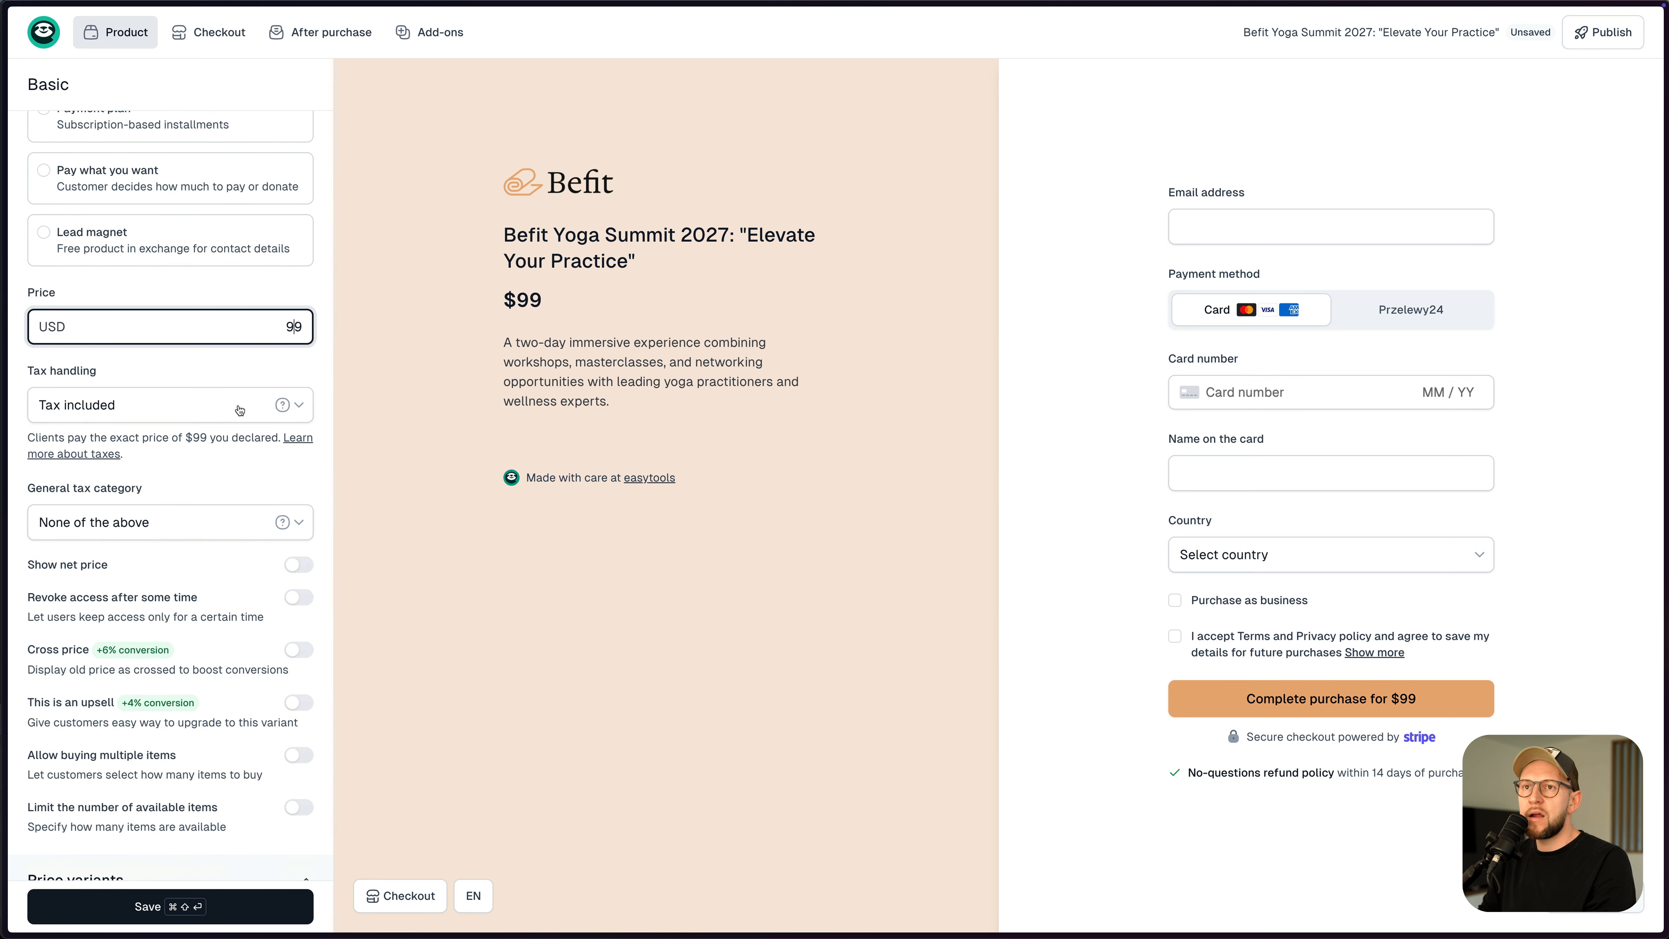
{"action": "scroll", "coordinate": [155, 568], "scroll_direction": "down", "scroll_amount": 1}
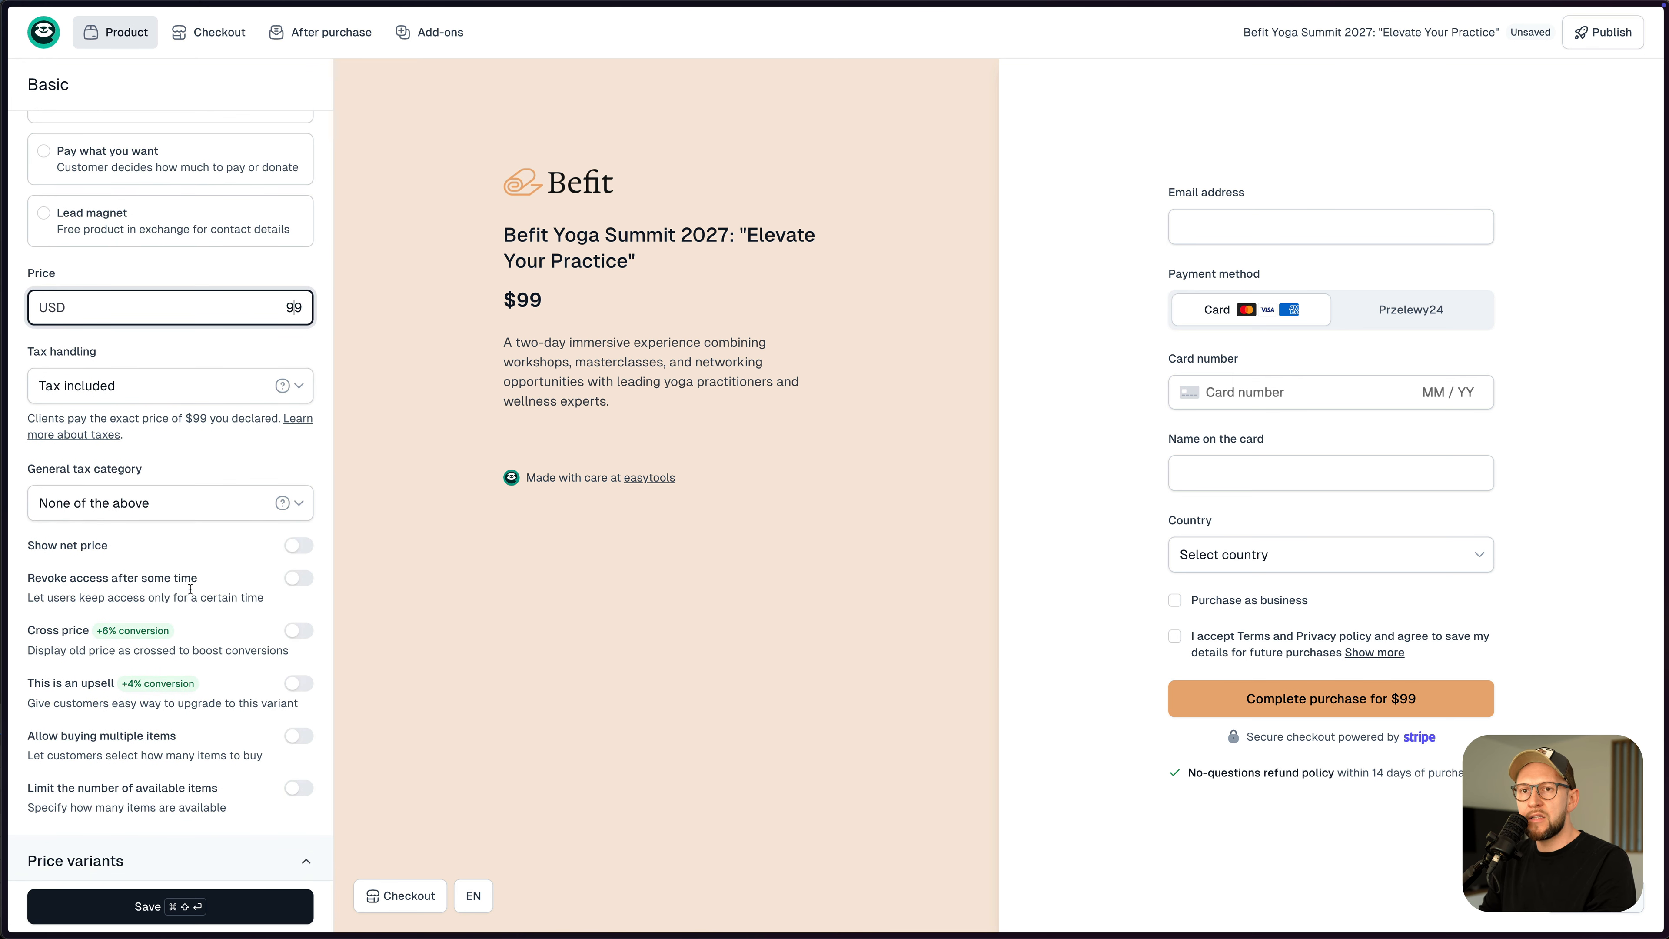
- Turn on Cross price and set the crossed-out price to $199
{"action": "left_click", "coordinate": [294, 632]}
{"action": "left_click_drag", "start_coordinate": [287, 718], "coordinate": [301, 718]}
{"action": "type", "text": "99"}
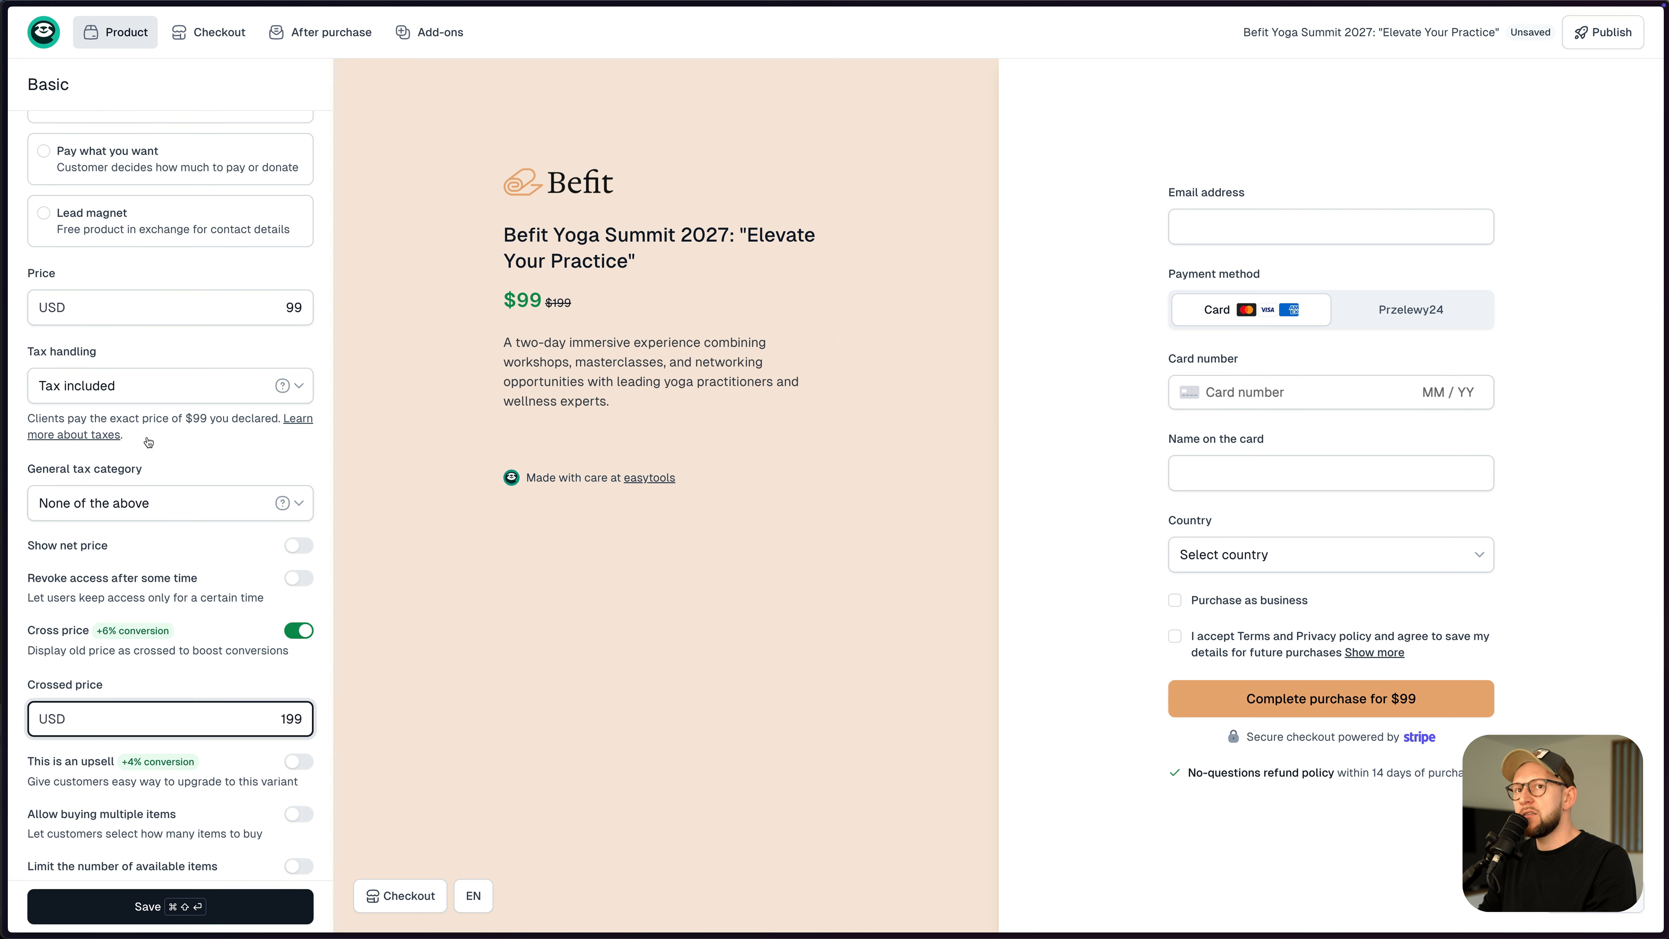
{"action": "scroll", "coordinate": [186, 488], "scroll_direction": "down", "scroll_amount": 2}
{"action": "scroll", "coordinate": [190, 499], "scroll_direction": "down", "scroll_amount": 4}
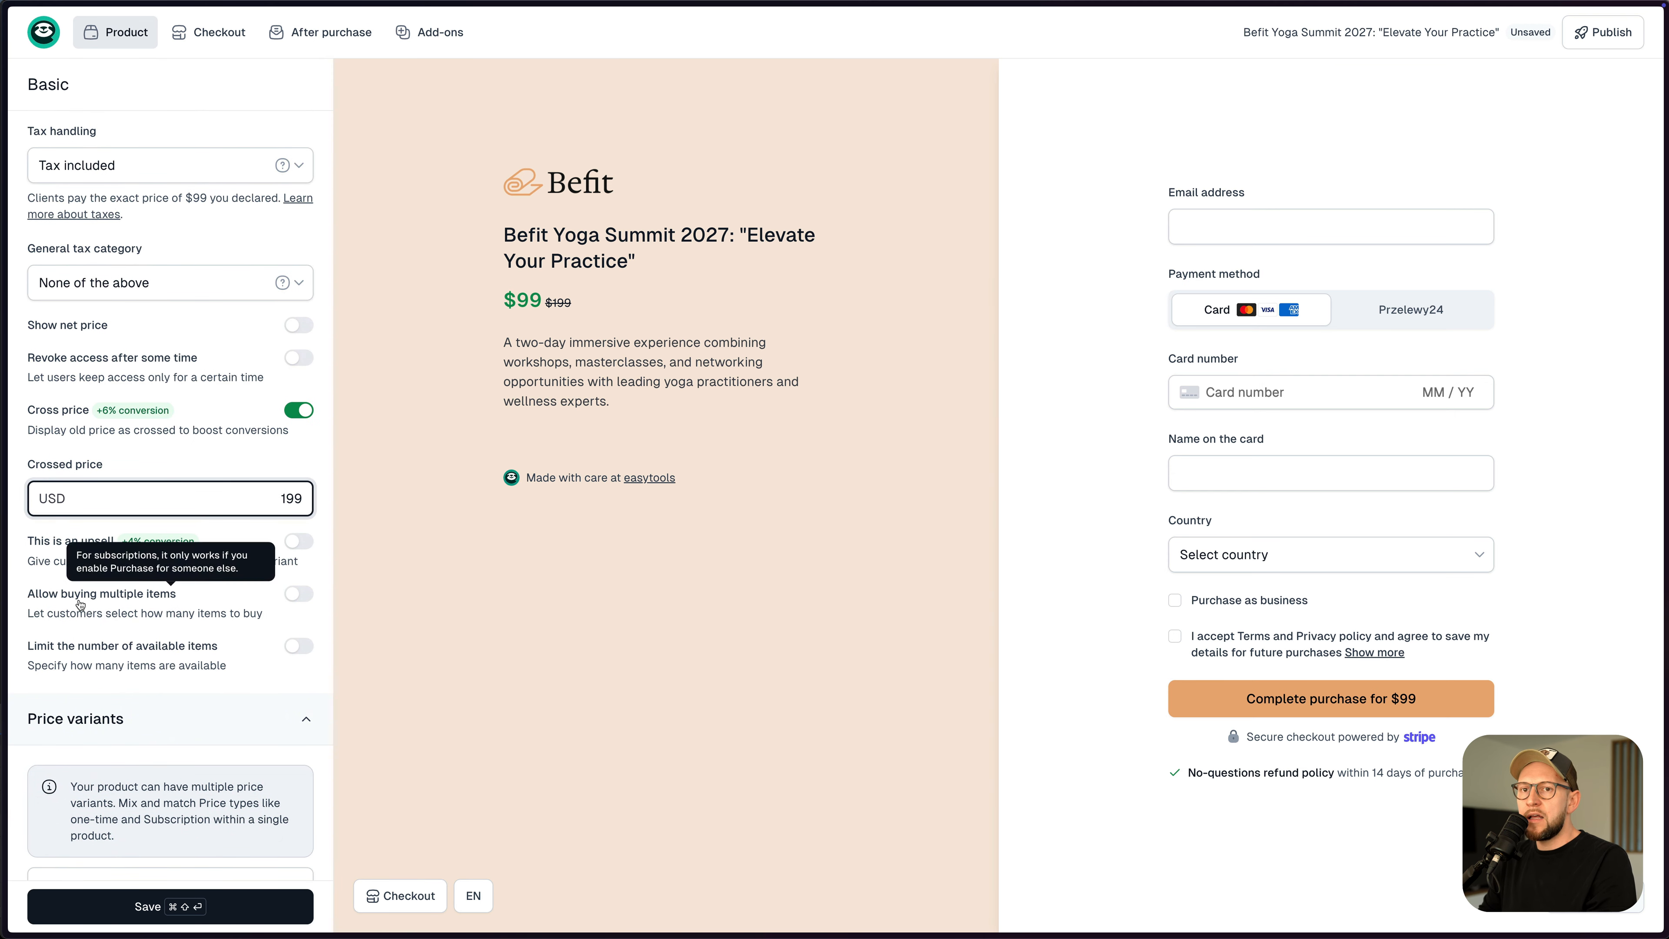
- Allow buying multiple items, test the preview quantity, and save the product
{"action": "left_click", "coordinate": [303, 597]}
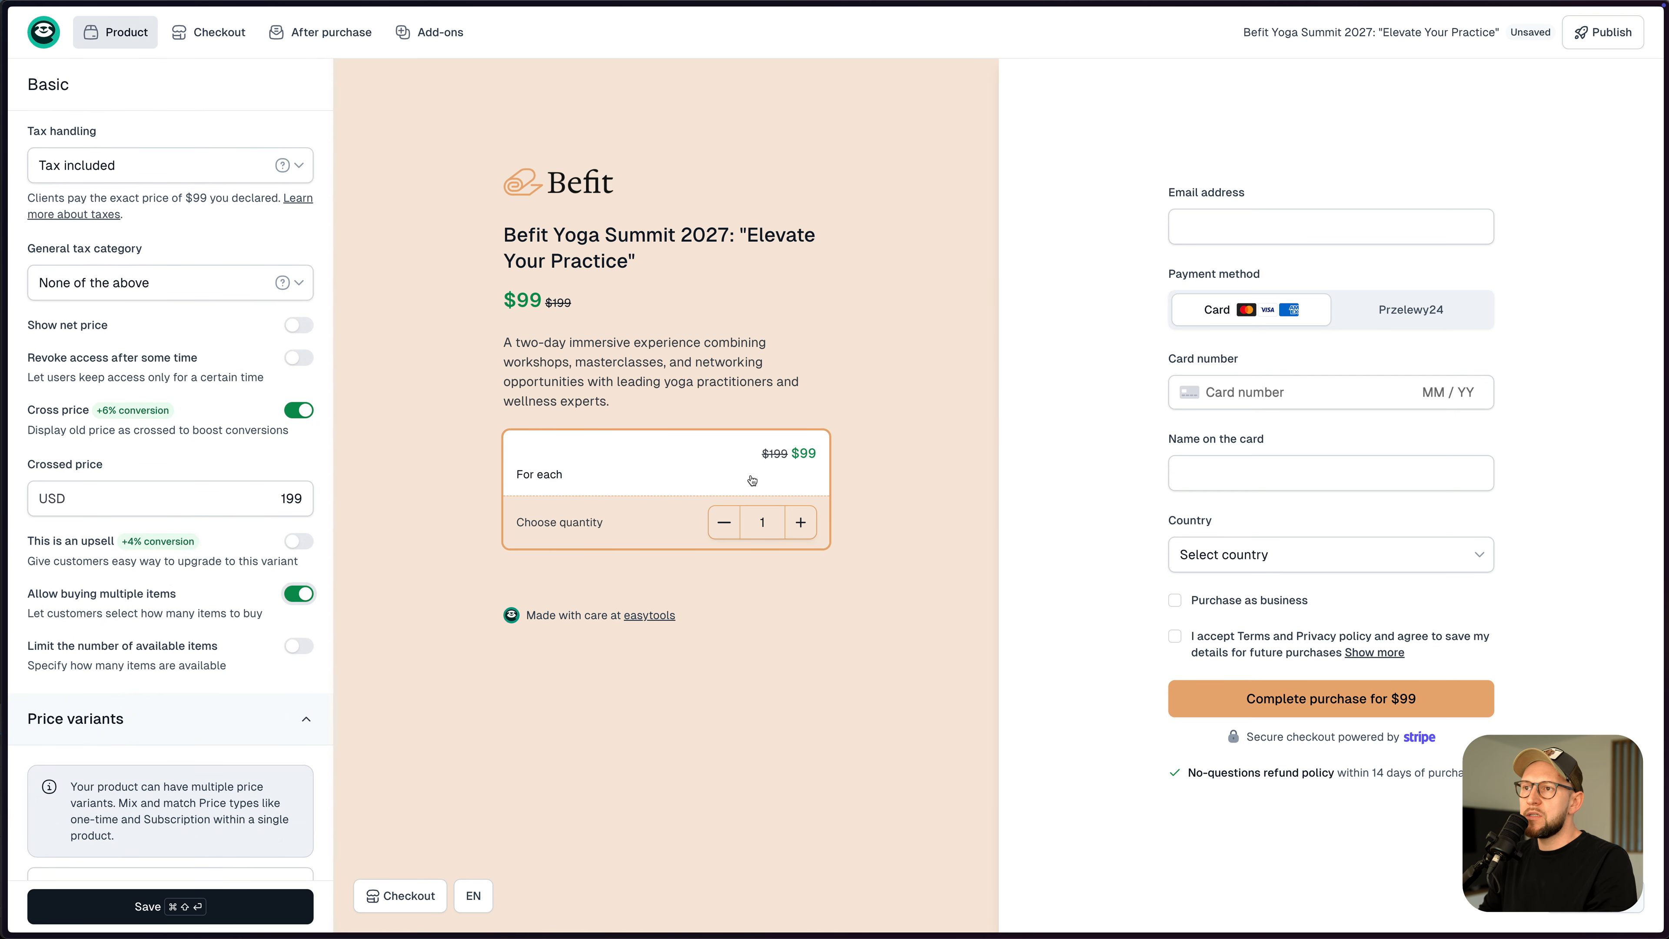
{"action": "left_click", "coordinate": [800, 522]}
{"action": "left_click", "coordinate": [800, 522]}
{"action": "left_click", "coordinate": [725, 526]}
{"action": "left_click", "coordinate": [726, 526]}
{"action": "left_click", "coordinate": [219, 904]}
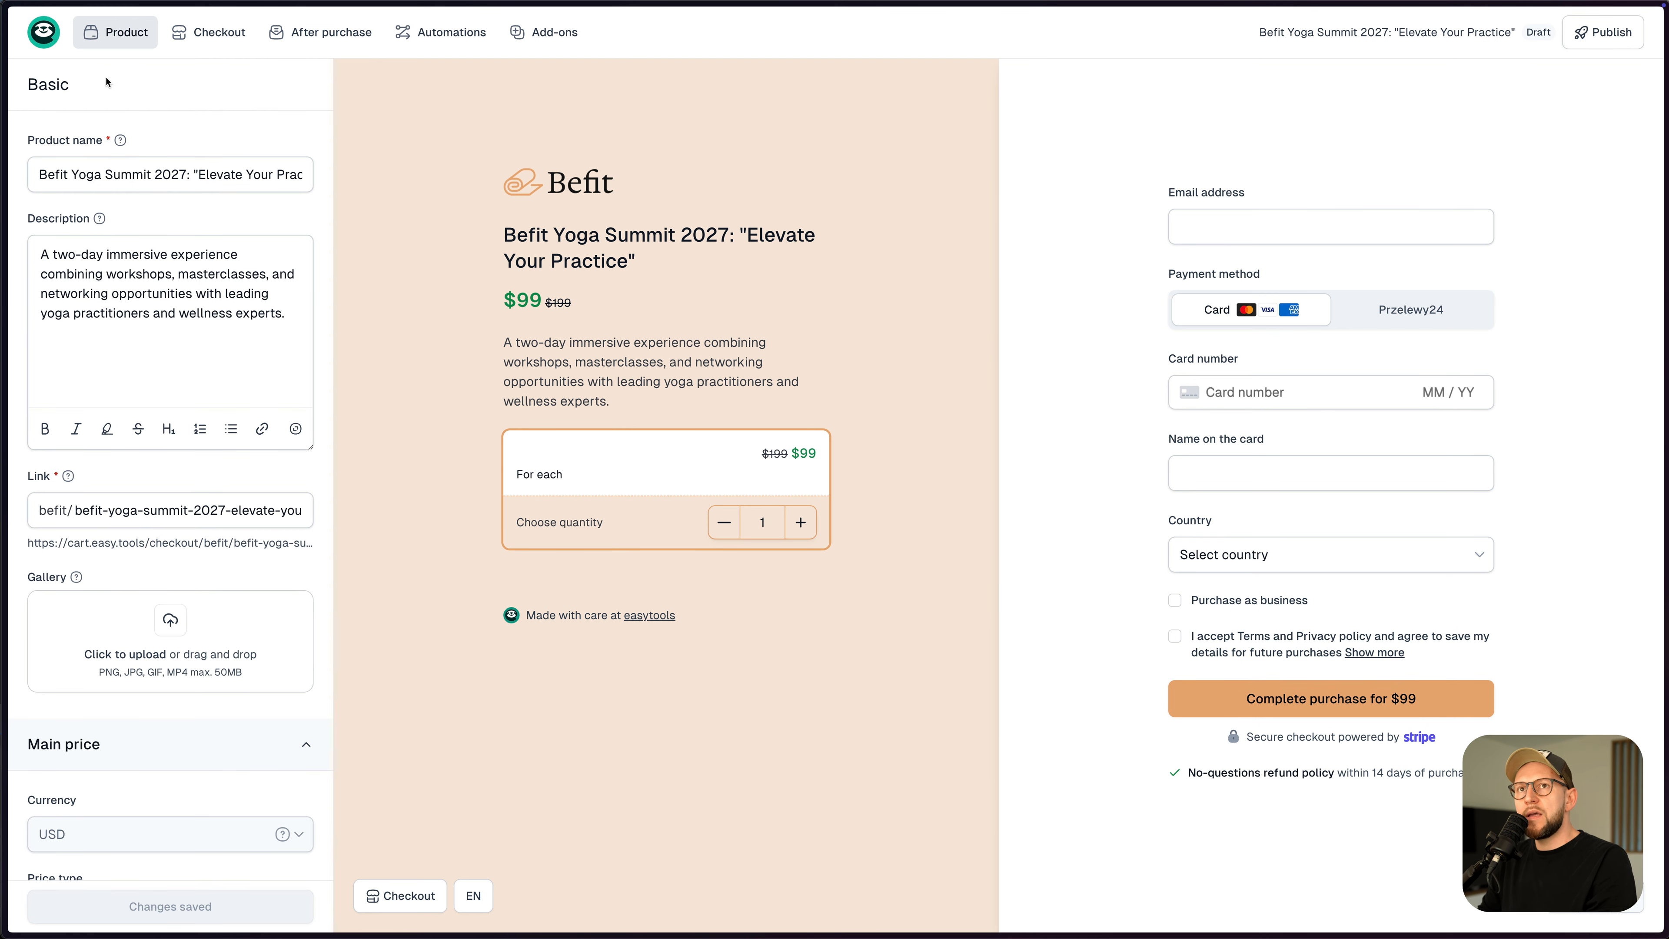
- Under Price variants, name the $99 variant Early bird and save
{"action": "left_click", "coordinate": [106, 82]}
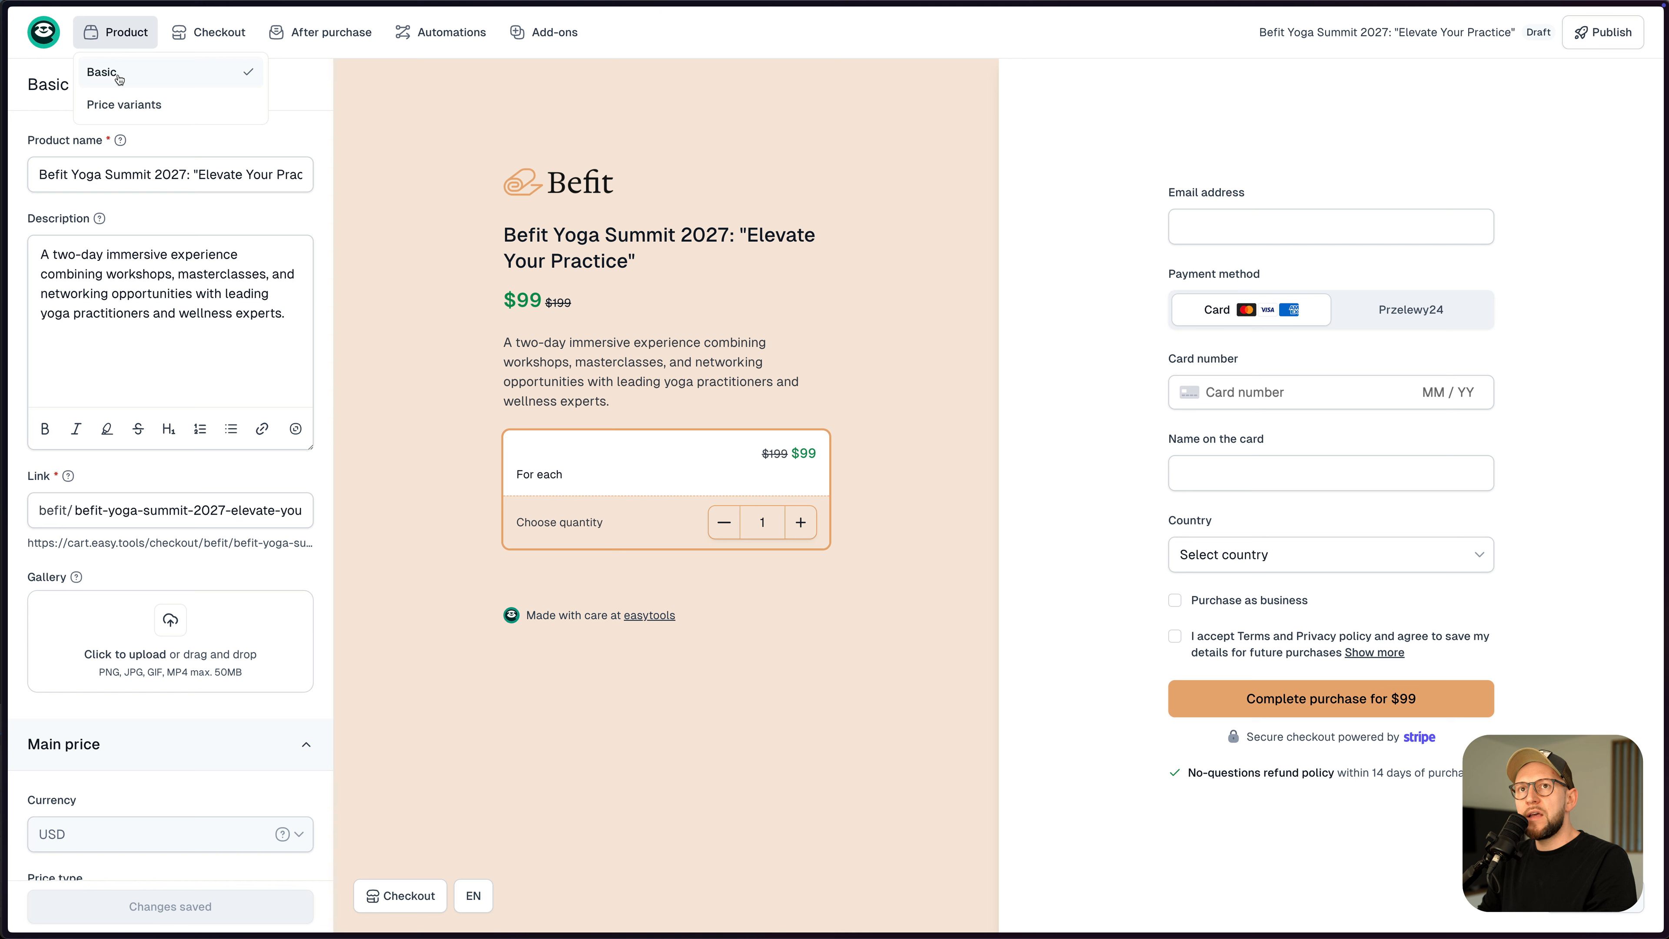
{"action": "left_click", "coordinate": [122, 105]}
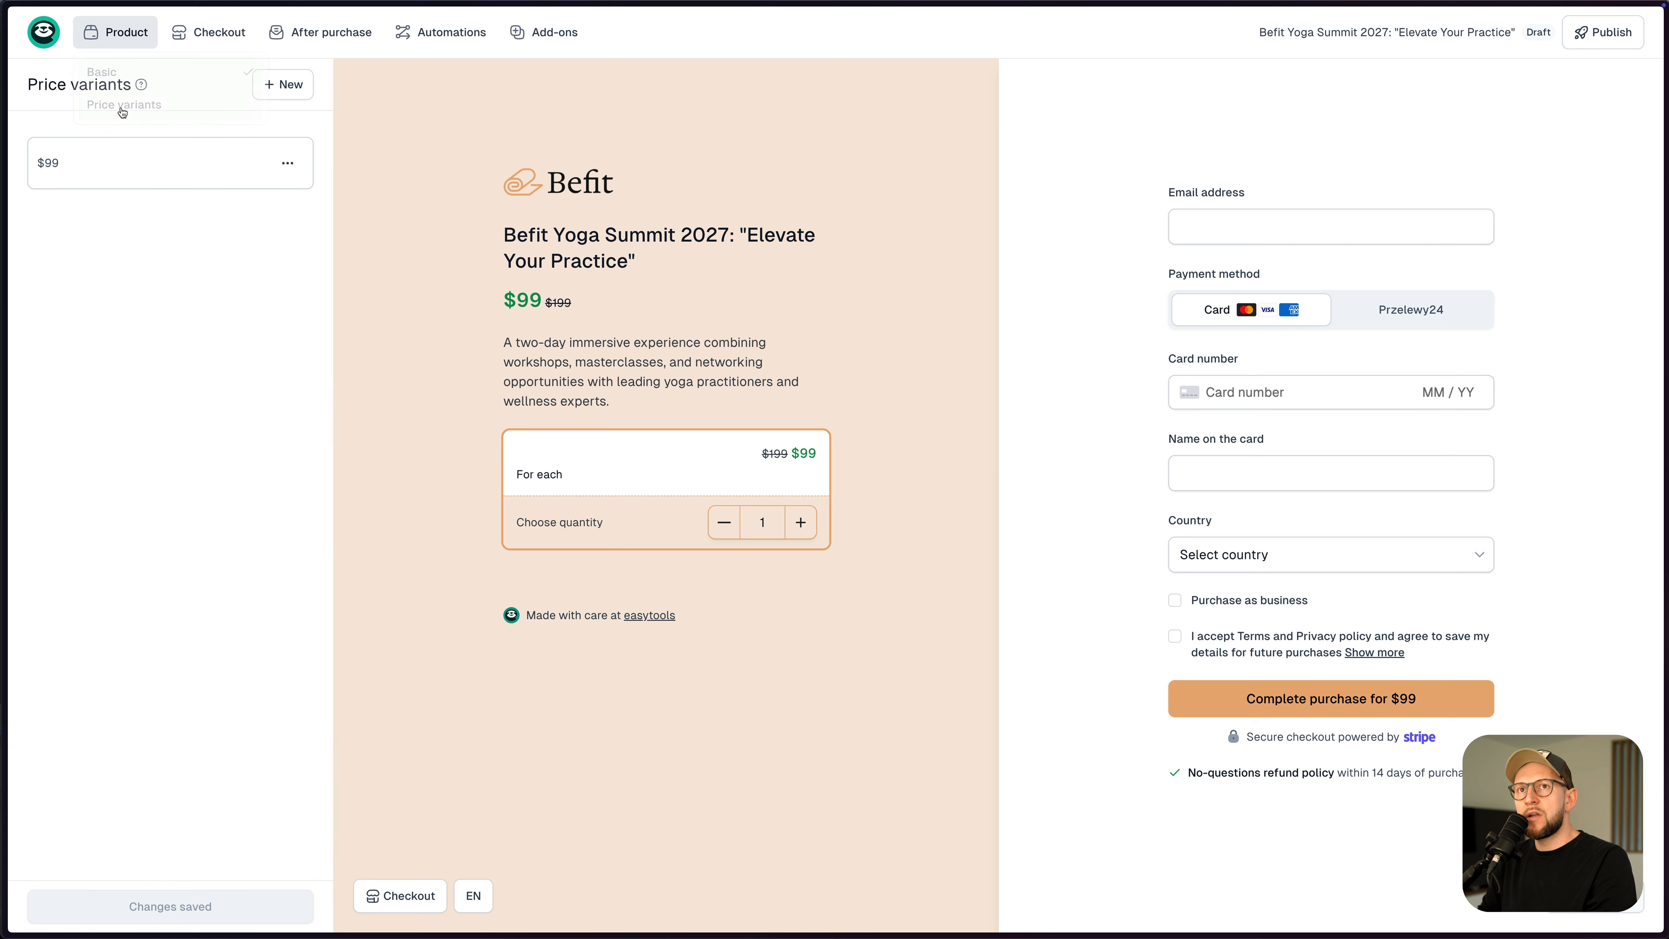
{"action": "left_click", "coordinate": [113, 173]}
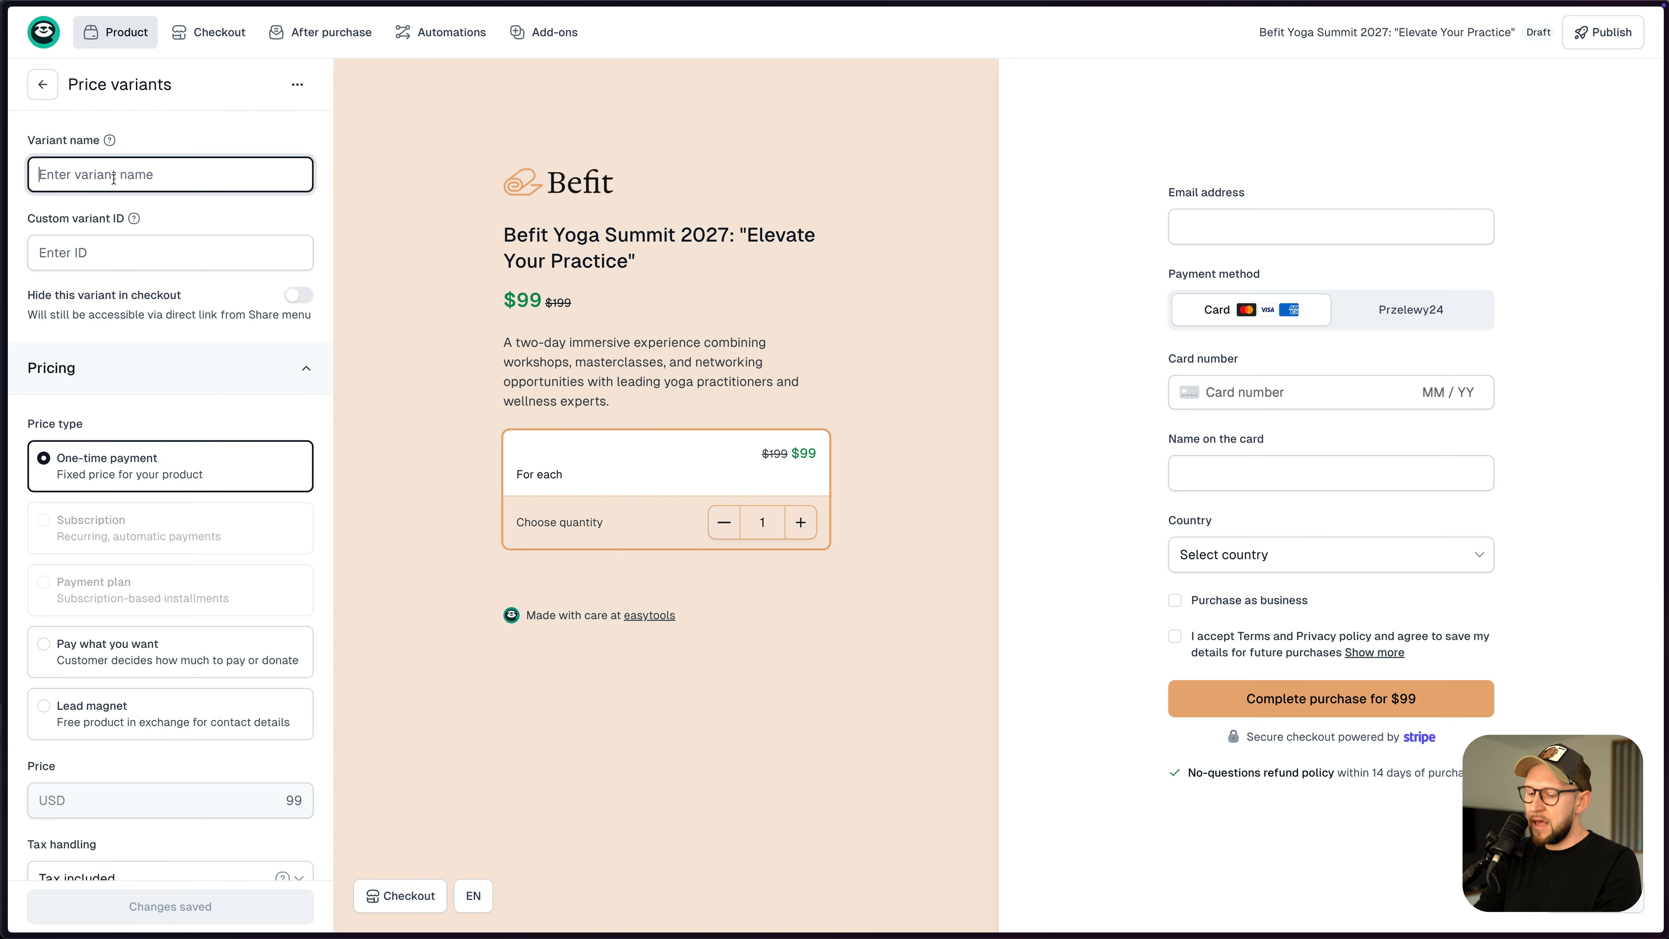
{"action": "type", "text": "Early bird"}
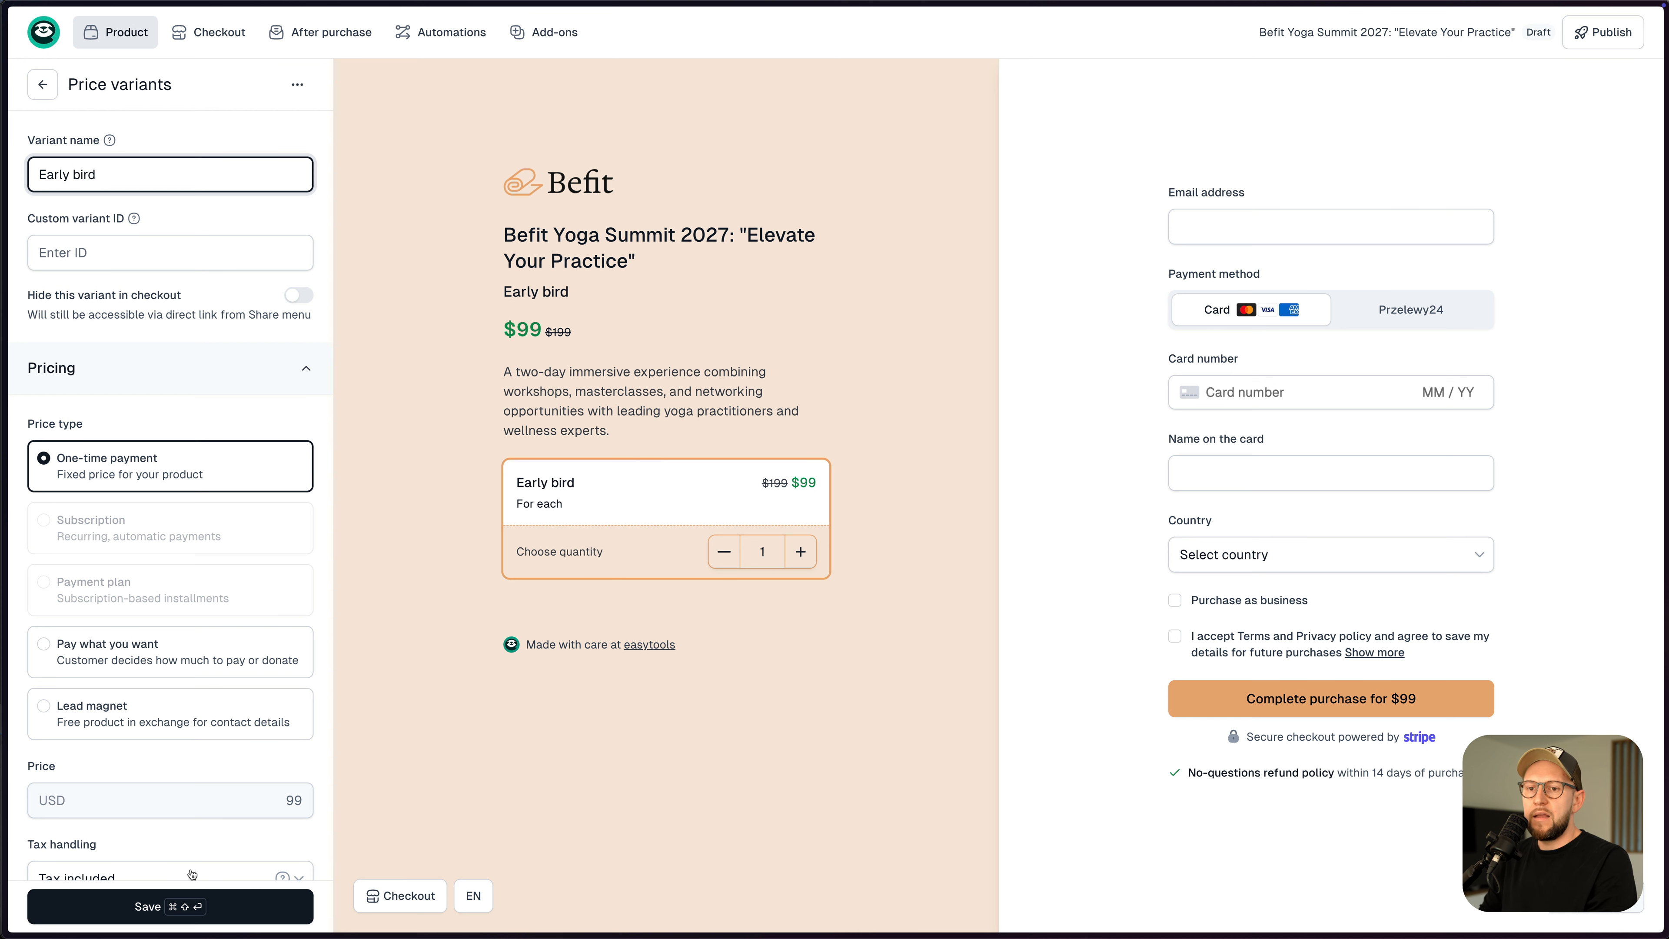
{"action": "left_click", "coordinate": [199, 906]}
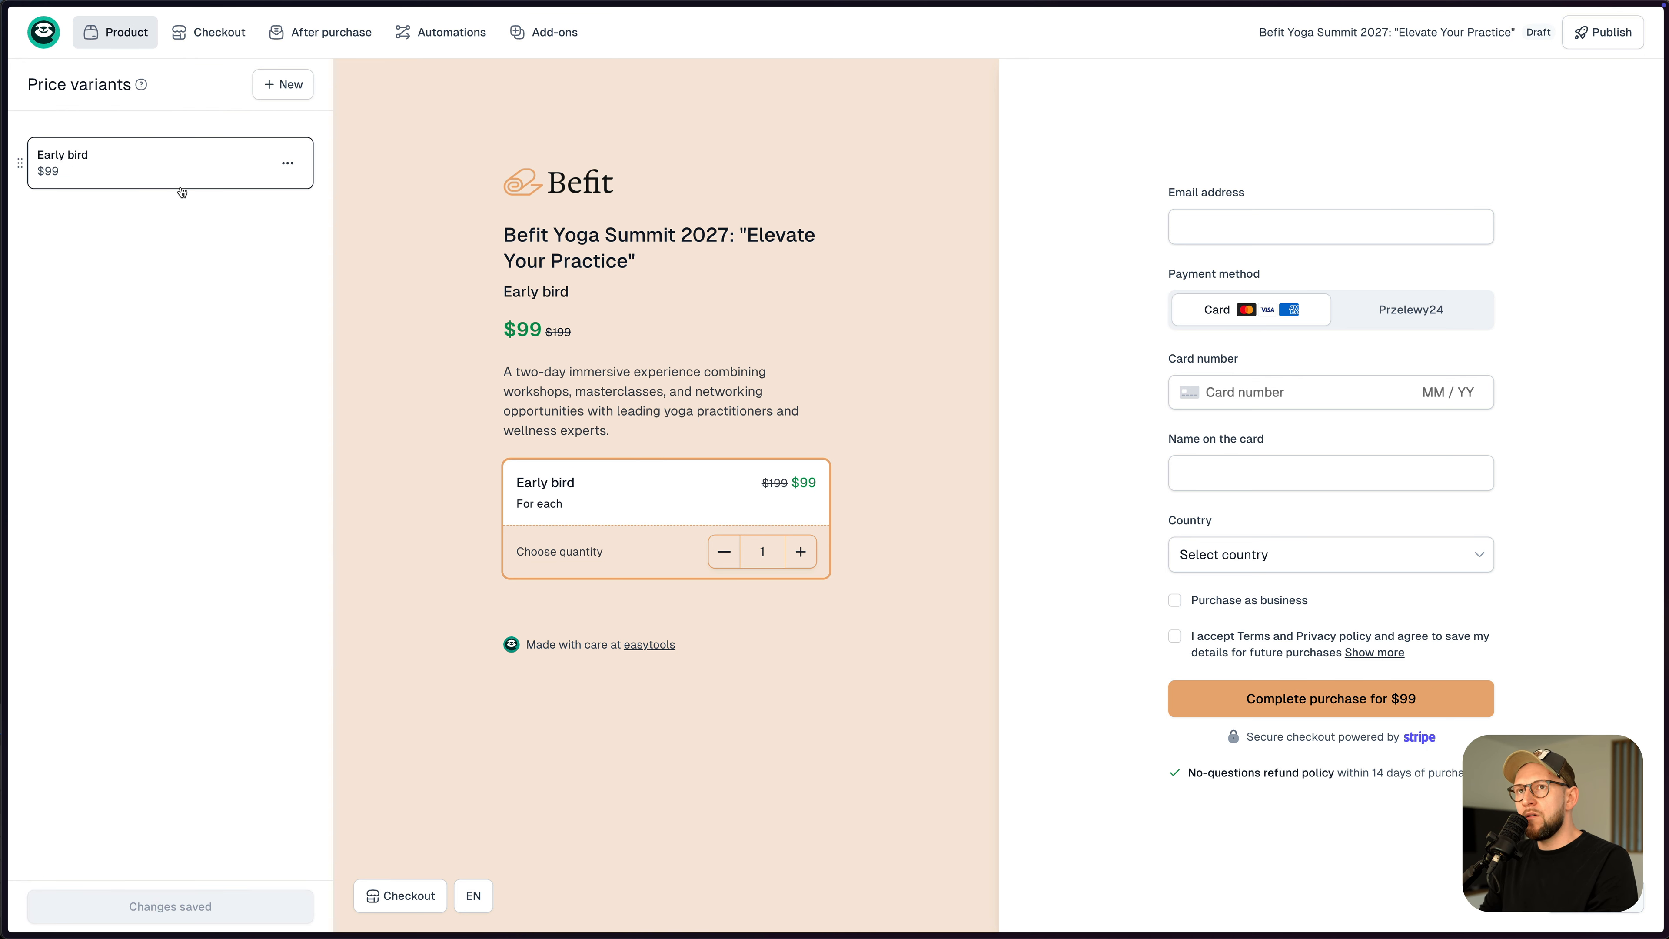
- Duplicate the Early bird variant and rename the copy Regular
{"action": "left_click", "coordinate": [288, 163]}
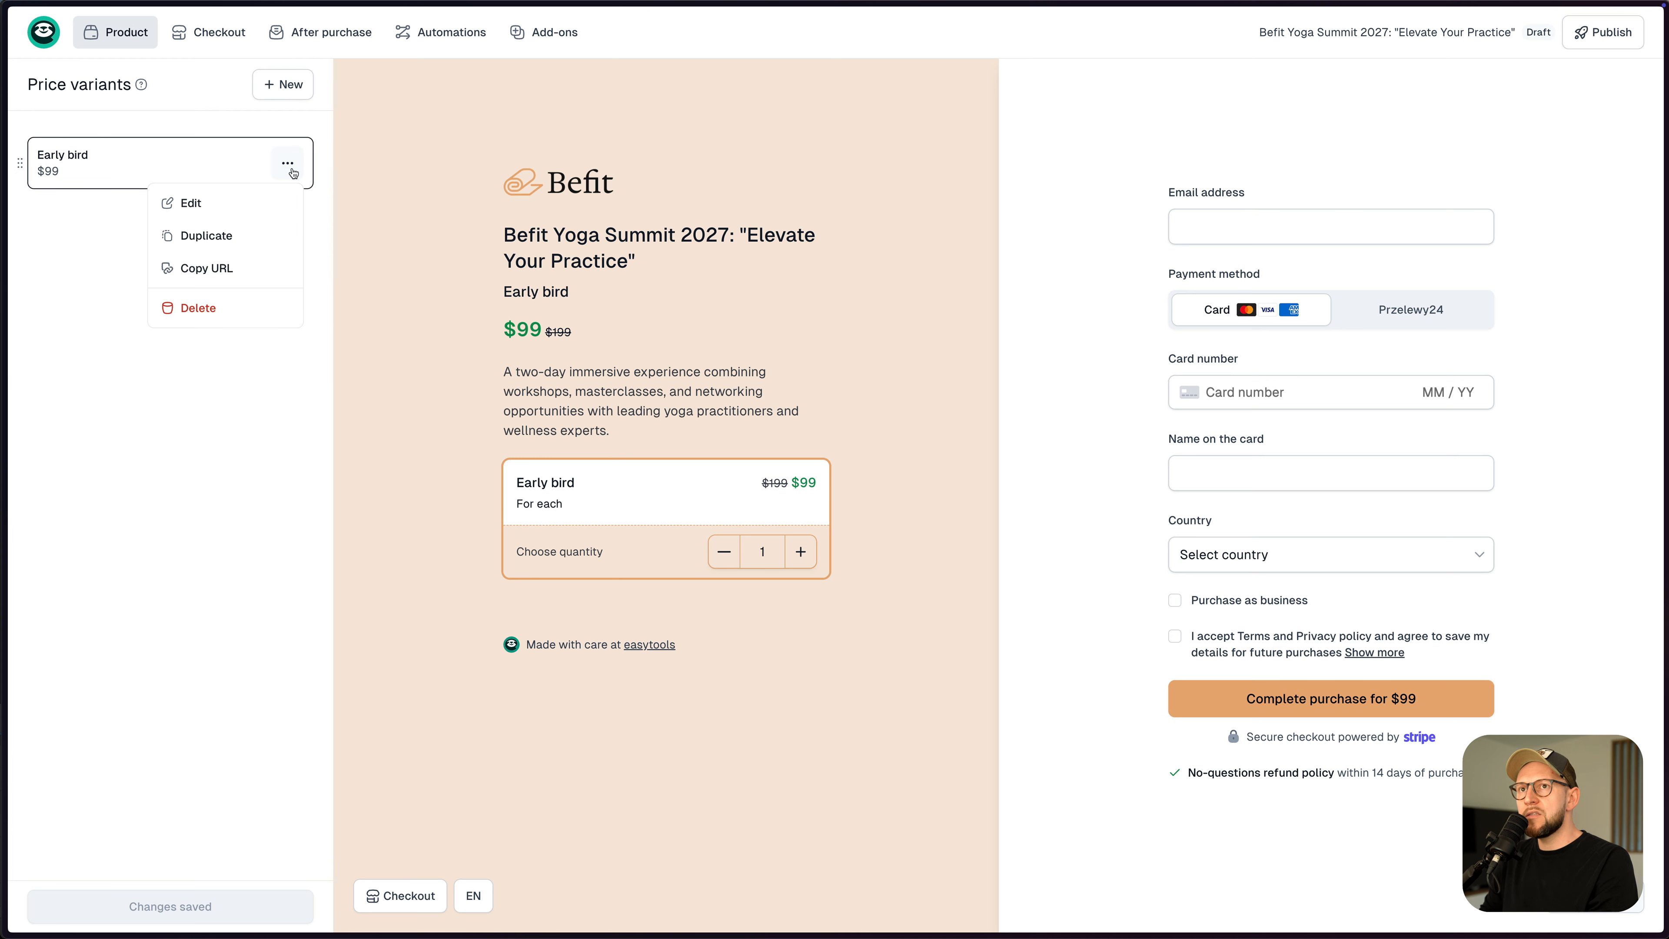
{"action": "left_click", "coordinate": [218, 236]}
{"action": "left_click", "coordinate": [164, 233]}
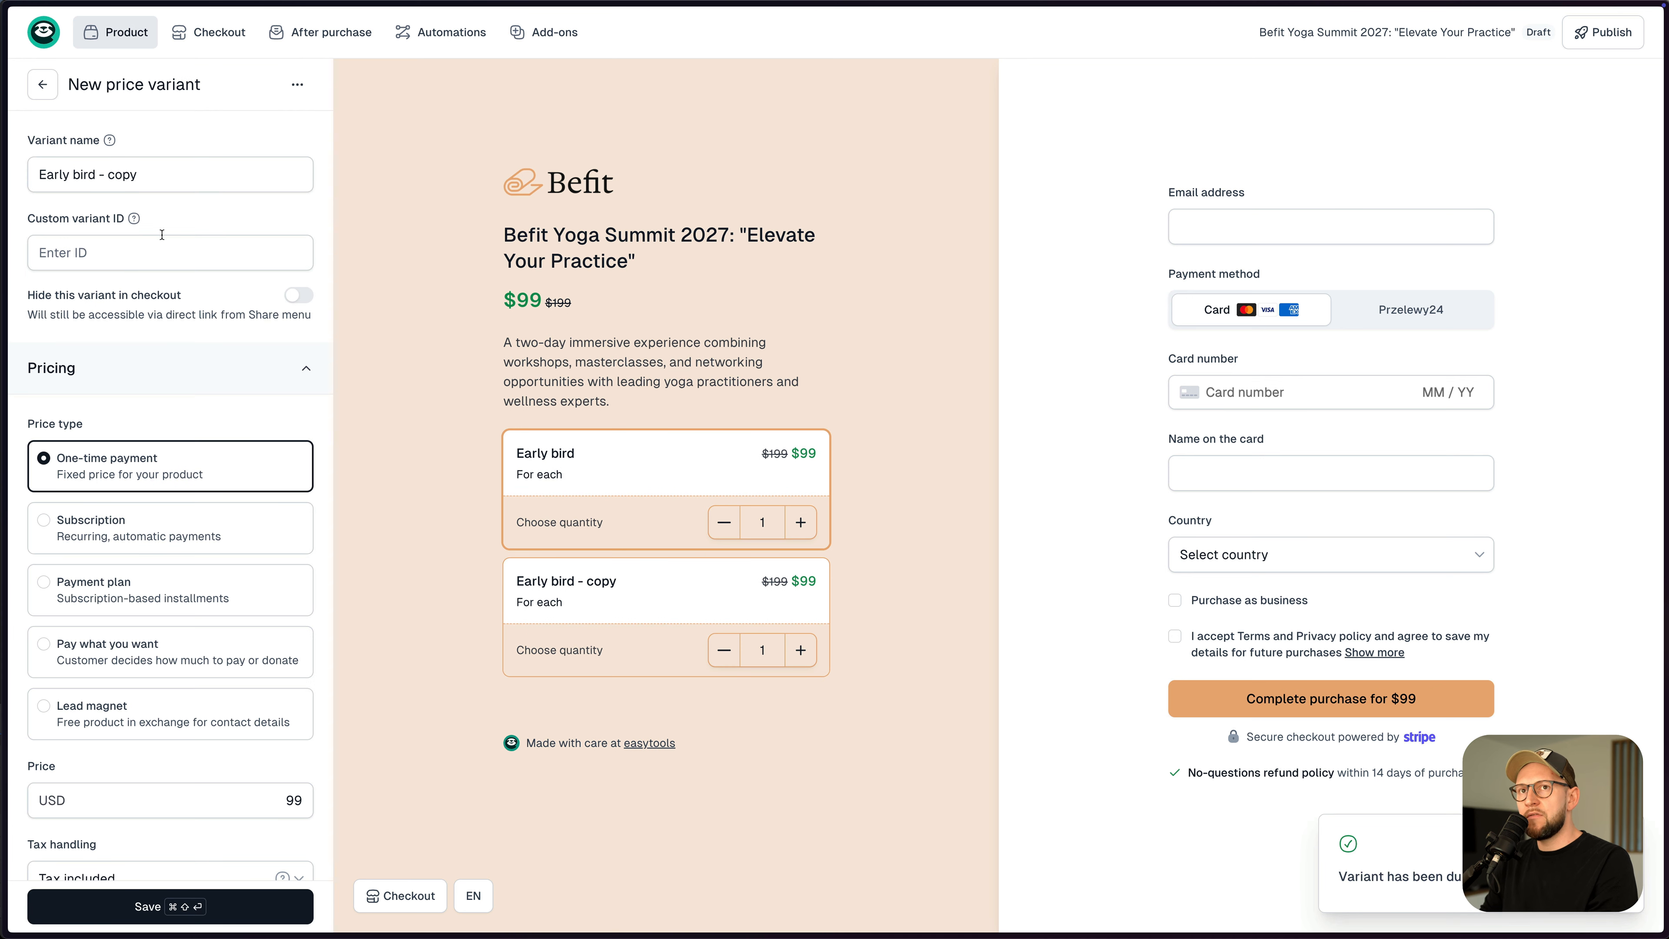
{"action": "triple_click", "coordinate": [116, 175]}
{"action": "type", "text": "Regular"}
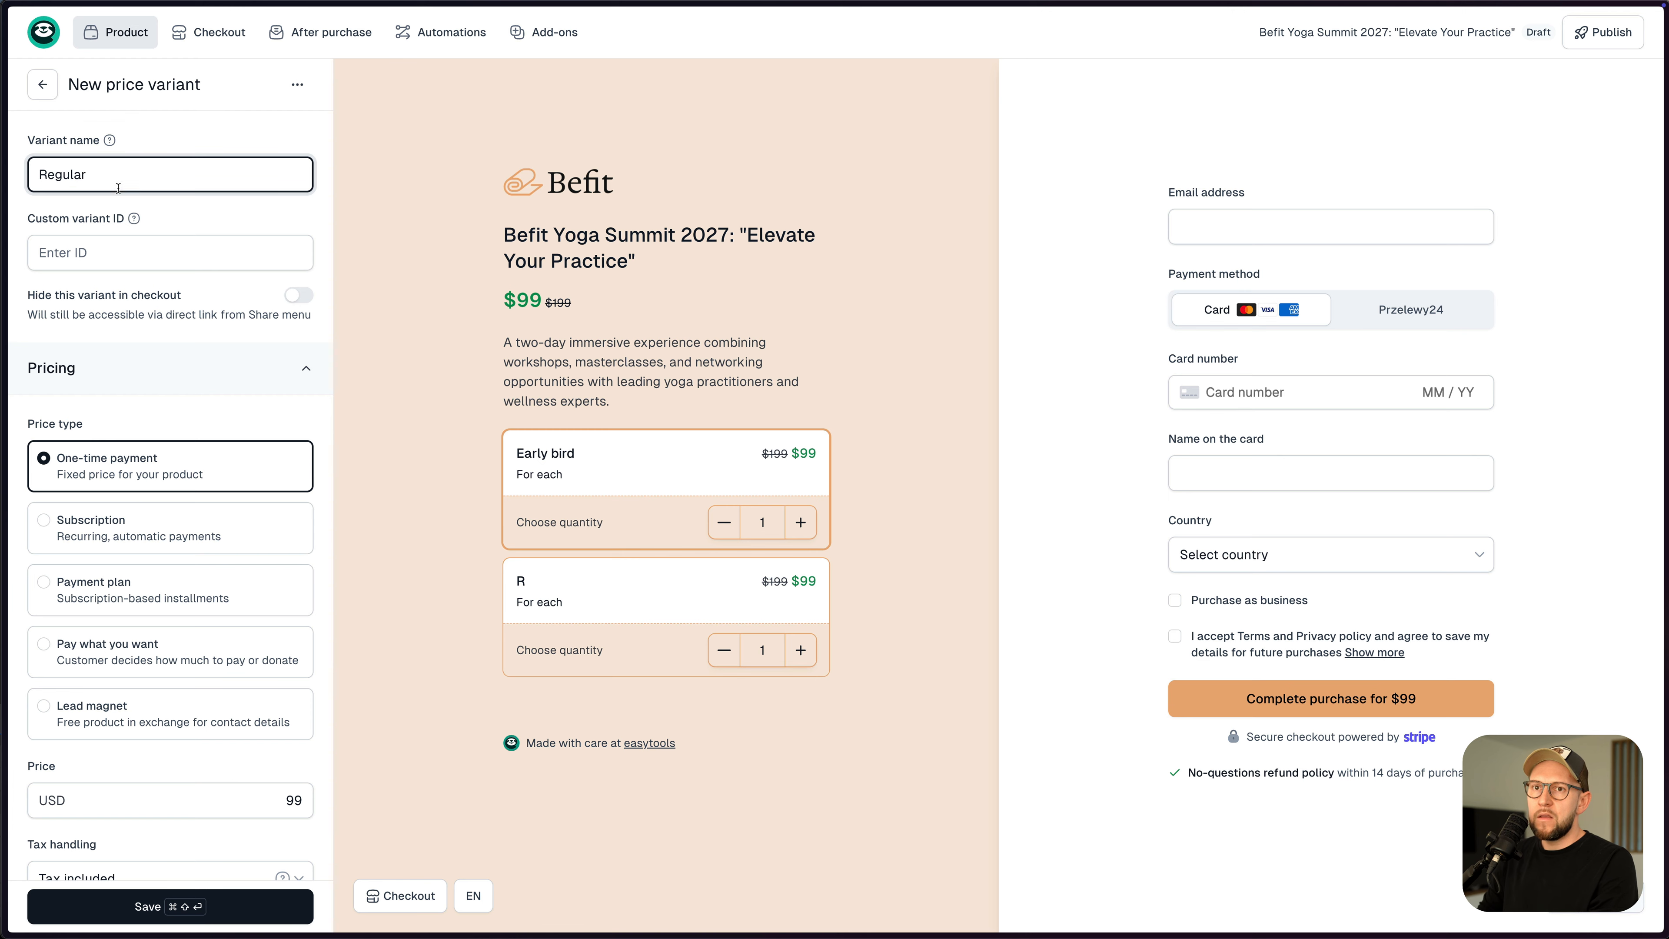
- Set Regular's price to $199, turn off Cross price, and save
{"action": "scroll", "coordinate": [164, 460], "scroll_direction": "down", "scroll_amount": 3}
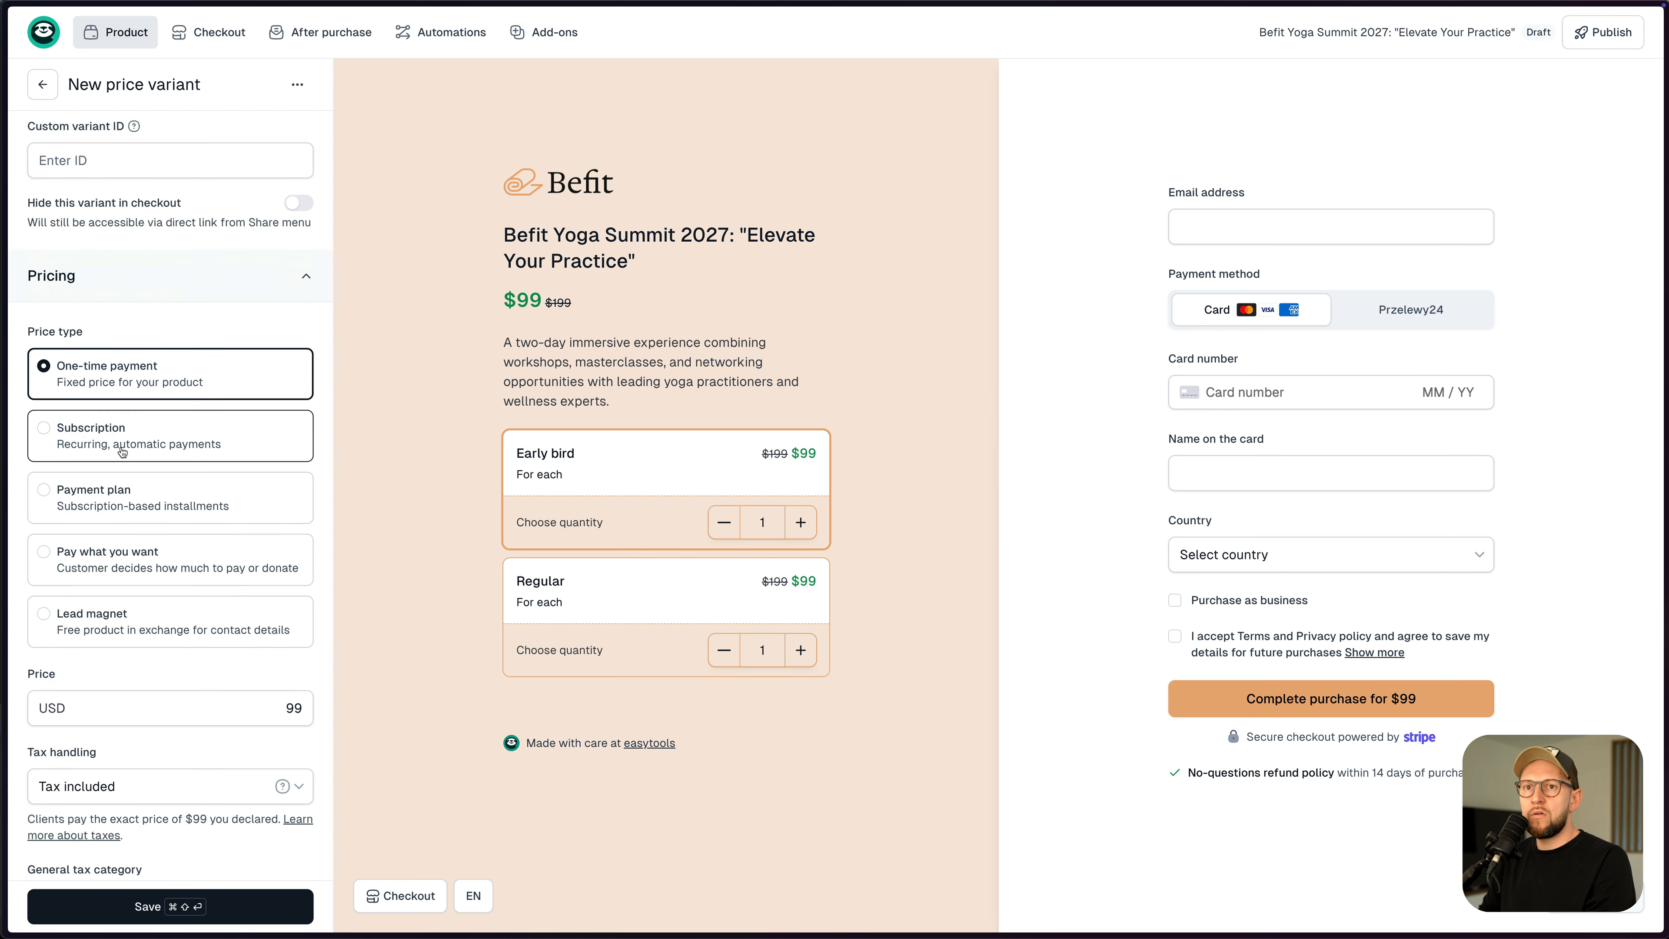
{"action": "left_click", "coordinate": [291, 696]}
{"action": "type", "text": "2"}
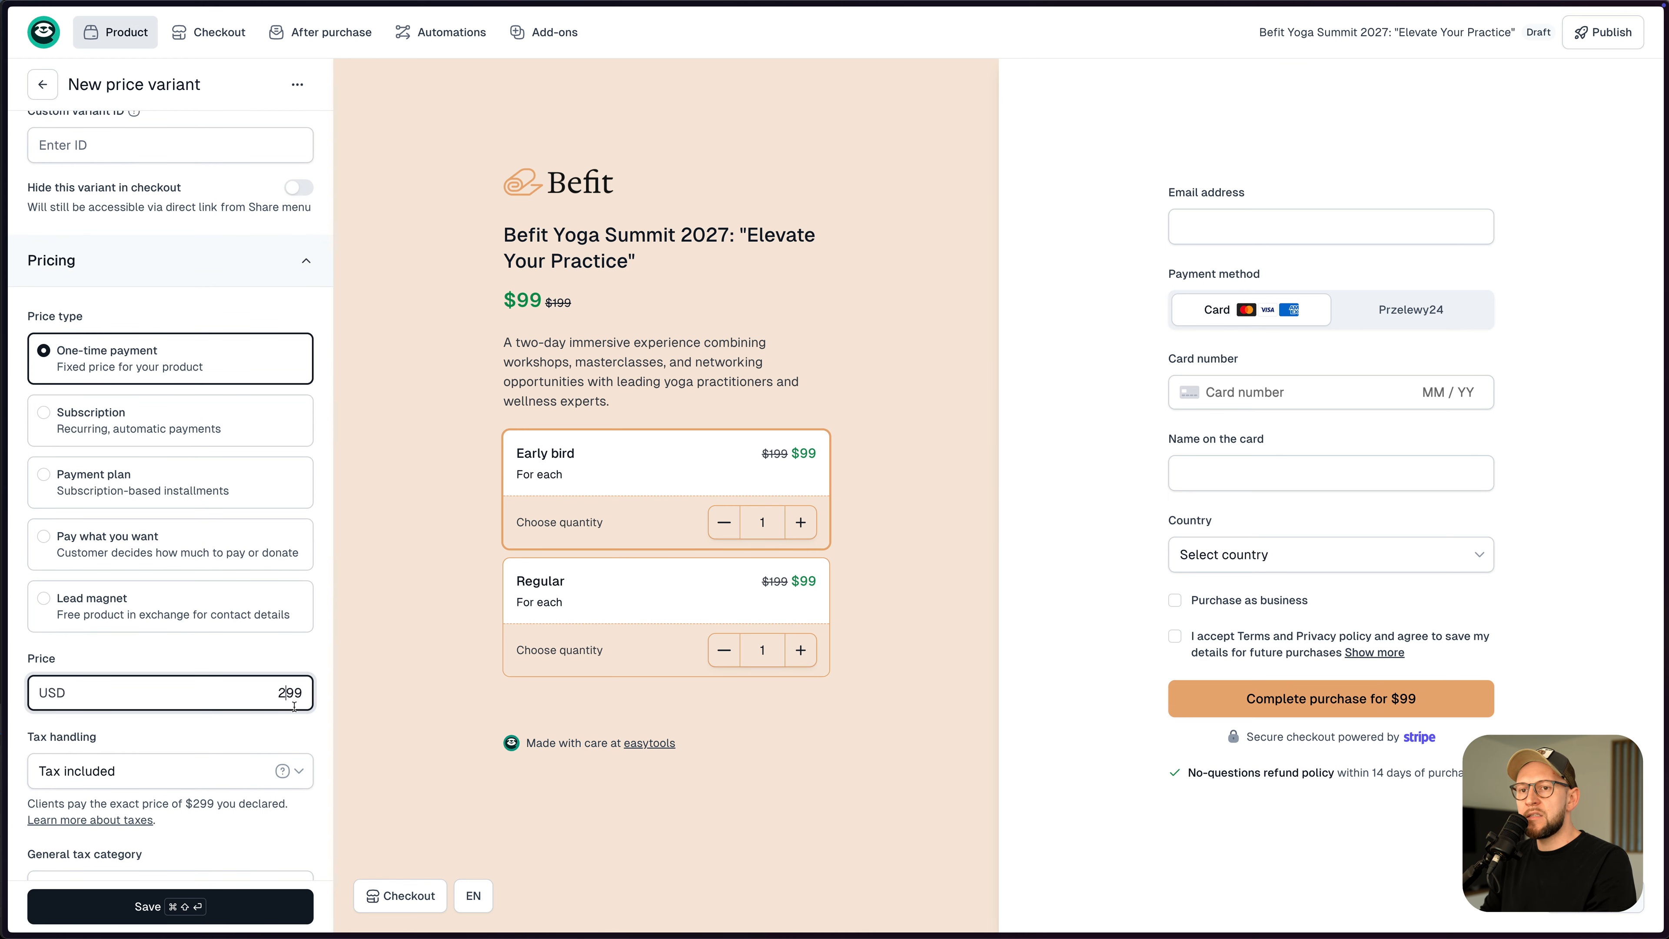
{"action": "key", "text": "BackSpace"}
{"action": "type", "text": "1"}
{"action": "scroll", "coordinate": [286, 596], "scroll_direction": "down", "scroll_amount": 10}
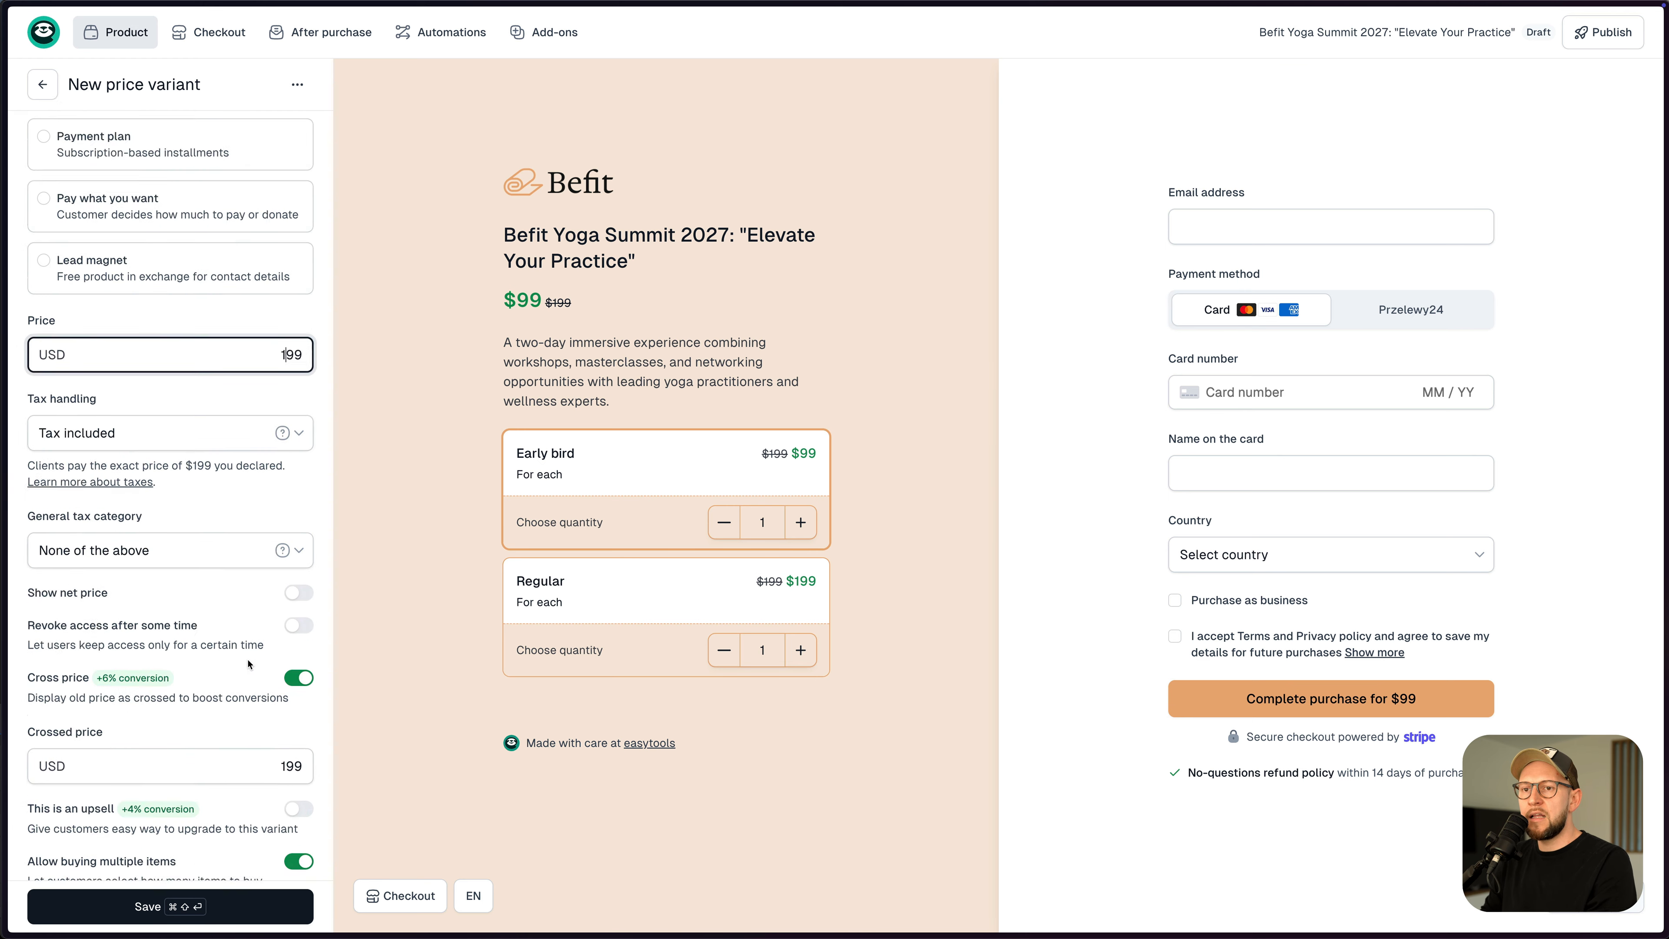
{"action": "left_click", "coordinate": [296, 595]}
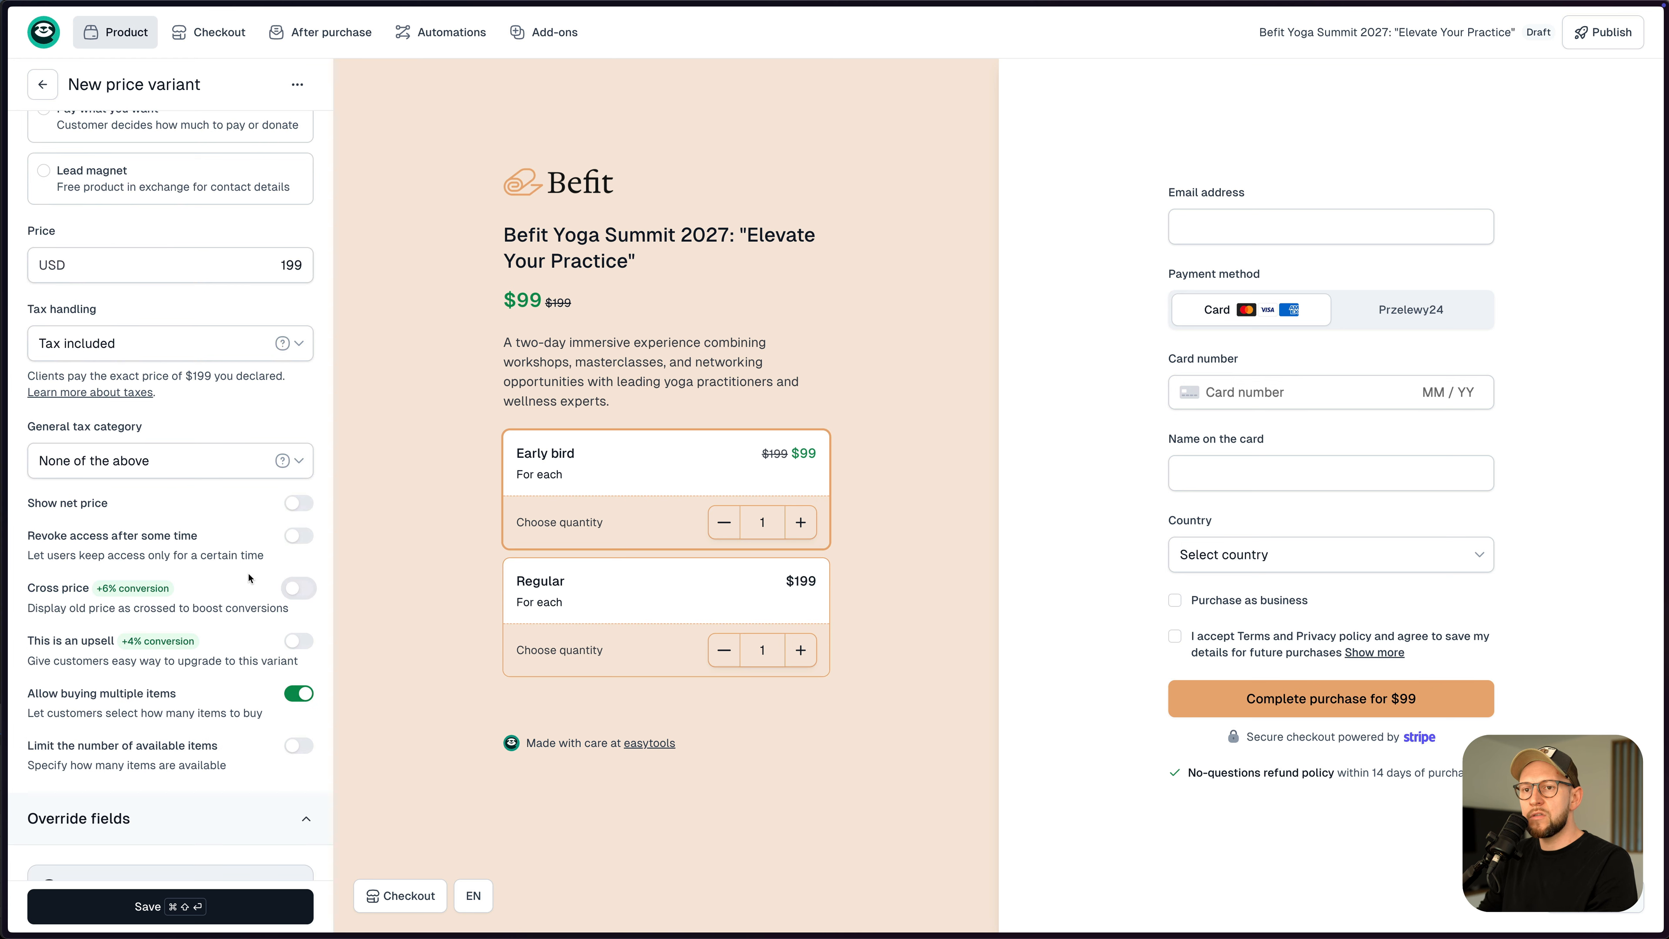
{"action": "left_click", "coordinate": [196, 909]}
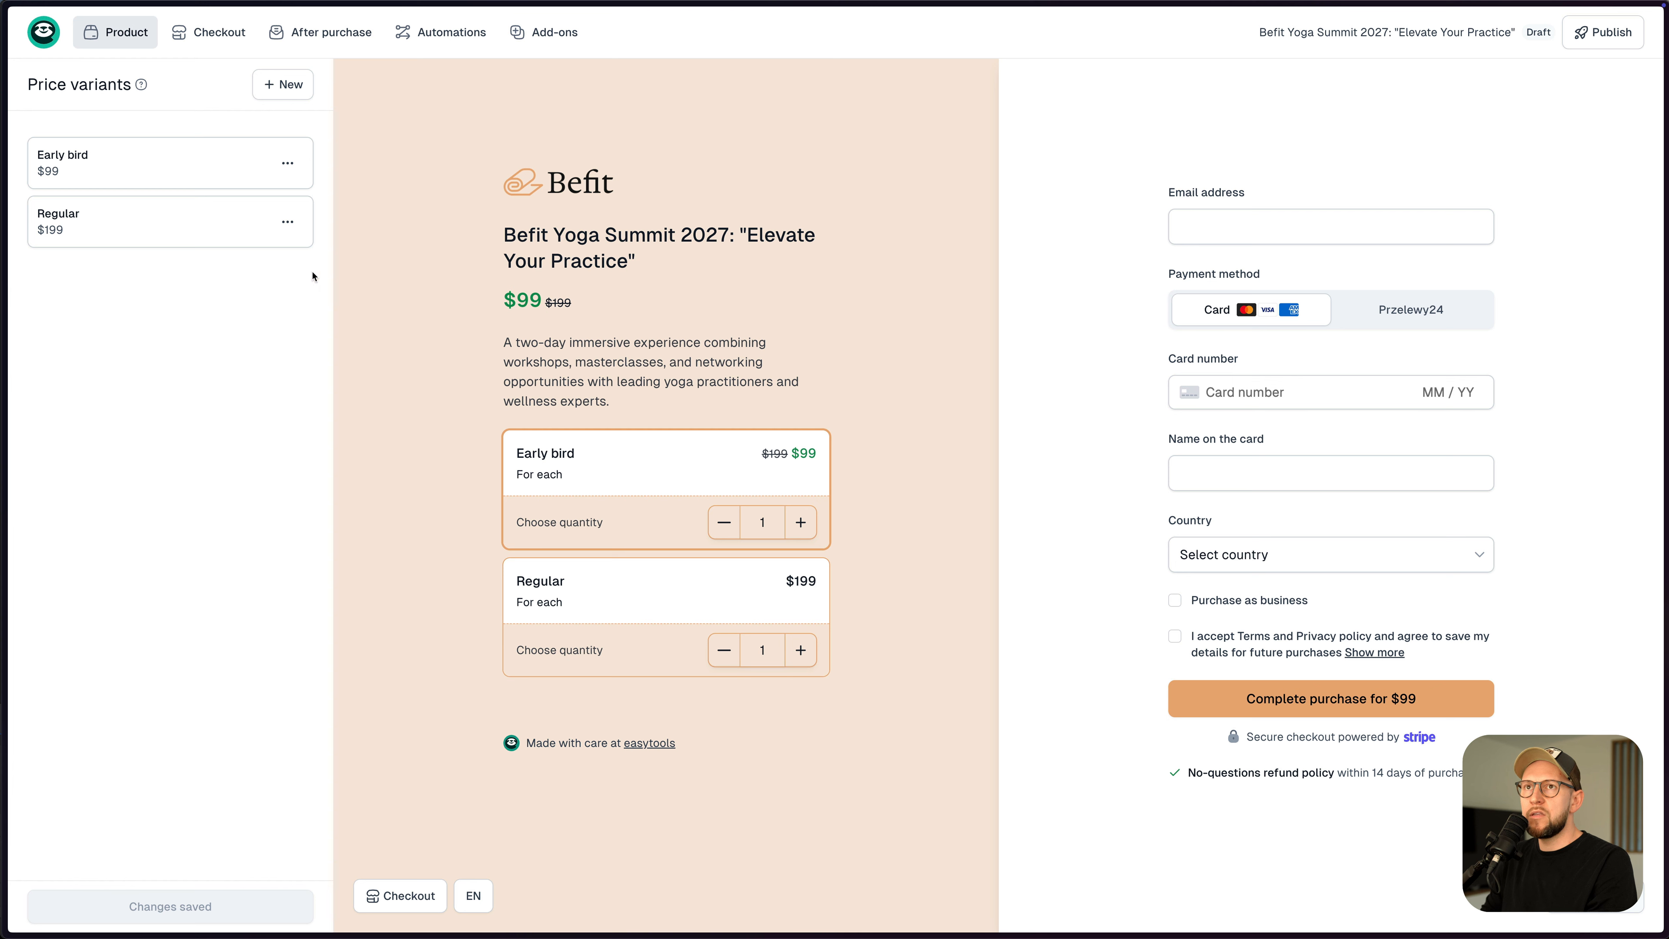
- Add a new price variant and name it VIP Ticket
{"action": "left_click", "coordinate": [284, 86]}
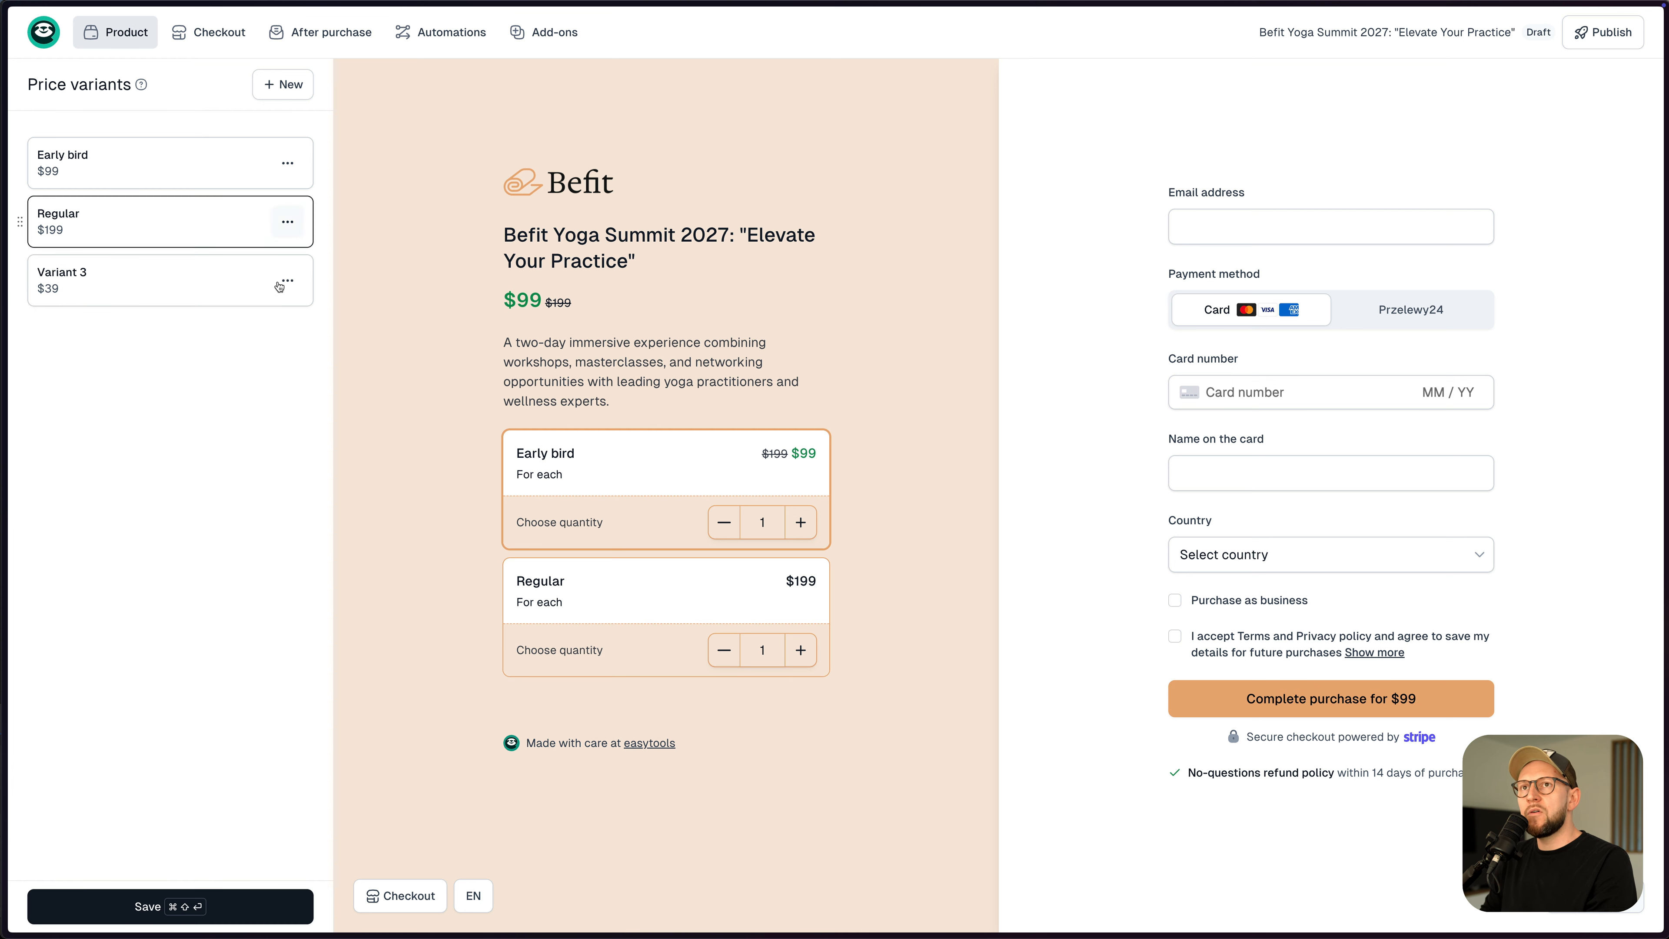
{"action": "left_click", "coordinate": [136, 292]}
{"action": "left_click", "coordinate": [129, 176]}
{"action": "type", "text": "VIP Ticket"}
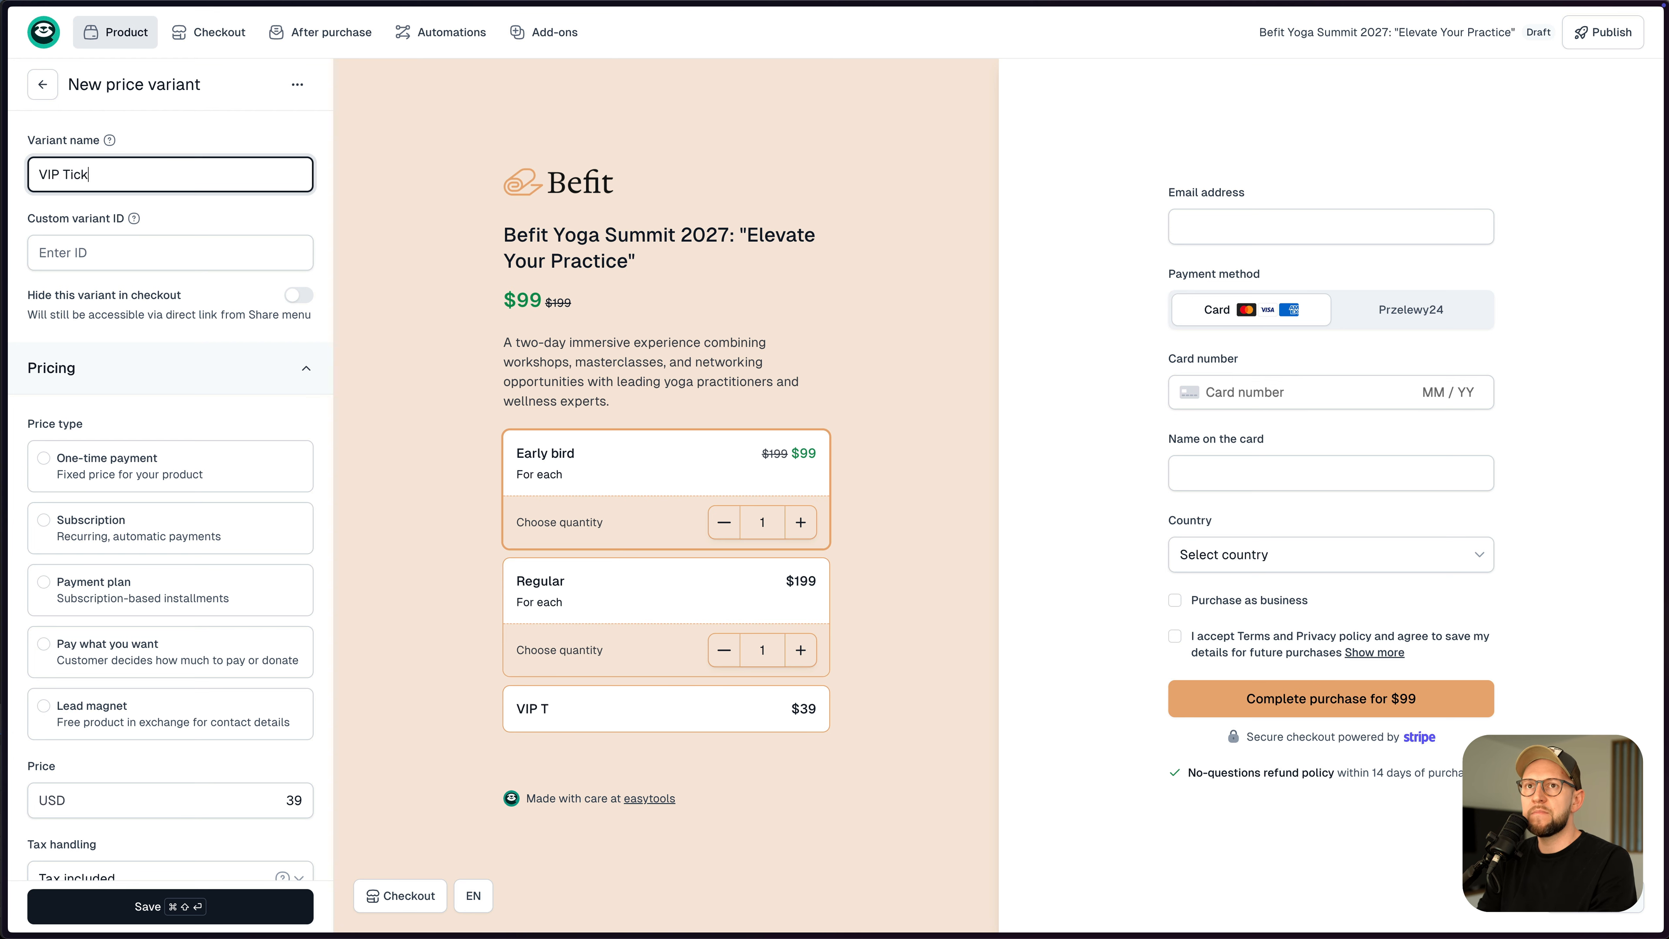
- Make VIP Ticket a one-time payment priced at $399
{"action": "left_click", "coordinate": [91, 457]}
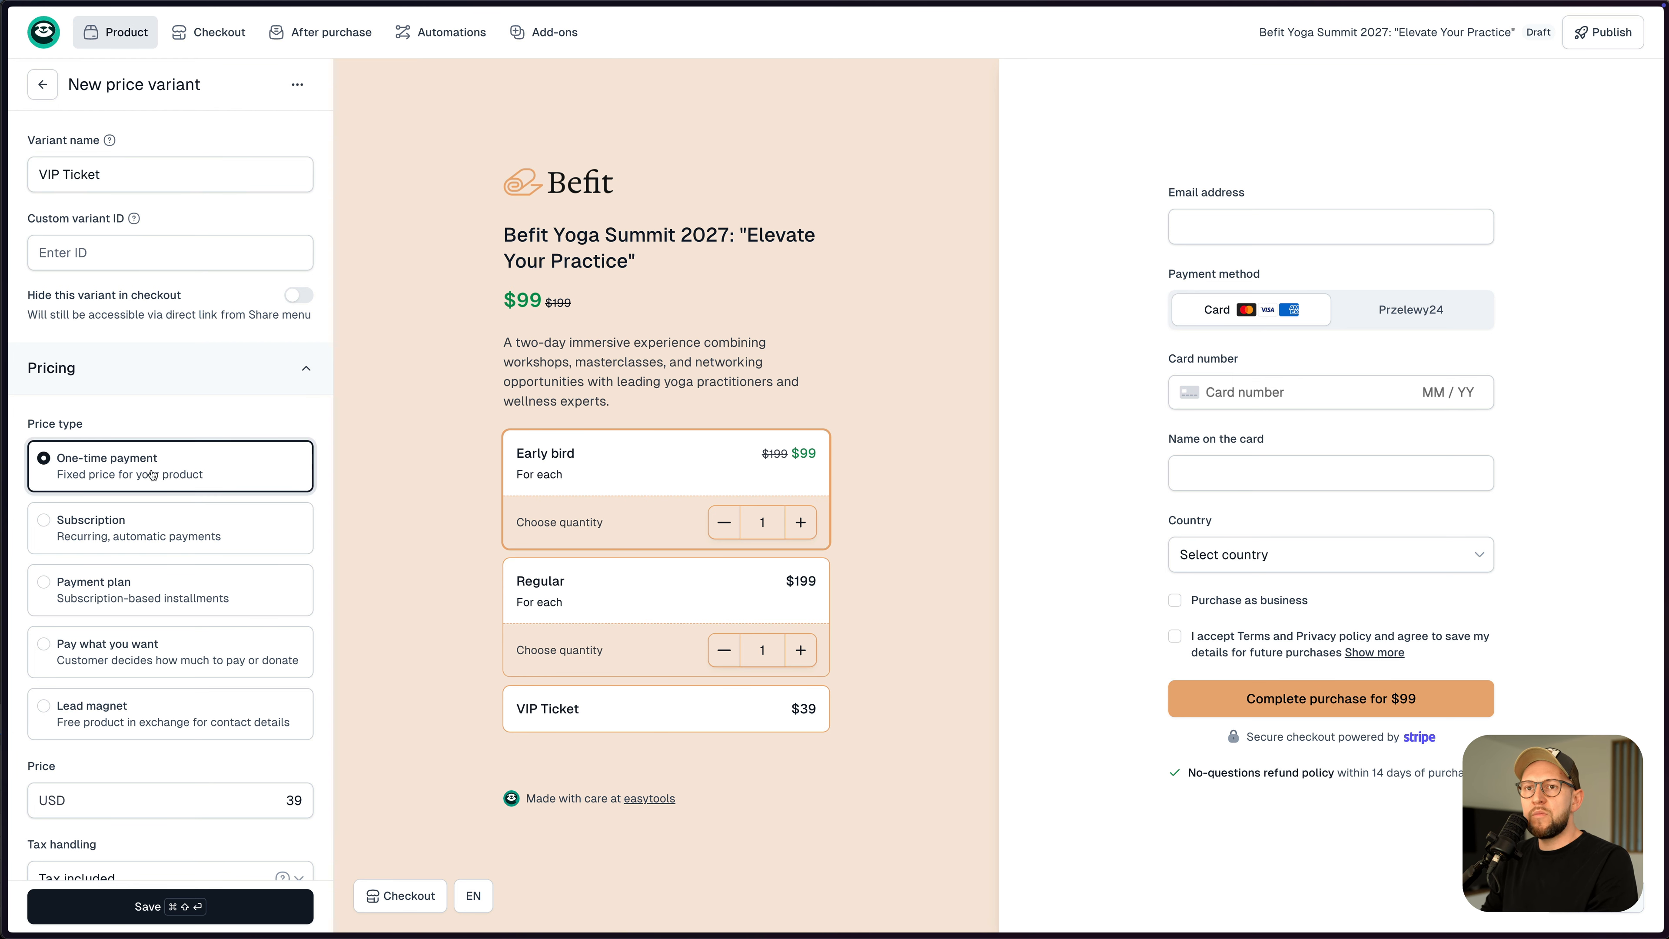
{"action": "scroll", "coordinate": [237, 545], "scroll_direction": "down", "scroll_amount": 4}
{"action": "left_click", "coordinate": [290, 551]}
{"action": "type", "text": "9"}
{"action": "scroll", "coordinate": [173, 494], "scroll_direction": "down", "scroll_amount": 5}
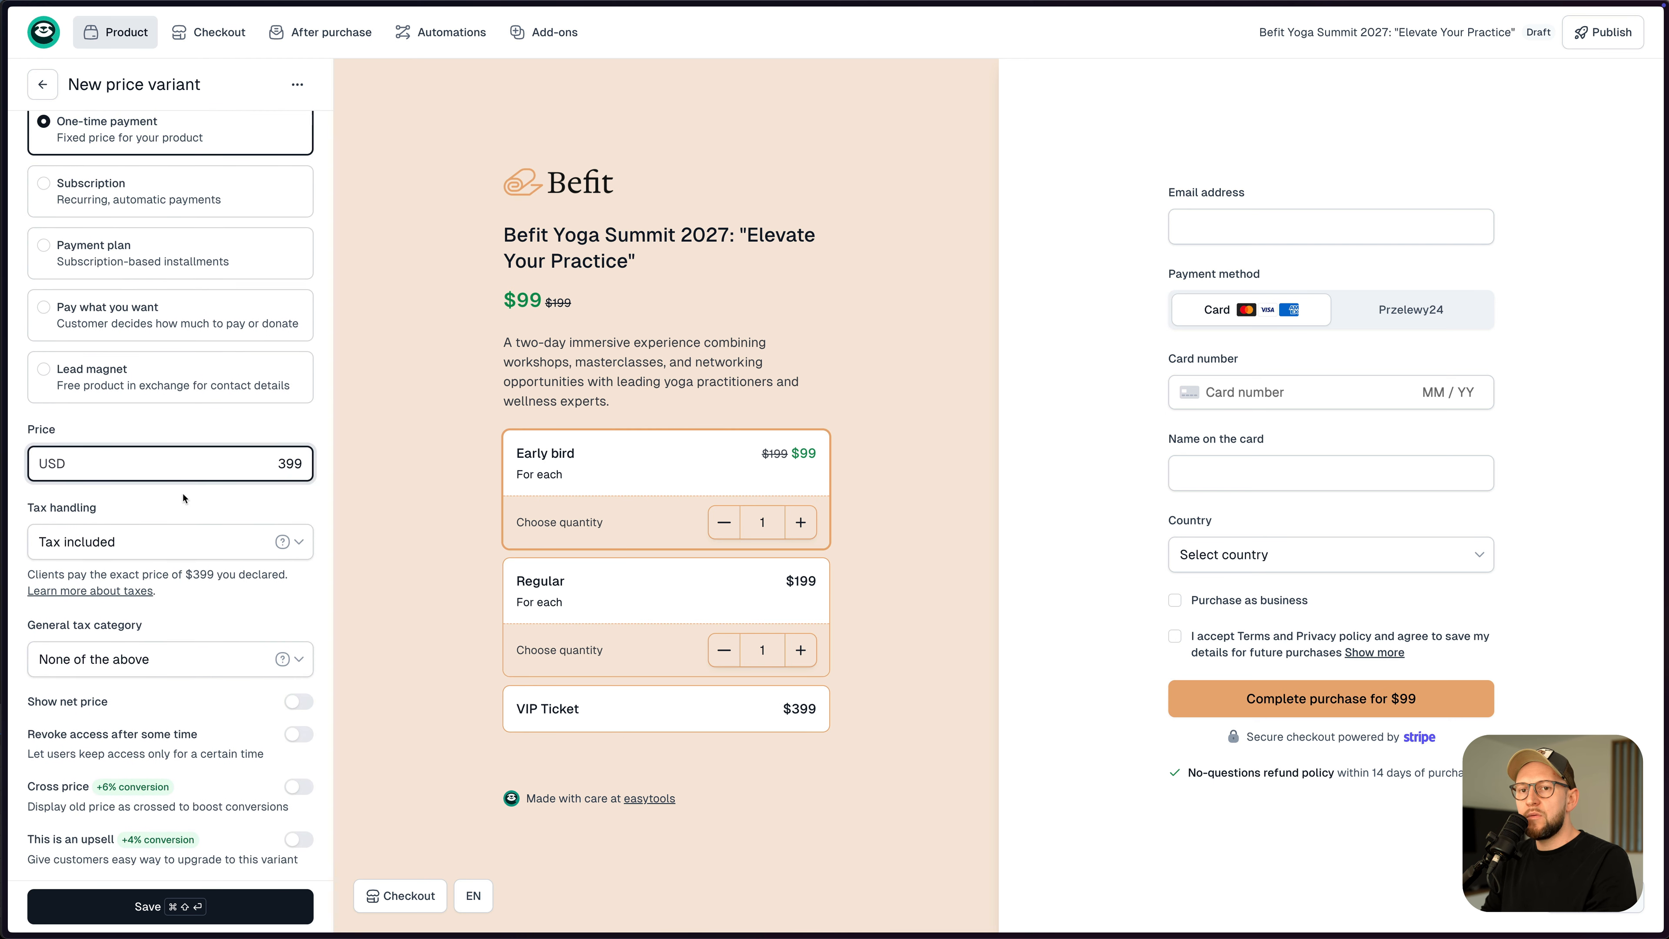
- Limit VIP Tickets to 100 available, allow multiple per purchase, and save
{"action": "left_click", "coordinate": [295, 674]}
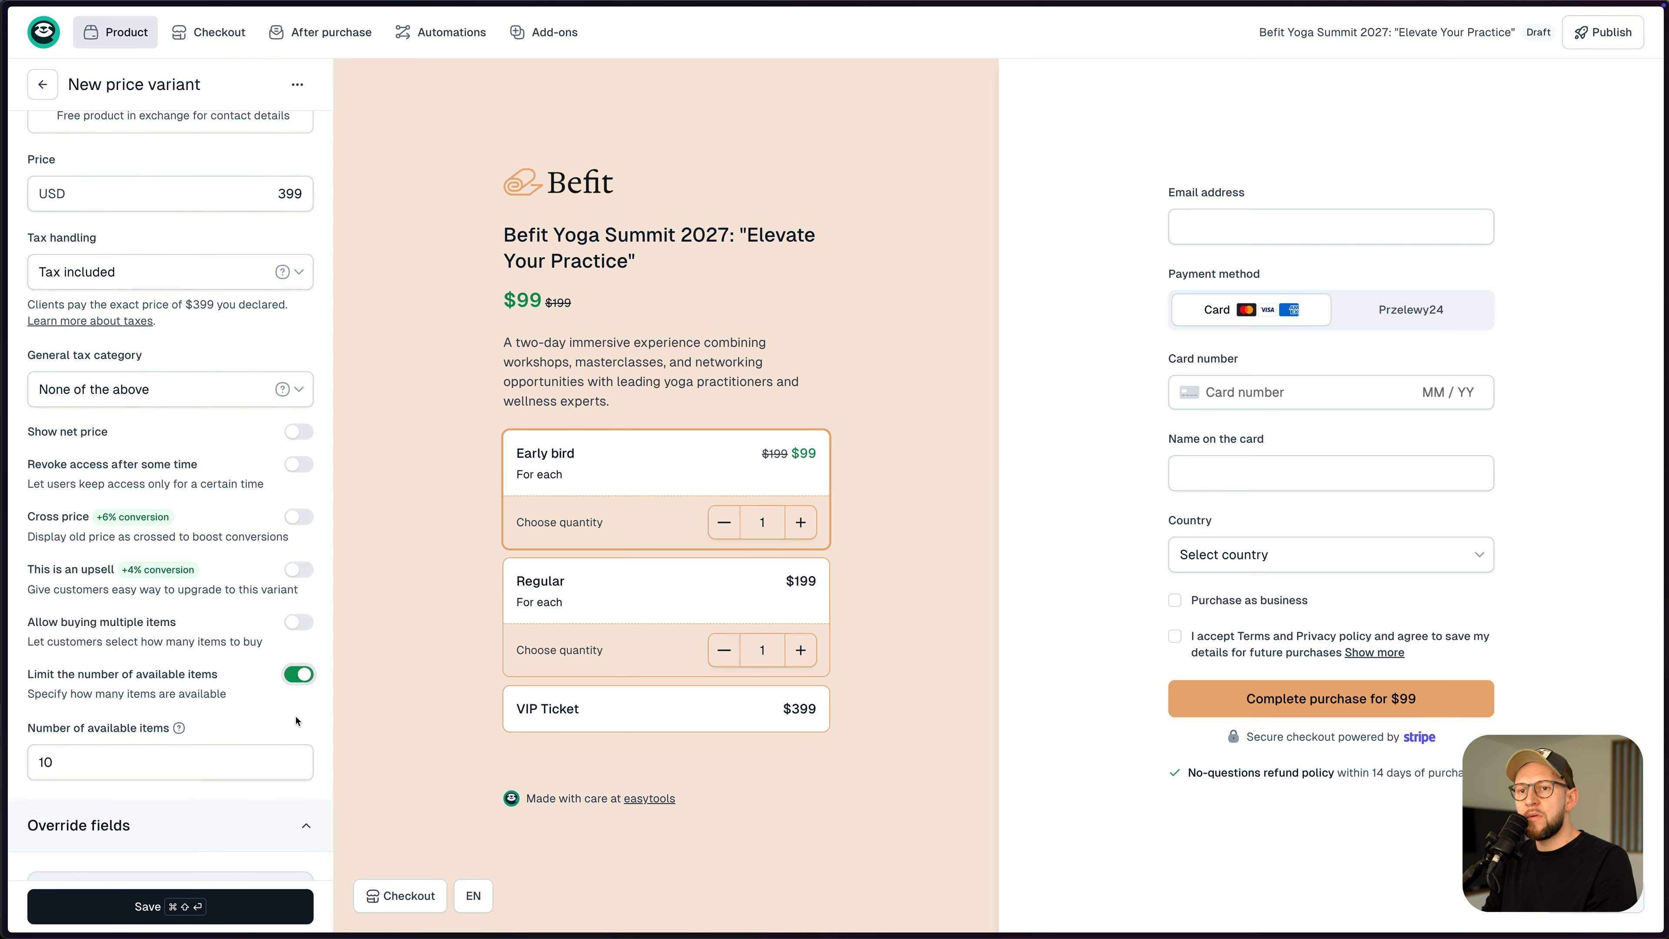
{"action": "left_click", "coordinate": [184, 762]}
{"action": "type", "text": "0"}
{"action": "left_click", "coordinate": [299, 622]}
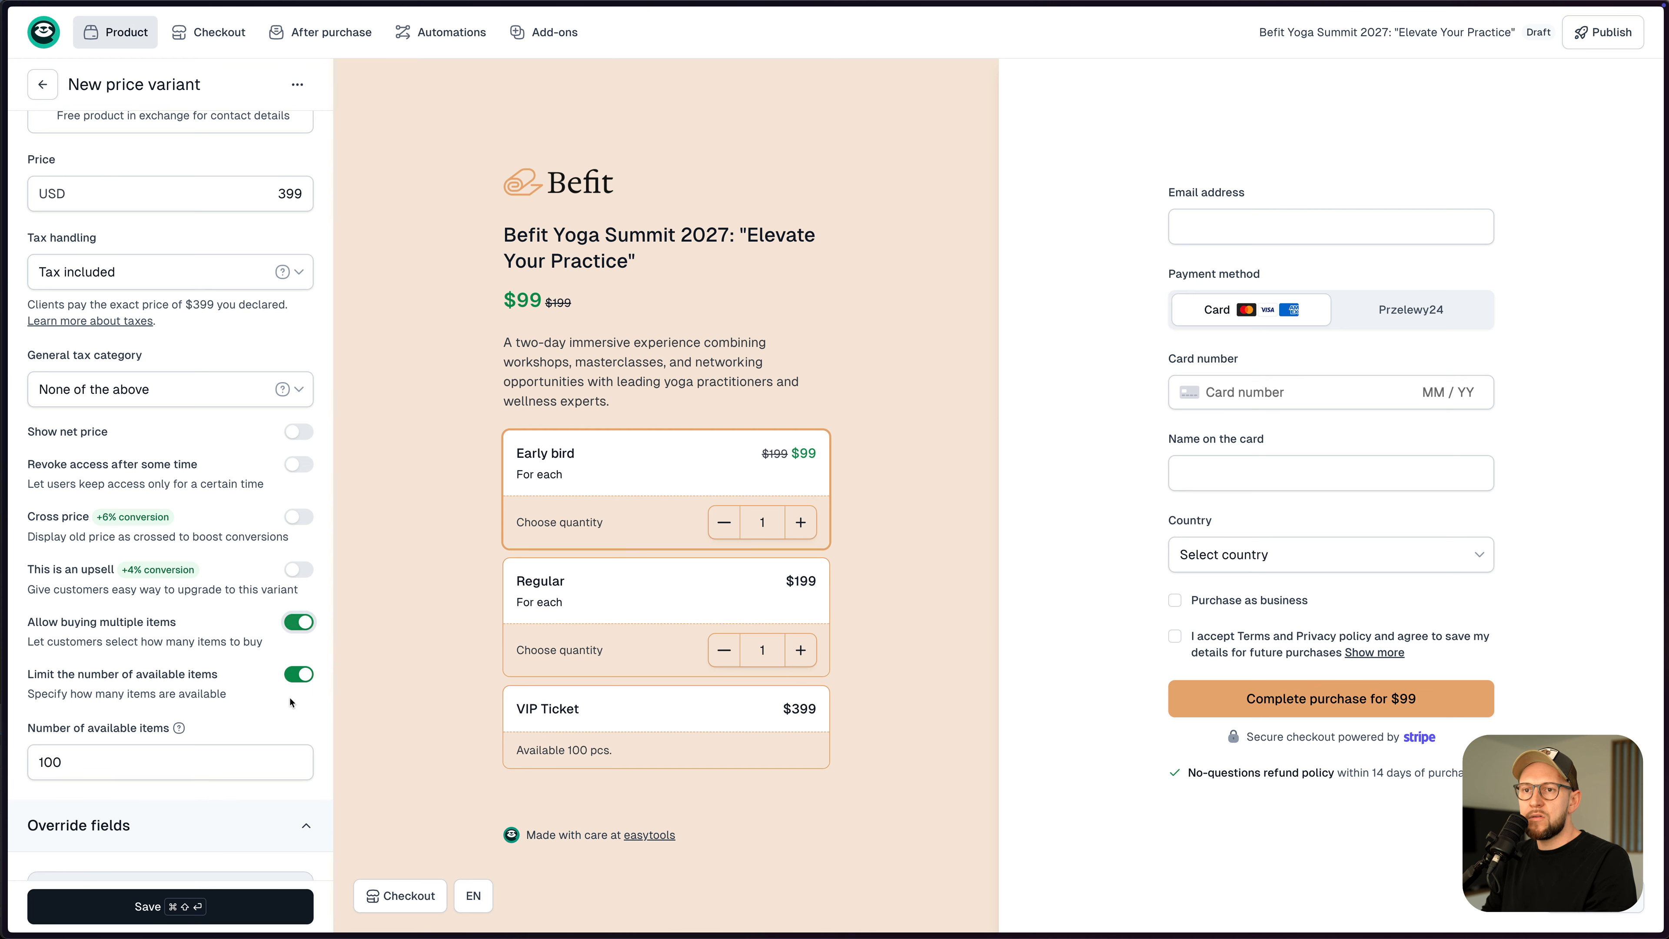
{"action": "left_click", "coordinate": [214, 909]}
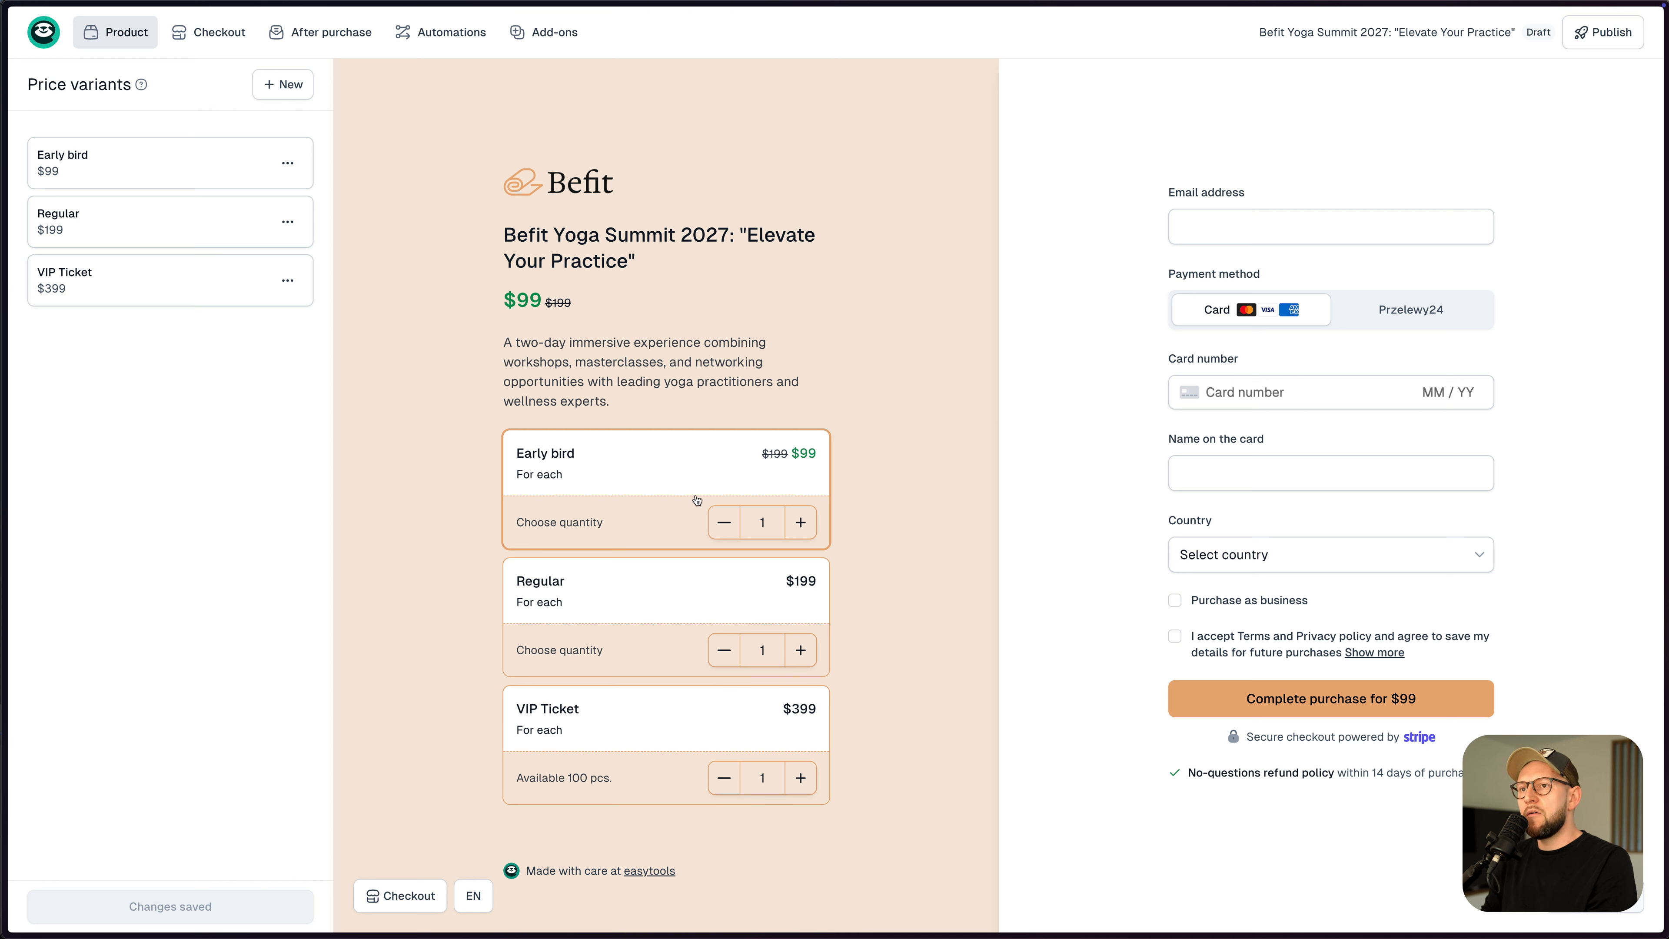
- End Early bird sales on 2/16/2025, 08:19 PM with a countdown timer shown, and save
{"action": "left_click", "coordinate": [599, 584]}
{"action": "left_click", "coordinate": [613, 500]}
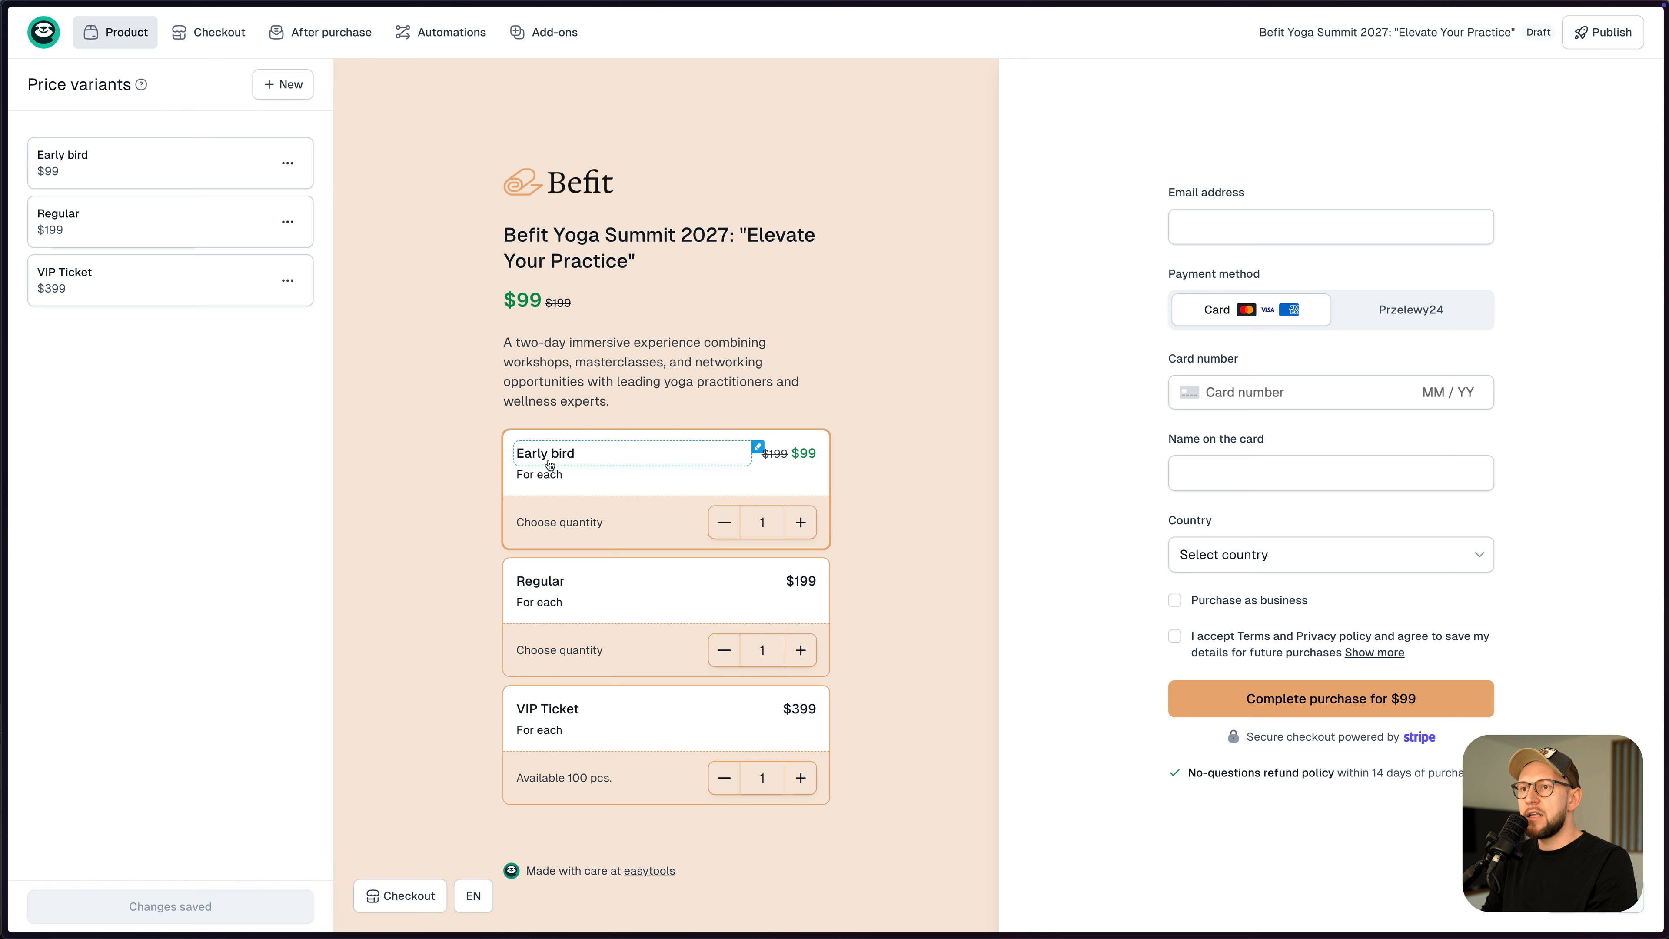
{"action": "left_click", "coordinate": [140, 174]}
{"action": "scroll", "coordinate": [188, 491], "scroll_direction": "down", "scroll_amount": 10}
{"action": "scroll", "coordinate": [187, 492], "scroll_direction": "down", "scroll_amount": 10}
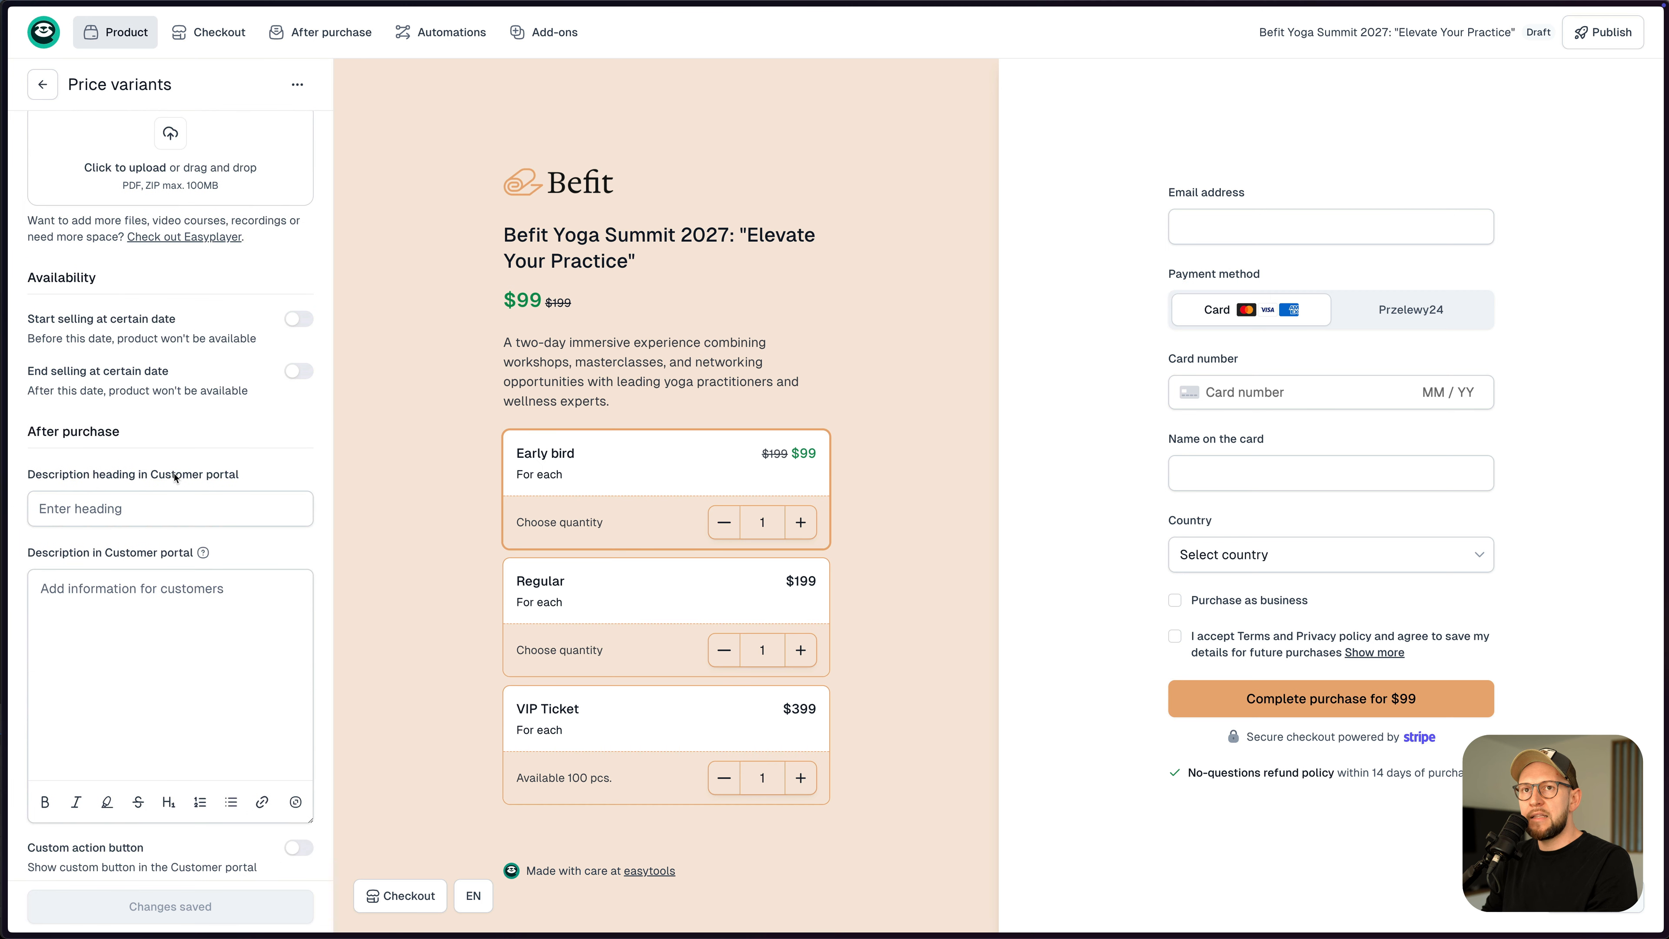
{"action": "scroll", "coordinate": [42, 321], "scroll_direction": "up", "scroll_amount": 1}
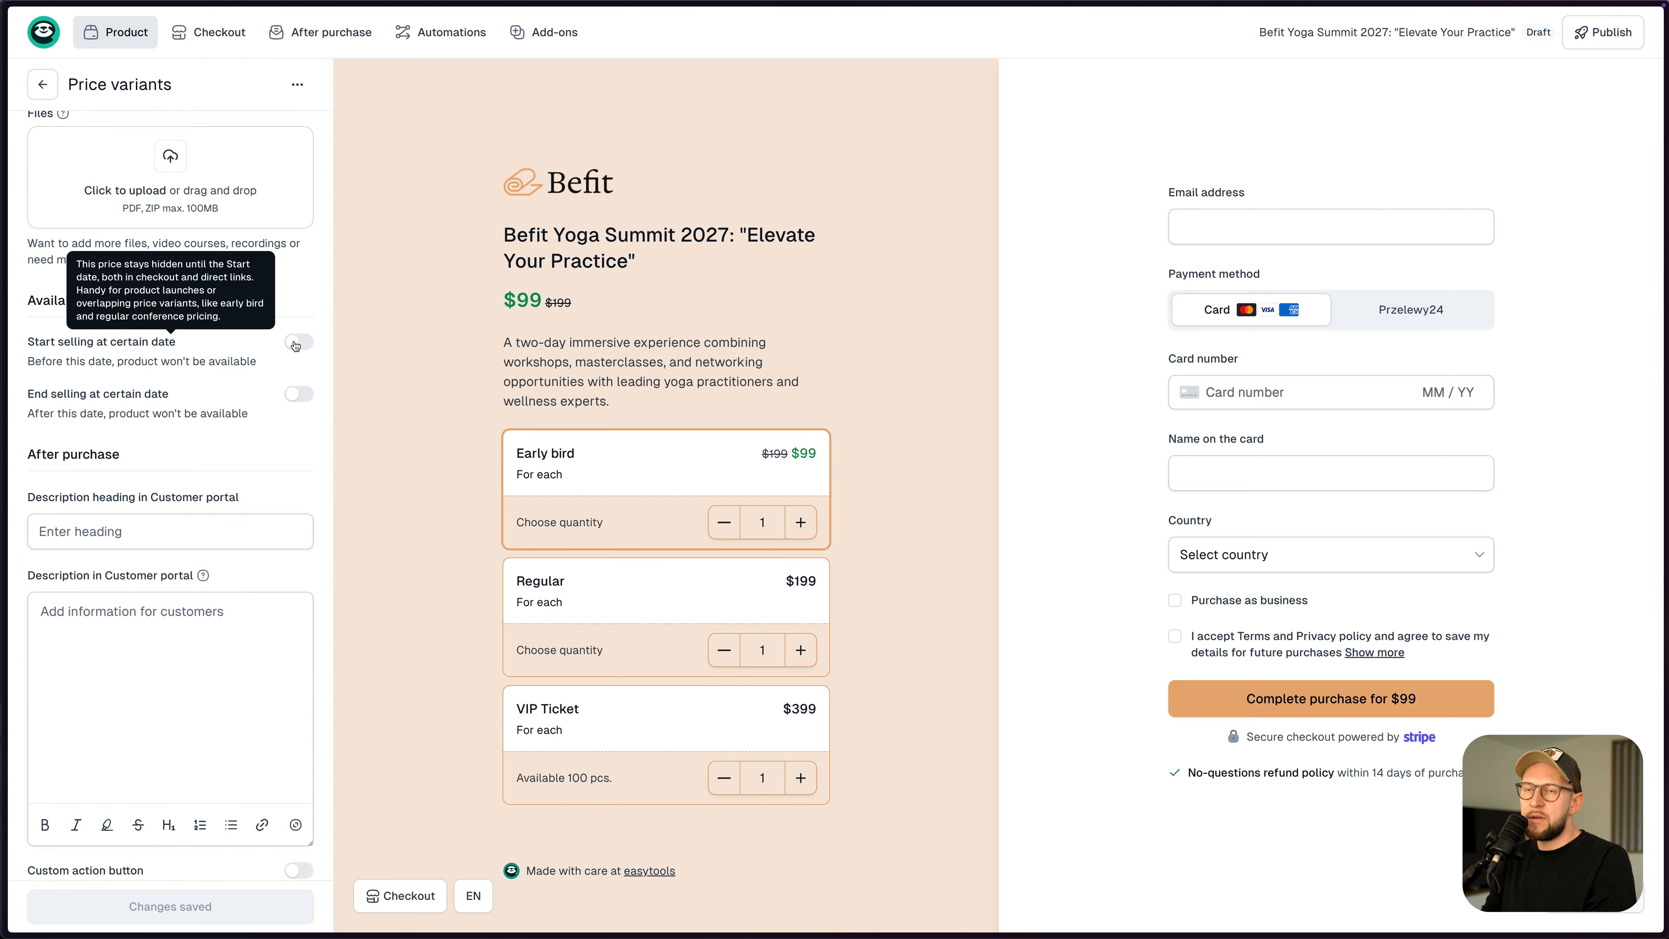
{"action": "left_click", "coordinate": [292, 395]}
{"action": "left_click", "coordinate": [50, 460]}
{"action": "left_click", "coordinate": [220, 637]}
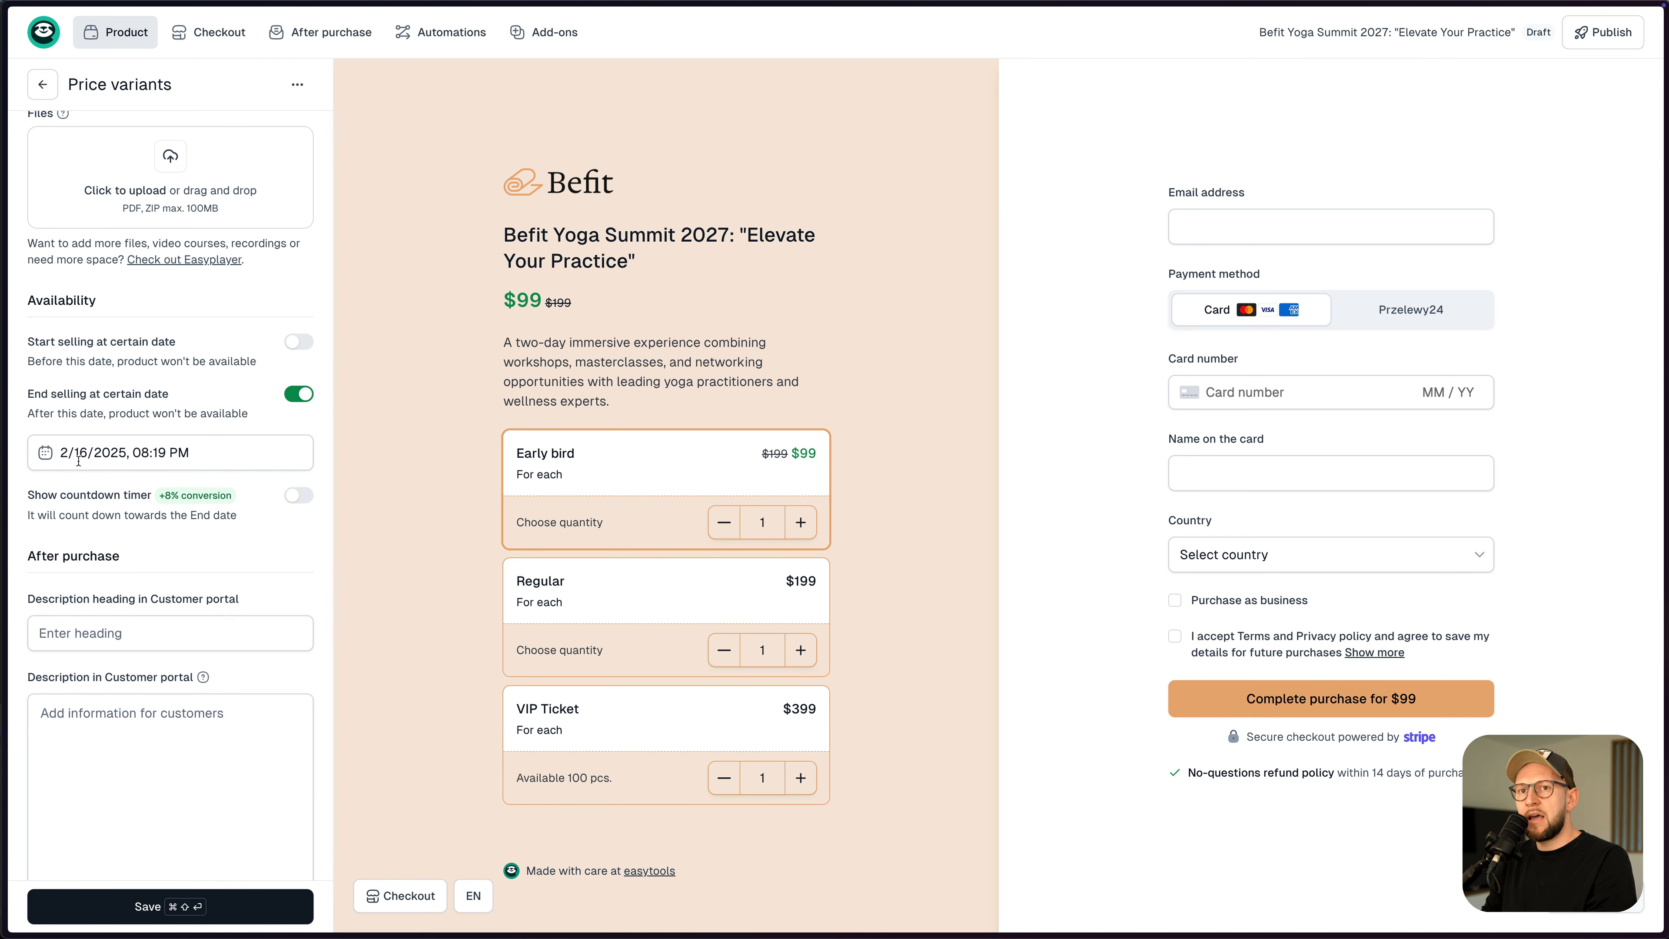
{"action": "left_click", "coordinate": [297, 496]}
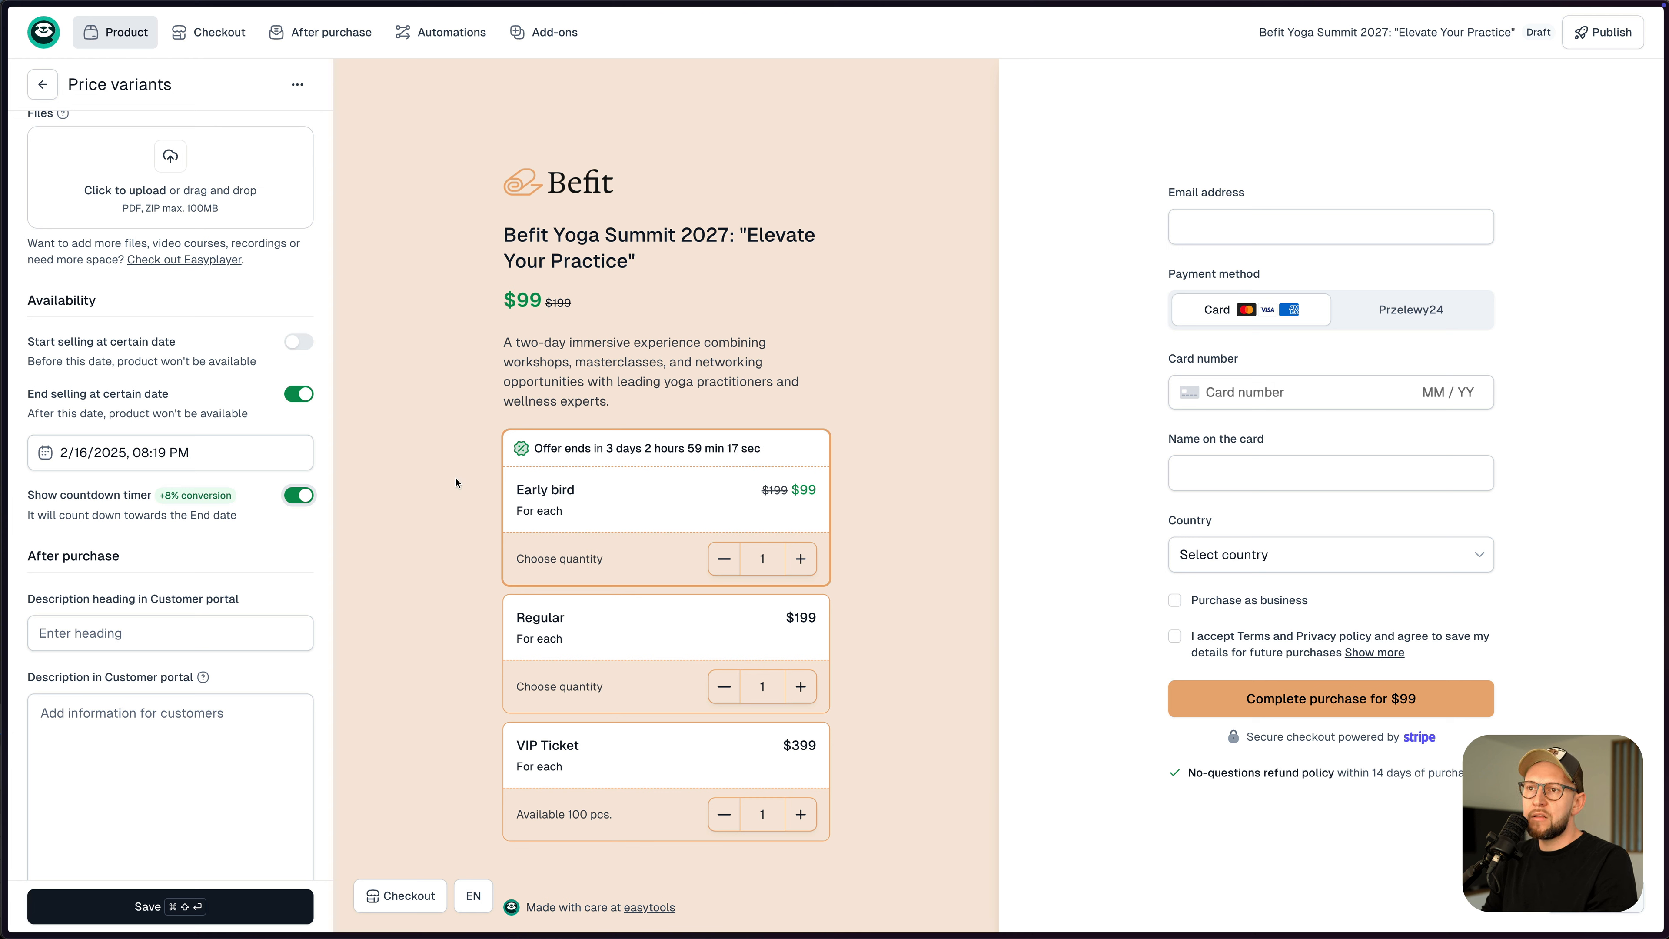
{"action": "key", "text": "super+shift+Return"}
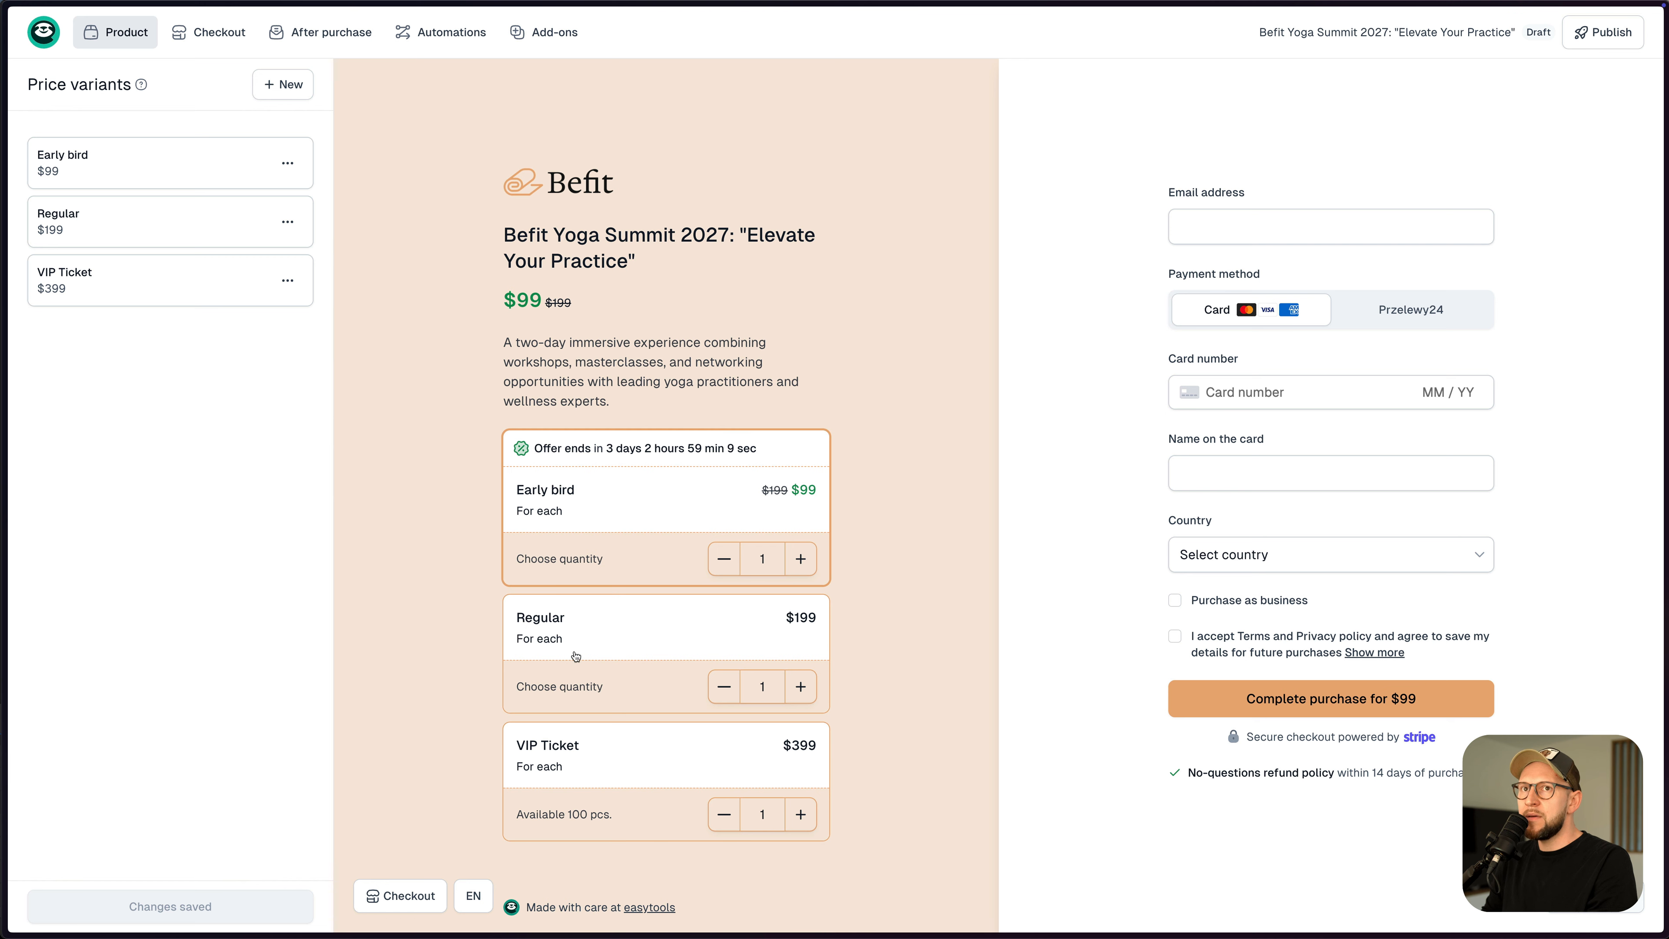
- Open Regular and set its selling start date to 2/16/2025, 06:19 PM
{"action": "left_click", "coordinate": [153, 230]}
{"action": "scroll", "coordinate": [203, 468], "scroll_direction": "down", "scroll_amount": 10}
{"action": "scroll", "coordinate": [203, 468], "scroll_direction": "down", "scroll_amount": 5}
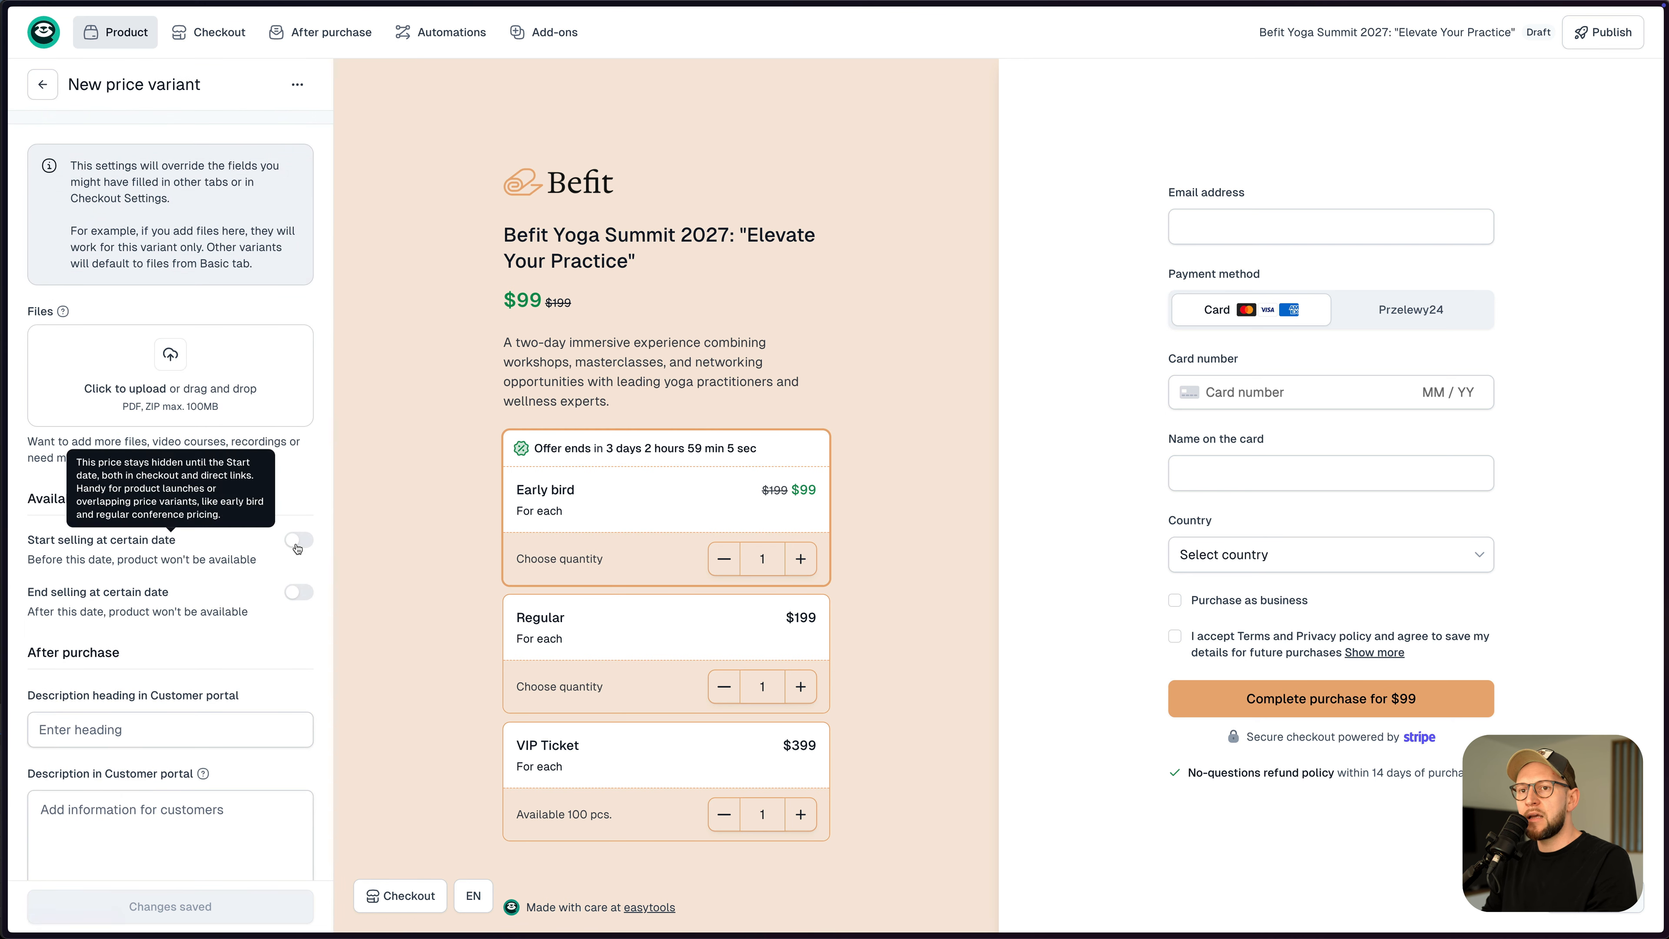
{"action": "left_click", "coordinate": [203, 559]}
{"action": "left_click", "coordinate": [58, 595]}
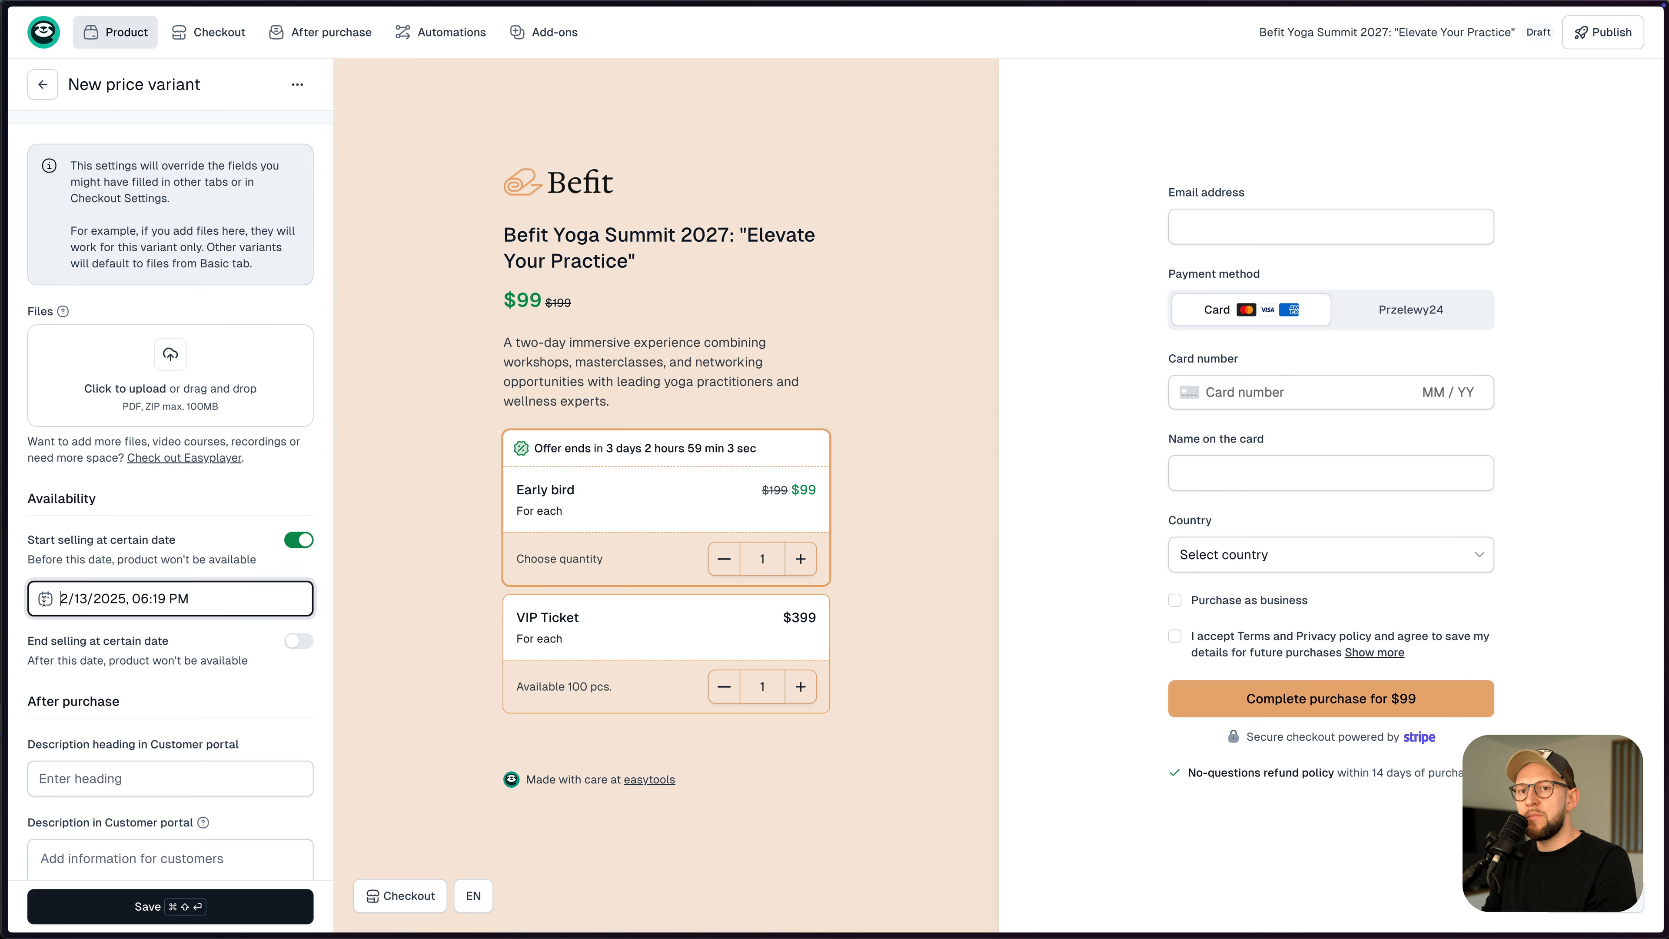
{"action": "left_click", "coordinate": [192, 774]}
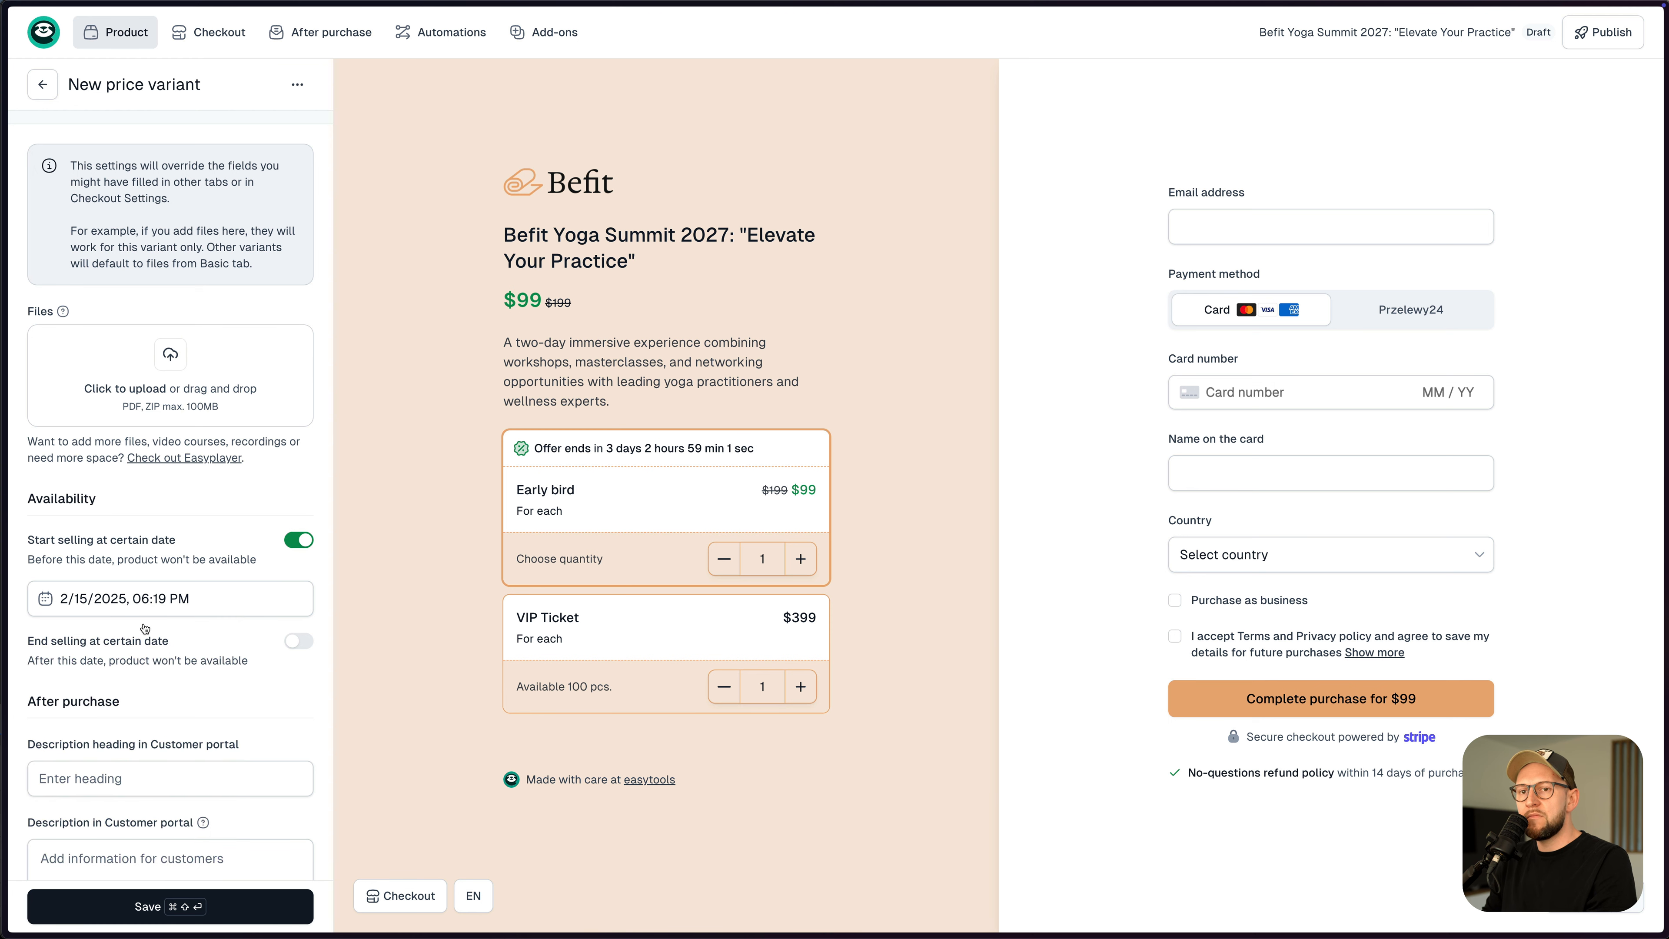
{"action": "left_click", "coordinate": [132, 598]}
{"action": "left_click", "coordinate": [220, 776]}
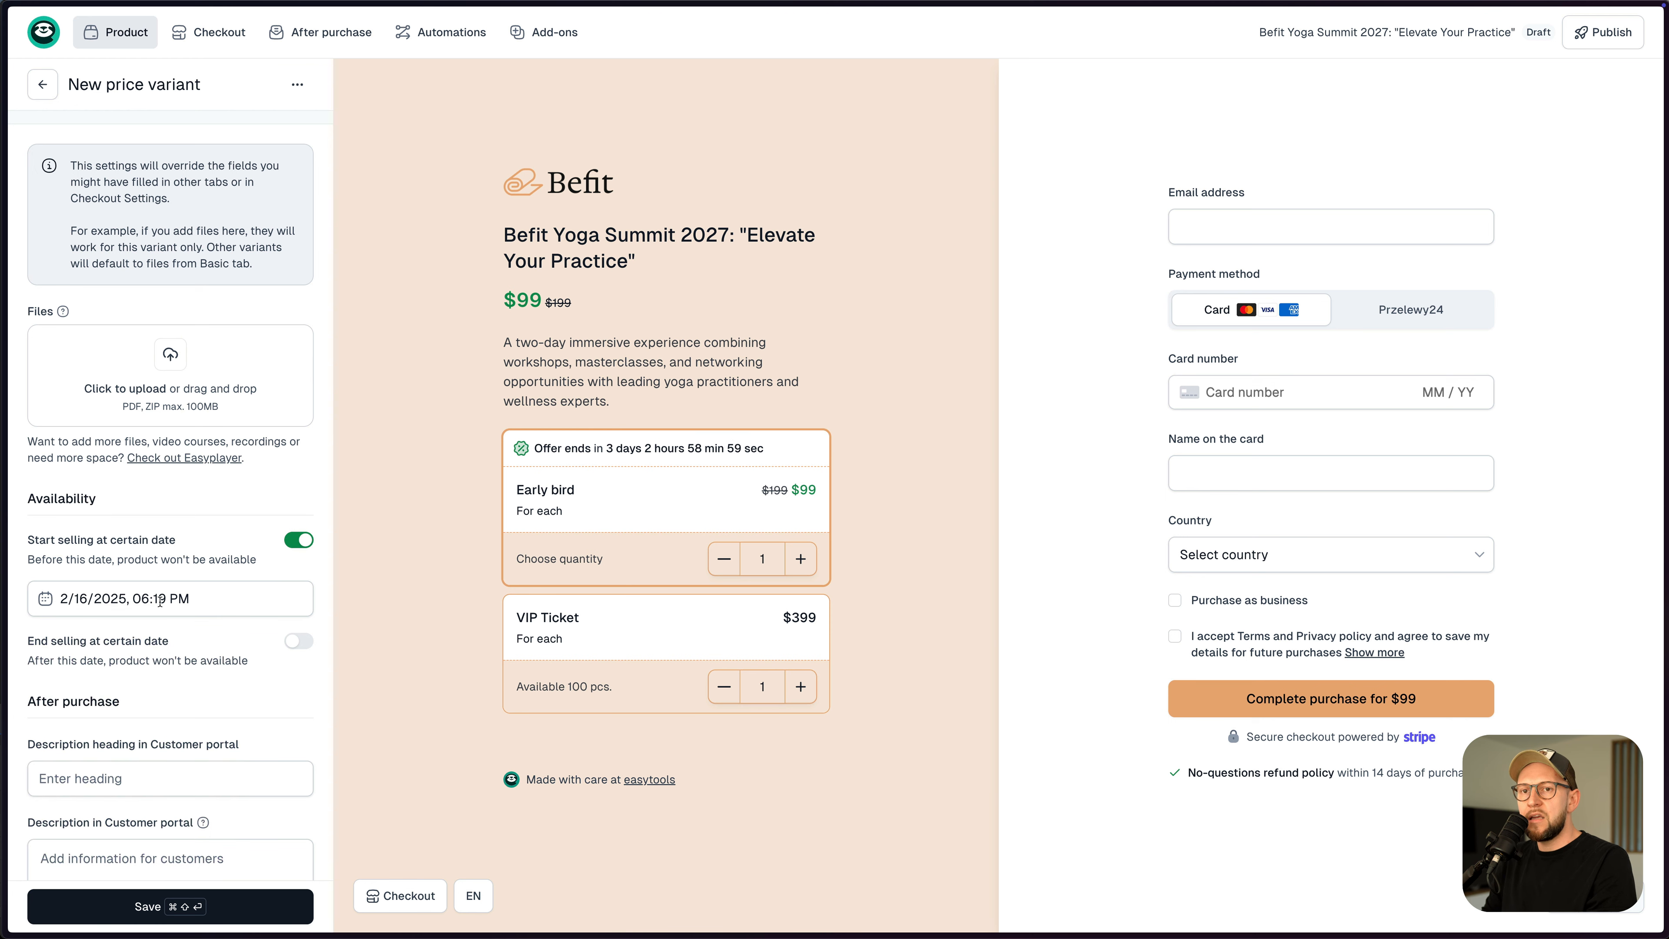
- End Regular sales on 2/28/2025, 08:20 PM, save, and select VIP Ticket in the preview
{"action": "left_click", "coordinate": [299, 641]}
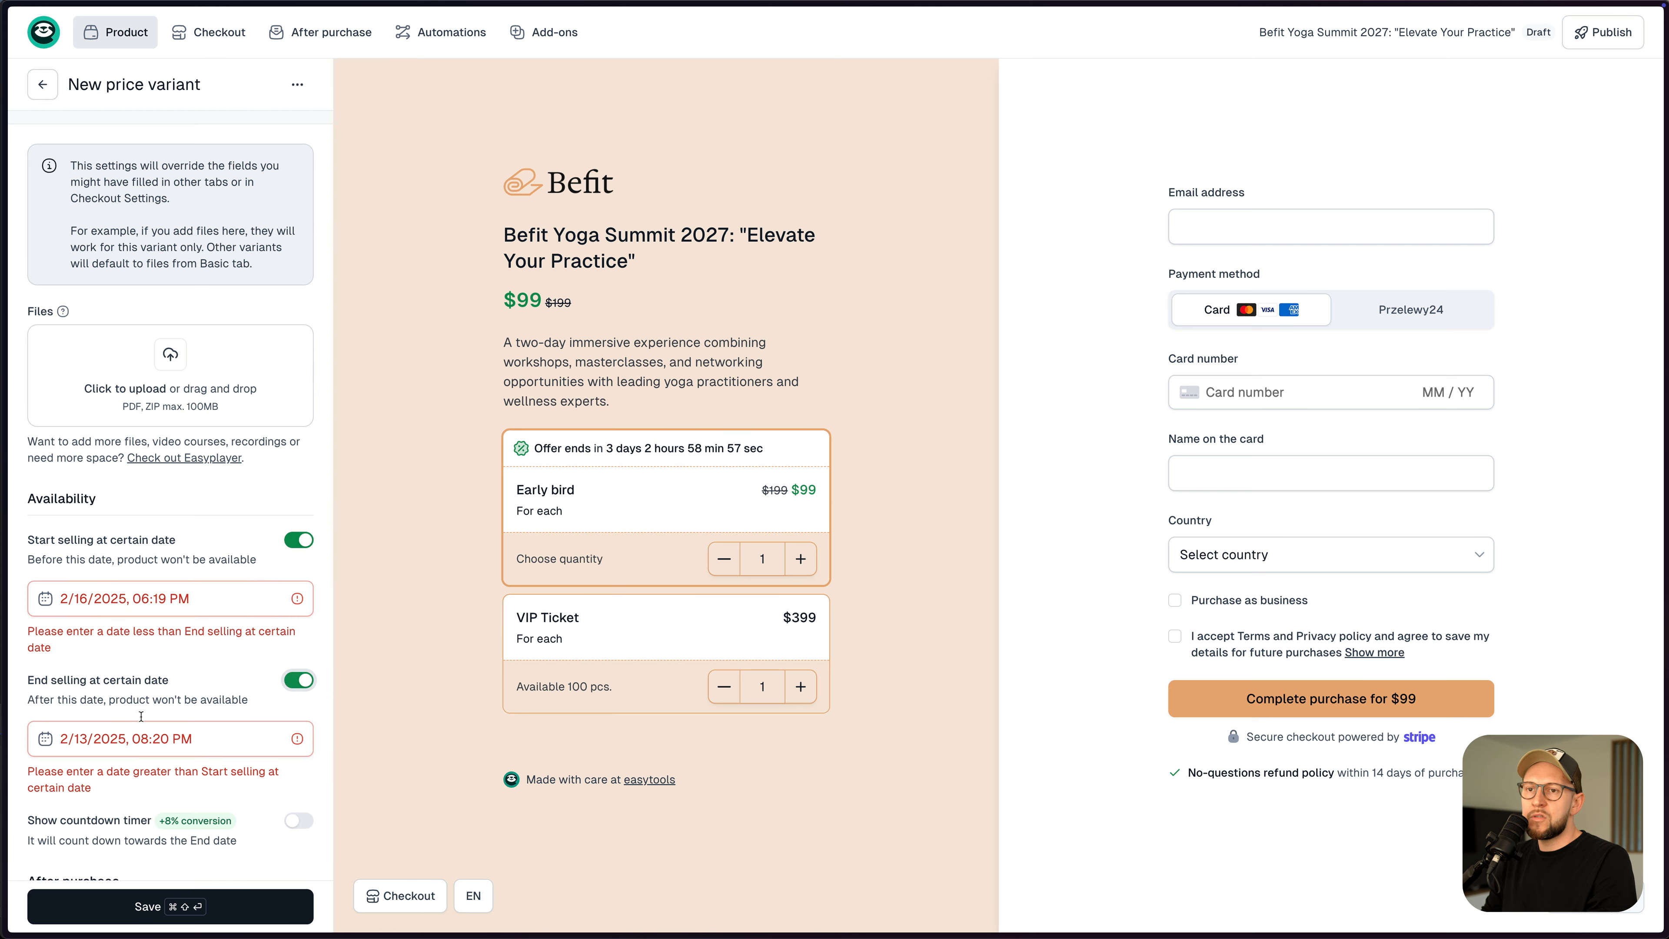
{"action": "left_click", "coordinate": [40, 730]}
{"action": "left_click", "coordinate": [165, 665]}
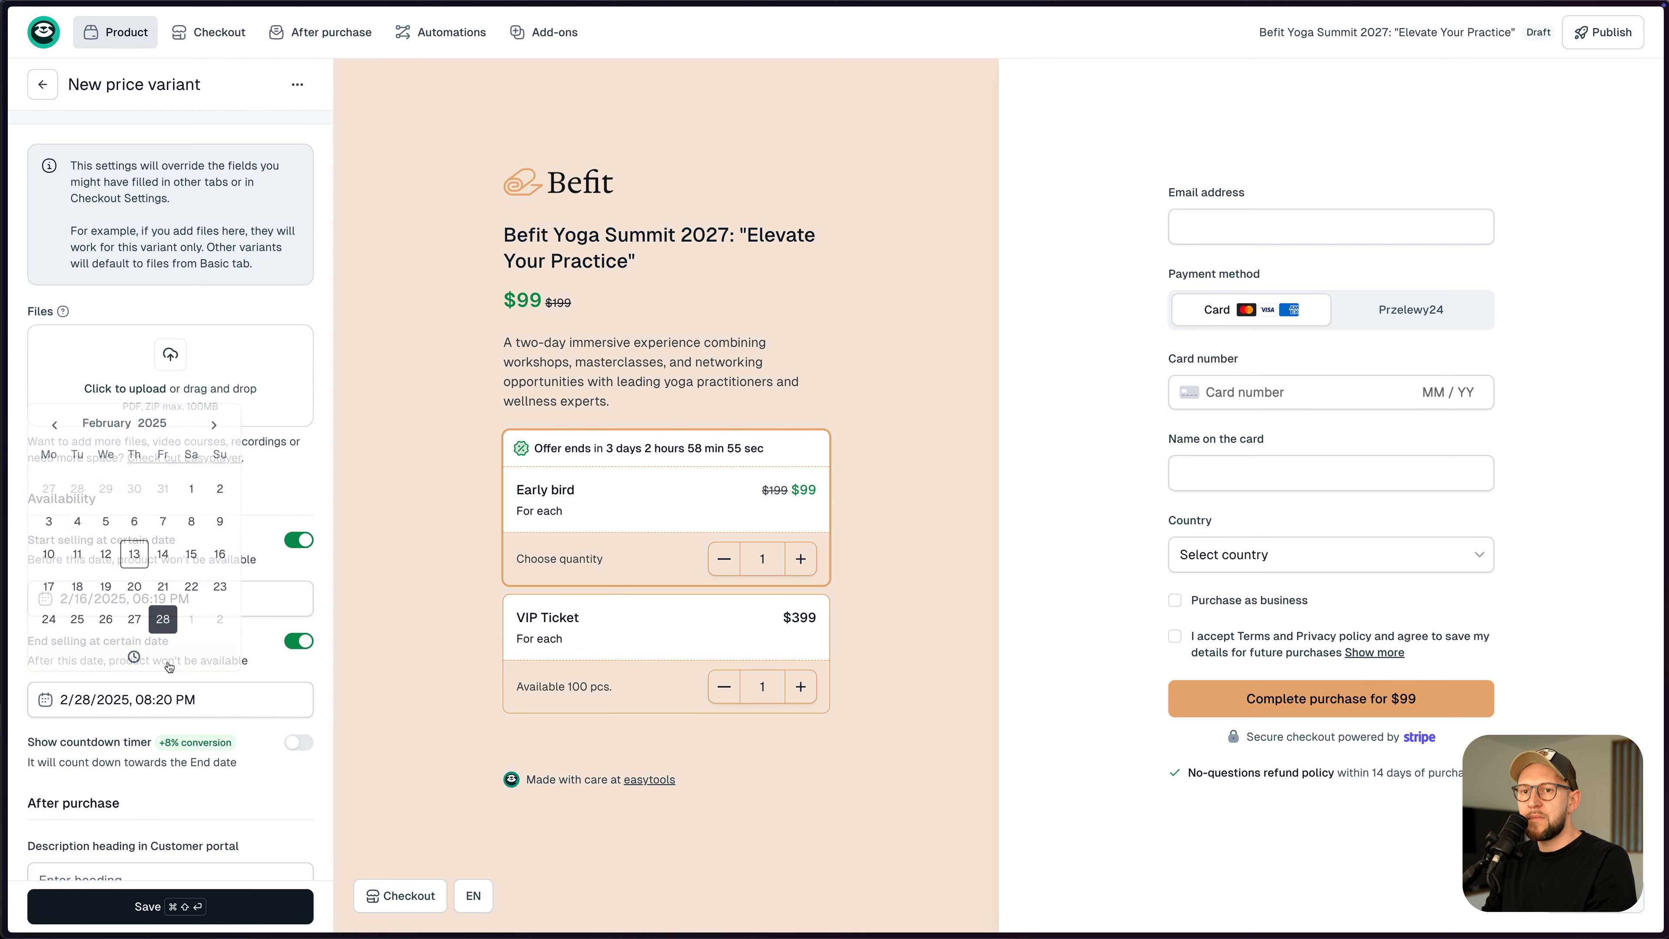
{"action": "left_click", "coordinate": [190, 913]}
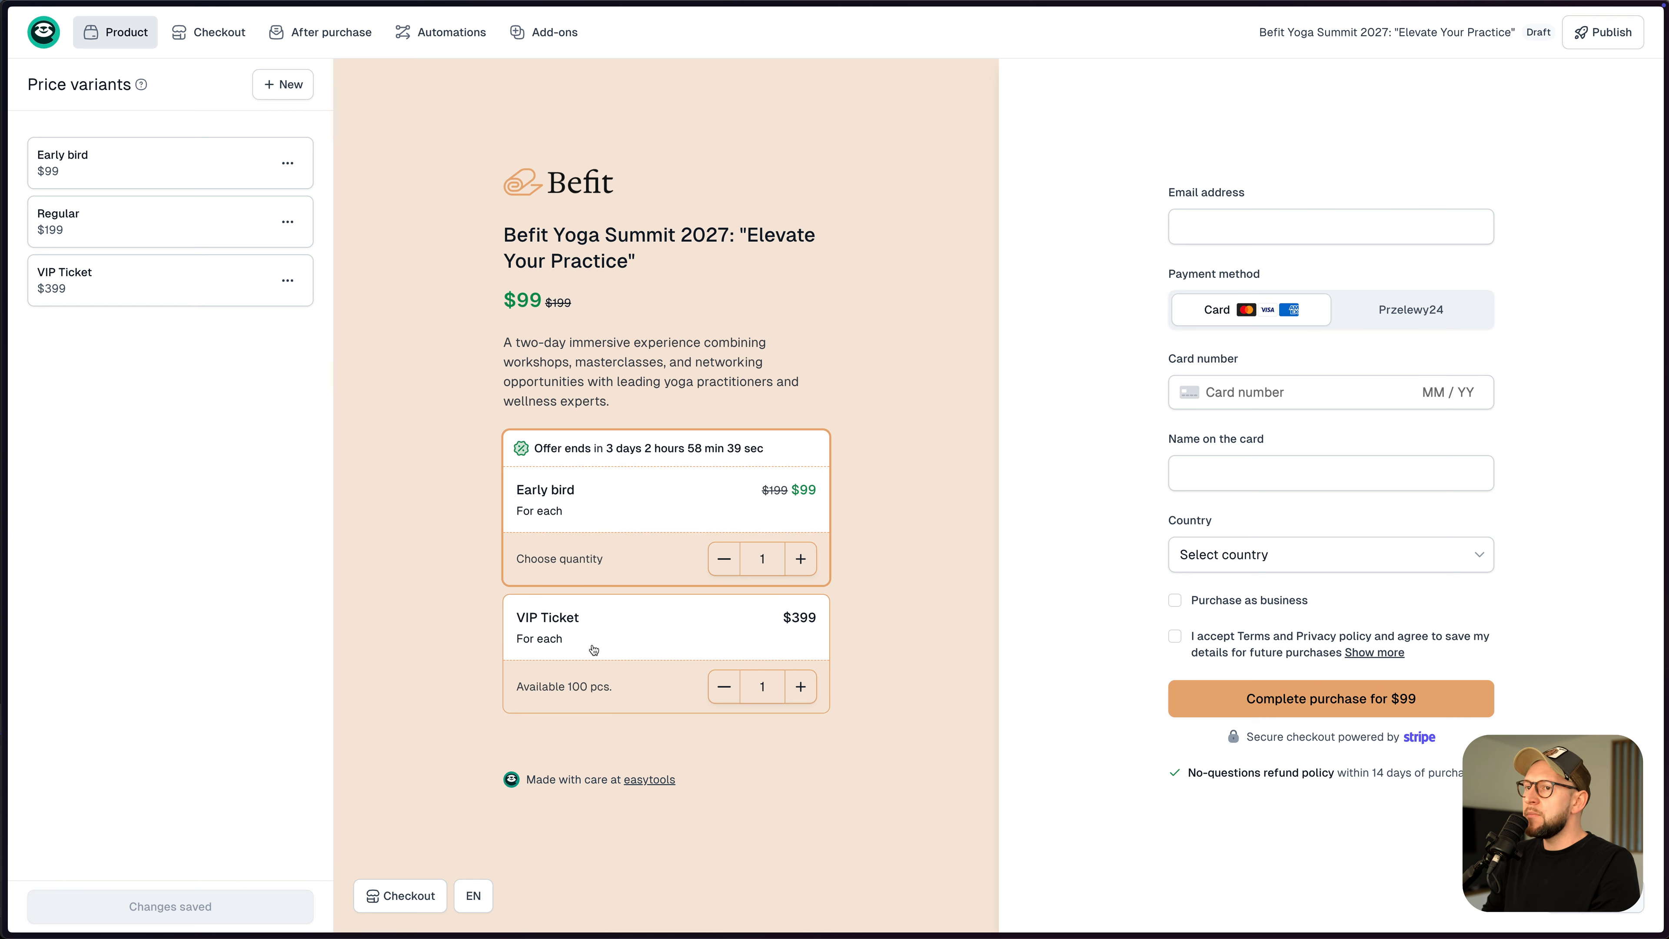
{"action": "left_click", "coordinate": [603, 663]}
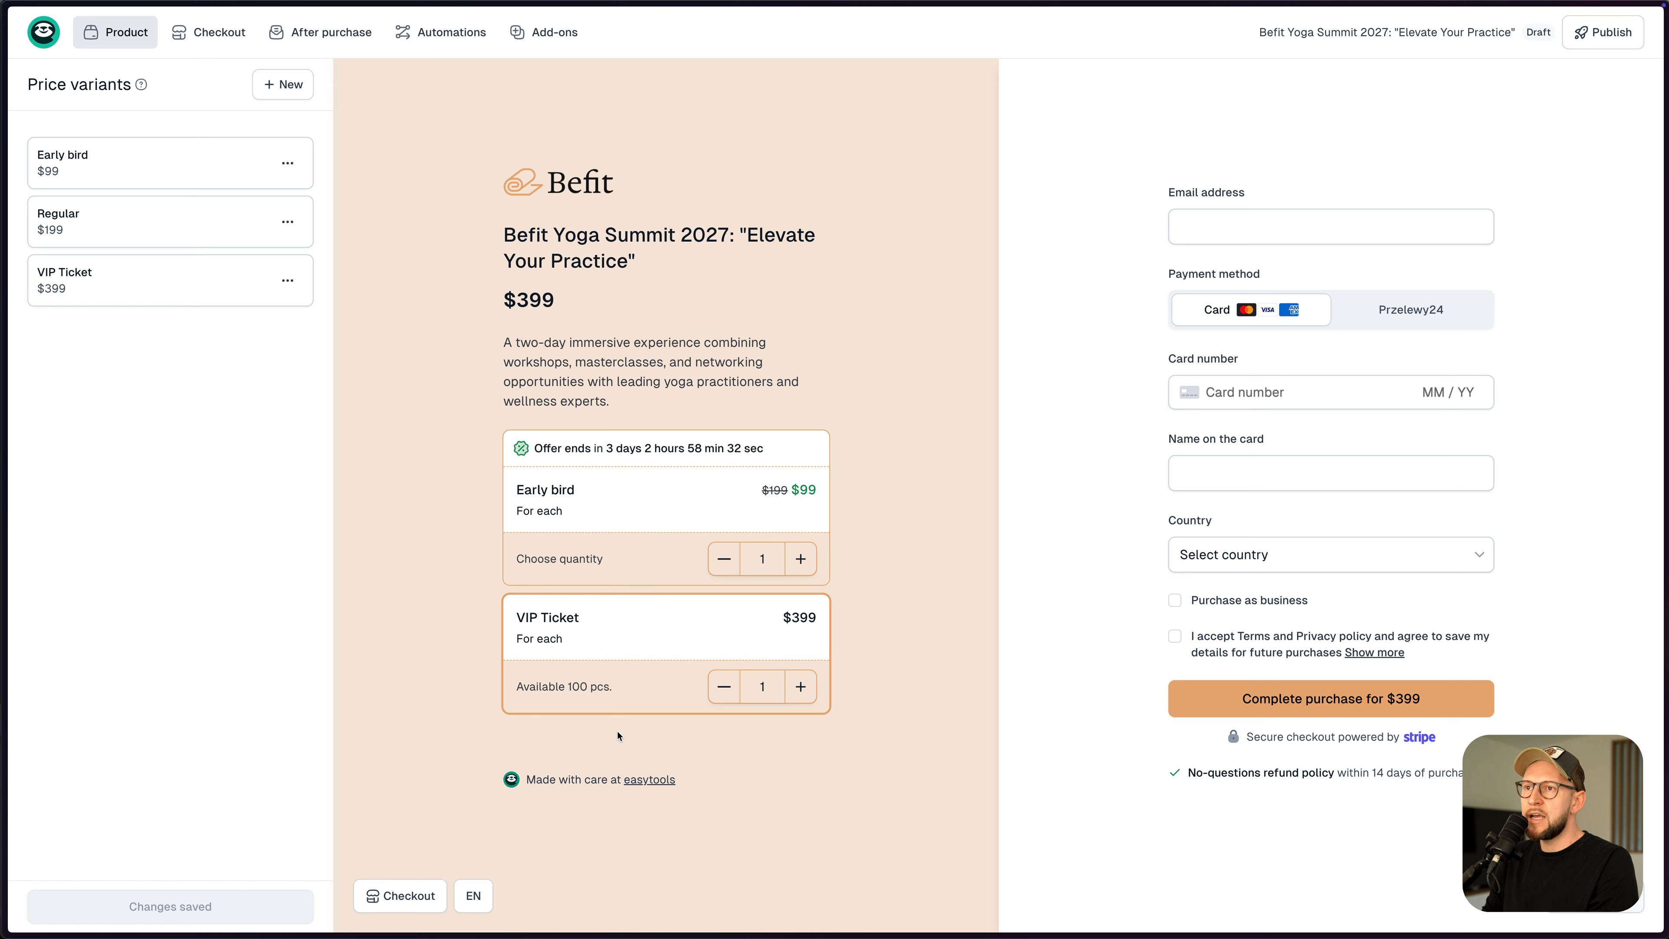
- Adjust the preview's VIP Ticket quantity to 10 so the total shows $3,990
{"action": "left_click", "coordinate": [800, 686]}
{"action": "left_click", "coordinate": [800, 686]}
{"action": "left_click", "coordinate": [800, 686]}
{"action": "left_click", "coordinate": [801, 686]}
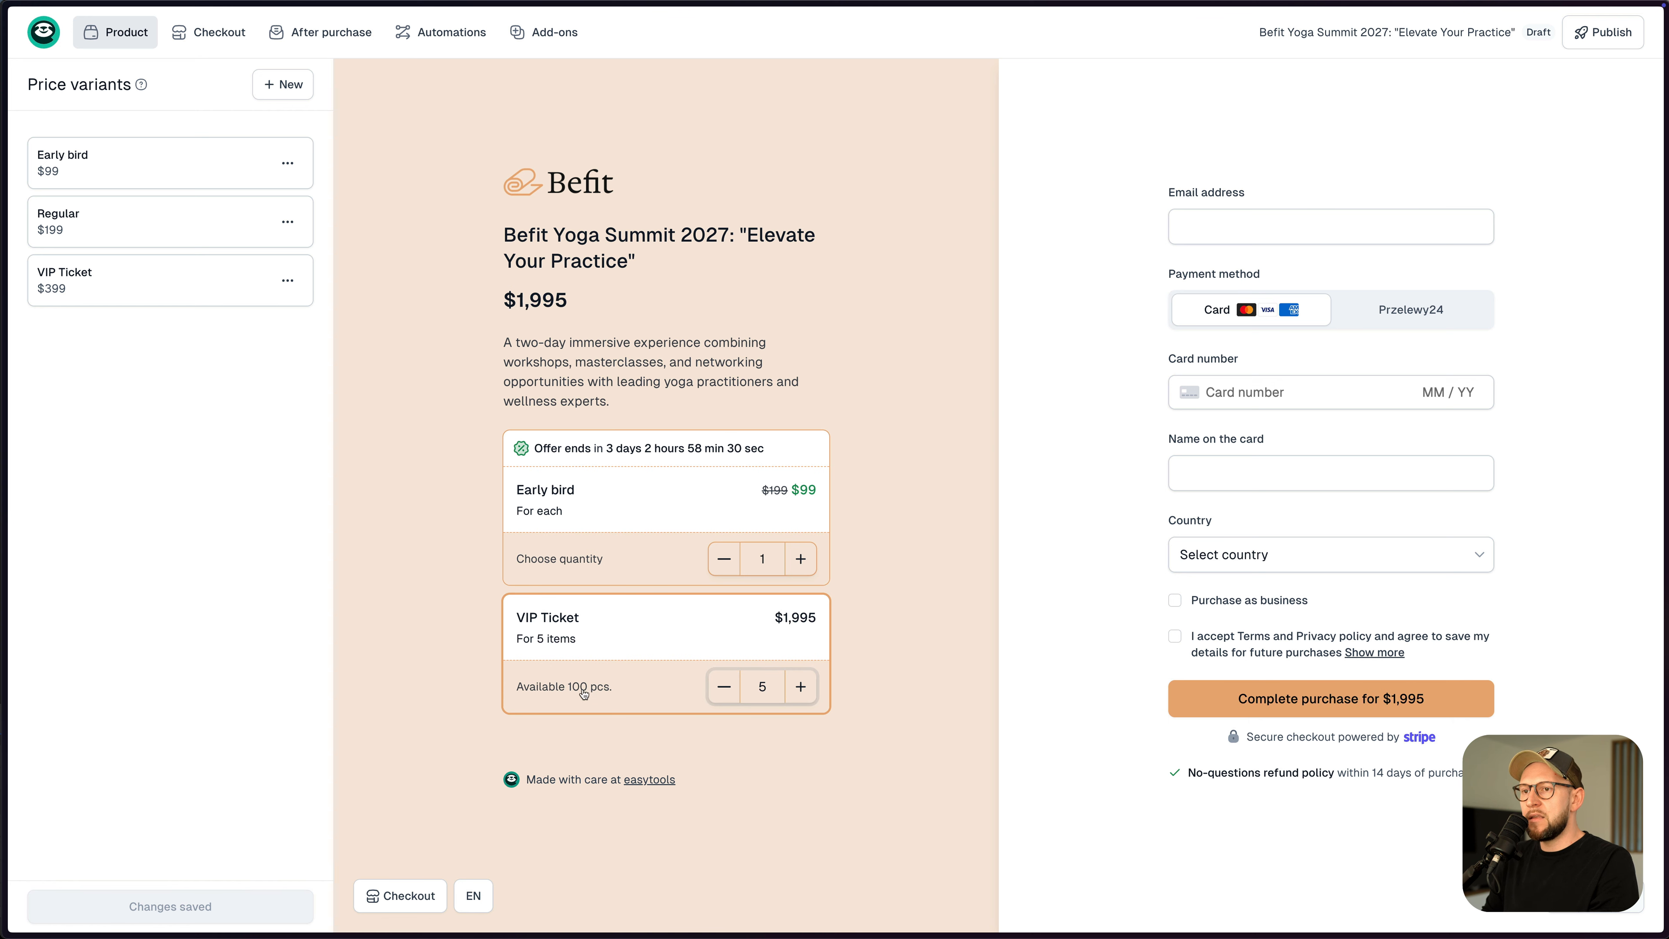
{"action": "left_click", "coordinate": [728, 687]}
{"action": "left_click", "coordinate": [728, 687]}
{"action": "left_click", "coordinate": [800, 686]}
{"action": "left_click", "coordinate": [800, 687]}
{"action": "left_click", "coordinate": [800, 686]}
{"action": "left_click", "coordinate": [800, 686]}
{"action": "left_click", "coordinate": [800, 686]}
{"action": "left_click", "coordinate": [800, 686]}
{"action": "left_click", "coordinate": [724, 688]}
{"action": "left_click", "coordinate": [724, 687]}
{"action": "left_click", "coordinate": [724, 688]}
{"action": "left_click", "coordinate": [800, 686]}
{"action": "left_click", "coordinate": [801, 687]}
{"action": "left_click", "coordinate": [800, 687]}
{"action": "left_click", "coordinate": [800, 686]}
{"action": "left_click", "coordinate": [800, 687]}
{"action": "left_click", "coordinate": [723, 688]}
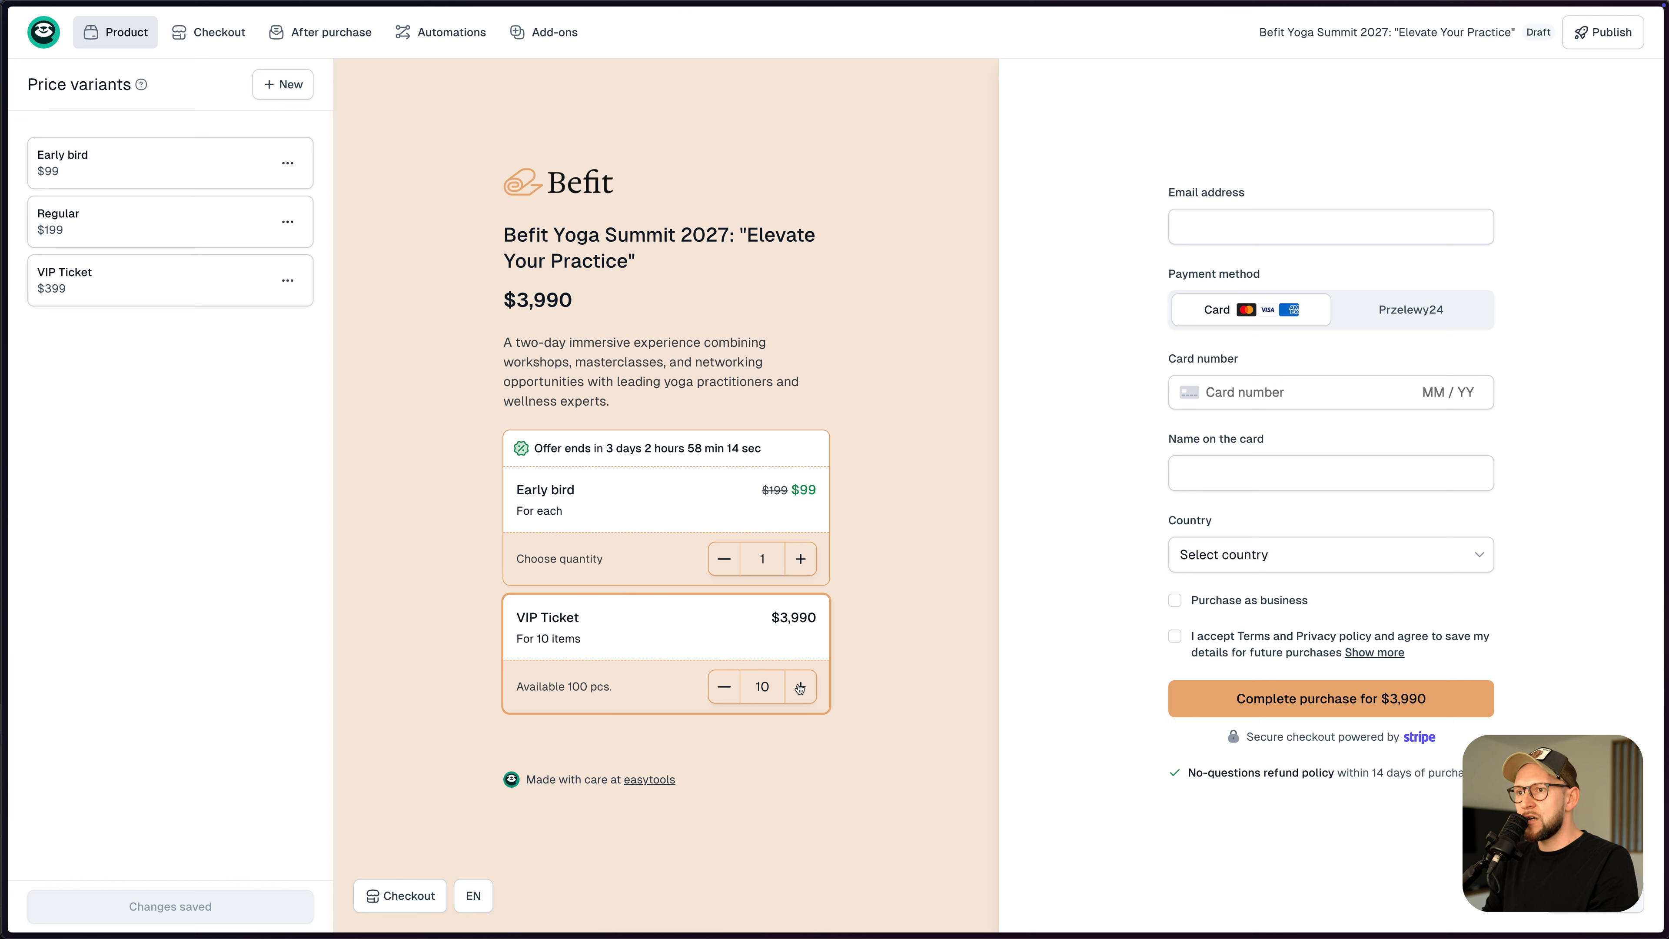
- Enable the optional Buy for someone else checkout field, label it 'Buy for collegues', and save
{"action": "mouse_move", "coordinate": [189, 35]}
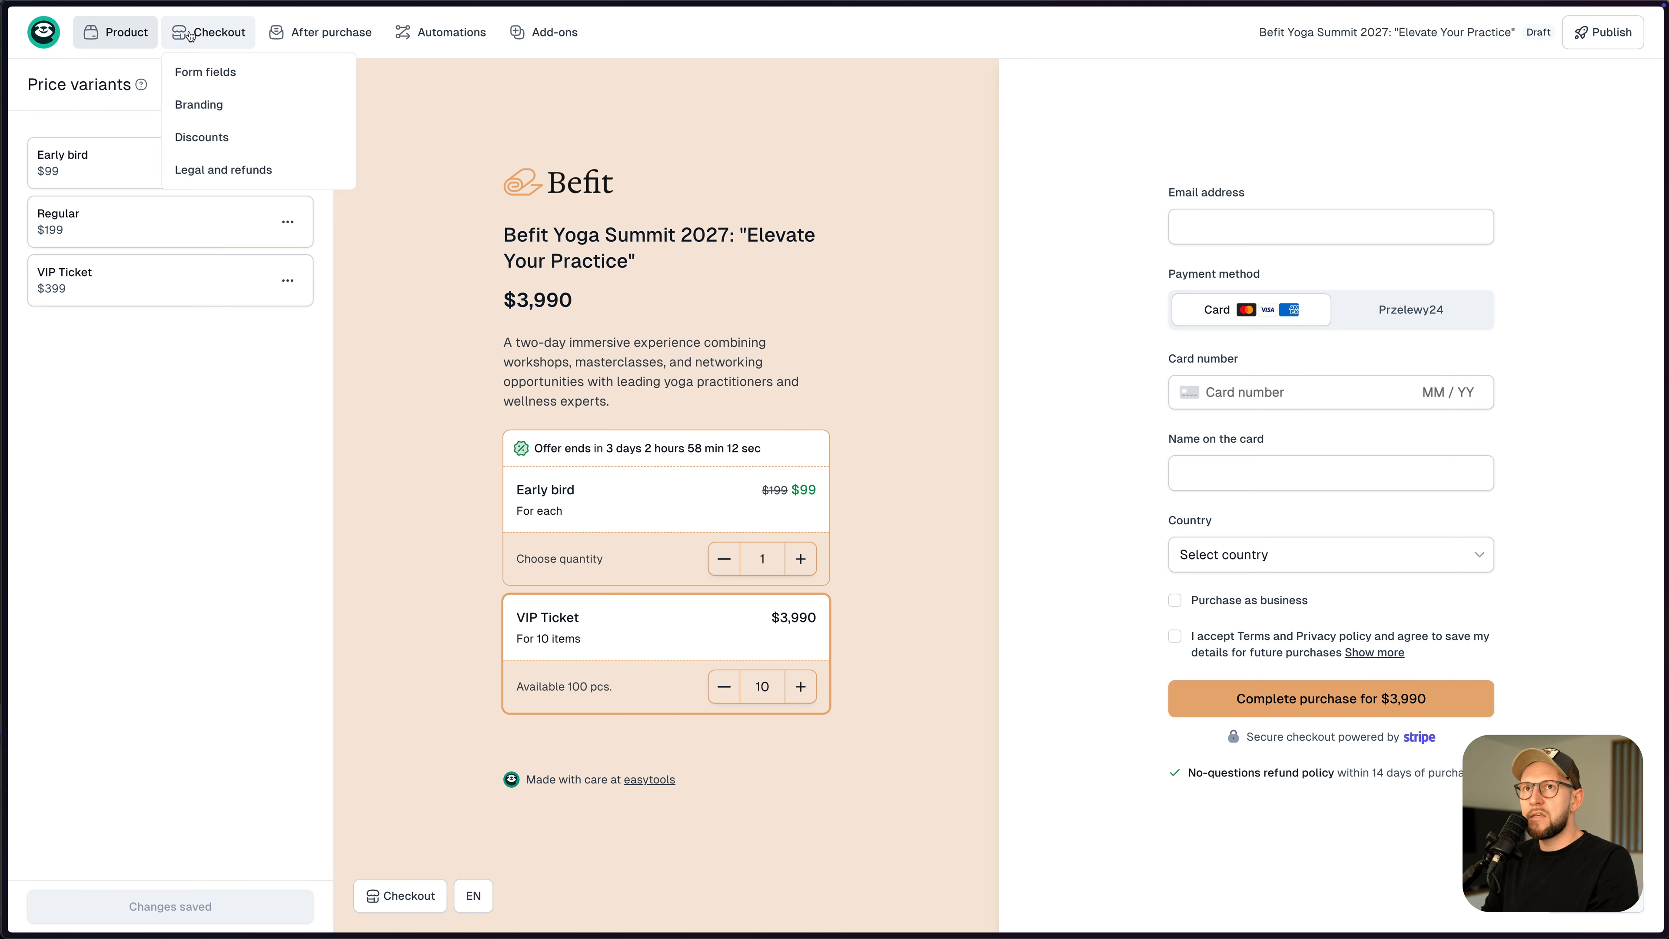
{"action": "left_click", "coordinate": [202, 72]}
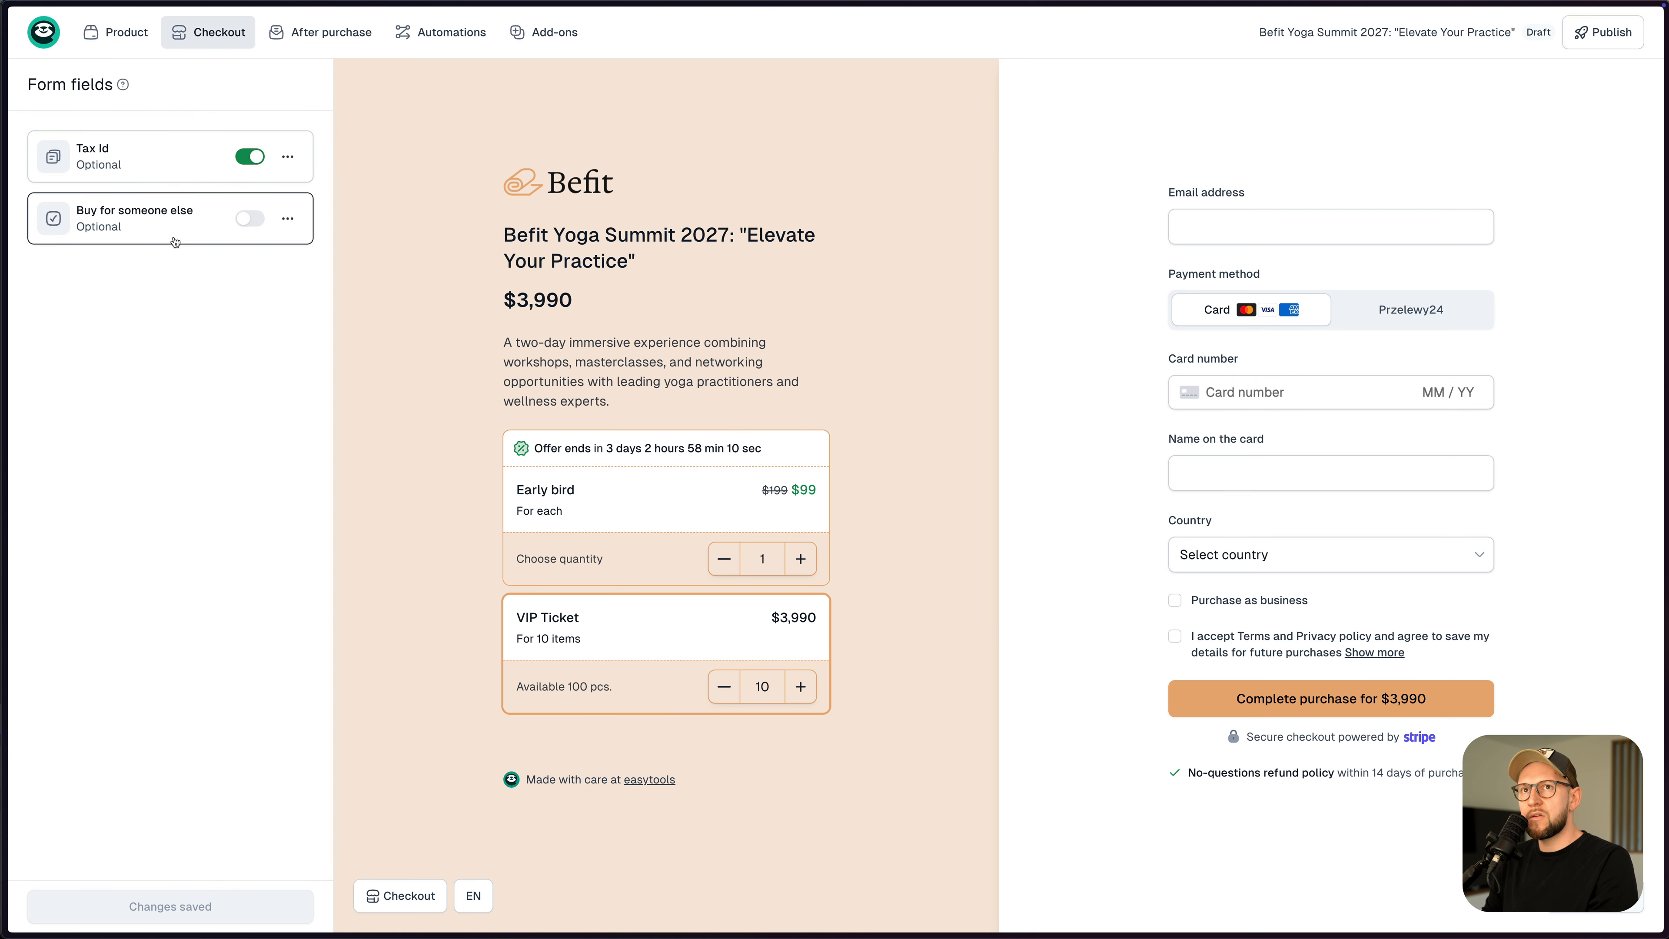
{"action": "left_click", "coordinate": [244, 221]}
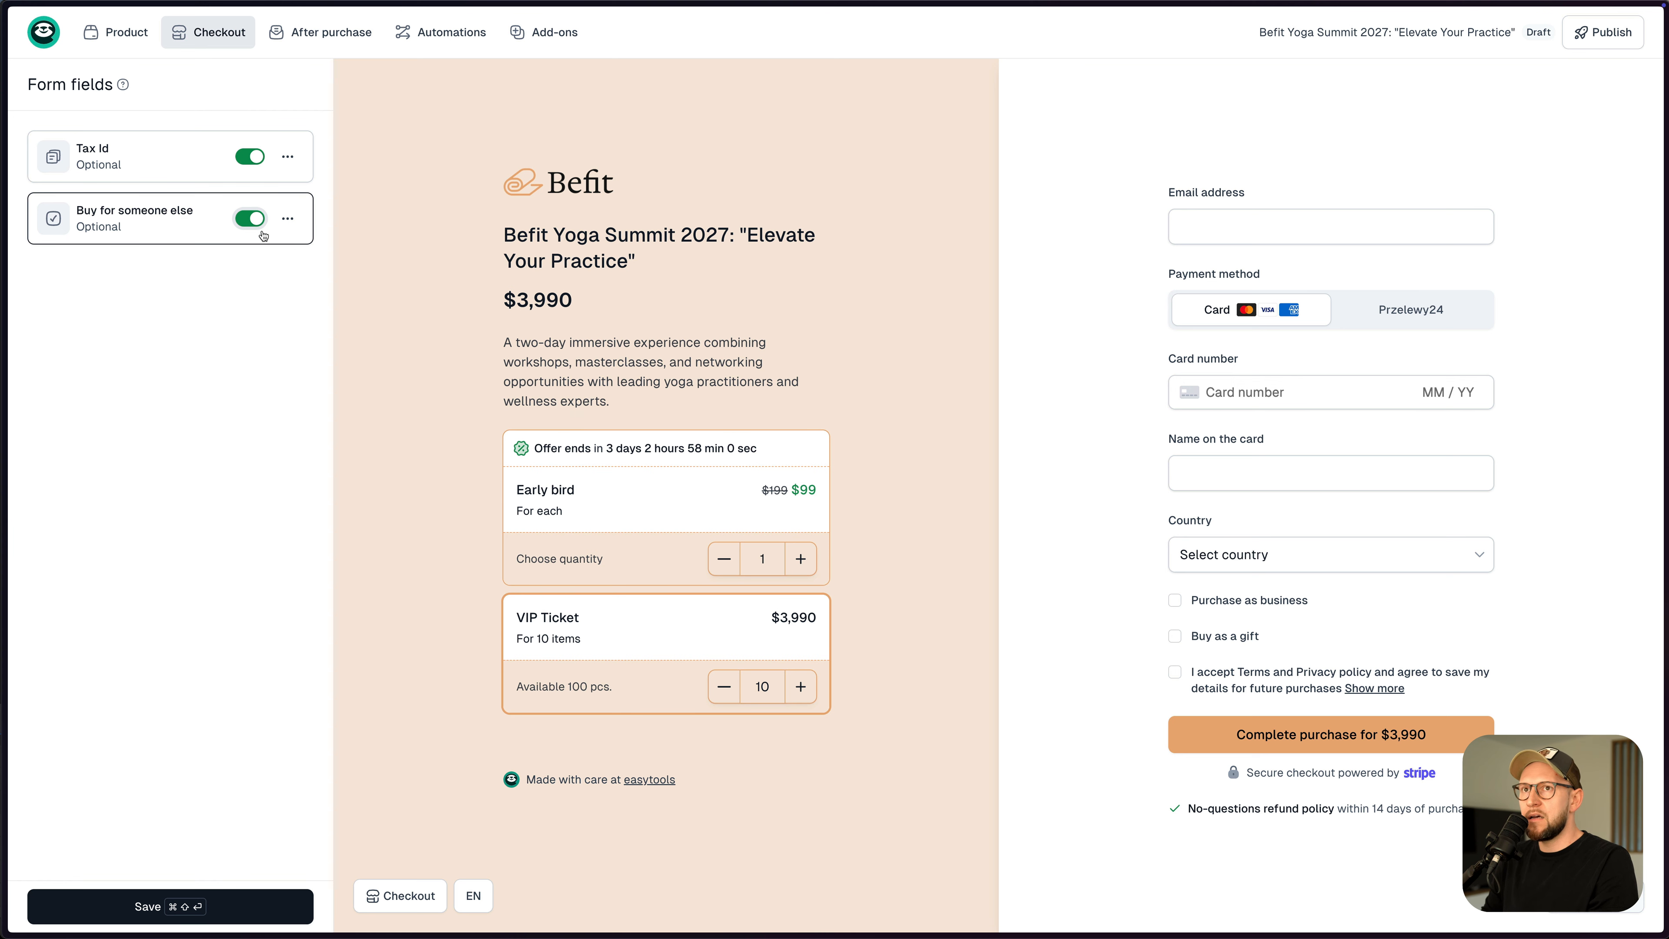
{"action": "left_click", "coordinate": [149, 225]}
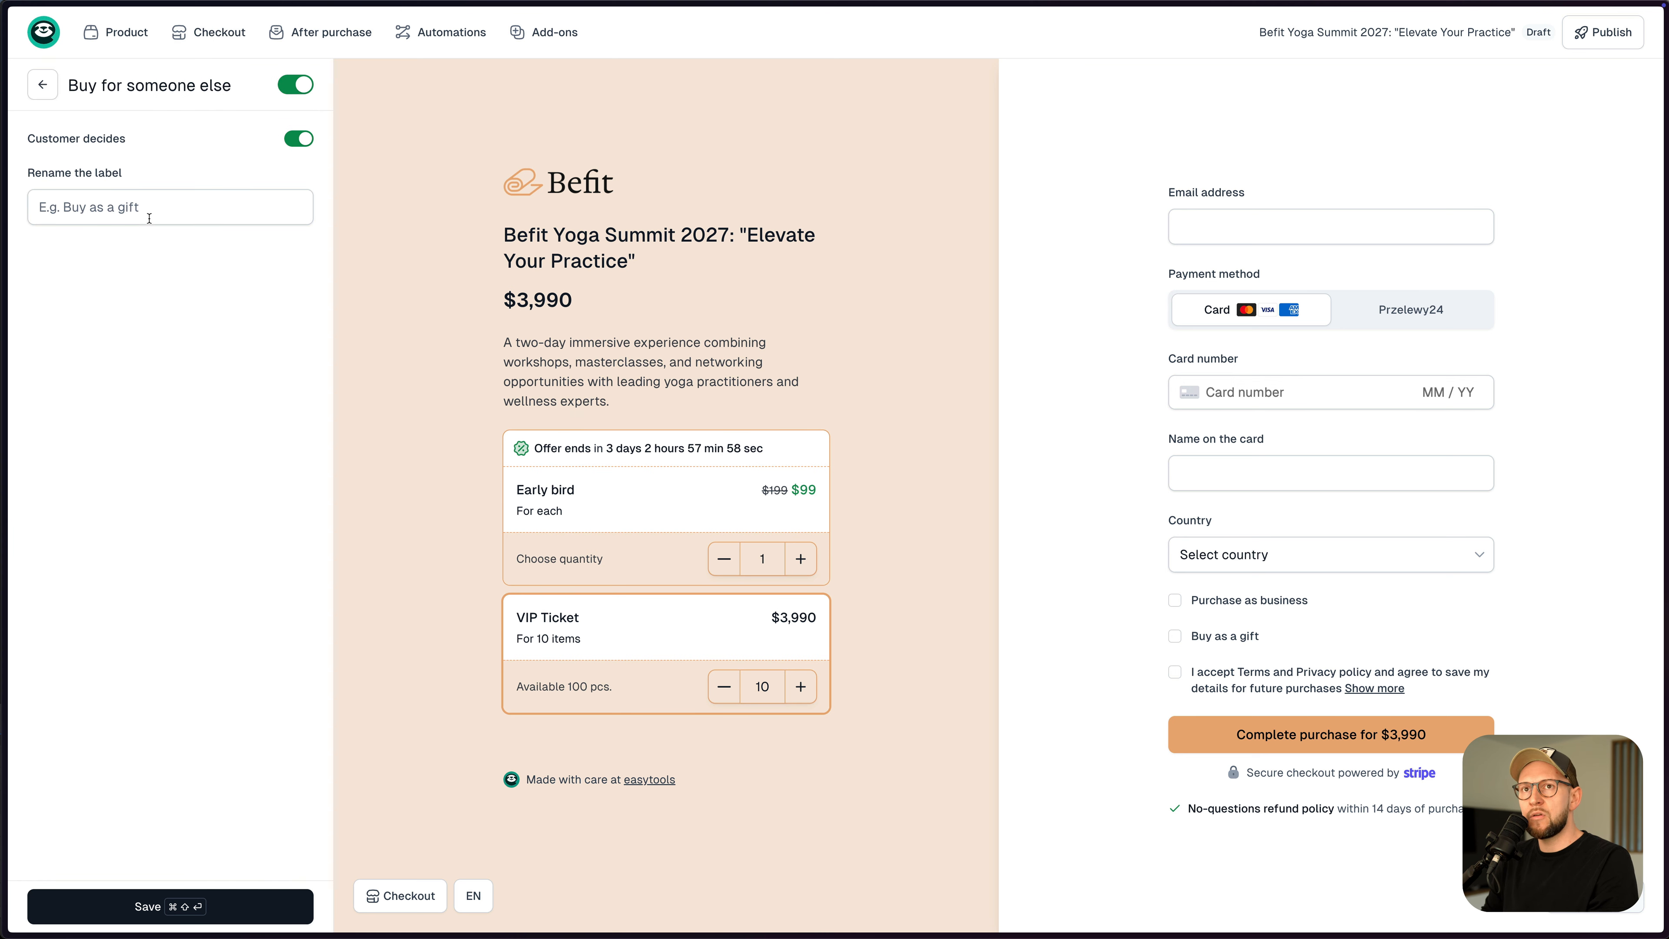
{"action": "left_click", "coordinate": [86, 199]}
{"action": "type", "text": "Buy for "}
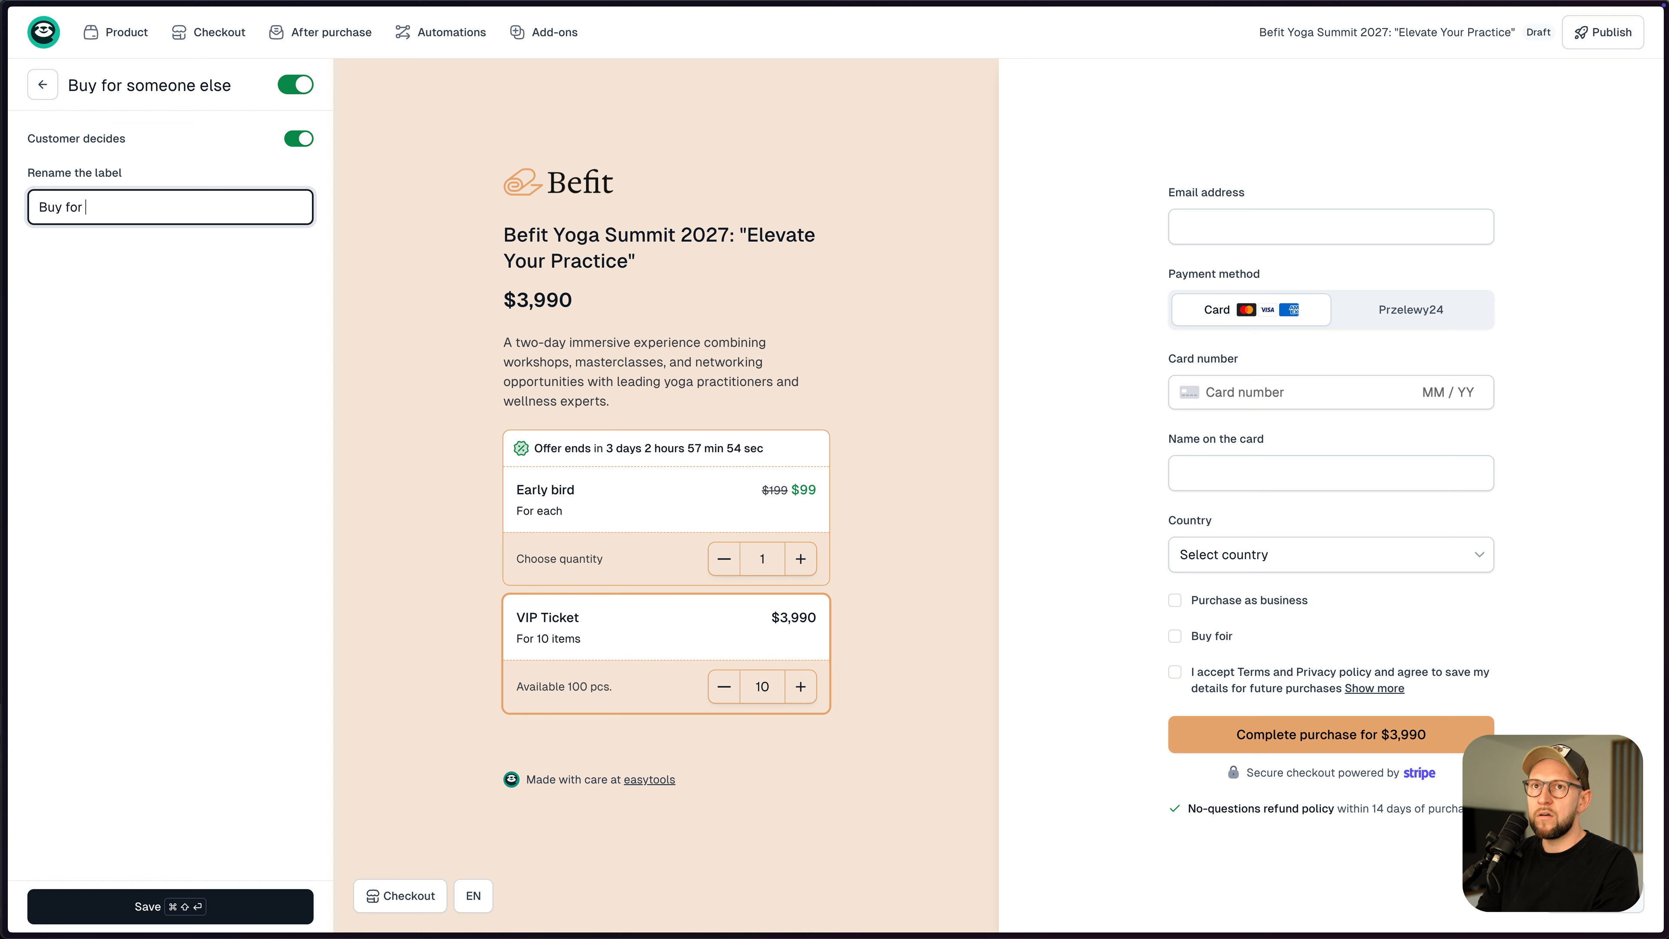
{"action": "type", "text": "oolleg"}
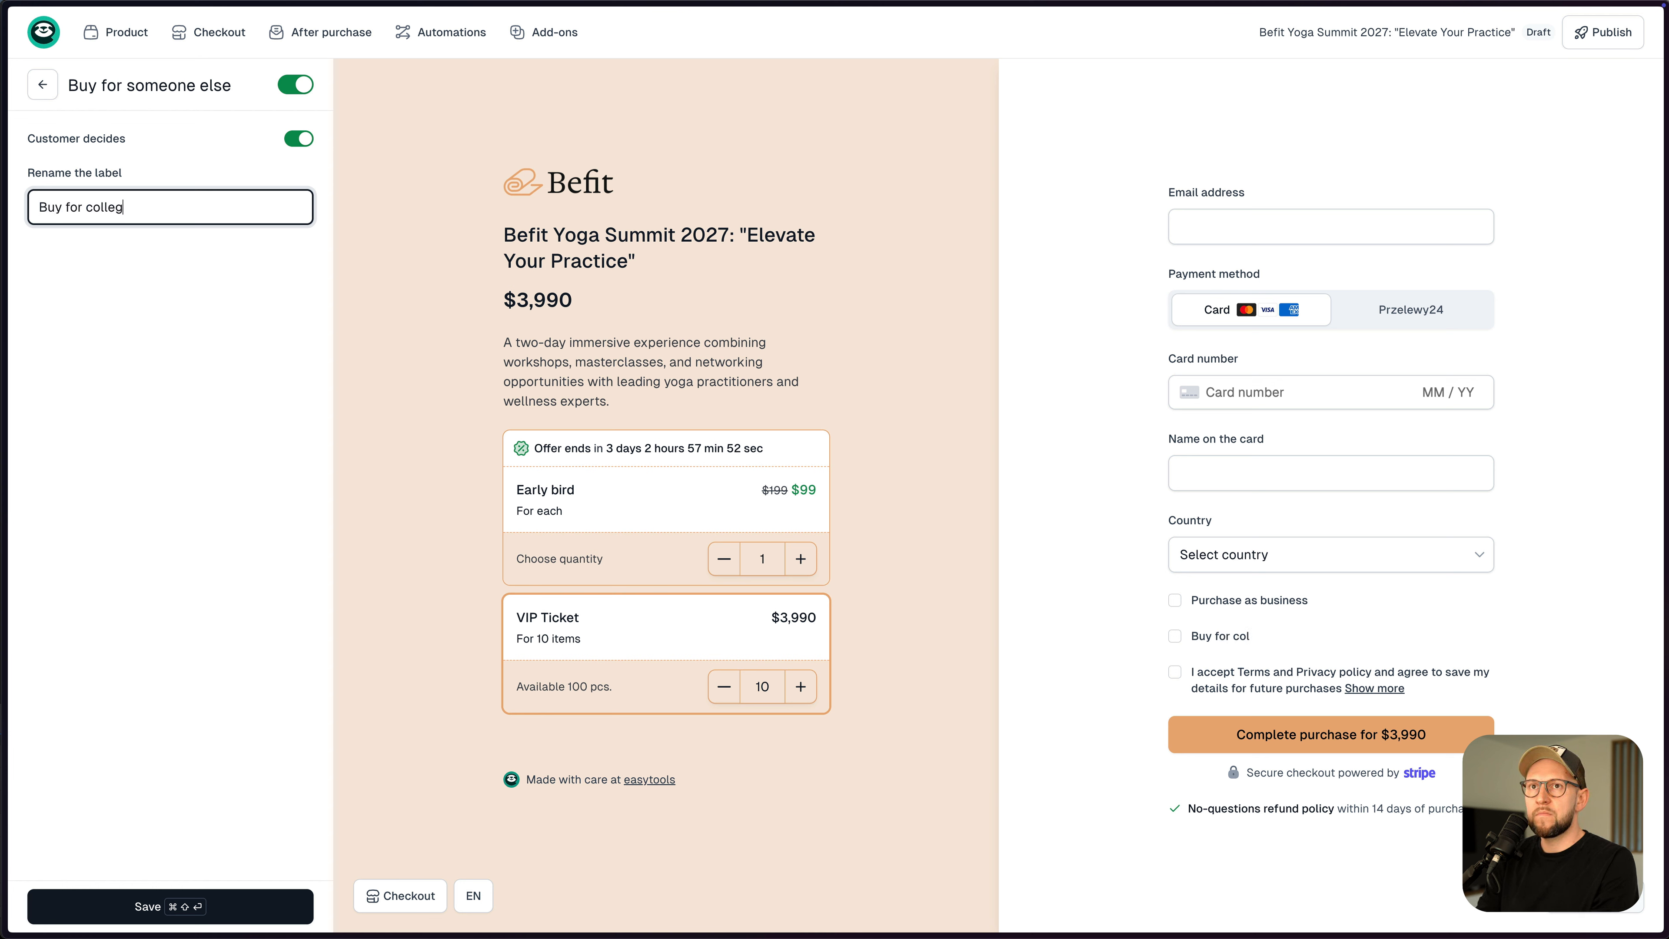
{"action": "type", "text": "ues"}
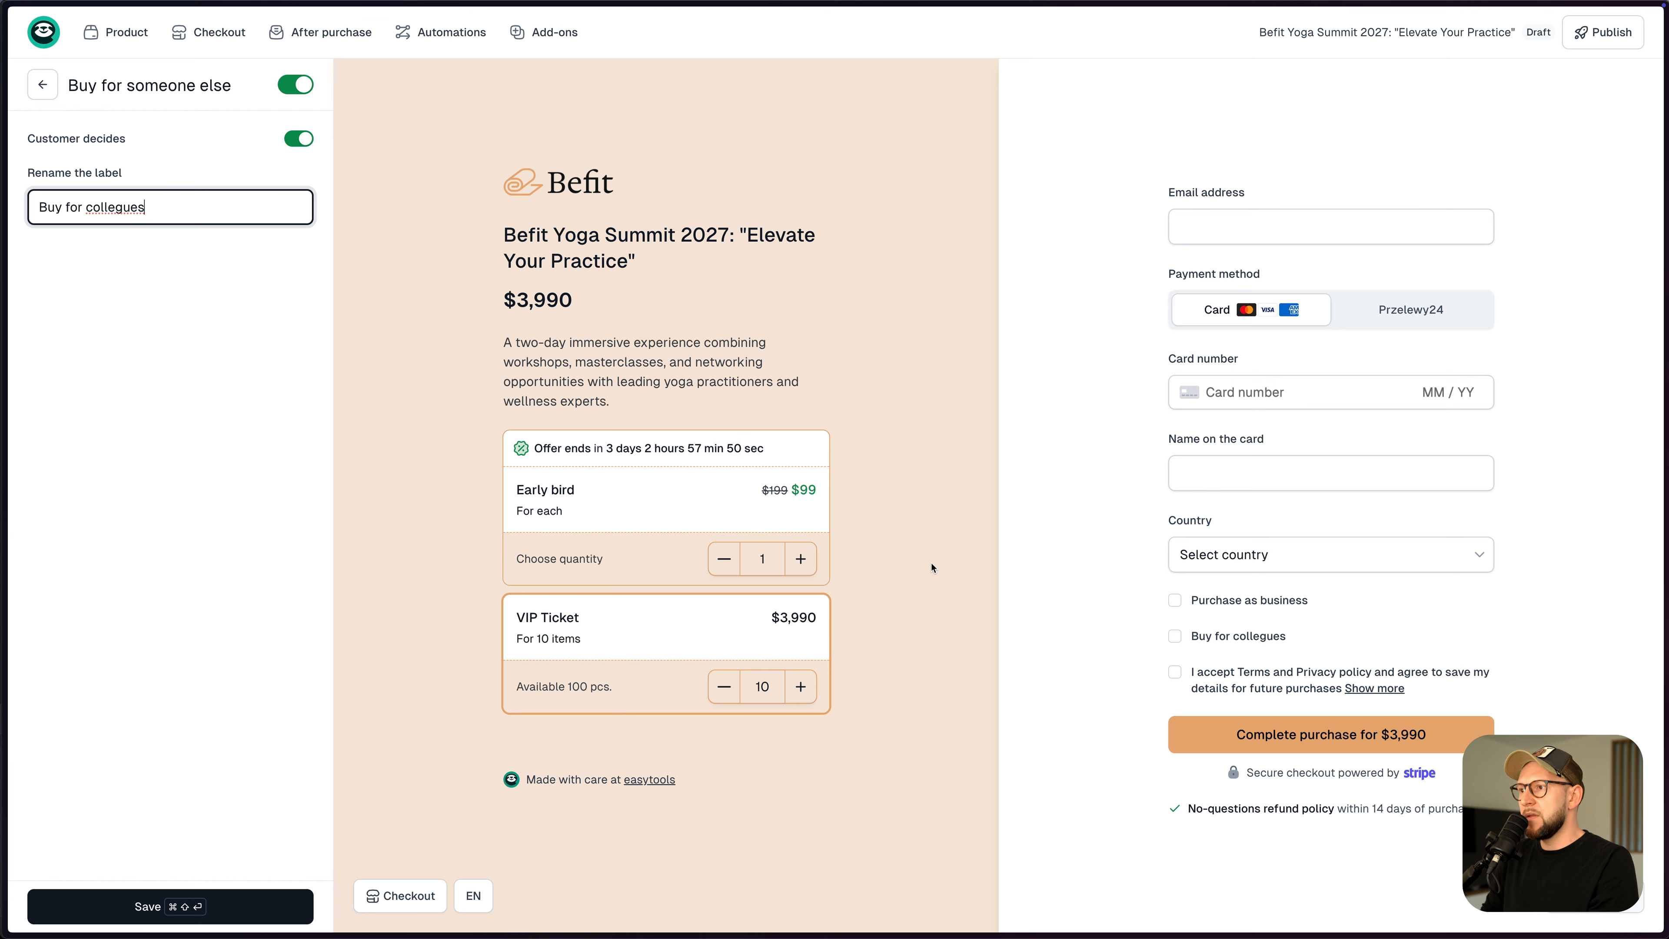
{"action": "left_click", "coordinate": [222, 908]}
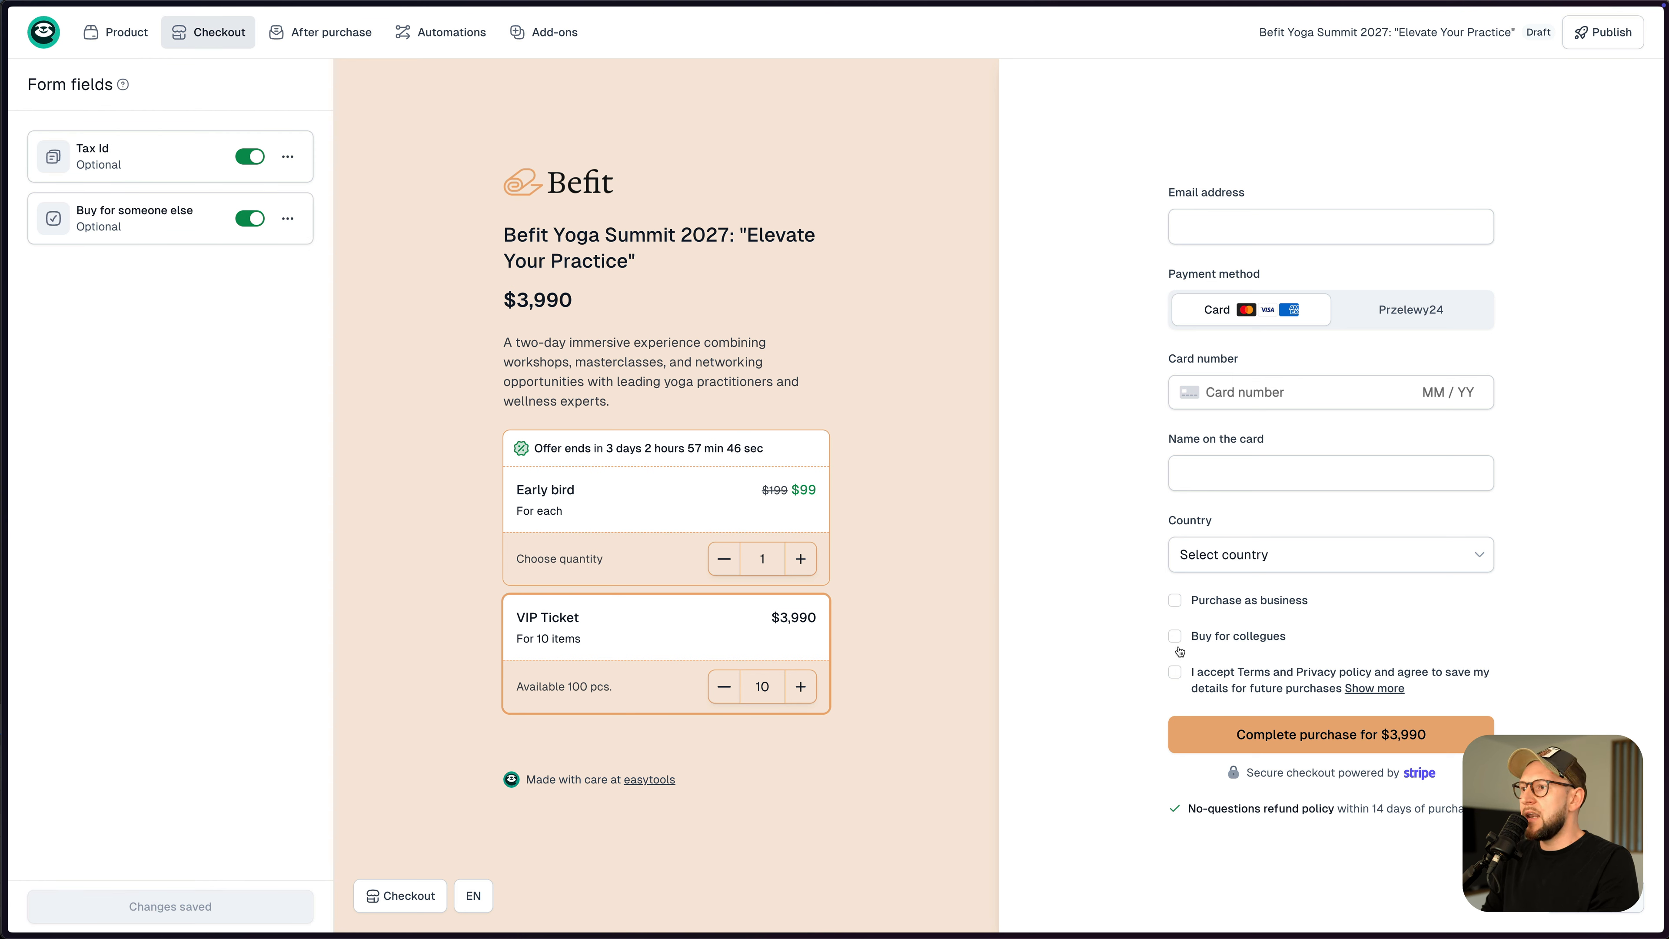
{"action": "left_click", "coordinate": [724, 689]}
- In the preview, reset VIP Ticket to 10, tick Buy for collegues, and toggle Purchase as business on and off
{"action": "left_click", "coordinate": [724, 690]}
{"action": "left_click", "coordinate": [804, 690]}
{"action": "left_click", "coordinate": [805, 690]}
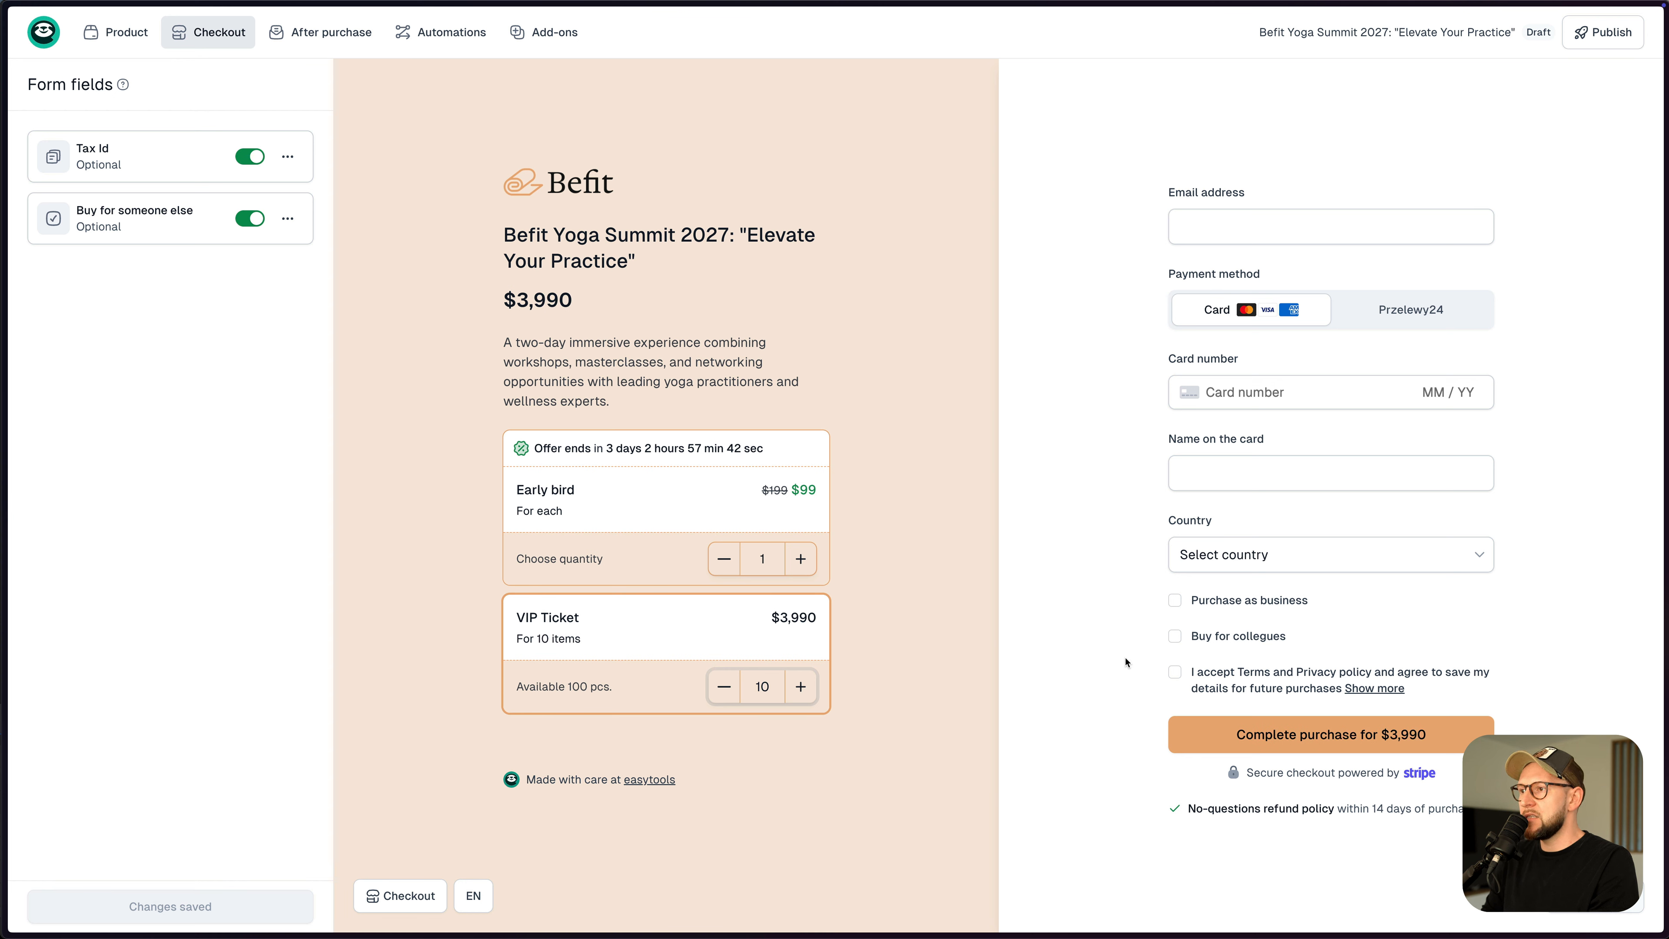
{"action": "left_click", "coordinate": [1175, 636]}
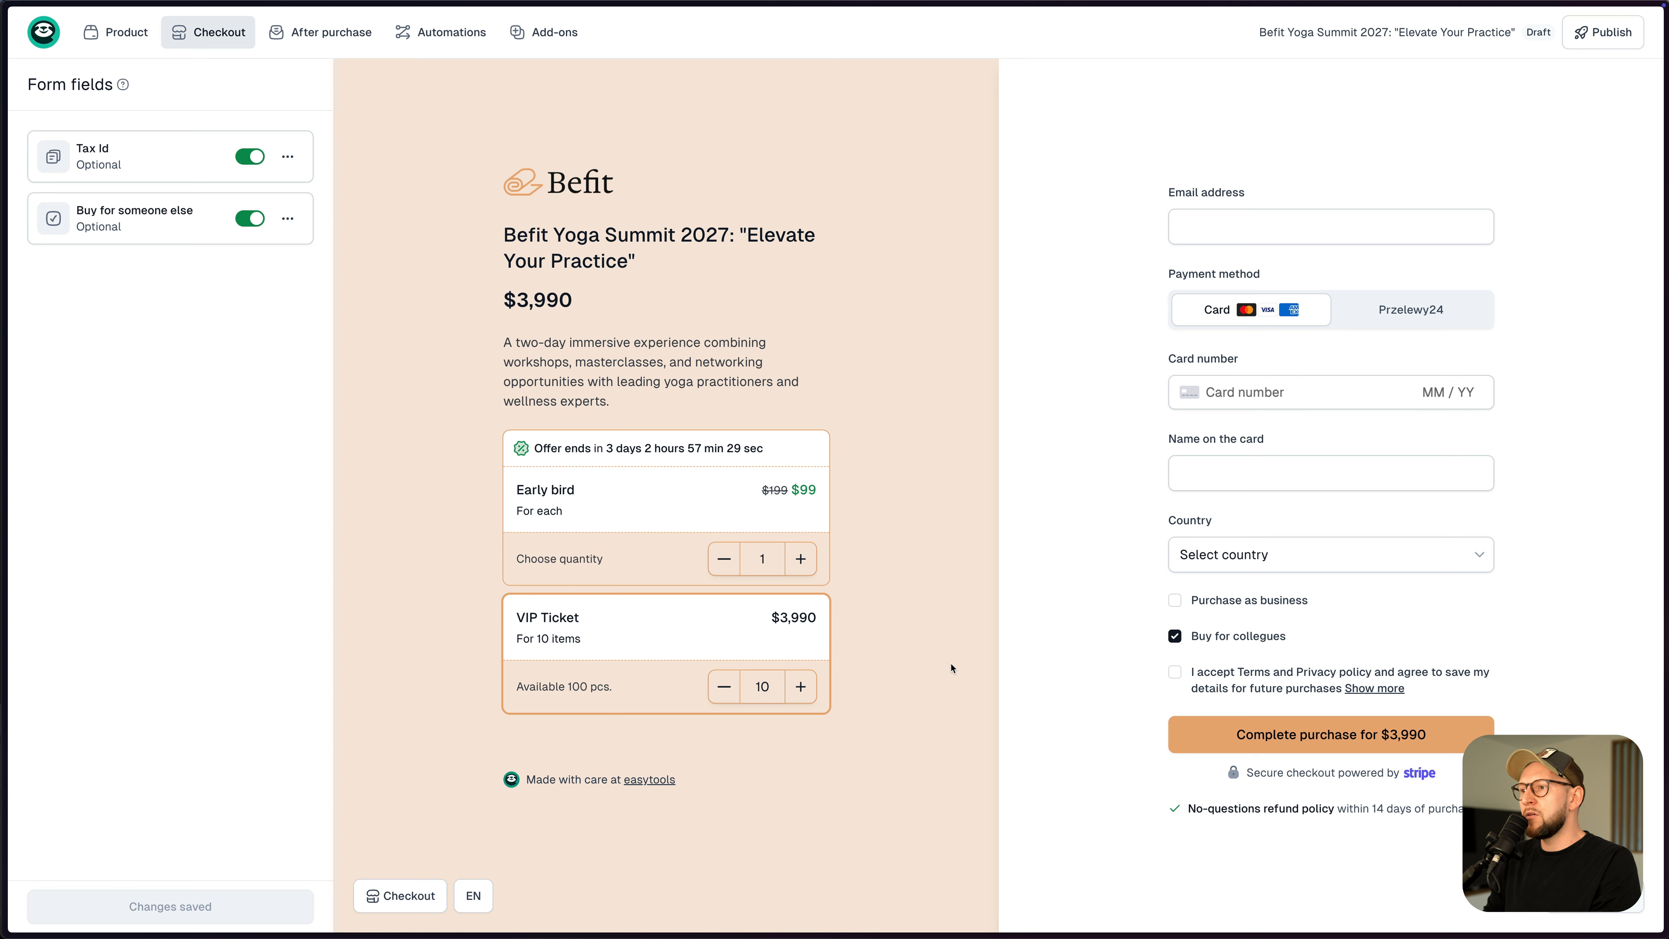
{"action": "left_click", "coordinate": [1193, 601]}
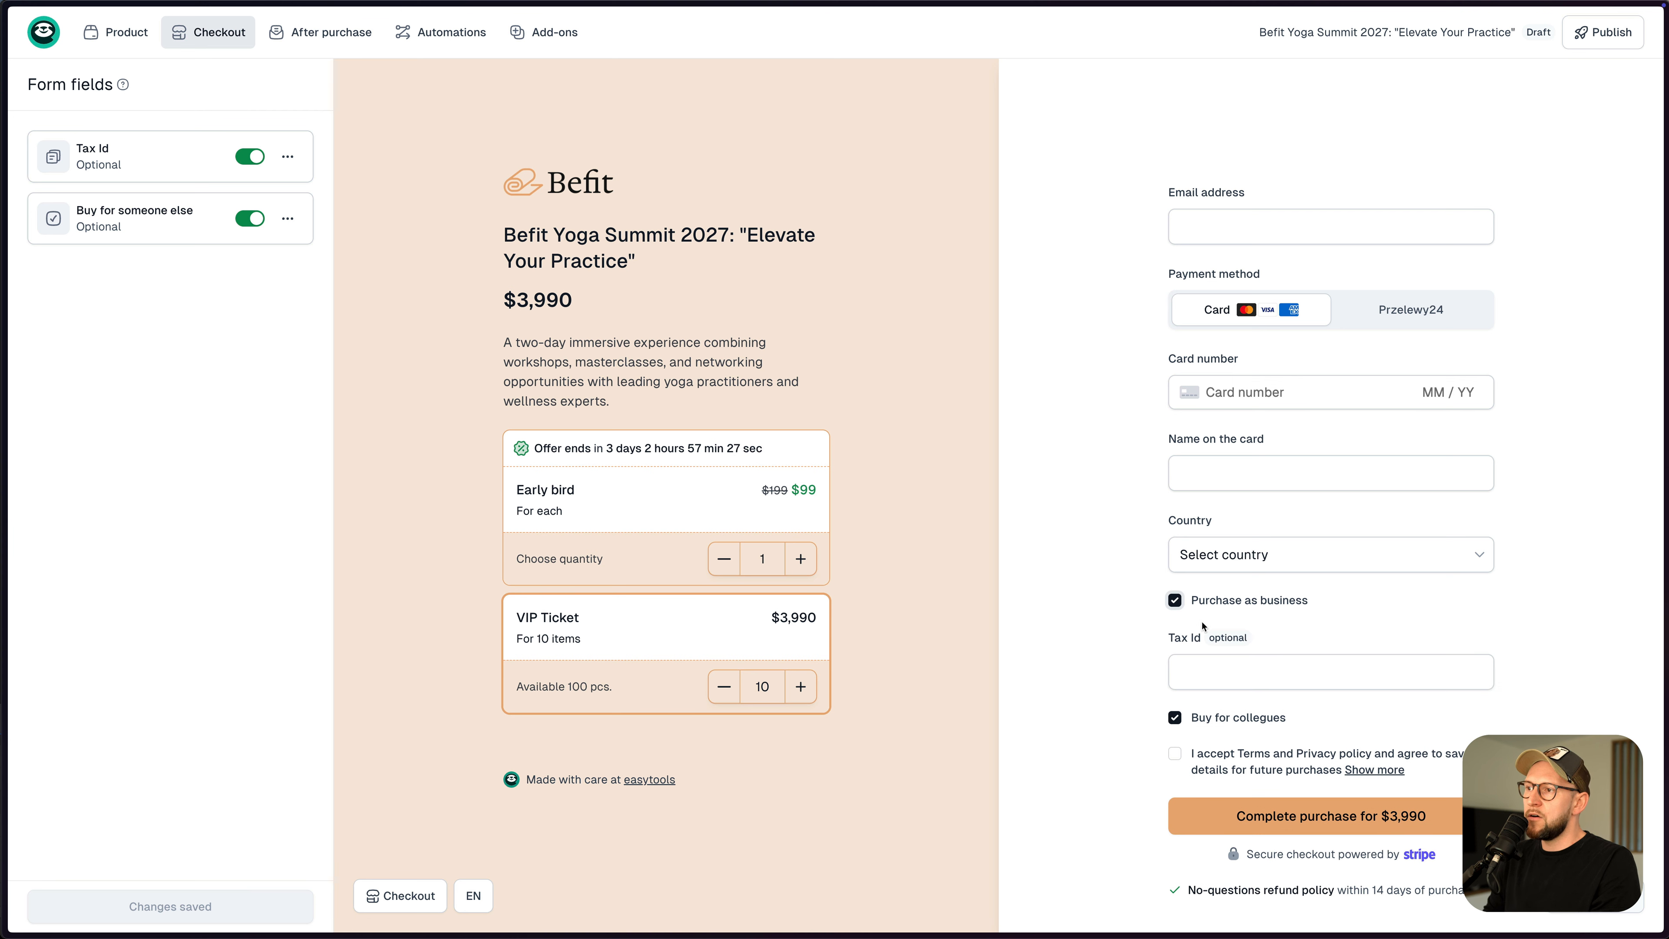
{"action": "left_click", "coordinate": [1176, 602]}
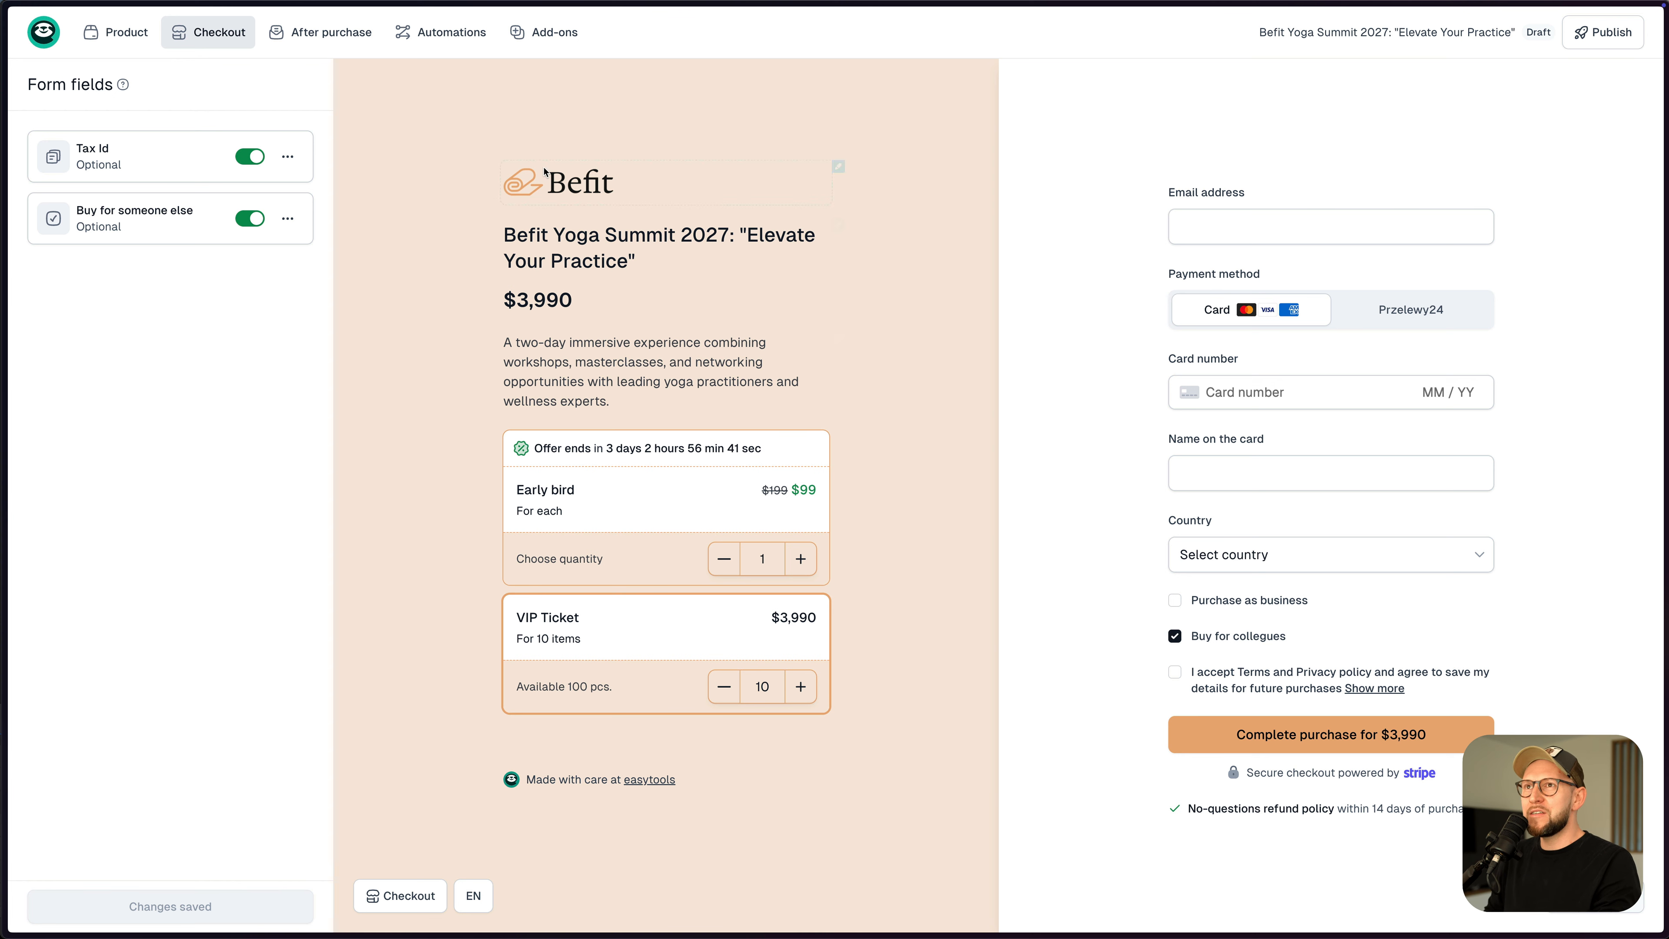
{"action": "left_click", "coordinate": [554, 33]}
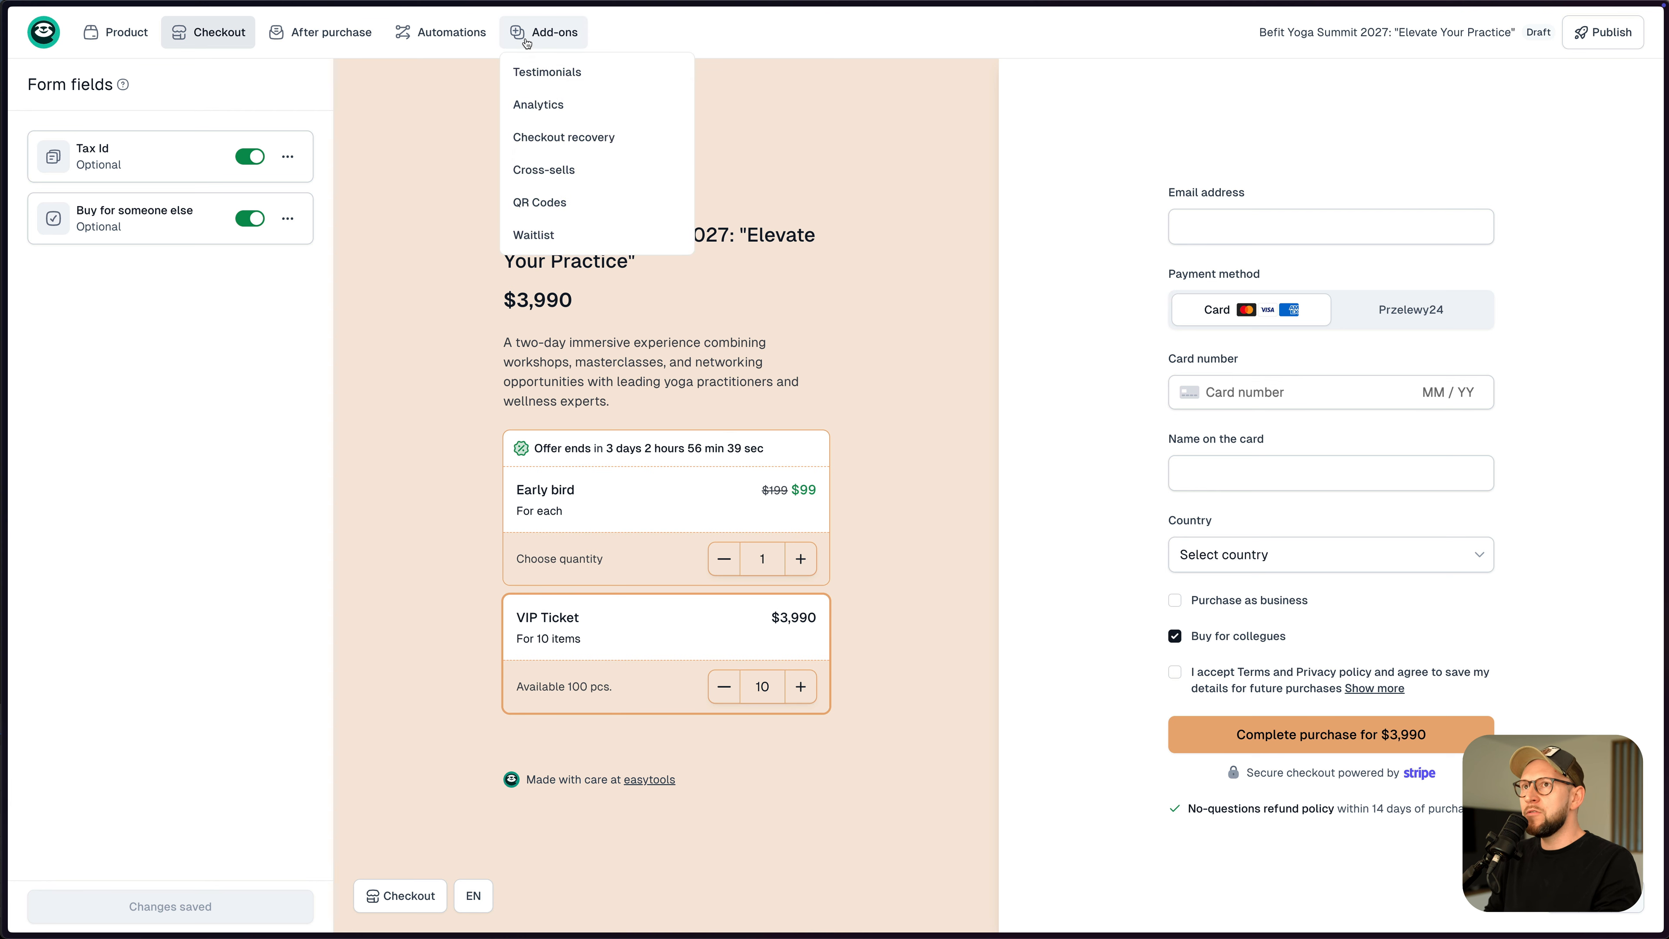
{"action": "left_click", "coordinate": [566, 203]}
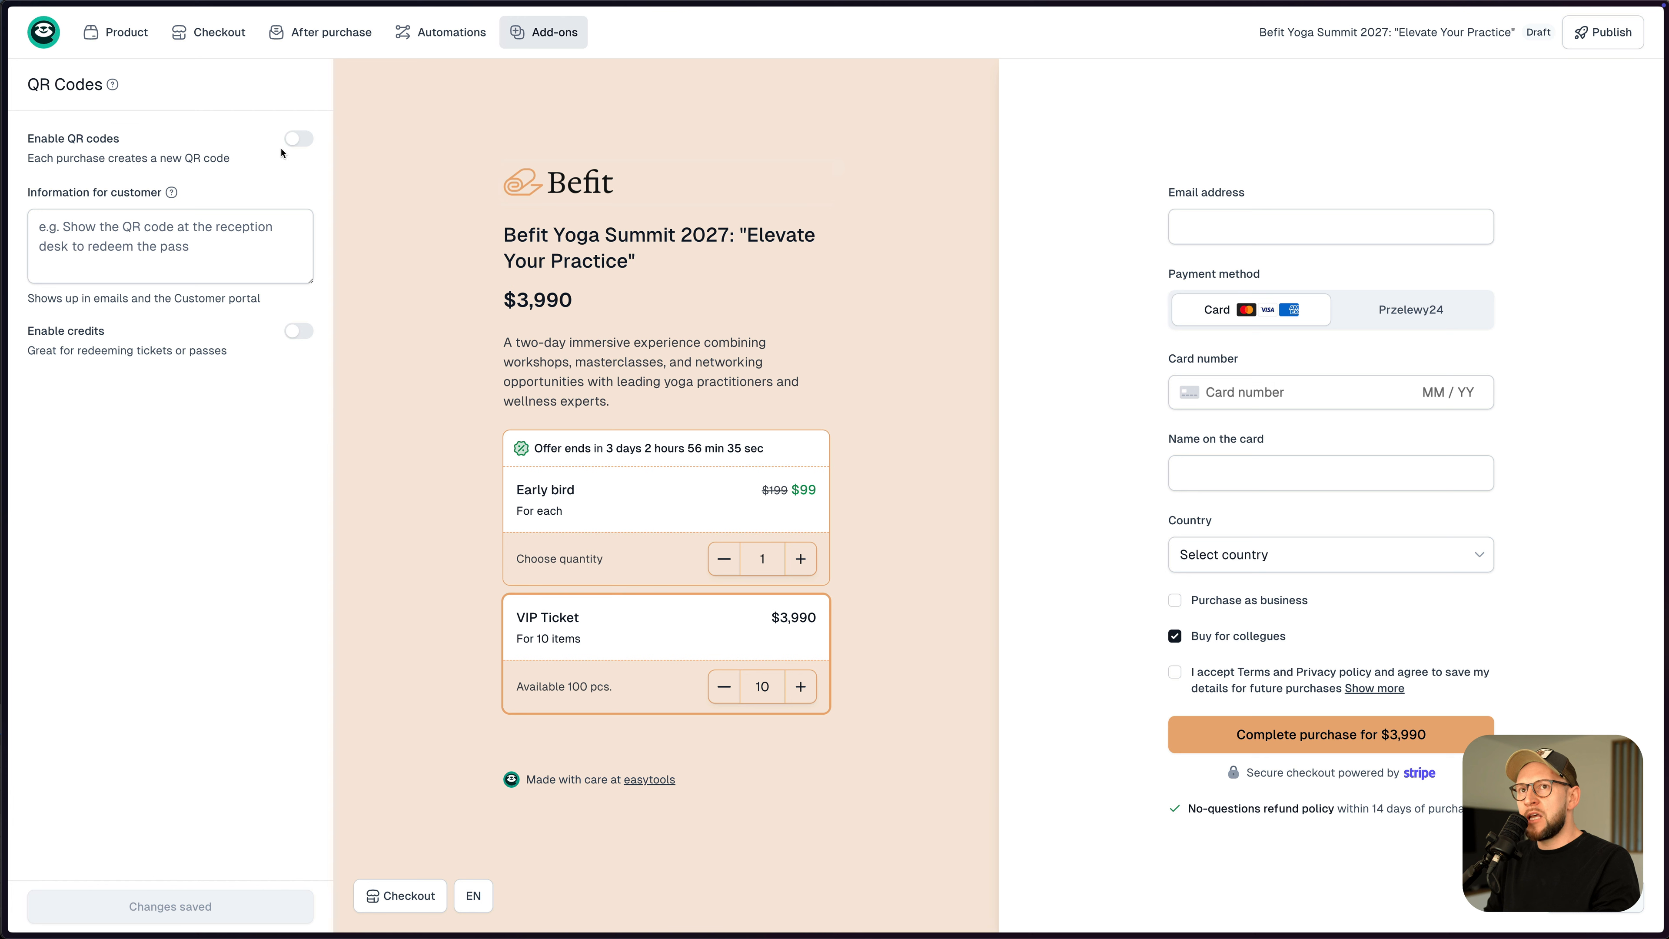
- Turn on QR codes and credits, with 1 credit per purchased item
{"action": "left_click", "coordinate": [298, 138]}
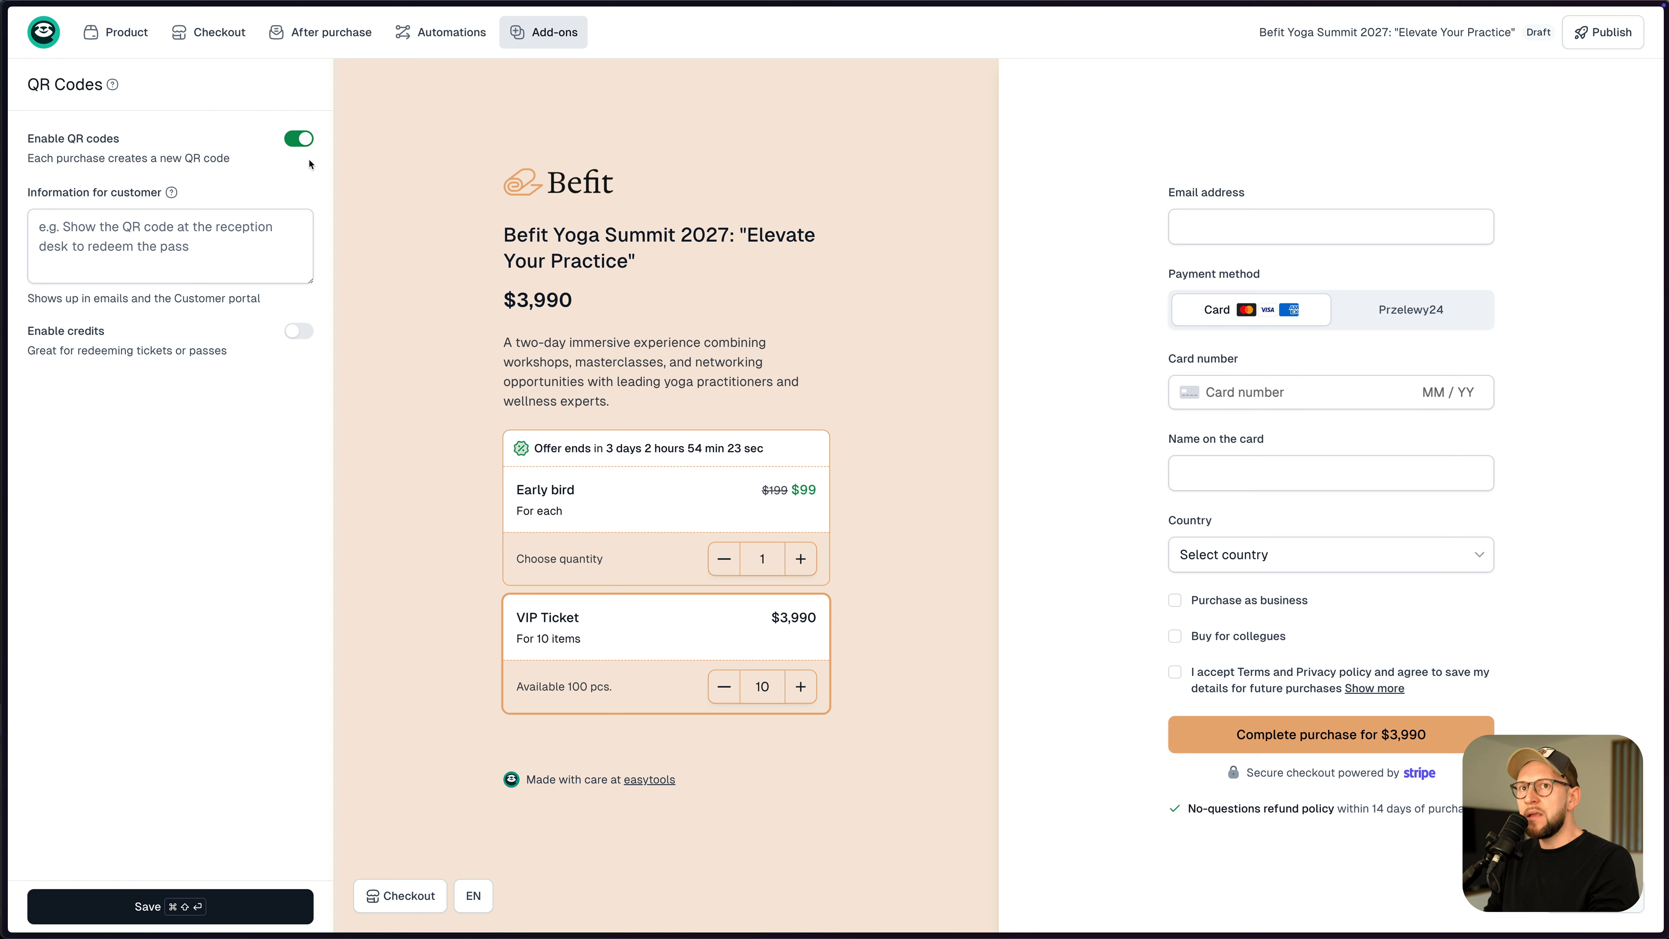
{"action": "left_click", "coordinate": [299, 332]}
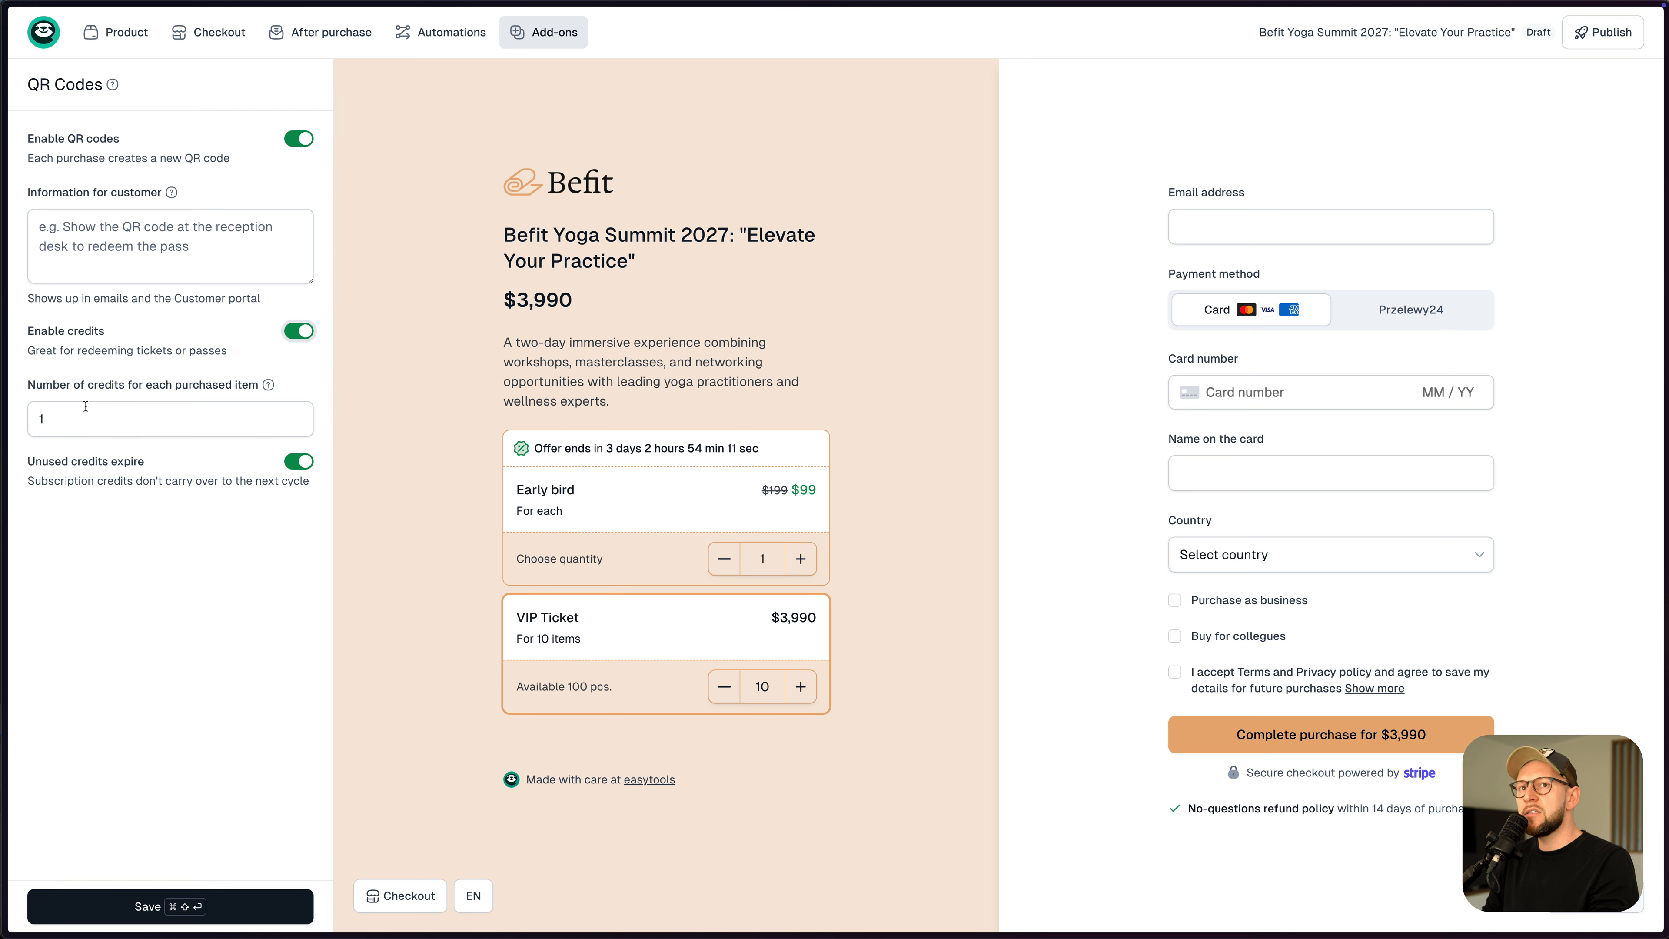
{"action": "left_click", "coordinate": [50, 422]}
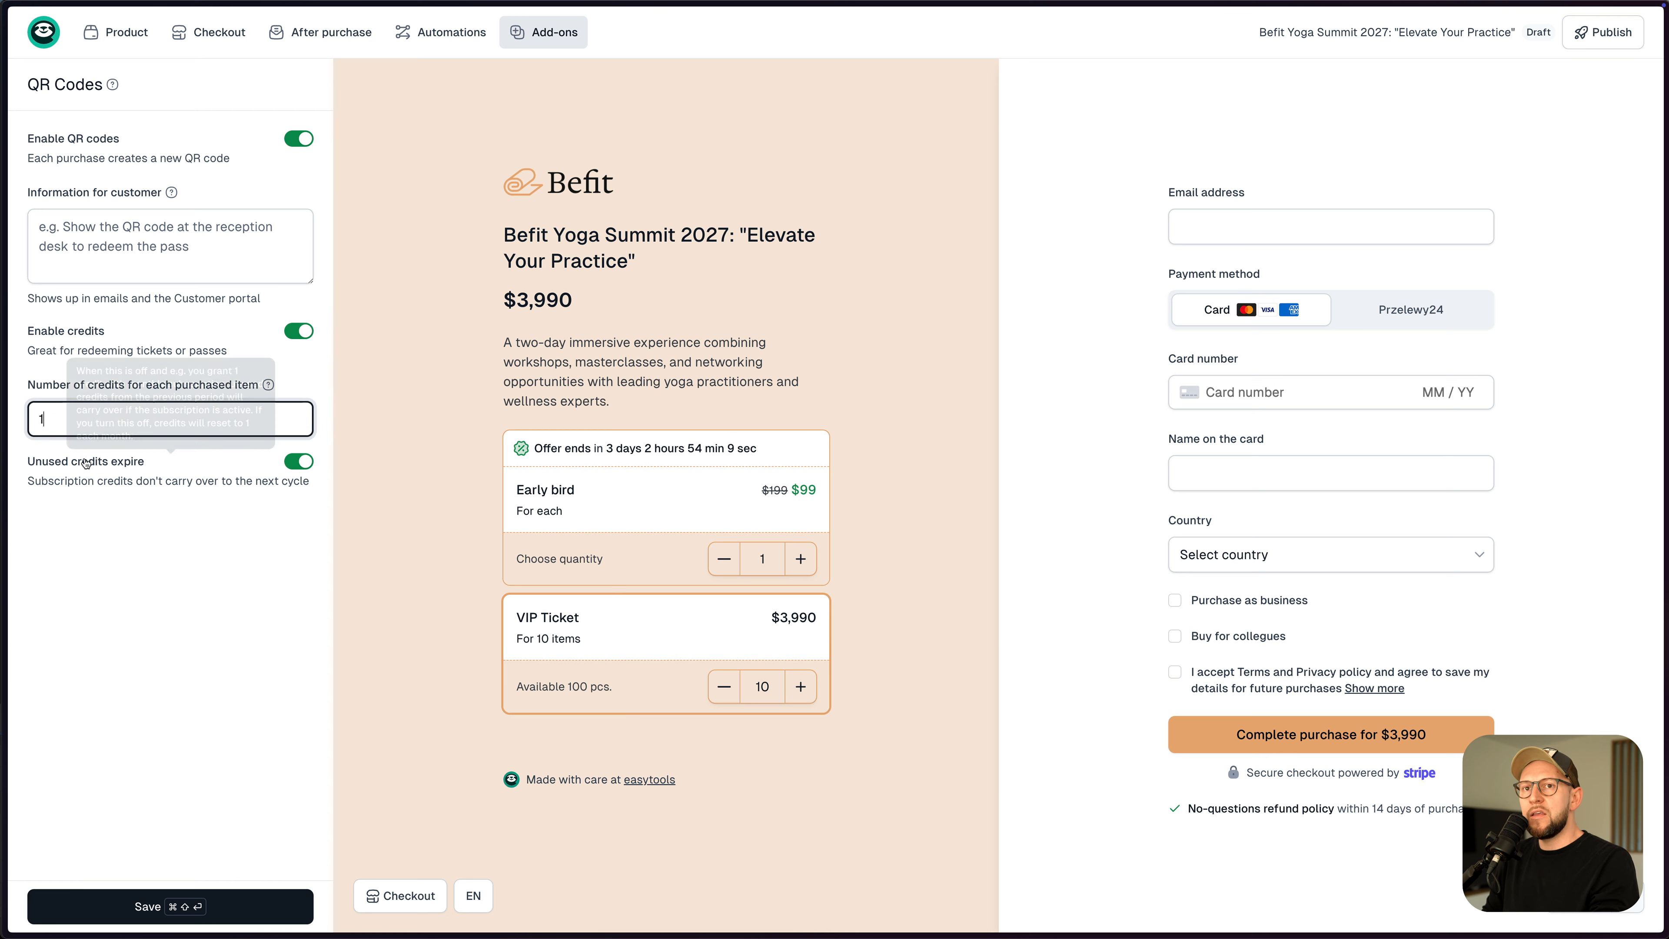
{"action": "key", "text": "BackSpace"}
{"action": "type", "text": "1"}
- Raise the preview's VIP Ticket quantity to 15, keep credits at 1, and save the settings
{"action": "left_click", "coordinate": [800, 686]}
{"action": "left_click", "coordinate": [801, 686]}
{"action": "left_click", "coordinate": [800, 686]}
{"action": "left_click", "coordinate": [808, 692]}
{"action": "left_click", "coordinate": [808, 691]}
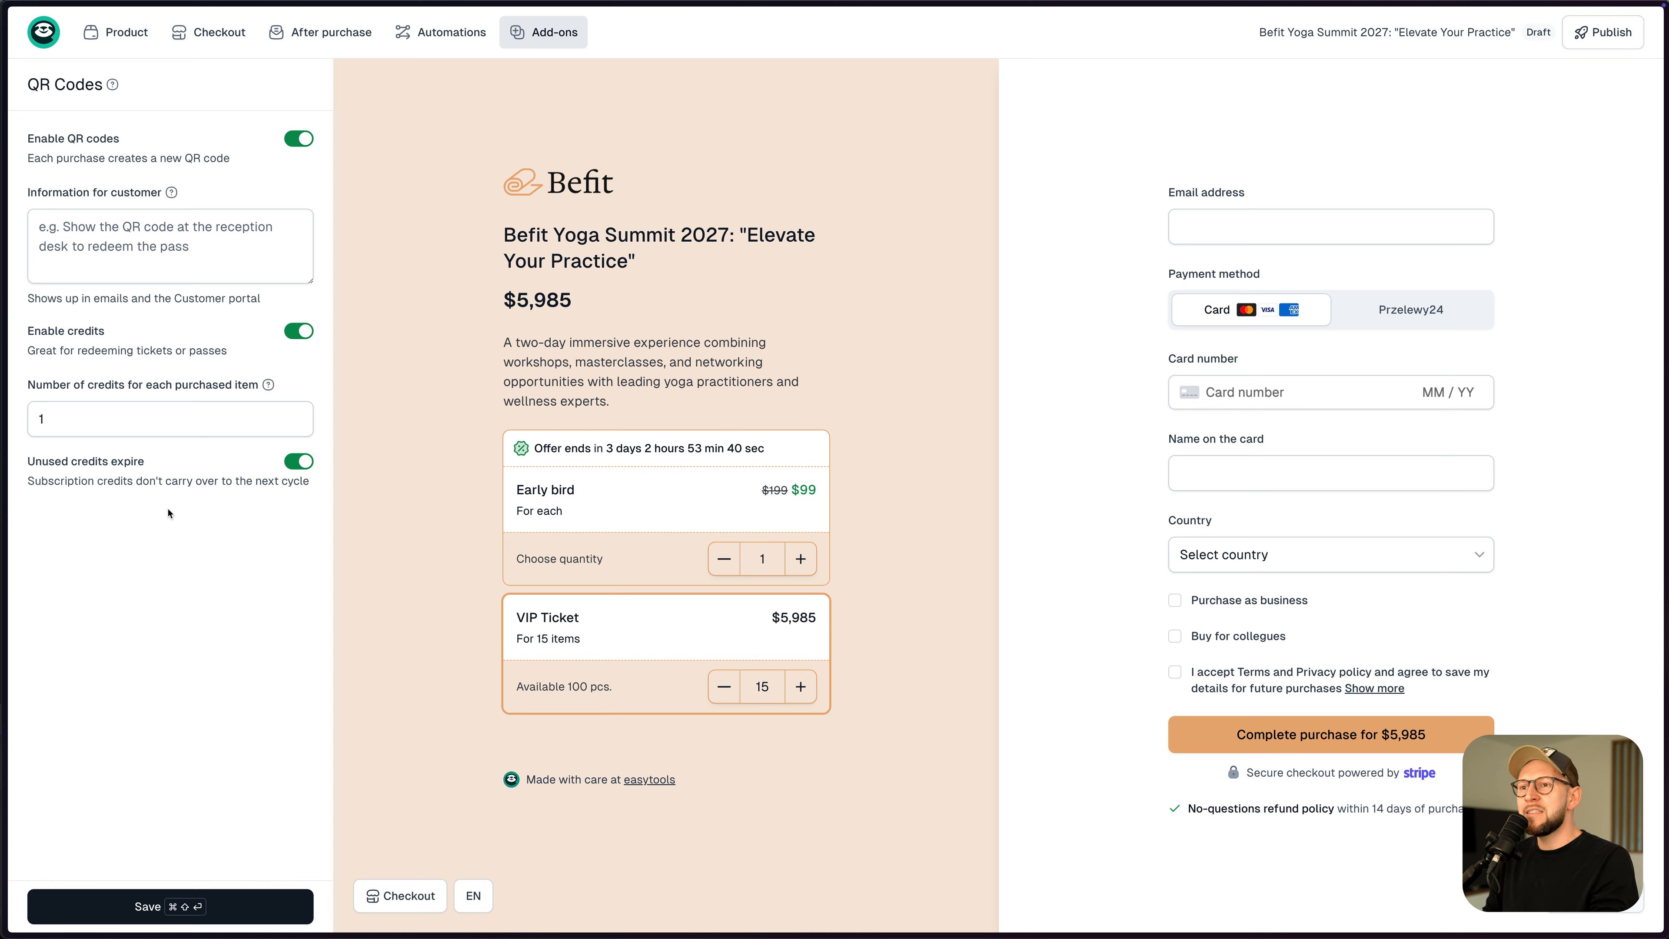
{"action": "left_click", "coordinate": [66, 419]}
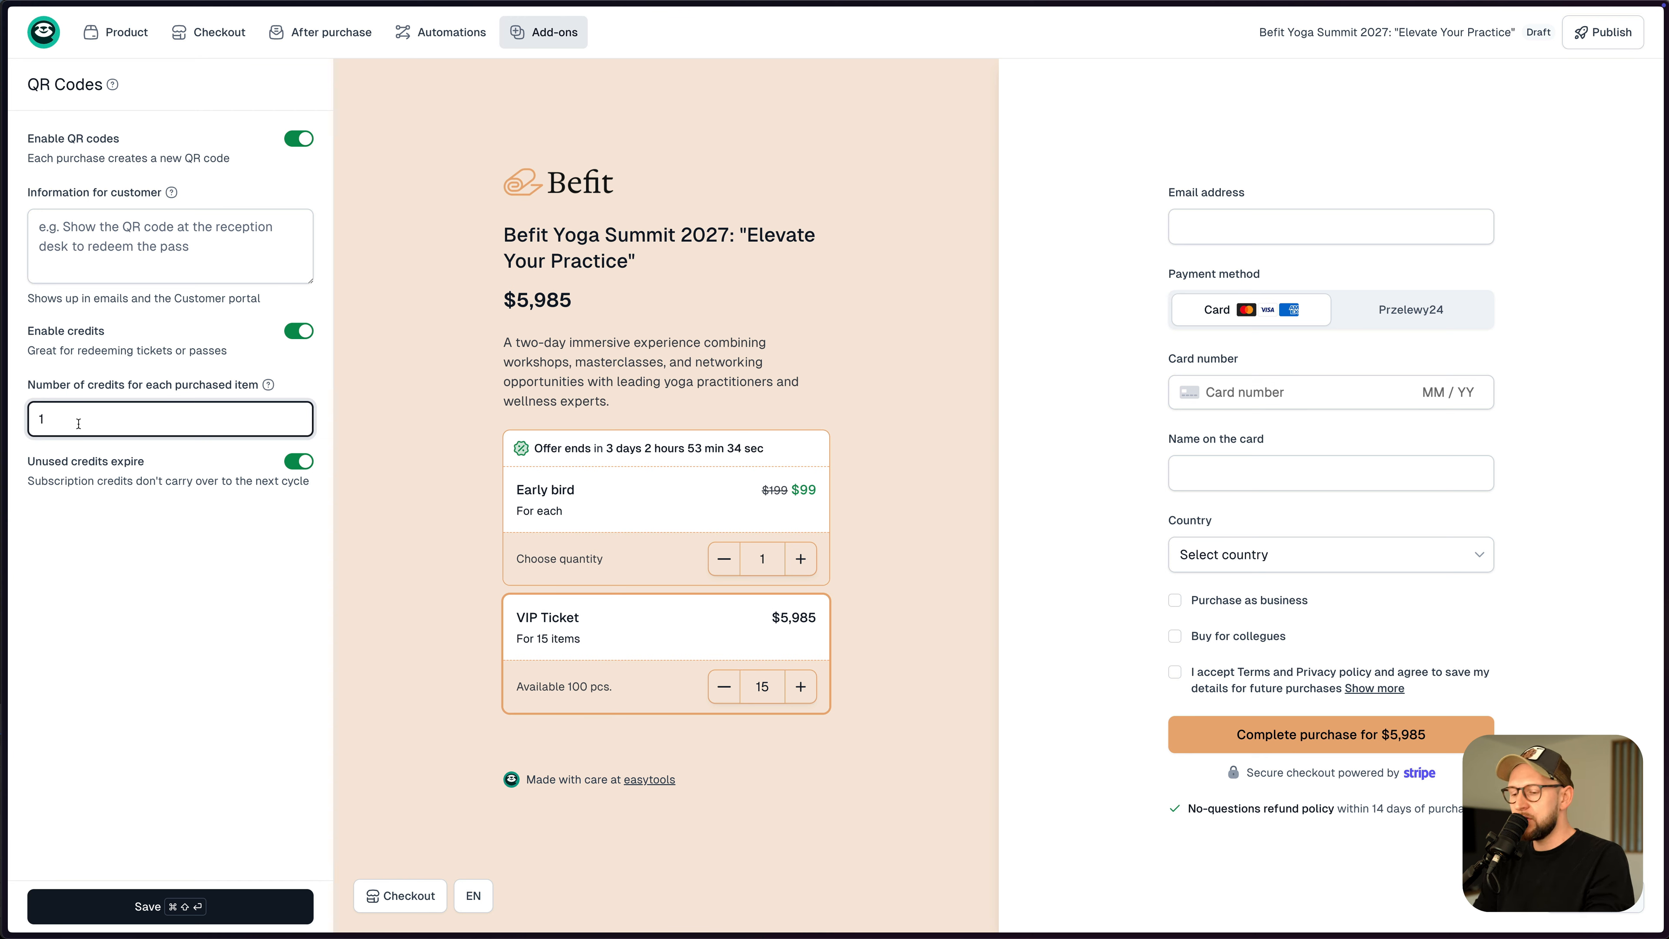
{"action": "type", "text": "0"}
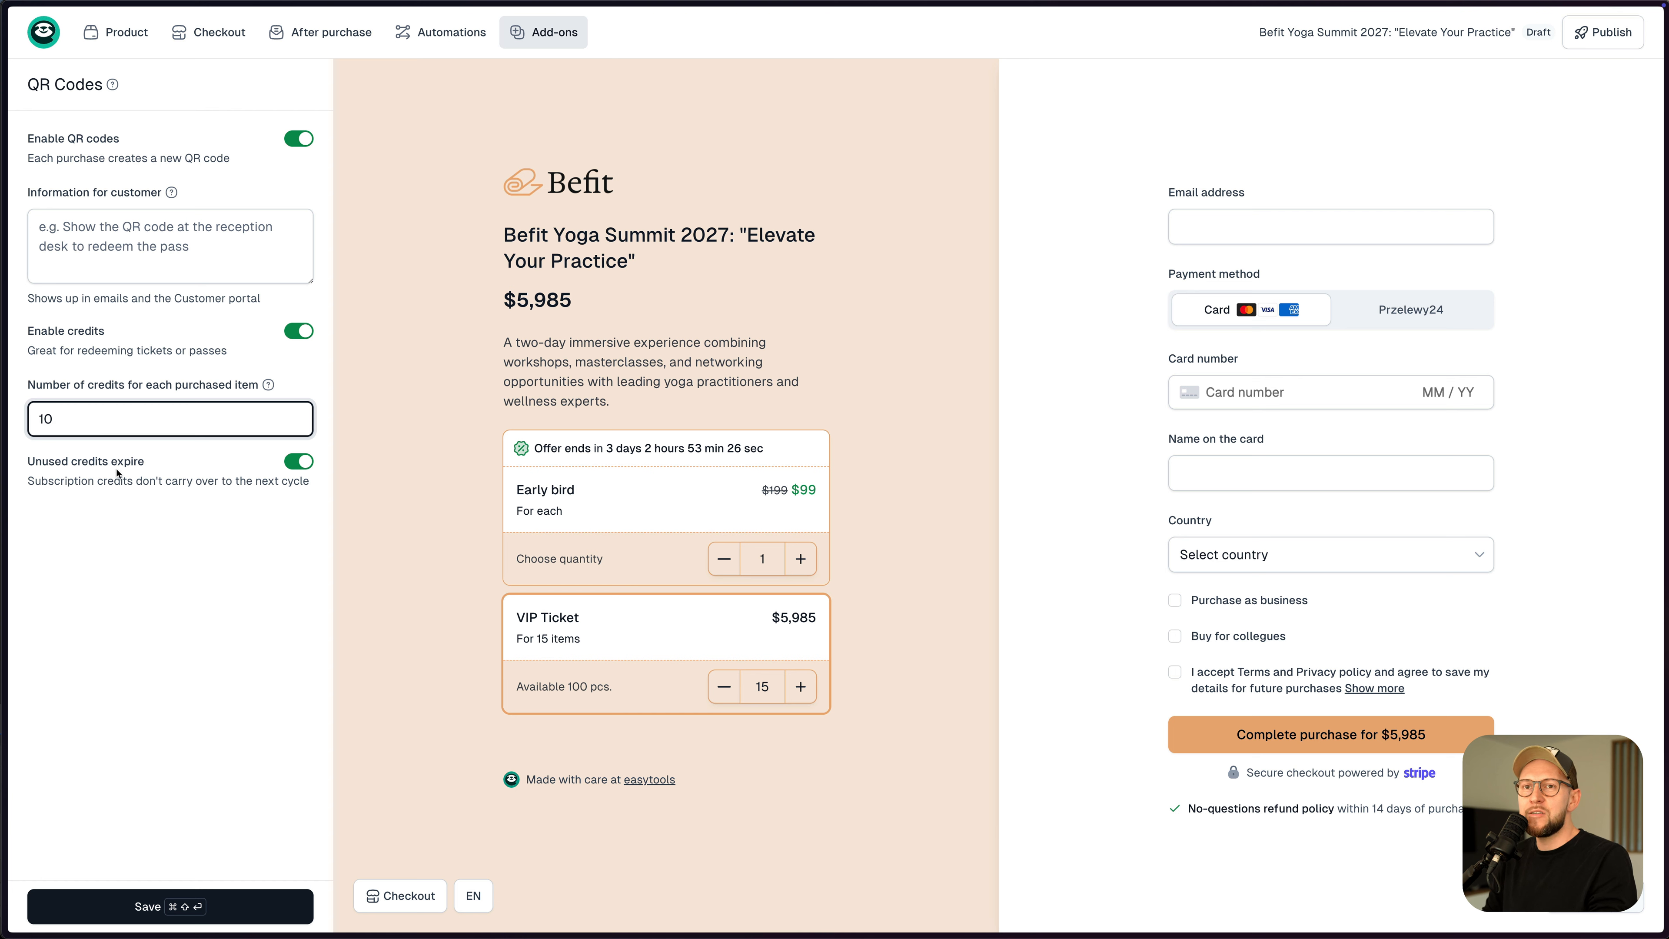
{"action": "key", "text": "BackSpace"}
{"action": "left_click", "coordinate": [374, 513]}
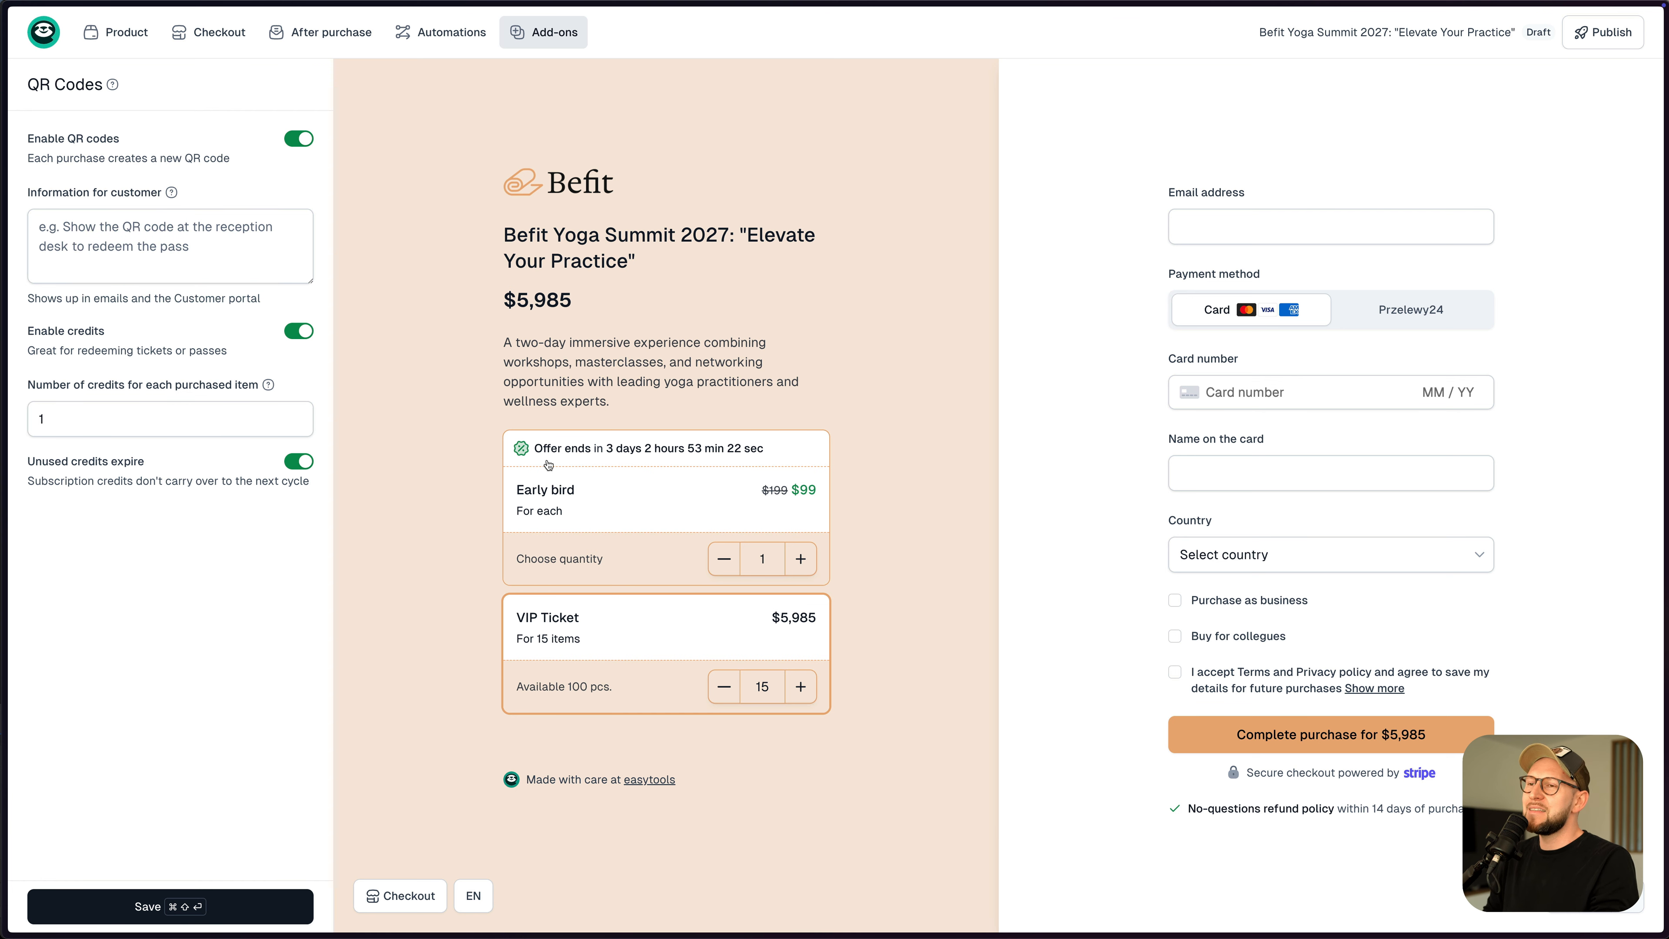
{"action": "left_click", "coordinate": [207, 901]}
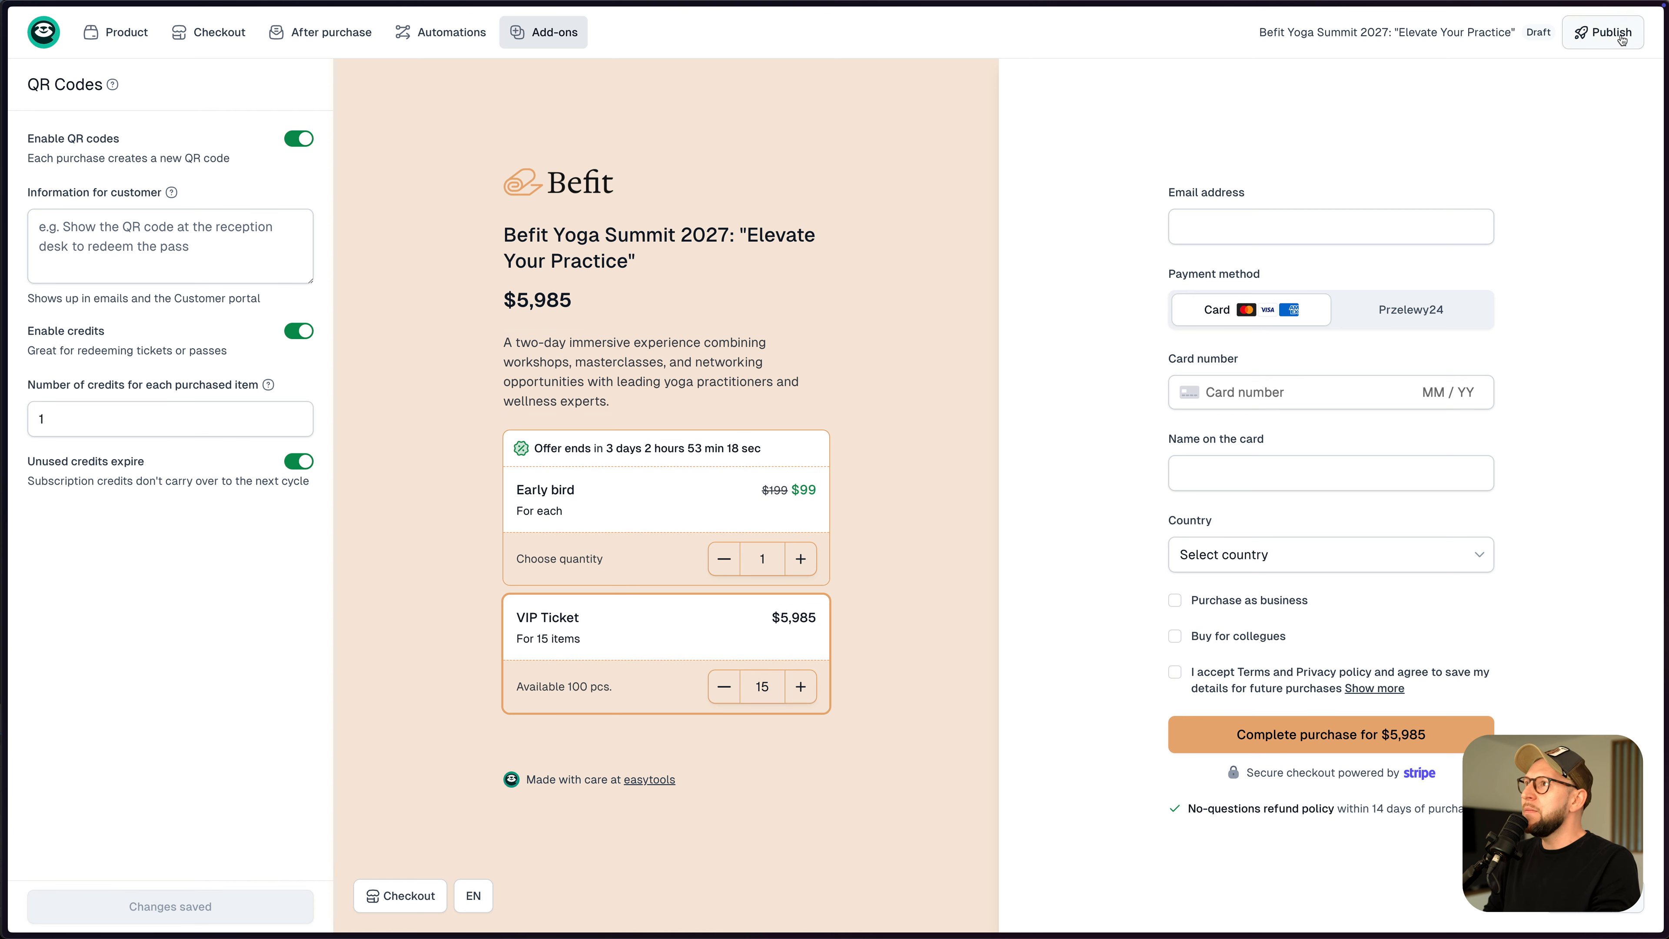
- Publish the product and create a 100% percentage discount whose code matches its name
{"action": "left_click", "coordinate": [1603, 32]}
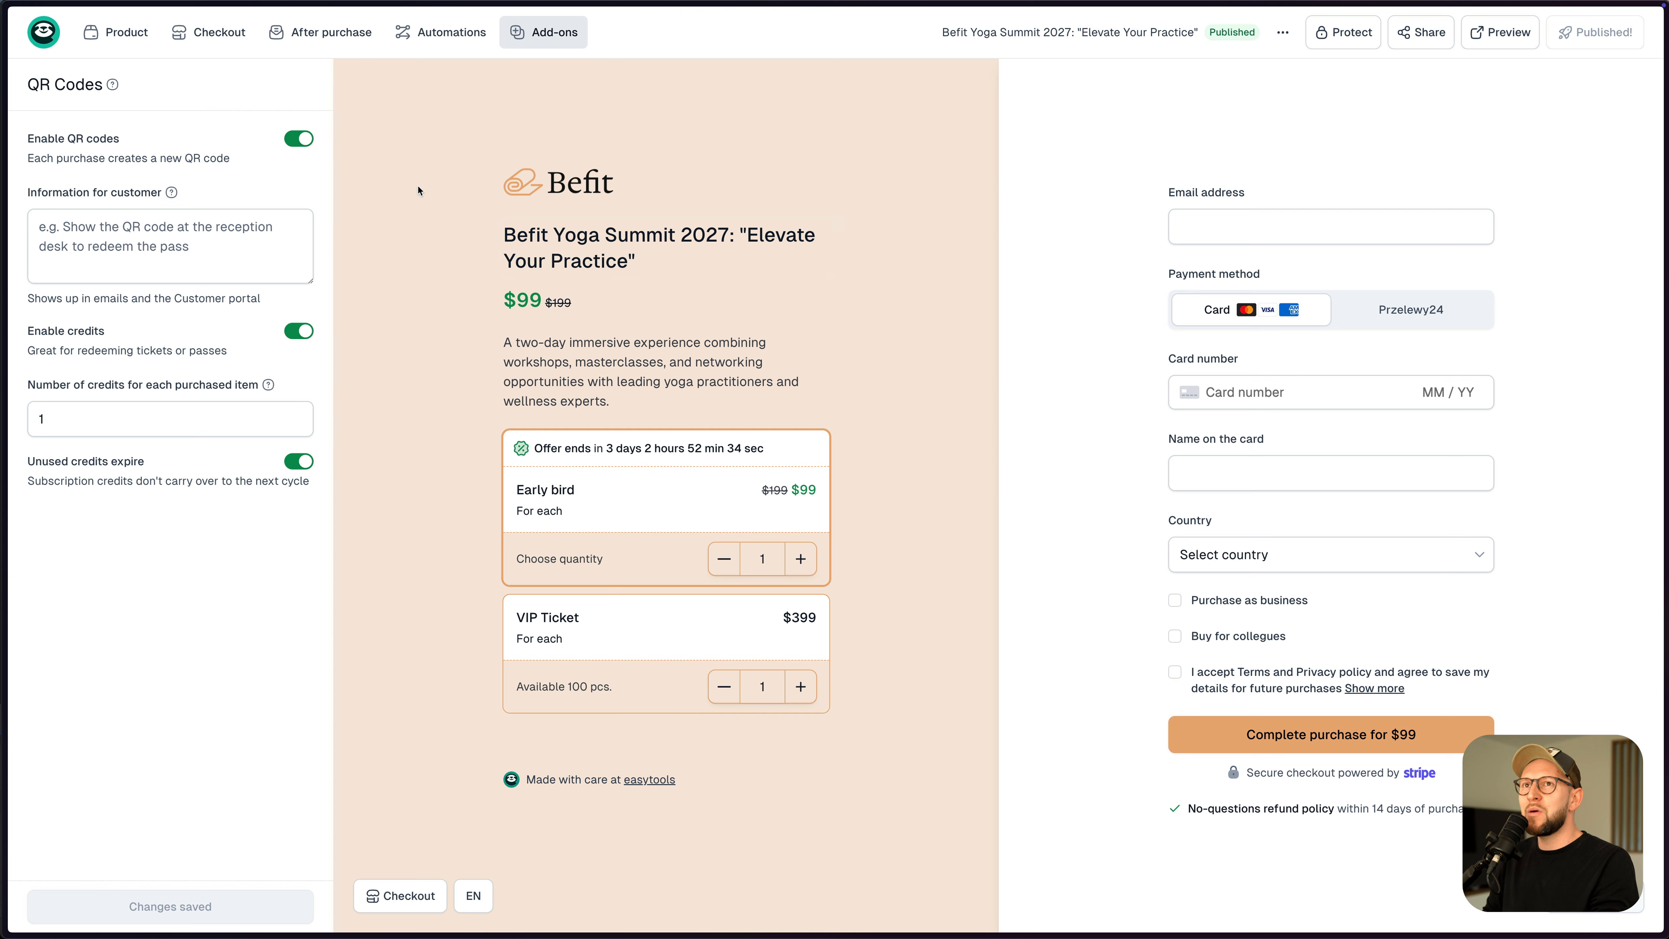
{"action": "mouse_move", "coordinate": [210, 41]}
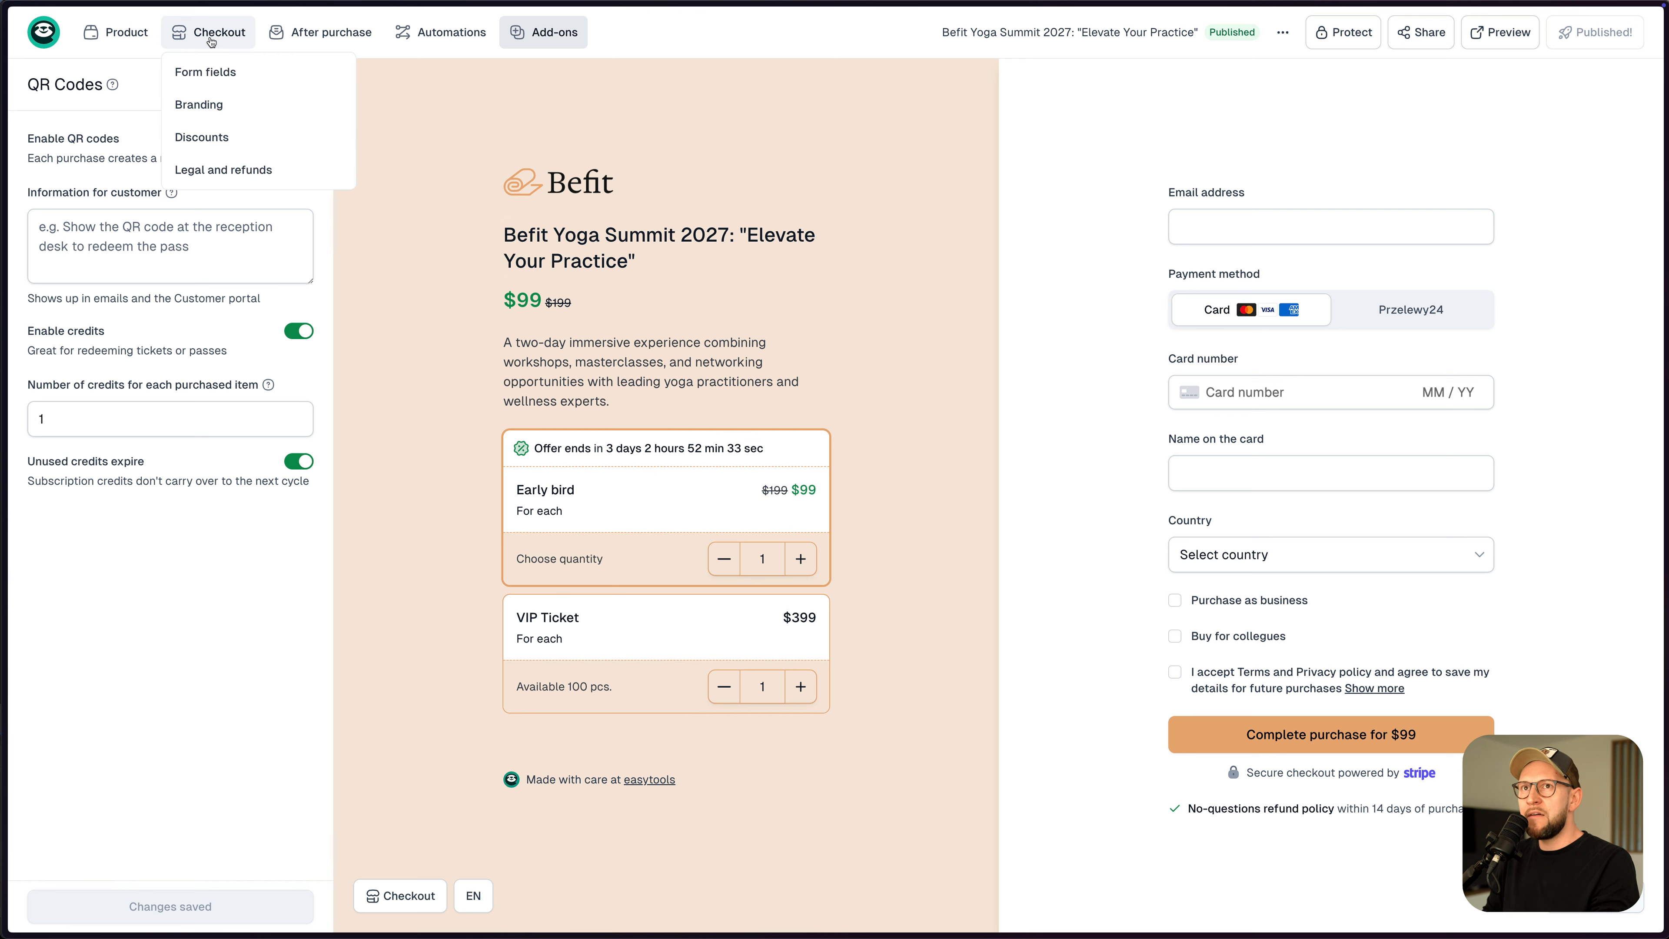
{"action": "left_click", "coordinate": [201, 137]}
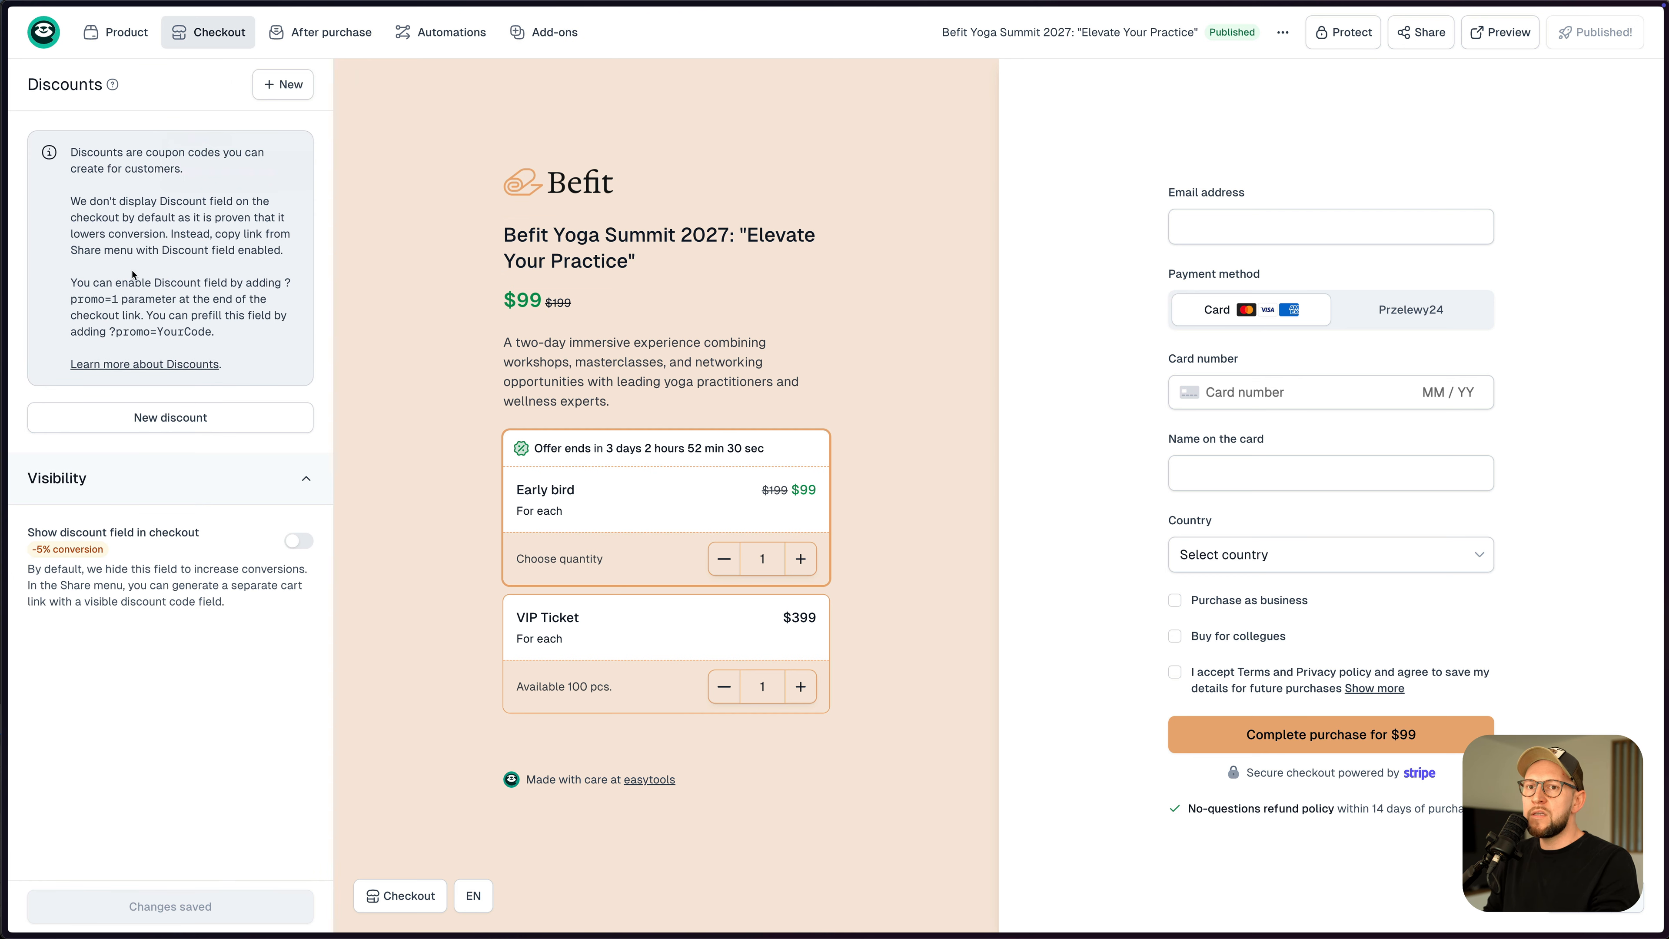
{"action": "left_click", "coordinate": [277, 87]}
{"action": "left_click", "coordinate": [110, 190]}
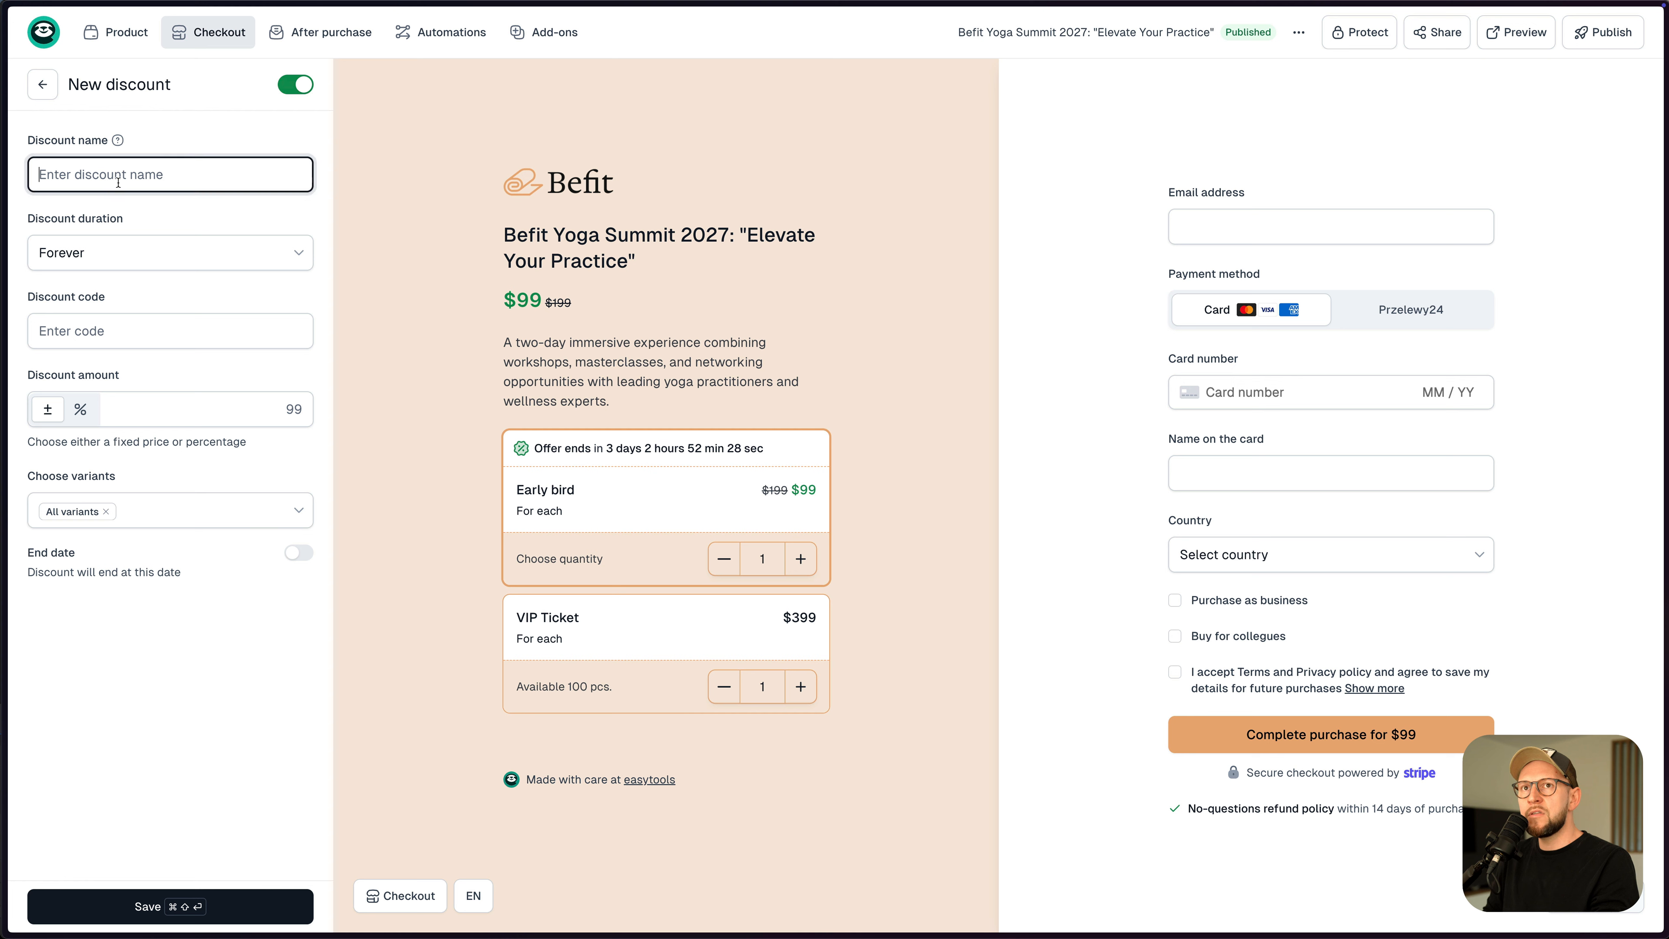
{"action": "type", "text": "greg"}
{"action": "key", "text": "super+a"}
{"action": "key", "text": "super+c"}
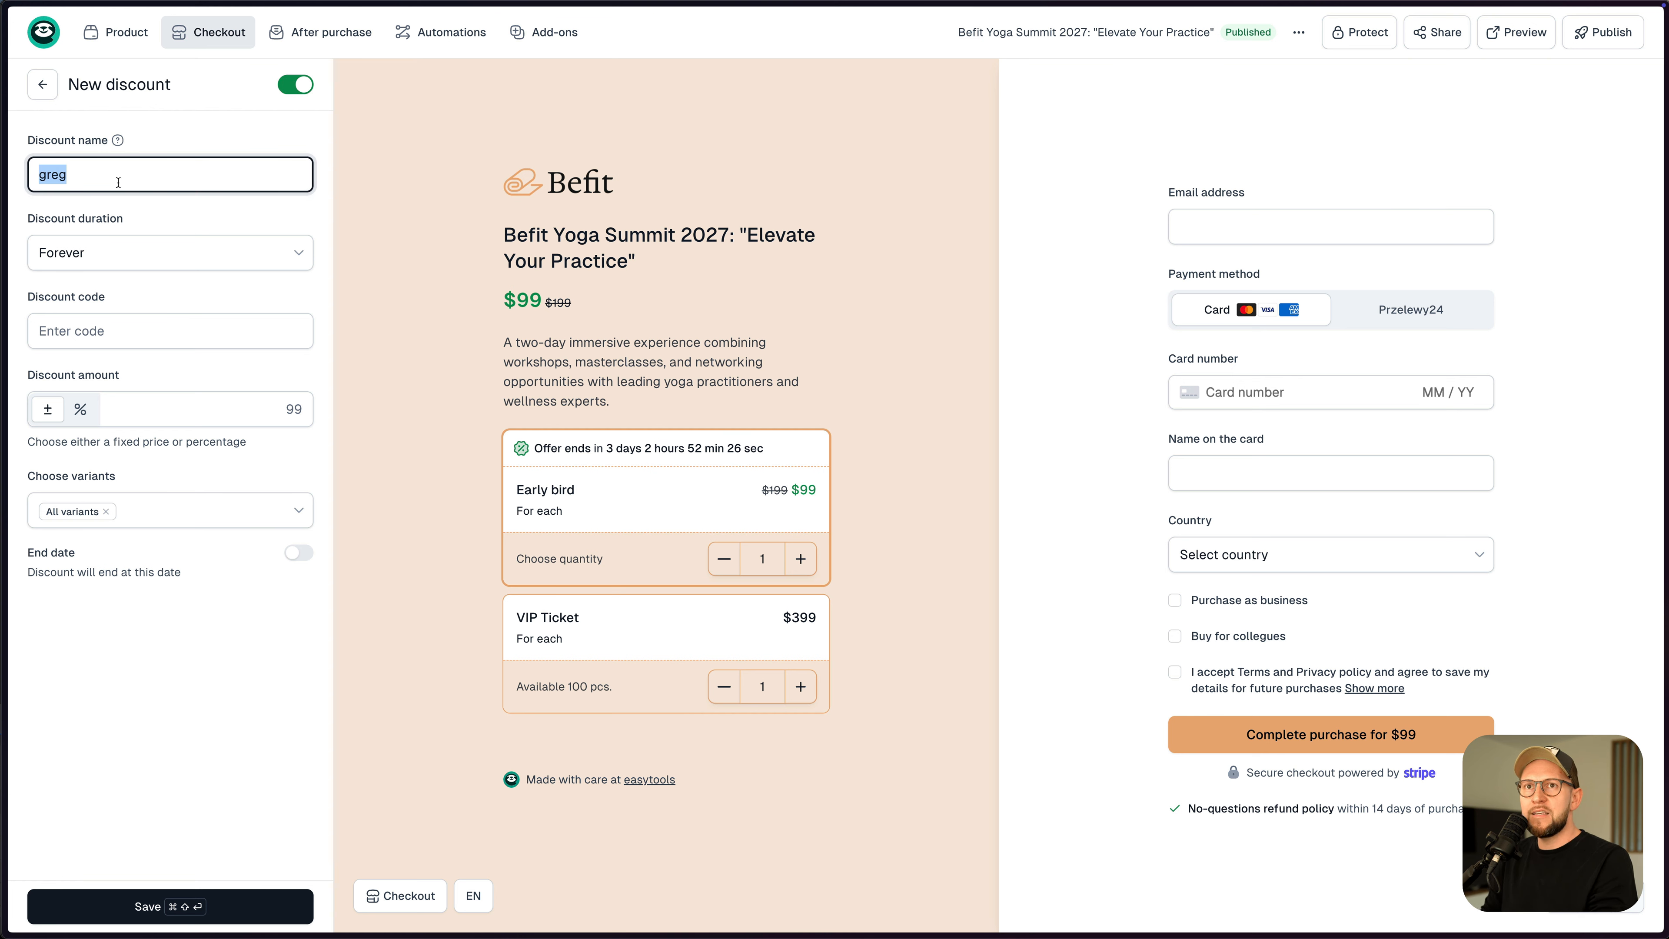
{"action": "left_click", "coordinate": [108, 331]}
{"action": "key", "text": "super+v"}
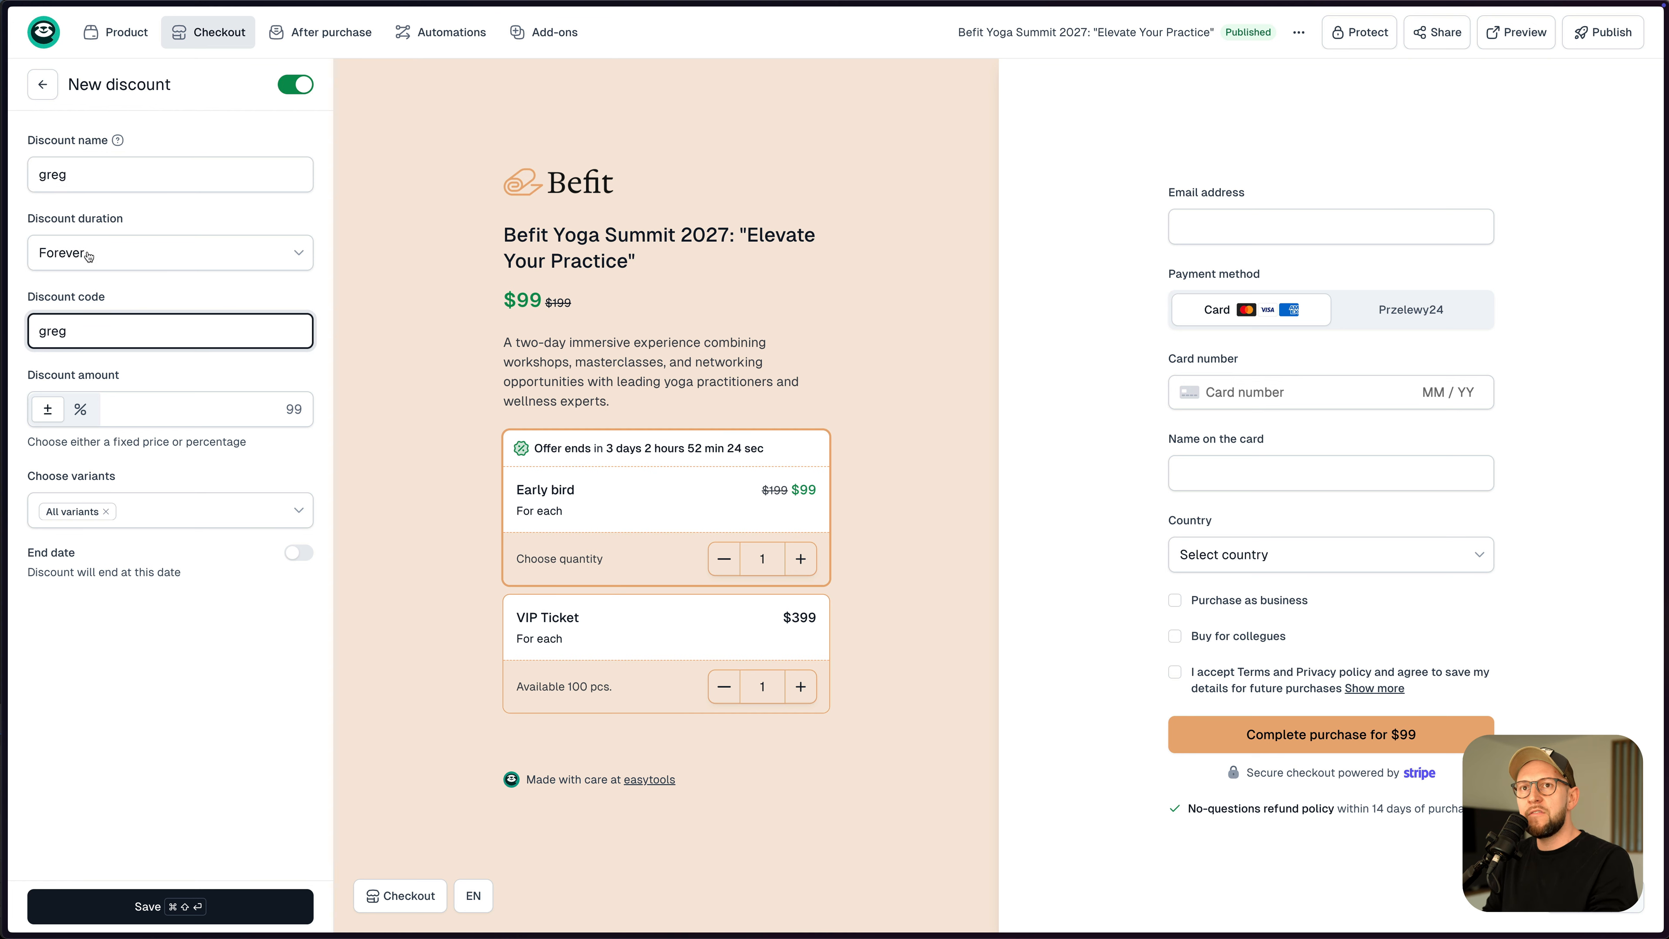
{"action": "left_click", "coordinate": [82, 409]}
{"action": "type", "text": "100"}
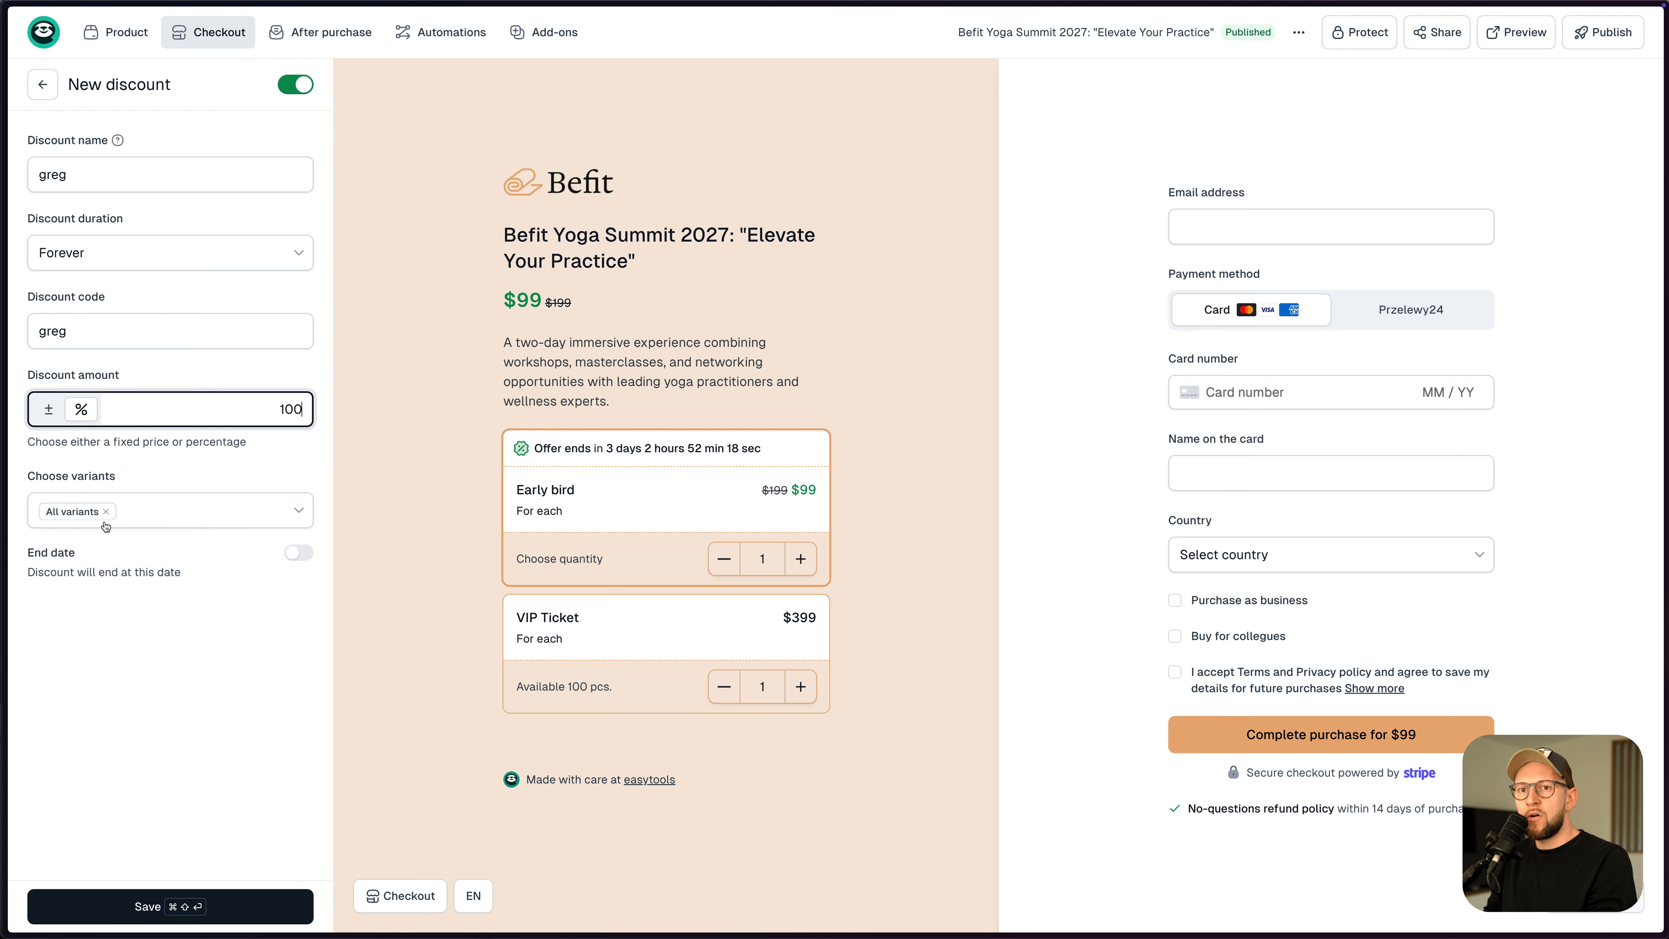
- Make the discount end on 2/16/2025 with a countdown timer, save it, and republish
{"action": "left_click", "coordinate": [298, 559]}
{"action": "left_click", "coordinate": [288, 672]}
{"action": "left_click", "coordinate": [105, 630]}
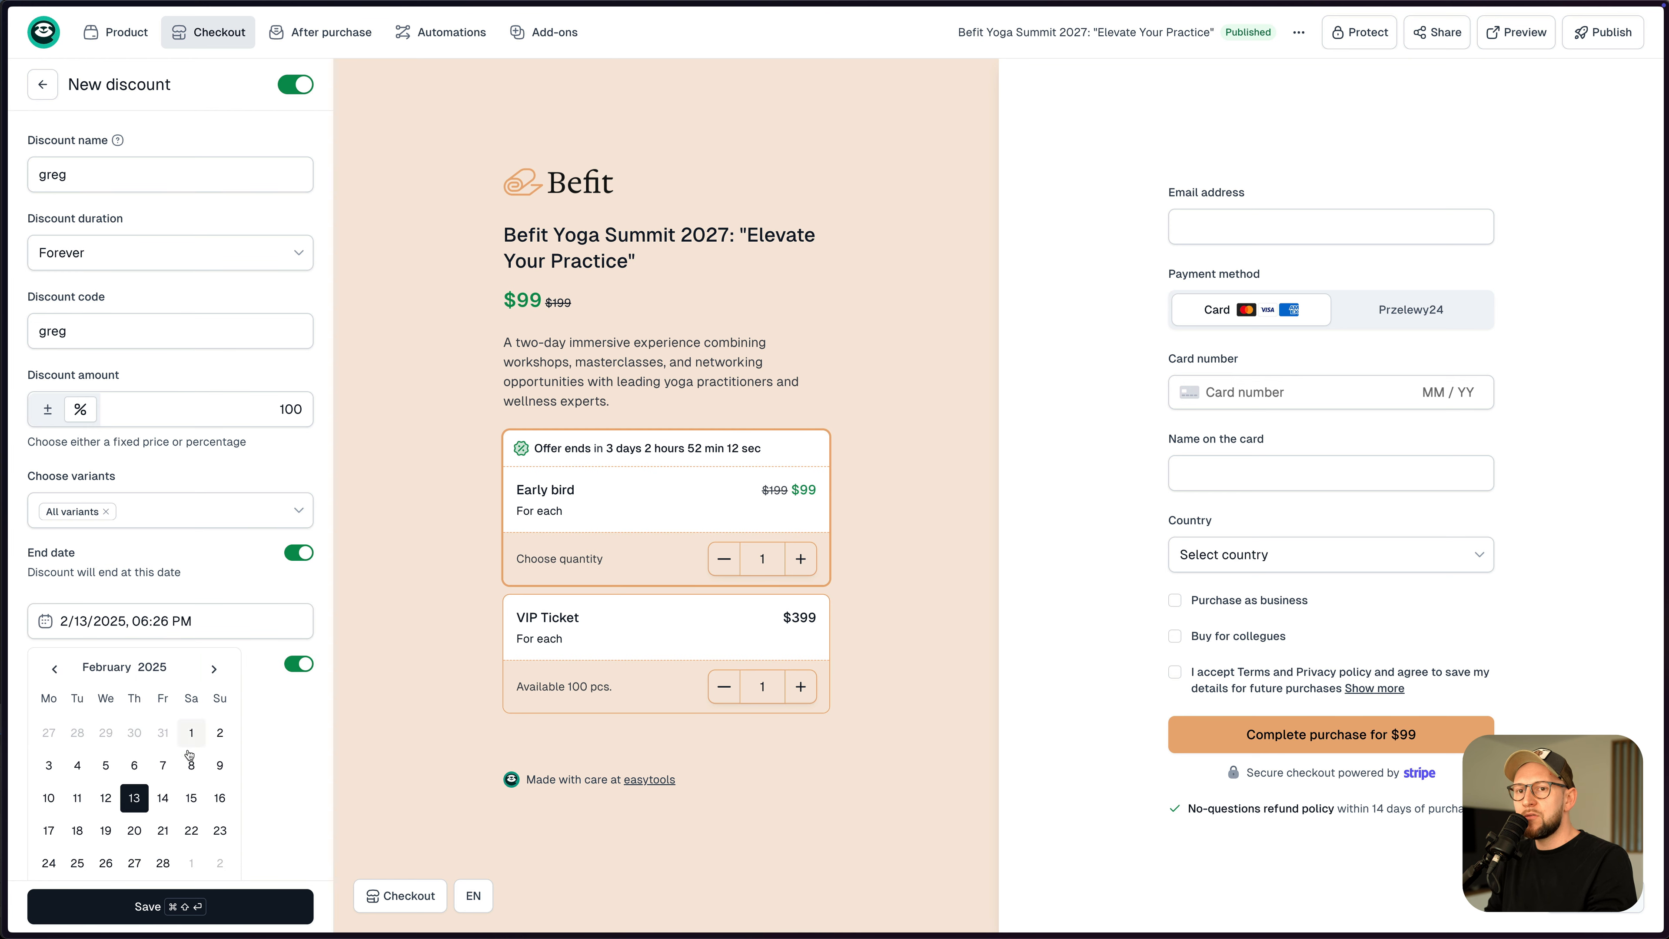
{"action": "left_click", "coordinate": [220, 798]}
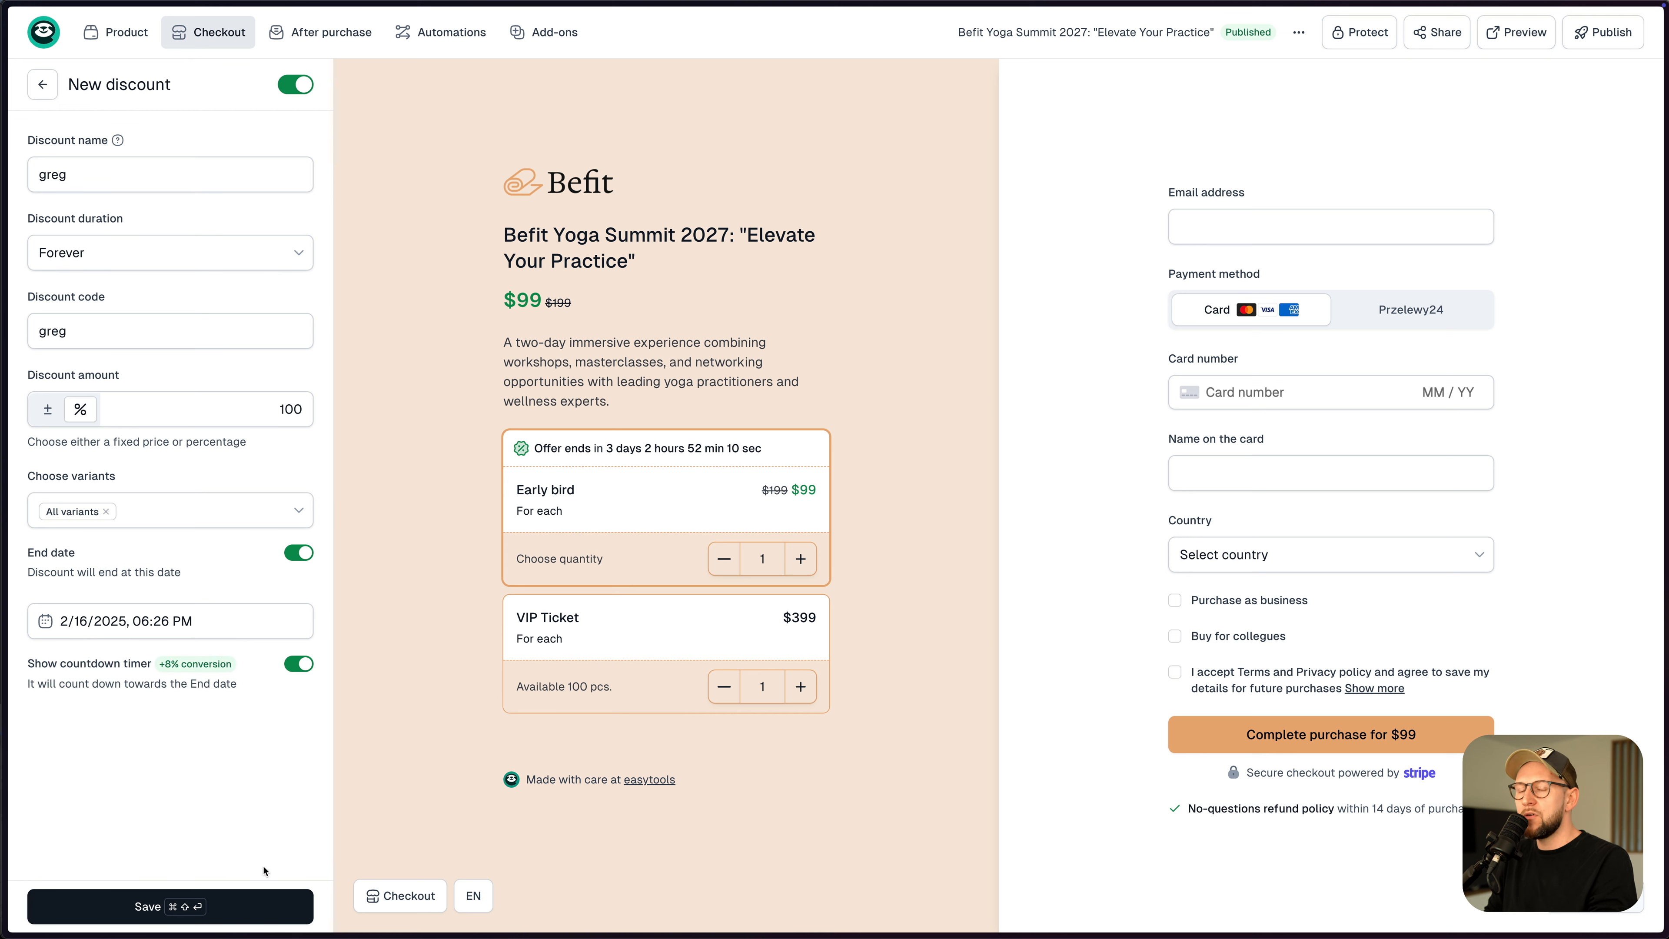
{"action": "left_click", "coordinate": [238, 912]}
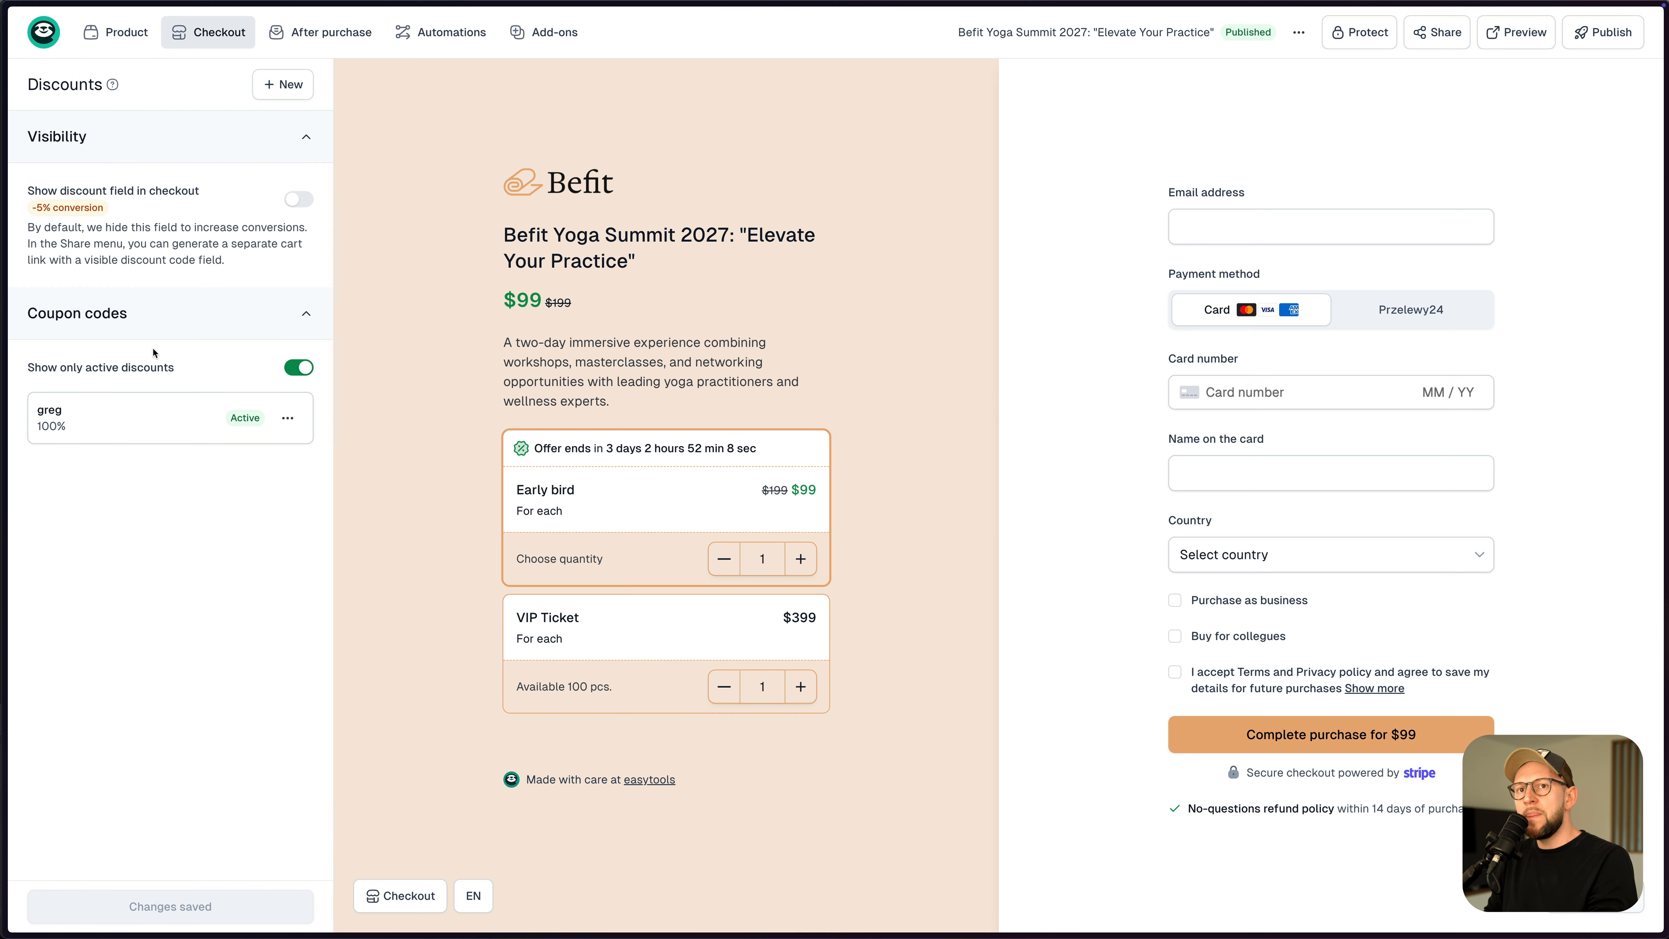
{"action": "left_click", "coordinate": [1598, 41]}
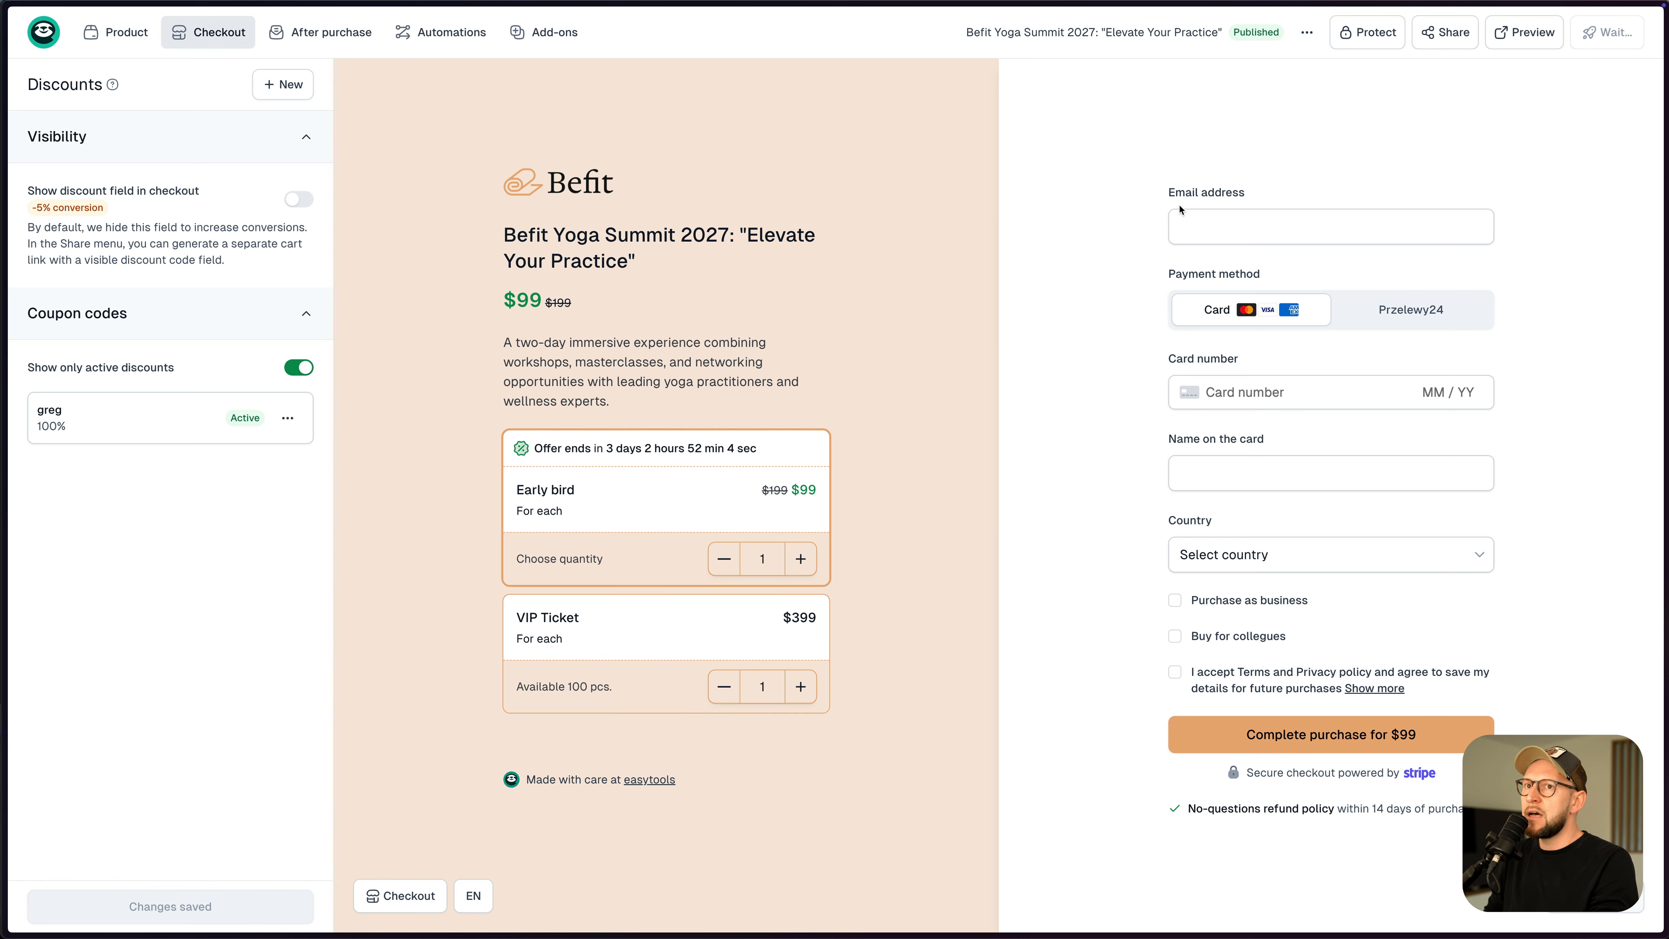
- Preview a prefilled checkout share link carrying the 100% promo code
{"action": "left_click", "coordinate": [1421, 34]}
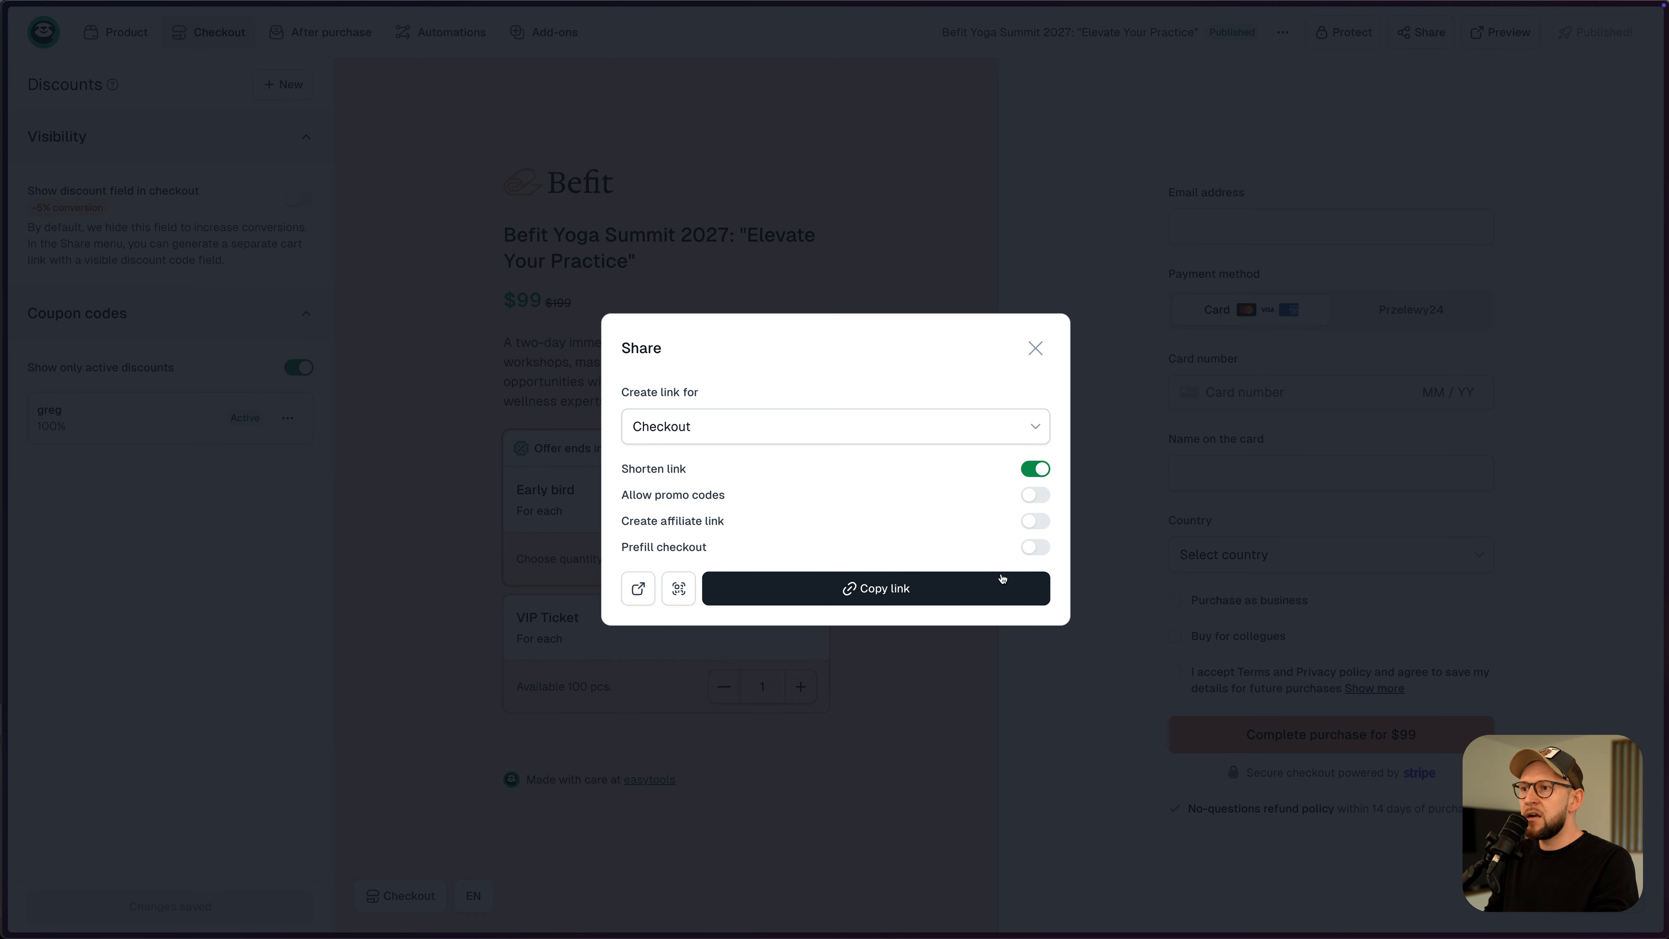
{"action": "left_click", "coordinate": [1036, 547]}
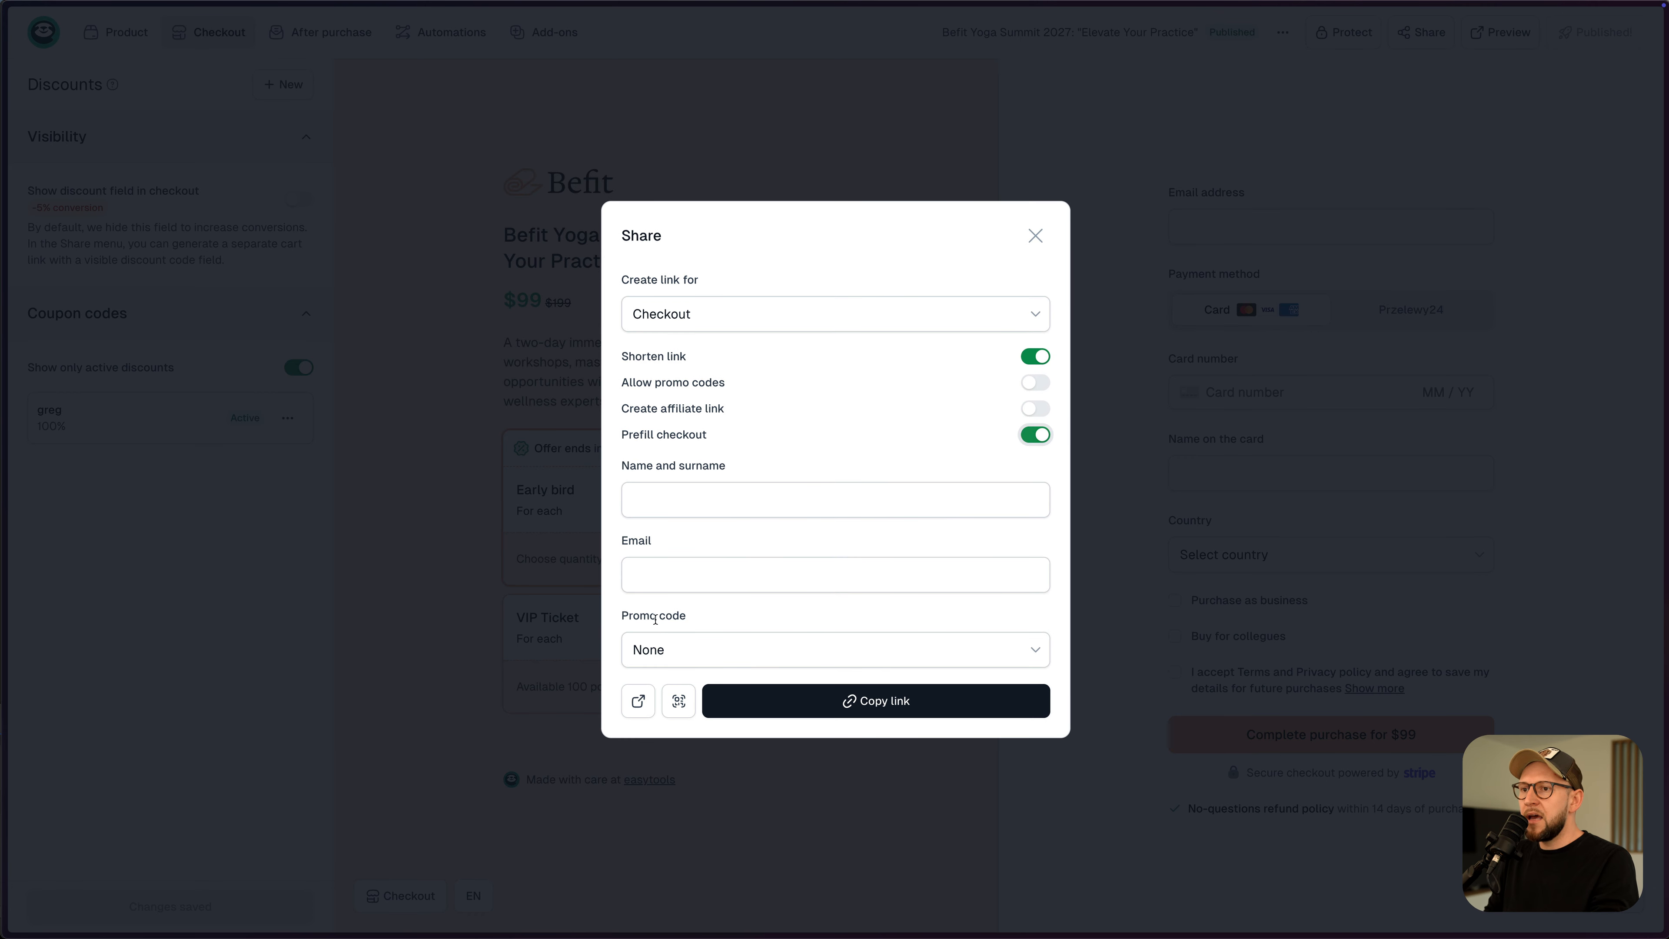
{"action": "left_click", "coordinate": [697, 660]}
{"action": "left_click", "coordinate": [683, 727]}
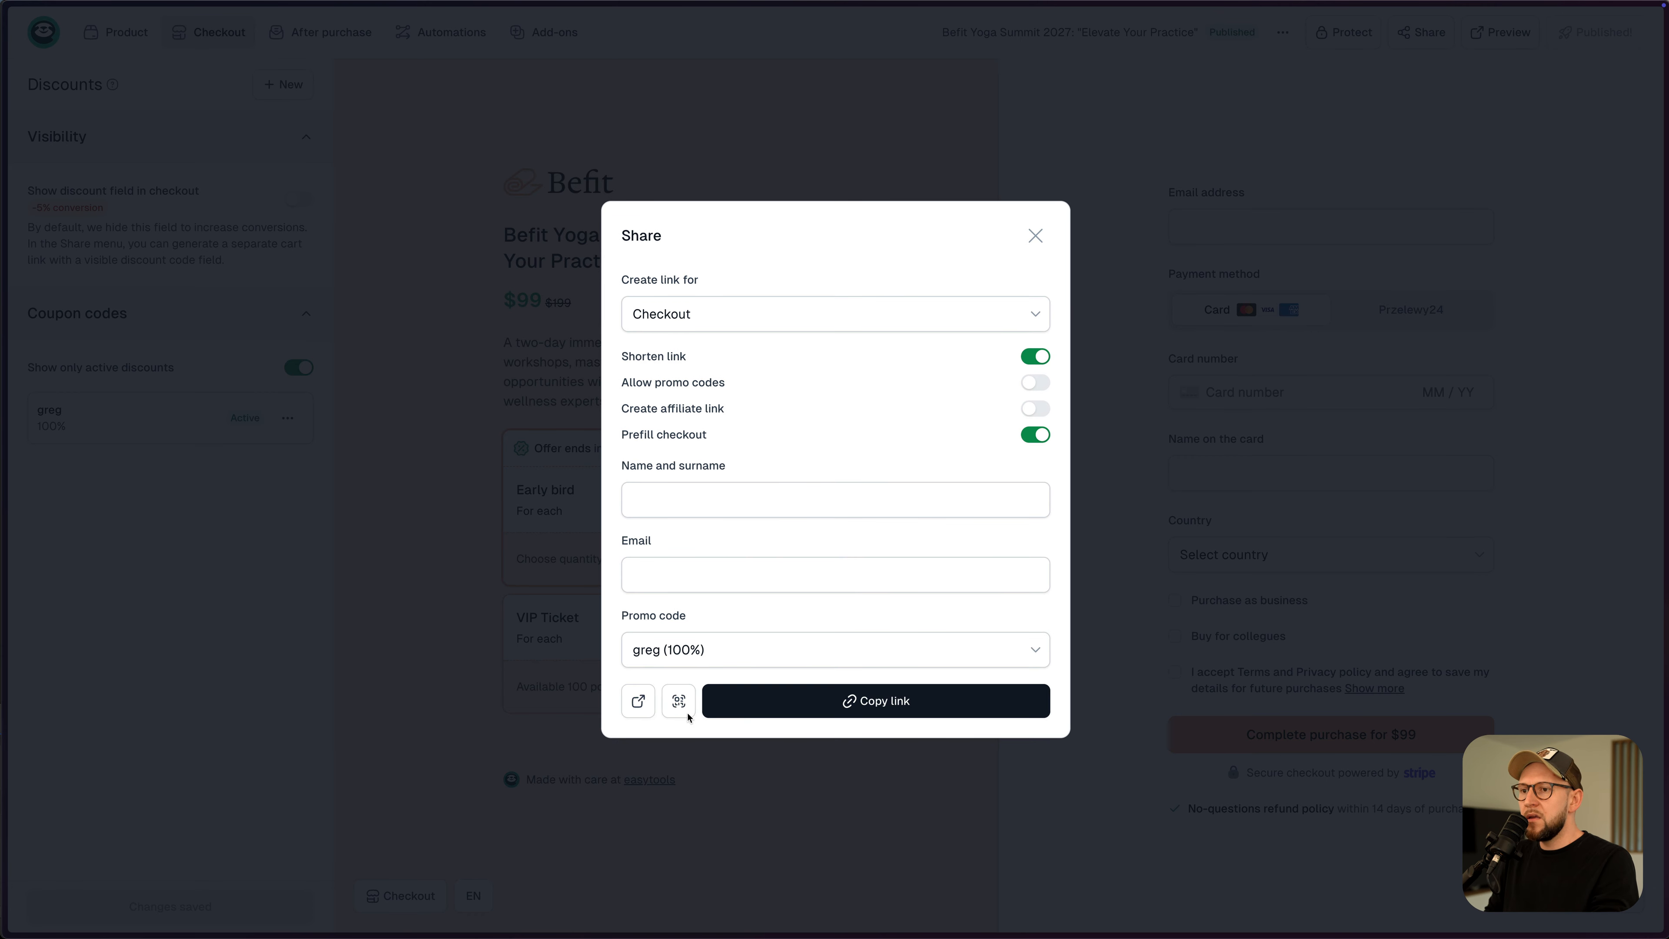
{"action": "left_click", "coordinate": [638, 701]}
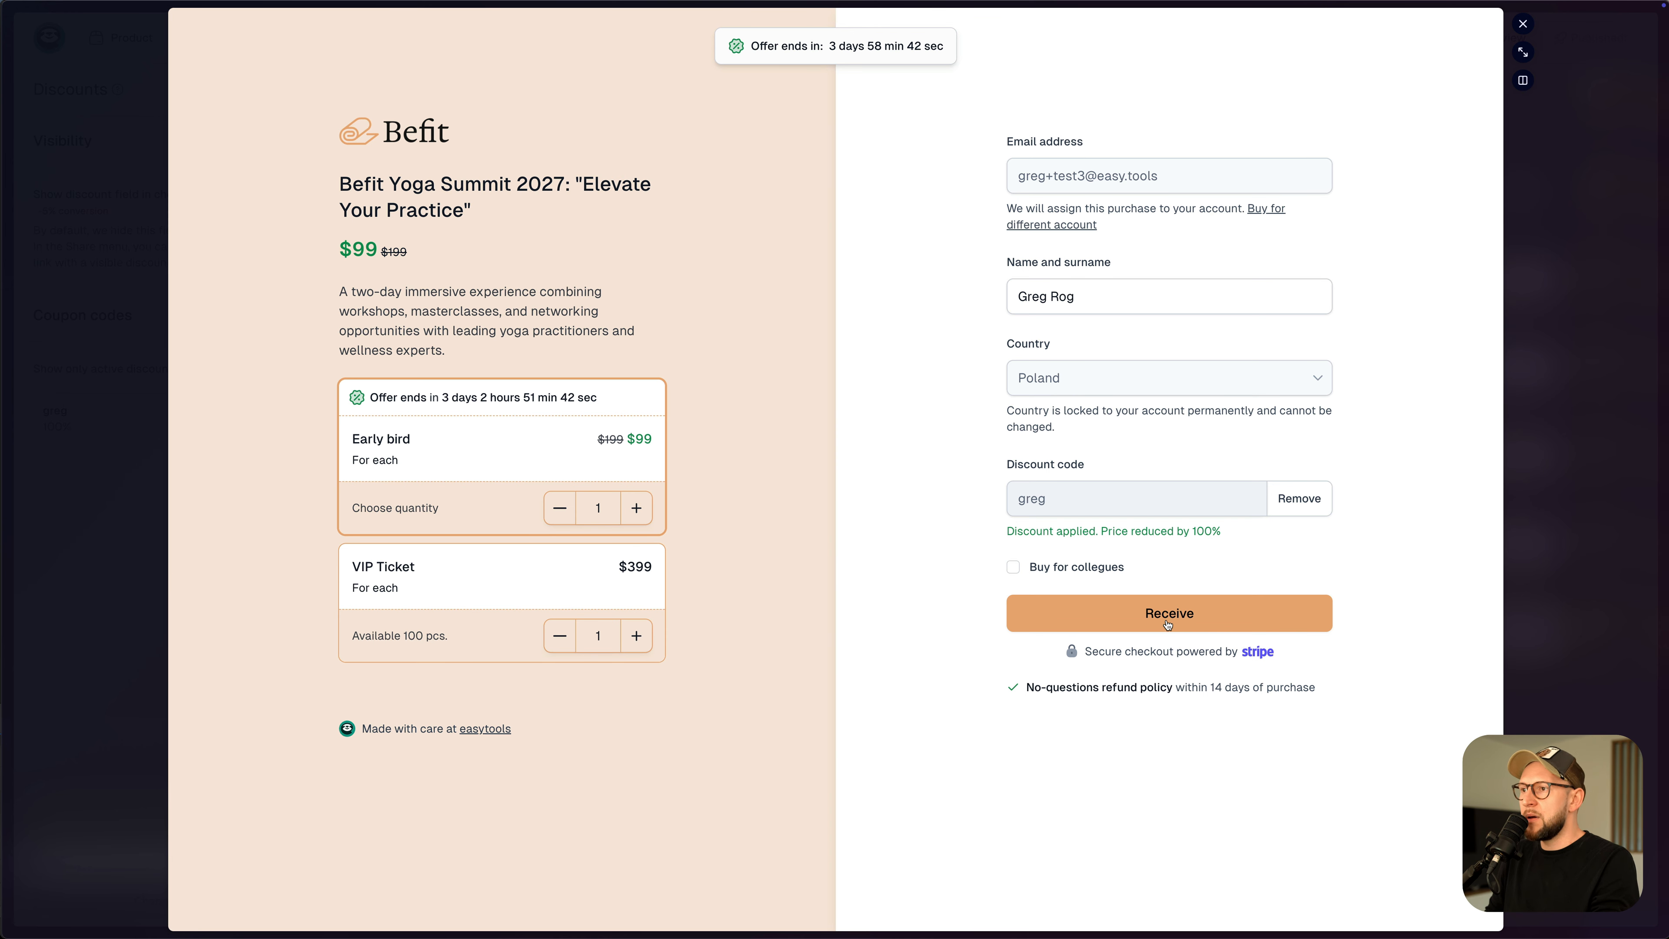
- Check out three Early bird tickets for free with Buy for collegues ticked
{"action": "left_click", "coordinate": [637, 508]}
{"action": "left_click", "coordinate": [637, 508]}
{"action": "left_click", "coordinate": [1011, 569]}
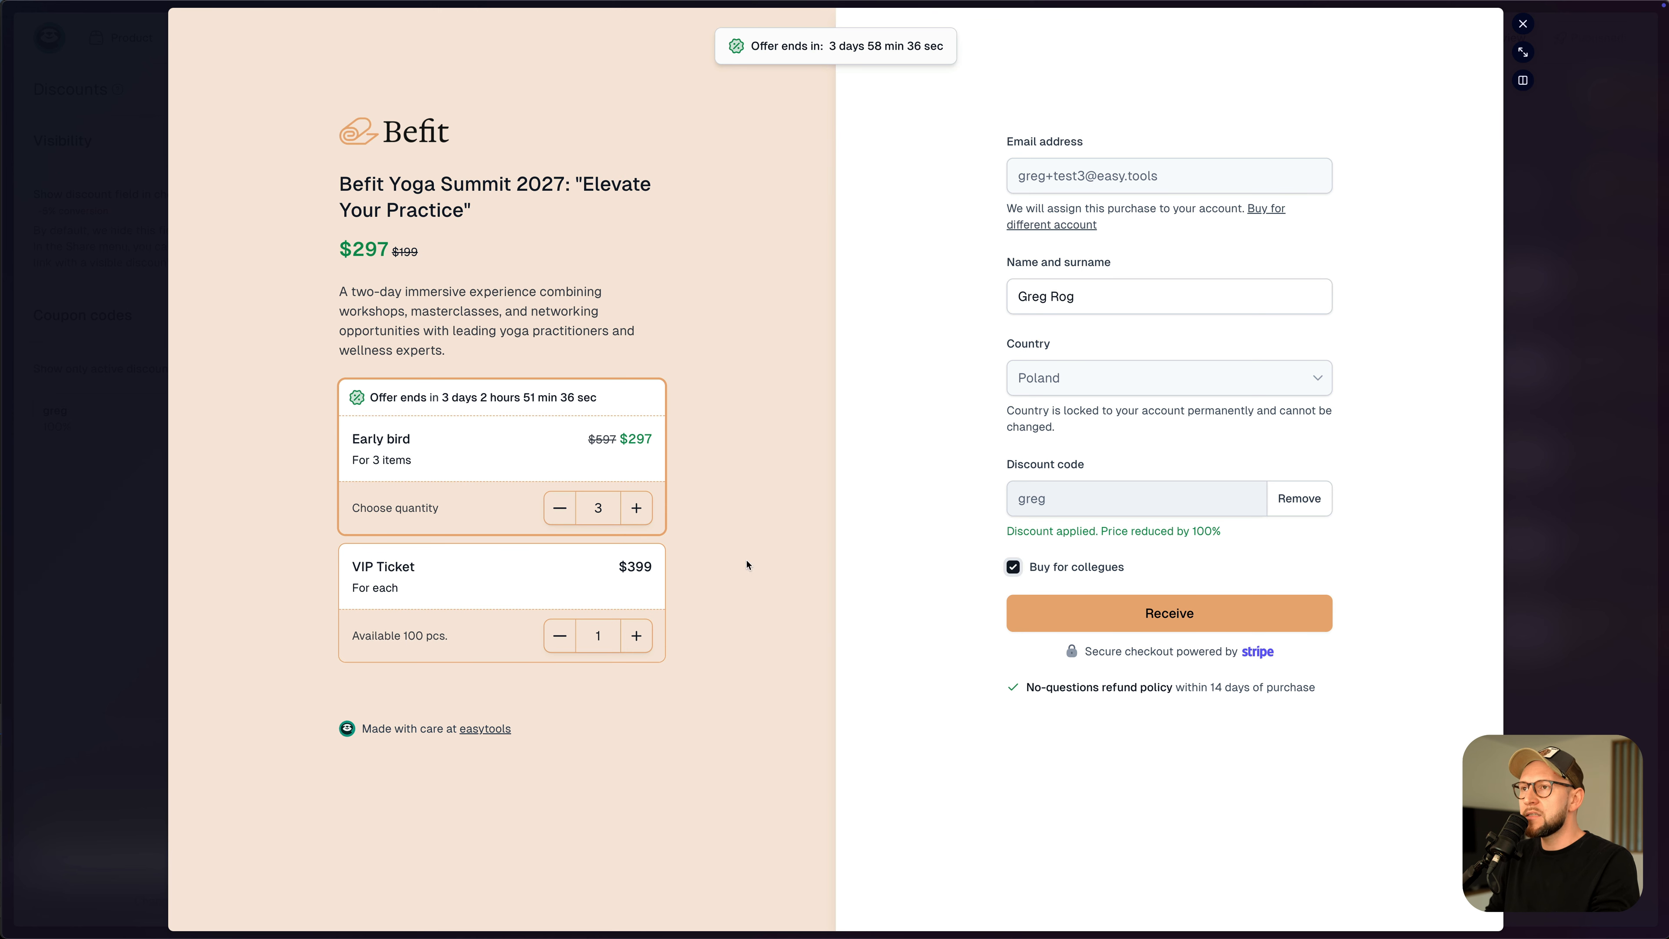
{"action": "left_click", "coordinate": [1162, 614]}
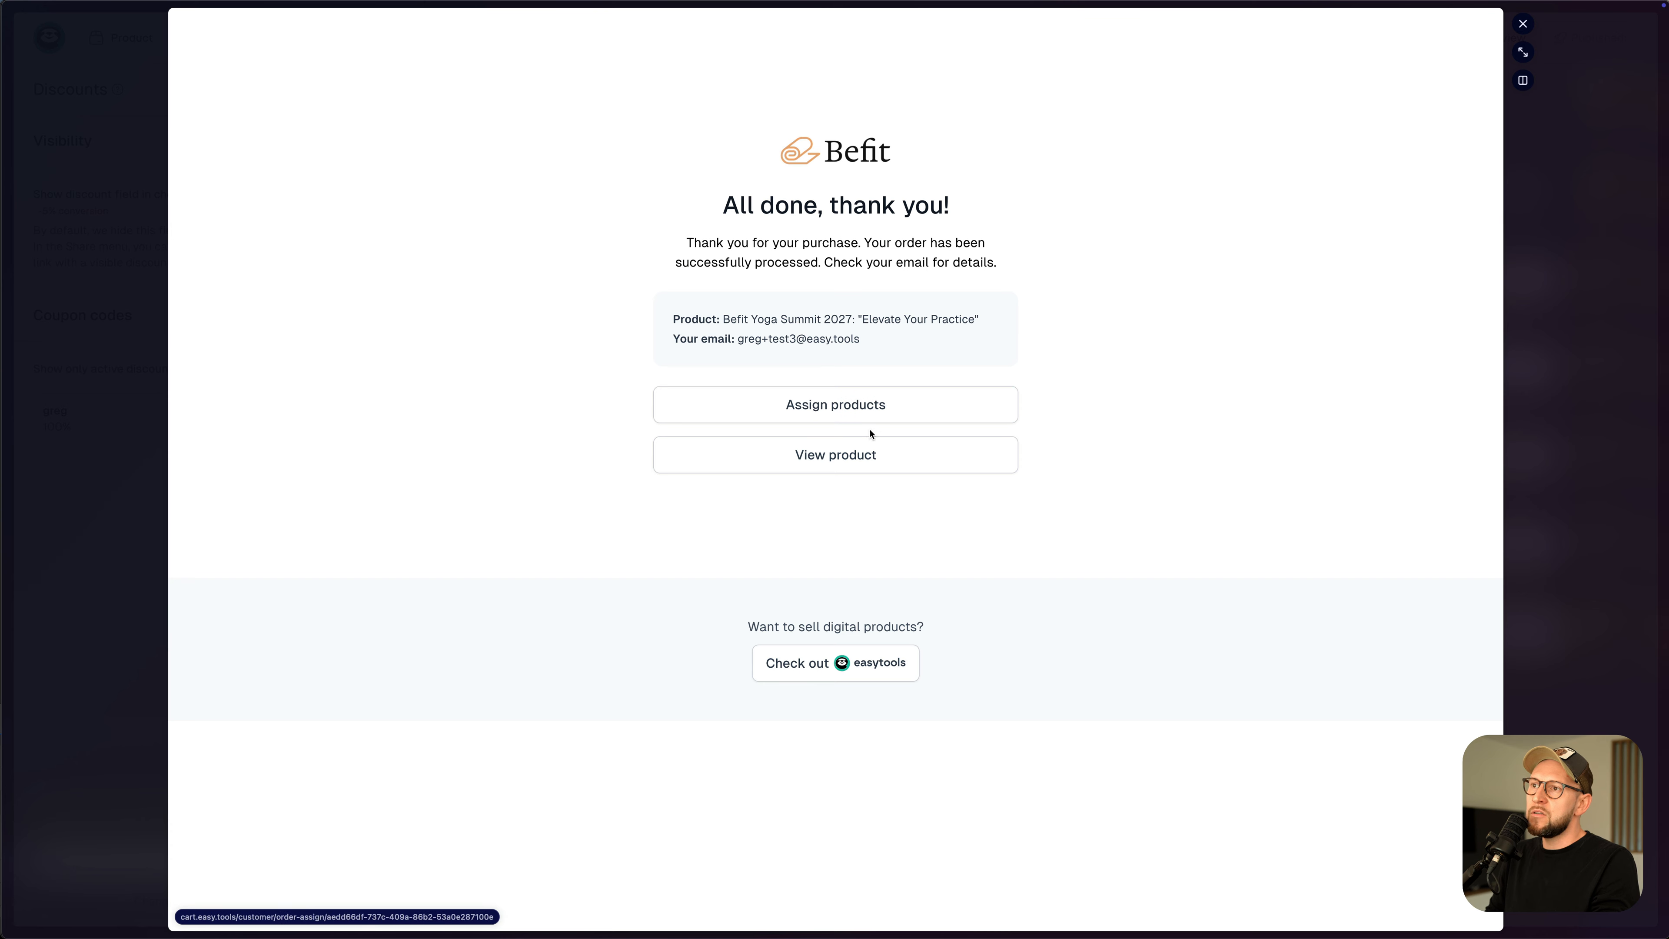
- Assign one purchased ticket to a colleague, entering the colleague's name and e-mail
{"action": "left_click", "coordinate": [848, 415]}
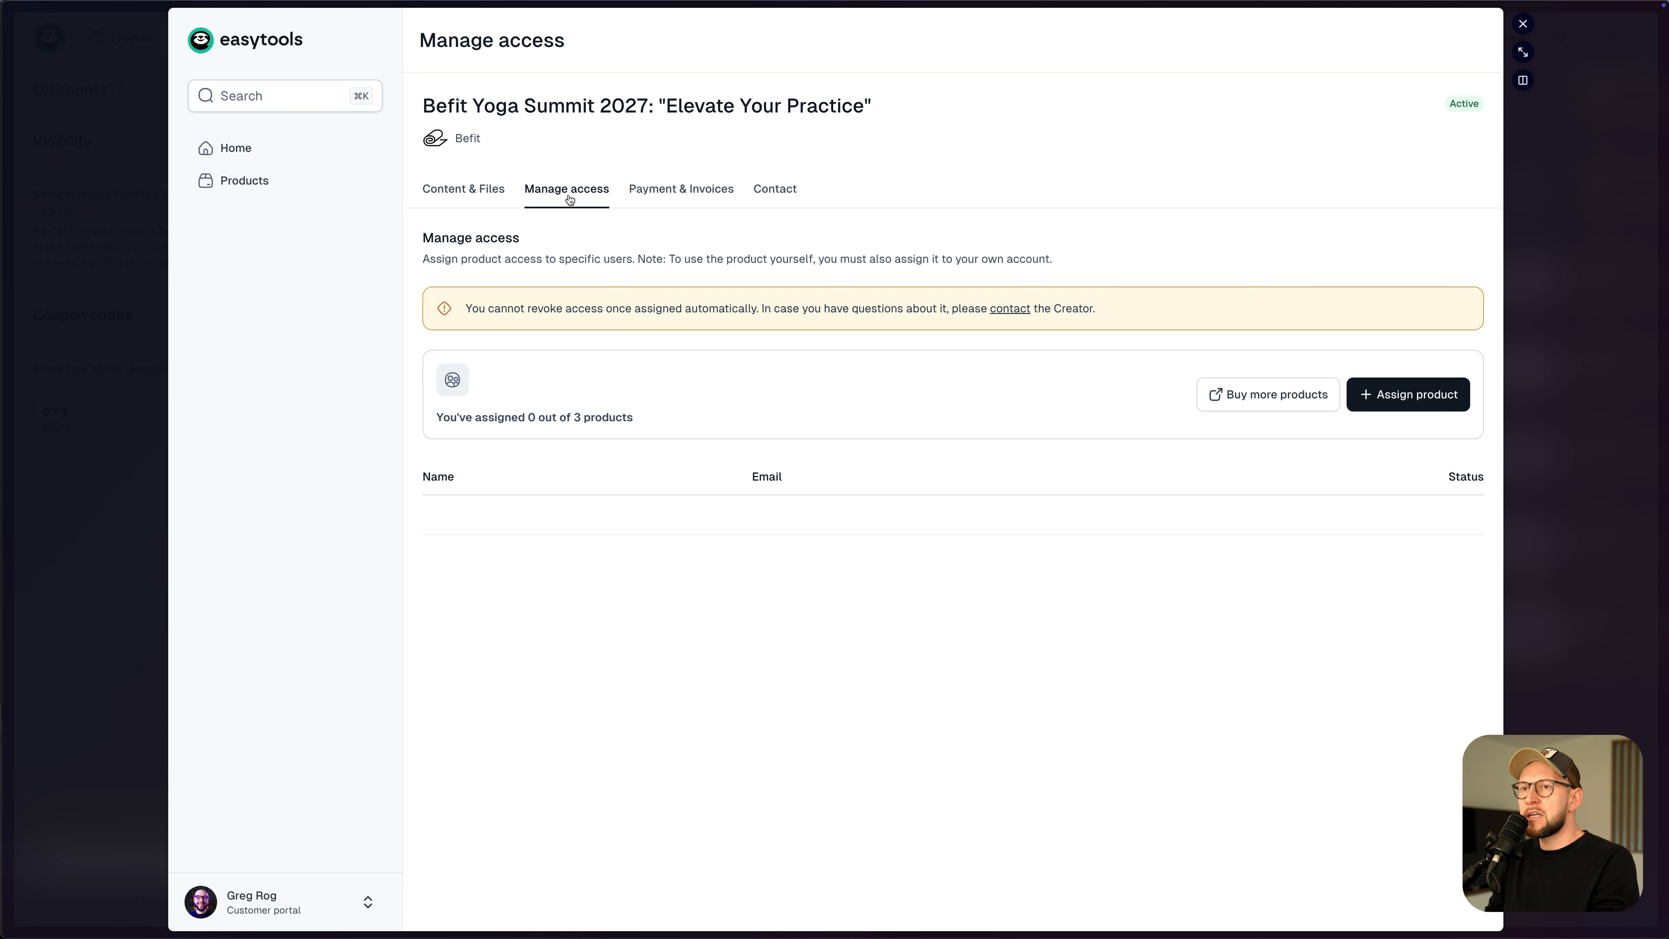
{"action": "left_click", "coordinate": [1401, 405]}
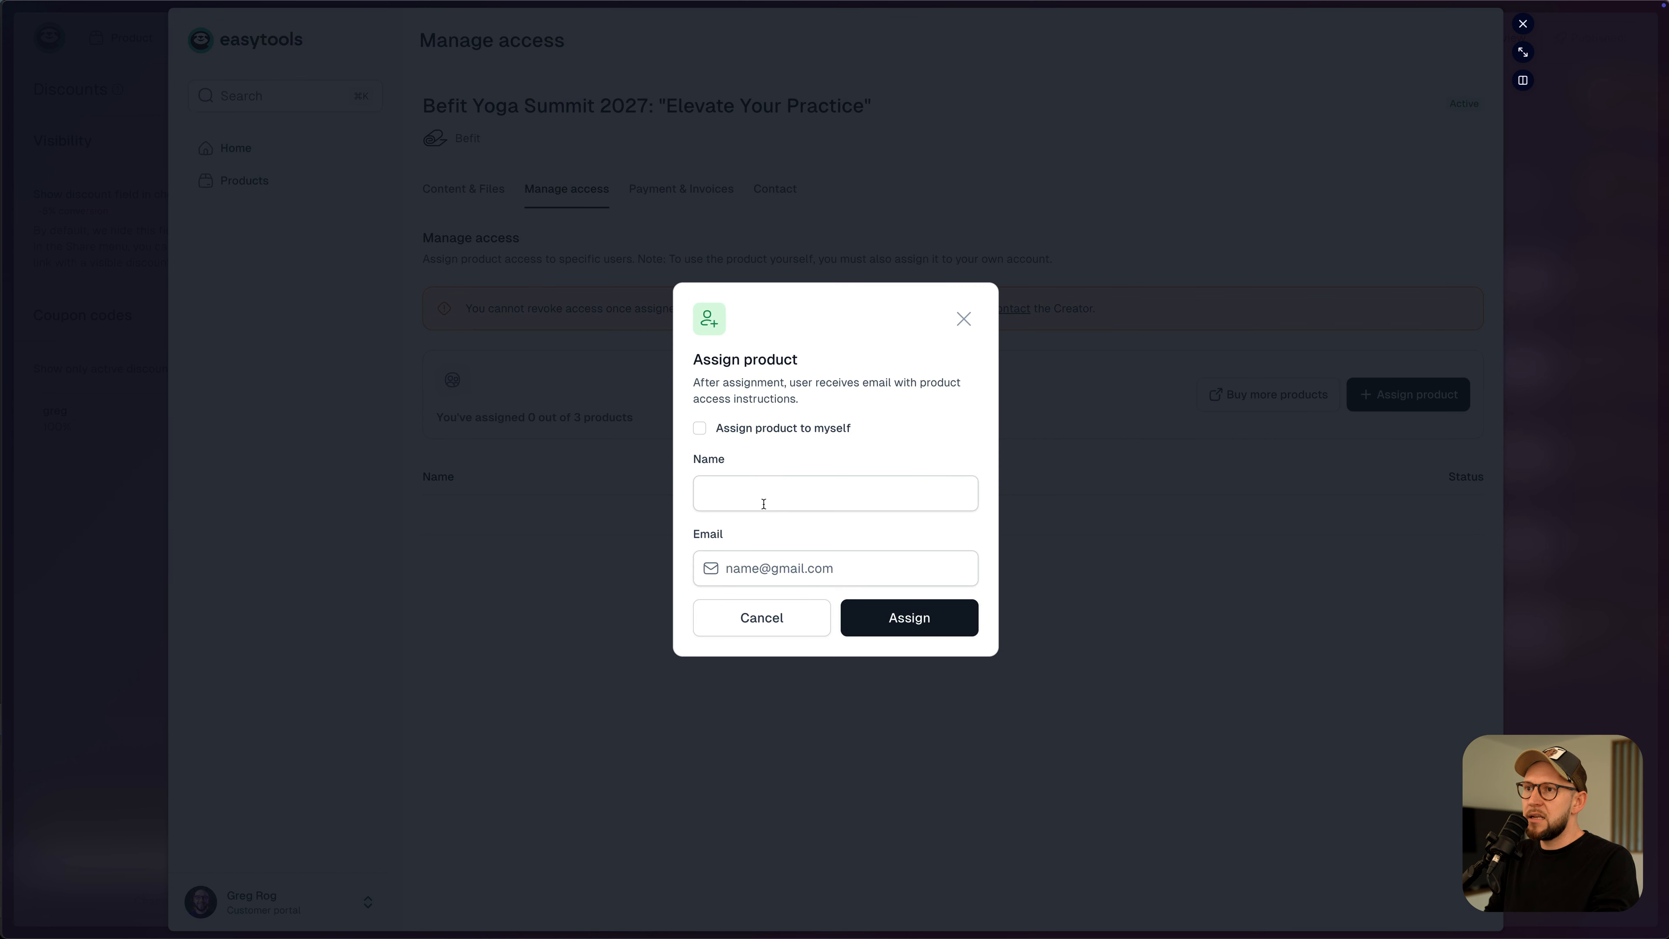
{"action": "left_click", "coordinate": [809, 503]}
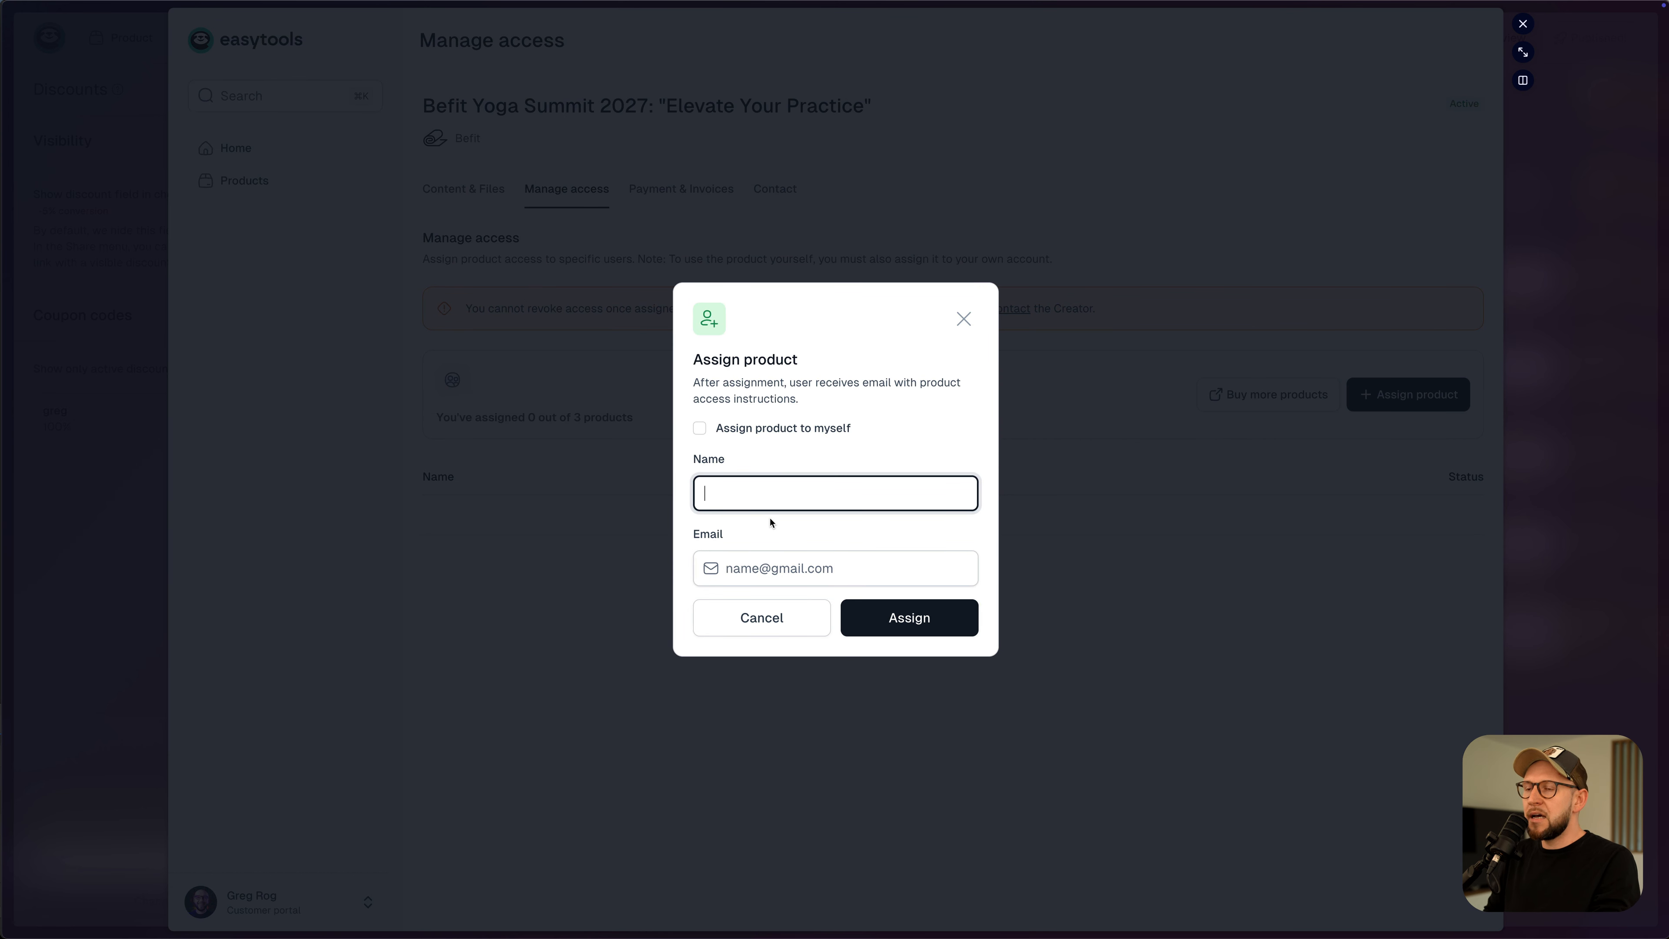
{"action": "type", "text": "John"}
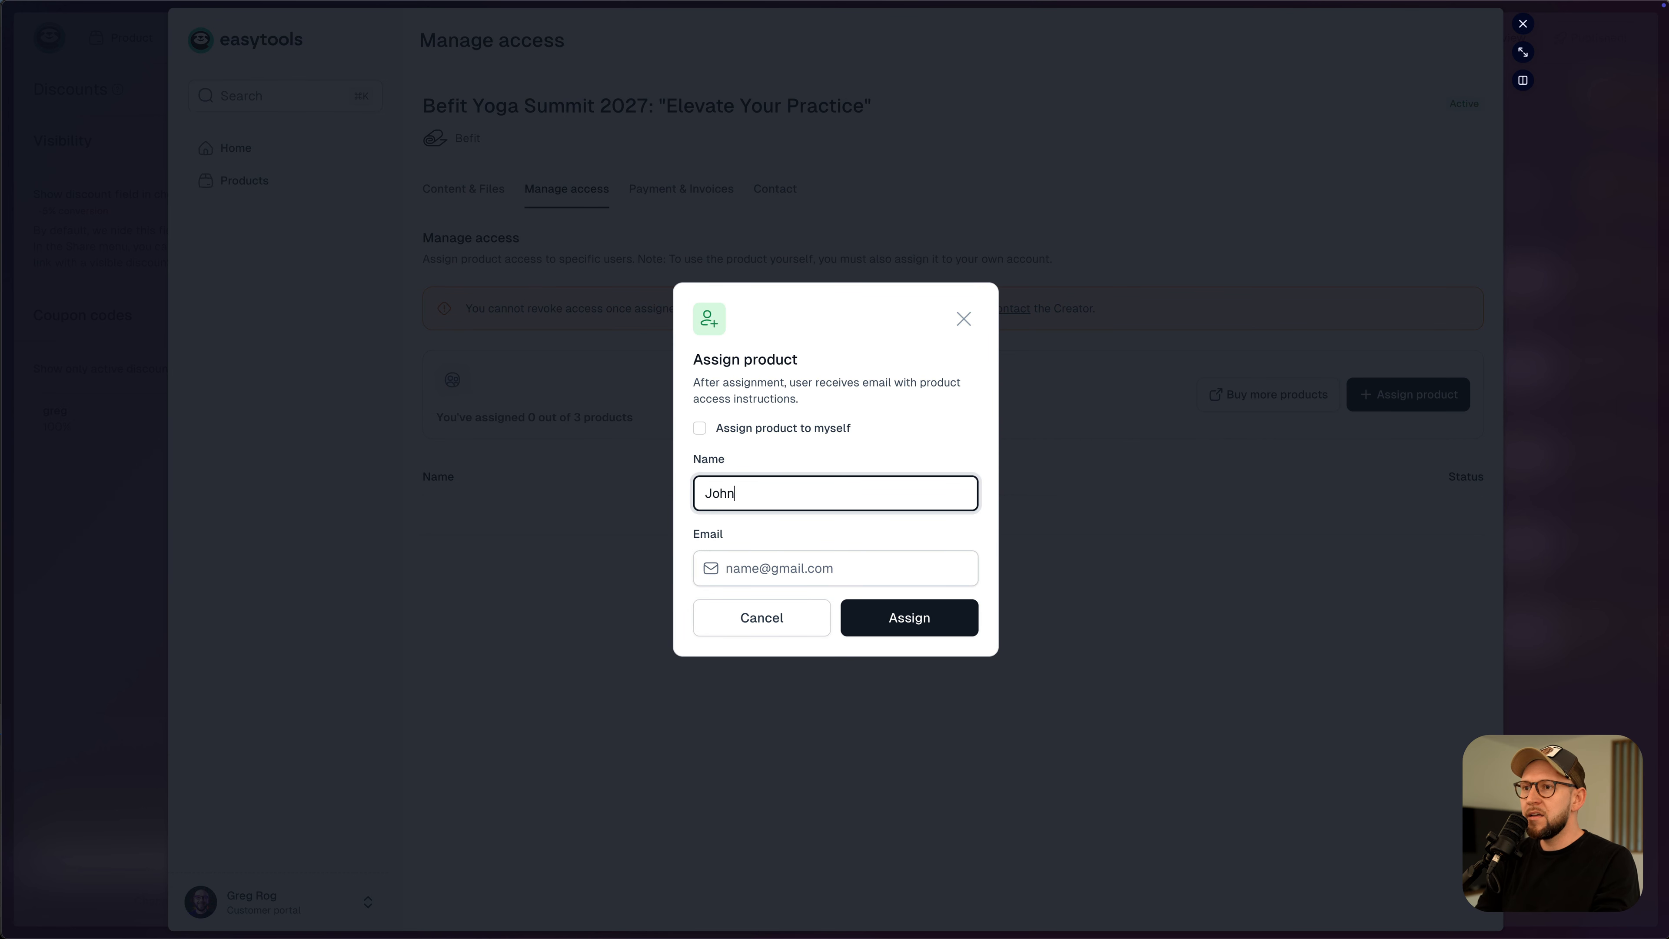
{"action": "left_click", "coordinate": [972, 582]}
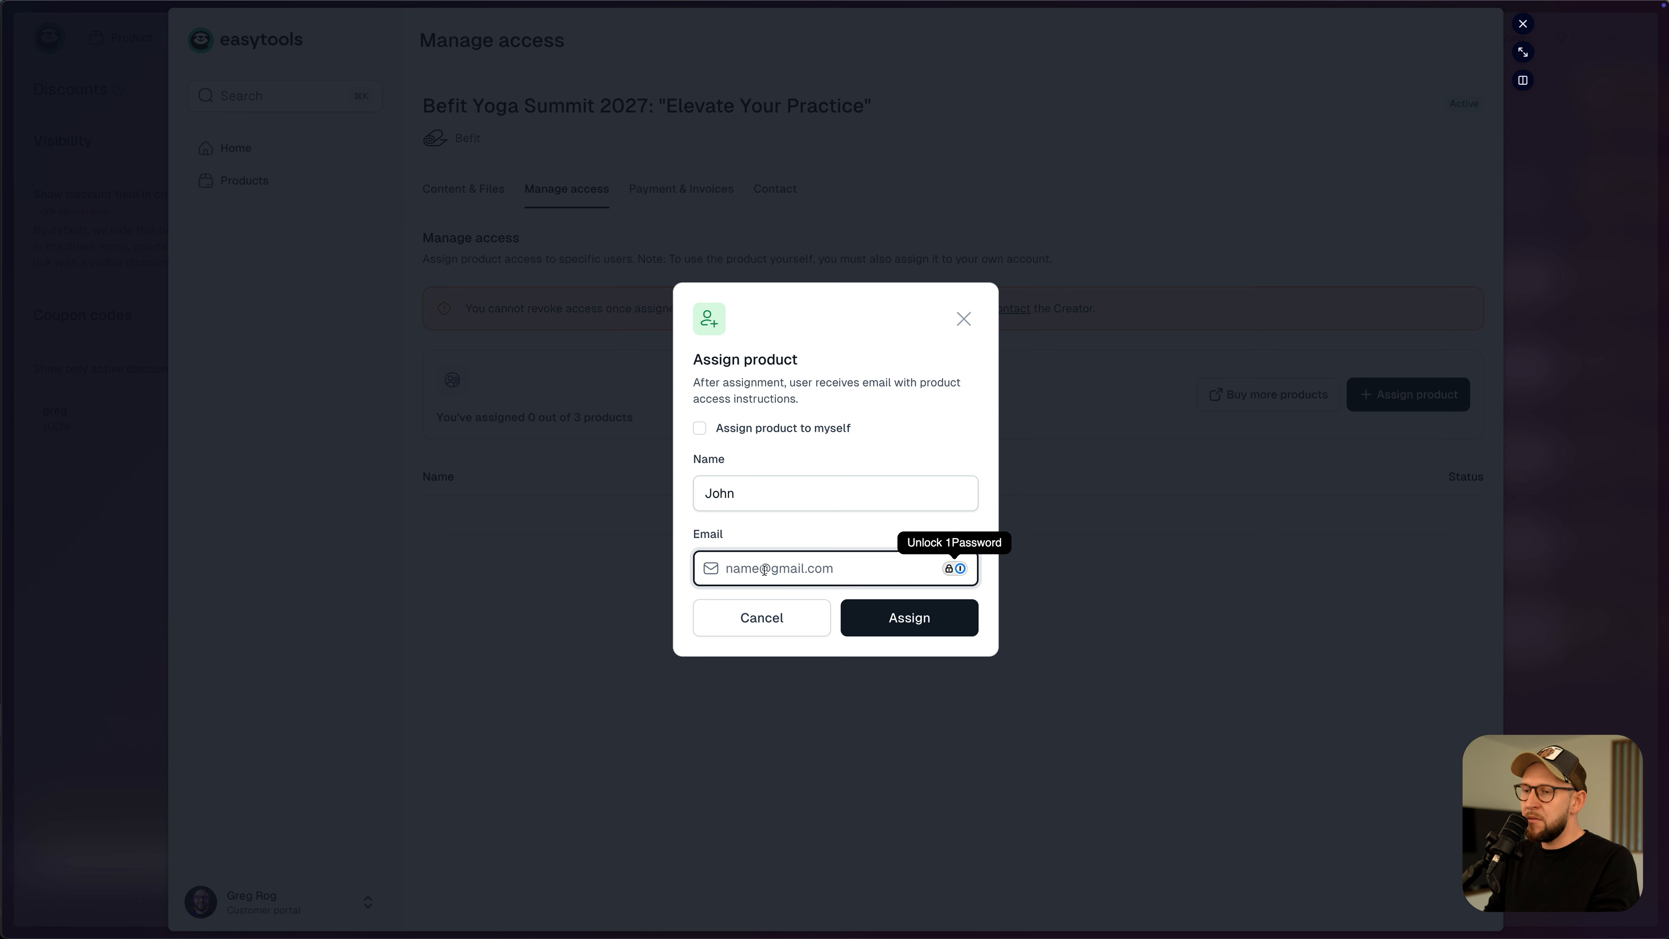
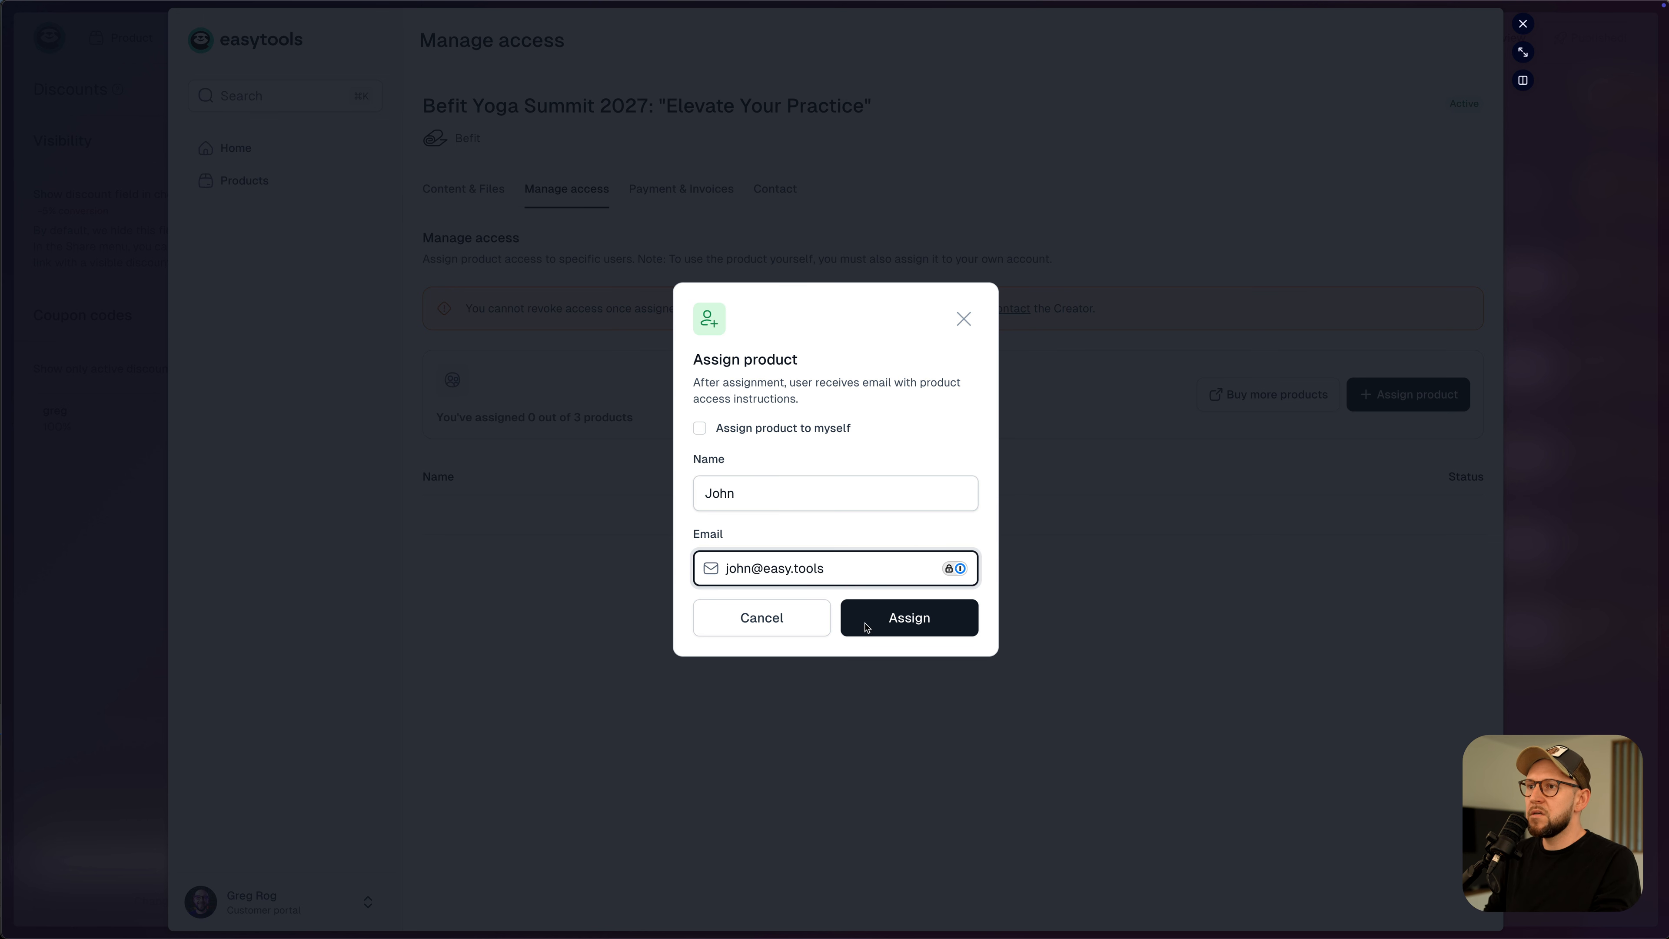
{"action": "left_click", "coordinate": [891, 622]}
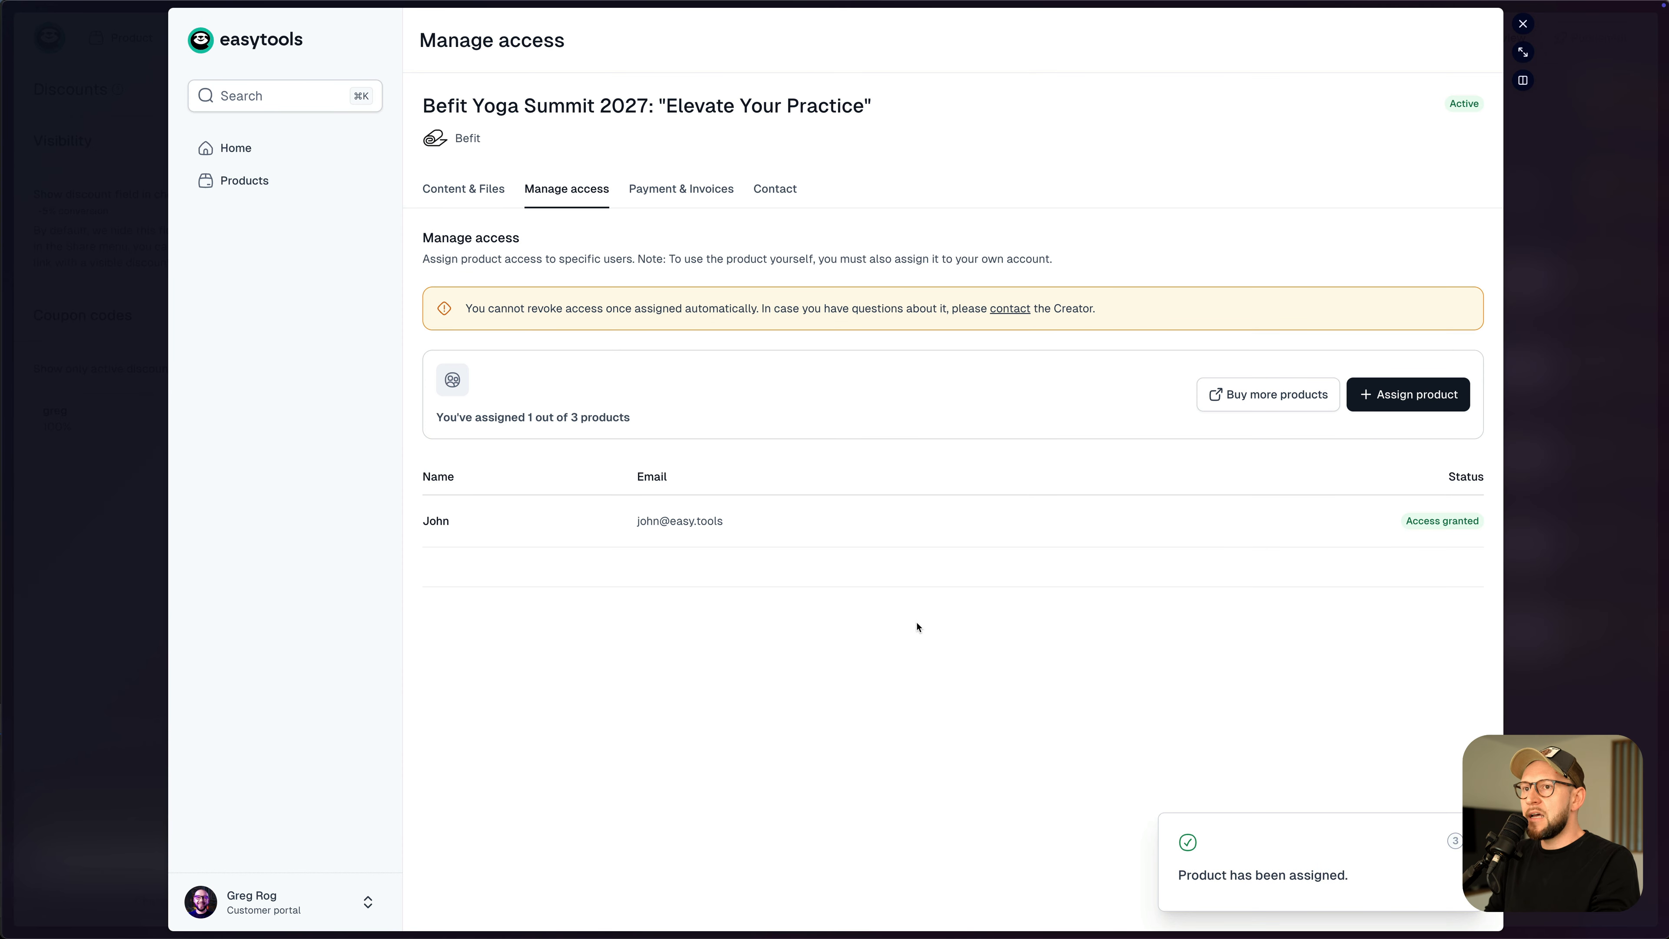
- Assign a second ticket to yourself and view the purchase QR code under Content & Files
{"action": "left_click", "coordinate": [1367, 397]}
{"action": "left_click", "coordinate": [702, 426]}
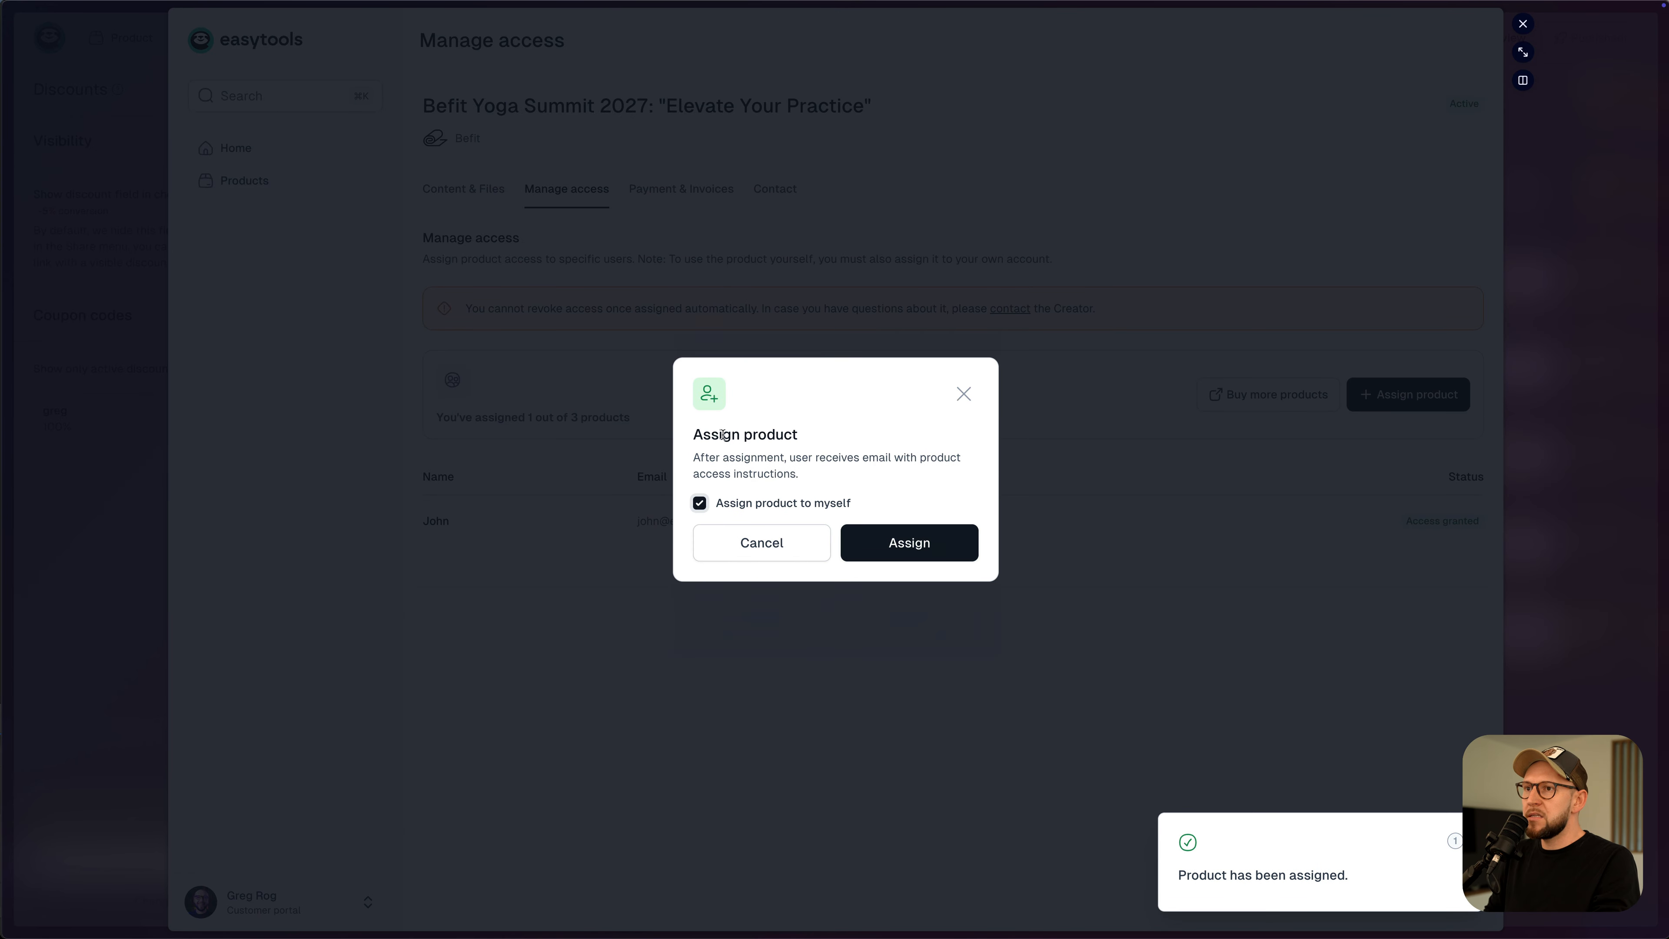
{"action": "left_click", "coordinate": [916, 545]}
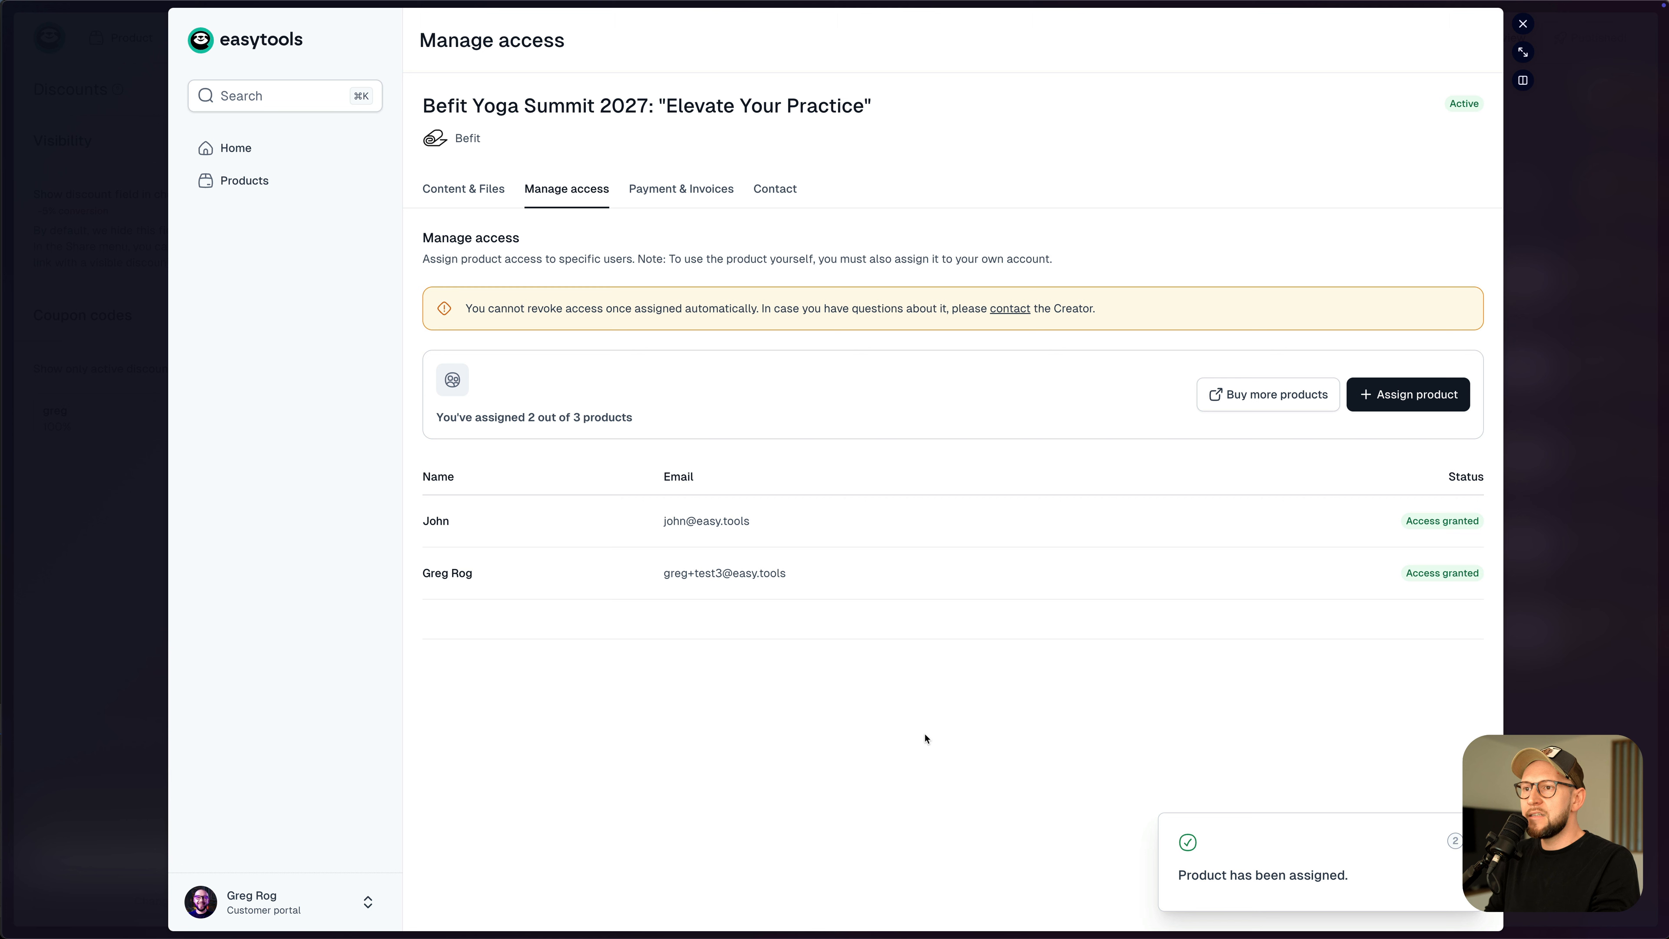
{"action": "left_click_drag", "start_coordinate": [494, 419], "coordinate": [603, 420]}
{"action": "left_click", "coordinate": [558, 421]}
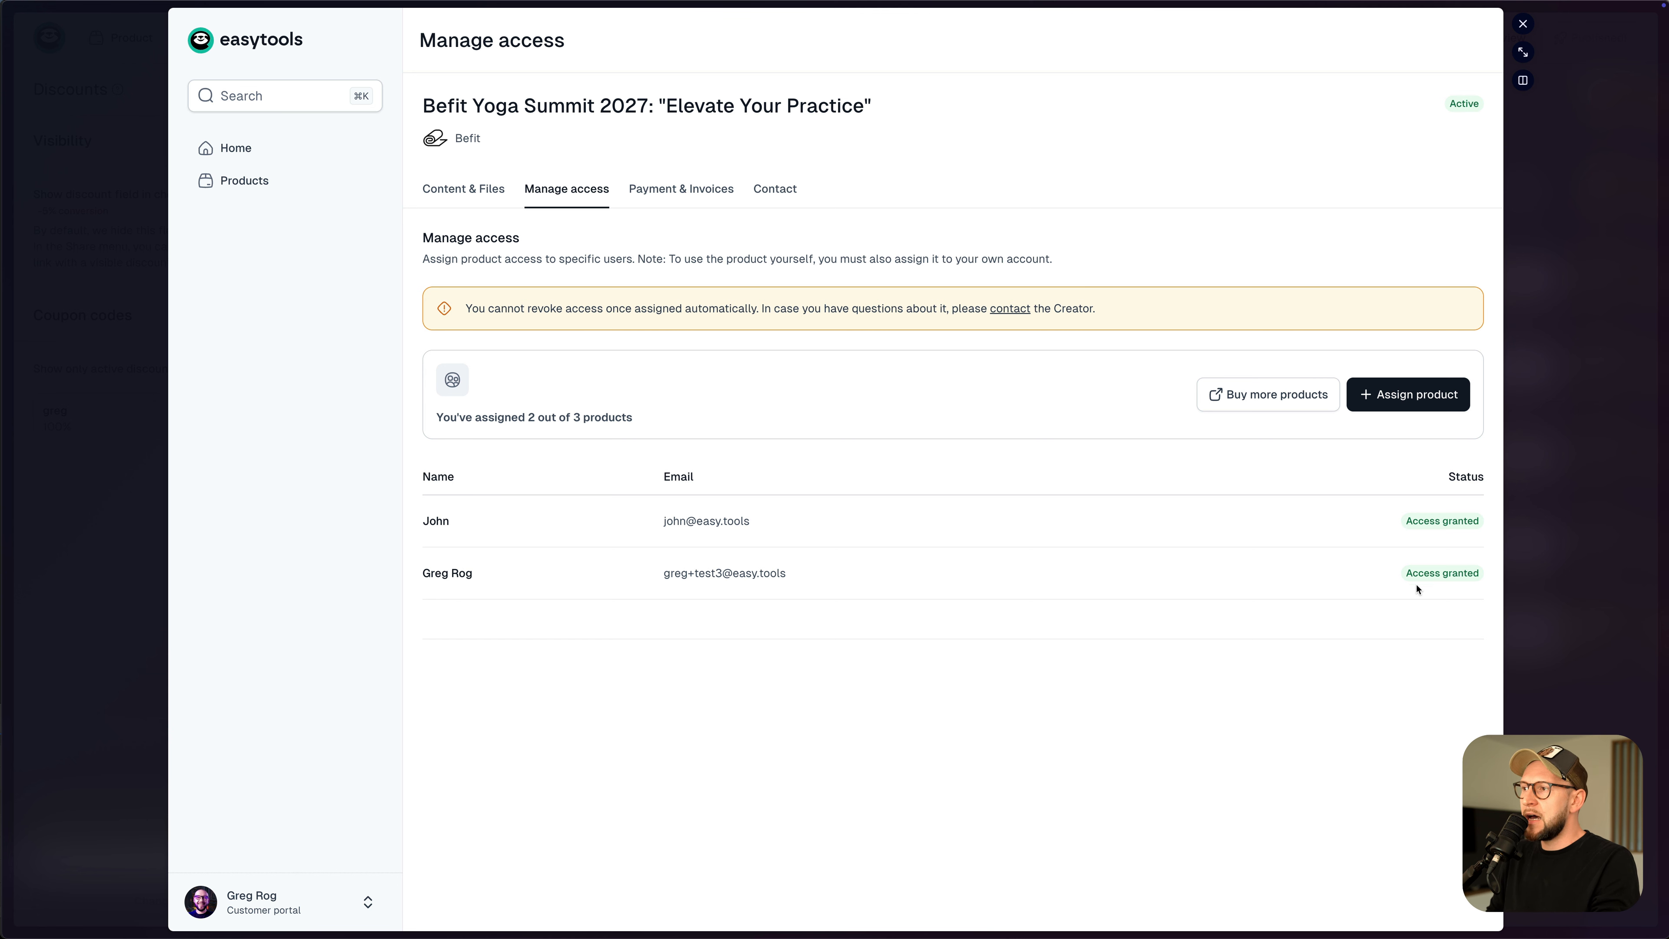
{"action": "left_click", "coordinate": [467, 193]}
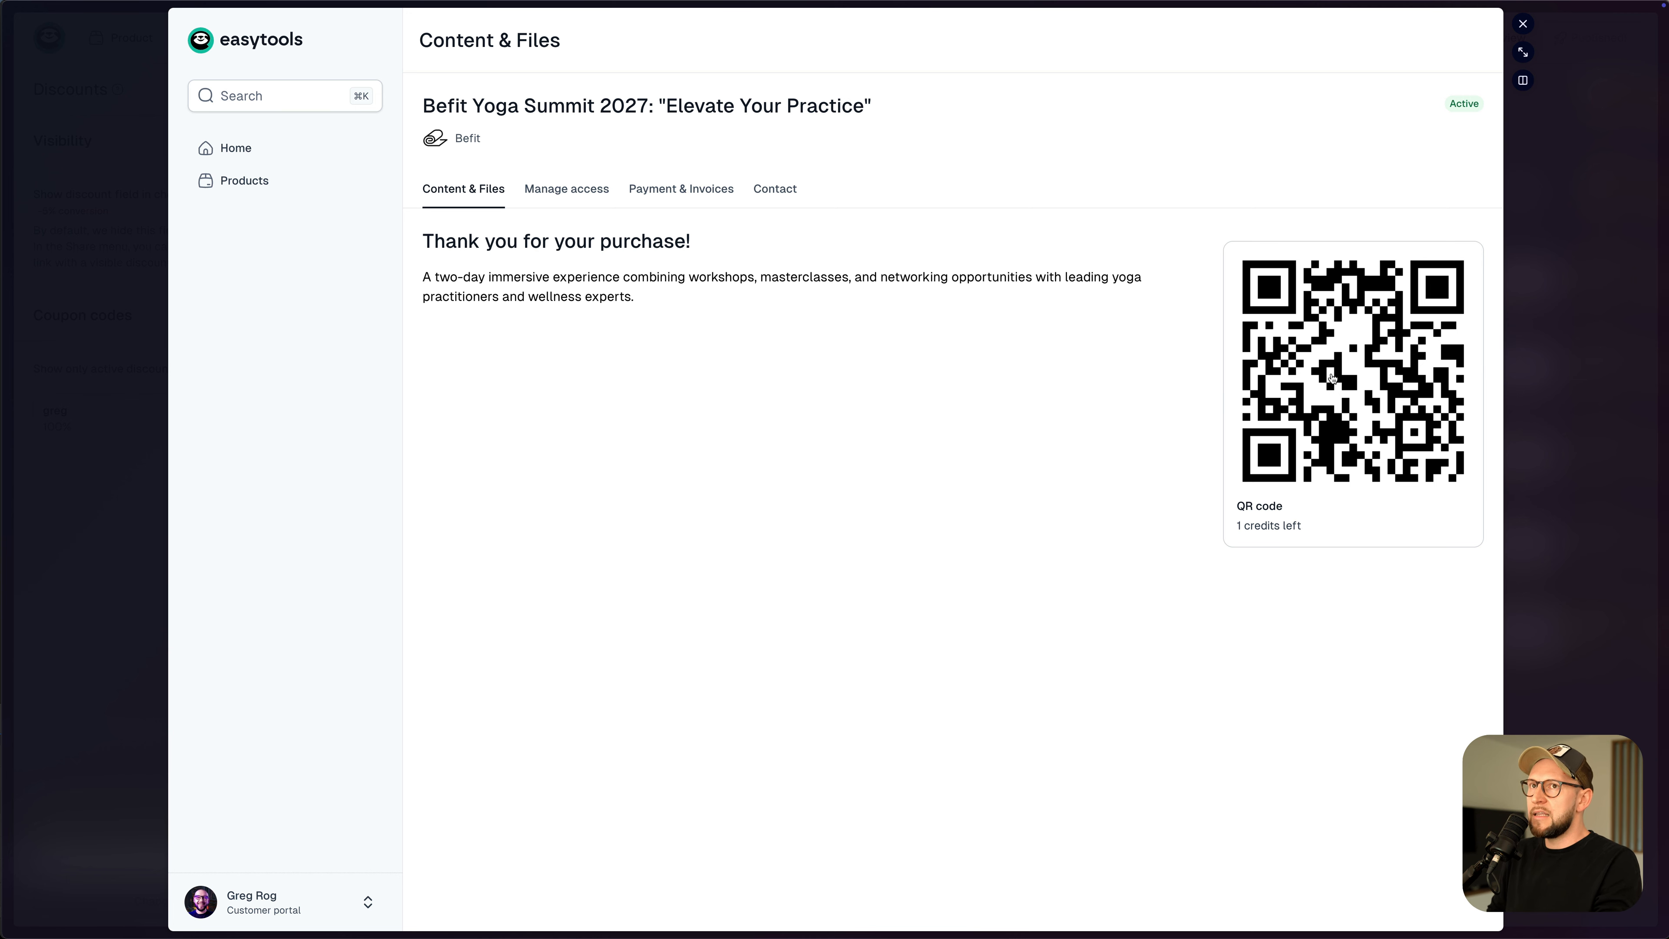
- Close the preview and Share dialog, then scroll the Product assigned email to its QR code section
{"action": "left_click", "coordinate": [1522, 24]}
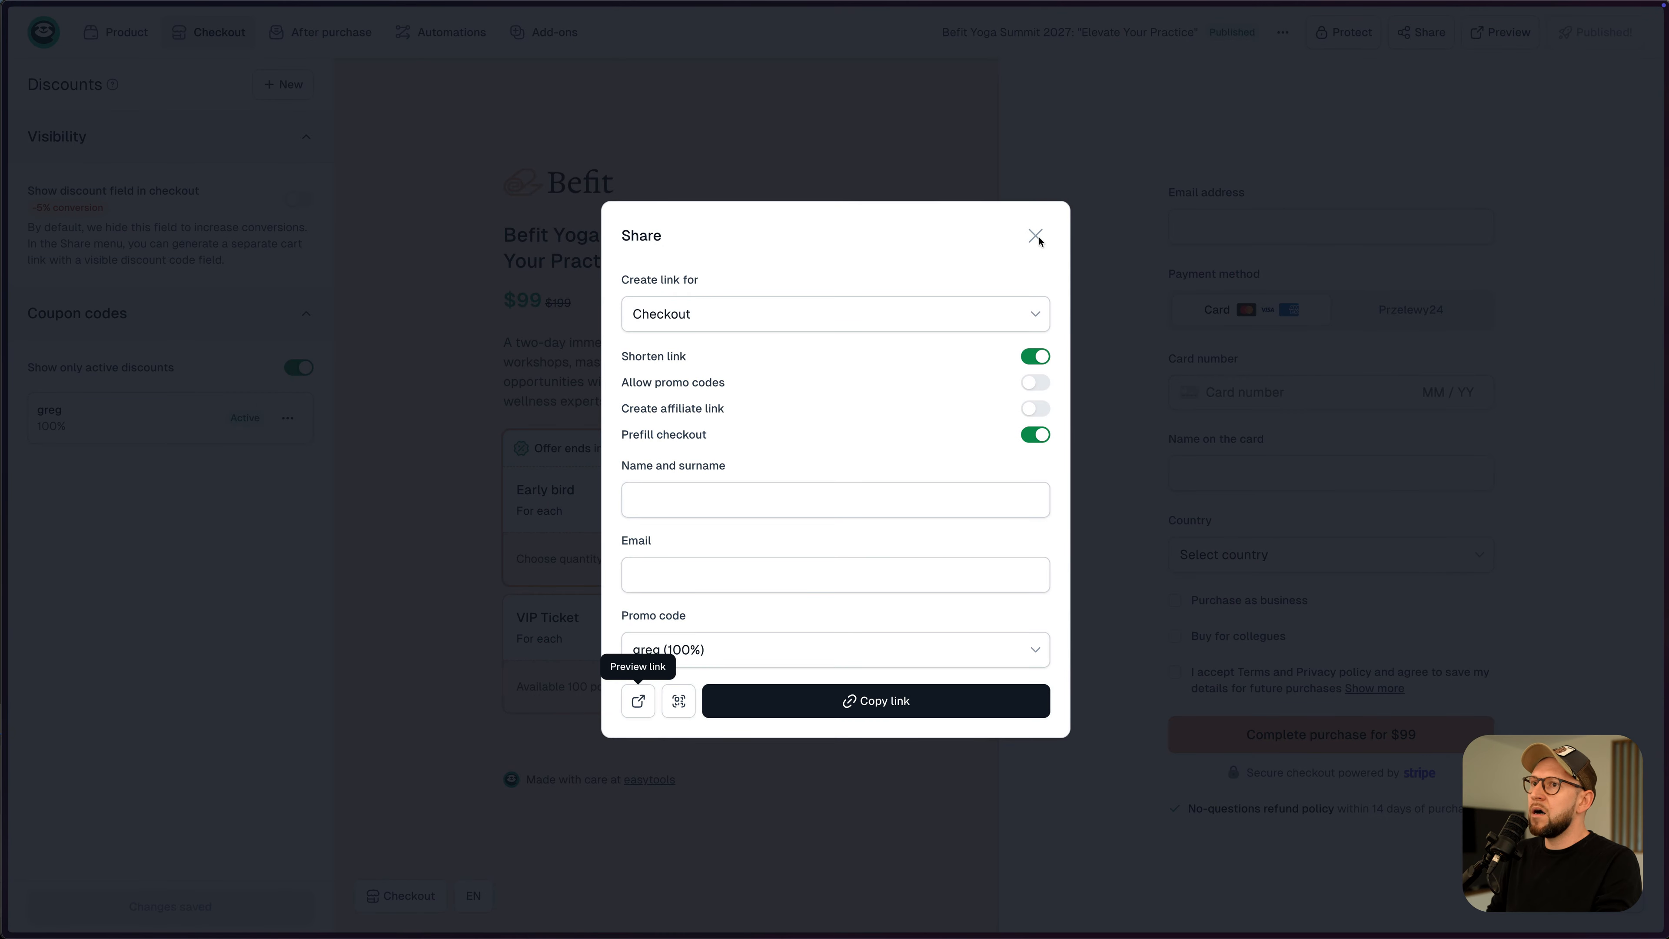
{"action": "left_click", "coordinate": [1036, 238]}
{"action": "left_click", "coordinate": [309, 69]}
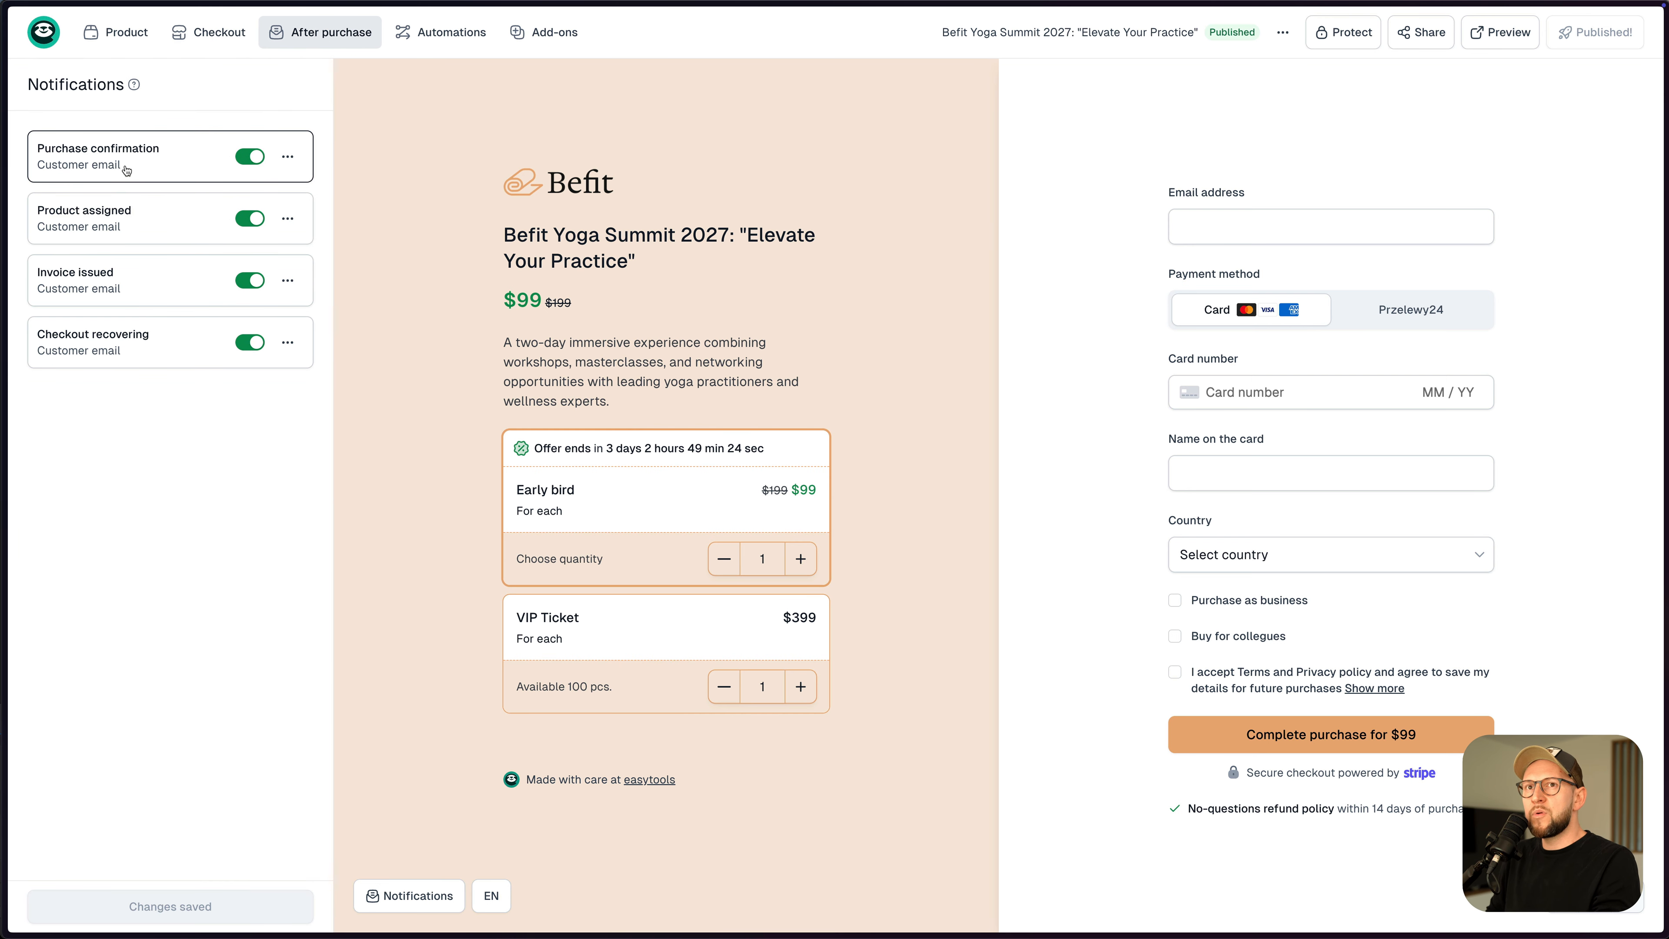
{"action": "left_click", "coordinate": [132, 223]}
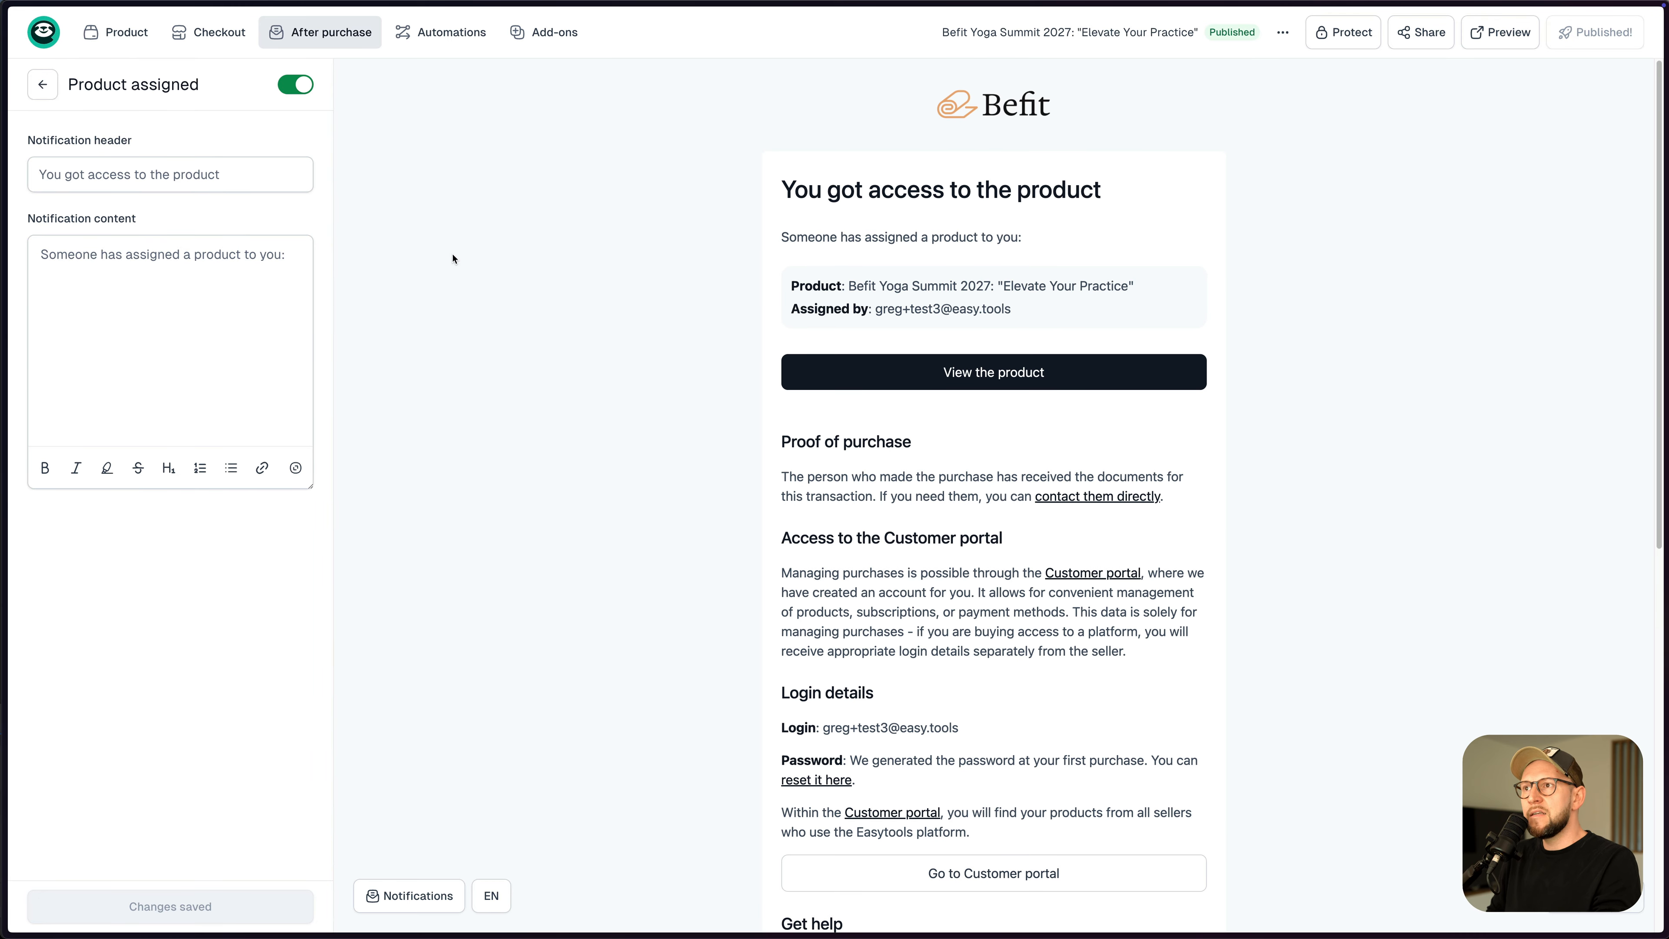
{"action": "scroll", "coordinate": [910, 424], "scroll_direction": "down", "scroll_amount": 6}
{"action": "scroll", "coordinate": [910, 425], "scroll_direction": "down", "scroll_amount": 4}
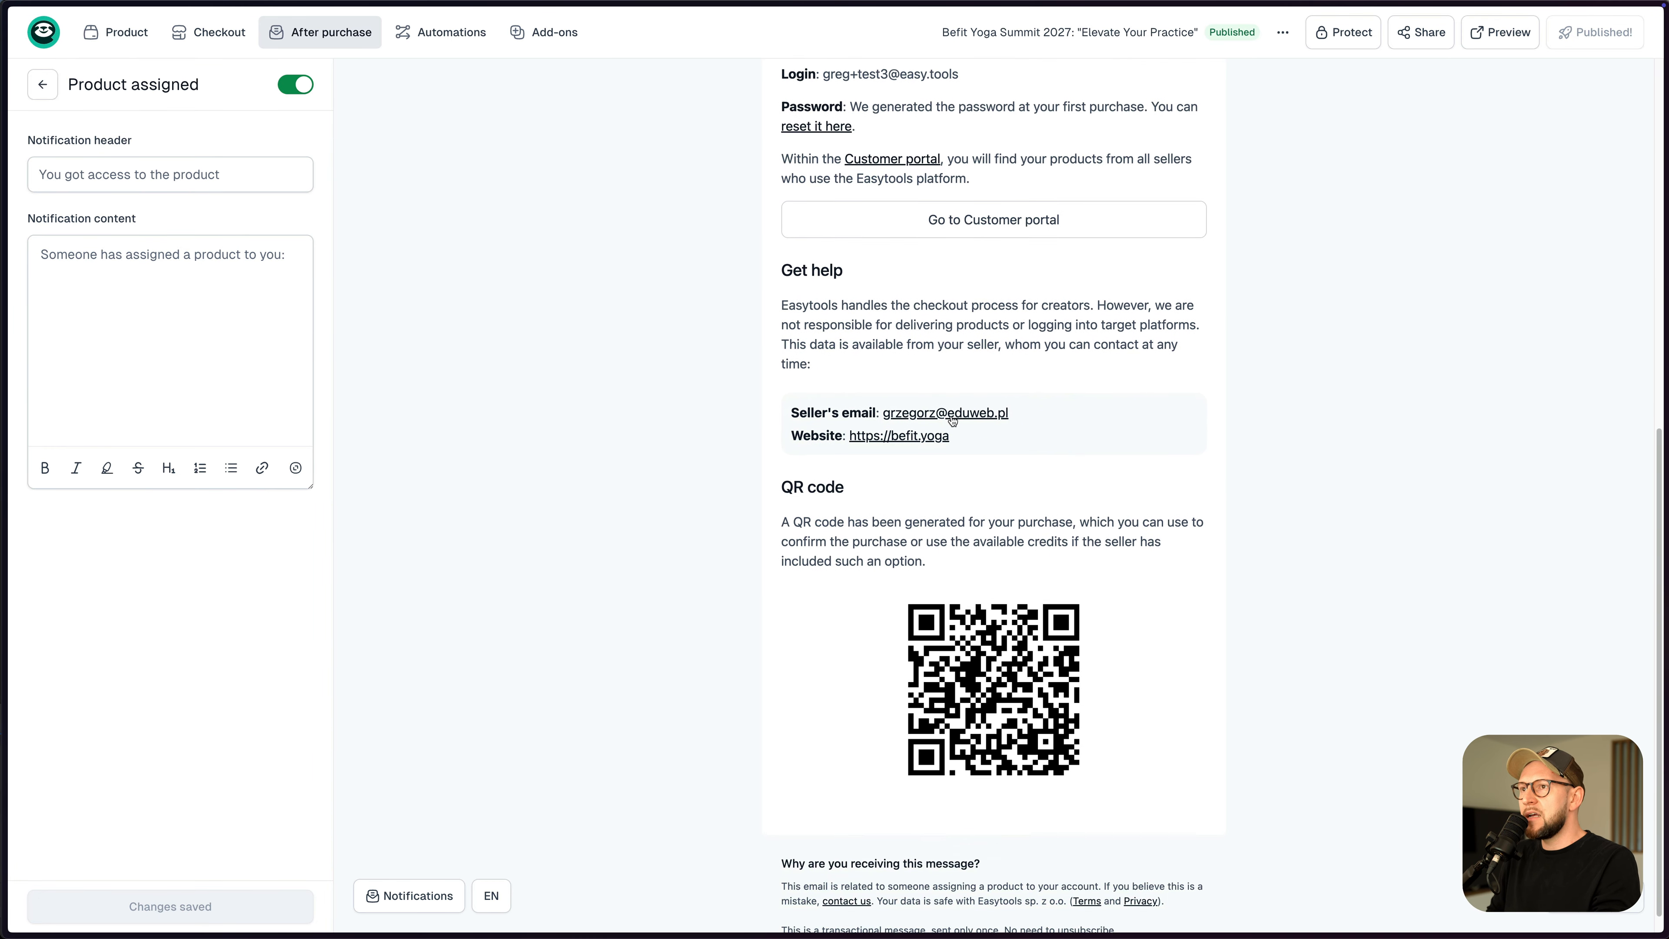
{"action": "left_click_drag", "start_coordinate": [832, 501], "coordinate": [907, 543]}
{"action": "left_click", "coordinate": [907, 542]}
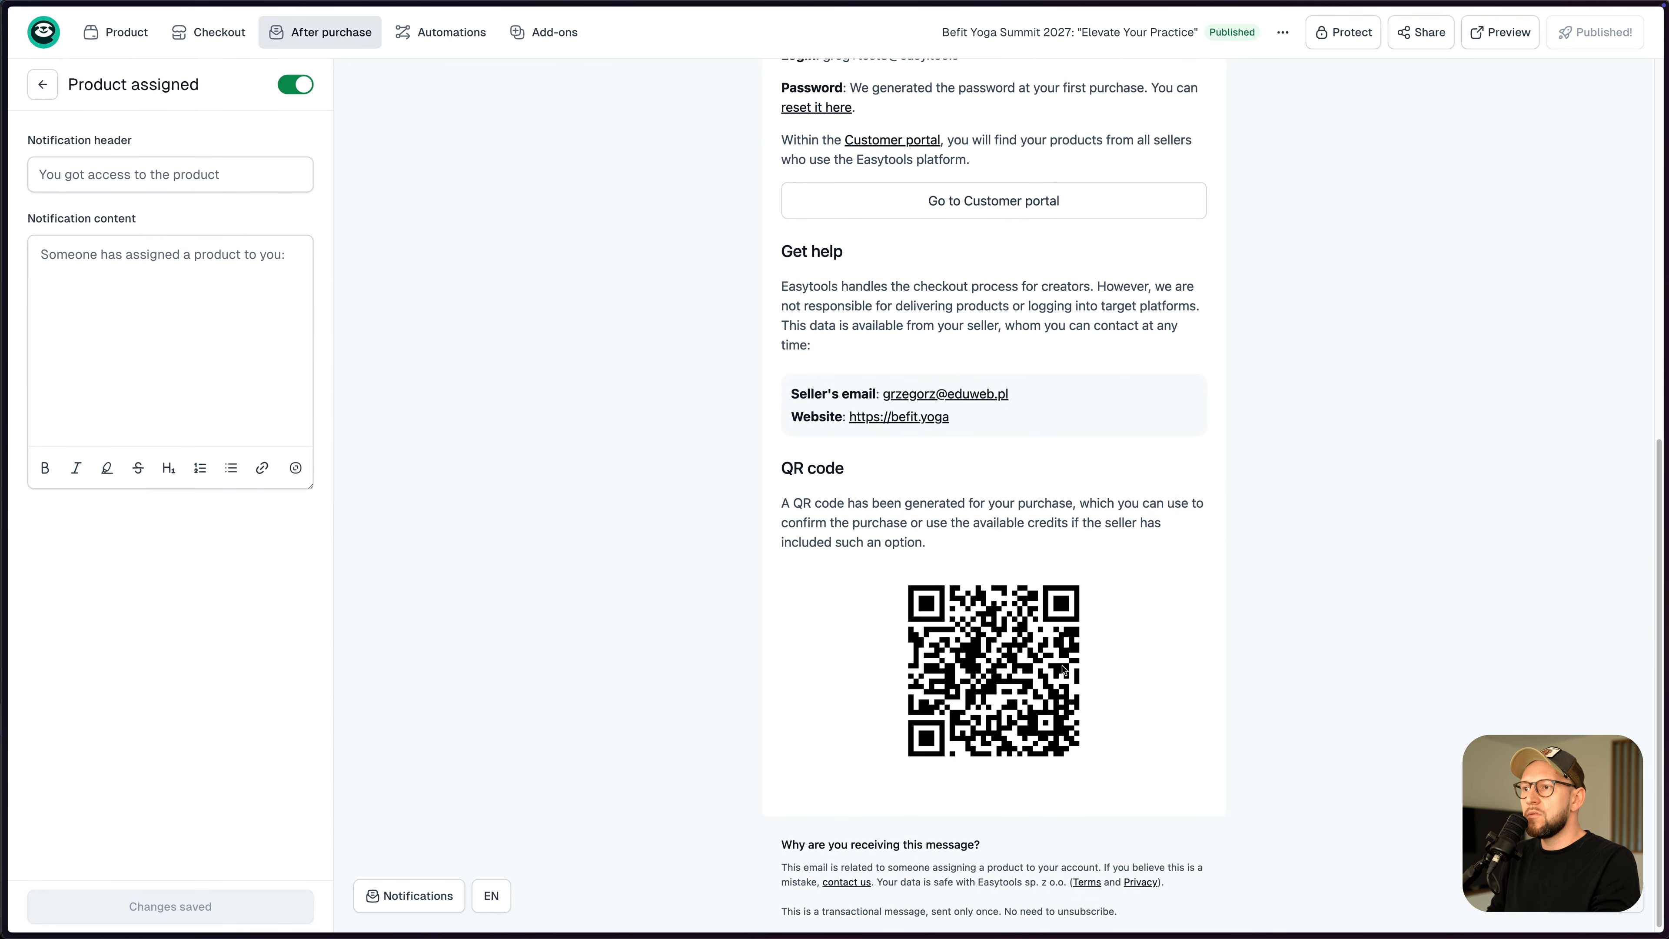
{"action": "scroll", "coordinate": [975, 665], "scroll_direction": "down", "scroll_amount": 1}
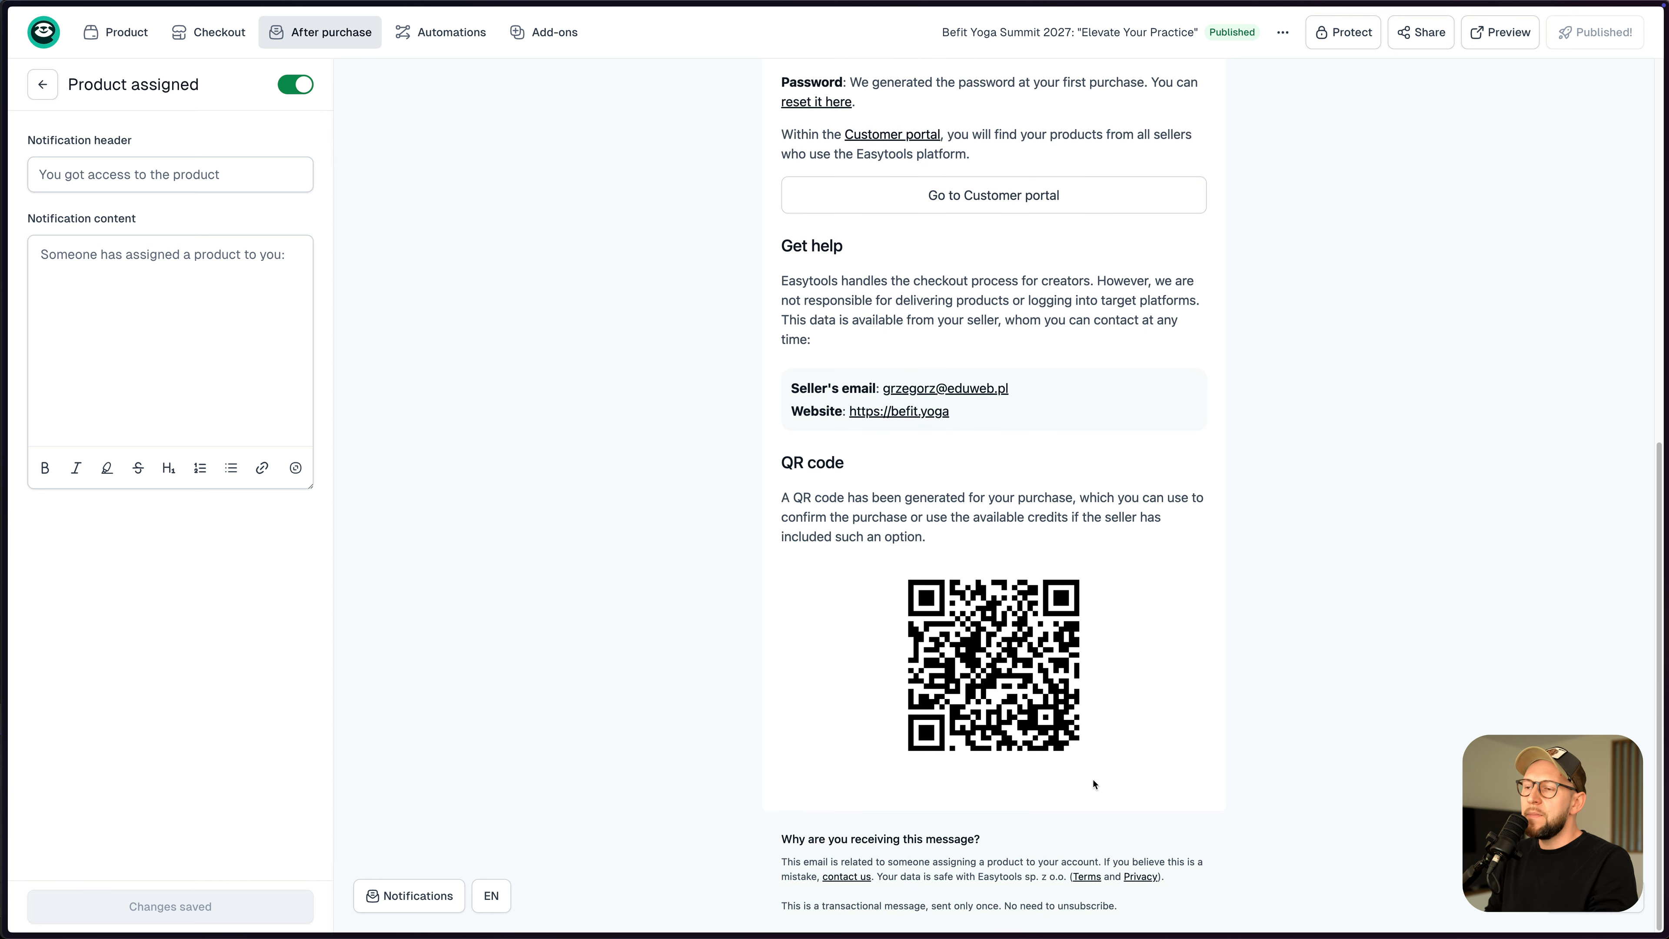
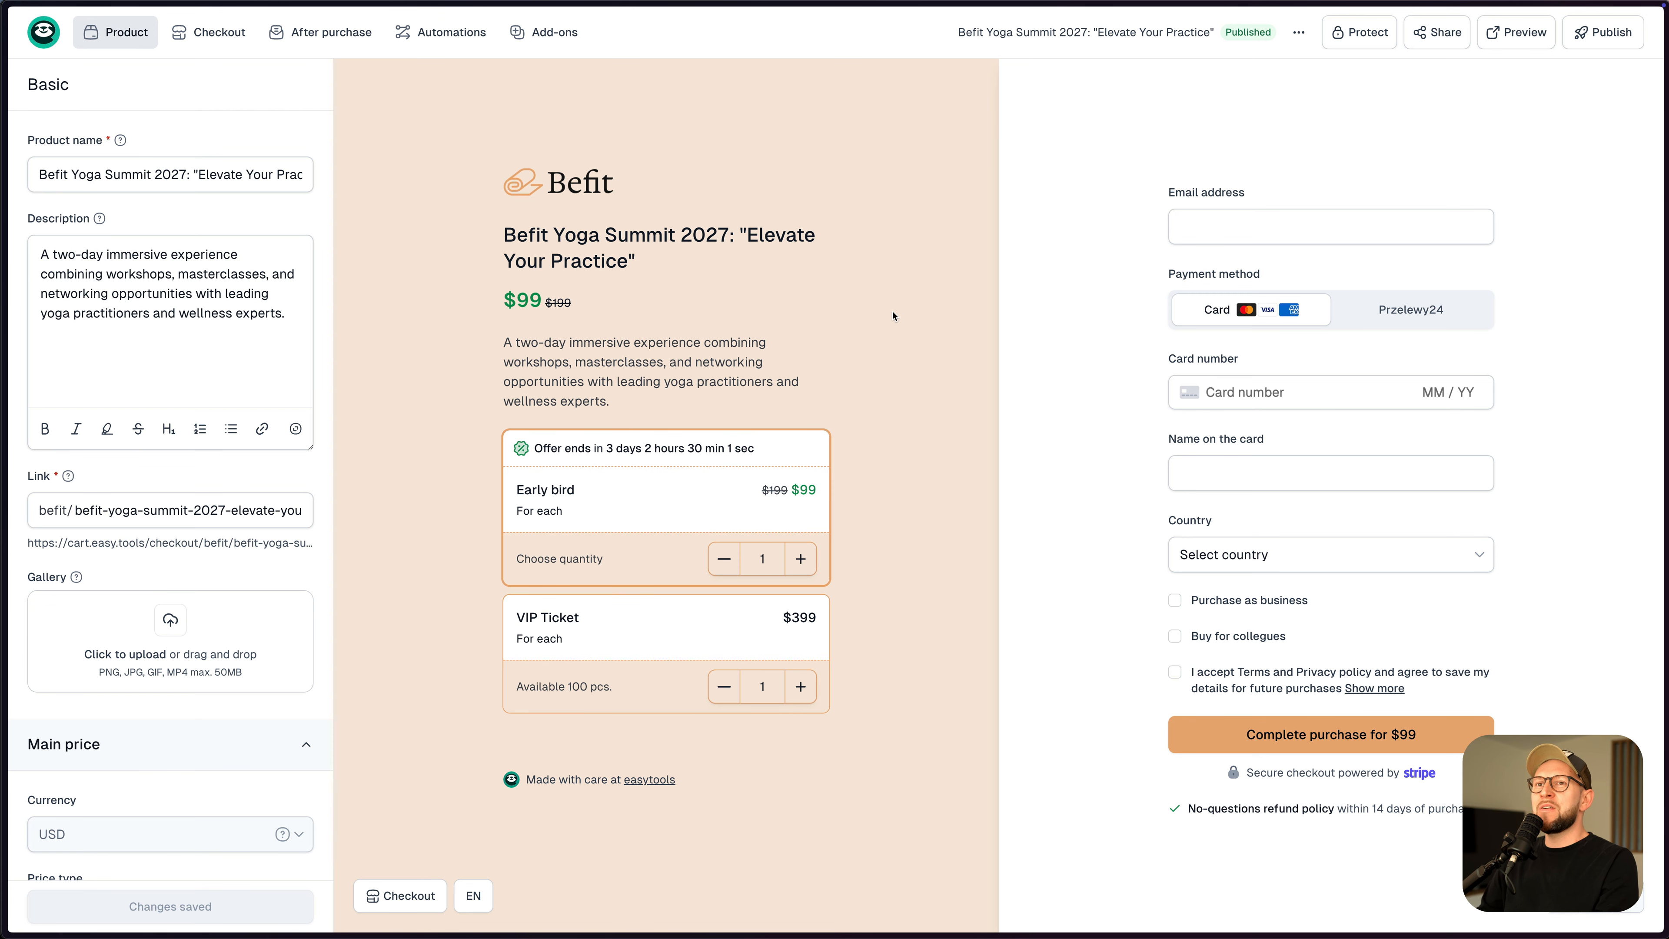
- Change the Early bird variant's end selling date to February 10, 2025, and save
{"action": "left_click", "coordinate": [117, 32]}
{"action": "left_click", "coordinate": [118, 103]}
{"action": "left_click", "coordinate": [117, 34]}
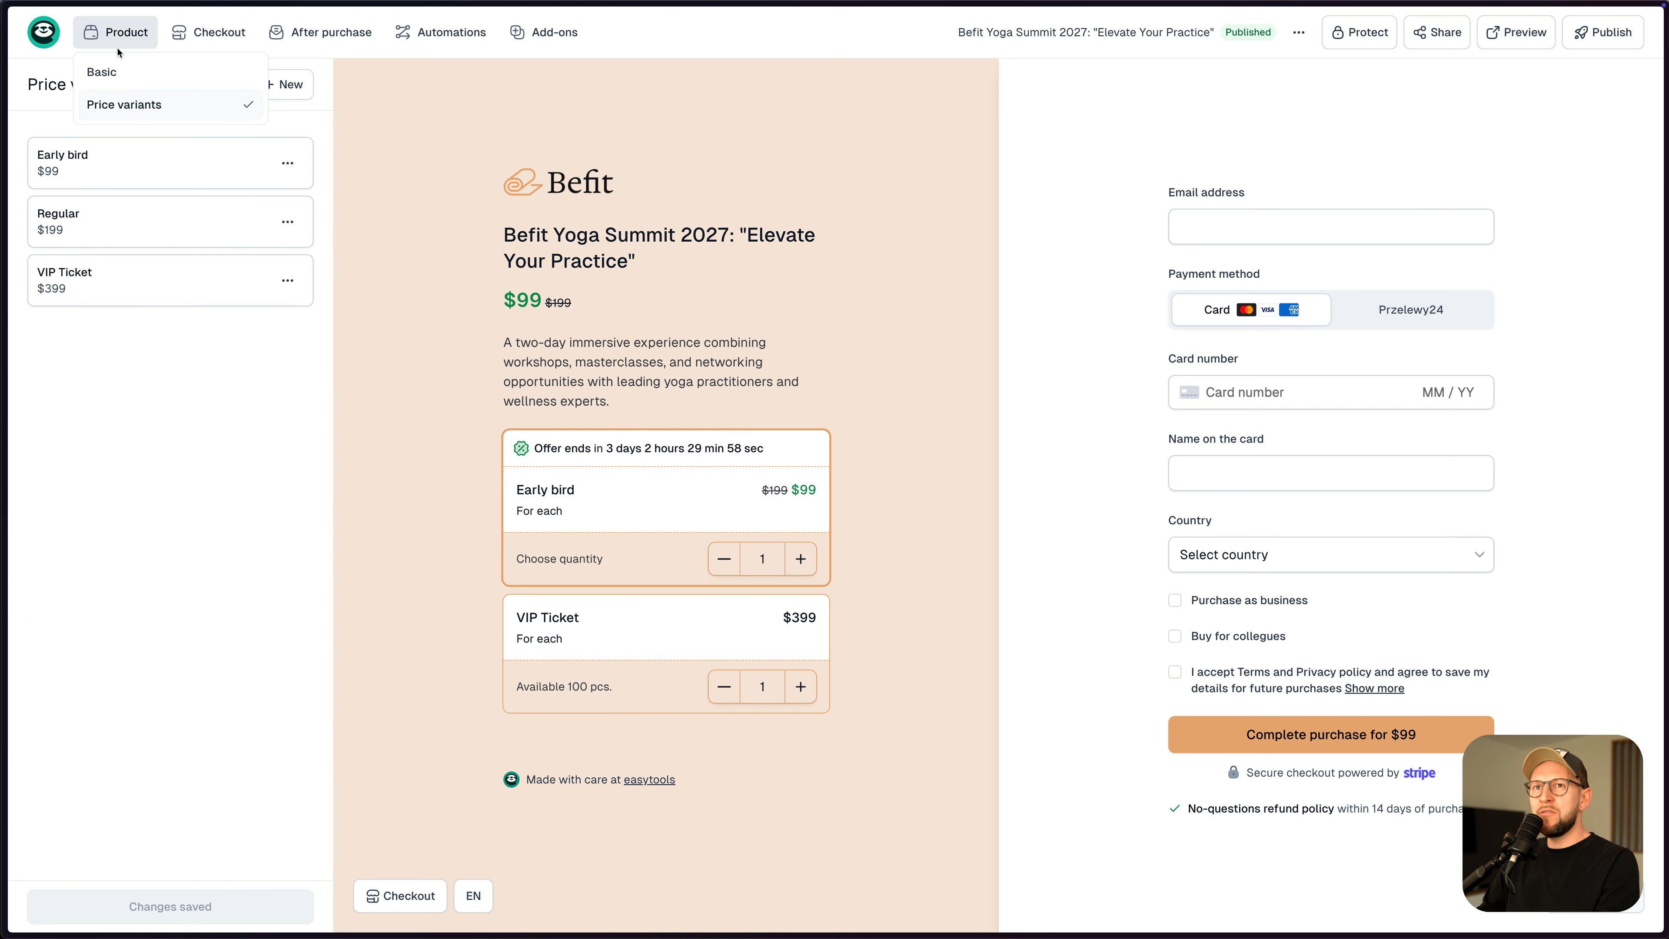
{"action": "left_click", "coordinate": [570, 532]}
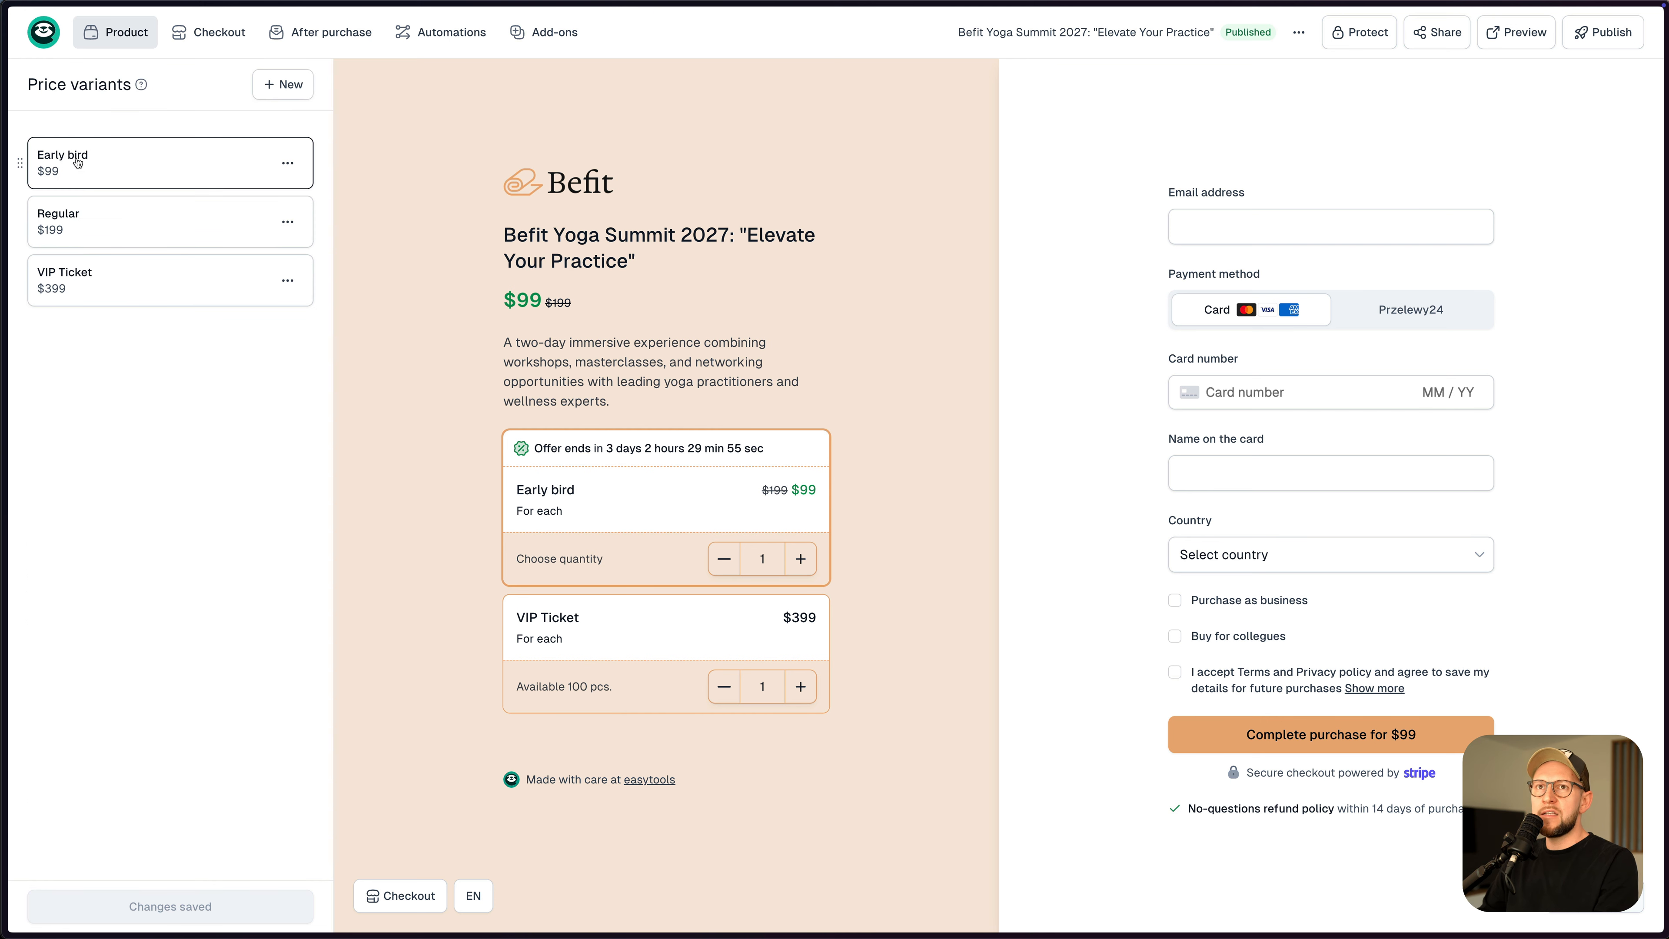
{"action": "left_click", "coordinate": [138, 172]}
{"action": "scroll", "coordinate": [182, 416], "scroll_direction": "down", "scroll_amount": 10}
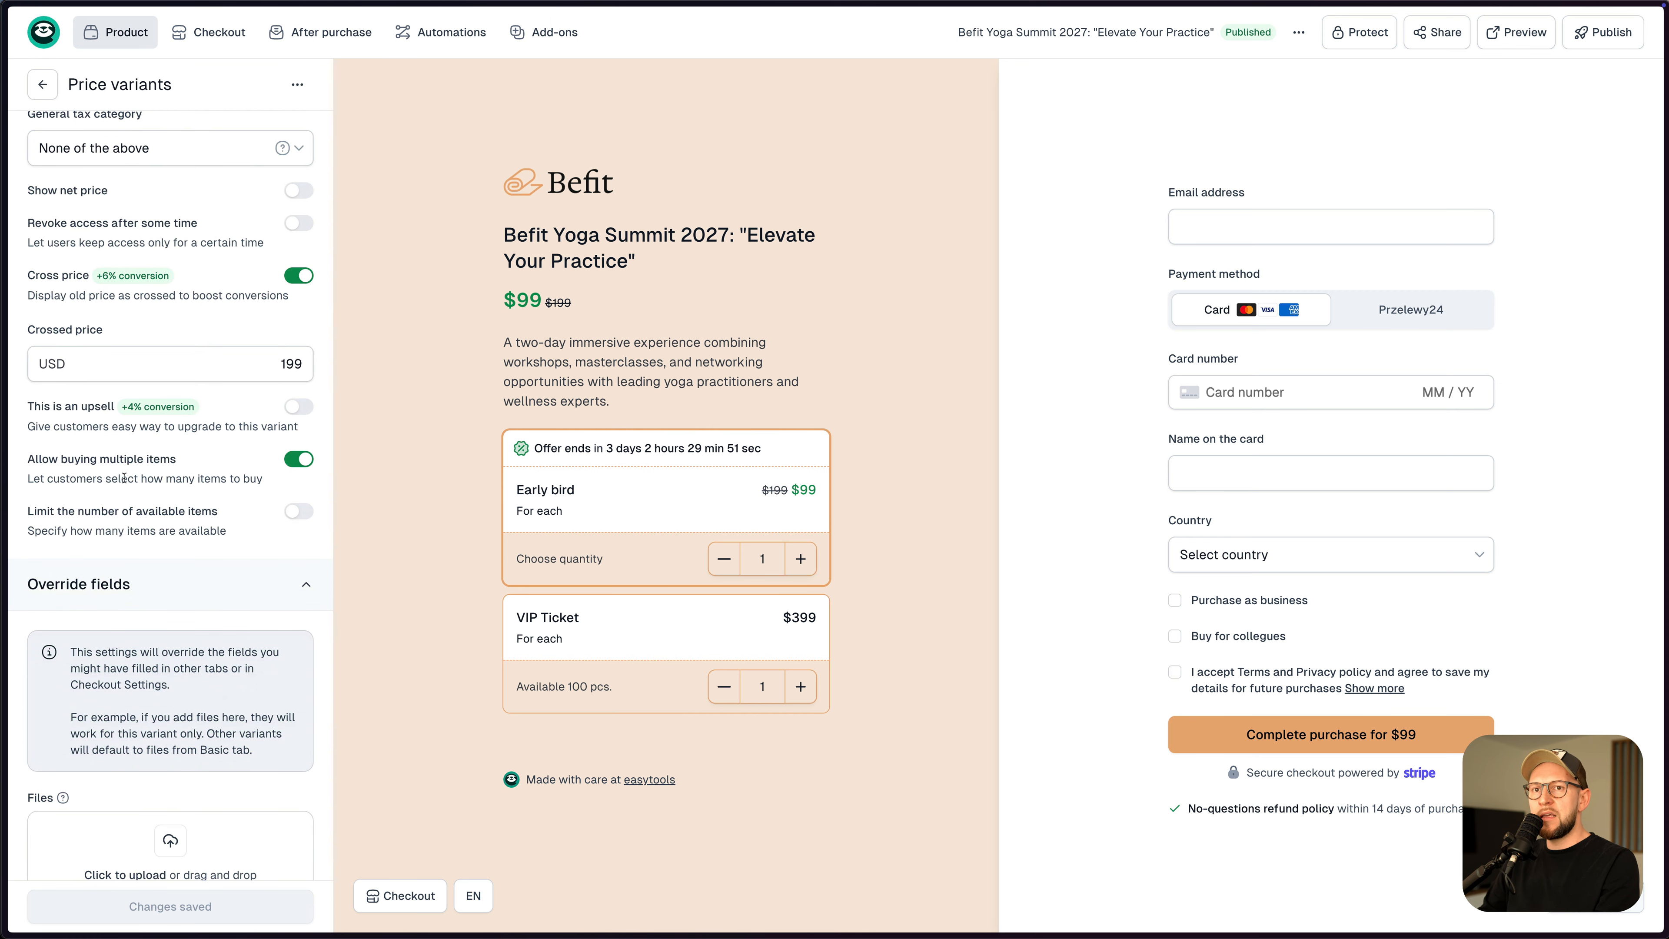
{"action": "scroll", "coordinate": [173, 495], "scroll_direction": "down", "scroll_amount": 6}
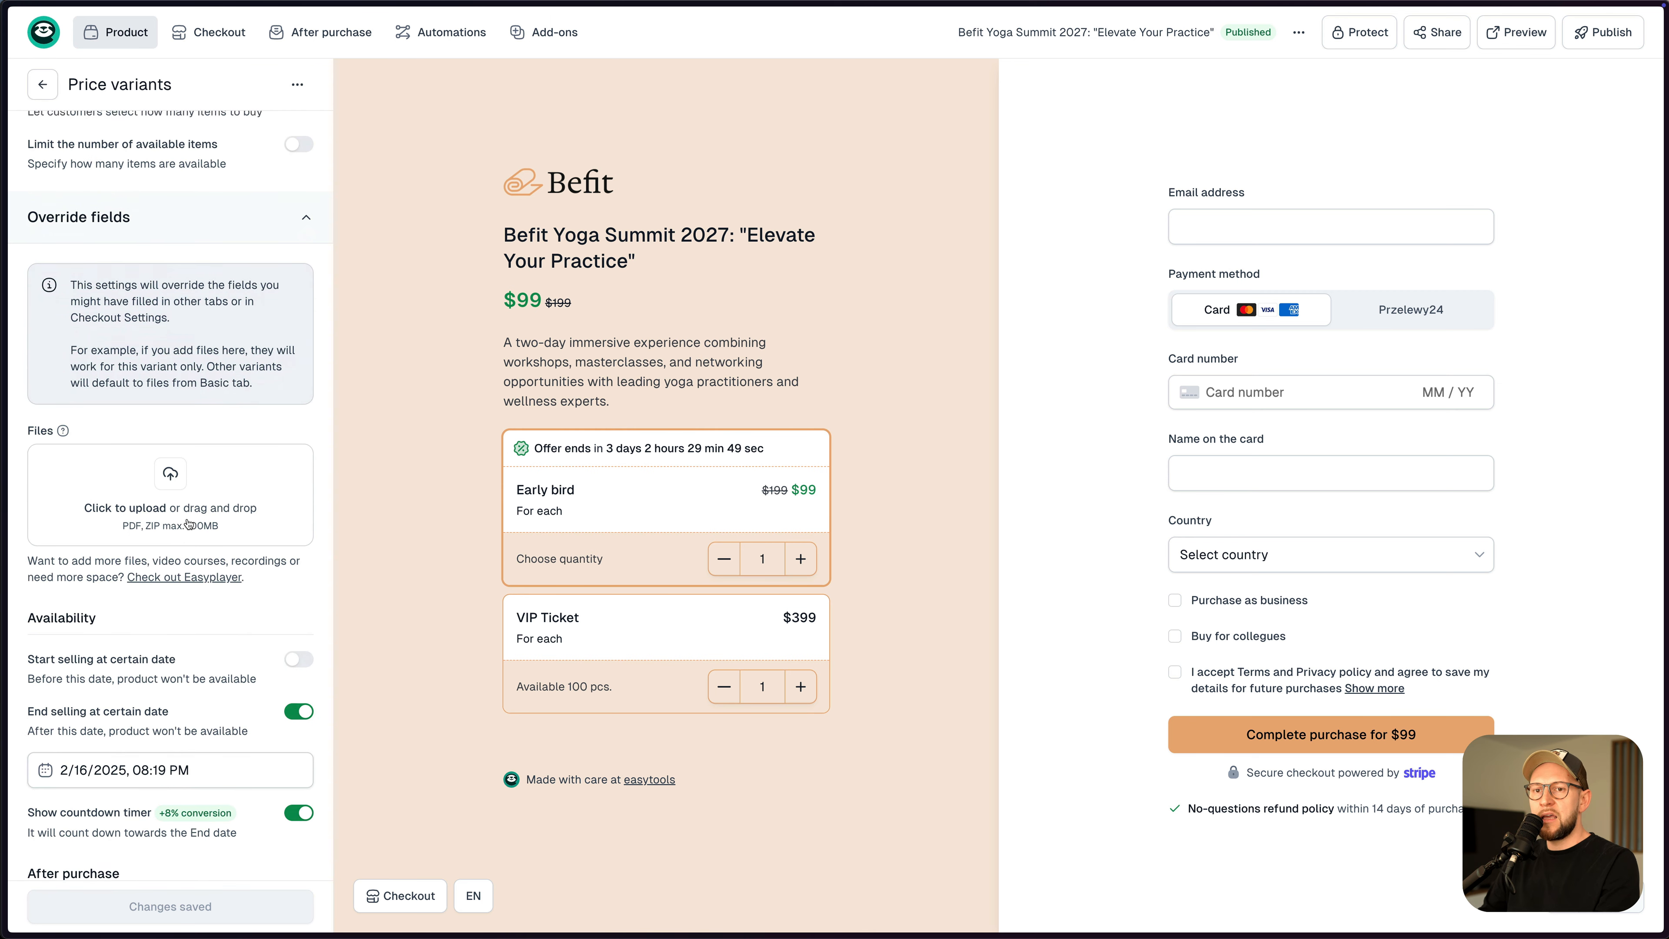
{"action": "left_click", "coordinate": [254, 729]}
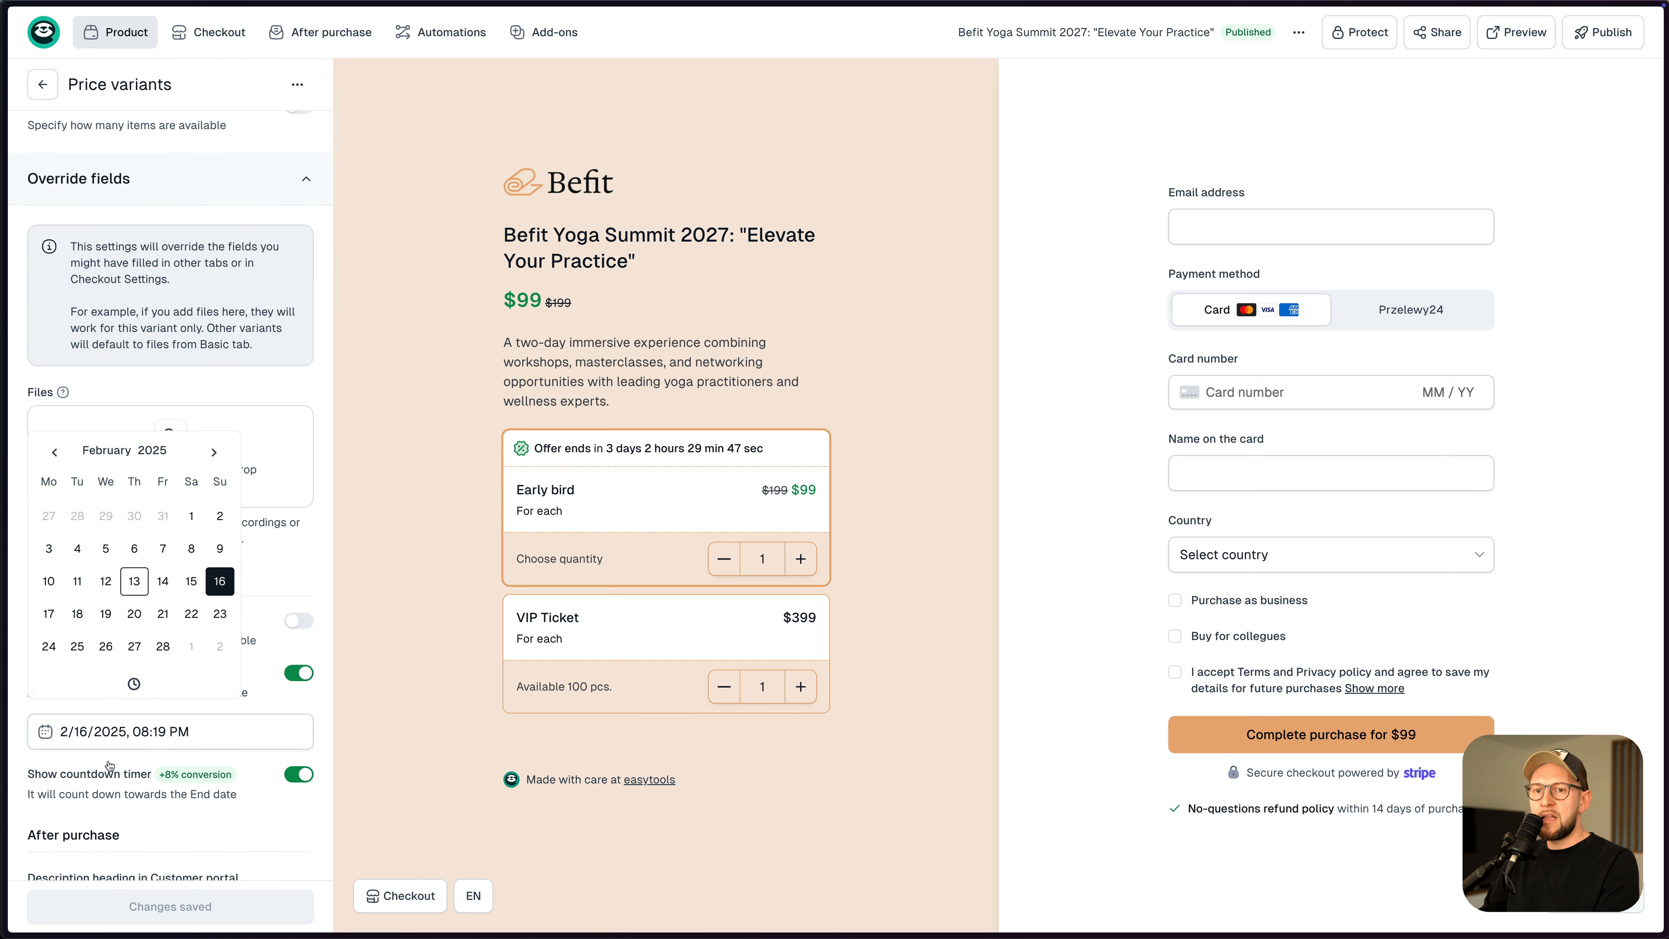
{"action": "left_click", "coordinate": [53, 584]}
{"action": "left_click", "coordinate": [177, 905]}
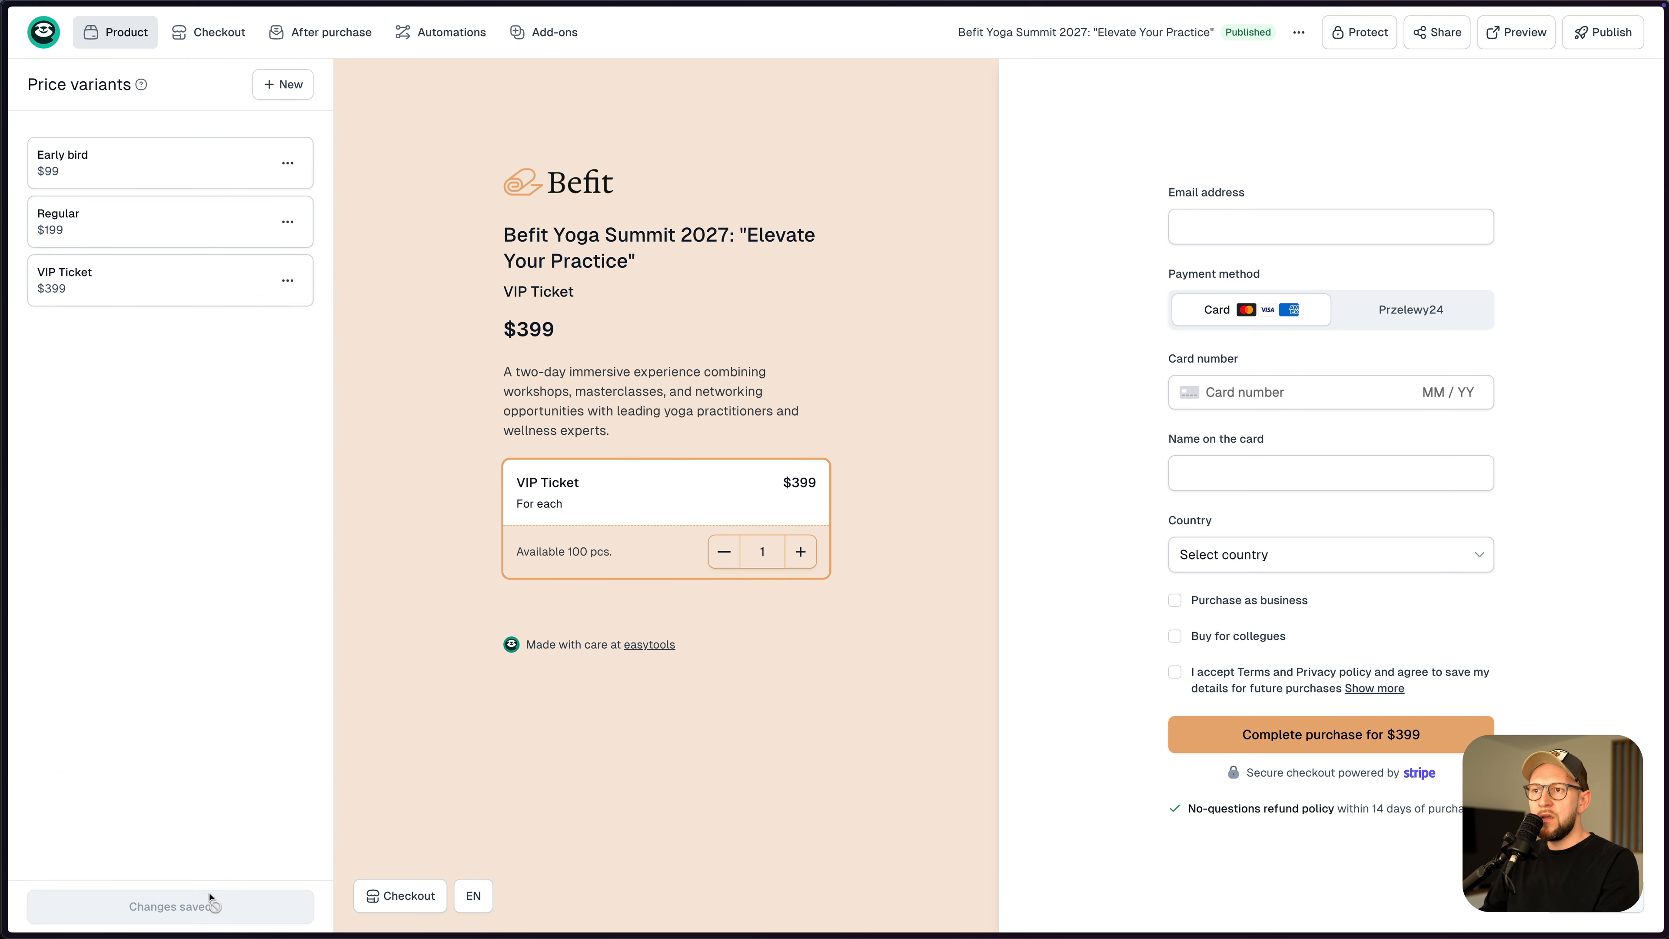
- Make the VIP Ticket variant stop selling on February 10, 2025, and save it
{"action": "left_click", "coordinate": [166, 294]}
{"action": "scroll", "coordinate": [182, 372], "scroll_direction": "down", "scroll_amount": 15}
{"action": "scroll", "coordinate": [182, 372], "scroll_direction": "down", "scroll_amount": 5}
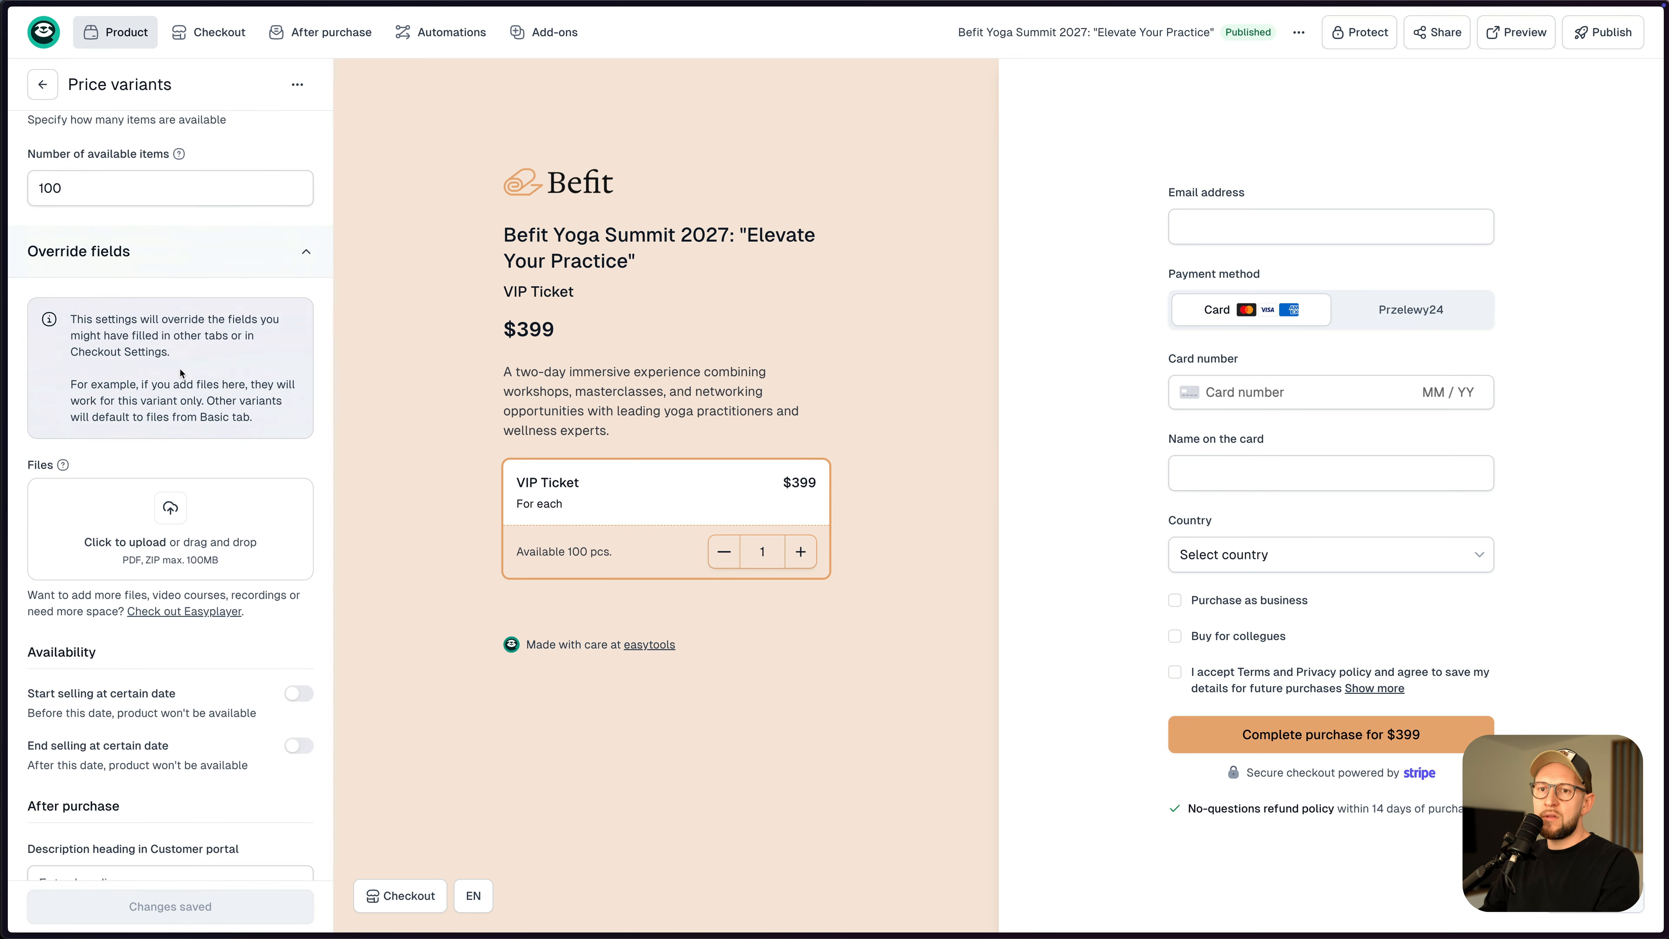
{"action": "left_click", "coordinate": [297, 656]}
{"action": "left_click", "coordinate": [99, 713]}
{"action": "left_click", "coordinate": [48, 563]}
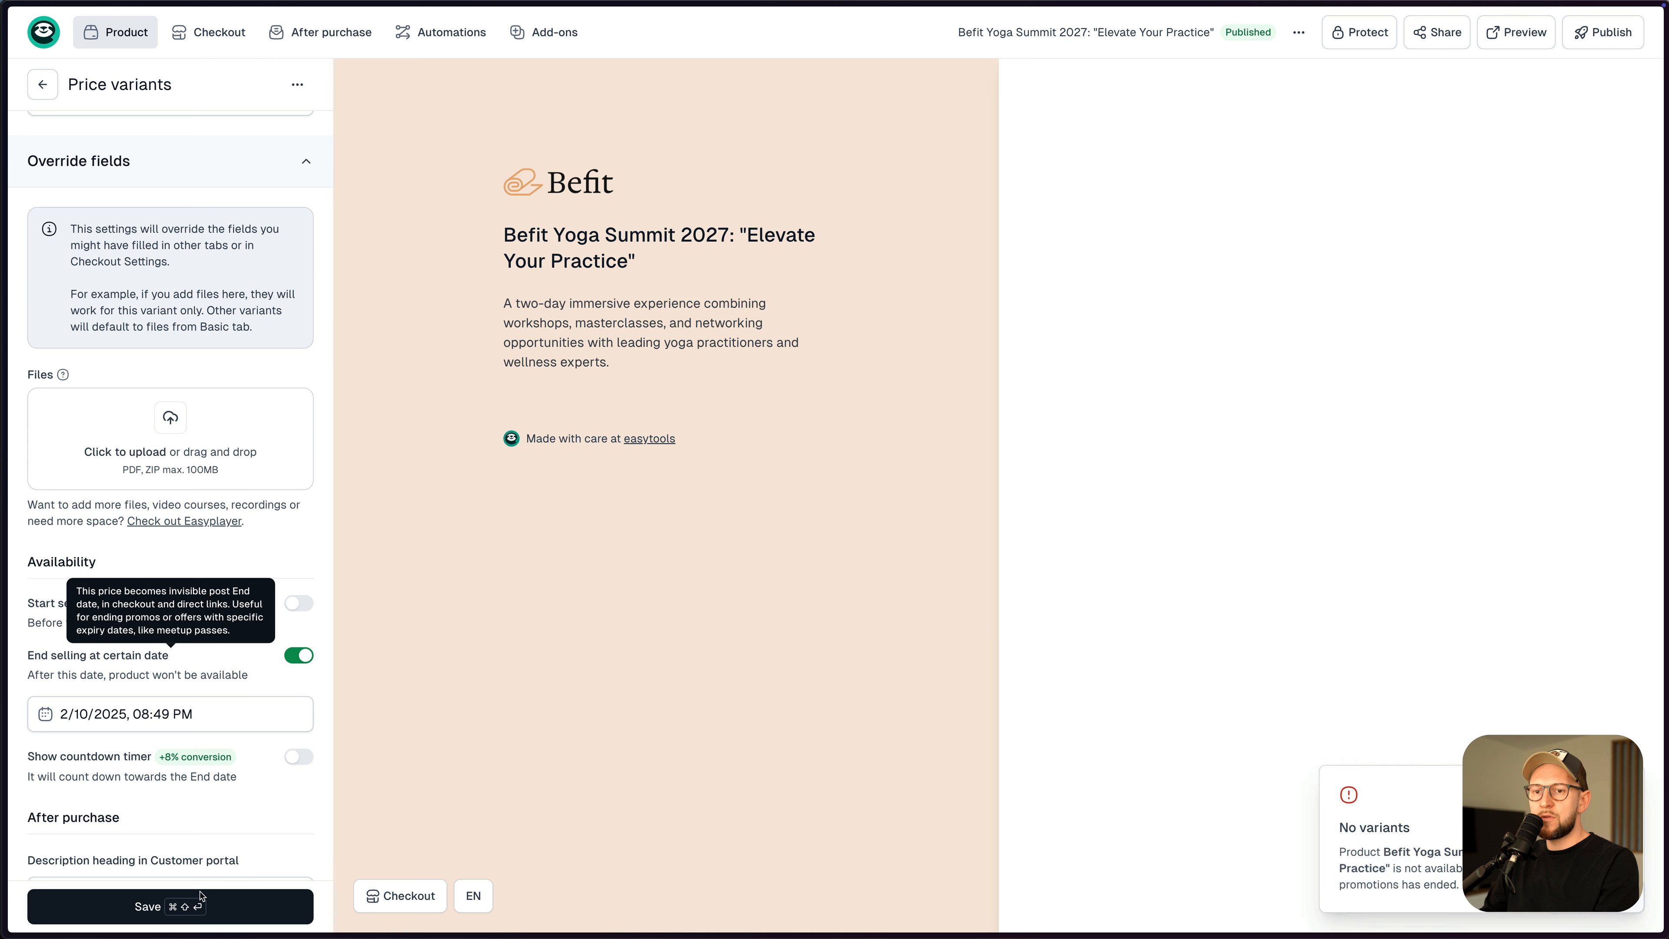
{"action": "left_click", "coordinate": [149, 907]}
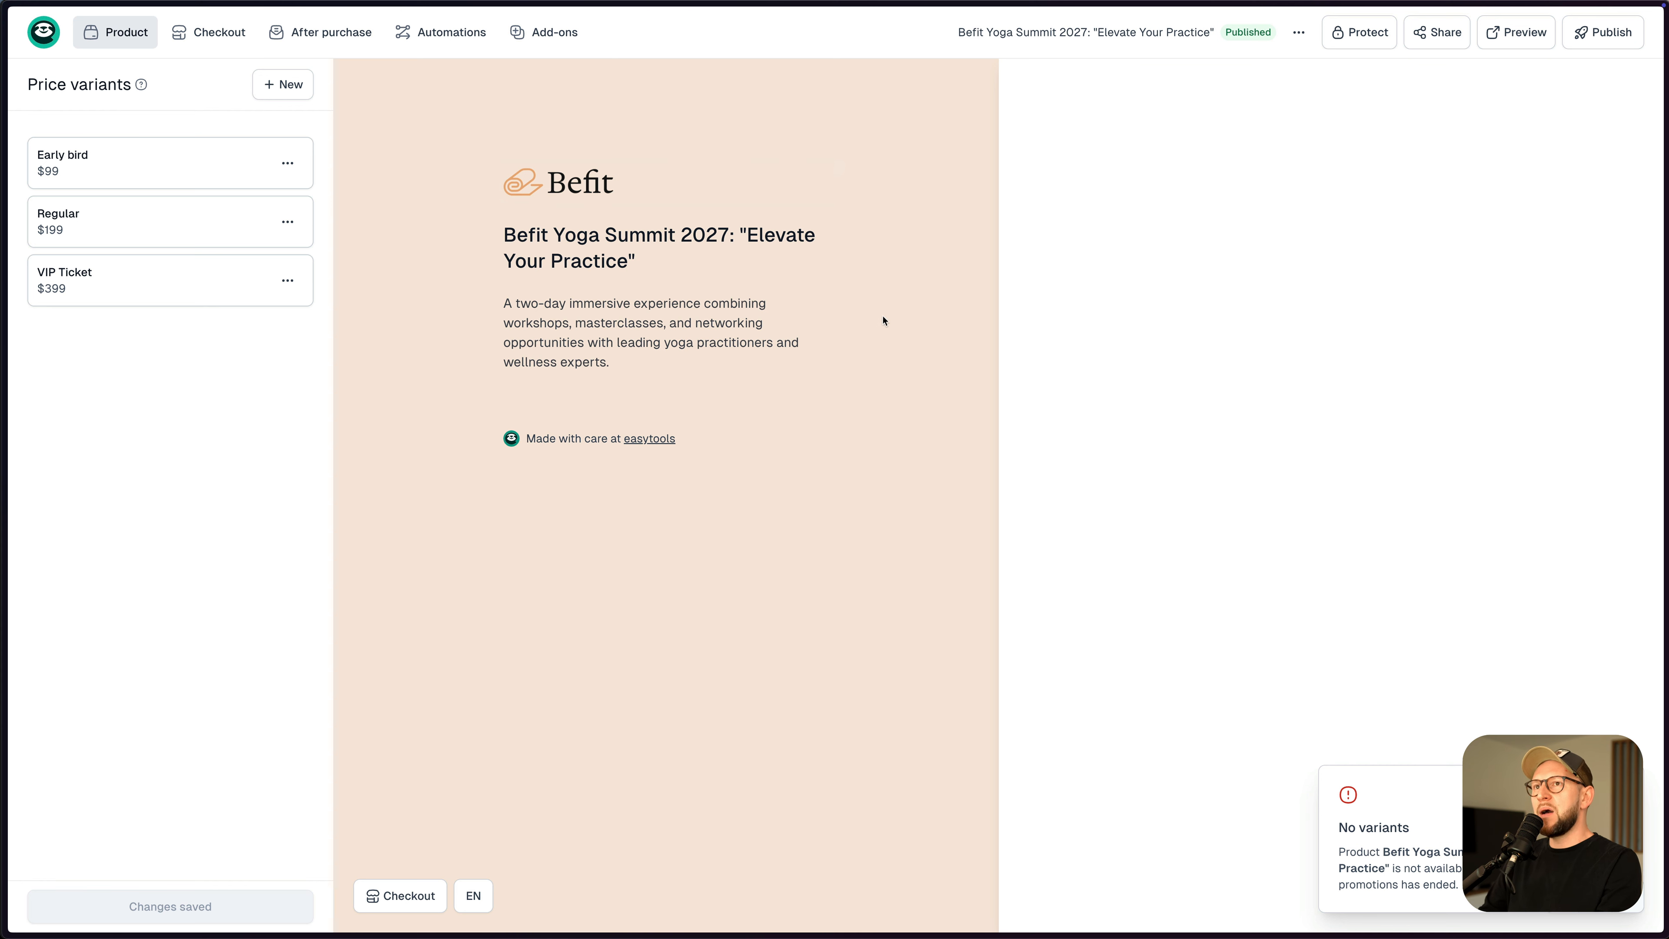
{"action": "left_click", "coordinate": [545, 40]}
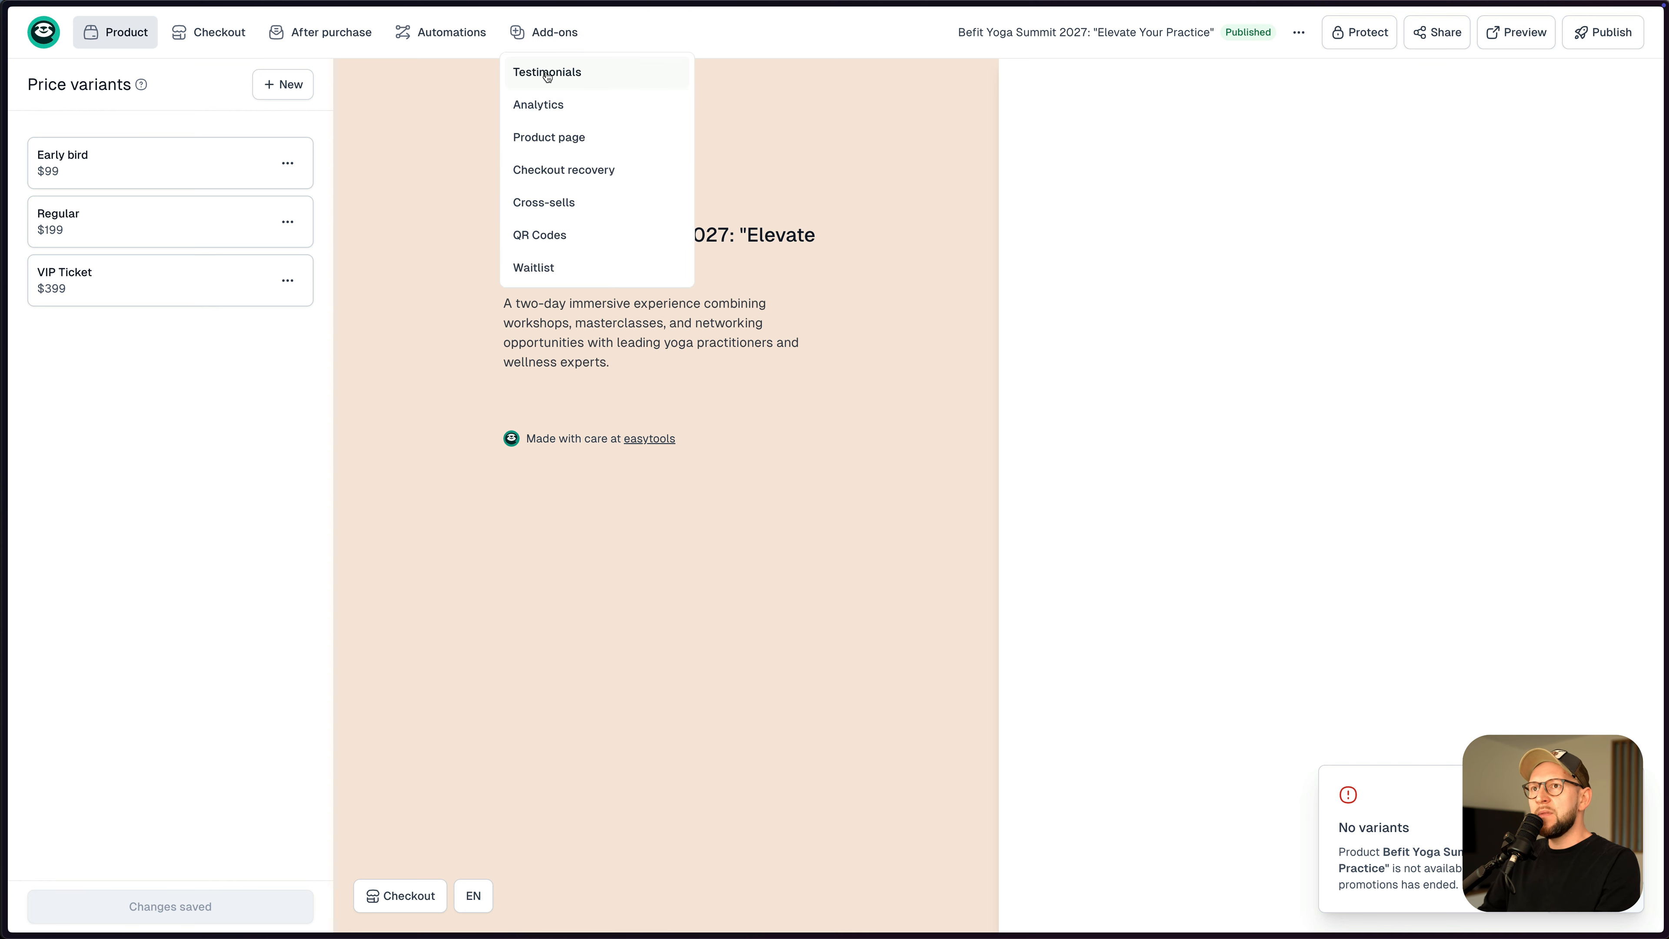
- Enable the waitlist, collecting first and last names alongside email, and save it
{"action": "left_click", "coordinate": [549, 268]}
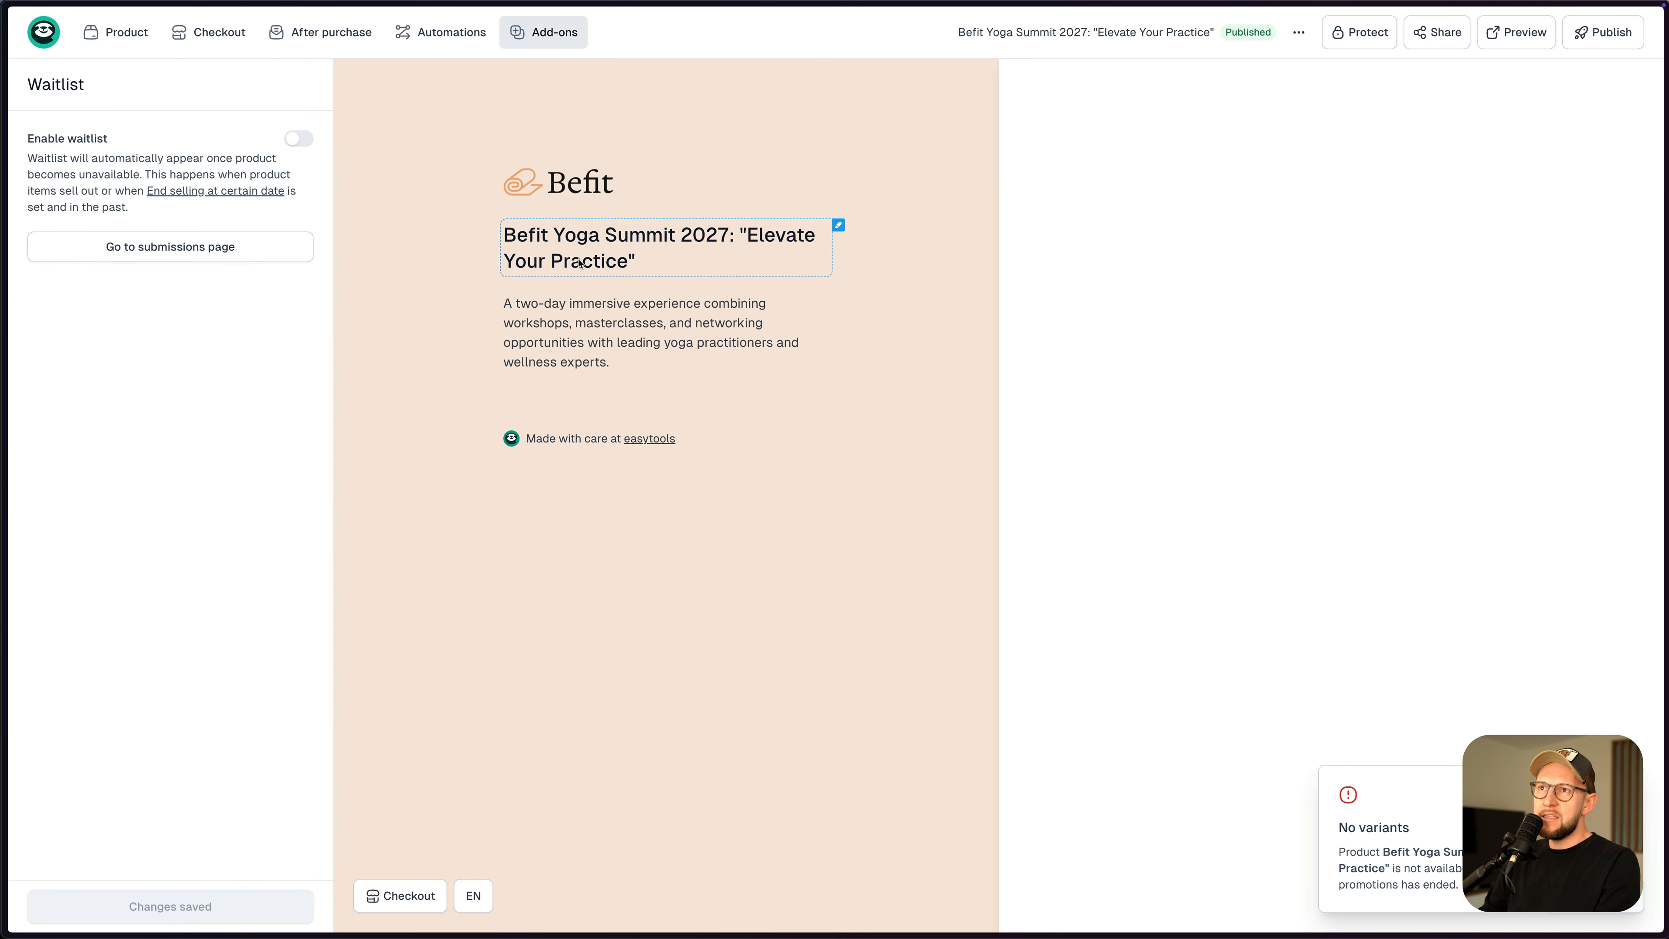
{"action": "left_click", "coordinate": [299, 139]}
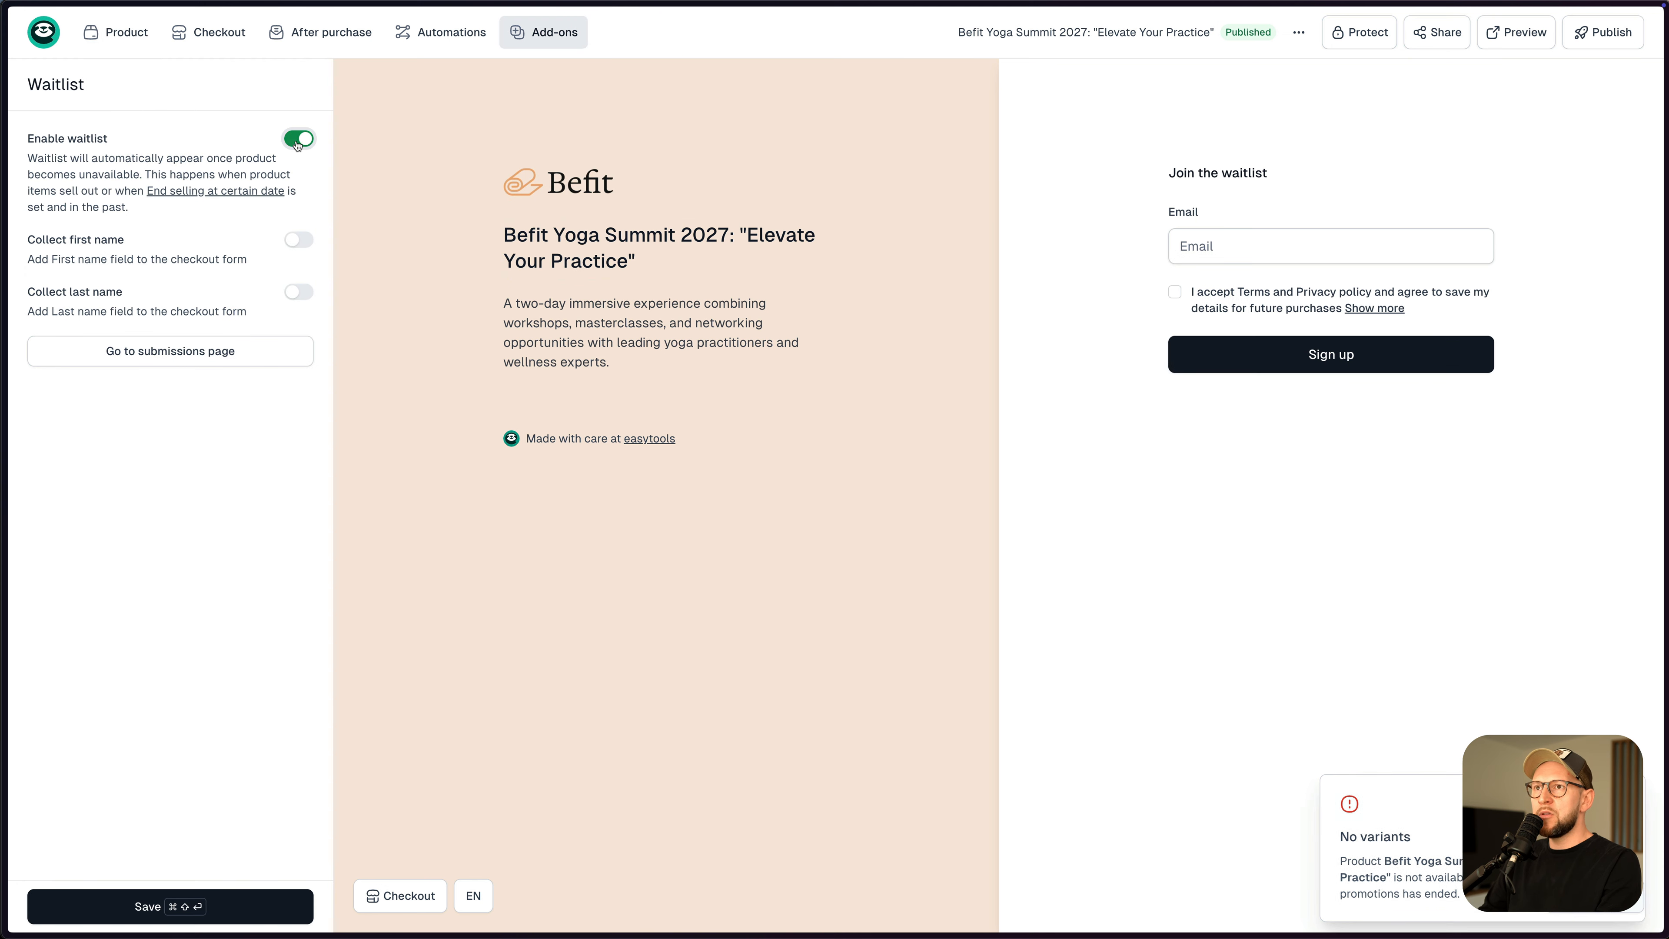
{"action": "left_click", "coordinate": [299, 240]}
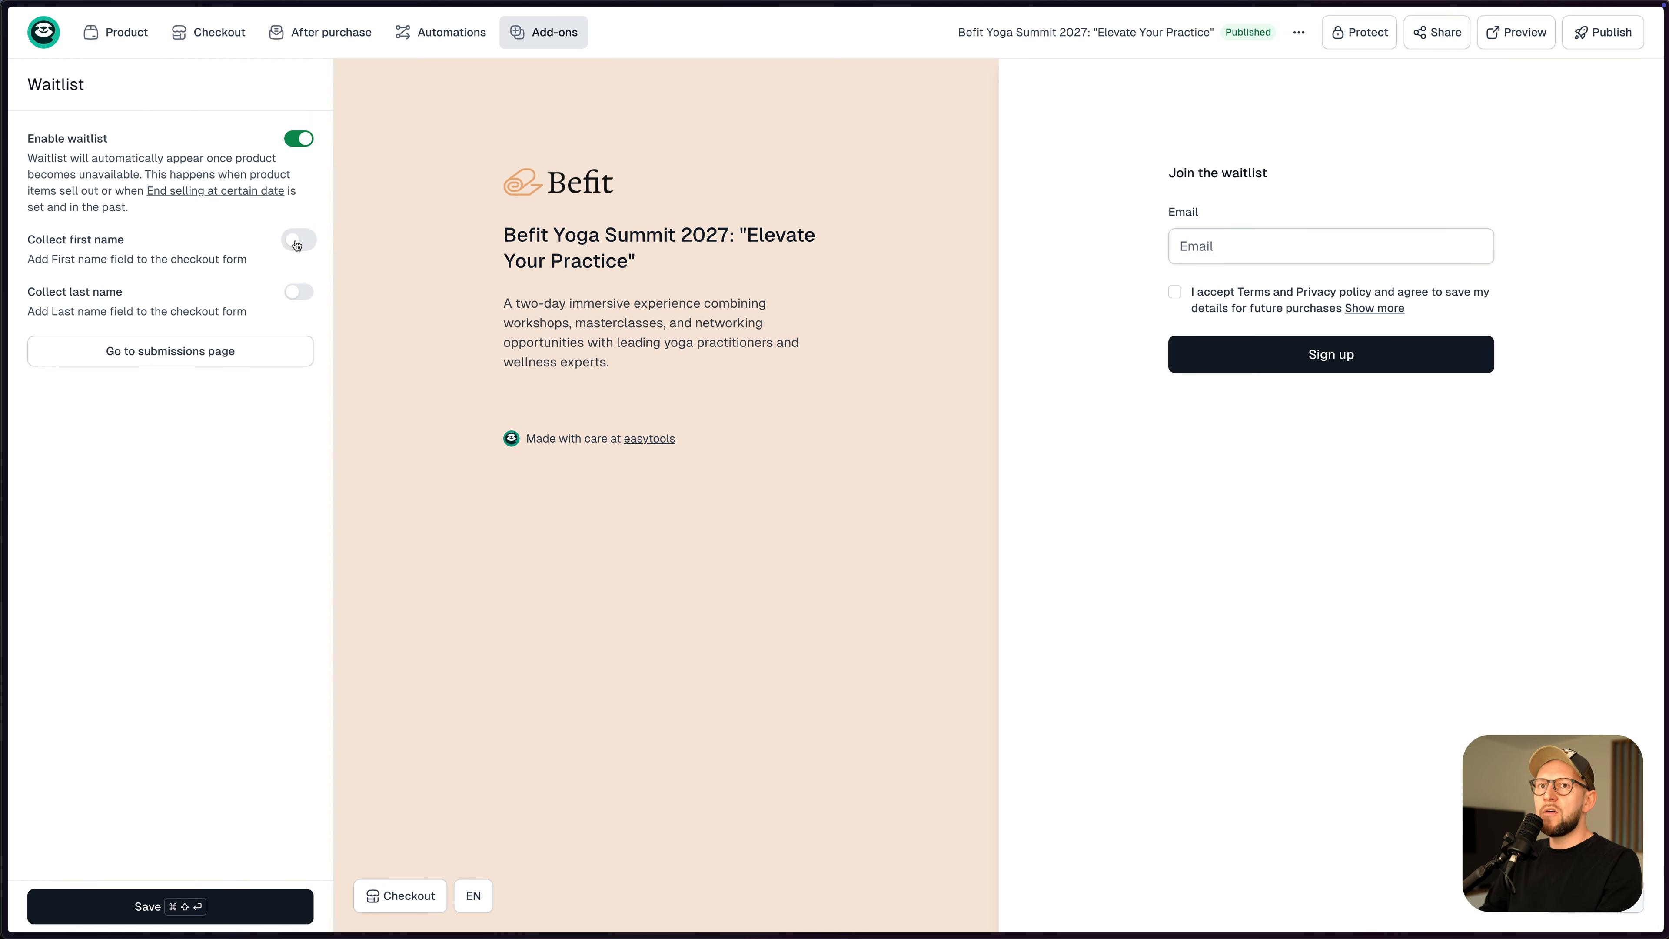
{"action": "left_click", "coordinate": [301, 293]}
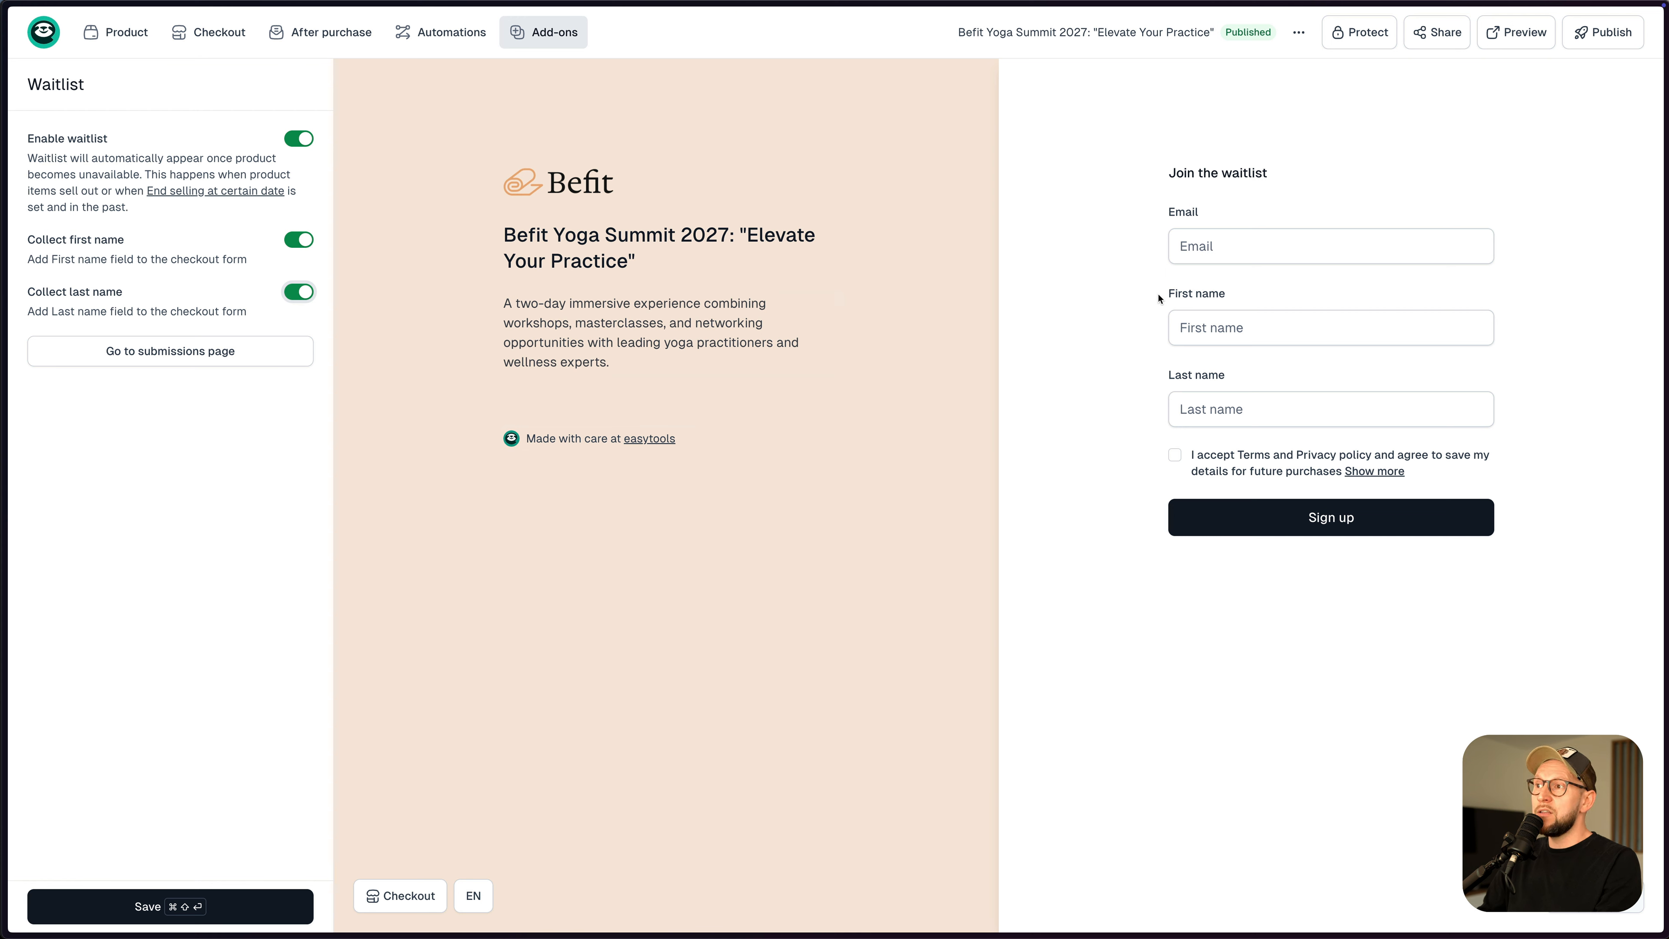
{"action": "left_click", "coordinate": [178, 916]}
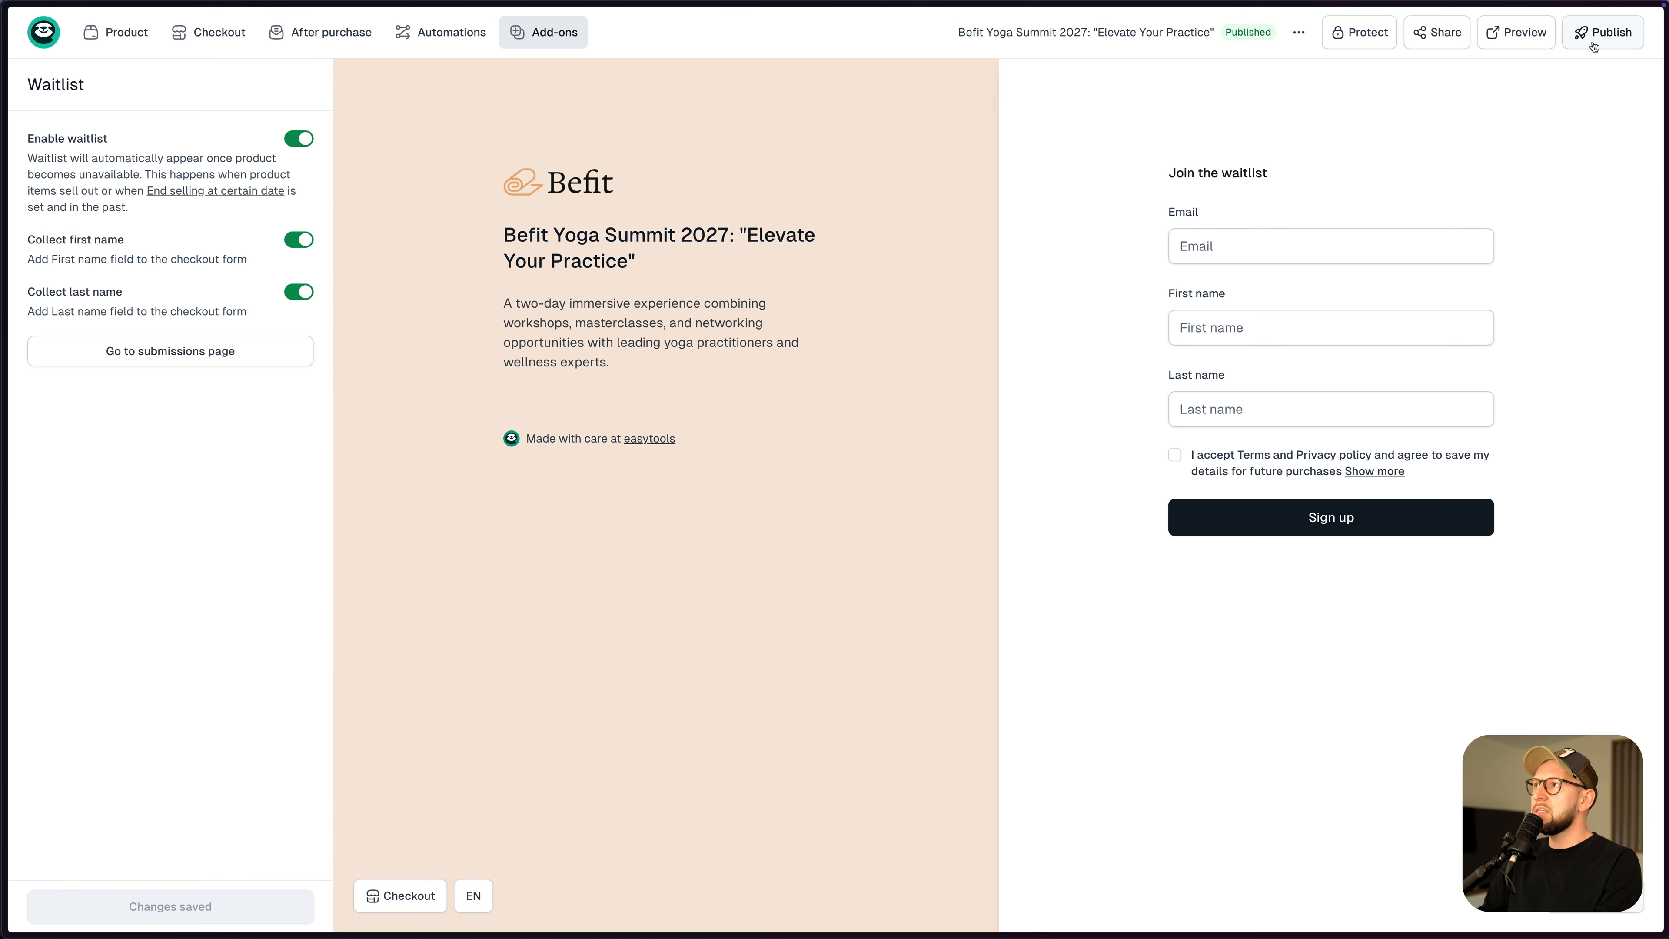
- Return Home, check Store waitlists, then create a new product from the Products list
{"action": "left_click", "coordinate": [43, 33]}
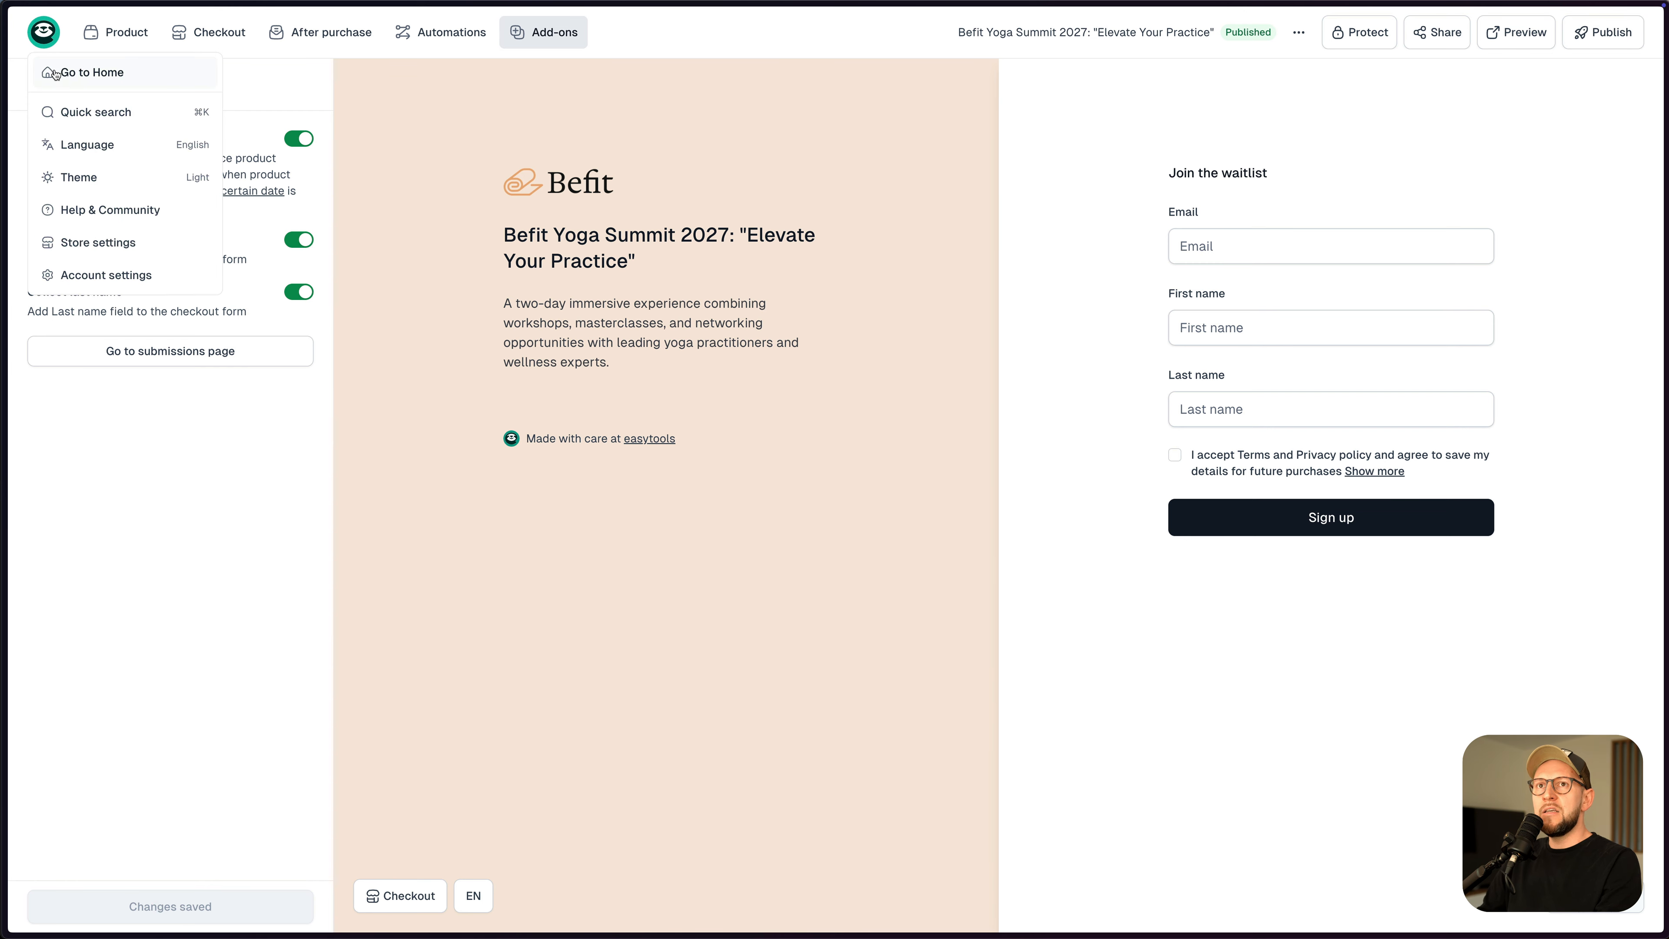
{"action": "left_click", "coordinate": [72, 71]}
{"action": "left_click", "coordinate": [101, 186]}
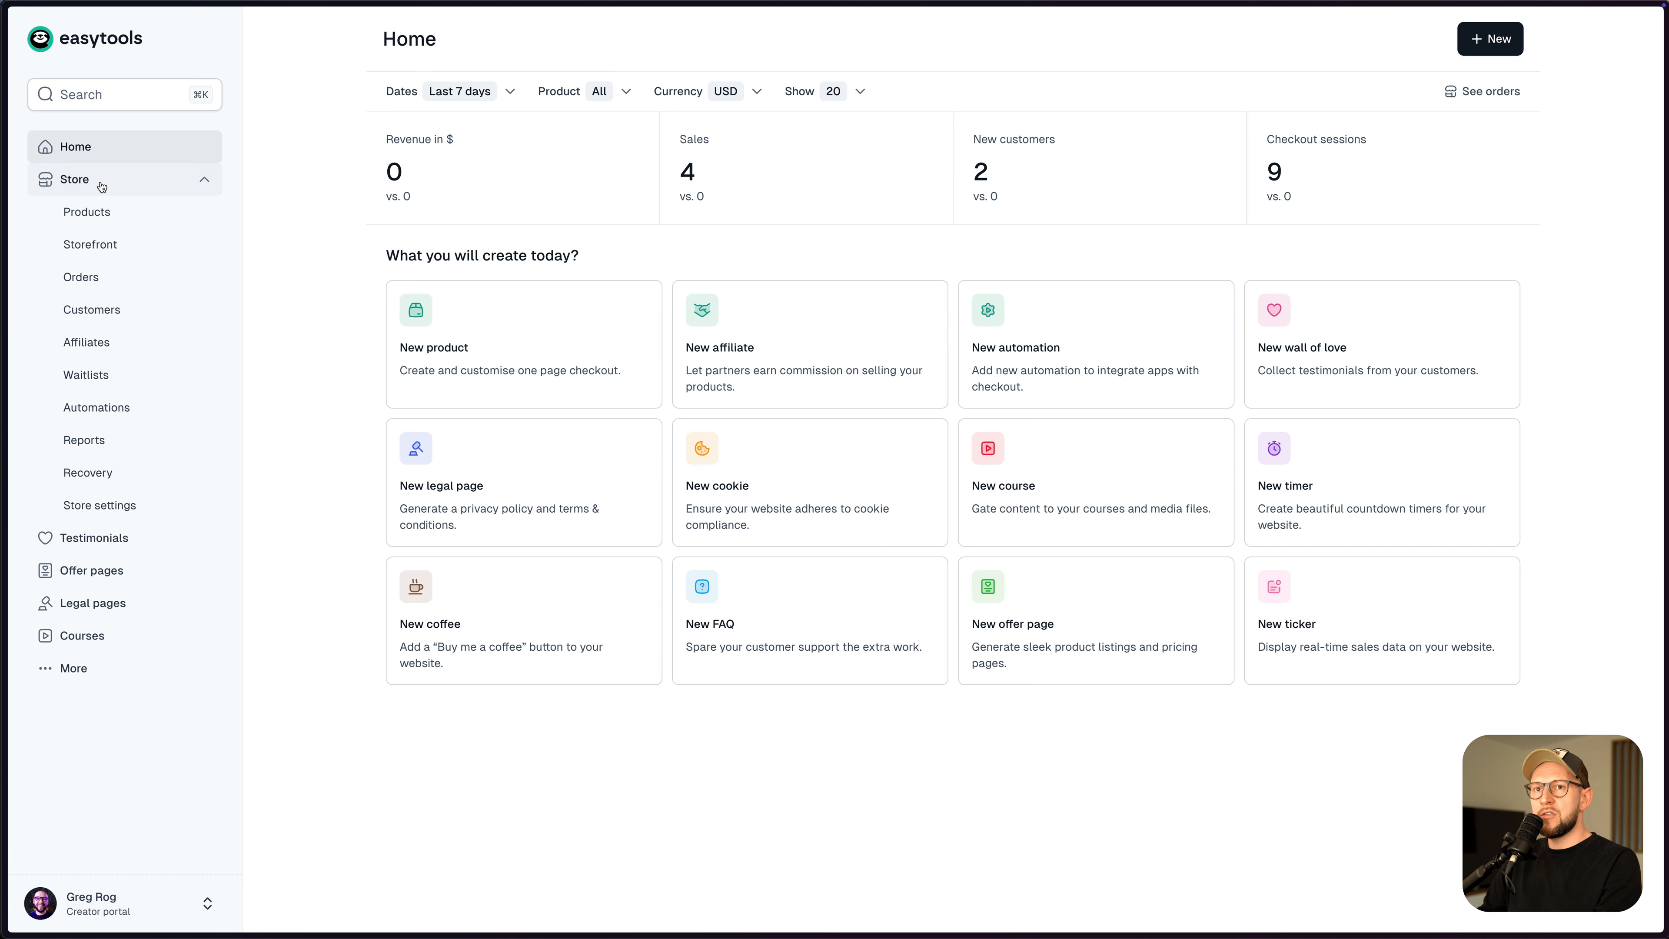
{"action": "left_click", "coordinate": [104, 388]}
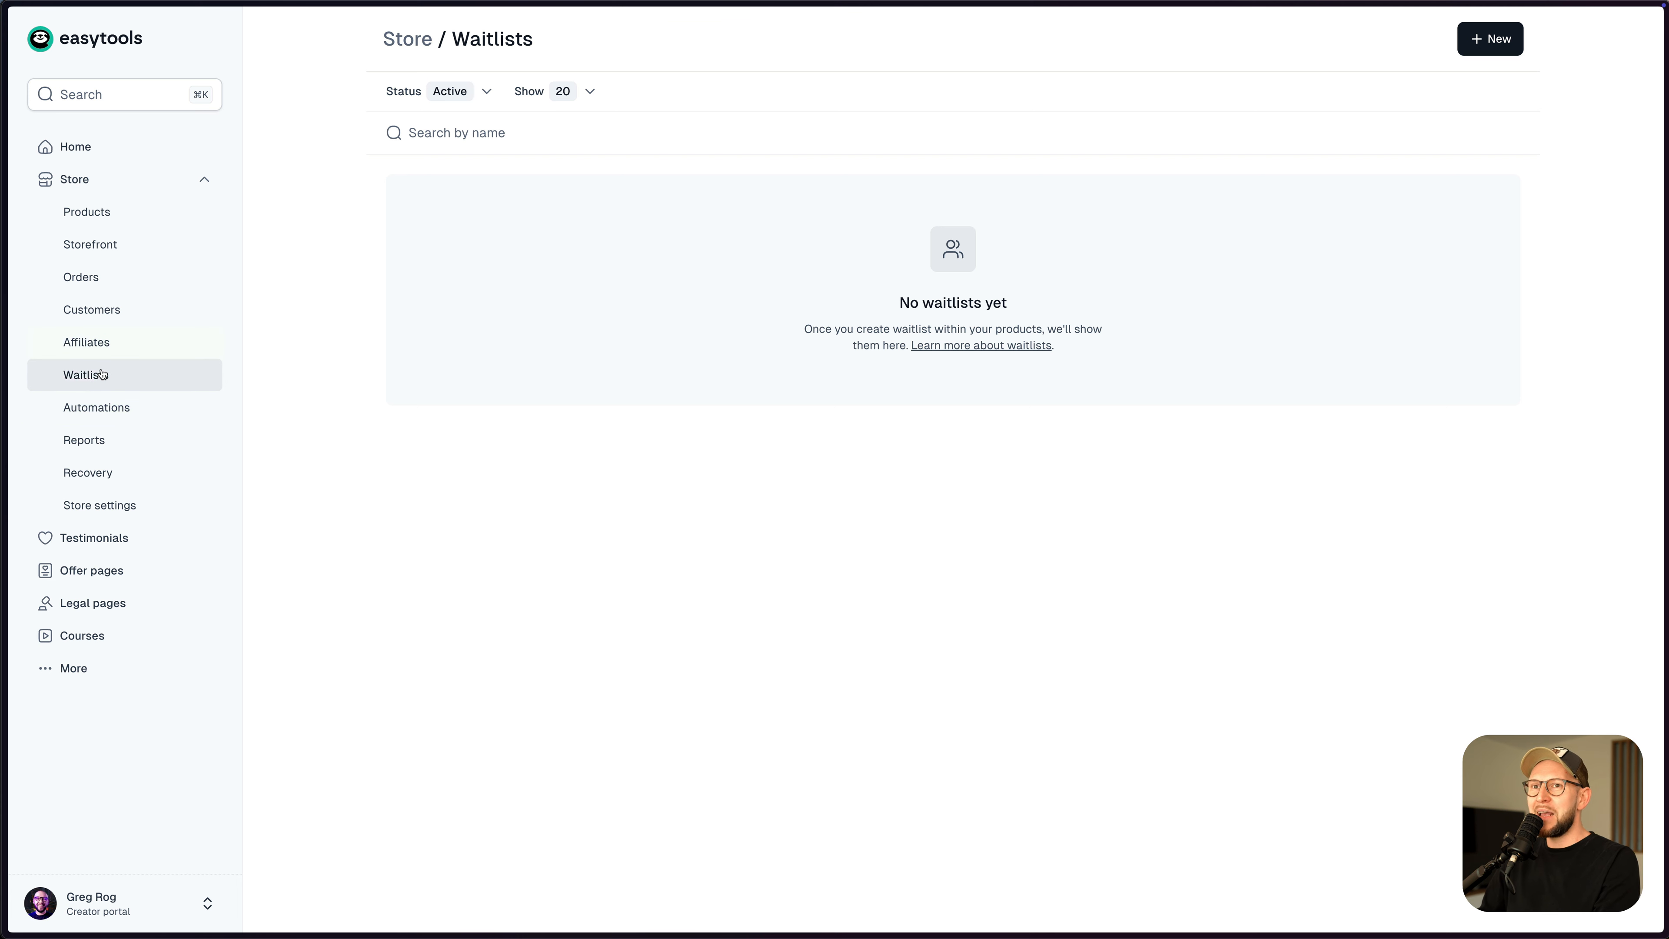
{"action": "left_click", "coordinate": [116, 218]}
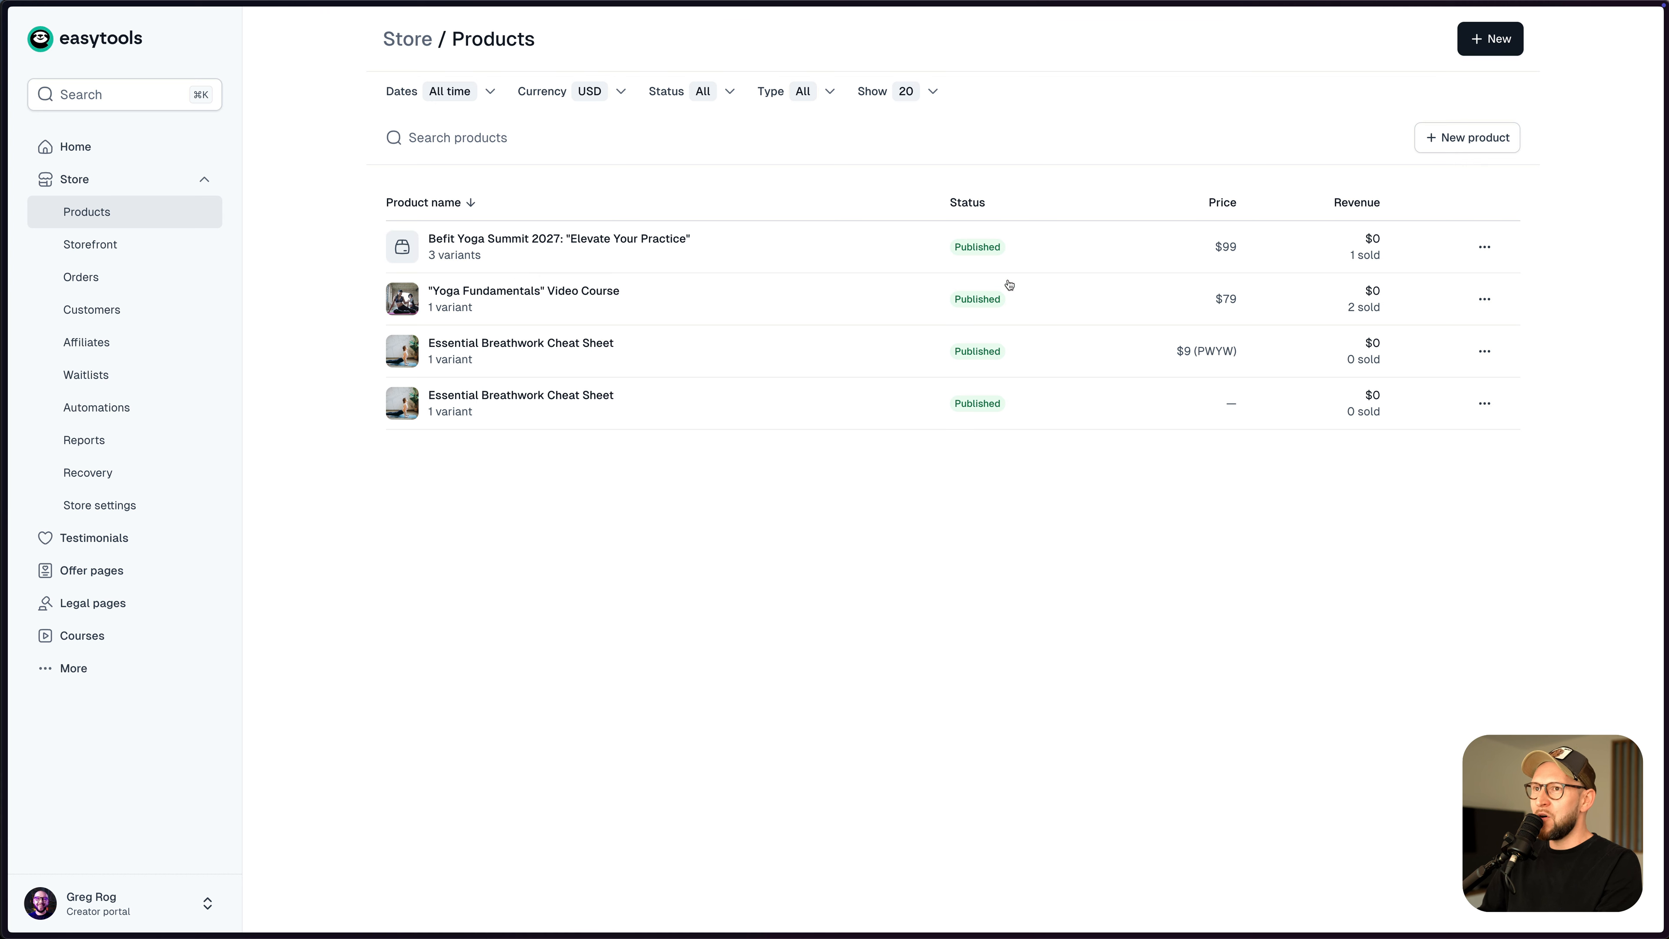
{"action": "left_click", "coordinate": [1434, 148]}
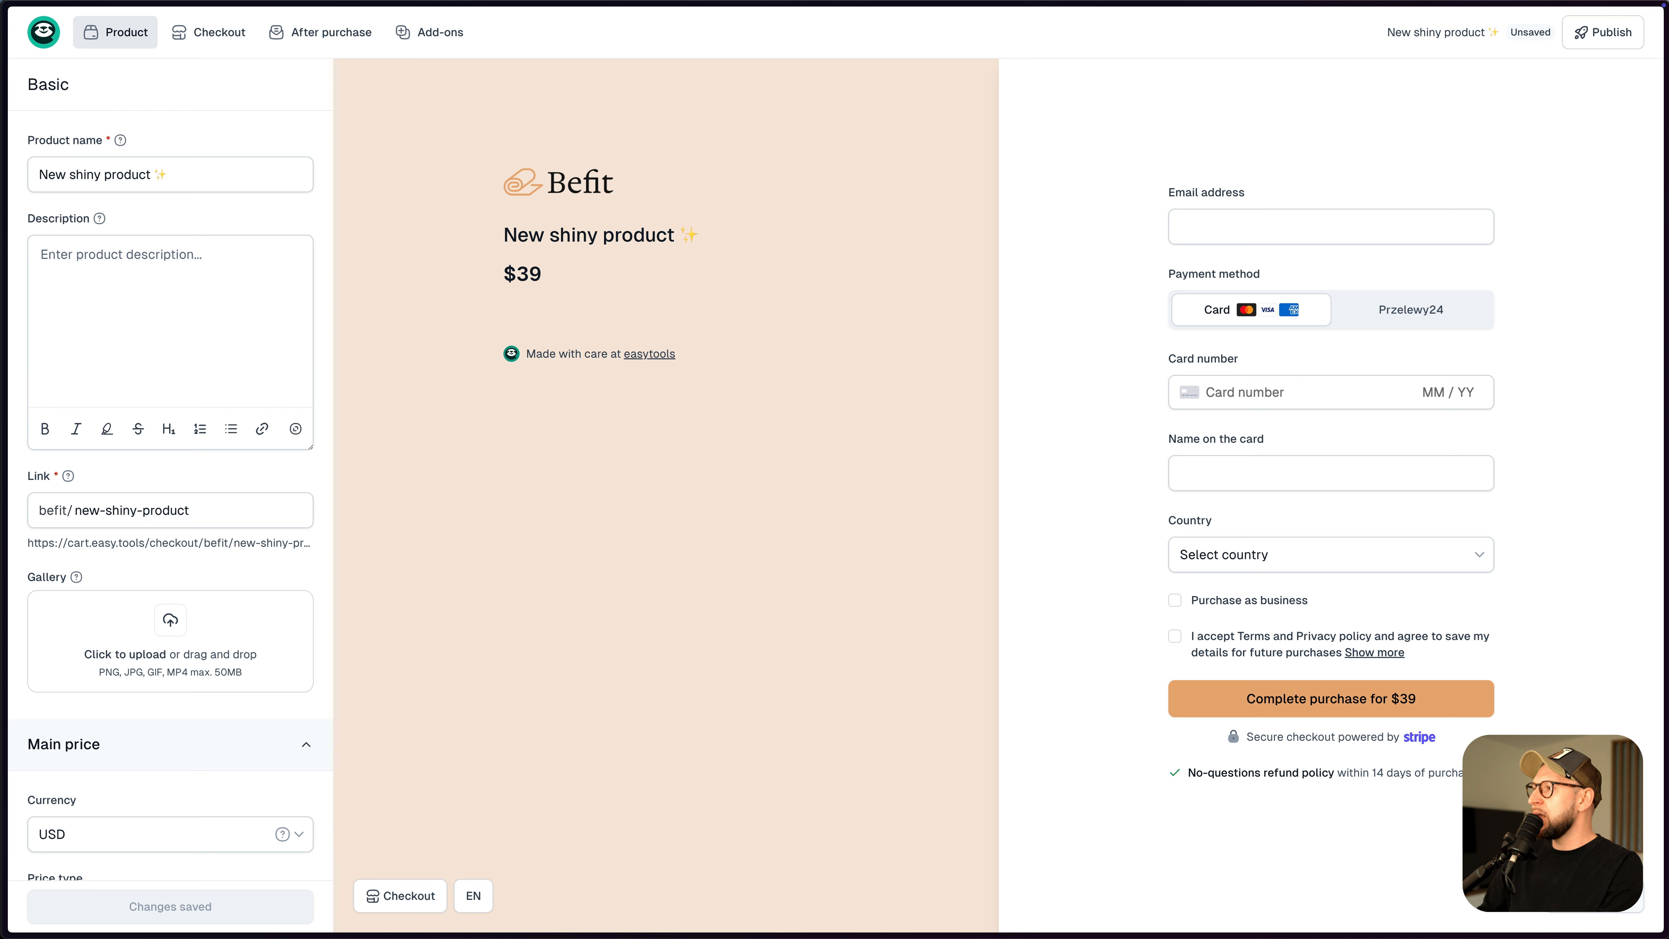
- Name the new product VIP Community Access
{"action": "triple_click", "coordinate": [145, 179]}
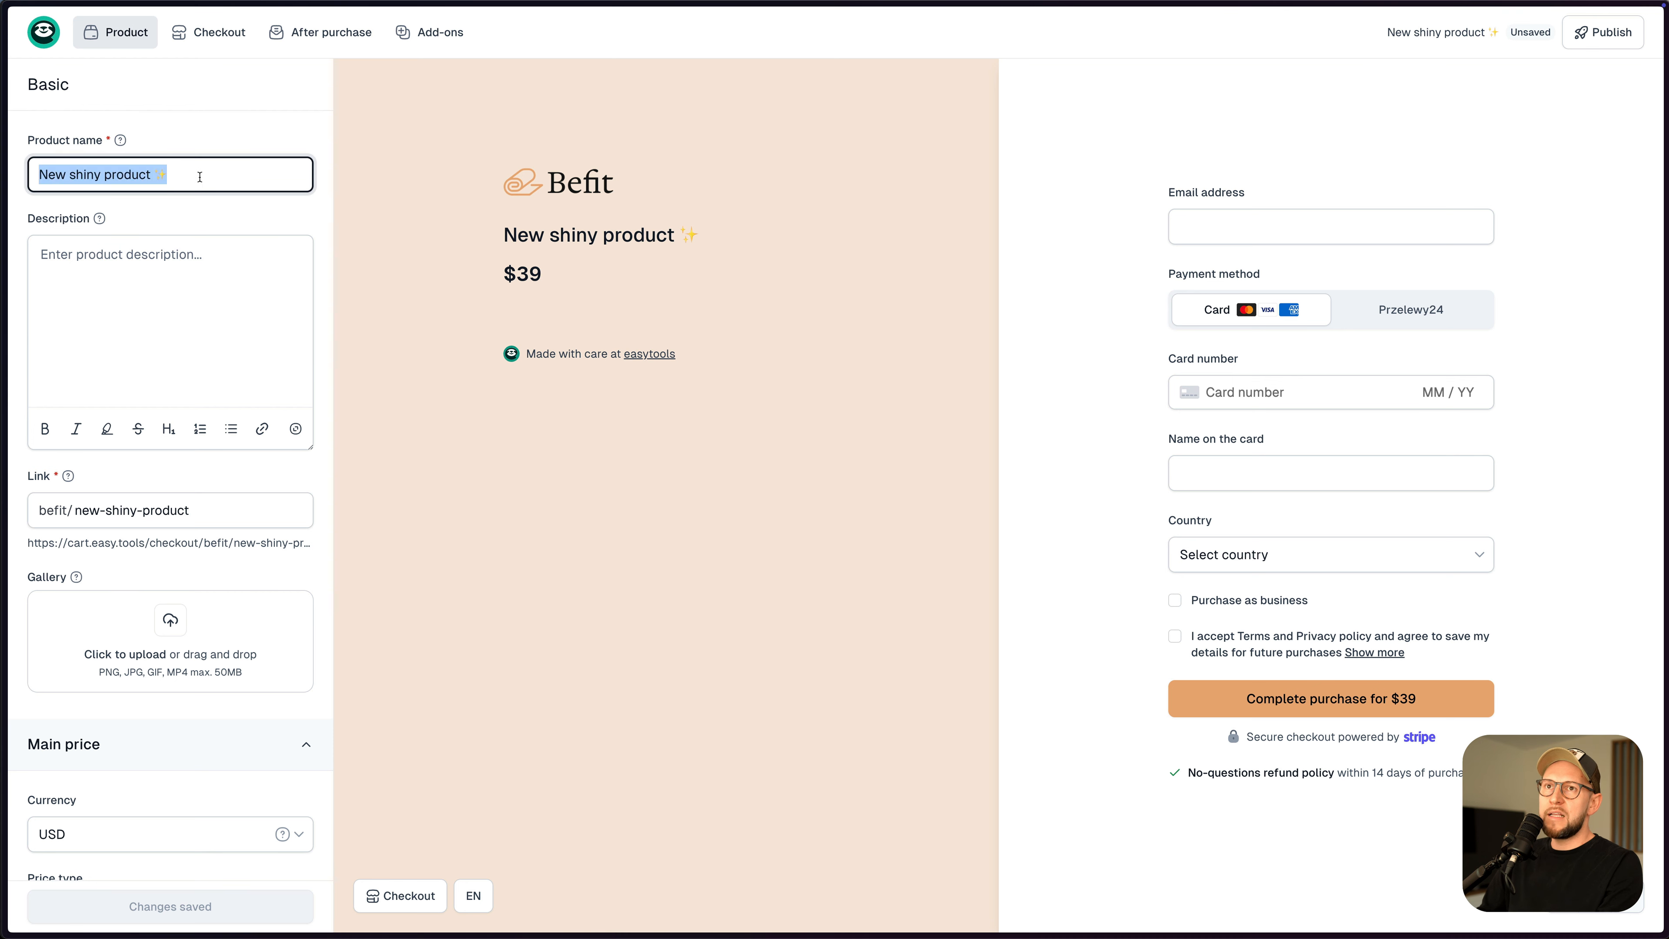
{"action": "type", "text": "VIP Community Access"}
{"action": "left_click", "coordinate": [204, 290]}
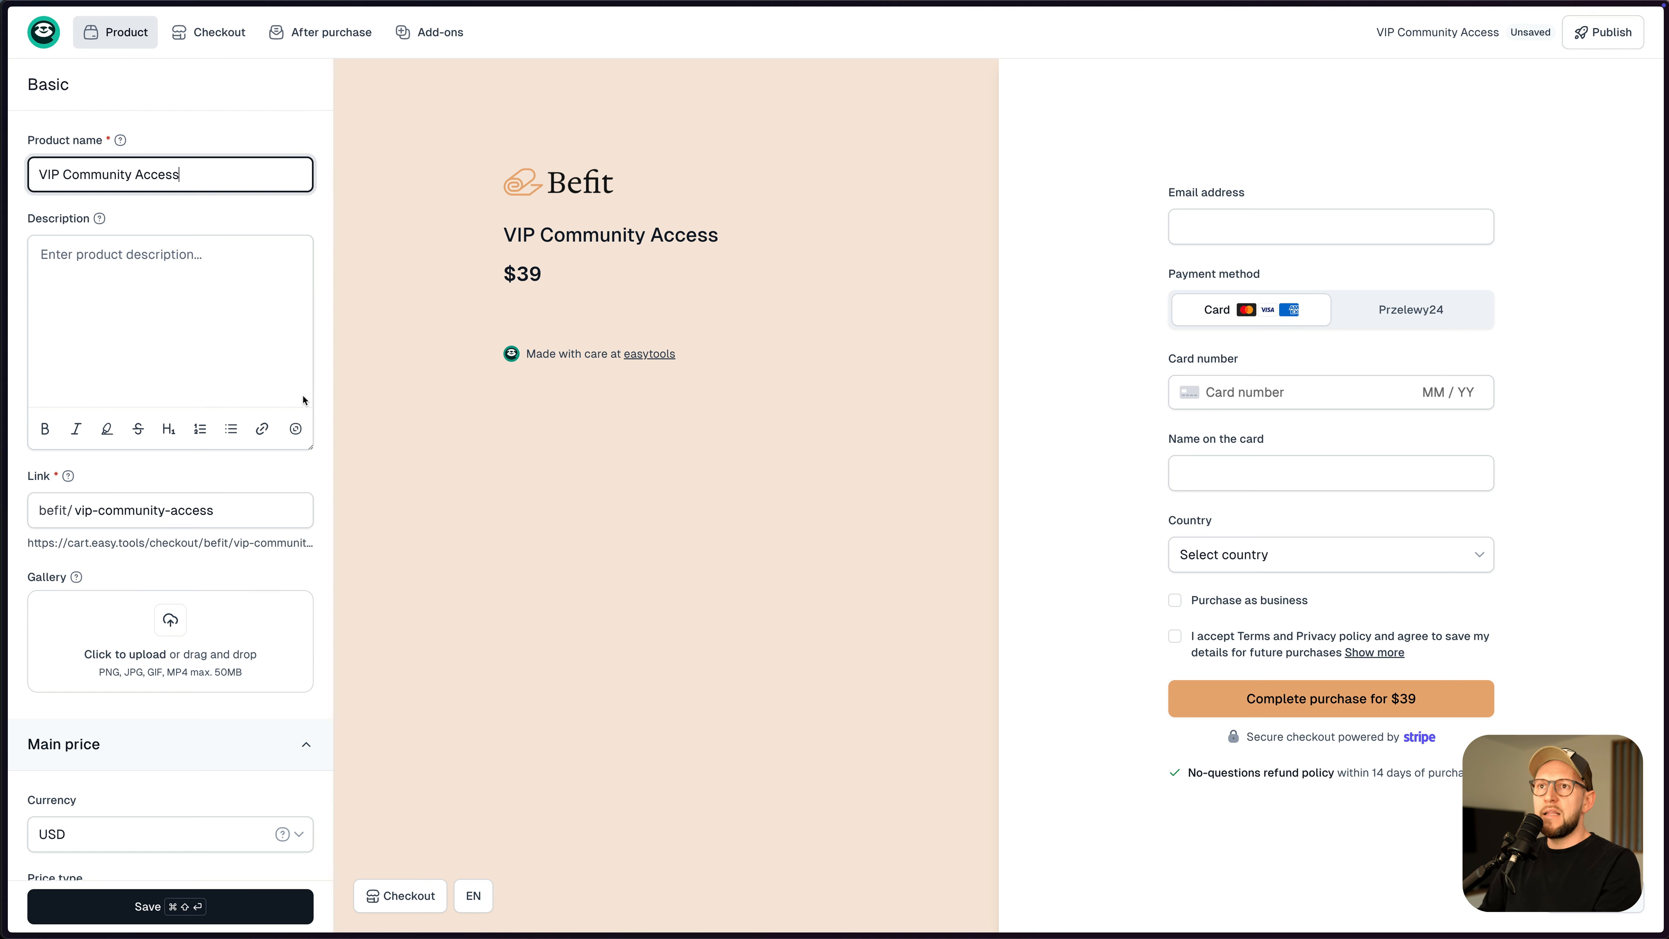
- Add the pexels-olly-901439.jpg photo to the gallery and keep USD as the currency
{"action": "key", "text": "super+Tab"}
{"action": "left_click_drag", "start_coordinate": [964, 561], "coordinate": [157, 631]}
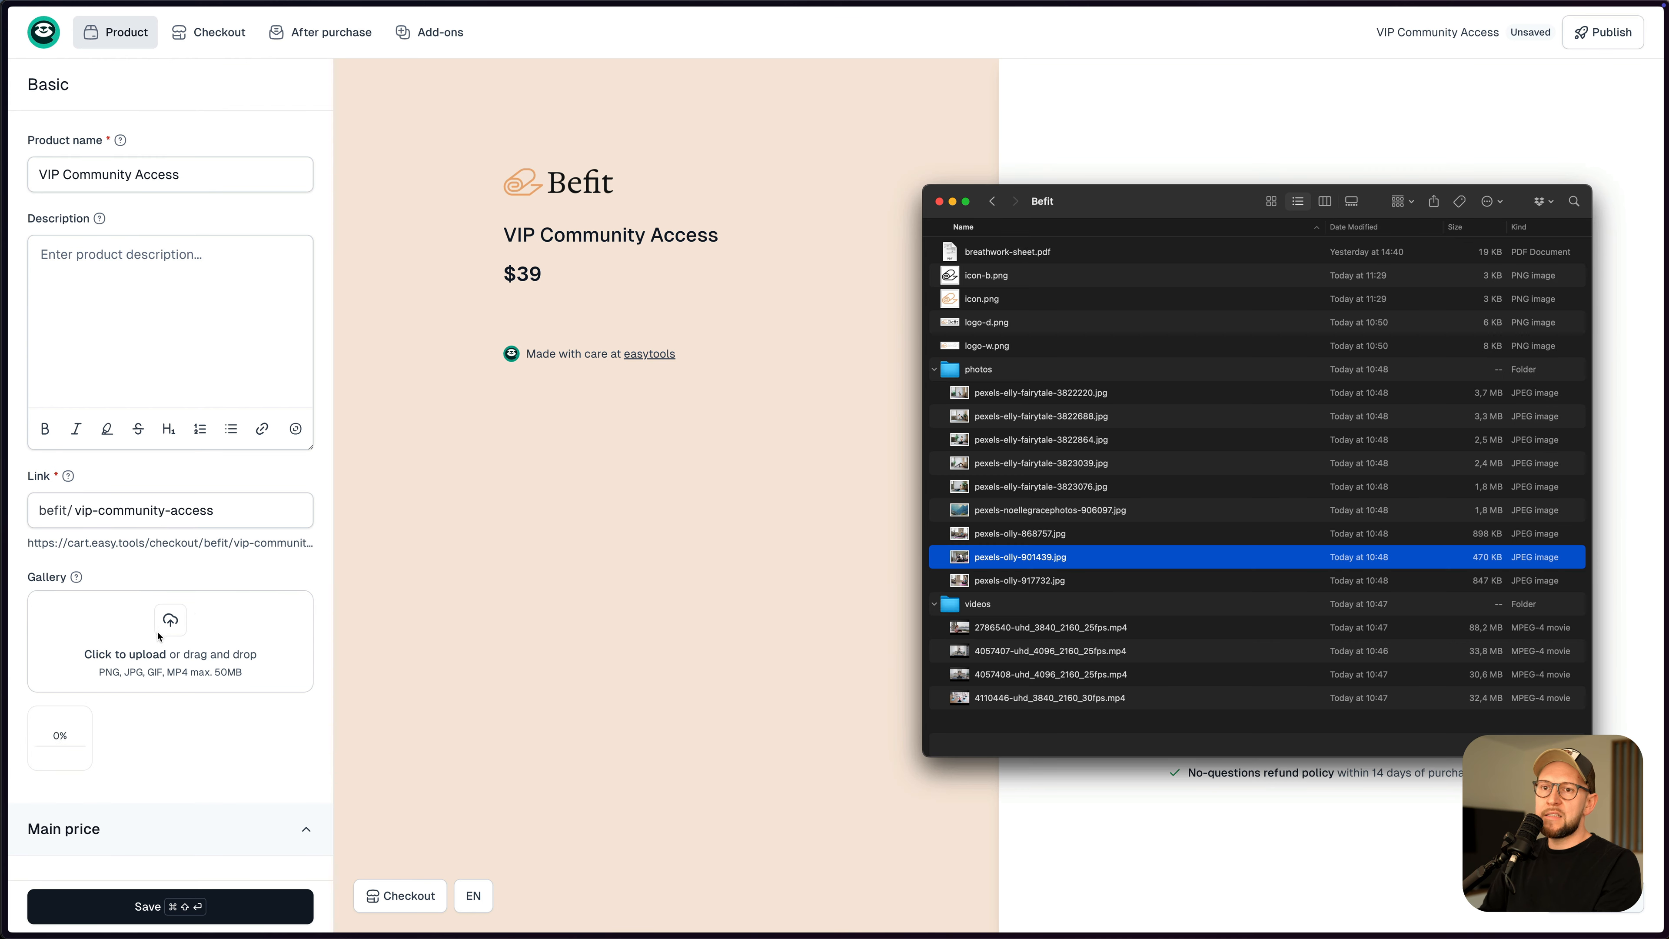
{"action": "scroll", "coordinate": [164, 526], "scroll_direction": "down", "scroll_amount": 2}
{"action": "scroll", "coordinate": [170, 632], "scroll_direction": "down", "scroll_amount": 4}
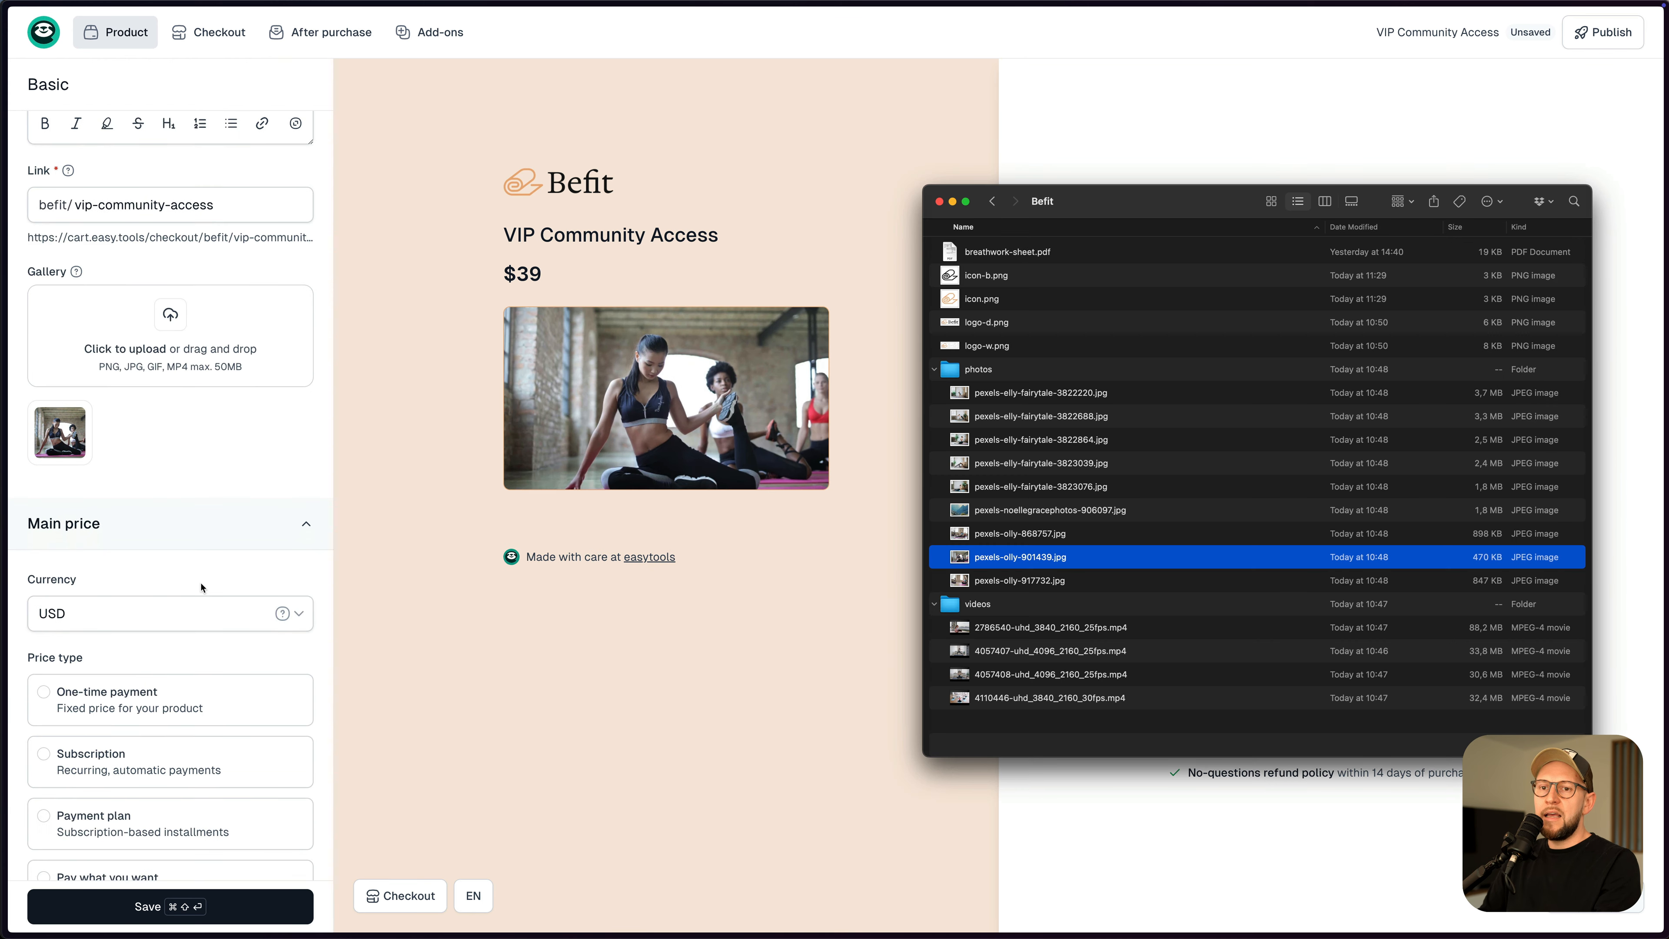
{"action": "left_click", "coordinate": [212, 583]}
{"action": "left_click", "coordinate": [193, 585]}
{"action": "left_click", "coordinate": [173, 598]}
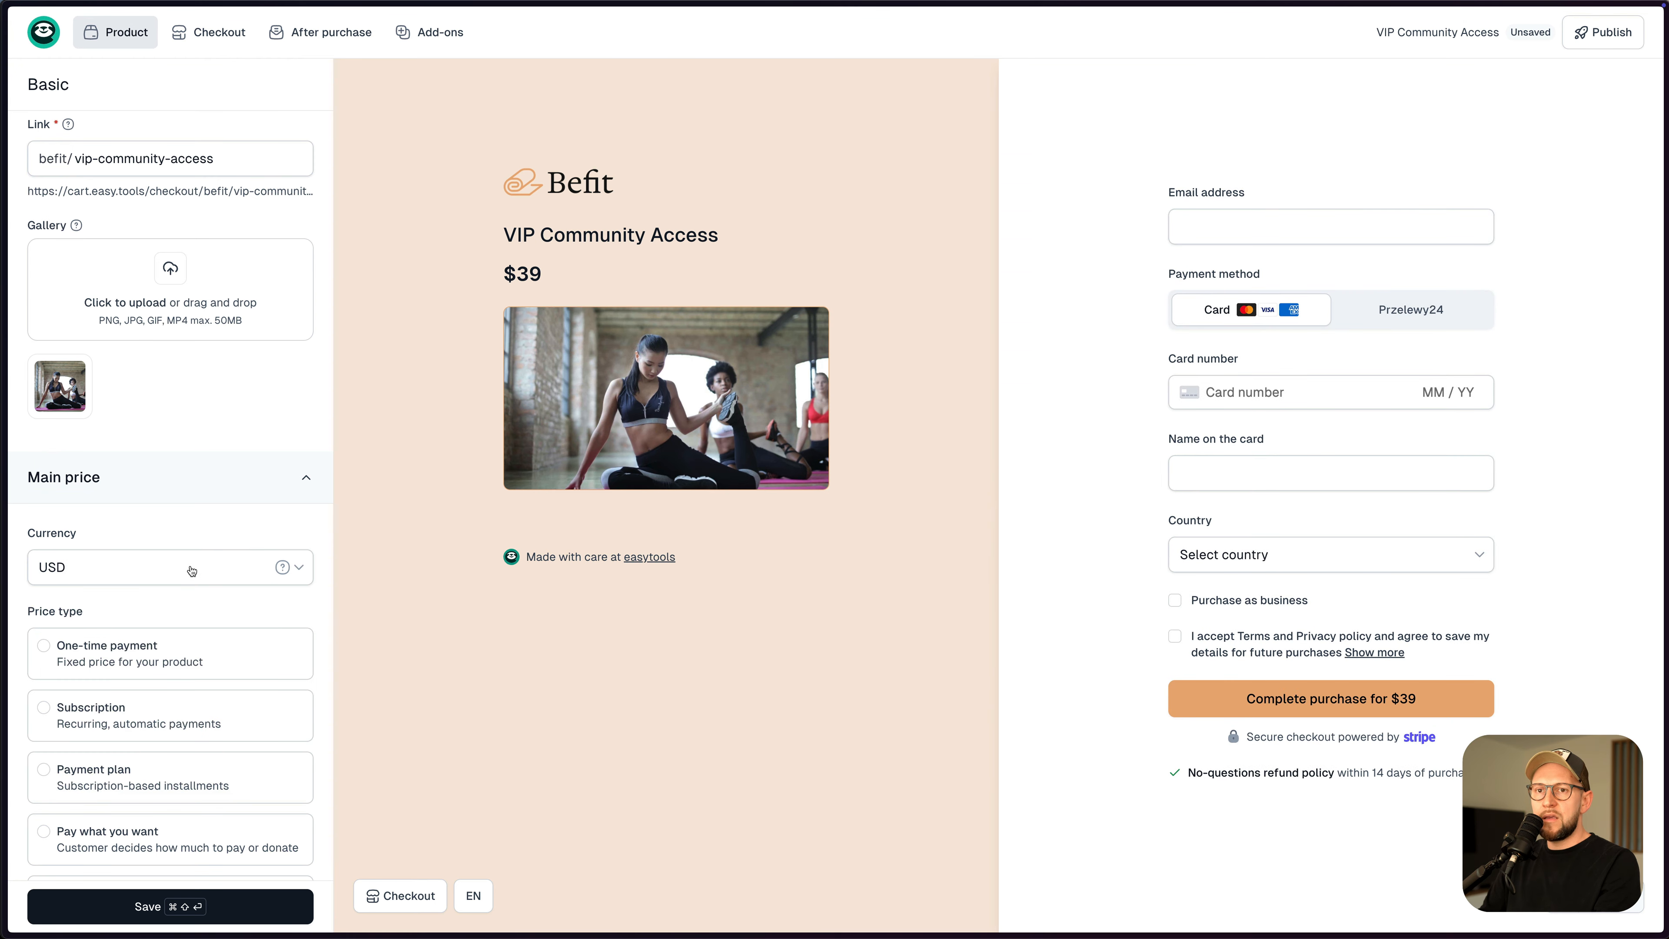
{"action": "scroll", "coordinate": [149, 526], "scroll_direction": "down", "scroll_amount": 6}
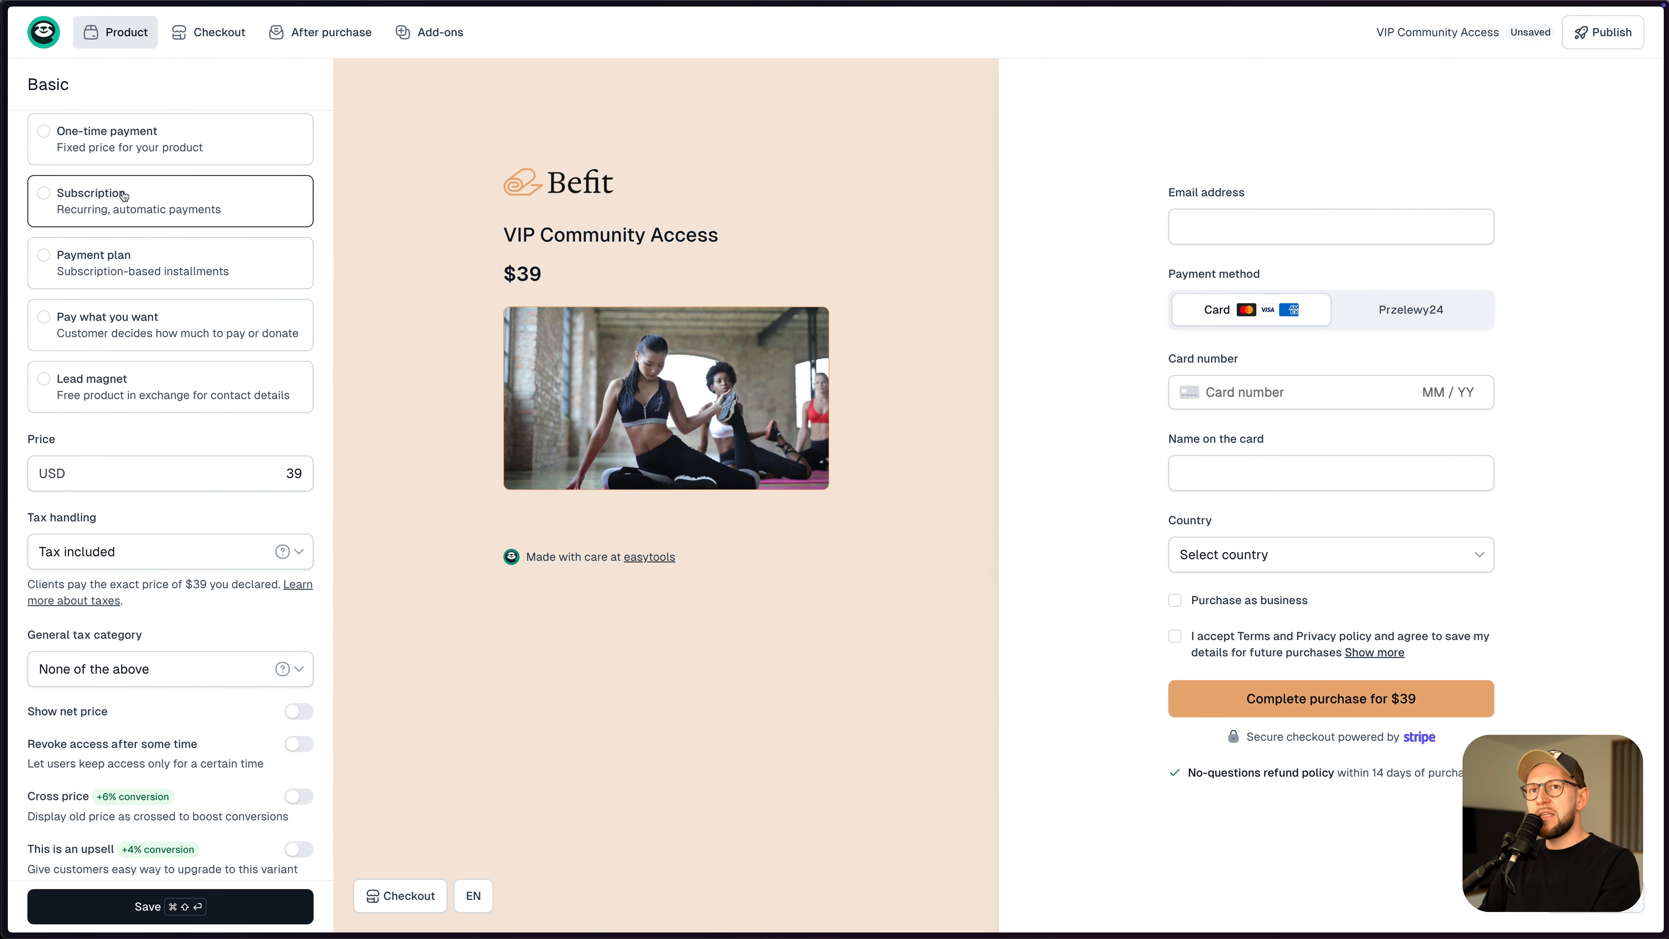
- Make the product a $19 subscription billed monthly, renewing every 1 month
{"action": "left_click", "coordinate": [92, 200]}
{"action": "double_click", "coordinate": [298, 473]}
{"action": "type", "text": "19"}
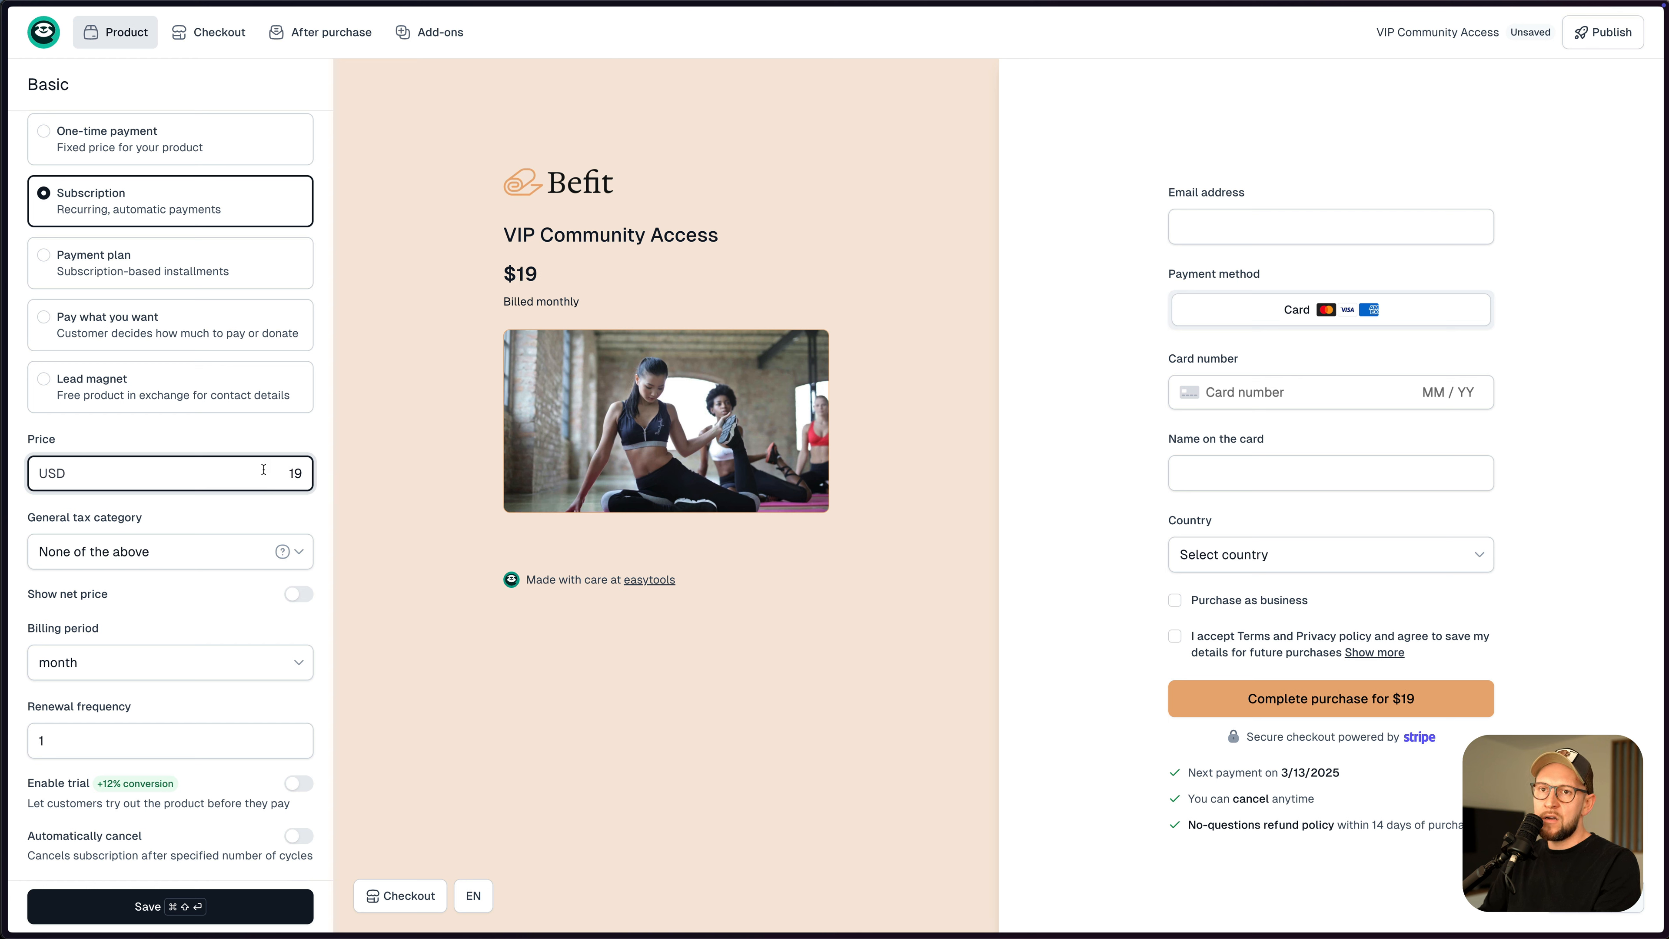
{"action": "scroll", "coordinate": [132, 579], "scroll_direction": "down", "scroll_amount": 3}
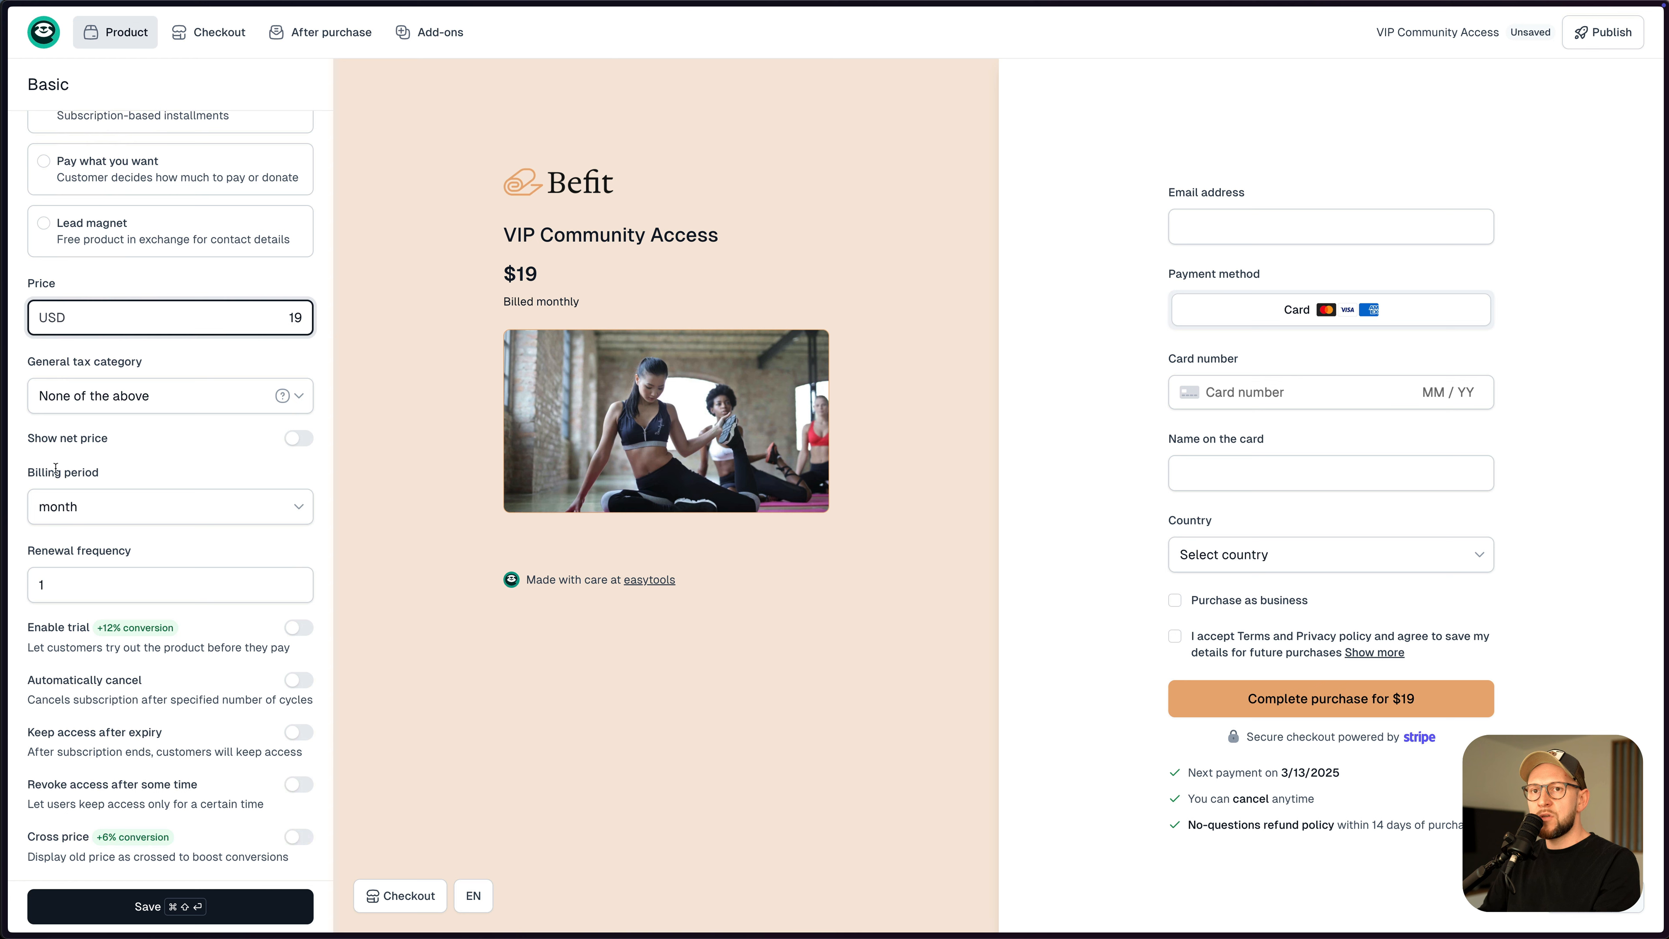
{"action": "left_click", "coordinate": [66, 514]}
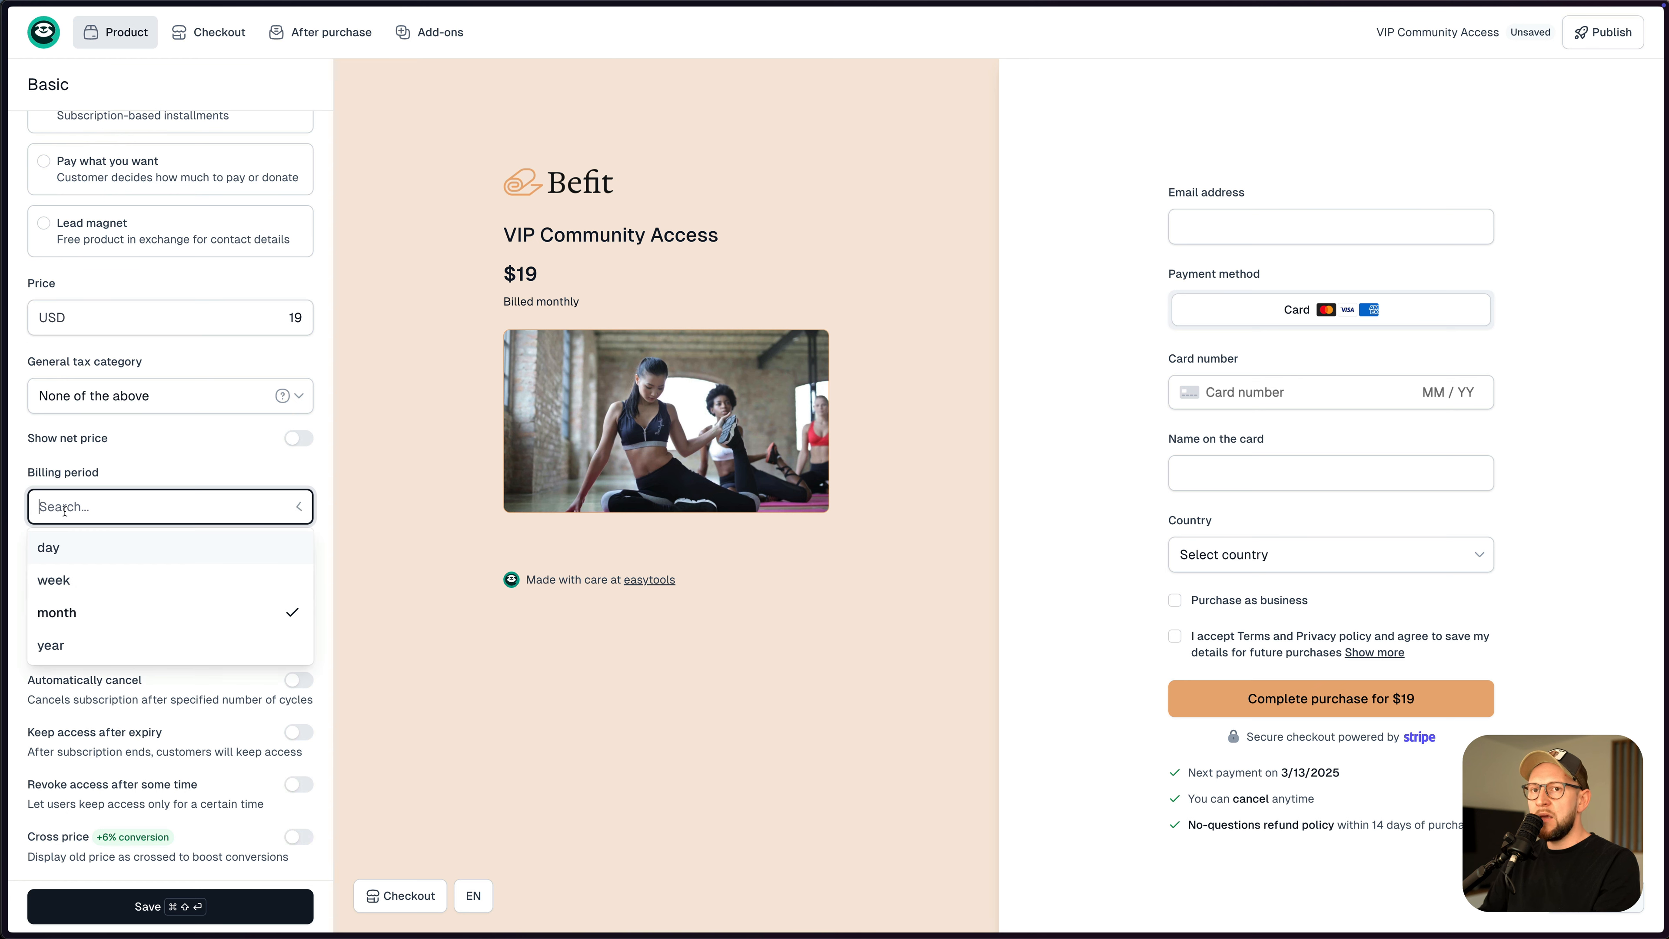
{"action": "left_click", "coordinate": [93, 617]}
{"action": "double_click", "coordinate": [57, 585]}
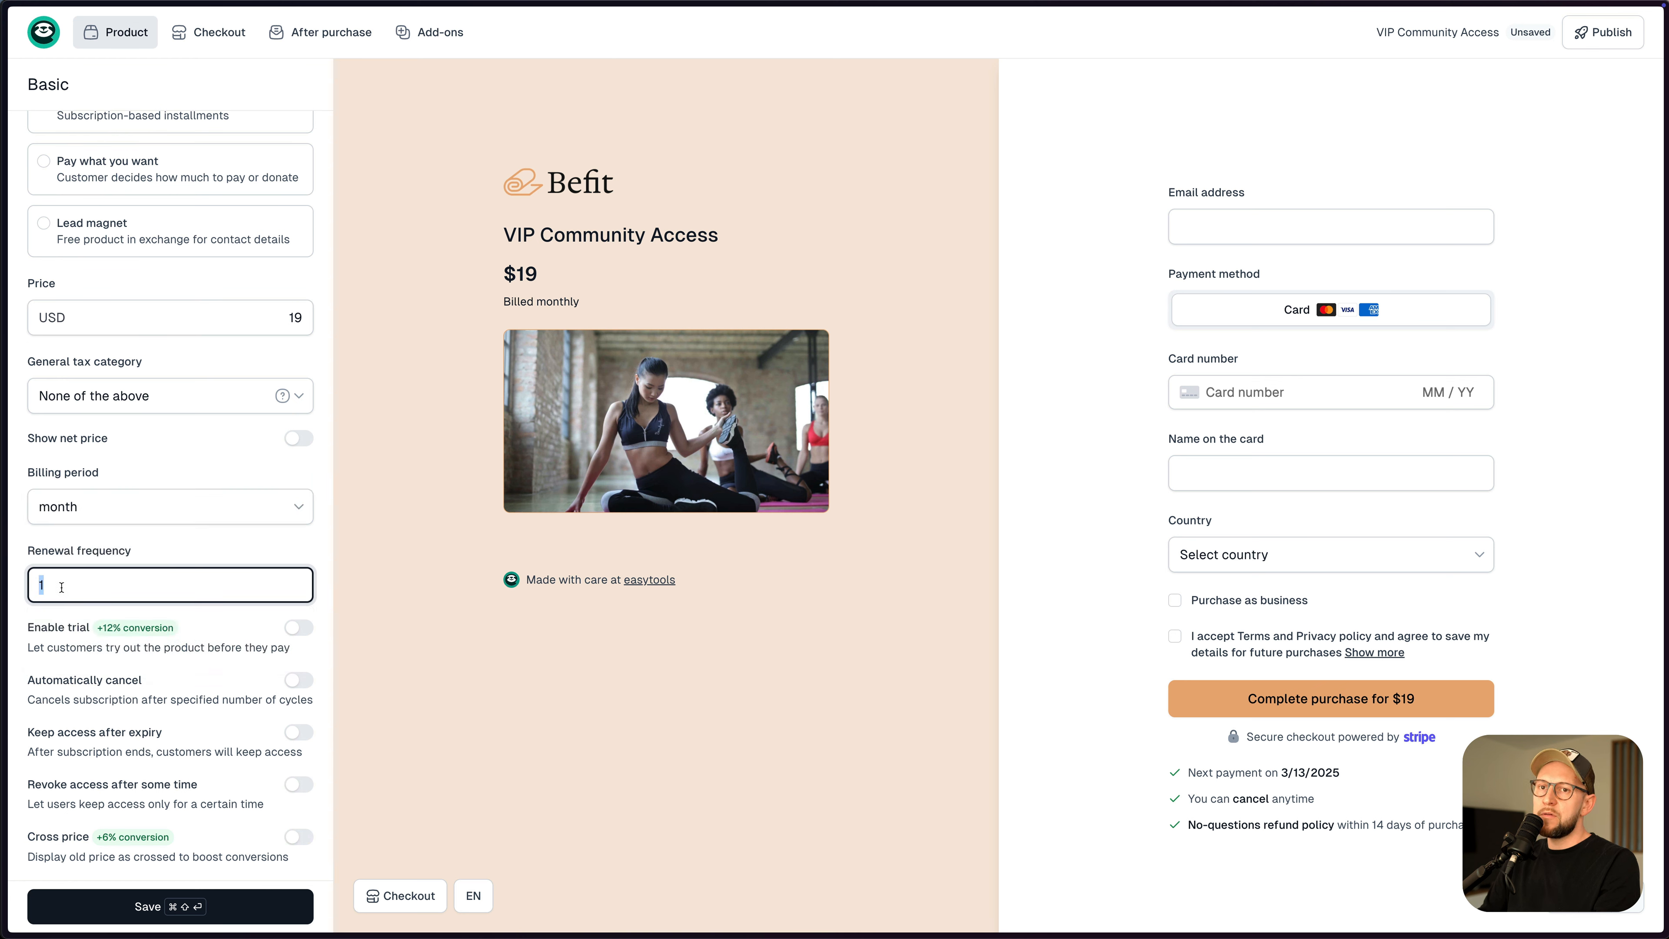
{"action": "left_click", "coordinate": [62, 587]}
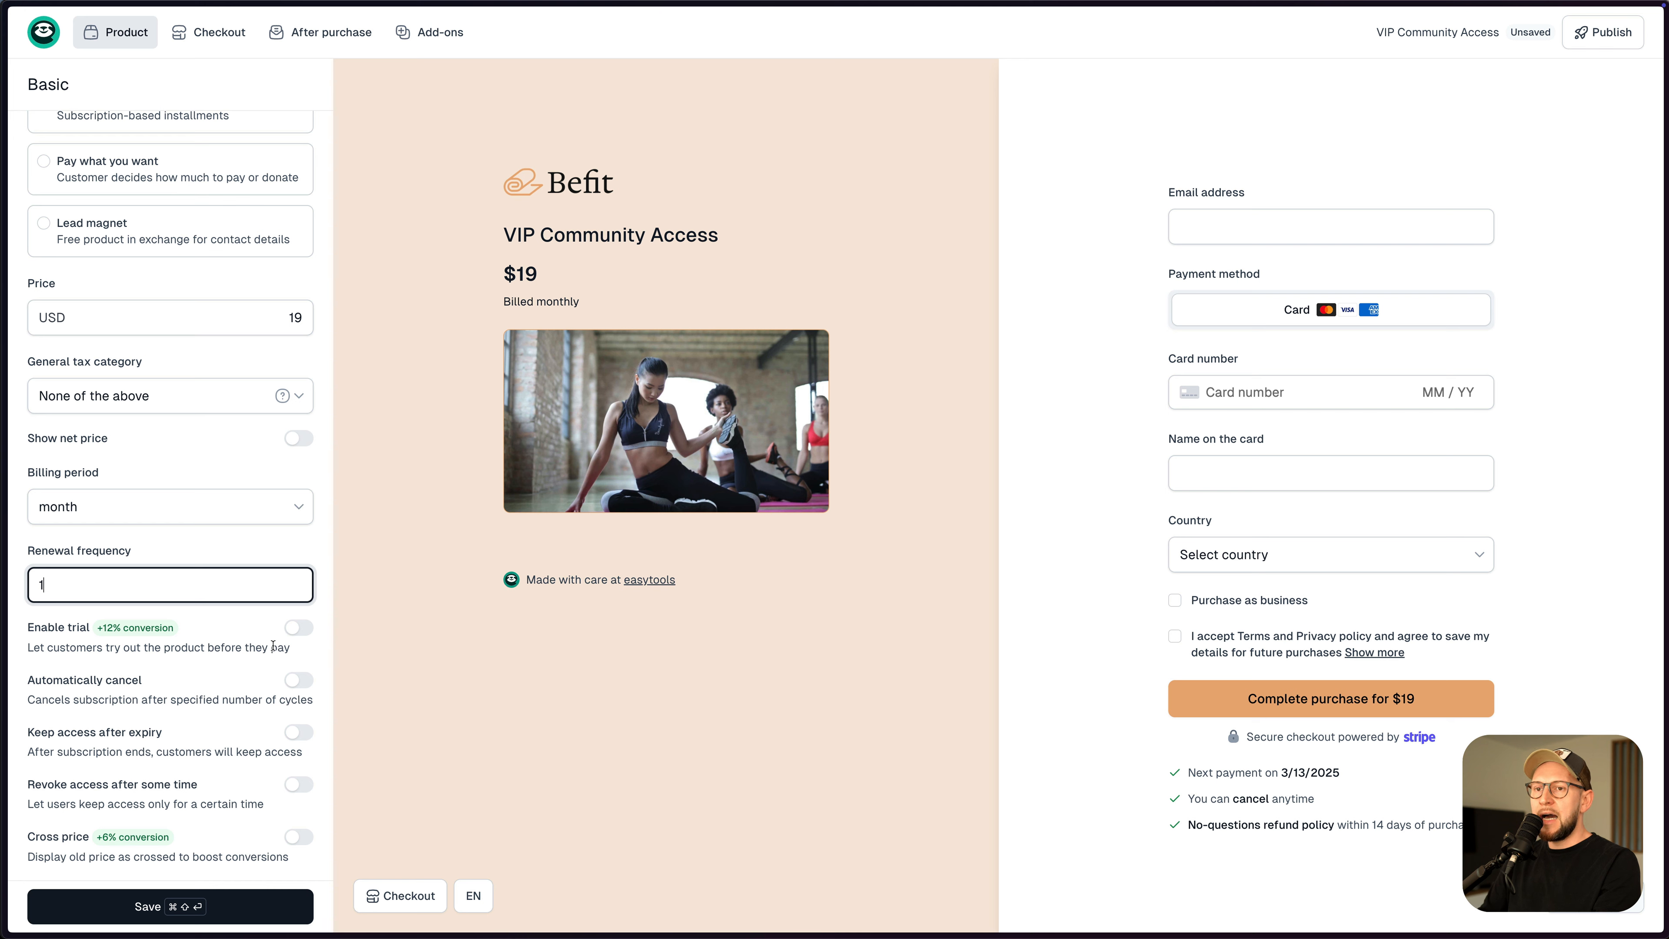
- Turn on the 7-day free trial and save the product
{"action": "left_click", "coordinate": [298, 628]}
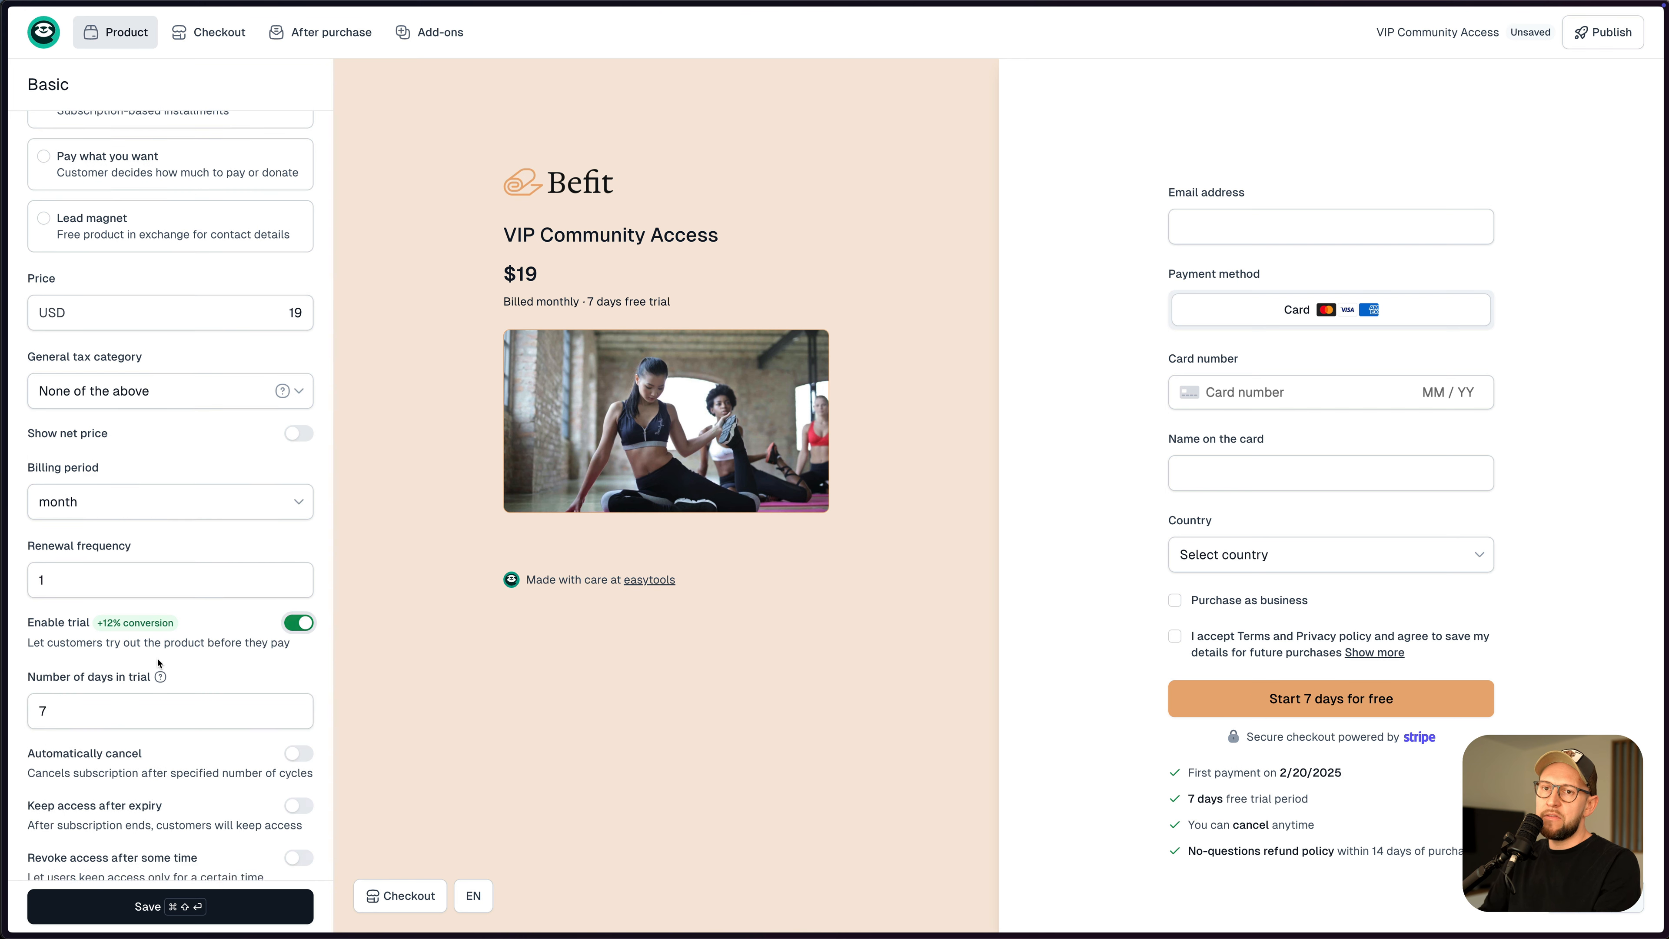
{"action": "scroll", "coordinate": [159, 518], "scroll_direction": "down", "scroll_amount": 3}
{"action": "scroll", "coordinate": [243, 464], "scroll_direction": "down", "scroll_amount": 1}
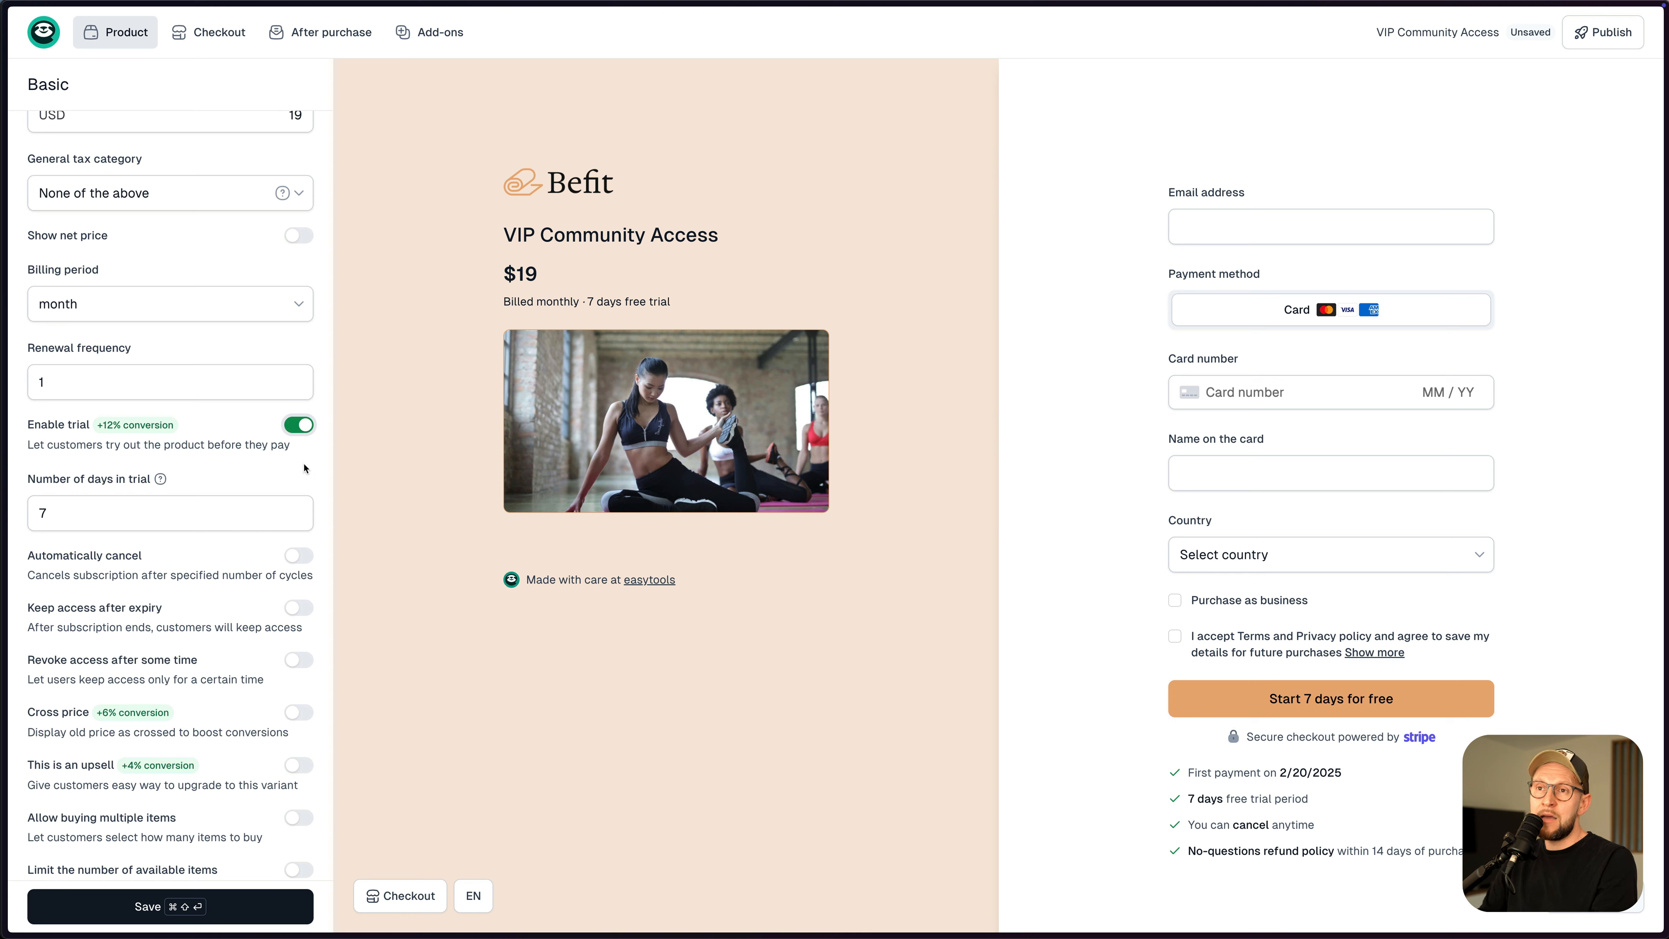
{"action": "left_click", "coordinate": [299, 426]}
{"action": "left_click", "coordinate": [299, 425]}
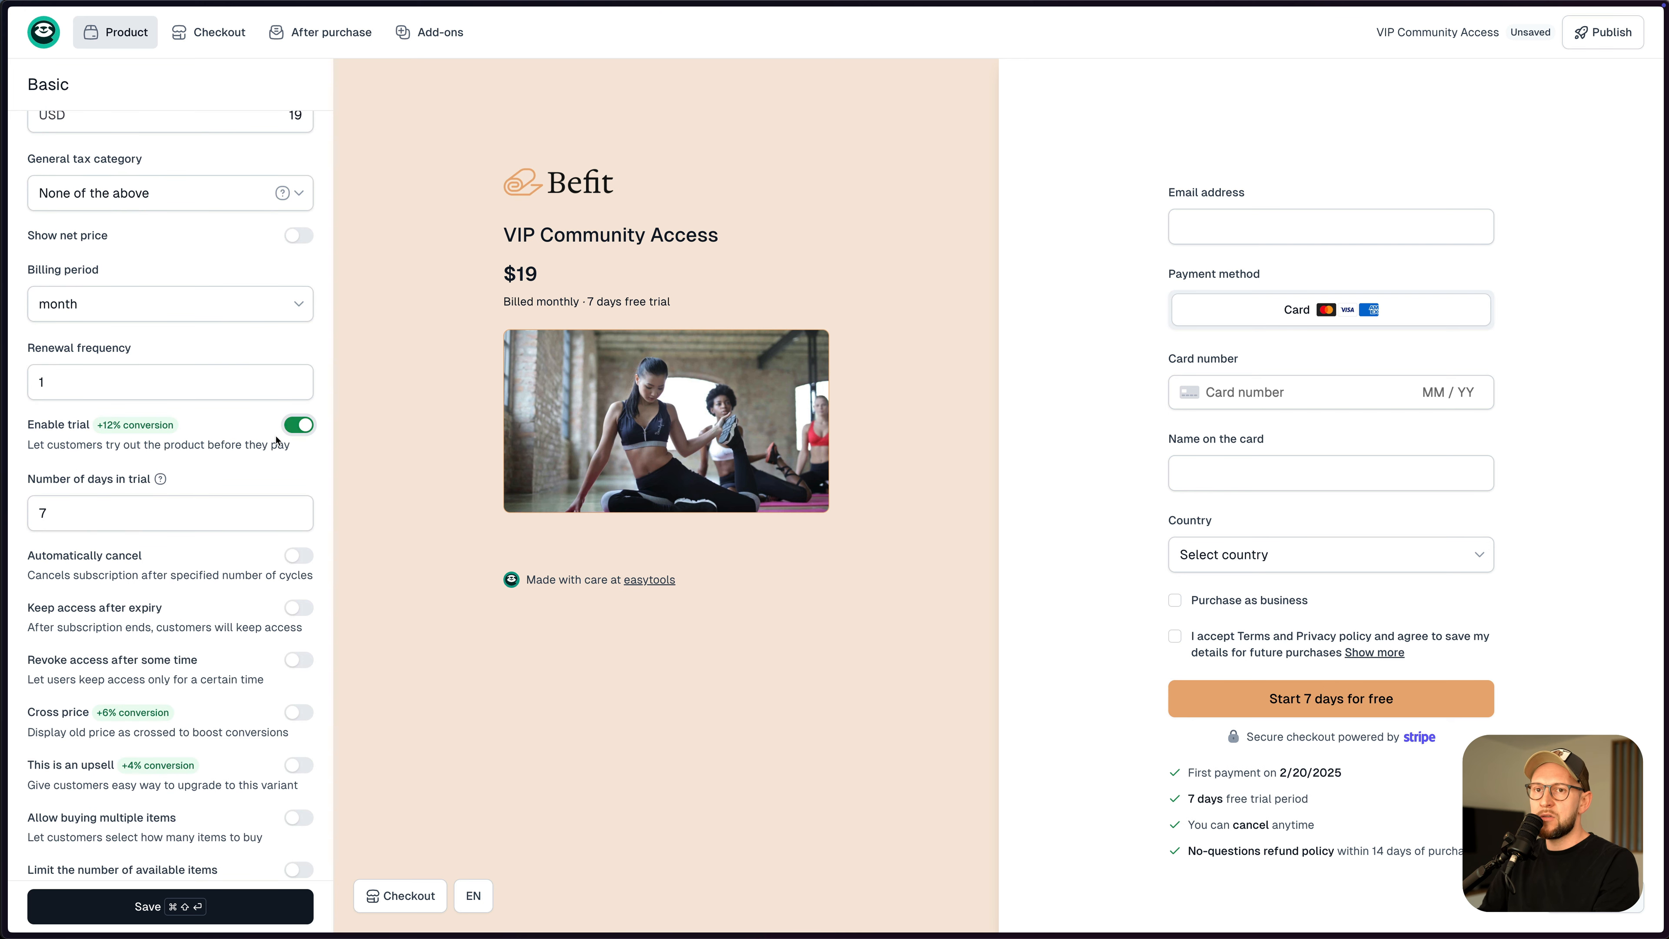
{"action": "scroll", "coordinate": [223, 458], "scroll_direction": "down", "scroll_amount": 3}
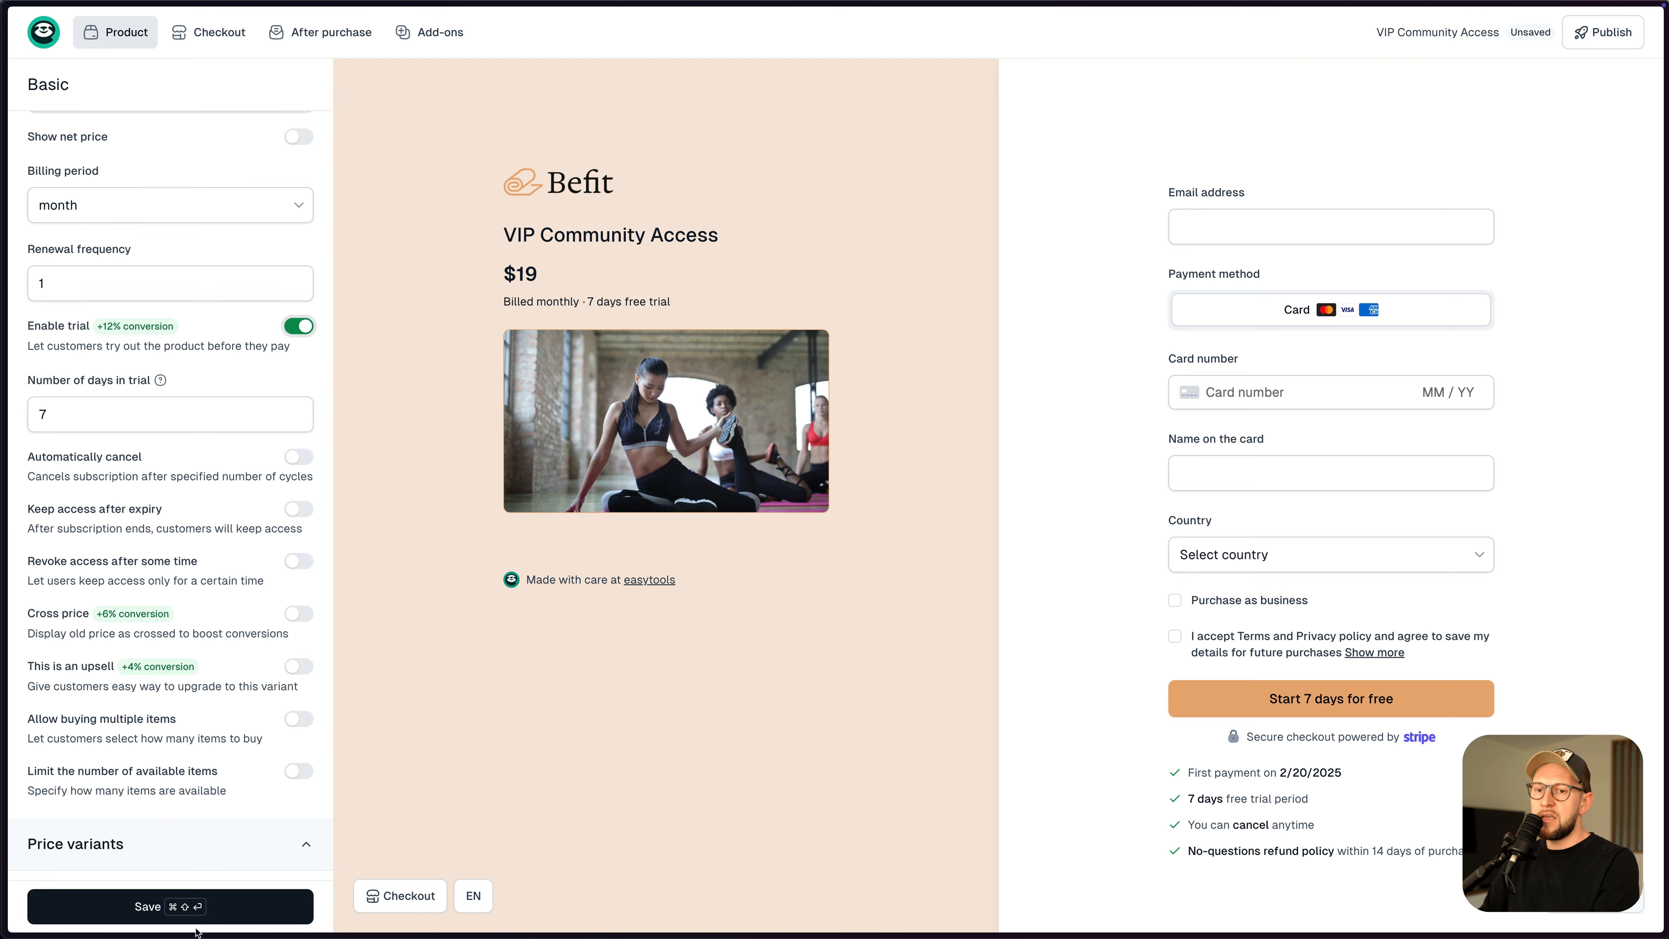
{"action": "left_click", "coordinate": [202, 915]}
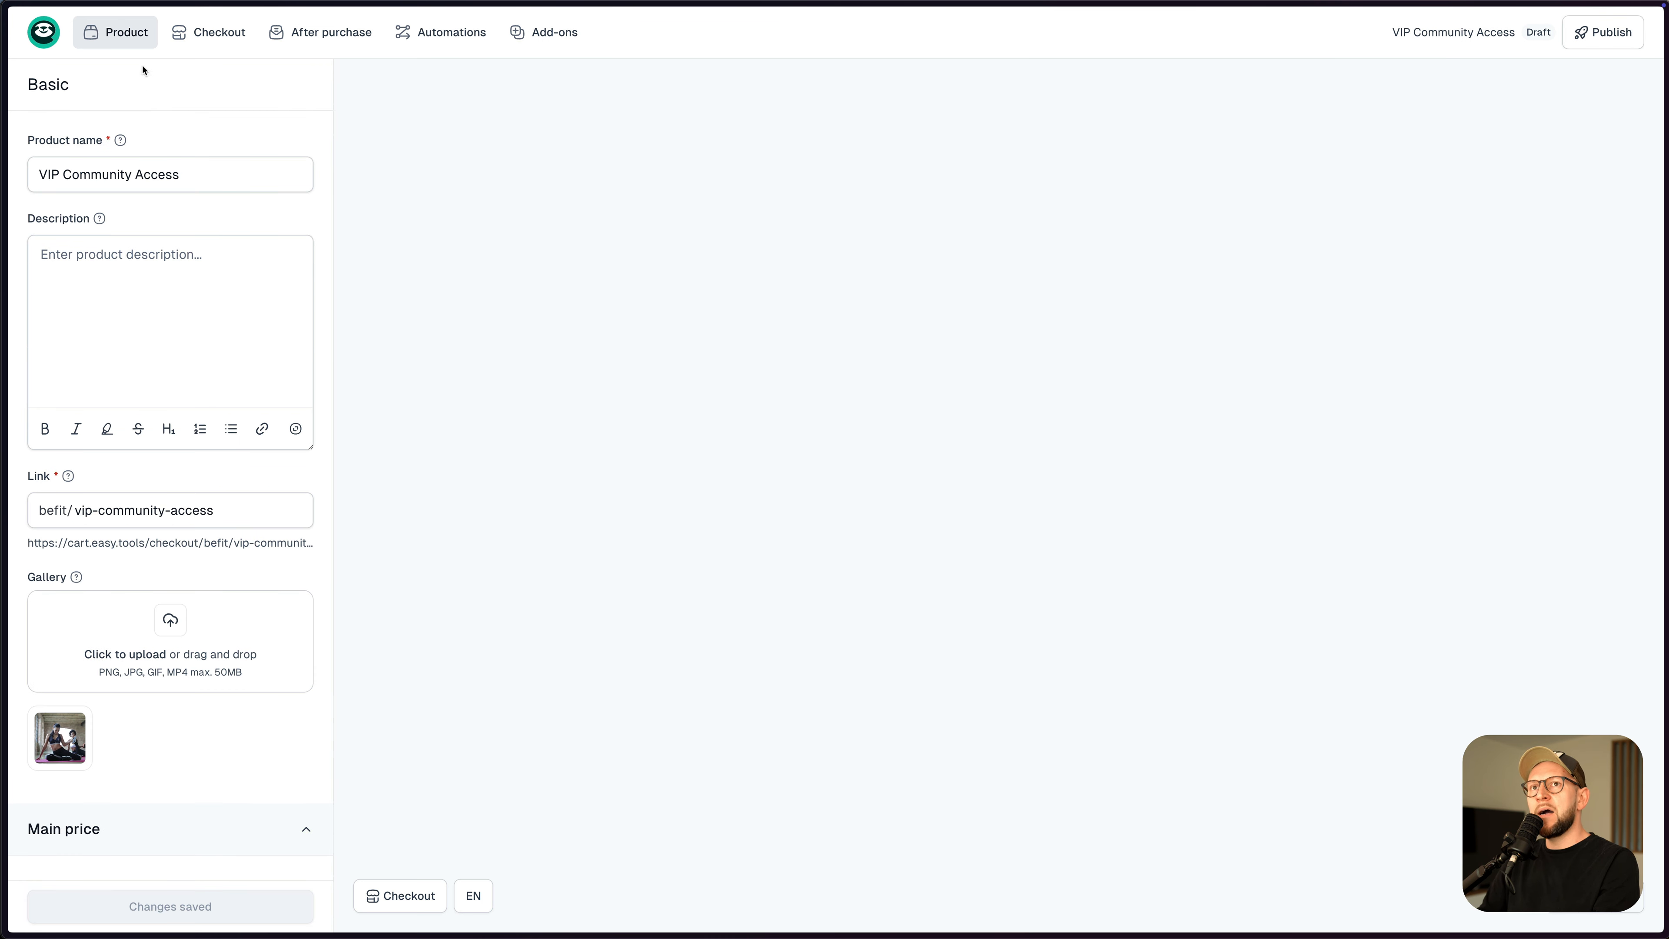
- Add a new price variant named Annual and make it a subscription
{"action": "mouse_move", "coordinate": [127, 37]}
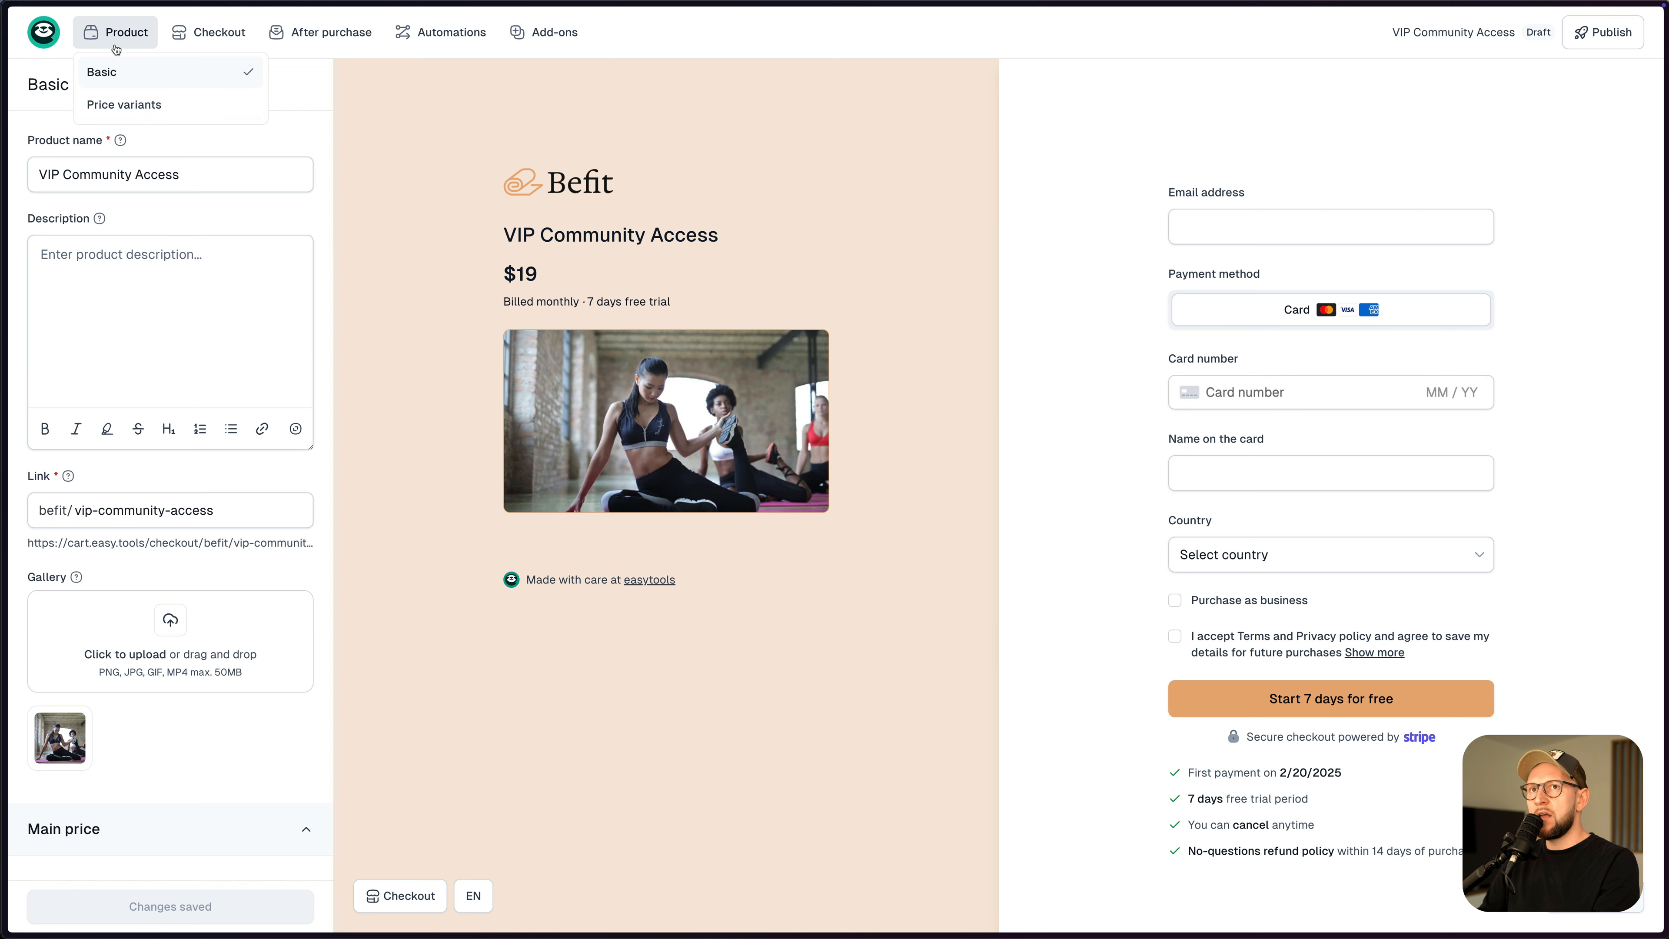
{"action": "left_click", "coordinate": [131, 108]}
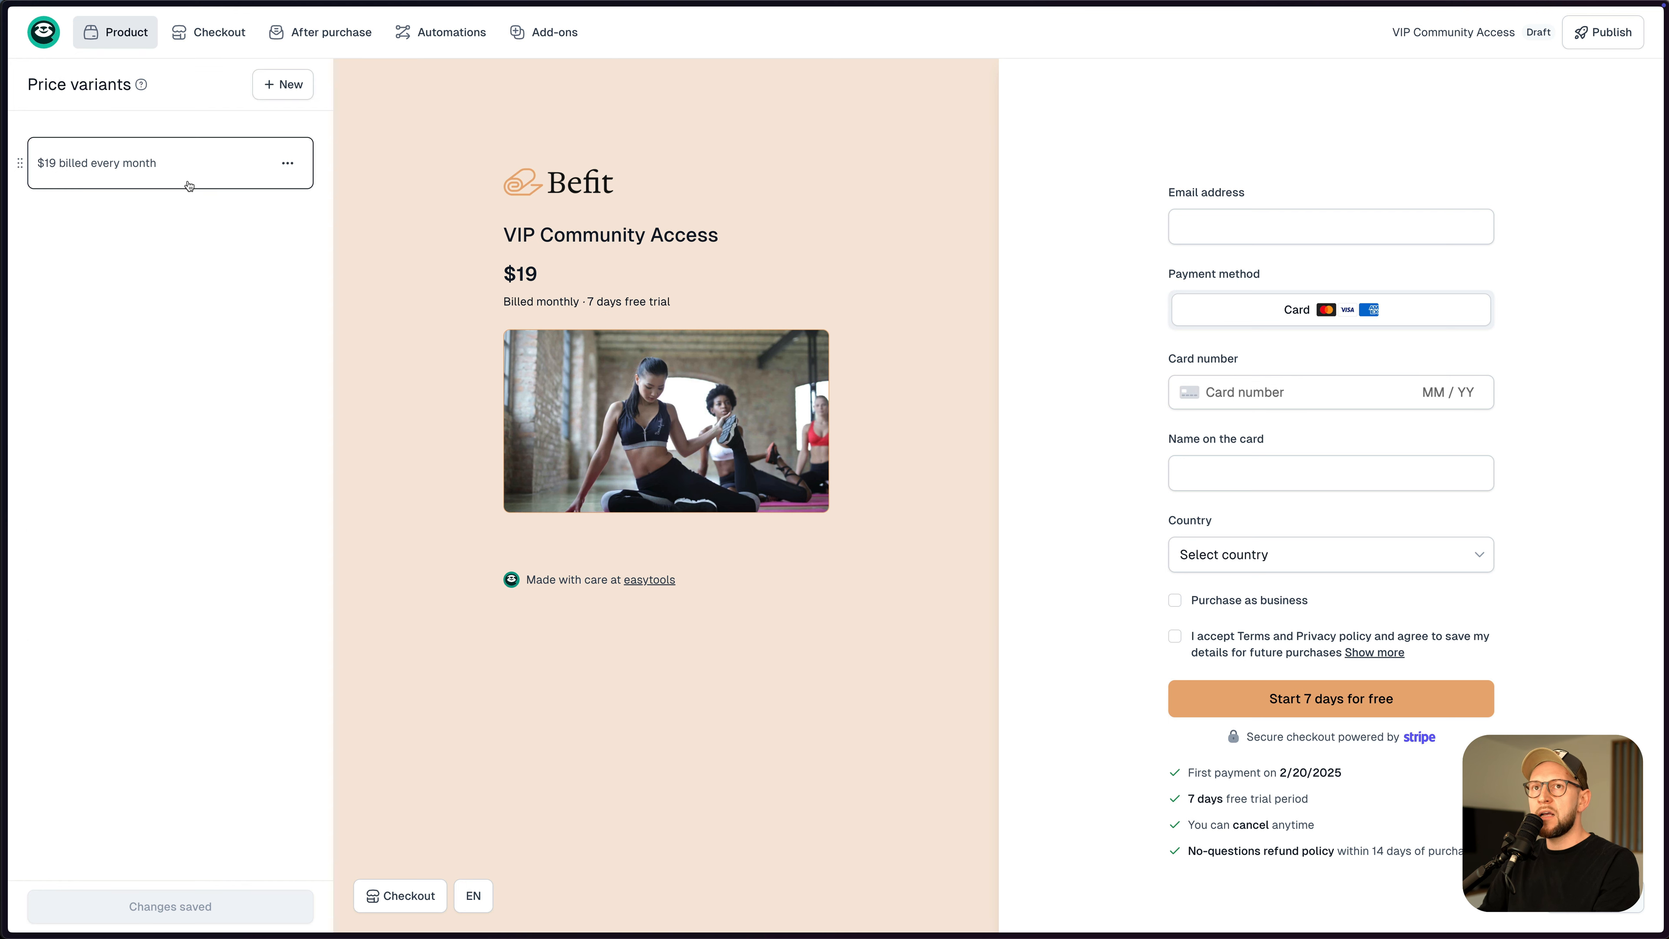
{"action": "left_click", "coordinate": [279, 87]}
{"action": "left_click", "coordinate": [168, 237]}
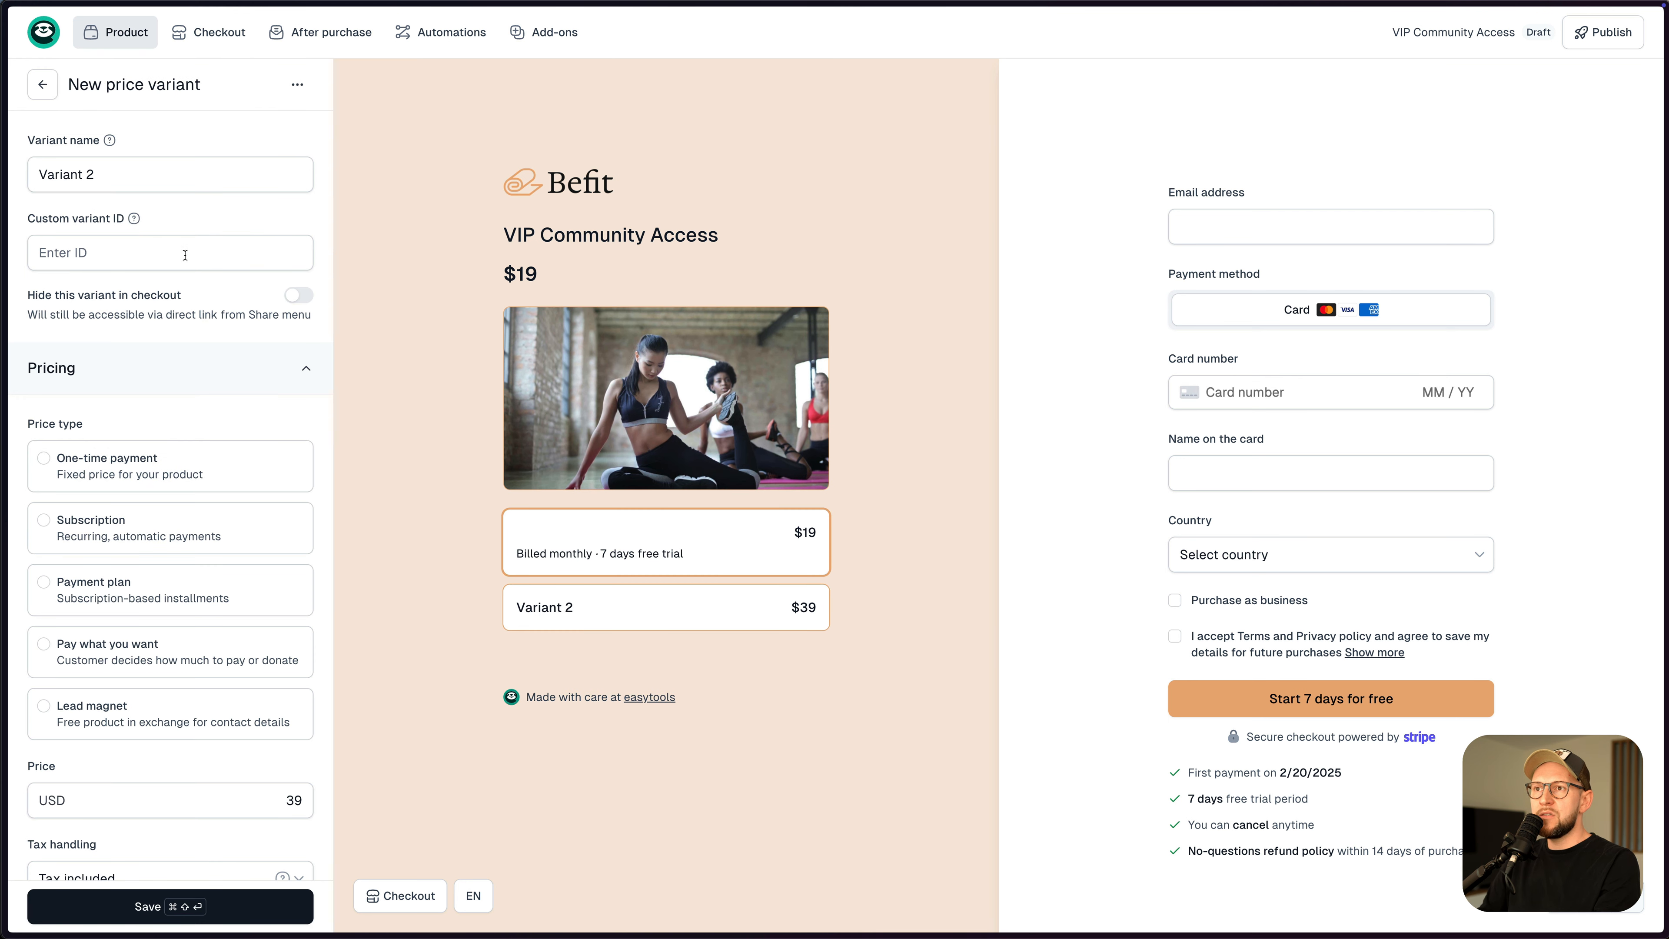
{"action": "triple_click", "coordinate": [135, 176]}
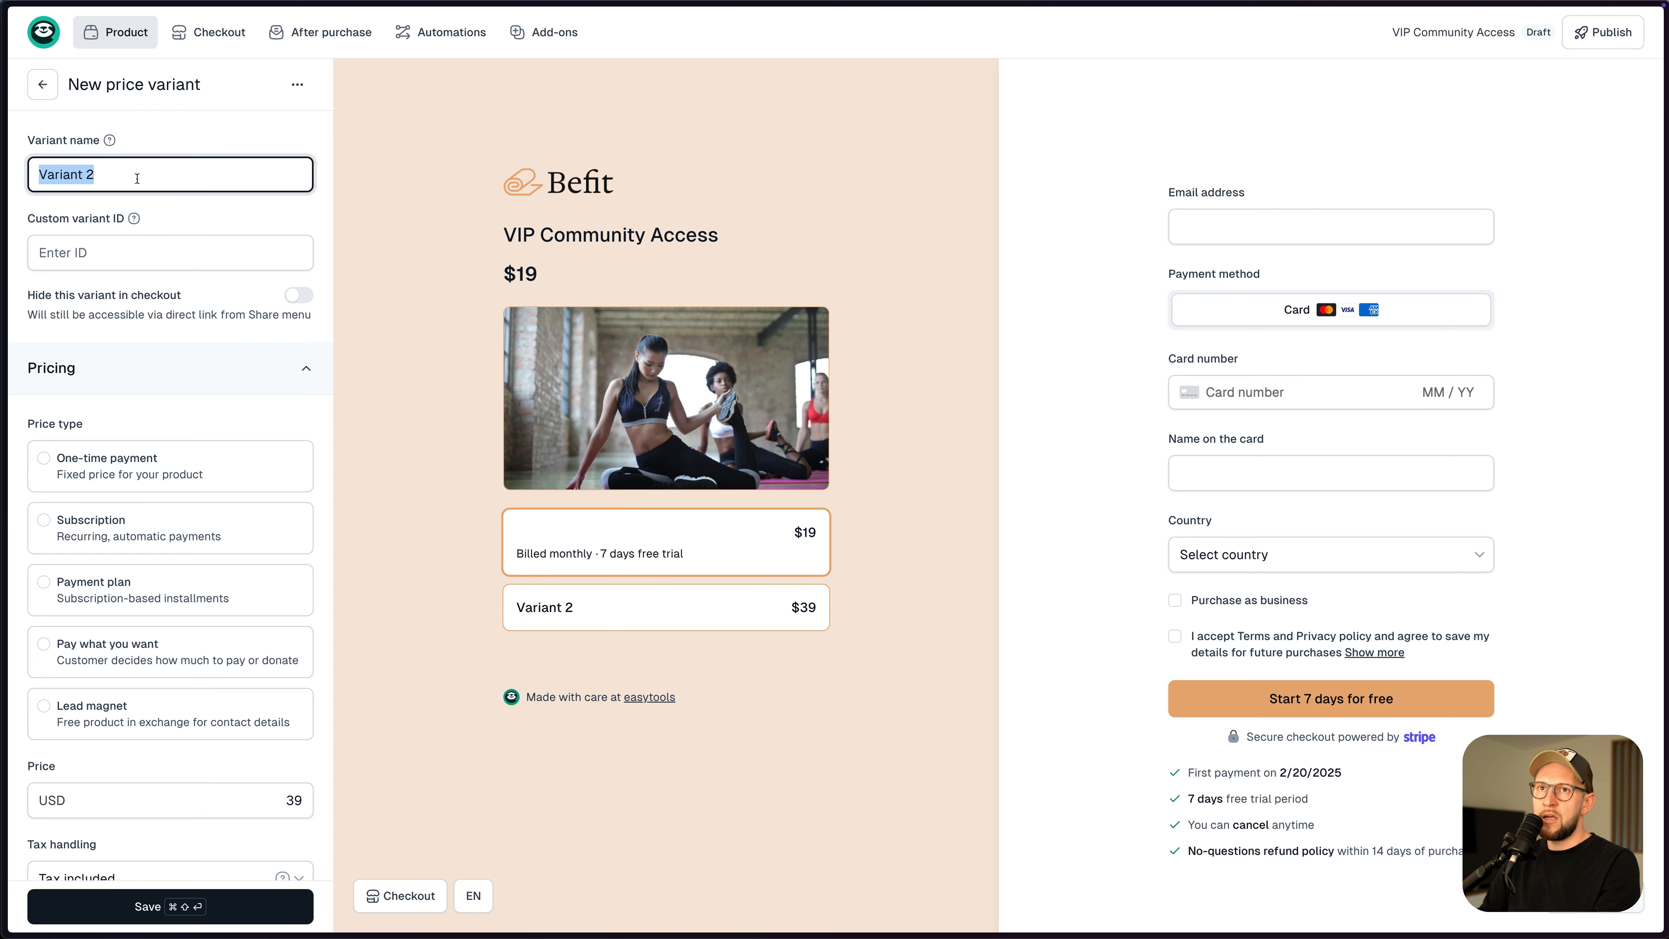
{"action": "type", "text": "Annual"}
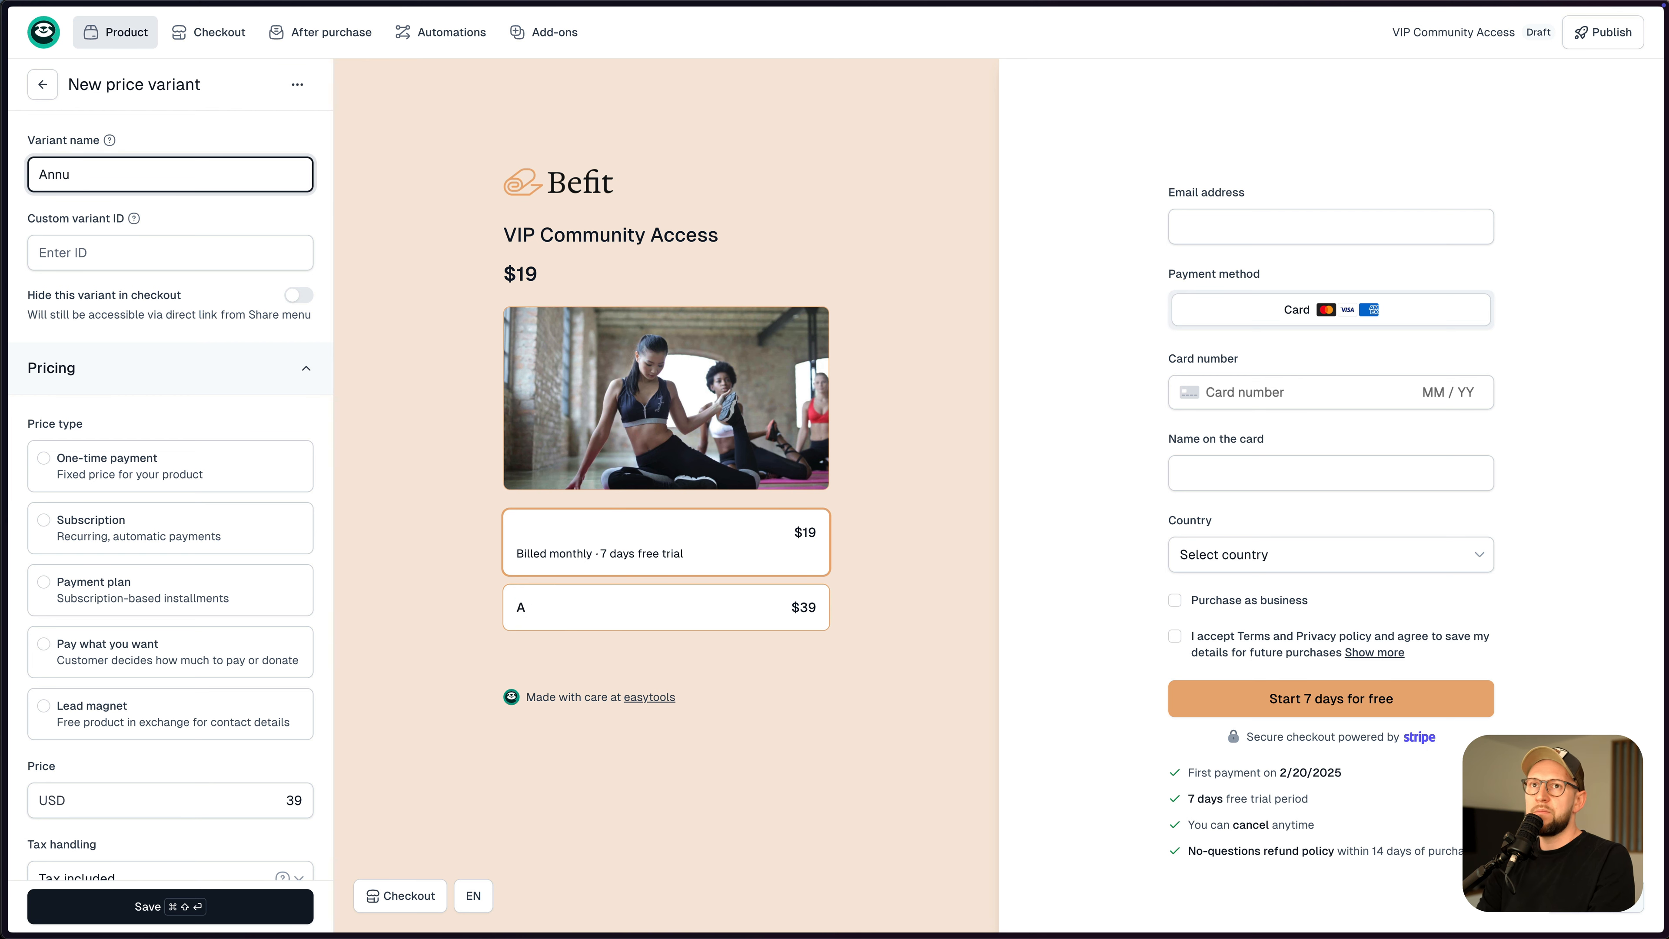
{"action": "left_click", "coordinate": [153, 525]}
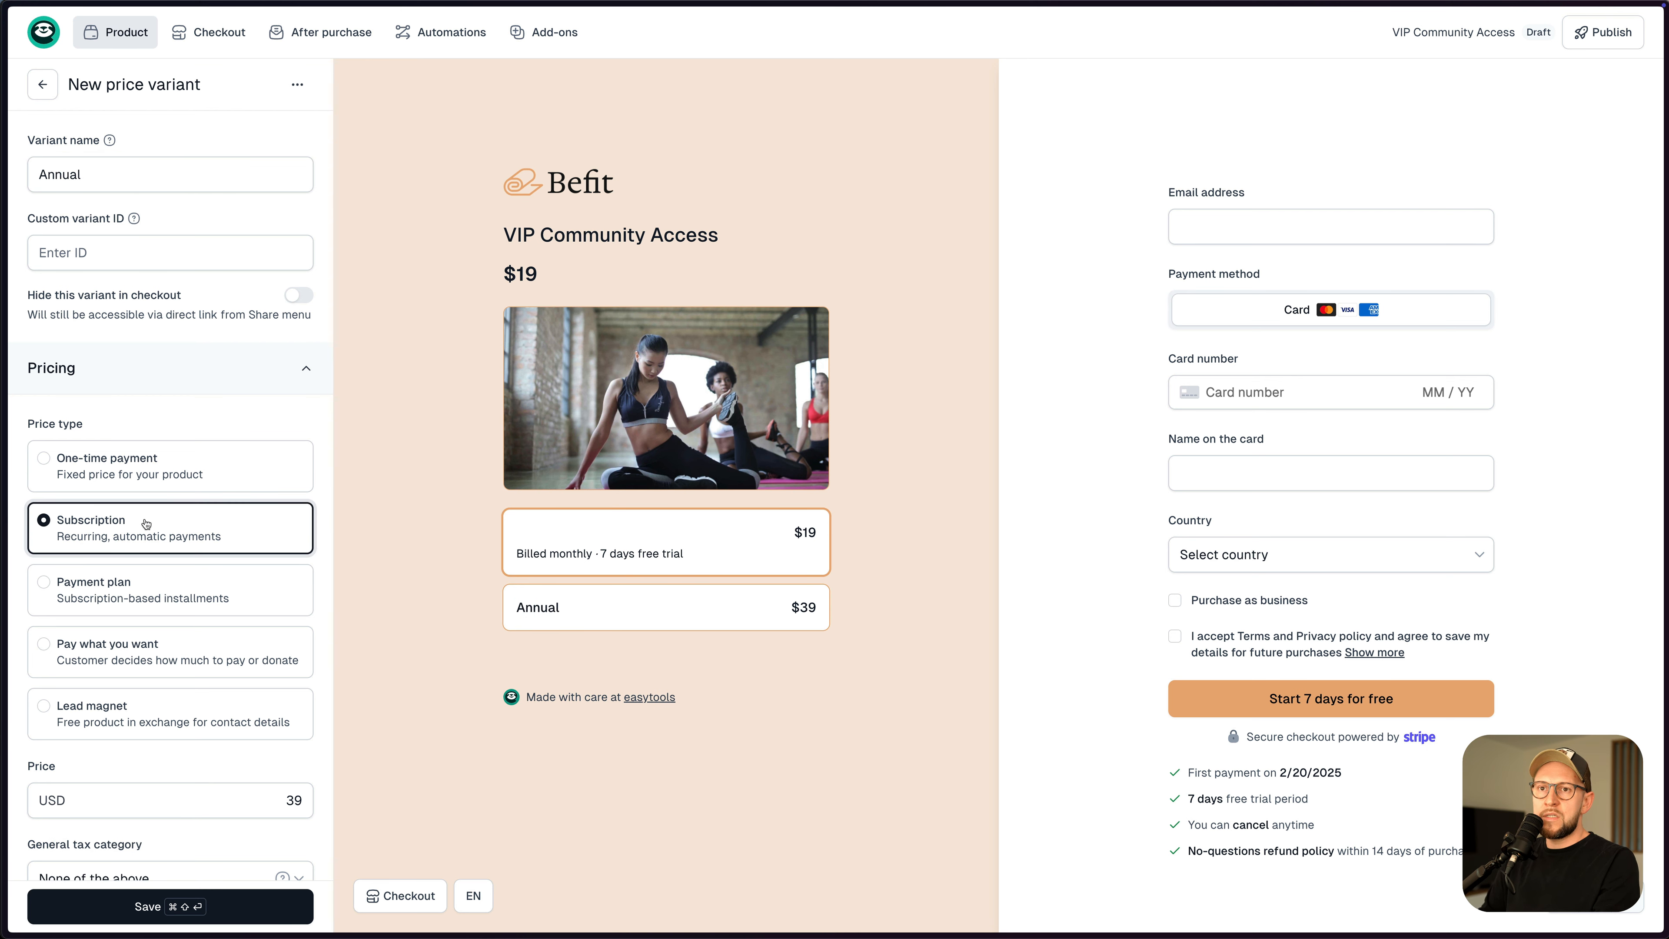
- Set the Annual variant to bill yearly at $190 and save it
{"action": "scroll", "coordinate": [170, 554], "scroll_direction": "down", "scroll_amount": 4}
{"action": "left_click", "coordinate": [175, 634]}
{"action": "left_click", "coordinate": [174, 634]}
{"action": "scroll", "coordinate": [174, 634], "scroll_direction": "down", "scroll_amount": 2}
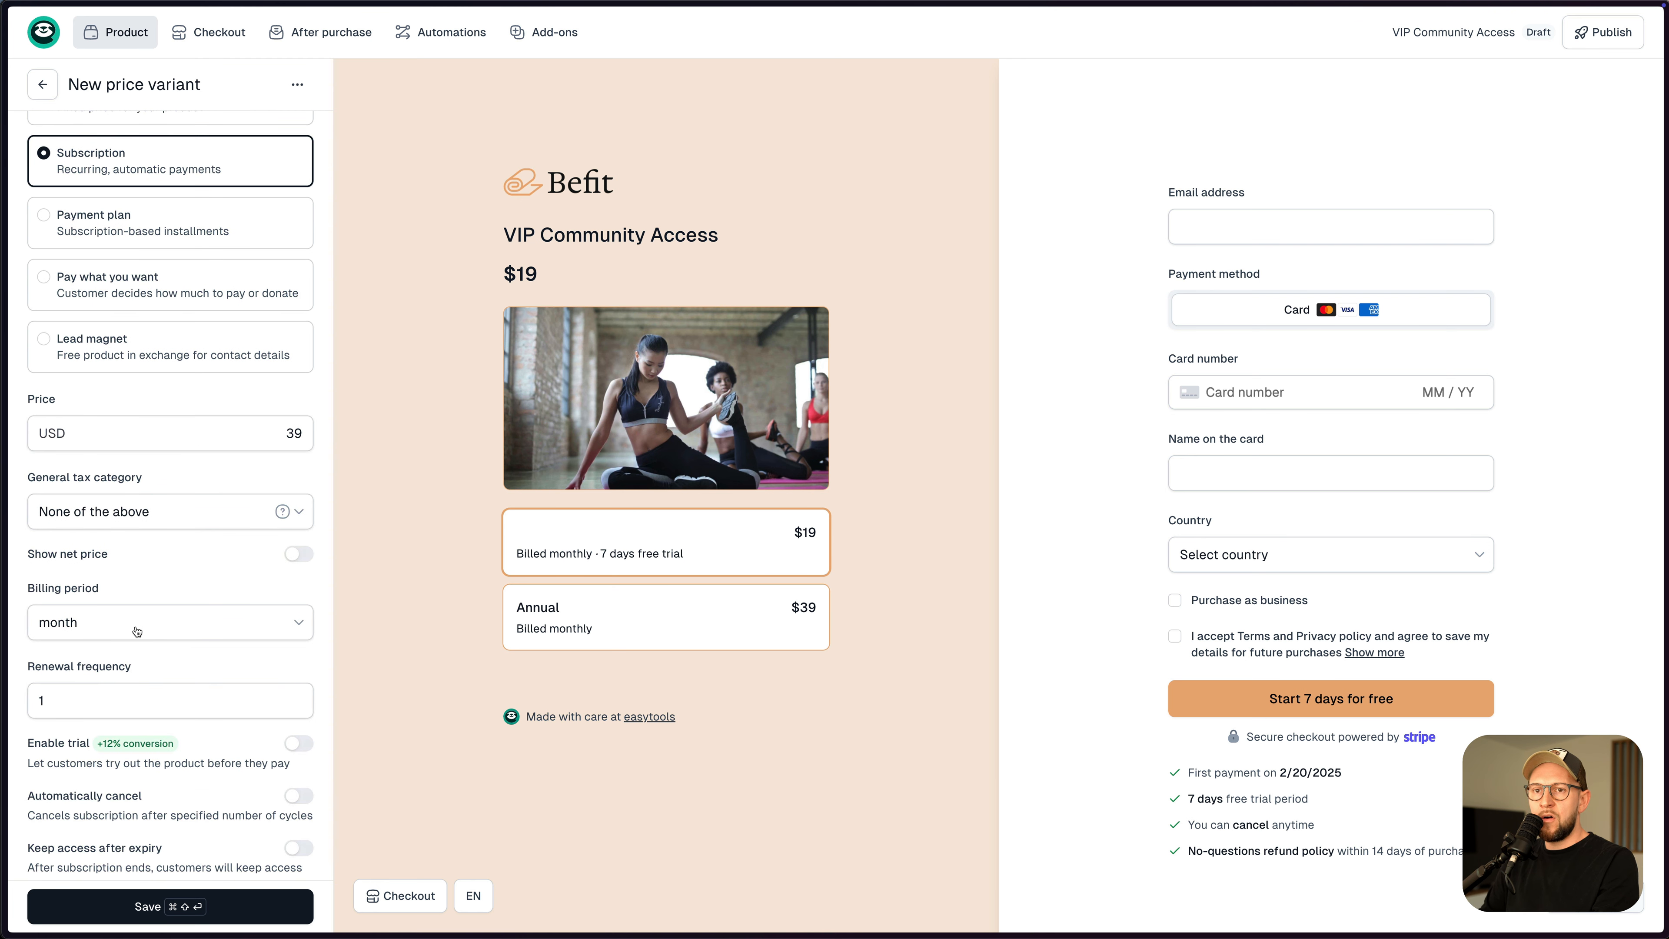
{"action": "left_click", "coordinate": [136, 630]}
{"action": "left_click", "coordinate": [119, 759]}
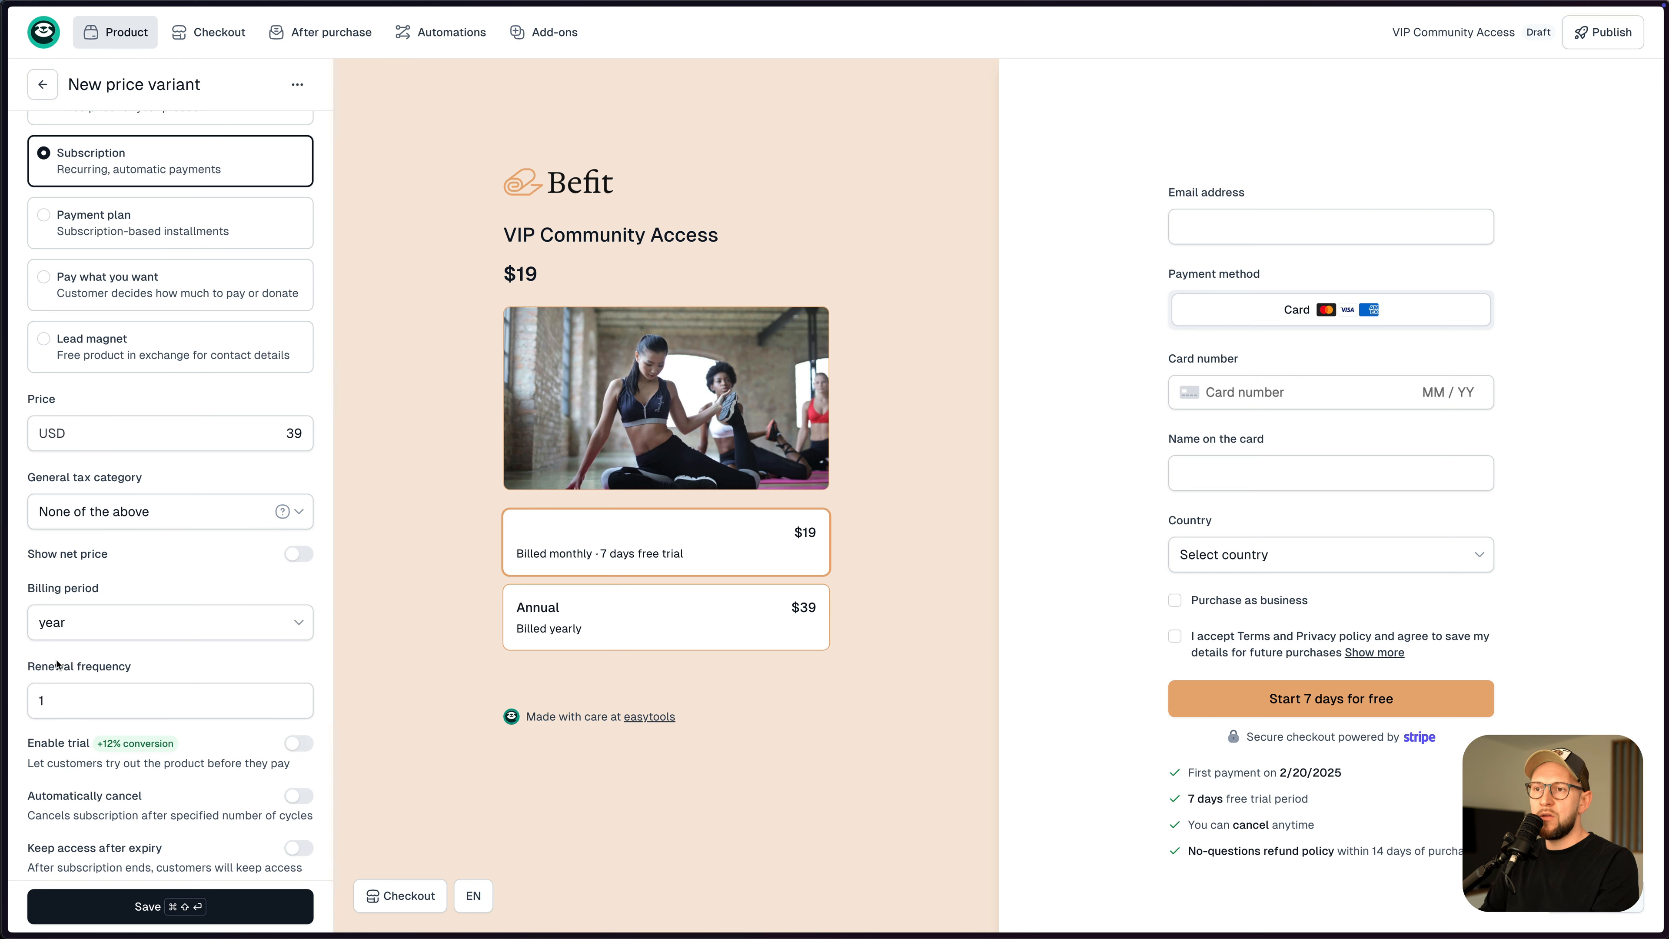
{"action": "scroll", "coordinate": [164, 655], "scroll_direction": "down", "scroll_amount": 2}
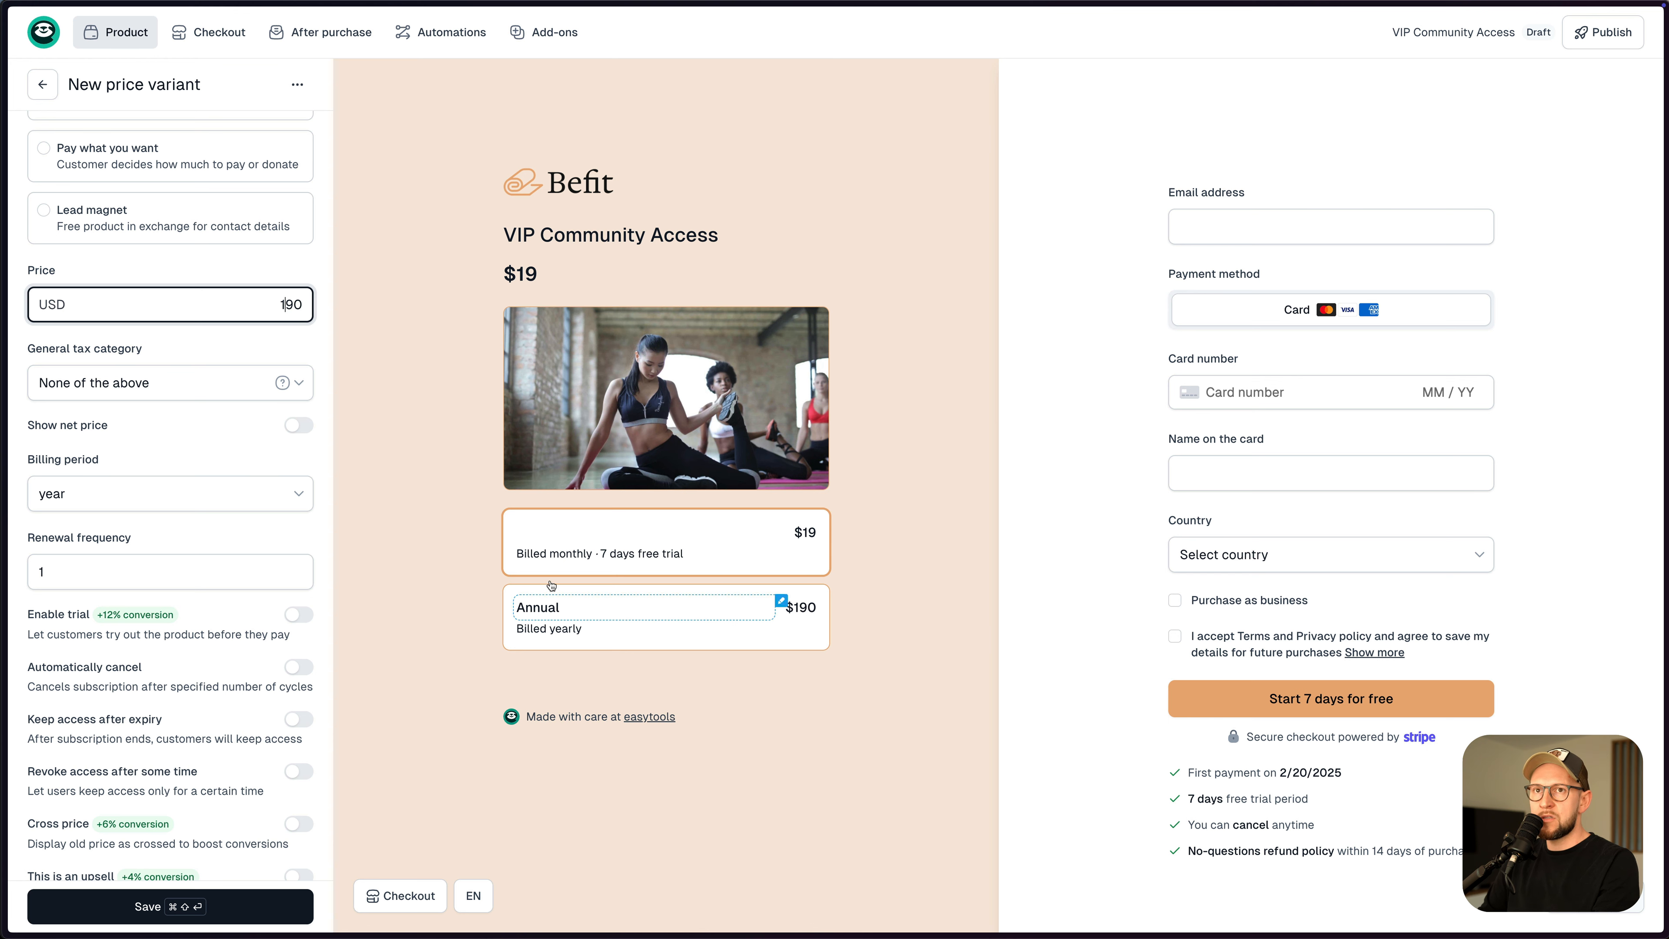
{"action": "scroll", "coordinate": [248, 344], "scroll_direction": "down", "scroll_amount": 2}
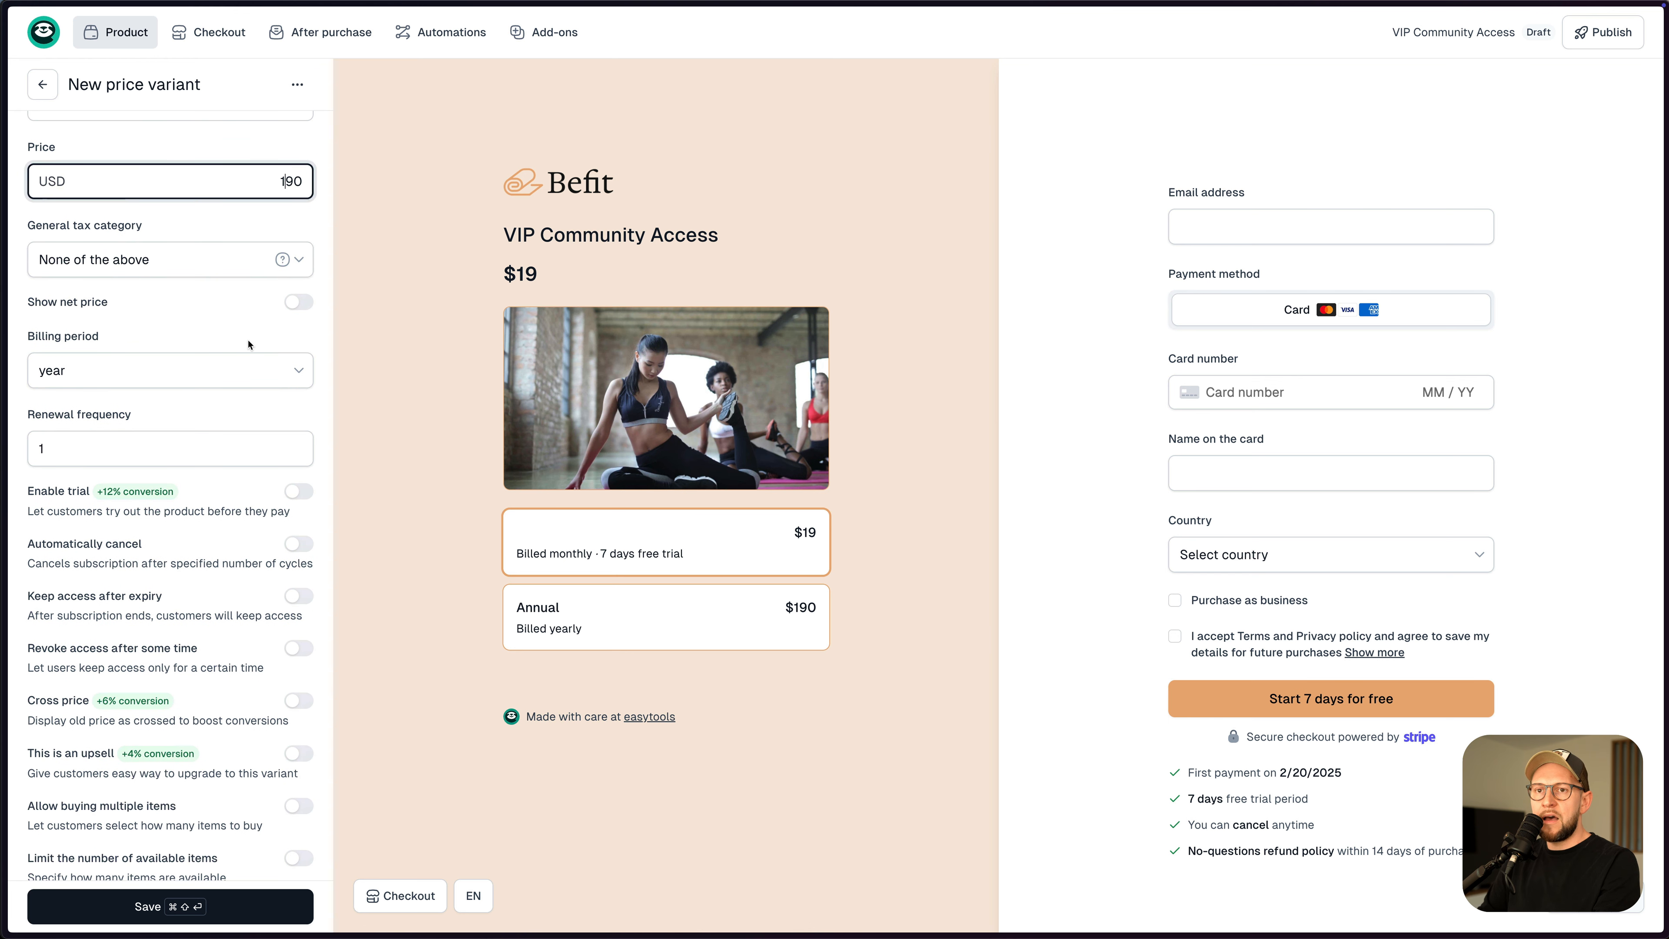
{"action": "left_click", "coordinate": [204, 904]}
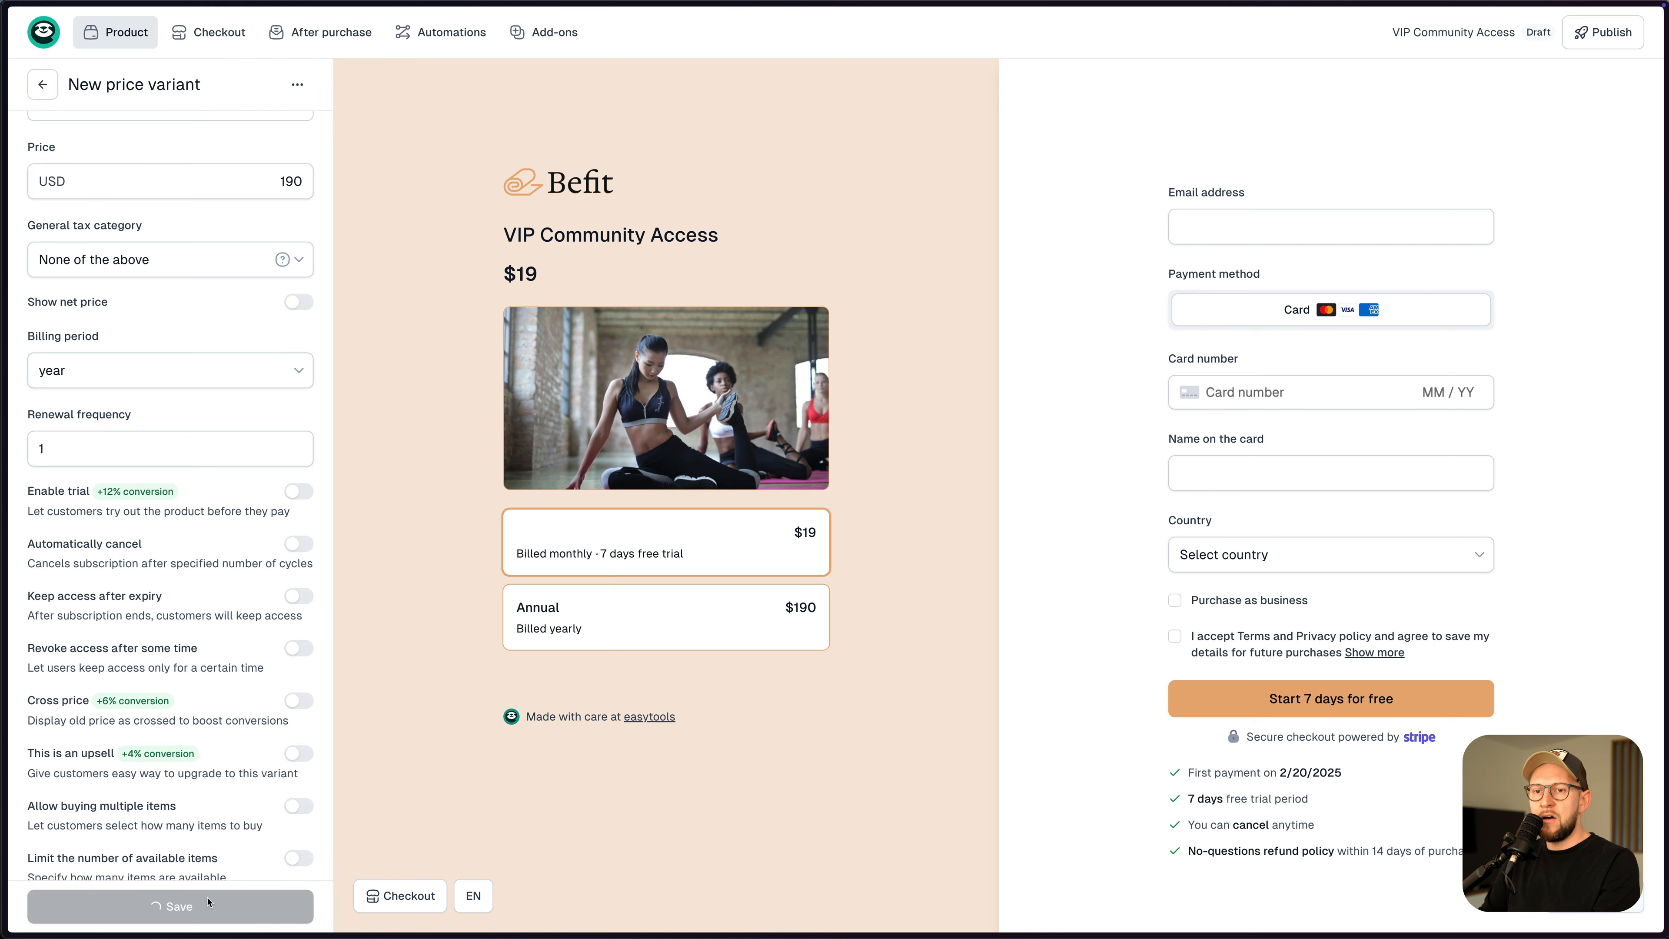
- Rename the $19 monthly variant to Monthly subscription and save it
{"action": "left_click", "coordinate": [137, 163]}
{"action": "left_click", "coordinate": [136, 172]}
{"action": "type", "text": "Monthly subscription"}
{"action": "left_click", "coordinate": [165, 910]}
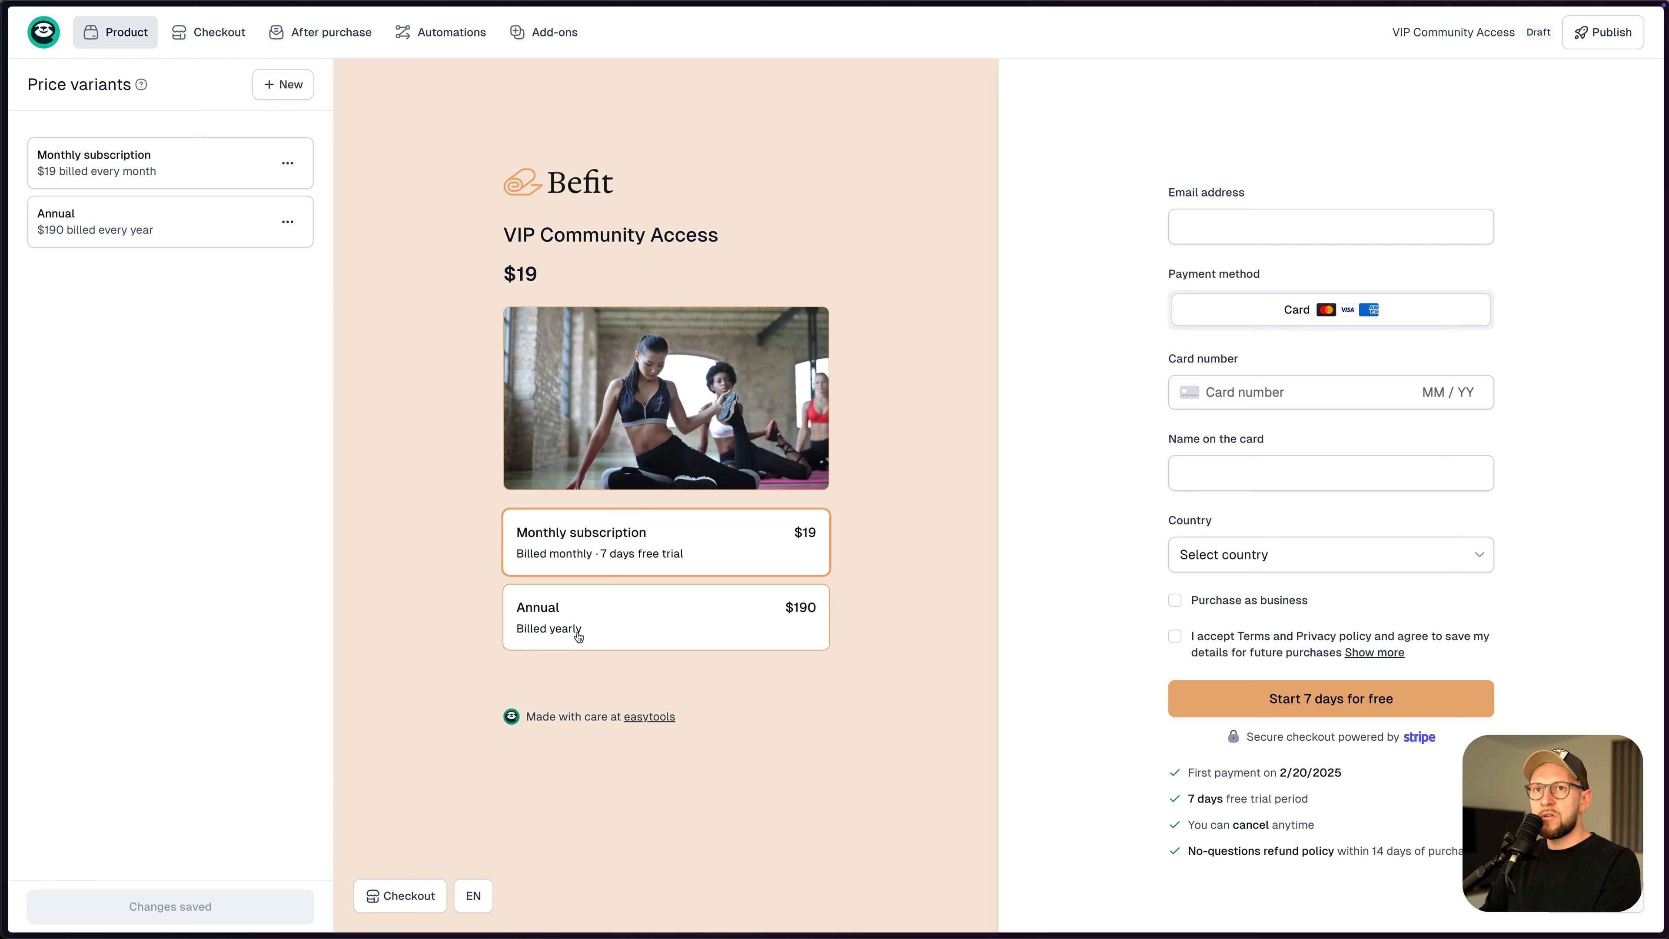
{"action": "left_click", "coordinate": [142, 233]}
- Make Annual an upsell on Monthly subscription - $19 with 'Pay for a year and get 2 months free'
{"action": "scroll", "coordinate": [194, 659], "scroll_direction": "down", "scroll_amount": 15}
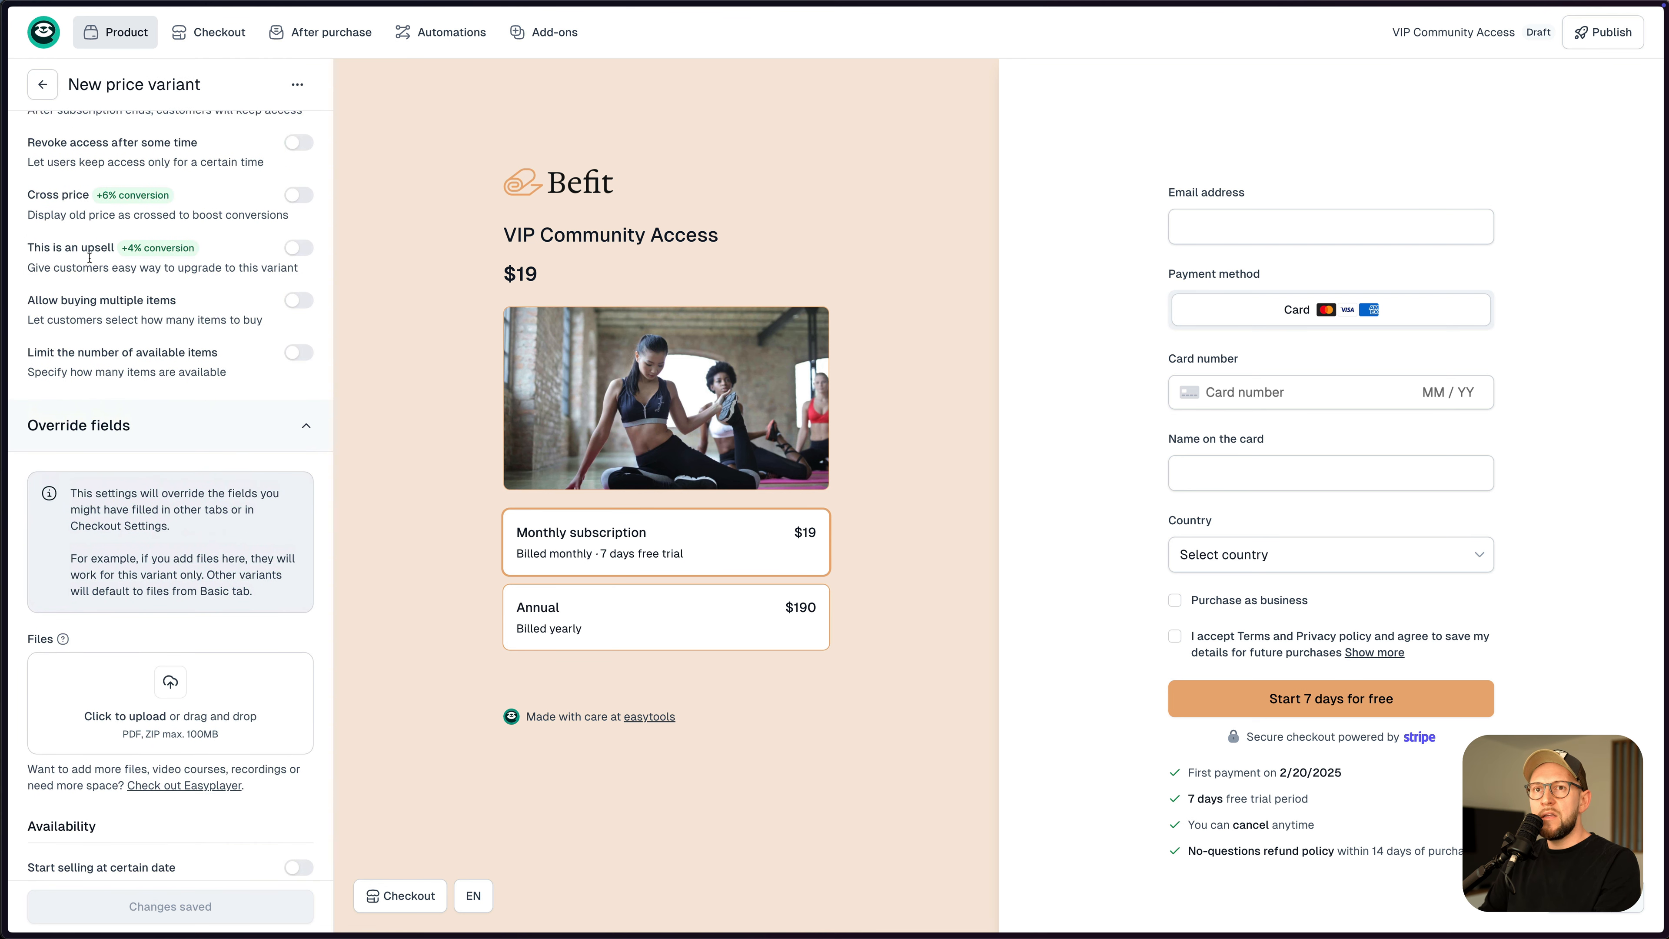
{"action": "left_click", "coordinate": [299, 247]}
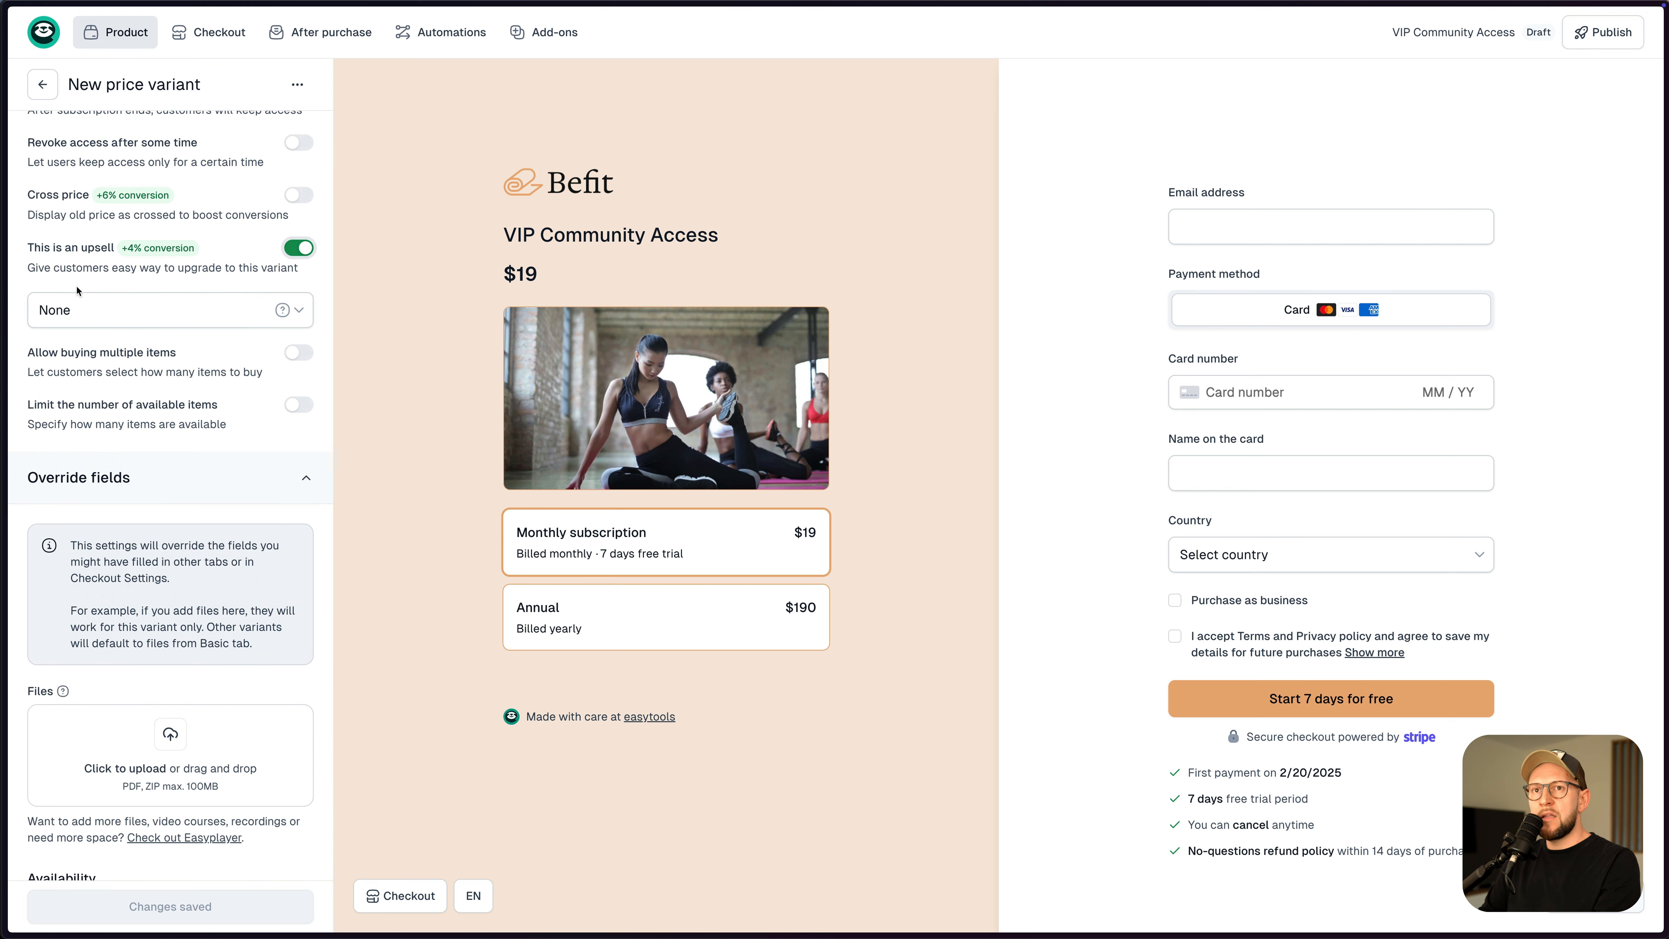
{"action": "left_click", "coordinate": [102, 307]}
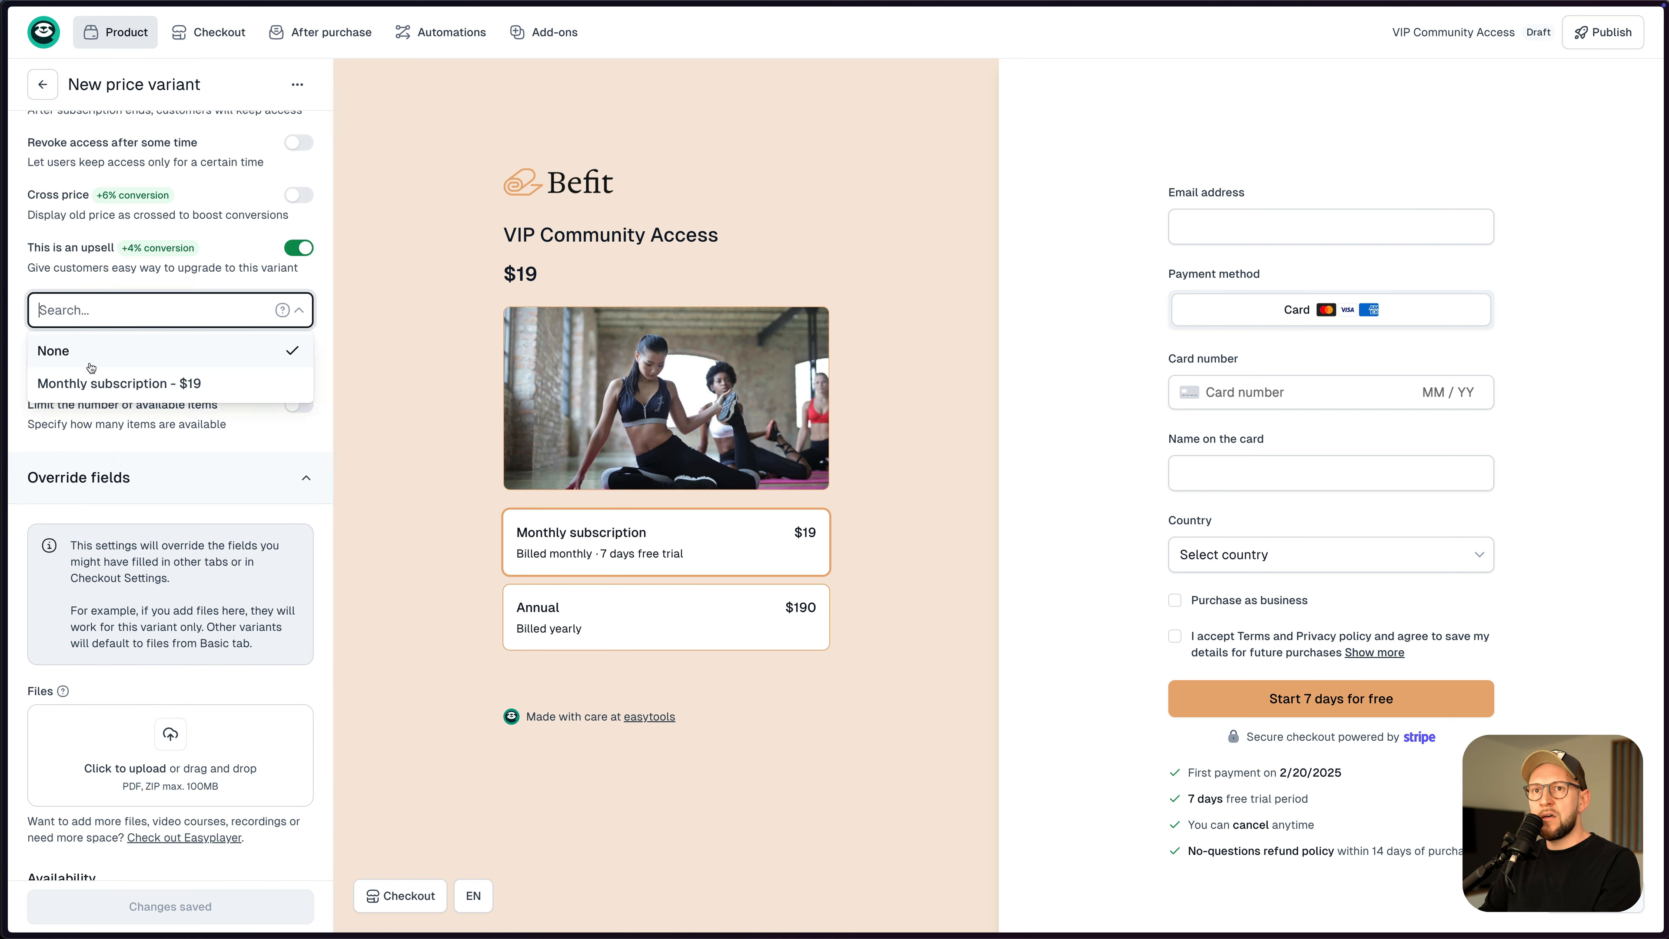
{"action": "left_click", "coordinate": [131, 394]}
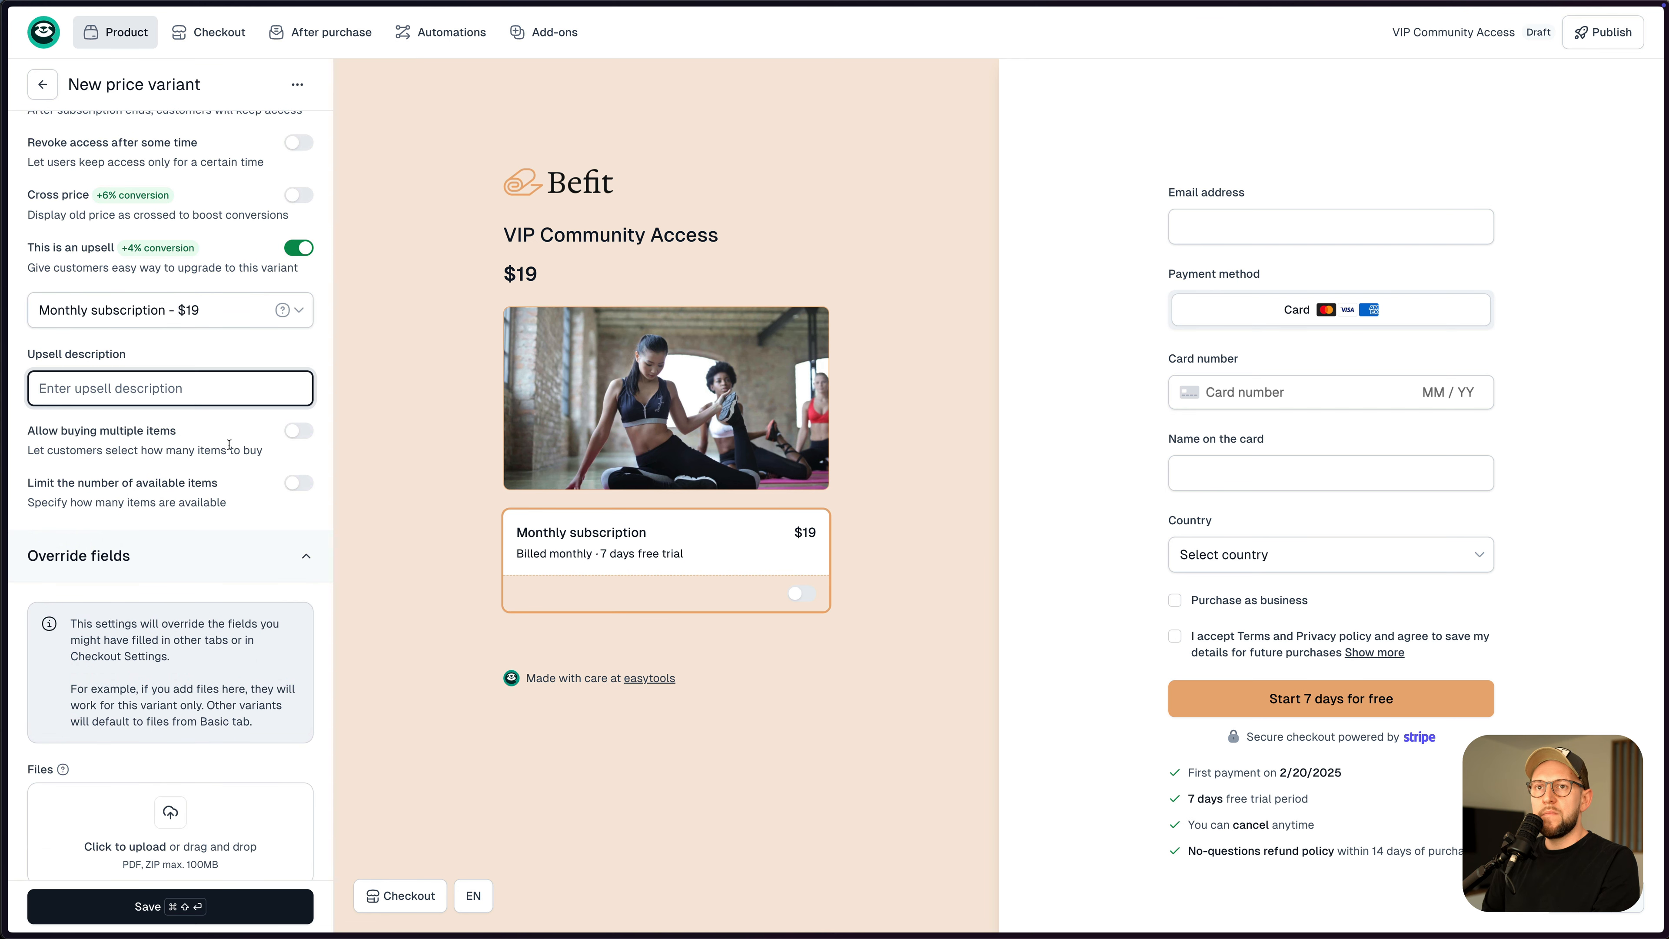
{"action": "type", "text": "Pay for a year and get 2 months free"}
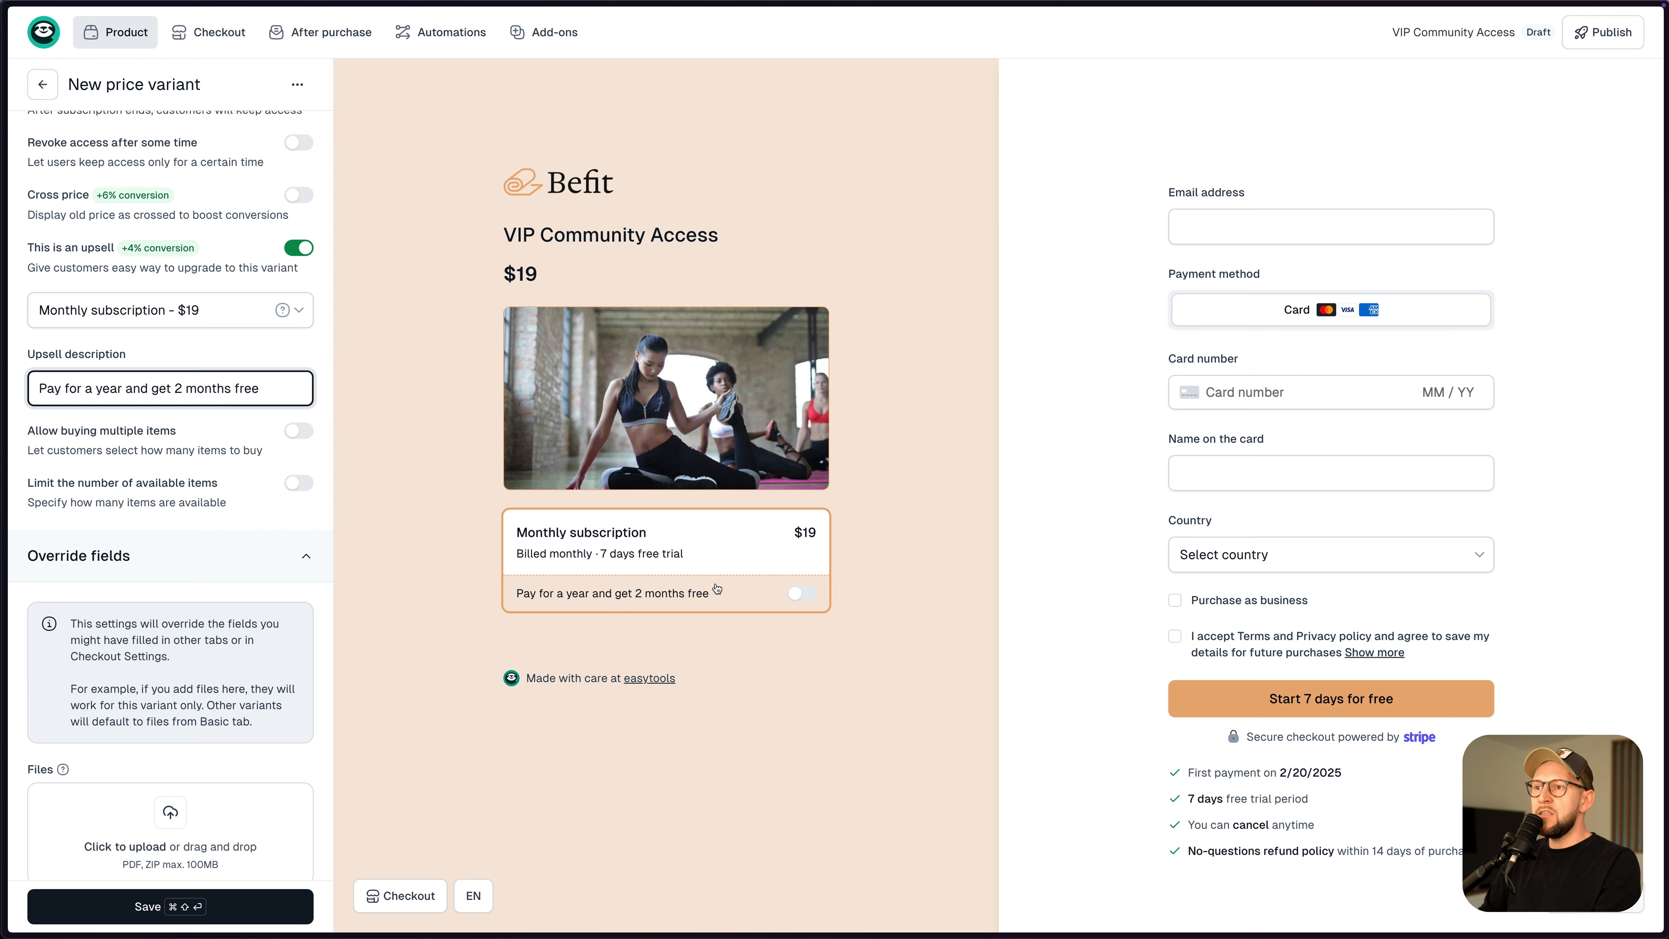
- Test the upsell toggle in the checkout preview, leave it on, and save
{"action": "left_click", "coordinate": [801, 593]}
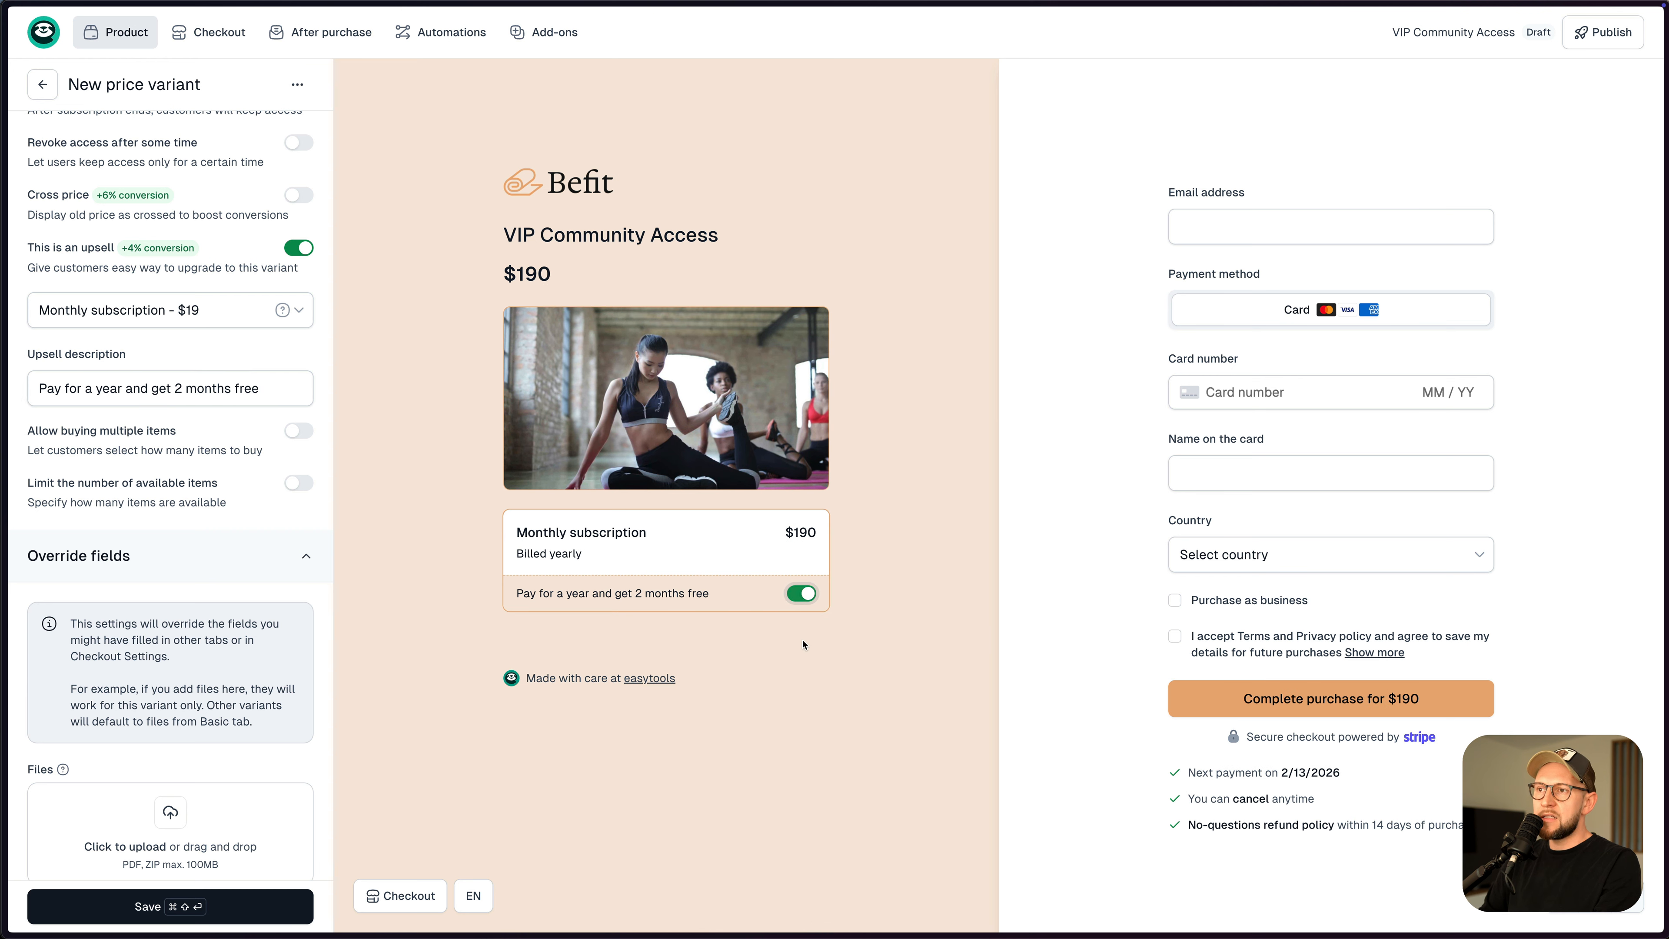
{"action": "left_click", "coordinate": [801, 593]}
{"action": "left_click", "coordinate": [624, 594]}
{"action": "left_click", "coordinate": [628, 597]}
{"action": "left_click", "coordinate": [802, 594]}
{"action": "key", "text": "super+shift+Return"}
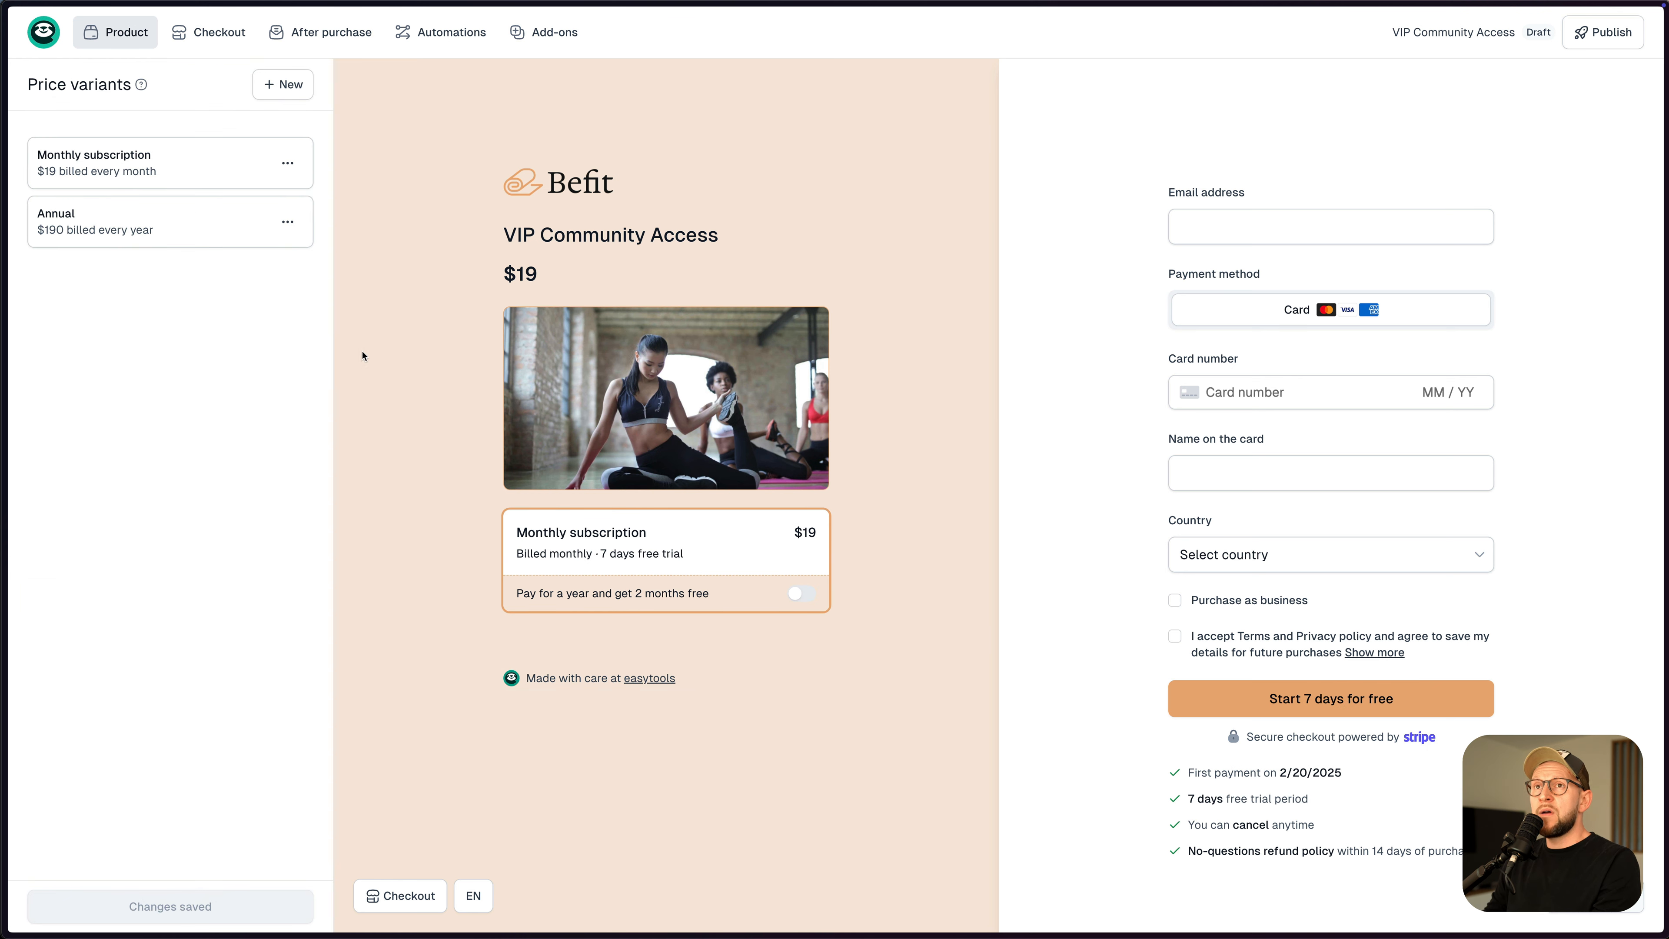
- Add an 'Annual one-time' price variant as a one-time payment of $190
{"action": "left_click", "coordinate": [275, 92]}
{"action": "left_click_drag", "start_coordinate": [123, 175], "coordinate": [40, 169]}
{"action": "type", "text": "Annual one-time"}
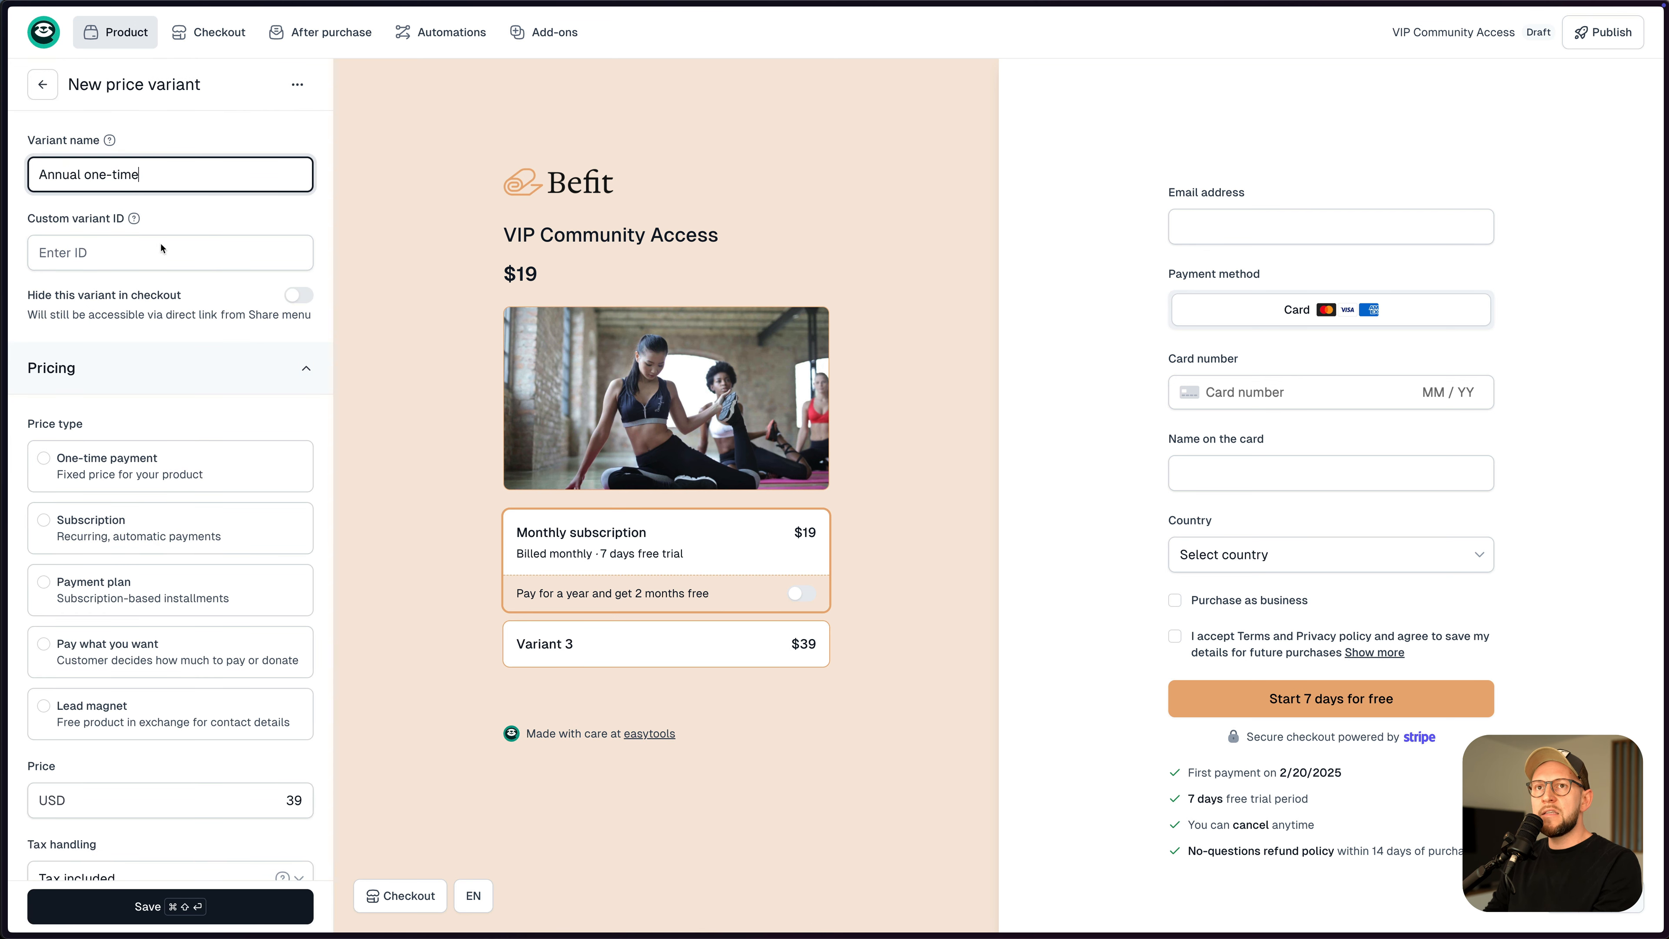
{"action": "left_click", "coordinate": [43, 460]}
{"action": "scroll", "coordinate": [187, 367], "scroll_direction": "down", "scroll_amount": 3}
{"action": "scroll", "coordinate": [187, 368], "scroll_direction": "down", "scroll_amount": 2}
{"action": "left_click", "coordinate": [287, 474]}
{"action": "type", "text": "19"}
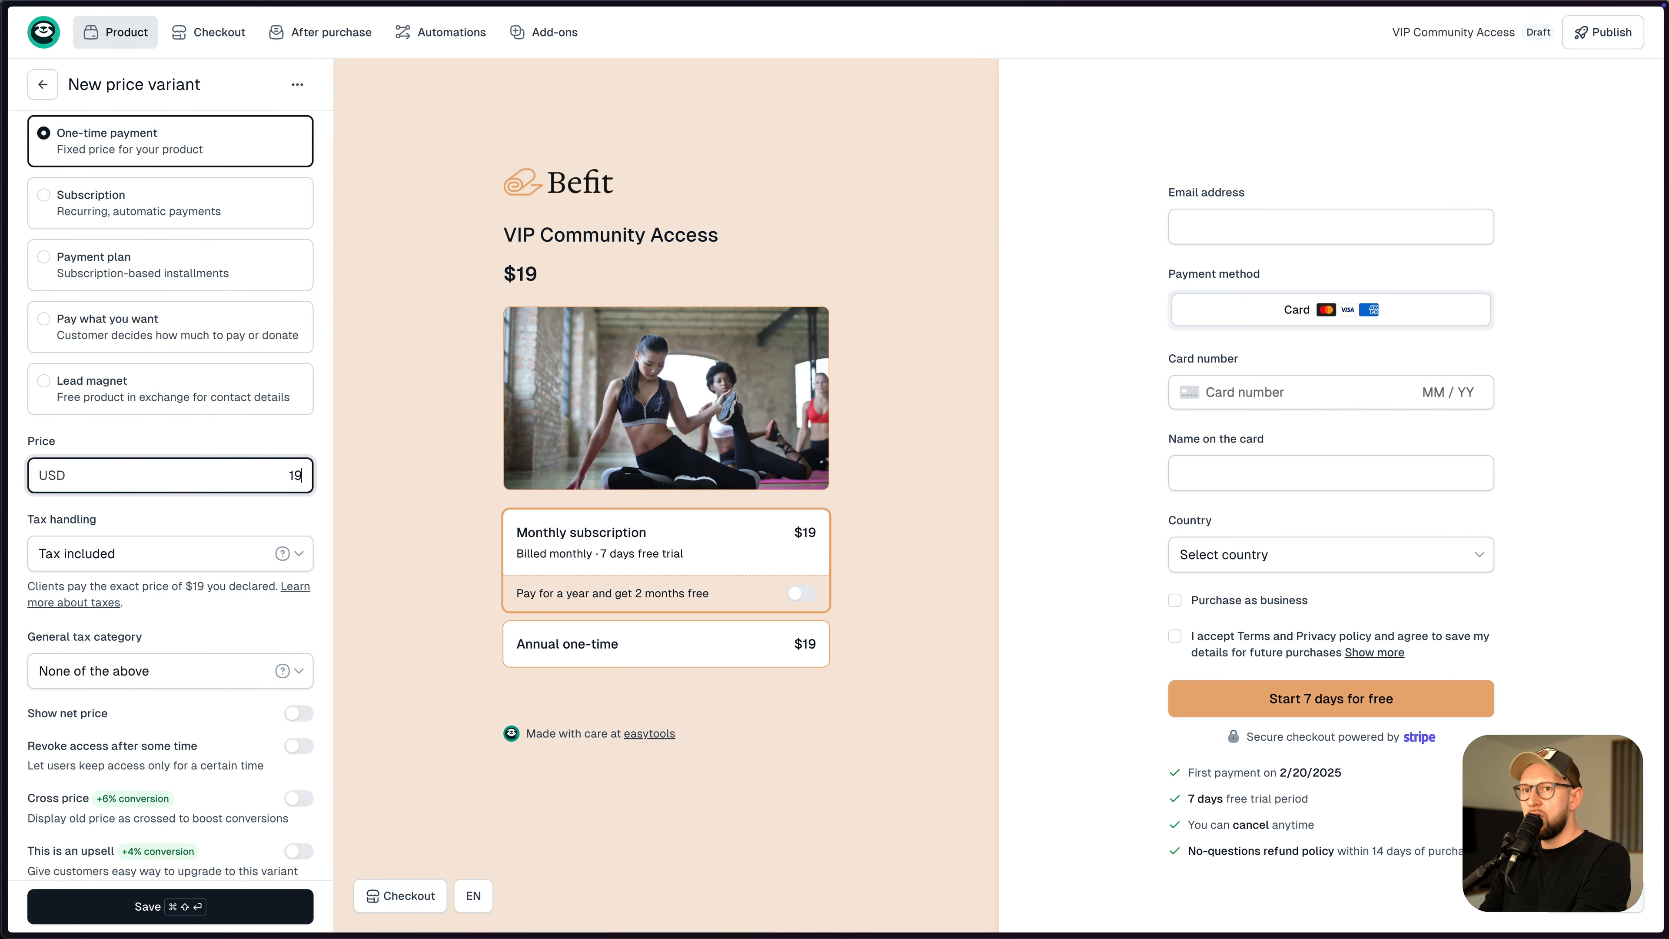
{"action": "type", "text": "0"}
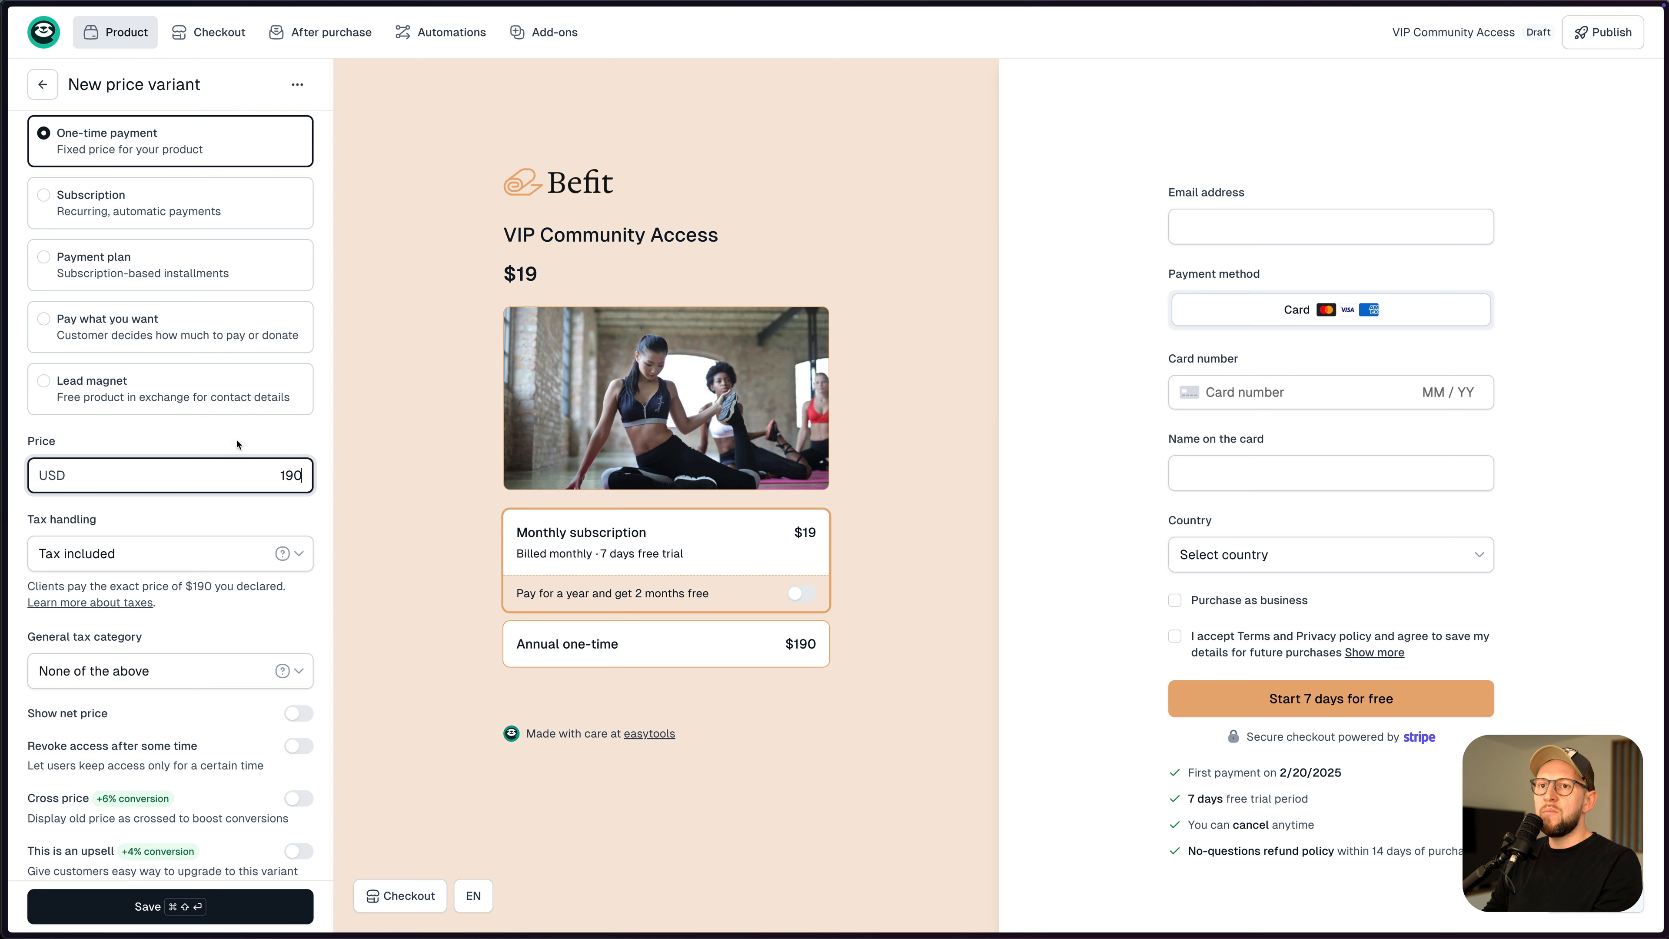
{"action": "left_click", "coordinate": [889, 723]}
- Compare options in the preview, limit access to 365 days, and save the variant
{"action": "left_click", "coordinate": [822, 663]}
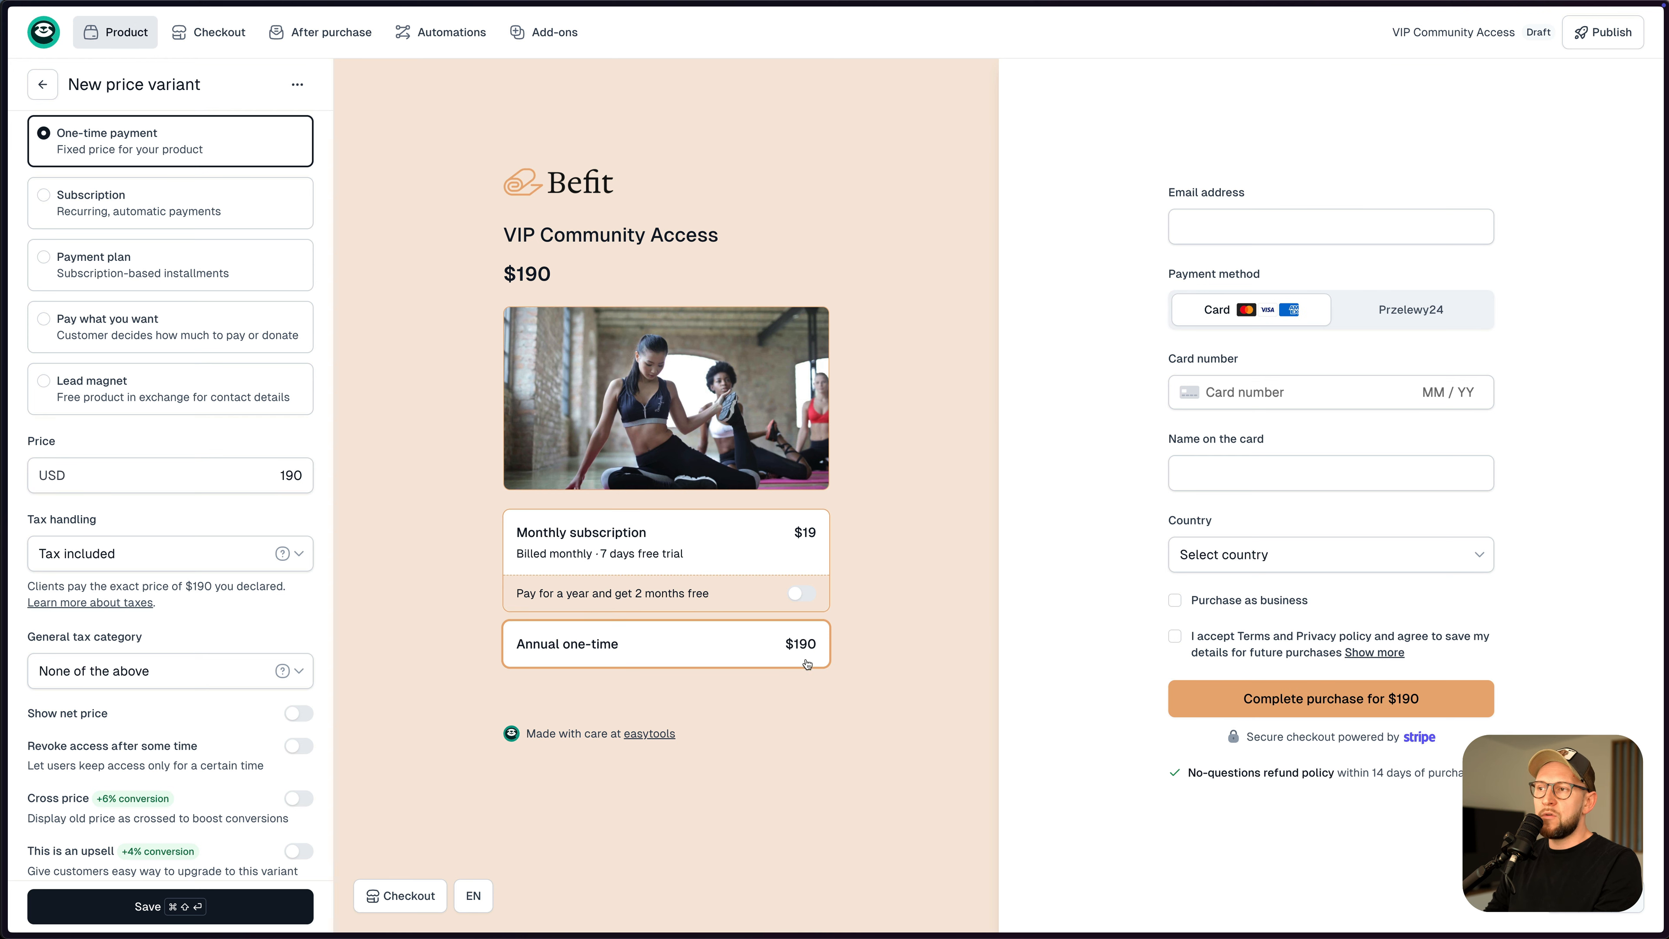
{"action": "left_click", "coordinate": [827, 567]}
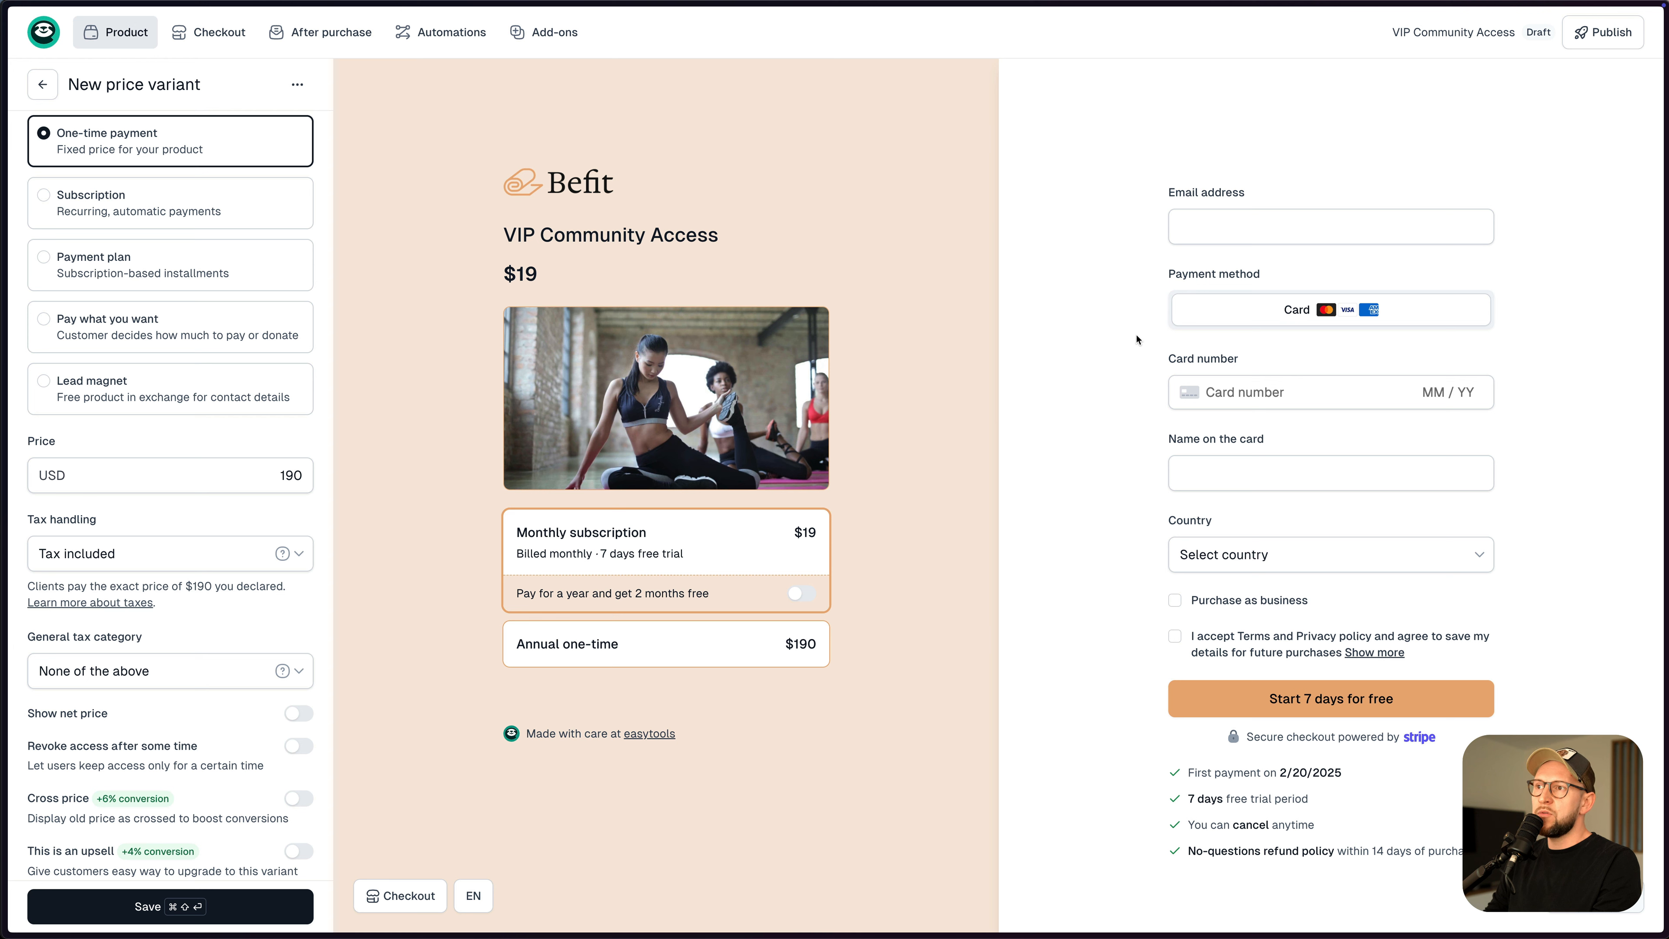
{"action": "left_click", "coordinate": [777, 643]}
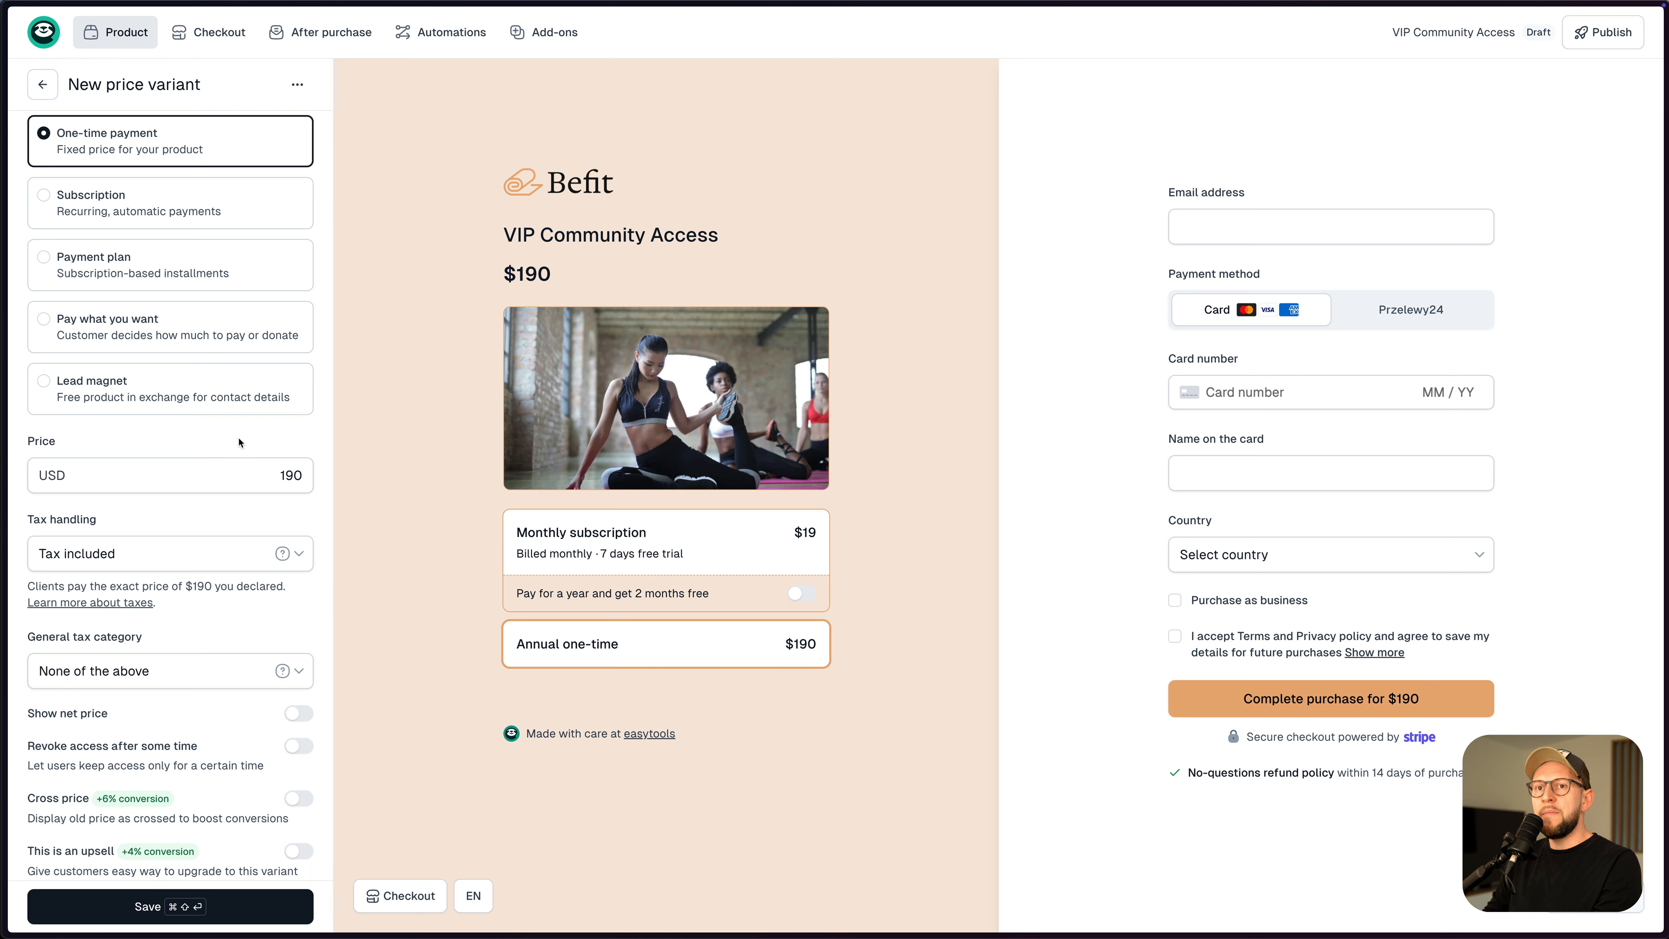
{"action": "scroll", "coordinate": [238, 442], "scroll_direction": "down", "scroll_amount": 5}
{"action": "scroll", "coordinate": [226, 432], "scroll_direction": "down", "scroll_amount": 6}
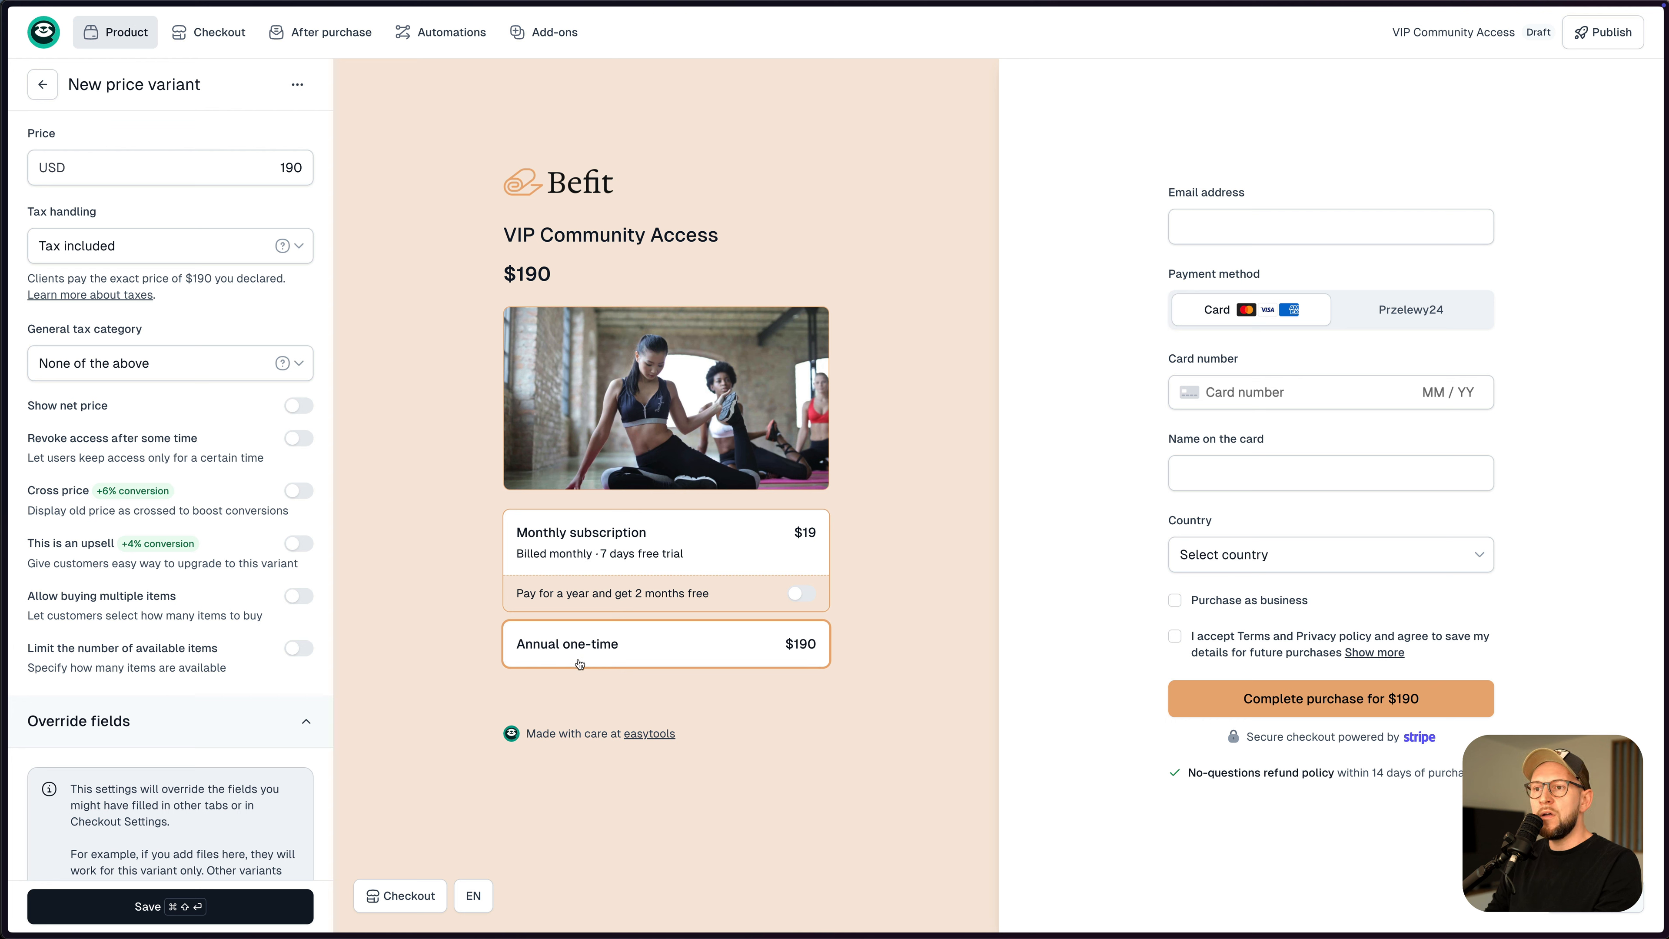
{"action": "left_click", "coordinate": [293, 439]}
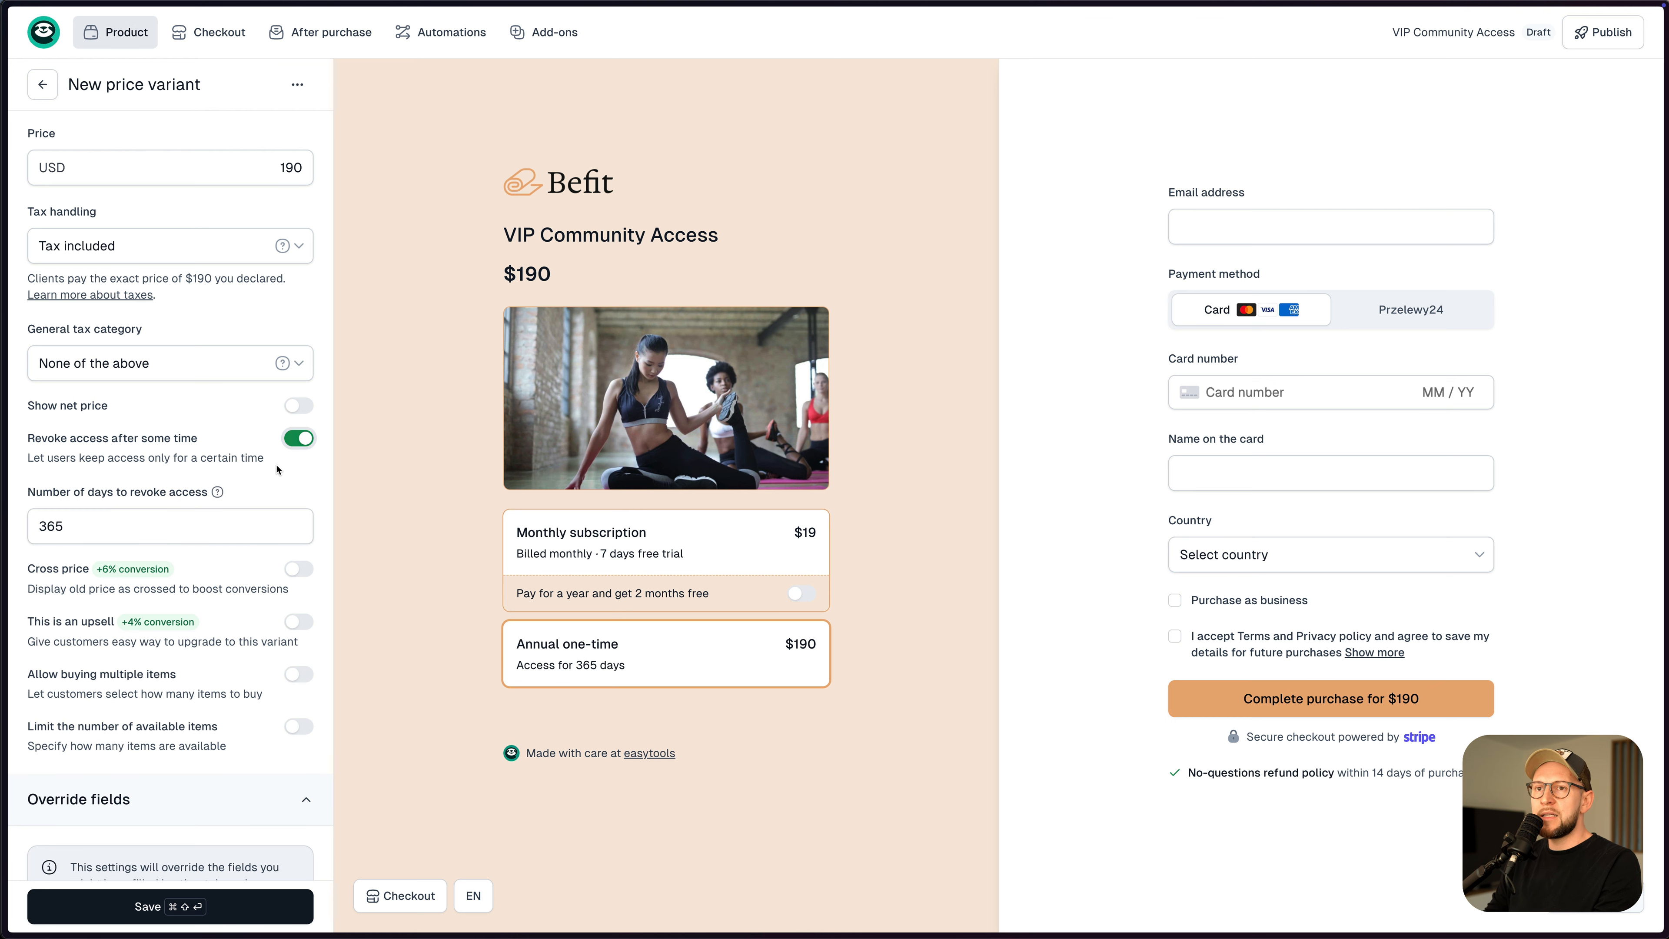
{"action": "left_click", "coordinate": [31, 528]}
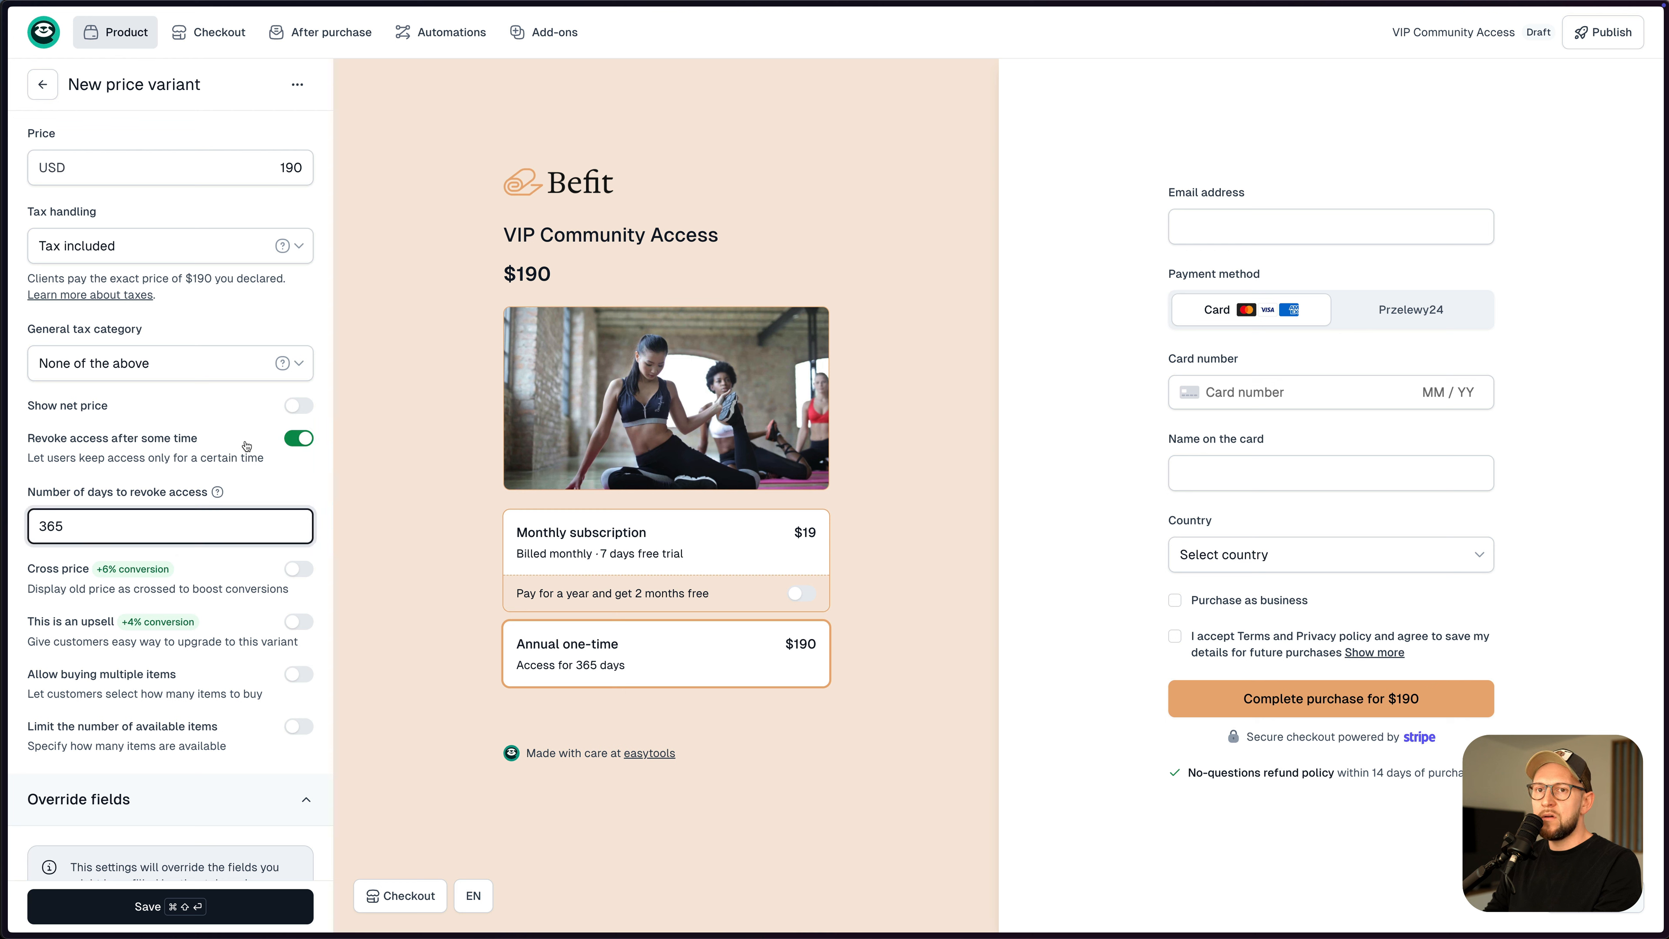
{"action": "left_click", "coordinate": [211, 914]}
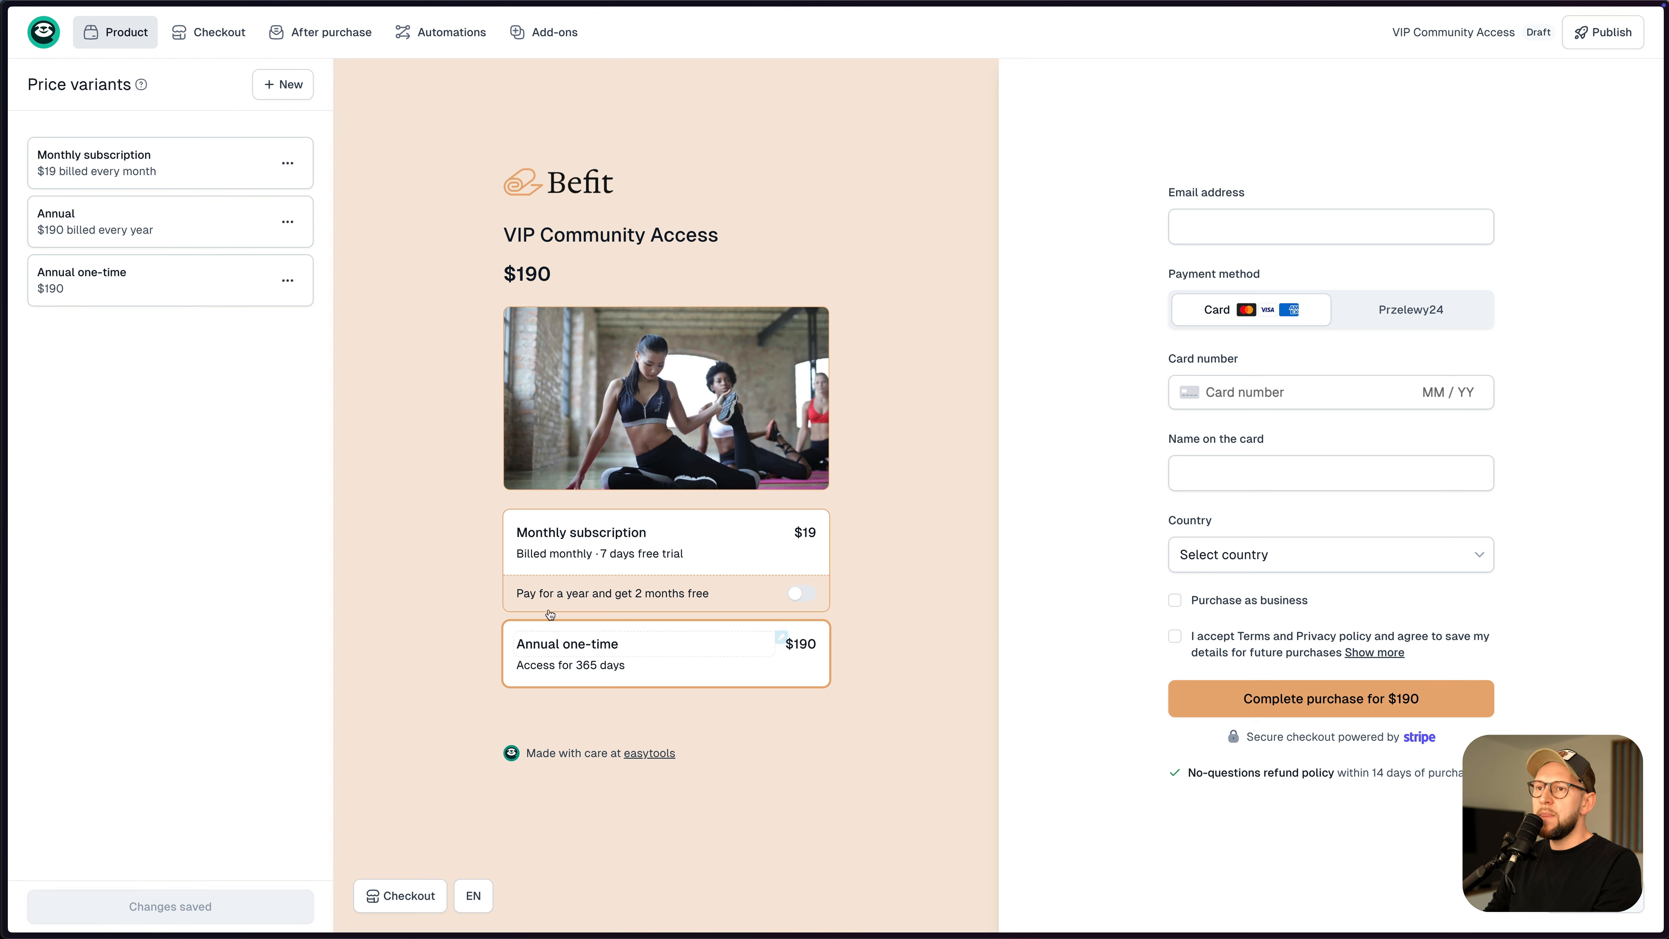
- Preview the Monthly subscription checkout with the pay-yearly discount switched on
{"action": "left_click", "coordinate": [576, 542]}
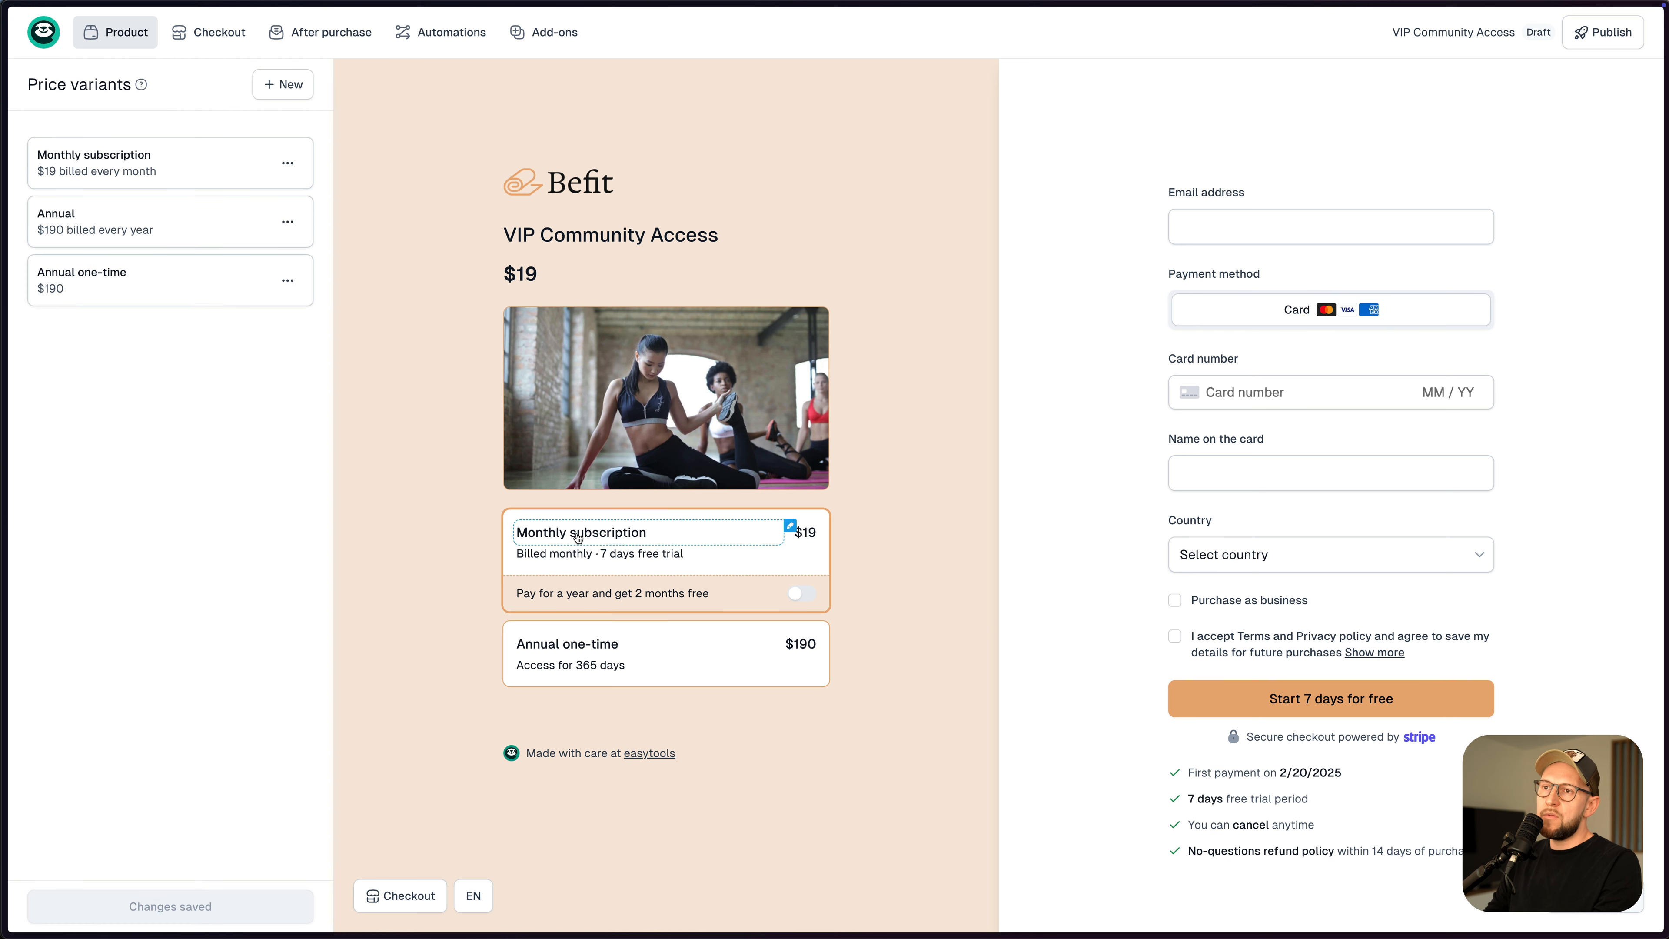
{"action": "left_click", "coordinate": [796, 594]}
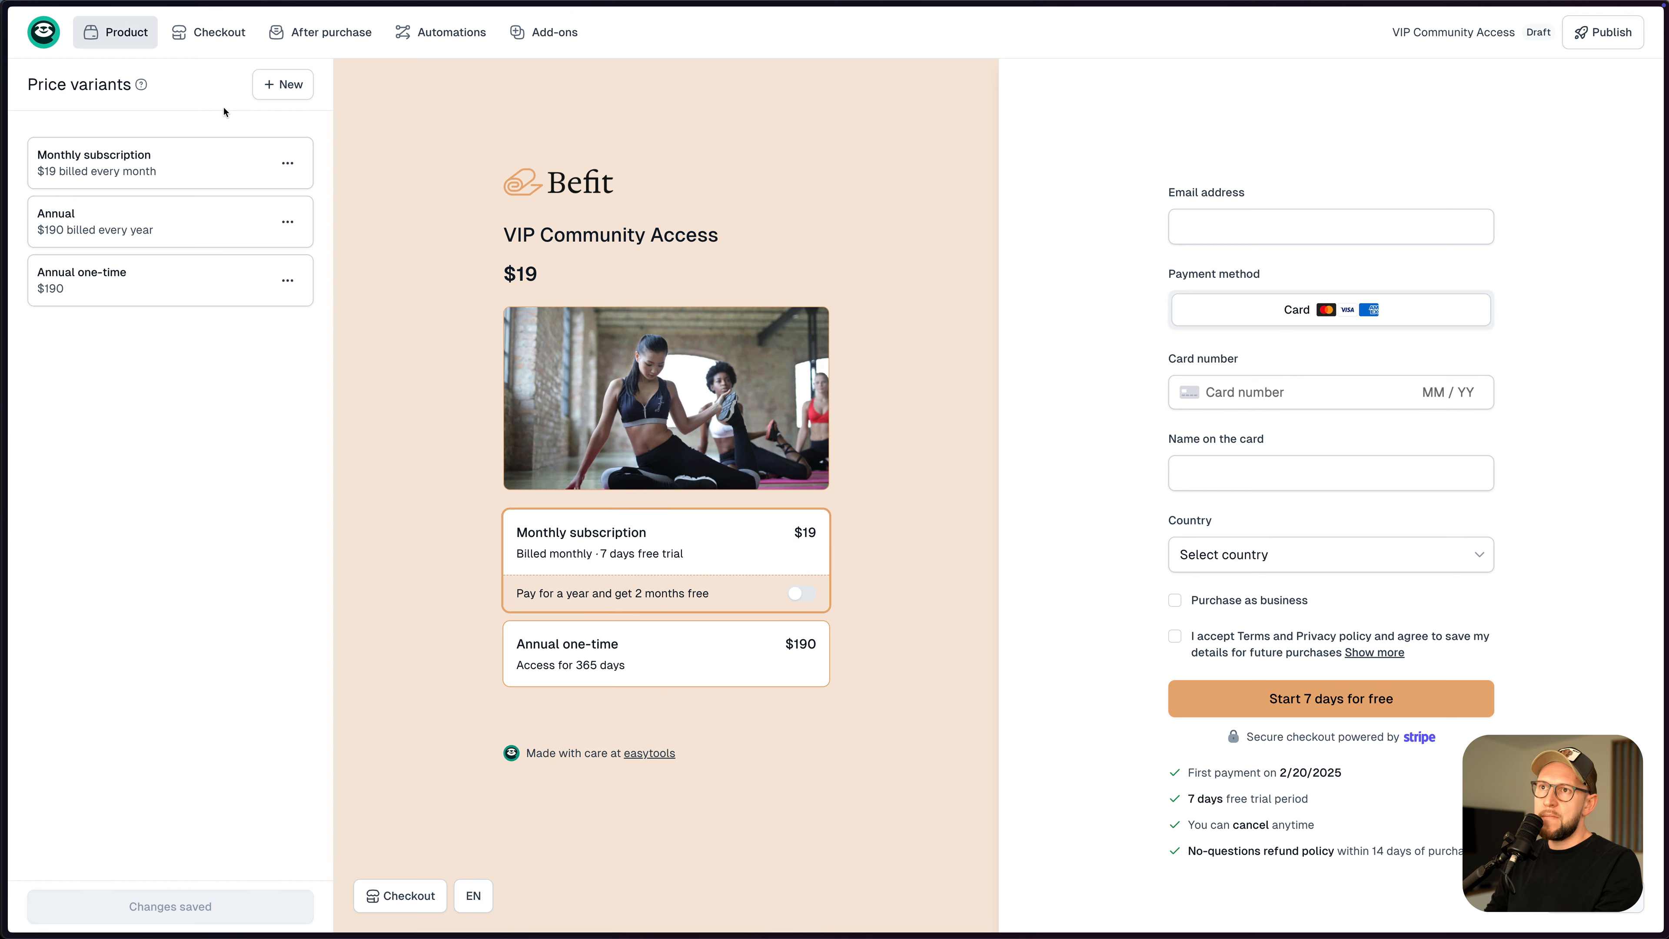
{"action": "left_click", "coordinate": [459, 33]}
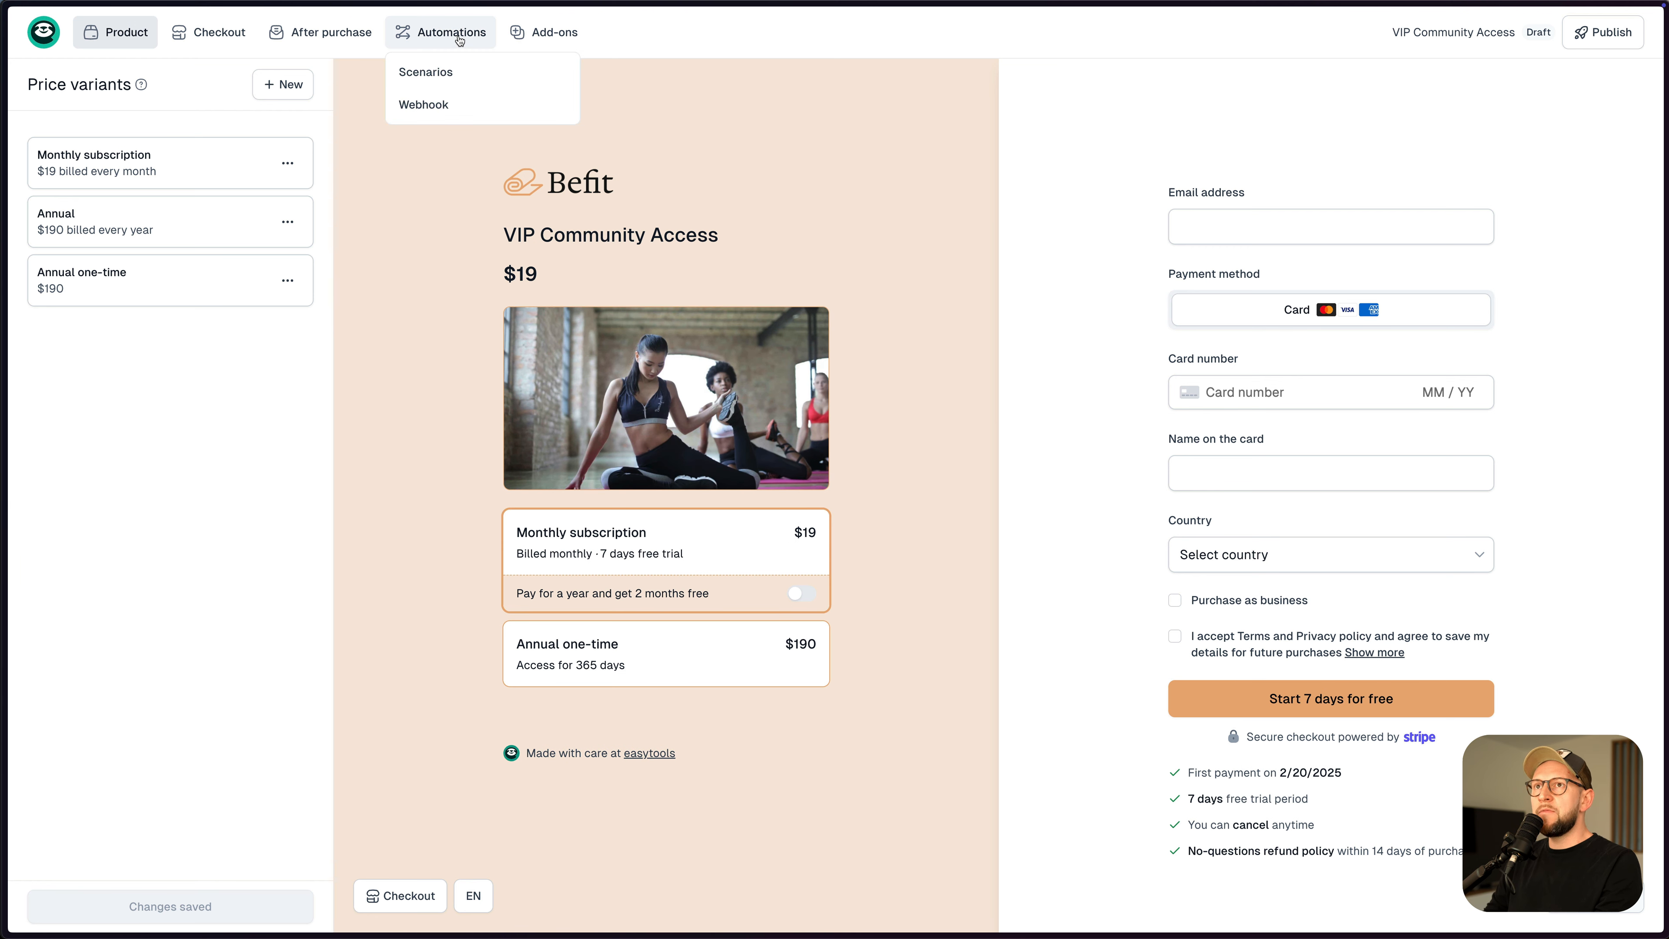
- Start a new automation scenario with Order completed as its trigger event
{"action": "left_click", "coordinate": [440, 77]}
{"action": "left_click", "coordinate": [172, 454]}
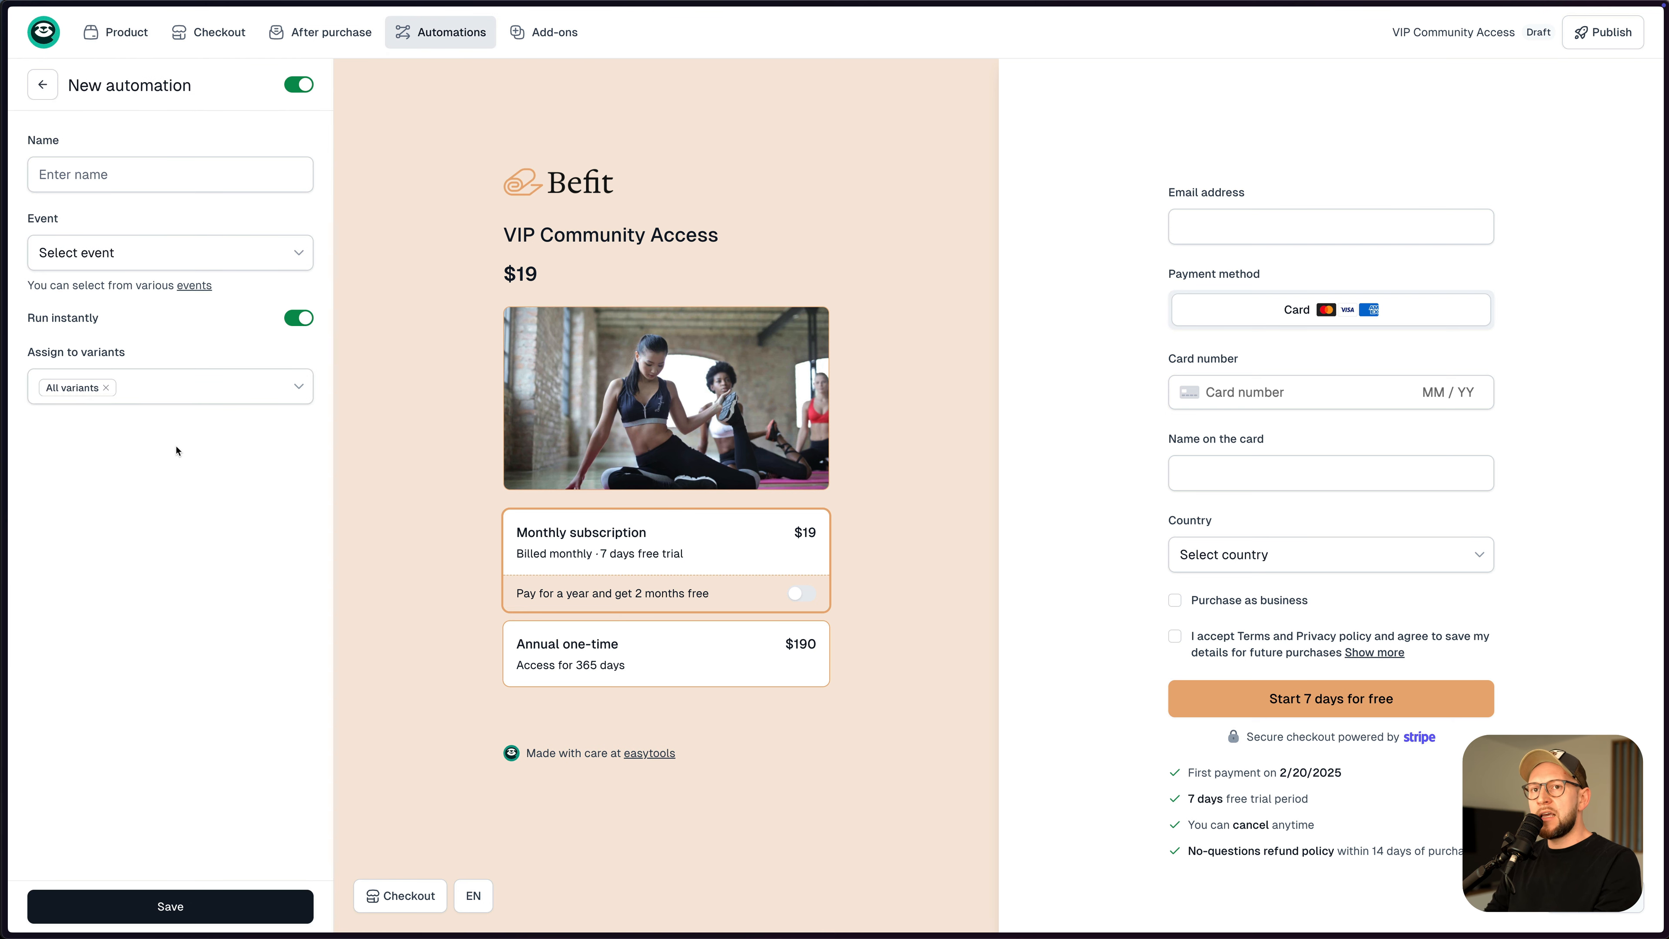
{"action": "left_click", "coordinate": [119, 257]}
{"action": "left_click", "coordinate": [104, 293]}
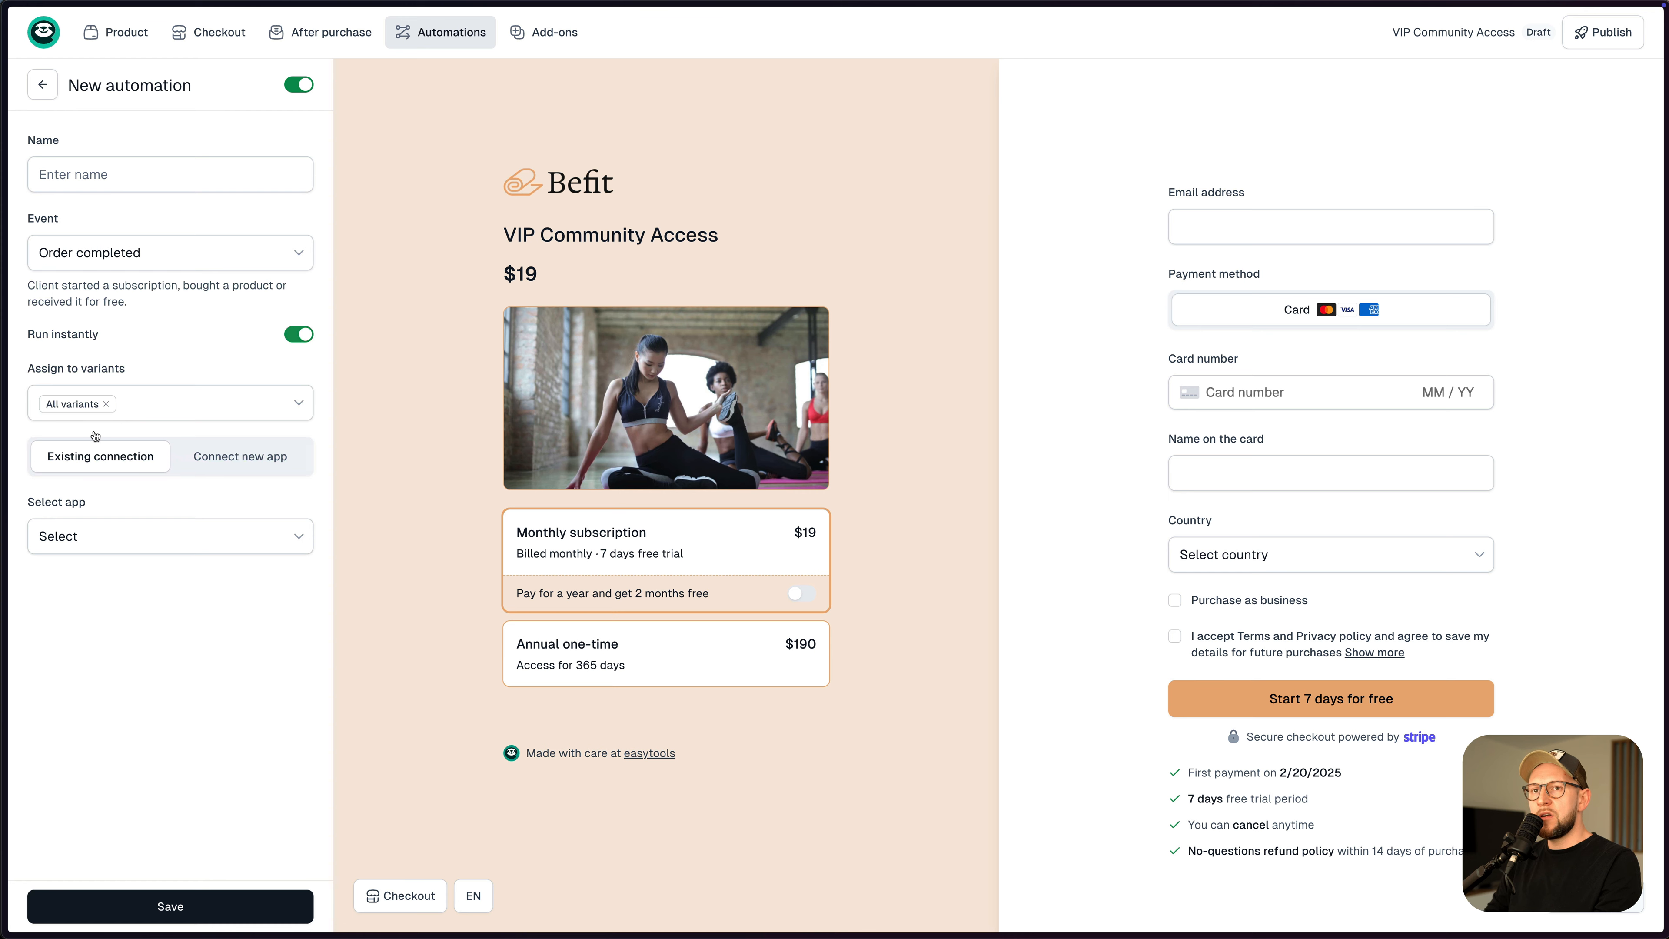
- Browse apps for a new integration, switch the trigger to Access expired, then return to Products
{"action": "left_click", "coordinate": [229, 460]}
{"action": "left_click", "coordinate": [206, 624]}
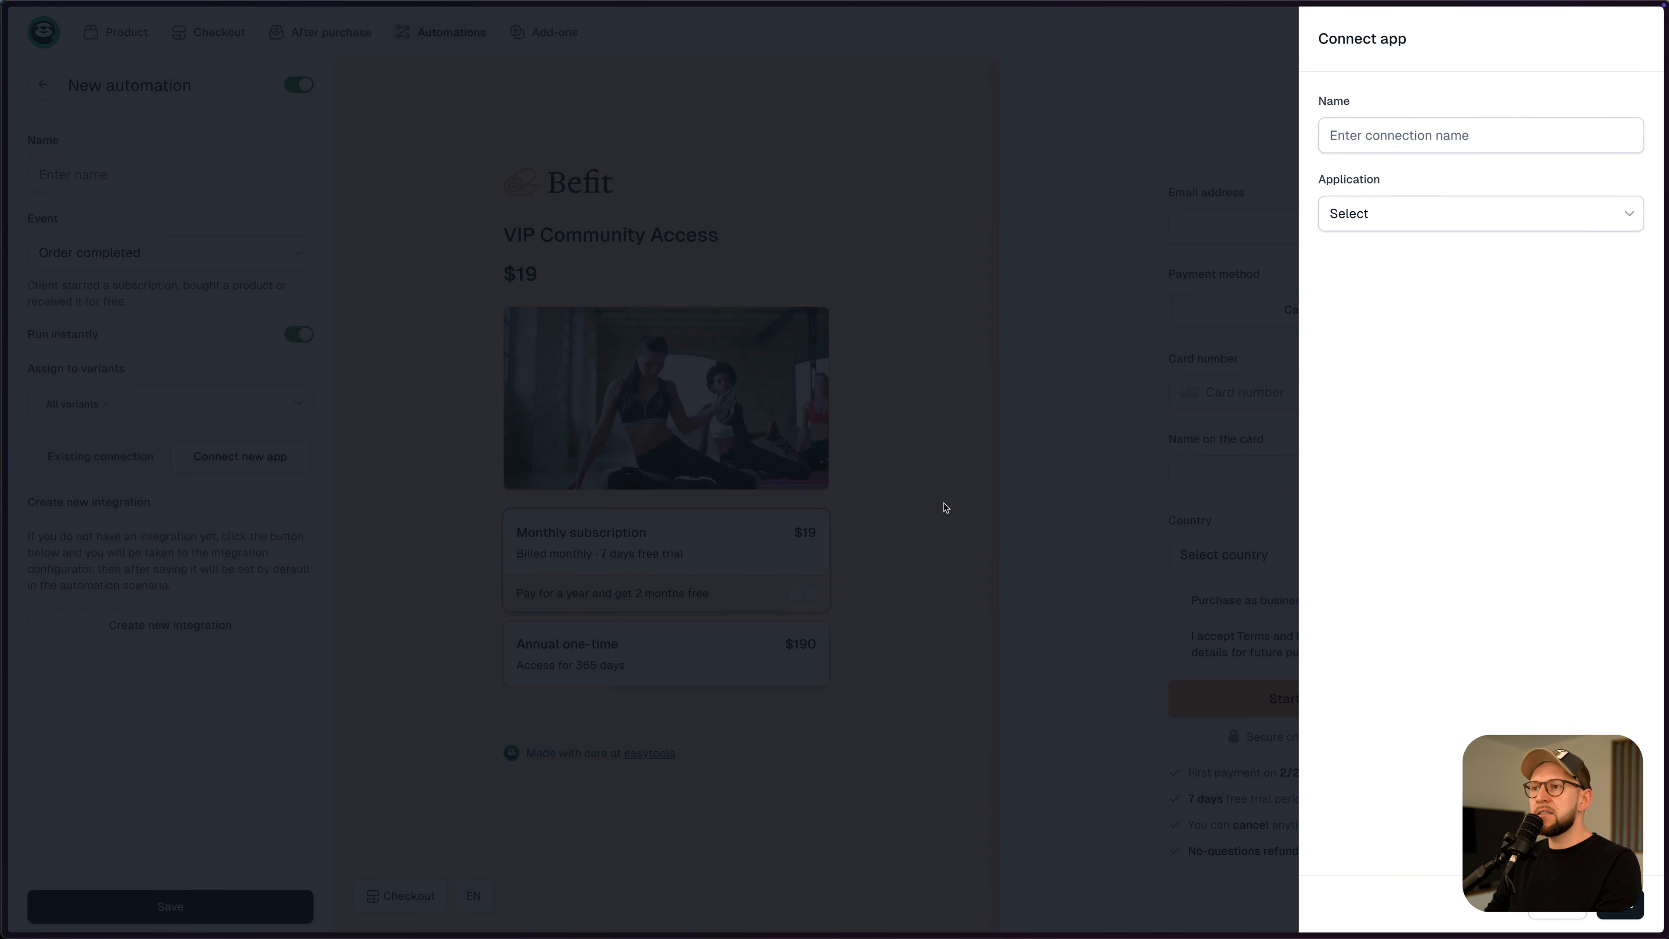
{"action": "left_click", "coordinate": [1422, 213]}
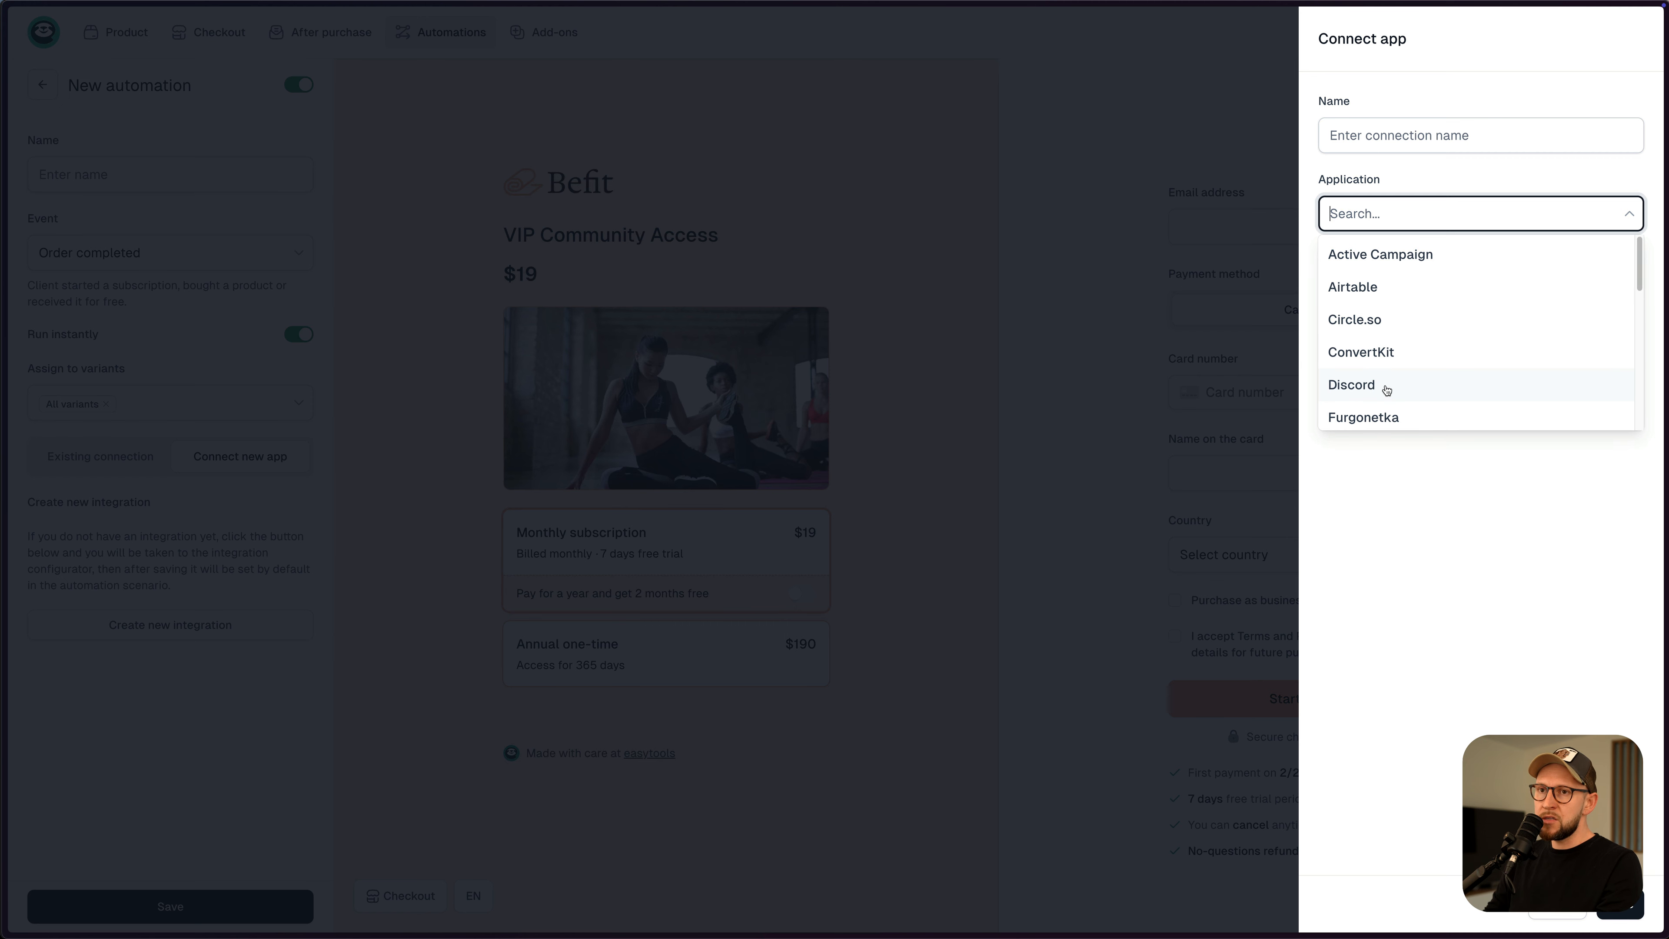
{"action": "left_click", "coordinate": [276, 693]}
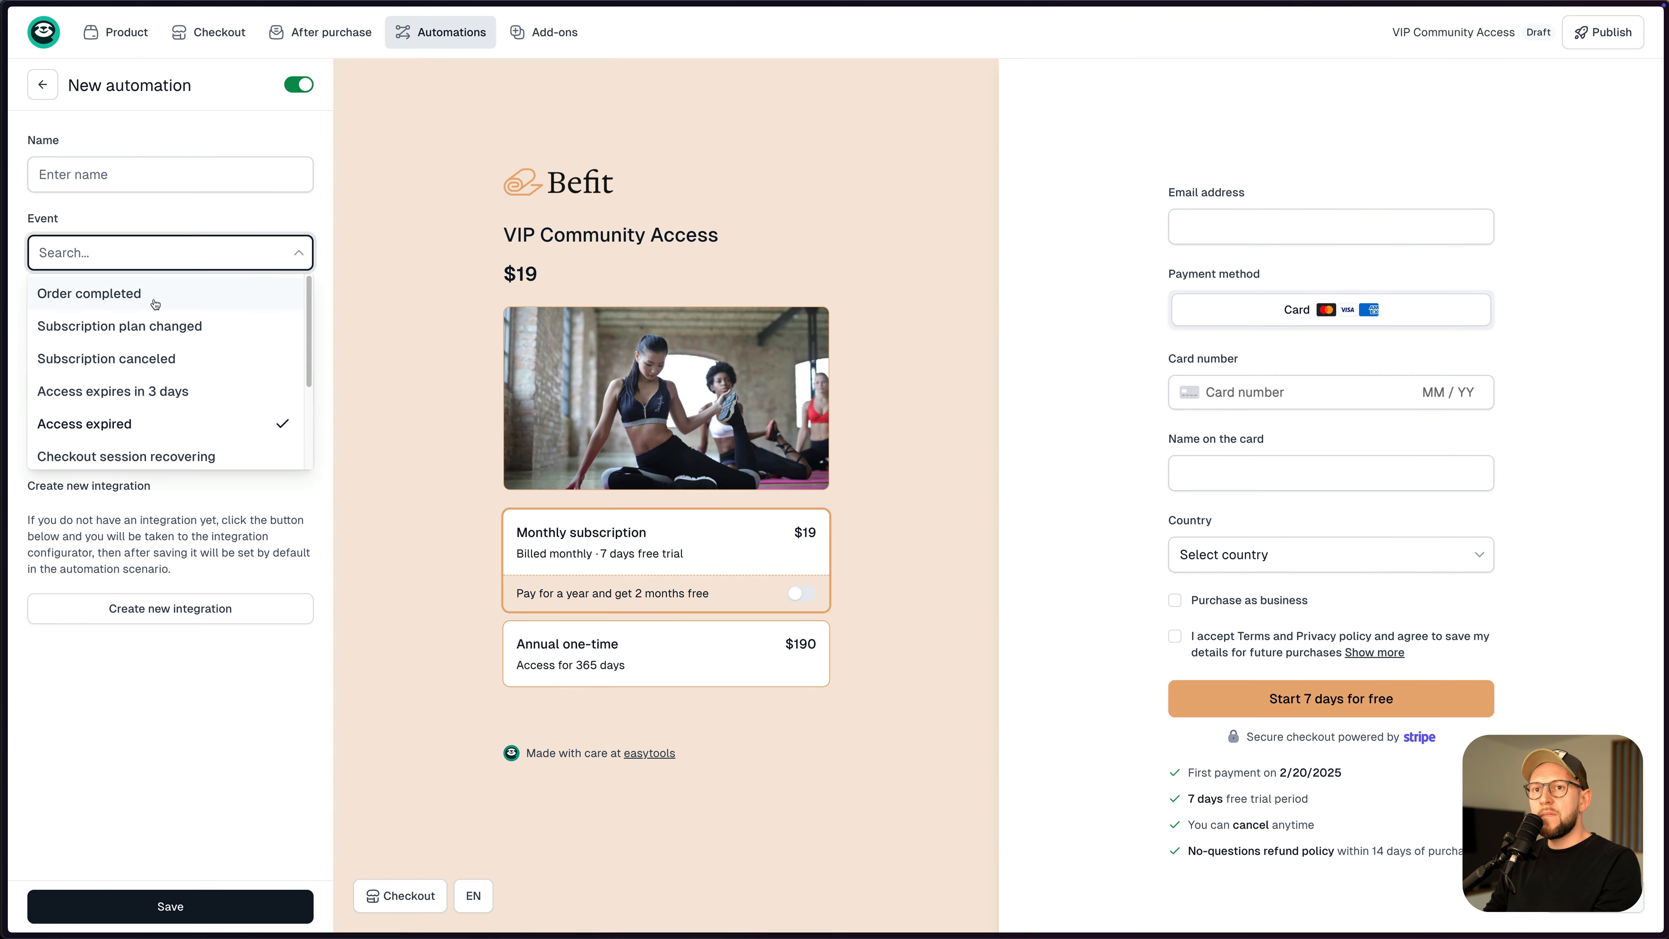
{"action": "left_click", "coordinate": [146, 433]}
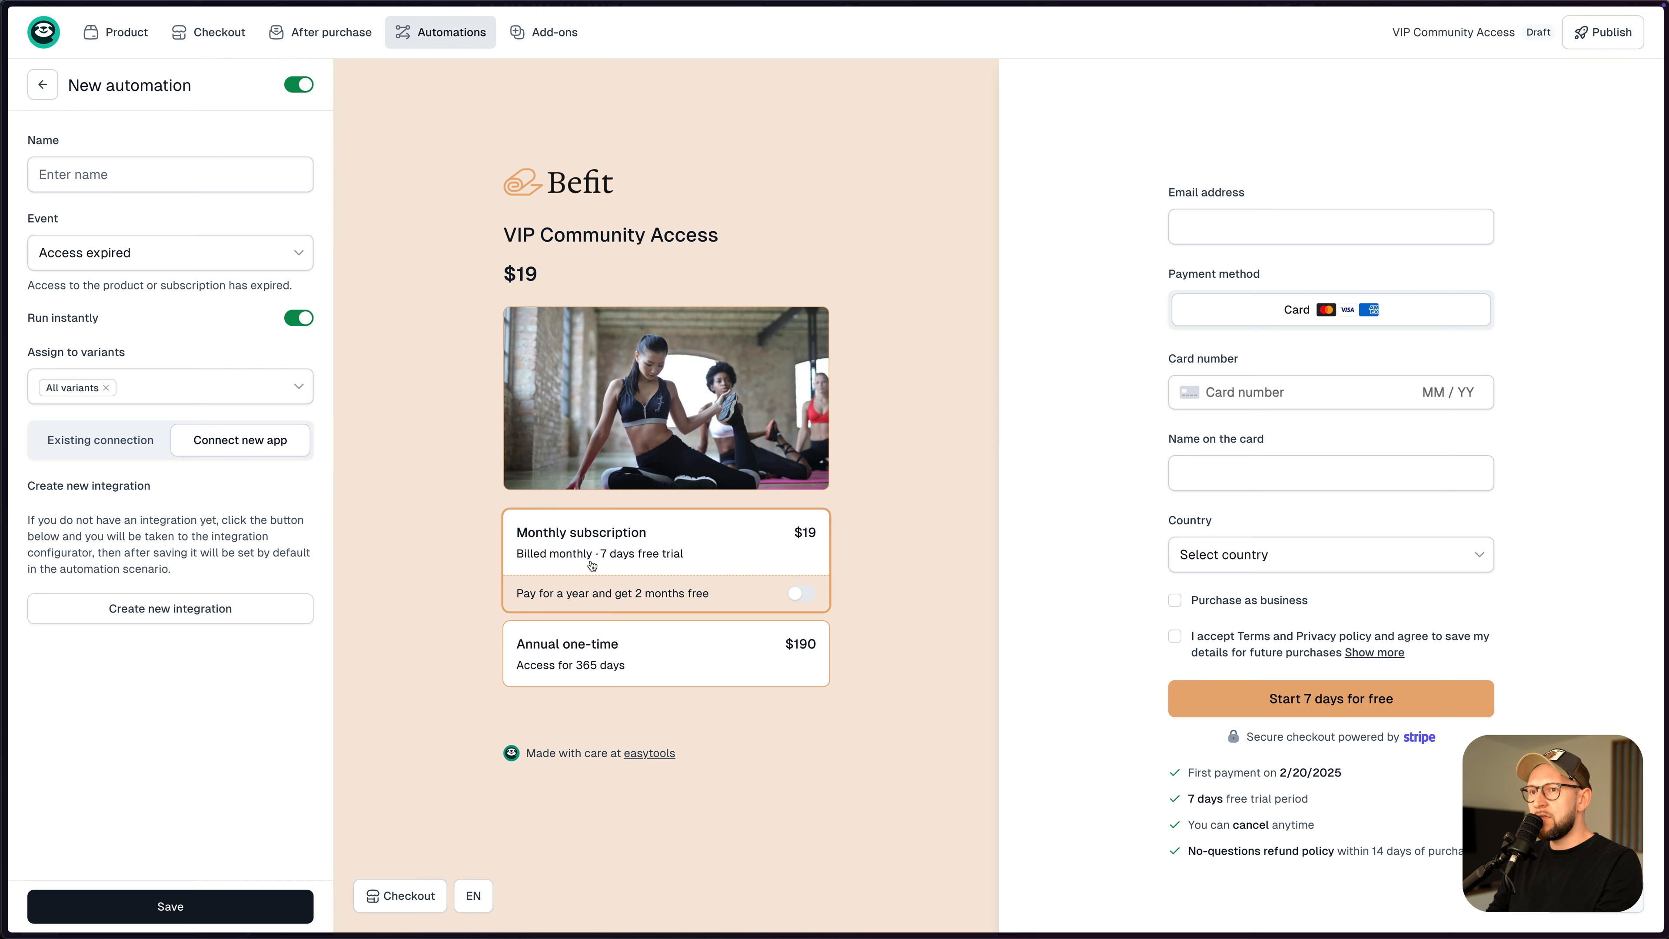
{"action": "left_click", "coordinate": [43, 32]}
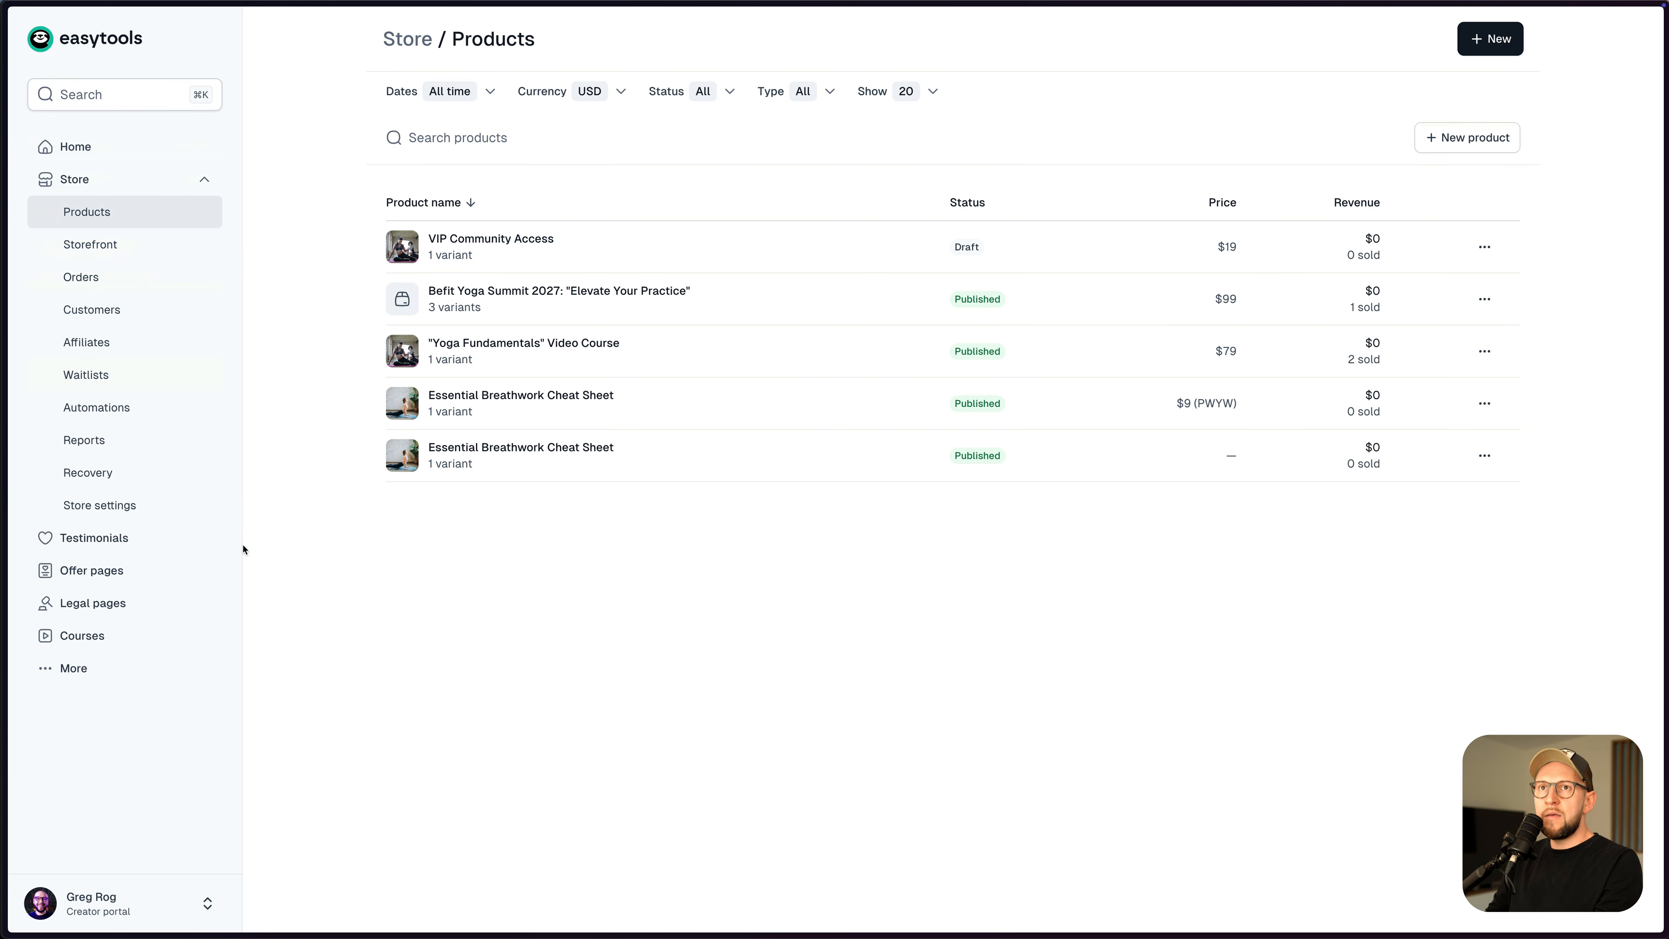
{"action": "left_click", "coordinate": [207, 902]}
{"action": "left_click", "coordinate": [297, 792]}
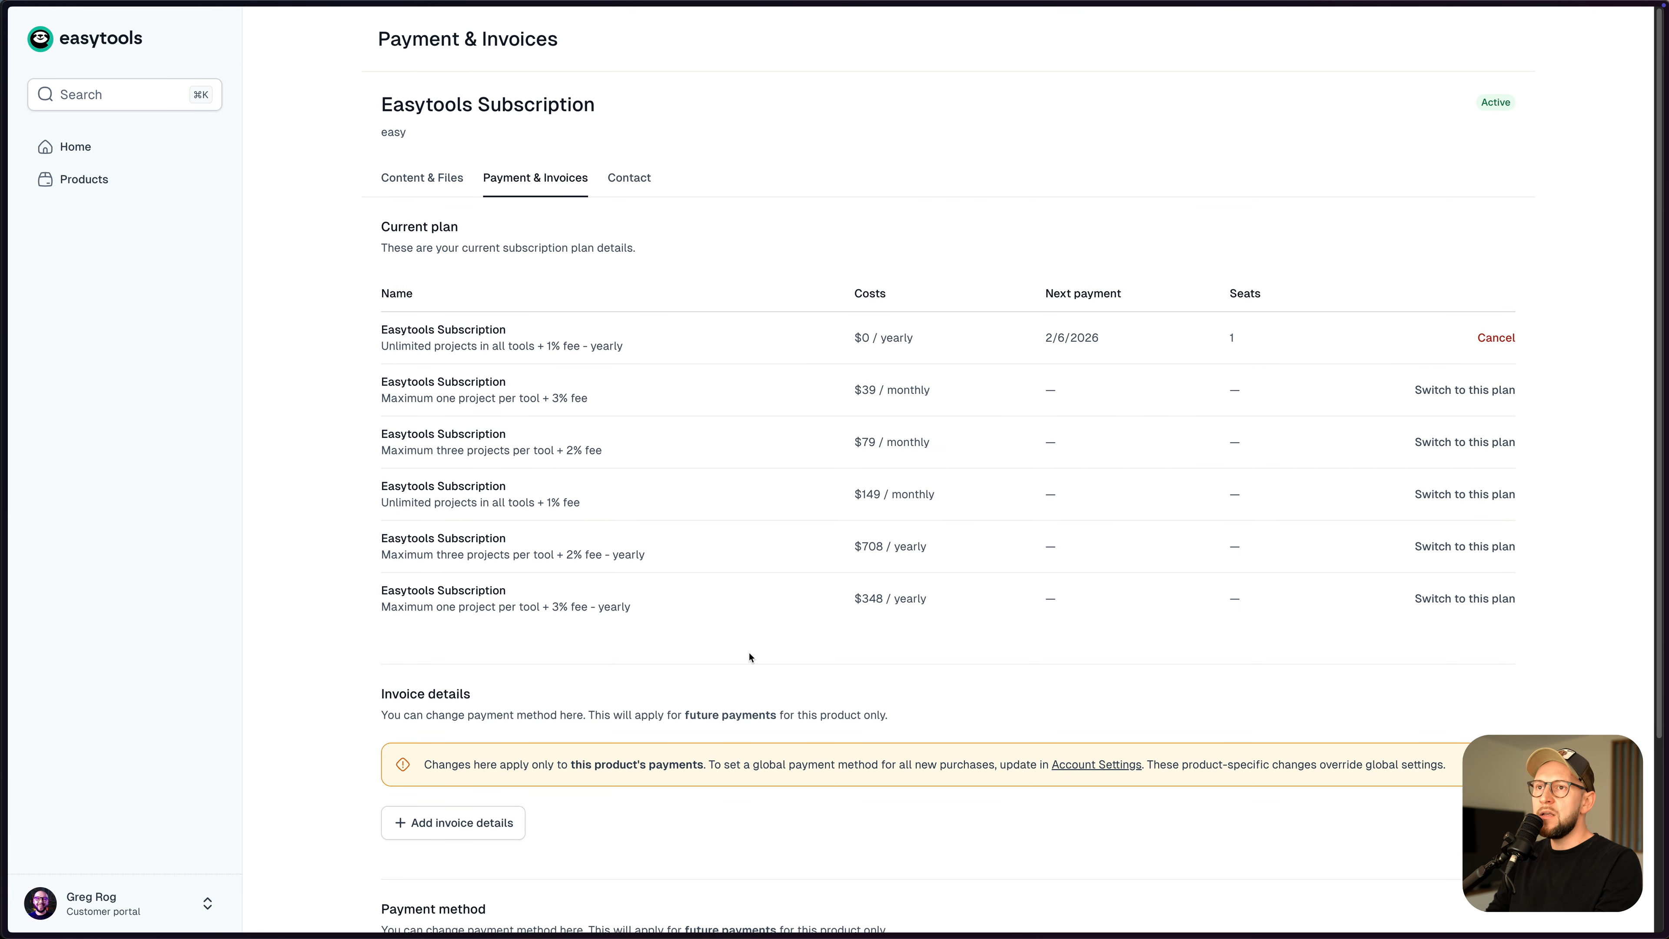
{"action": "scroll", "coordinate": [750, 658], "scroll_direction": "down", "scroll_amount": 5}
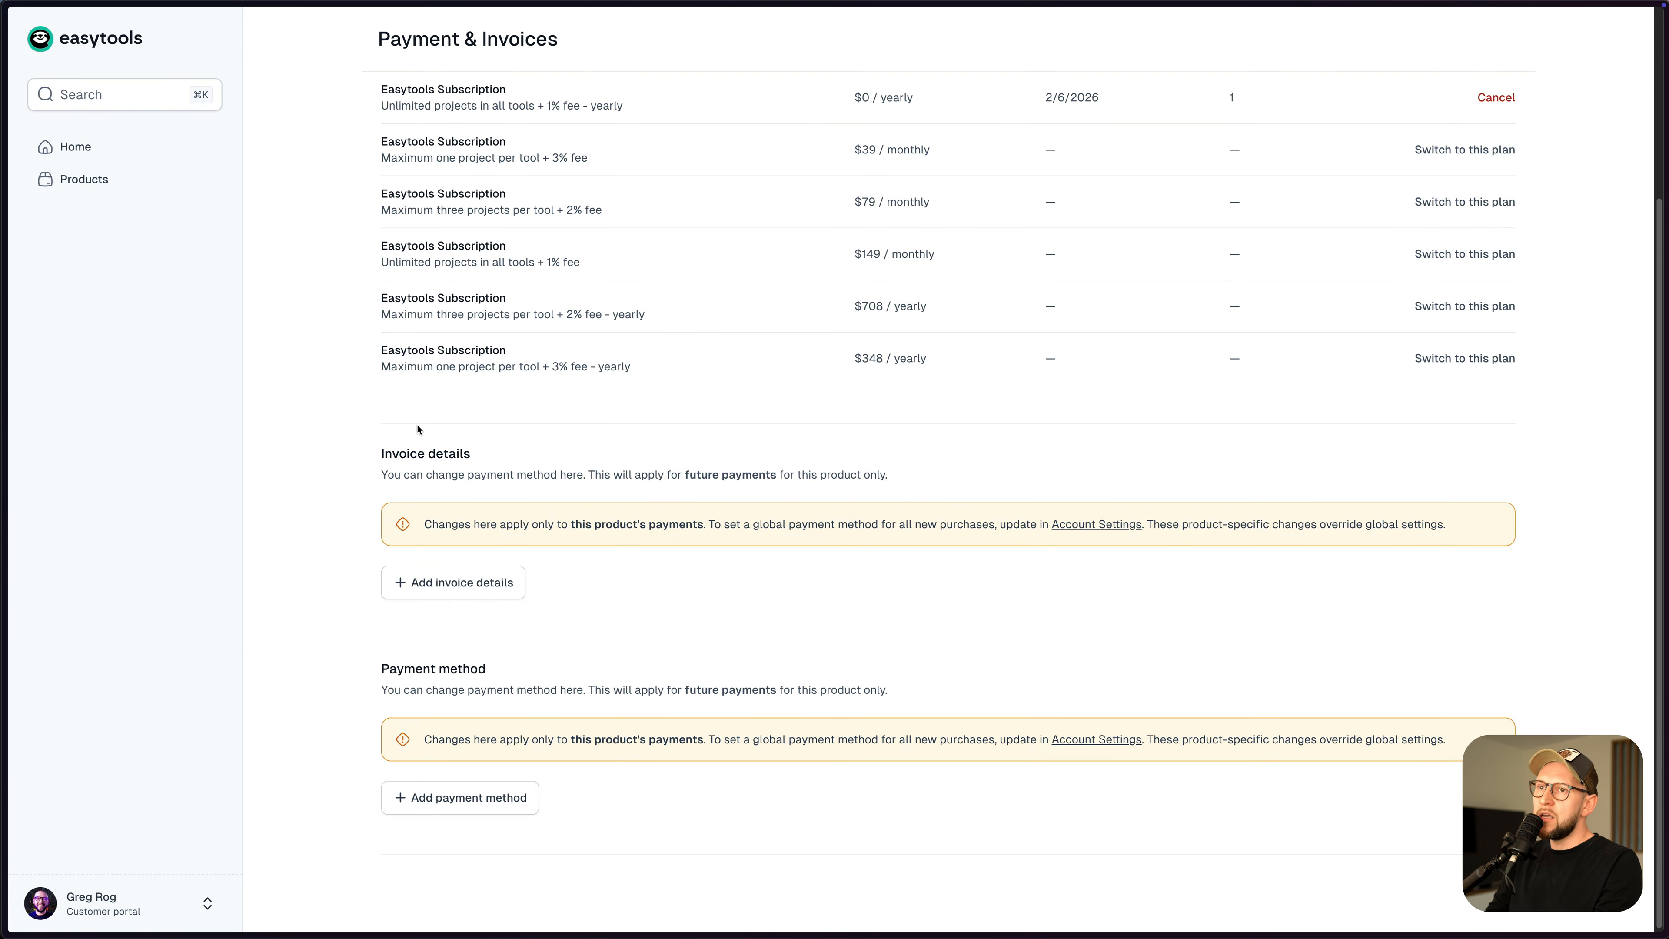
{"action": "scroll", "coordinate": [696, 776], "scroll_direction": "up", "scroll_amount": 5}
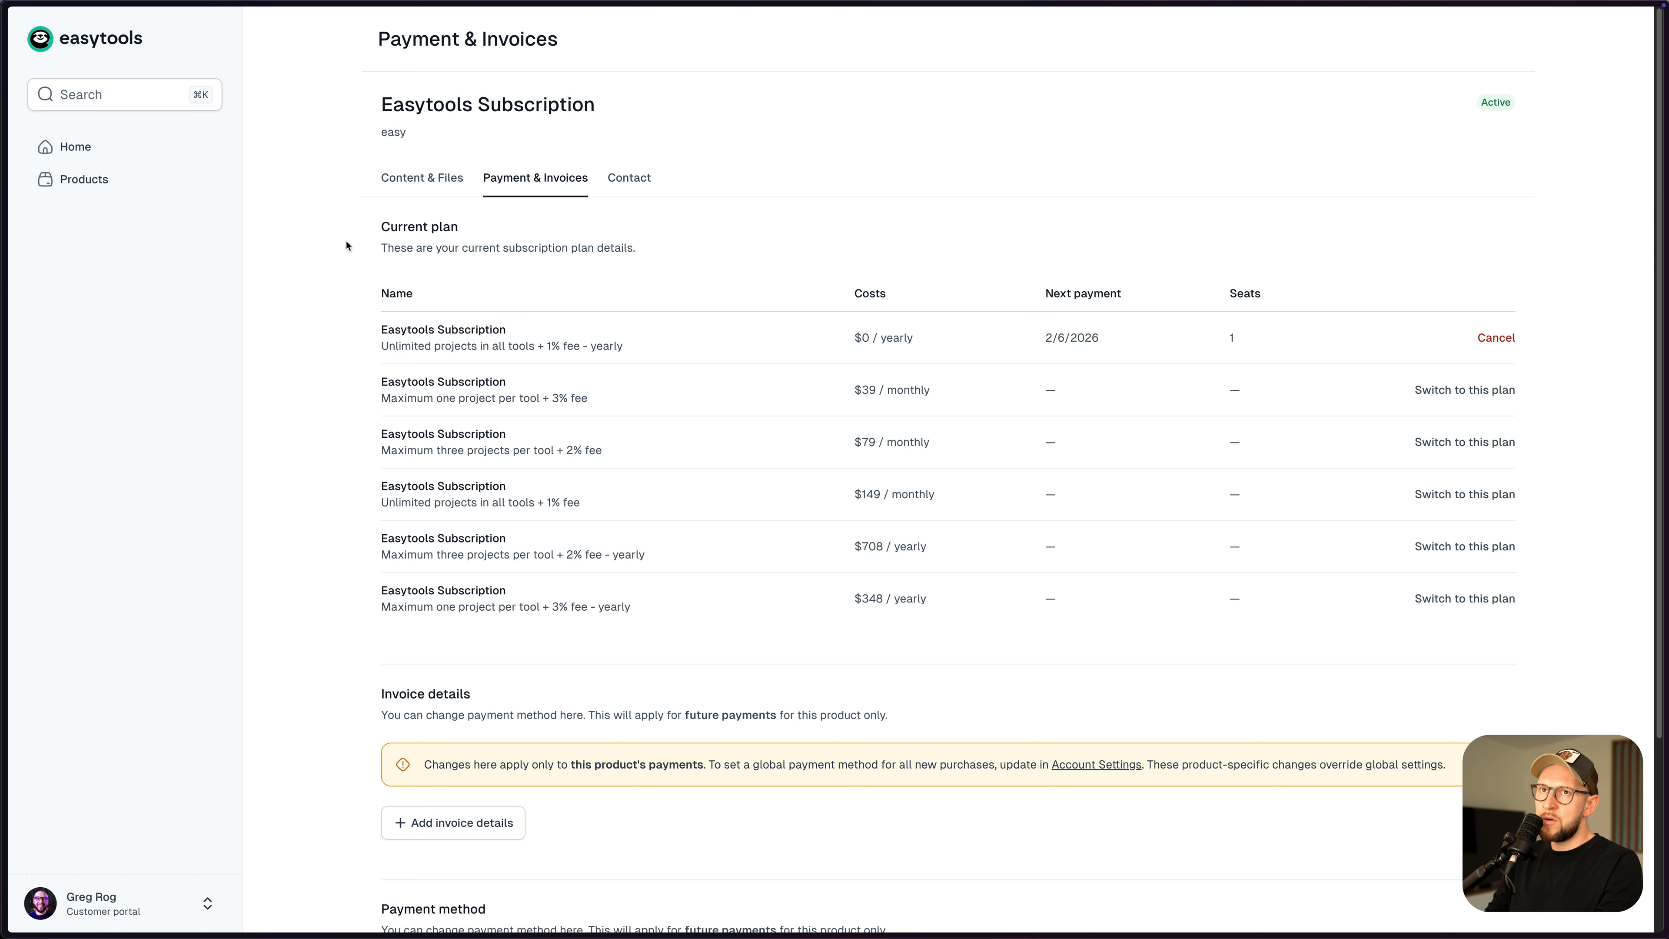
{"action": "left_click", "coordinate": [208, 901]}
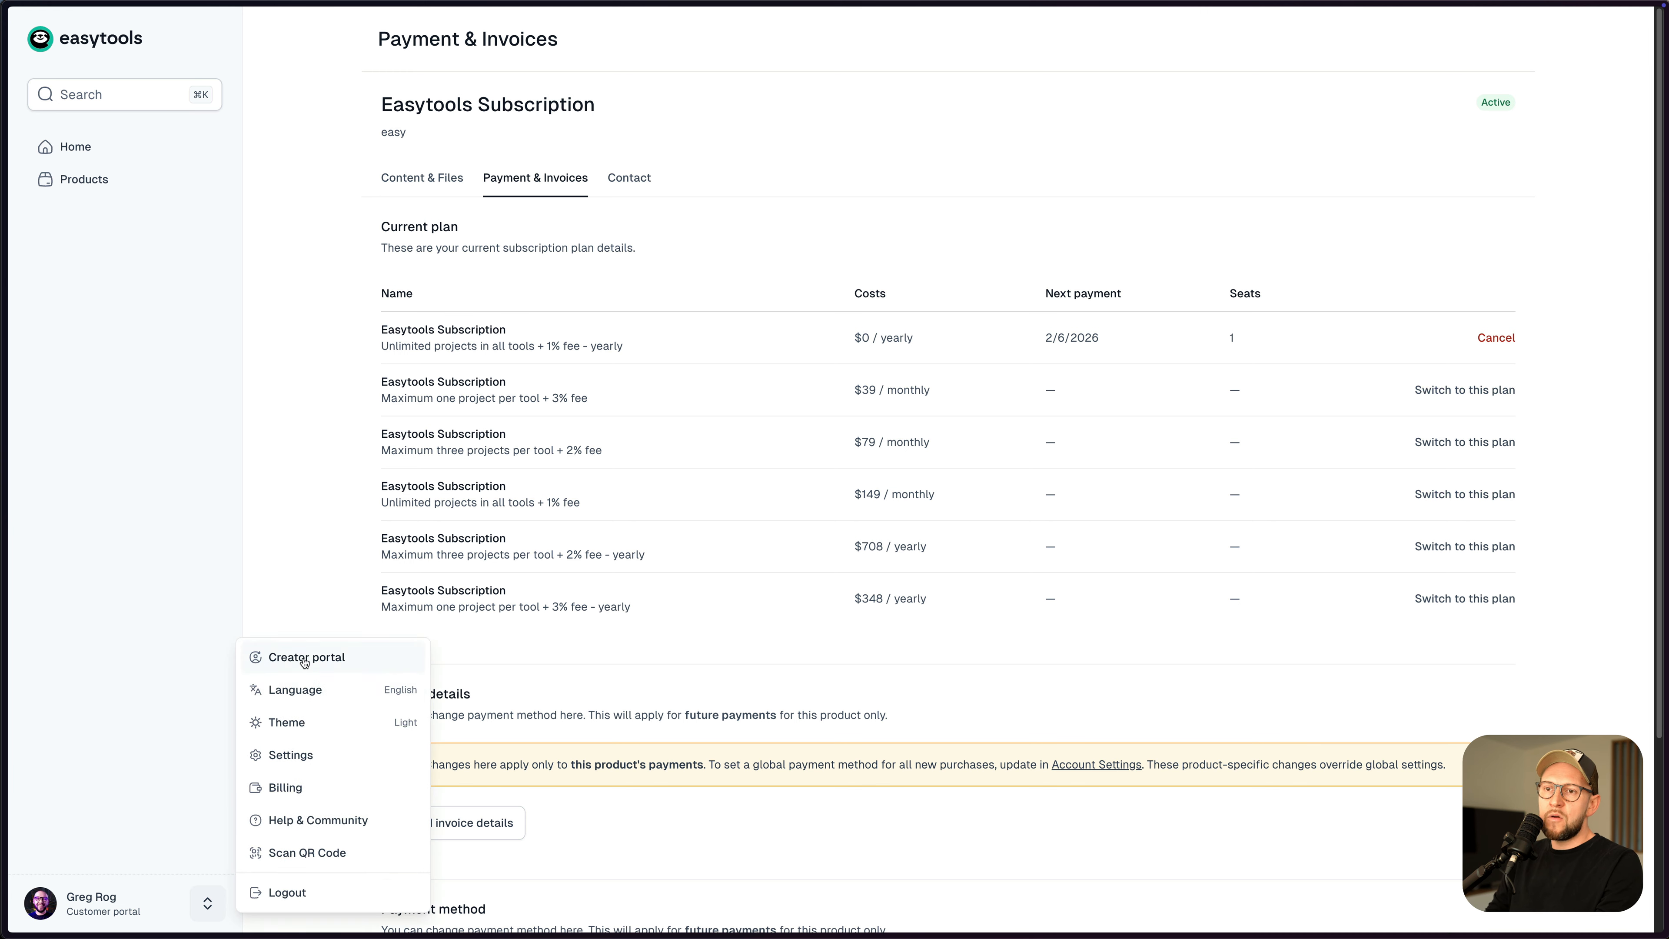
{"action": "left_click", "coordinate": [263, 660]}
{"action": "left_click", "coordinate": [125, 179]}
{"action": "left_click", "coordinate": [122, 212]}
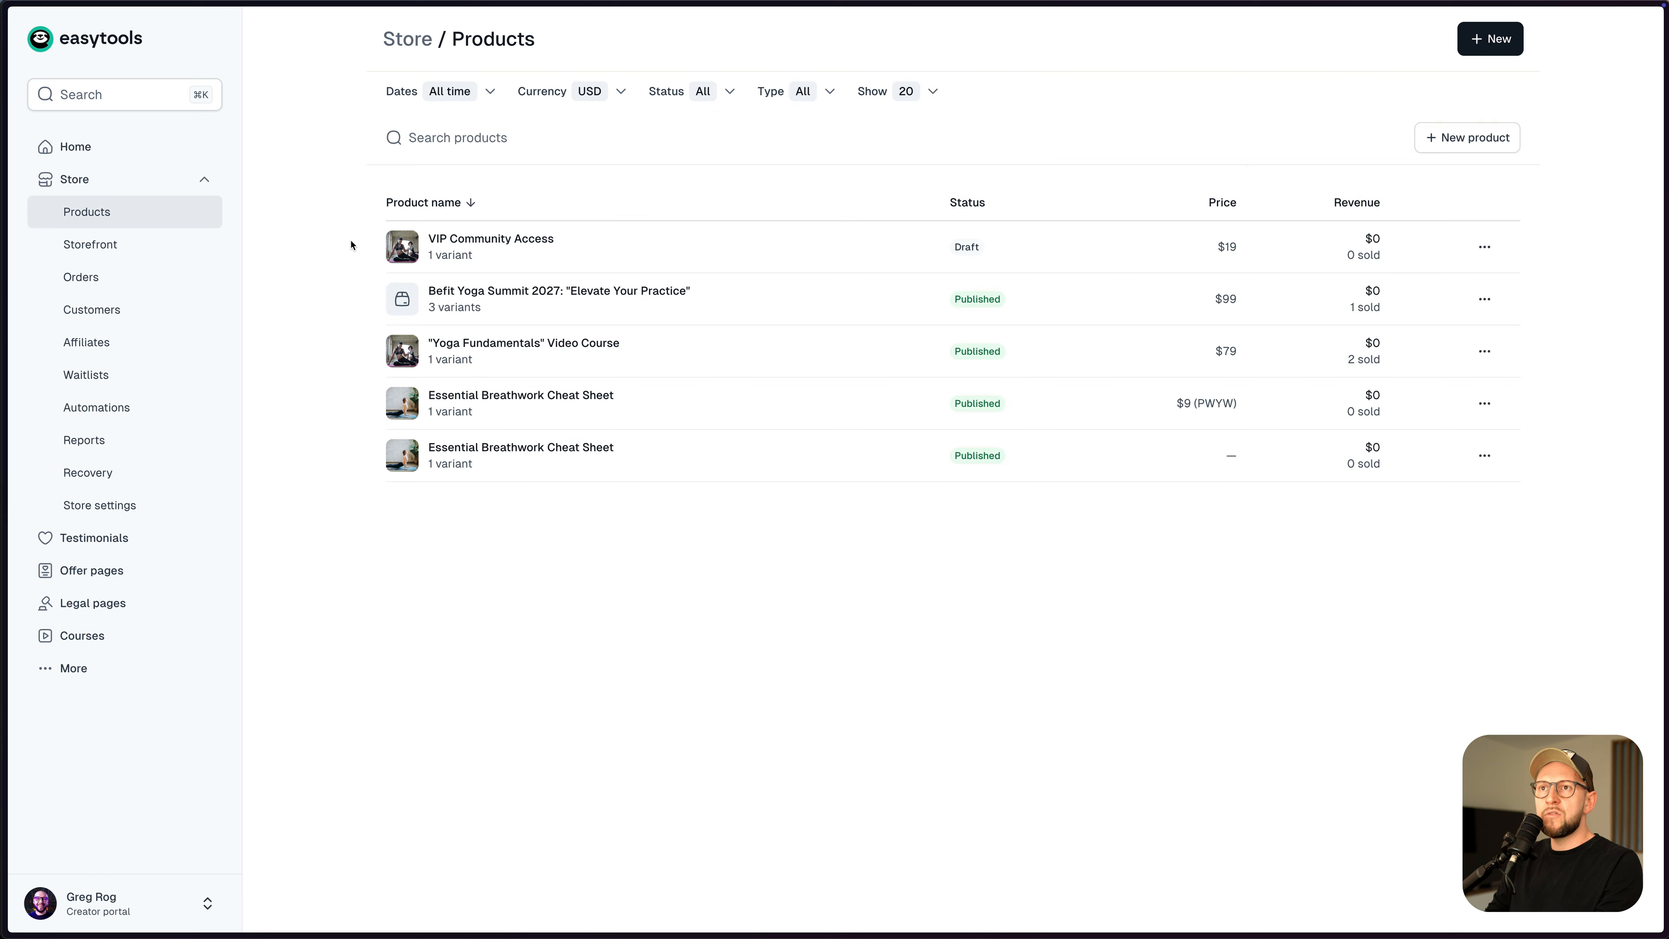
- Start a cross-sell on VIP Community Access for the Yoga Fundamentals course's $79 variant
{"action": "left_click", "coordinate": [531, 246]}
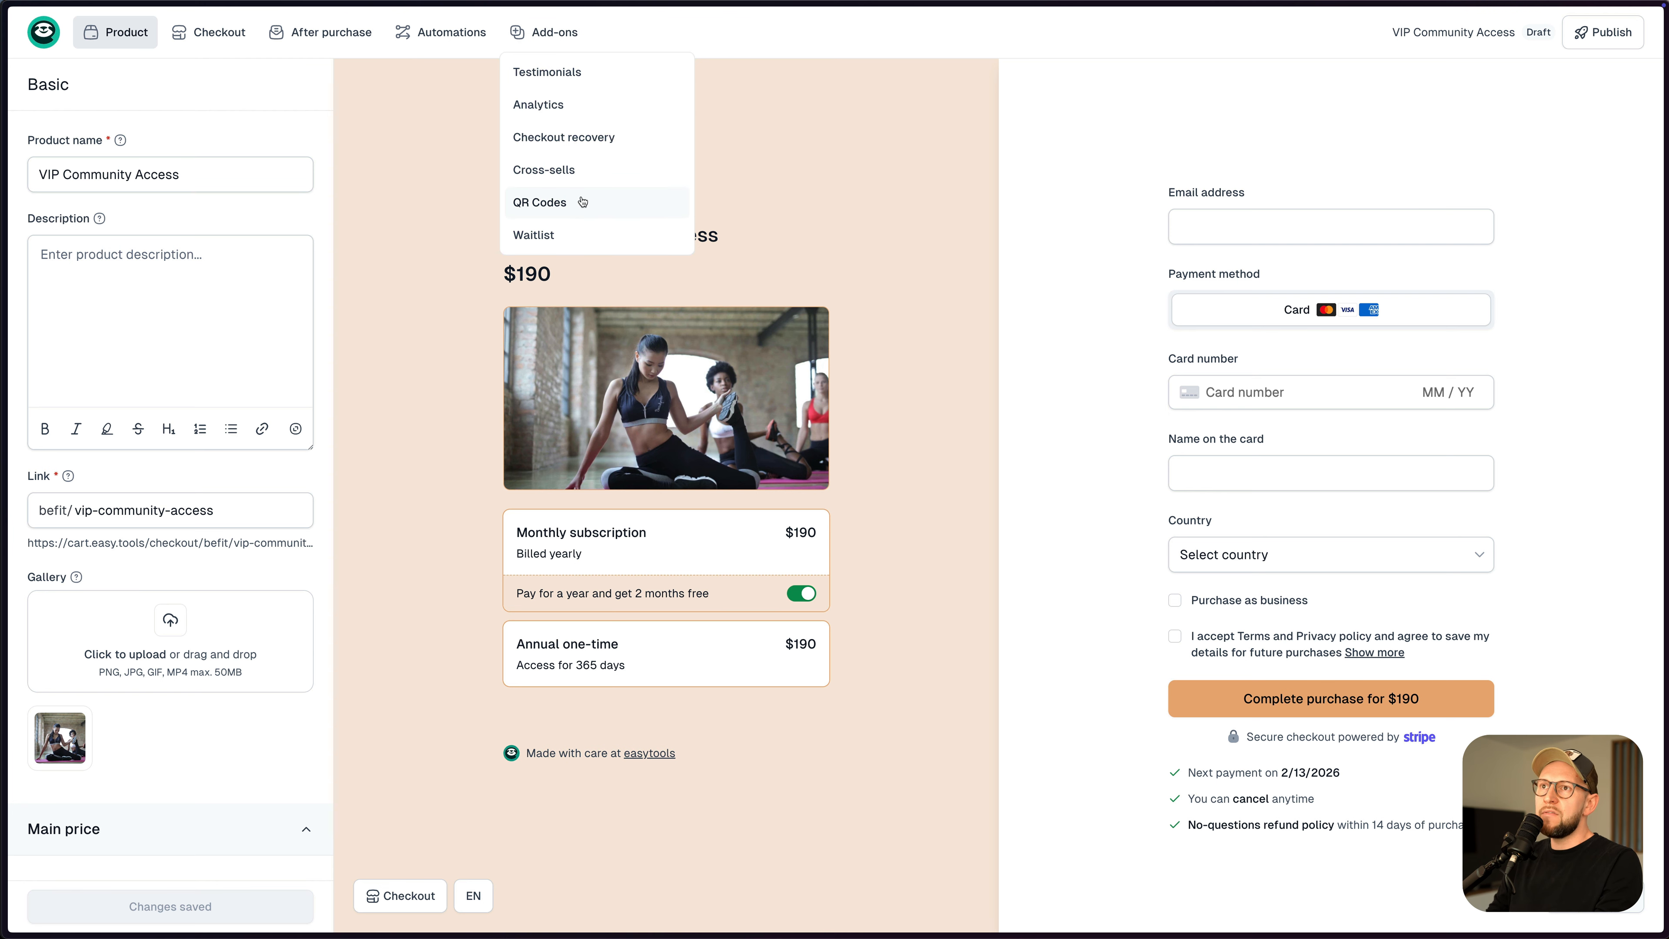
{"action": "left_click", "coordinate": [570, 172]}
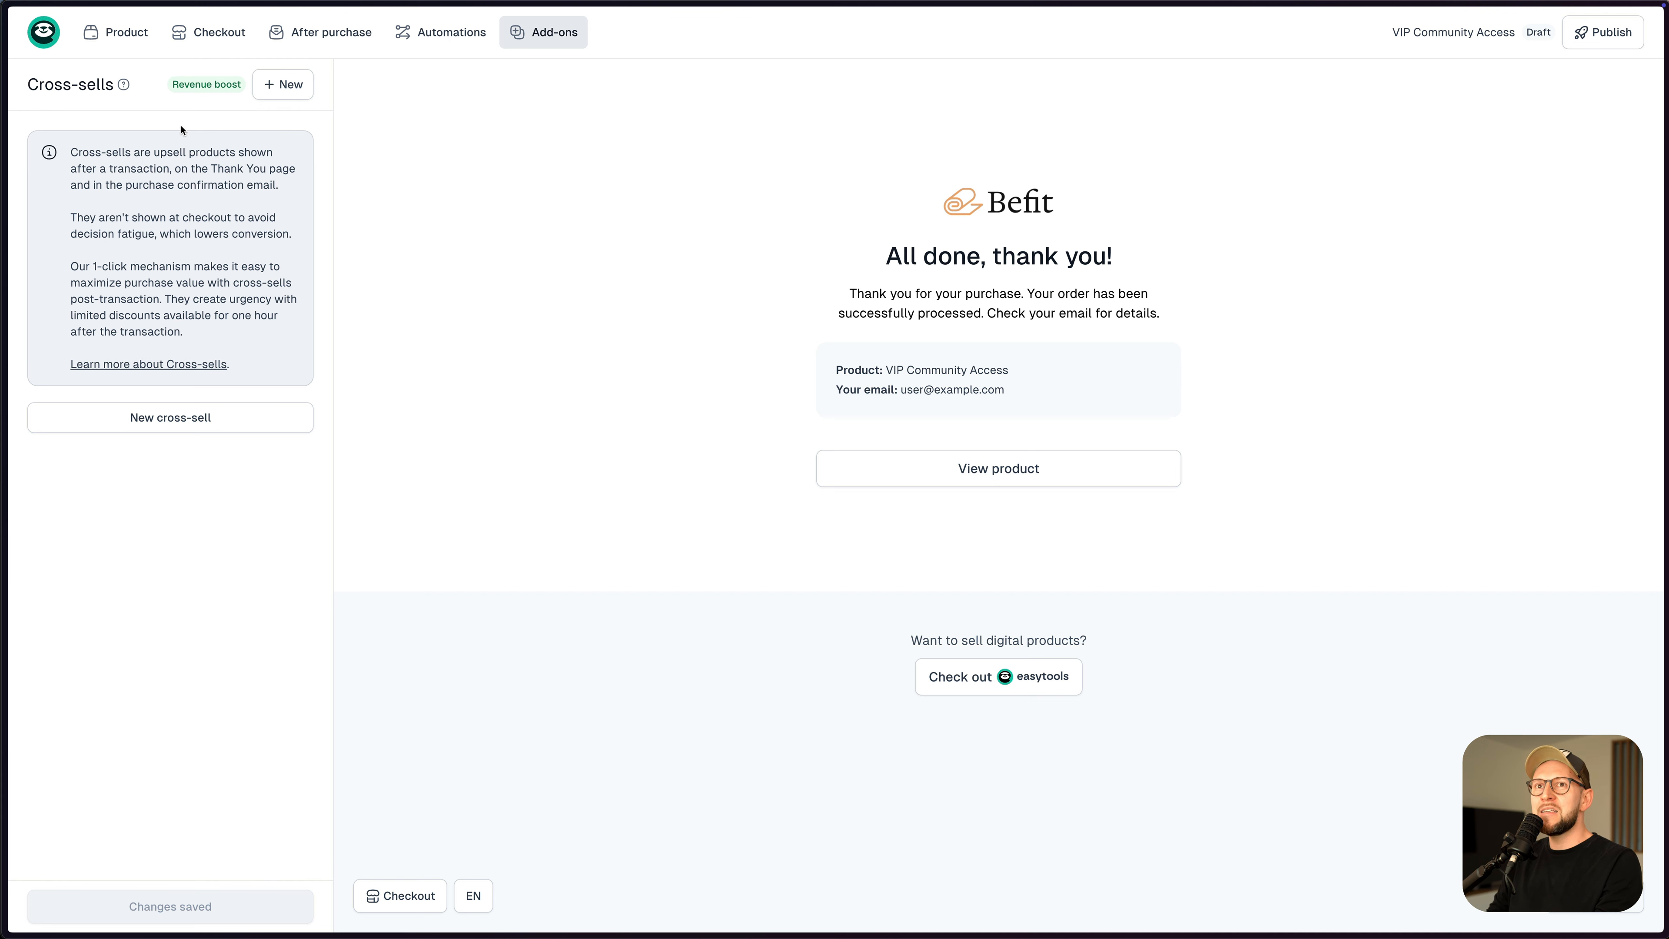
{"action": "left_click", "coordinate": [276, 91]}
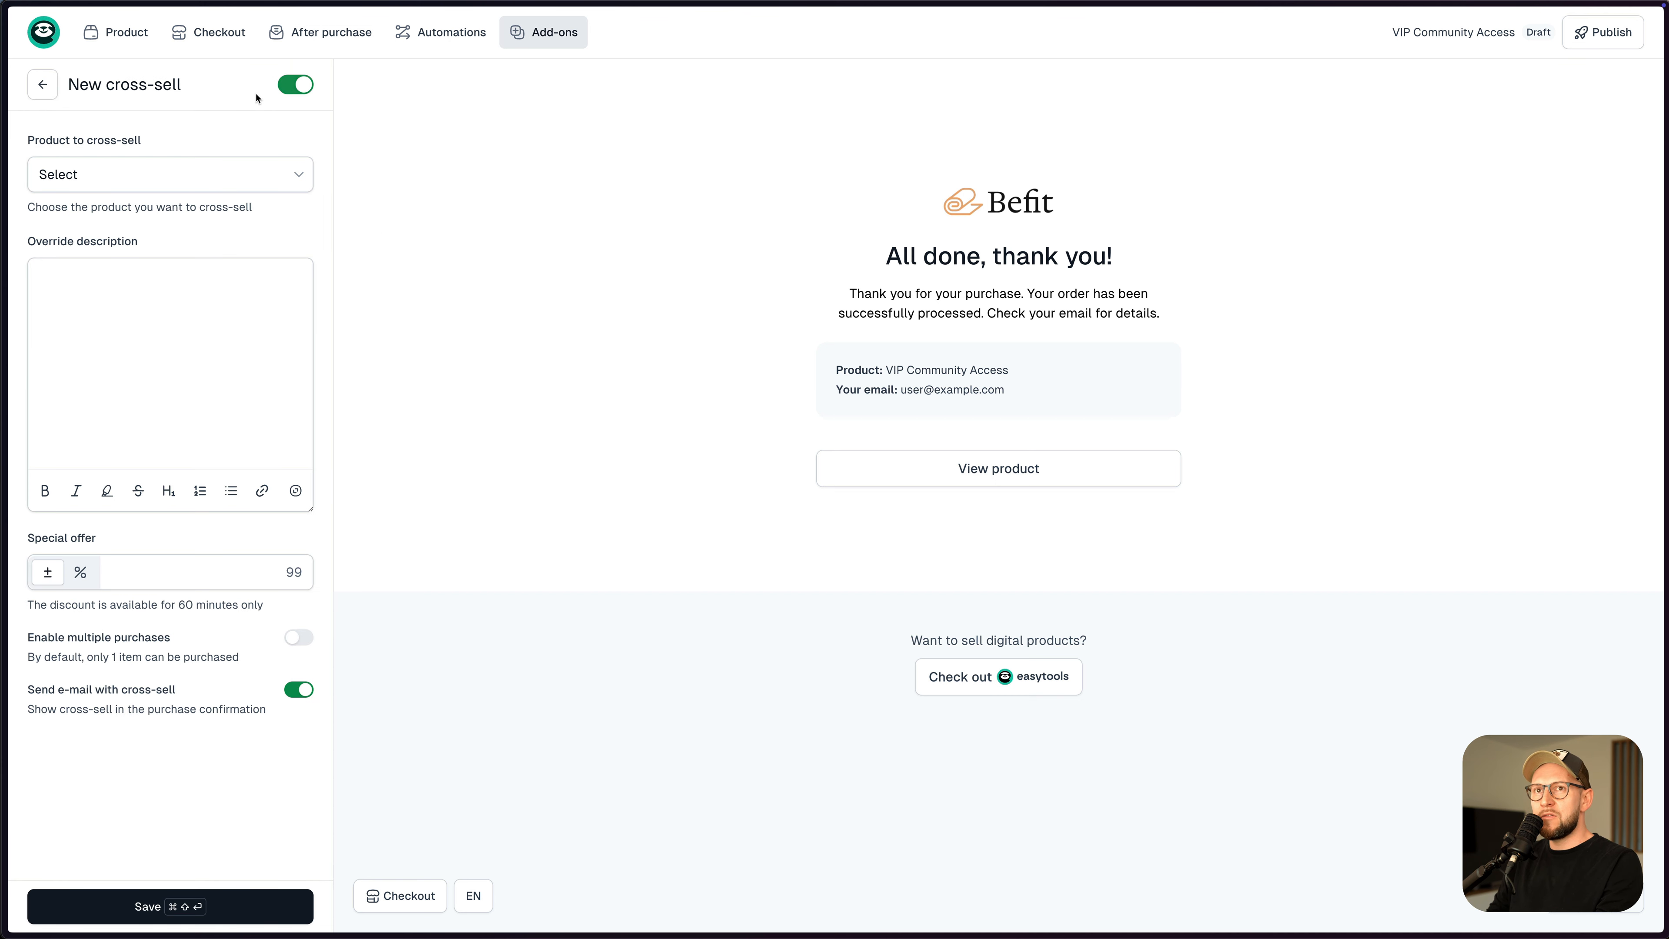
{"action": "left_click", "coordinate": [166, 180]}
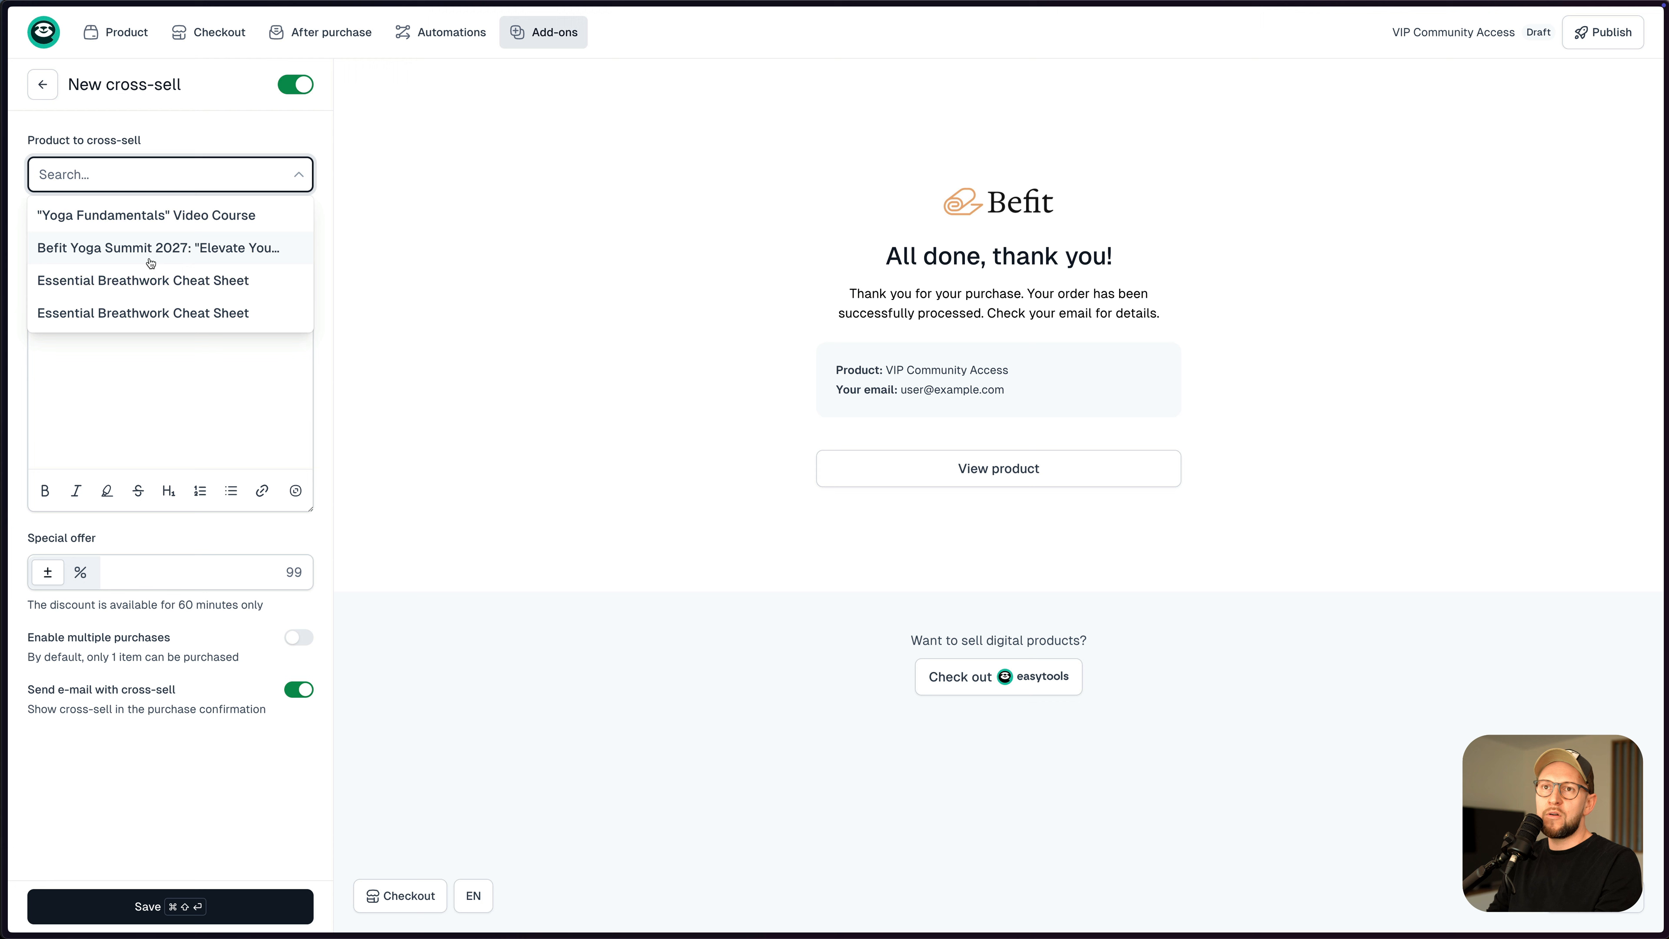
{"action": "left_click", "coordinate": [122, 226]}
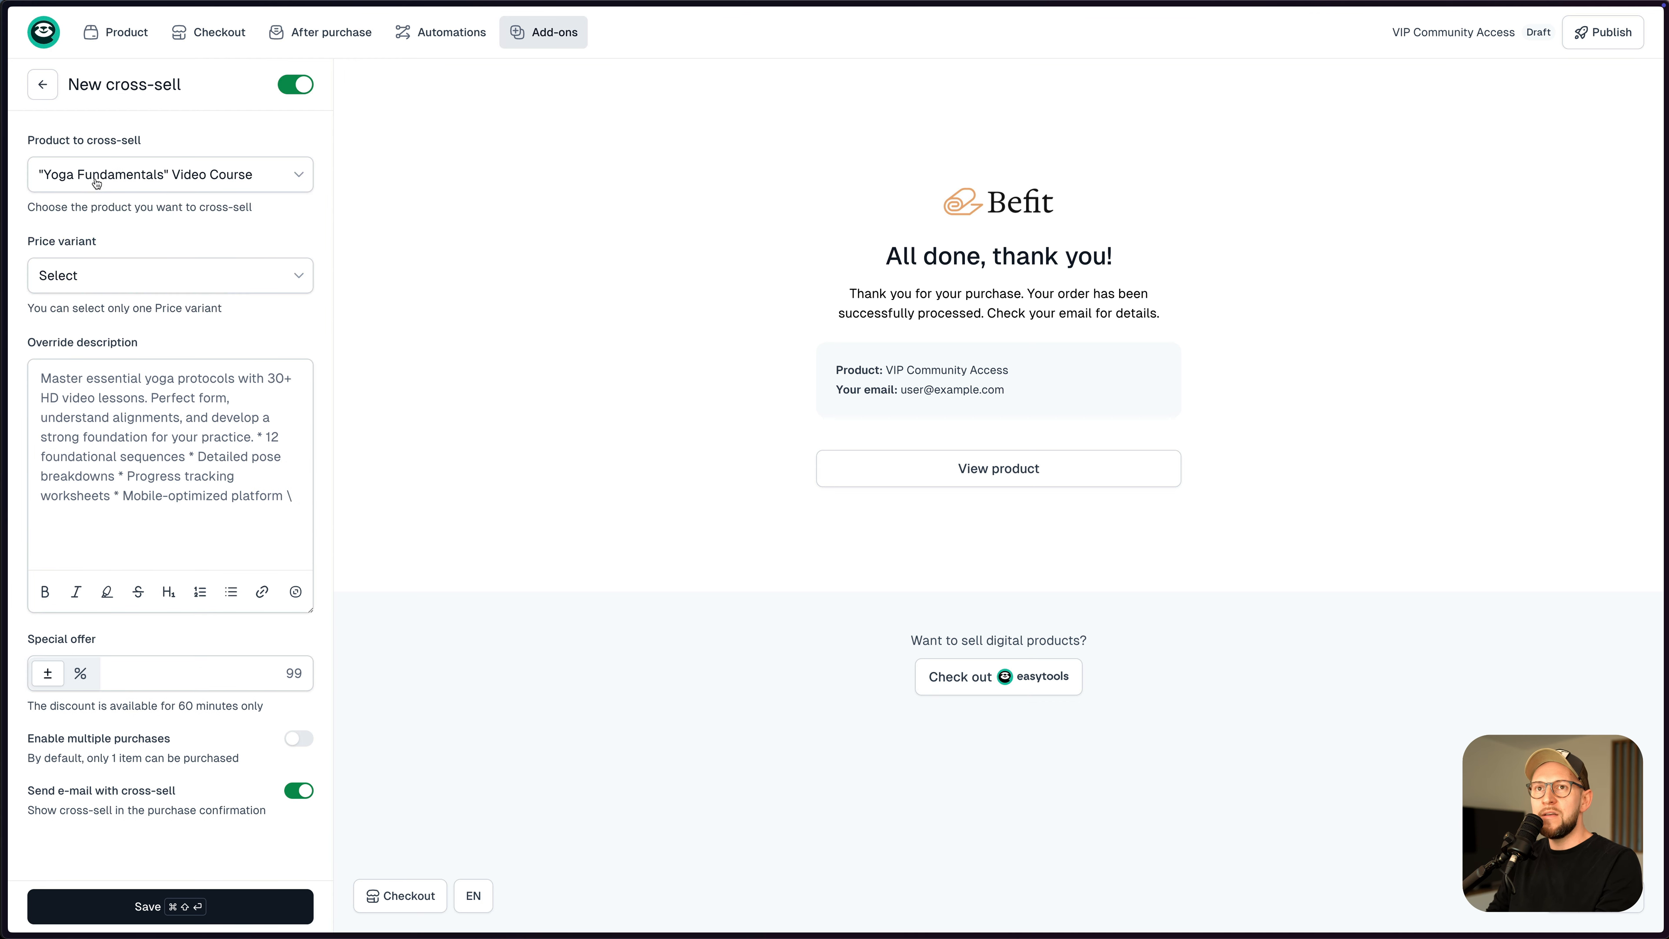
{"action": "left_click", "coordinate": [142, 283]}
{"action": "left_click", "coordinate": [134, 318]}
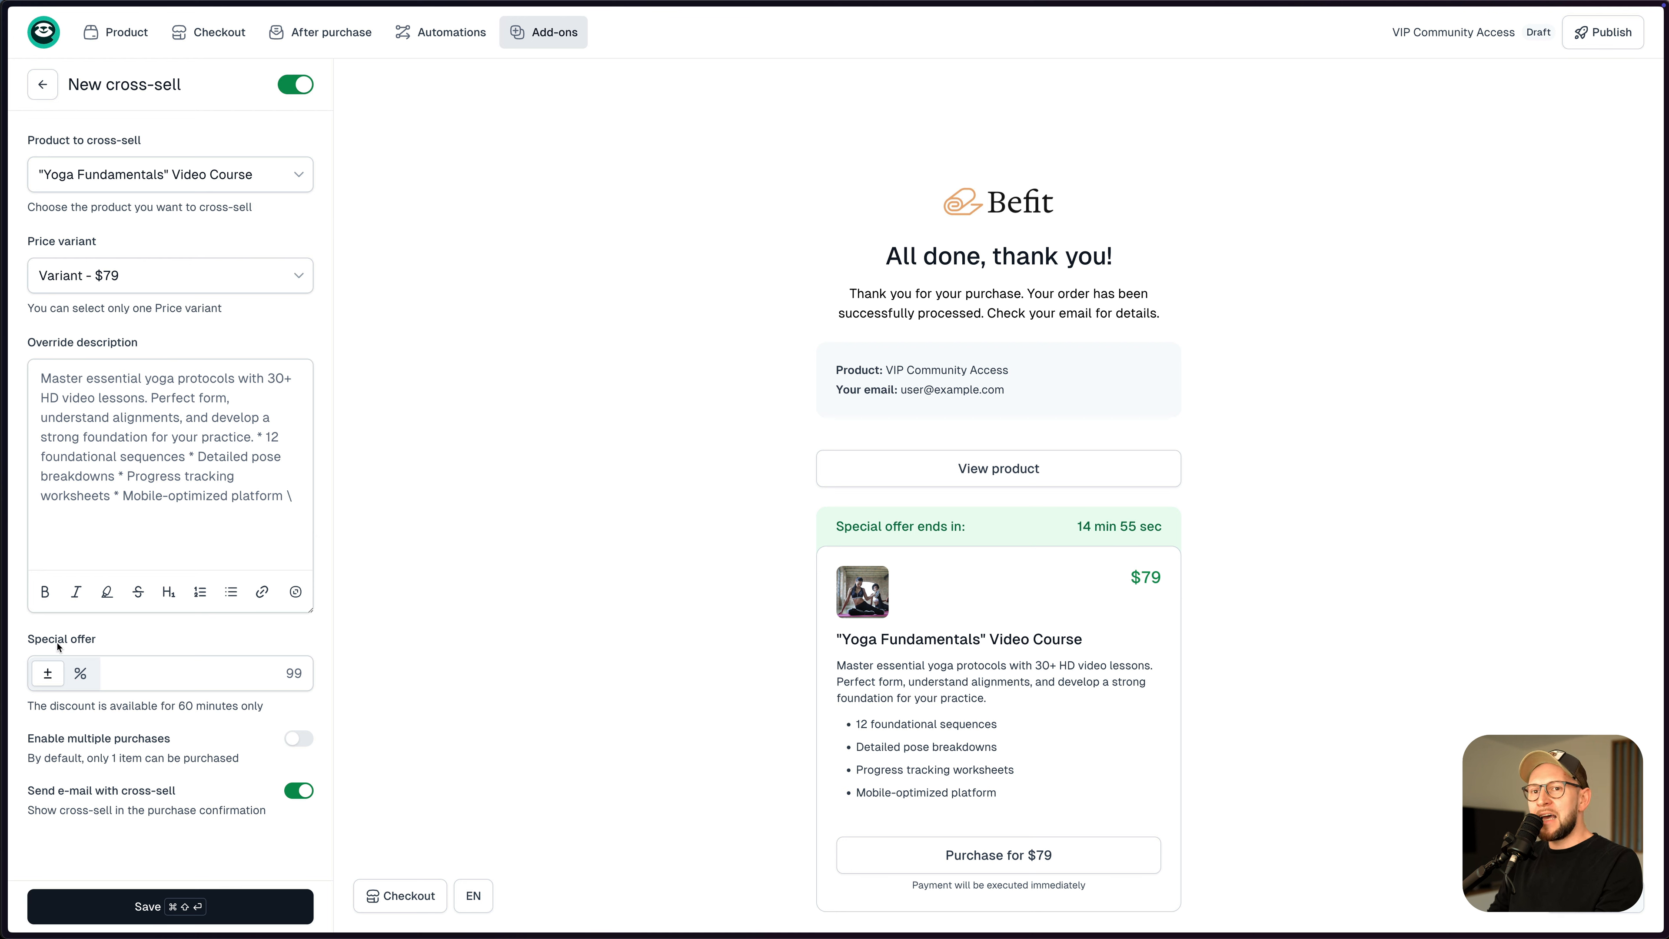
- Set the cross-sell special offer to a 10% discount and save it
{"action": "left_click", "coordinate": [80, 681]}
{"action": "type", "text": "10"}
{"action": "left_click", "coordinate": [514, 659]}
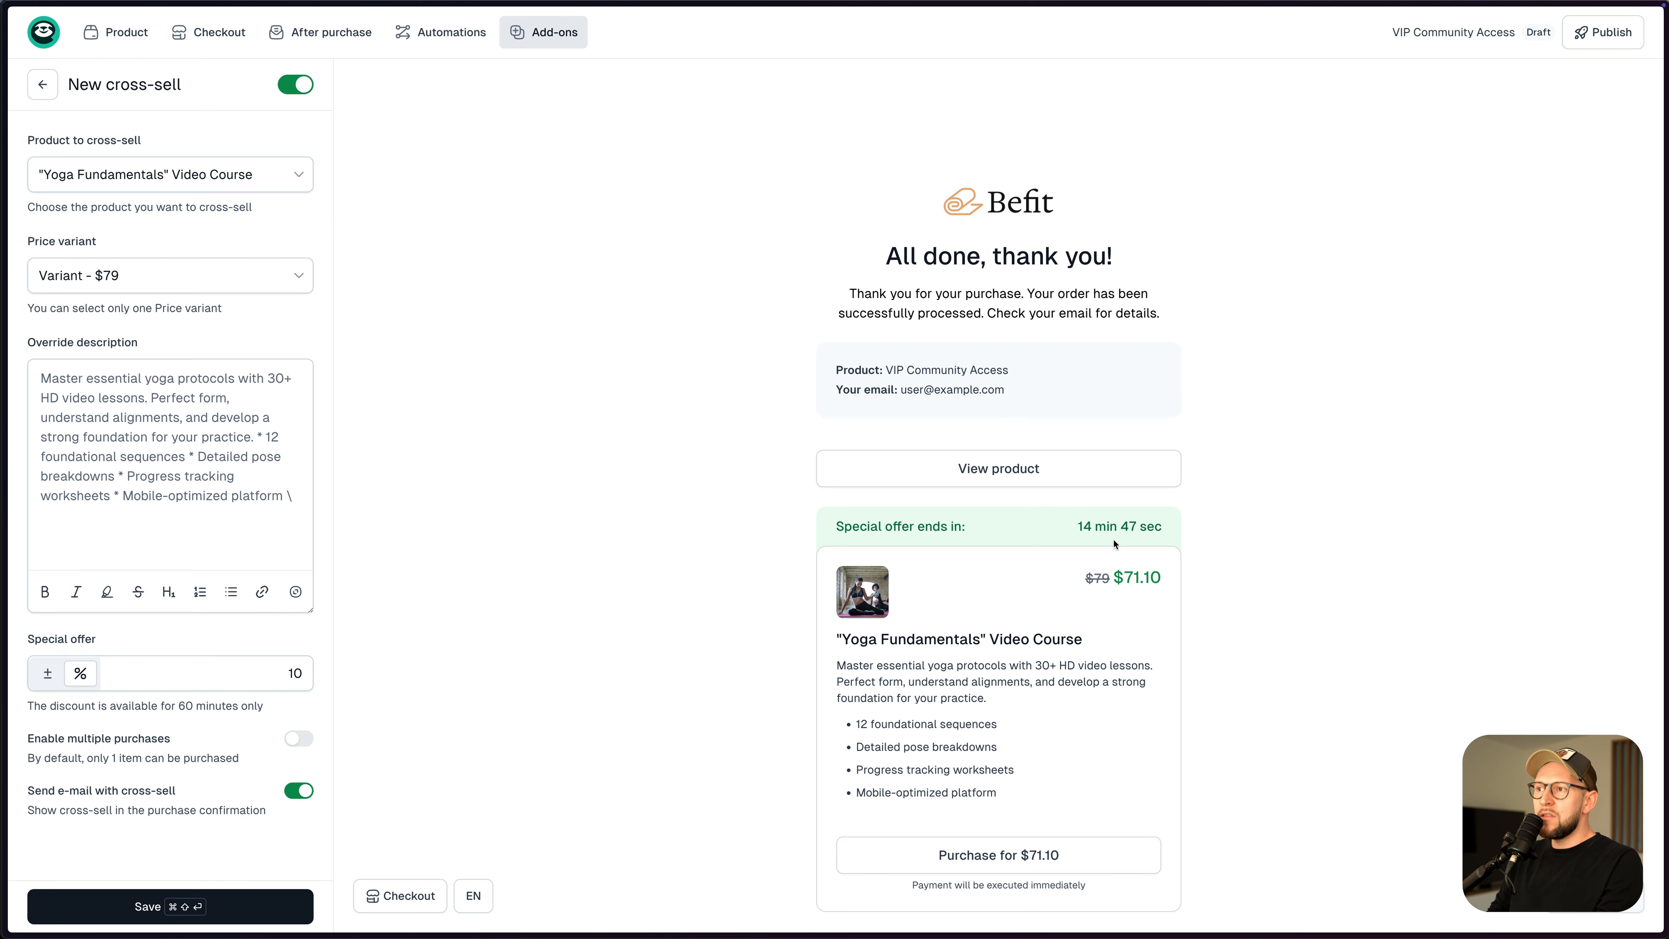
{"action": "scroll", "coordinate": [703, 538], "scroll_direction": "down", "scroll_amount": 3}
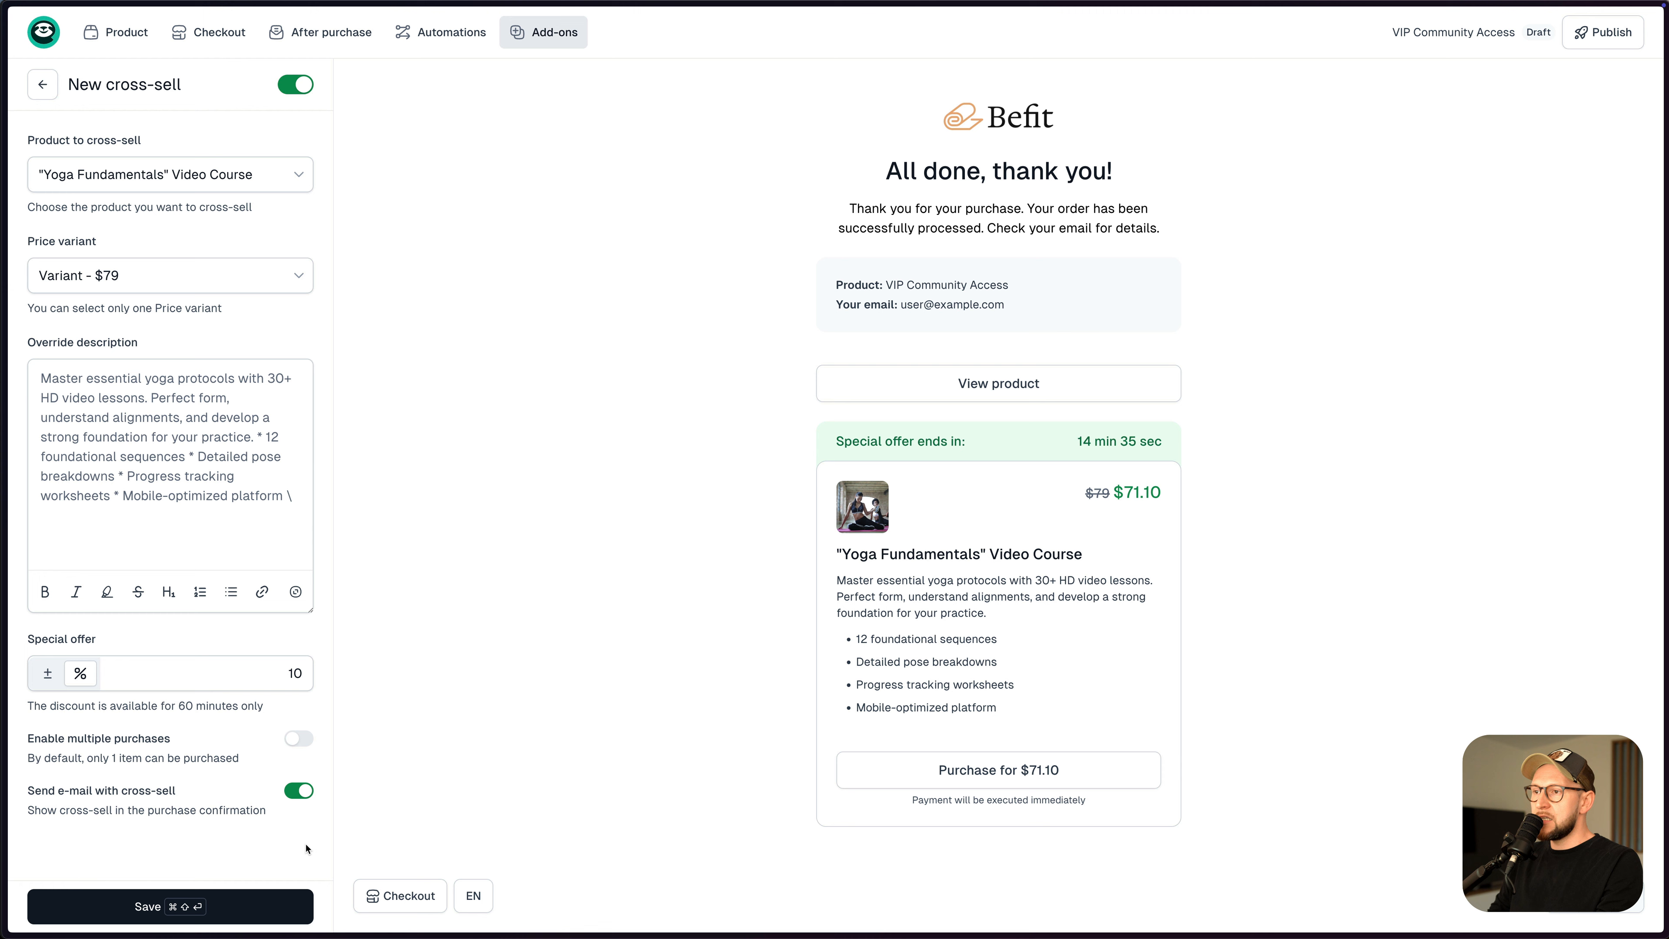
{"action": "left_click", "coordinate": [205, 903]}
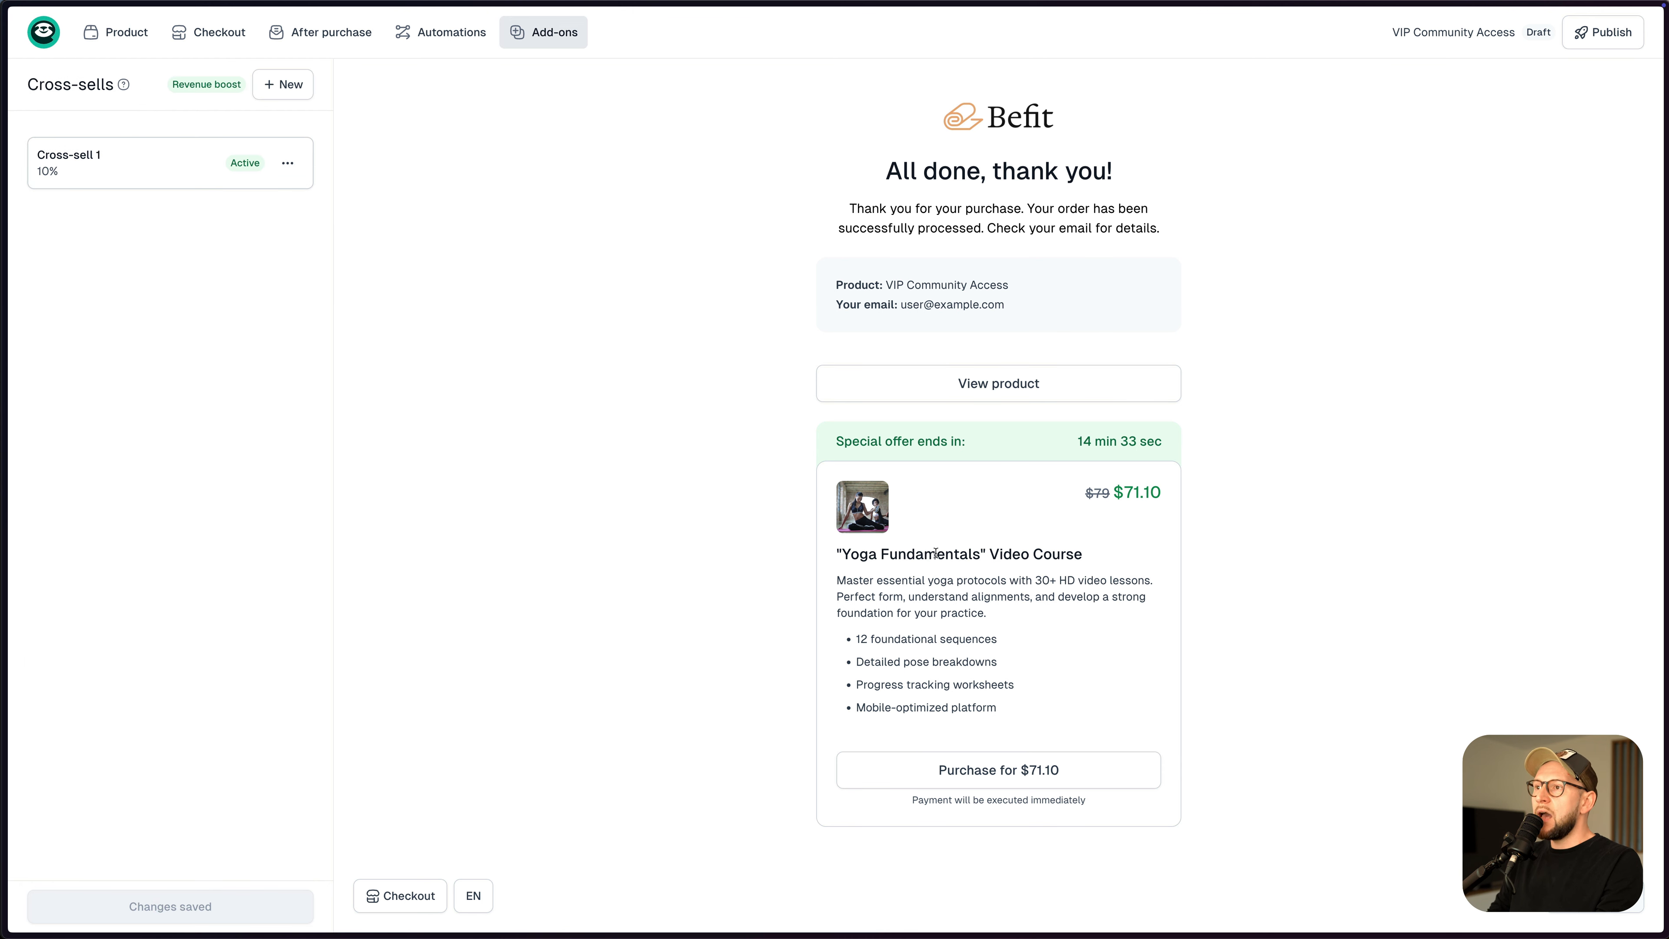
- Open the Purchase confirmation email under After purchase > Notifications for VIP Community Access
{"action": "left_click", "coordinate": [320, 32]}
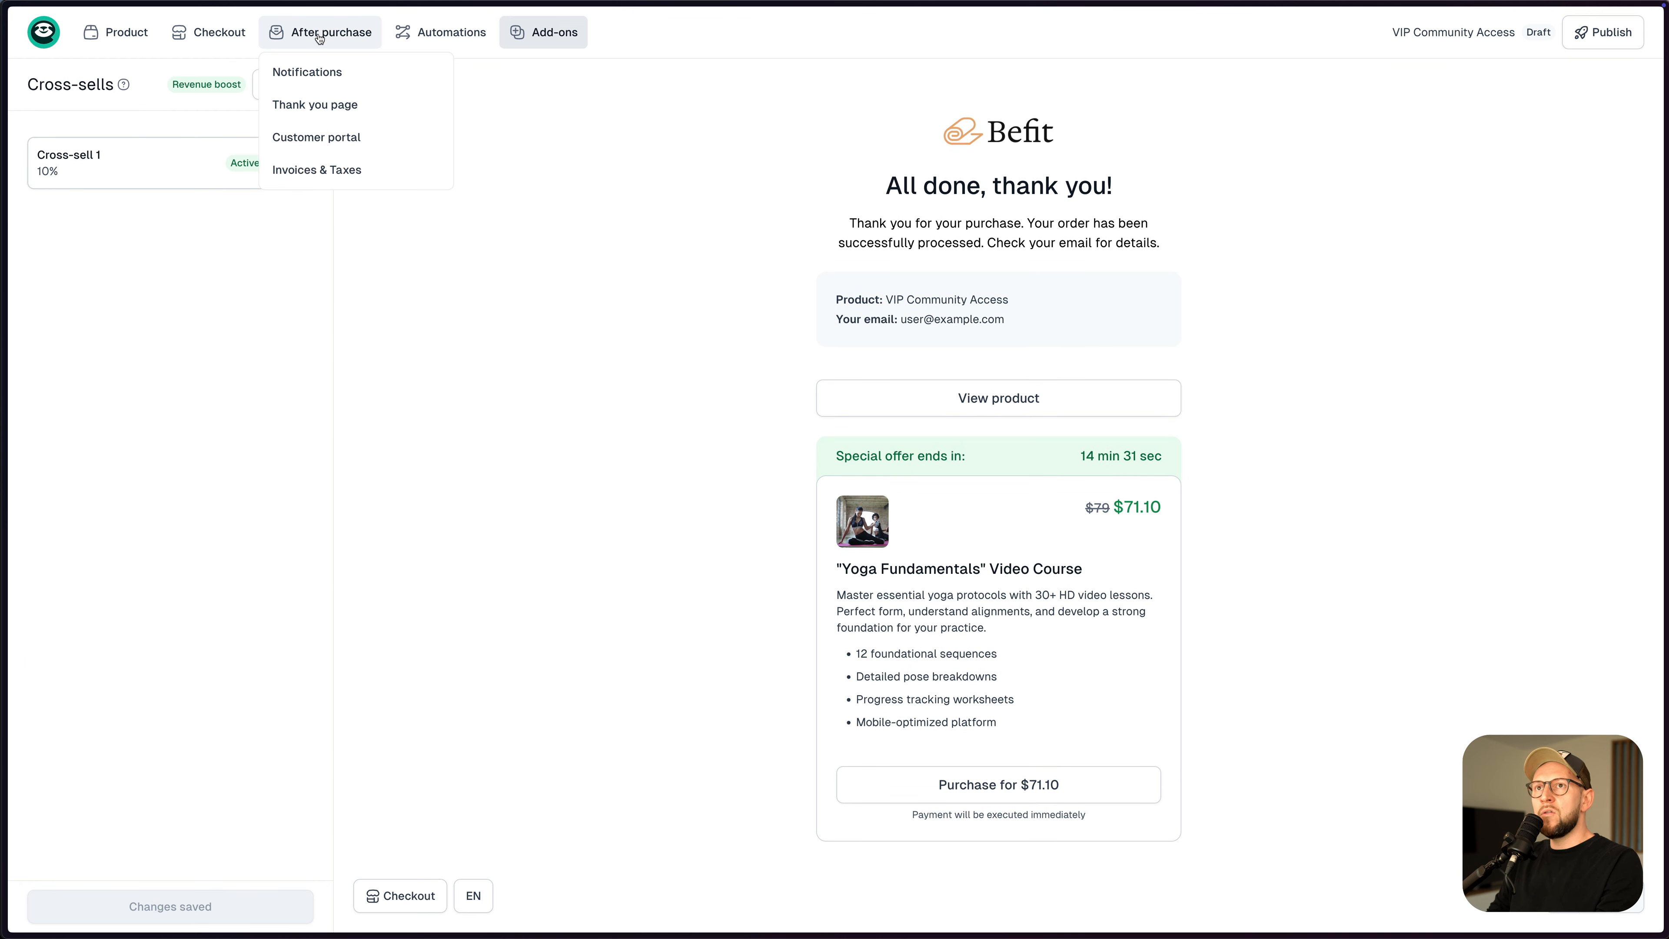
{"action": "left_click", "coordinate": [321, 73]}
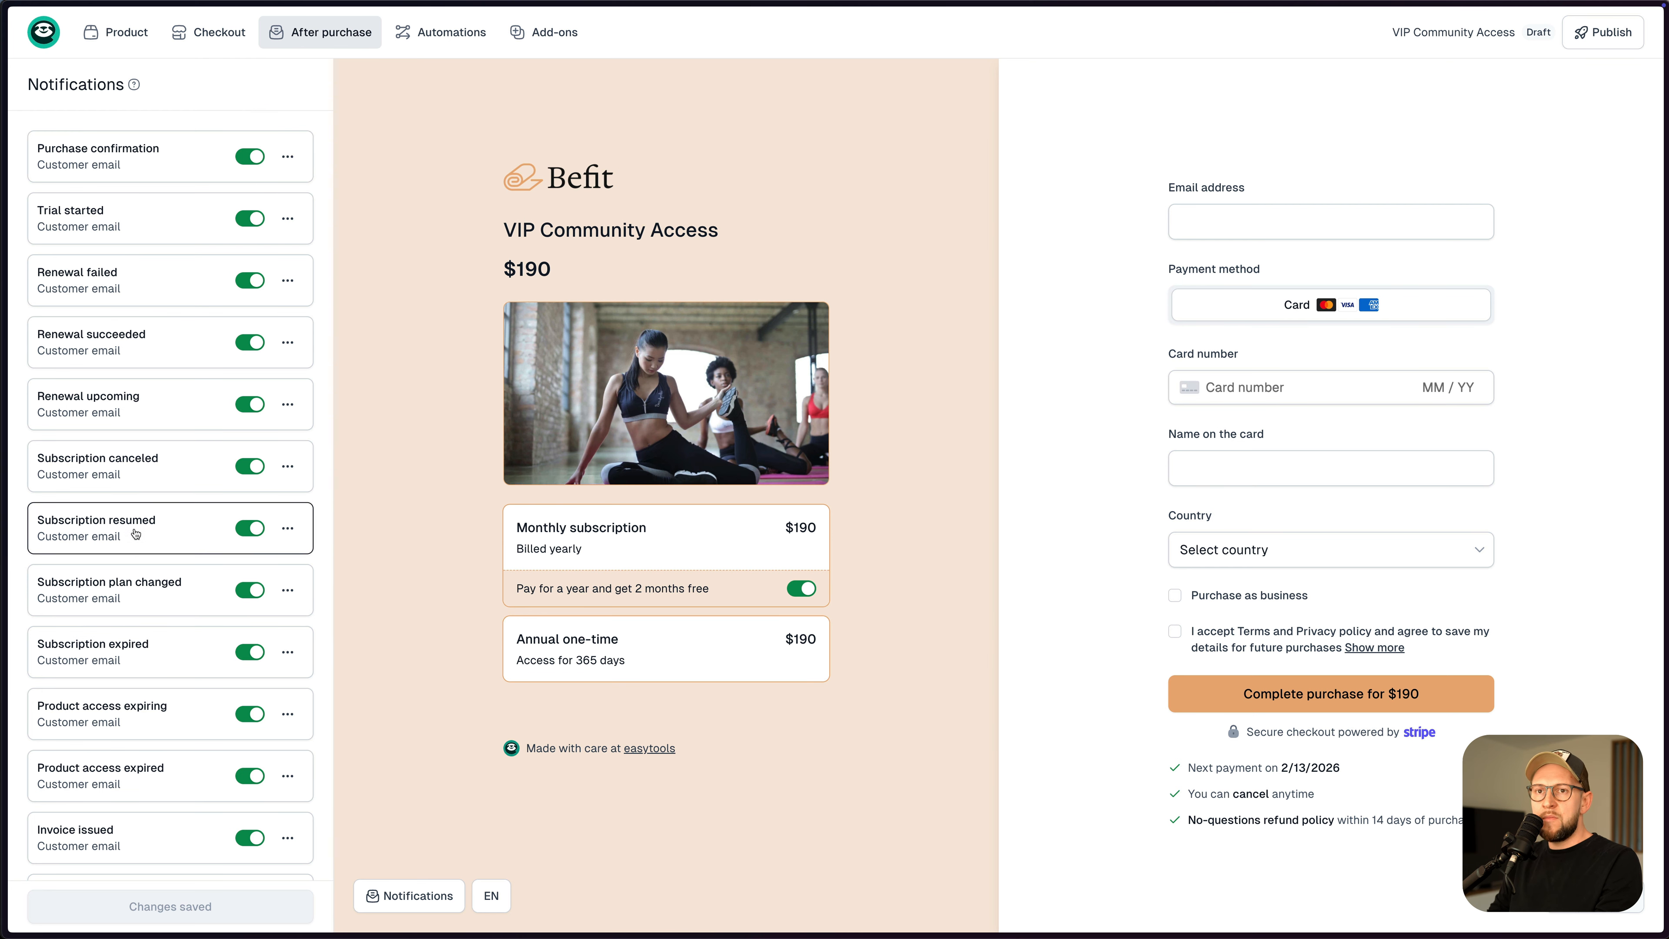
{"action": "left_click", "coordinate": [118, 160]}
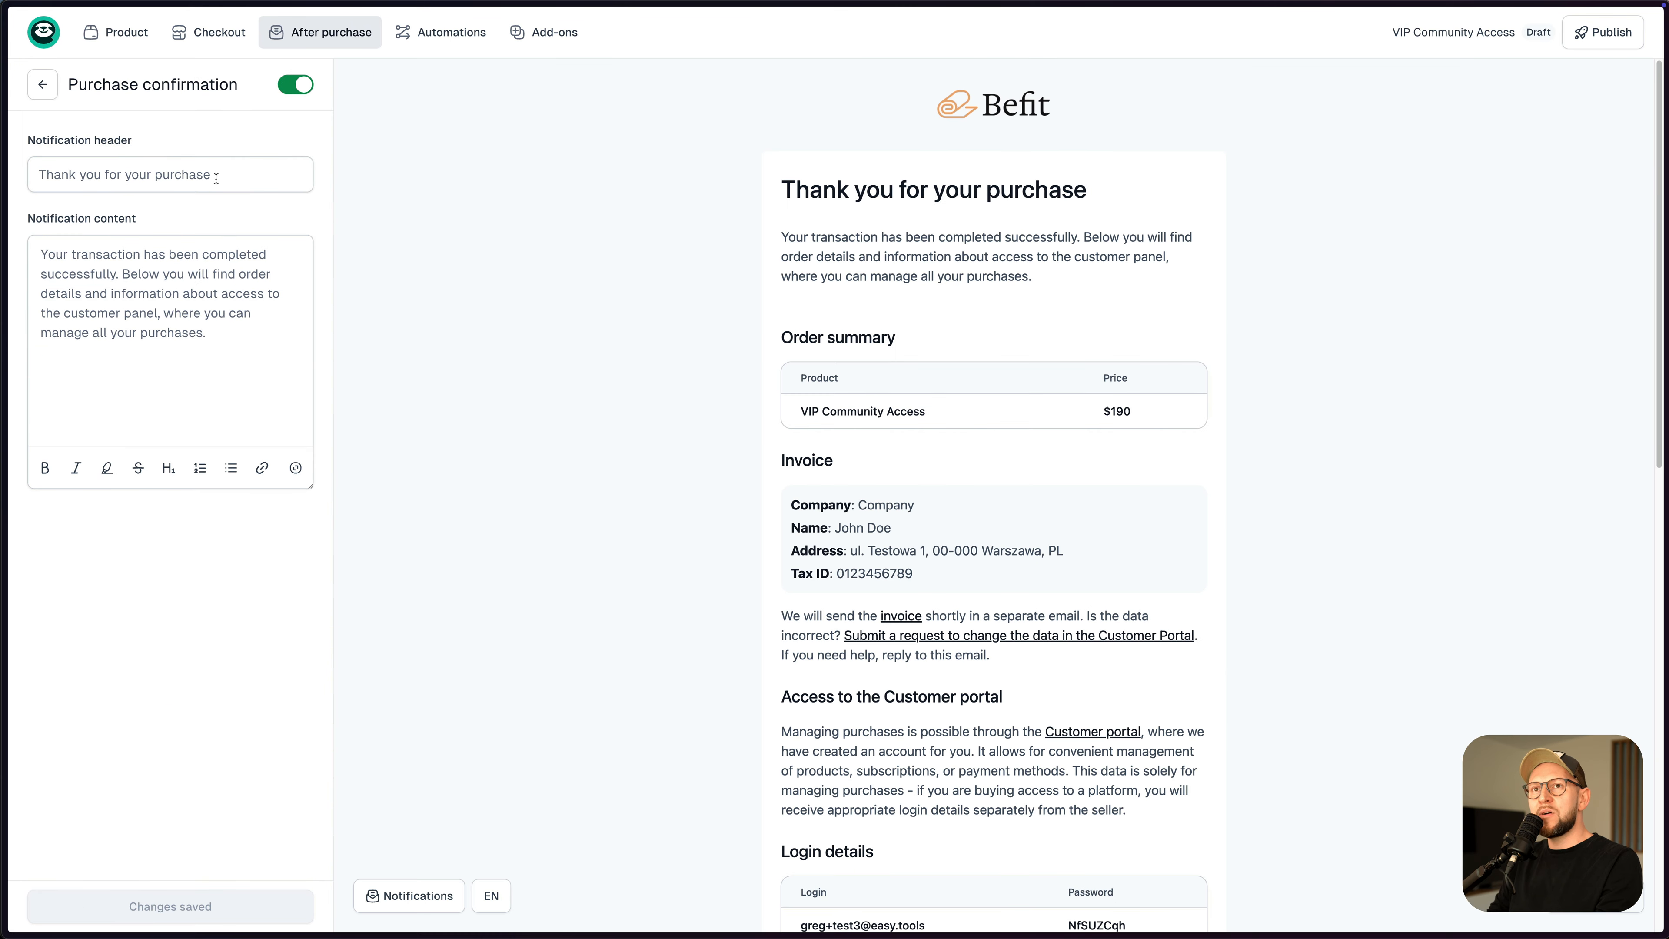
- Review the email's Special offer and 60-minute validity text, then return to the notifications list
{"action": "scroll", "coordinate": [898, 335], "scroll_direction": "down", "scroll_amount": 15}
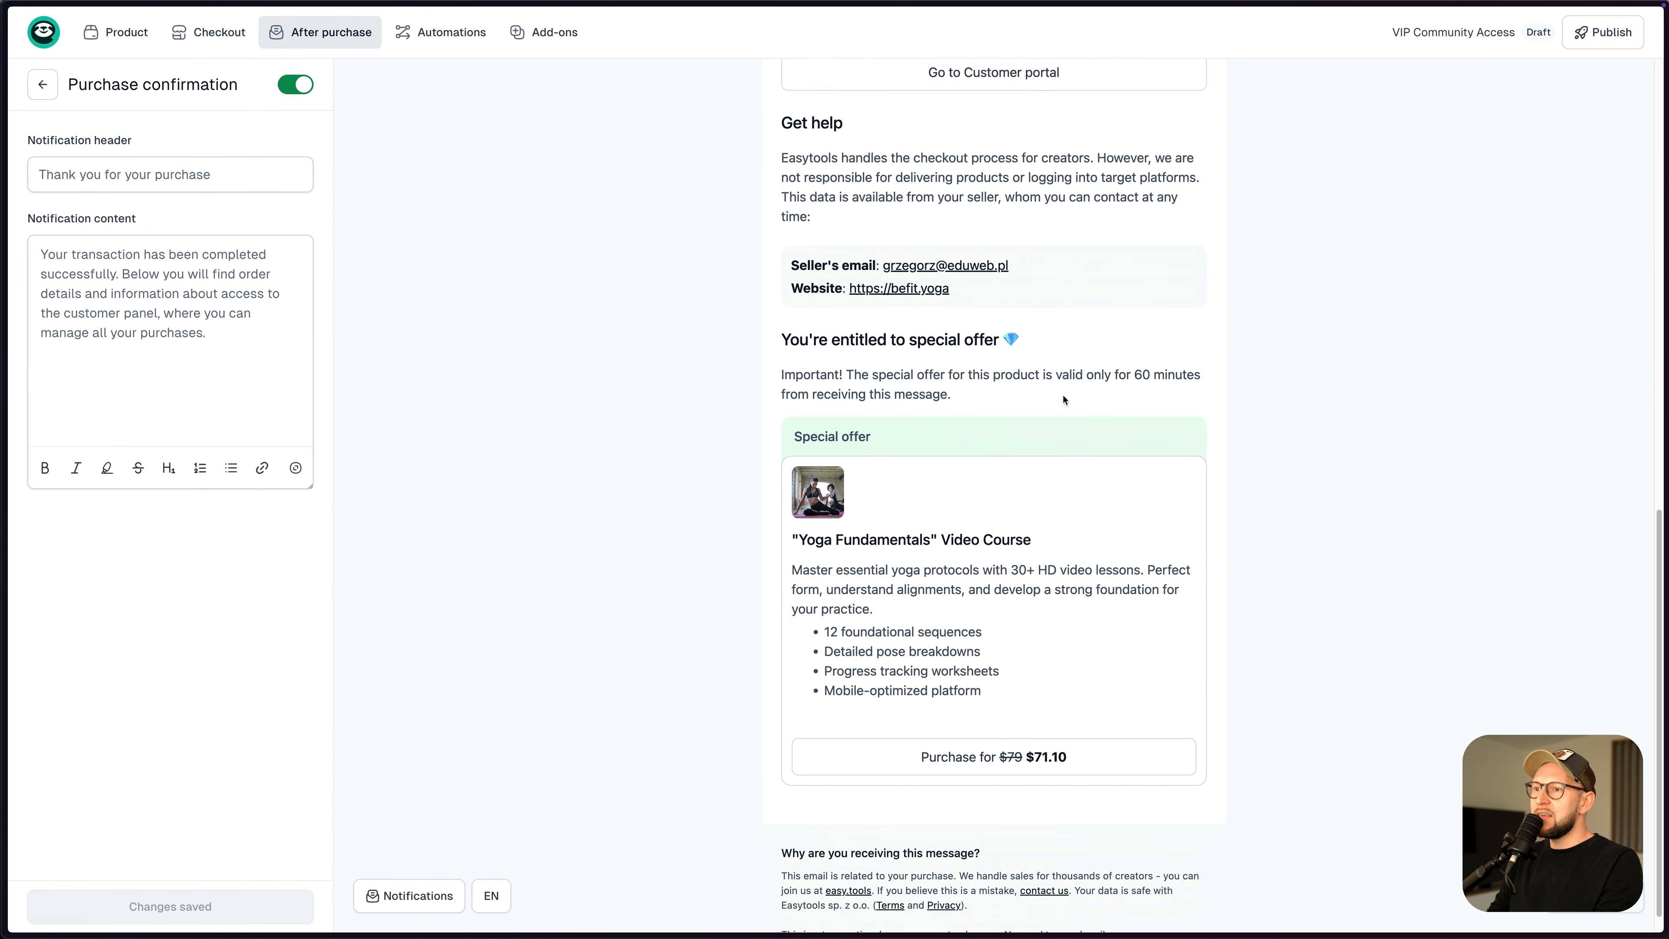
{"action": "left_click_drag", "start_coordinate": [800, 407], "coordinate": [869, 408]}
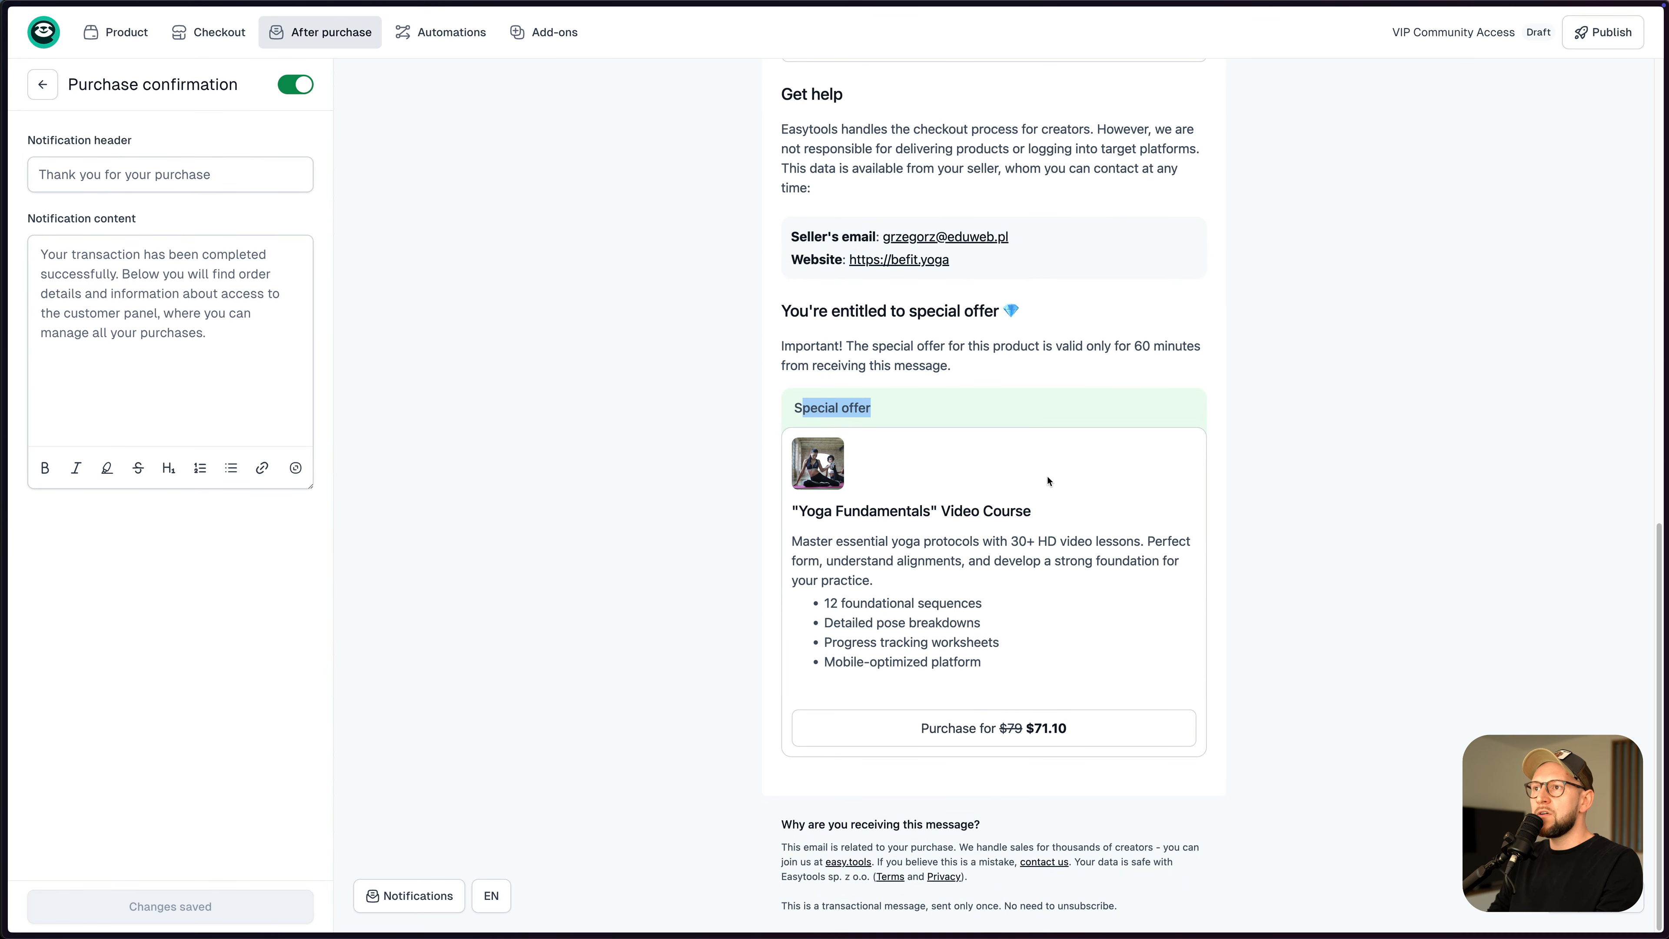
{"action": "left_click_drag", "start_coordinate": [1135, 346], "coordinate": [1169, 346]}
{"action": "left_click", "coordinate": [1169, 346]}
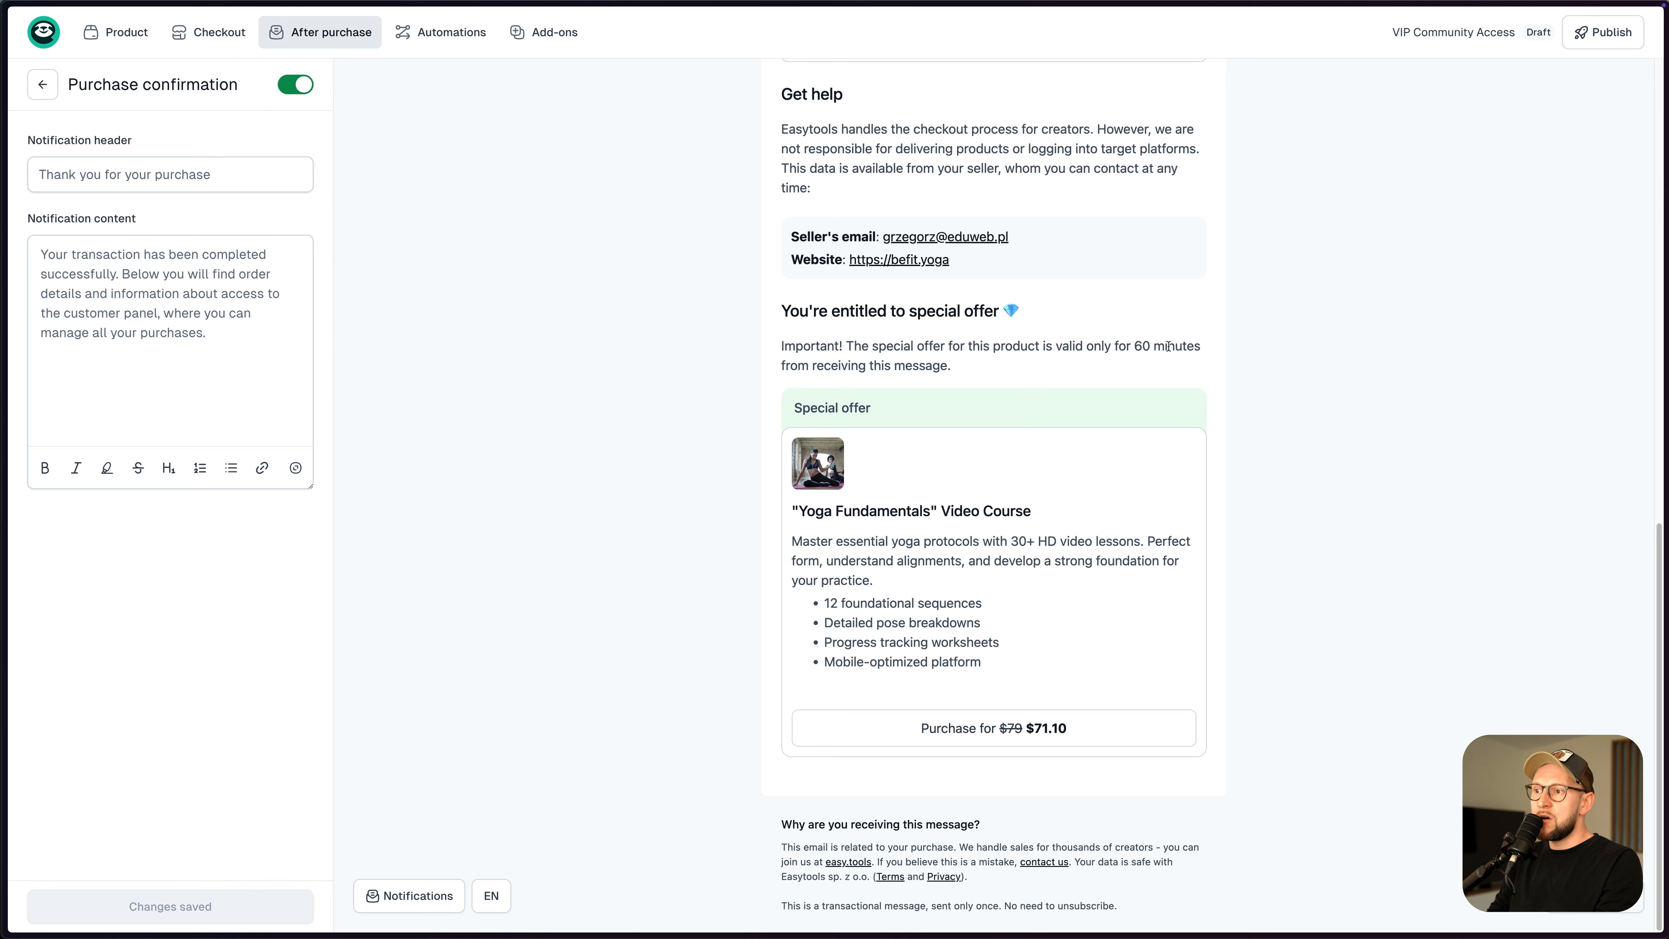
{"action": "left_click", "coordinate": [42, 85]}
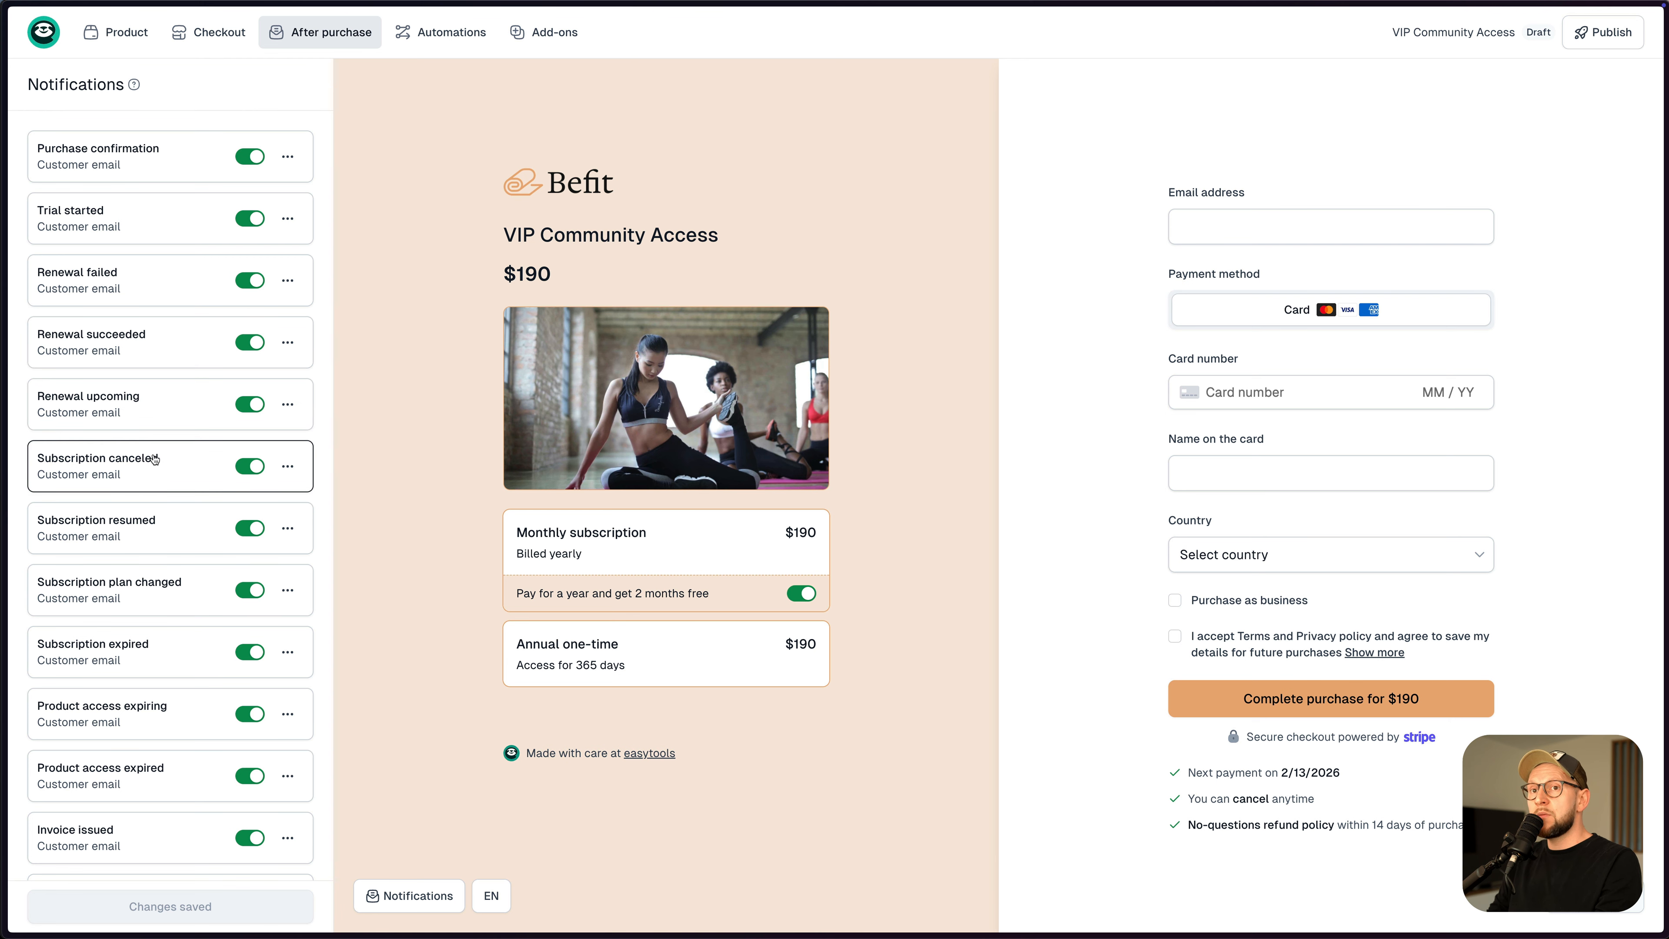
- Switch the Renewal upcoming email off and open the product's Checkout recovery add-on
{"action": "left_click", "coordinate": [164, 411]}
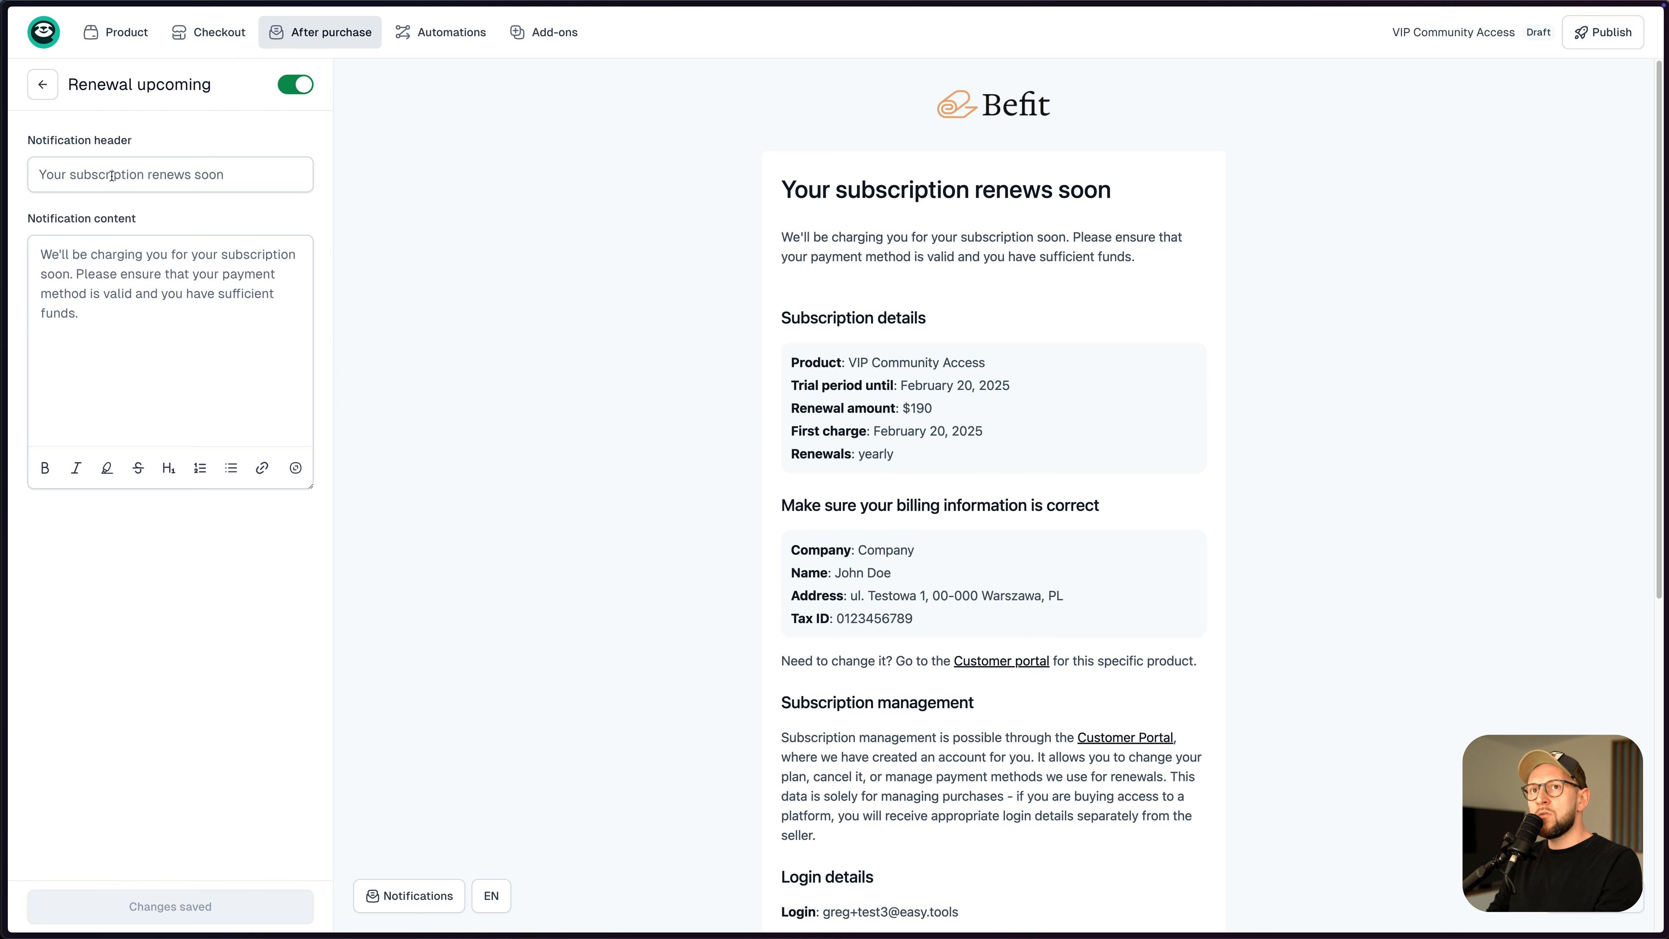
{"action": "left_click", "coordinate": [43, 84]}
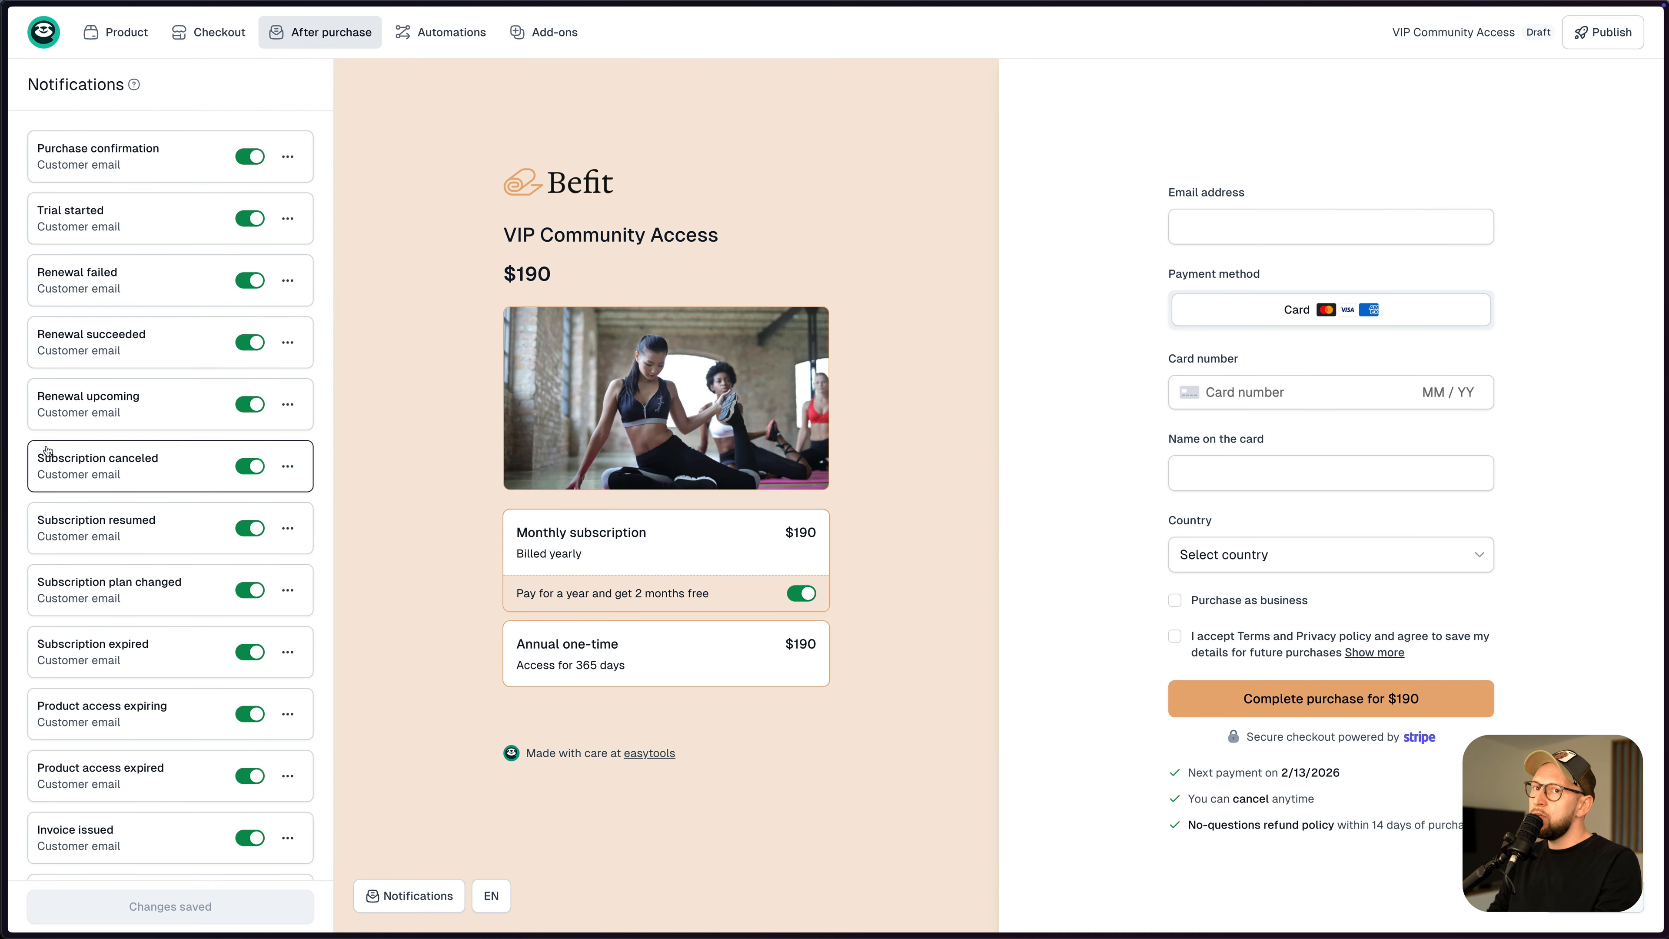
{"action": "left_click", "coordinate": [251, 405]}
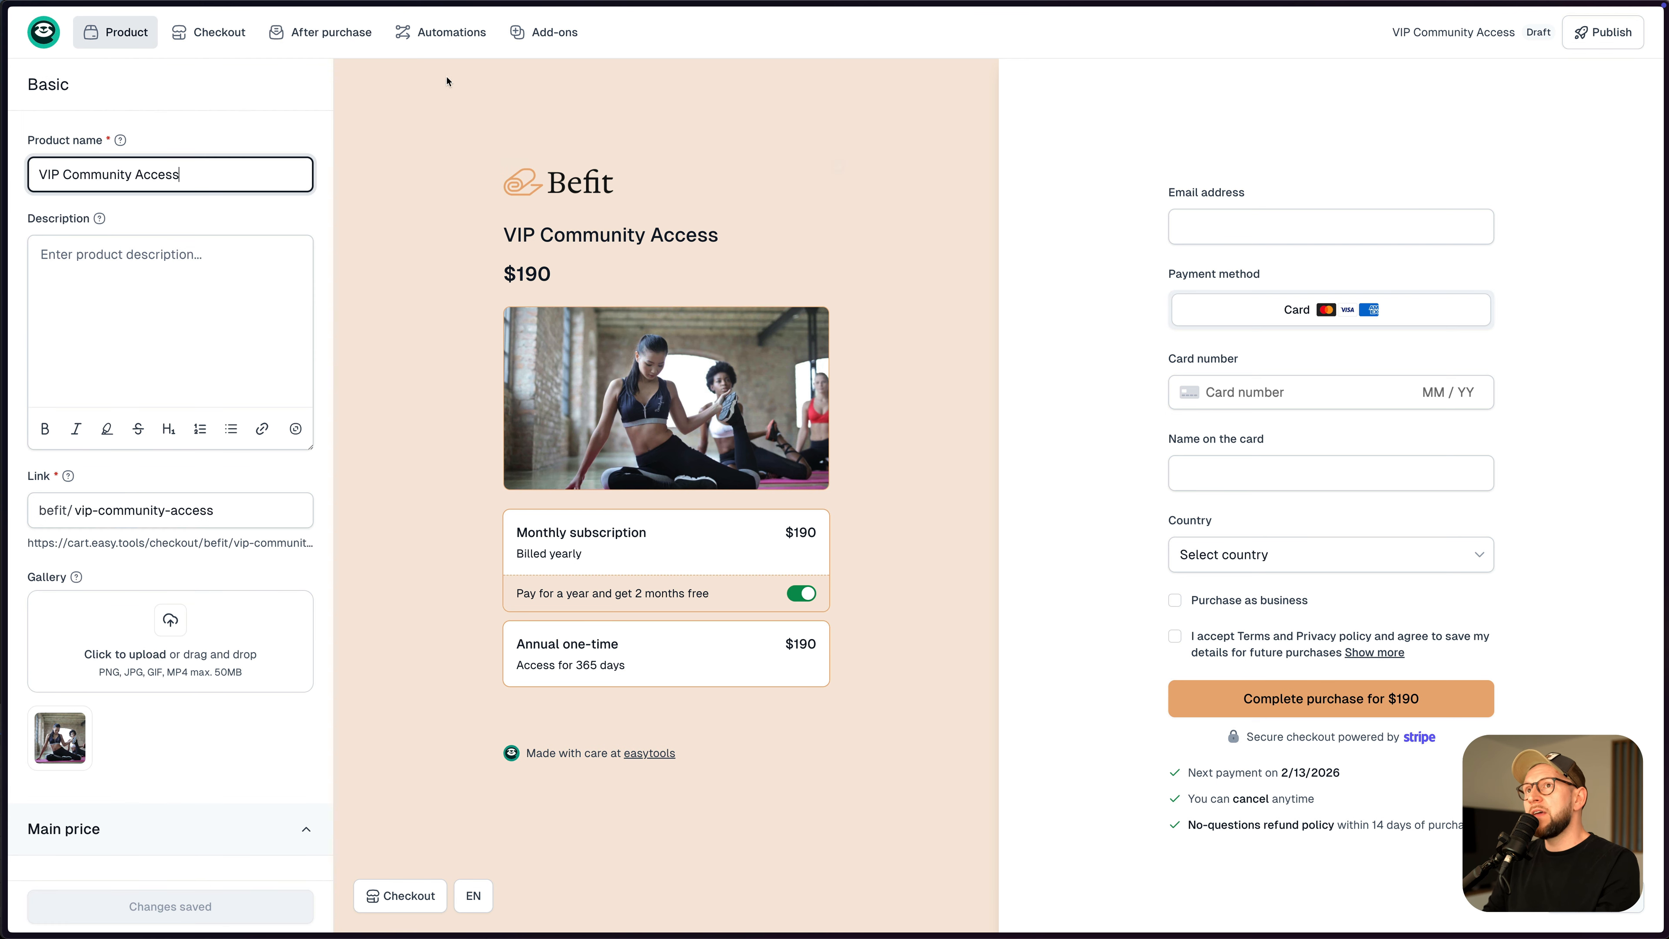
{"action": "mouse_move", "coordinate": [526, 40]}
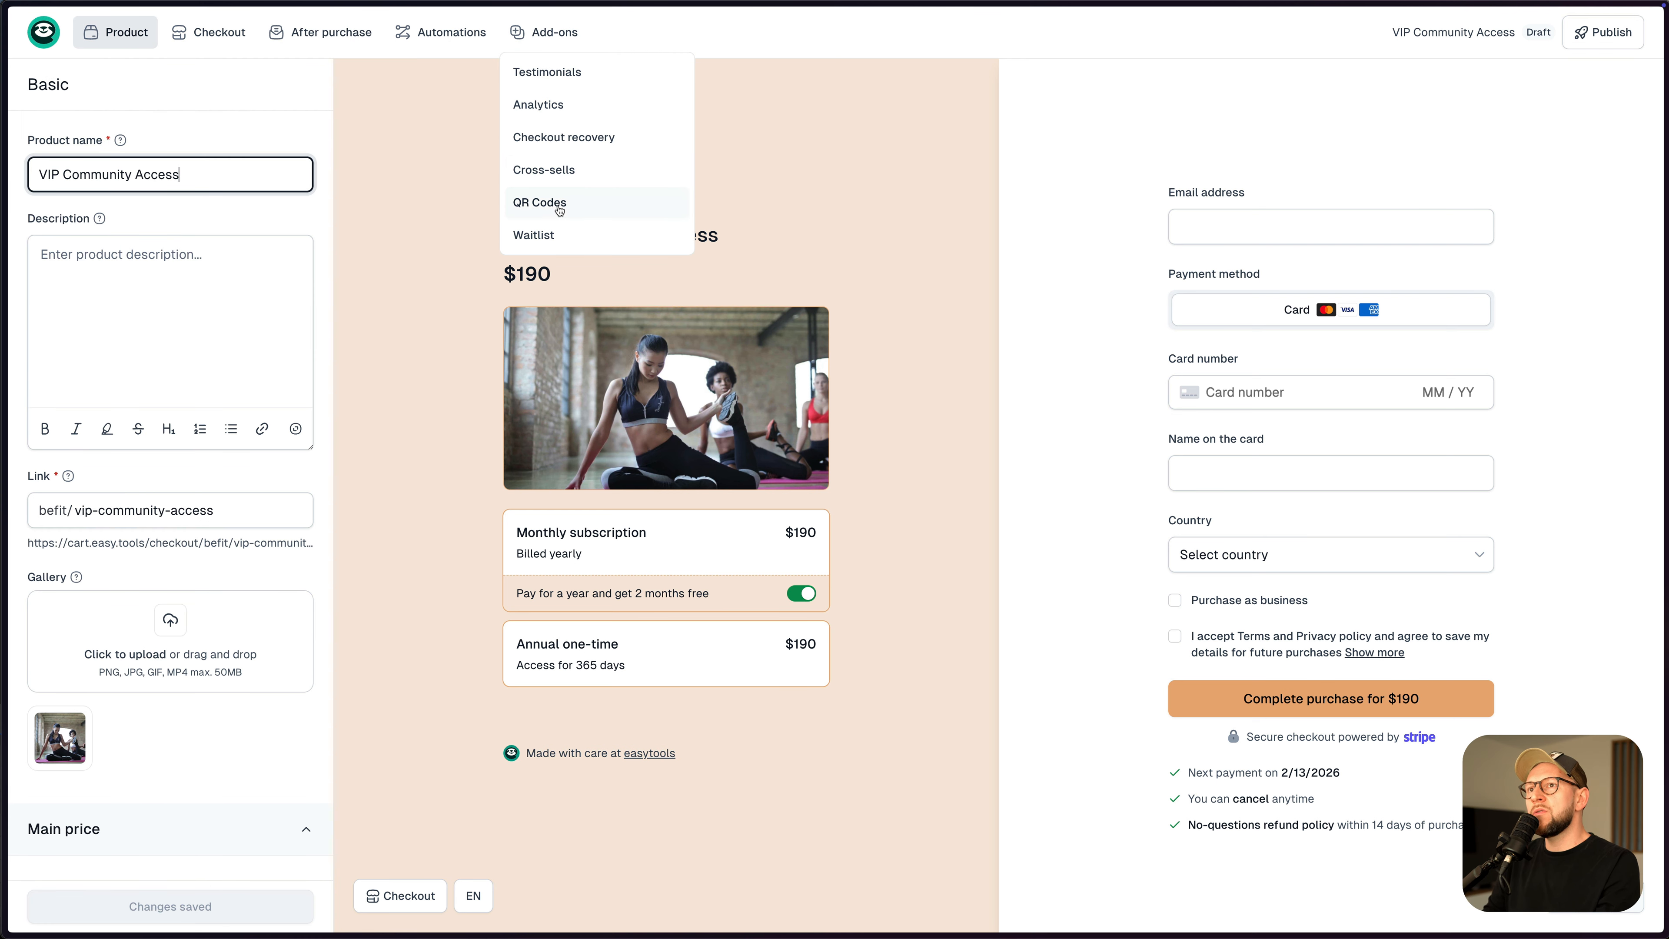
{"action": "left_click", "coordinate": [553, 138]}
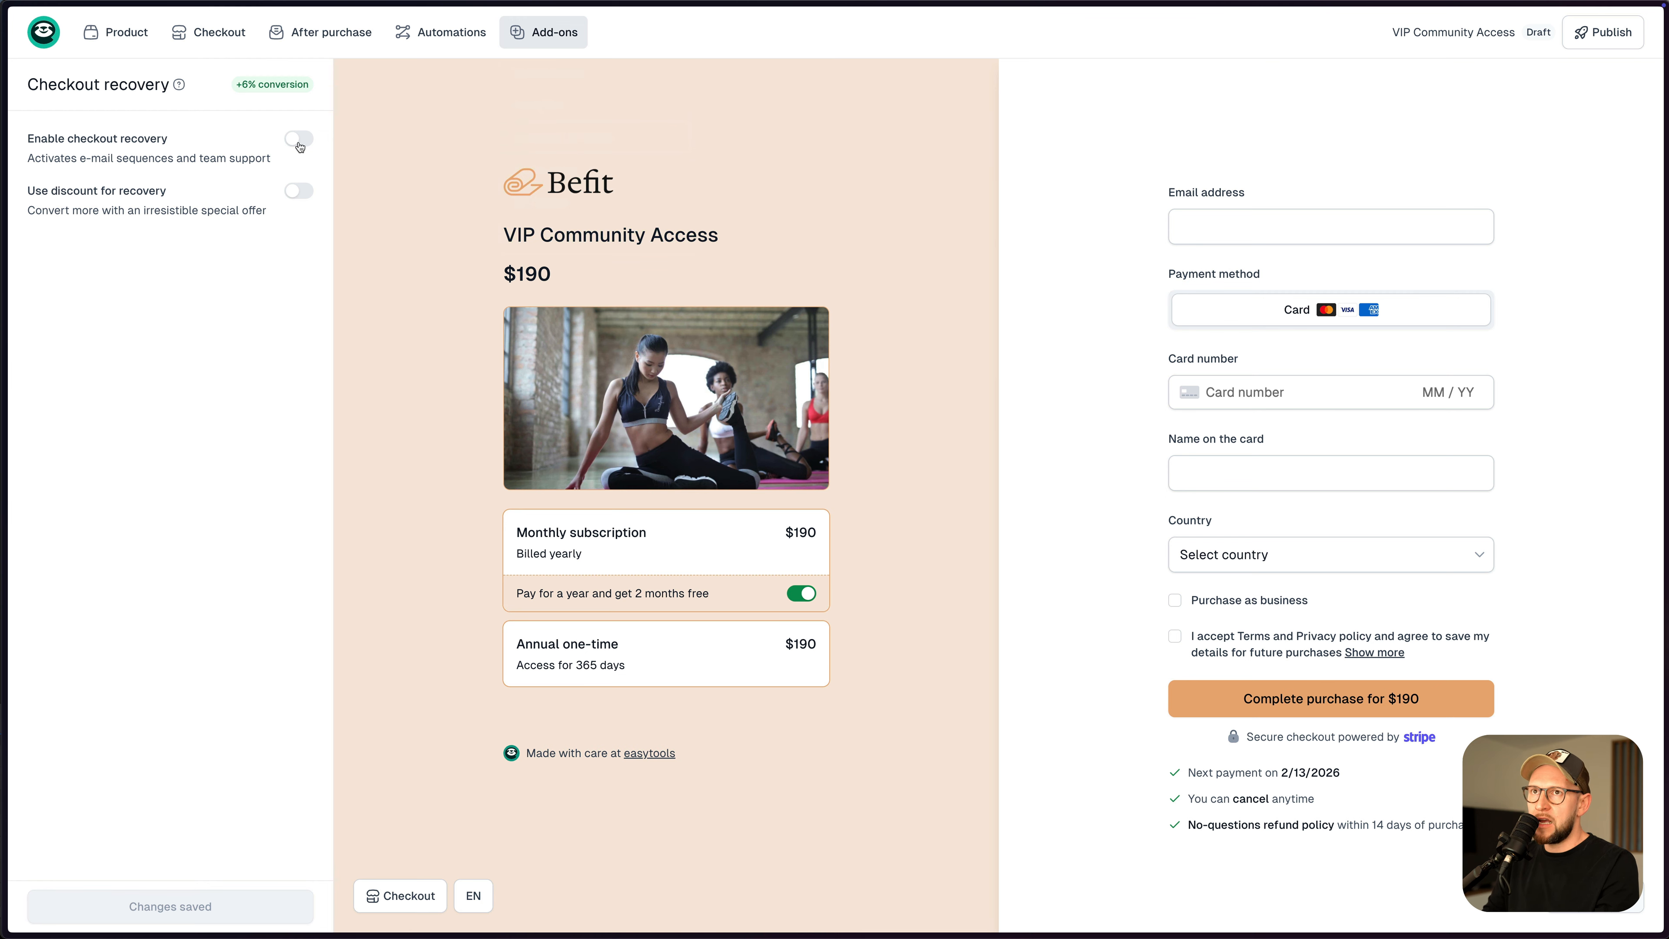
- Go to the store's Recovery settings from the checkout recovery sessions page
{"action": "left_click", "coordinate": [44, 31]}
{"action": "left_click", "coordinate": [85, 70]}
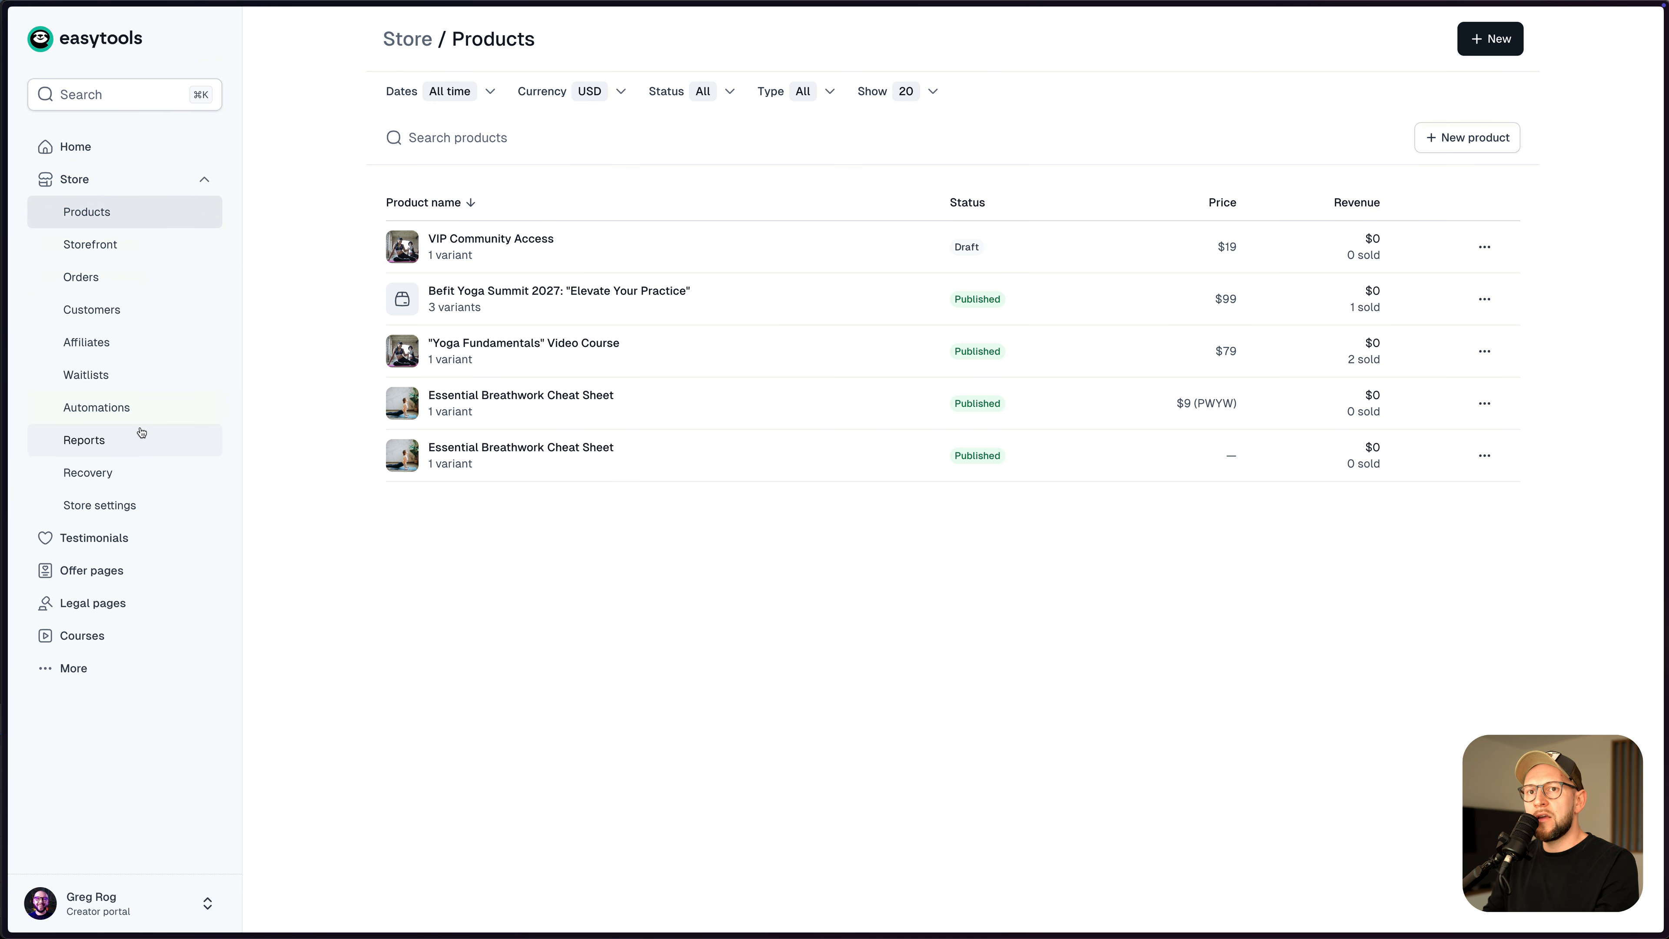
{"action": "left_click", "coordinate": [112, 474]}
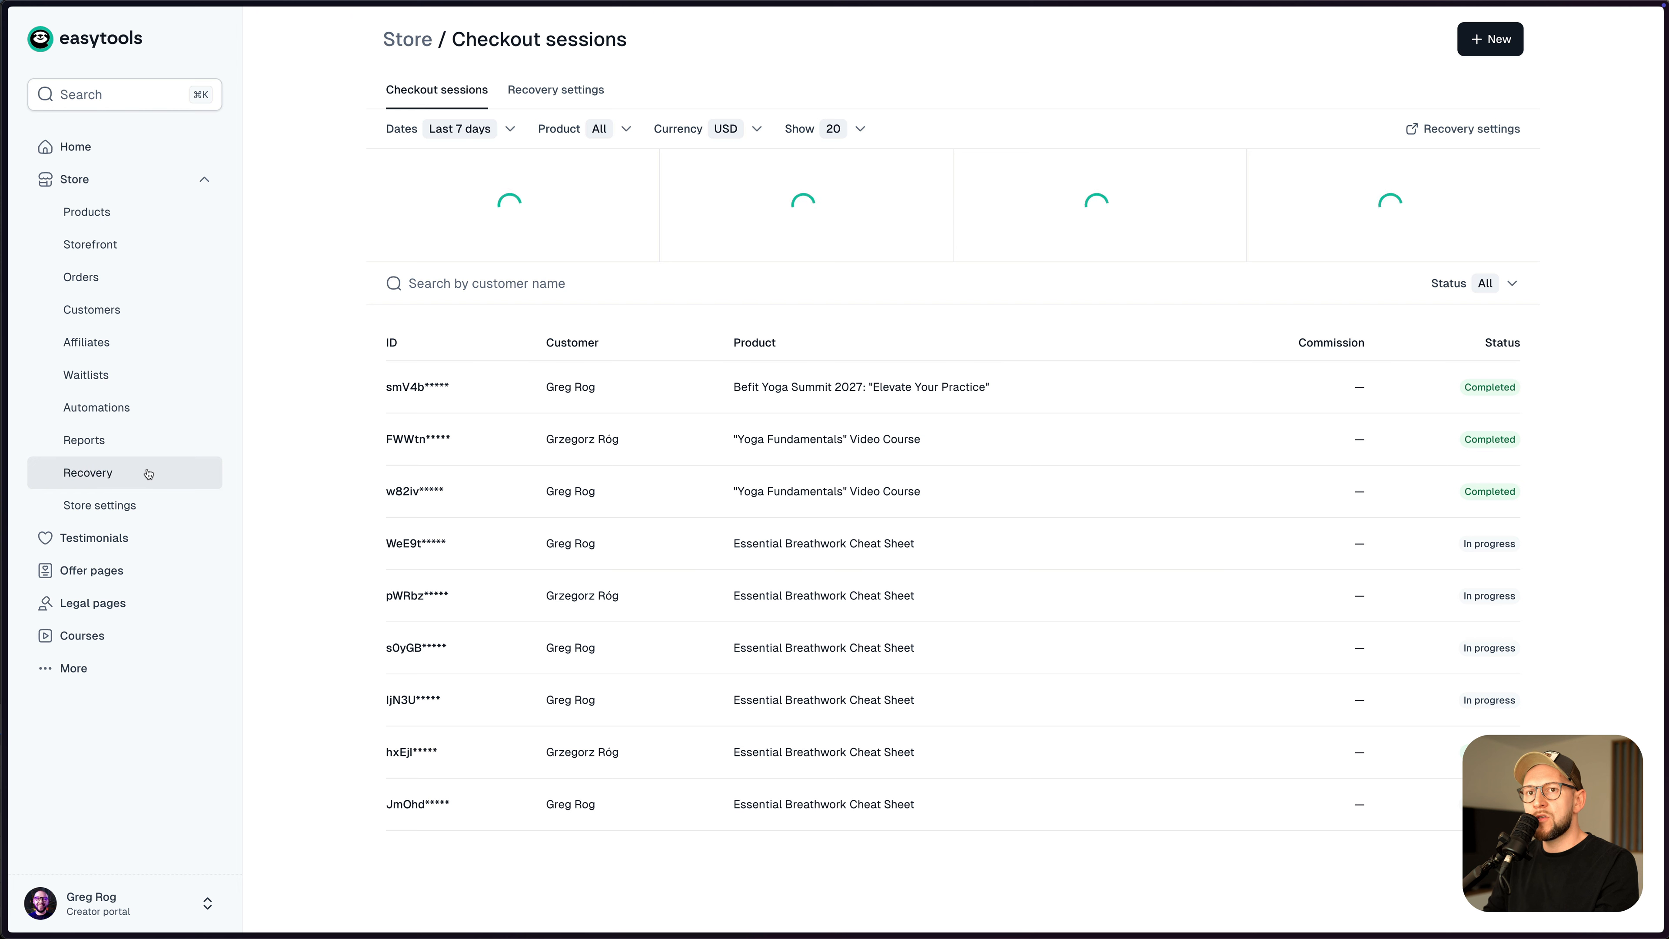
{"action": "left_click", "coordinate": [570, 95]}
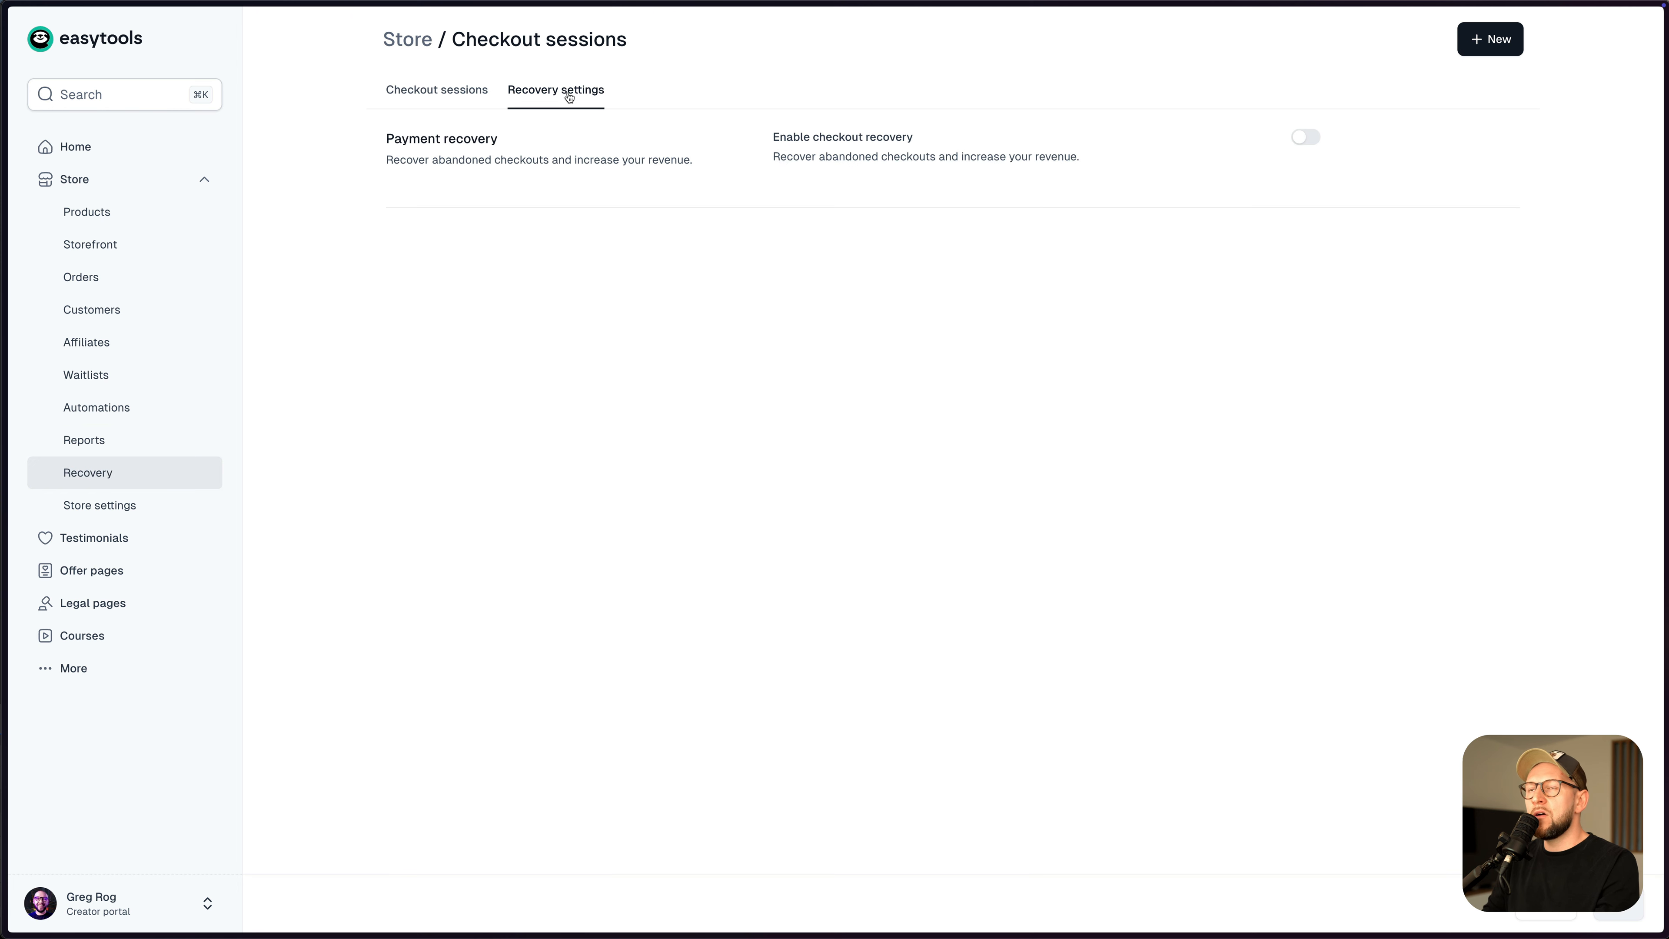
- Enable store checkout recovery with a generated 5% discount coupon
{"action": "left_click", "coordinate": [1303, 139]}
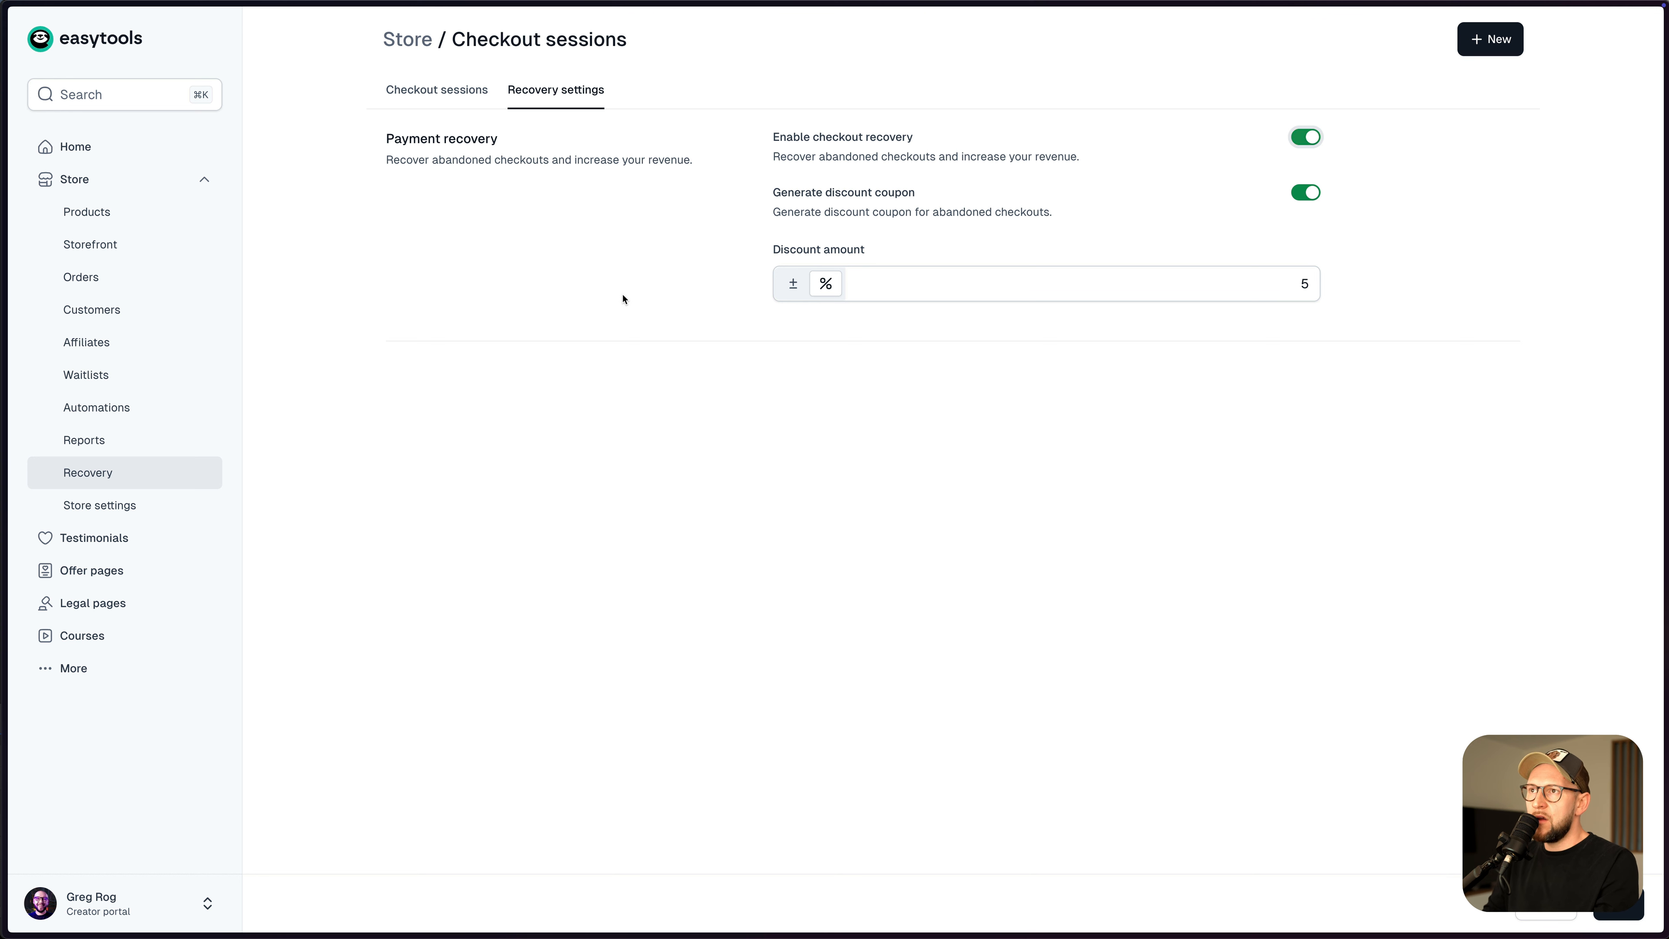
{"action": "left_click", "coordinate": [1306, 192]}
{"action": "left_click", "coordinate": [1305, 193]}
{"action": "left_click", "coordinate": [1297, 283]}
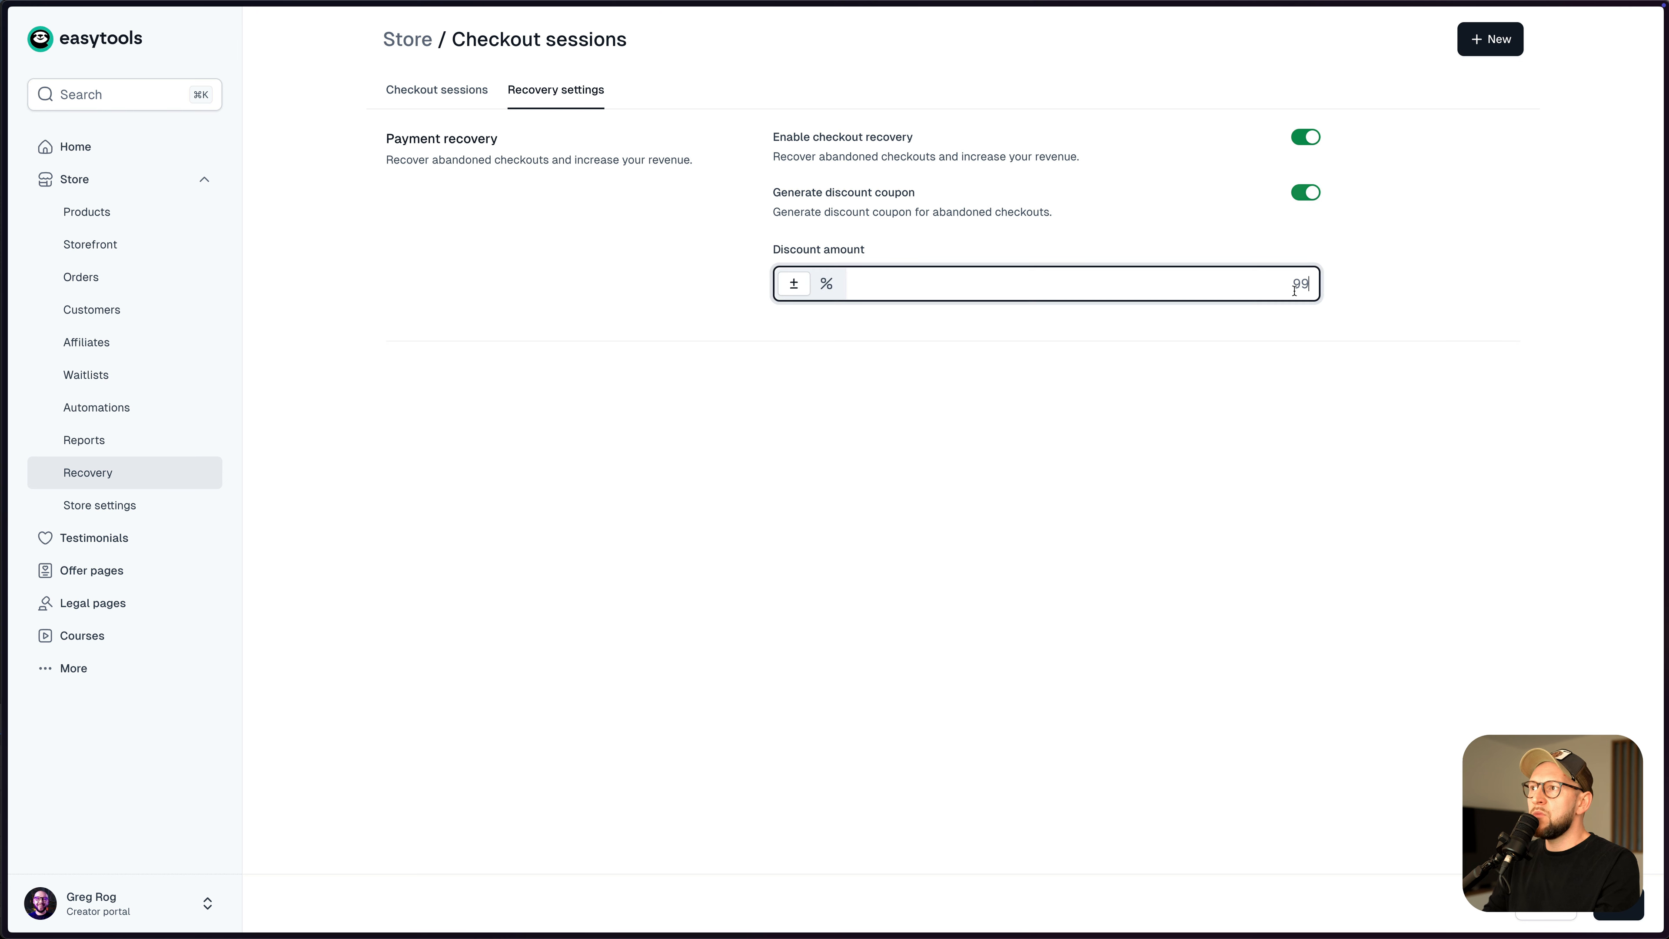
{"action": "left_click", "coordinate": [826, 283]}
{"action": "type", "text": "5"}
{"action": "left_click", "coordinate": [1398, 362]}
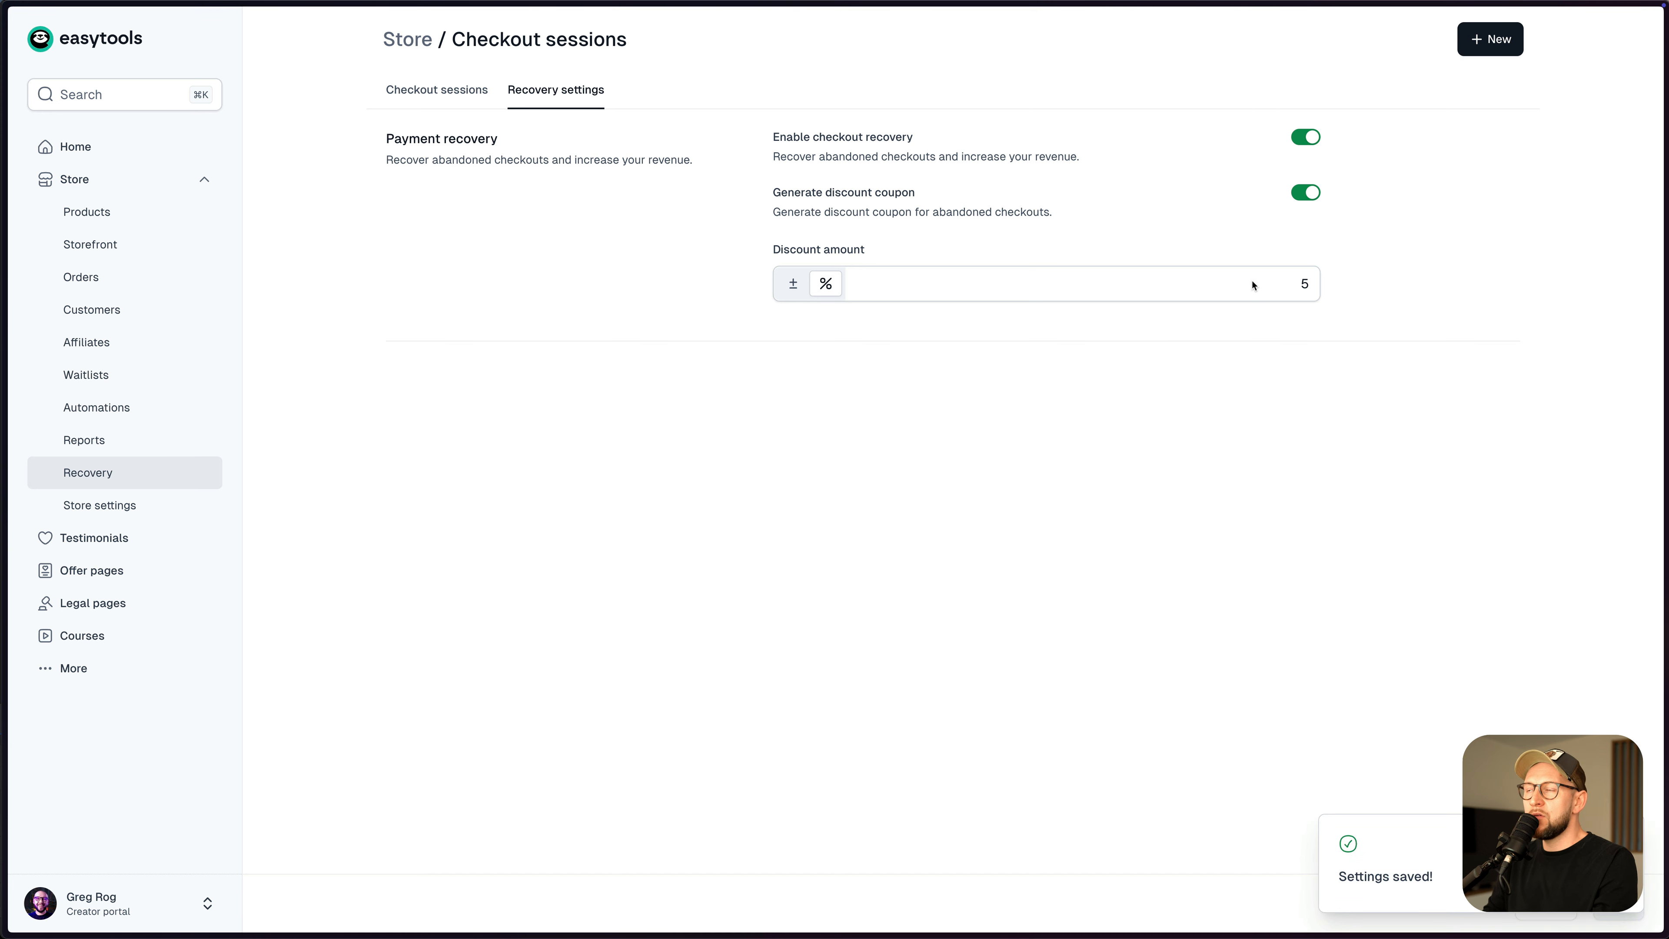
- Recheck the 5 discount amount and return to the Checkout sessions list
{"action": "left_click", "coordinate": [1303, 285]}
{"action": "left_click", "coordinate": [1358, 311]}
{"action": "double_click", "coordinate": [1305, 283]}
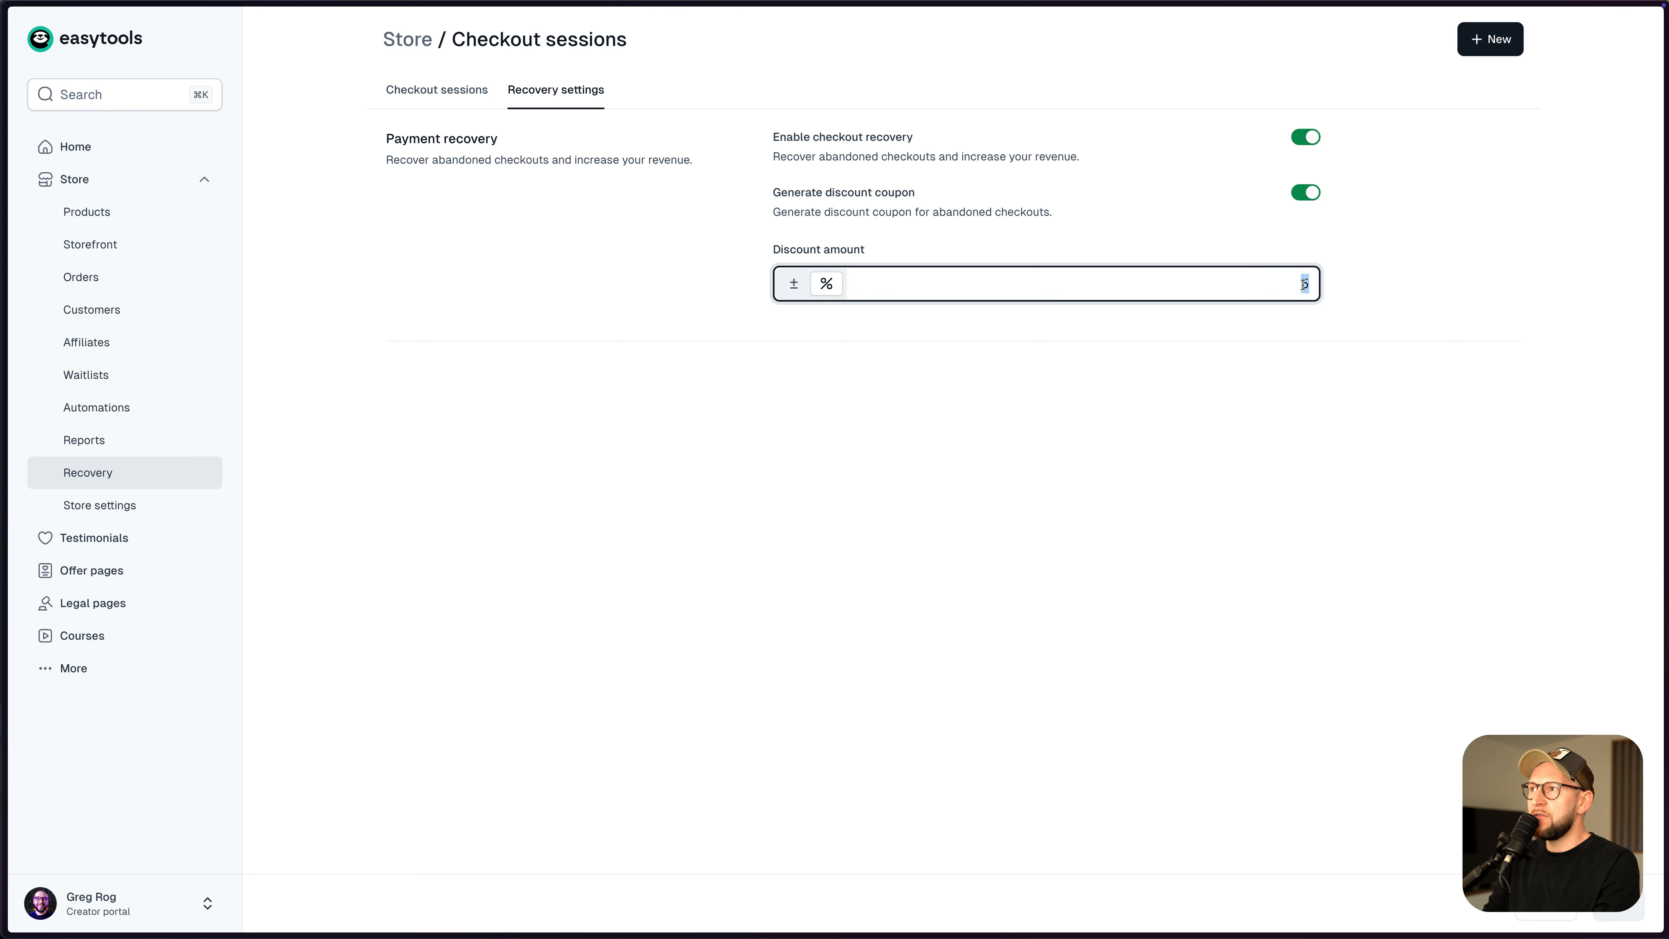
{"action": "left_click", "coordinate": [1349, 290]}
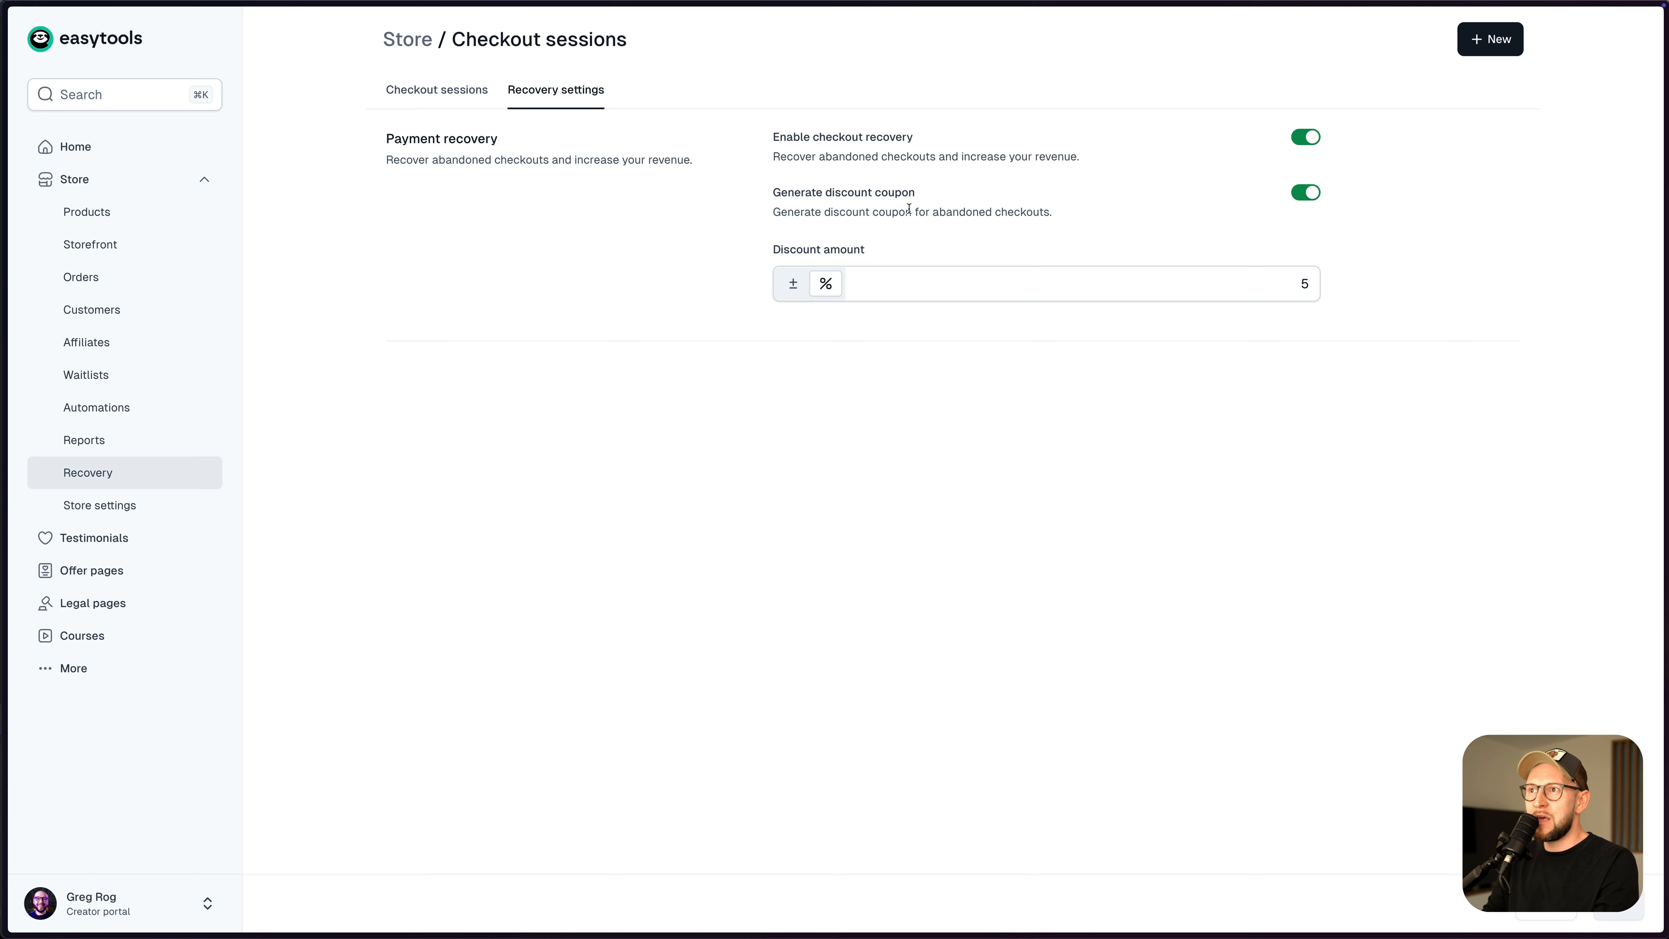
{"action": "left_click", "coordinate": [485, 97]}
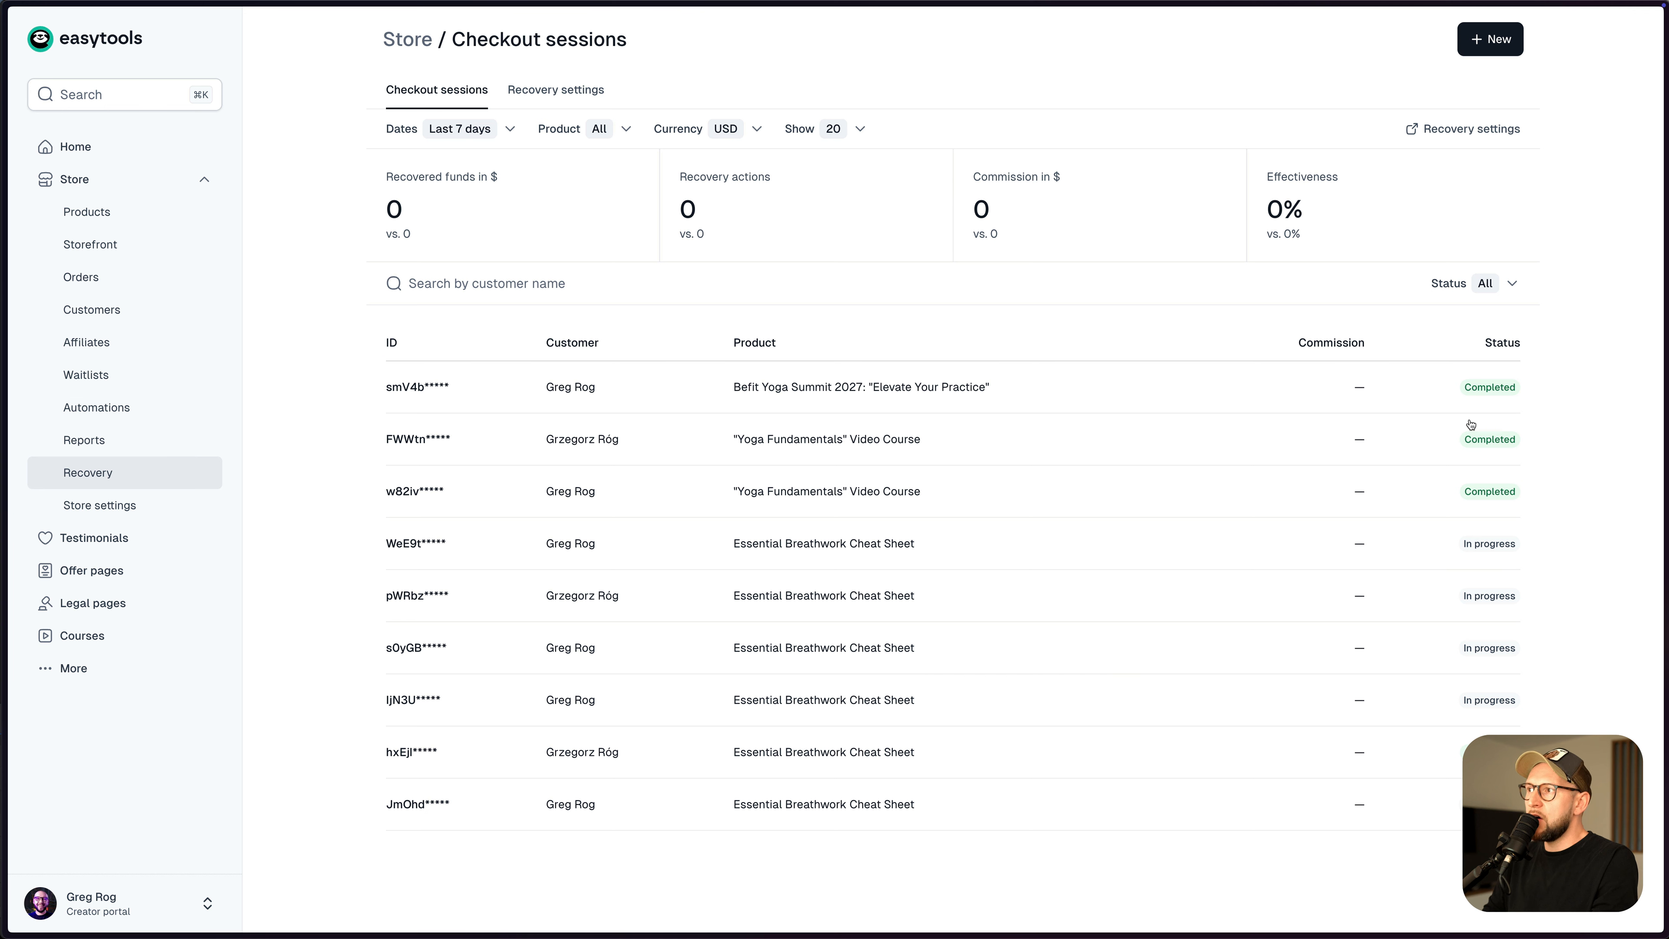
- Leave the session Status filter on All, then open VIP Community Access from Products
{"action": "left_click", "coordinate": [1511, 283]}
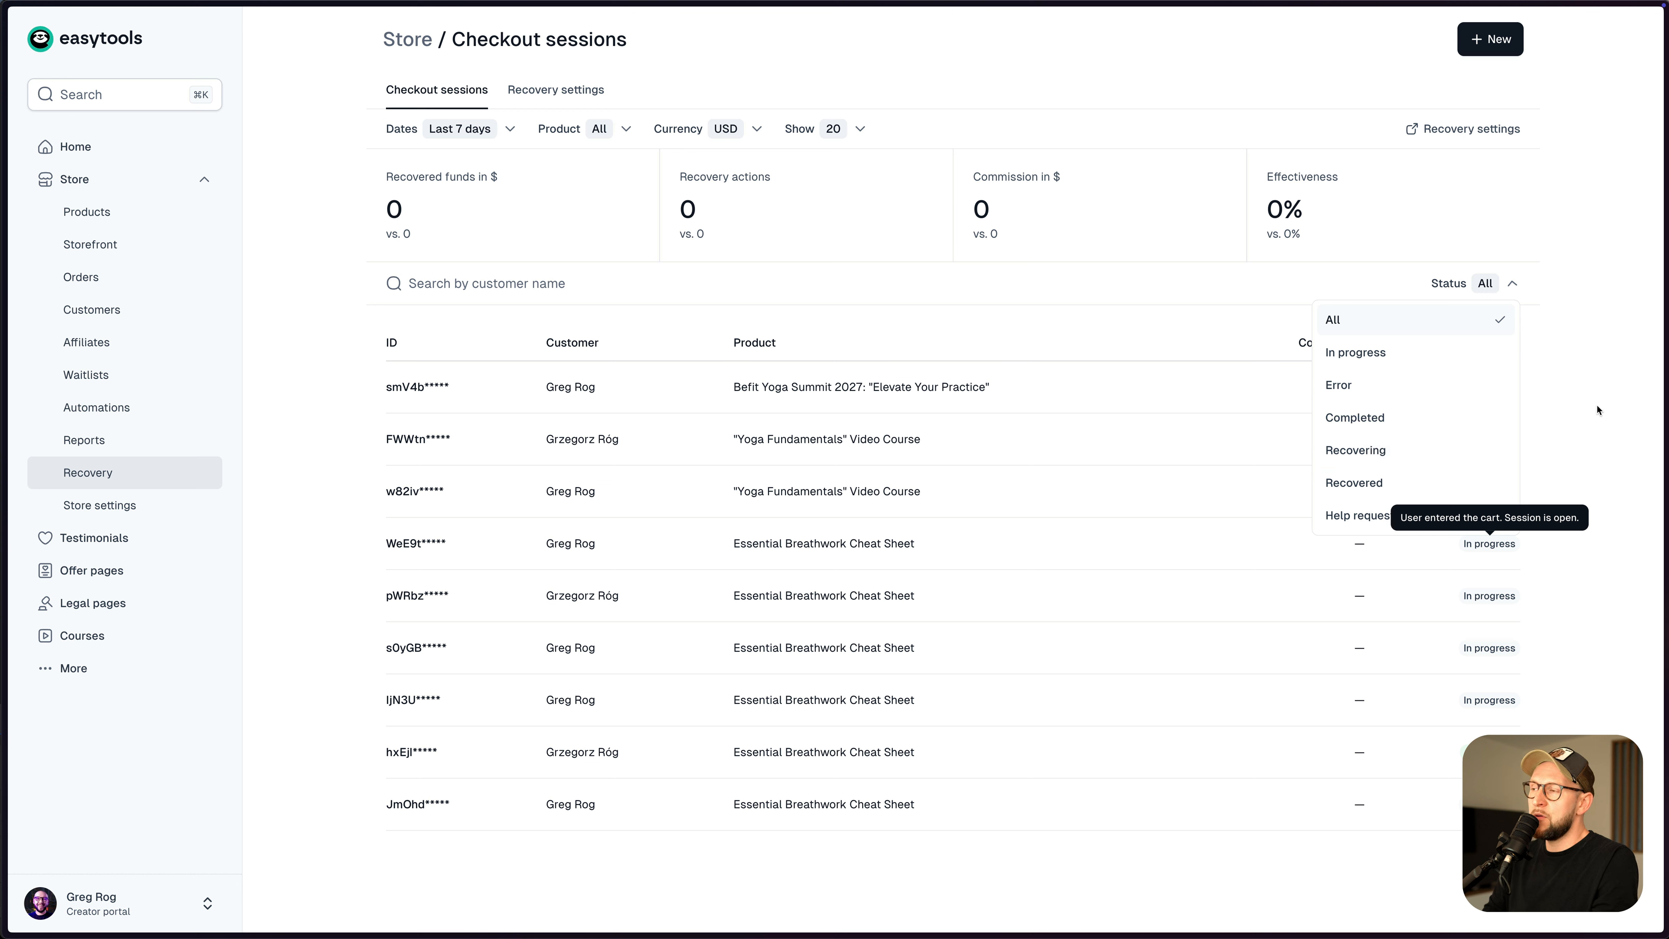
{"action": "left_click", "coordinate": [1551, 375]}
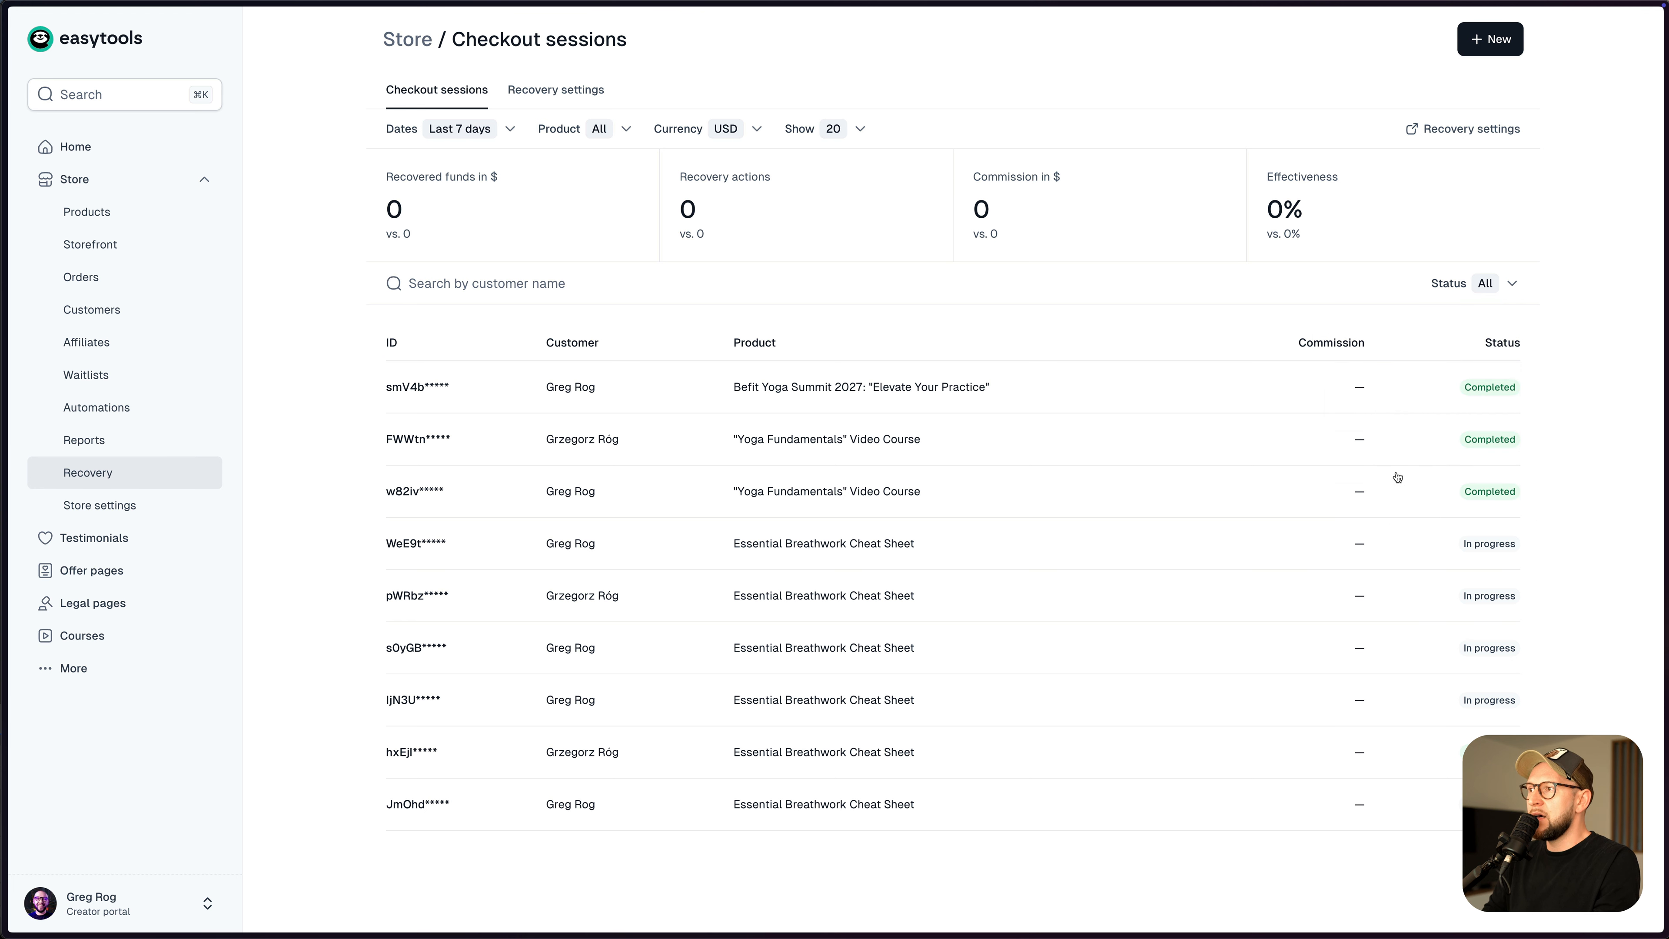
{"action": "left_click", "coordinate": [124, 218]}
{"action": "left_click", "coordinate": [480, 251]}
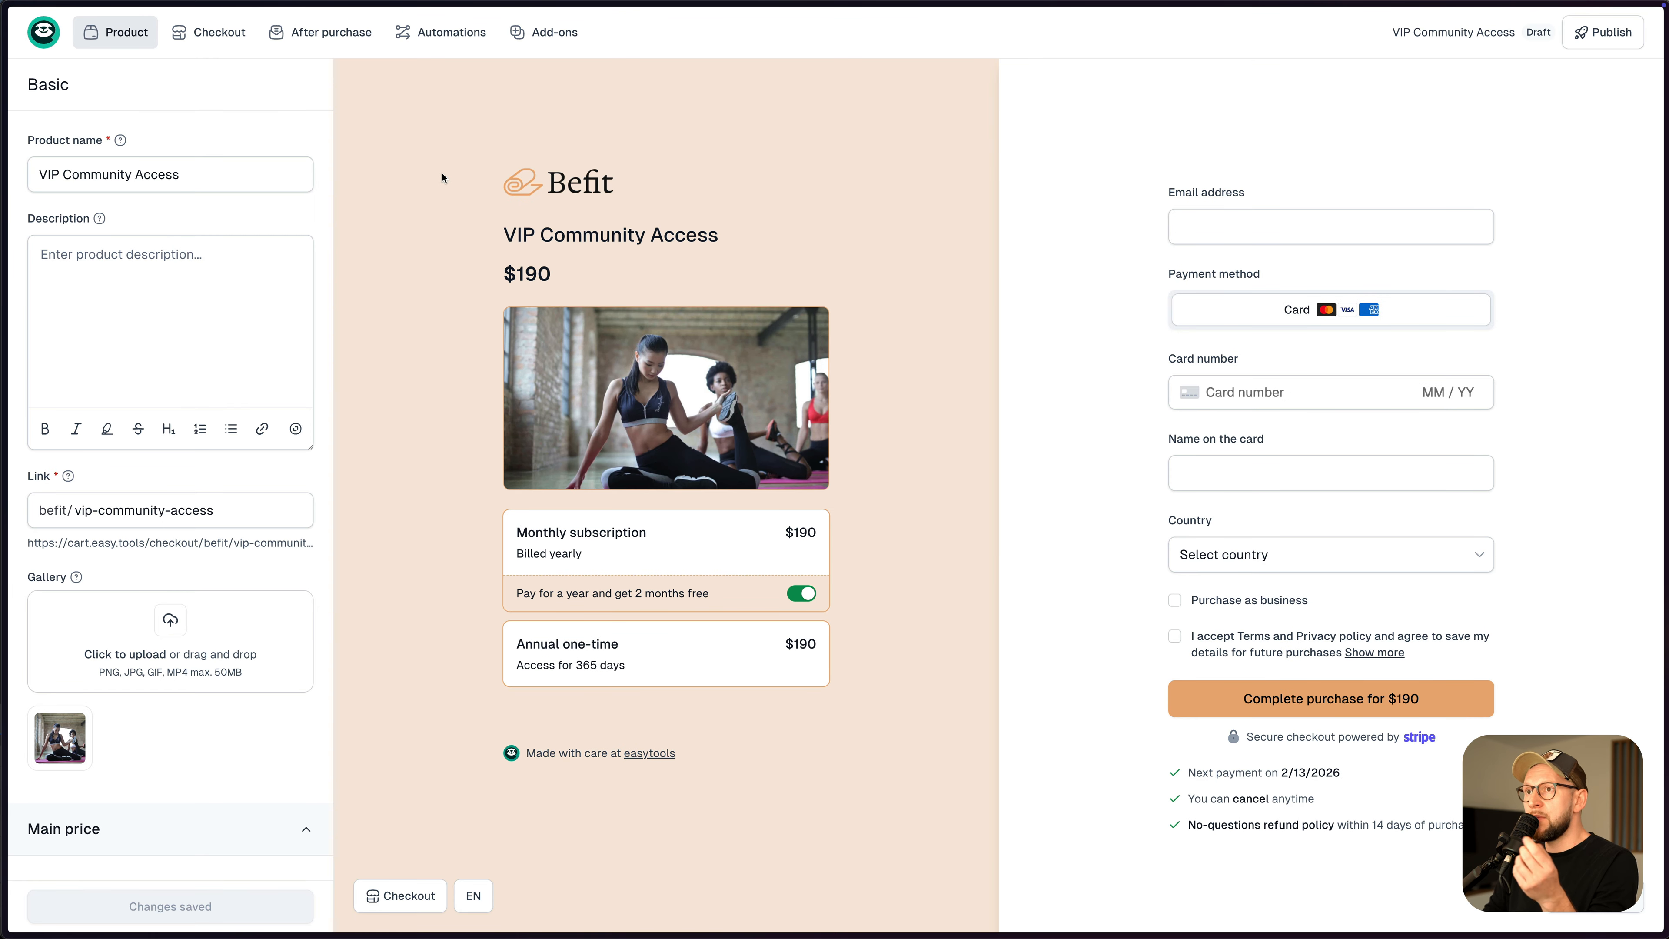
- Open and review the Checkout recovering email for the Annual $190 option, then go back
{"action": "mouse_move", "coordinate": [322, 32]}
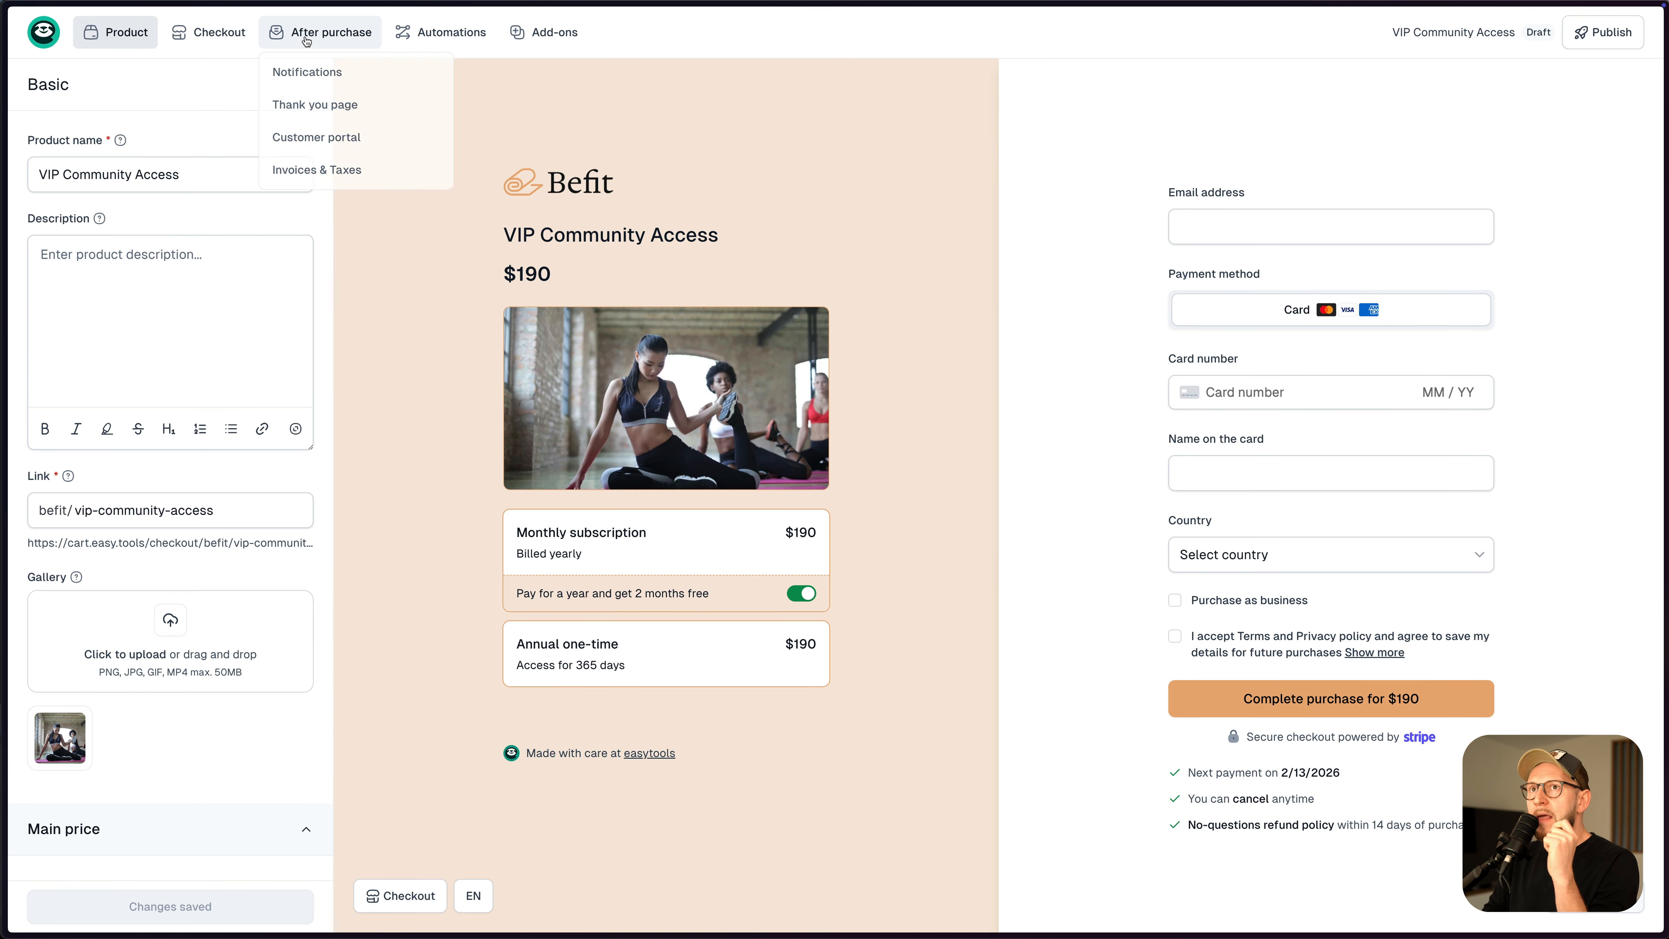
{"action": "left_click", "coordinate": [305, 72]}
{"action": "scroll", "coordinate": [172, 460], "scroll_direction": "down", "scroll_amount": 1}
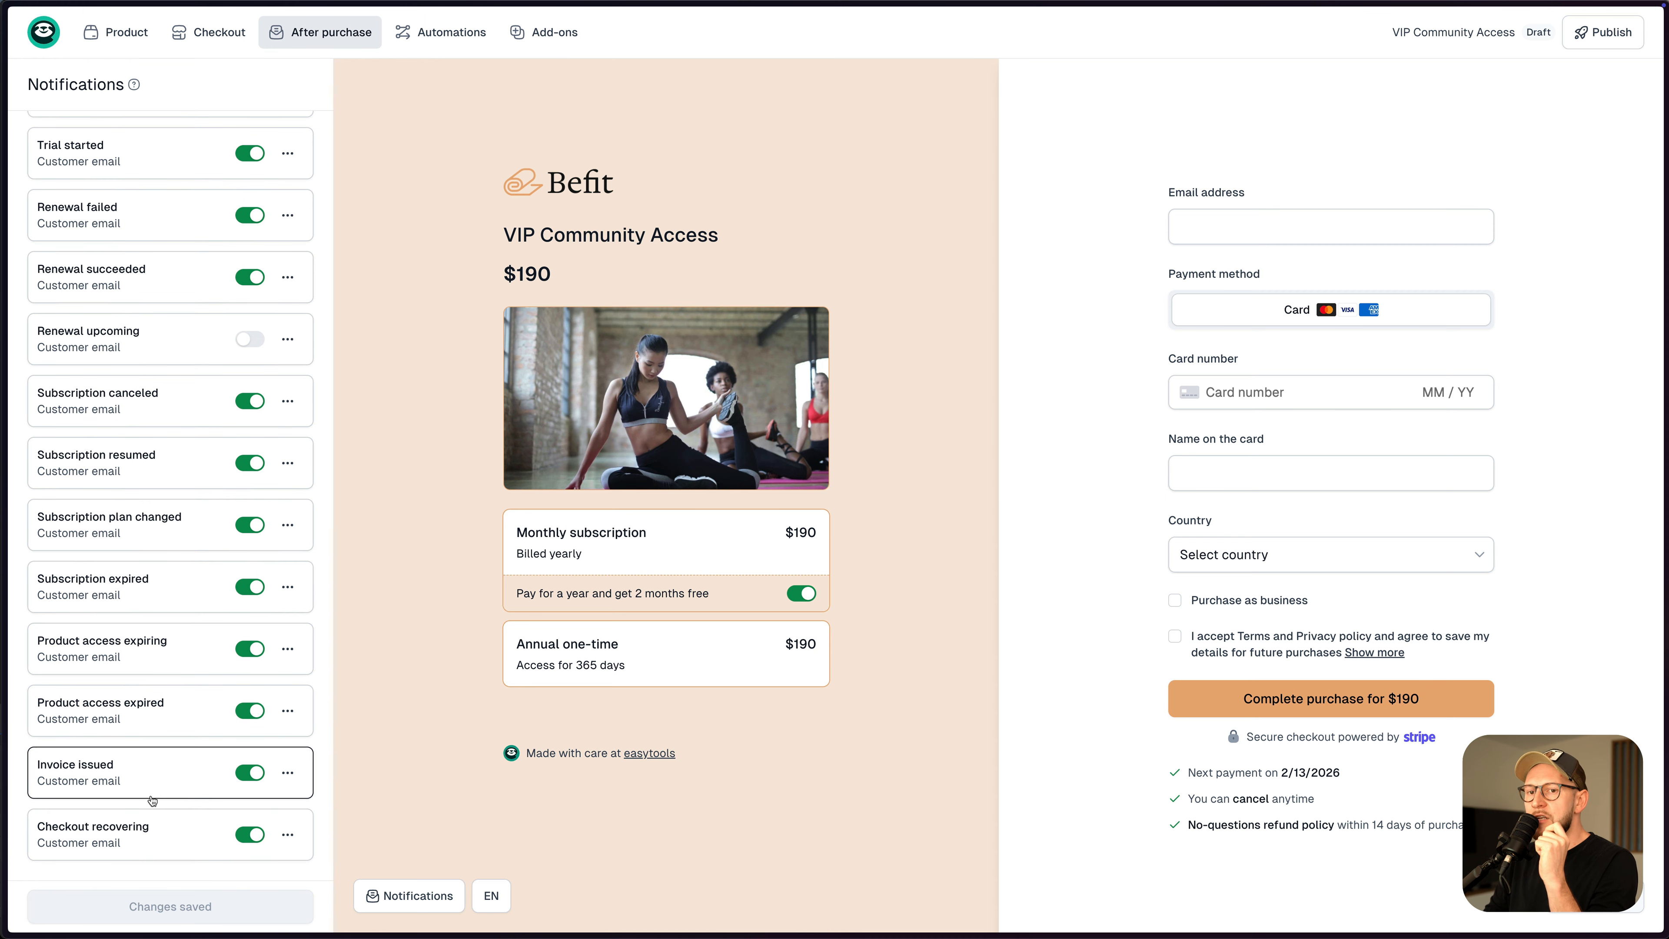
{"action": "left_click", "coordinate": [108, 844]}
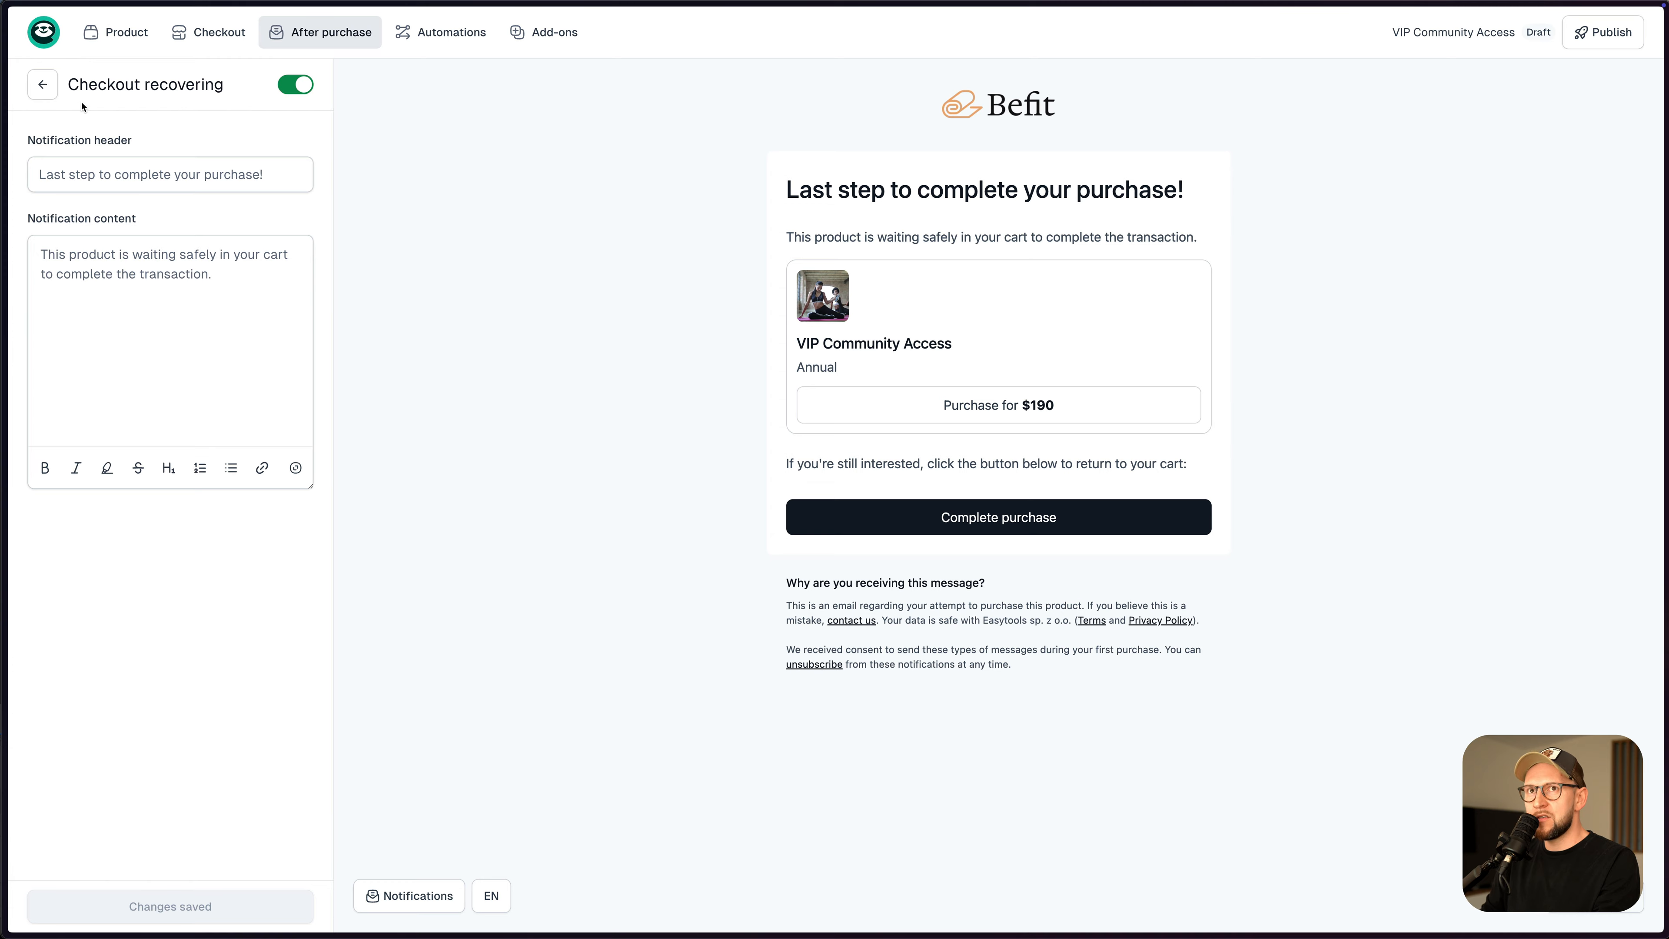
{"action": "left_click", "coordinate": [46, 87]}
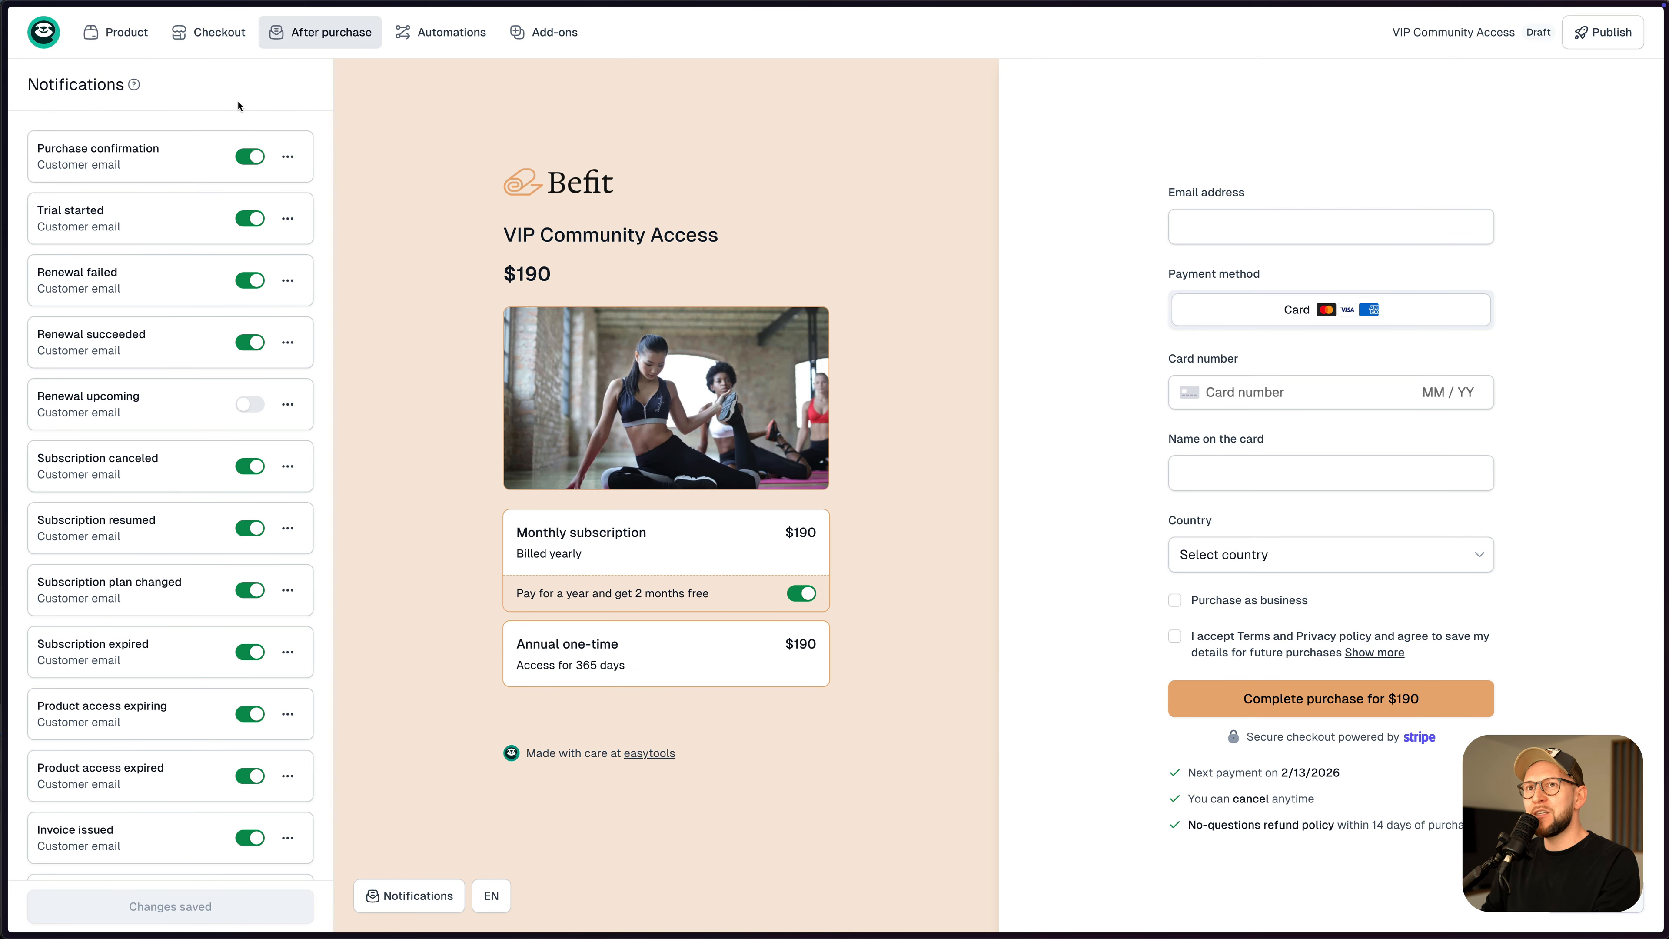
- Review the pixel and tracking ID fields in the product's Analytics add-on
{"action": "left_click", "coordinate": [544, 36]}
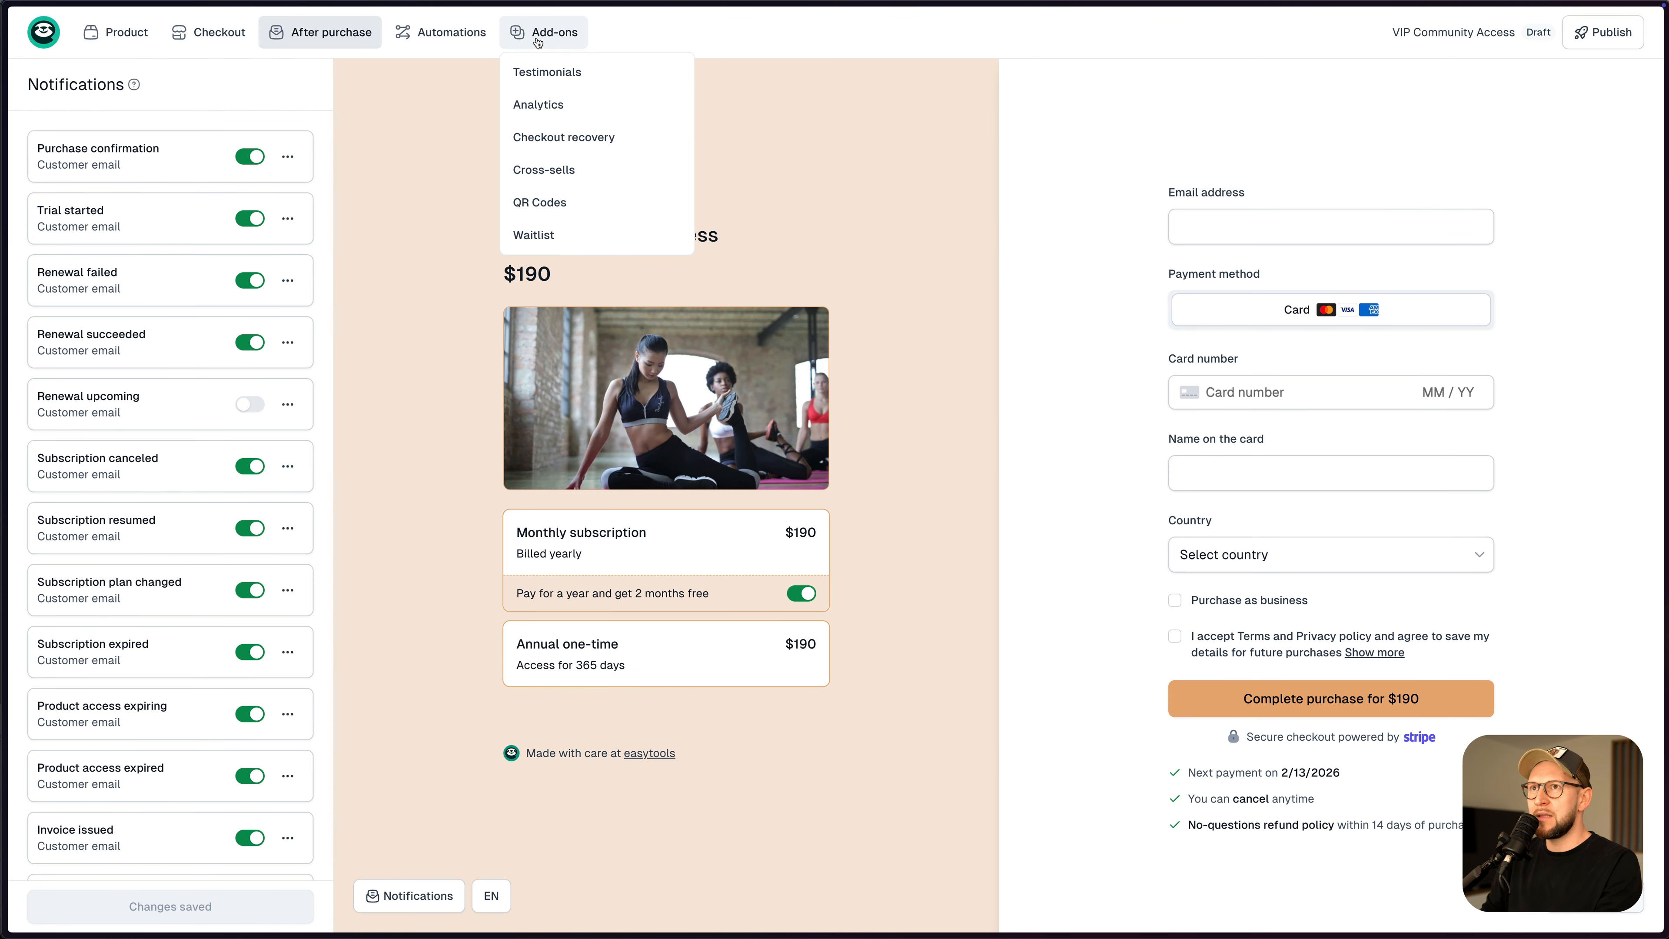
{"action": "left_click", "coordinate": [569, 110]}
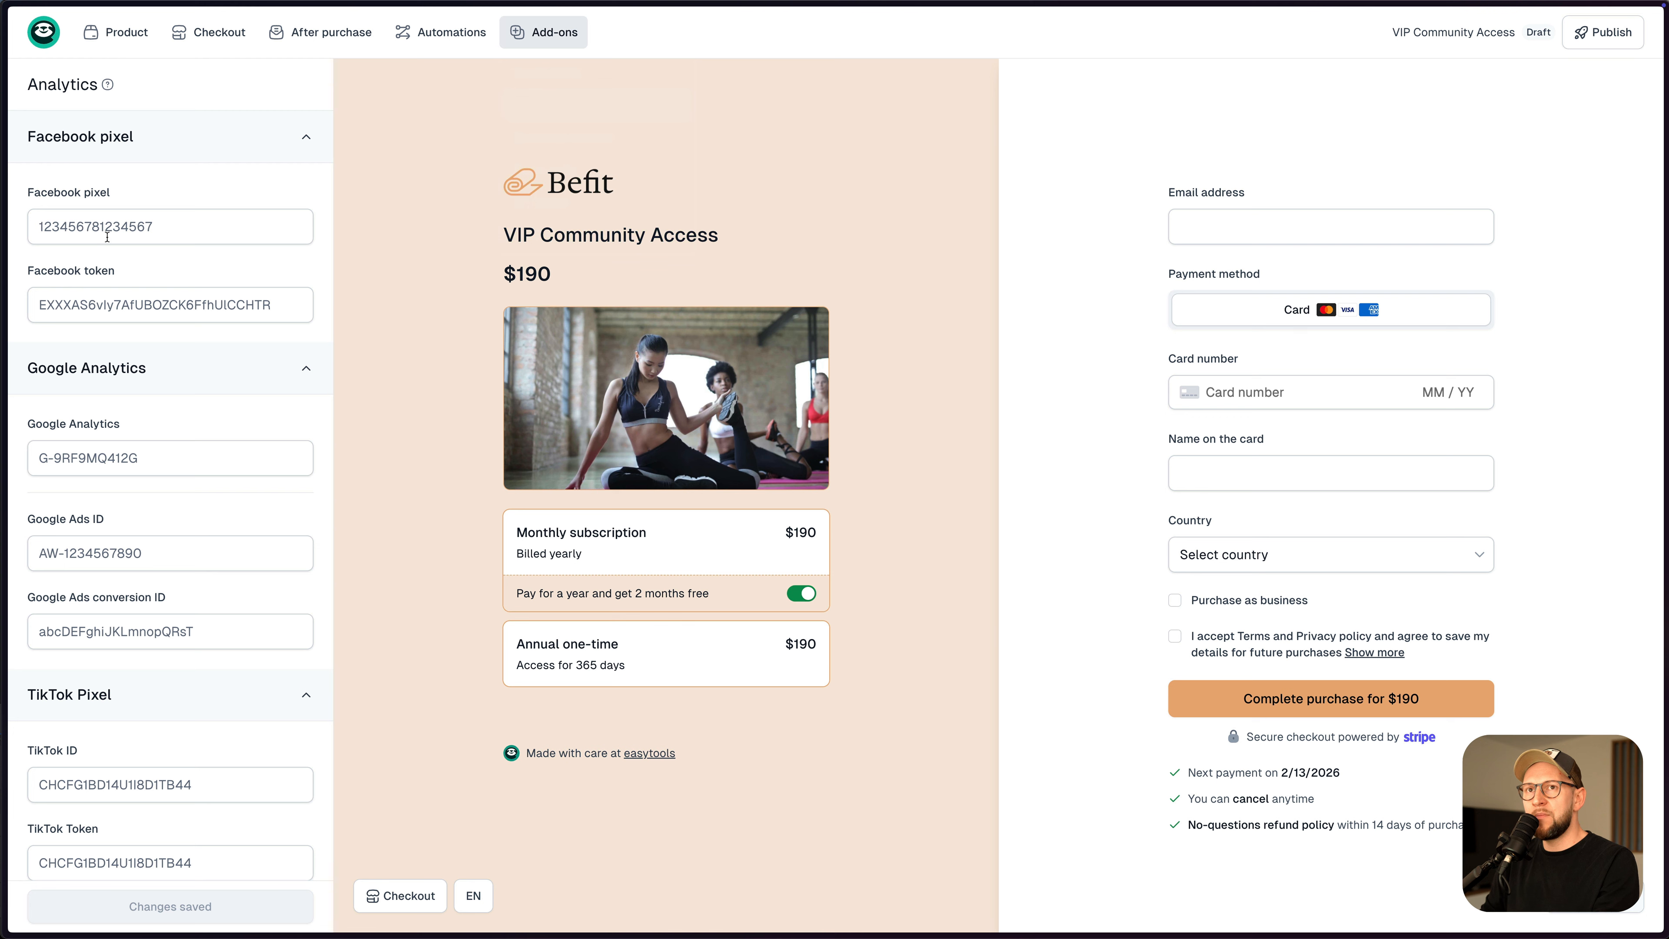
{"action": "scroll", "coordinate": [141, 305], "scroll_direction": "down", "scroll_amount": 1}
{"action": "scroll", "coordinate": [121, 240], "scroll_direction": "down", "scroll_amount": 5}
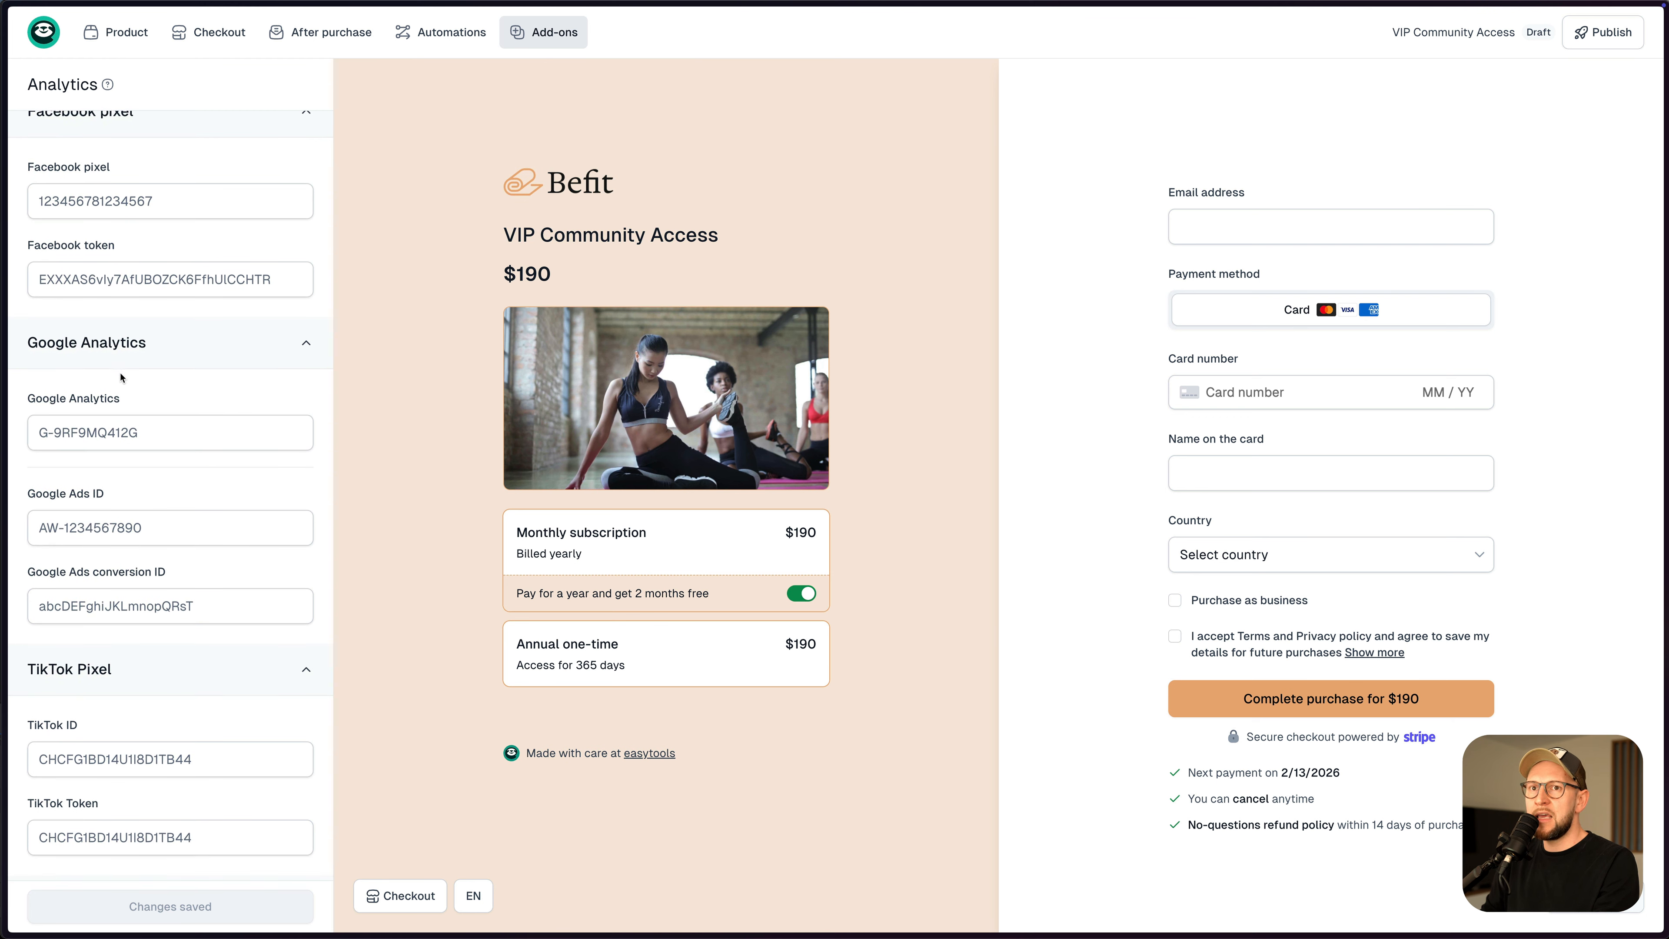
{"action": "scroll", "coordinate": [166, 442], "scroll_direction": "up", "scroll_amount": 5}
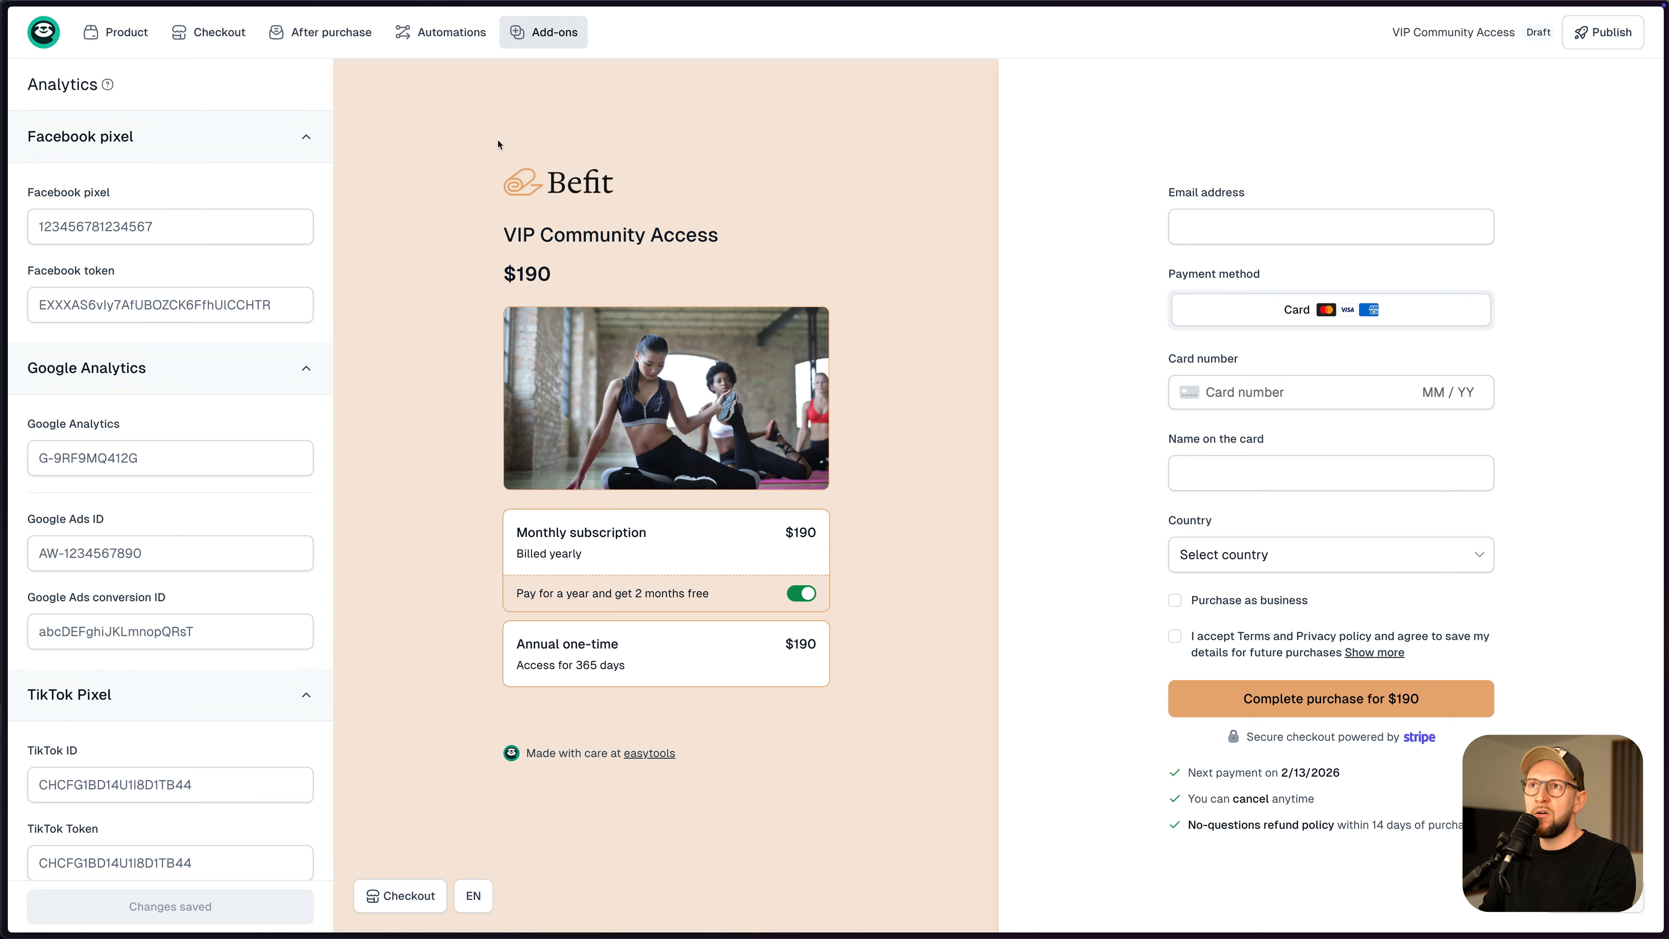
- Return to the store's Products list via the main store navigation
{"action": "left_click", "coordinate": [537, 40]}
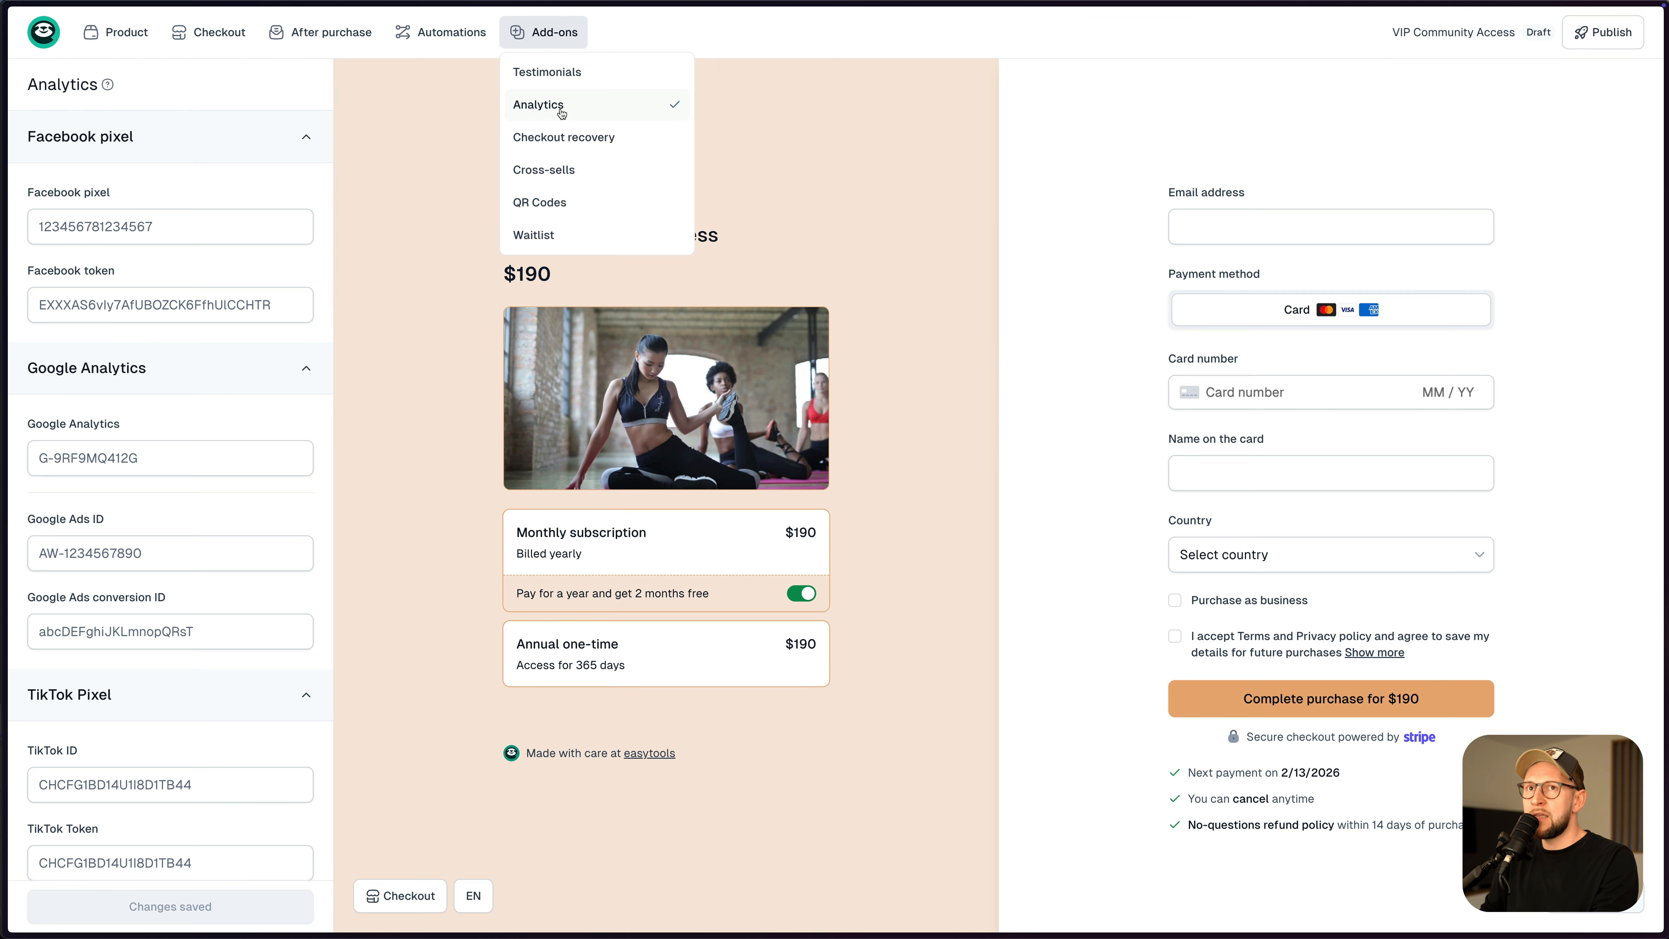
{"action": "left_click", "coordinate": [150, 240]}
{"action": "left_click", "coordinate": [44, 32]}
{"action": "left_click", "coordinate": [72, 79]}
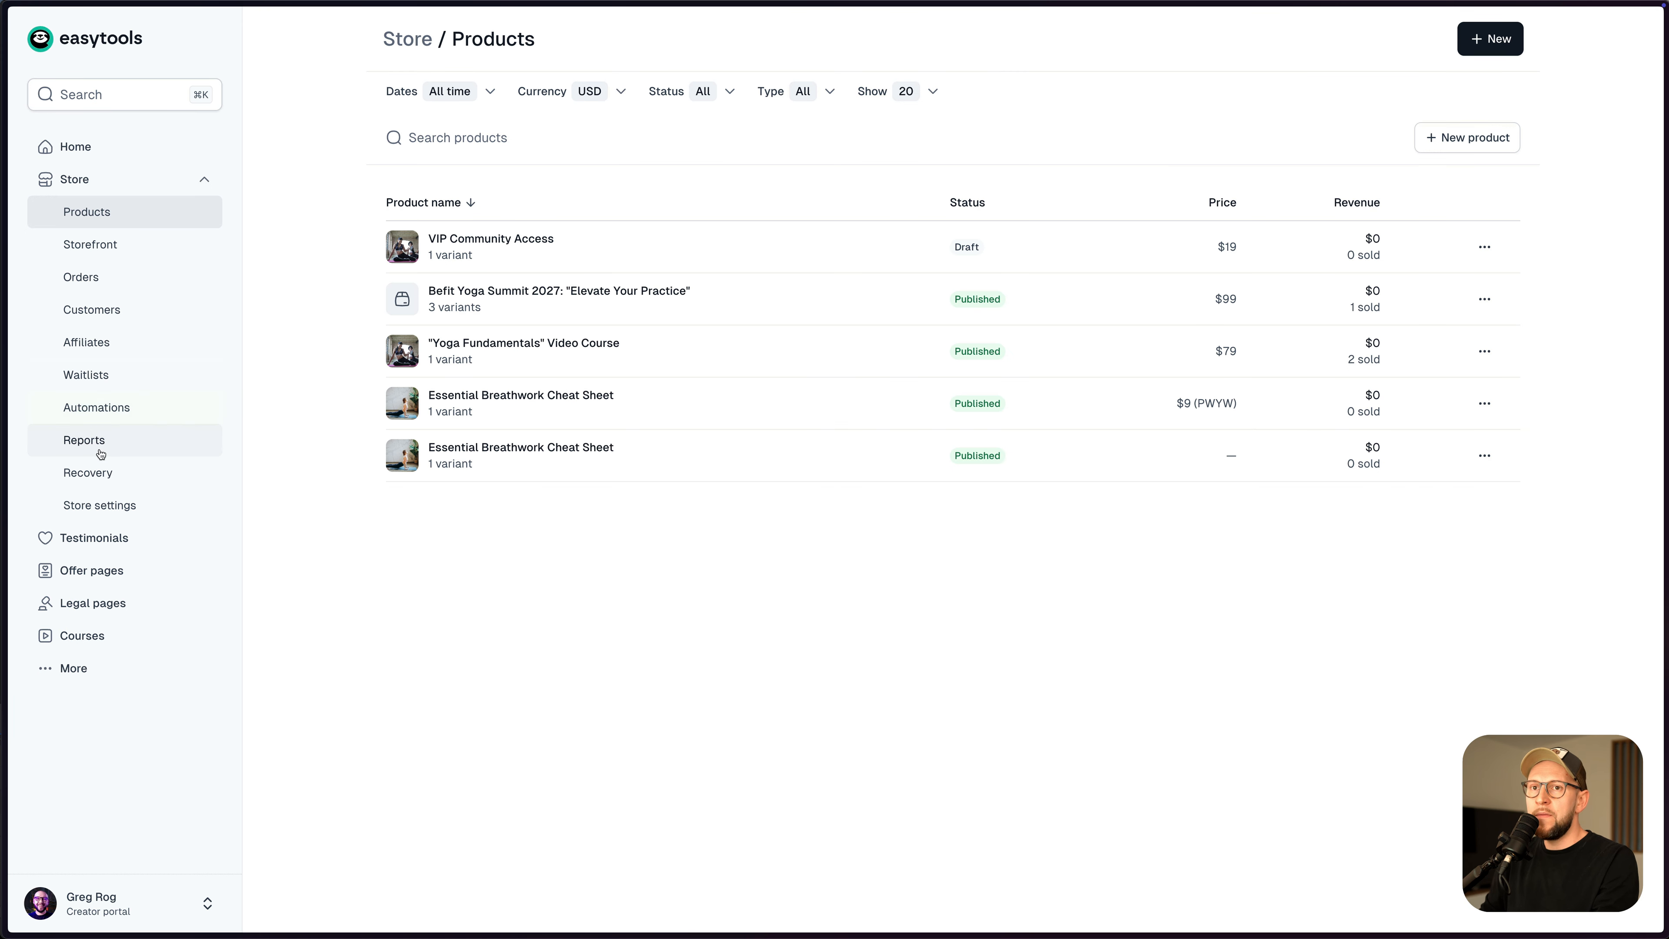
{"action": "left_click", "coordinate": [136, 505]}
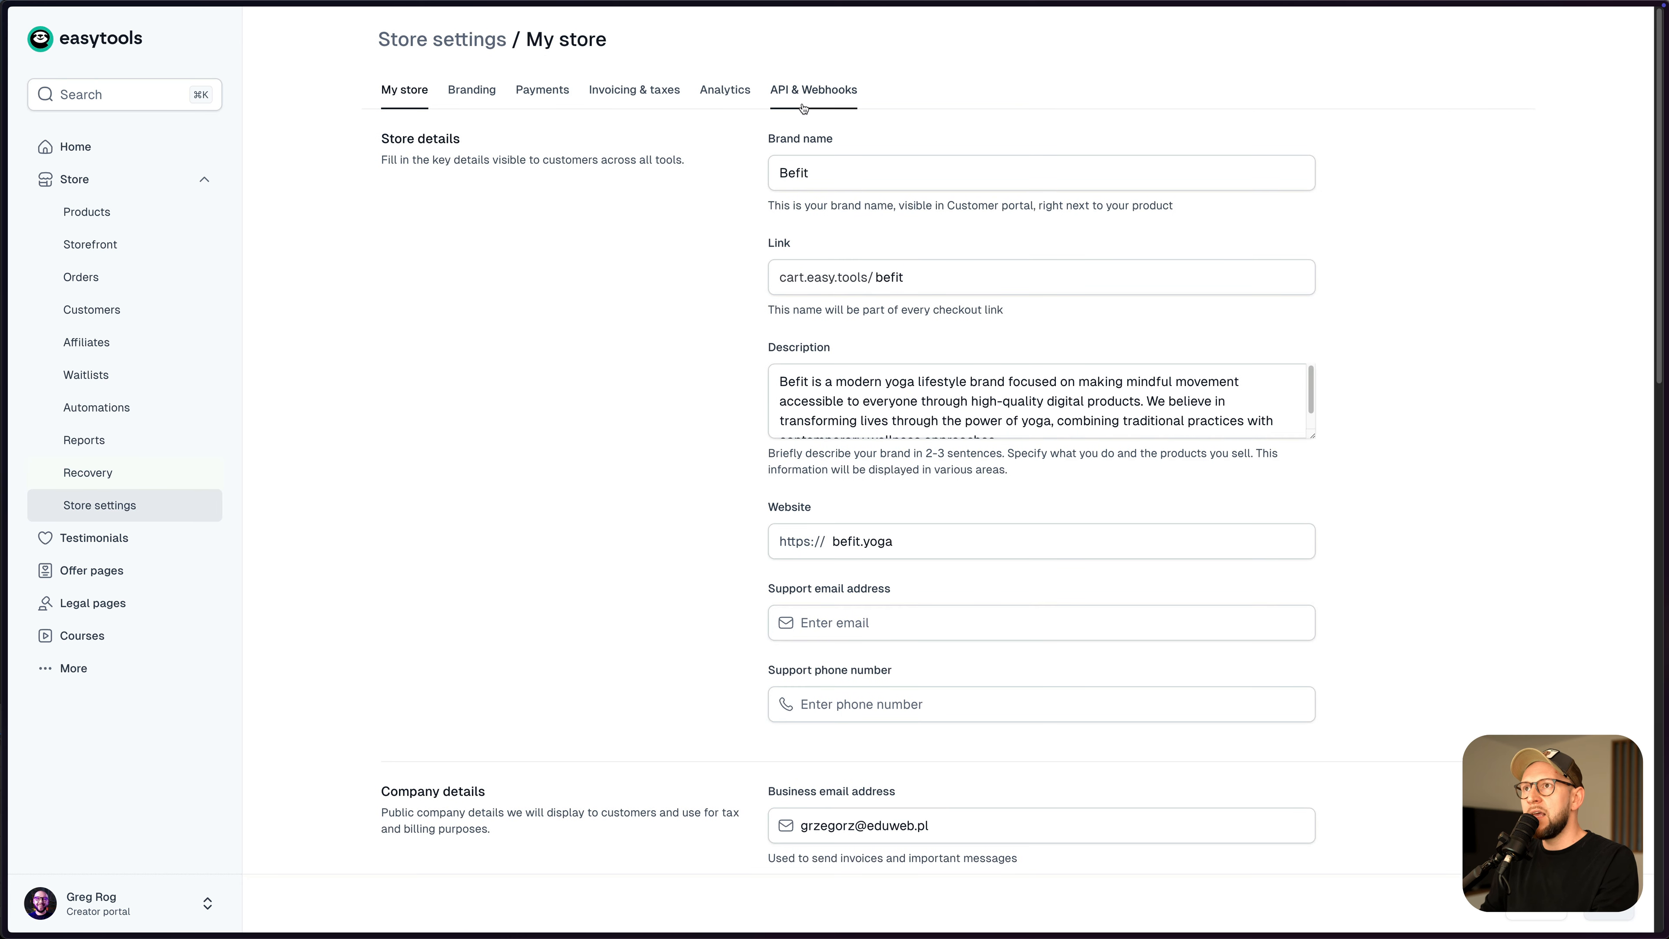
{"action": "left_click", "coordinate": [723, 103]}
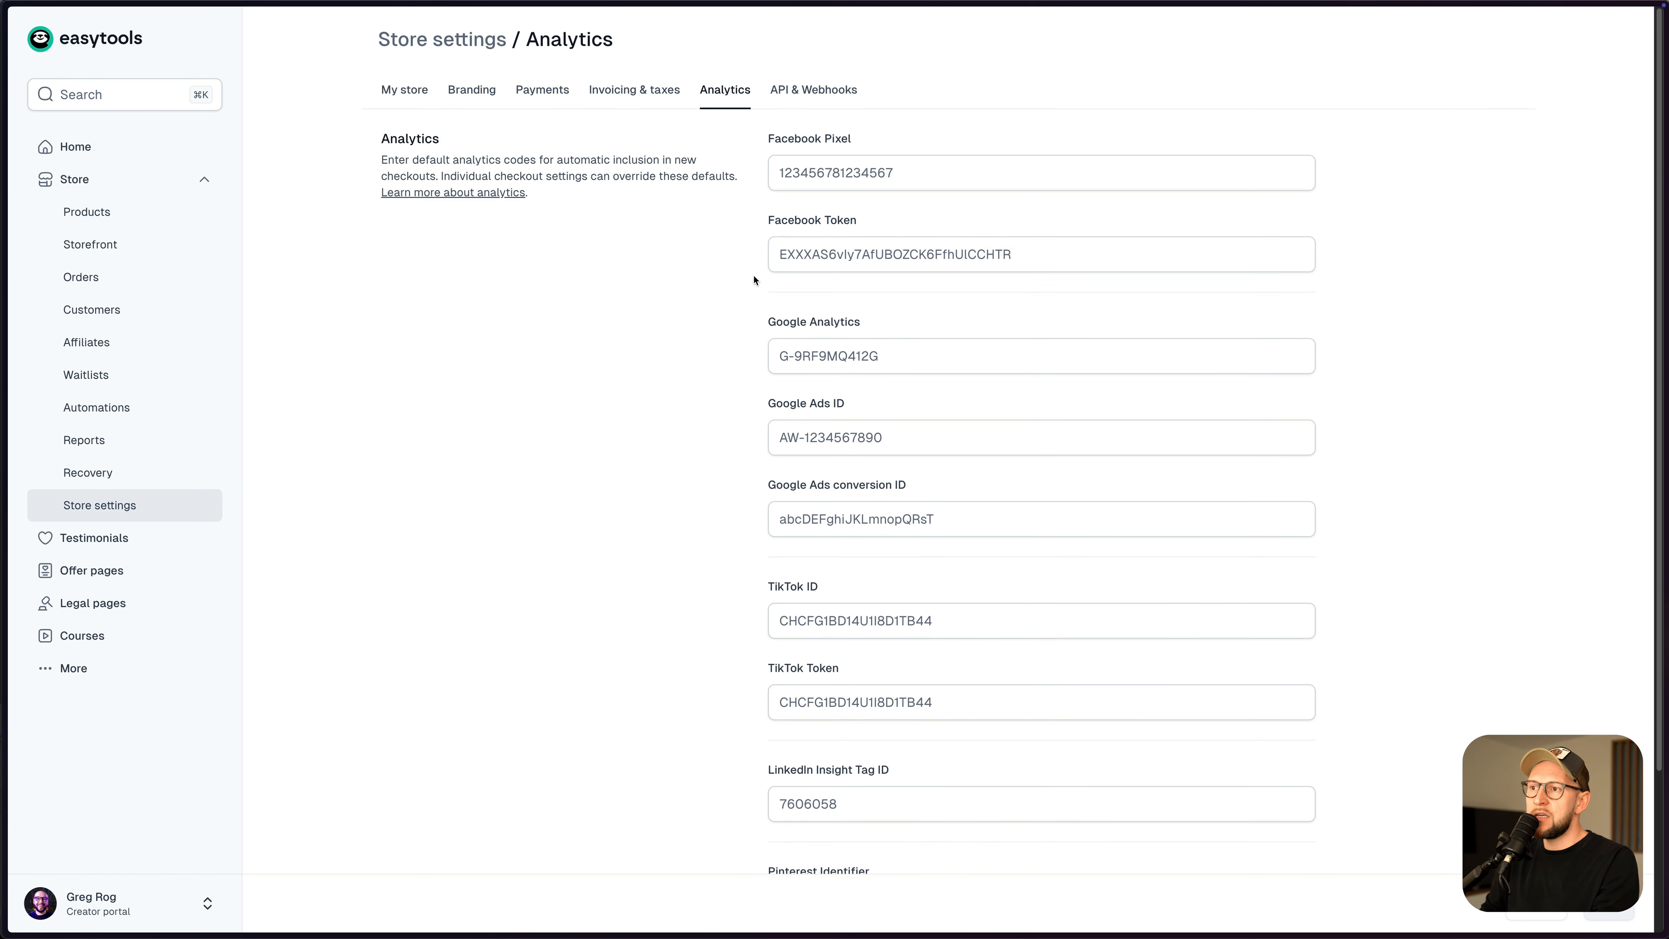
{"action": "left_click", "coordinate": [121, 218]}
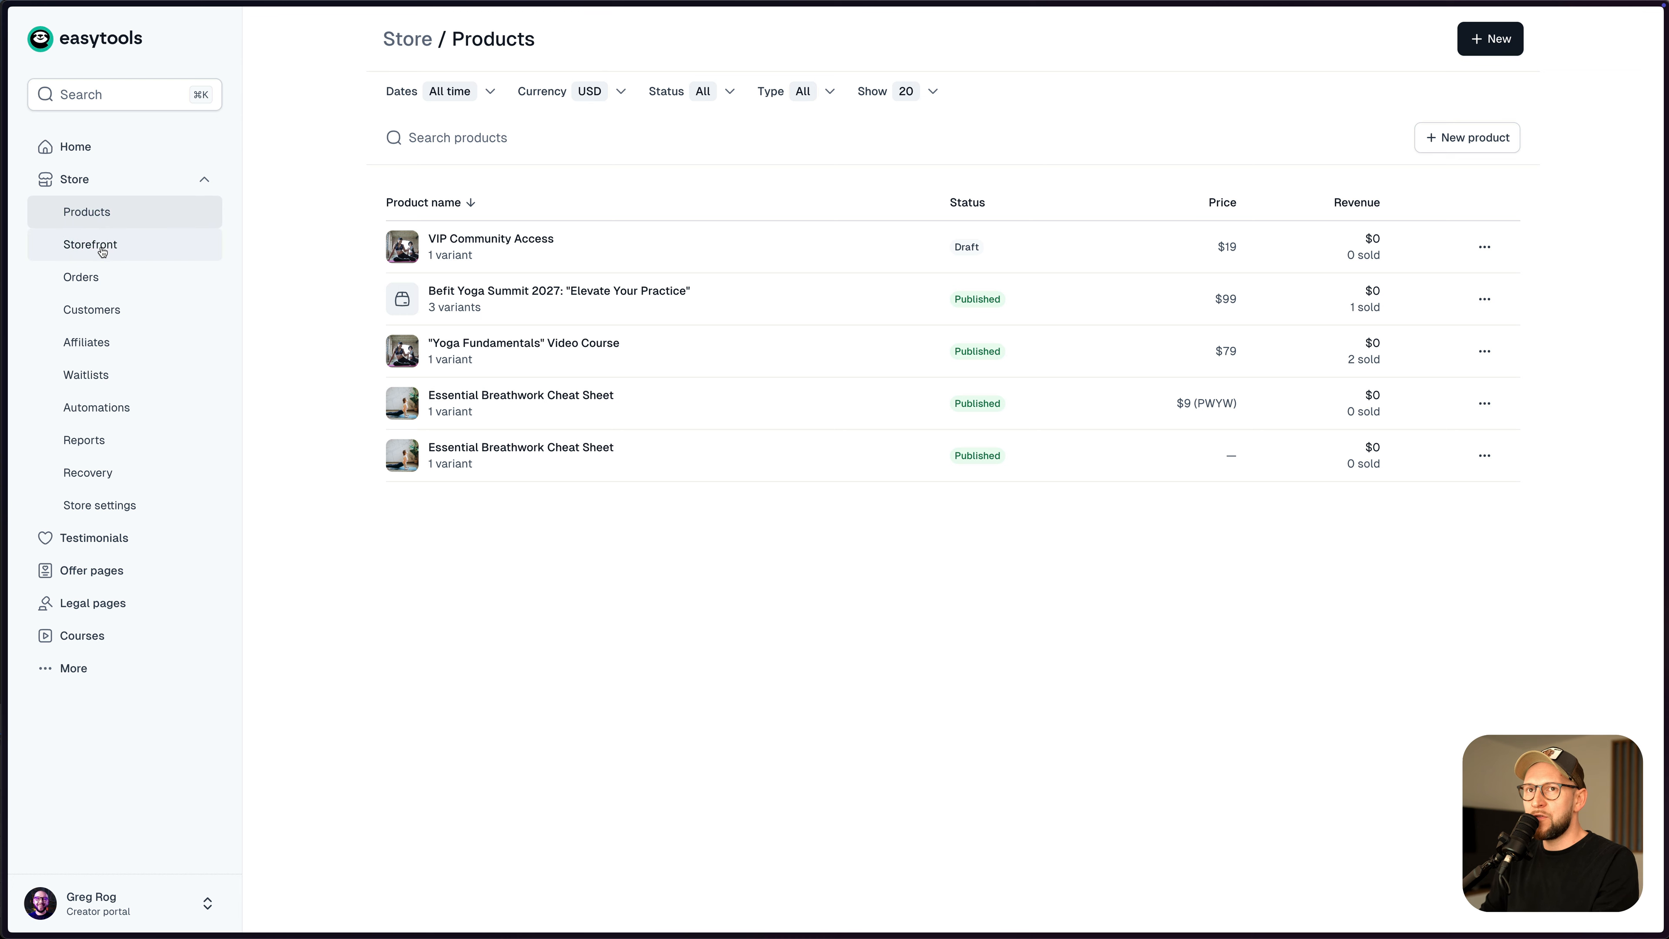
- Publish the Storefront page and launch its appearance editor
{"action": "left_click", "coordinate": [101, 249]}
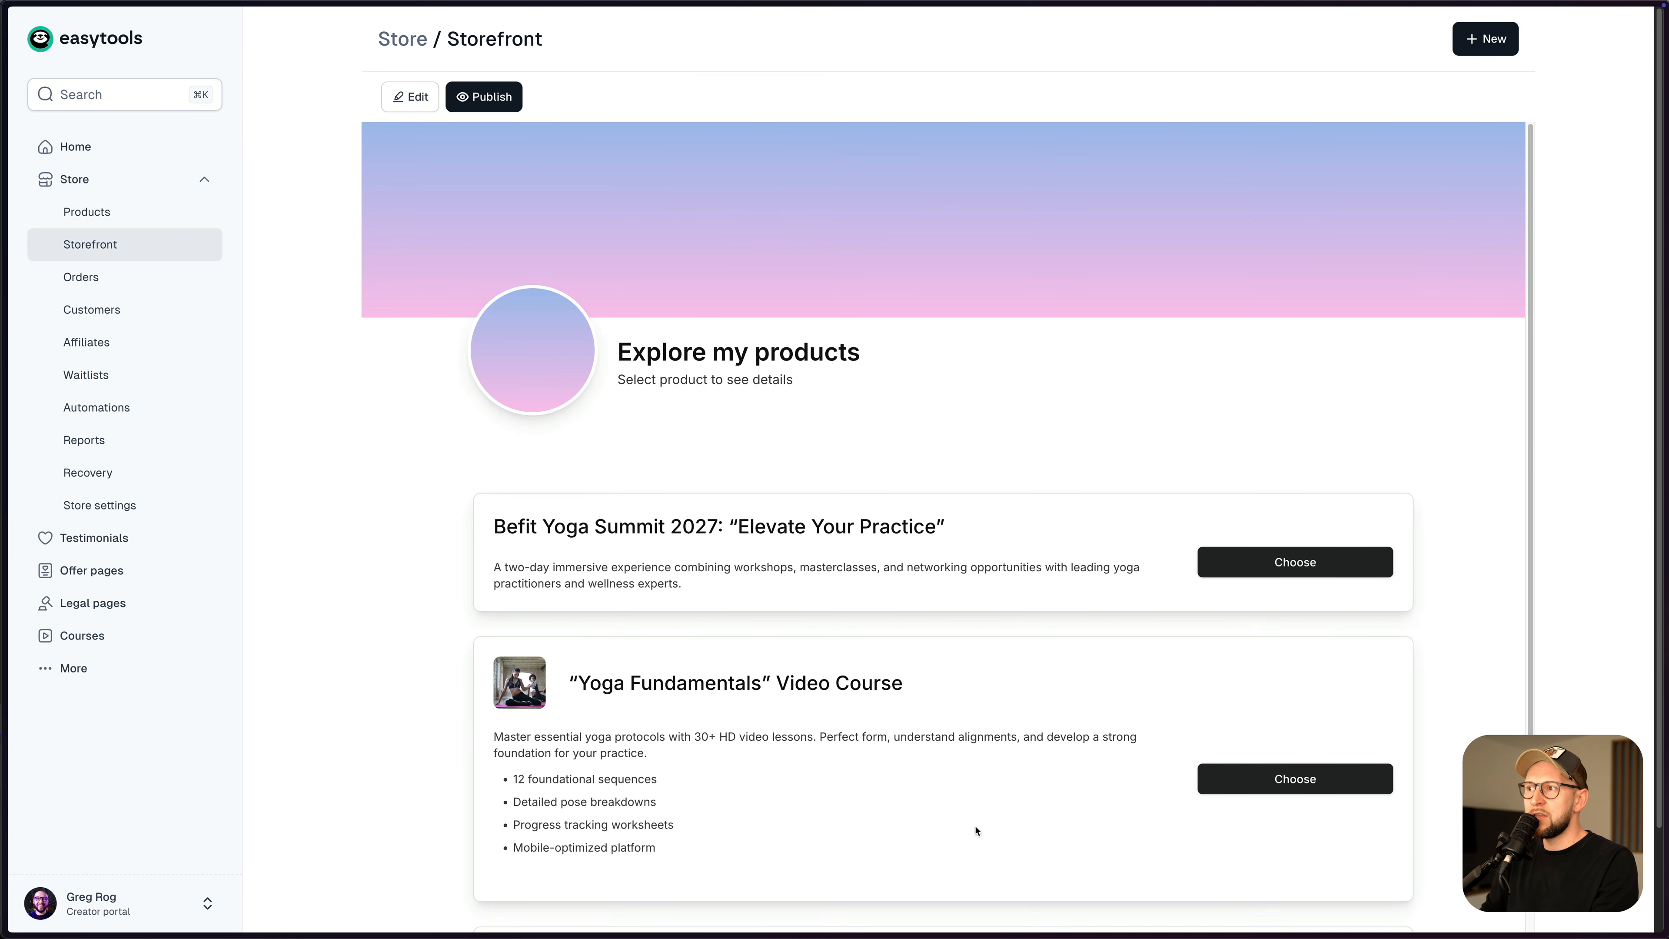
{"action": "scroll", "coordinate": [923, 559], "scroll_direction": "down", "scroll_amount": 4}
{"action": "scroll", "coordinate": [924, 565], "scroll_direction": "up", "scroll_amount": 2}
{"action": "scroll", "coordinate": [924, 559], "scroll_direction": "down", "scroll_amount": 2}
{"action": "scroll", "coordinate": [853, 461], "scroll_direction": "up", "scroll_amount": 4}
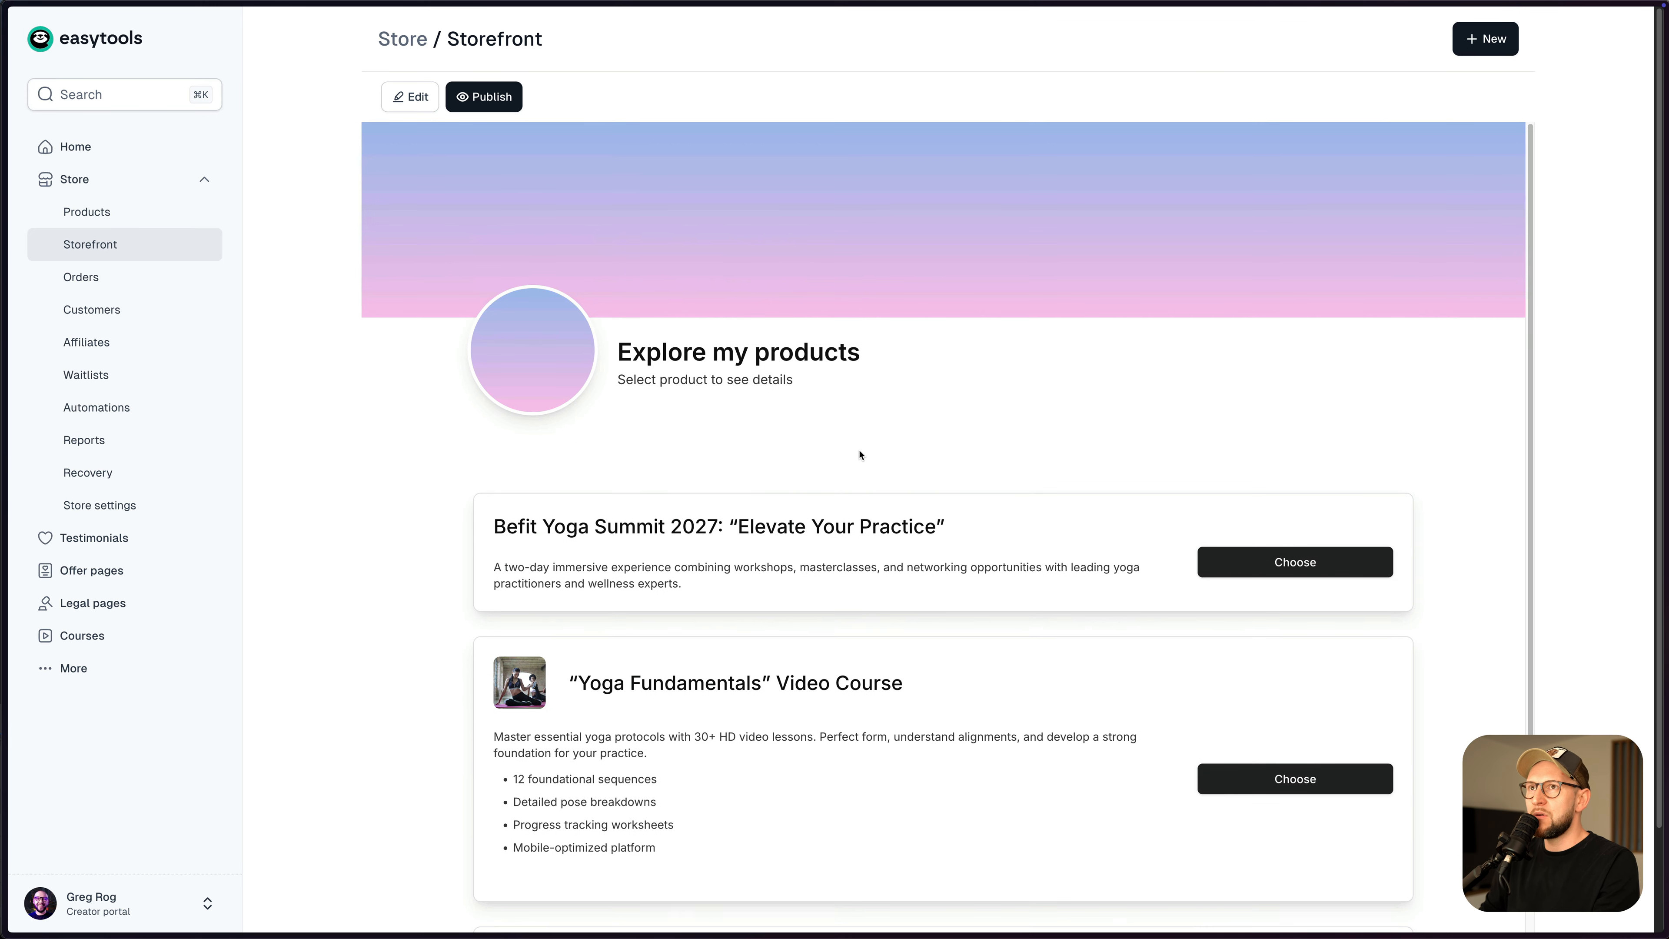
{"action": "left_click", "coordinate": [481, 99]}
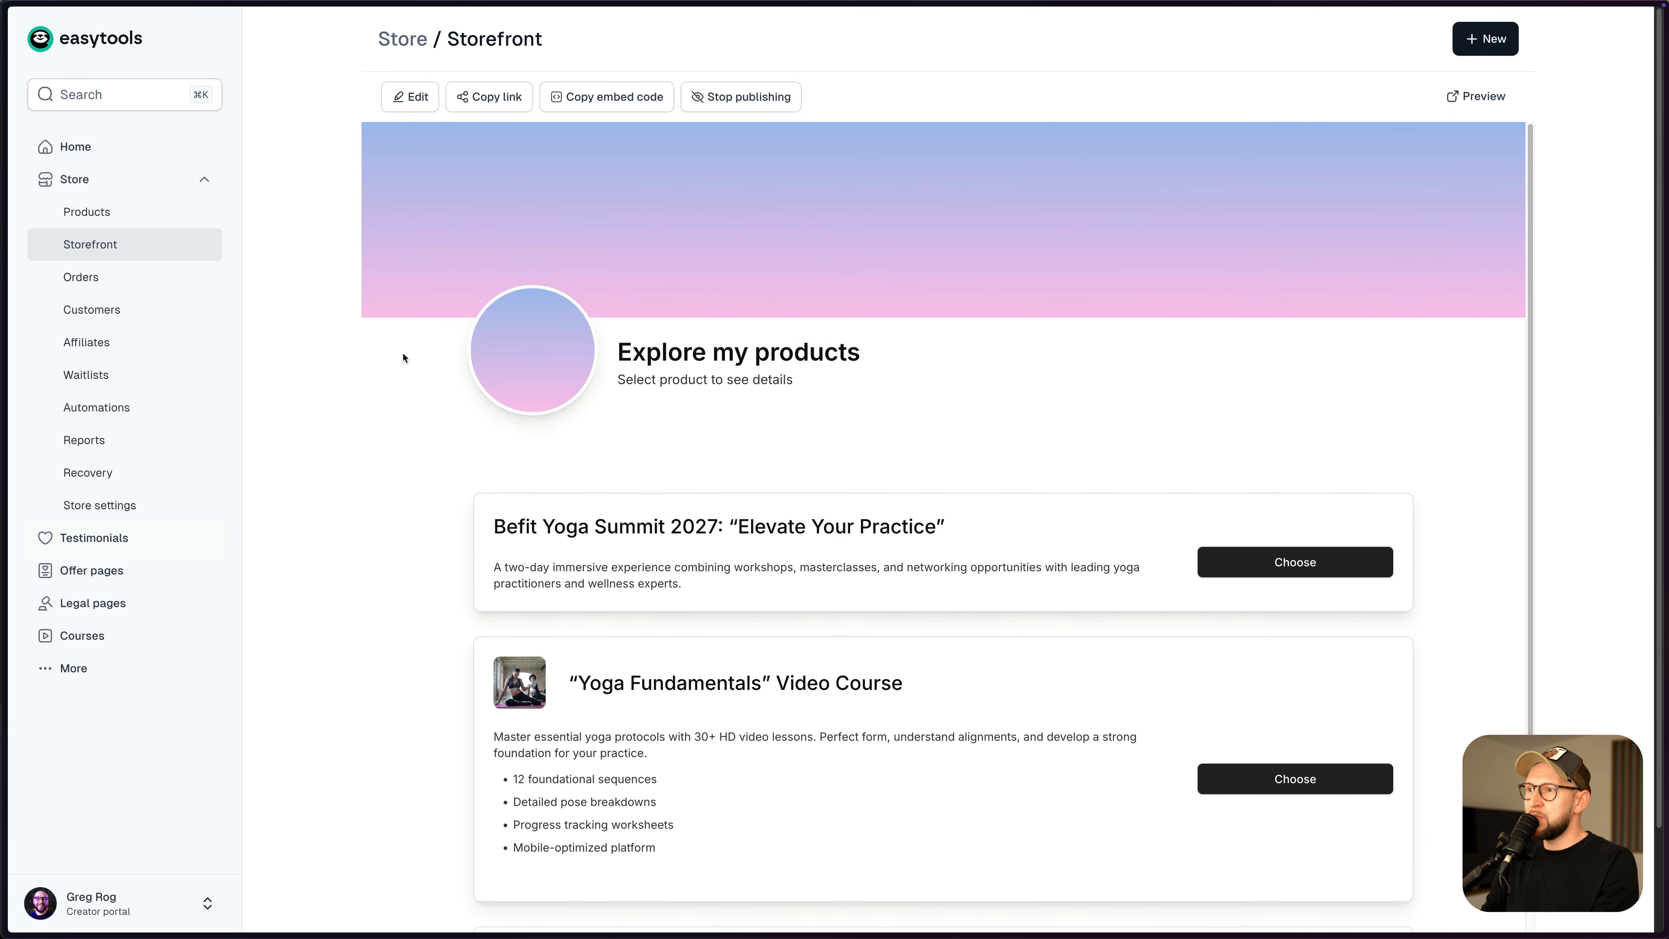
{"action": "left_click", "coordinate": [410, 96]}
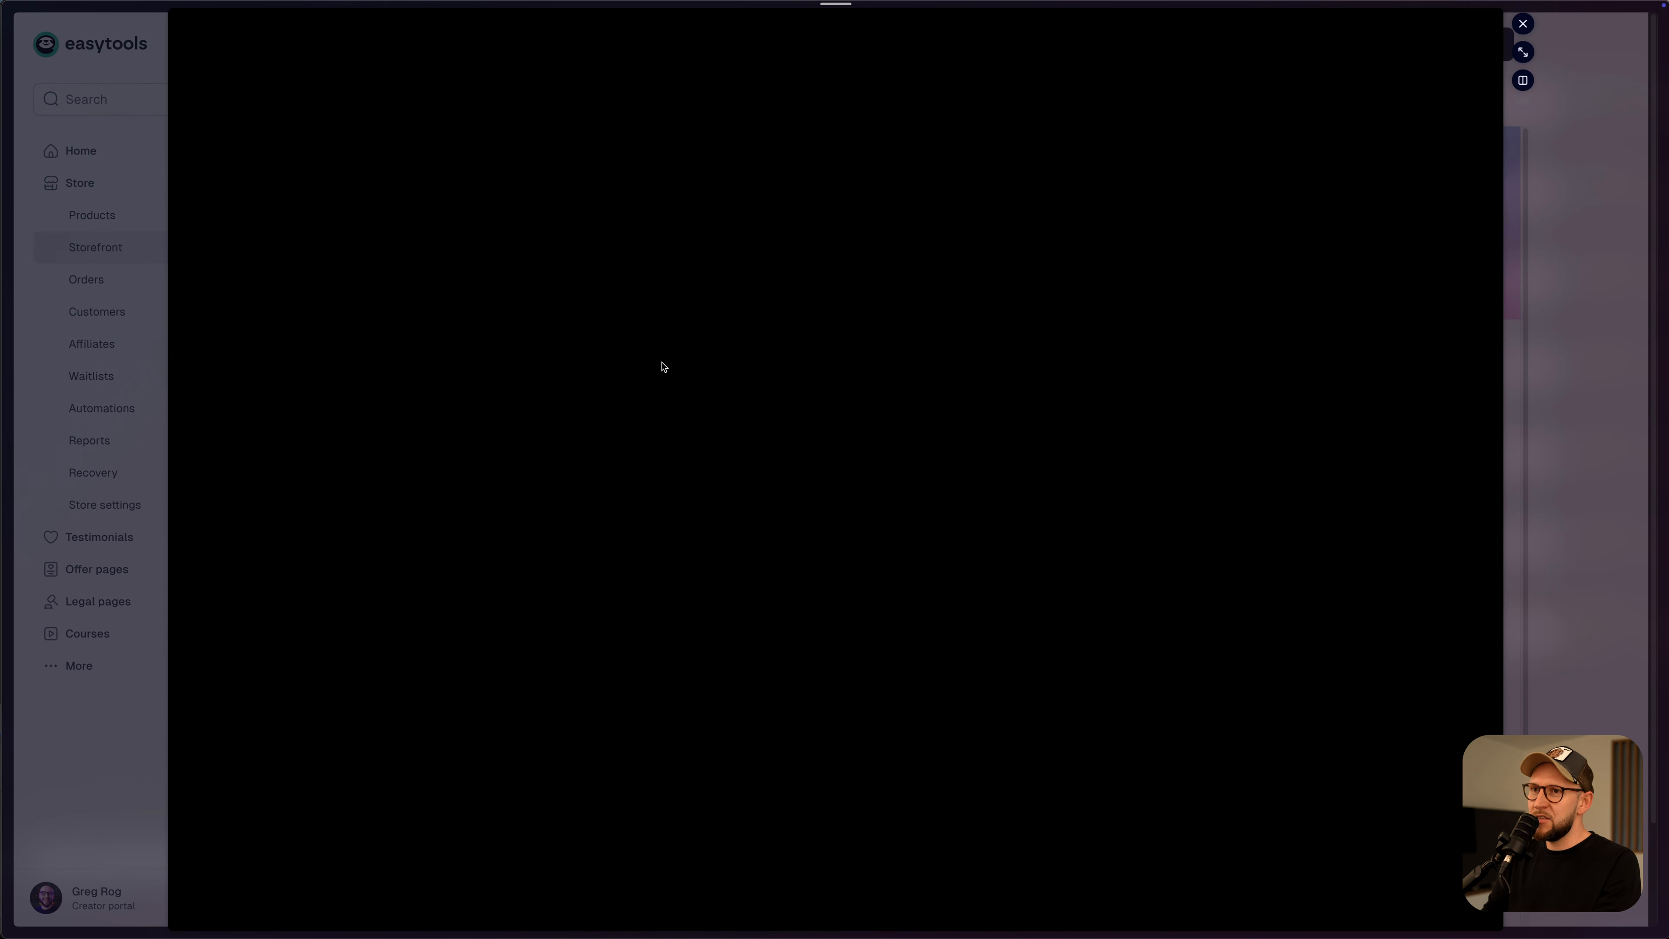
- Compare Magnified, Grid, List and Links layouts, then save the Combined tiles layout
{"action": "left_click", "coordinate": [1522, 51]}
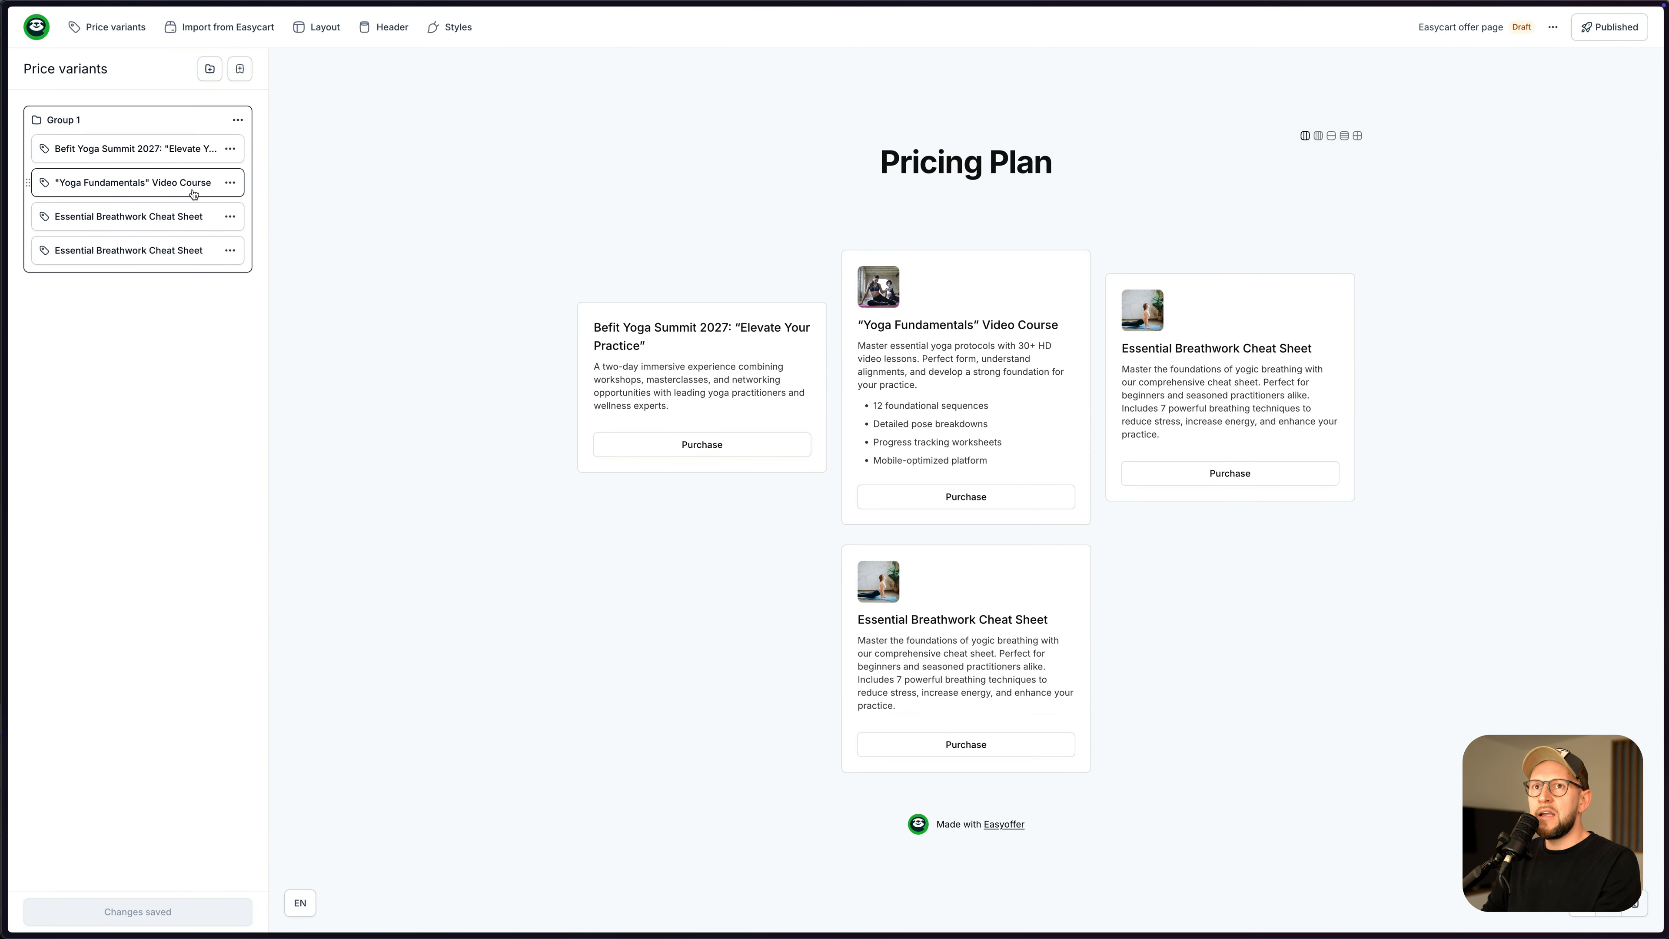
{"action": "left_click", "coordinate": [309, 27]}
{"action": "left_click", "coordinate": [87, 209]}
{"action": "left_click", "coordinate": [112, 259]}
{"action": "left_click", "coordinate": [119, 302]}
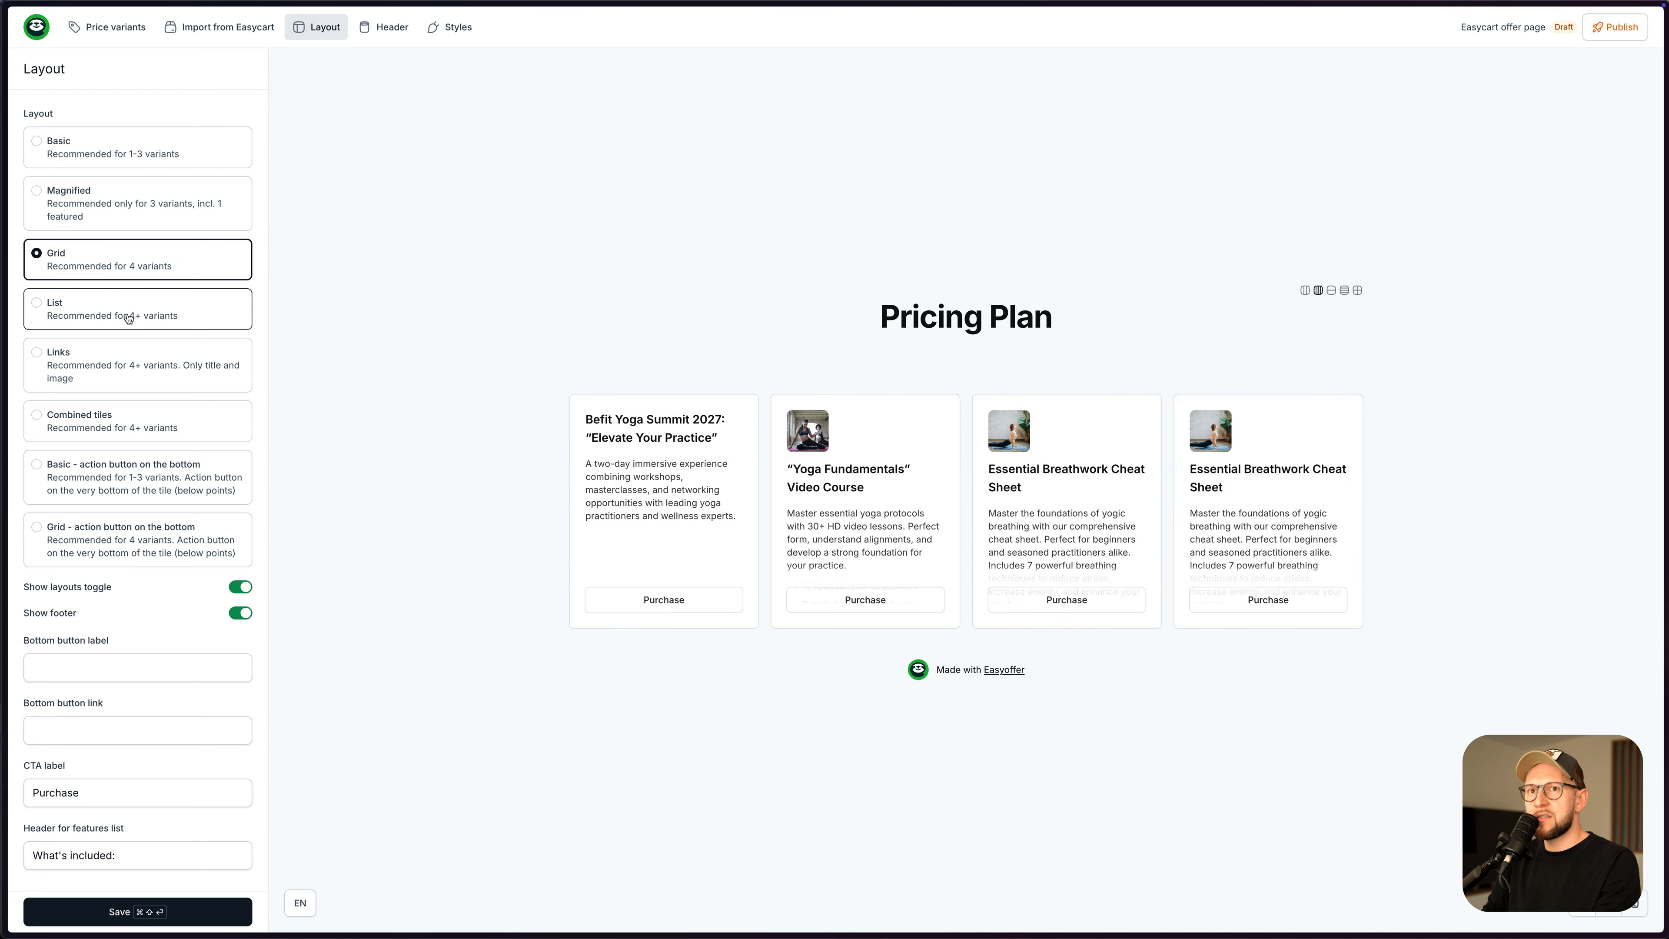
{"action": "left_click", "coordinate": [136, 366]}
{"action": "left_click", "coordinate": [156, 426]}
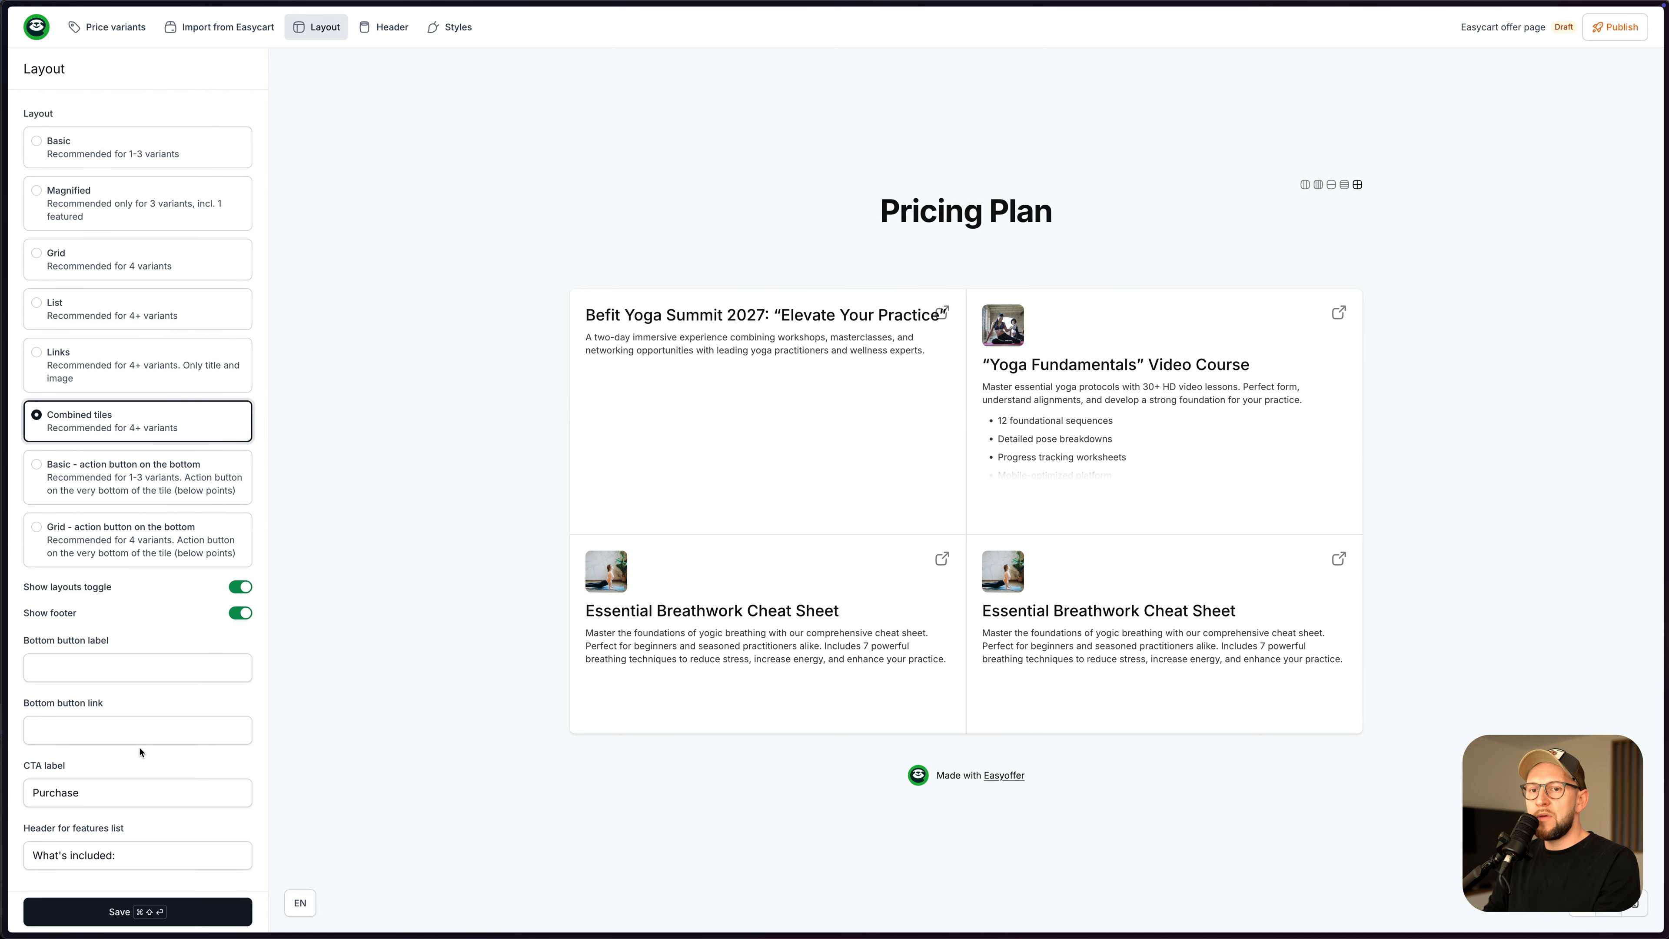
{"action": "left_click", "coordinate": [158, 911]}
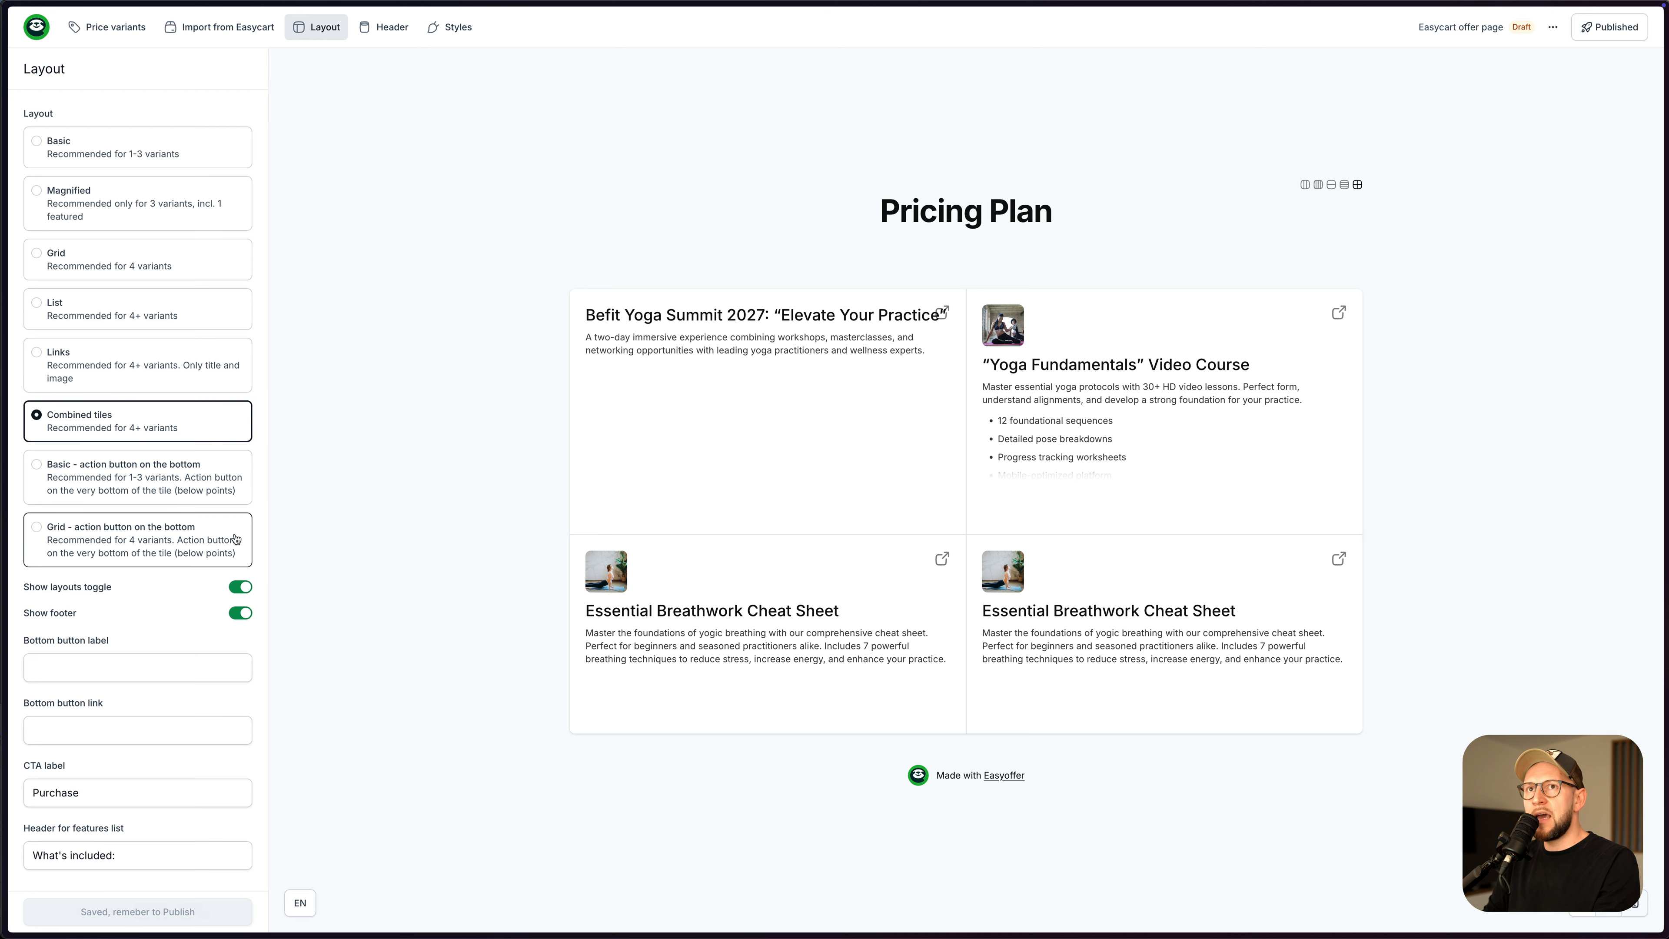
- Switch the header to Business card style with the yoga photo as background
{"action": "left_click", "coordinate": [388, 29]}
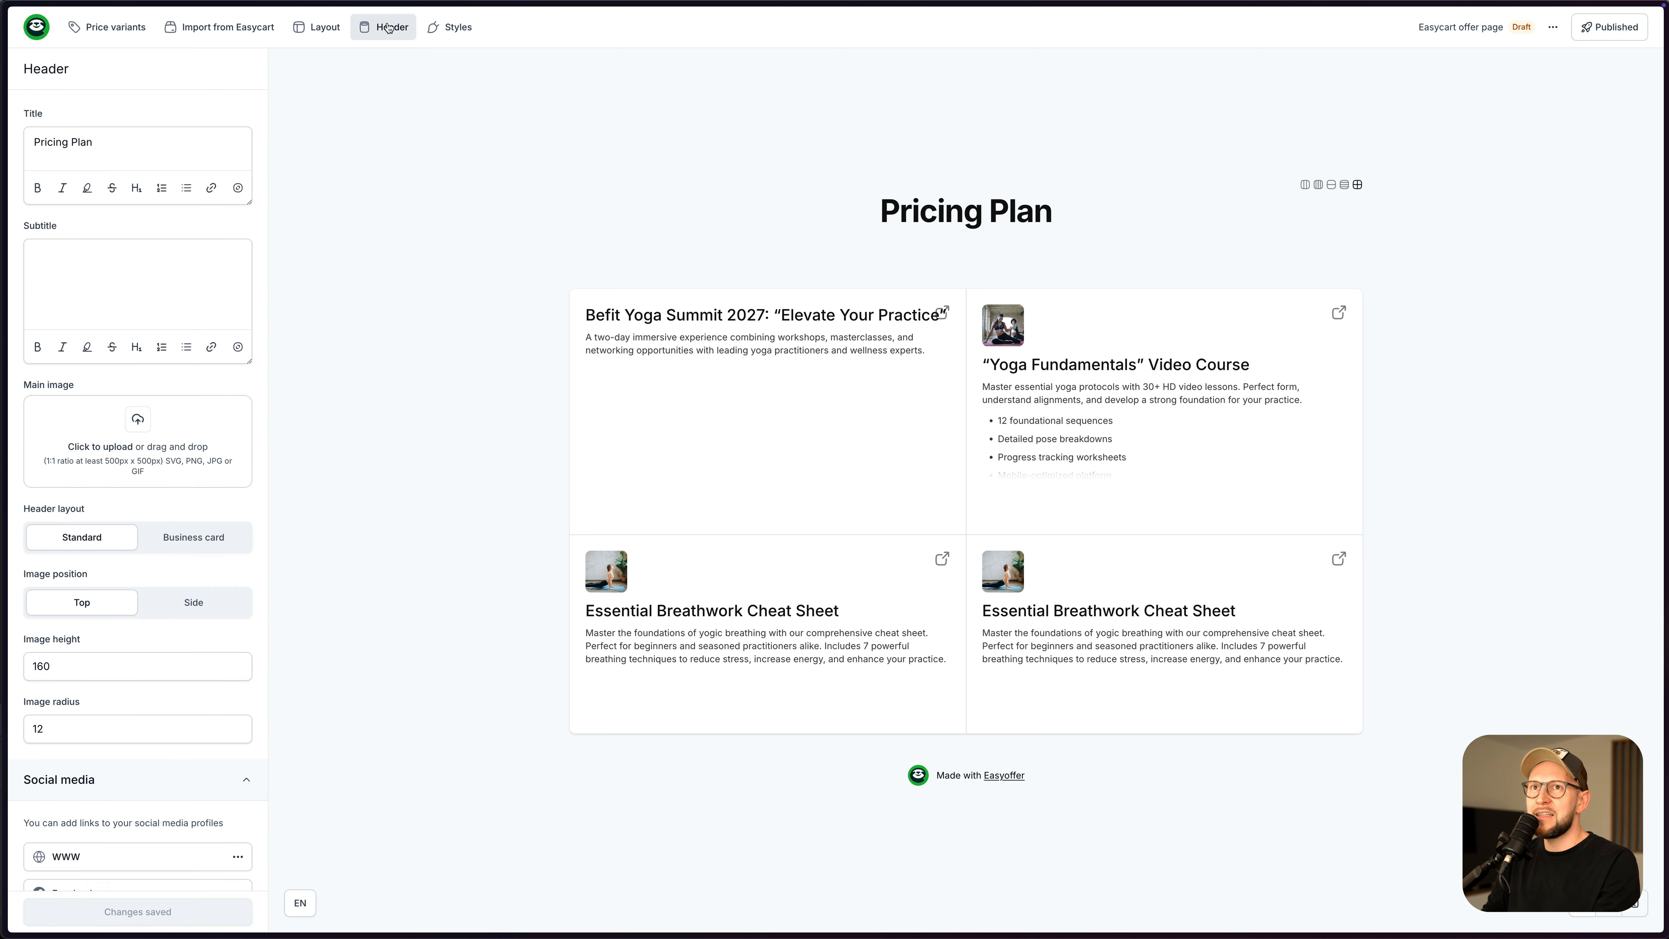
{"action": "left_click", "coordinate": [195, 542]}
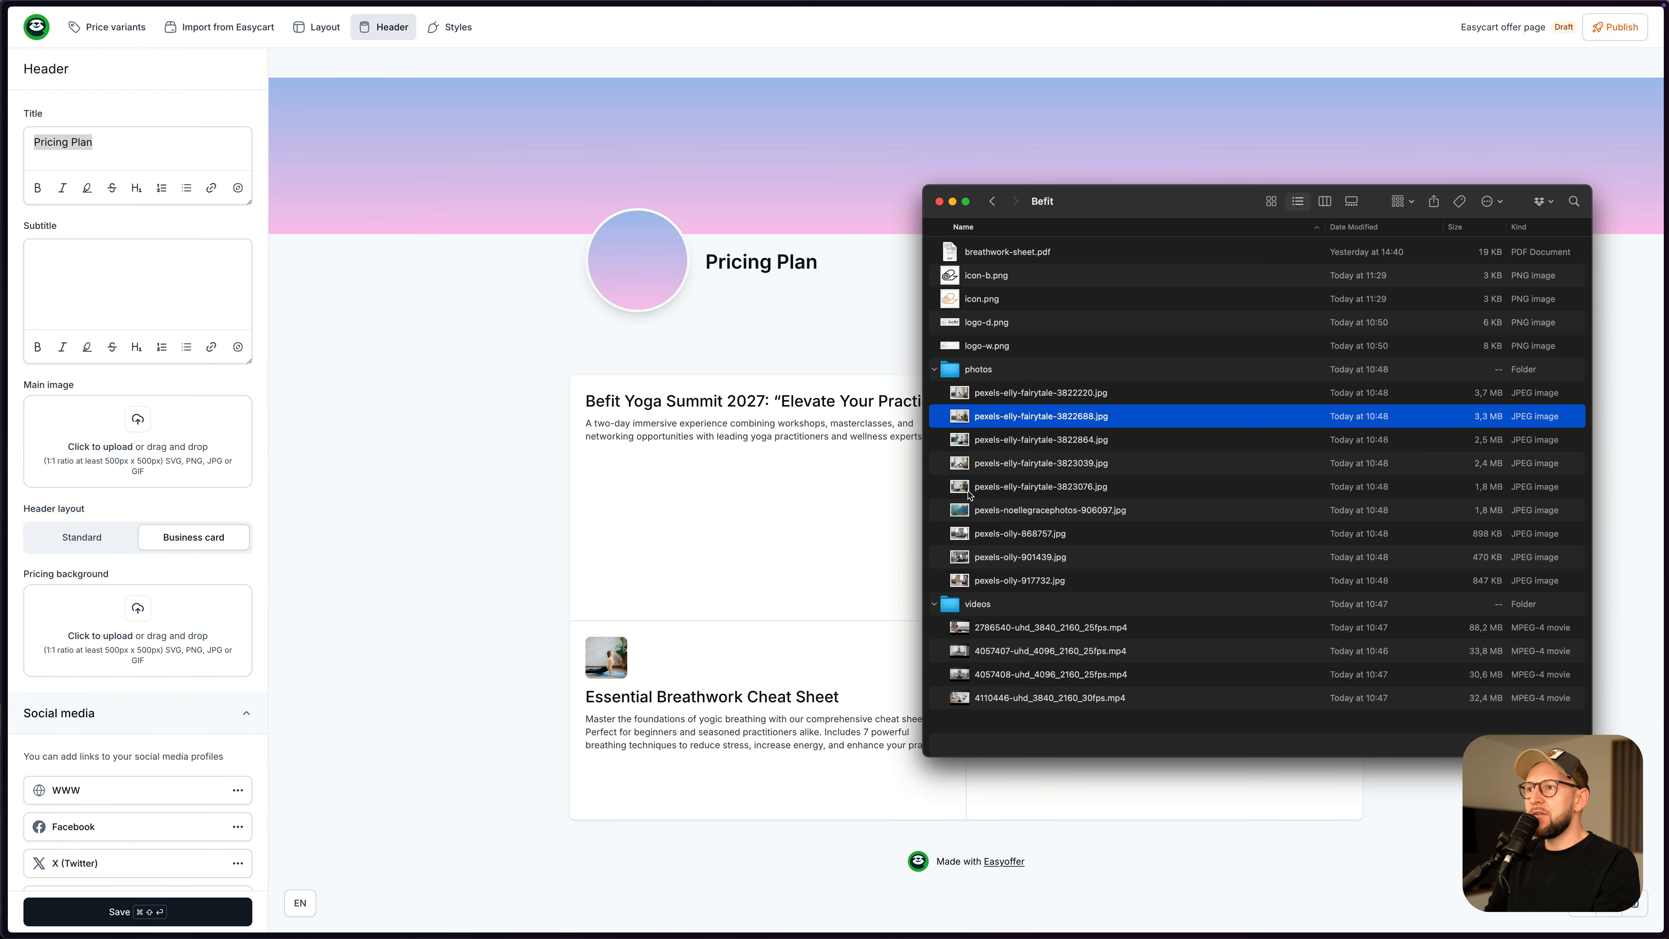
{"action": "left_click_drag", "start_coordinate": [970, 463], "coordinate": [178, 626]}
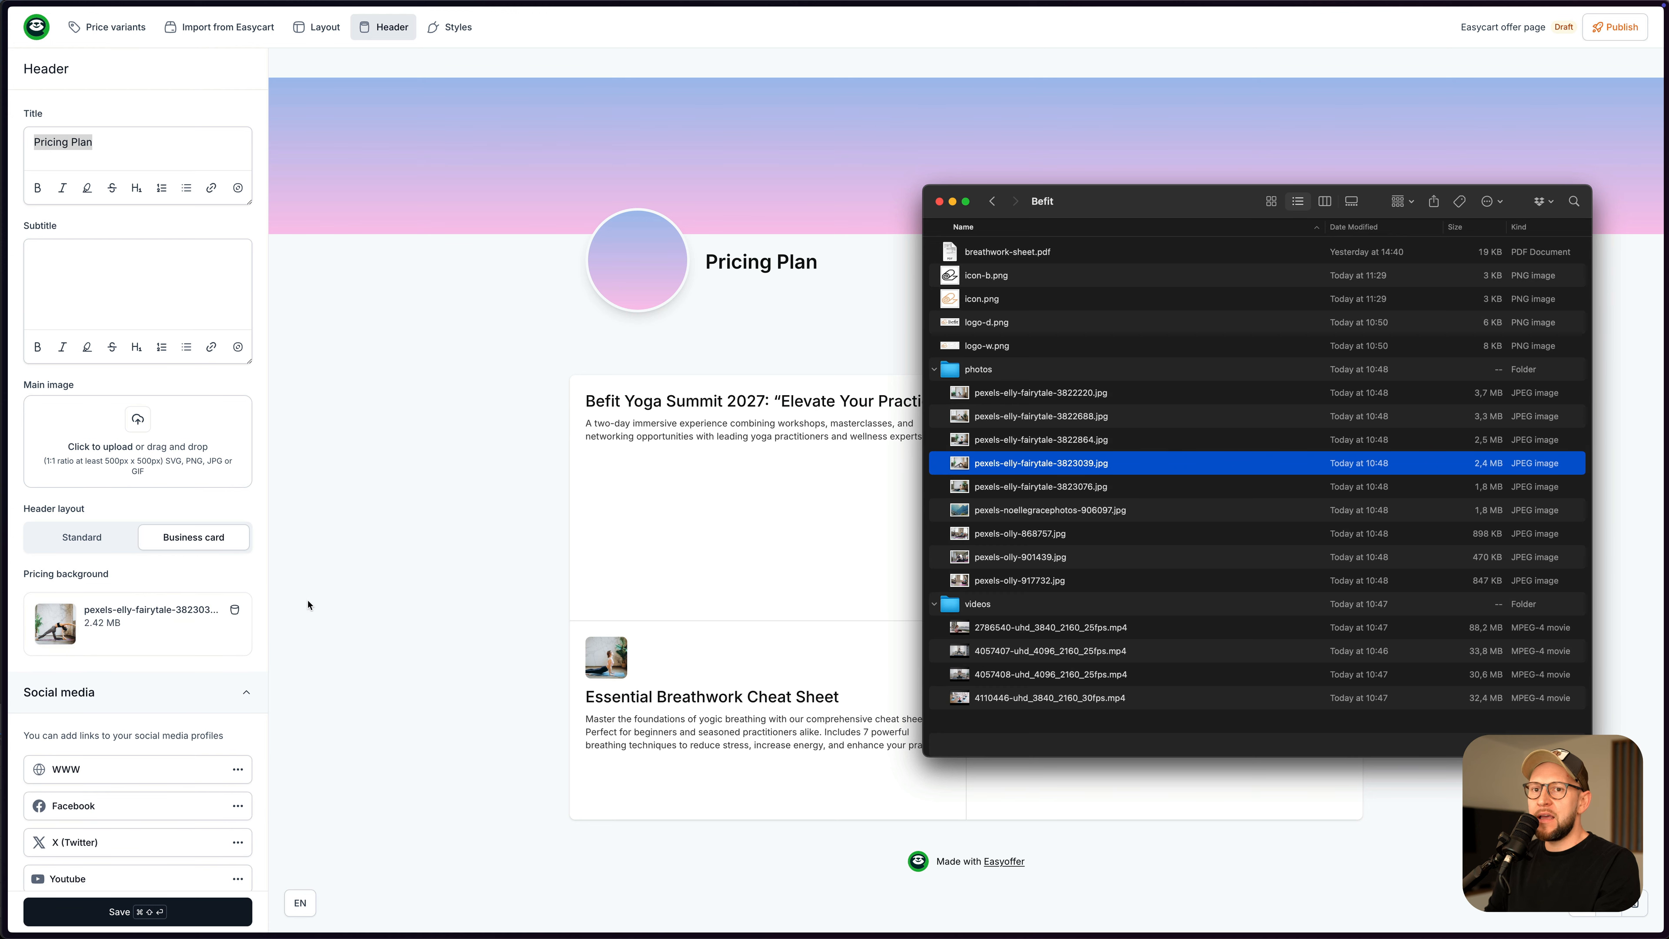
{"action": "left_click", "coordinate": [343, 597]}
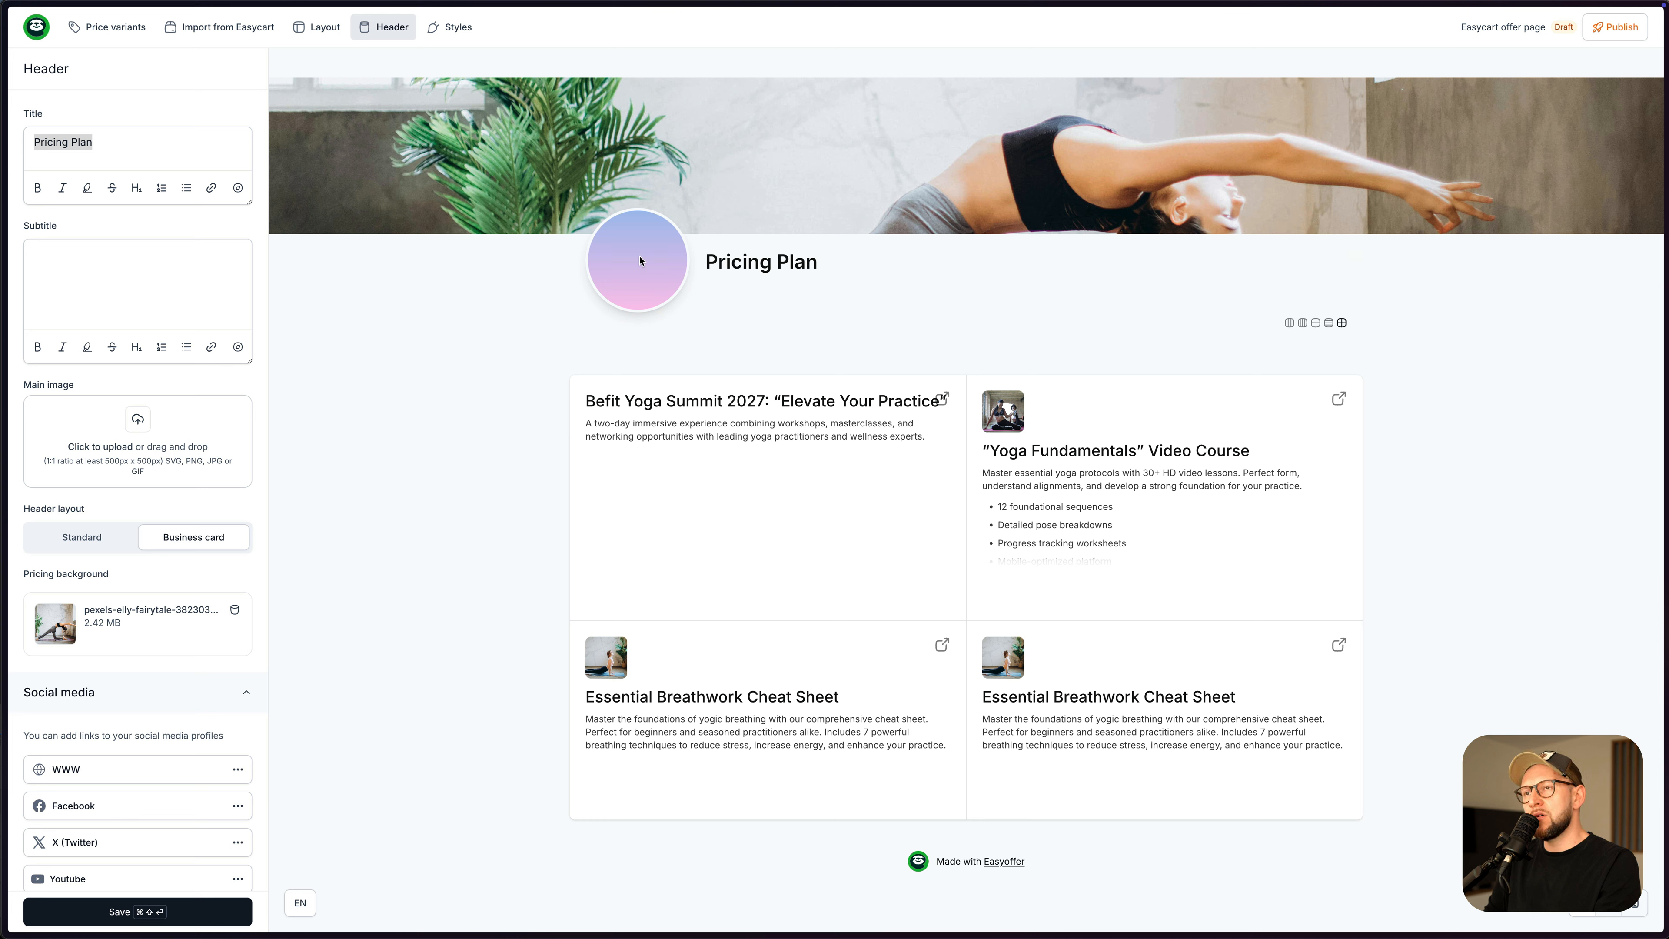
- Set the header's website link to easy.tools and save it
{"action": "scroll", "coordinate": [147, 717], "scroll_direction": "down", "scroll_amount": 3}
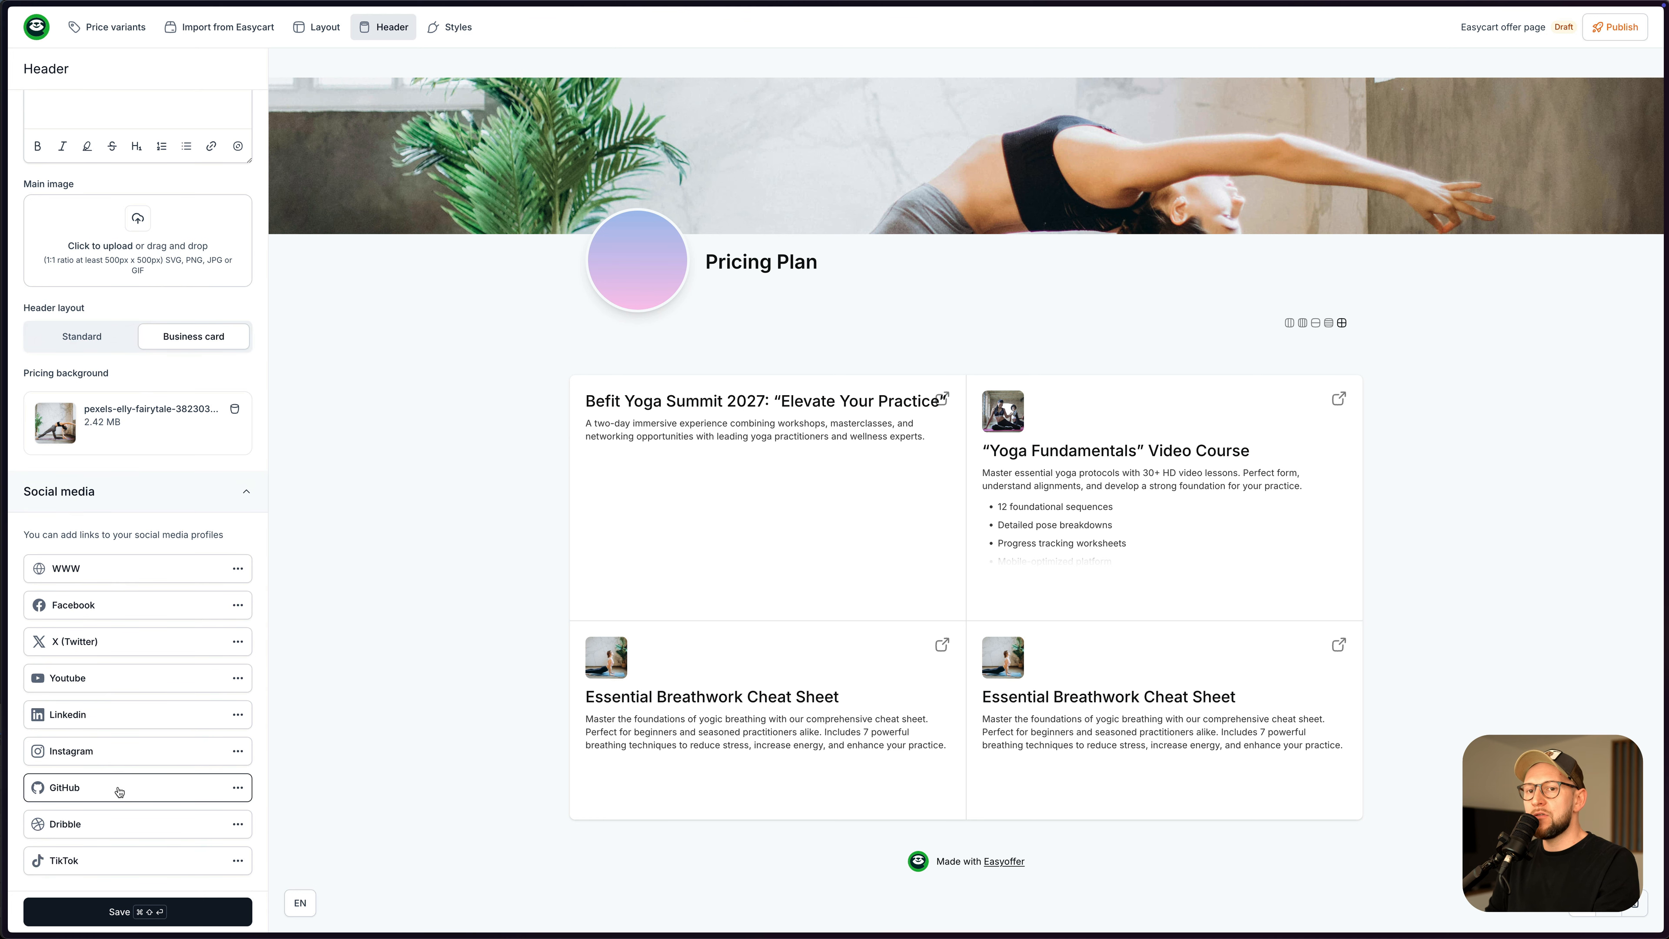
{"action": "left_click", "coordinate": [90, 569]}
{"action": "left_click", "coordinate": [97, 165]}
{"action": "type", "text": "easy"}
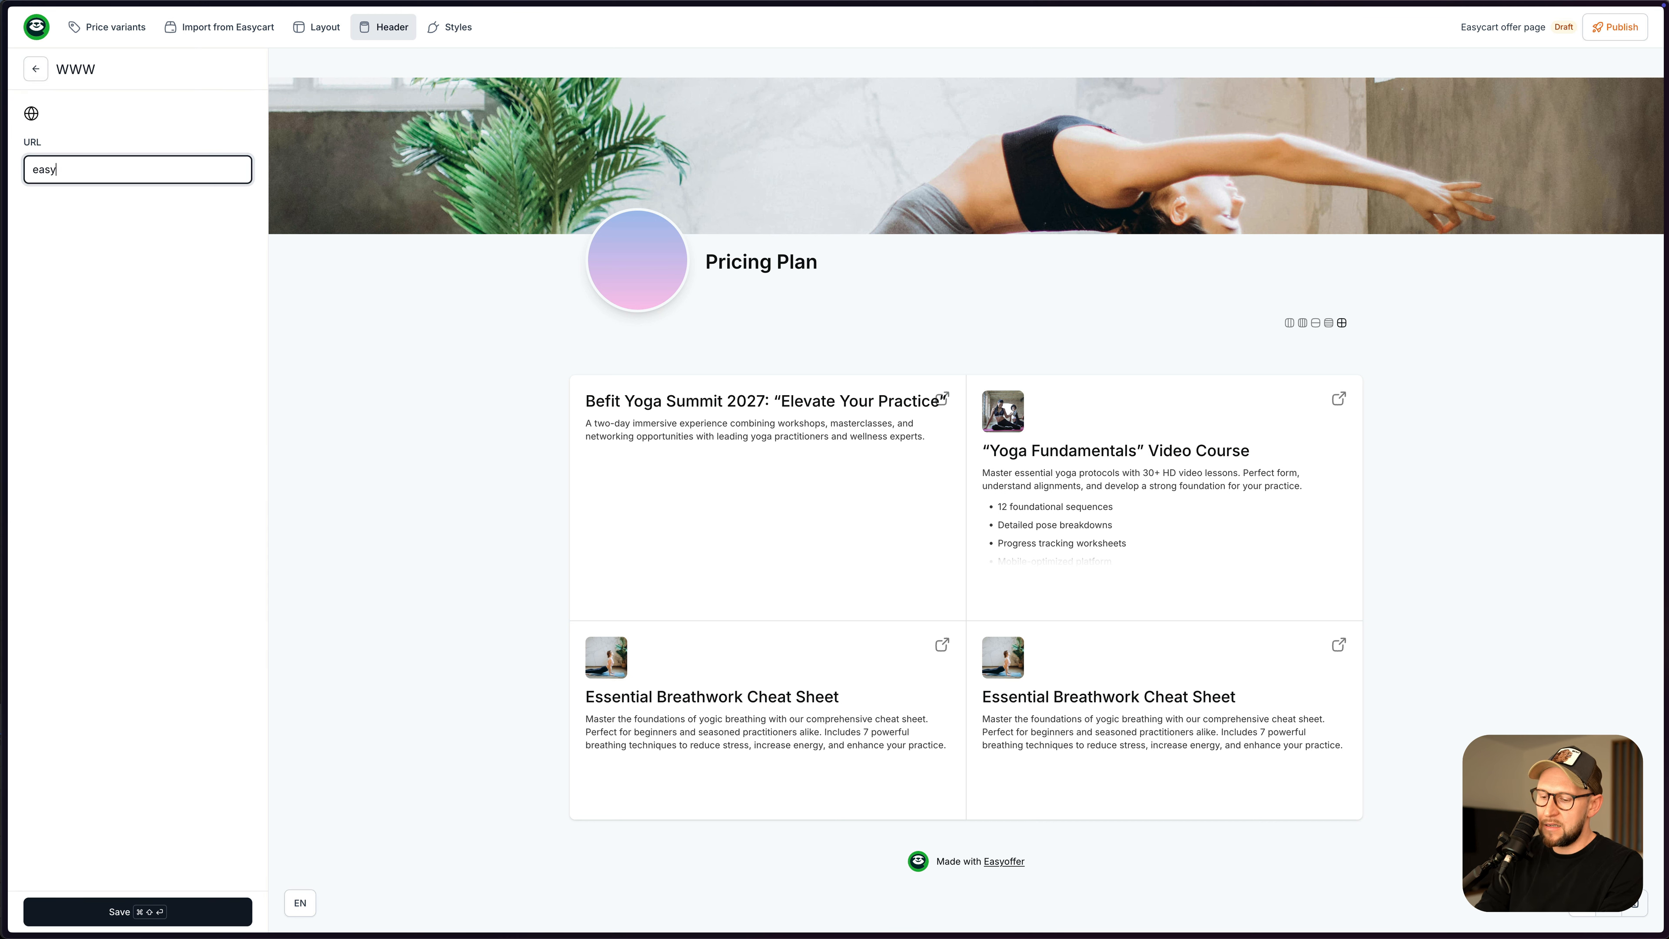
{"action": "type", "text": ".tools"}
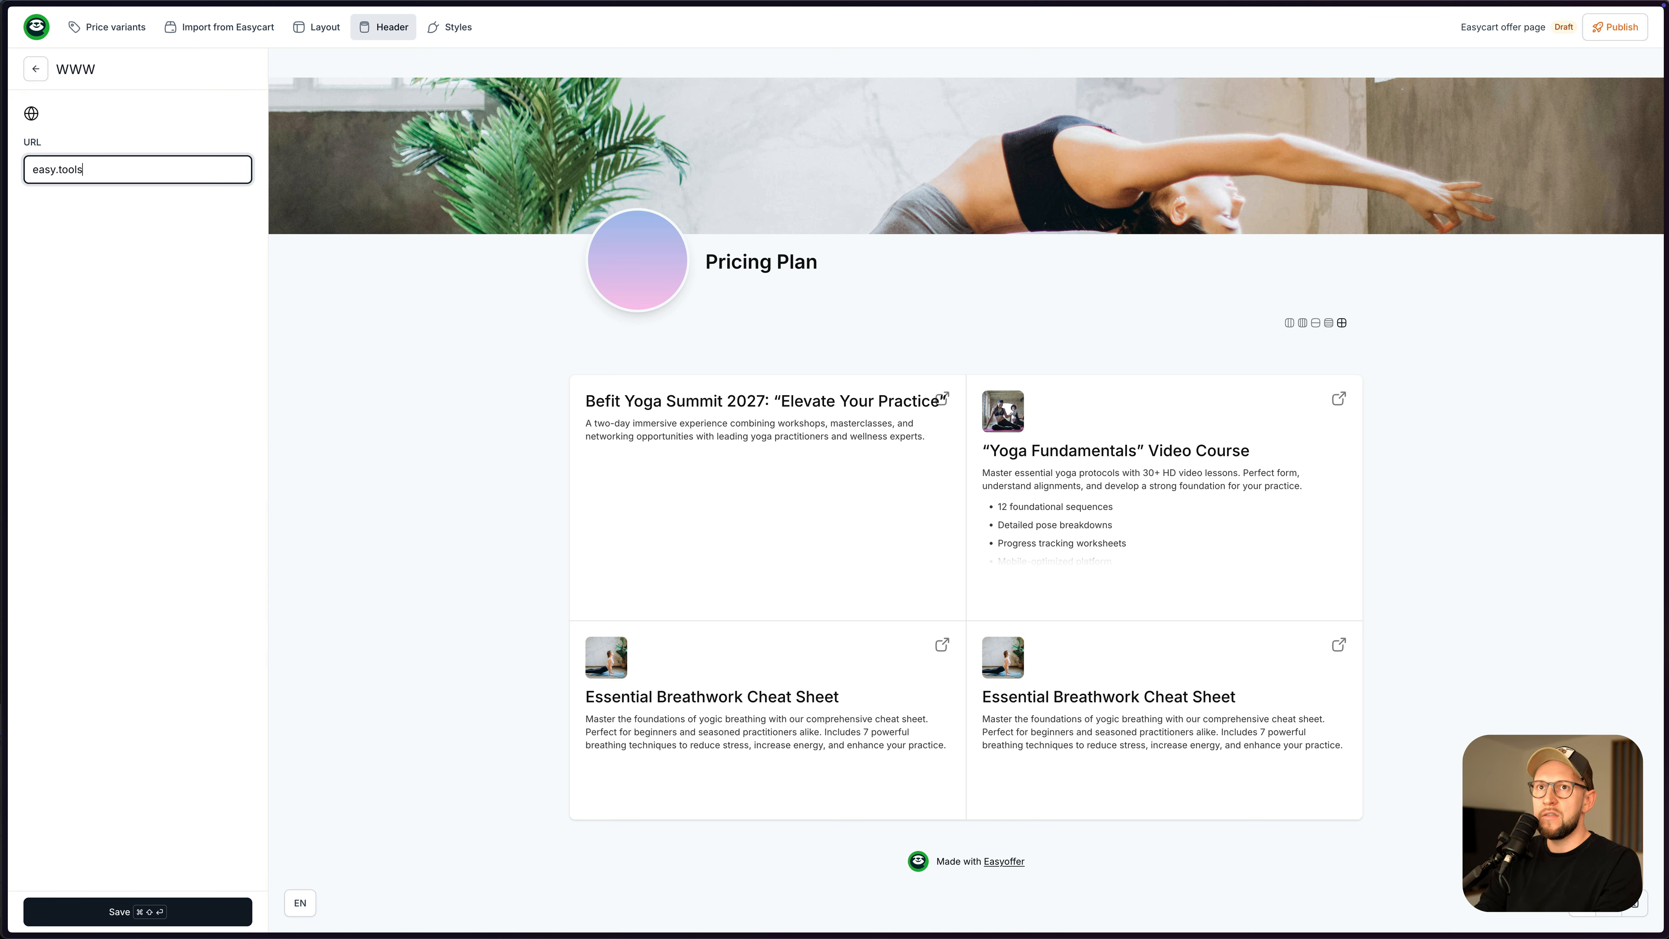
{"action": "left_click", "coordinate": [162, 902]}
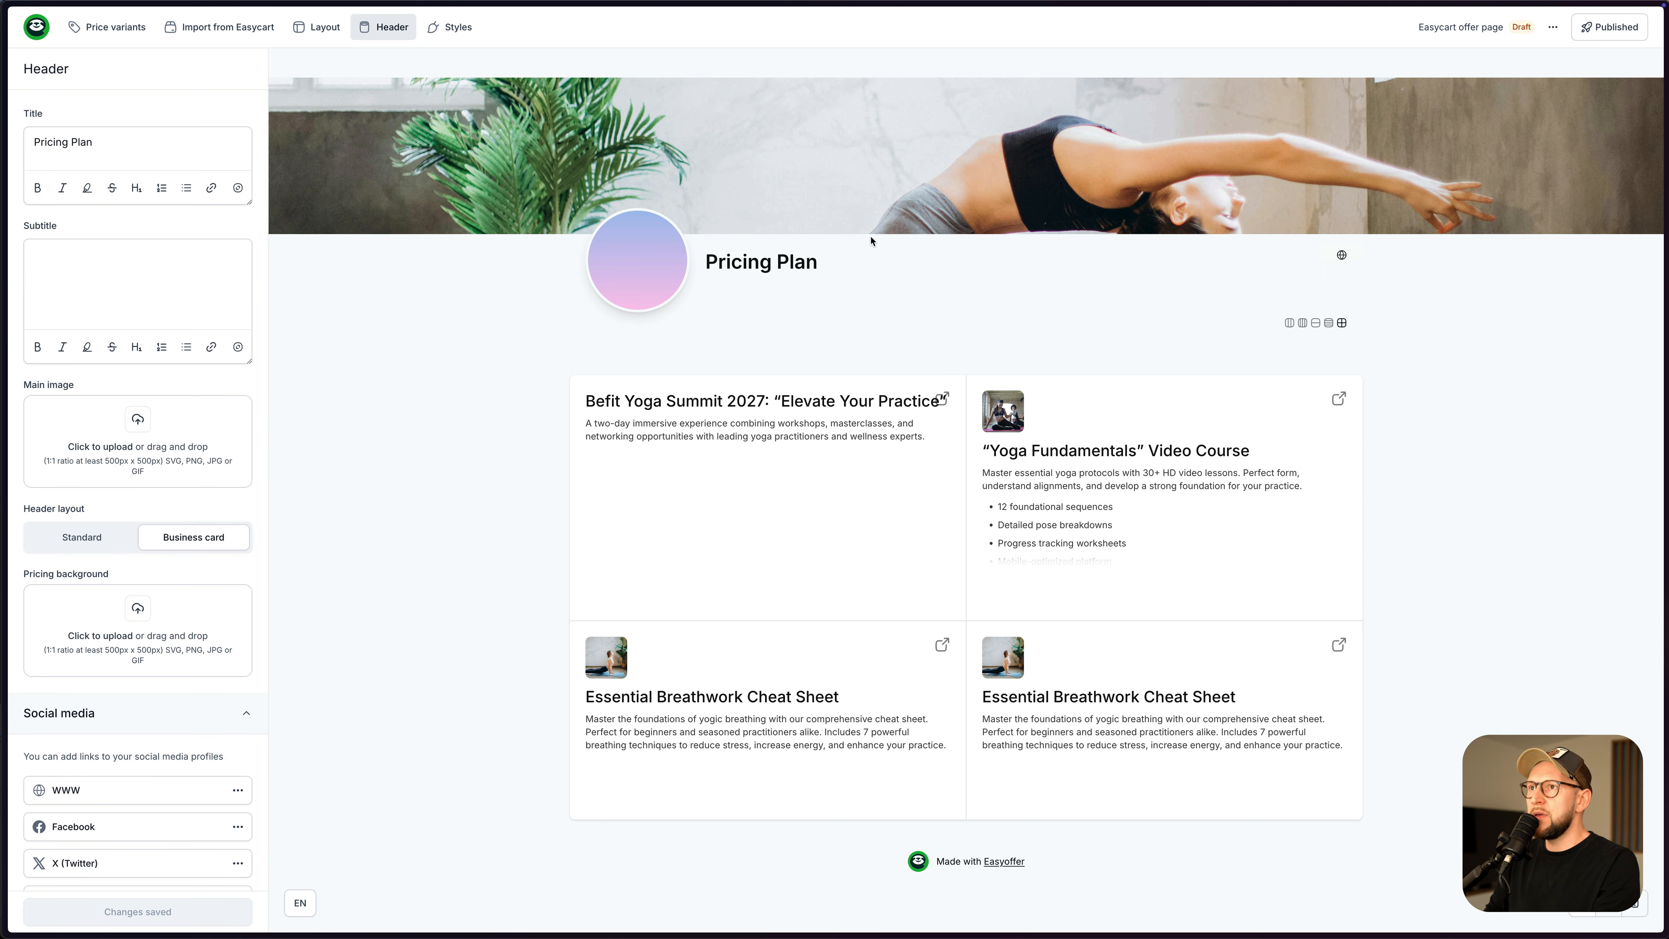
- Rename the page title from Pricing Plan to My Products, save, and publish
{"action": "left_click", "coordinate": [1327, 253]}
{"action": "triple_click", "coordinate": [156, 140]}
{"action": "type", "text": "My Pro"}
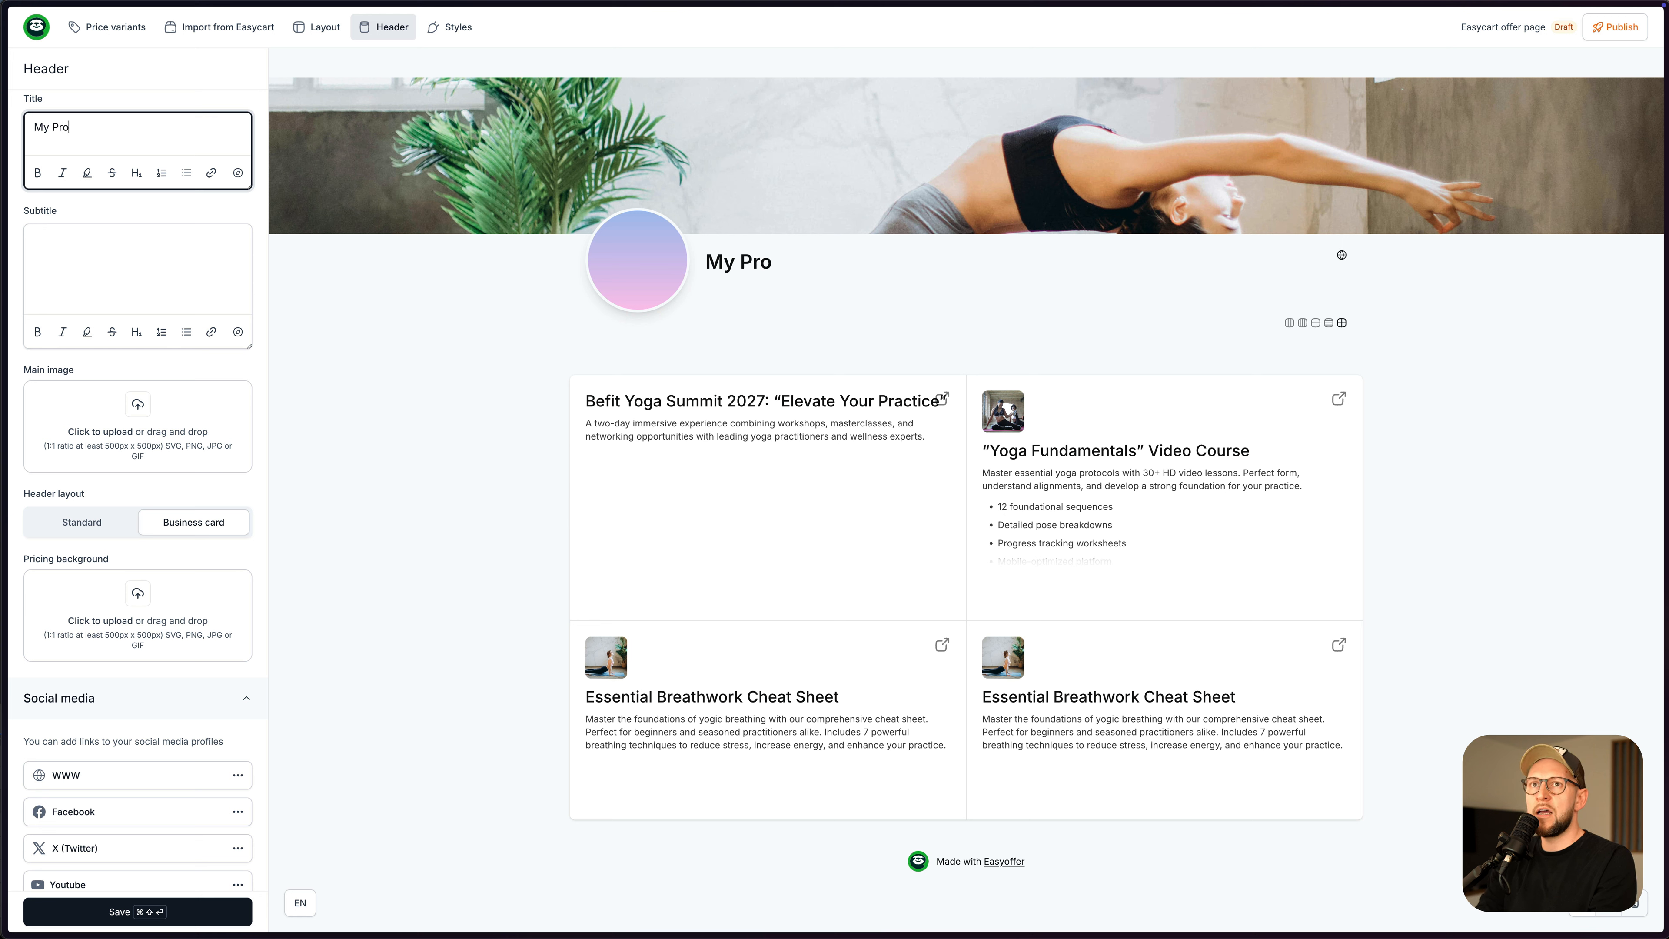
{"action": "type", "text": "ducts"}
{"action": "left_click", "coordinate": [538, 404]}
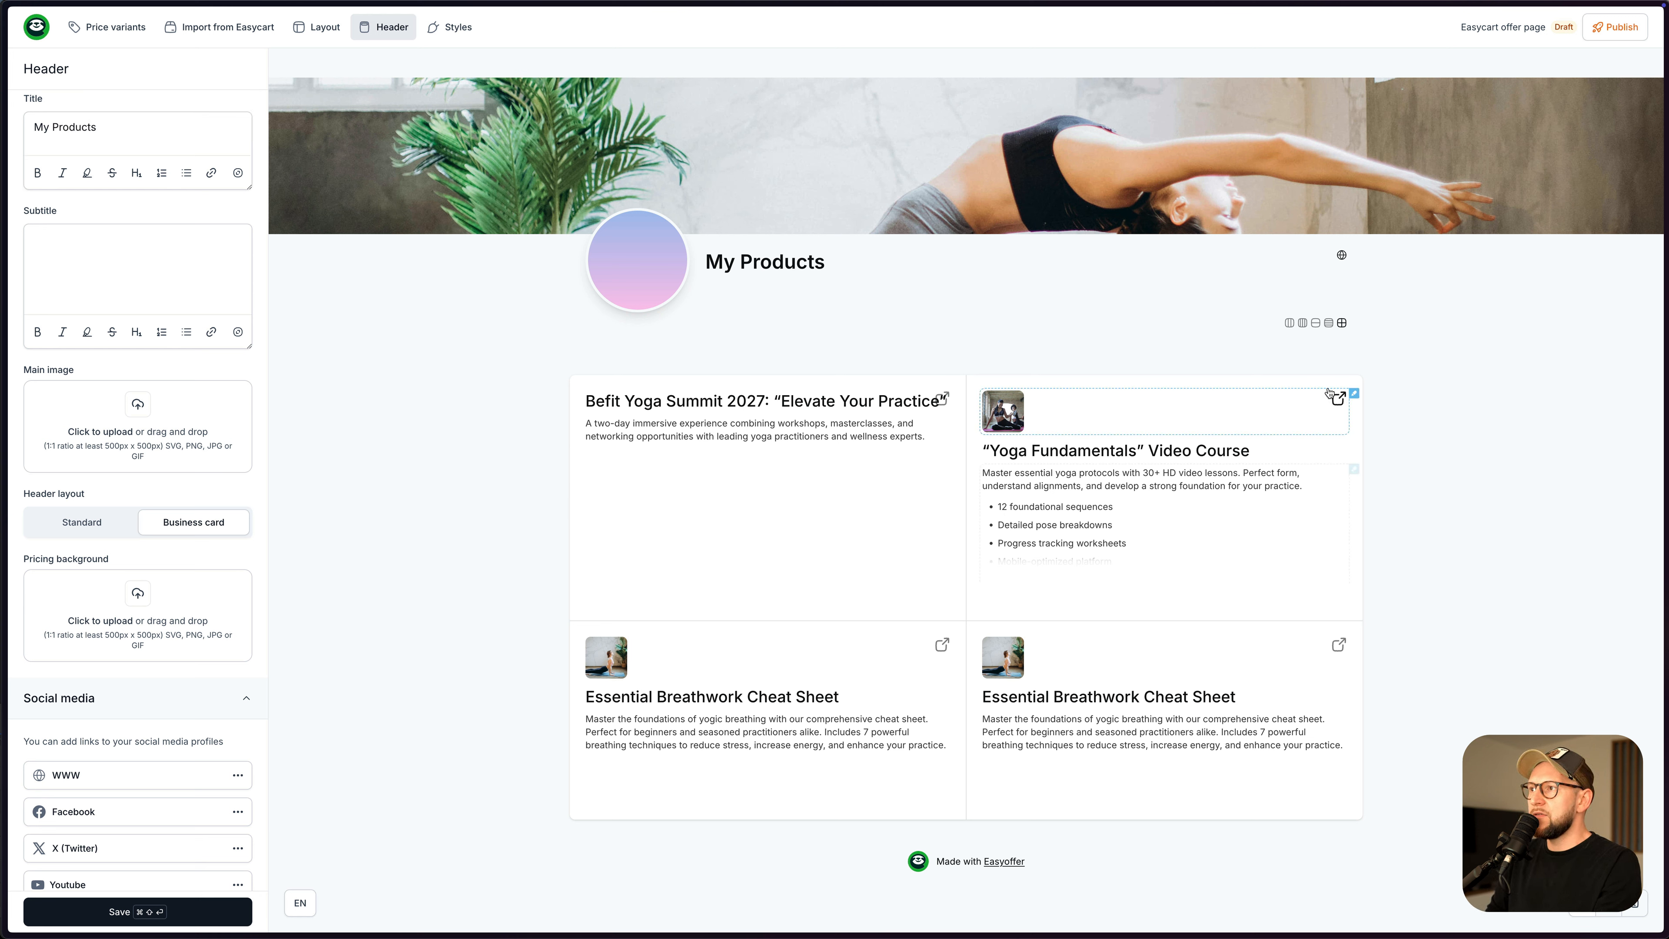
{"action": "key", "text": "super+shift+Return"}
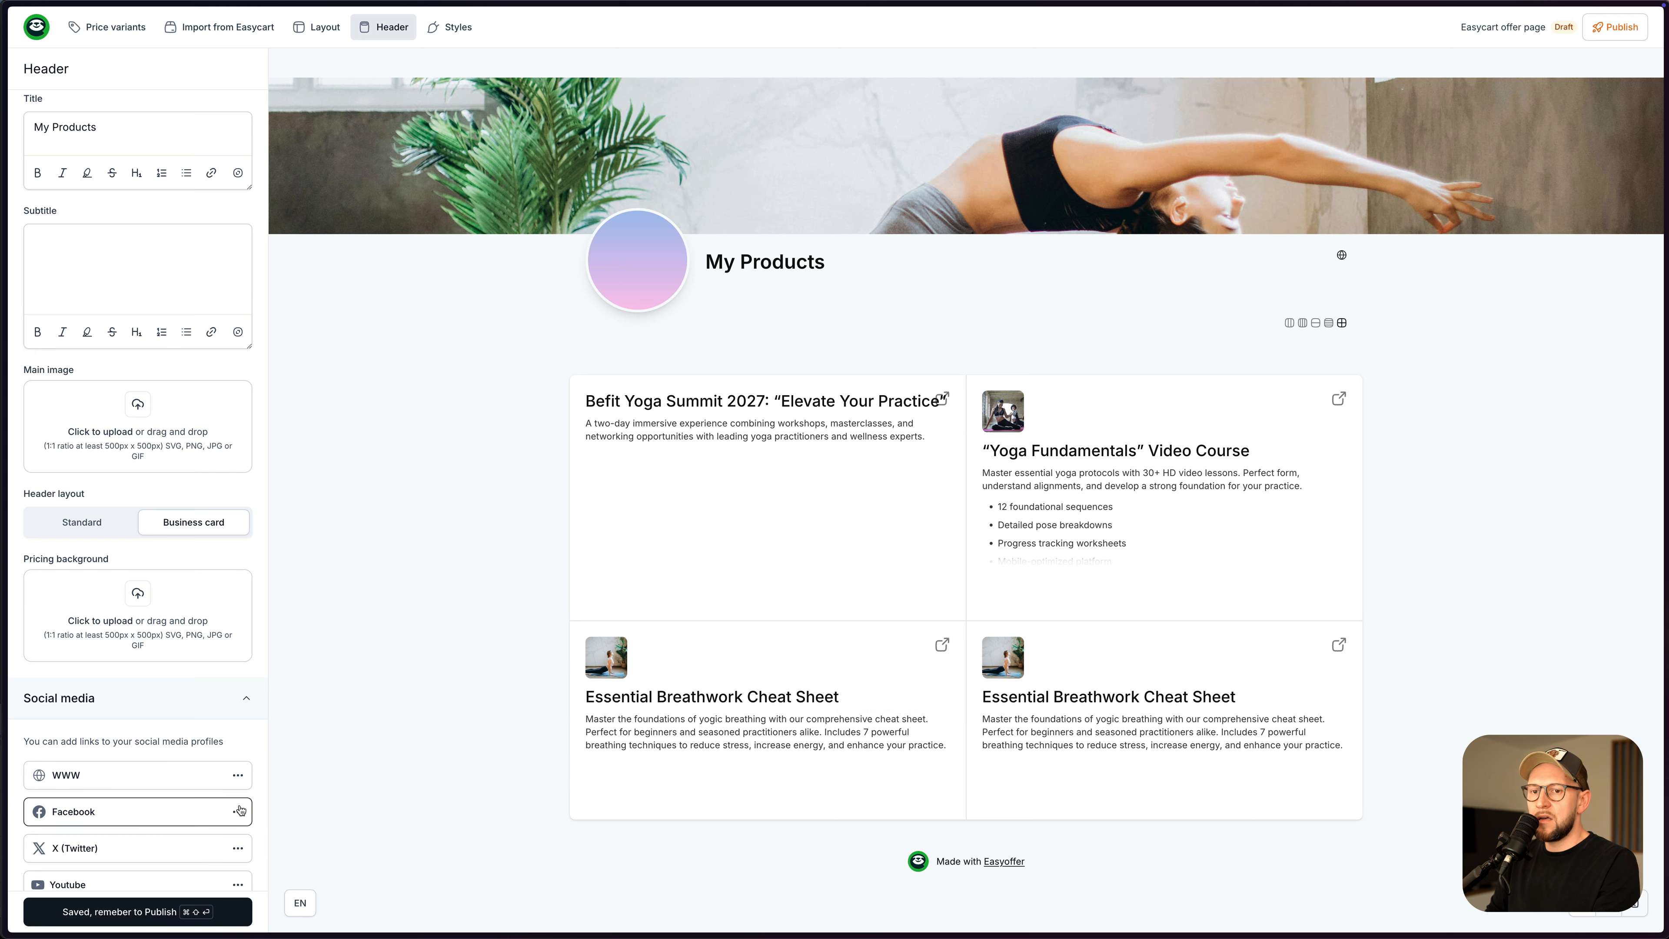
{"action": "left_click", "coordinate": [1615, 26]}
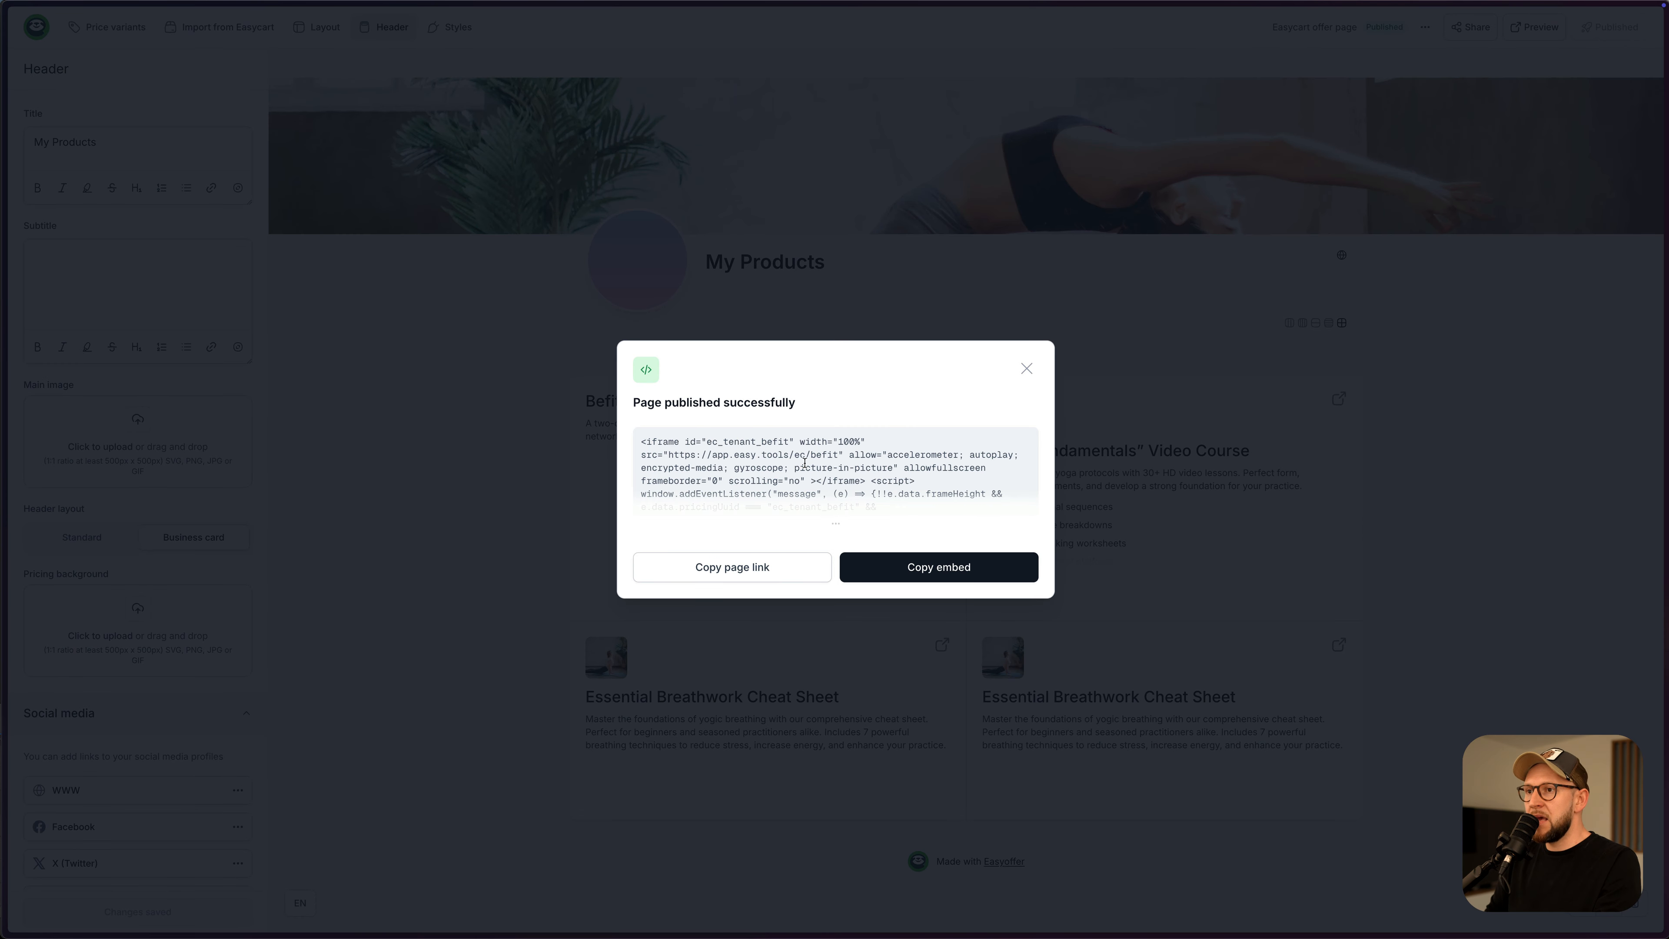
- Copy the published page link and load it in a new browser tab
{"action": "left_click", "coordinate": [747, 574]}
{"action": "key", "text": "super+t"}
{"action": "key", "text": "super+v"}
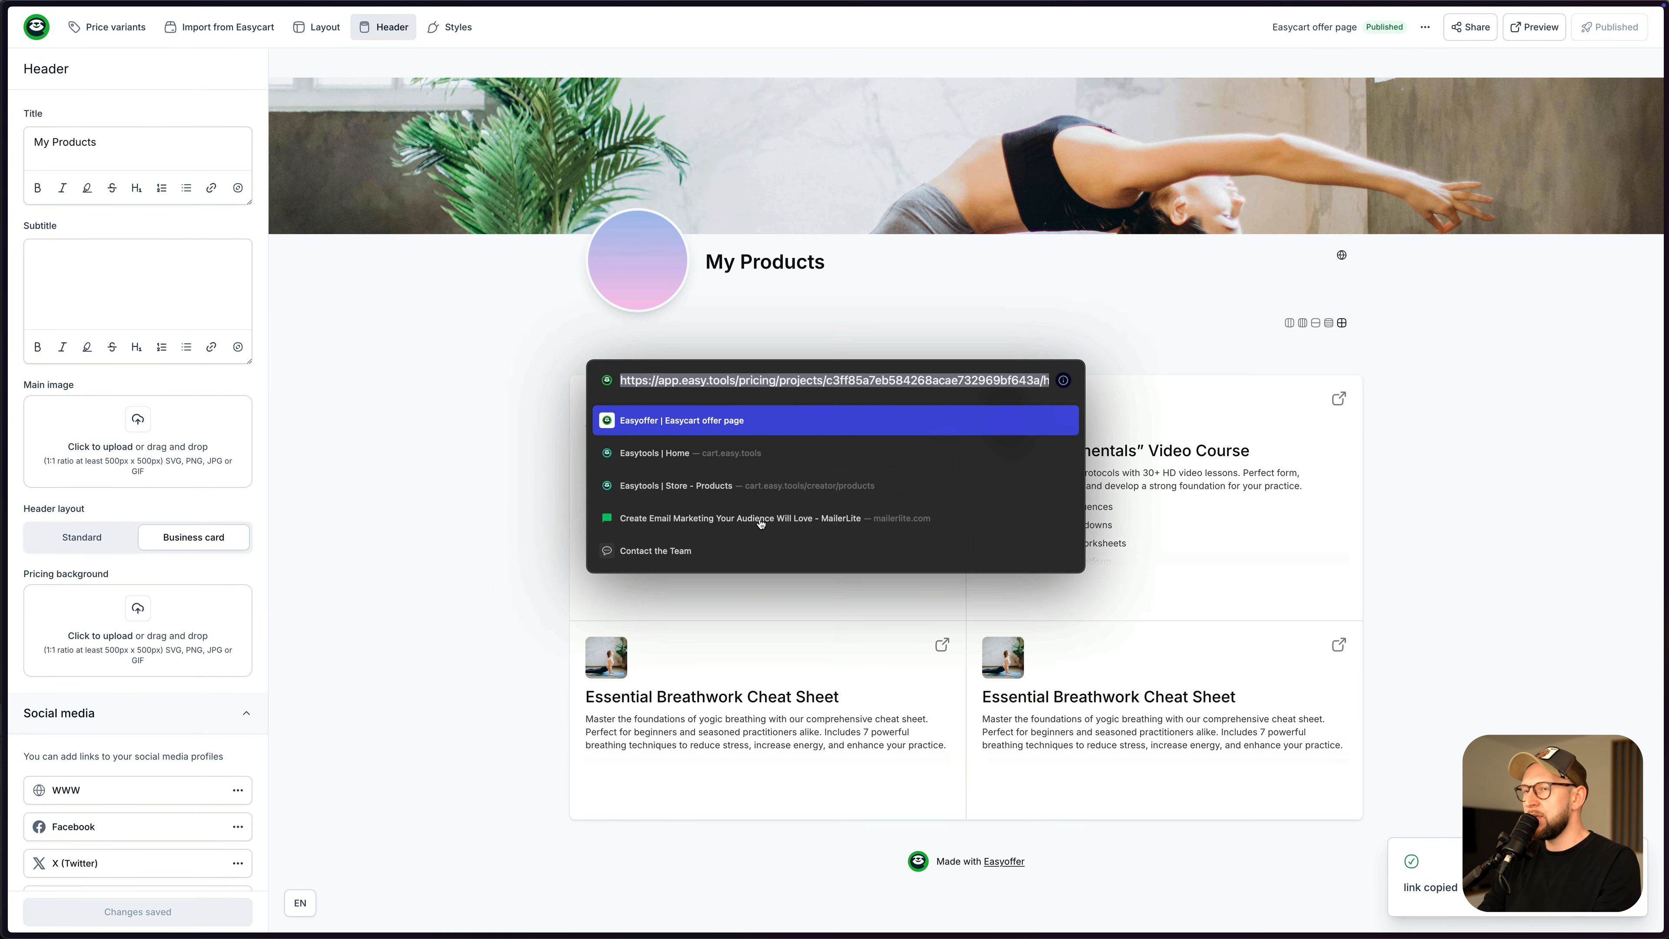
{"action": "key", "text": "Return"}
- Try the live page's layout views, back to the 2x2 grid, then close the tab
{"action": "left_click", "coordinate": [1199, 252]}
{"action": "left_click", "coordinate": [1185, 251]}
{"action": "left_click", "coordinate": [1172, 252]}
{"action": "left_click", "coordinate": [1159, 252]}
{"action": "left_click", "coordinate": [1211, 252]}
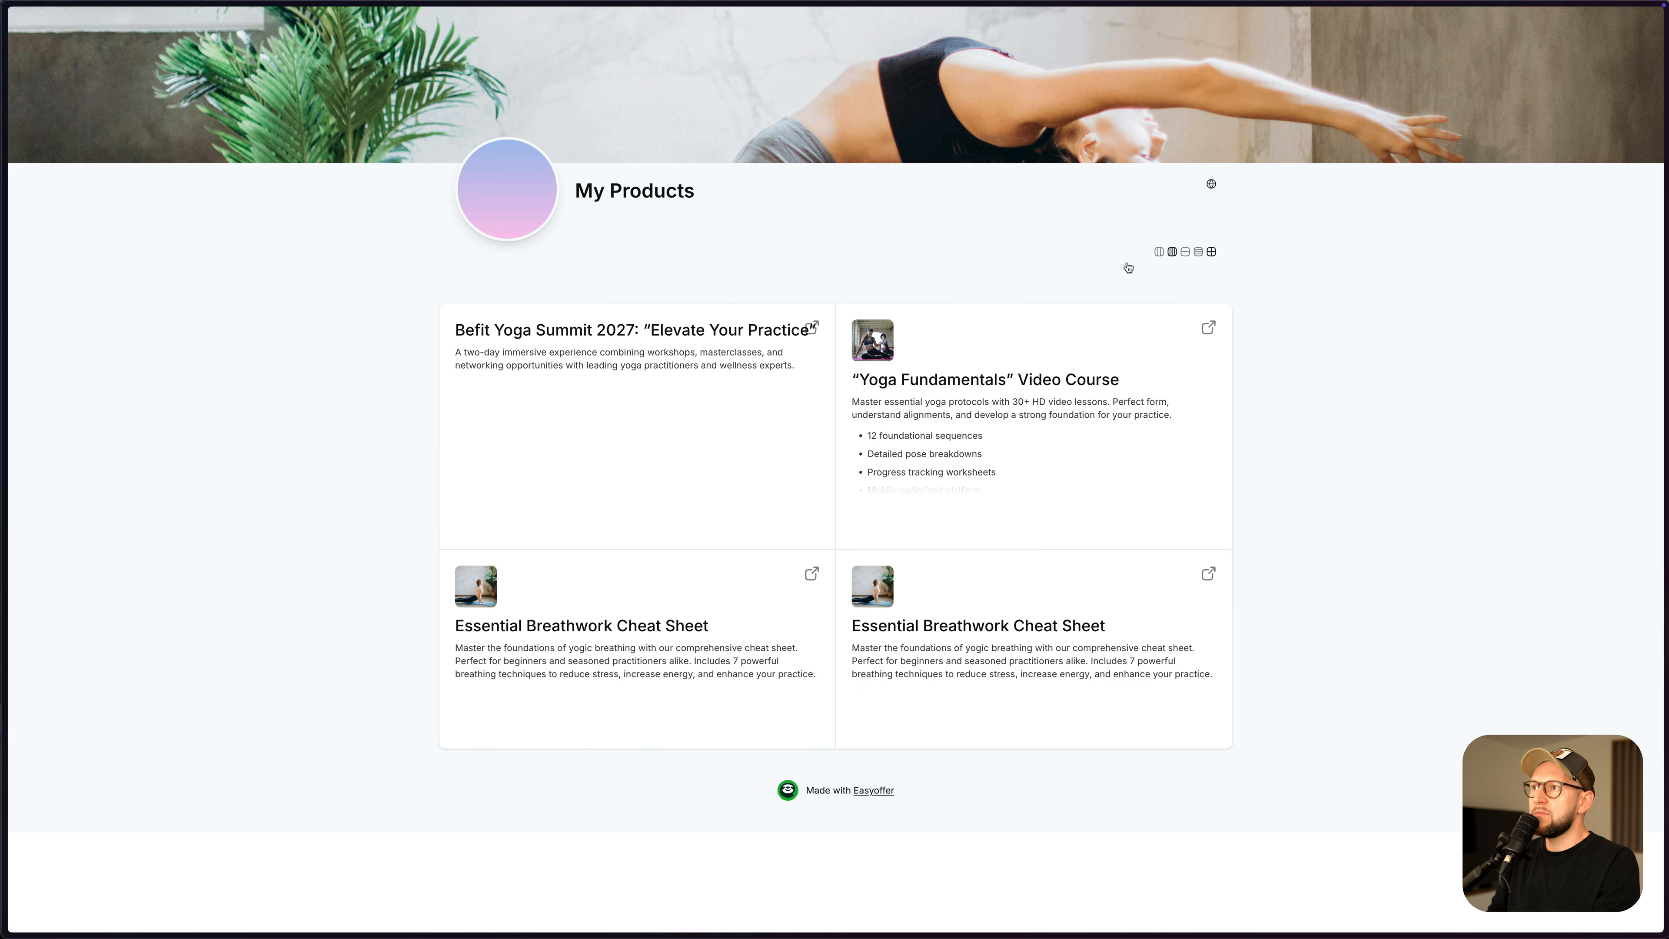
{"action": "key", "text": "super+w"}
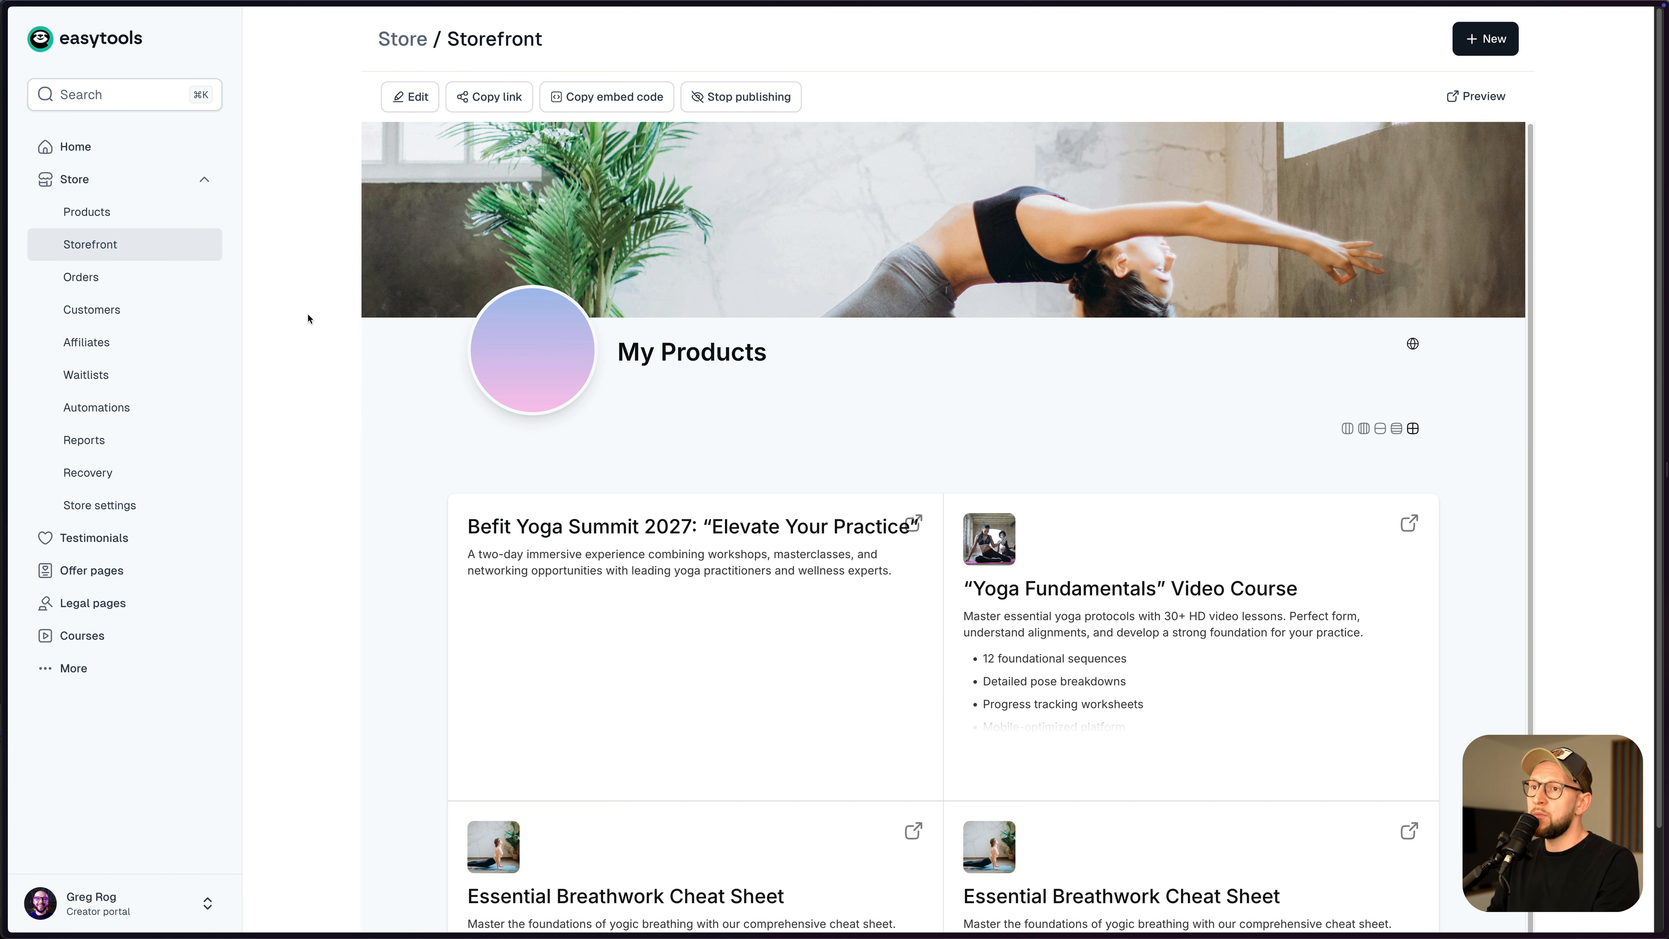
- Open the store's Affiliates page from the sidebar
{"action": "scroll", "coordinate": [368, 345], "scroll_direction": "down", "scroll_amount": 2}
{"action": "scroll", "coordinate": [499, 395], "scroll_direction": "up", "scroll_amount": 2}
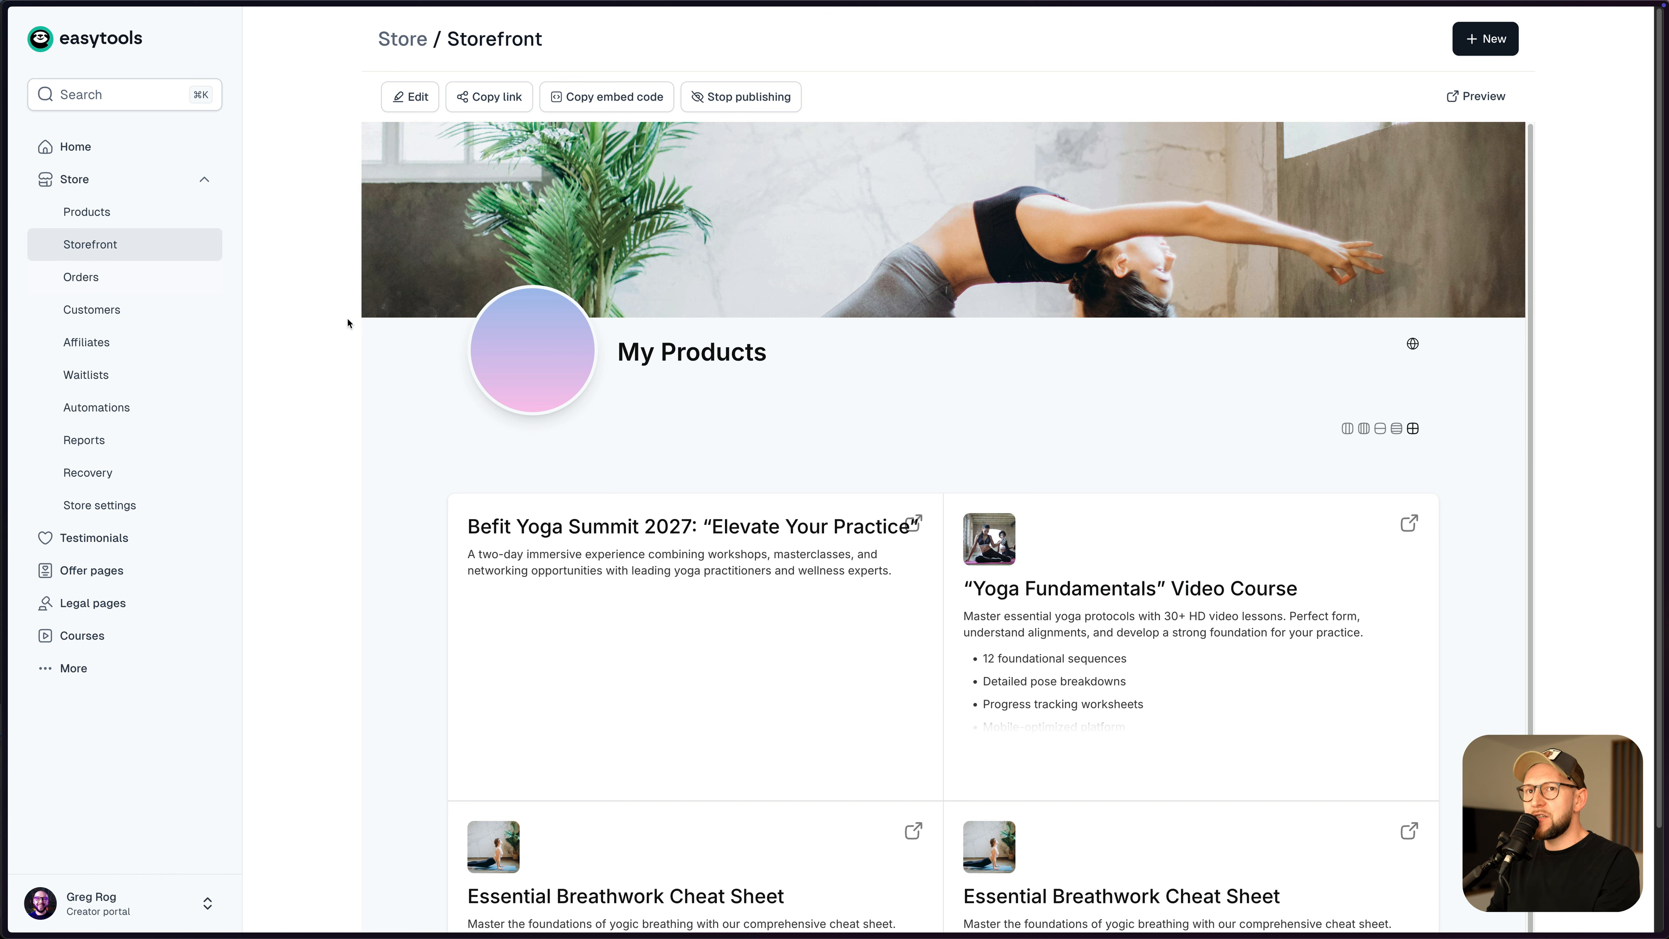
{"action": "left_click", "coordinate": [107, 355]}
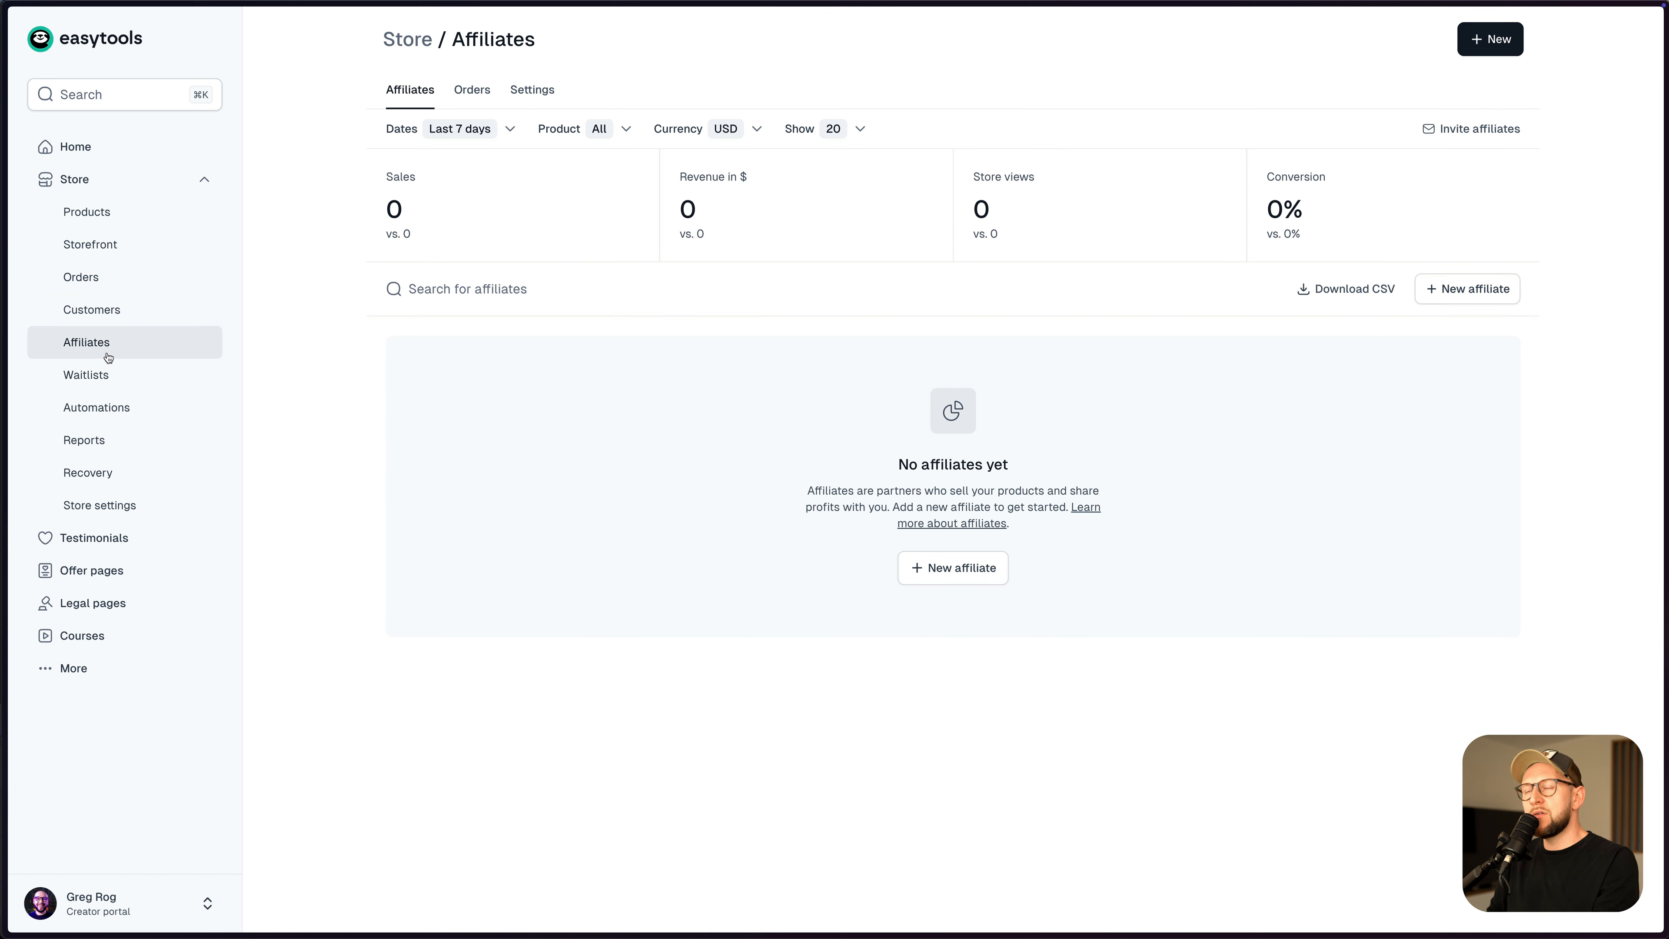
- Create an affiliate with the partner's name as name and slug, 7-day cookie duration, 20% commission
{"action": "left_click", "coordinate": [1437, 298]}
{"action": "left_click", "coordinate": [1380, 136]}
{"action": "type", "text": "greg"}
{"action": "key", "text": "Tab"}
{"action": "type", "text": "greg"}
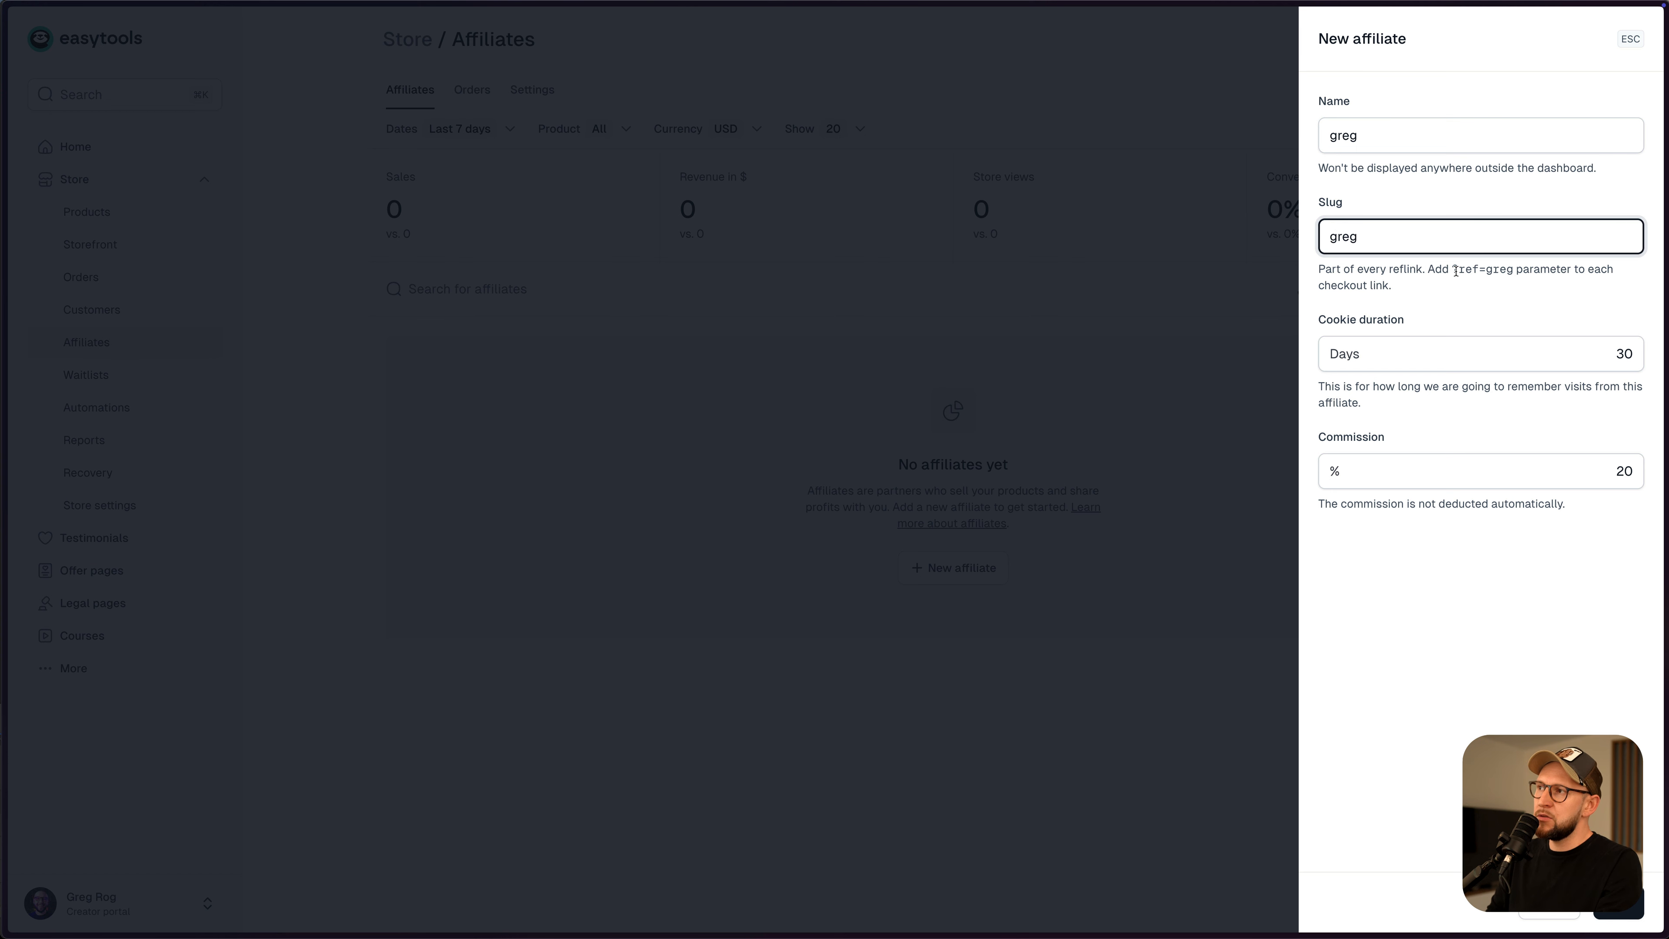
{"action": "double_click", "coordinate": [1612, 353]}
{"action": "type", "text": "7"}
{"action": "left_click", "coordinate": [1616, 472]}
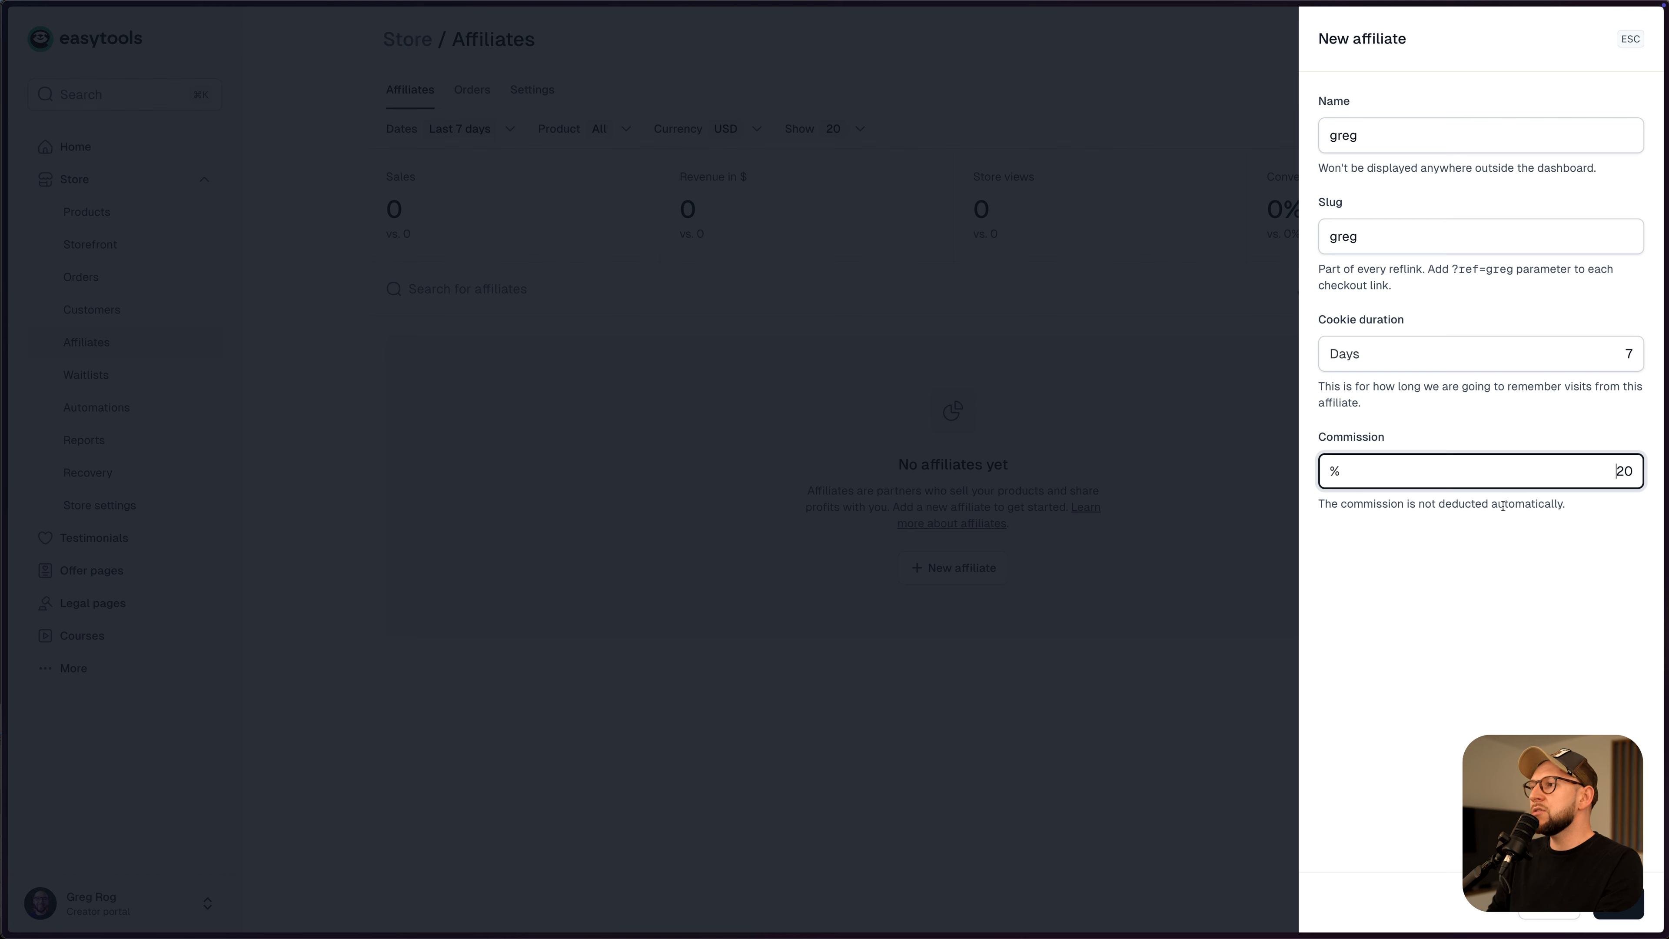
{"action": "key", "text": "Return"}
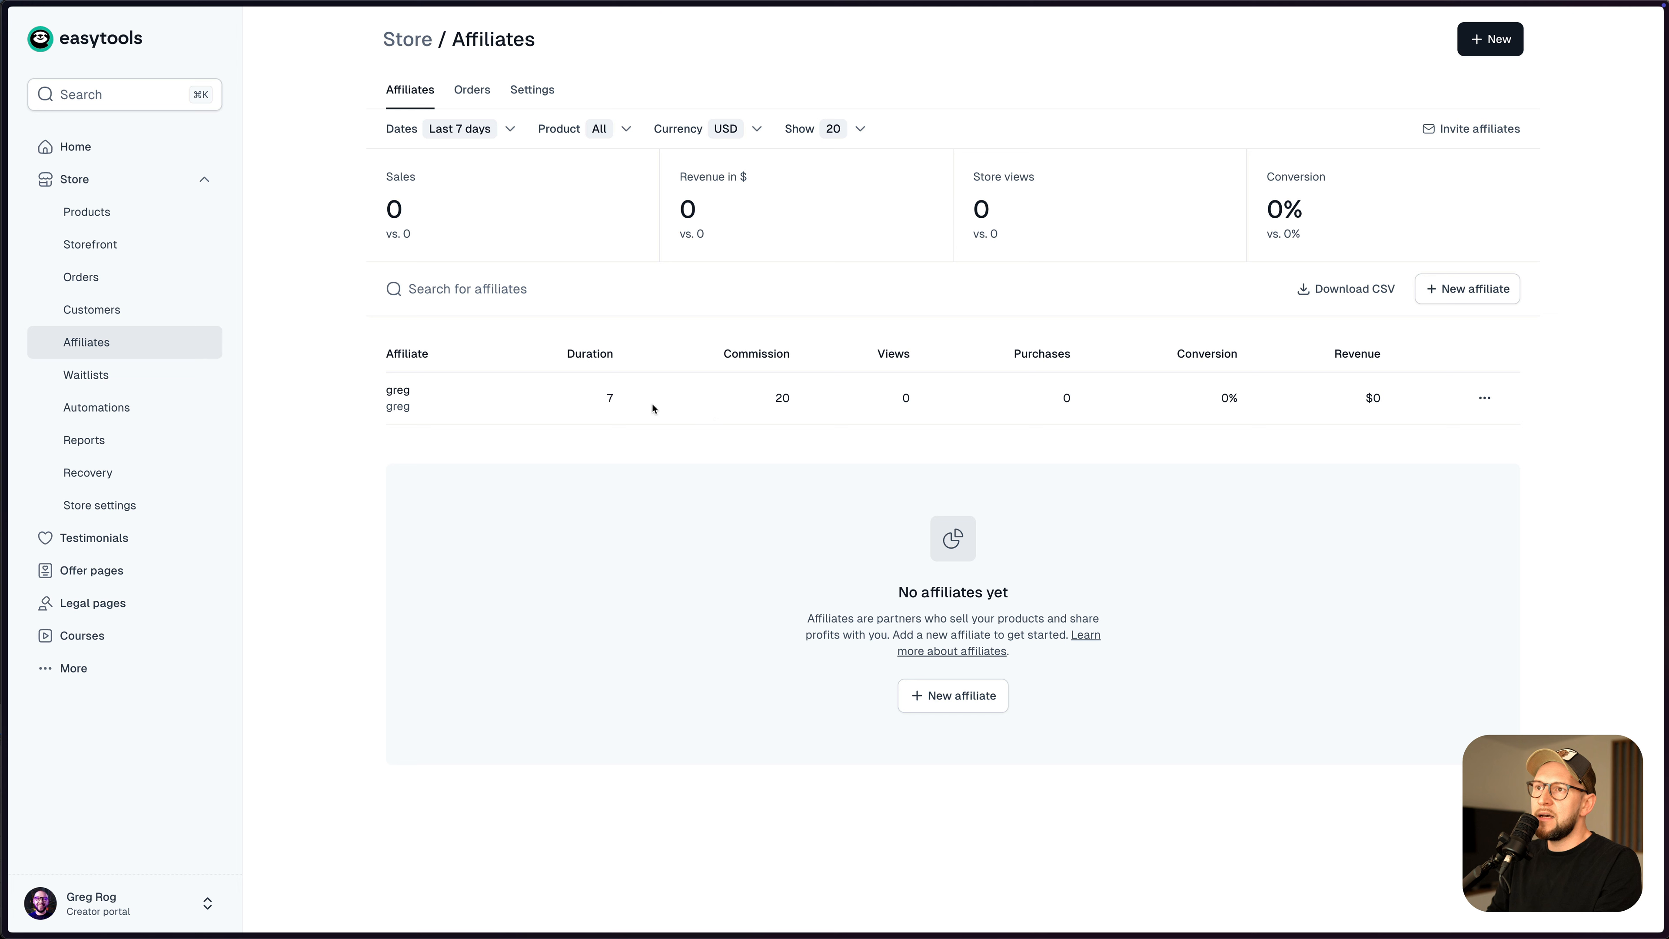
- Highlight the new affiliate's name and its 7-day duration in the Affiliates list
{"action": "double_click", "coordinate": [395, 390]}
{"action": "left_click", "coordinate": [624, 416]}
{"action": "double_click", "coordinate": [626, 400]}
{"action": "left_click", "coordinate": [594, 373]}
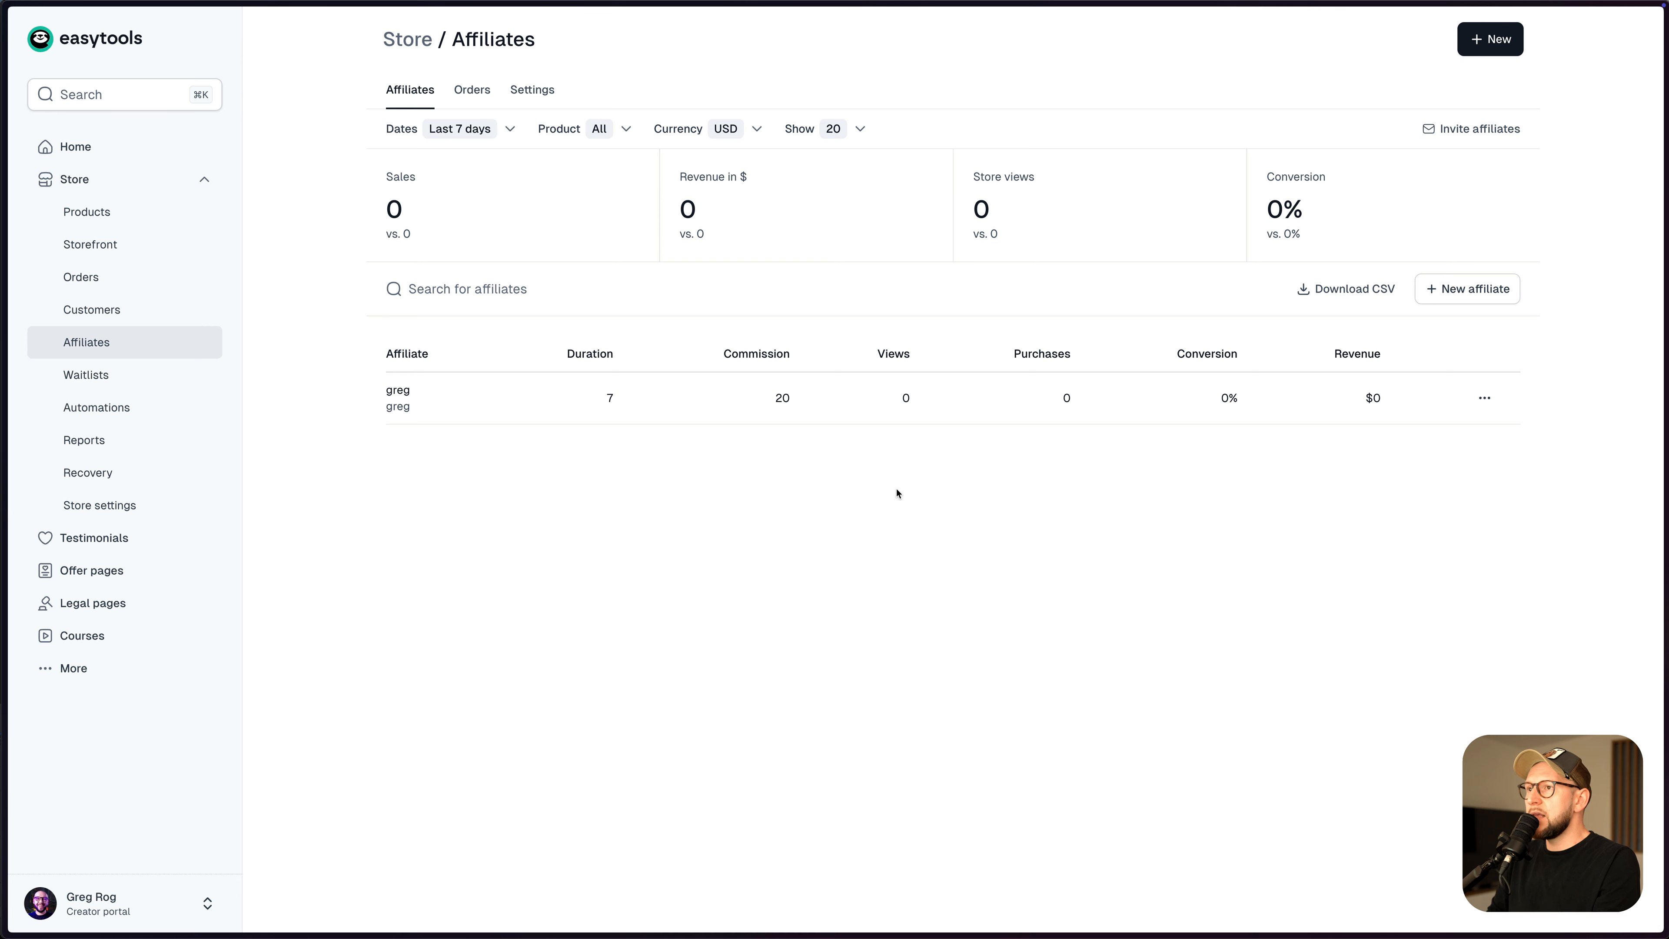
- Publish the VIP Community Access product and open its Share options targeting Checkout
{"action": "left_click", "coordinate": [116, 212]}
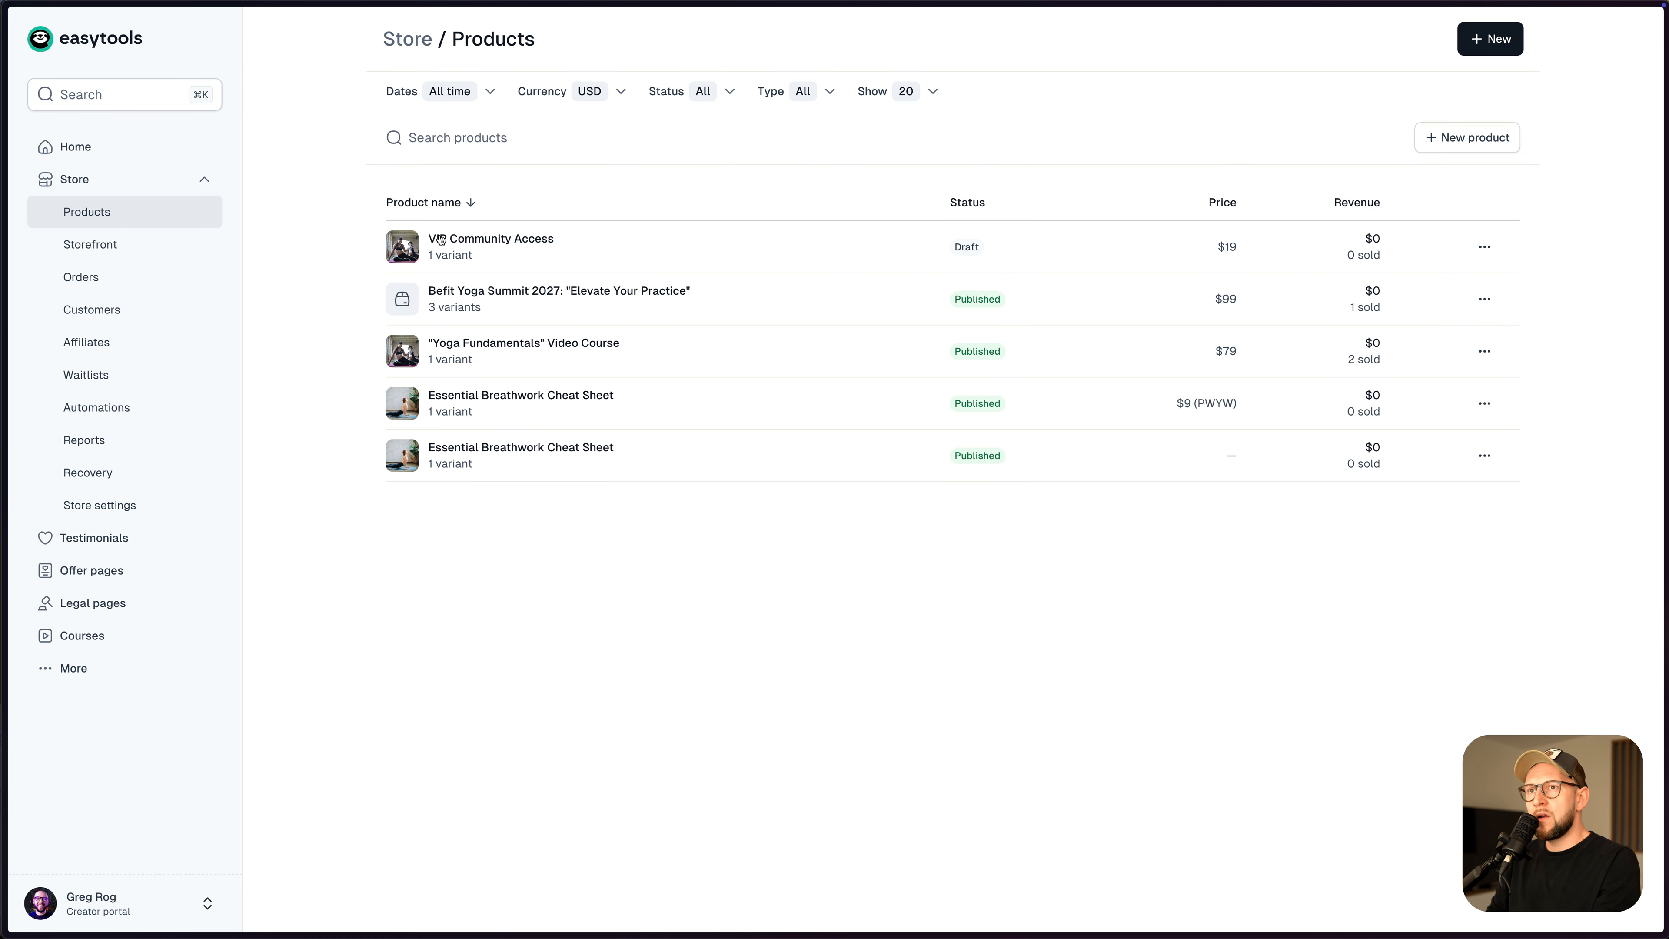
{"action": "left_click", "coordinate": [479, 243]}
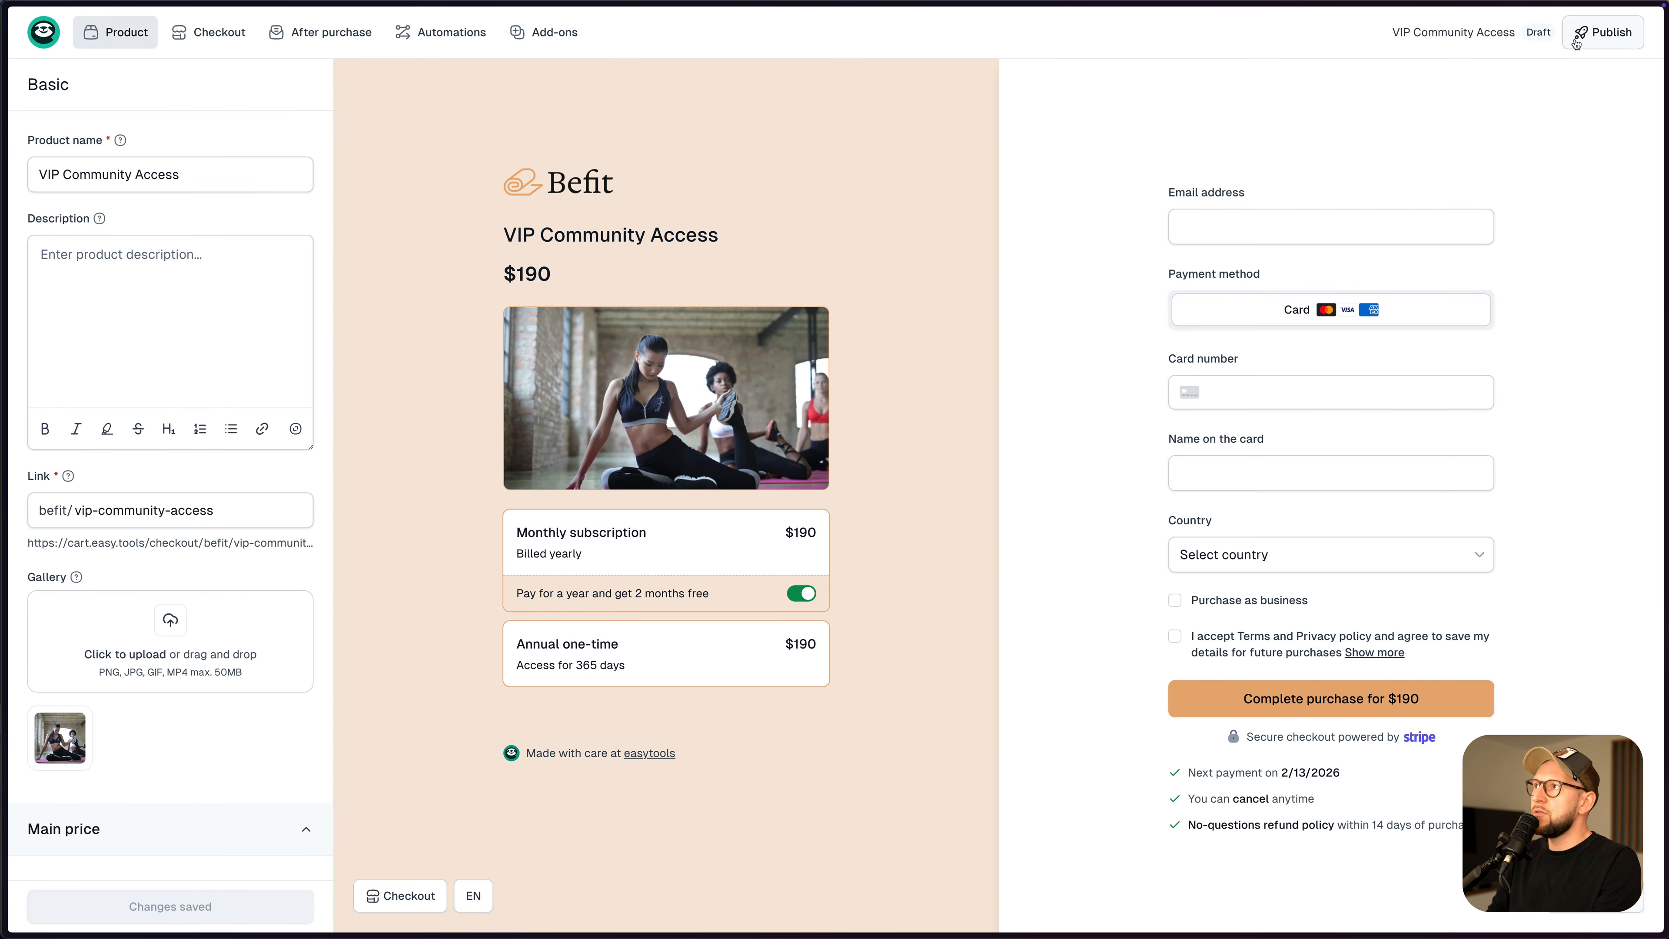
{"action": "left_click", "coordinate": [1575, 42]}
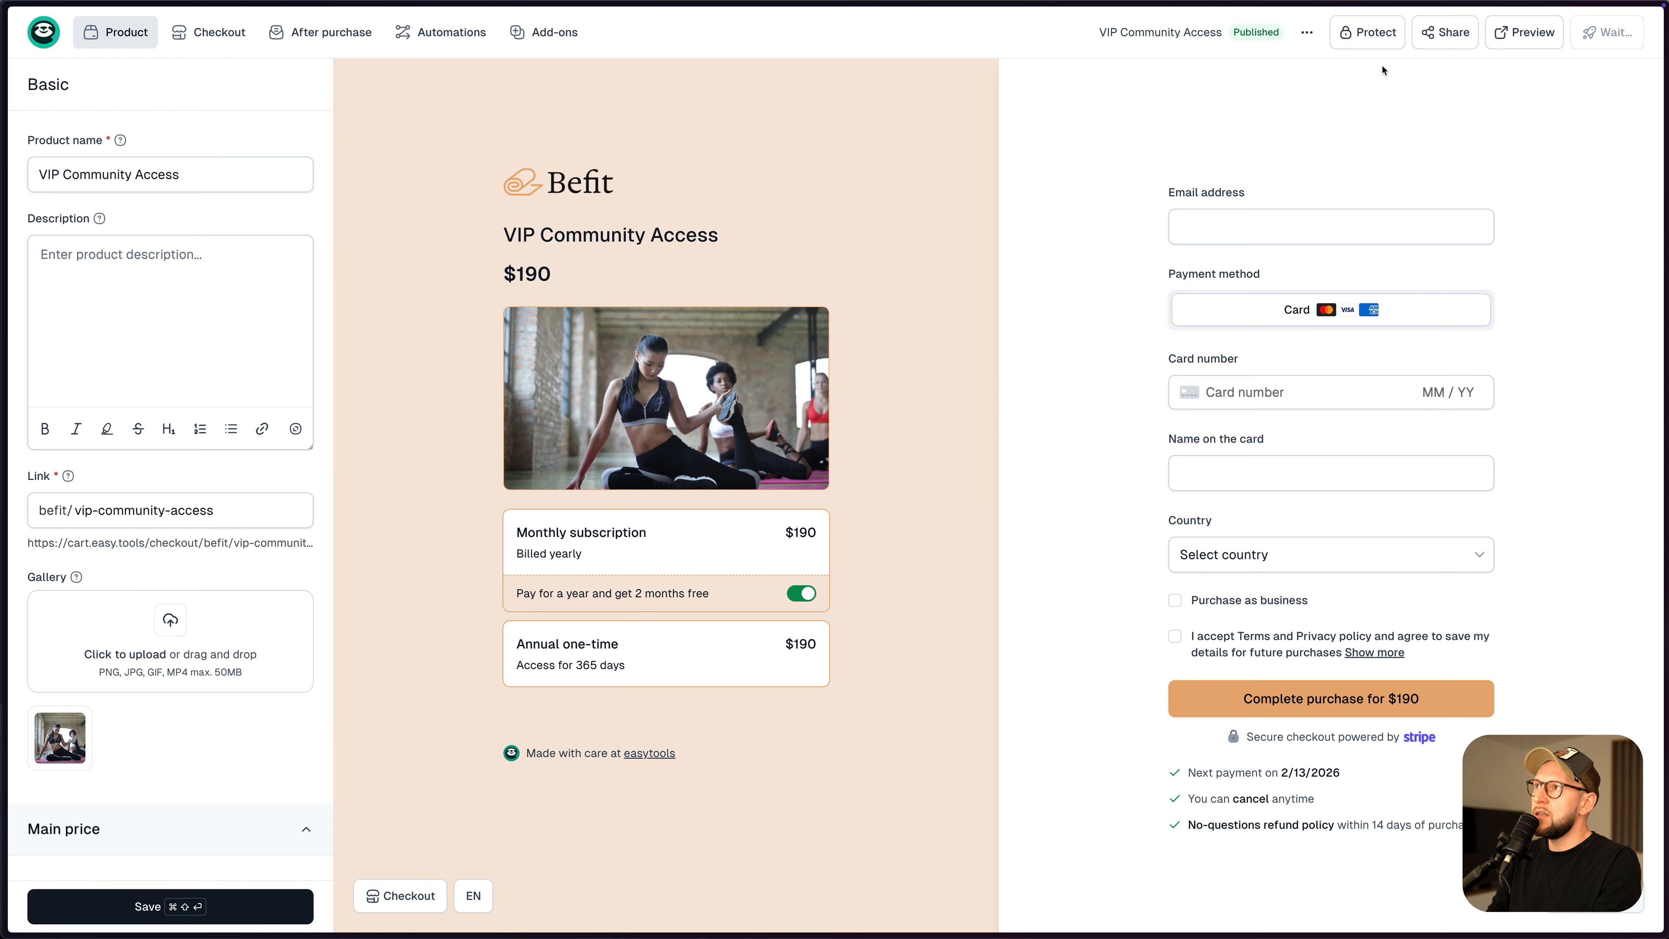
{"action": "left_click", "coordinate": [1449, 37]}
{"action": "left_click", "coordinate": [730, 427]}
{"action": "left_click", "coordinate": [657, 472]}
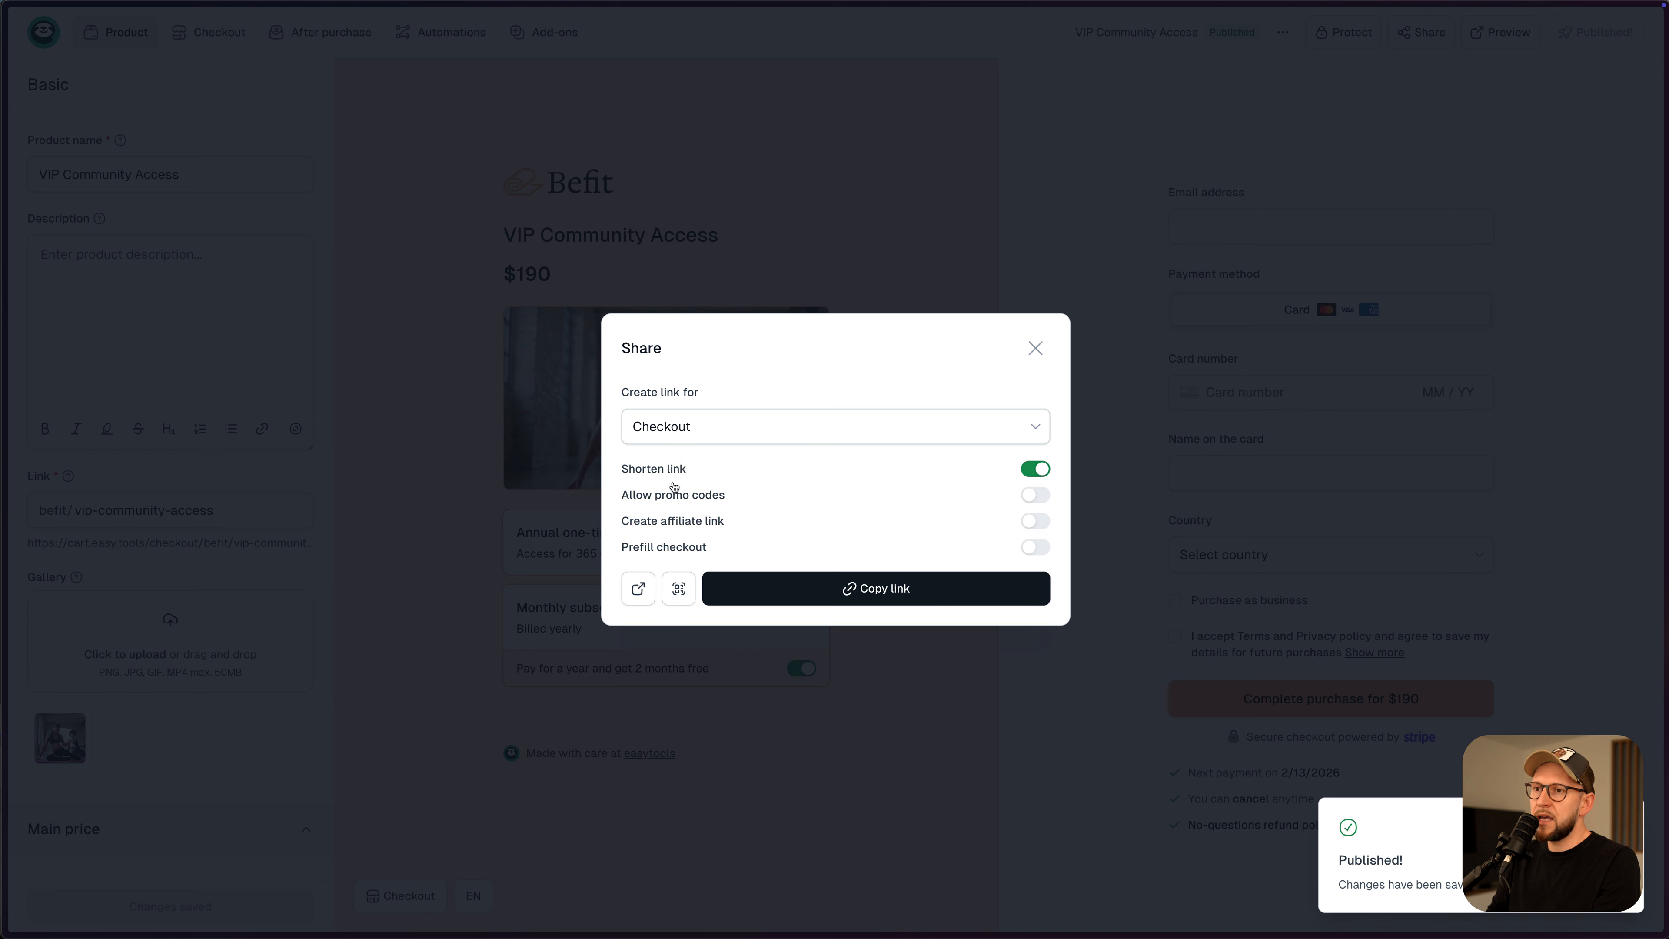
- Preview the Annual one-time ($190) checkout, then set the link target back to Checkout
{"action": "left_click", "coordinate": [756, 424]}
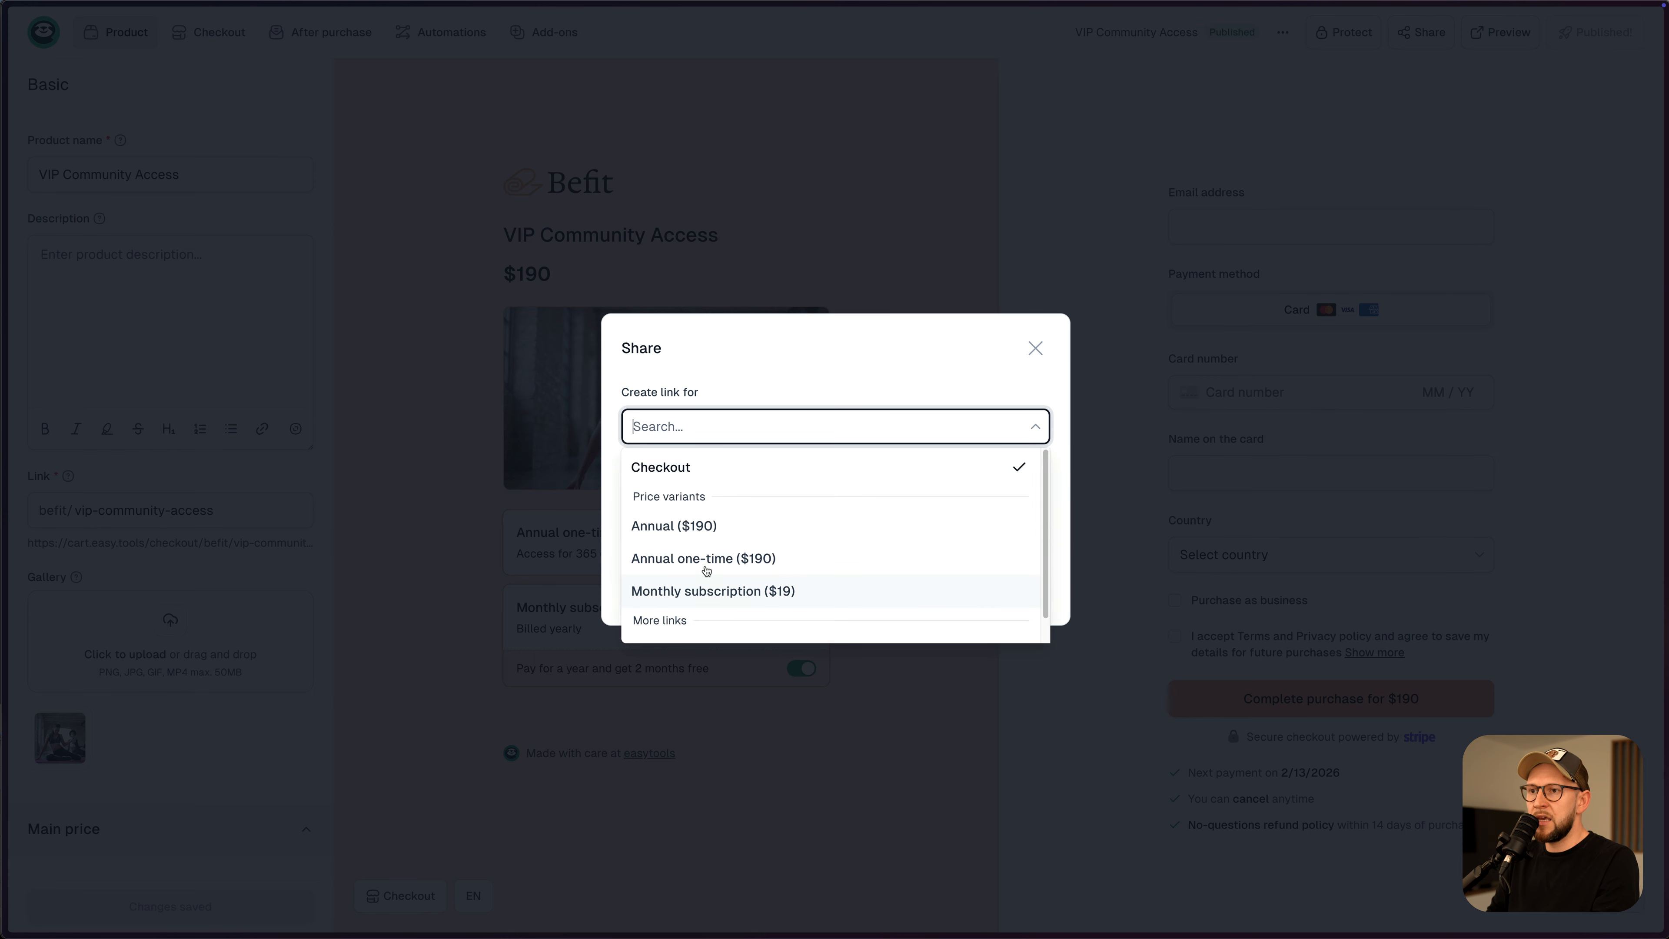
{"action": "left_click", "coordinate": [731, 531]}
{"action": "left_click", "coordinate": [696, 431]}
{"action": "left_click", "coordinate": [708, 571]}
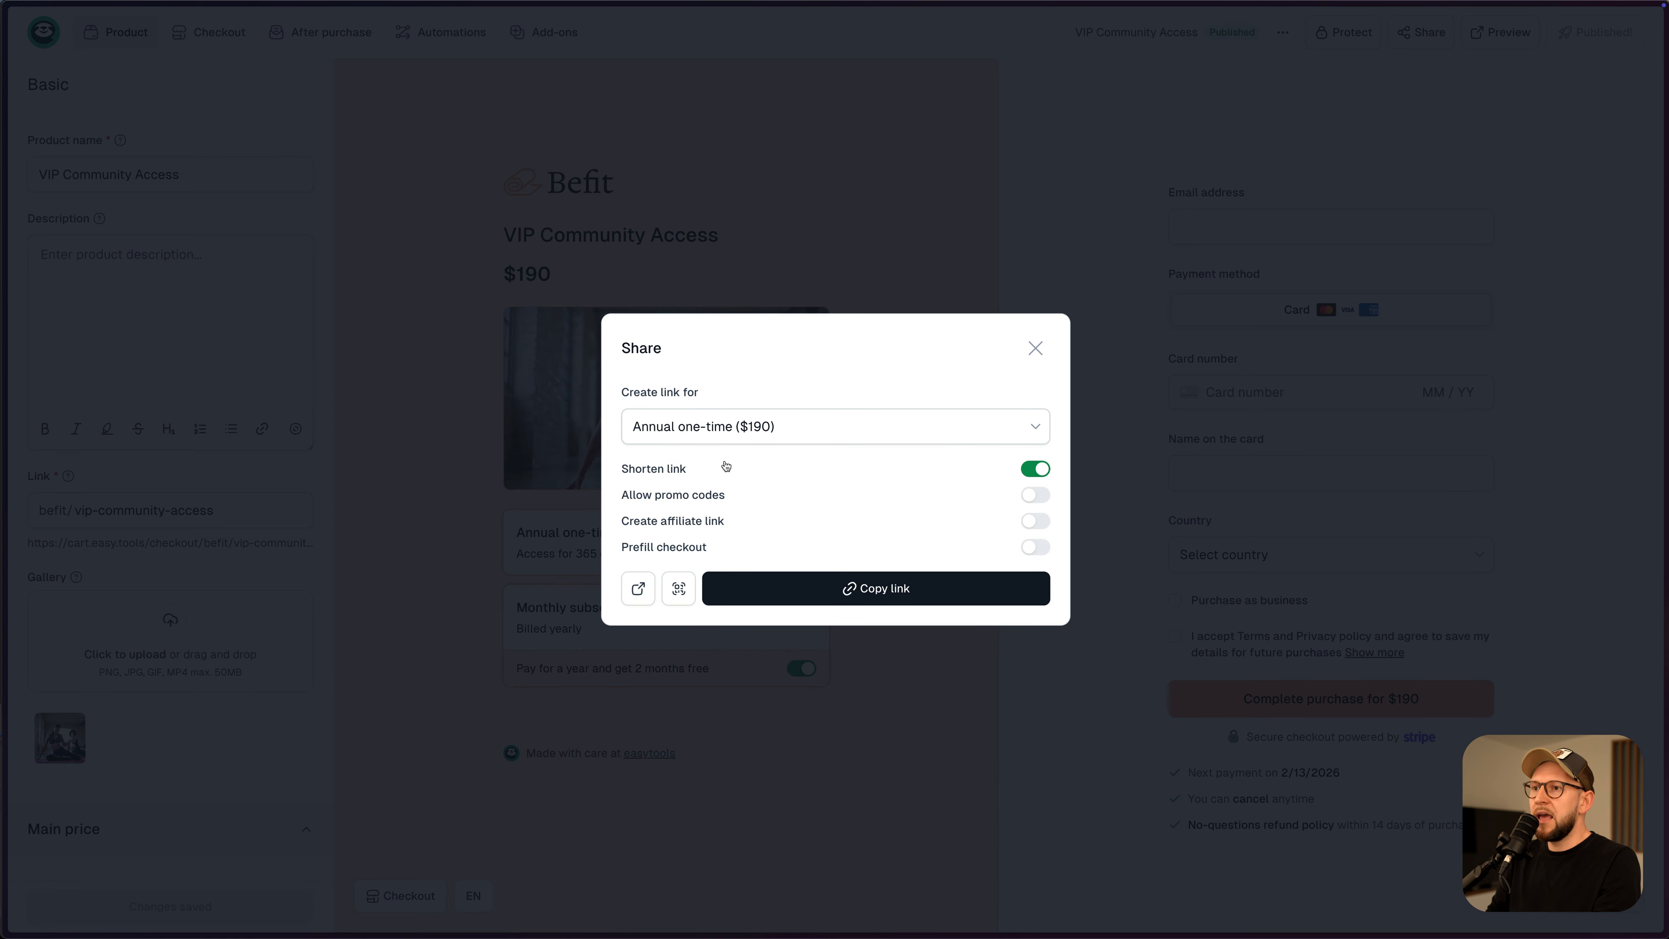
{"action": "left_click", "coordinate": [638, 588]}
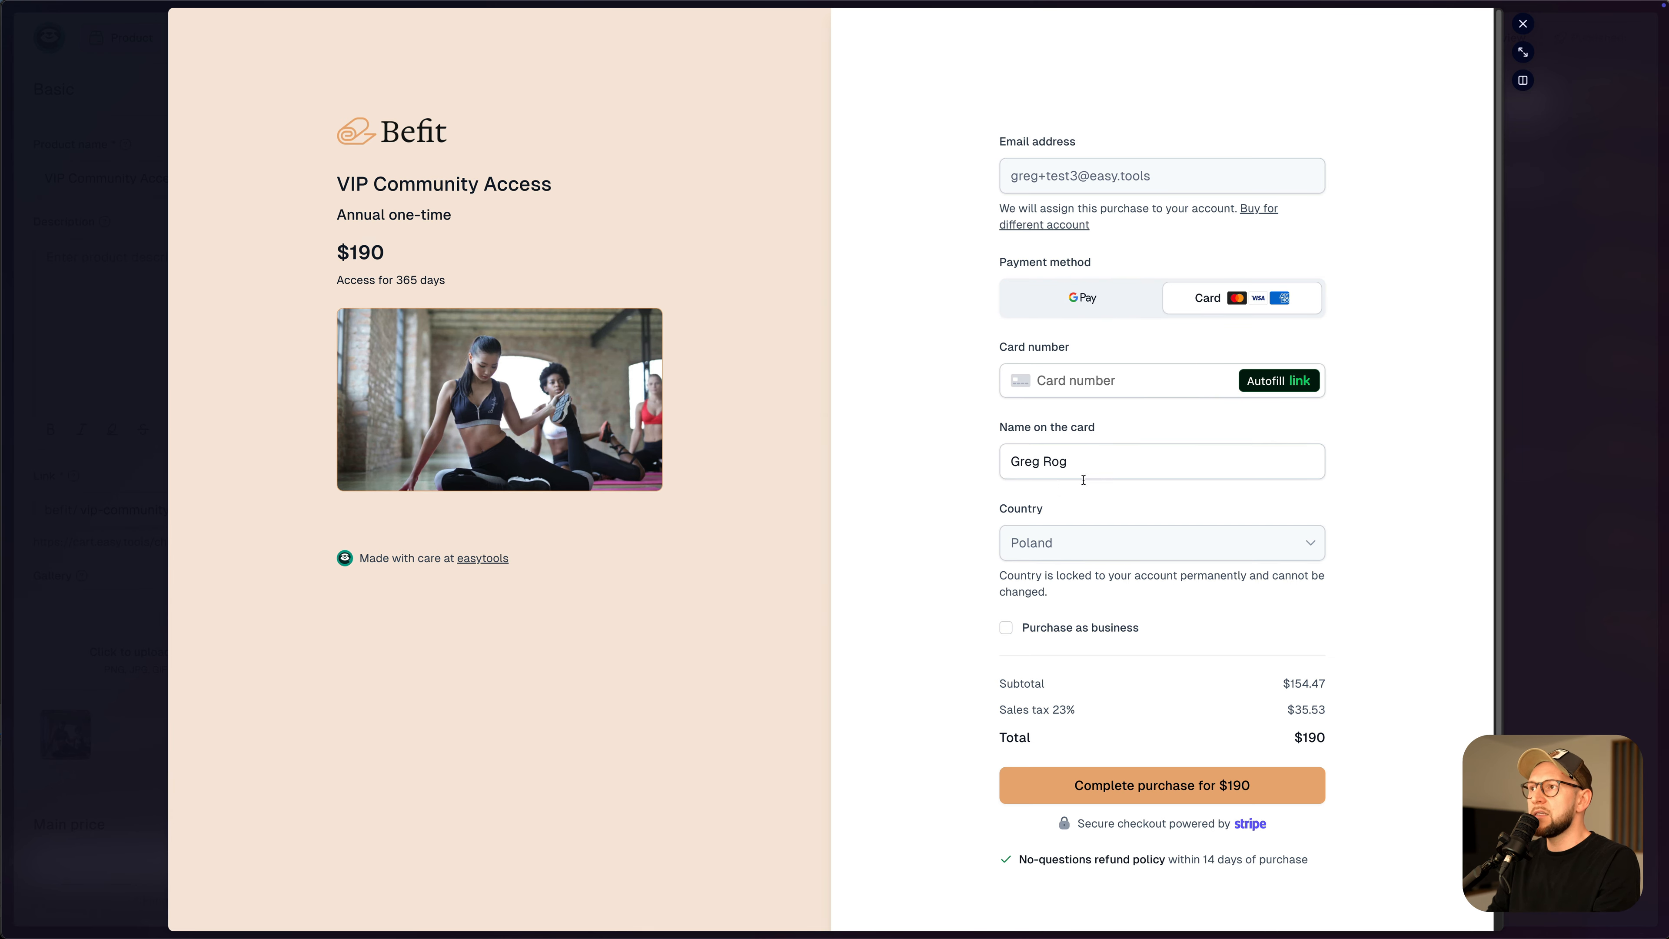
{"action": "key", "text": "Escape"}
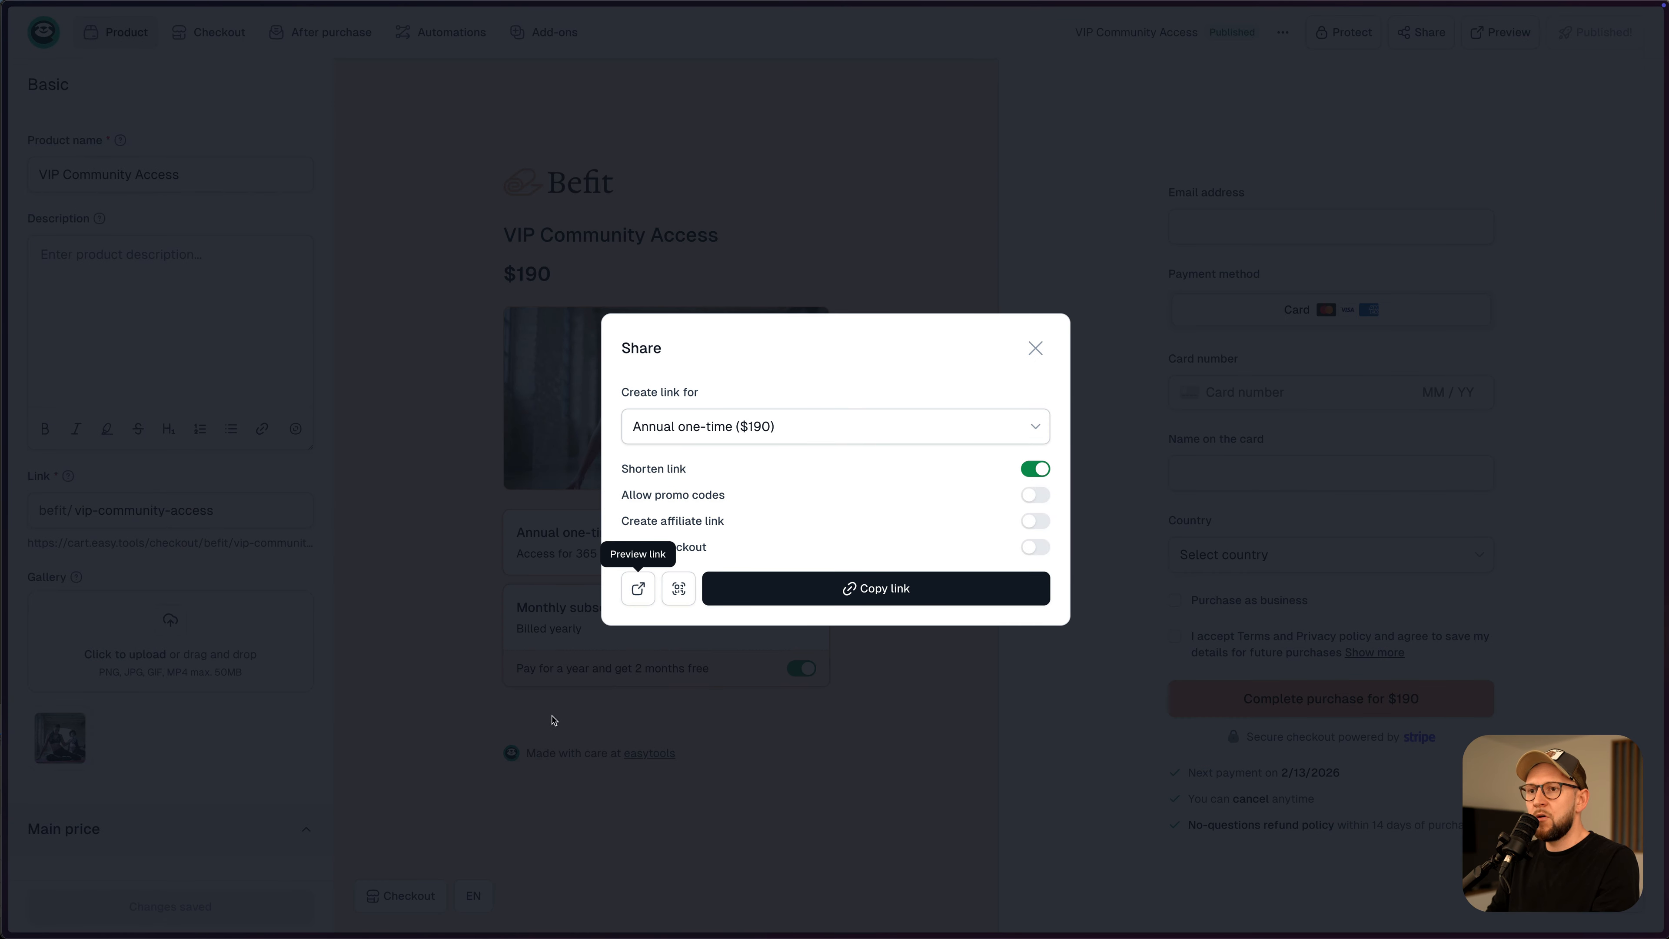
{"action": "left_click", "coordinate": [838, 427]}
{"action": "left_click", "coordinate": [695, 468]}
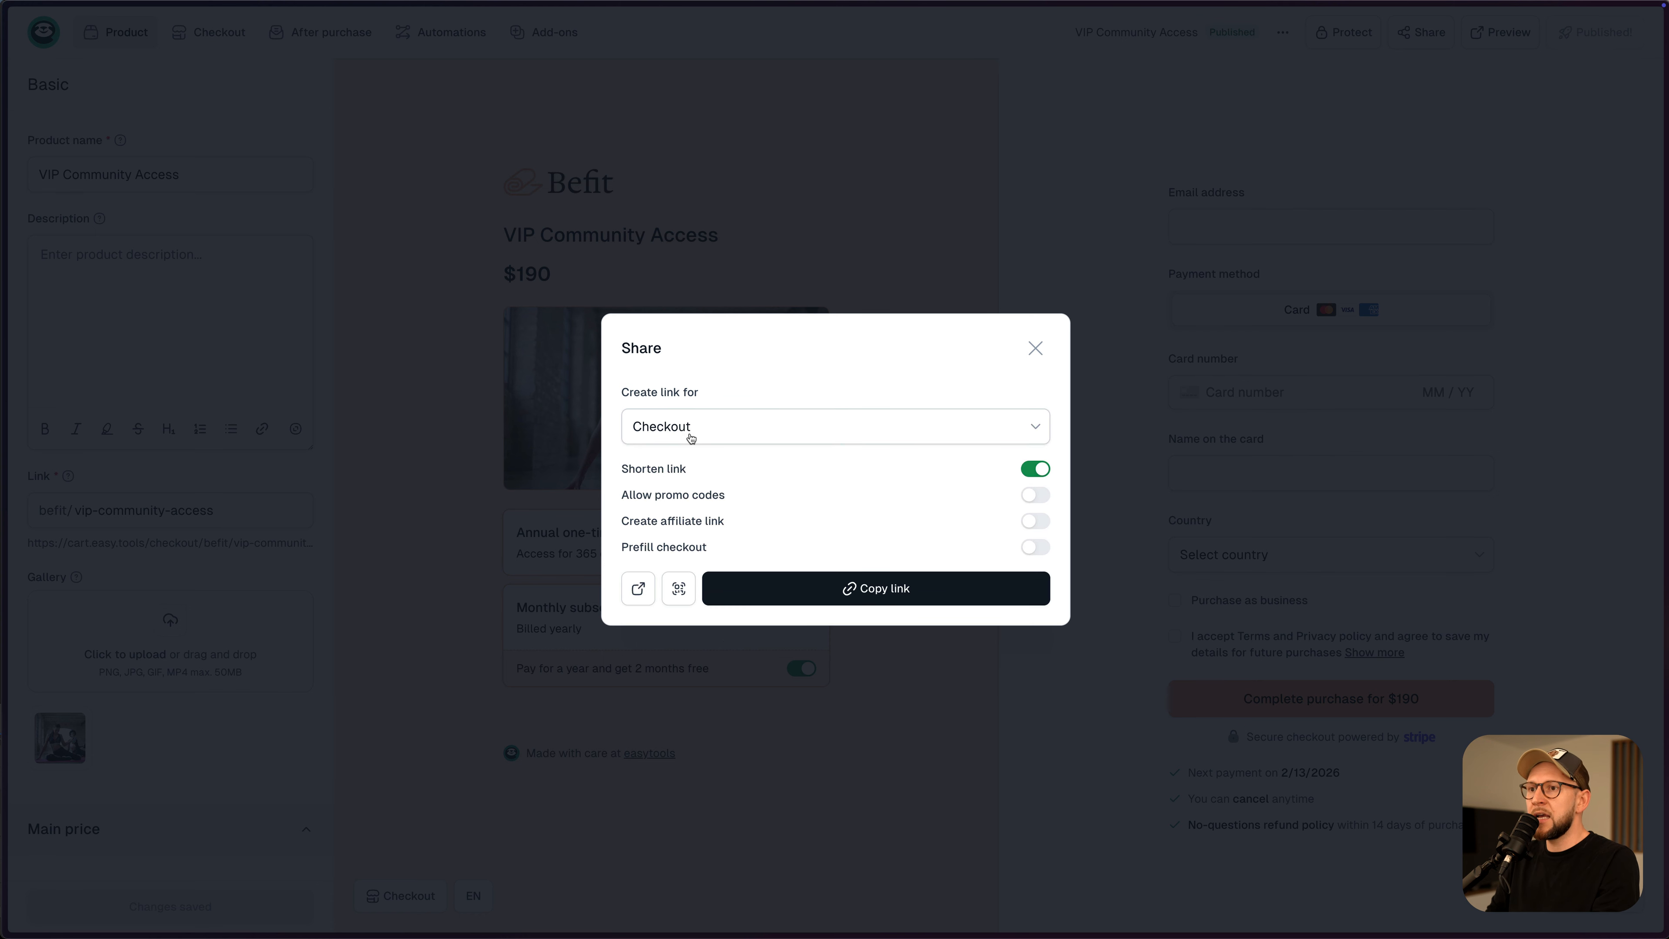
- Enable an affiliate link for the partner and inspect the copied shortened checkout link
{"action": "left_click", "coordinate": [1033, 521]}
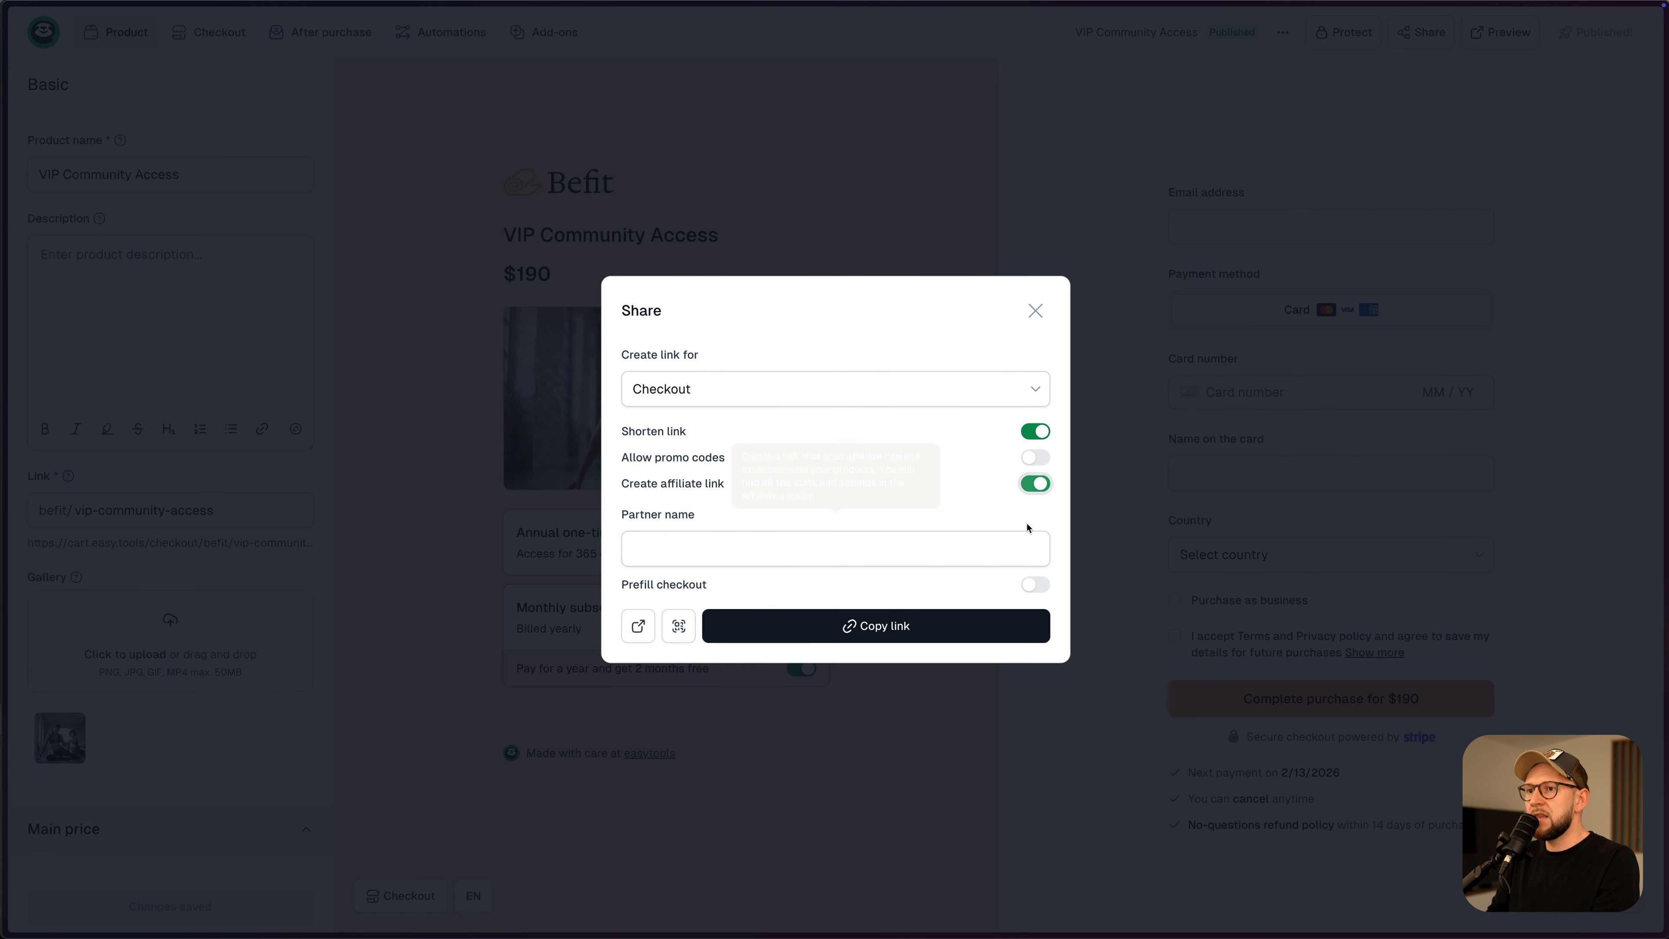
{"action": "left_click", "coordinate": [690, 552]}
{"action": "type", "text": "greg"}
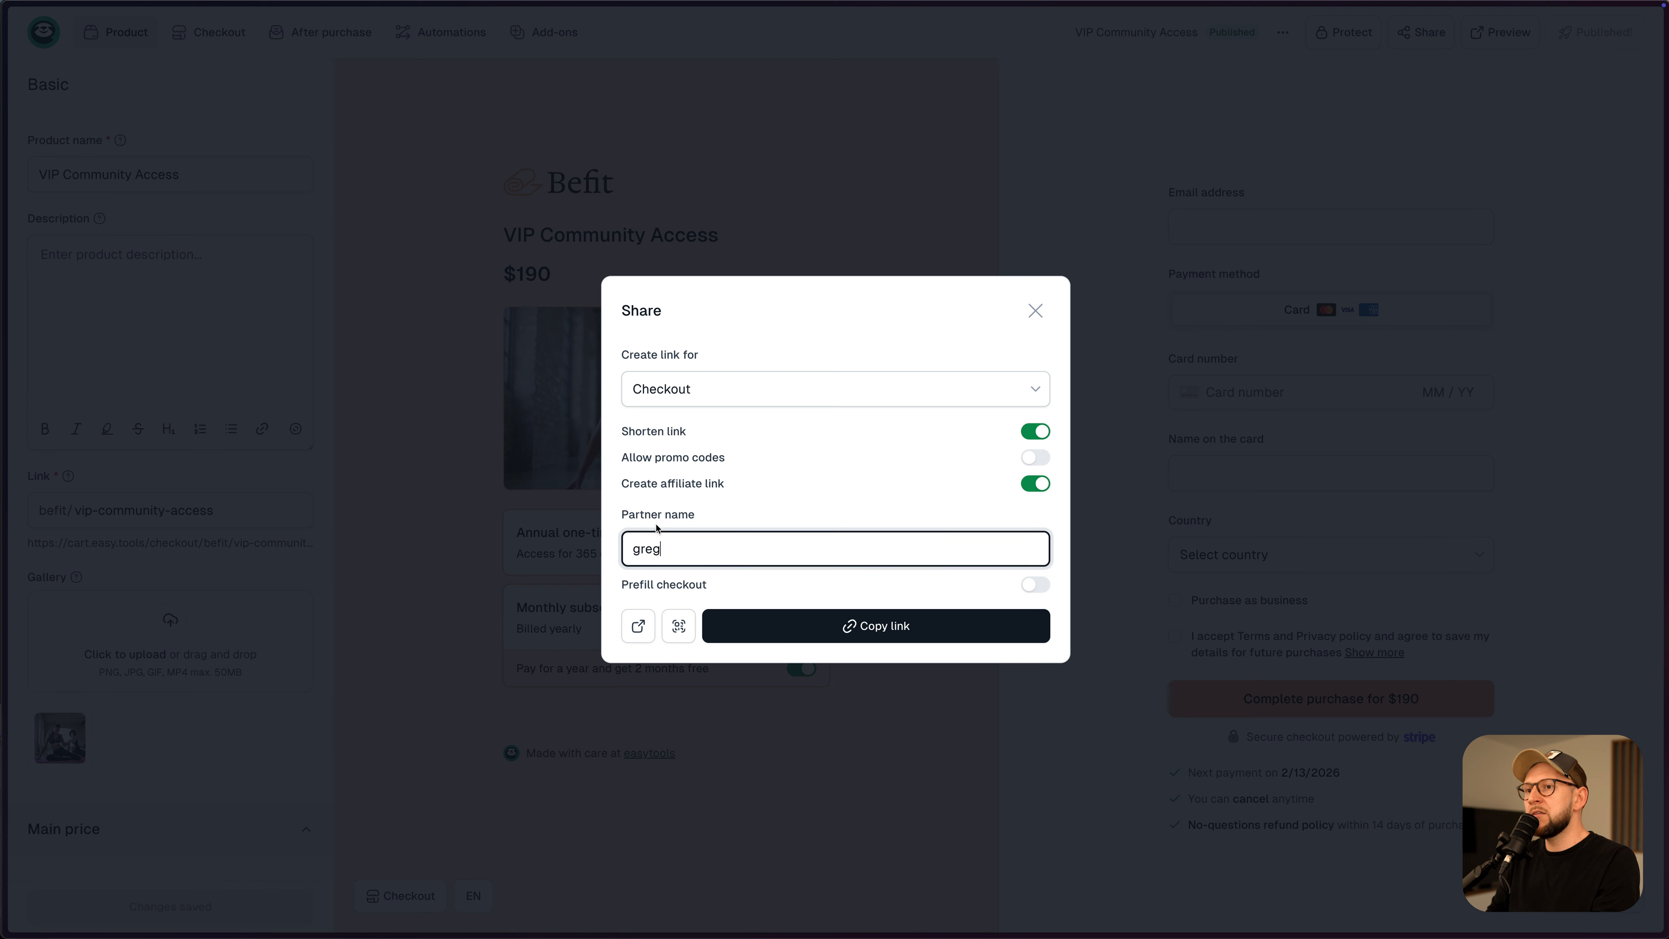
{"action": "left_click", "coordinate": [878, 638]}
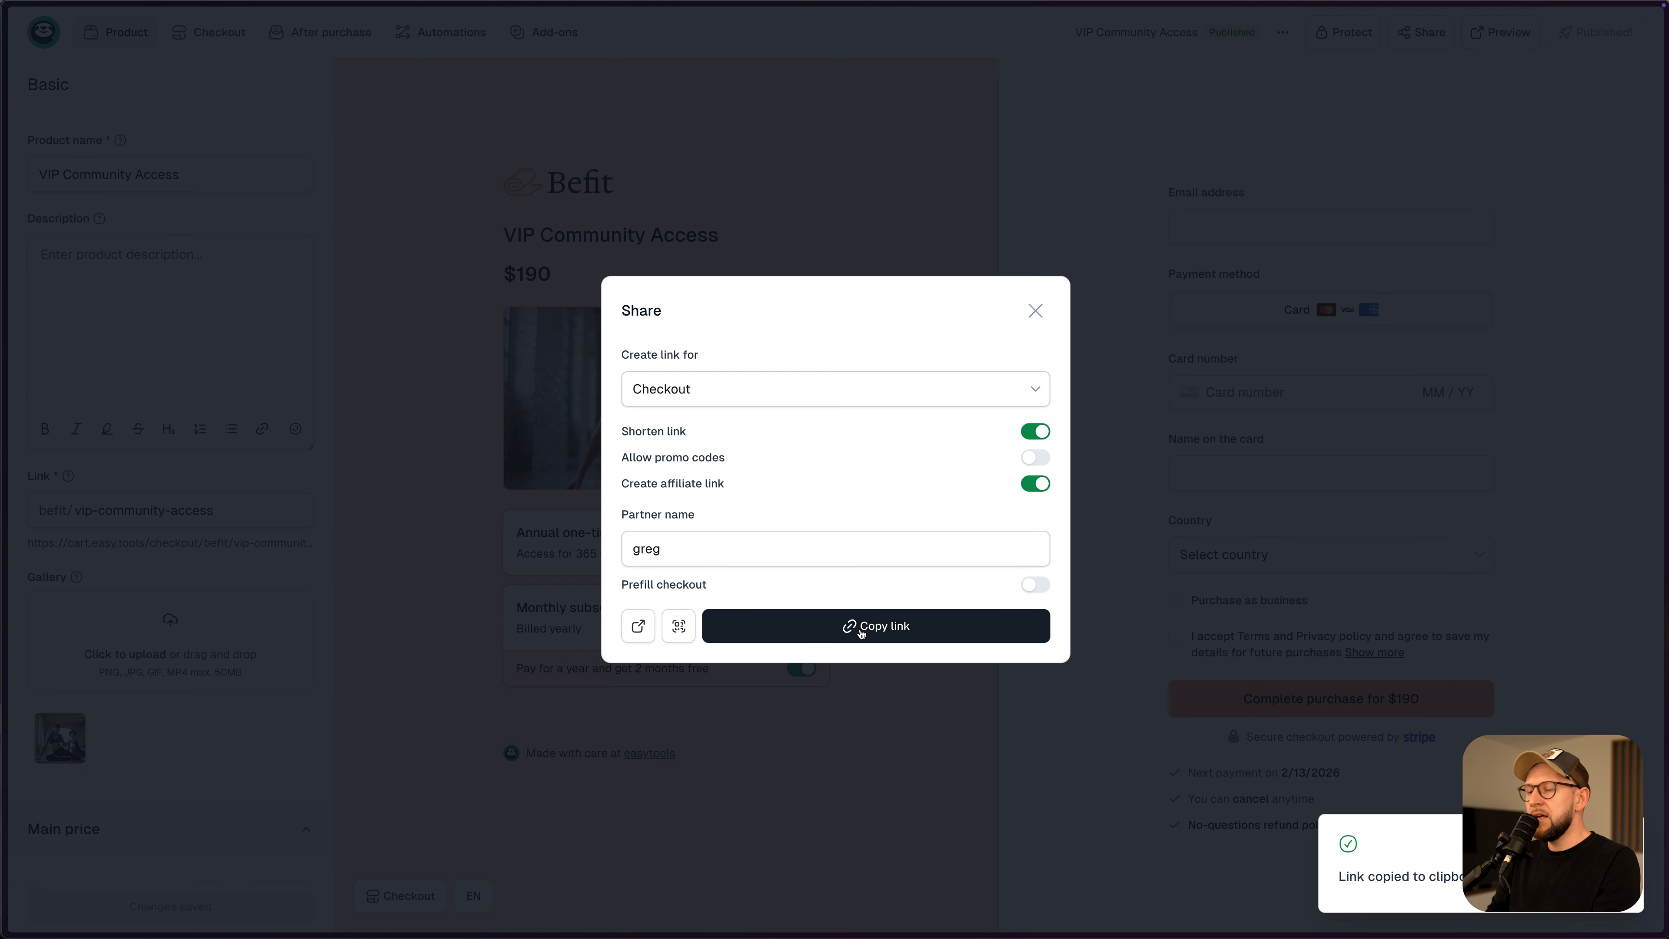
{"action": "key", "text": "super+t"}
{"action": "key", "text": "super+v"}
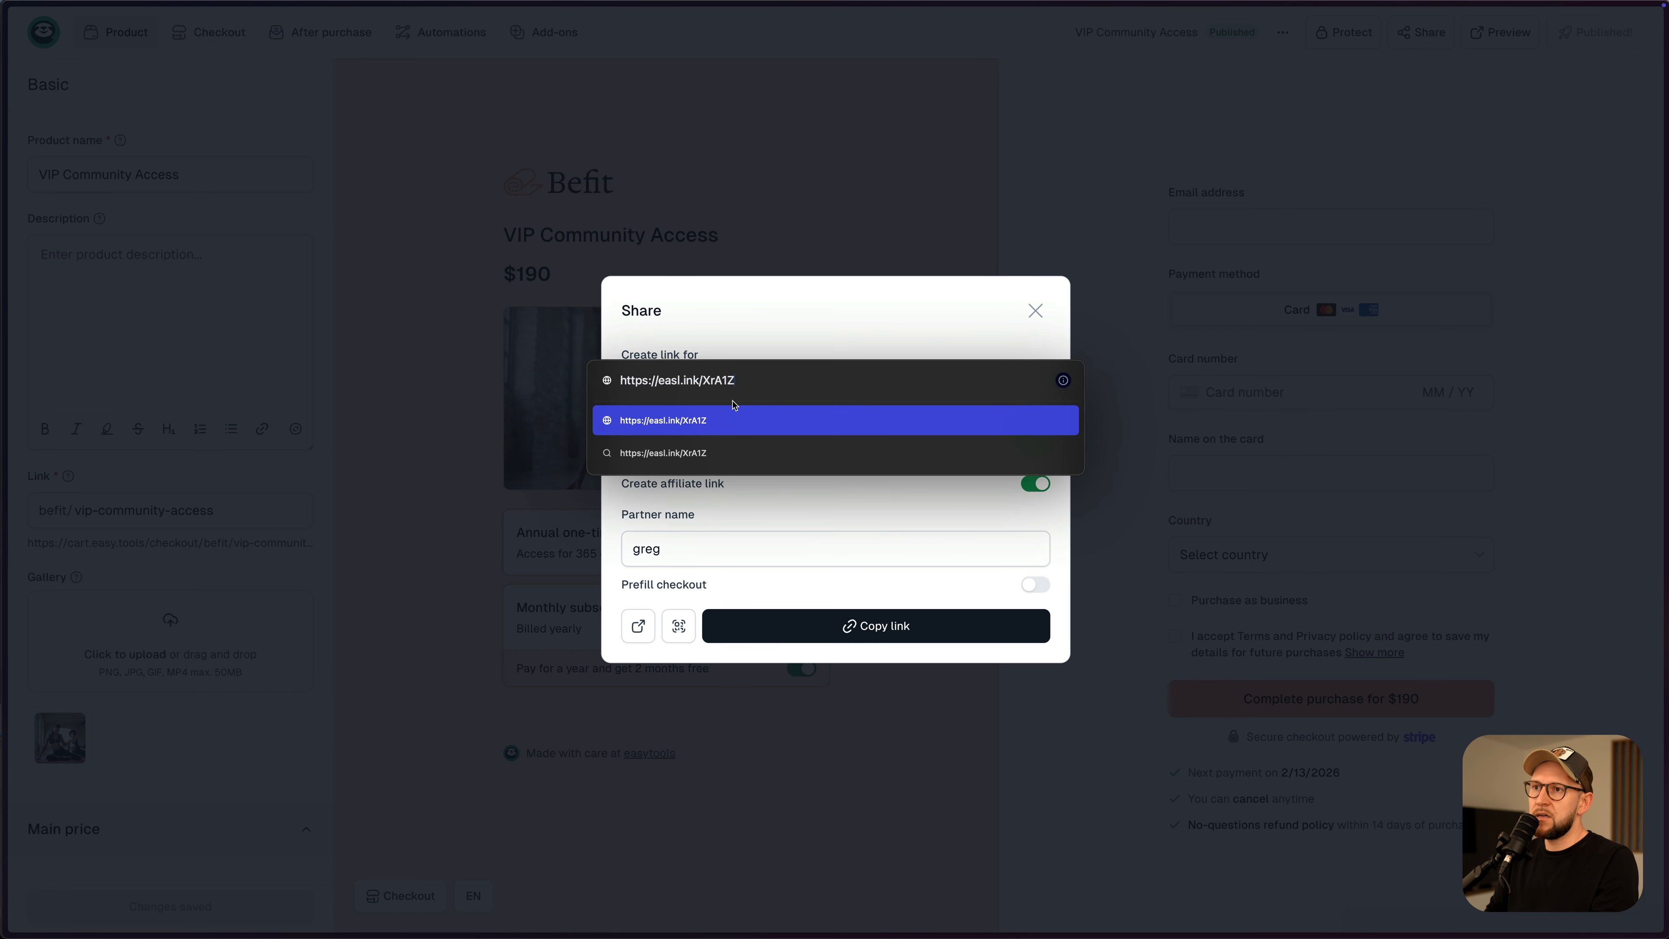
{"action": "key", "text": "Escape"}
- Turn off link shortening, confirm the full link contains ?ref=, then close Share
{"action": "left_click", "coordinate": [1050, 435]}
{"action": "left_click", "coordinate": [844, 636]}
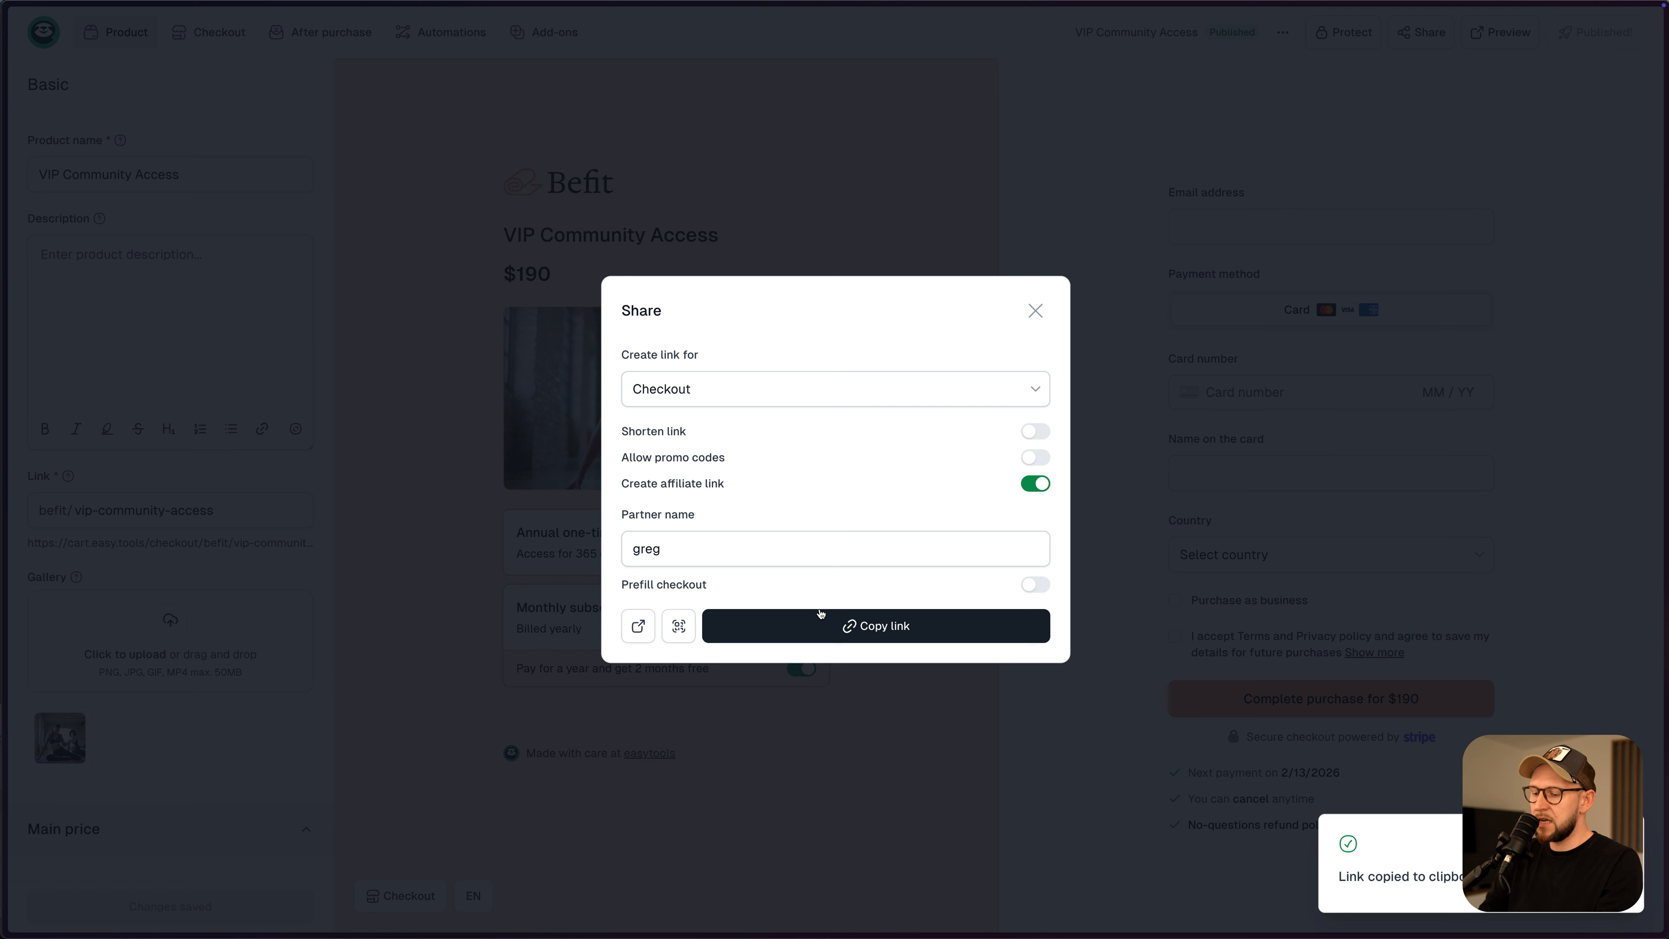
{"action": "key", "text": "super+t"}
{"action": "key", "text": "super+v"}
{"action": "left_click_drag", "start_coordinate": [951, 380], "coordinate": [998, 380]}
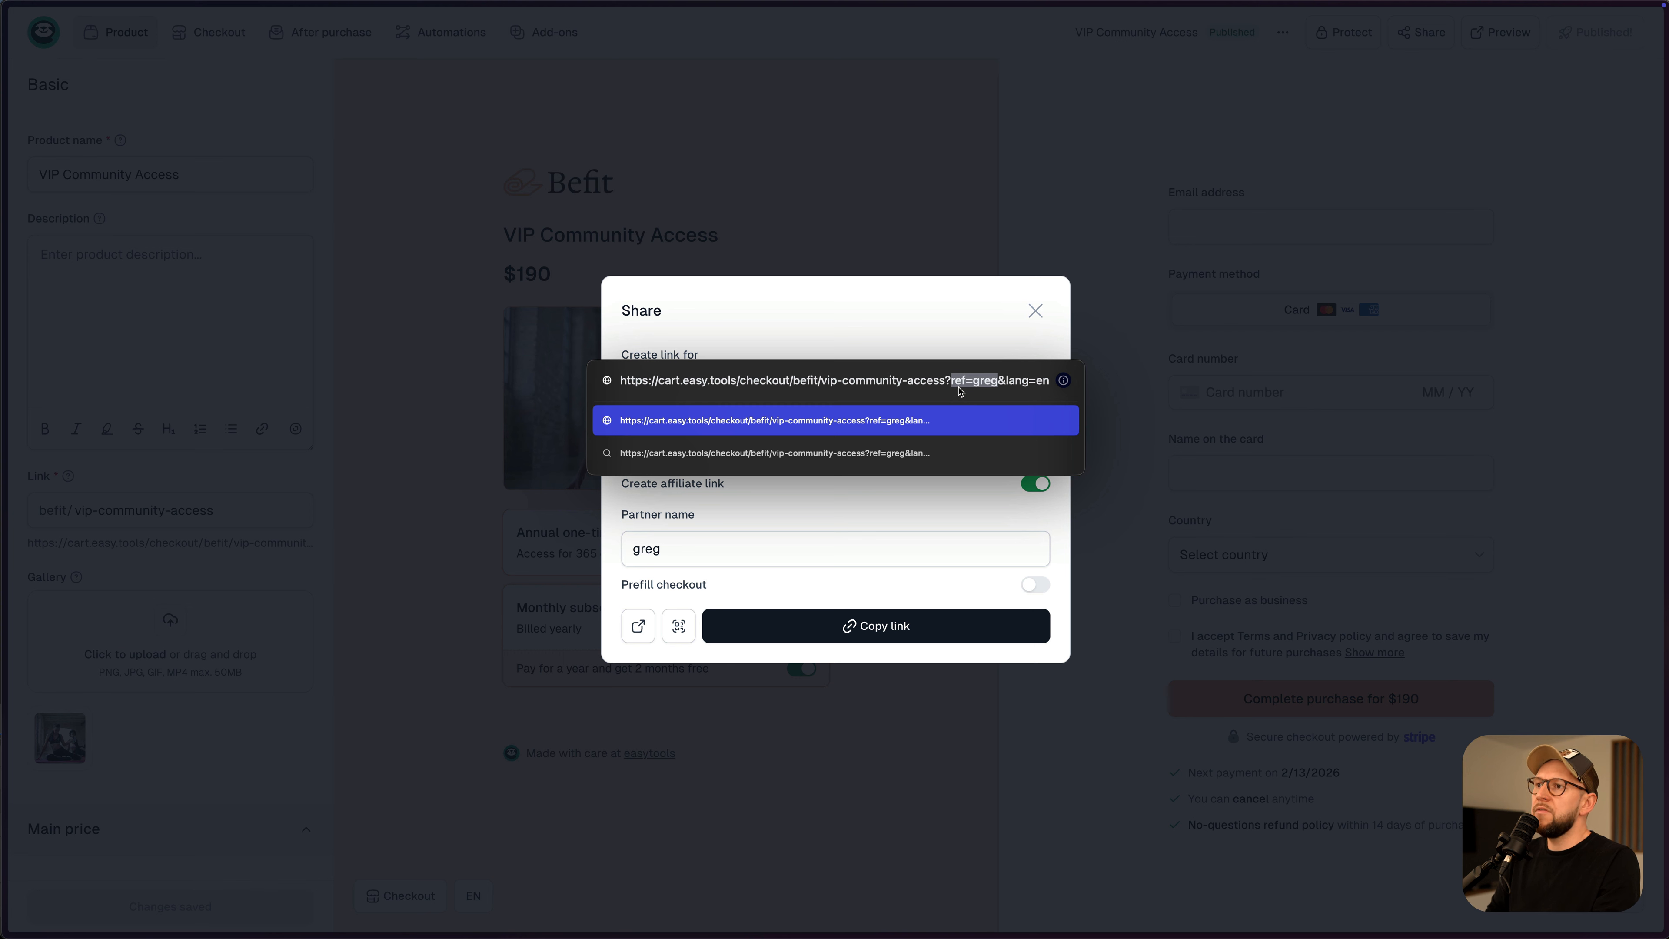
{"action": "left_click_drag", "start_coordinate": [945, 379], "coordinate": [996, 382]}
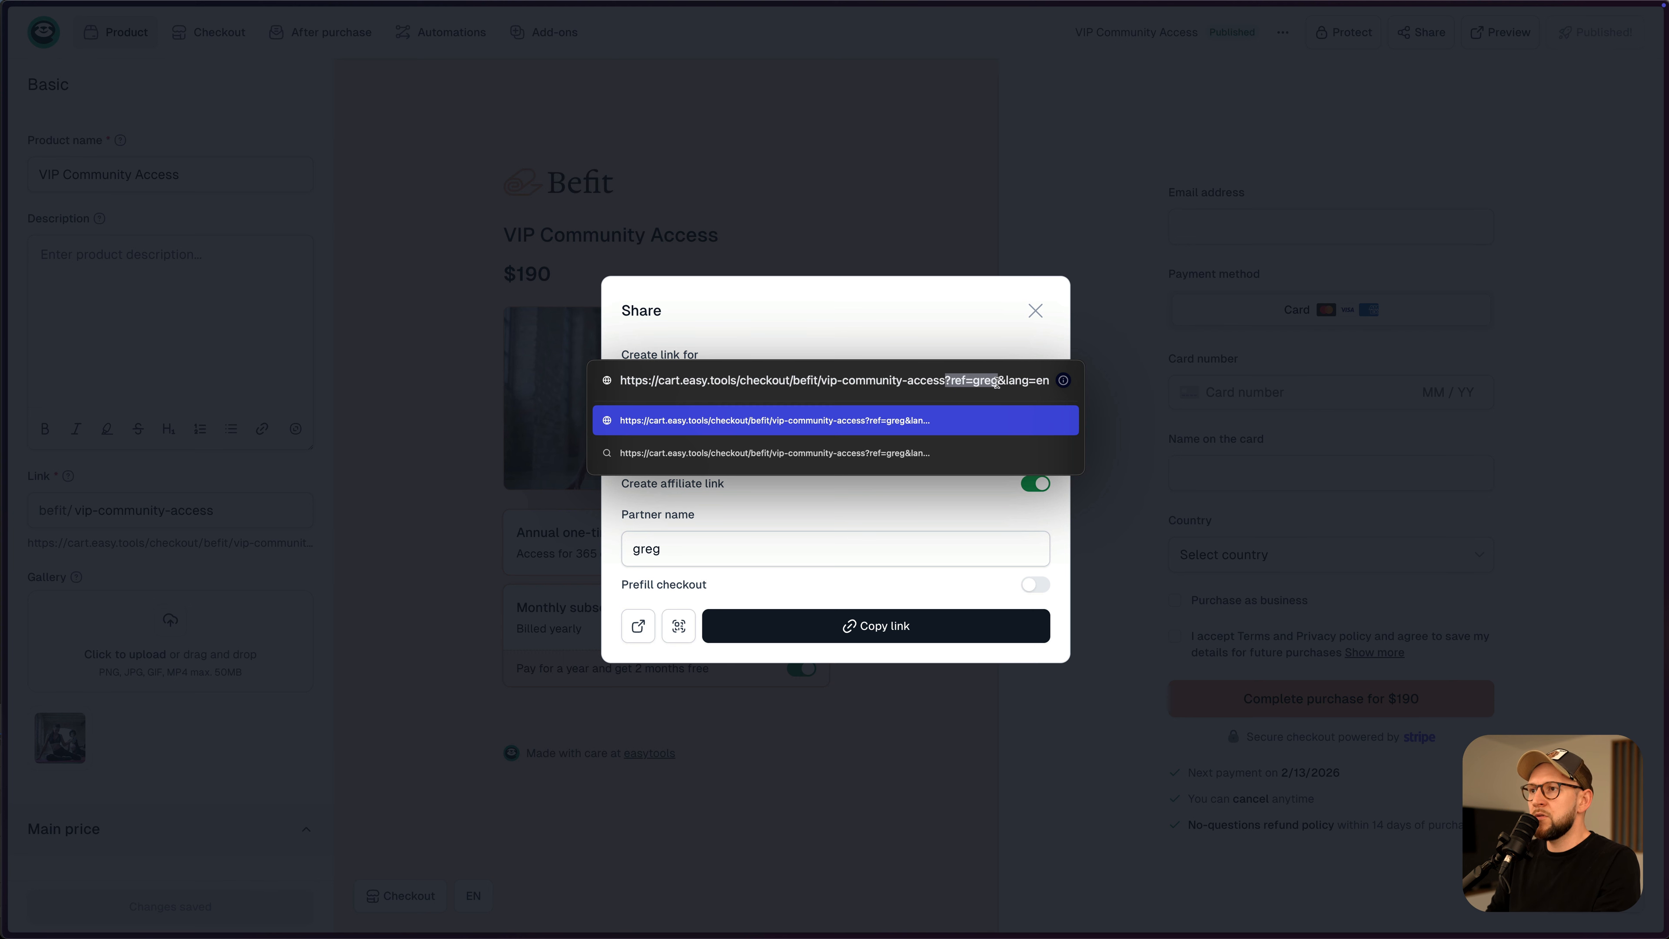
{"action": "left_click_drag", "start_coordinate": [945, 380], "coordinate": [963, 381]}
{"action": "left_click", "coordinate": [971, 380]}
{"action": "left_click", "coordinate": [980, 381]}
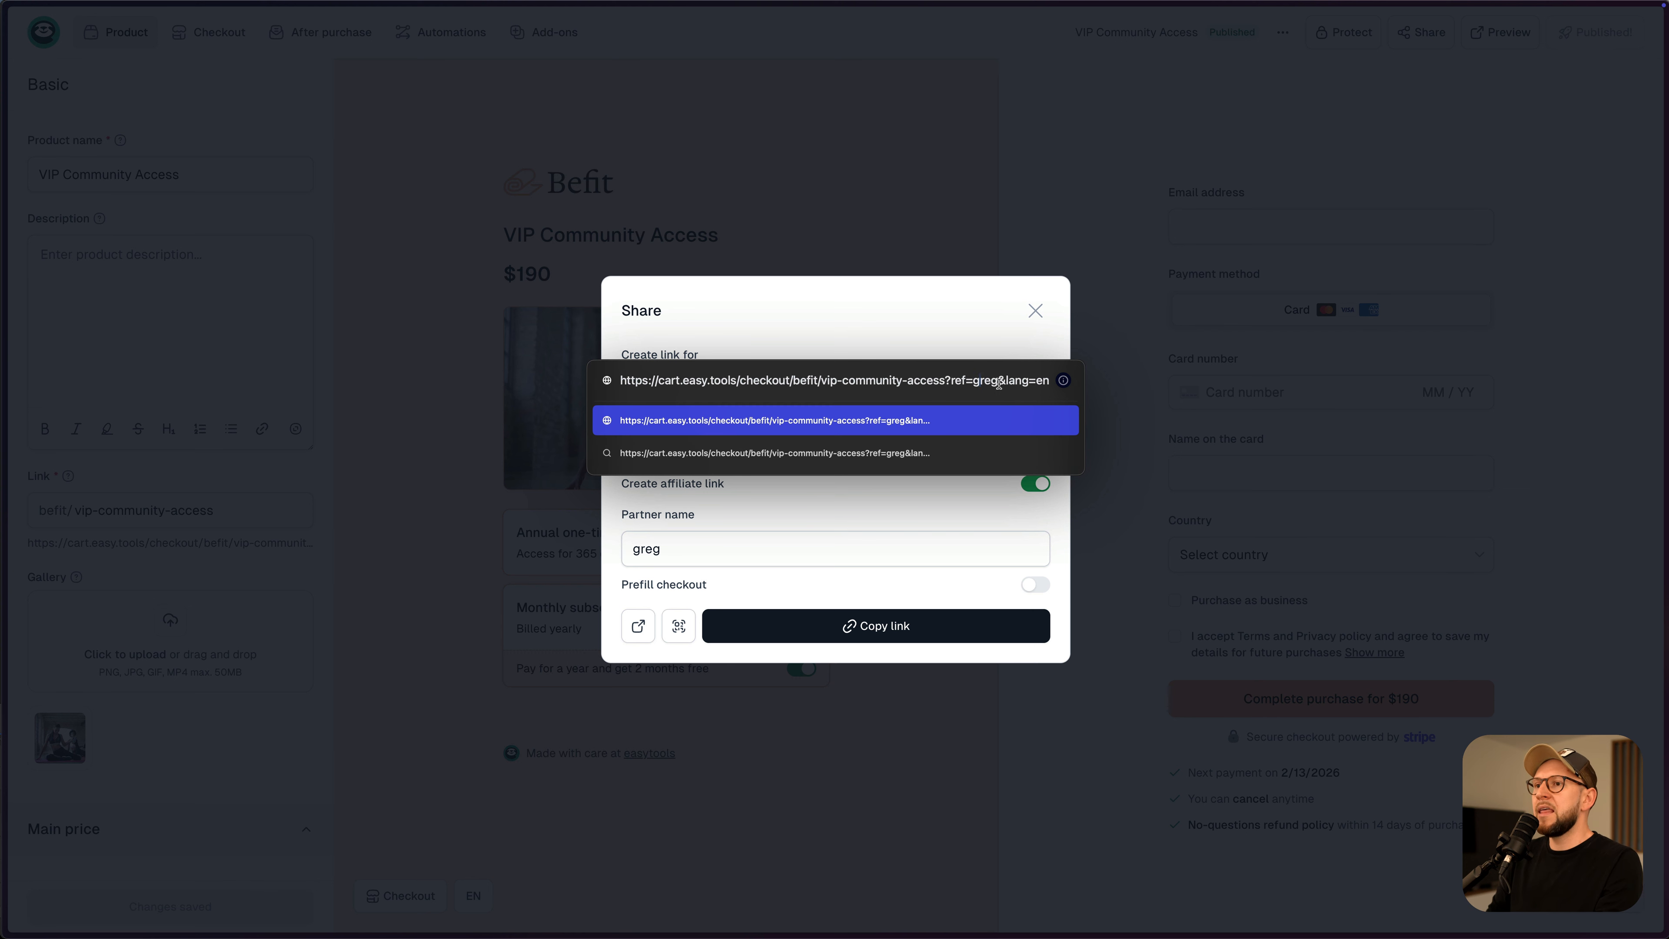
{"action": "key", "text": "Escape"}
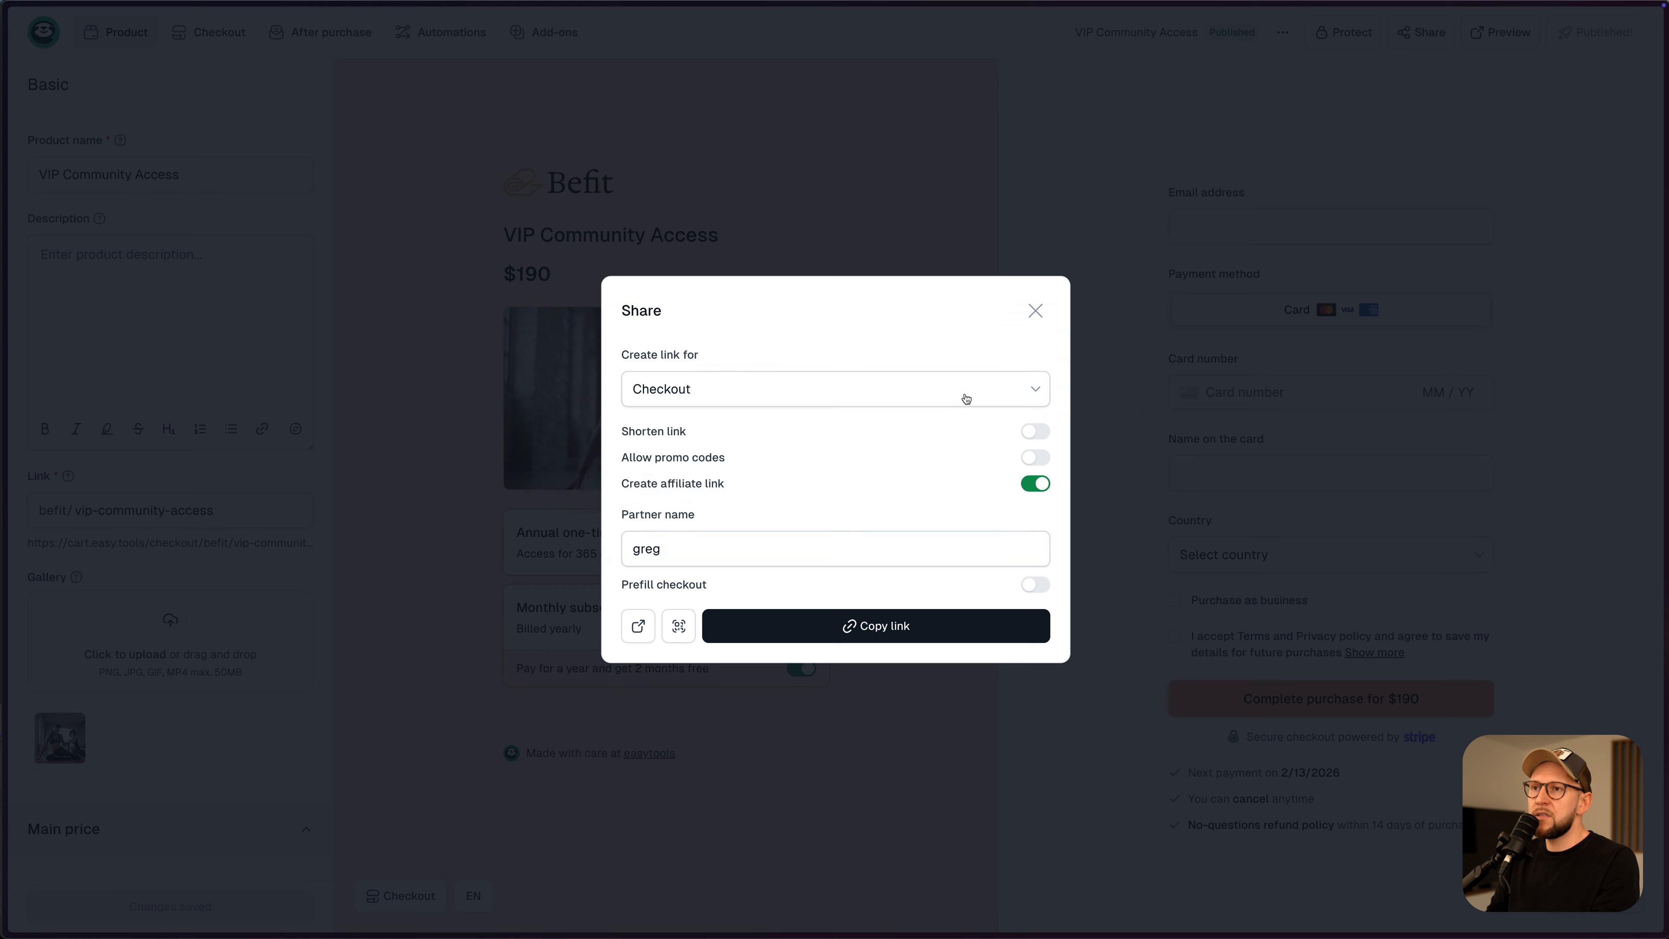
{"action": "left_click", "coordinate": [1036, 311]}
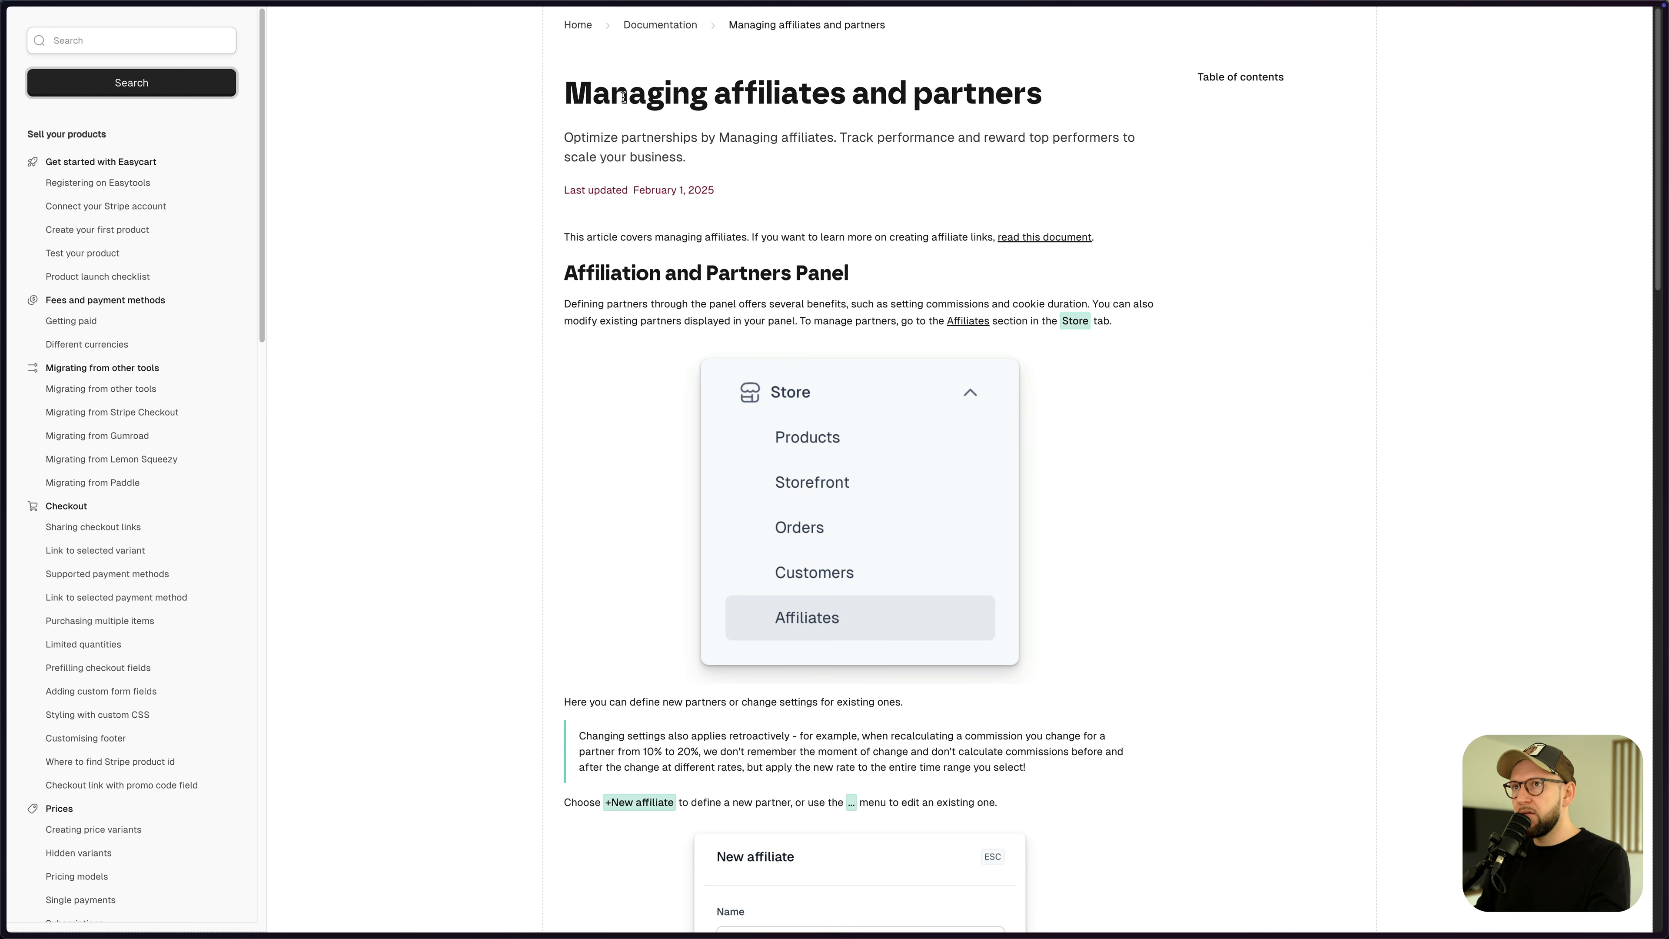
- Scroll down through the Managing affiliates and partners article's partner settings
{"action": "scroll", "coordinate": [1050, 246], "scroll_direction": "down", "scroll_amount": 20}
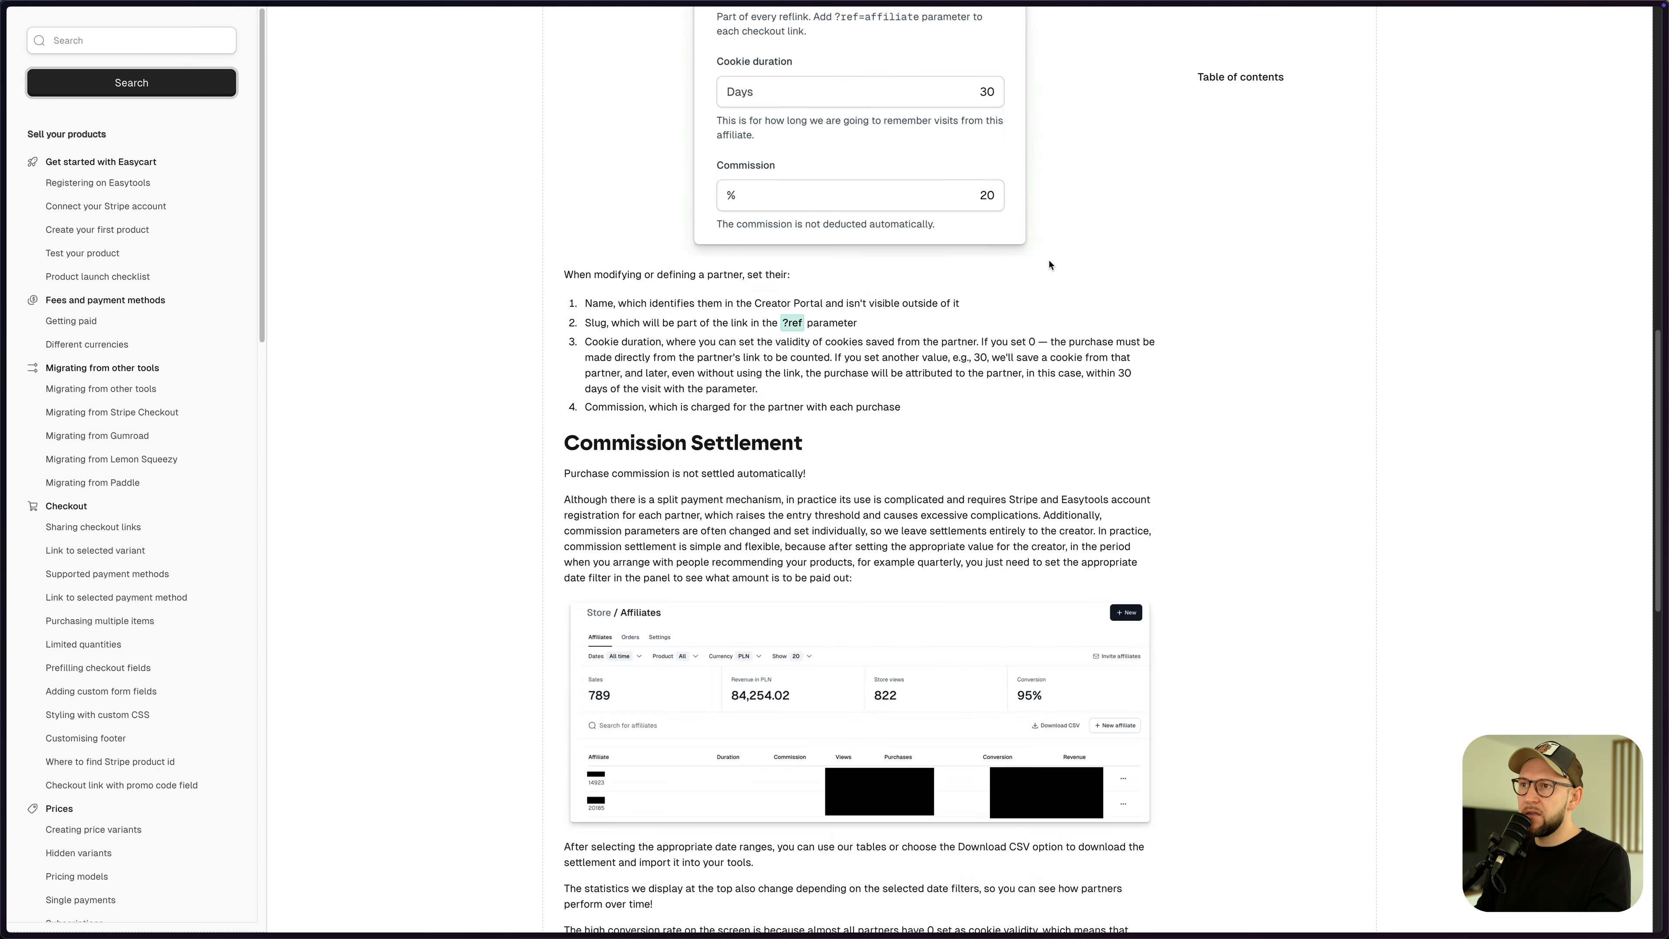
- Copy the whole <script> ref-tracking snippet, noting its keepForDays value of 7
{"action": "left_click_drag", "start_coordinate": [572, 153], "coordinate": [679, 583]}
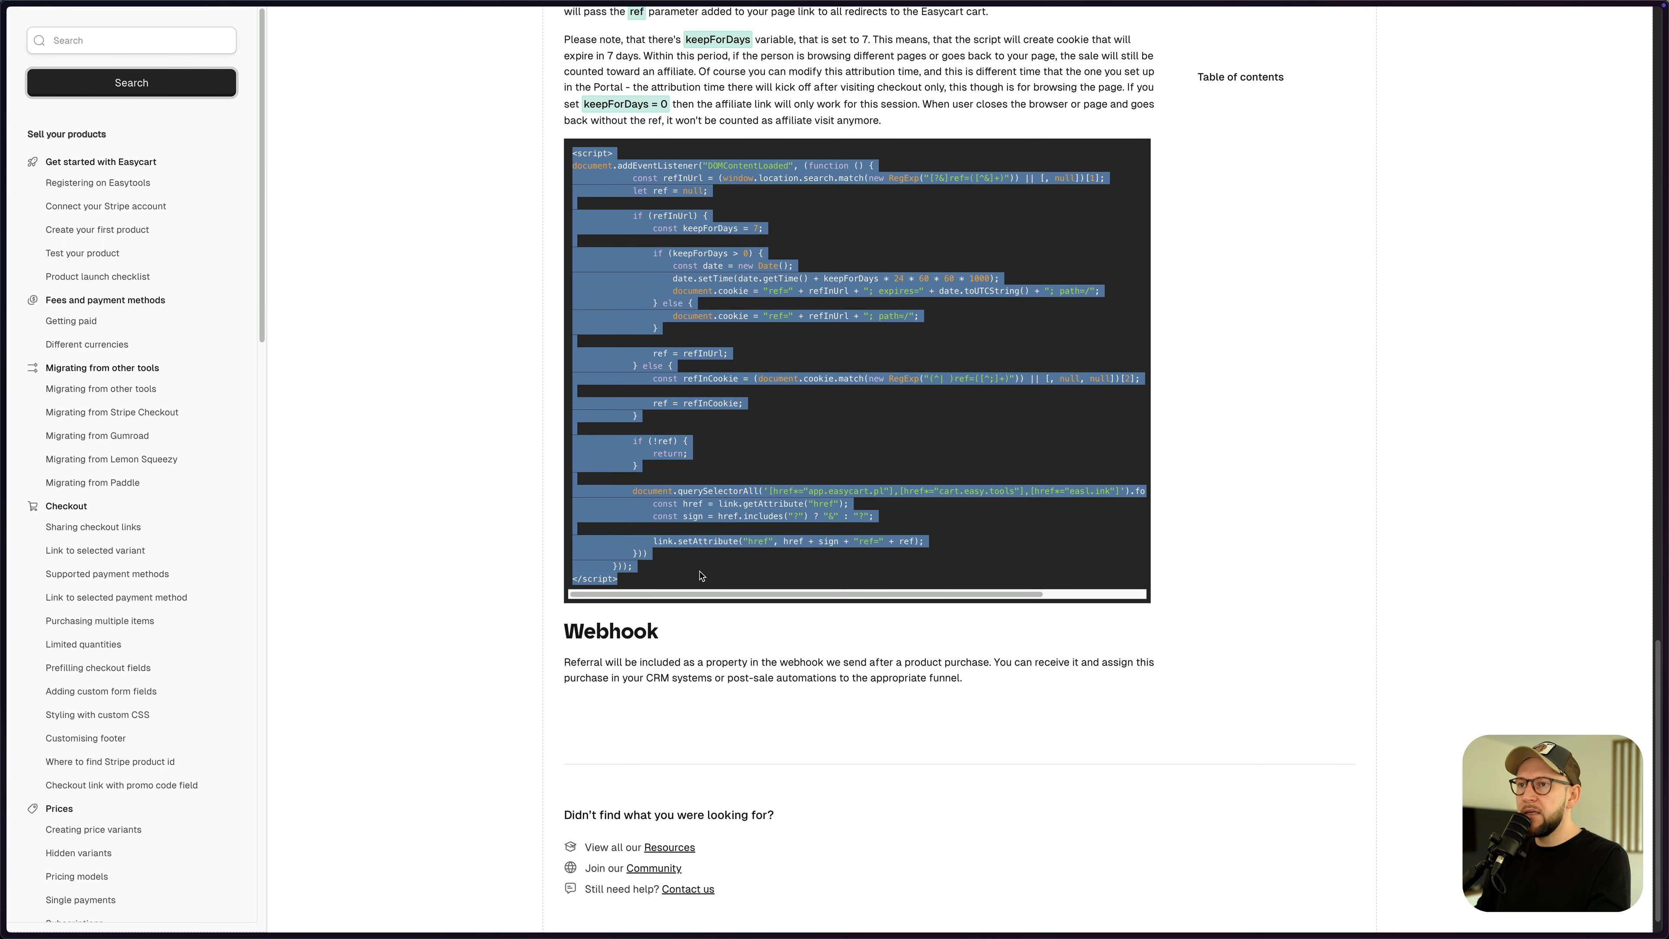
{"action": "scroll", "coordinate": [805, 431], "scroll_direction": "up", "scroll_amount": 1}
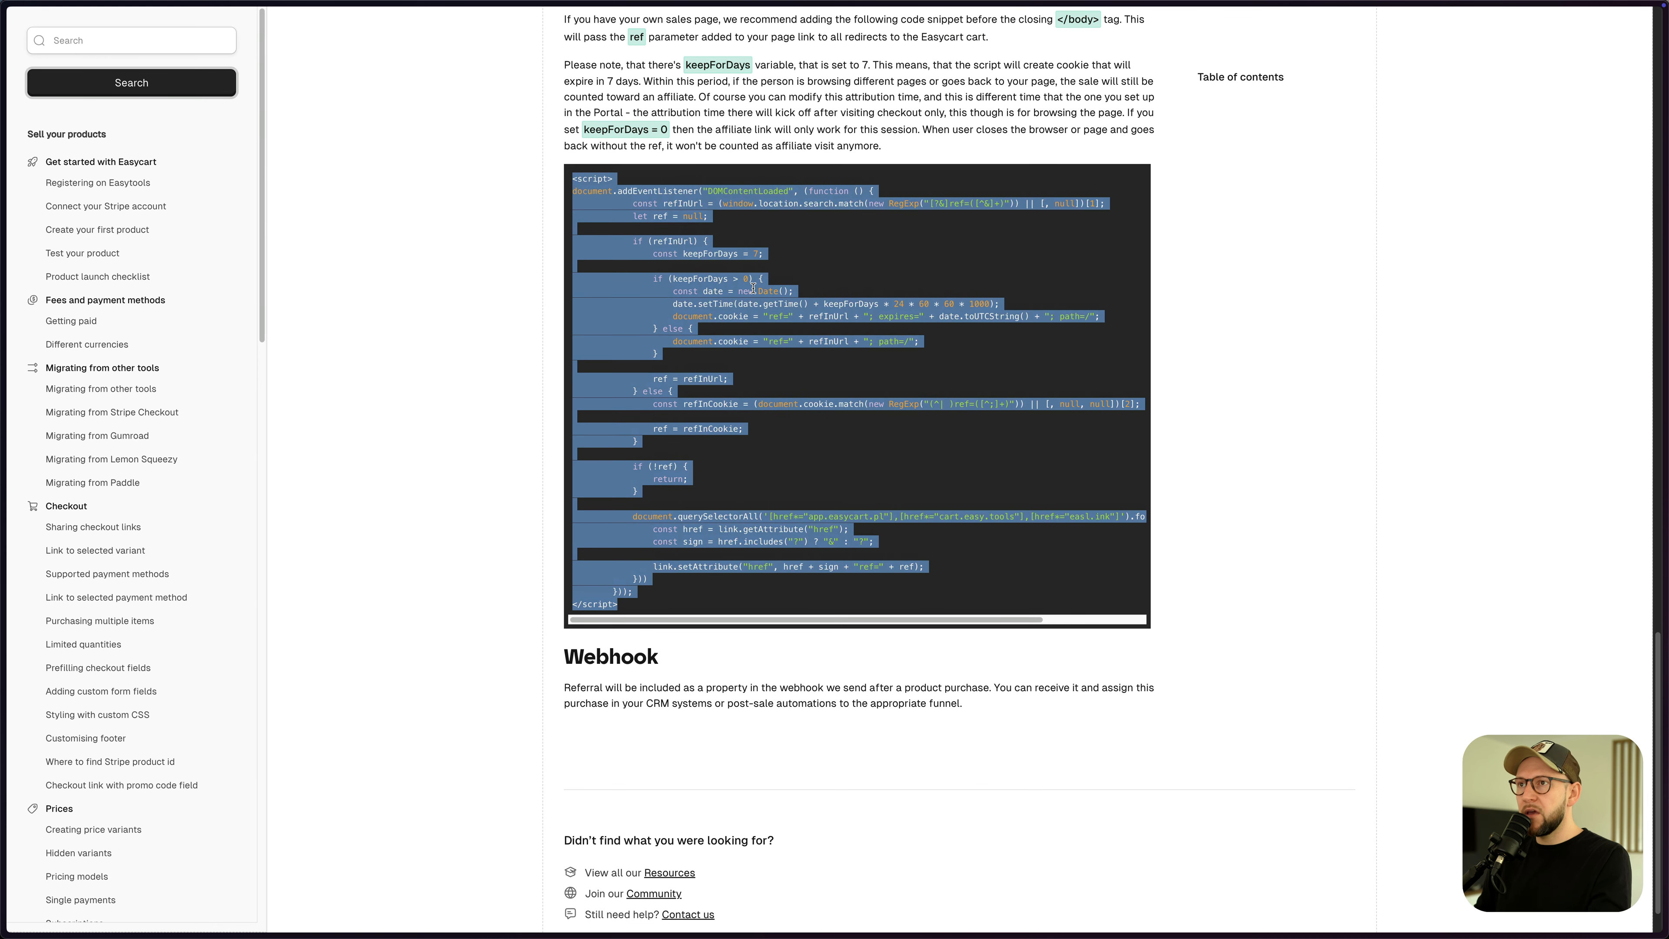
{"action": "left_click", "coordinate": [745, 256]}
{"action": "mouse_move", "coordinate": [759, 255]}
{"action": "left_mouse_down"}
{"action": "mouse_move", "coordinate": [733, 257]}
{"action": "mouse_move", "coordinate": [755, 260]}
{"action": "left_mouse_up"}
{"action": "left_click", "coordinate": [756, 264]}
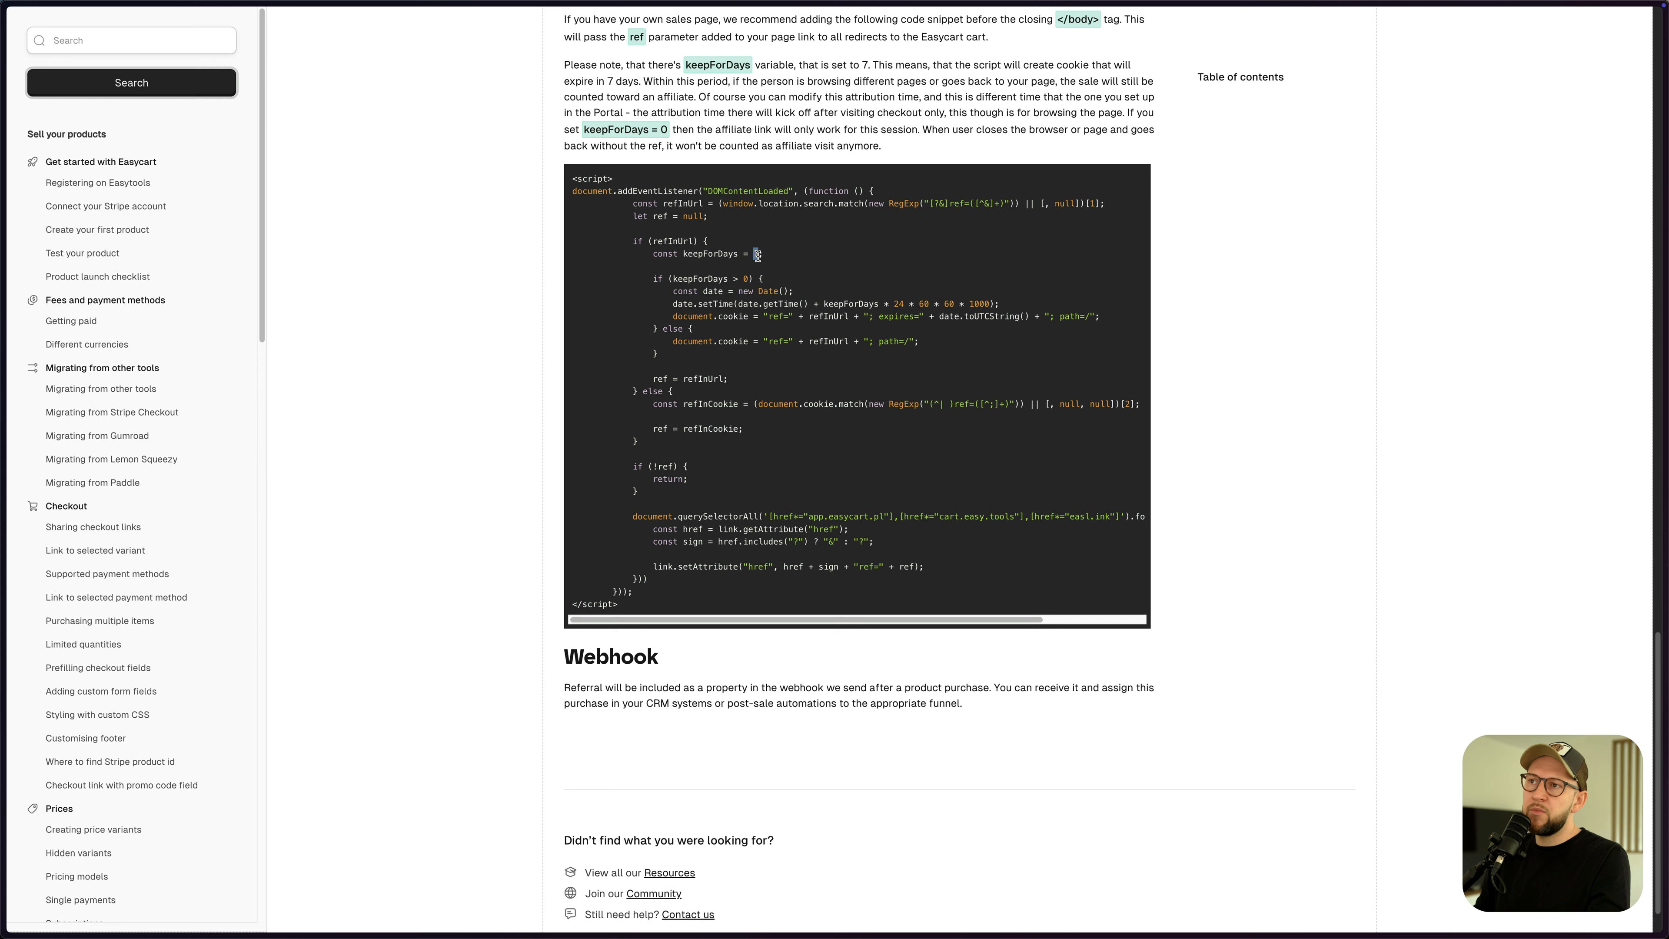
{"action": "left_click", "coordinate": [759, 380]}
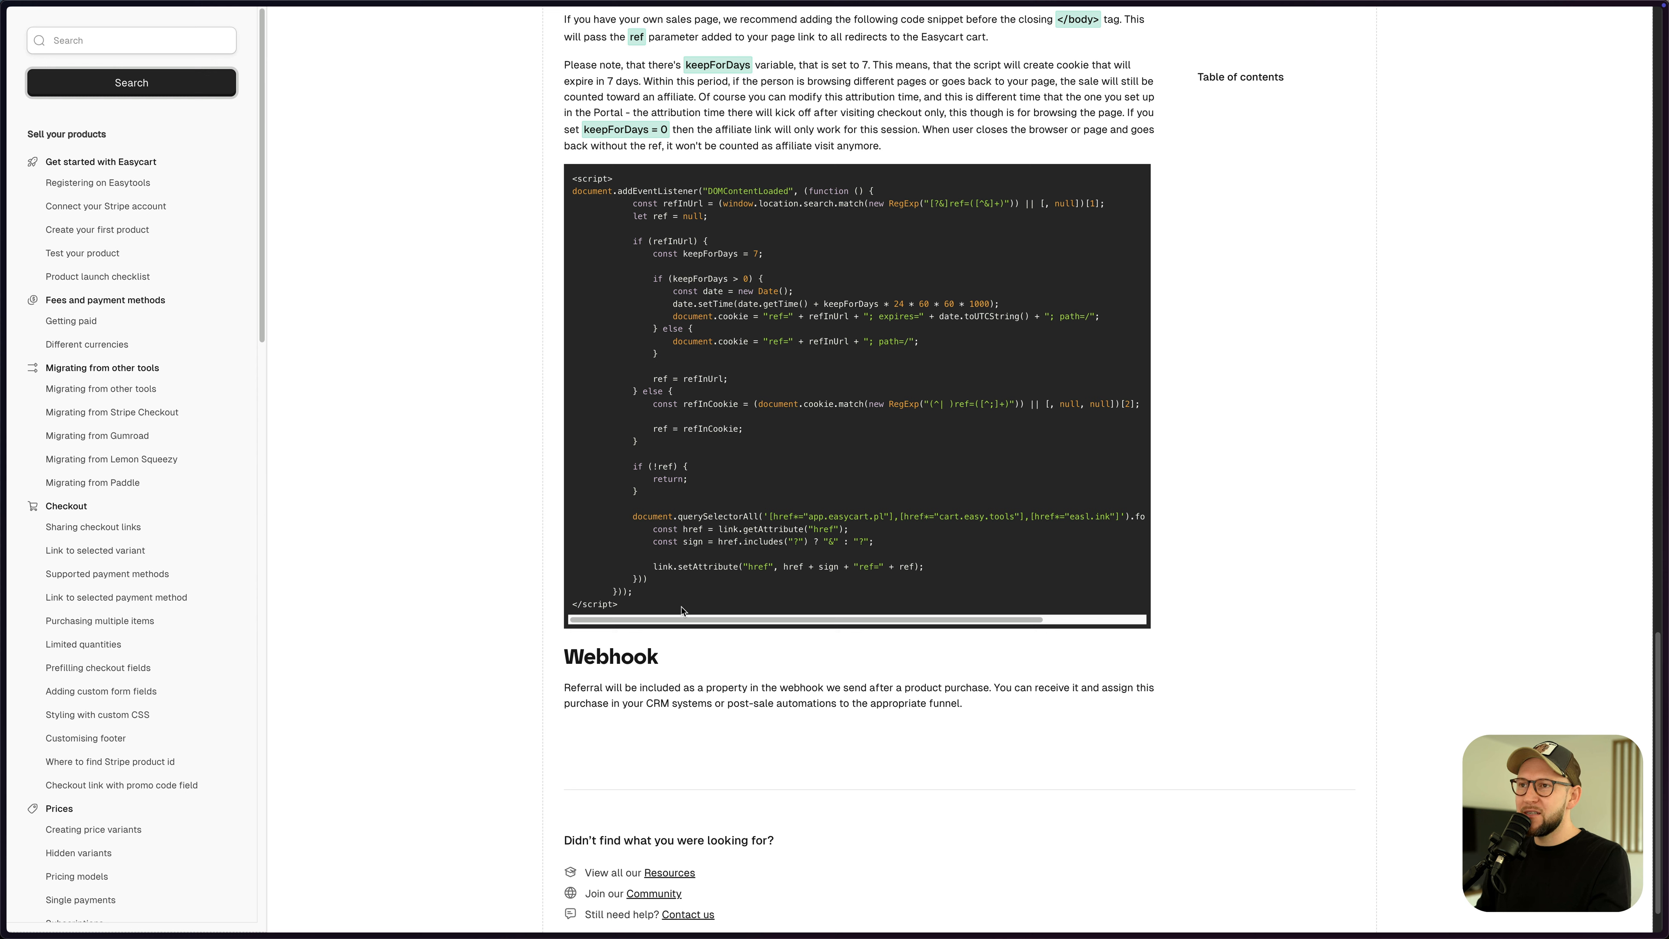
{"action": "left_click_drag", "start_coordinate": [571, 179], "coordinate": [670, 600]}
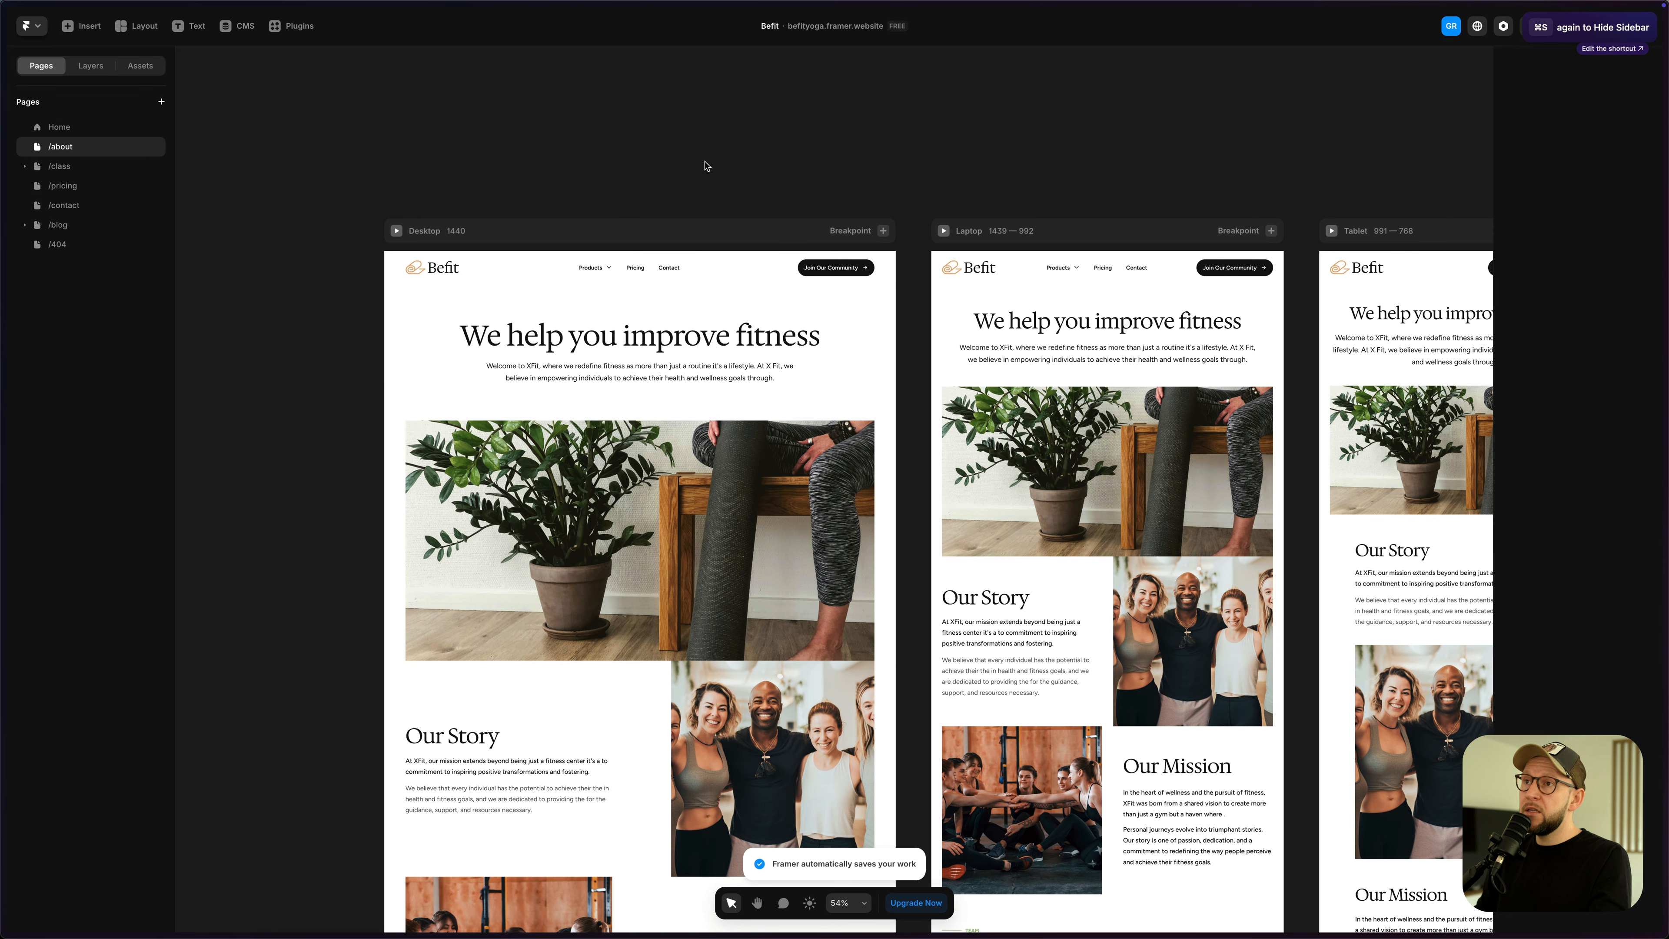
{"action": "scroll", "coordinate": [841, 140], "scroll_direction": "down", "scroll_amount": 2}
{"action": "left_click_drag", "start_coordinate": [841, 140], "coordinate": [827, 116]}
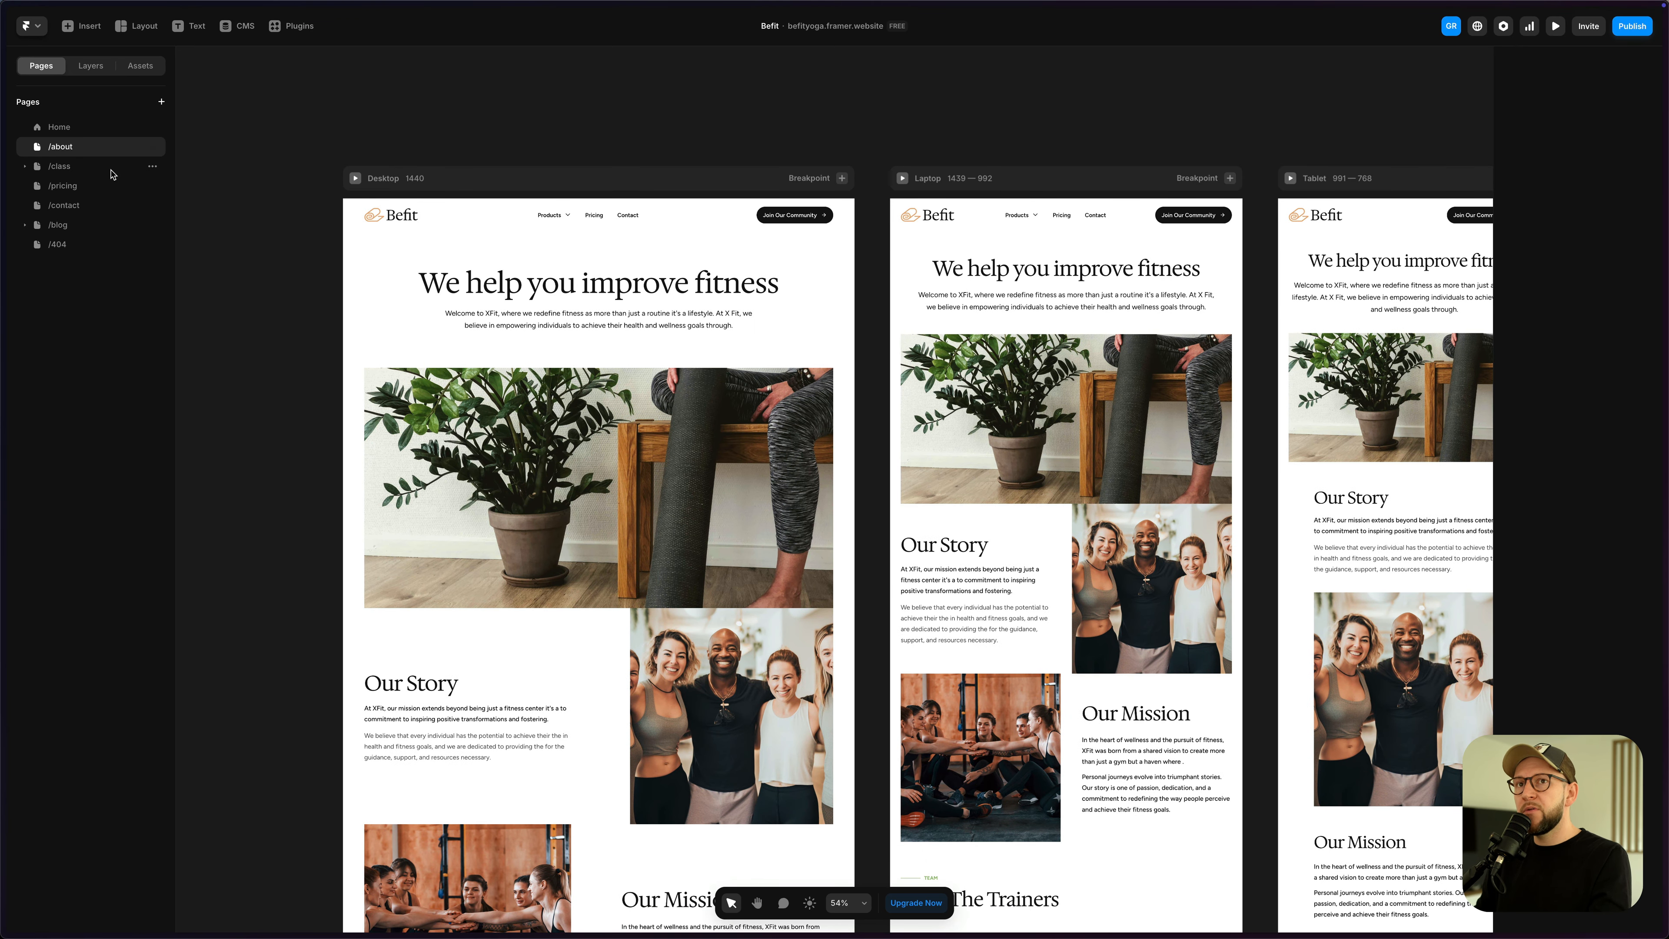
- Switch among the /pricing, /class and /about pages, ending on /class
{"action": "left_click", "coordinate": [77, 184]}
{"action": "left_click", "coordinate": [77, 167]}
{"action": "left_click", "coordinate": [77, 149]}
{"action": "left_click", "coordinate": [81, 169]}
{"action": "left_click", "coordinate": [82, 151]}
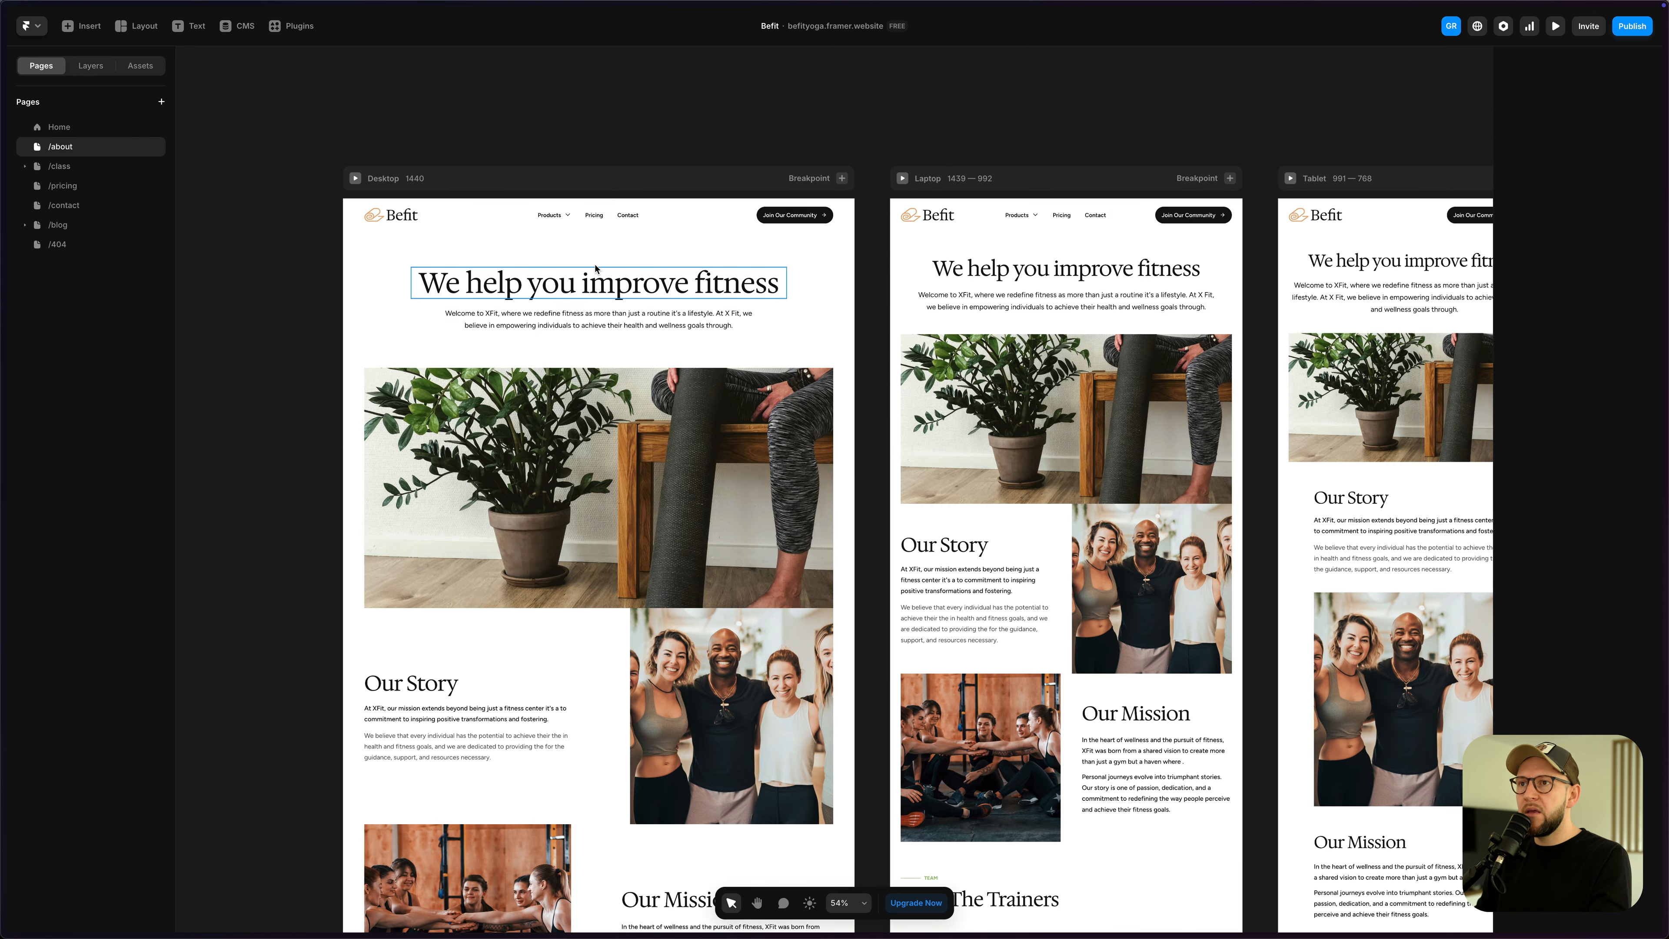
{"action": "left_click", "coordinate": [77, 169]}
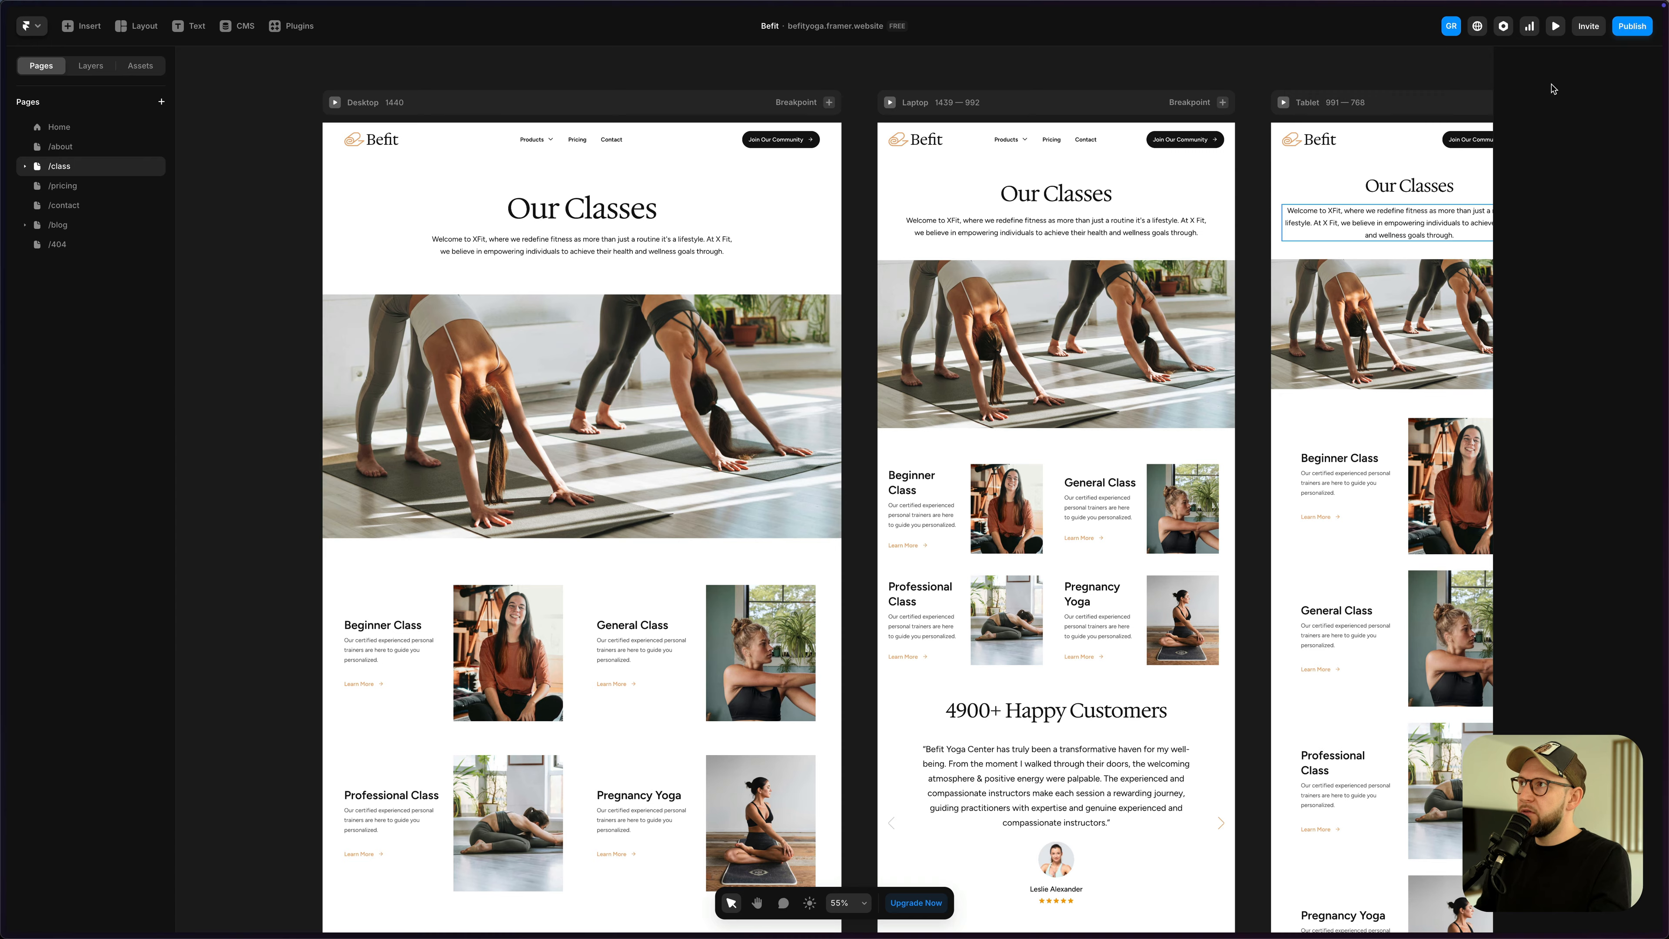
- Paste the ref-tracking script into the site-wide End of <body> code and save
{"action": "left_click", "coordinate": [1500, 28]}
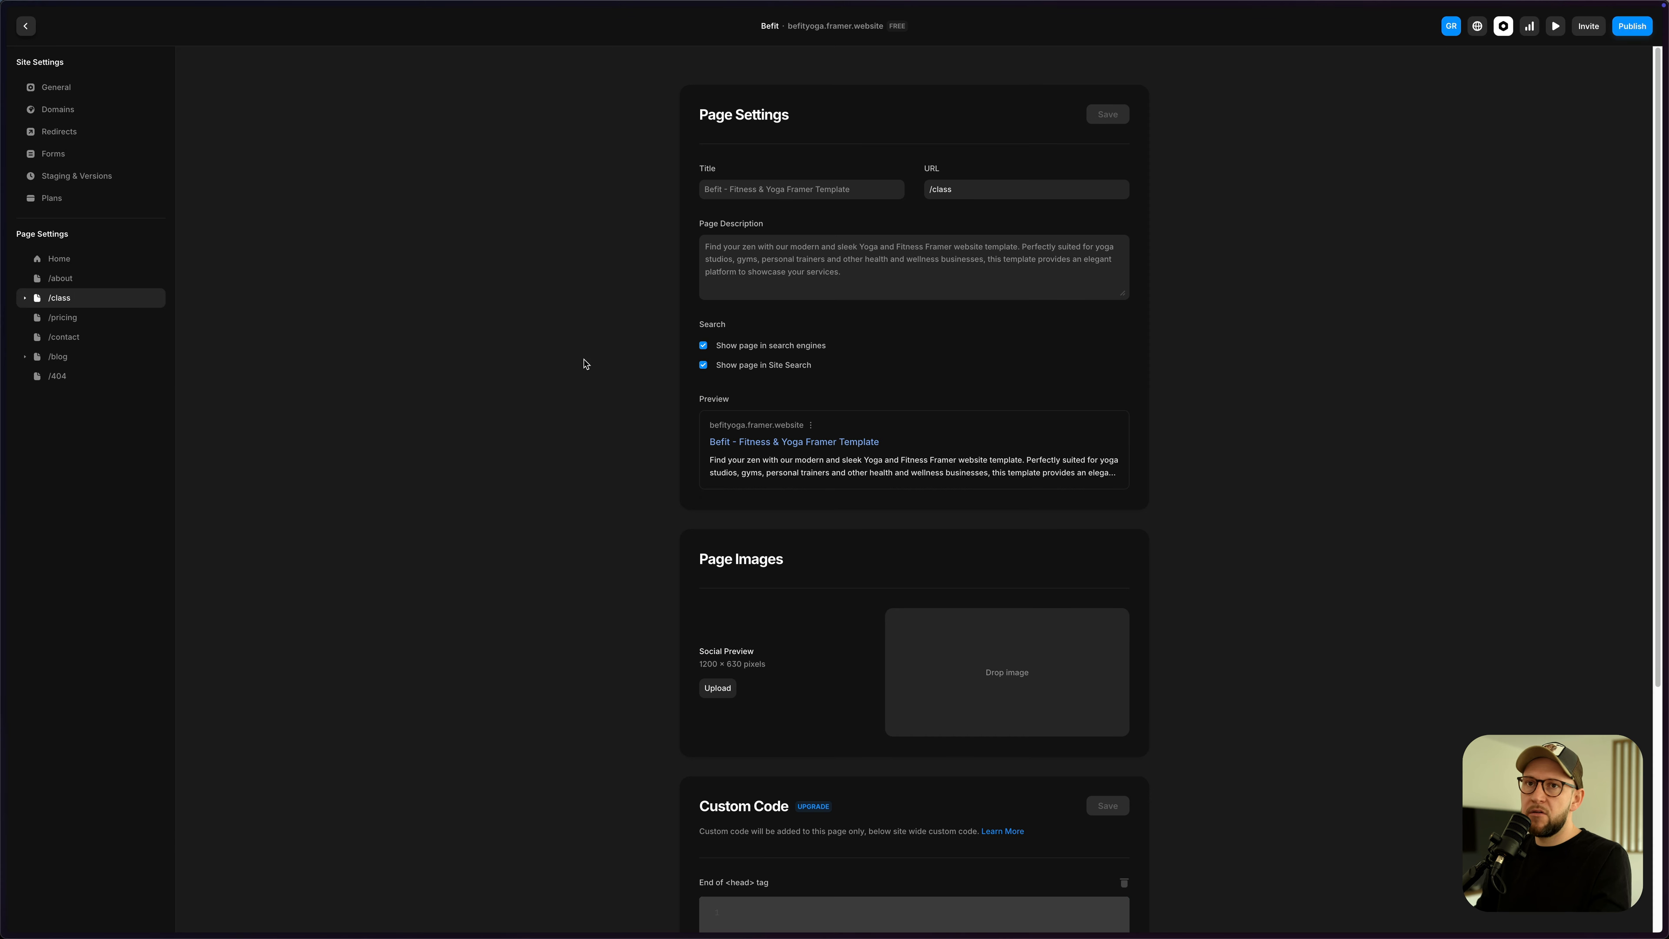
{"action": "scroll", "coordinate": [535, 405], "scroll_direction": "down", "scroll_amount": 1}
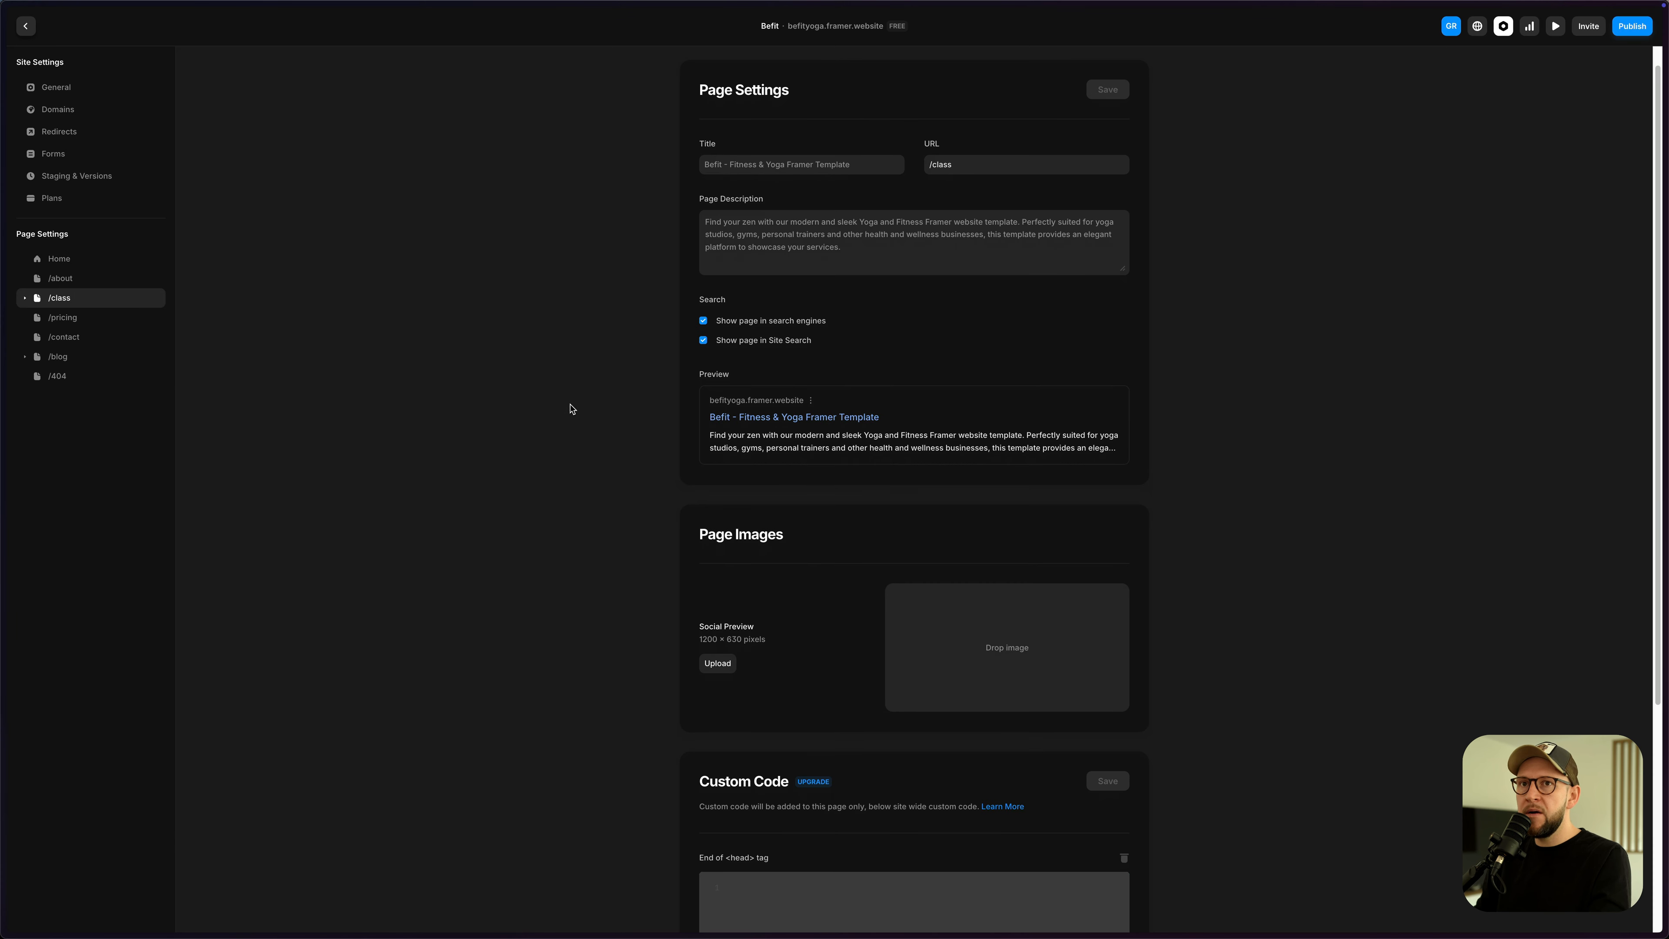
{"action": "scroll", "coordinate": [570, 408], "scroll_direction": "up", "scroll_amount": 1}
{"action": "left_click", "coordinate": [74, 317]}
{"action": "left_click", "coordinate": [61, 299]}
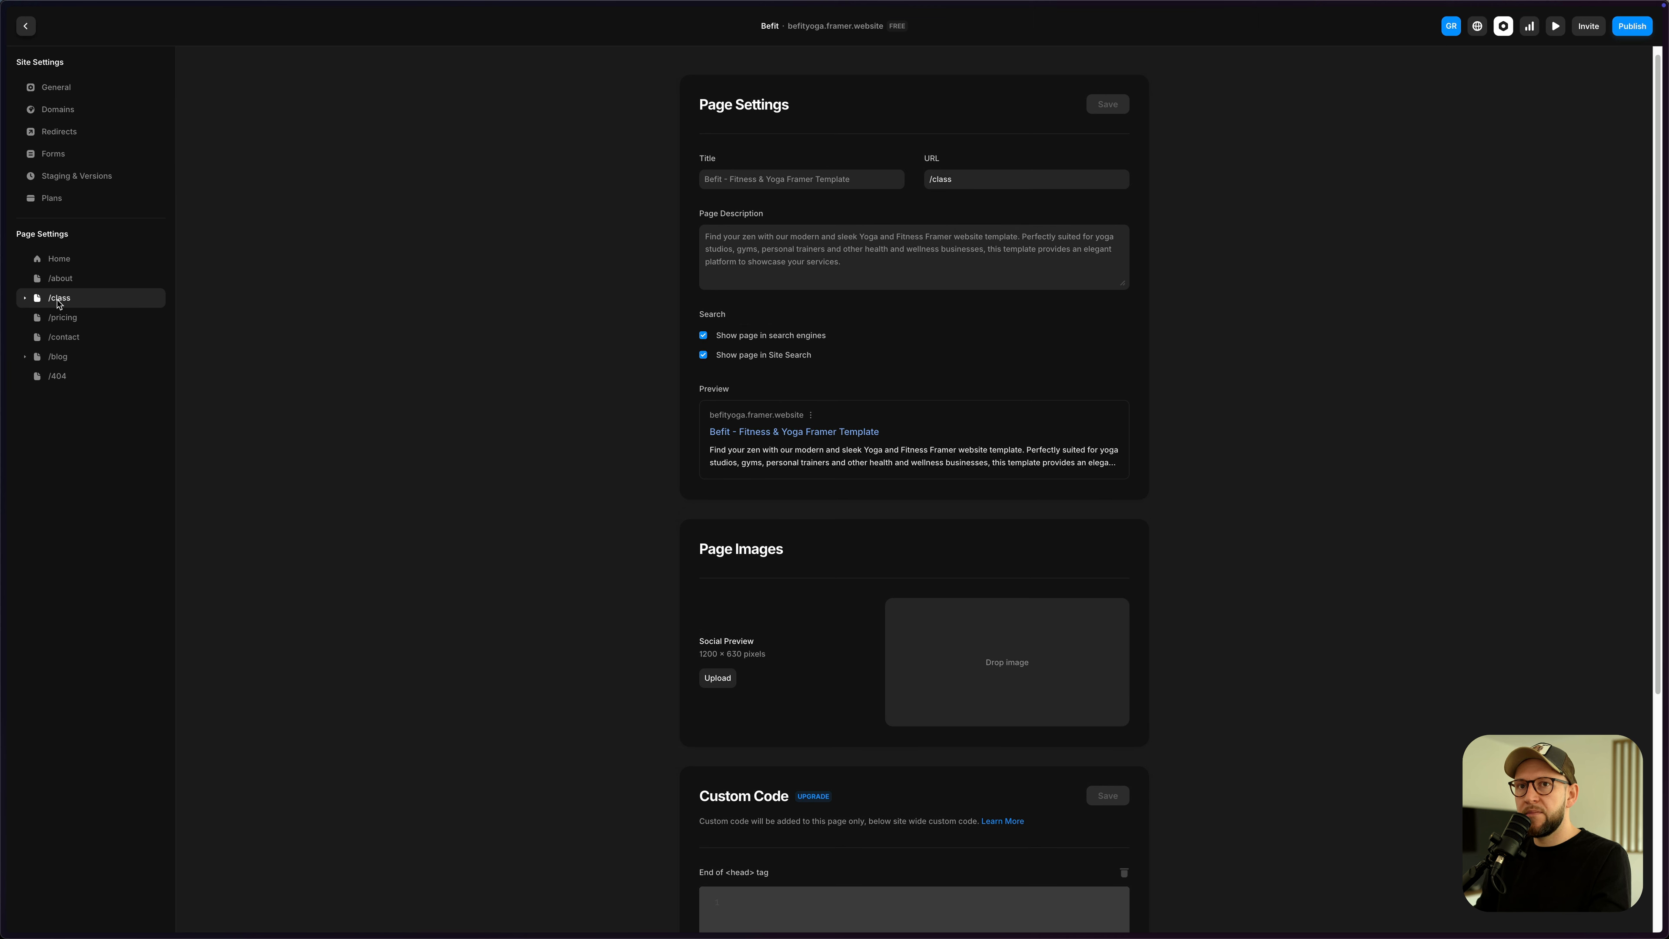
{"action": "scroll", "coordinate": [854, 553], "scroll_direction": "down", "scroll_amount": 5}
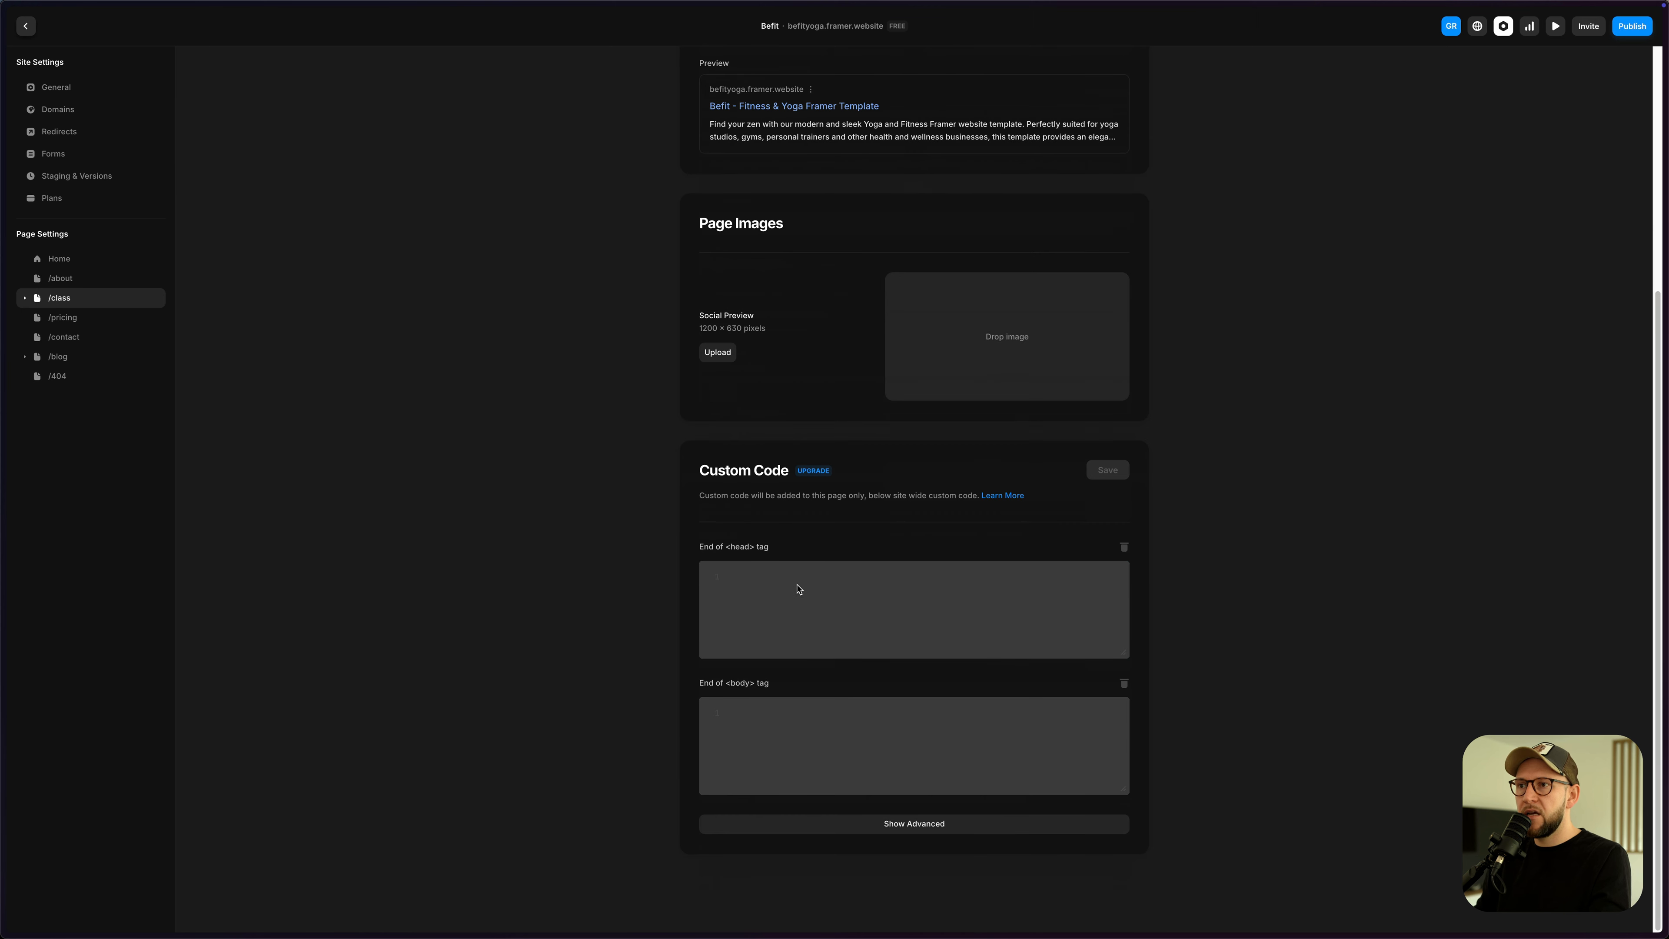
{"action": "left_click", "coordinate": [66, 88]}
{"action": "scroll", "coordinate": [640, 388], "scroll_direction": "down", "scroll_amount": 10}
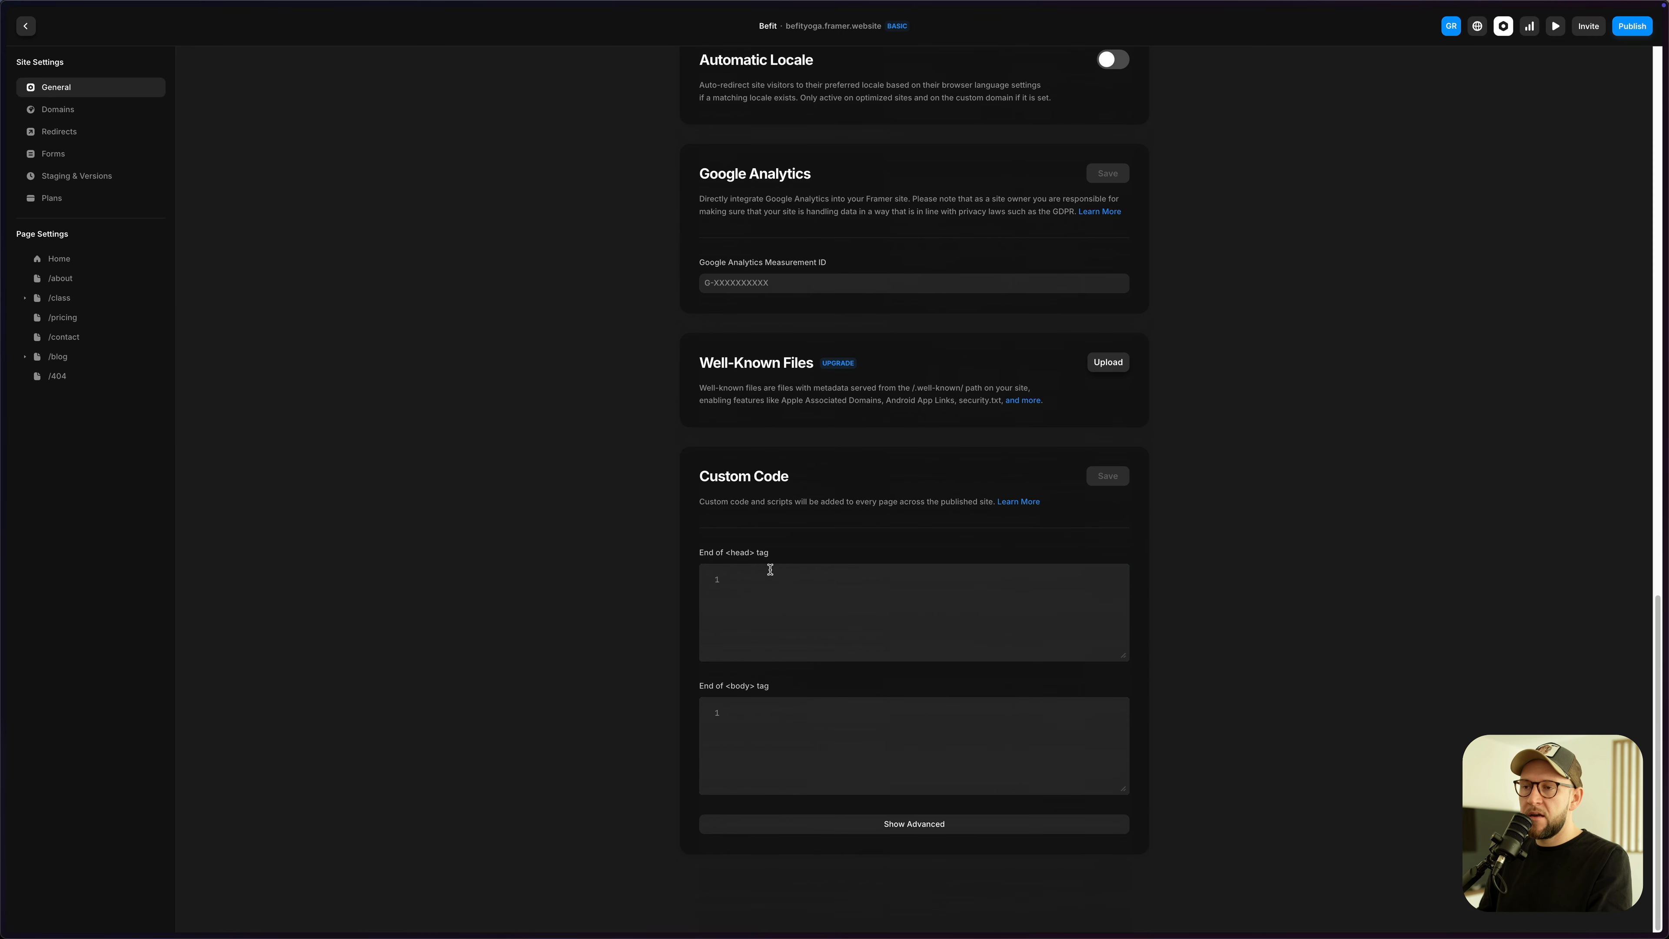
{"action": "left_click", "coordinate": [748, 722]}
{"action": "key", "text": "ctrl+v"}
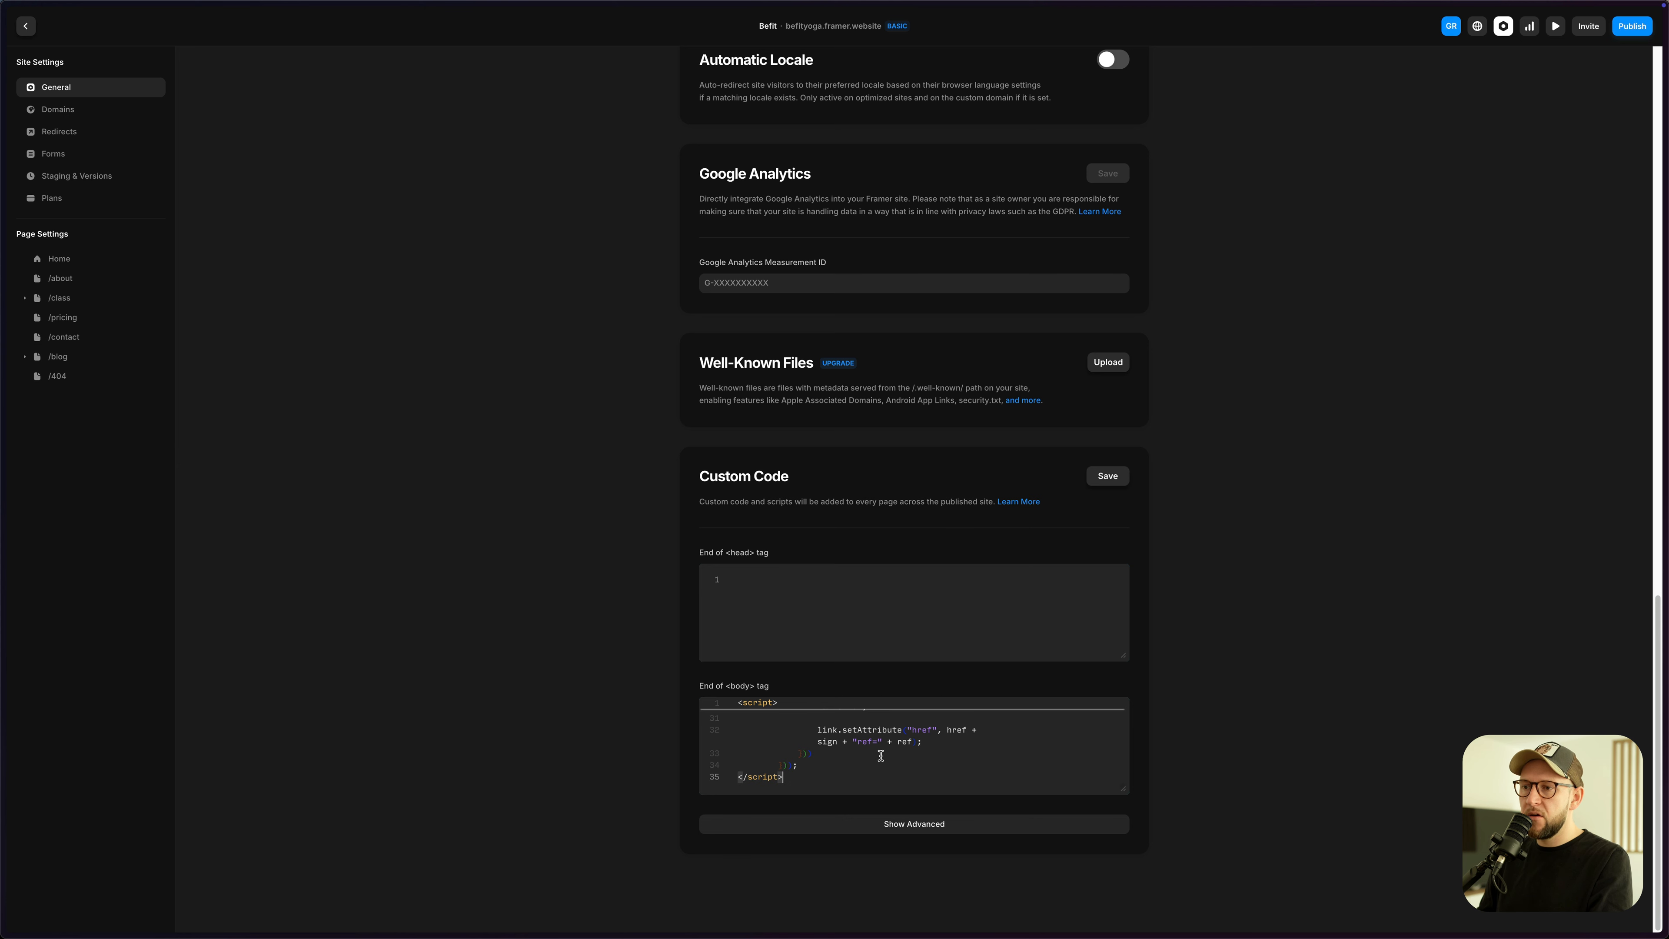
{"action": "scroll", "coordinate": [881, 749], "scroll_direction": "up", "scroll_amount": 10}
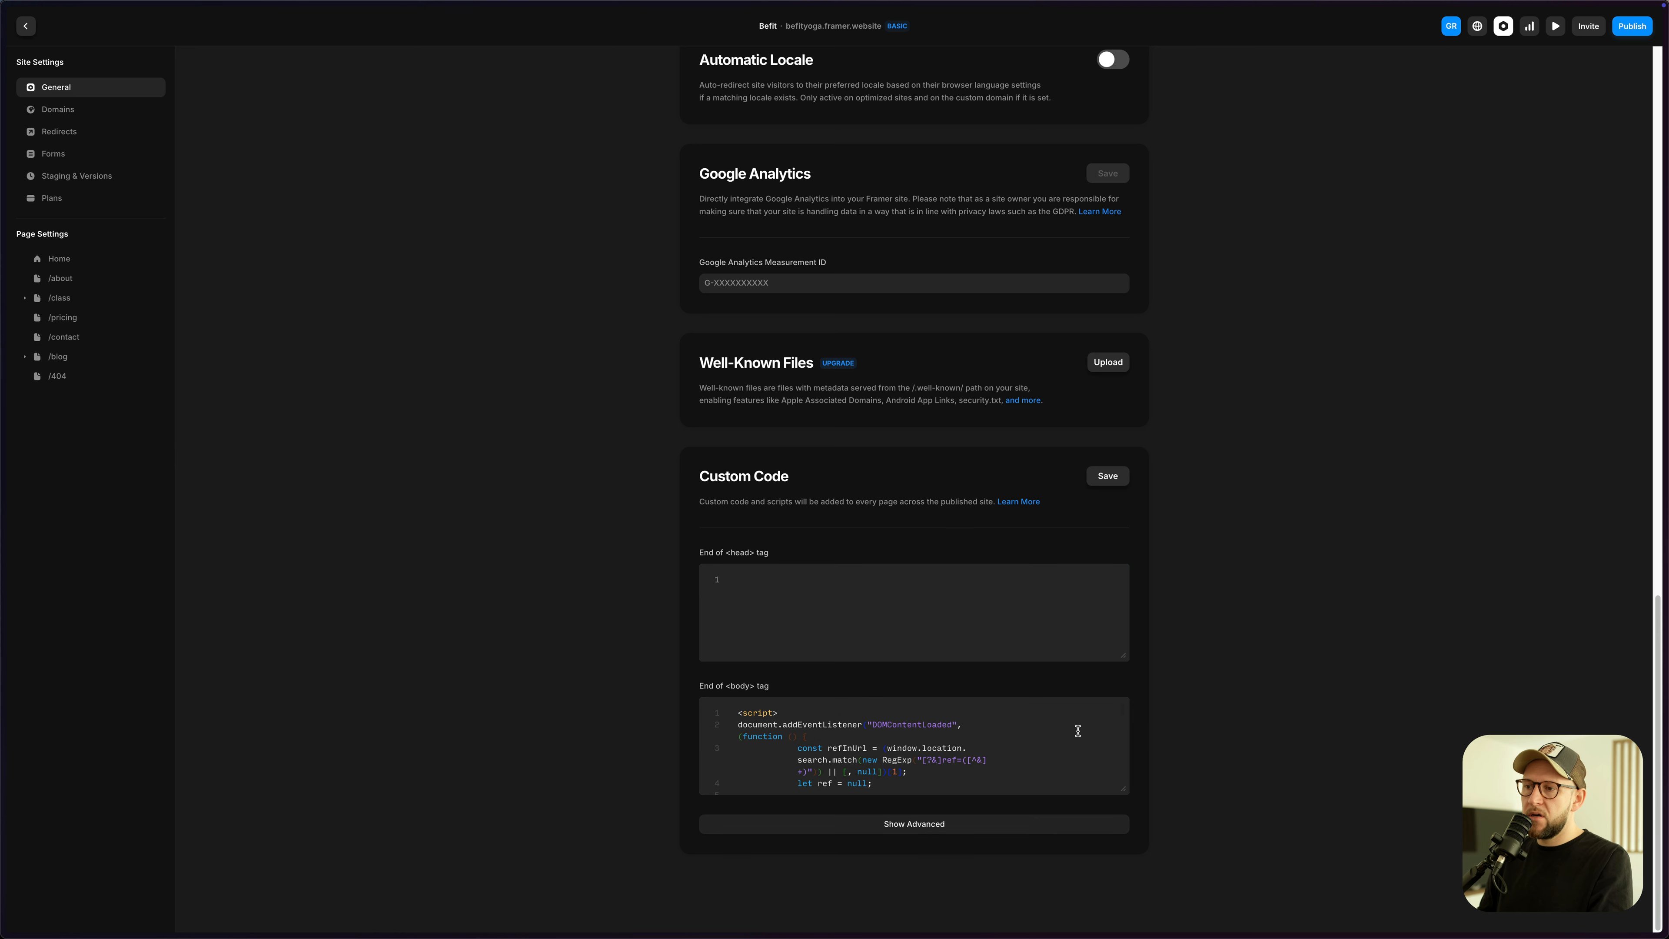
{"action": "left_click", "coordinate": [1108, 479]}
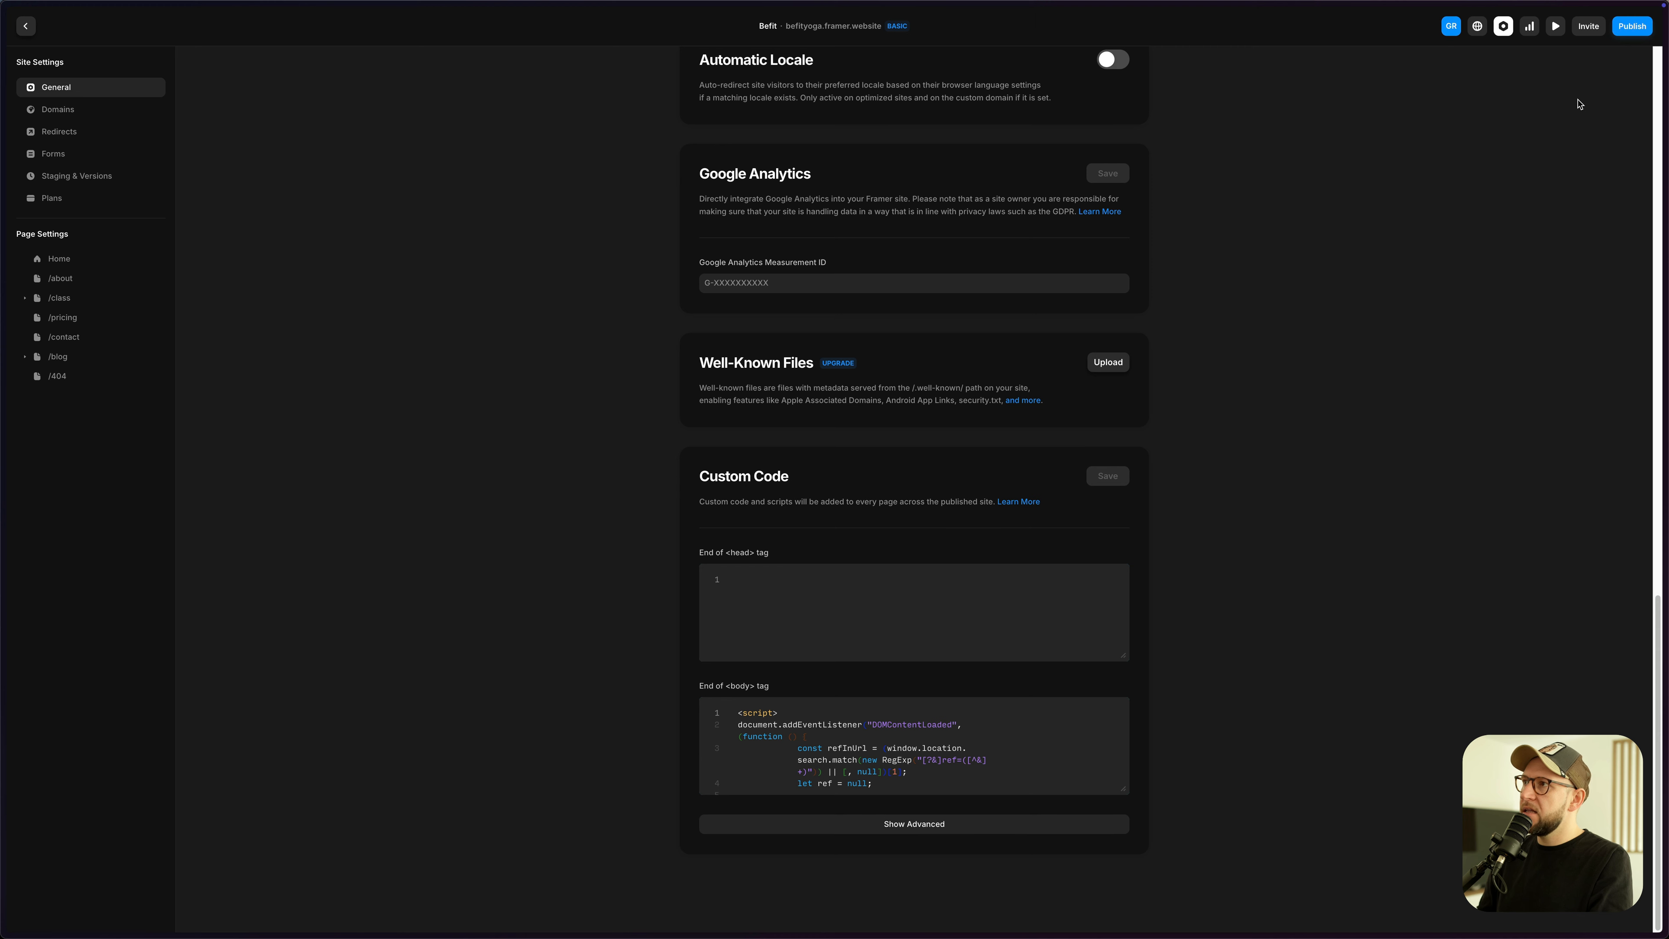
- Publish the site update and open the live befityoga.framer.website
{"action": "left_click", "coordinate": [1631, 26]}
{"action": "left_click", "coordinate": [1541, 123]}
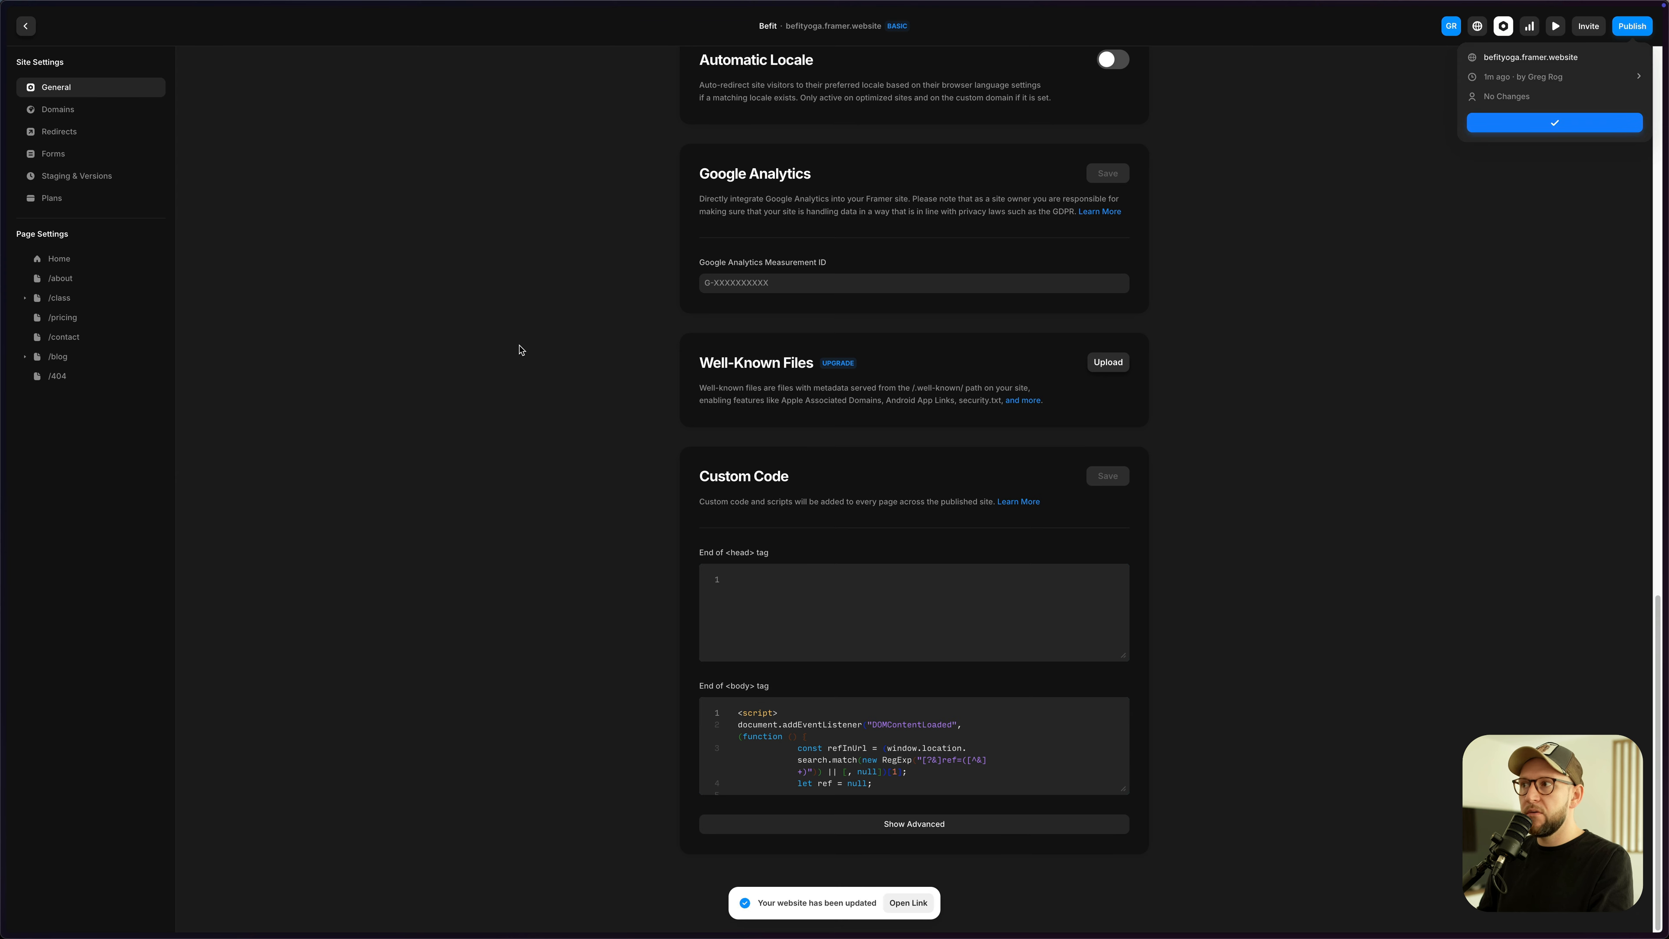
{"action": "left_click", "coordinate": [1528, 59]}
- Reload the live Befit site with ?ref appended to its URL
{"action": "key", "text": "super+l"}
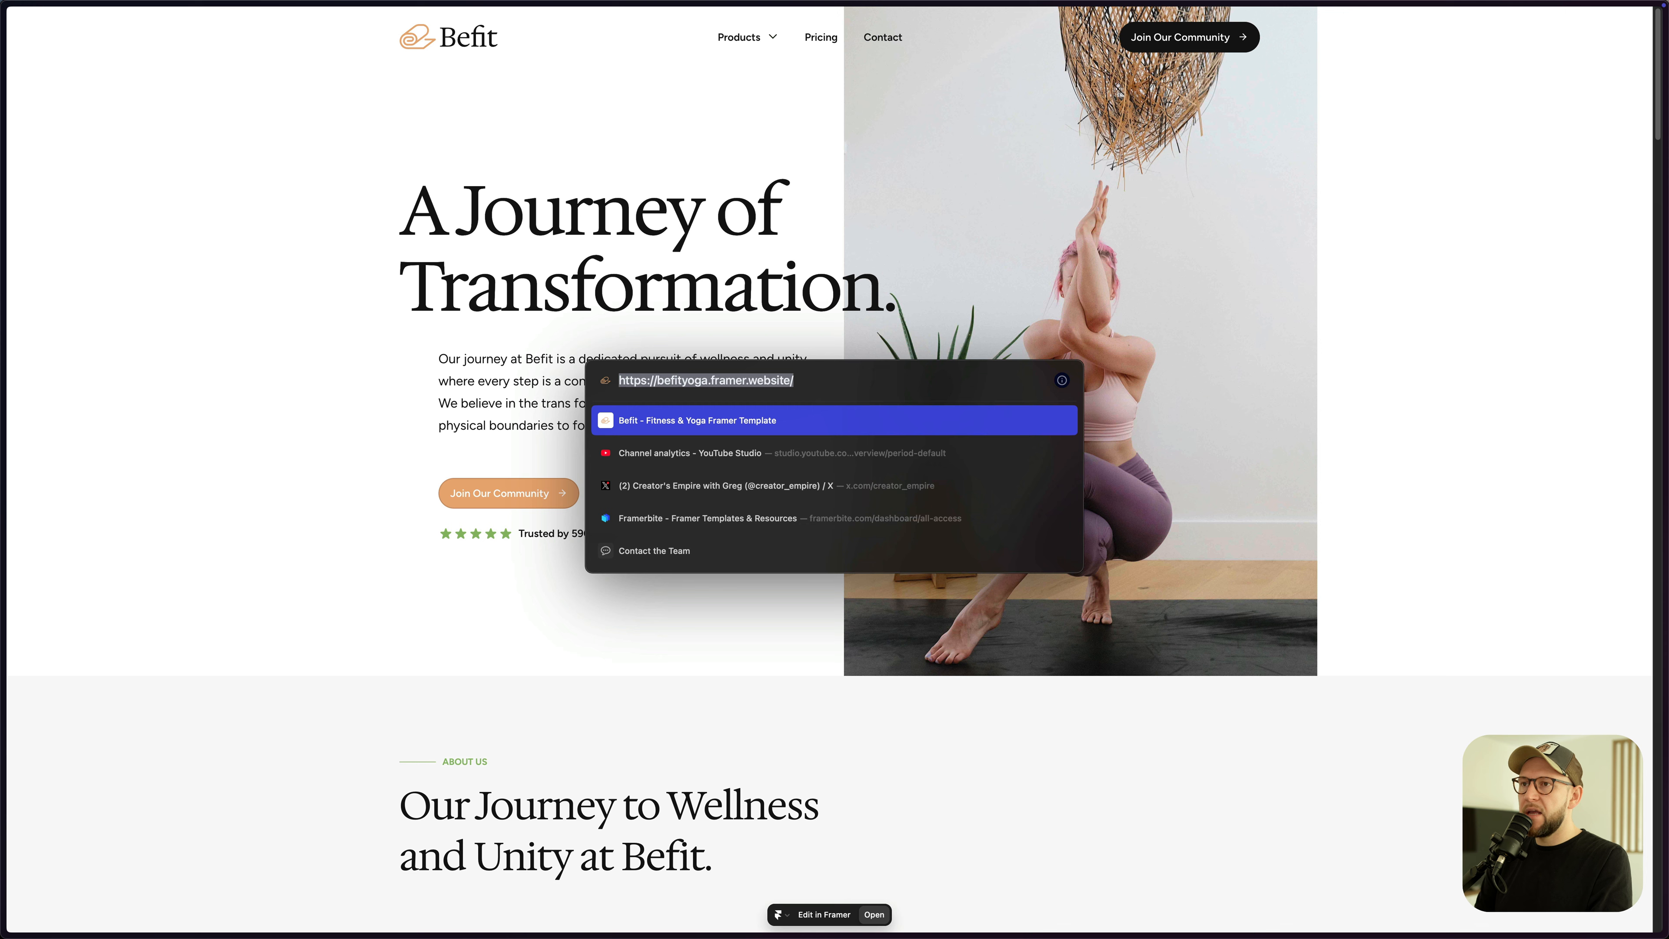
{"action": "type", "text": "?ref=gre"}
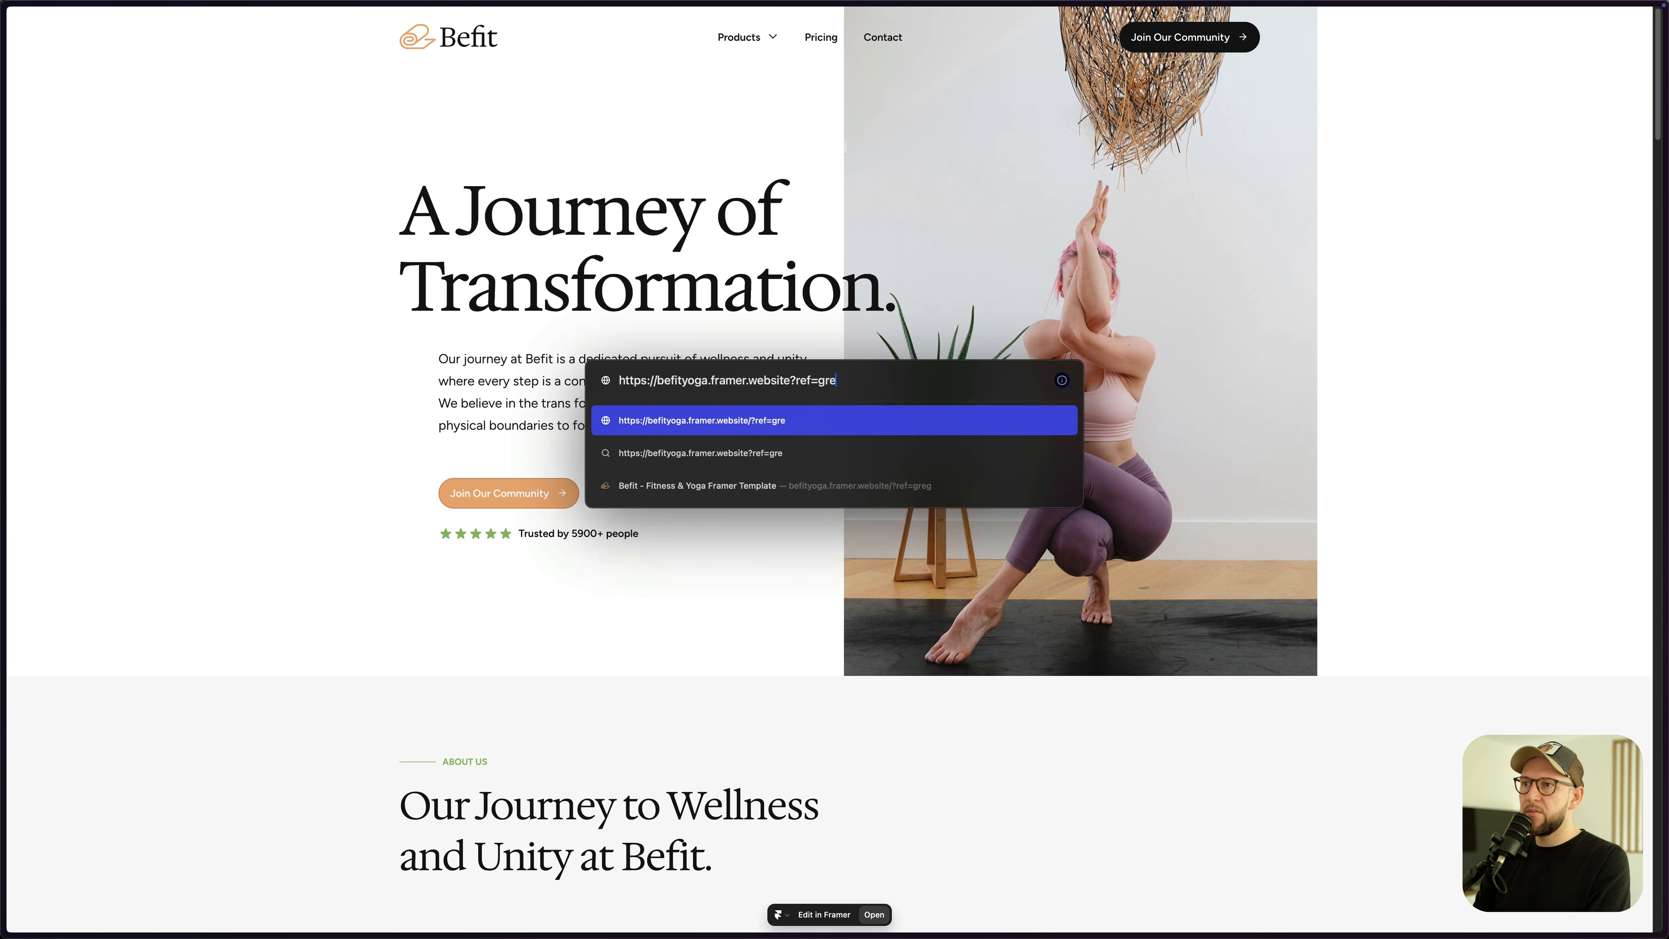
{"action": "key", "text": "Return"}
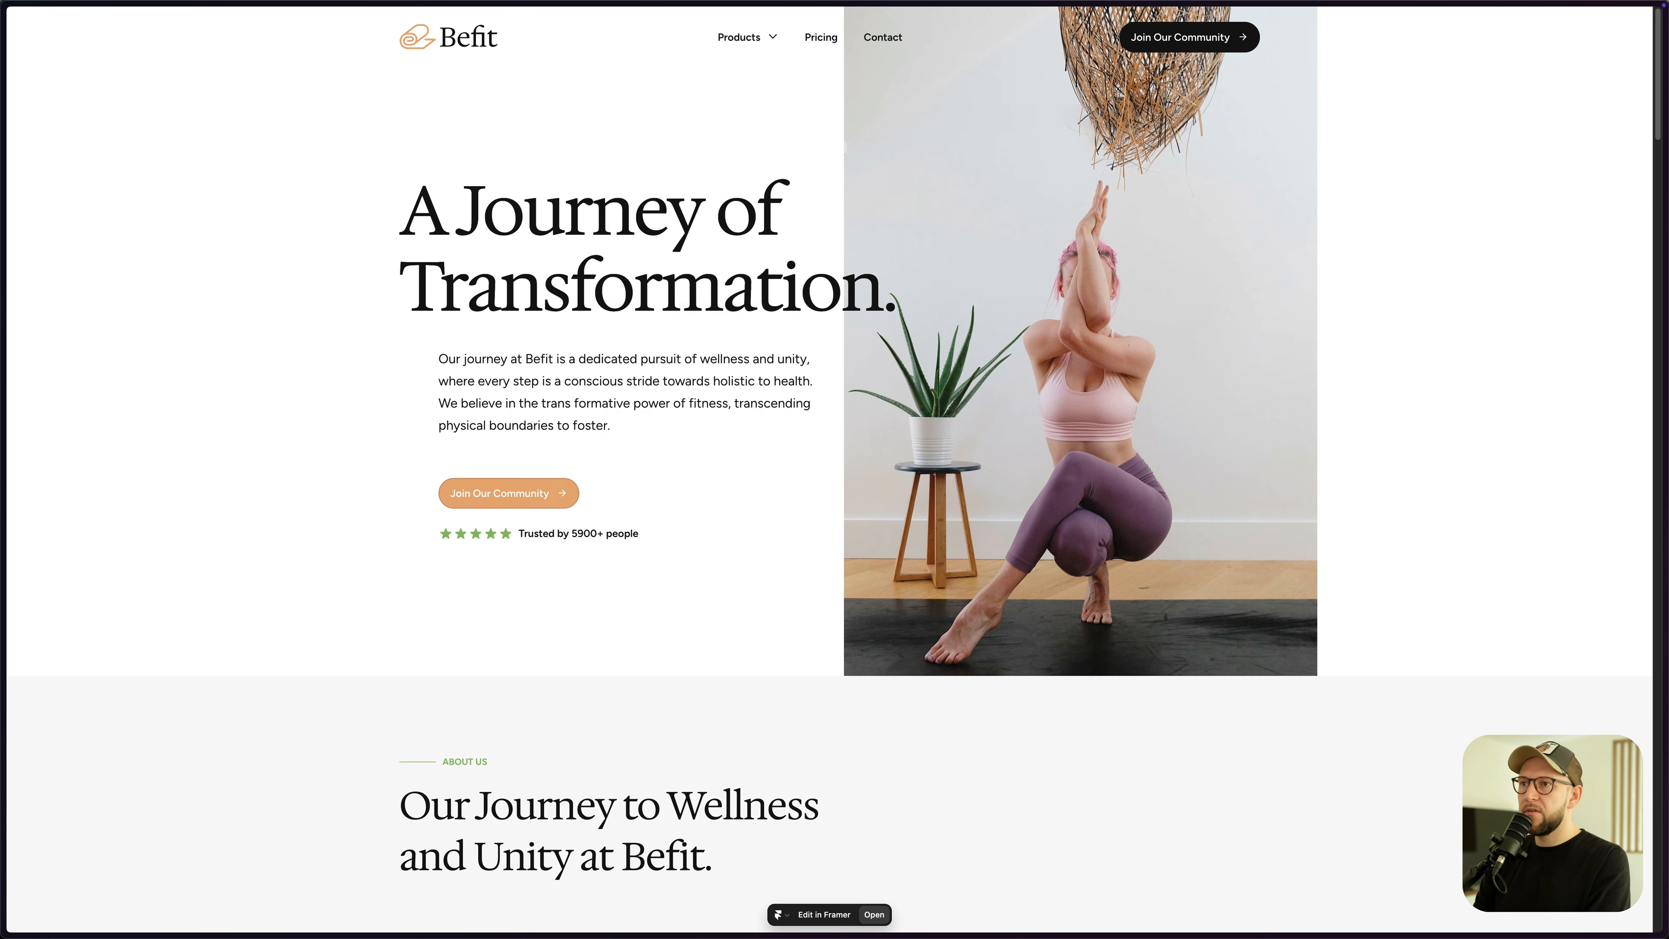
{"action": "key", "text": "super+l"}
{"action": "key", "text": "Return"}
- Check the ref cookie stored for the befityoga origin in DevTools Application > Cookies
{"action": "right_click", "coordinate": [1066, 273]}
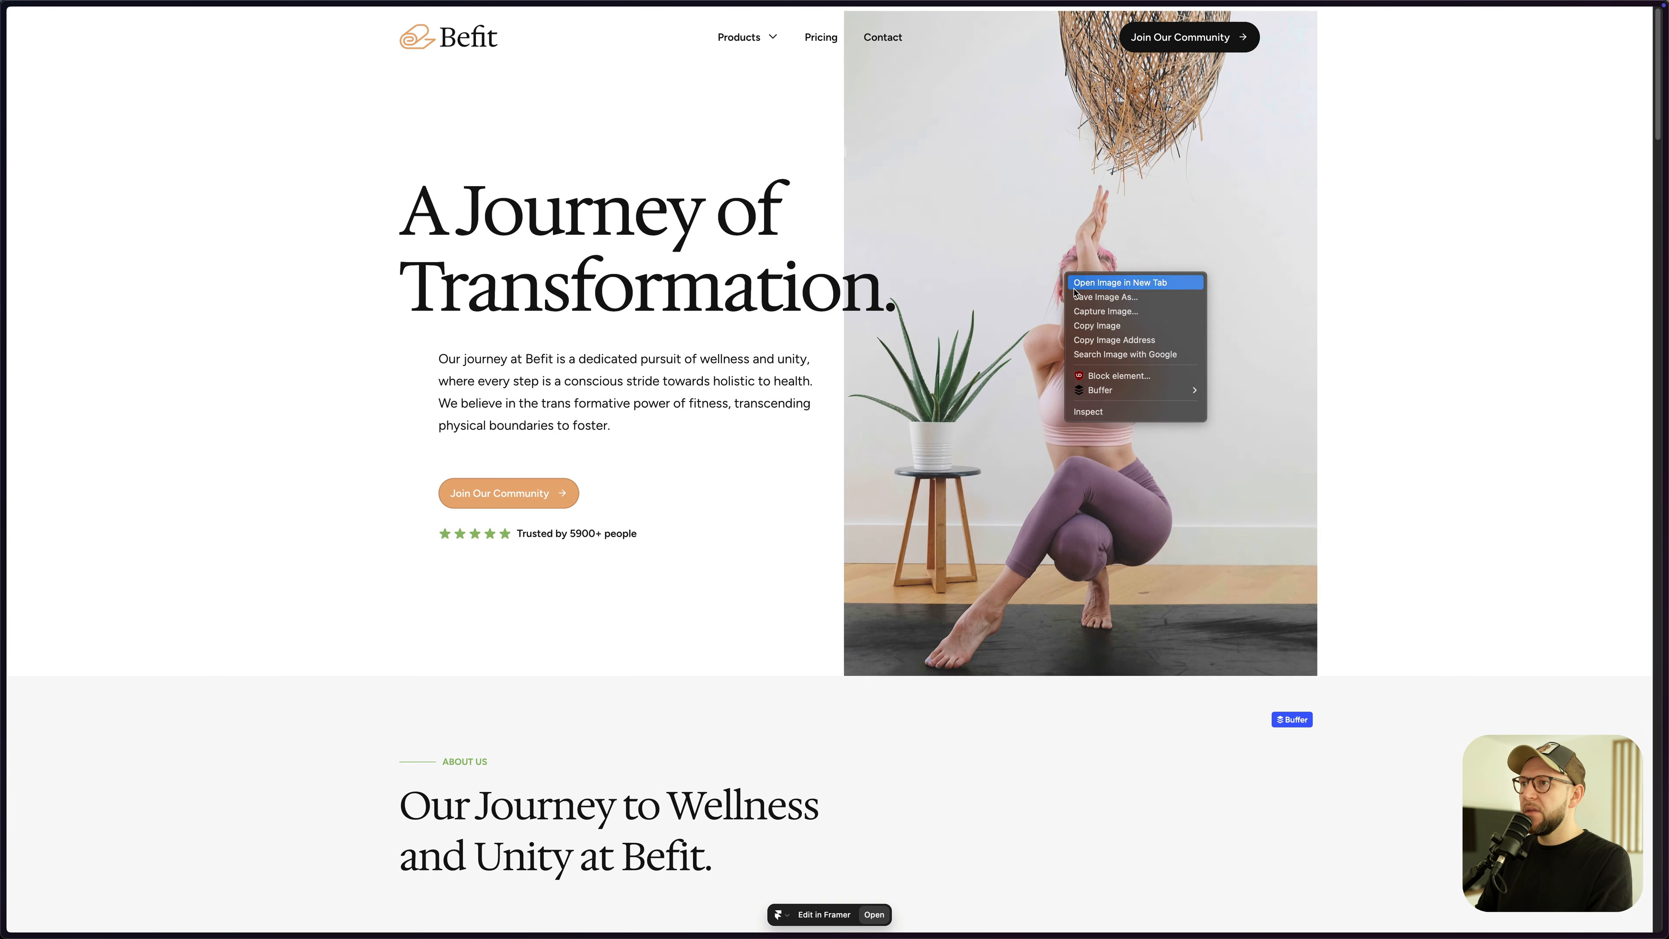
{"action": "left_click", "coordinate": [1130, 413]}
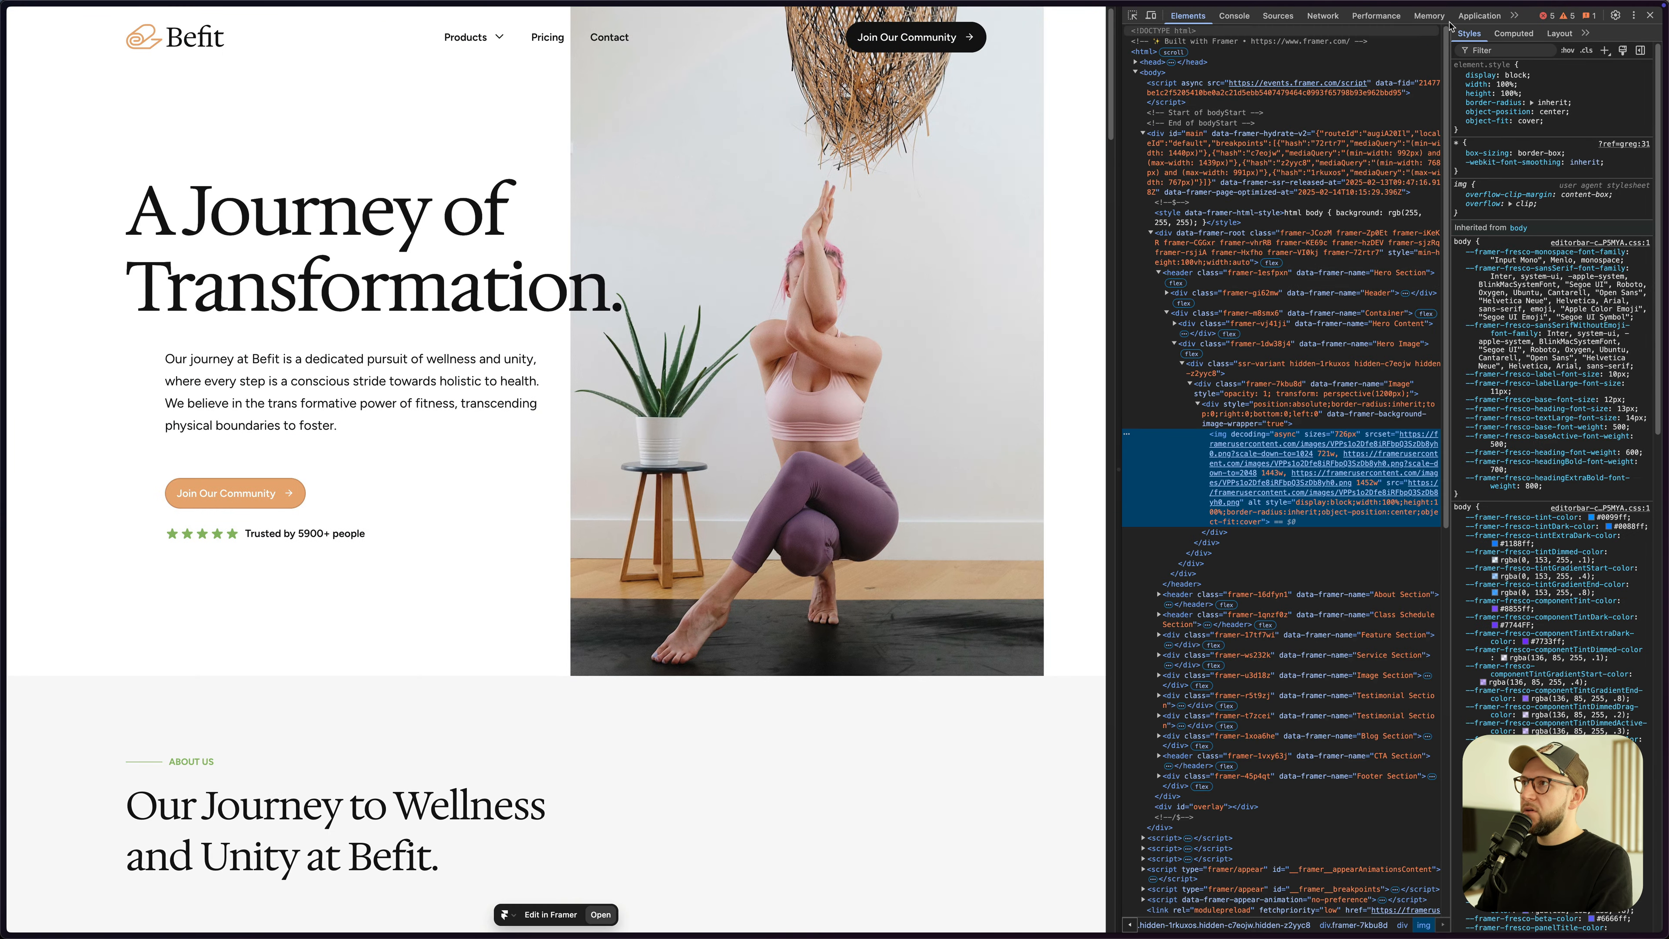
{"action": "left_click", "coordinate": [1478, 16]}
{"action": "left_click", "coordinate": [1191, 171]}
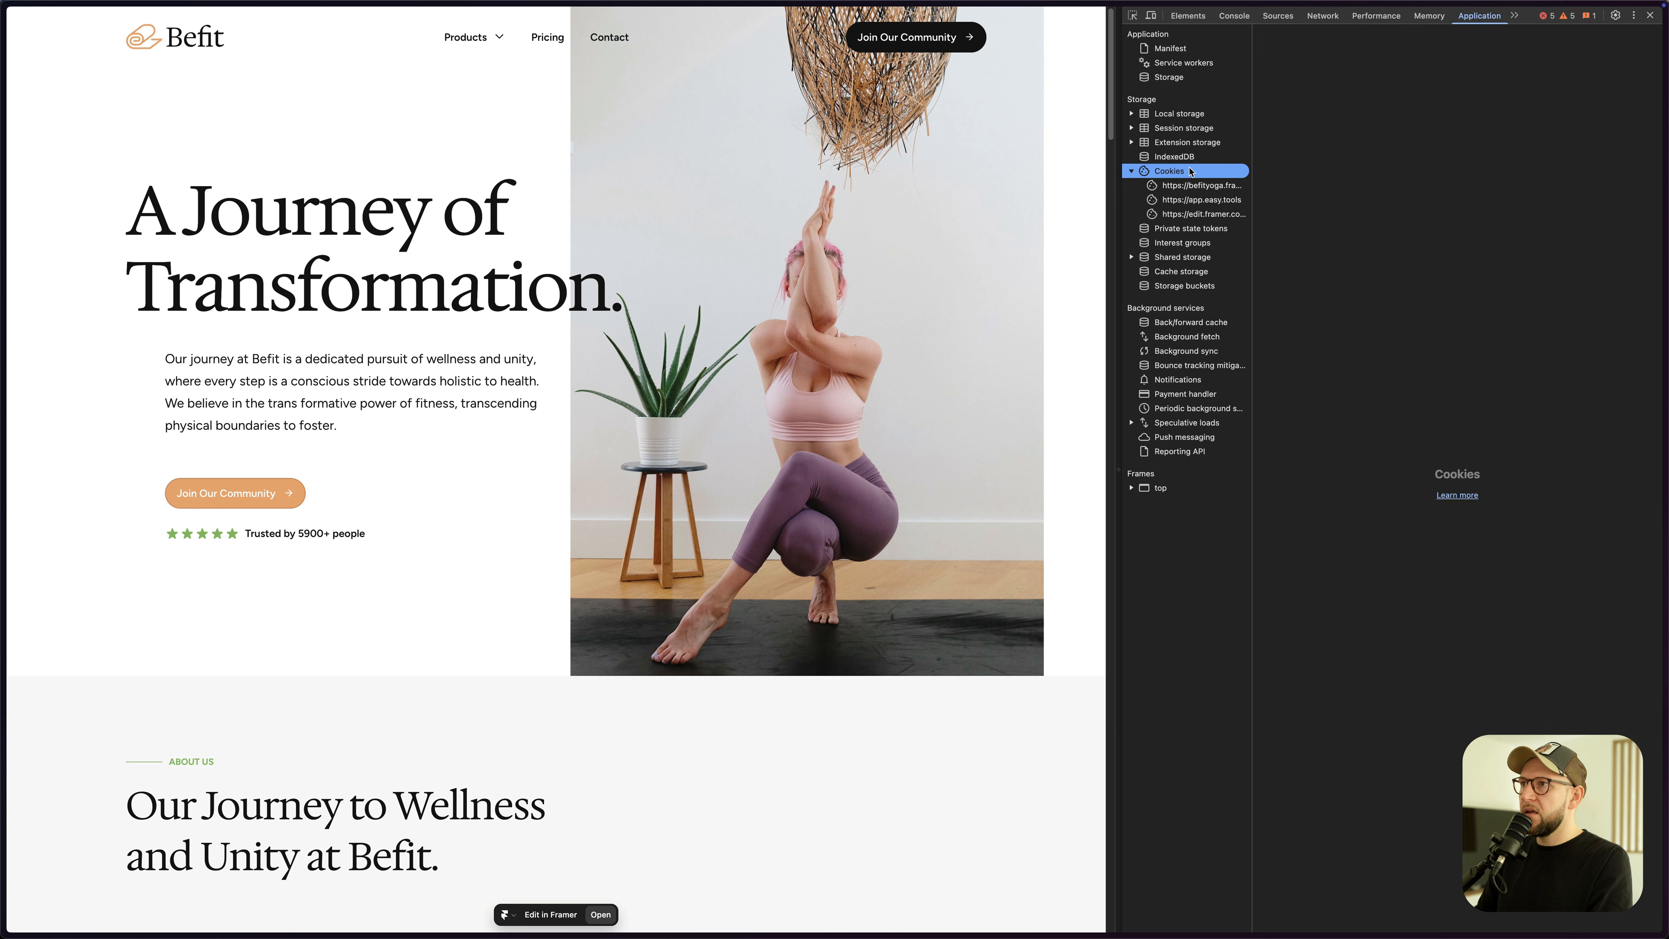
{"action": "left_click", "coordinate": [1190, 186]}
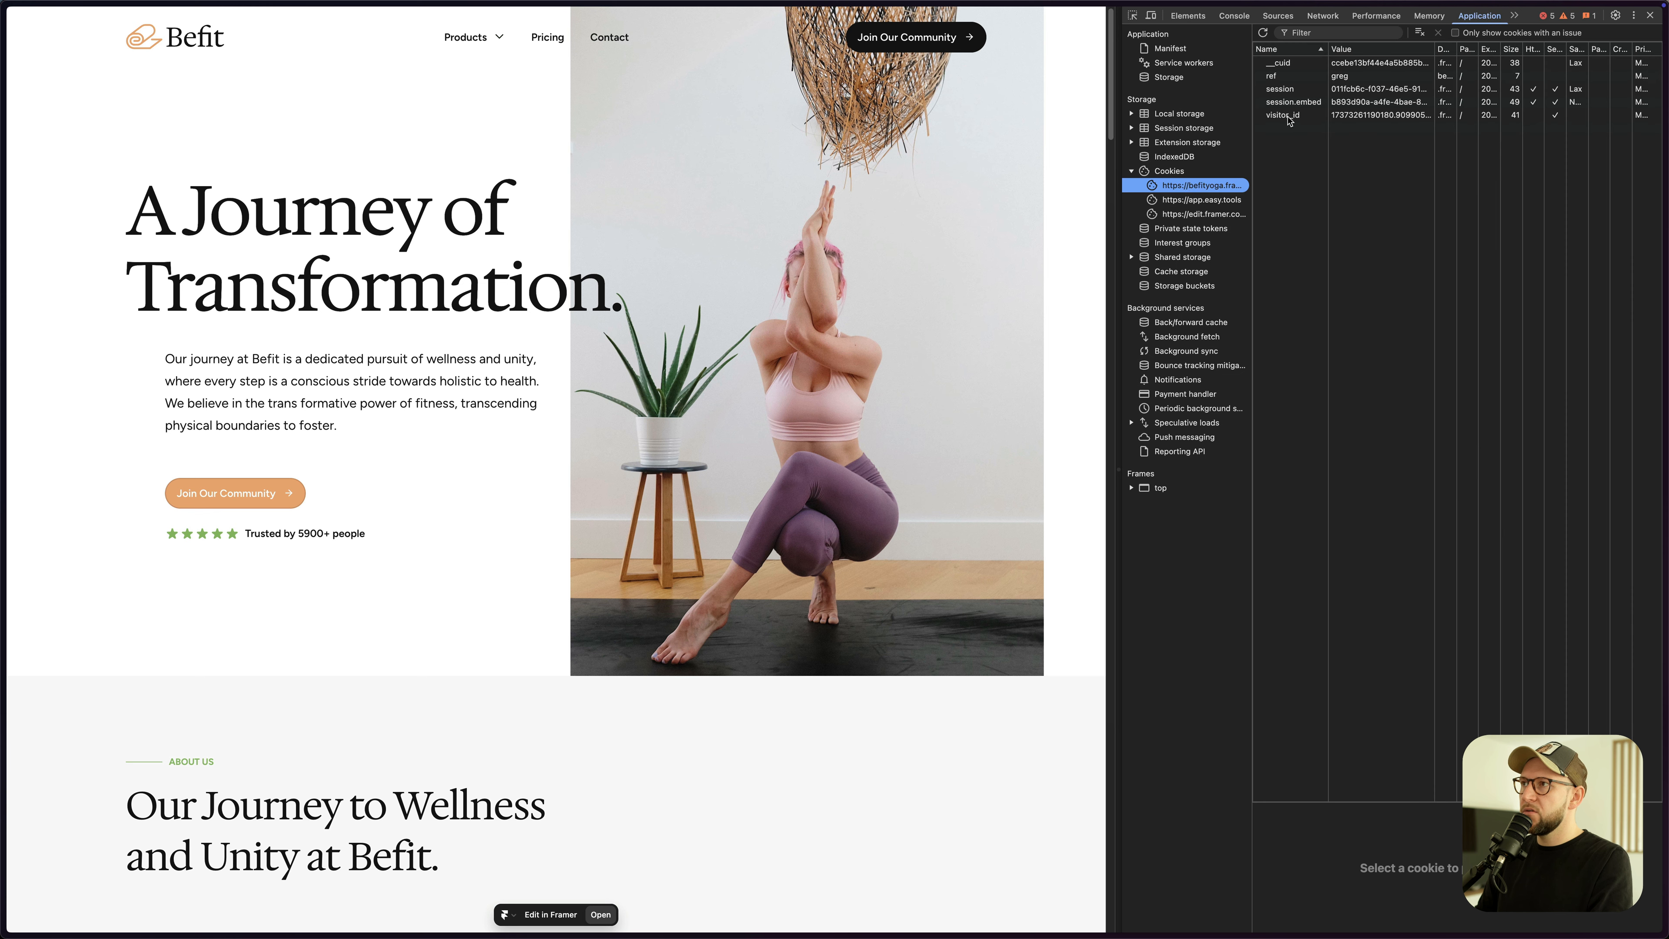
{"action": "left_click", "coordinate": [1328, 76]}
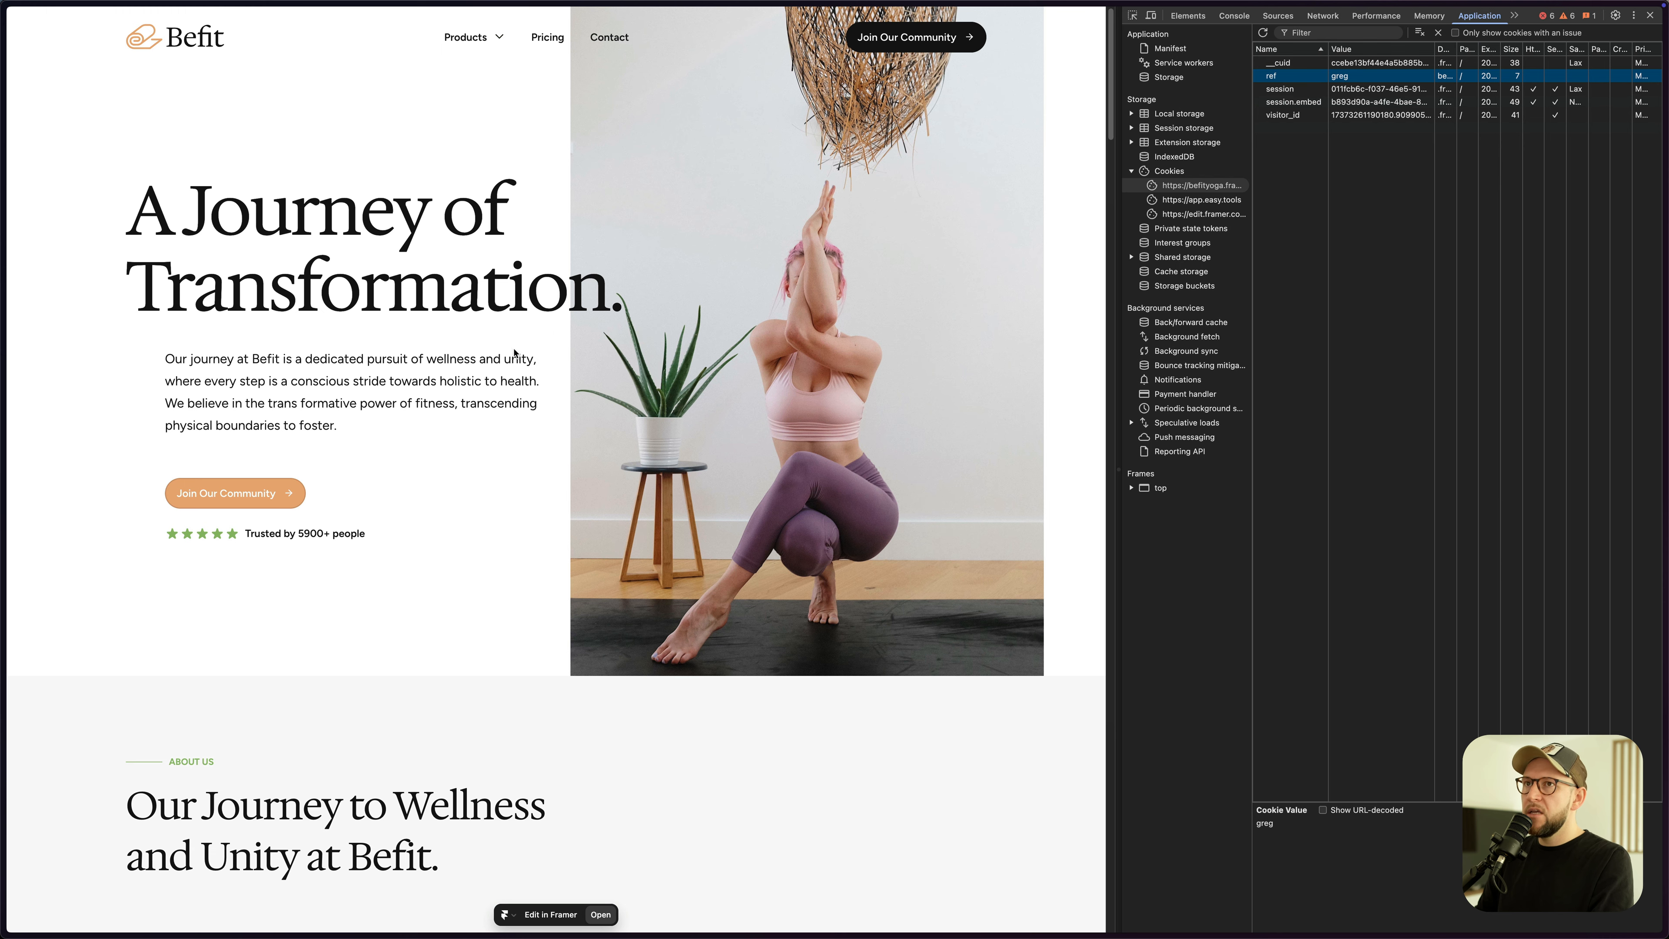
{"action": "scroll", "coordinate": [535, 349], "scroll_direction": "down", "scroll_amount": 6}
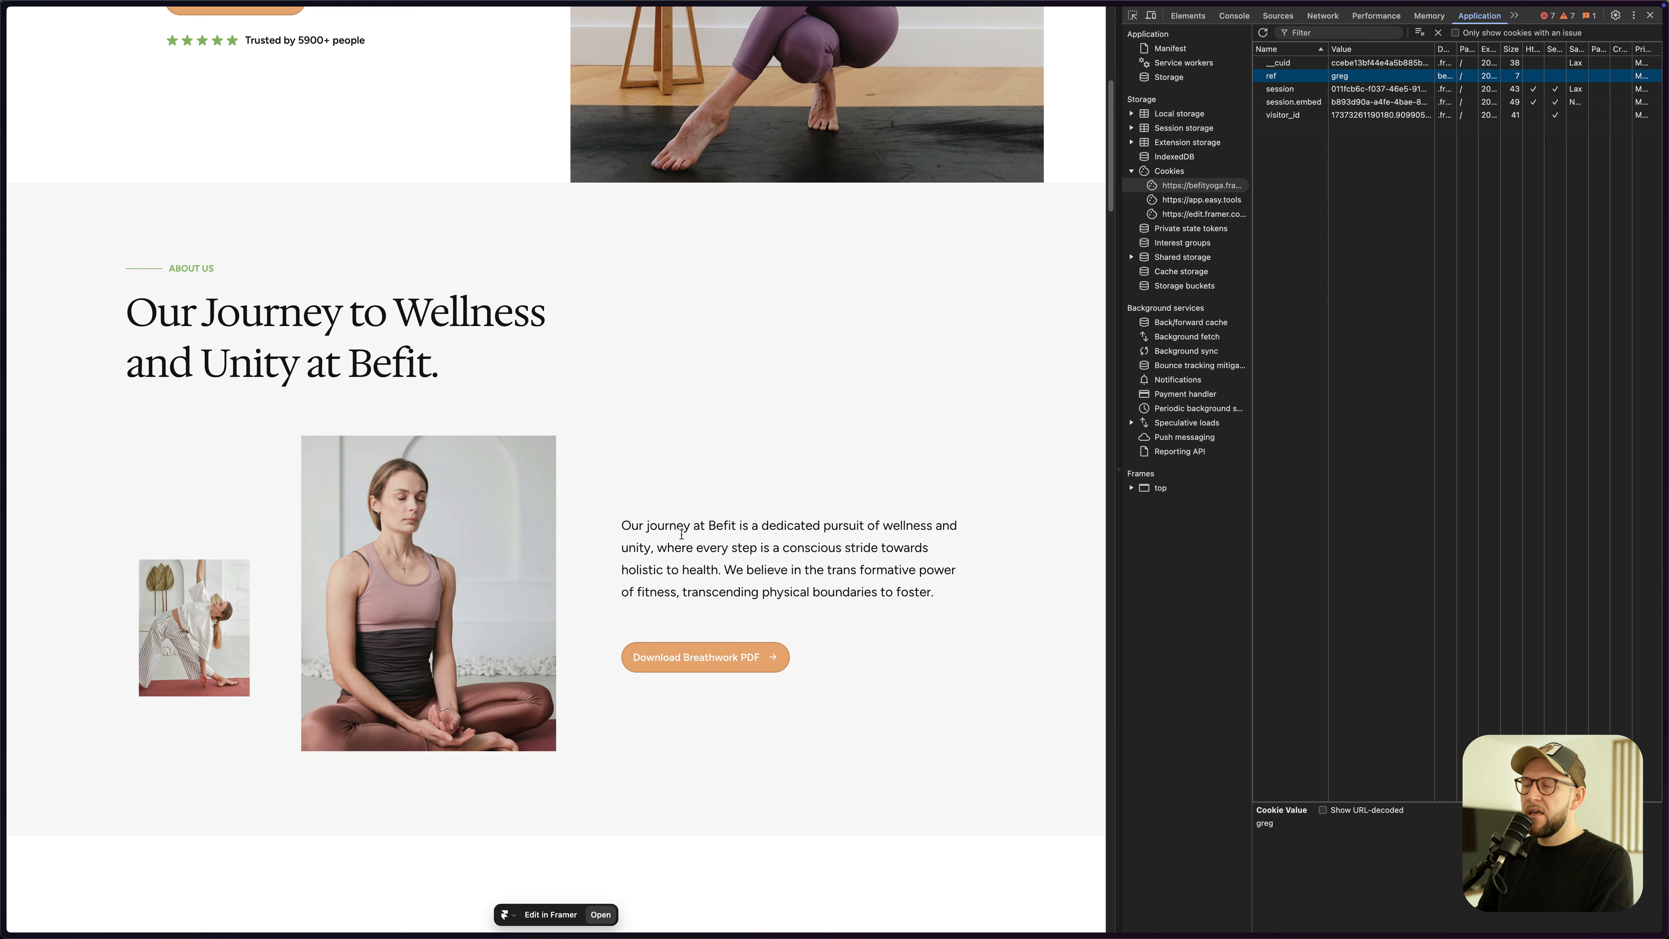
- Verify the Breathwork PDF checkout URL carries the ref parameter, then return to the landing page
{"action": "left_click", "coordinate": [725, 662]}
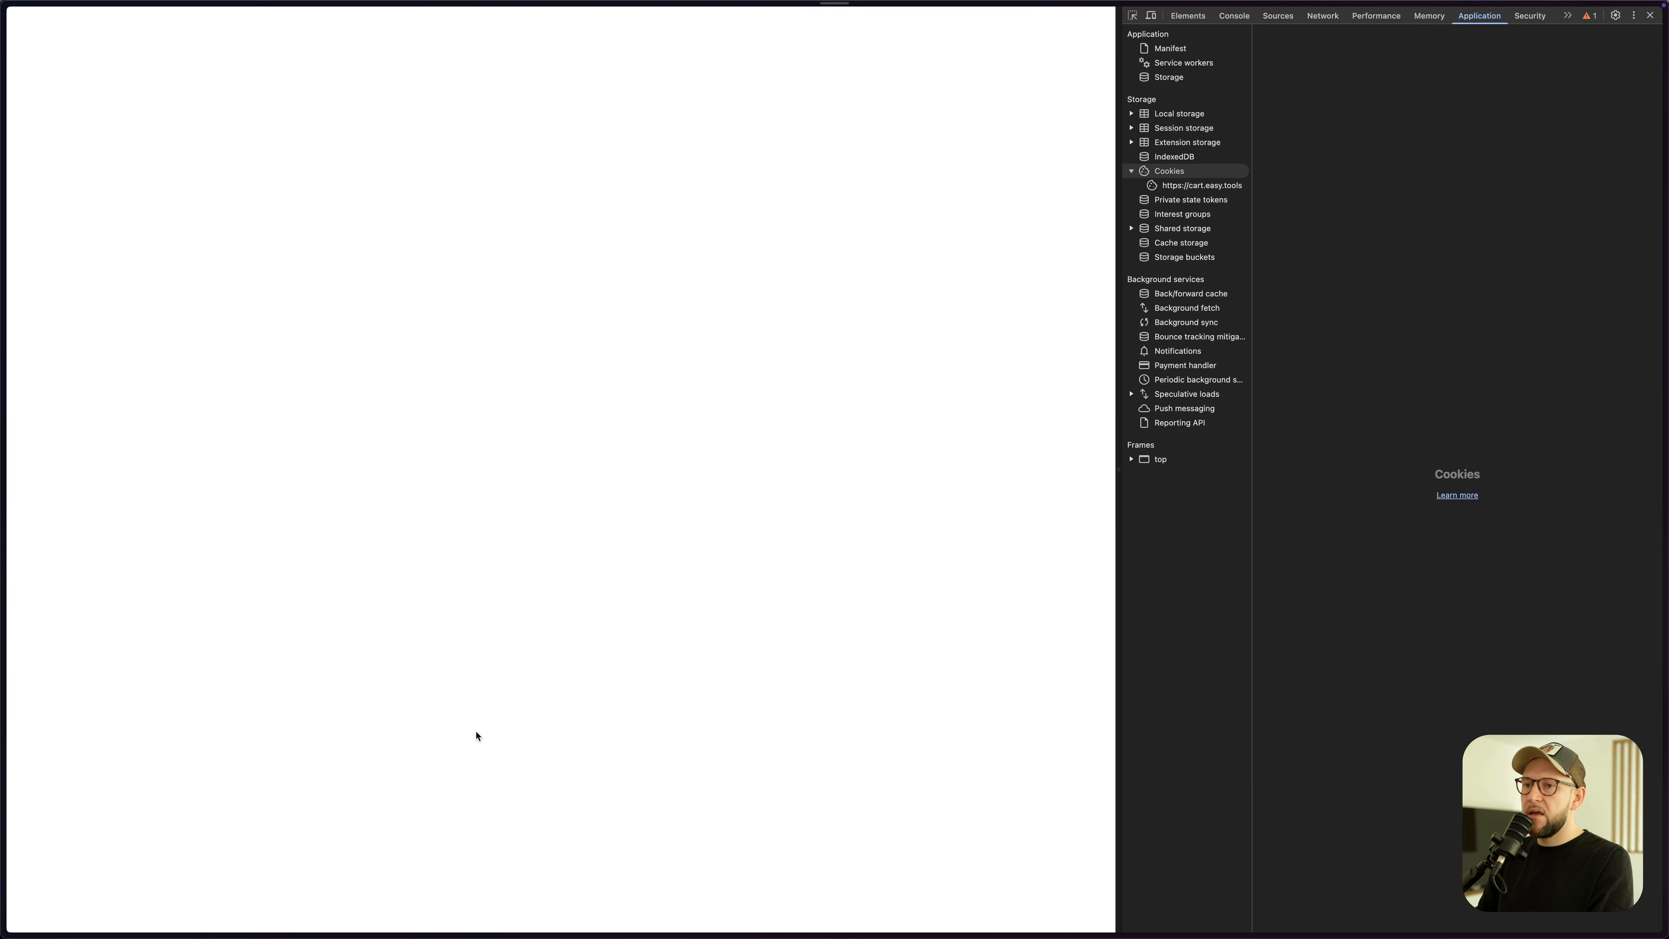
{"action": "key", "text": "super+l"}
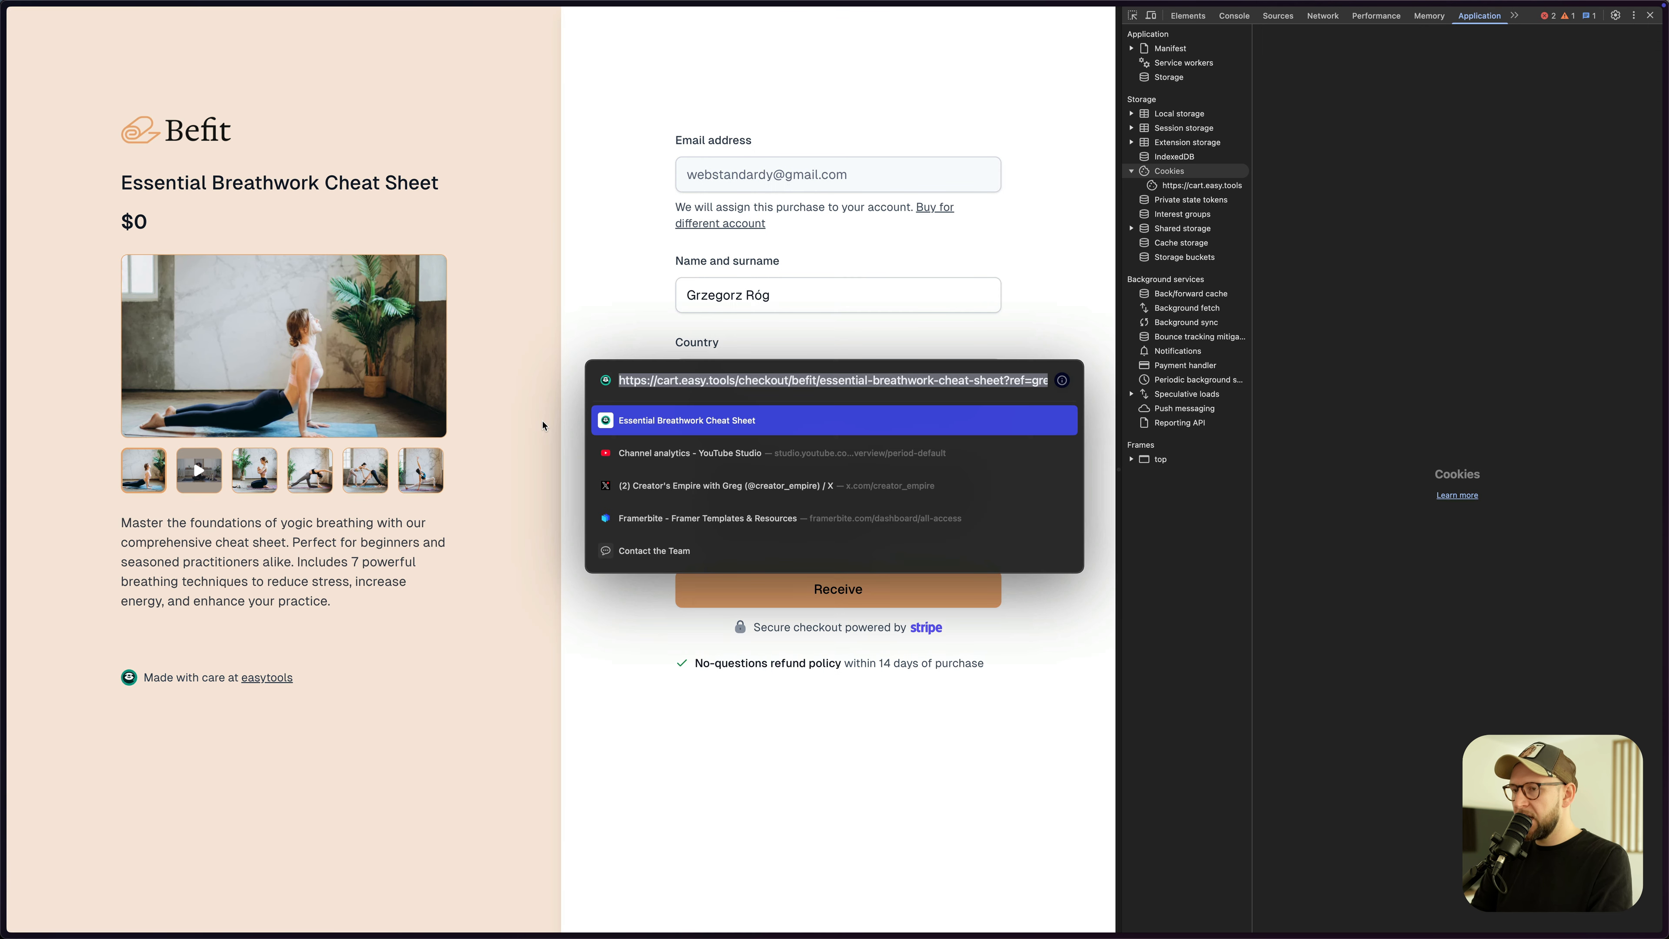
{"action": "left_click", "coordinate": [1019, 380]}
{"action": "left_click_drag", "start_coordinate": [1010, 380], "coordinate": [1059, 382]}
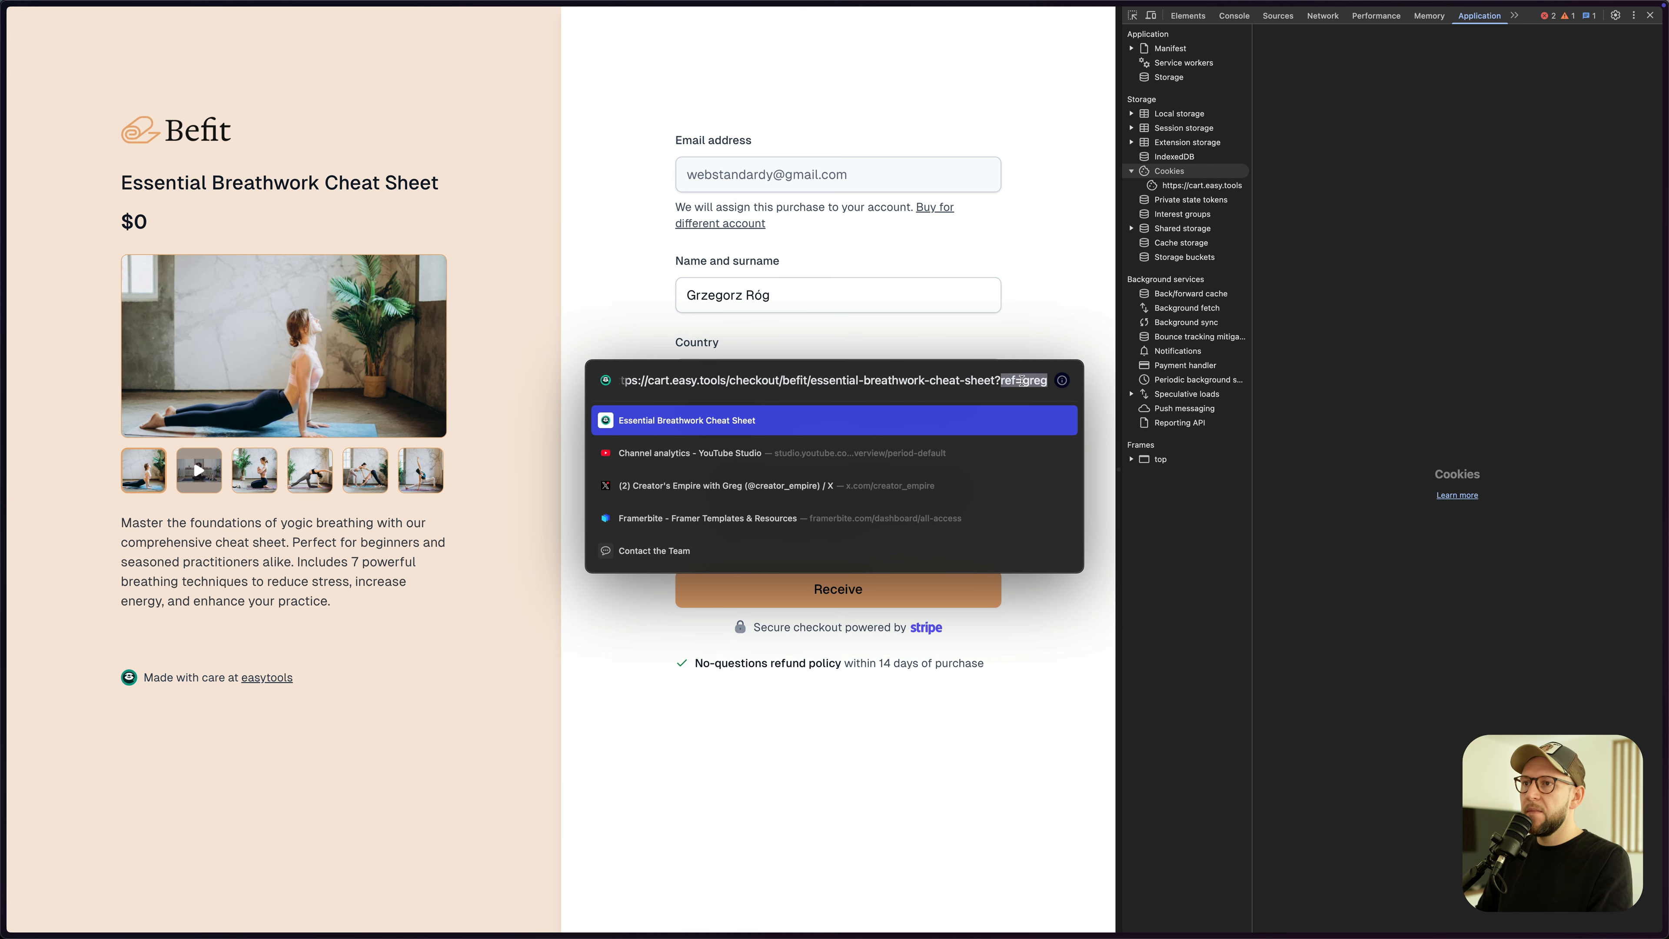
{"action": "left_click", "coordinate": [620, 184]}
{"action": "key", "text": "super+bracketleft"}
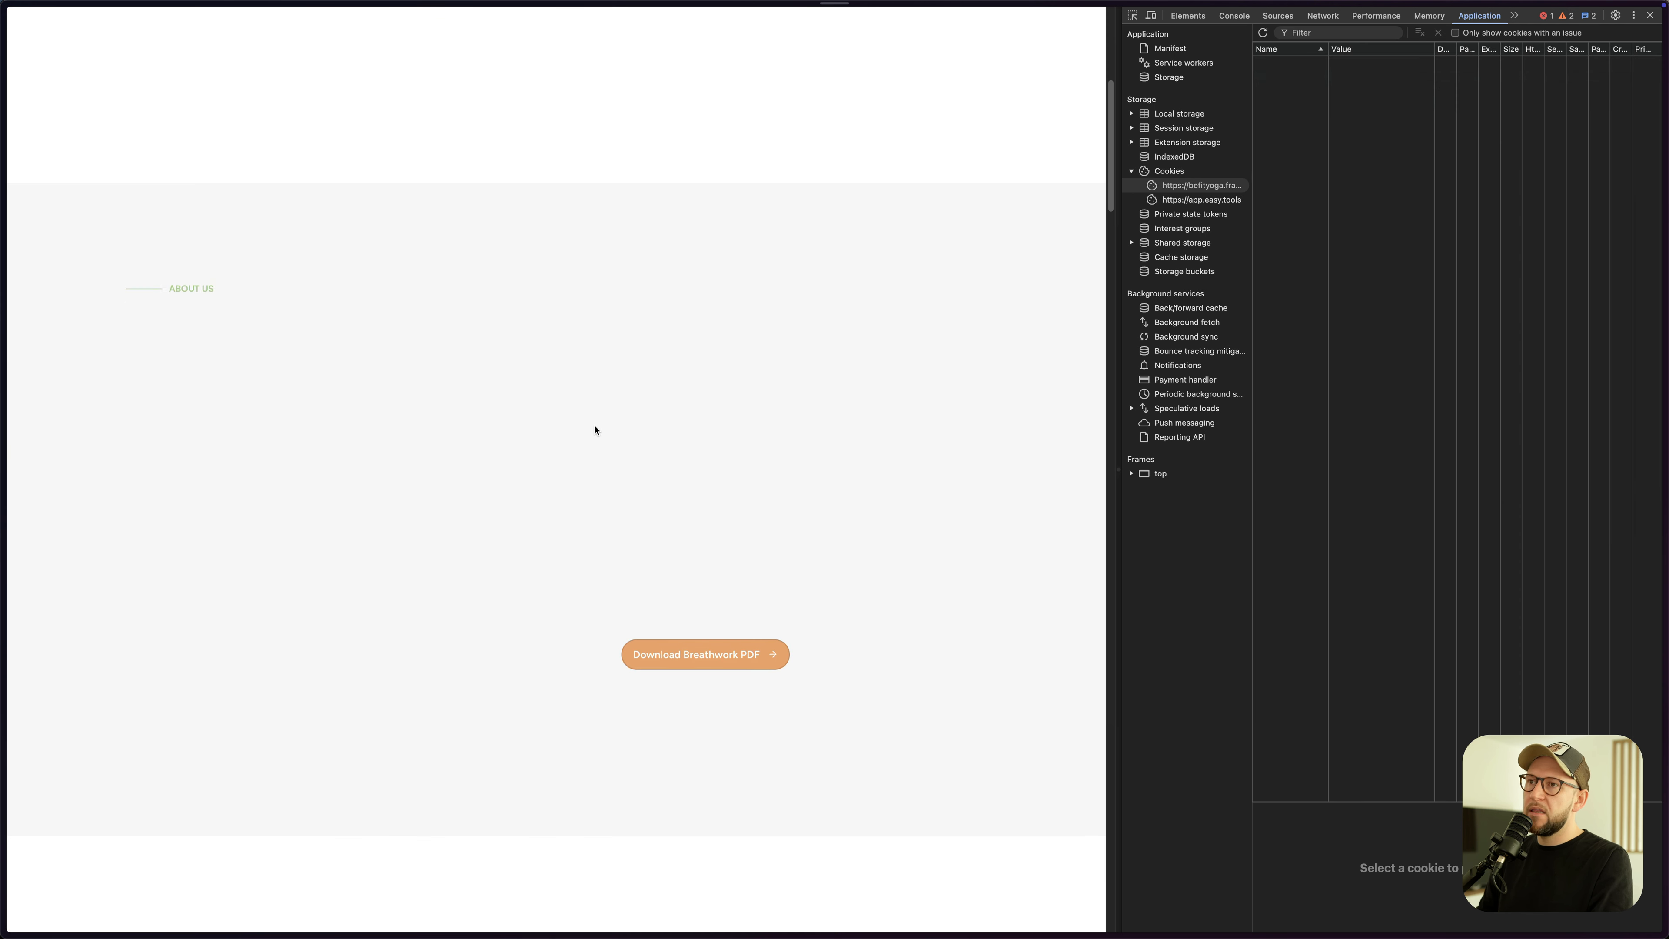
{"action": "scroll", "coordinate": [716, 462], "scroll_direction": "up", "scroll_amount": 7}
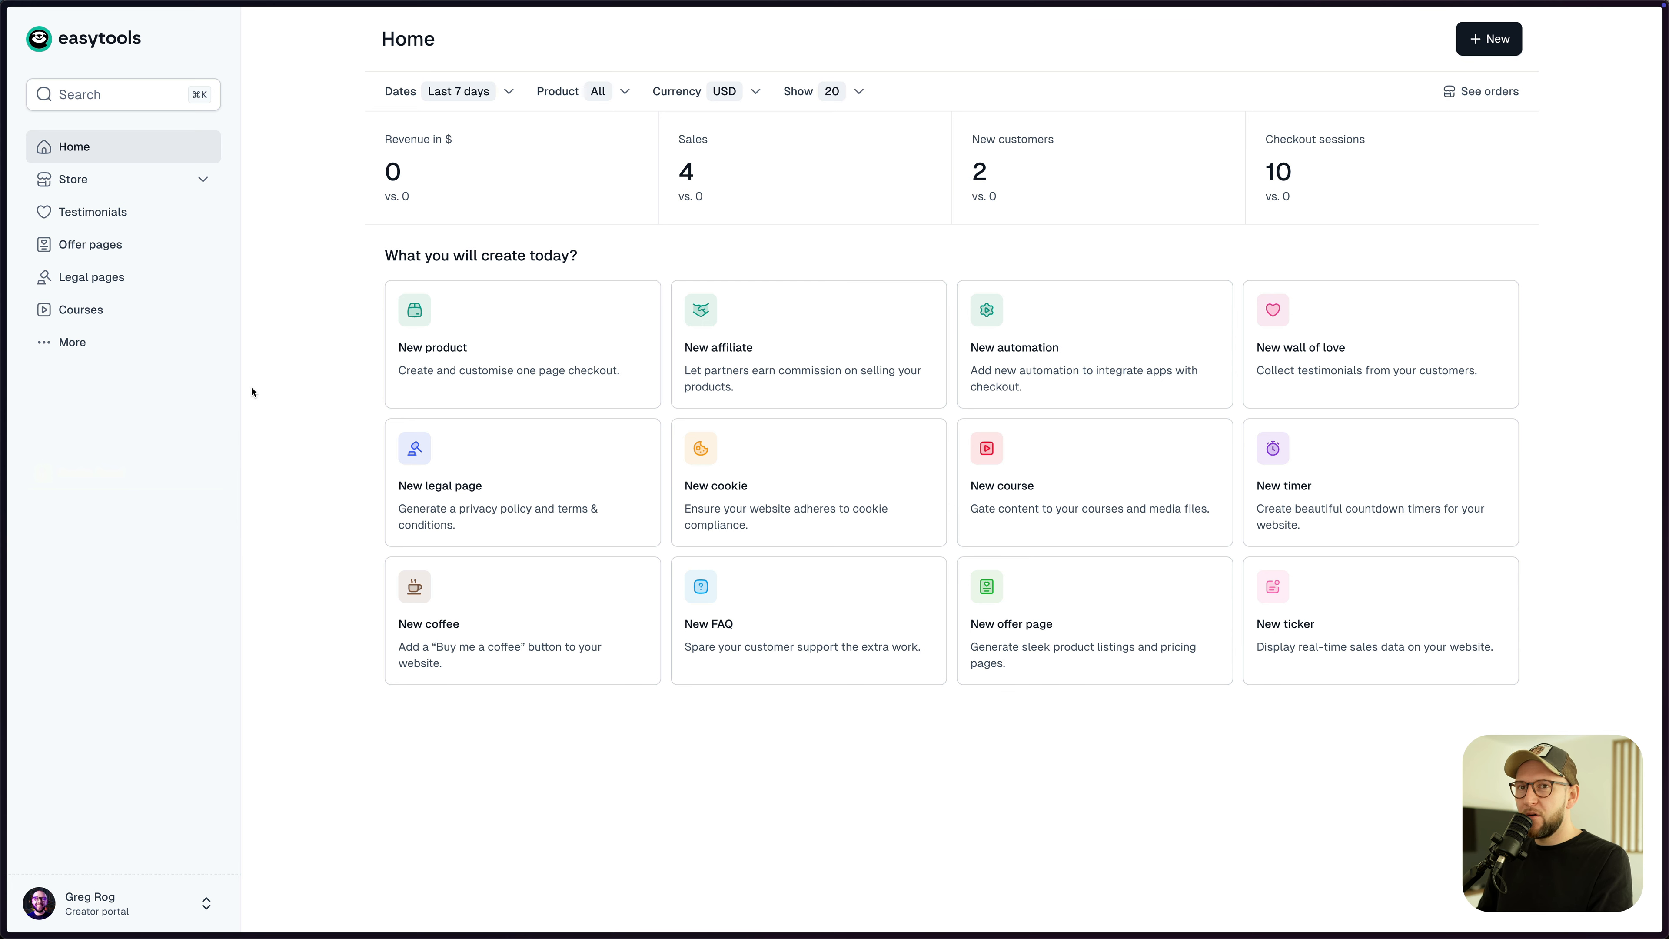
- Create a new social proof ticker named Befit
{"action": "left_click", "coordinate": [132, 344]}
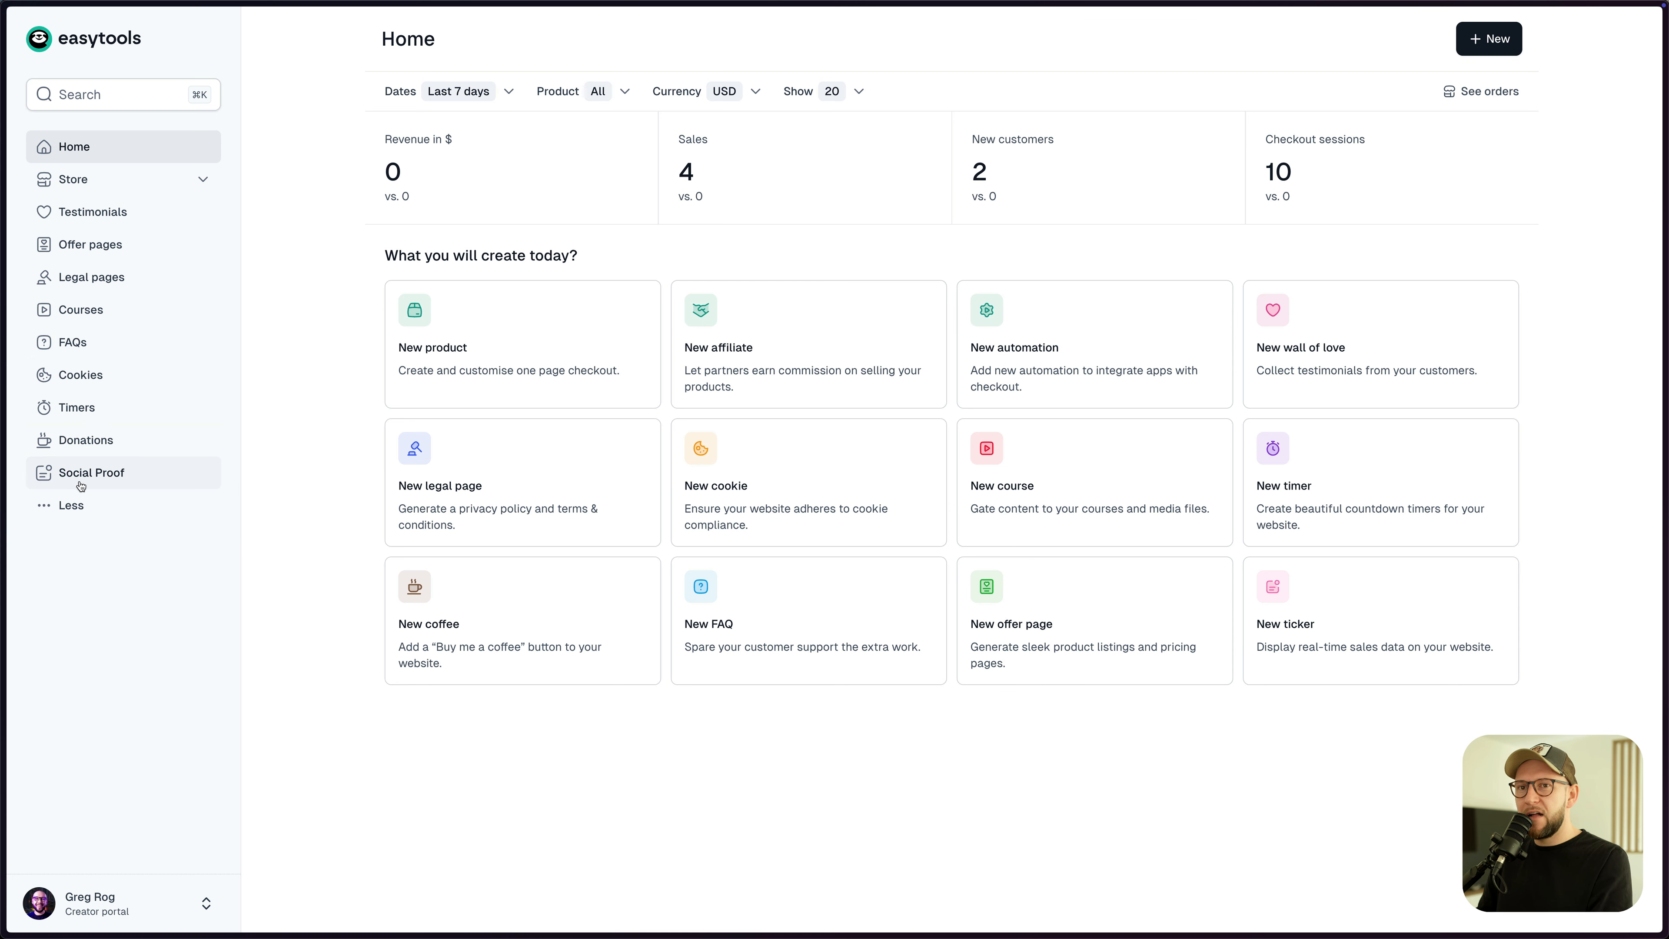
{"action": "left_click", "coordinate": [183, 486]}
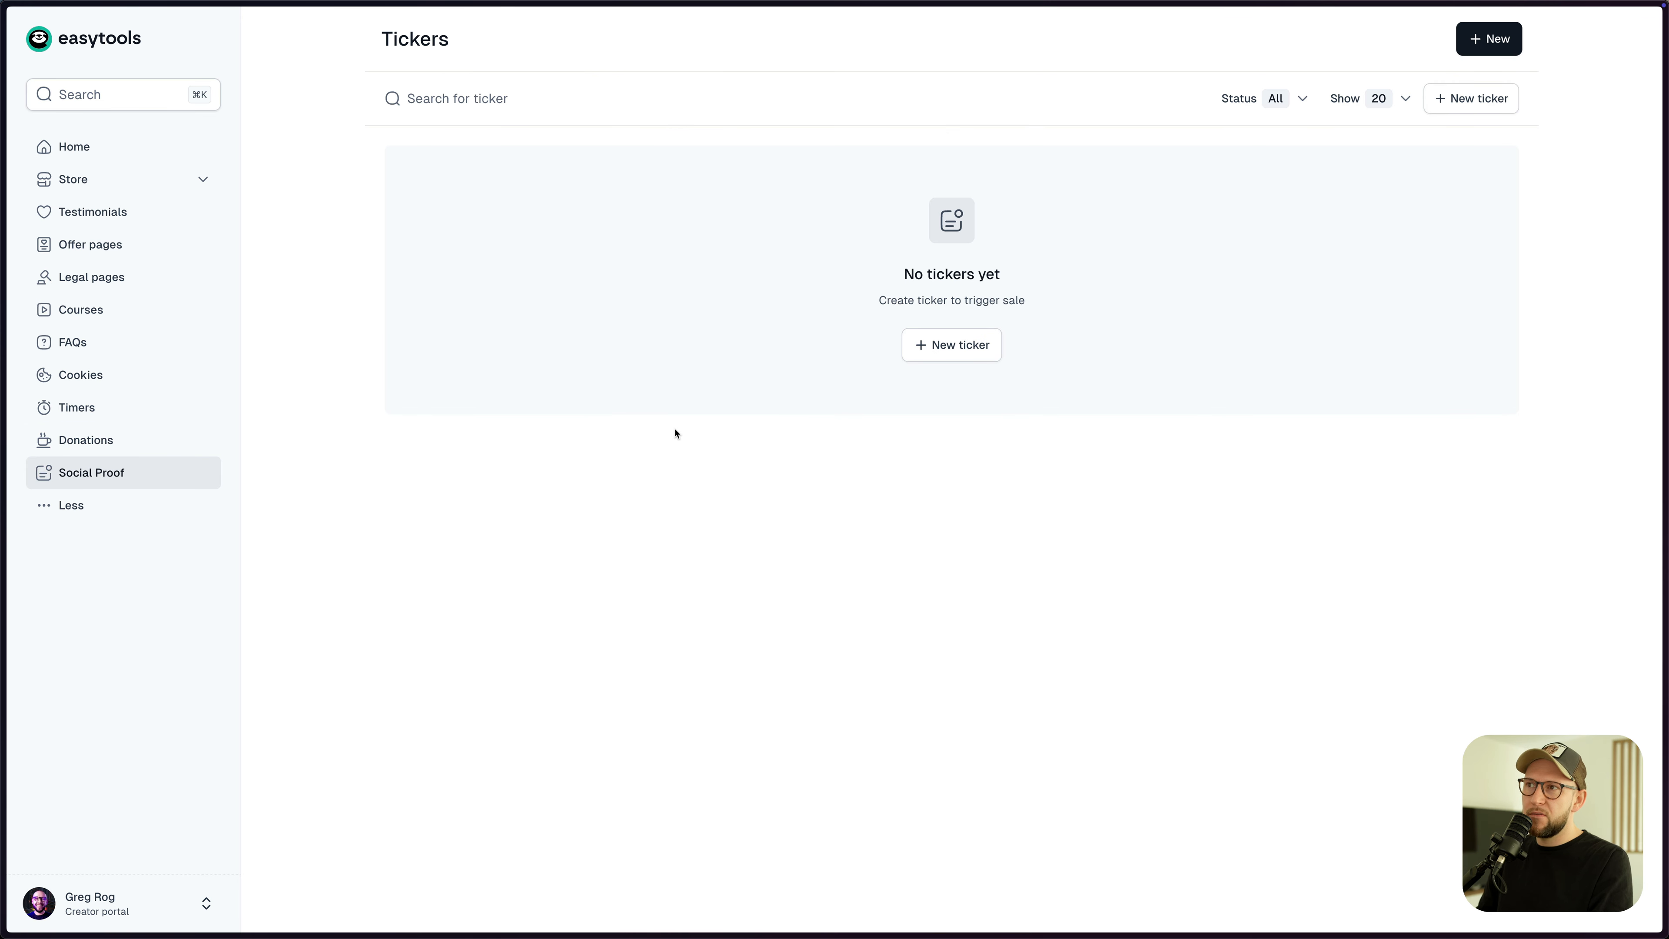
{"action": "left_click", "coordinate": [959, 353]}
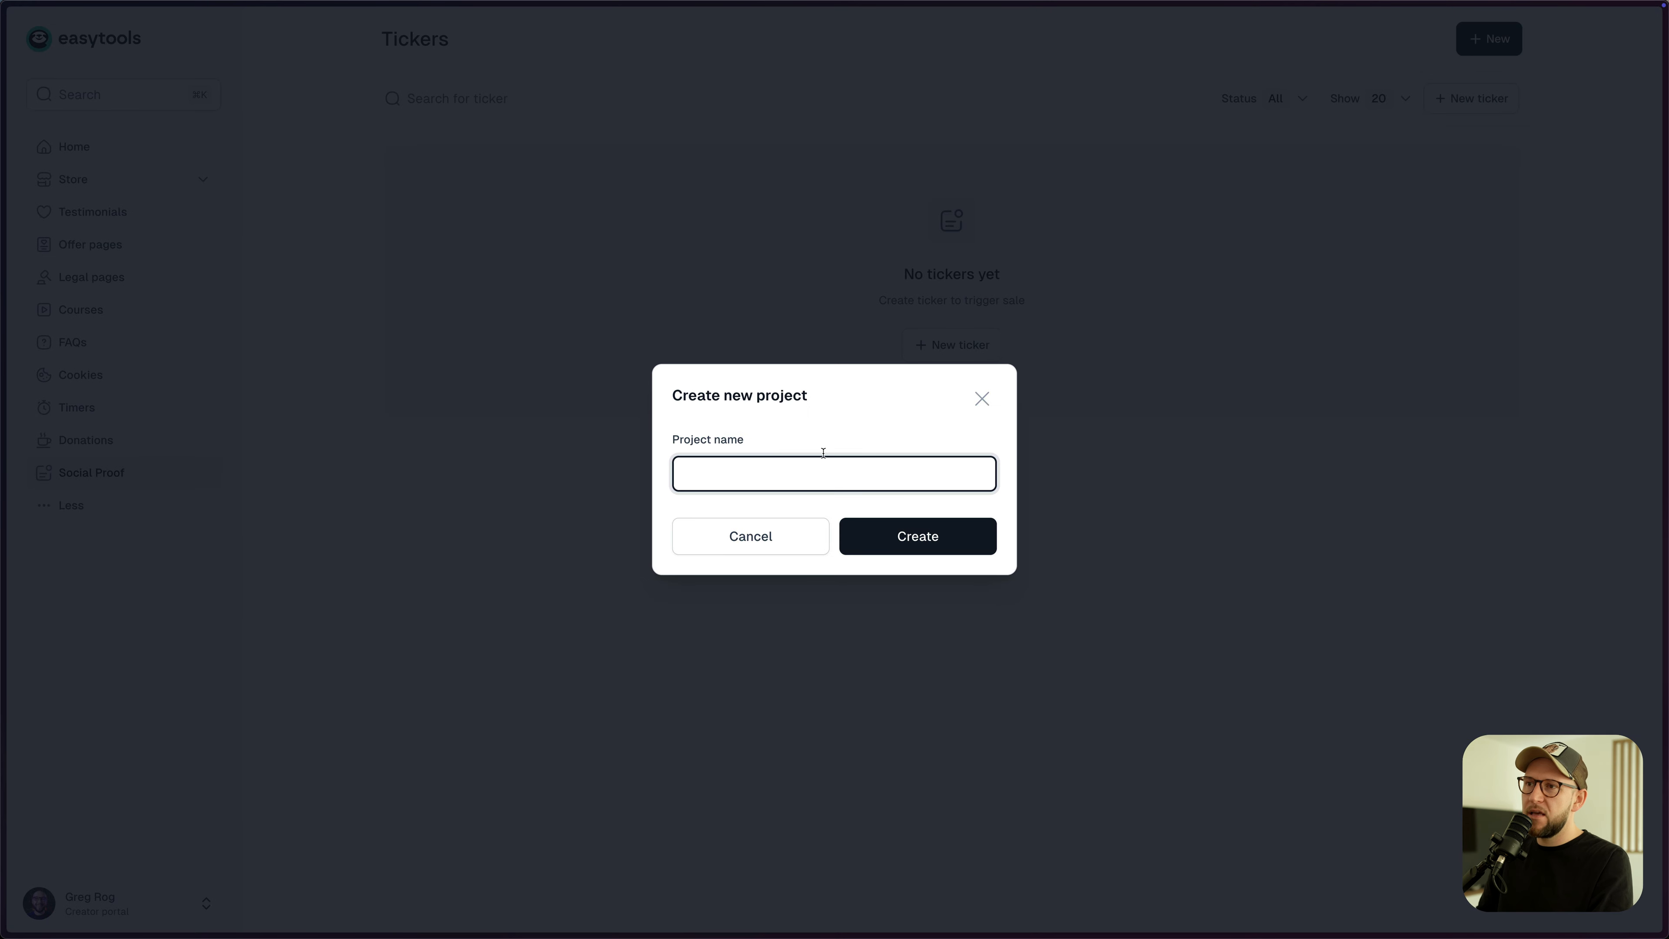
{"action": "type", "text": "Be"}
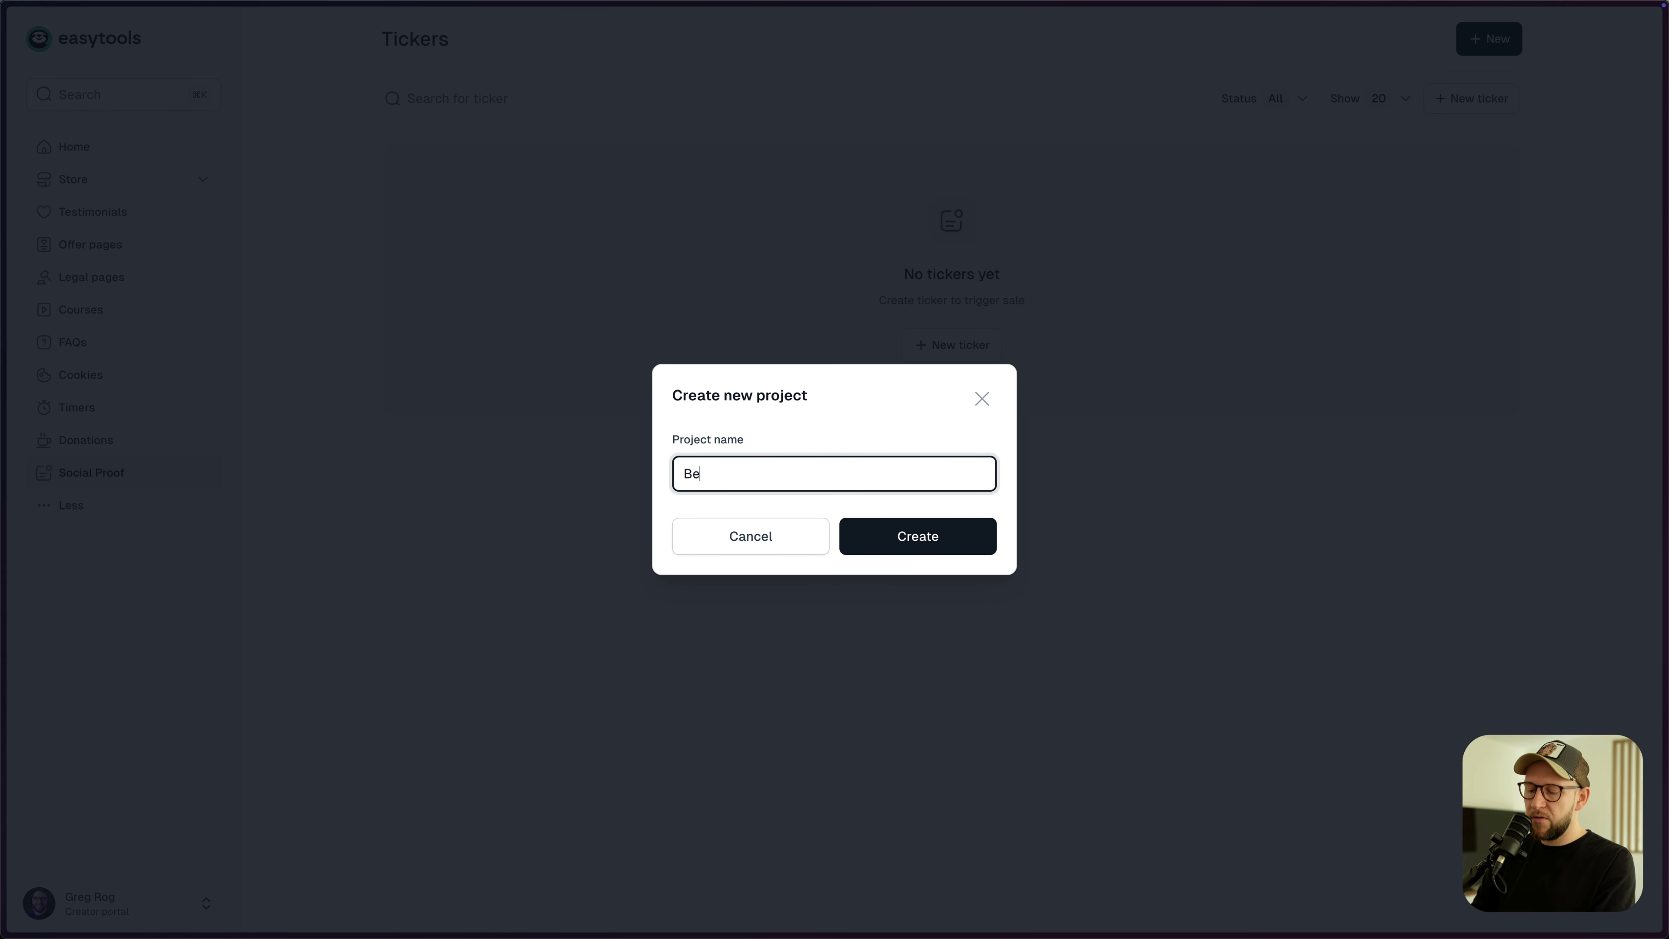
{"action": "left_click", "coordinate": [923, 547]}
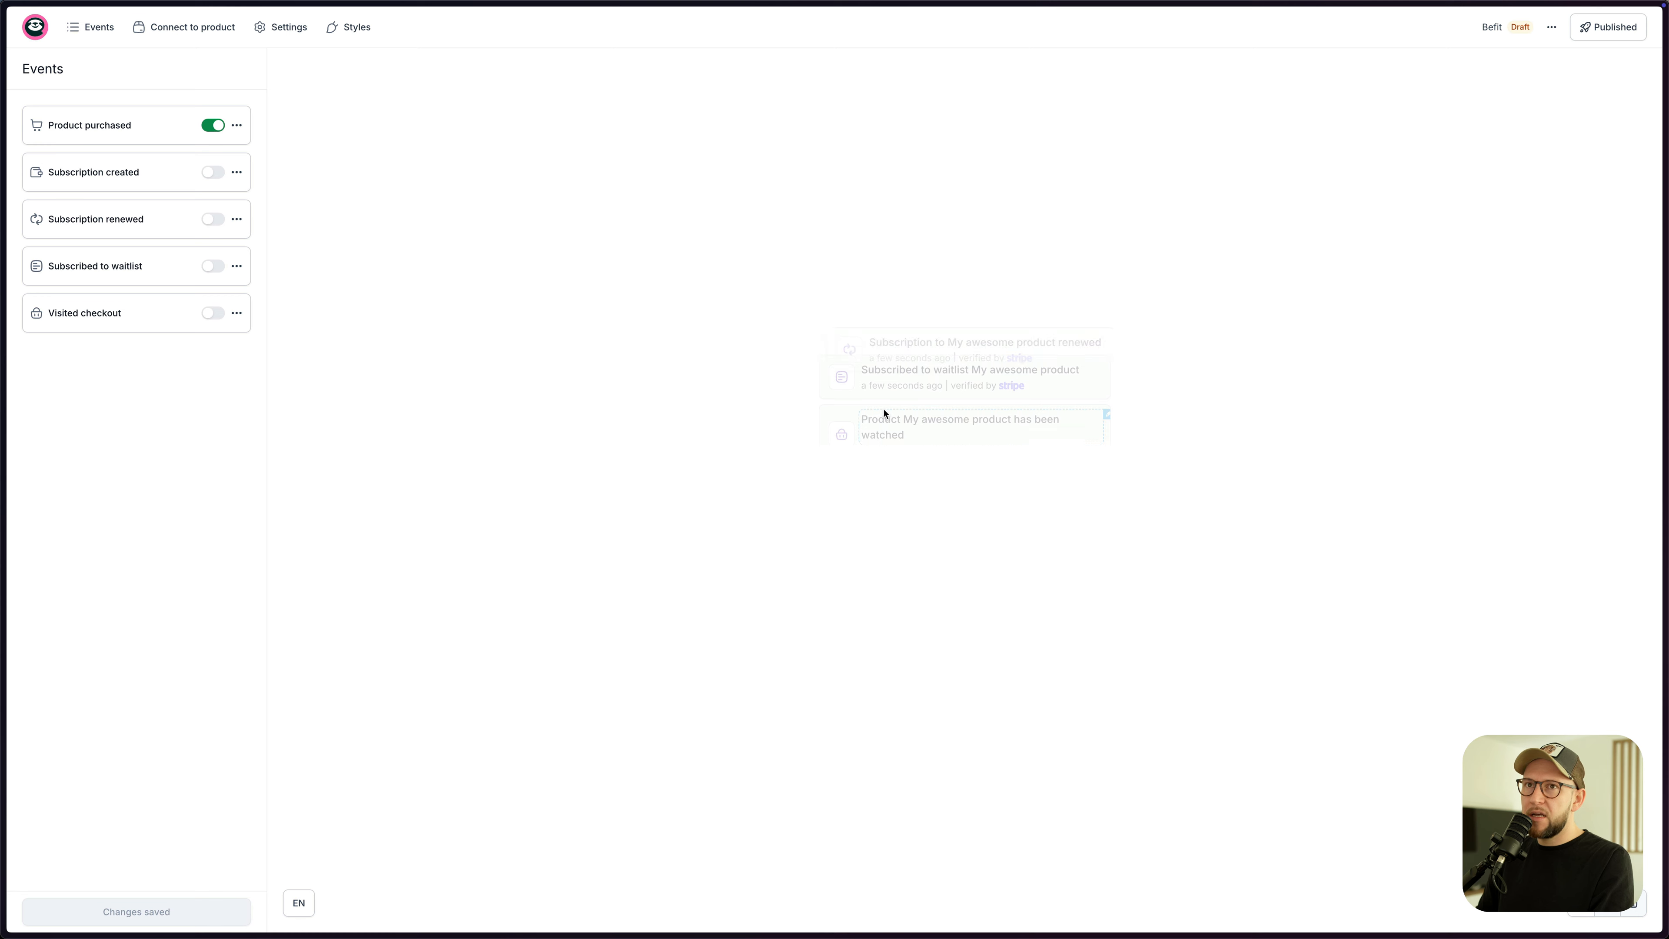
- Enable Subscription created, Subscription renewed, Subscribed to waitlist and Visited checkout events, and save
{"action": "left_click", "coordinate": [209, 173]}
{"action": "left_click", "coordinate": [212, 220]}
{"action": "left_click", "coordinate": [213, 267]}
{"action": "left_click", "coordinate": [212, 314]}
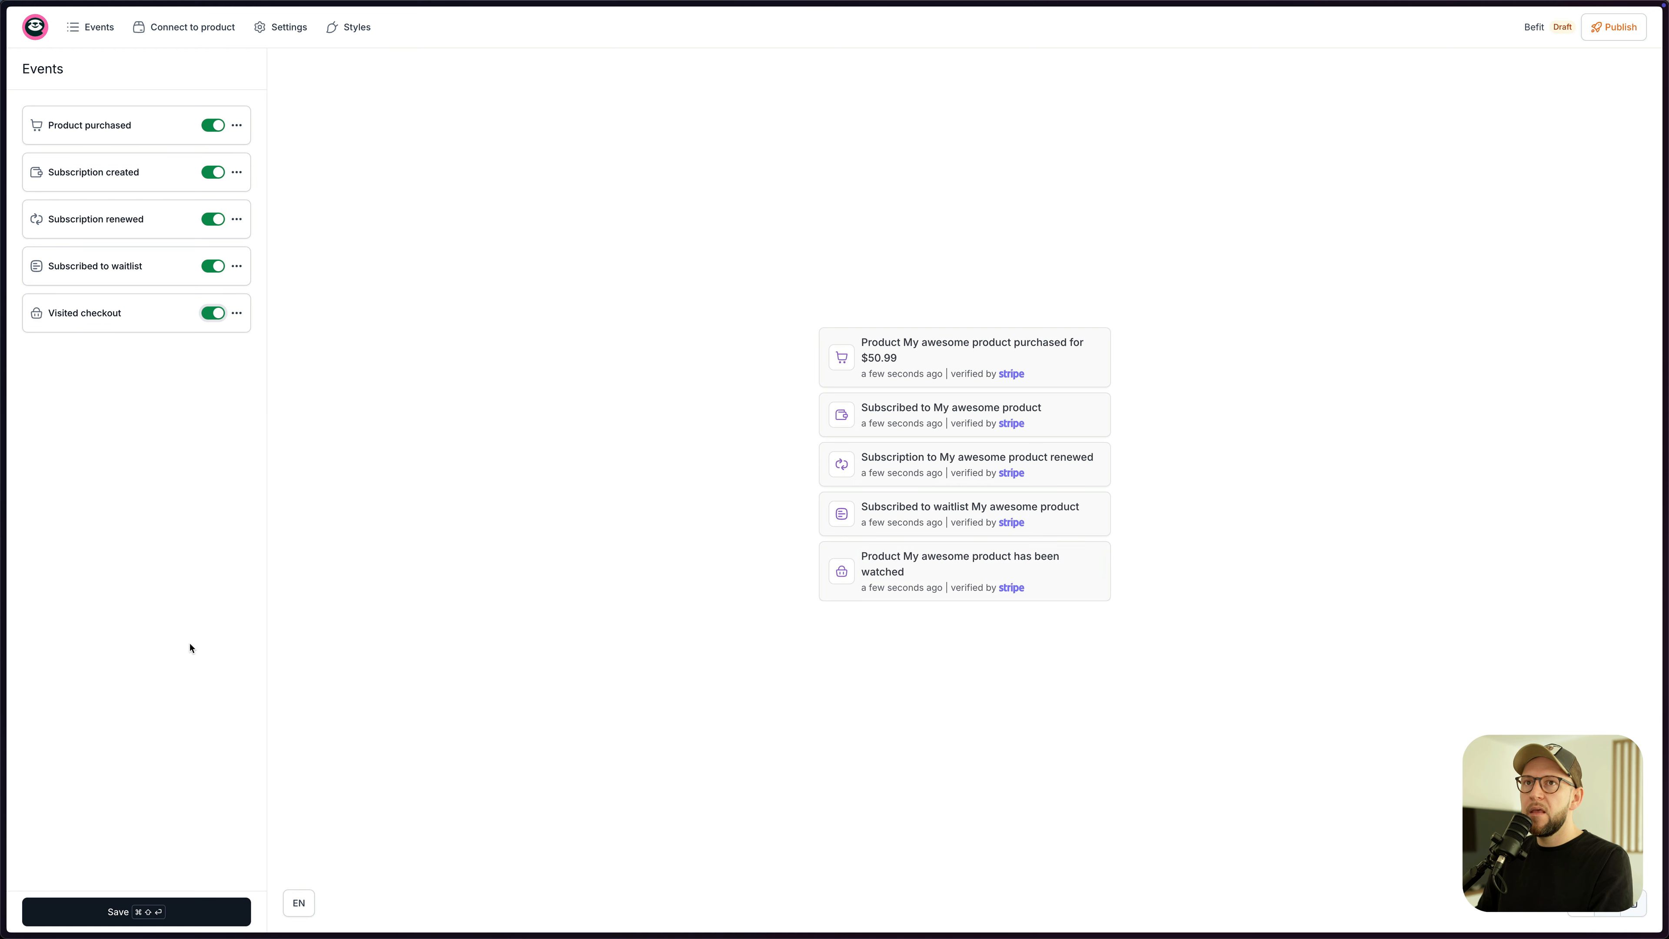
{"action": "left_click", "coordinate": [137, 911]}
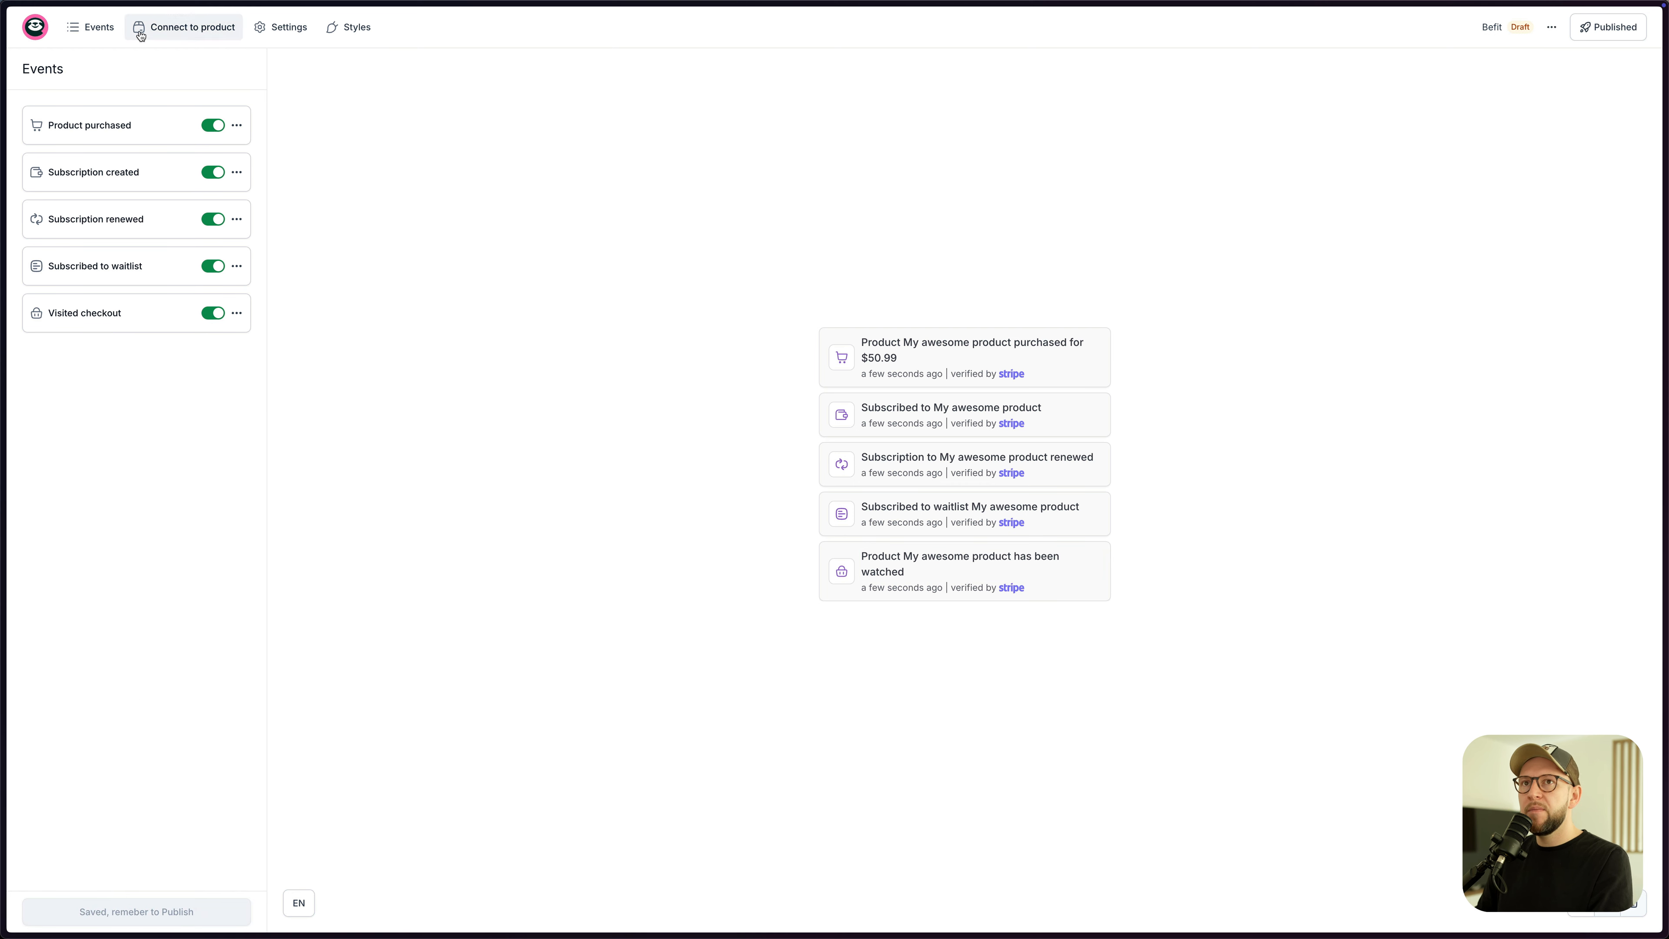
- Review the Product purchased event title, then go to the product connection settings
{"action": "left_click", "coordinate": [158, 32]}
{"action": "left_click", "coordinate": [85, 36]}
{"action": "left_click", "coordinate": [108, 124]}
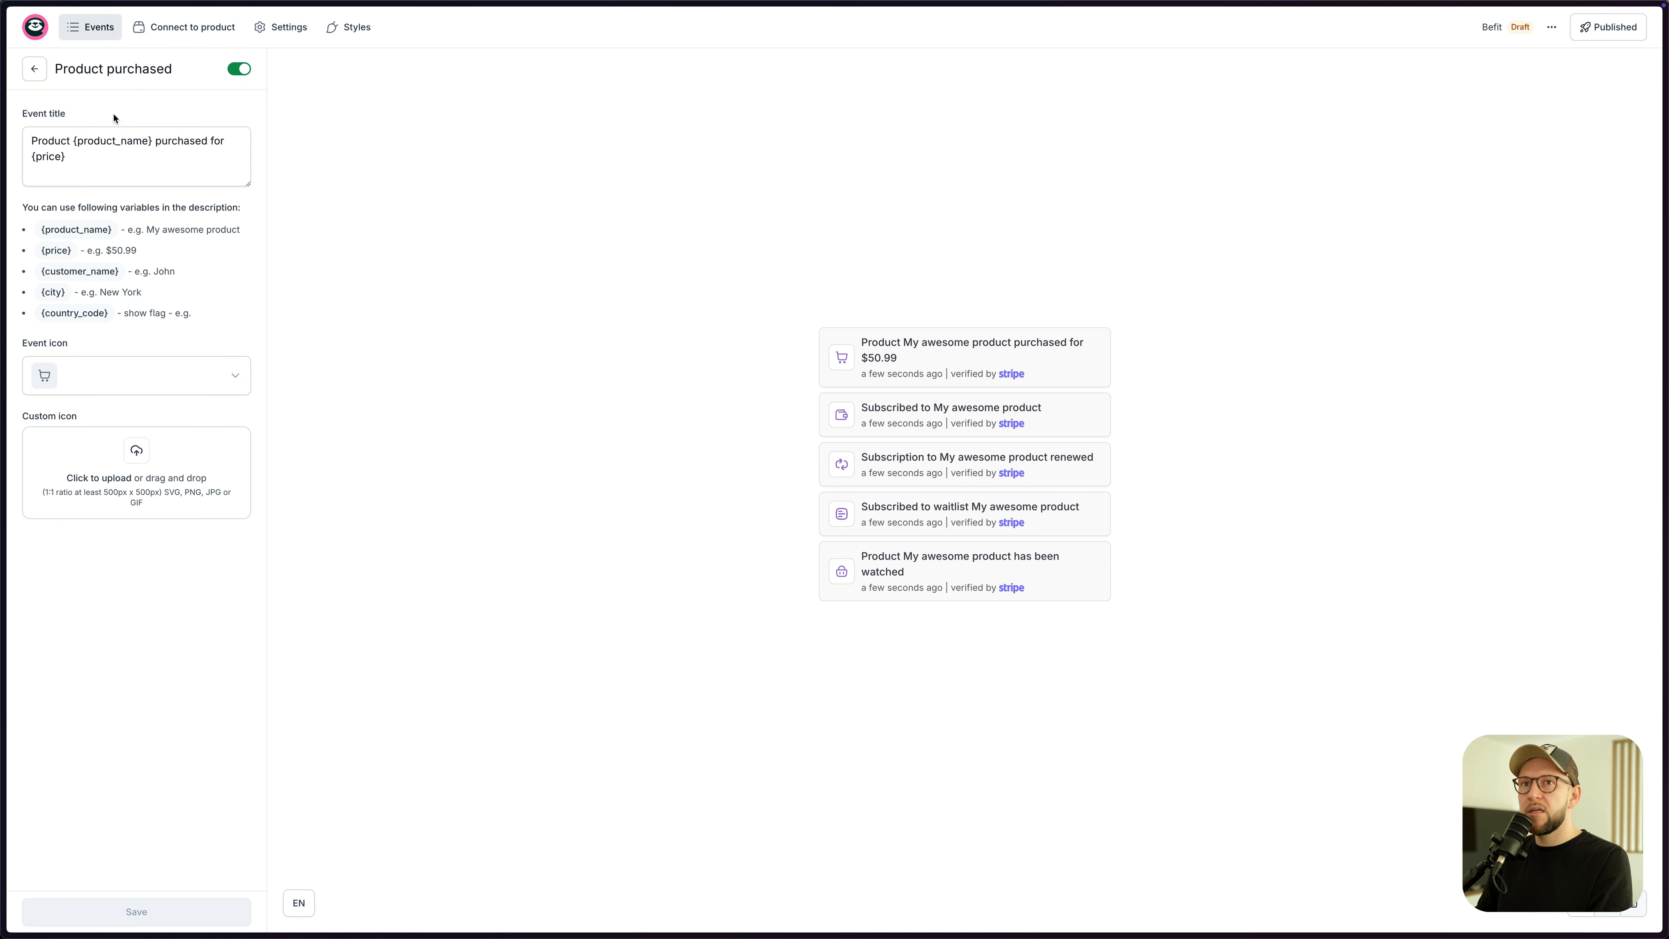
{"action": "left_click", "coordinate": [37, 141]}
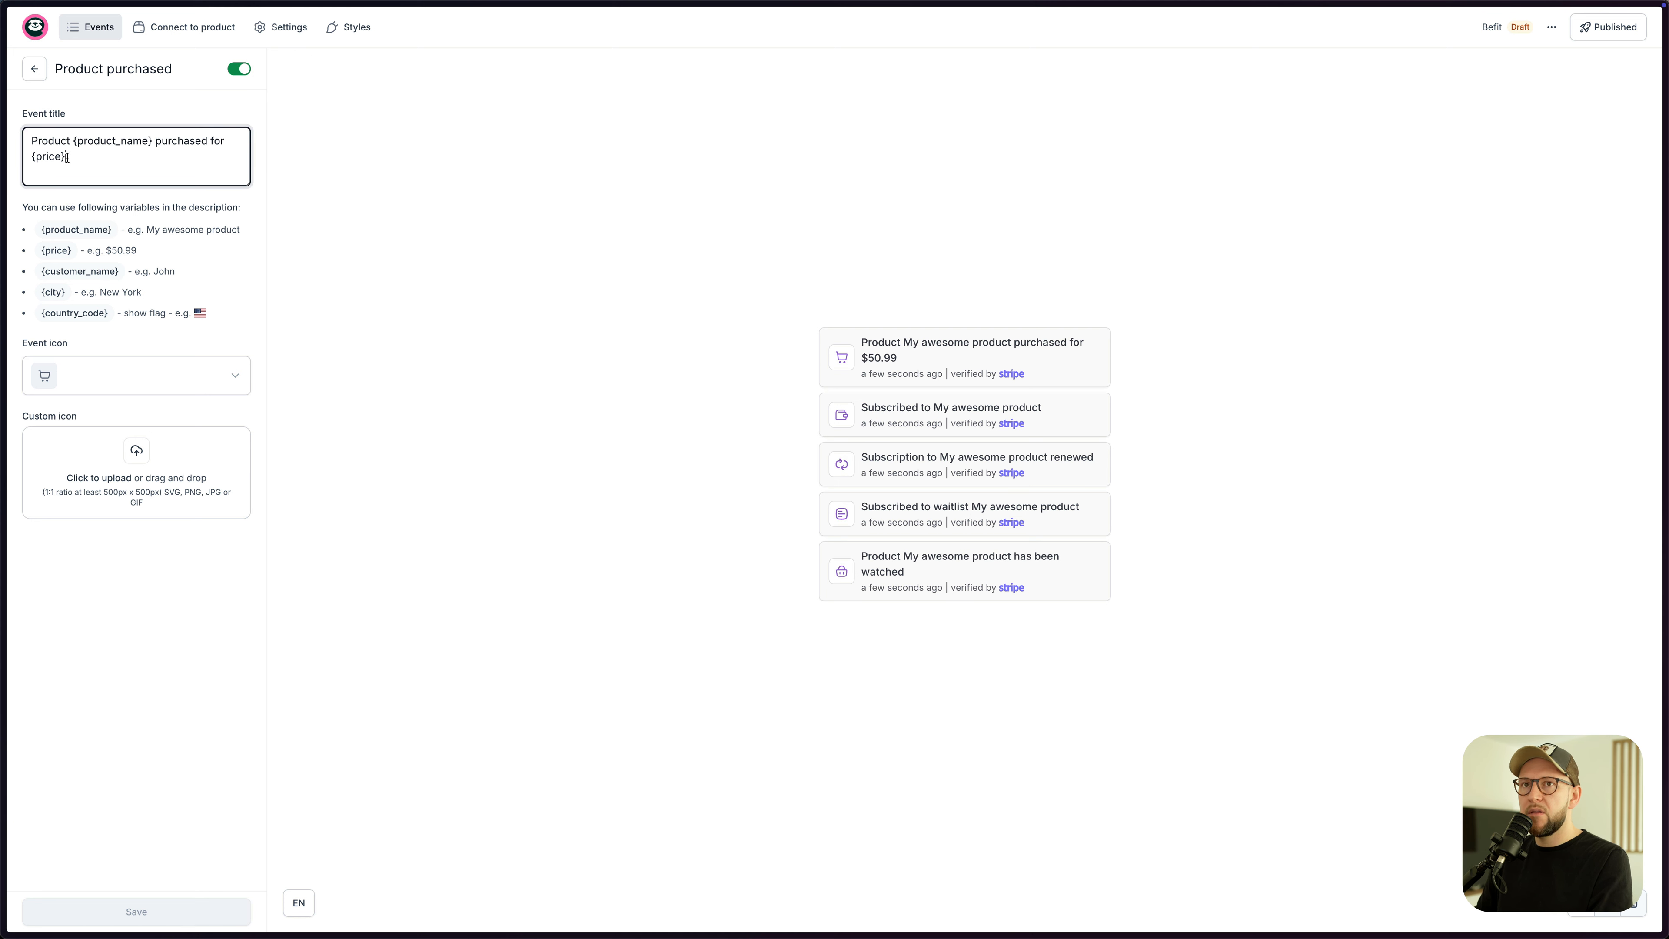
{"action": "left_click_drag", "start_coordinate": [69, 142], "coordinate": [12, 147]}
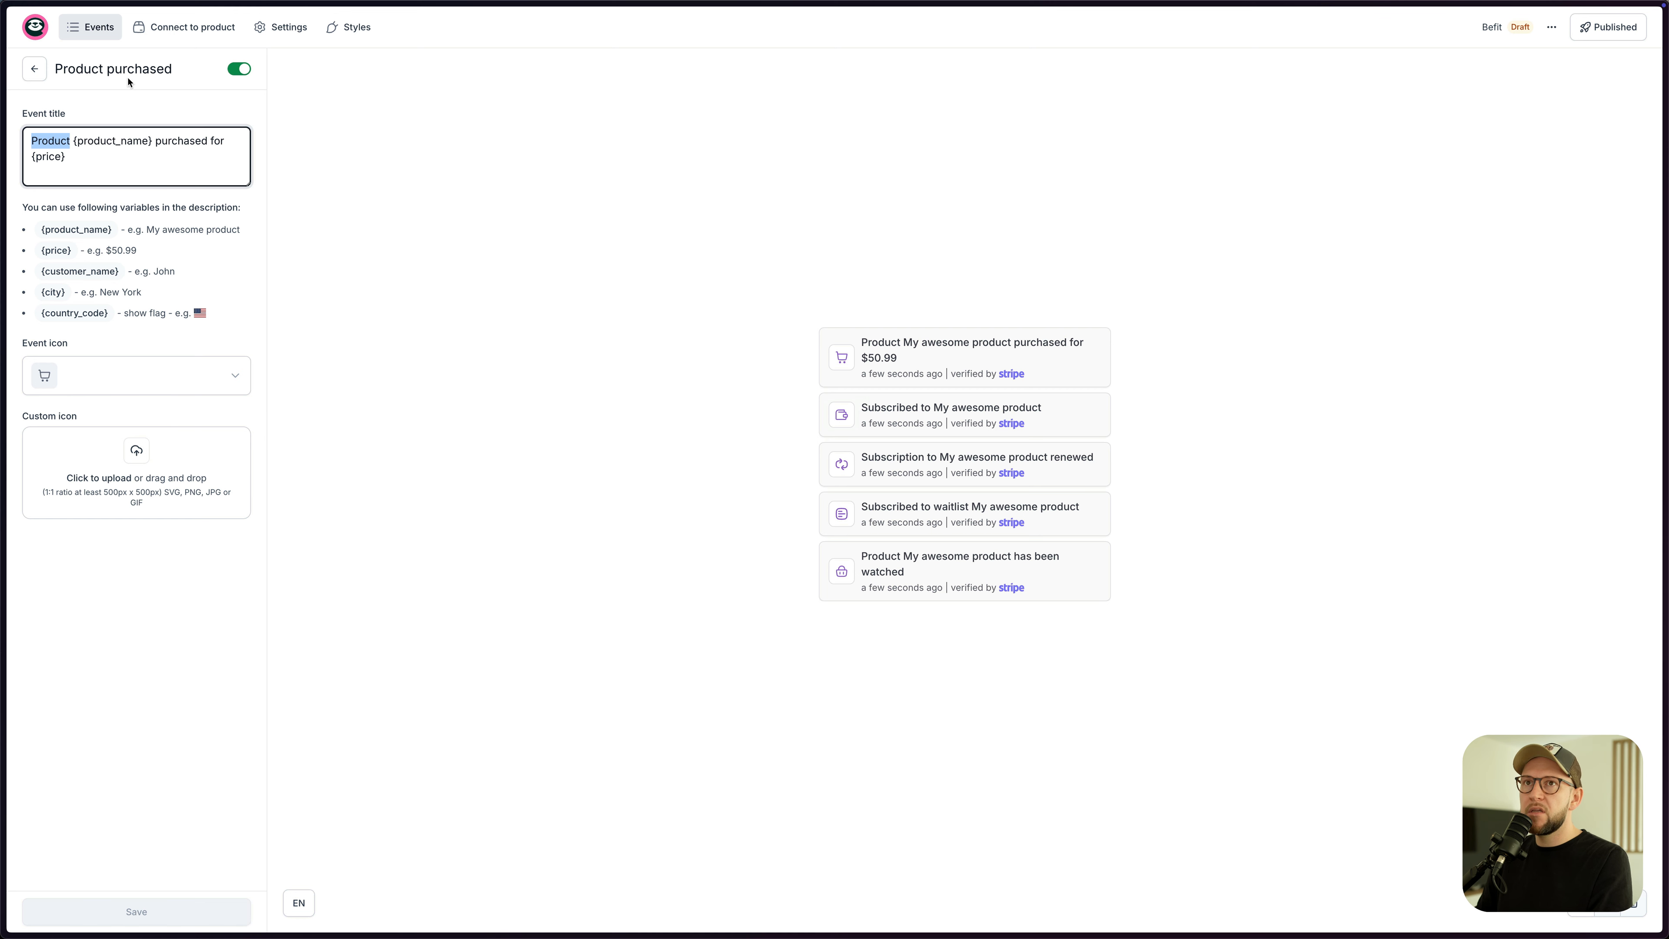
{"action": "left_click", "coordinate": [166, 30]}
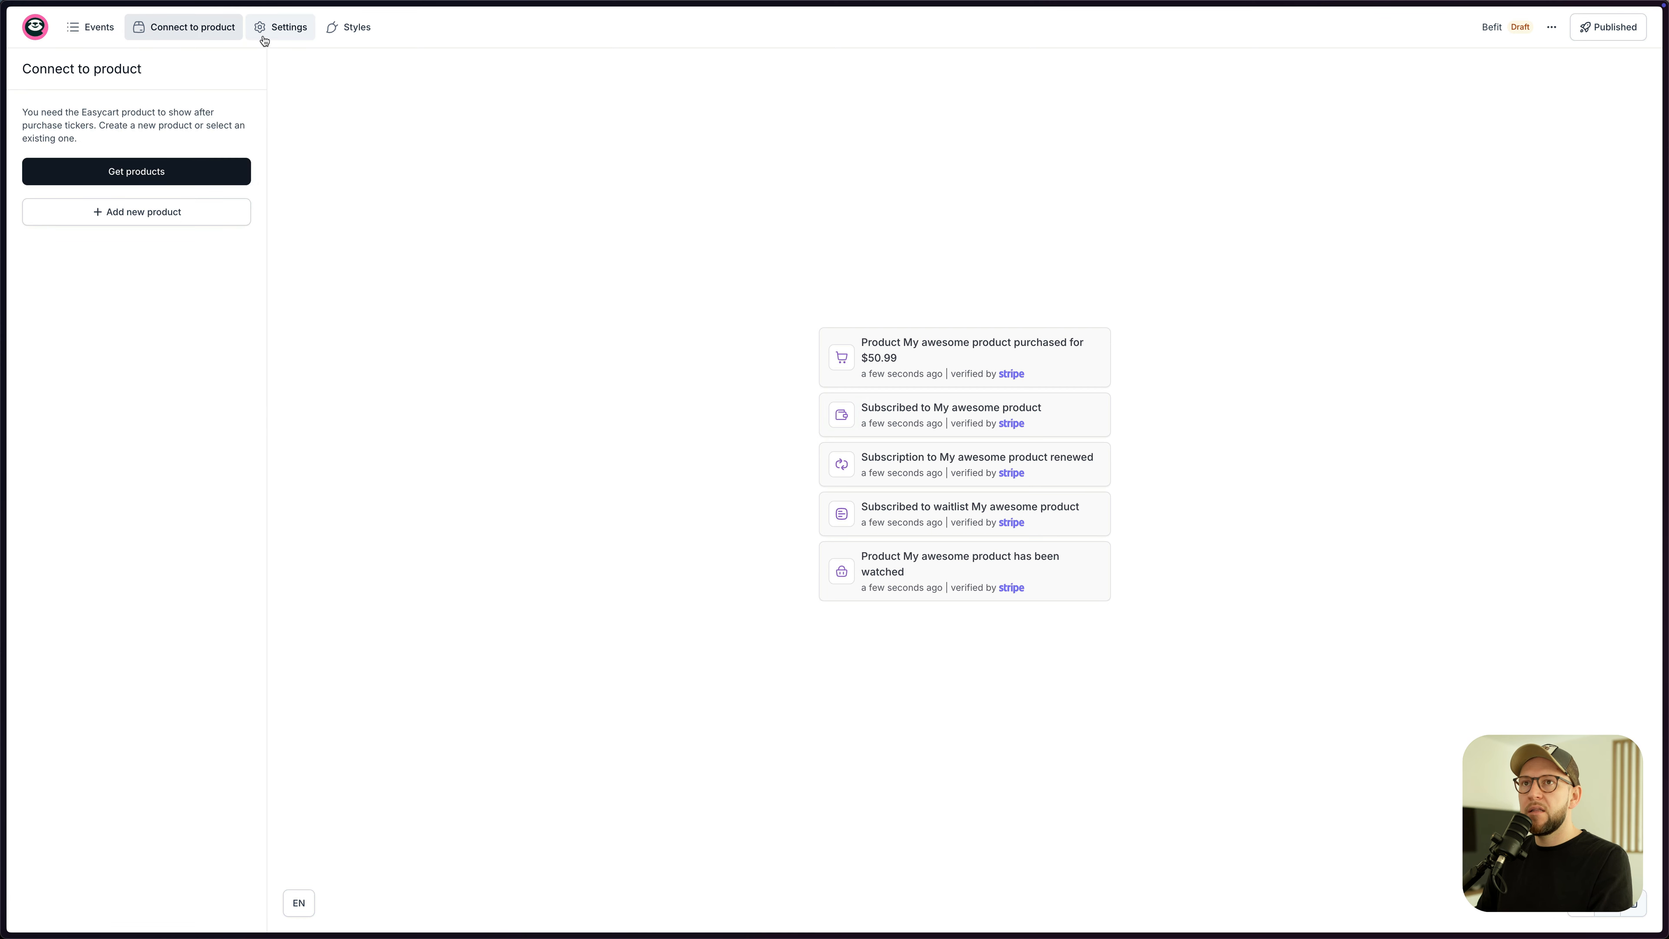
- Connect VIP Community Access, the yoga summit, both Breathwork Cheat Sheets and Yoga Fundamentals to the ticker
{"action": "left_click", "coordinate": [152, 175]}
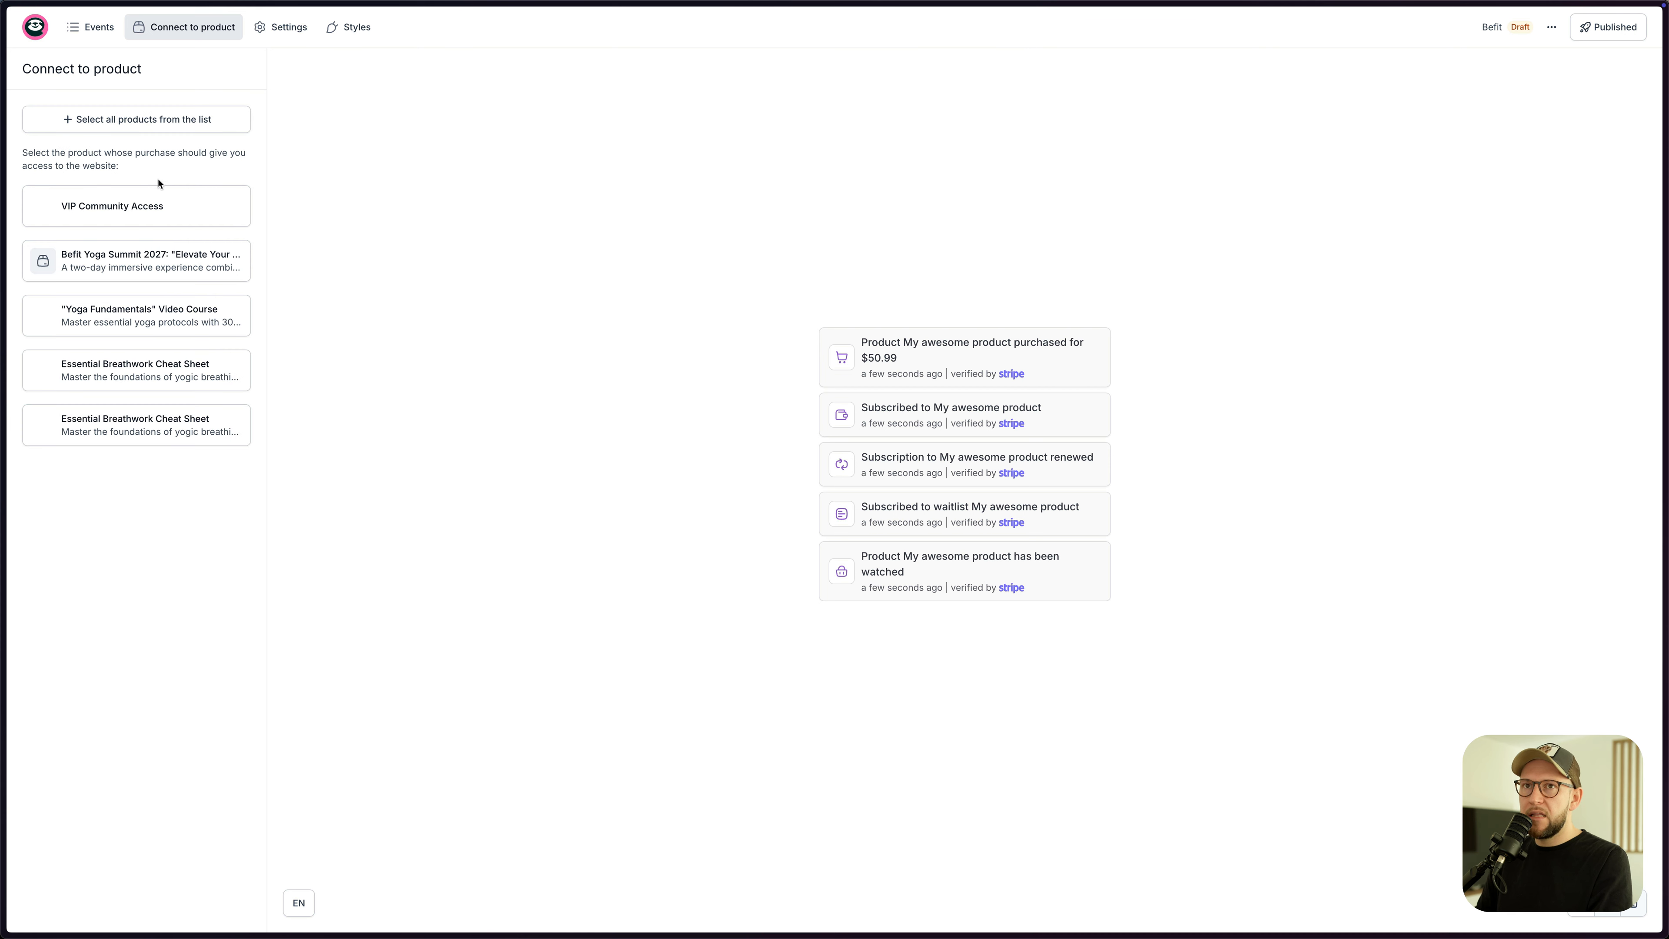
{"action": "left_click", "coordinate": [135, 209]}
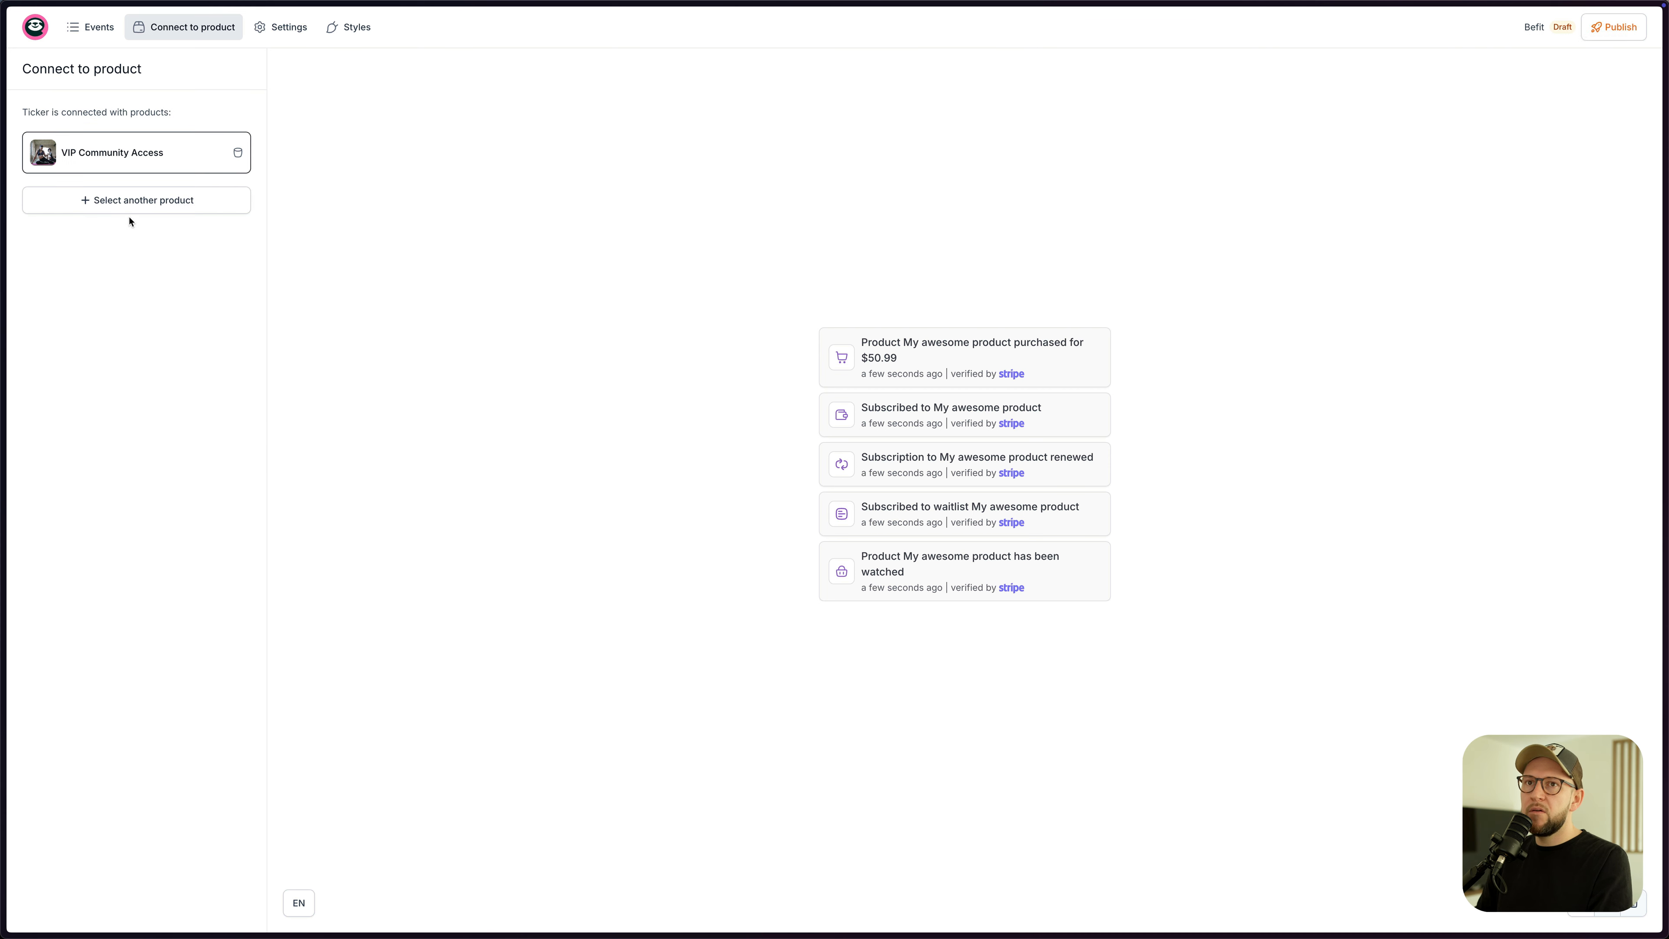
{"action": "left_click", "coordinate": [140, 202]}
{"action": "left_click", "coordinate": [113, 210]}
{"action": "left_click", "coordinate": [131, 255]}
{"action": "left_click", "coordinate": [127, 263]}
{"action": "left_click", "coordinate": [125, 309]}
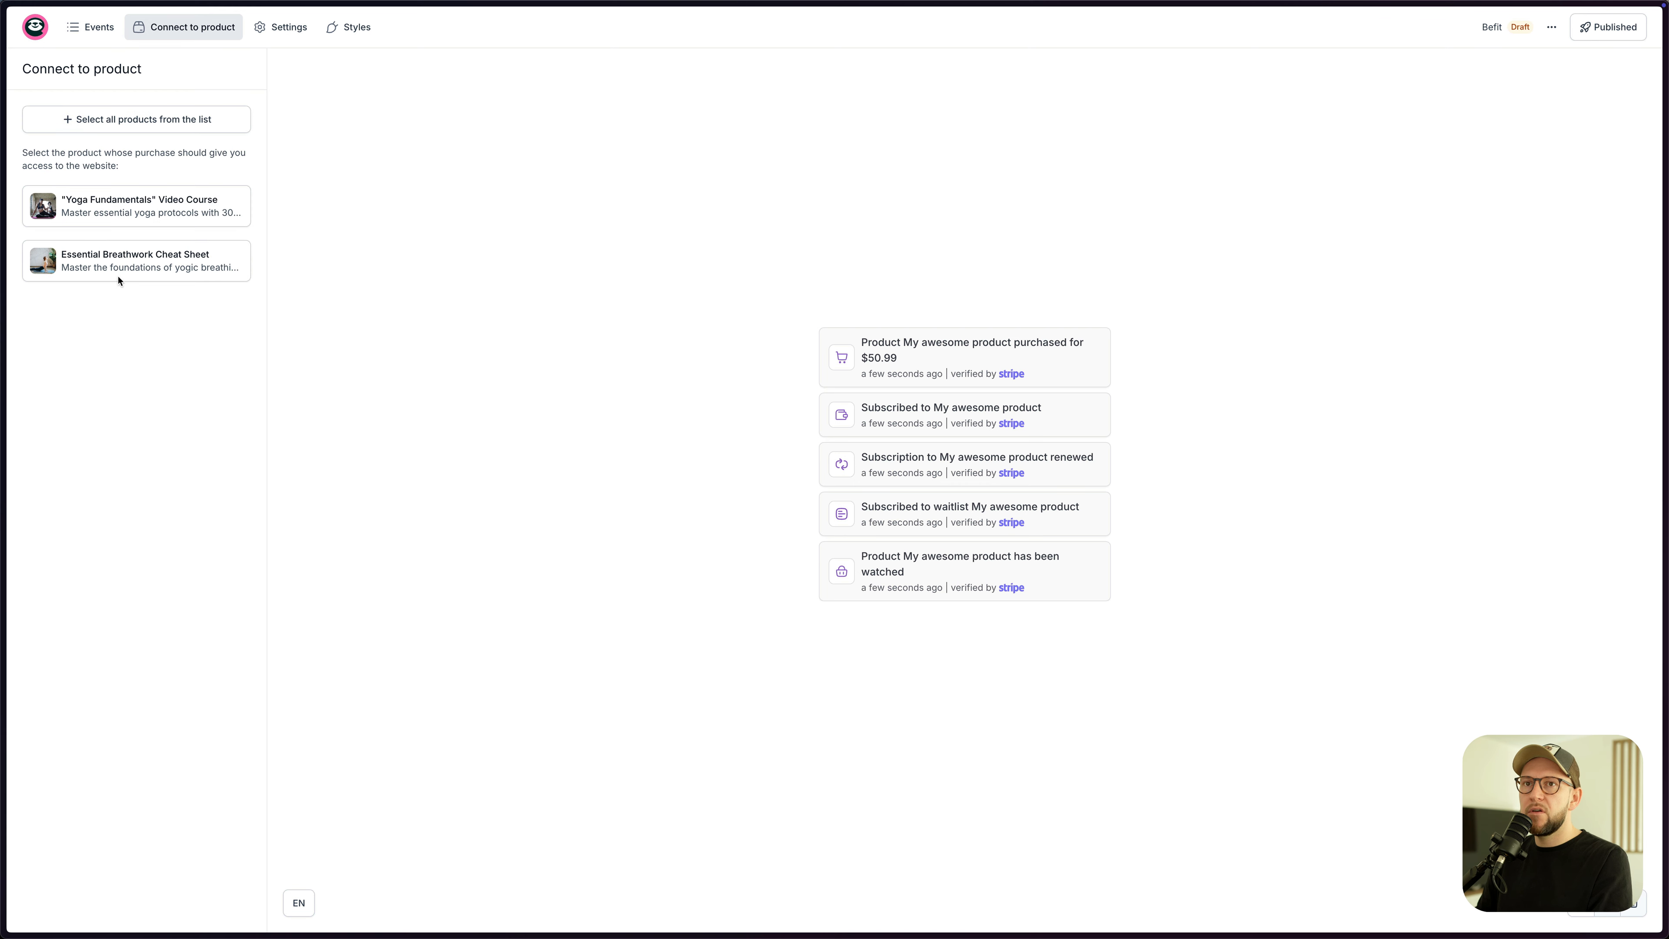
{"action": "left_click", "coordinate": [116, 263]}
{"action": "left_click", "coordinate": [115, 364]}
{"action": "left_click", "coordinate": [154, 209]}
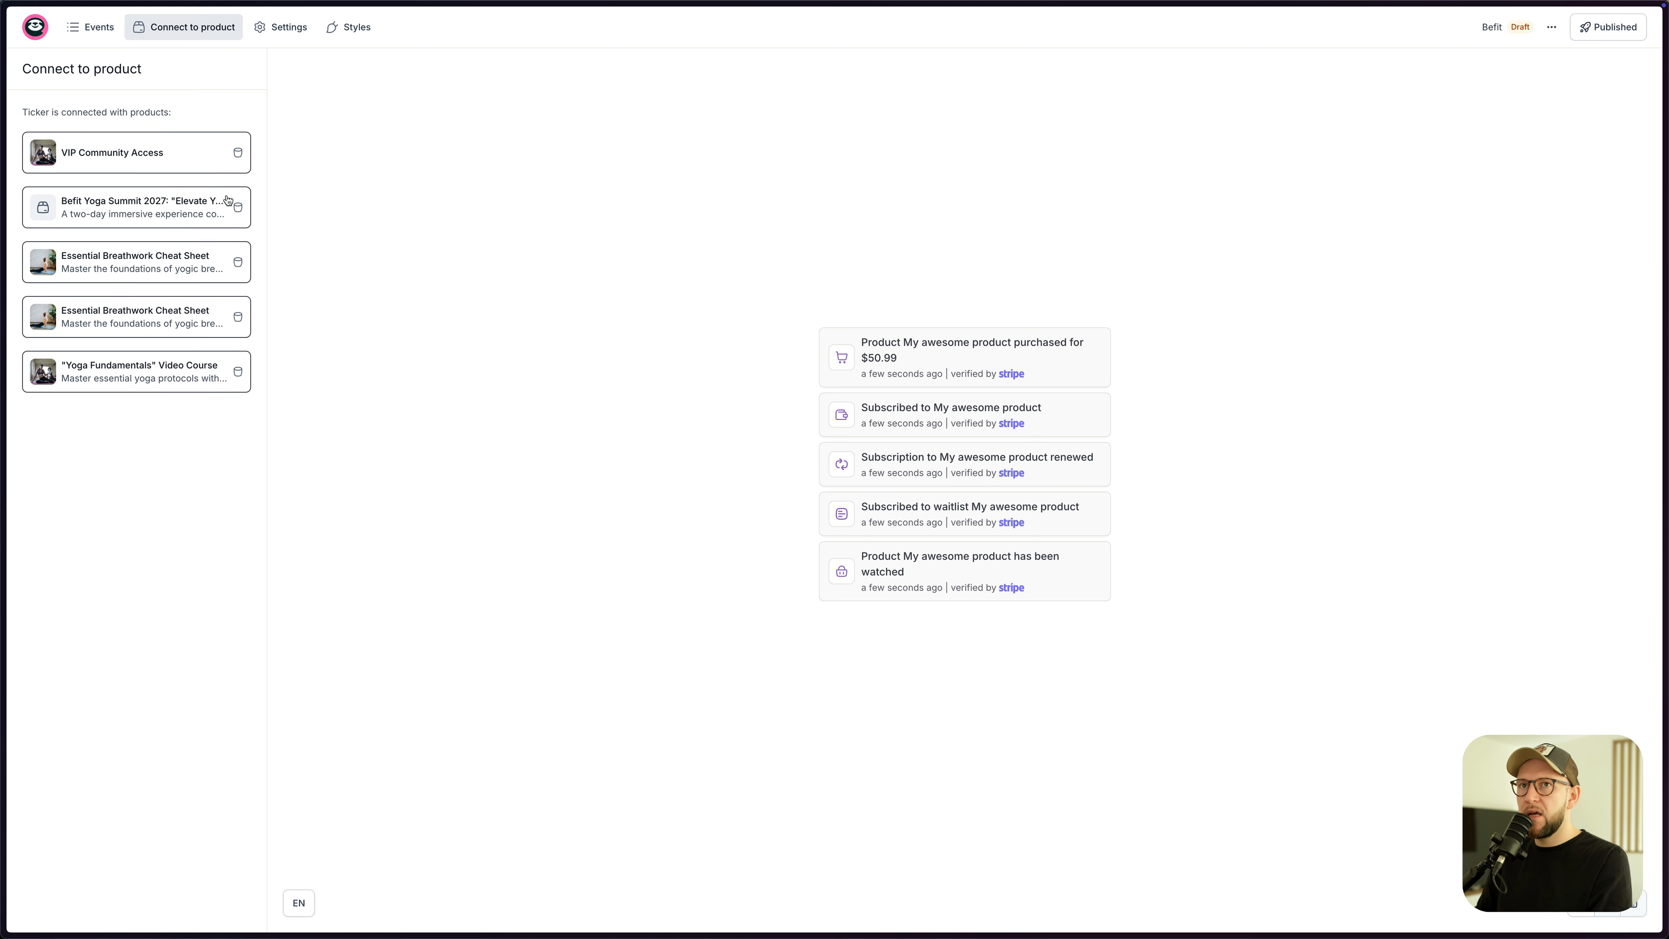
- Apply the Befit colour theme, save, publish the ticker and copy its embed script
{"action": "left_click", "coordinate": [279, 32]}
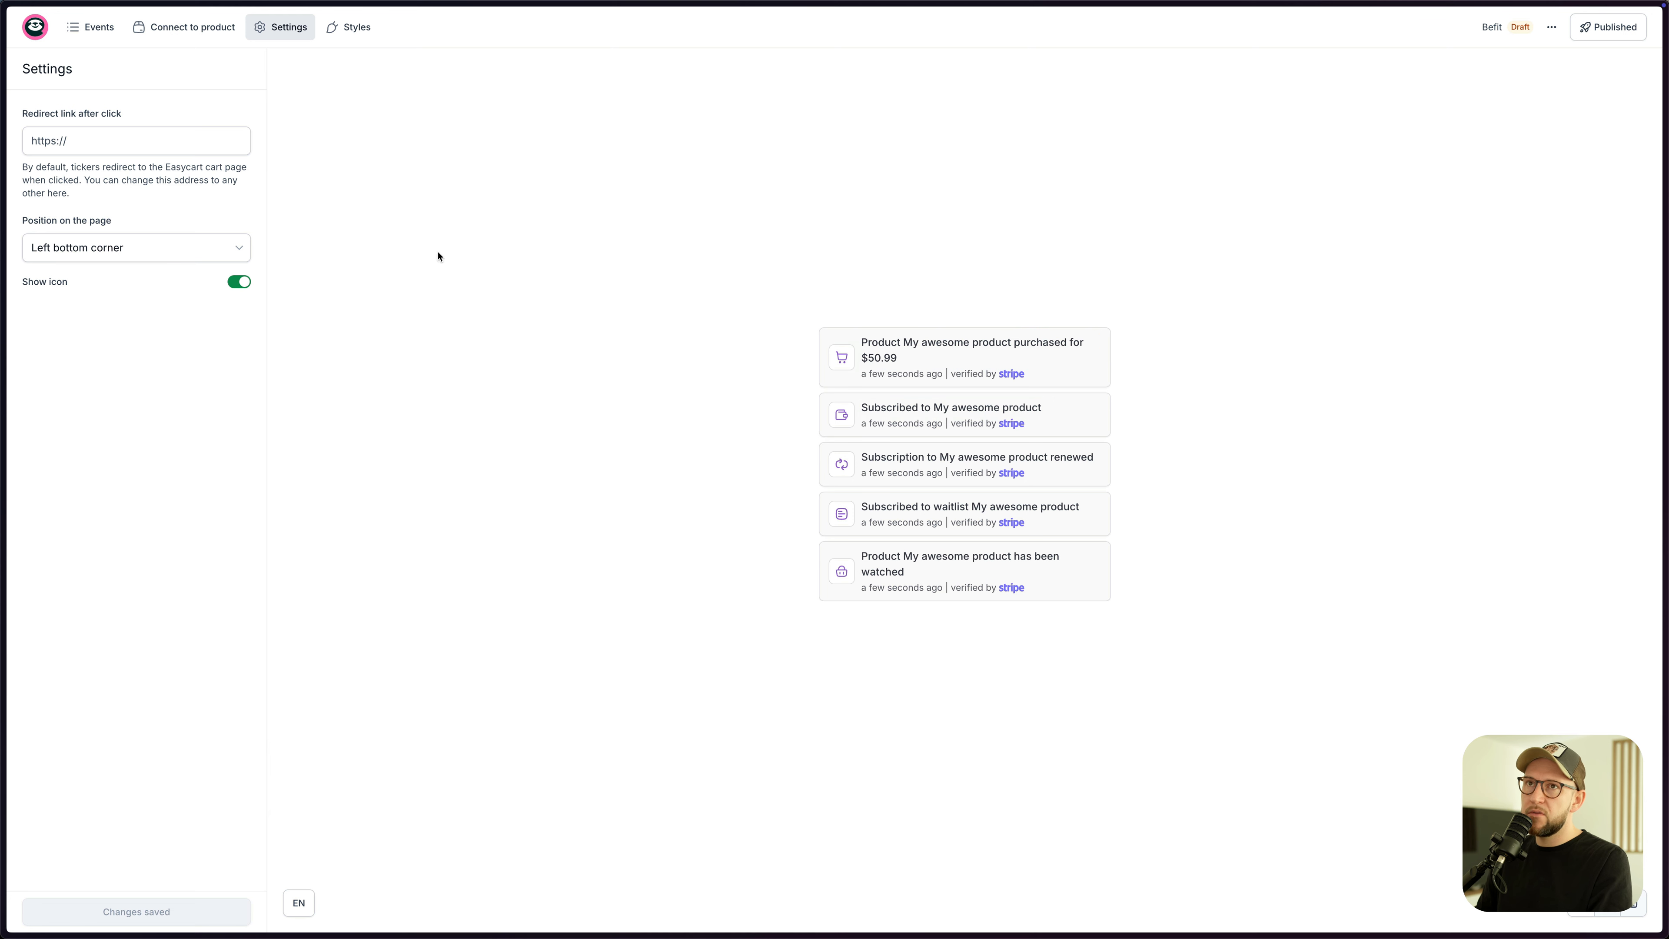
{"action": "left_click", "coordinate": [350, 36]}
{"action": "left_click", "coordinate": [108, 195]}
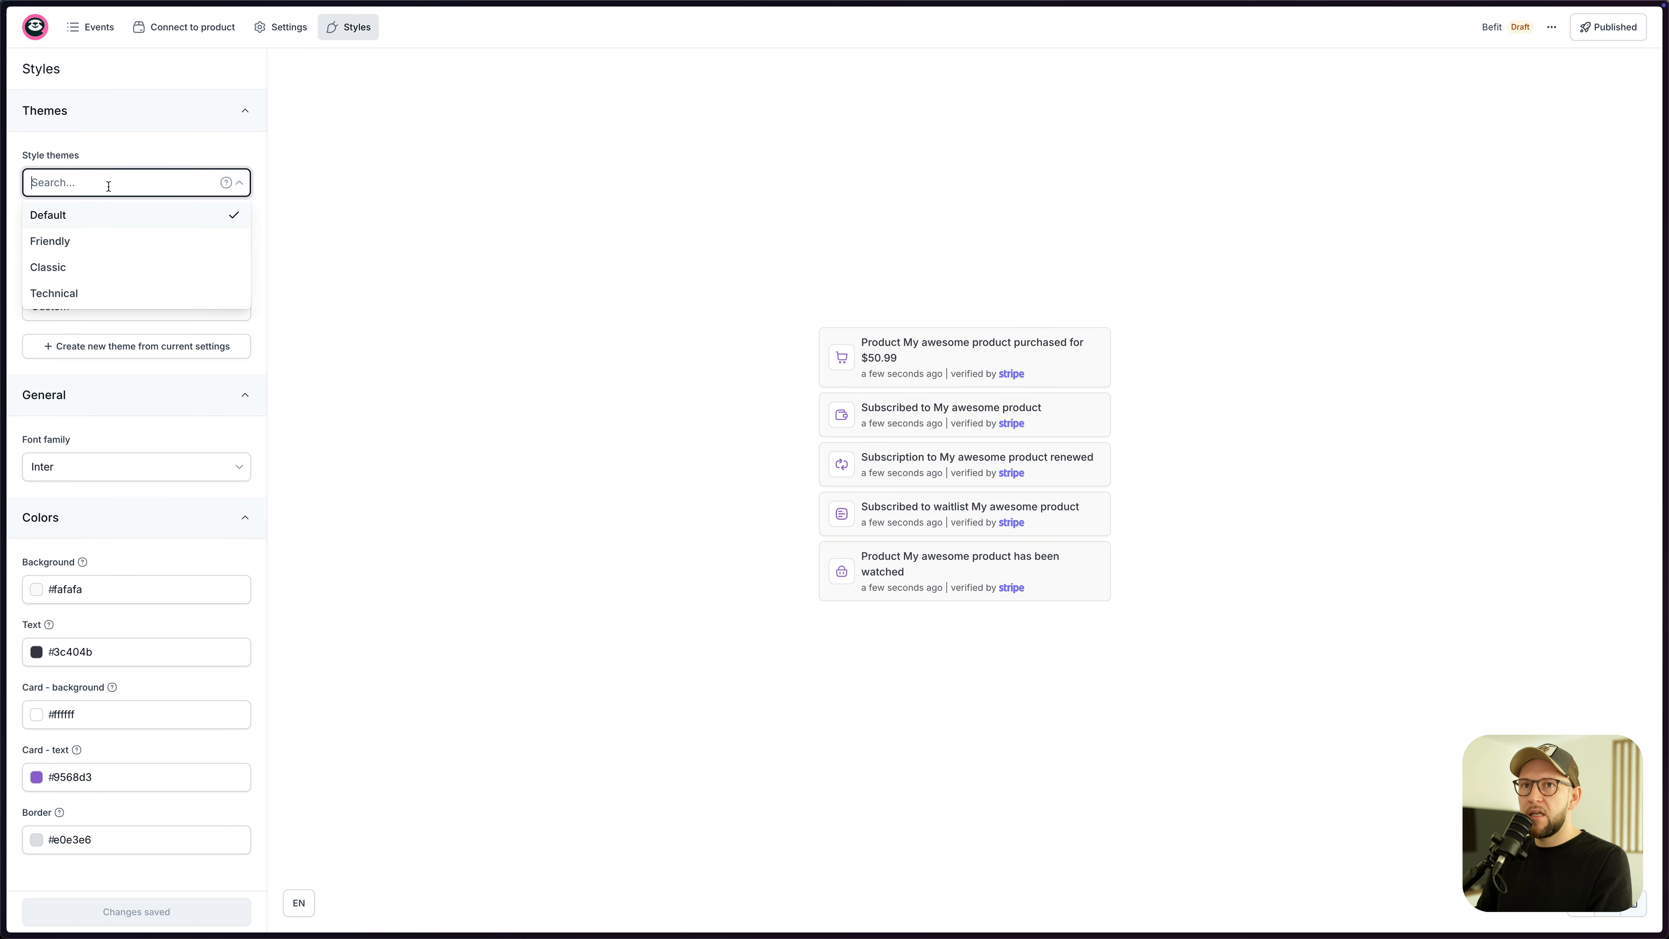
{"action": "left_click", "coordinate": [104, 197]}
{"action": "left_click", "coordinate": [108, 312]}
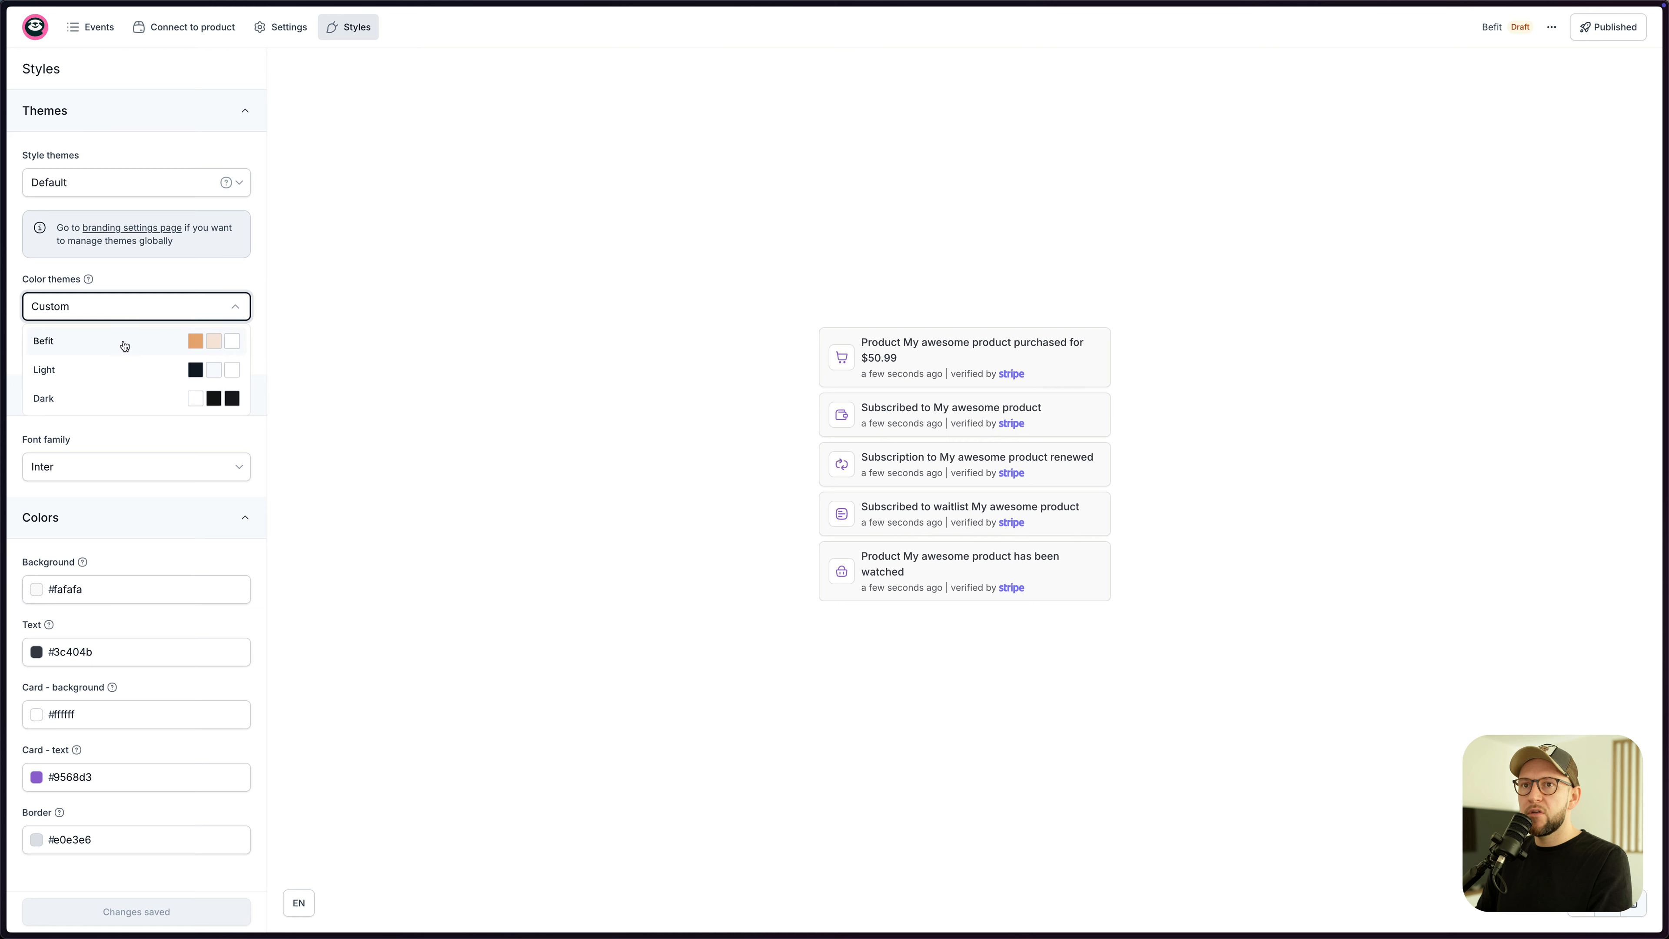
{"action": "left_click", "coordinate": [123, 342]}
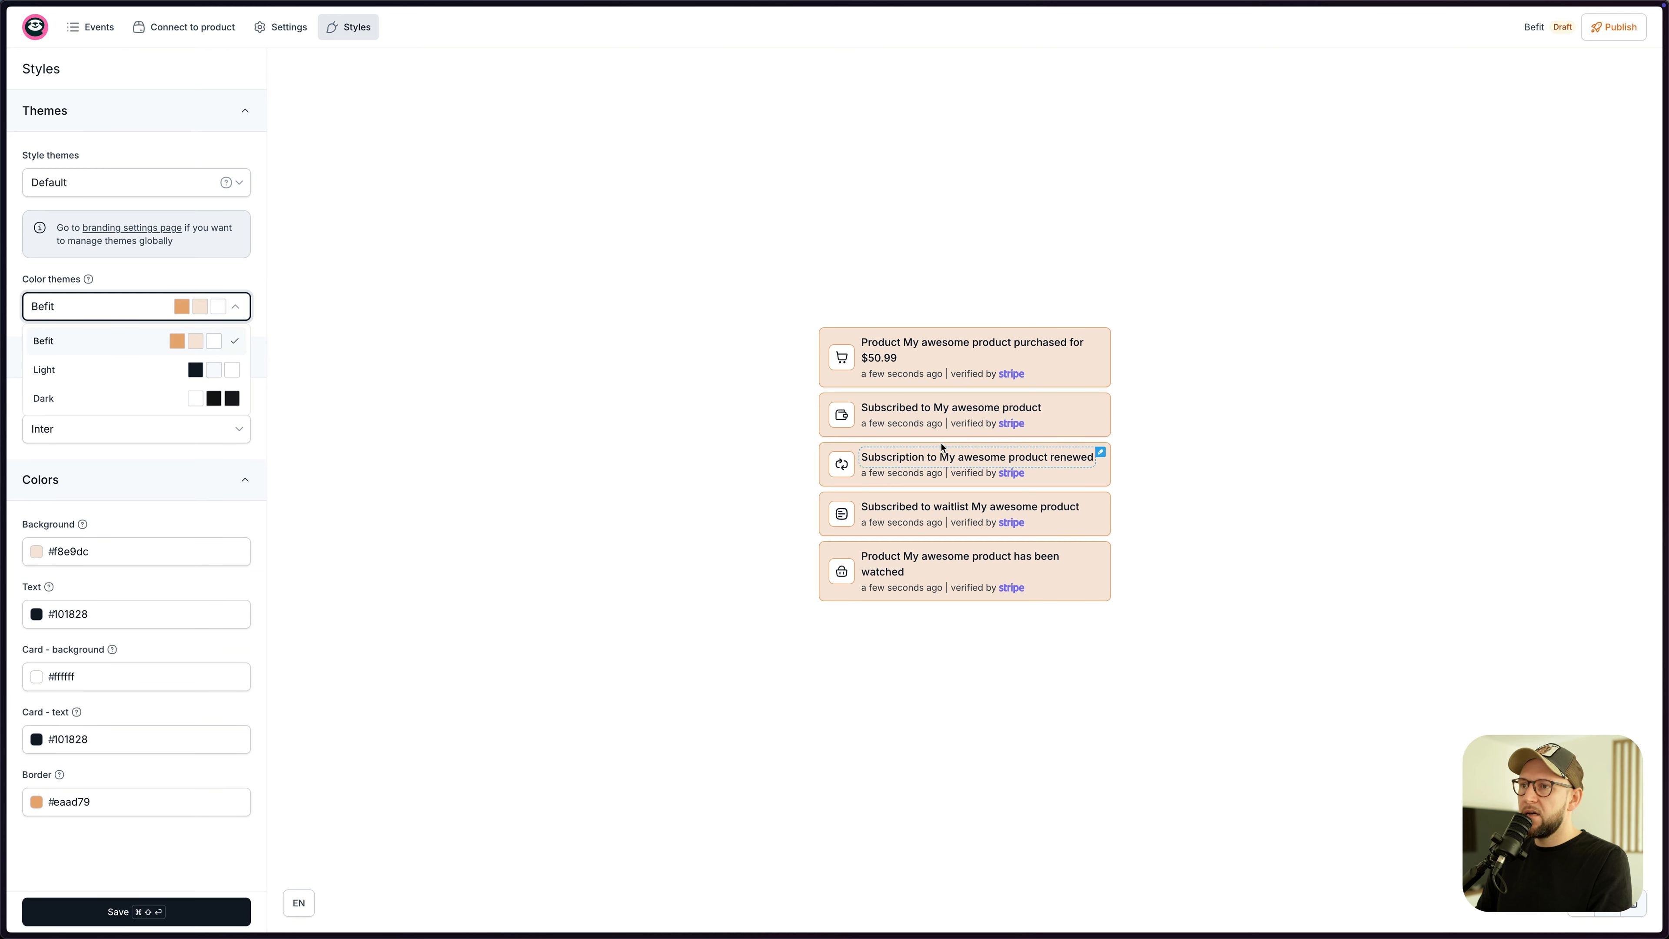
{"action": "left_click", "coordinate": [196, 918]}
{"action": "left_click", "coordinate": [1628, 37]}
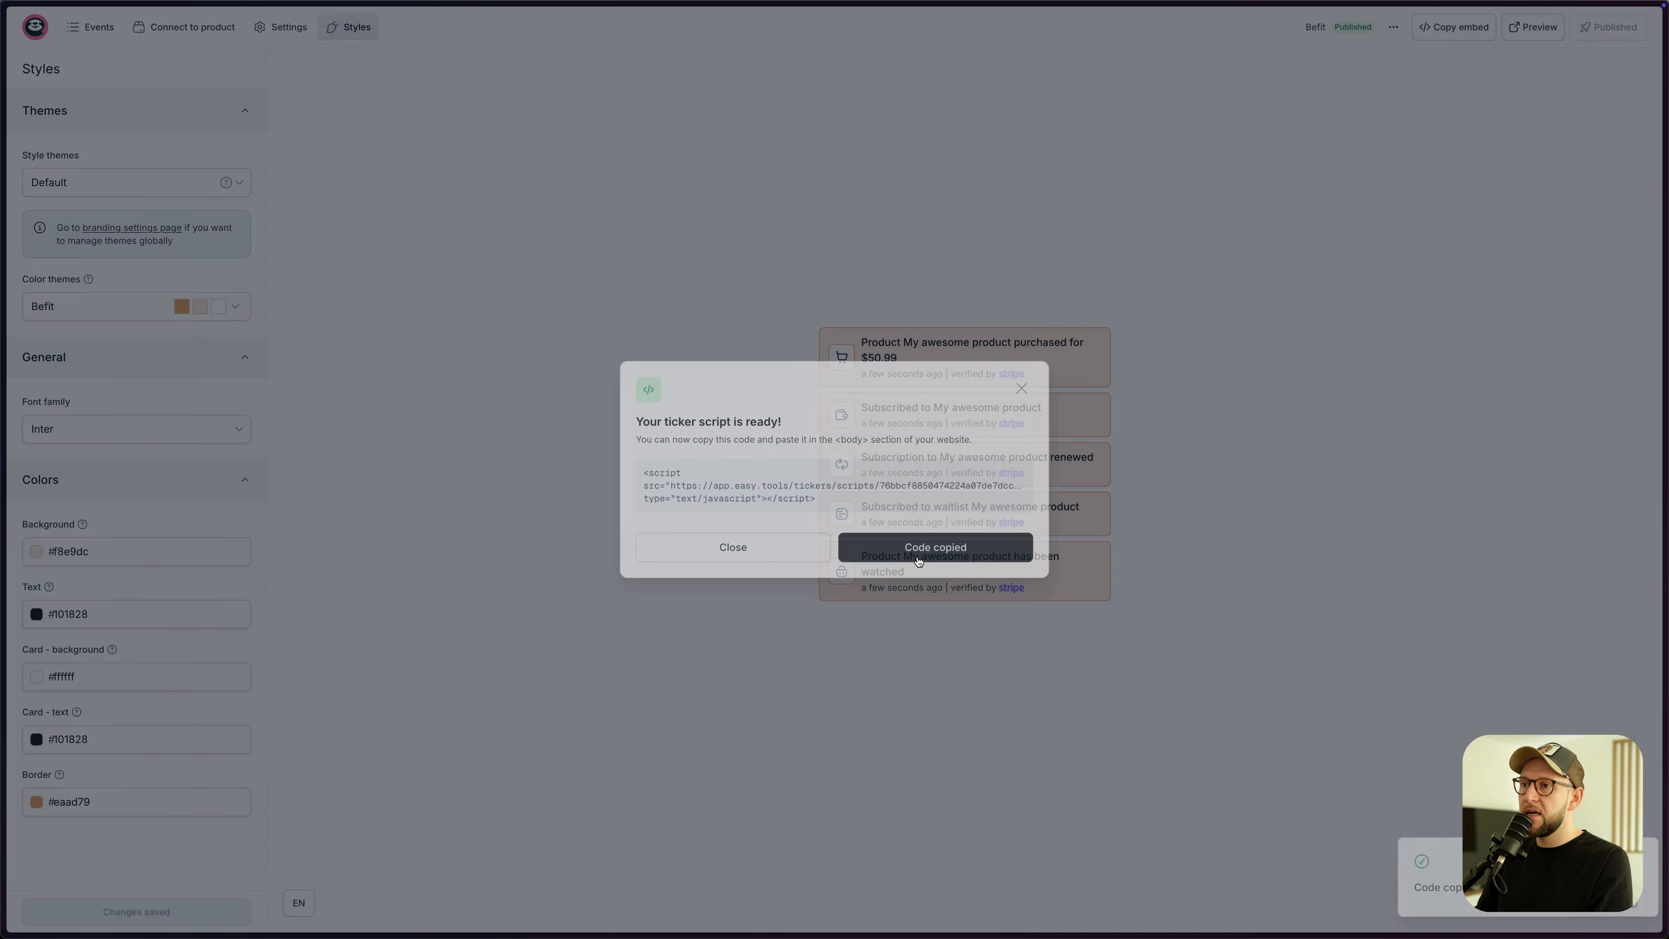
{"action": "key", "text": "ctrl+Left"}
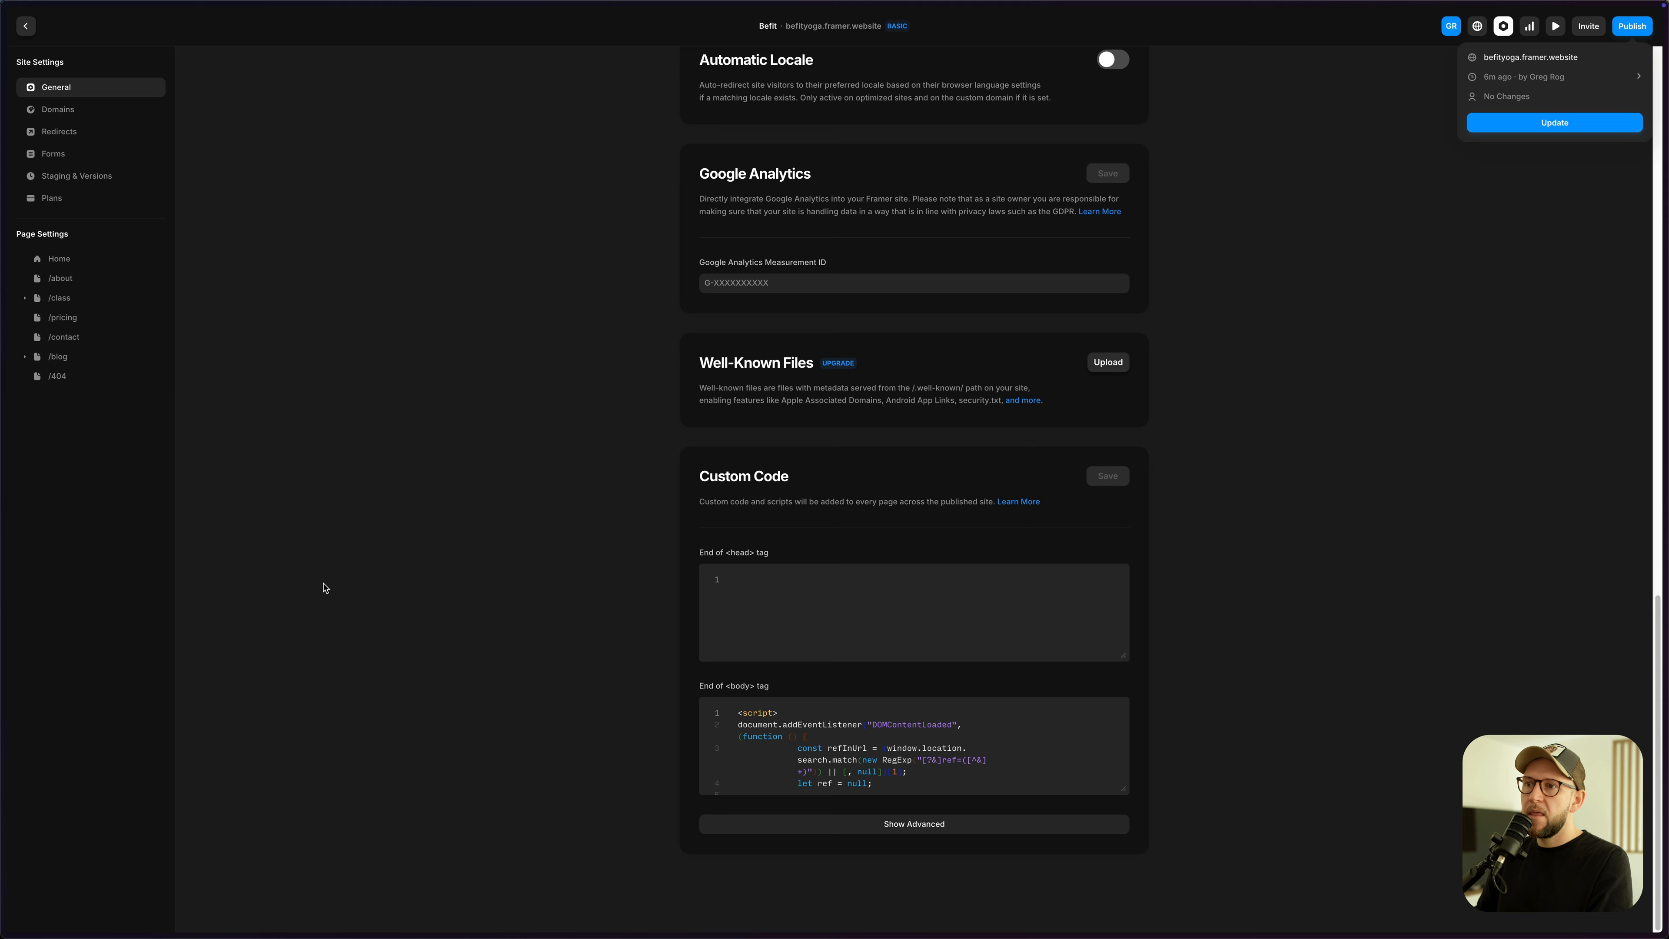
- Paste the ticker script into End of <head>, save, update the site and open befityoga.framer.website
{"action": "left_click", "coordinate": [784, 617]}
{"action": "key", "text": "super+v"}
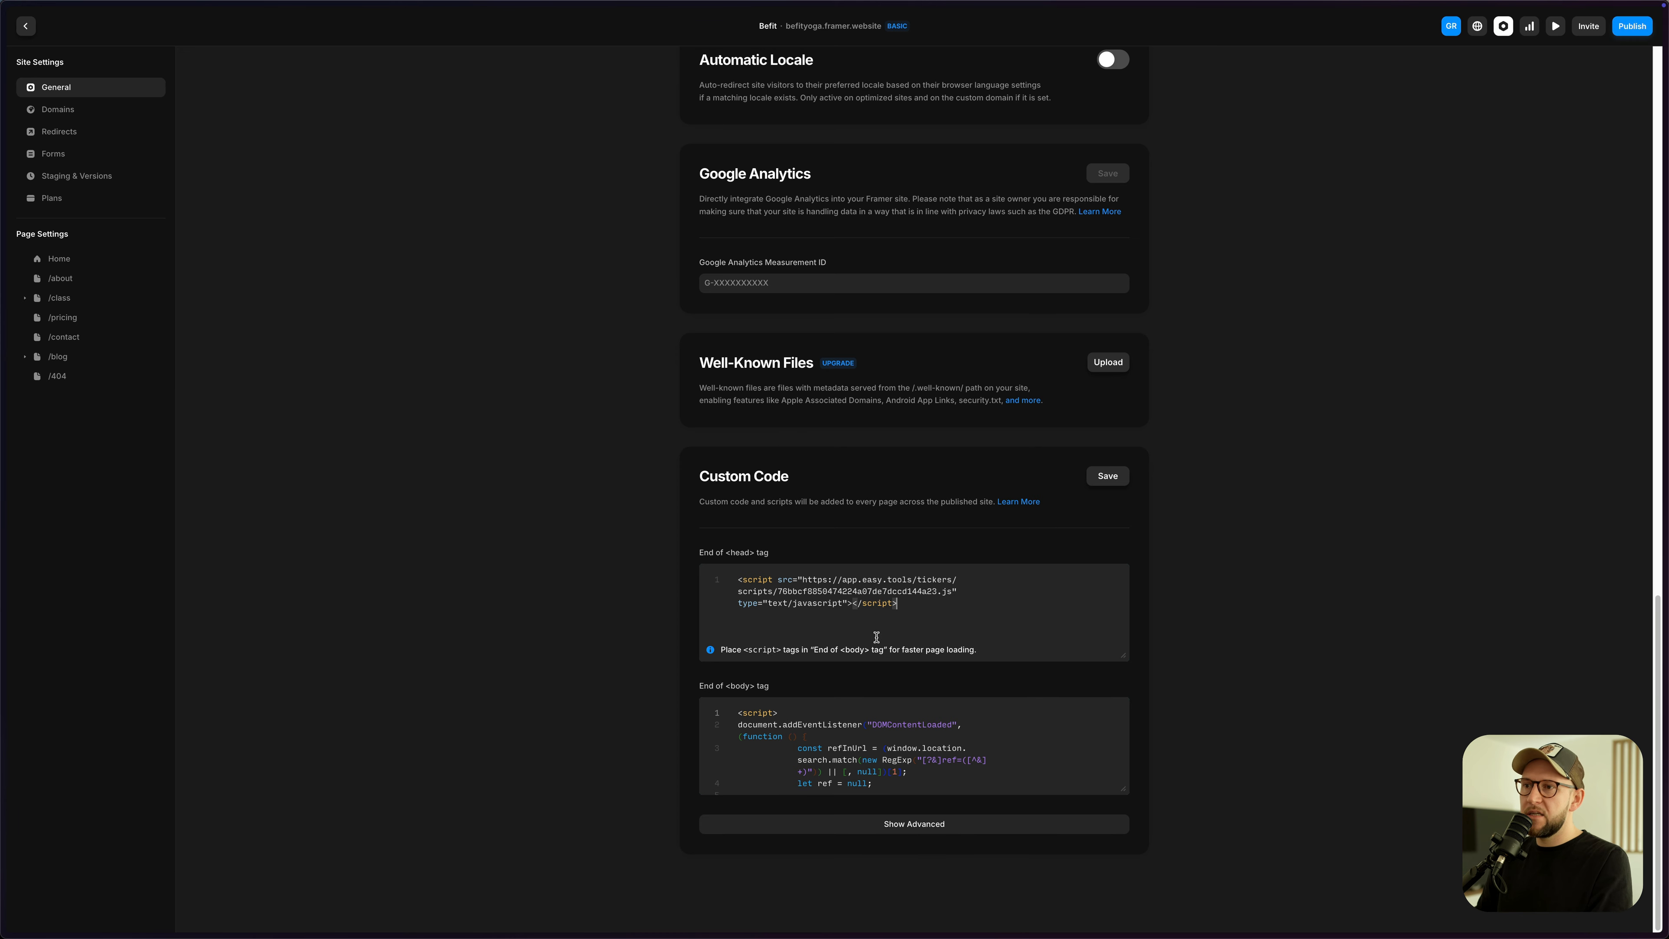
{"action": "left_click", "coordinate": [1618, 33]}
{"action": "left_click", "coordinate": [1568, 123]}
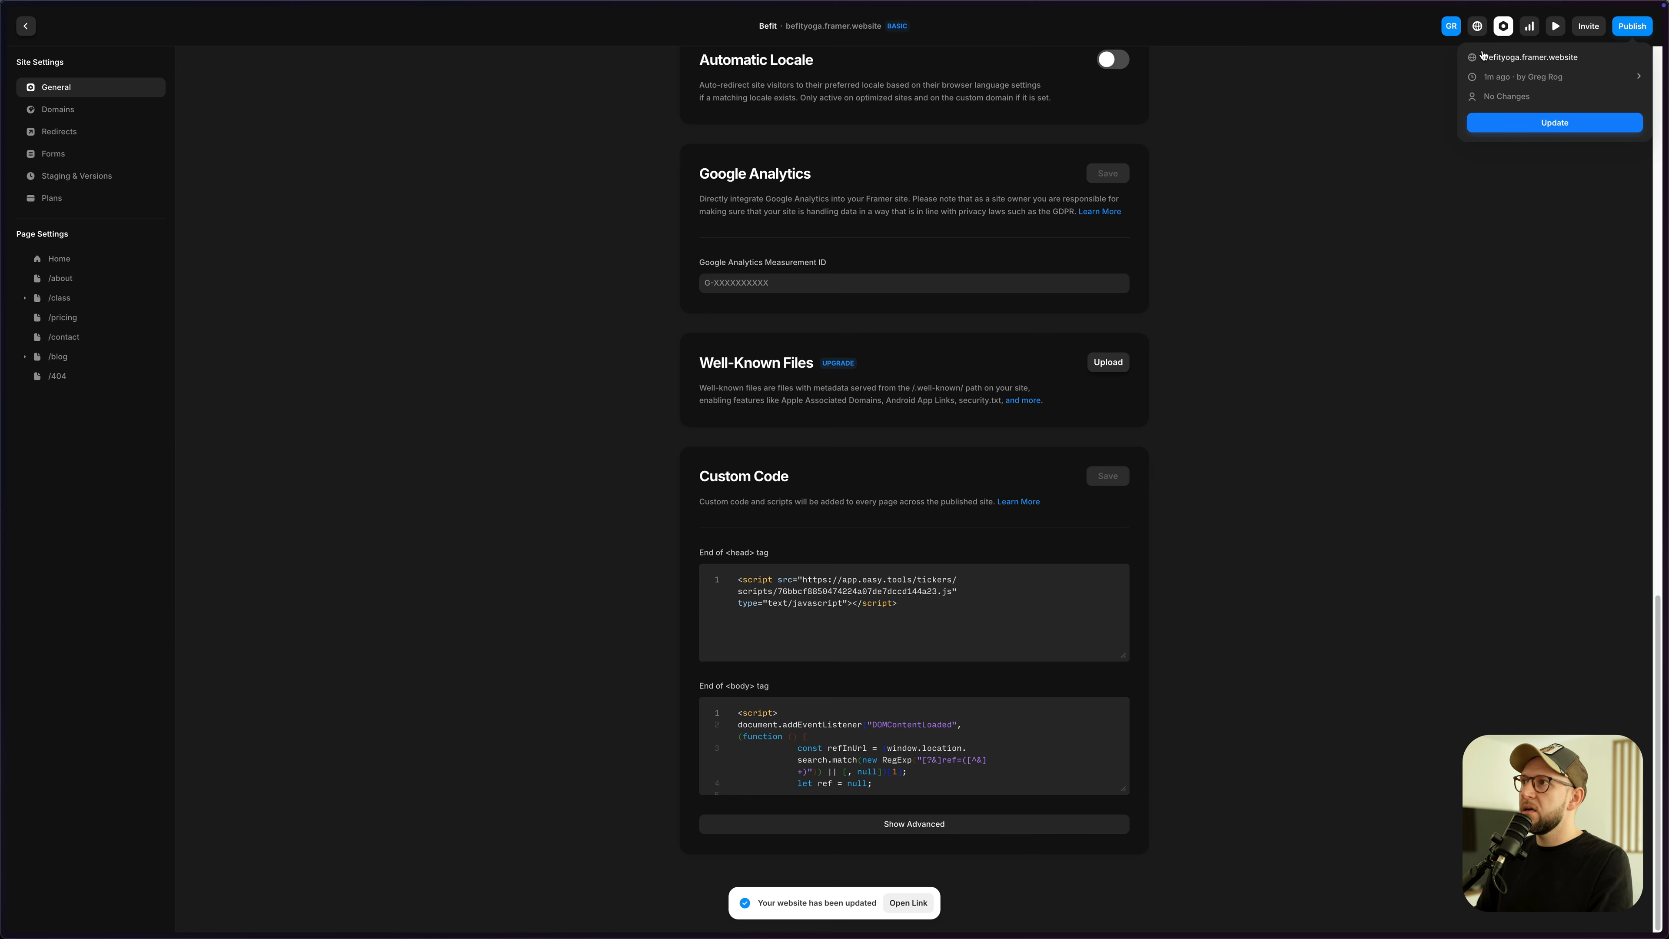
{"action": "left_click", "coordinate": [1509, 60]}
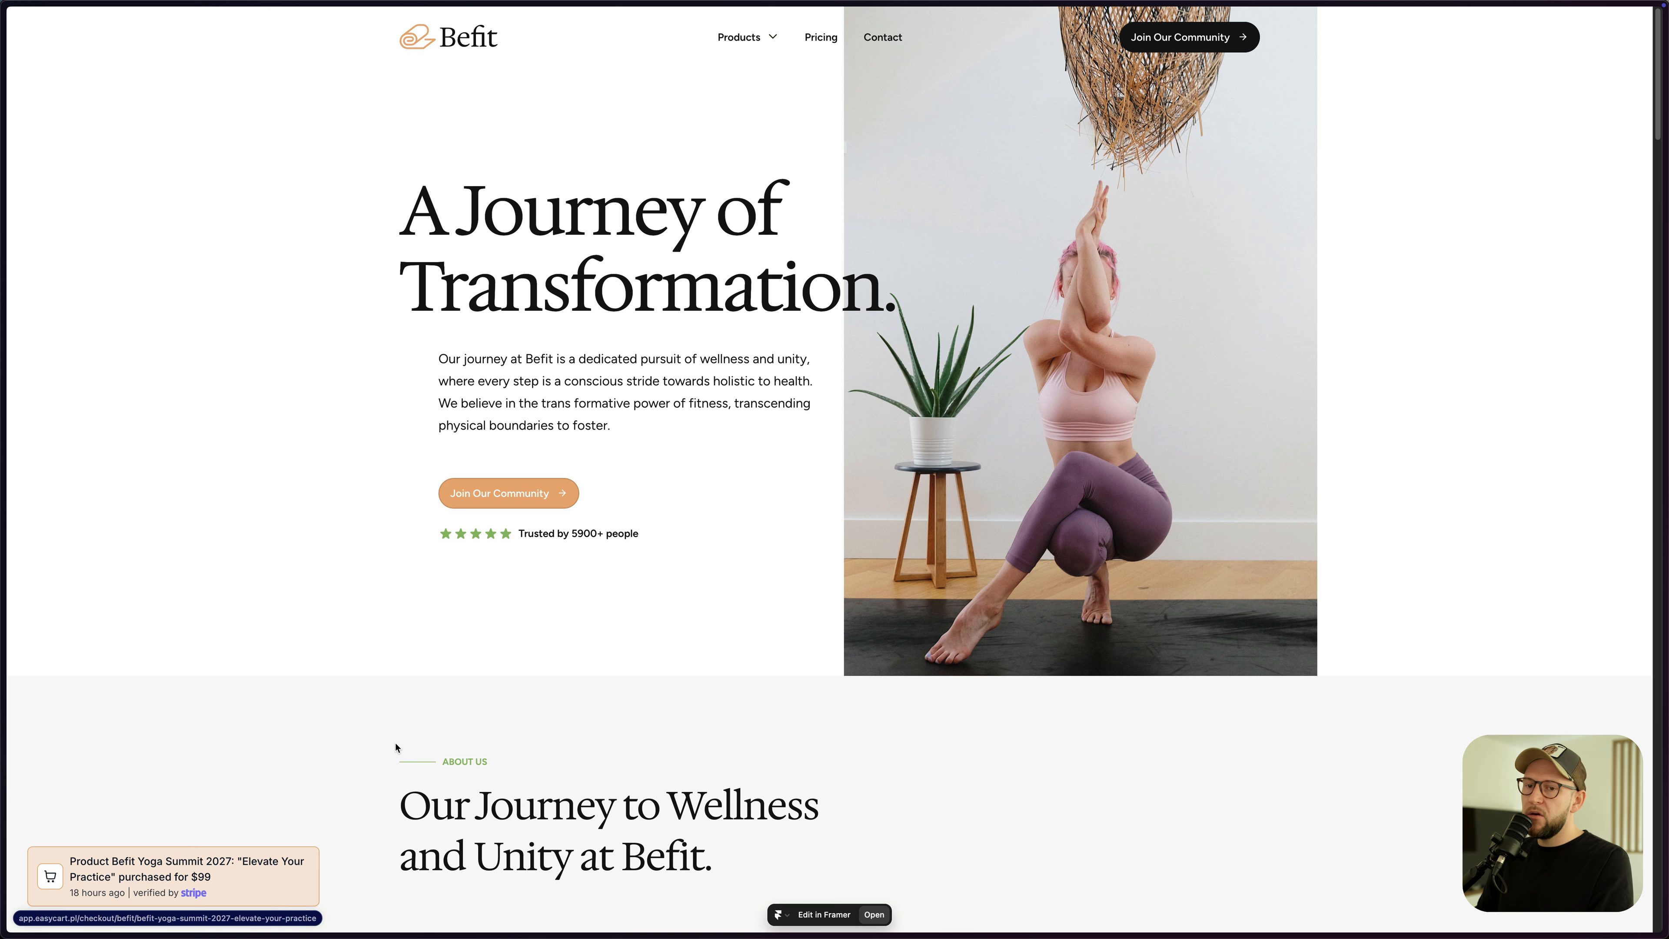
- Follow the live Befit site's purchase notification through to its checkout page
{"action": "left_click", "coordinate": [136, 873]}
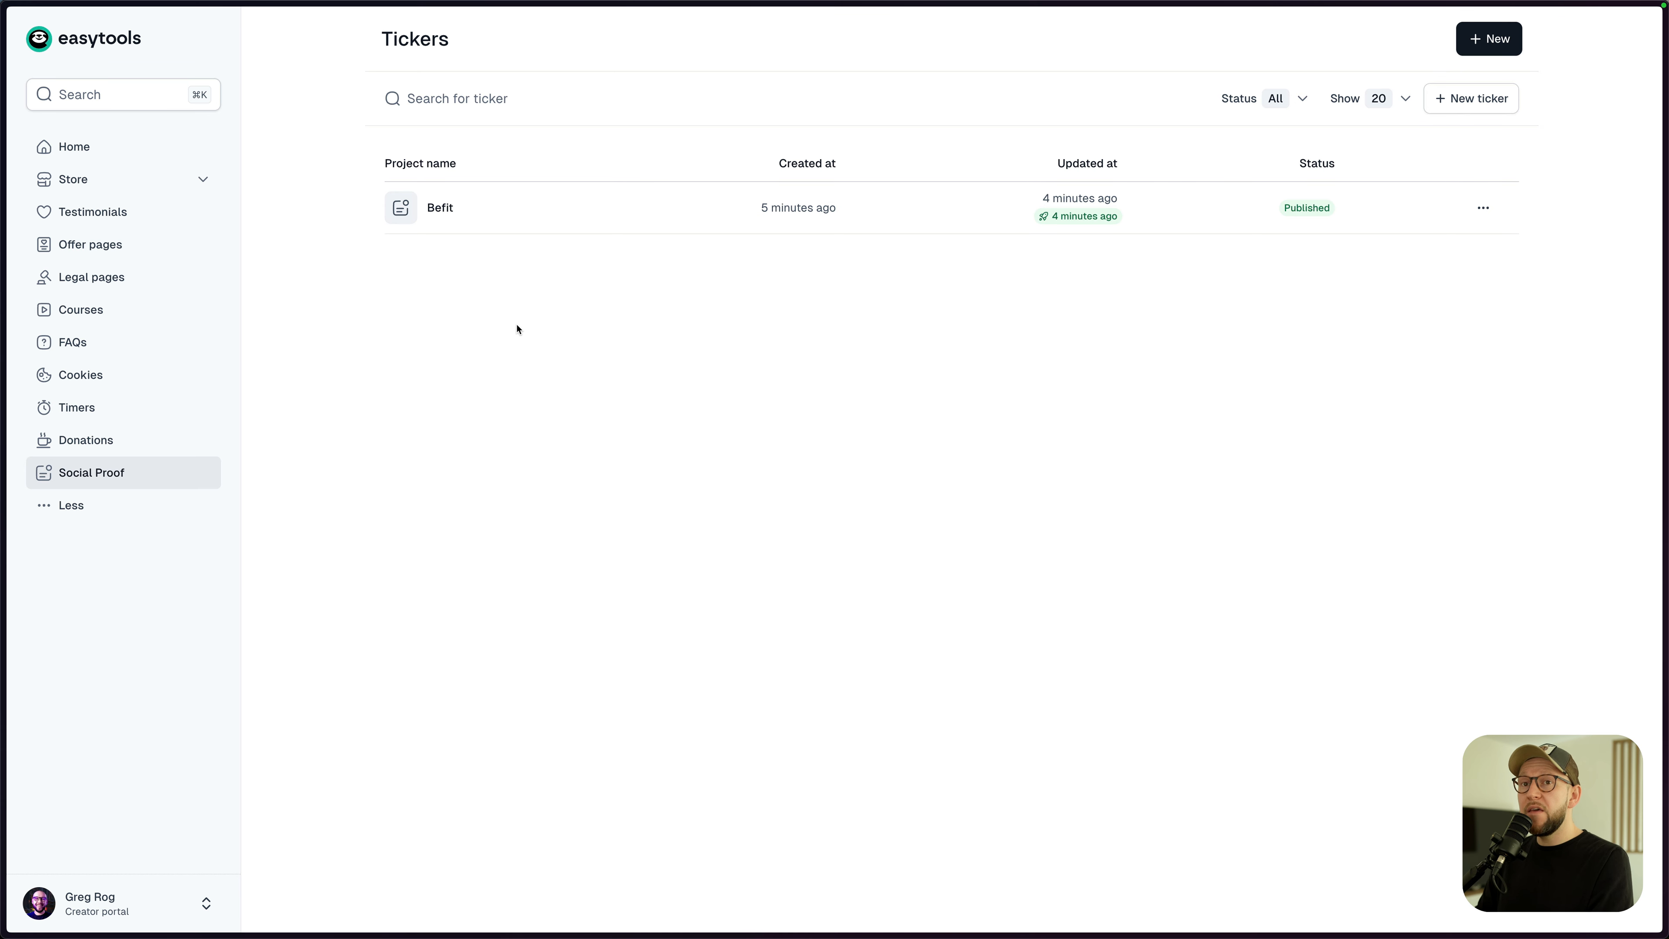
- Create a new Buy-me-a-coffee donation project named Befit
{"action": "left_click", "coordinate": [101, 440]}
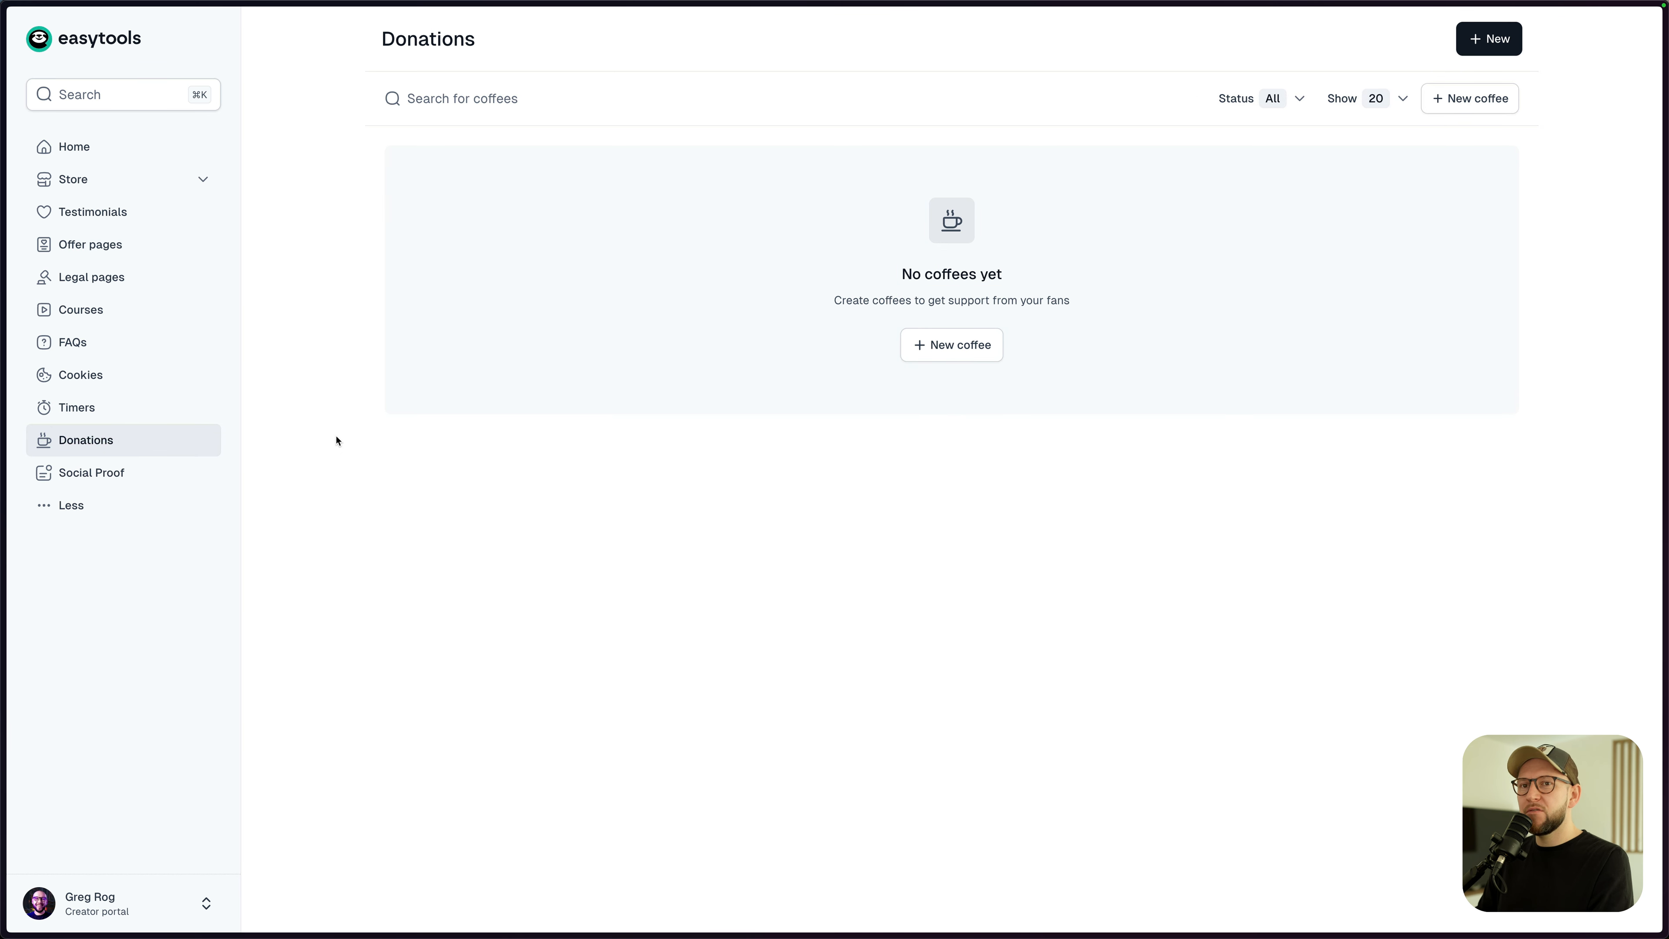
{"action": "left_click", "coordinate": [952, 346]}
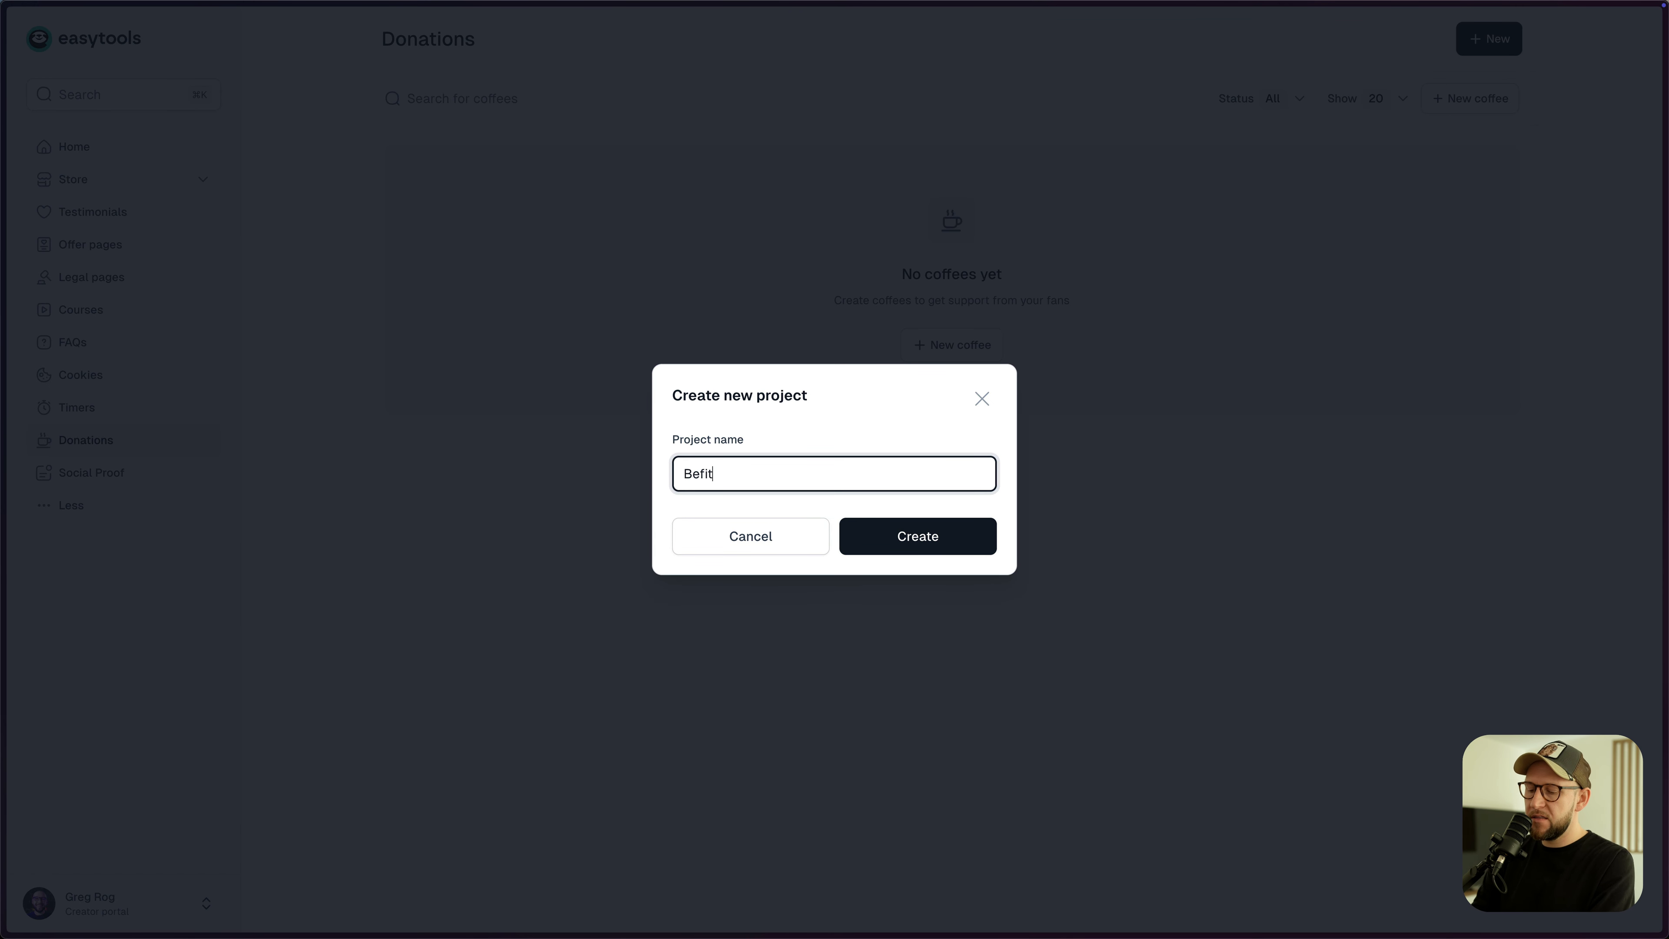
{"action": "key", "text": "Return"}
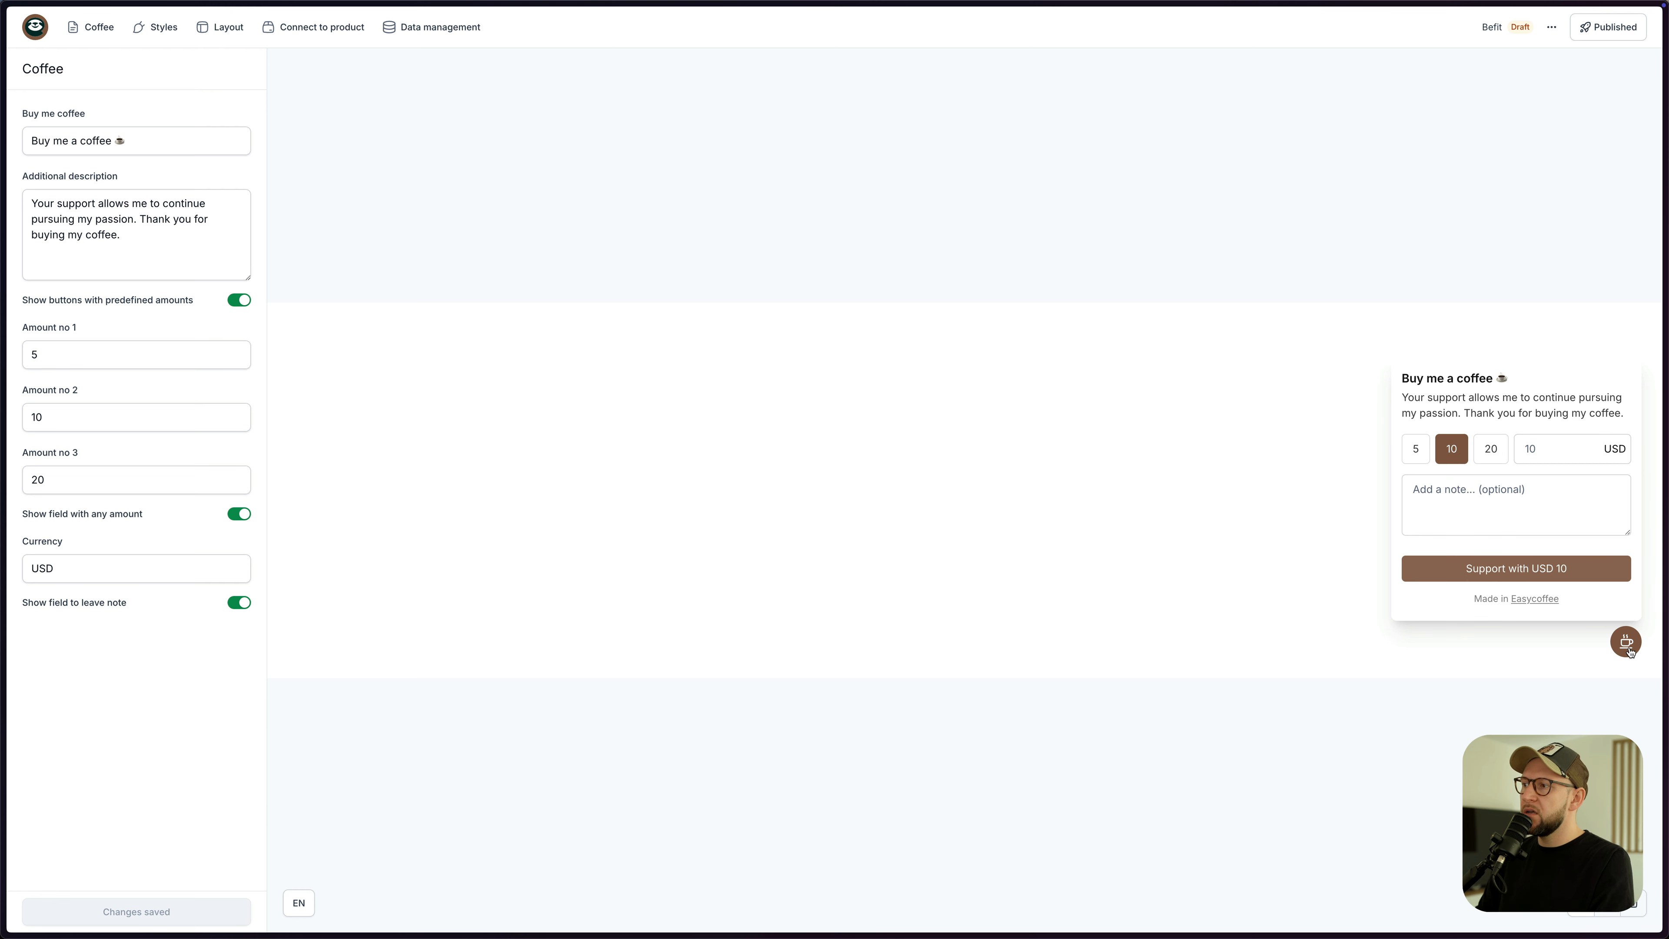
- Upload icon-bs.png as the coffee widget icon and apply the Befit colour theme
{"action": "left_click", "coordinate": [158, 27]}
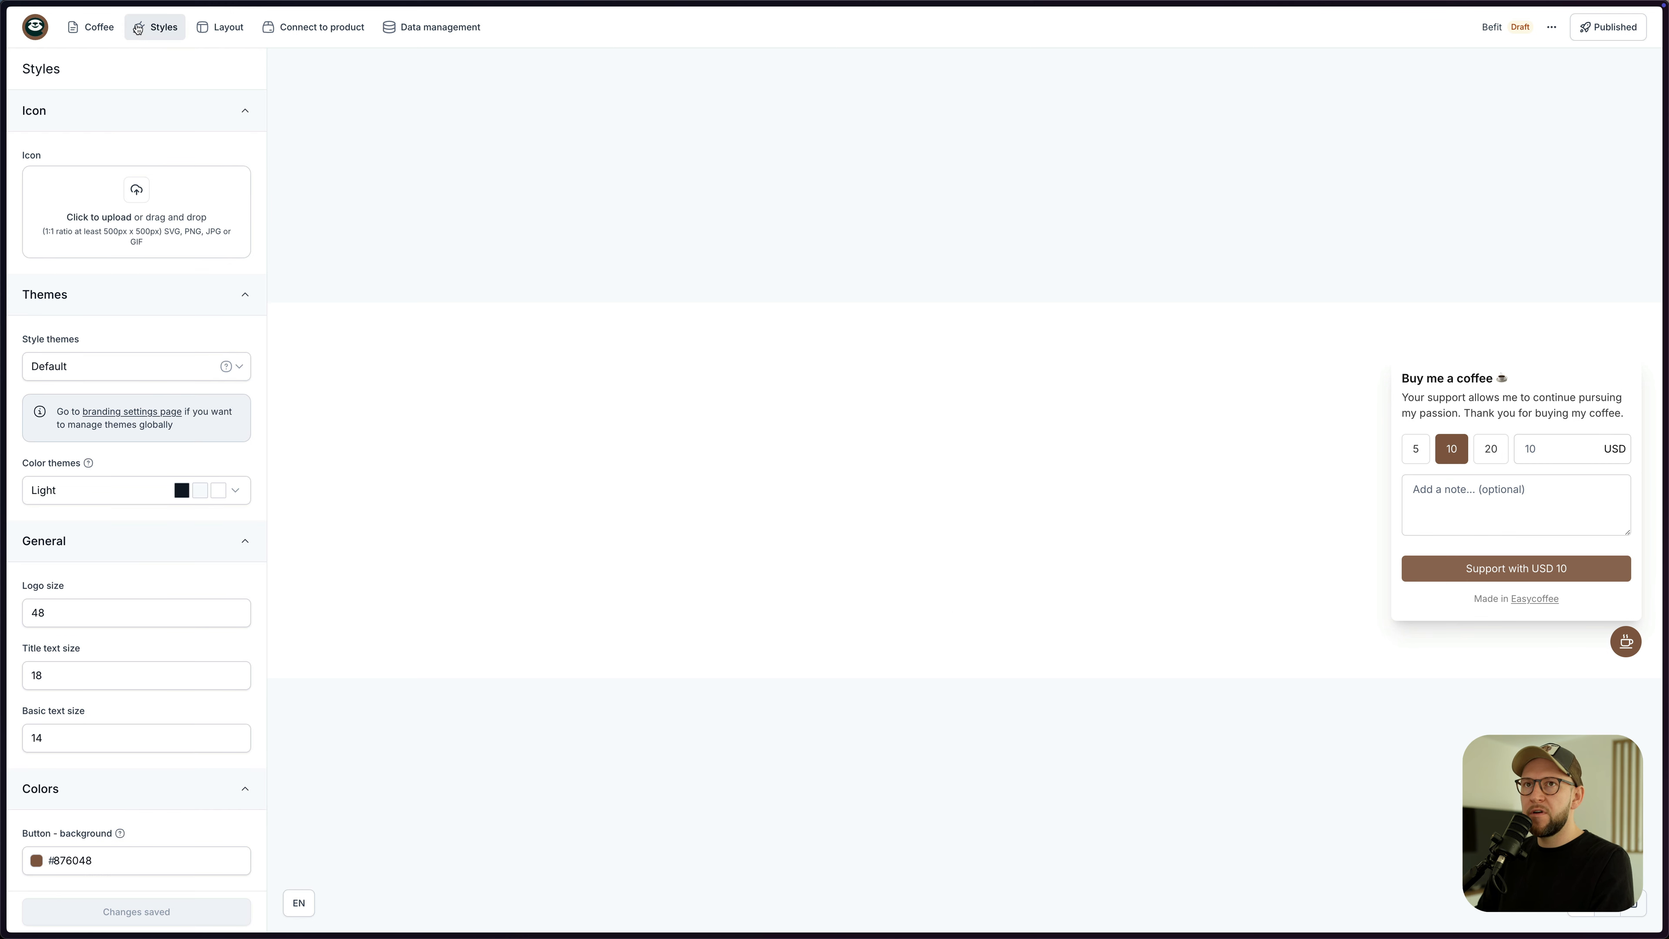
{"action": "left_click", "coordinate": [129, 192]}
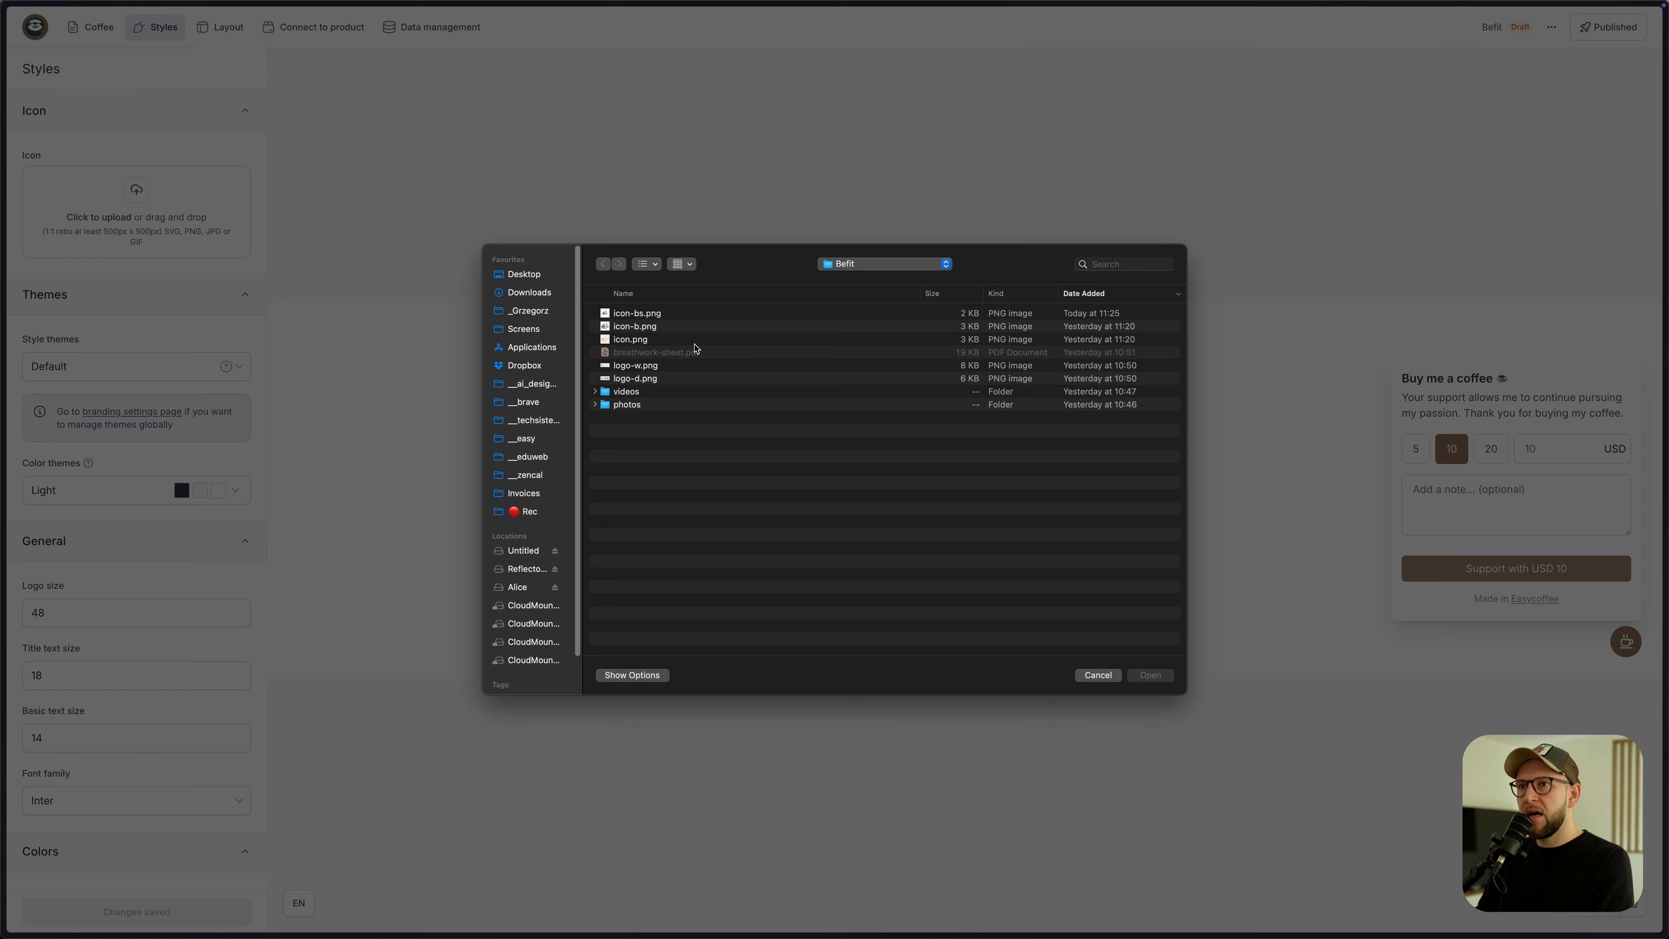
{"action": "double_click", "coordinate": [648, 315]}
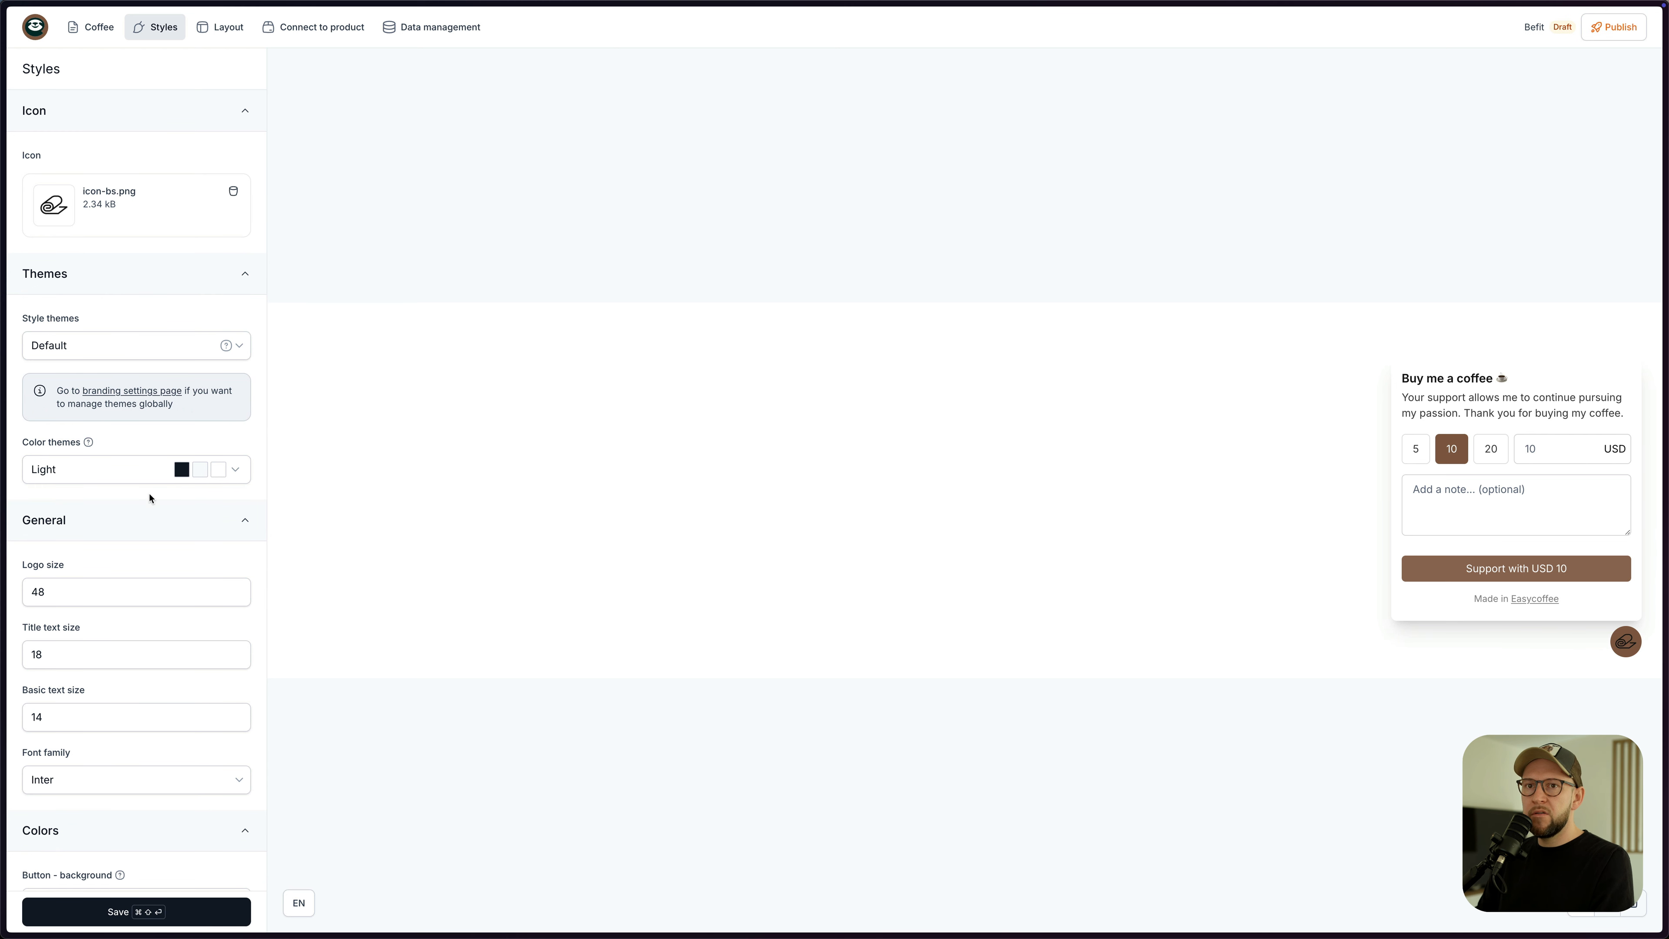
{"action": "scroll", "coordinate": [165, 519], "scroll_direction": "down", "scroll_amount": 1}
{"action": "left_click", "coordinate": [235, 455]}
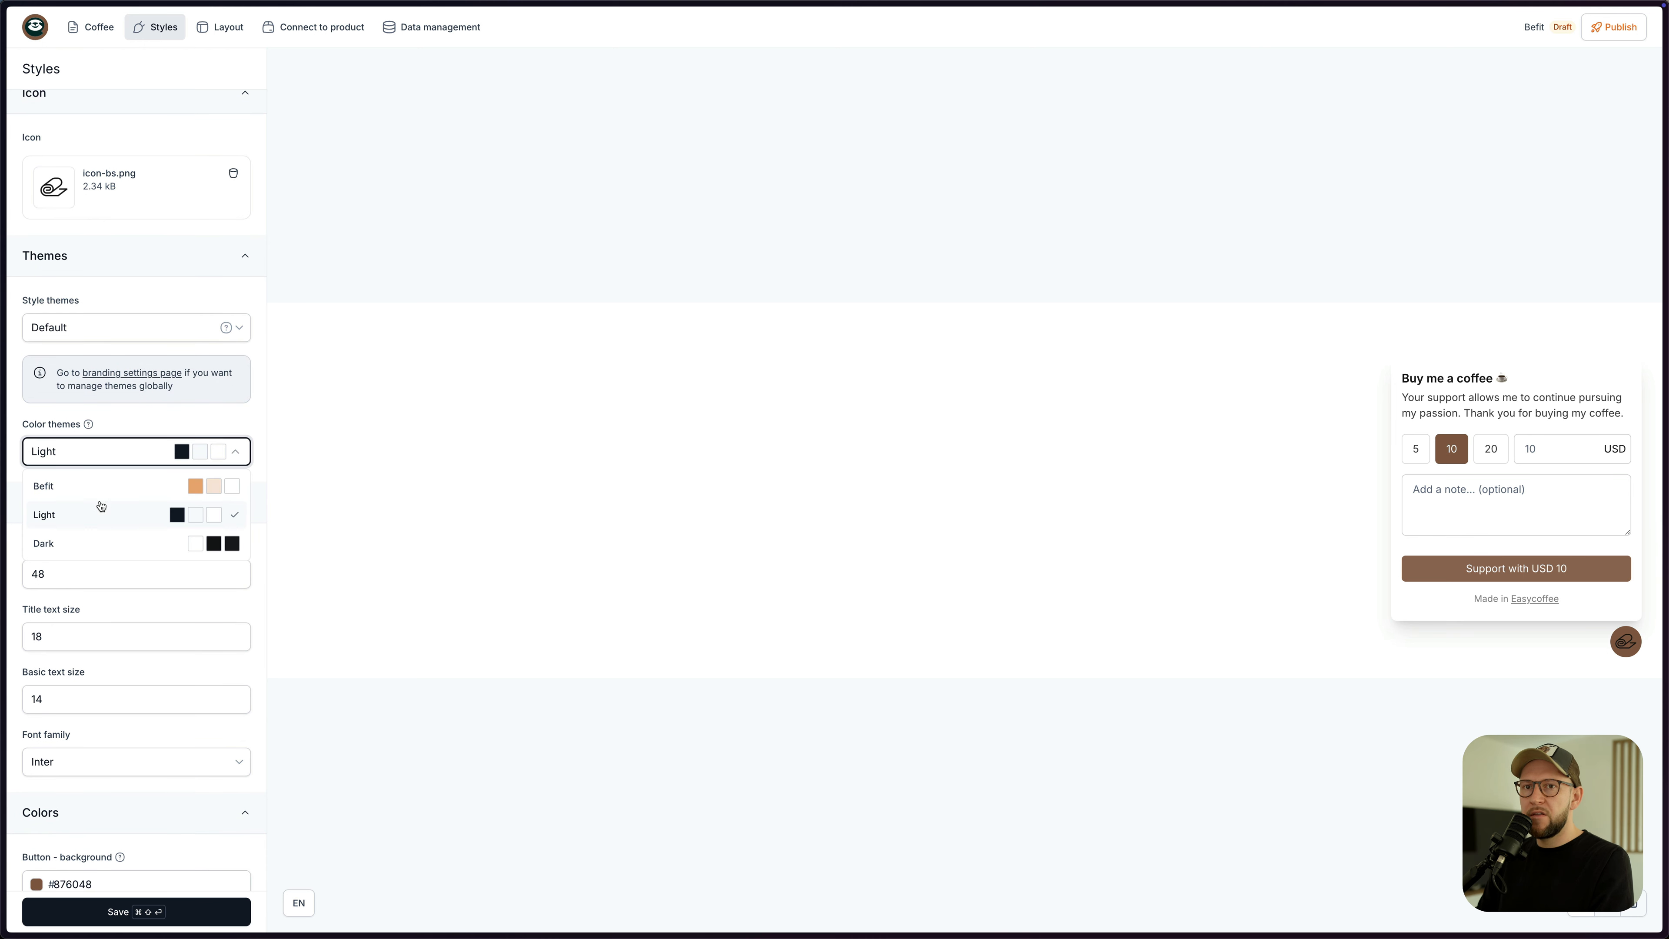
{"action": "left_click", "coordinate": [100, 488]}
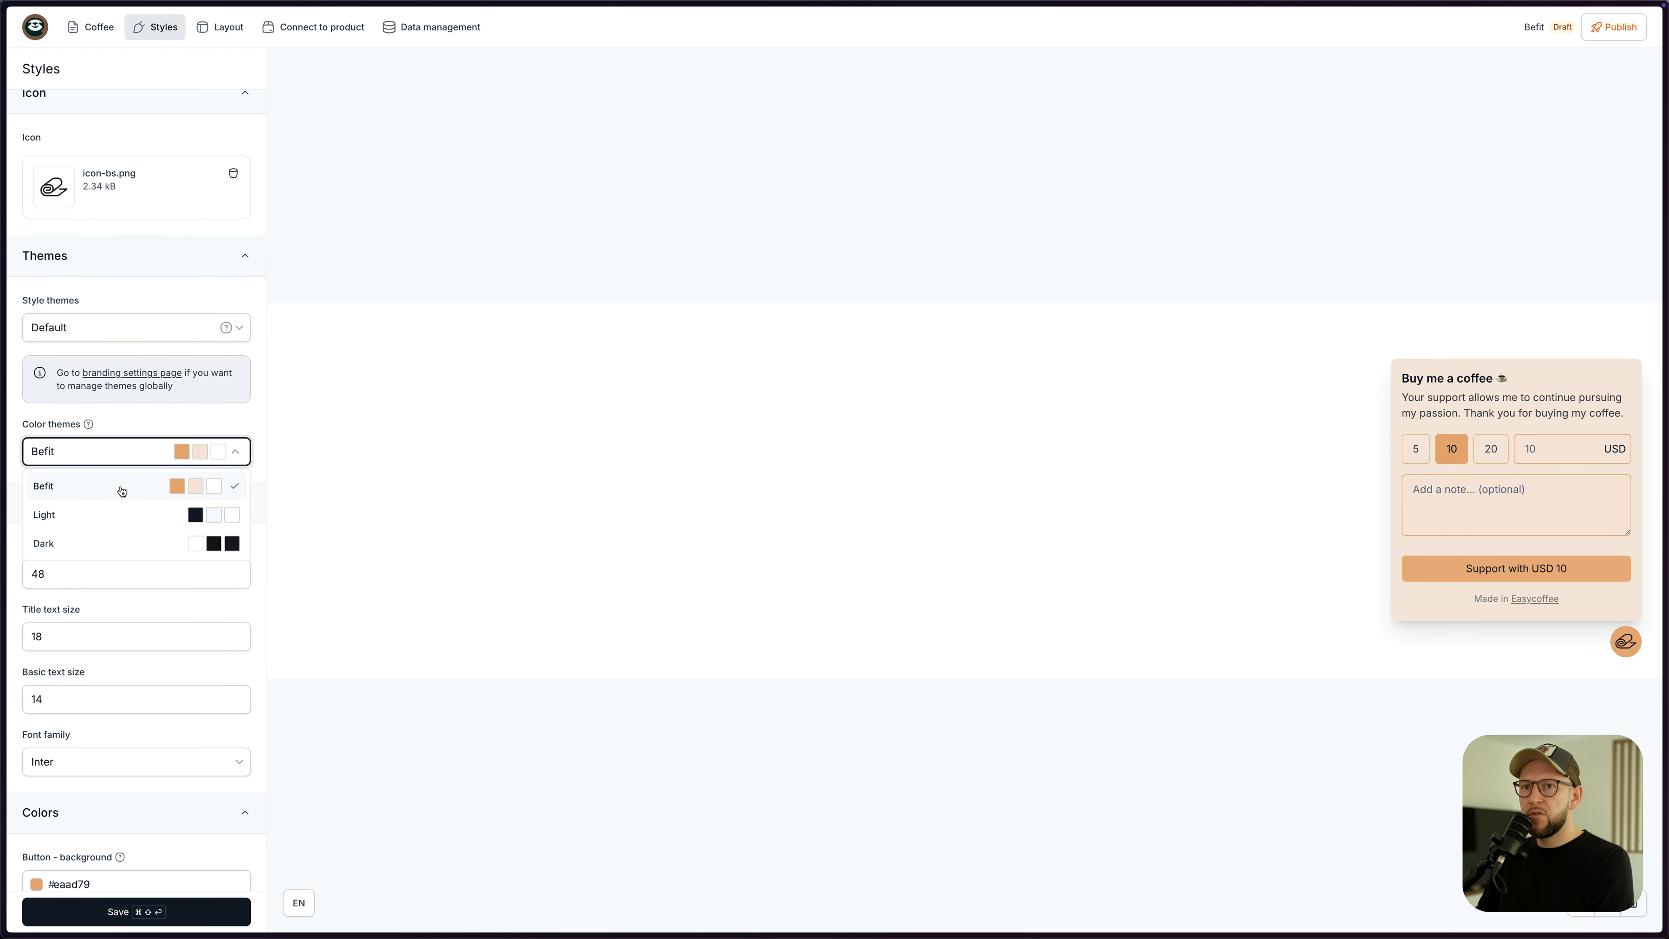
{"action": "left_click", "coordinate": [122, 452]}
- Sample the peach background colour, lighten it to #fdf7f2, and save the styling
{"action": "scroll", "coordinate": [167, 566], "scroll_direction": "down", "scroll_amount": 5}
{"action": "scroll", "coordinate": [167, 565], "scroll_direction": "down", "scroll_amount": 1}
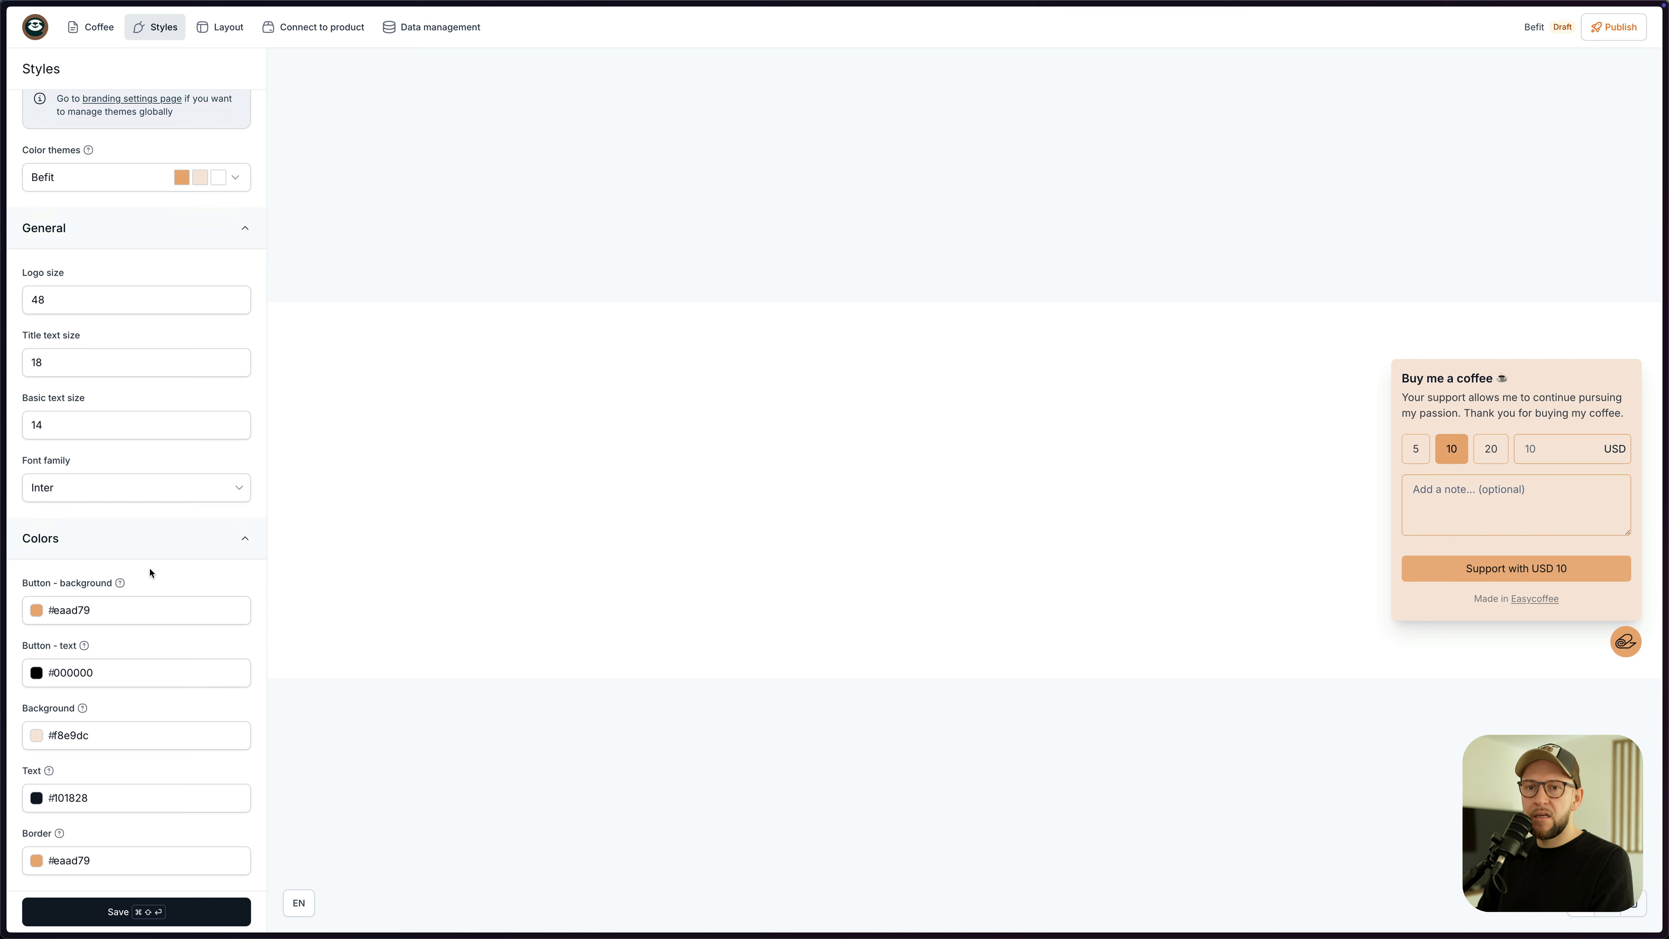
{"action": "left_click", "coordinate": [35, 741]}
{"action": "left_click", "coordinate": [45, 851]}
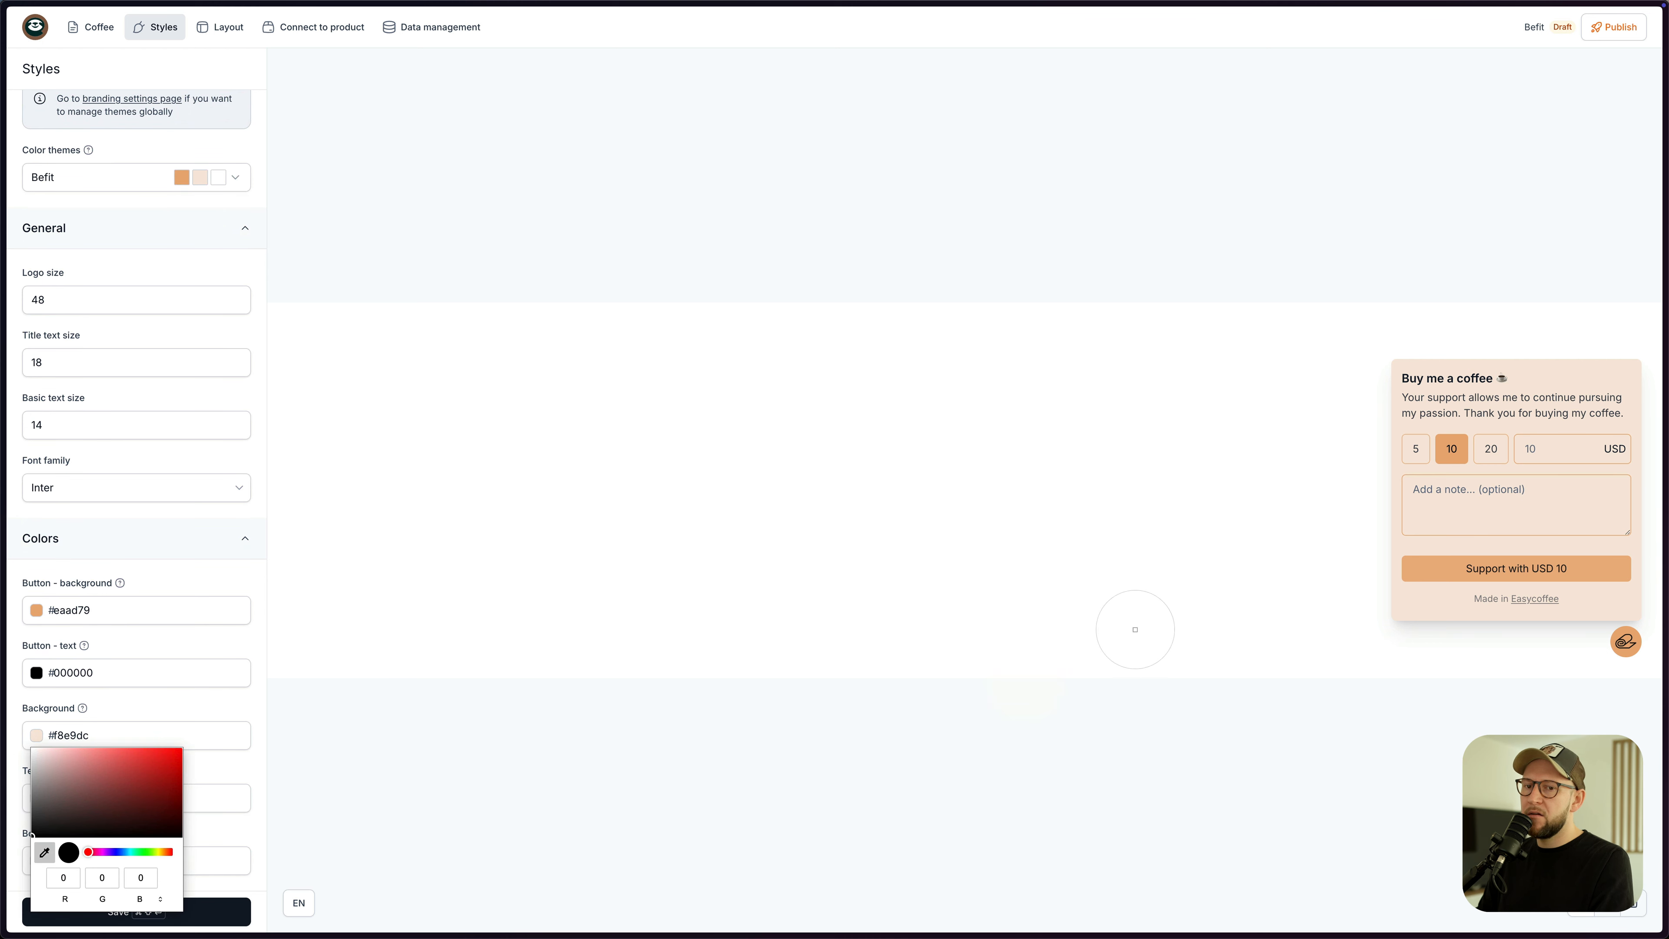
{"action": "left_click", "coordinate": [1552, 427]}
{"action": "left_click_drag", "start_coordinate": [43, 752], "coordinate": [39, 751]}
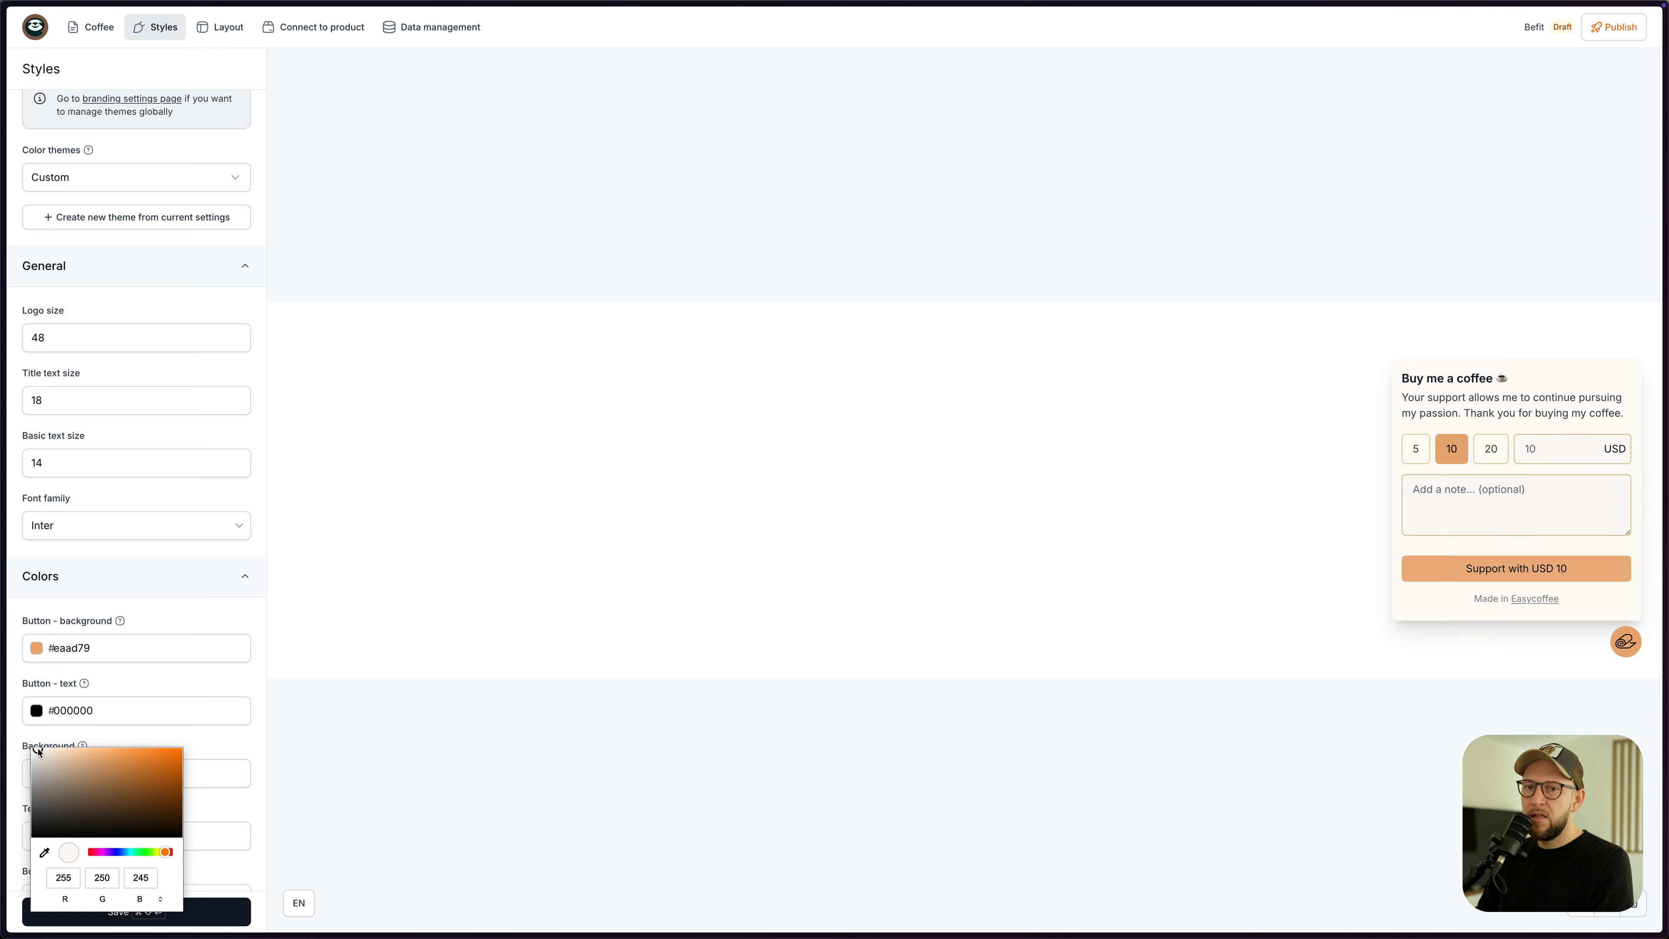
{"action": "left_click", "coordinate": [328, 668]}
{"action": "left_click", "coordinate": [151, 912]}
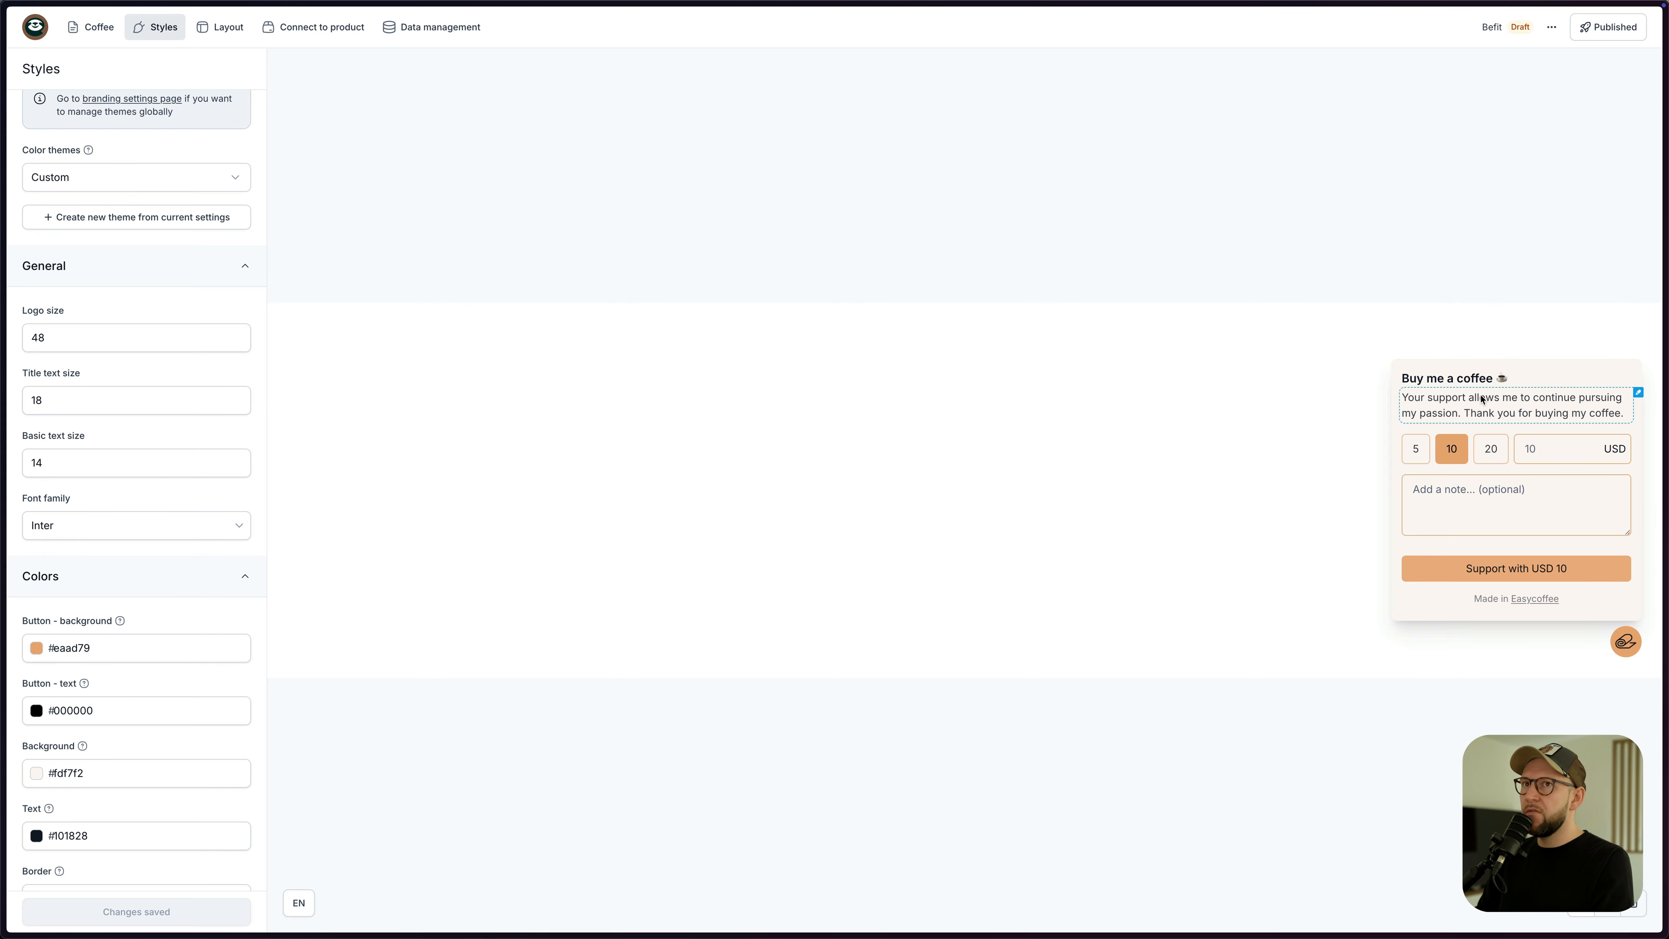
- Publish the Befit coffee widget and copy its embed script
{"action": "left_click", "coordinate": [1610, 27]}
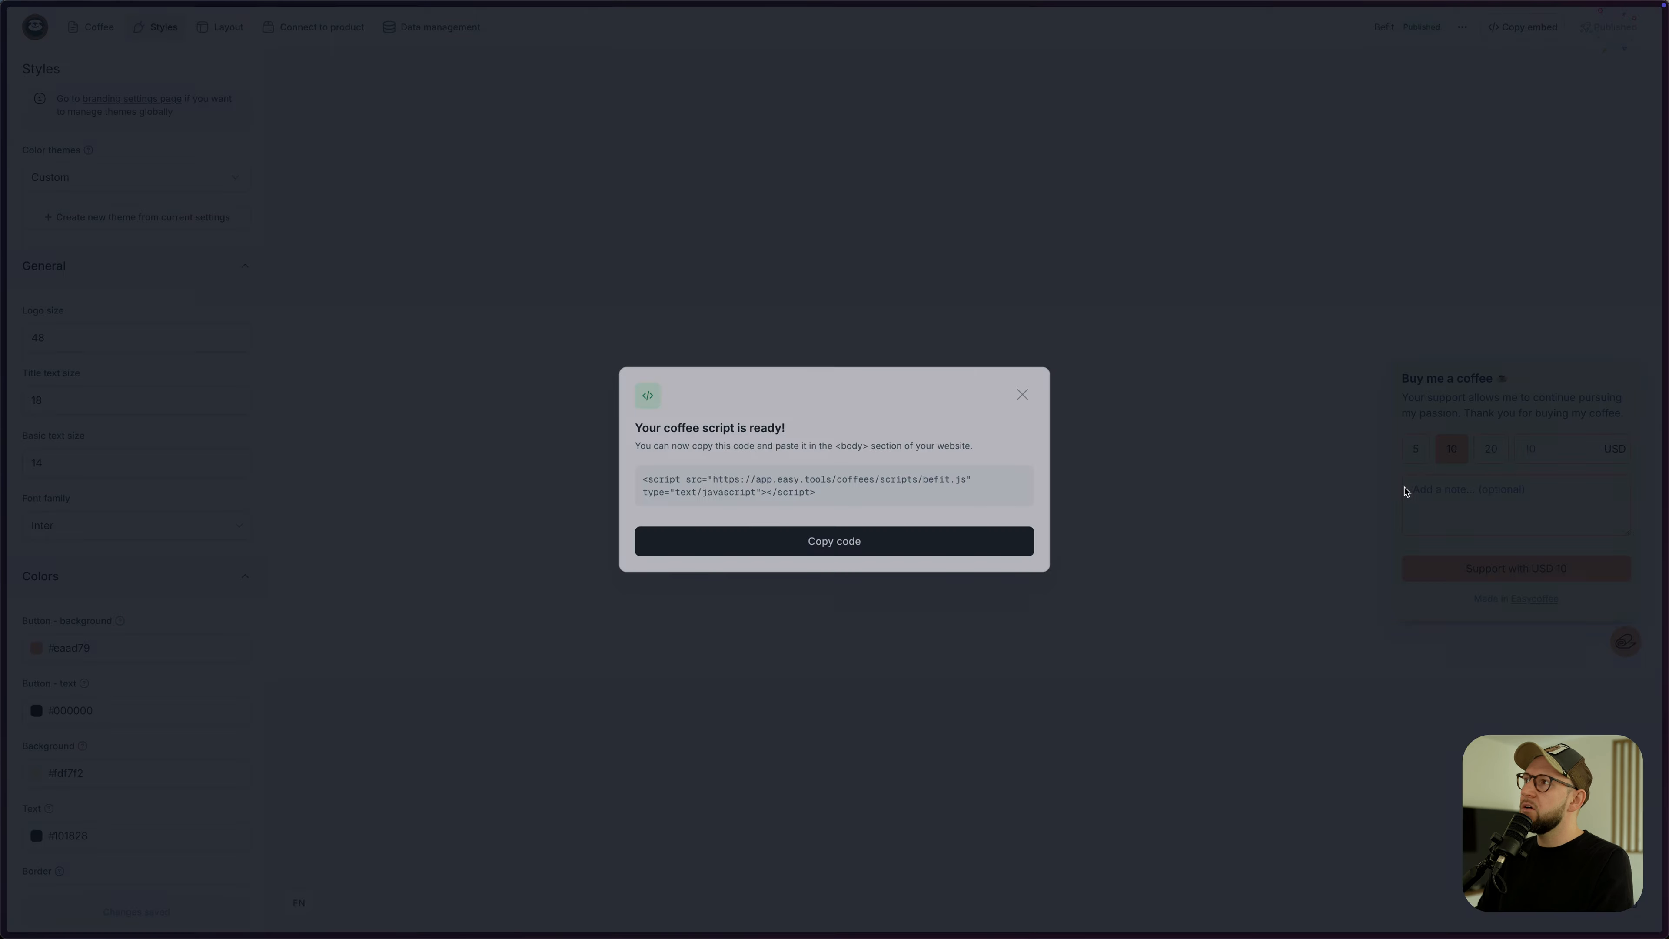
{"action": "left_click", "coordinate": [841, 553]}
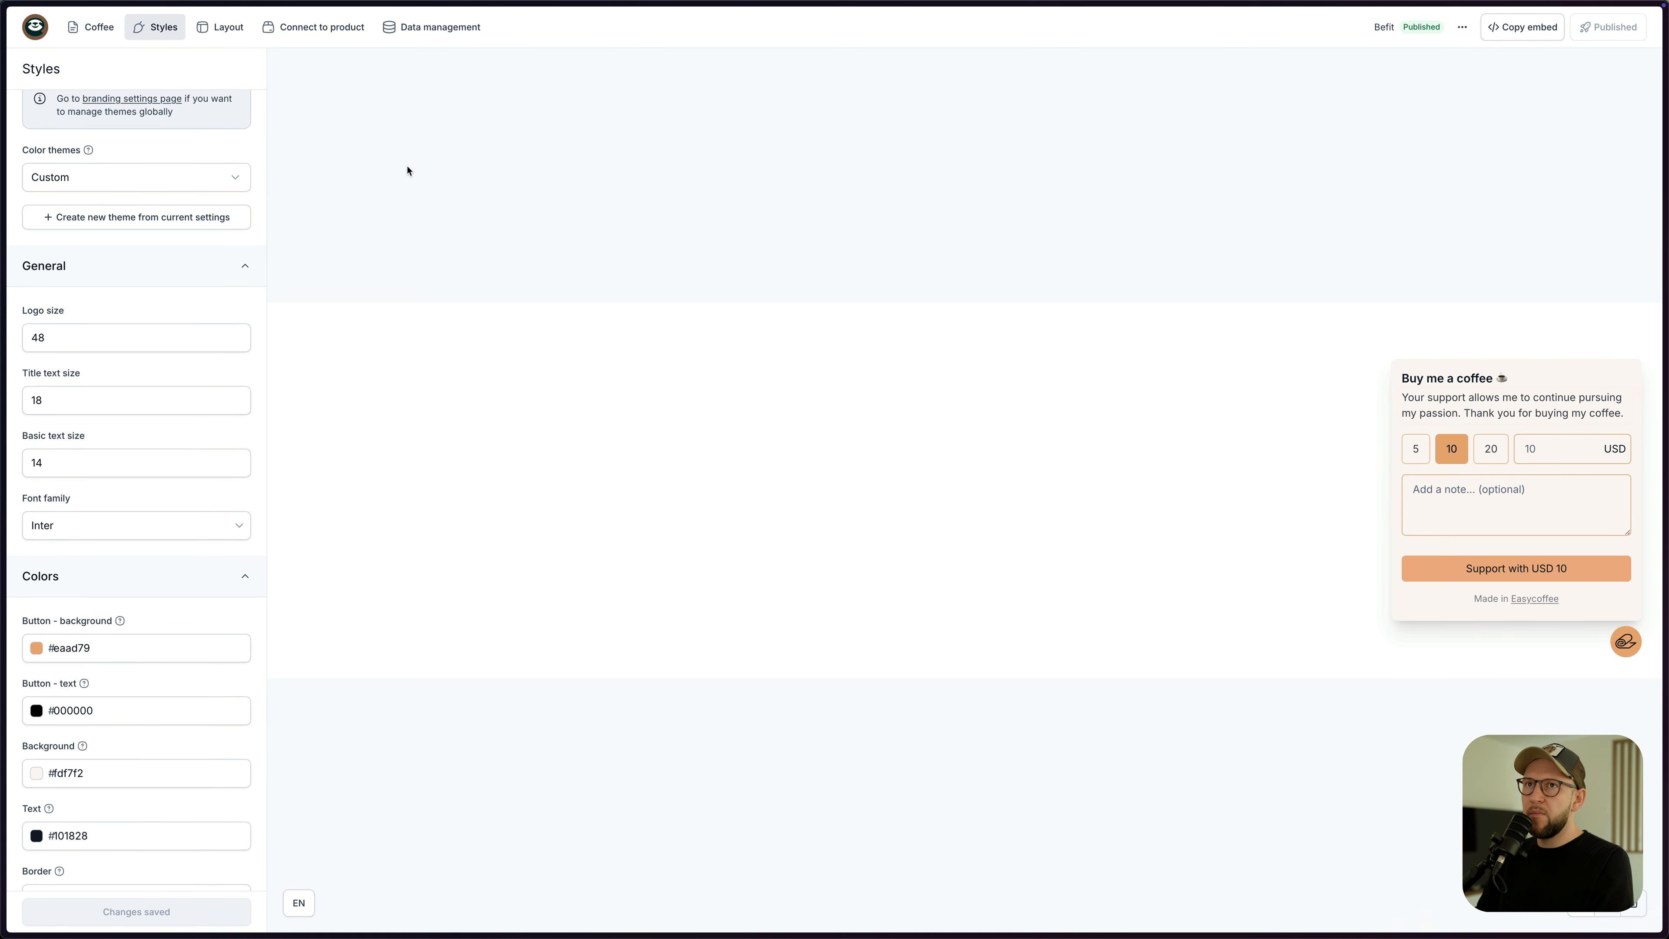
{"action": "left_click", "coordinate": [309, 34]}
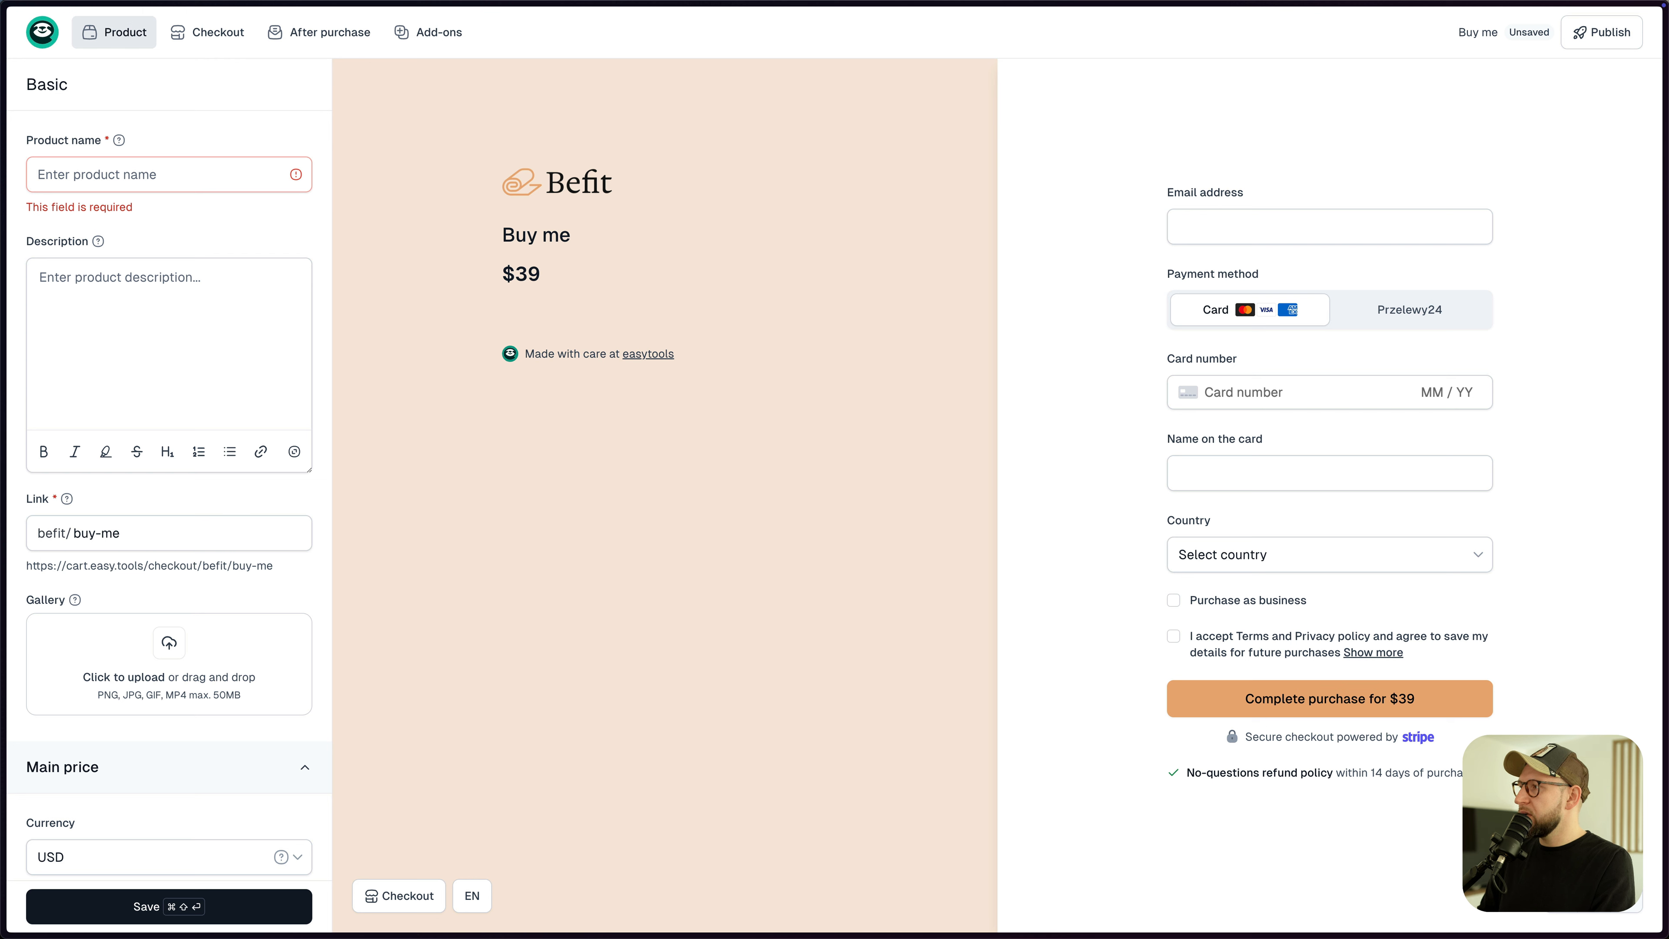
- Create and publish a 'Buy Us a Coffee' product with a description and a coffee photo
{"action": "left_click", "coordinate": [157, 174]}
{"action": "key", "text": "super+v"}
{"action": "left_click", "coordinate": [134, 328]}
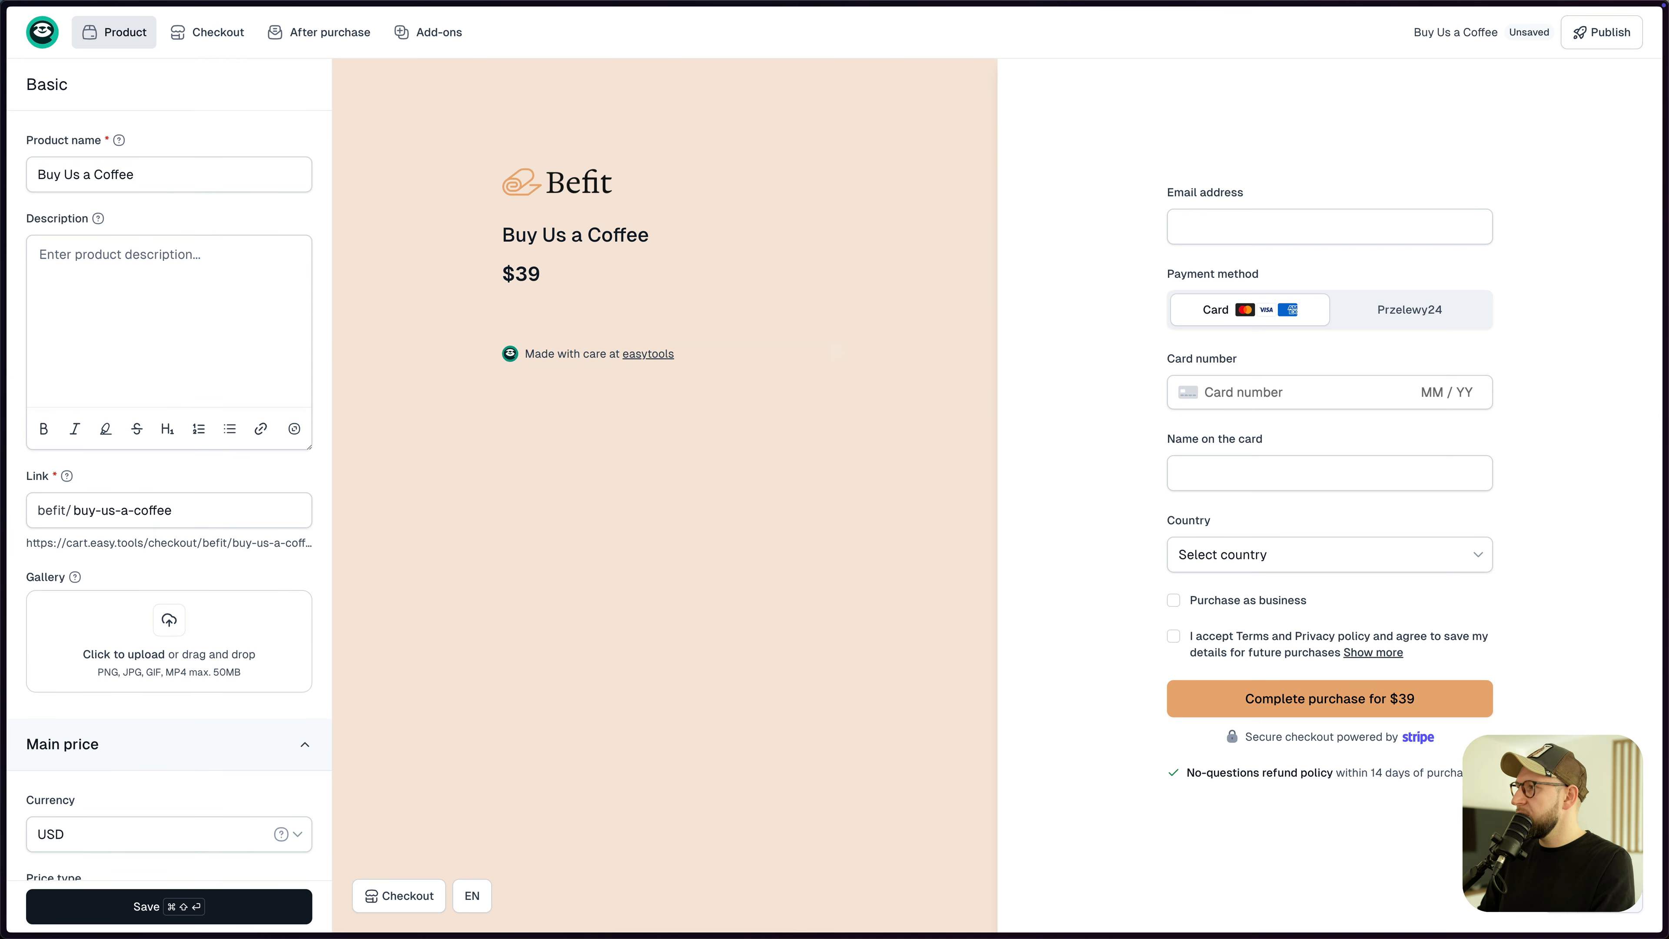
{"action": "left_click", "coordinate": [157, 276]}
{"action": "key", "text": "super+v"}
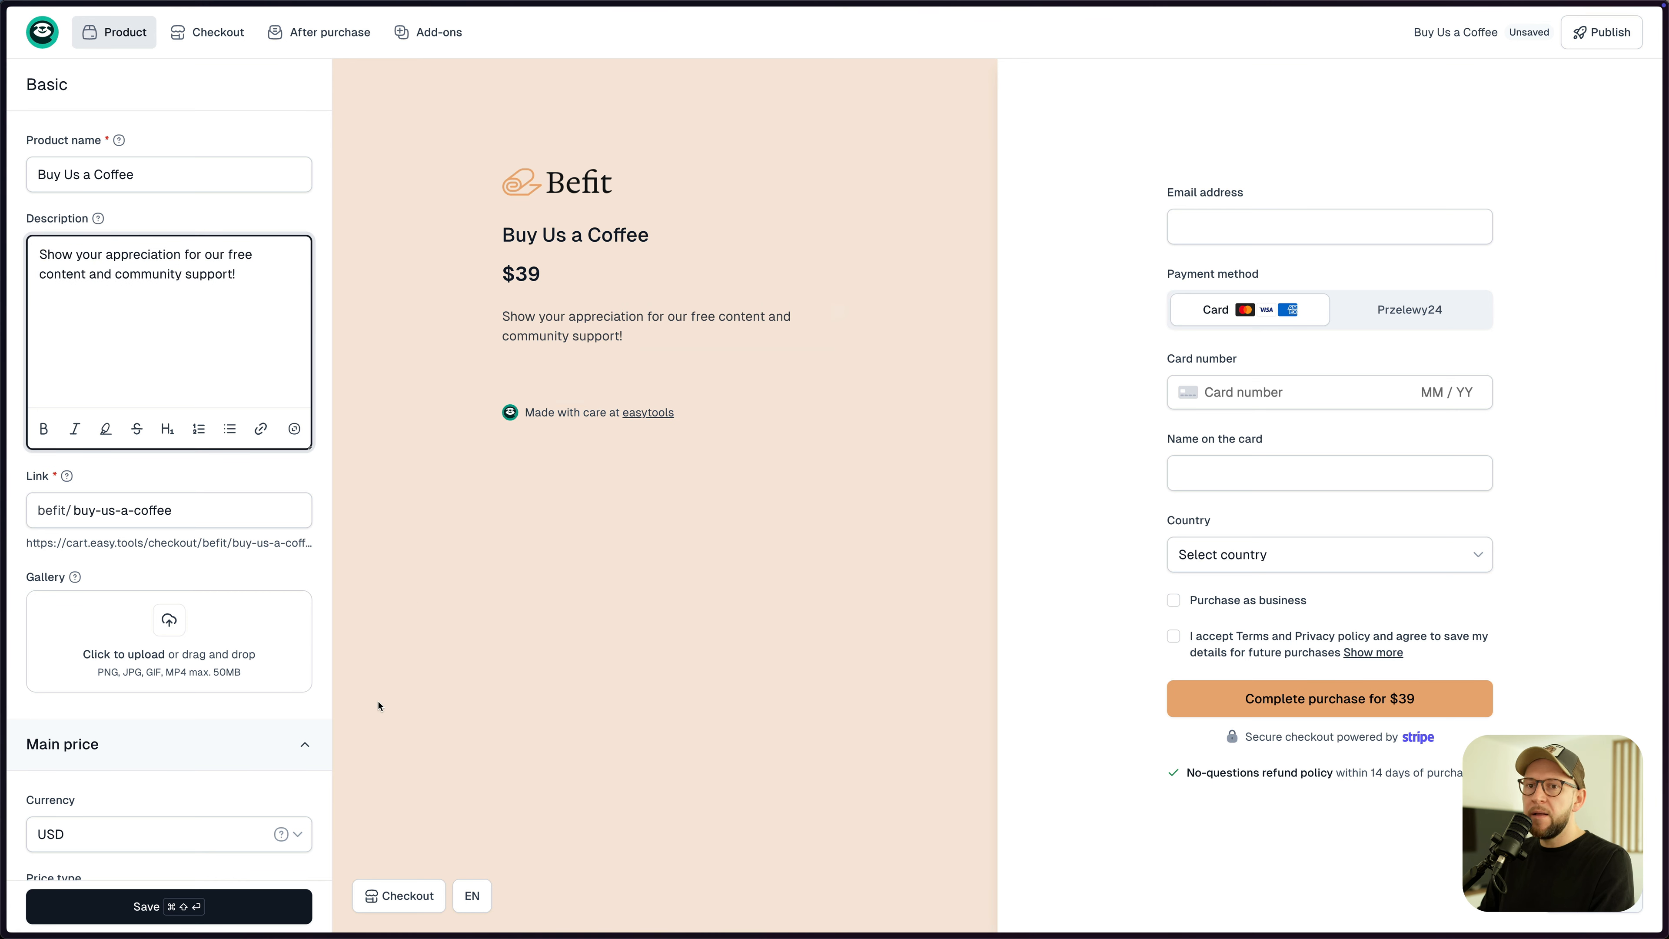
{"action": "left_click", "coordinate": [198, 633]}
{"action": "double_click", "coordinate": [690, 313]}
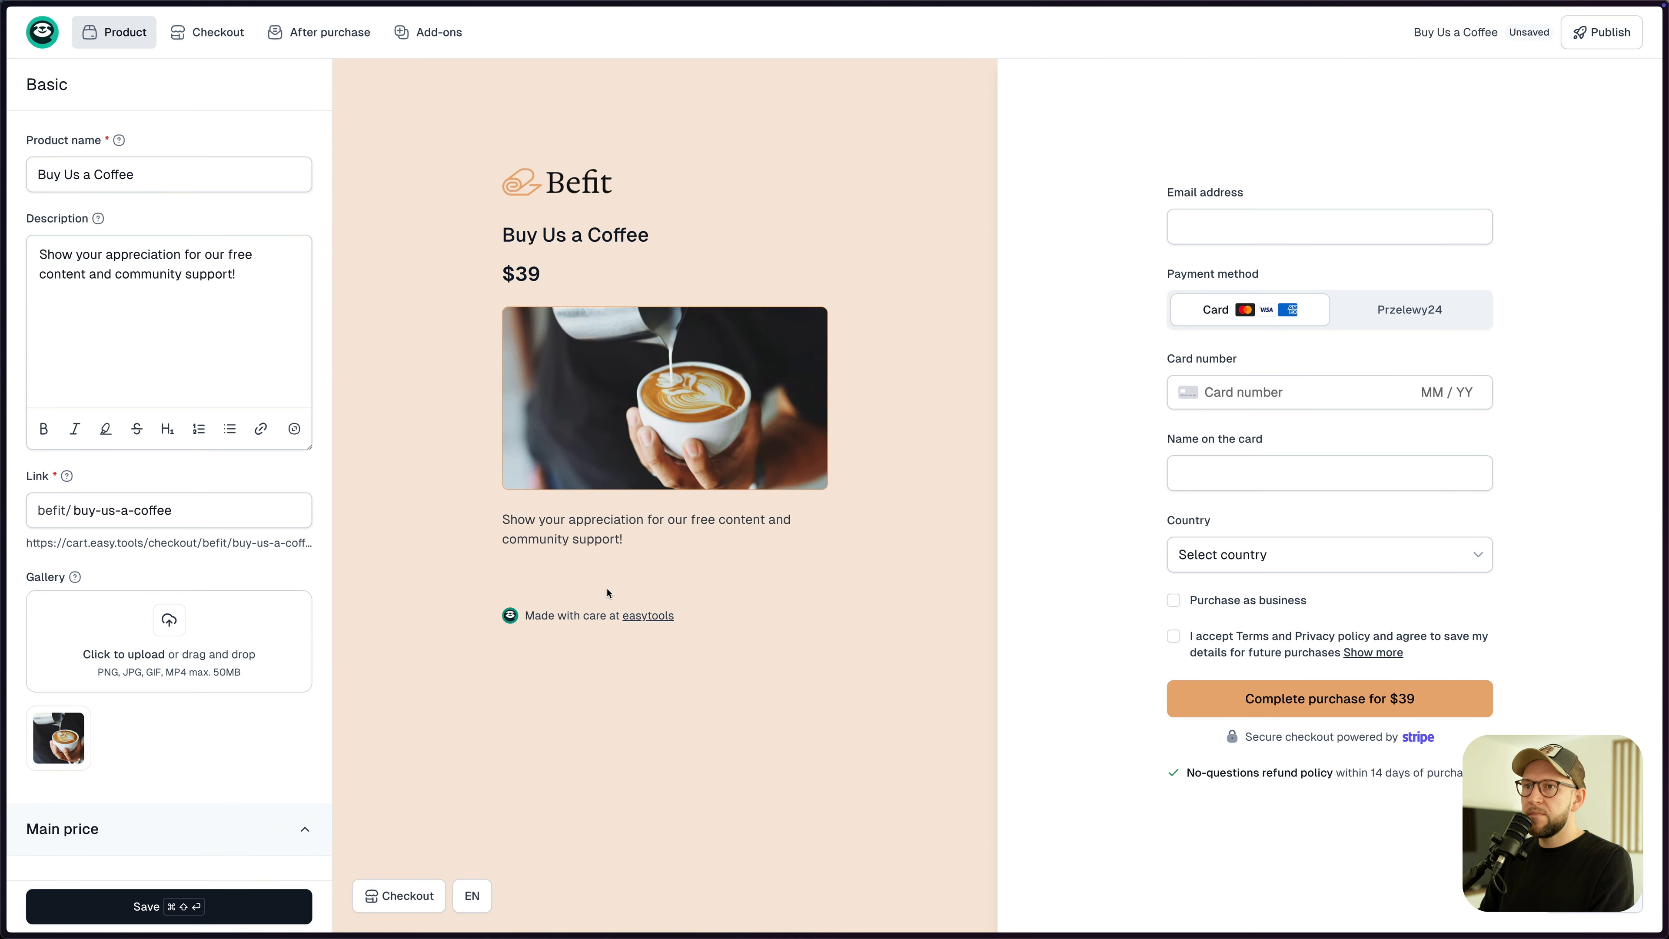
{"action": "left_click", "coordinate": [227, 907]}
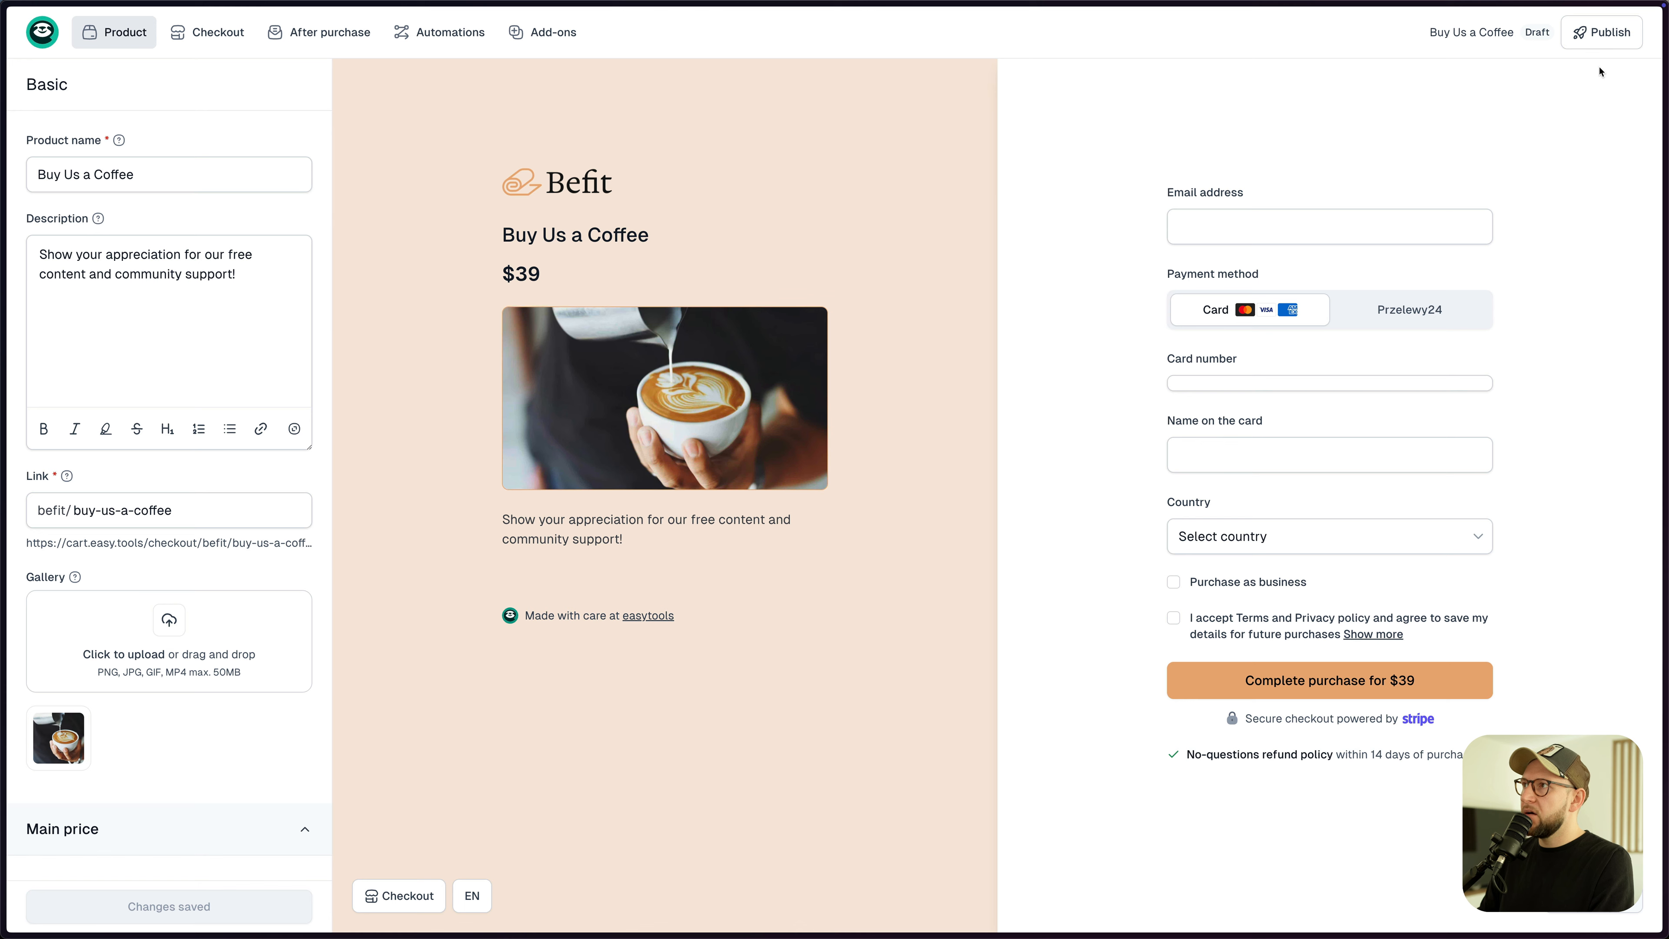
{"action": "left_click", "coordinate": [1591, 32]}
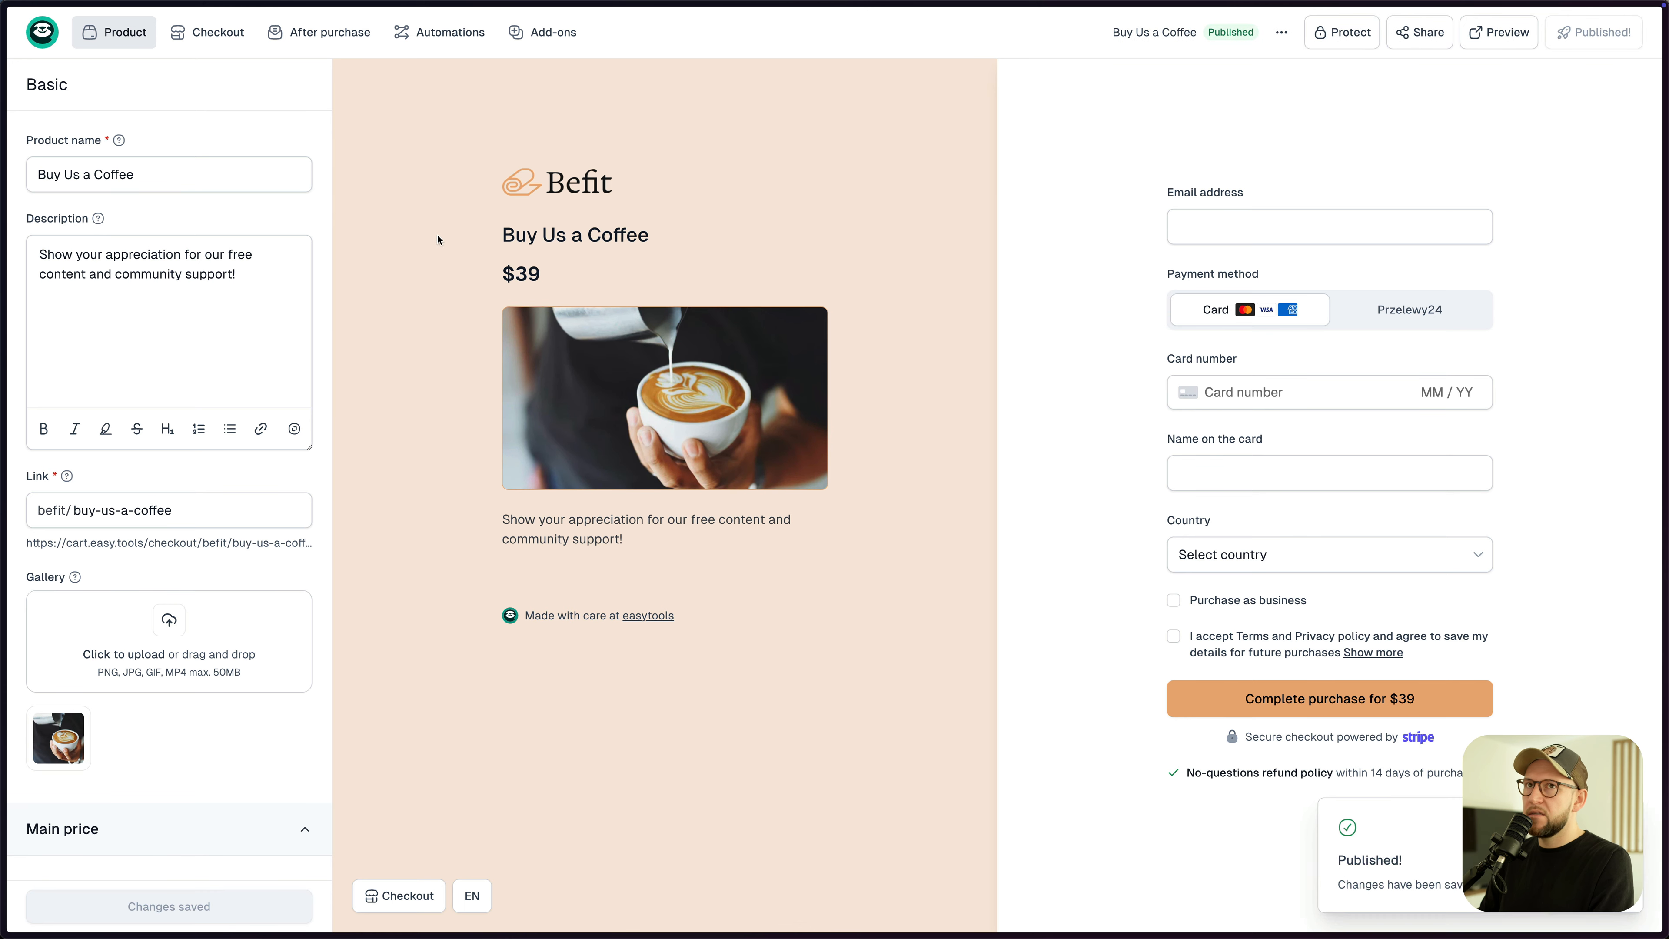
- Connect the Befit coffee widget to Buy Us a Coffee and copy its script
{"action": "left_click", "coordinate": [50, 44]}
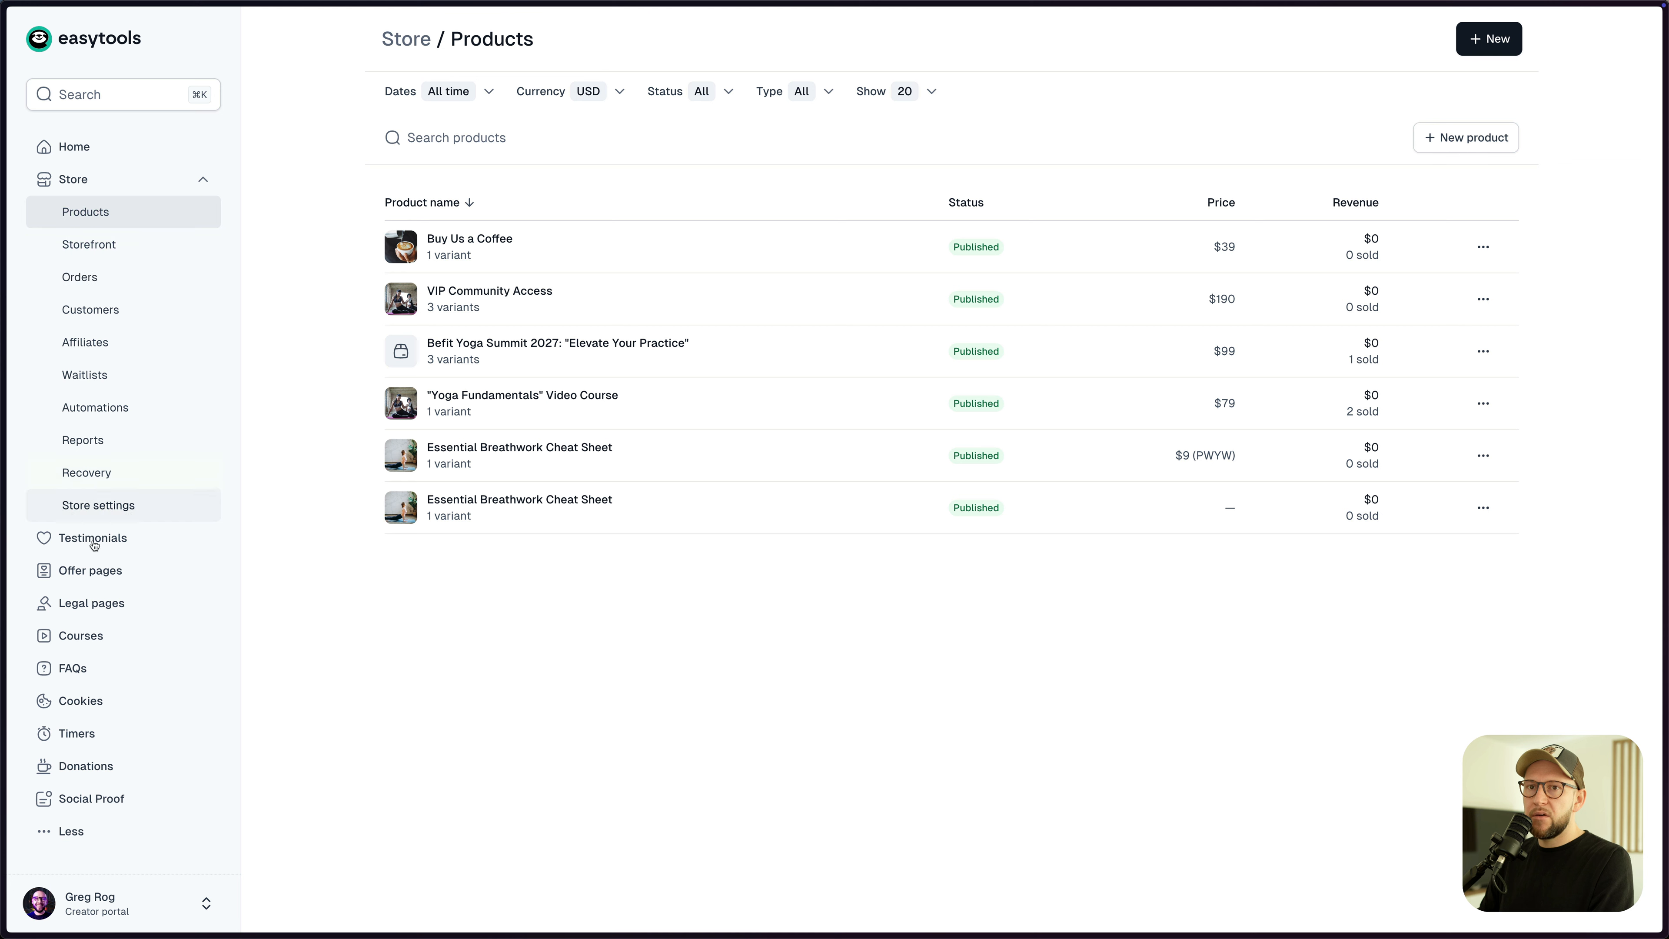
{"action": "left_click", "coordinate": [86, 766]}
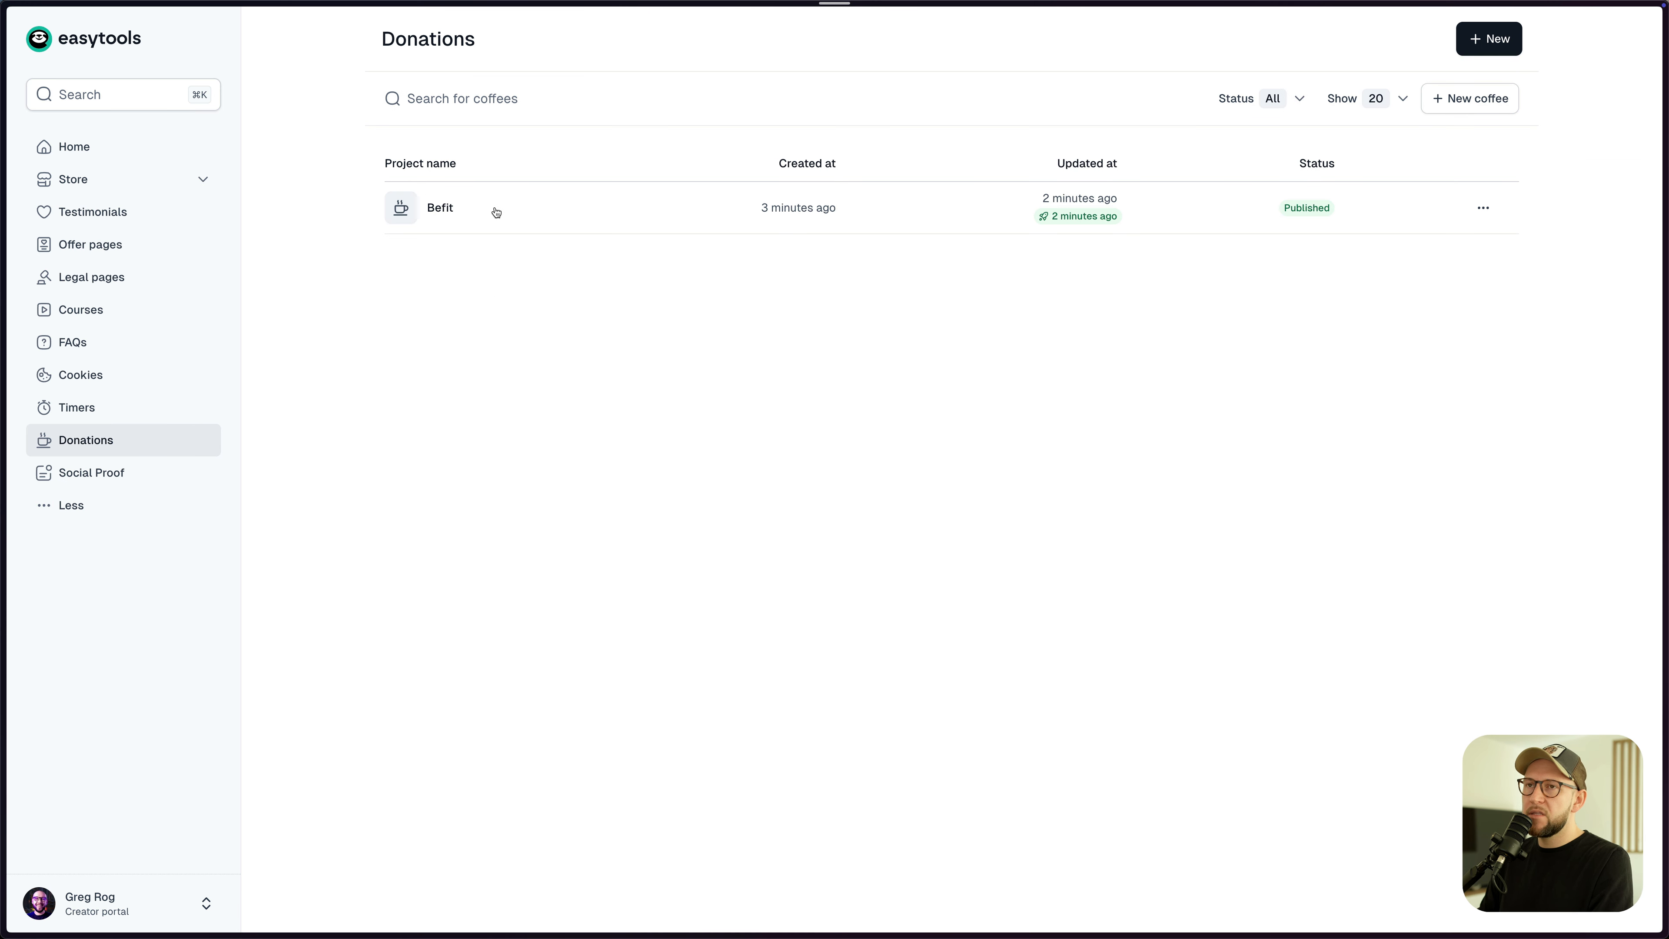
{"action": "left_click", "coordinate": [473, 209]}
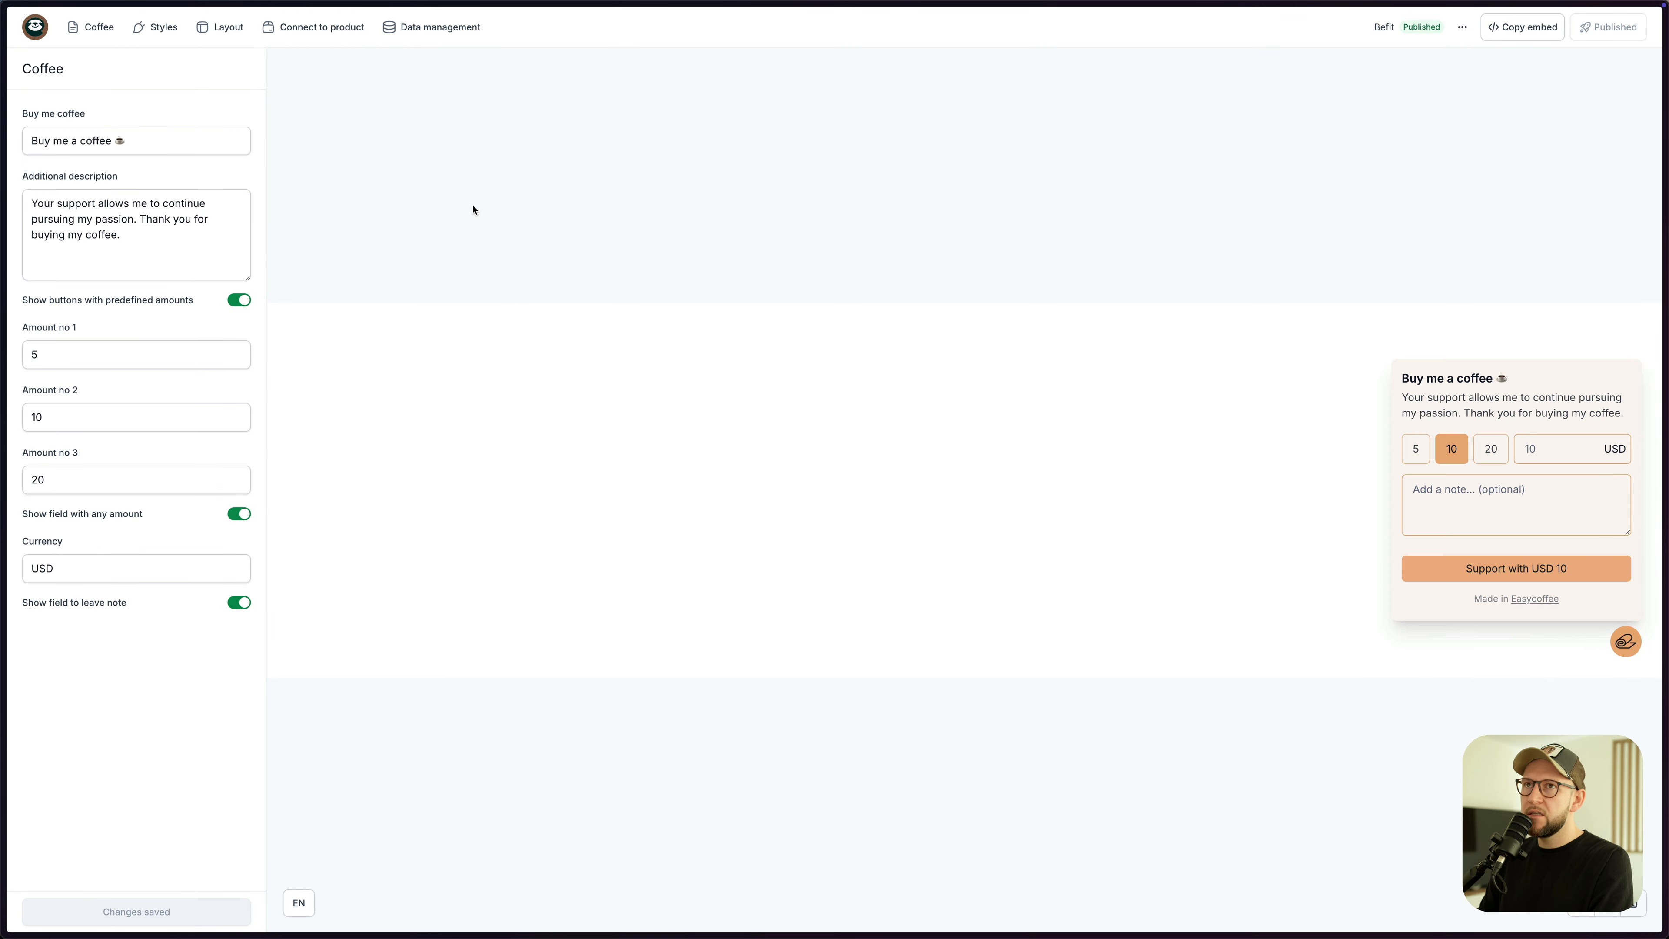
{"action": "left_click", "coordinate": [298, 30]}
{"action": "left_click", "coordinate": [156, 196]}
{"action": "left_click", "coordinate": [121, 172]}
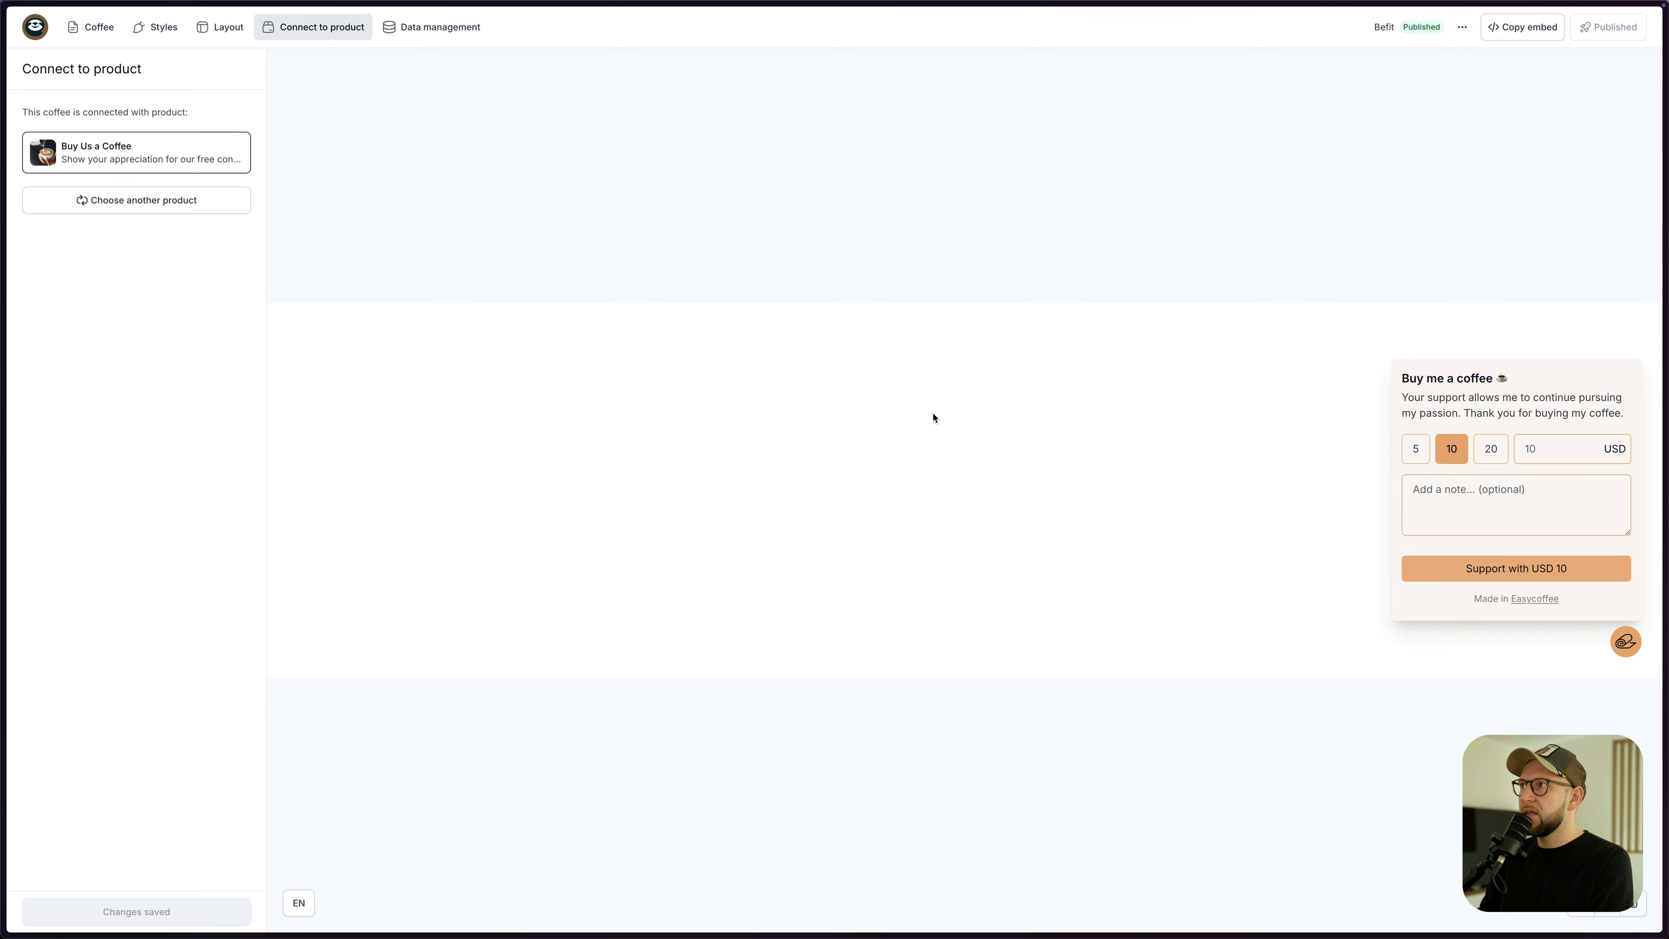
{"action": "left_click", "coordinate": [1543, 40]}
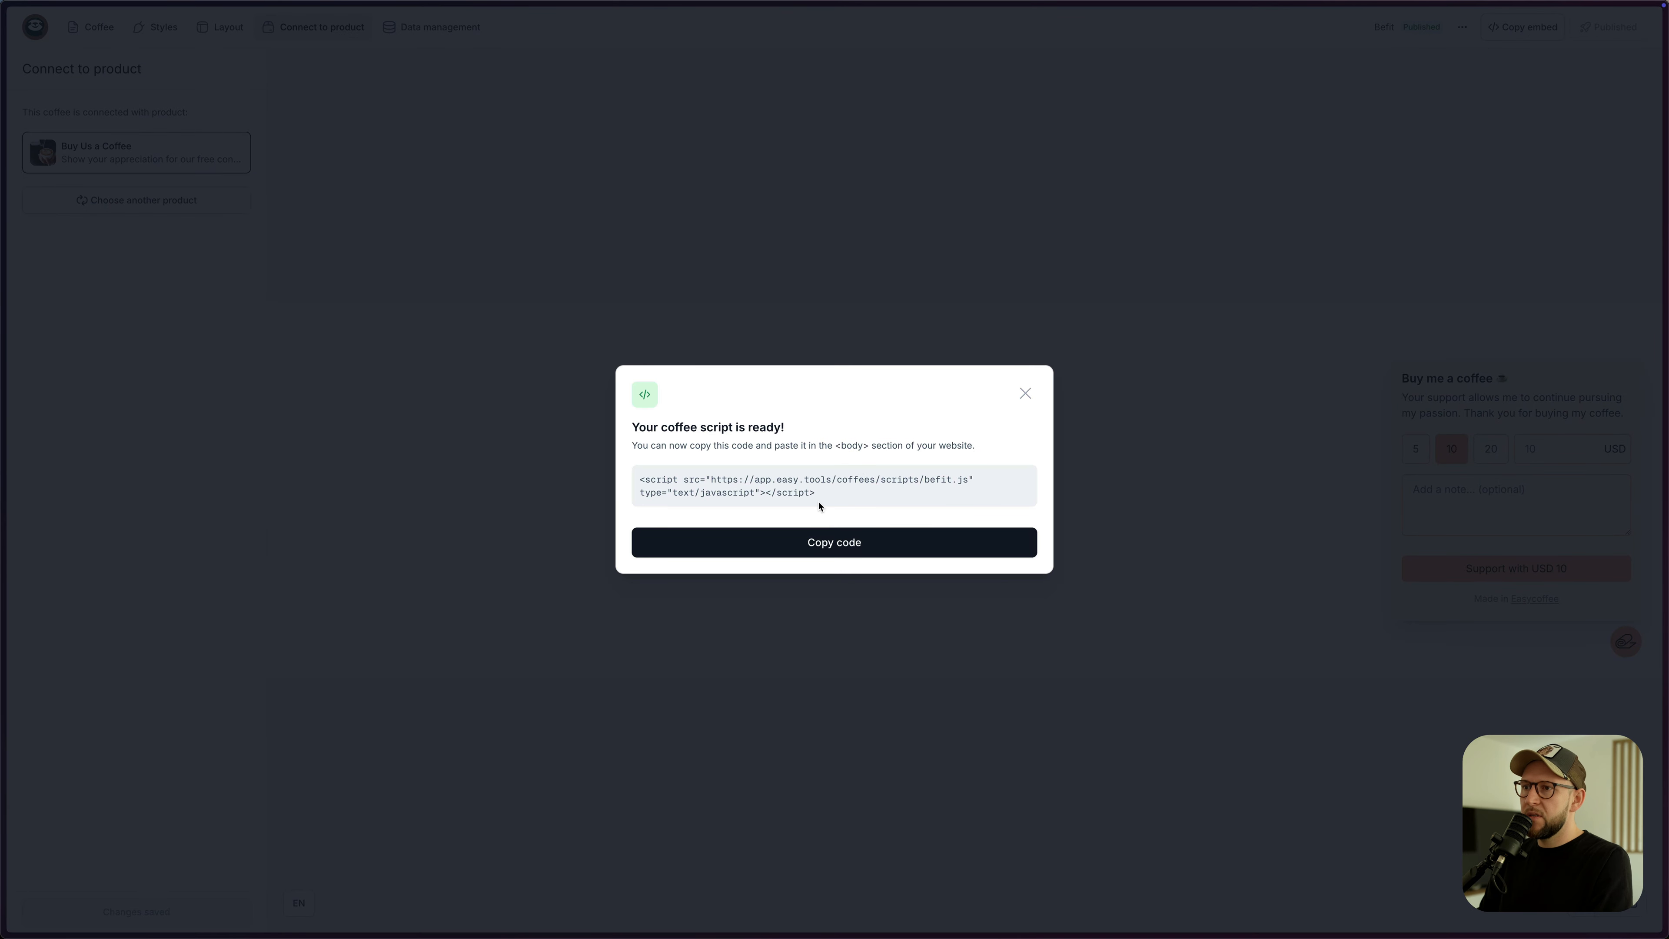
{"action": "left_click", "coordinate": [830, 546]}
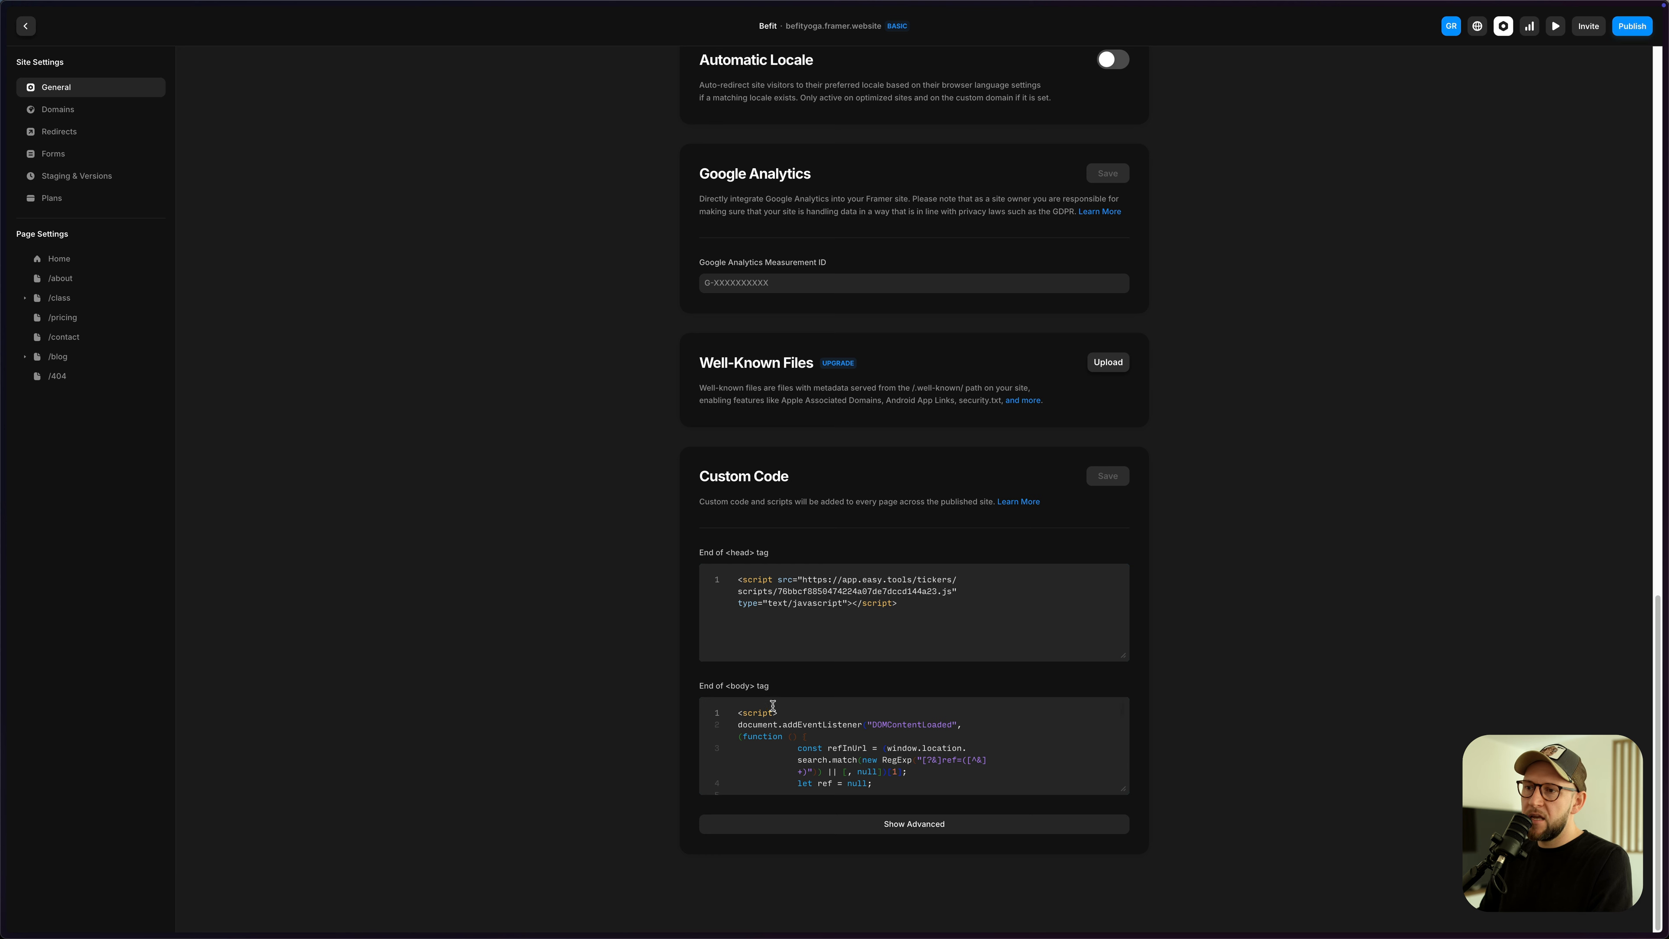
- Paste the coffee script above the existing End of <body> code, save, update the live site, and open it
{"action": "key", "text": "Return"}
{"action": "key", "text": "Return"}
{"action": "key", "text": "Return"}
{"action": "key", "text": "super+v"}
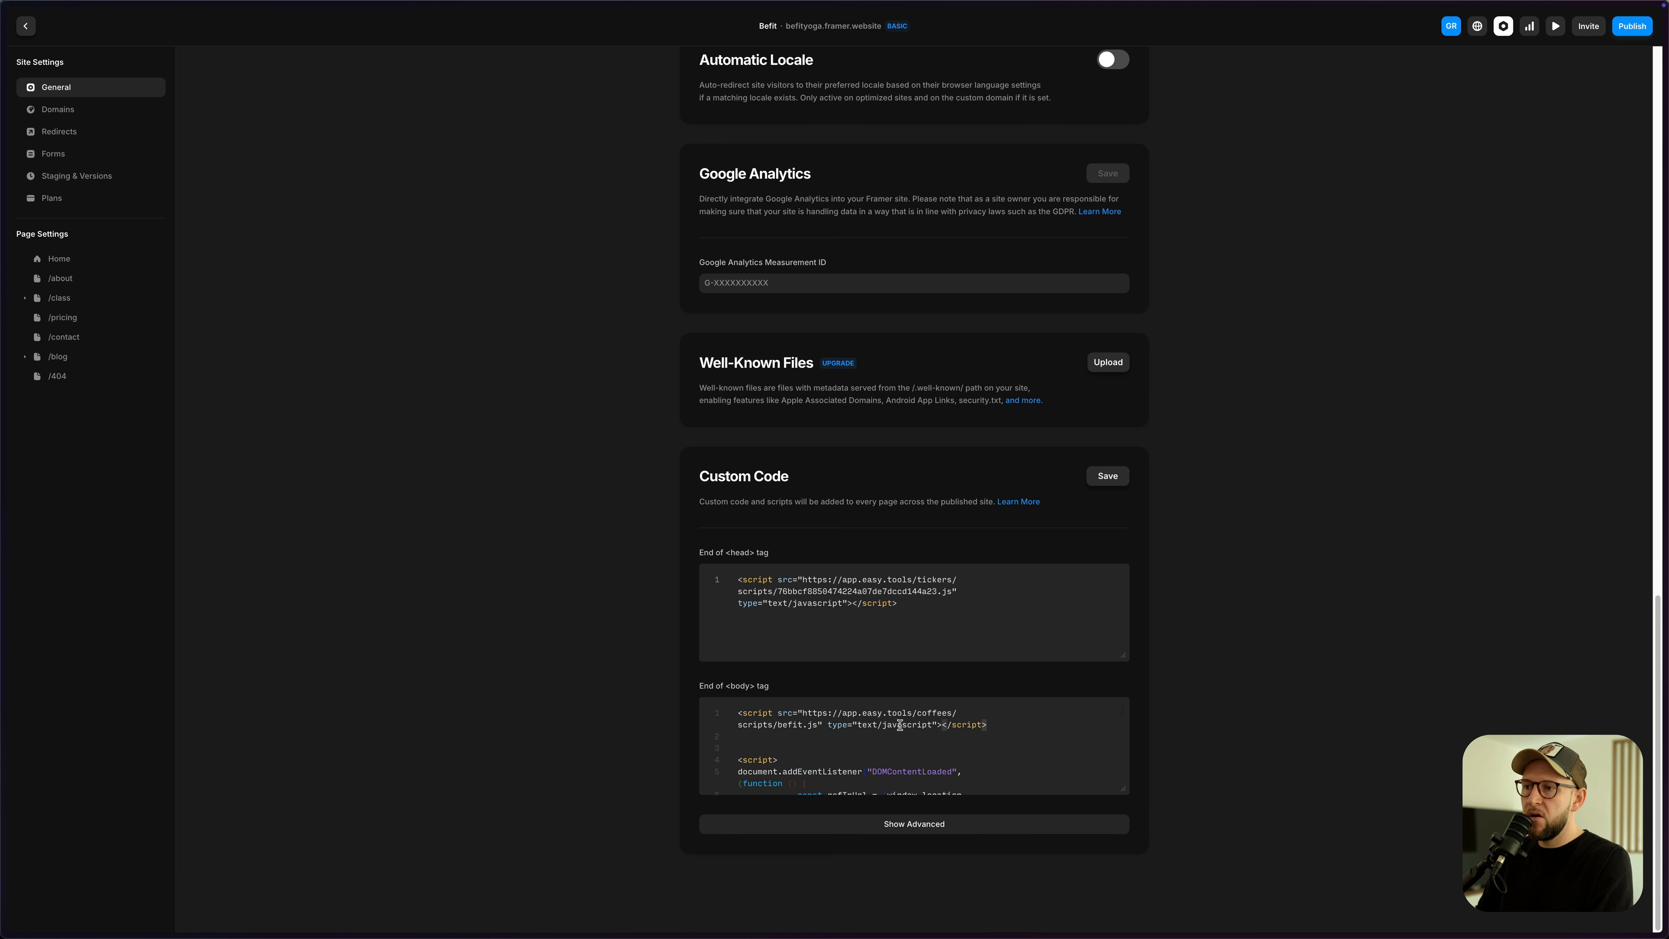
{"action": "left_click", "coordinate": [1109, 483]}
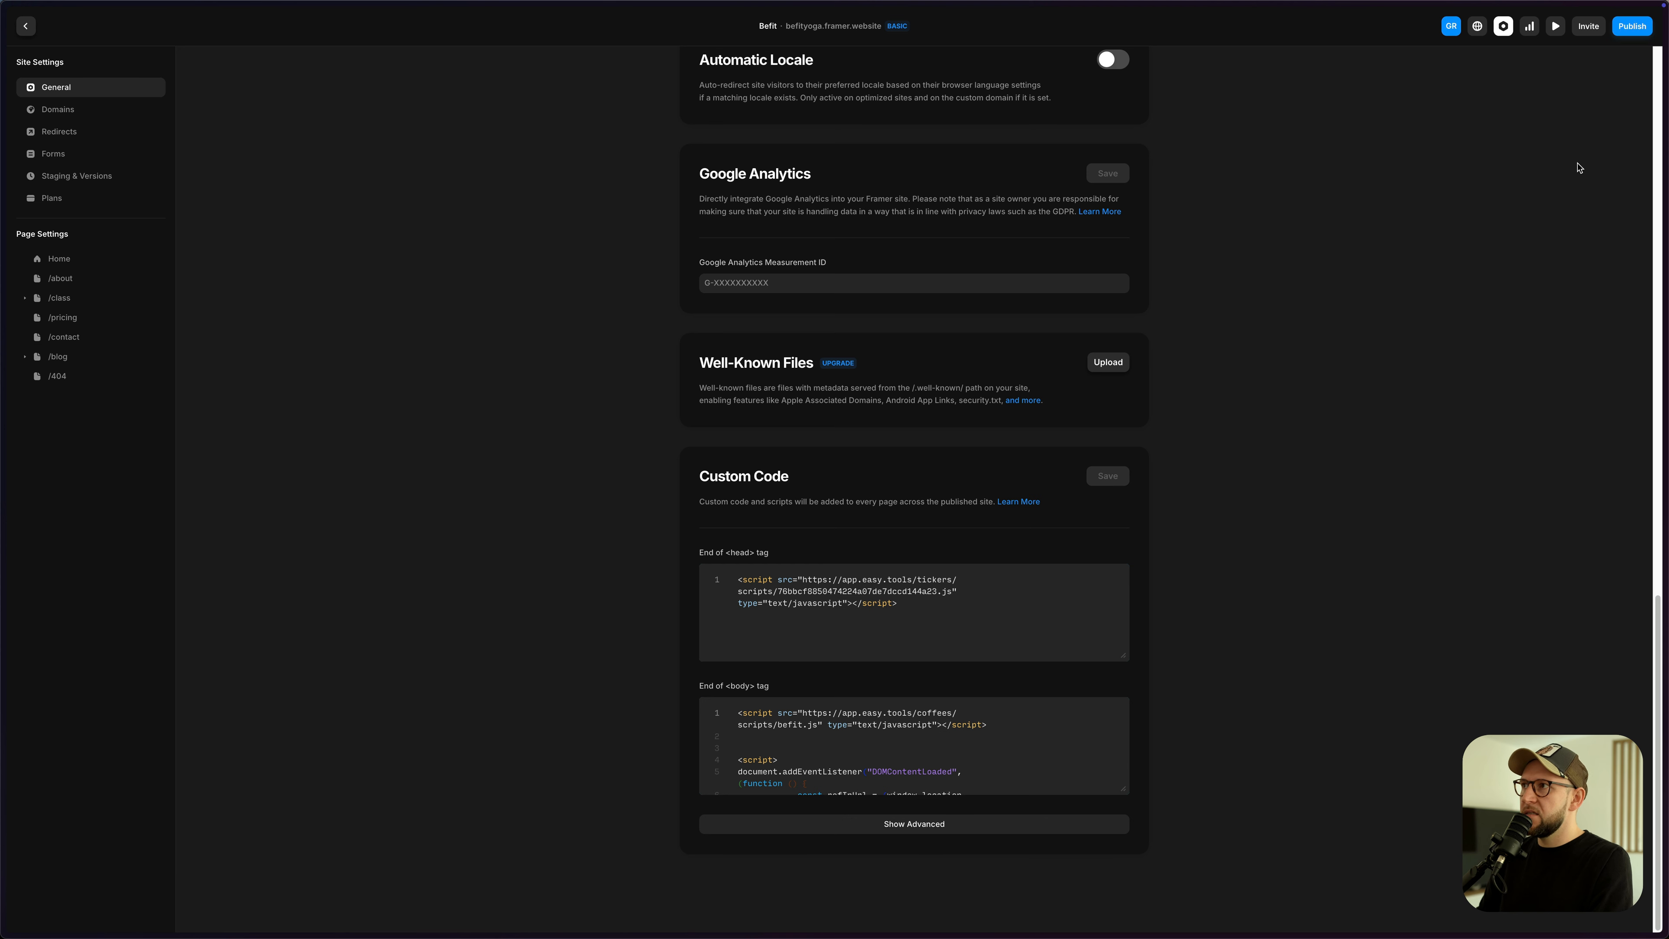
{"action": "left_click", "coordinate": [1632, 26]}
{"action": "left_click", "coordinate": [1553, 122]}
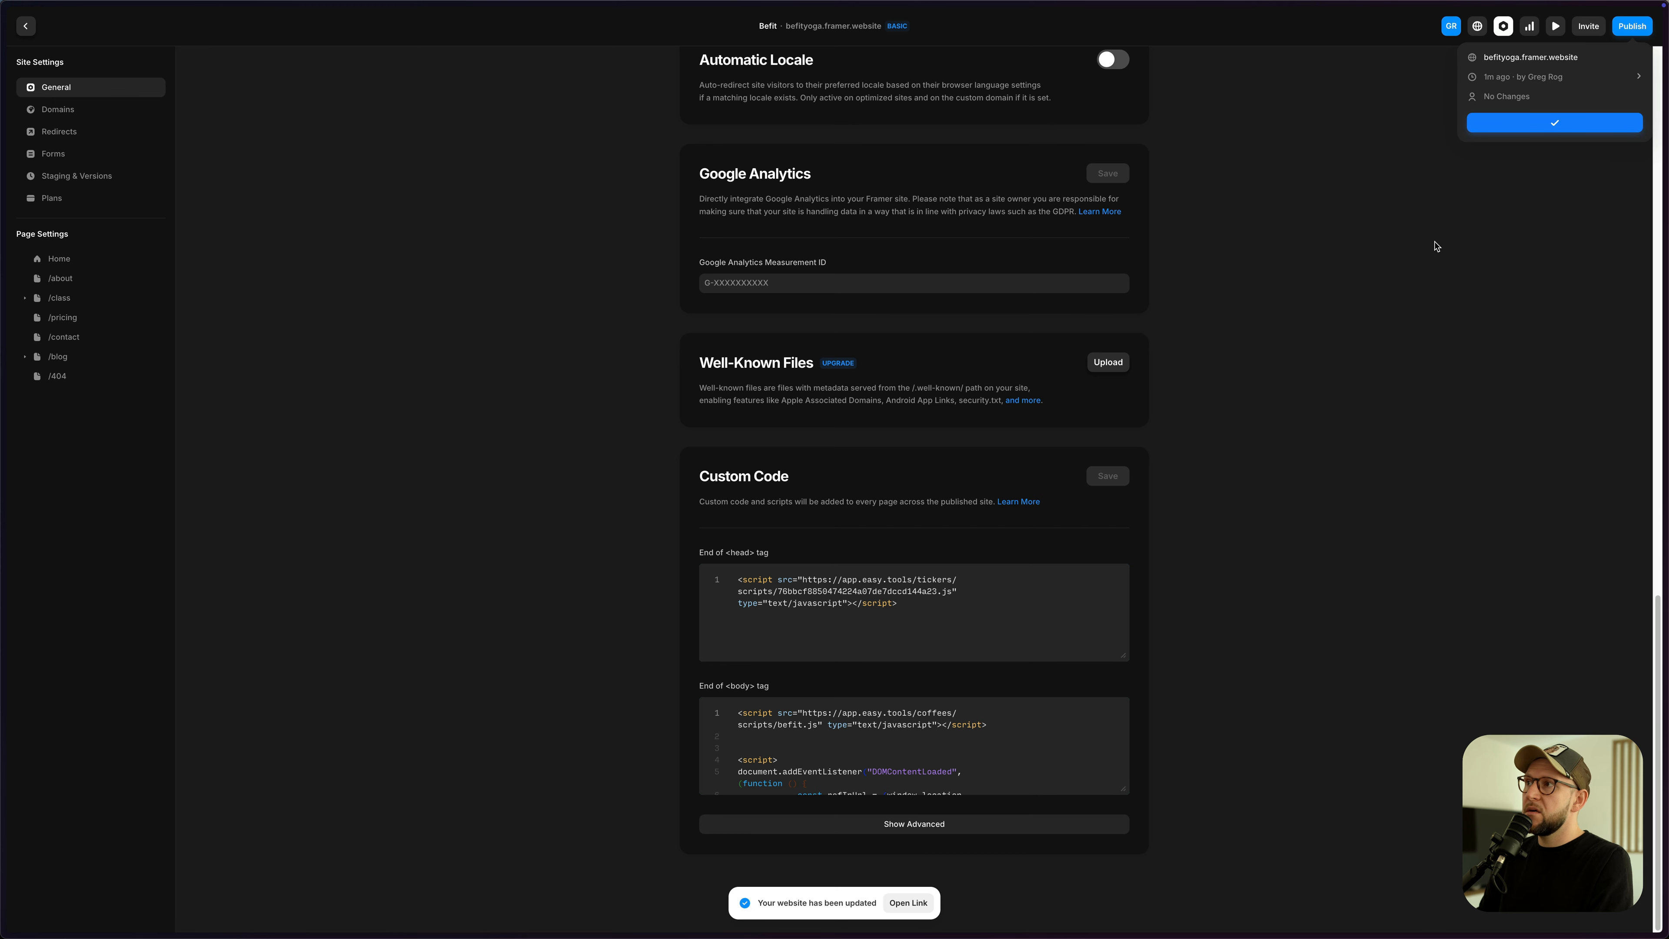
{"action": "left_click", "coordinate": [1530, 57]}
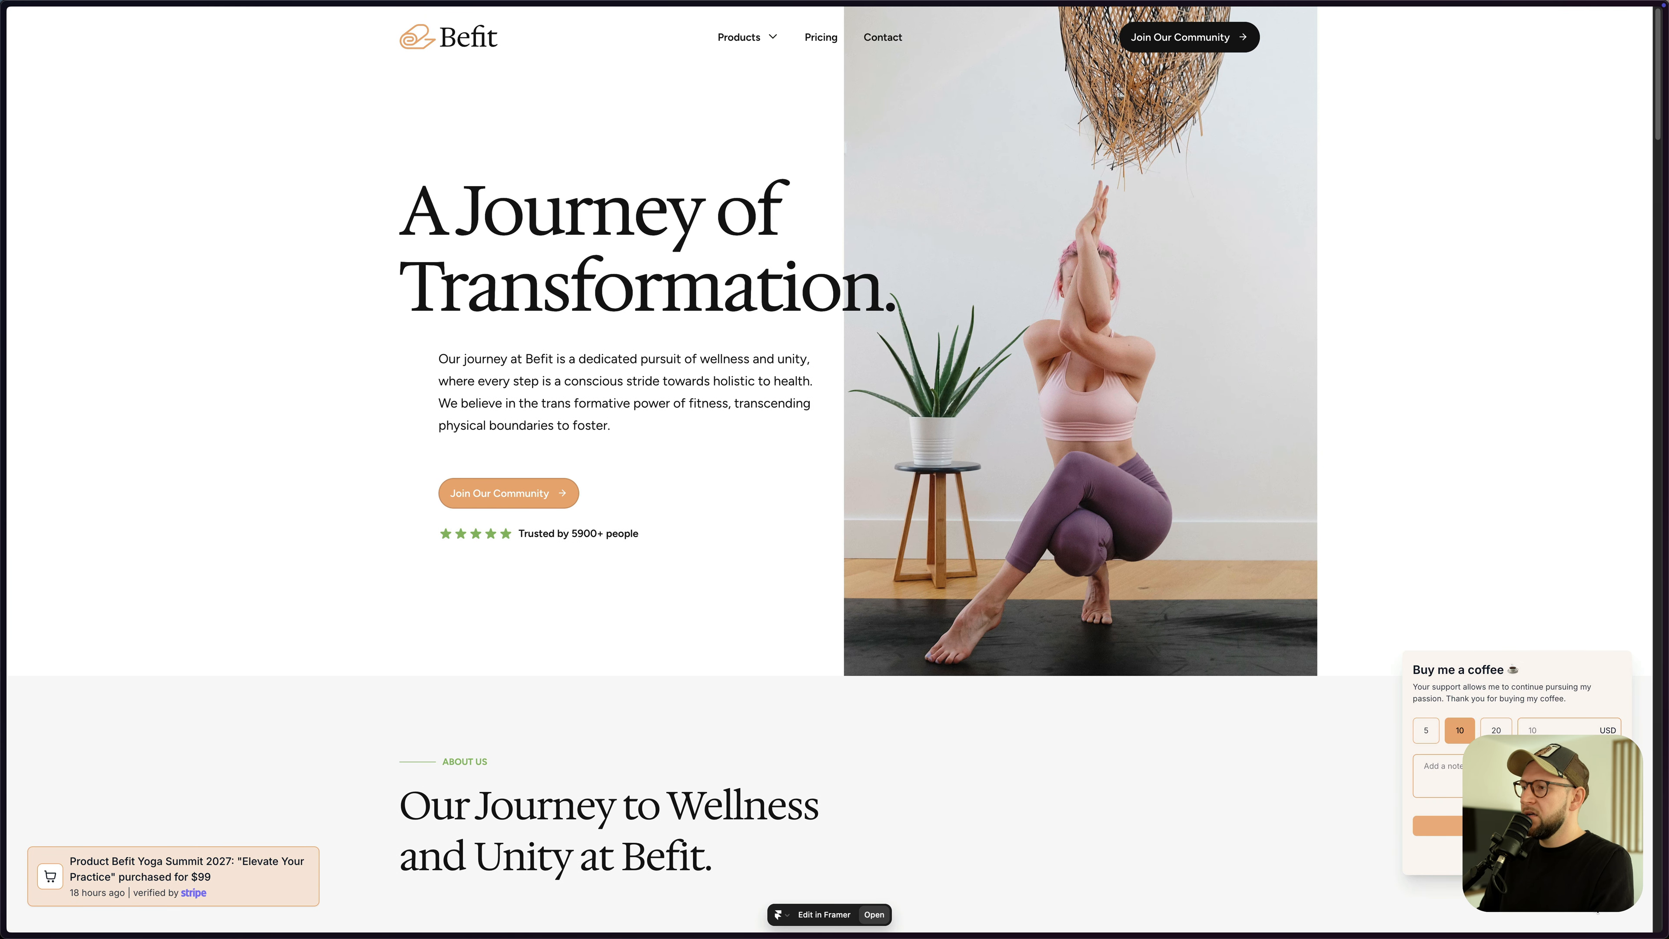
- Pick the 5 amount in the live coffee widget, then enter a custom 55
{"action": "left_click", "coordinate": [1427, 732]}
{"action": "double_click", "coordinate": [1460, 732]}
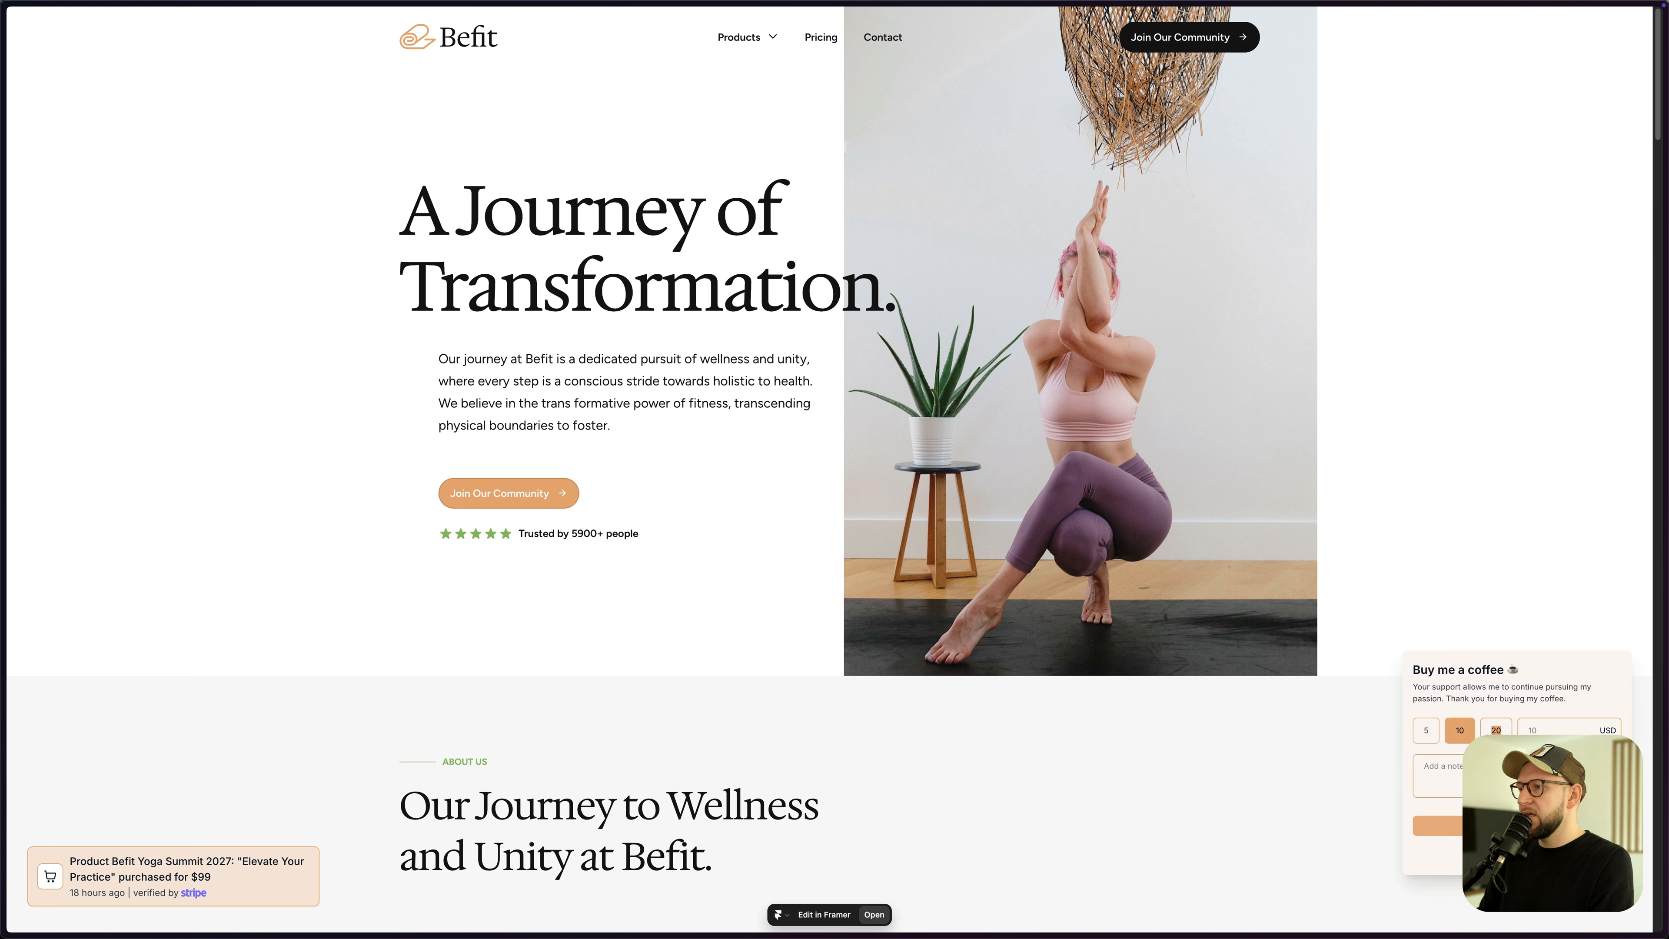
{"action": "type", "text": "55"}
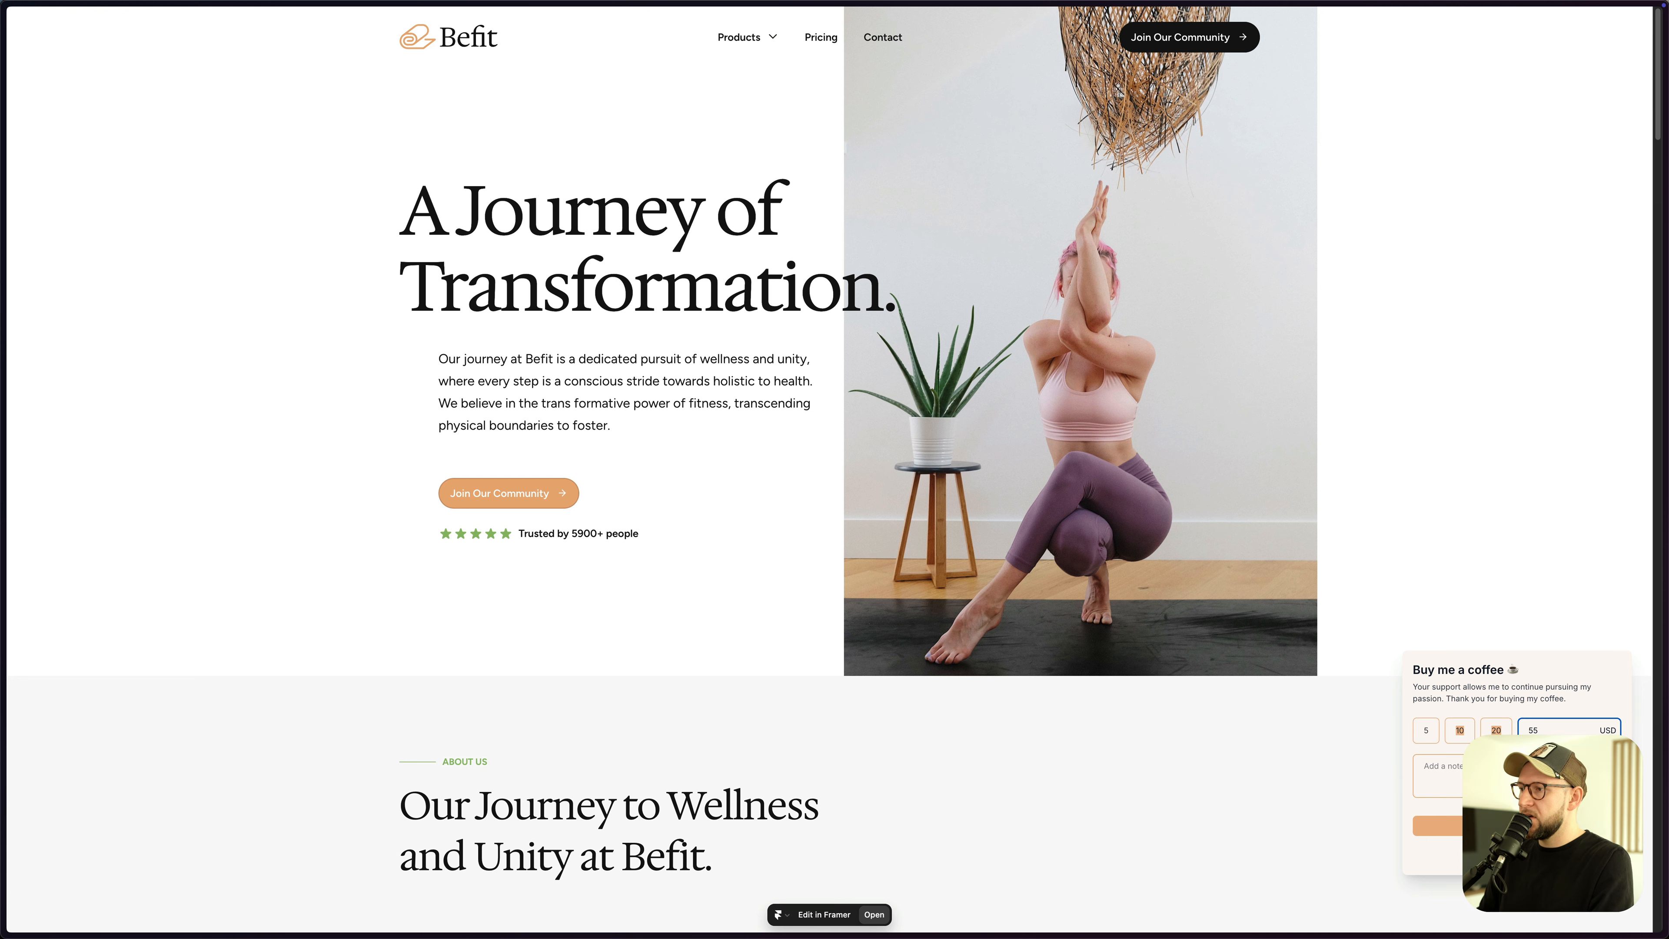
{"action": "left_click", "coordinate": [1542, 730]}
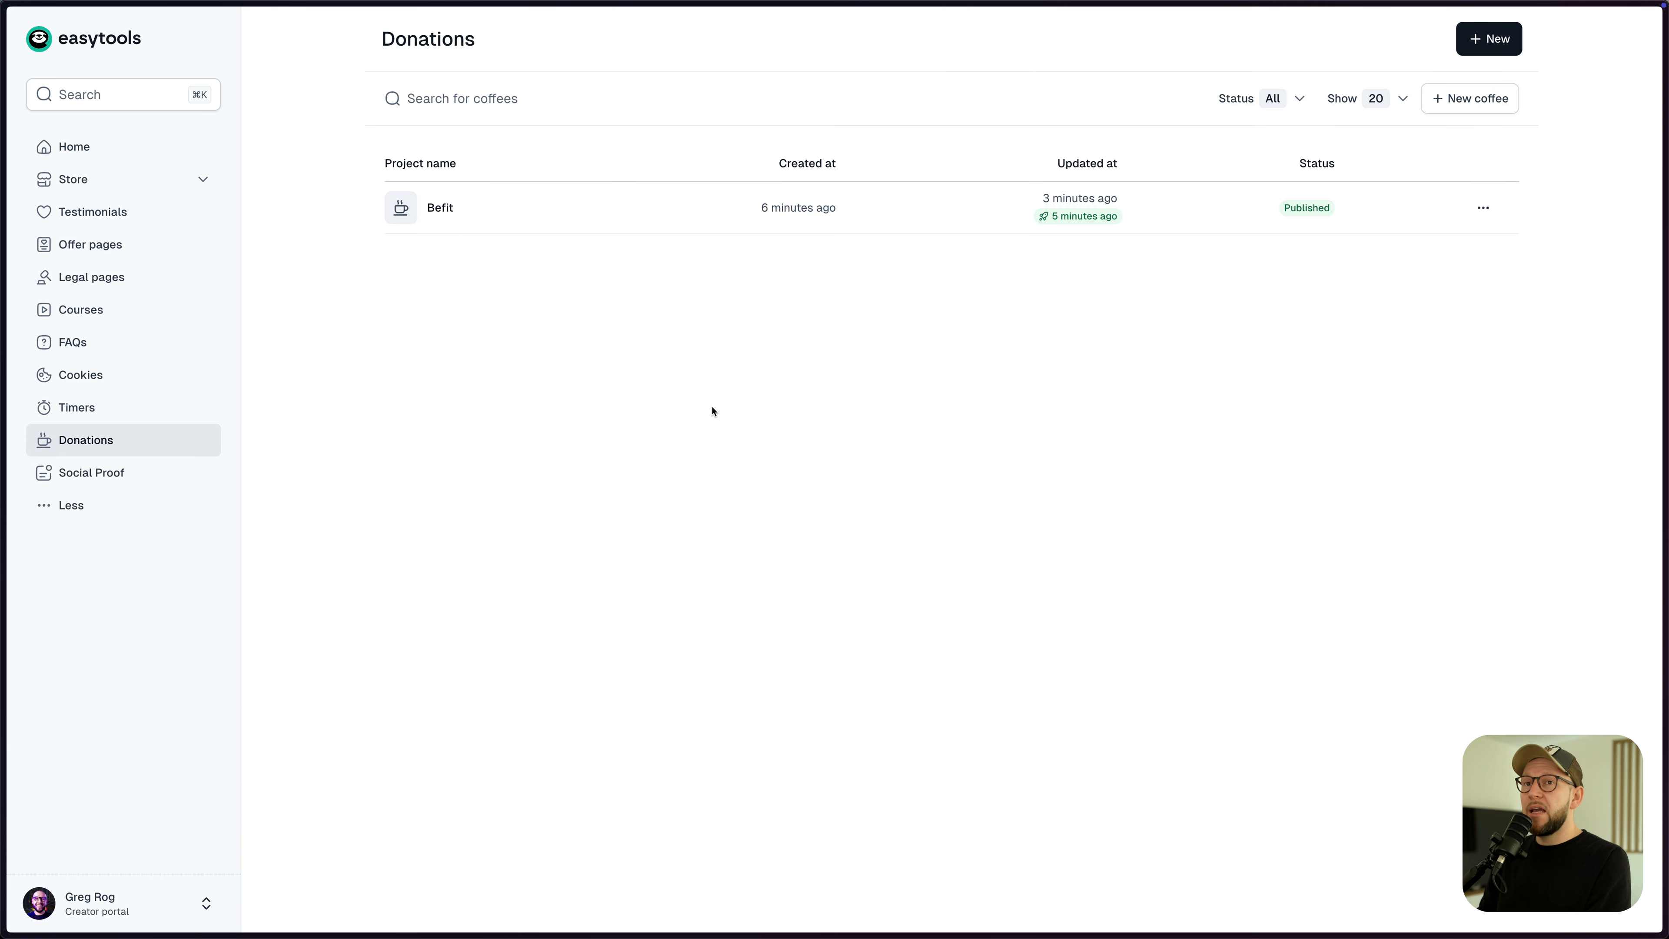
- Open the store's Orders list and inspect the latest order's details
{"action": "left_click", "coordinate": [155, 188]}
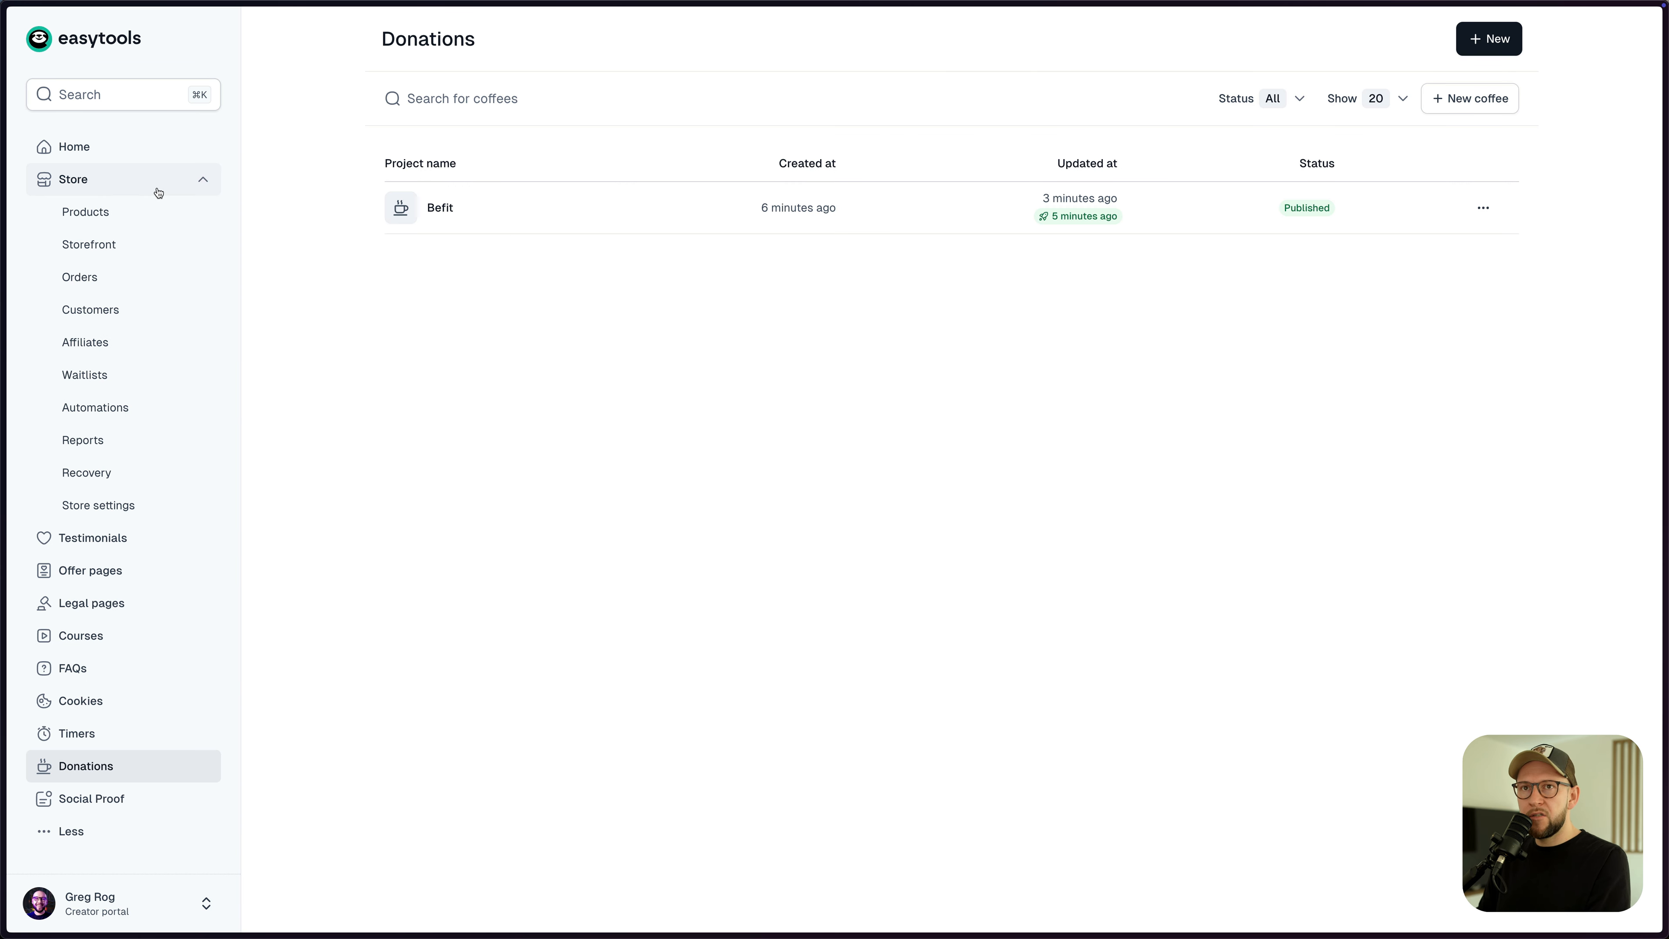
{"action": "left_click", "coordinate": [115, 290]}
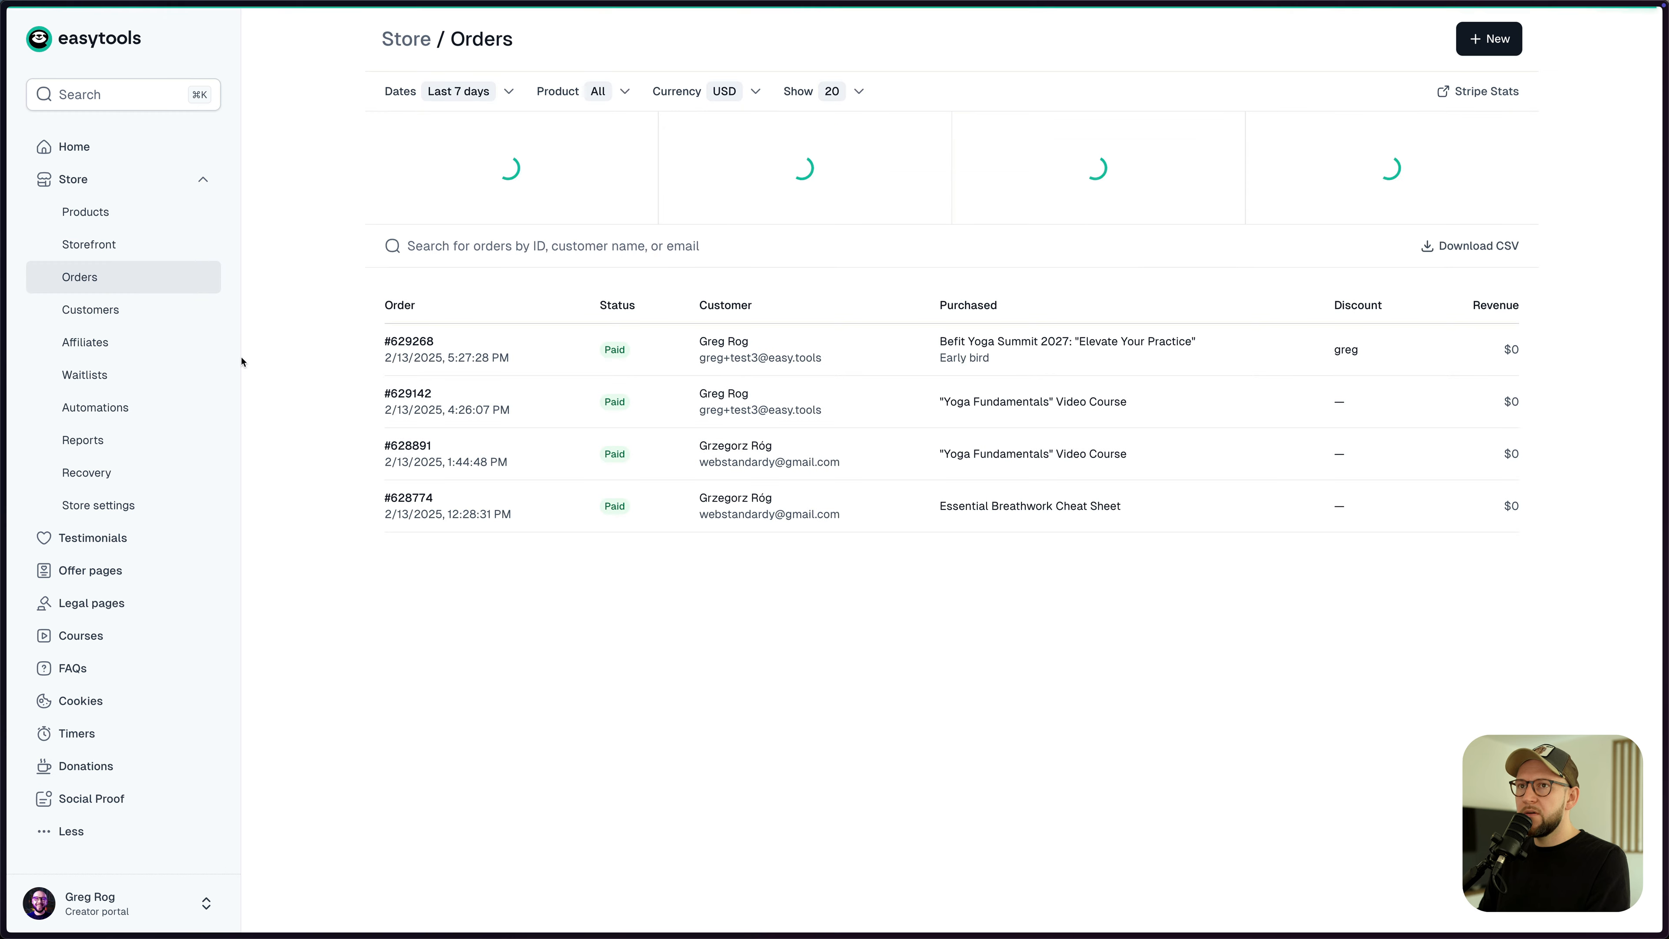
{"action": "left_click", "coordinate": [500, 363]}
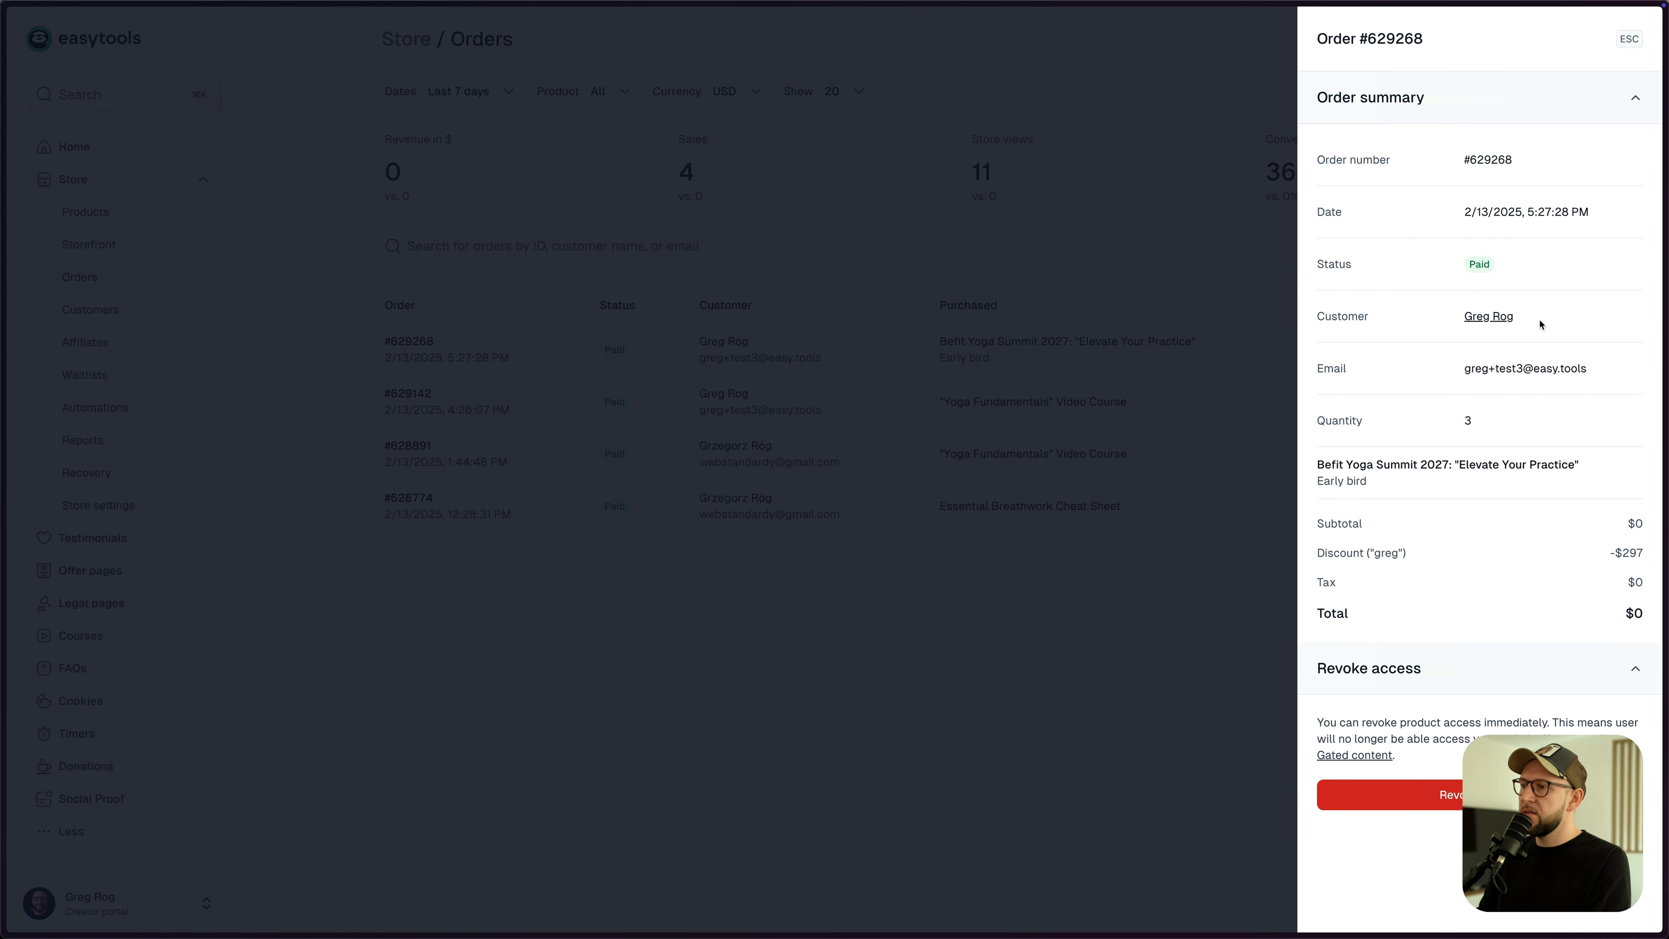
{"action": "left_click", "coordinate": [1118, 344]}
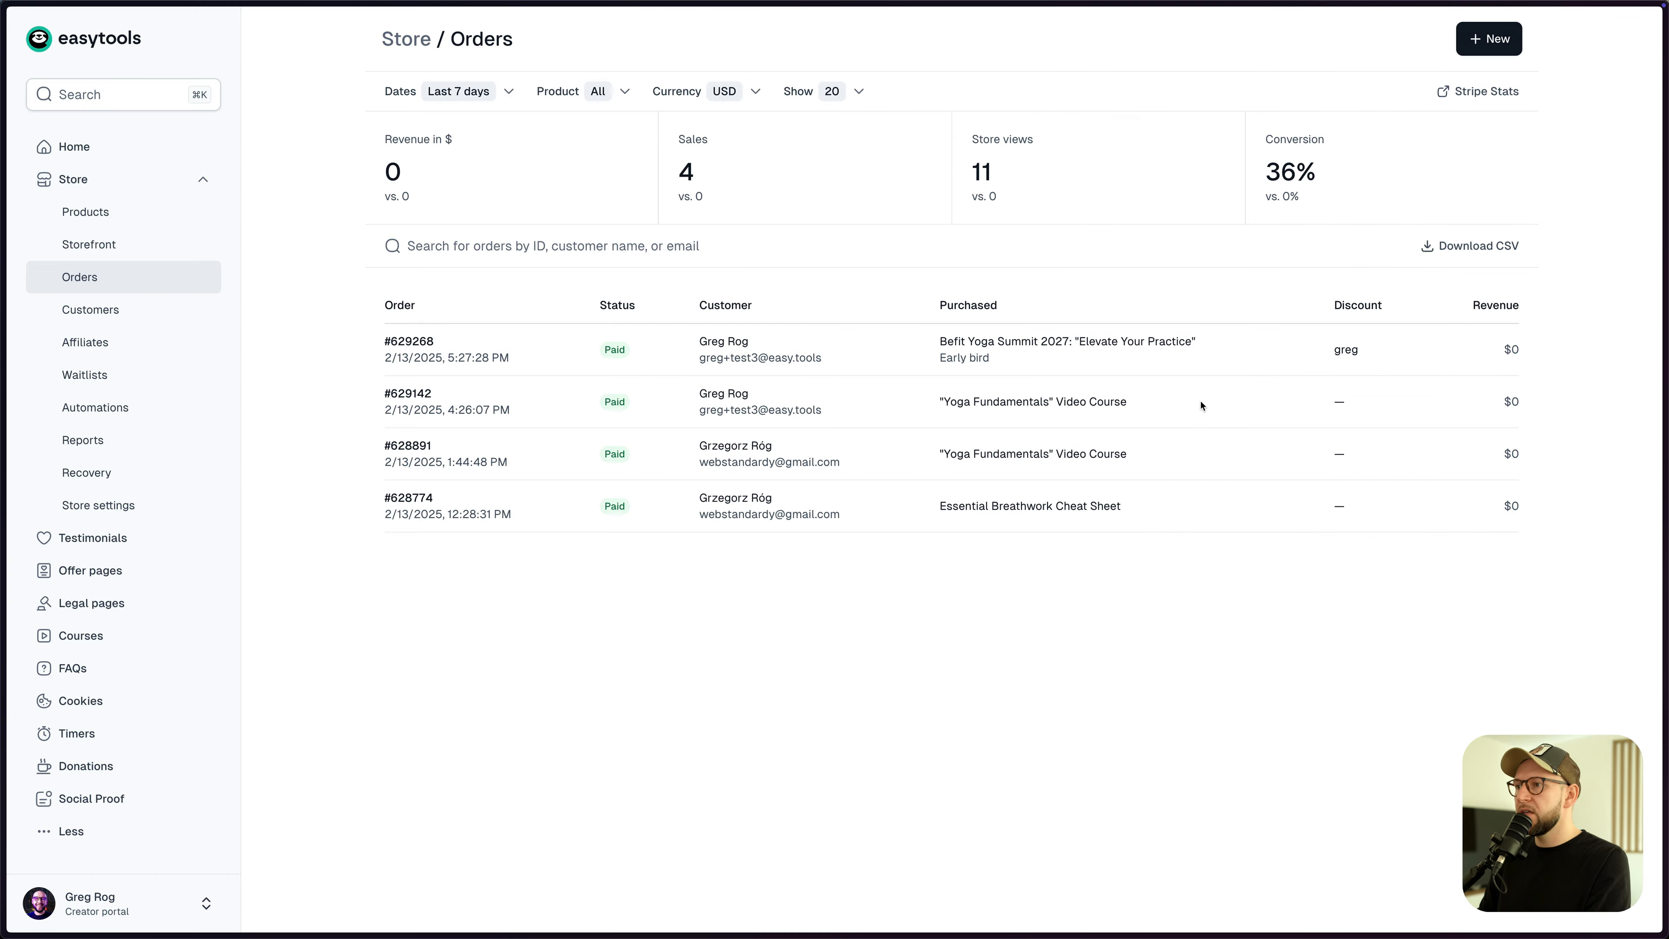
- Inspect the first customer's details, then go to the store Automations page
{"action": "left_click", "coordinate": [138, 314]}
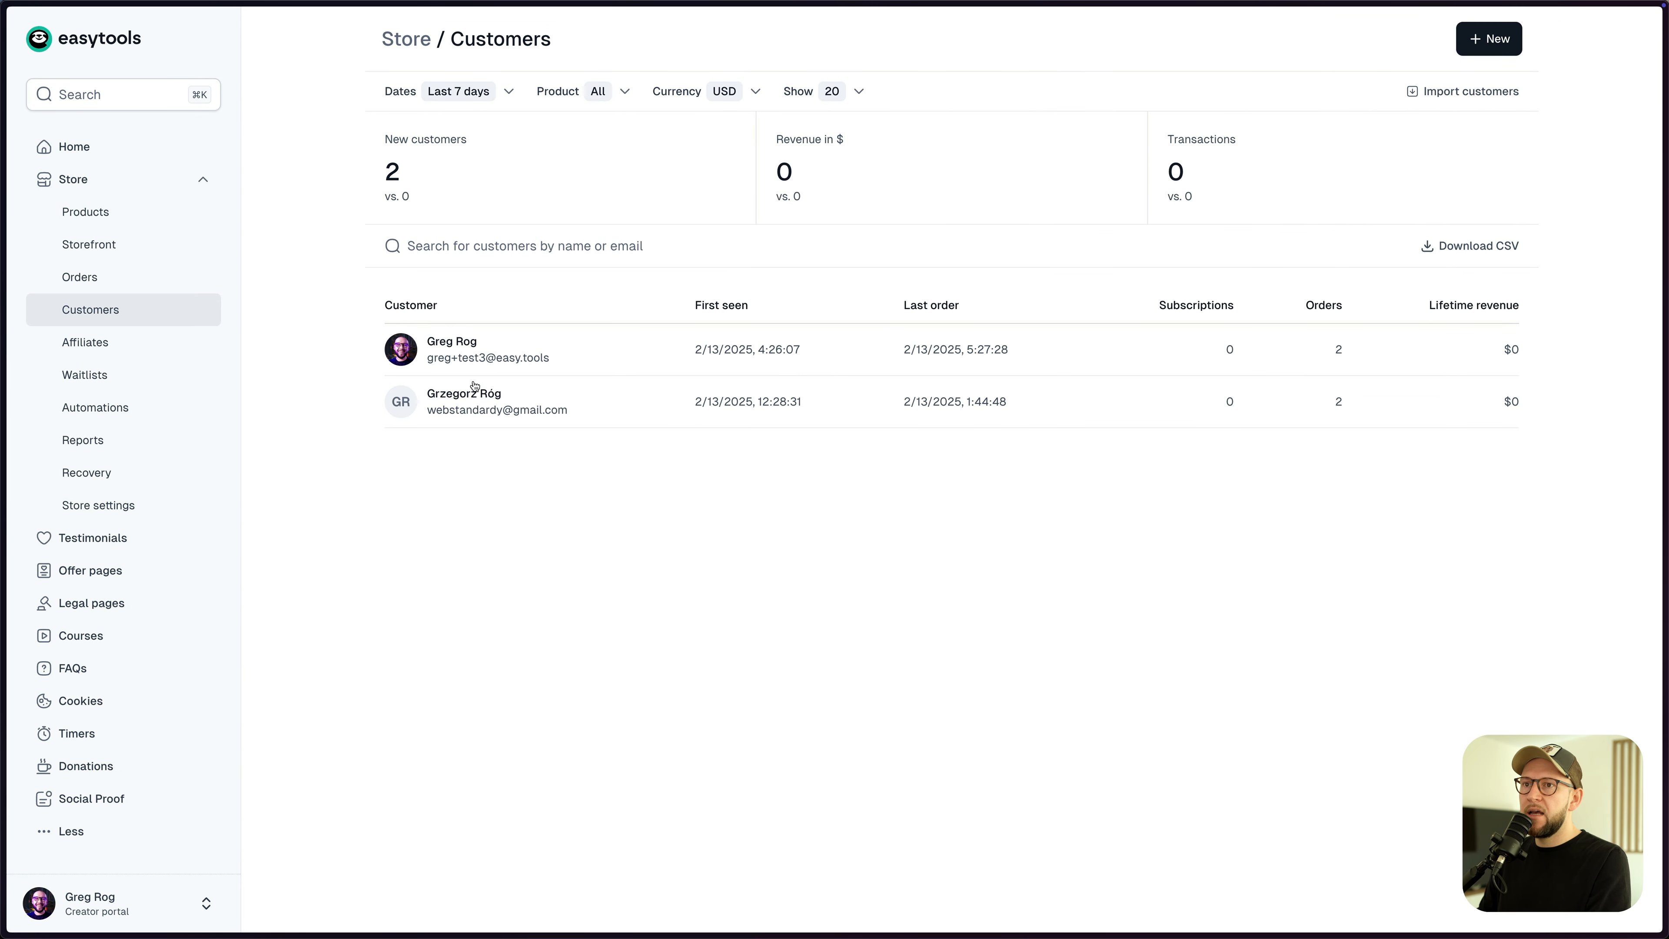
{"action": "left_click", "coordinate": [535, 367]}
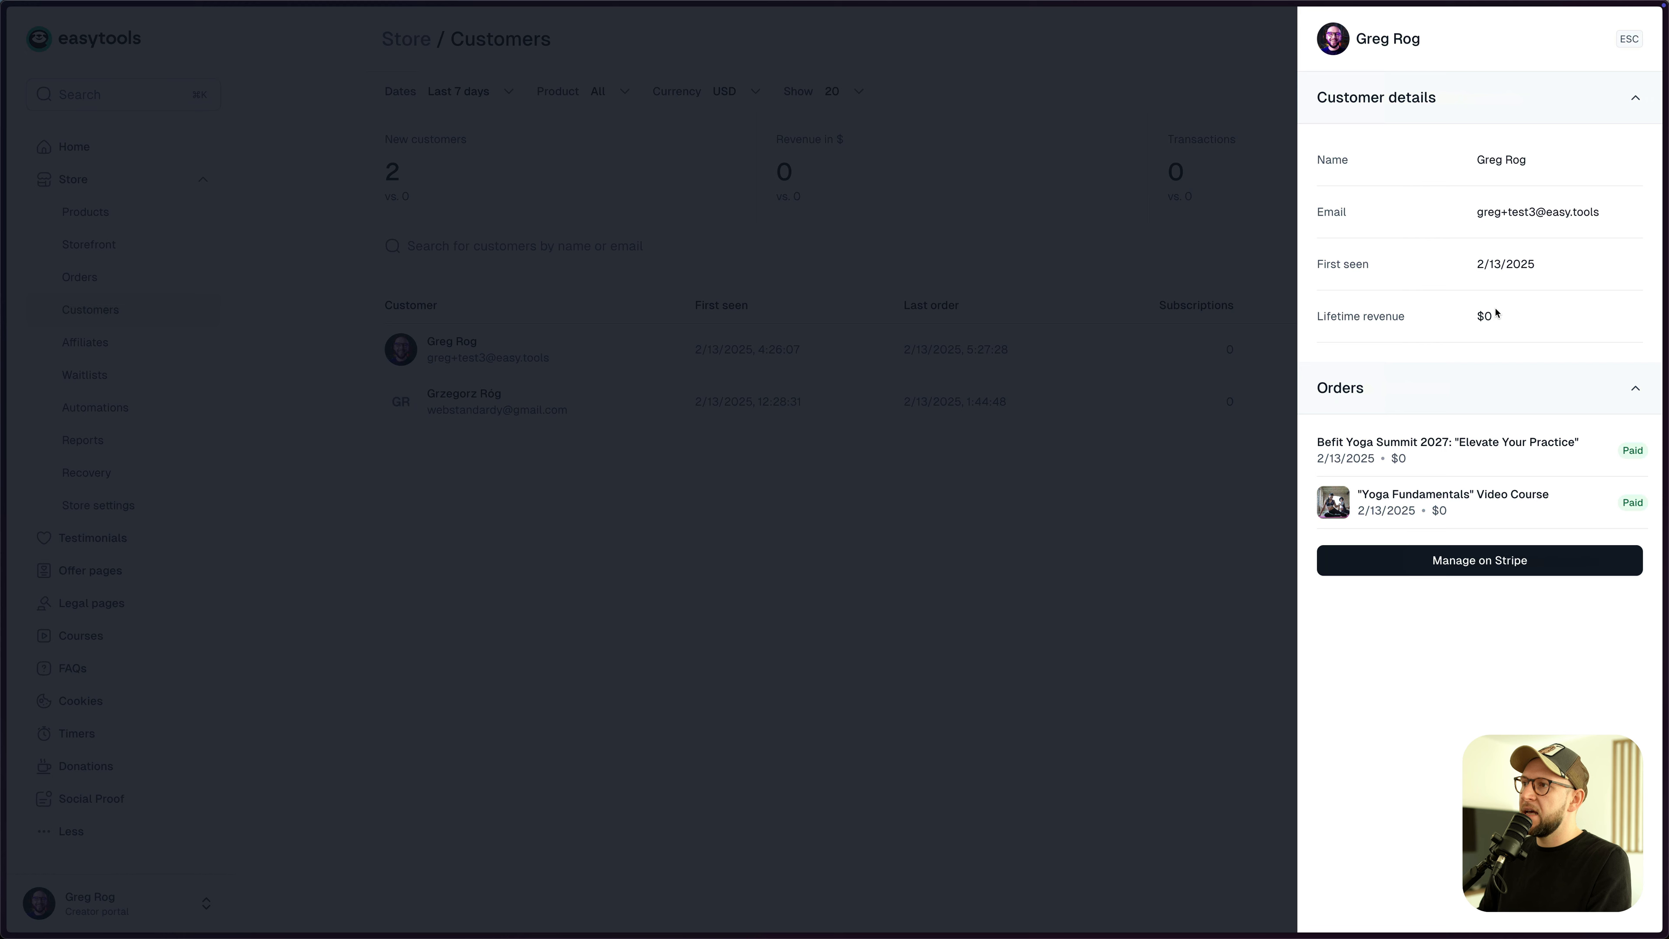
{"action": "left_click", "coordinate": [574, 472]}
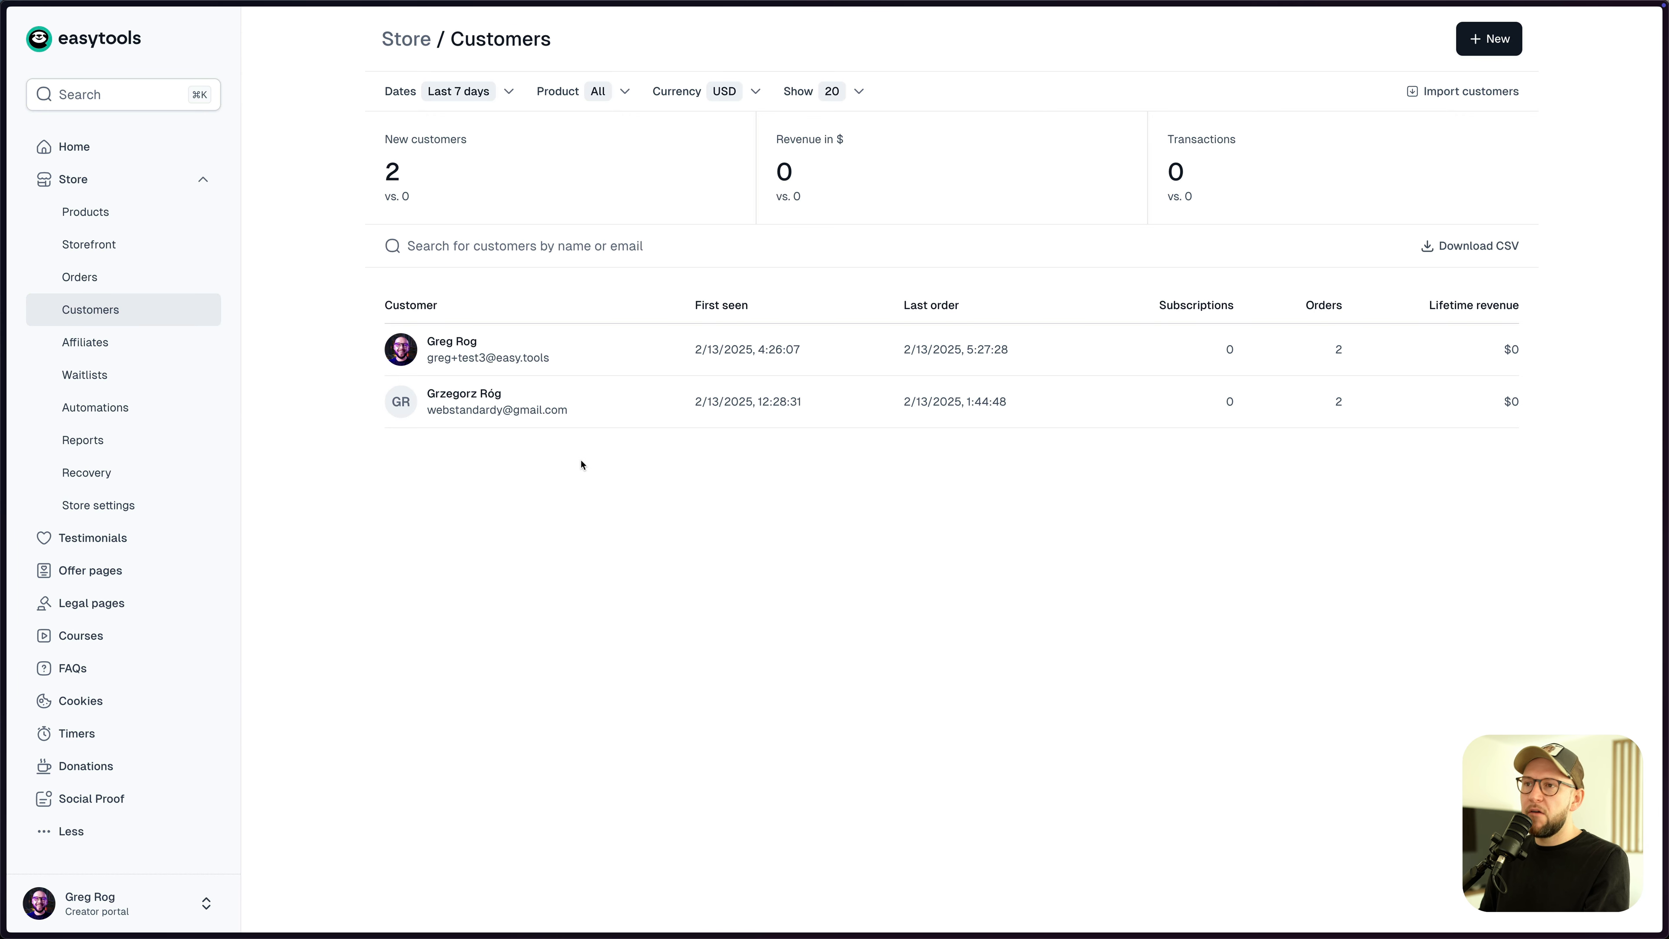
{"action": "left_click", "coordinate": [128, 409]}
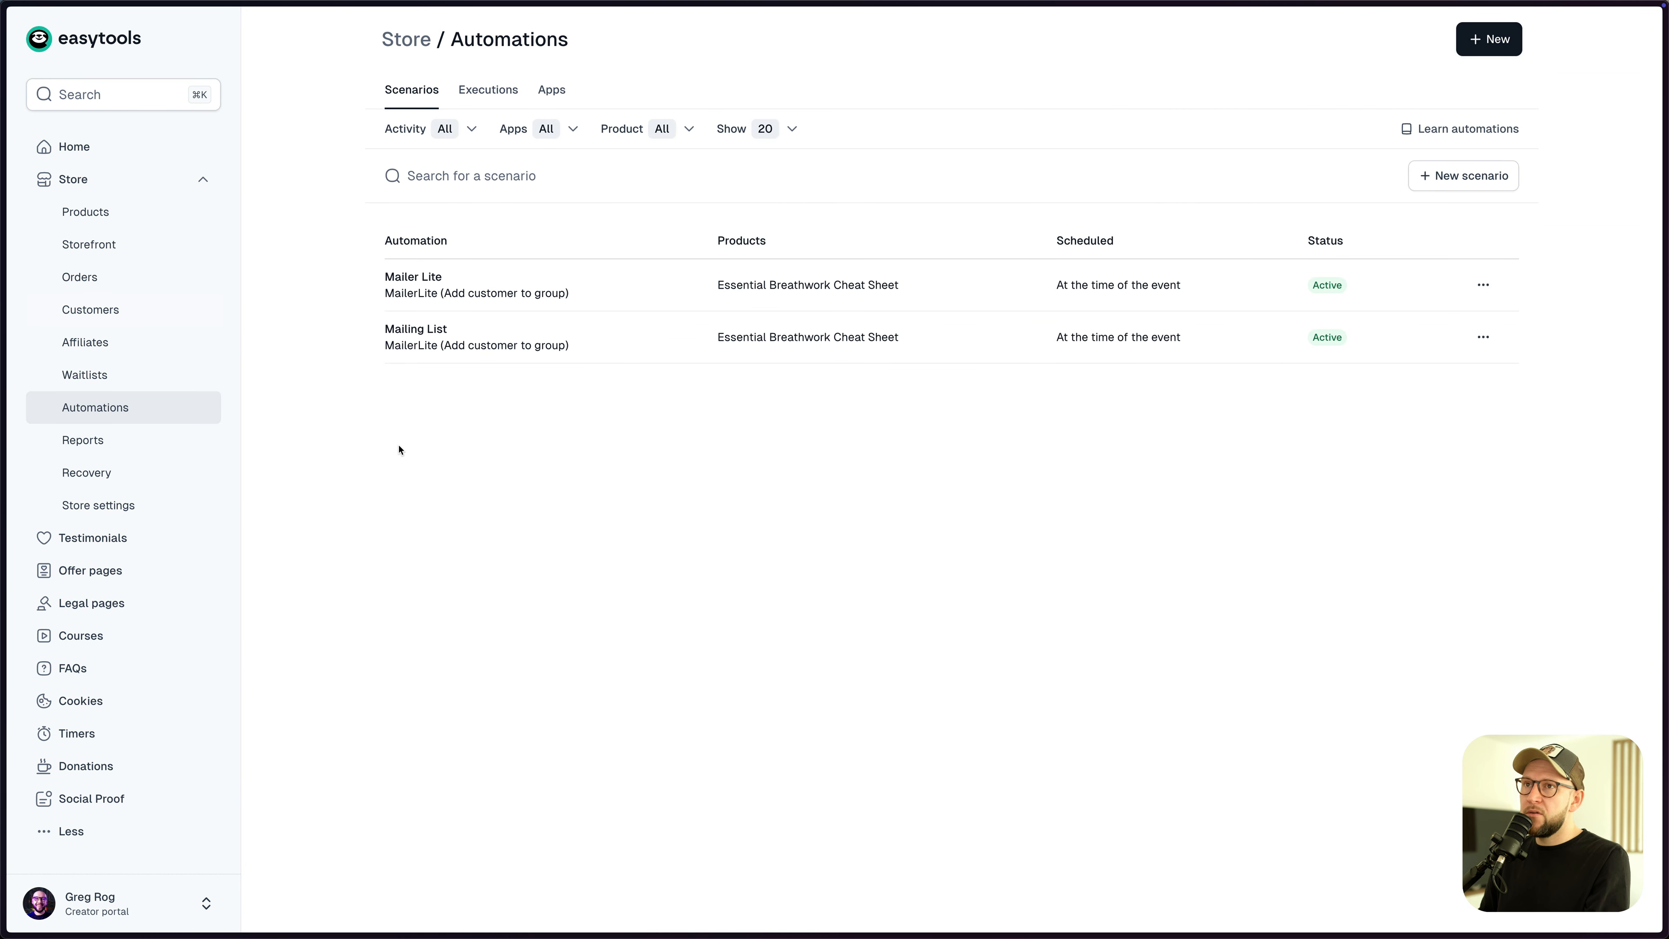
- Start a new Airtable app connection in the Apps tab named 'Airtable CRM'
{"action": "left_click", "coordinate": [550, 96]}
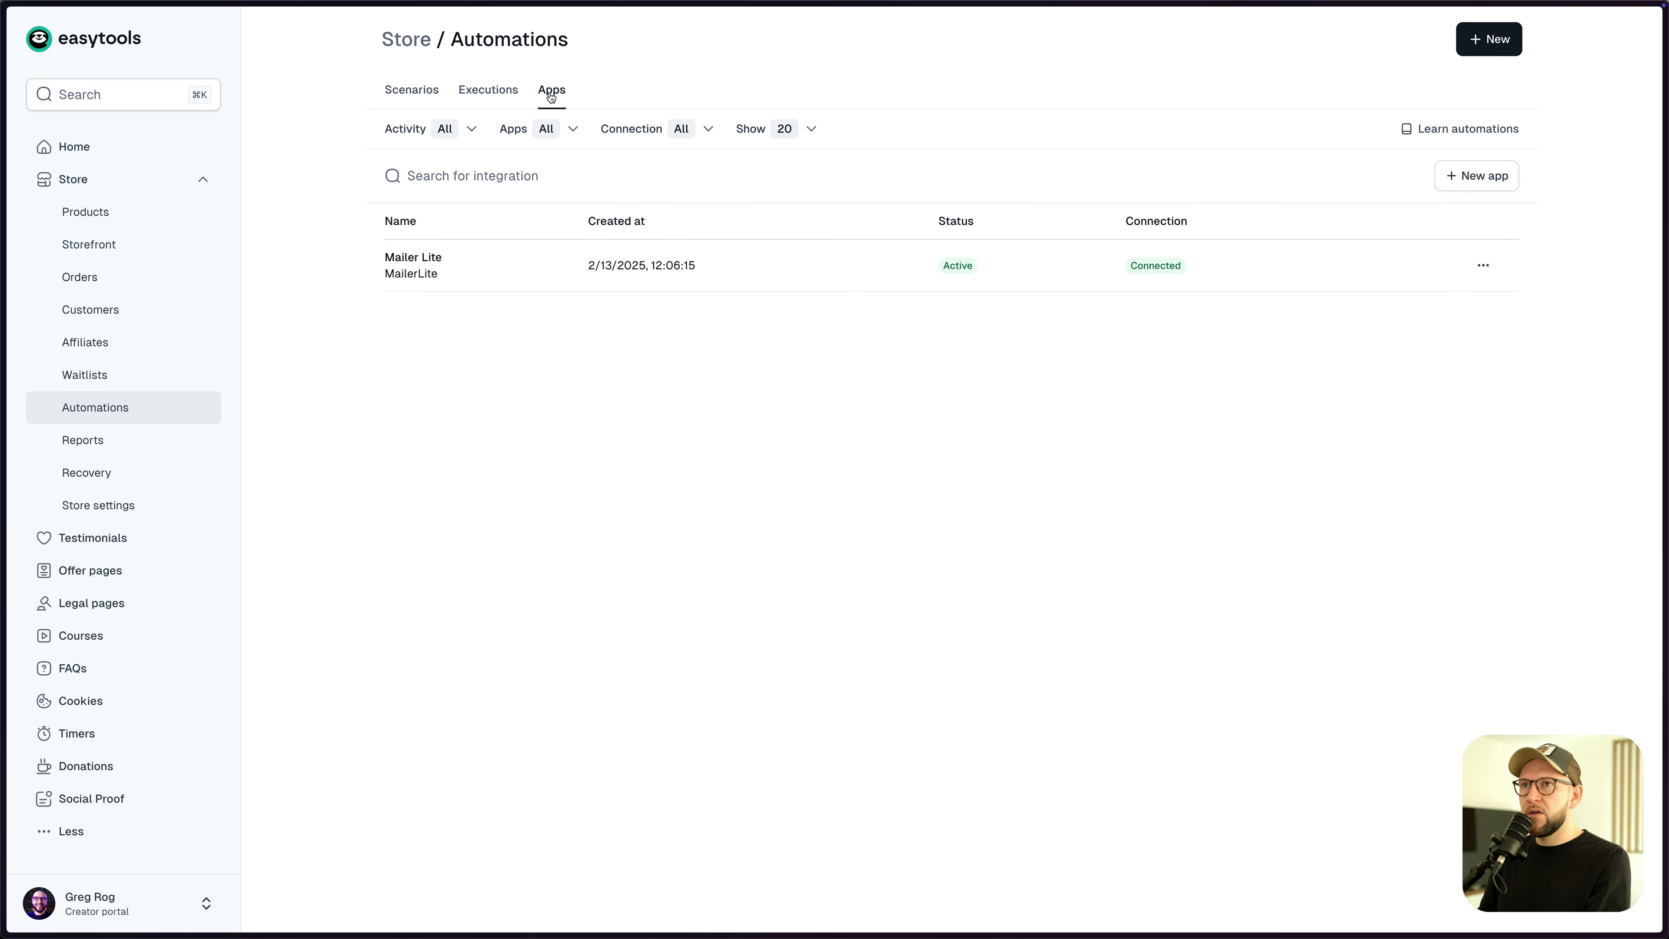
{"action": "left_click", "coordinate": [1486, 186]}
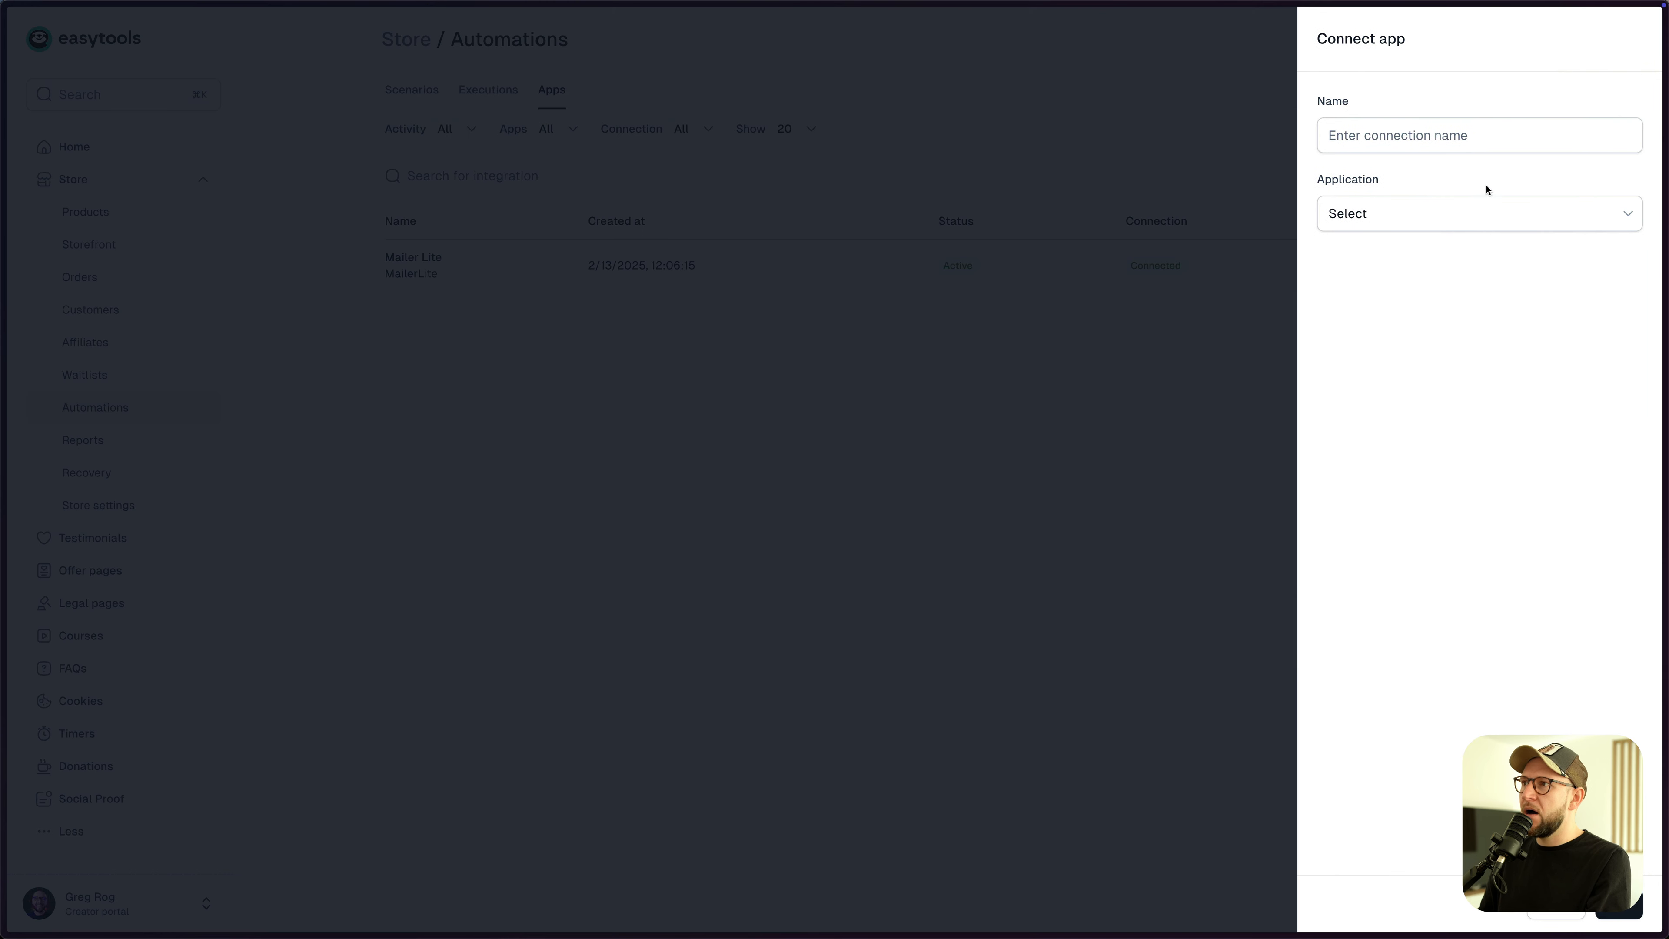
{"action": "left_click", "coordinate": [1391, 222]}
{"action": "scroll", "coordinate": [1457, 358], "scroll_direction": "down", "scroll_amount": 3}
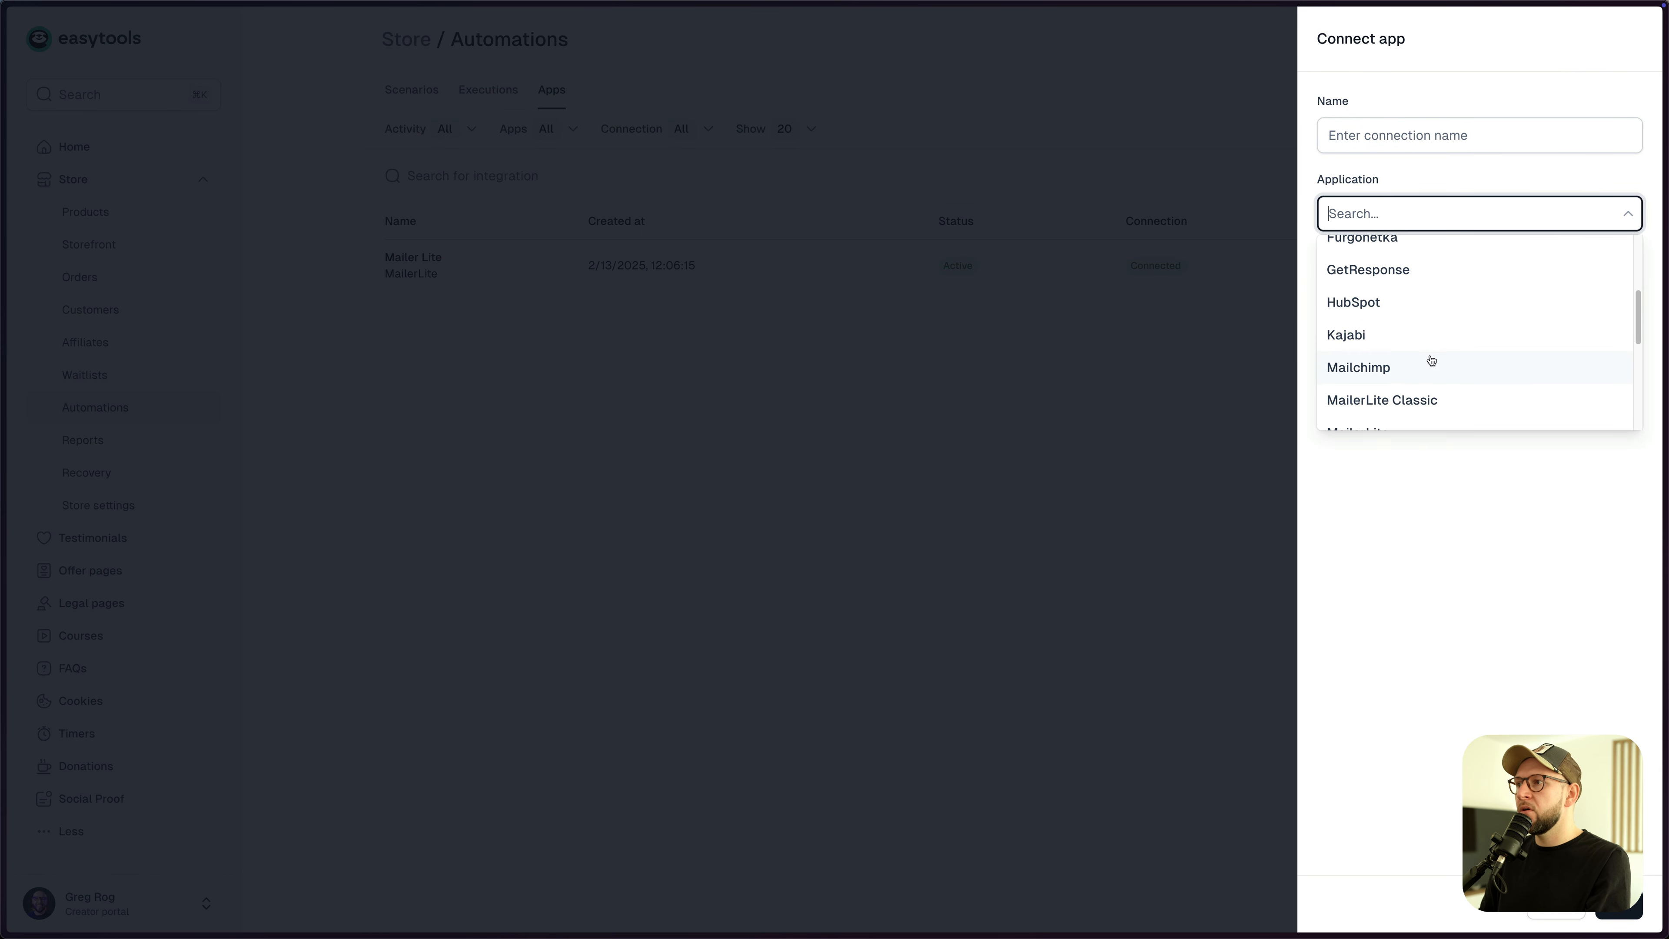
{"action": "scroll", "coordinate": [1430, 358], "scroll_direction": "down", "scroll_amount": 3}
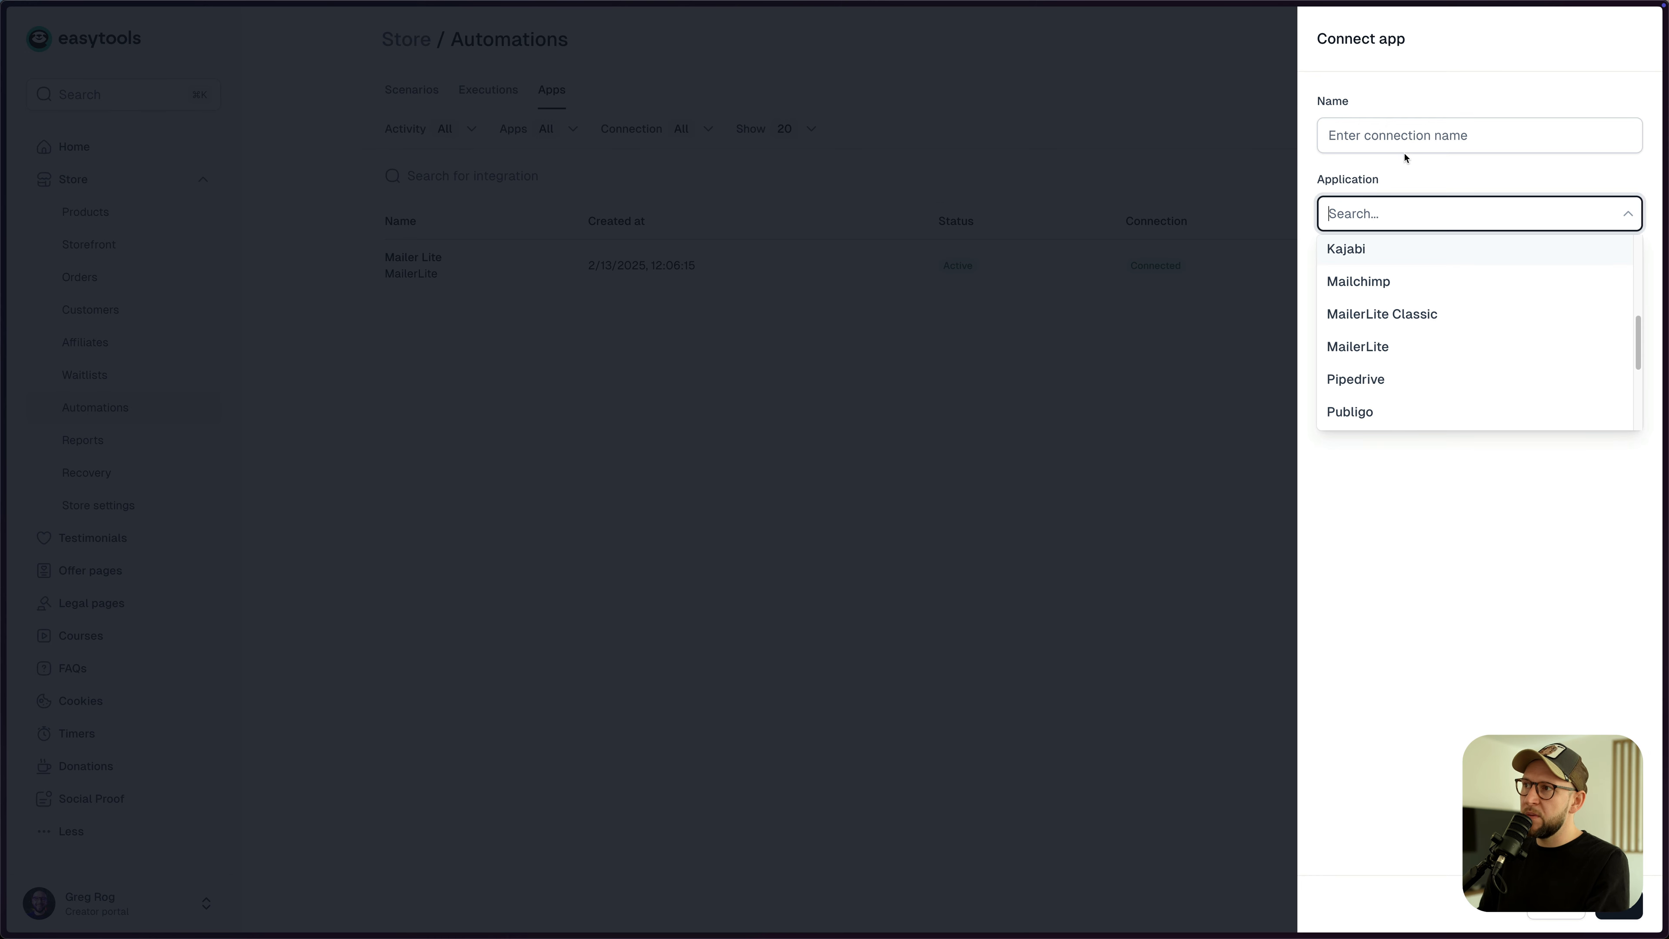
{"action": "scroll", "coordinate": [1453, 365], "scroll_direction": "down", "scroll_amount": 2}
{"action": "scroll", "coordinate": [1408, 312], "scroll_direction": "up", "scroll_amount": 5}
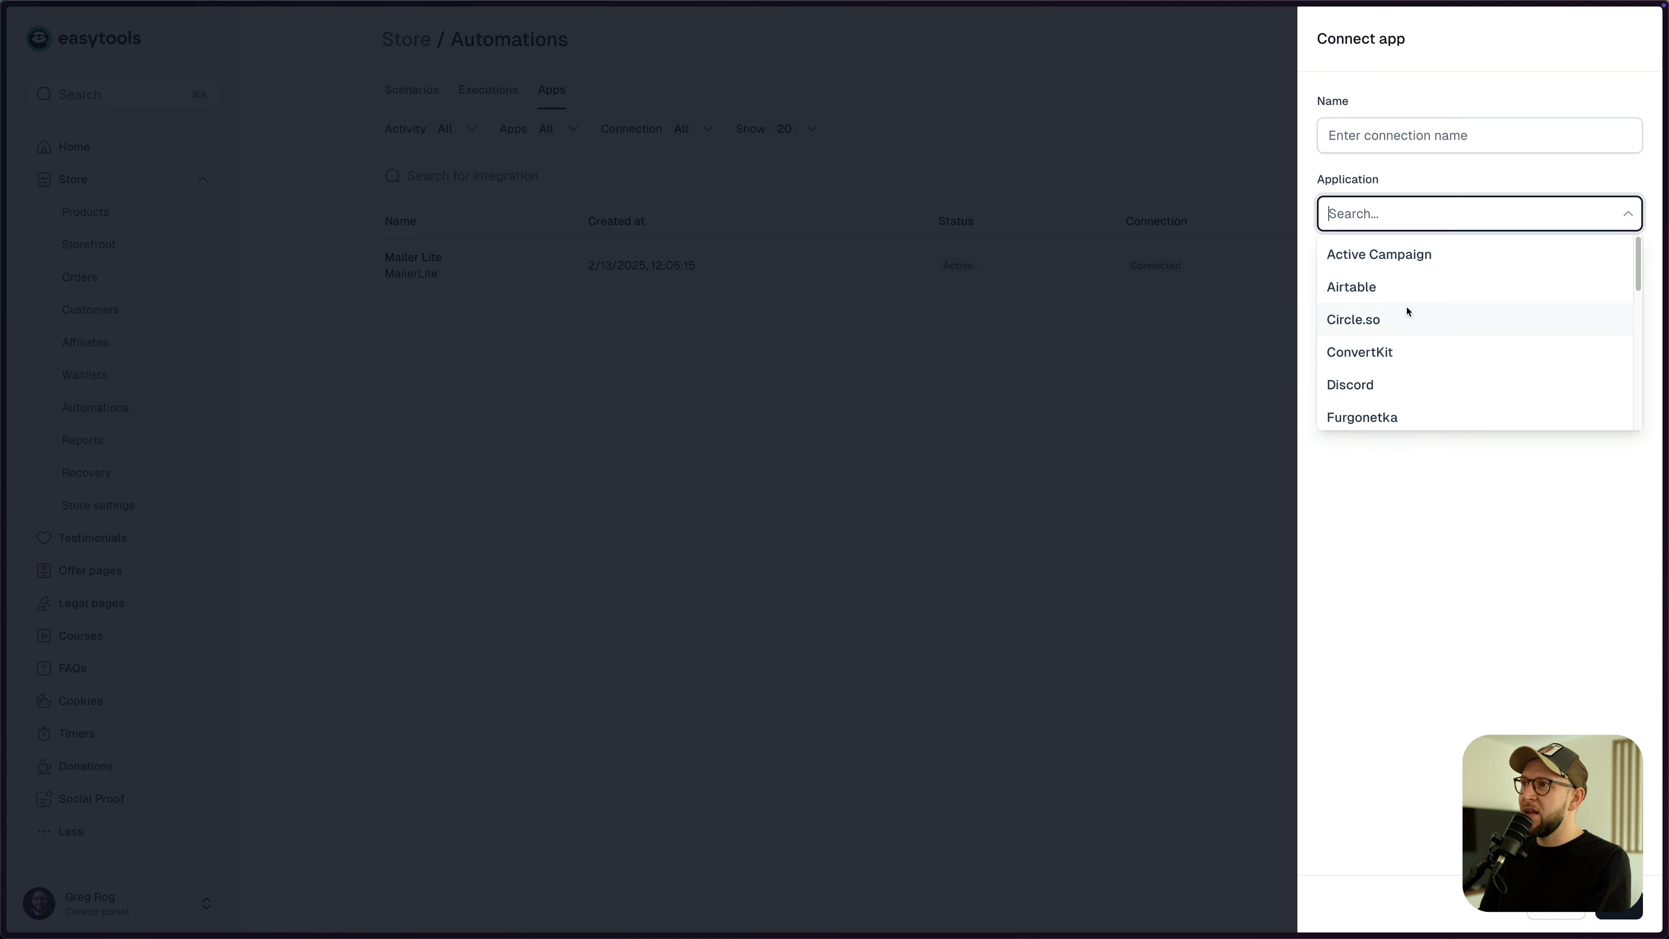
{"action": "left_click", "coordinate": [1357, 291]}
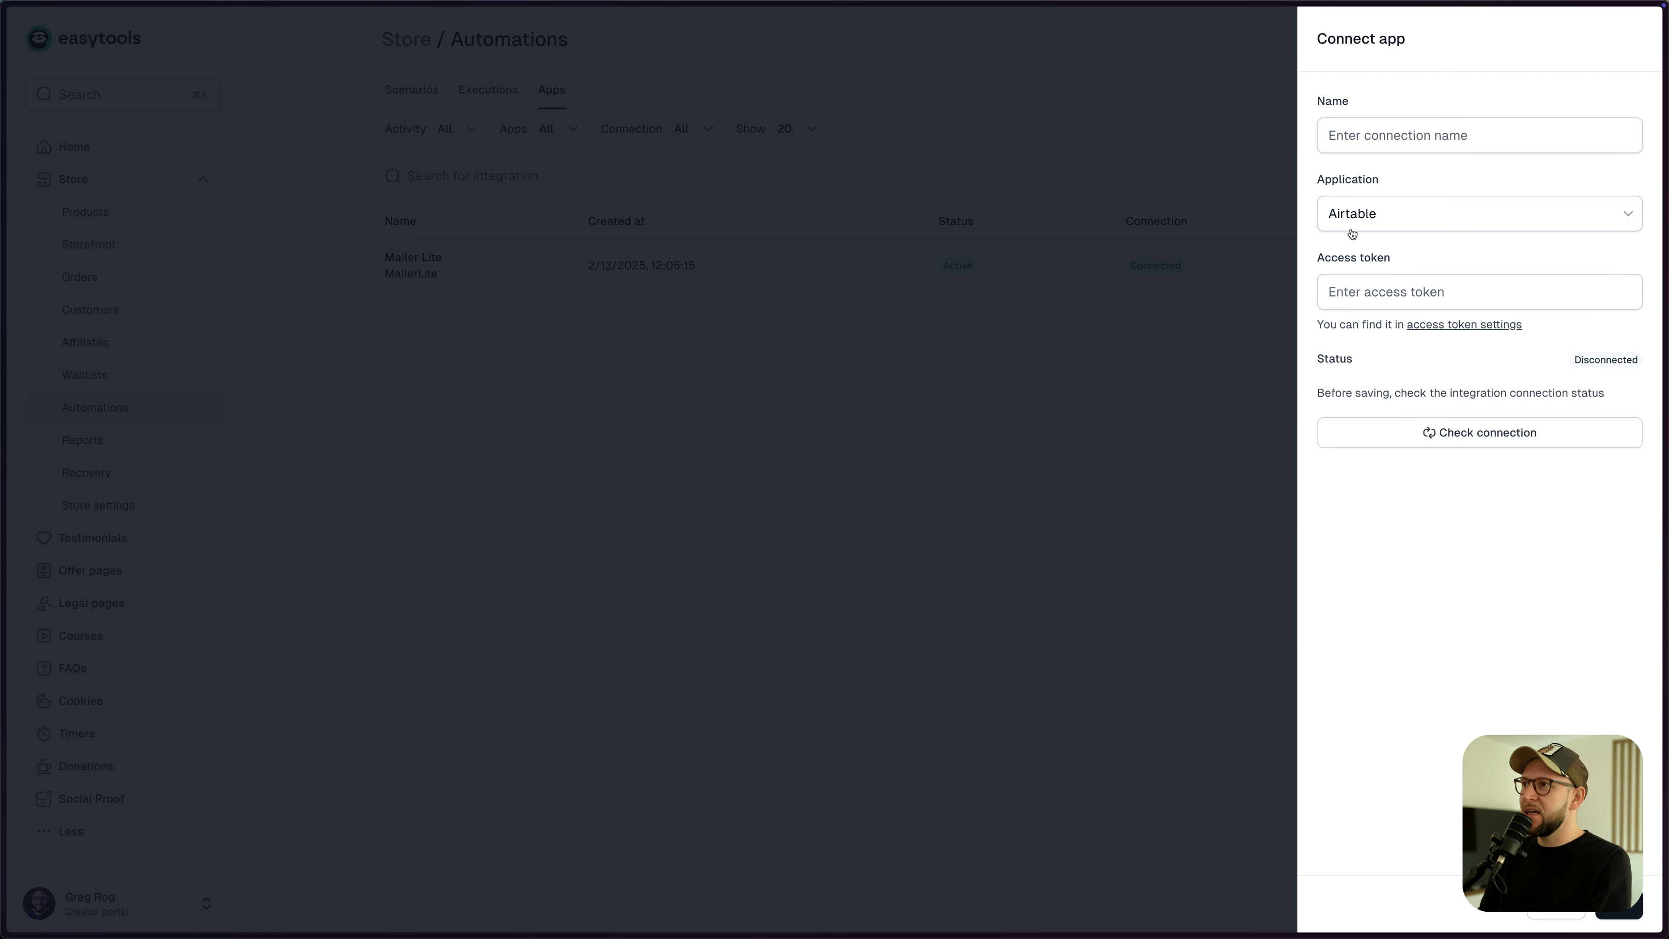
{"action": "left_click", "coordinate": [1353, 141]}
{"action": "type", "text": "Airtable CRM"}
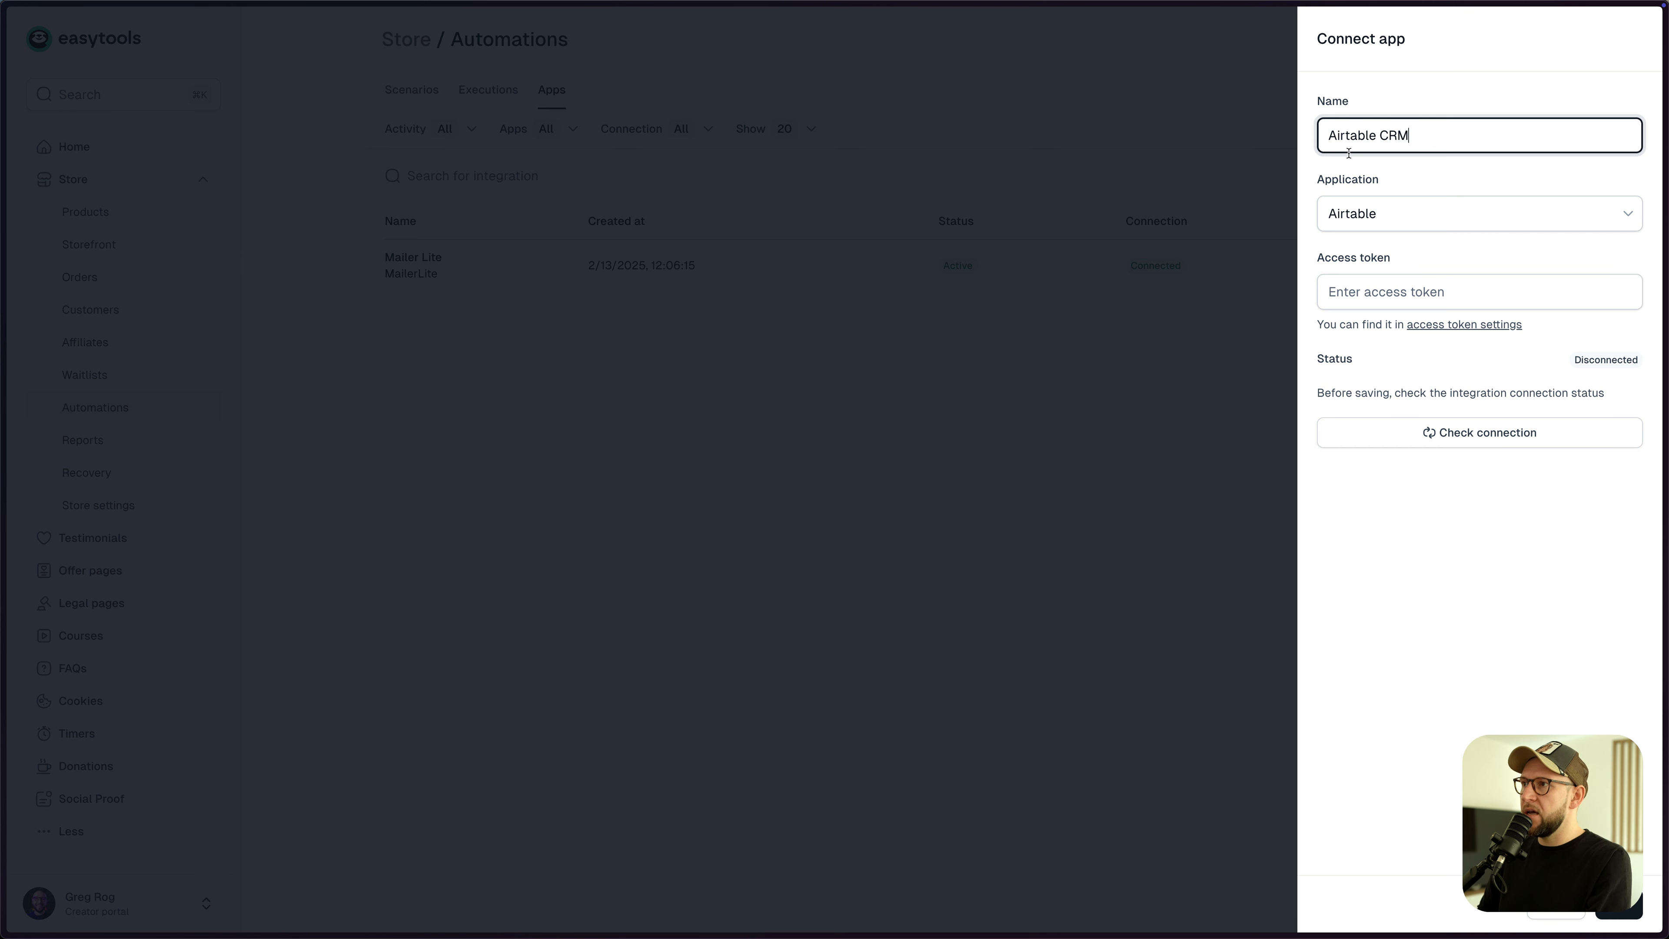
{"action": "left_click", "coordinate": [1466, 243]}
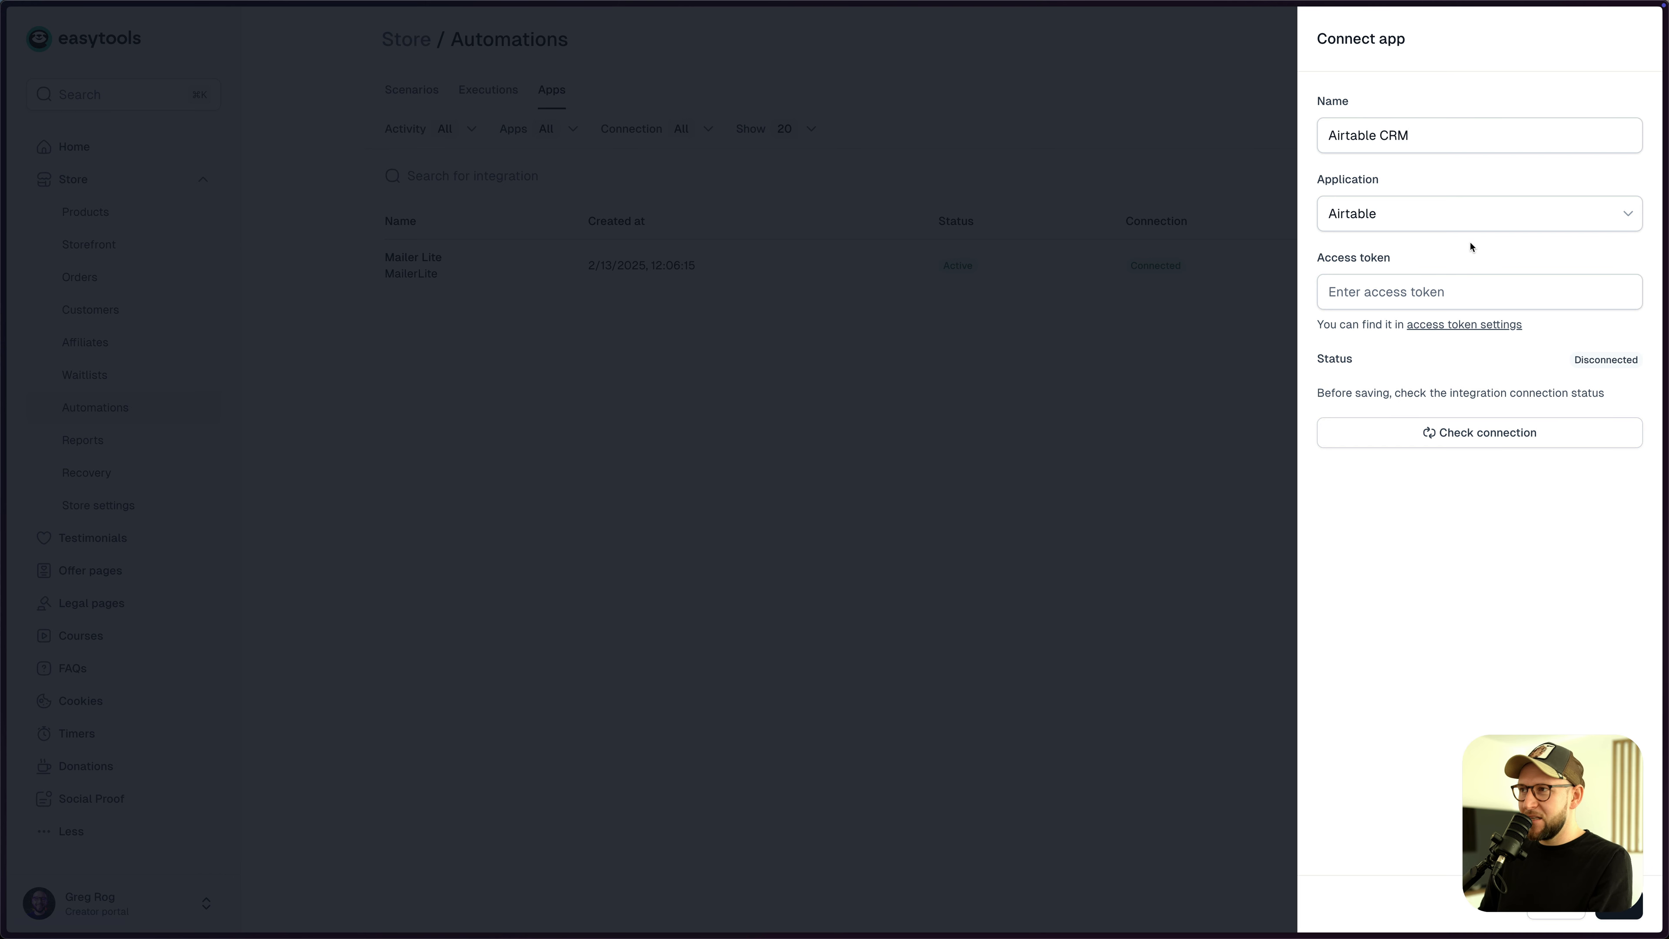
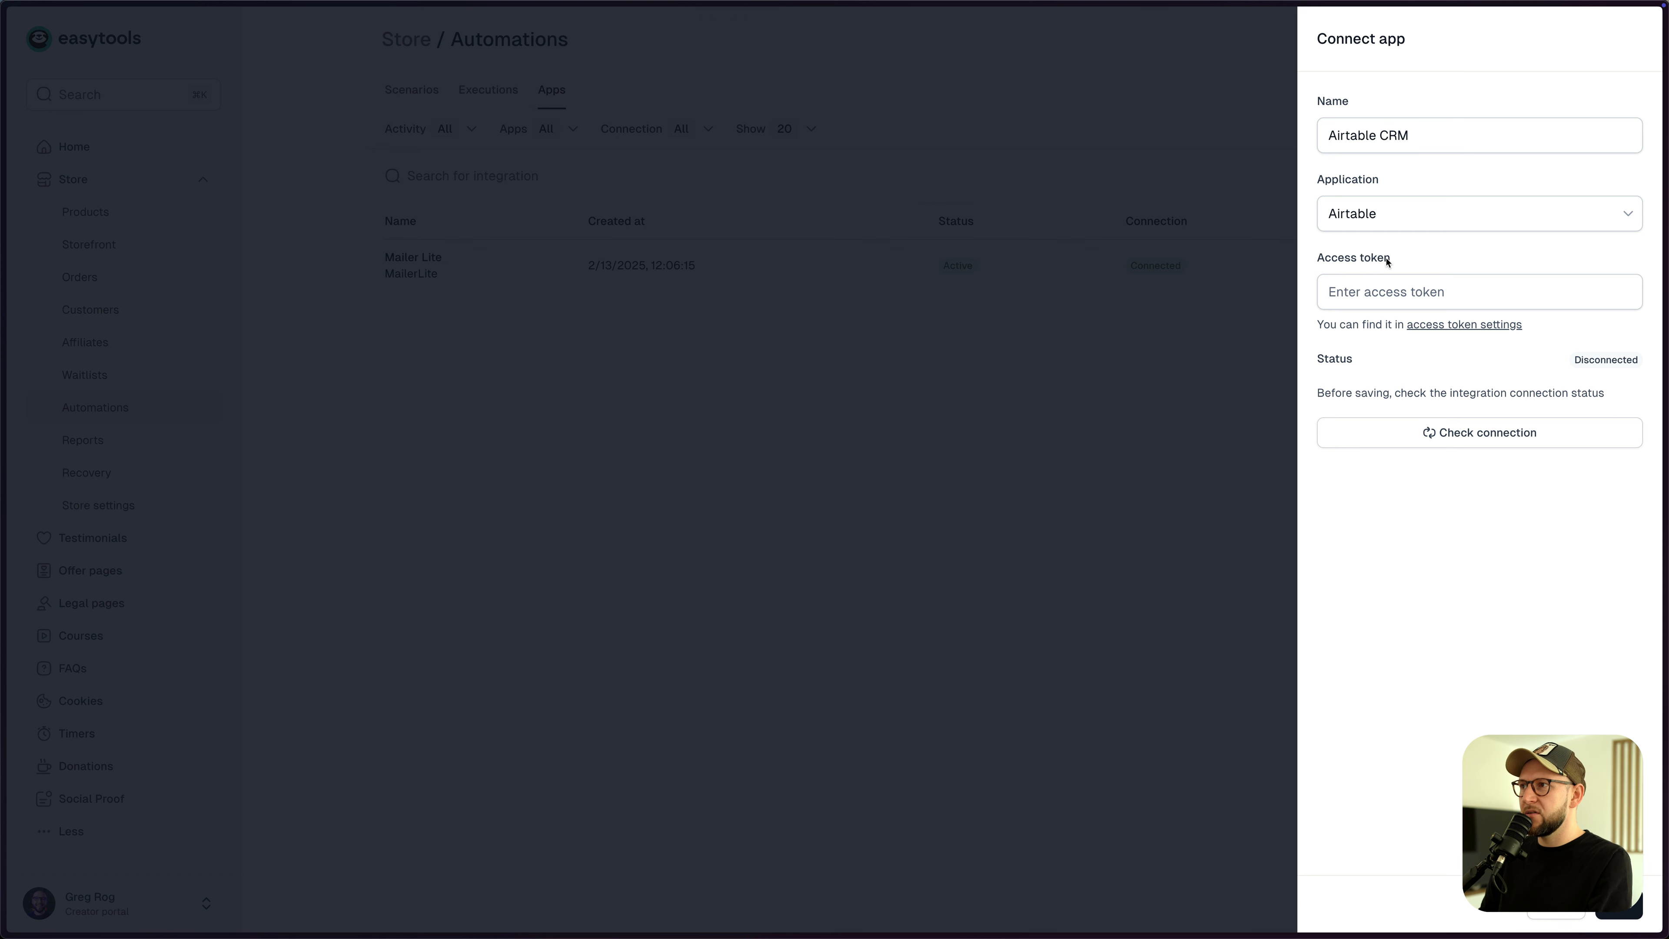
- From the Airtable CRM connection form, open Airtable's Personal access token page
{"action": "left_click", "coordinate": [1439, 331]}
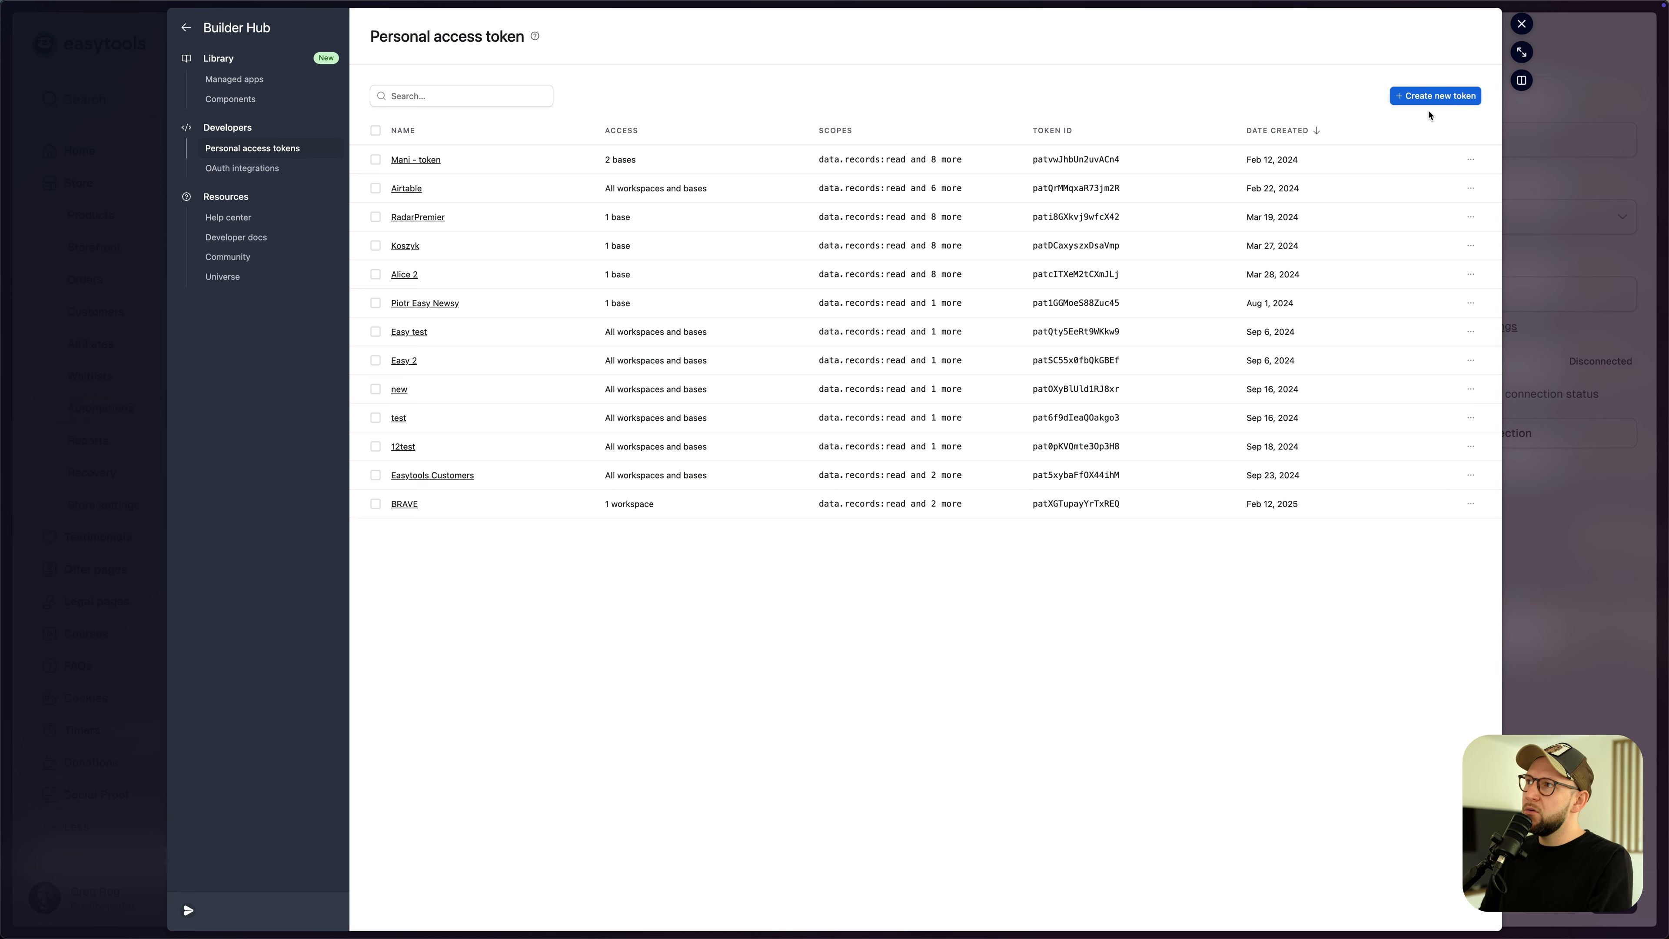
- Start a new Airtable personal access token named Test123
{"action": "left_click", "coordinate": [1431, 96]}
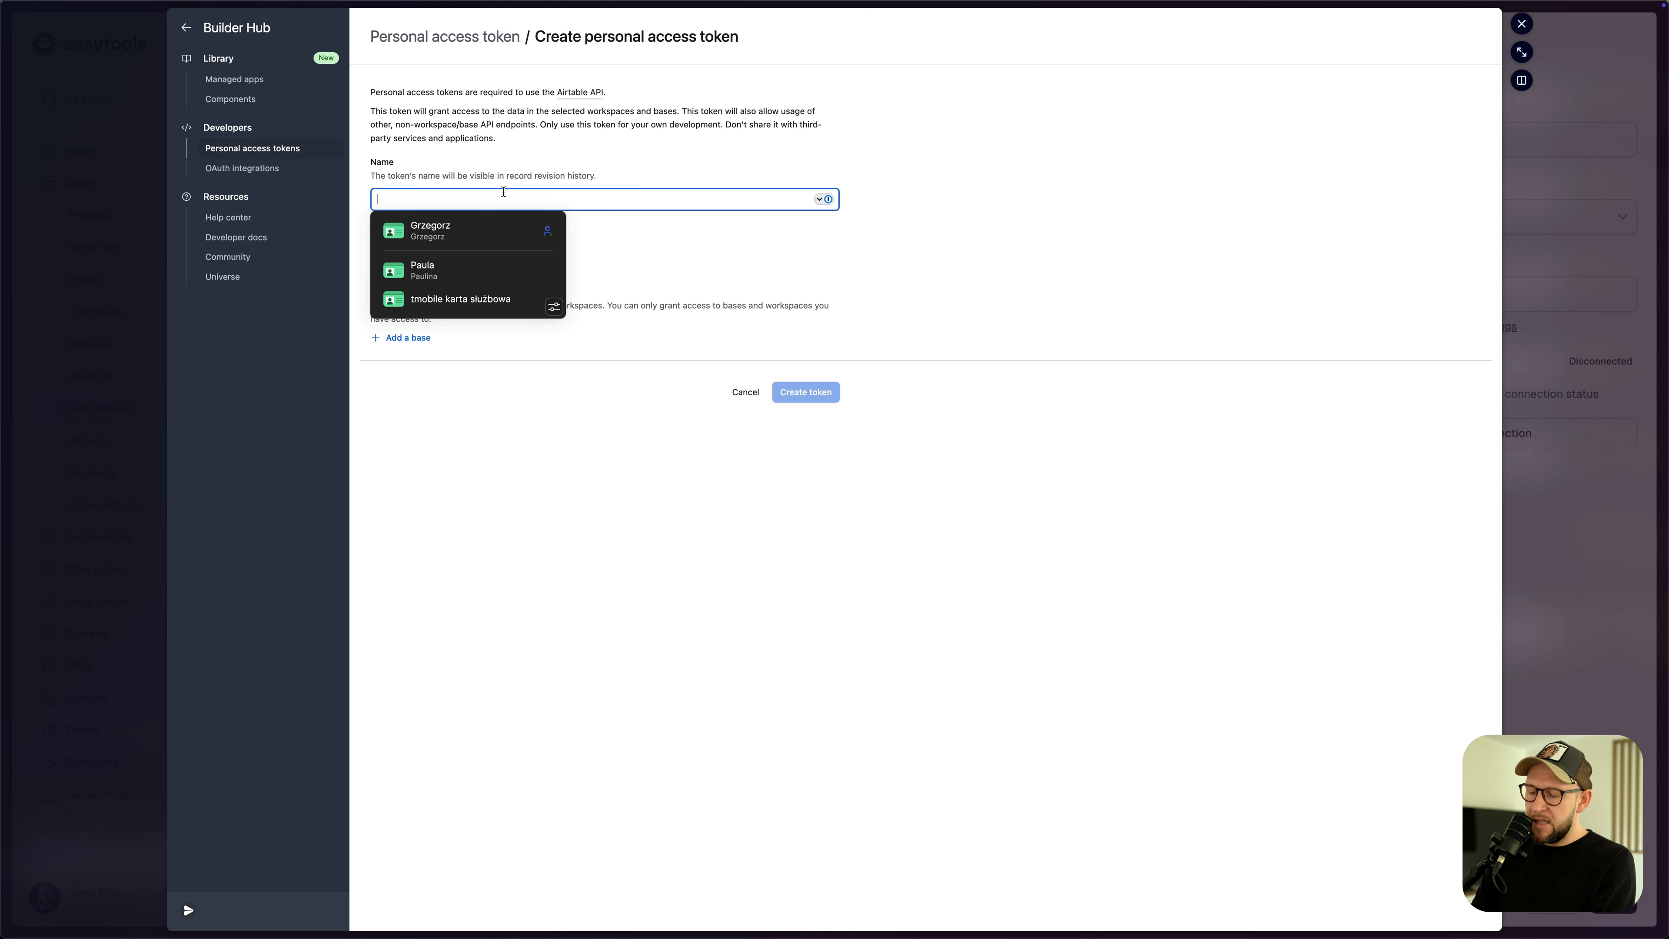
{"action": "type", "text": "Testr"}
{"action": "key", "text": "BackSpace"}
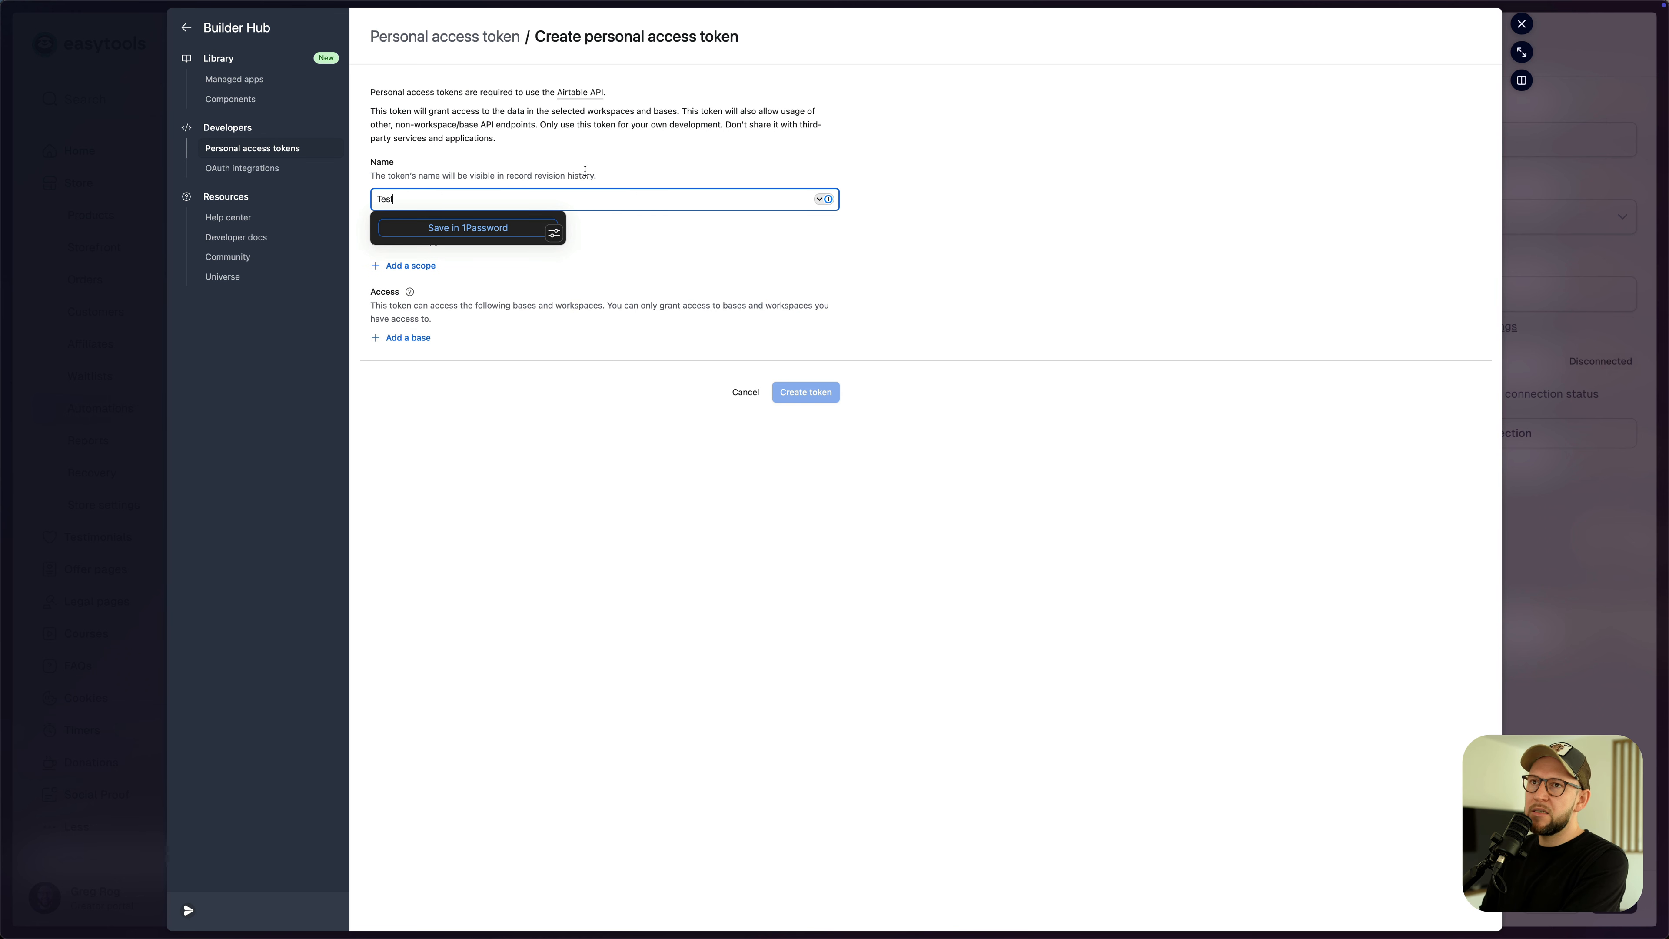
{"action": "left_click", "coordinate": [613, 158]}
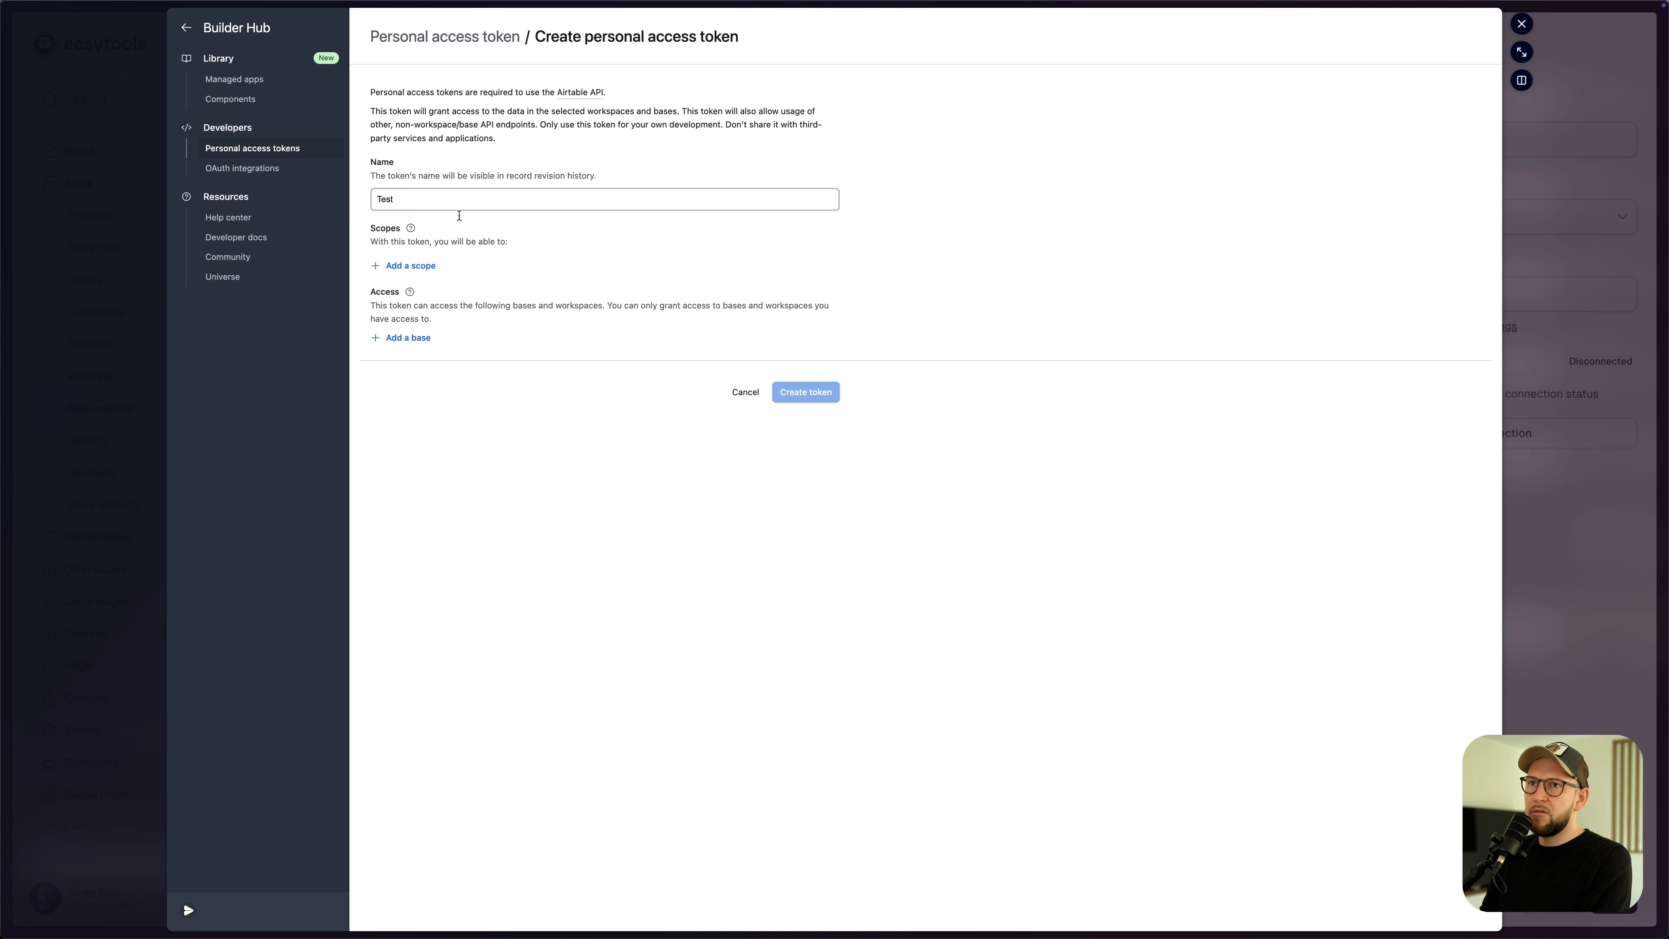
- Add the data.records:read, data.records:write and schema.bases:read scopes to the token
{"action": "left_click", "coordinate": [401, 272]}
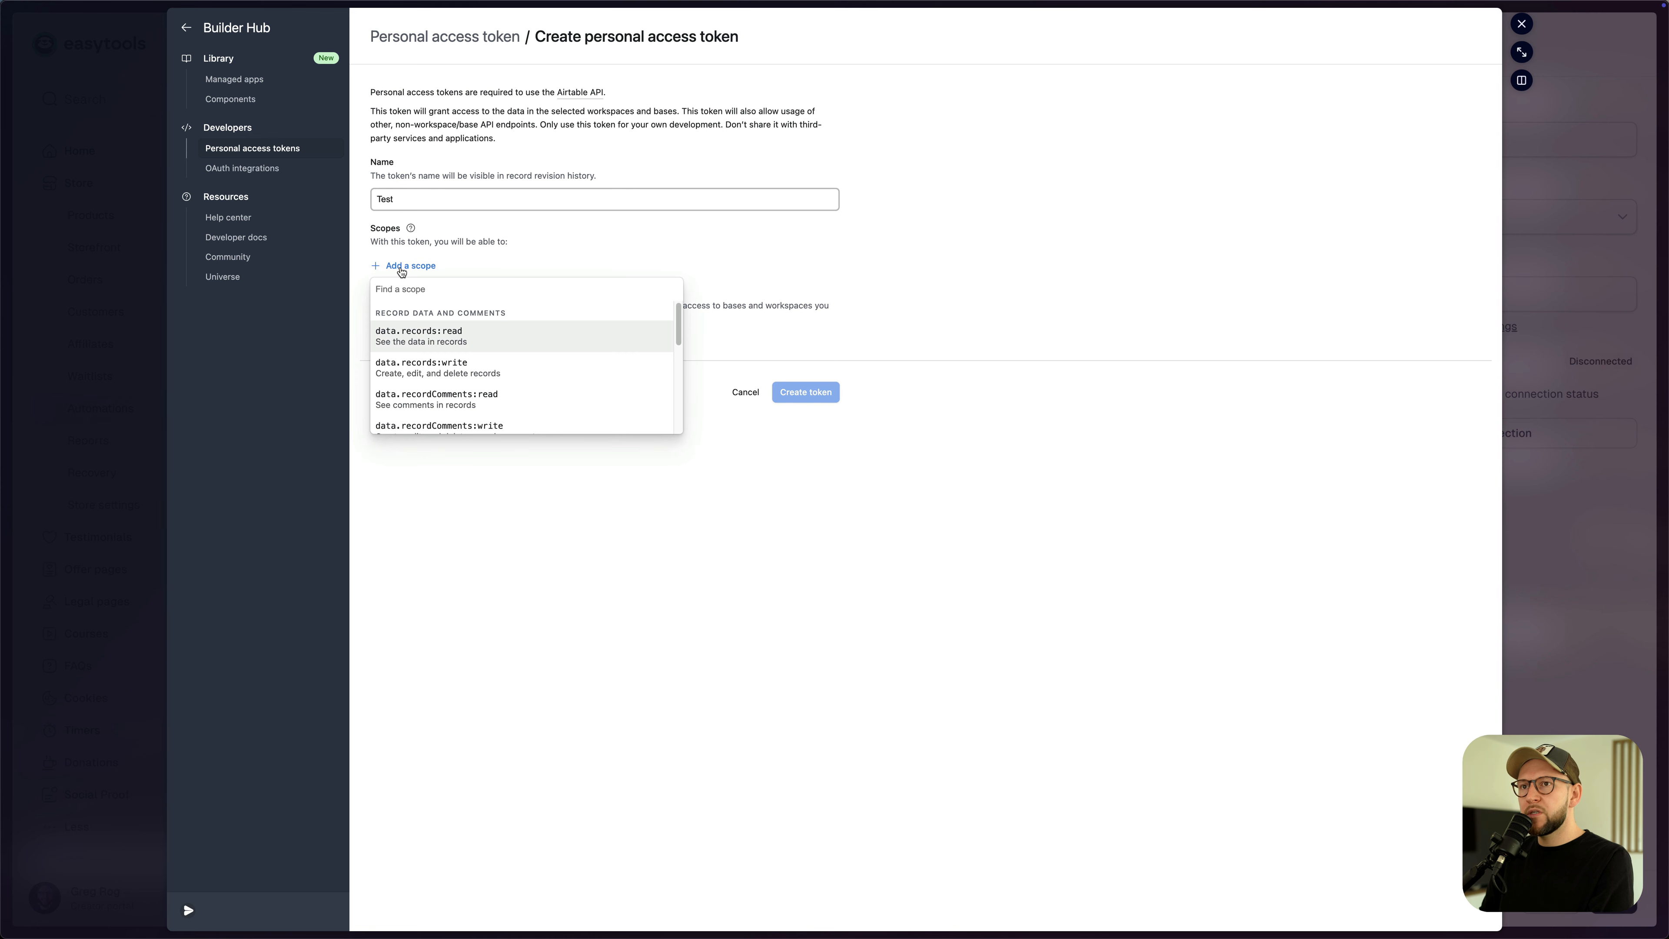
{"action": "left_click", "coordinate": [423, 343]}
{"action": "left_click", "coordinate": [424, 297]}
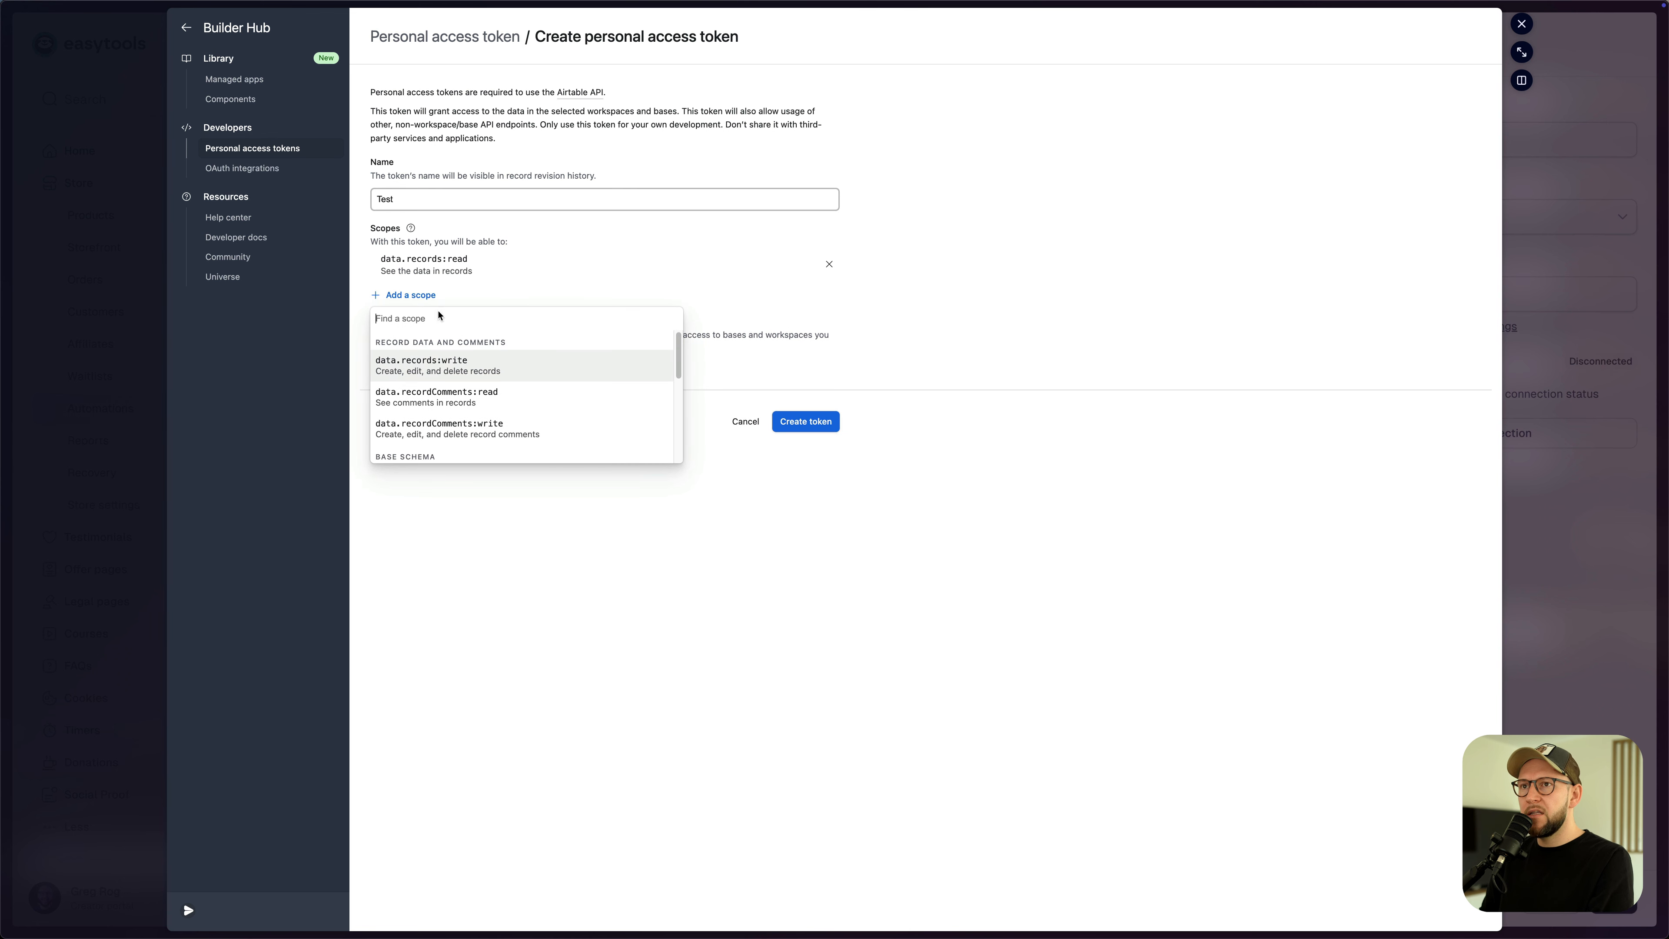
{"action": "left_click", "coordinate": [438, 367]}
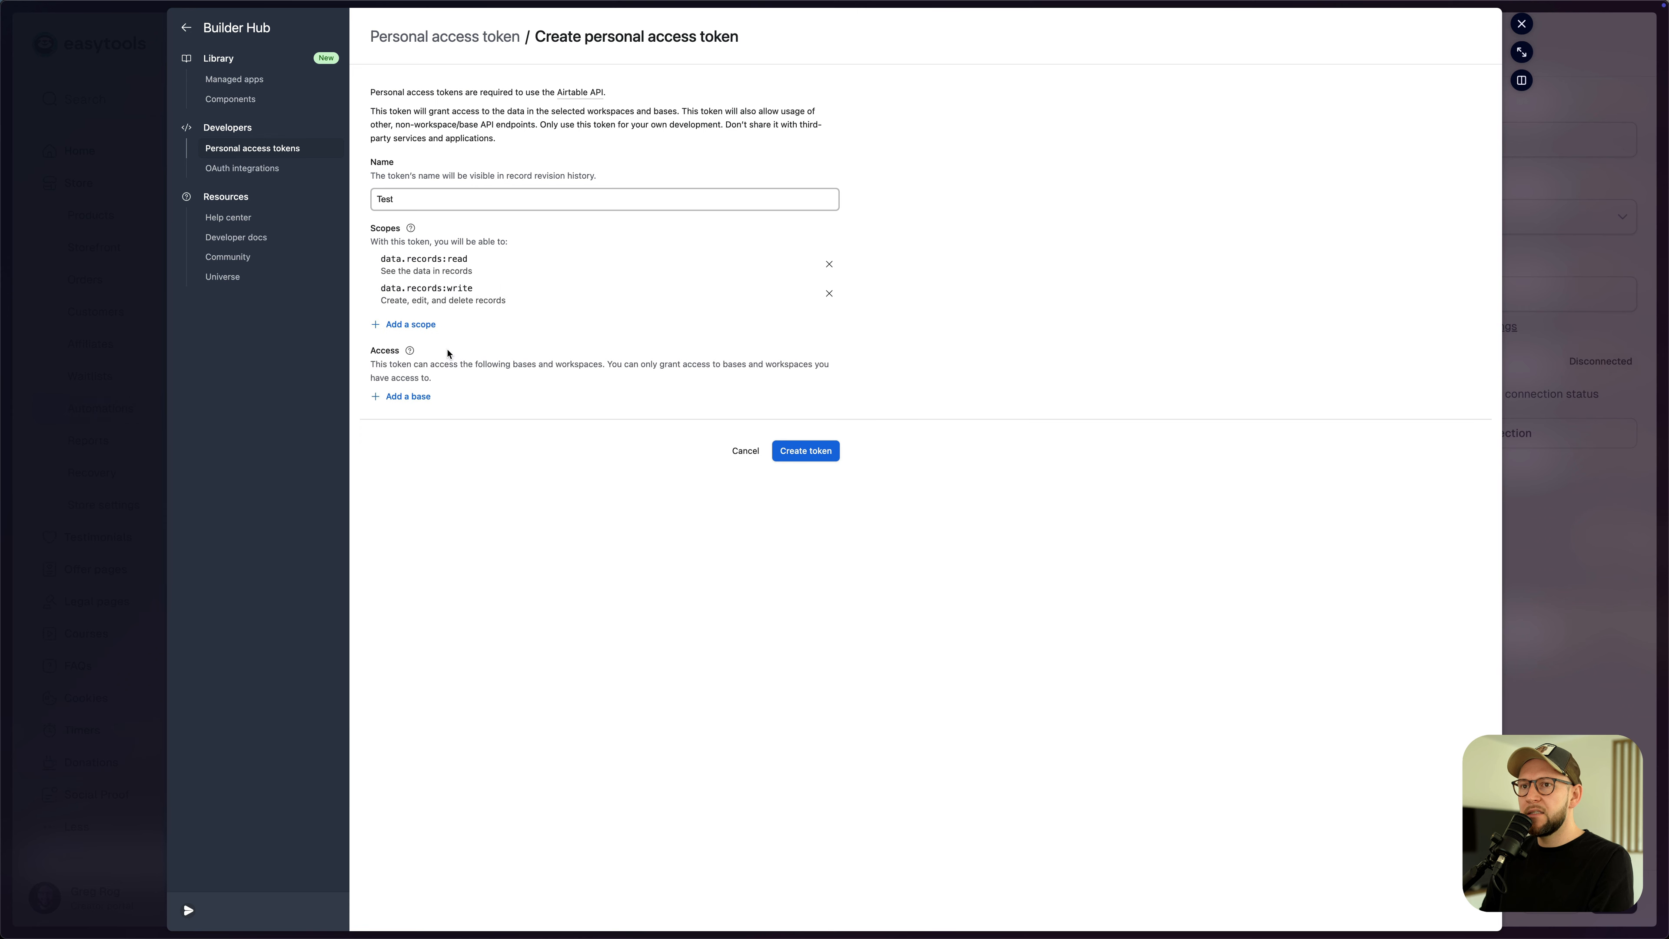
{"action": "left_click", "coordinate": [428, 325]}
{"action": "left_click_drag", "start_coordinate": [679, 440], "coordinate": [678, 439]}
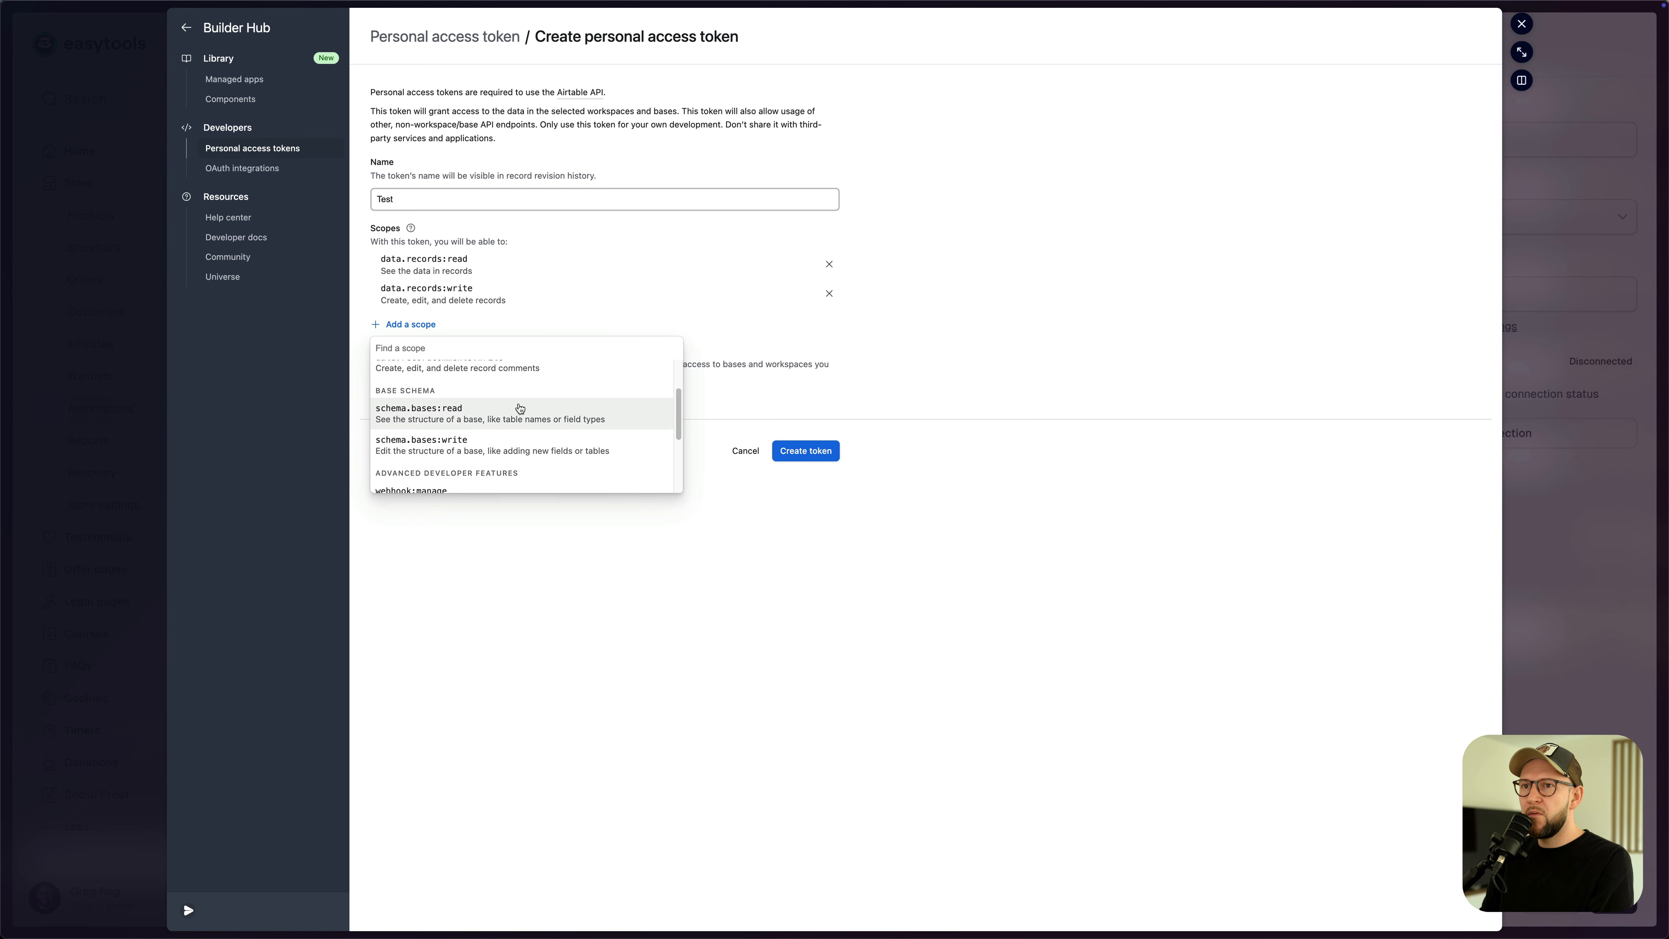
{"action": "left_click", "coordinate": [444, 420]}
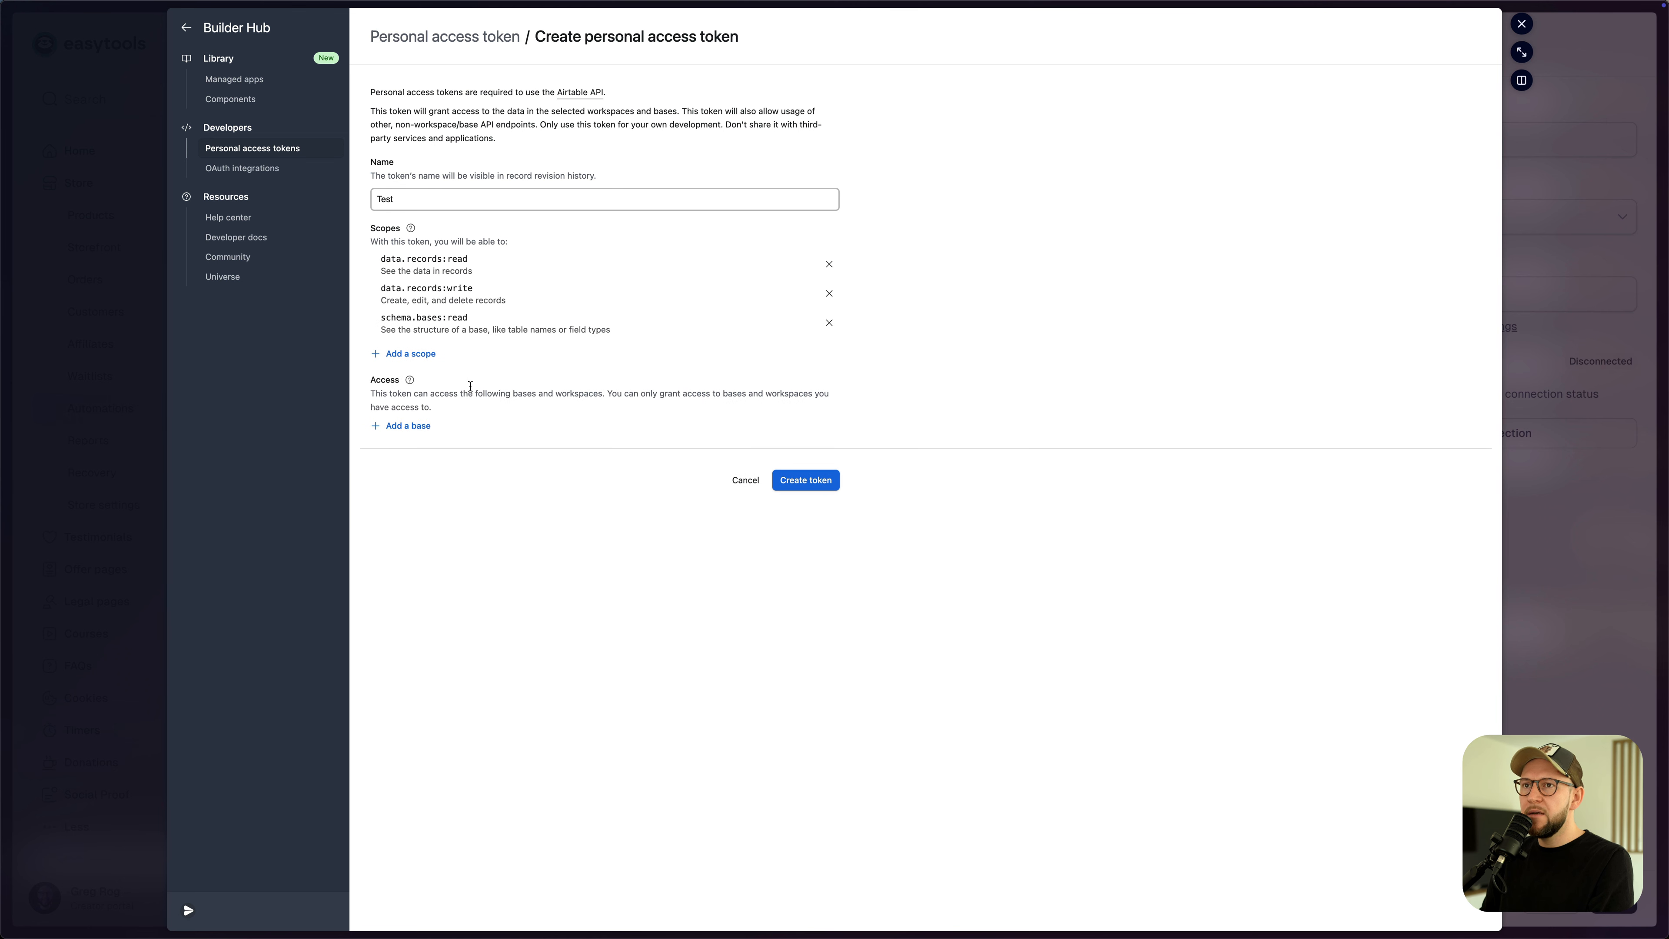
- Grant access to all workspaces, create the token, and paste it into the Access token field
{"action": "left_click", "coordinate": [410, 427]}
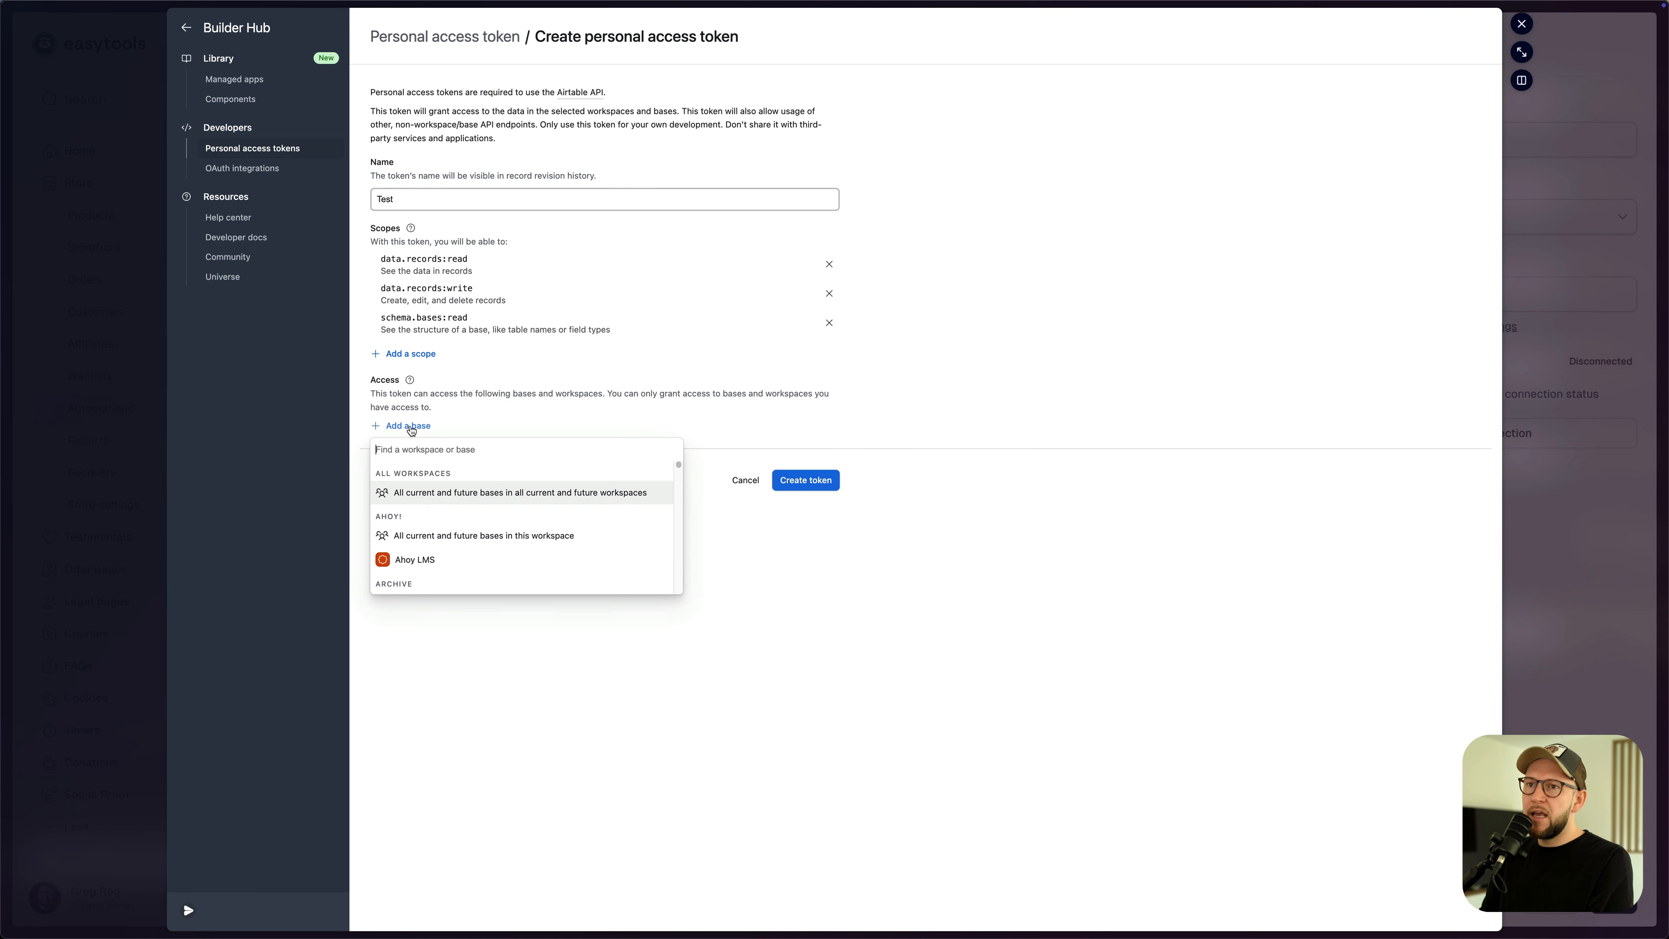
{"action": "left_click", "coordinate": [443, 498]}
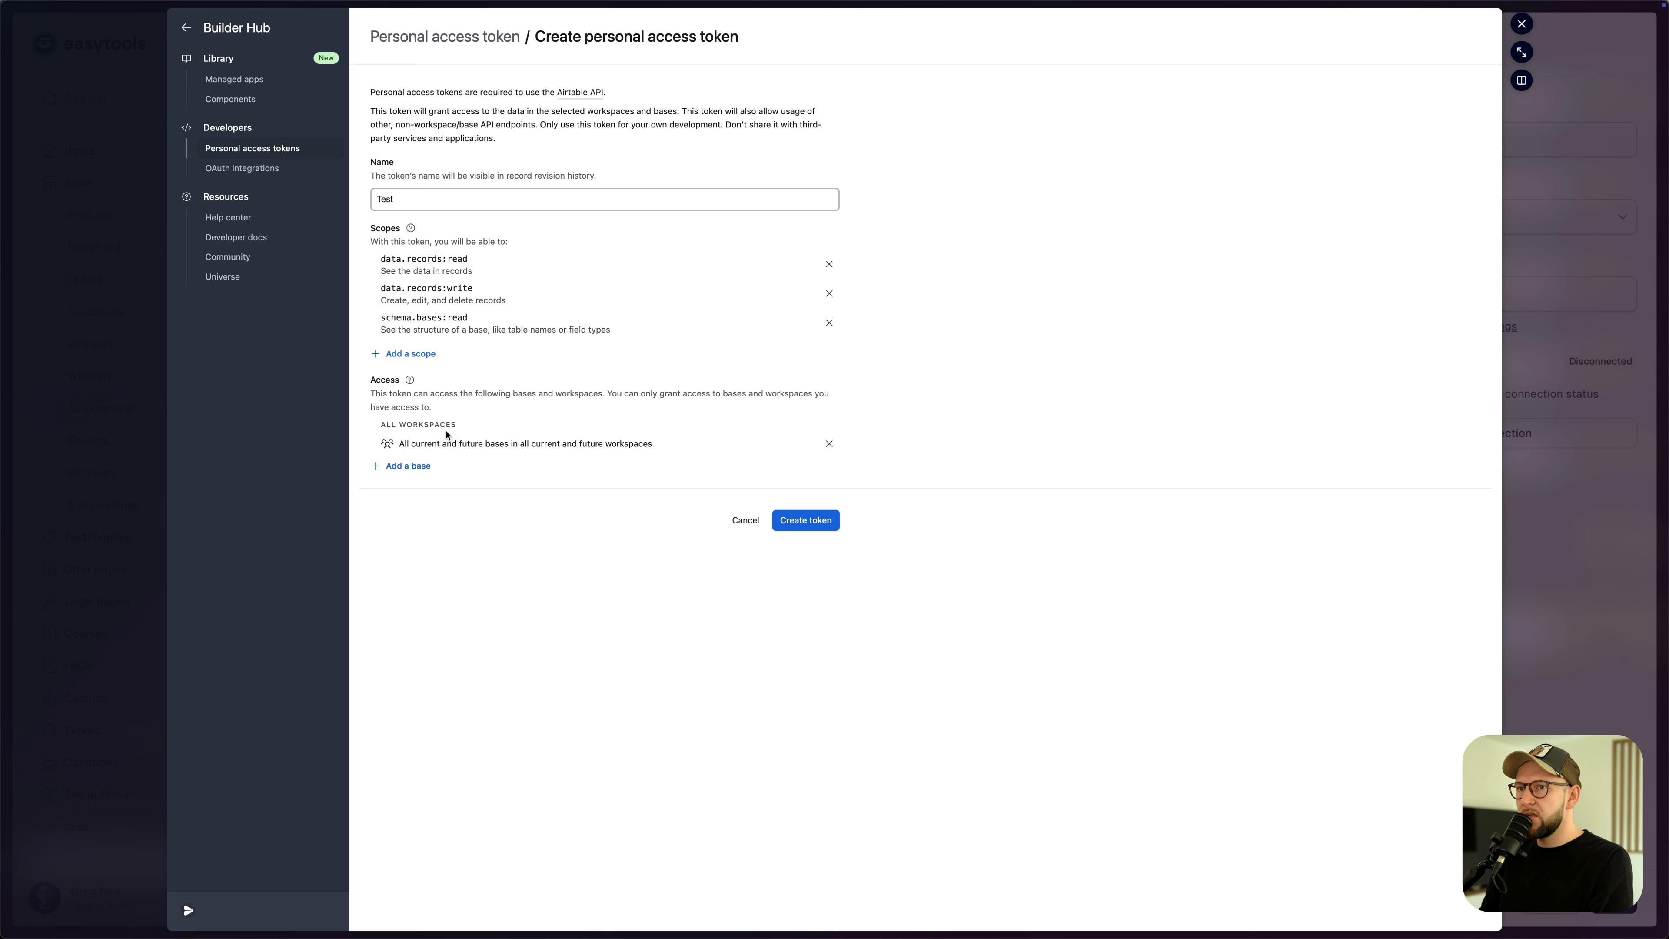
{"action": "left_click", "coordinate": [788, 523]}
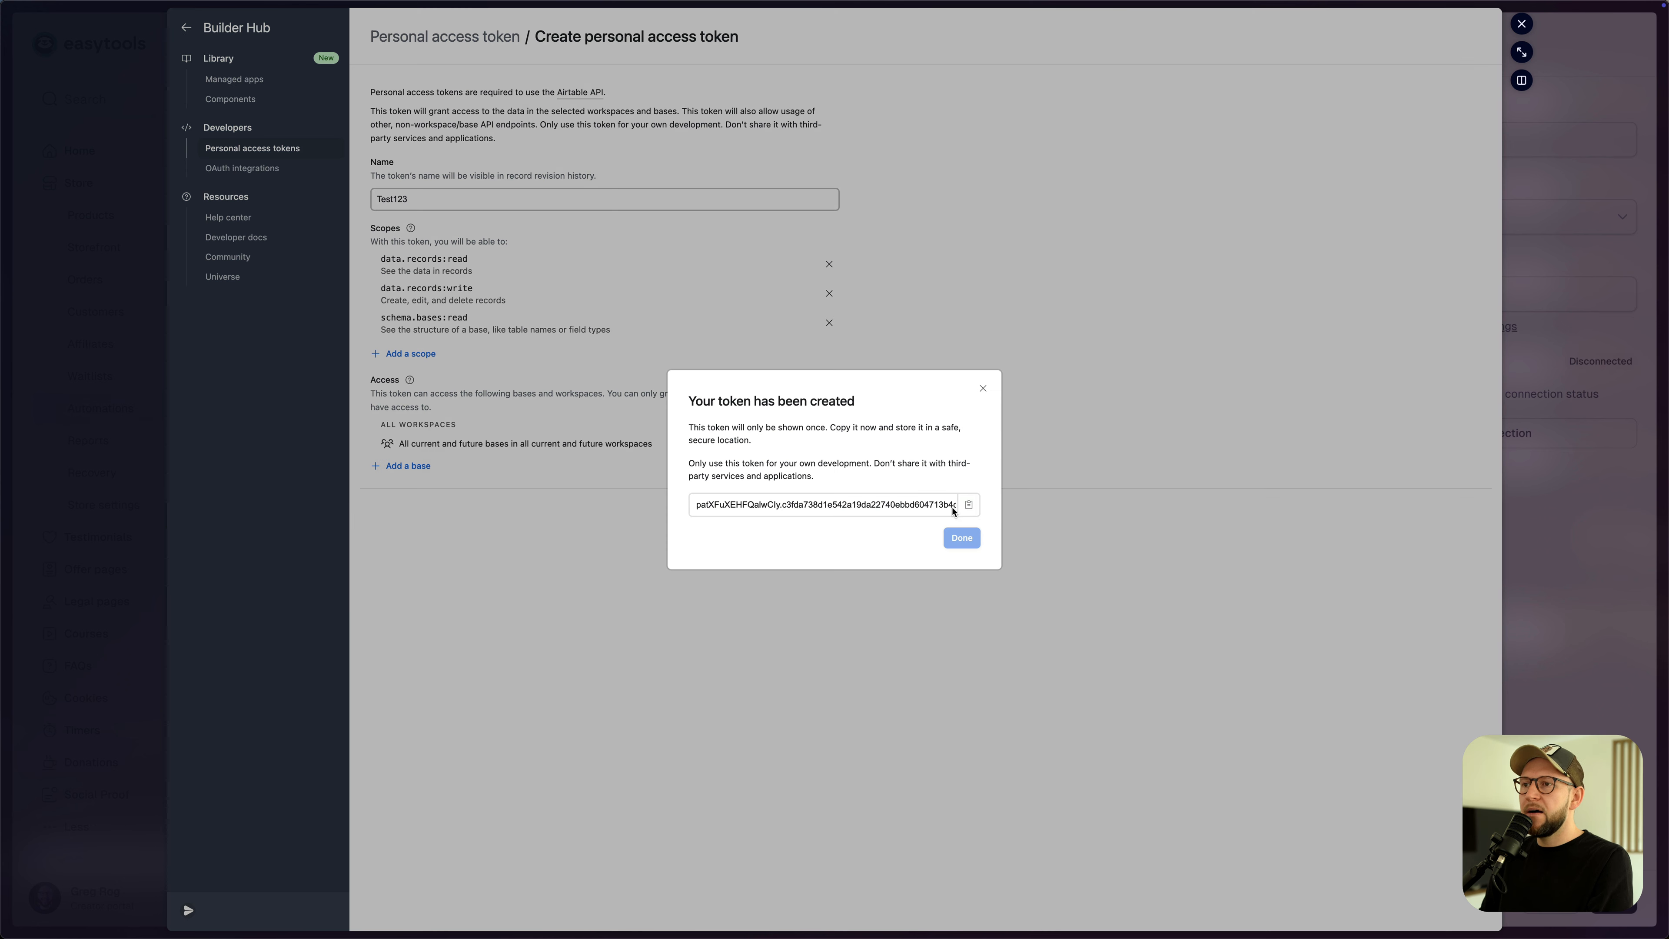
{"action": "left_click", "coordinate": [962, 505]}
{"action": "left_click", "coordinate": [962, 541]}
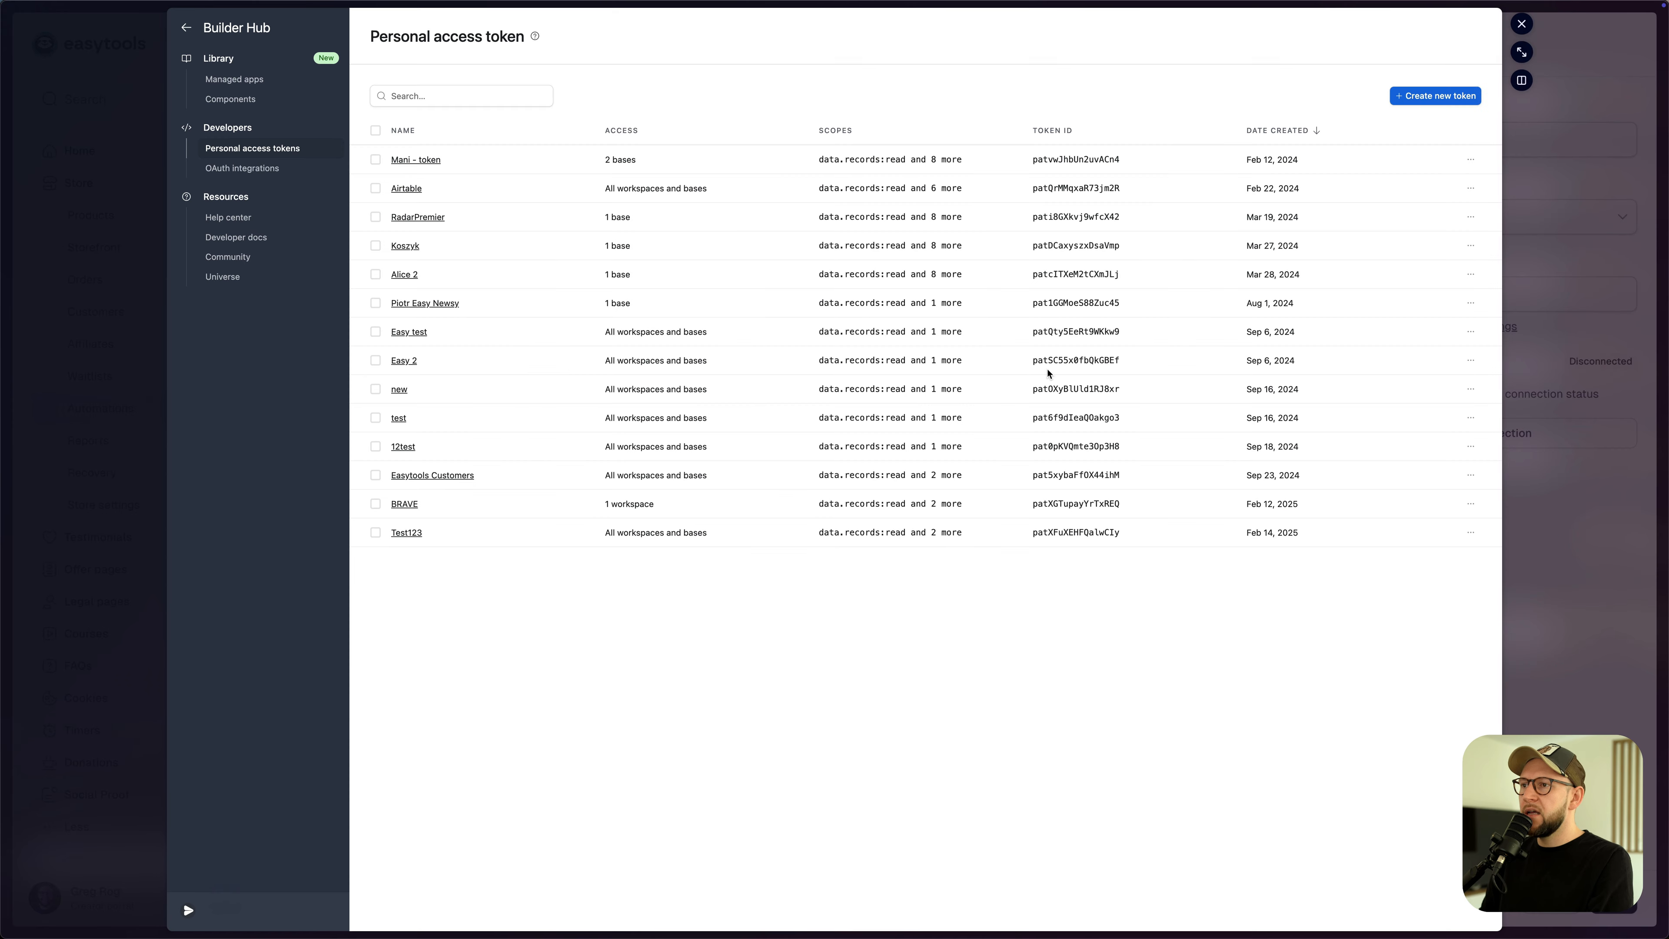
{"action": "left_click", "coordinate": [1522, 24]}
{"action": "left_click", "coordinate": [1397, 295]}
{"action": "key", "text": "super+v"}
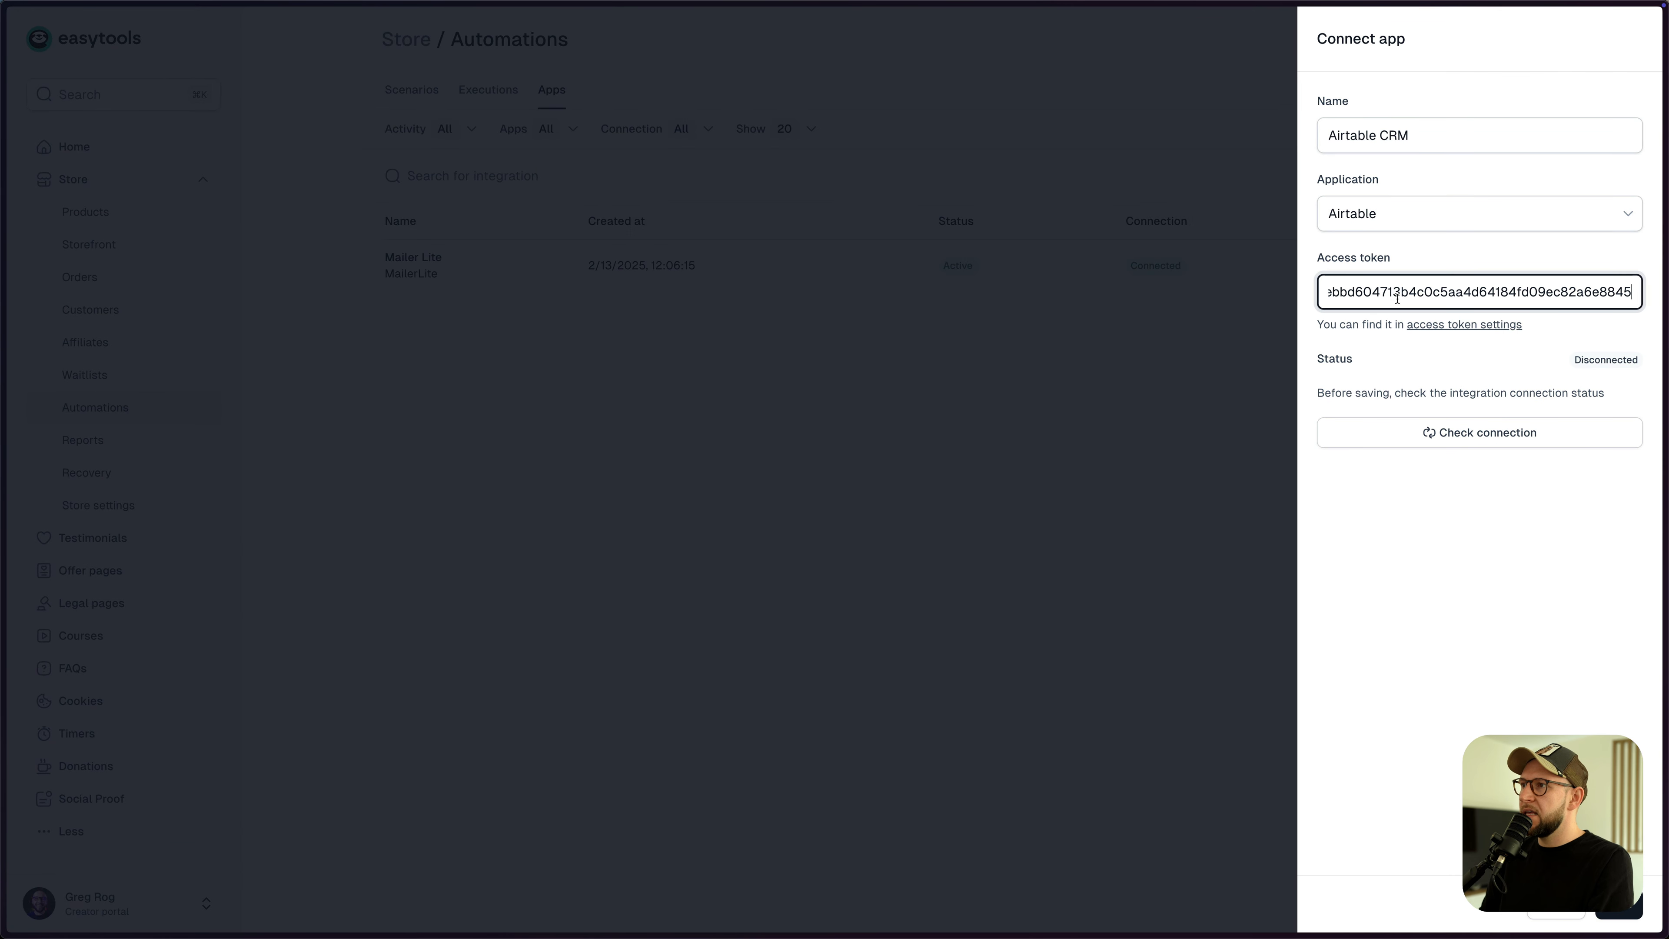
- Verify and save the Airtable CRM connection, then go to the Scenarios list
{"action": "left_click", "coordinate": [1427, 433]}
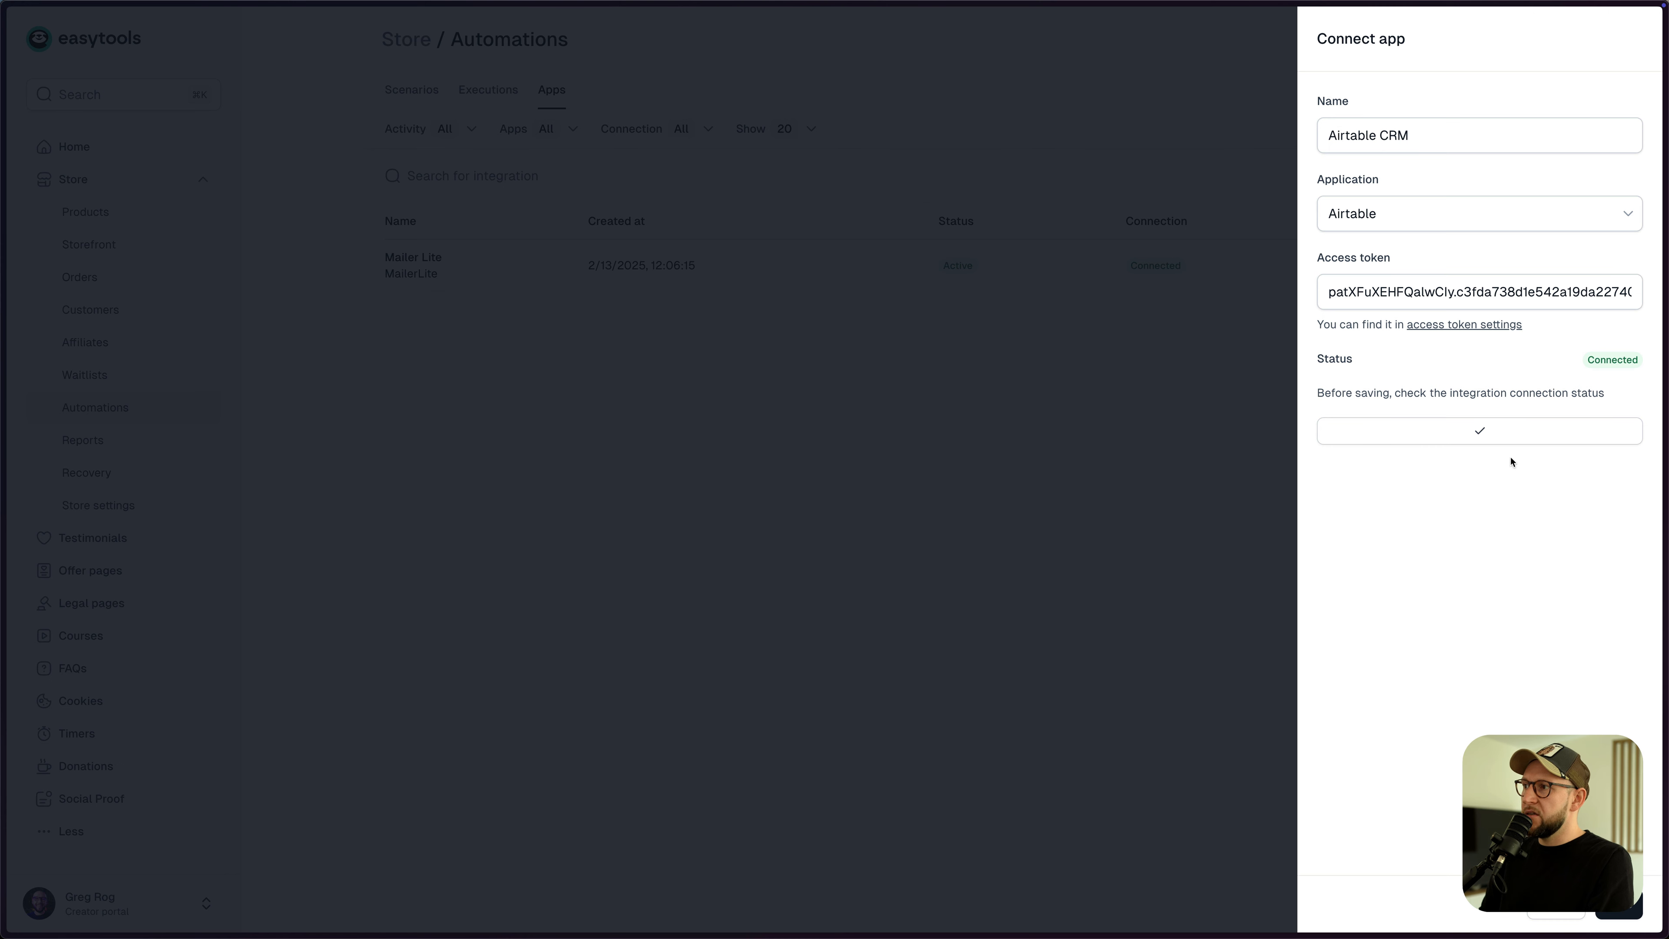
{"action": "left_click", "coordinate": [1613, 907]}
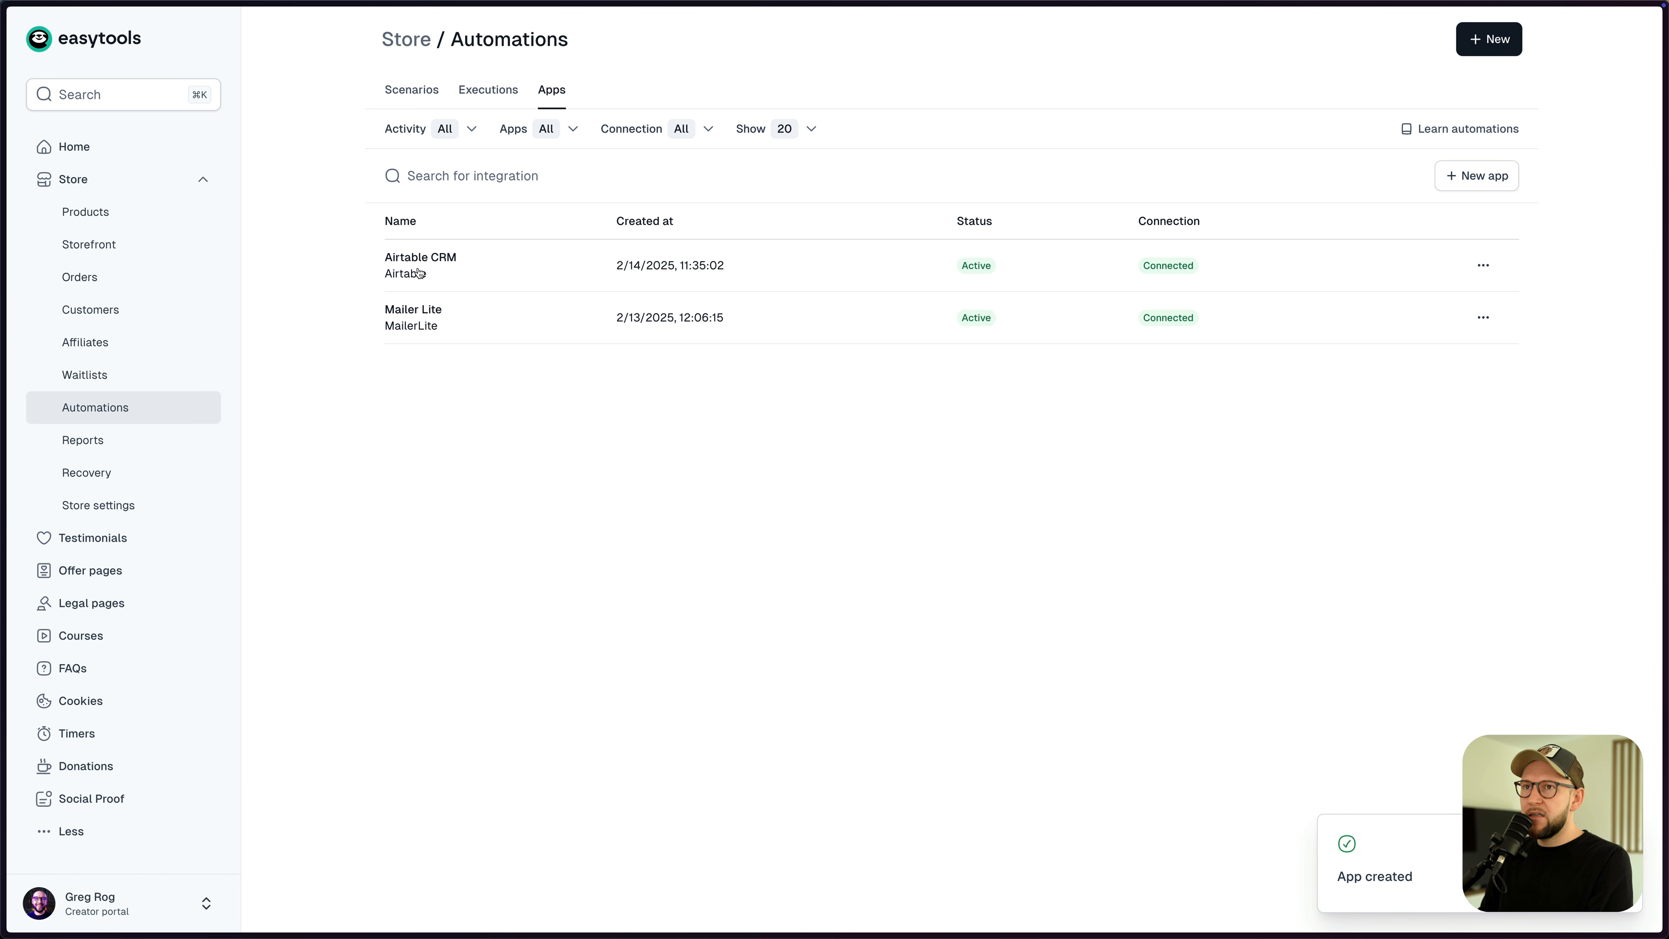
{"action": "left_click", "coordinate": [407, 92]}
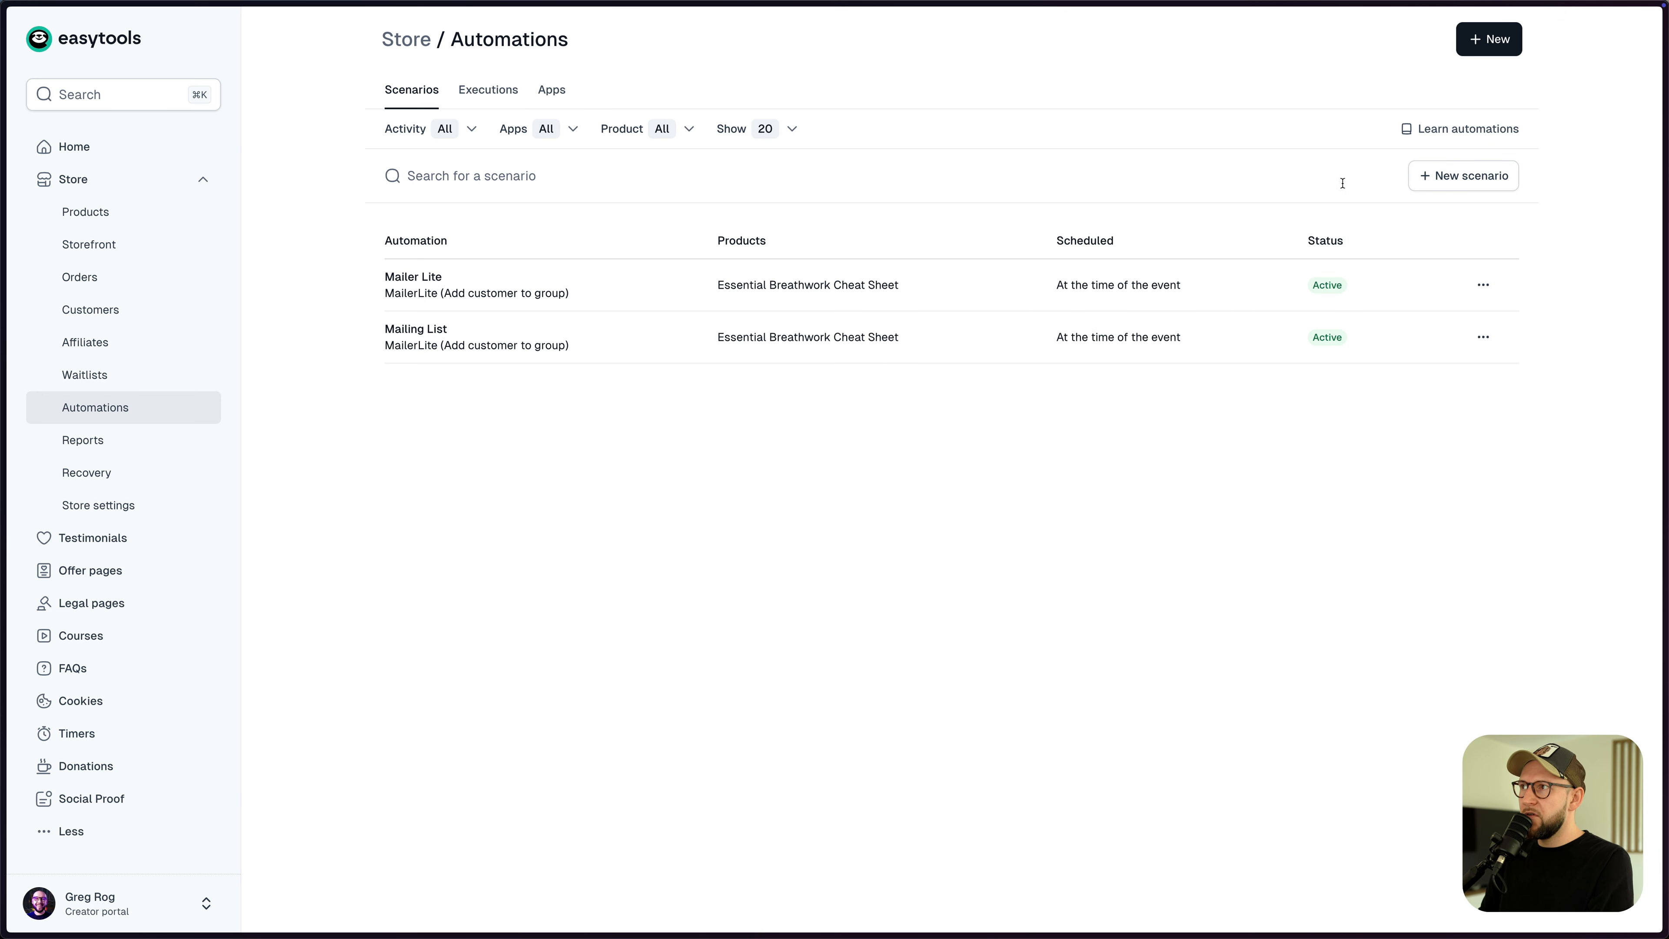
- Create a scenario named 'Airtable CRM' triggered by Order synchronization
{"action": "left_click", "coordinate": [1435, 176]}
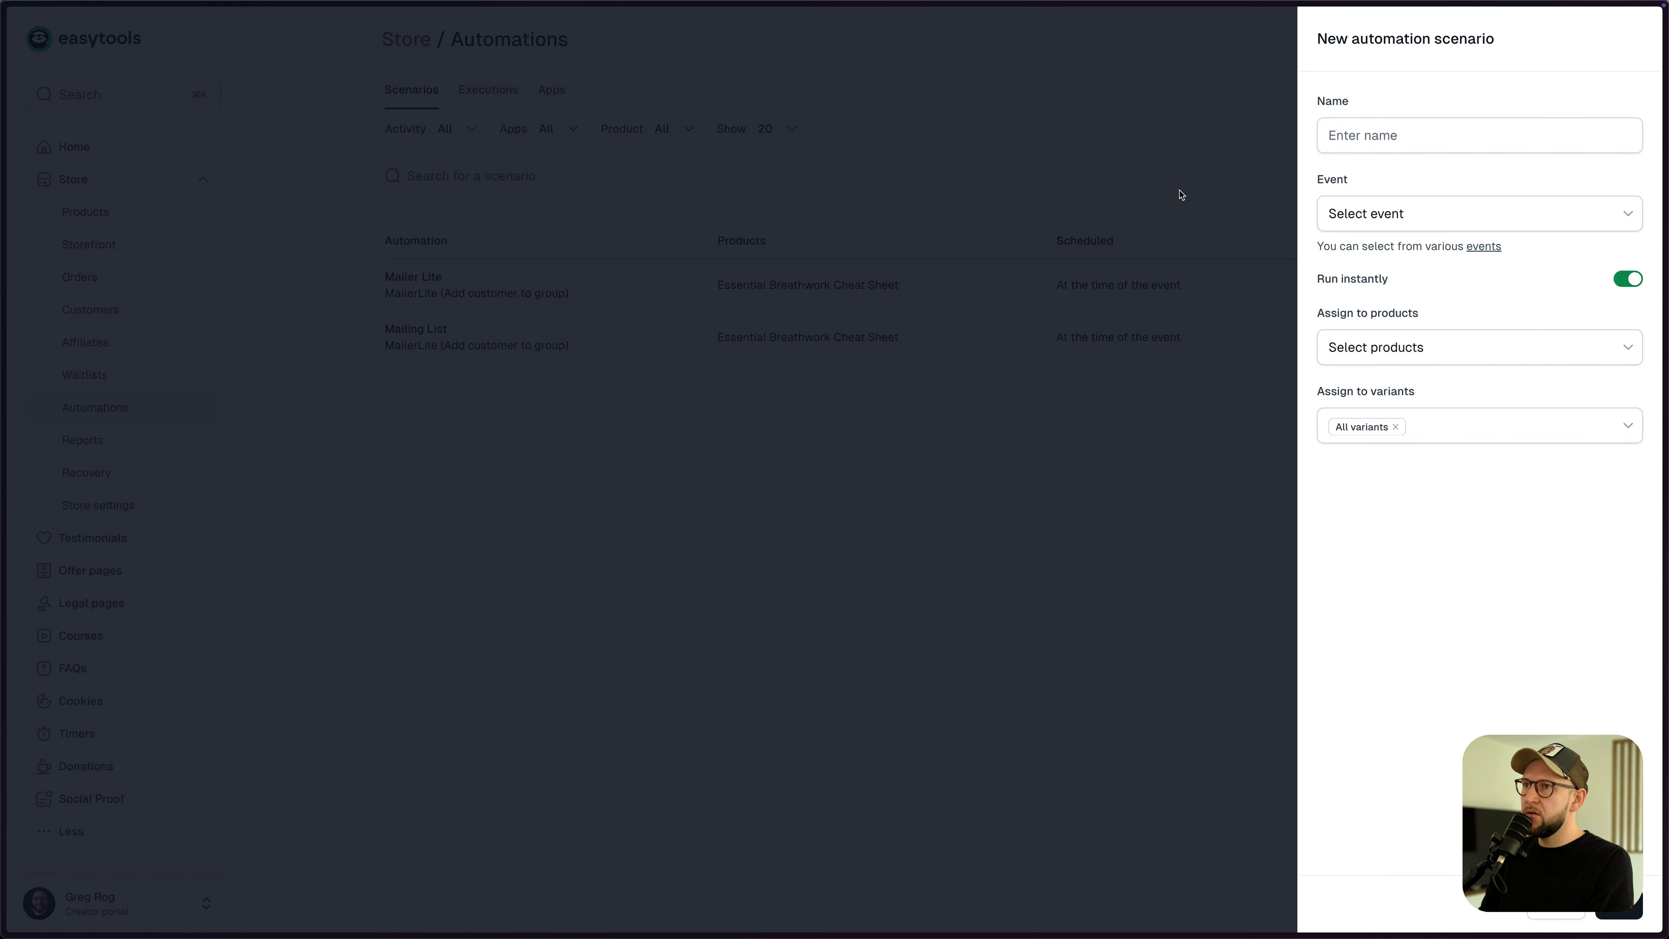
{"action": "left_click", "coordinate": [1342, 146]}
{"action": "type", "text": "Airtable CRM"}
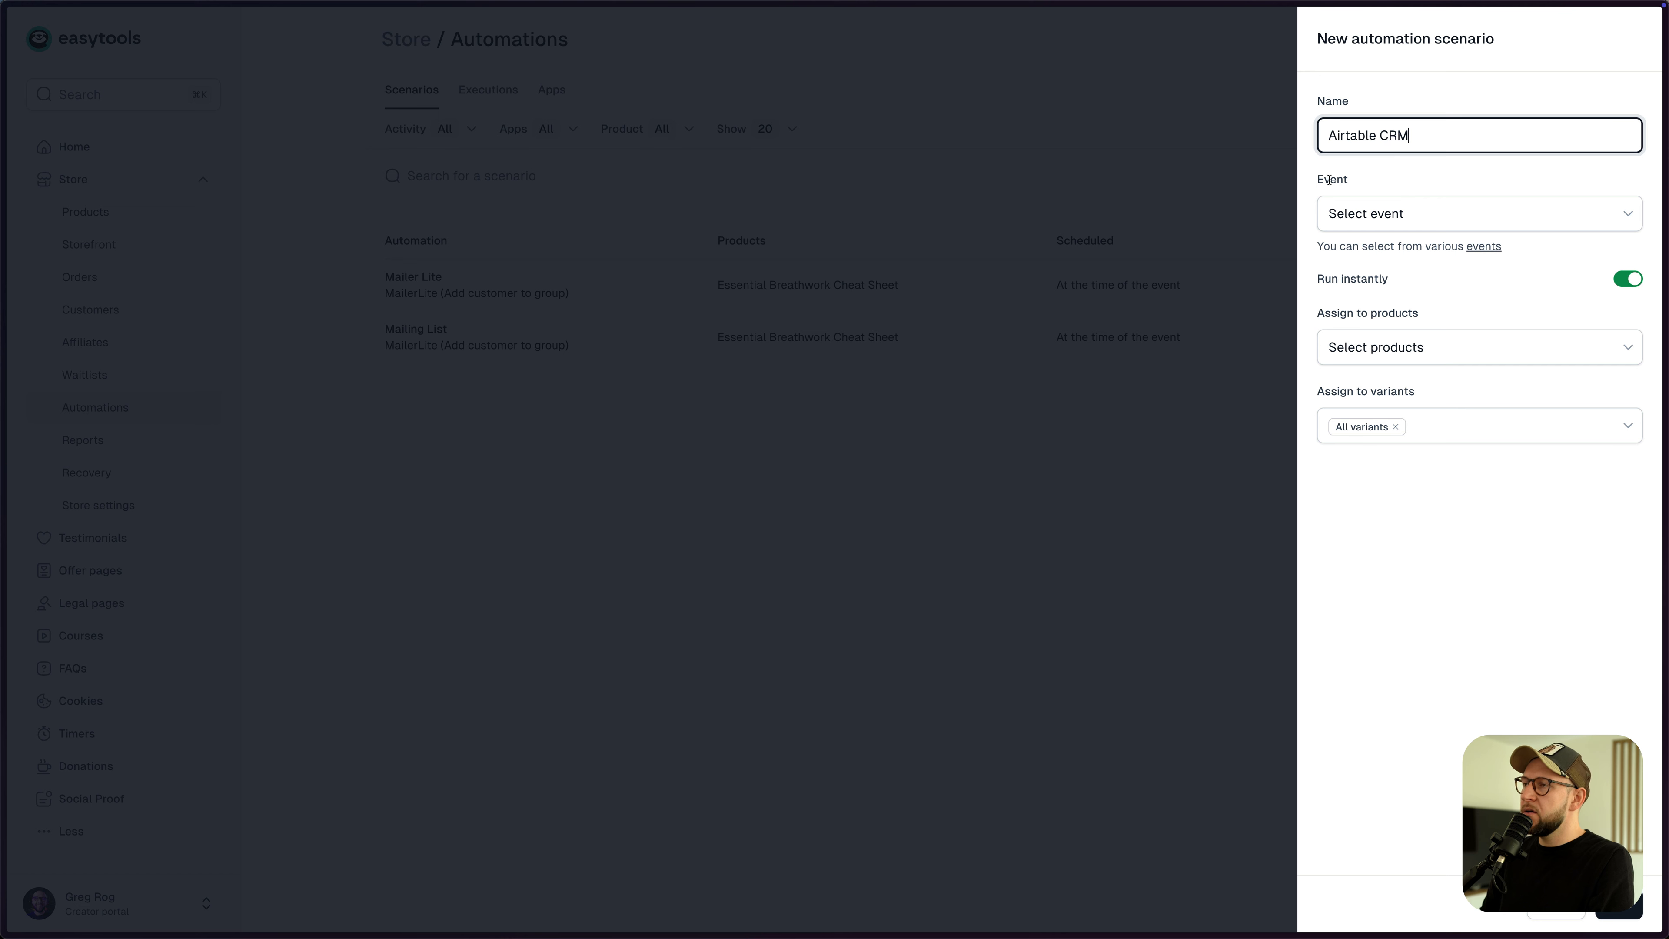
{"action": "left_click", "coordinate": [1380, 219]}
{"action": "scroll", "coordinate": [1639, 345], "scroll_direction": "down", "scroll_amount": 2}
{"action": "scroll", "coordinate": [1638, 345], "scroll_direction": "down", "scroll_amount": 2}
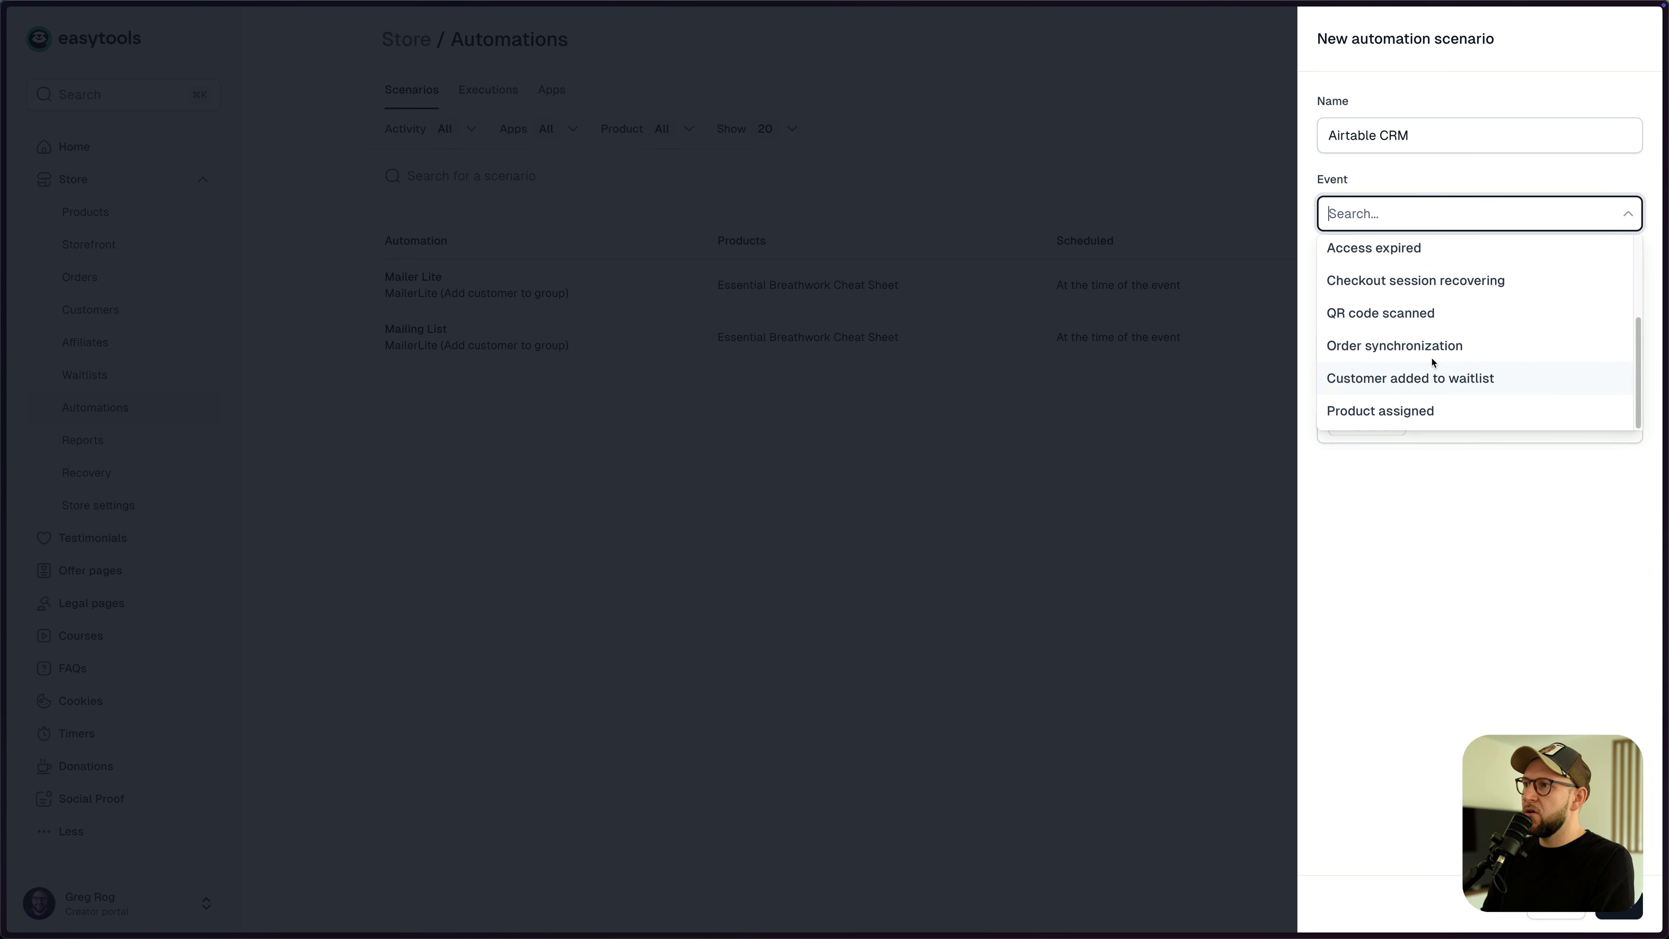
{"action": "left_click", "coordinate": [1414, 355]}
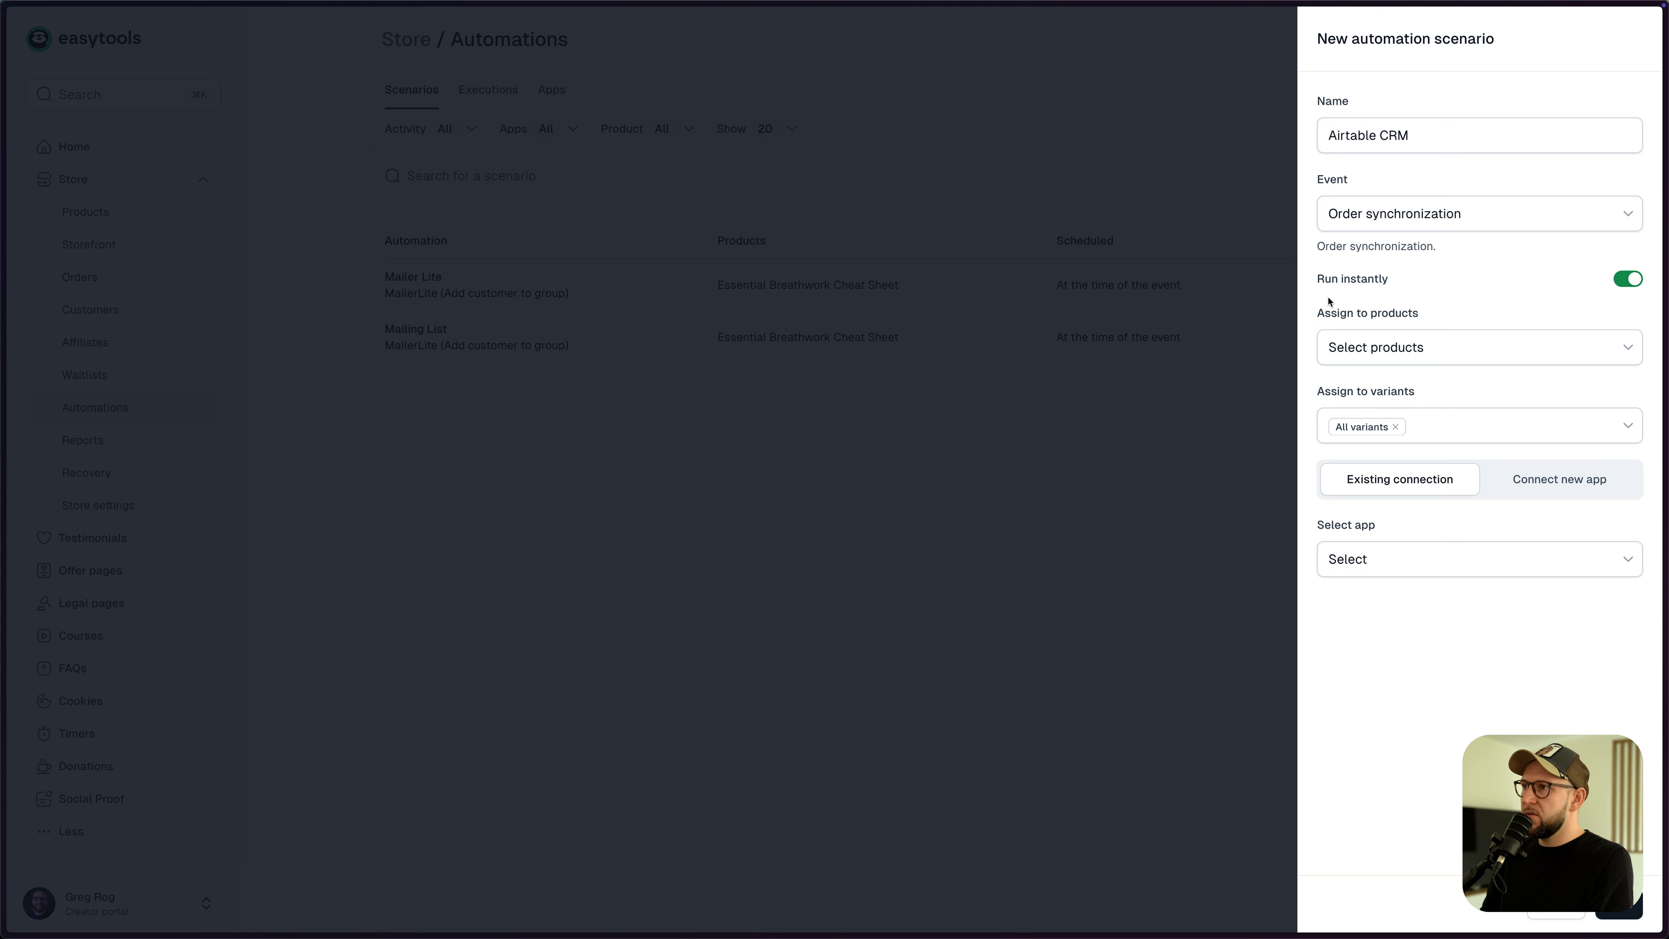
- Assign six products: Yoga Fundamentals, Befit Yoga Summit, Buy Us a Coffee, two Breathwork Cheat Sheets, VIP Community Access
{"action": "left_click", "coordinate": [1392, 349]}
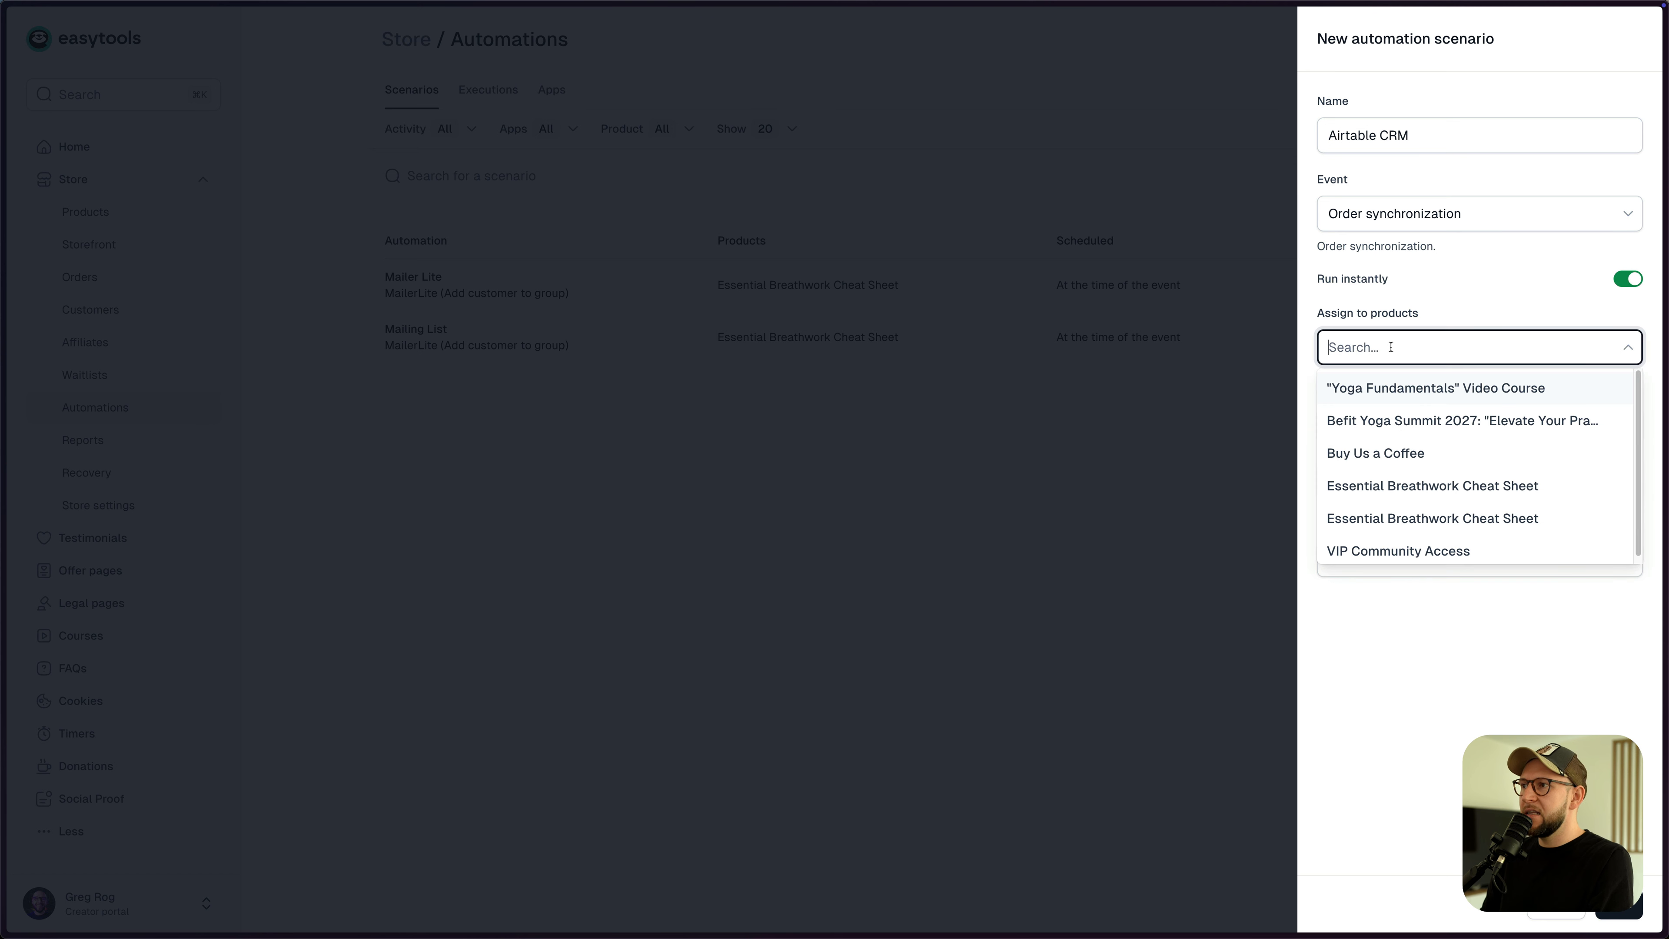
{"action": "left_click", "coordinate": [1416, 403]}
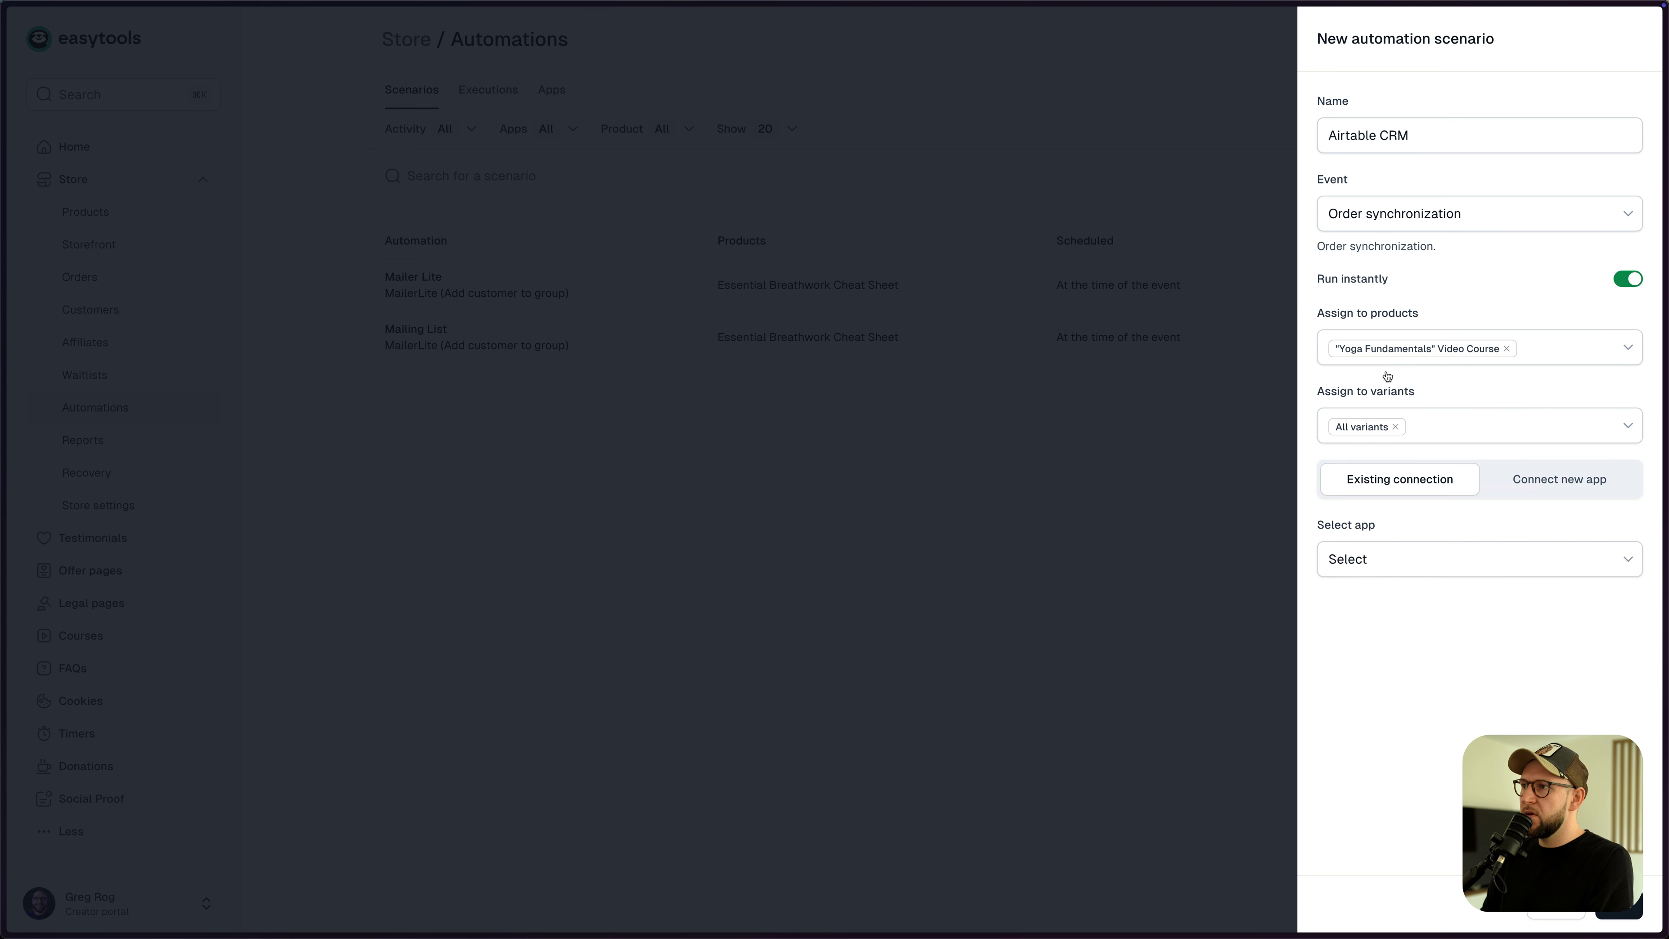
{"action": "left_click", "coordinate": [1587, 354]}
{"action": "left_click", "coordinate": [1545, 420]}
{"action": "left_click", "coordinate": [1624, 352]}
{"action": "left_click", "coordinate": [1557, 454]}
{"action": "left_click", "coordinate": [1624, 353]}
{"action": "left_click", "coordinate": [1548, 485]}
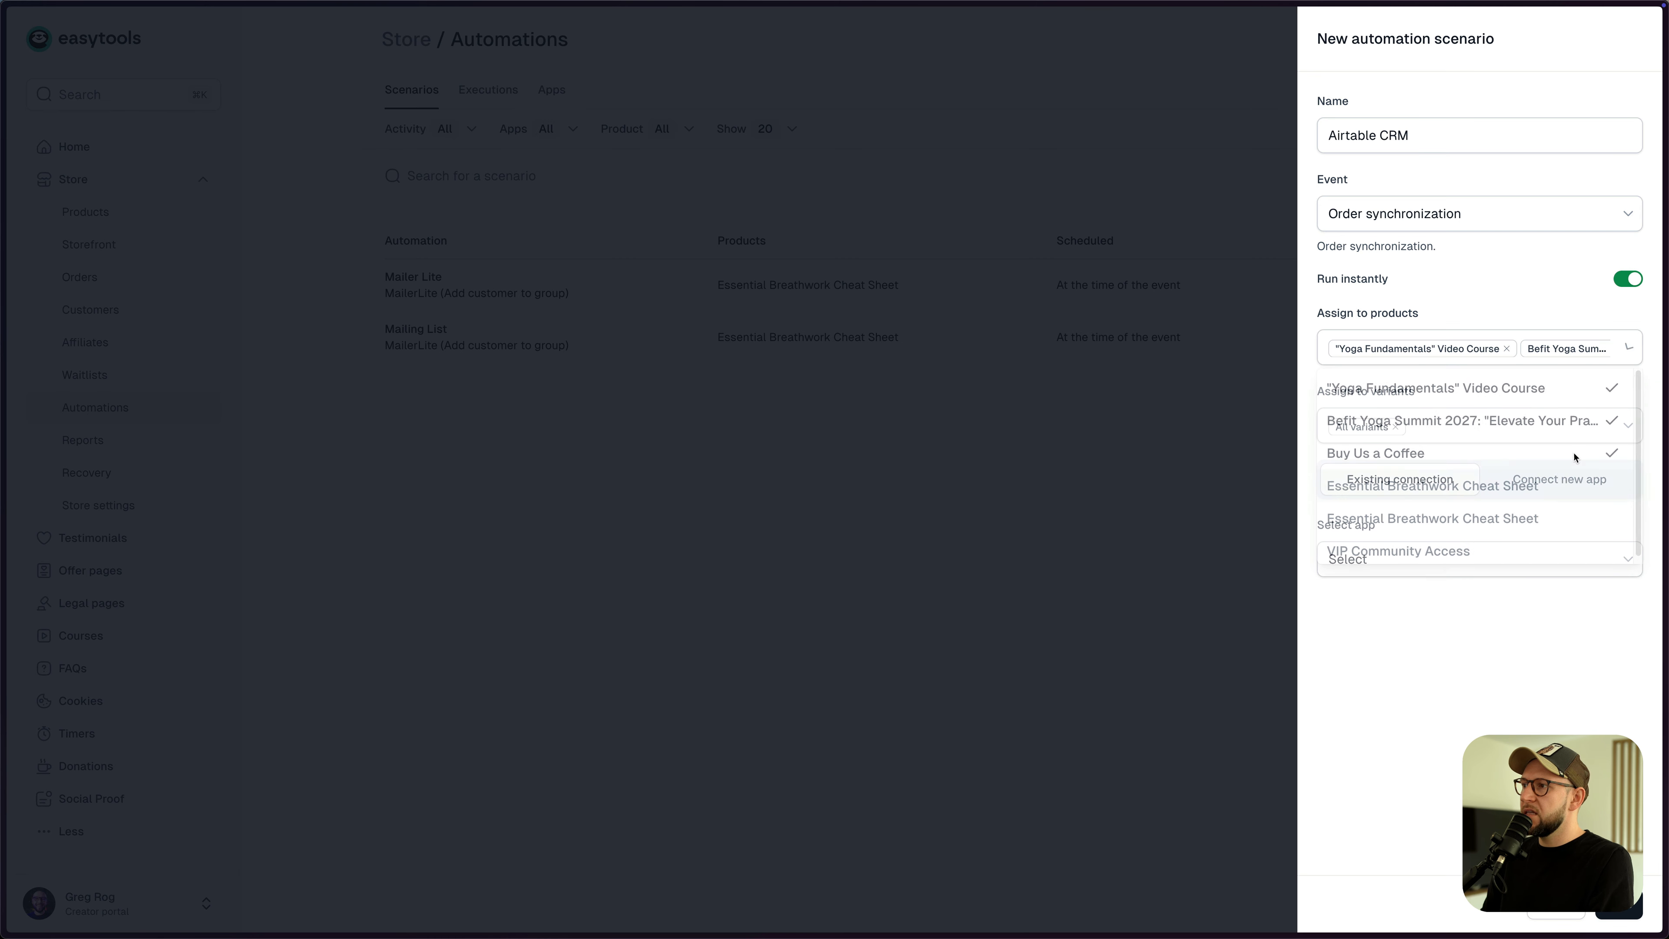
{"action": "left_click", "coordinate": [1627, 353]}
{"action": "left_click", "coordinate": [1580, 516]}
{"action": "left_click", "coordinate": [1625, 355]}
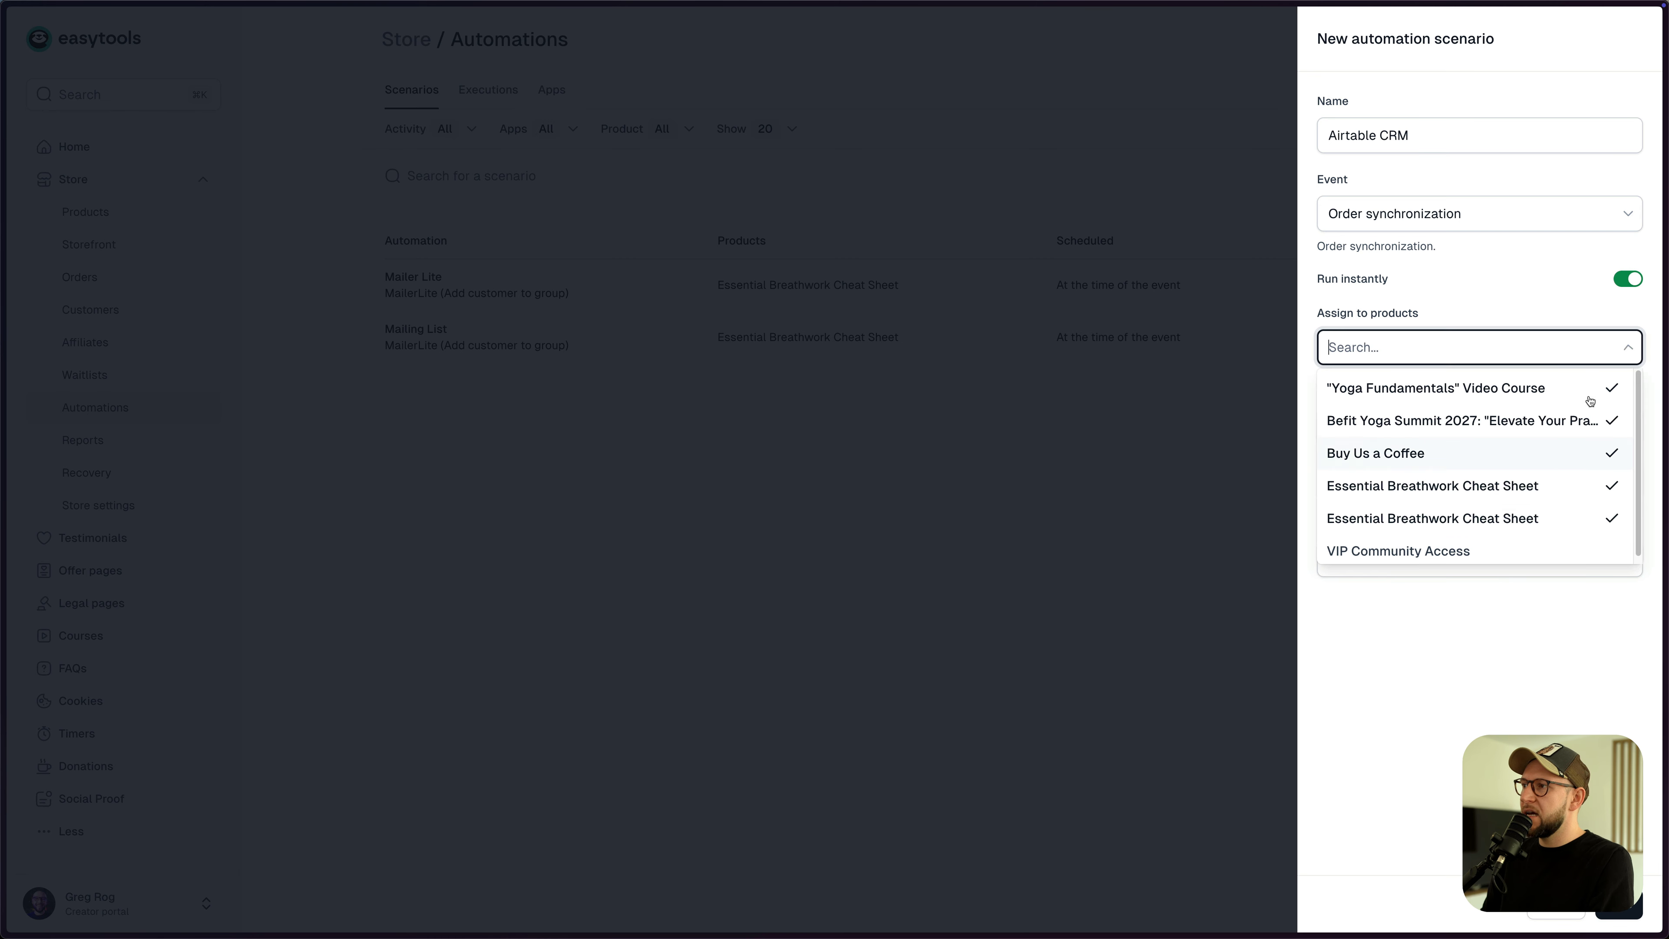
{"action": "left_click", "coordinate": [1563, 544]}
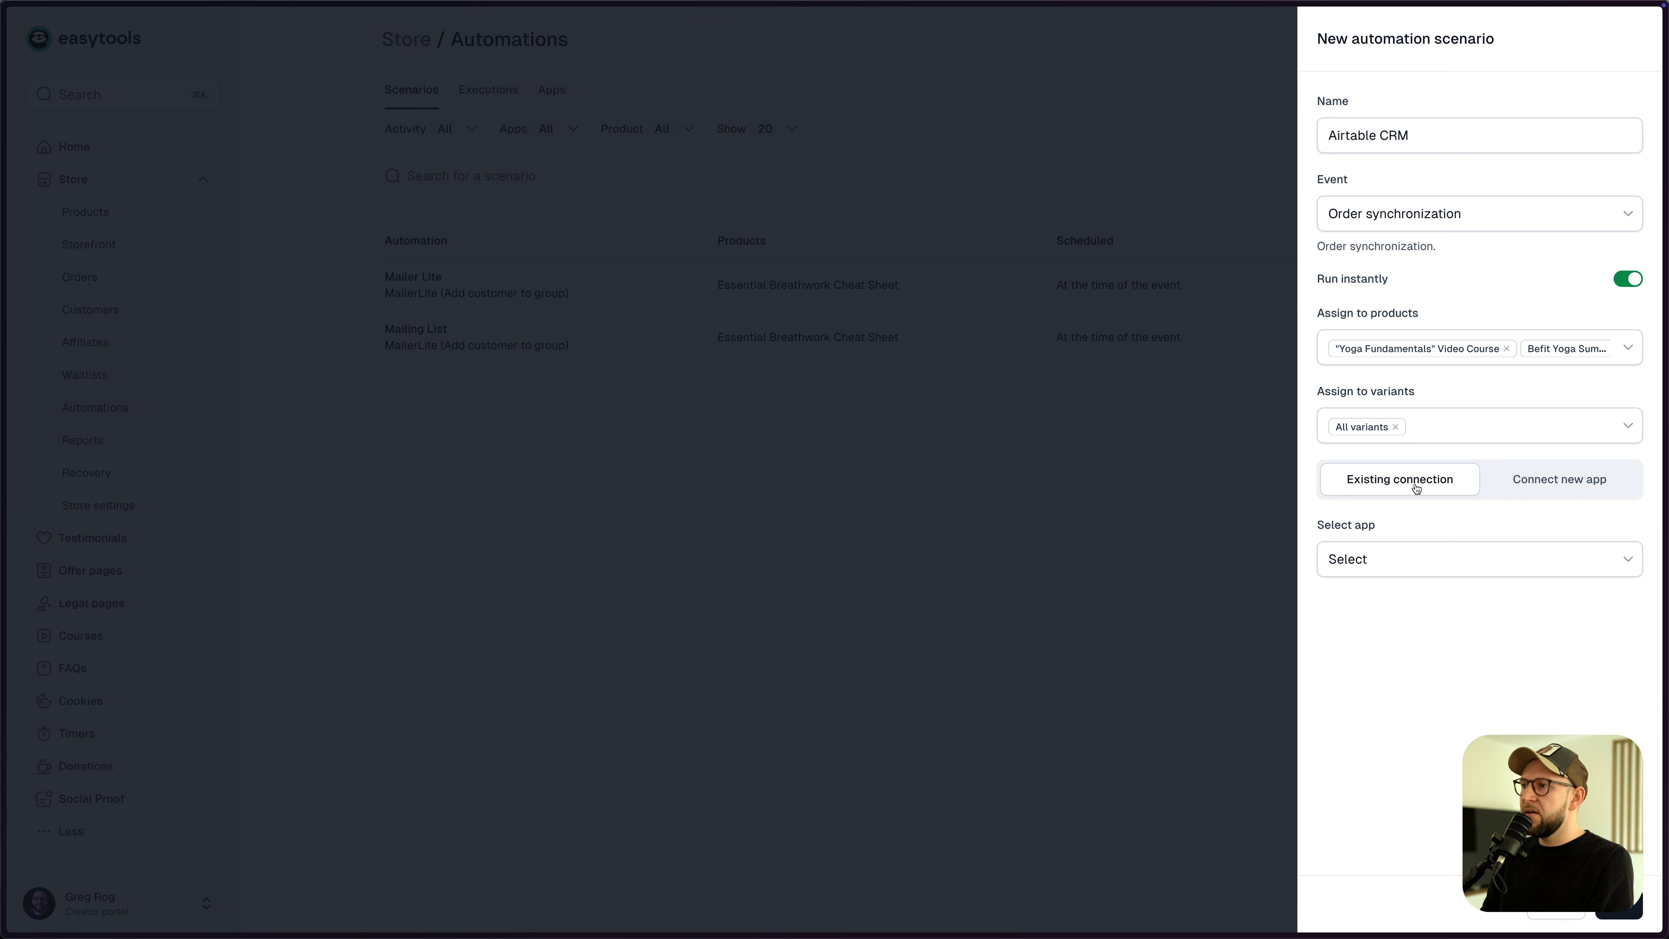
- Choose Airtable with the Airtable CRM connection, then switch to the Airtable browser tab
{"action": "left_click", "coordinate": [1391, 558]}
{"action": "left_click", "coordinate": [1363, 600]}
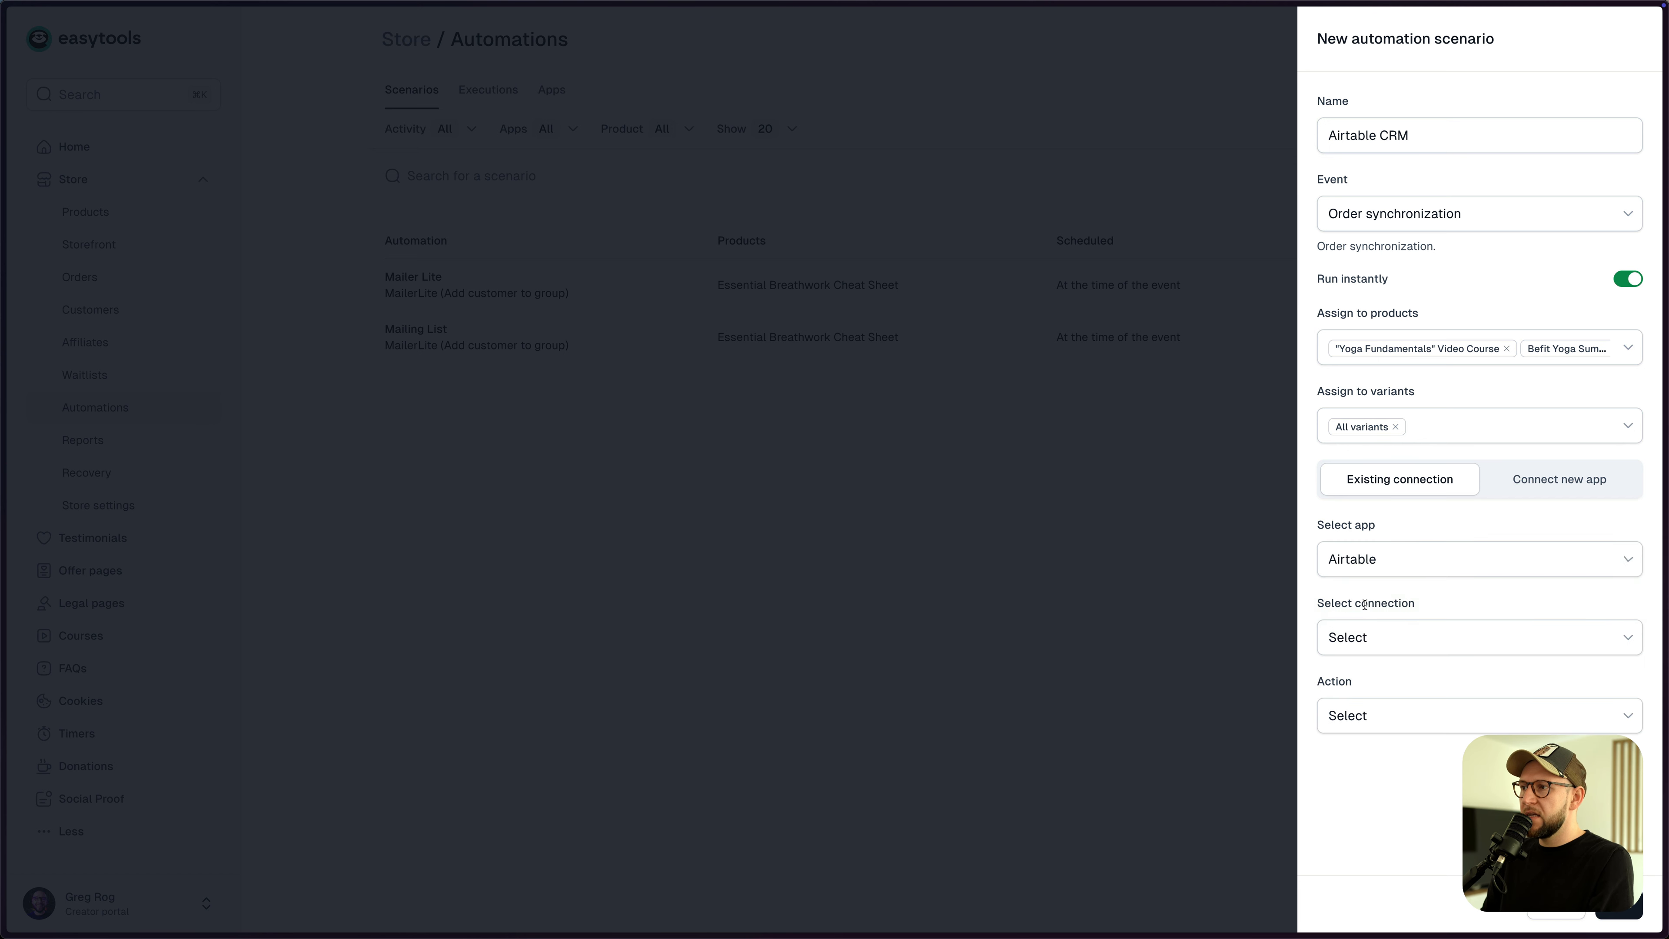
{"action": "left_click", "coordinate": [1369, 642]}
{"action": "left_click", "coordinate": [1366, 679]}
{"action": "left_click", "coordinate": [1372, 721]}
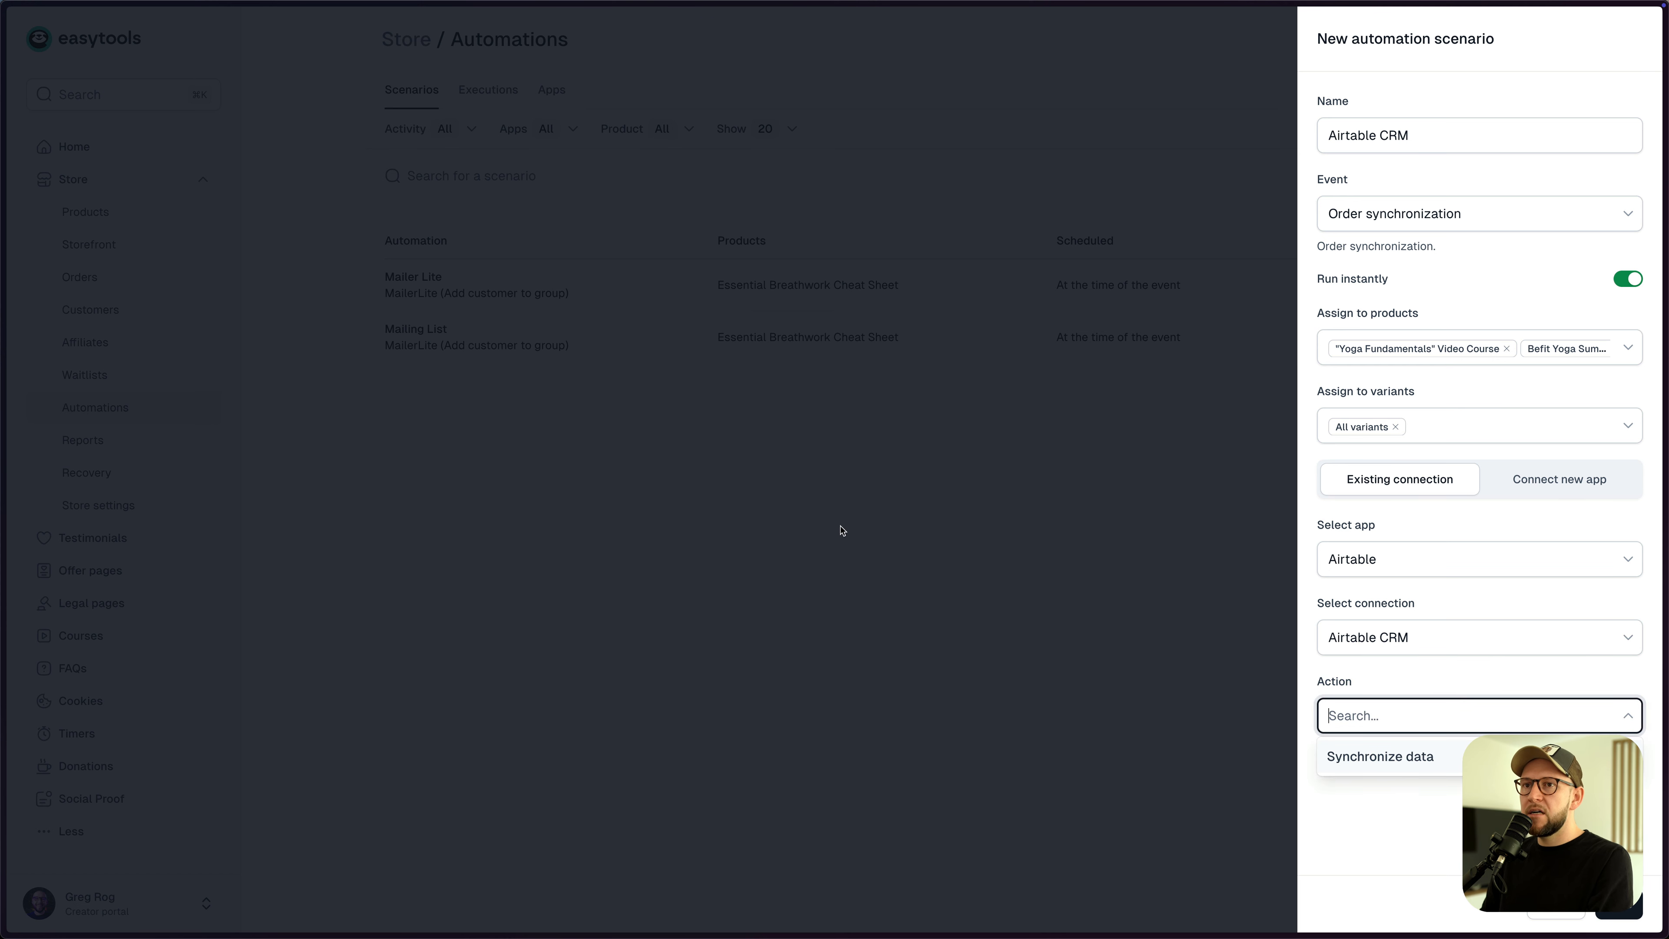
{"action": "key", "text": "ctrl+Tab"}
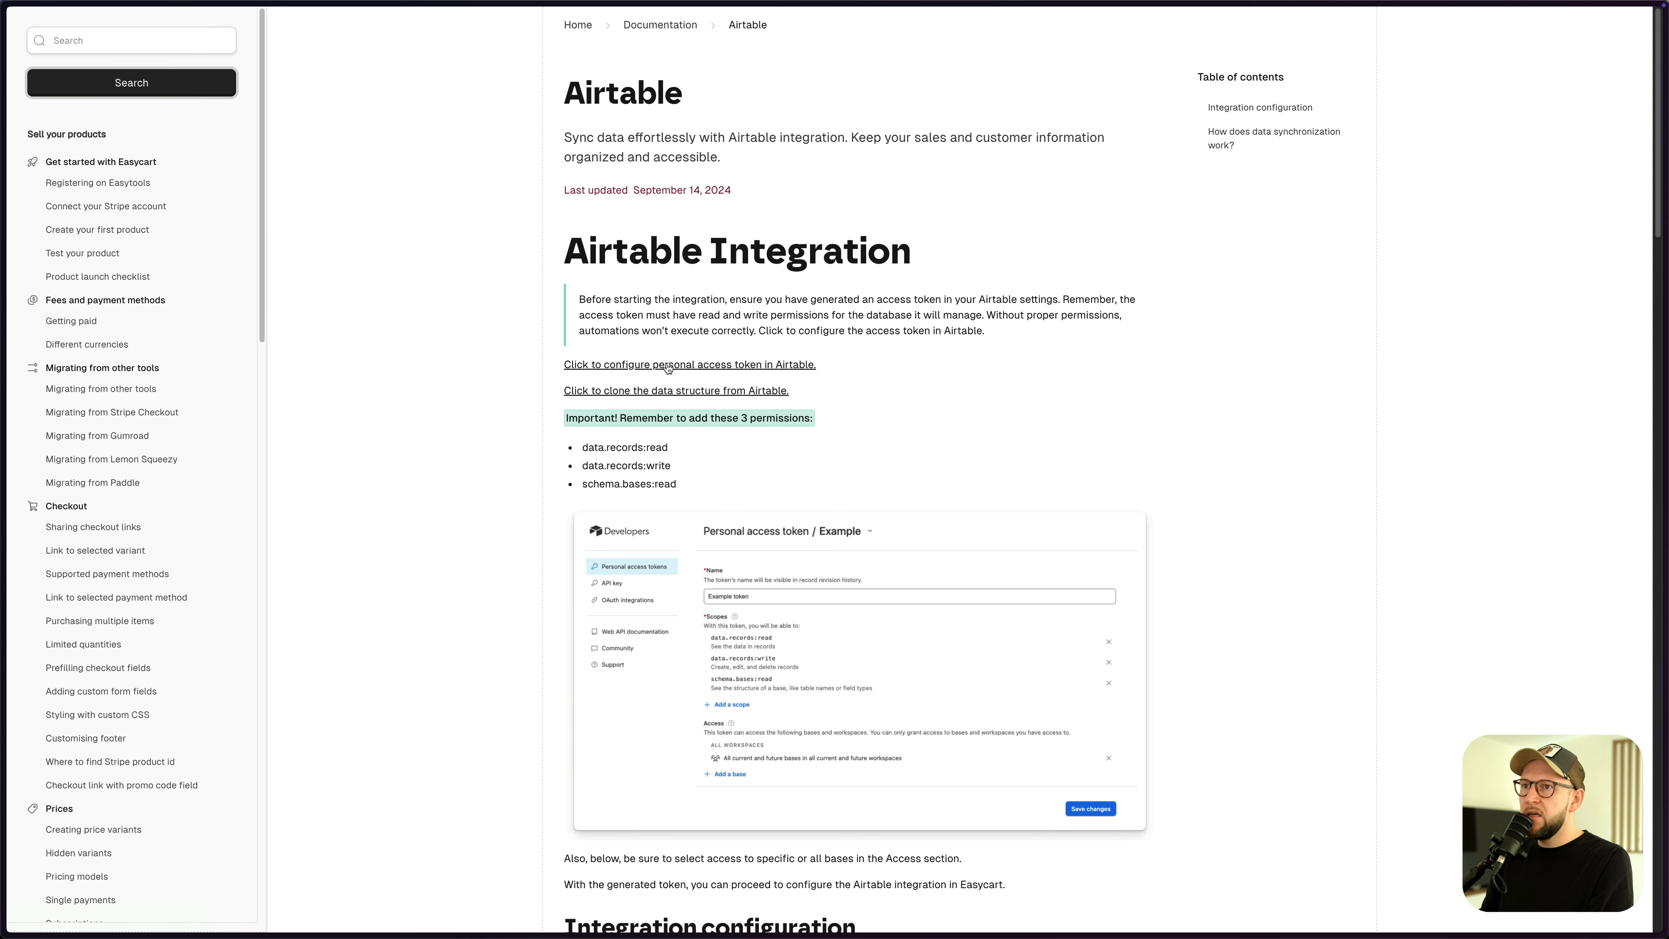
- Open the Airtable Integration article's link to clone the Easycart Airtable data structure
{"action": "scroll", "coordinate": [787, 498], "scroll_direction": "down", "scroll_amount": 10}
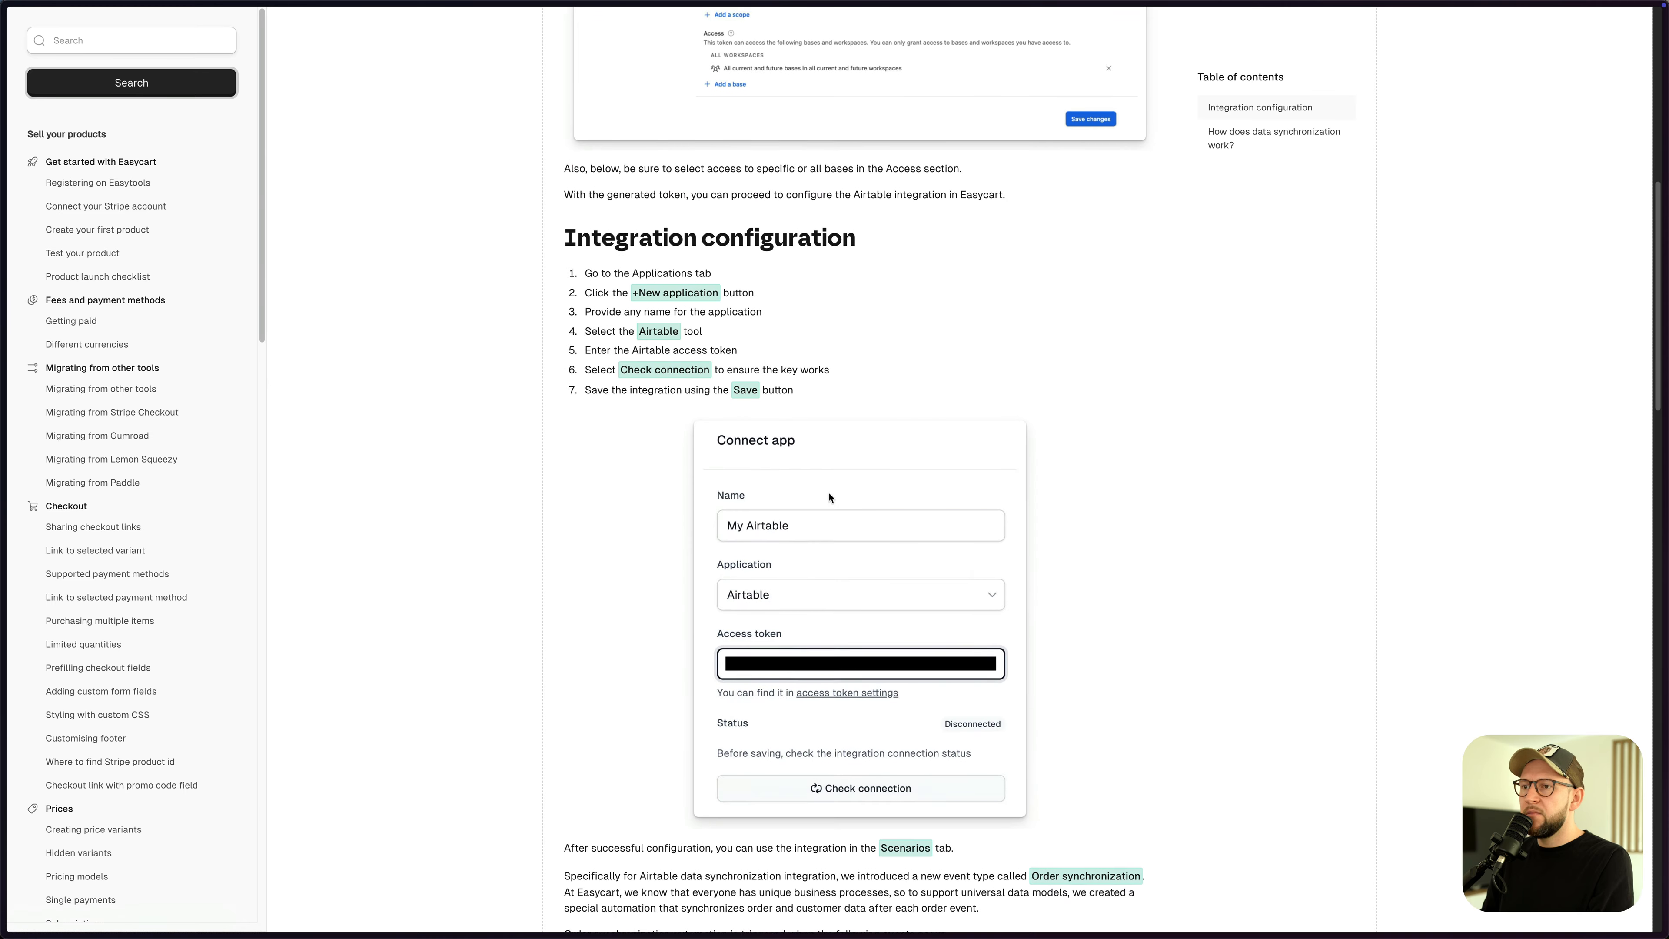
{"action": "scroll", "coordinate": [734, 344], "scroll_direction": "up", "scroll_amount": 5}
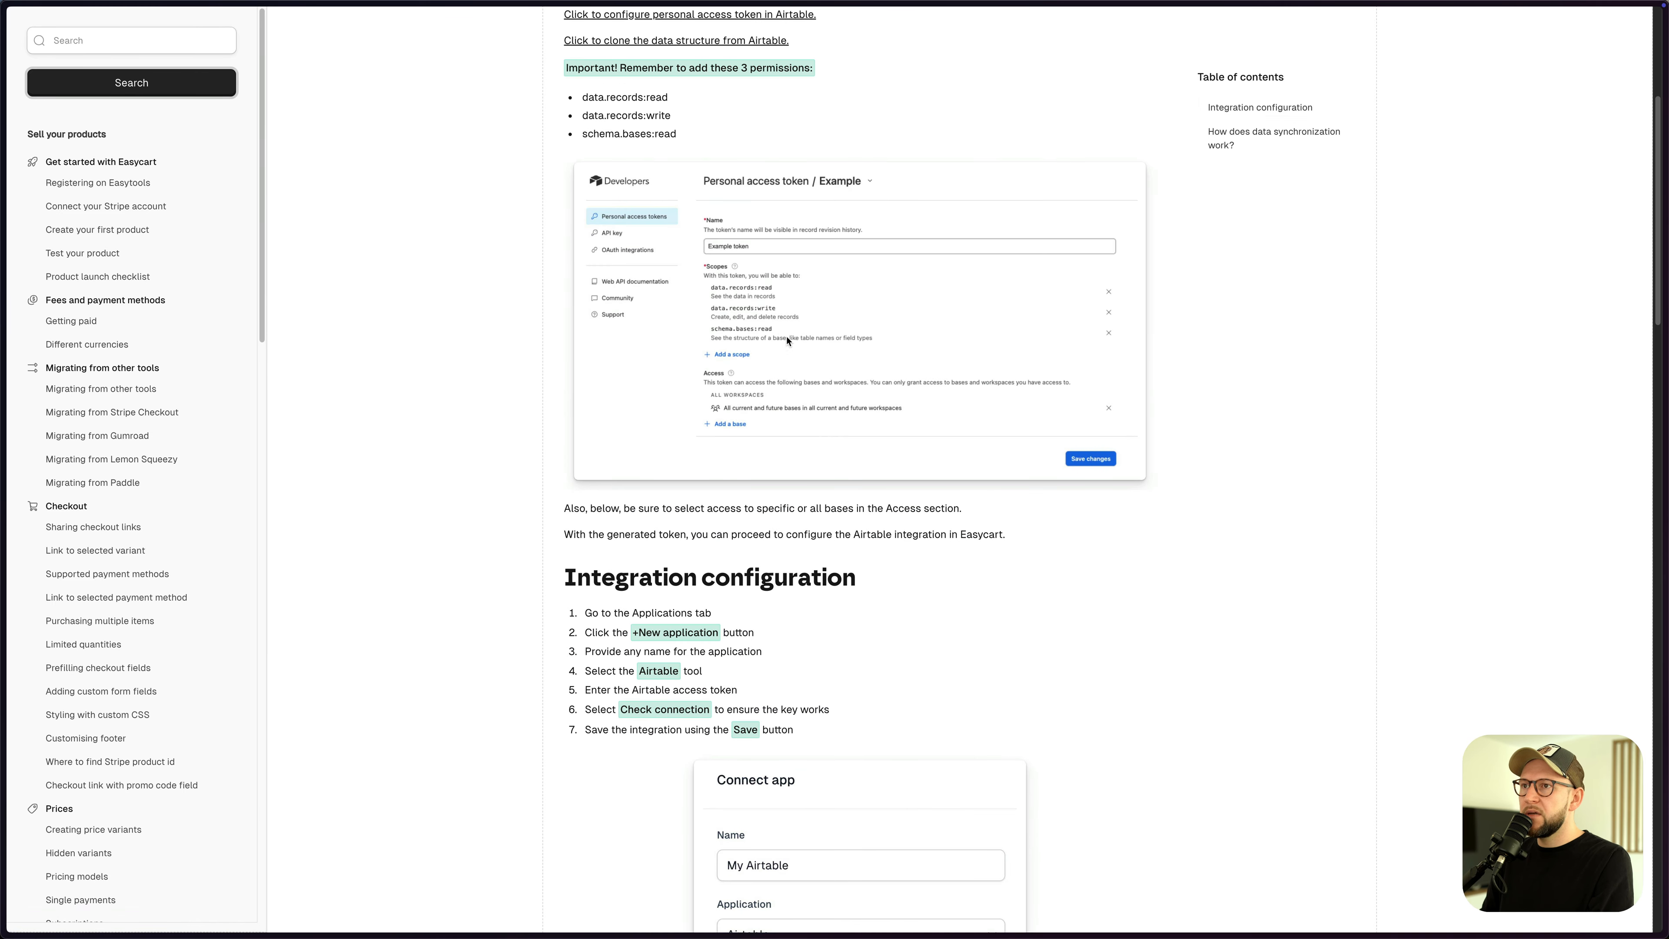
{"action": "scroll", "coordinate": [729, 327], "scroll_direction": "down", "scroll_amount": 10}
{"action": "scroll", "coordinate": [790, 363], "scroll_direction": "up", "scroll_amount": 10}
{"action": "scroll", "coordinate": [789, 363], "scroll_direction": "up", "scroll_amount": 3}
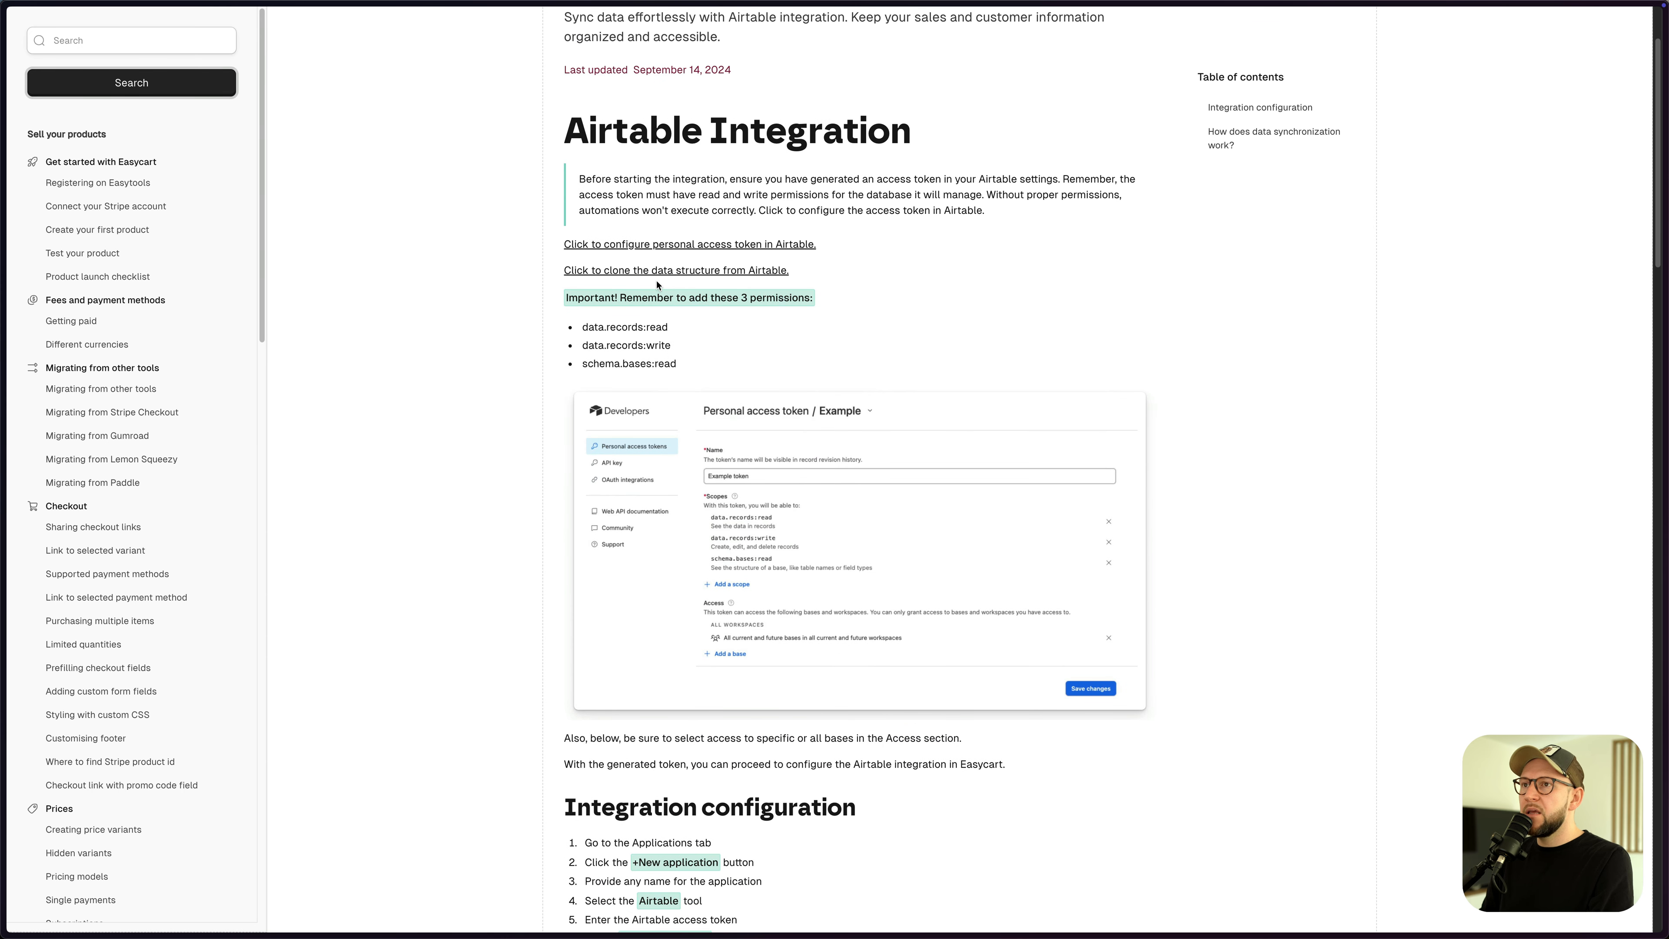
{"action": "left_click", "coordinate": [688, 275]}
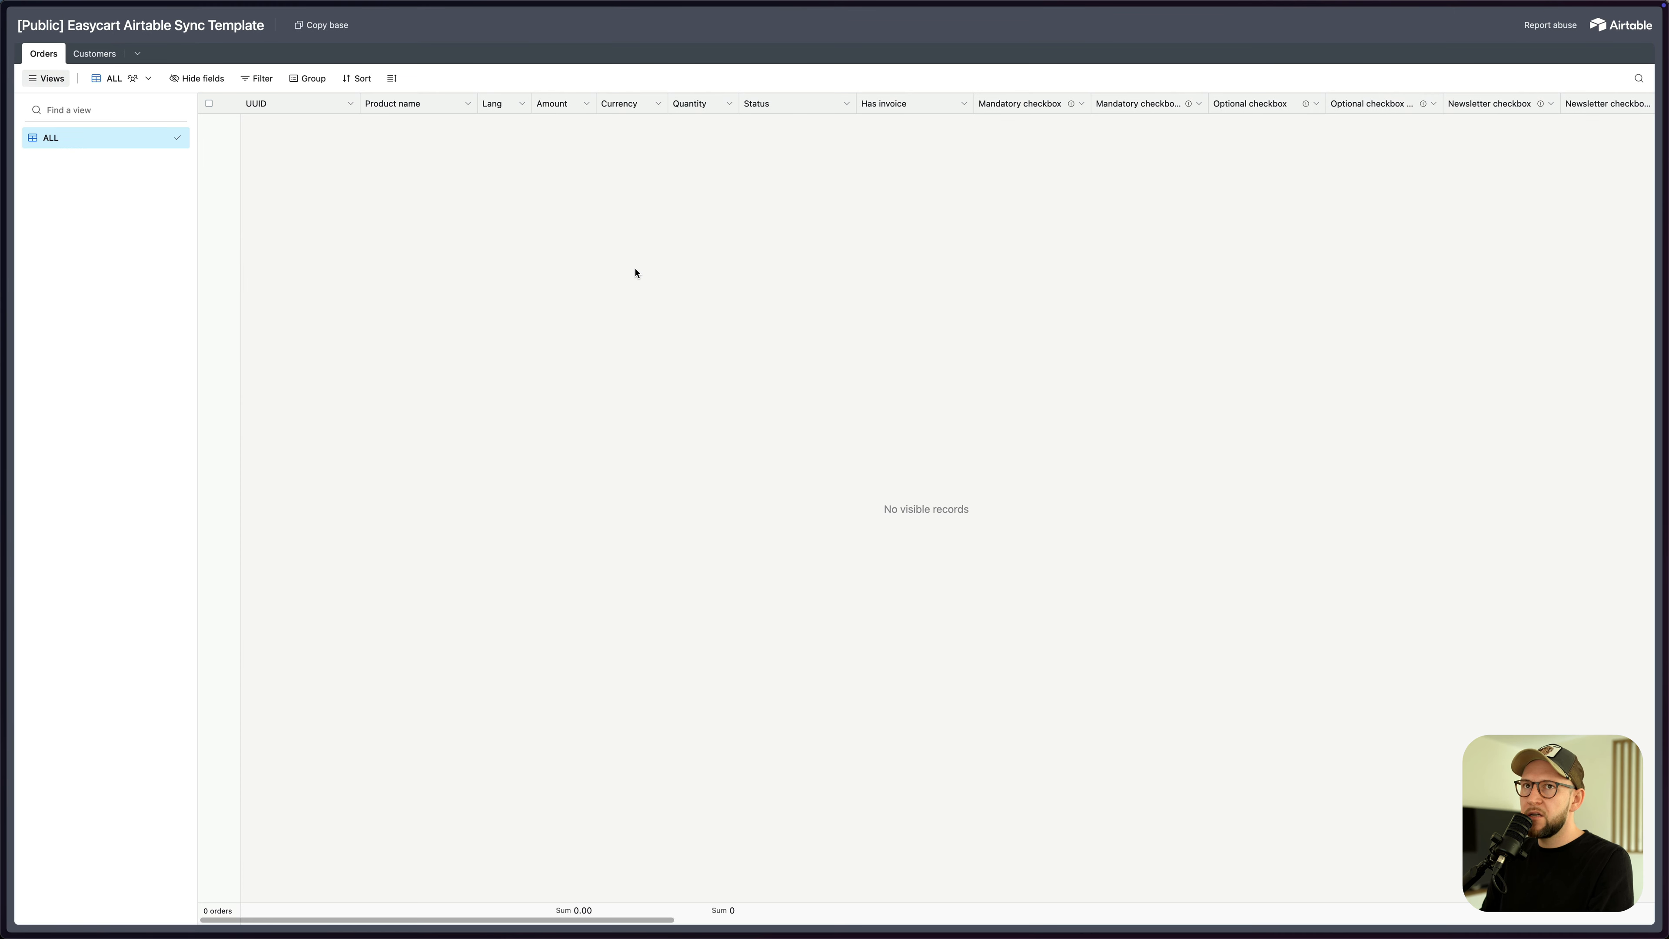
- Copy the Easycart Airtable Sync Template base, rename it 'AIR CRM', and view its Customers and Orders tables
{"action": "left_click", "coordinate": [328, 25]}
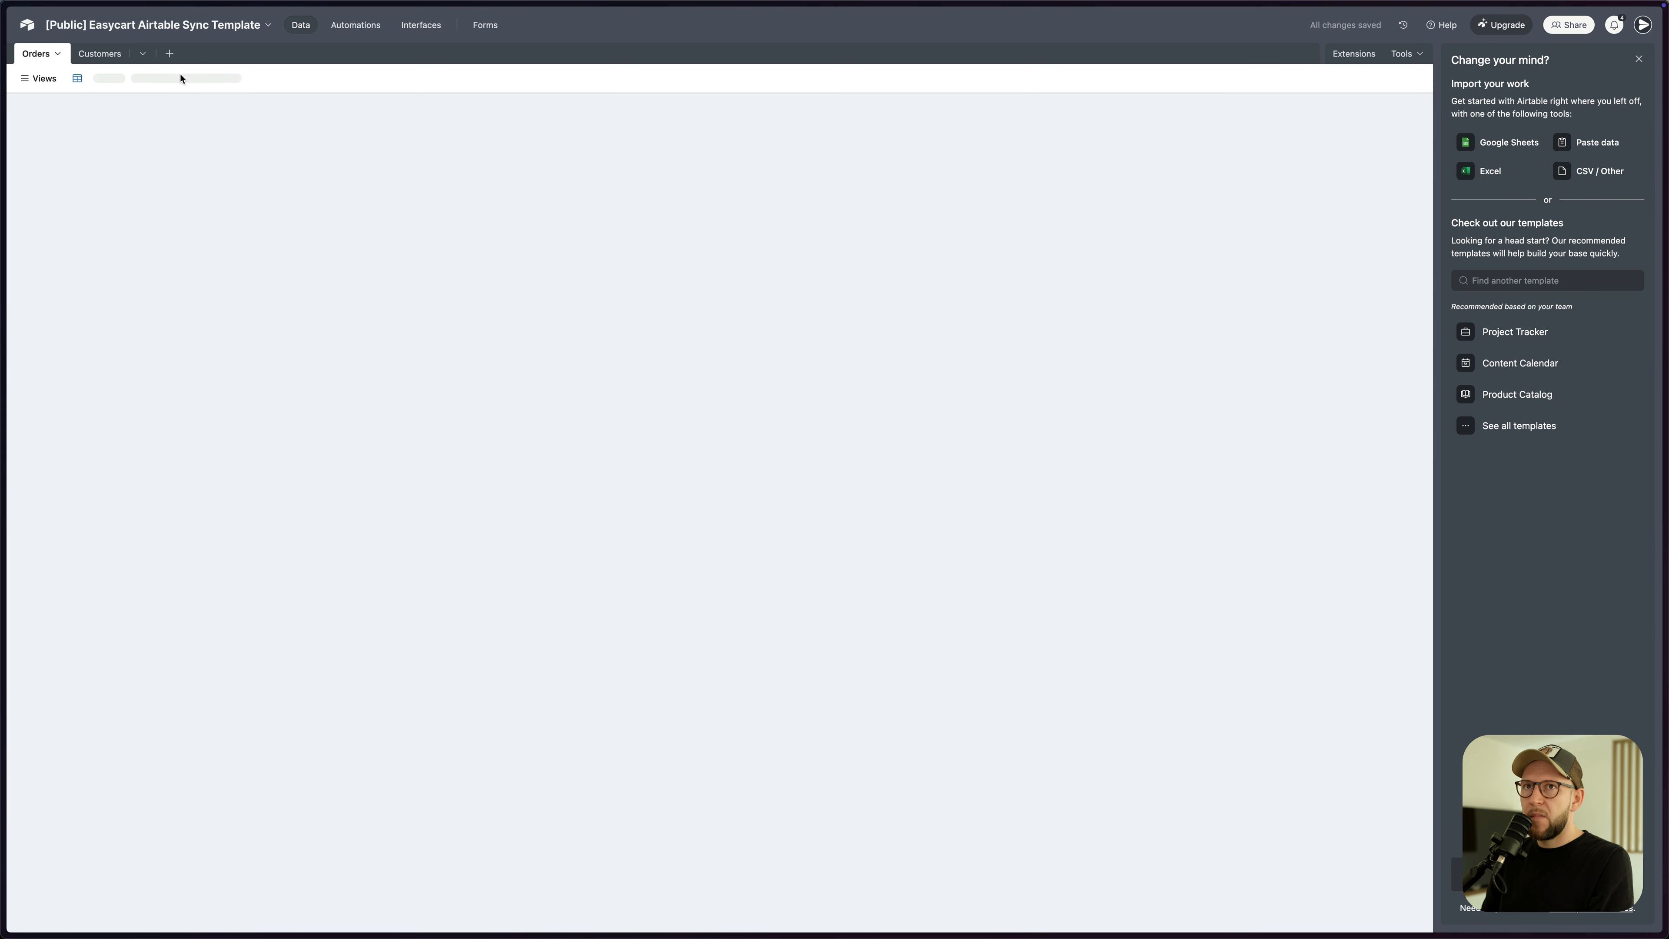
{"action": "left_click", "coordinate": [148, 27]}
{"action": "type", "text": "A"}
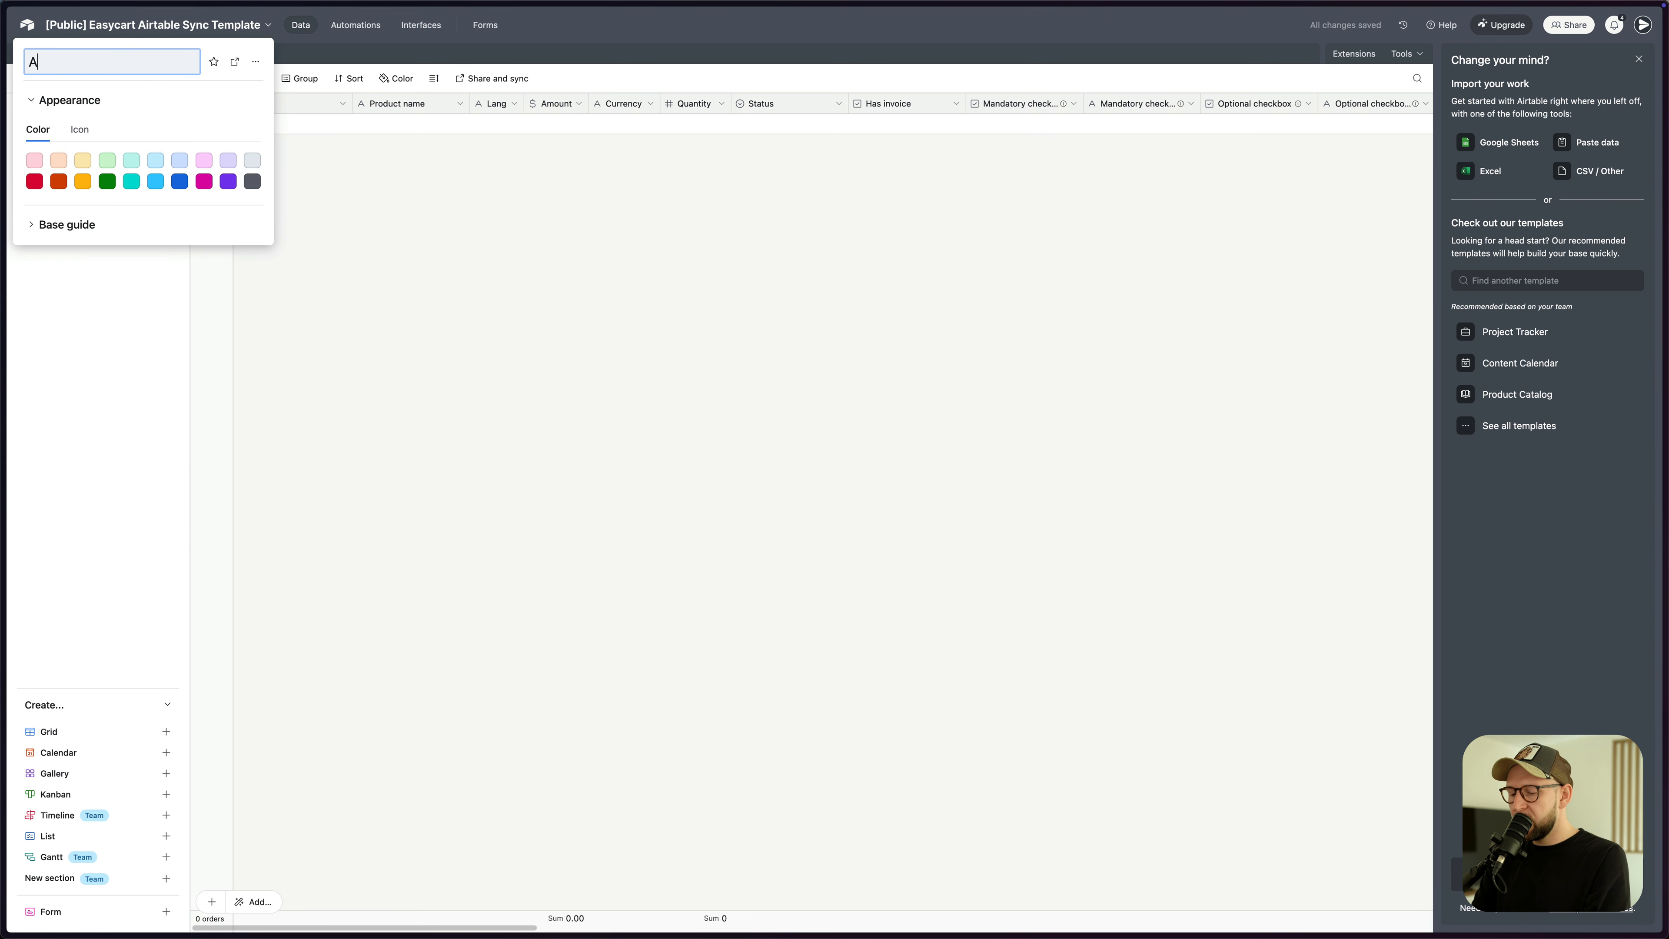
{"action": "type", "text": "IR CRM"}
{"action": "key", "text": "Return"}
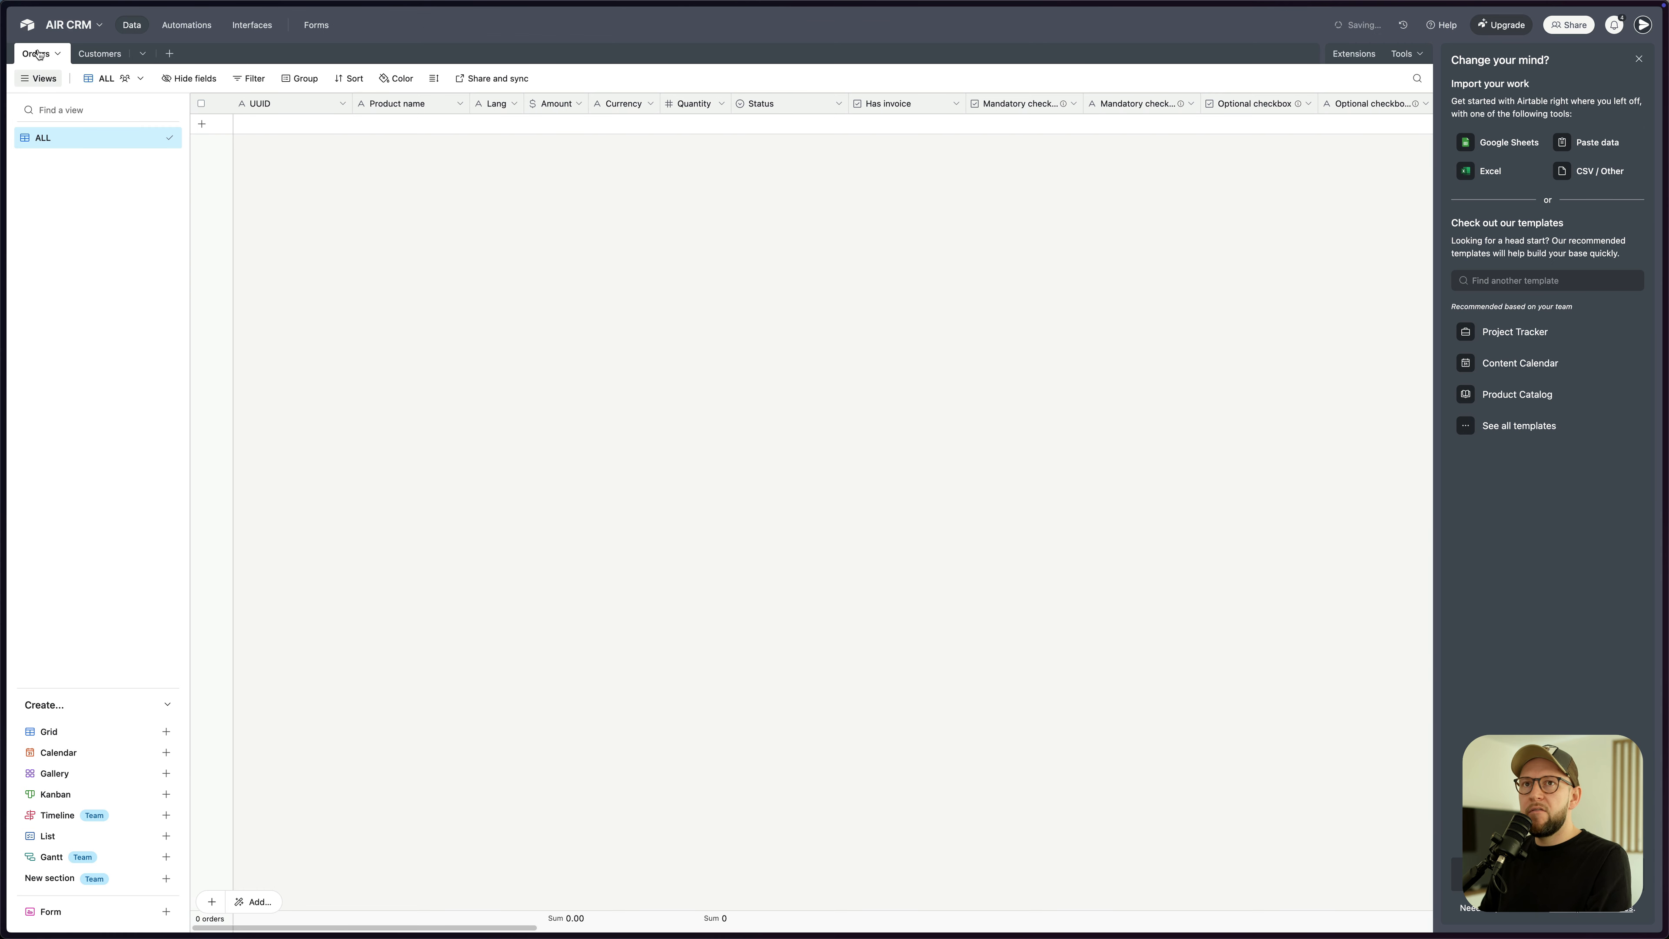
{"action": "left_click", "coordinate": [84, 57]}
{"action": "left_click", "coordinate": [47, 58]}
{"action": "left_click", "coordinate": [72, 56]}
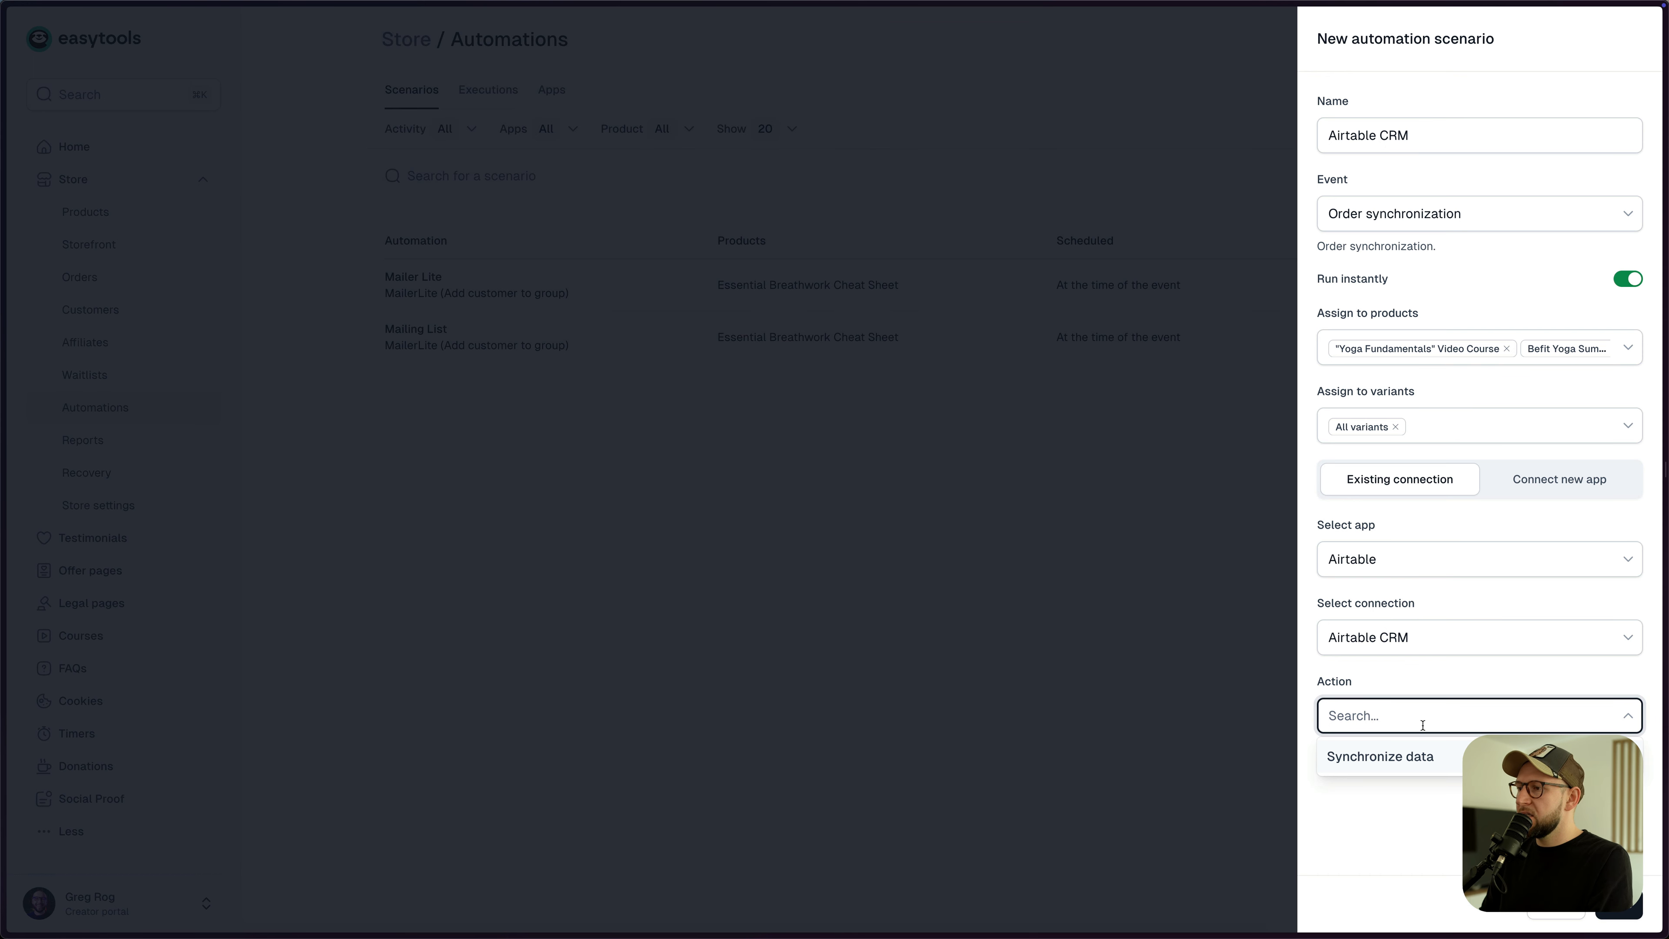
- Set the scenario action to Synchronize data with the AIR CRM database
{"action": "left_click", "coordinate": [1397, 758]}
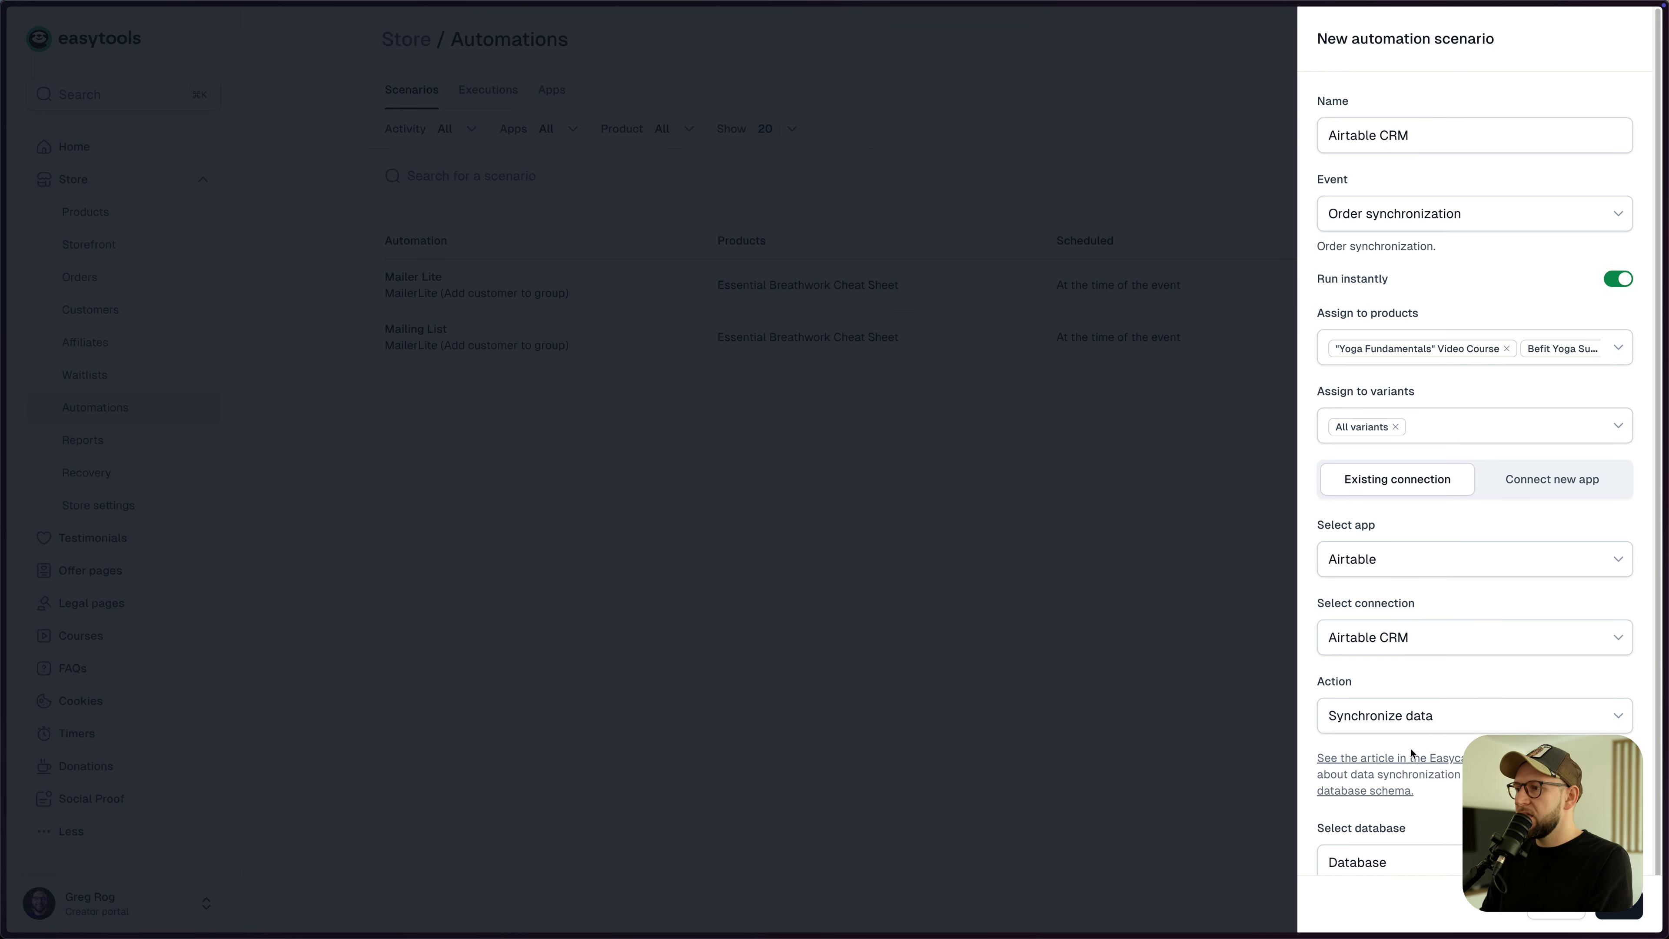
{"action": "scroll", "coordinate": [1437, 718], "scroll_direction": "down", "scroll_amount": 1}
{"action": "left_click", "coordinate": [1417, 821]}
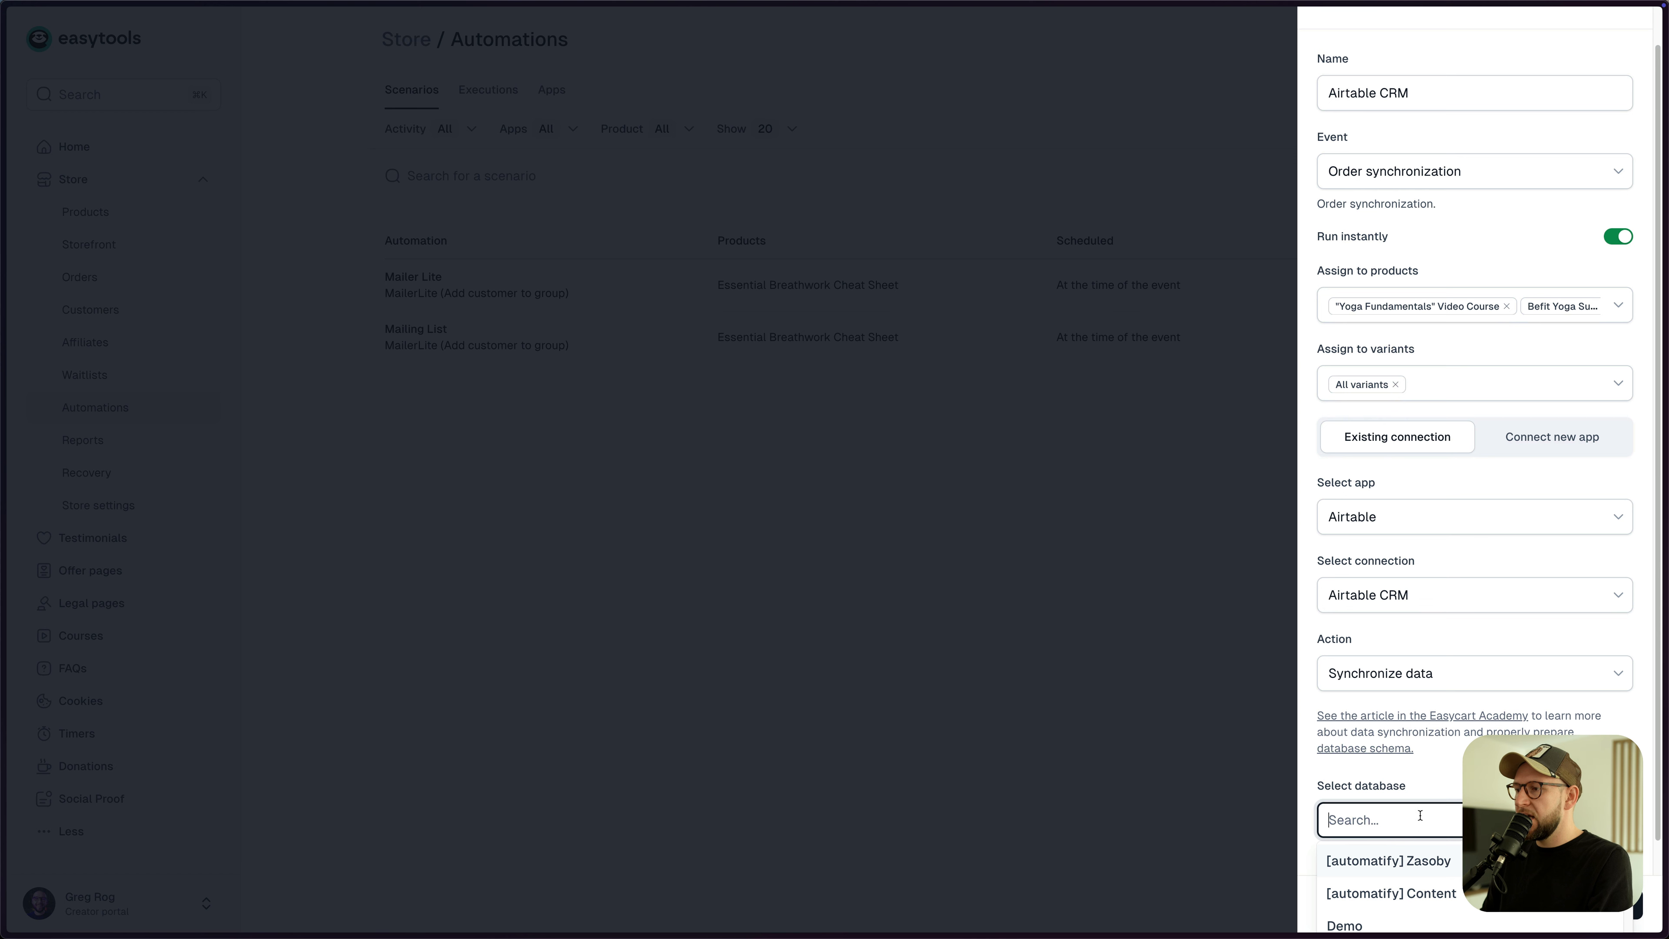
{"action": "left_click", "coordinate": [1405, 813]}
{"action": "left_click", "coordinate": [1405, 813]}
{"action": "type", "text": "air"}
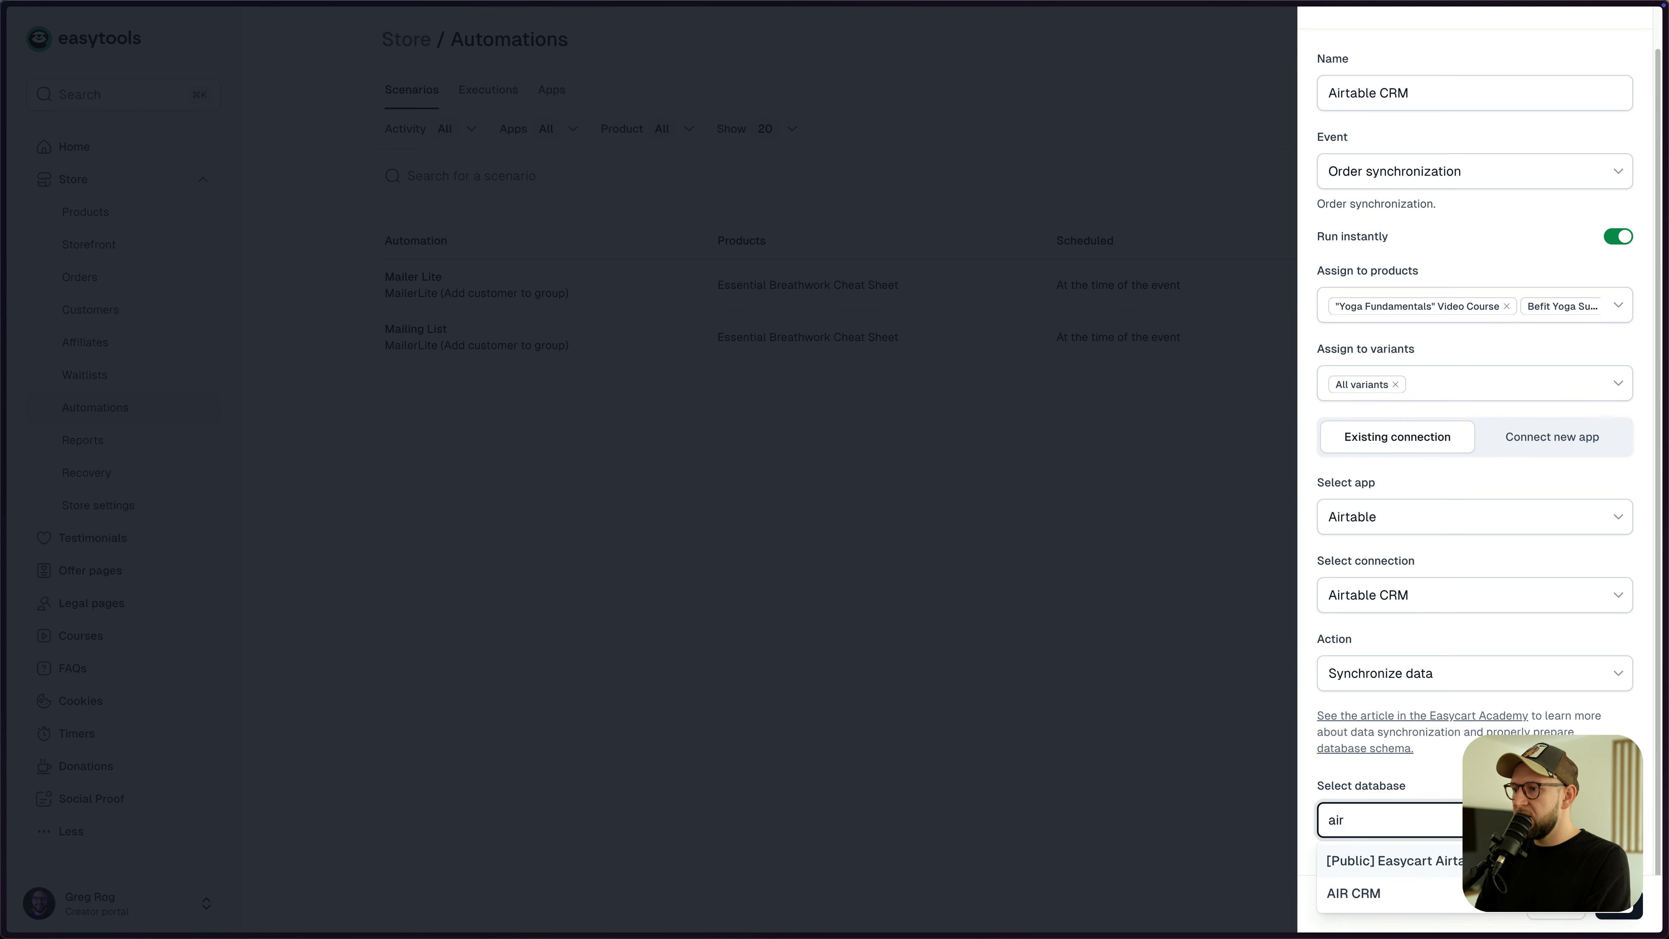
{"action": "left_click", "coordinate": [1365, 895]}
- Map the customer table to Customers and the order table to Orders, then save the scenario
{"action": "scroll", "coordinate": [1497, 691], "scroll_direction": "down", "scroll_amount": 1}
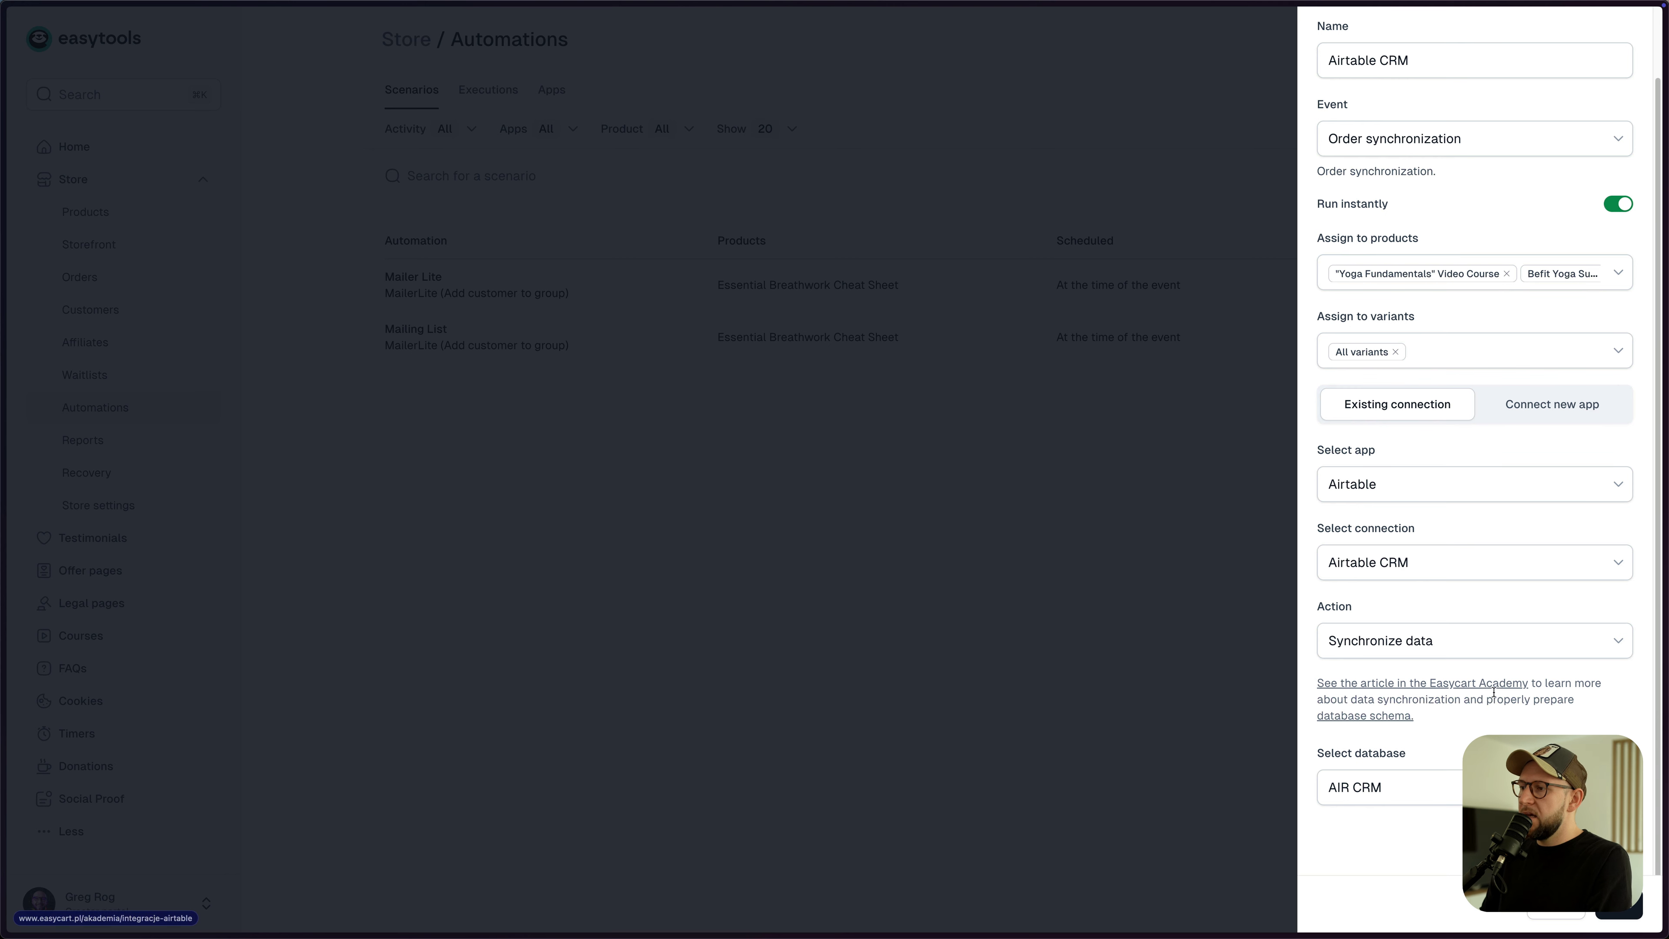
{"action": "scroll", "coordinate": [1493, 691], "scroll_direction": "down", "scroll_amount": 3}
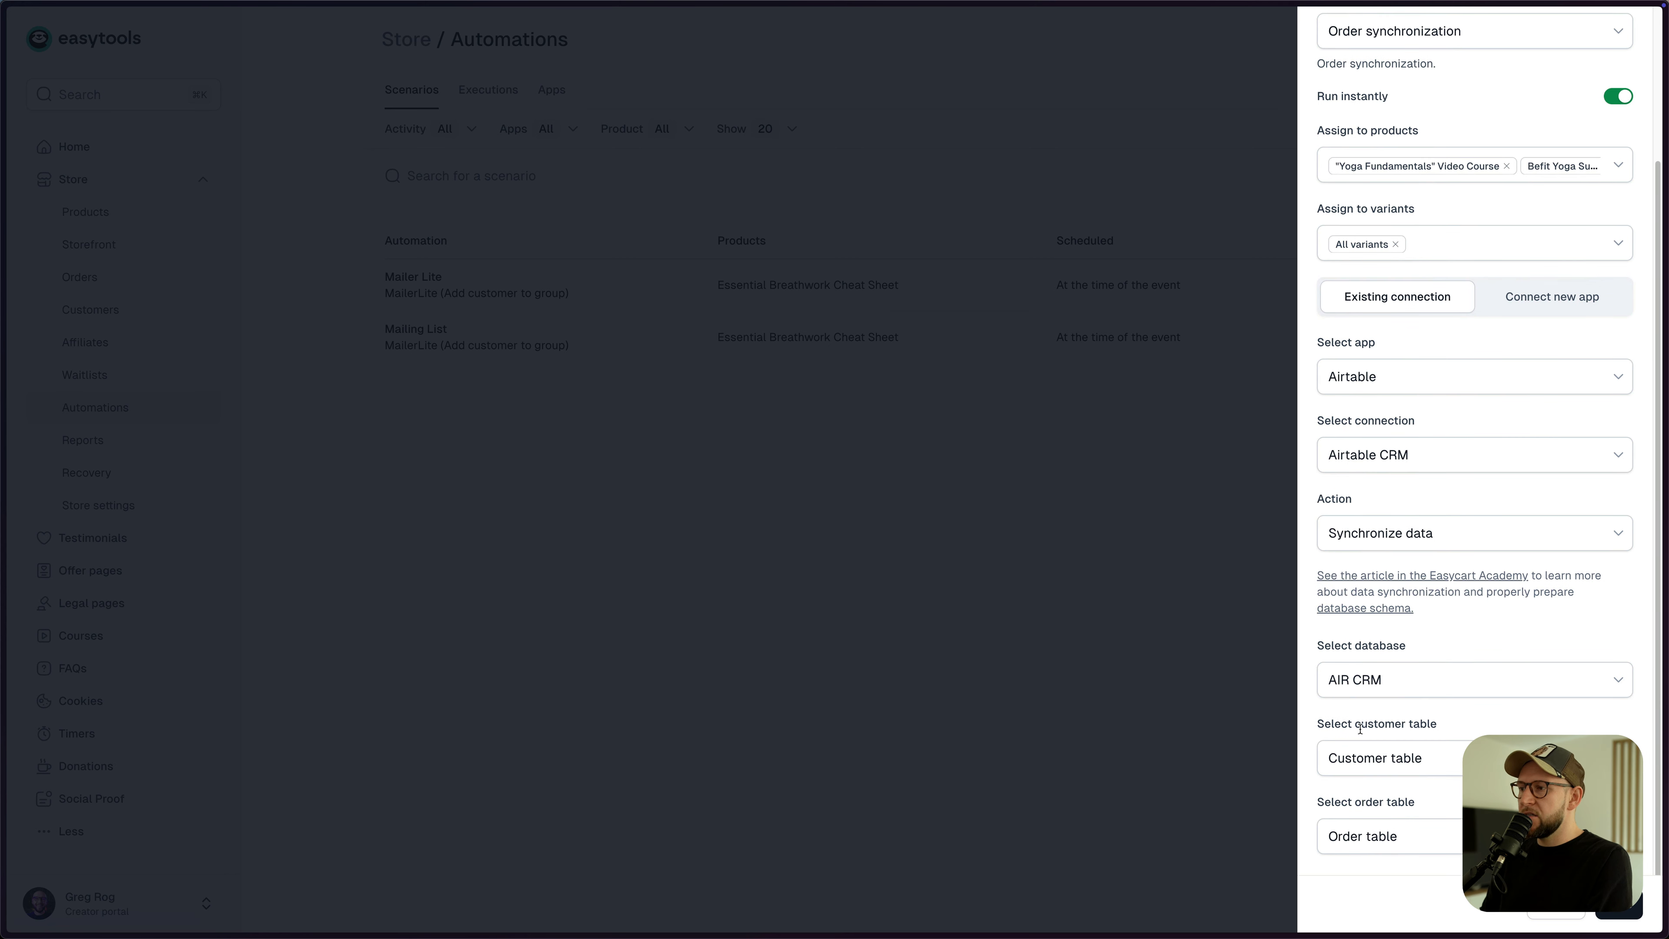
{"action": "left_click", "coordinate": [1401, 758]}
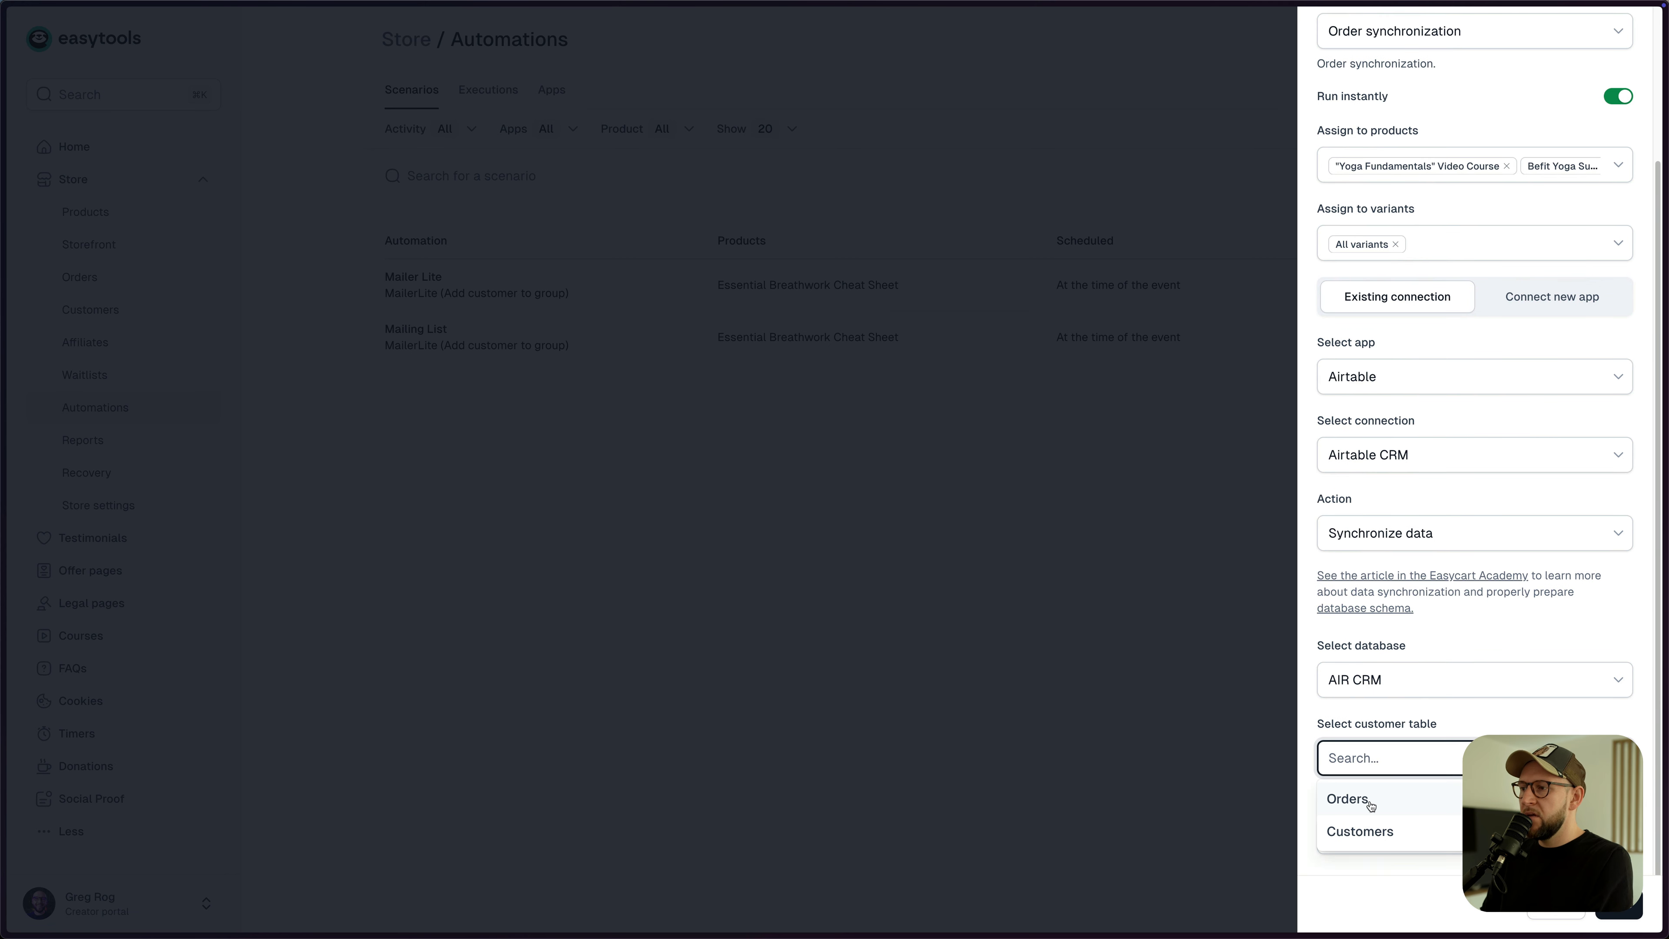
{"action": "left_click", "coordinate": [1374, 831]}
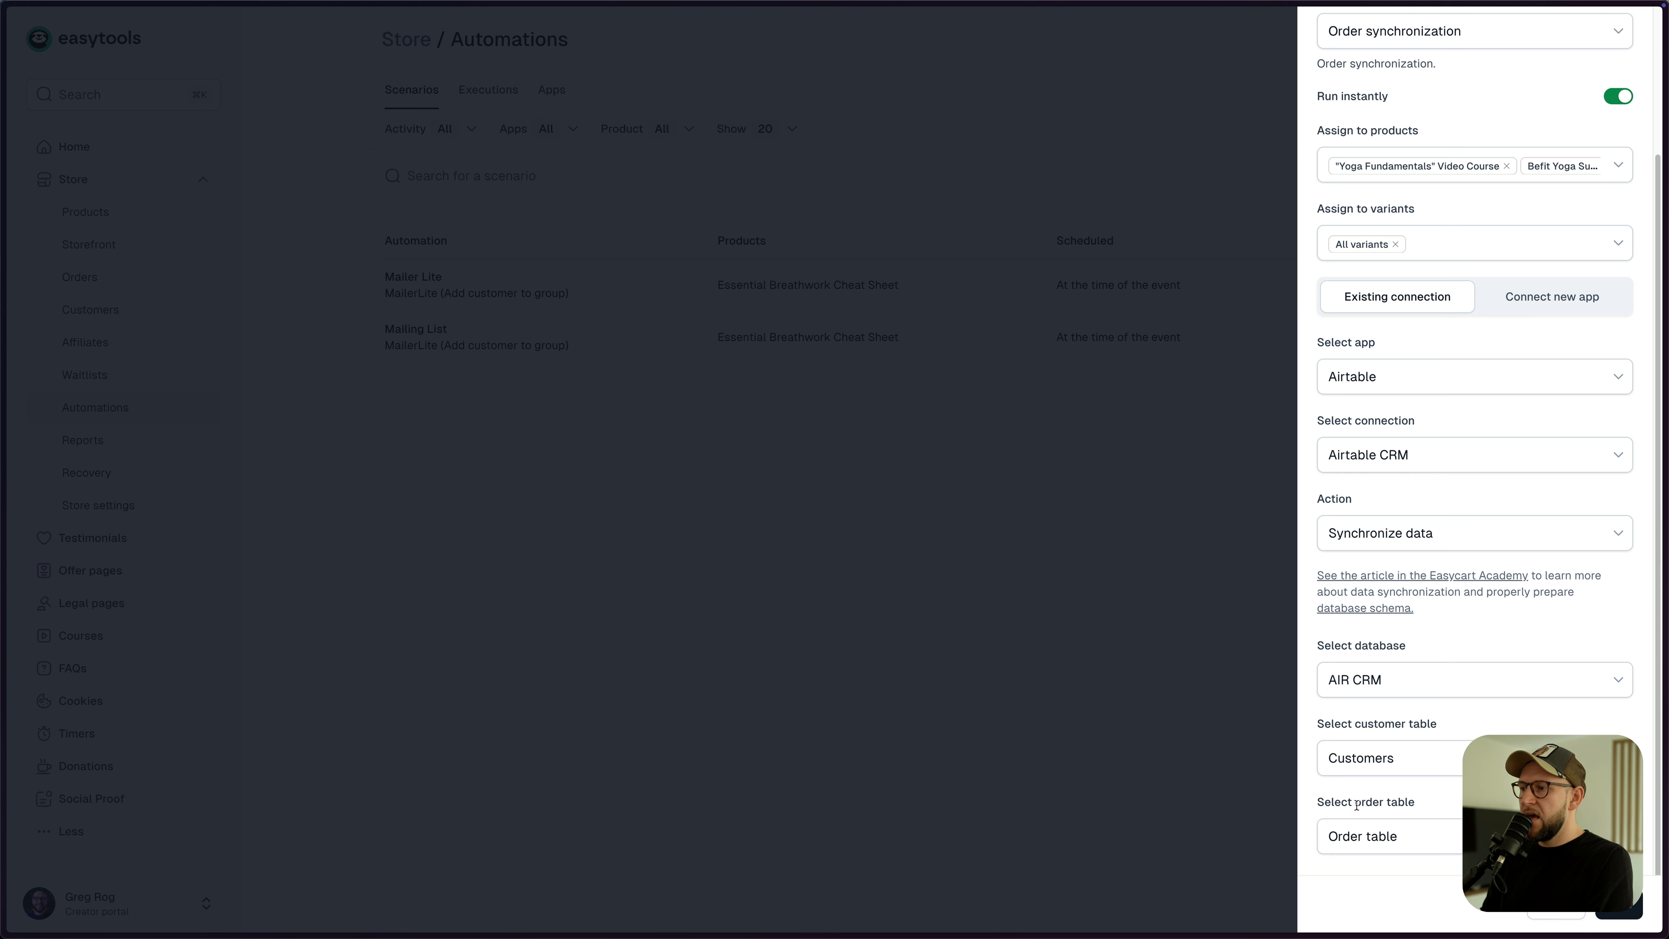
{"action": "left_click", "coordinate": [1411, 839]}
{"action": "left_click", "coordinate": [1376, 881]}
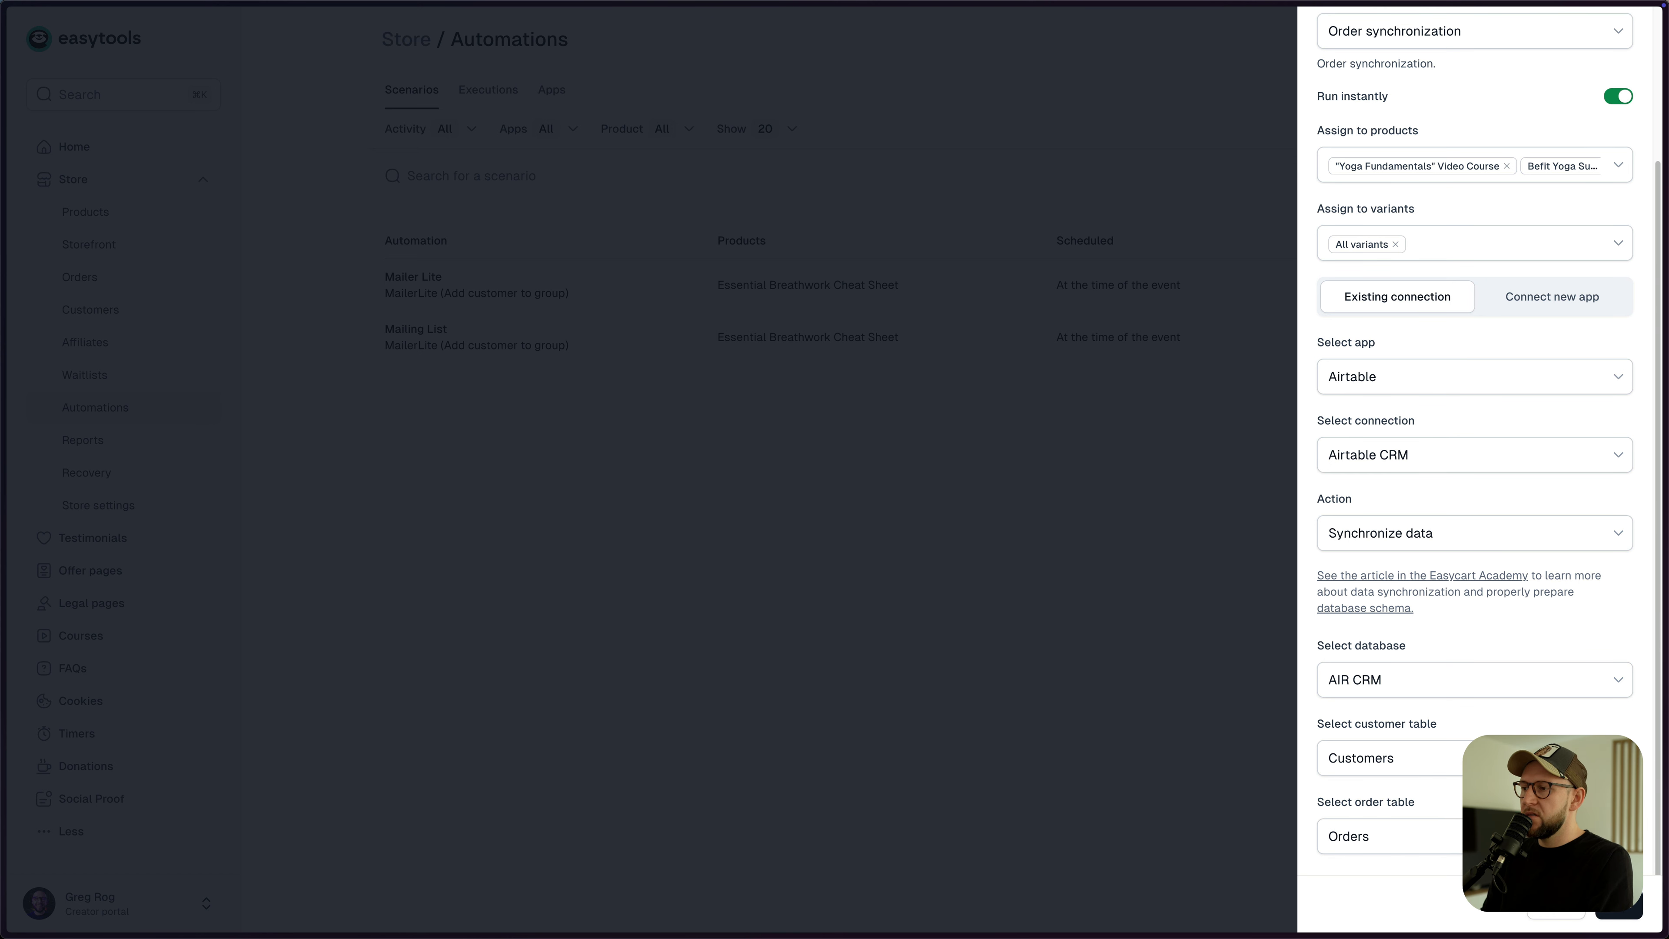
{"action": "left_click", "coordinate": [1649, 923]}
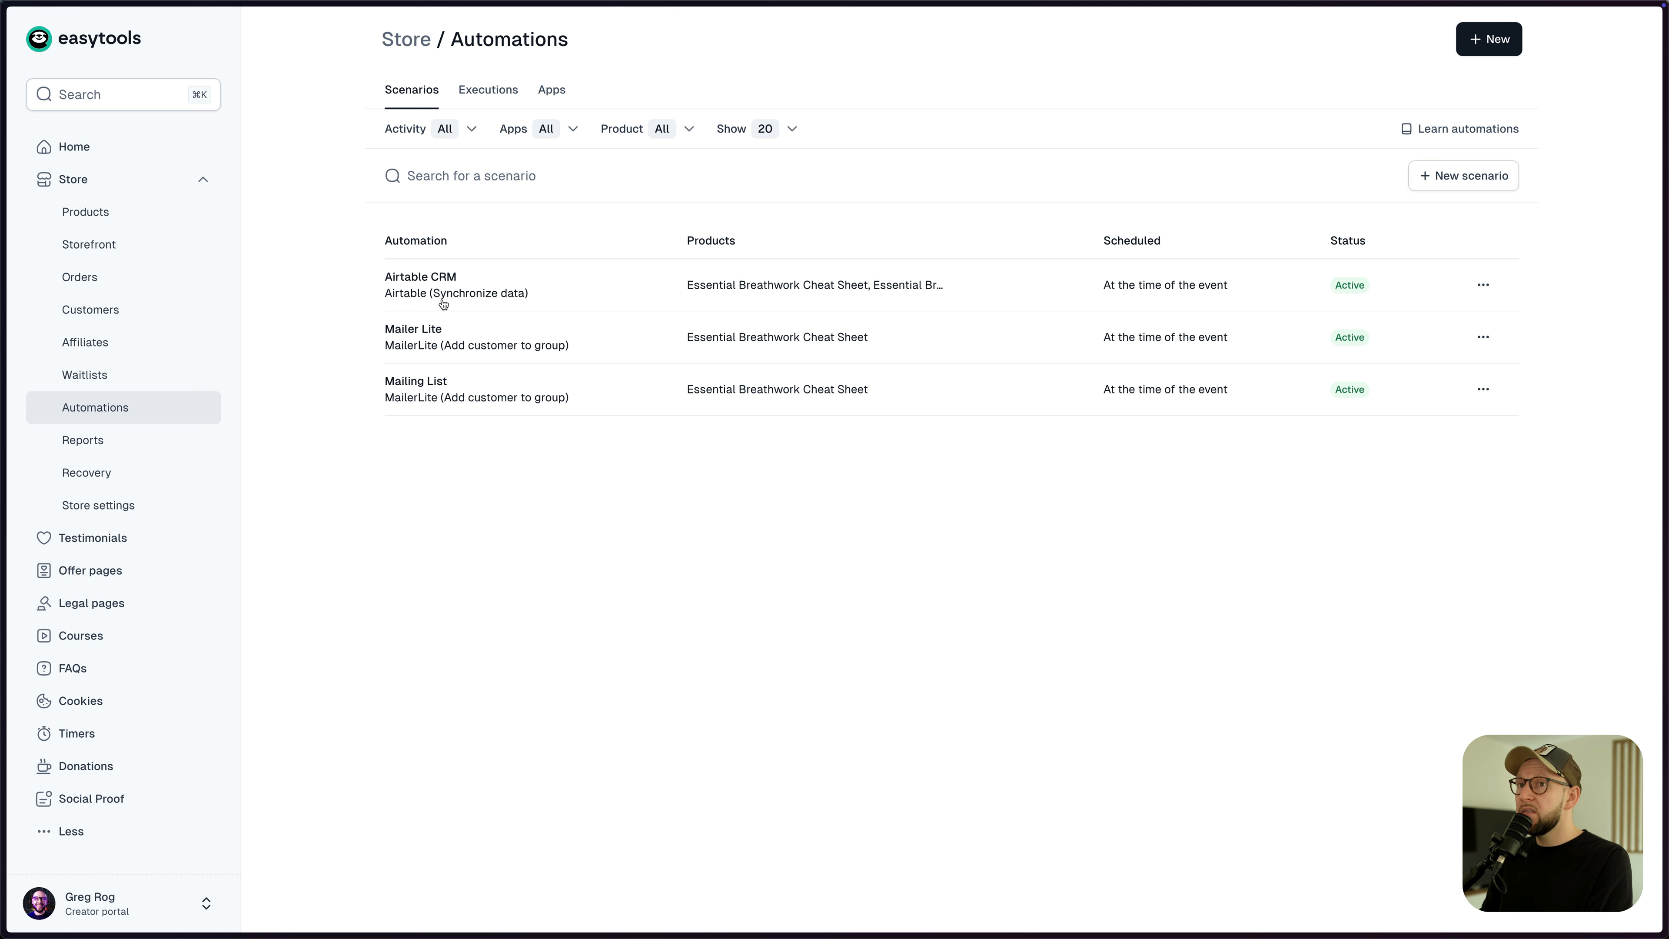
- Review the MailerLite automation execution's details and actions, then open the store's Products list
{"action": "left_click", "coordinate": [480, 98]}
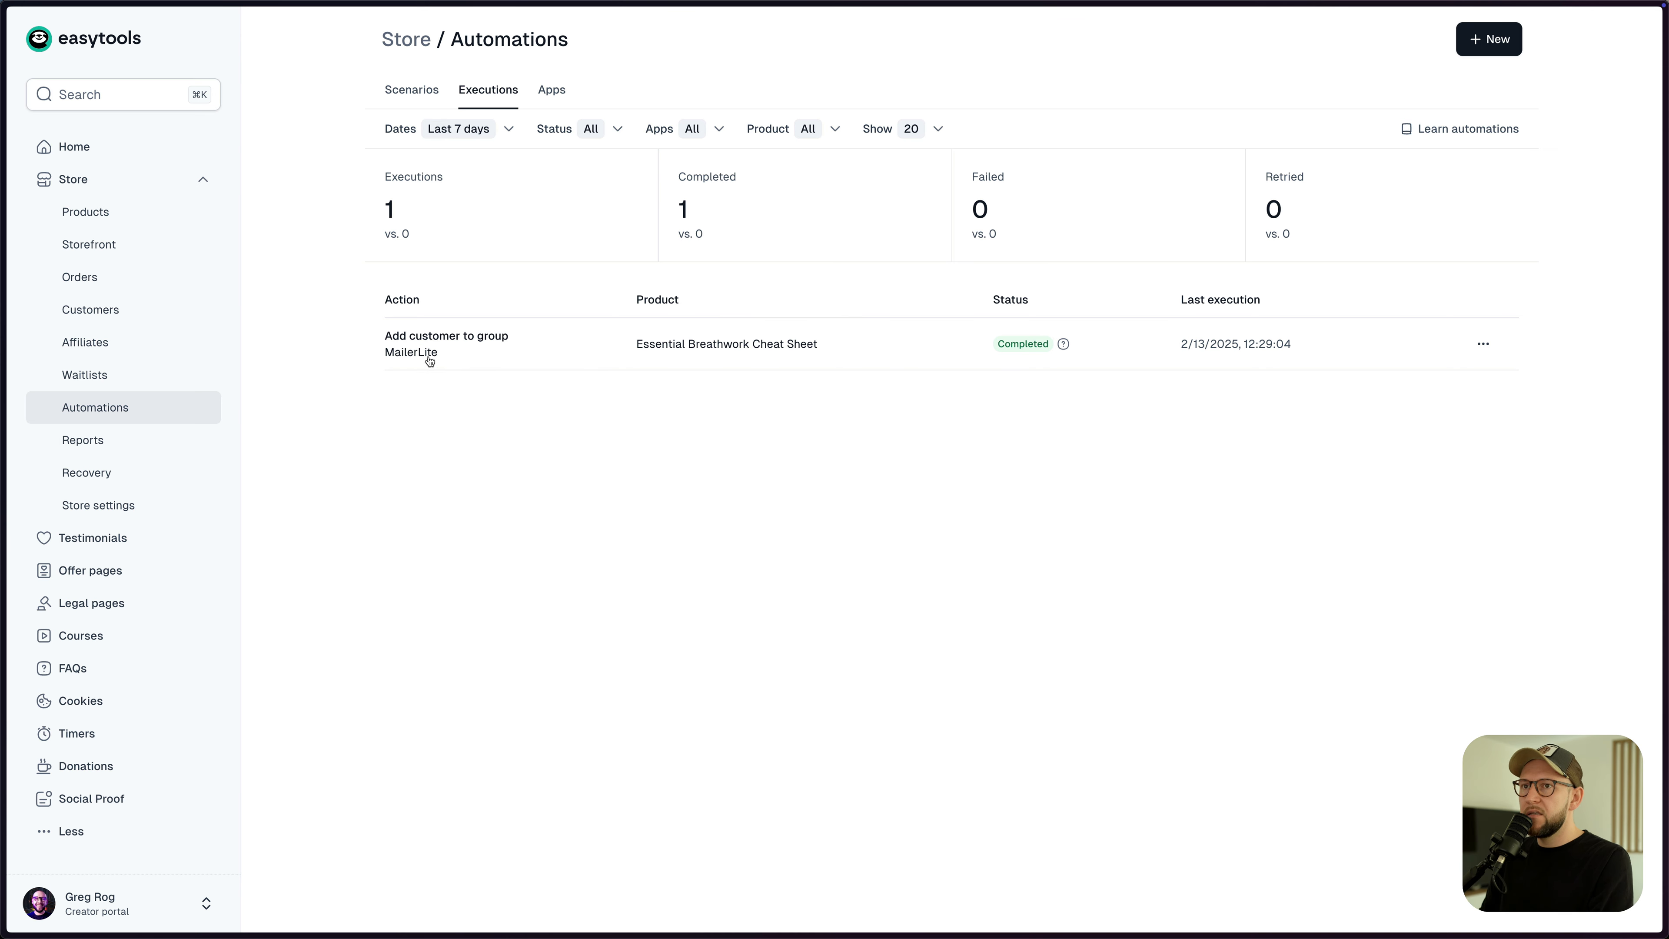
{"action": "left_click", "coordinate": [458, 352]}
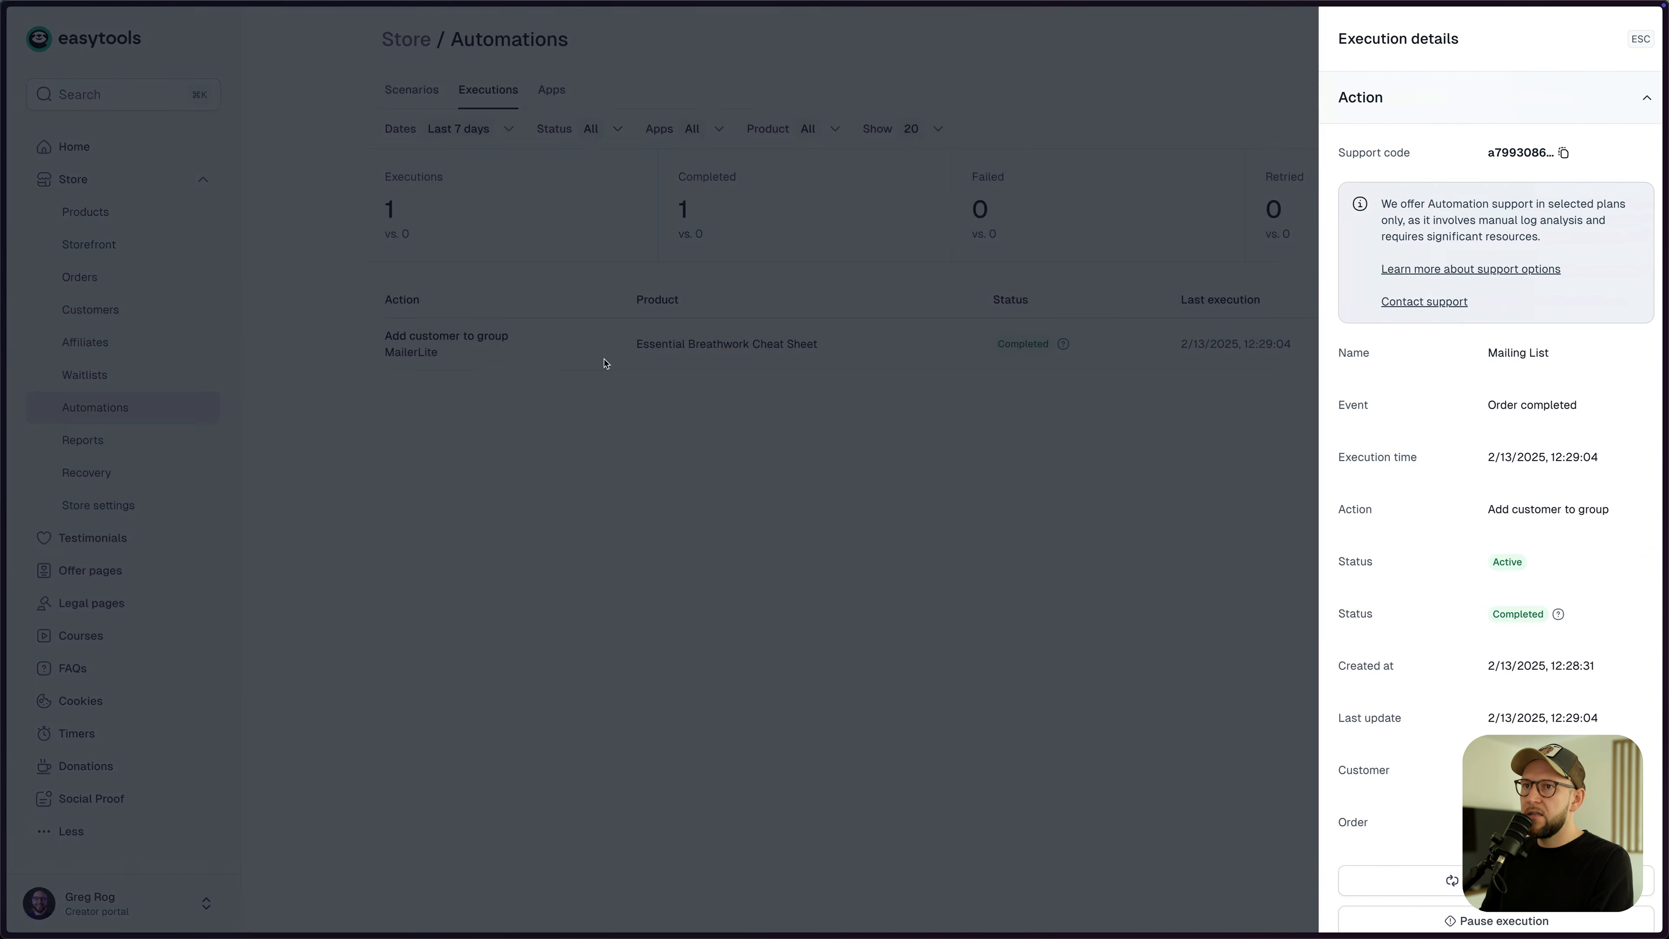
{"action": "scroll", "coordinate": [1456, 465], "scroll_direction": "down", "scroll_amount": 5}
{"action": "scroll", "coordinate": [1455, 464], "scroll_direction": "up", "scroll_amount": 5}
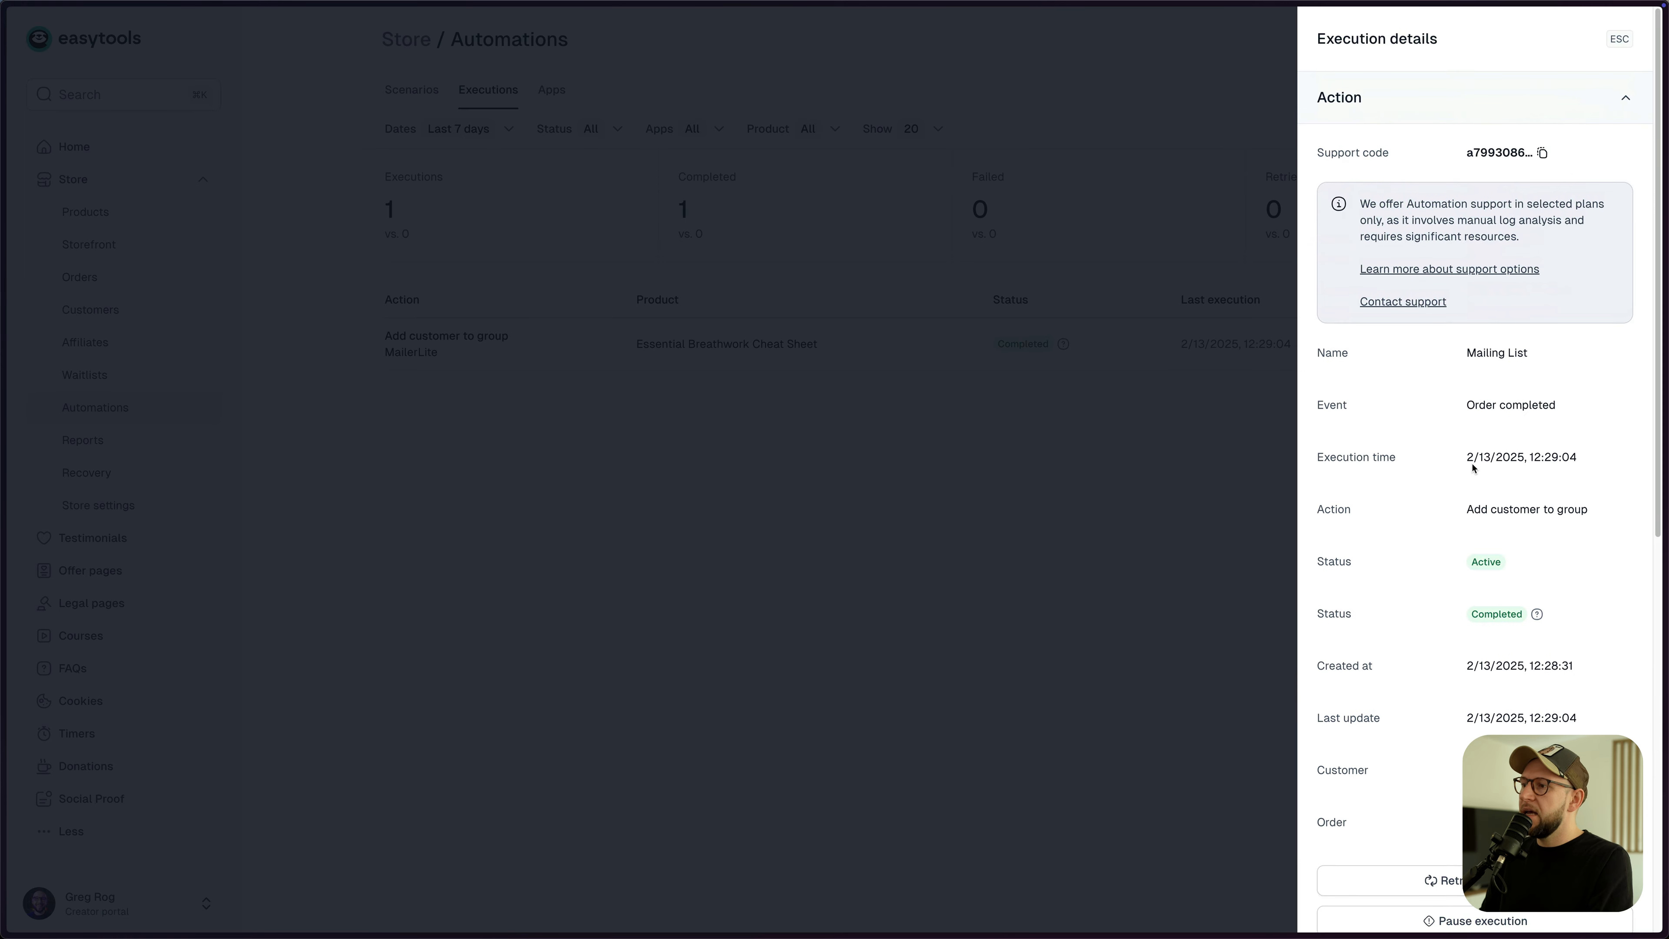
{"action": "key", "text": "Escape"}
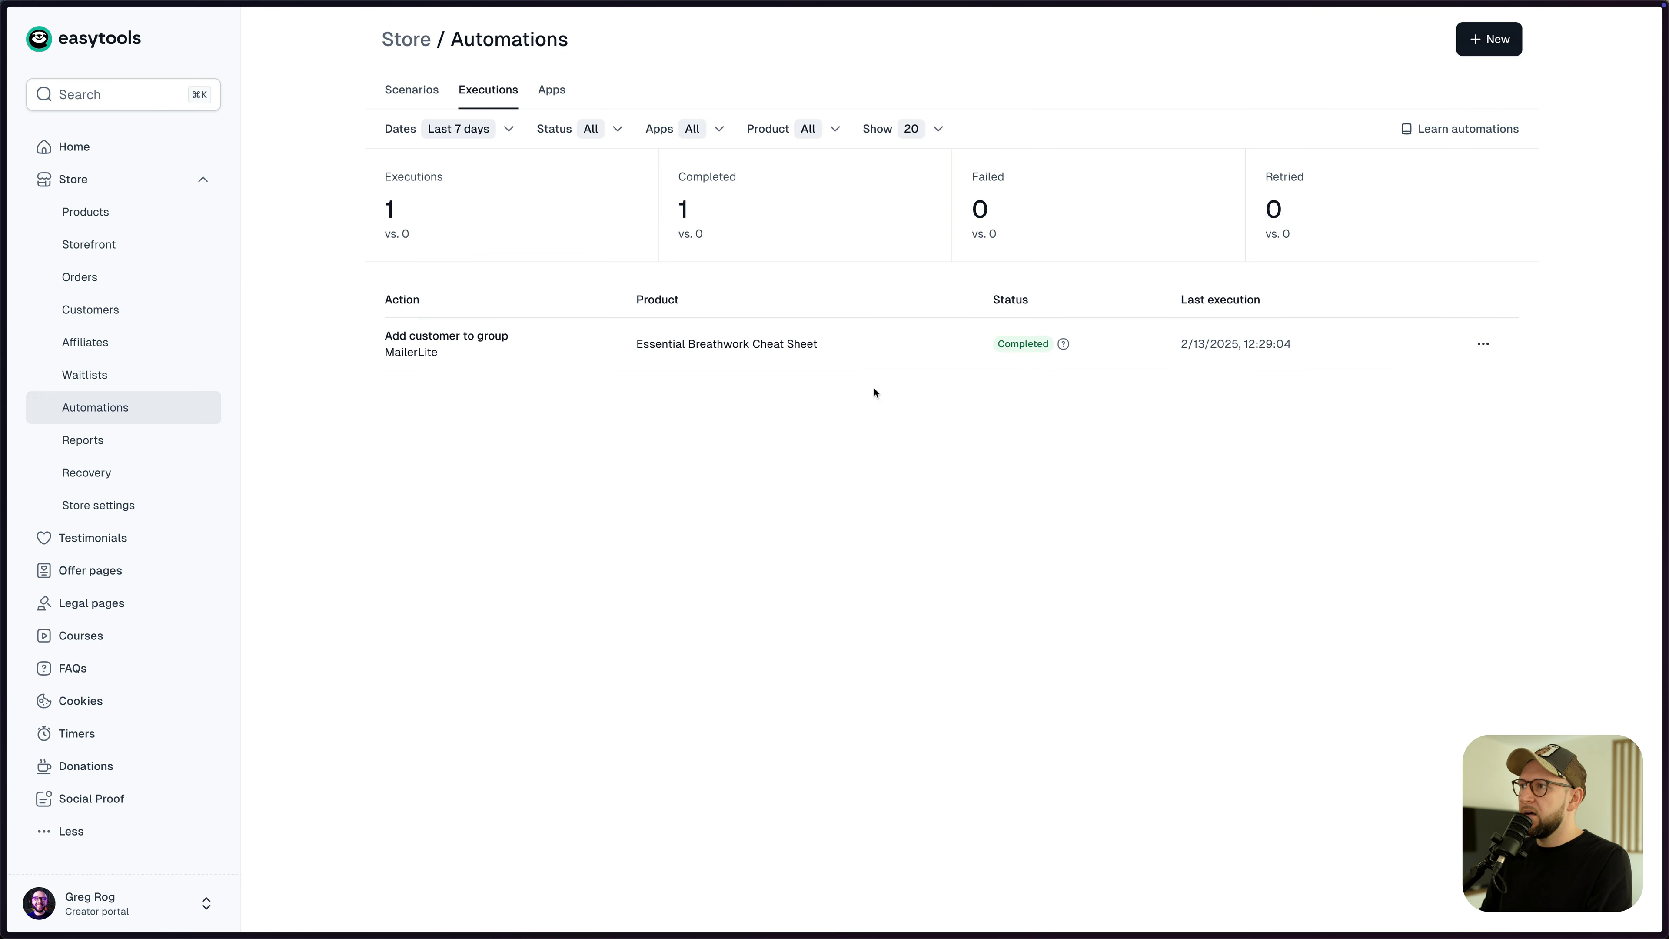
{"action": "left_click", "coordinate": [1482, 344]}
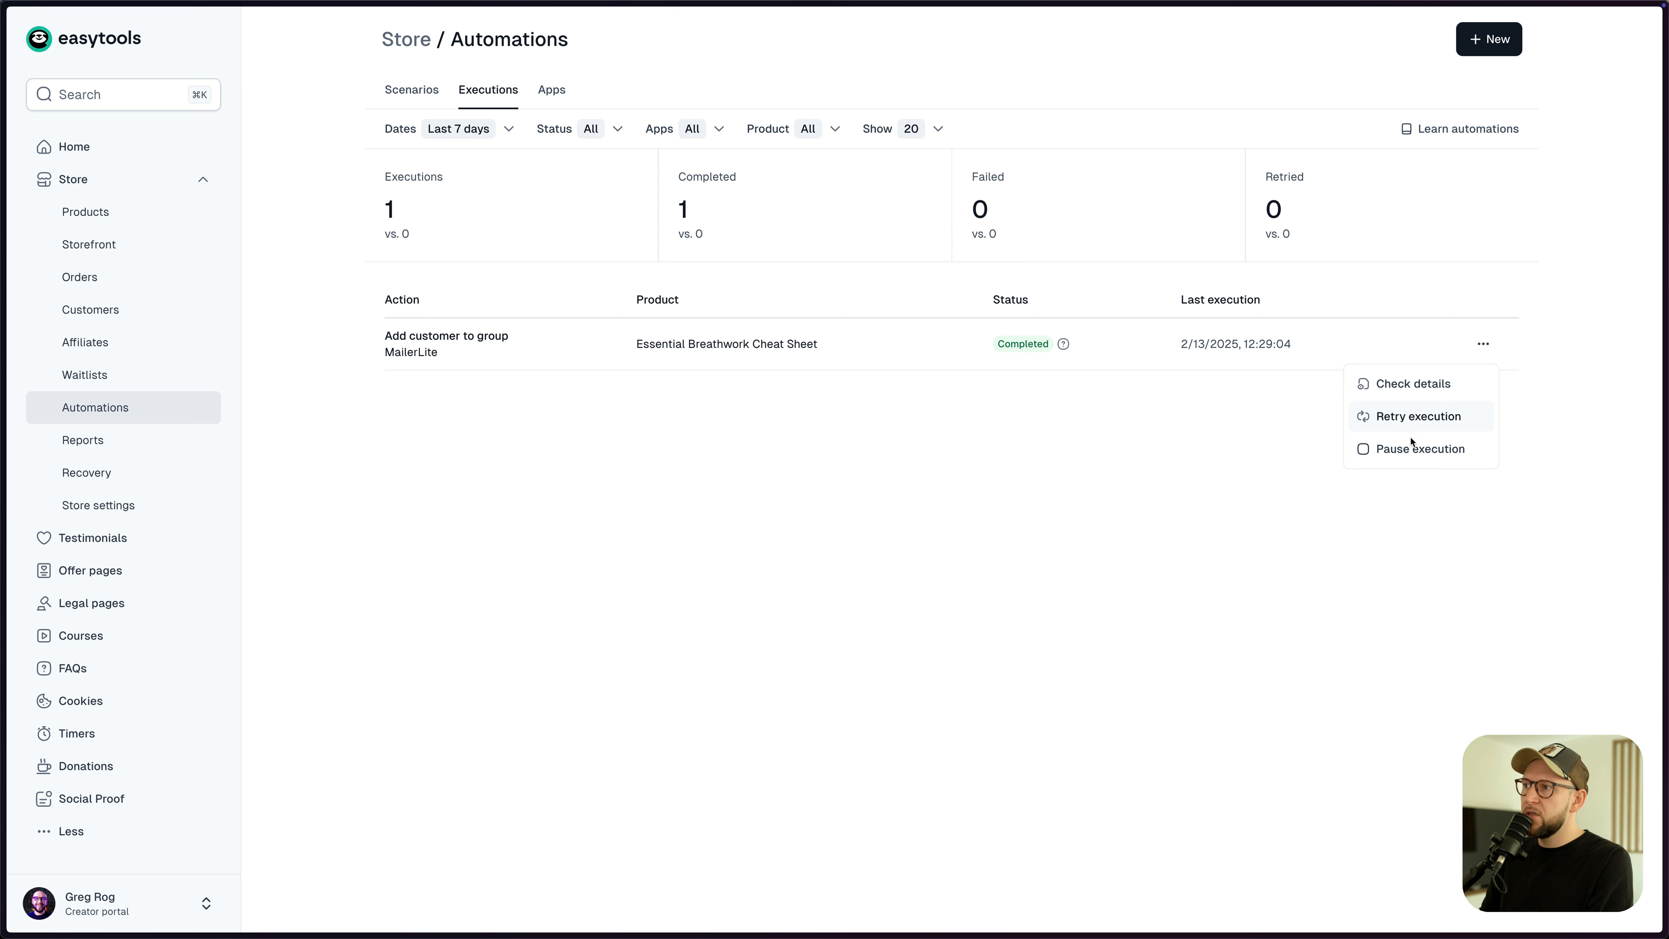
{"action": "left_click", "coordinate": [1105, 478]}
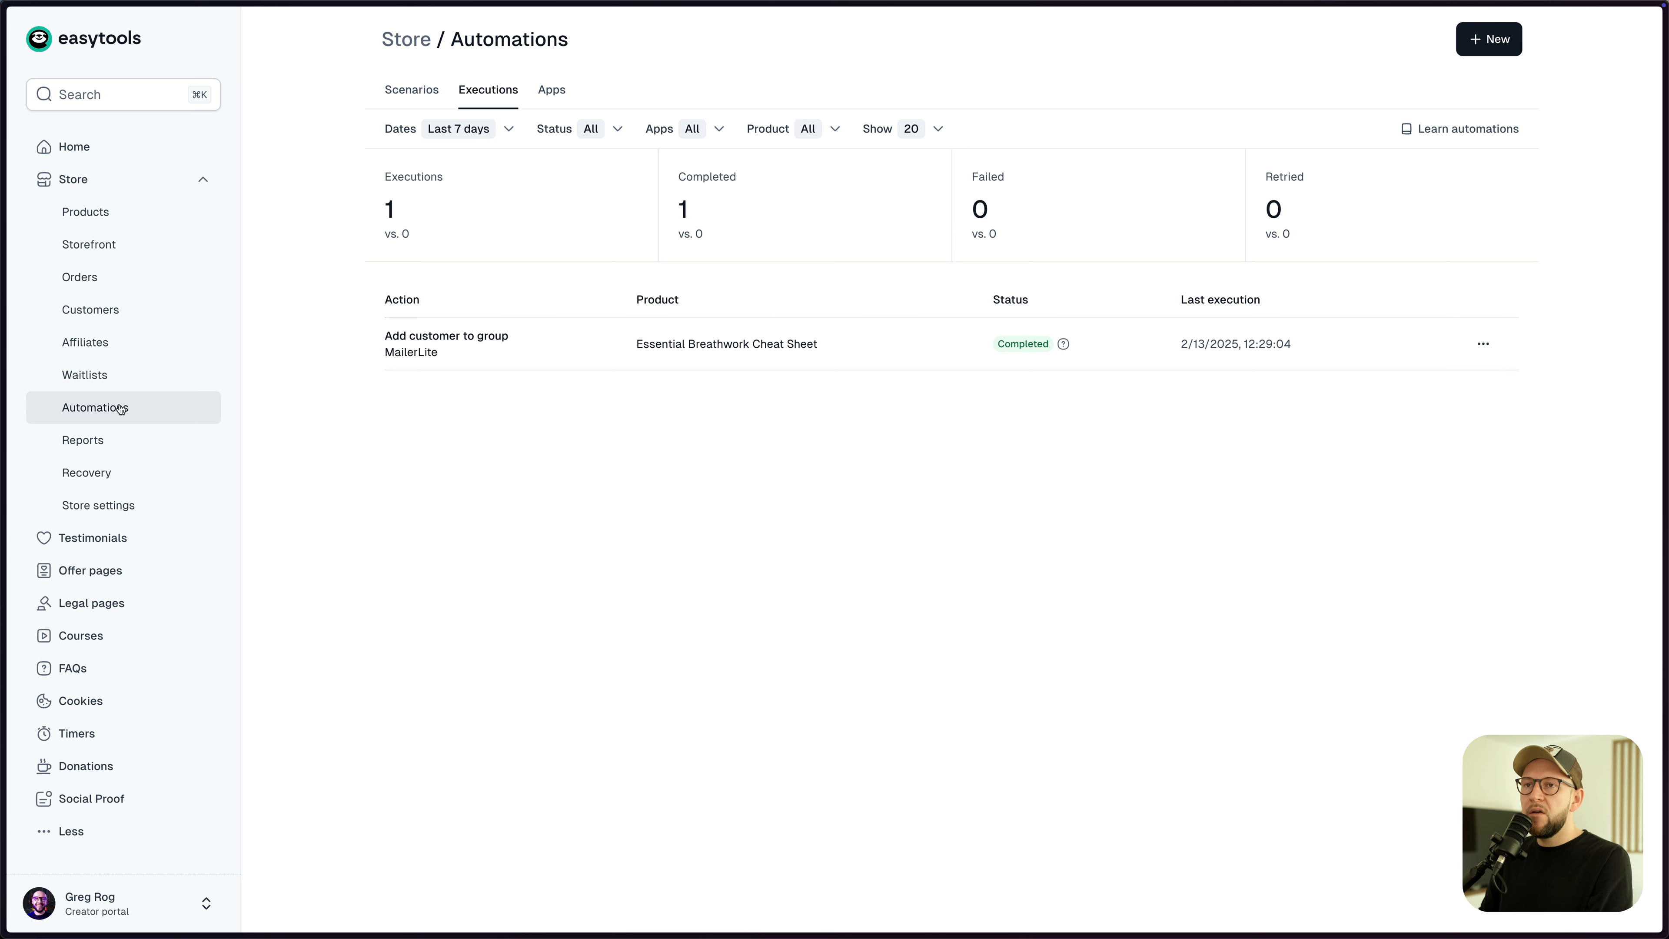
{"action": "left_click", "coordinate": [103, 218]}
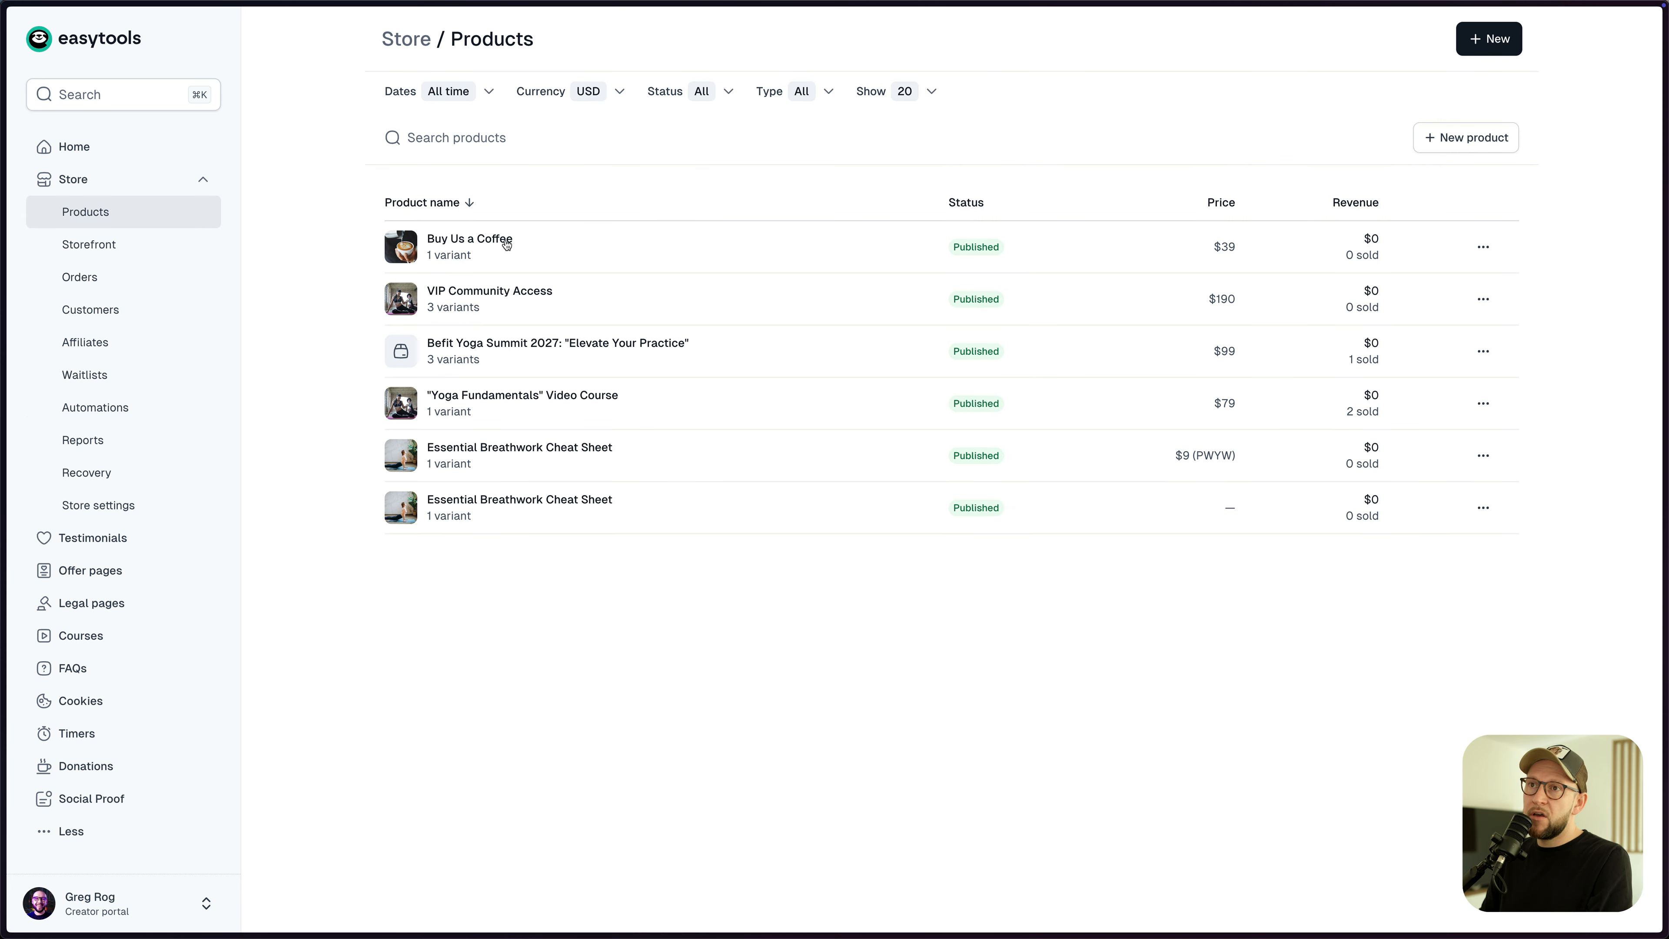
- Share Buy Us a Coffee via a custom-price link at 0 USD and complete the free checkout
{"action": "left_click", "coordinate": [768, 249]}
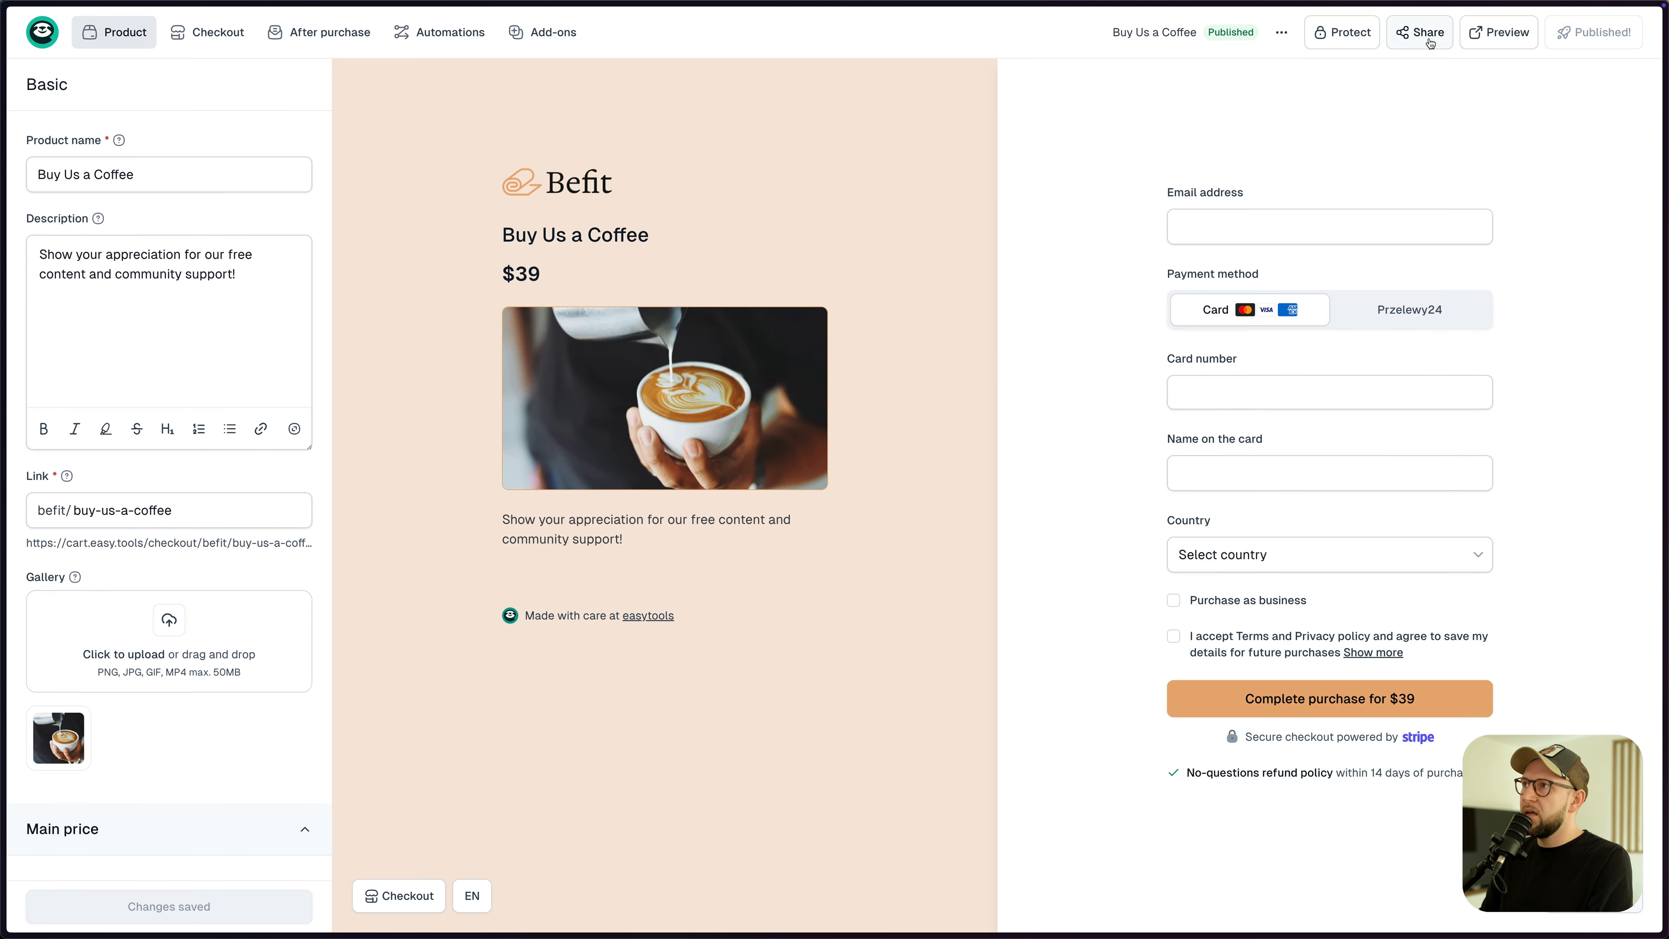
{"action": "left_click", "coordinate": [1429, 45]}
{"action": "left_click", "coordinate": [805, 426]}
{"action": "left_click", "coordinate": [781, 581]}
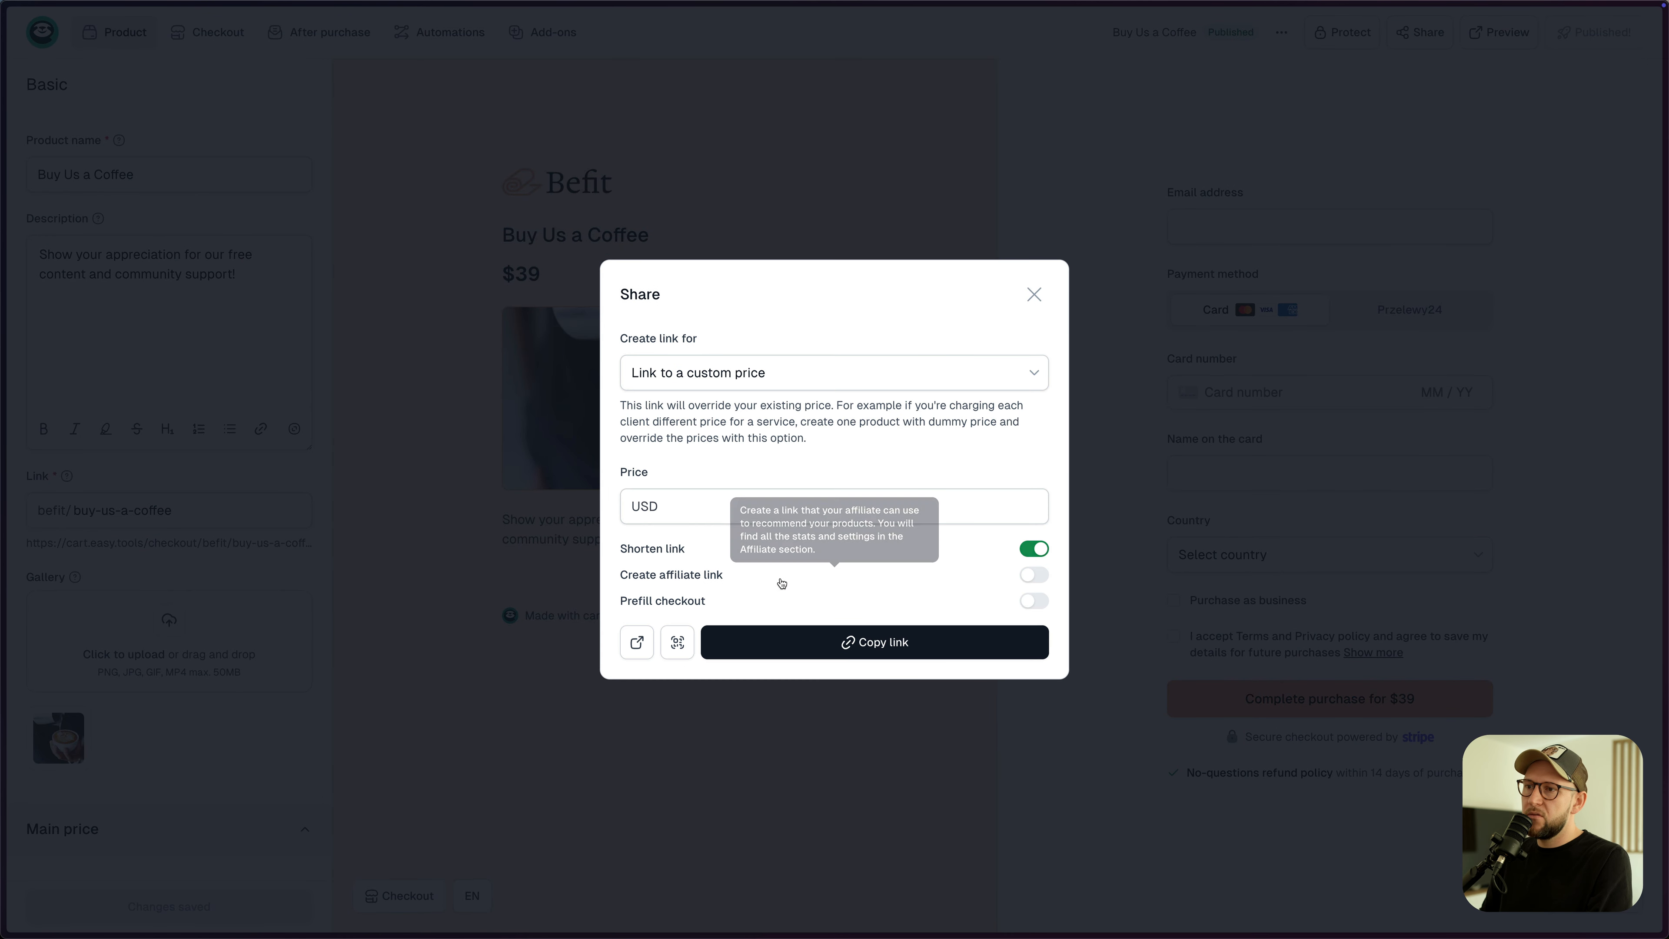
{"action": "left_click", "coordinate": [1027, 511]}
{"action": "type", "text": "0"}
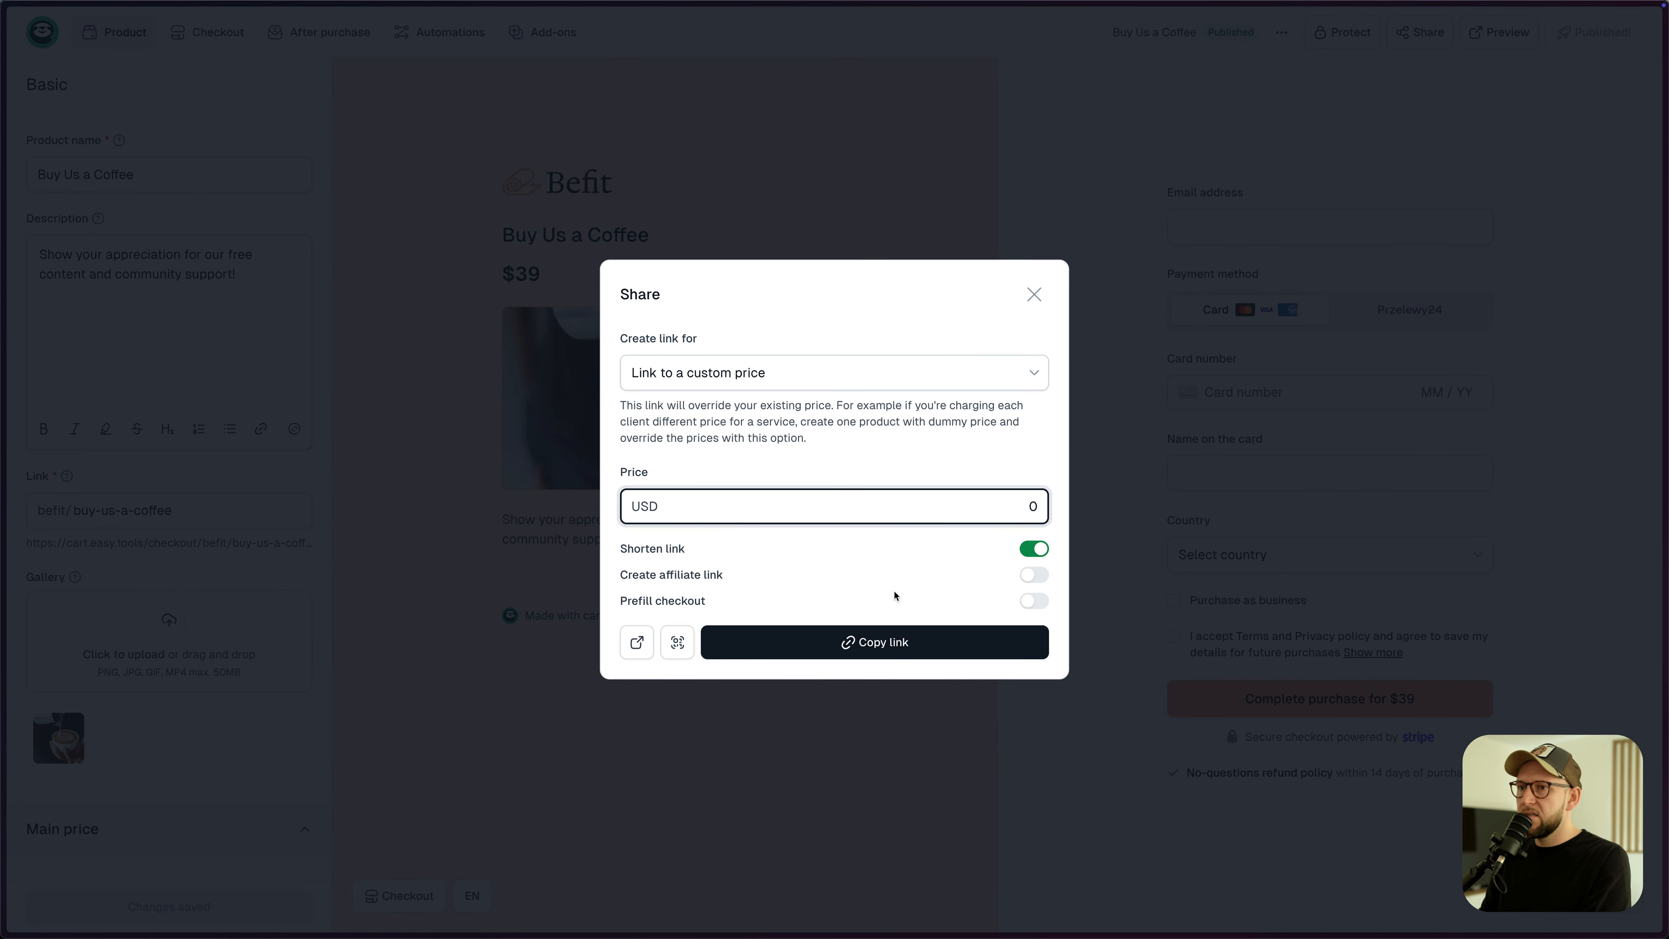
{"action": "left_click", "coordinate": [637, 641]}
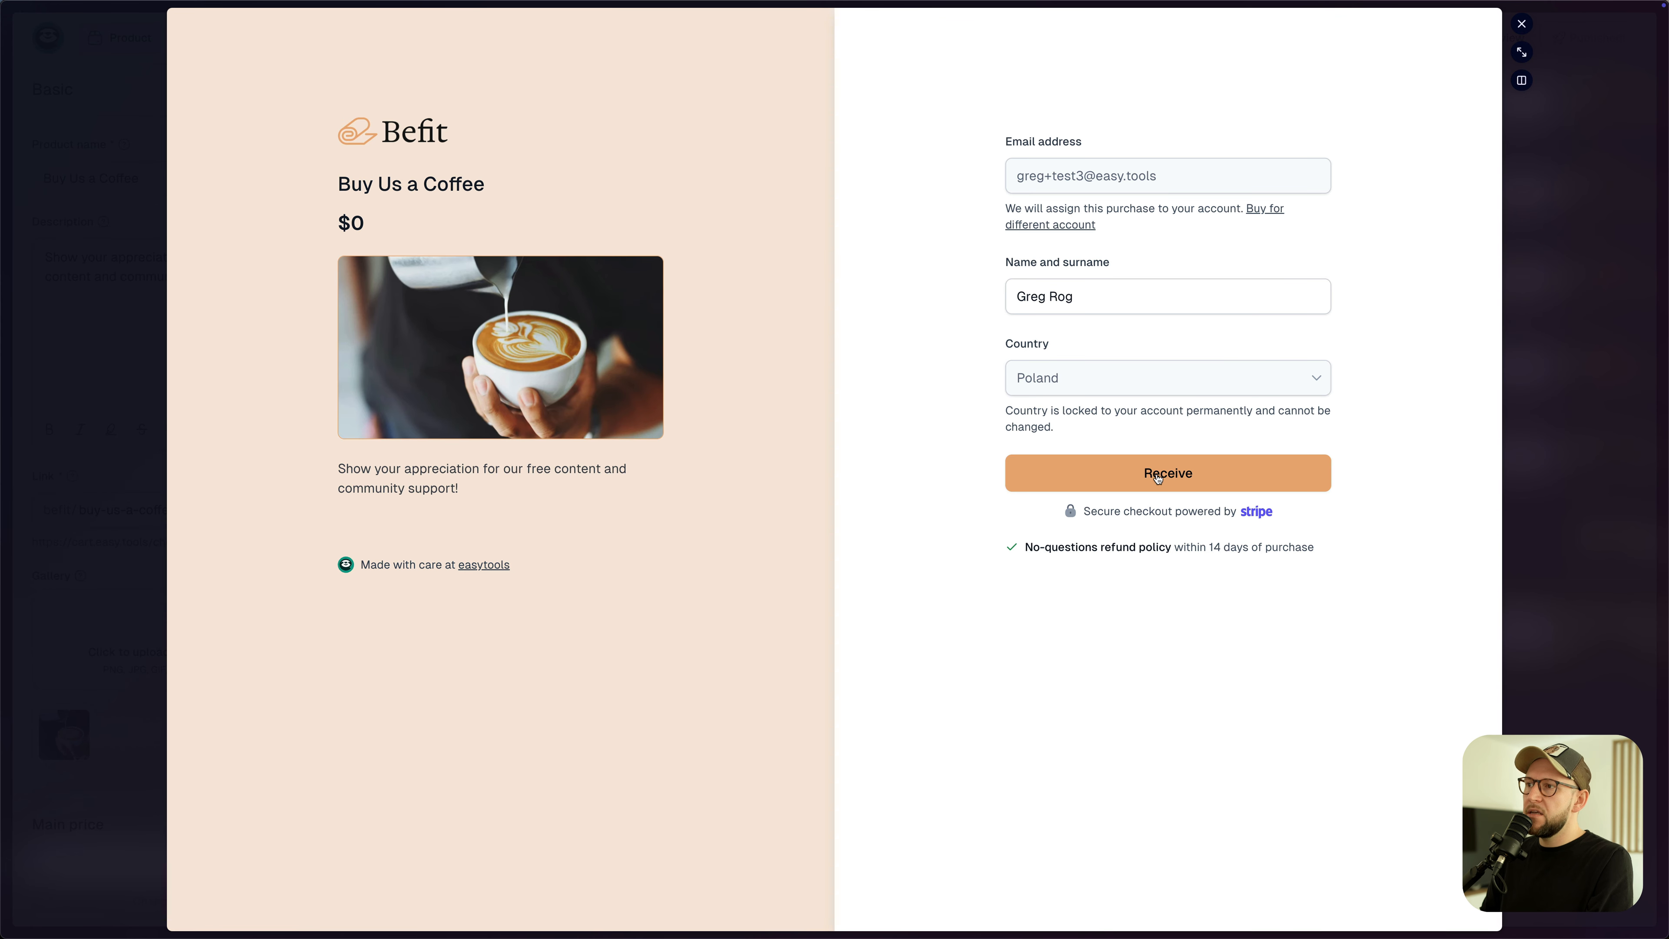
{"action": "left_click", "coordinate": [1150, 477]}
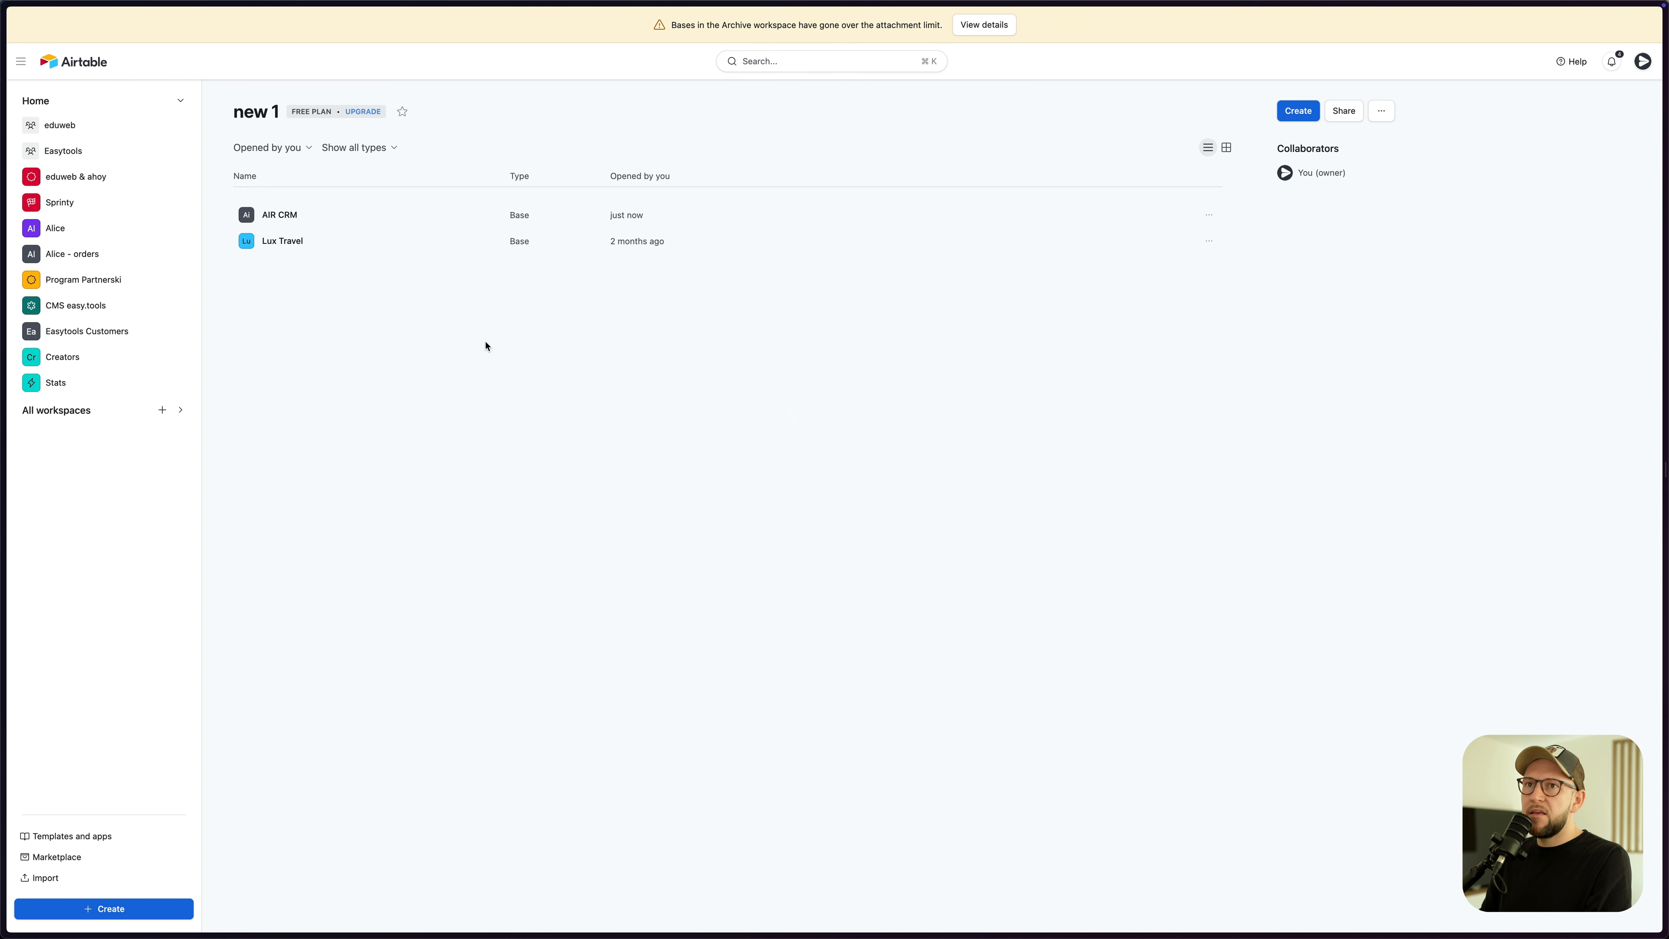
- Check the AIR CRM base's Customers and Orders tables, then close the purchase confirmation window
{"action": "left_click", "coordinate": [279, 215]}
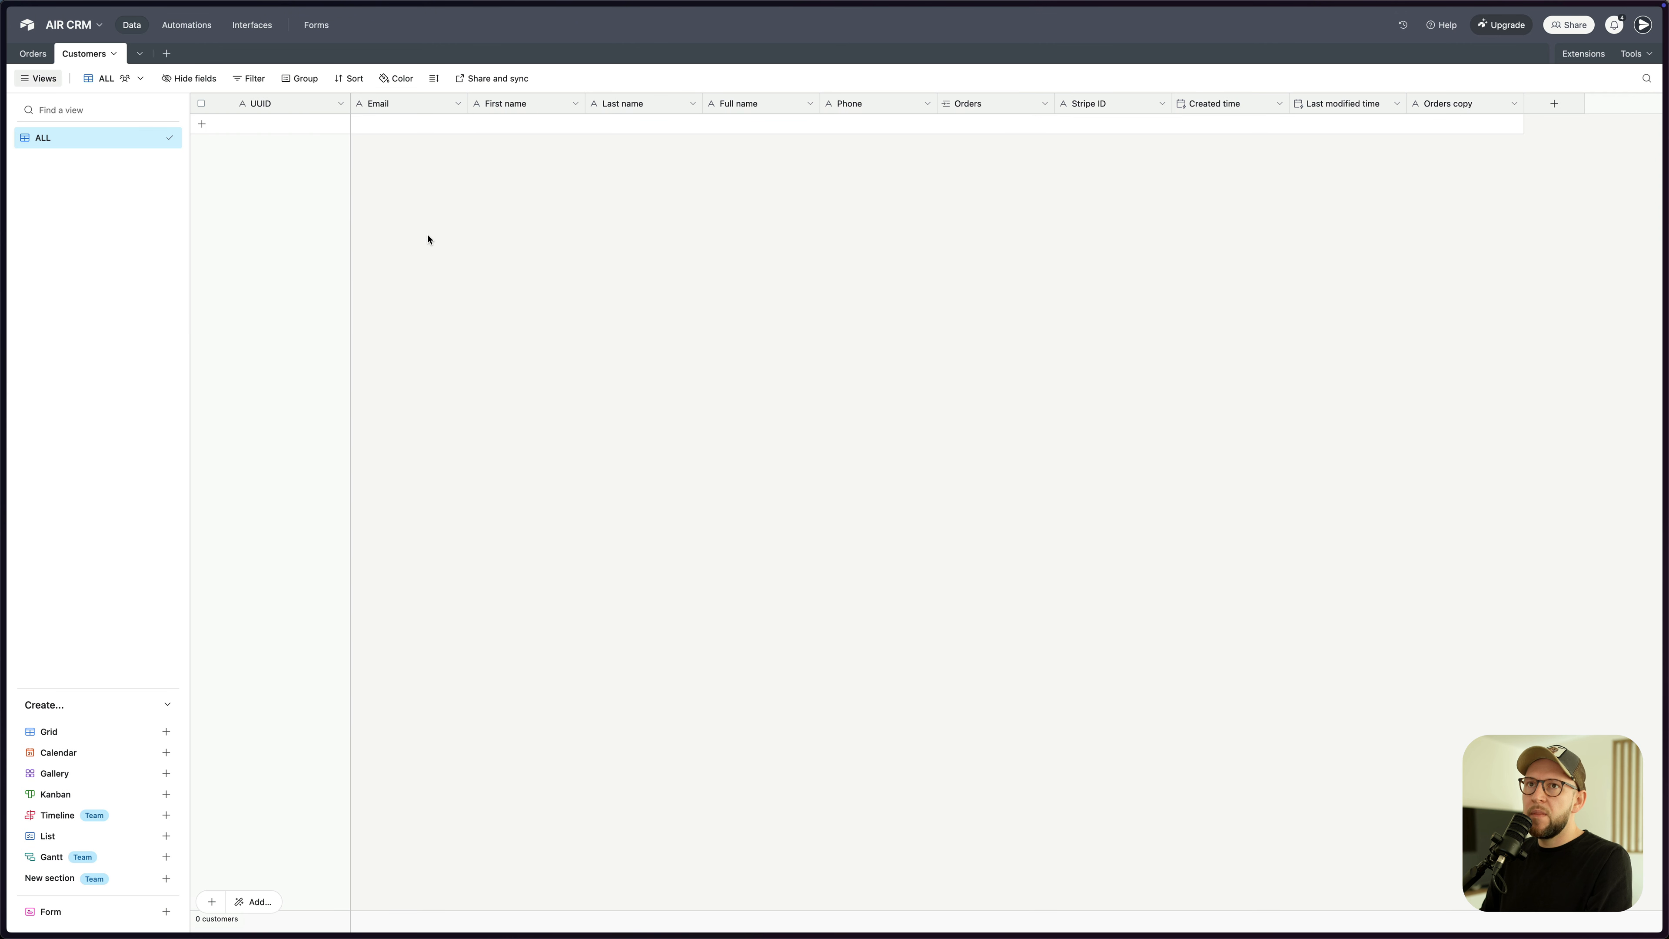
{"action": "left_click", "coordinate": [32, 54]}
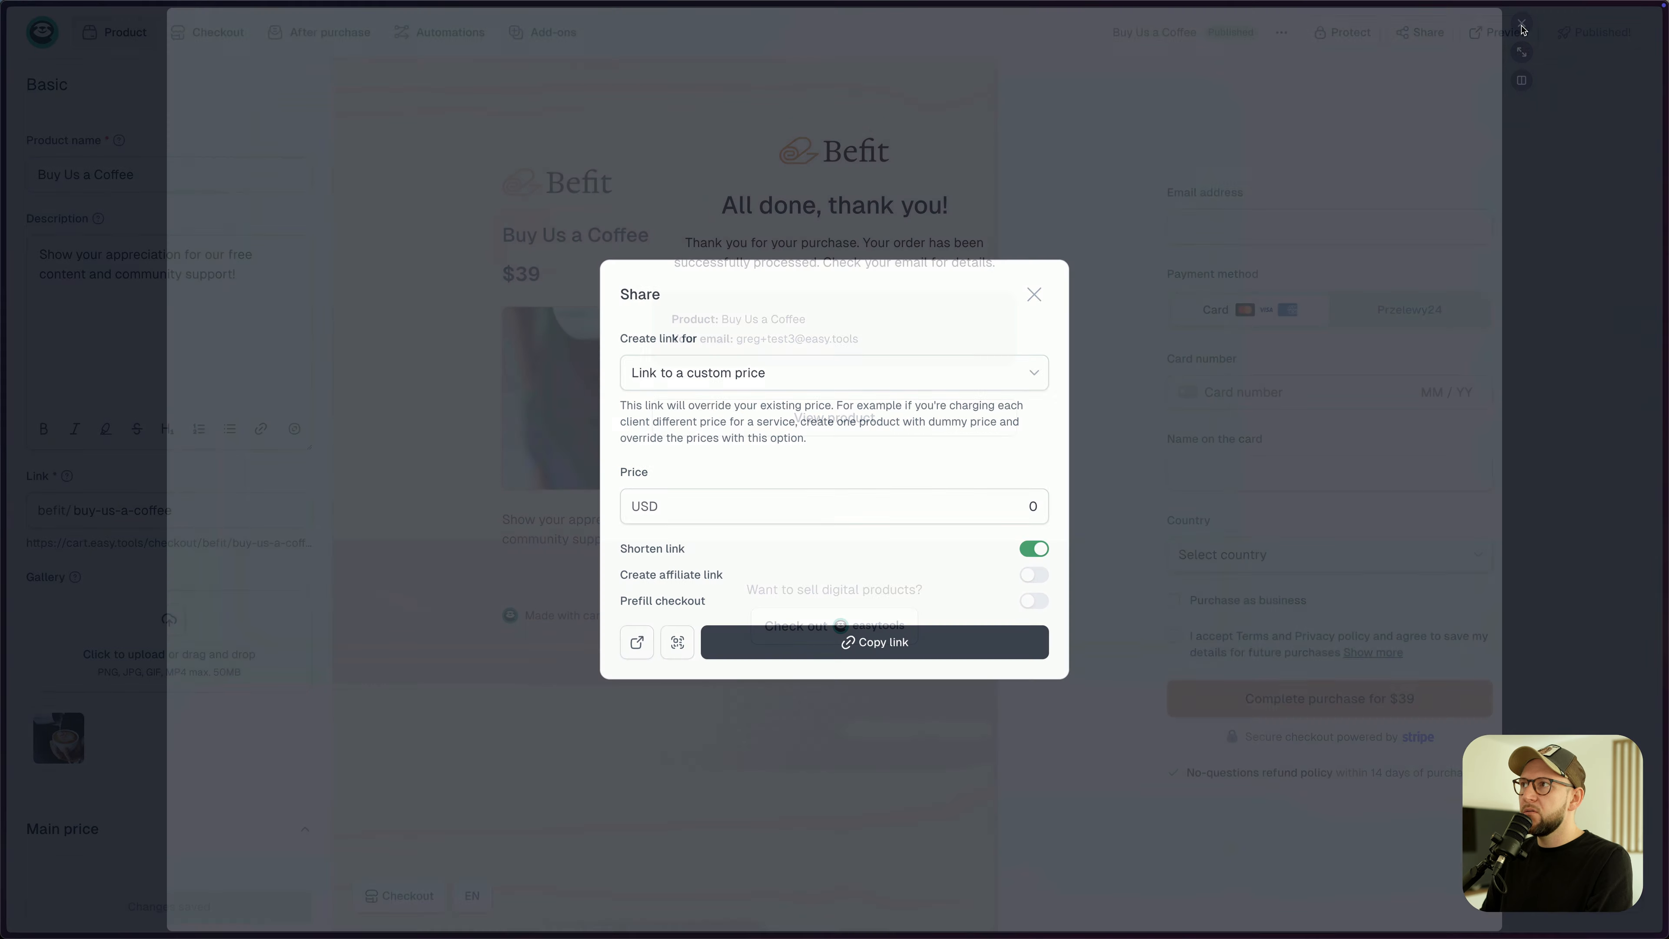
{"action": "left_click", "coordinate": [1521, 24]}
- Close the Share dialog and open Automations > Executions to see the pending Airtable sync
{"action": "left_click", "coordinate": [1035, 295]}
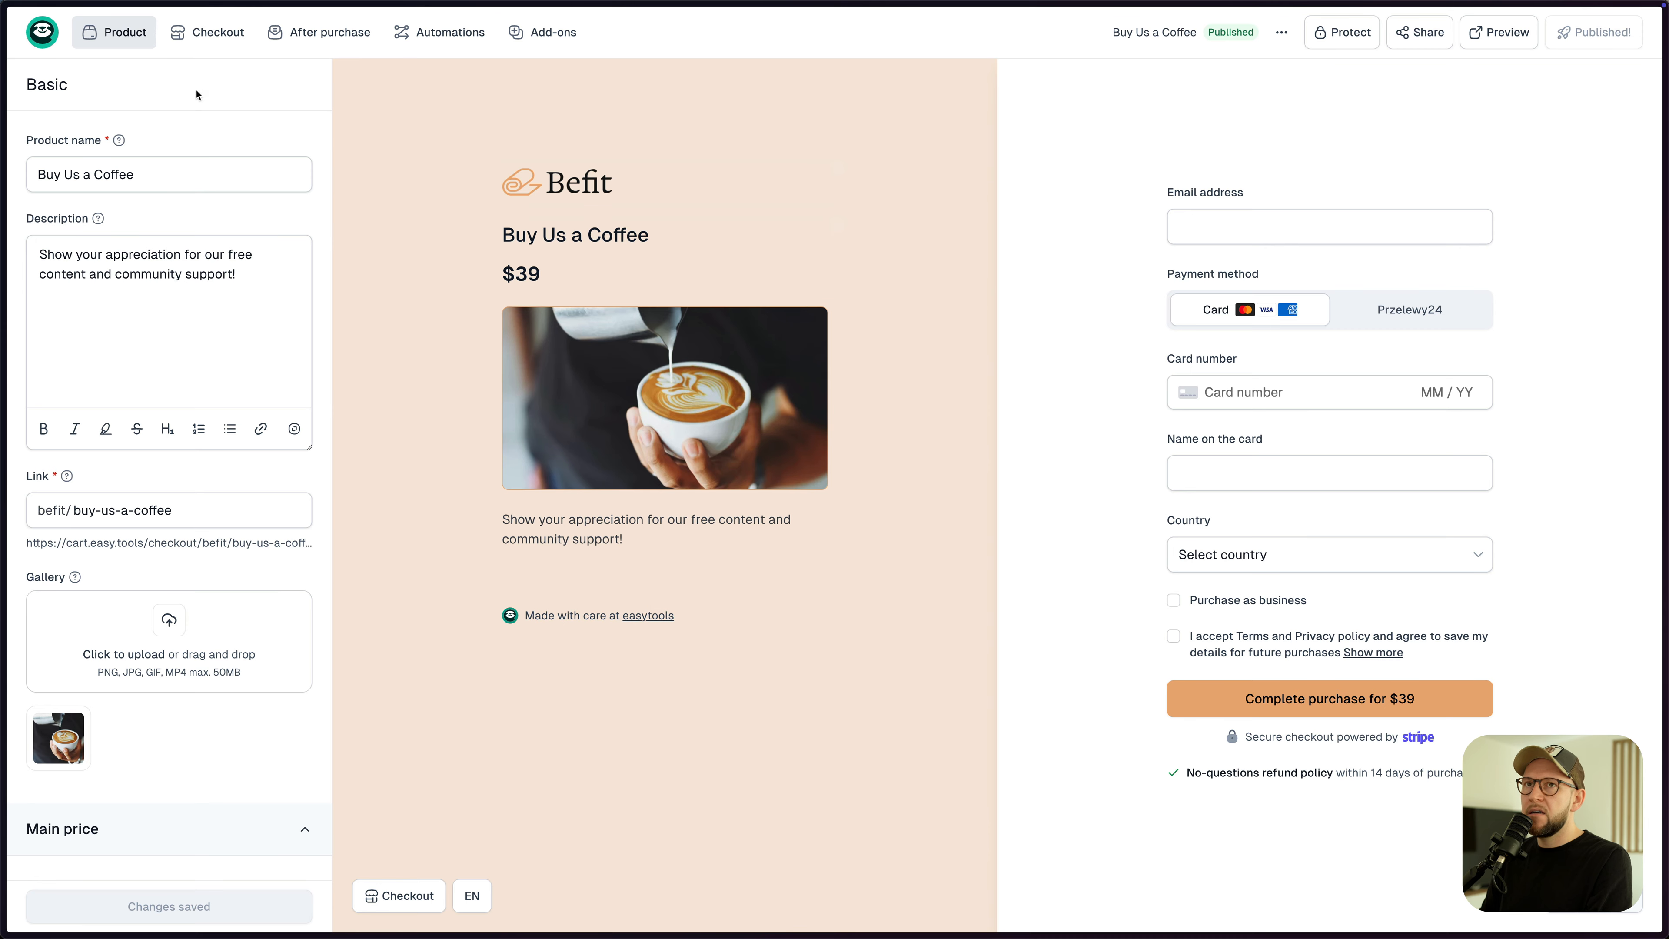
{"action": "left_click", "coordinate": [34, 47]}
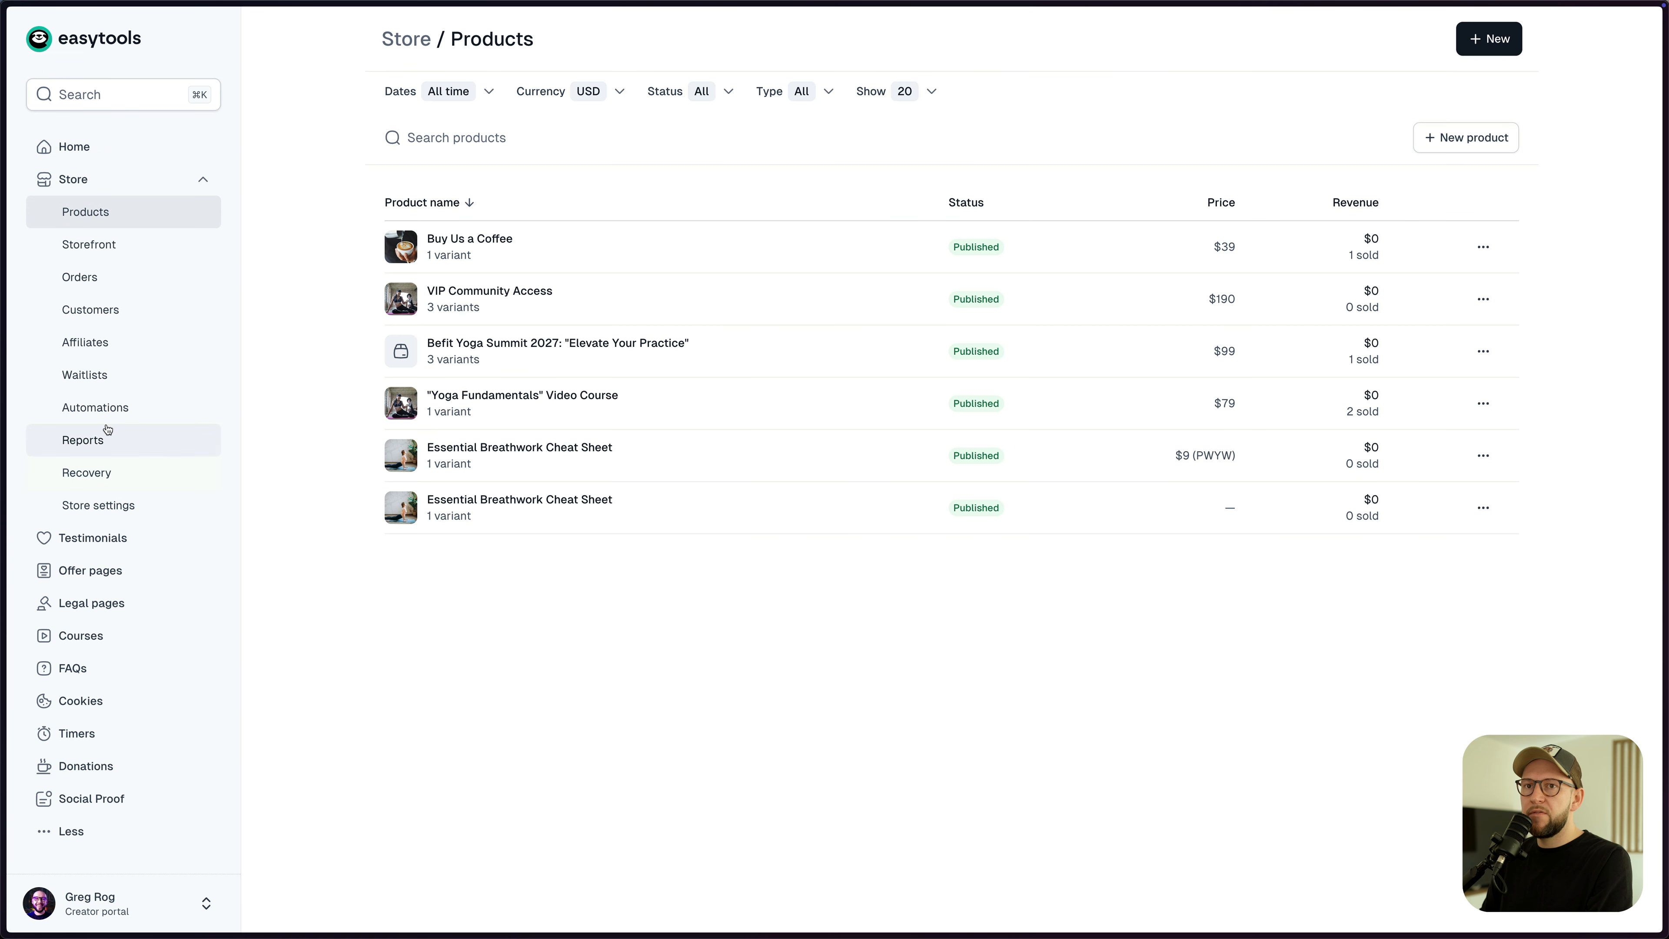
{"action": "left_click", "coordinate": [96, 406]}
{"action": "left_click", "coordinate": [499, 105]}
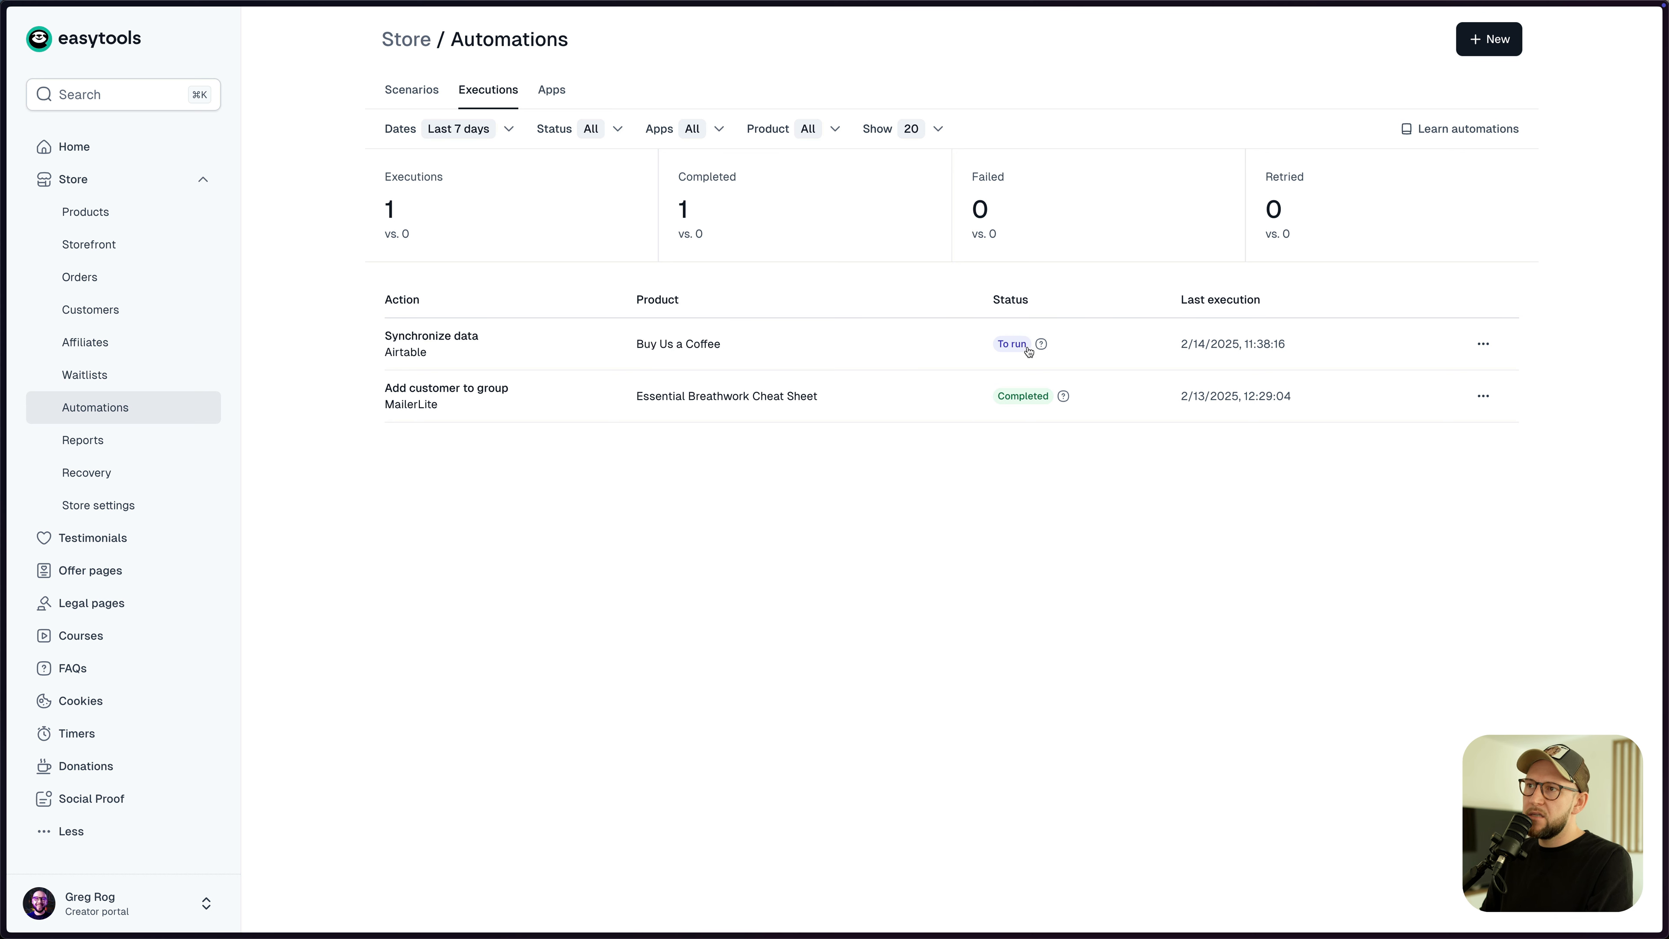
{"action": "mouse_move", "coordinate": [1042, 346]}
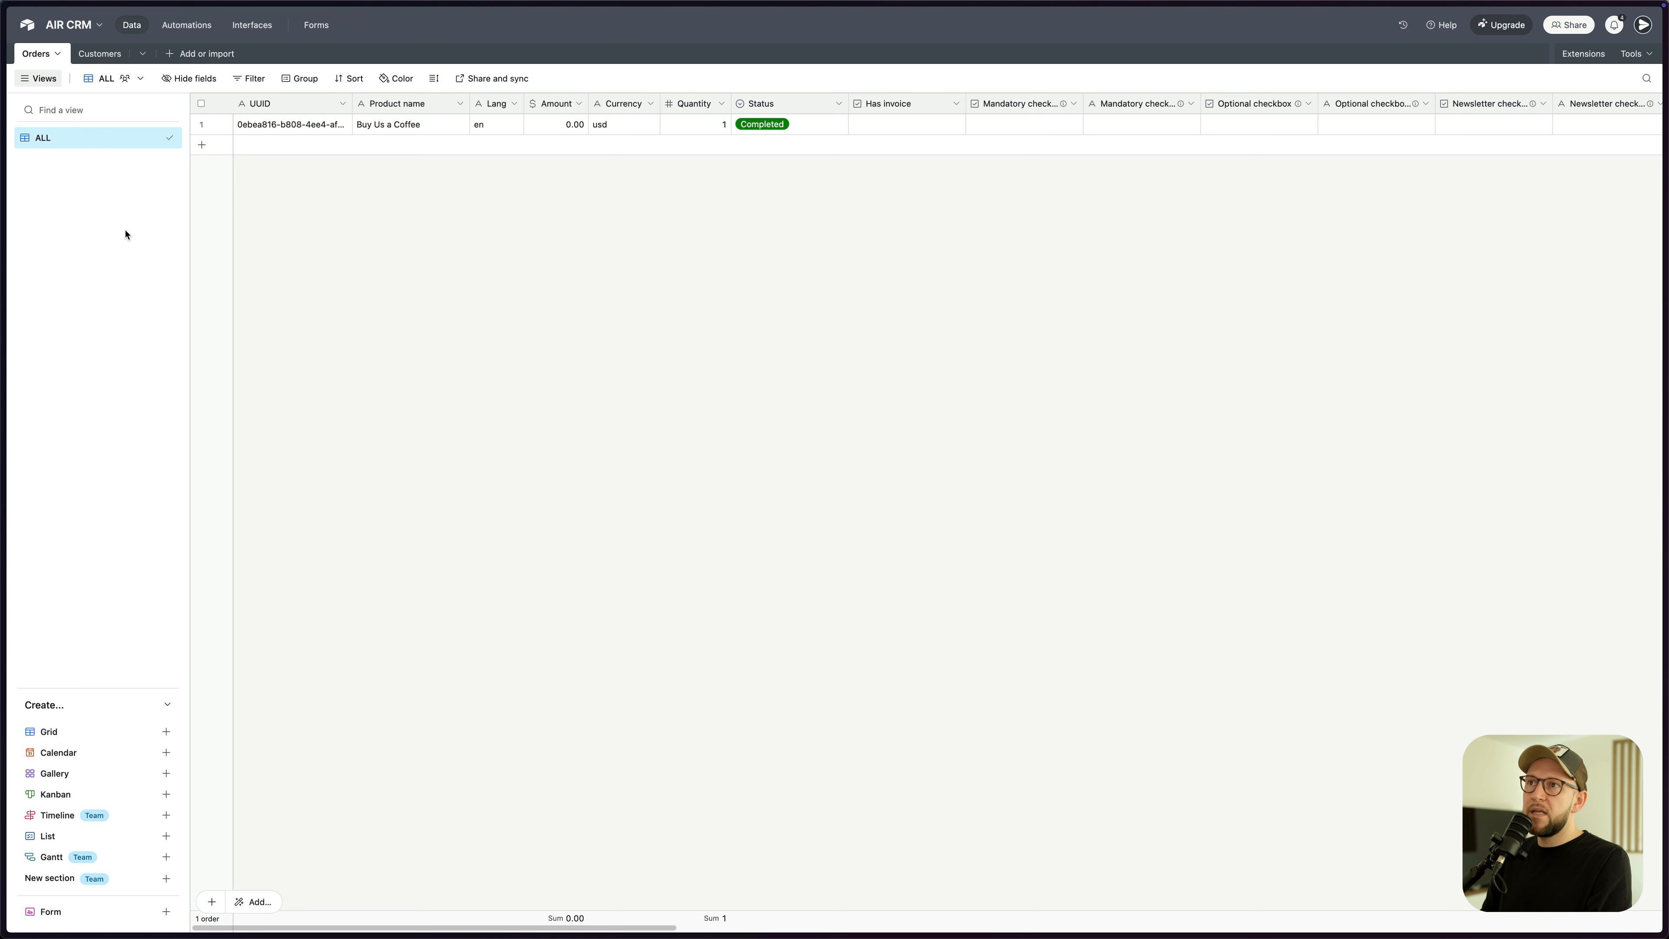
- Compare the Airtable Orders and Customers tables and expand the synced customer's record
{"action": "left_click", "coordinate": [99, 54]}
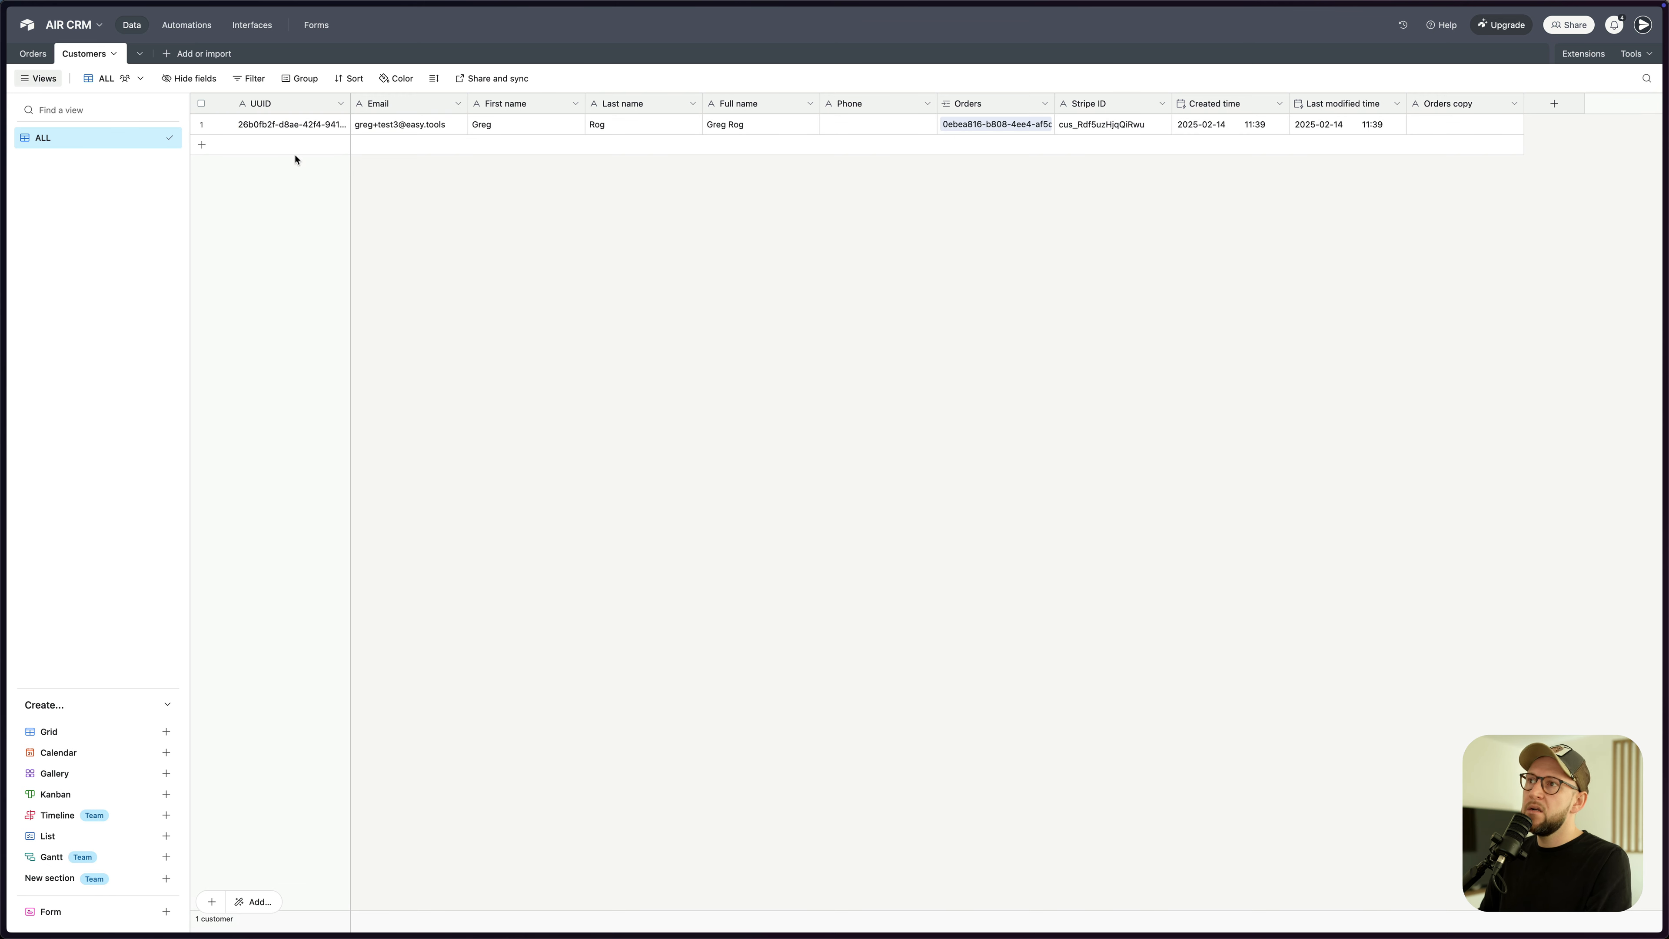
{"action": "left_click", "coordinate": [40, 57]}
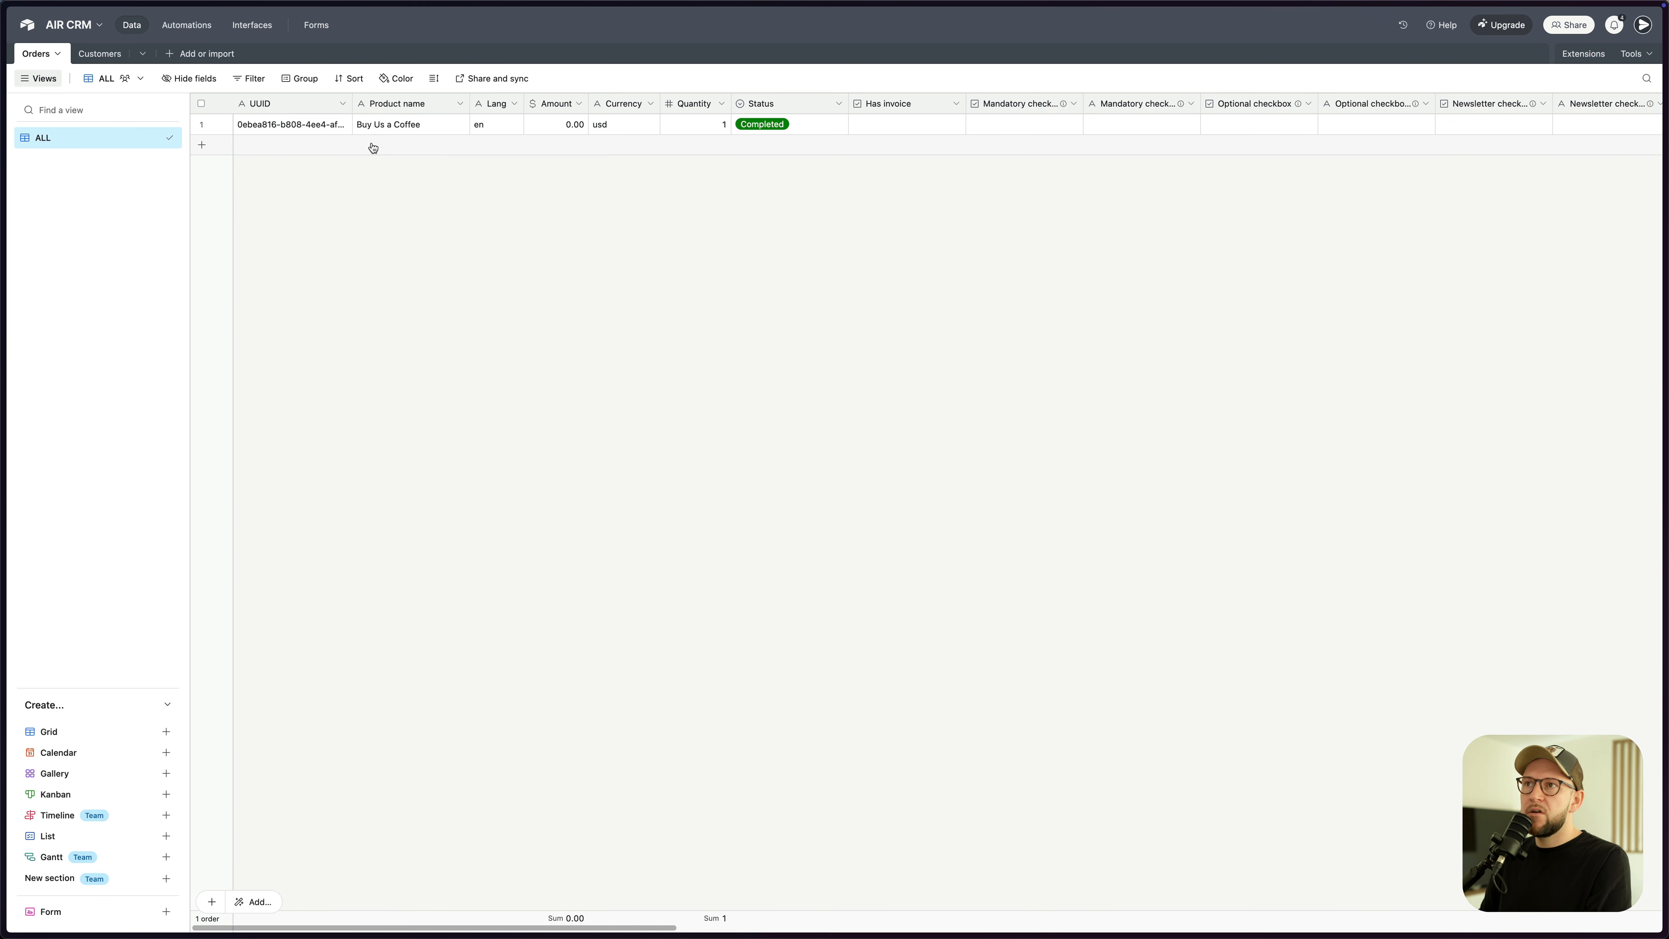
{"action": "left_click", "coordinate": [100, 58]}
{"action": "left_click", "coordinate": [399, 124]}
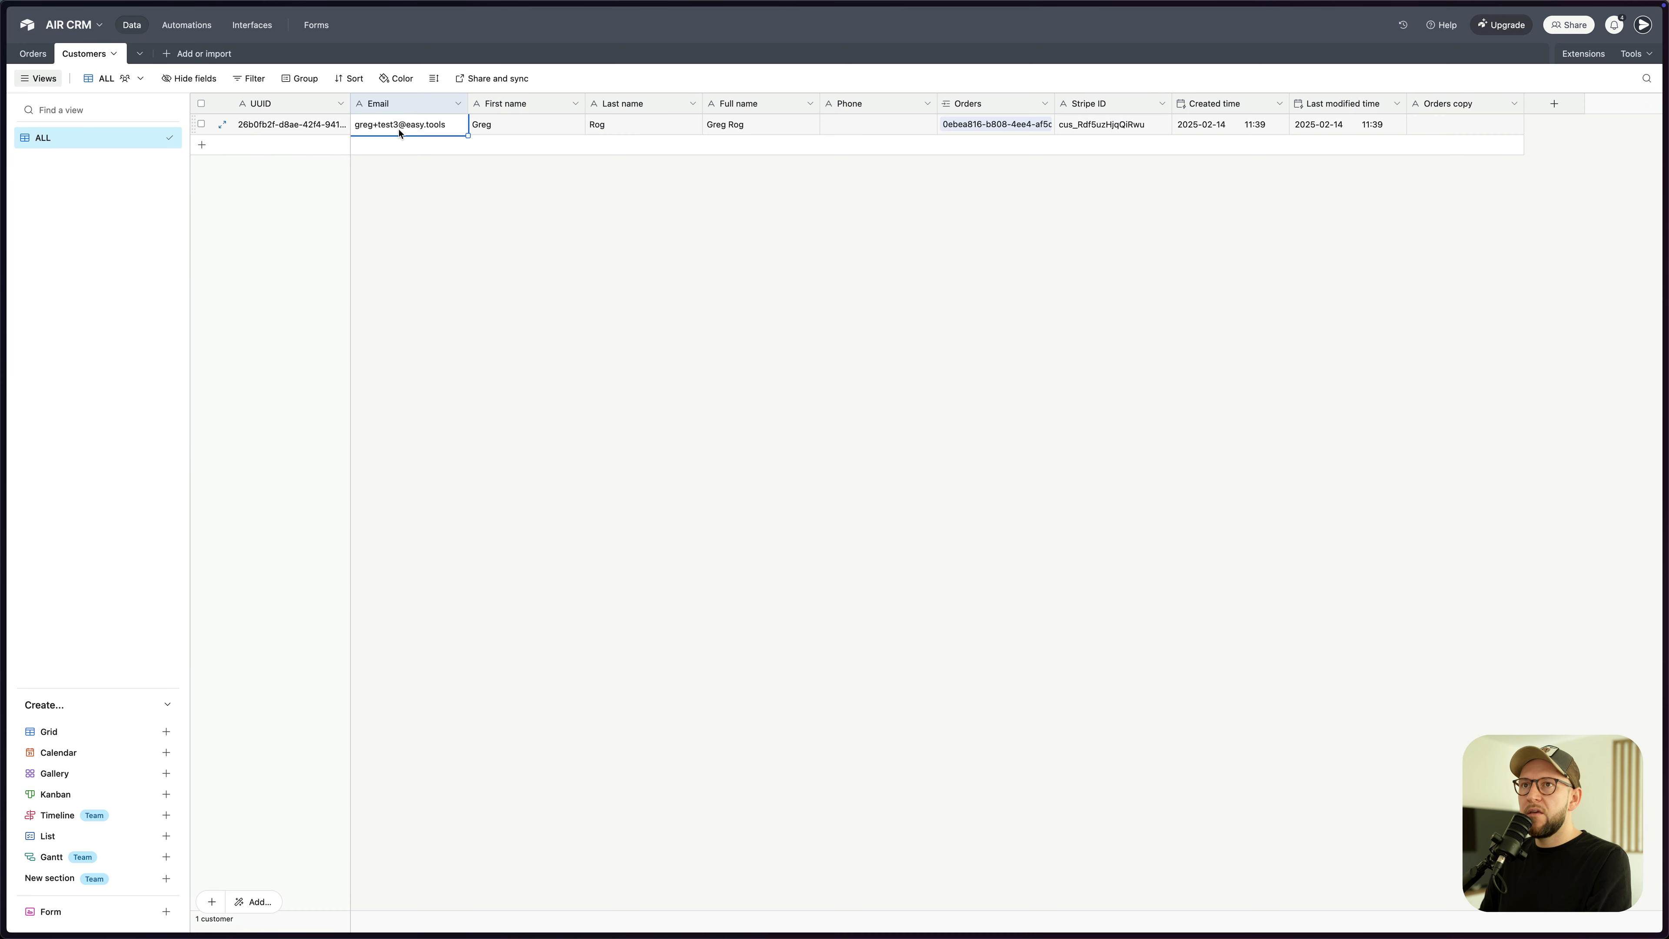
{"action": "key", "text": "space"}
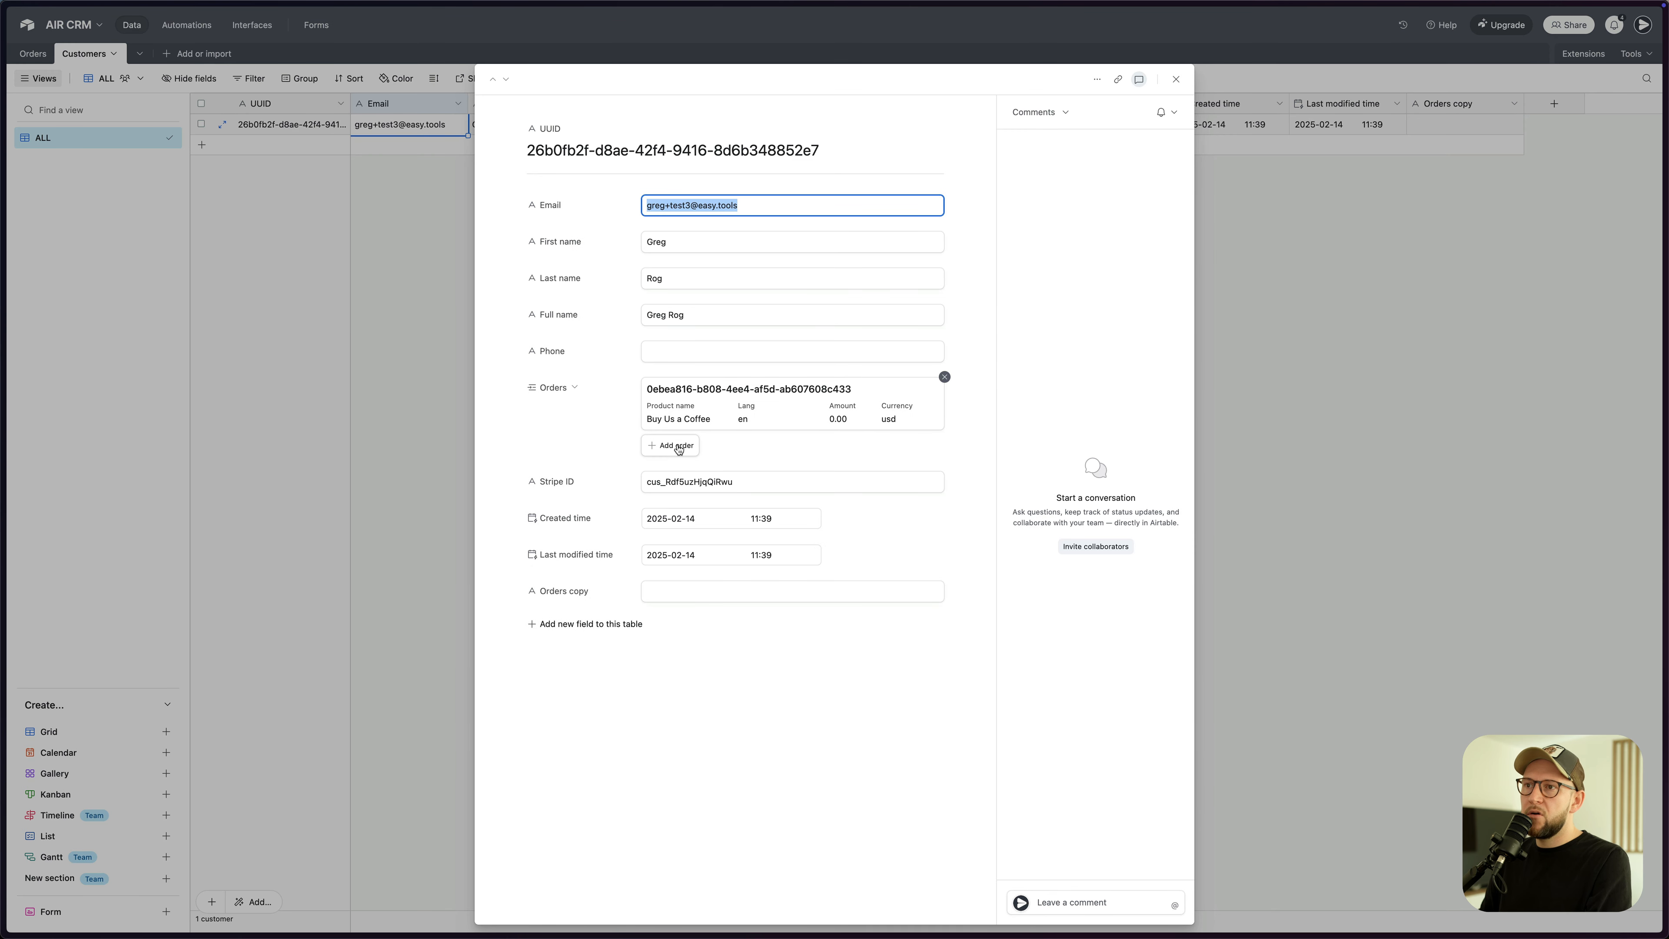
{"action": "left_click", "coordinate": [363, 380]}
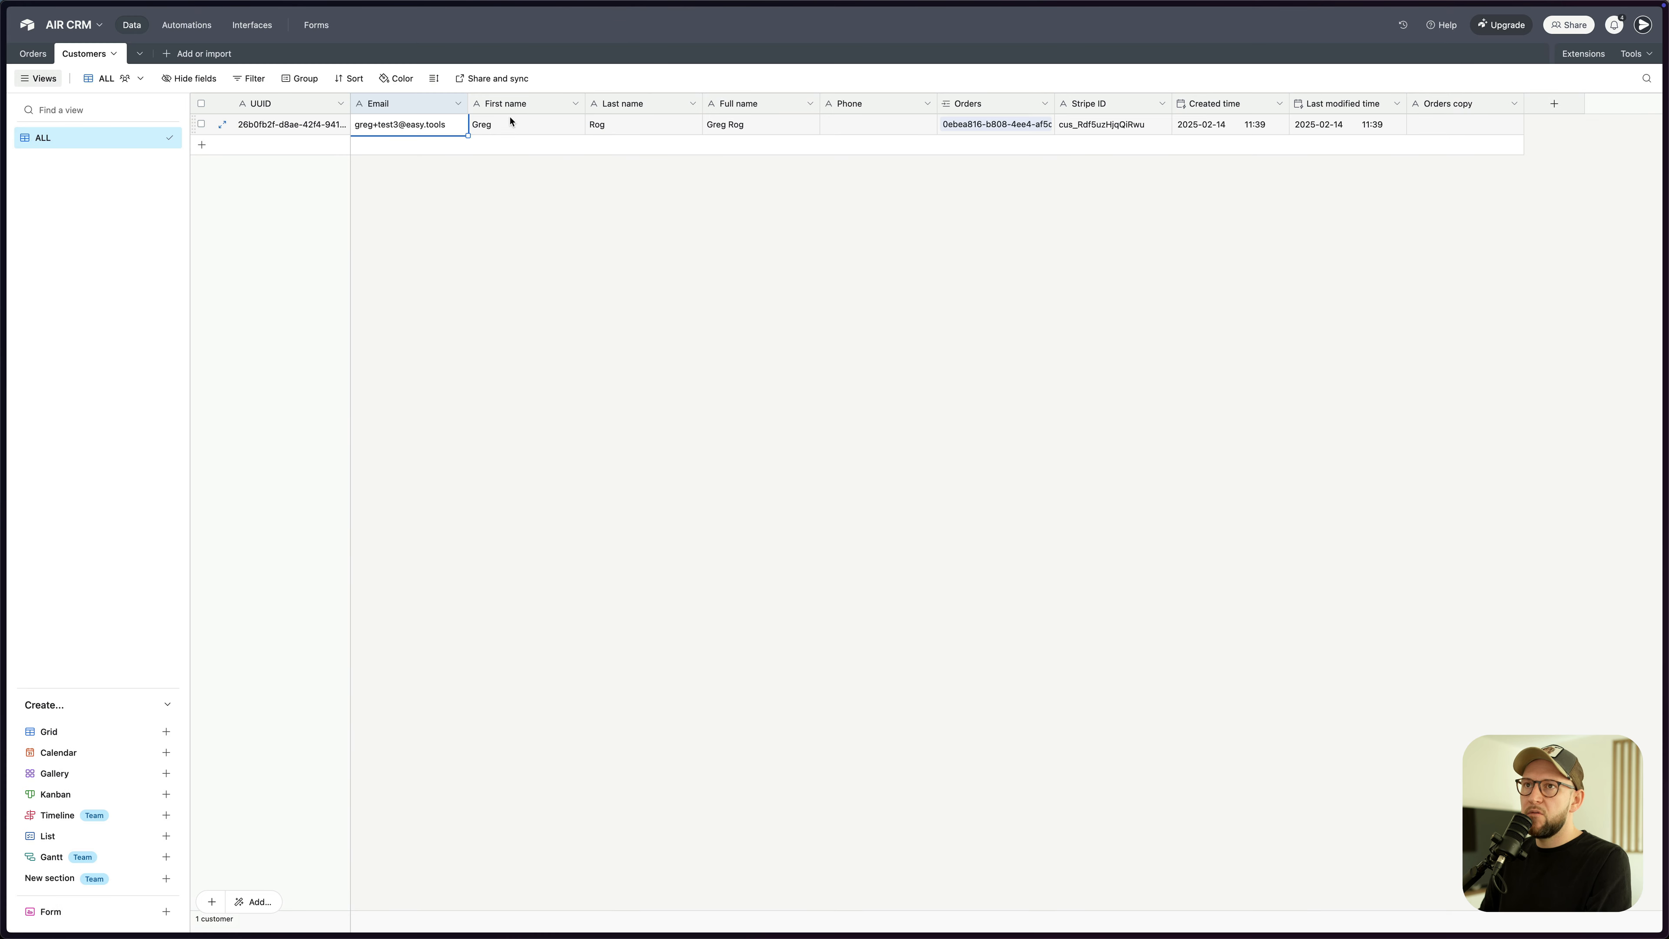
- Review the synced Buy Us a Coffee order in Orders and toggle the Extensions panel
{"action": "left_click", "coordinate": [33, 53]}
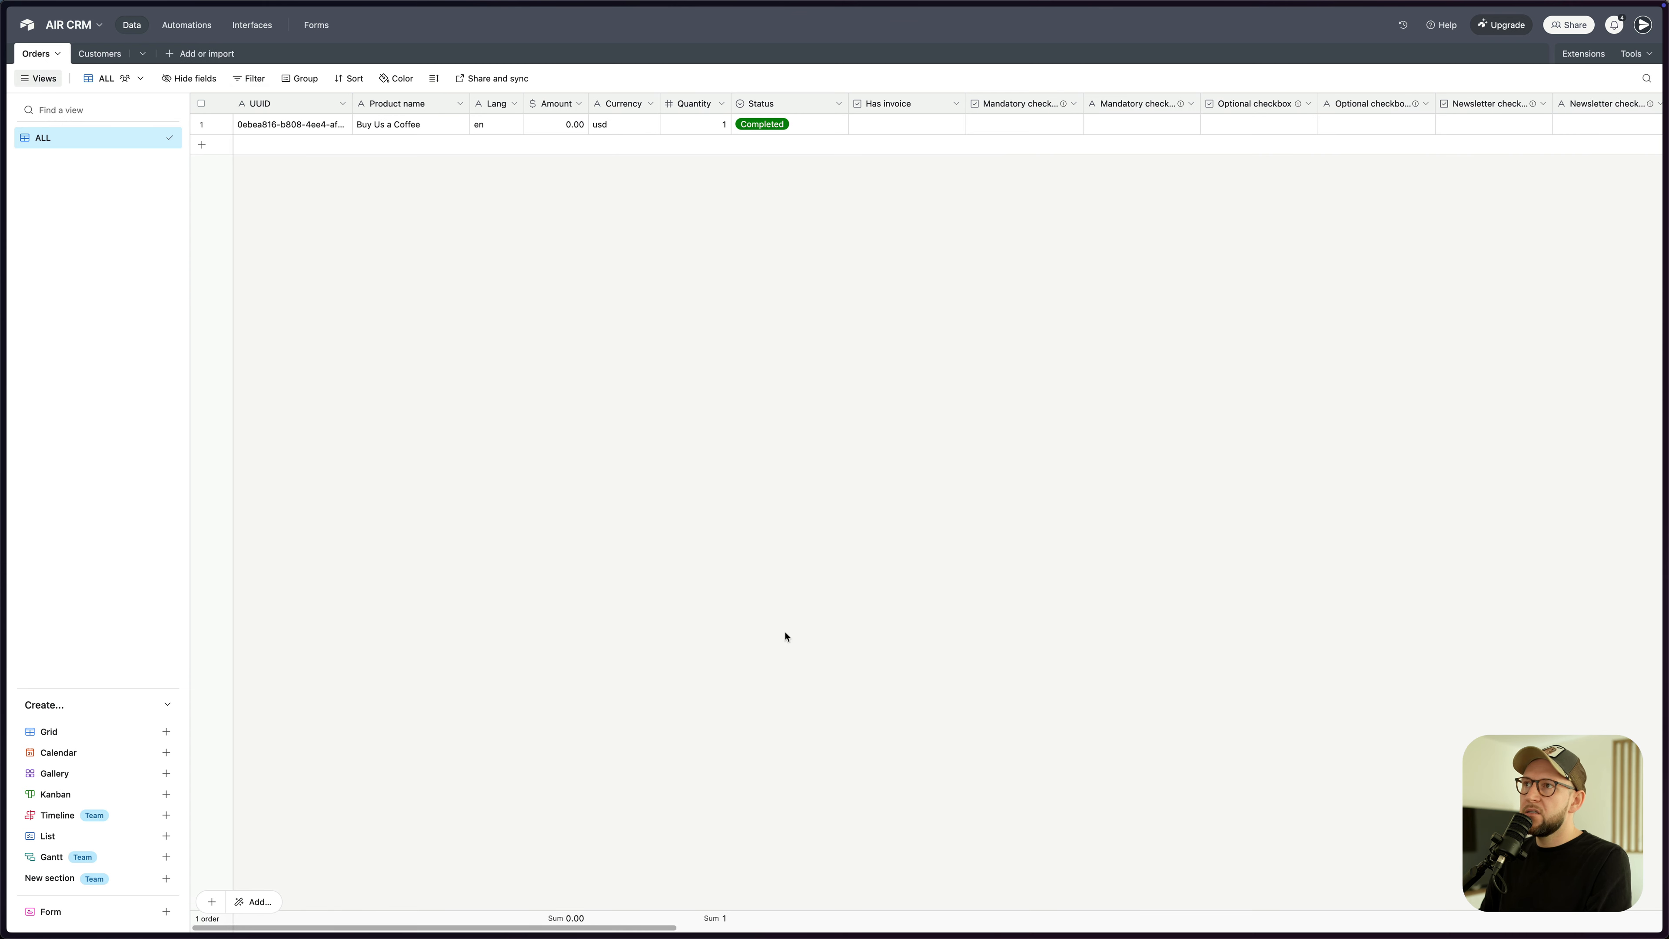
{"action": "left_click_drag", "start_coordinate": [629, 929], "coordinate": [455, 899]}
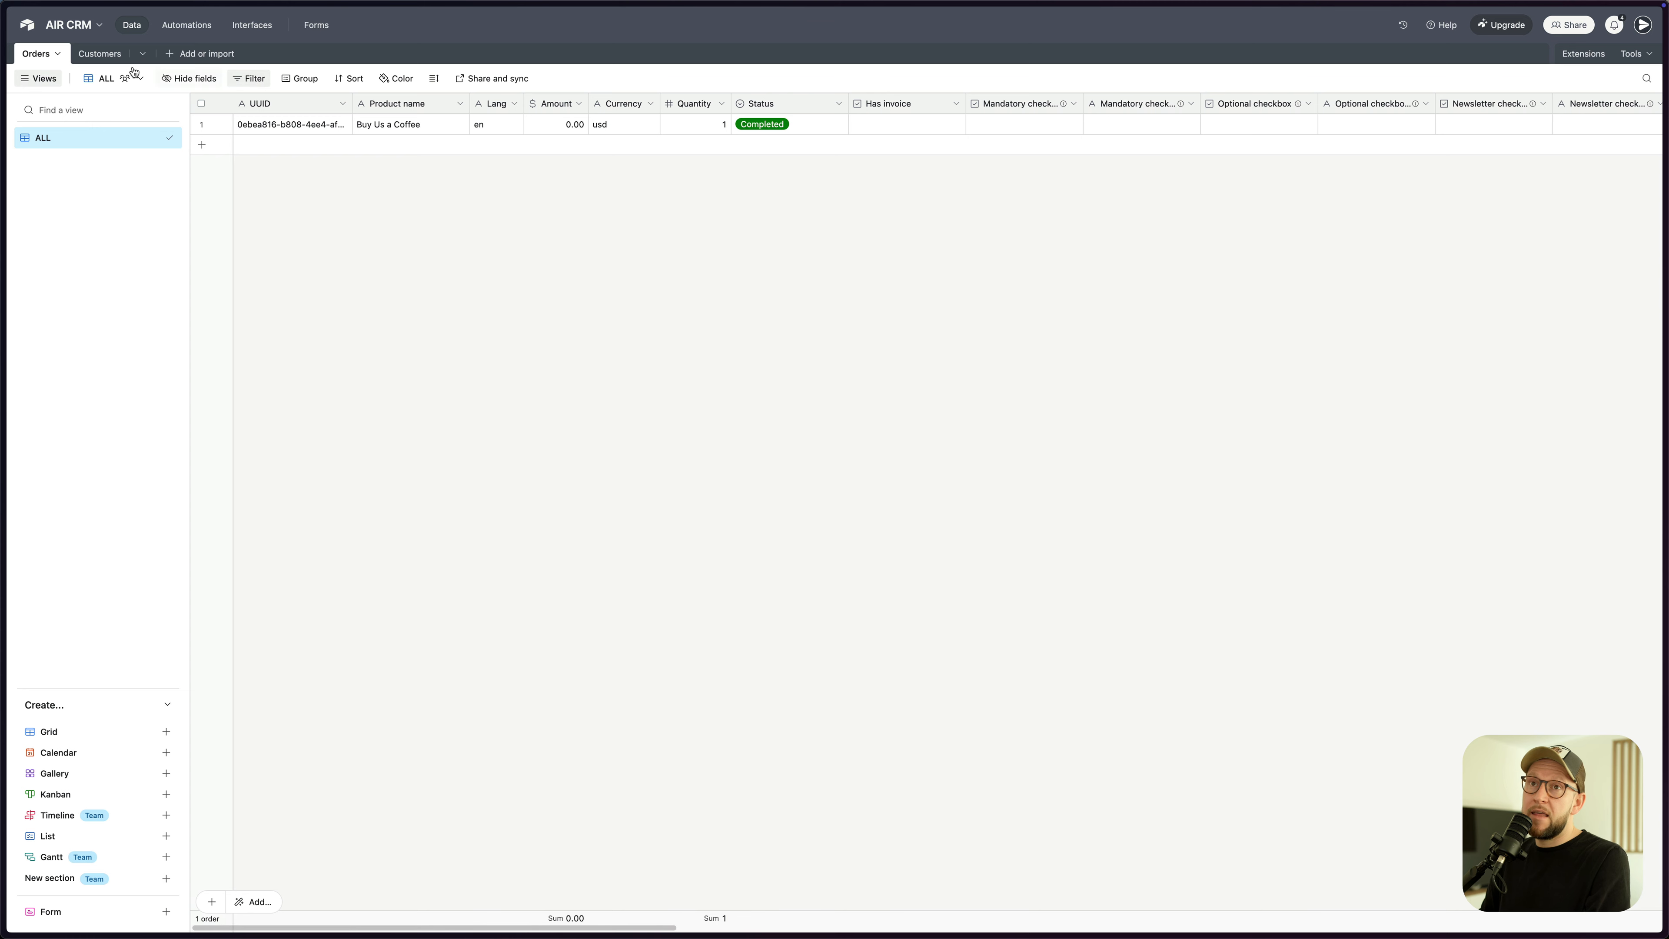
{"action": "left_click", "coordinate": [92, 55]}
{"action": "left_click", "coordinate": [29, 55]}
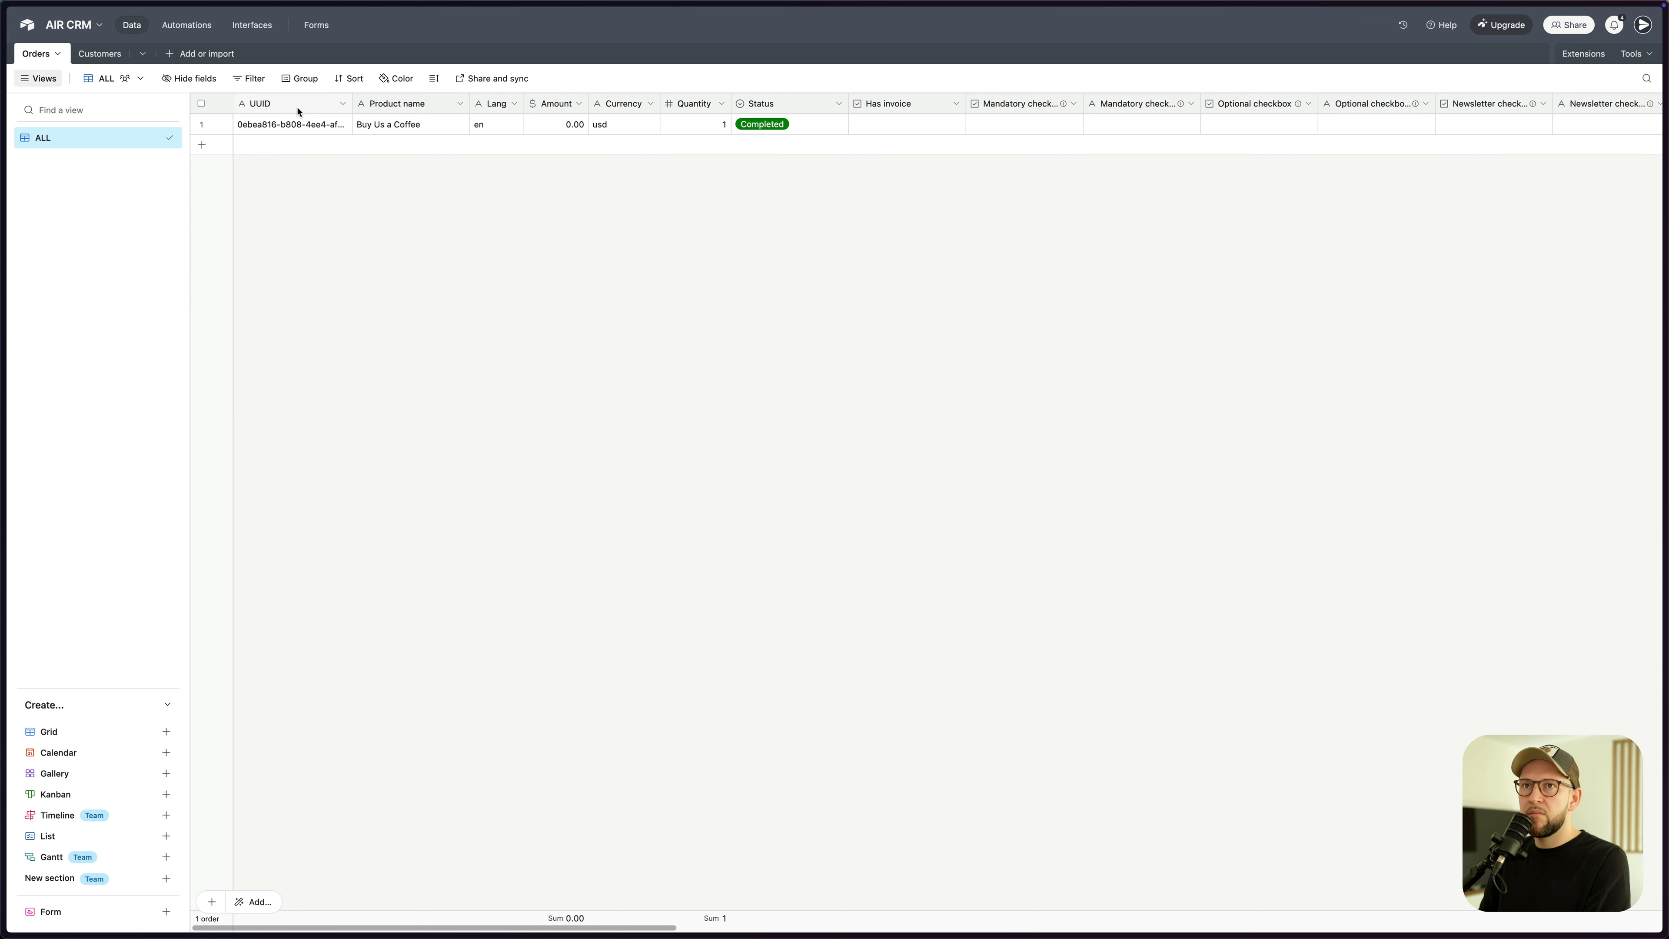
{"action": "left_click", "coordinate": [100, 55]}
{"action": "left_click", "coordinate": [36, 54]}
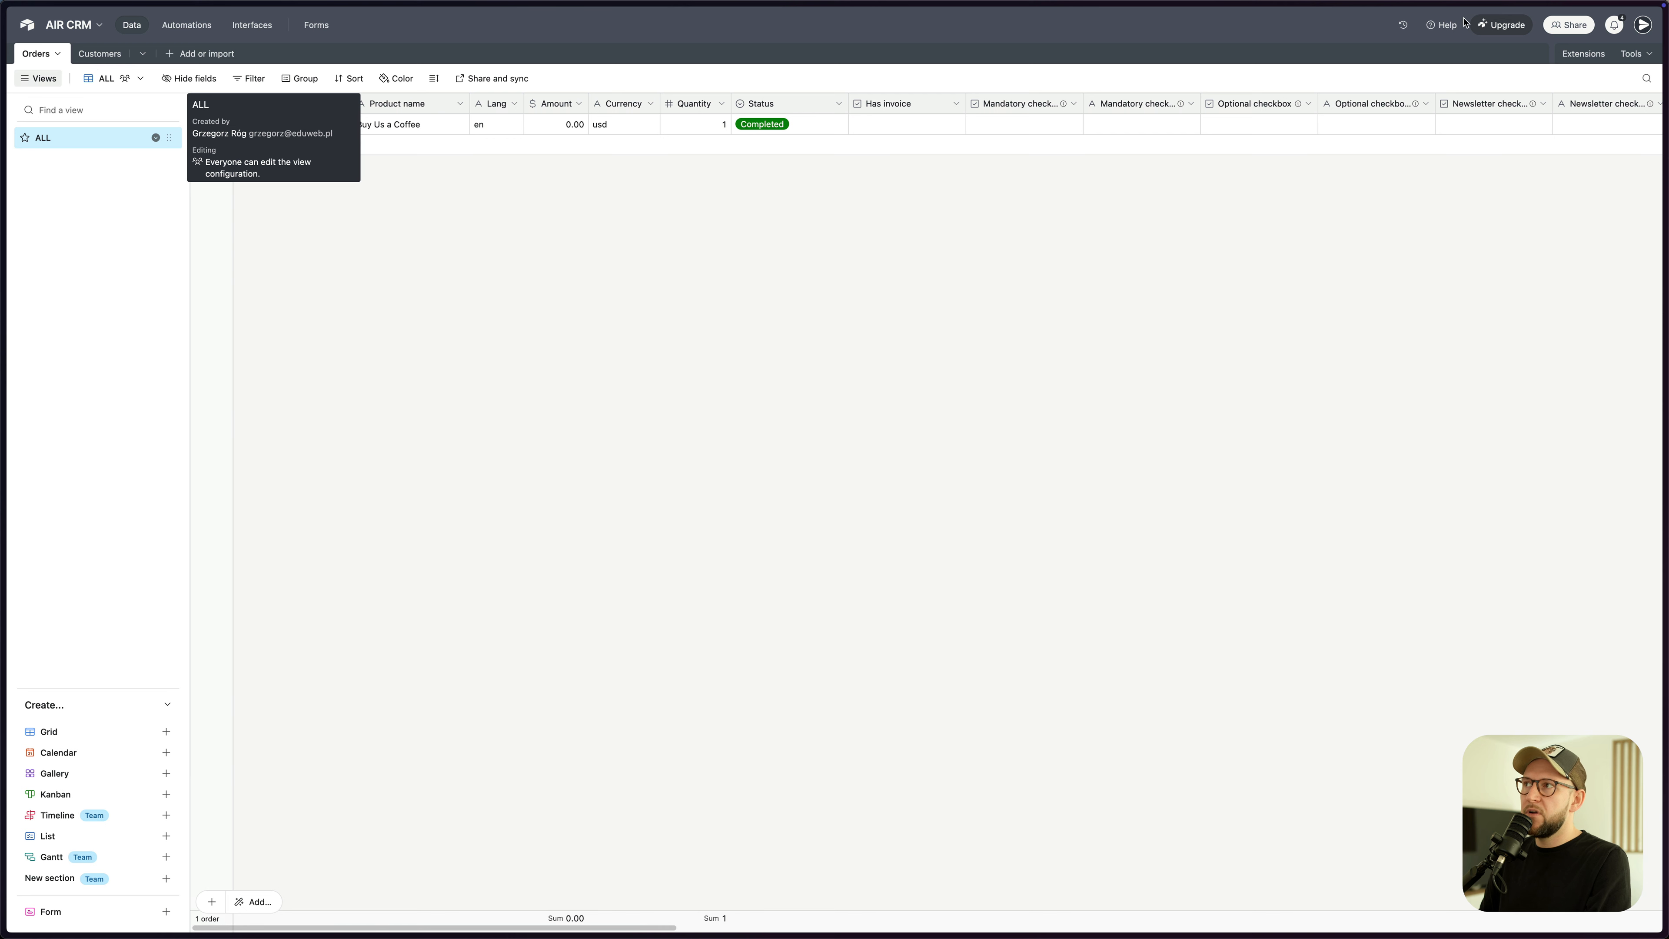
{"action": "left_click", "coordinate": [1581, 53]}
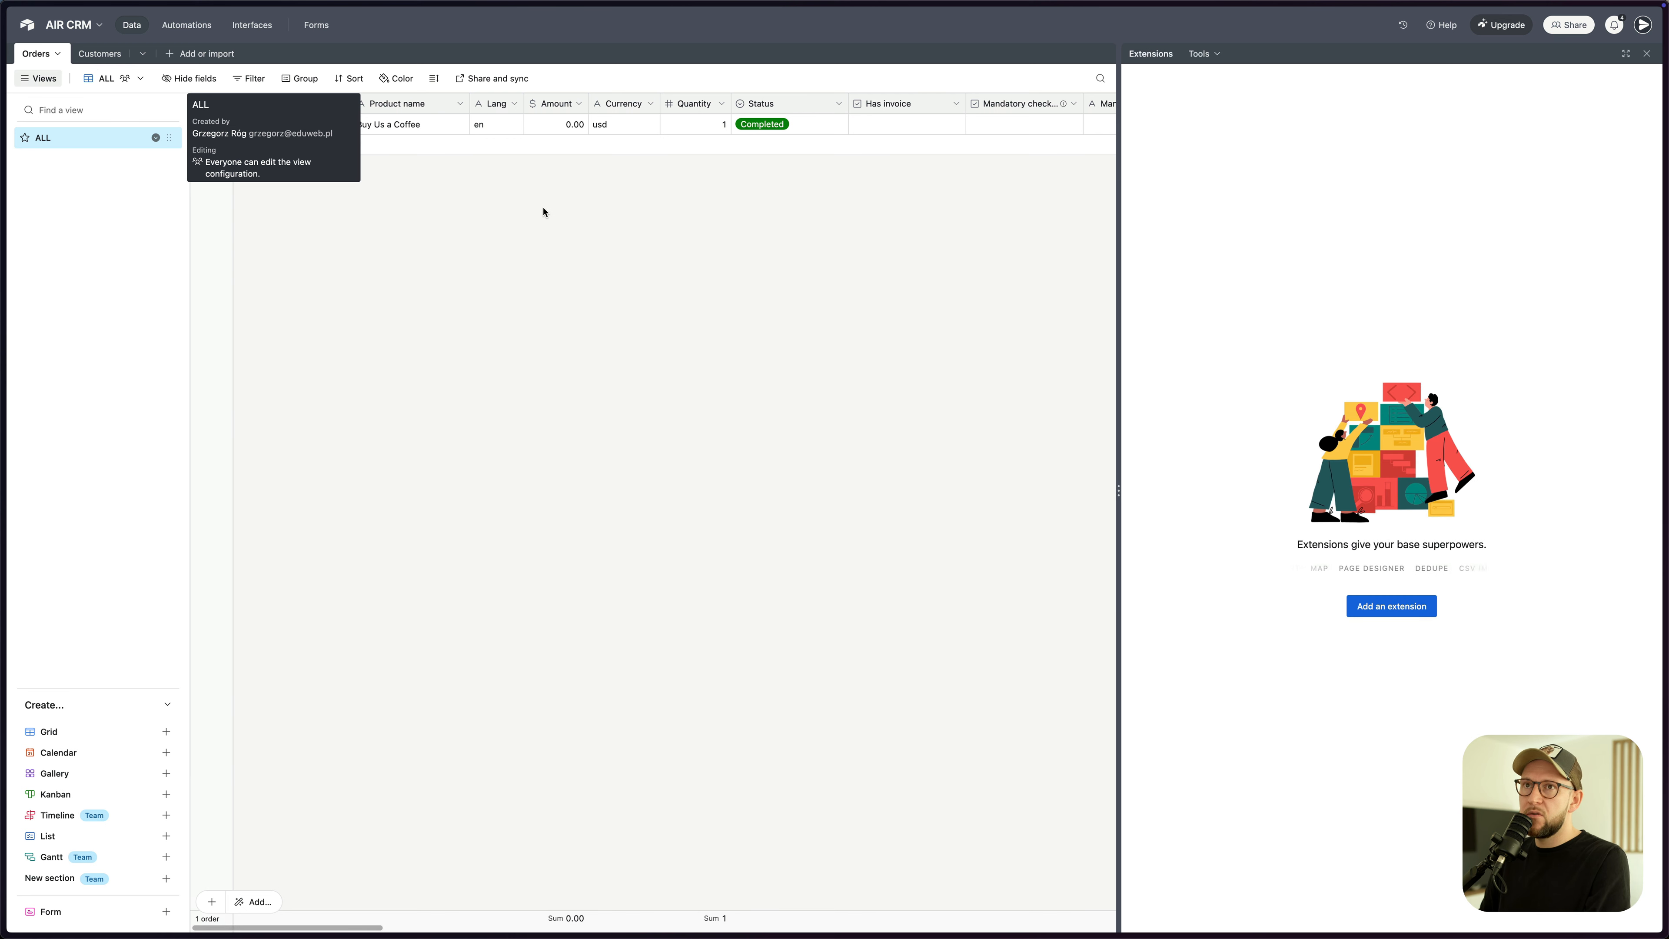
{"action": "left_click", "coordinate": [1646, 54]}
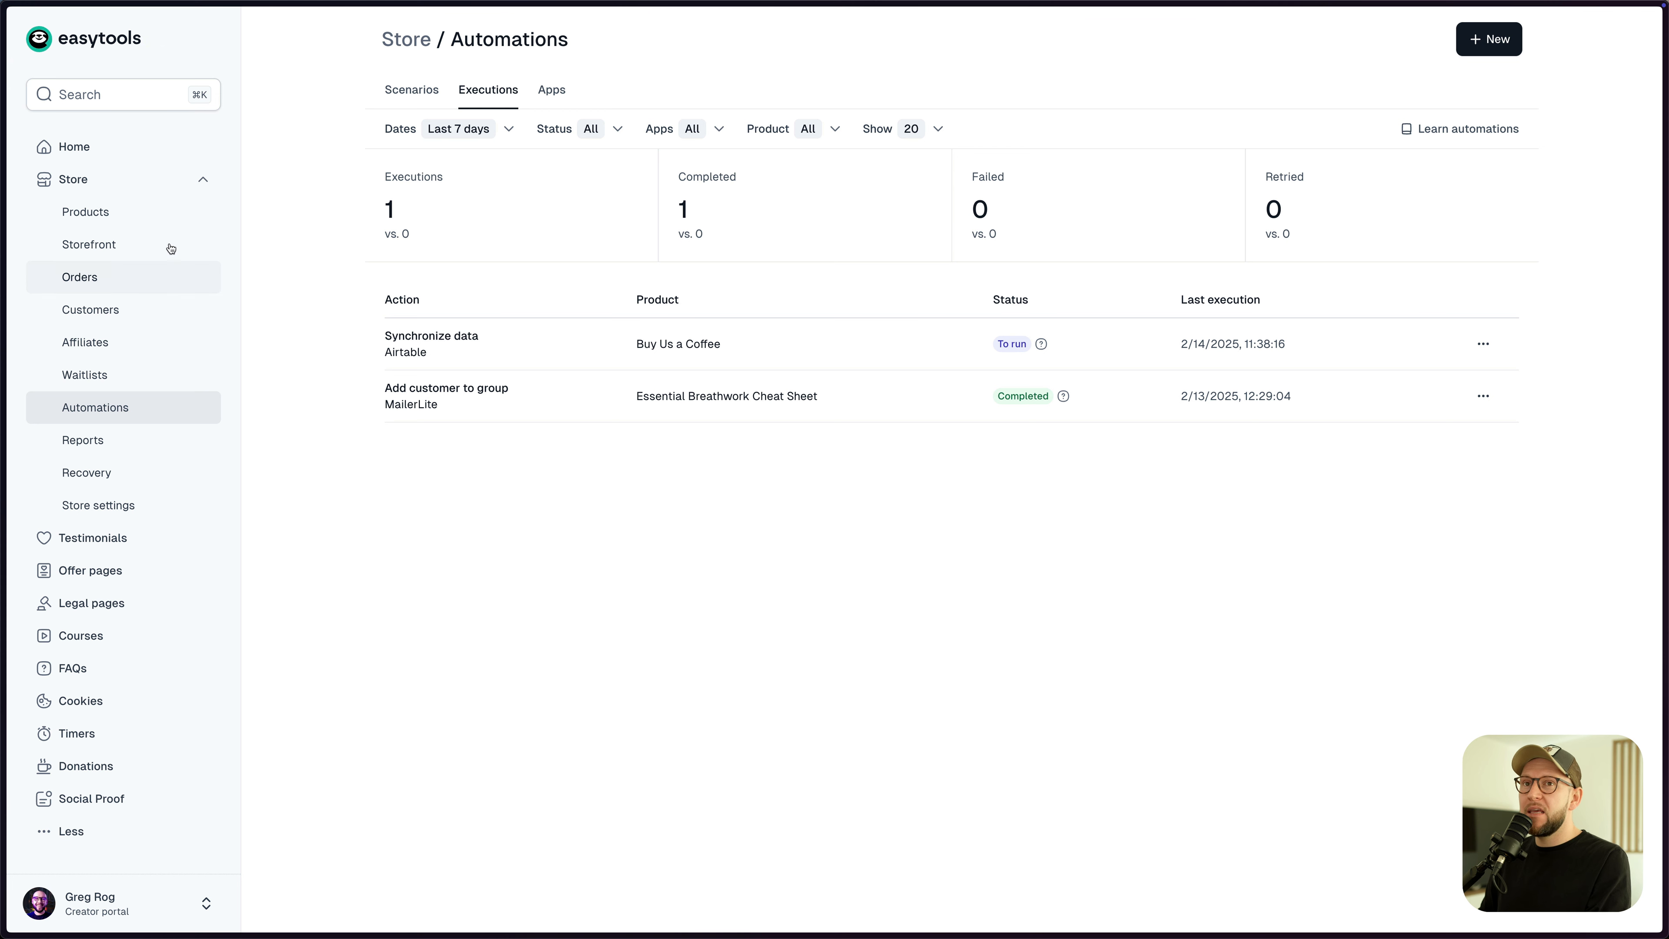
- View the Apps list, browse the New app application options, then cancel without connecting anything
{"action": "left_click", "coordinate": [549, 97]}
{"action": "left_click", "coordinate": [1466, 184]}
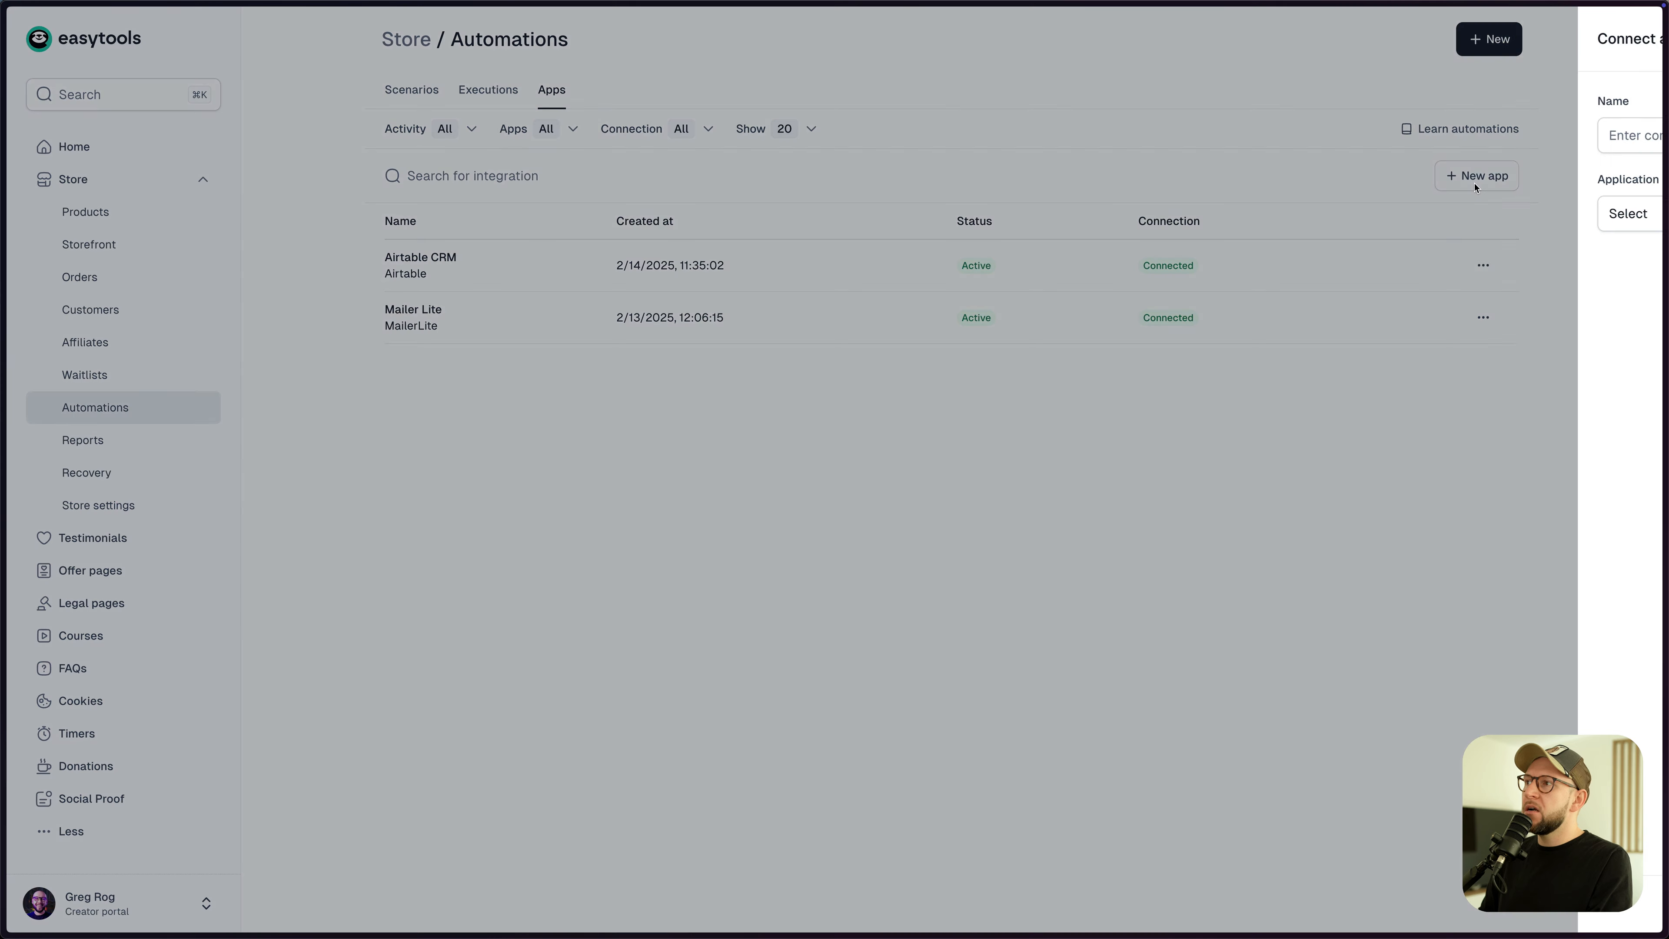
{"action": "left_click", "coordinate": [1441, 222]}
{"action": "scroll", "coordinate": [1446, 355], "scroll_direction": "down", "scroll_amount": 10}
{"action": "scroll", "coordinate": [1465, 335], "scroll_direction": "up", "scroll_amount": 10}
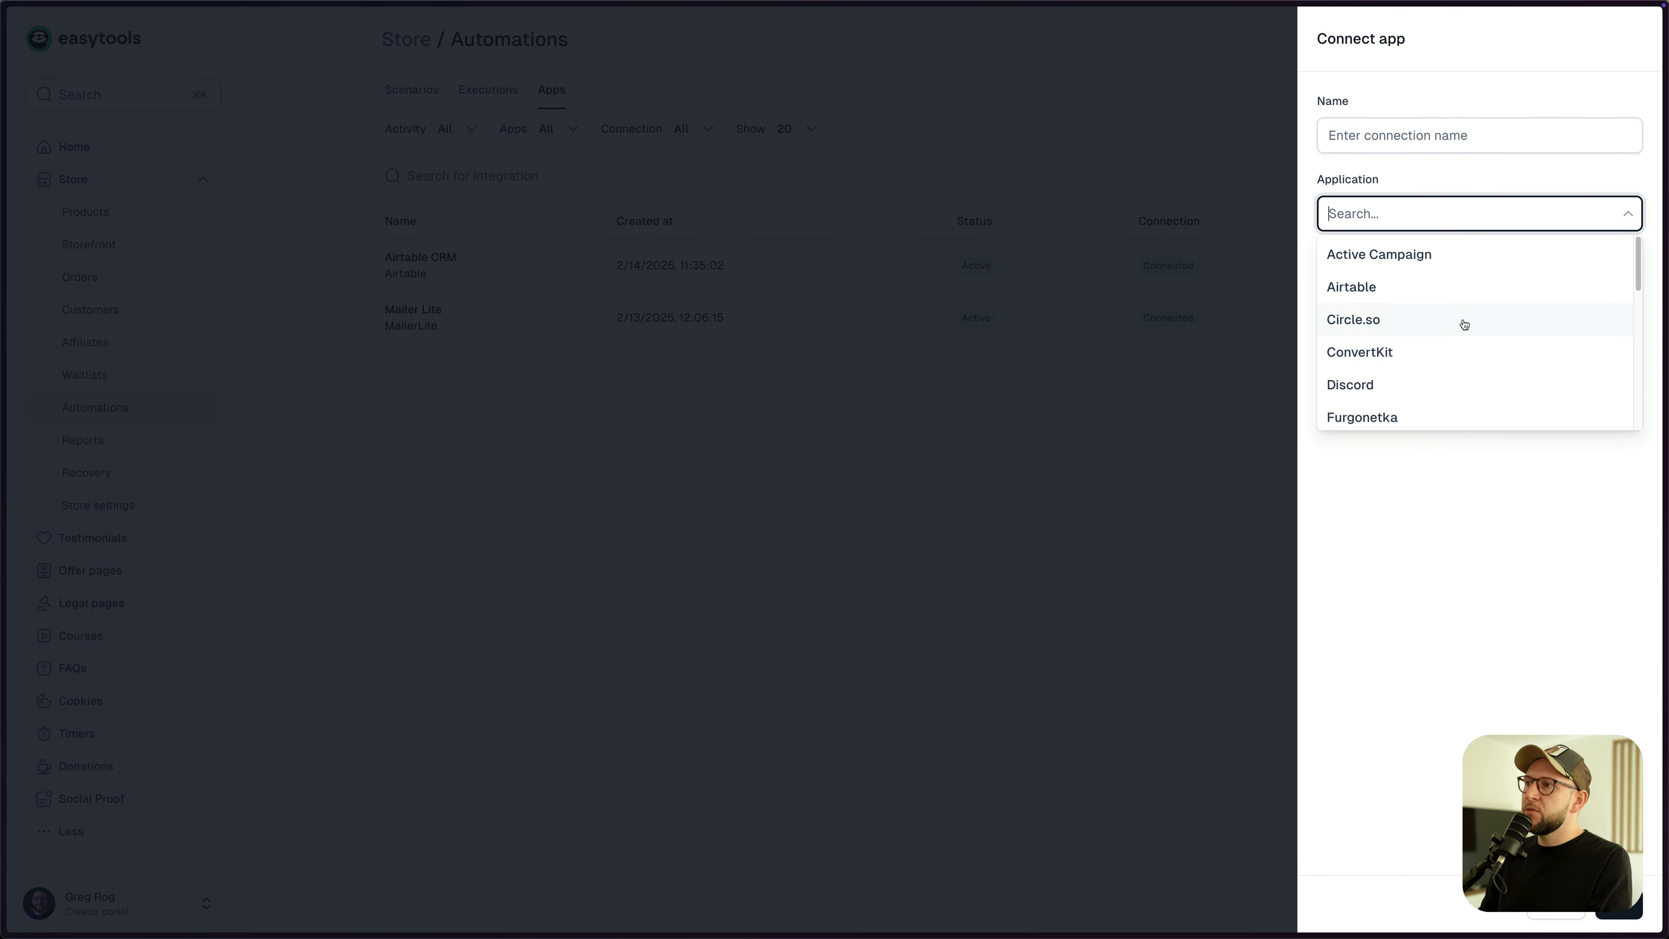
{"action": "scroll", "coordinate": [1457, 317], "scroll_direction": "down", "scroll_amount": 5}
{"action": "left_click", "coordinate": [956, 473]}
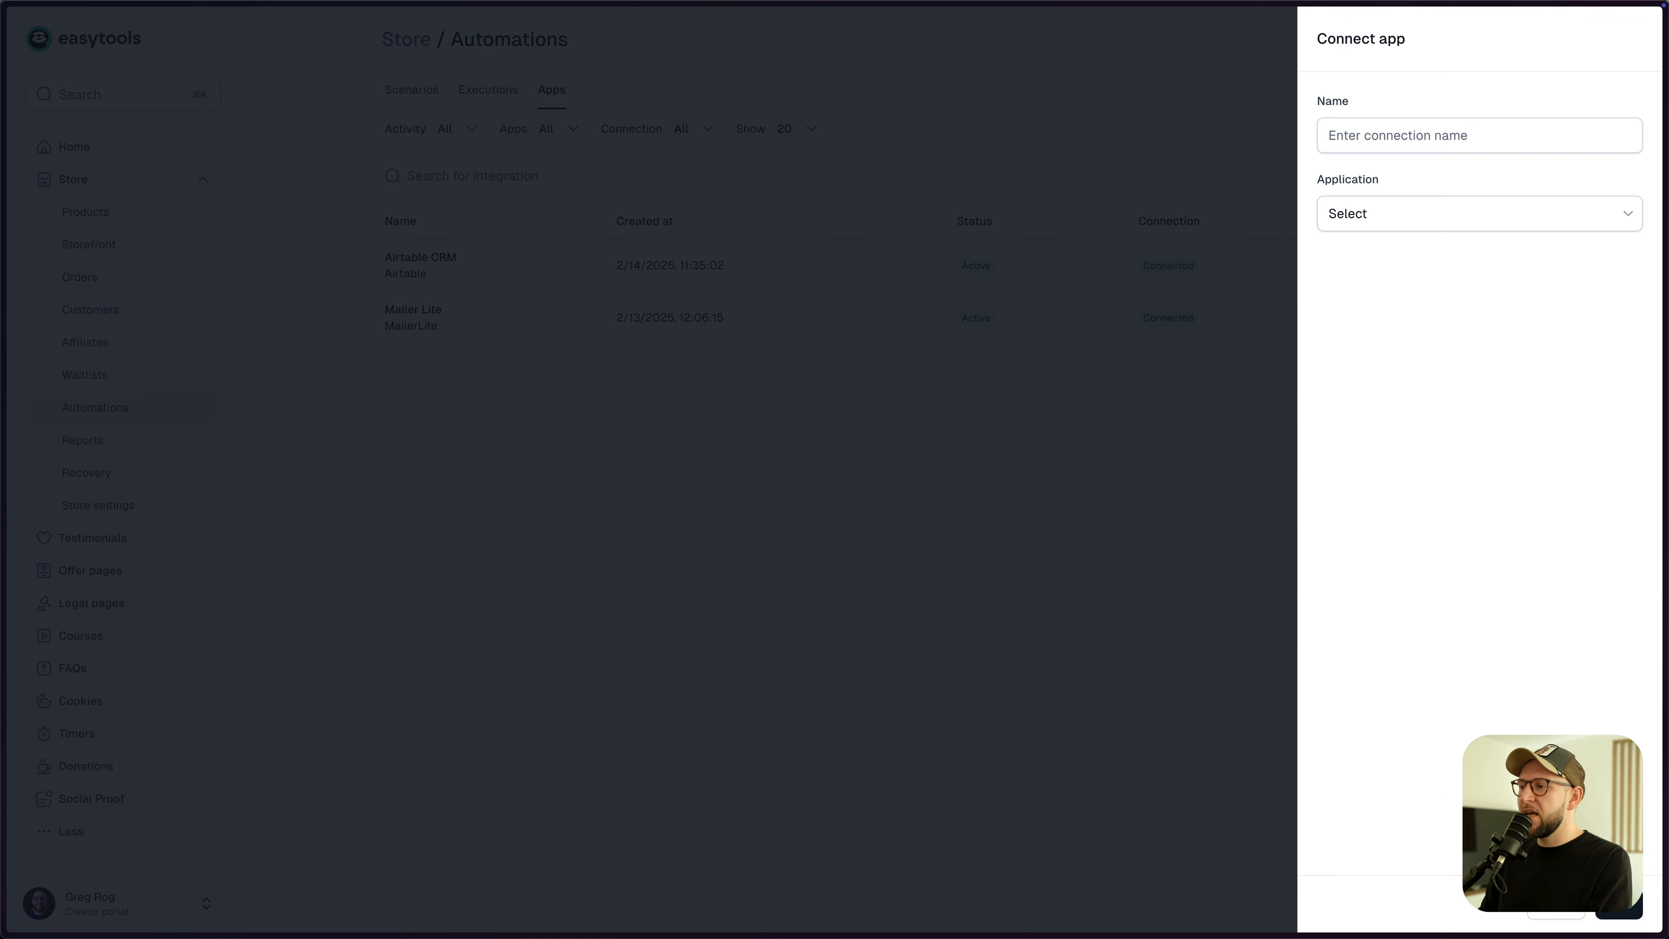
{"action": "left_click", "coordinate": [1550, 914]}
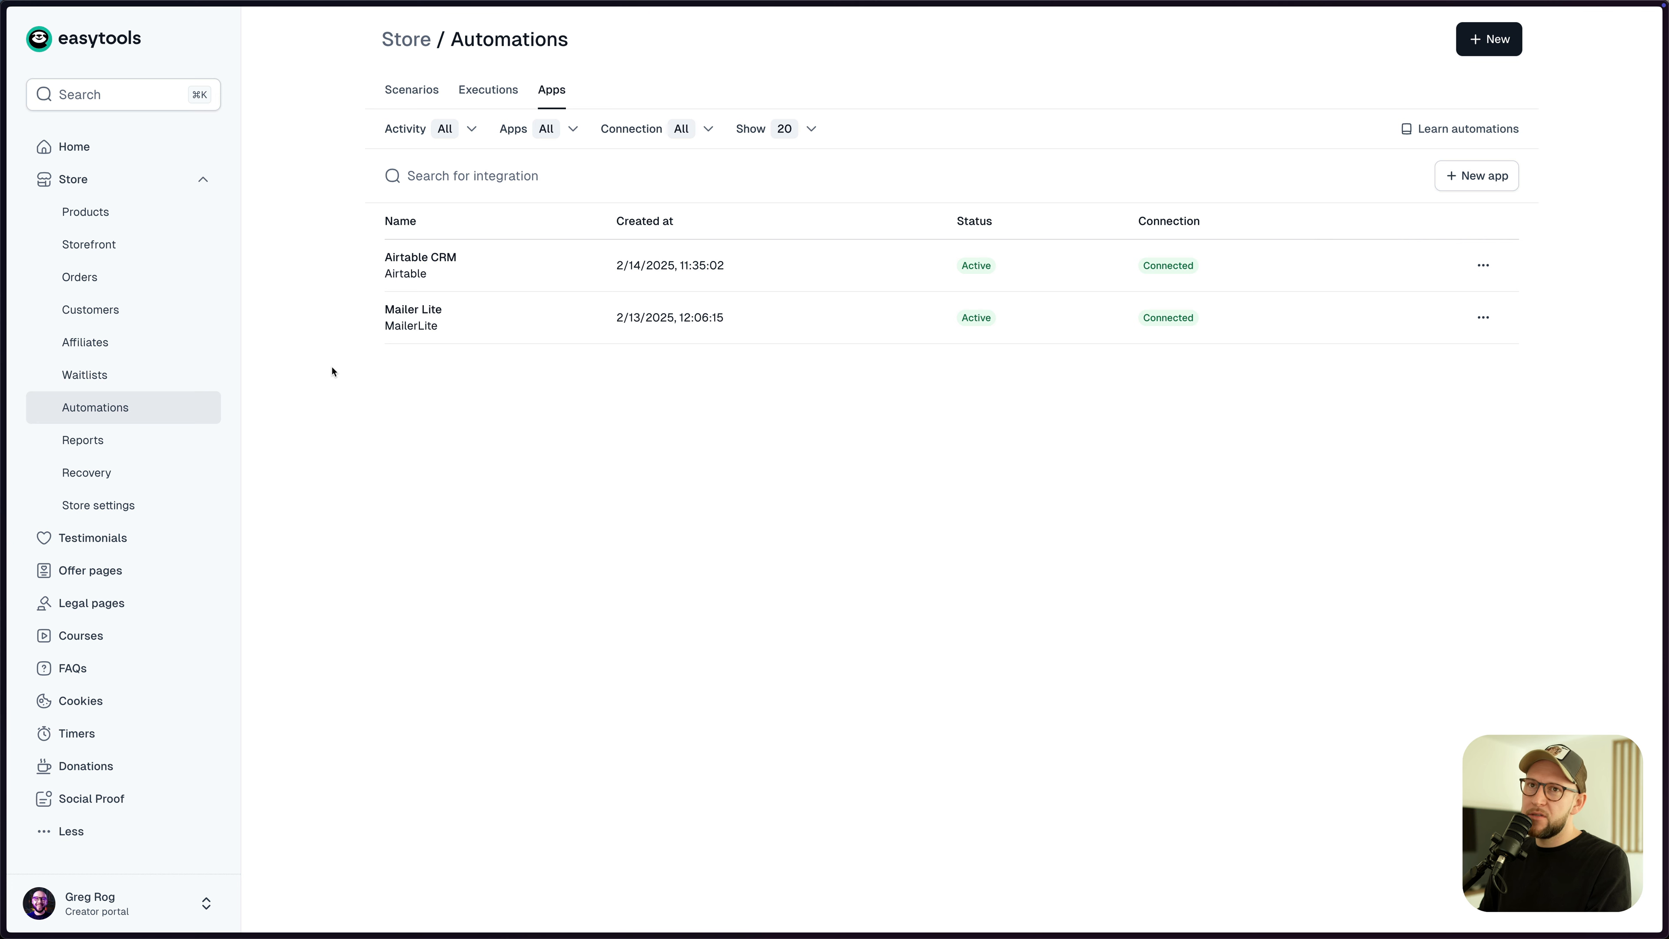
- Check the store-wide Webhook URL under Store settings > API & Webhooks, then return to Products
{"action": "left_click", "coordinate": [109, 217]}
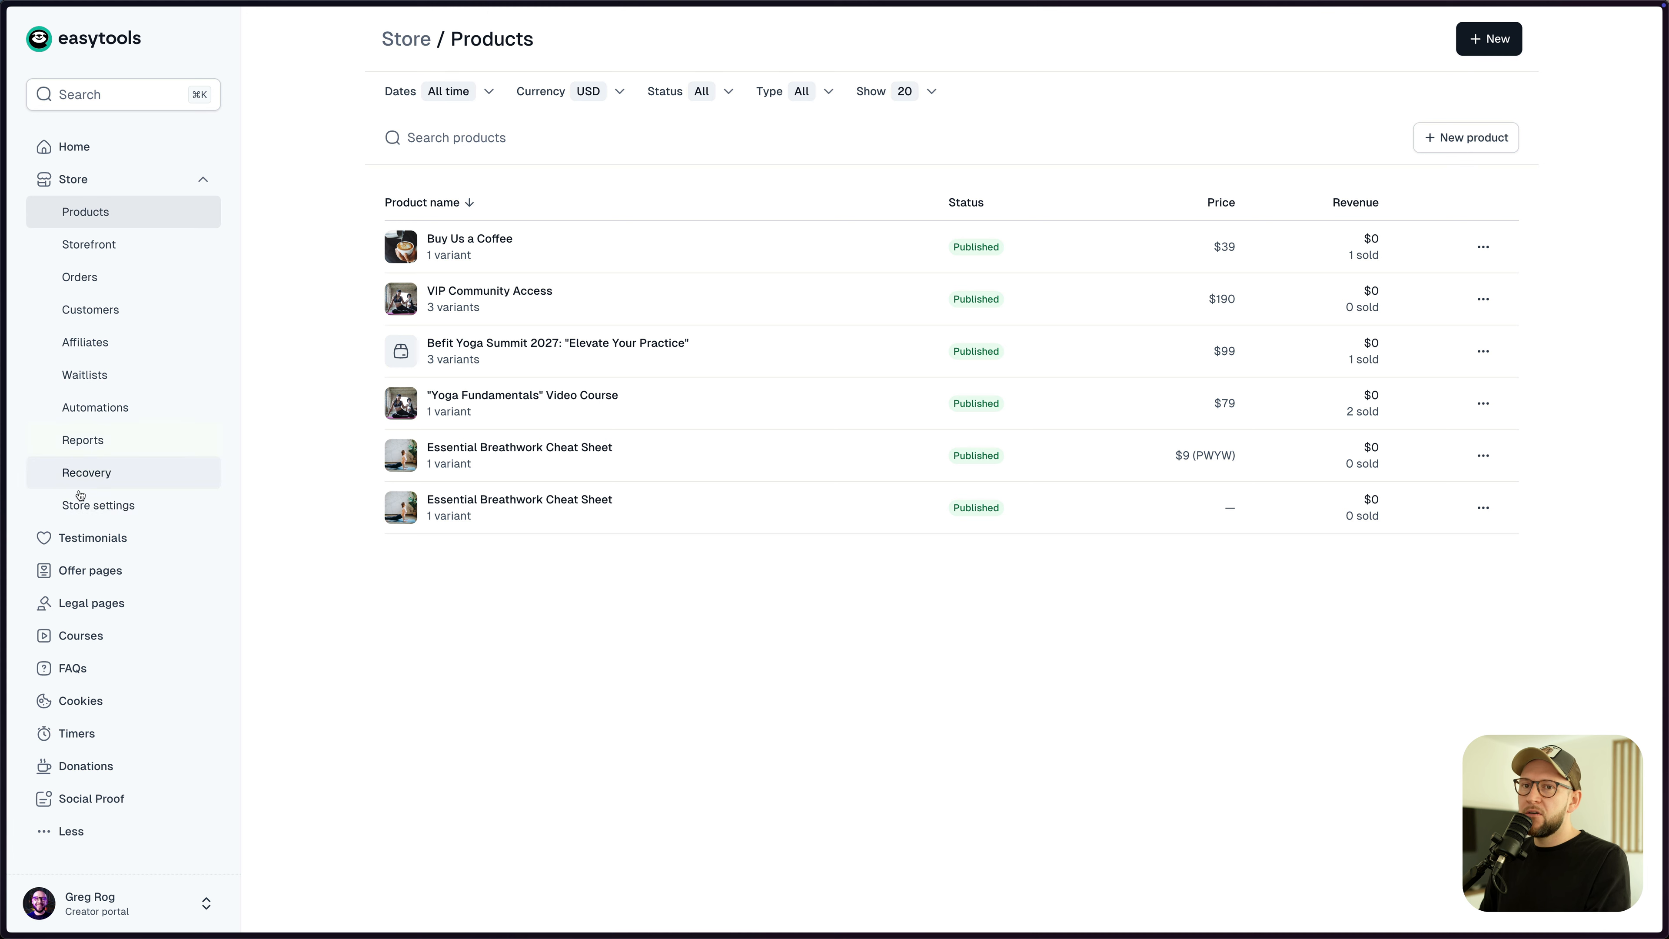
{"action": "left_click", "coordinate": [110, 511]}
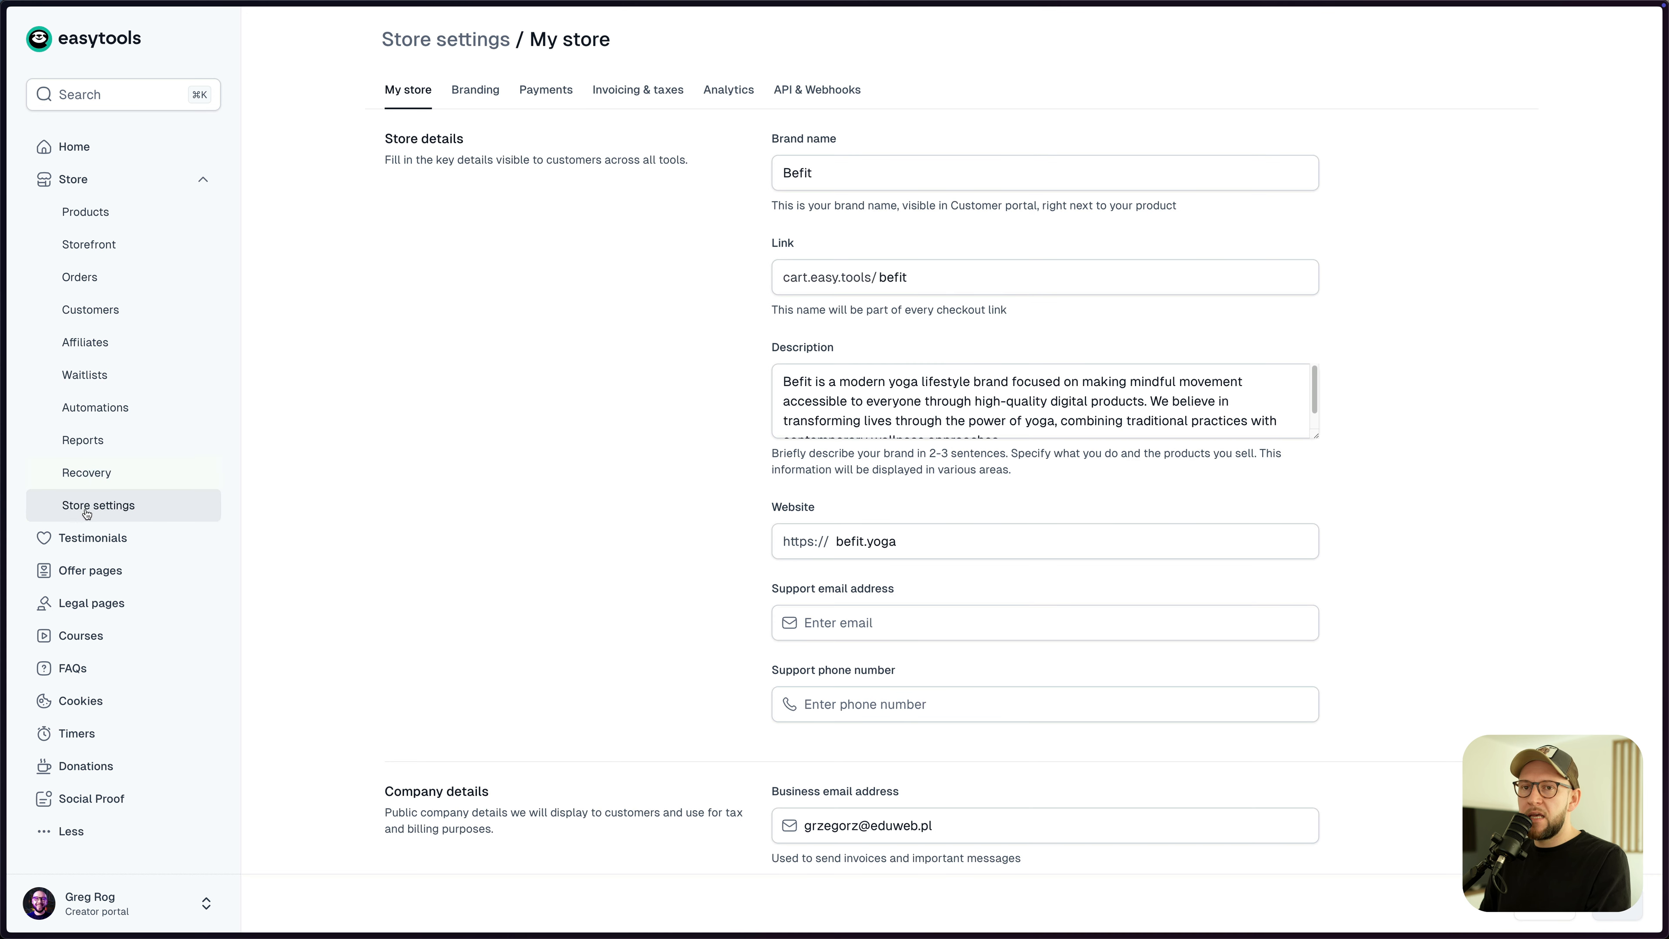
{"action": "left_click", "coordinate": [807, 105]}
{"action": "left_click", "coordinate": [854, 172]}
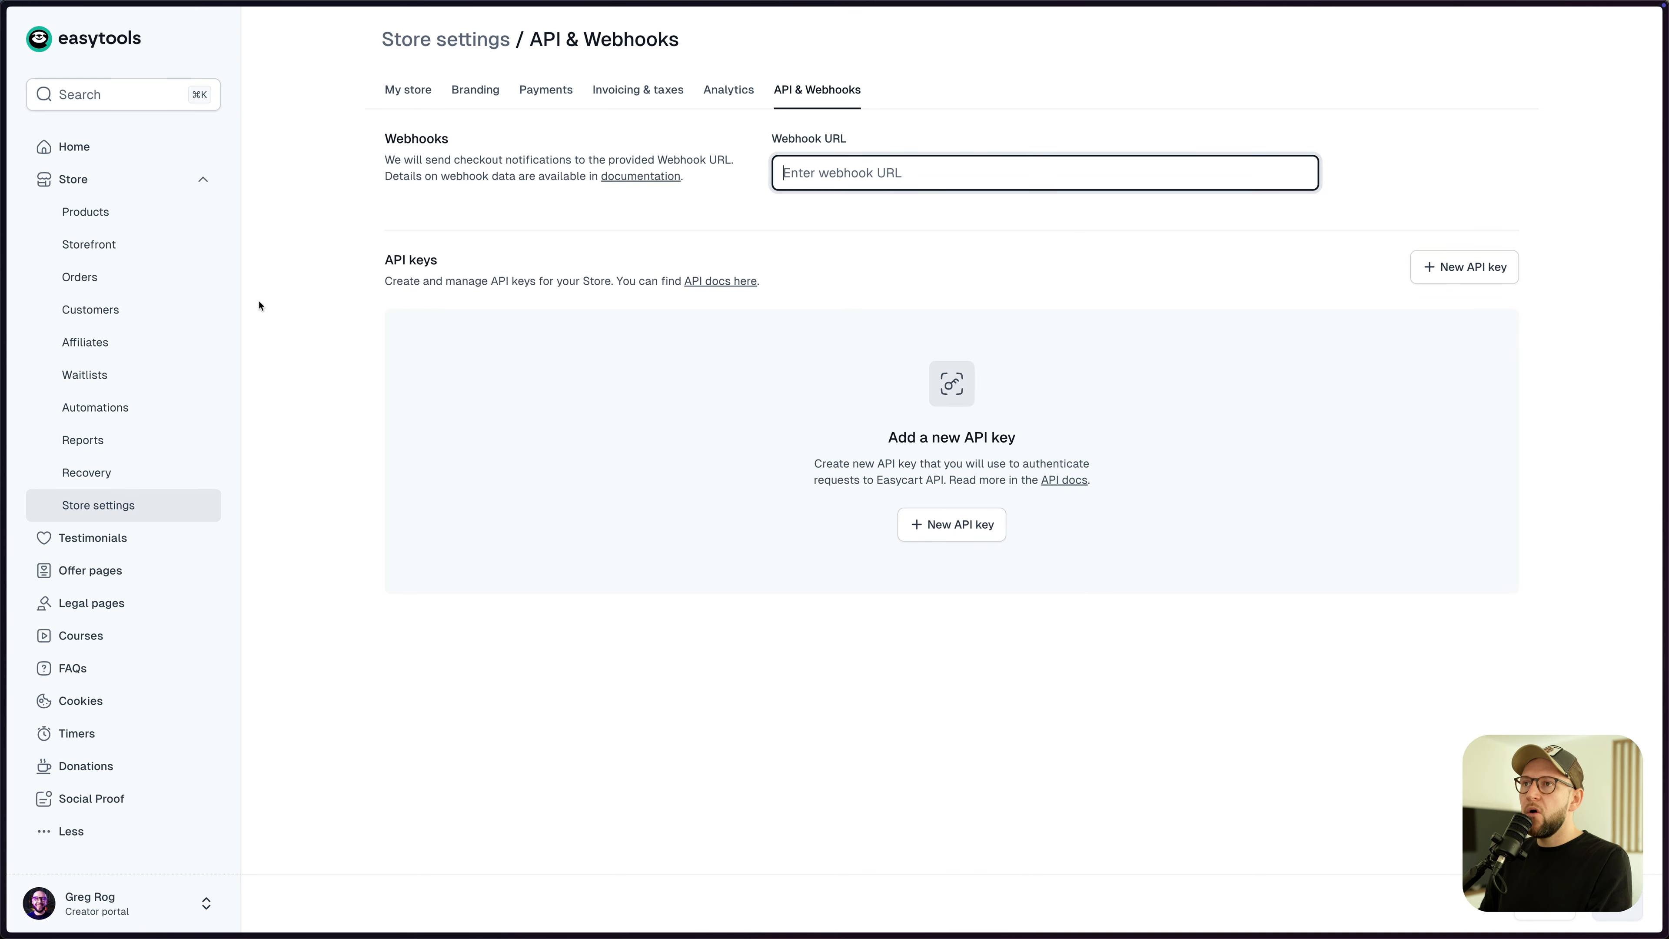
{"action": "left_click", "coordinate": [128, 217]}
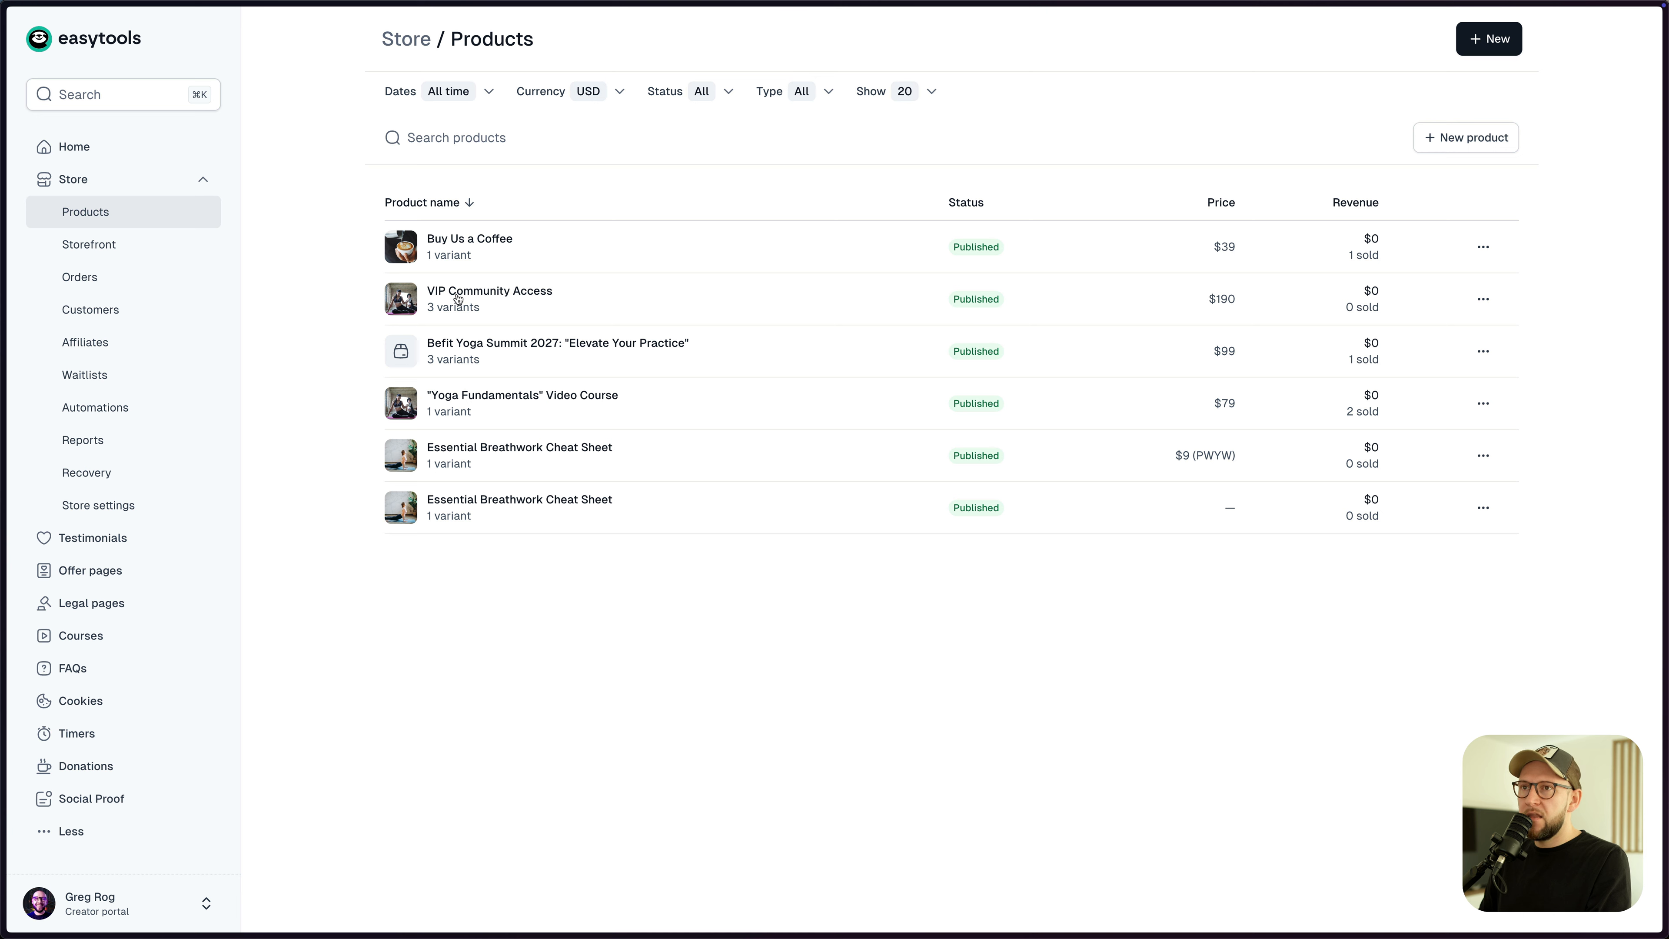
- Open VIP Community Access's Automations > Webhook page, whose address is still blank
{"action": "left_click", "coordinate": [578, 316]}
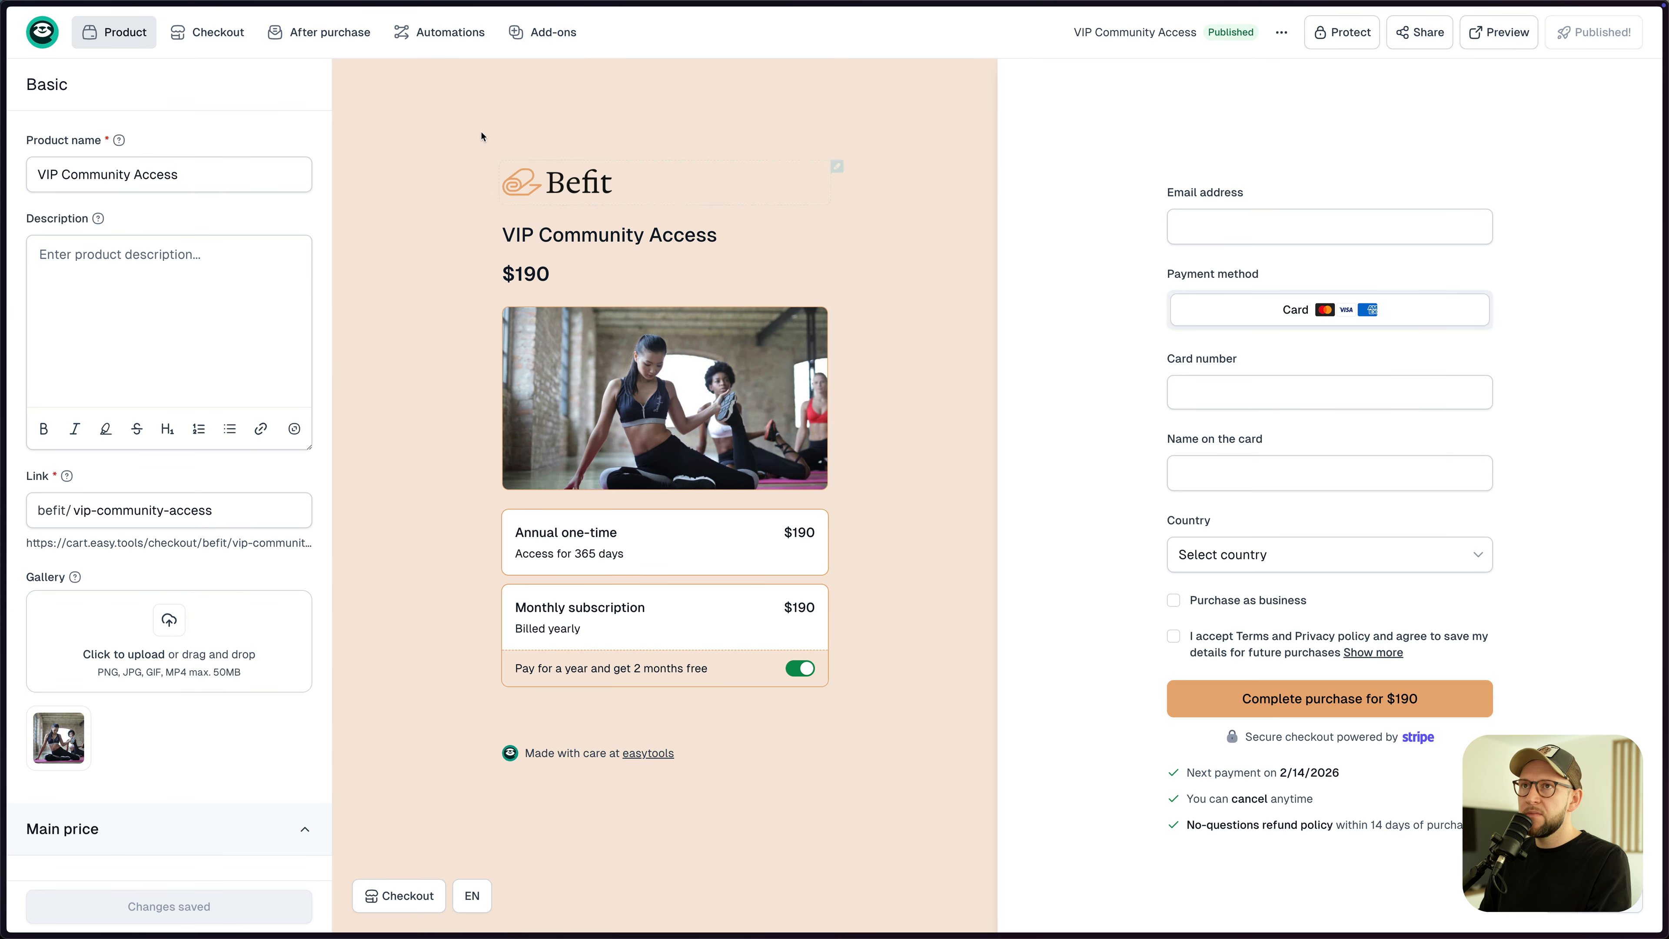
{"action": "mouse_move", "coordinate": [455, 41]}
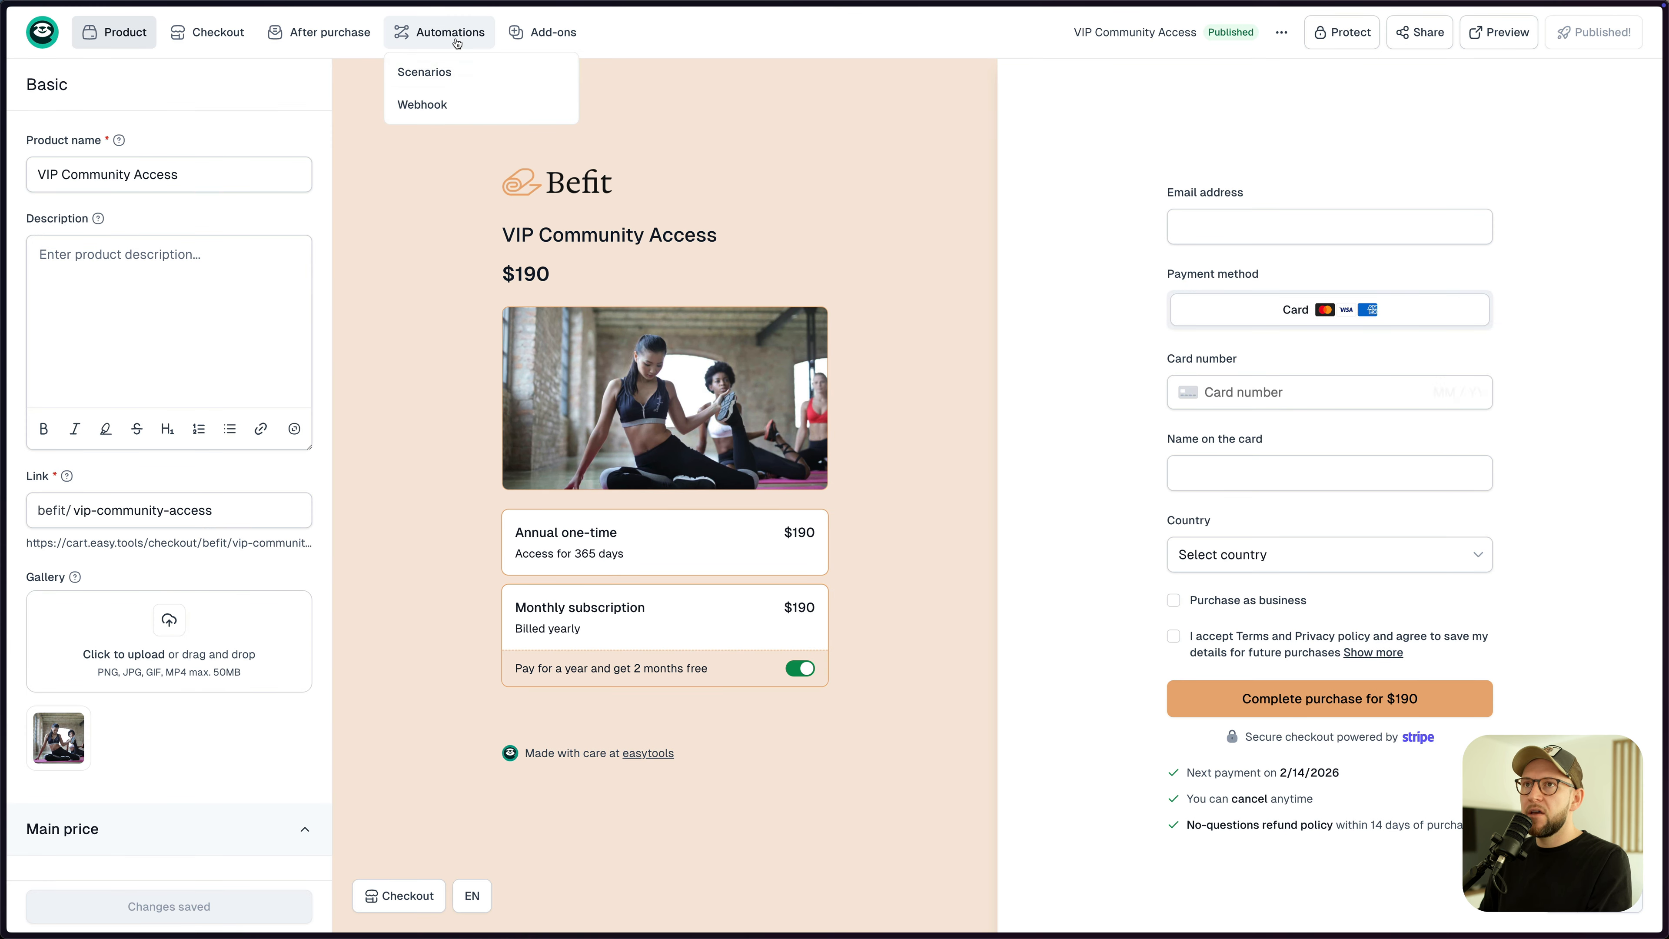
{"action": "left_click", "coordinate": [436, 112]}
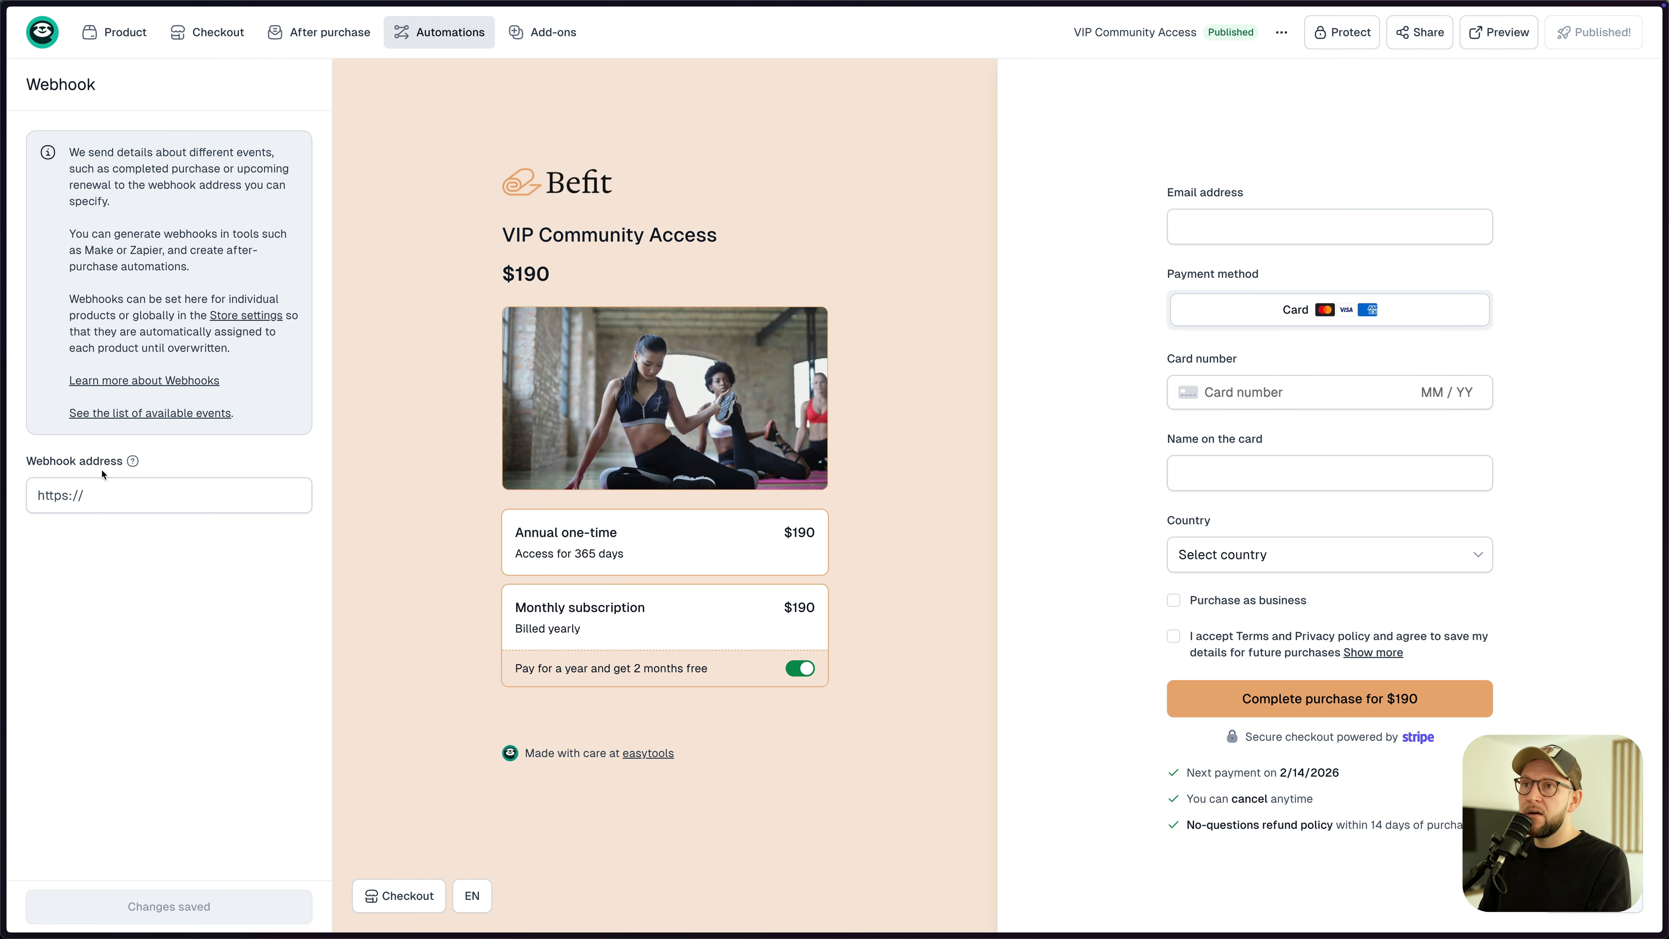
- Read the available webhook events documentation and its JSON payload examples, then close it
{"action": "left_click", "coordinate": [150, 412]}
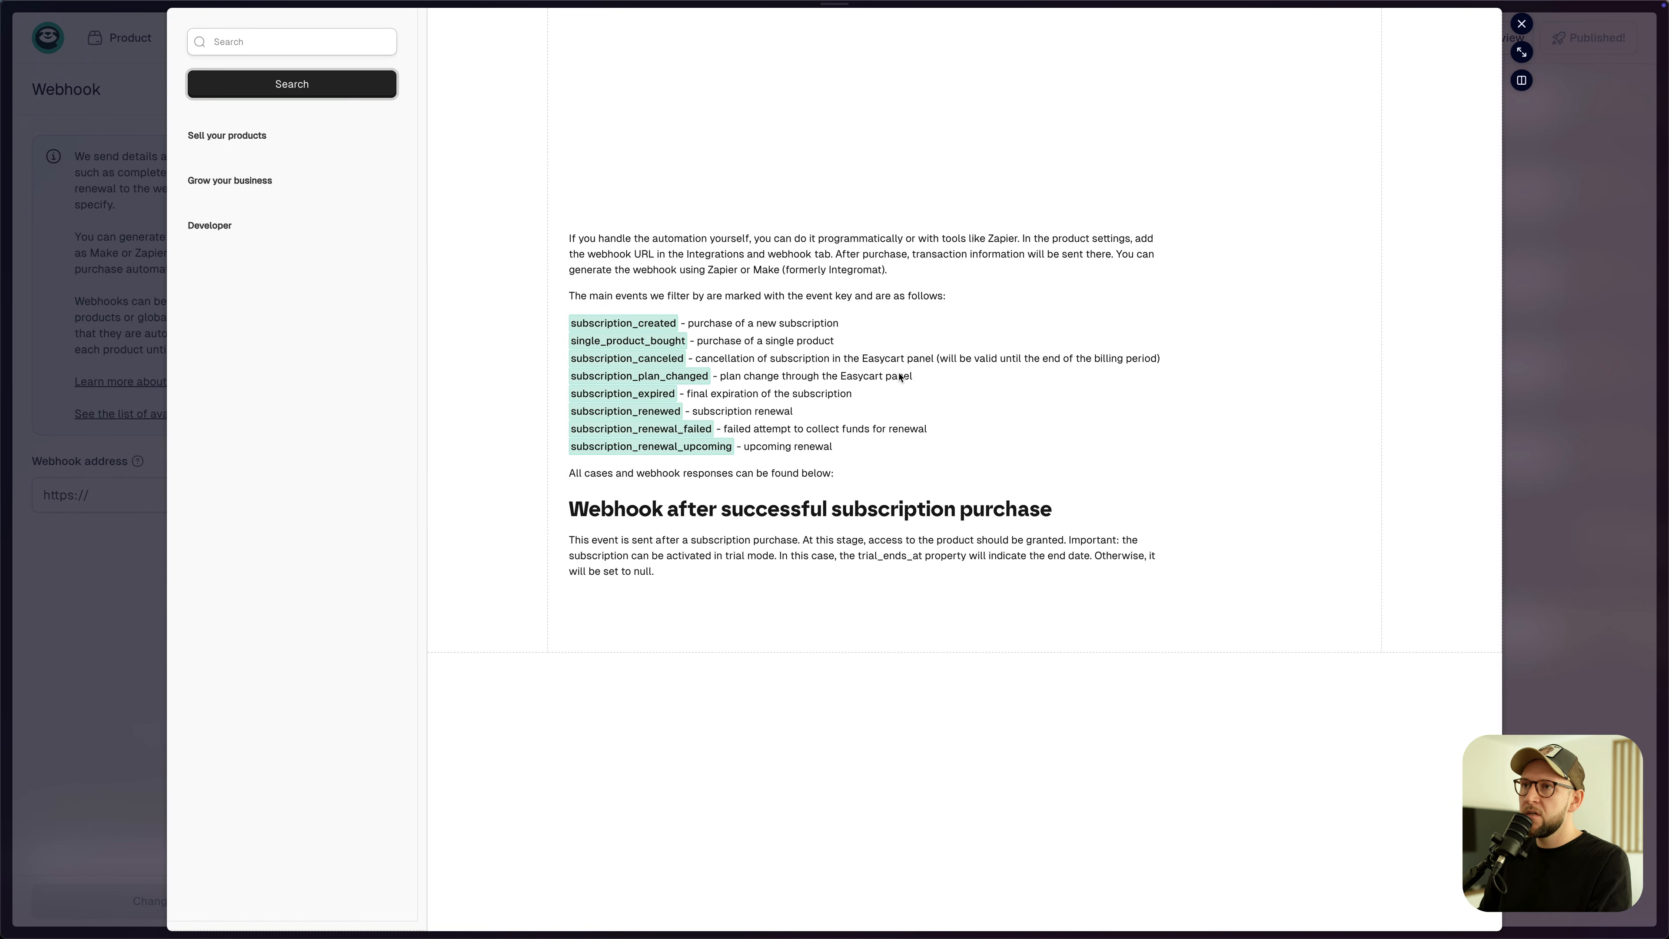
{"action": "scroll", "coordinate": [821, 316], "scroll_direction": "down", "scroll_amount": 4}
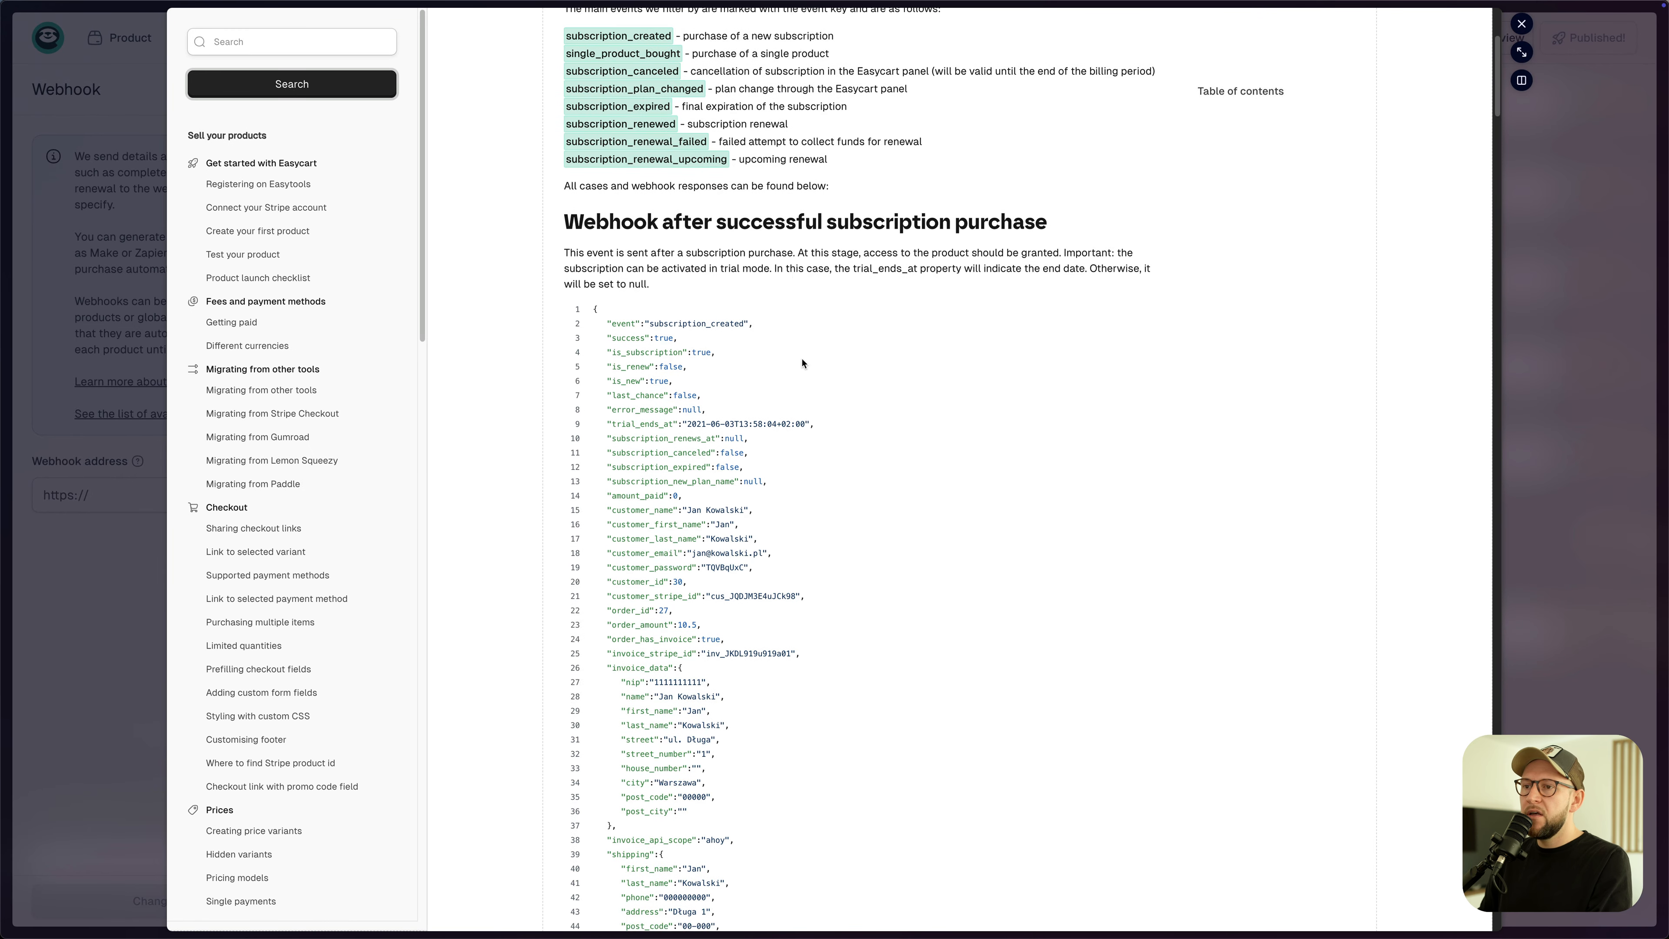
{"action": "scroll", "coordinate": [793, 259], "scroll_direction": "up", "scroll_amount": 1}
{"action": "left_click_drag", "start_coordinate": [730, 215], "coordinate": [905, 217]}
{"action": "left_click", "coordinate": [797, 328]}
{"action": "scroll", "coordinate": [797, 328], "scroll_direction": "down", "scroll_amount": 1}
{"action": "left_click_drag", "start_coordinate": [665, 276], "coordinate": [755, 652]}
{"action": "left_click", "coordinate": [753, 634]}
{"action": "scroll", "coordinate": [728, 468], "scroll_direction": "down", "scroll_amount": 3}
{"action": "scroll", "coordinate": [687, 270], "scroll_direction": "down", "scroll_amount": 1}
{"action": "left_click_drag", "start_coordinate": [638, 273], "coordinate": [675, 365]}
{"action": "left_click_drag", "start_coordinate": [651, 461], "coordinate": [675, 547]}
{"action": "left_click_drag", "start_coordinate": [664, 589], "coordinate": [673, 657]}
{"action": "left_click", "coordinate": [673, 657]}
{"action": "scroll", "coordinate": [821, 453], "scroll_direction": "down", "scroll_amount": 20}
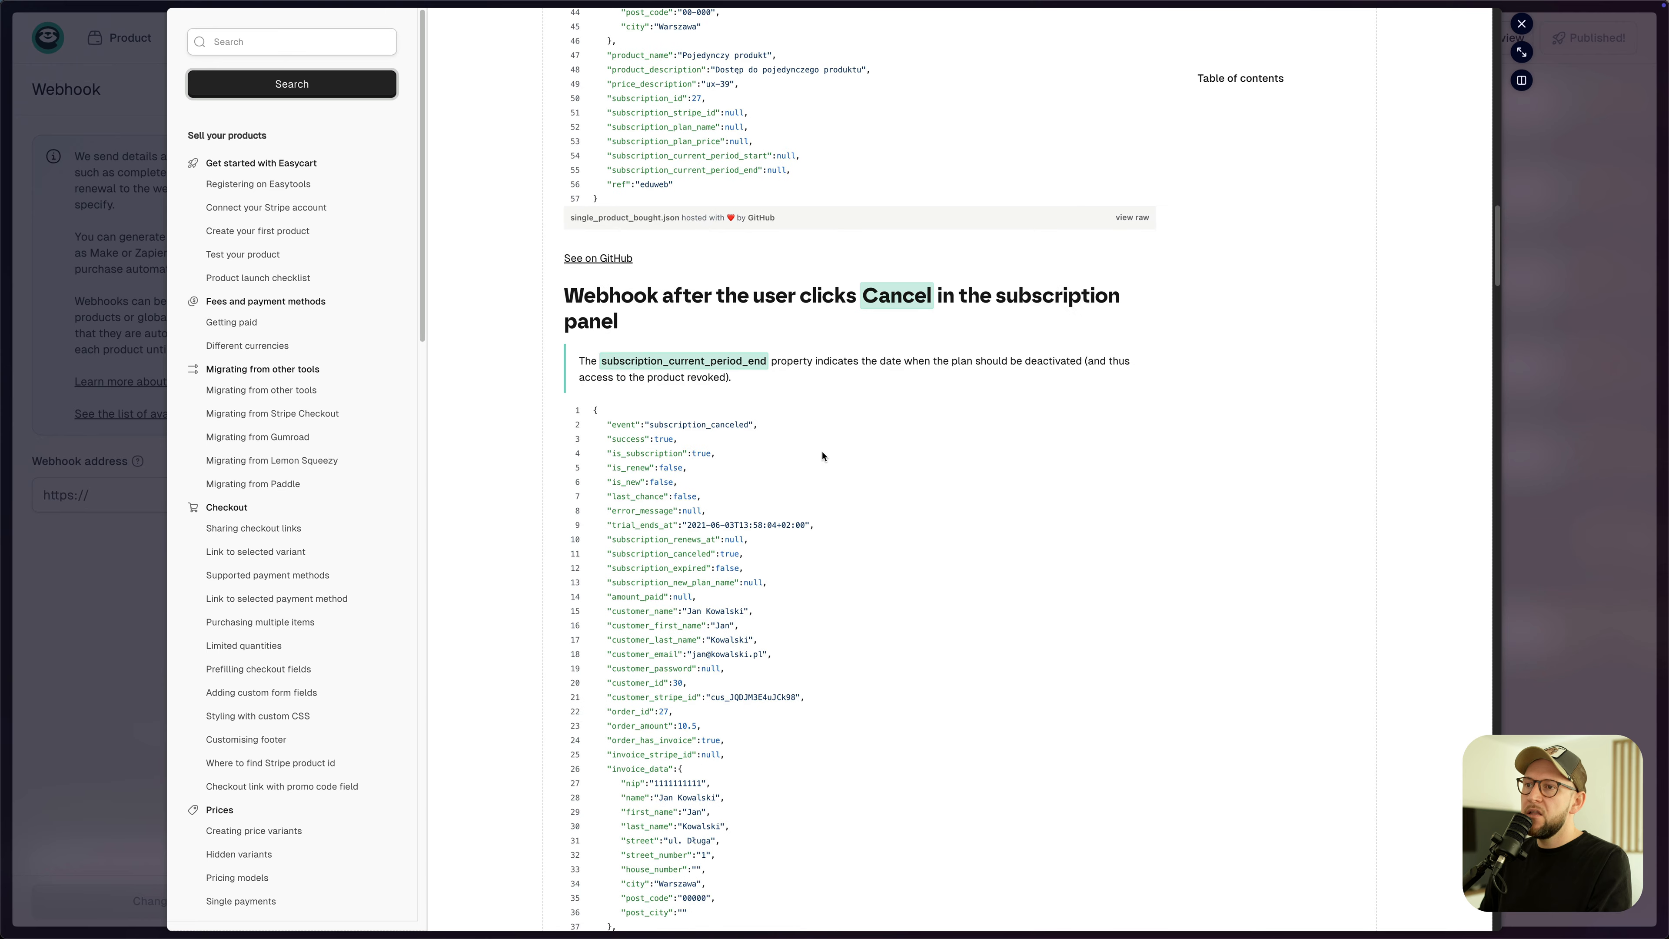
{"action": "scroll", "coordinate": [823, 455], "scroll_direction": "down", "scroll_amount": 3}
{"action": "left_click", "coordinate": [1519, 25]}
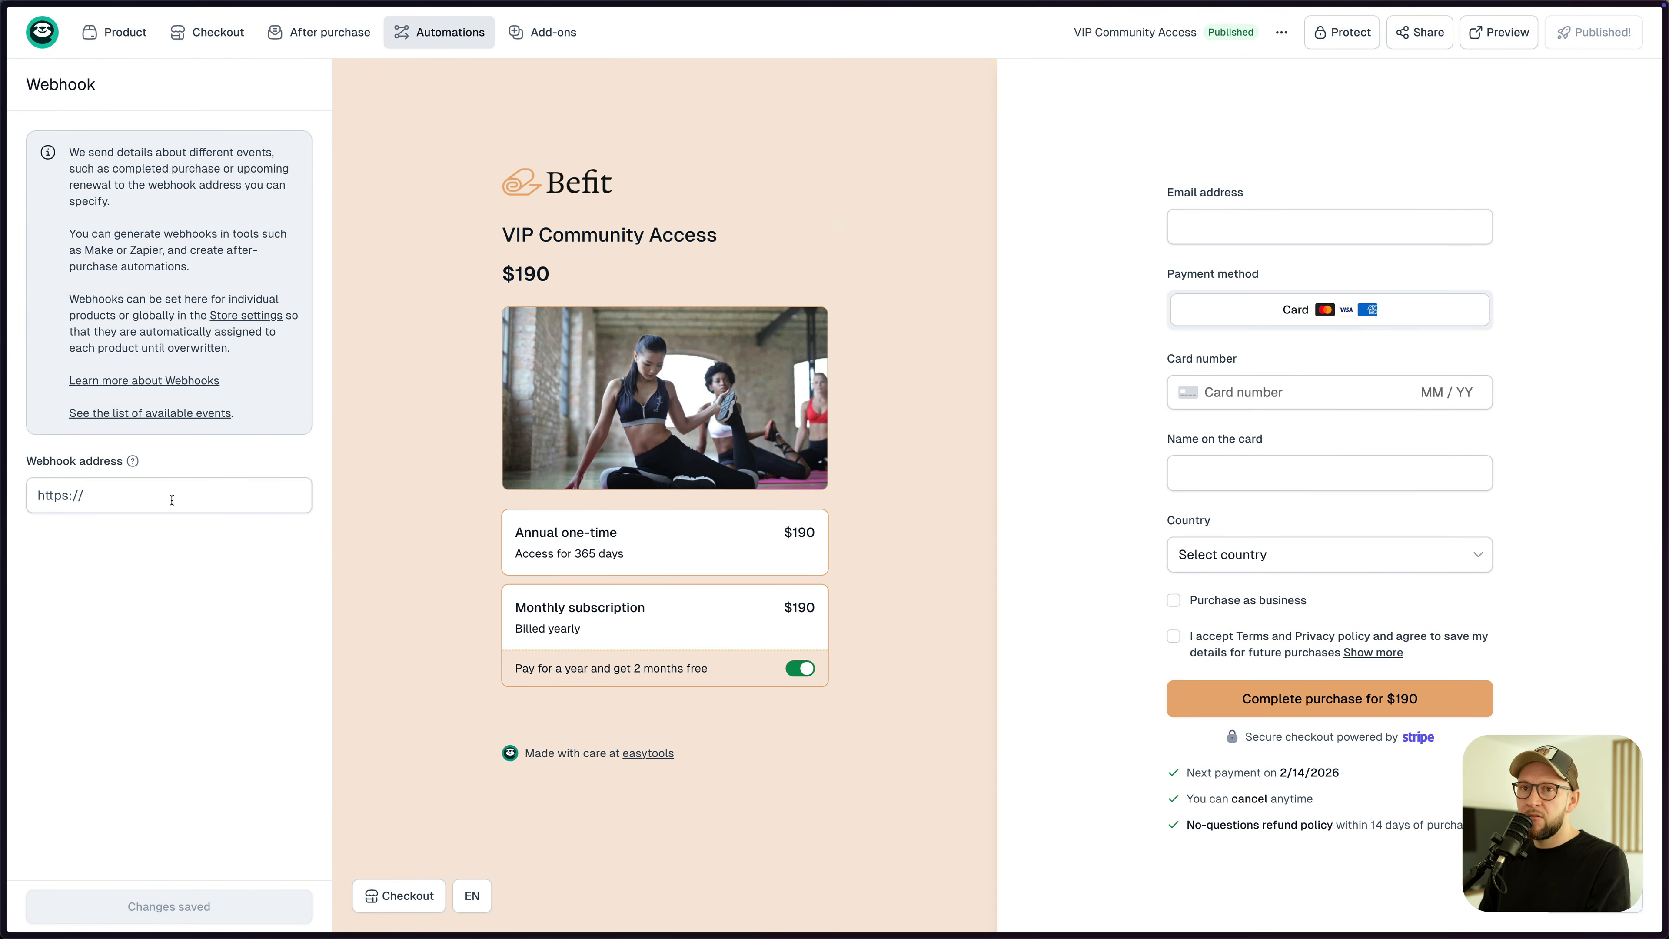
- In Make, create a new scenario starting with a Webhooks Custom webhook trigger
{"action": "key", "text": "ctrl+Tab"}
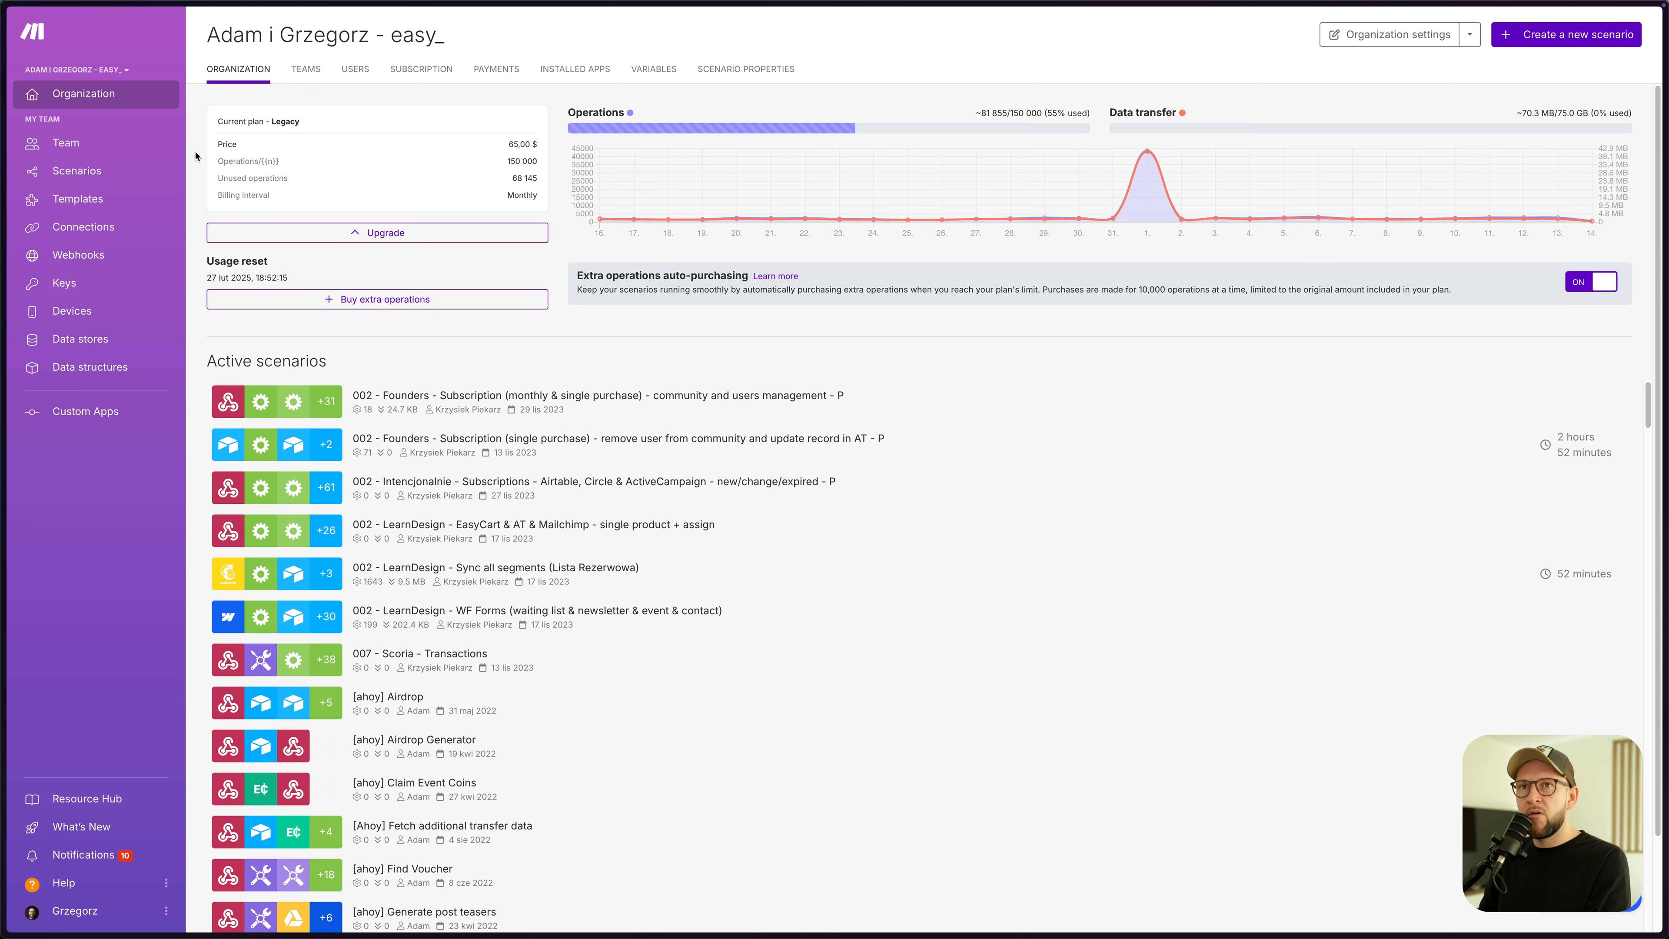
{"action": "left_click", "coordinate": [1564, 45]}
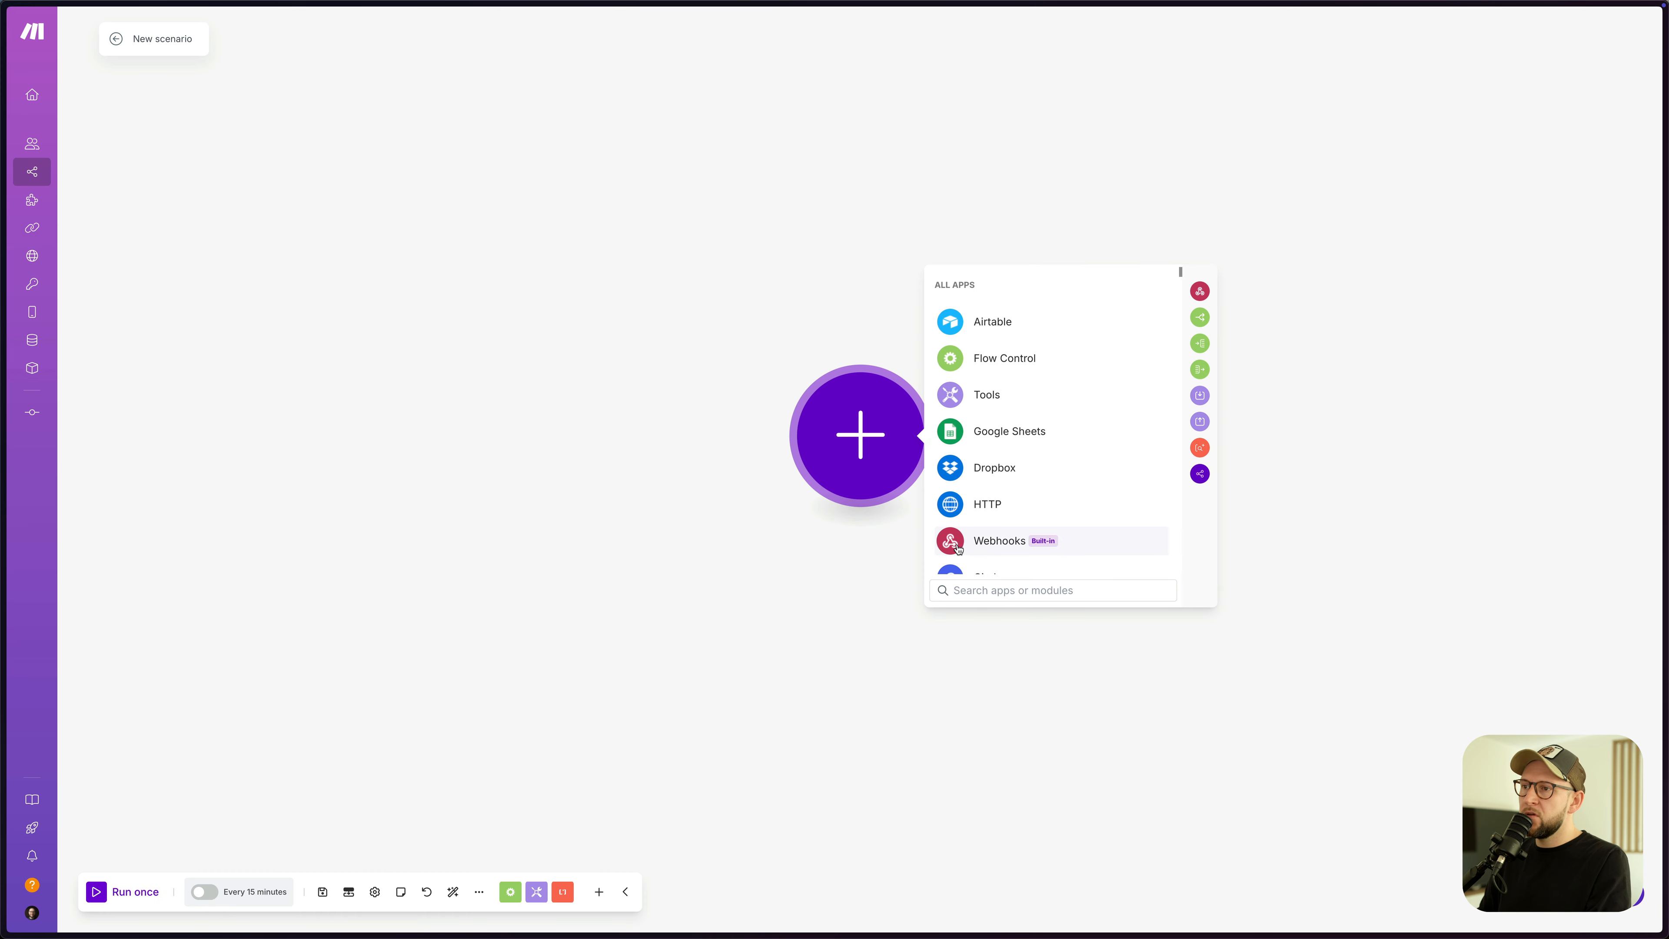
{"action": "left_click", "coordinate": [995, 548]}
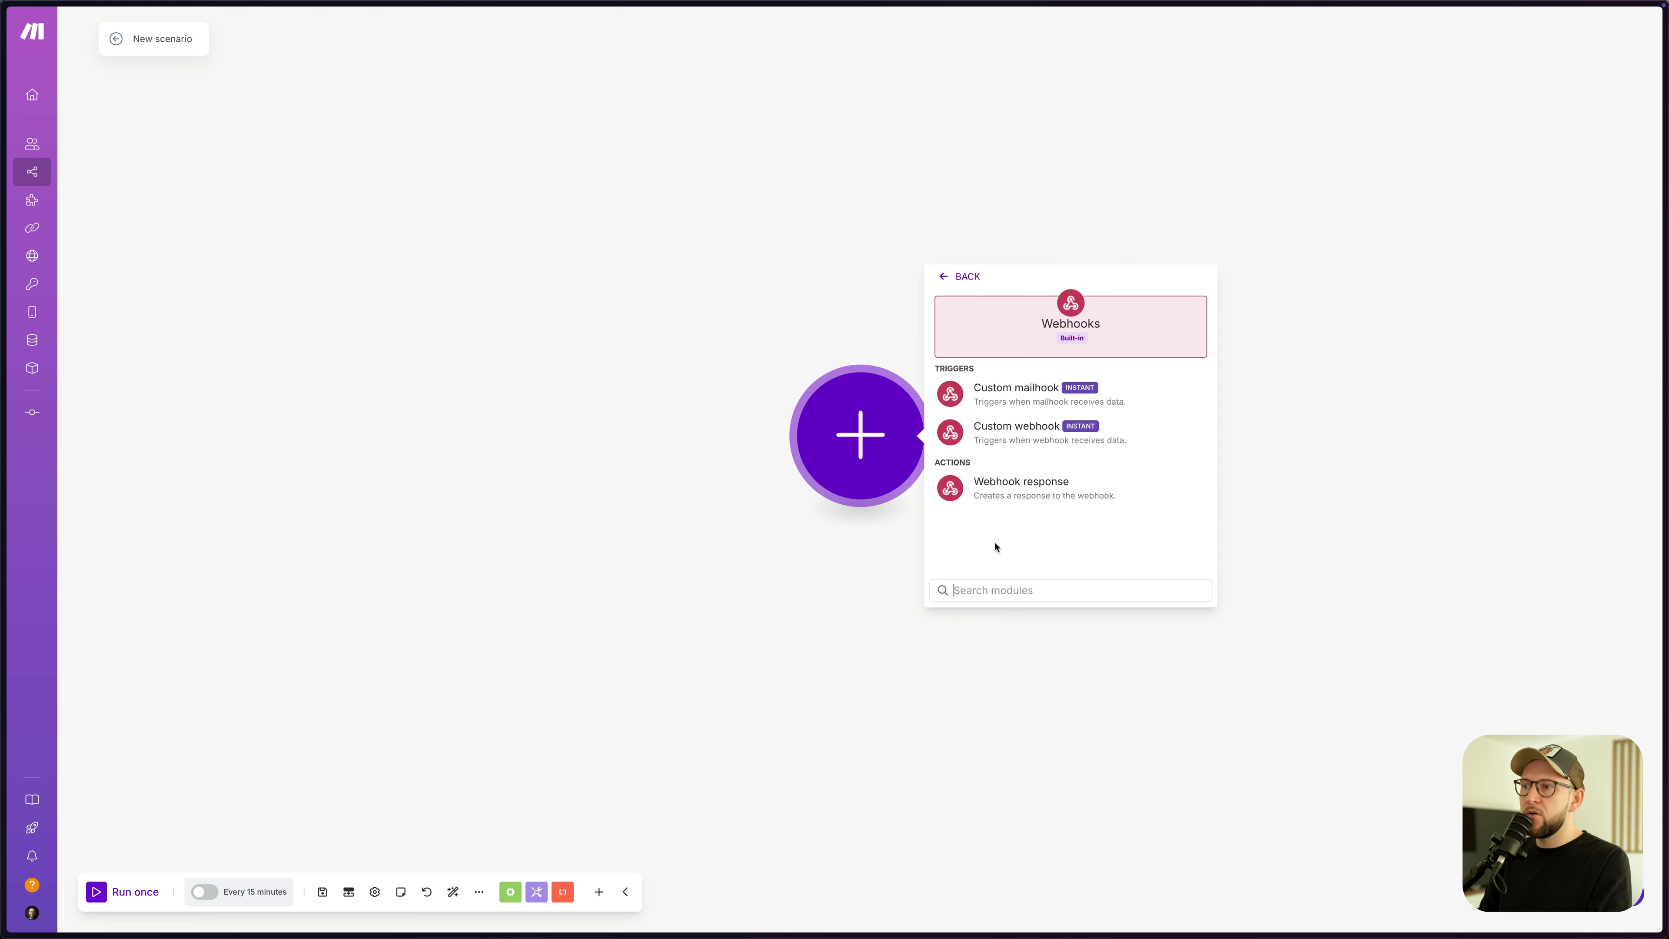
{"action": "left_click", "coordinate": [1033, 434]}
{"action": "left_click", "coordinate": [1048, 432]}
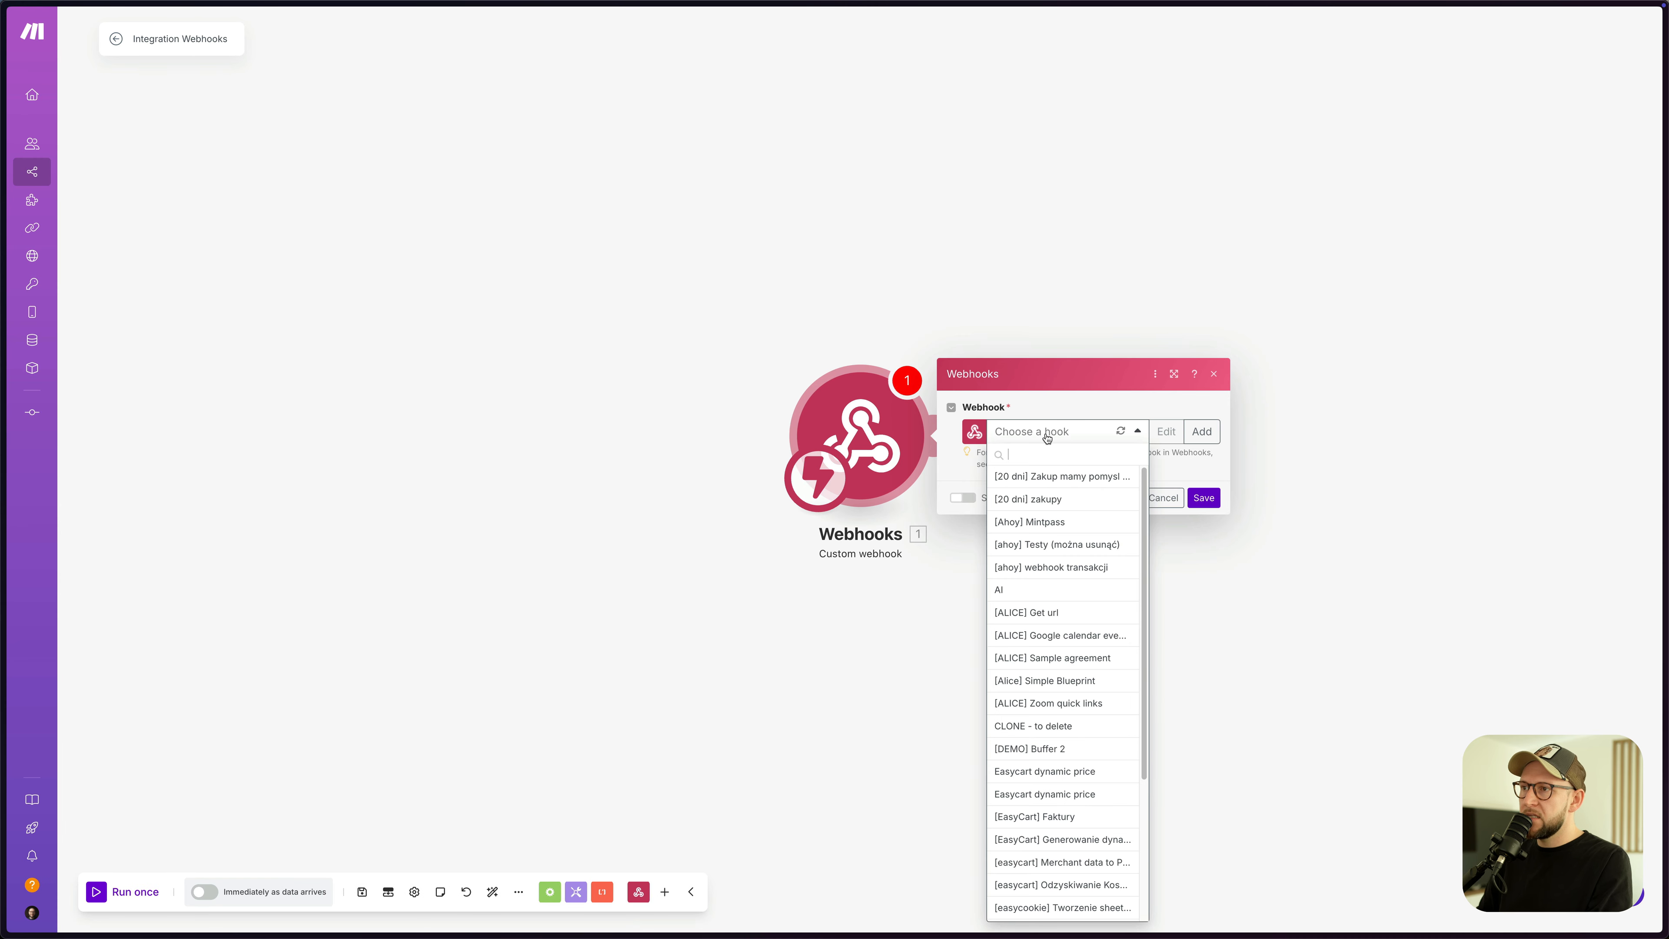
{"action": "left_click", "coordinate": [1108, 412]}
- Rename the scenario to Easy Test
{"action": "left_click", "coordinate": [201, 41]}
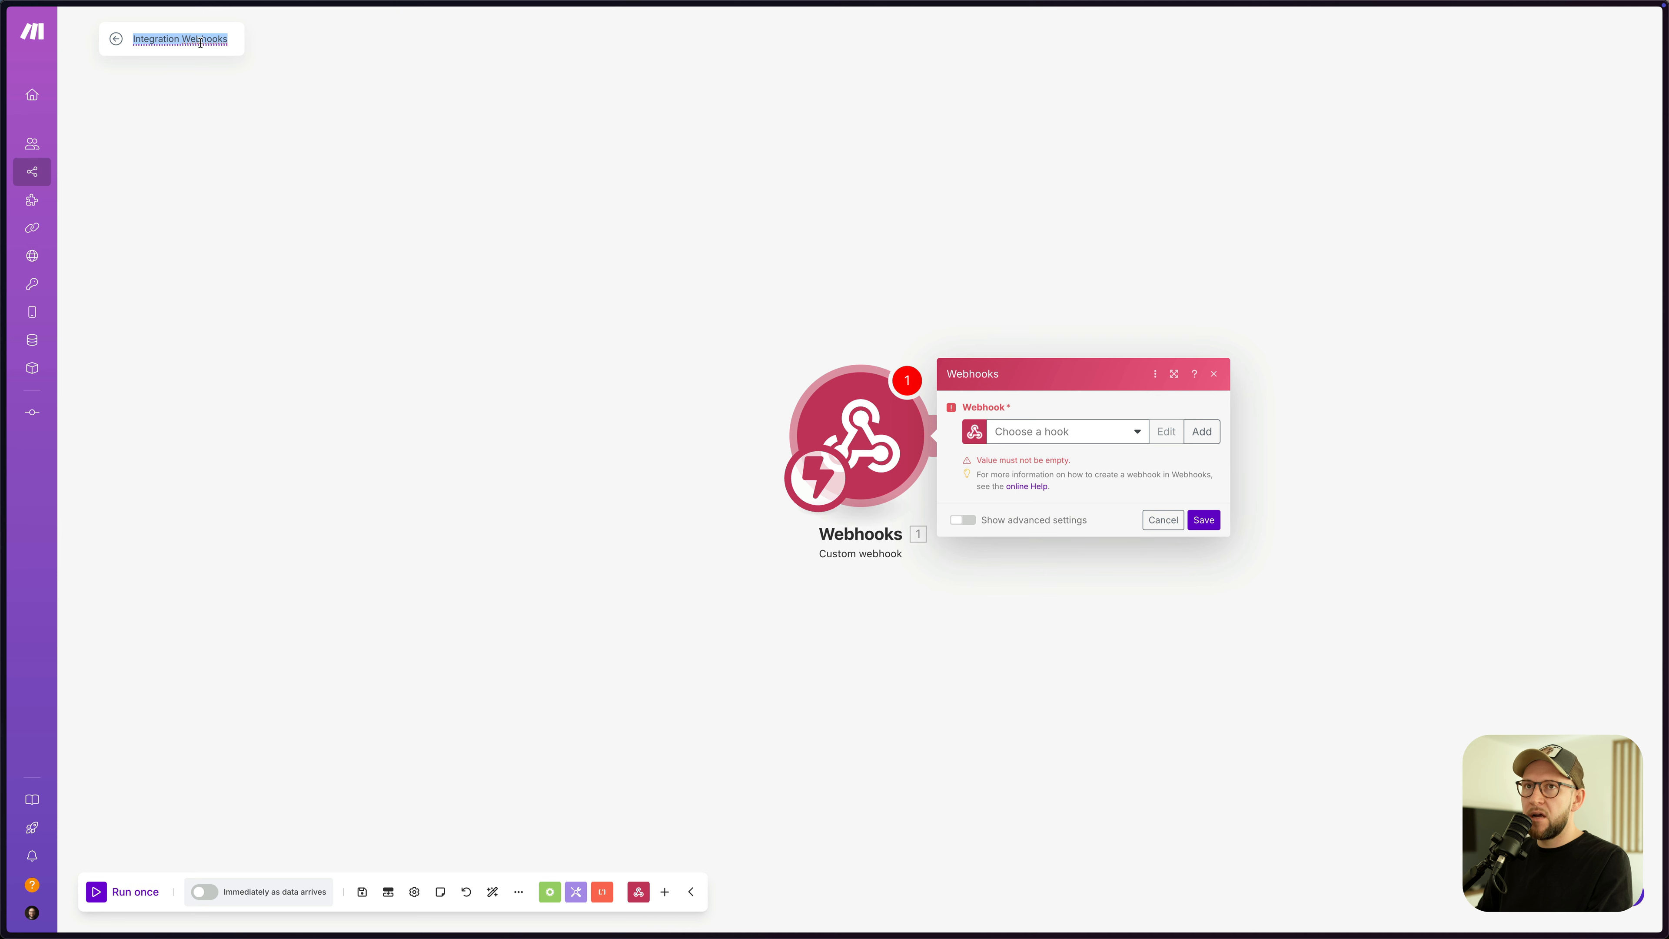
{"action": "type", "text": "Easy Test"}
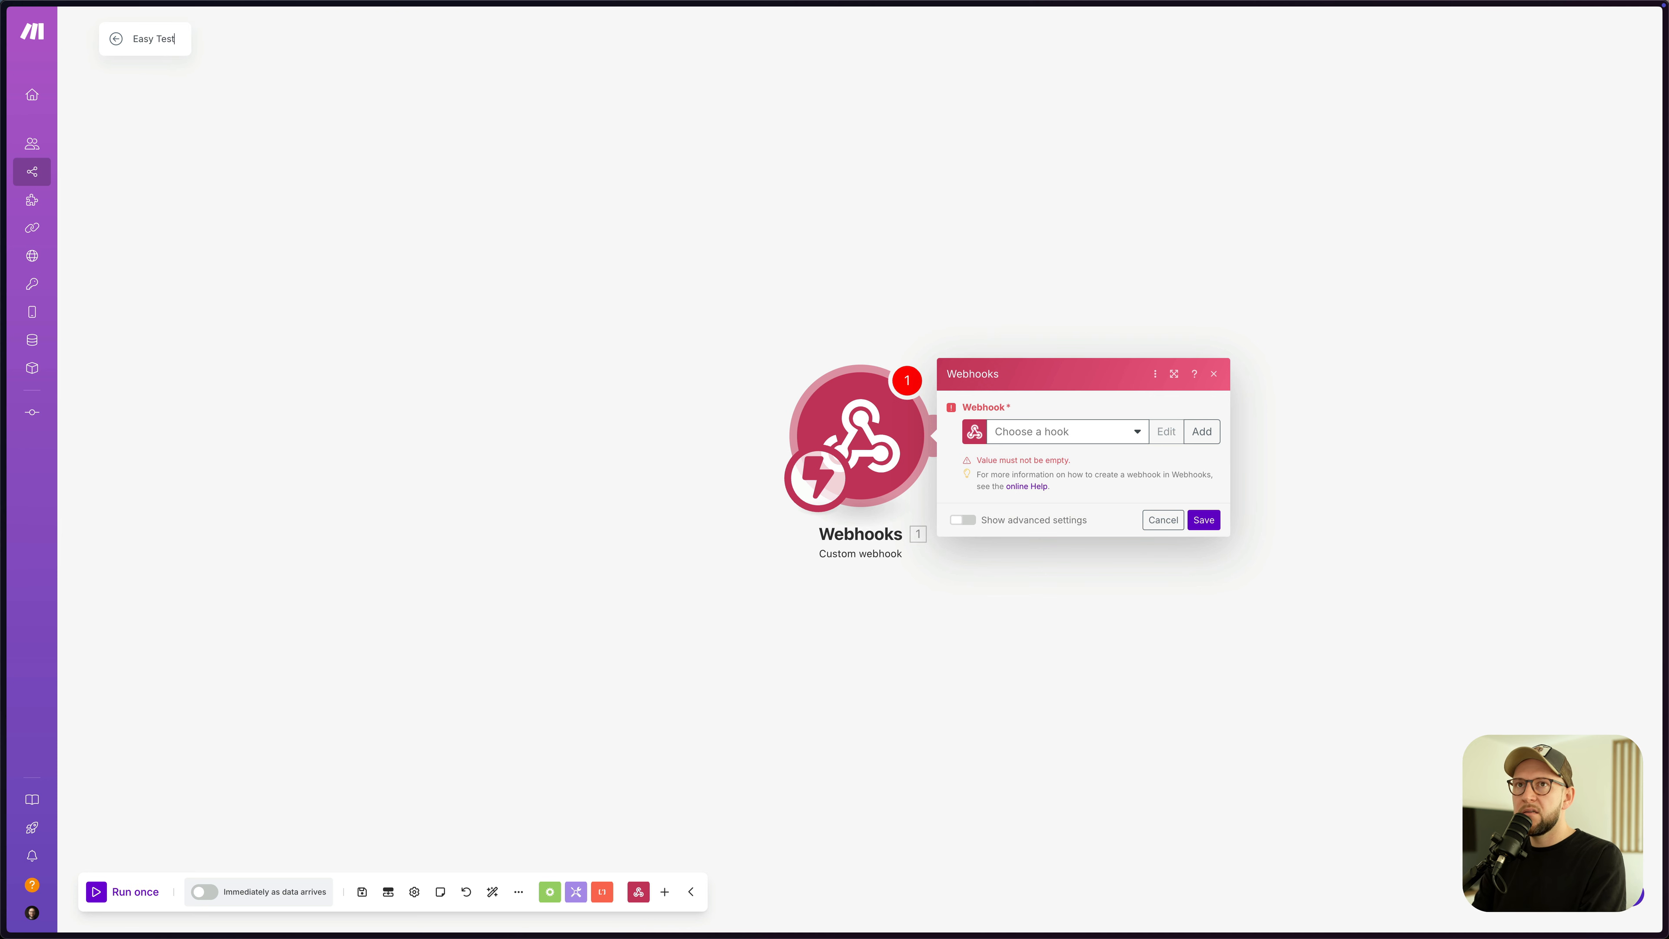
{"action": "key", "text": "ctrl+a"}
{"action": "key", "text": "ctrl+c"}
- Add a new webhook named Easy Test, copy its address and save the trigger
{"action": "left_click", "coordinate": [1202, 431]}
{"action": "triple_click", "coordinate": [1302, 377]}
{"action": "key", "text": "ctrl+v"}
{"action": "left_click", "coordinate": [1489, 540]}
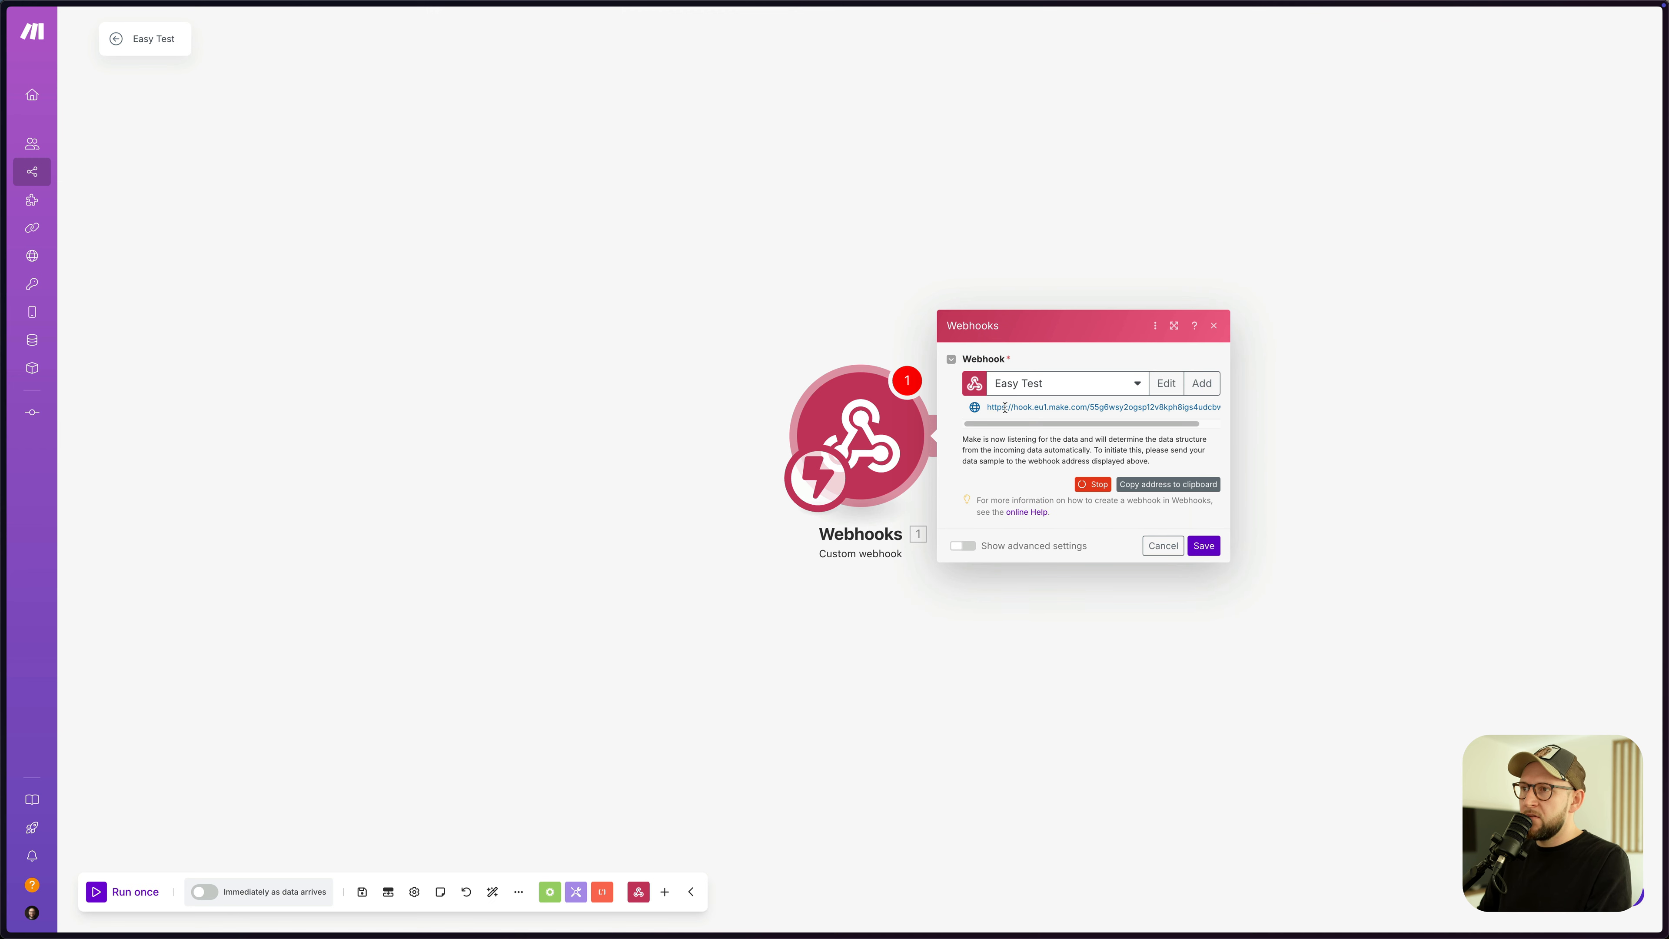
{"action": "left_click", "coordinate": [1157, 490]}
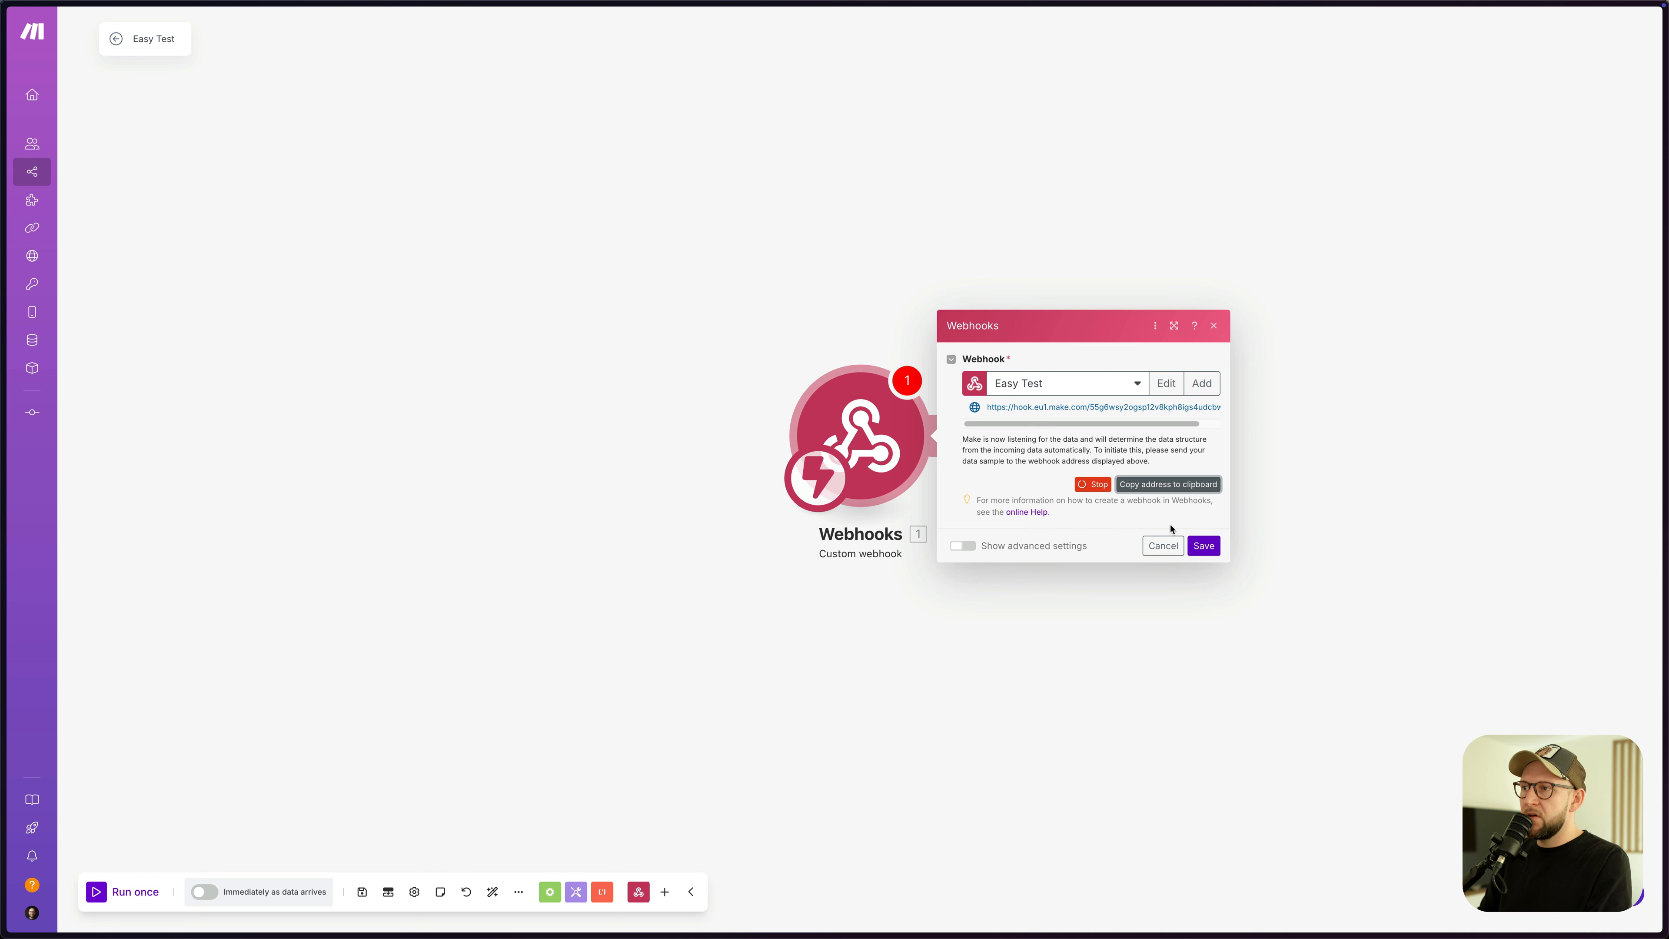
{"action": "left_click", "coordinate": [1203, 545]}
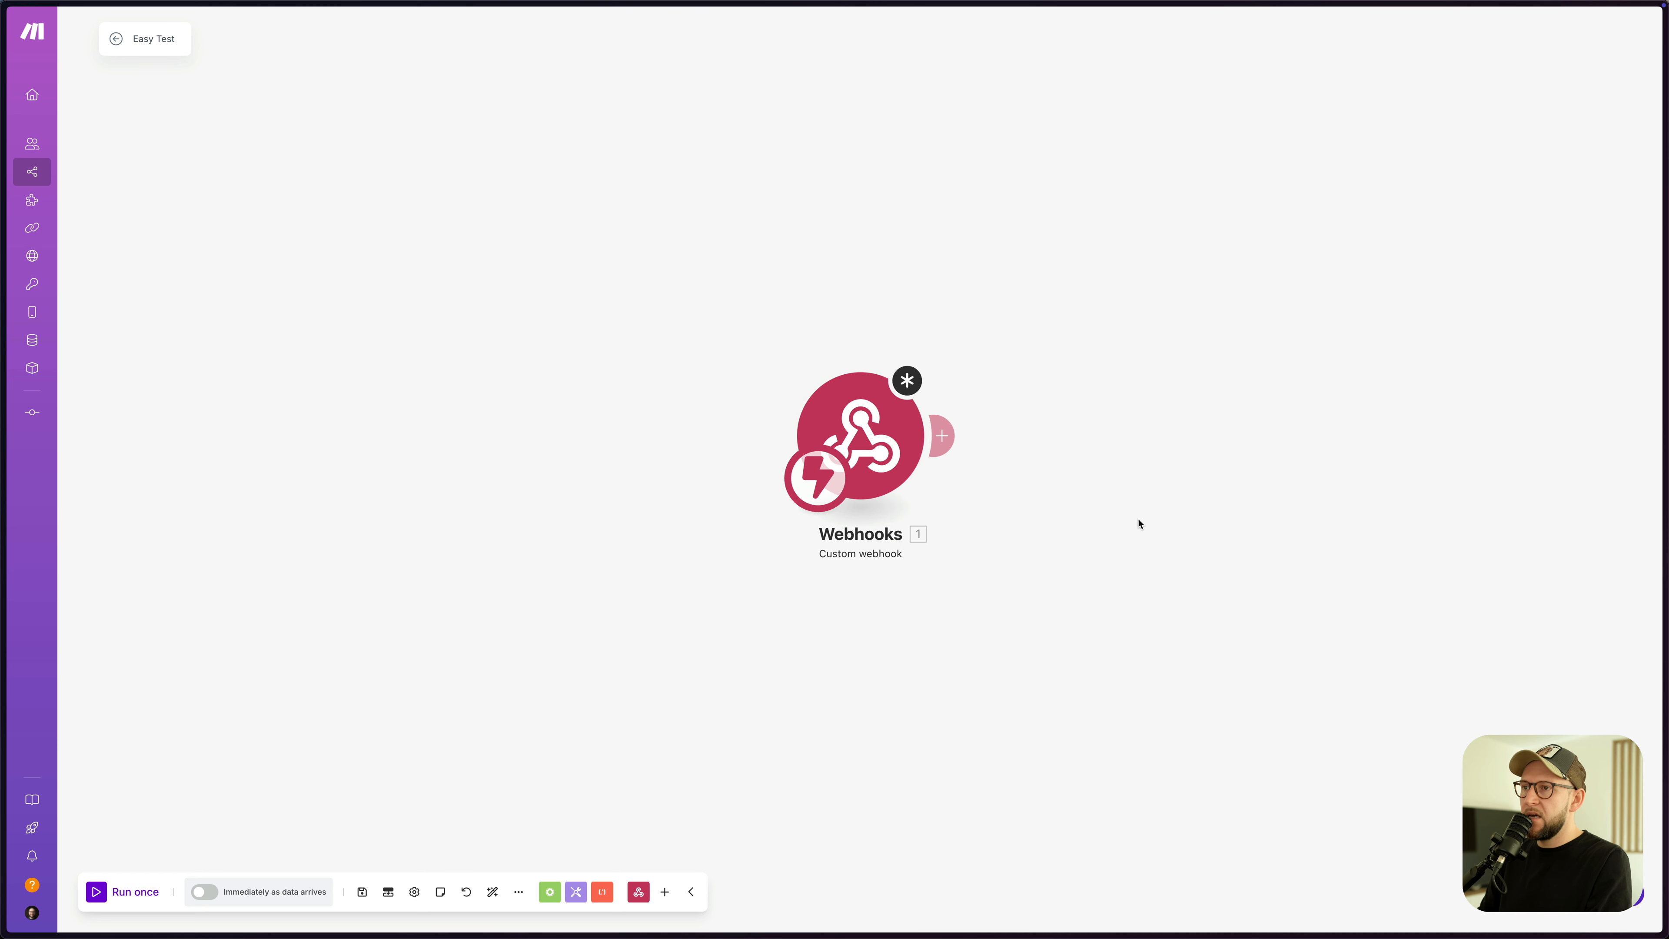
{"action": "key", "text": "ctrl+Tab"}
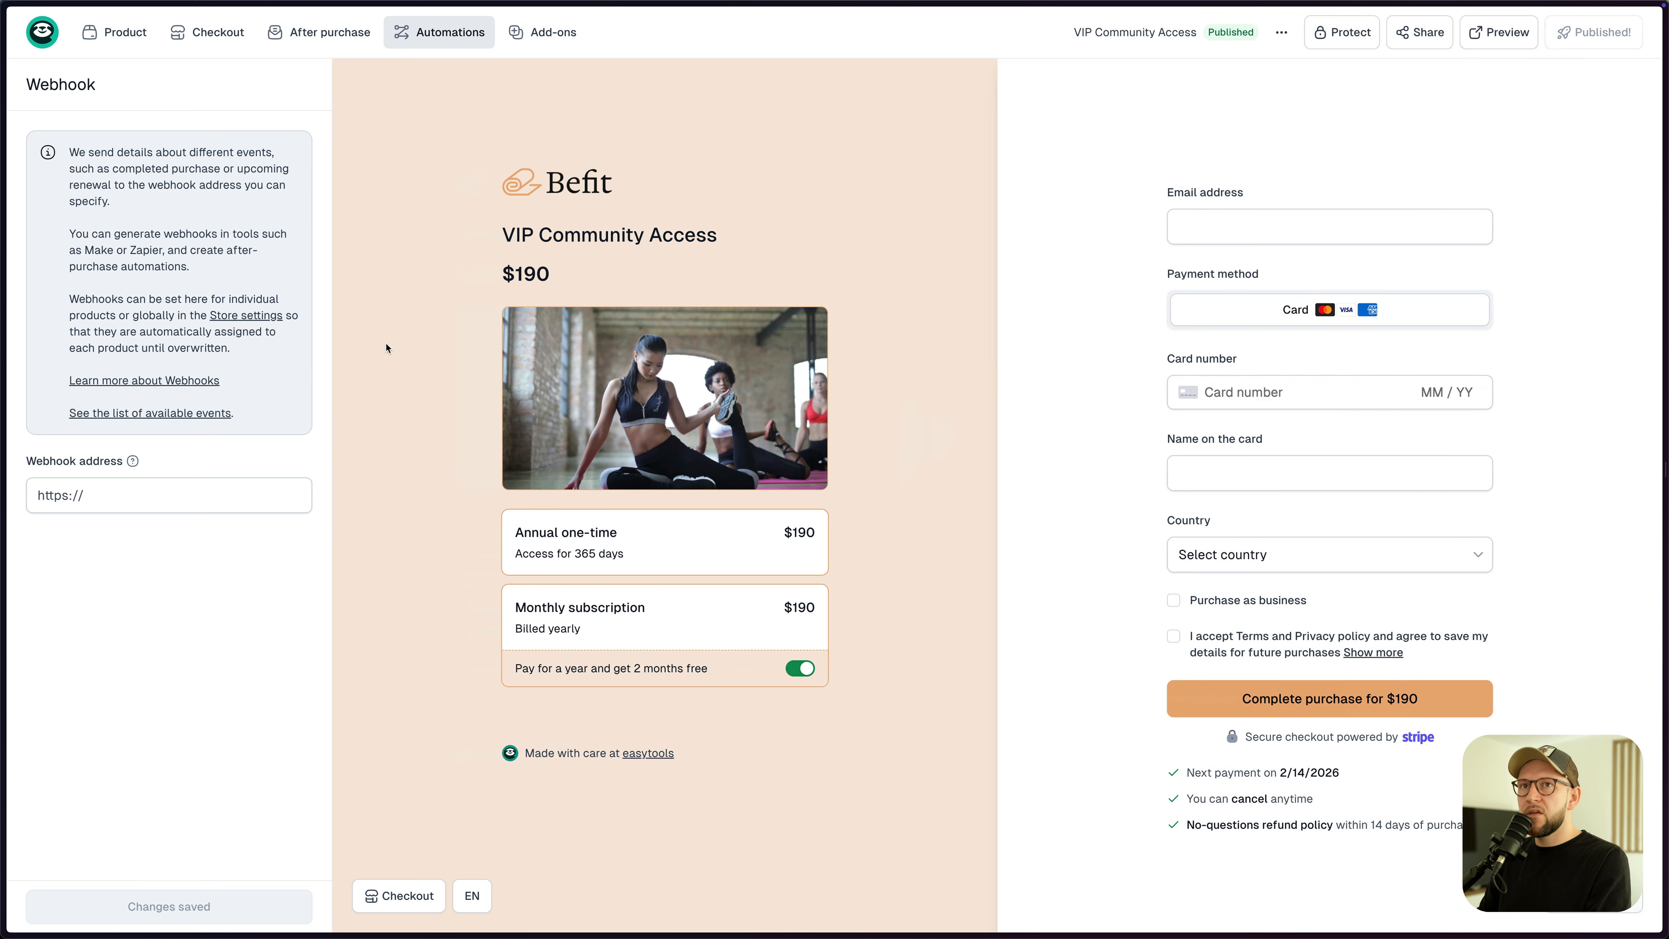
- Paste the Make Easy Test hook URL into VIP Community Access's Webhook address, save and publish
{"action": "left_click", "coordinate": [416, 44]}
{"action": "left_click", "coordinate": [134, 487]}
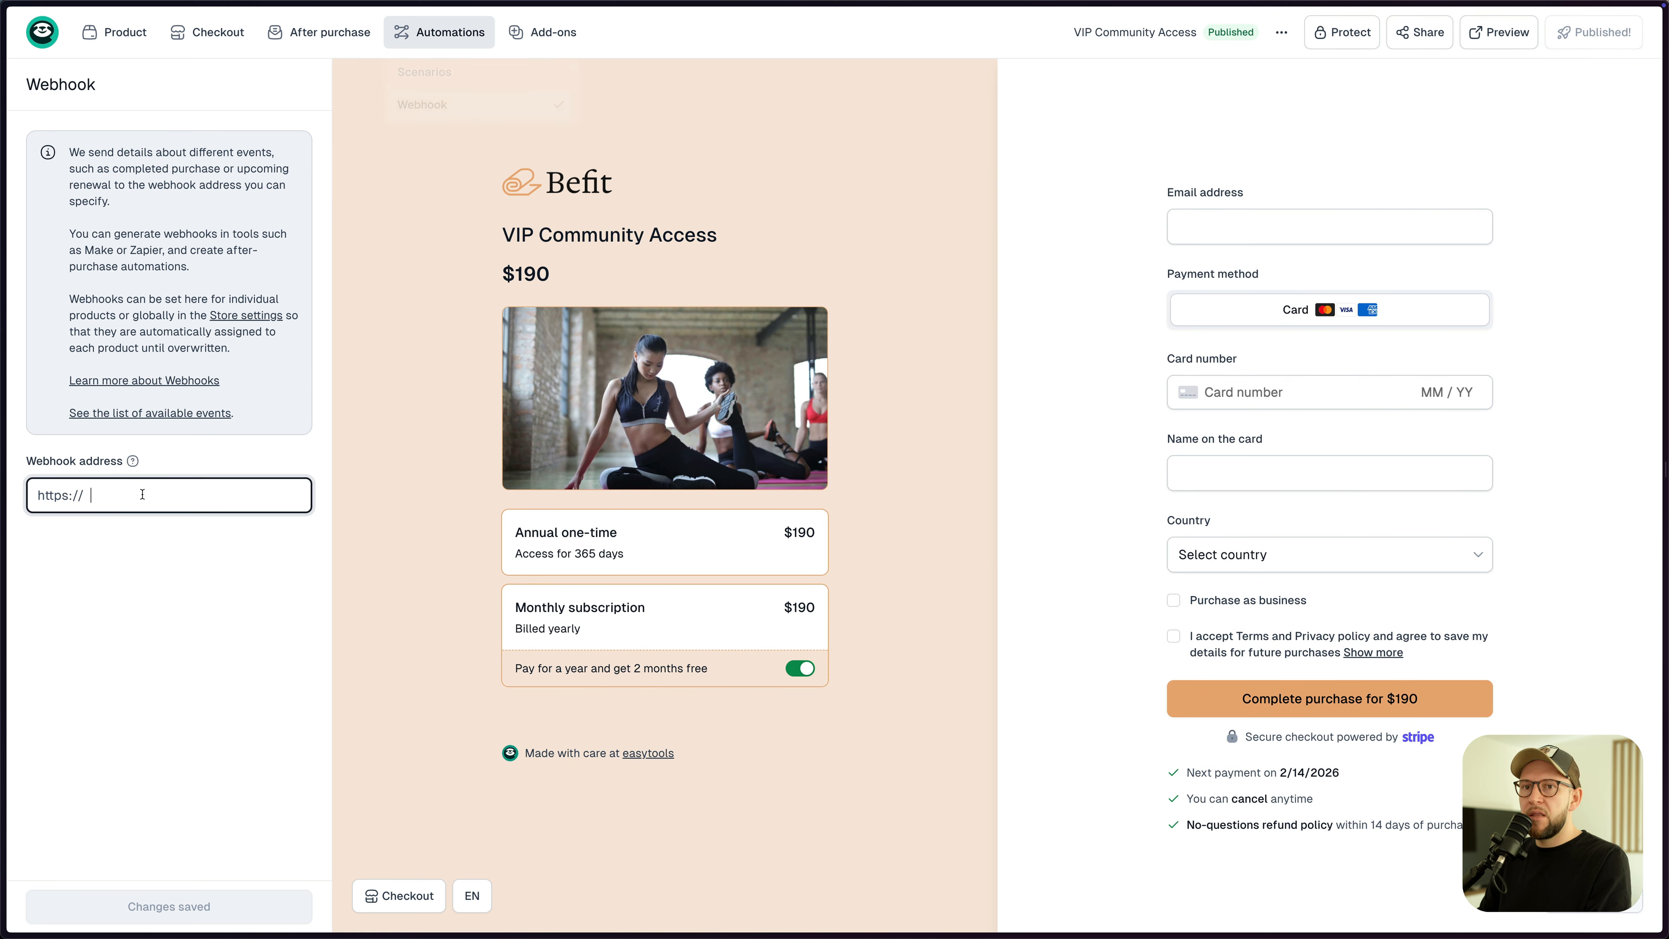
{"action": "key", "text": "super+v"}
{"action": "left_click", "coordinate": [196, 903]}
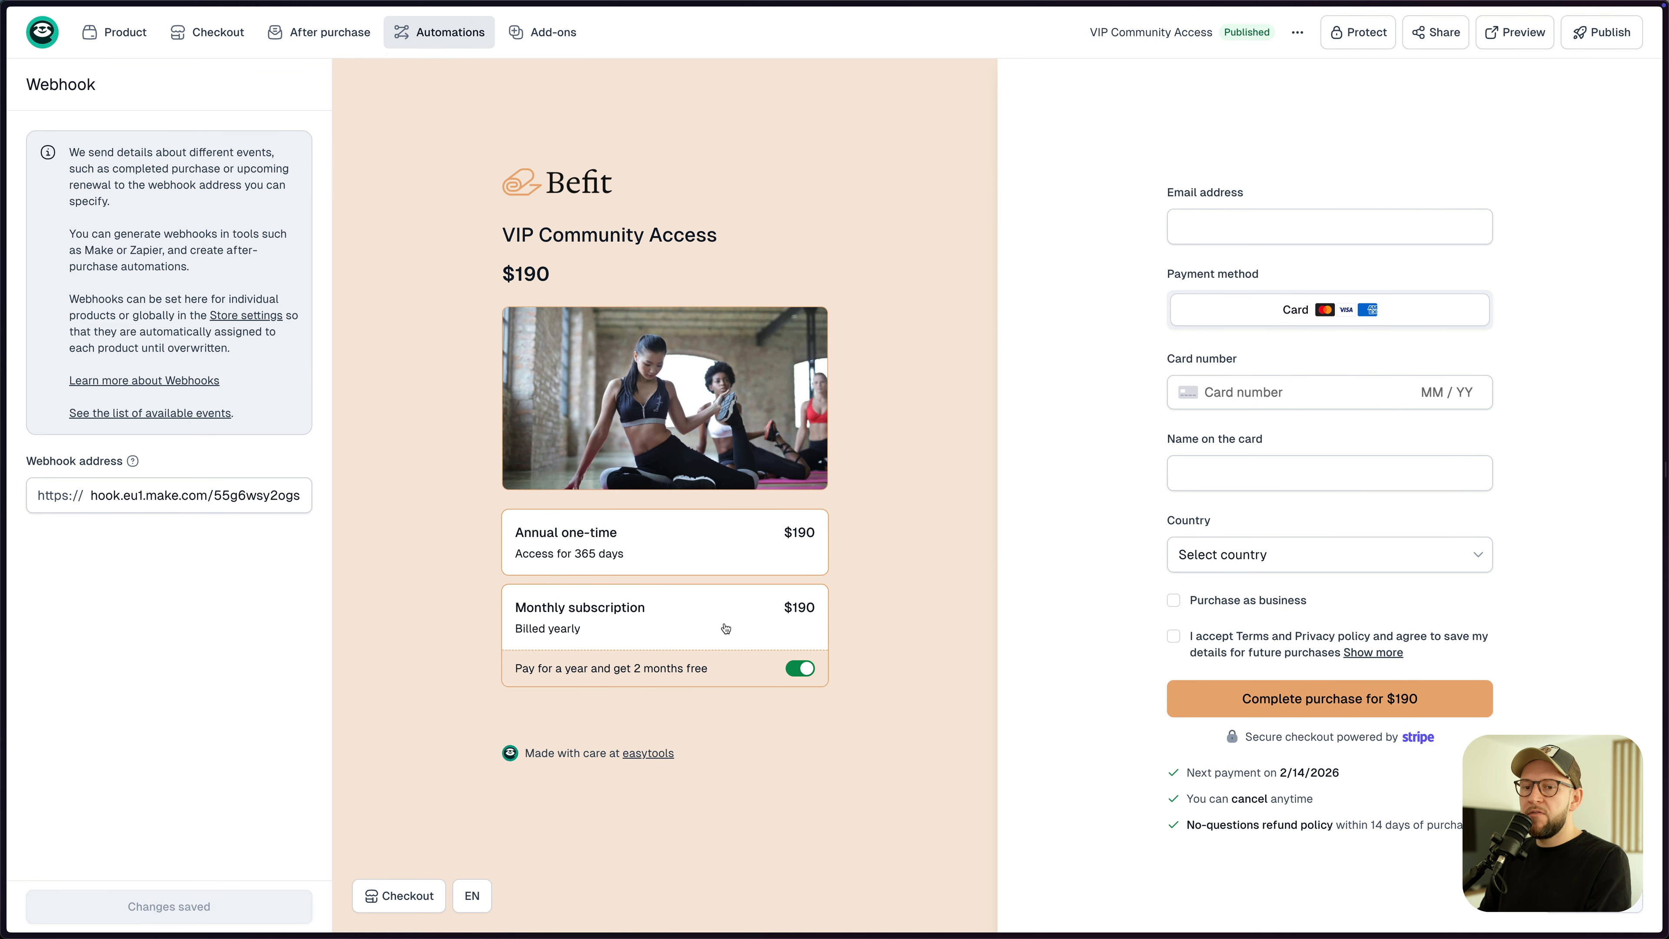
{"action": "left_click", "coordinate": [1596, 42]}
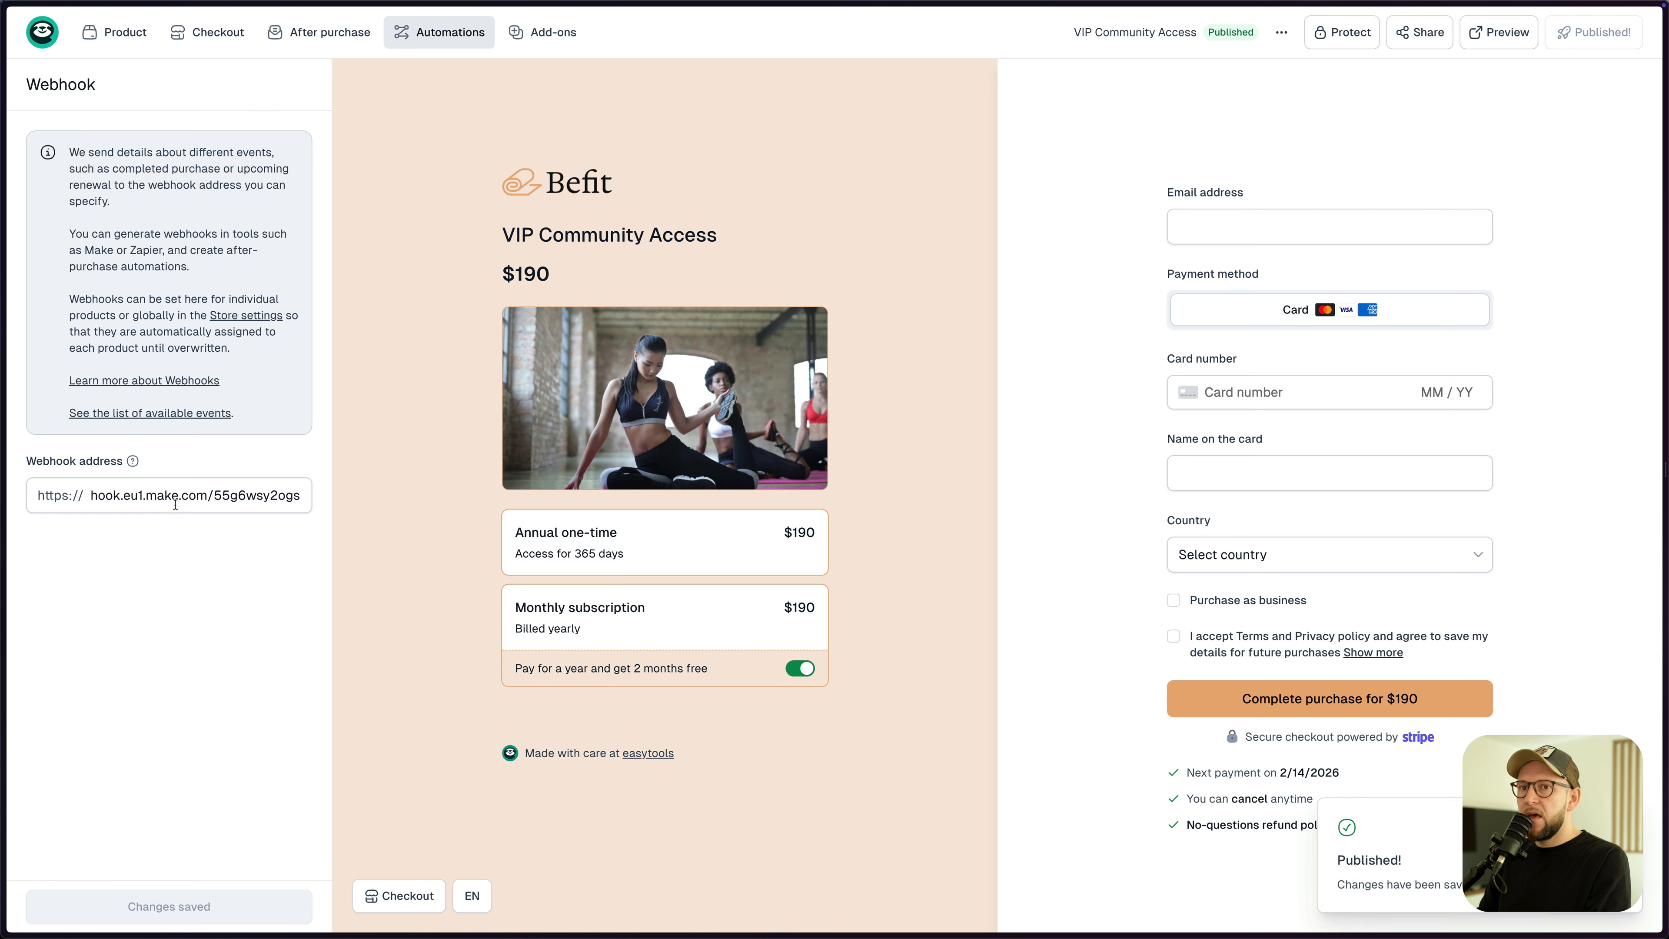
{"action": "key", "text": "ctrl+Tab"}
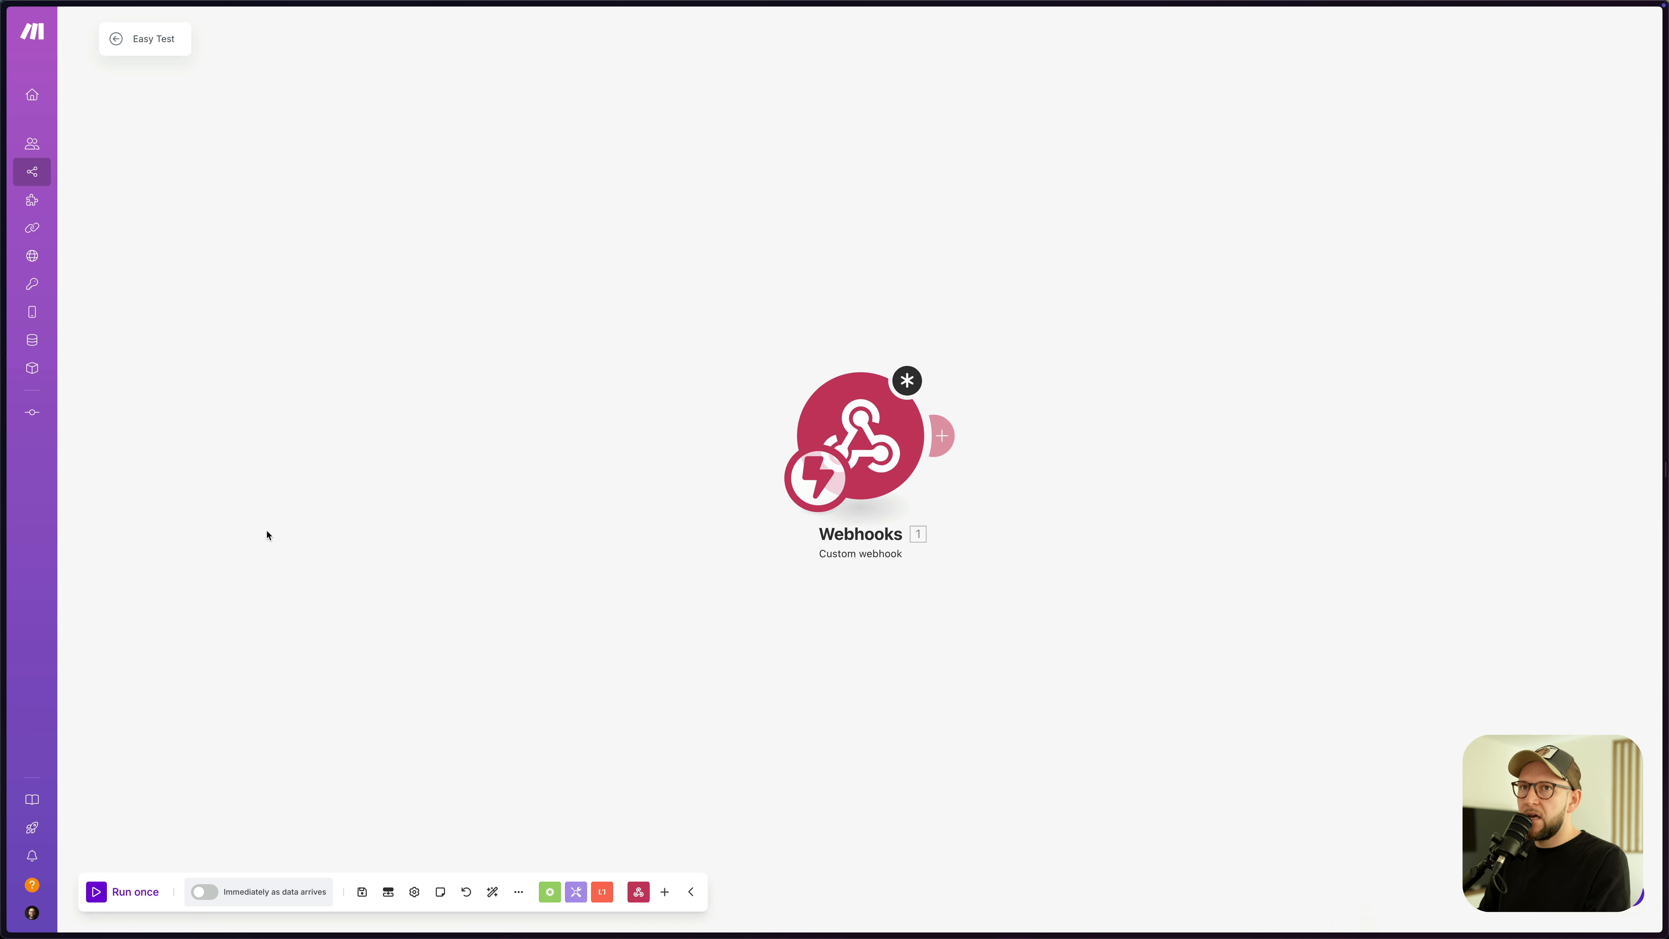
- Confirm the Webhooks module, save the Easy Test scenario and use Run once to await data
{"action": "left_click", "coordinate": [852, 413]}
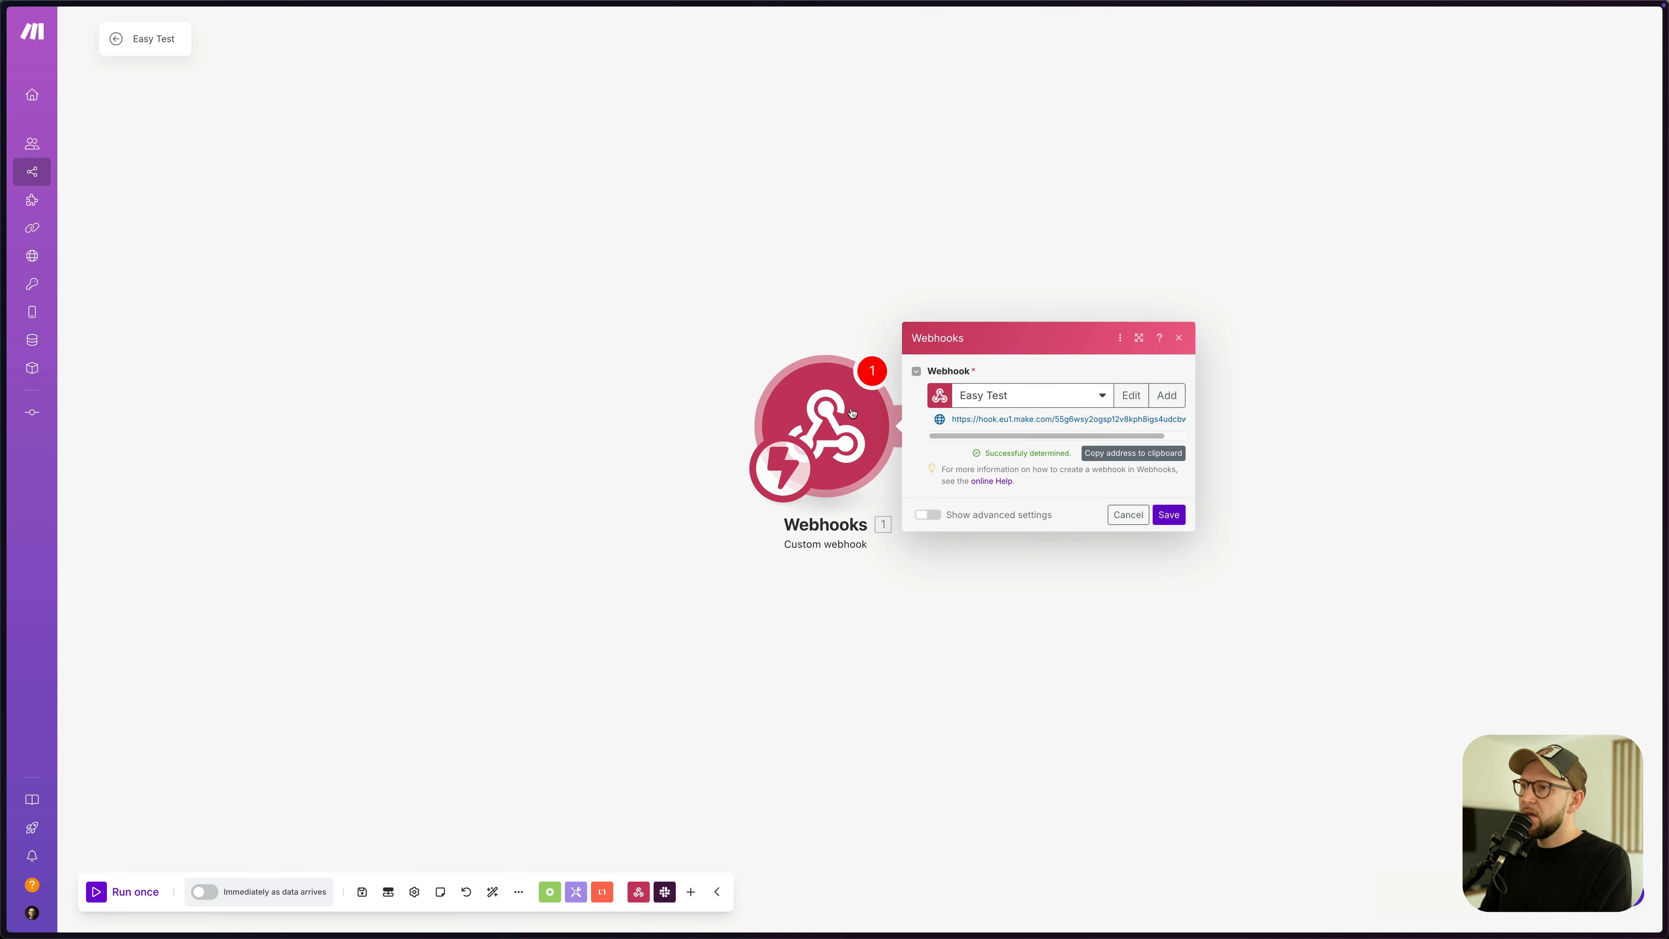
{"action": "left_click", "coordinate": [1169, 515]}
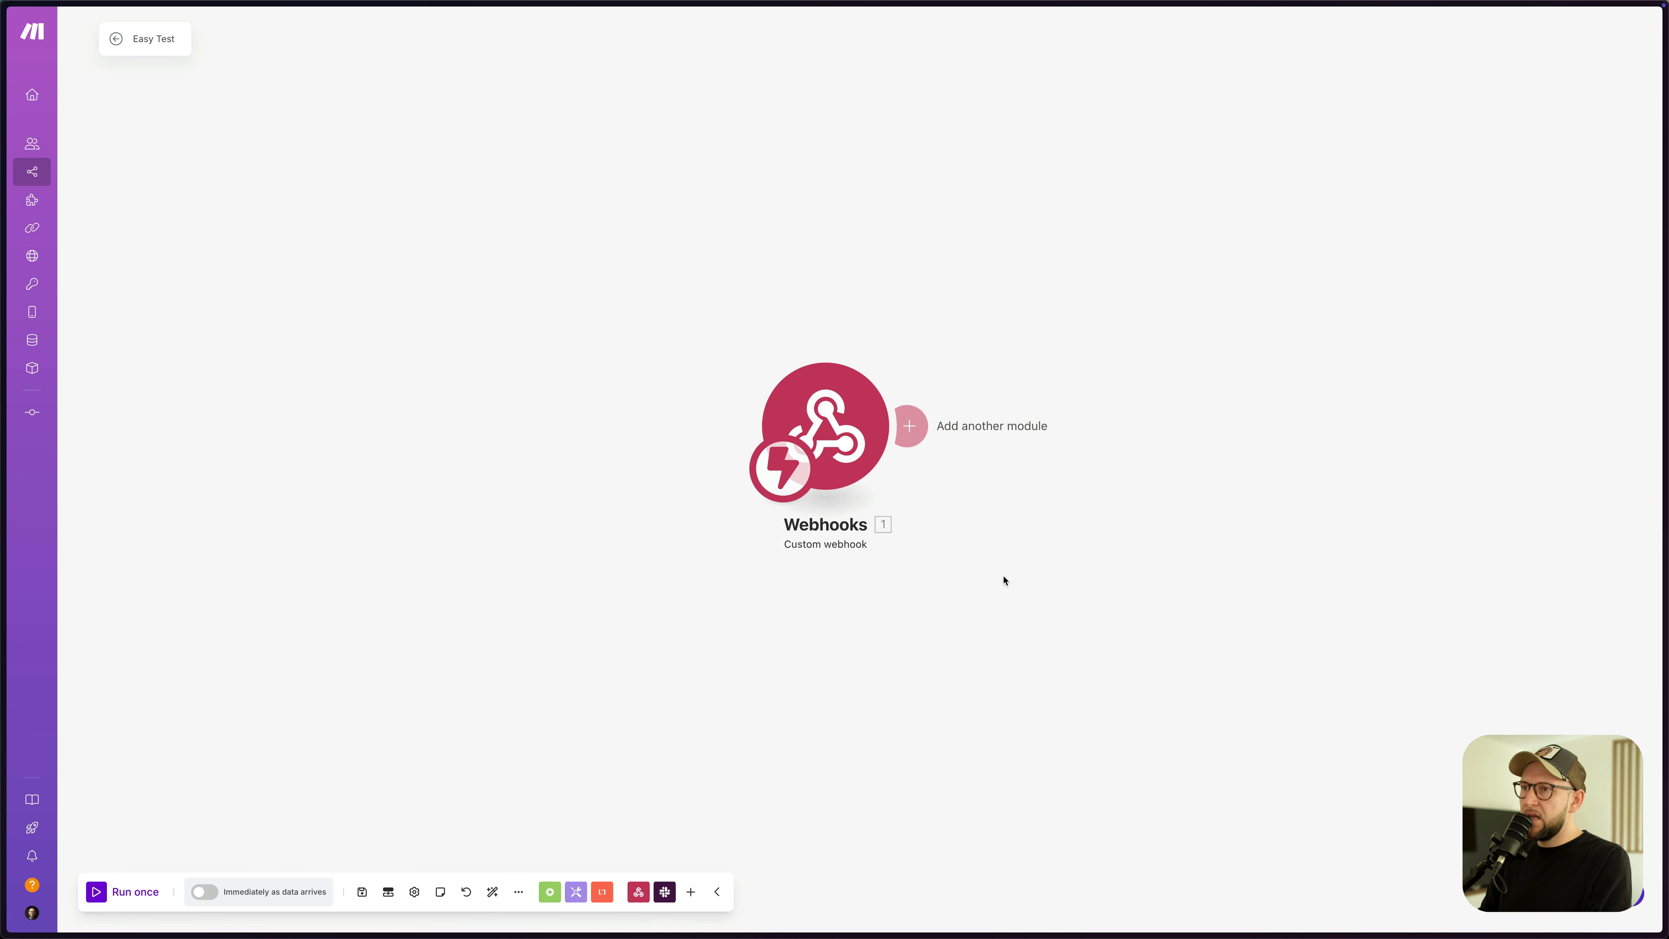
{"action": "left_click", "coordinate": [362, 891]}
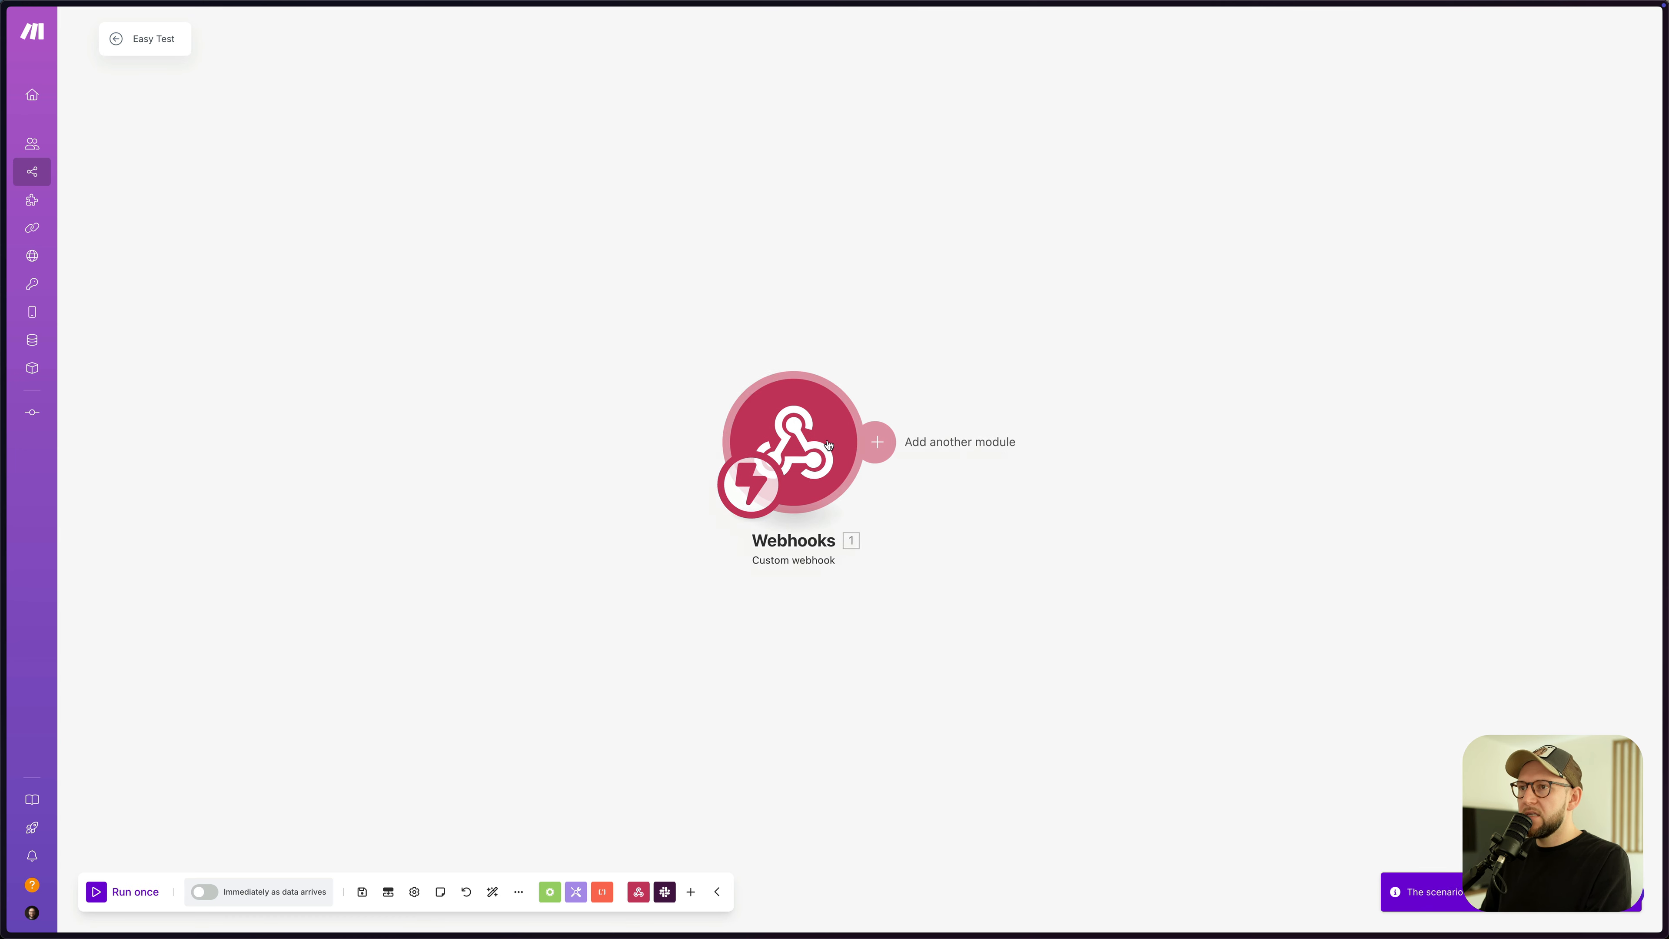
{"action": "left_click", "coordinate": [117, 894]}
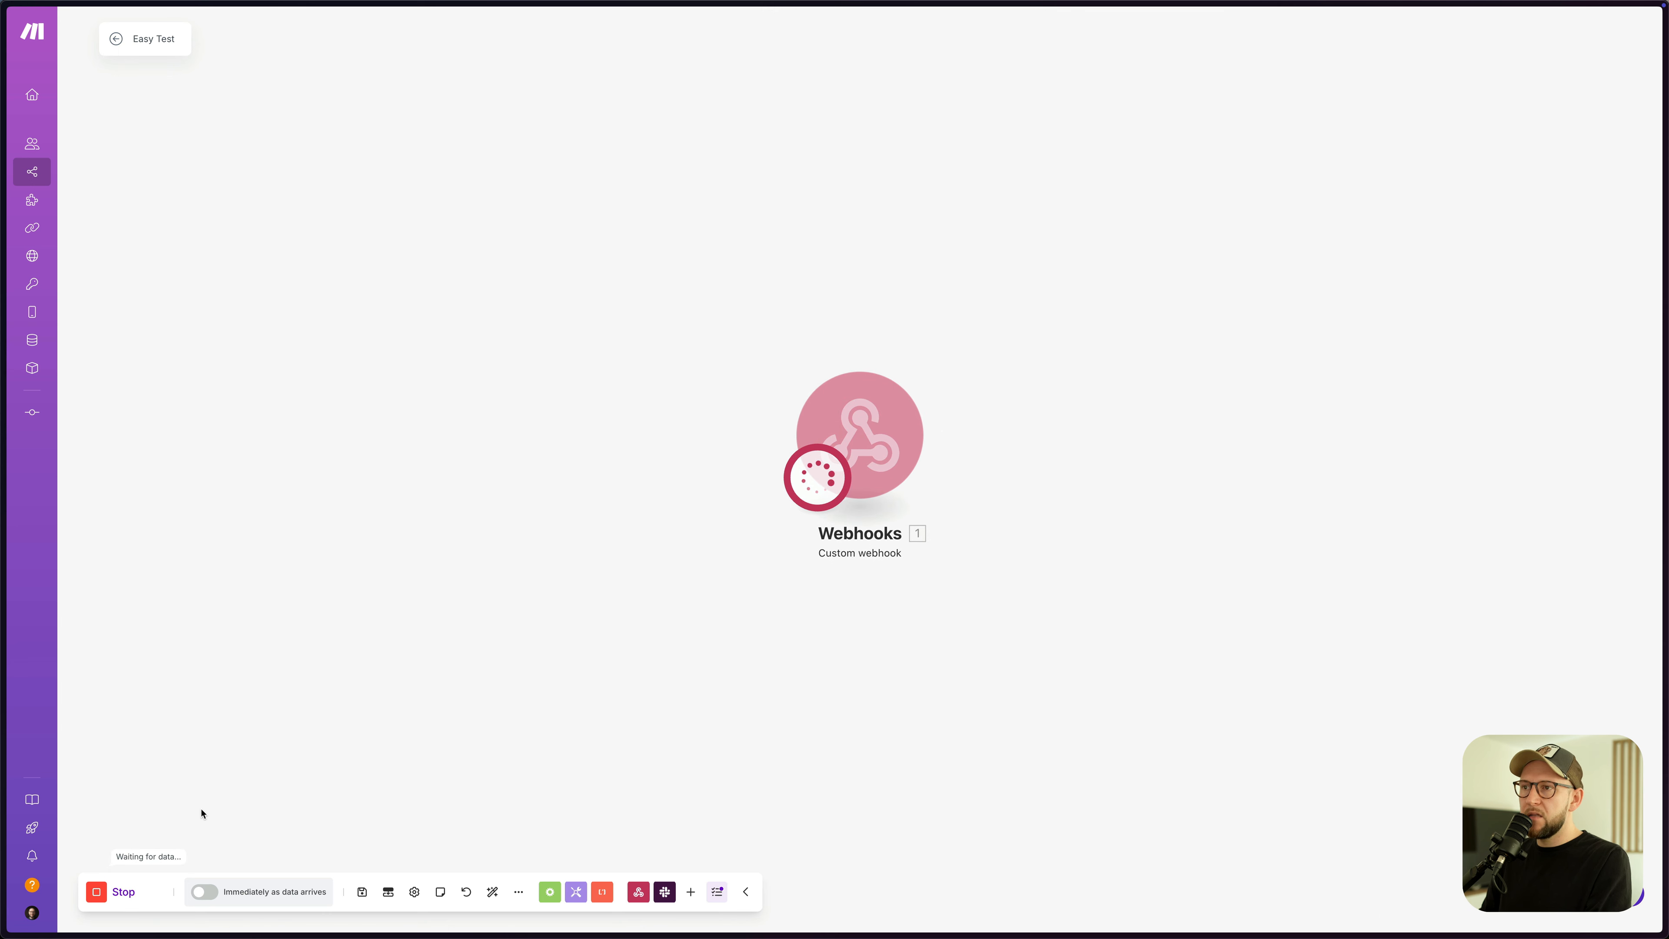
{"action": "key", "text": "ctrl+Tab"}
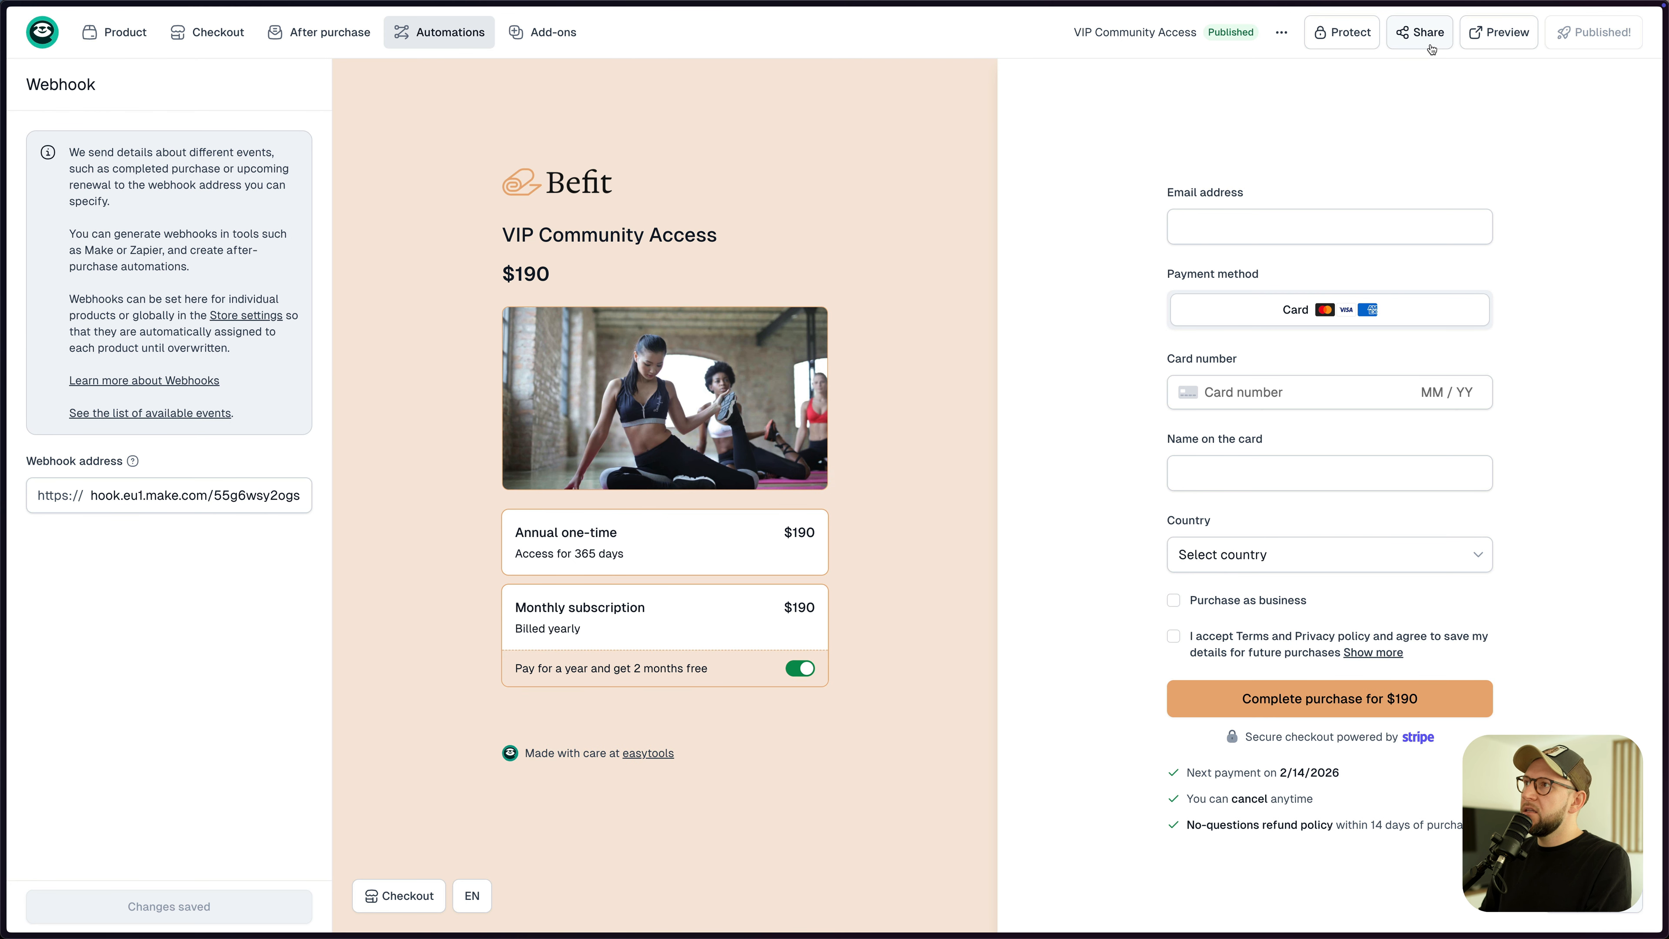
- Create a custom-price checkout link for VIP Community Access and submit a $0 test order
{"action": "left_click", "coordinate": [1421, 32]}
{"action": "left_click", "coordinate": [940, 424]}
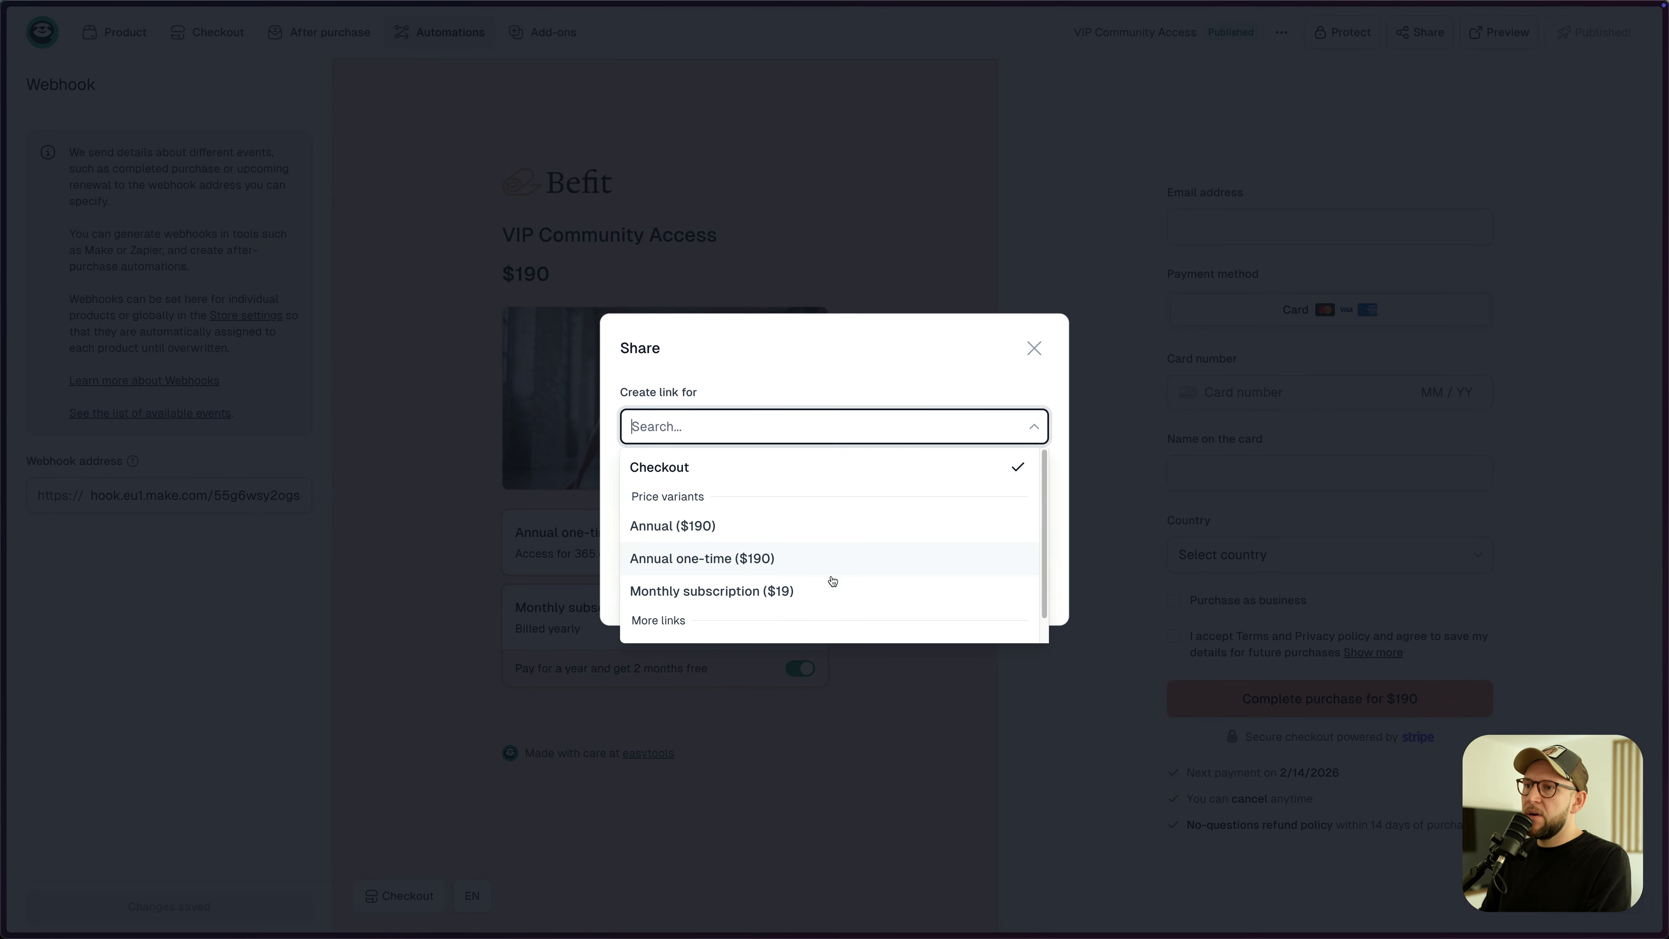
{"action": "scroll", "coordinate": [830, 598], "scroll_direction": "down", "scroll_amount": 2}
{"action": "left_click", "coordinate": [829, 626]}
{"action": "left_click", "coordinate": [1013, 504]}
{"action": "left_click", "coordinate": [677, 642]}
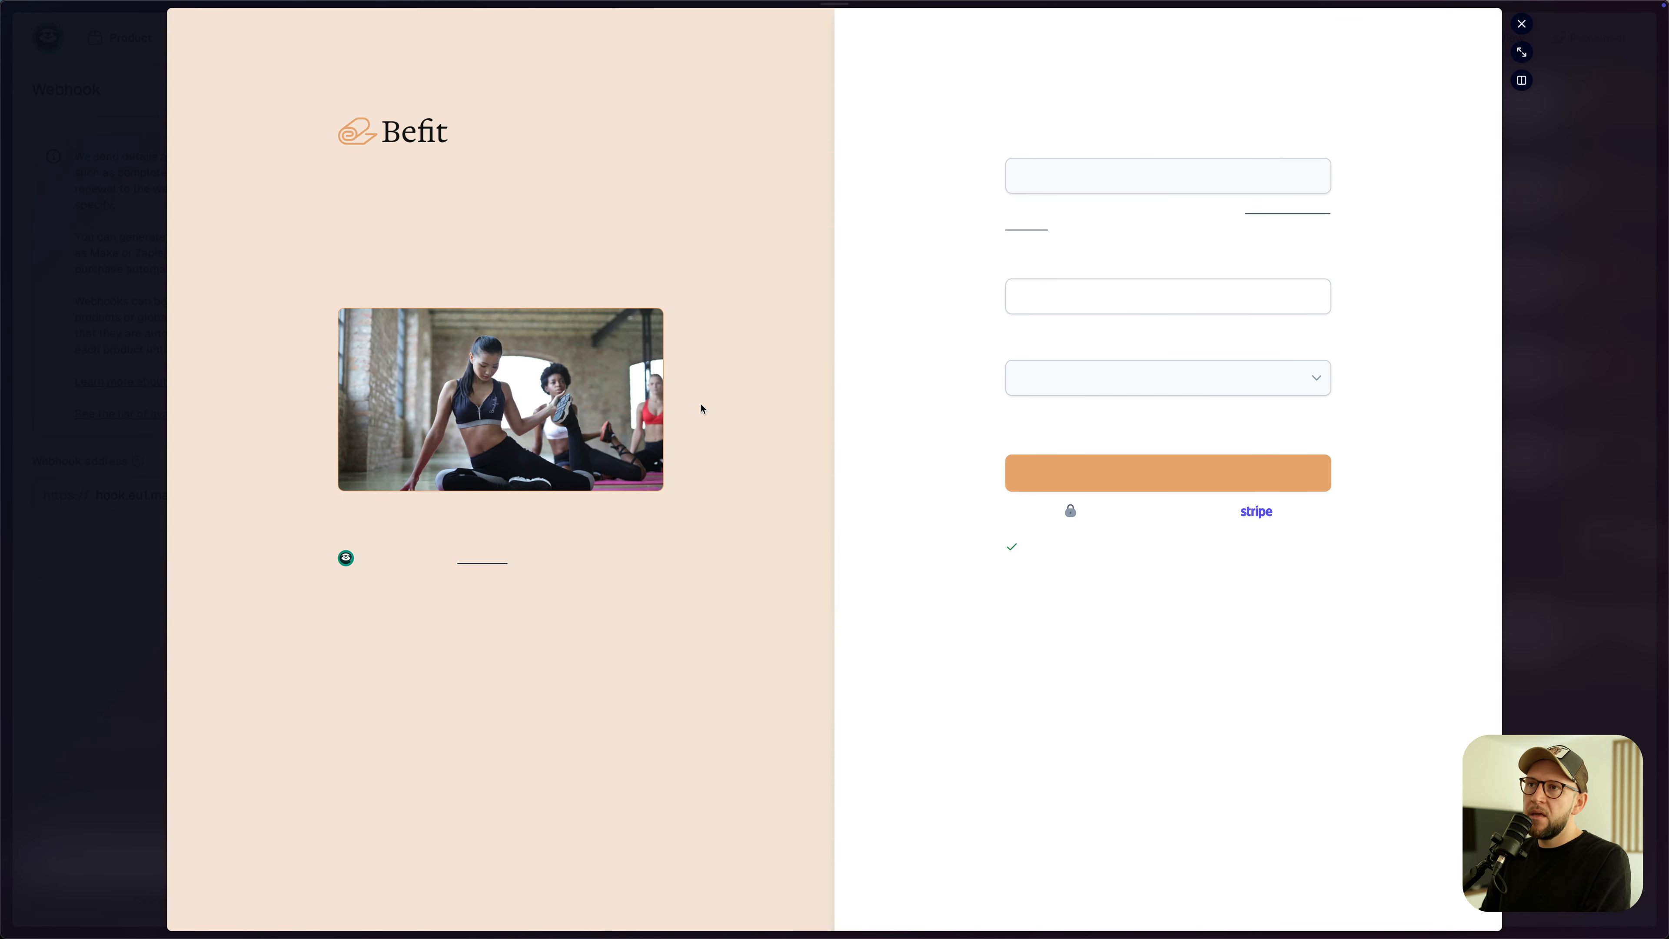
{"action": "left_click", "coordinate": [1174, 476]}
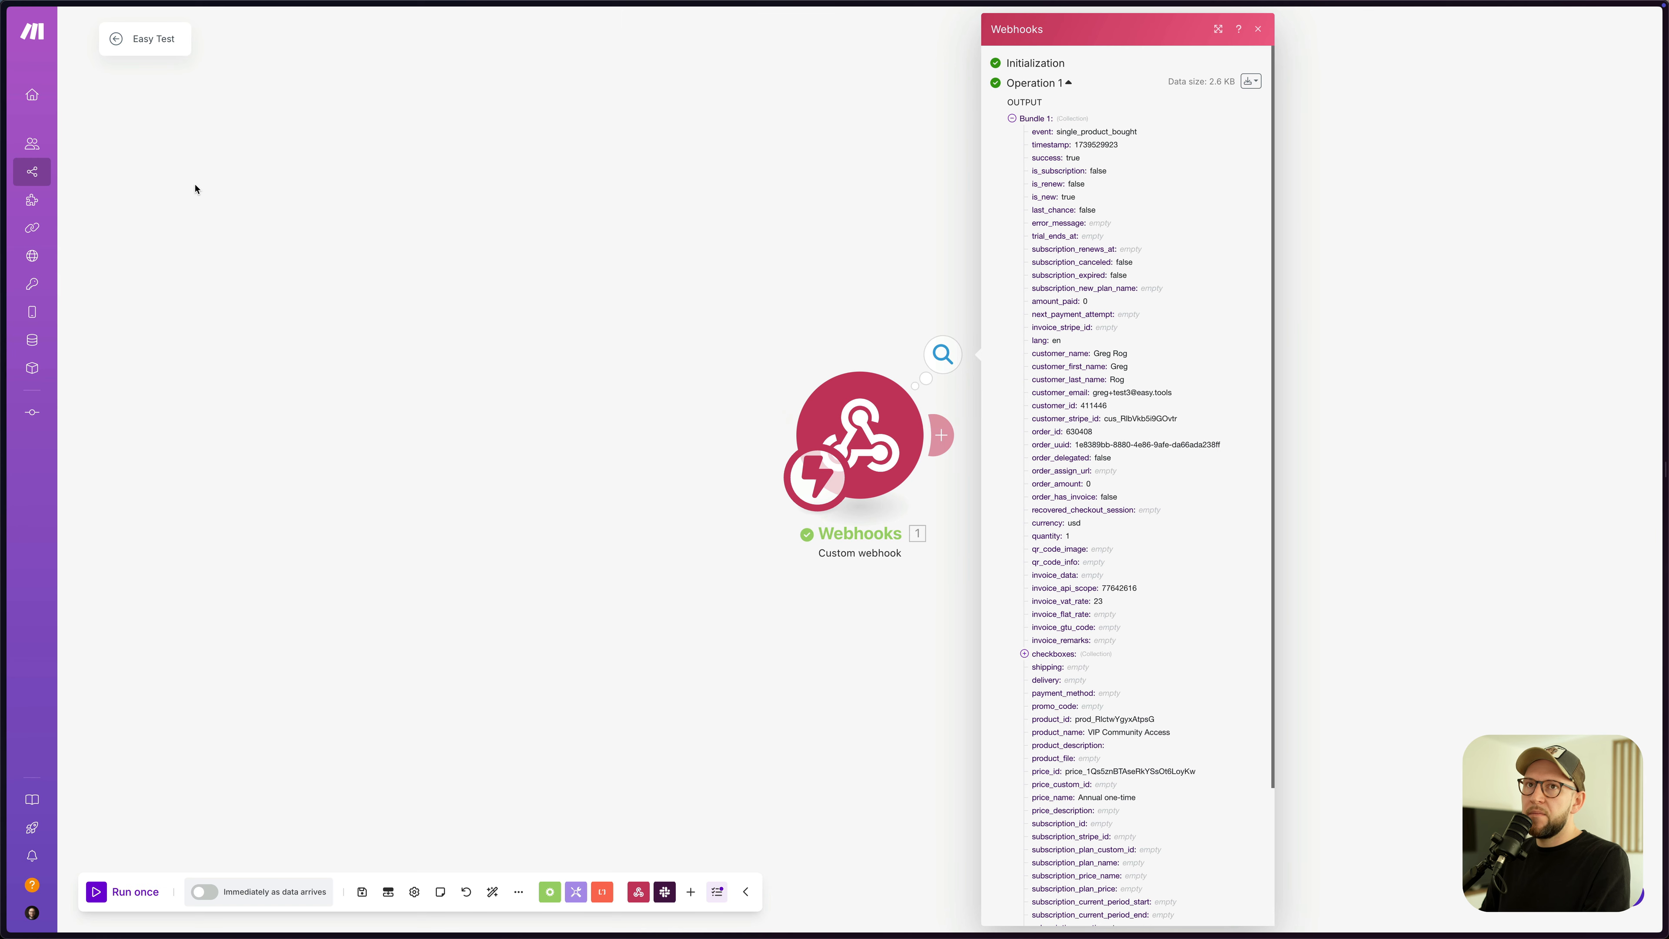
- Inspect the received single_product_bought bundle: event, customer e-mail, checkboxes and custom_params
{"action": "left_click", "coordinate": [942, 355]}
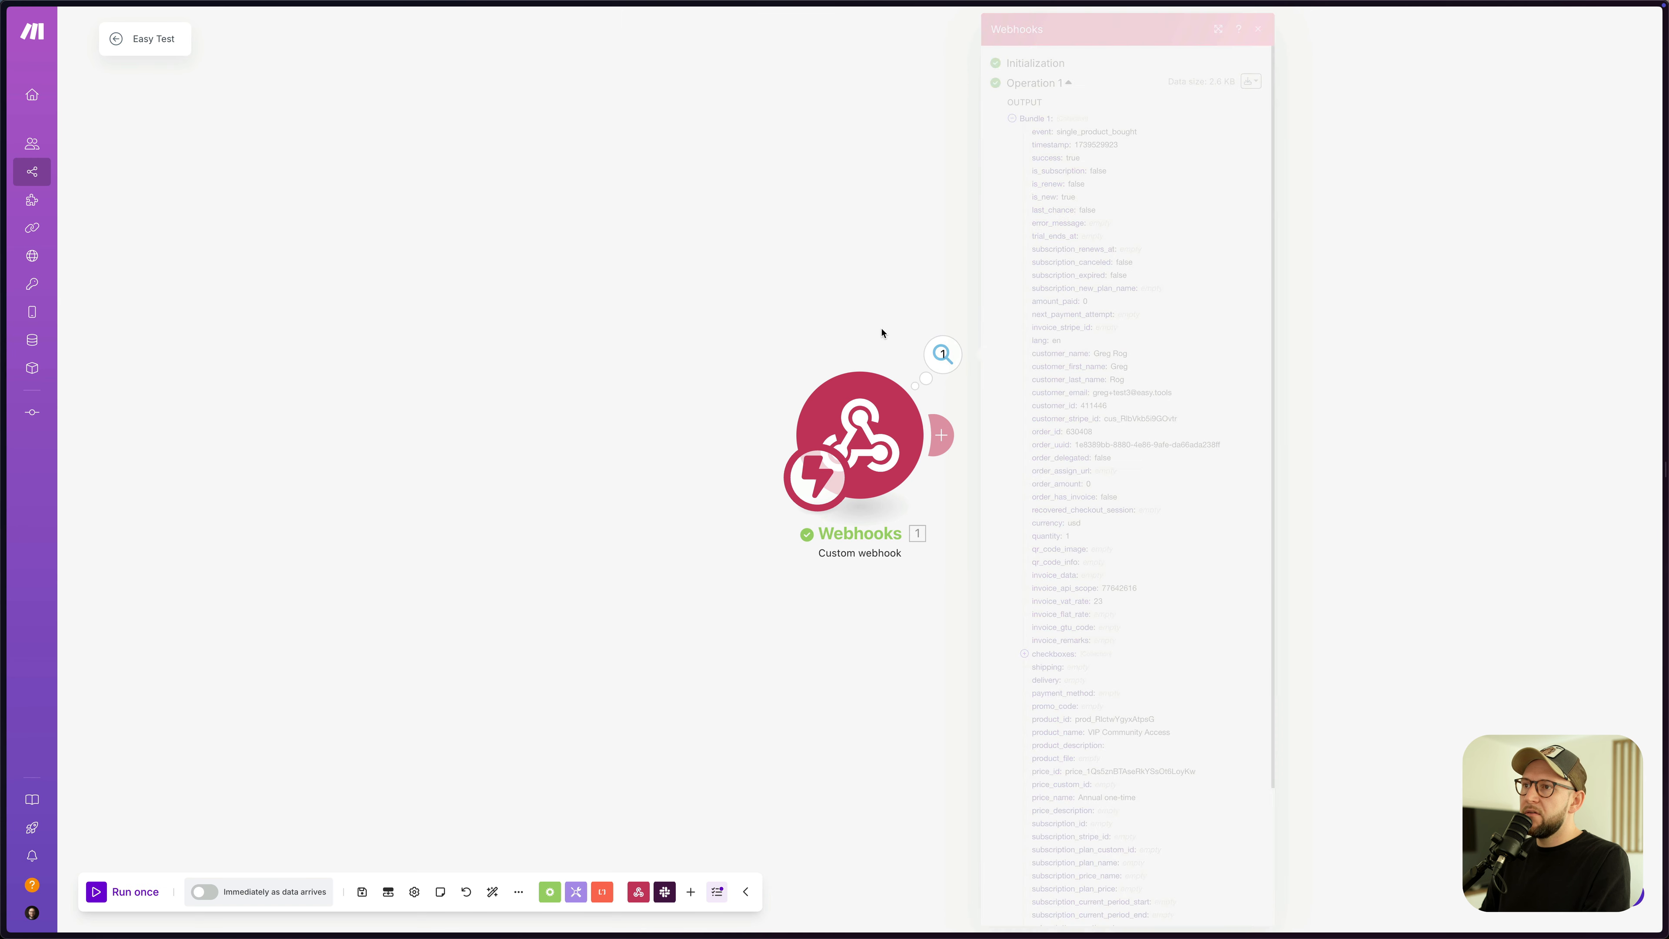
{"action": "left_click", "coordinate": [941, 358]}
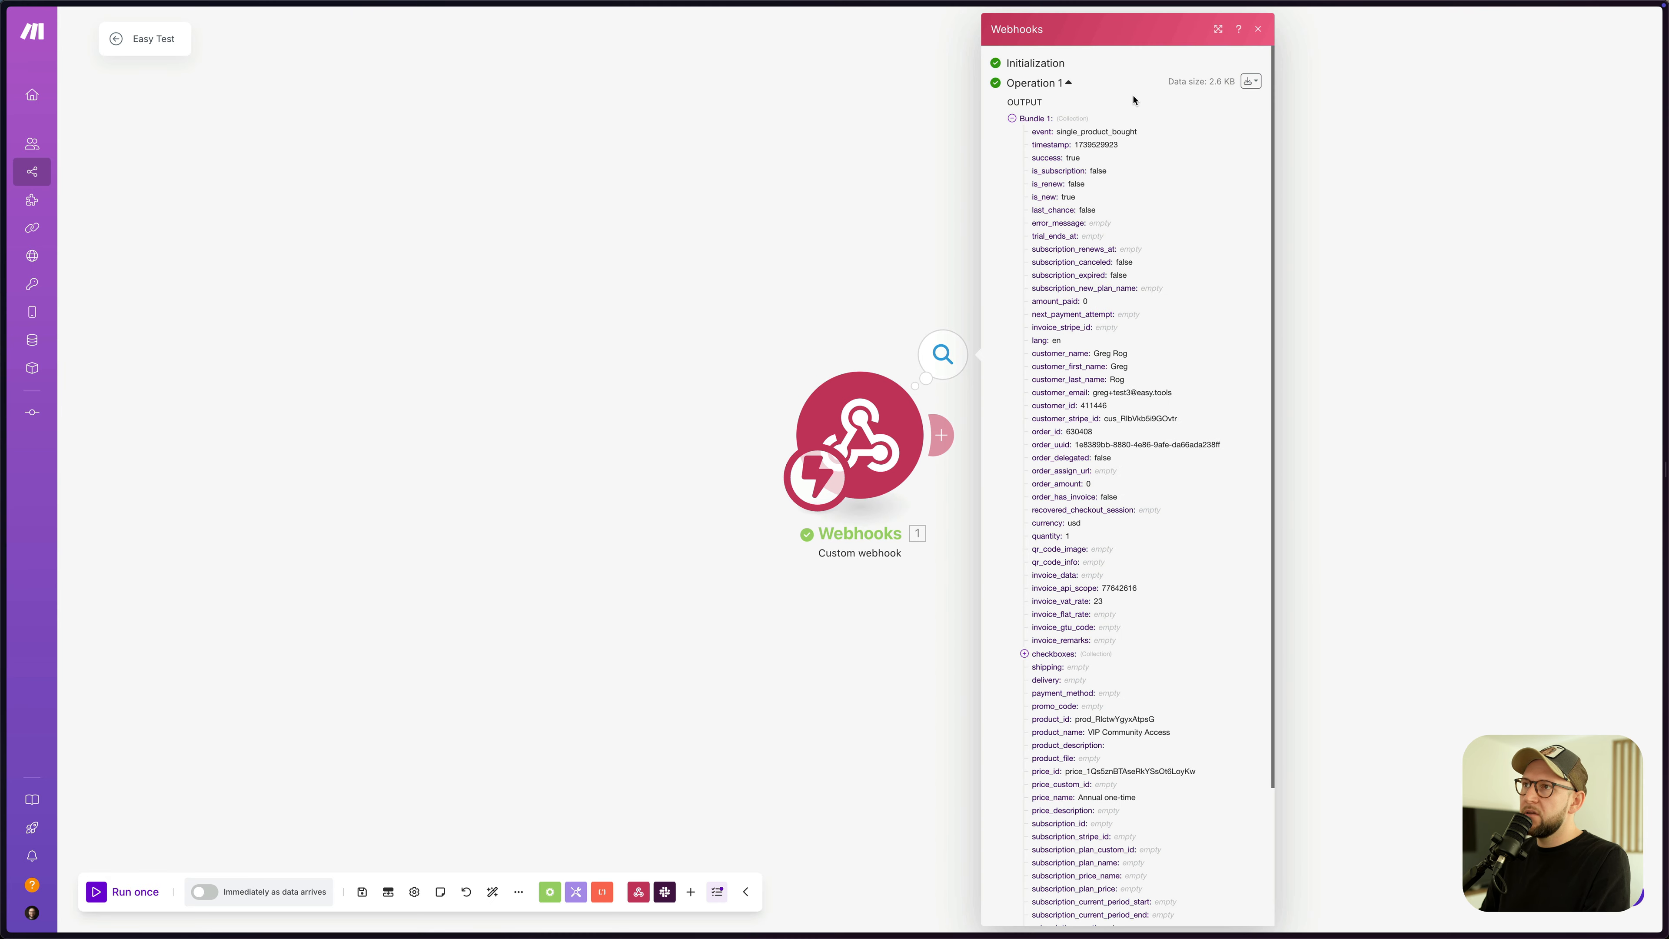
{"action": "left_click_drag", "start_coordinate": [1062, 131], "coordinate": [1127, 127]}
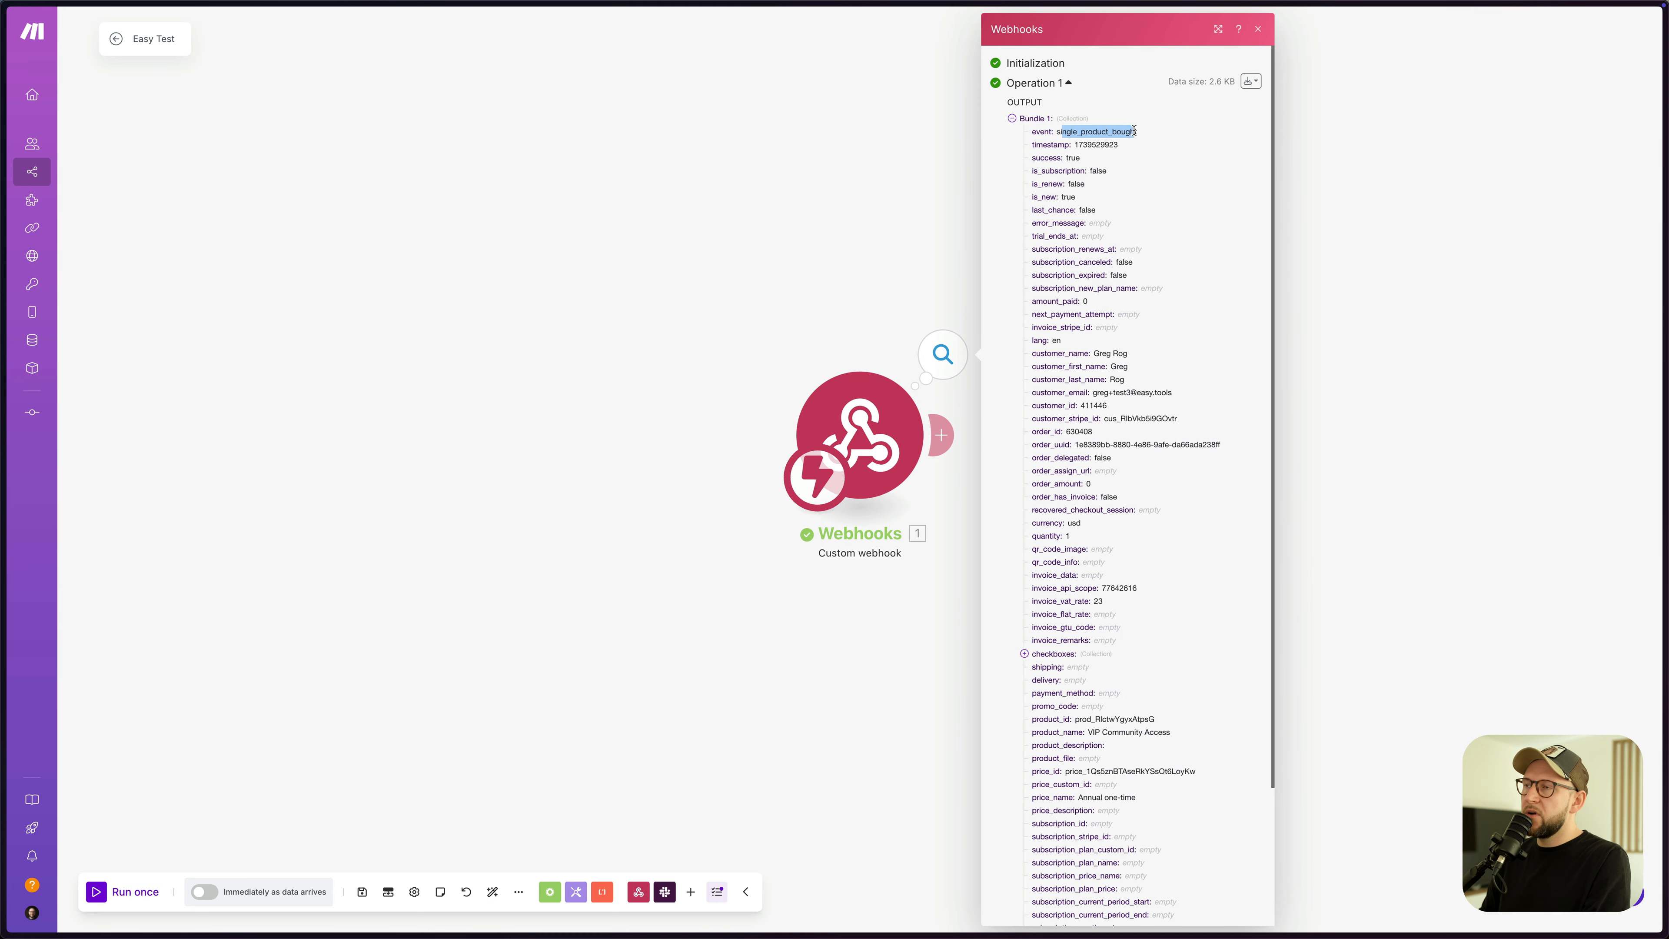
{"action": "scroll", "coordinate": [1117, 230], "scroll_direction": "down", "scroll_amount": 5}
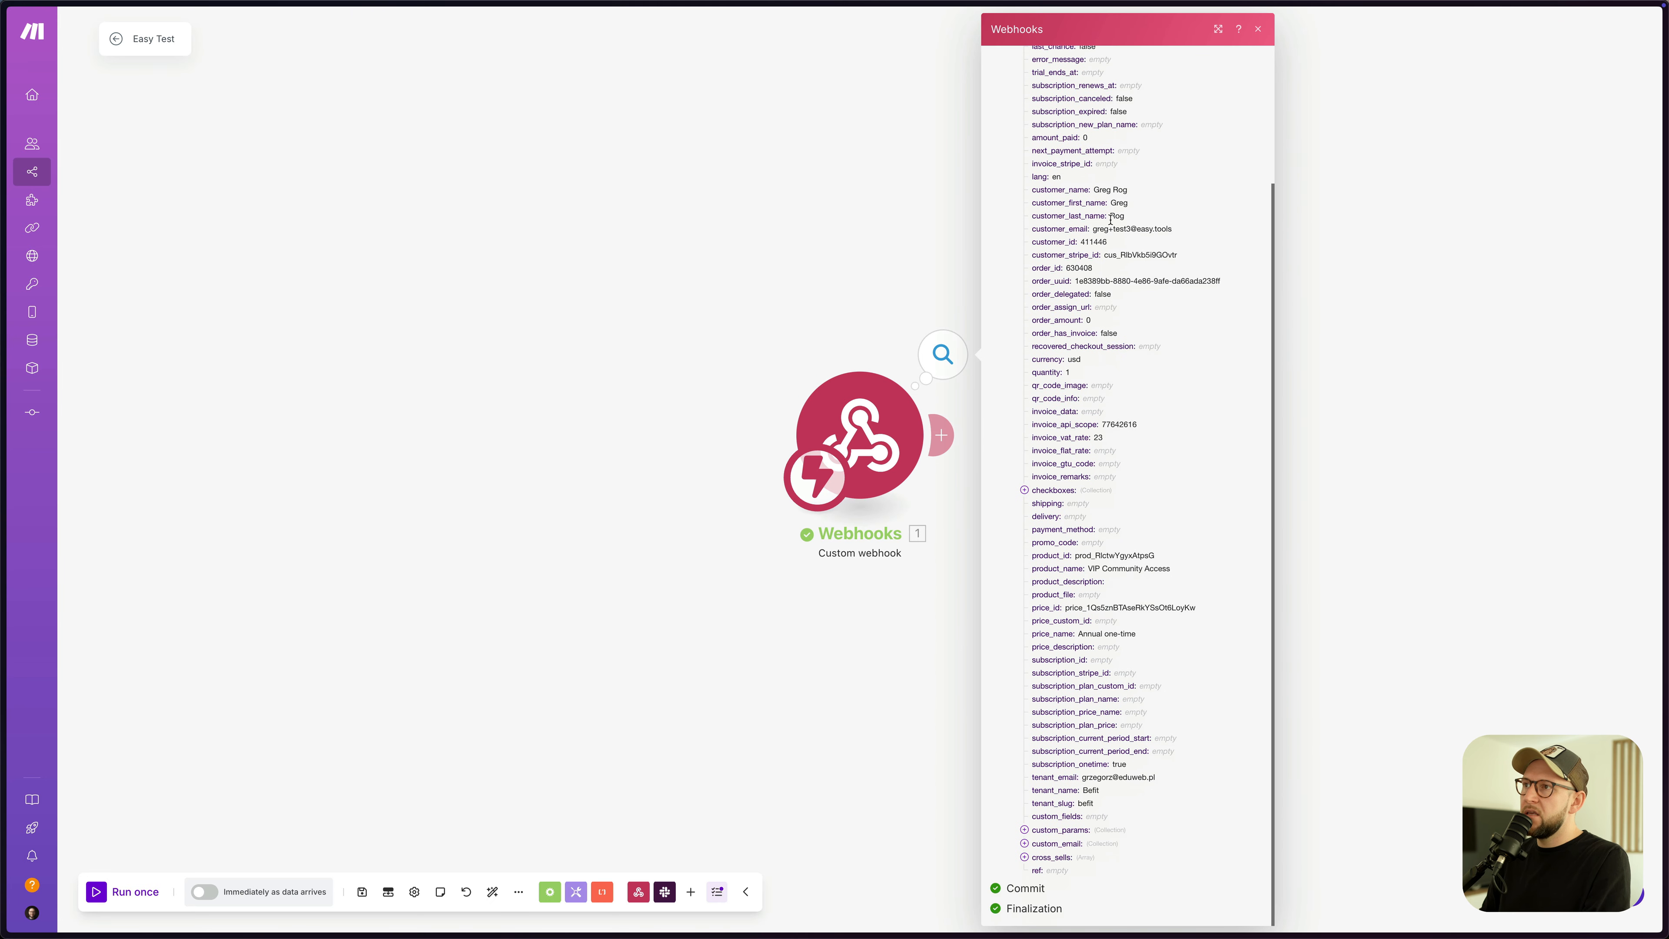
{"action": "left_click_drag", "start_coordinate": [1093, 230], "coordinate": [1166, 228]}
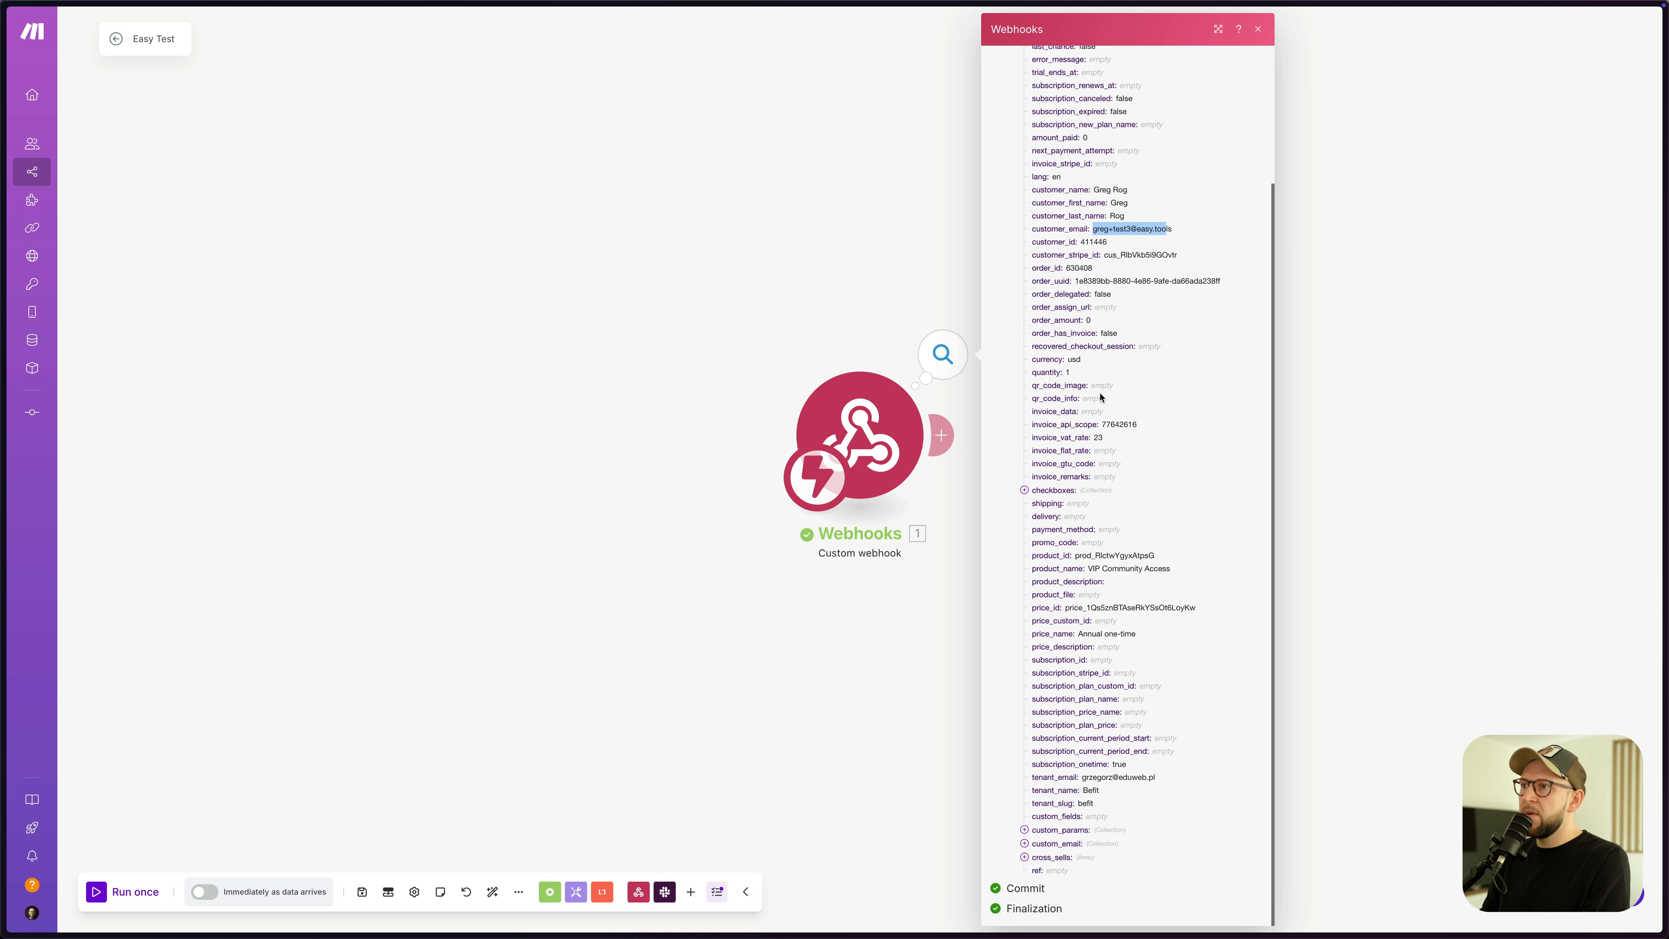
{"action": "left_click", "coordinate": [1024, 490]}
{"action": "left_click", "coordinate": [1024, 490]}
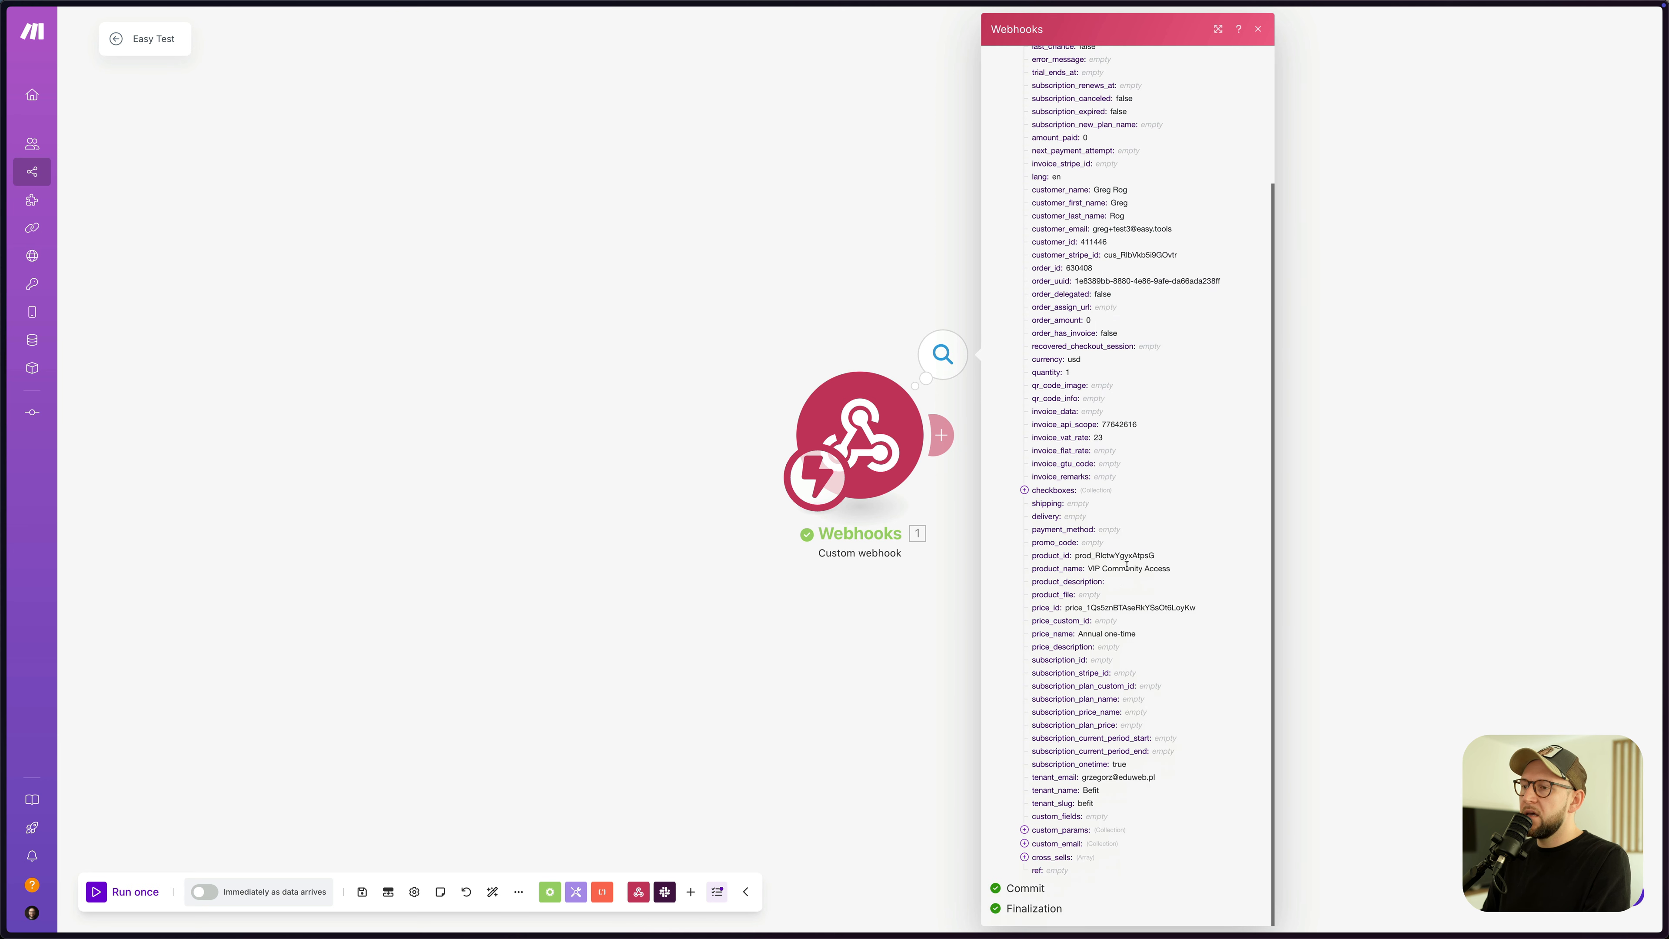
{"action": "double_click", "coordinate": [1054, 834]}
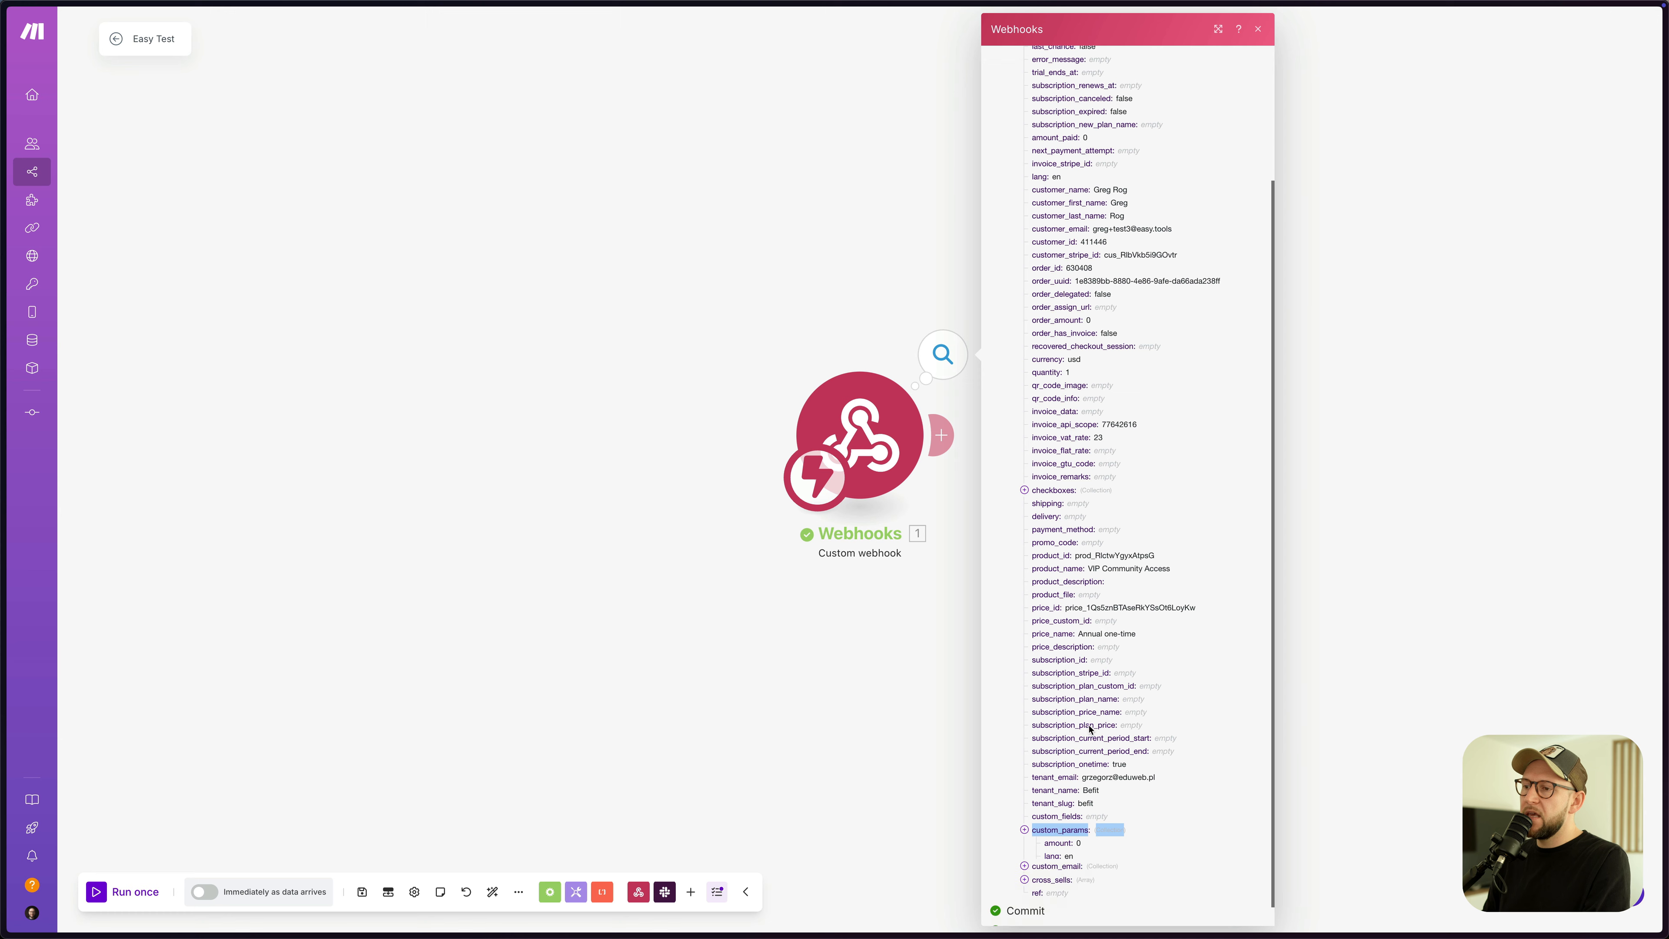
- Close the output panel and add an empty module after the Webhooks trigger
{"action": "left_click", "coordinate": [778, 276]}
{"action": "left_click_drag", "start_coordinate": [899, 437], "coordinate": [749, 429]}
{"action": "left_click", "coordinate": [790, 428]}
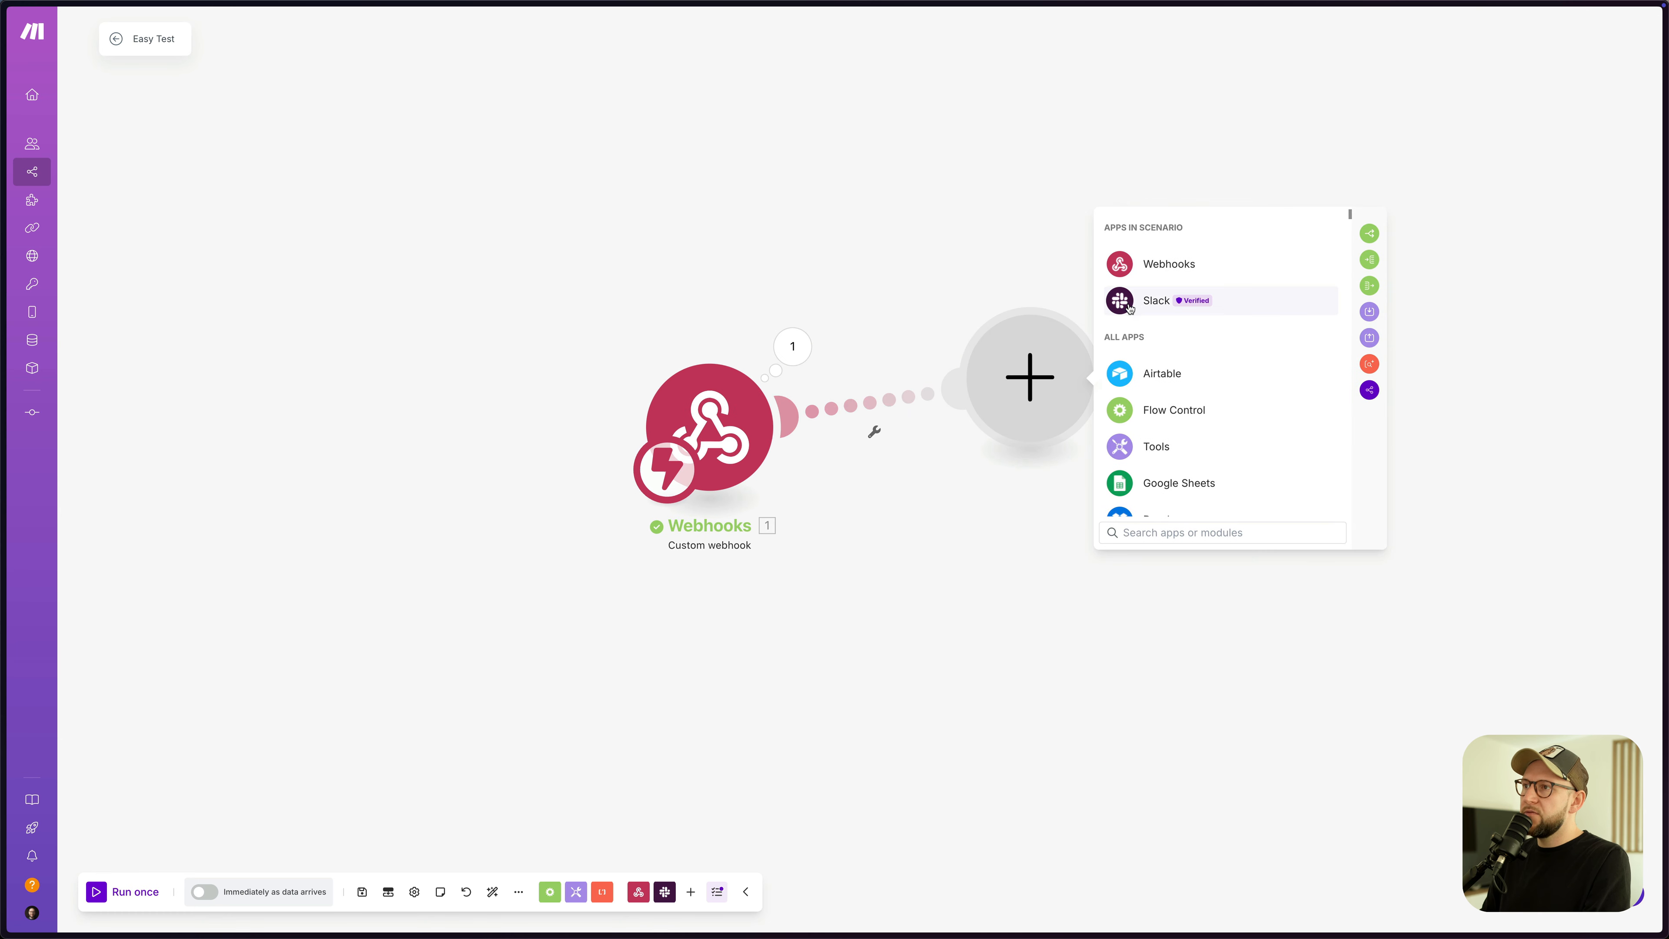
- Add a Slack Create a Message module on the Easytools connection, set to send a direct message
{"action": "scroll", "coordinate": [1251, 387], "scroll_direction": "down", "scroll_amount": 5}
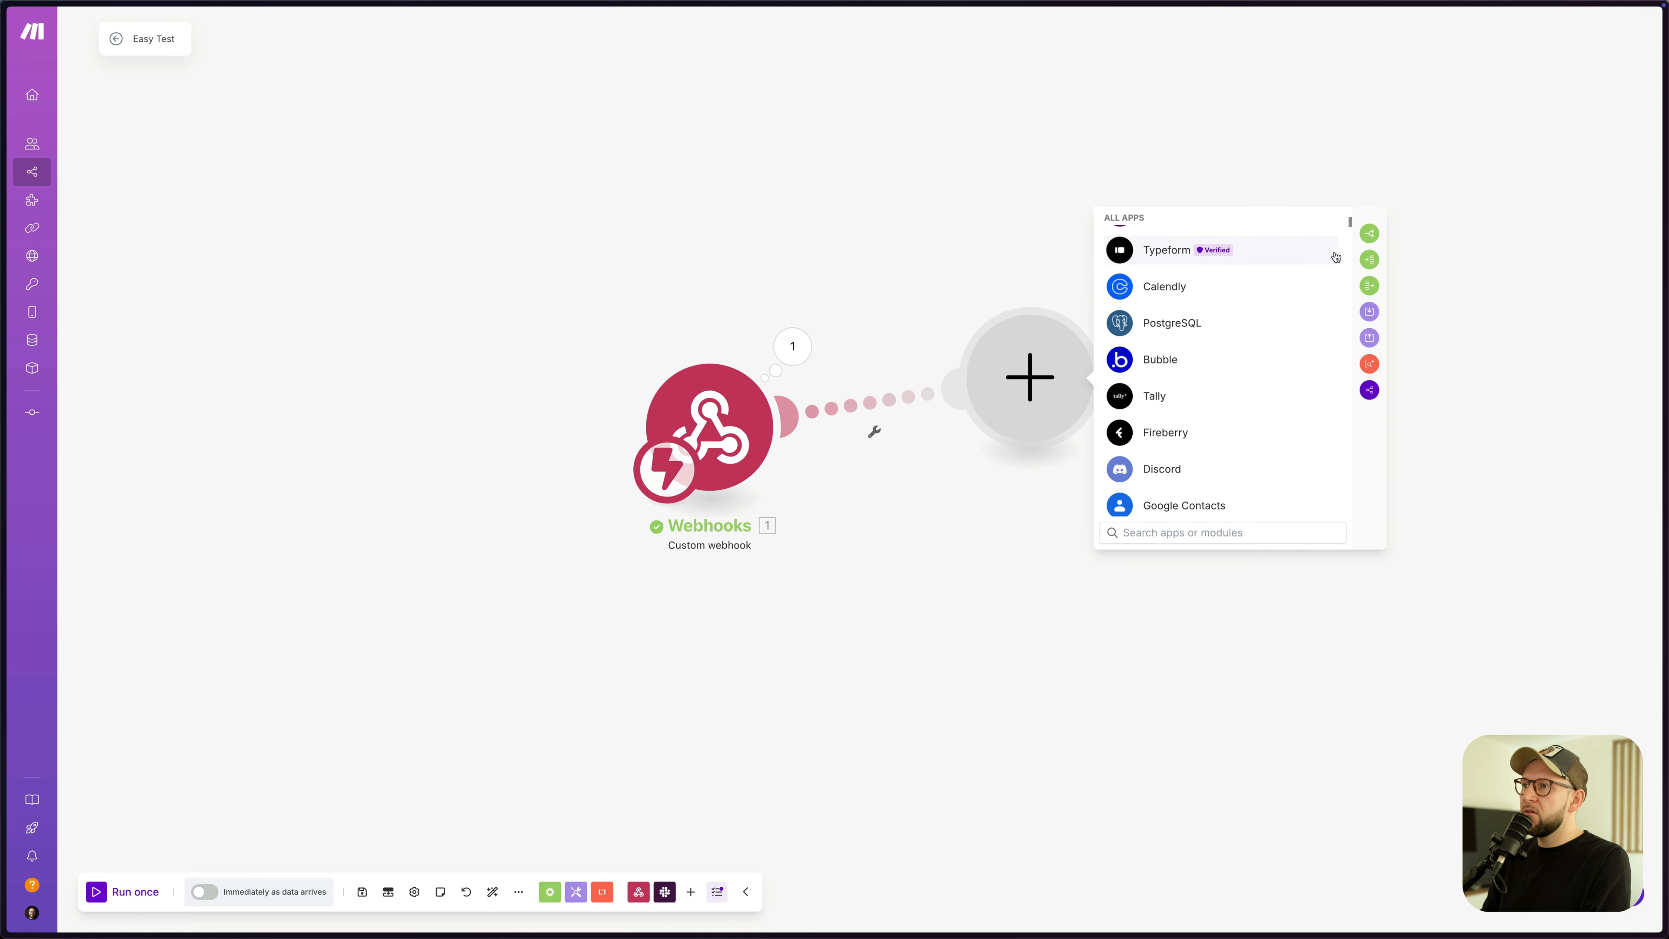
{"action": "mouse_move", "coordinate": [1349, 223]}
{"action": "left_mouse_down"}
{"action": "mouse_move", "coordinate": [1347, 344]}
{"action": "mouse_move", "coordinate": [1349, 214]}
{"action": "left_mouse_up"}
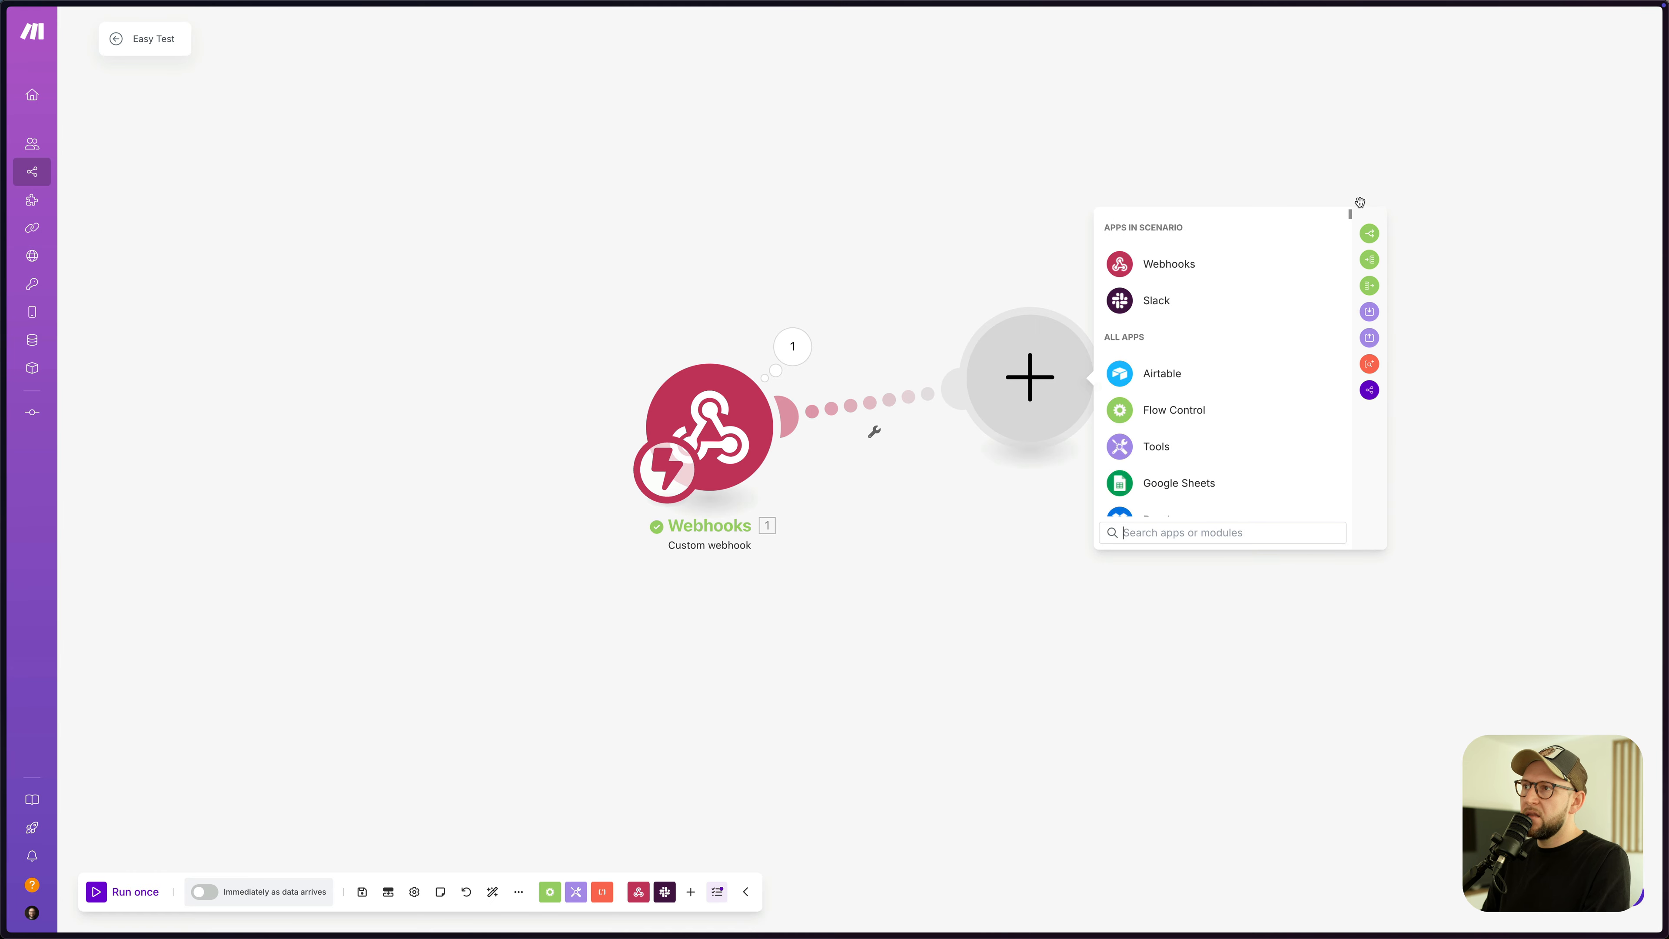
{"action": "left_click", "coordinate": [1121, 304]}
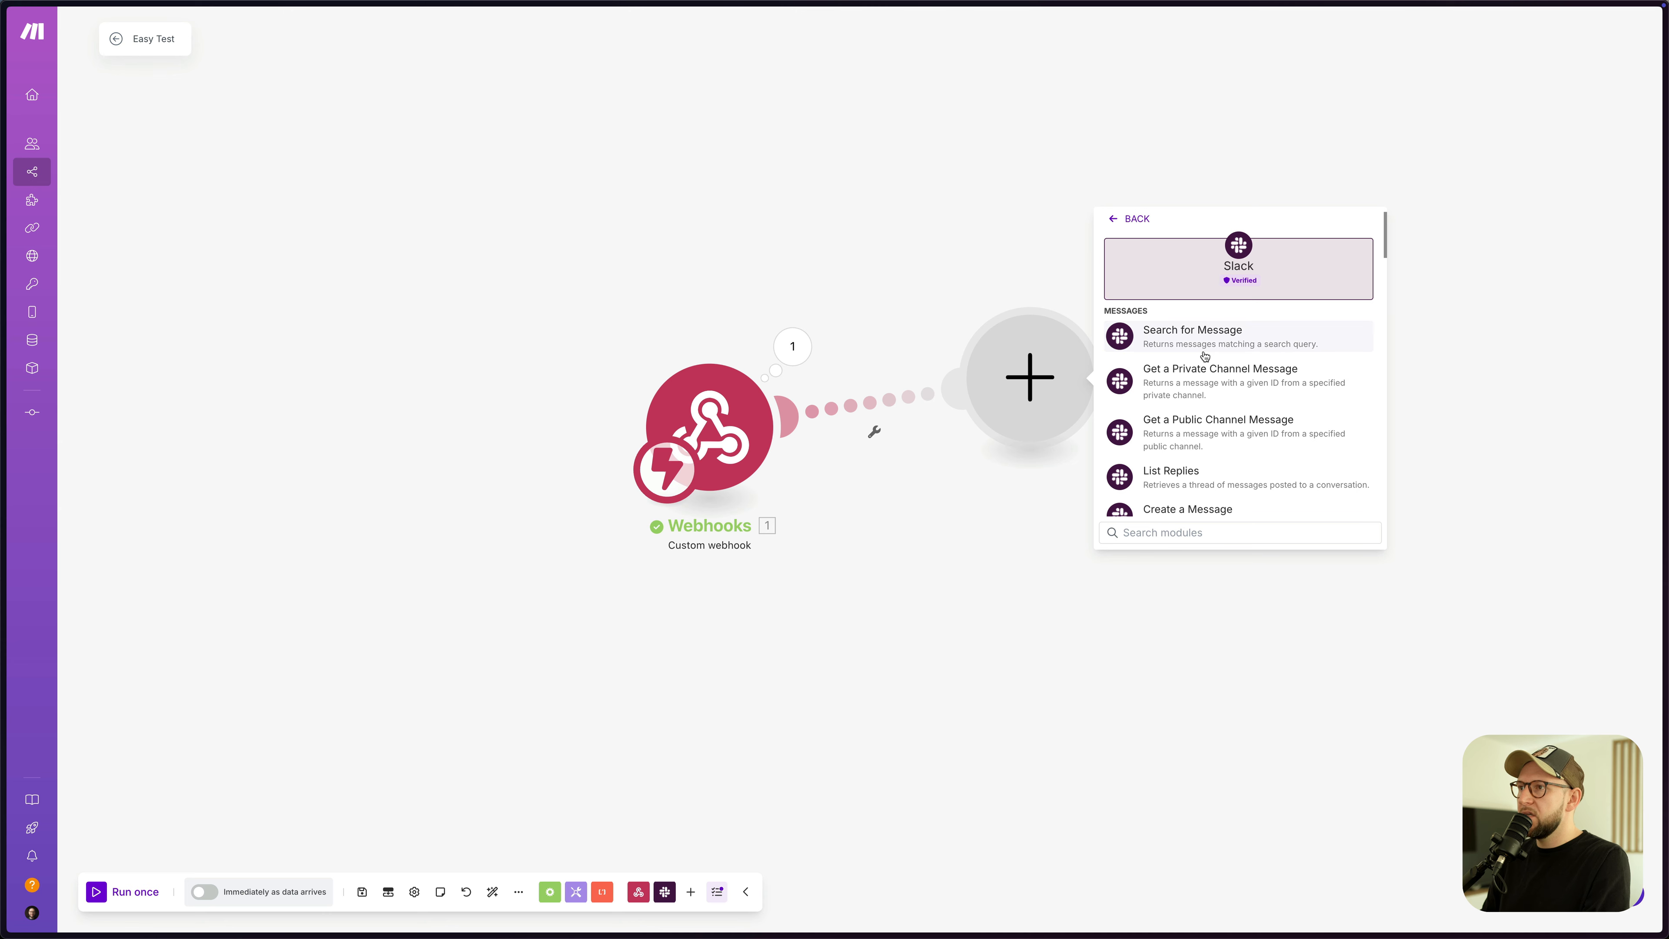
{"action": "left_click", "coordinate": [1193, 511]}
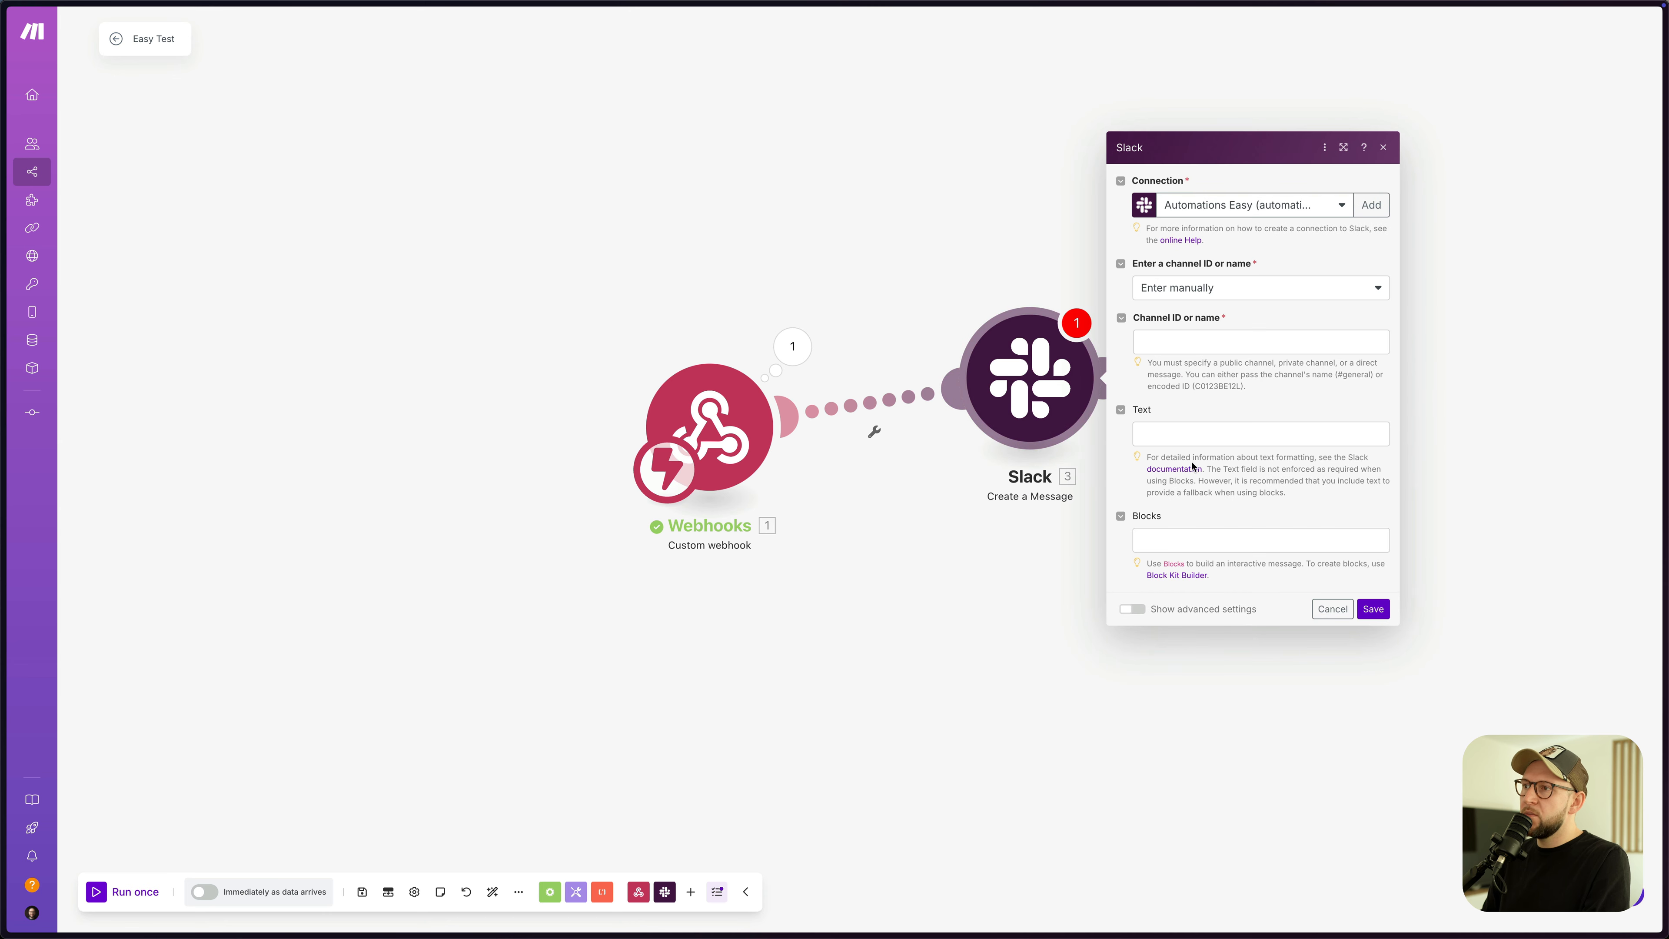
{"action": "left_click", "coordinate": [1192, 290]}
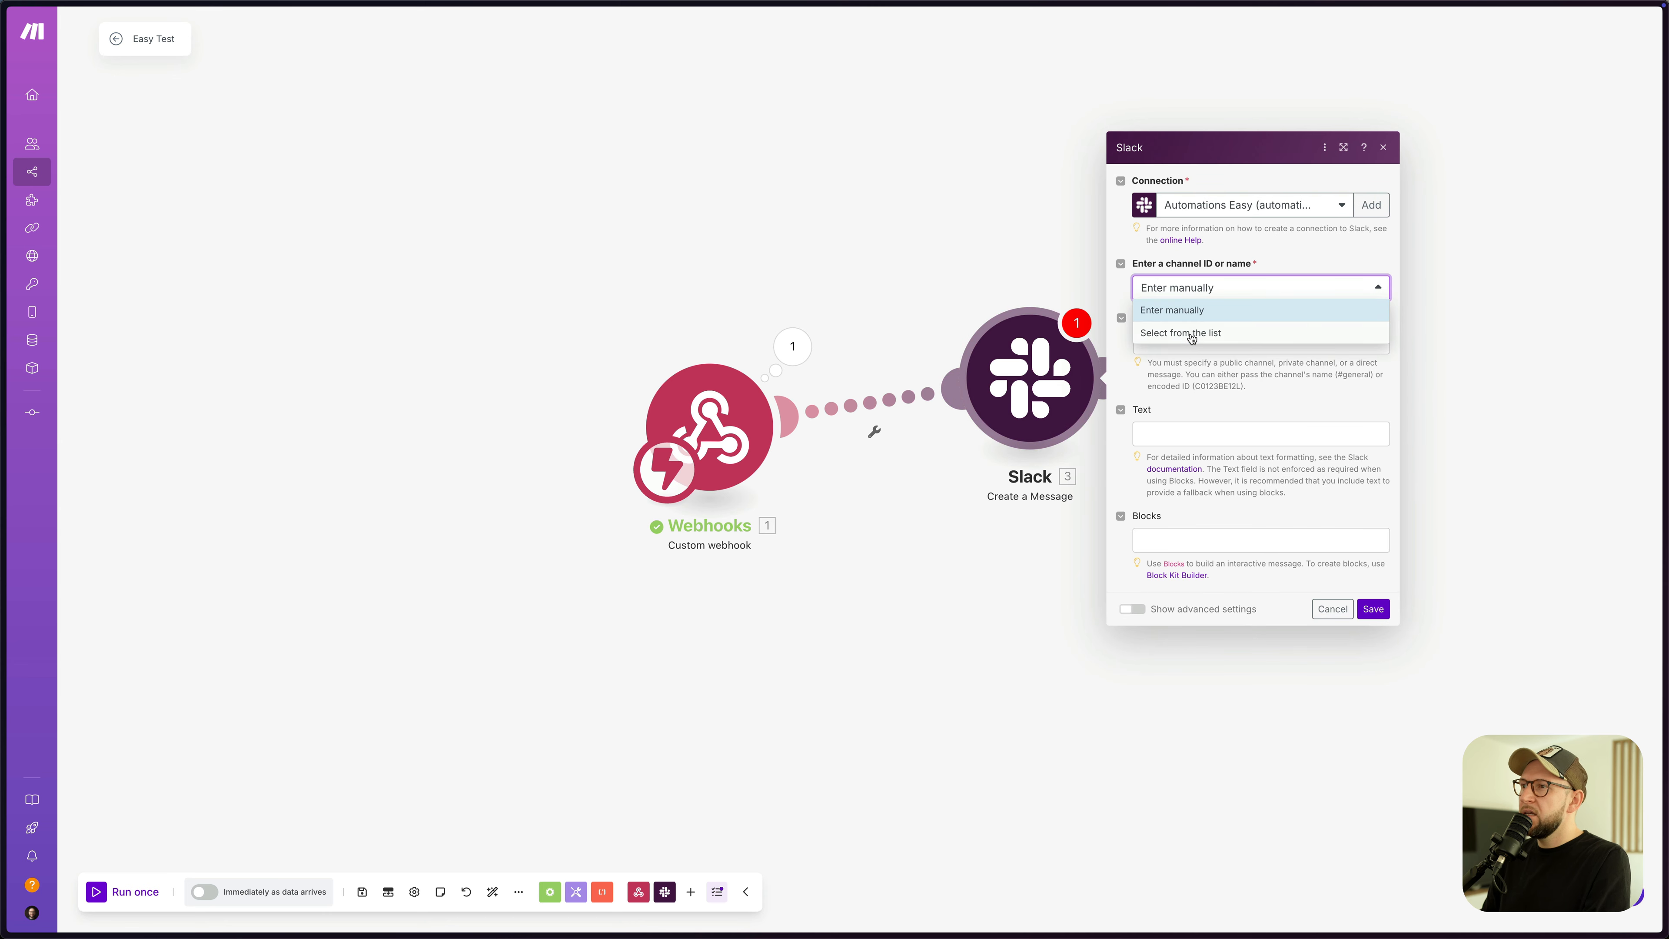
{"action": "left_click", "coordinate": [1191, 336]}
{"action": "left_click", "coordinate": [1259, 209]}
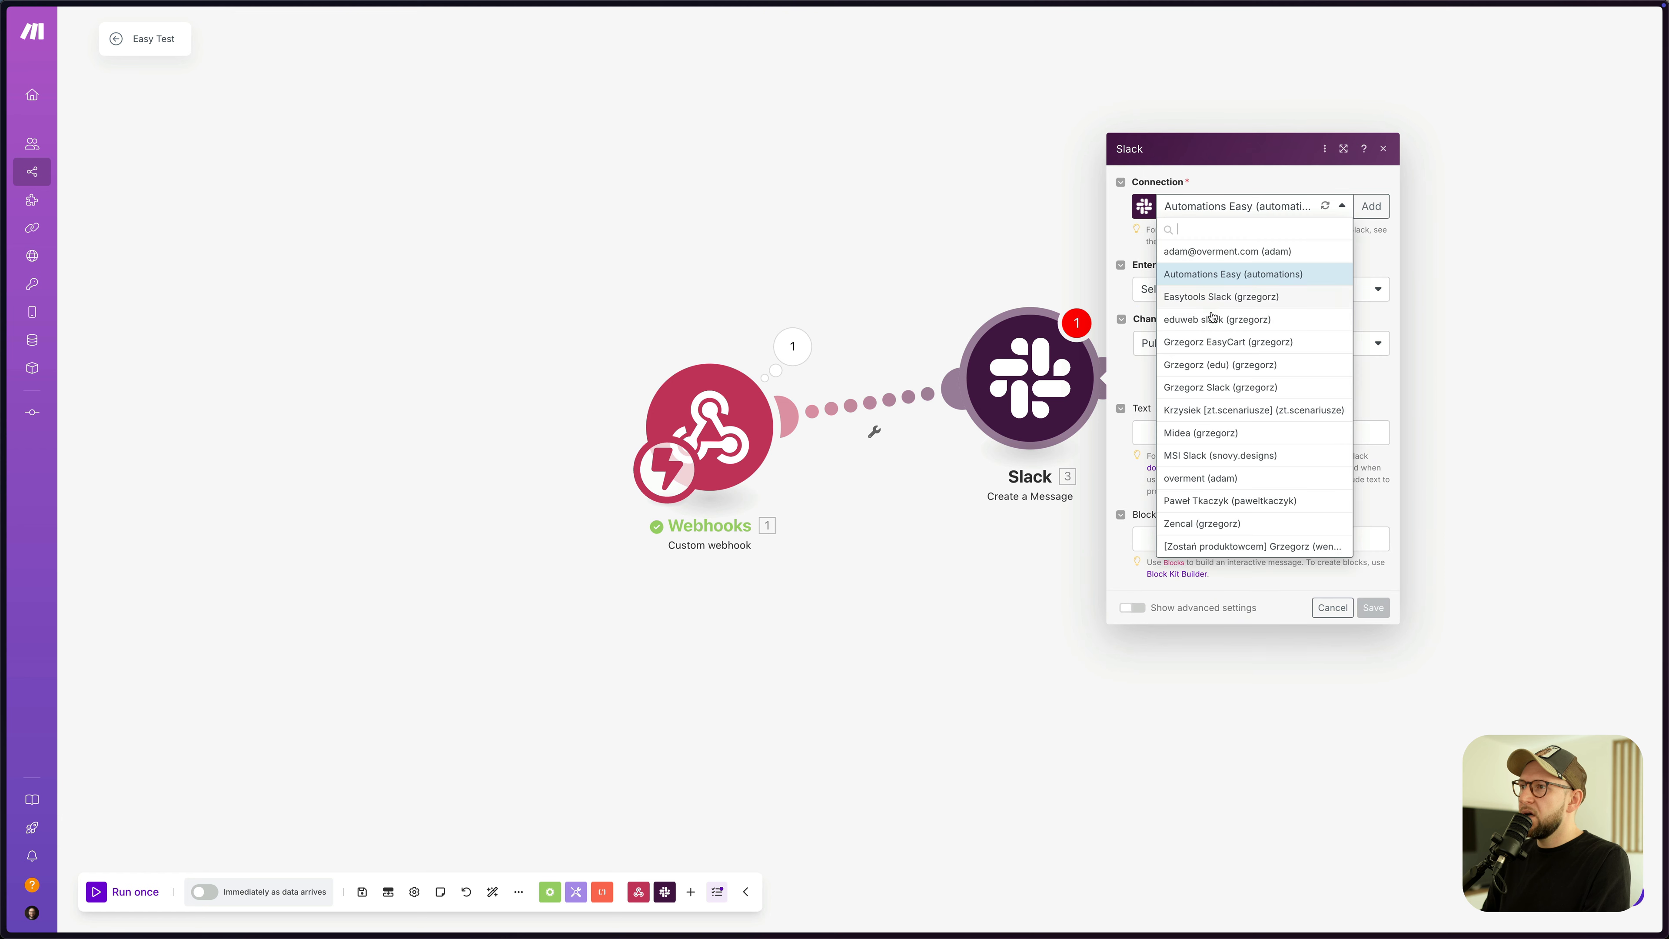
{"action": "left_click", "coordinate": [1217, 290]}
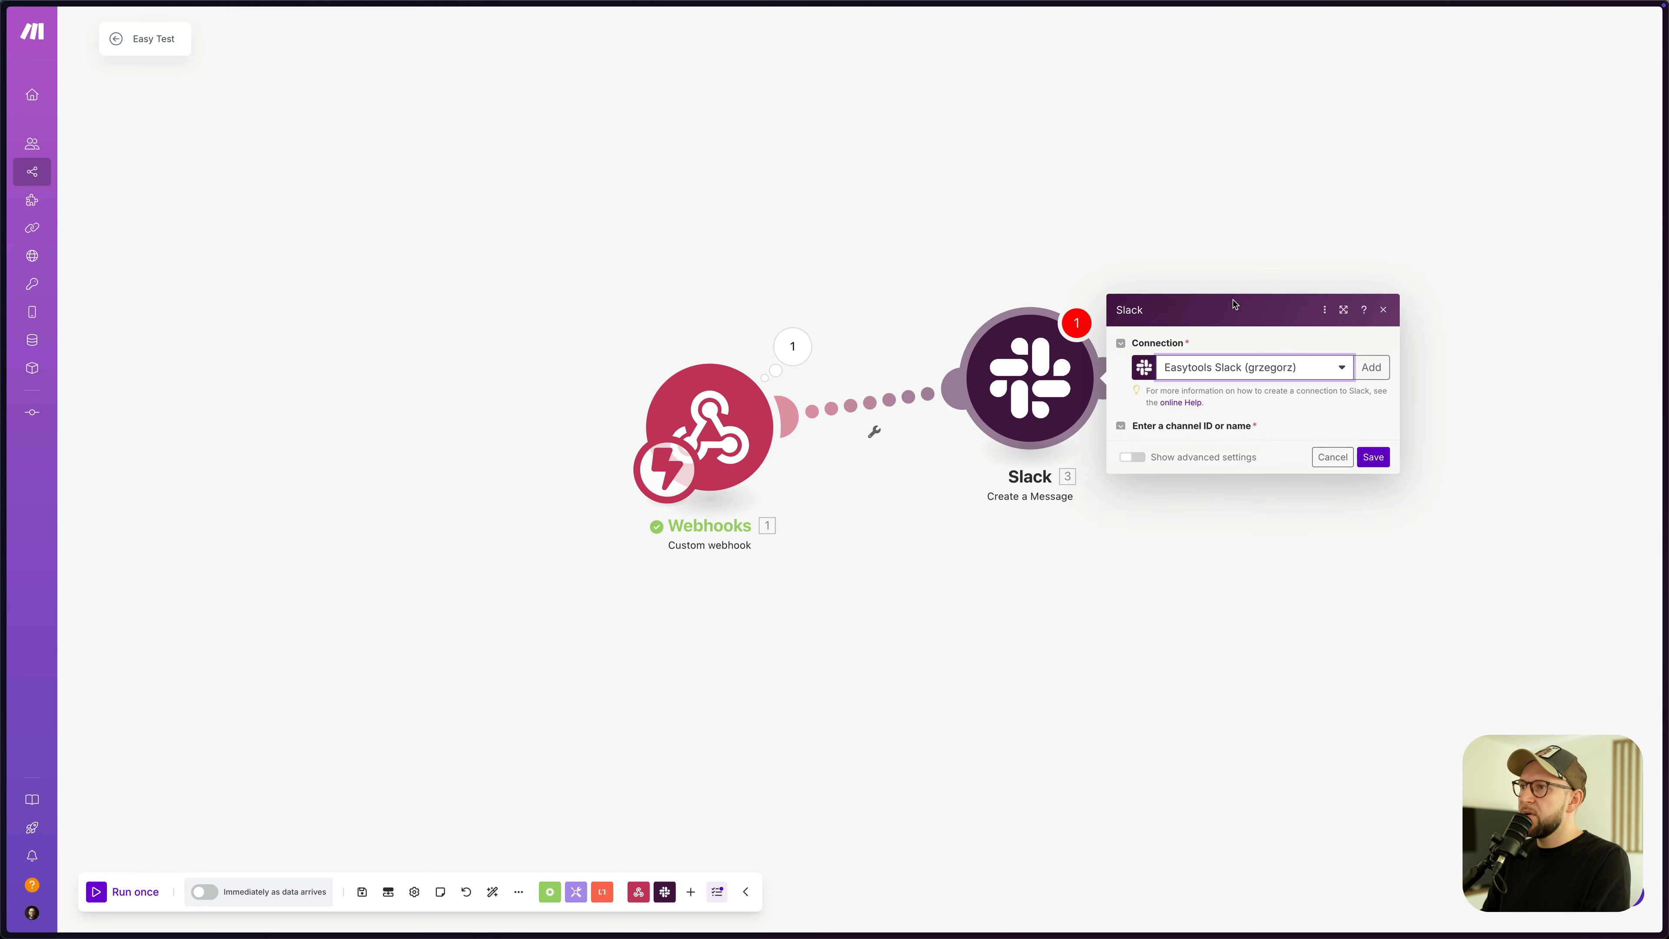
{"action": "left_click", "coordinate": [1213, 291]}
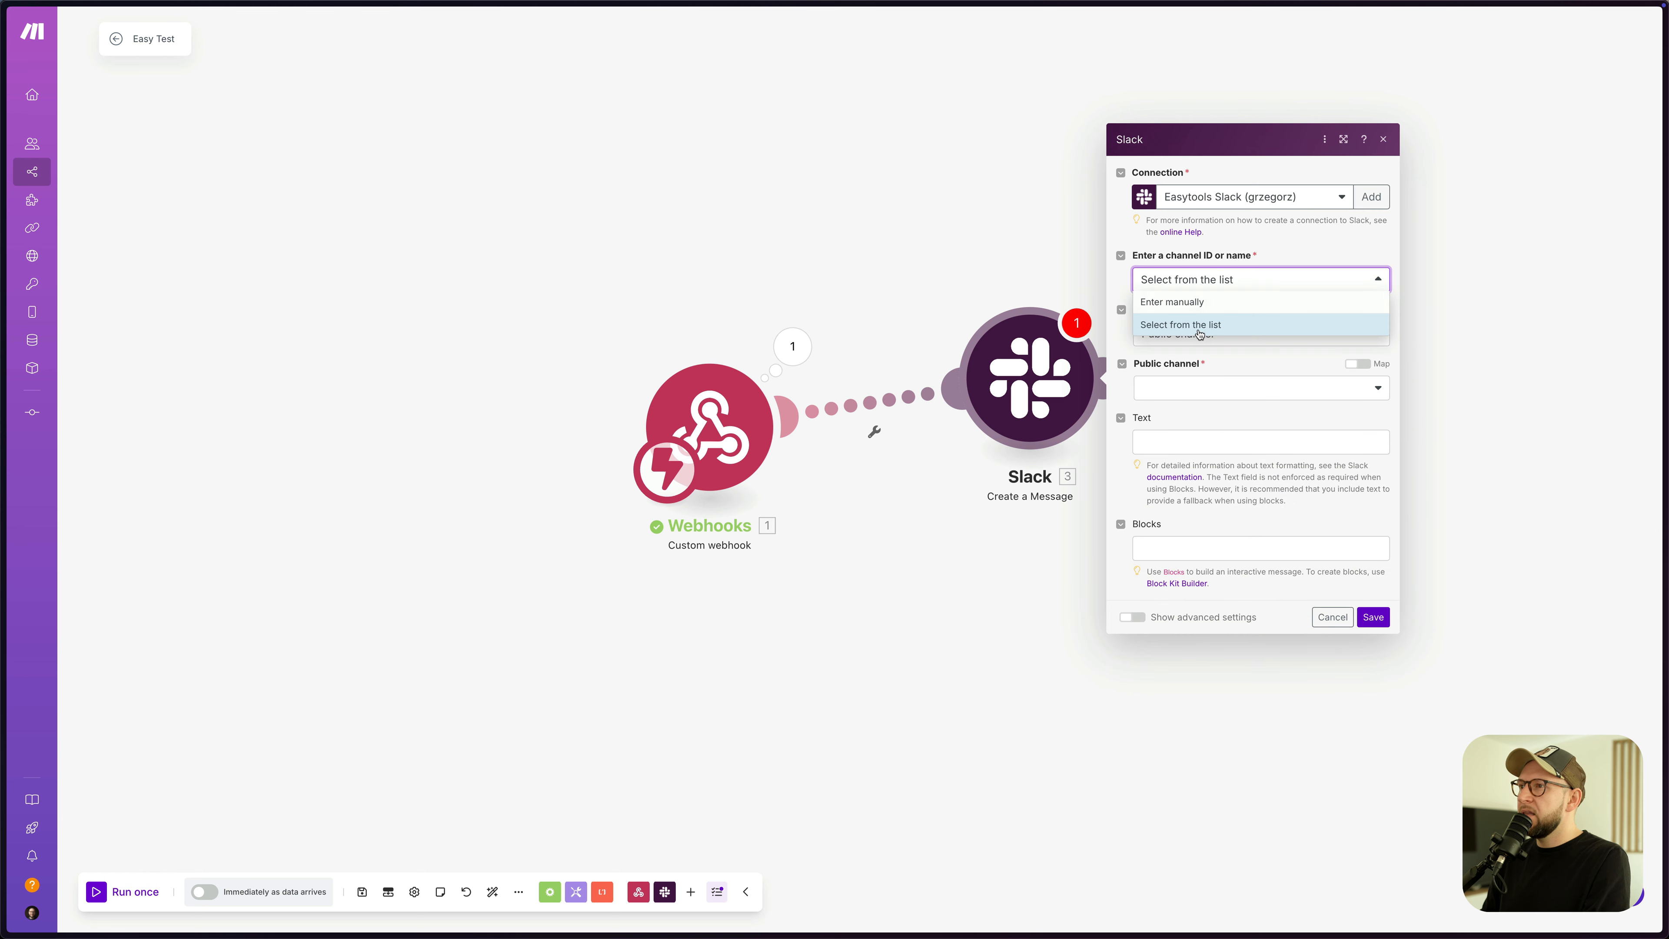
{"action": "left_click", "coordinate": [1202, 327]}
{"action": "left_click", "coordinate": [1206, 335]}
{"action": "left_click", "coordinate": [1191, 401]}
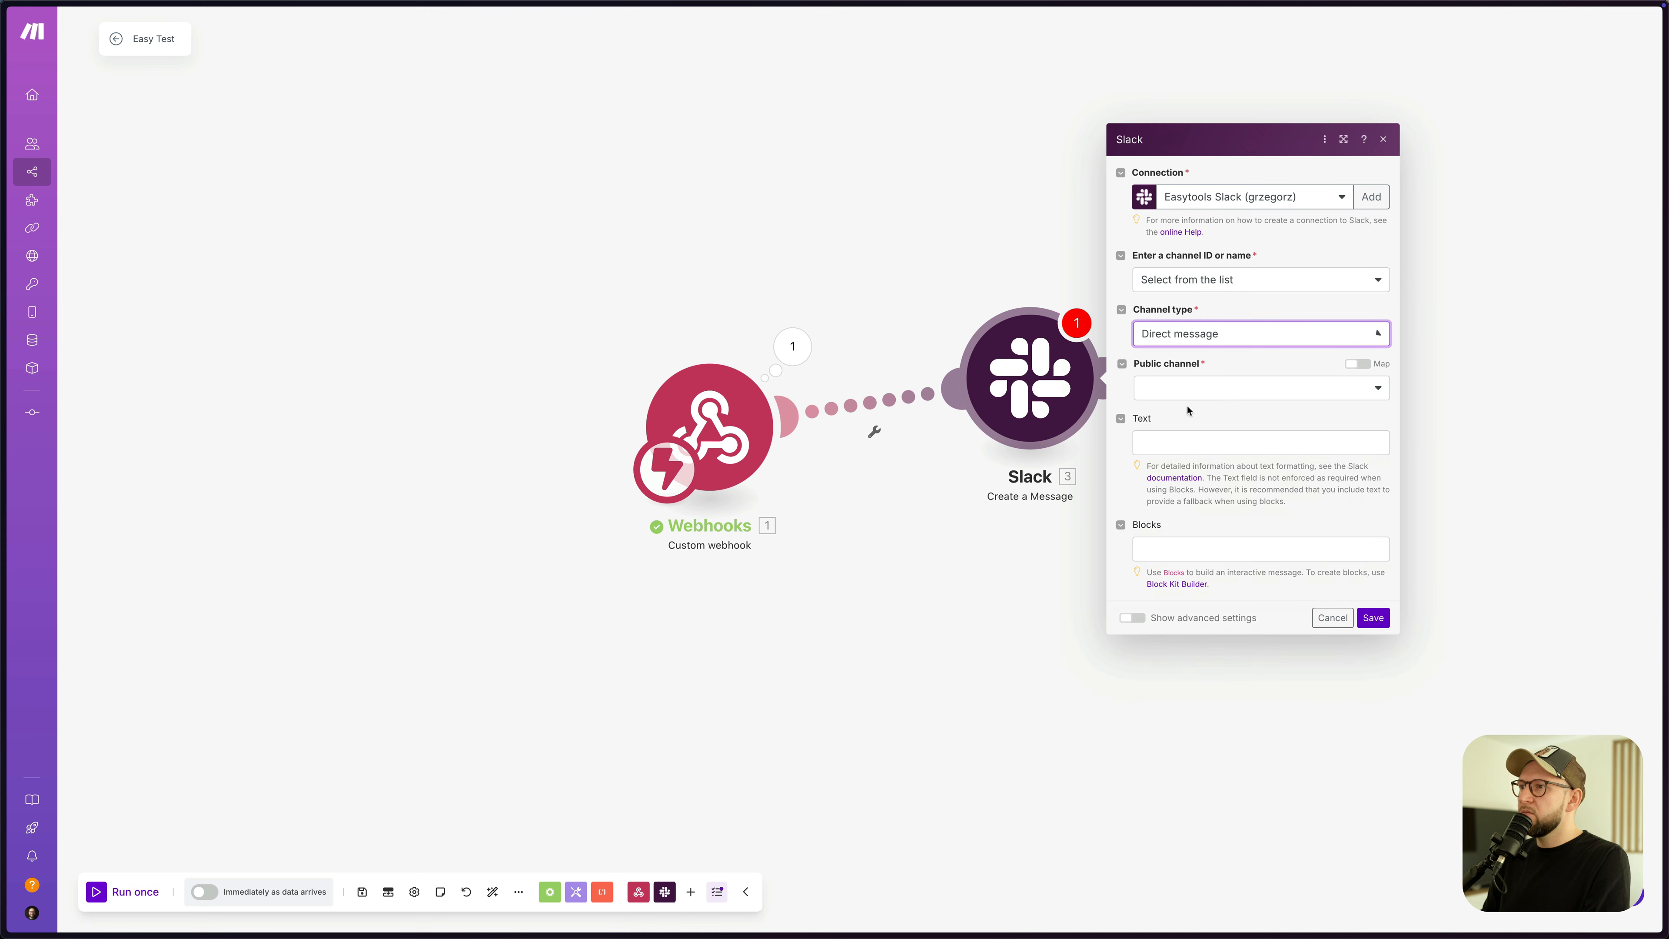
- Compose the message as customer_name 'purchased:' product_name and save the Slack module
{"action": "left_click", "coordinate": [1169, 445]}
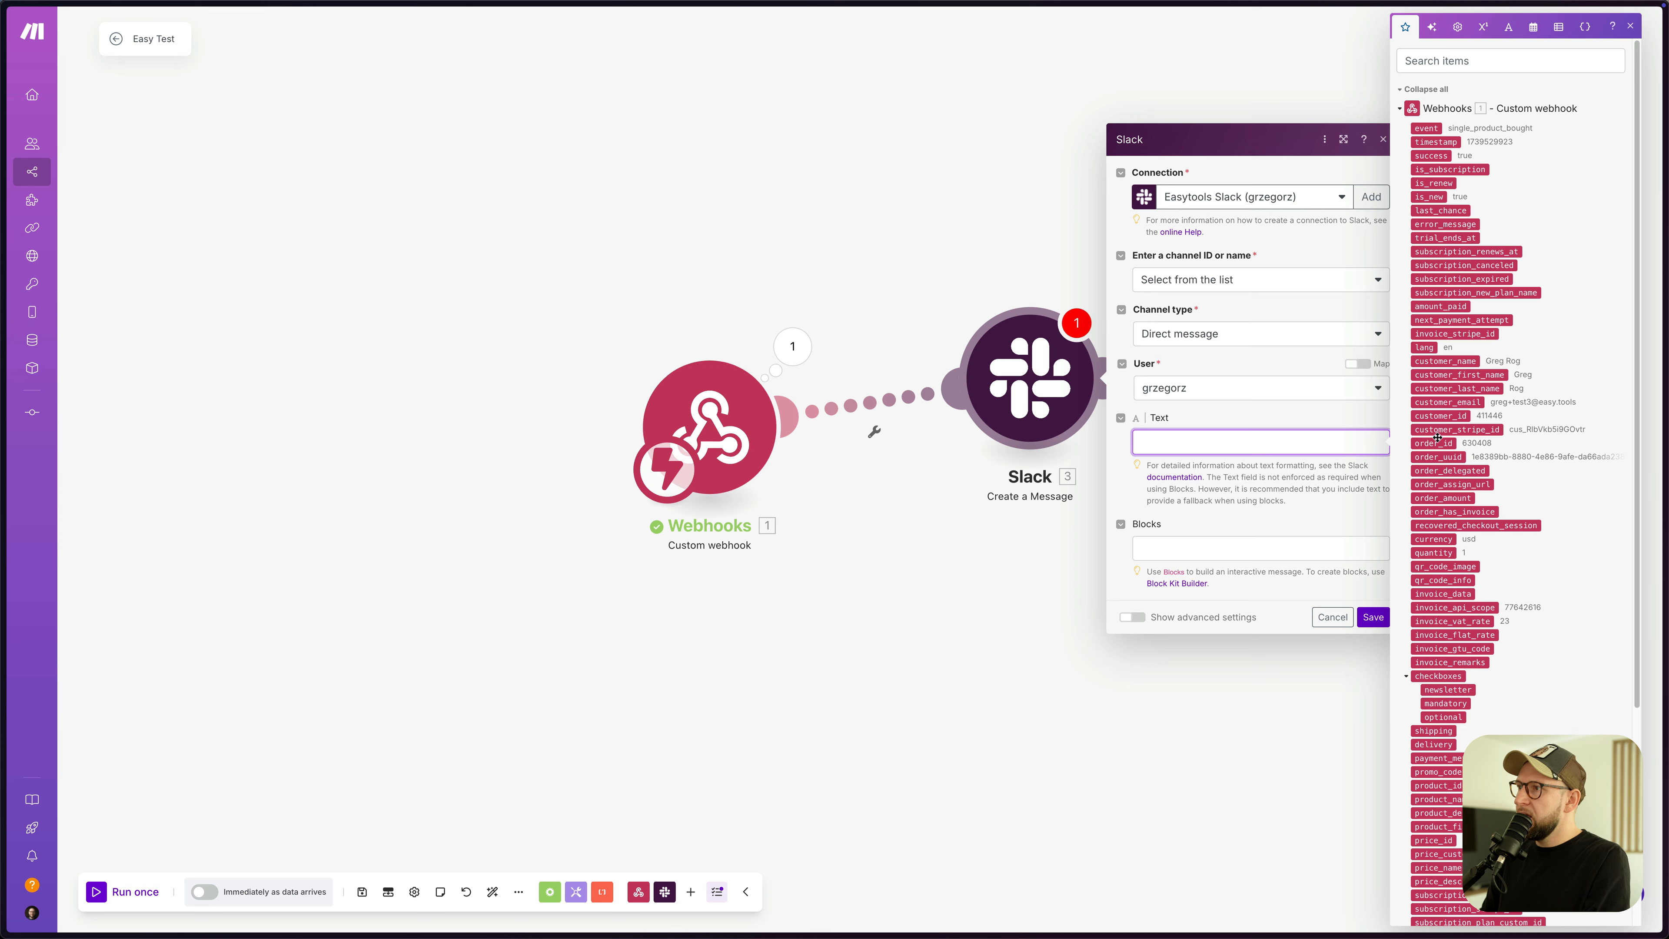
{"action": "left_click", "coordinate": [1457, 65]}
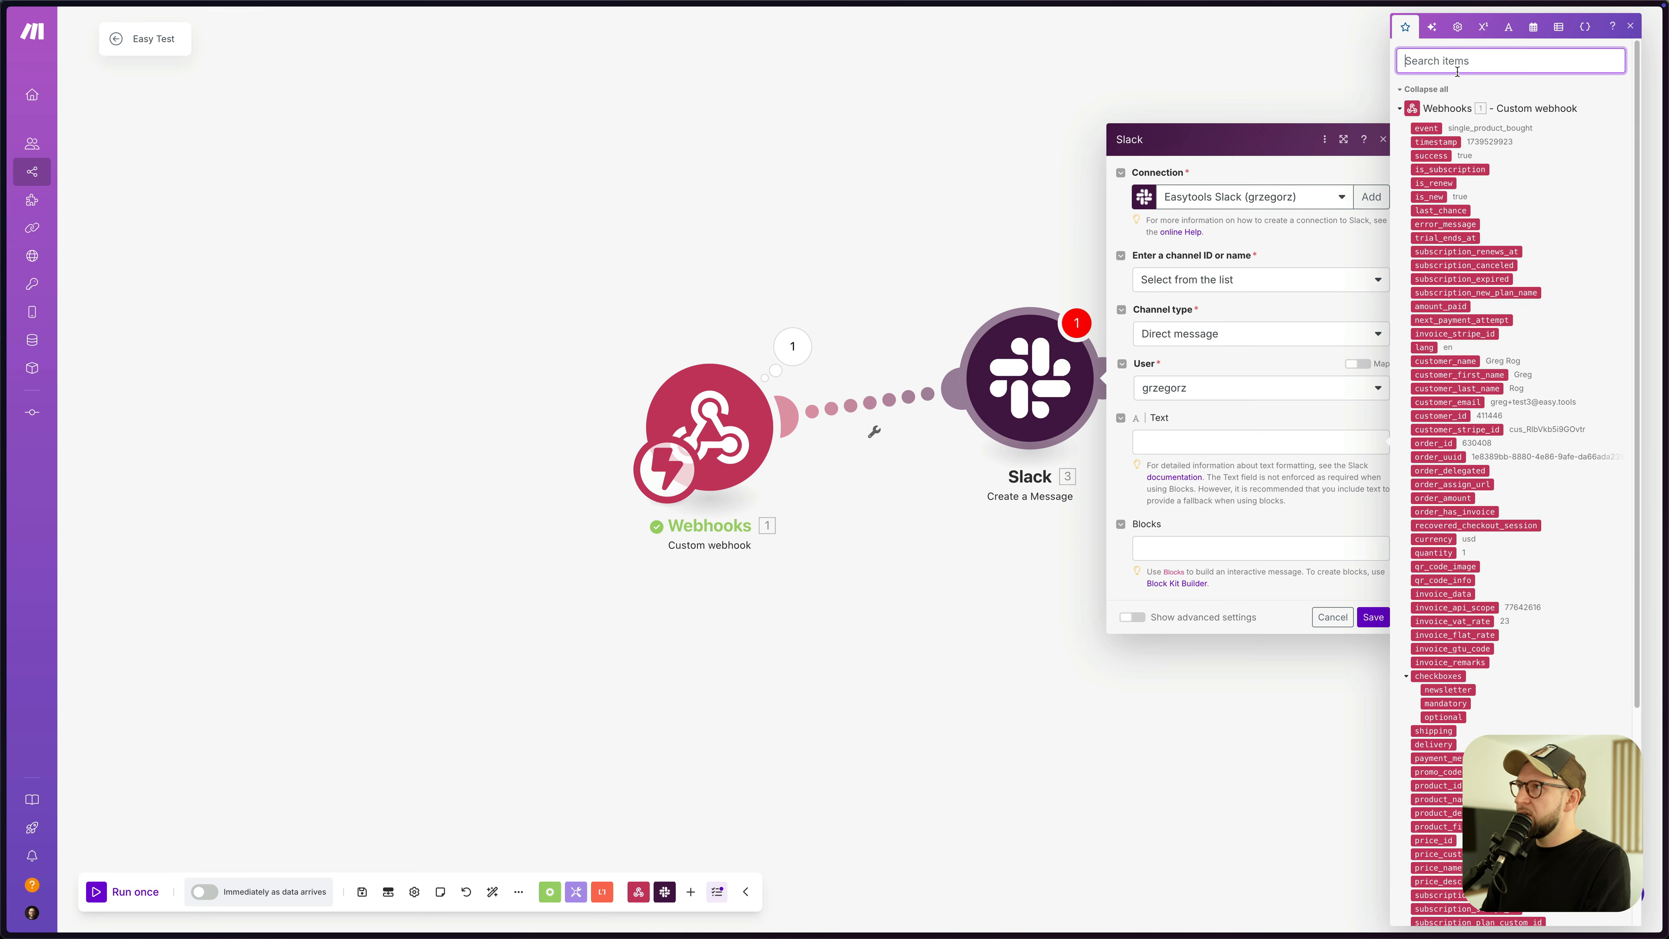
{"action": "type", "text": "name"}
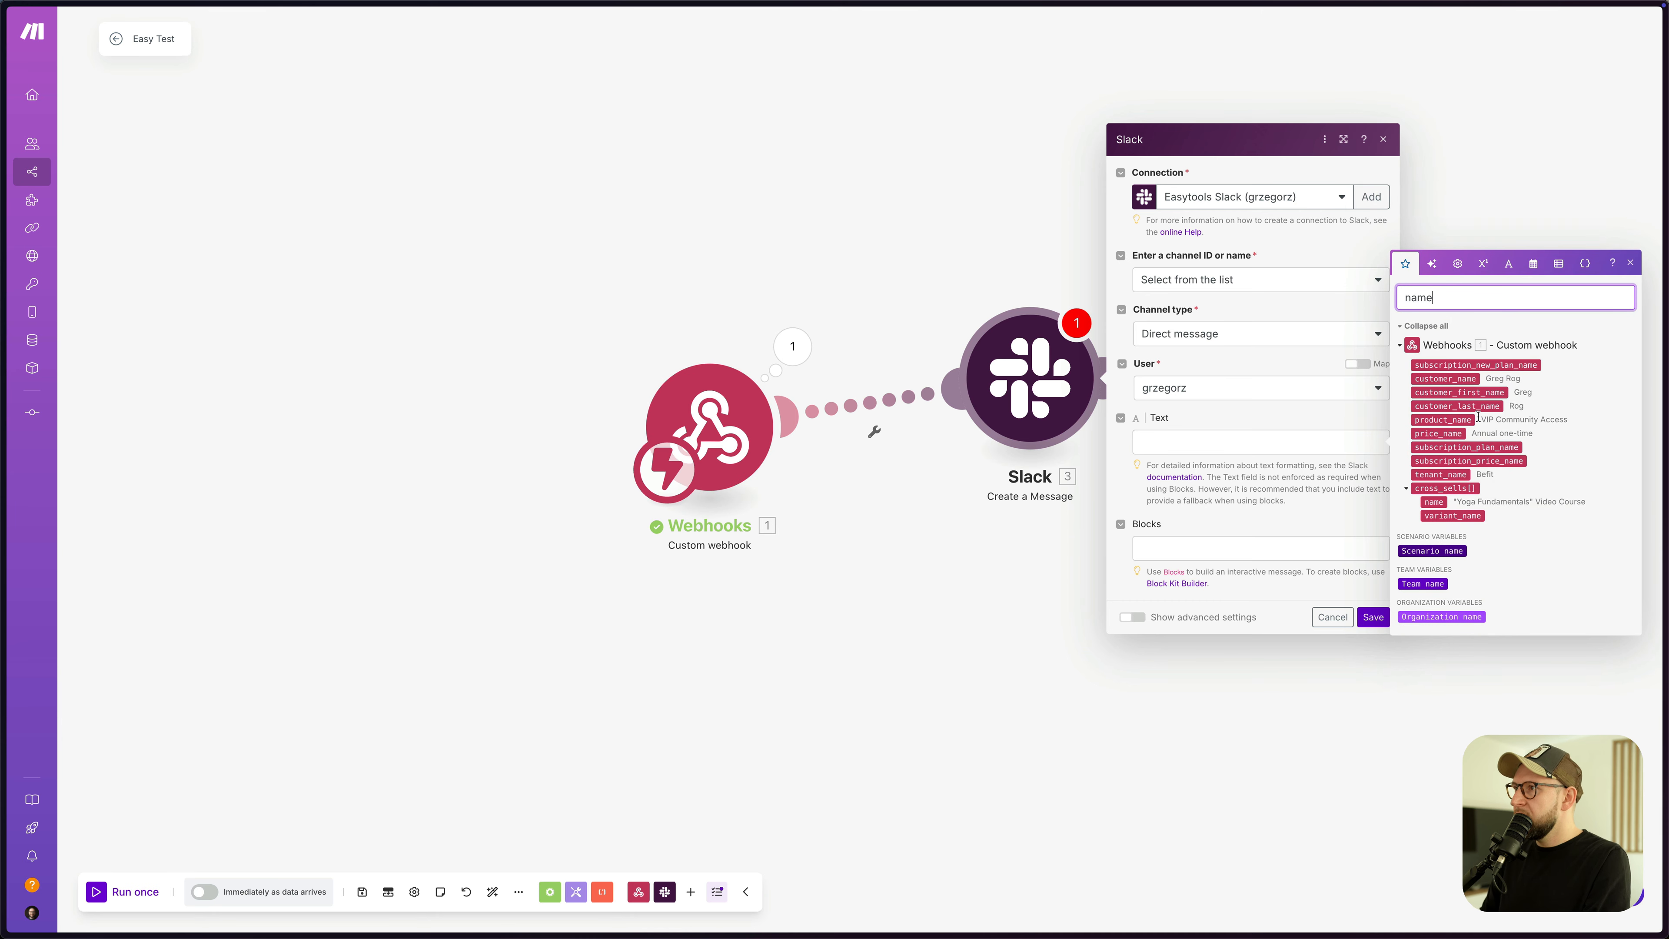
{"action": "left_click", "coordinate": [1321, 442]}
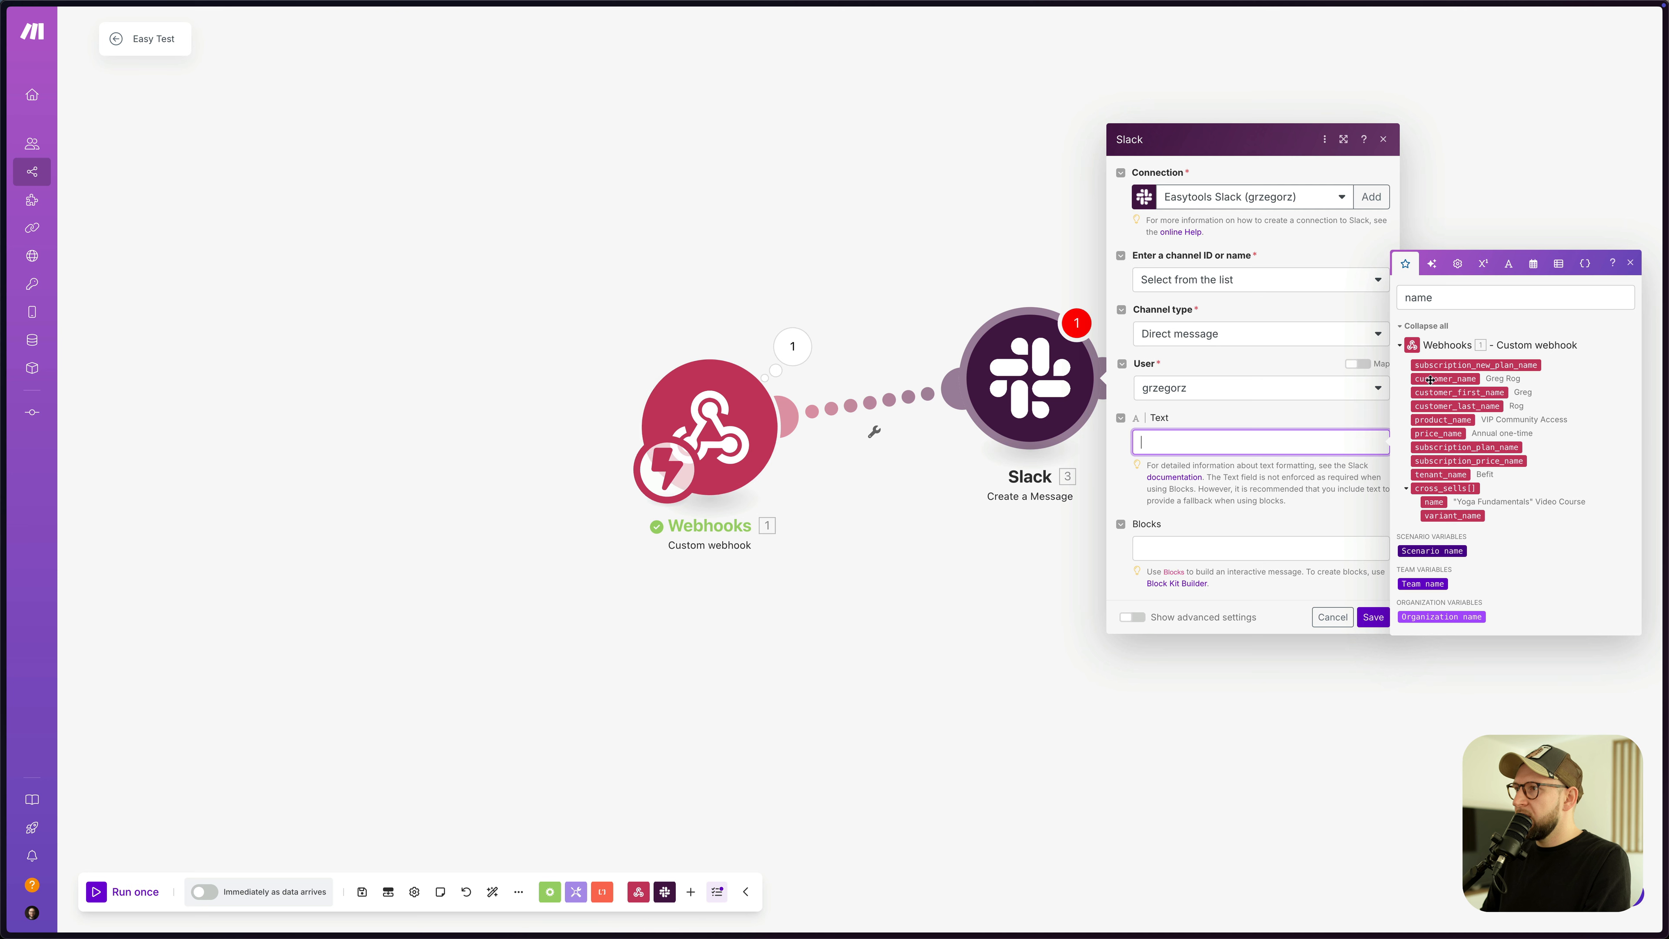
{"action": "left_click", "coordinate": [1430, 380]}
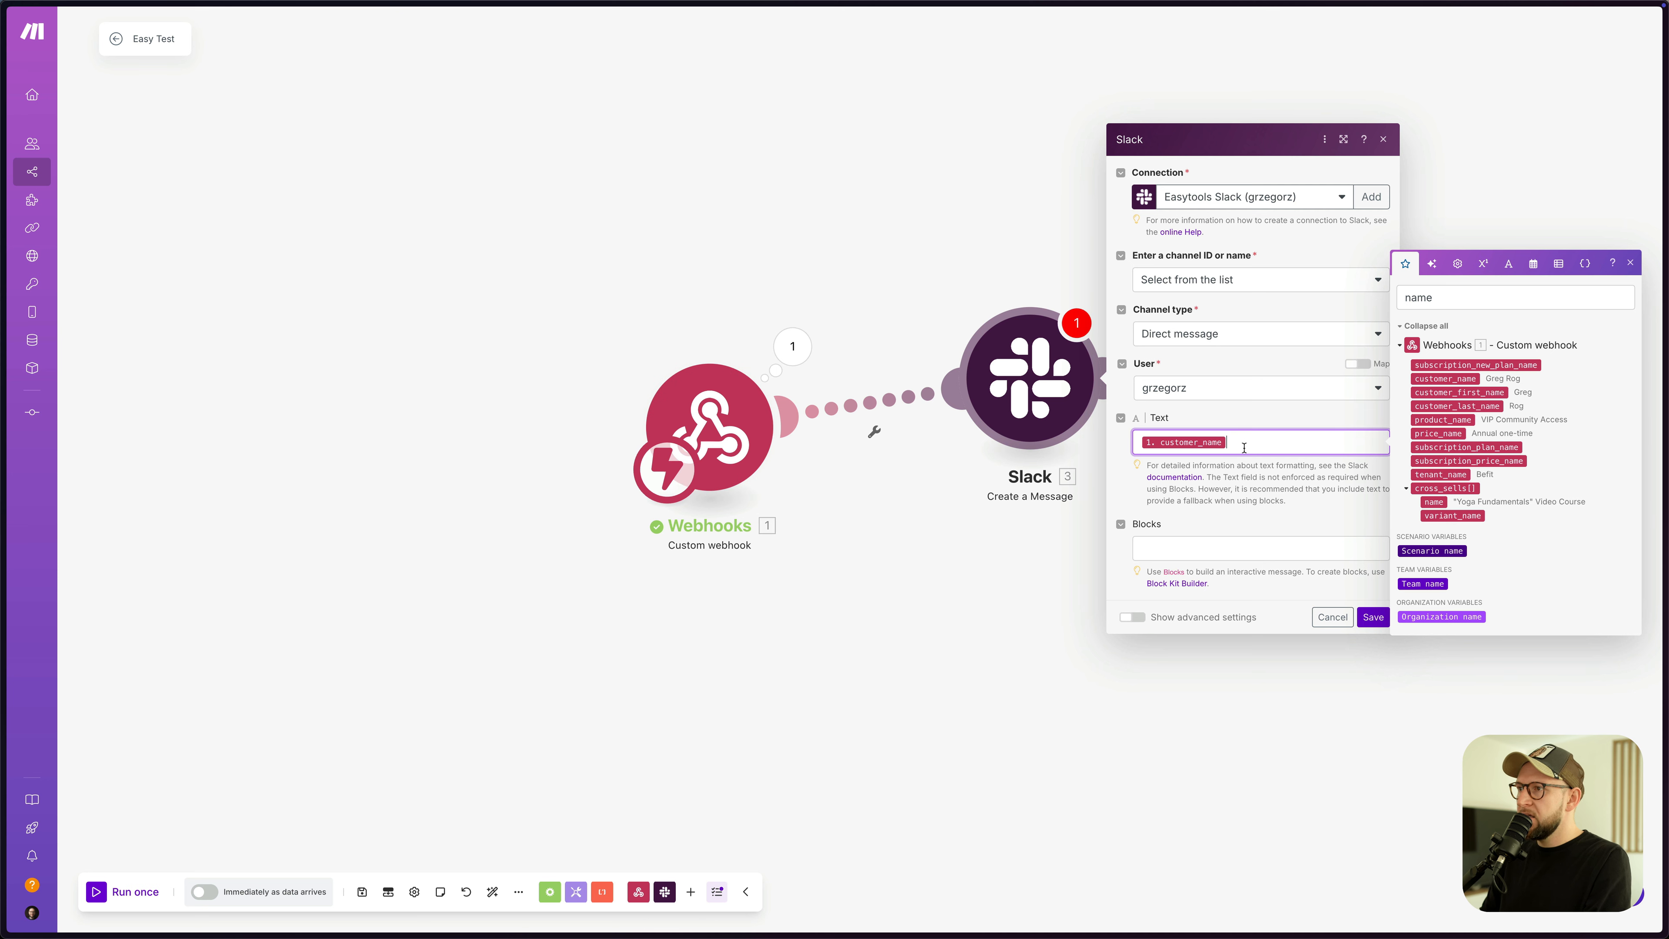
{"action": "type", "text": "purchased:"}
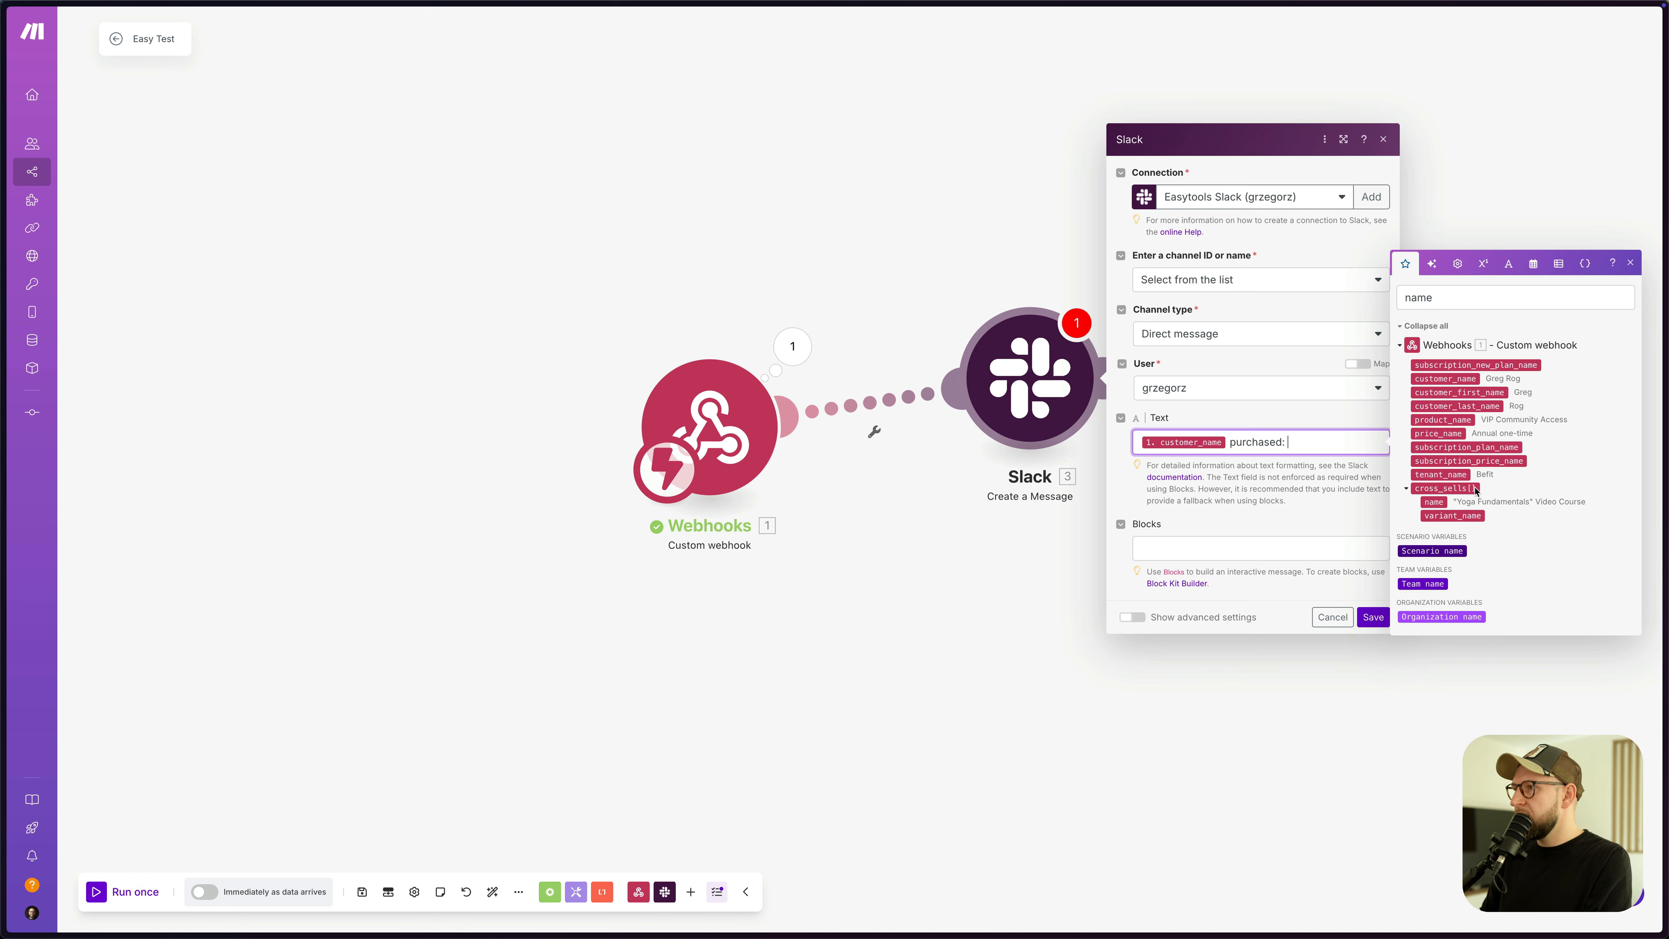
{"action": "double_click", "coordinate": [1438, 298]}
{"action": "type", "text": "pro"}
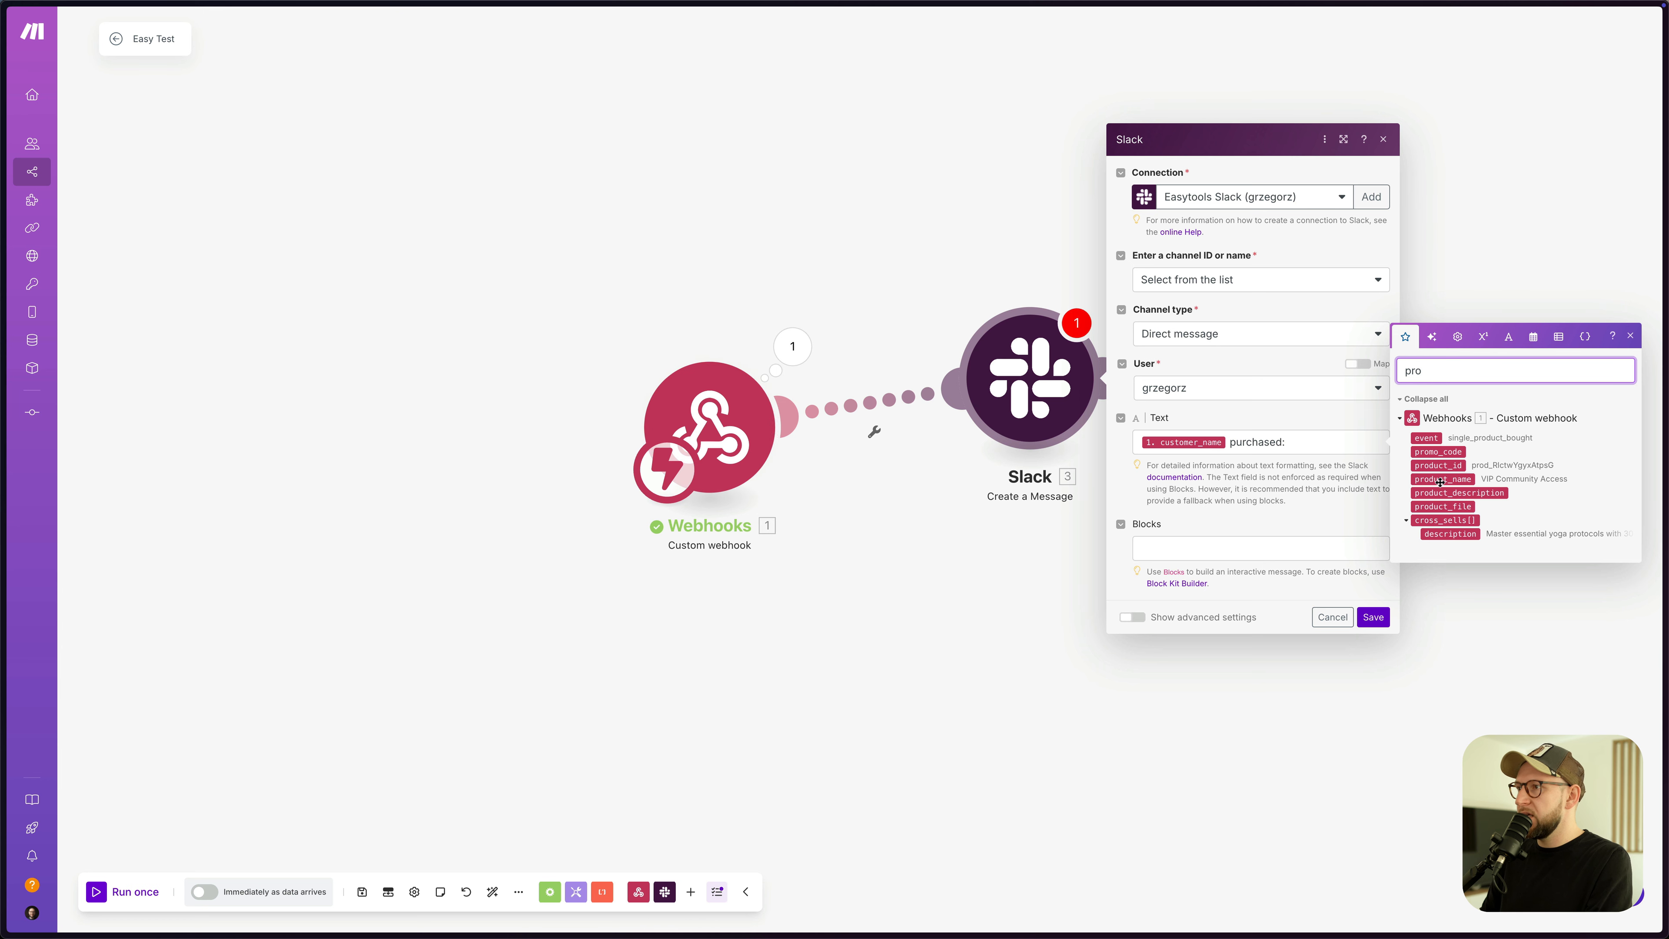
{"action": "left_click", "coordinate": [1330, 442]}
{"action": "left_click_drag", "start_coordinate": [1411, 481], "coordinate": [1278, 472]}
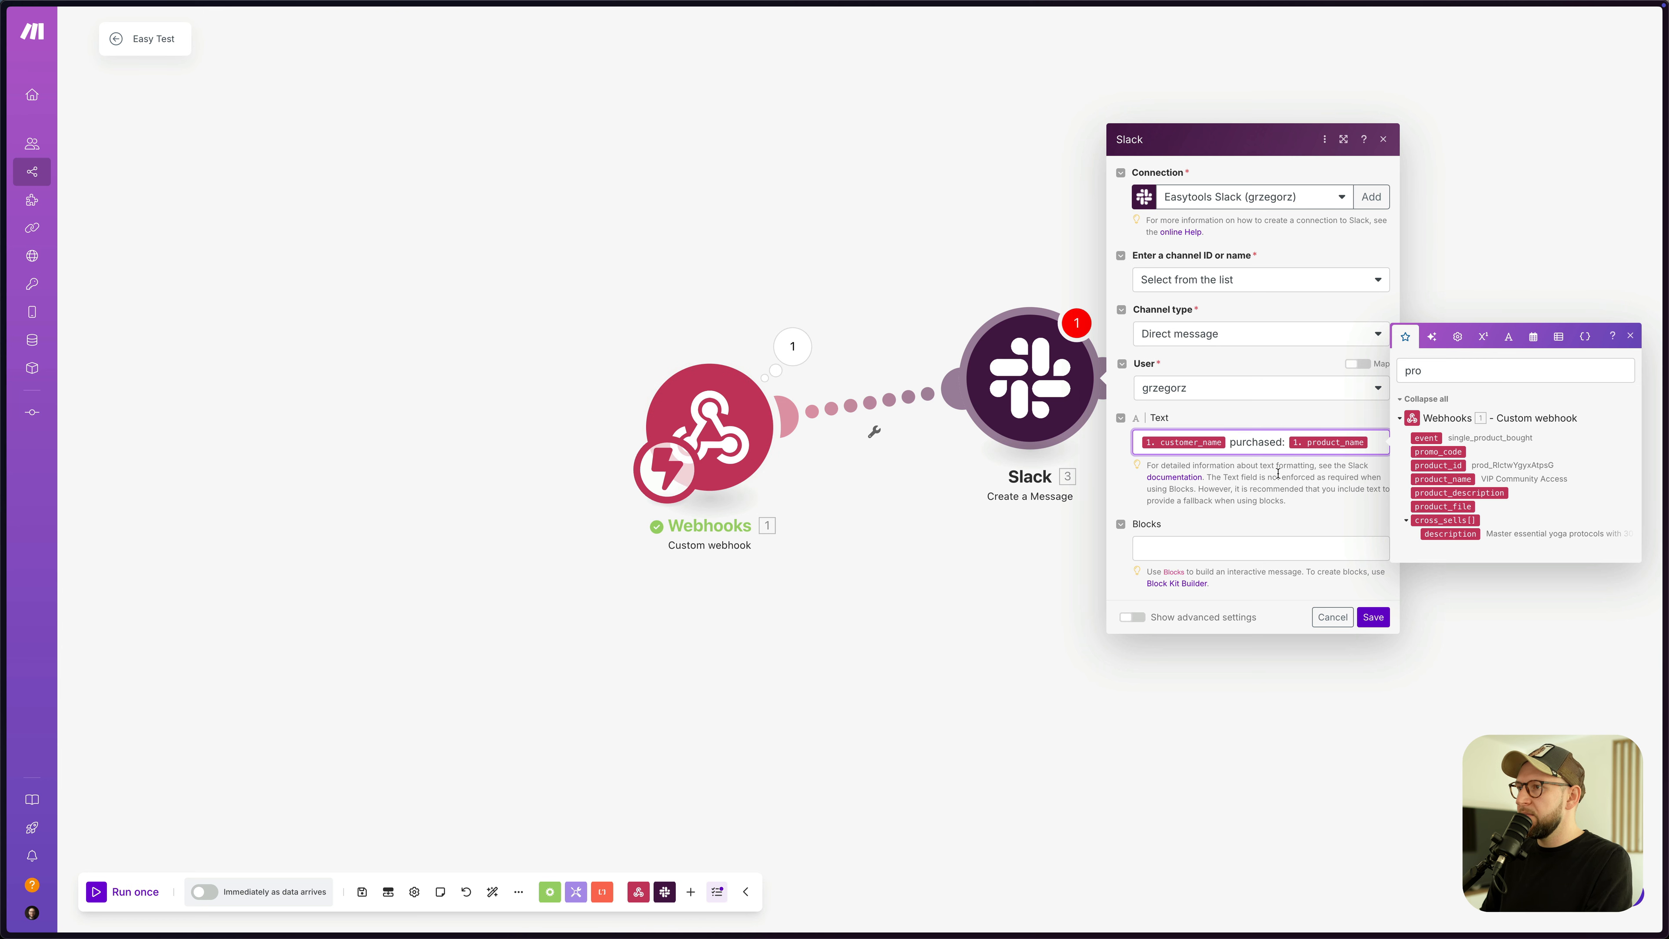
{"action": "left_click", "coordinate": [1373, 616]}
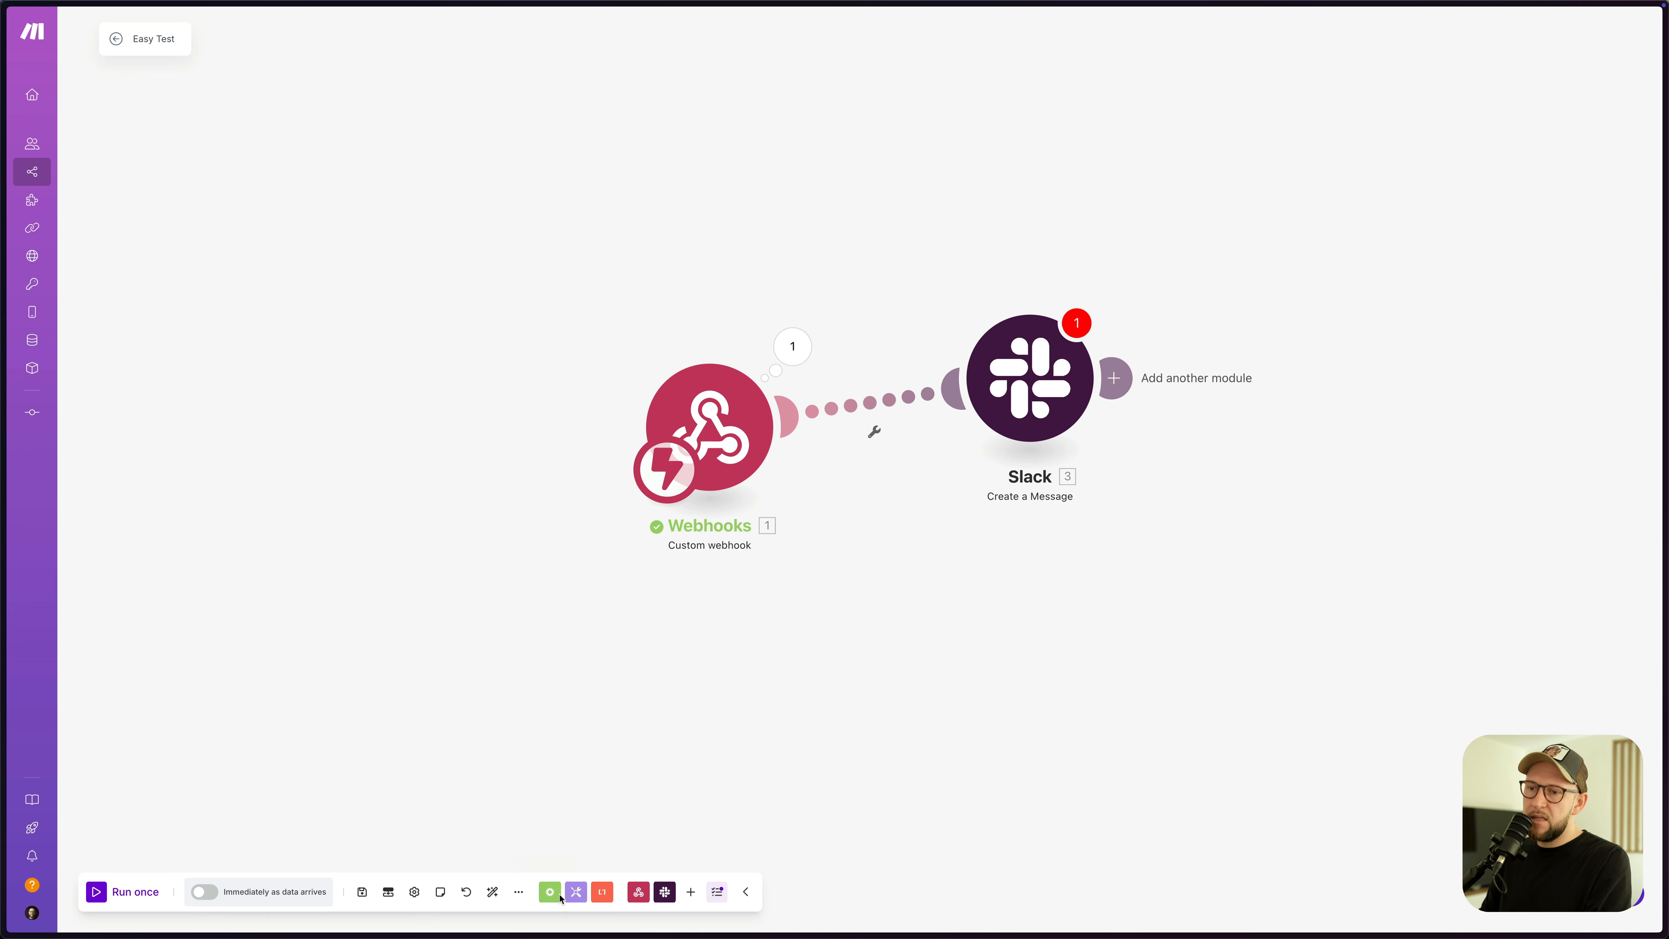
- Save the scenario, clear the Slack module warning, and auto-align the modules
{"action": "left_click", "coordinate": [362, 891]}
{"action": "left_click", "coordinate": [589, 906]}
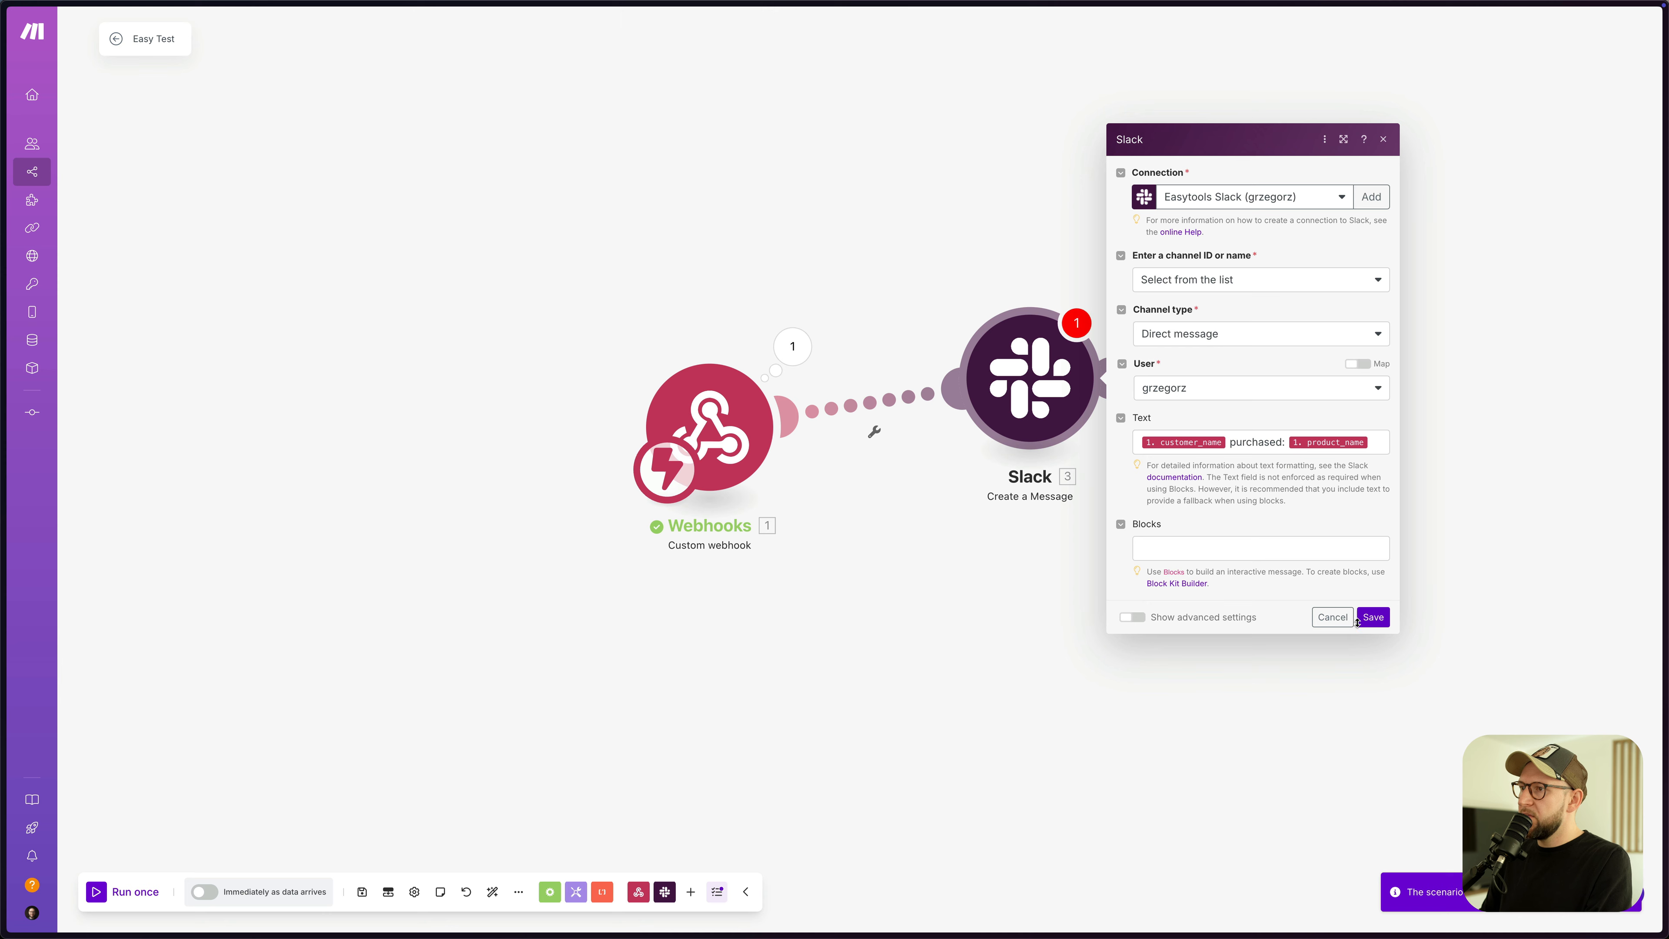
{"action": "left_click", "coordinate": [1374, 616]}
{"action": "left_click", "coordinate": [363, 893]}
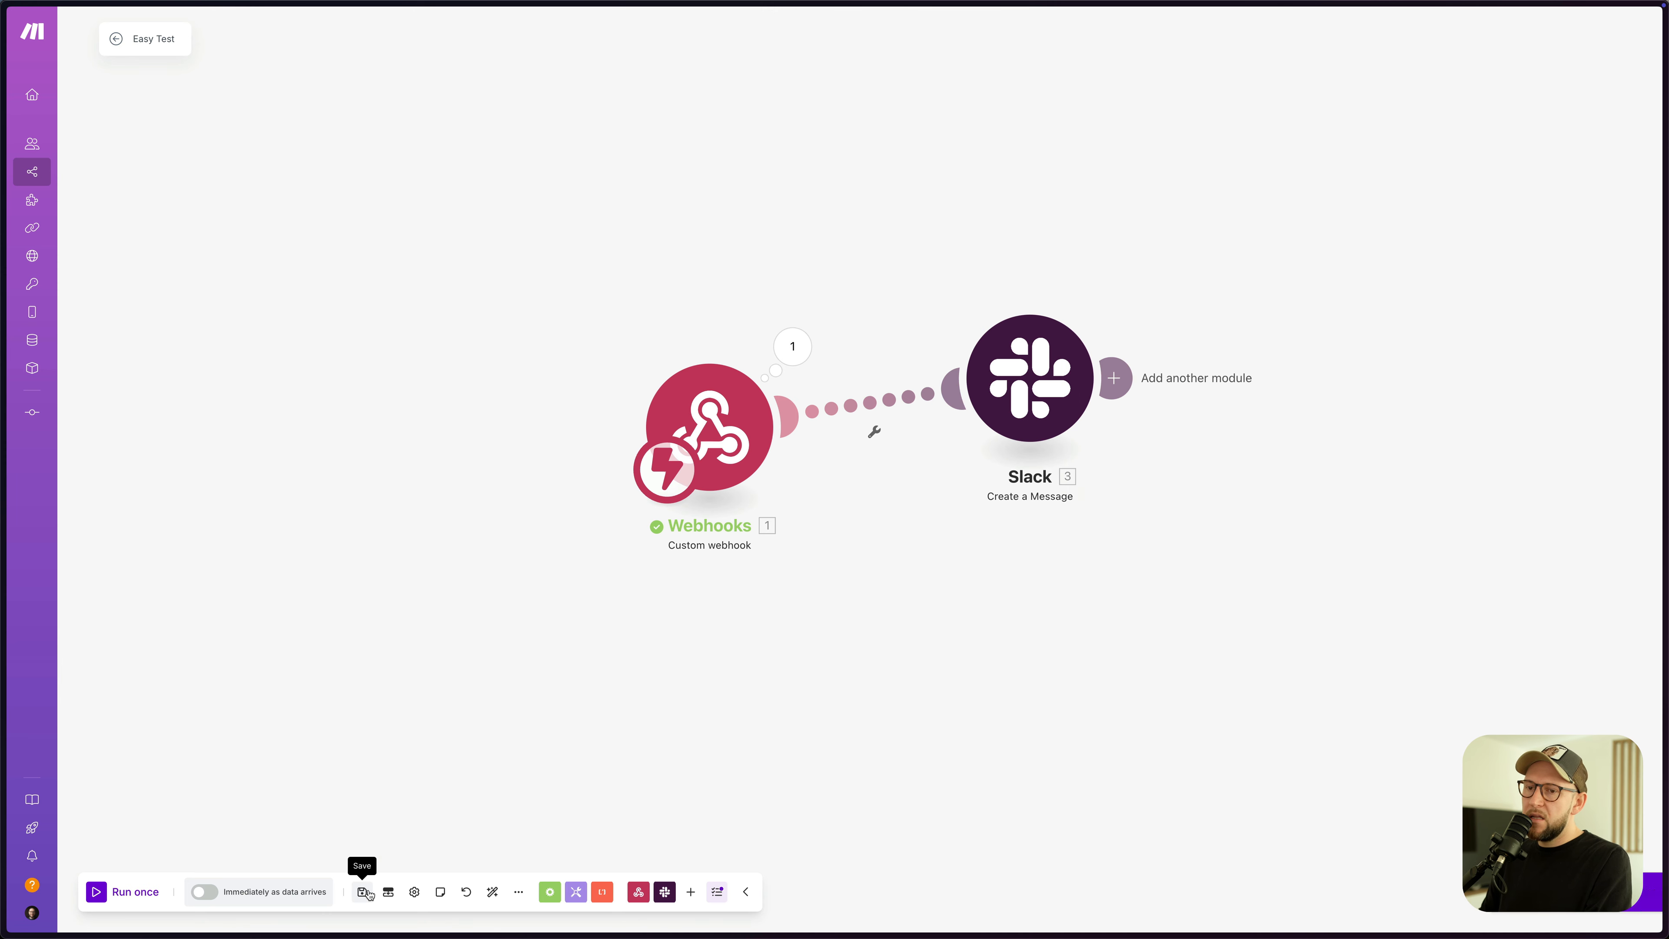
{"action": "left_click", "coordinate": [492, 891]}
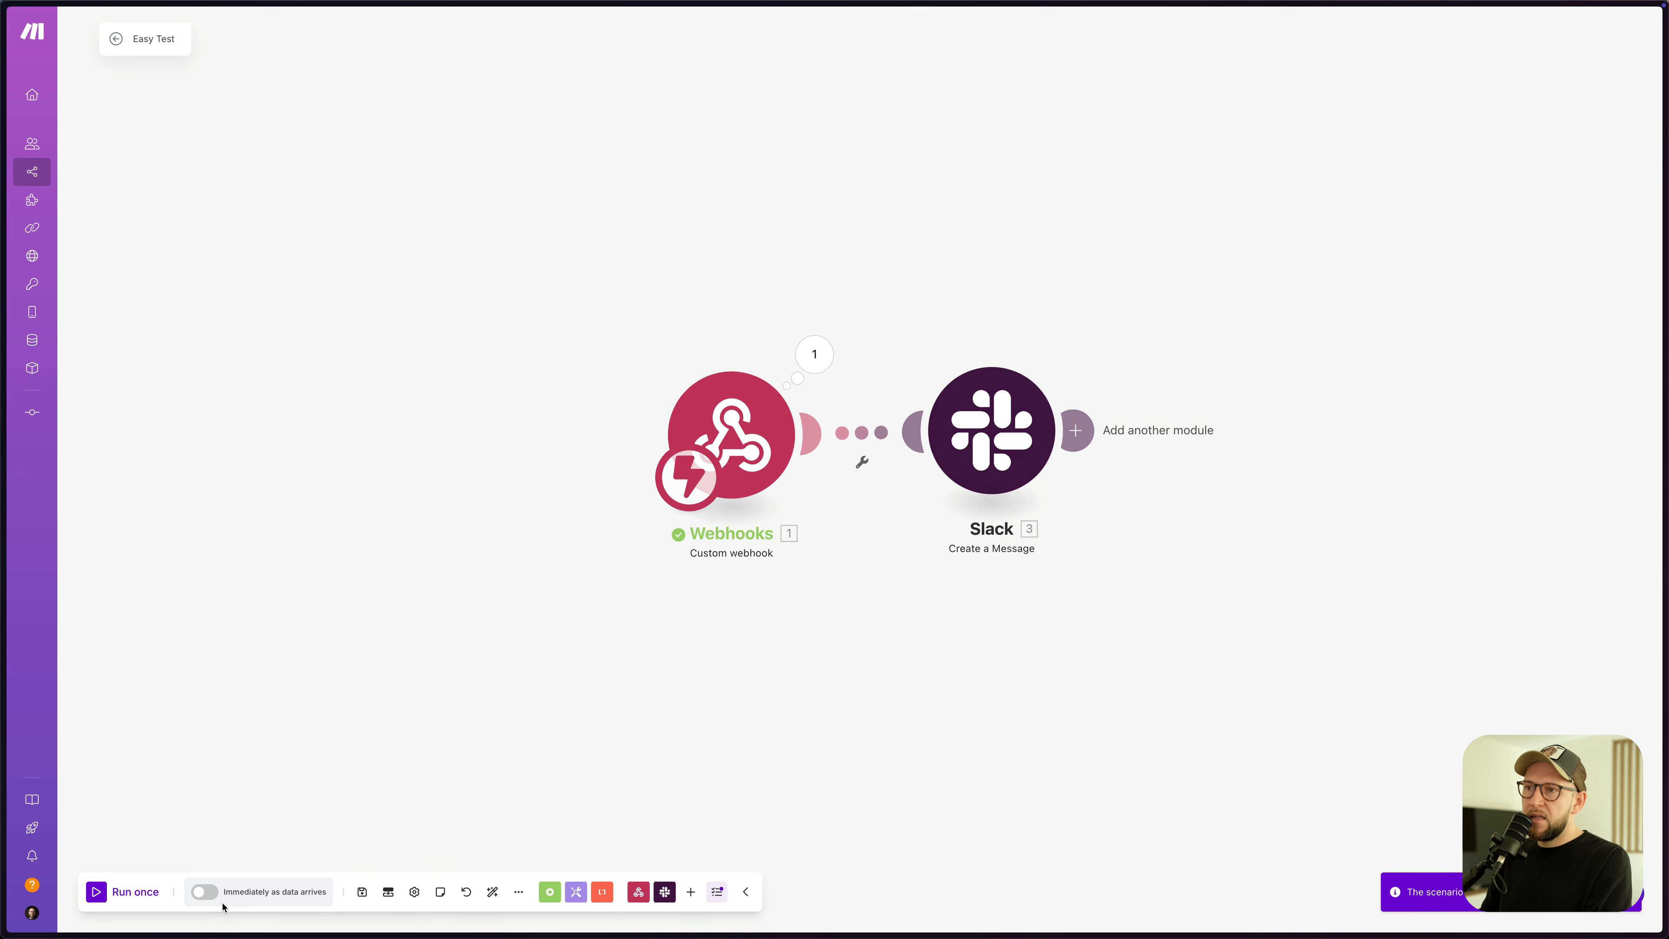
- Run the scenario once, waiting for new webhook data
{"action": "left_click", "coordinate": [113, 898]}
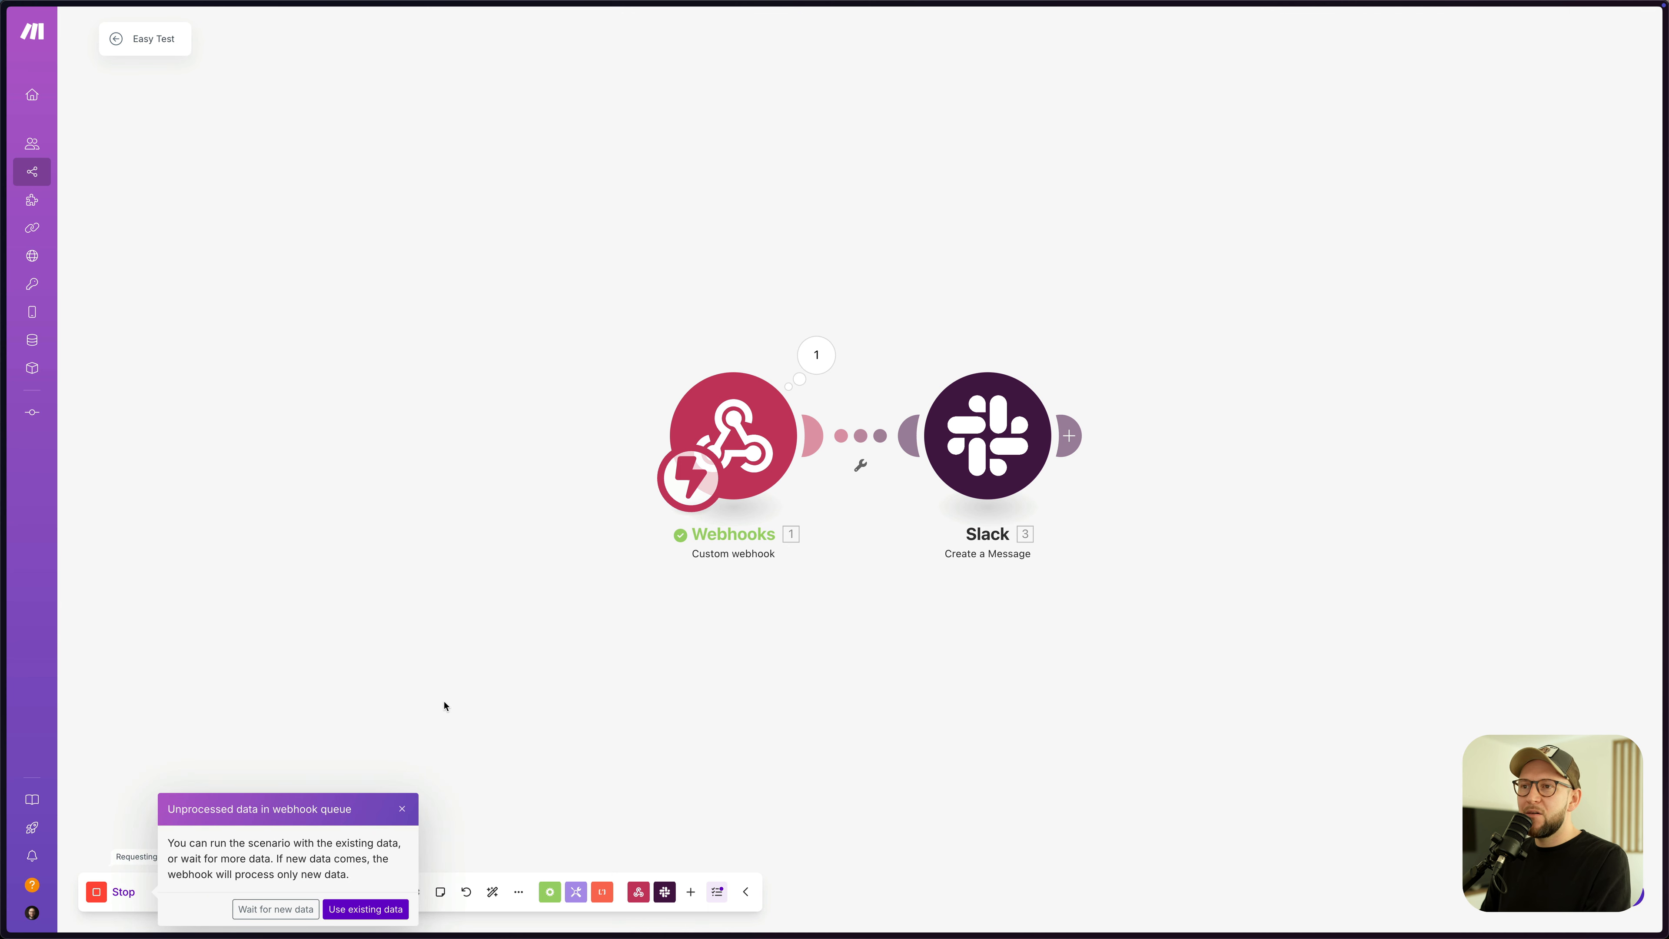
{"action": "left_click", "coordinate": [816, 355]}
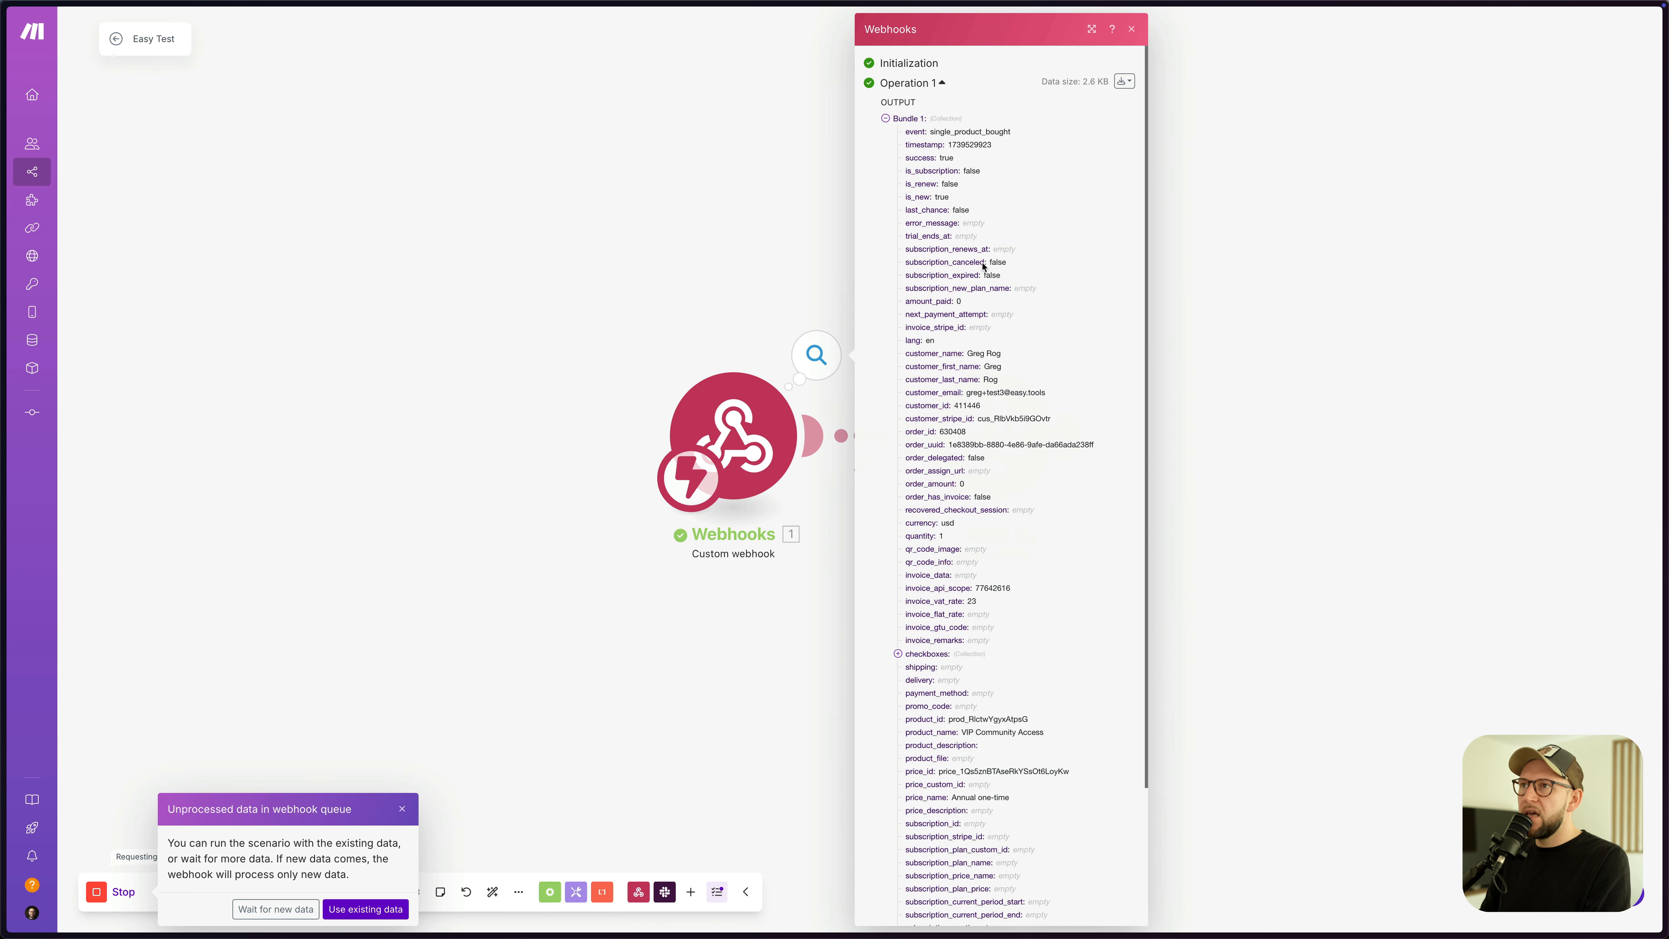
{"action": "left_click", "coordinate": [1132, 31]}
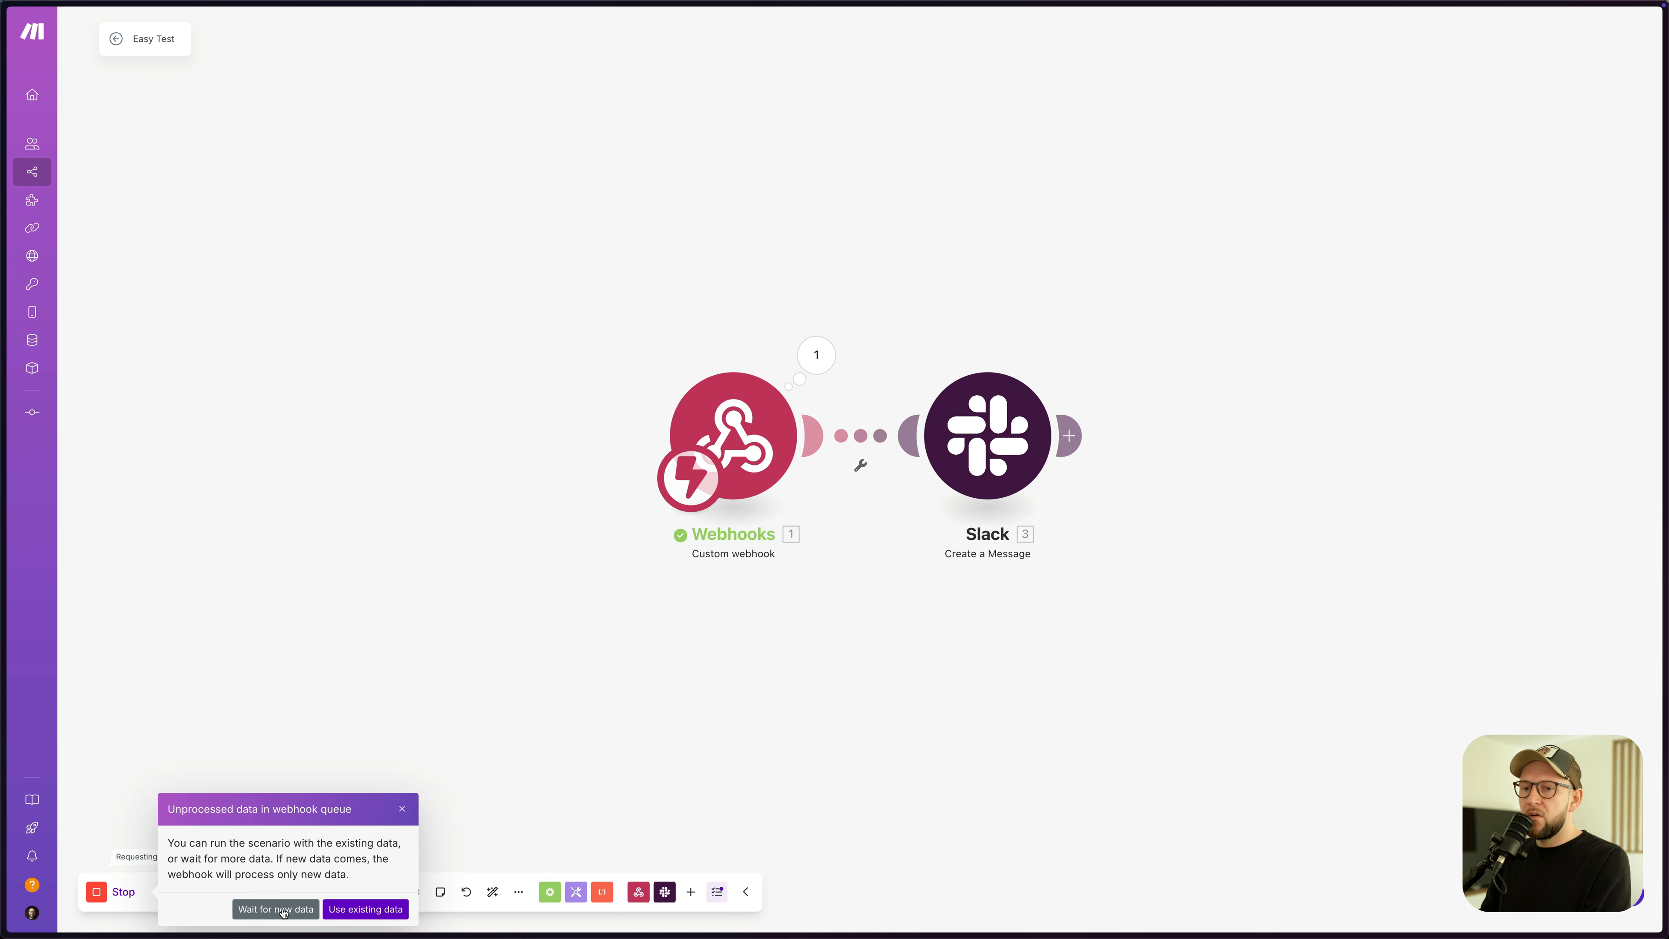
{"action": "left_click", "coordinate": [365, 909]}
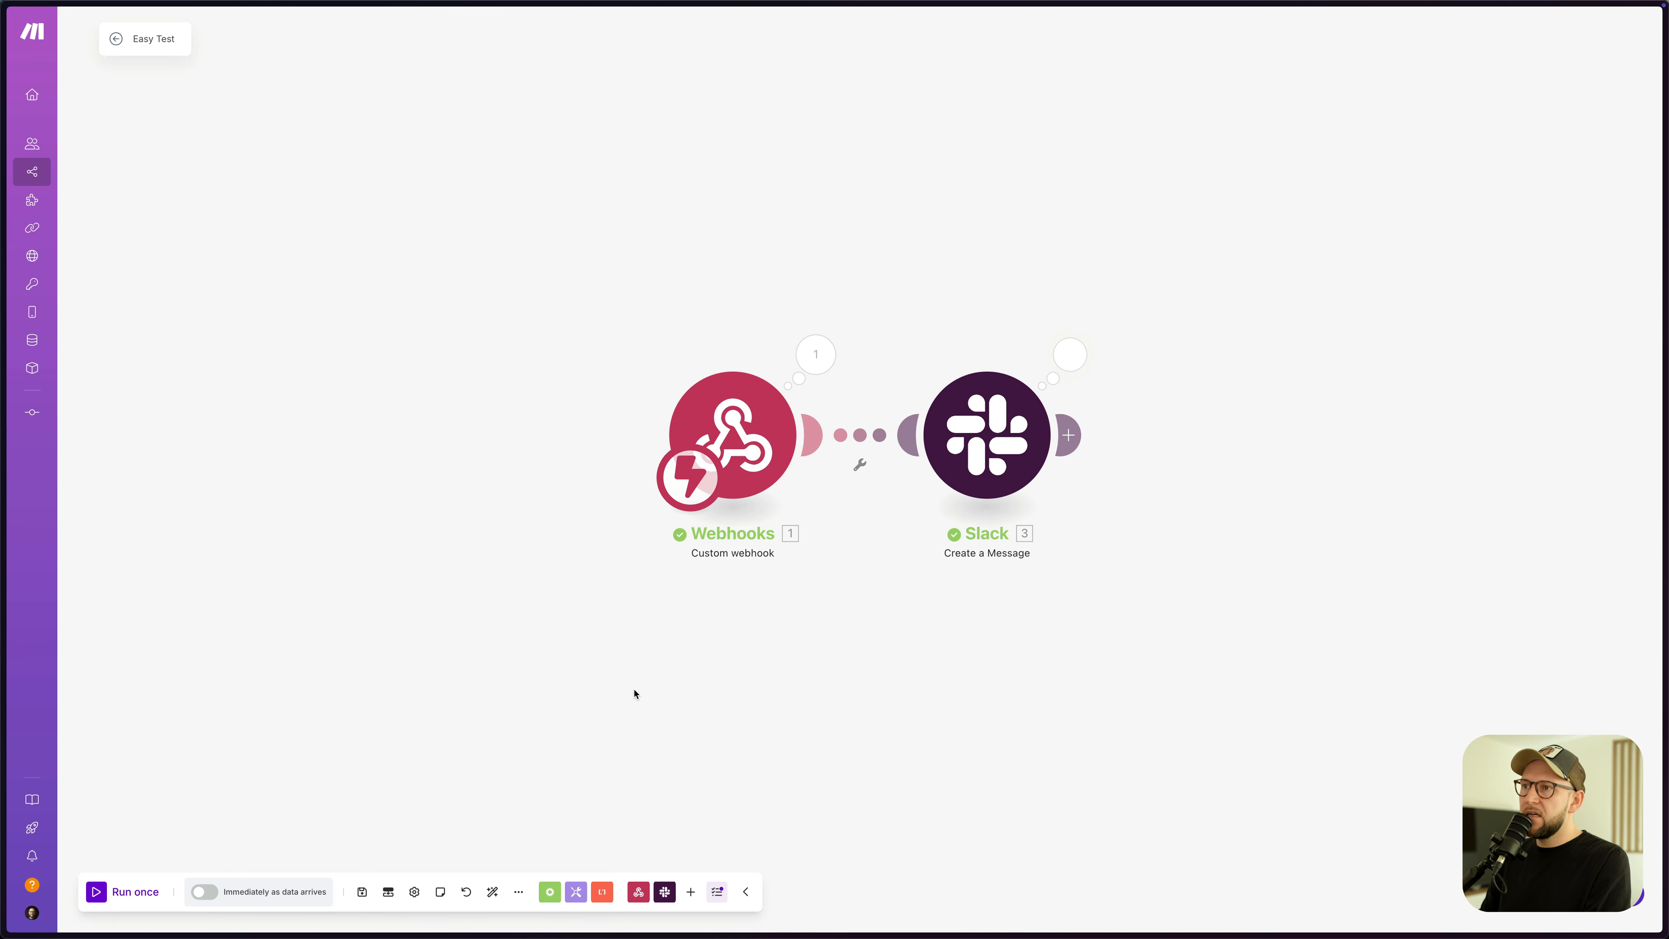
- Check the webhook and Slack results, then confirm the purchase message arrived in Slack
{"action": "left_click", "coordinate": [816, 355]}
{"action": "left_click", "coordinate": [1184, 380]}
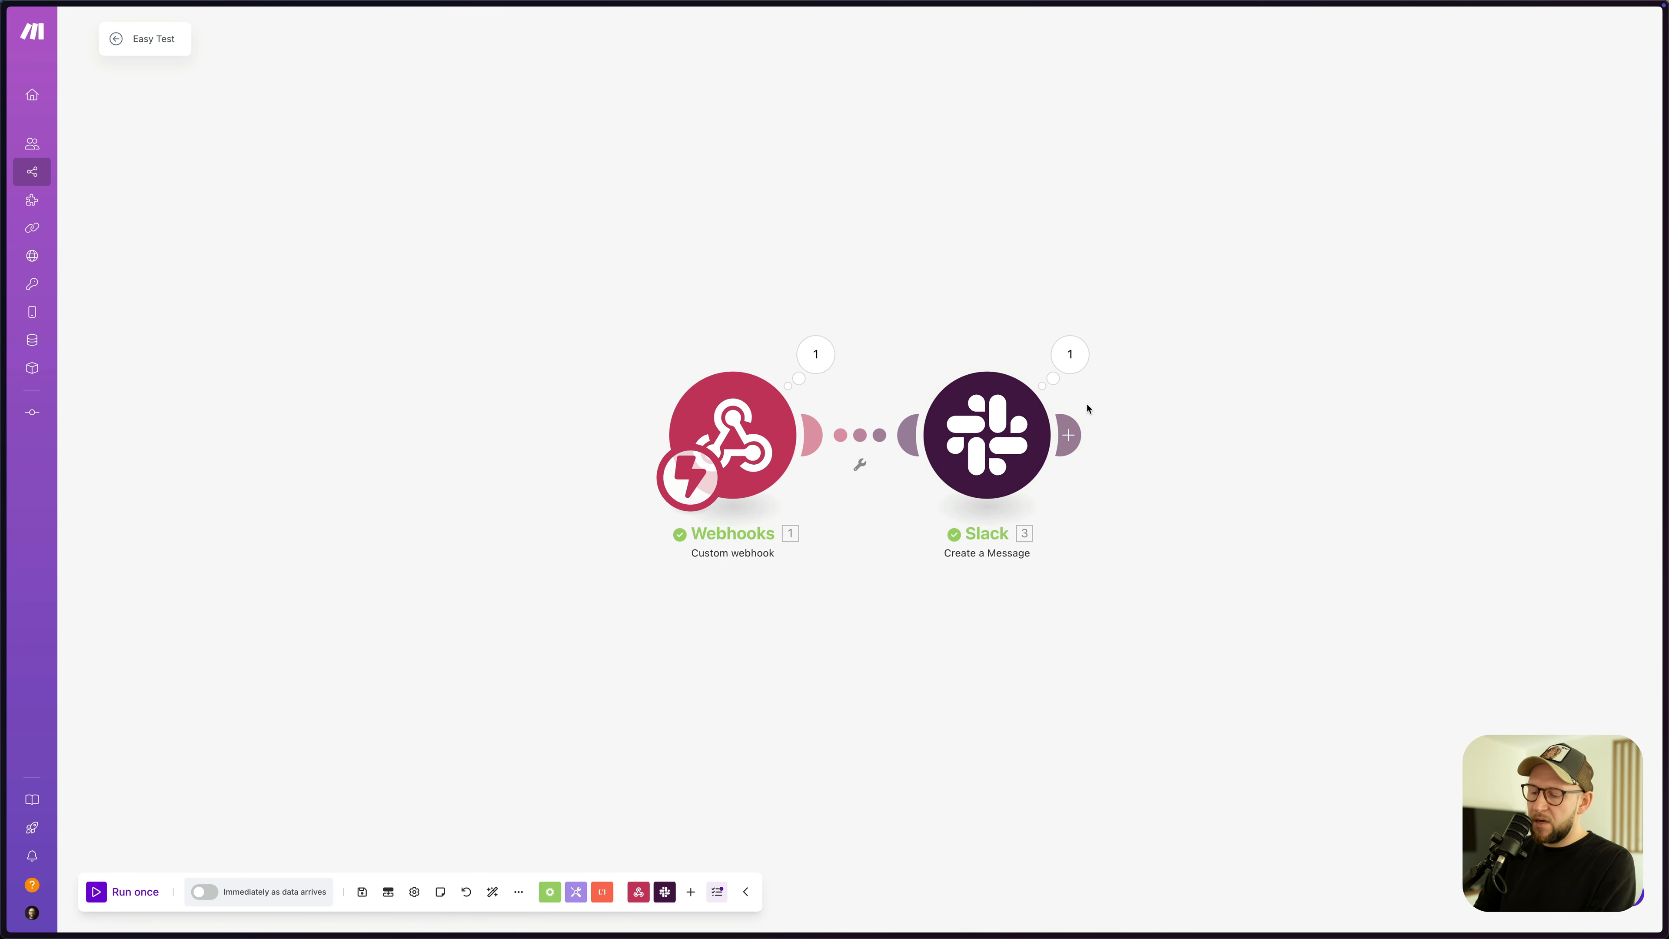
{"action": "key", "text": "super+space"}
{"action": "type", "text": "sl"}
{"action": "key", "text": "Return"}
{"action": "mouse_move", "coordinate": [765, 752]}
{"action": "left_mouse_down"}
{"action": "mouse_move", "coordinate": [554, 754]}
{"action": "mouse_move", "coordinate": [767, 756]}
{"action": "left_mouse_up"}
{"action": "left_click", "coordinate": [615, 758]}
{"action": "left_click", "coordinate": [776, 759]}
{"action": "left_click", "coordinate": [1509, 458]}
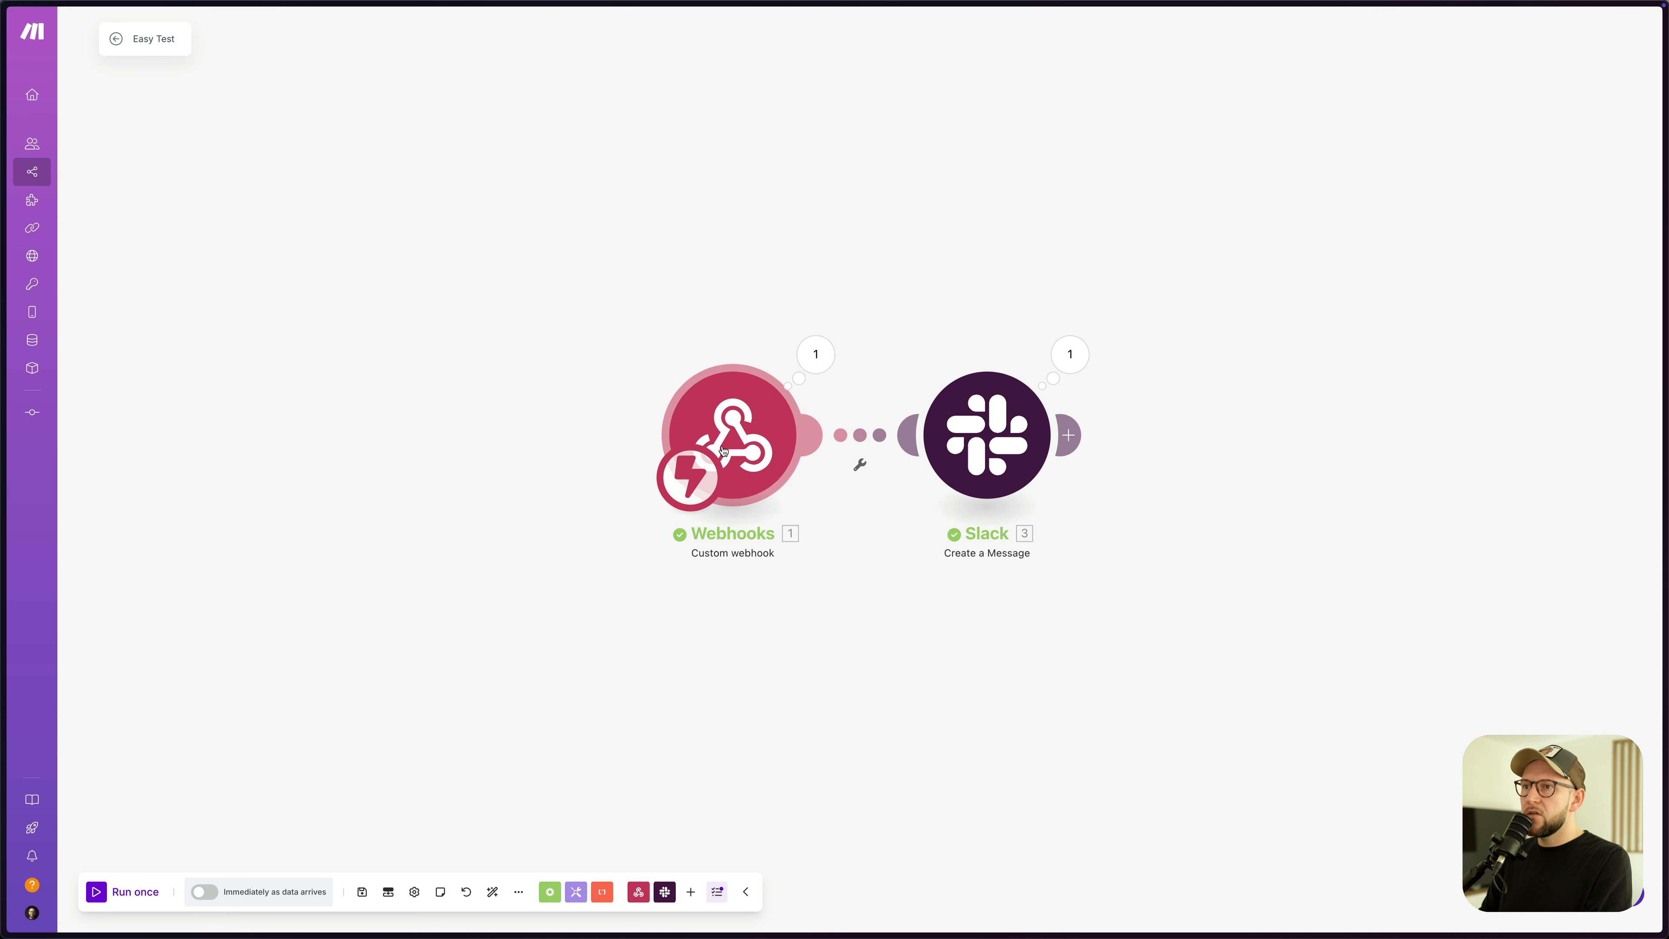
- Spread the Webhooks and Slack modules apart and select the product_assigned event in the webhook output
{"action": "left_click_drag", "start_coordinate": [750, 470], "coordinate": [691, 473]}
{"action": "left_click_drag", "start_coordinate": [973, 453], "coordinate": [1046, 458]}
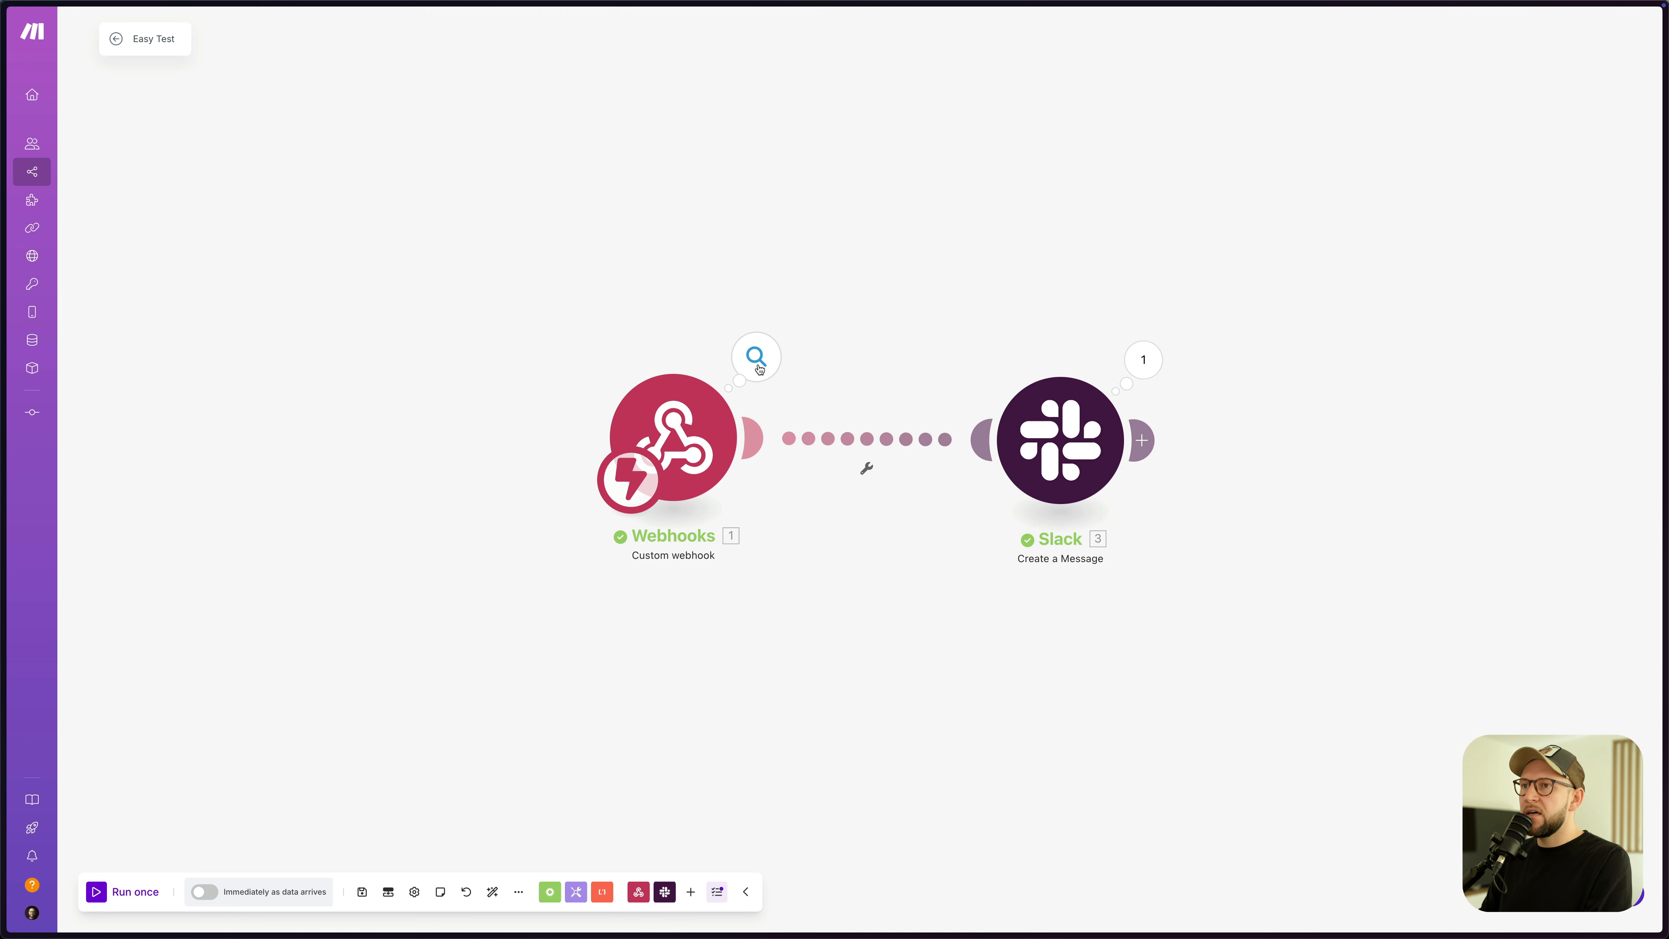
{"action": "left_click", "coordinate": [778, 351]}
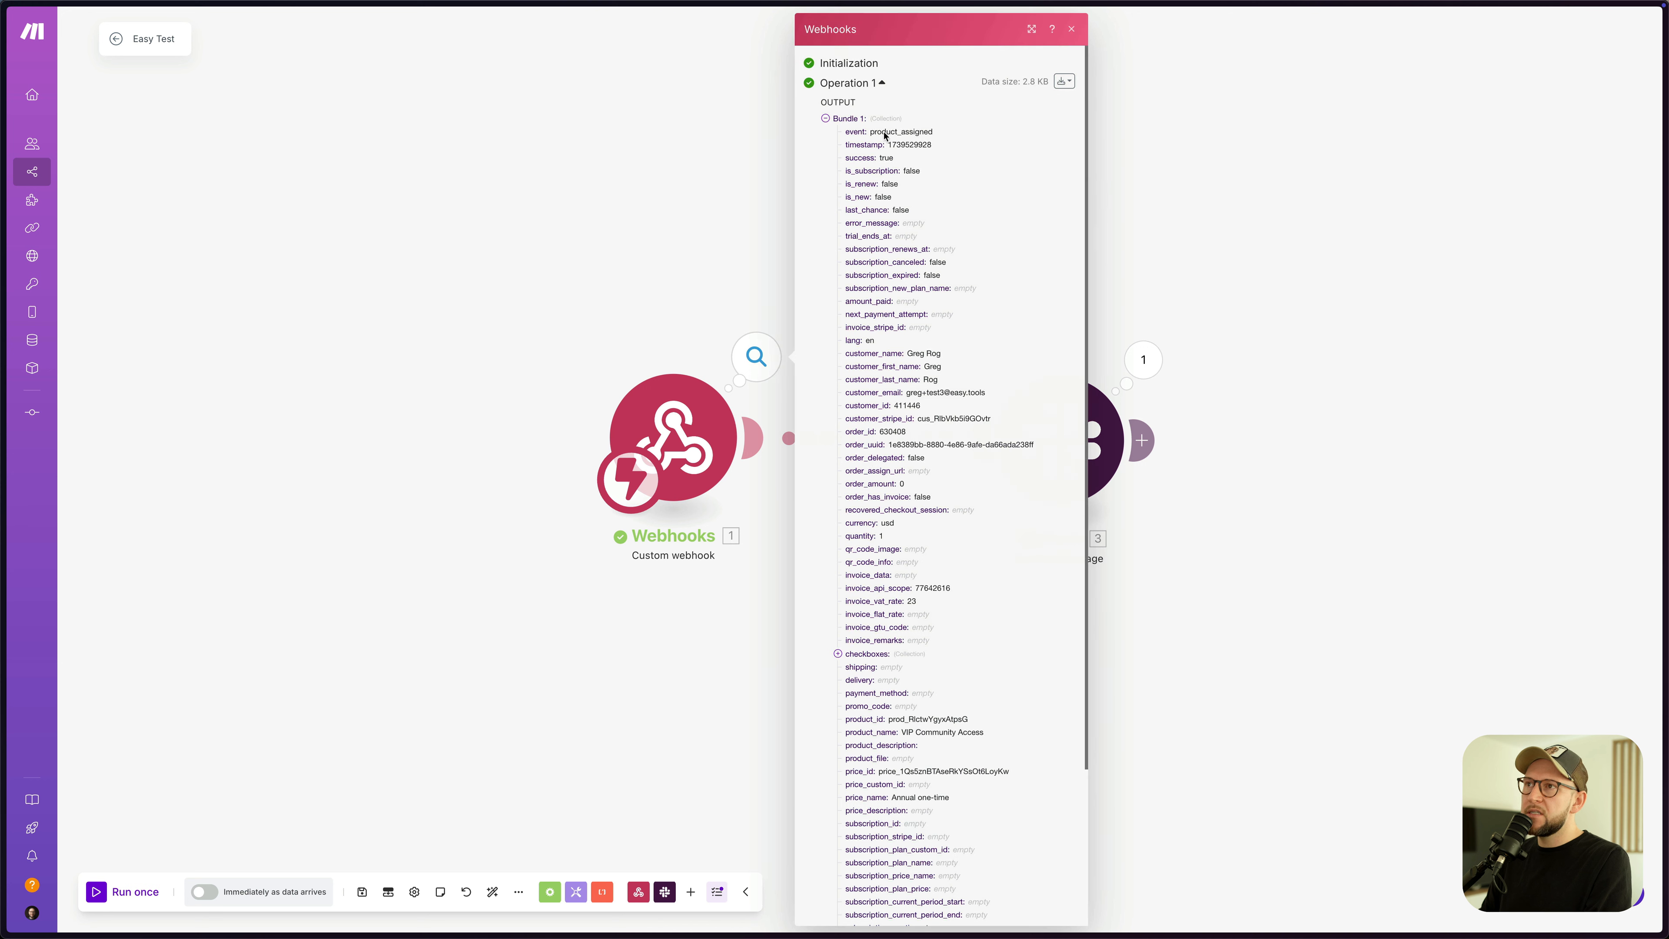
{"action": "left_click_drag", "start_coordinate": [873, 132], "coordinate": [928, 131]}
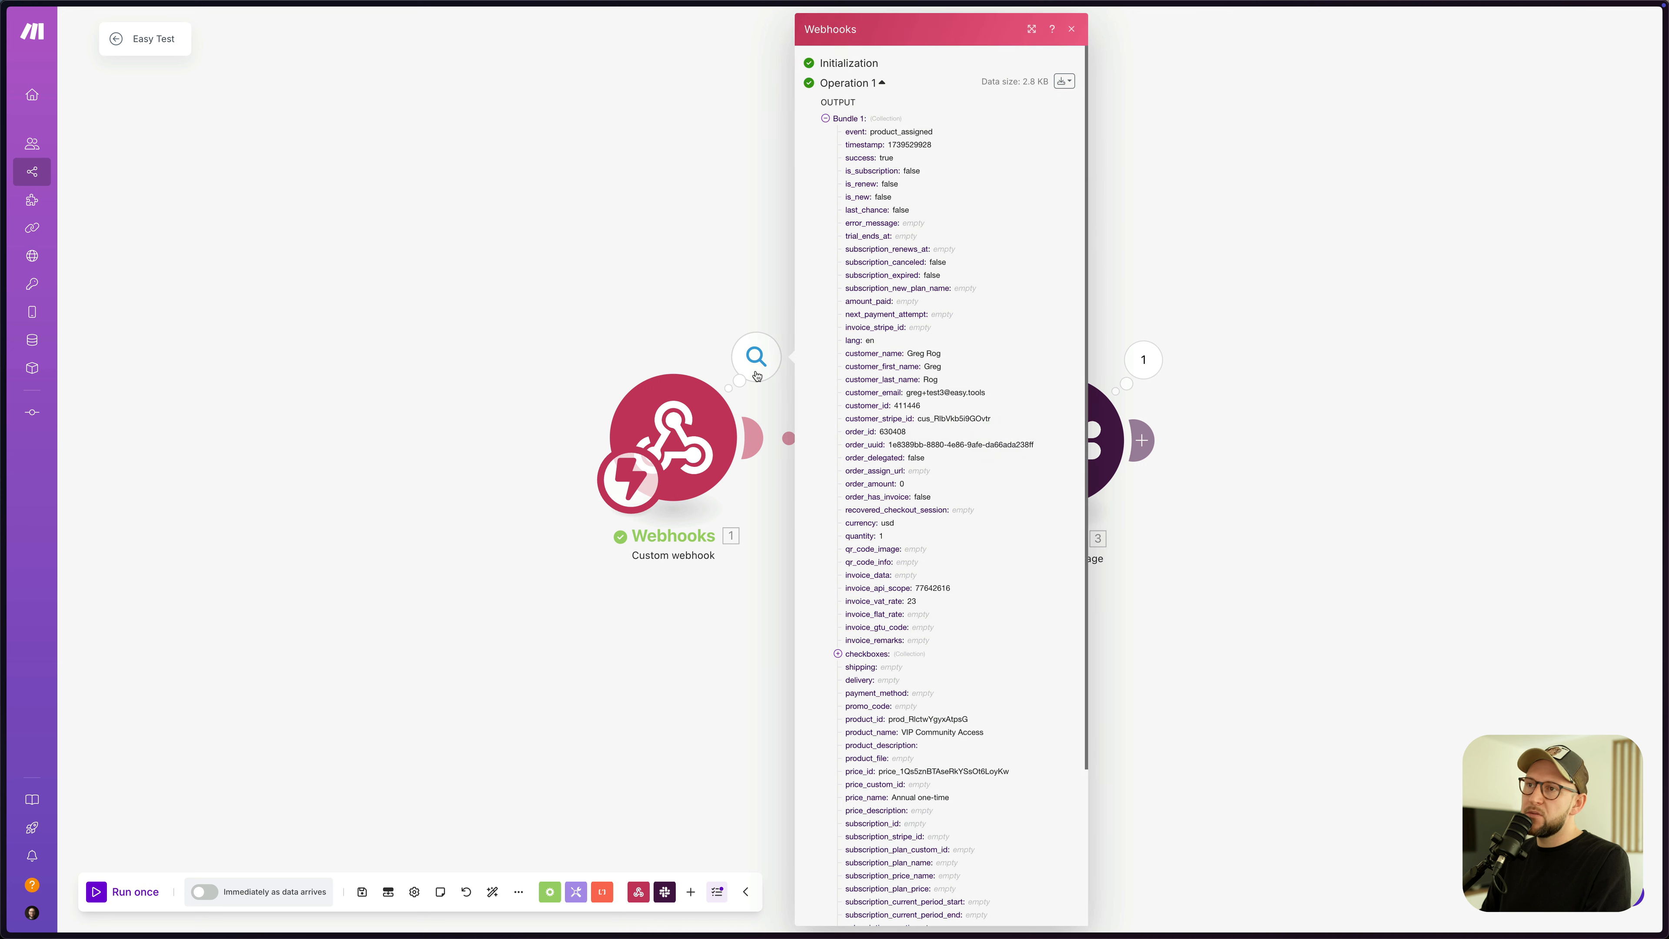
{"action": "left_click_drag", "start_coordinate": [933, 132], "coordinate": [871, 132]}
{"action": "key", "text": "super+c"}
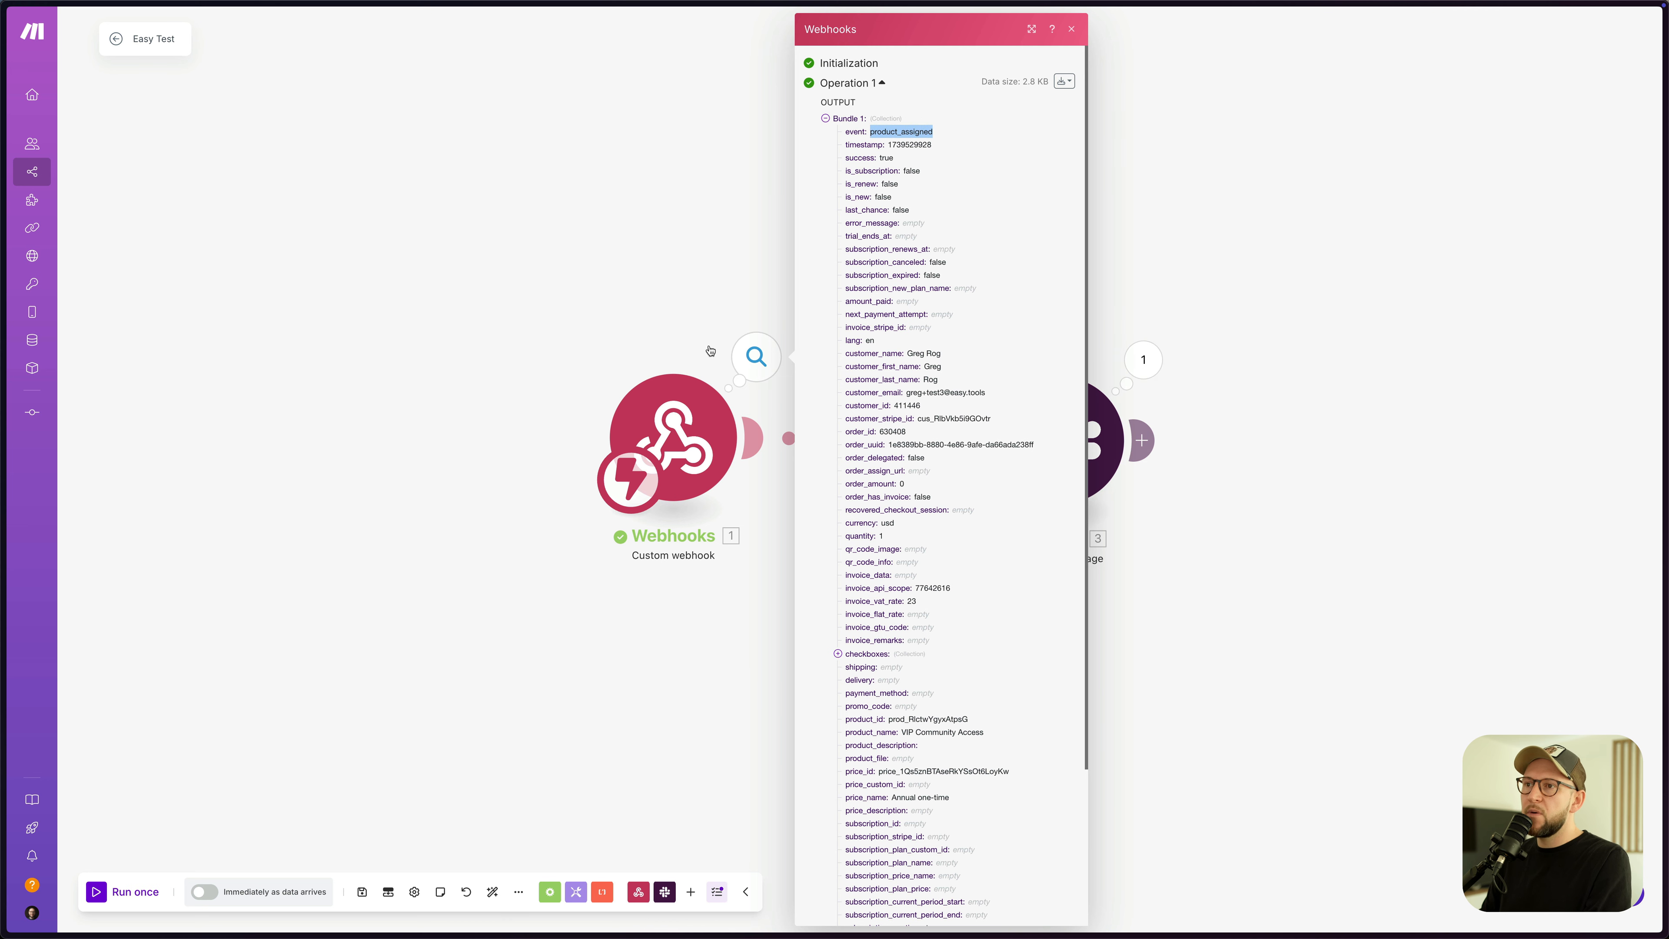
{"action": "left_click", "coordinate": [748, 371]}
- Add a route filter passing only bundles whose 1. event equals product_assigned
{"action": "left_click", "coordinate": [861, 442]}
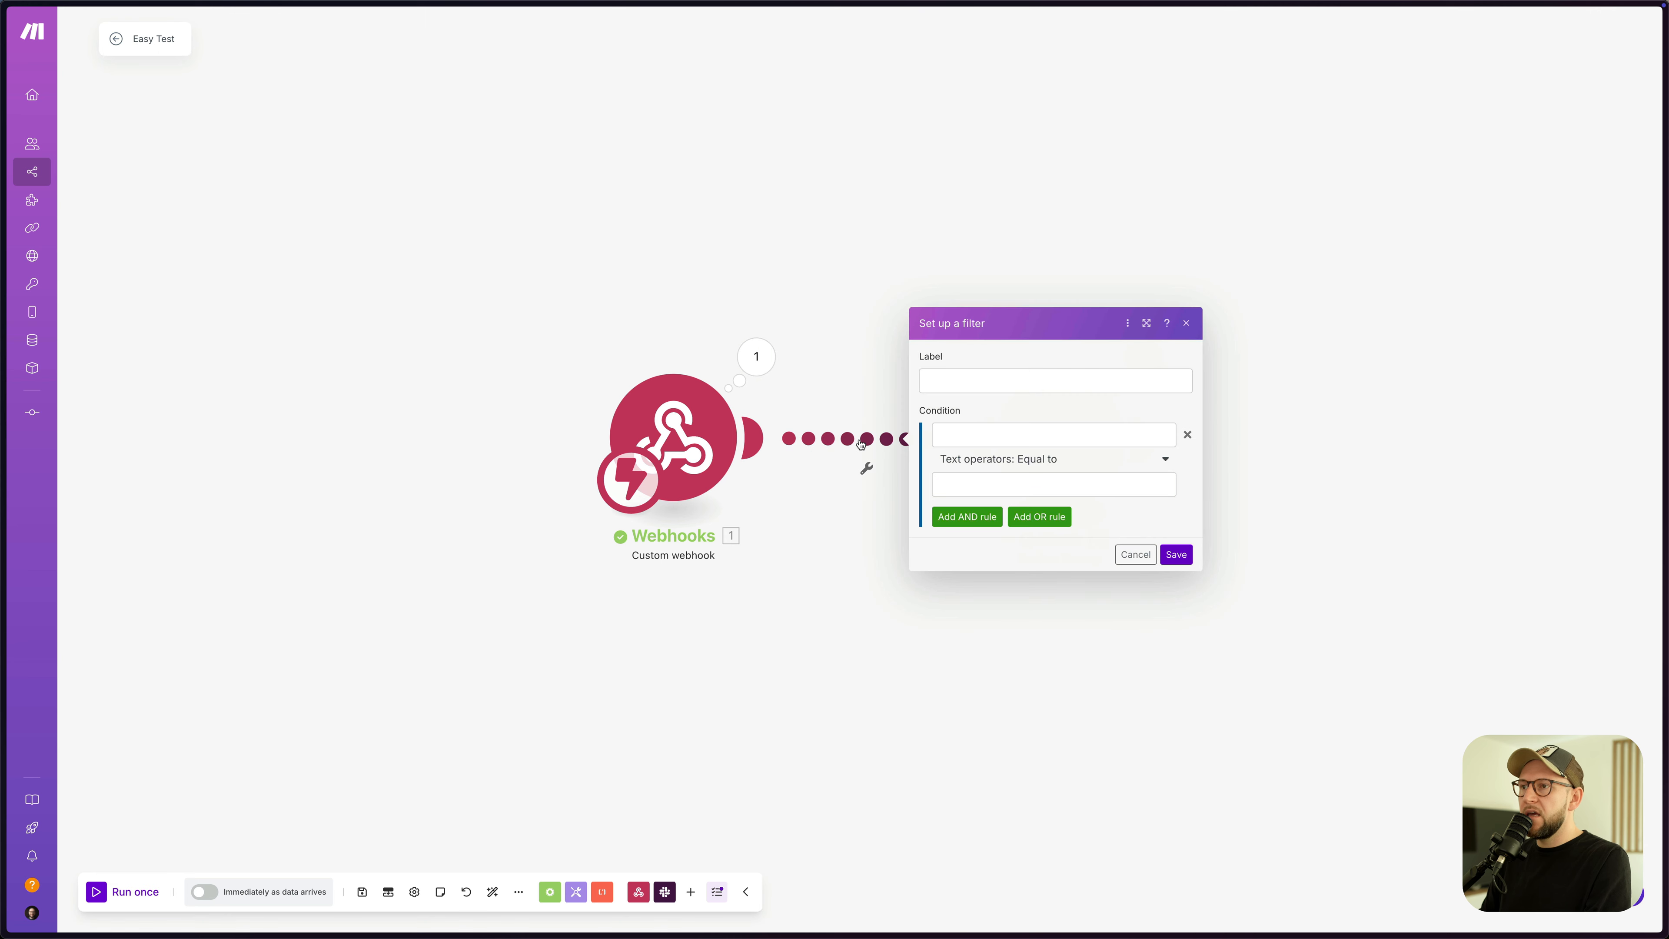
{"action": "left_click", "coordinate": [978, 435]}
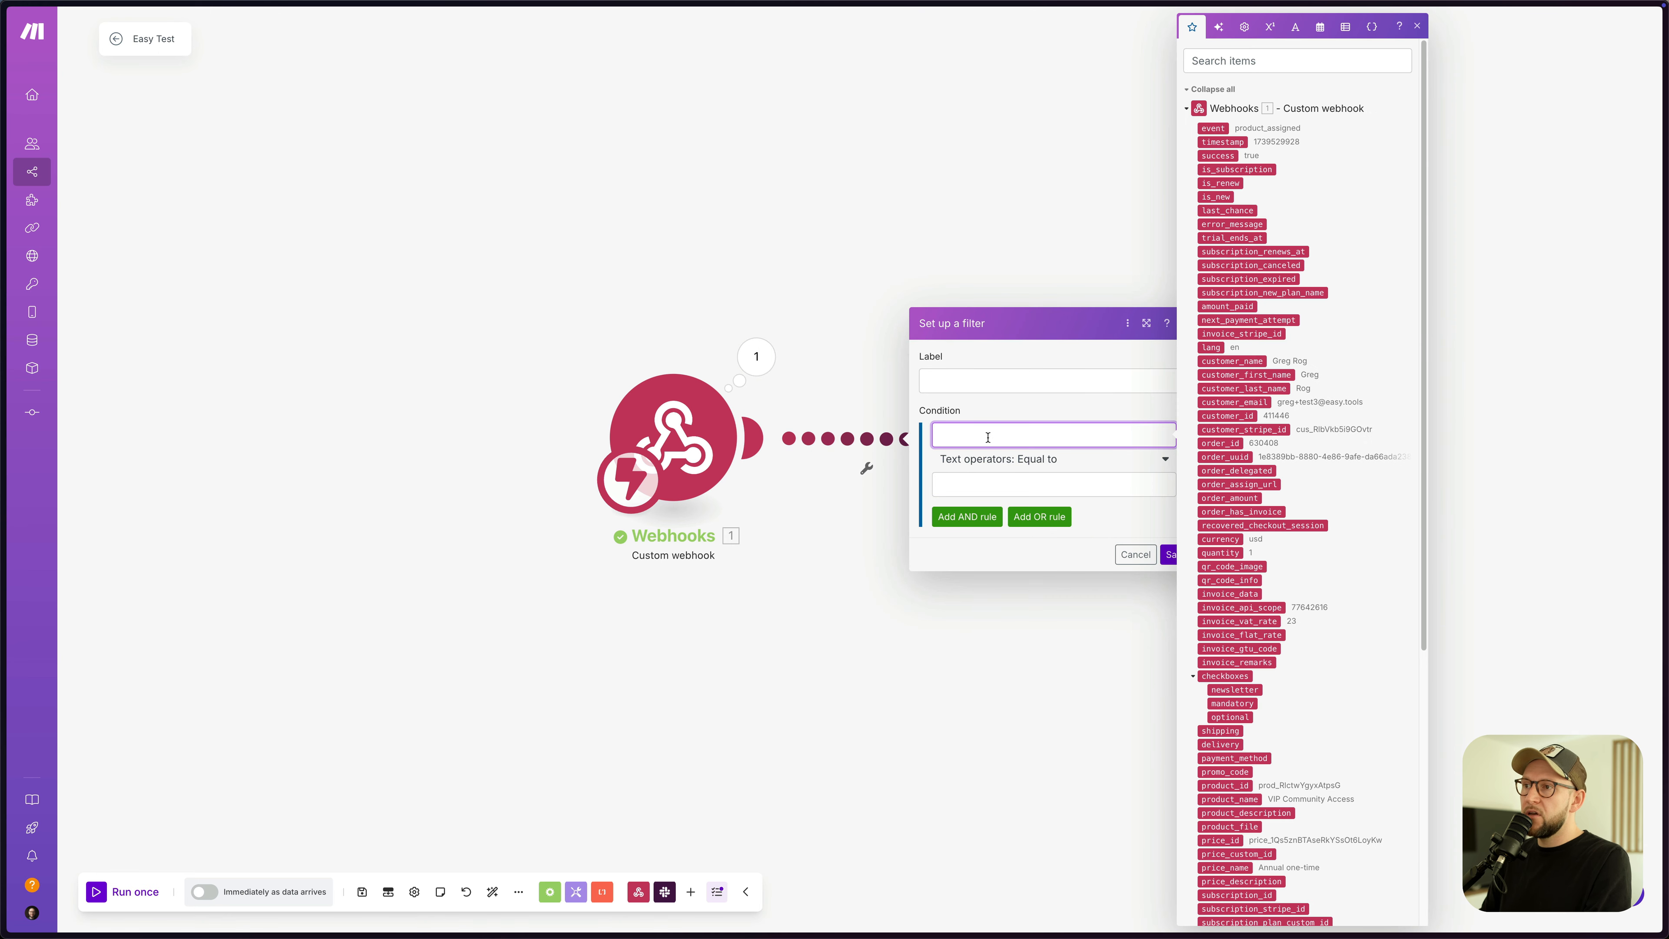
{"action": "left_click", "coordinate": [1213, 128]}
{"action": "left_click", "coordinate": [1017, 488]}
{"action": "key", "text": "super+v"}
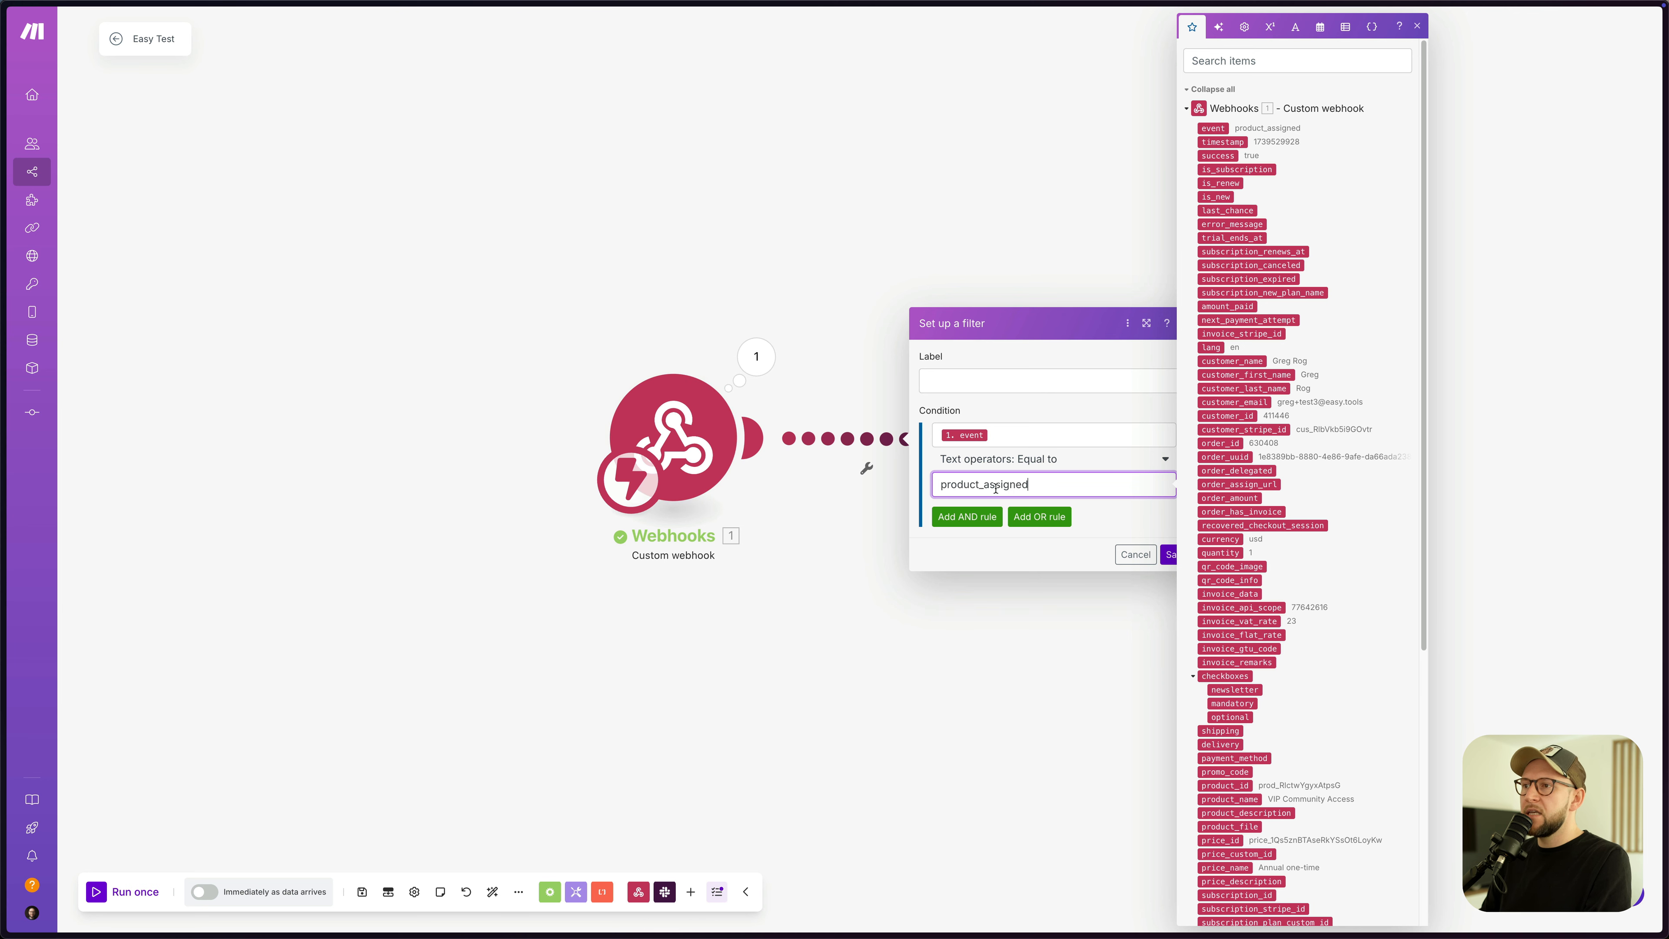
{"action": "left_click", "coordinate": [1053, 561]}
{"action": "left_click", "coordinate": [1163, 555]}
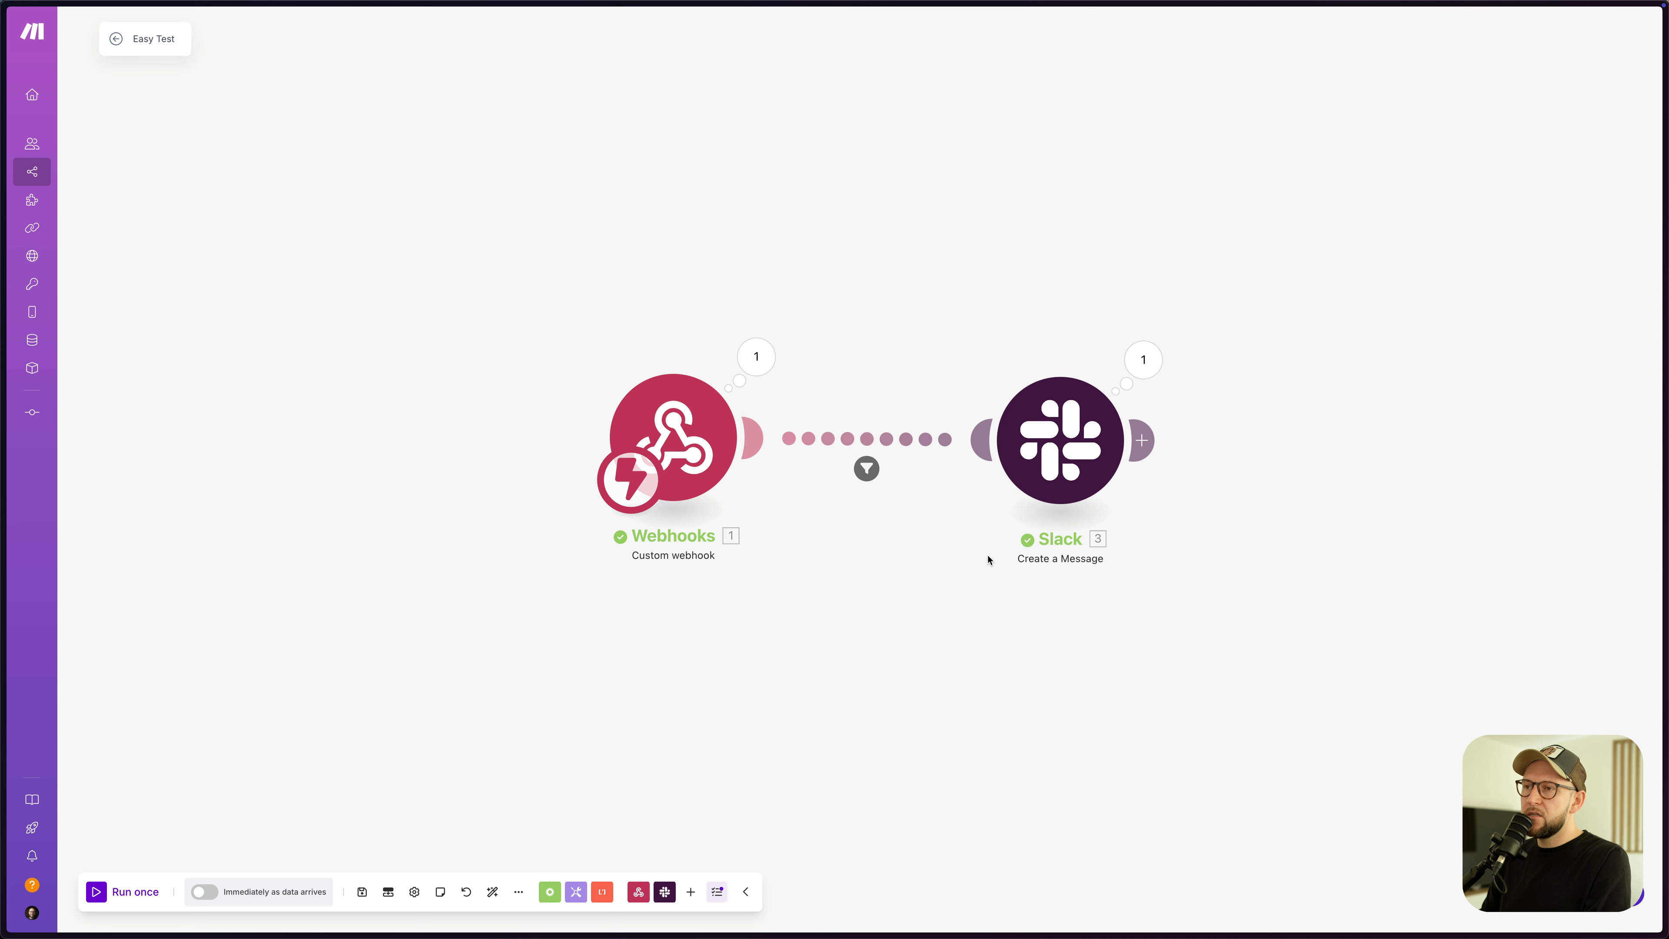
{"action": "left_click", "coordinate": [362, 891]}
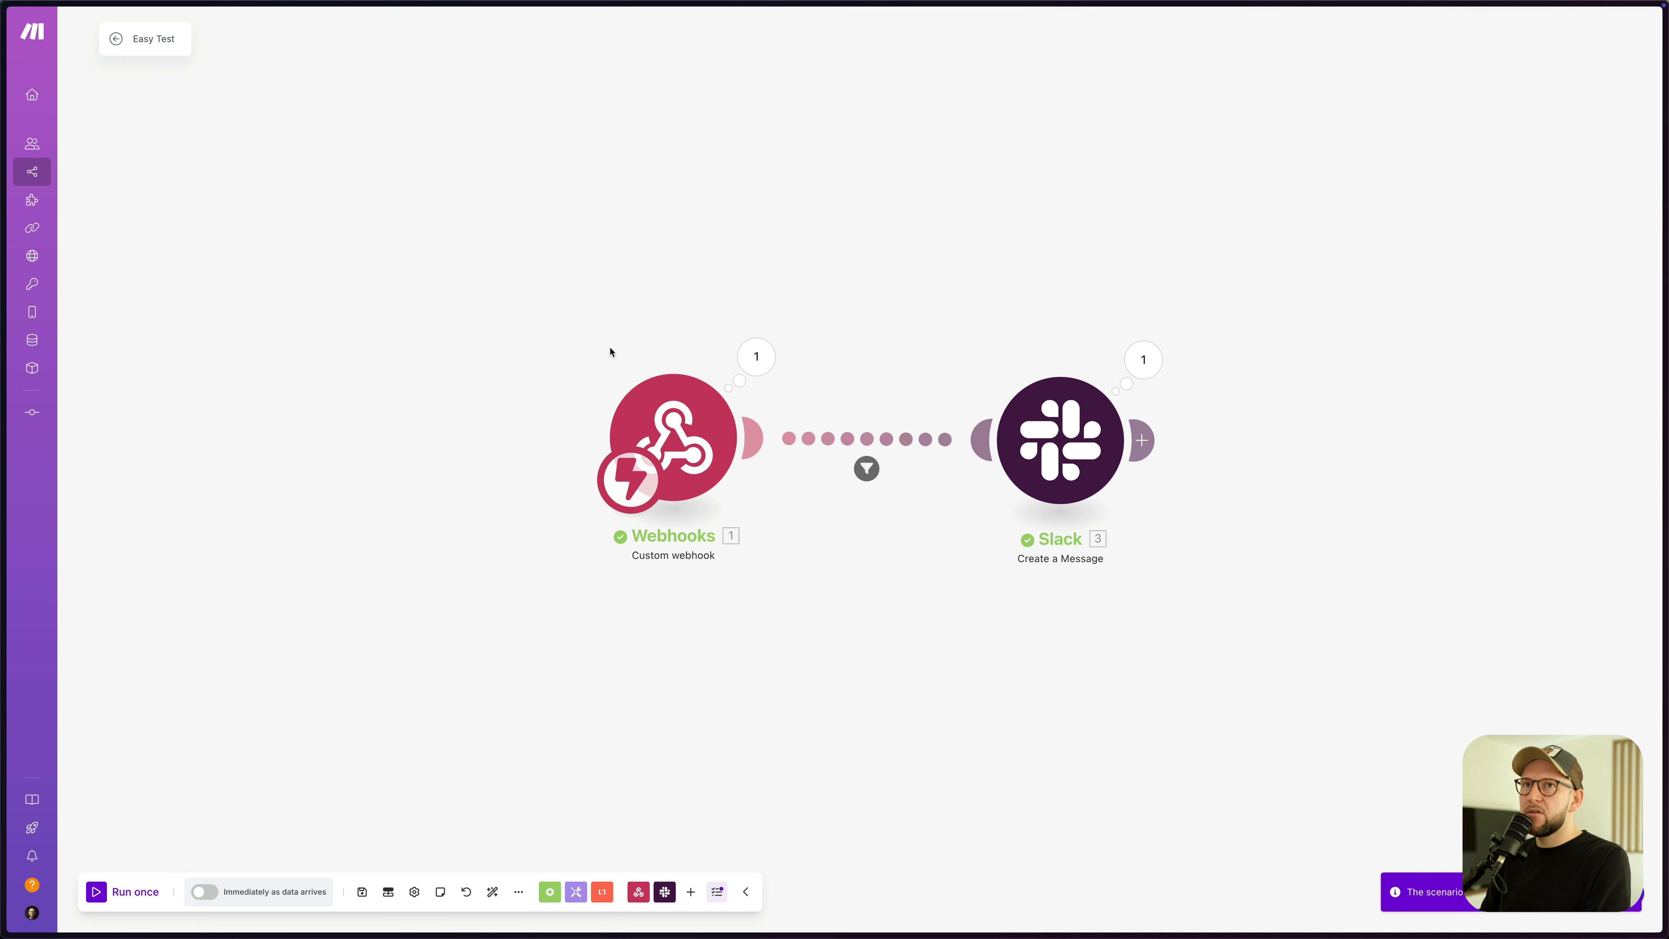
{"action": "left_click", "coordinate": [1141, 440]}
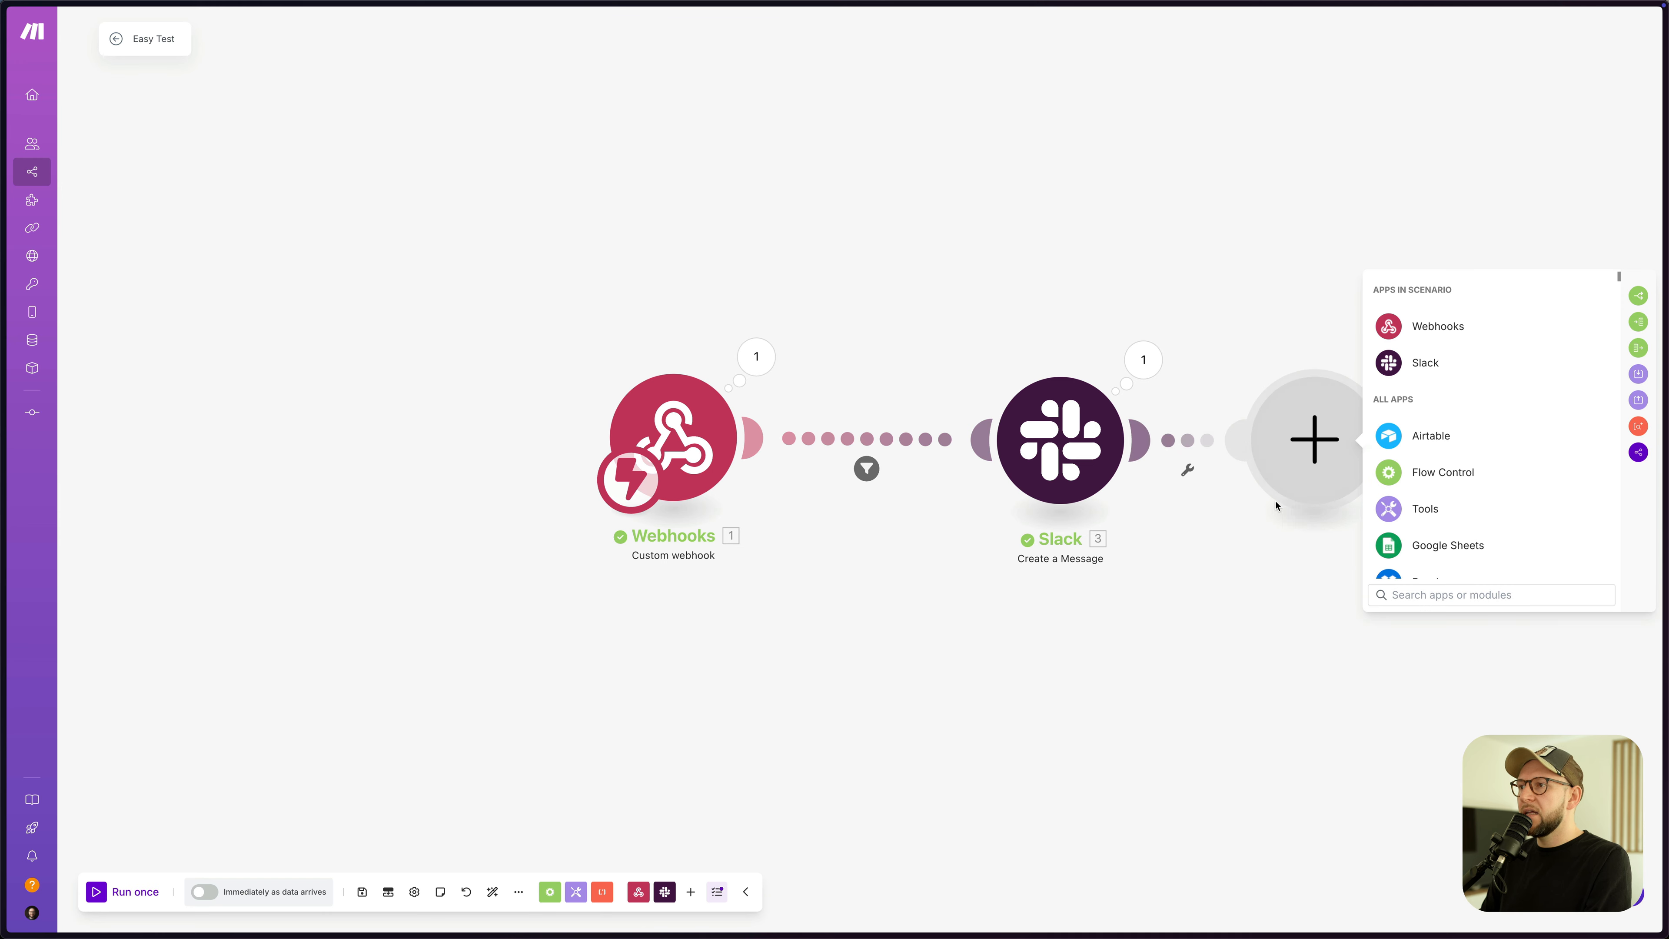
{"action": "scroll", "coordinate": [1446, 486], "scroll_direction": "down", "scroll_amount": 5}
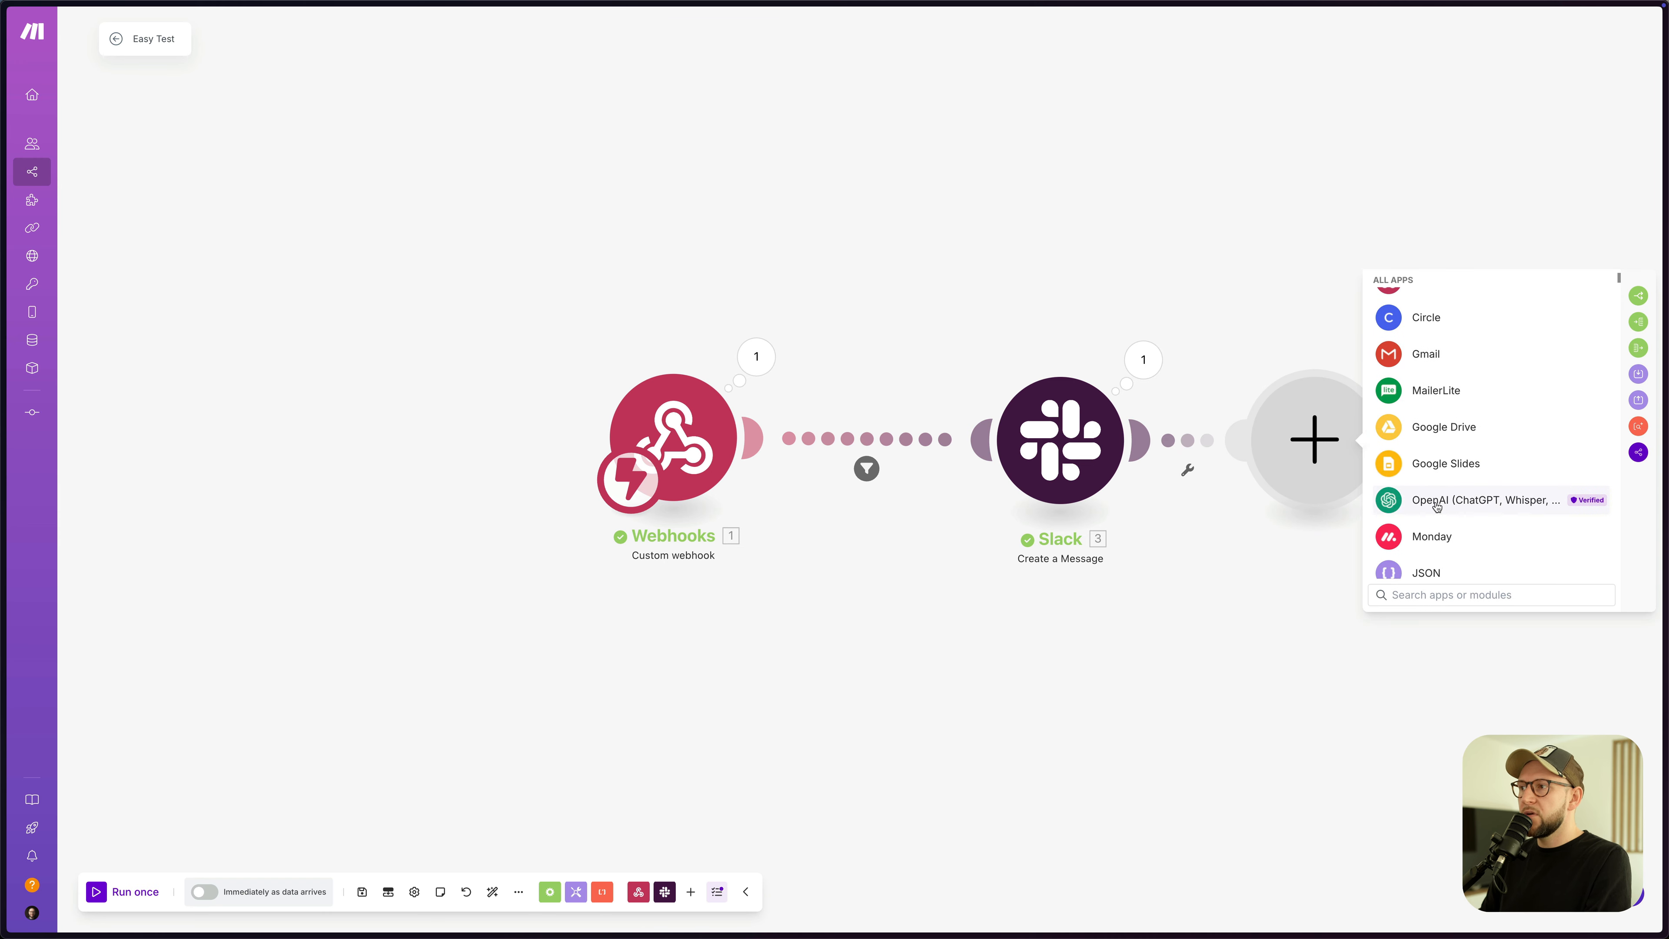
{"action": "scroll", "coordinate": [1432, 500], "scroll_direction": "down", "scroll_amount": 1}
{"action": "scroll", "coordinate": [1439, 489], "scroll_direction": "down", "scroll_amount": 3}
{"action": "scroll", "coordinate": [1471, 453], "scroll_direction": "down", "scroll_amount": 2}
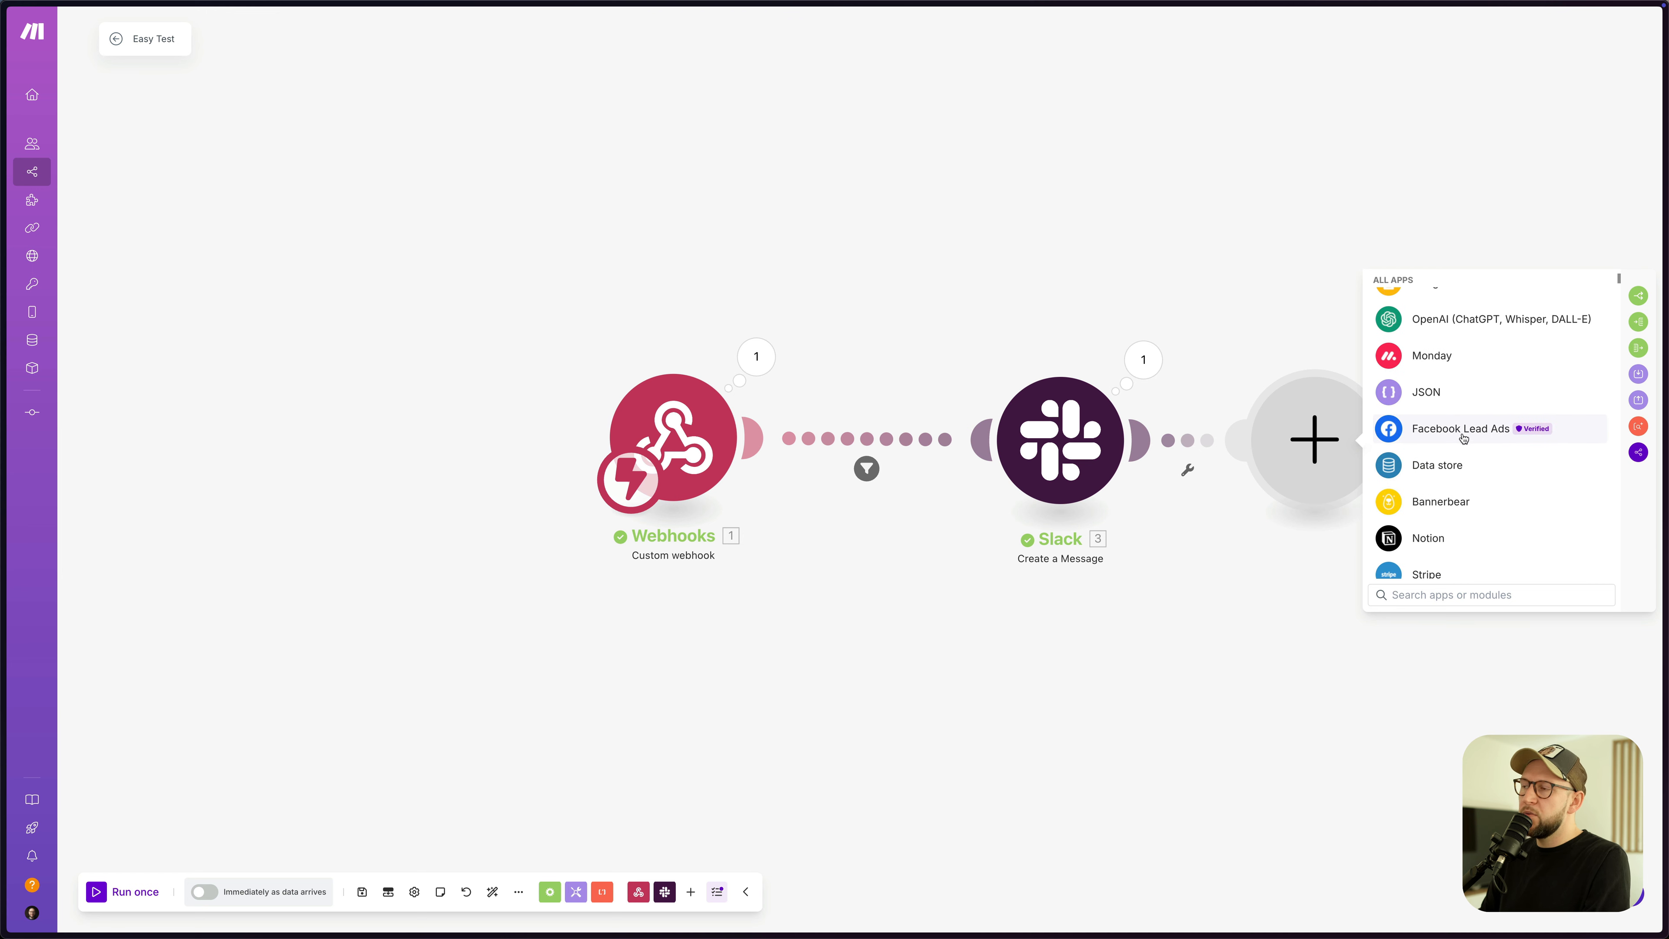
{"action": "scroll", "coordinate": [1483, 452], "scroll_direction": "down", "scroll_amount": 3}
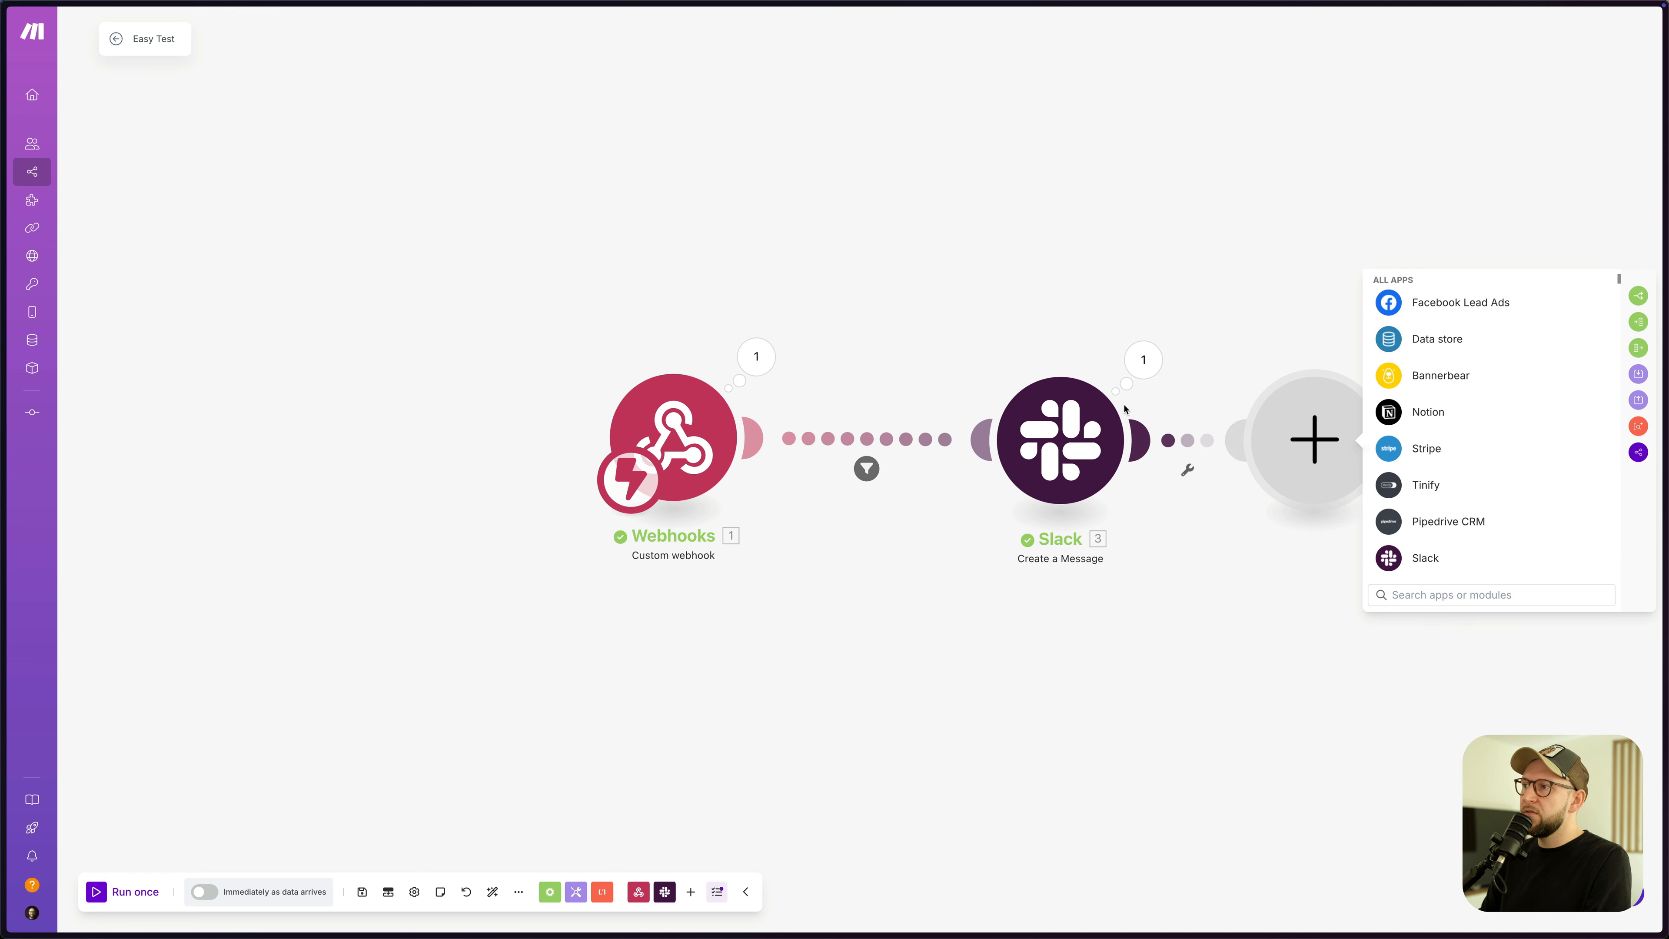
{"action": "scroll", "coordinate": [1478, 467], "scroll_direction": "down", "scroll_amount": 3}
{"action": "scroll", "coordinate": [1505, 444], "scroll_direction": "down", "scroll_amount": 2}
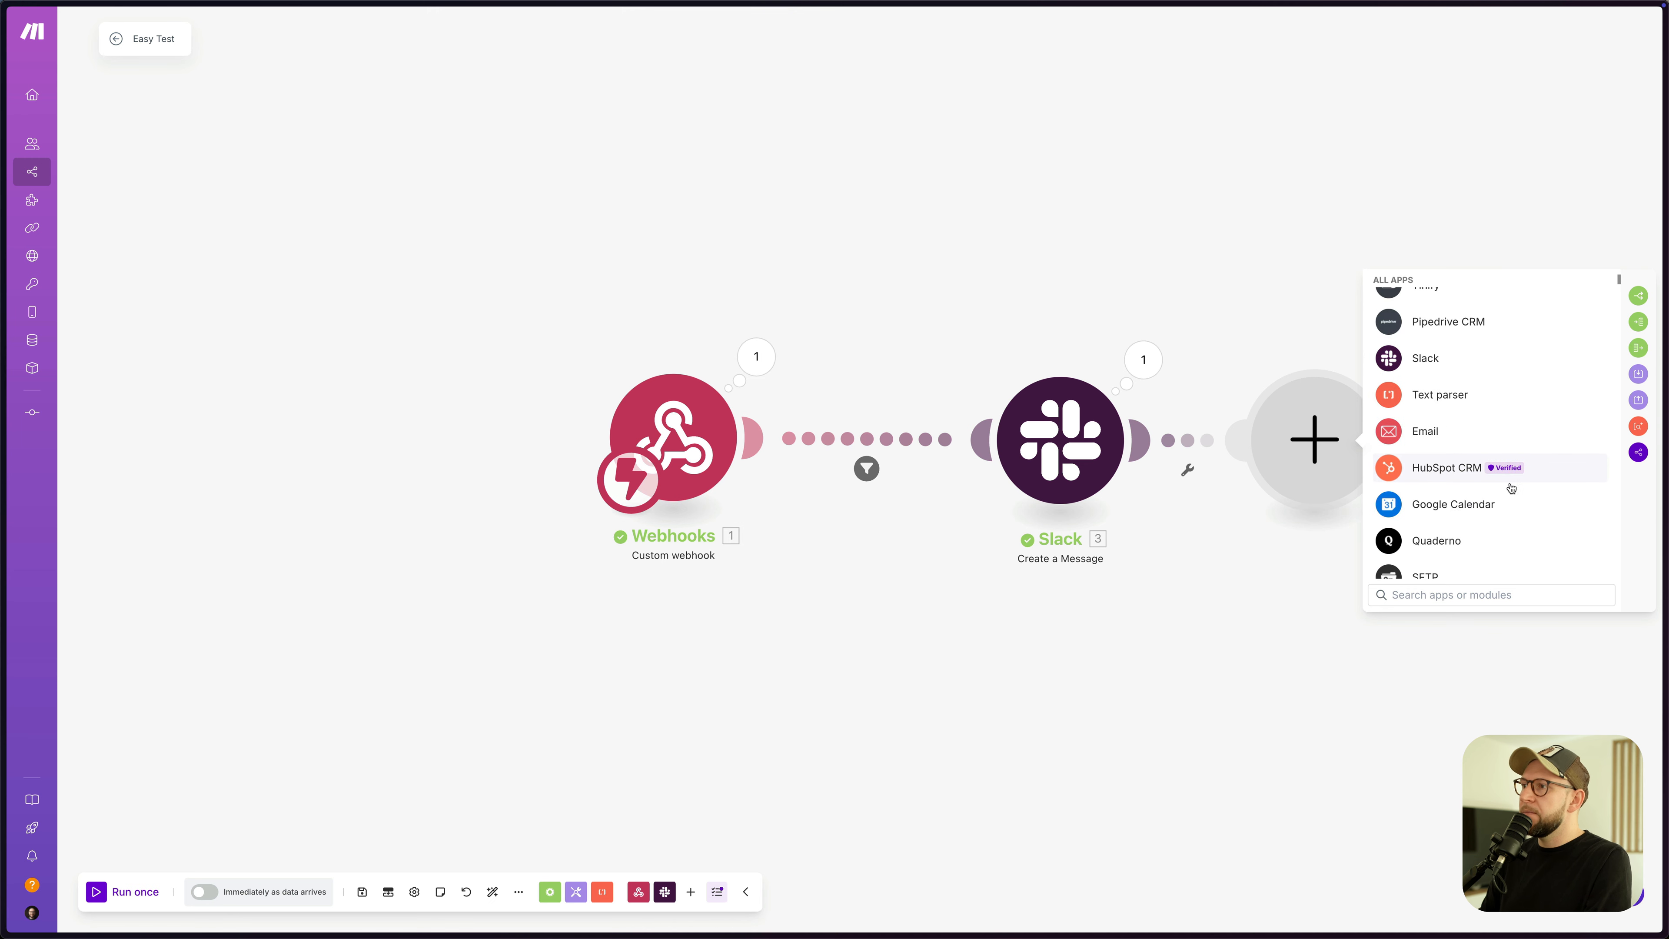
{"action": "scroll", "coordinate": [1513, 470], "scroll_direction": "down", "scroll_amount": 5}
{"action": "scroll", "coordinate": [1517, 468], "scroll_direction": "down", "scroll_amount": 6}
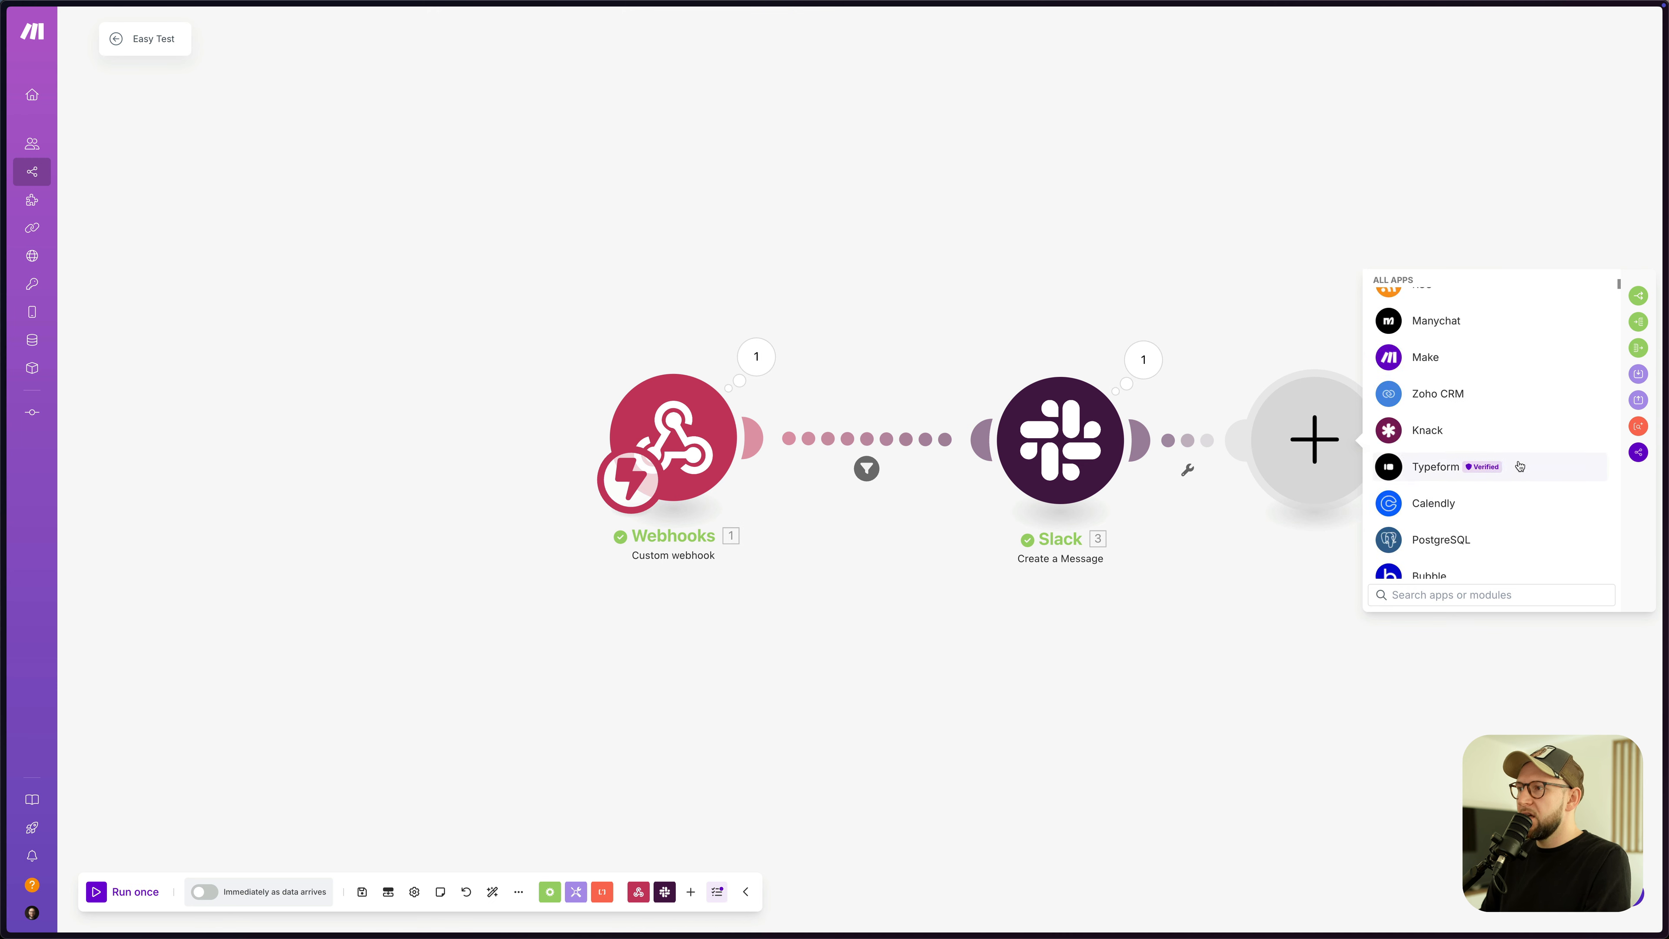
{"action": "left_click_drag", "start_coordinate": [1275, 605], "coordinate": [1280, 602]}
- Start a new product named Personal Wellness Strategy Sessions
{"action": "left_click", "coordinate": [1132, 625]}
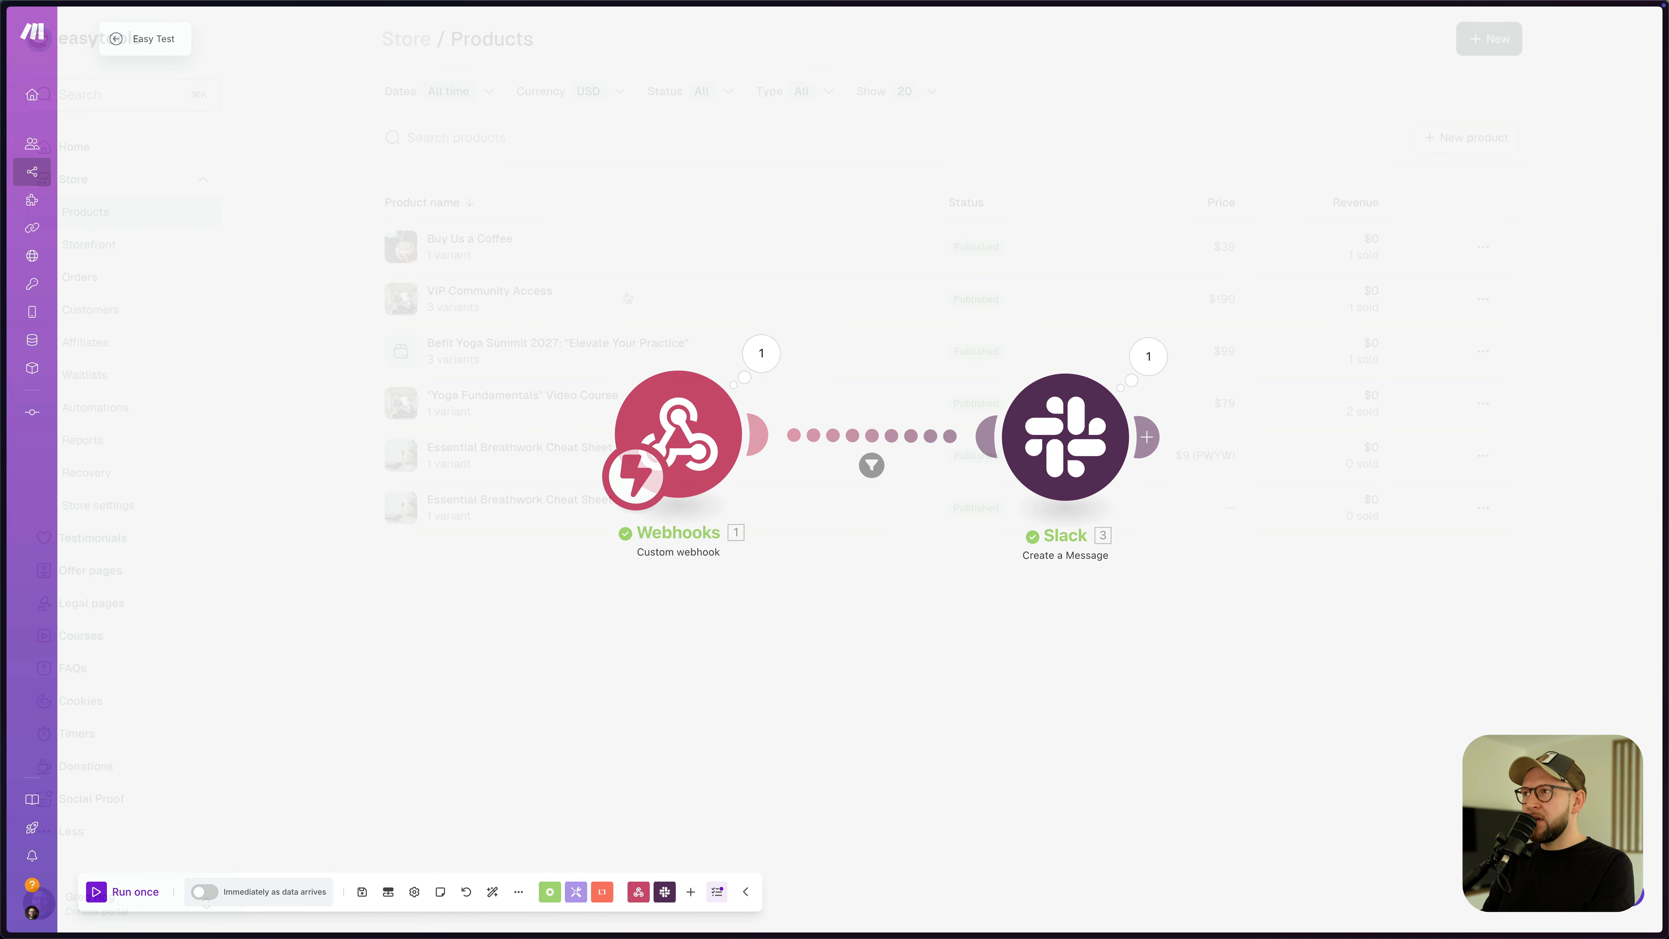
{"action": "left_click", "coordinate": [1437, 148]}
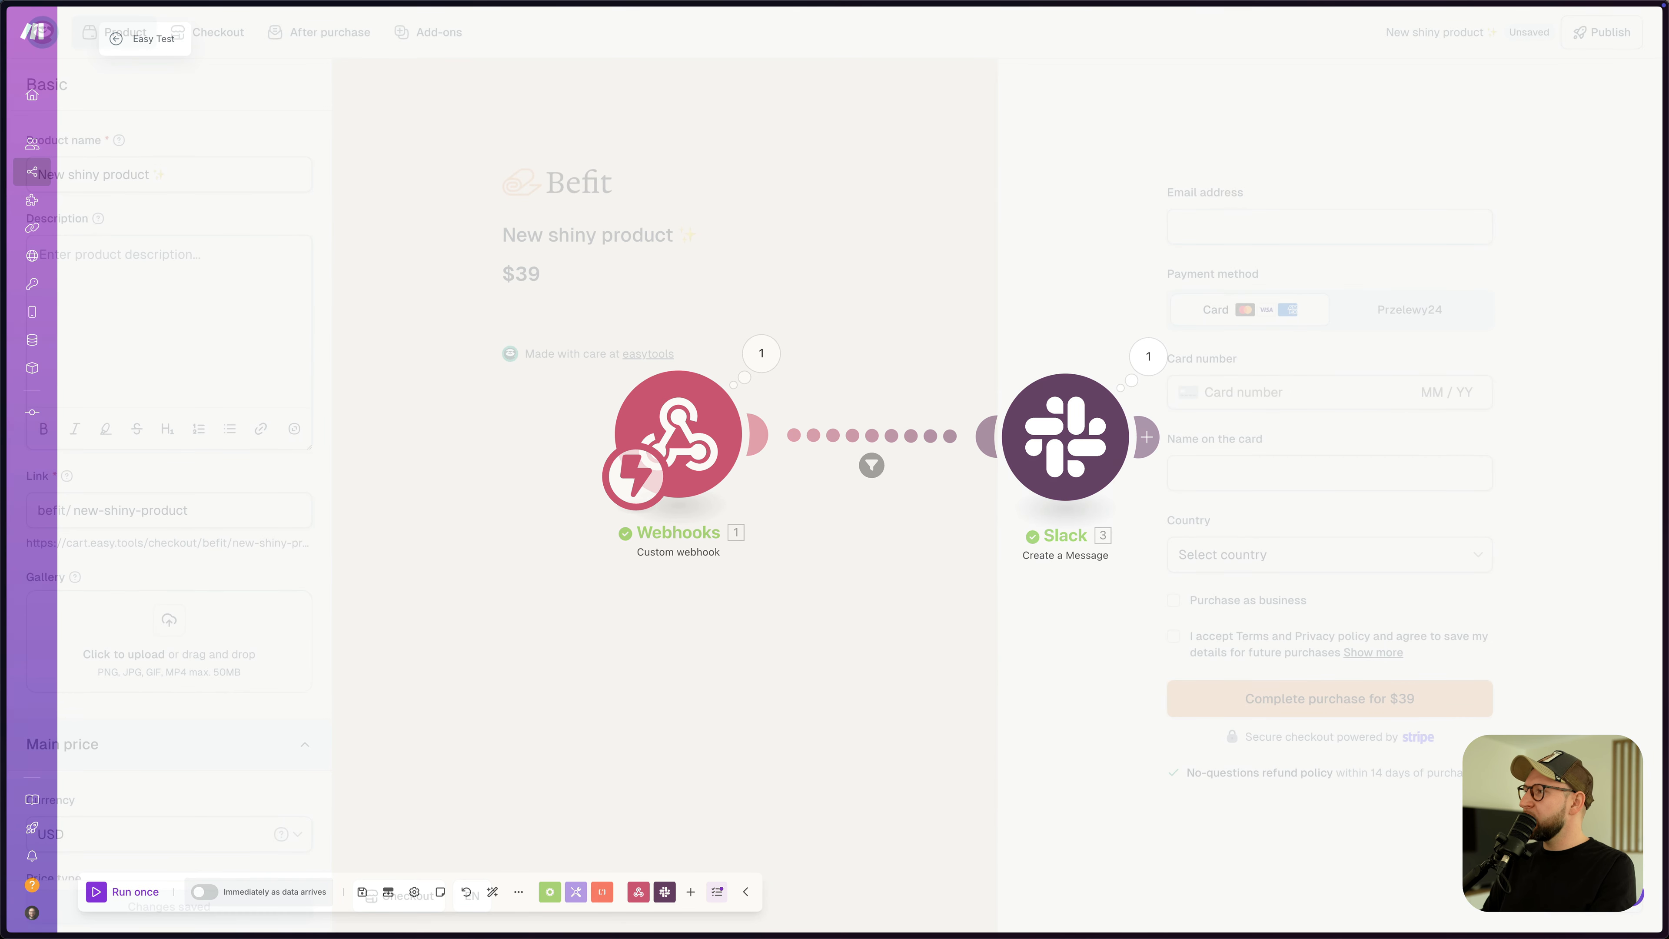
{"action": "left_click", "coordinate": [197, 176]}
{"action": "key", "text": "super+a"}
{"action": "type", "text": "Personal Wellness Strategy Sessions"}
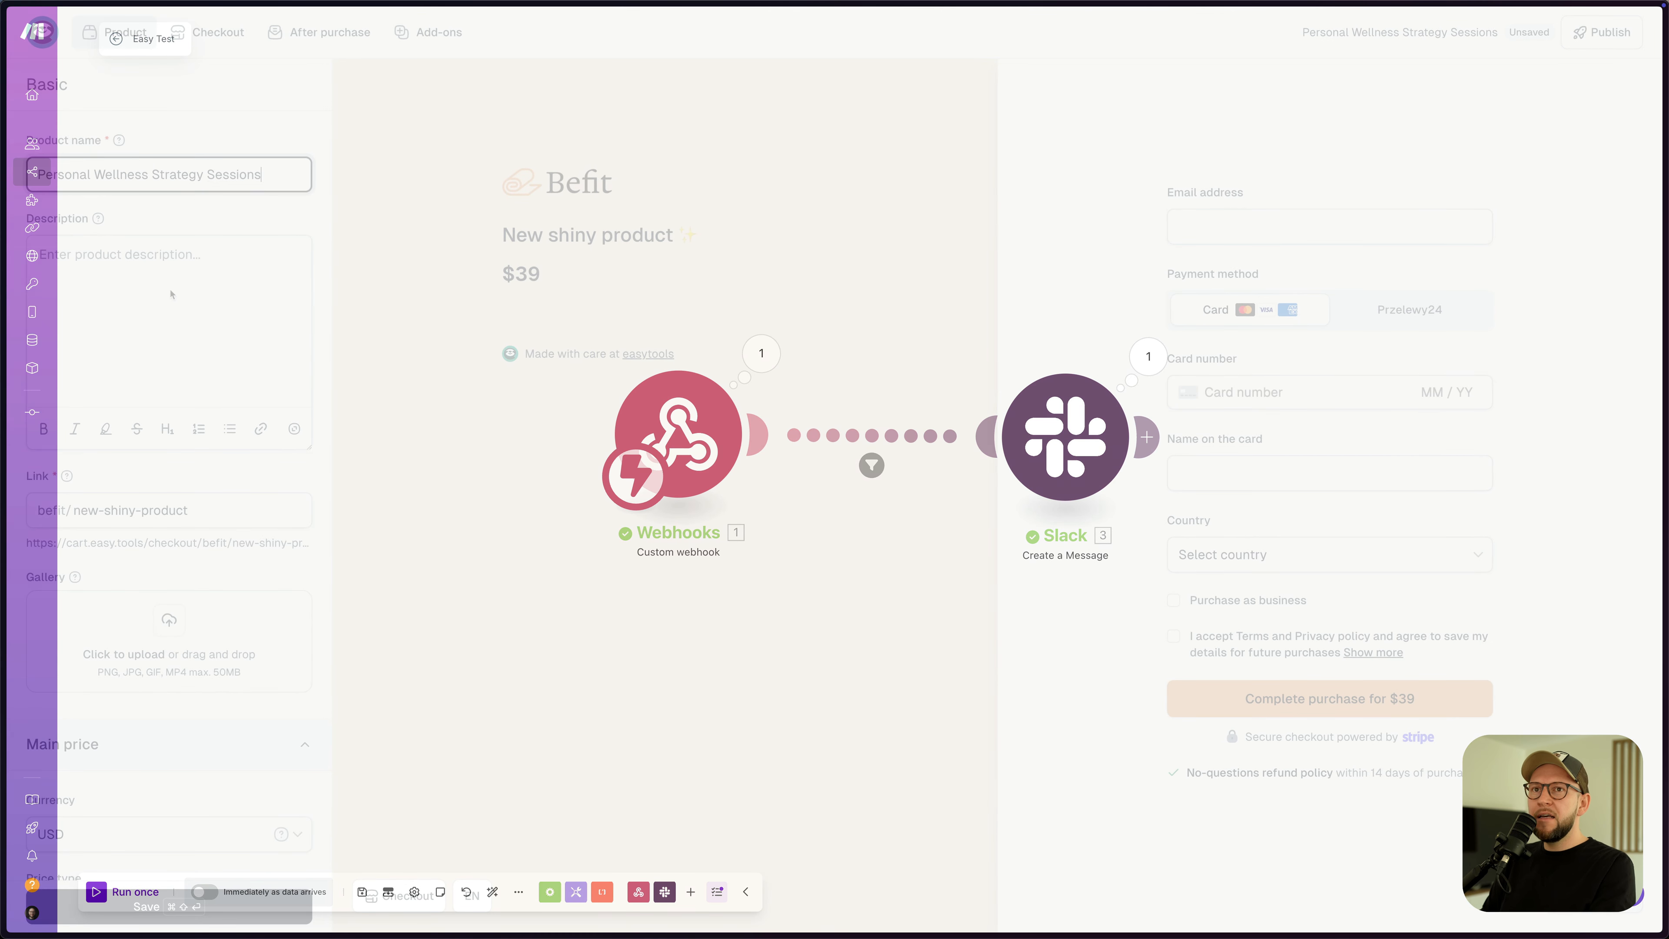
- Paste in the holistic wellness plan product description
{"action": "left_click", "coordinate": [191, 288]}
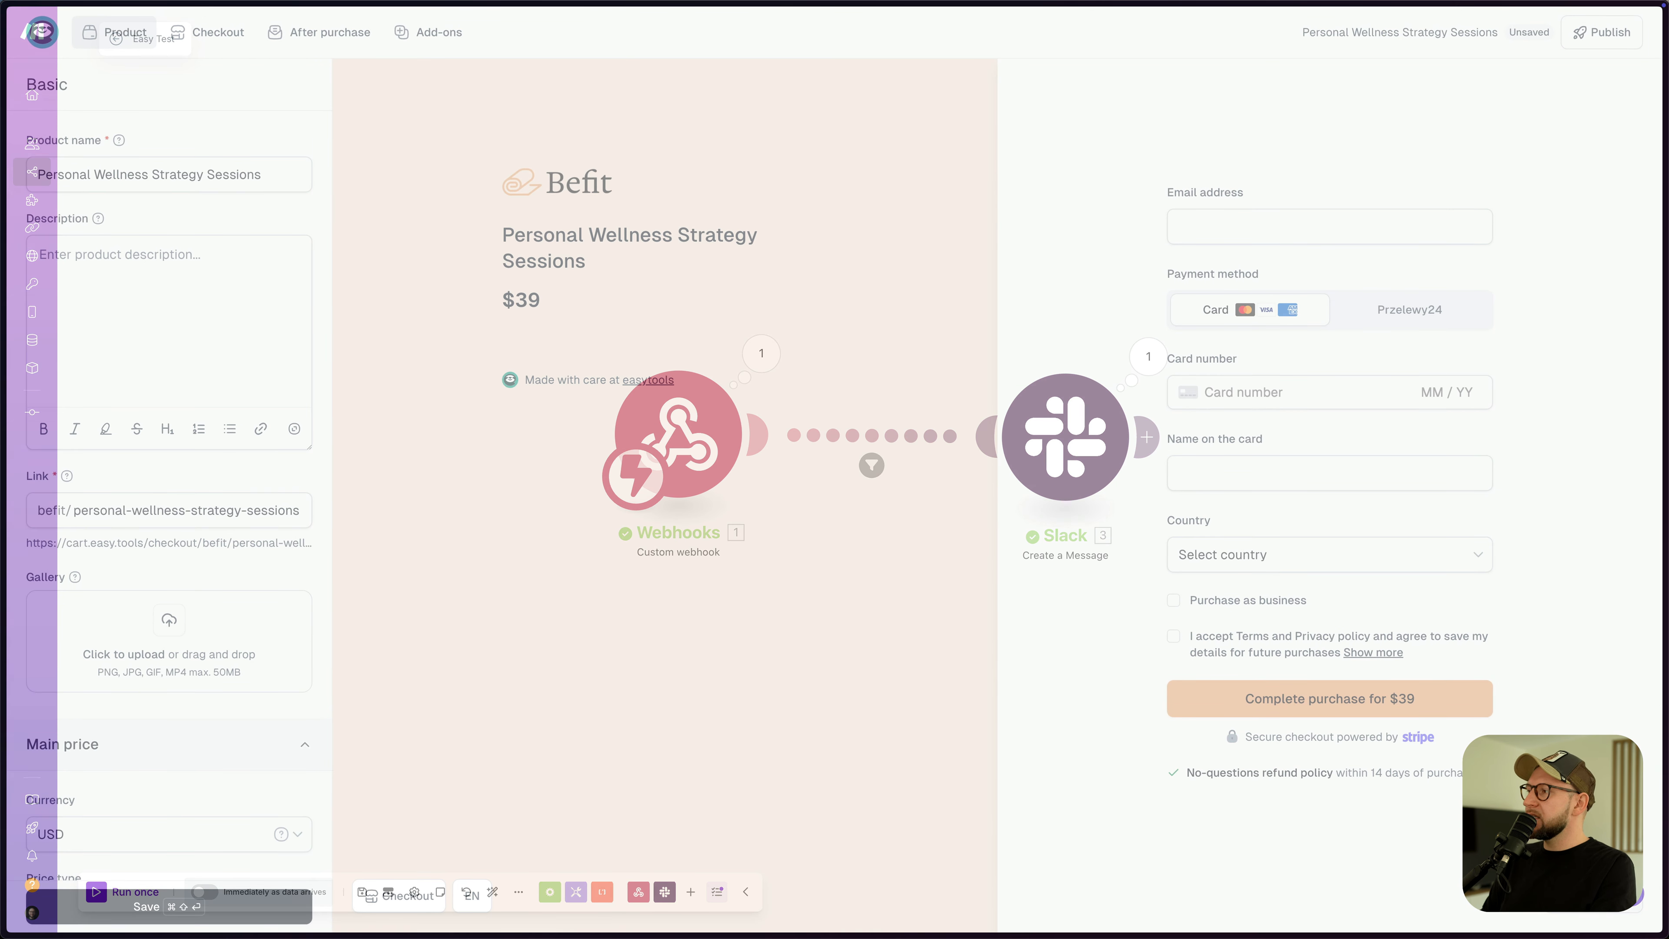
{"action": "left_click", "coordinate": [97, 269]}
{"action": "type", "text": "Expert guidance to create your holistic wellness plan combining yoga, meditation, breathwork, and lifestyle optimization."}
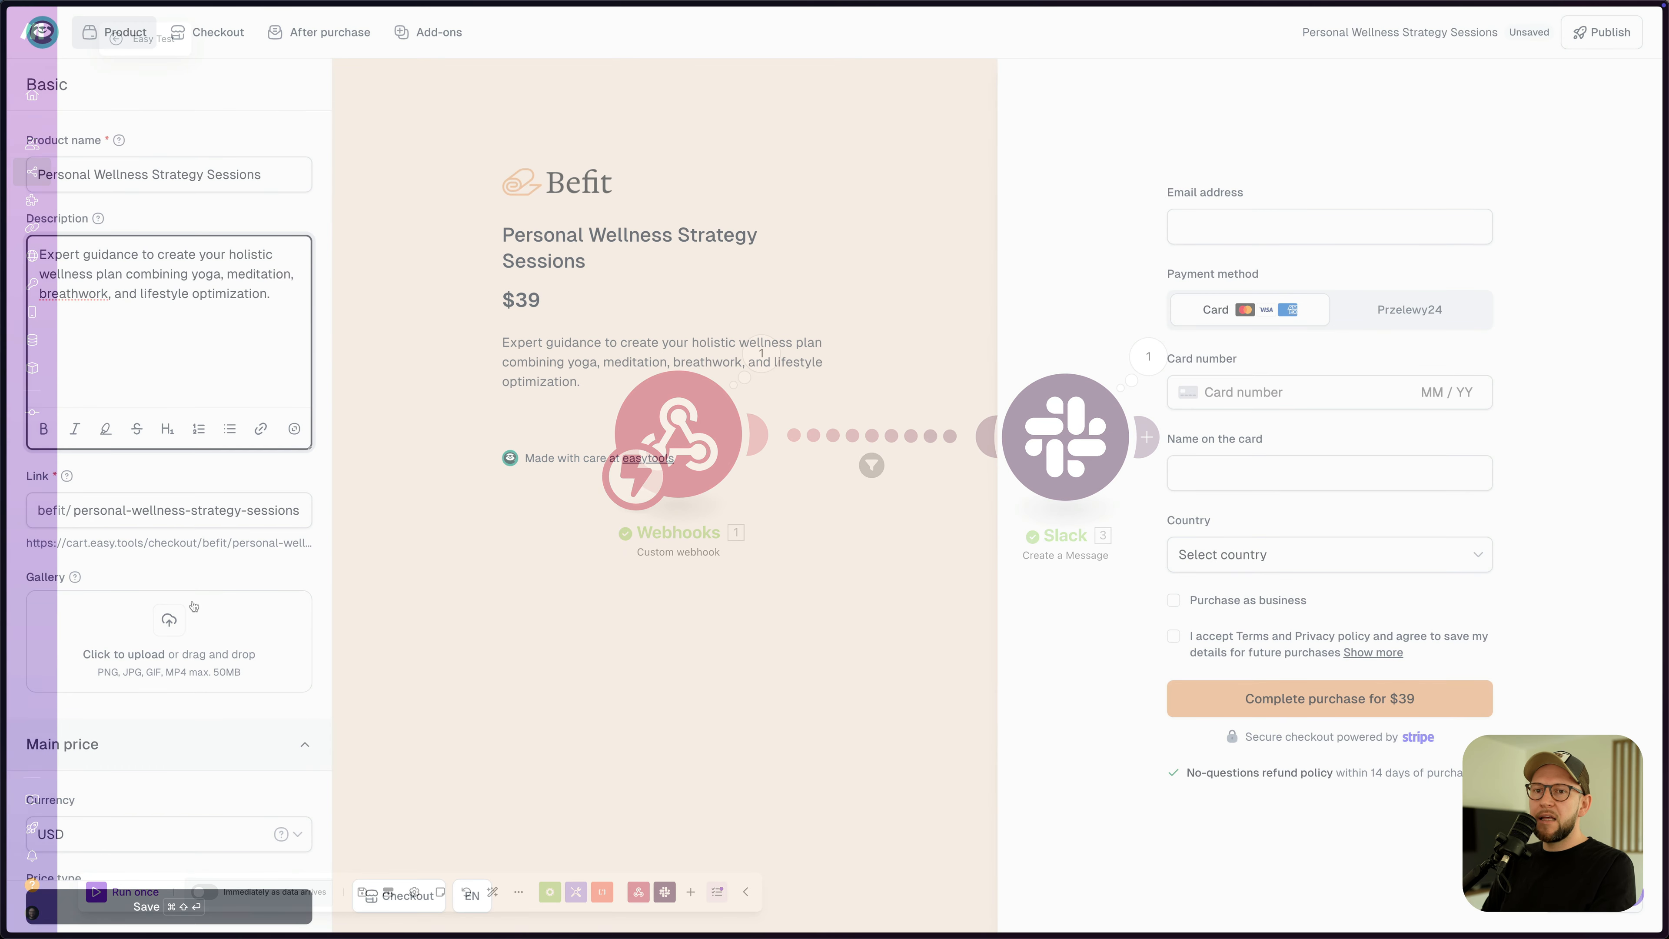
{"action": "scroll", "coordinate": [198, 605], "scroll_direction": "down", "scroll_amount": 3}
- Upload the yoga photo to the product gallery
{"action": "left_click", "coordinate": [178, 468]}
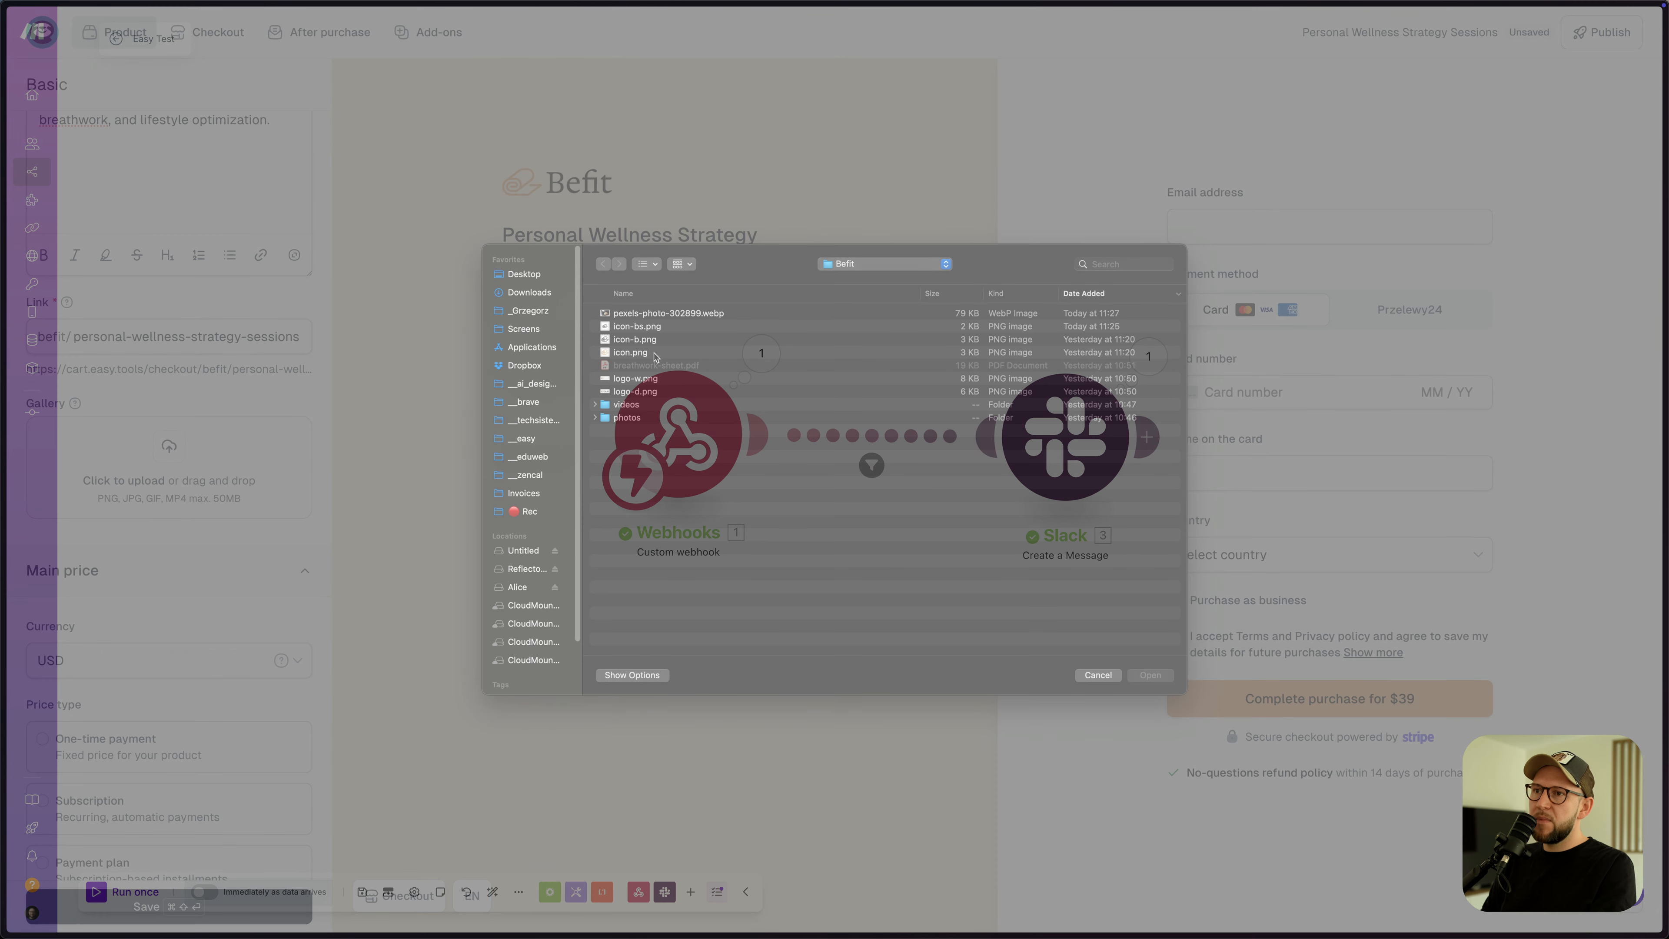
{"action": "double_click", "coordinate": [629, 416]}
{"action": "left_click", "coordinate": [630, 406]}
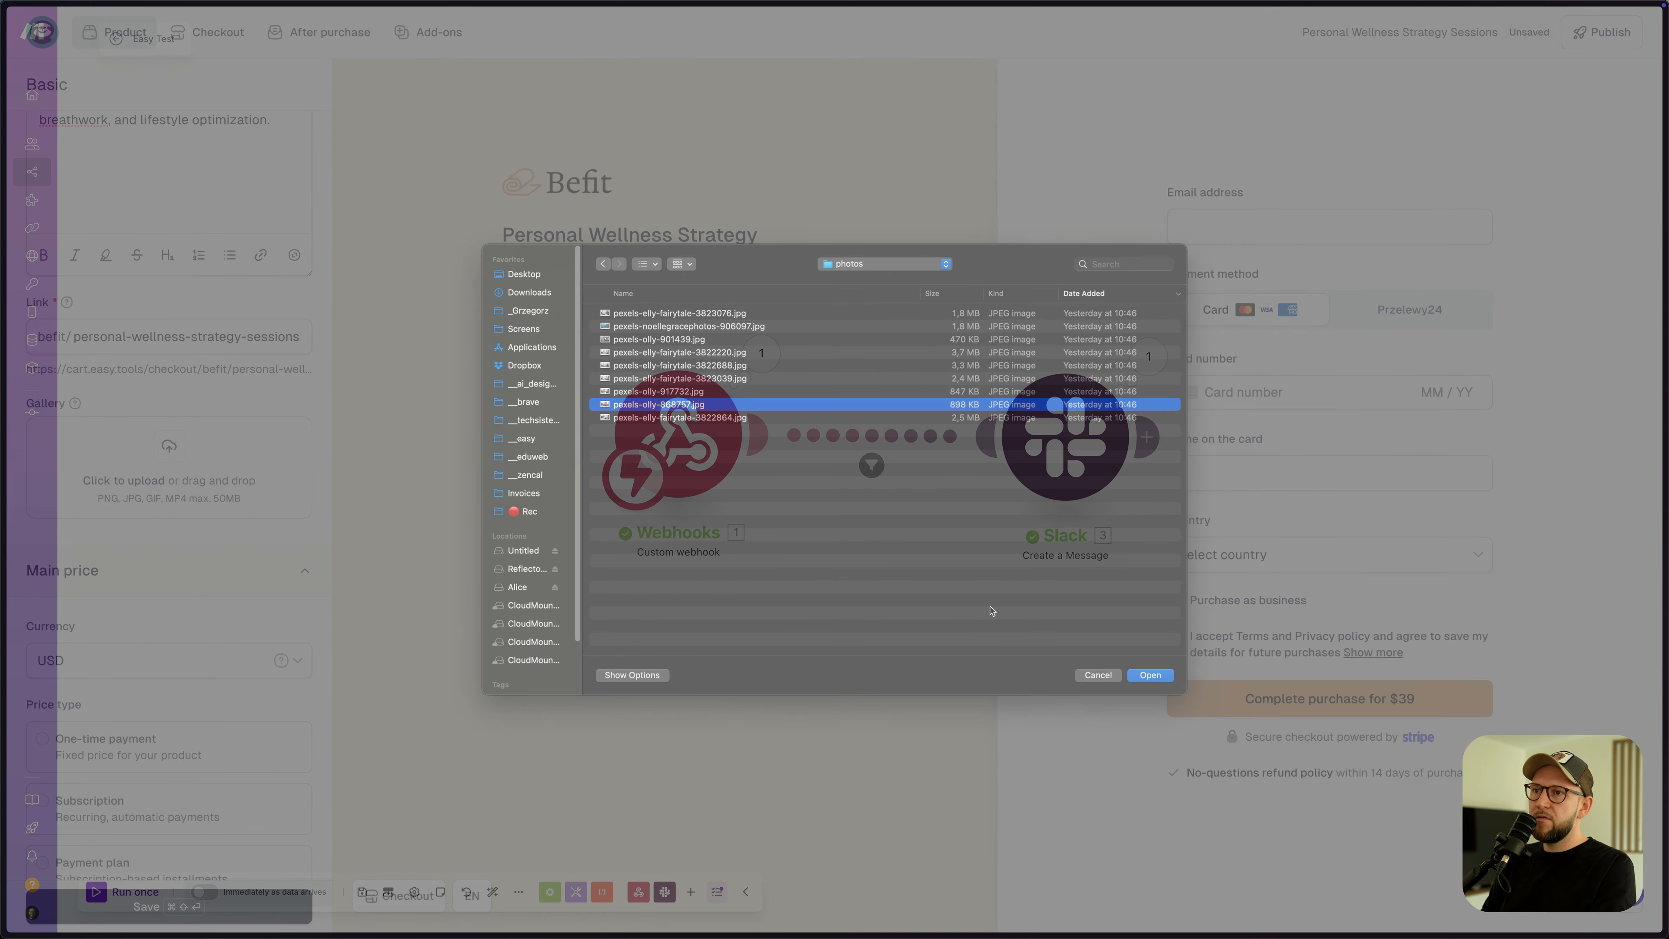
{"action": "left_click", "coordinate": [1160, 679]}
- Make the product a one-time payment of $100 and save it
{"action": "scroll", "coordinate": [158, 657], "scroll_direction": "down", "scroll_amount": 3}
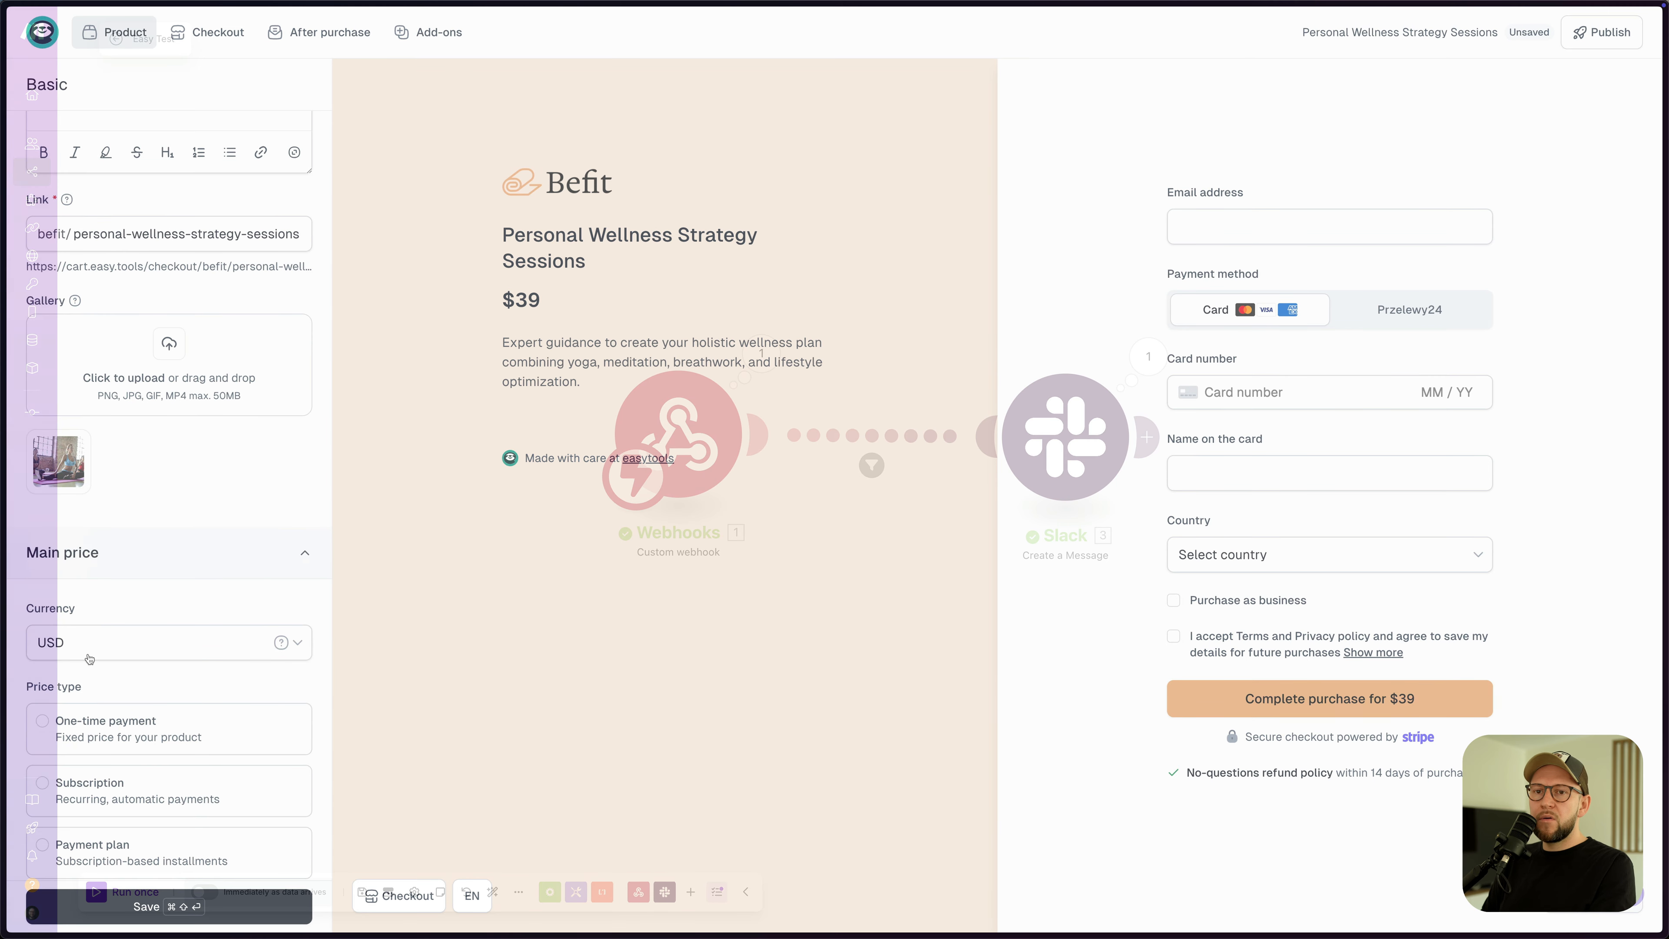
{"action": "scroll", "coordinate": [160, 665], "scroll_direction": "down", "scroll_amount": 2}
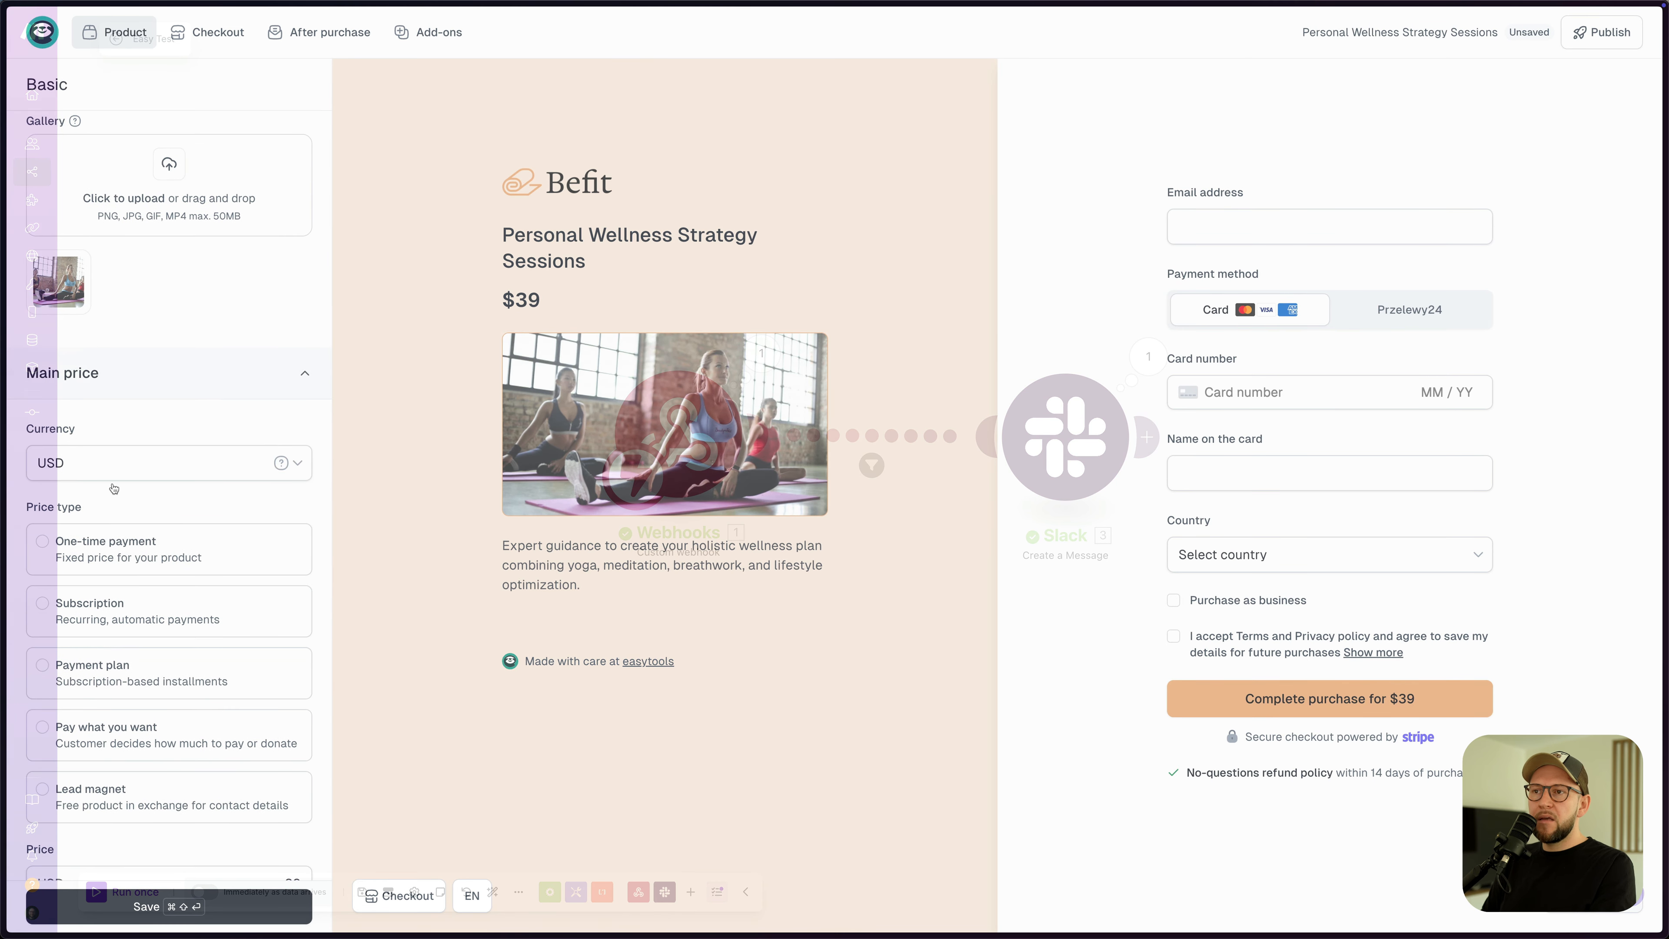
{"action": "left_click", "coordinate": [144, 555]}
{"action": "scroll", "coordinate": [169, 486], "scroll_direction": "down", "scroll_amount": 4}
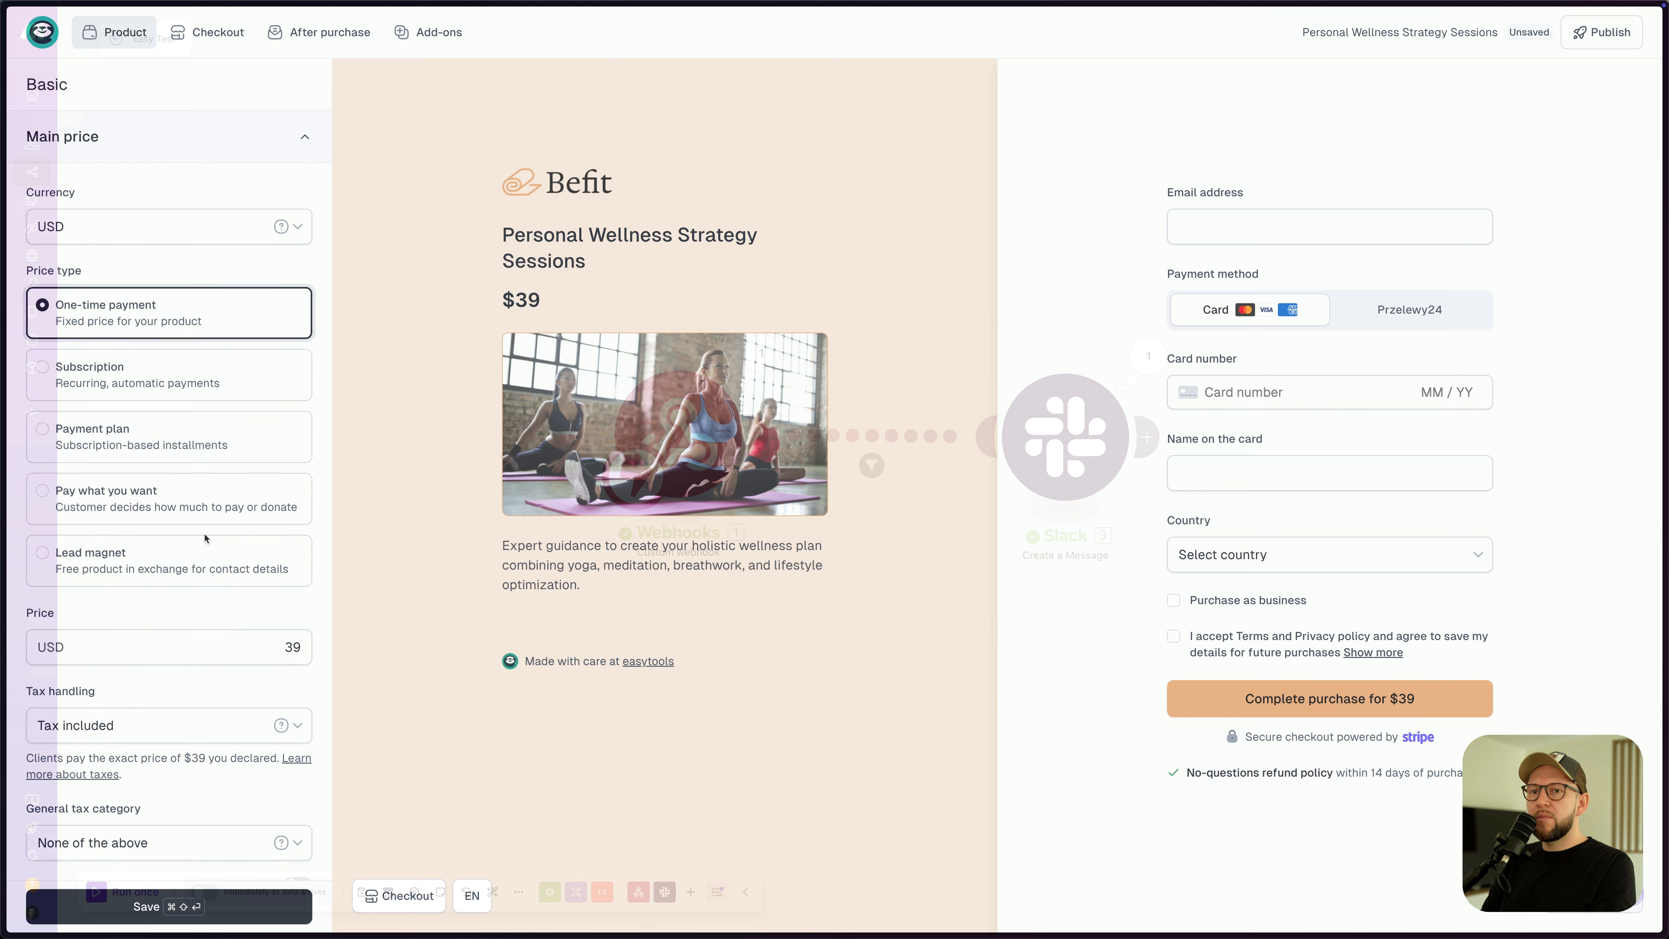
{"action": "double_click", "coordinate": [297, 659]}
{"action": "type", "text": "100"}
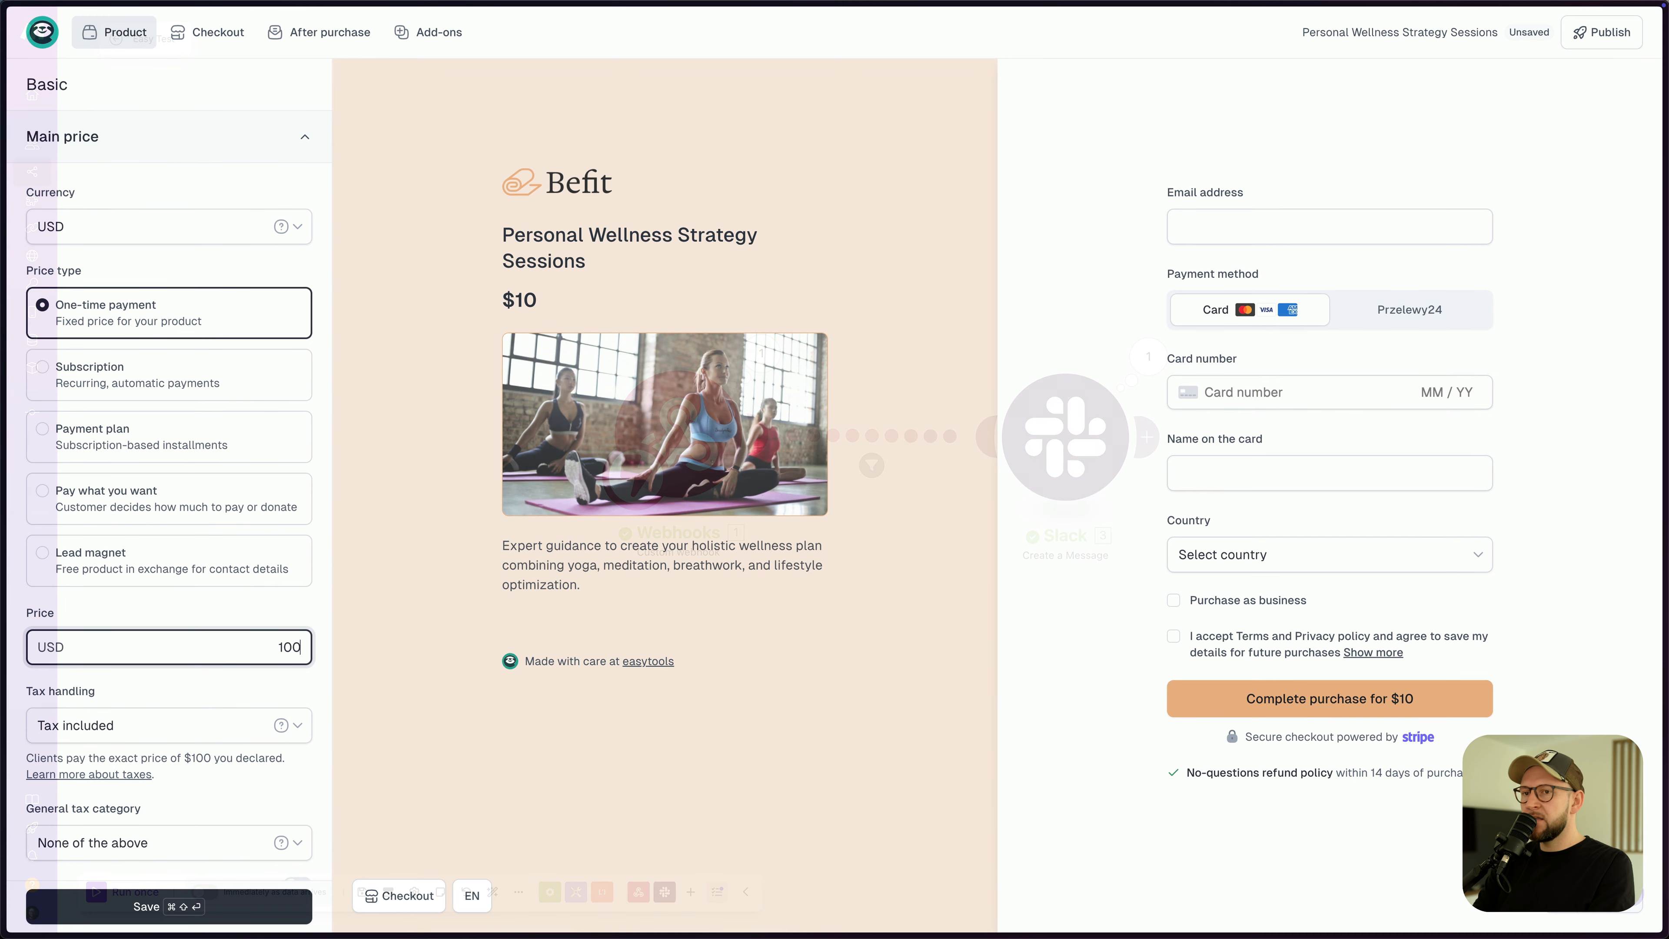
{"action": "scroll", "coordinate": [197, 628], "scroll_direction": "down", "scroll_amount": 1}
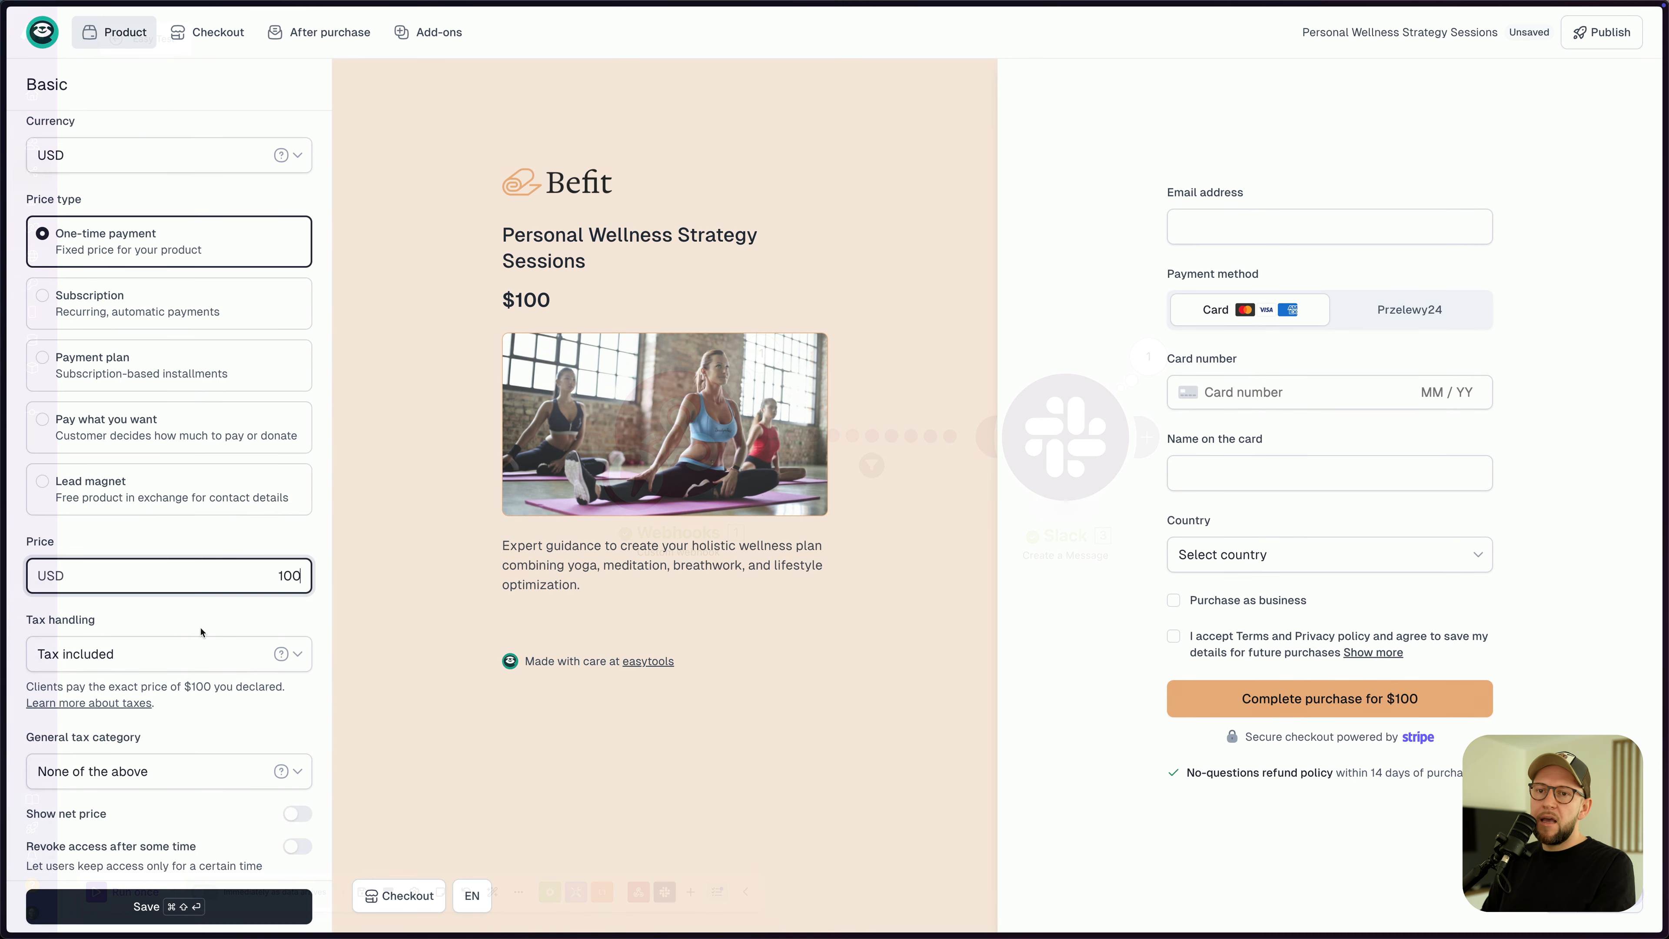
{"action": "scroll", "coordinate": [131, 631], "scroll_direction": "down", "scroll_amount": 1}
{"action": "left_click", "coordinate": [197, 907]}
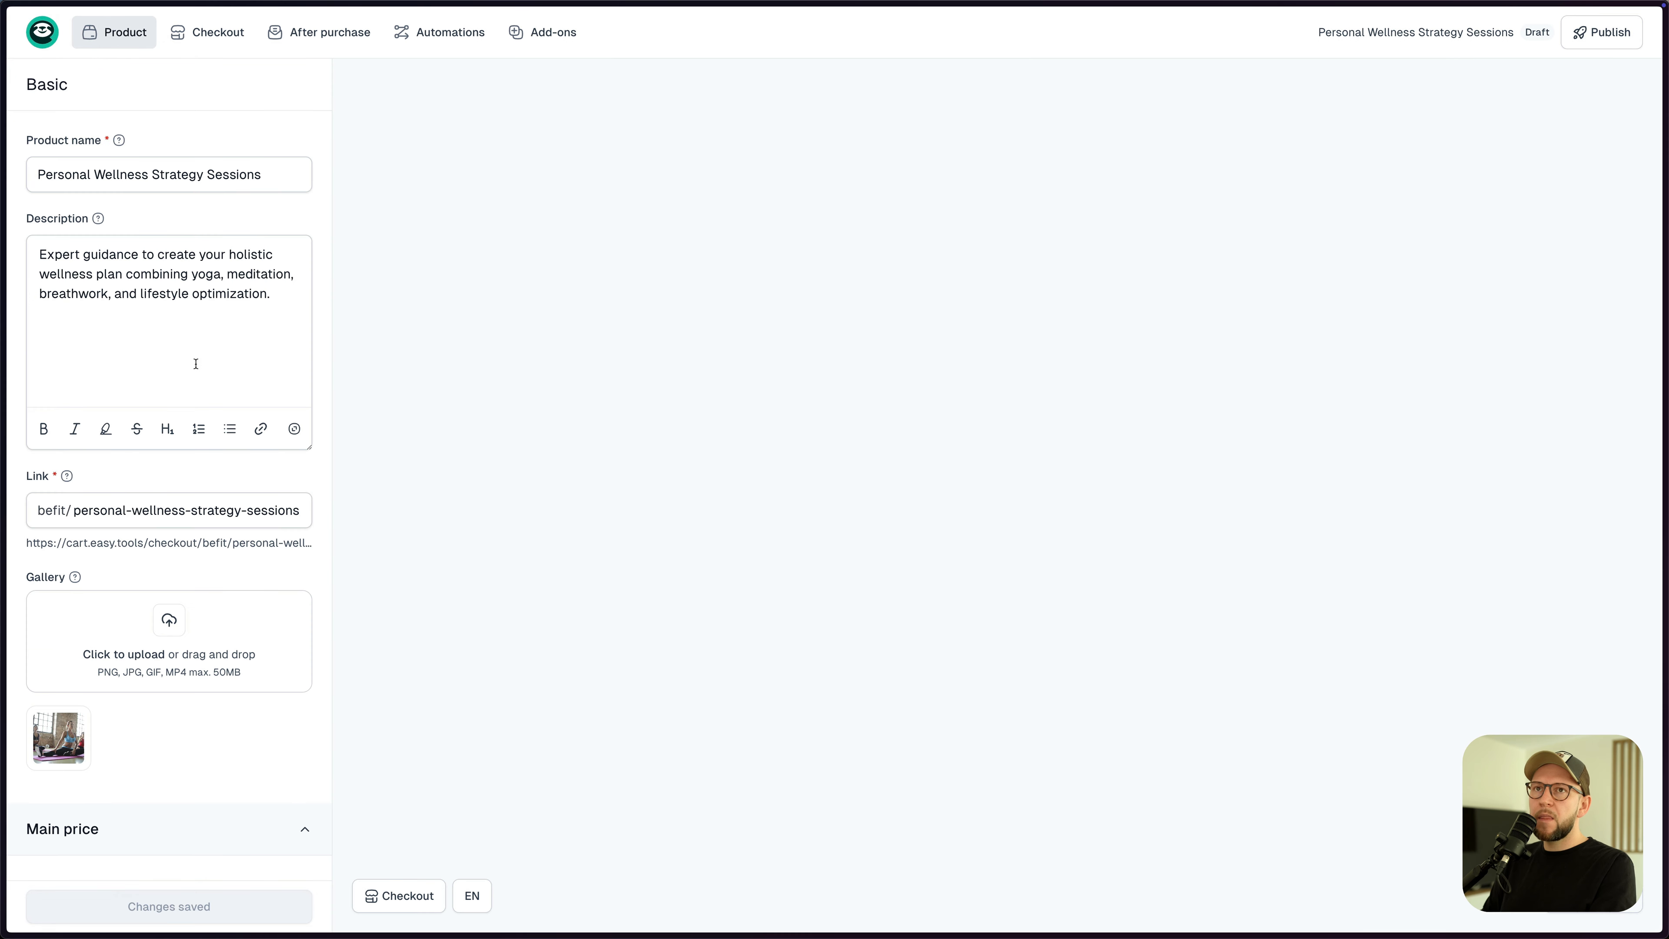
{"action": "left_click", "coordinate": [114, 31]}
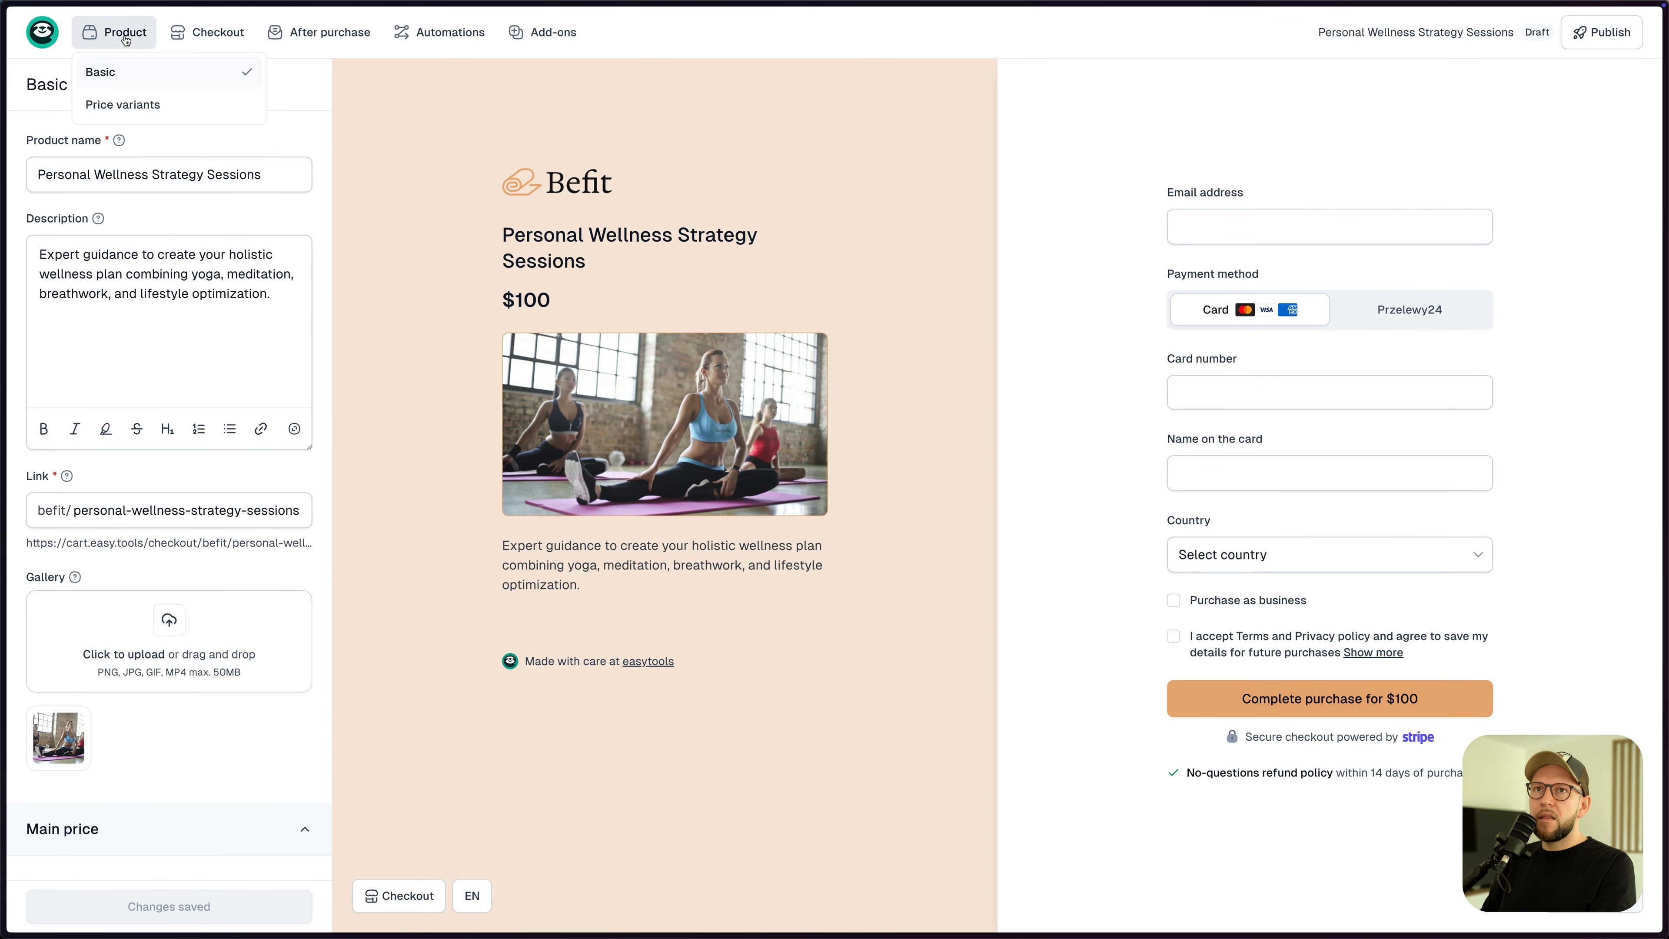
- Rename the $100 price variant to Single meeting and save it
{"action": "left_click", "coordinate": [128, 106]}
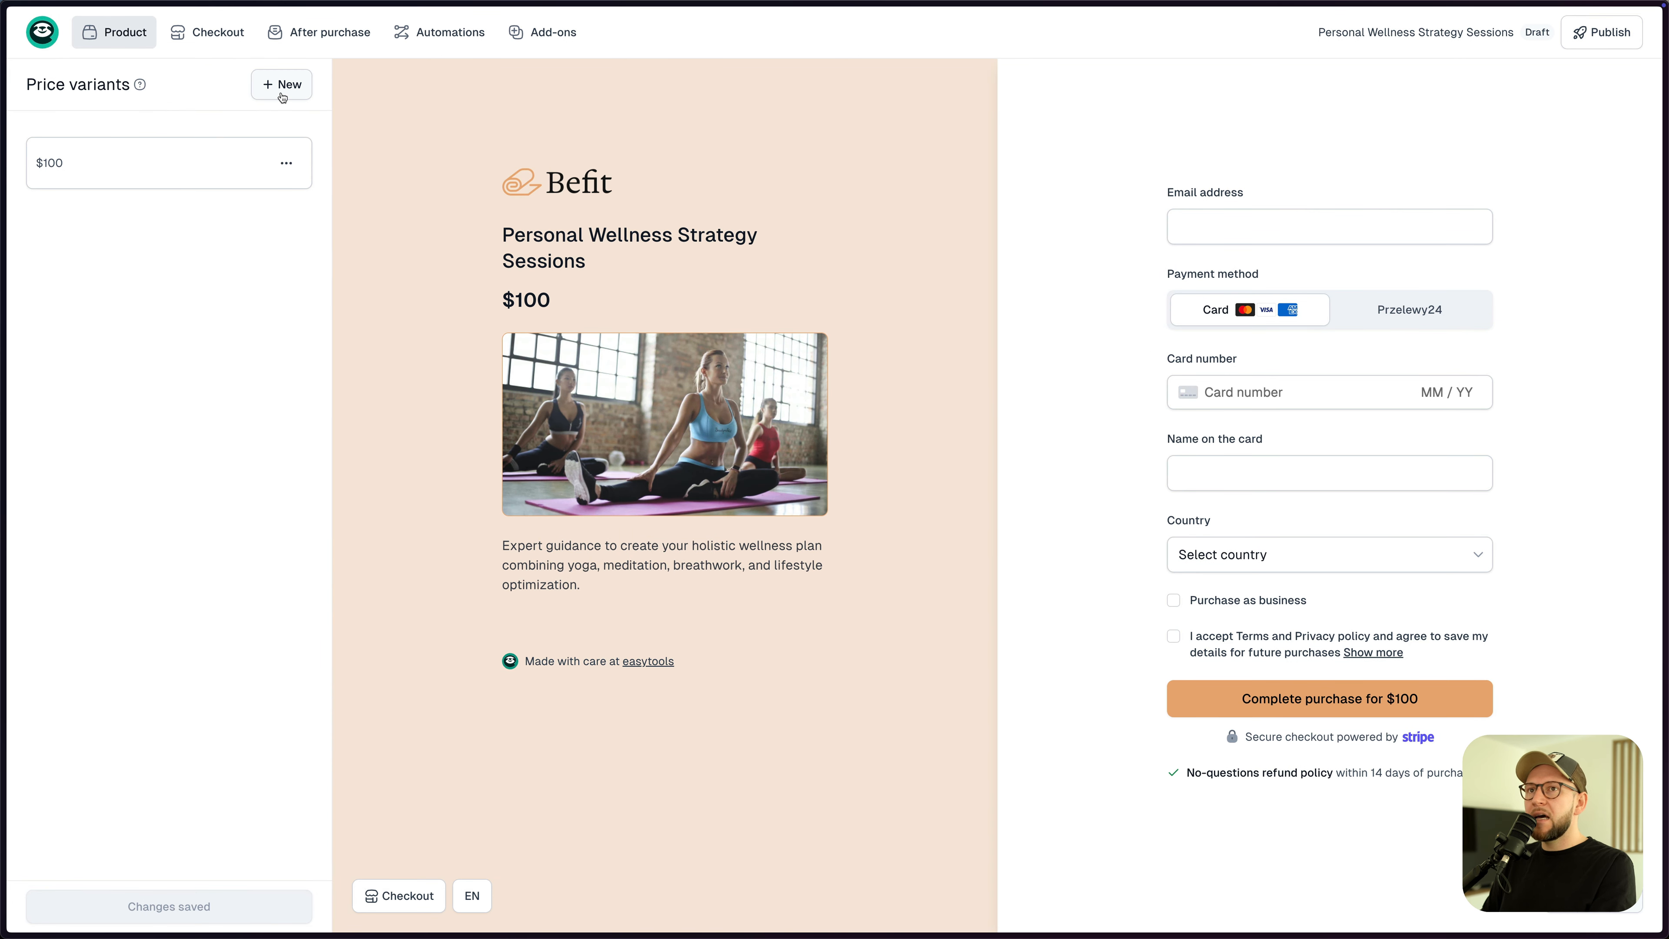
{"action": "left_click", "coordinate": [195, 160]}
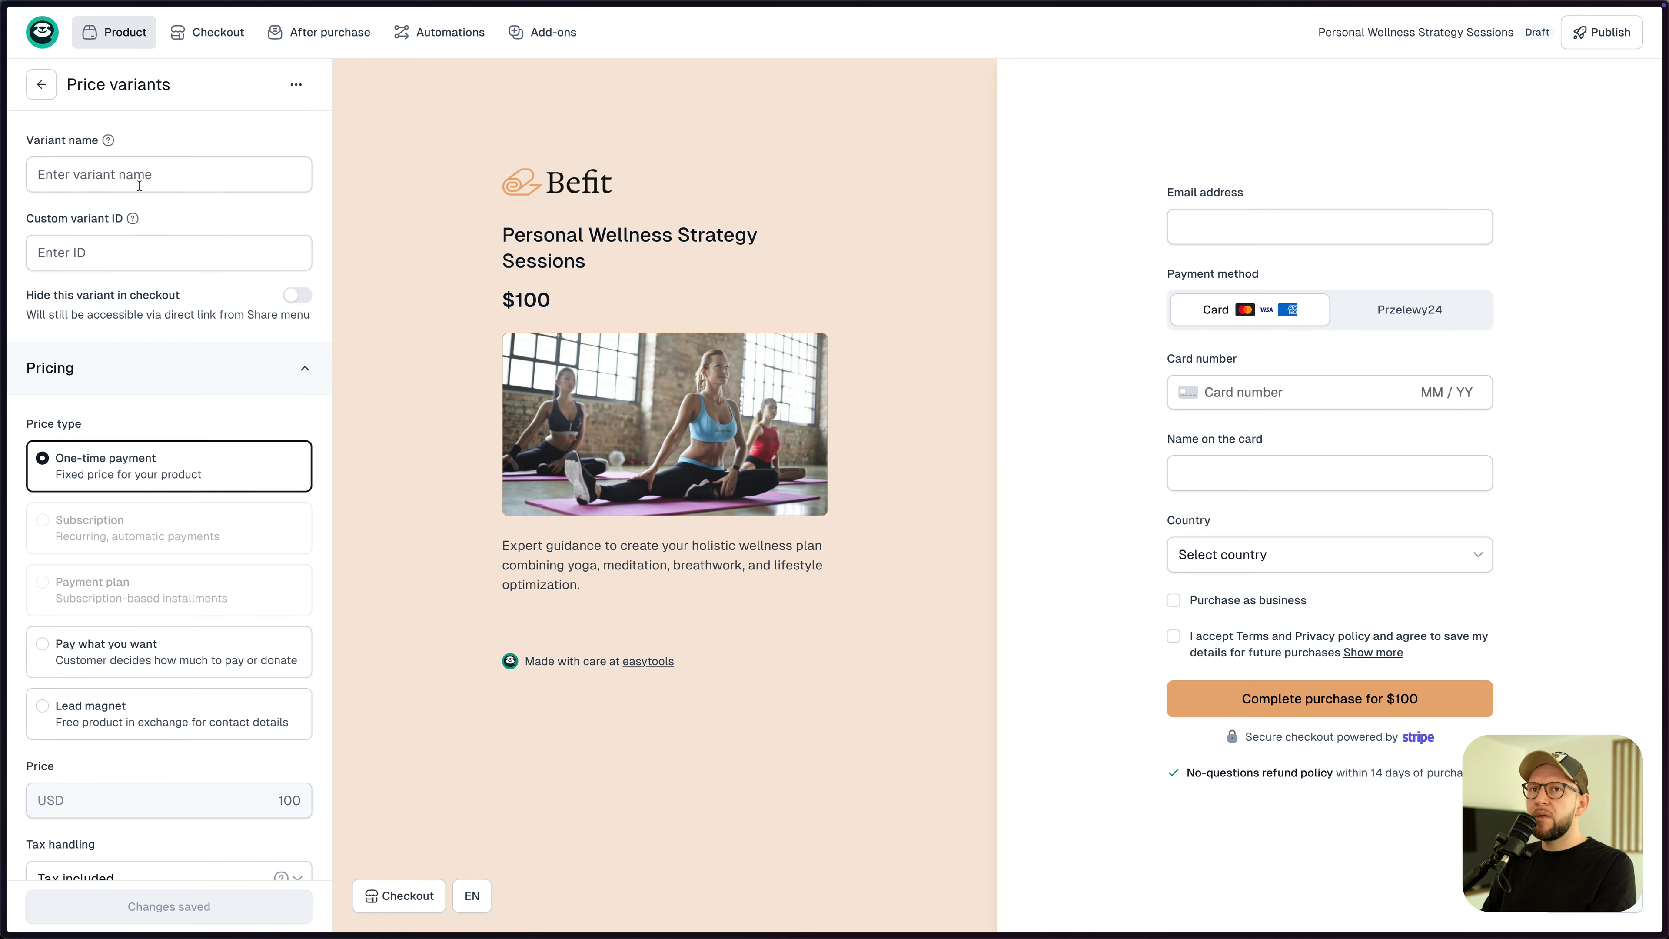
{"action": "type", "text": "Single meeting"}
{"action": "key", "text": "super+a"}
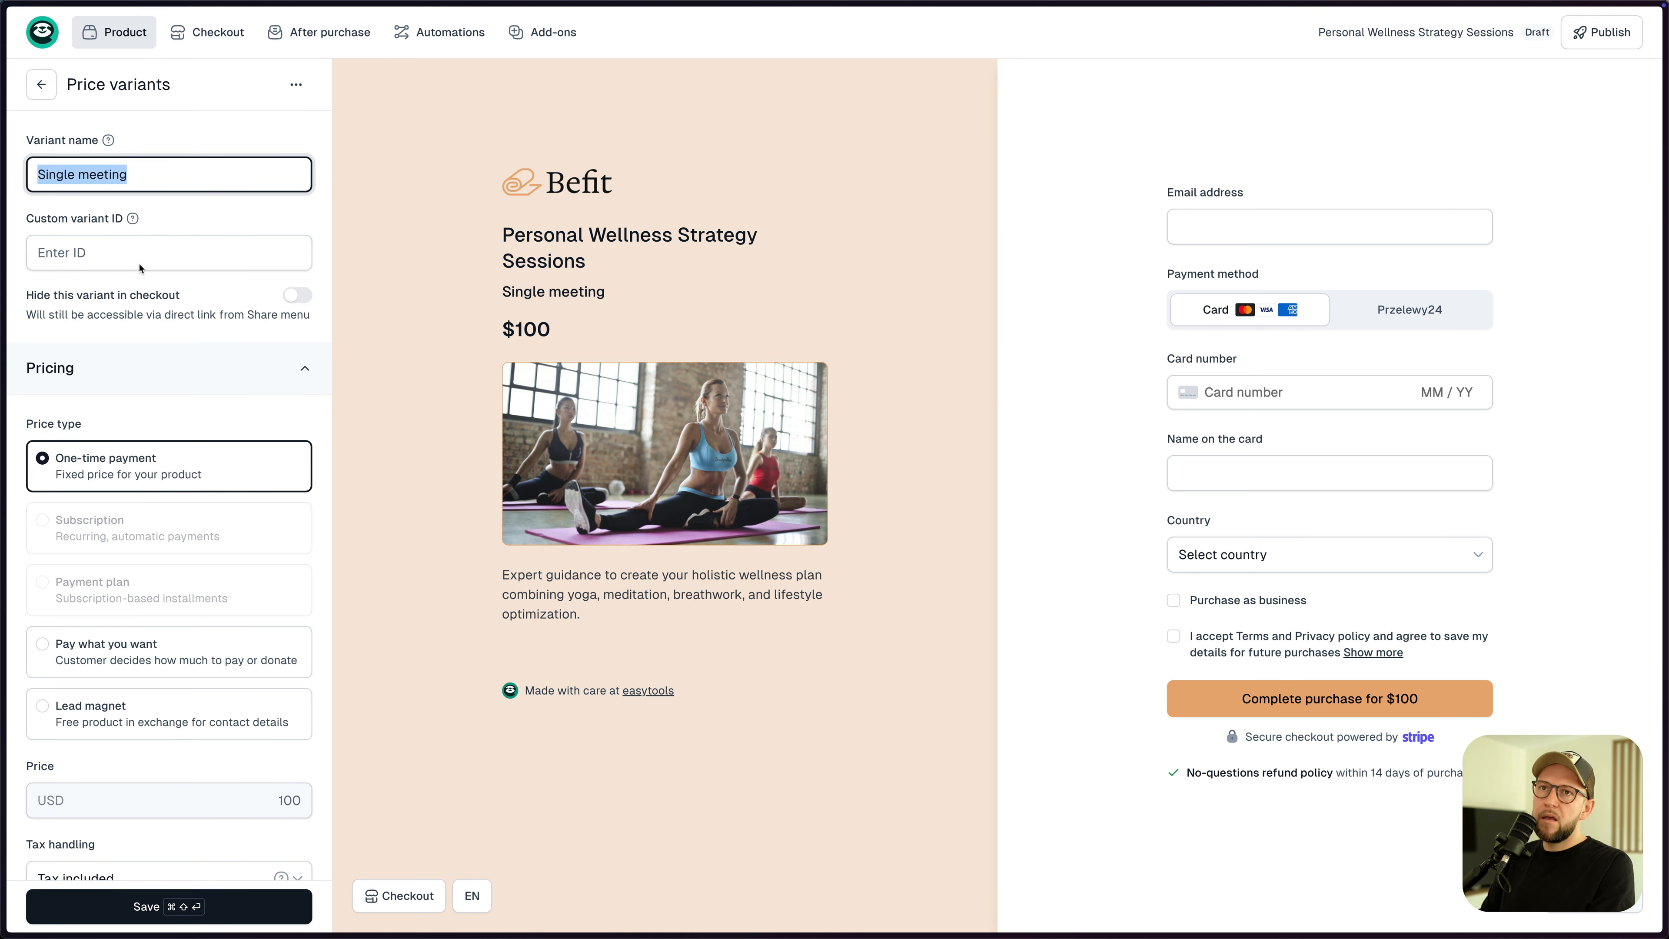
{"action": "left_click", "coordinate": [204, 895]}
- Add a 10 meetings bundle variant at $900 with a $1,000 crossed-out price
{"action": "left_click", "coordinate": [276, 84]}
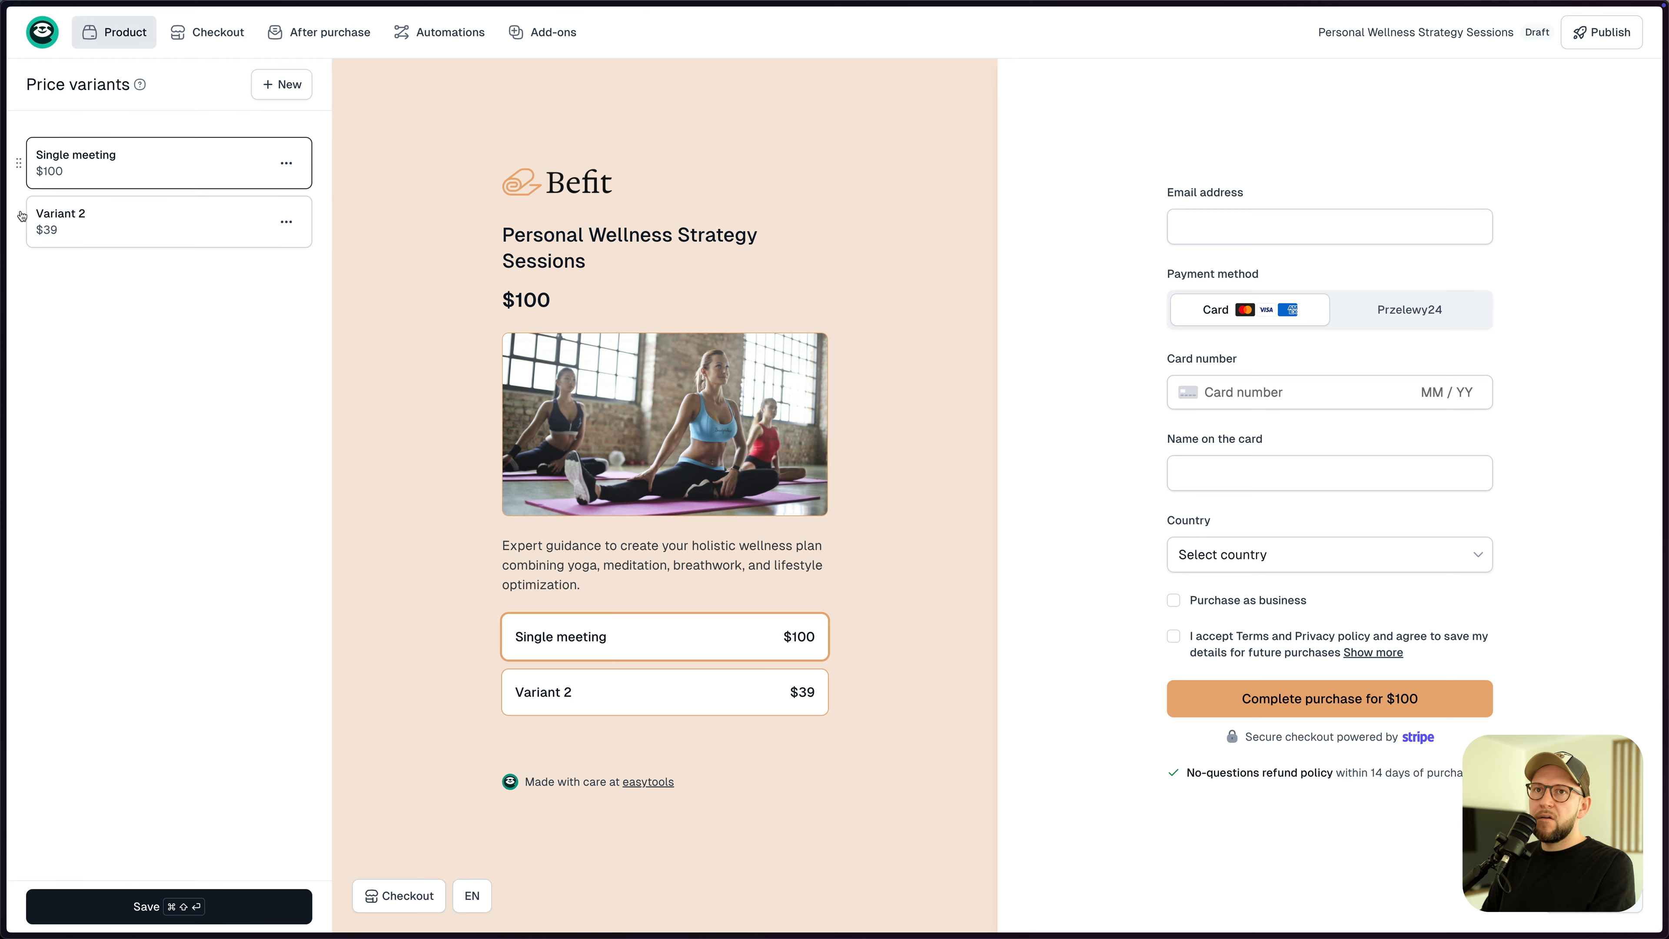
{"action": "left_click", "coordinate": [59, 220]}
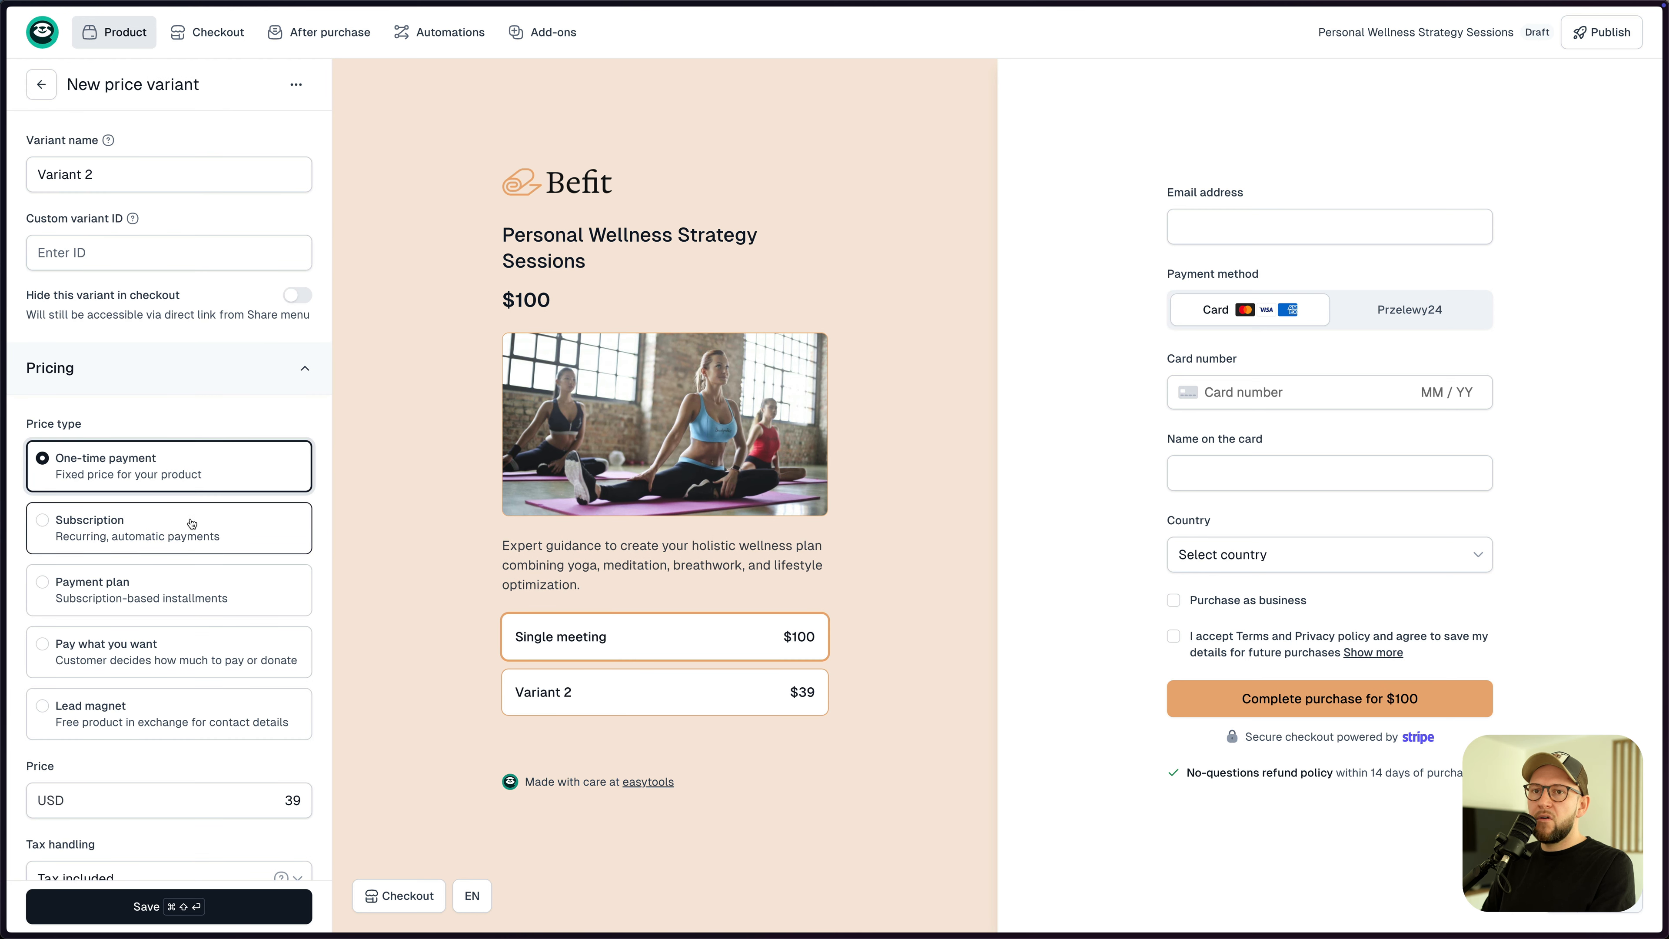
{"action": "scroll", "coordinate": [230, 624], "scroll_direction": "down", "scroll_amount": 3}
{"action": "double_click", "coordinate": [306, 711]}
{"action": "type", "text": "900"}
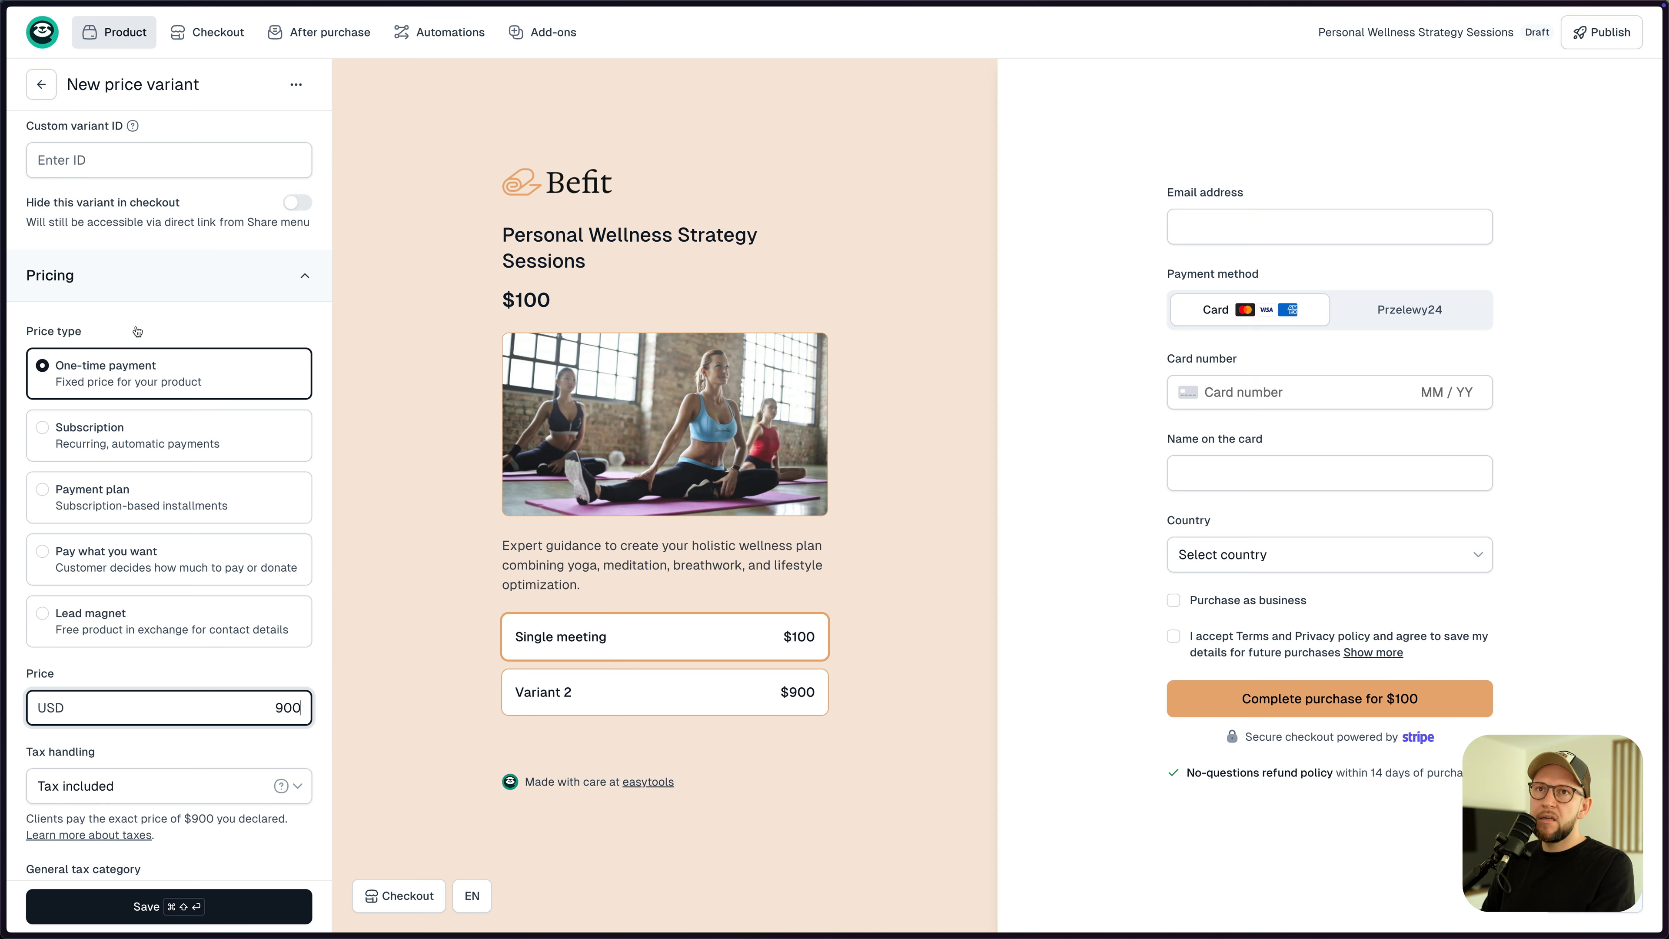
{"action": "scroll", "coordinate": [137, 359], "scroll_direction": "up", "scroll_amount": 3}
{"action": "triple_click", "coordinate": [119, 172]}
{"action": "type", "text": "10 meetings"}
{"action": "type", "text": " bud"}
{"action": "type", "text": "dle"}
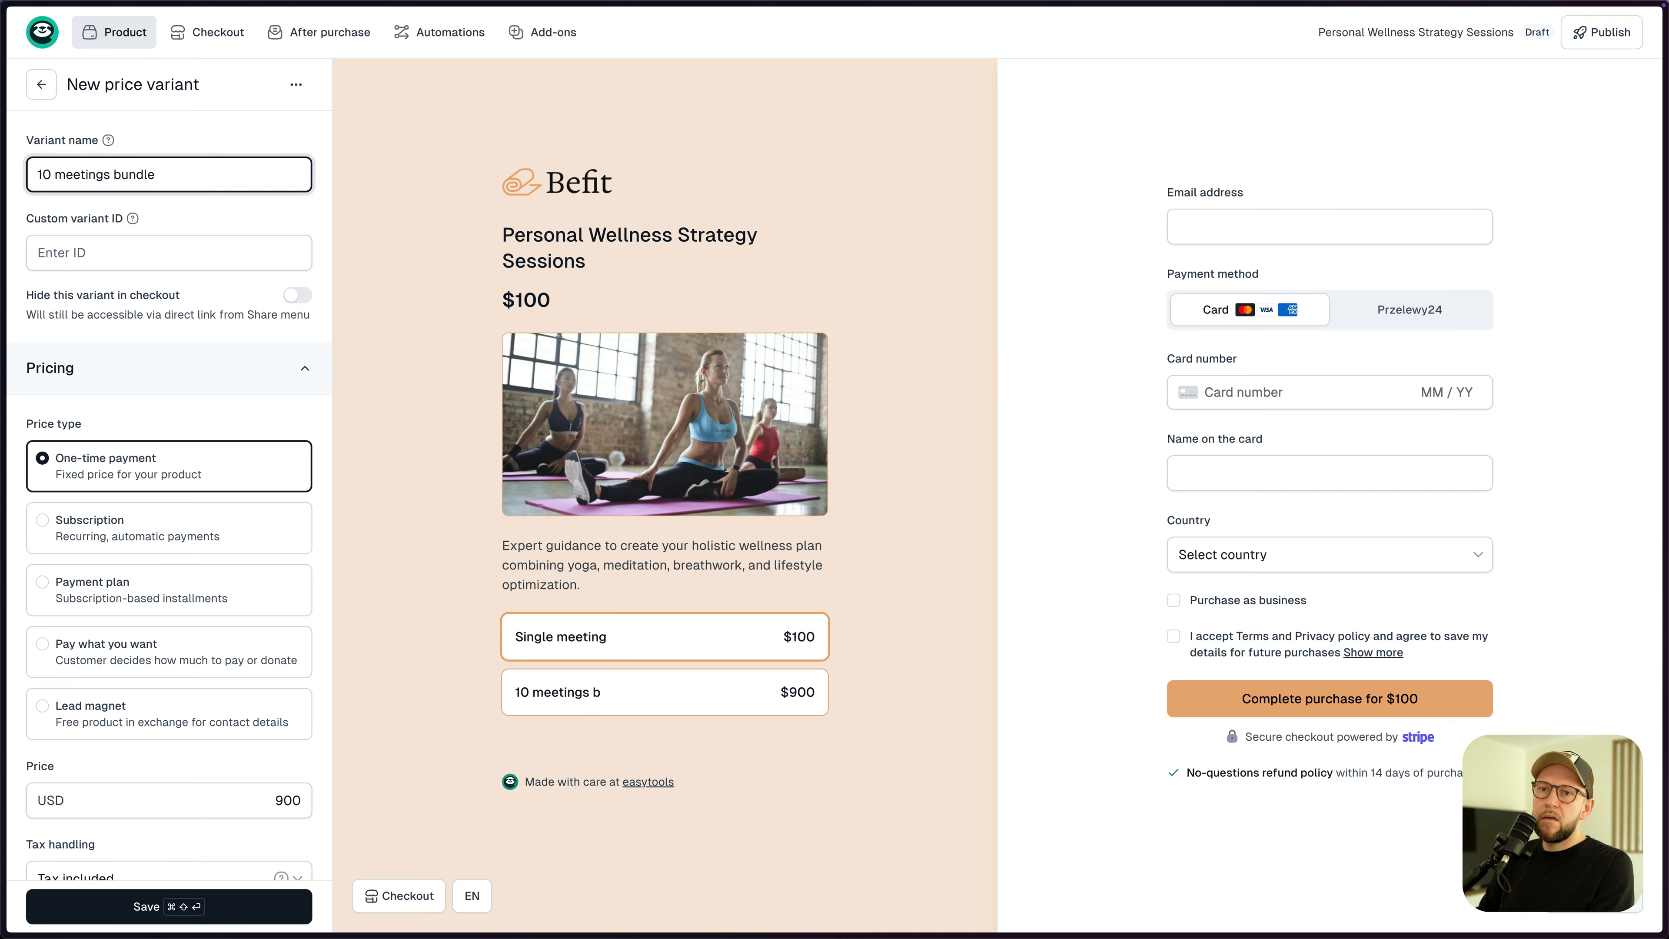
{"action": "scroll", "coordinate": [142, 447], "scroll_direction": "down", "scroll_amount": 10}
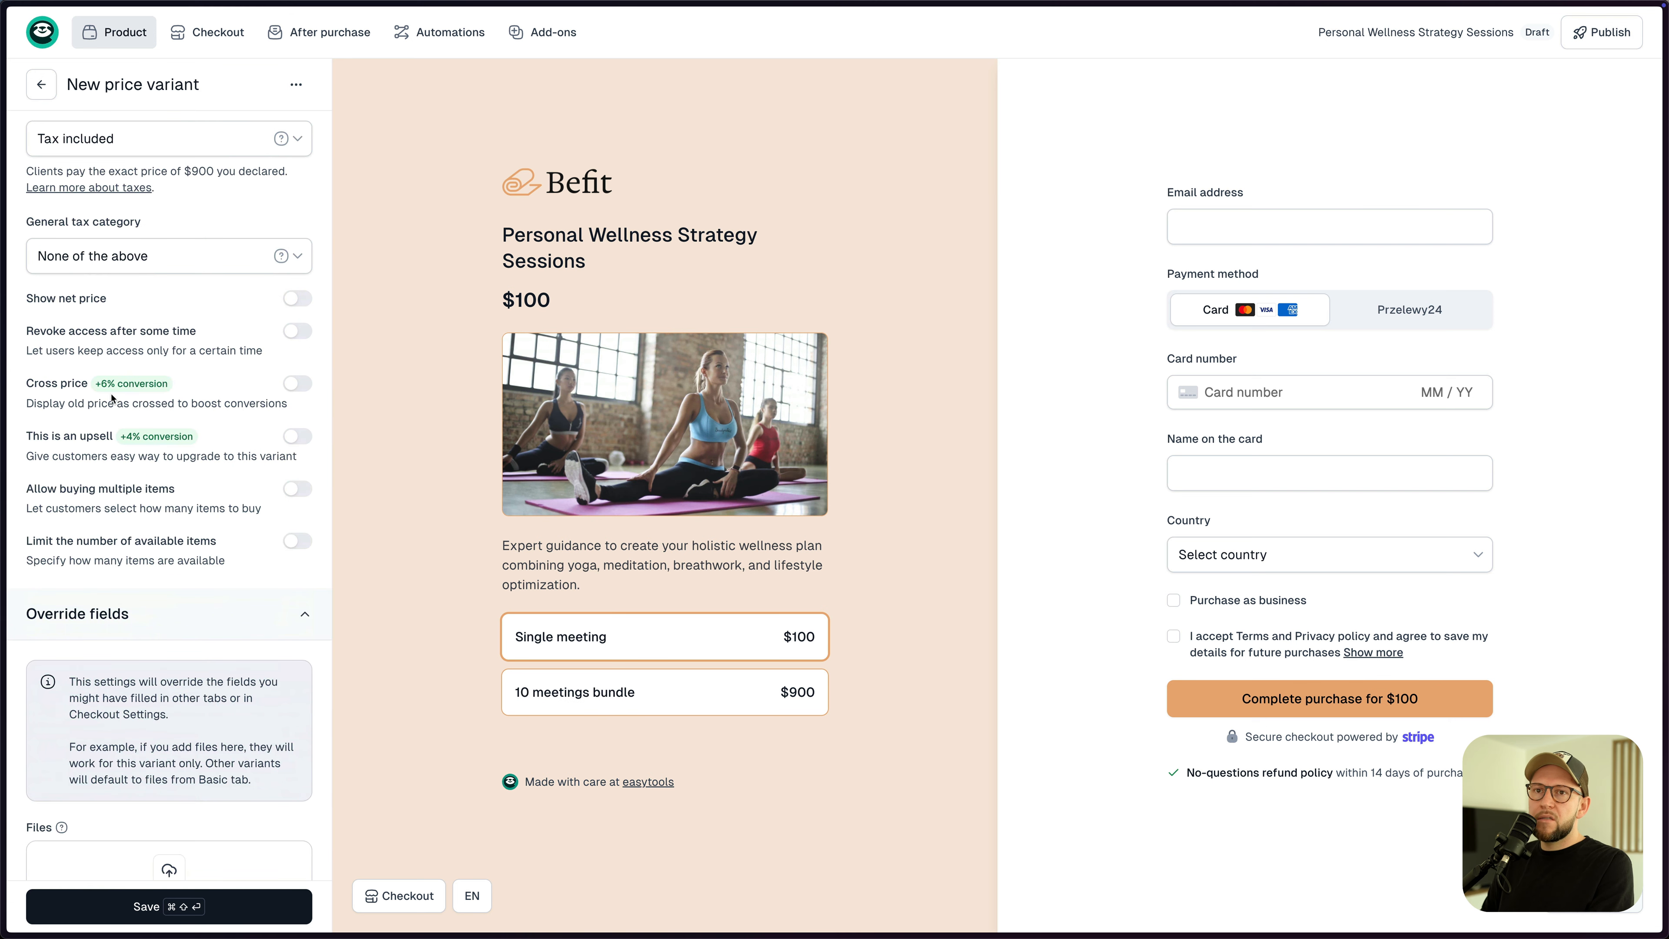
{"action": "left_click", "coordinate": [297, 383]}
{"action": "left_click", "coordinate": [283, 474]}
{"action": "key", "text": "BackSpace"}
{"action": "type", "text": "000"}
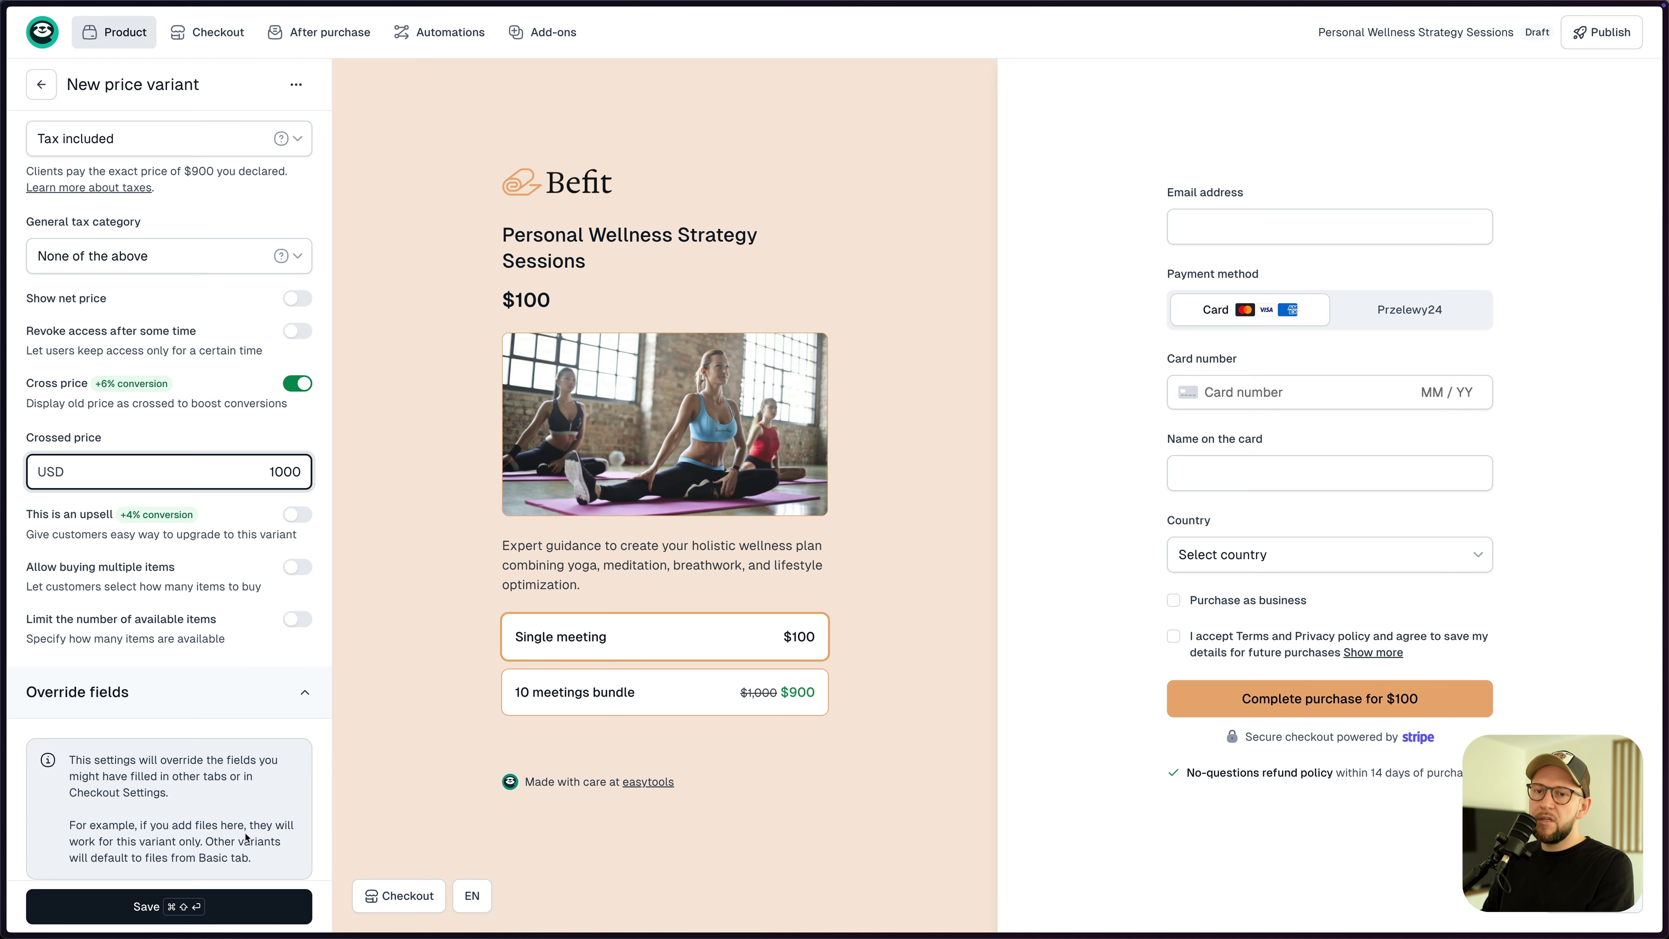
{"action": "key", "text": "super+shift+Return"}
{"action": "left_click", "coordinate": [279, 86]}
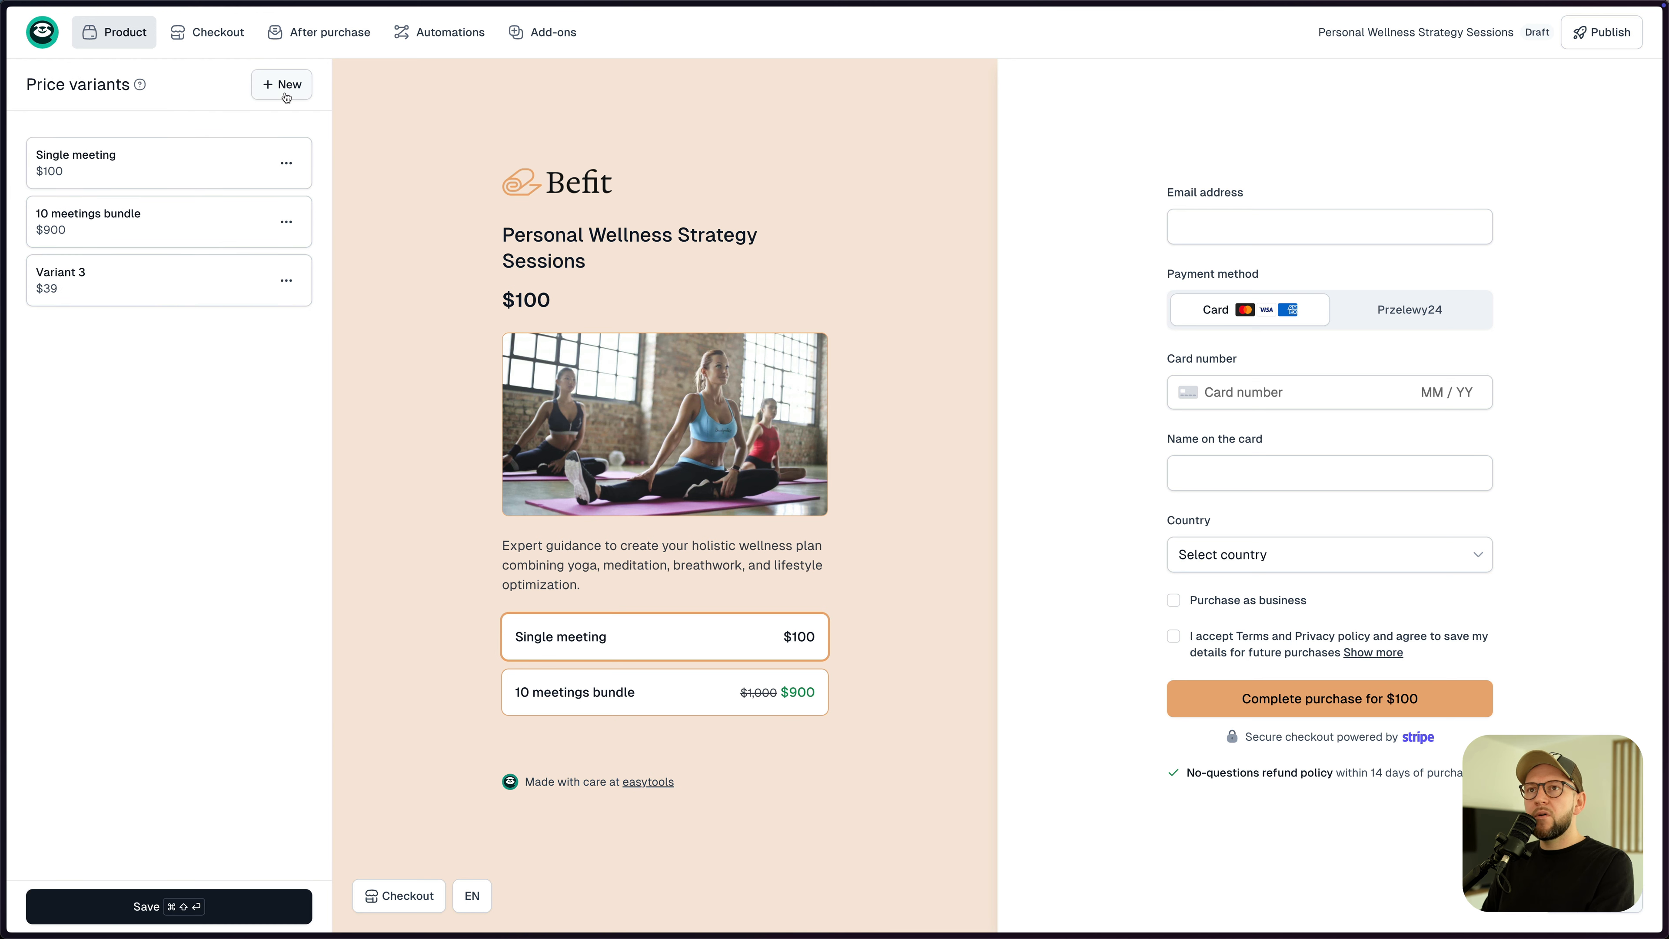
- Name the third variant 1 meeting a week
{"action": "left_click", "coordinate": [202, 296]}
{"action": "left_click", "coordinate": [143, 182]}
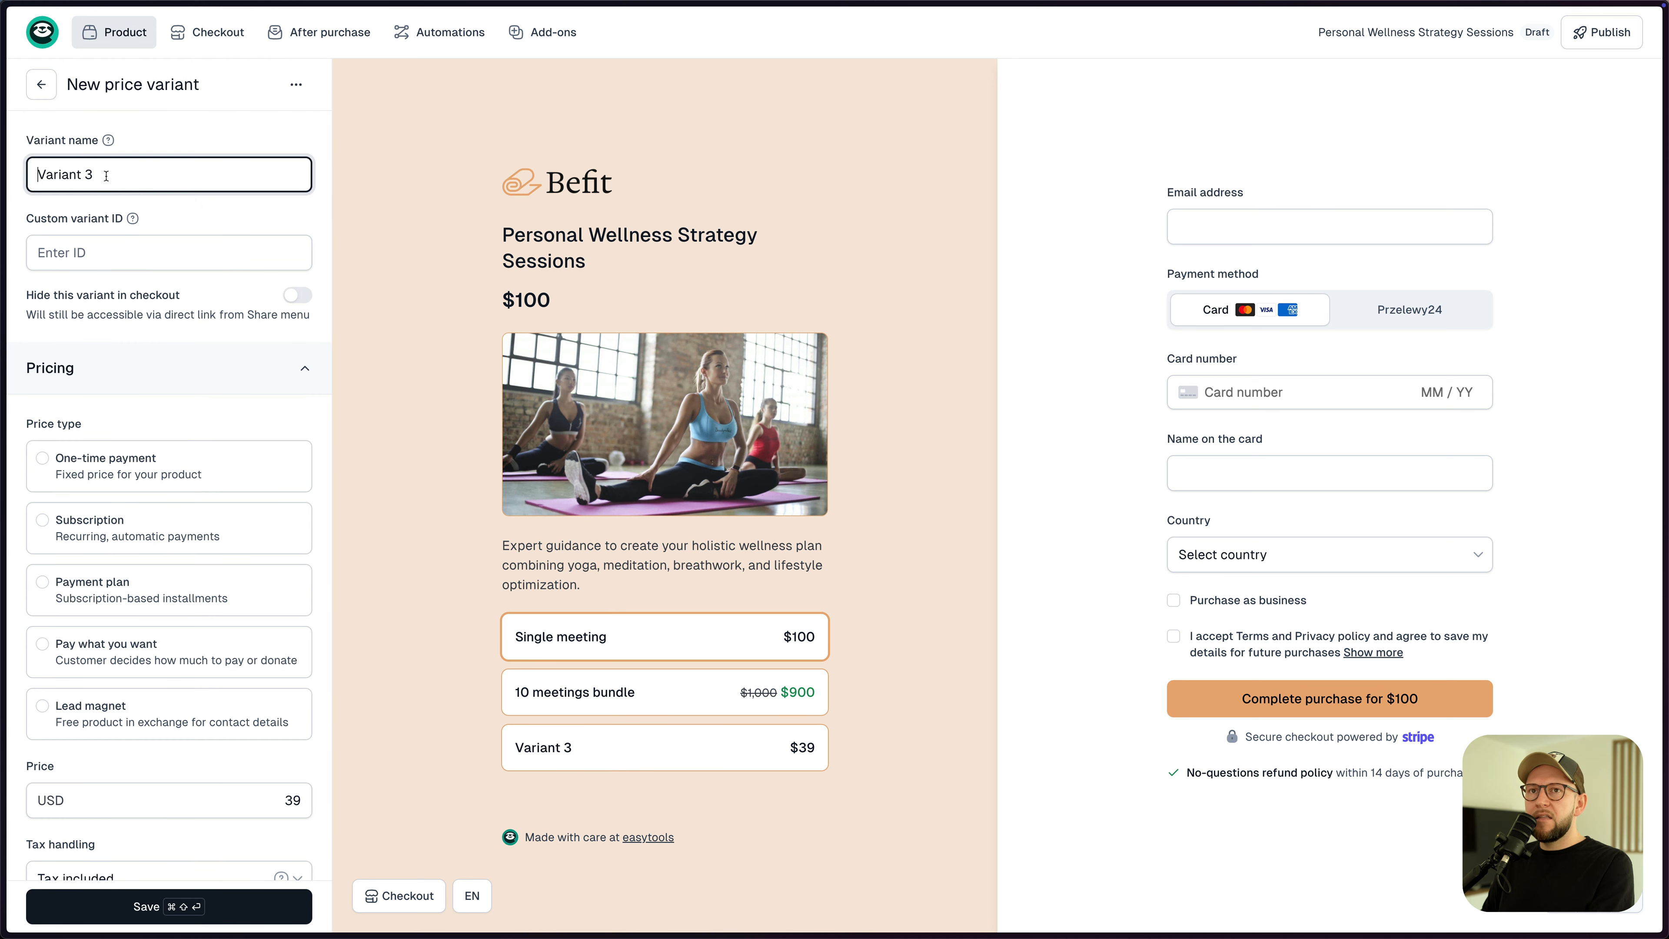
{"action": "key", "text": "super+a"}
{"action": "type", "text": "1"}
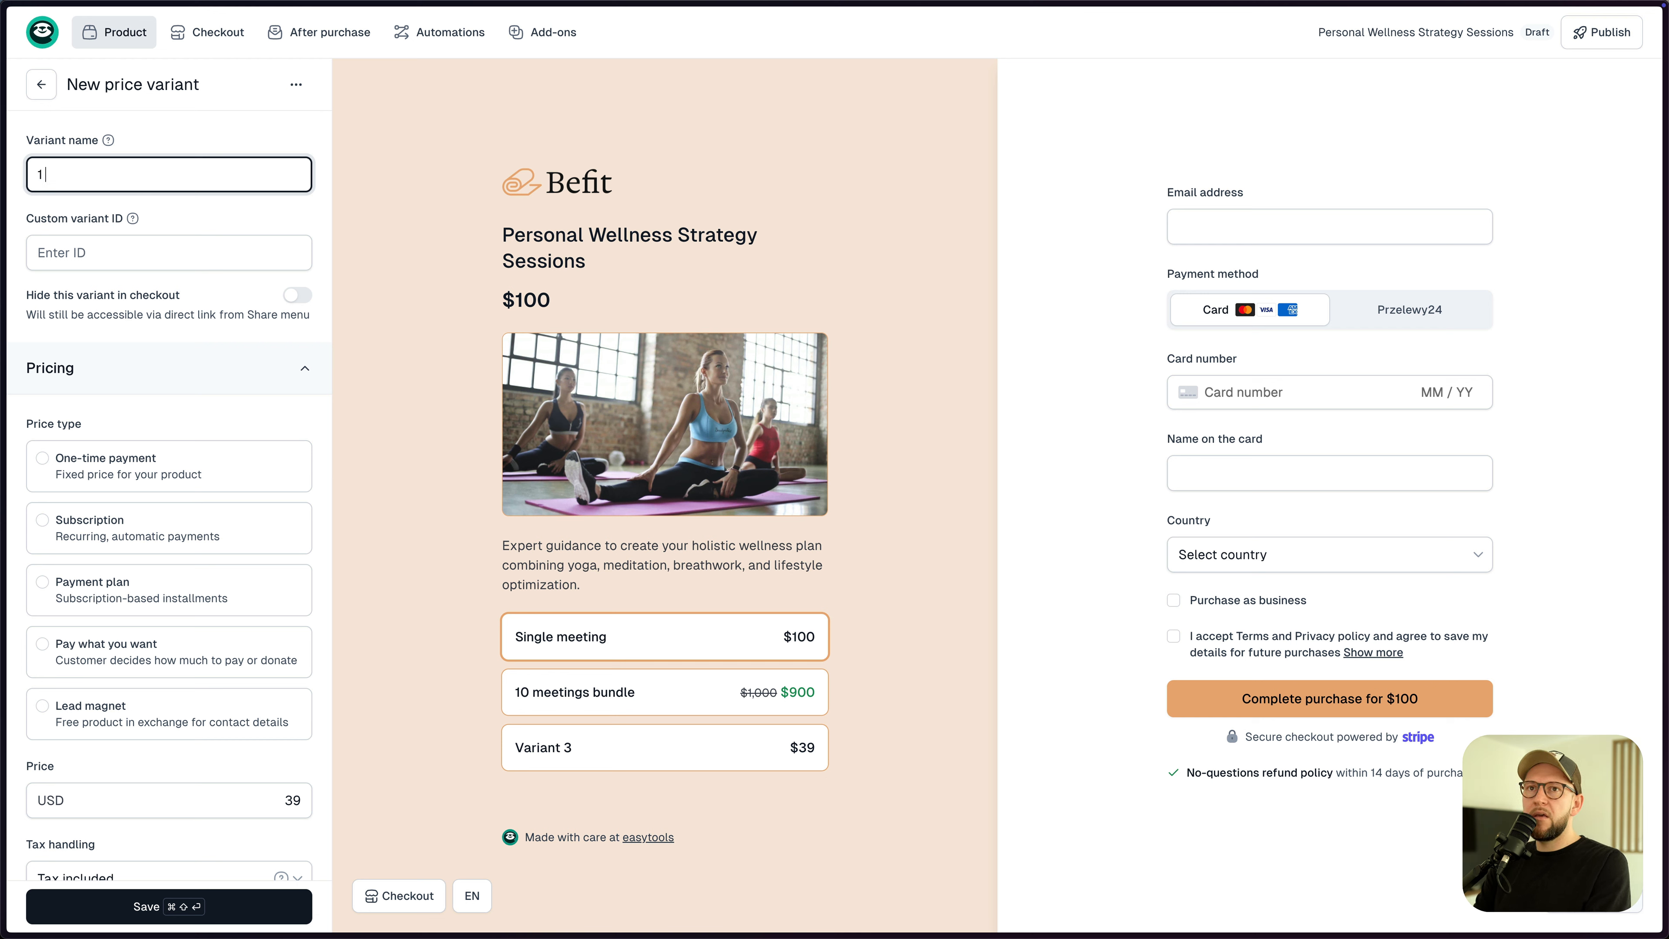
{"action": "type", "text": " meeting a week"}
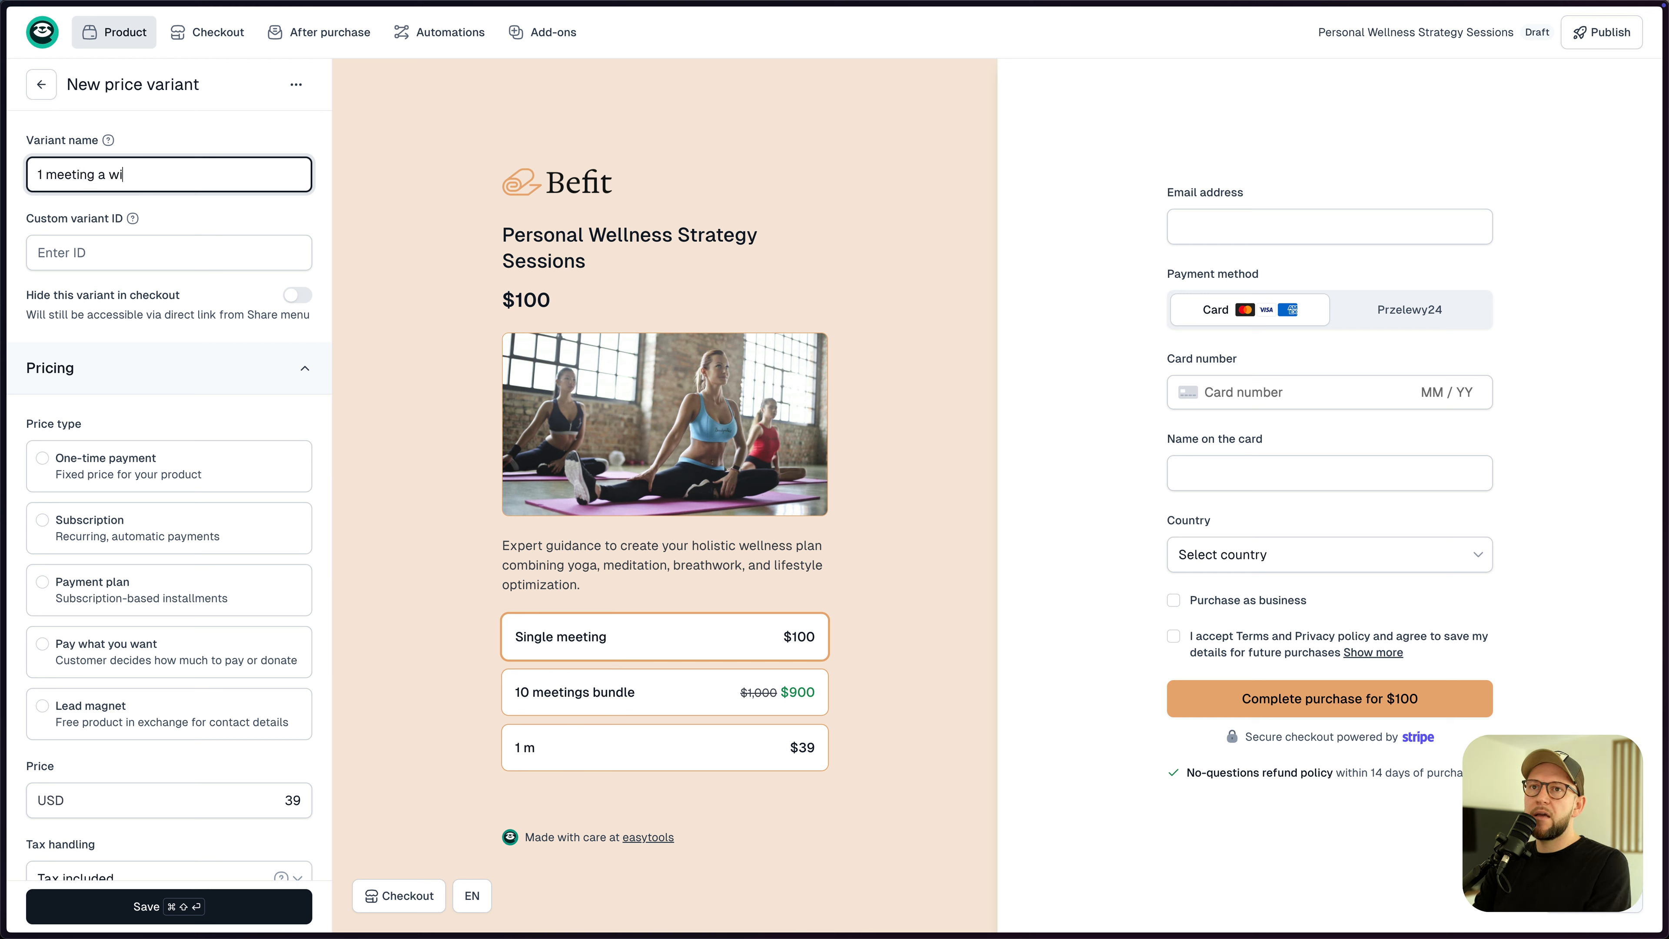
{"action": "left_click", "coordinate": [170, 421]}
- Make the 1 meeting a week variant a weekly recurring subscription and save it
{"action": "scroll", "coordinate": [169, 424], "scroll_direction": "down", "scroll_amount": 3}
{"action": "left_click", "coordinate": [75, 402]}
{"action": "scroll", "coordinate": [92, 460], "scroll_direction": "down", "scroll_amount": 2}
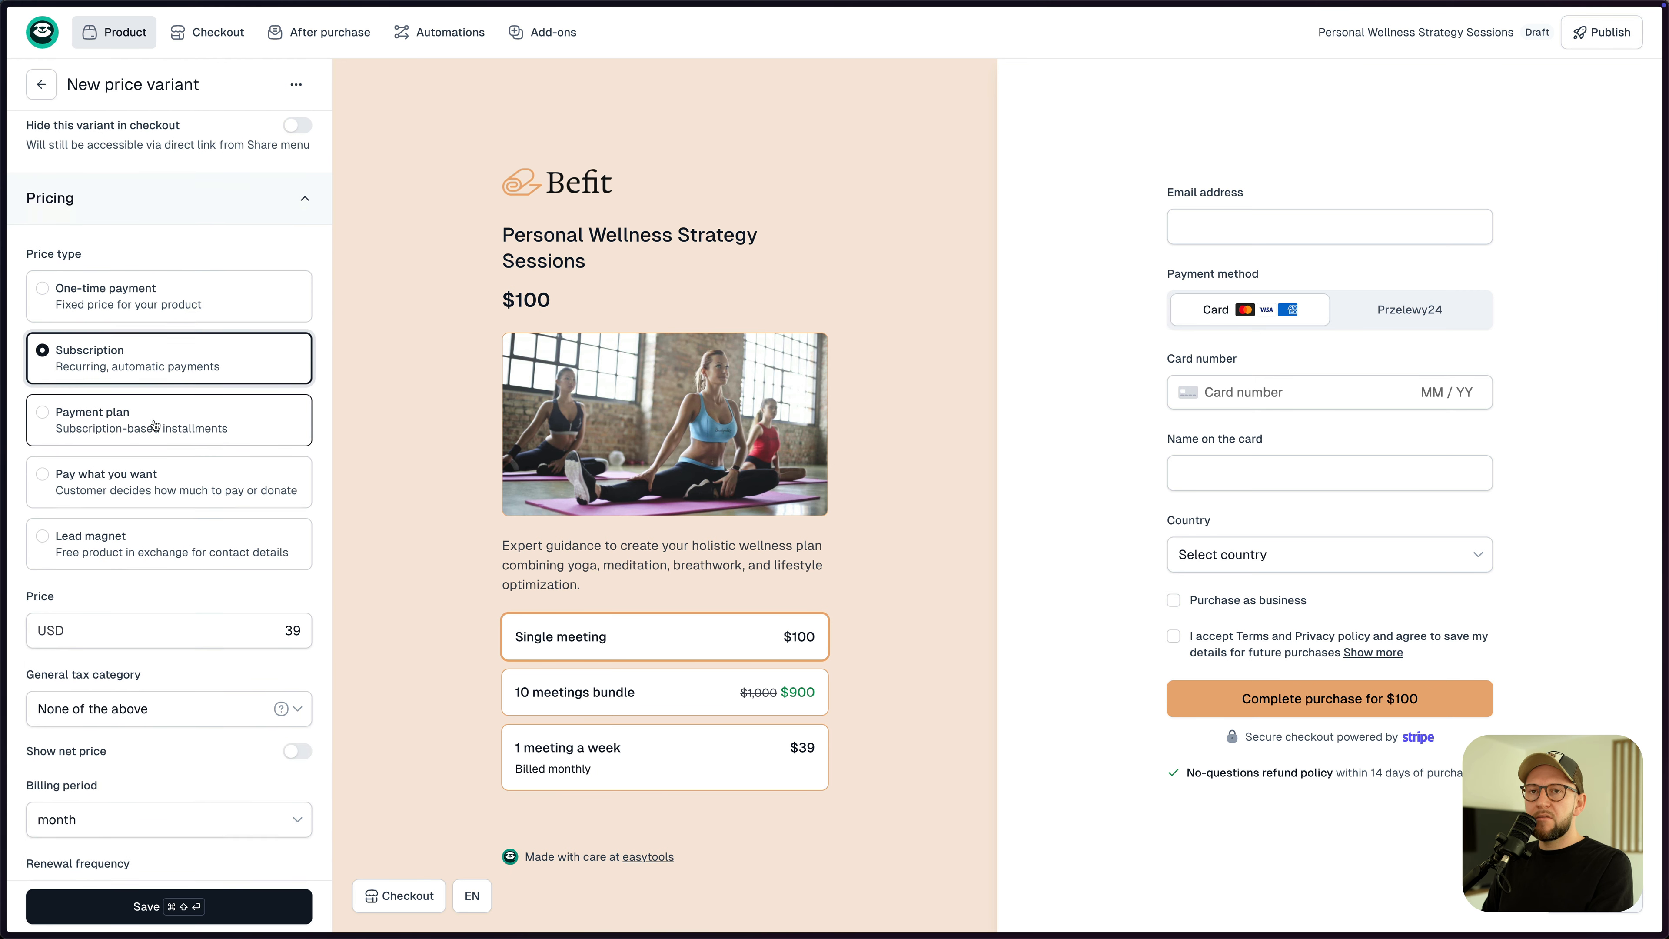
{"action": "scroll", "coordinate": [128, 641], "scroll_direction": "down", "scroll_amount": 3}
{"action": "left_click", "coordinate": [65, 591]}
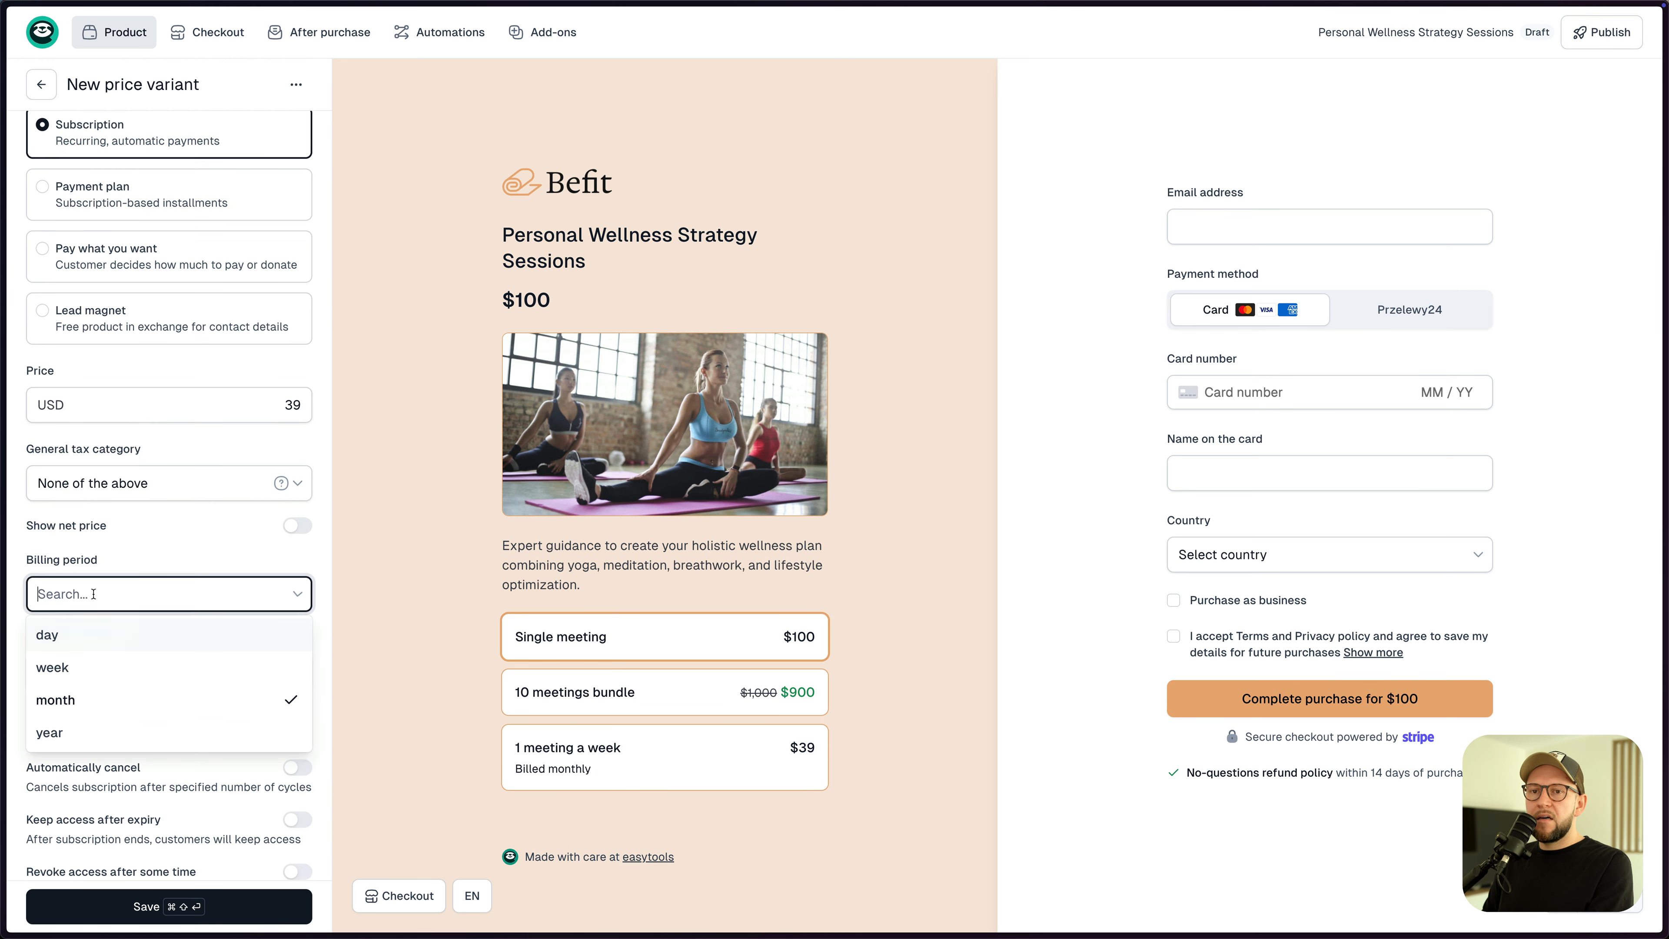
{"action": "left_click", "coordinate": [100, 683]}
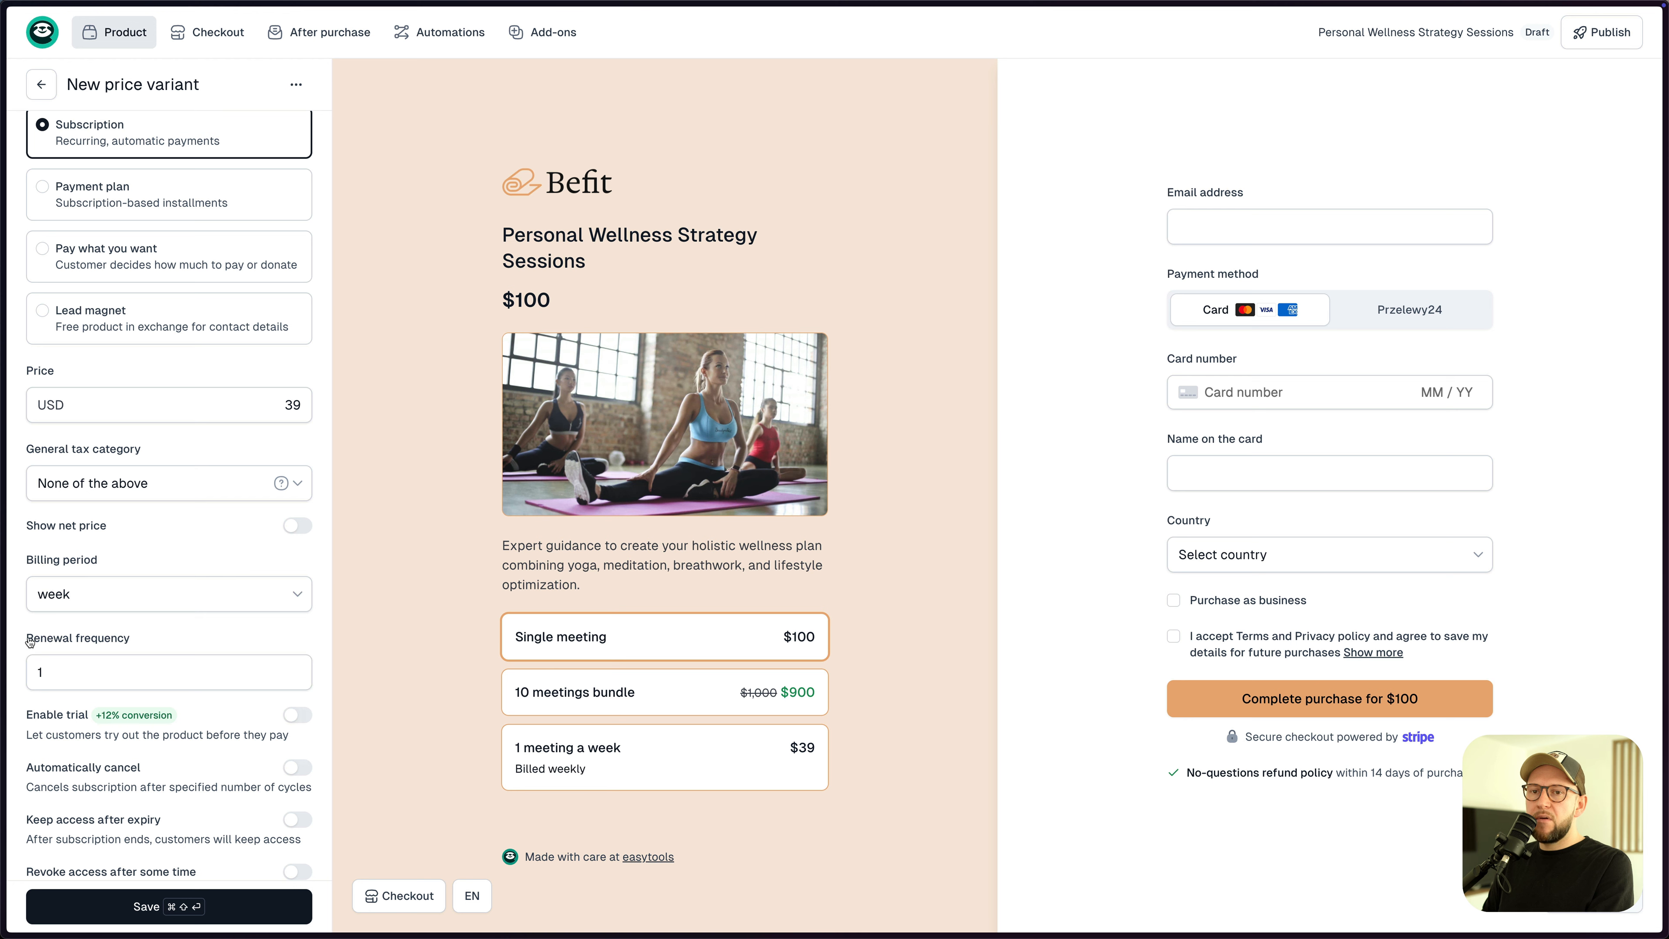
{"action": "left_click", "coordinate": [64, 680]}
{"action": "left_click", "coordinate": [77, 602]}
{"action": "left_click", "coordinate": [171, 563]}
{"action": "left_click", "coordinate": [152, 906]}
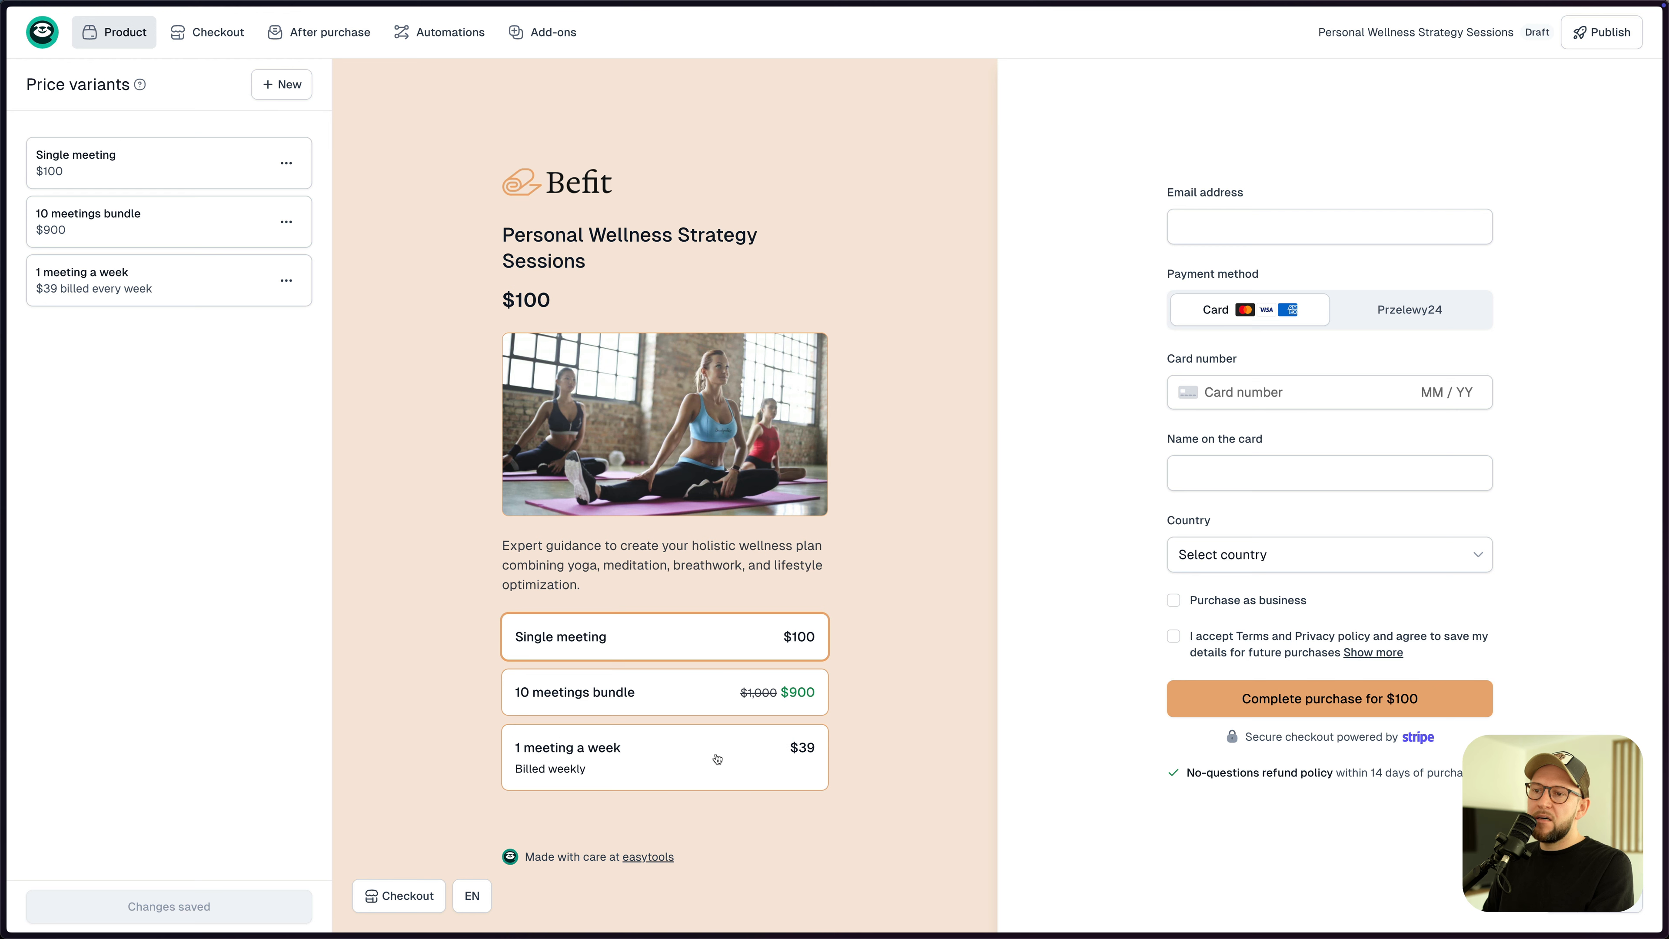
- Change the 1 meeting a week price from 39 to $90, save, and publish the product
{"action": "left_click", "coordinate": [803, 759]}
{"action": "left_click", "coordinate": [166, 289]}
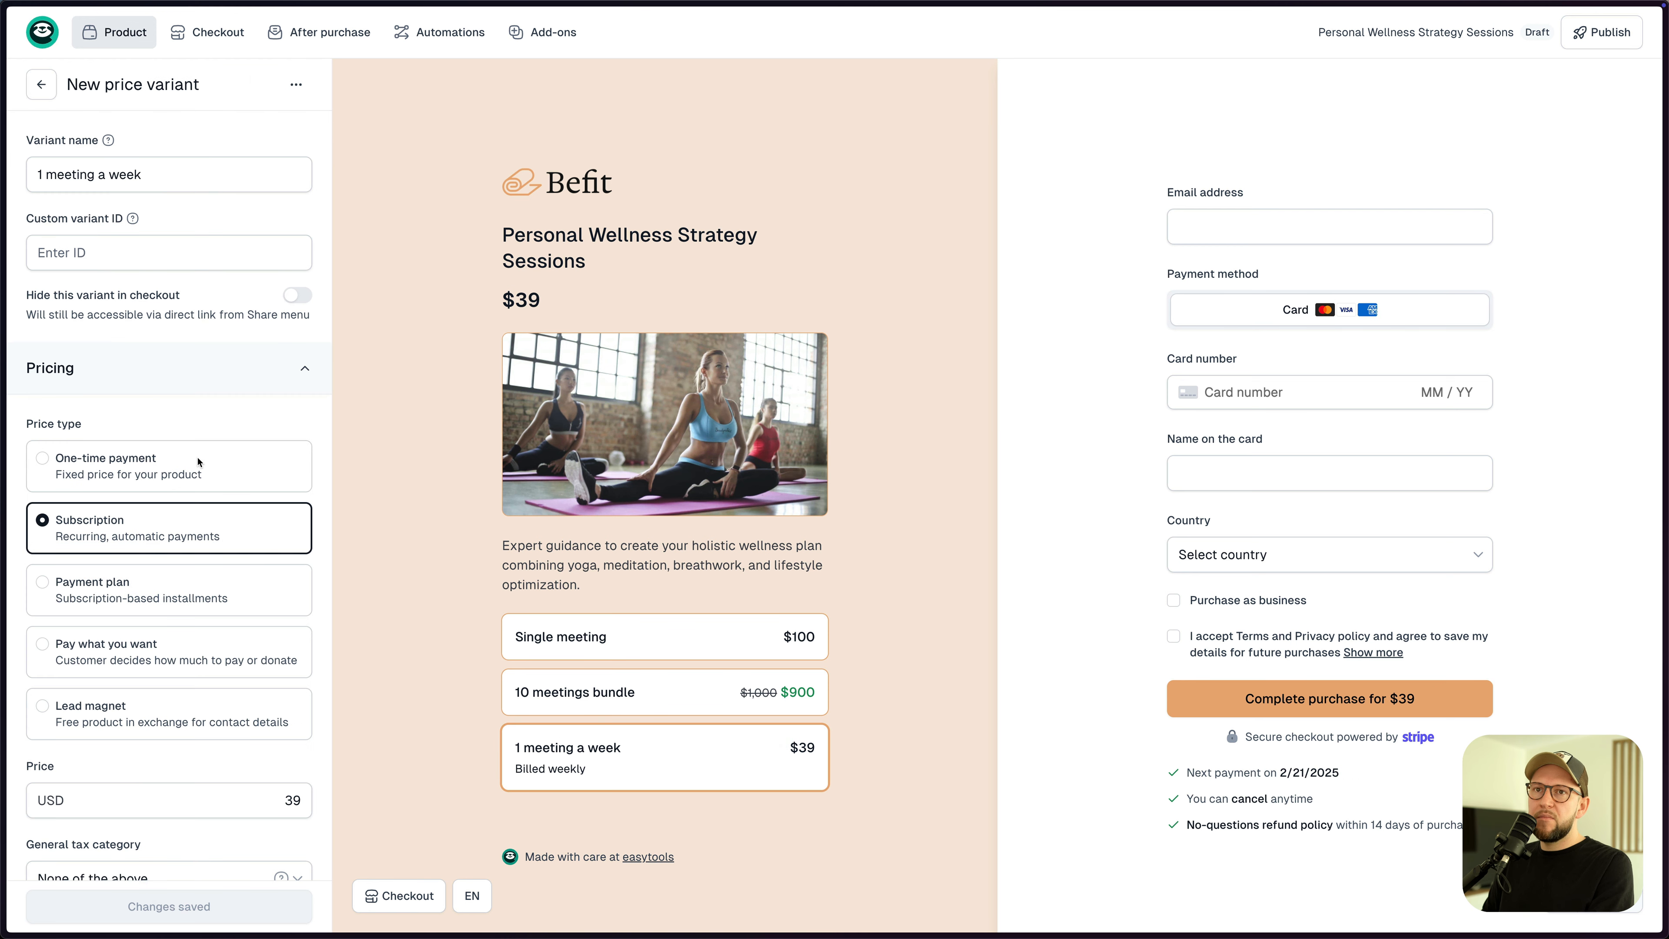
{"action": "left_click", "coordinate": [293, 800]}
{"action": "double_click", "coordinate": [293, 800]}
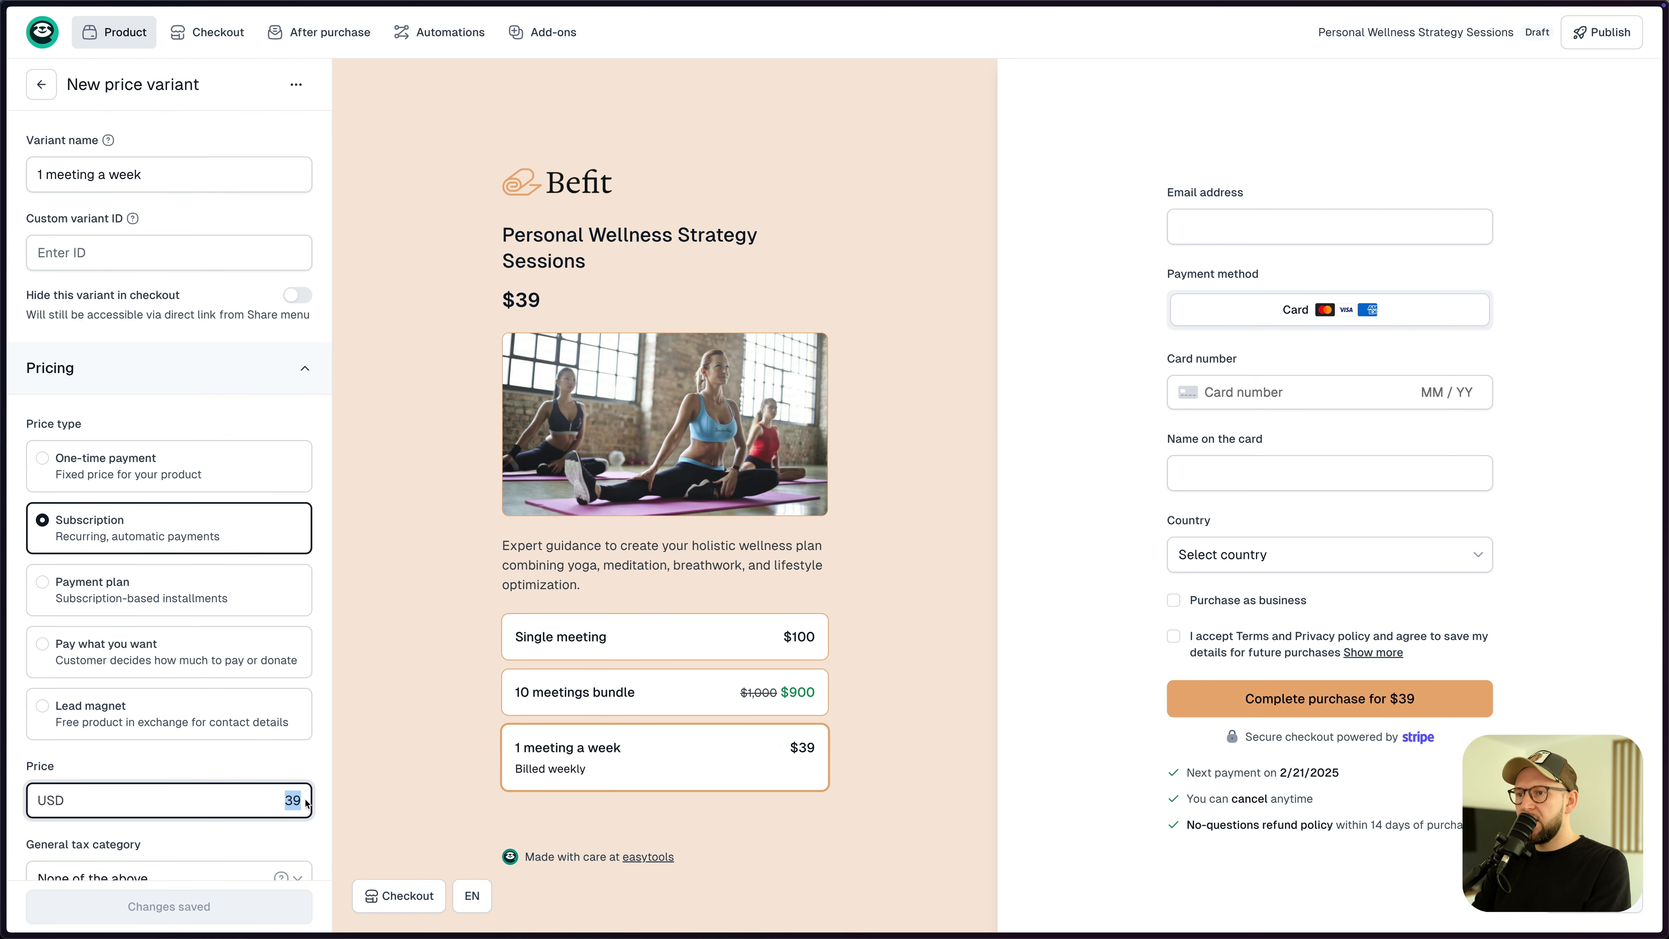
{"action": "type", "text": "90"}
{"action": "left_click", "coordinate": [220, 895]}
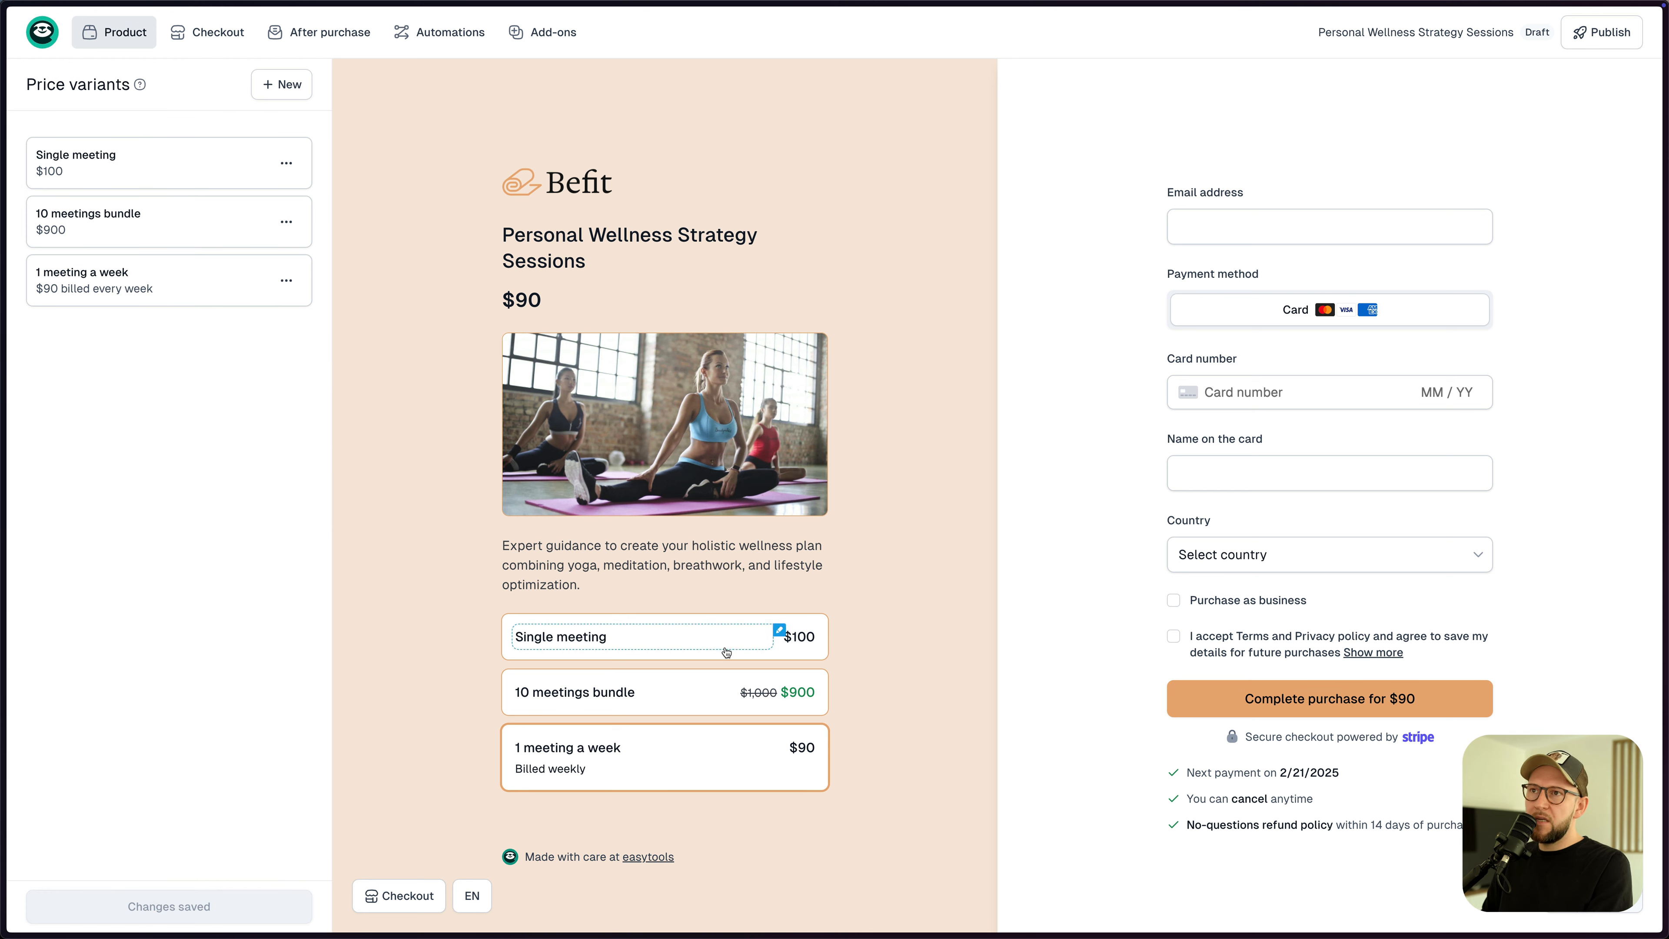
{"action": "left_click", "coordinate": [1601, 32]}
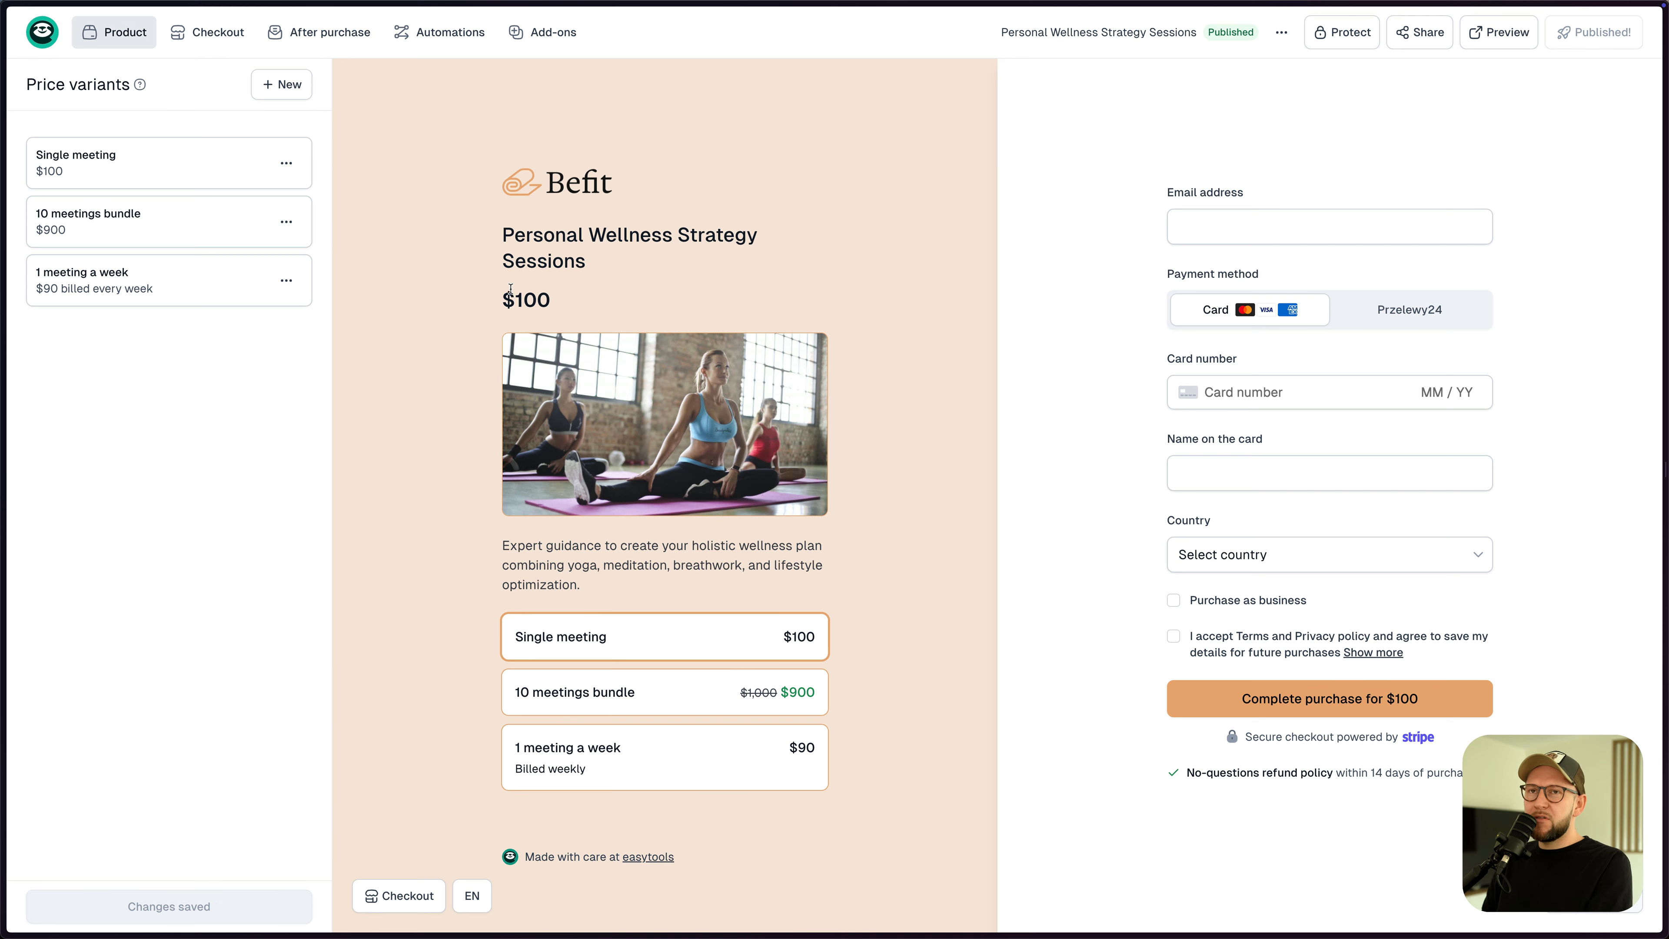
{"action": "key", "text": "ctrl+Tab"}
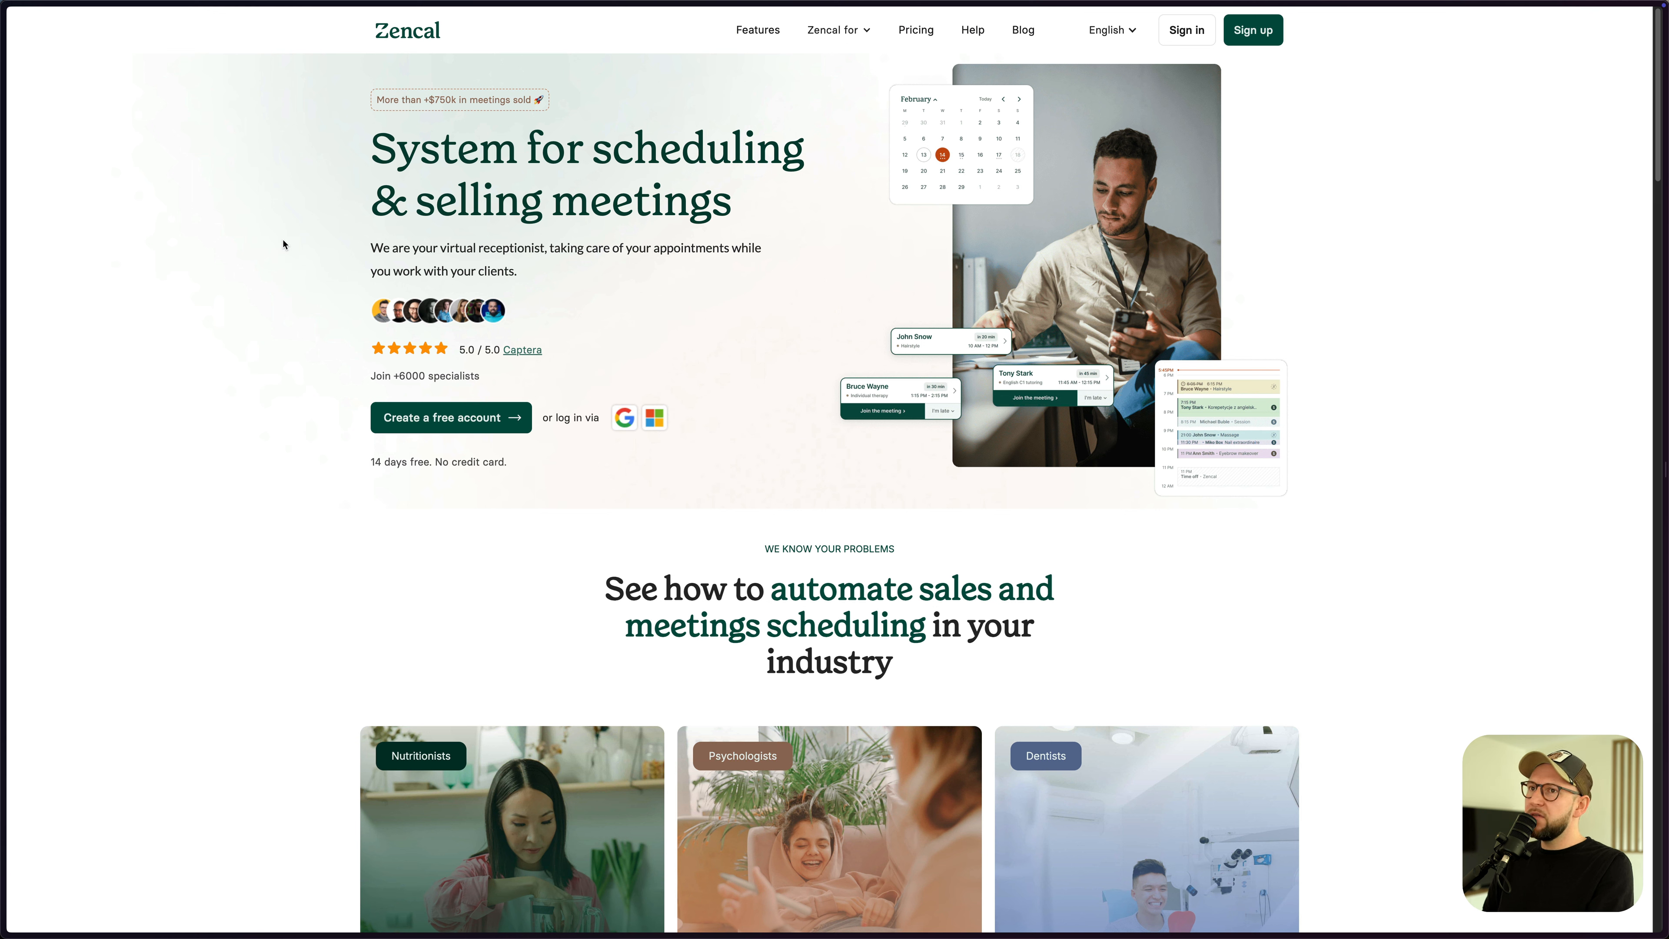
- Go to Zencal's Automation > Integrations page and focus the EasyCart API key field
{"action": "key", "text": "ctrl+Tab"}
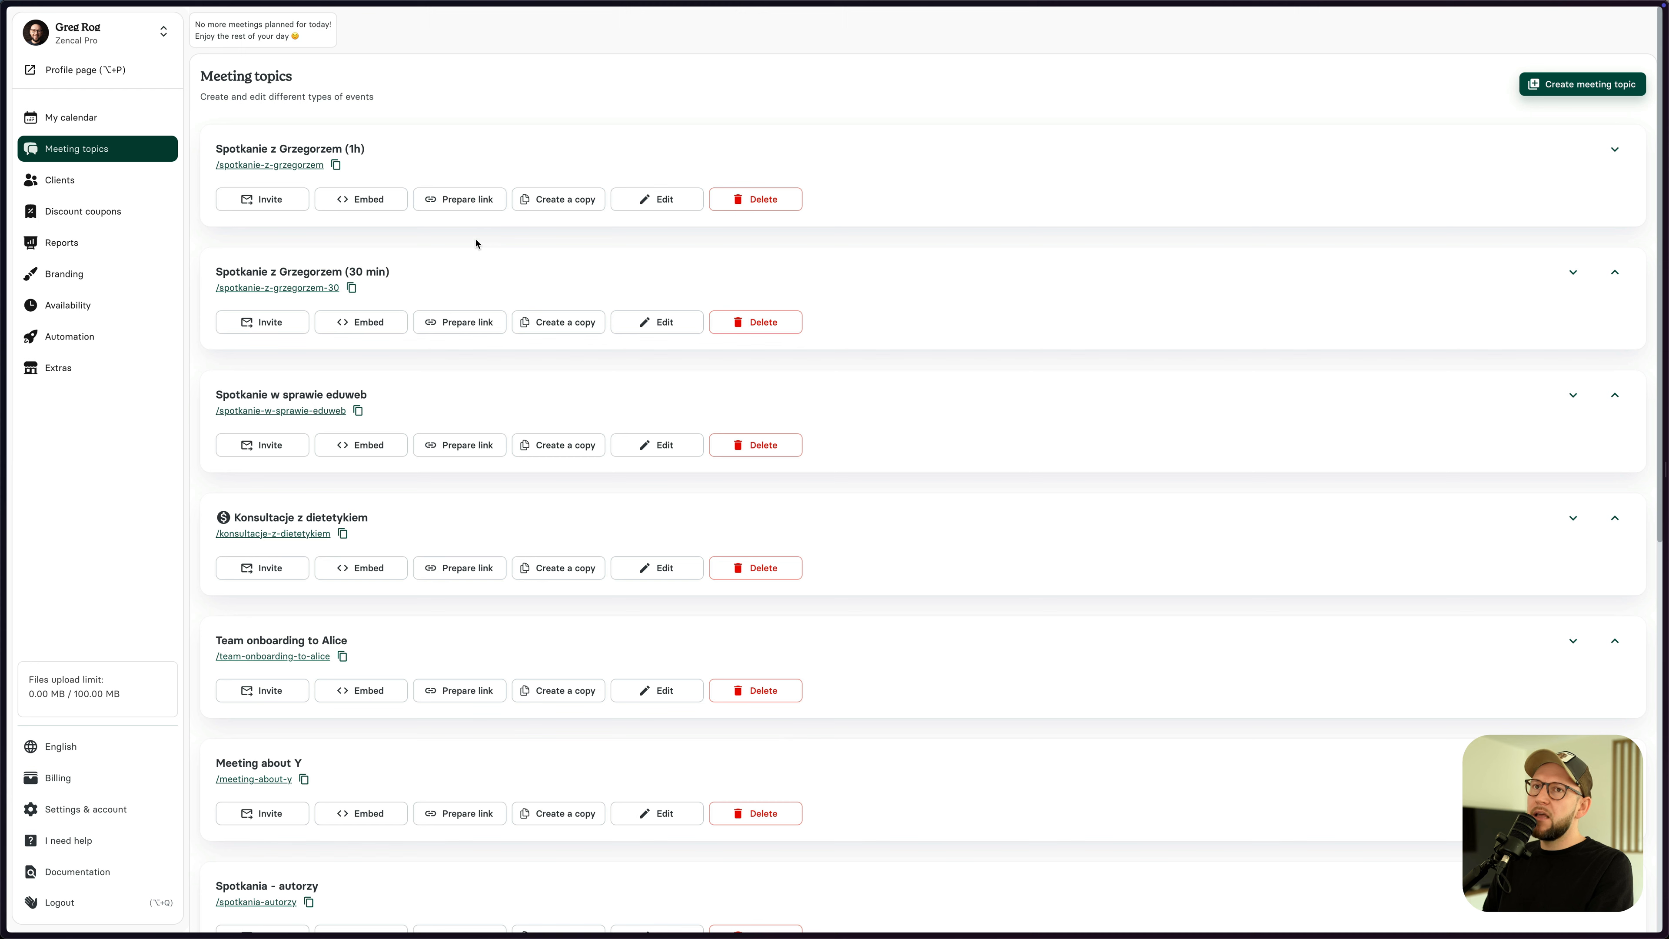
{"action": "left_click", "coordinate": [79, 336]}
{"action": "left_click", "coordinate": [83, 368]}
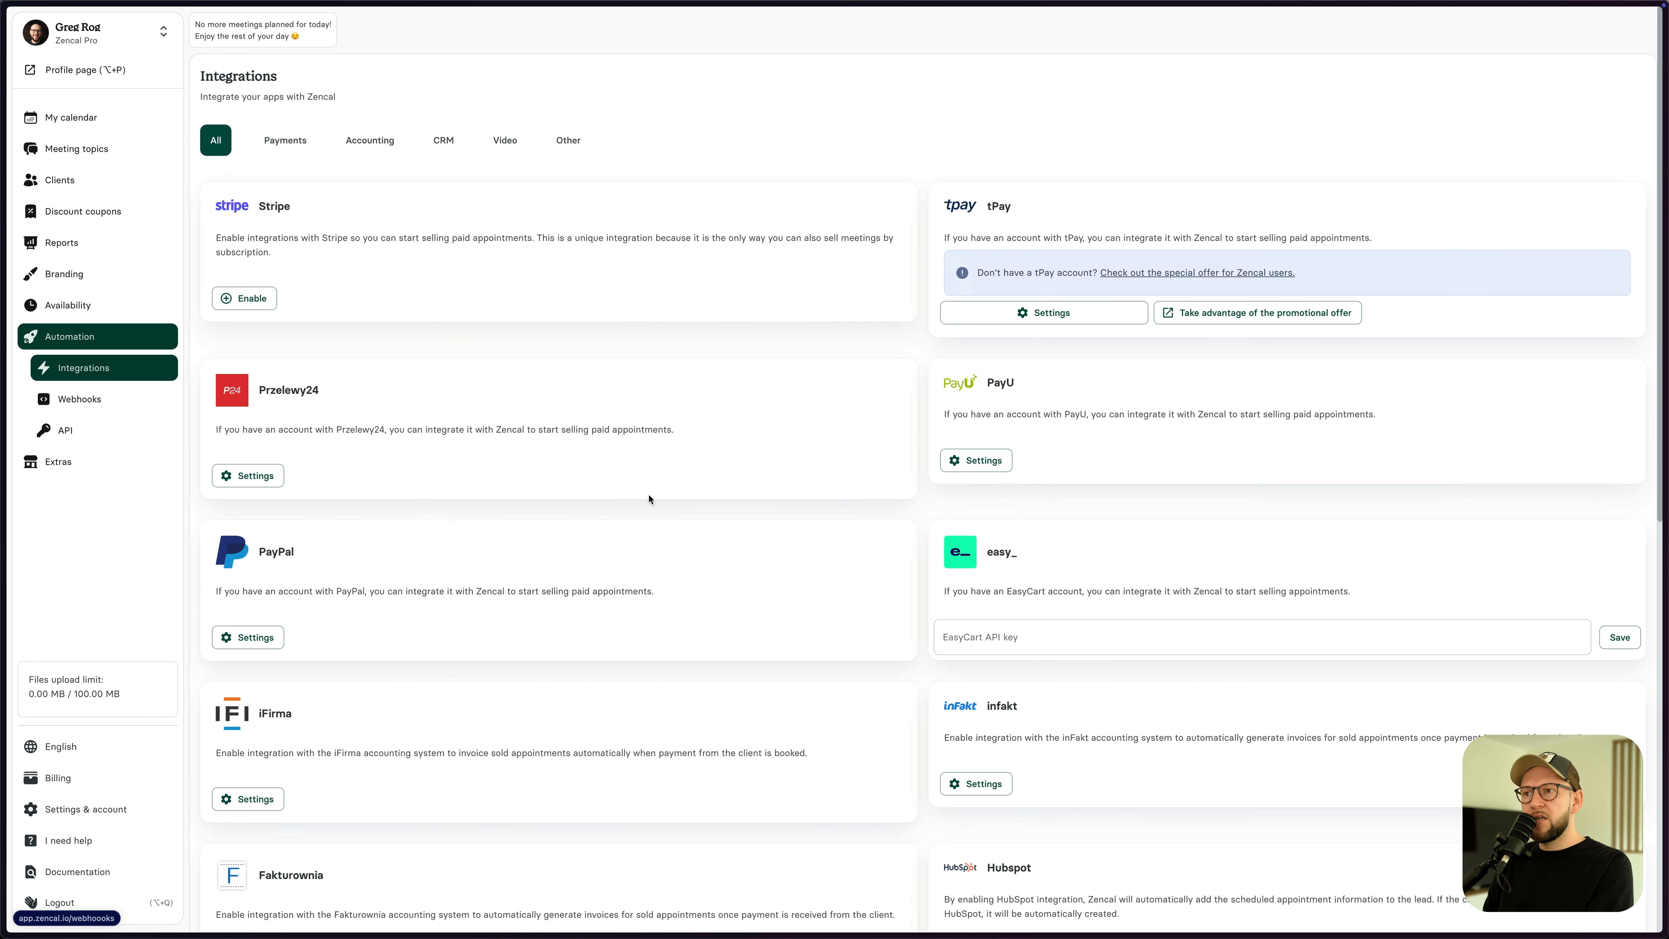
{"action": "left_click", "coordinate": [979, 637]}
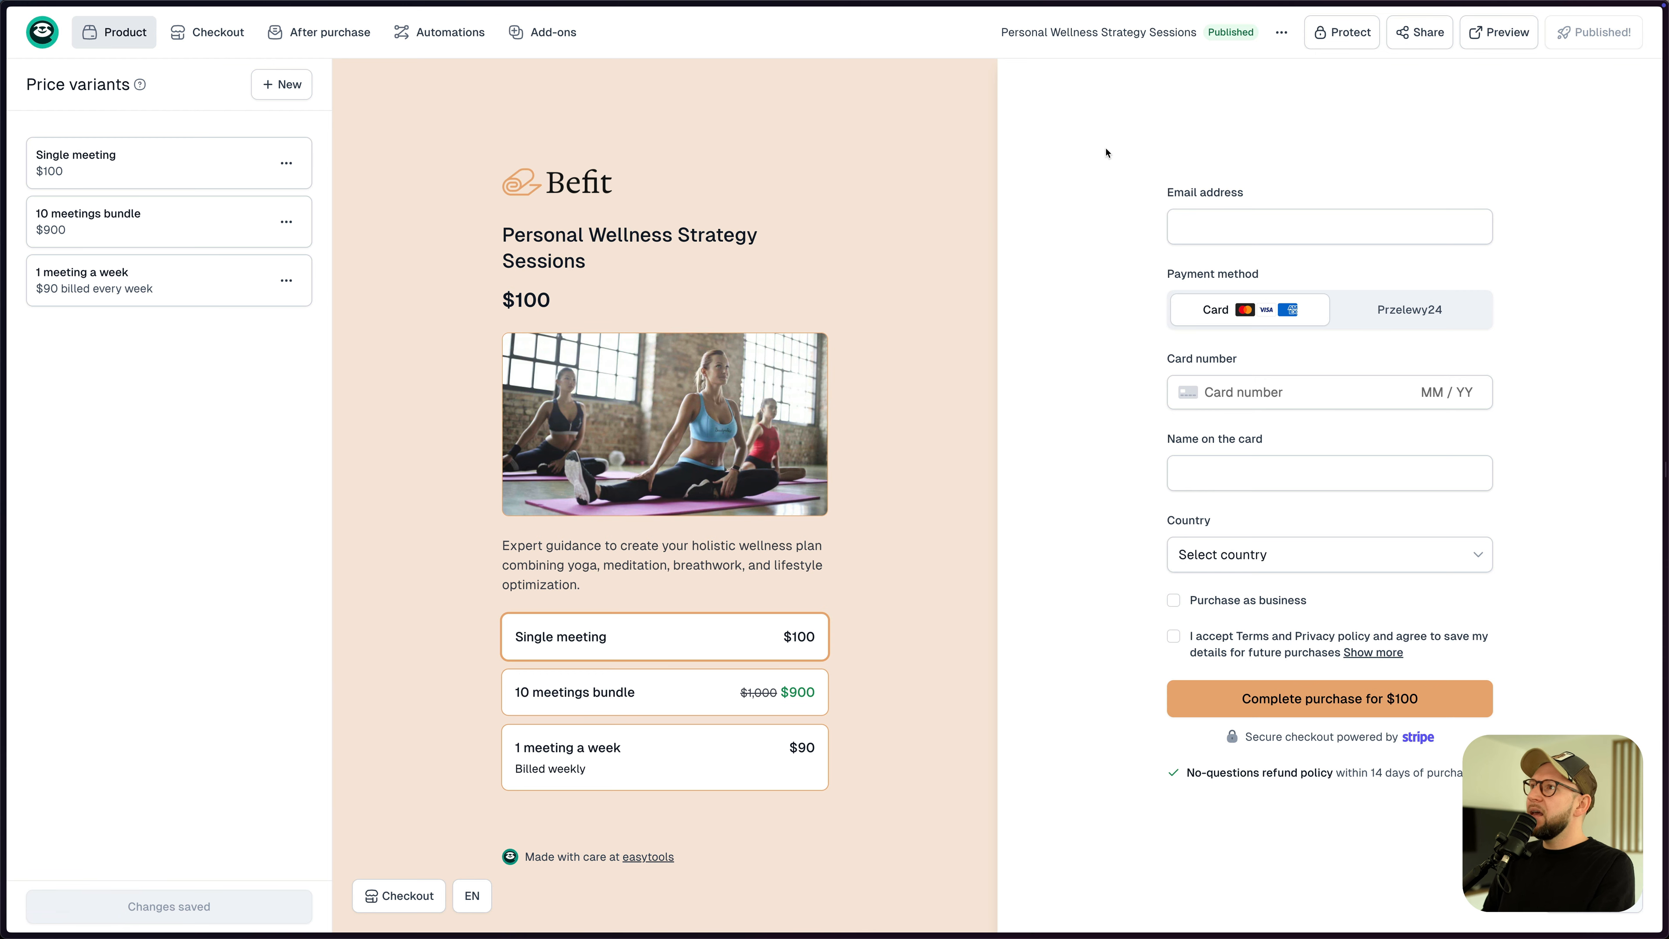
- Create an API key named Zencal under Store settings > API & Webhooks and copy it
{"action": "mouse_move", "coordinate": [52, 33]}
{"action": "left_click", "coordinate": [54, 72]}
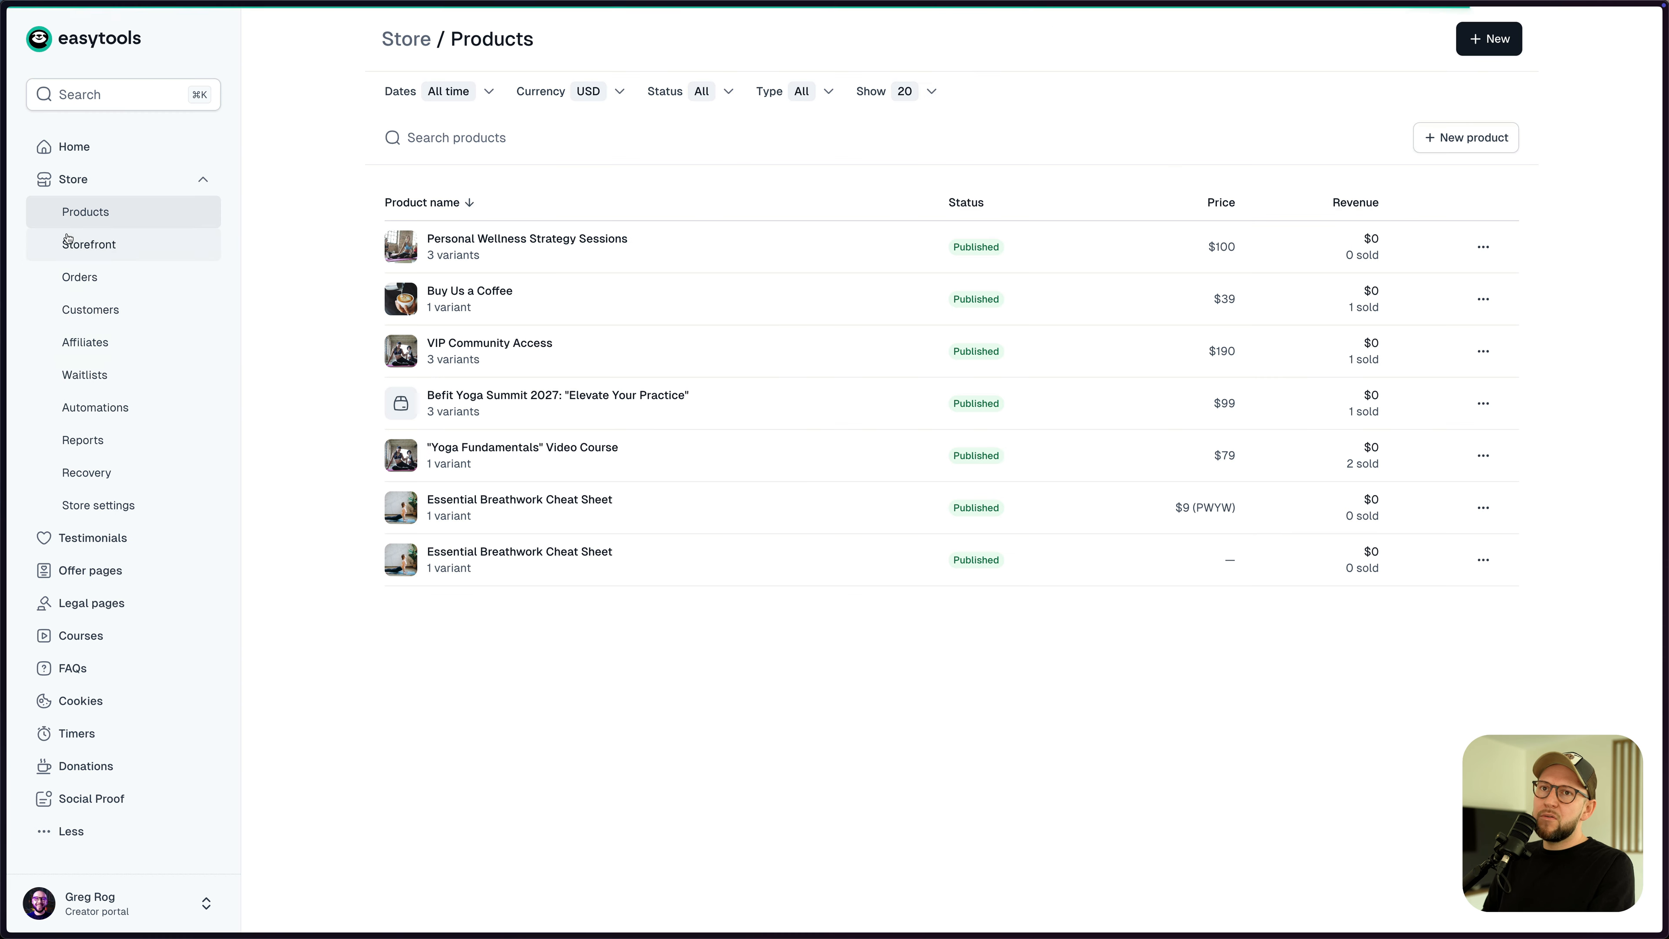
{"action": "left_click", "coordinate": [115, 505]}
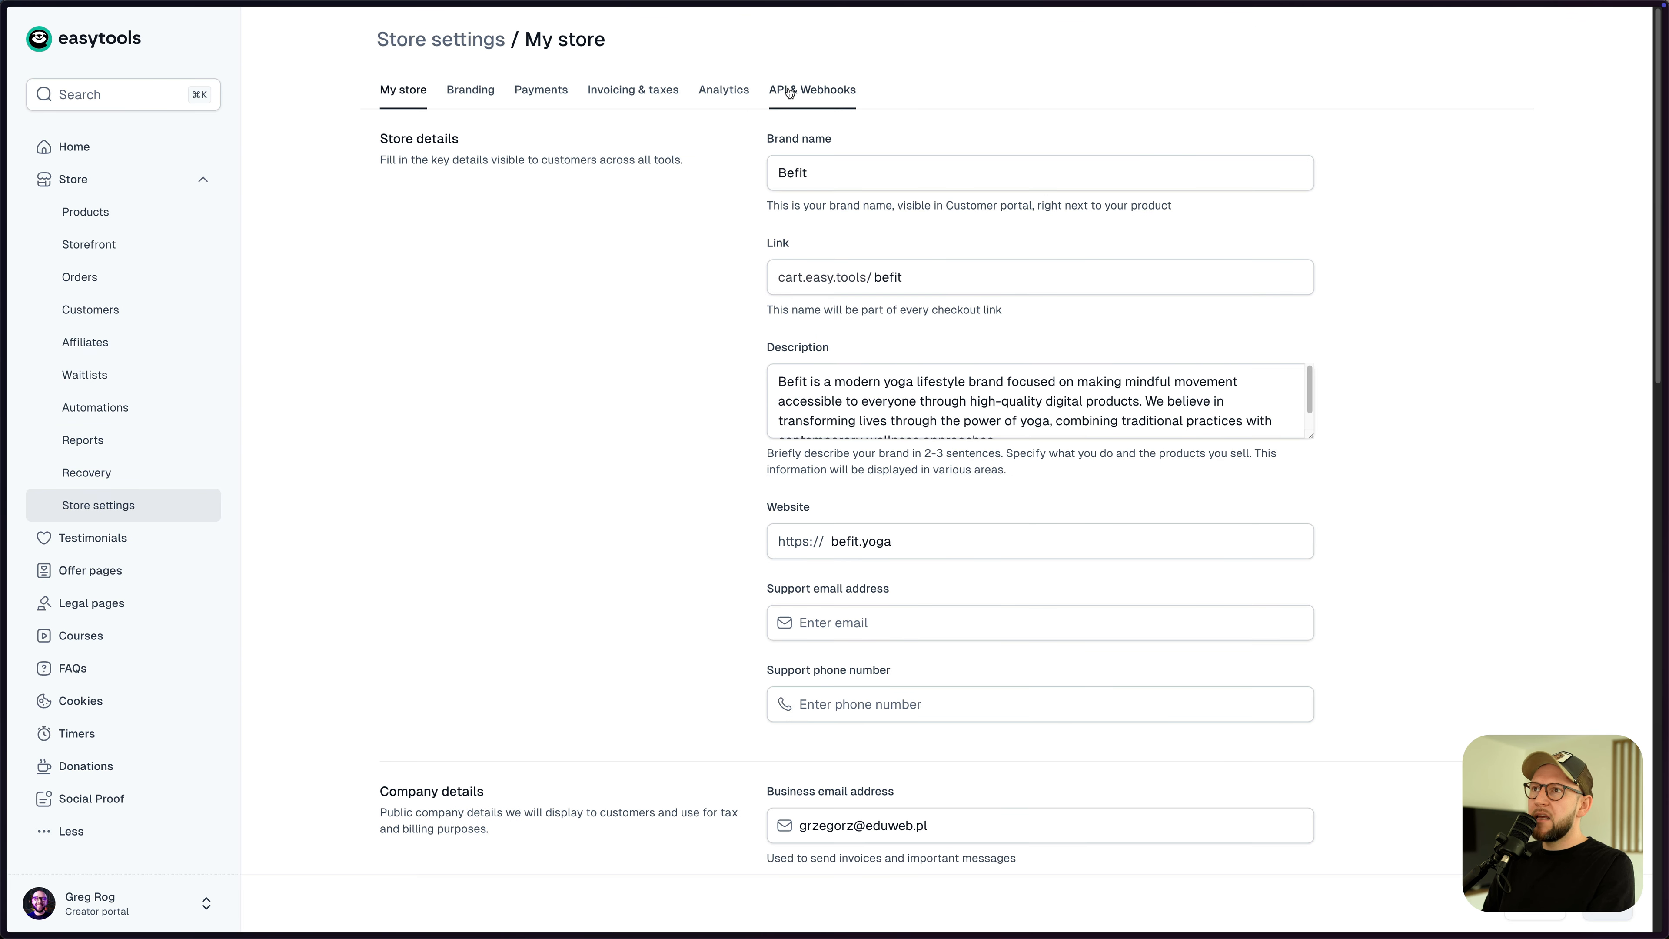
{"action": "left_click", "coordinate": [805, 93]}
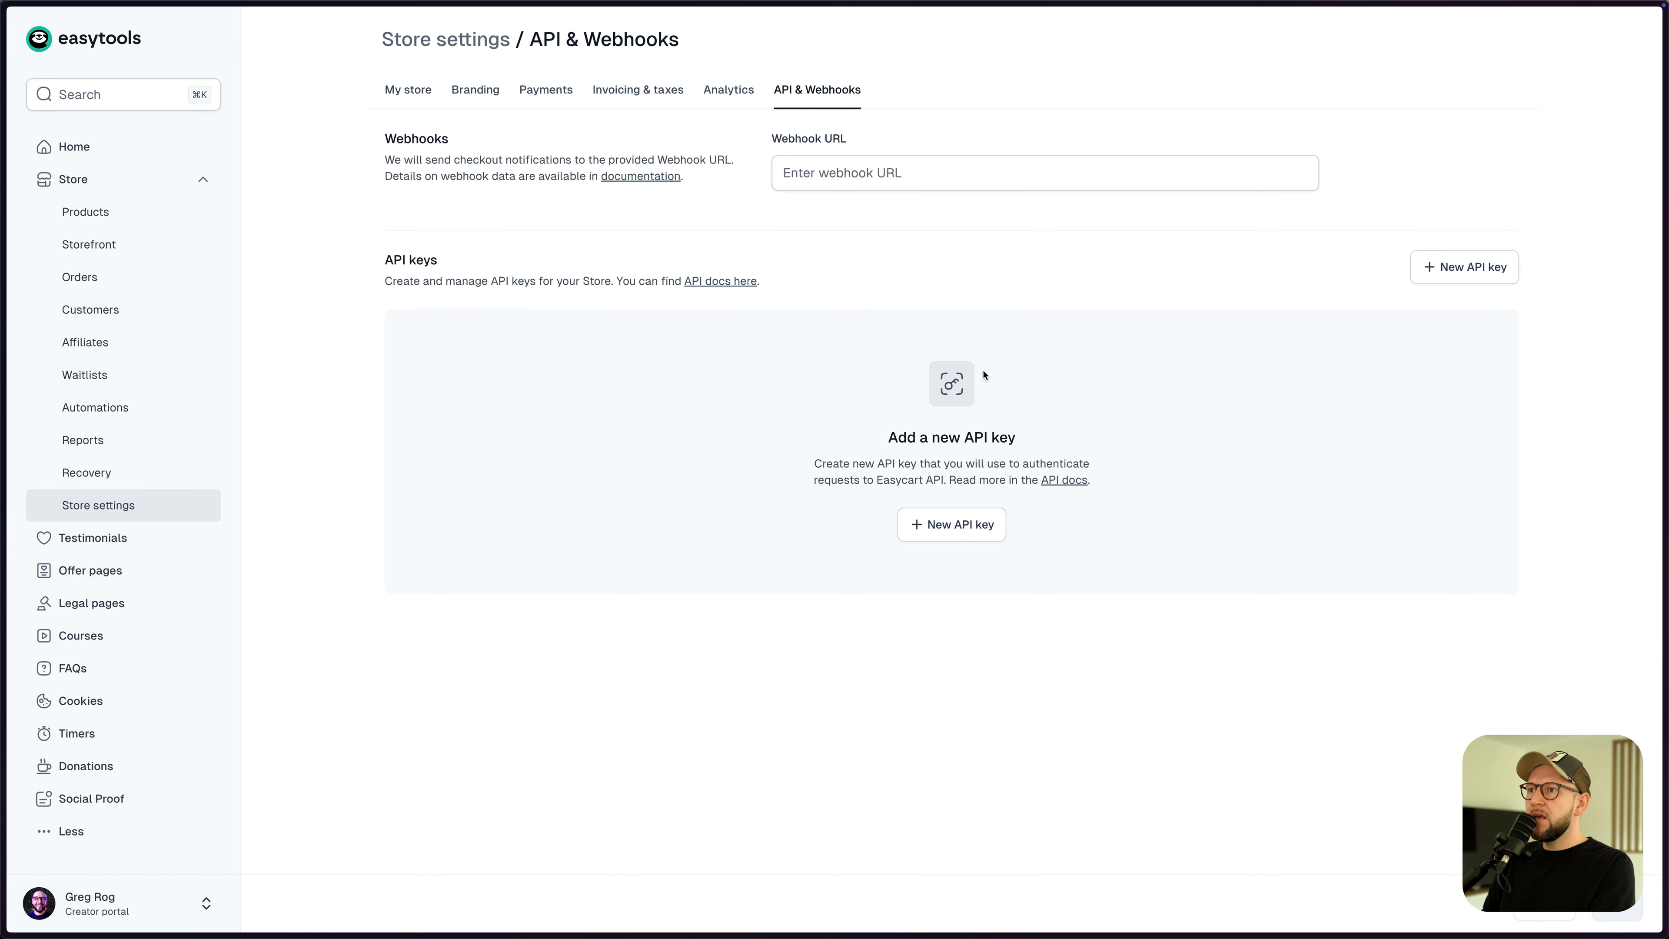
{"action": "left_click", "coordinate": [962, 524]}
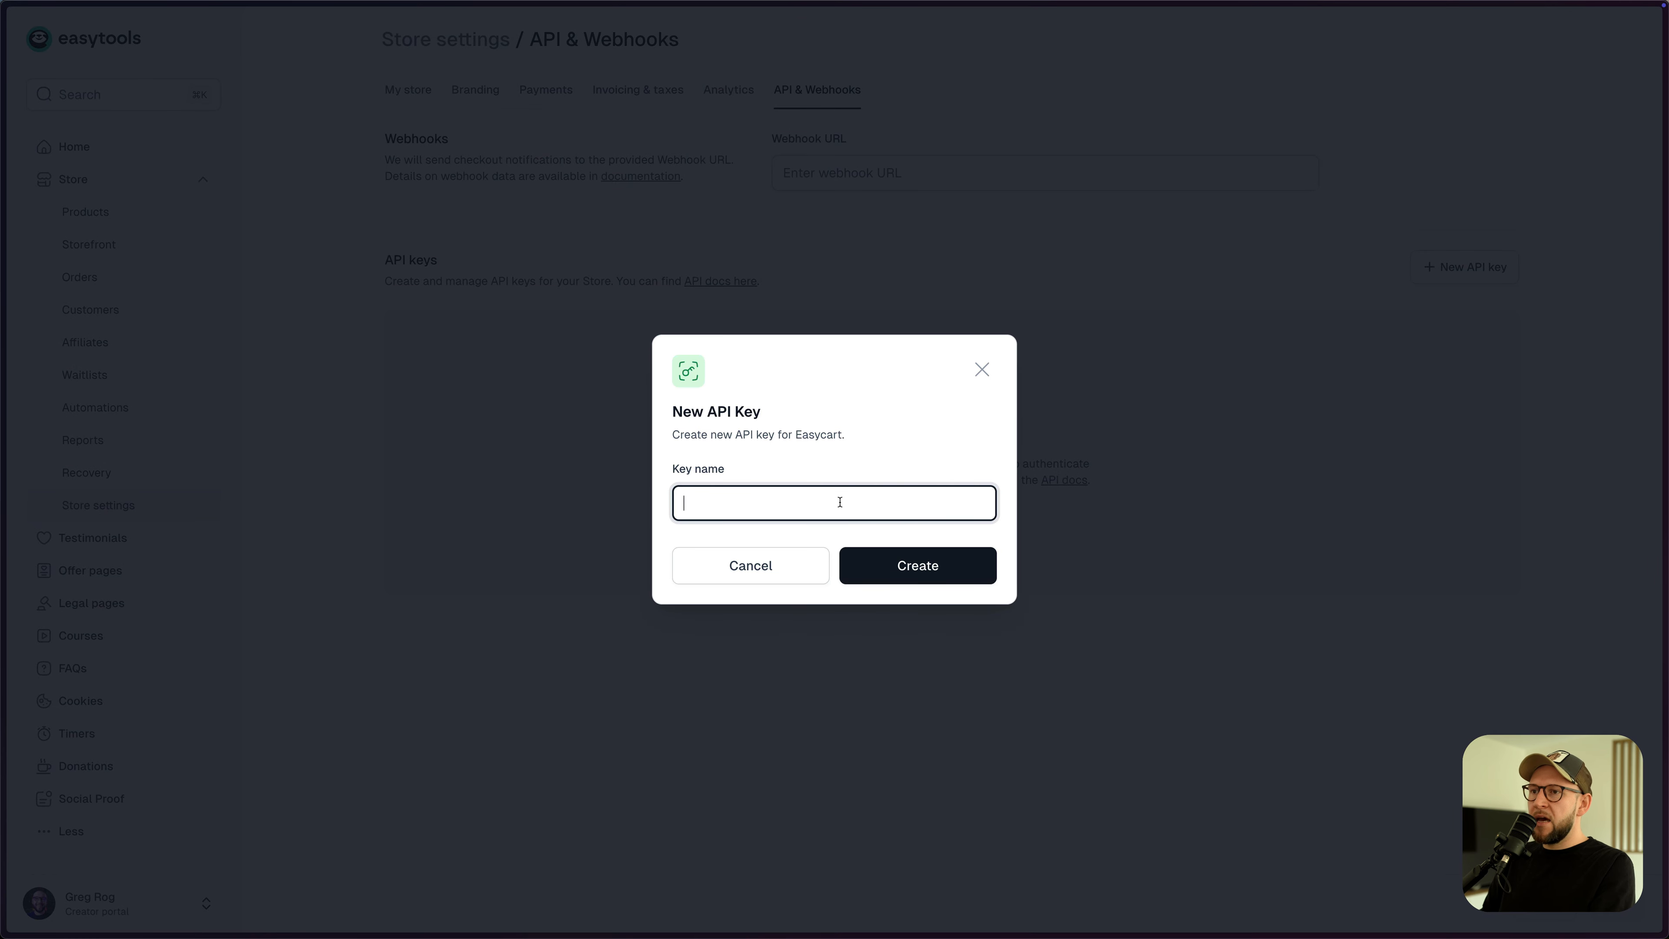
{"action": "type", "text": "Zencal"}
{"action": "key", "text": "super+a"}
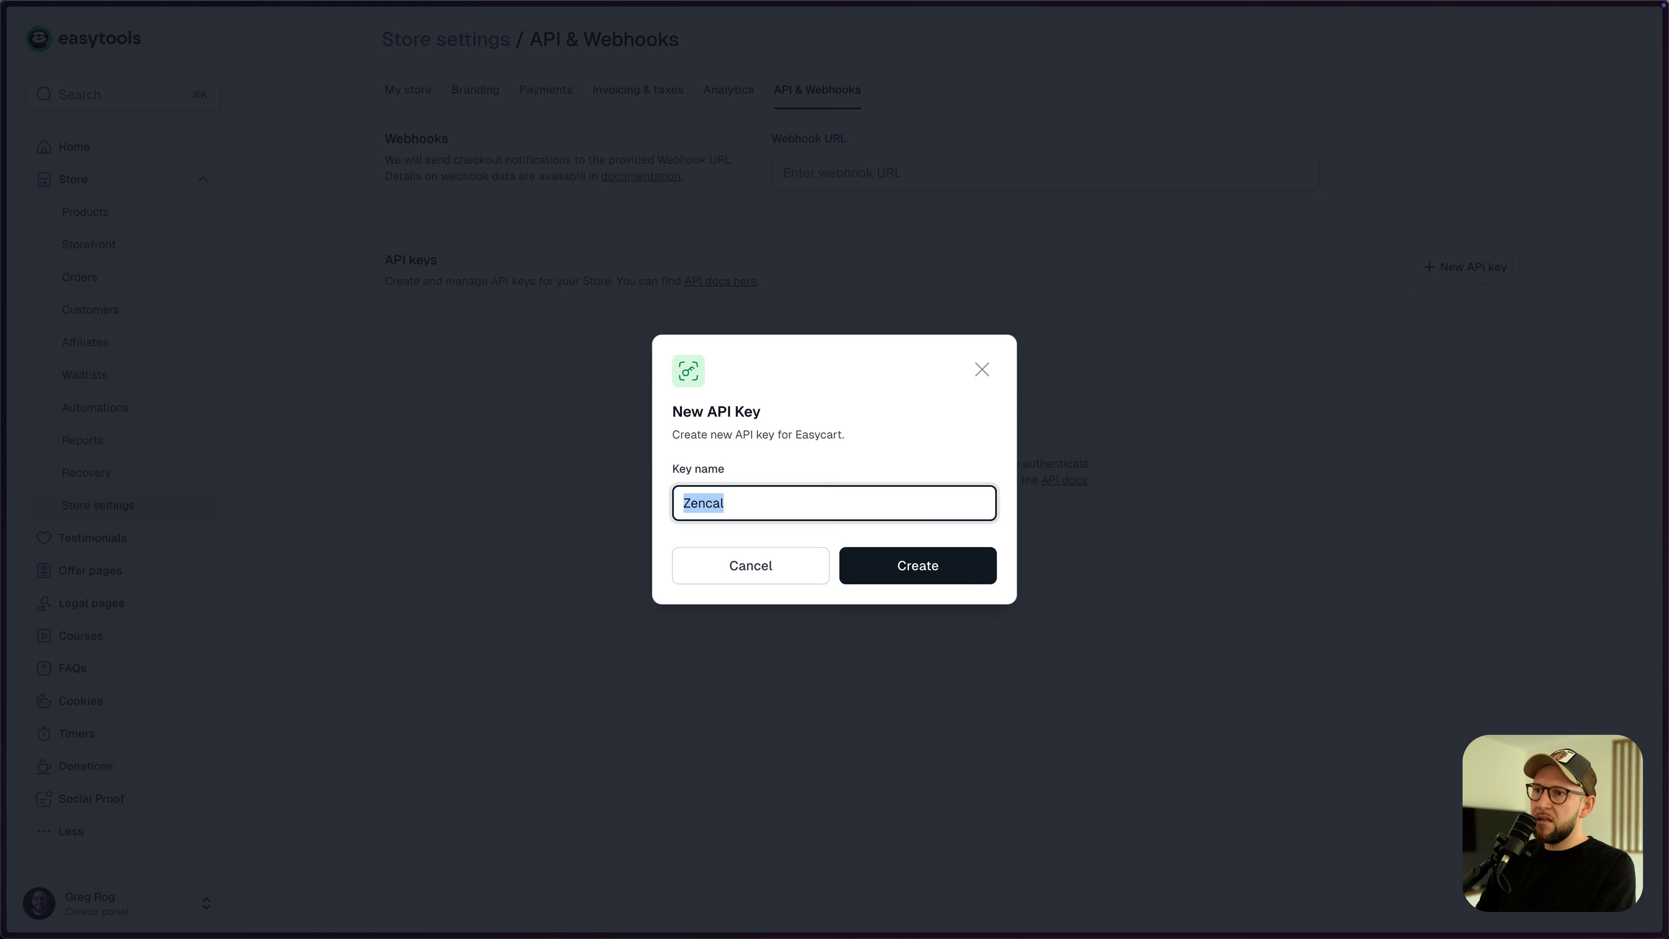
{"action": "left_click", "coordinate": [953, 560]}
{"action": "left_click", "coordinate": [920, 567]}
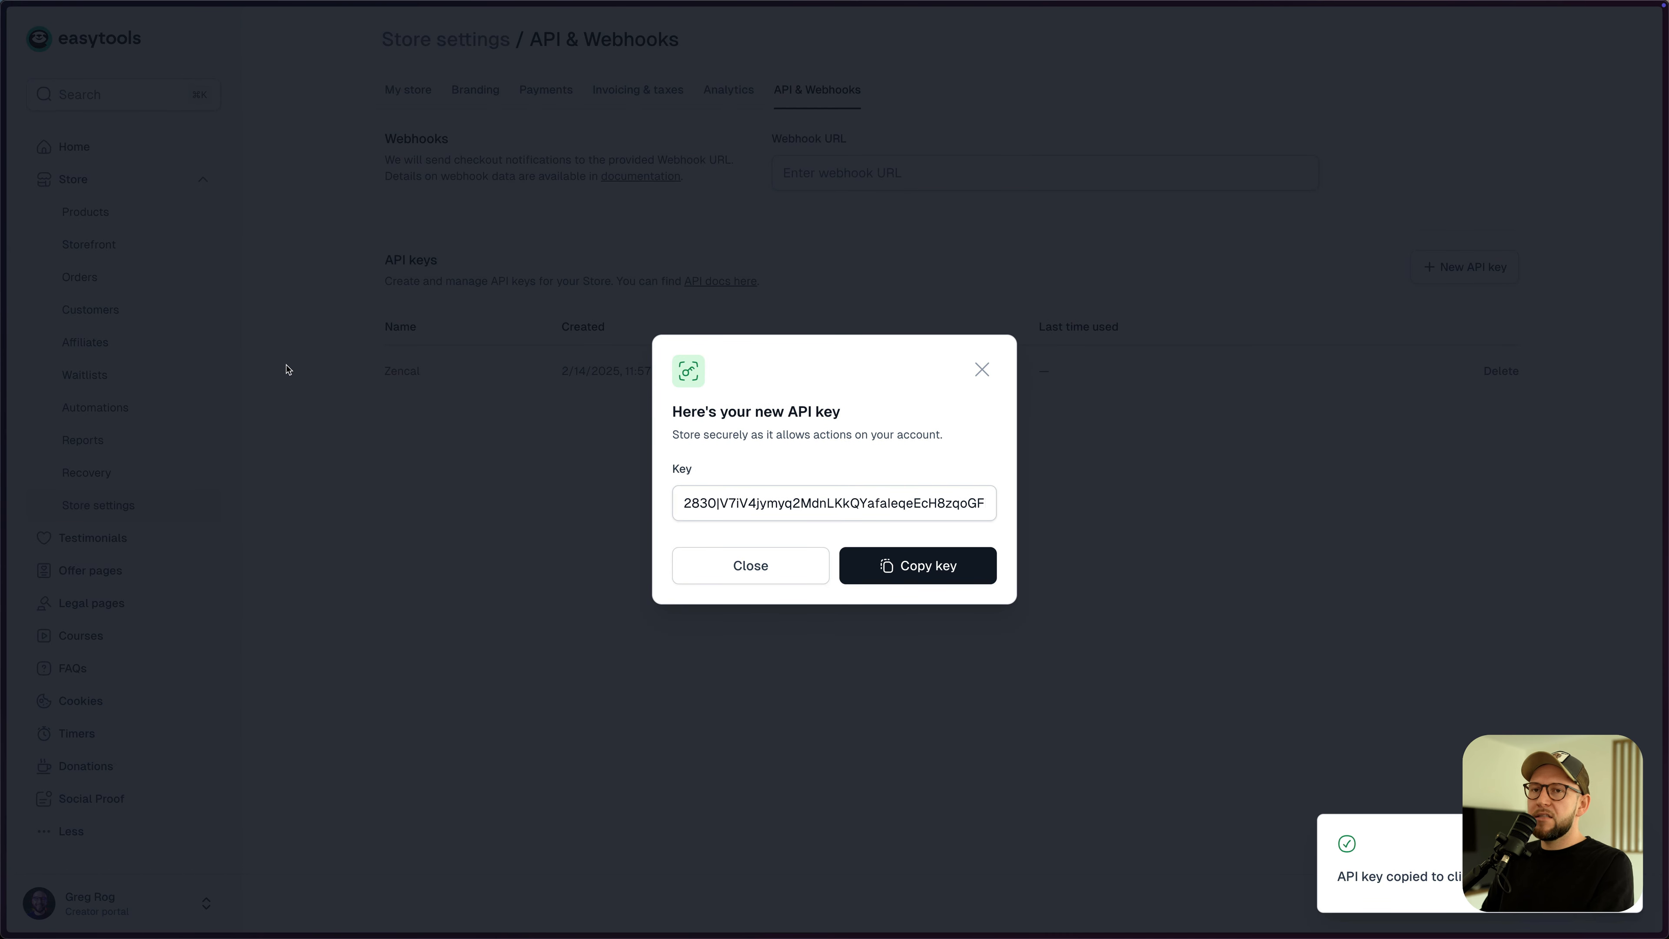
{"action": "key", "text": "ctrl+Tab"}
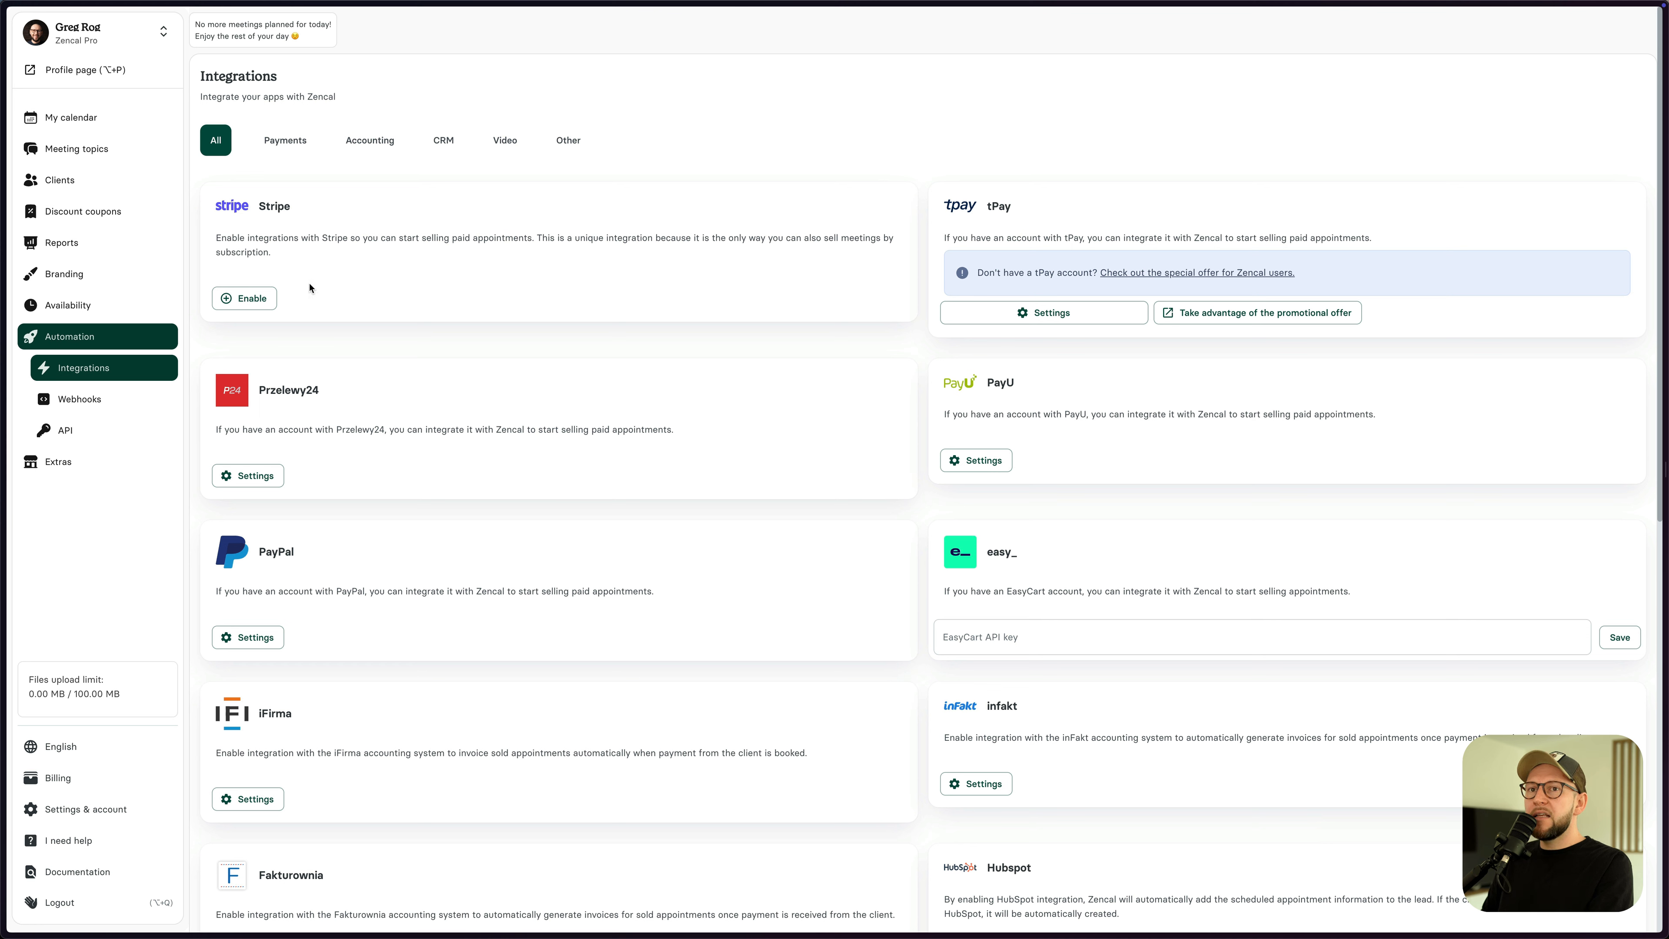
- Paste the new EasyCart API key into Zencal's easy_ integration and save it to enable the integration
{"action": "left_click", "coordinate": [1050, 638]}
{"action": "key", "text": "ctrl+v"}
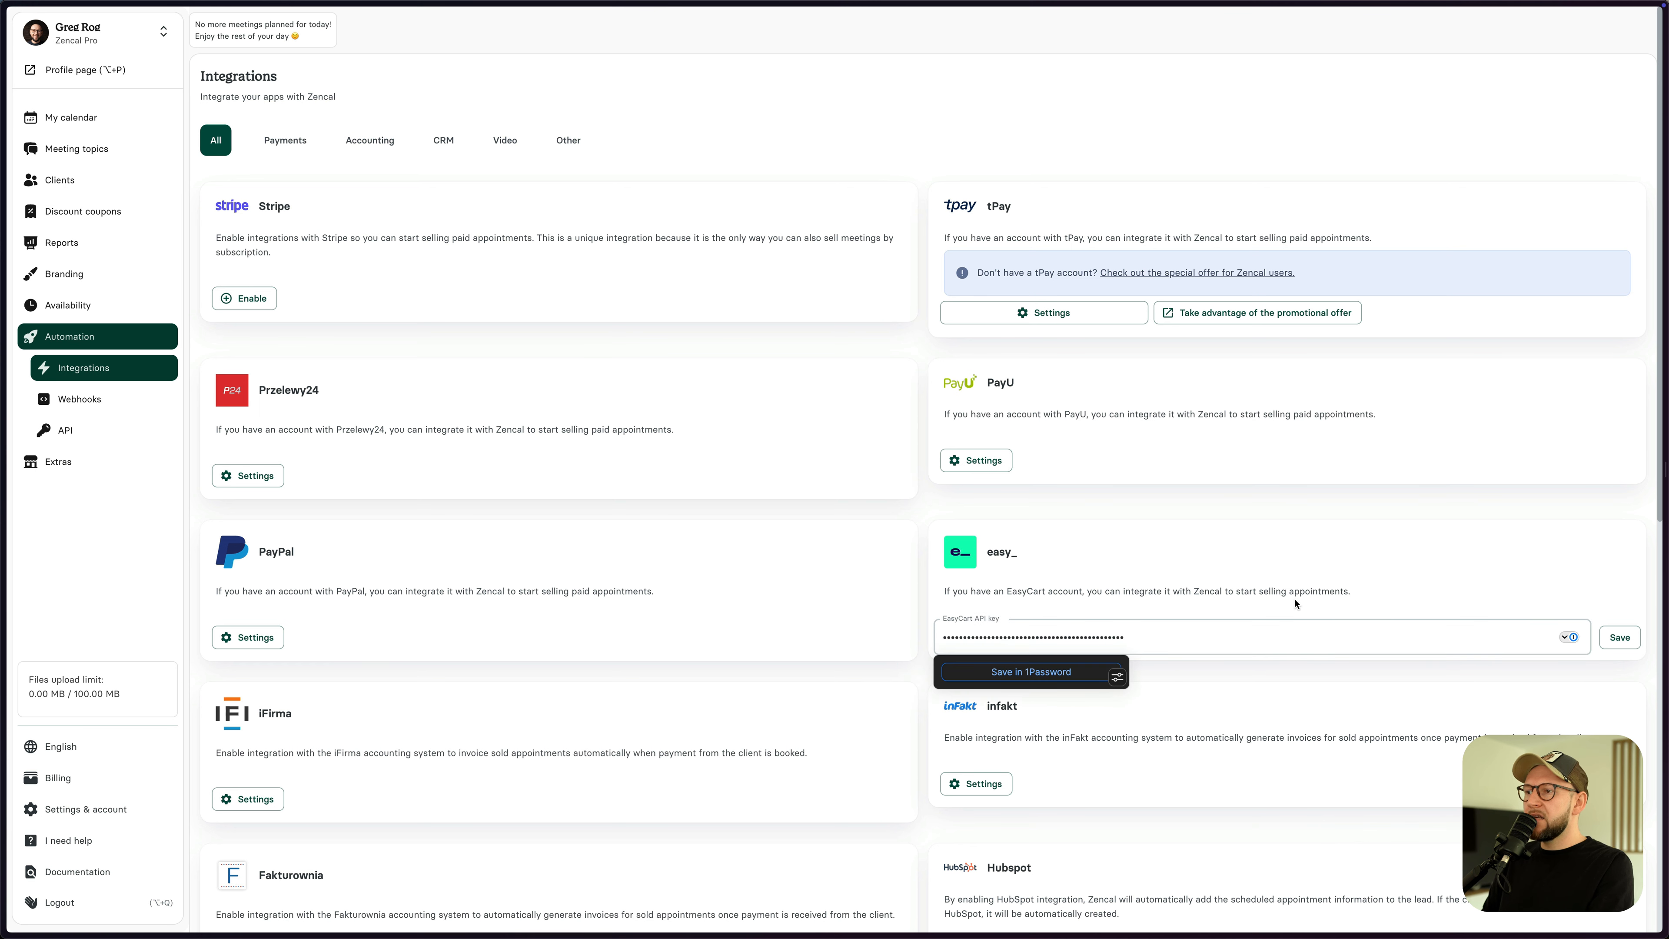
{"action": "left_click", "coordinate": [1620, 637]}
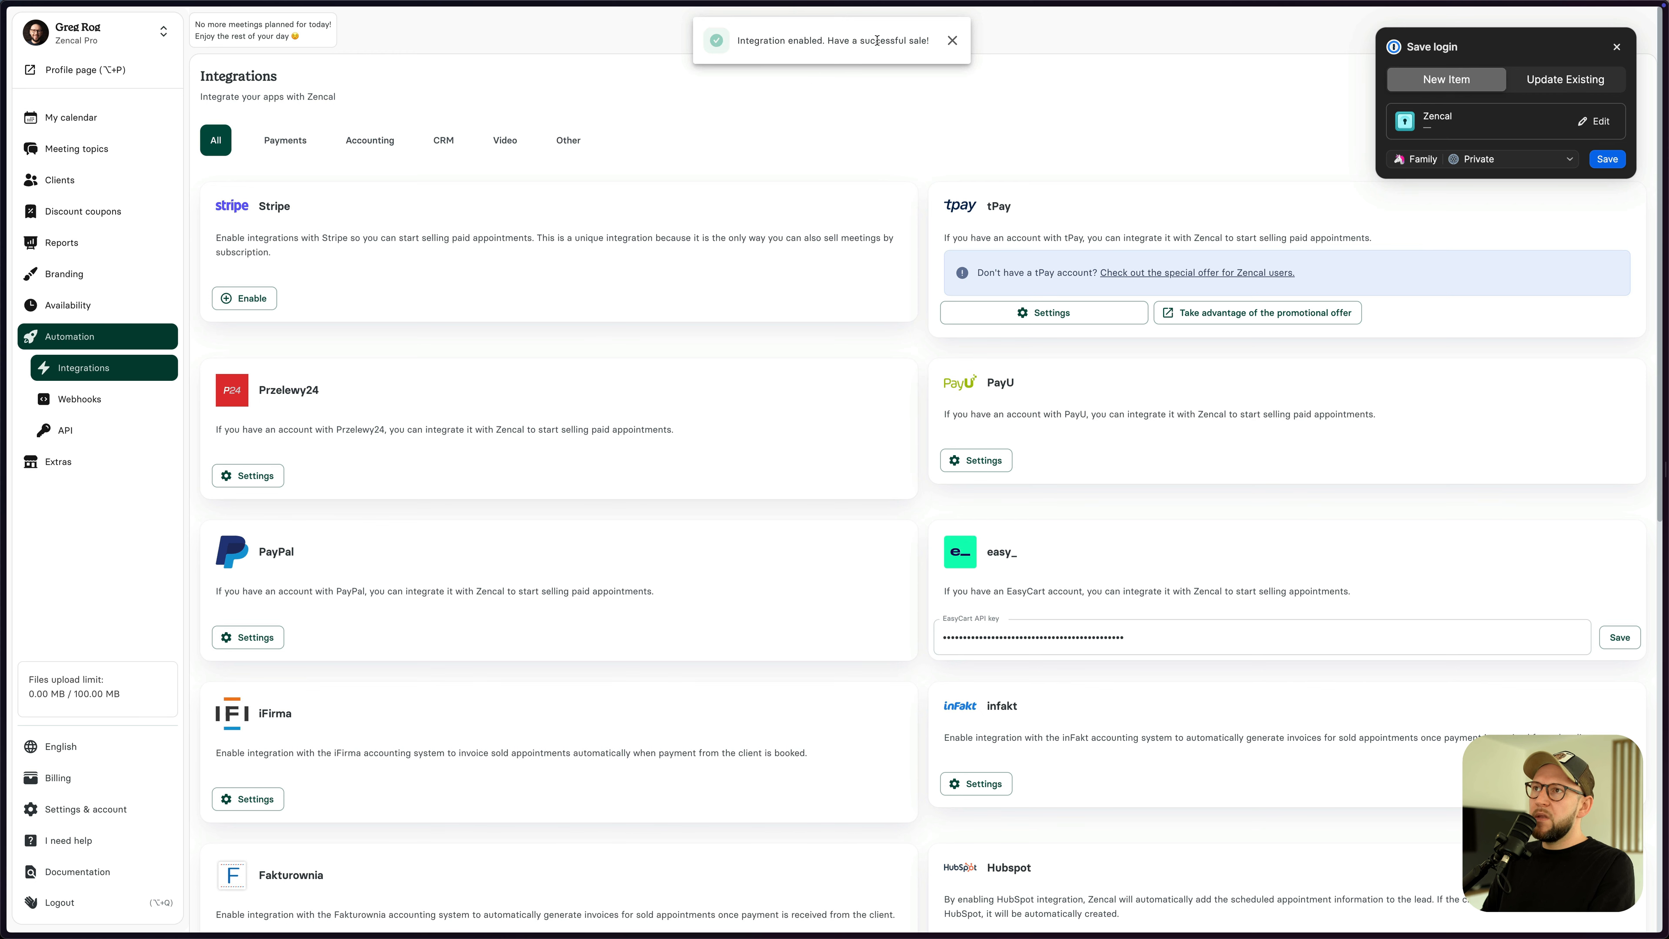
{"action": "left_click", "coordinate": [1616, 47]}
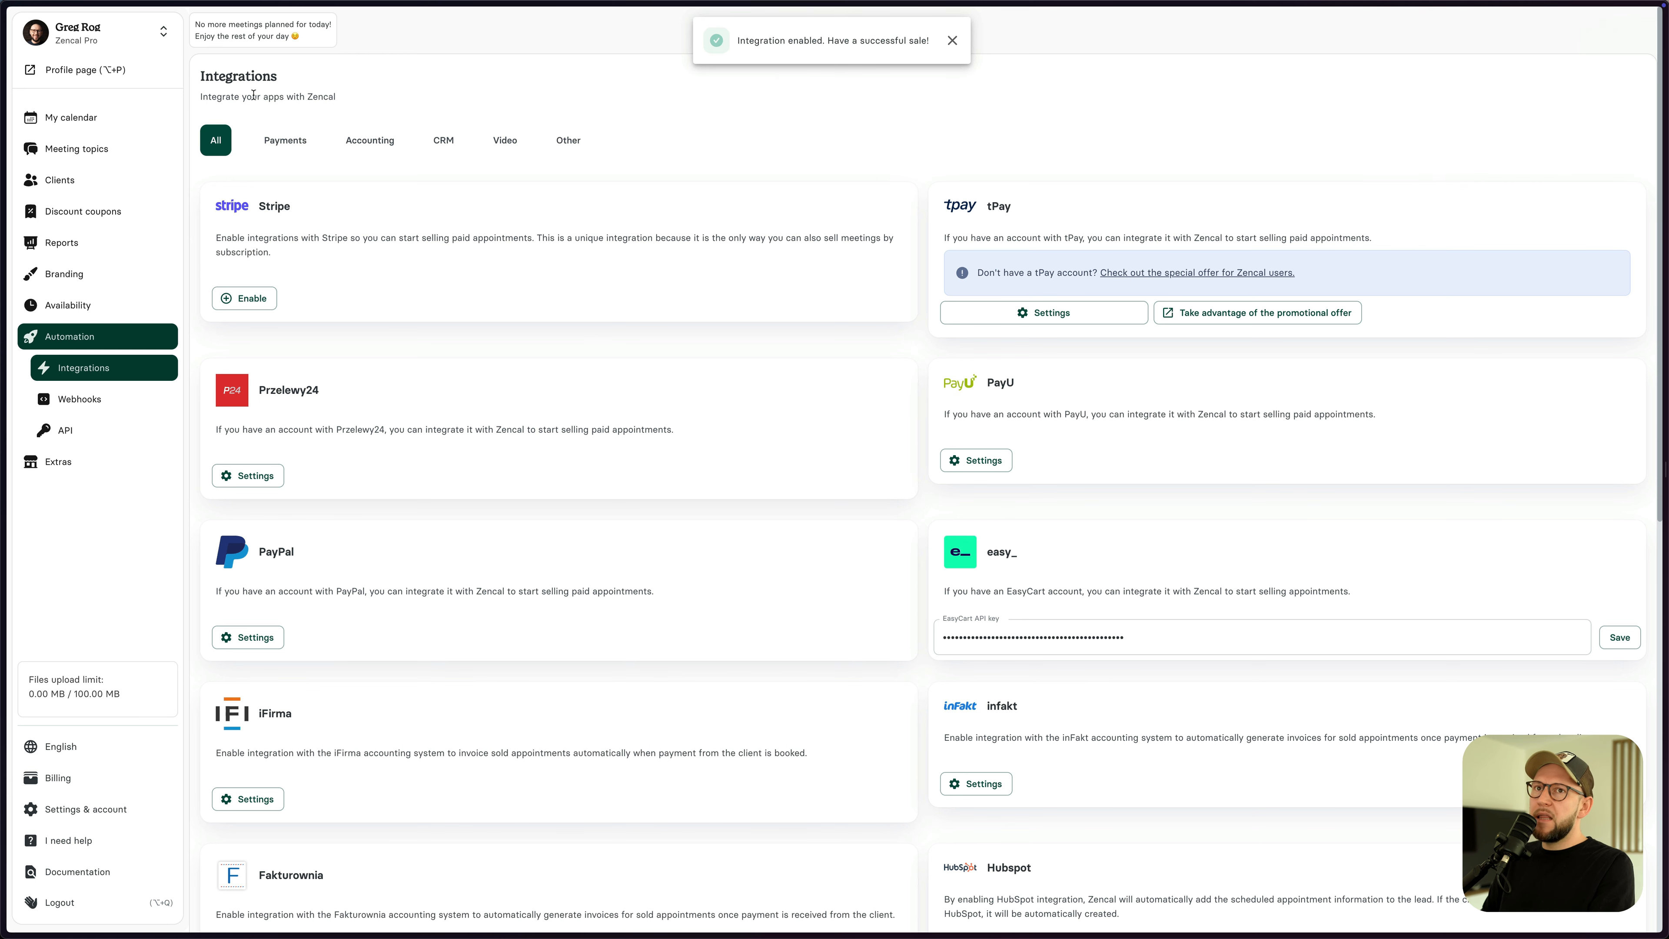
- Create a new meeting topic named 'Personal Wellness Strategy Sessions'
{"action": "left_click", "coordinate": [87, 153]}
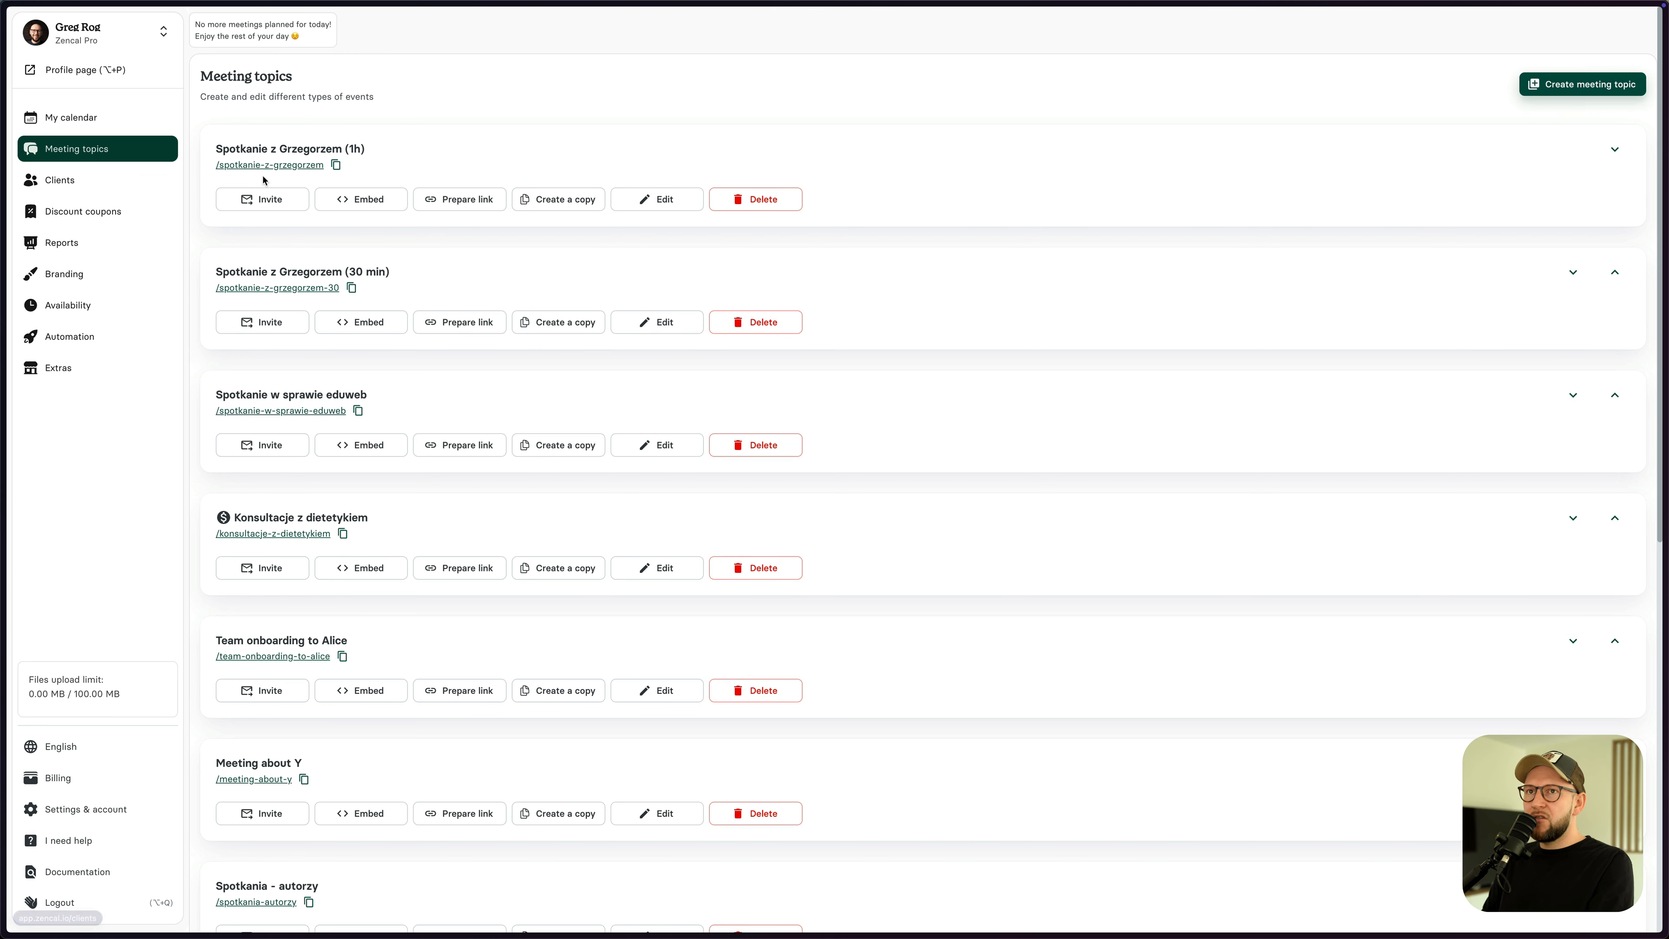
{"action": "left_click", "coordinate": [1573, 89]}
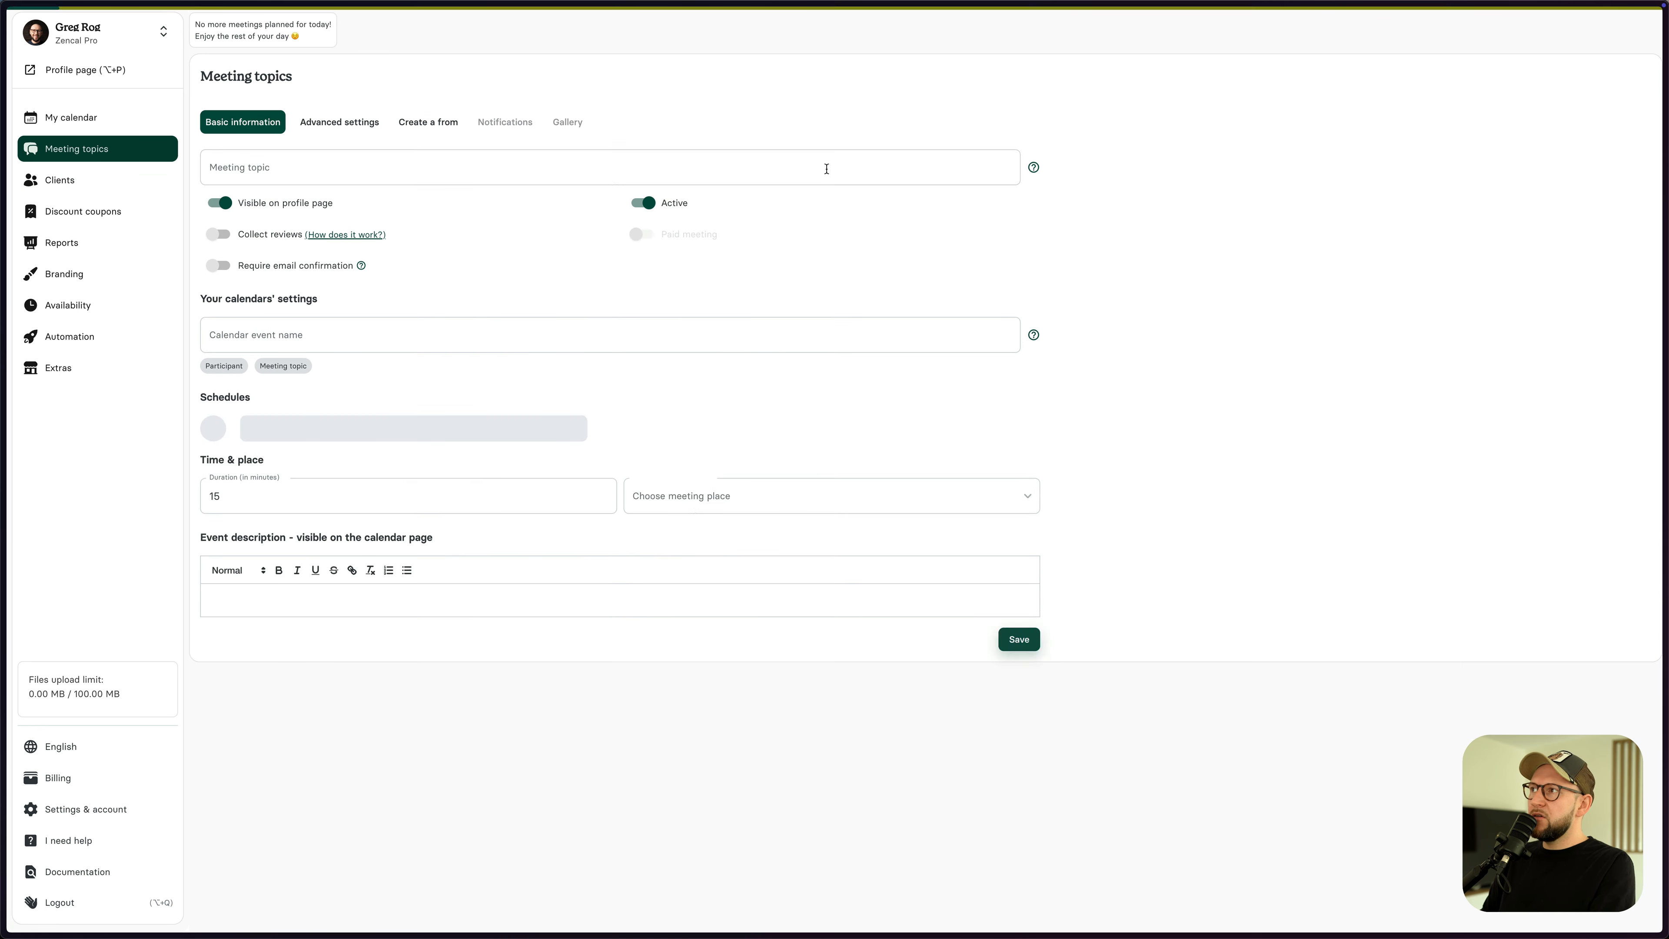
{"action": "left_click", "coordinate": [299, 166]}
{"action": "key", "text": "super+shift+v"}
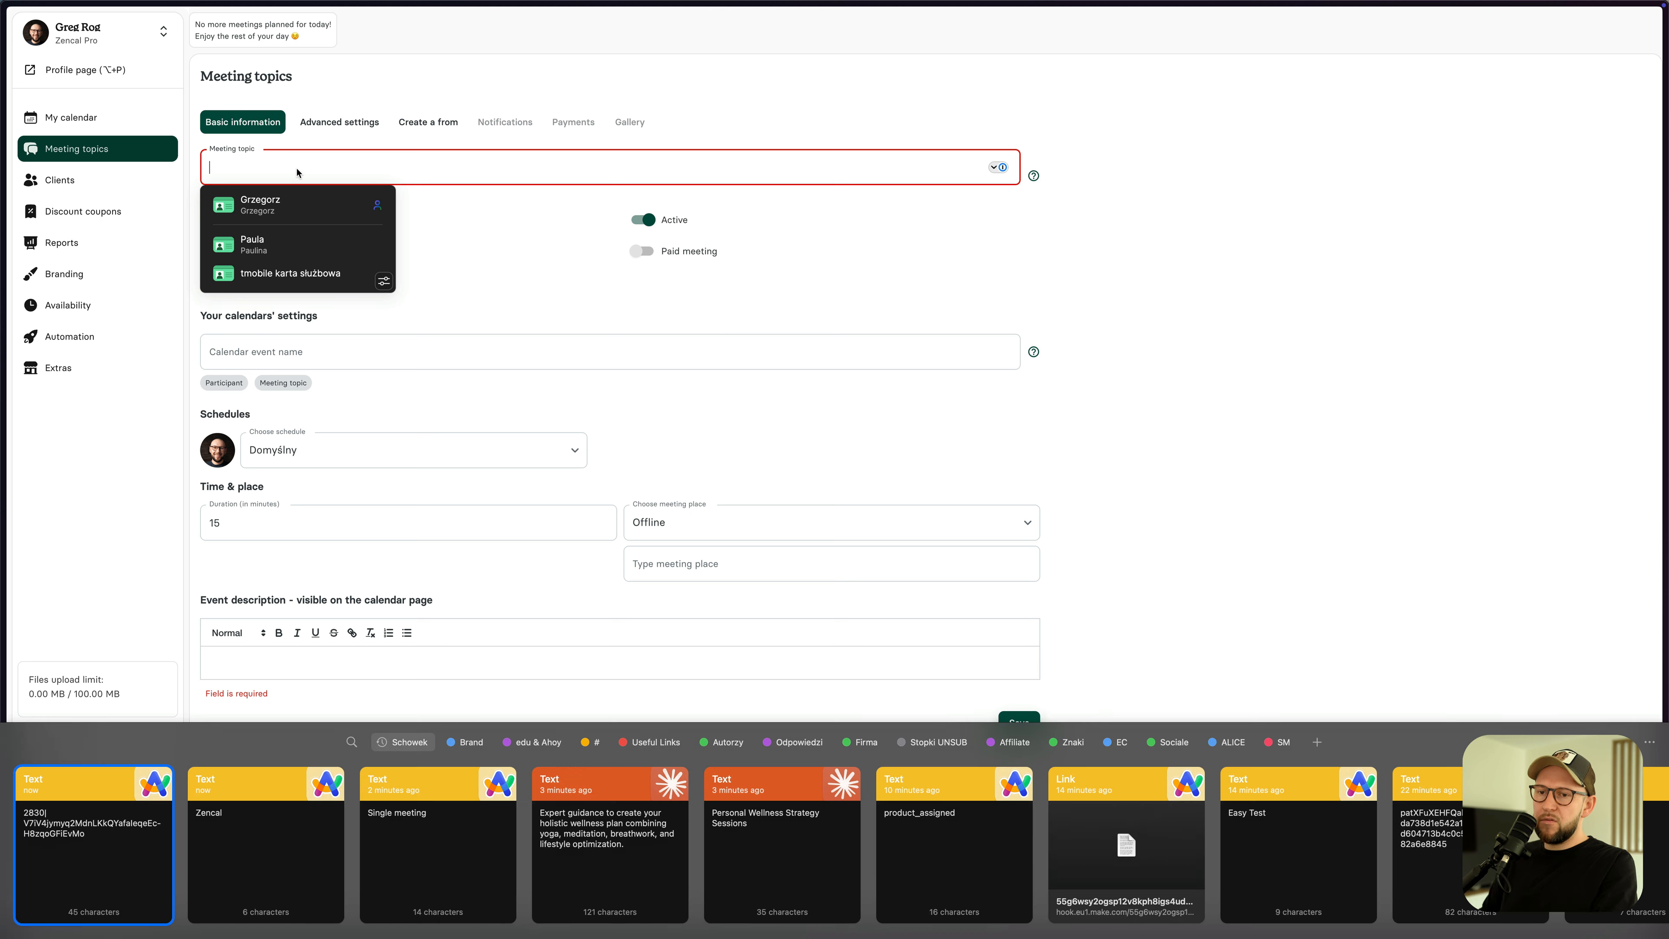
{"action": "double_click", "coordinate": [807, 869]}
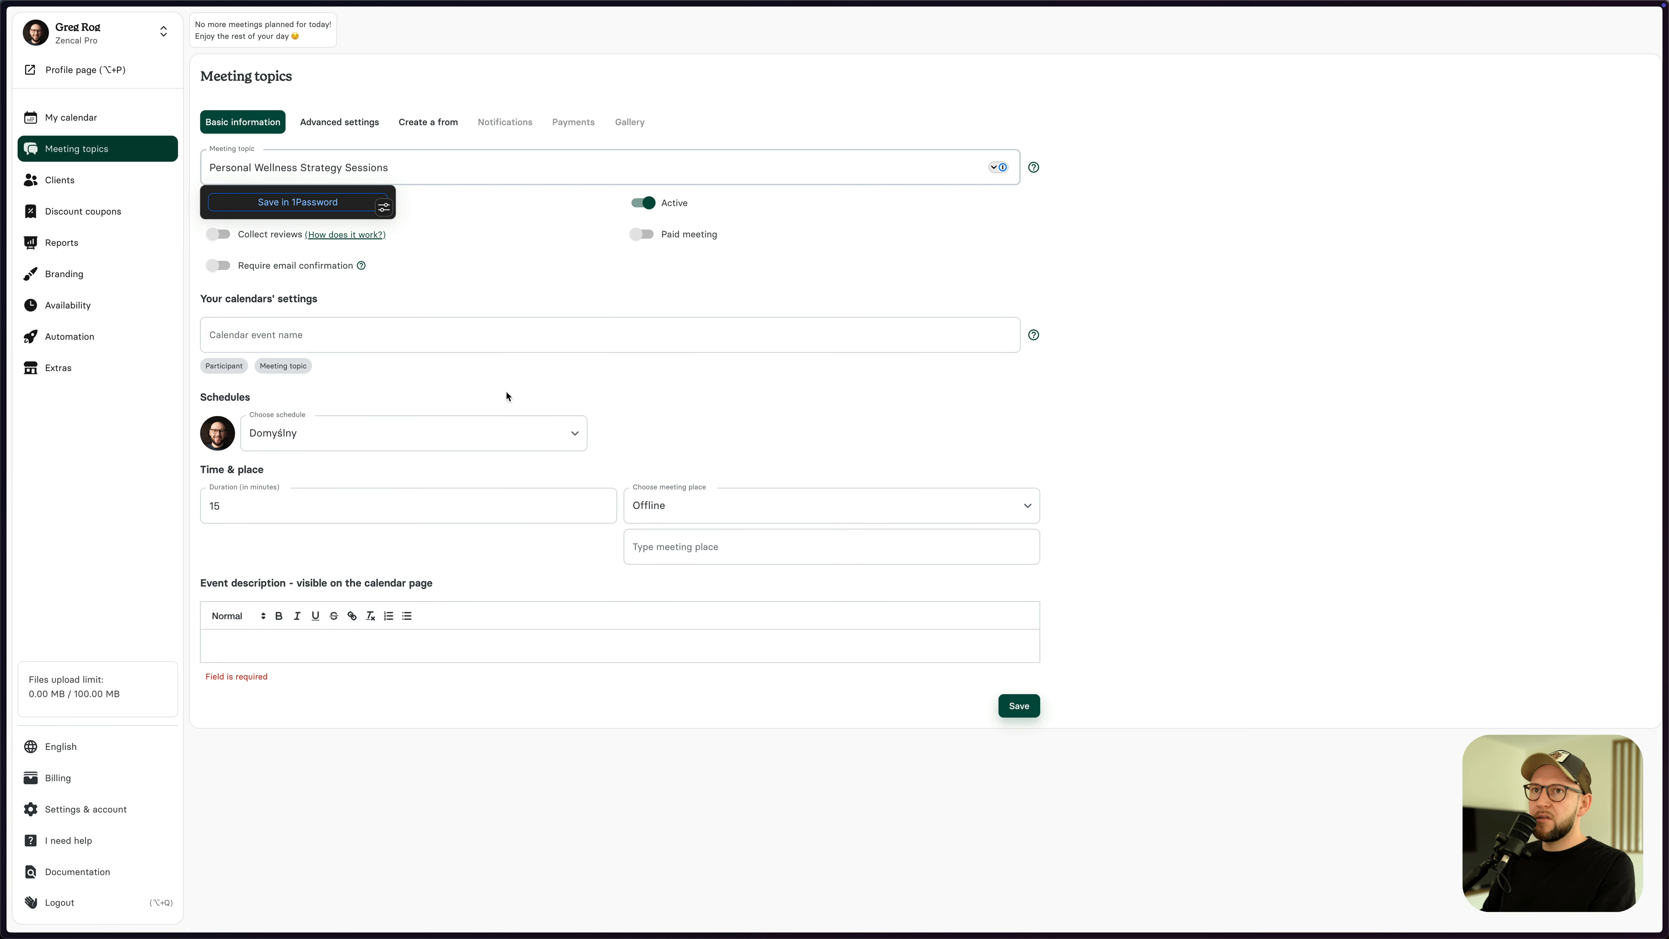
{"action": "left_click", "coordinate": [864, 78]}
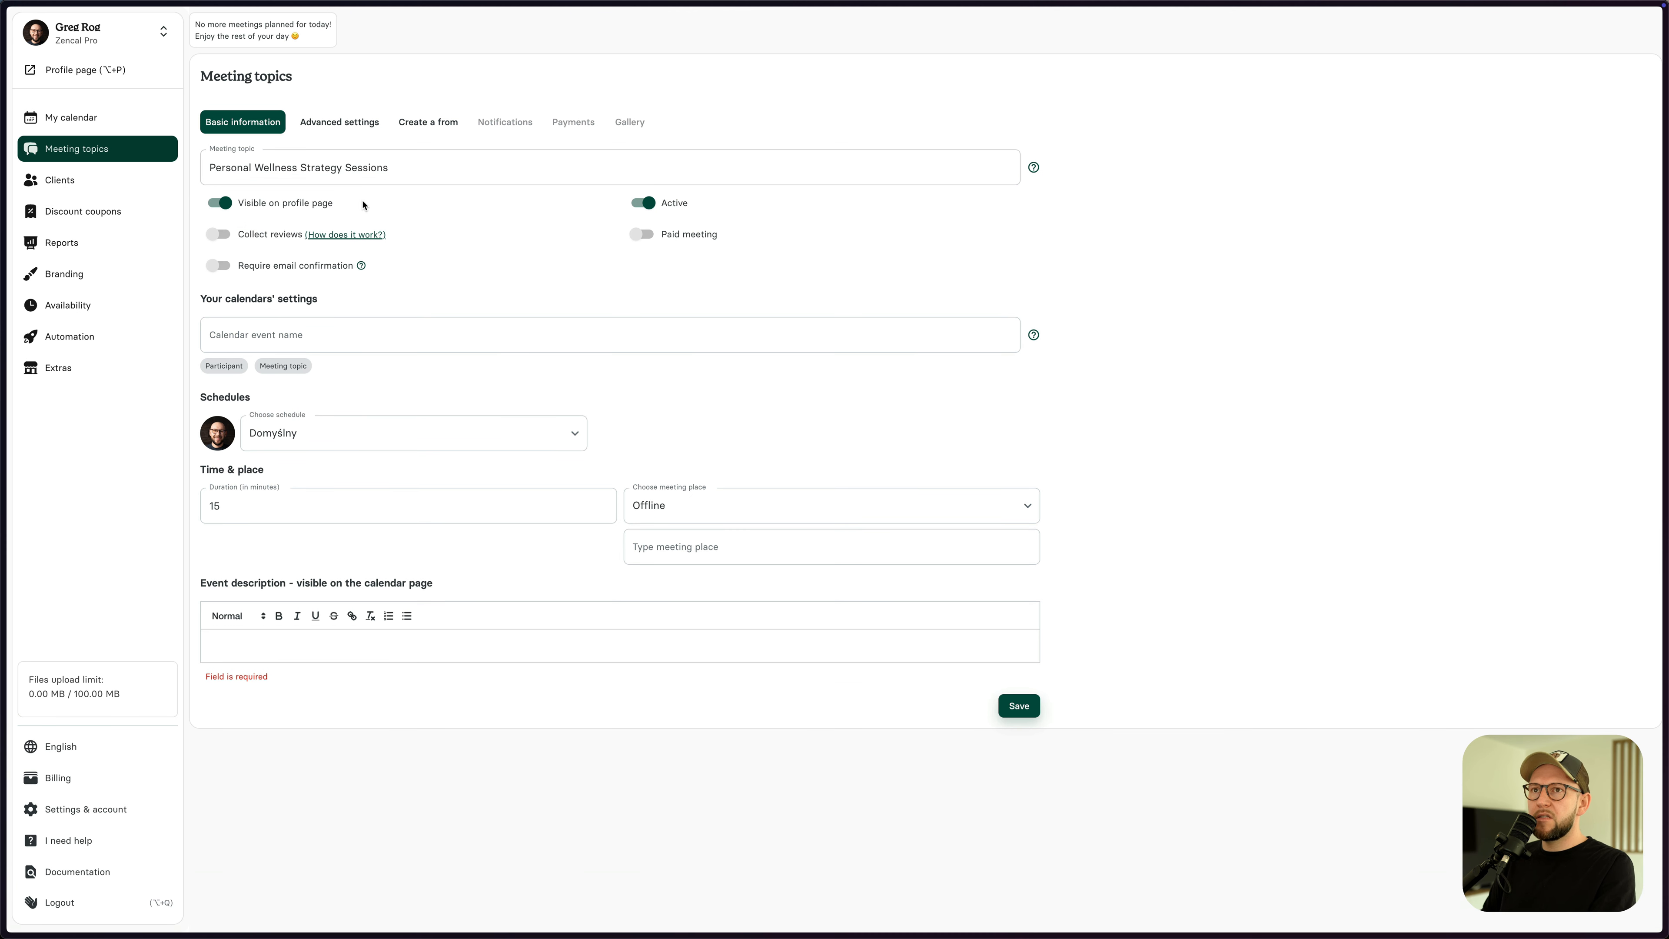
- Build the event name from the Participant placeholder plus 'Sessi', keep the default schedule, and set 60 minutes
{"action": "left_click", "coordinate": [320, 335]}
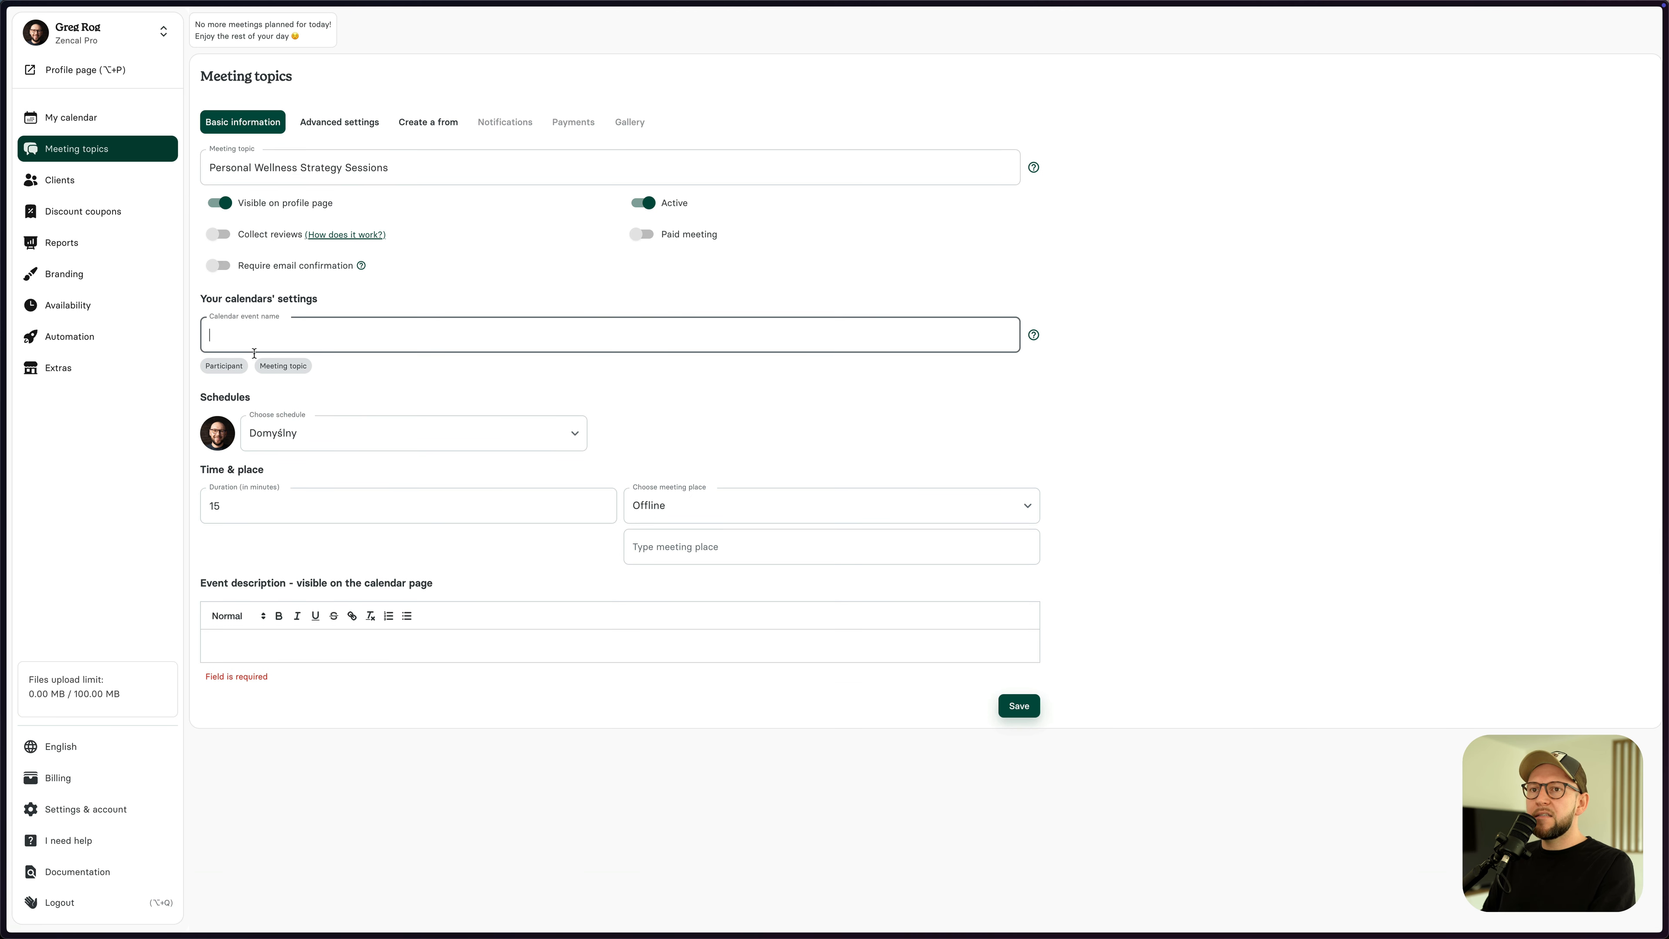
{"action": "left_click", "coordinate": [225, 366]}
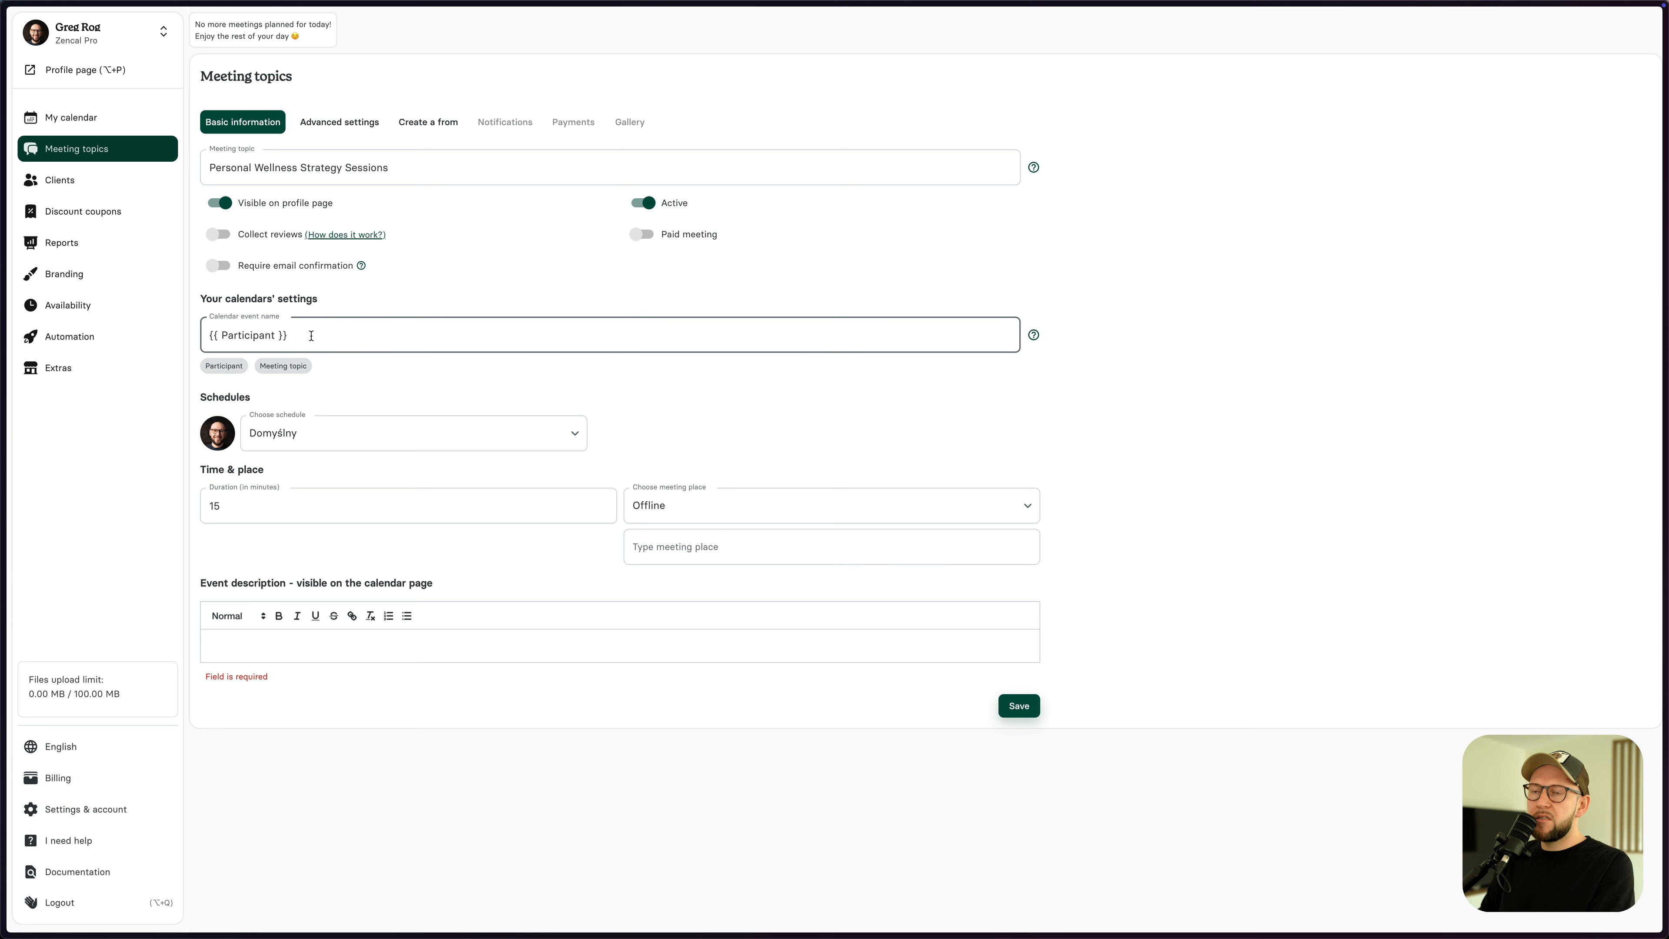
{"action": "type", "text": "Session"}
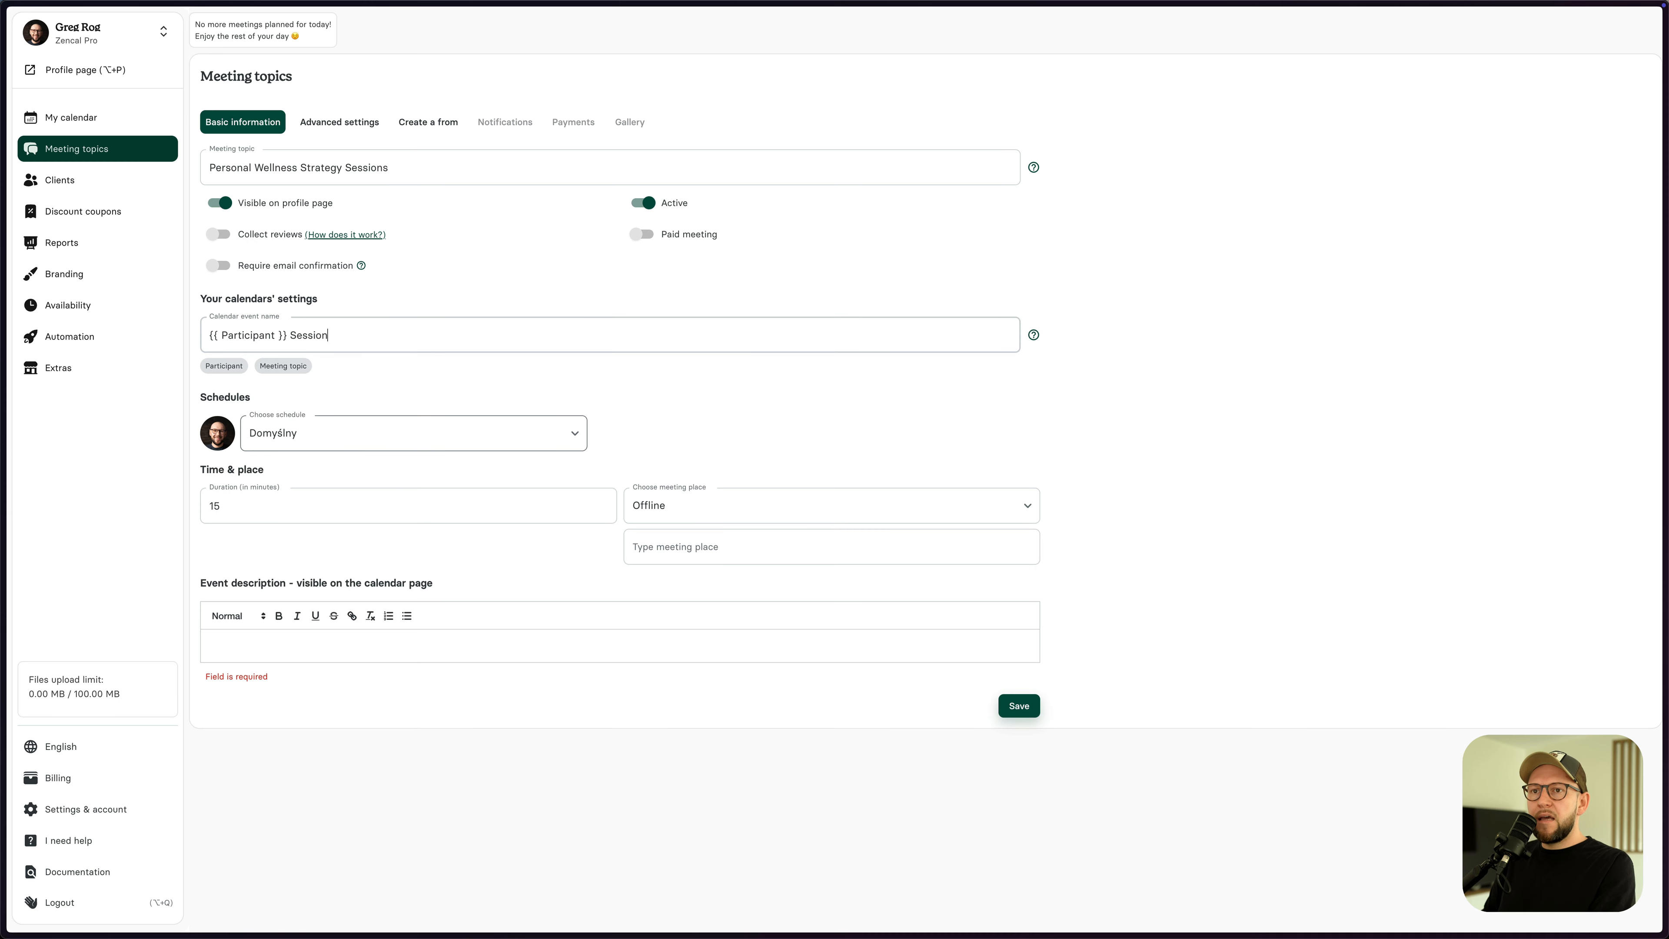
{"action": "left_click", "coordinate": [355, 435]}
{"action": "left_click", "coordinate": [359, 367]}
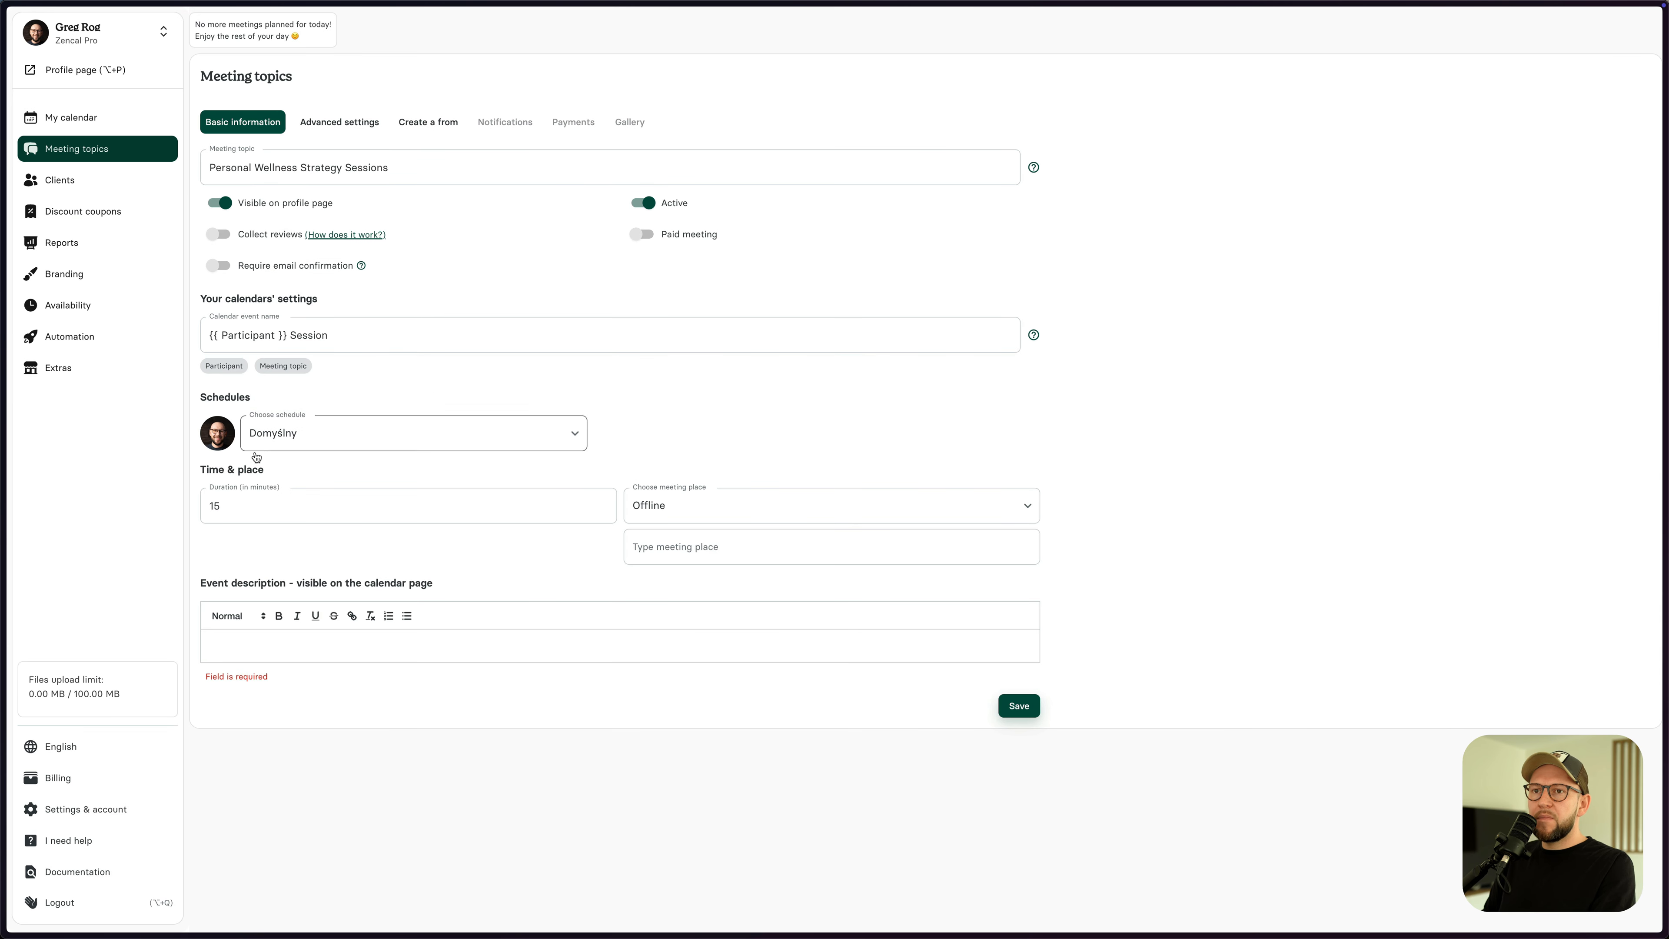
{"action": "left_click", "coordinate": [236, 510]}
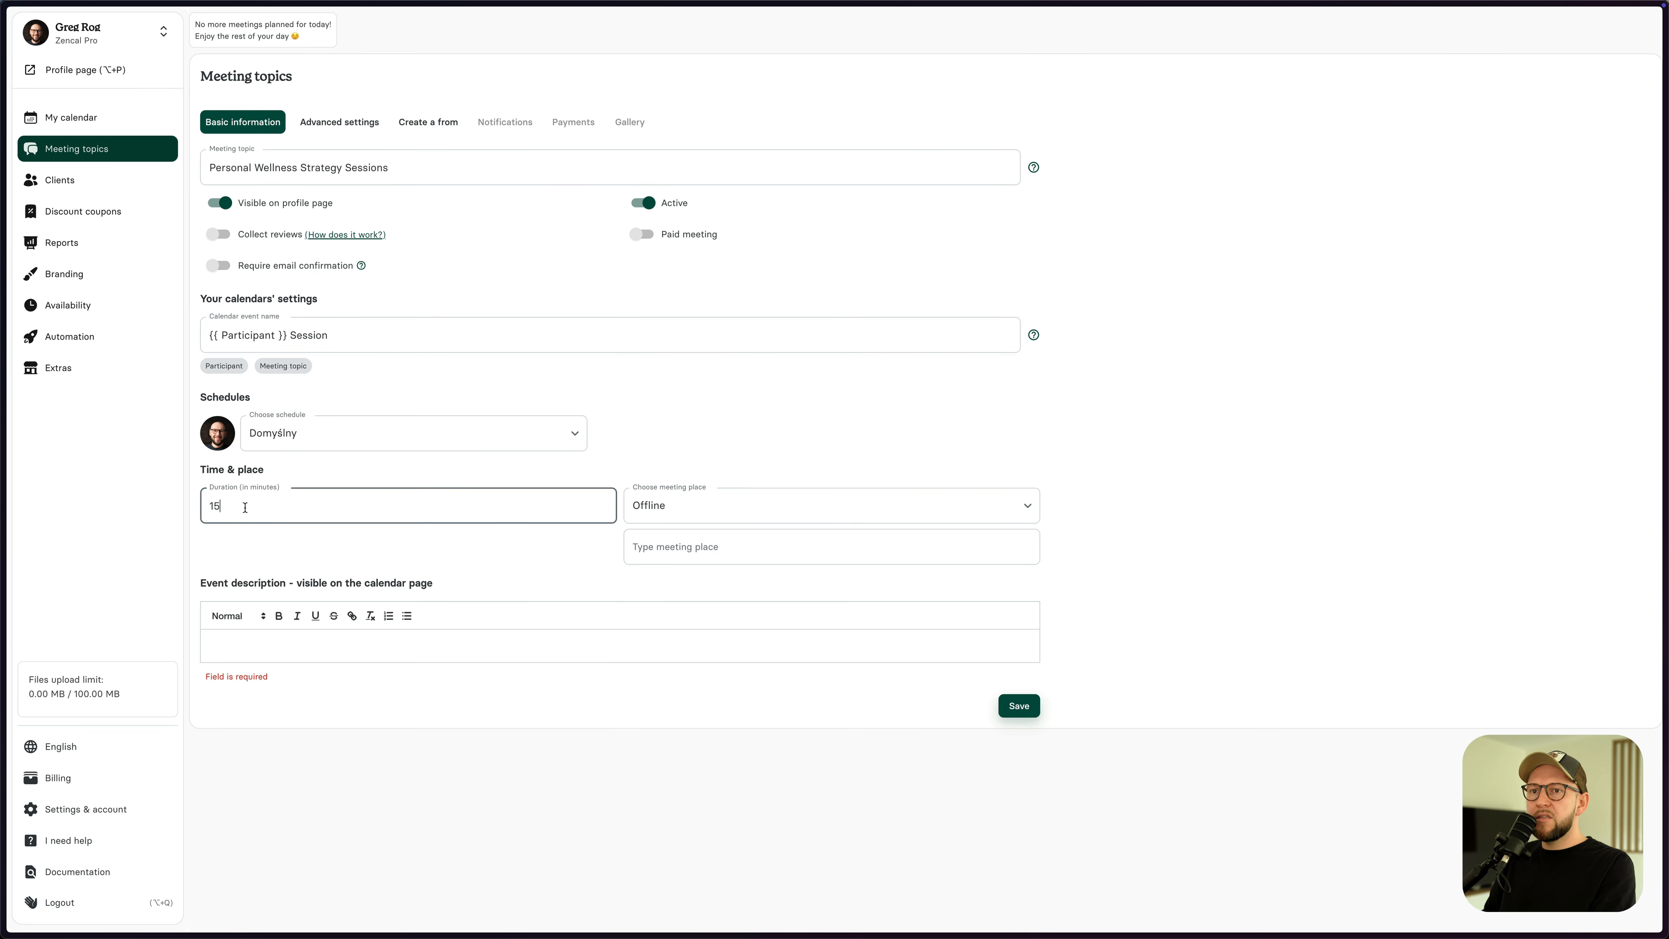
{"action": "key", "text": "BackSpace"}
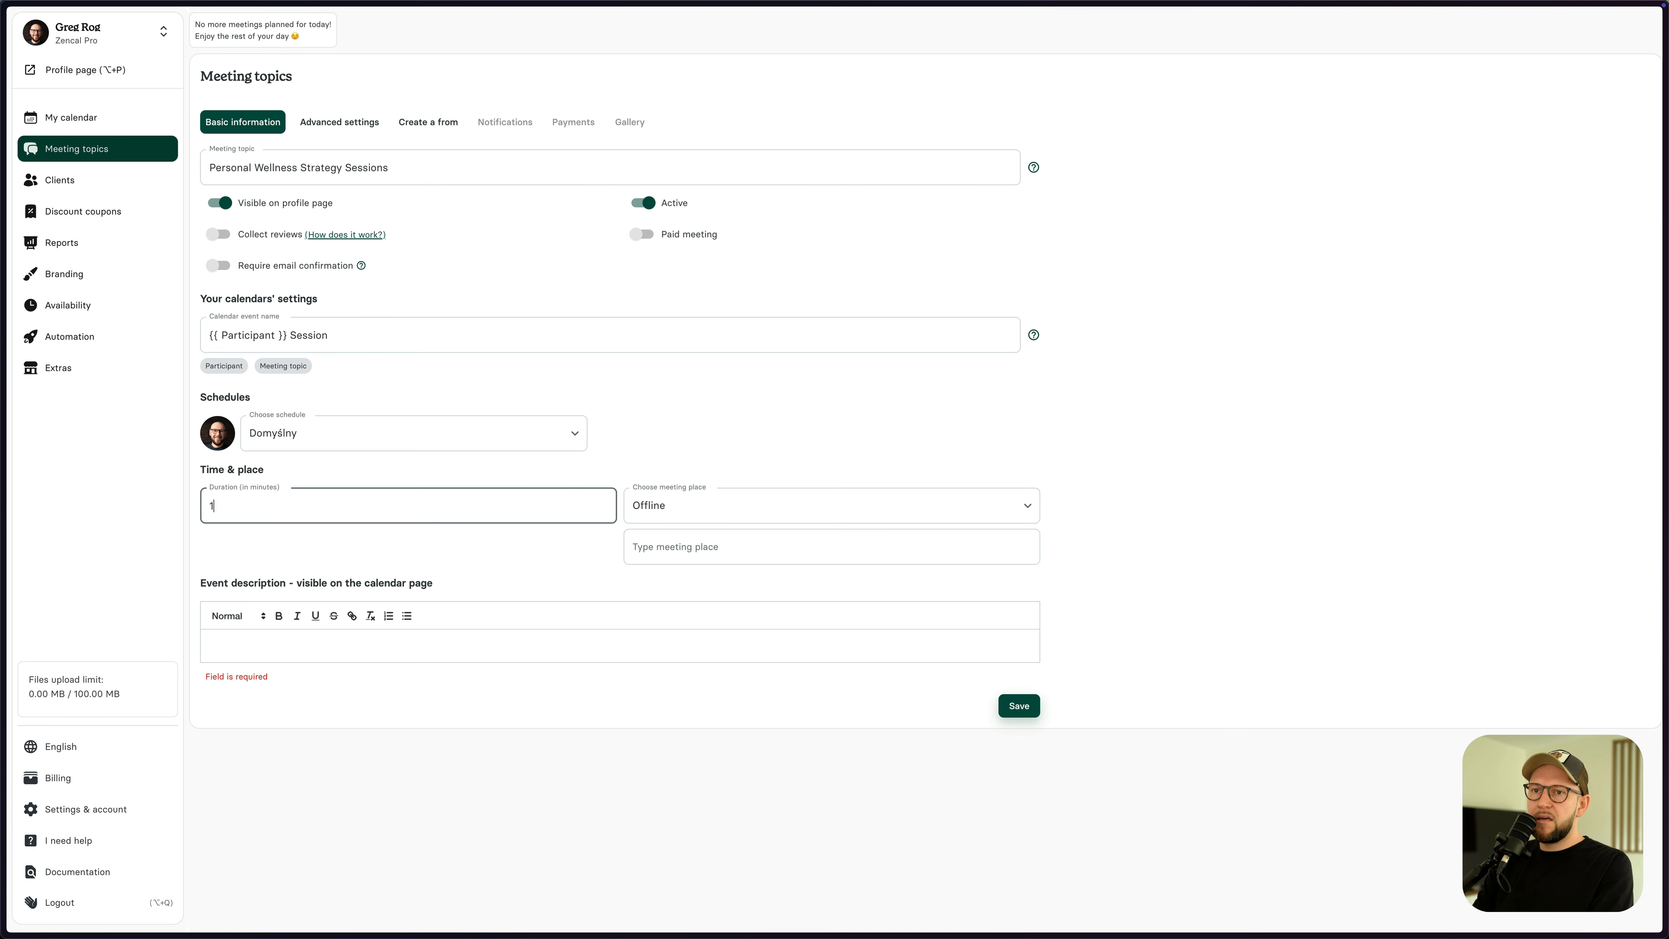
{"action": "type", "text": "60"}
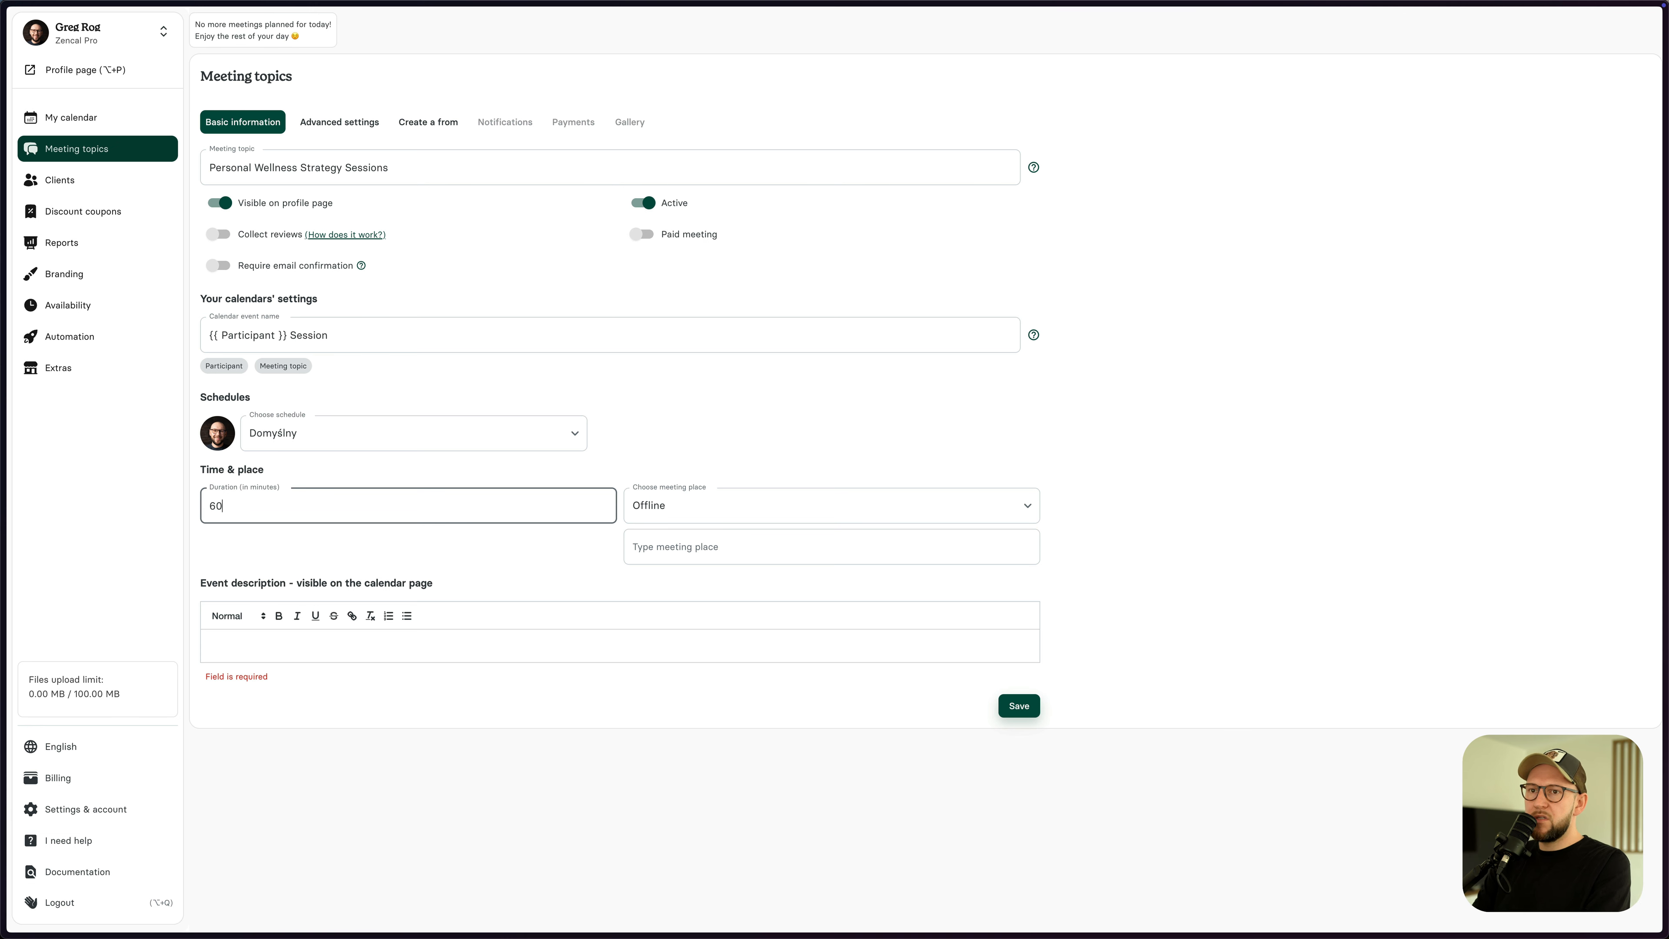
- Set the meeting place to Zoom and enter the description 'Some desc'
{"action": "left_click", "coordinate": [693, 506]}
{"action": "left_click", "coordinate": [689, 622]}
{"action": "left_click", "coordinate": [676, 545]}
{"action": "left_click", "coordinate": [679, 493]}
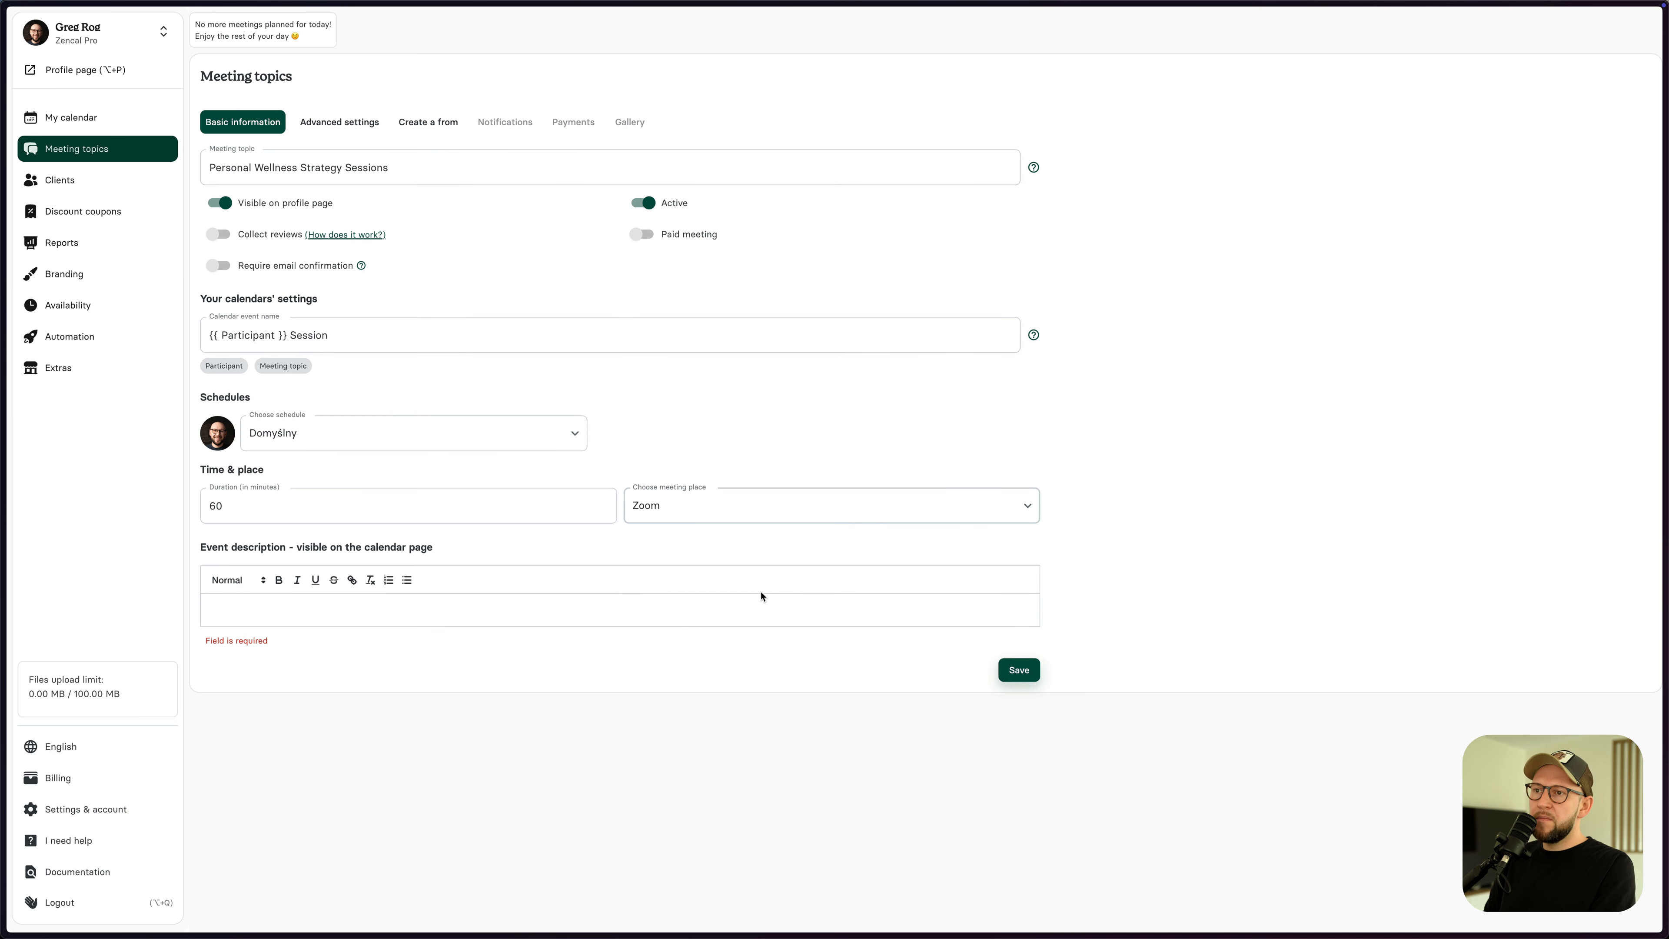
{"action": "left_click", "coordinate": [320, 609]}
{"action": "type", "text": "Some desc"}
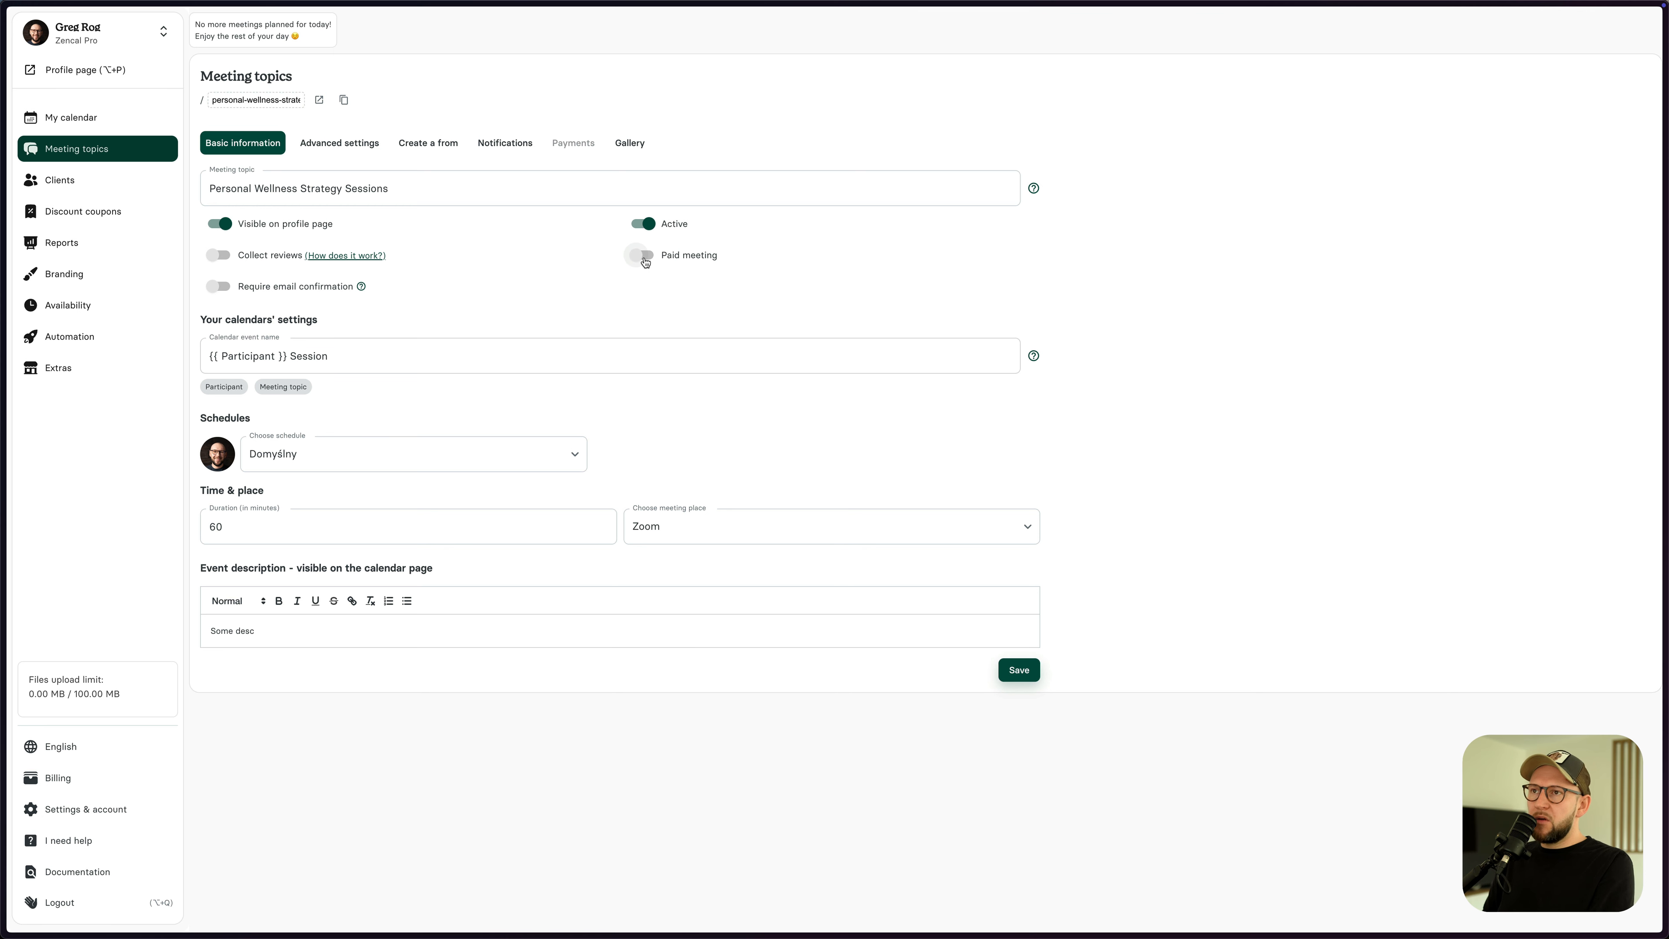
- Make the topic a paid meeting and link the Personal Wellness Strategy Sessions EasyCart product
{"action": "left_click", "coordinate": [649, 259]}
{"action": "left_click", "coordinate": [1023, 642]}
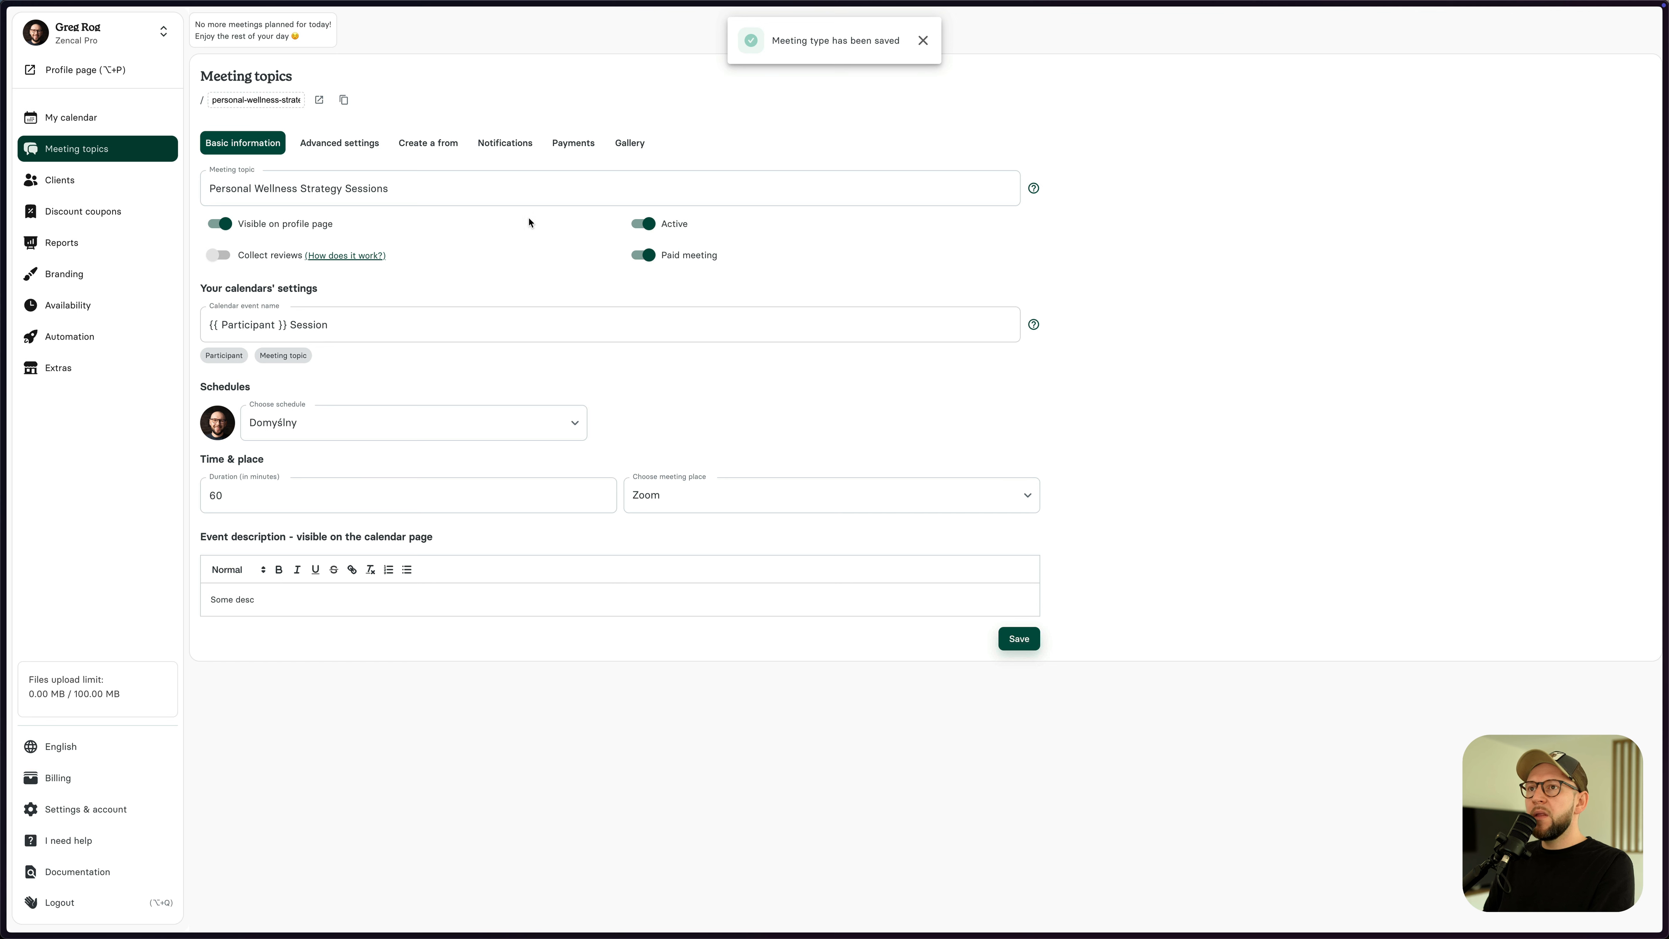
{"action": "left_click", "coordinate": [571, 148]}
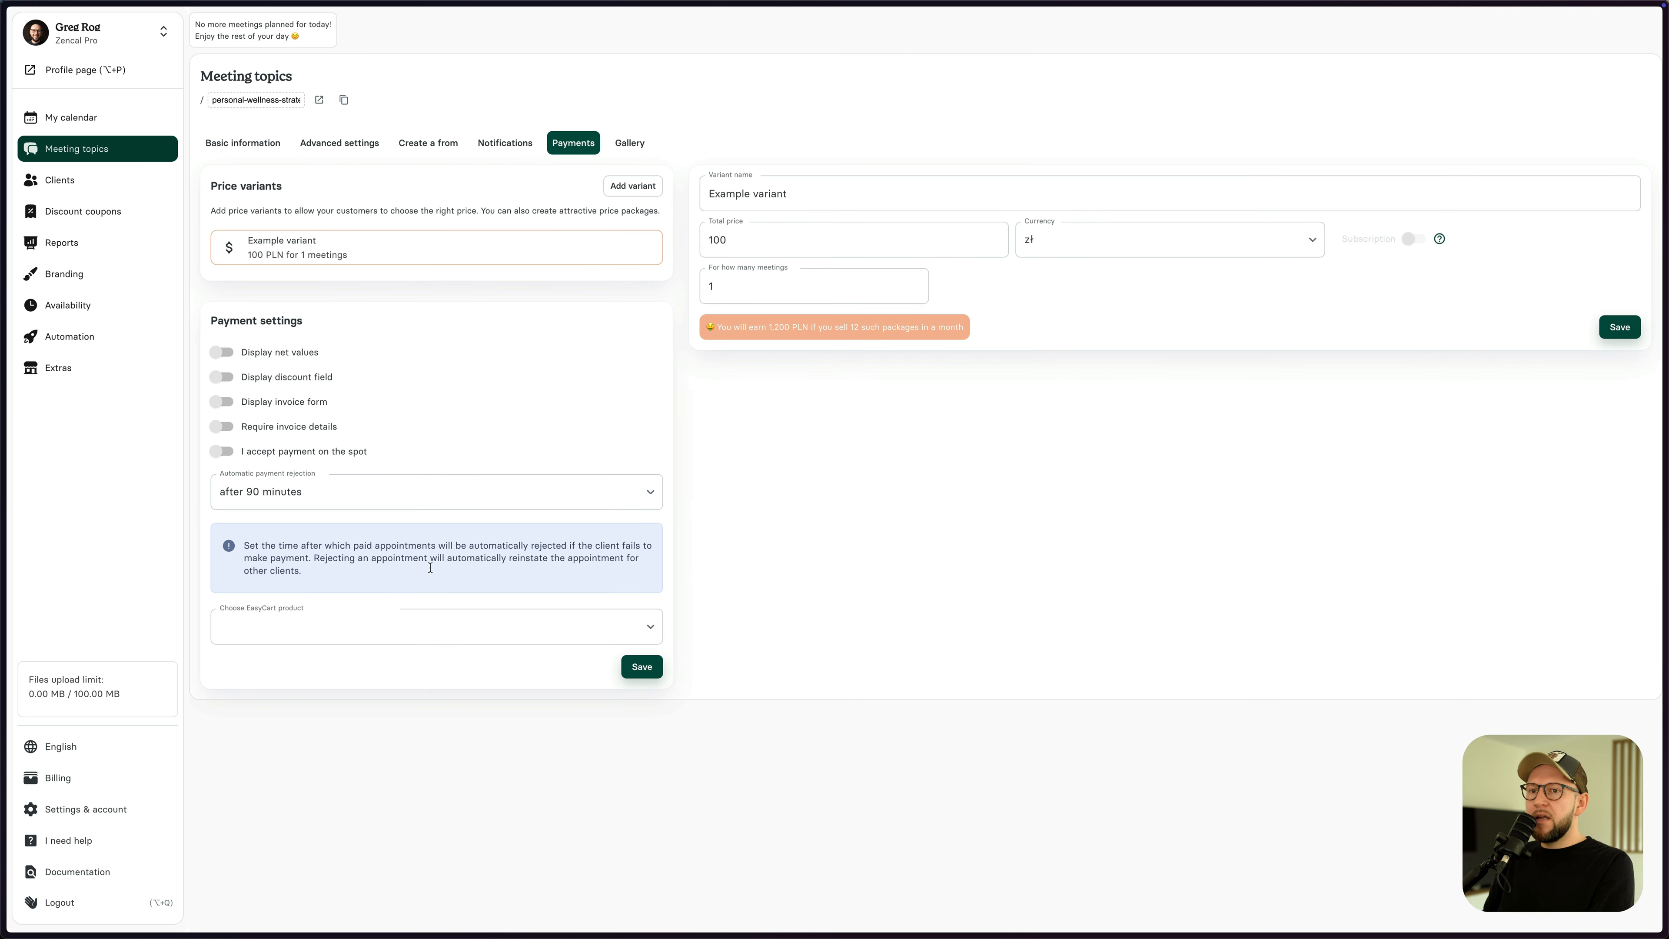
{"action": "left_click", "coordinate": [295, 624]}
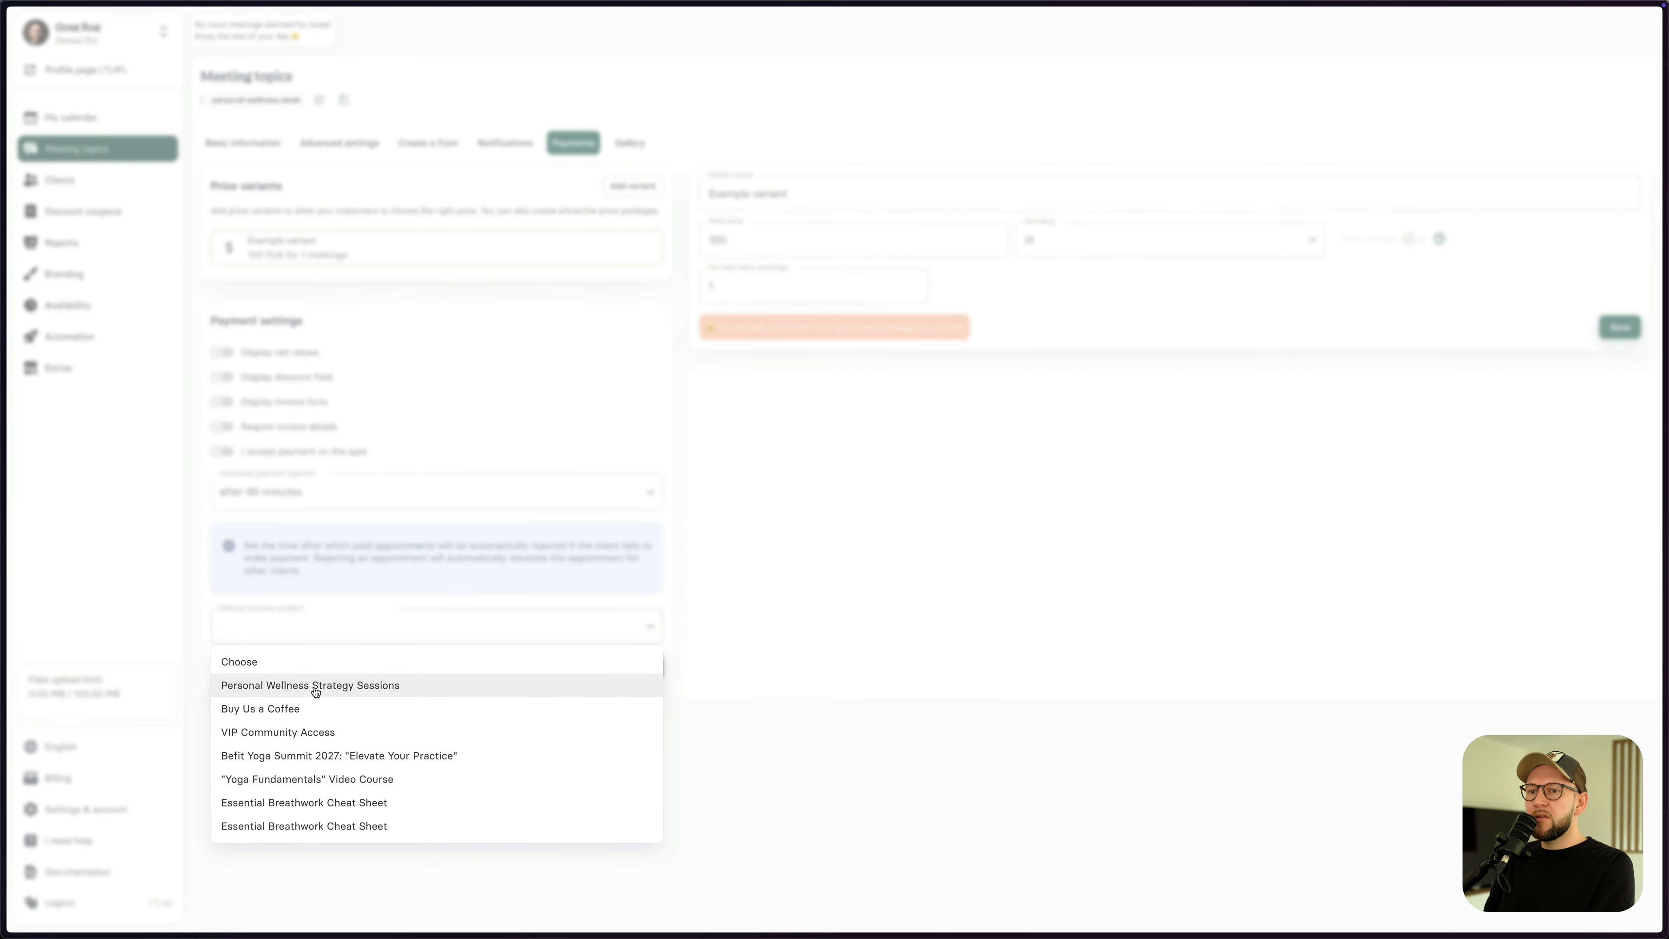
{"action": "left_click", "coordinate": [340, 692]}
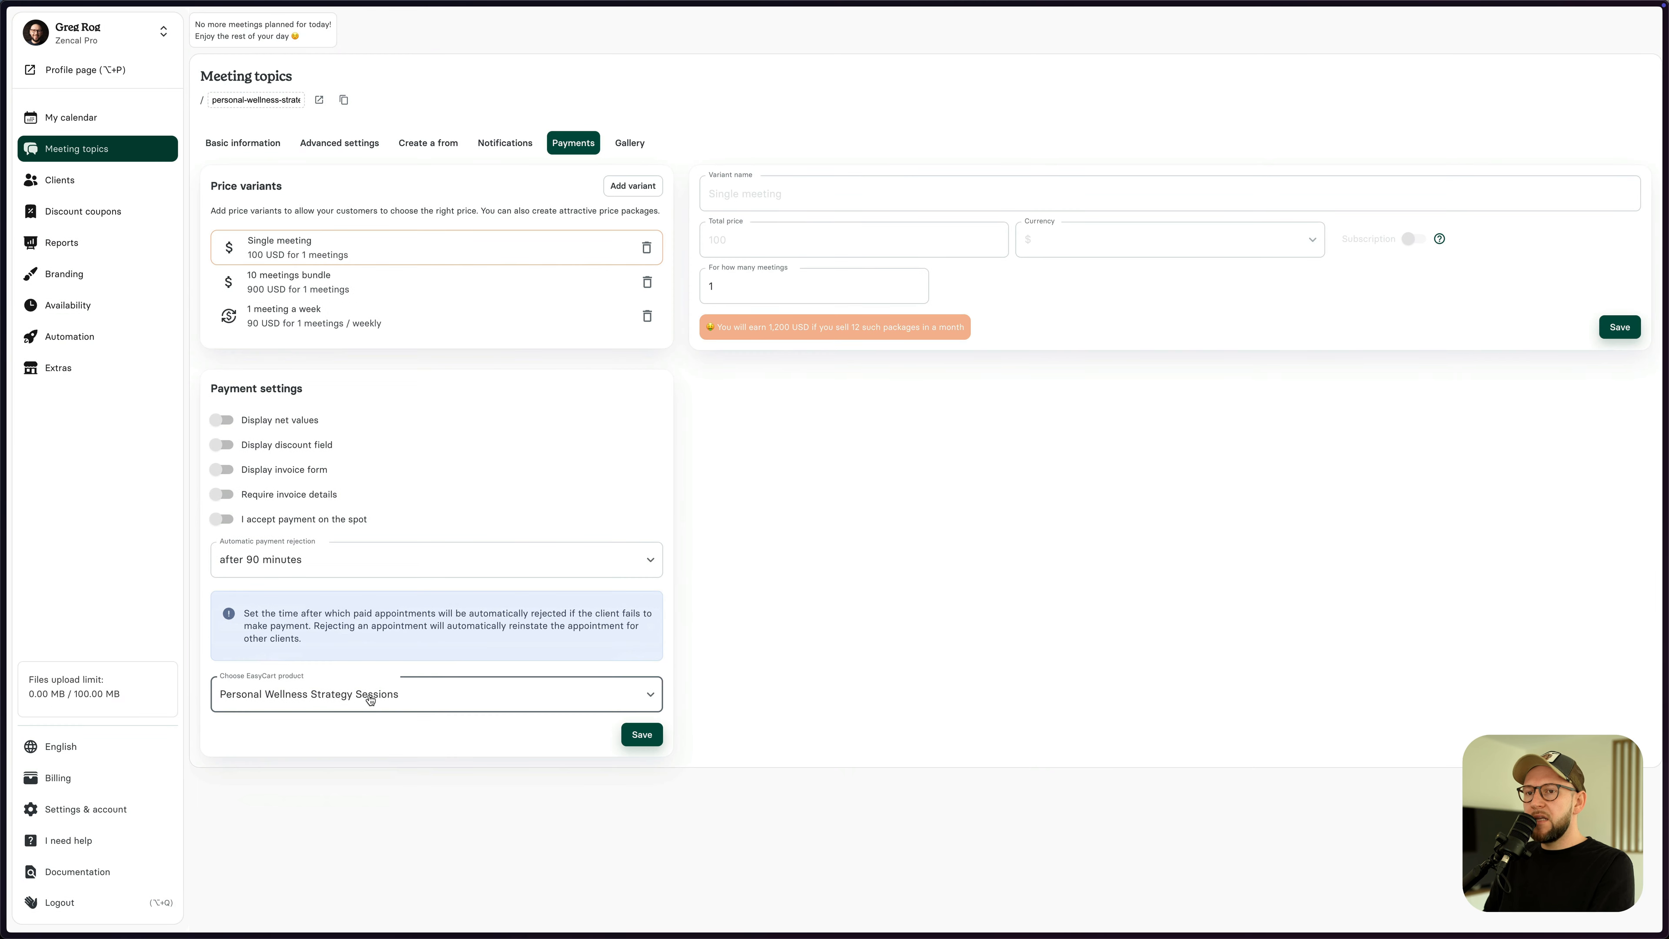
- Review the three price variants and save the Single meeting variant at 1 meeting
{"action": "left_click", "coordinate": [299, 286]}
{"action": "left_click", "coordinate": [294, 252]}
{"action": "left_click", "coordinate": [292, 284]}
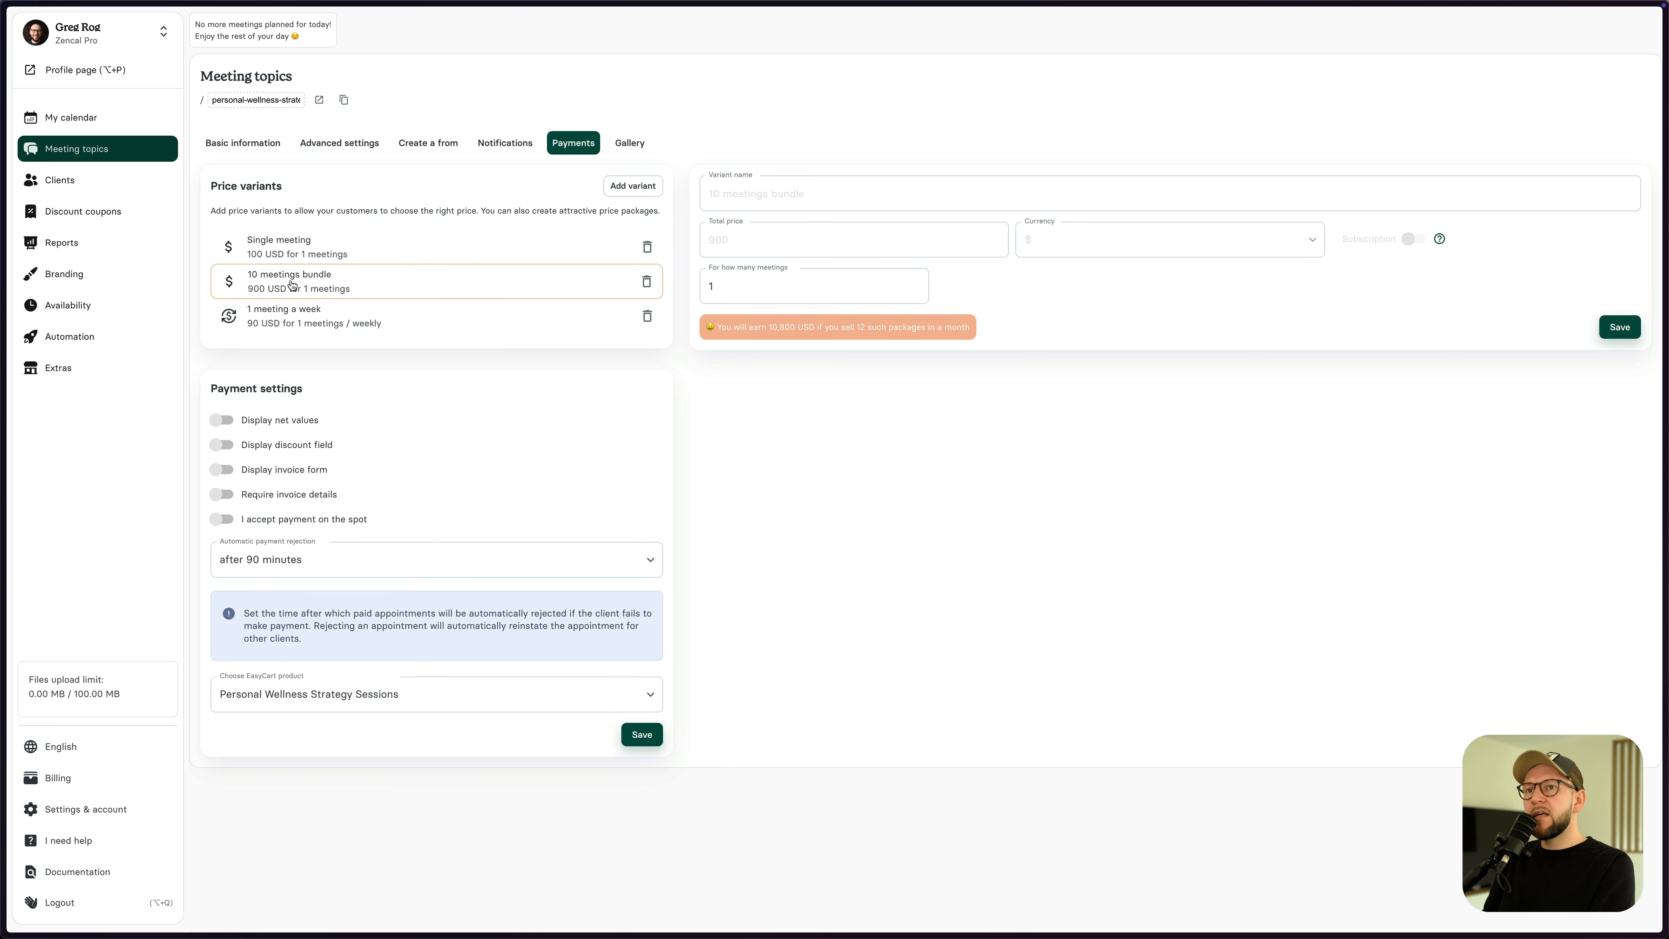
{"action": "left_click", "coordinate": [293, 322]}
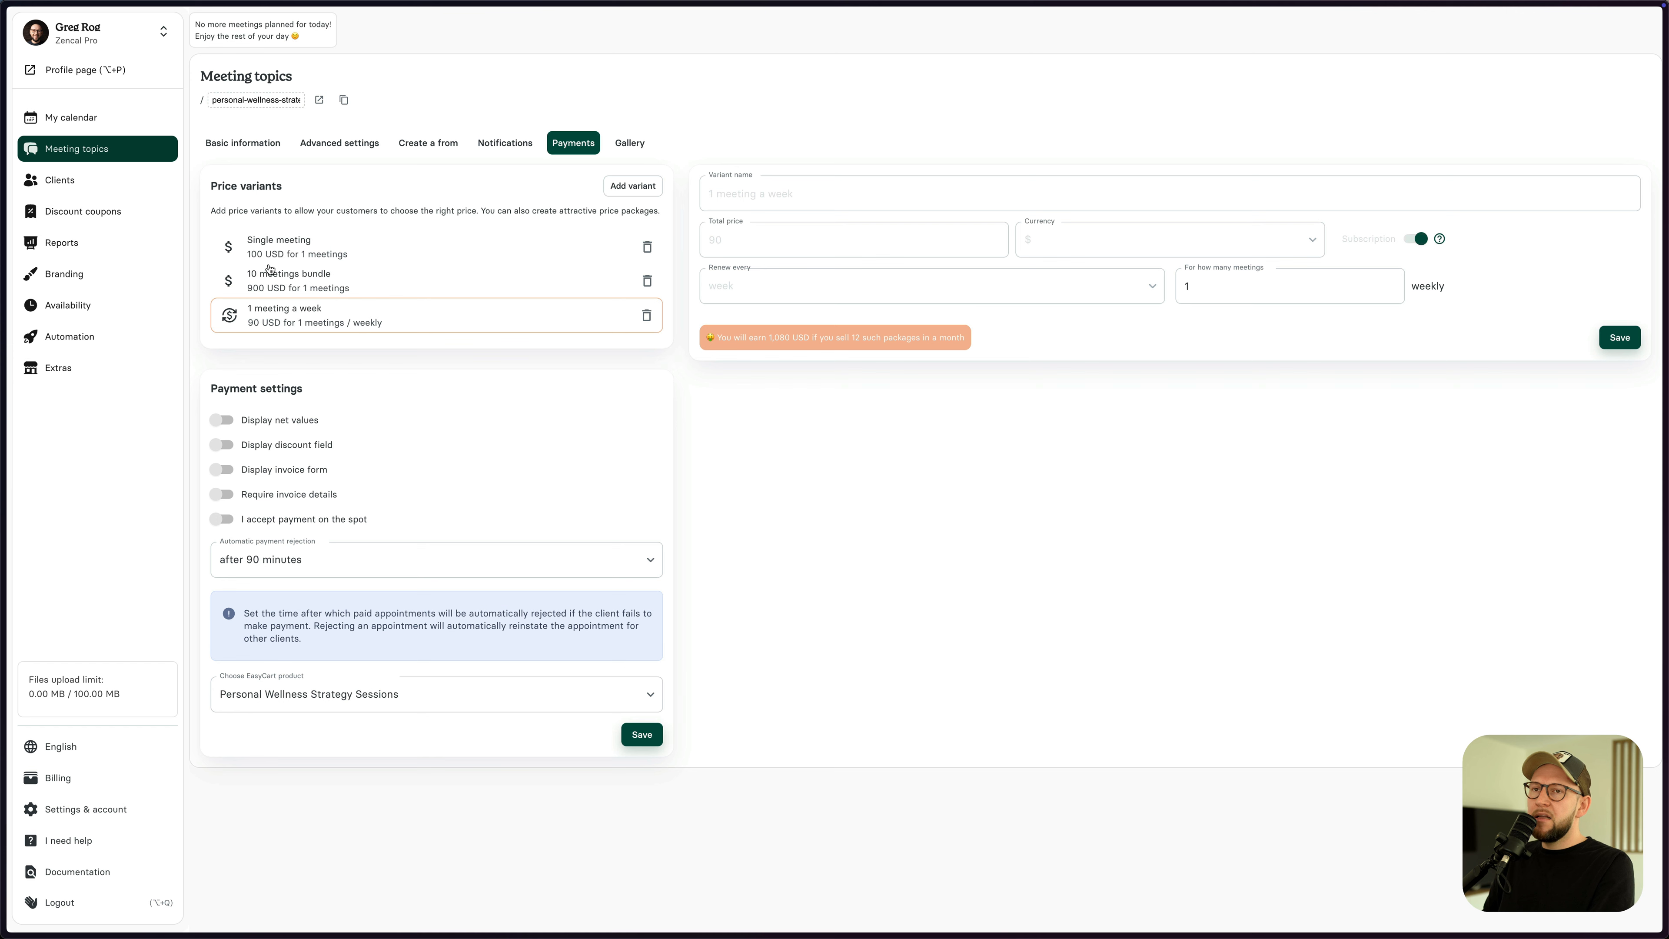
{"action": "left_click", "coordinate": [314, 253]}
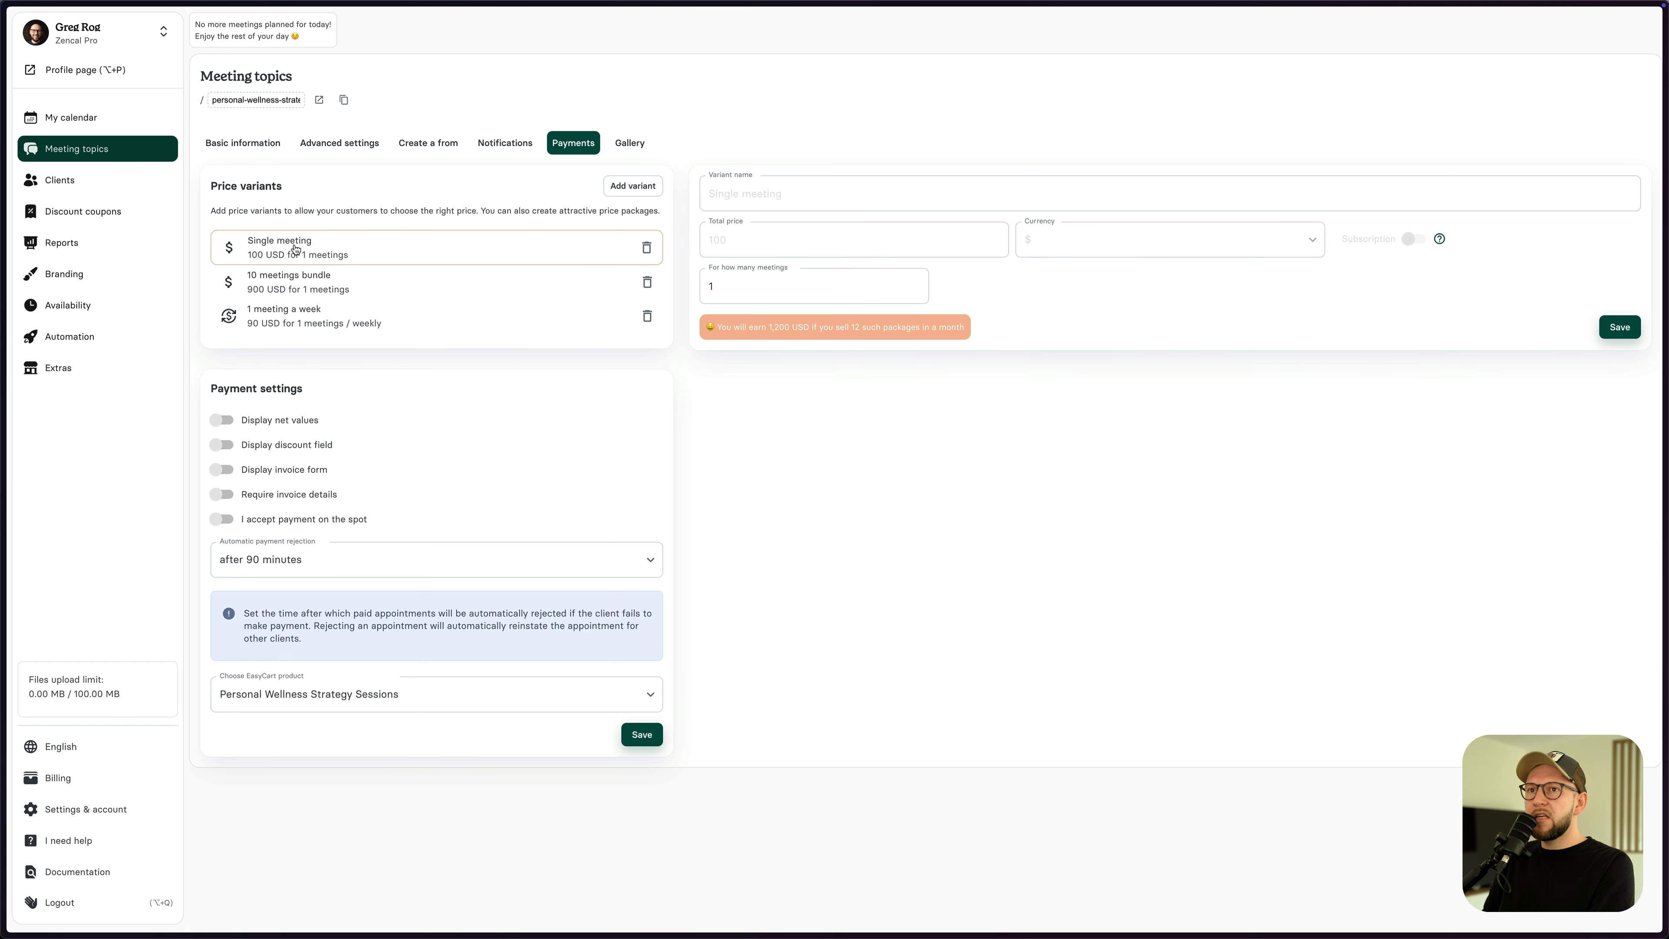
{"action": "left_click", "coordinate": [736, 287]}
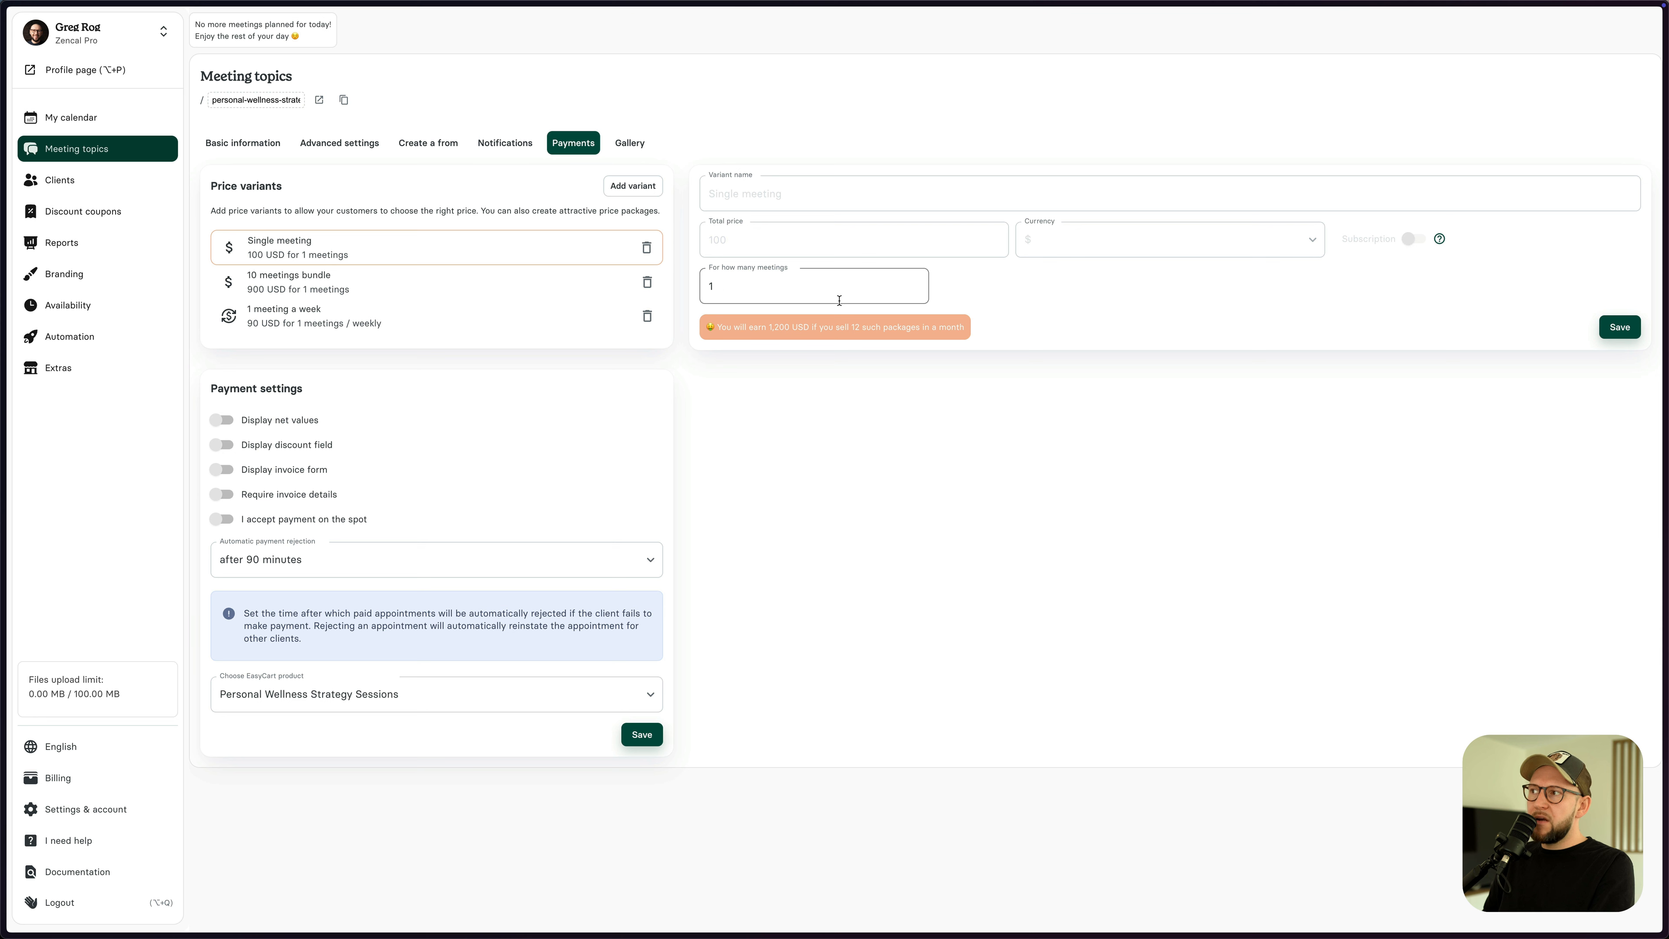
{"action": "left_click", "coordinate": [1612, 329]}
- Change the 10 meetings bundle to cover 10 meetings, then check and save the weekly variant
{"action": "left_click", "coordinate": [336, 292]}
{"action": "left_click", "coordinate": [738, 286]}
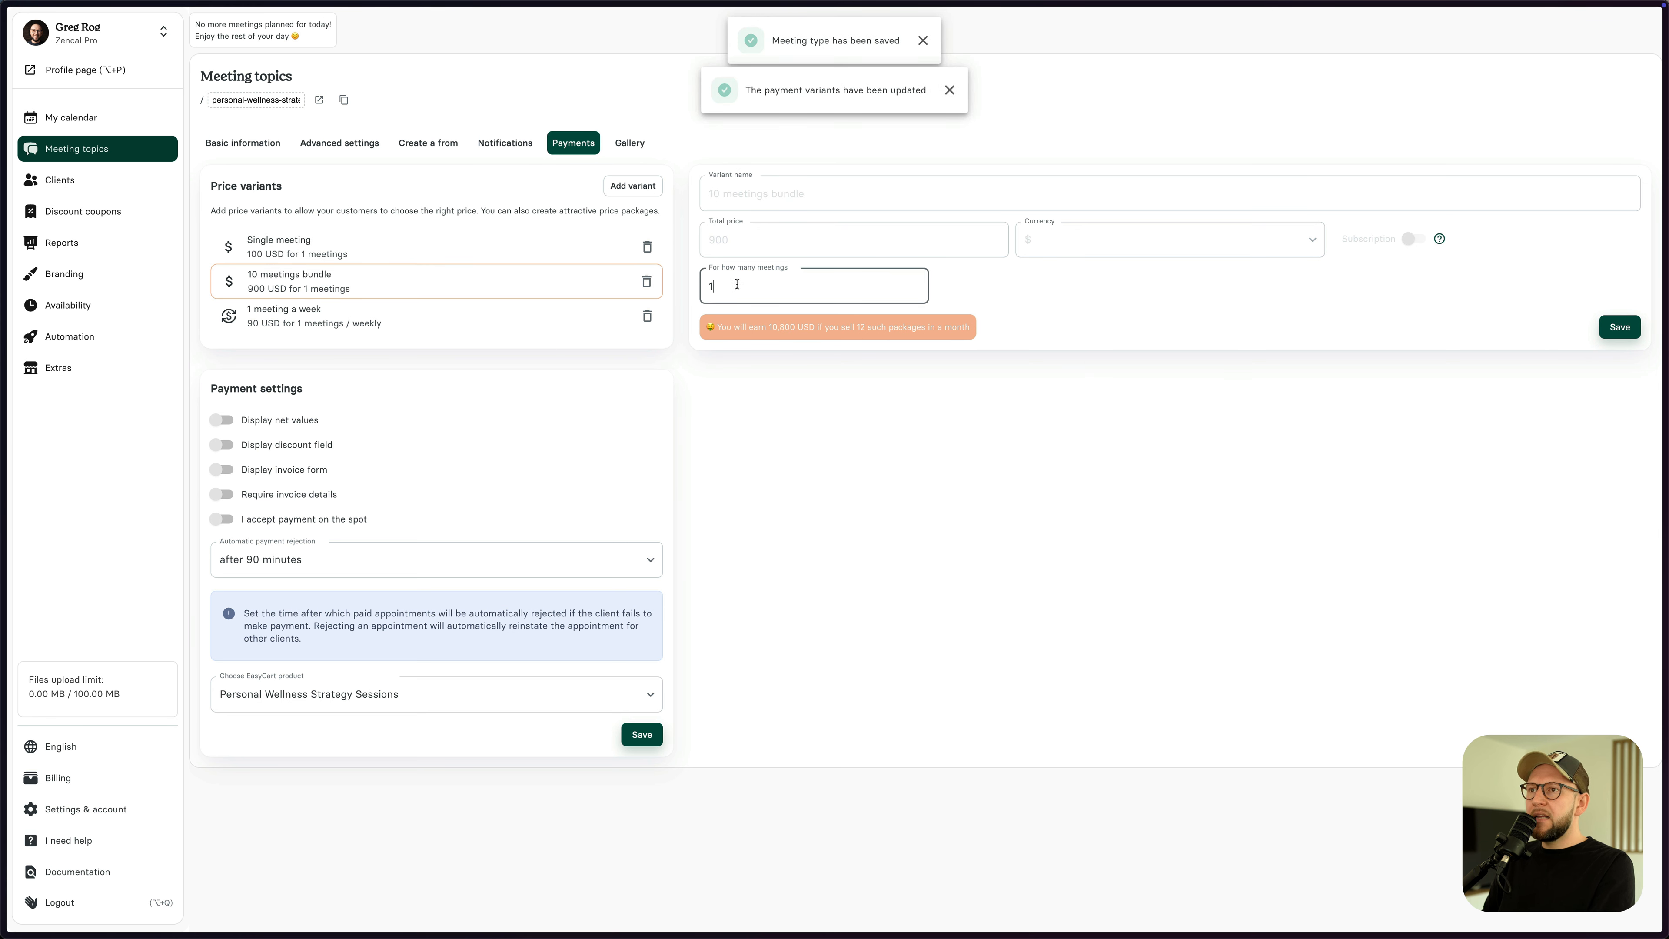
{"action": "type", "text": "0"}
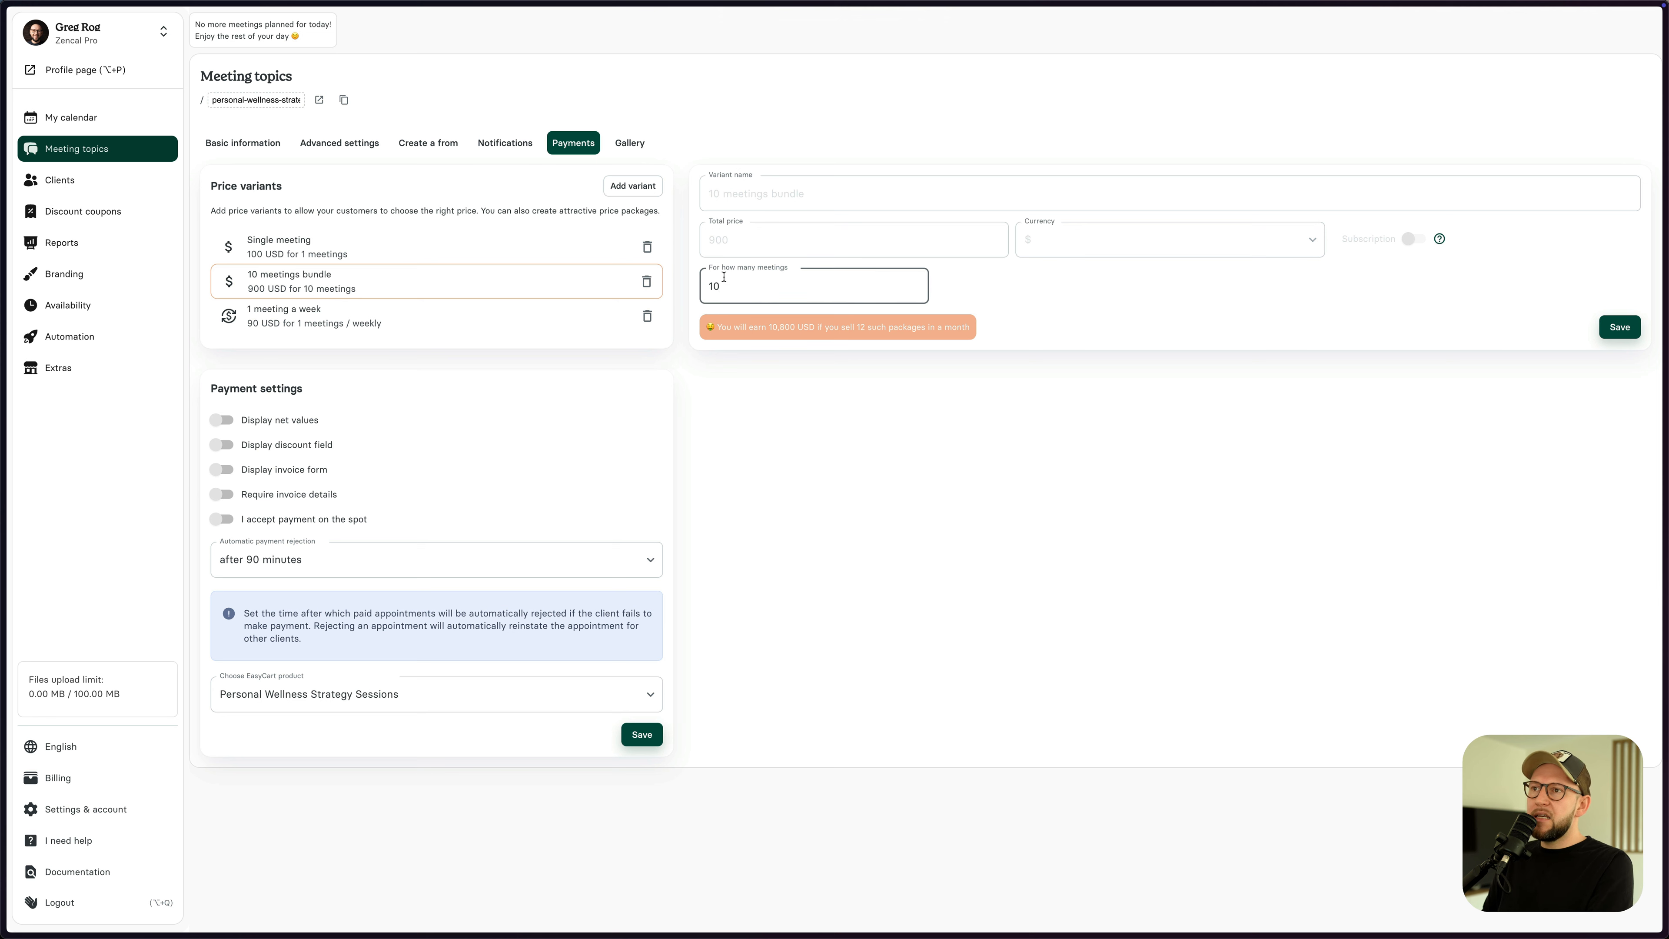
{"action": "left_click", "coordinate": [1611, 332]}
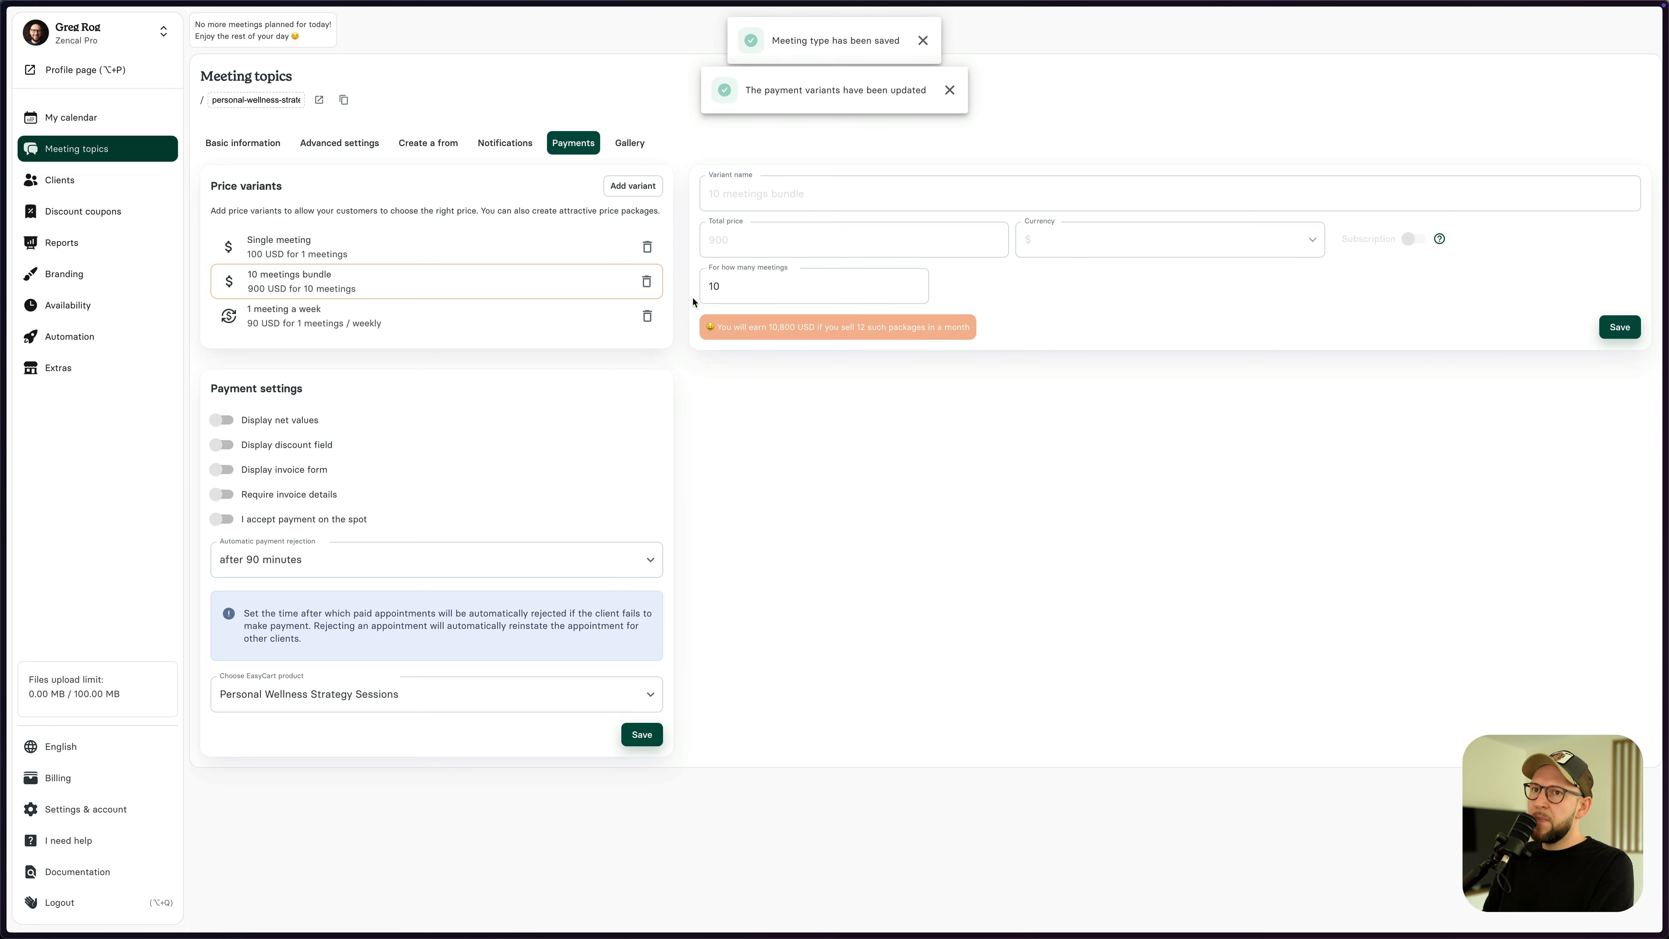
{"action": "left_click", "coordinate": [337, 319]}
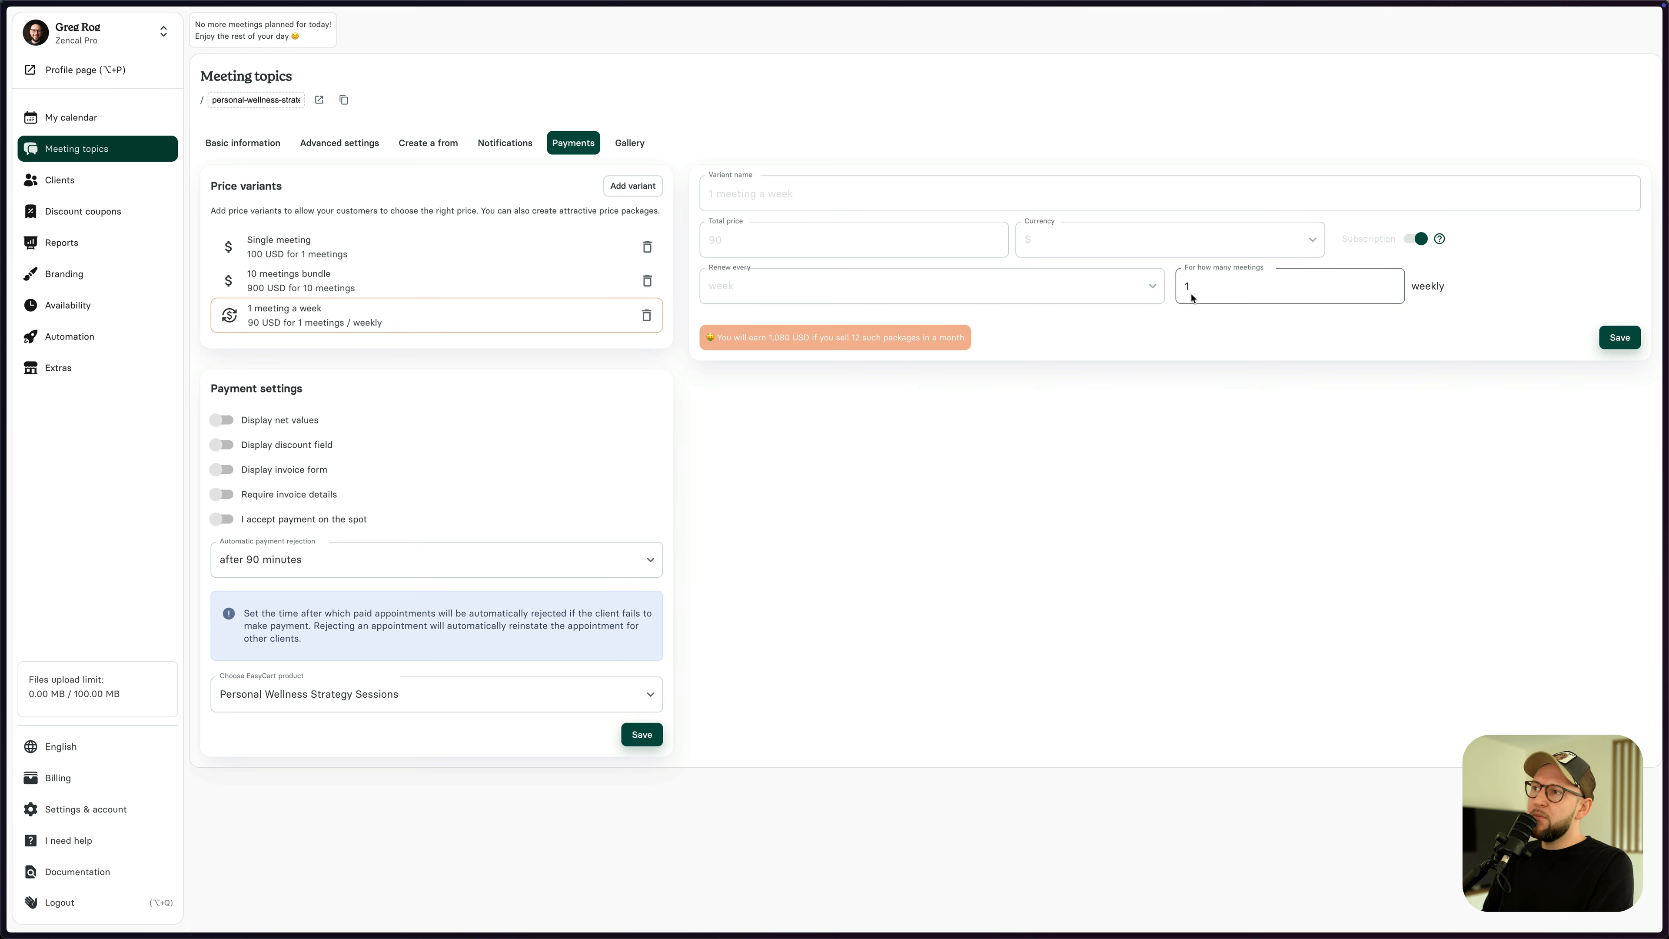
{"action": "left_click", "coordinate": [1620, 342]}
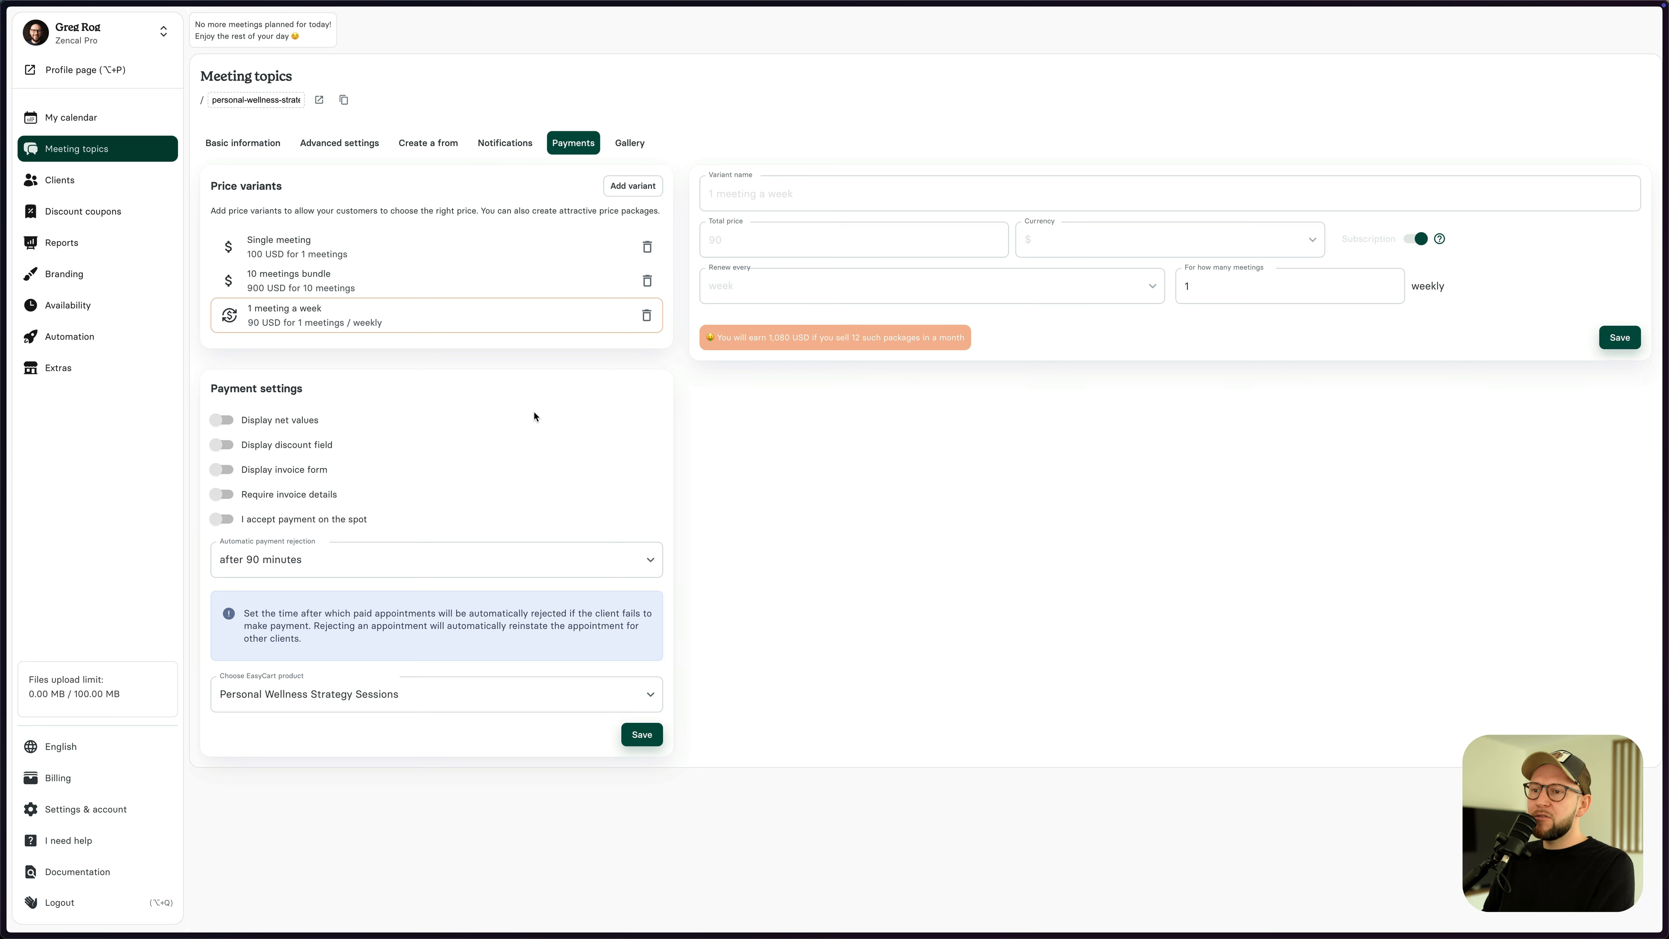
- Save the payment settings and open the booking page preview for Personal Wellness Strategy Sessions
{"action": "left_click", "coordinate": [641, 745]}
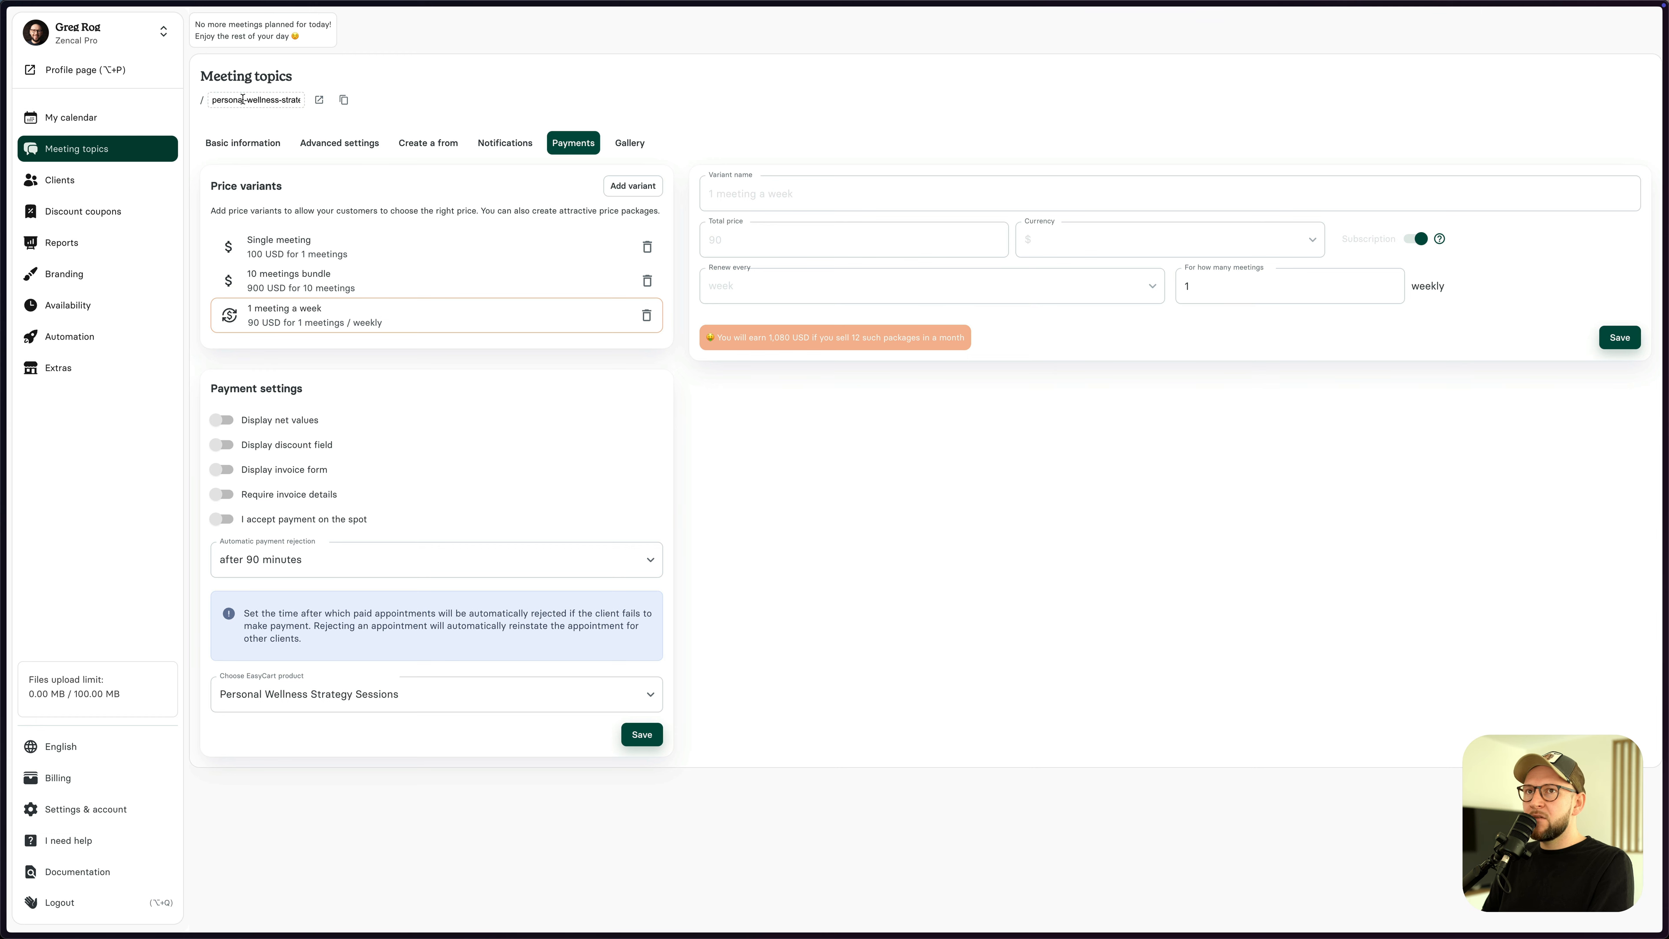
{"action": "left_click", "coordinate": [319, 100]}
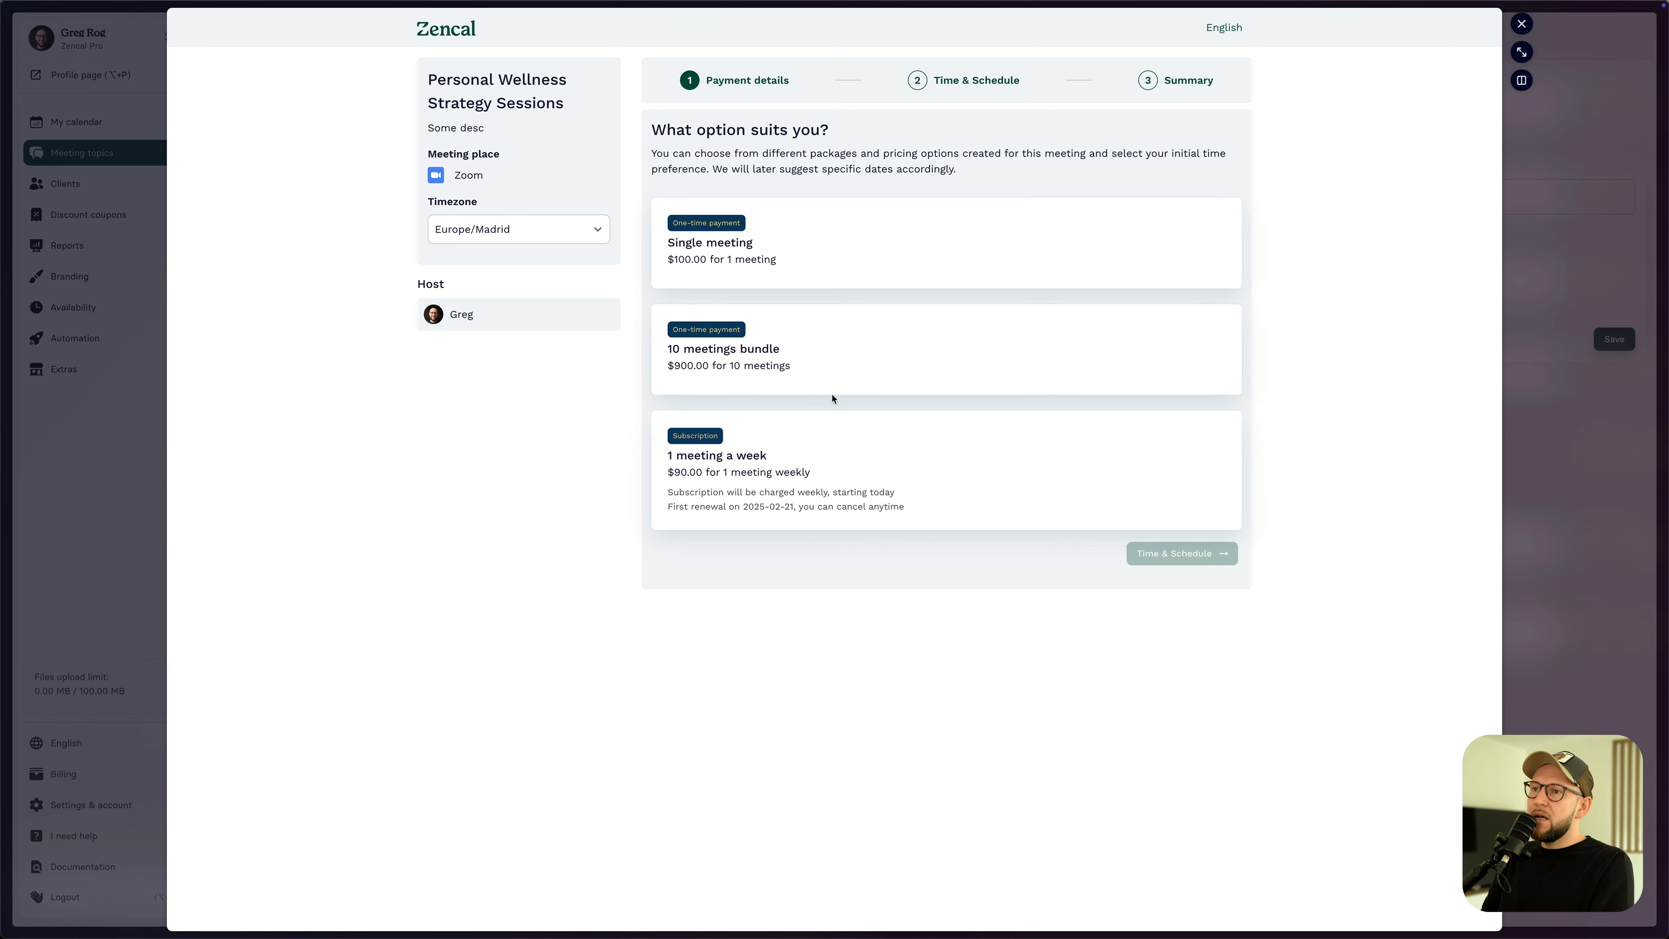
- Book the 1 meeting a week option for Tuesday 18 February at 13:00 and choose Pay online
{"action": "left_click", "coordinate": [817, 456]}
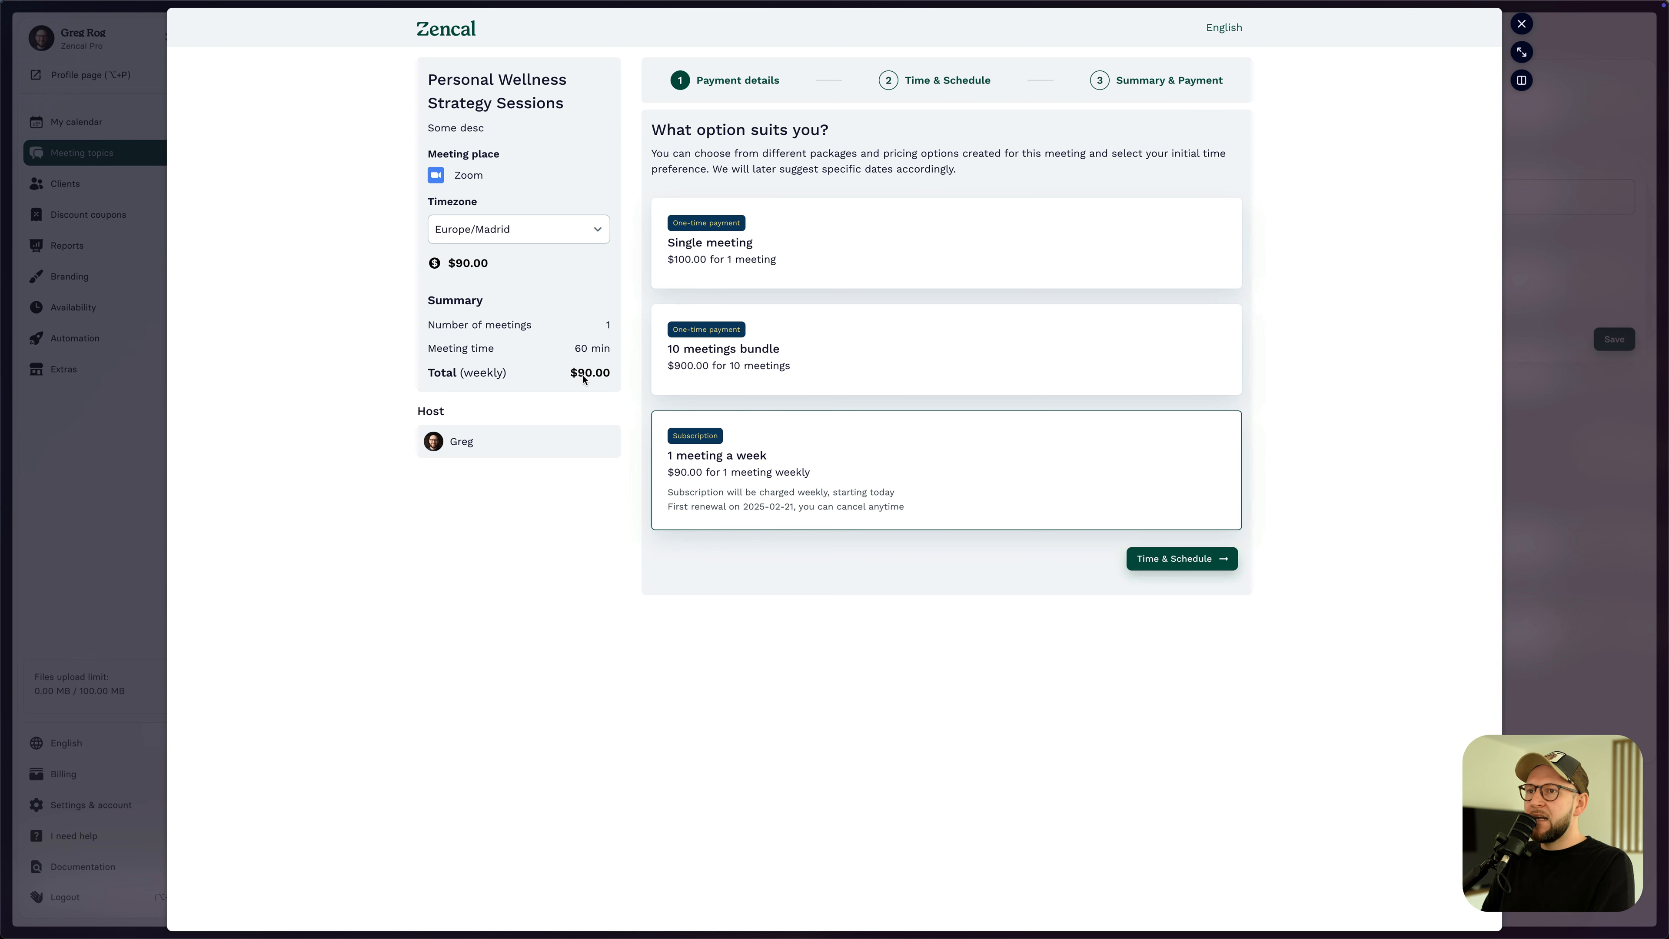
{"action": "left_click", "coordinate": [1177, 558]}
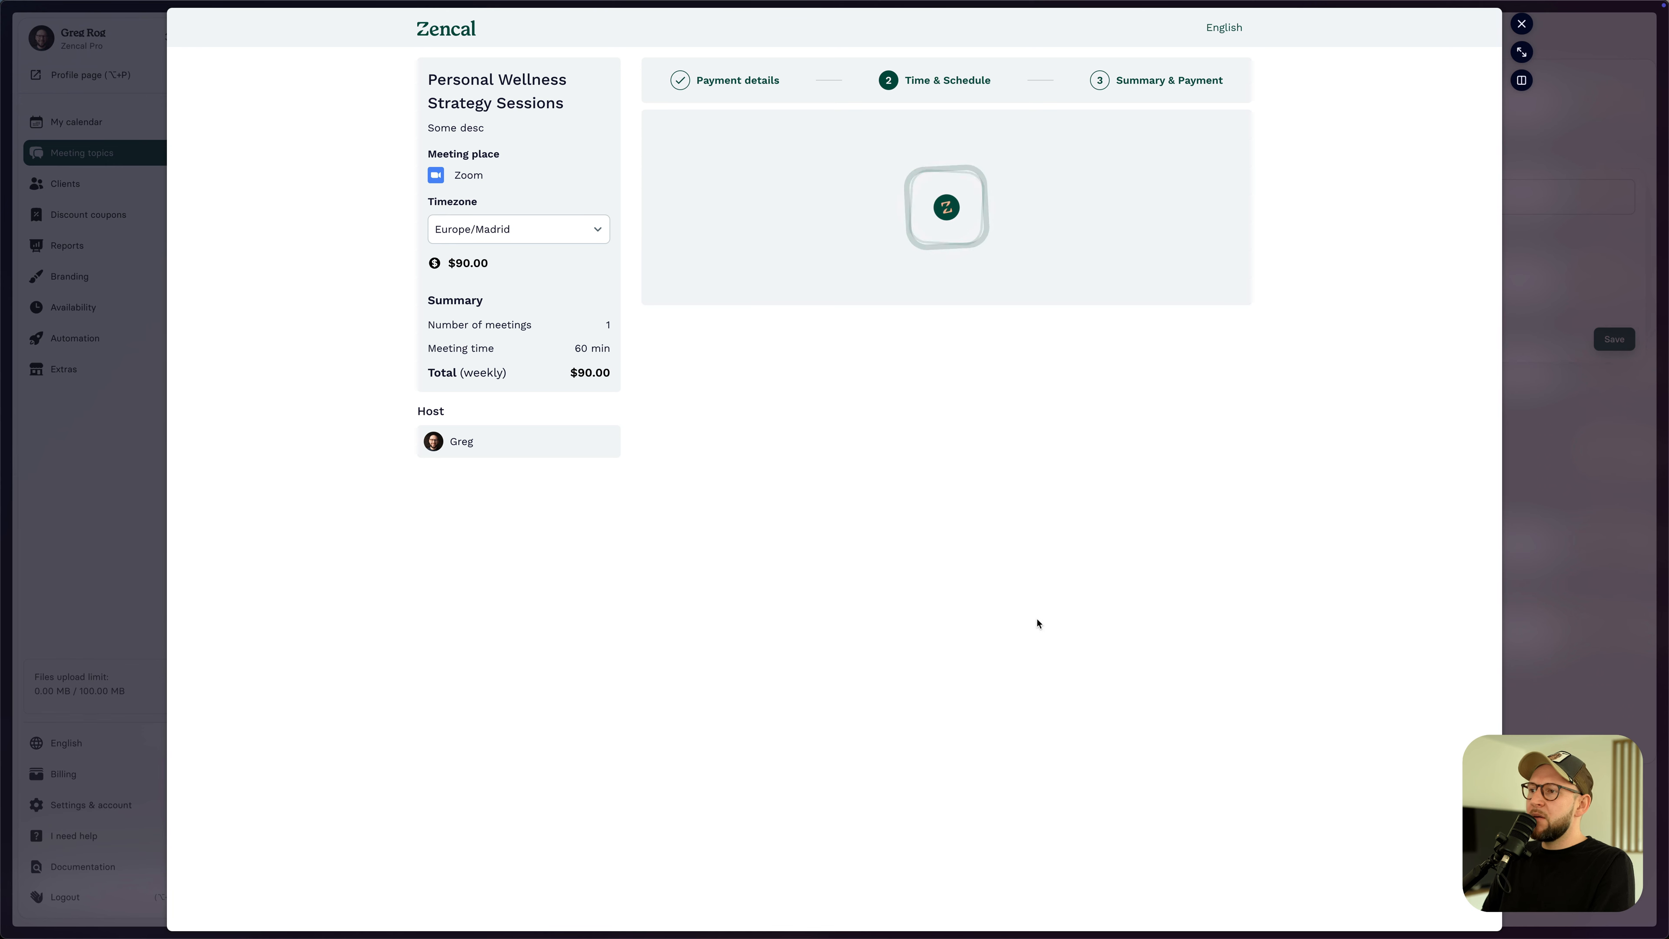
{"action": "left_click", "coordinate": [1234, 174]}
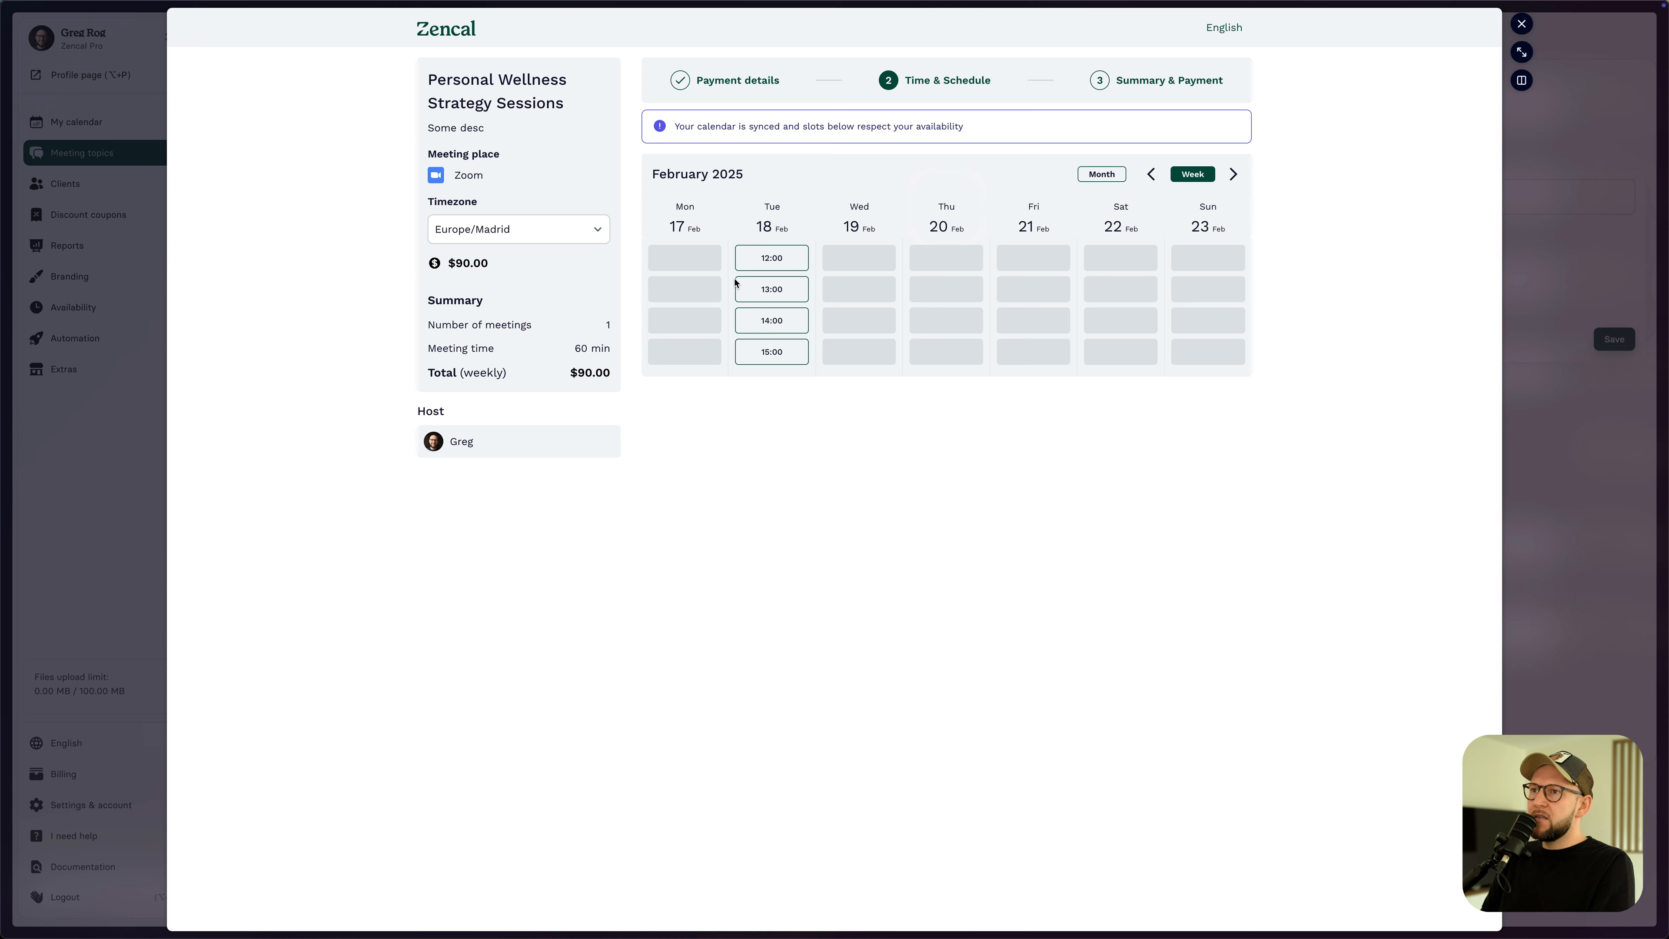
{"action": "left_click", "coordinate": [770, 291]}
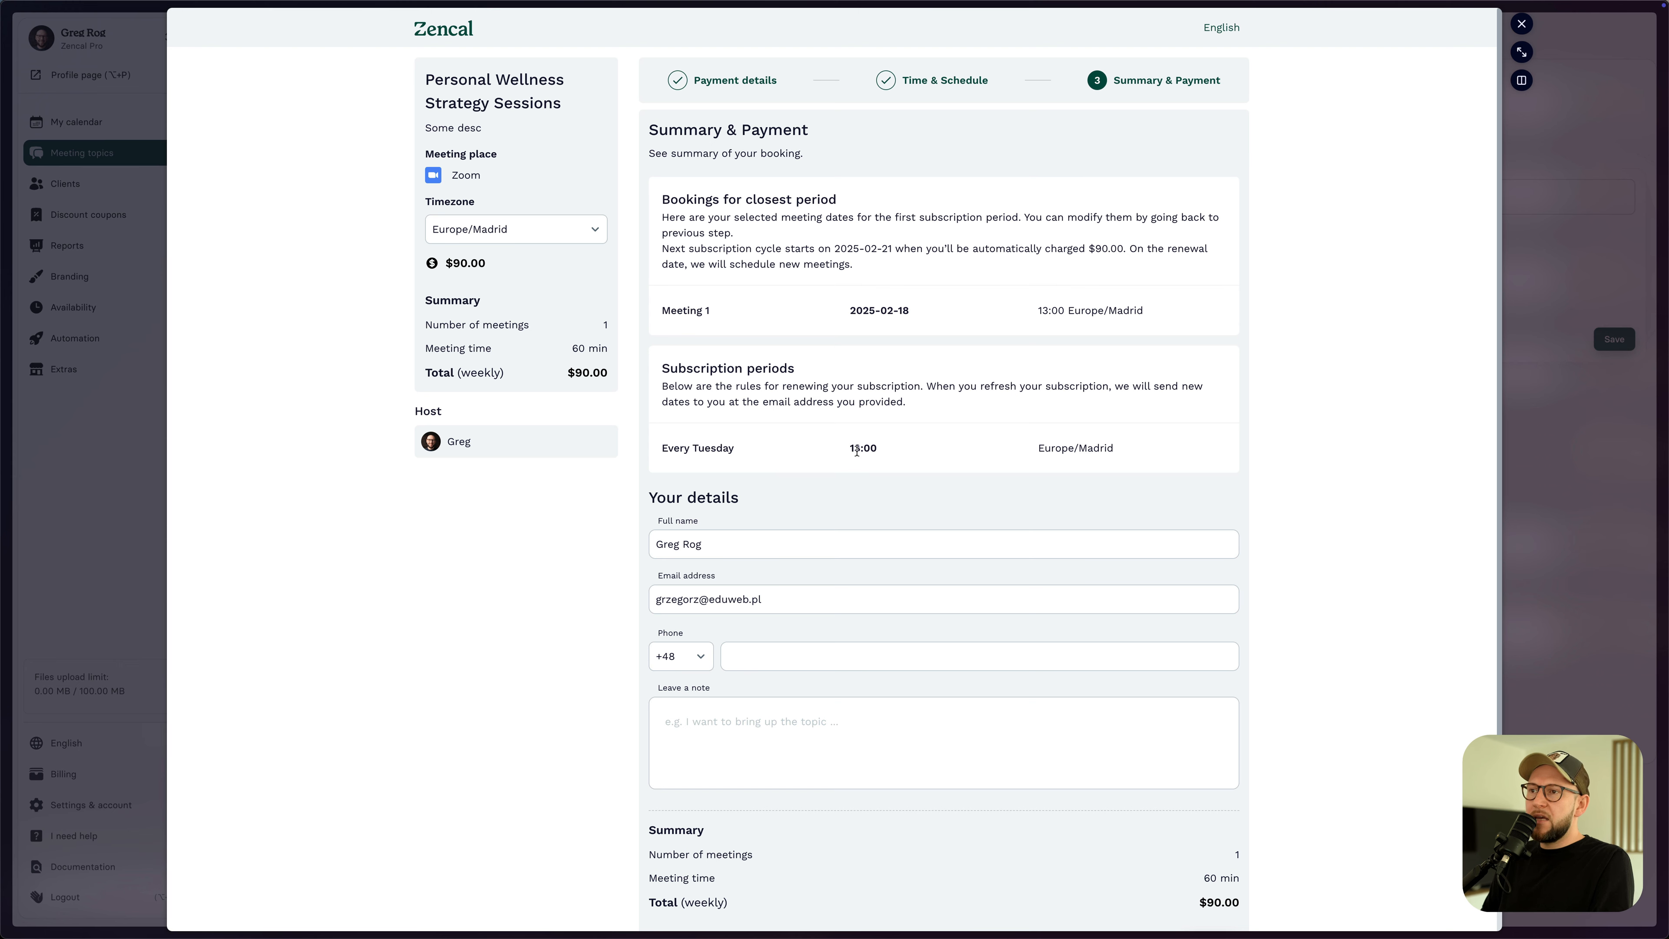
{"action": "scroll", "coordinate": [926, 453], "scroll_direction": "down", "scroll_amount": 2}
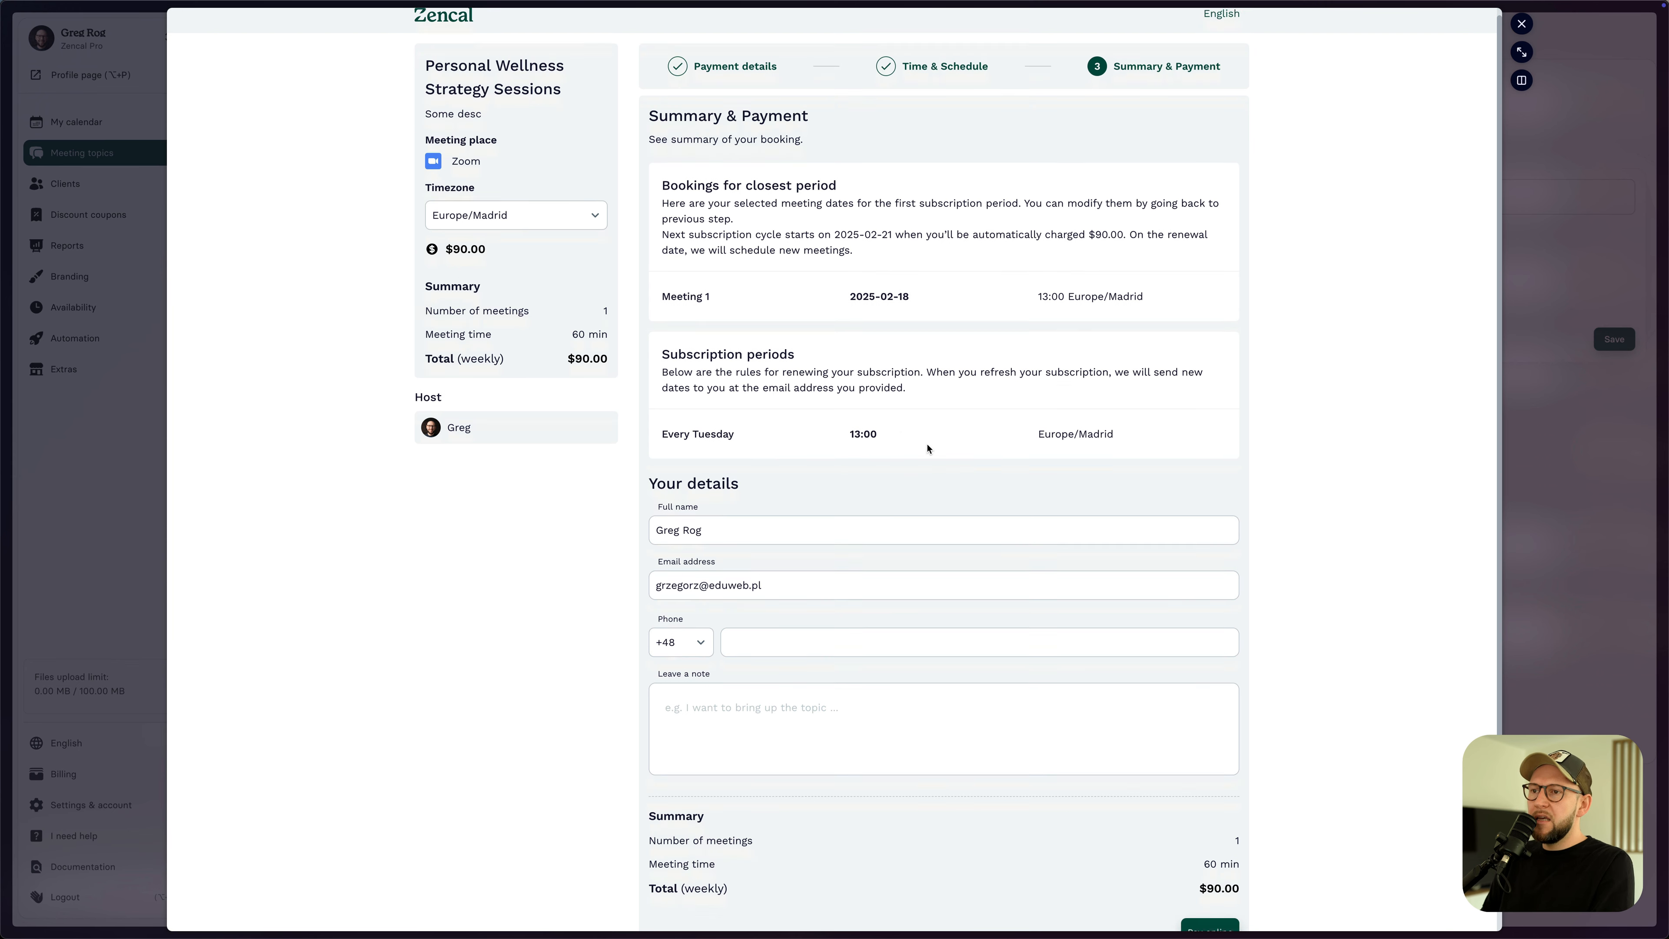
{"action": "scroll", "coordinate": [920, 432], "scroll_direction": "down", "scroll_amount": 3}
{"action": "scroll", "coordinate": [950, 433], "scroll_direction": "up", "scroll_amount": 4}
{"action": "scroll", "coordinate": [856, 433], "scroll_direction": "down", "scroll_amount": 3}
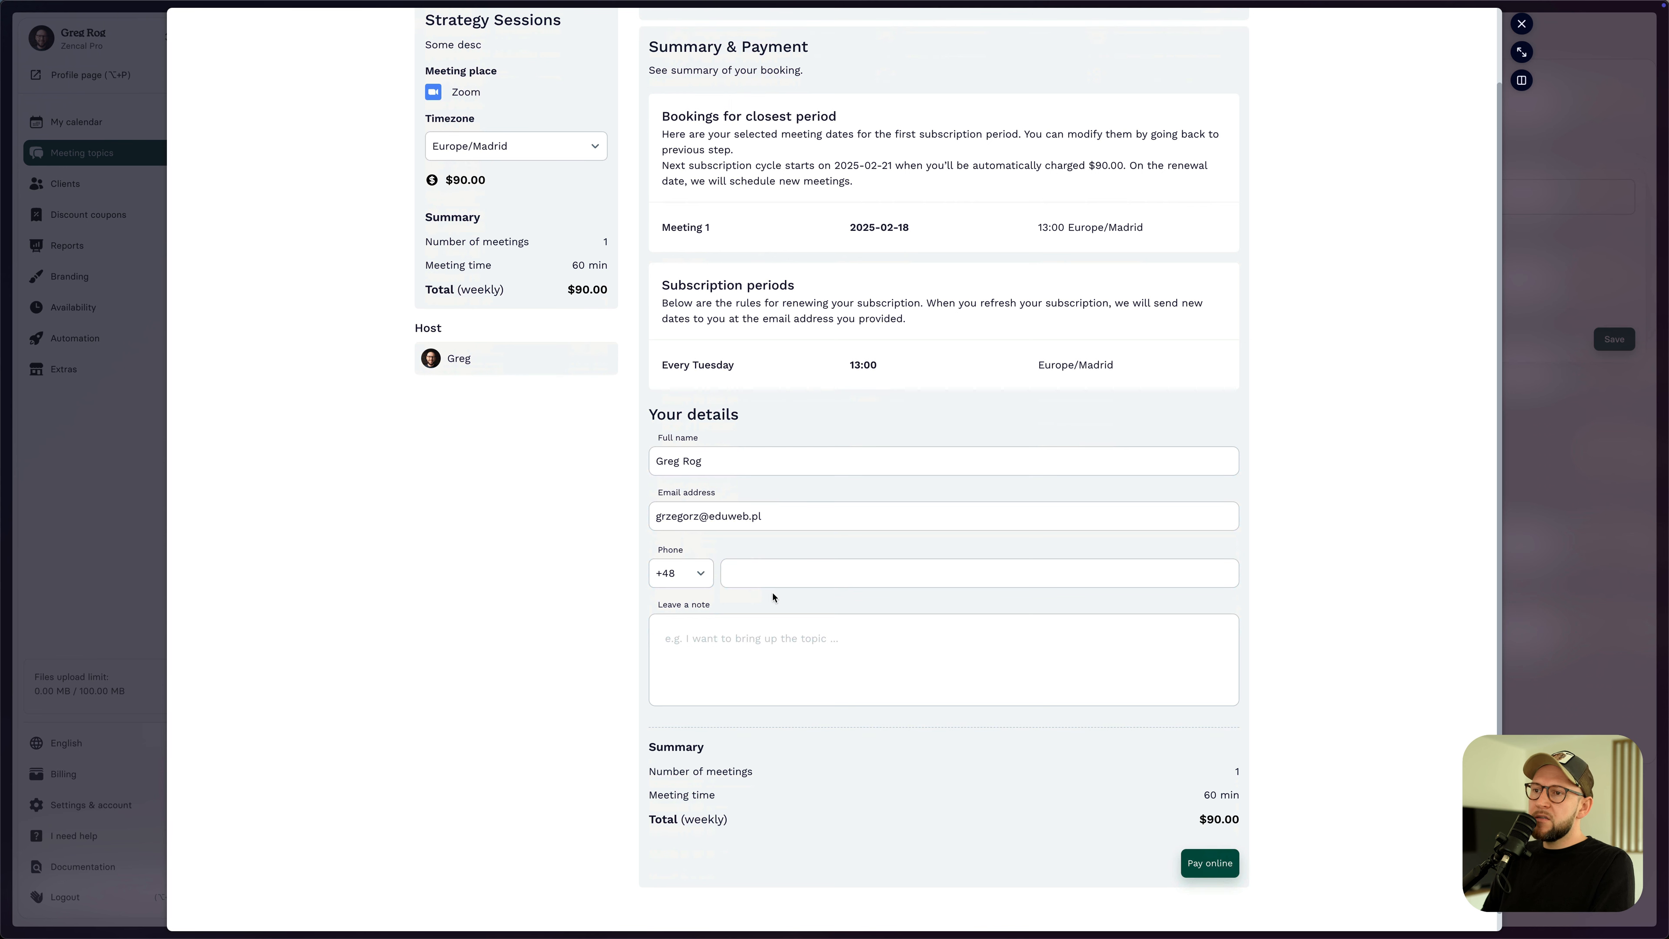
{"action": "left_click", "coordinate": [1211, 867]}
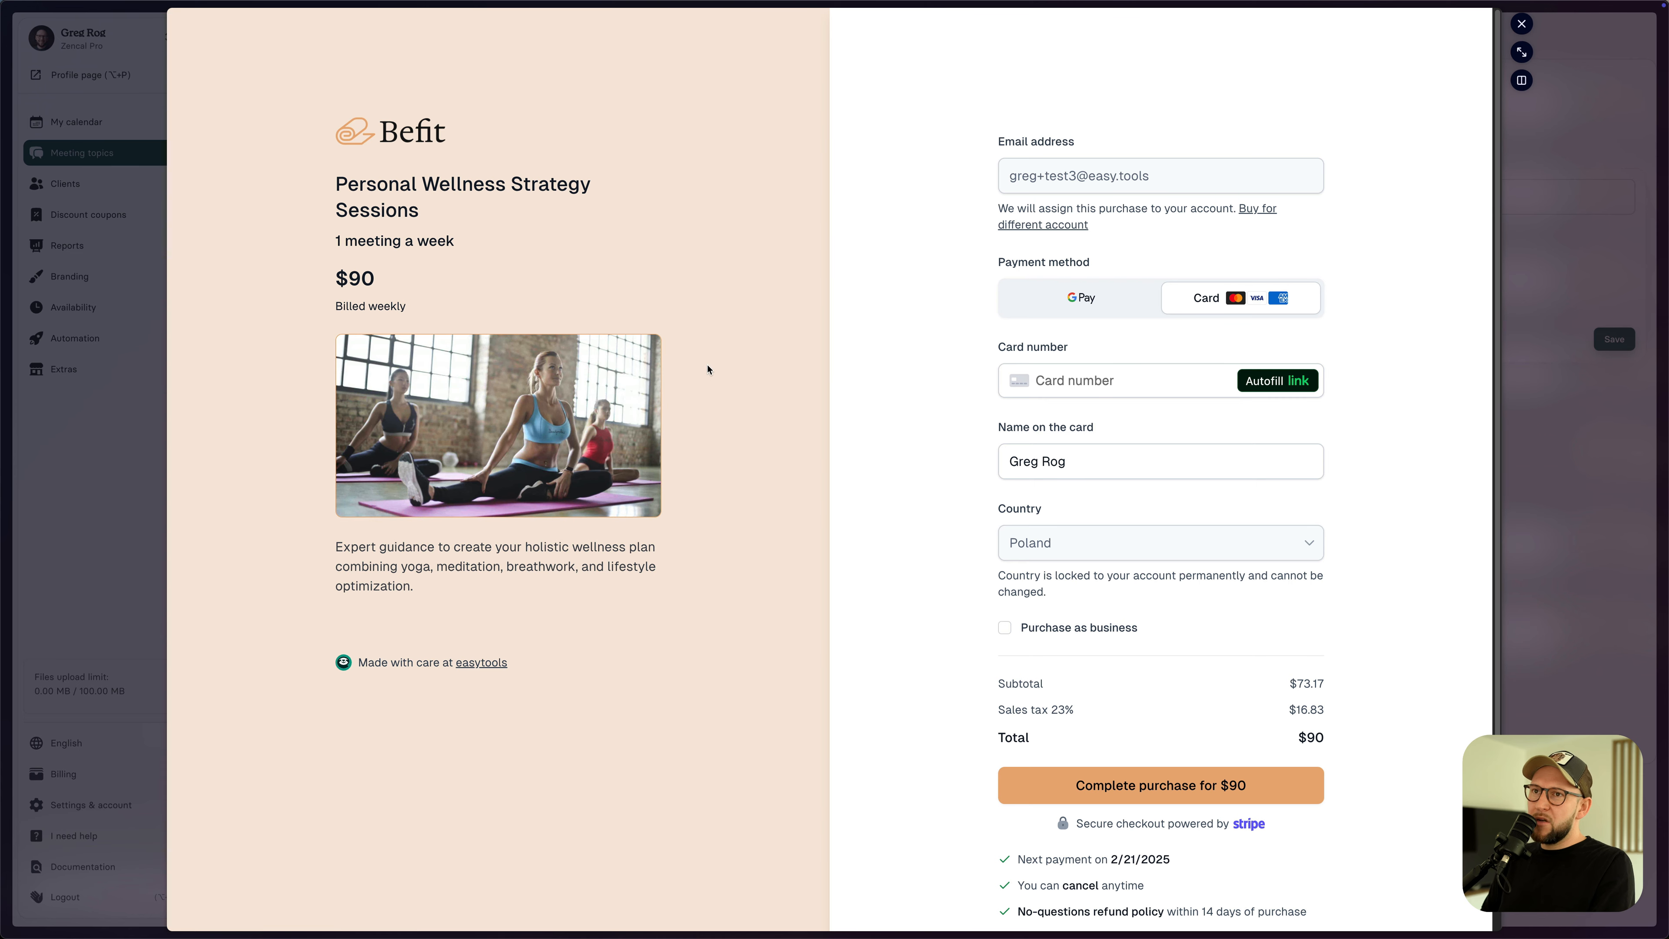
- Close the $90 weekly Befit checkout preview to return to Zencal's Payments tab
{"action": "left_click", "coordinate": [1521, 23]}
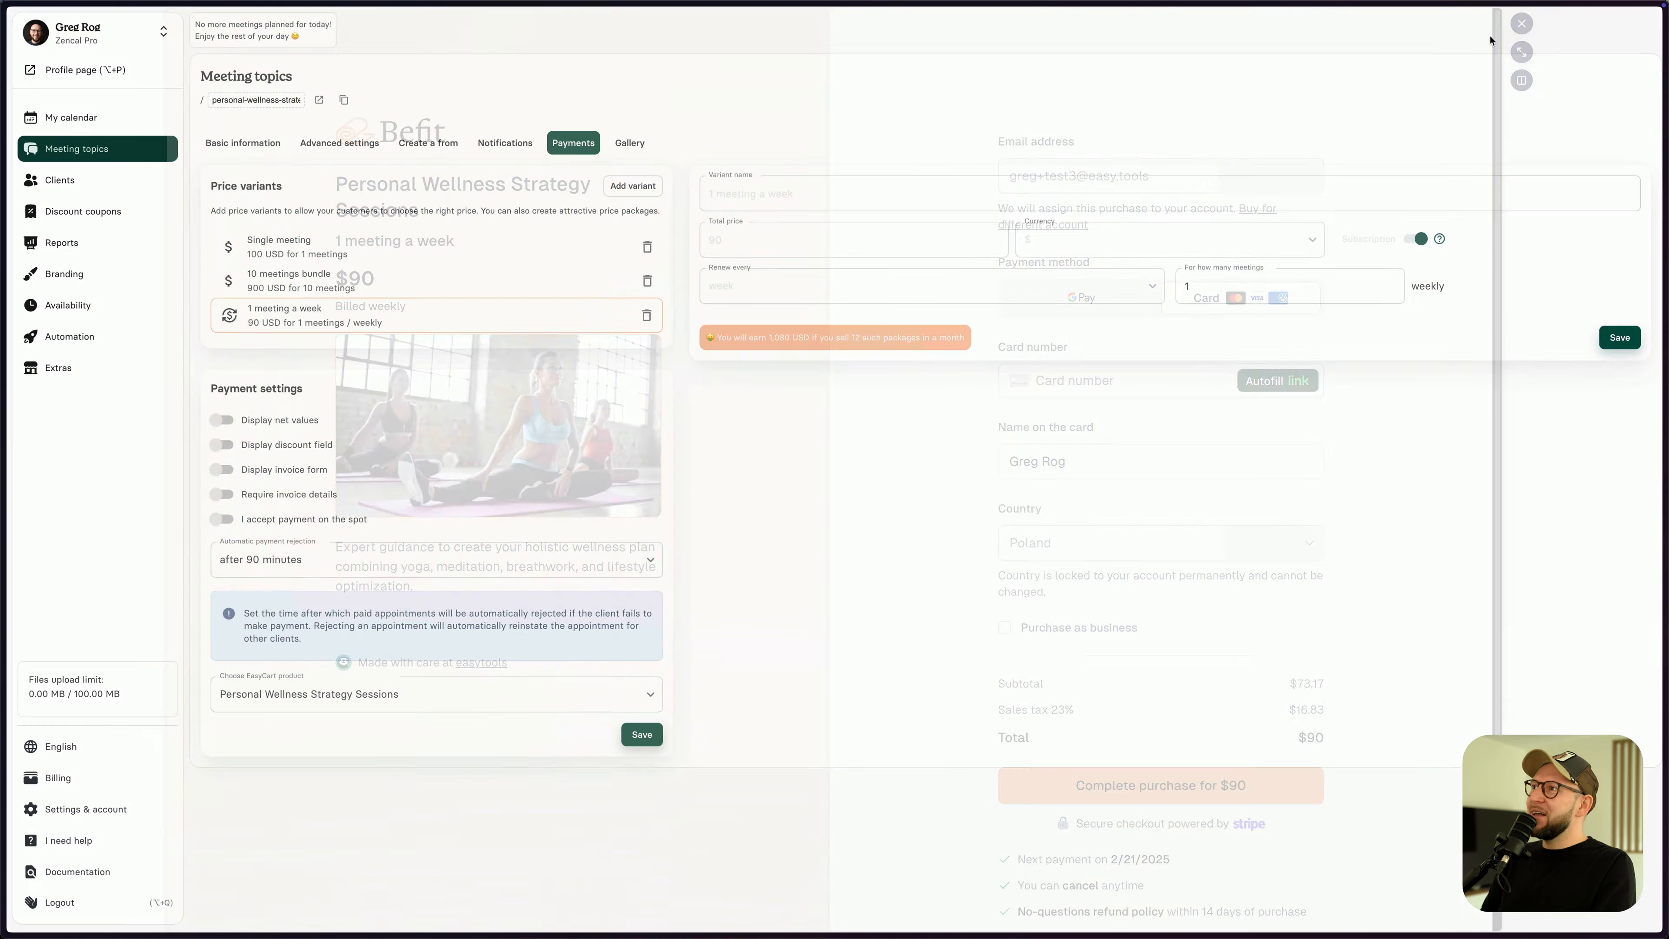